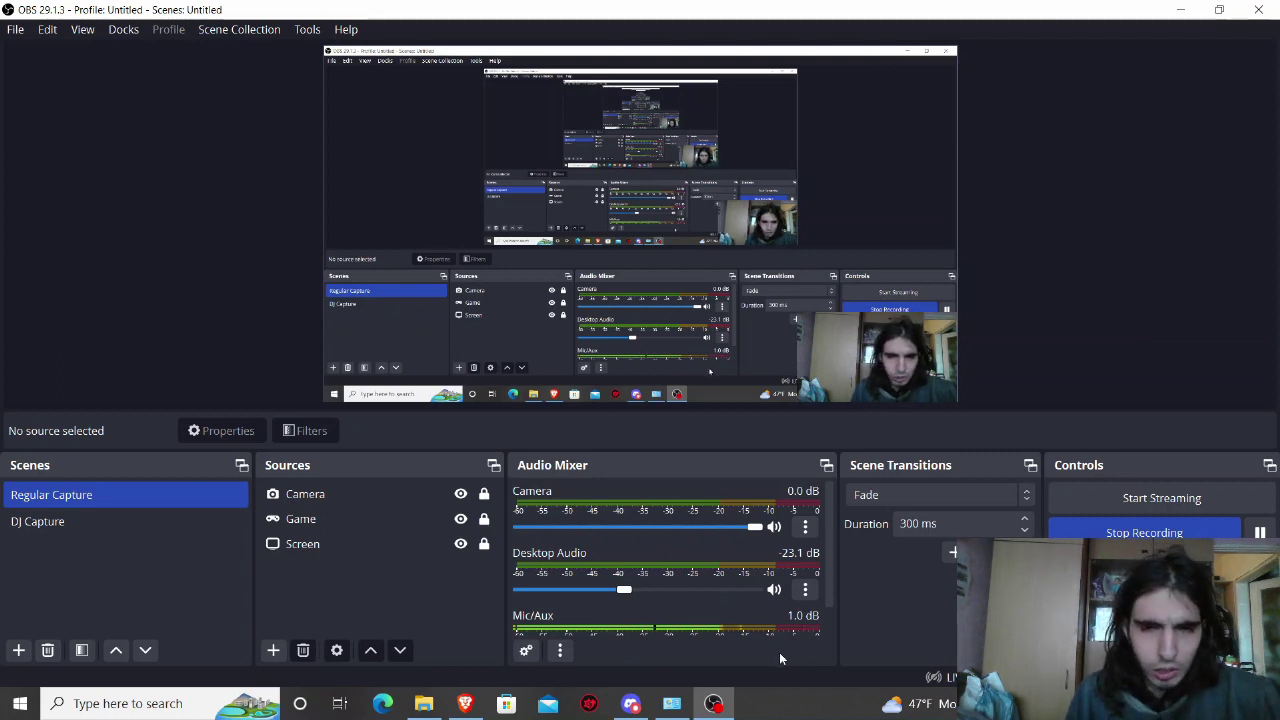
Step: Minimise the OBS Studio recorder from the taskbar so the desktop shows
left_click(722, 702)
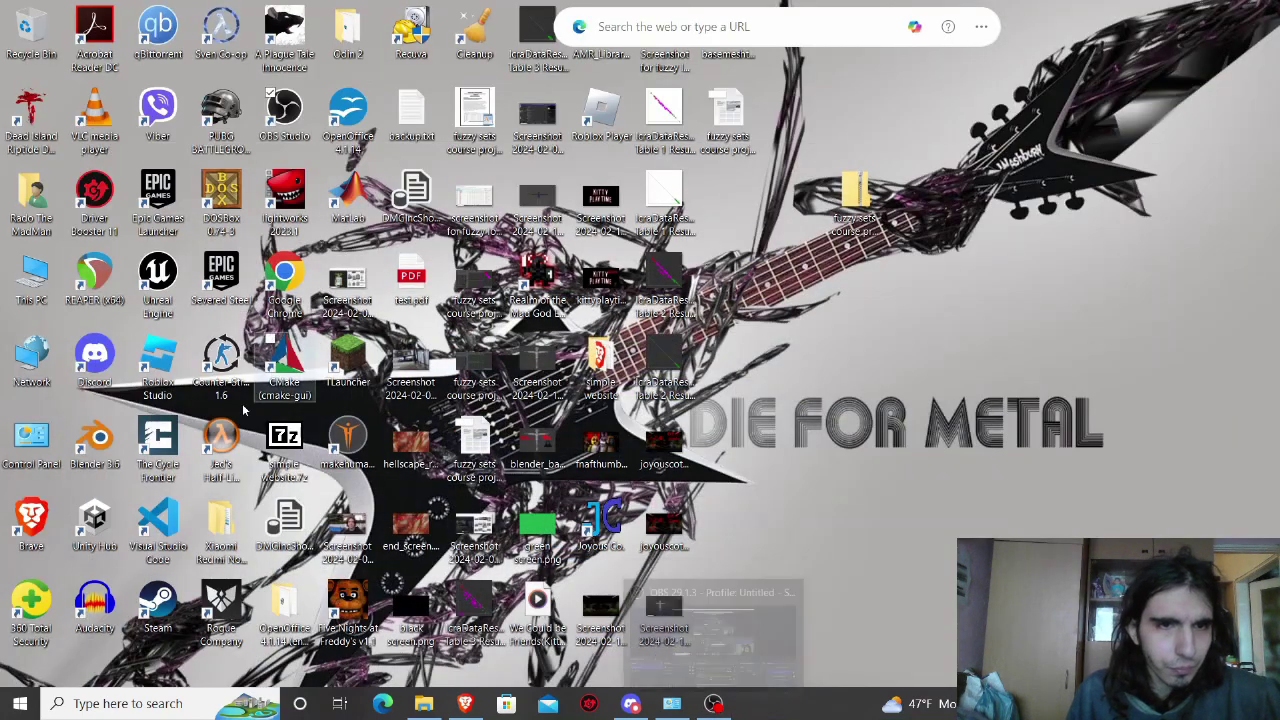
Step: Launch Blender, dismiss the splash screen, and open Base_1.blend from the recent files
double_click(88, 430)
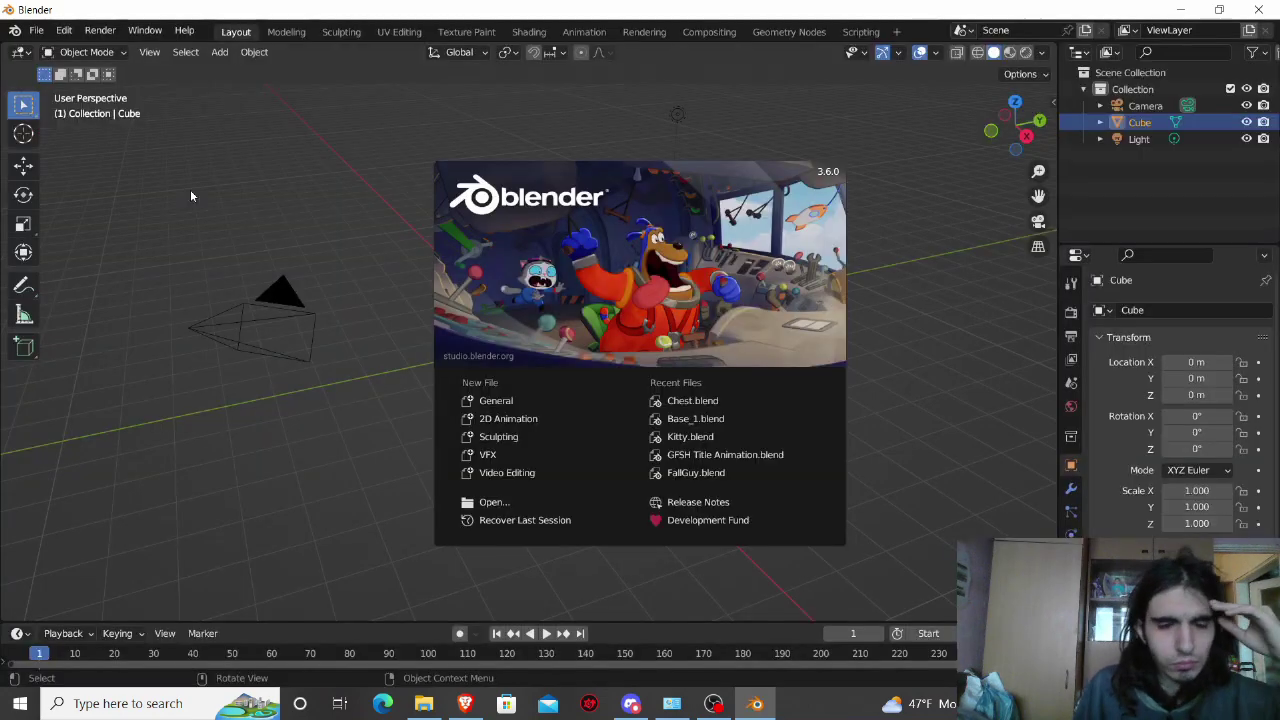
left_click(200, 203)
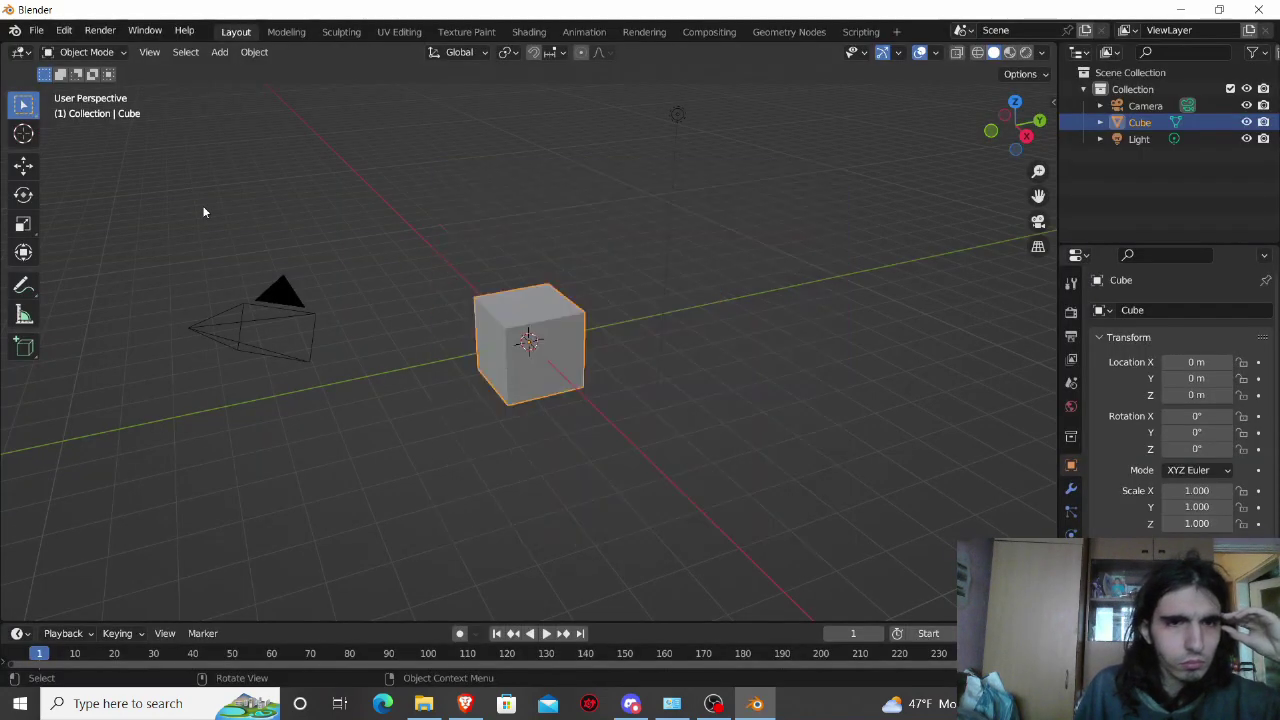
left_click(30, 31)
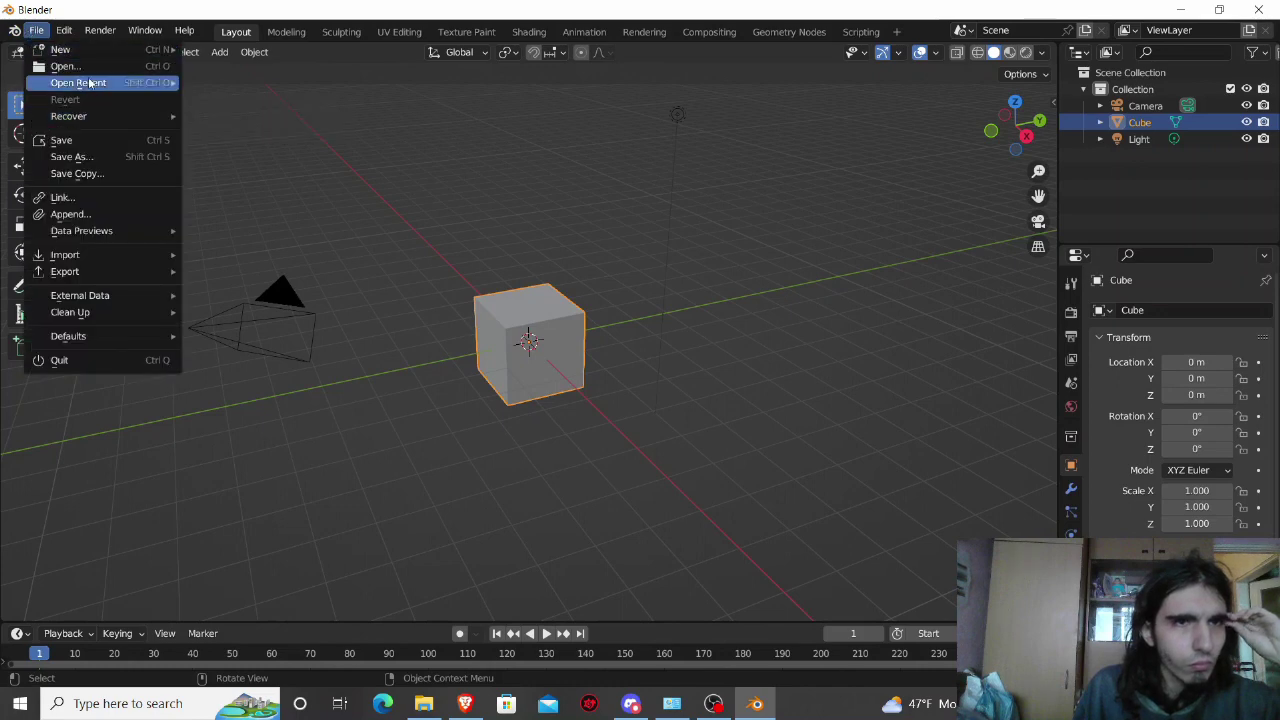
mouse_move(78, 82)
left_click(234, 98)
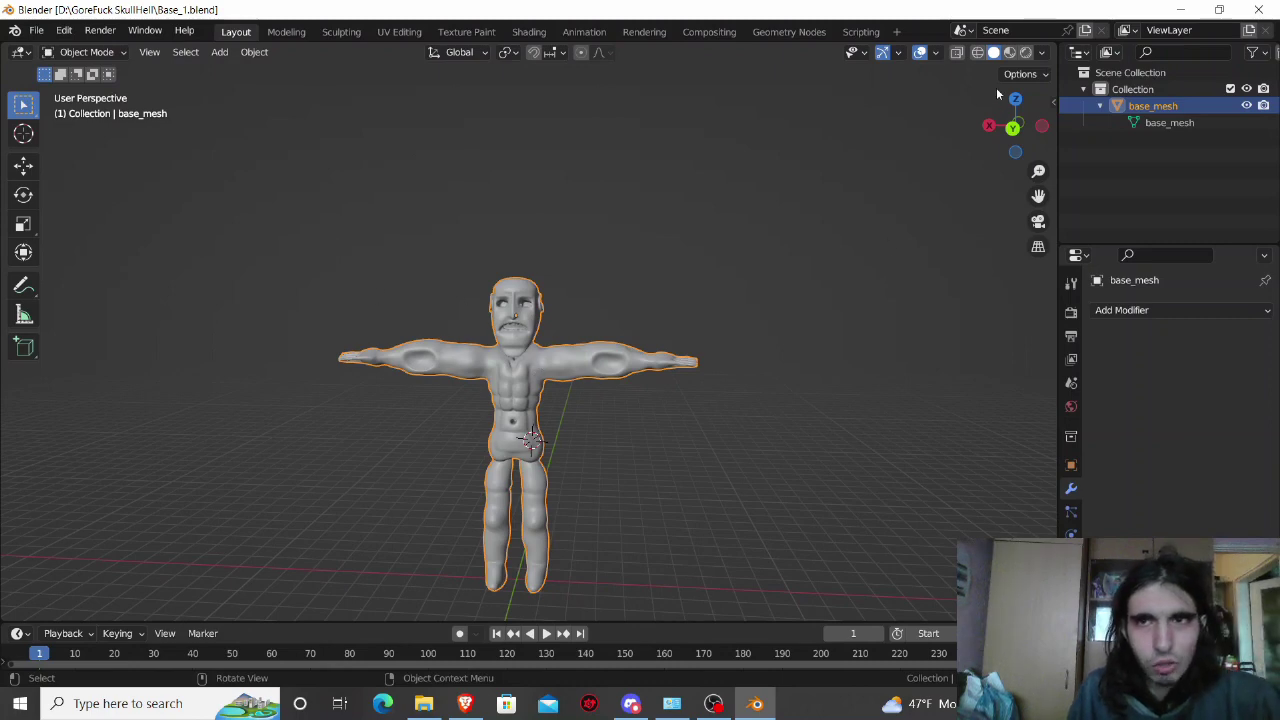
Step: Switch the viewport to Material Preview shading and zoom in on the character
left_click(1025, 54)
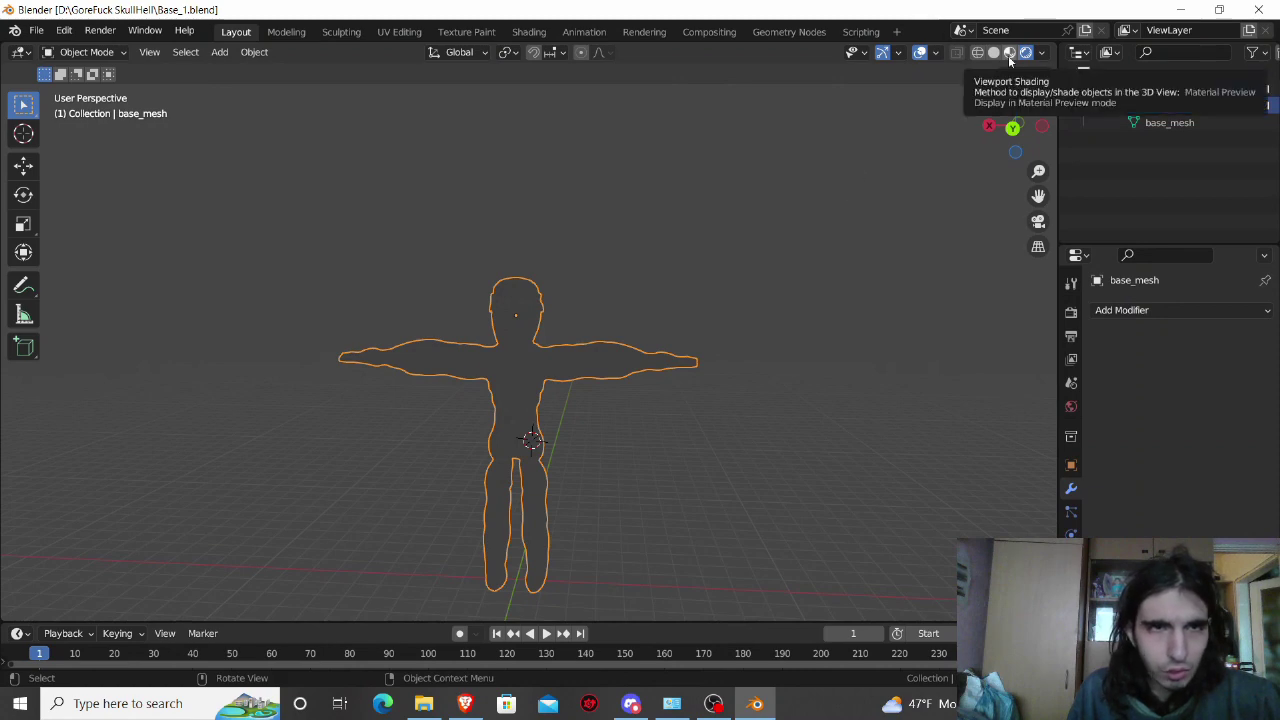
left_click(1008, 55)
scroll(707, 329, "up", 3)
scroll(703, 343, "up", 3)
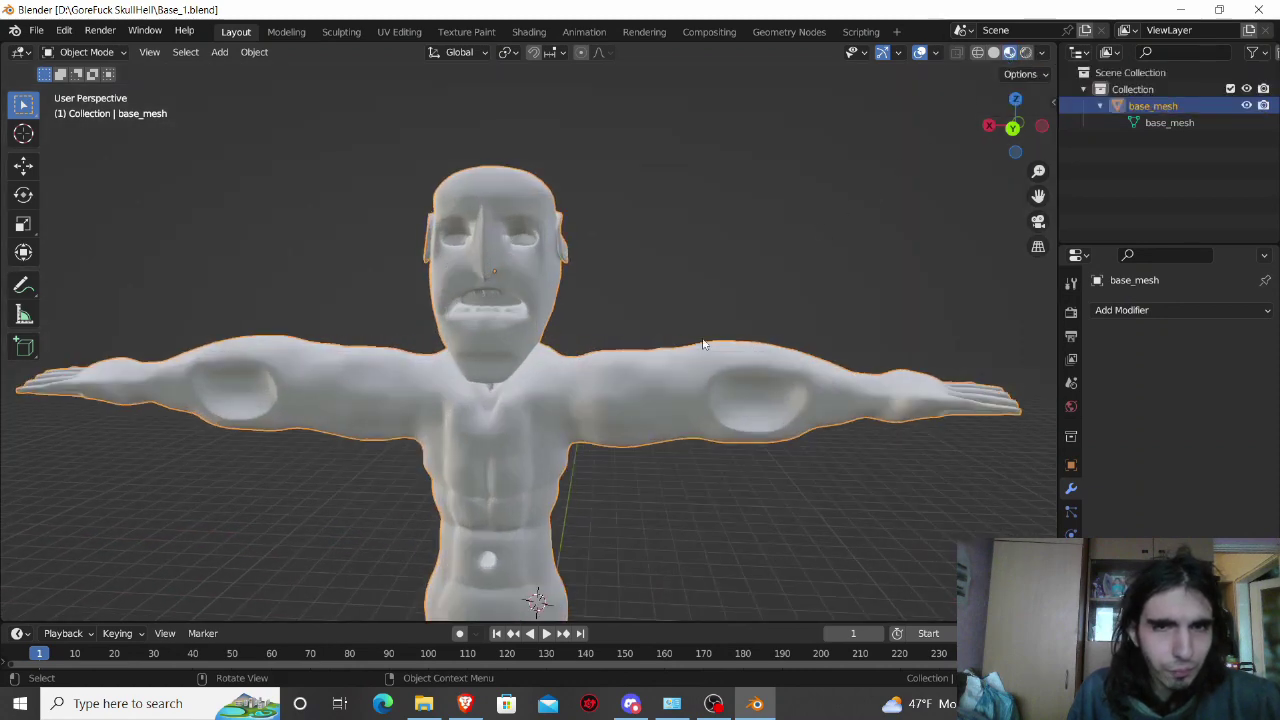
Step: Deselect the base mesh and bring up the Add > Mesh shape list
left_click(702, 307)
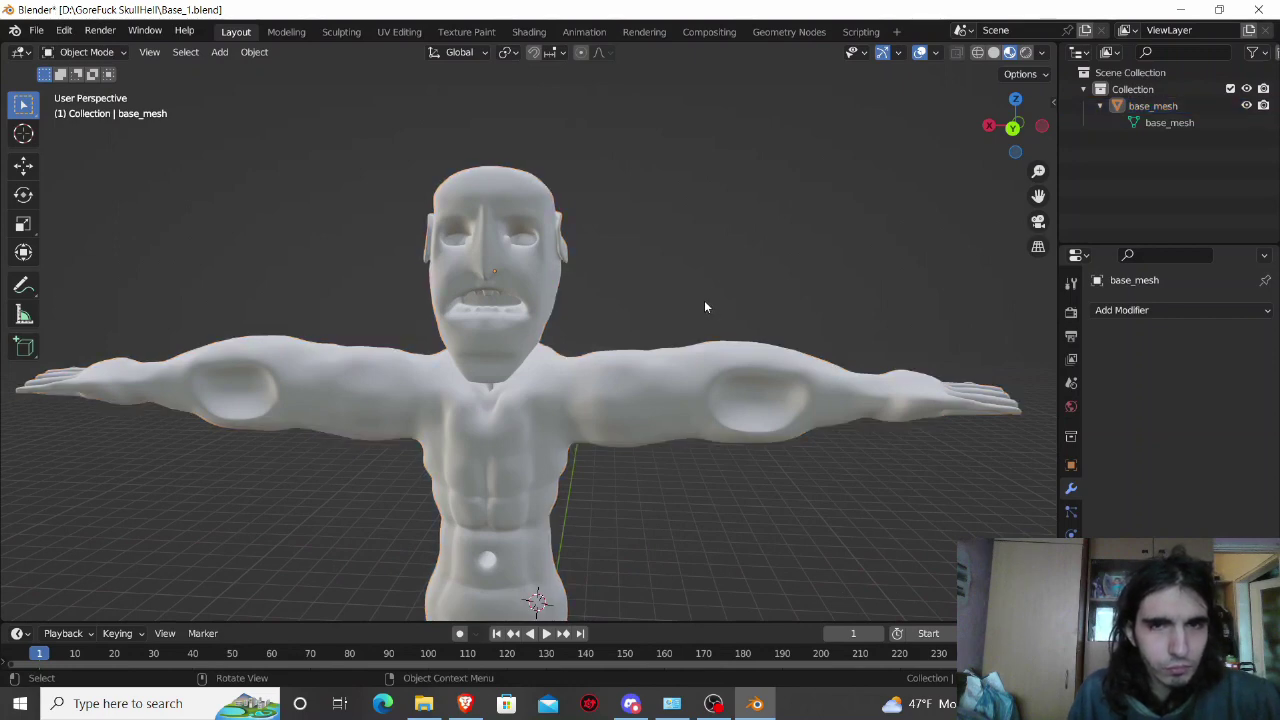
left_click(481, 462)
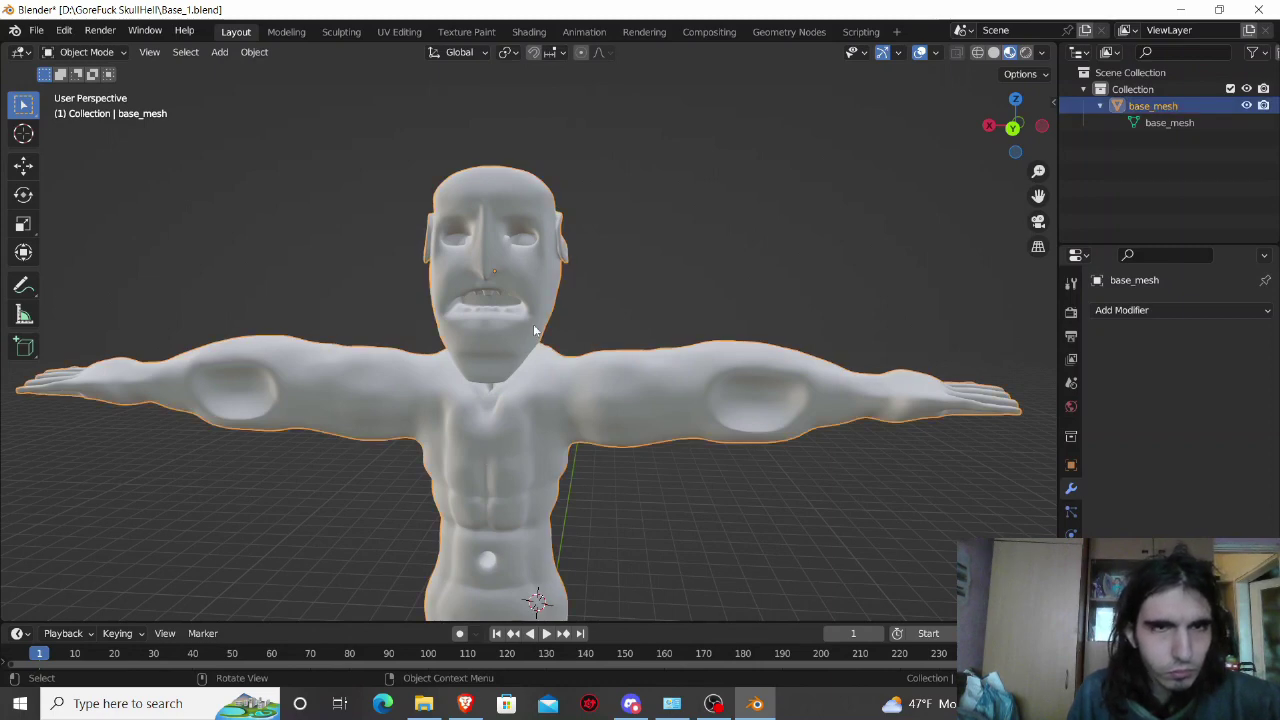
left_click(208, 191)
left_click(219, 52)
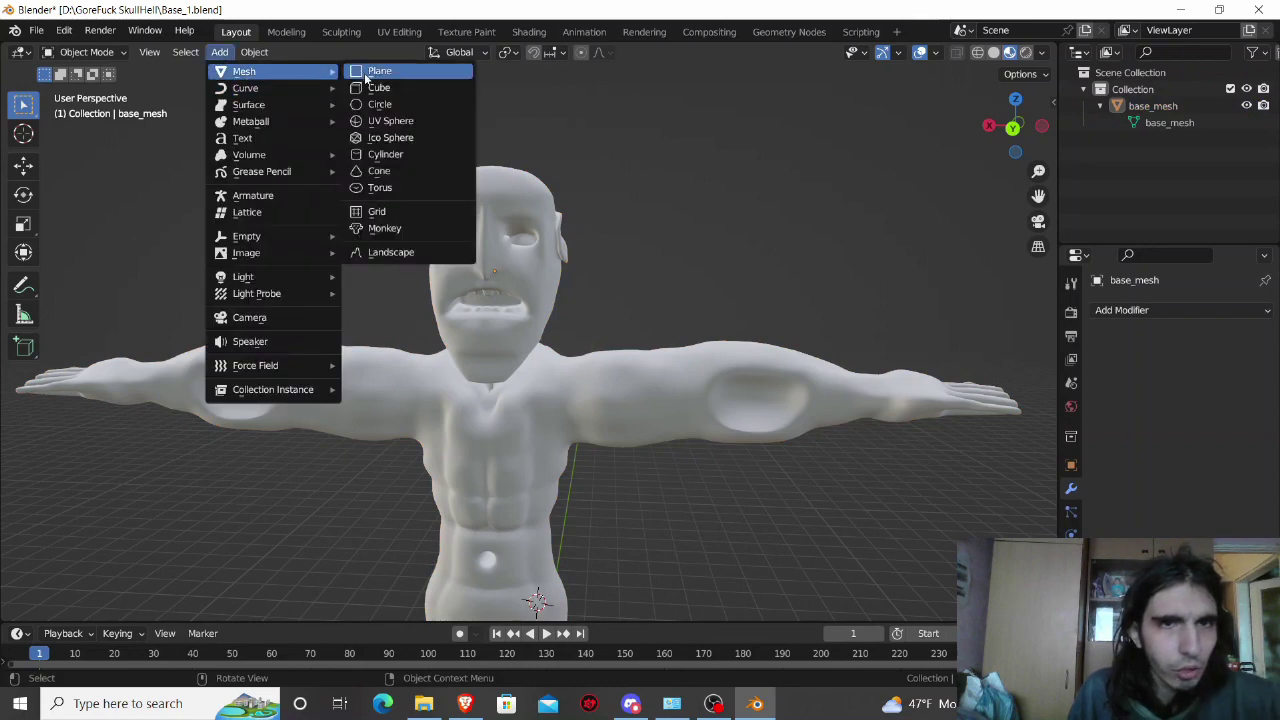
mouse_move(244, 71)
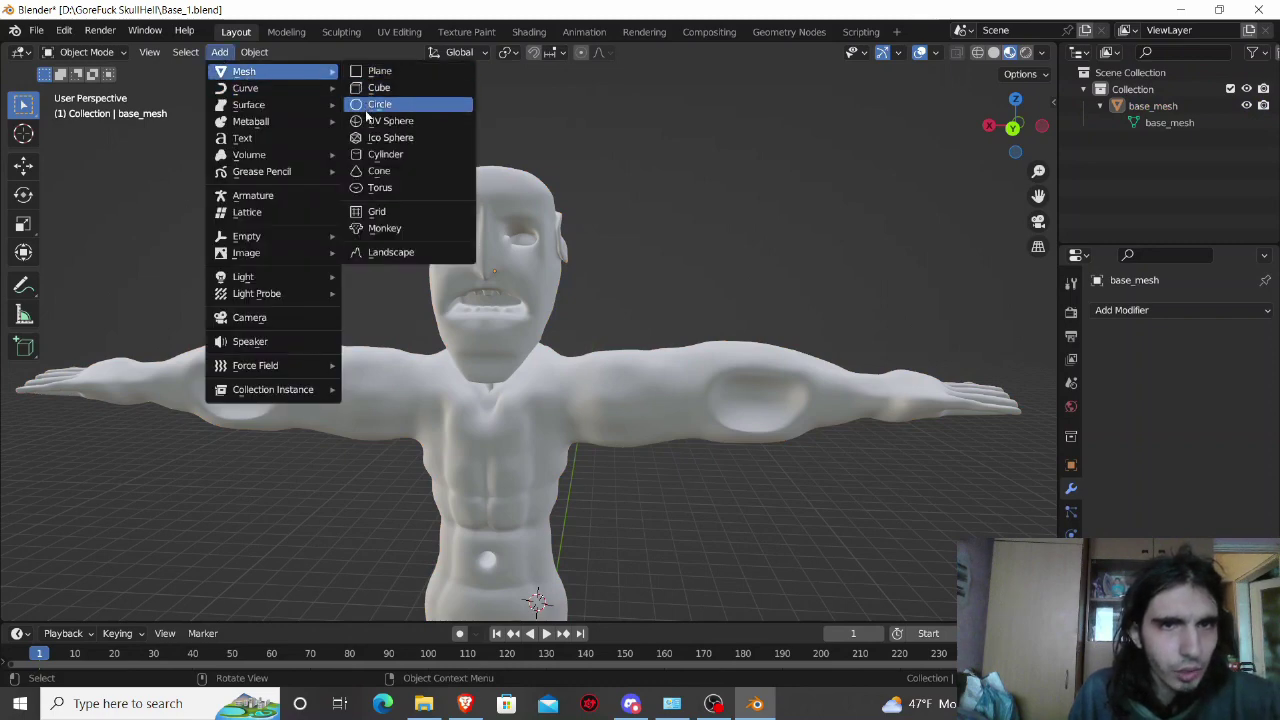
Step: Add a UV sphere and view the character in Back Orthographic
left_click(378, 121)
scroll(354, 241, "down", 4)
scroll(354, 241, "down", 2)
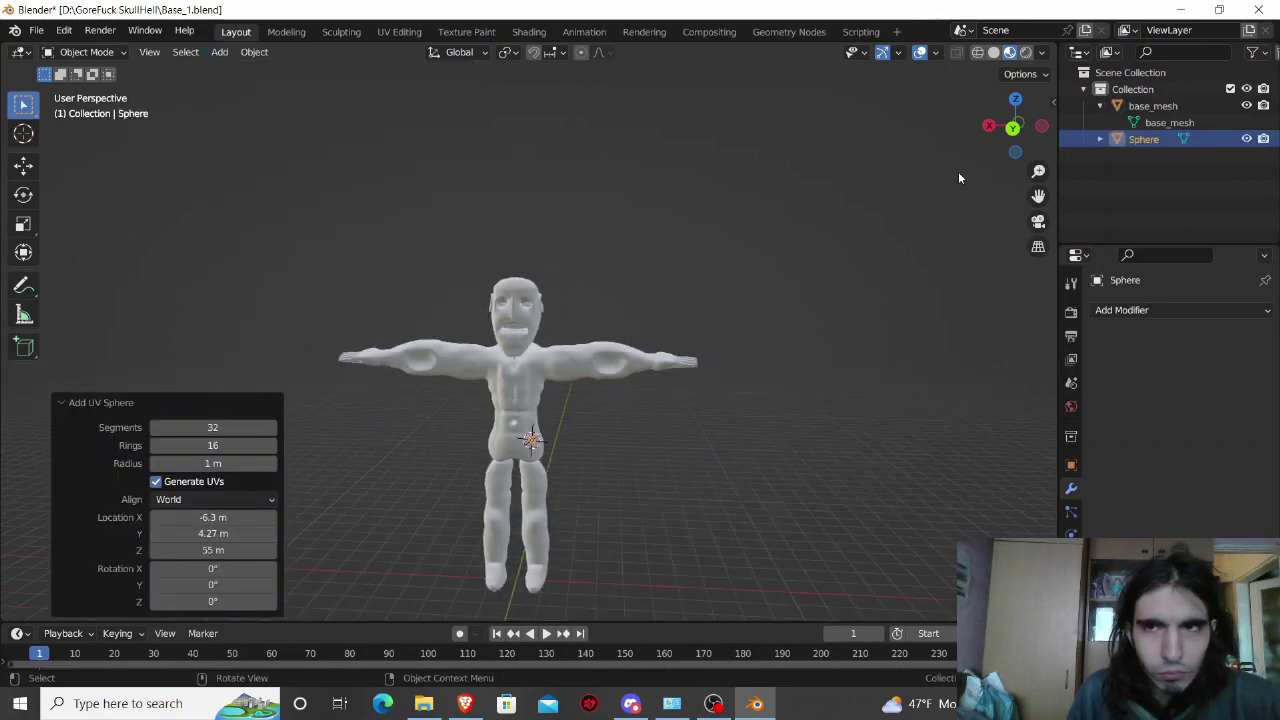
left_click(1010, 142)
scroll(658, 466, "up", 2)
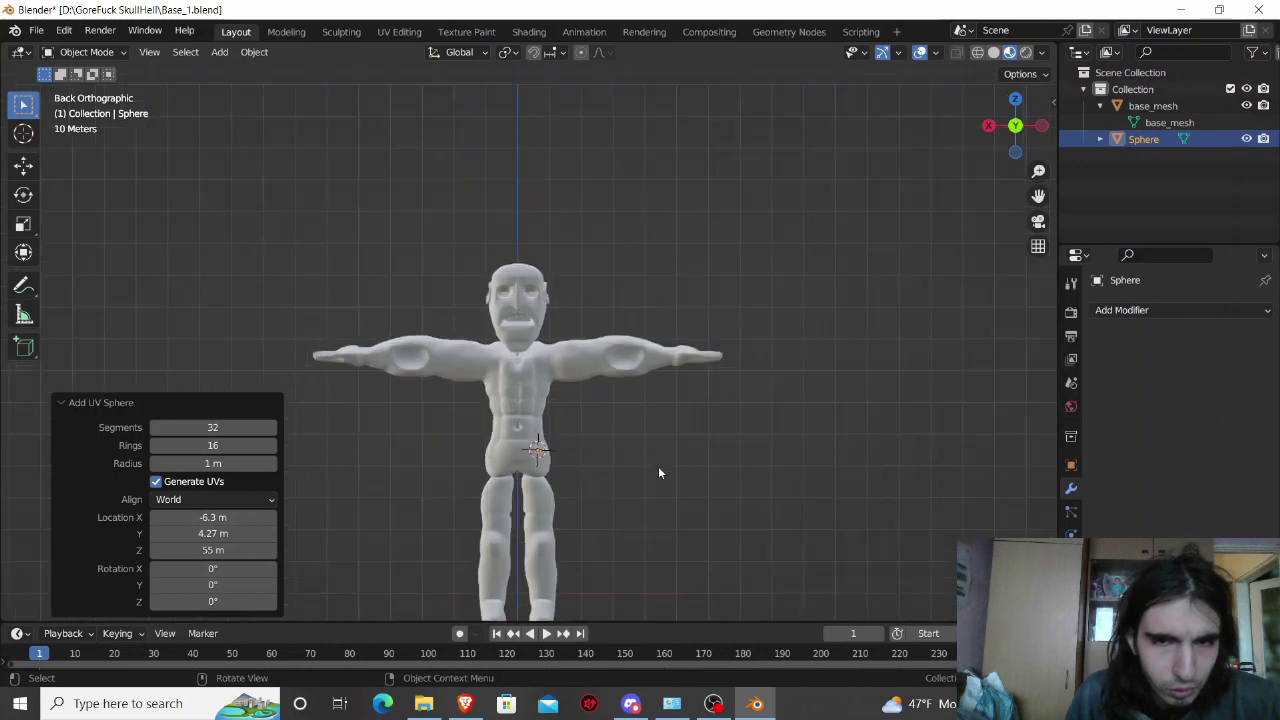
scroll(658, 466, "up", 2)
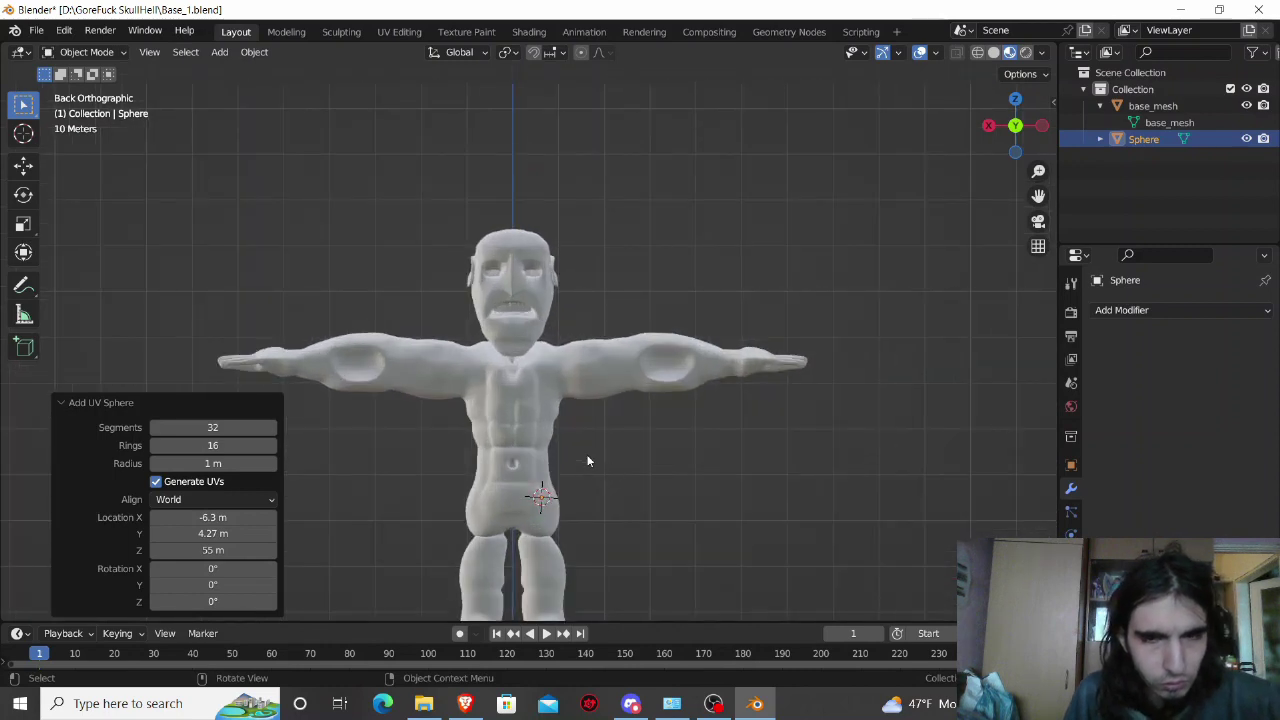
left_click(1042, 126)
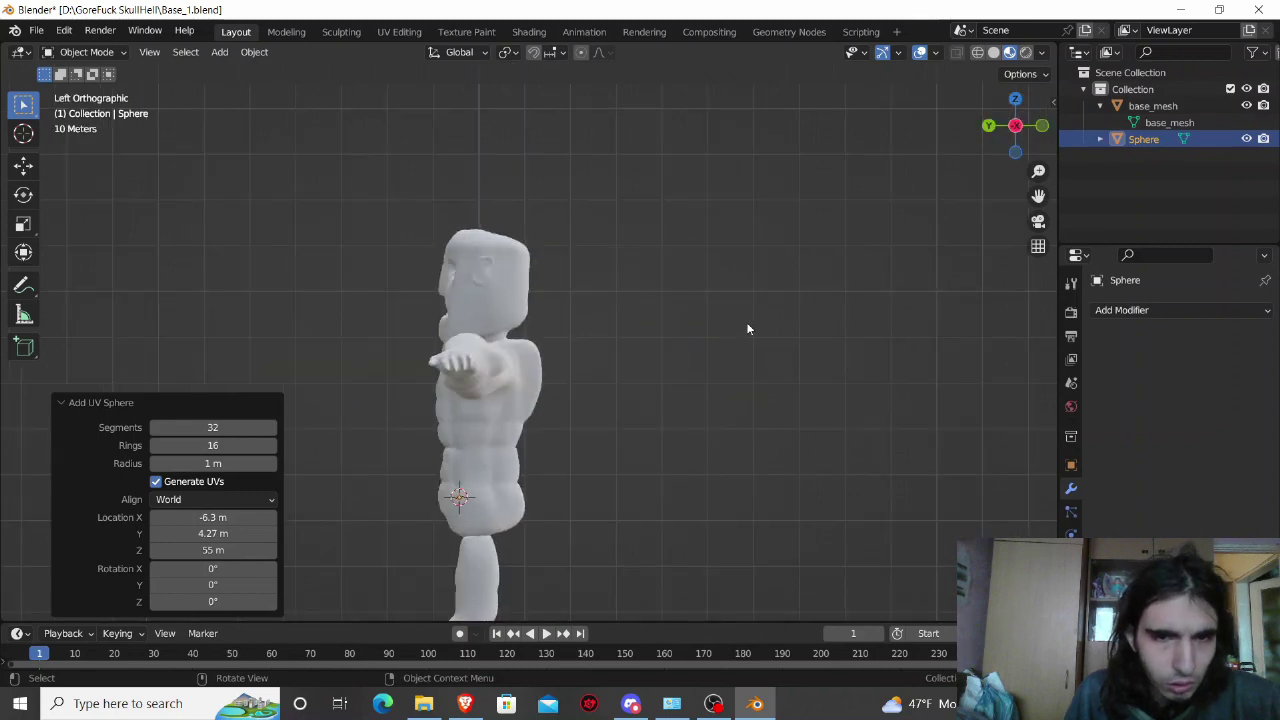
left_click(986, 126)
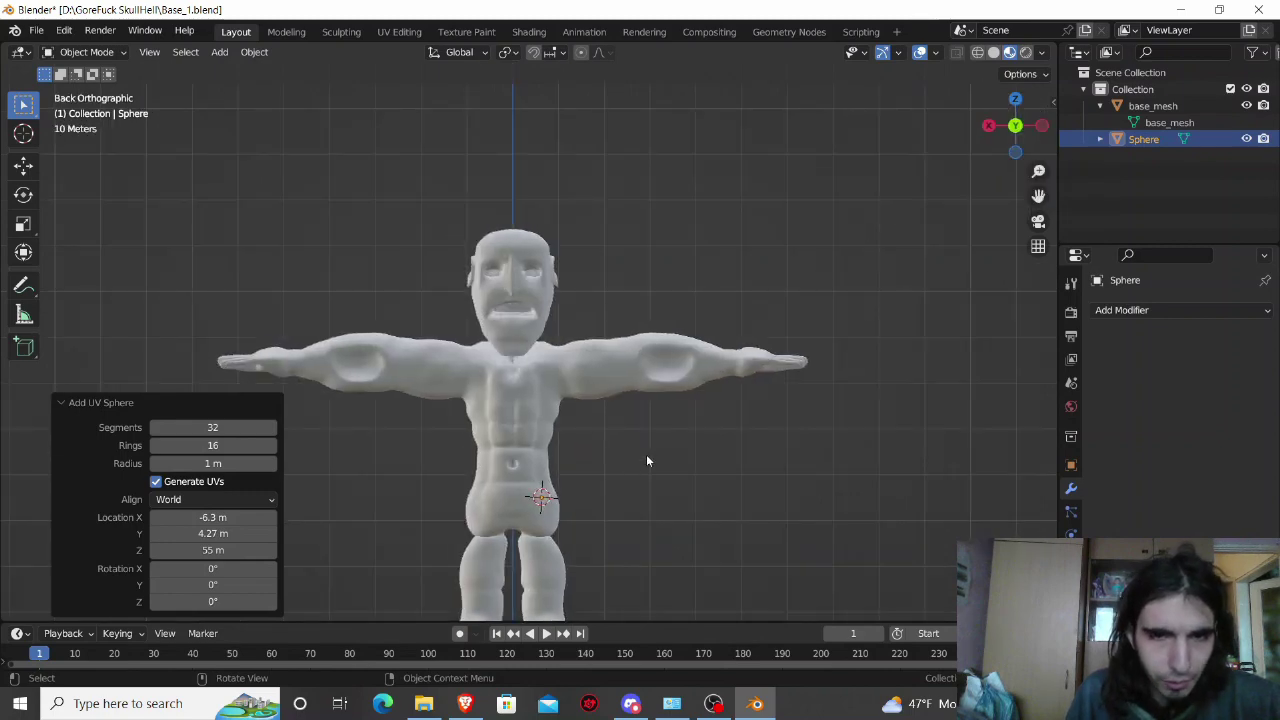
Step: Move the sphere 49.07 m up on Z and 2.0385 m along X into the eye
key("g")
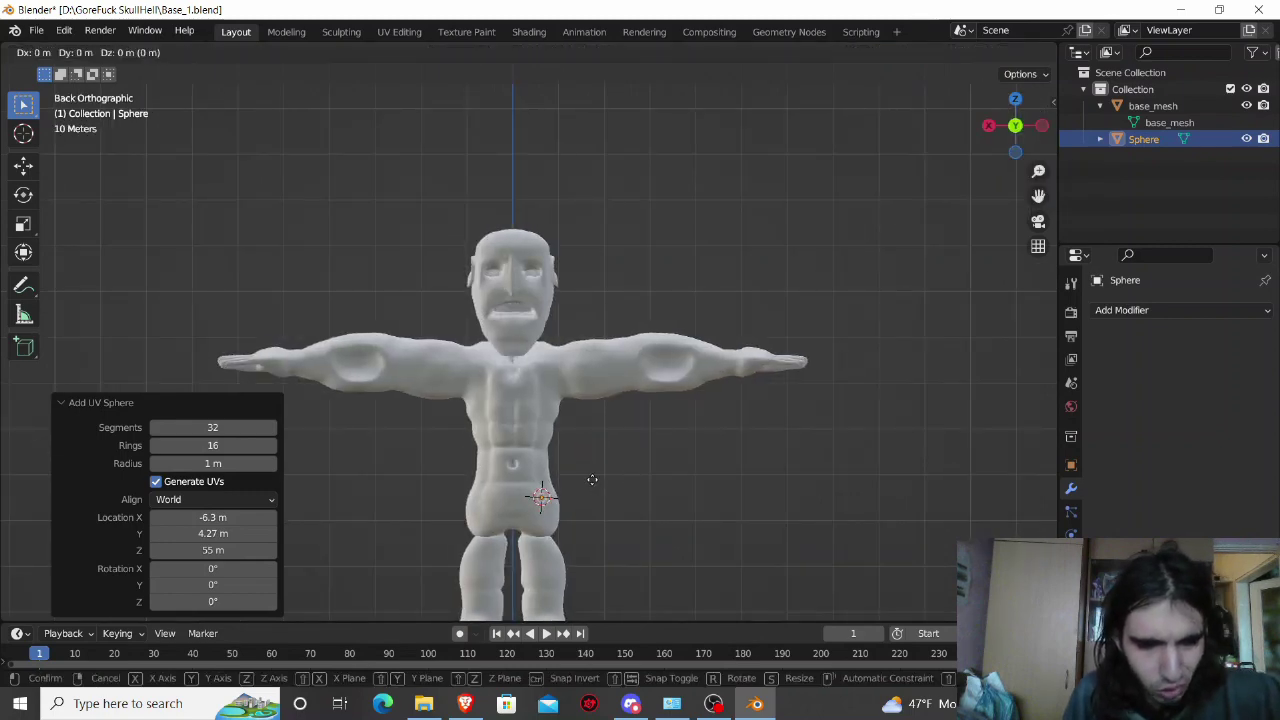
key("z")
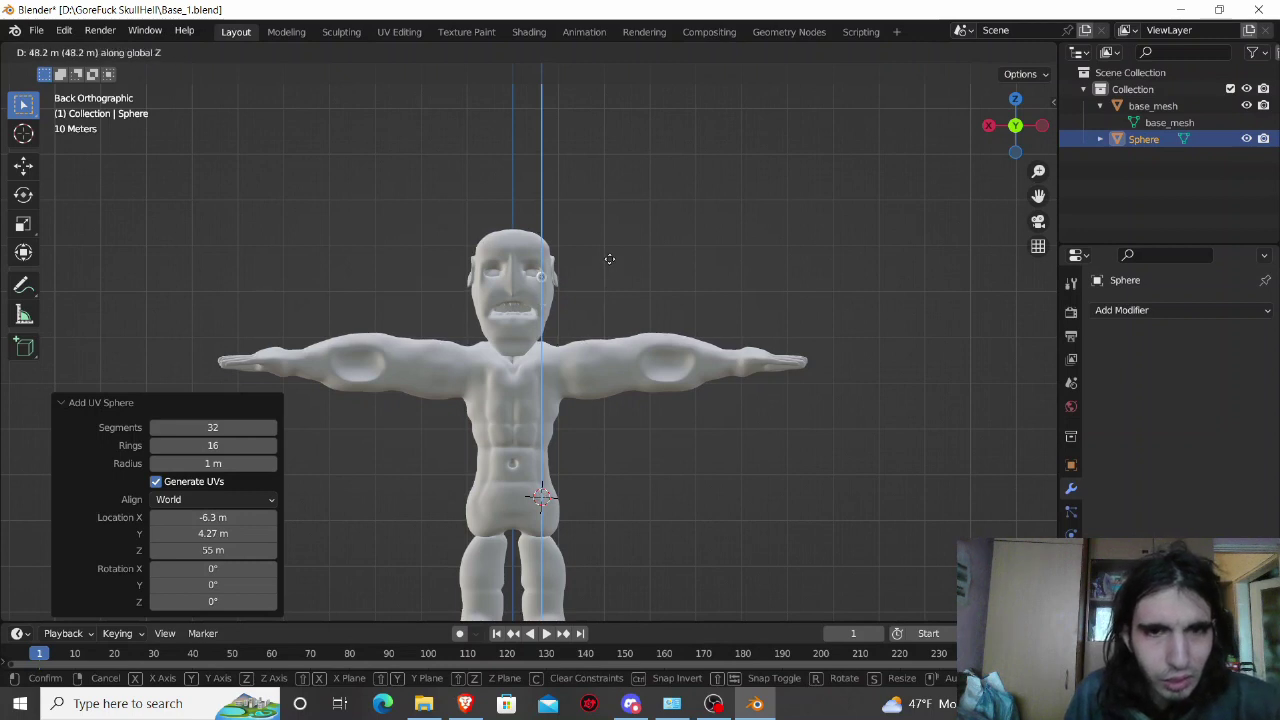
left_click(609, 255)
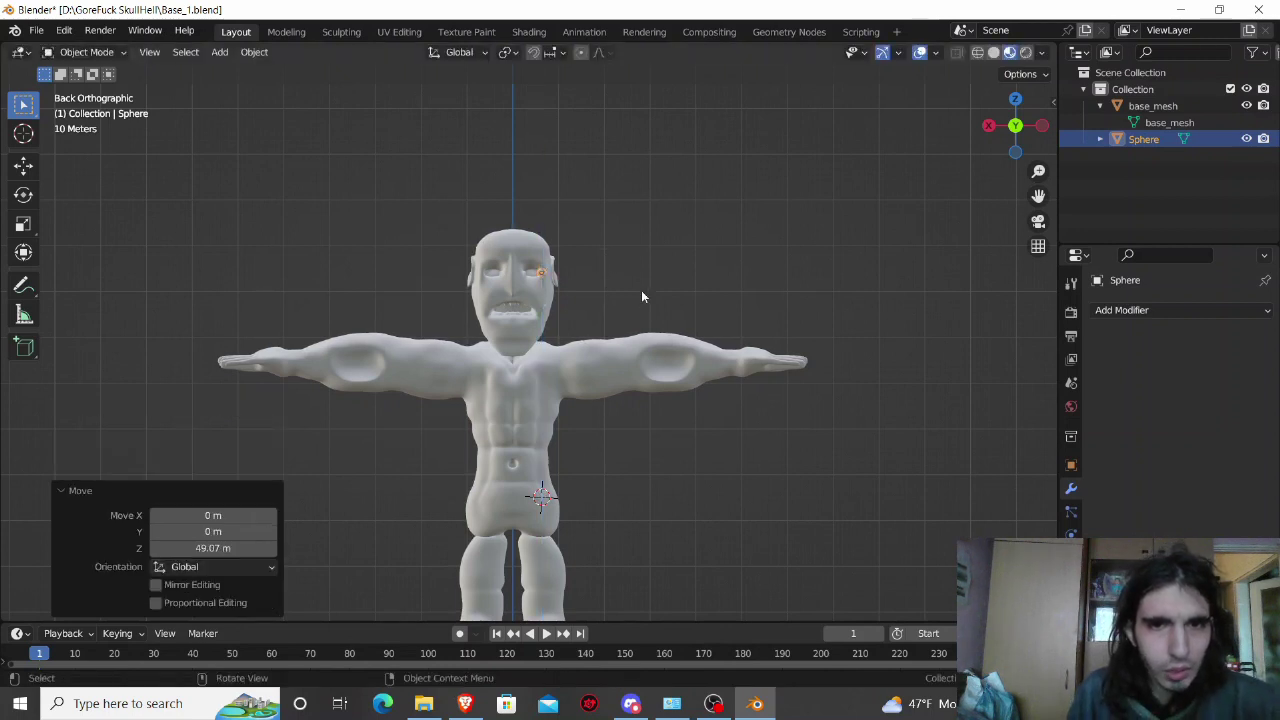
key("g")
key("x")
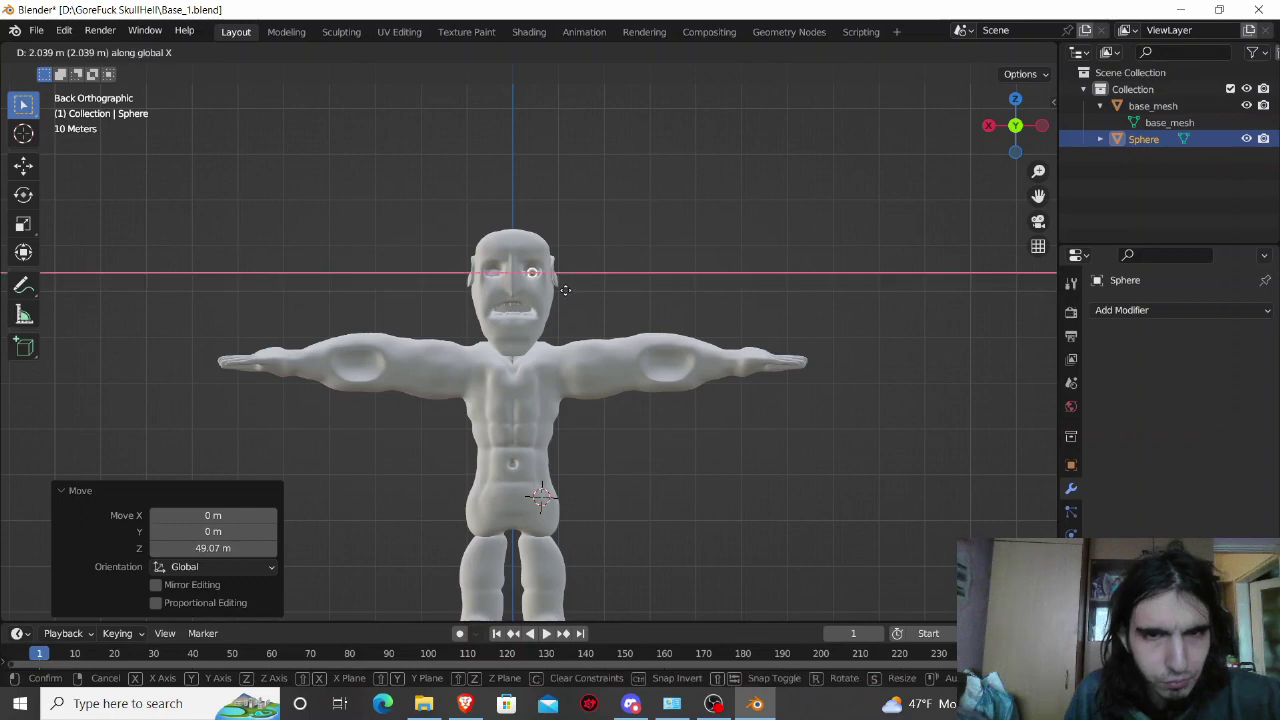
left_click(565, 290)
scroll(566, 295, "up", 1)
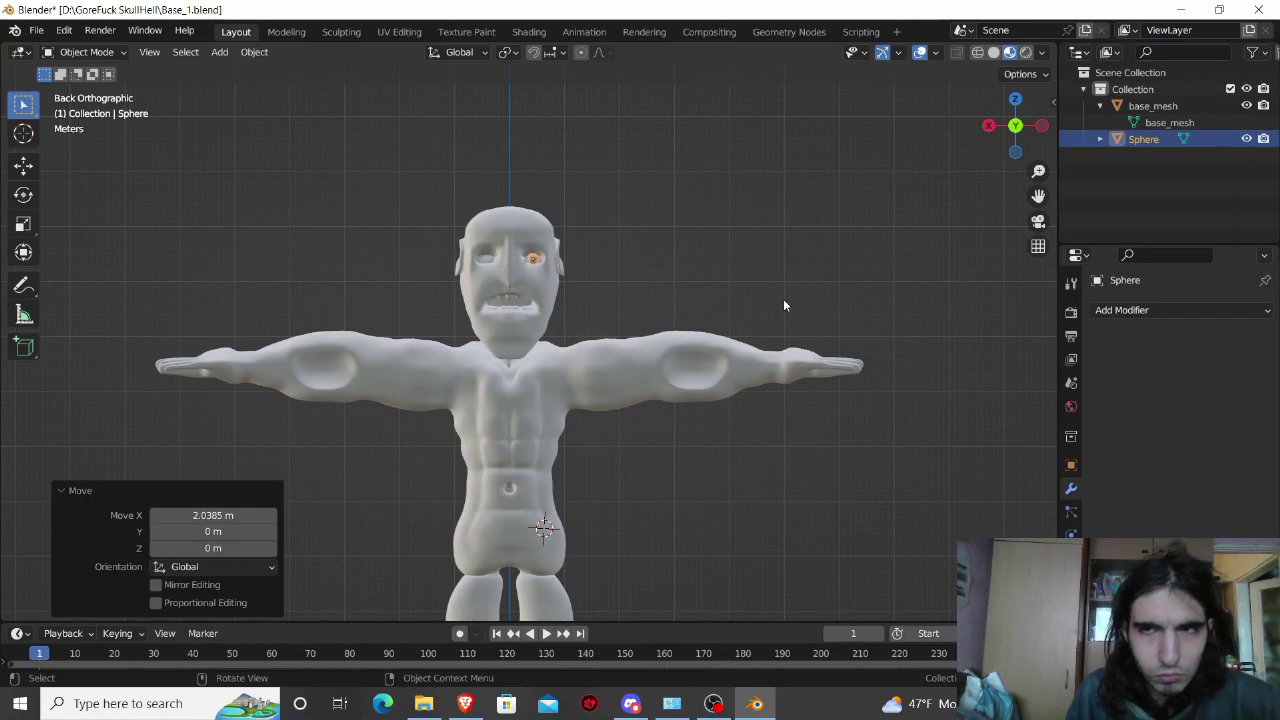
Step: Add a Mirror modifier to the sphere on X, mirrored across base_mesh
left_click(1118, 312)
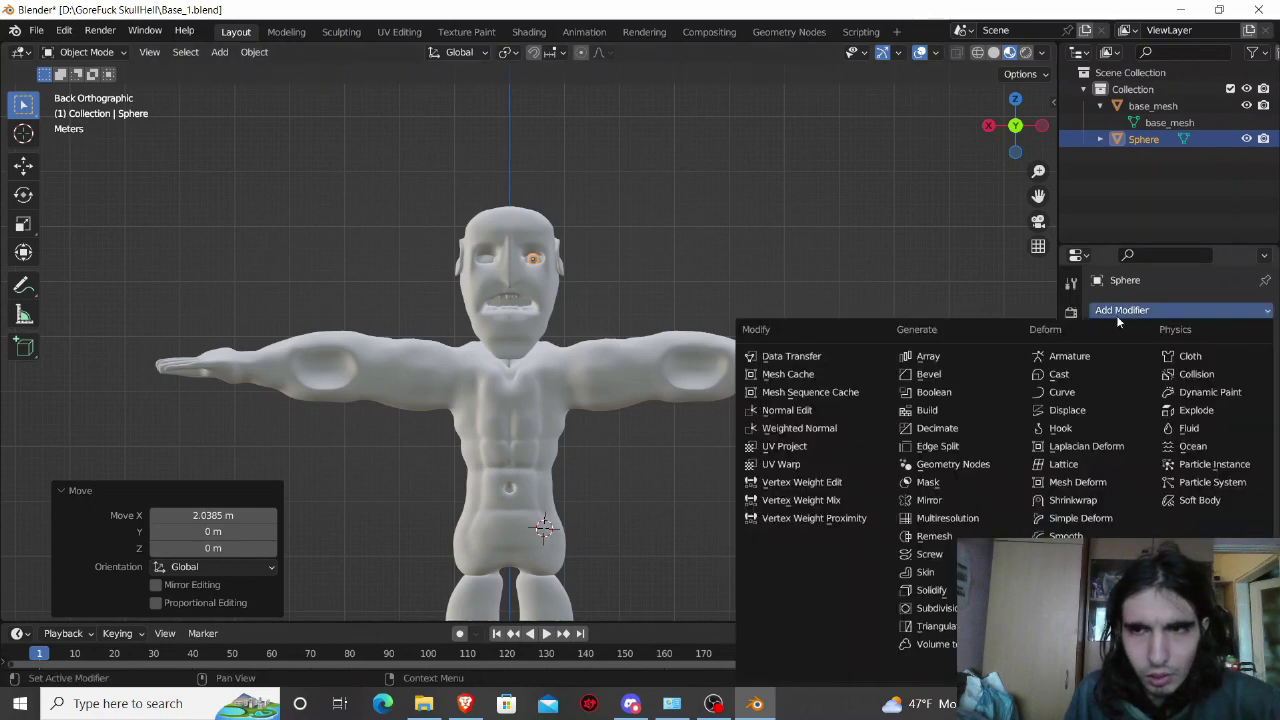
left_click(935, 501)
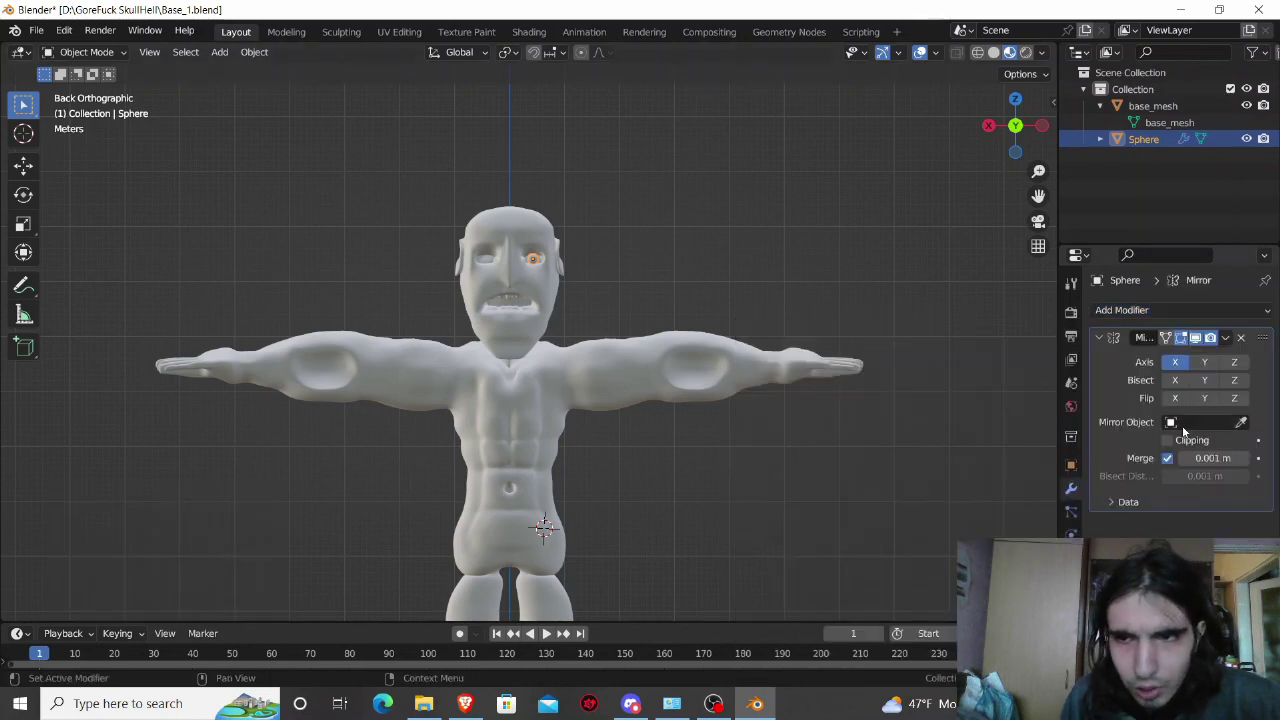
left_click(1241, 423)
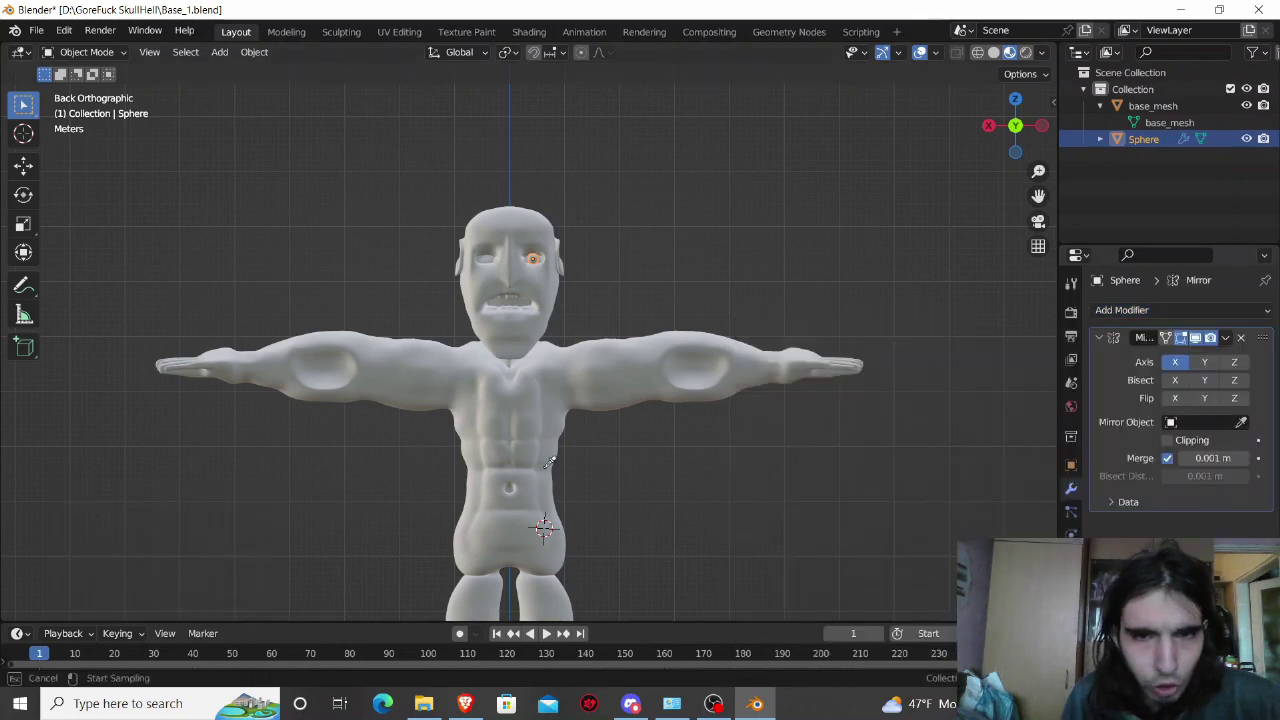
left_click(606, 438)
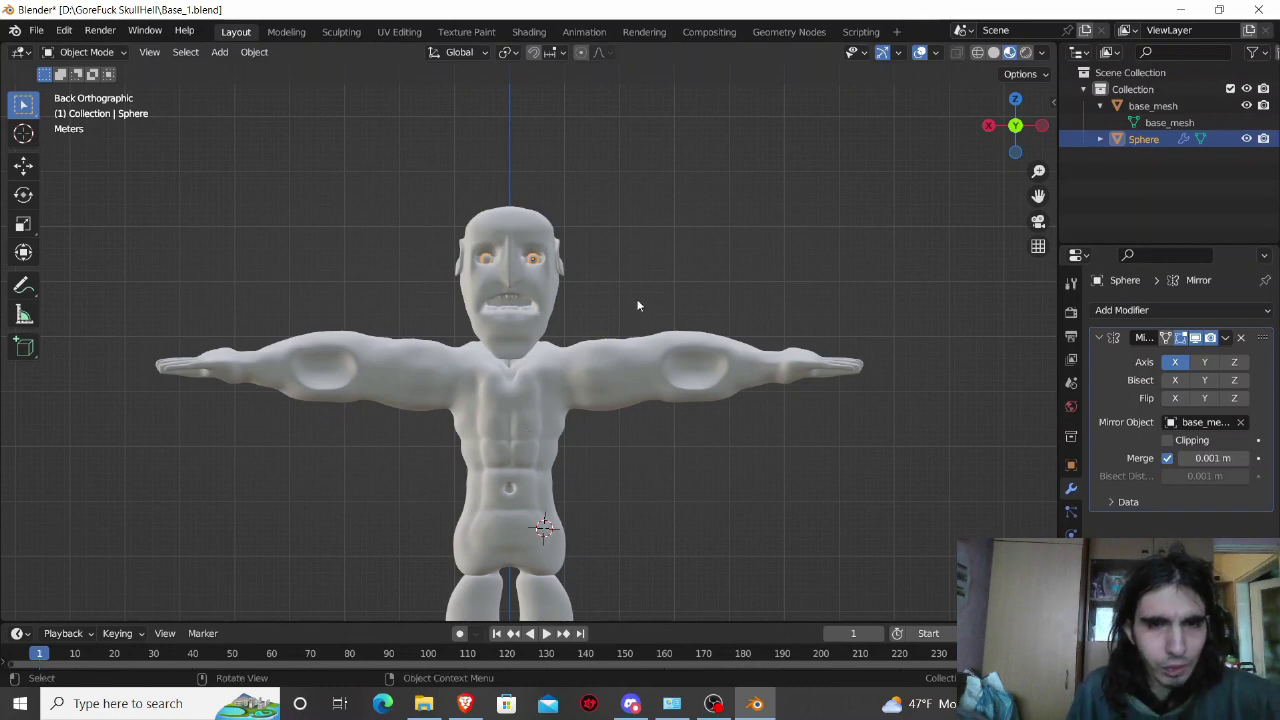
Step: Zoom, orbit and pan to frame the face straight-on in orthographic view
scroll(638, 305, "up", 4)
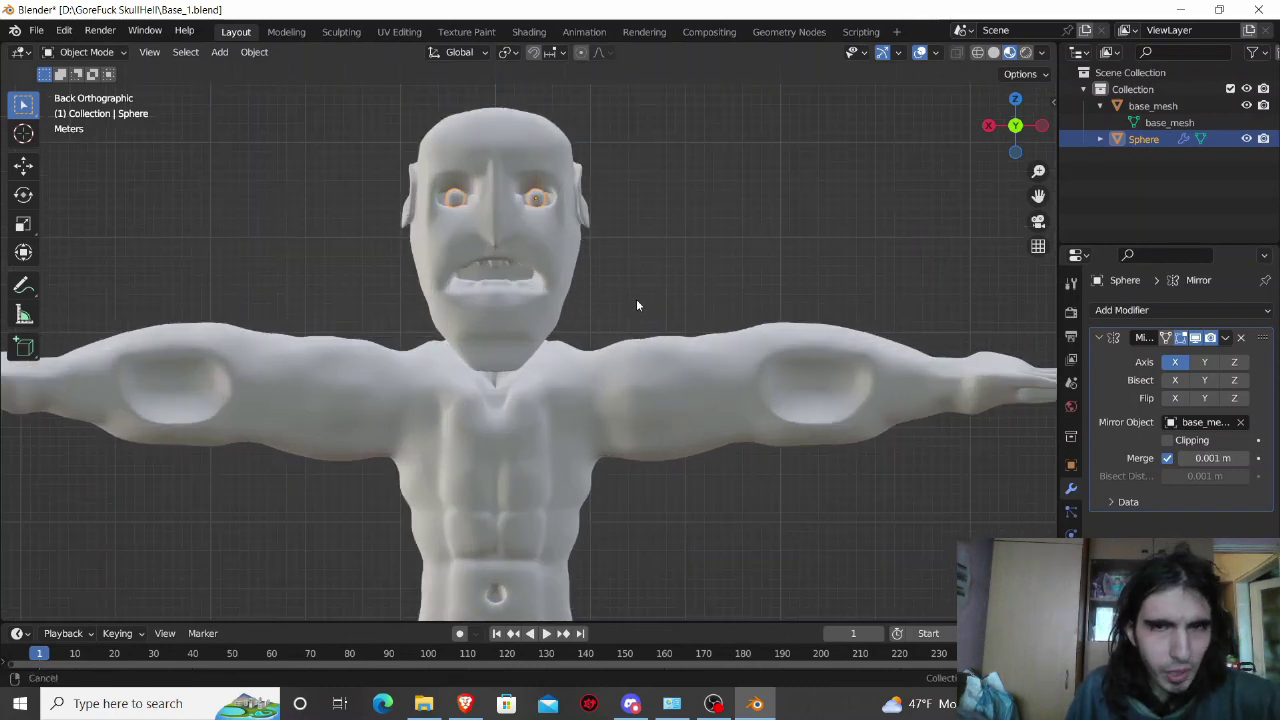
middle_click_drag(636, 299, 644, 503, "shift")
scroll(618, 429, "up", 2)
scroll(618, 429, "up", 2)
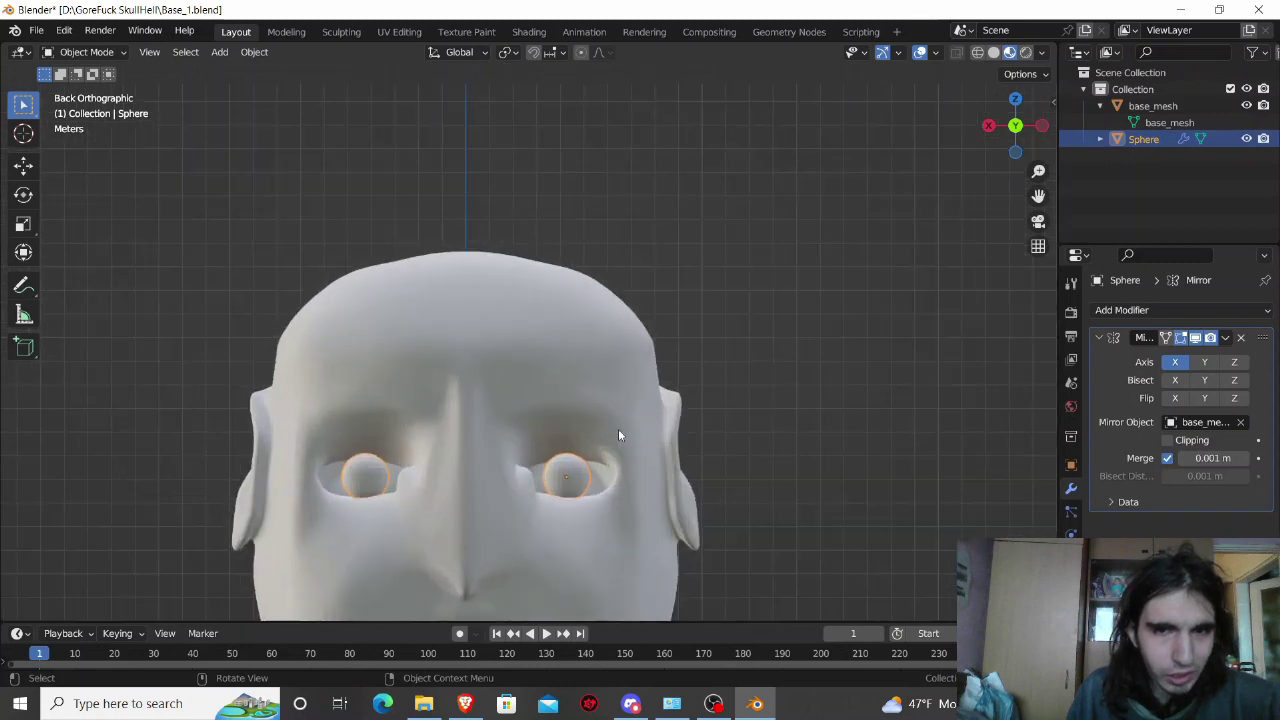
scroll(618, 429, "up", 2)
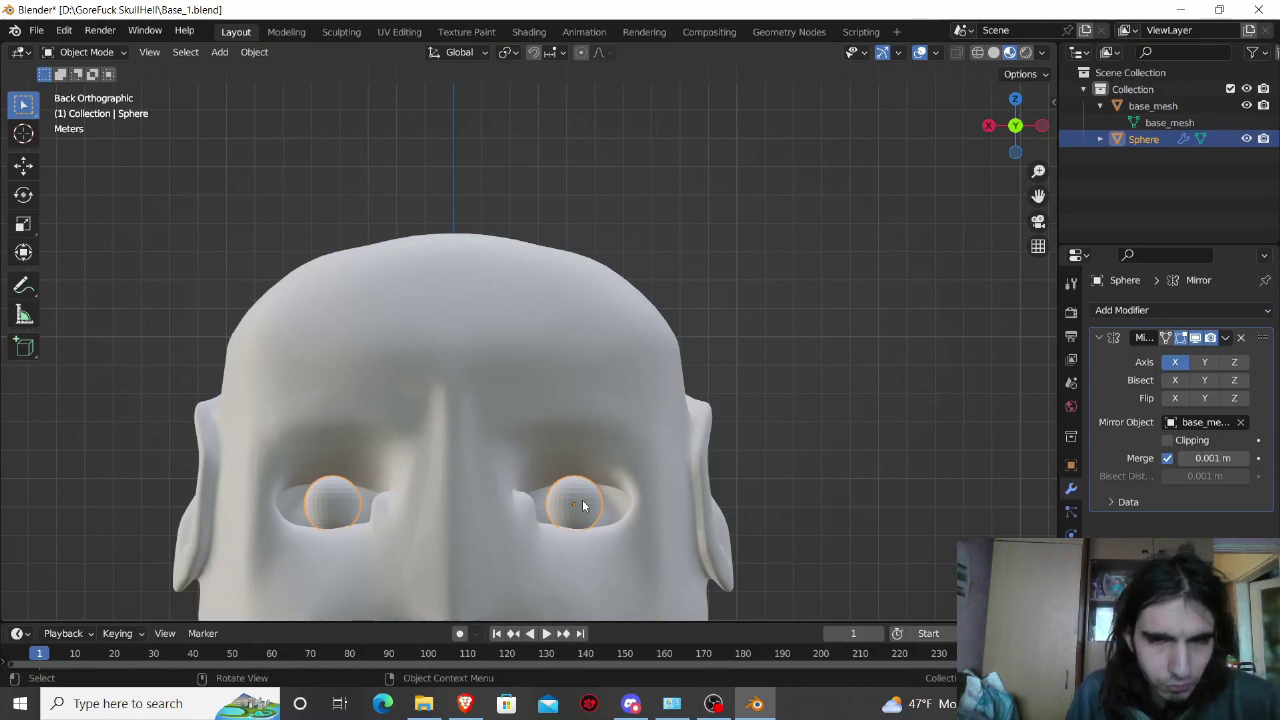
middle_click_drag(582, 505, 582, 510)
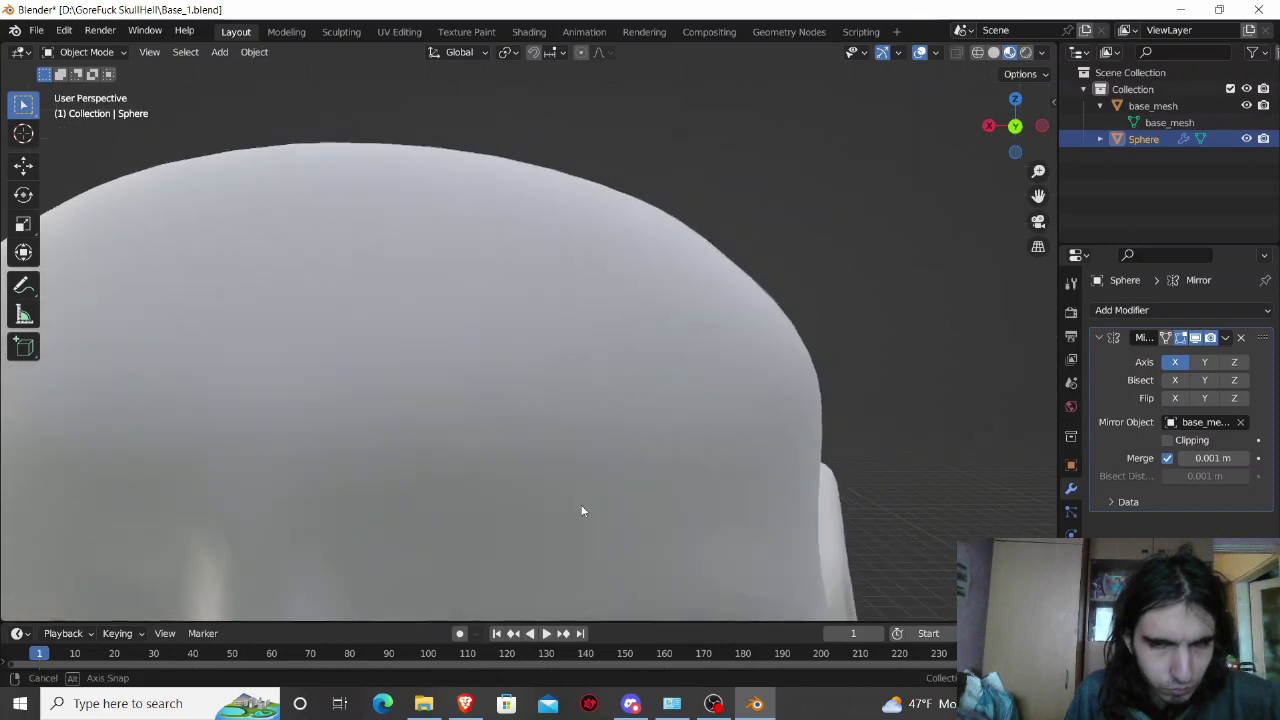
scroll(582, 510, "down", 3)
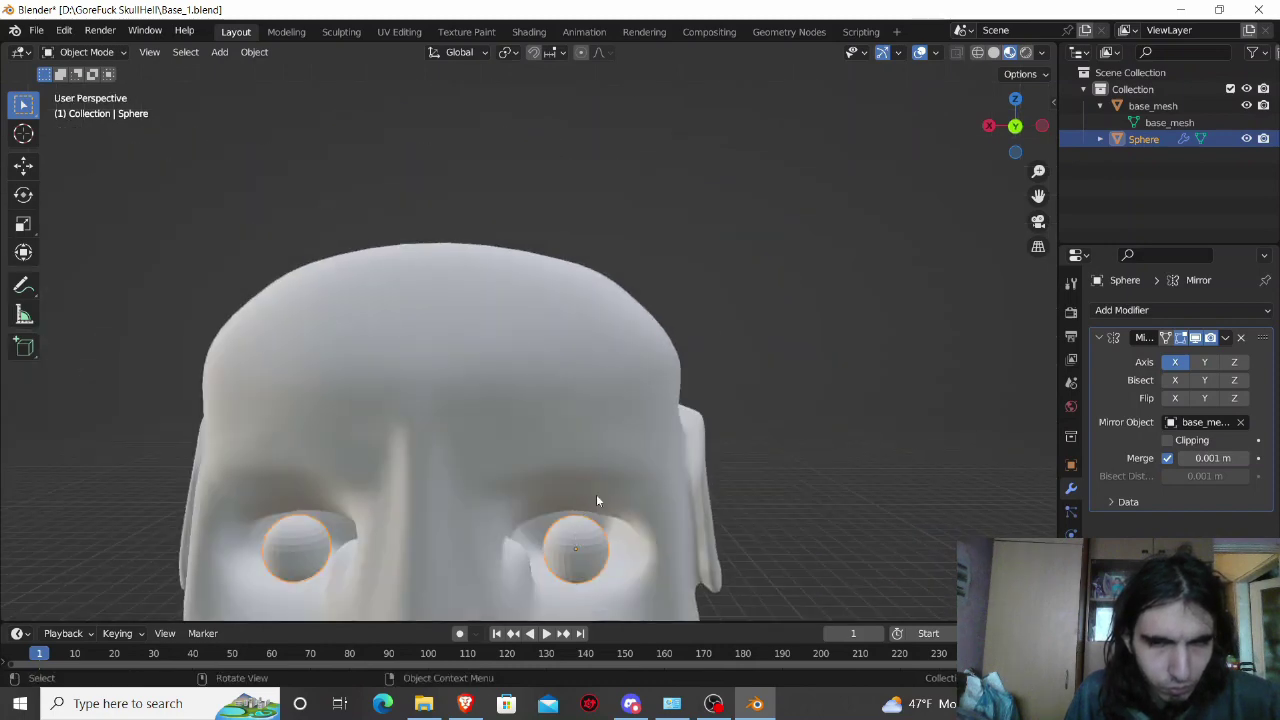
left_click_drag(991, 140, 994, 142)
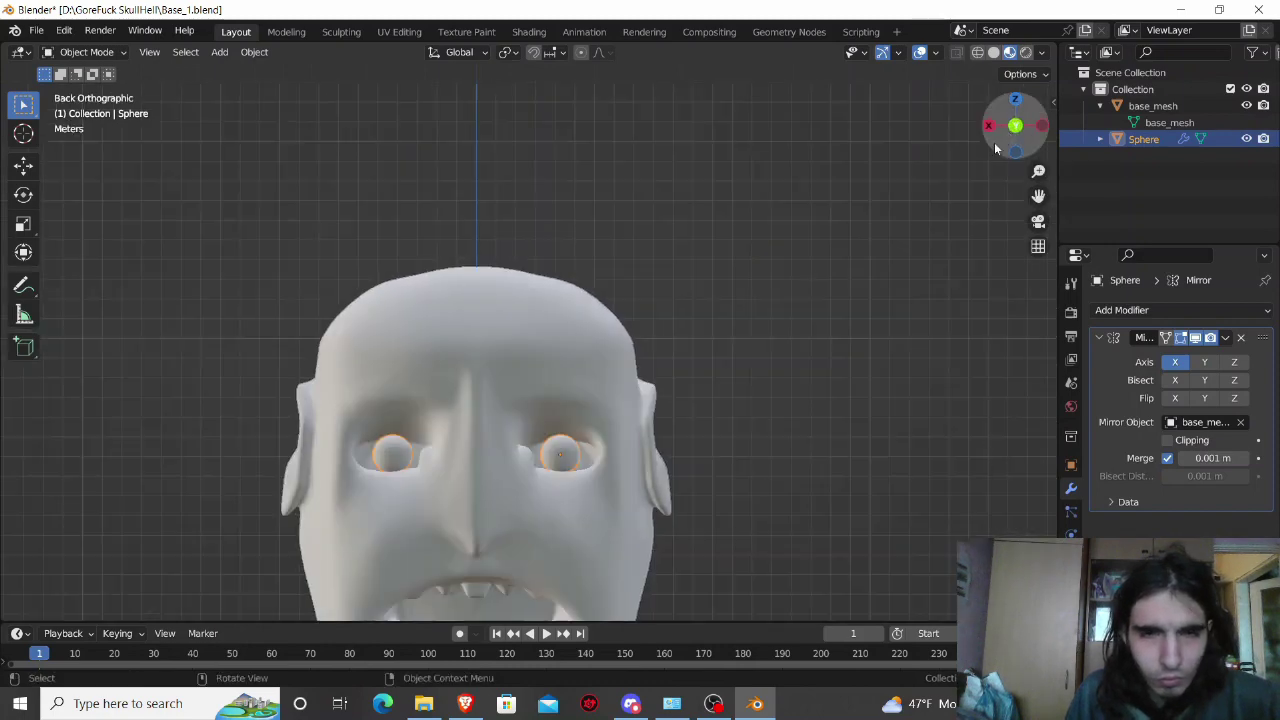
middle_click_drag(803, 374, 785, 316, "shift")
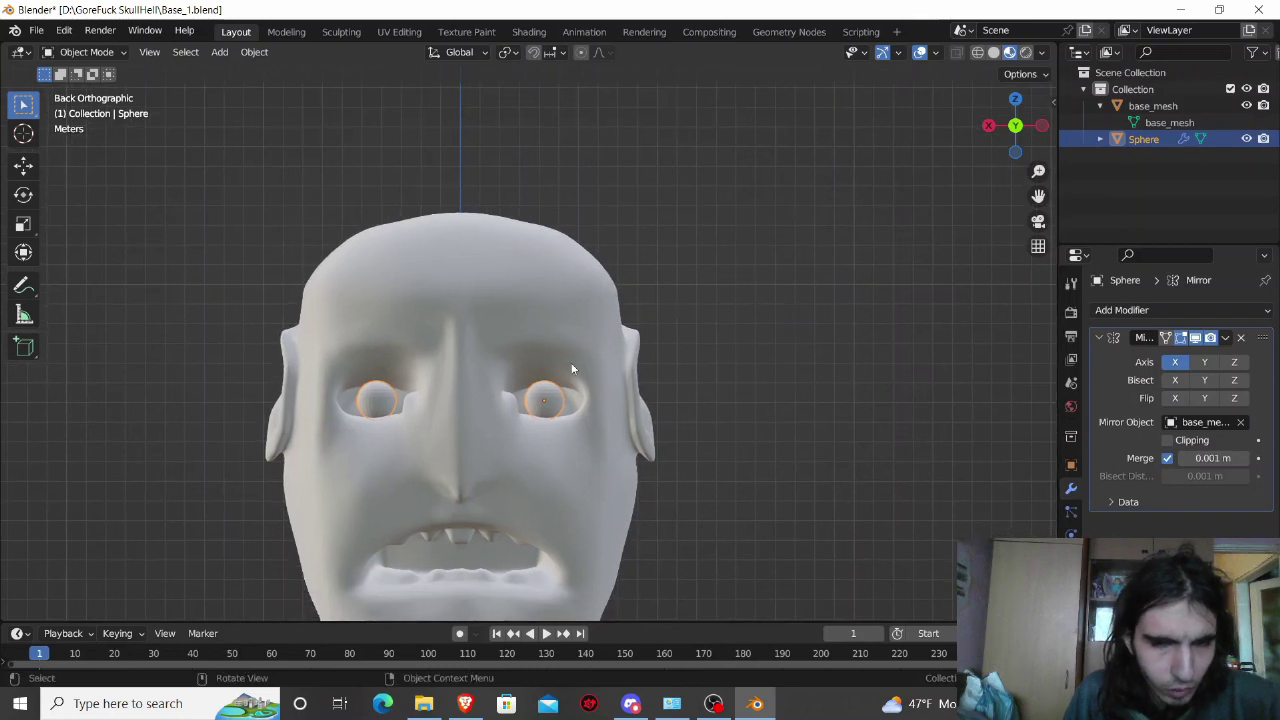
Step: Scale the eye spheres by 2.347, raise them 0.711 m on Z, and shift them -1.032 m on Y
key("s")
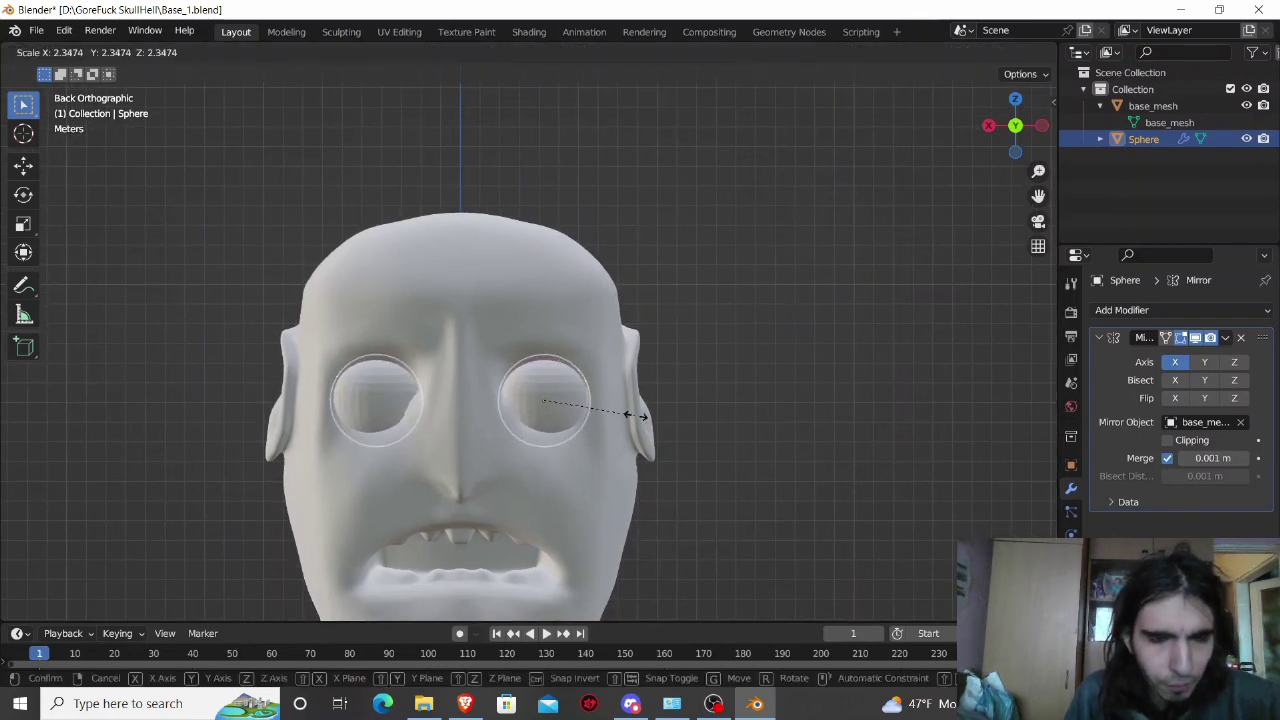
left_click(635, 415)
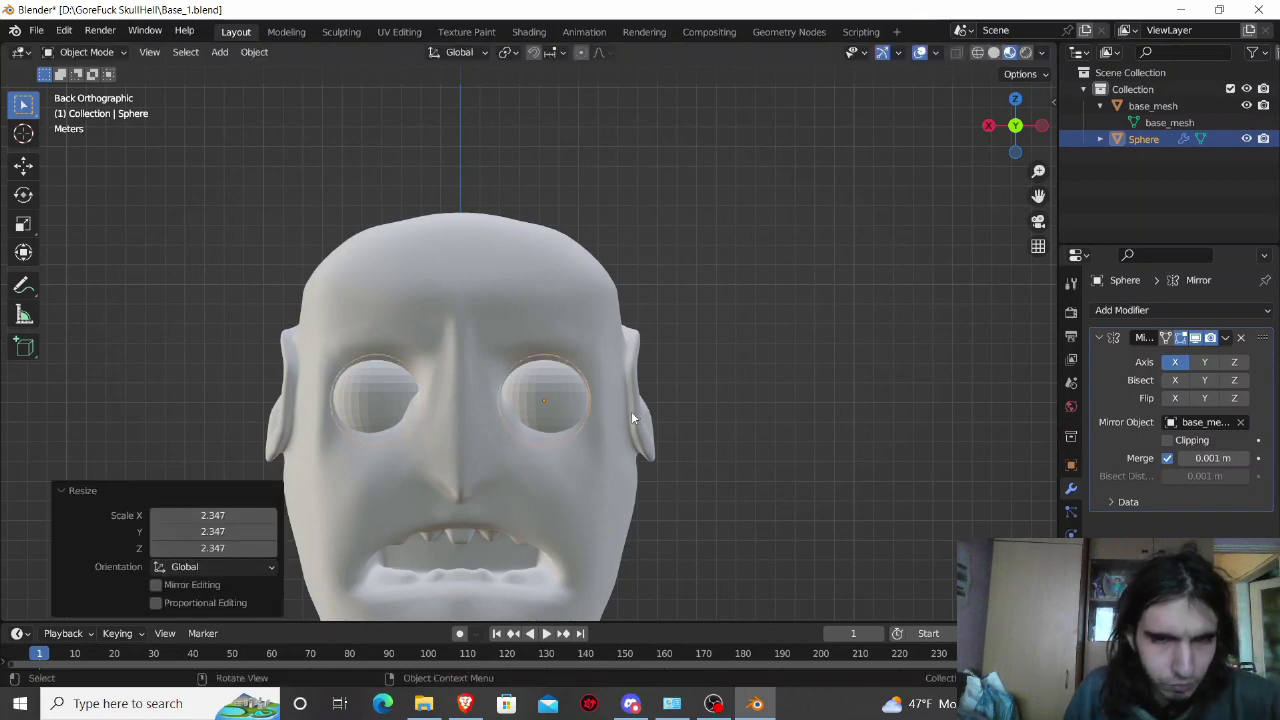
key("g")
key("z")
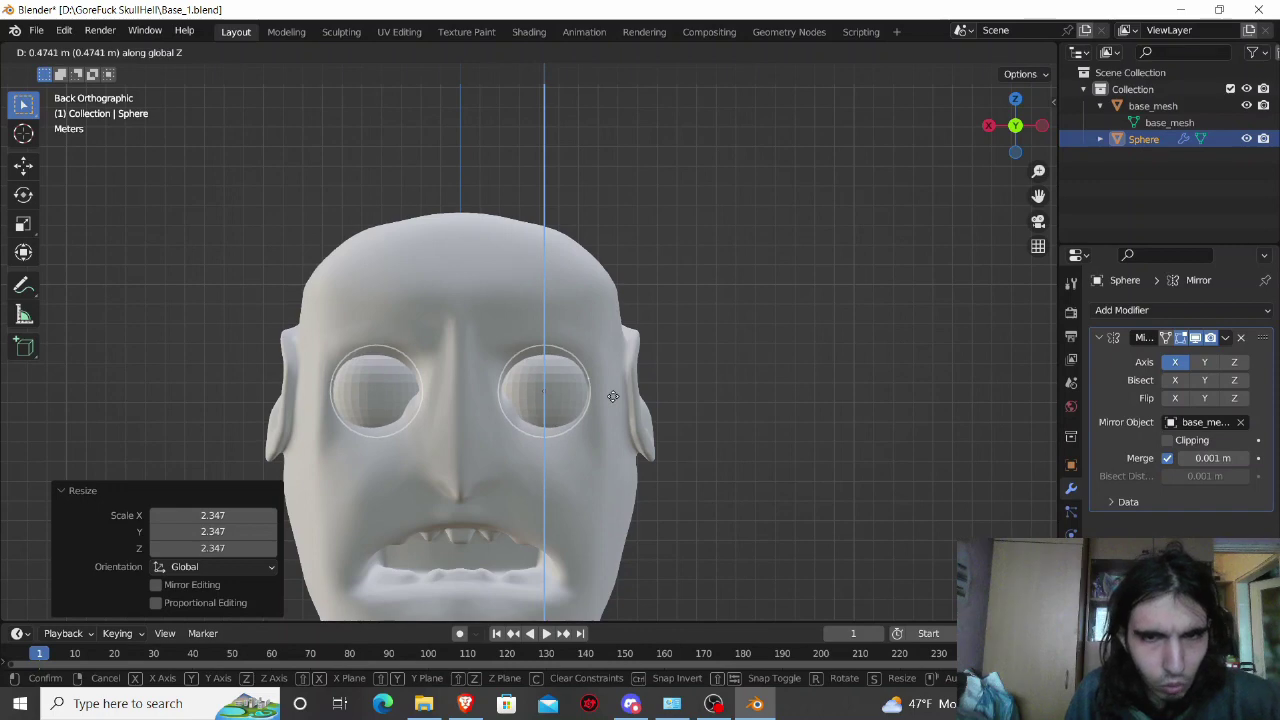
left_click(615, 397)
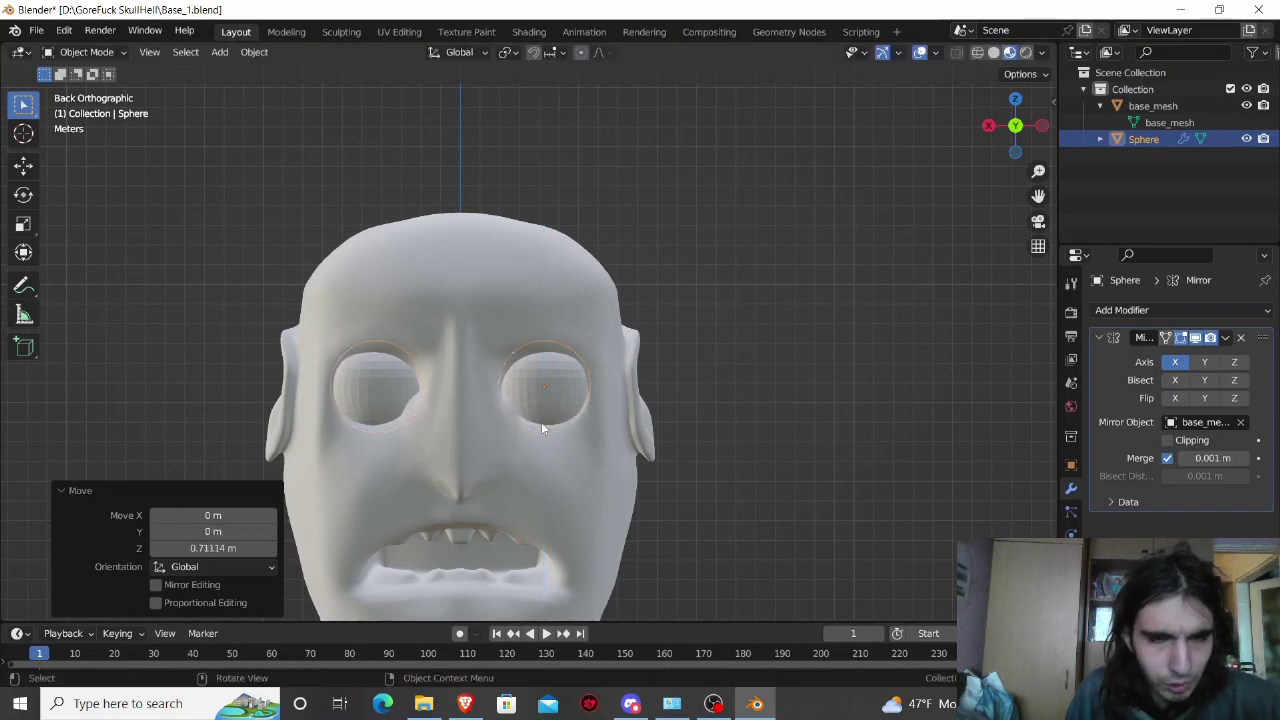
key("g")
key("y")
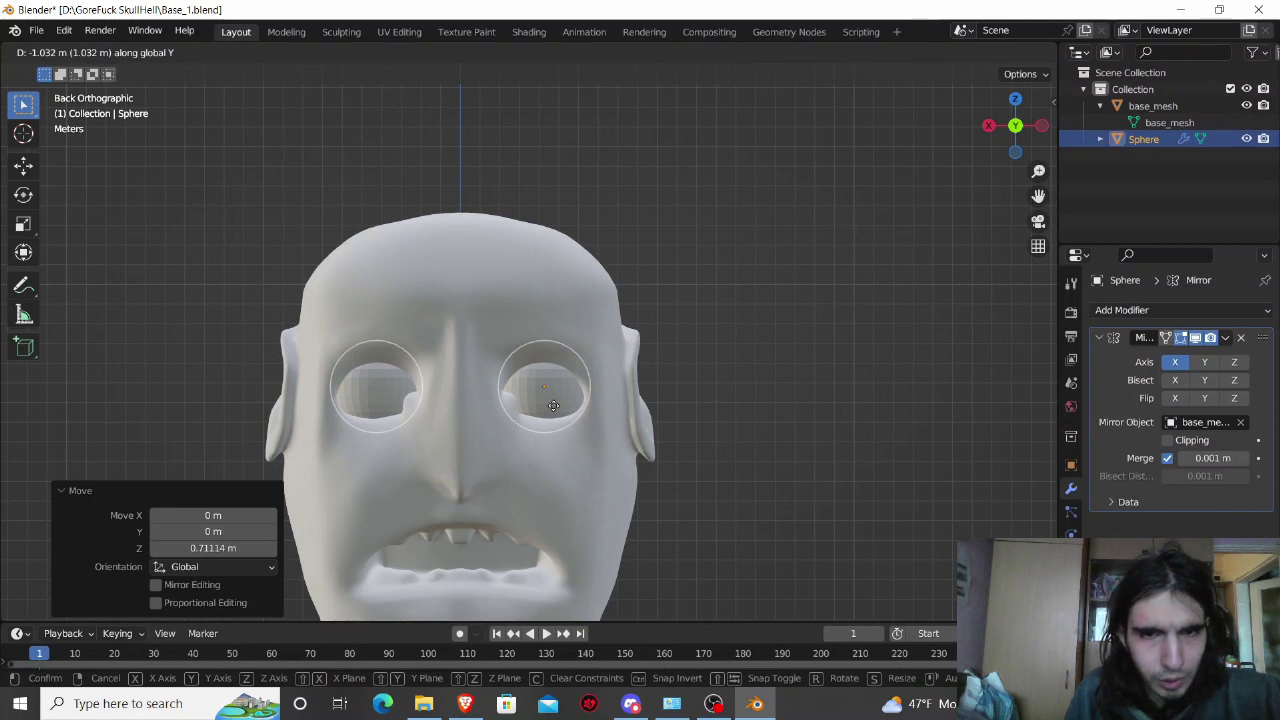
left_click(553, 405)
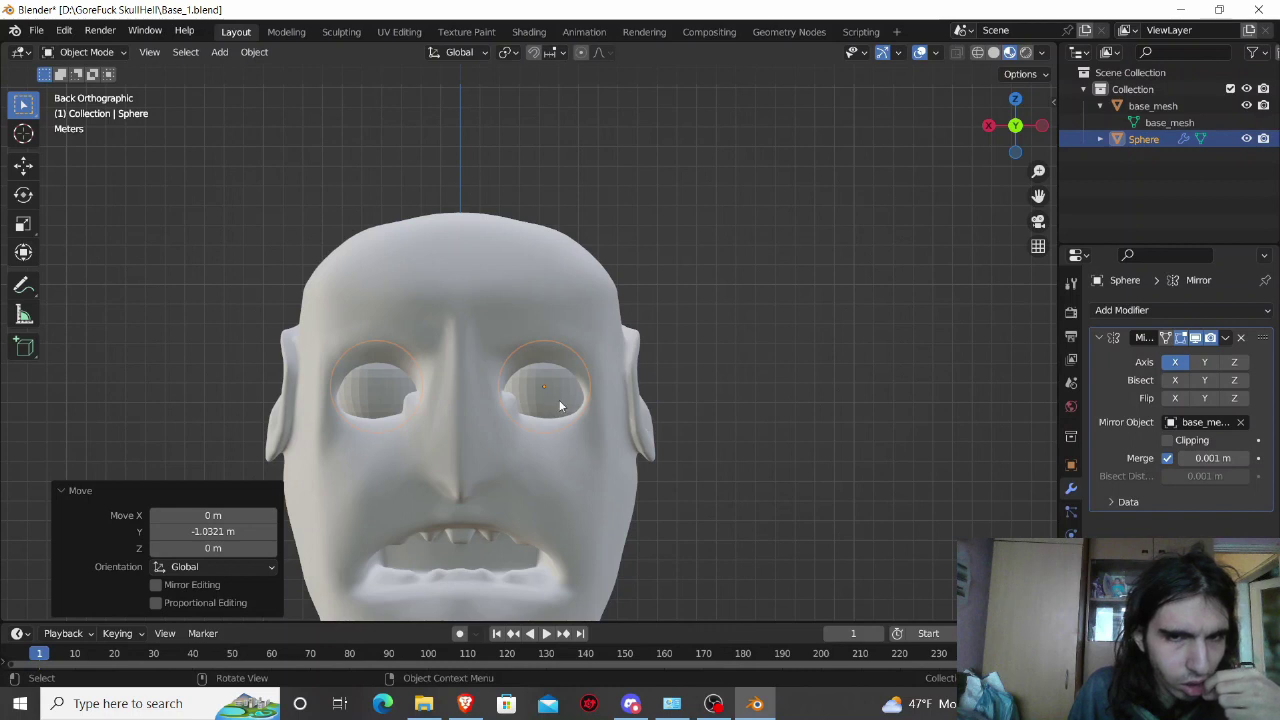
Step: Apply the Mirror modifier and shade the eye spheres smooth
left_click(1225, 338)
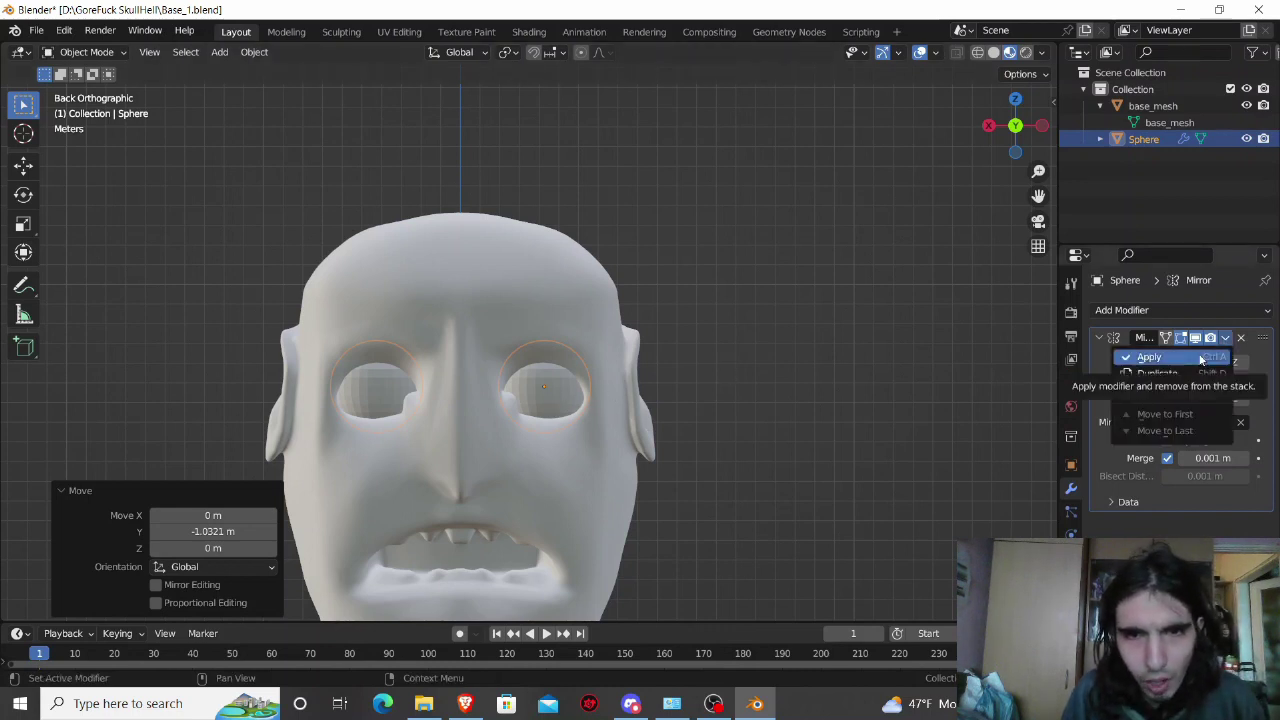
left_click(1150, 357)
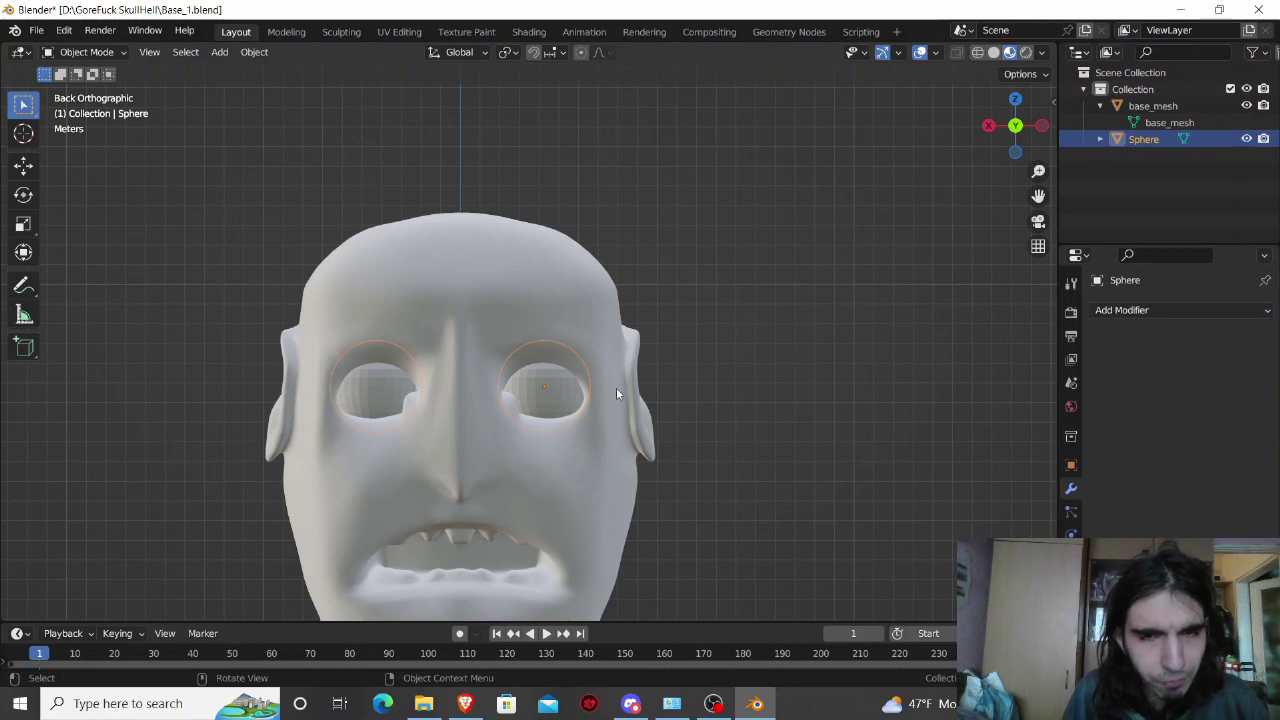
right_click(548, 398)
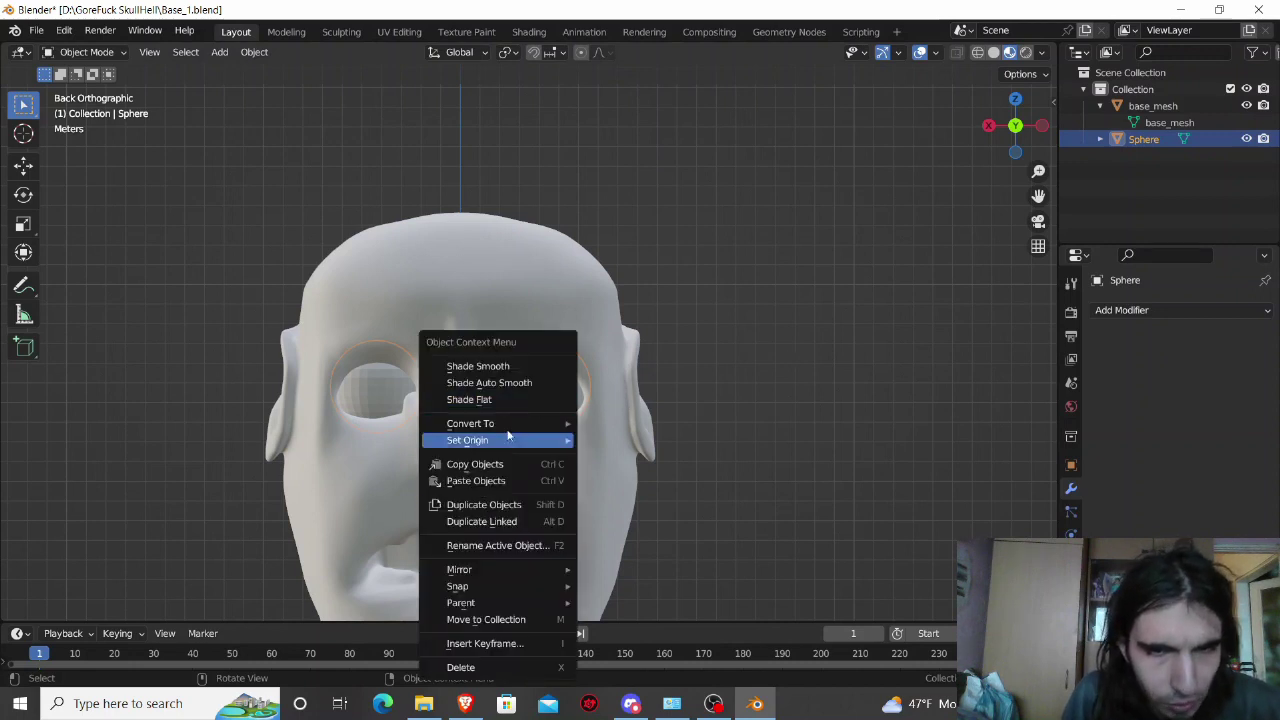
left_click(490, 367)
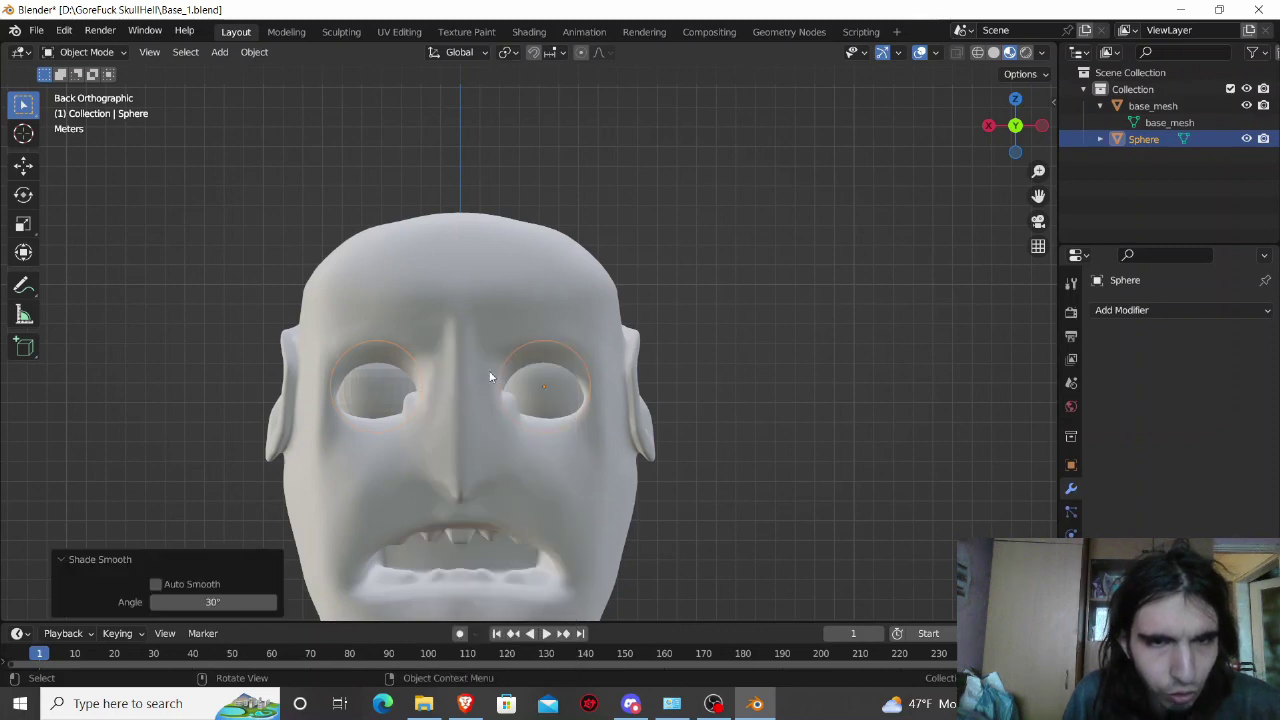
Step: Set the eye spheres' origin to the 3D cursor
right_click(541, 400)
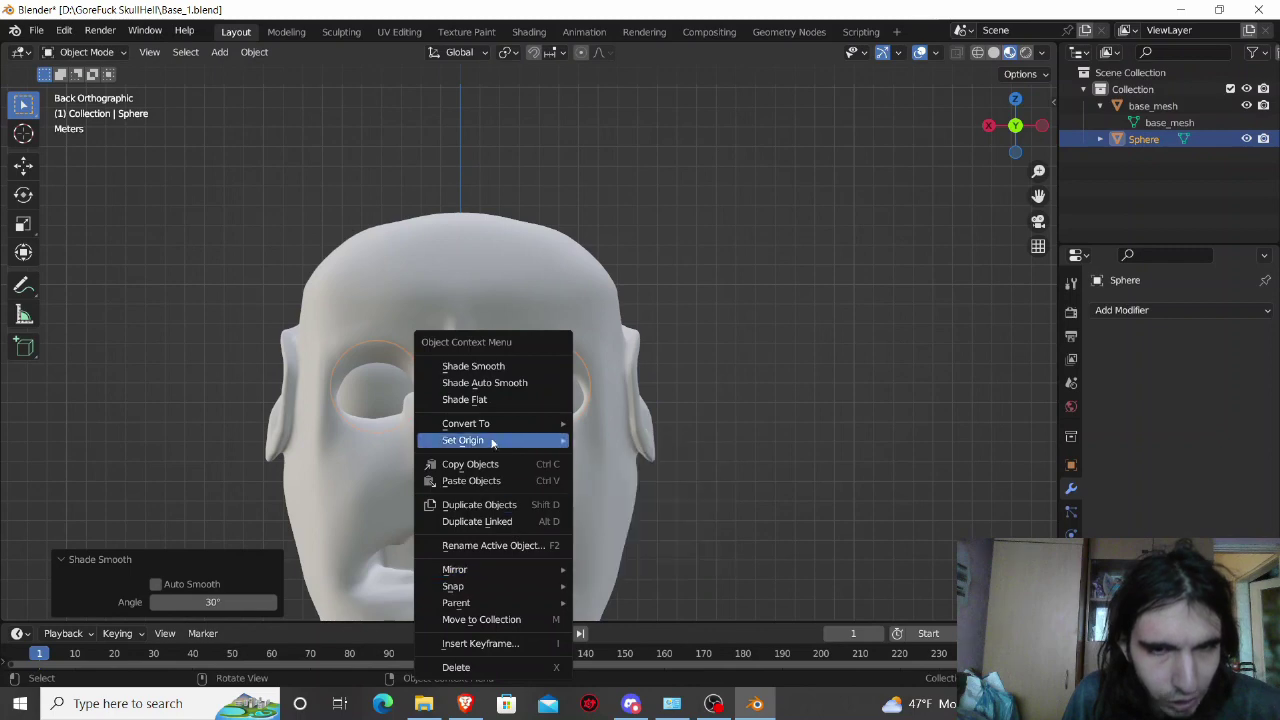
left_click(273, 56)
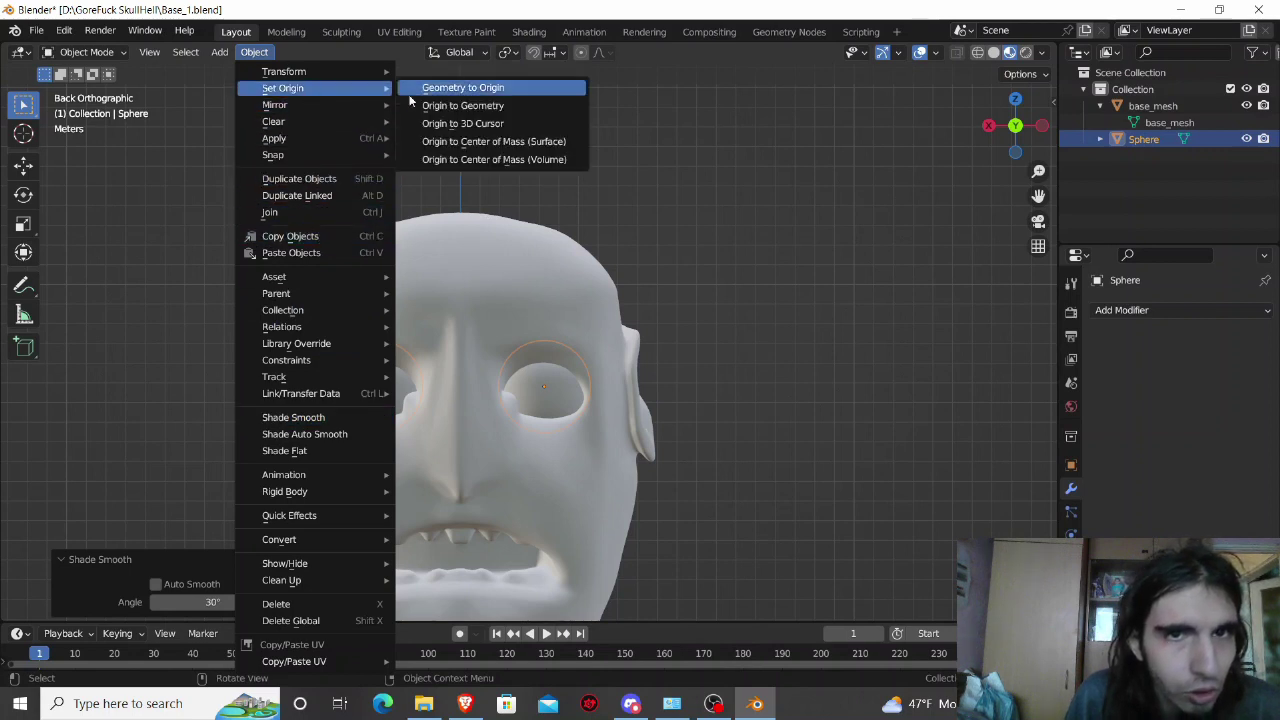
mouse_move(283, 88)
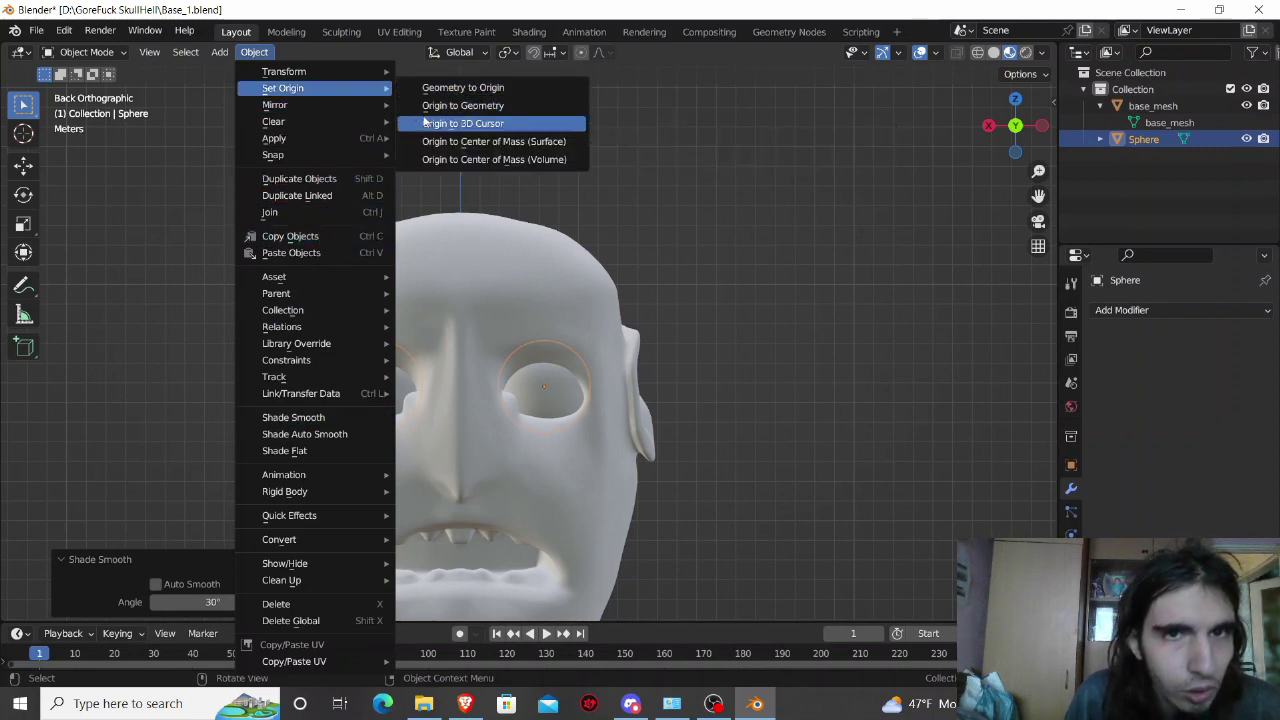
left_click(424, 124)
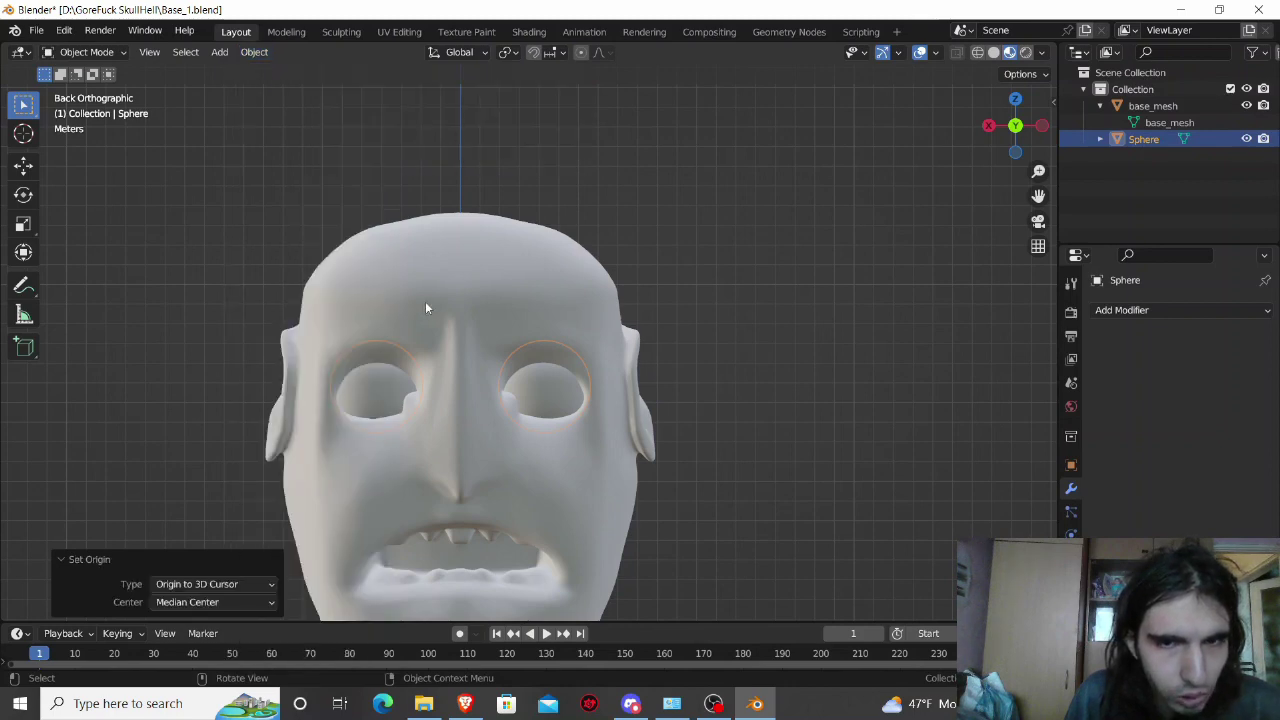
scroll(425, 308, "down", 4)
scroll(422, 312, "down", 3)
scroll(422, 315, "down", 2)
scroll(422, 317, "down", 2)
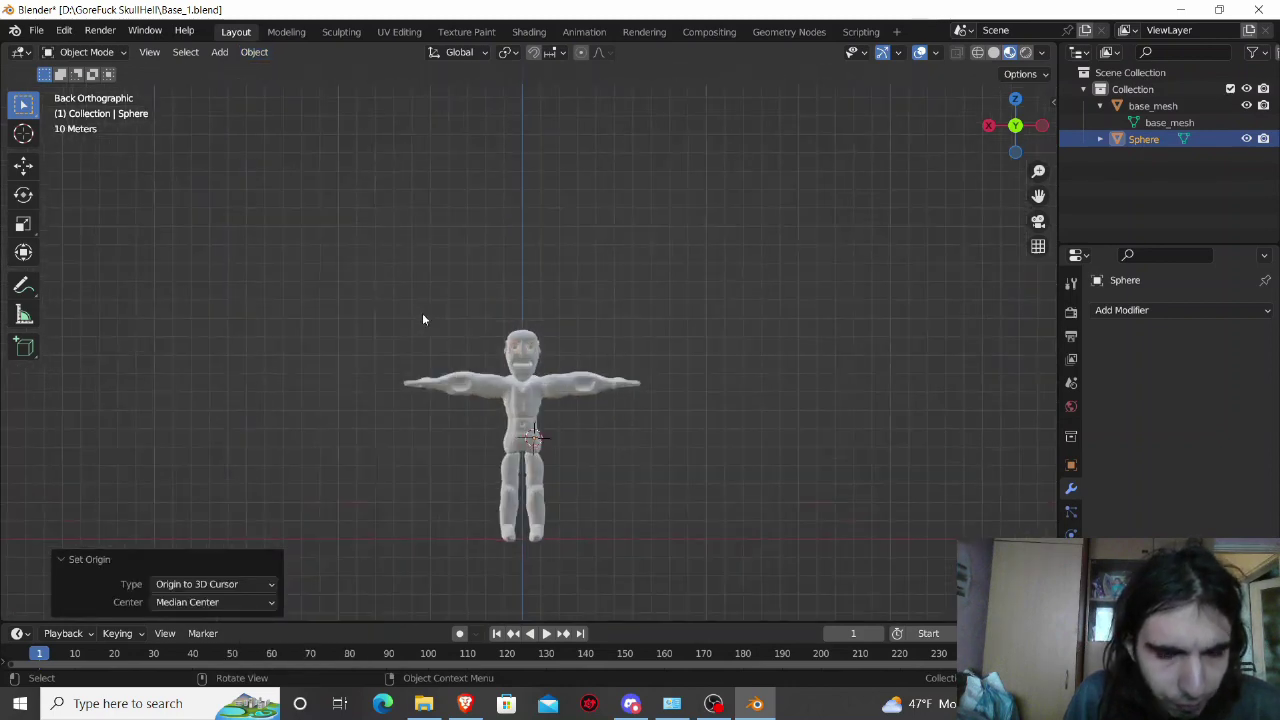
scroll(422, 313, "up", 6)
scroll(422, 313, "up", 4)
scroll(422, 313, "up", 4)
scroll(422, 313, "down", 3)
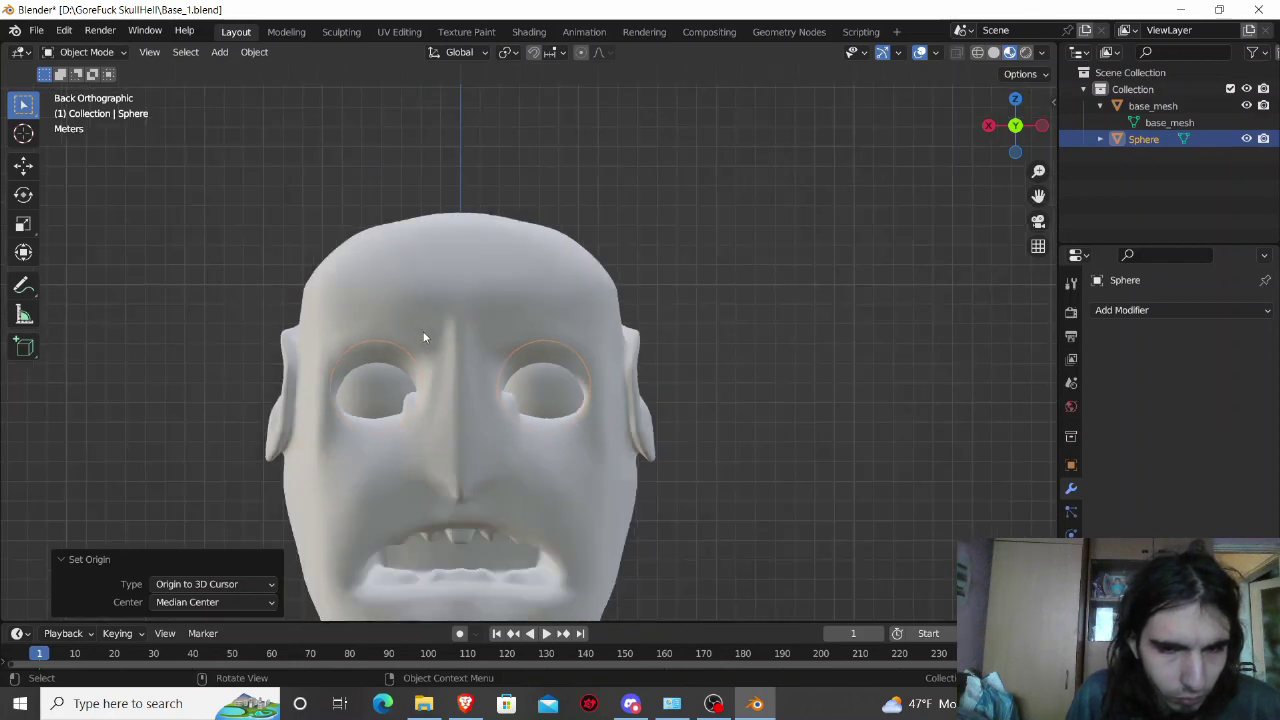
Step: Orbit to a perspective view of the face and recheck the origin options
middle_click_drag(423, 338, 426, 337)
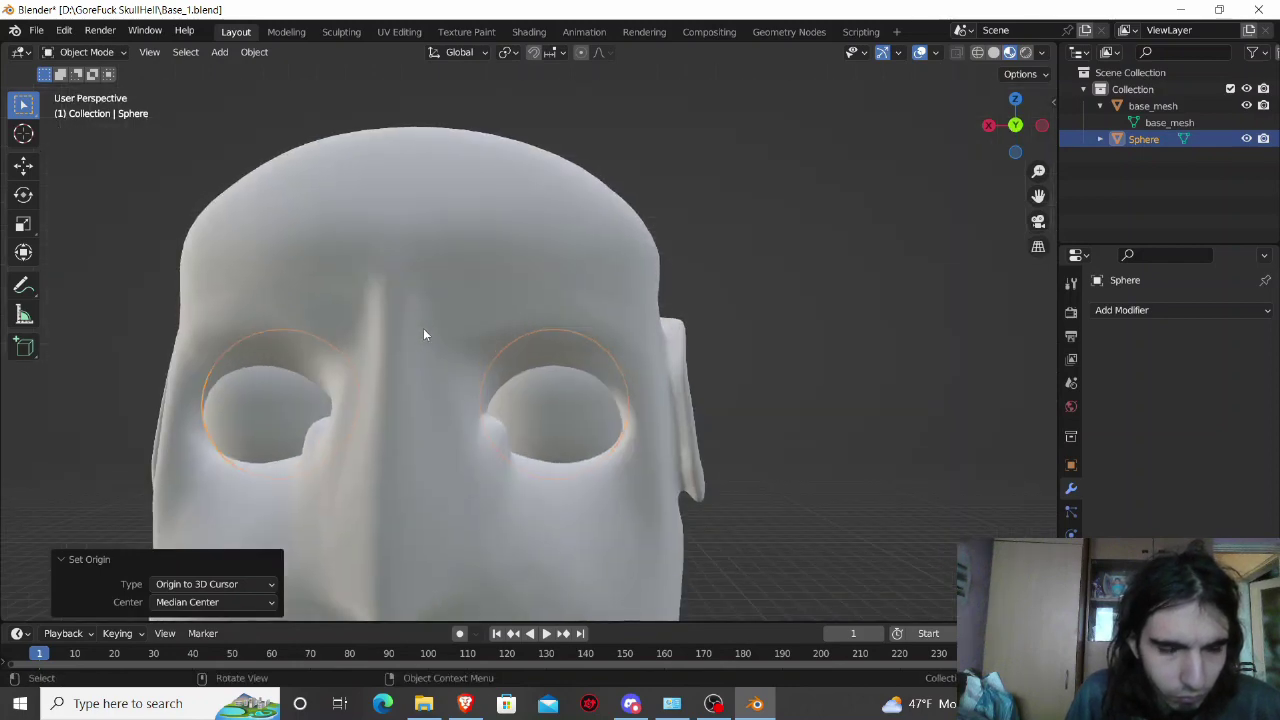
scroll(423, 330, "down", 2)
scroll(507, 400, "up", 1)
scroll(507, 400, "up", 1)
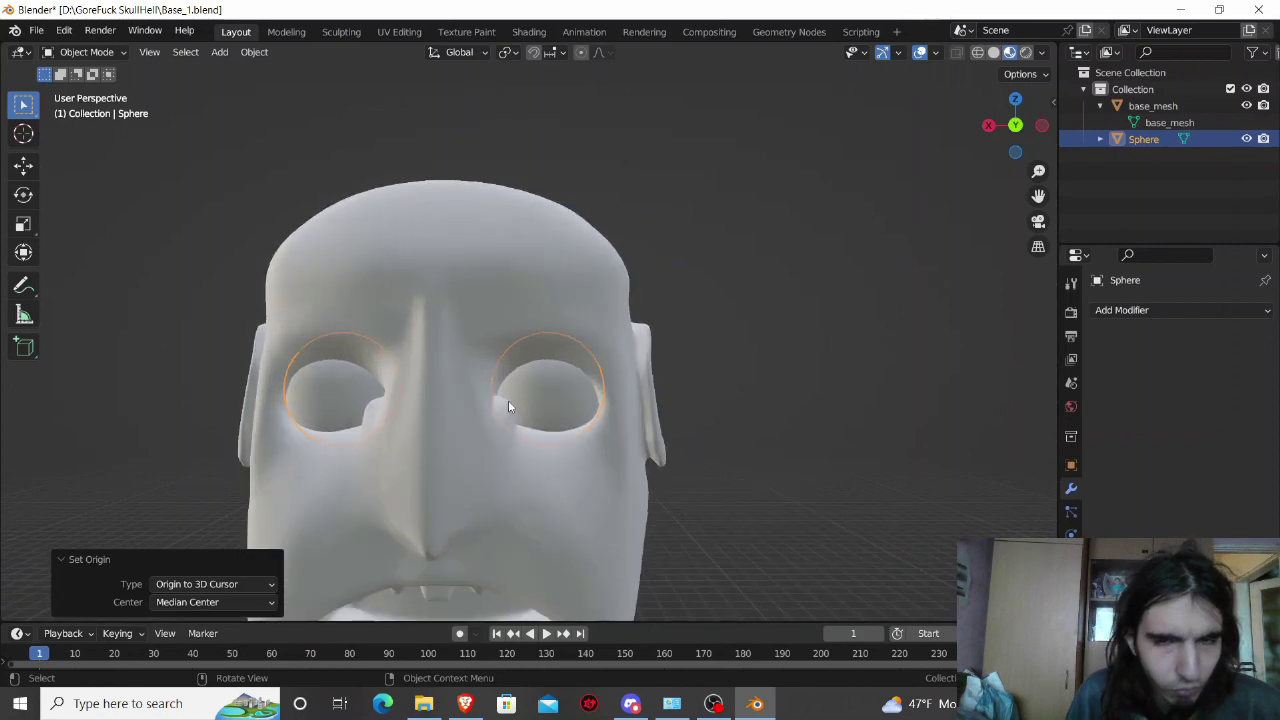
scroll(508, 400, "up", 2)
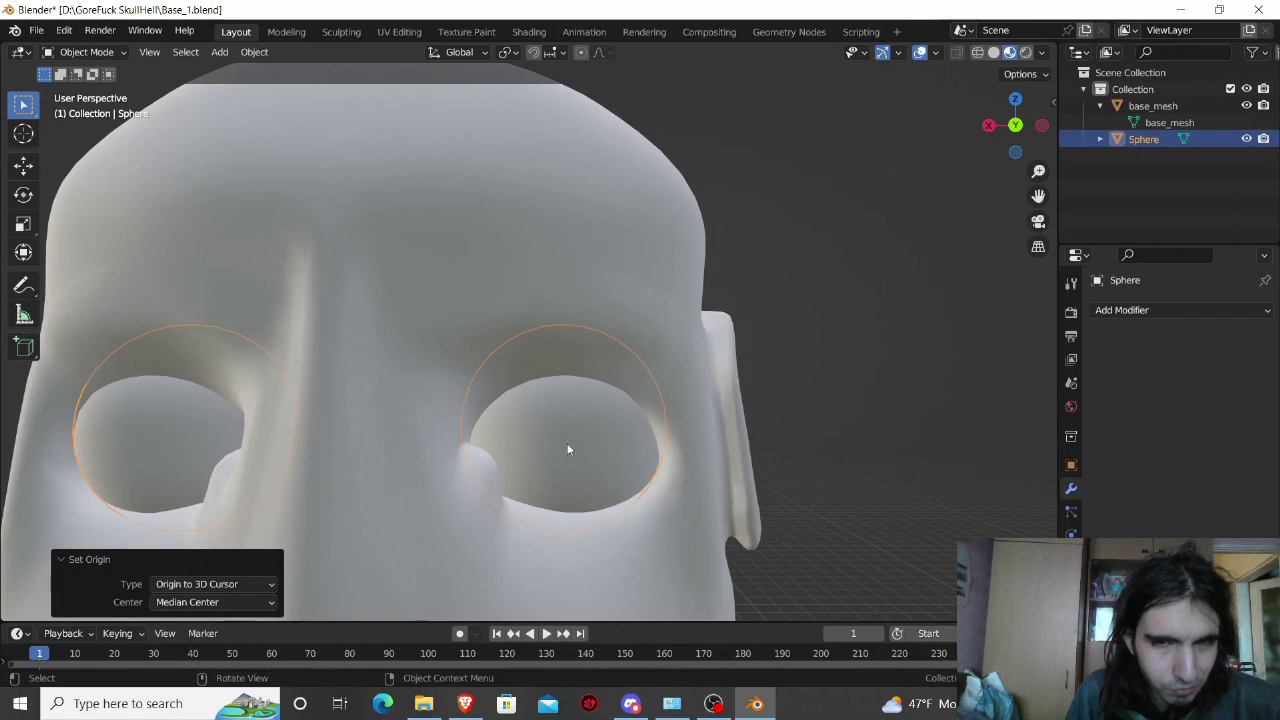
right_click(568, 450)
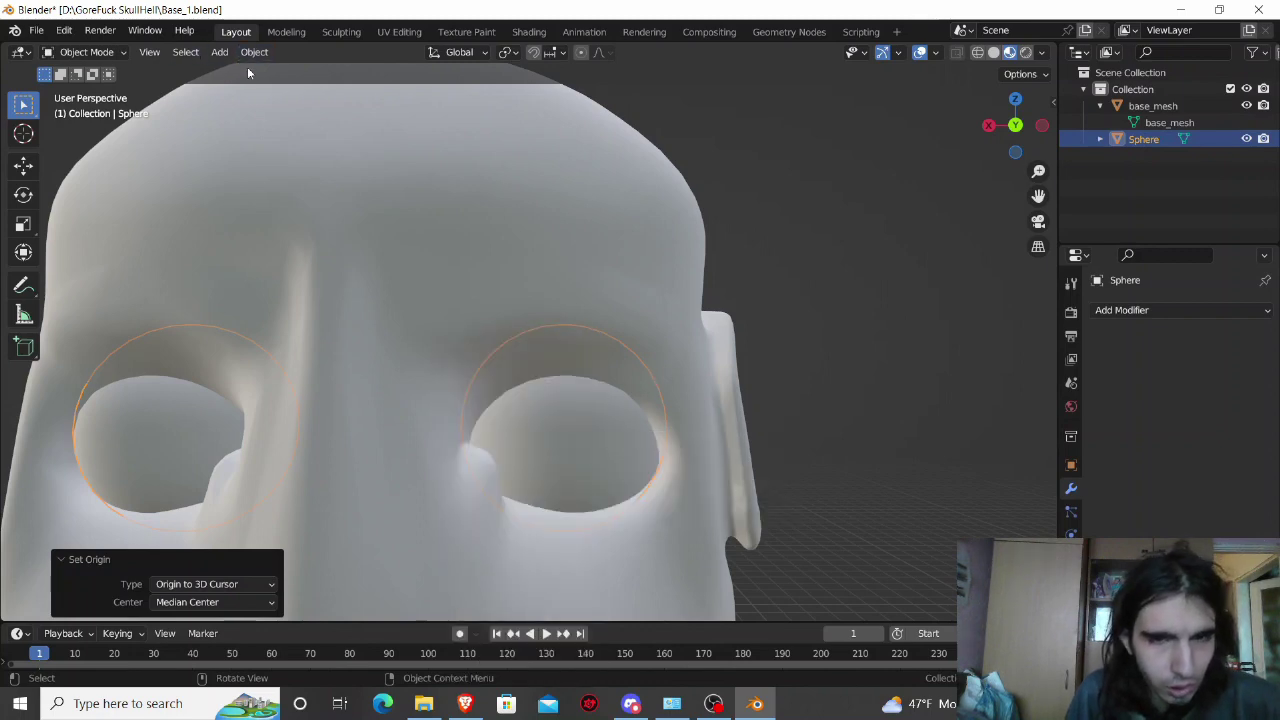
Step: Apply All Transforms to the eye spheres, resetting location to 0 m and scale to 1.000
key("ctrl+a")
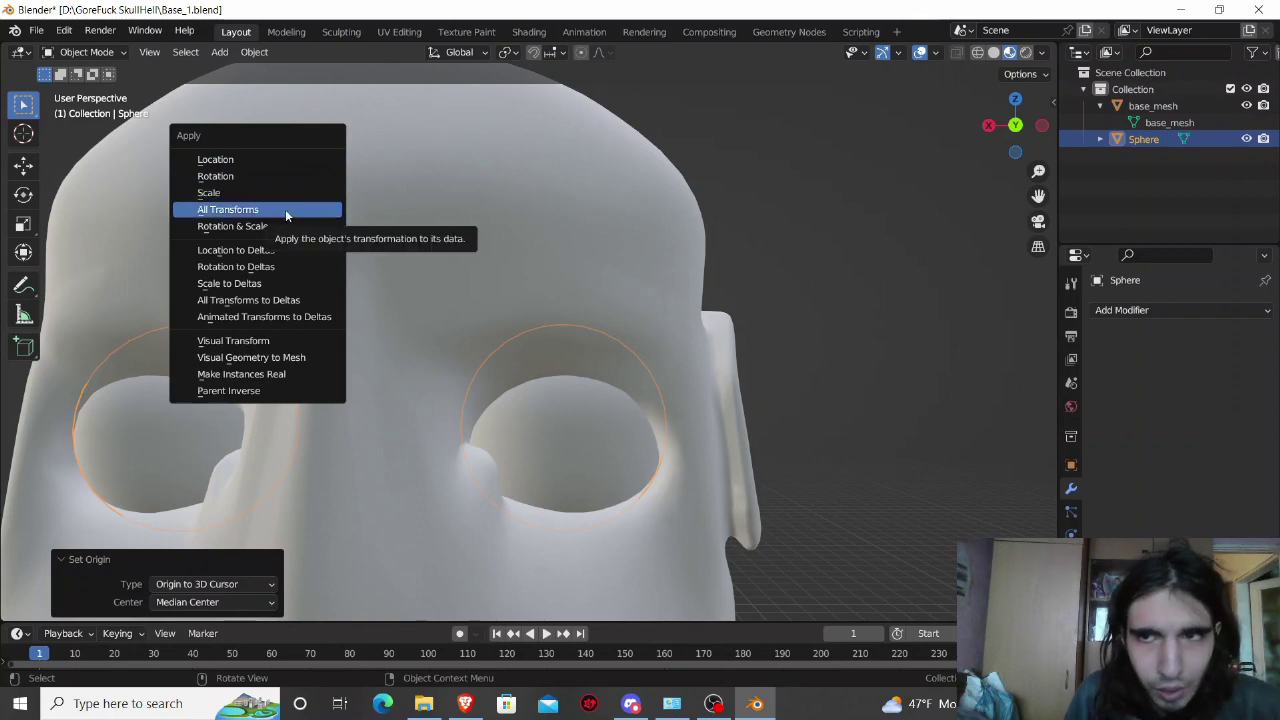
left_click(1053, 101)
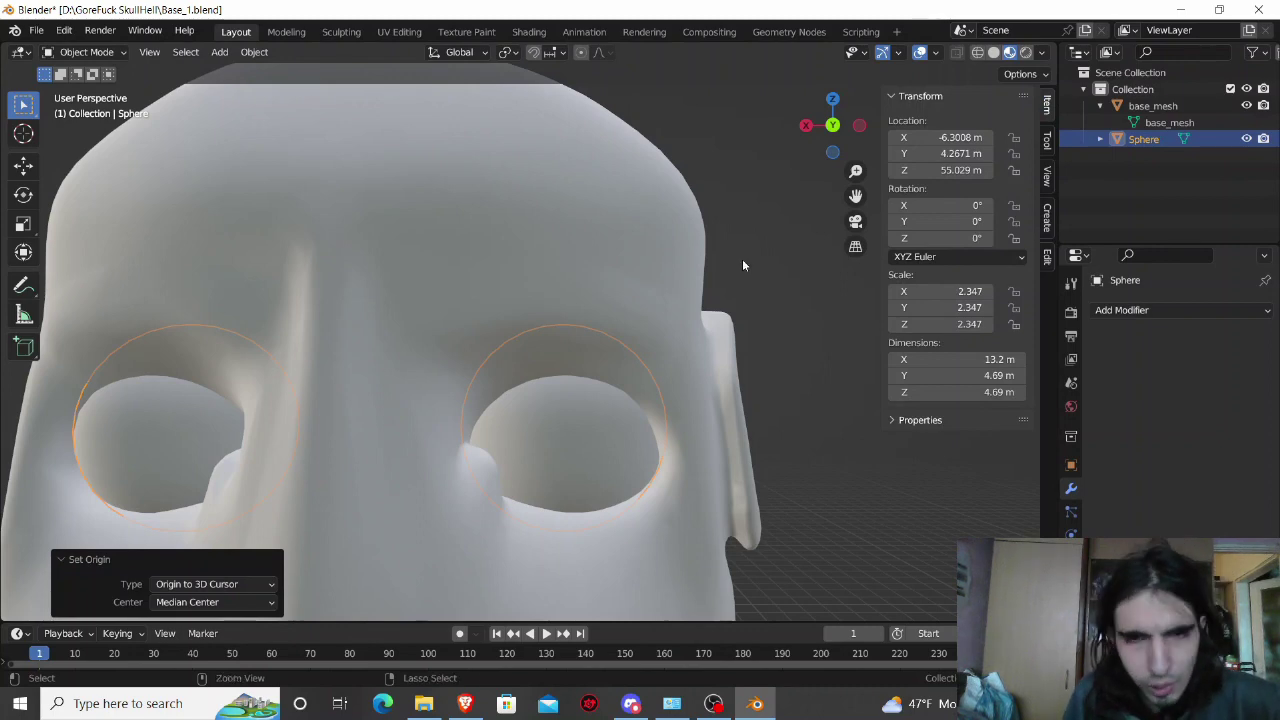
key("ctrl+a")
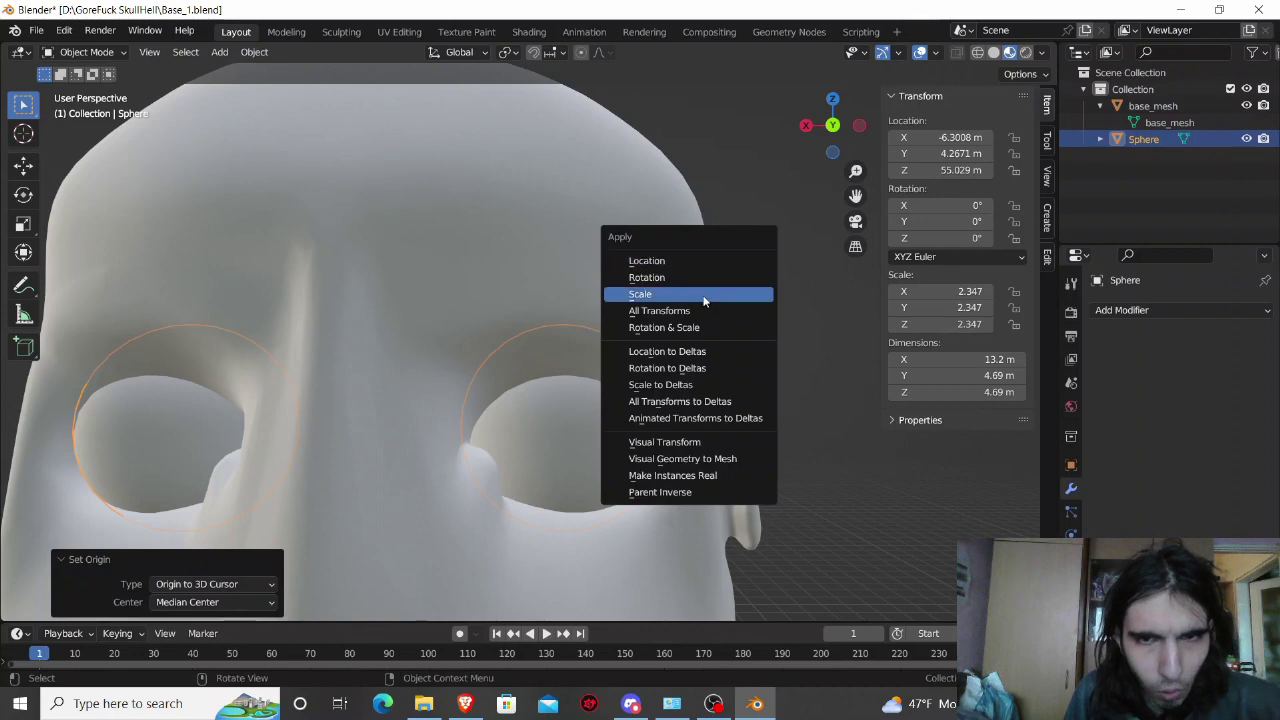
left_click(699, 312)
scroll(699, 312, "down", 4)
scroll(699, 312, "down", 3)
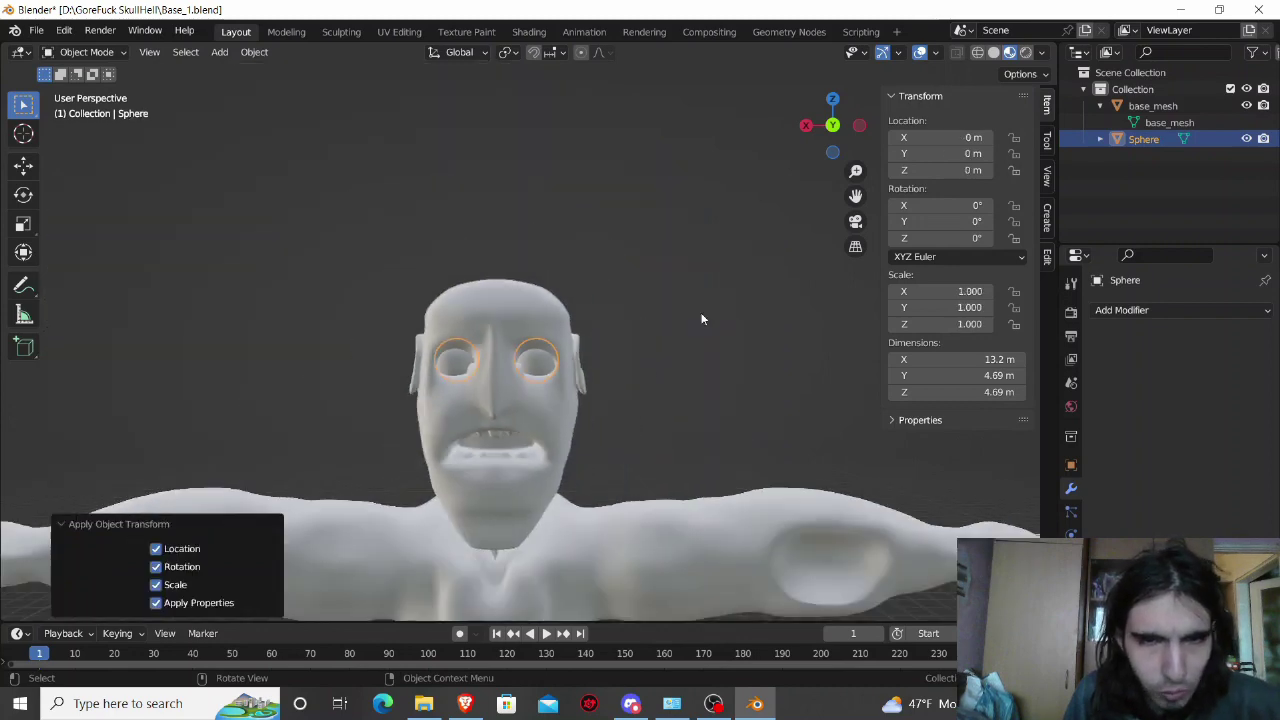
scroll(699, 312, "down", 1)
left_click(254, 52)
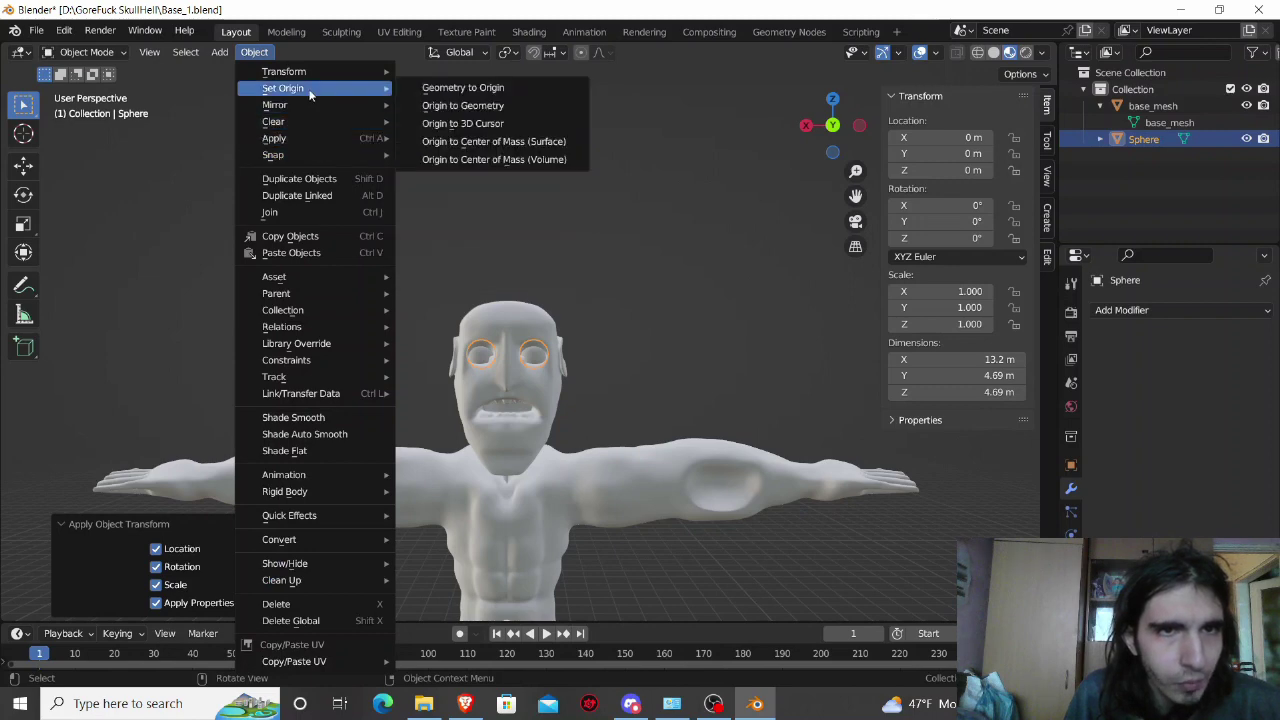
mouse_move(283, 88)
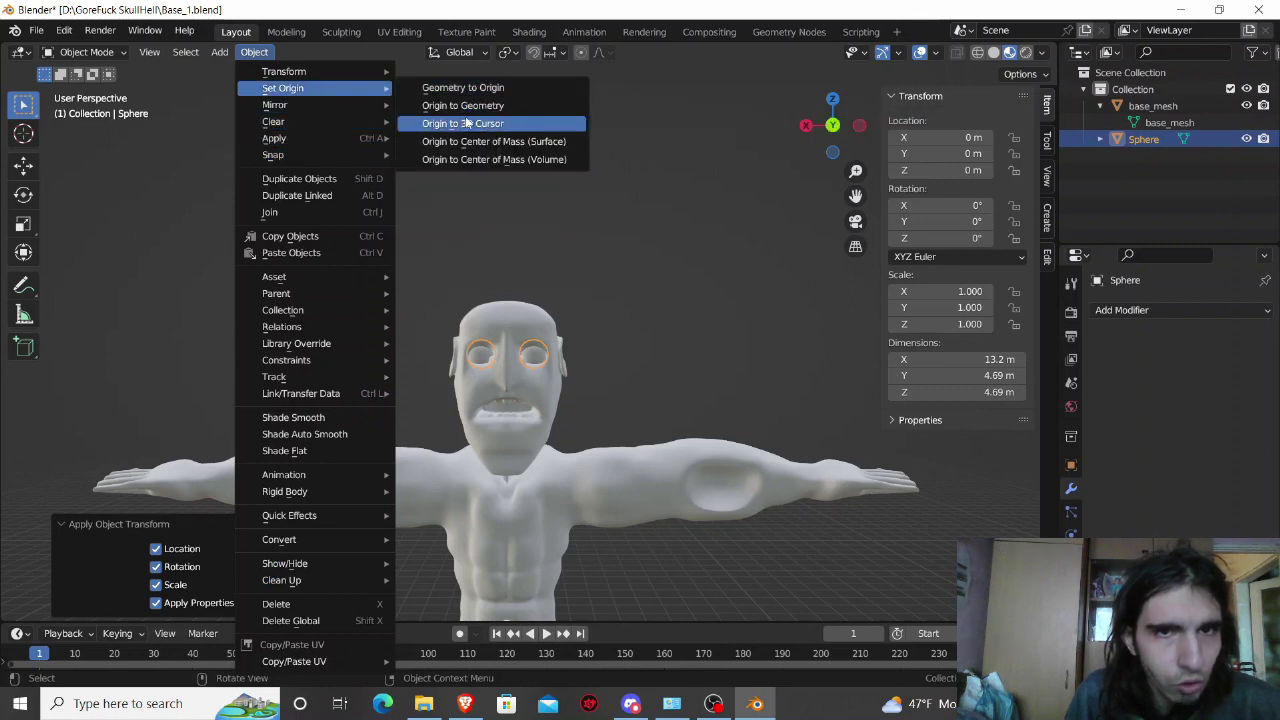
left_click(467, 123)
scroll(519, 301, "down", 3)
scroll(519, 301, "down", 2)
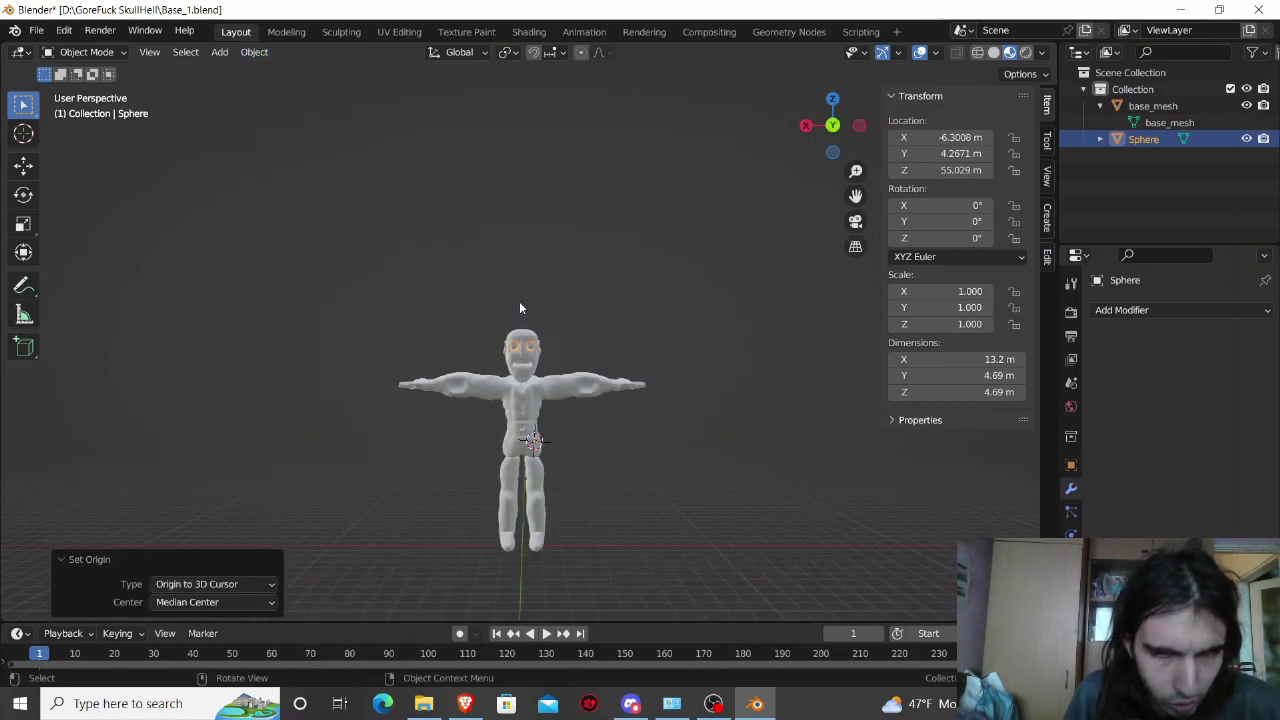
scroll(519, 301, "up", 3)
scroll(519, 301, "up", 2)
scroll(519, 301, "down", 3)
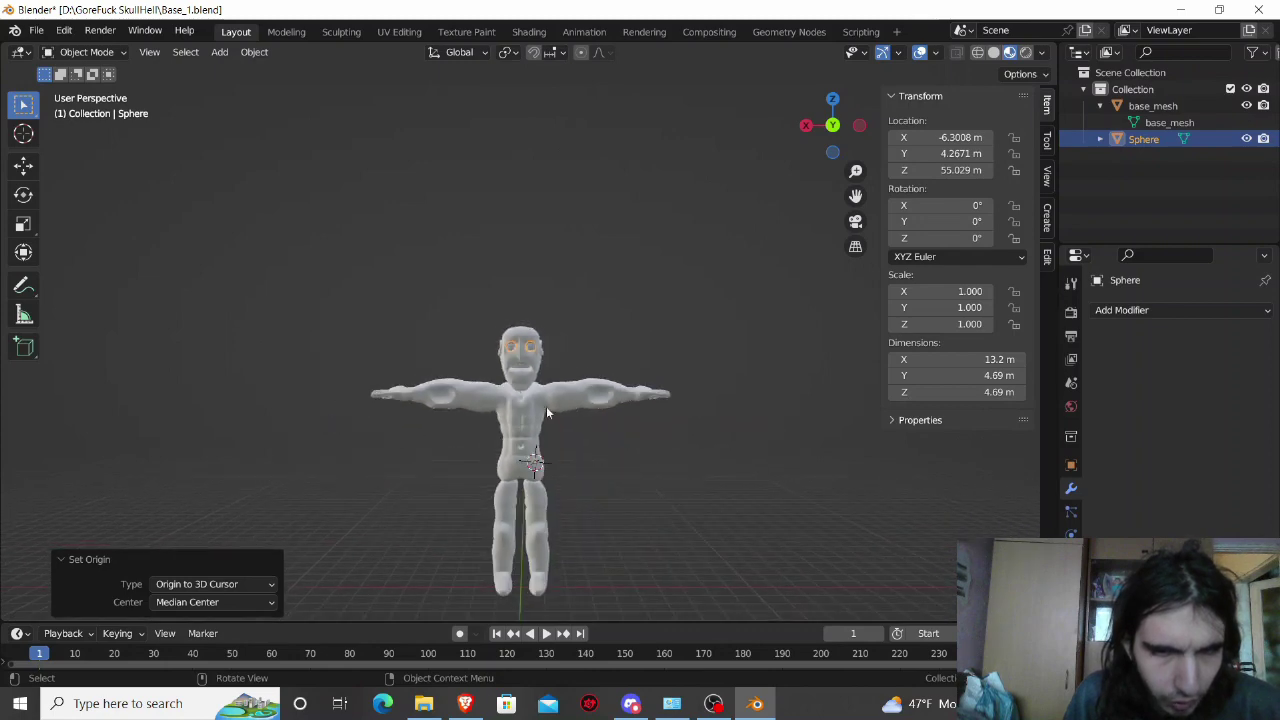
mouse_move(546, 406)
middle_mouse_down()
mouse_move(550, 436)
mouse_move(337, 434)
mouse_move(431, 449)
mouse_move(564, 431)
middle_mouse_up()
scroll(564, 431, "up", 1)
scroll(564, 431, "up", 1)
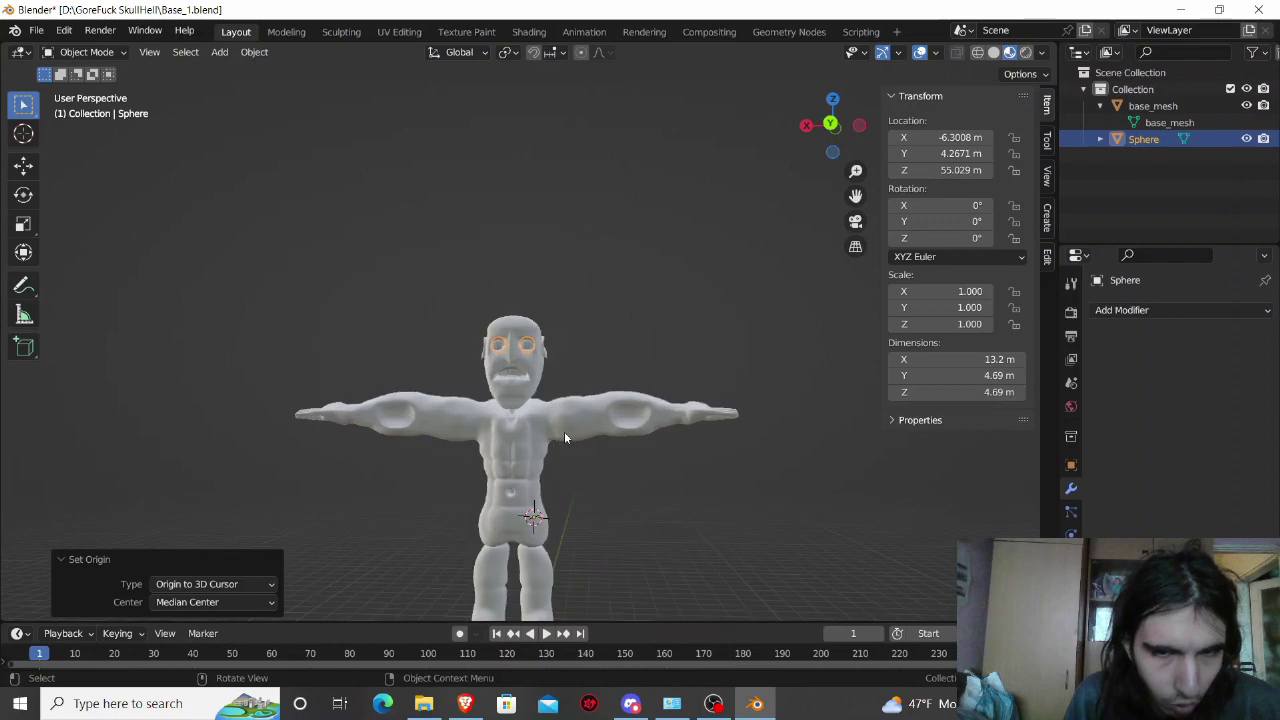
scroll(564, 438, "down", 2)
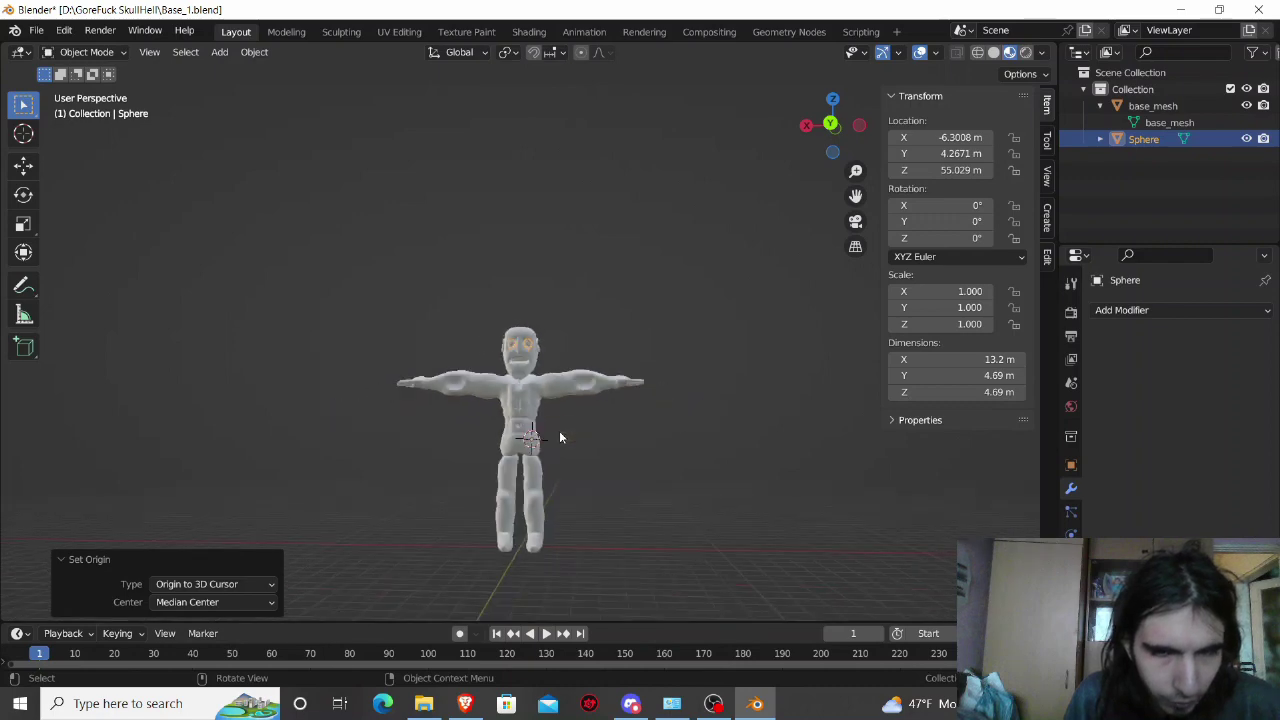
left_click(518, 546)
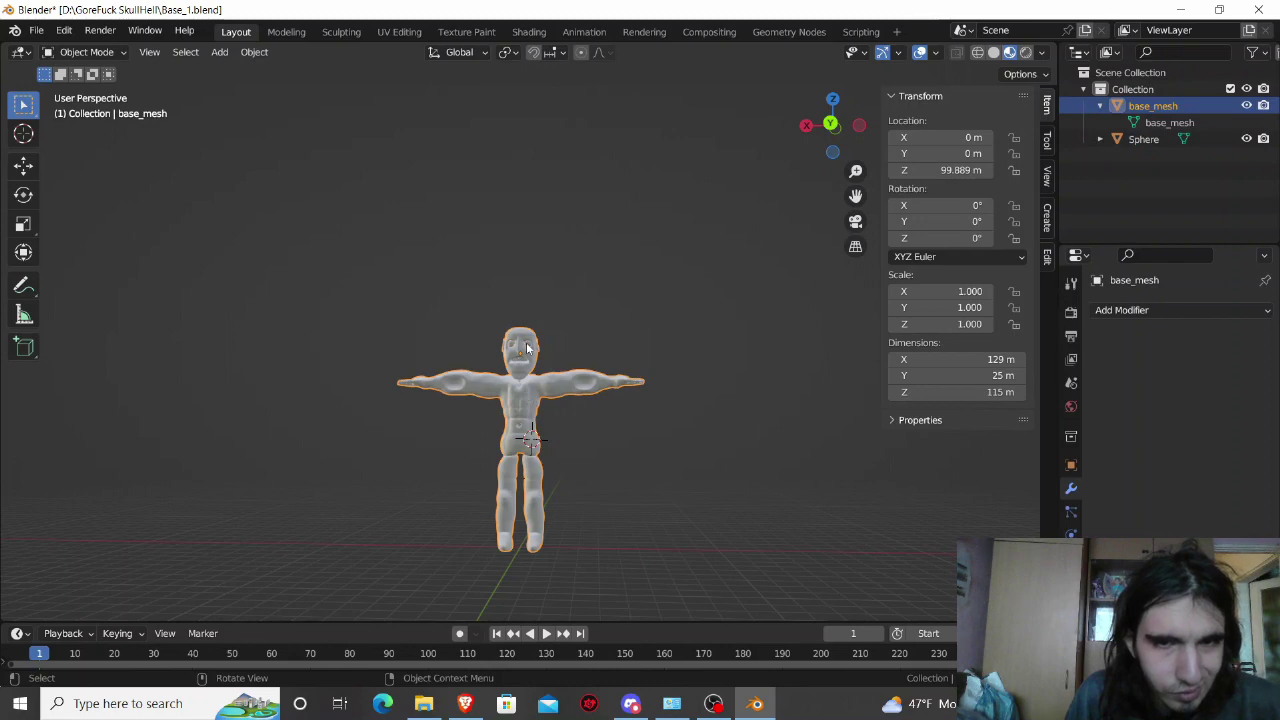
scroll(526, 355, "up", 4)
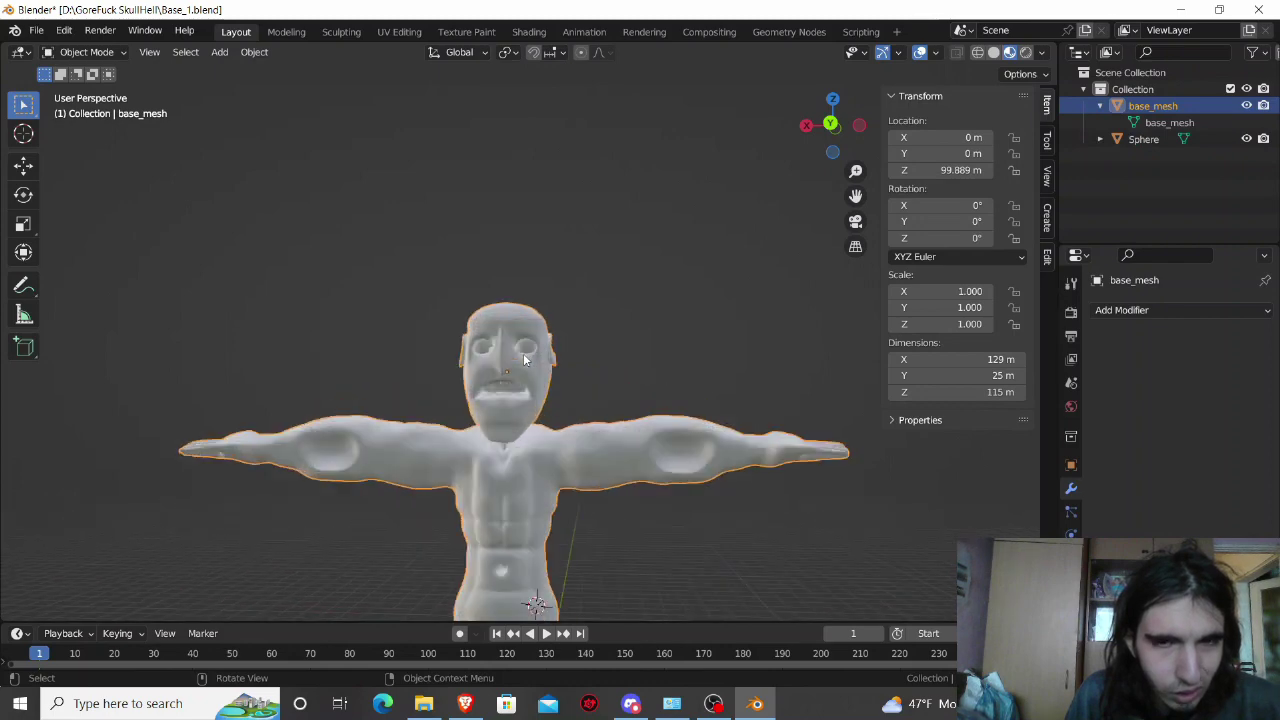
left_click(524, 352)
scroll(524, 352, "down", 3)
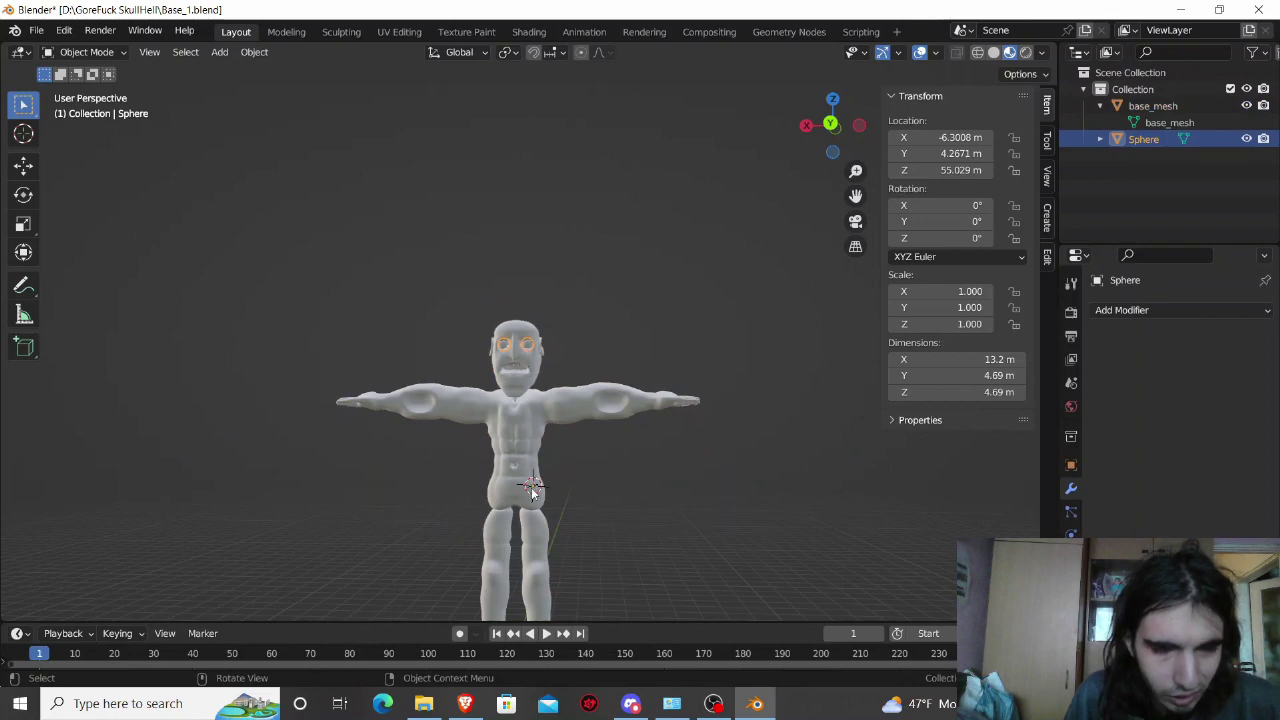
left_click(258, 58)
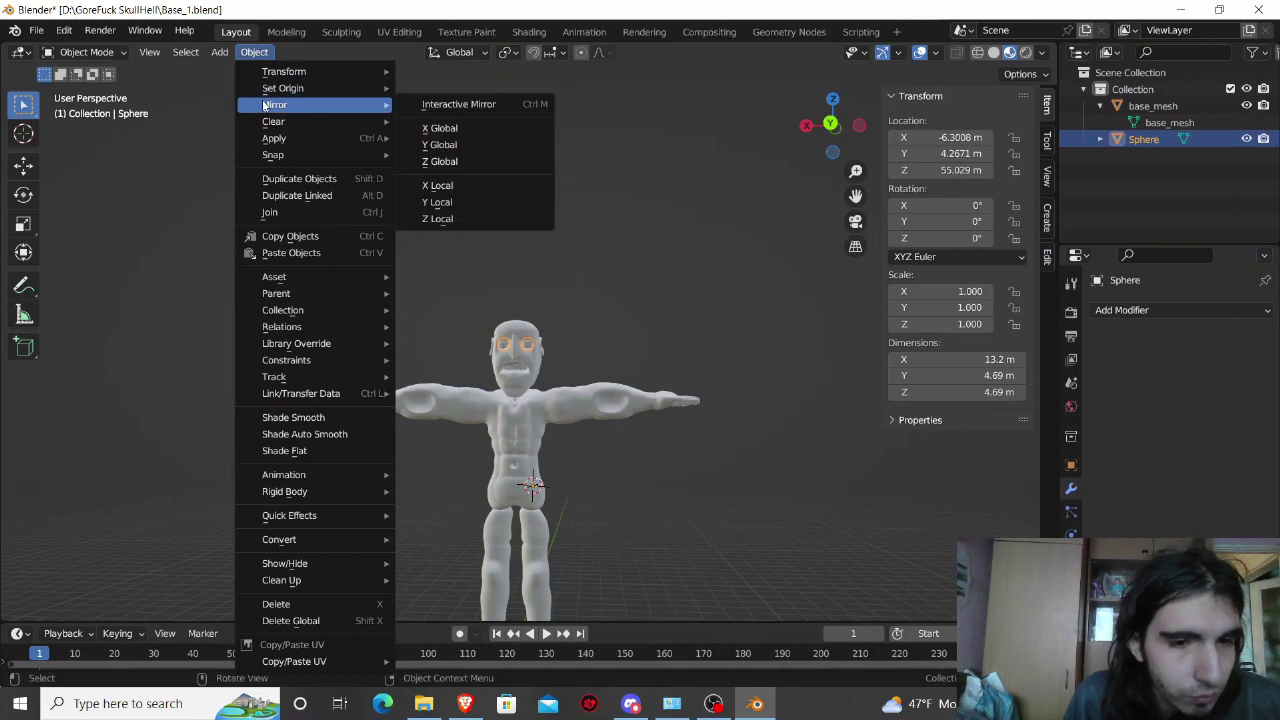
mouse_move(283, 88)
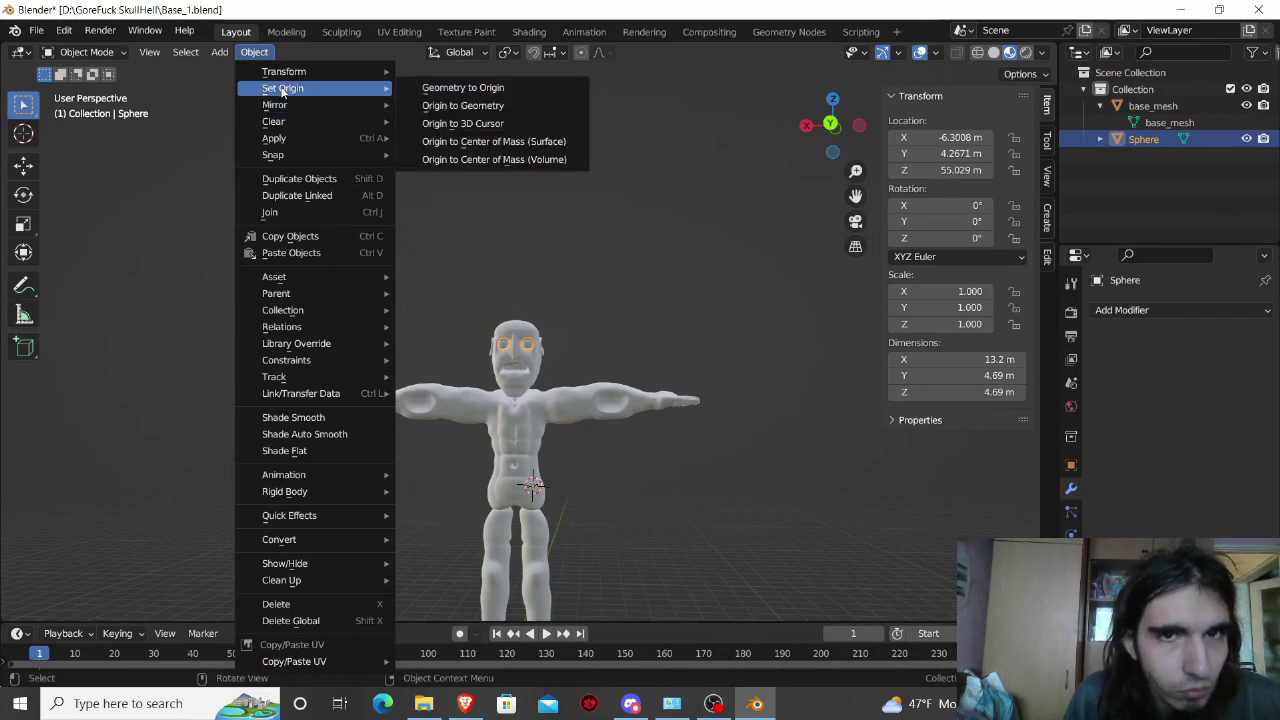
Step: Pan and orbit around the character, selecting then deselecting the body mesh
scroll(449, 288, "down", 3)
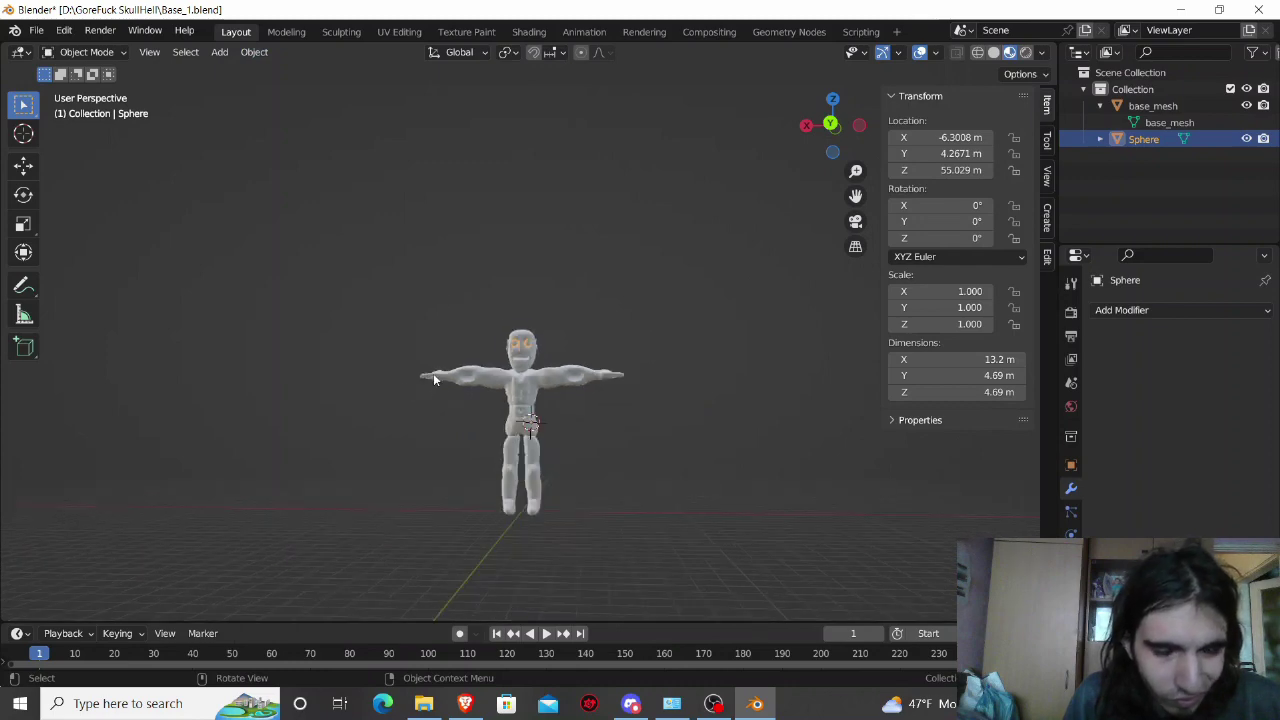
right_click(521, 511)
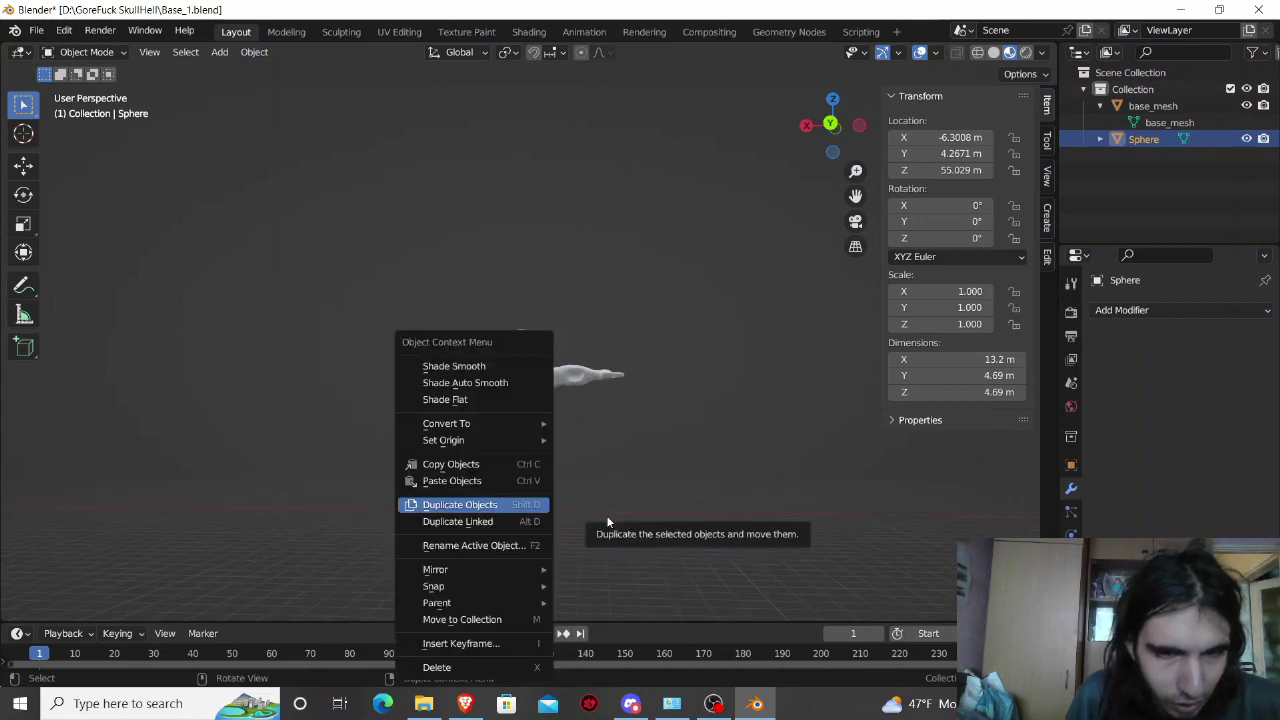
scroll(566, 521, "up", 3)
scroll(564, 521, "up", 2)
scroll(576, 527, "up", 2)
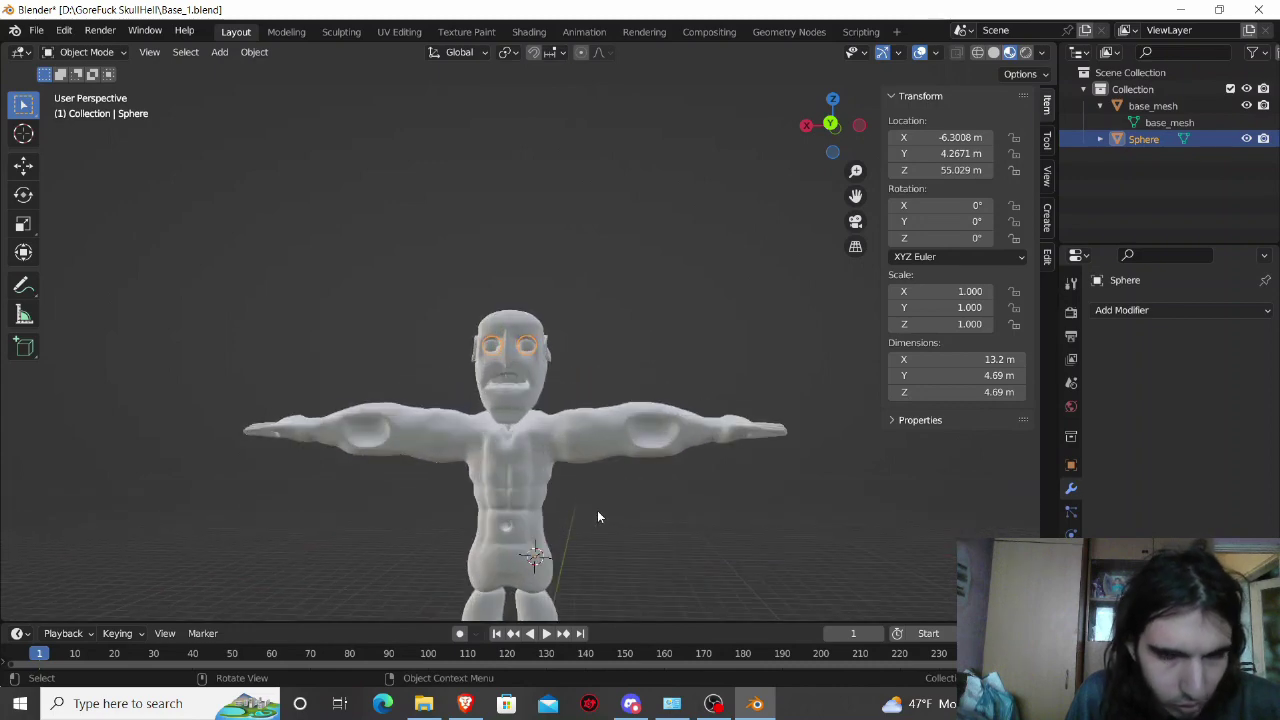
middle_click_drag(597, 510, 617, 320, "shift")
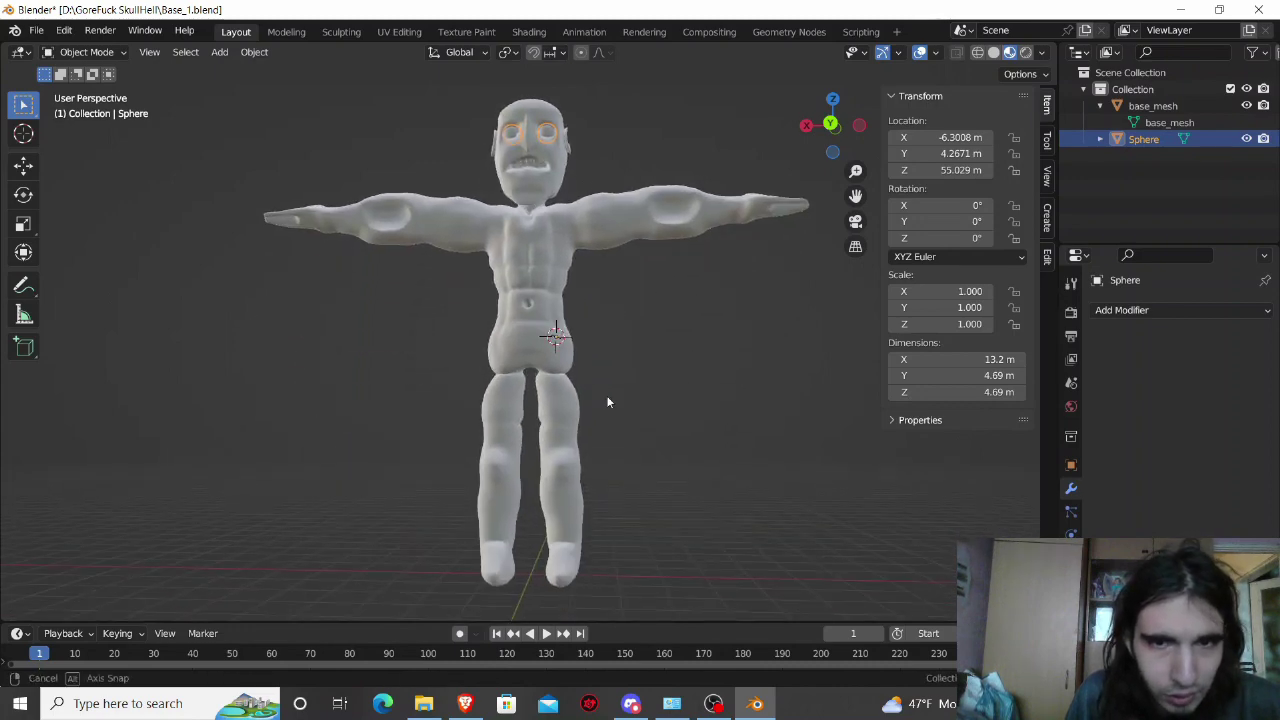
middle_click_drag(607, 400, 578, 342)
left_click(555, 317)
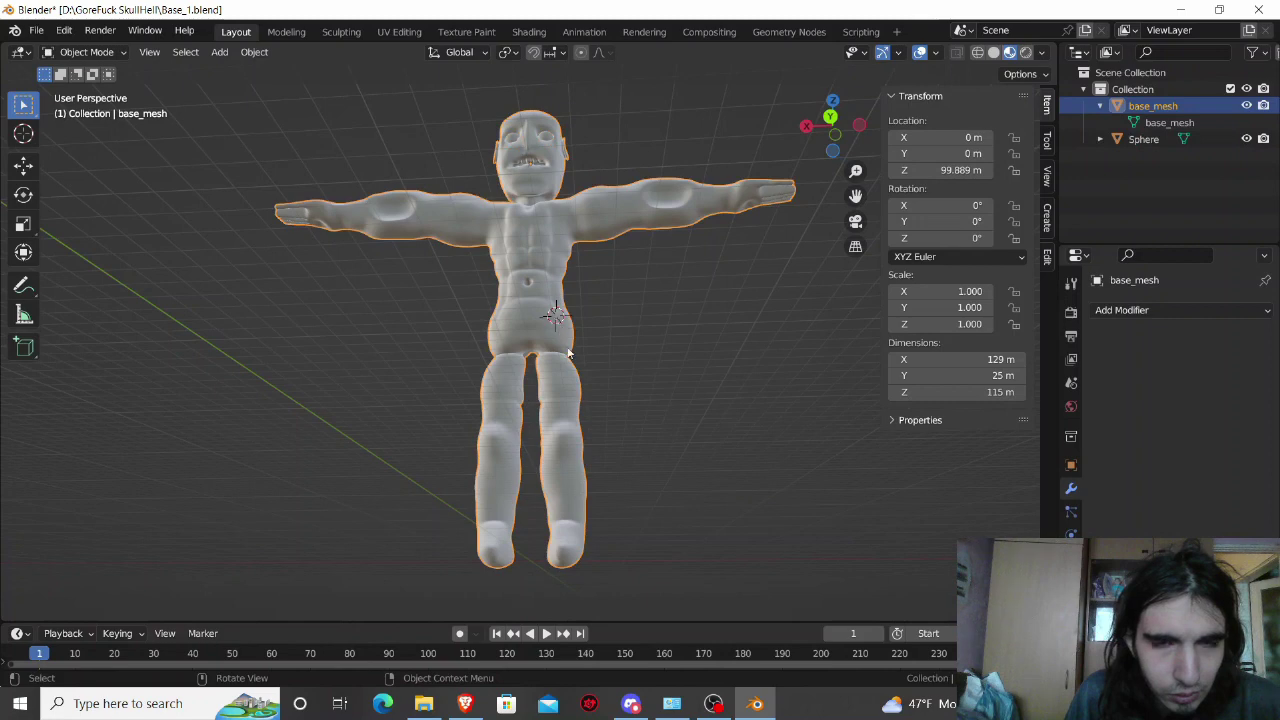
middle_click_drag(614, 395, 620, 420)
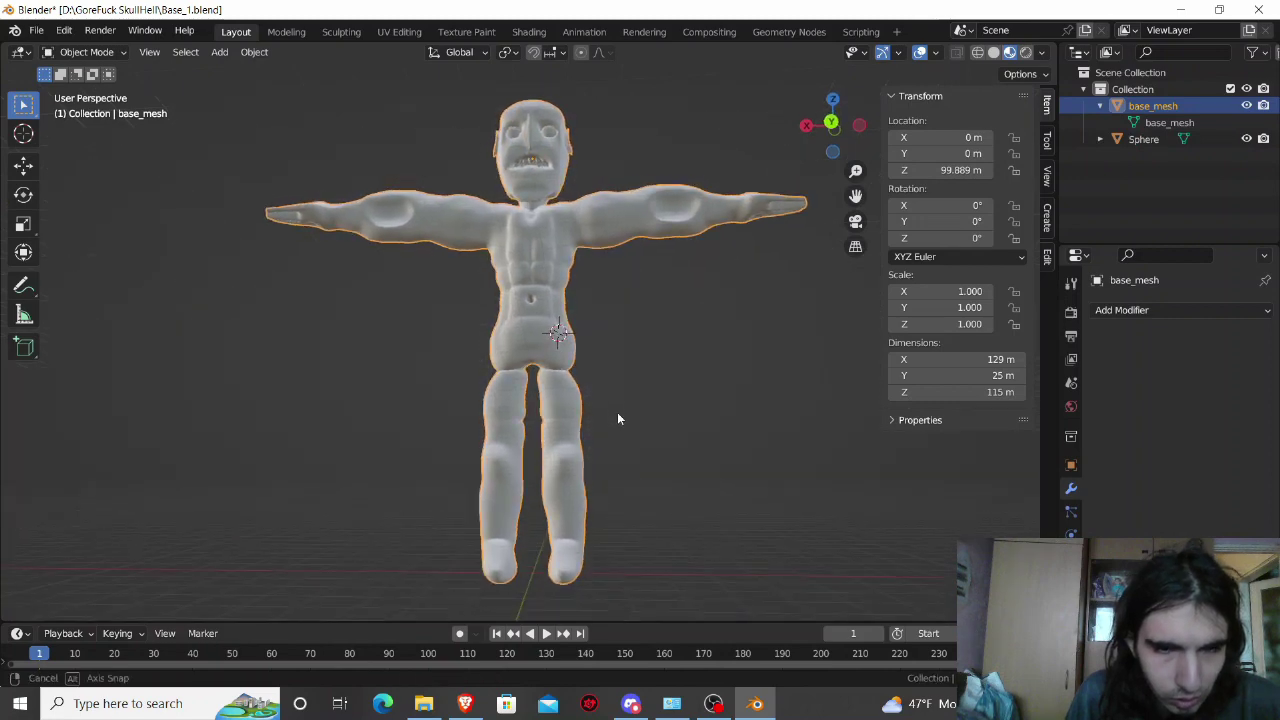
left_click(535, 570)
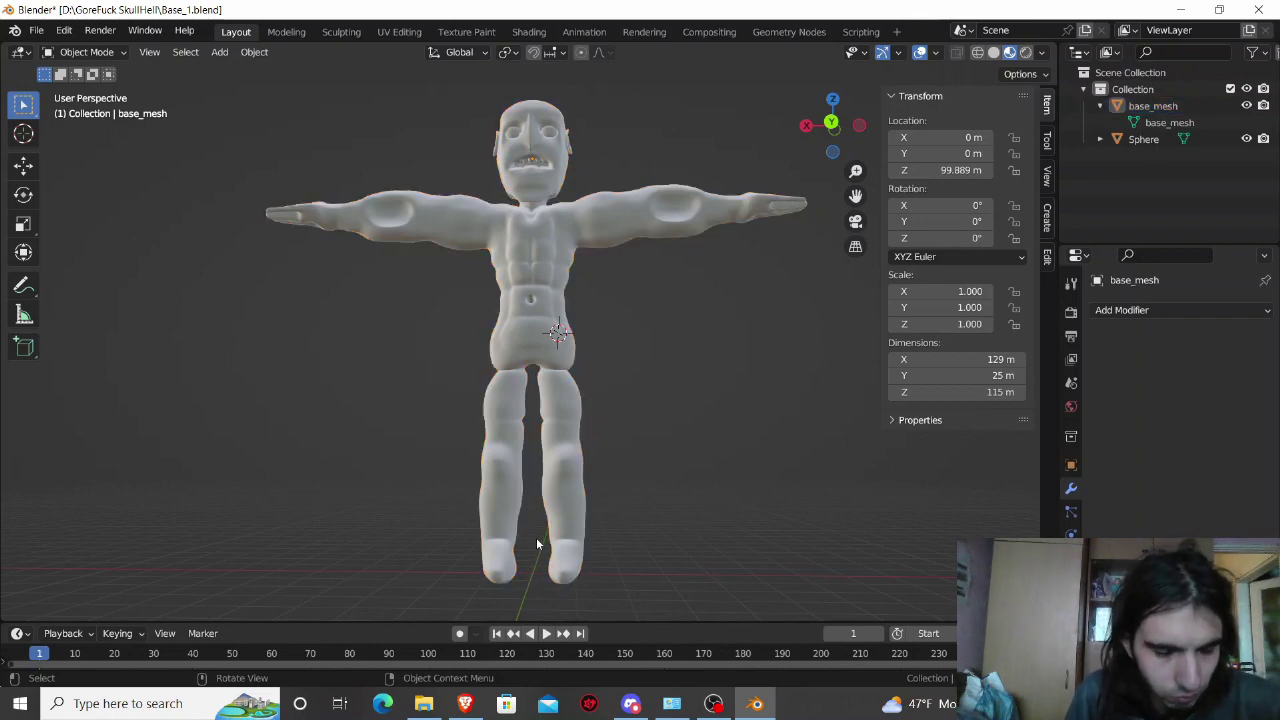
Step: Try Rendered and Material Preview shading, then settle on Solid shading
key("z")
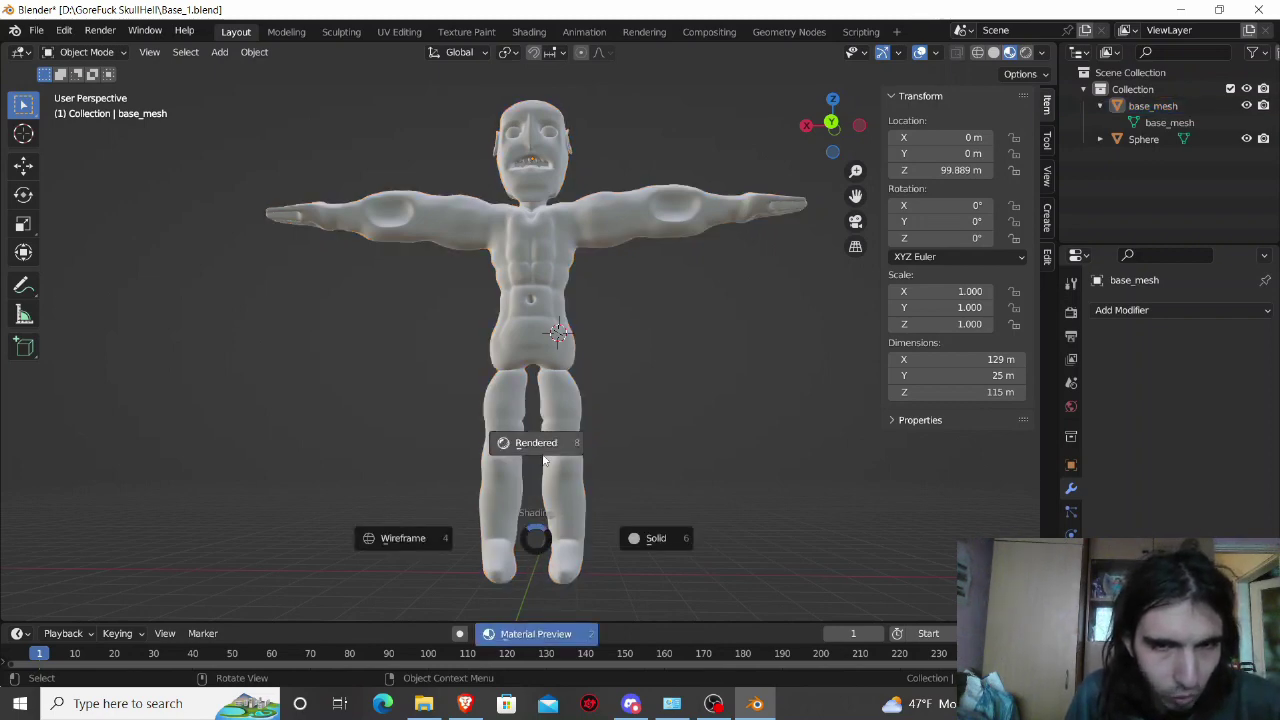
left_click(543, 460)
key("z")
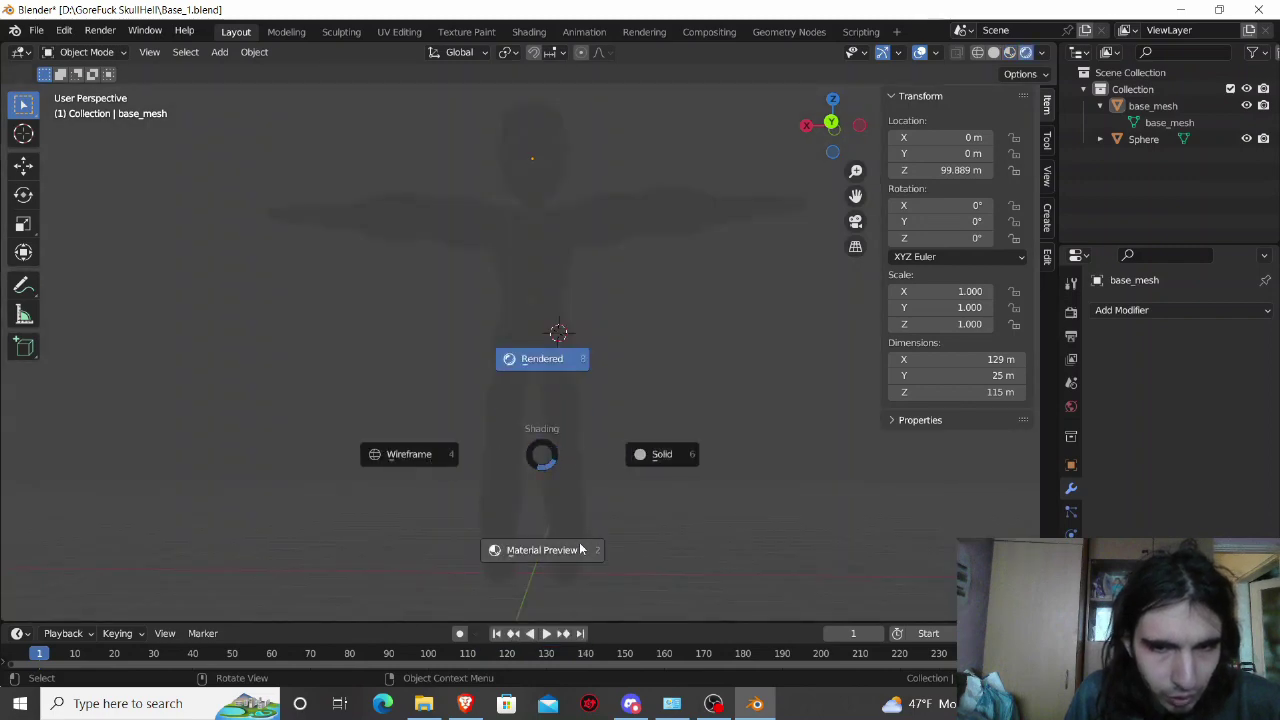
left_click(580, 545)
key("z")
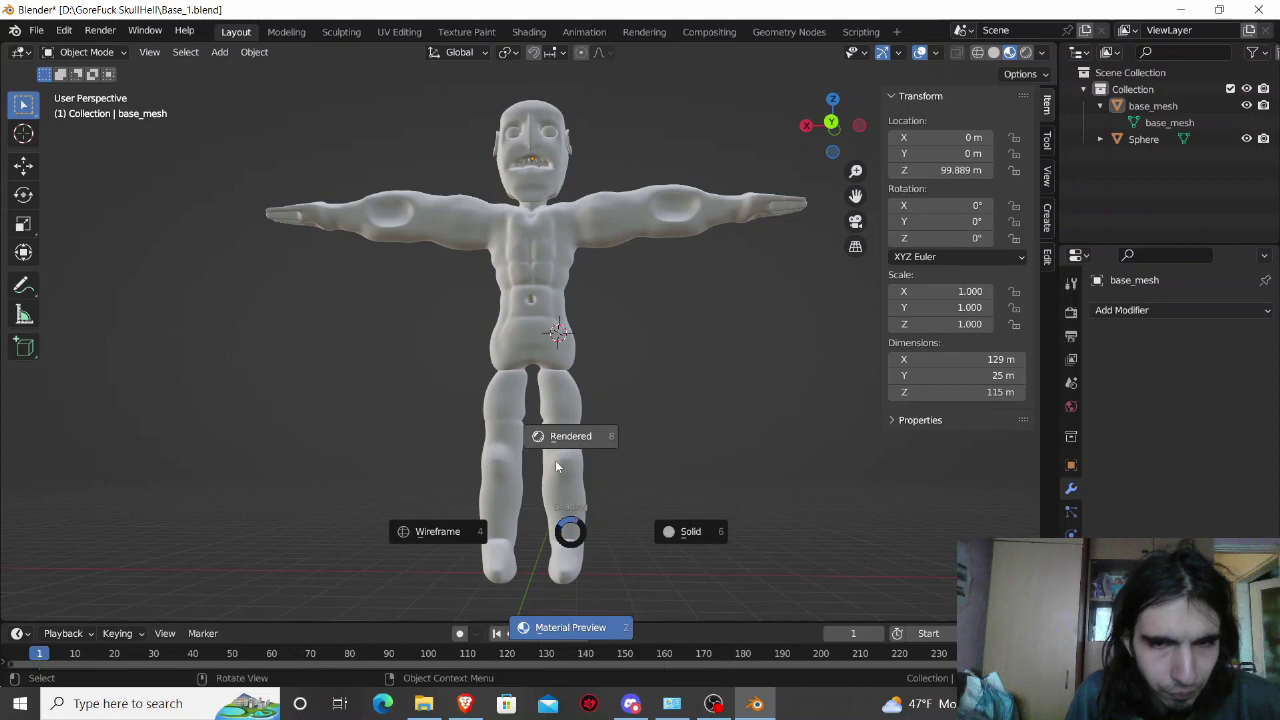
left_click(670, 545)
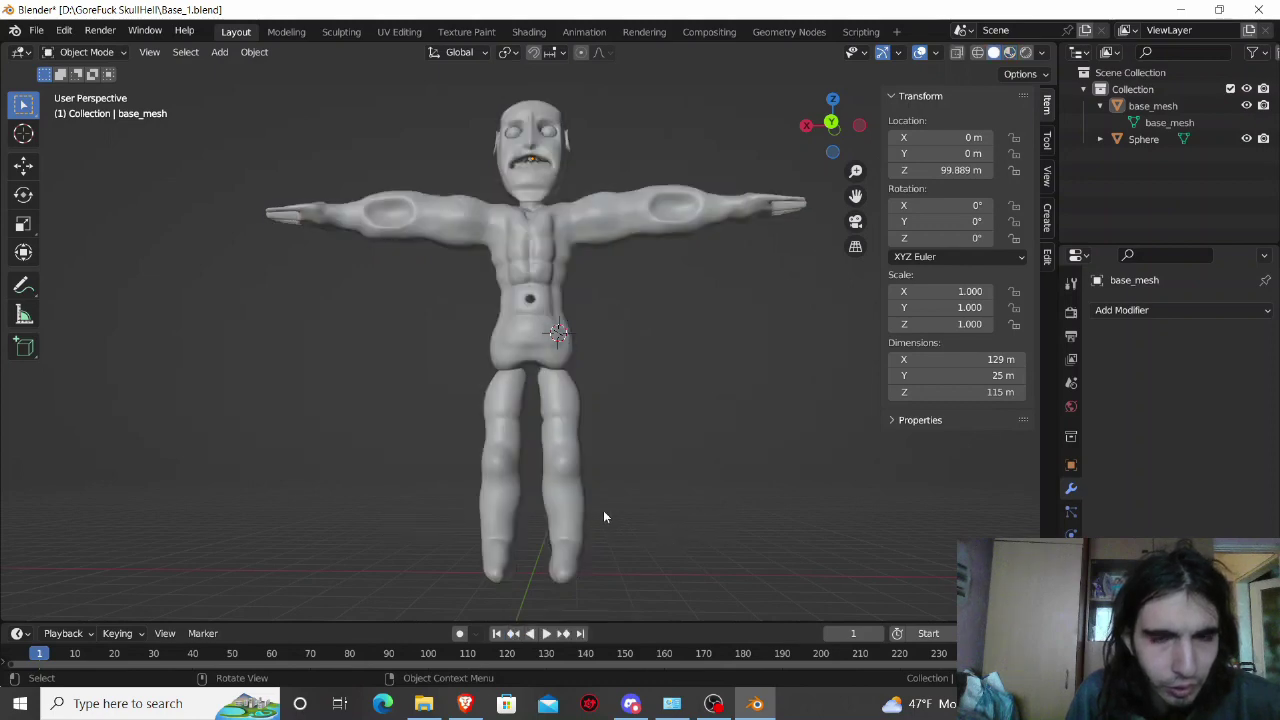
left_click(160, 54)
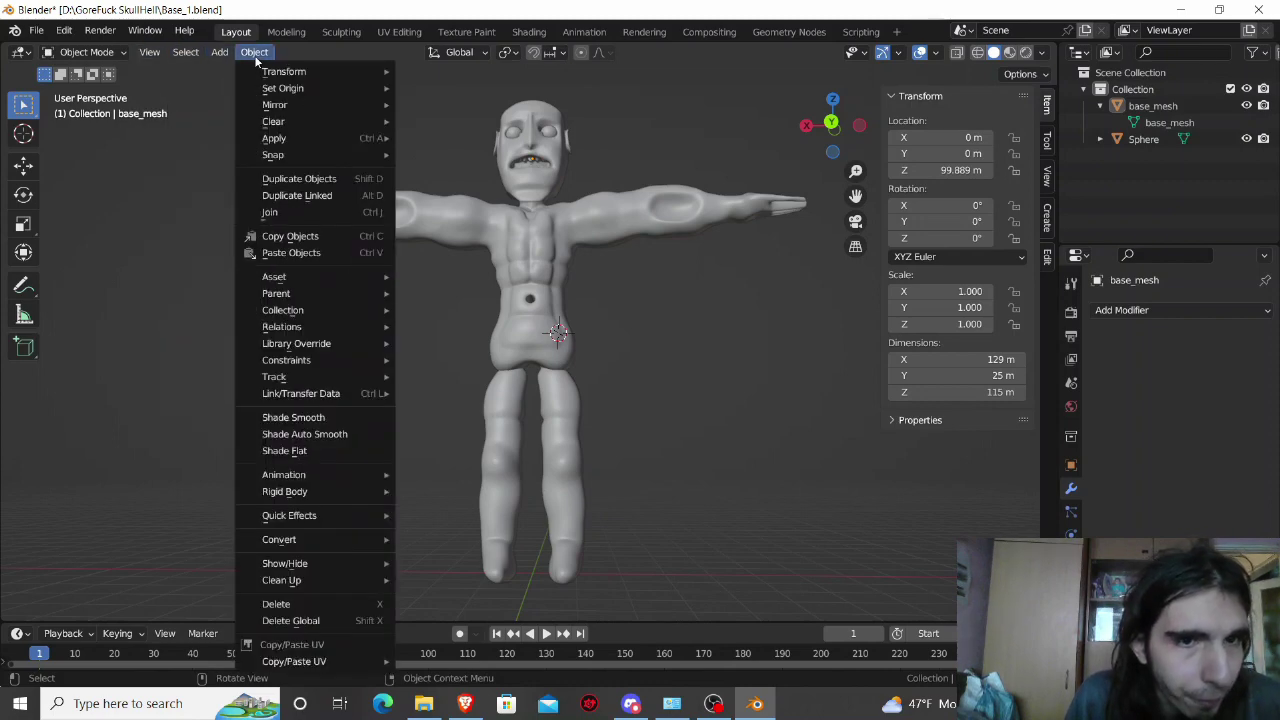
mouse_move(713, 703)
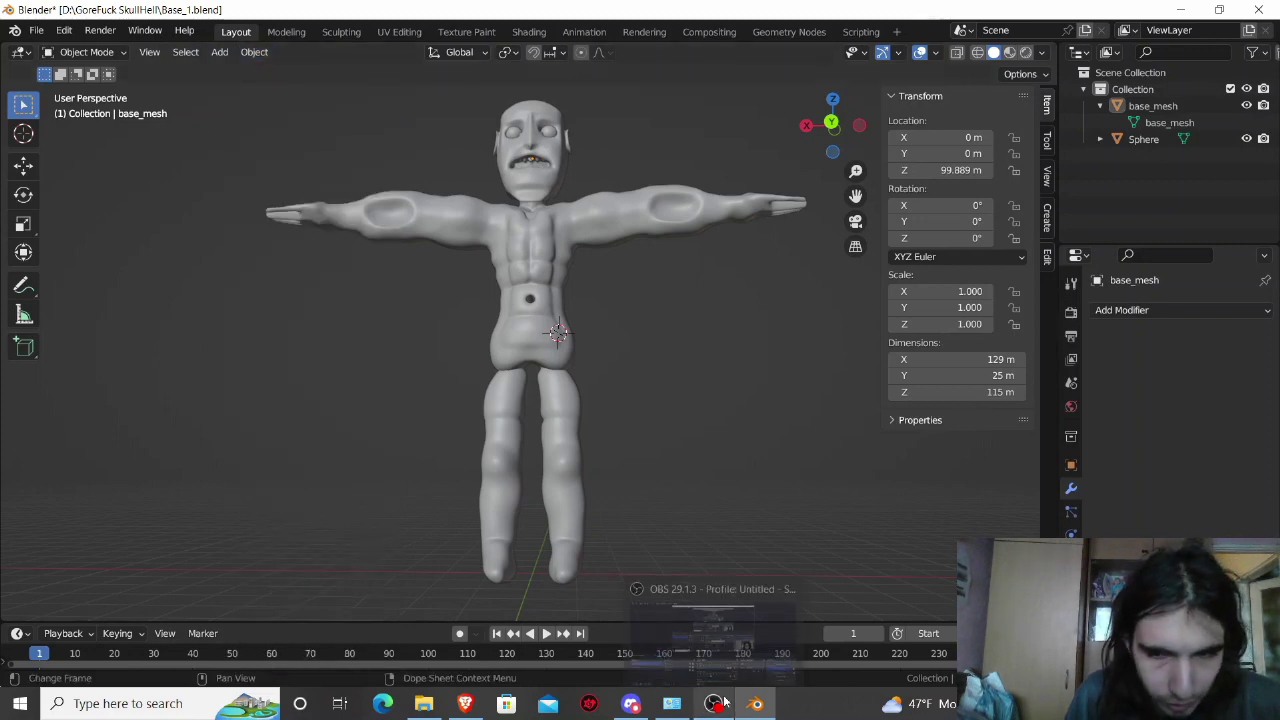
left_click(725, 703)
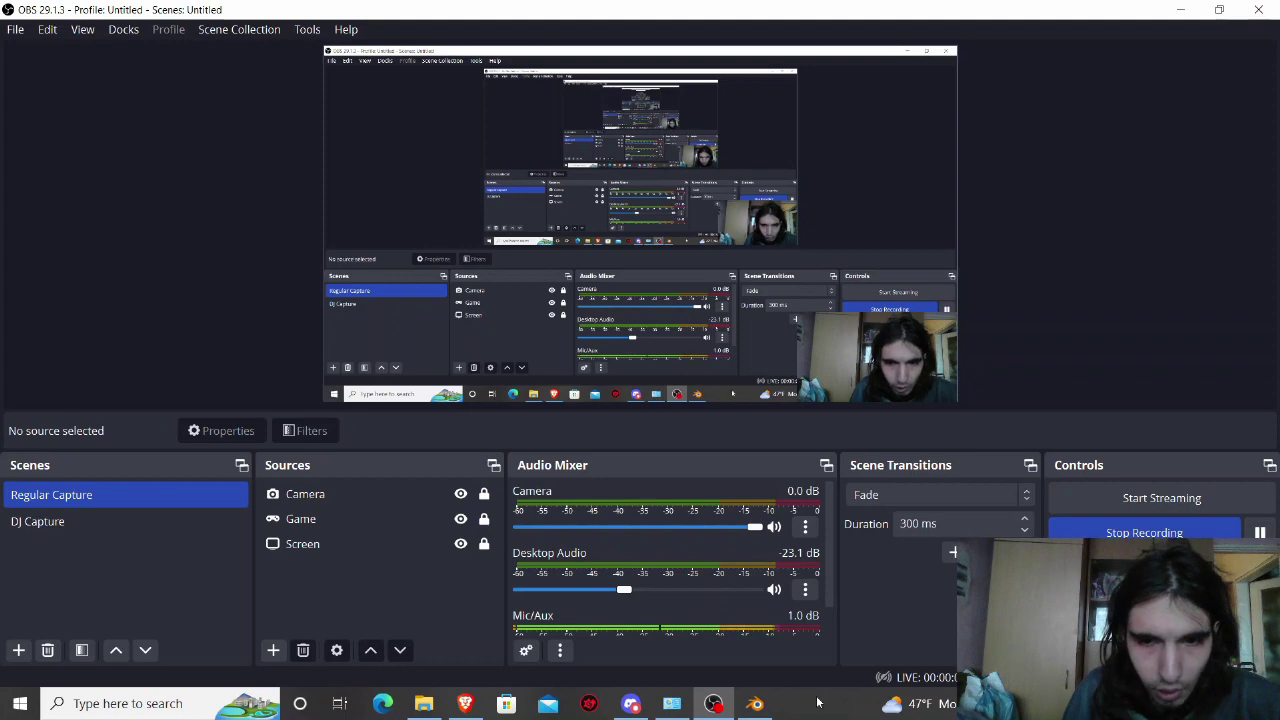
left_click(755, 703)
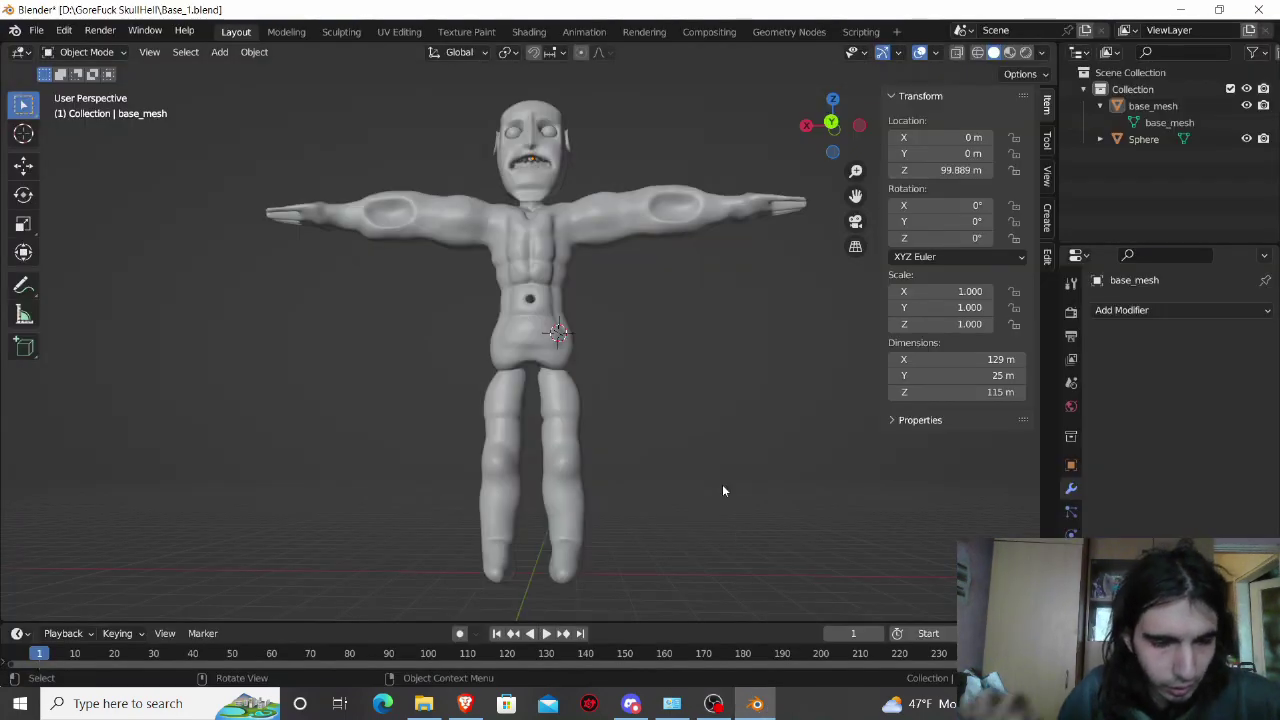
Step: Reset the 3D cursor to world origin and move the Sphere and base_mesh origins there
key("shift+c")
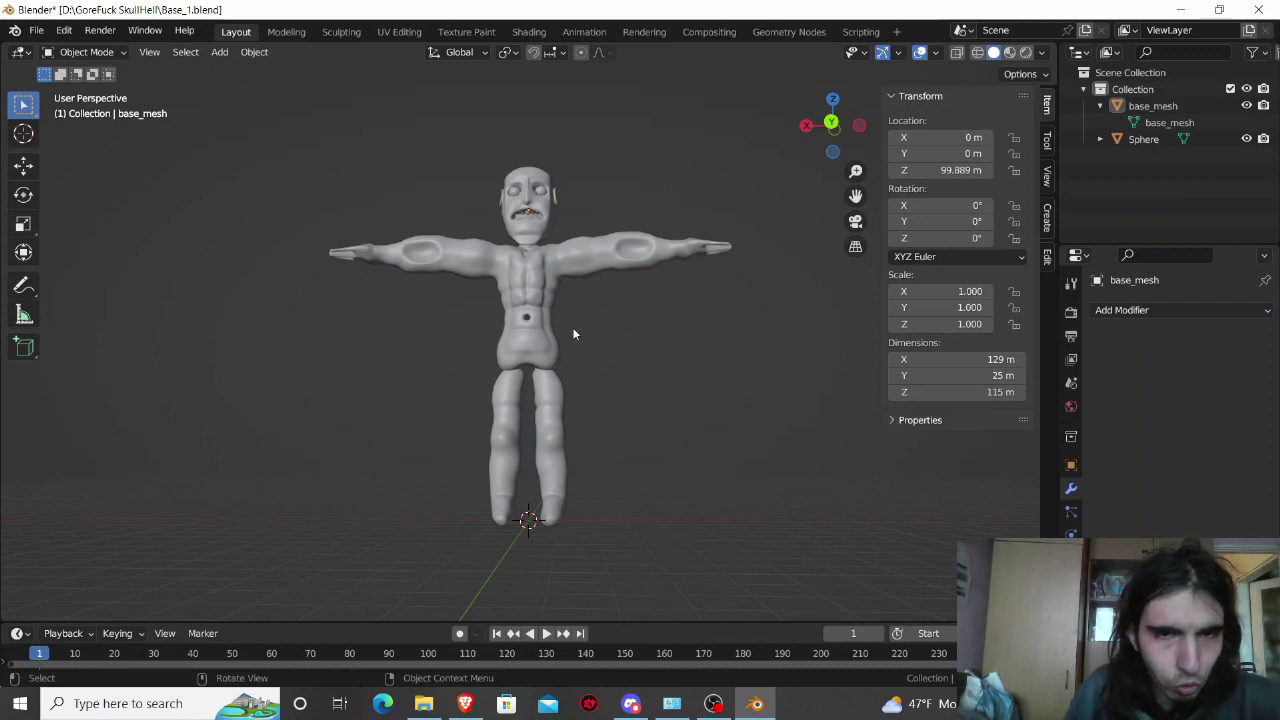
left_click(515, 316)
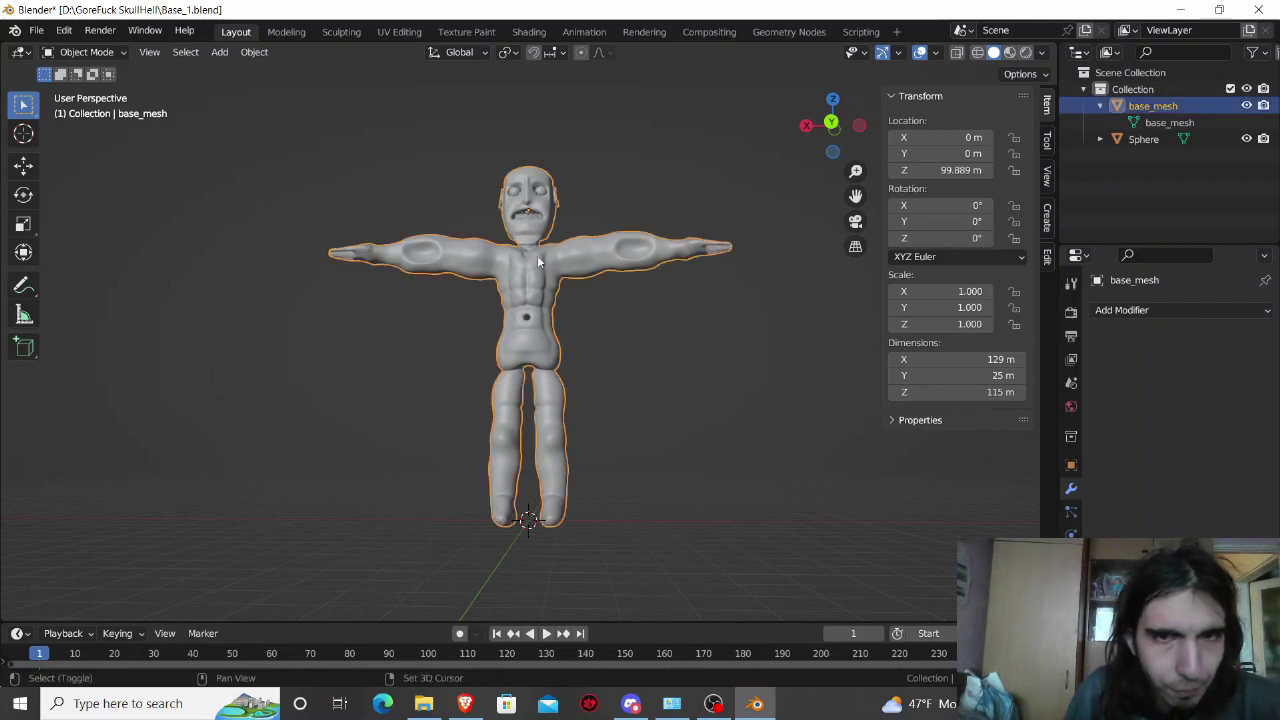
left_click(539, 195, "shift")
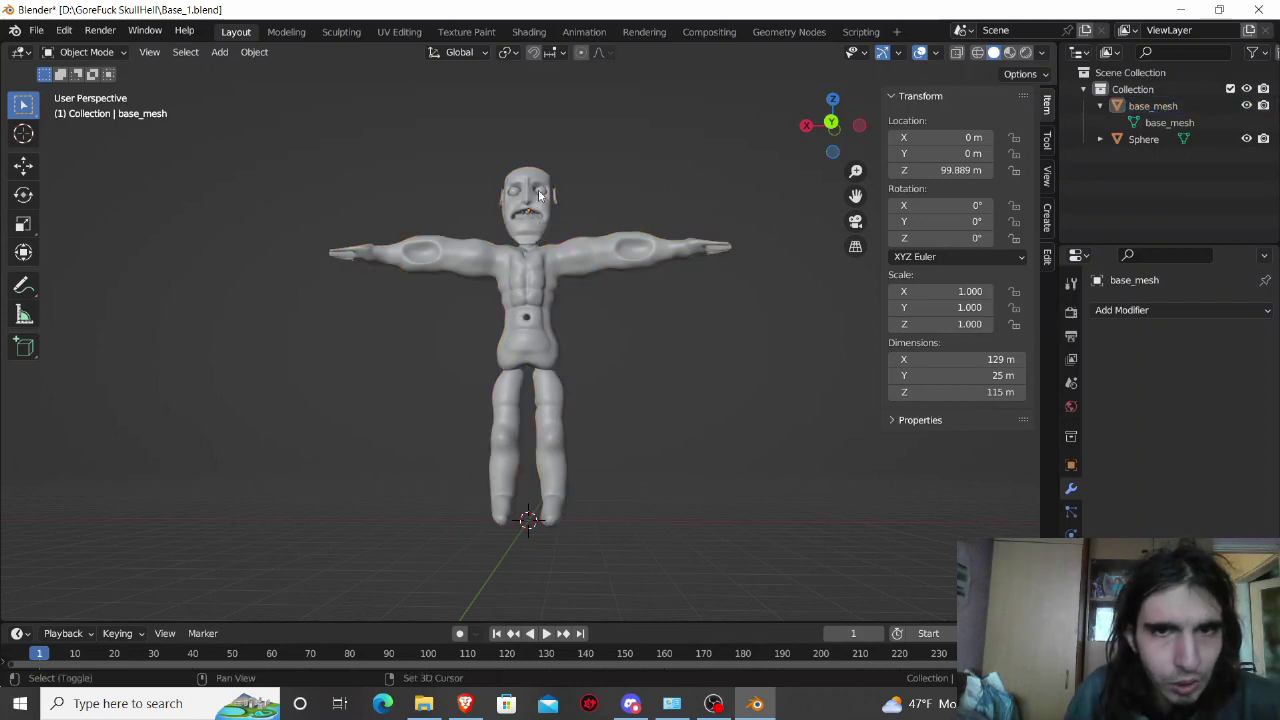
left_click(540, 200)
left_click(539, 265, "shift")
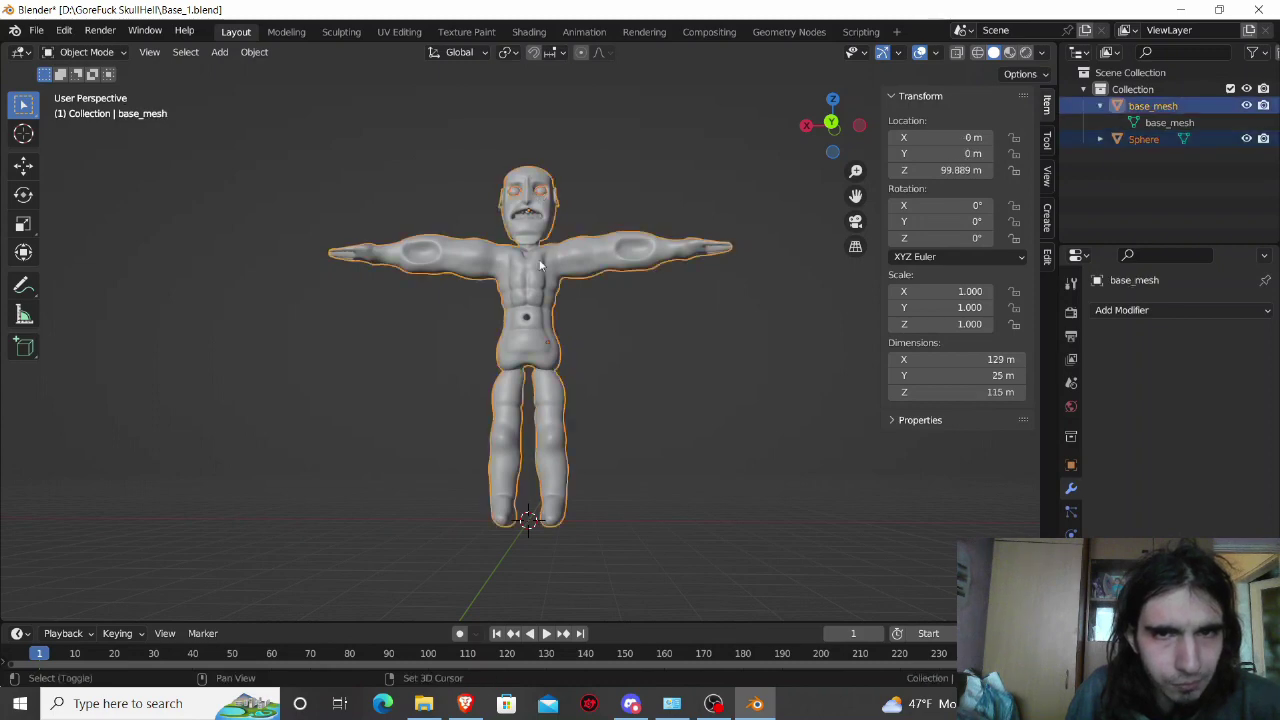
left_click(253, 55)
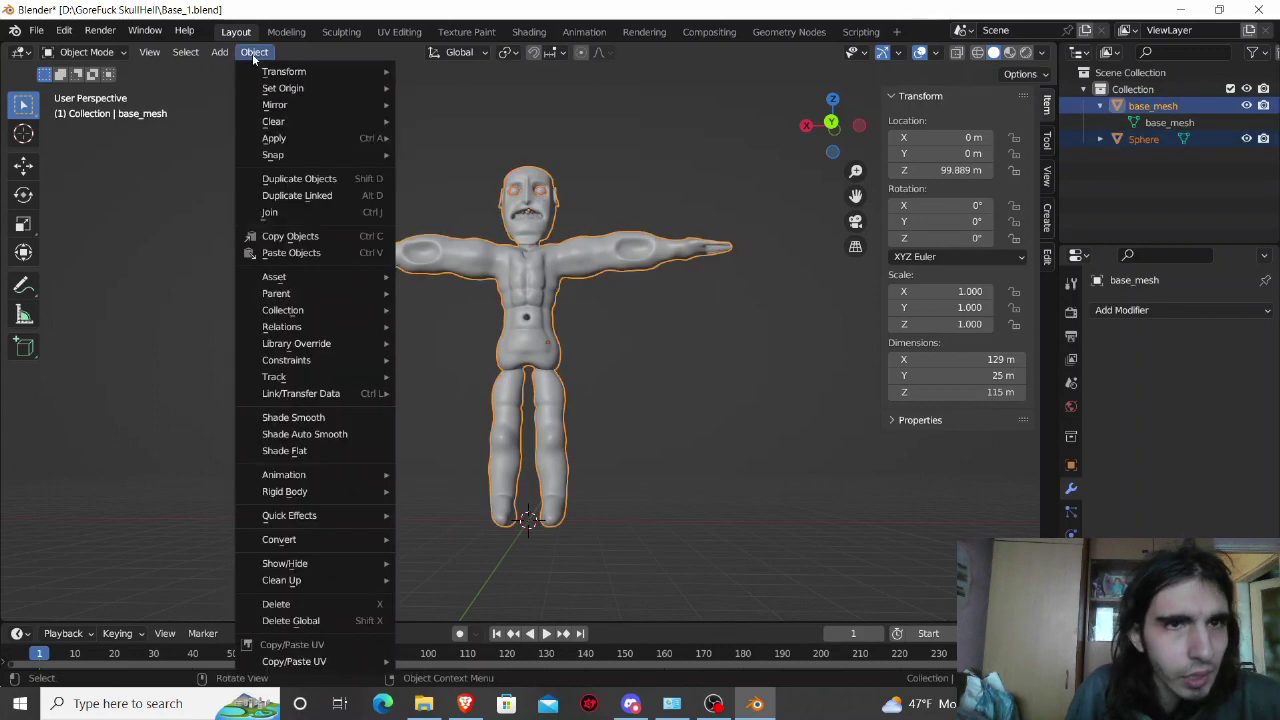
left_click(448, 122)
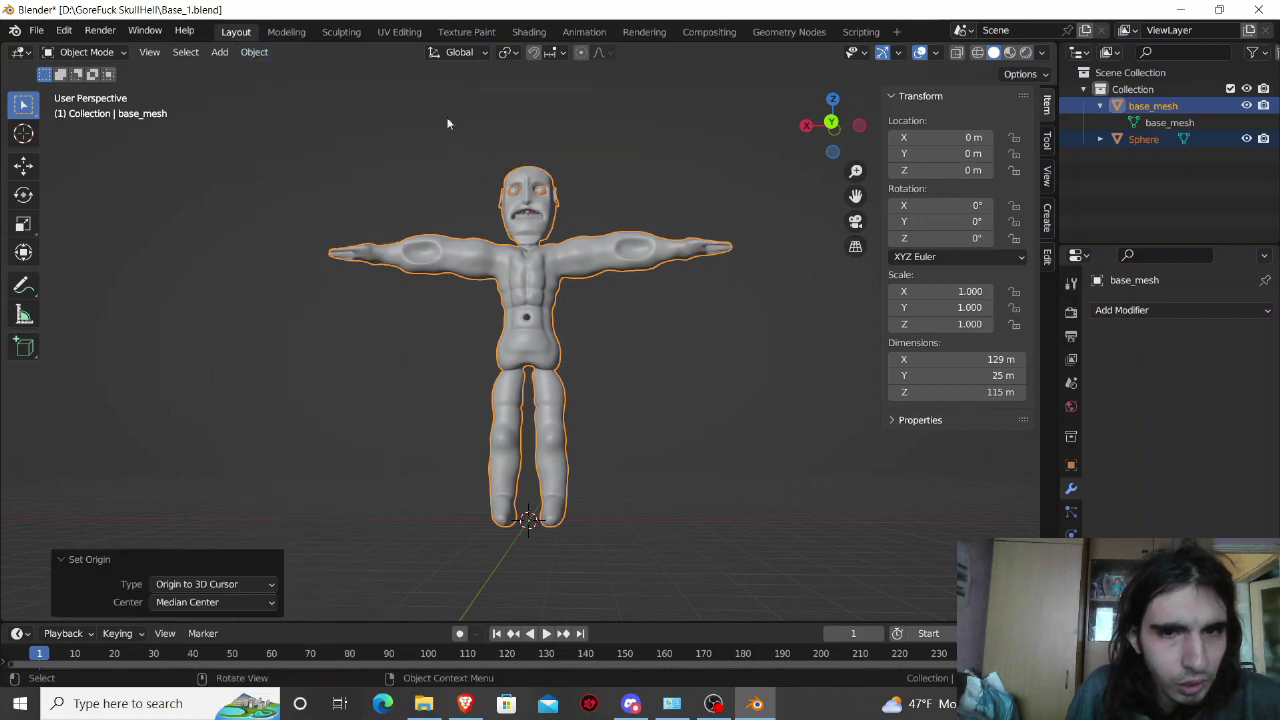
Step: Apply all transforms to both meshes and save Base_1.blend
middle_click_drag(574, 429, 580, 464)
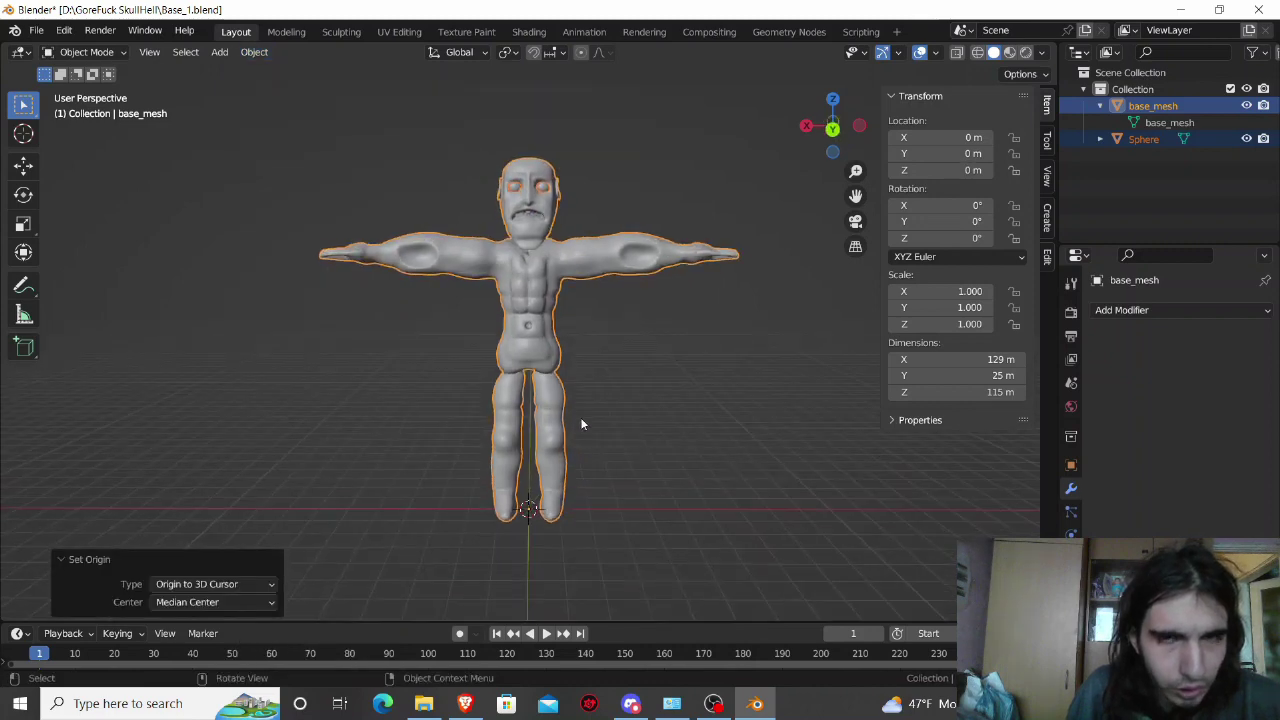
scroll(580, 420, "up", 3)
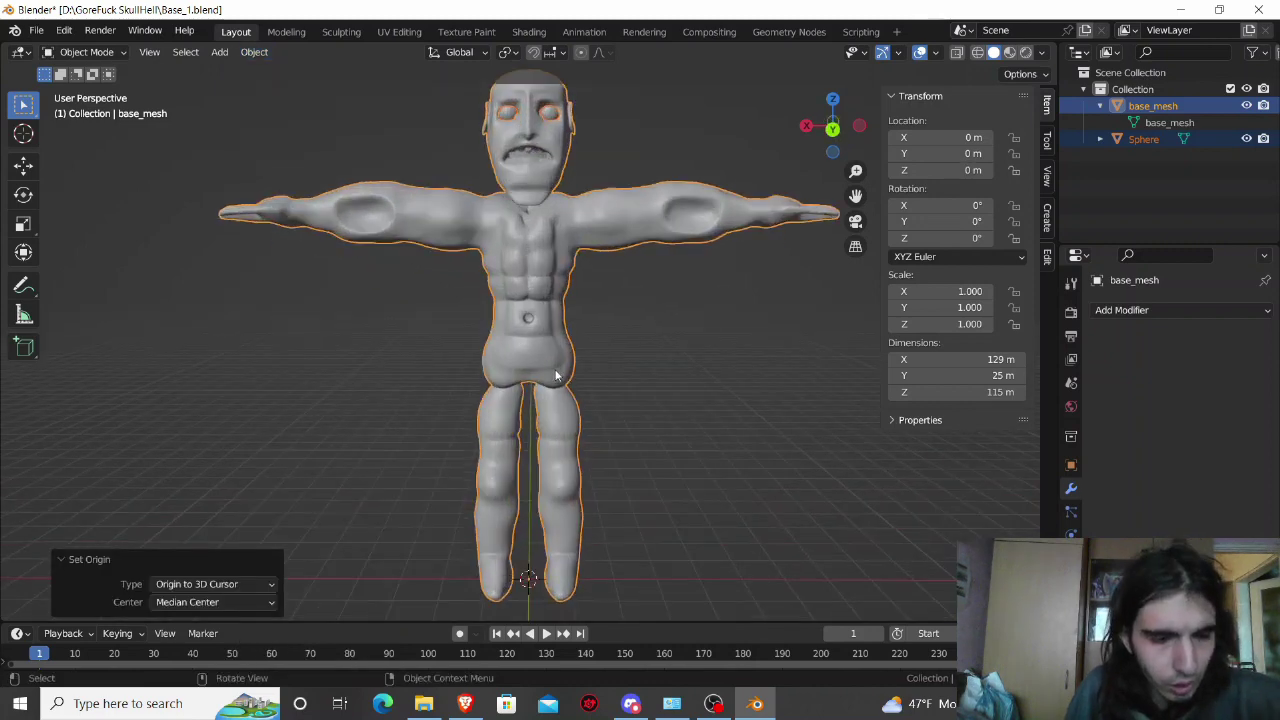
key("ctrl+a")
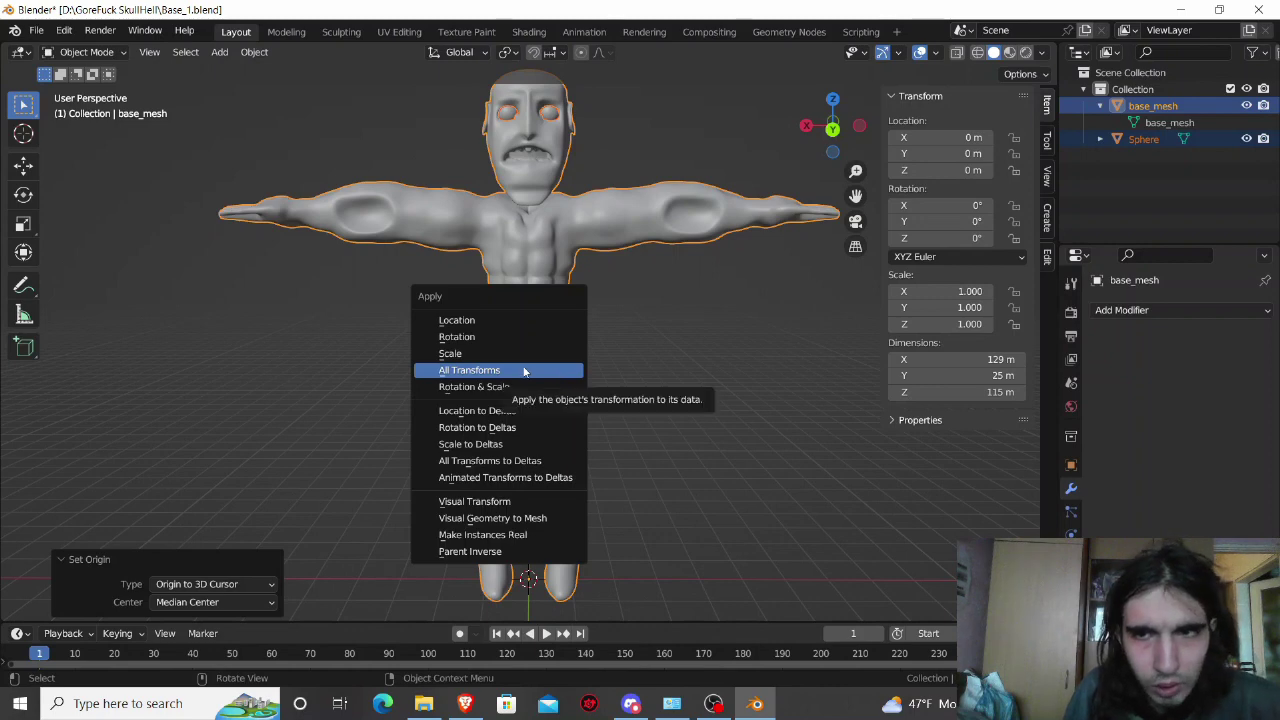
left_click(524, 371)
left_click(614, 414)
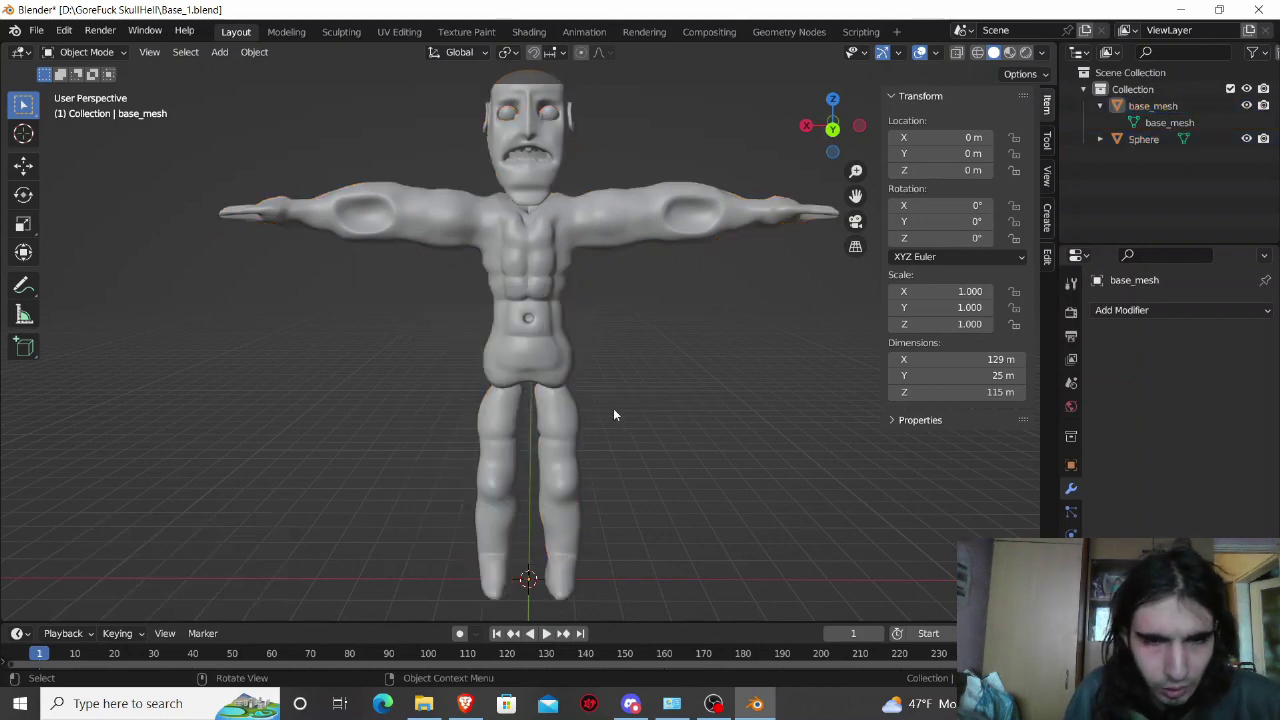
scroll(613, 408, "down", 1)
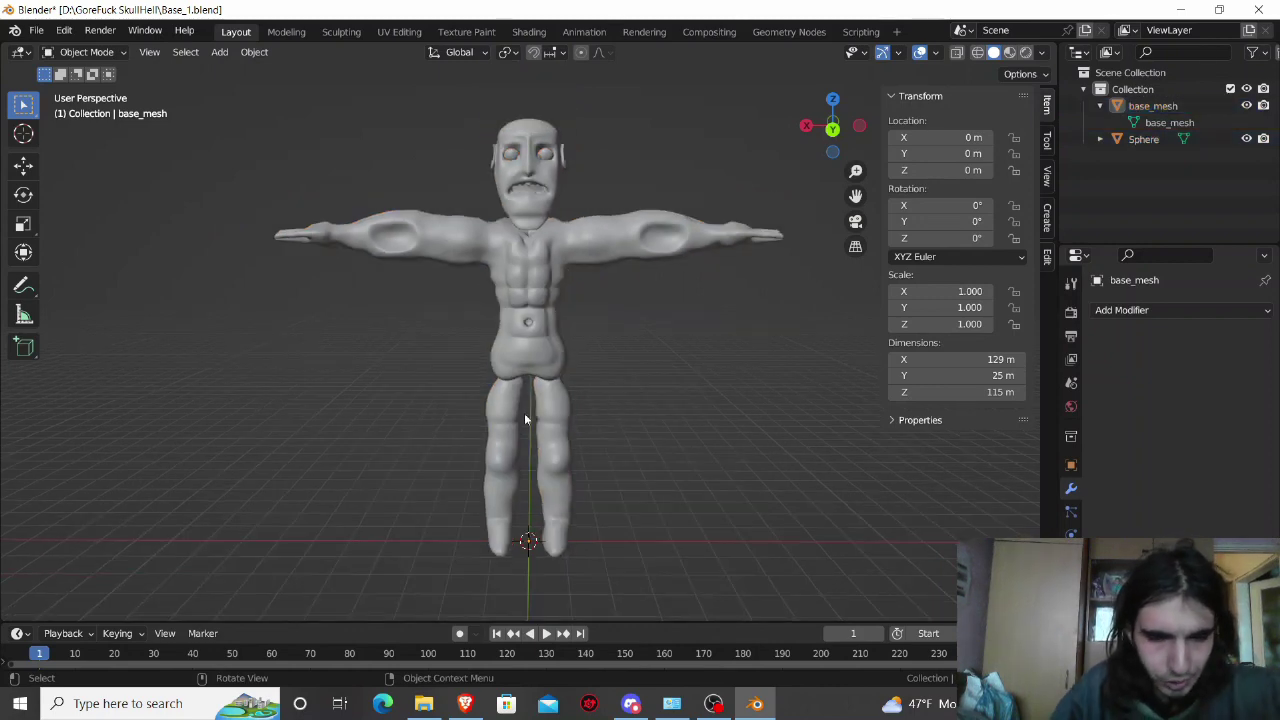
key("Left")
key("ctrl+s")
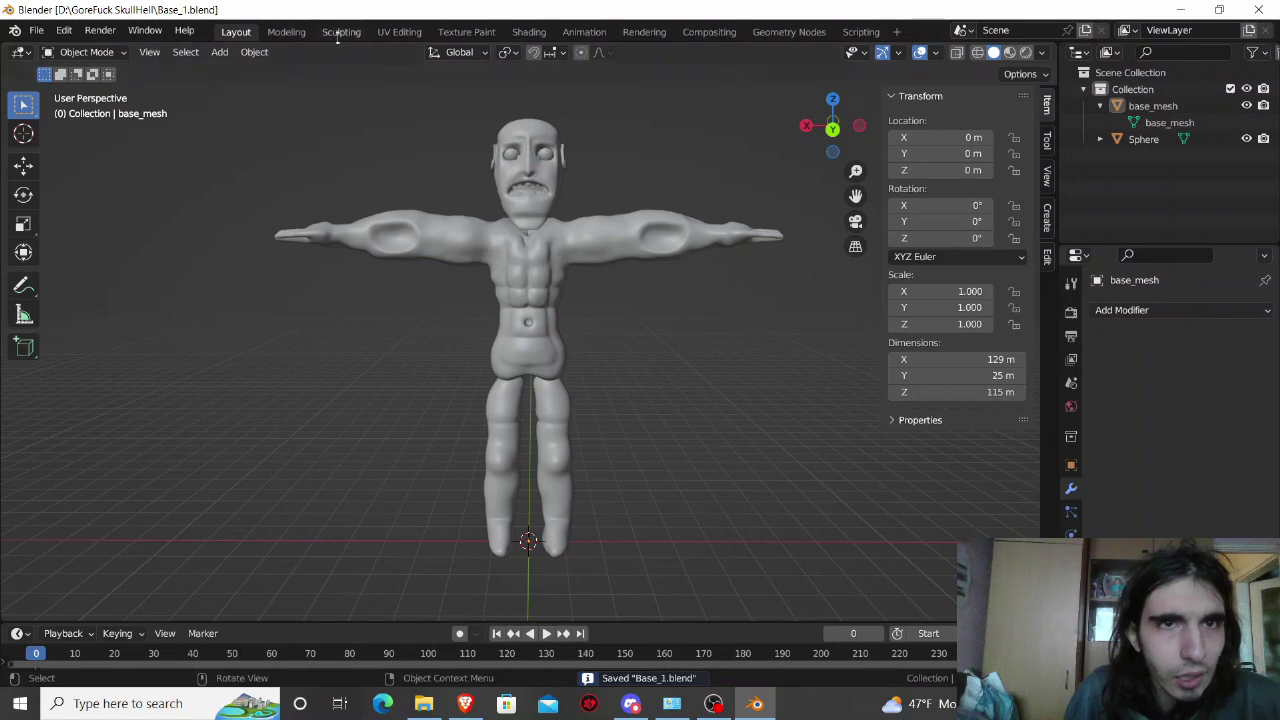
Step: Select the eye Sphere and enter the Sculpting workspace, zoomed in on the face
left_click(546, 156)
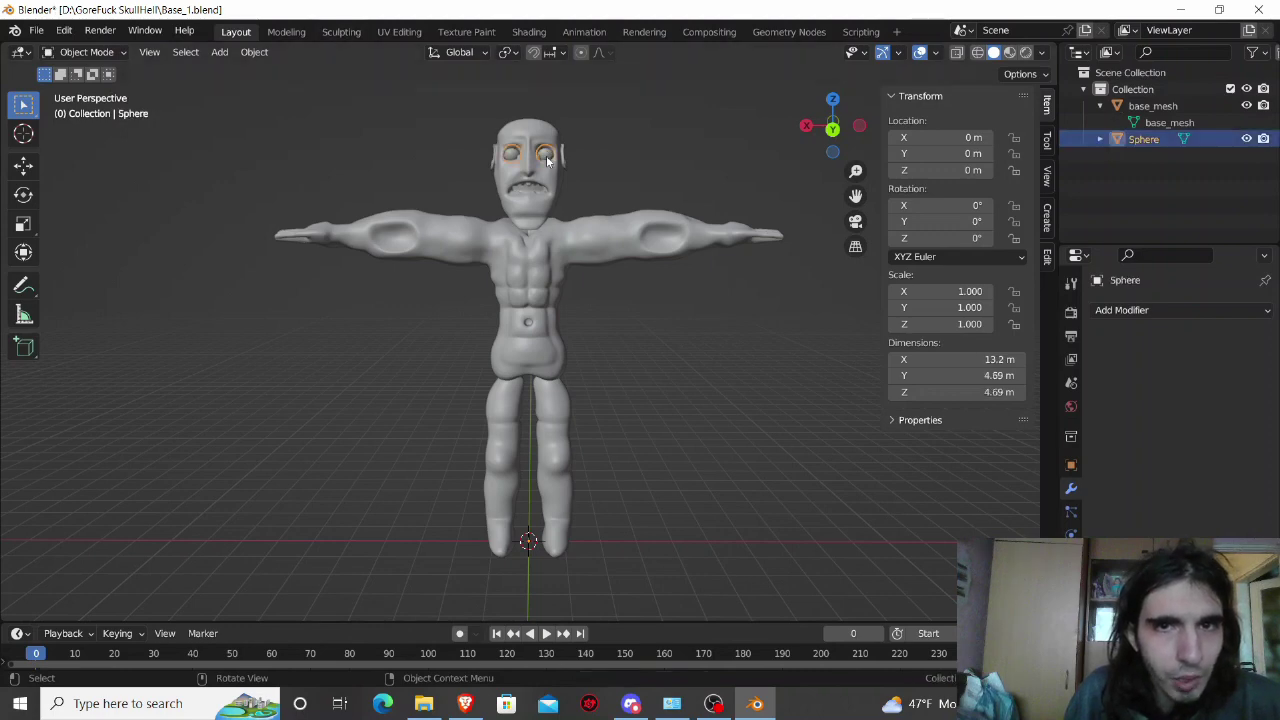
left_click(324, 38)
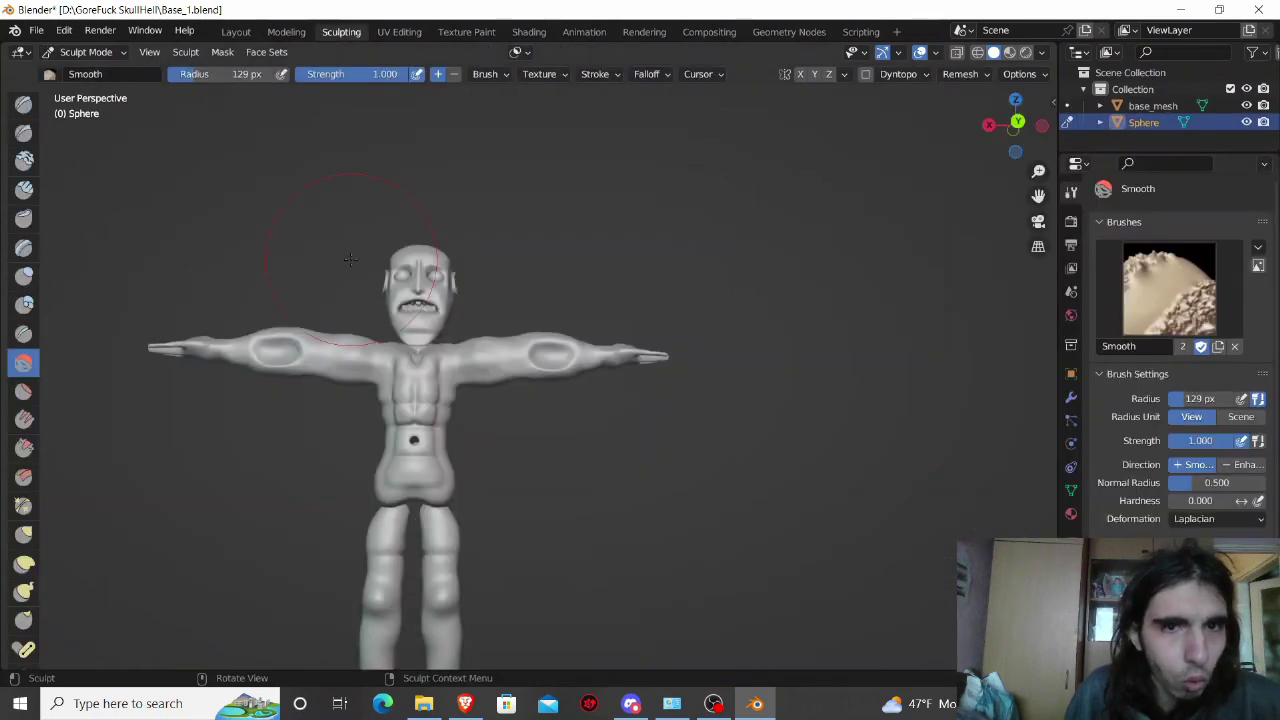
scroll(380, 288, "up", 3)
scroll(380, 288, "up", 2)
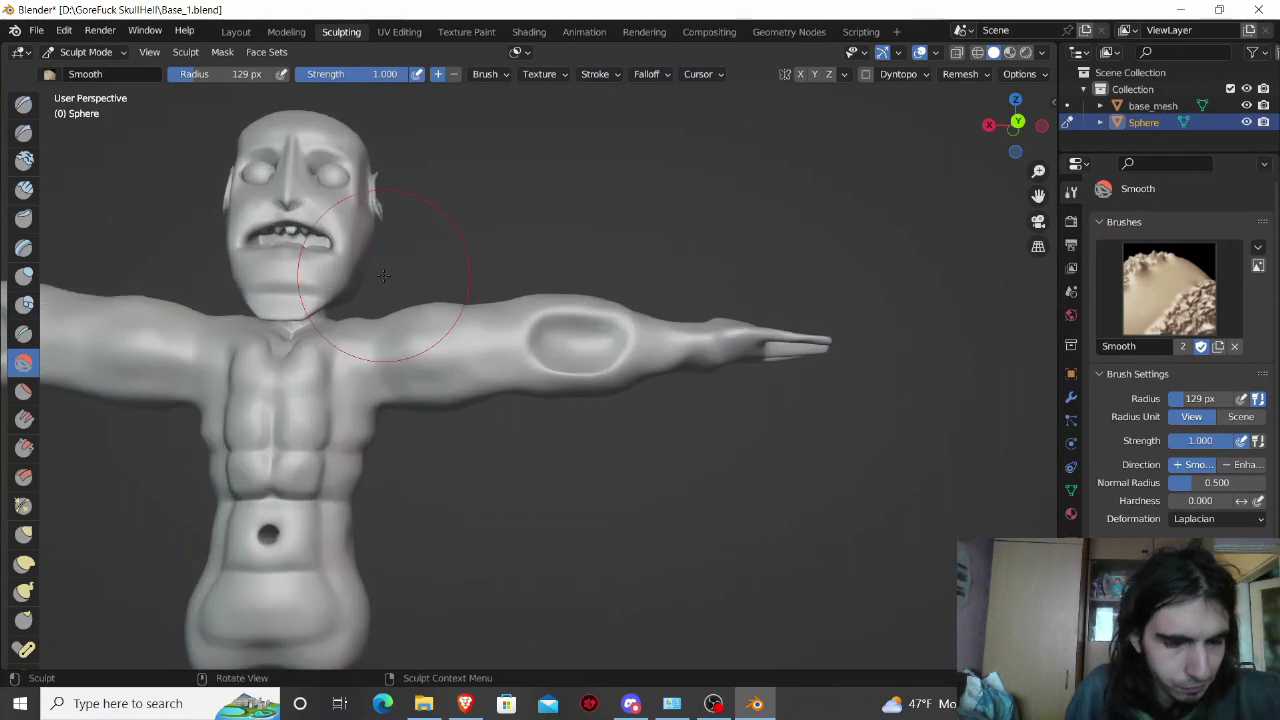
scroll(420, 360, "down", 2)
scroll(456, 437, "up", 3)
scroll(456, 437, "up", 2)
middle_click_drag(456, 437, 366, 489)
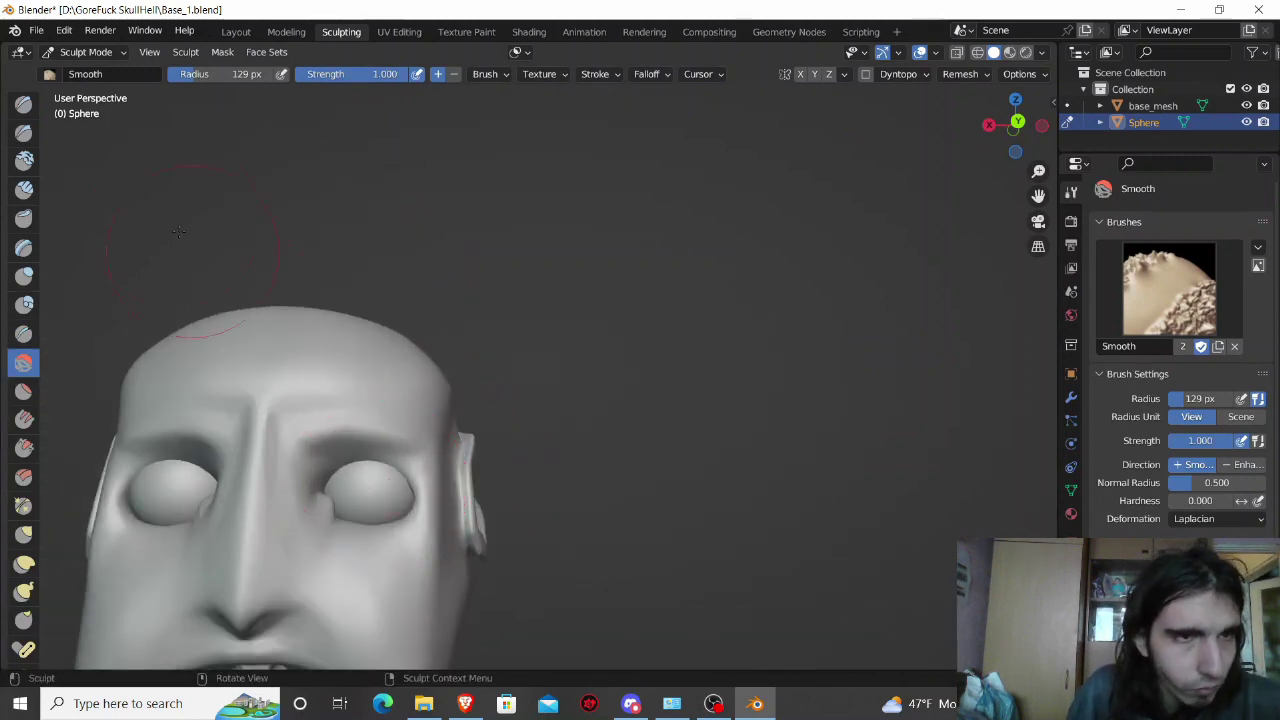
Step: Set the Draw brush to a 17 px radius and frame the face straight on
left_click_drag(198, 80, 160, 80)
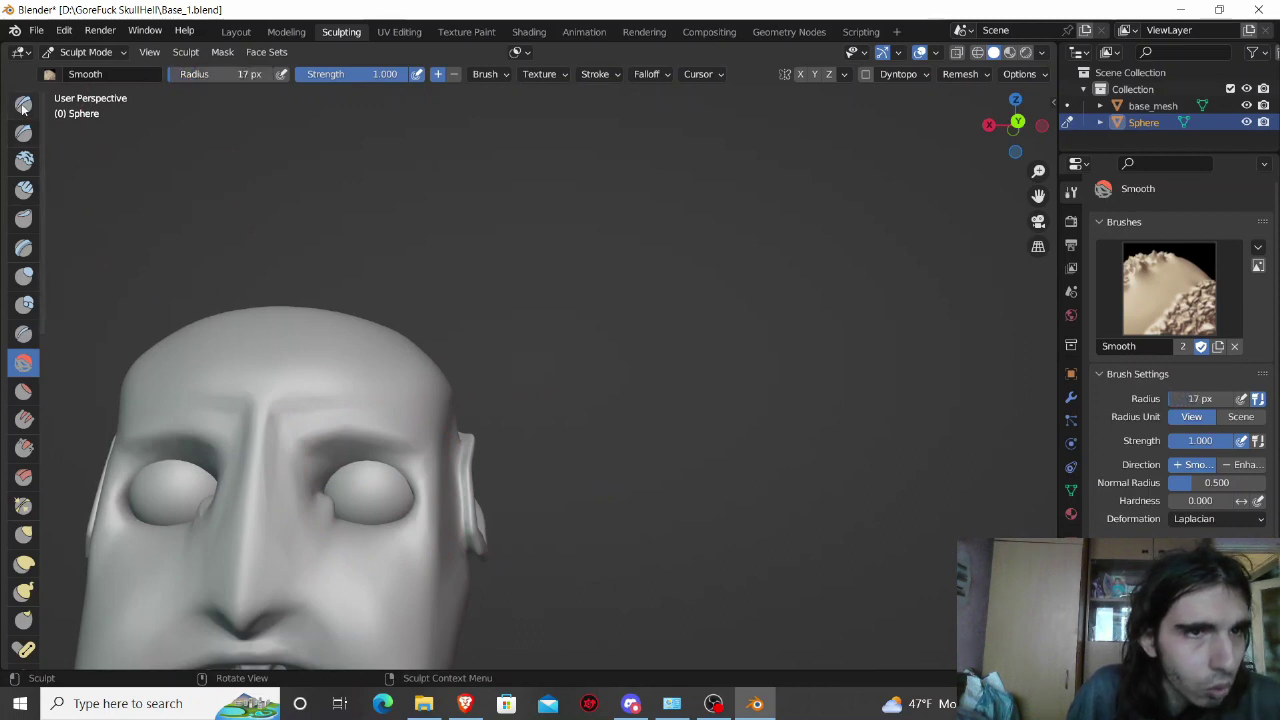
left_click(23, 104)
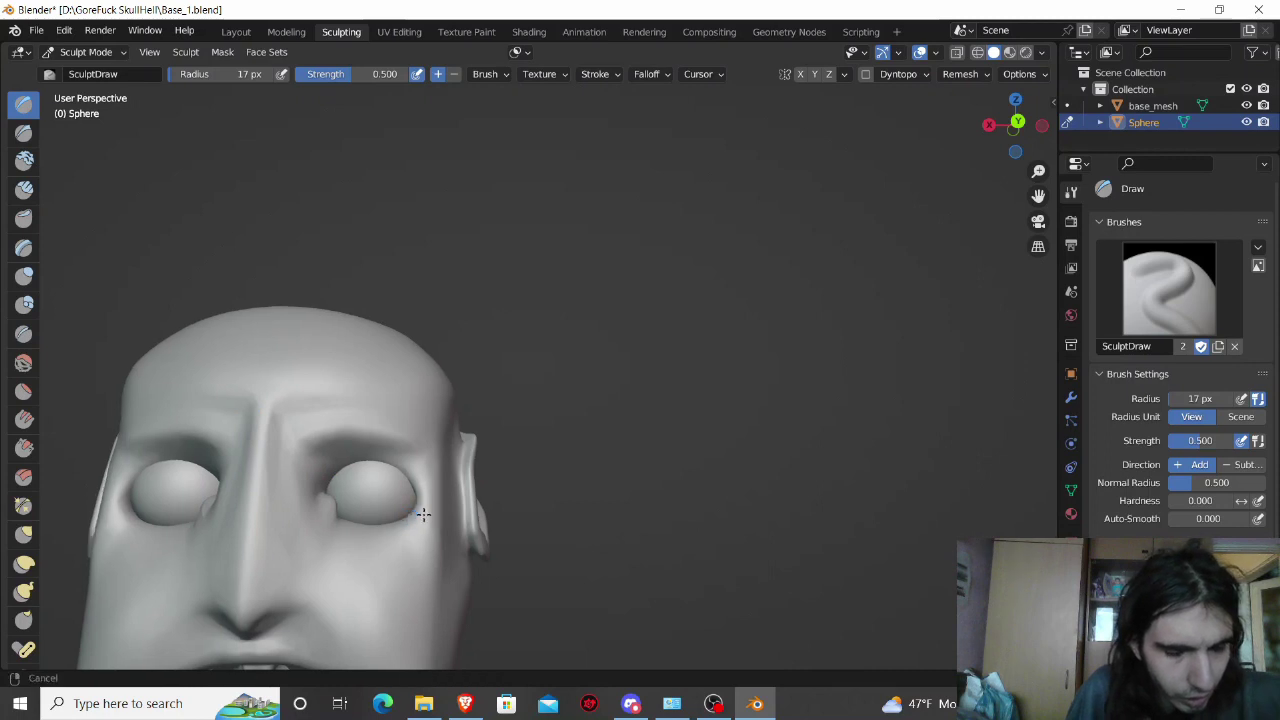
middle_click_drag(423, 514, 557, 486)
scroll(547, 485, "up", 2)
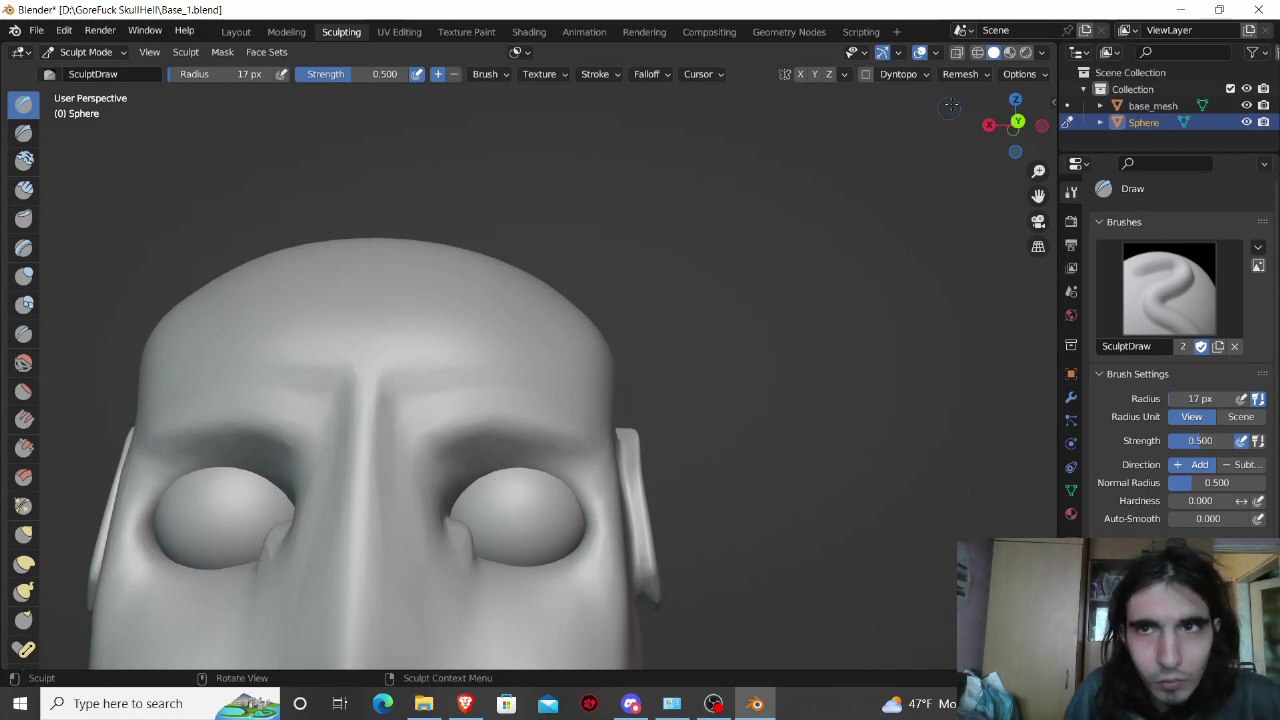
Step: Remesh the eye spheres at 0.096 m voxel size, then draw raised strokes over the right eye
left_click(962, 76)
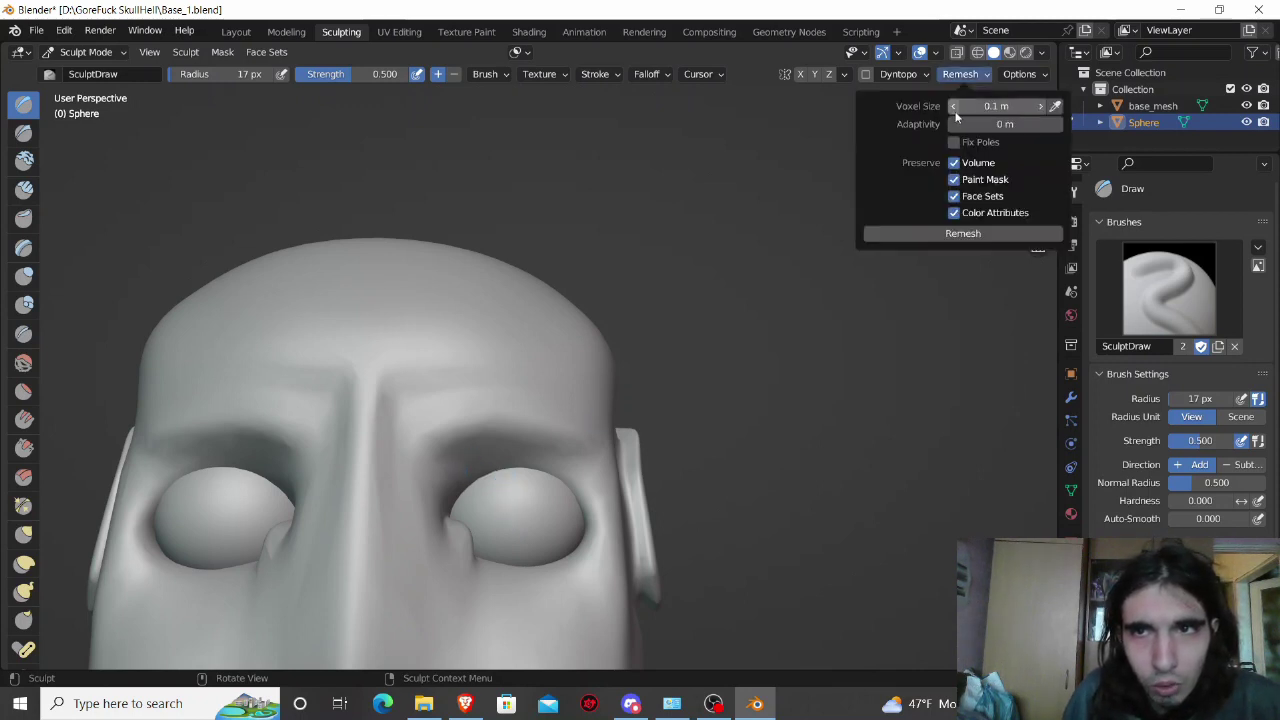
left_click_drag(996, 105, 951, 122)
left_click(923, 233)
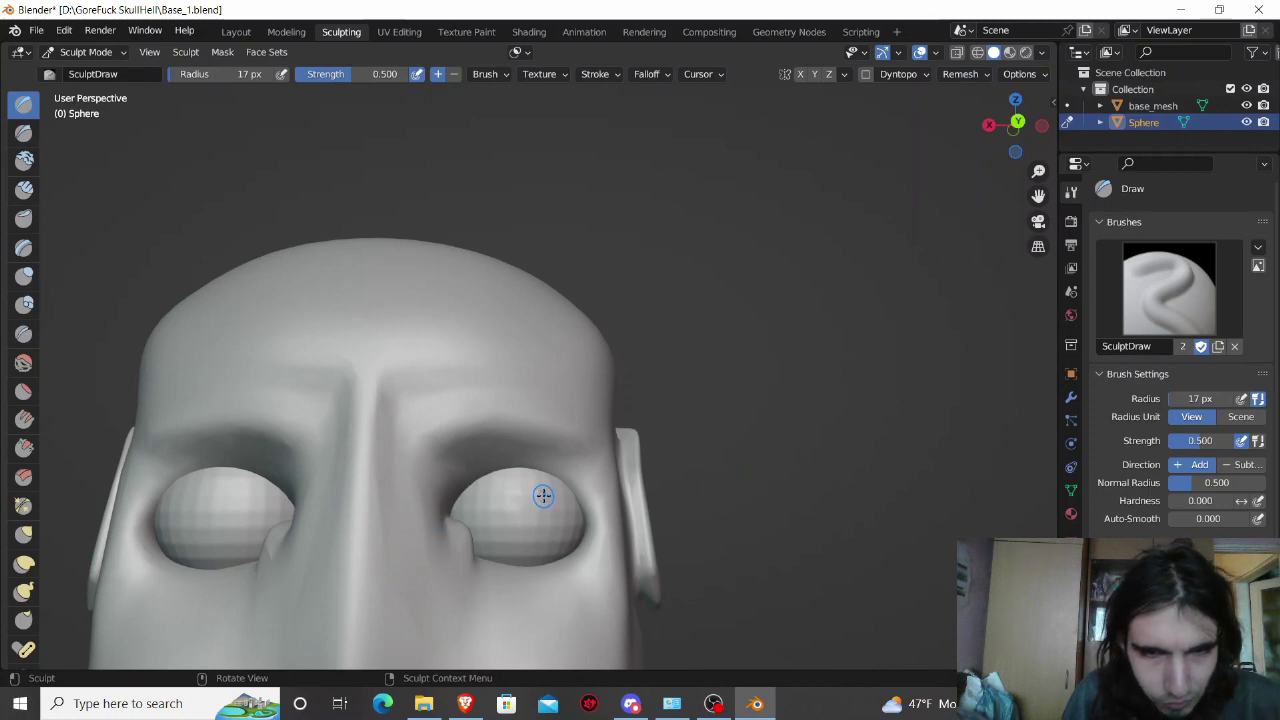
mouse_move(543, 496)
left_mouse_down()
mouse_move(534, 545)
mouse_move(556, 510)
mouse_move(518, 534)
mouse_move(534, 536)
mouse_move(545, 517)
mouse_move(516, 516)
mouse_move(533, 527)
mouse_move(531, 504)
mouse_move(522, 534)
mouse_move(540, 534)
mouse_move(540, 500)
mouse_move(494, 523)
mouse_move(510, 540)
mouse_move(545, 535)
left_mouse_up()
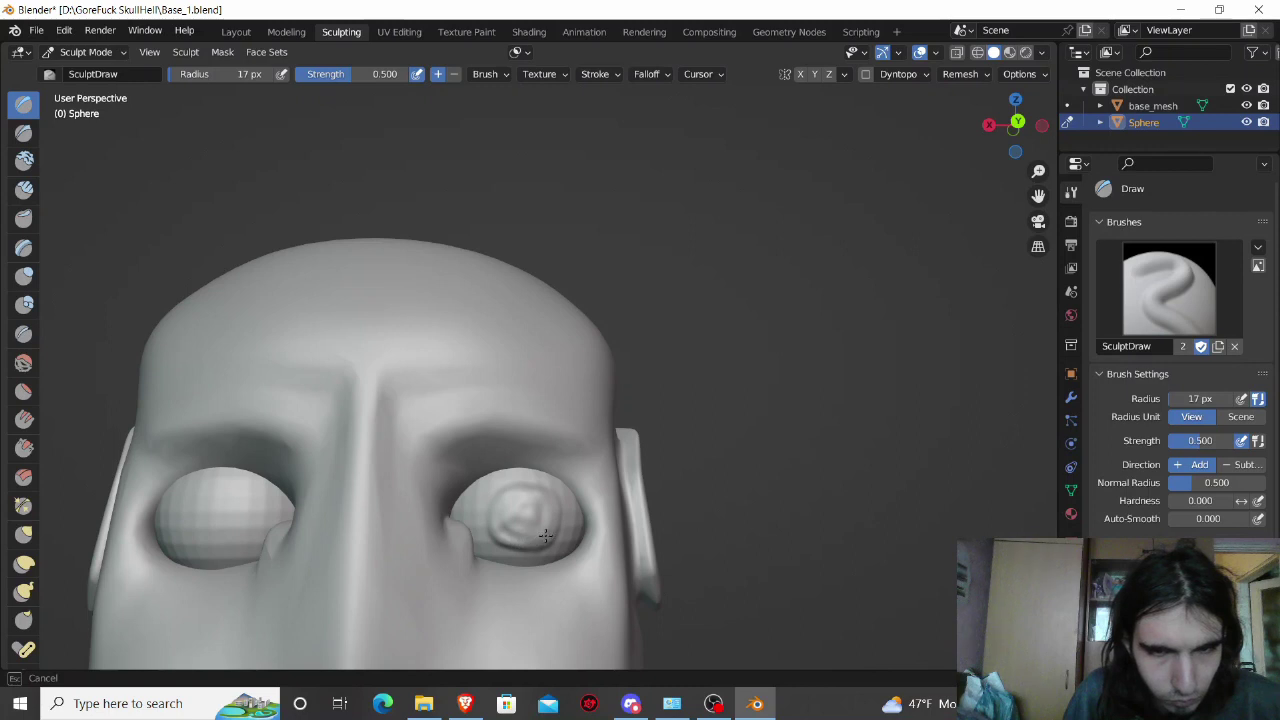
mouse_move(472, 502)
left_mouse_down()
mouse_move(470, 532)
mouse_move(500, 546)
mouse_move(540, 550)
mouse_move(574, 533)
mouse_move(571, 512)
mouse_move(564, 525)
mouse_move(516, 508)
mouse_move(520, 539)
mouse_move(491, 500)
mouse_move(477, 514)
mouse_move(478, 500)
mouse_move(556, 535)
mouse_move(572, 530)
mouse_move(563, 513)
left_mouse_up()
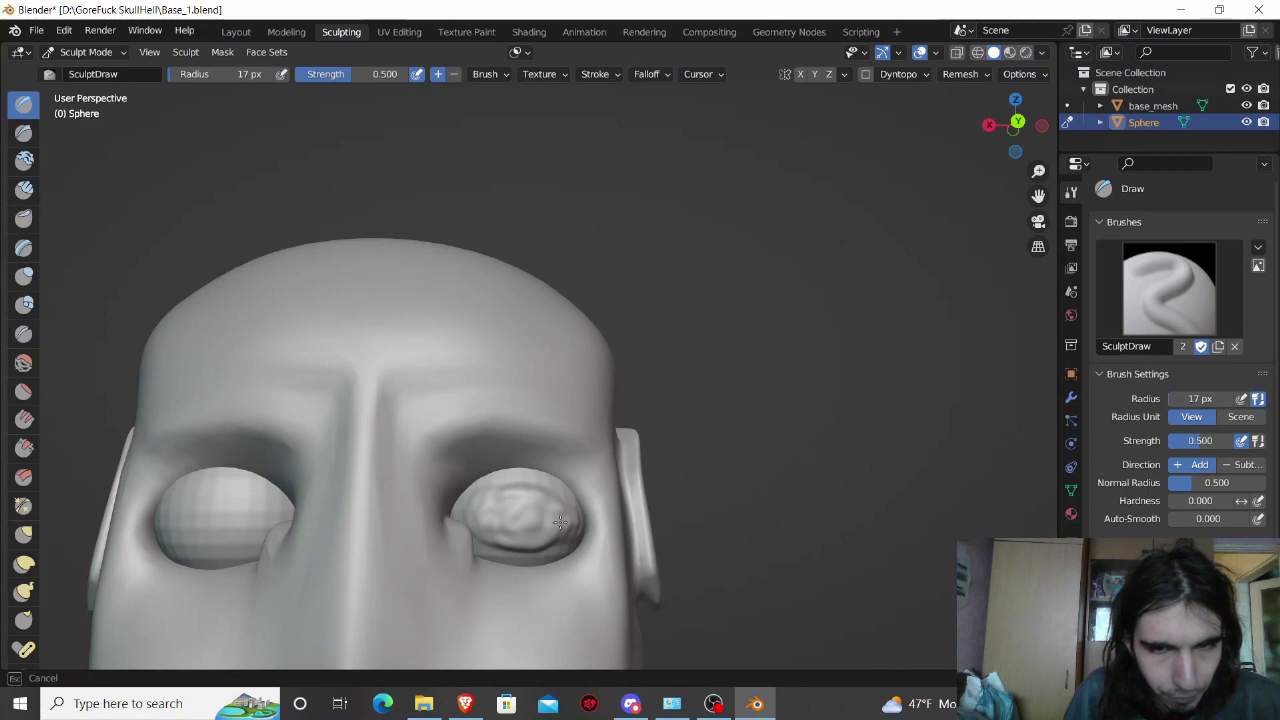
Step: Smooth out the right eye's bumps with a 114 px Smooth brush, redoing one stroke
left_click(23, 364)
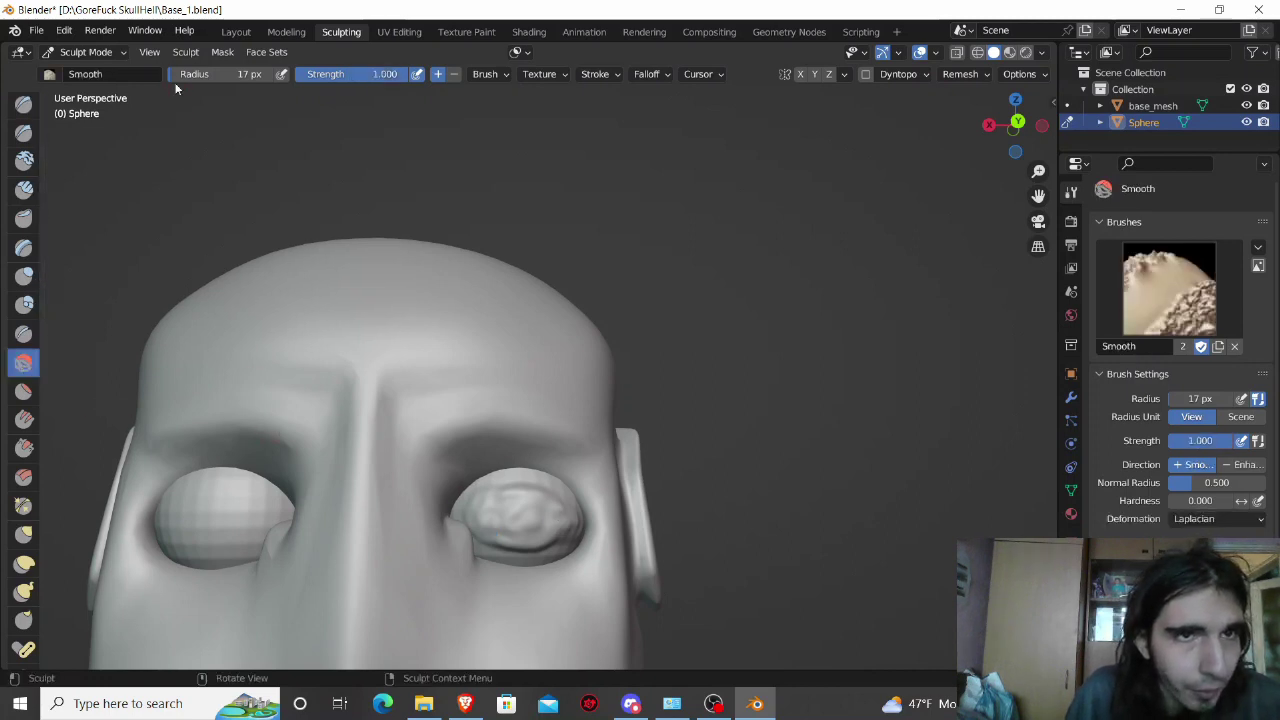
left_click_drag(174, 75, 260, 75)
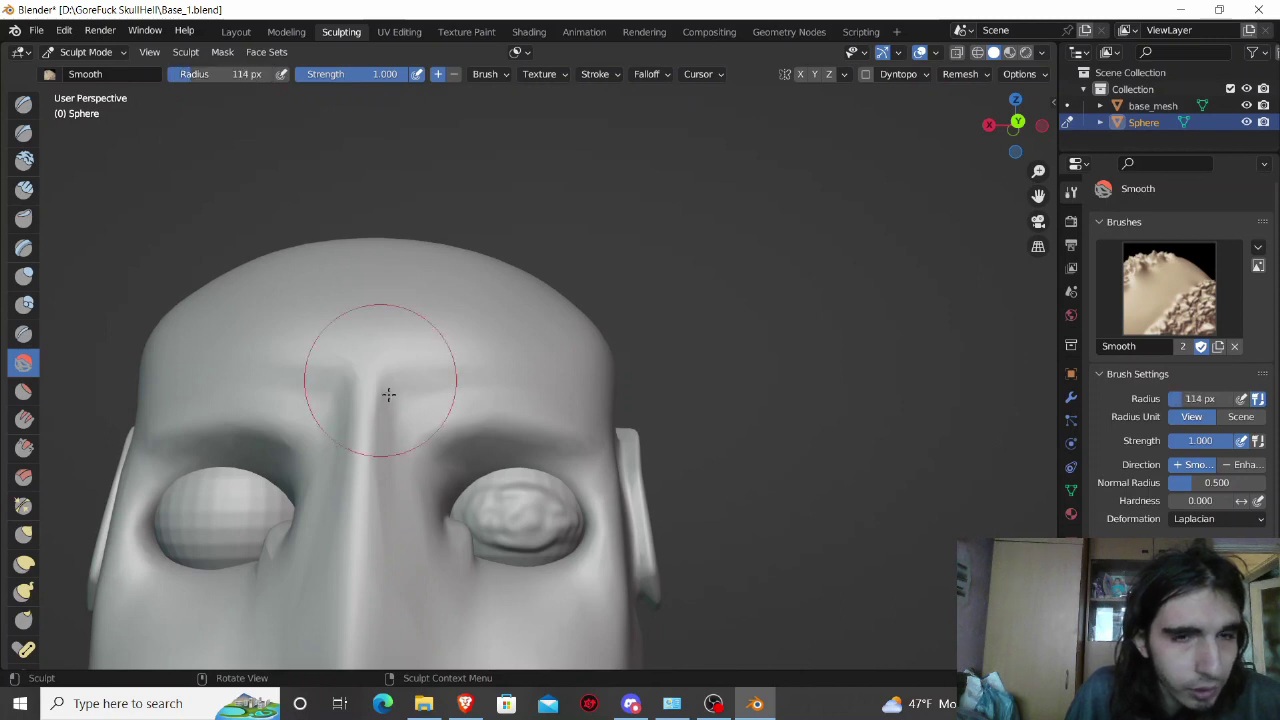
mouse_move(543, 529)
left_mouse_down()
mouse_move(504, 520)
mouse_move(560, 525)
left_mouse_up()
middle_click_drag(526, 534, 490, 549)
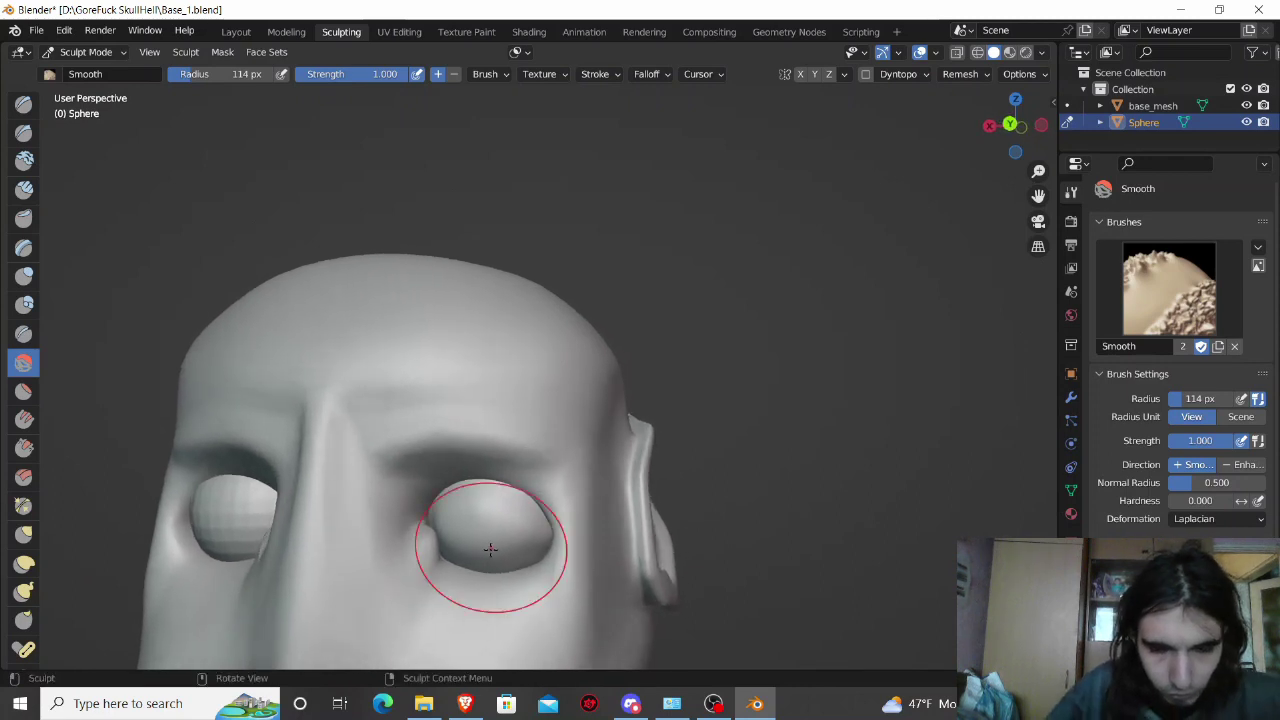
key("ctrl+z")
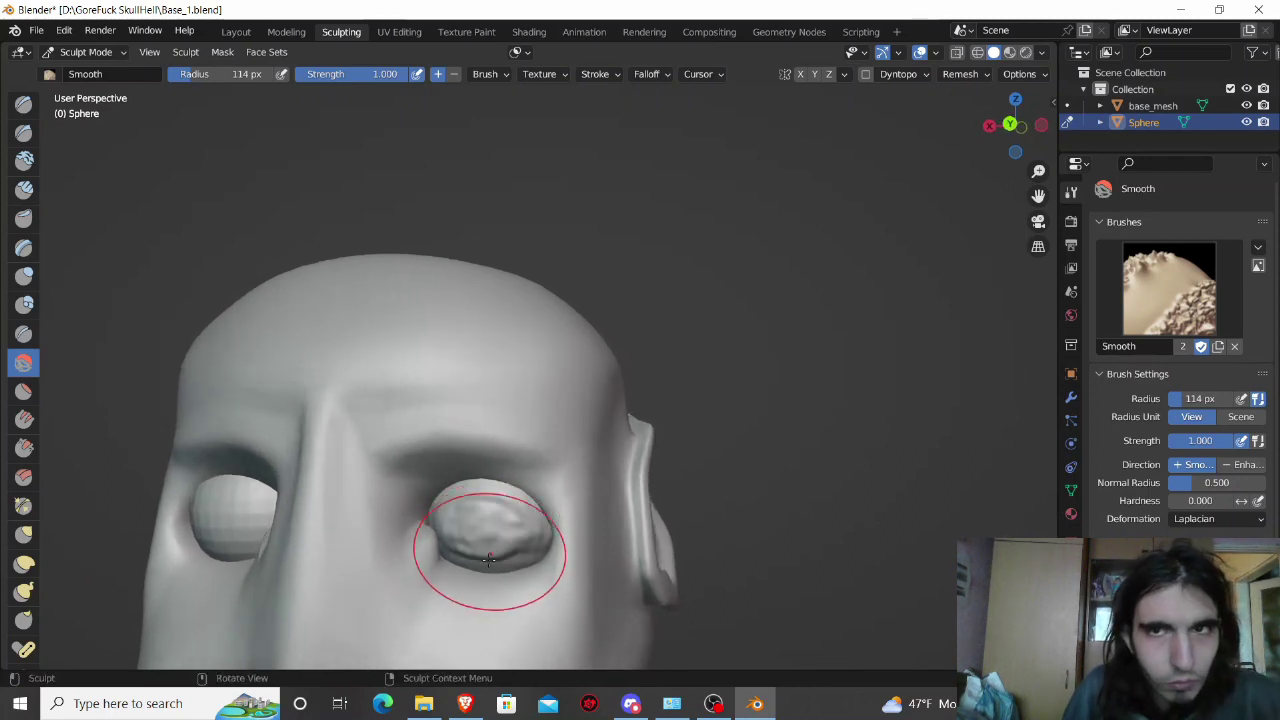
left_click_drag(514, 516, 538, 518)
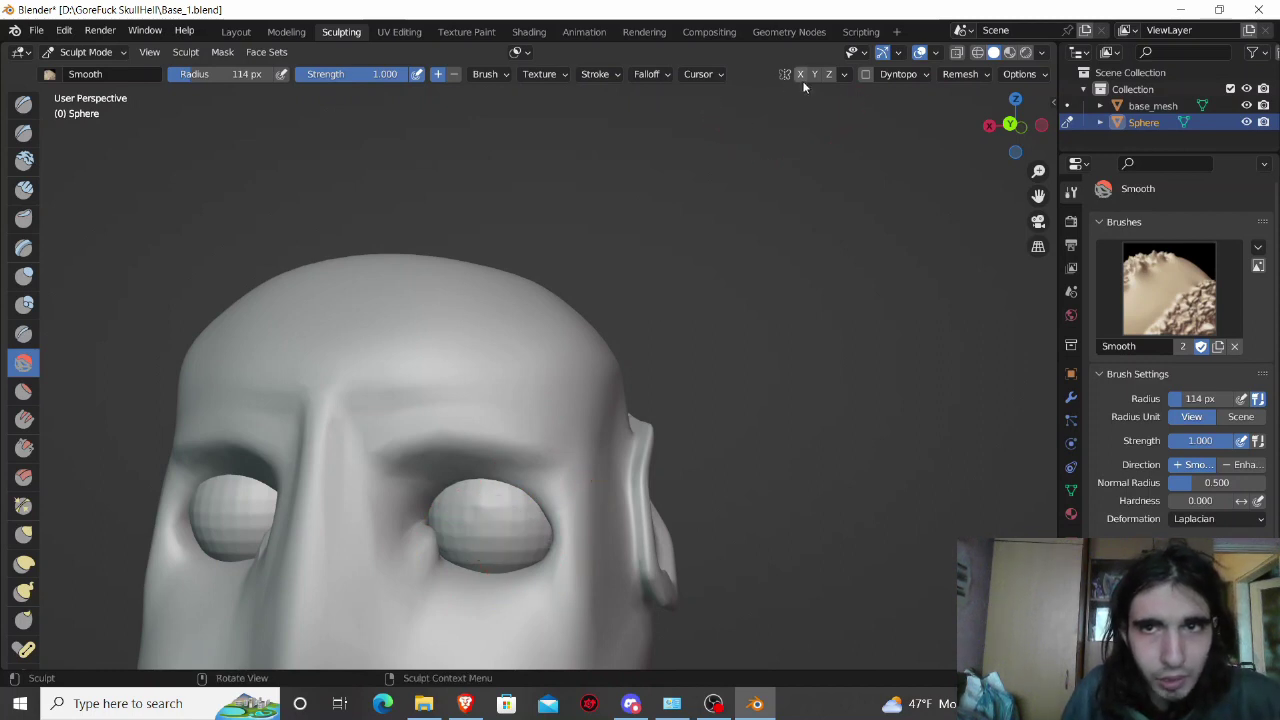
Step: Switch to a 39 px Inflate/Deflate brush and inflate the right eye's lower surface
left_click(25, 277)
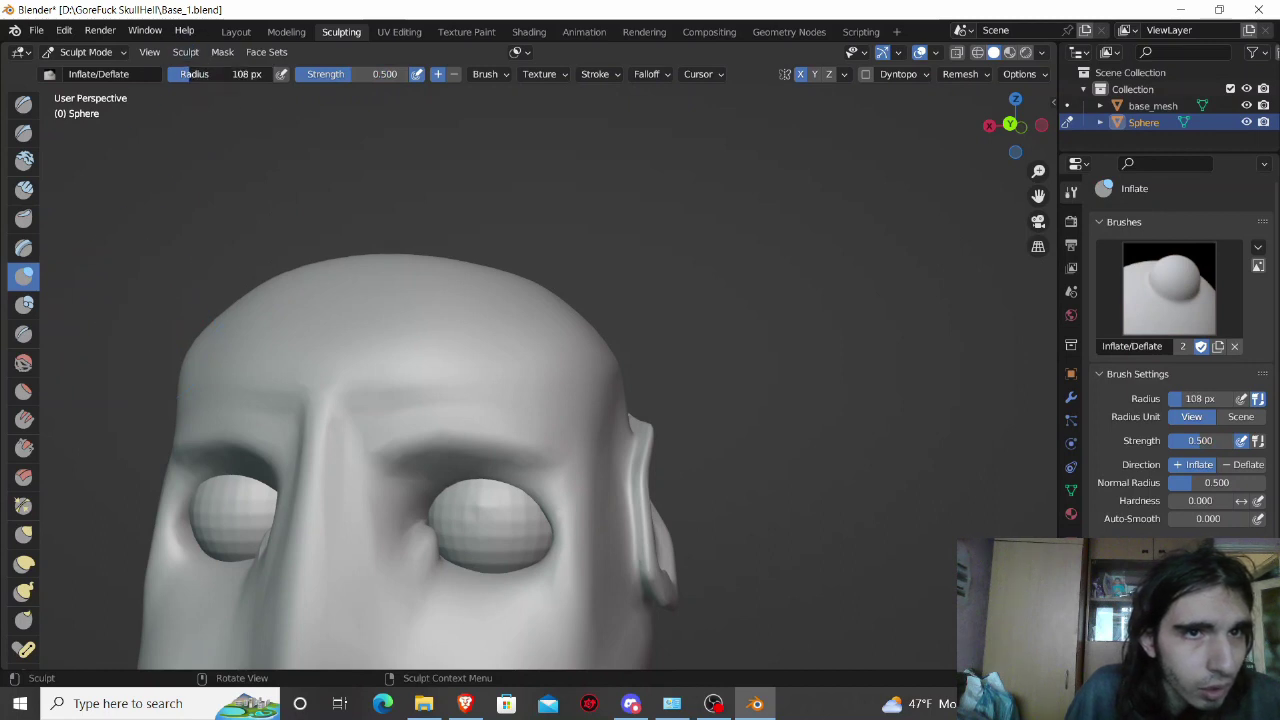
key("bracketleft")
key("bracketleft")
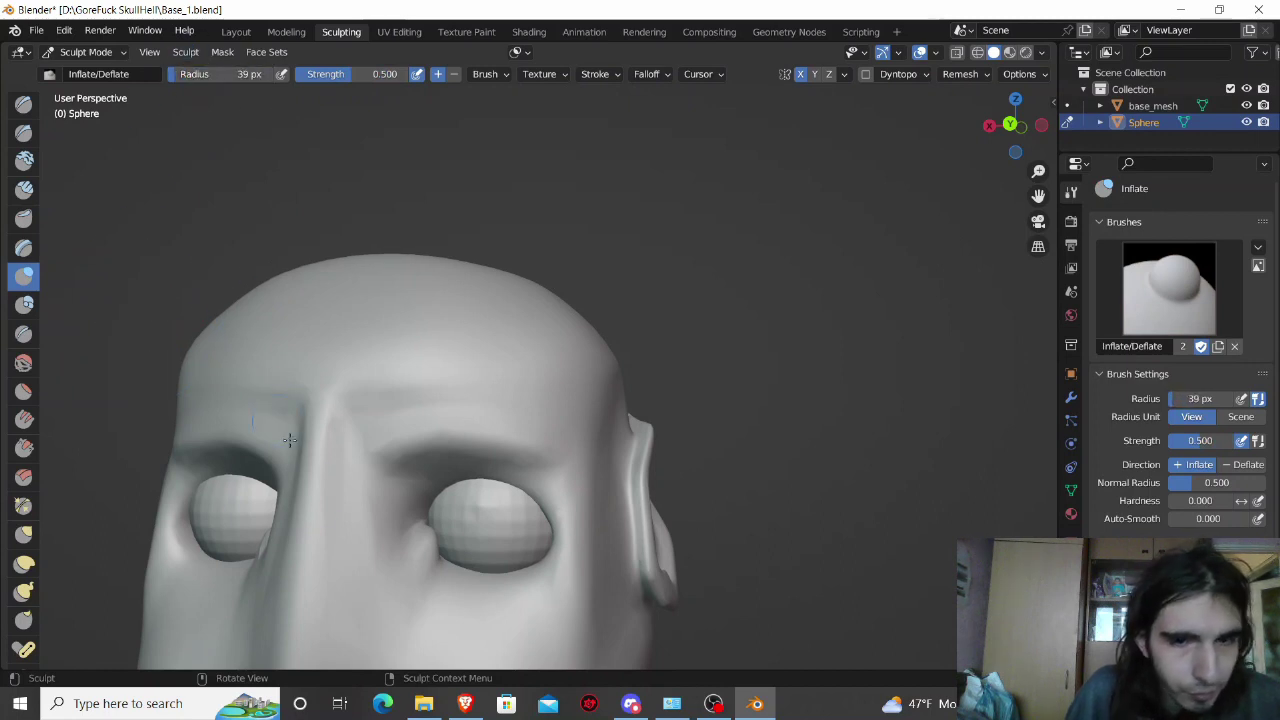
middle_click_drag(505, 514, 523, 503)
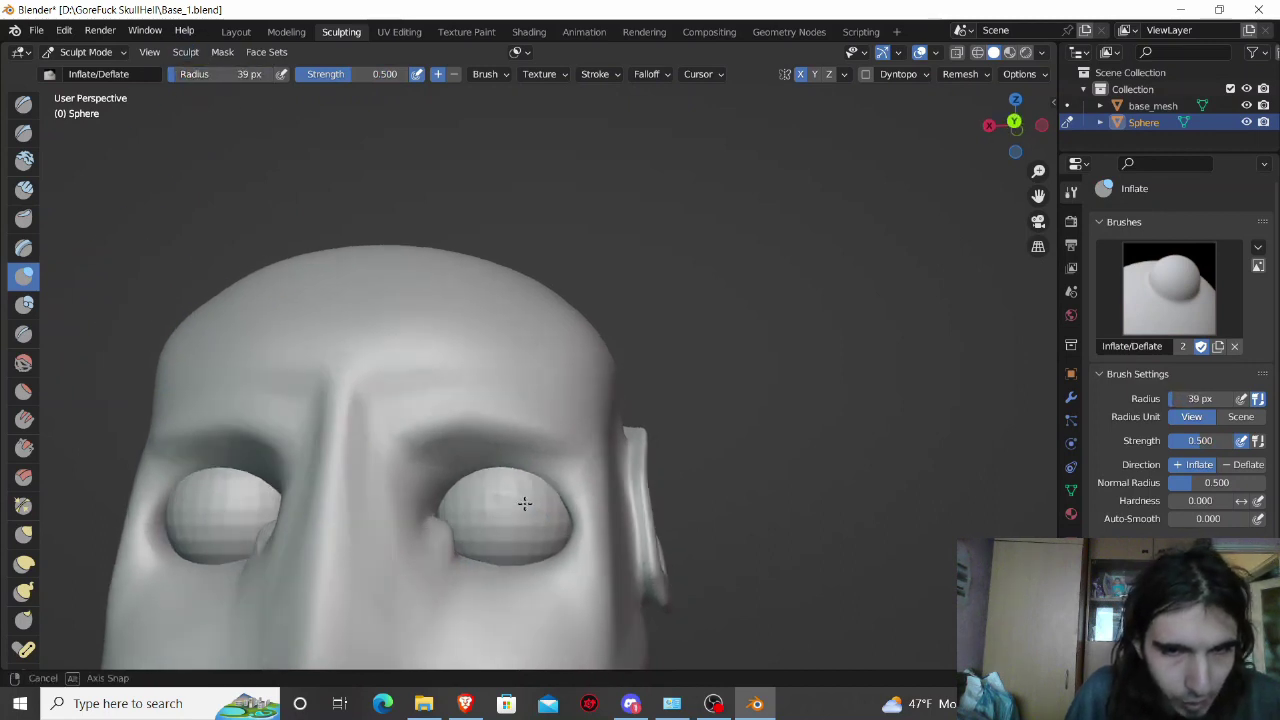
left_click_drag(530, 504, 501, 498)
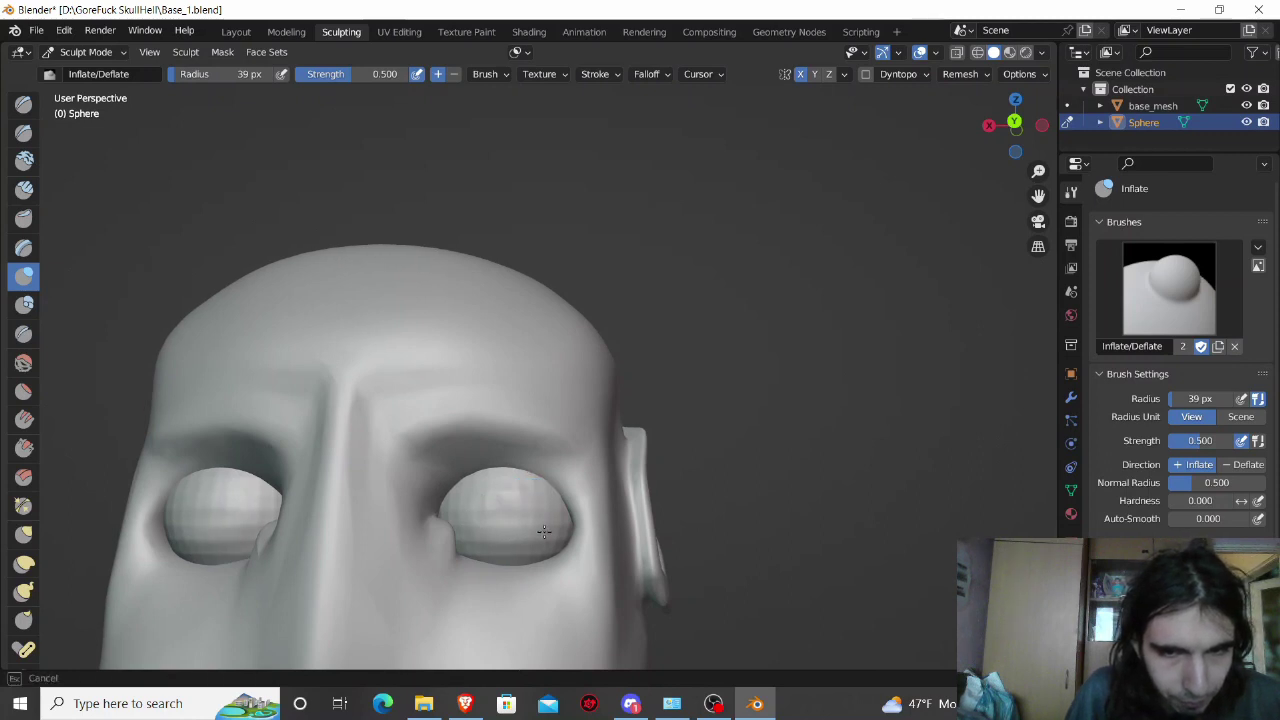
left_click_drag(473, 527, 548, 538)
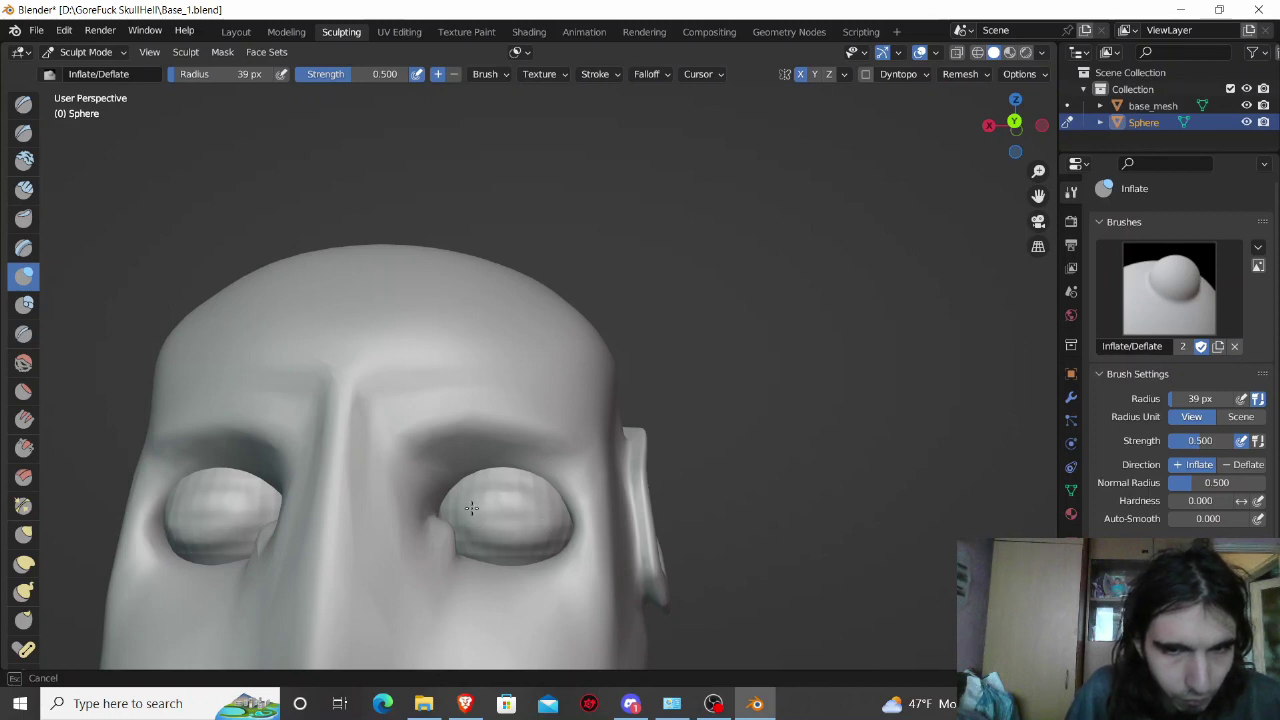
mouse_move(468, 533)
left_mouse_down()
mouse_move(540, 548)
mouse_move(544, 519)
left_mouse_up()
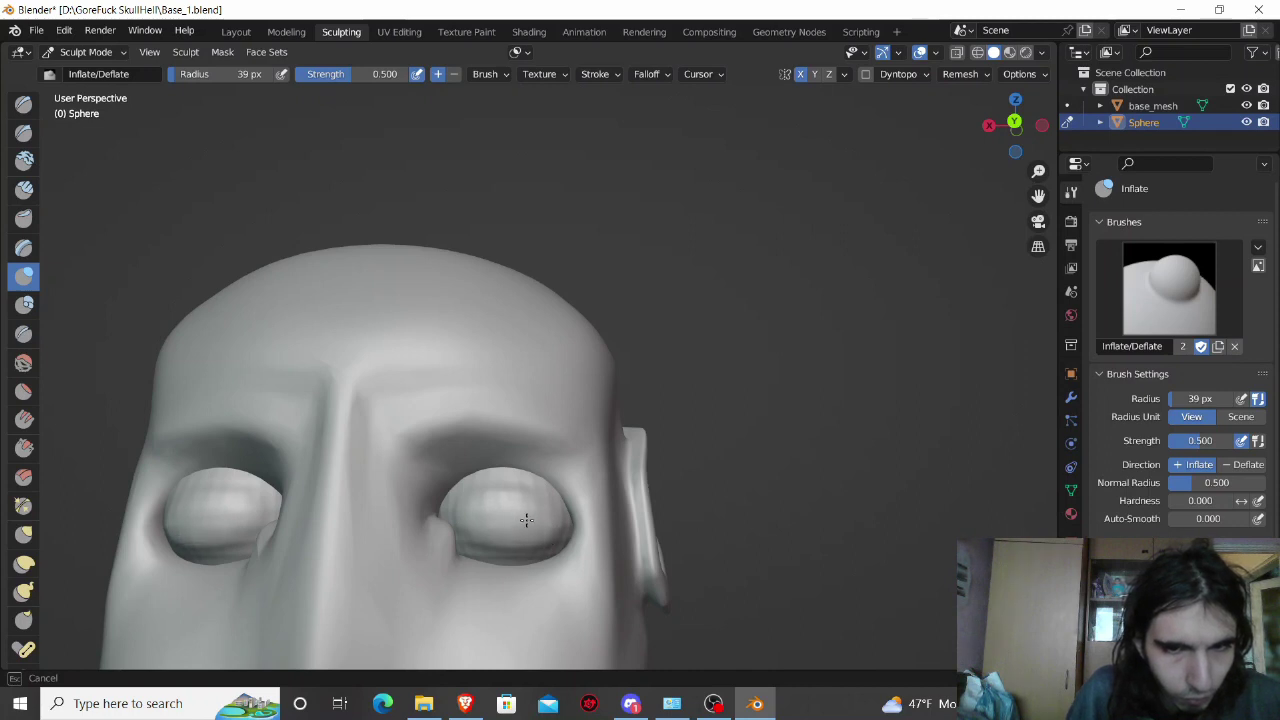
left_click_drag(526, 520, 500, 514)
Step: Keep inflating the right eyeball with X mirroring so both eyes bulge evenly
middle_click_drag(500, 514, 497, 537)
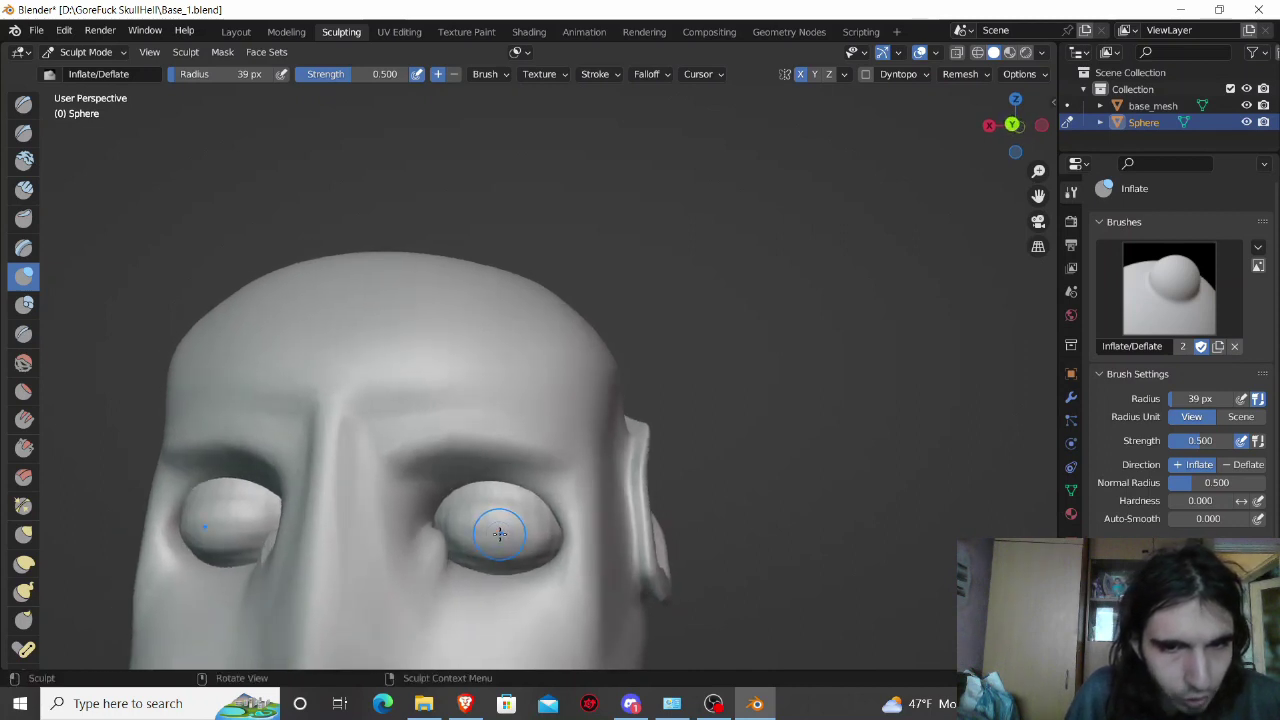
left_click_drag(500, 533, 505, 510)
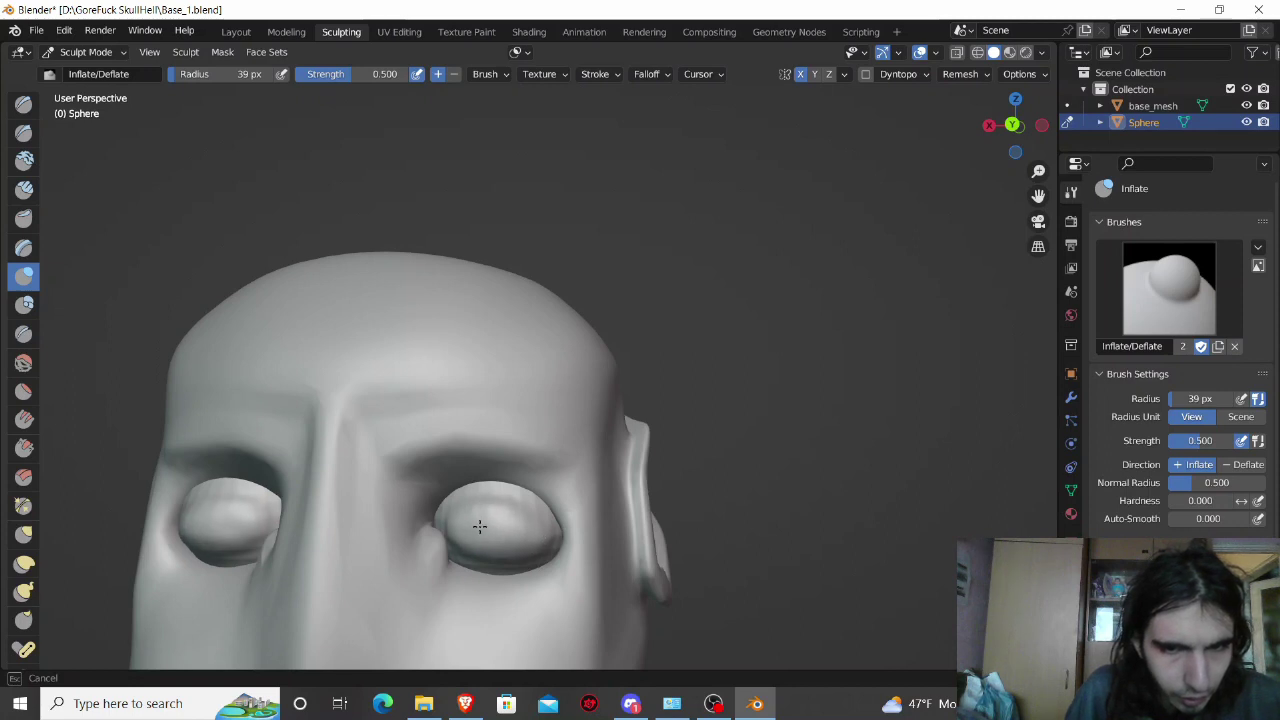
left_click_drag(476, 528, 474, 536)
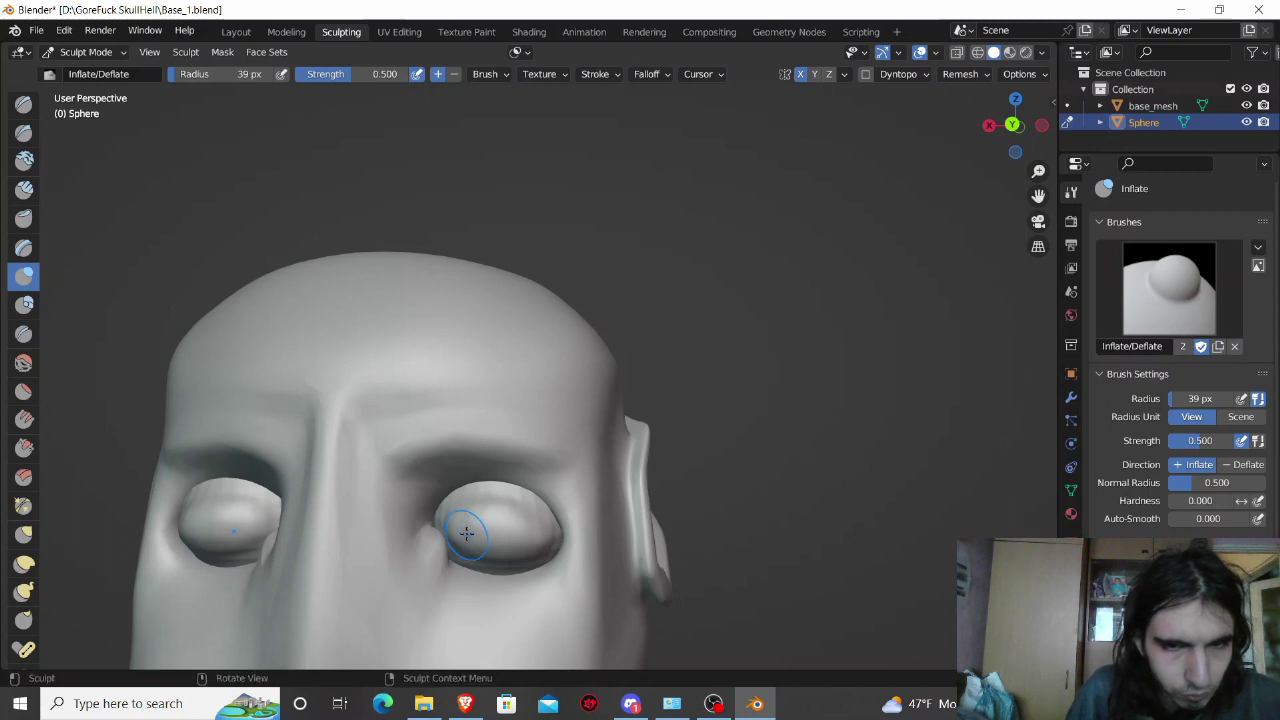
middle_click_drag(492, 530, 504, 523)
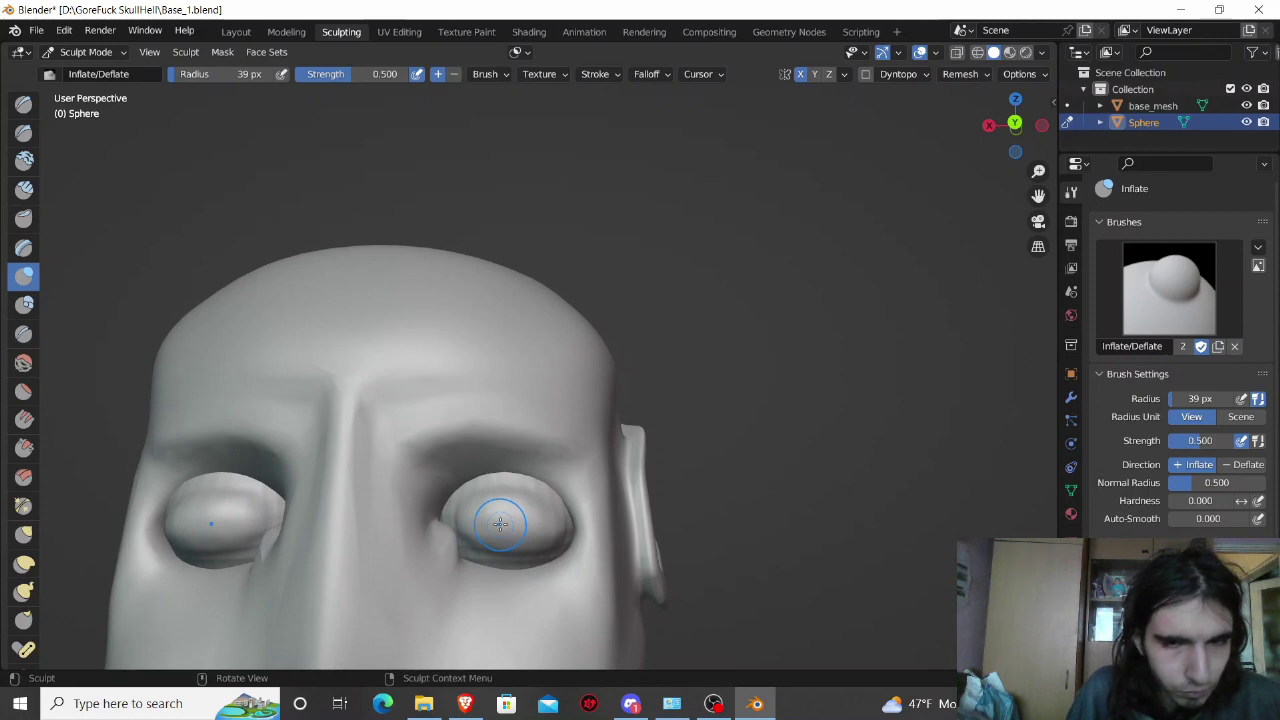
left_click_drag(500, 522, 498, 521)
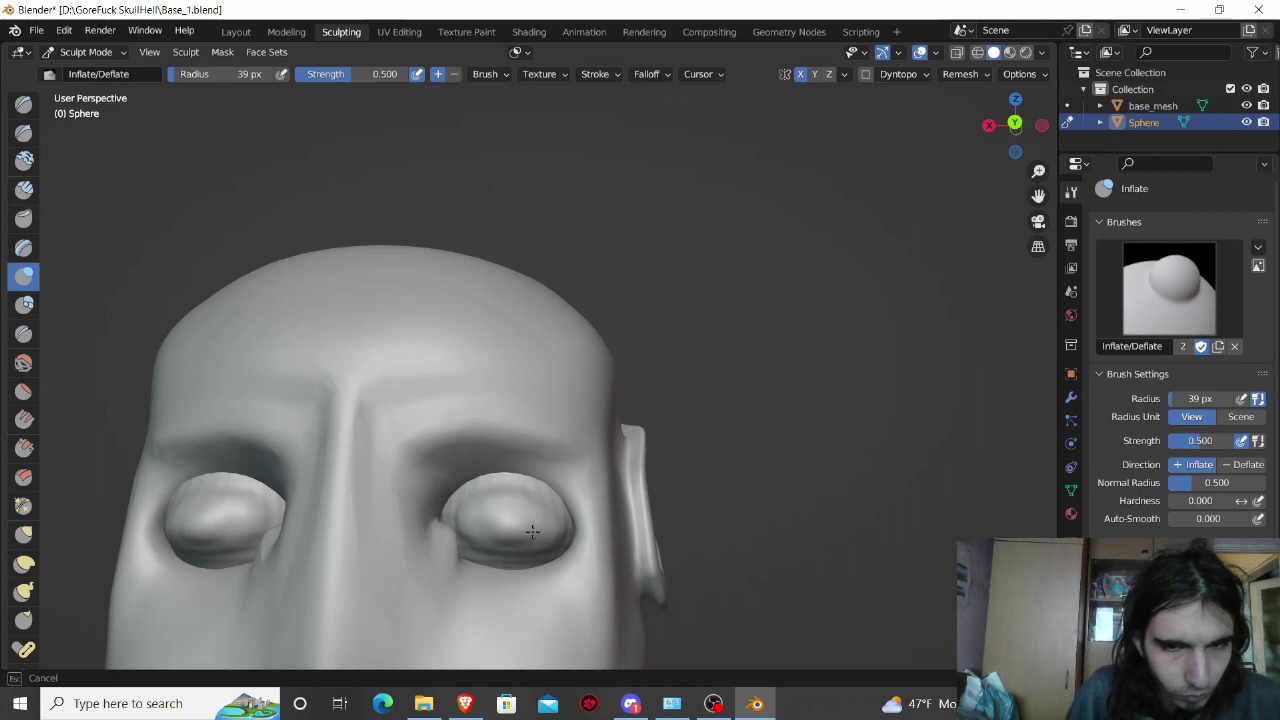
left_click_drag(496, 530, 502, 522)
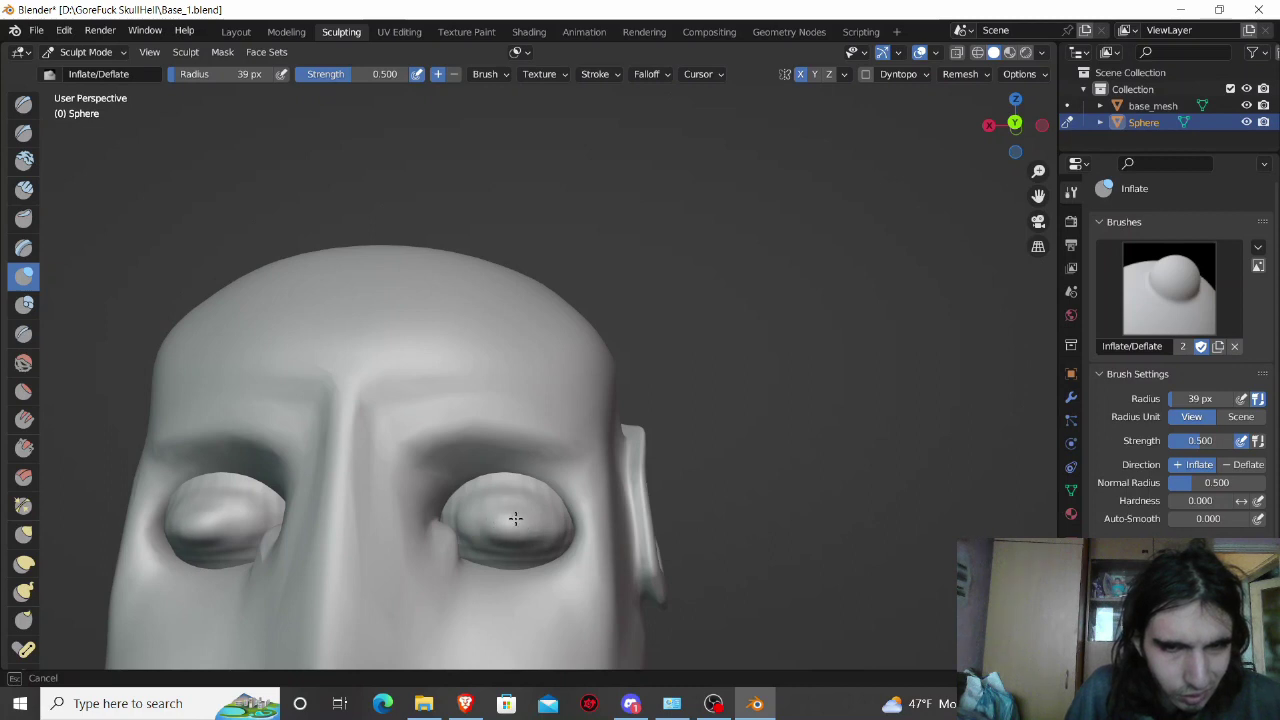
left_click_drag(515, 518, 500, 514)
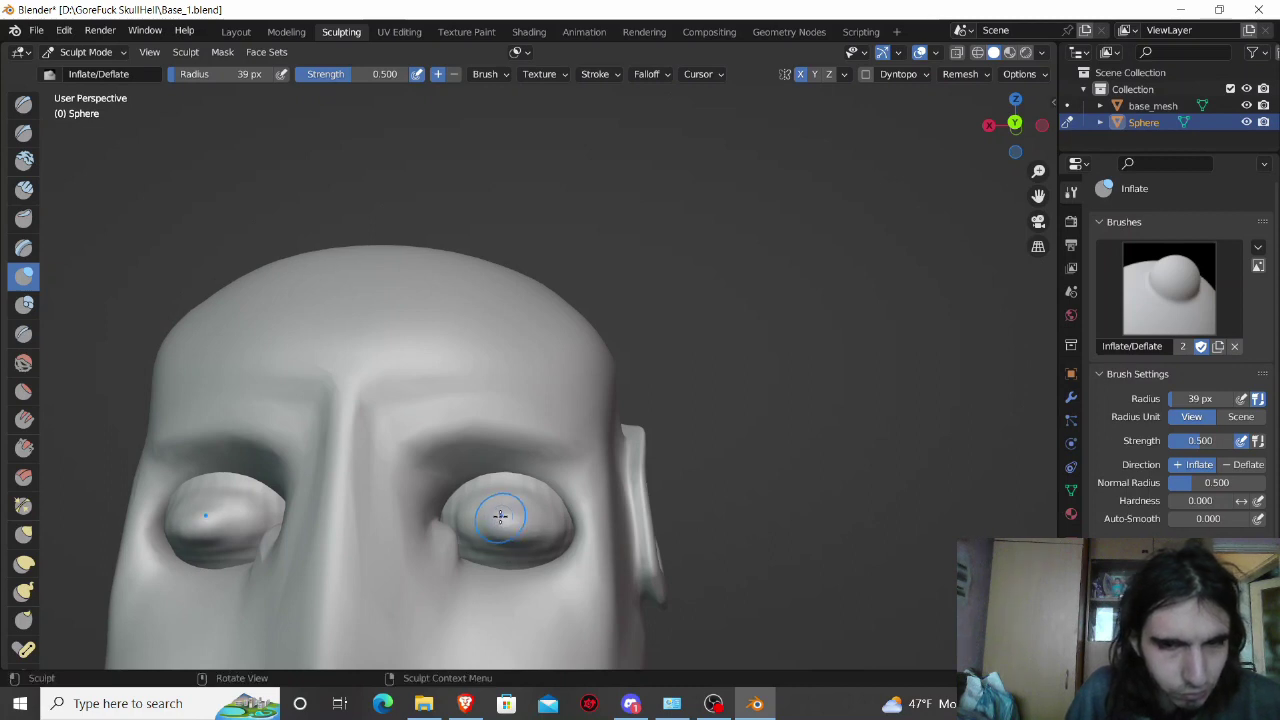
Step: Set the Smooth brush to 248 px radius and 0.424 strength, then smooth the brow and nose bridge
left_click(24, 362)
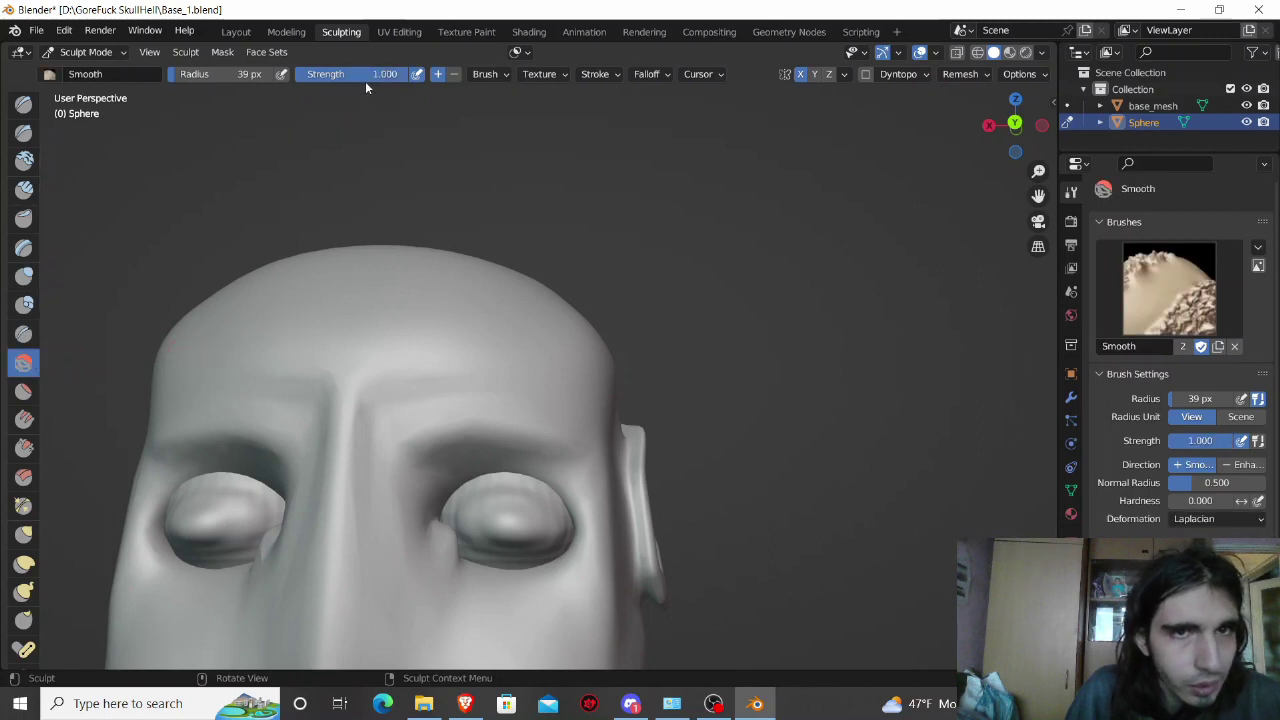
left_click_drag(366, 85, 306, 85)
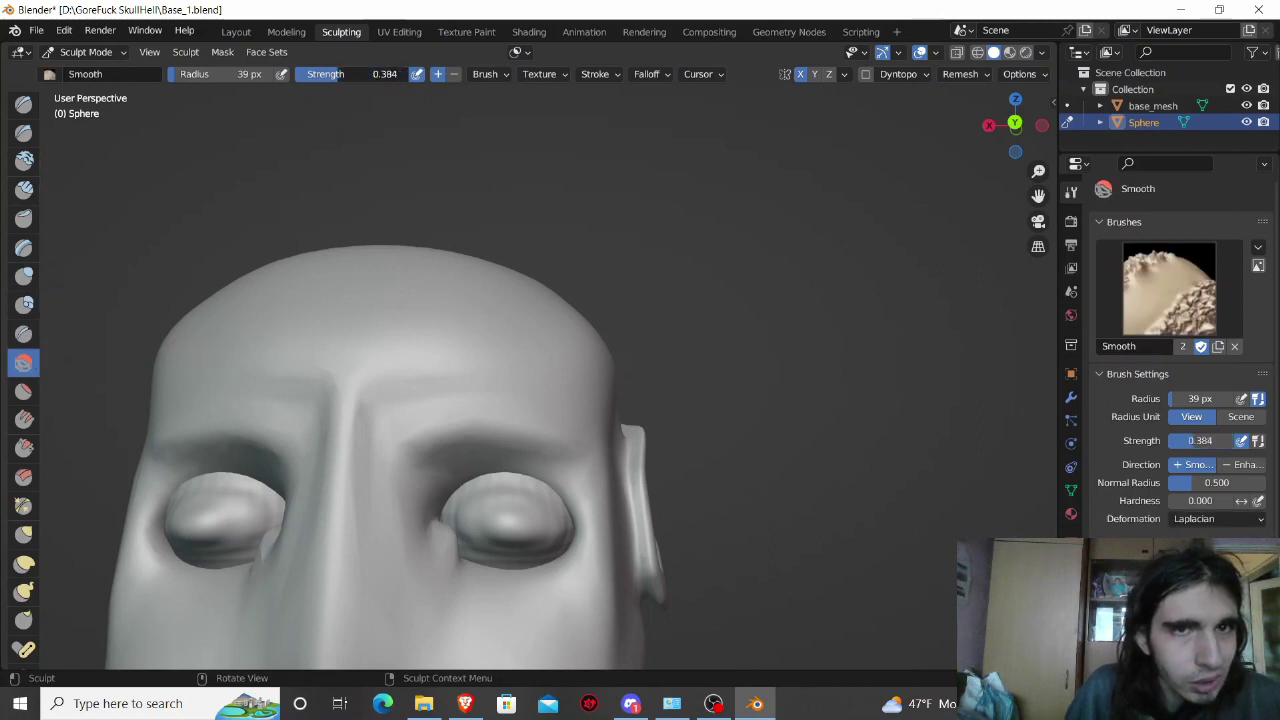
left_click_drag(384, 74, 380, 74)
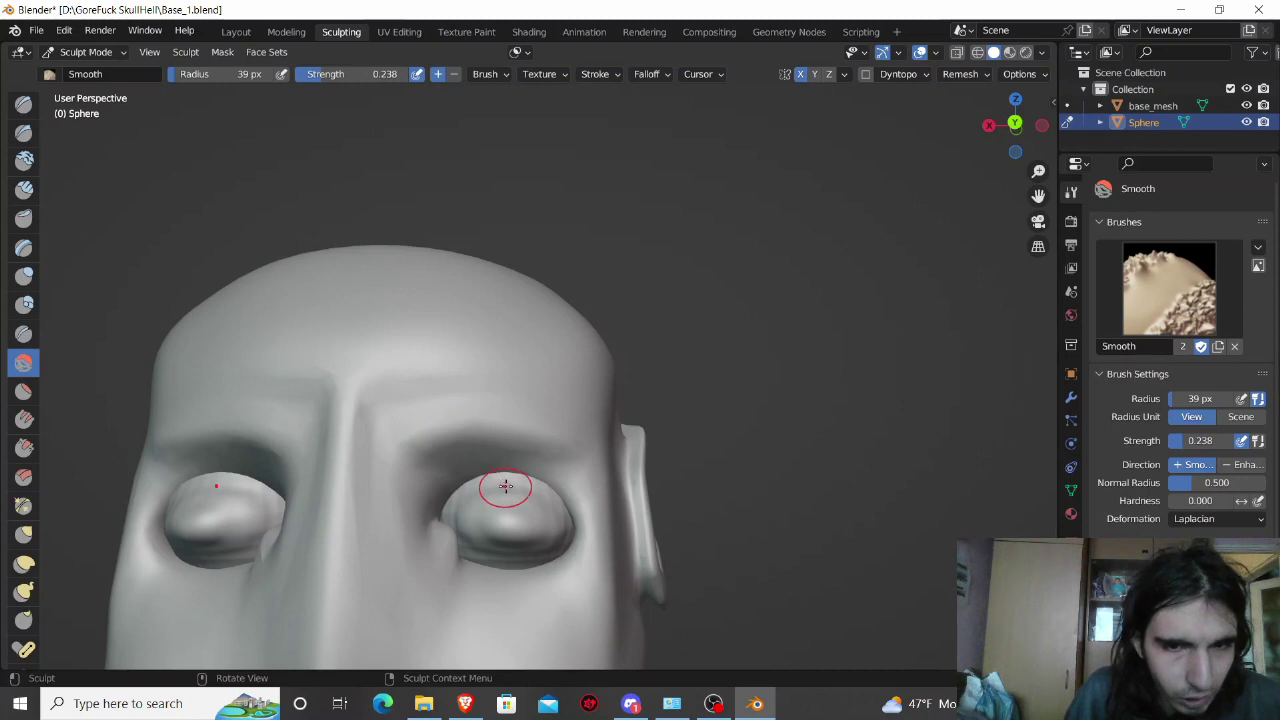
left_click_drag(190, 74, 300, 74)
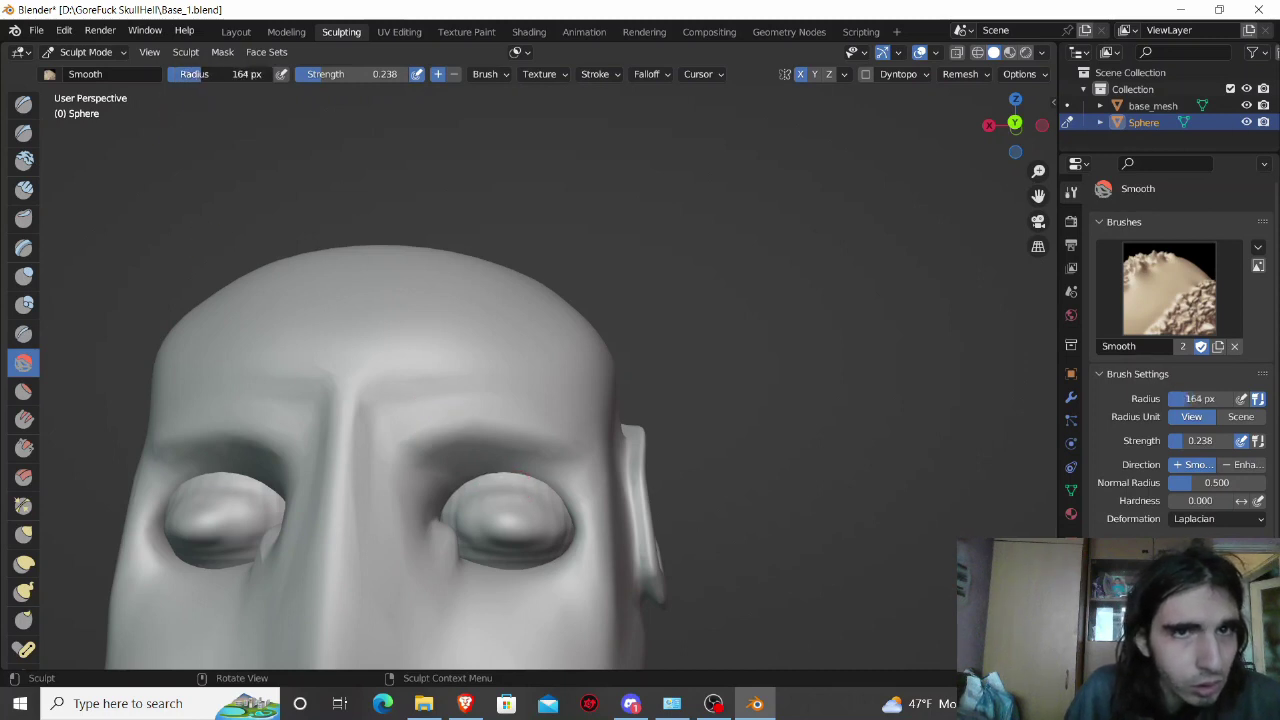
mouse_move(352, 379)
left_mouse_down()
mouse_move(514, 543)
mouse_move(508, 506)
left_mouse_up()
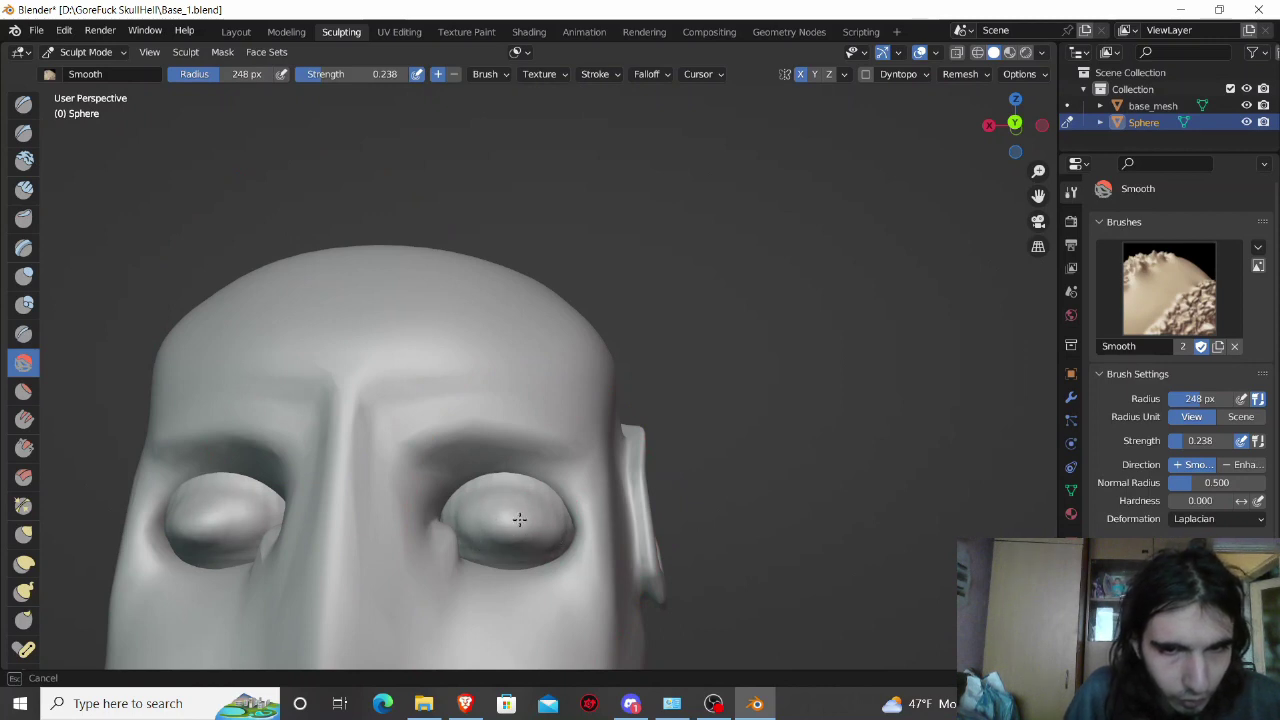
Step: Smooth the area around the right eye with a slightly stronger brush
mouse_move(484, 526)
middle_mouse_down()
mouse_move(470, 527)
mouse_move(500, 470)
middle_mouse_up()
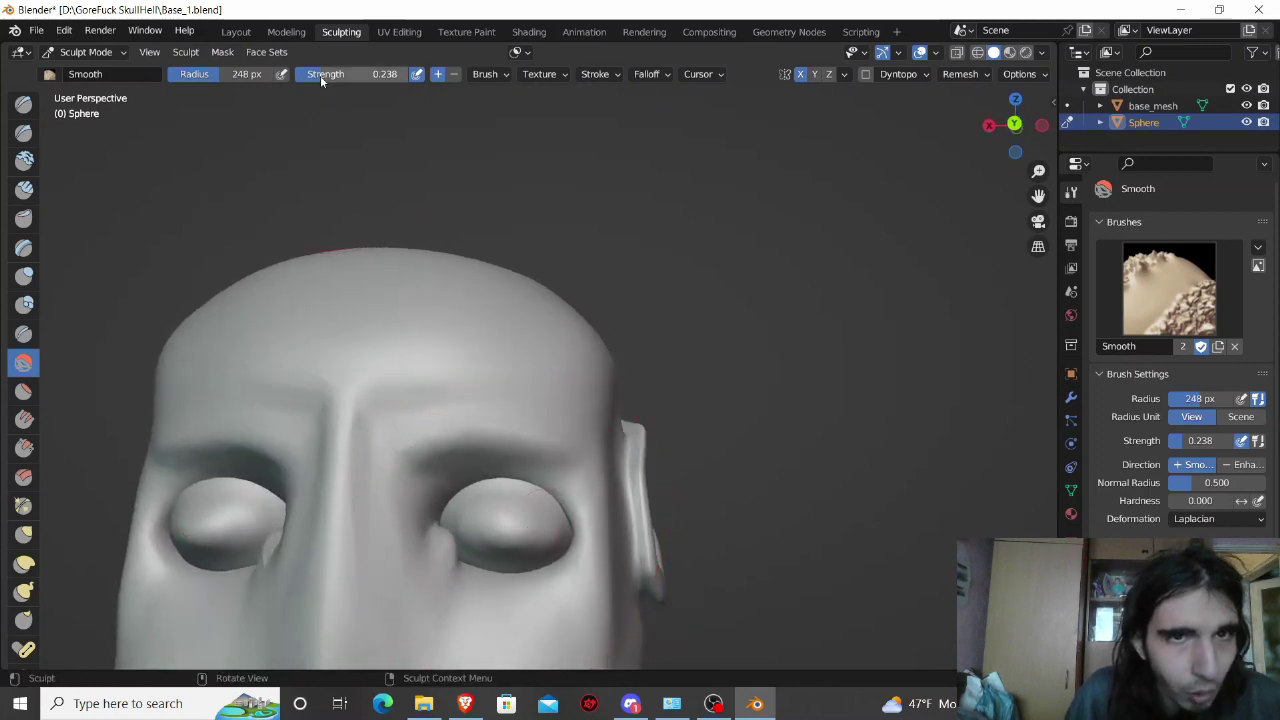
left_click_drag(326, 74, 352, 74)
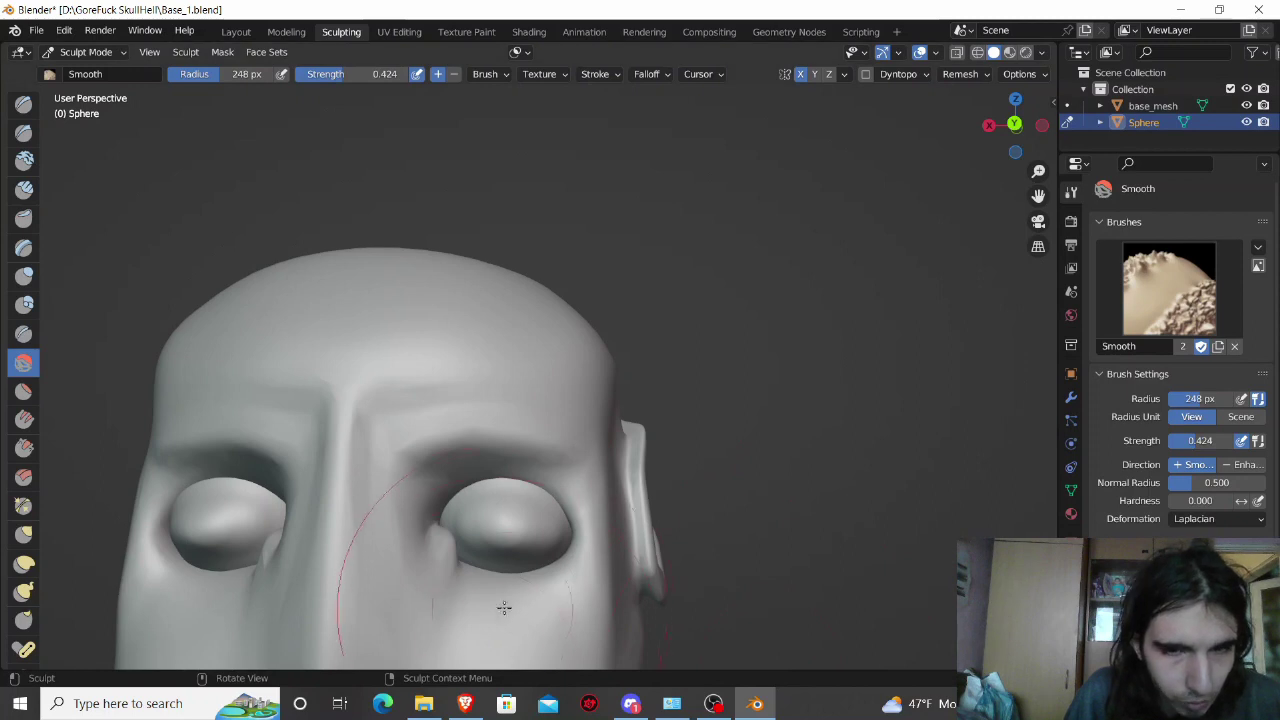
left_click_drag(503, 606, 495, 540)
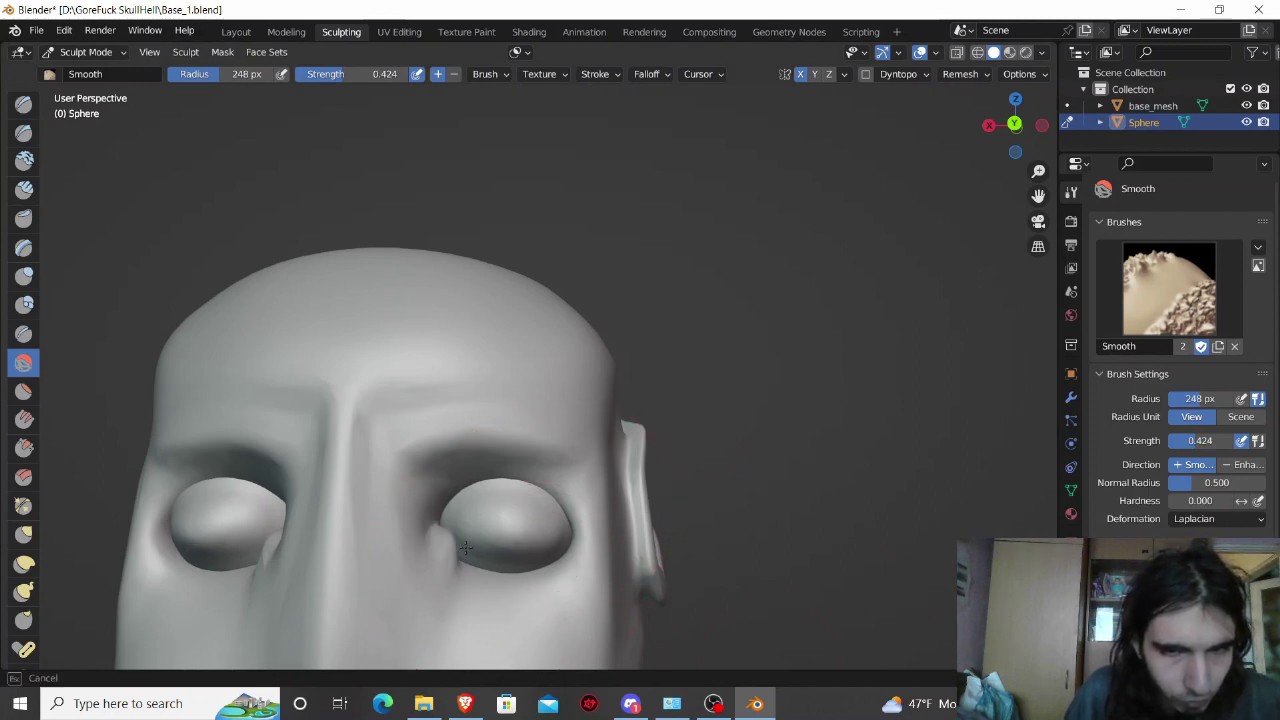
middle_click_drag(530, 537, 506, 536)
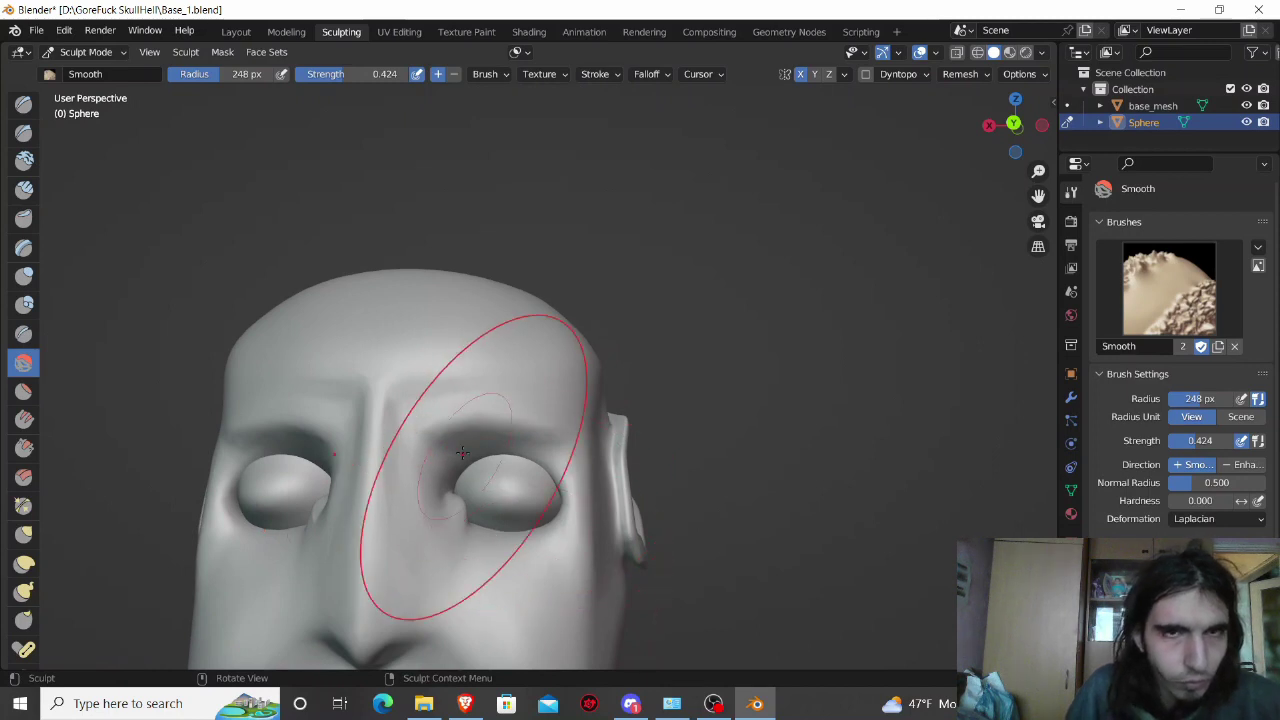
scroll(379, 289, "down", 3)
scroll(346, 232, "down", 2)
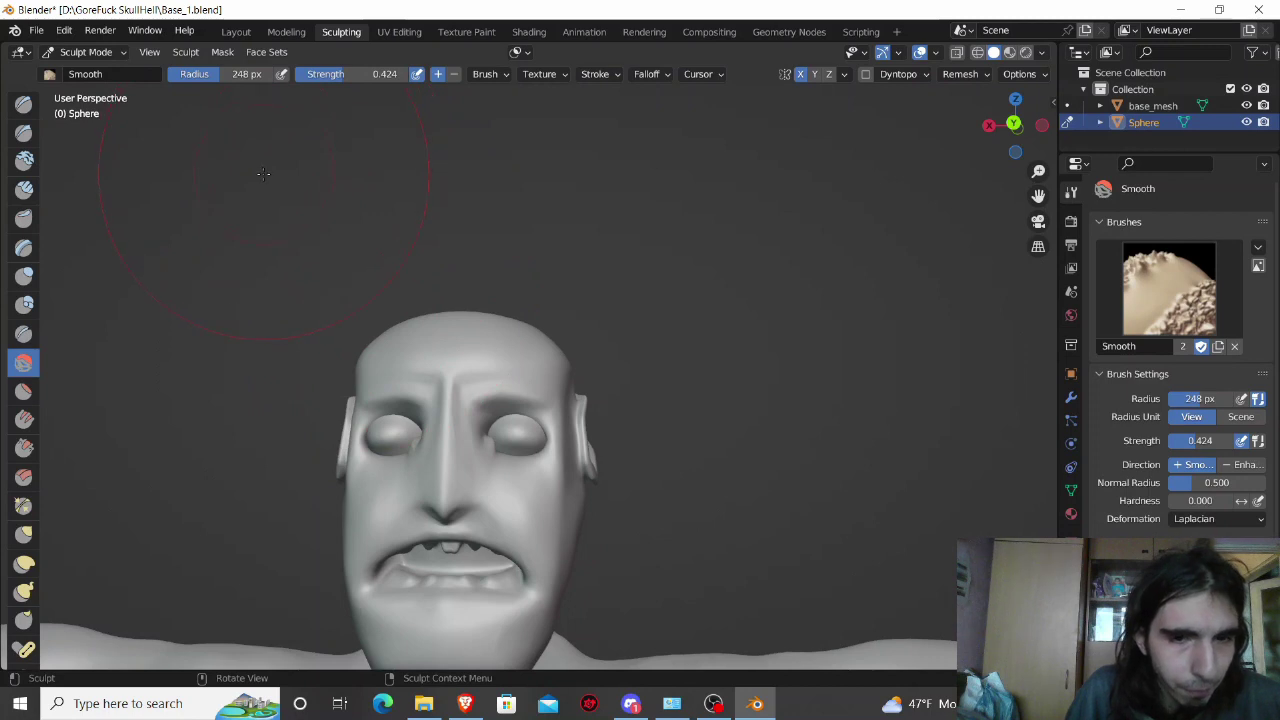
mouse_move(253, 271)
middle_mouse_down()
mouse_move(263, 227)
mouse_move(268, 277)
middle_mouse_up()
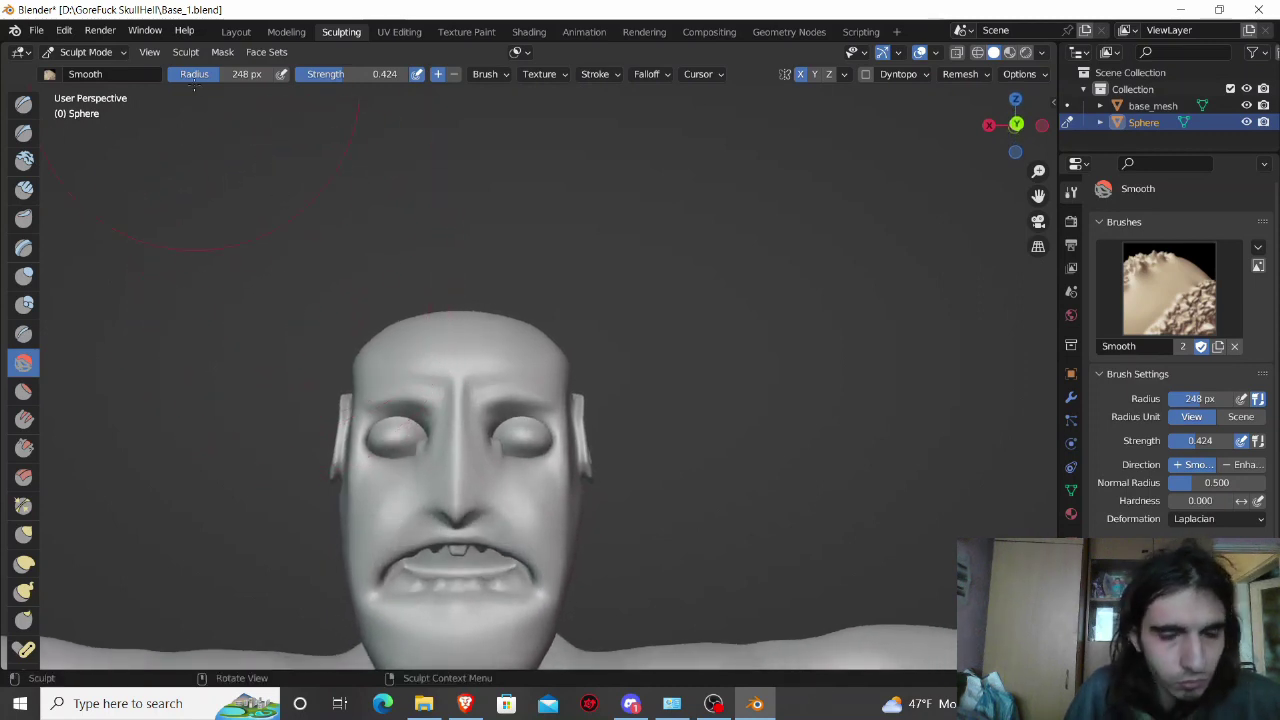
Step: Return to the Layout workspace and save Base_1.blend
left_click(222, 38)
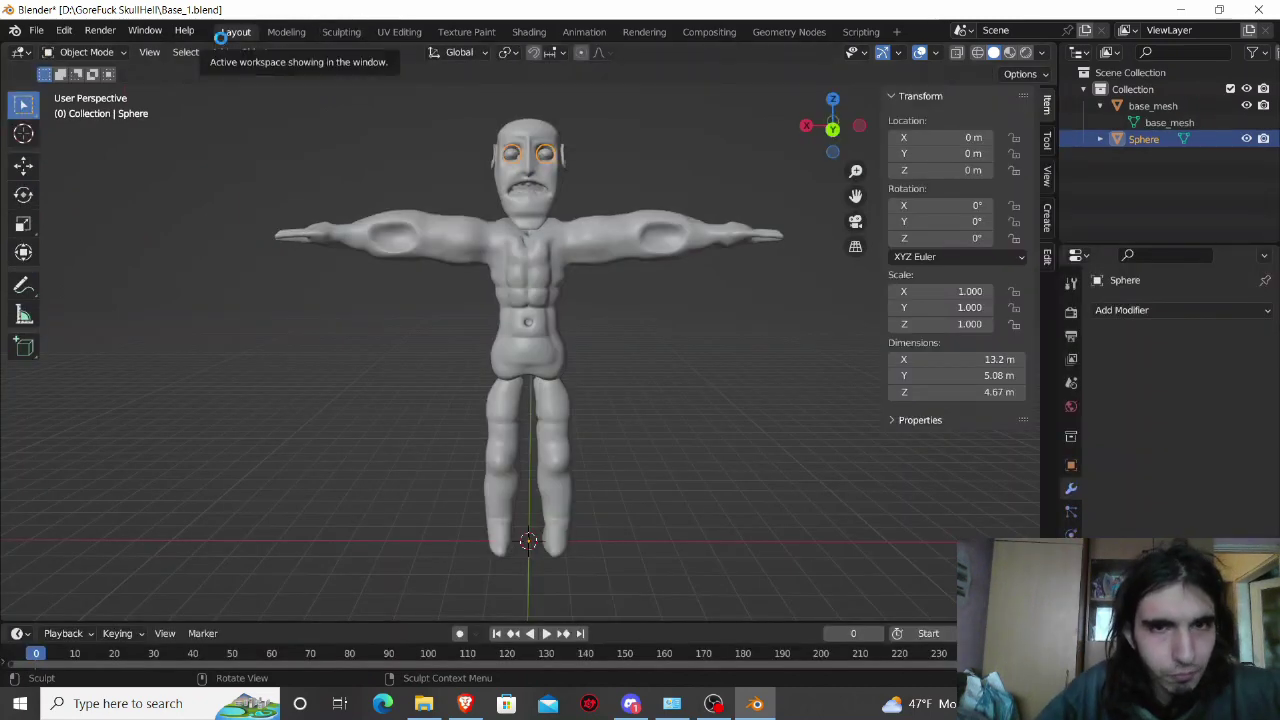
key("ctrl+s")
scroll(532, 290, "up", 3)
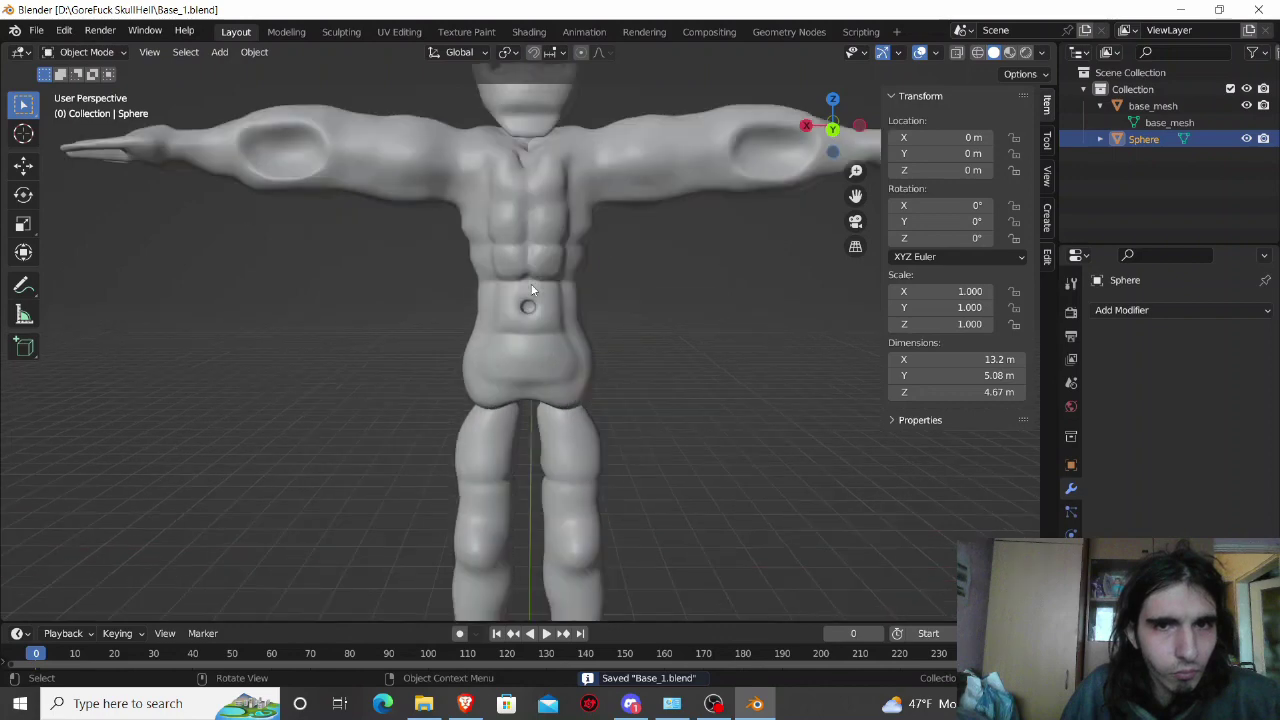
scroll(532, 290, "up", 2)
Step: Add a Decimate modifier to the Sphere at ratio 0.3731 and apply it
middle_click_drag(530, 231, 527, 510, "shift")
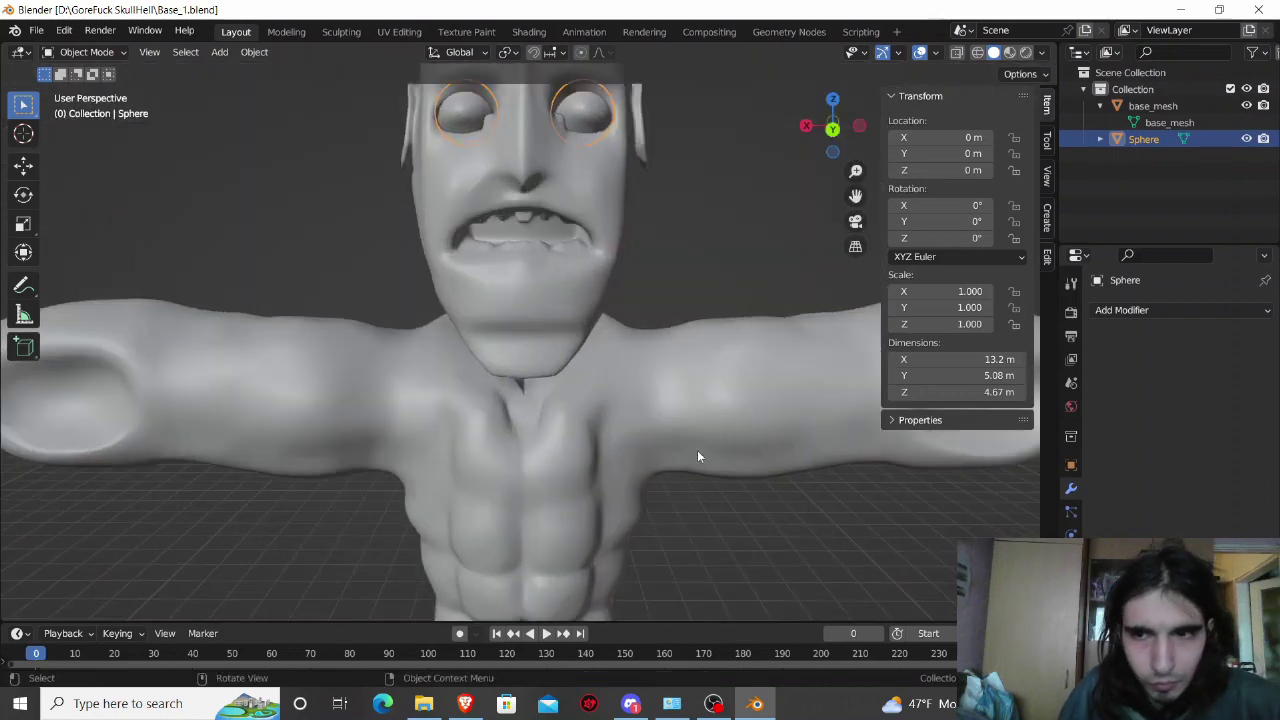
left_click(1136, 309)
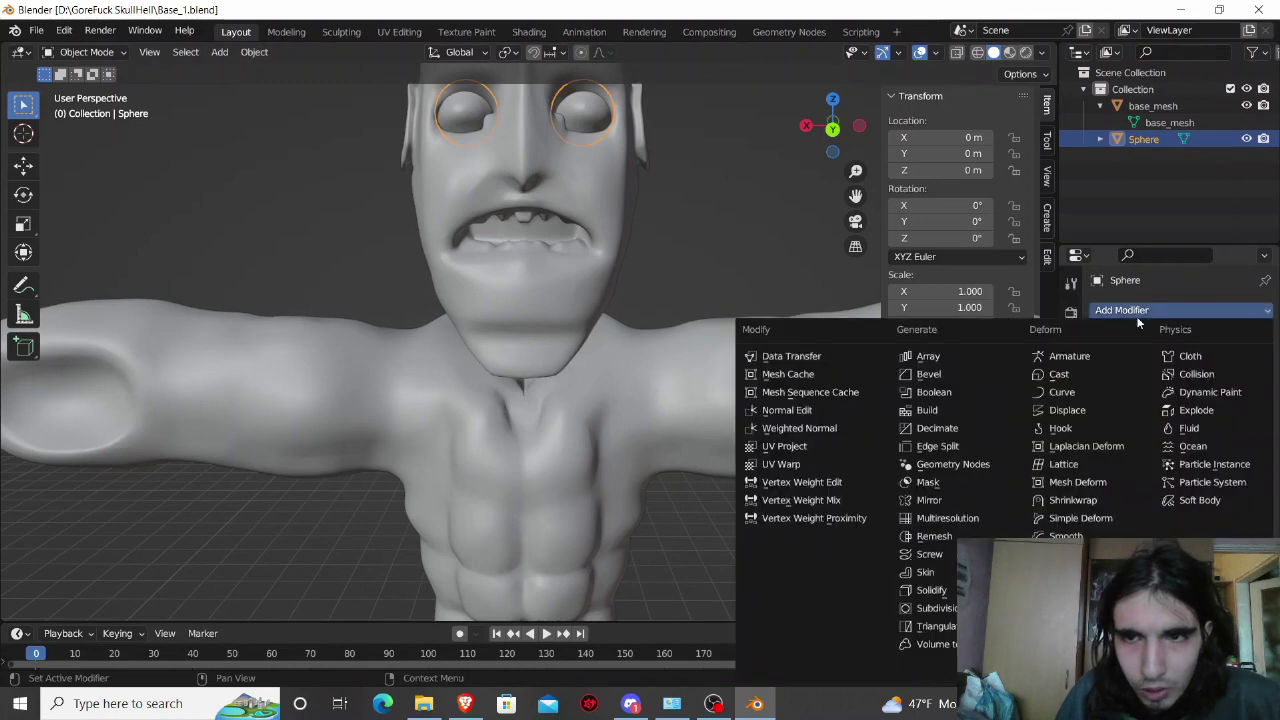
left_click(945, 428)
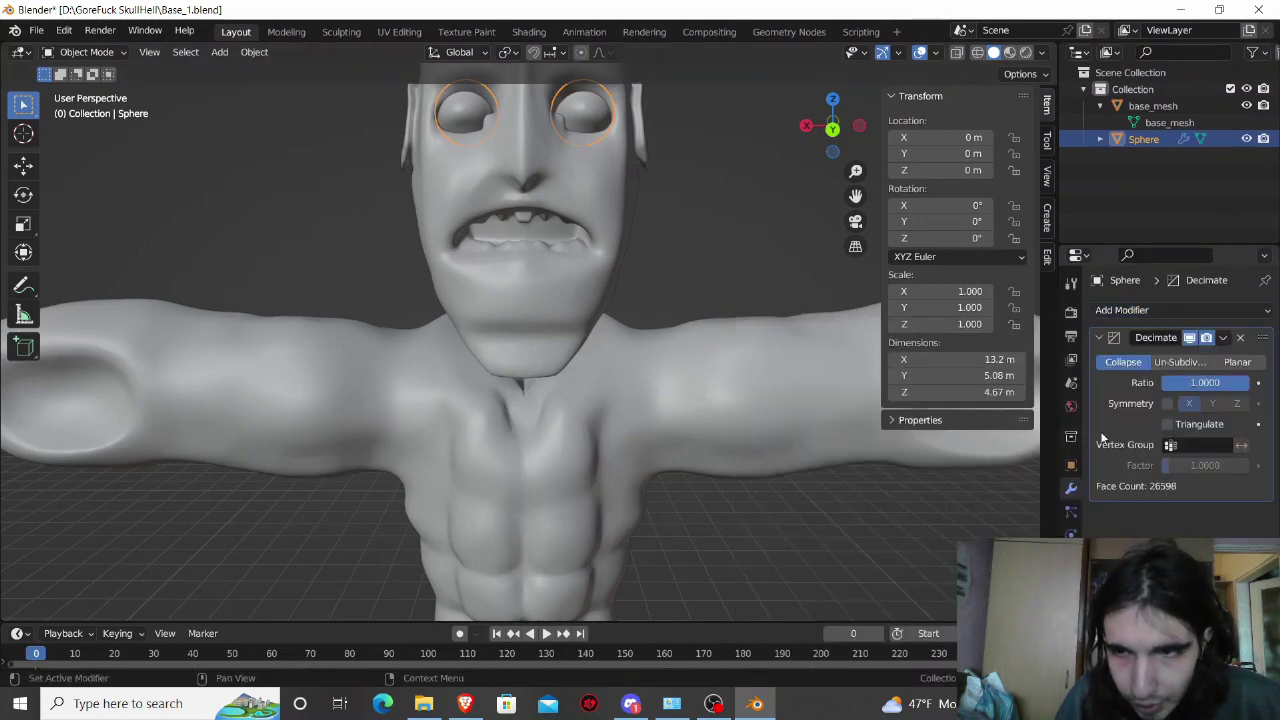
left_click_drag(1215, 383, 1198, 383)
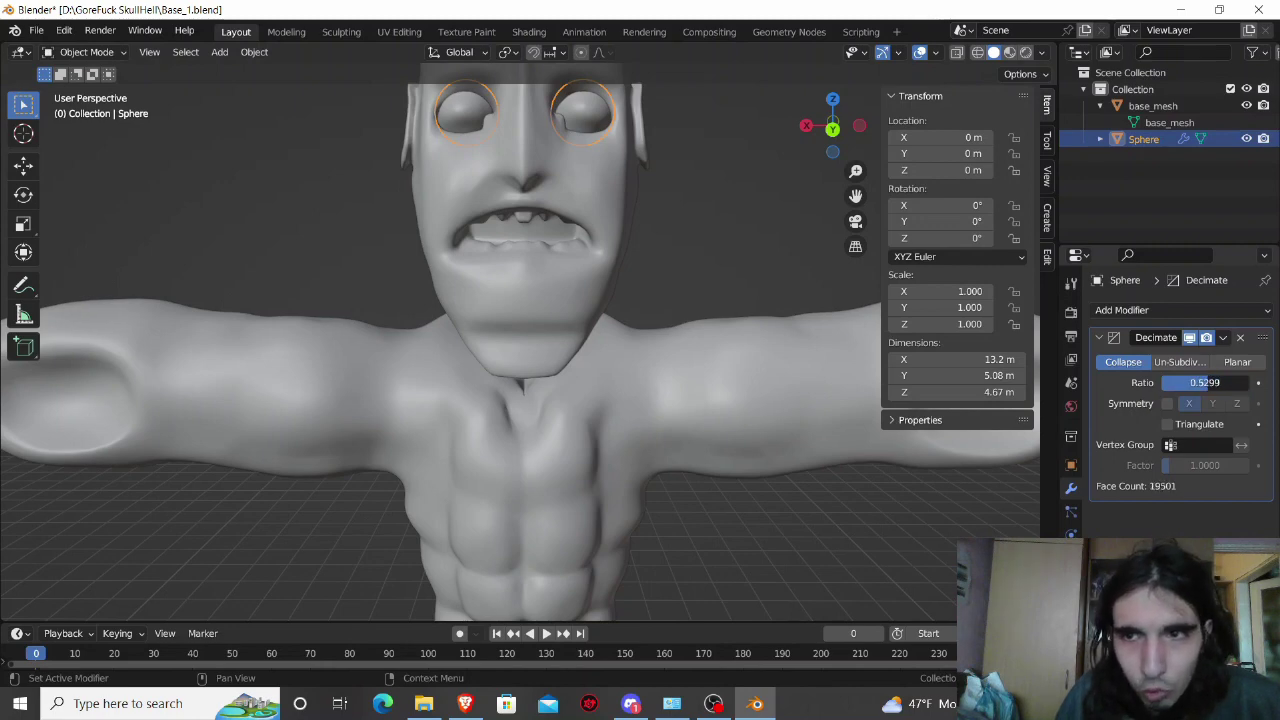
left_click_drag(1205, 383, 1204, 367)
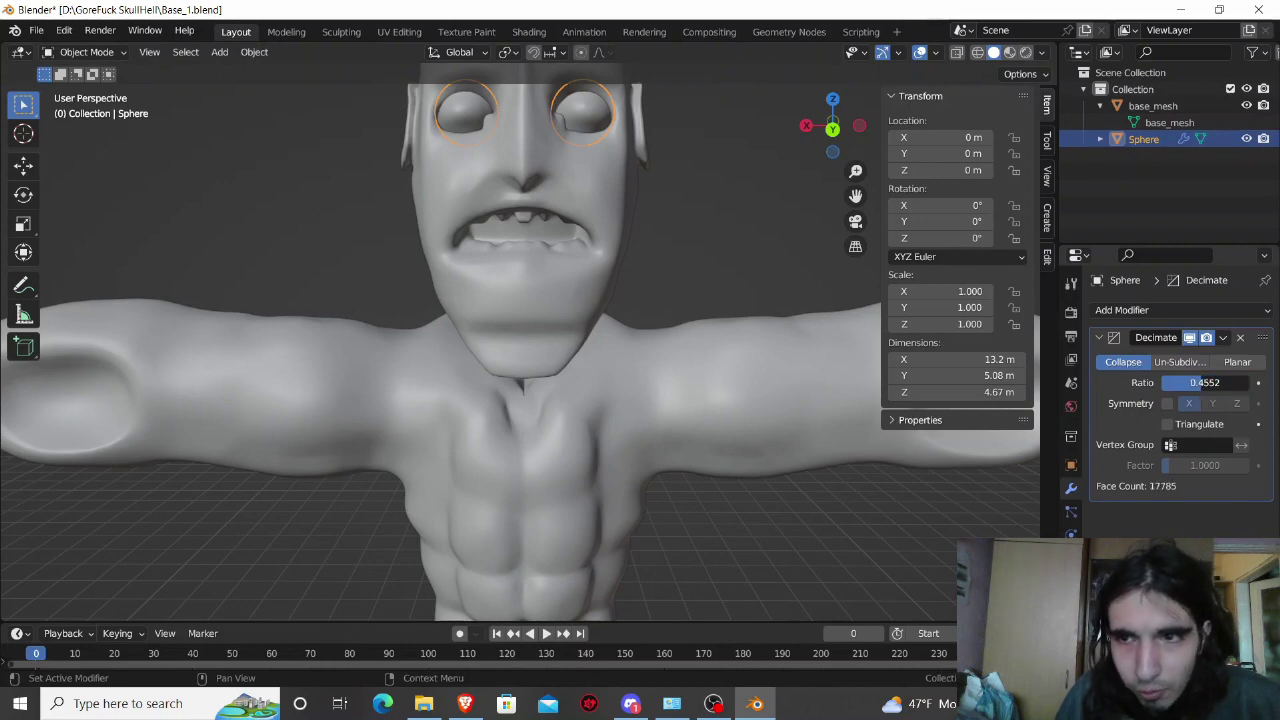
left_click(1222, 338)
left_click(1184, 357)
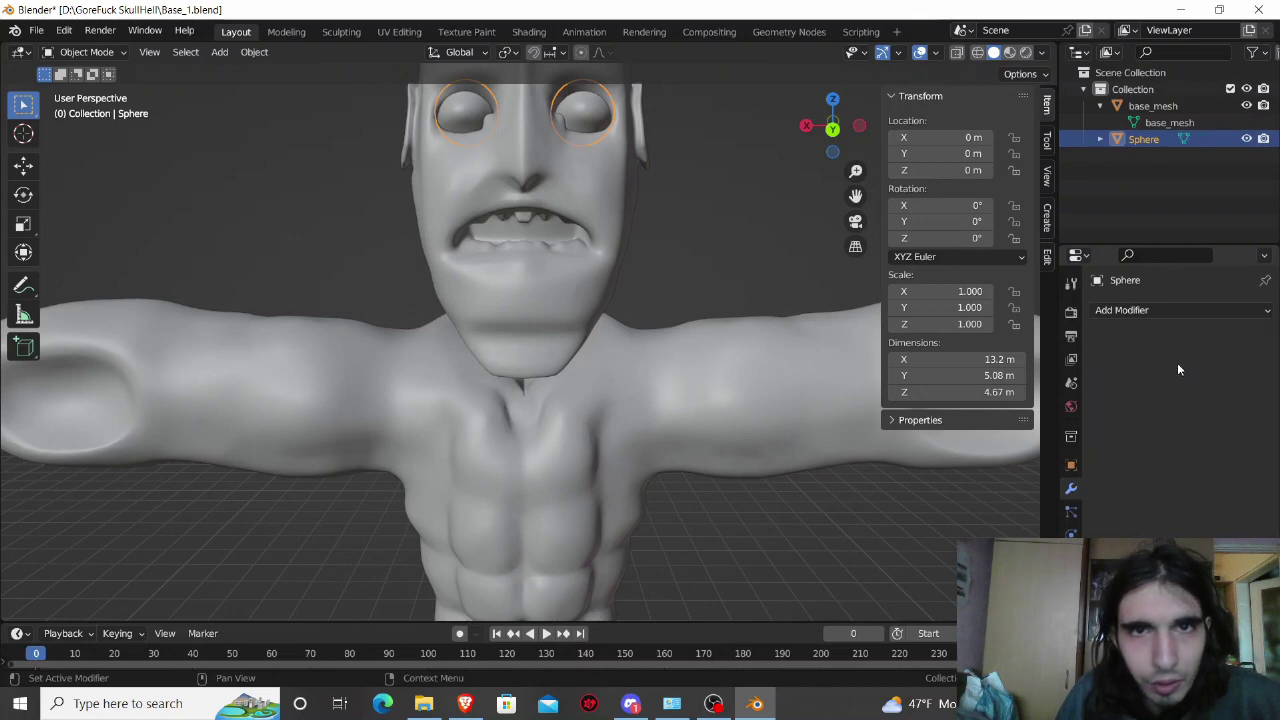
mouse_move(758, 352)
middle_mouse_down()
mouse_move(686, 363)
mouse_move(736, 343)
middle_mouse_up()
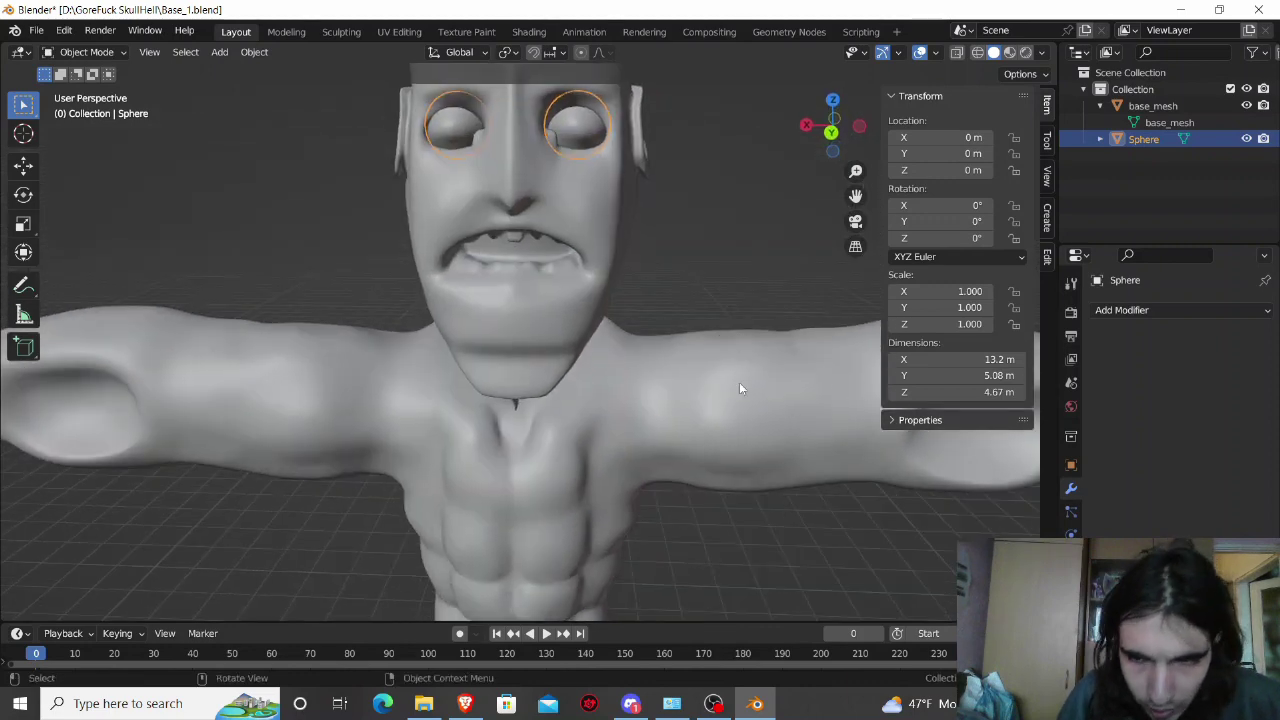
Step: Apply a second Decimate at ratio 0.1866 (about 3586 faces), then select base_mesh
left_click(1127, 309)
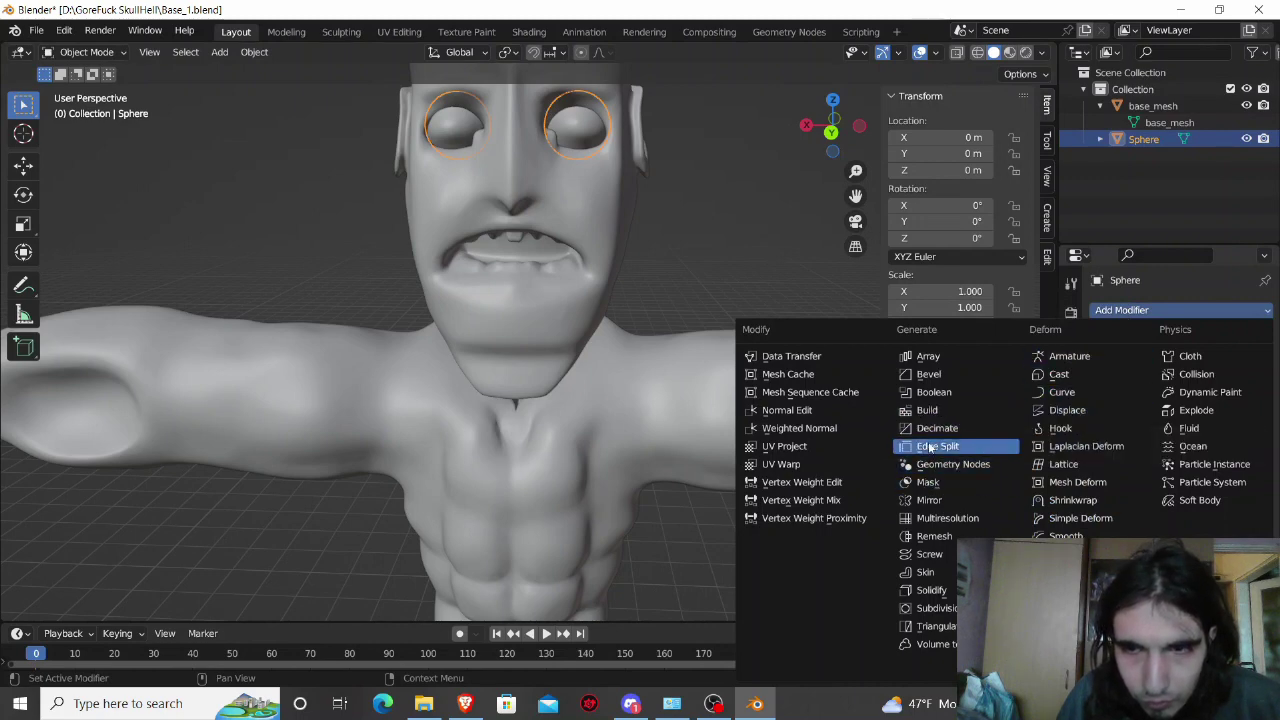
left_click(960, 428)
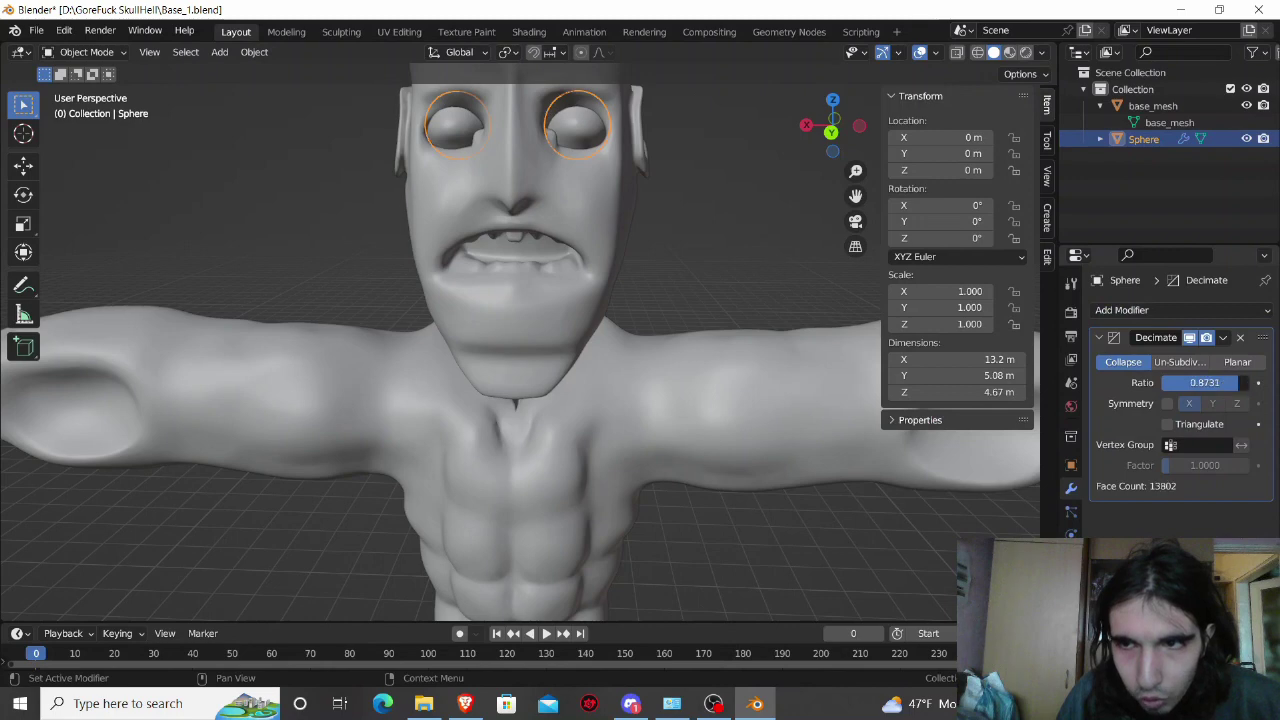
left_click_drag(1237, 382, 1209, 382)
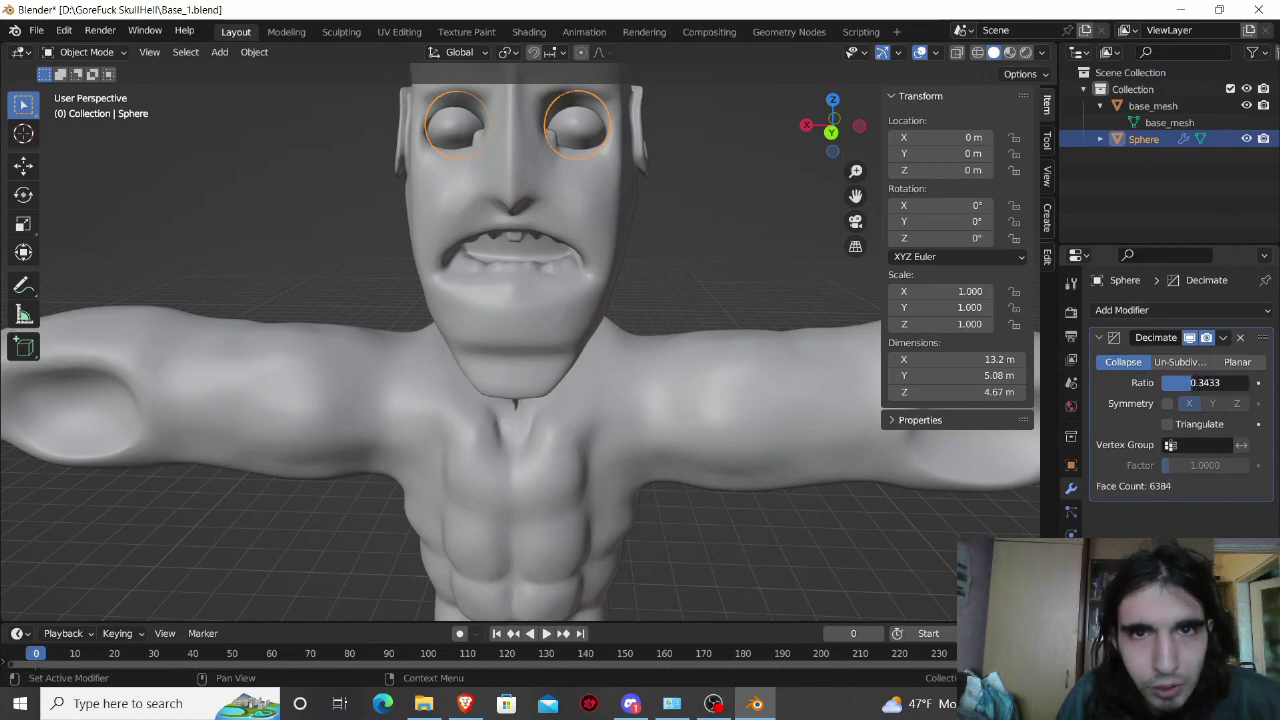
left_click_drag(1199, 382, 1199, 372)
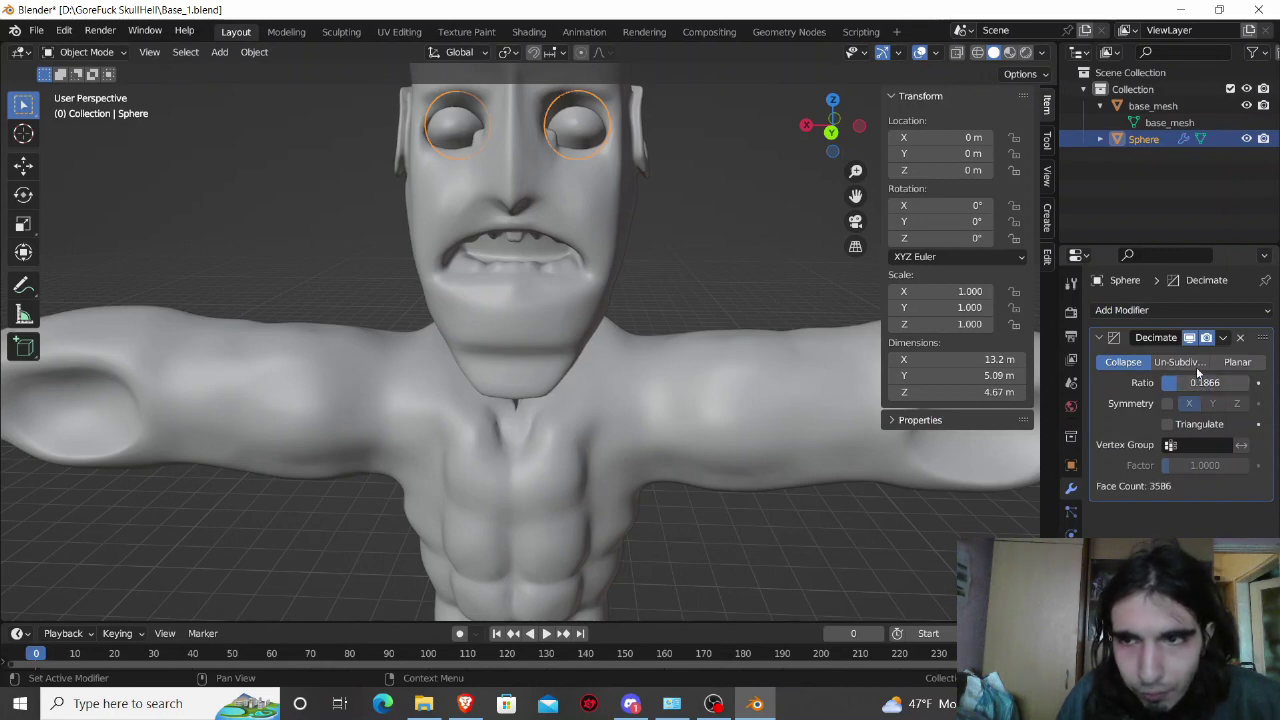
left_click(1221, 338)
left_click(1172, 362)
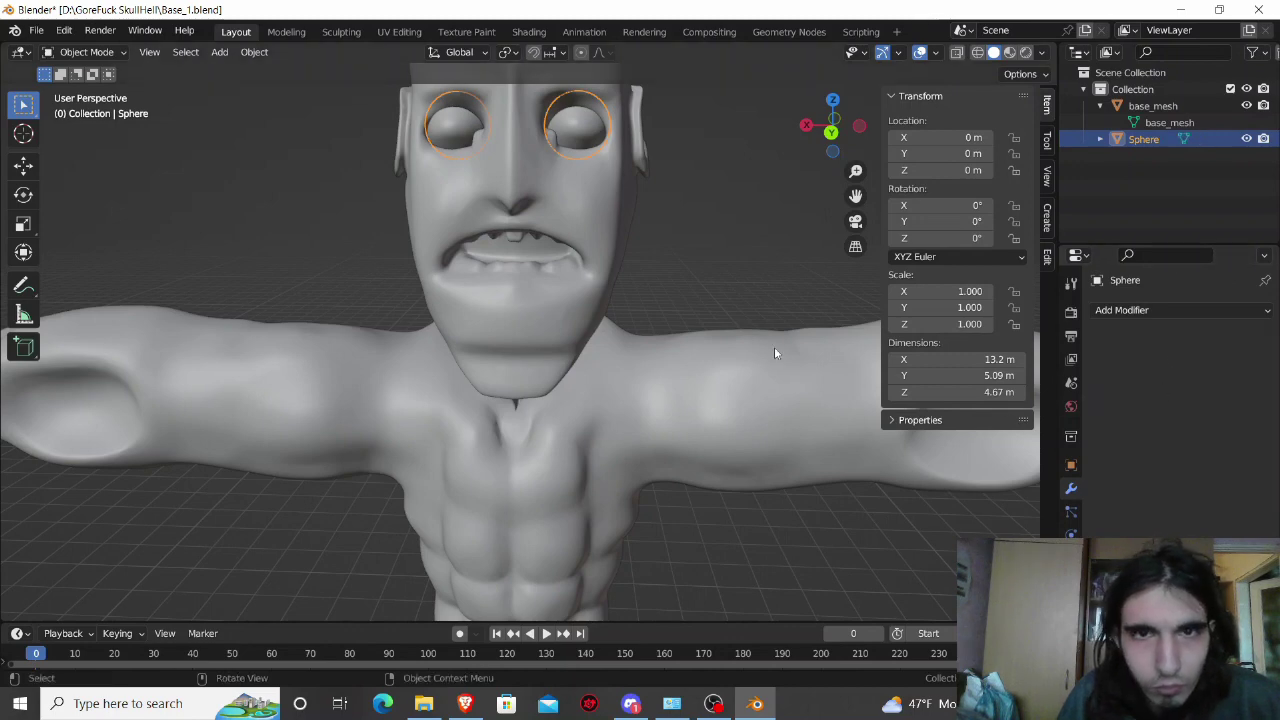
middle_click_drag(709, 265, 707, 285)
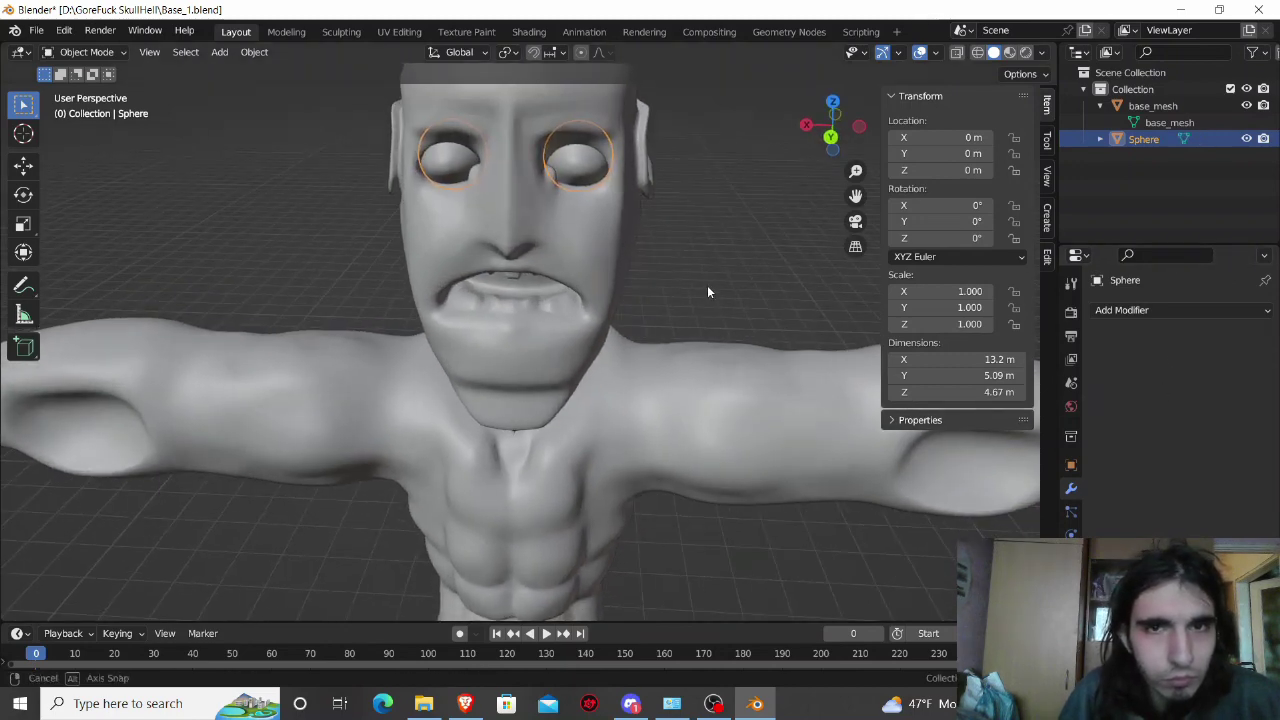
scroll(708, 275, "down", 2)
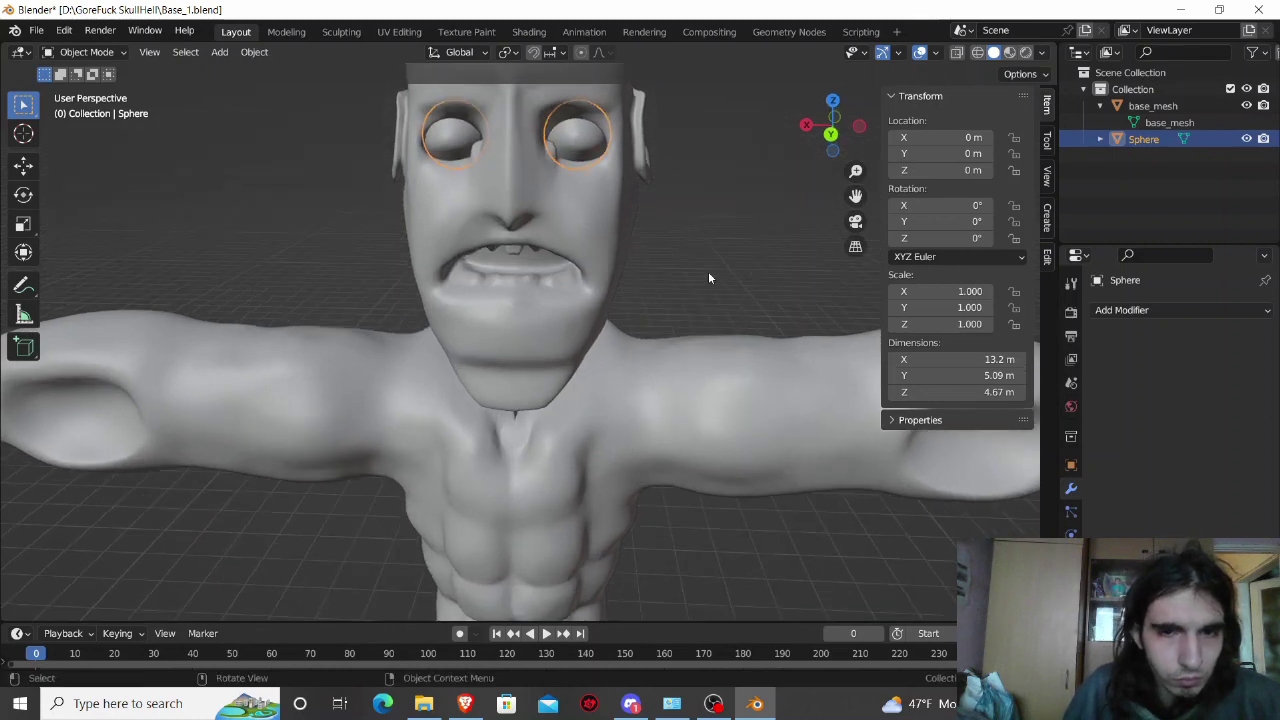
scroll(705, 283, "down", 4)
scroll(674, 323, "up", 5)
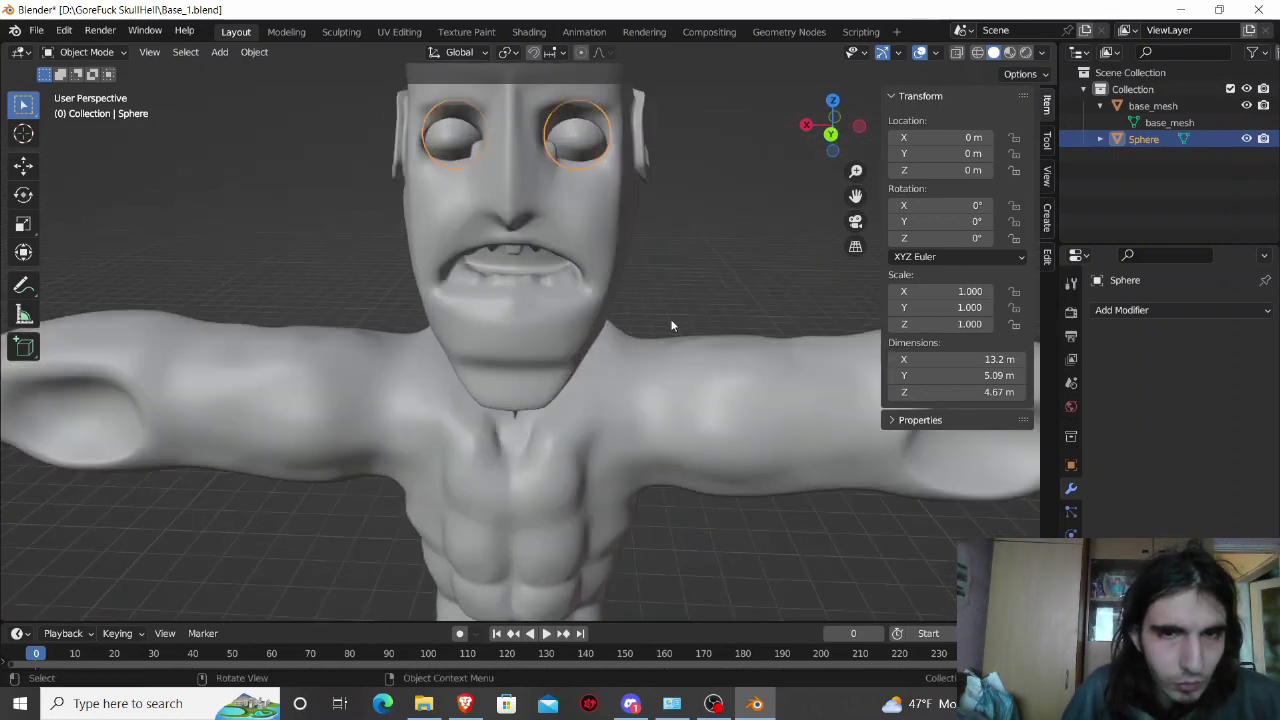
left_click(531, 330)
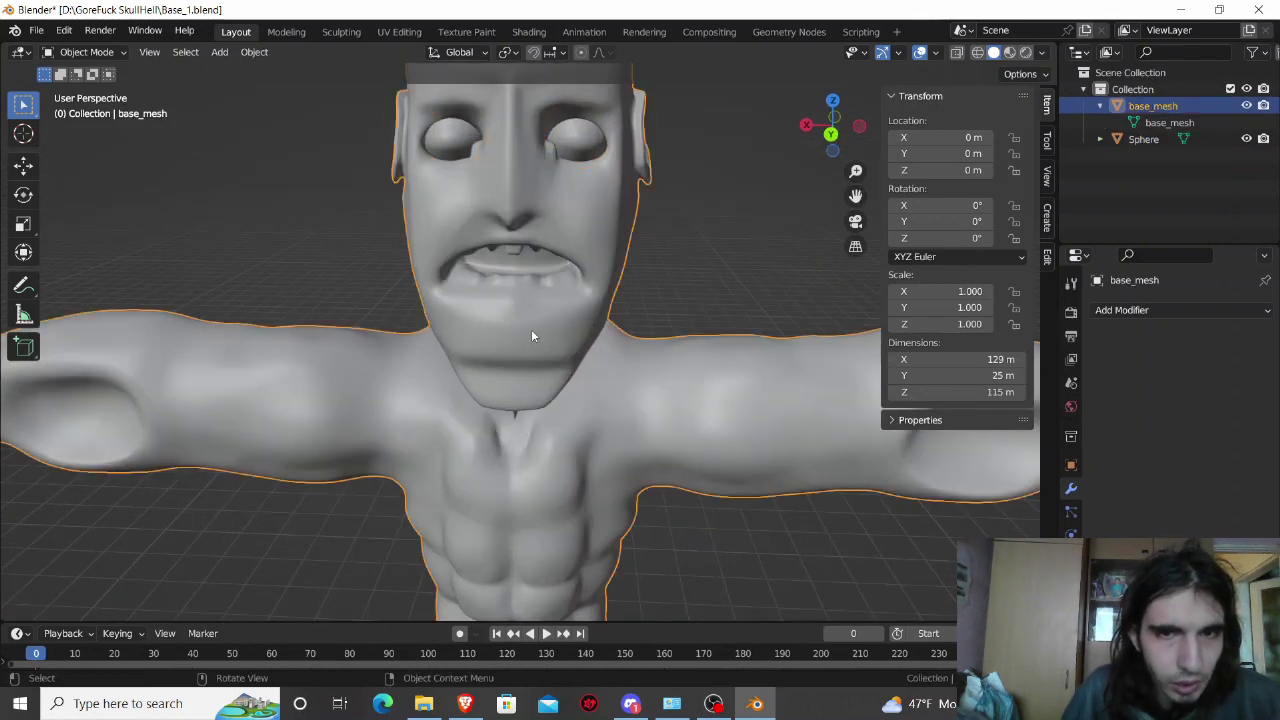
Step: Sculpt base_mesh with the Smooth brush shrunk to 89 px, smoothing away the upper teeth
left_click(341, 31)
middle_click_drag(360, 227, 363, 250)
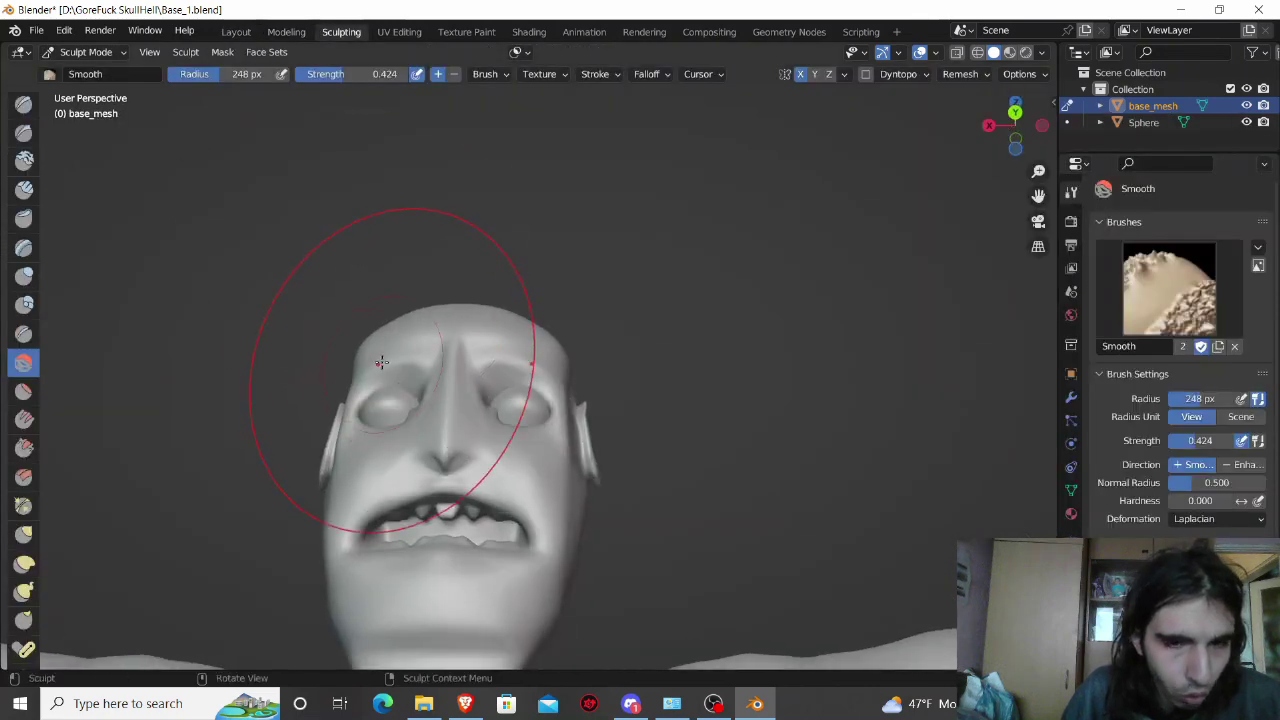
left_click_drag(216, 79, 186, 80)
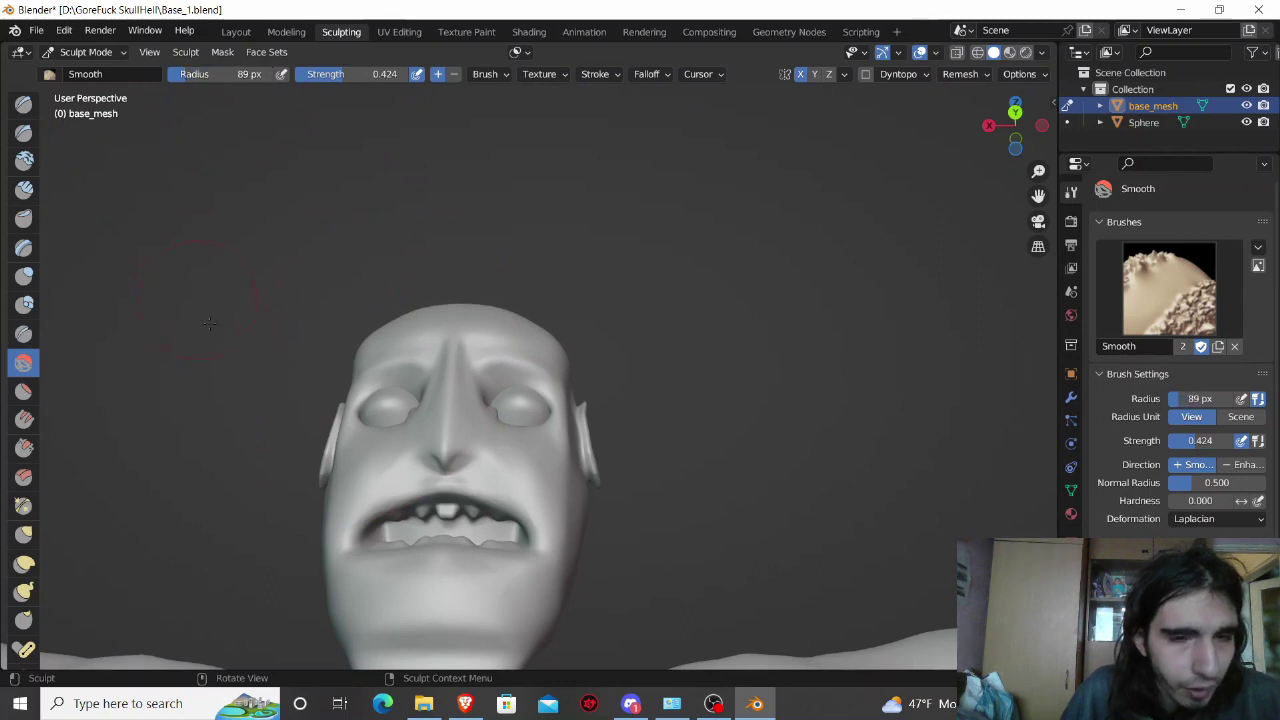
middle_click_drag(409, 434, 425, 498)
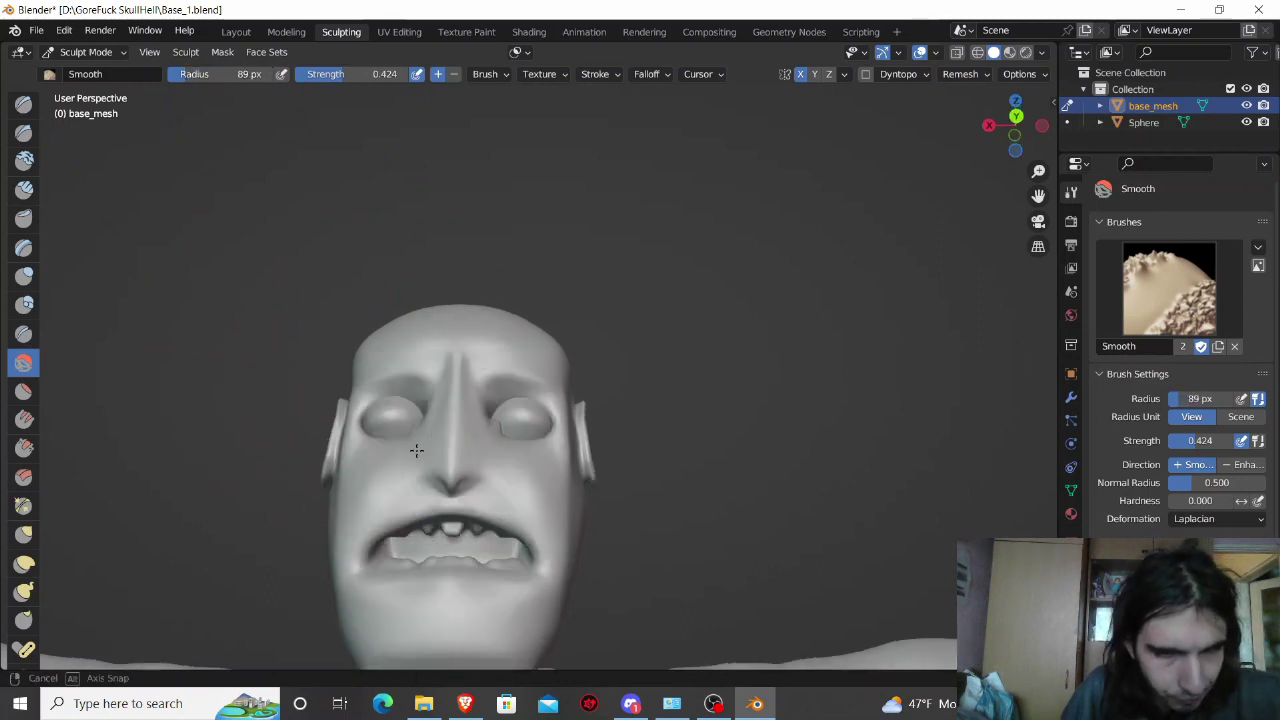
mouse_move(428, 543)
middle_mouse_down("shift")
mouse_move(416, 340)
mouse_move(429, 314)
middle_mouse_up("shift")
scroll(426, 350, "up", 5)
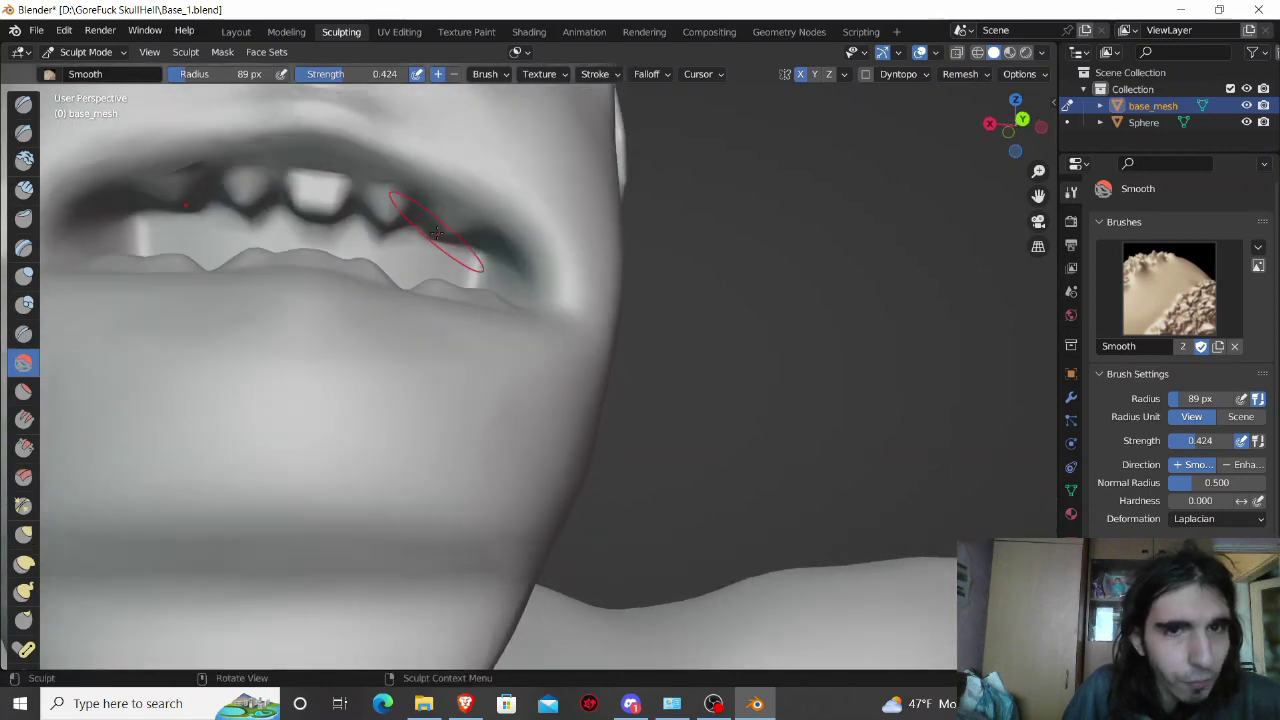
mouse_move(449, 231)
left_mouse_down()
mouse_move(184, 205)
mouse_move(298, 198)
left_mouse_up()
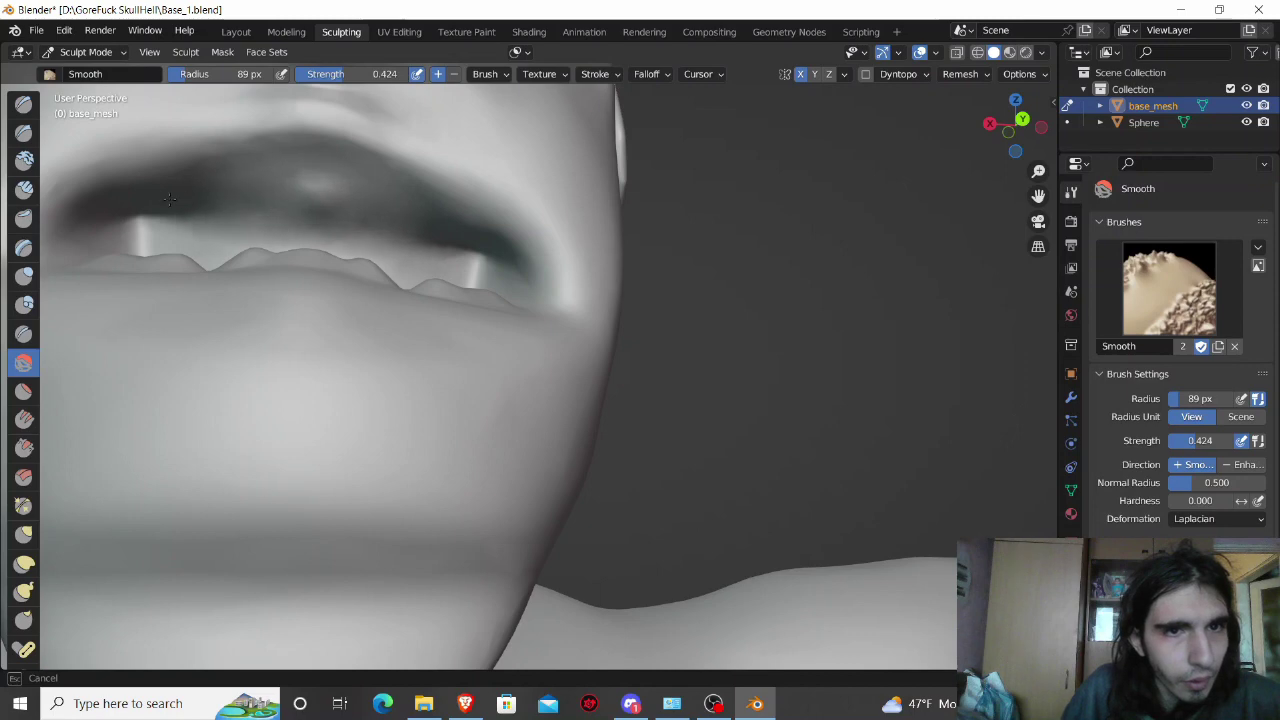
Step: Smooth the mouth cavity and along the lower lip line
left_click_drag(170, 198, 190, 222)
middle_click_drag(200, 230, 207, 256)
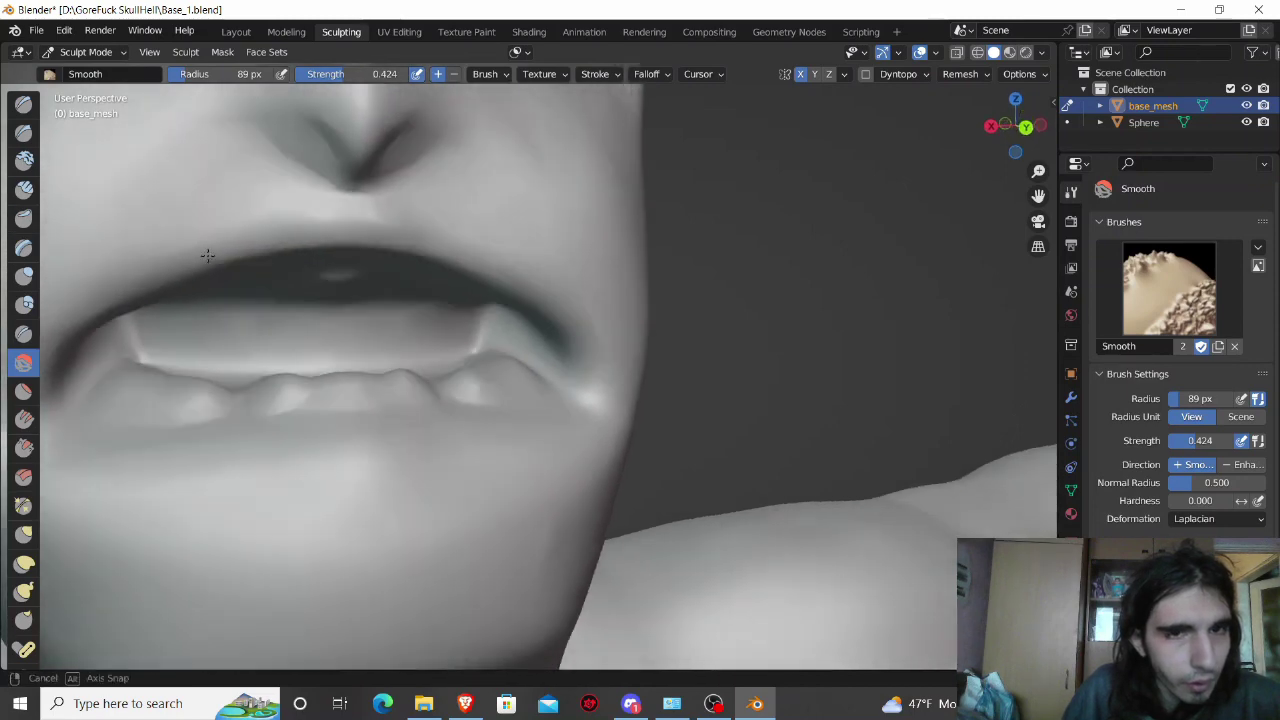
mouse_move(340, 370)
left_mouse_down()
mouse_move(354, 392)
mouse_move(456, 388)
left_mouse_up()
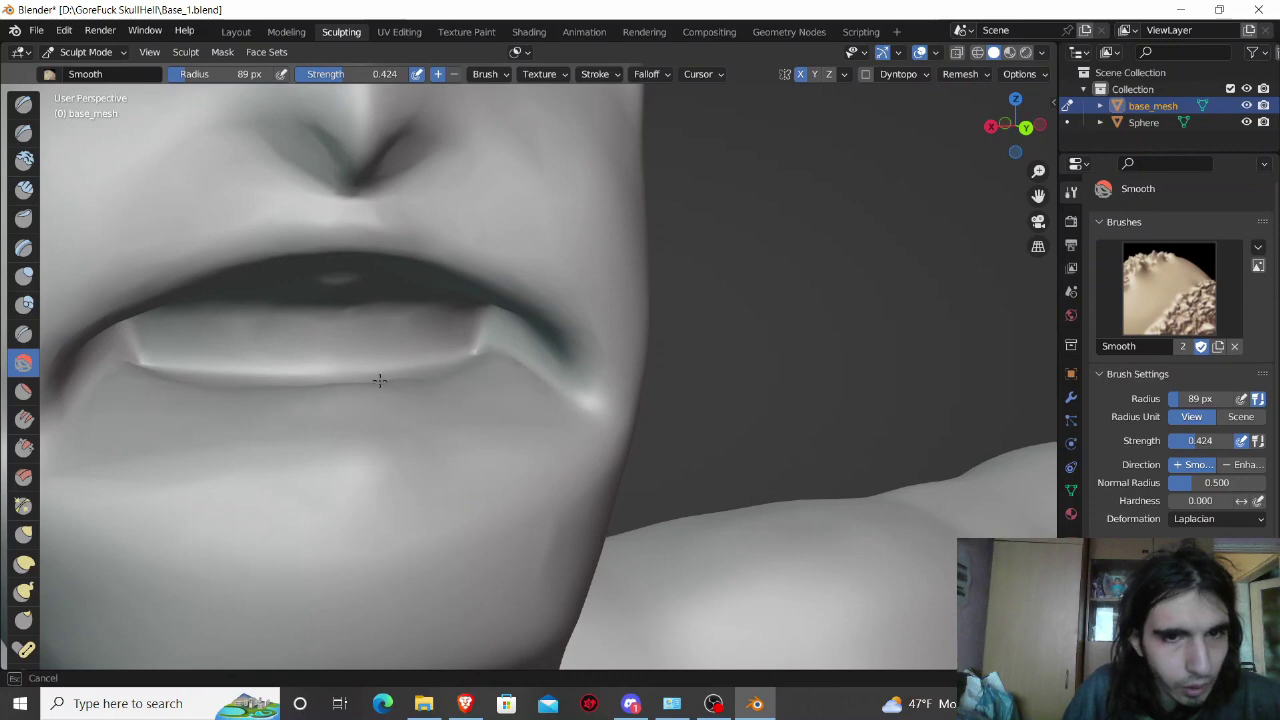
left_click_drag(379, 380, 266, 394)
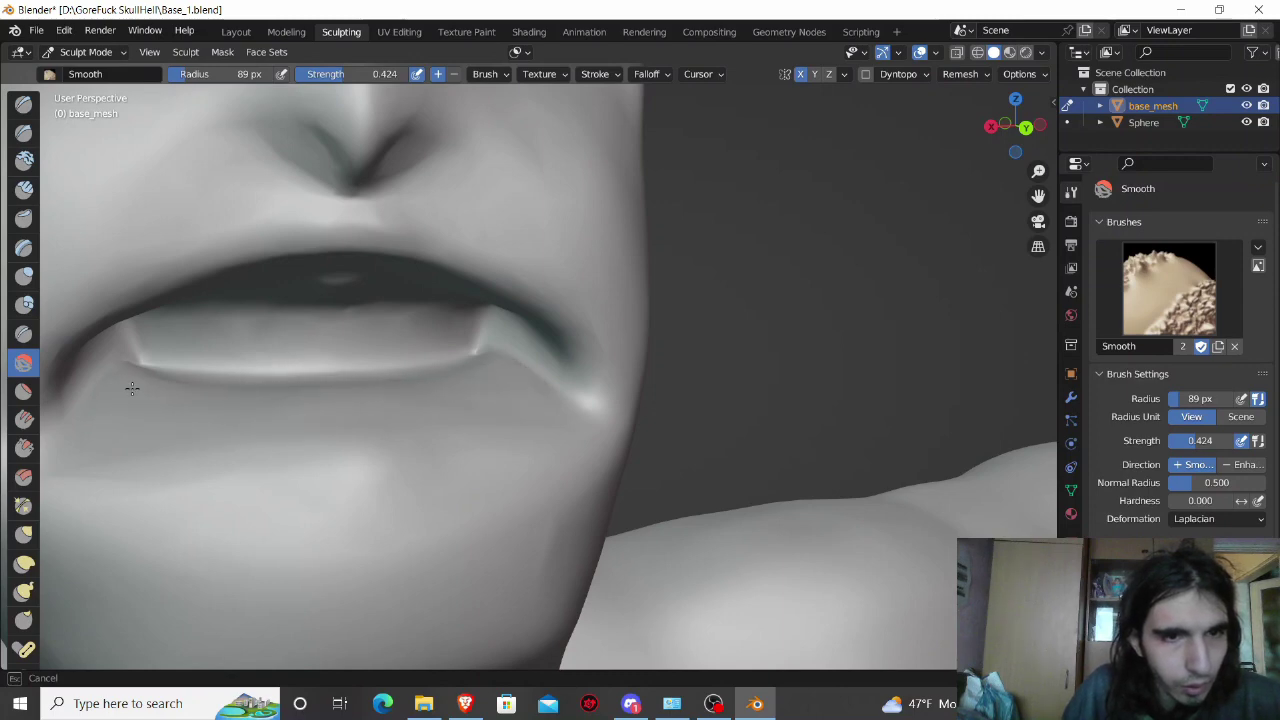
mouse_move(127, 368)
left_mouse_down()
mouse_move(171, 380)
mouse_move(134, 363)
left_mouse_up()
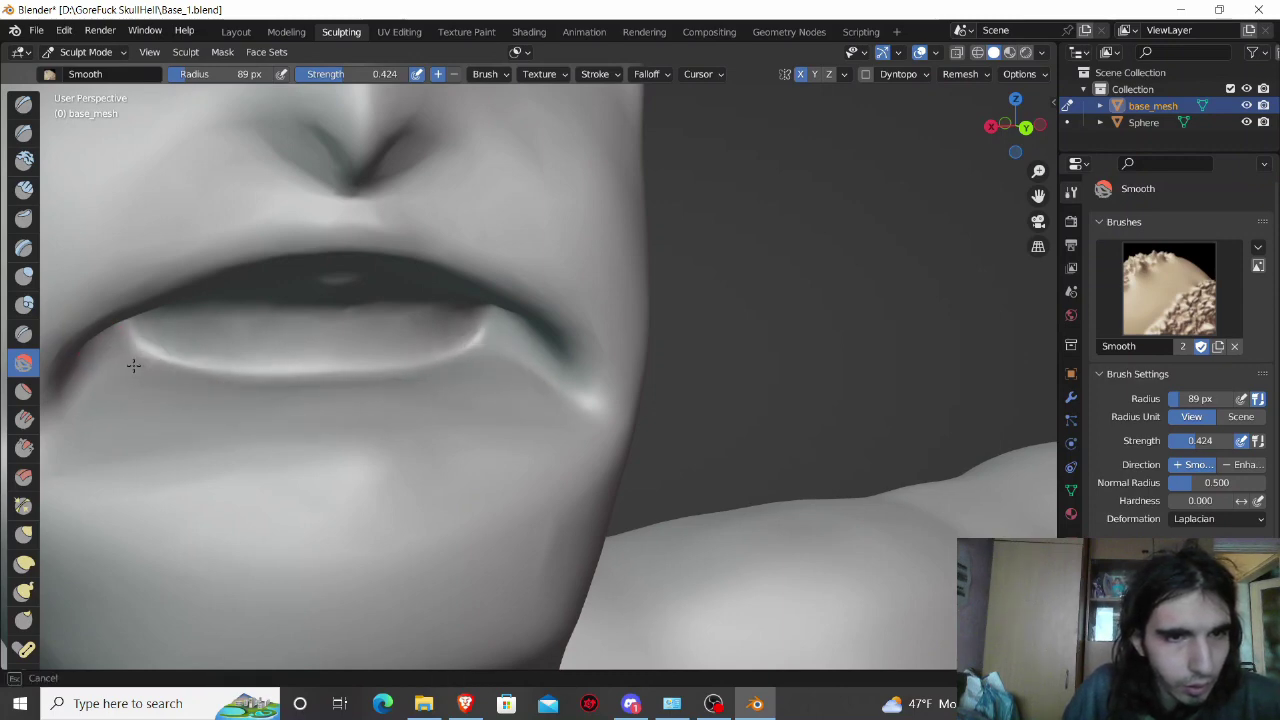
Step: Soften the left mouth corner's lip crease and the crease along the lower lip
mouse_move(133, 364)
middle_mouse_down()
mouse_move(120, 343)
mouse_move(163, 289)
middle_mouse_up()
mouse_move(163, 289)
left_mouse_down()
mouse_move(130, 266)
mouse_move(303, 212)
left_mouse_up()
mouse_move(226, 234)
left_mouse_down()
mouse_move(226, 264)
mouse_move(314, 262)
left_mouse_up()
left_click_drag(198, 284, 194, 283)
scroll(194, 283, "down", 3)
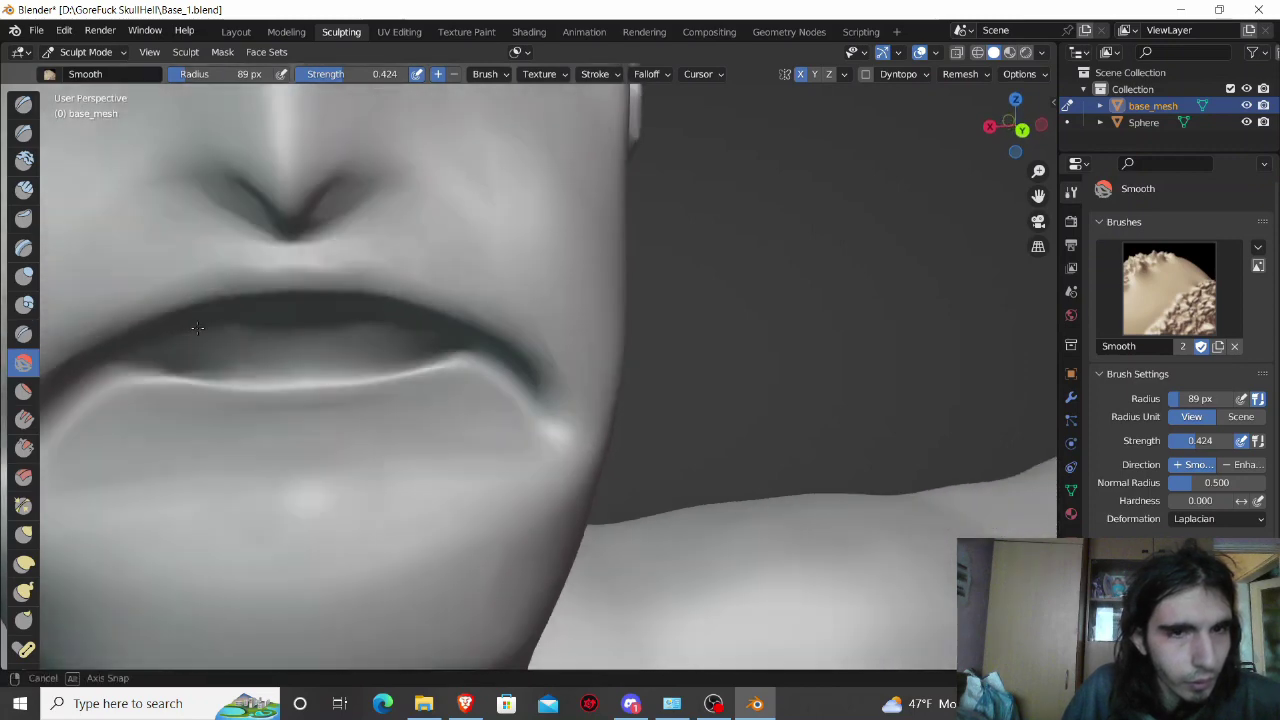
mouse_move(451, 357)
left_mouse_down()
mouse_move(442, 377)
mouse_move(314, 374)
mouse_move(314, 420)
left_mouse_up()
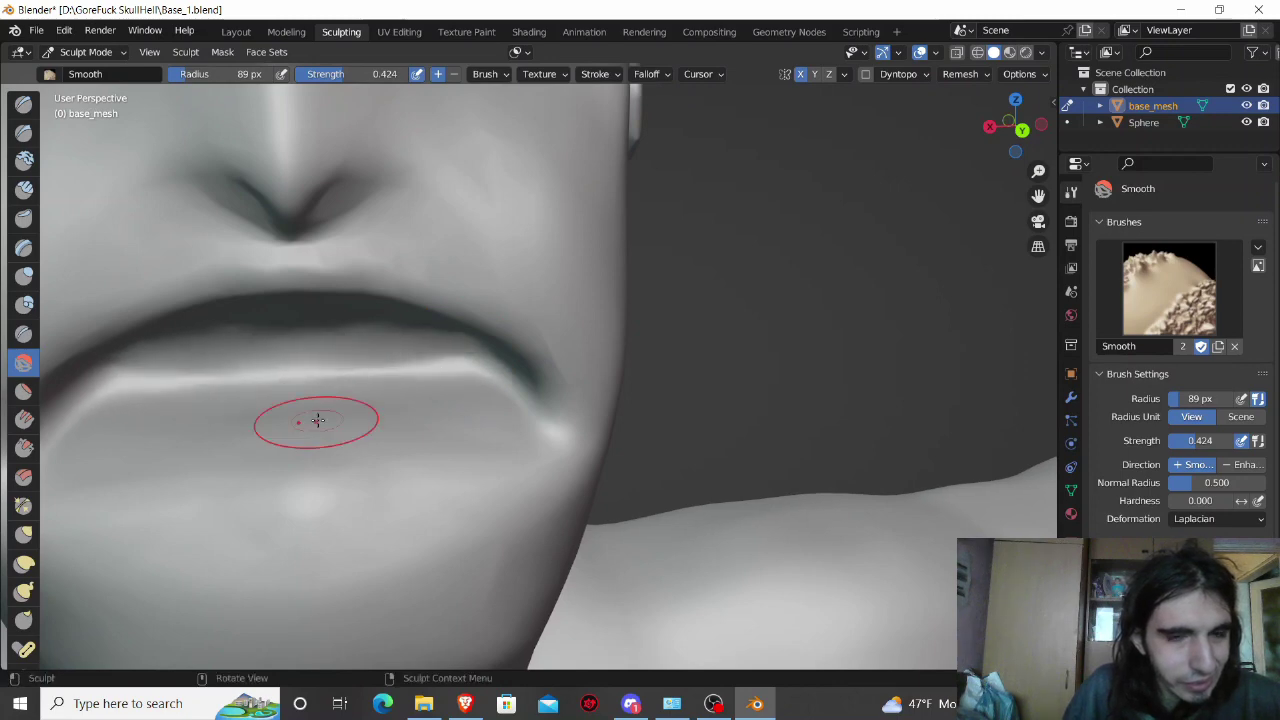
scroll(310, 419, "down", 3)
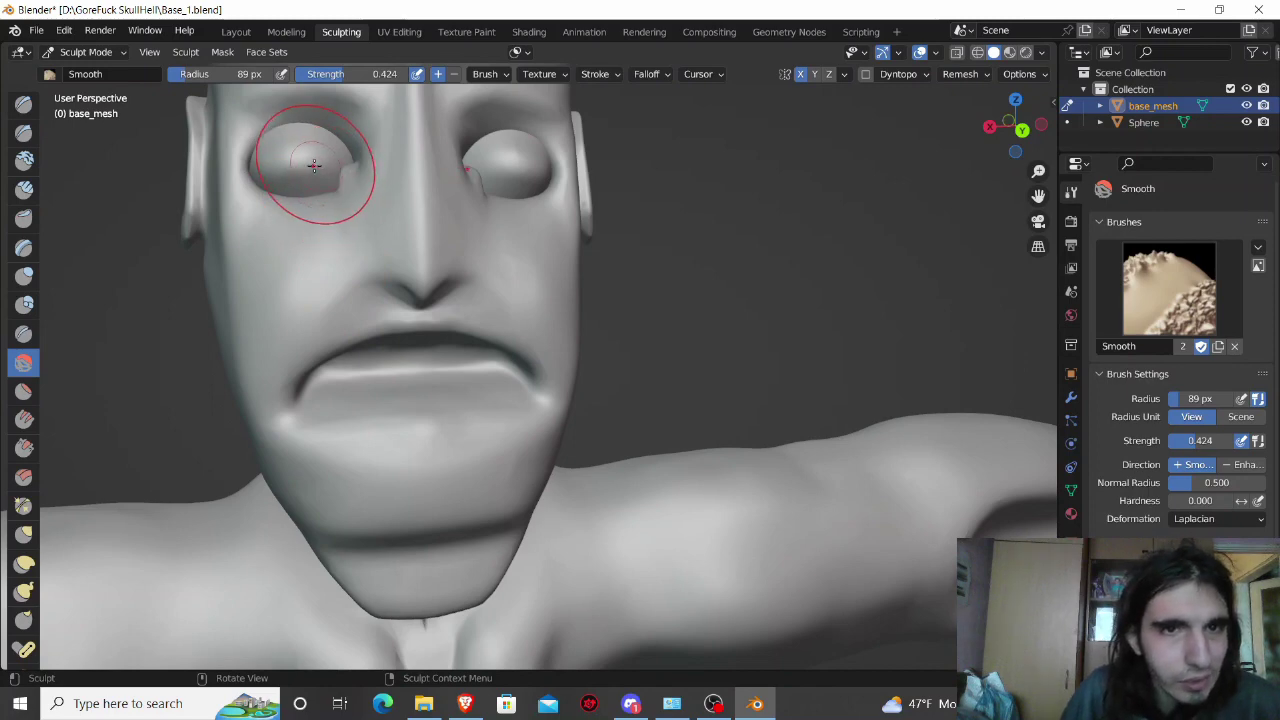
mouse_move(320, 172)
middle_mouse_down()
mouse_move(251, 170)
mouse_move(286, 206)
middle_mouse_up()
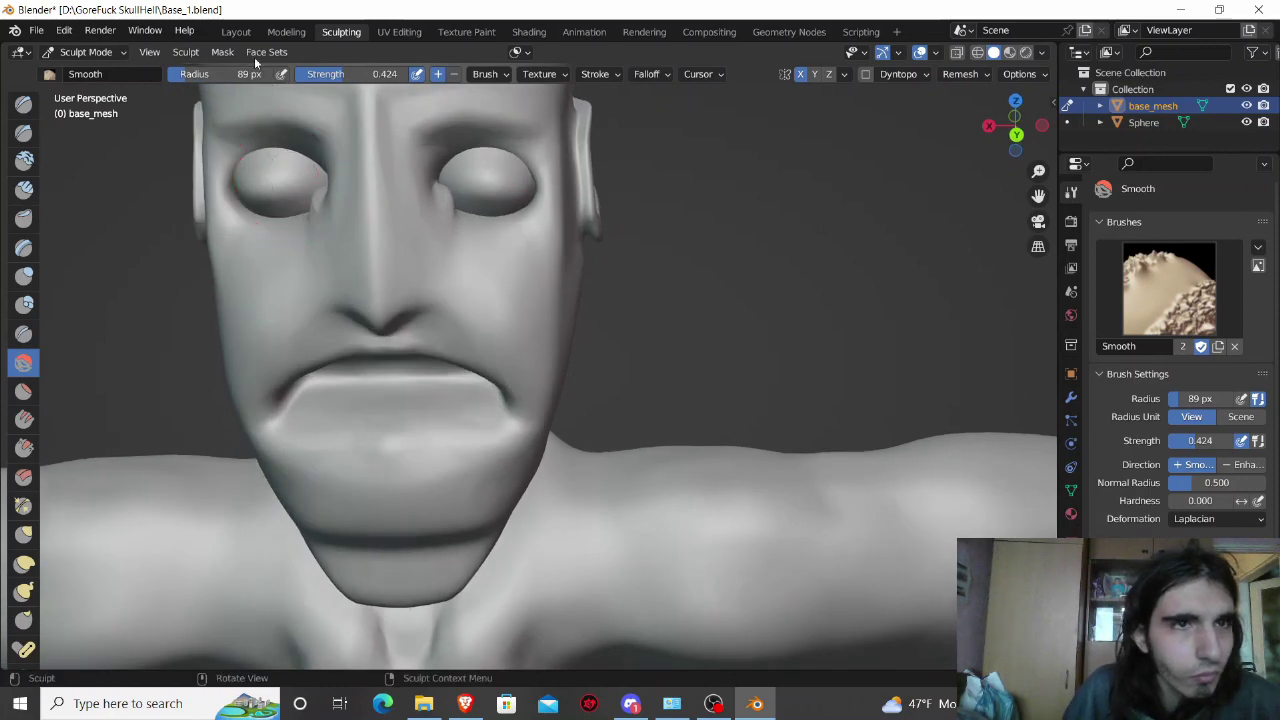
Step: Return to the Layout workspace, save Base_1.blend, and open the Add > Mesh list
left_click(235, 32)
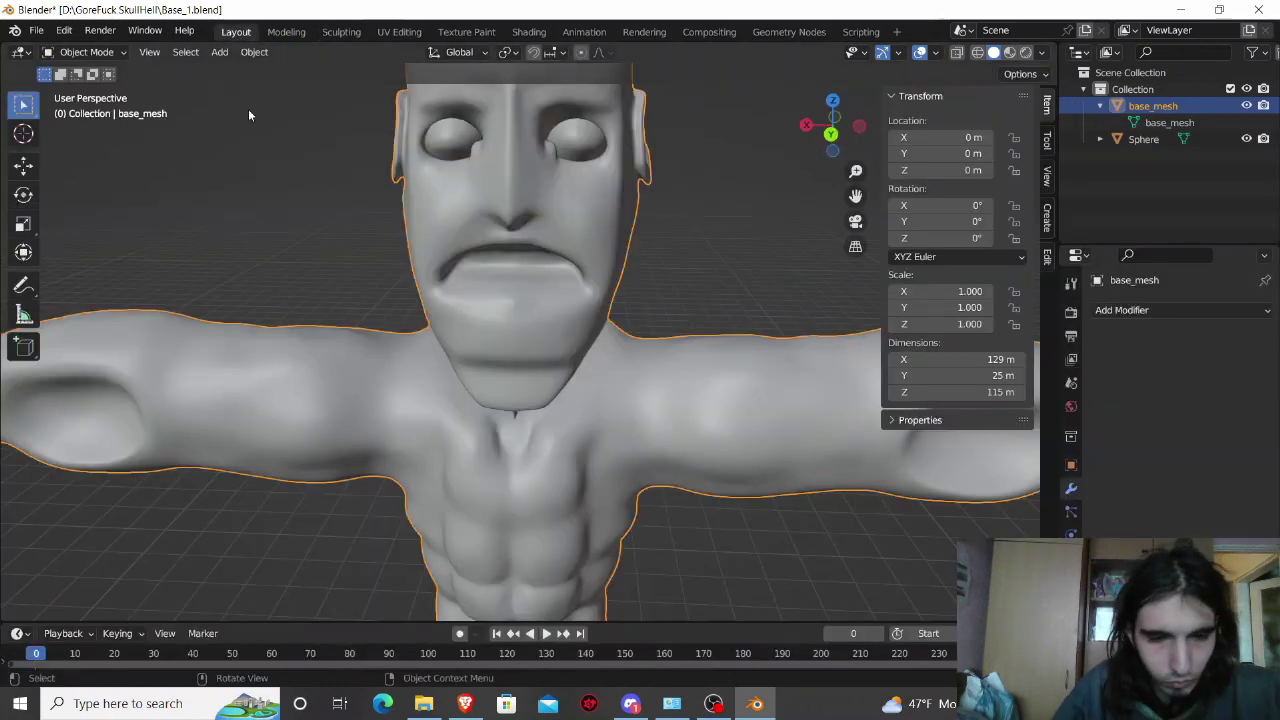
key("ctrl+s")
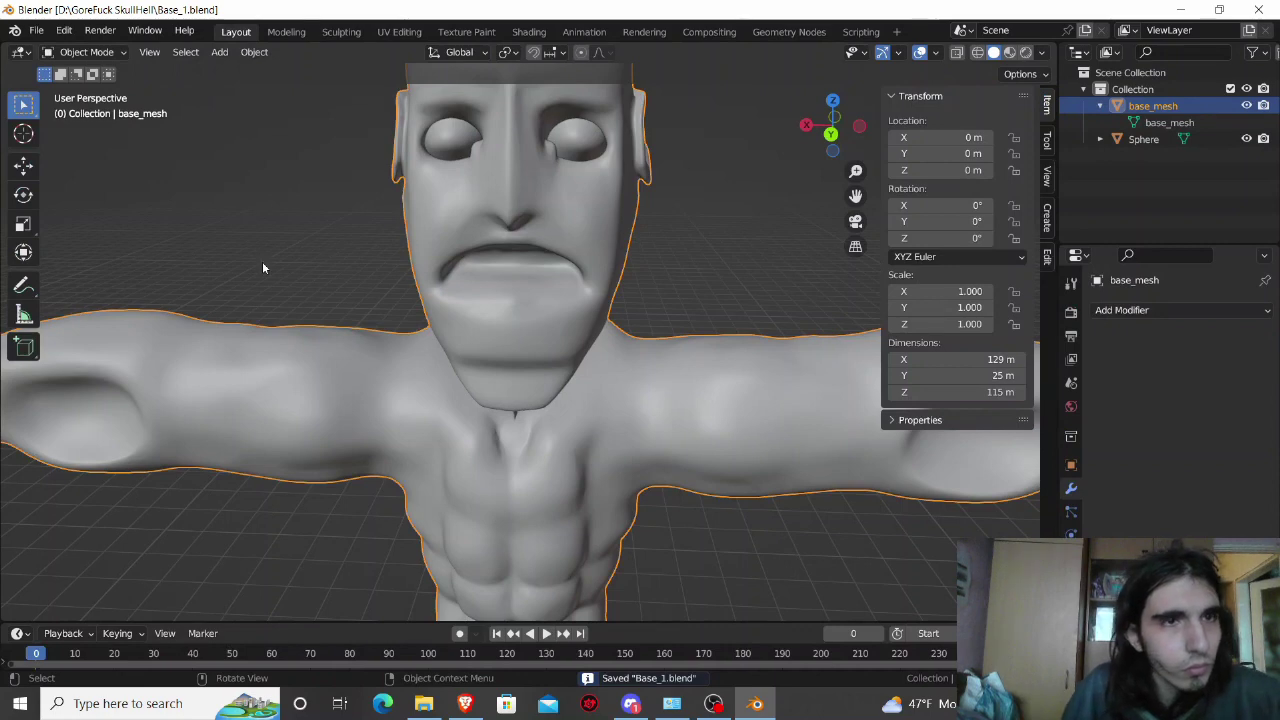
mouse_move(262, 261)
middle_mouse_down()
mouse_move(257, 251)
mouse_move(302, 228)
middle_mouse_up()
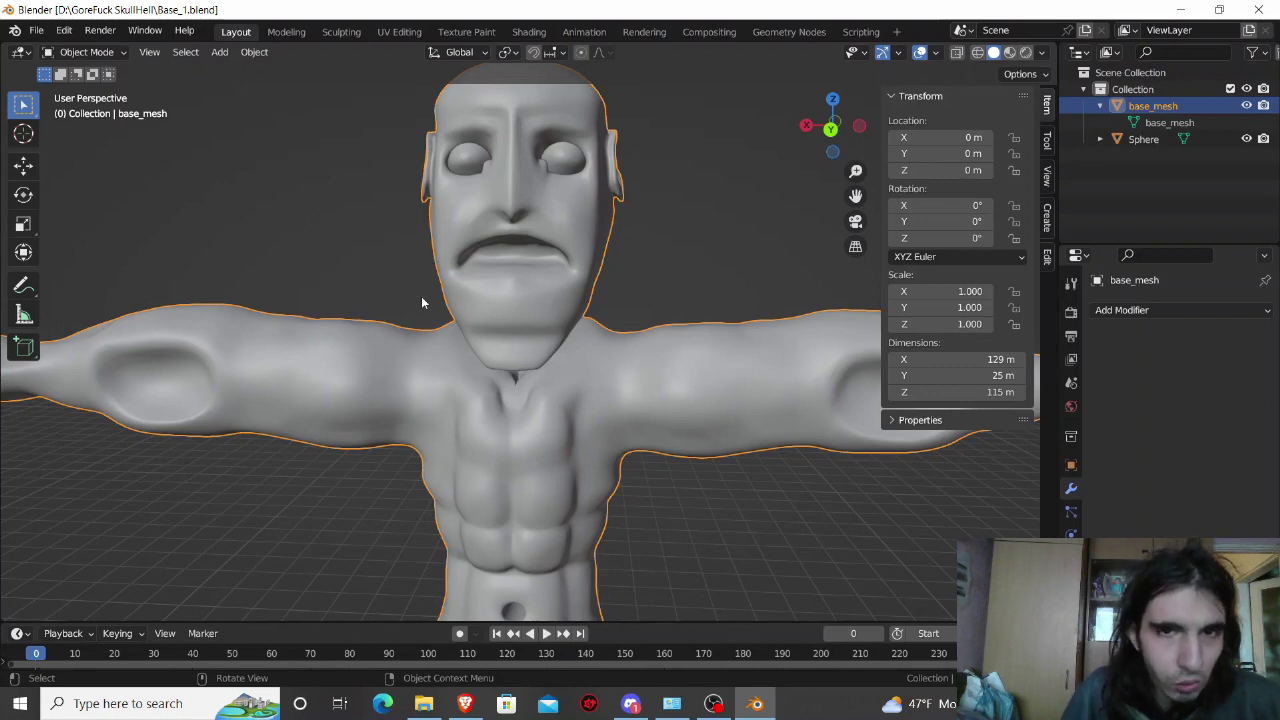
scroll(423, 298, "down", 3)
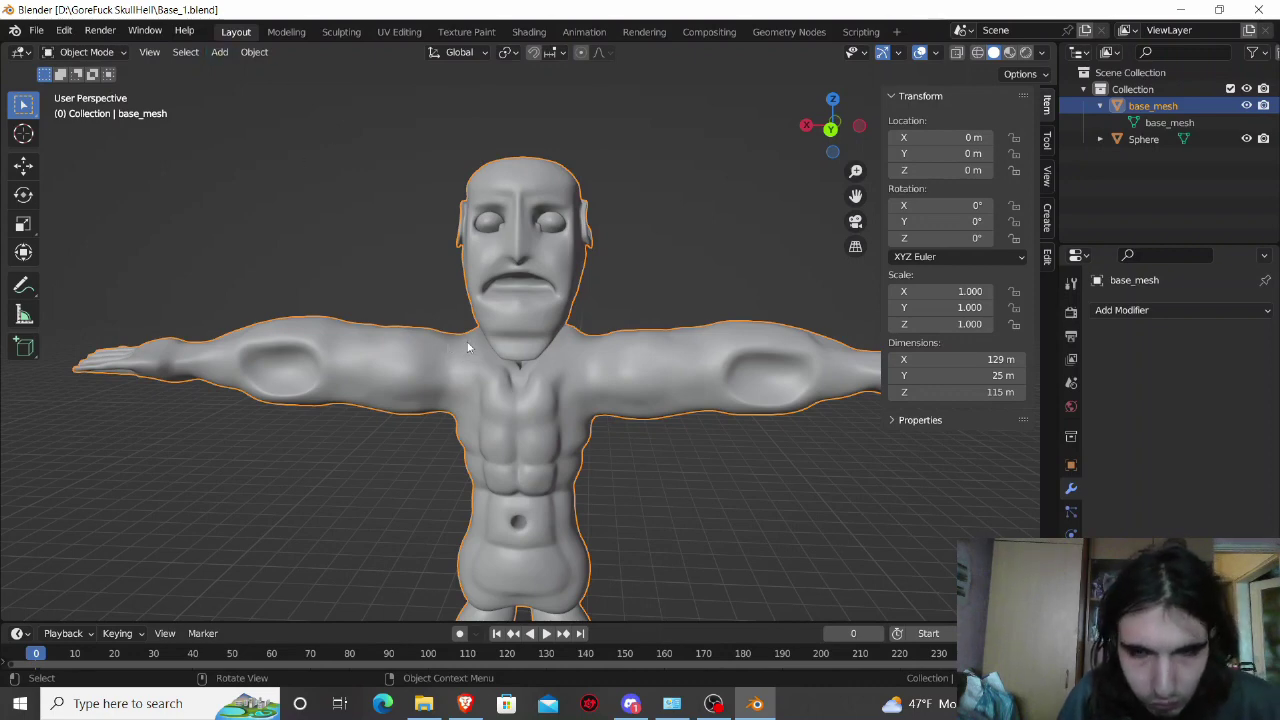
left_click(221, 53)
mouse_move(244, 71)
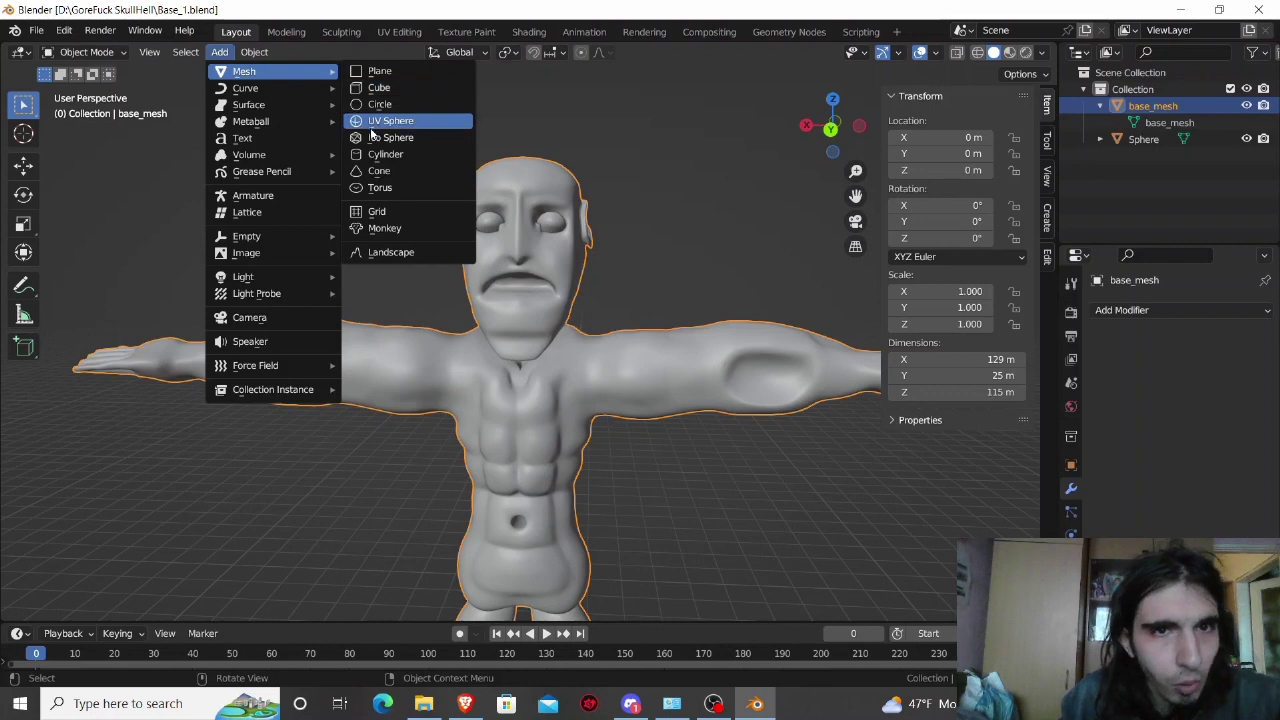
Step: Add a UV sphere and raise it along Z to head height (96.45 m)
left_click(370, 128)
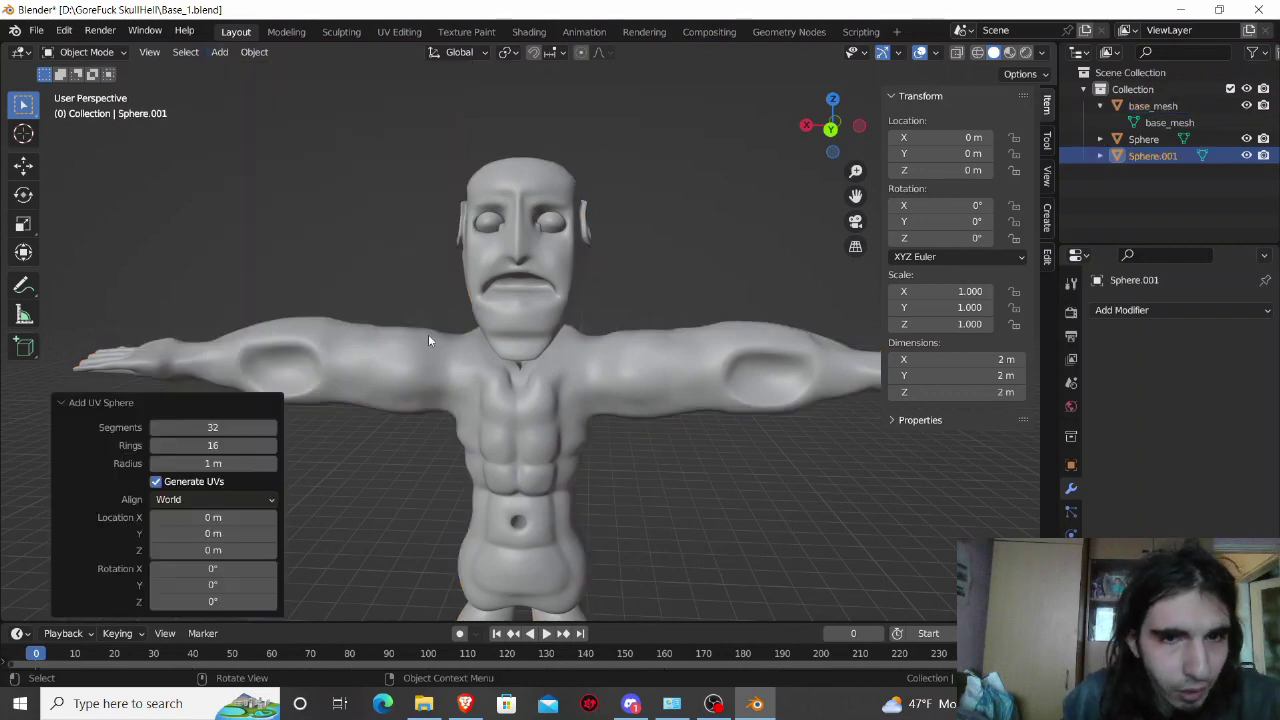
scroll(419, 342, "down", 4)
scroll(421, 346, "down", 3)
mouse_move(472, 413)
middle_mouse_down()
mouse_move(483, 391)
mouse_move(495, 406)
middle_mouse_up()
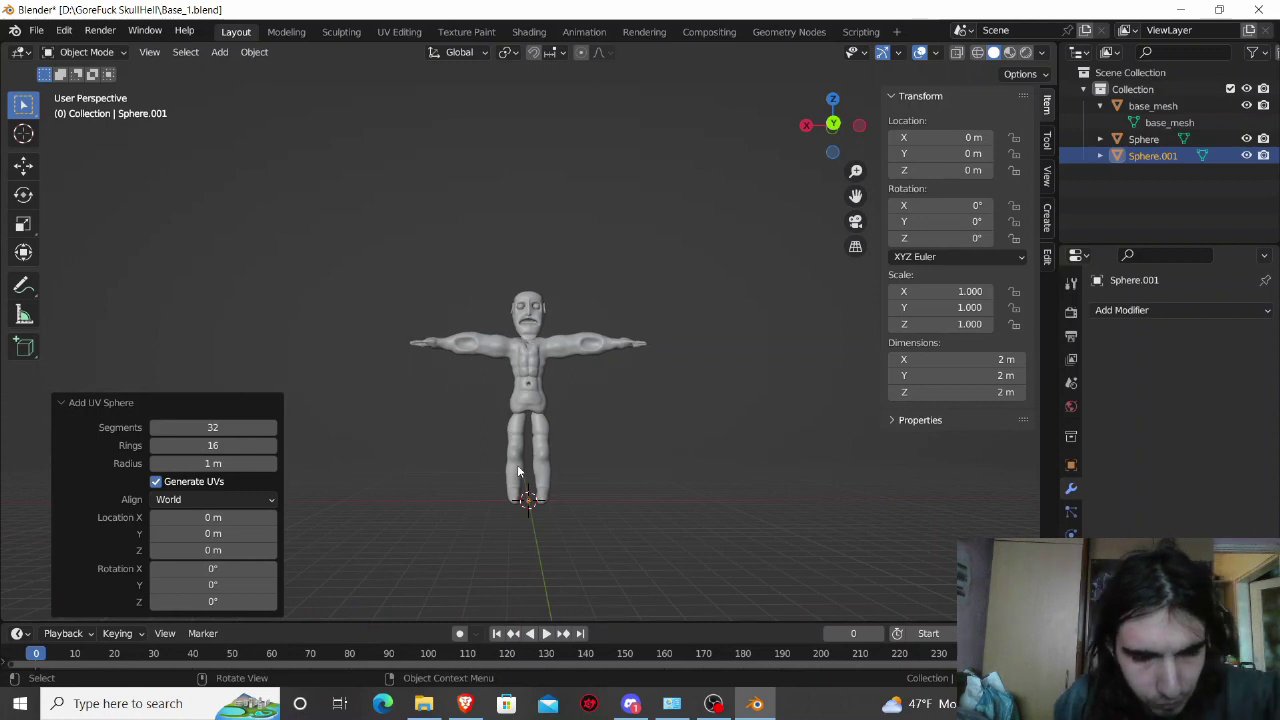
key("g")
key("z")
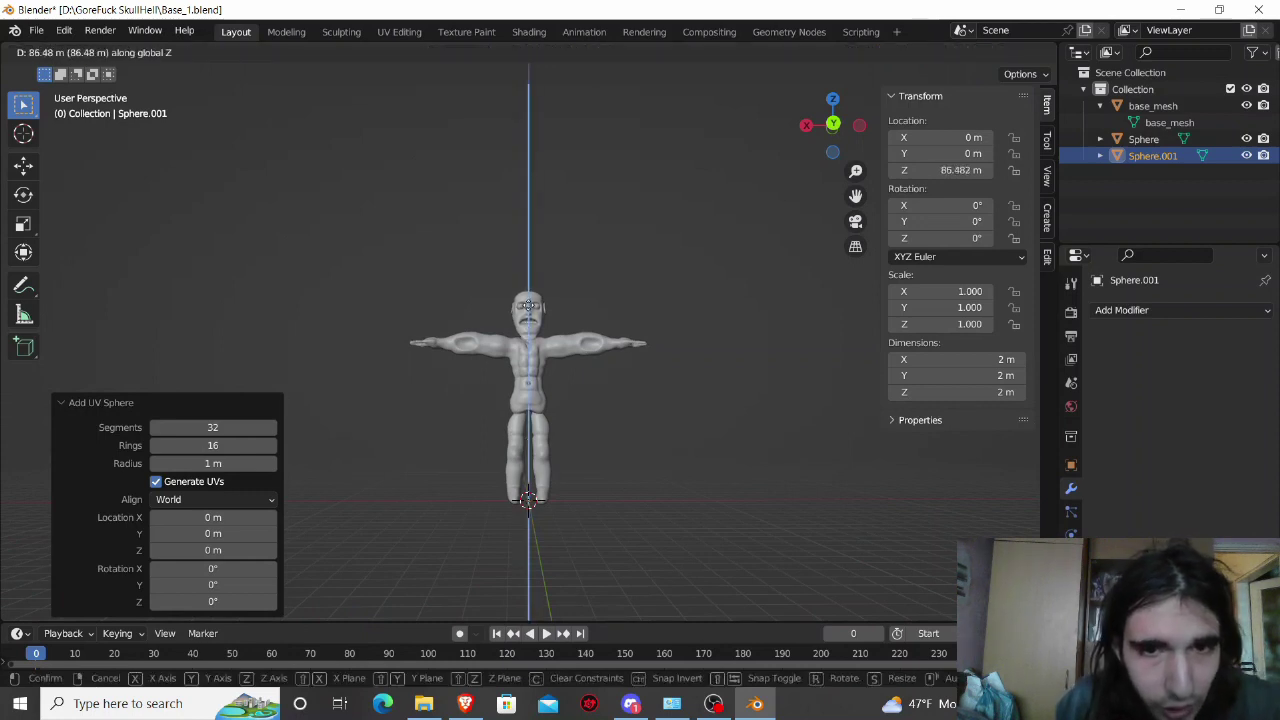
left_click(526, 288)
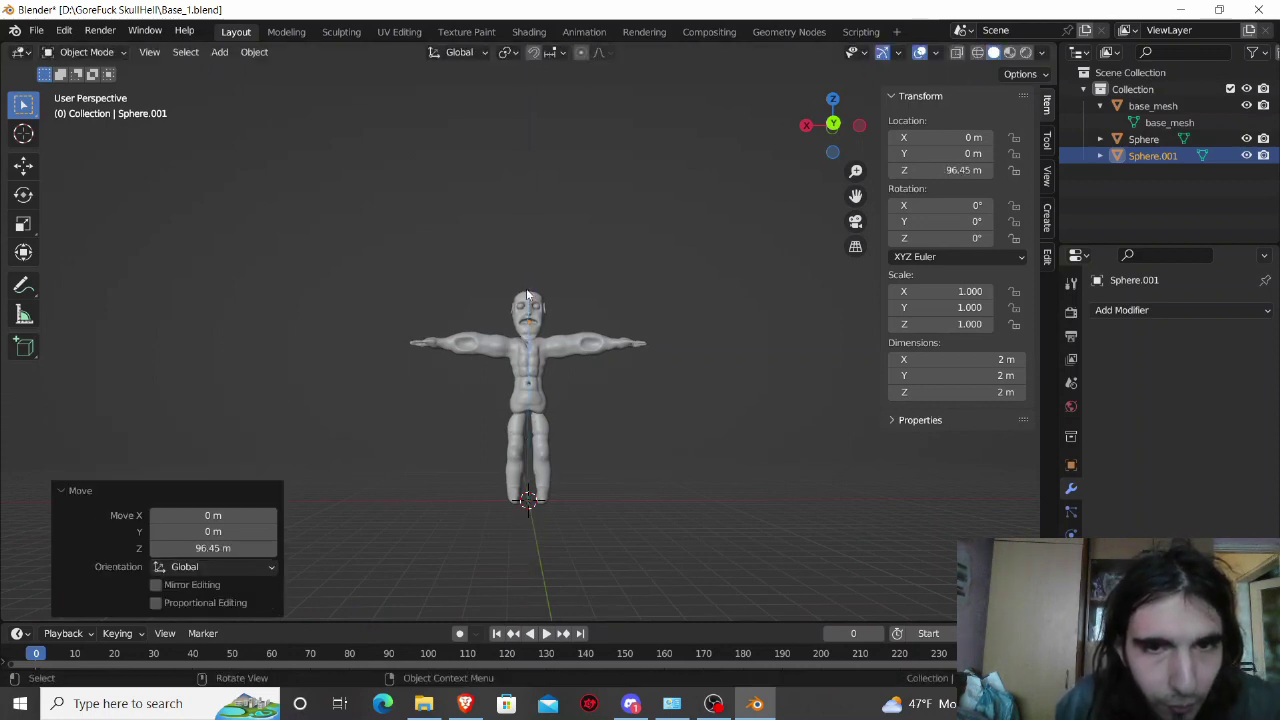
Step: Move the sphere forward along Y to 6.8517 m inside the mouth, then enter Edit Mode
mouse_move(552, 360)
middle_mouse_down()
mouse_move(536, 376)
mouse_move(544, 365)
middle_mouse_up()
scroll(544, 365, "up", 7)
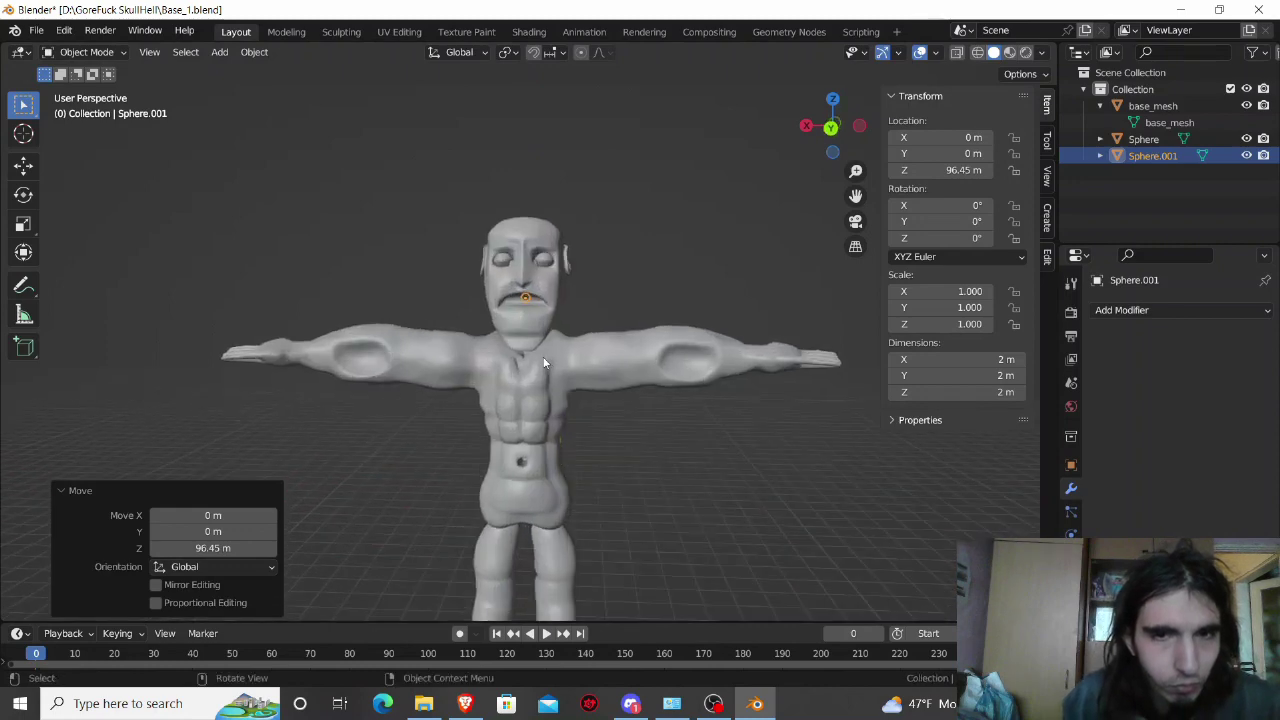
scroll(545, 360, "up", 4)
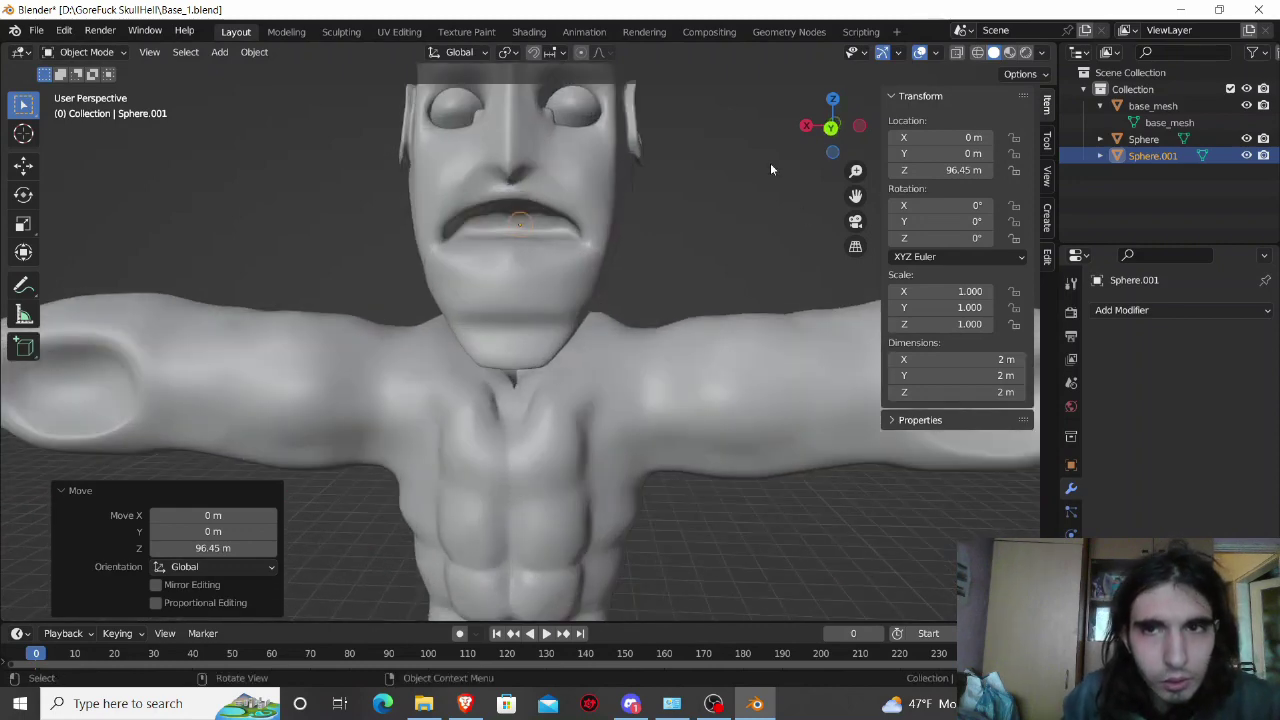
key("g")
key("y")
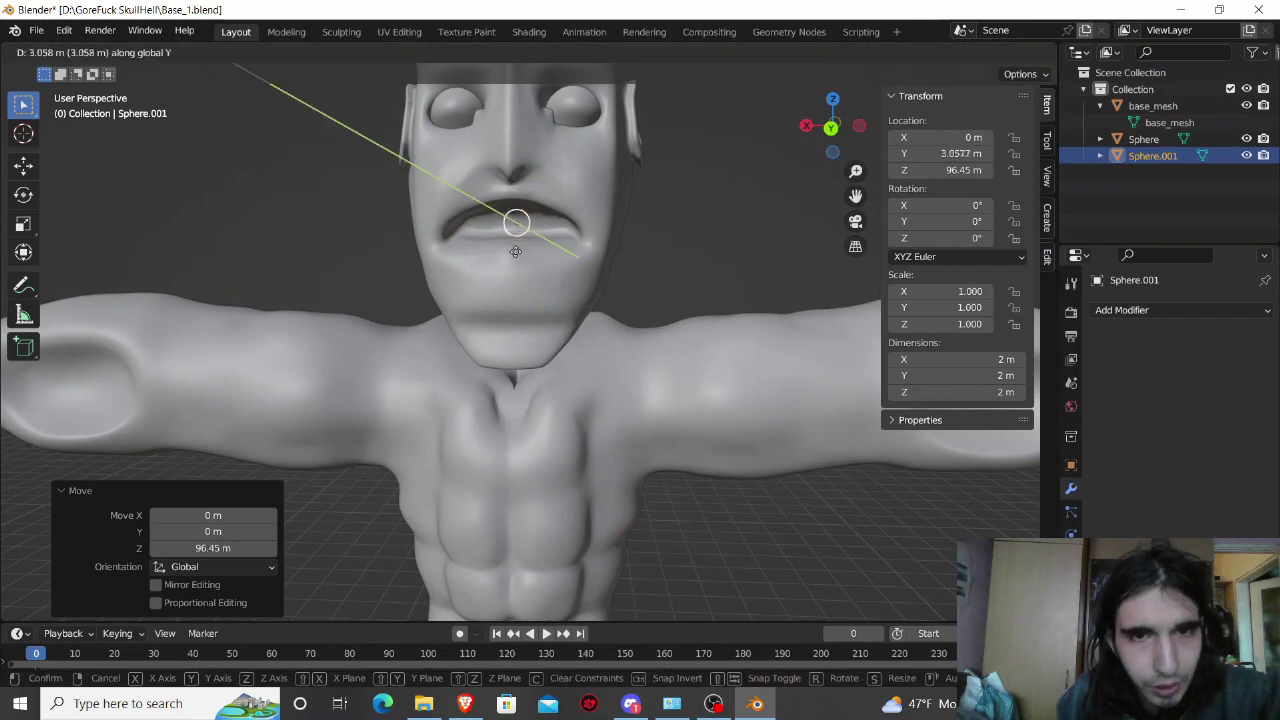
left_click(511, 261)
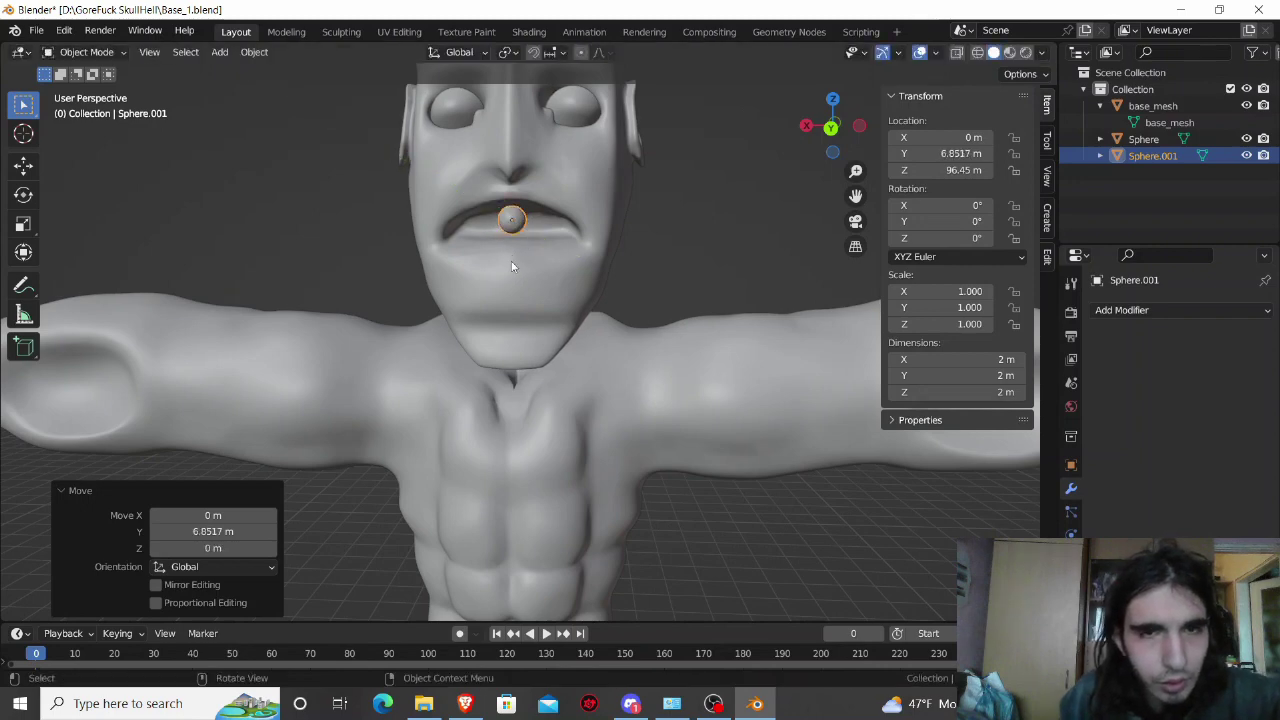
mouse_move(511, 260)
middle_mouse_down()
mouse_move(466, 274)
mouse_move(506, 292)
middle_mouse_up()
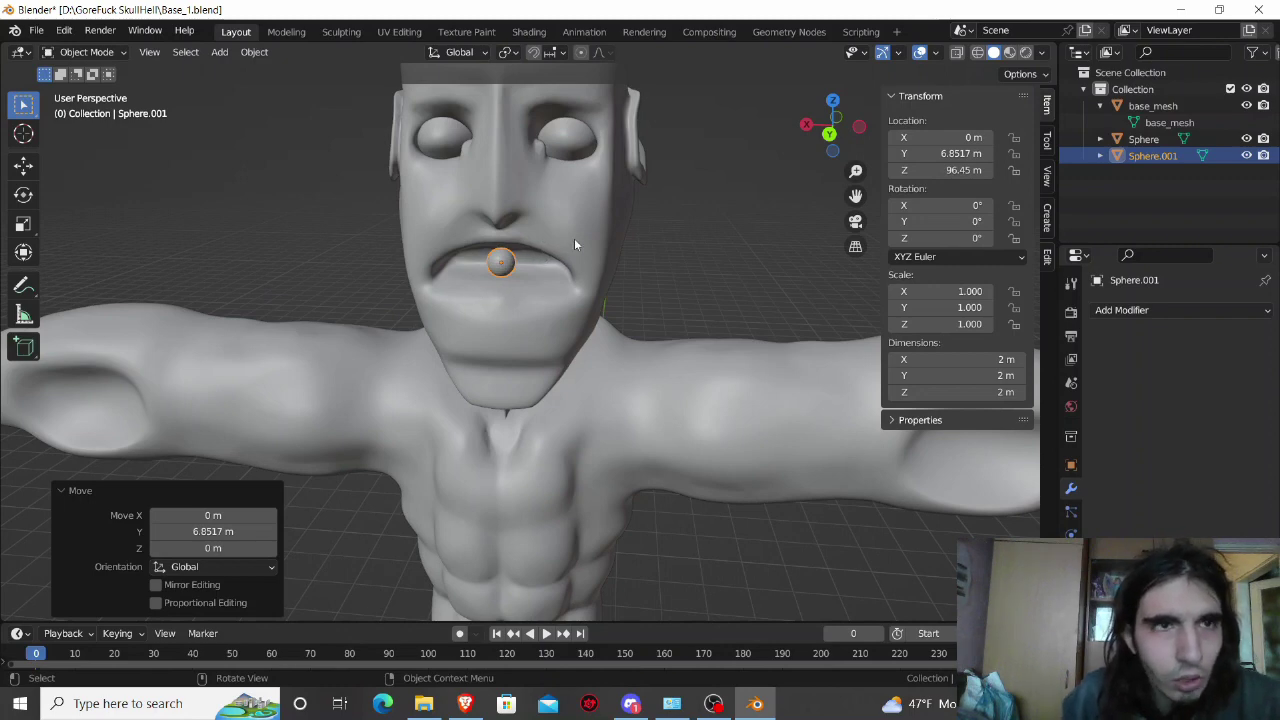
middle_click_drag(566, 240, 574, 224)
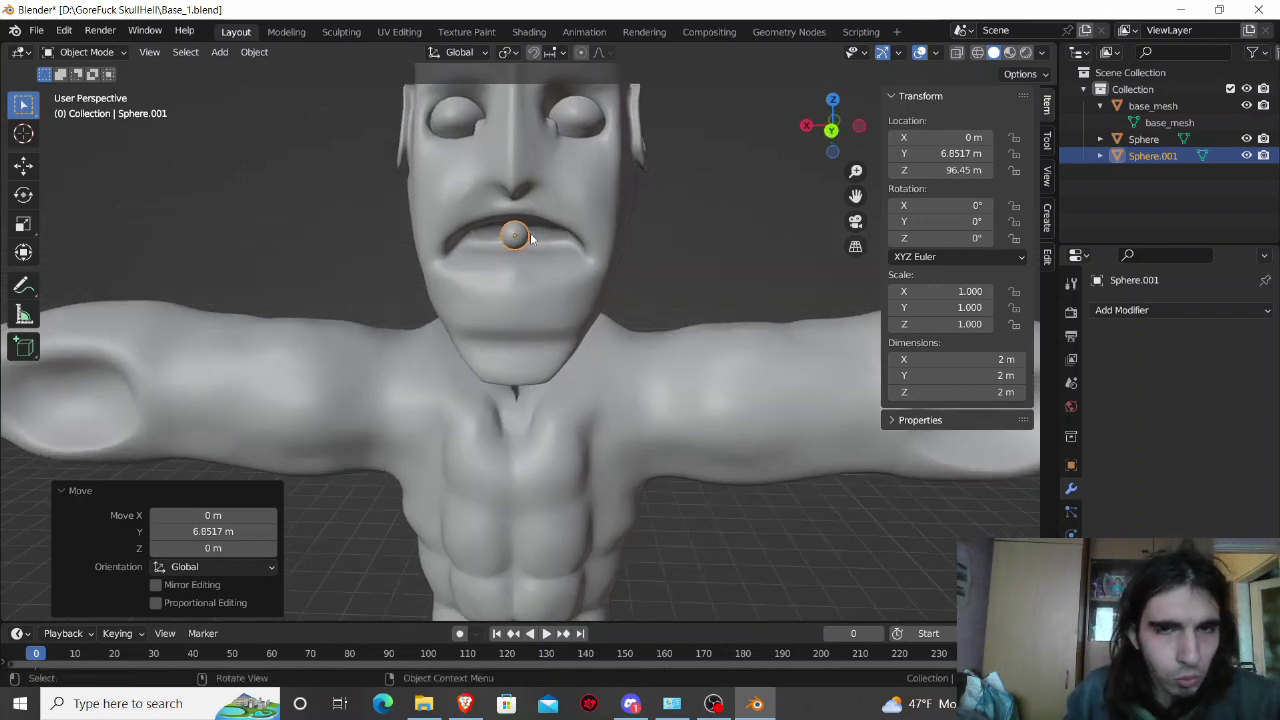
key("Tab")
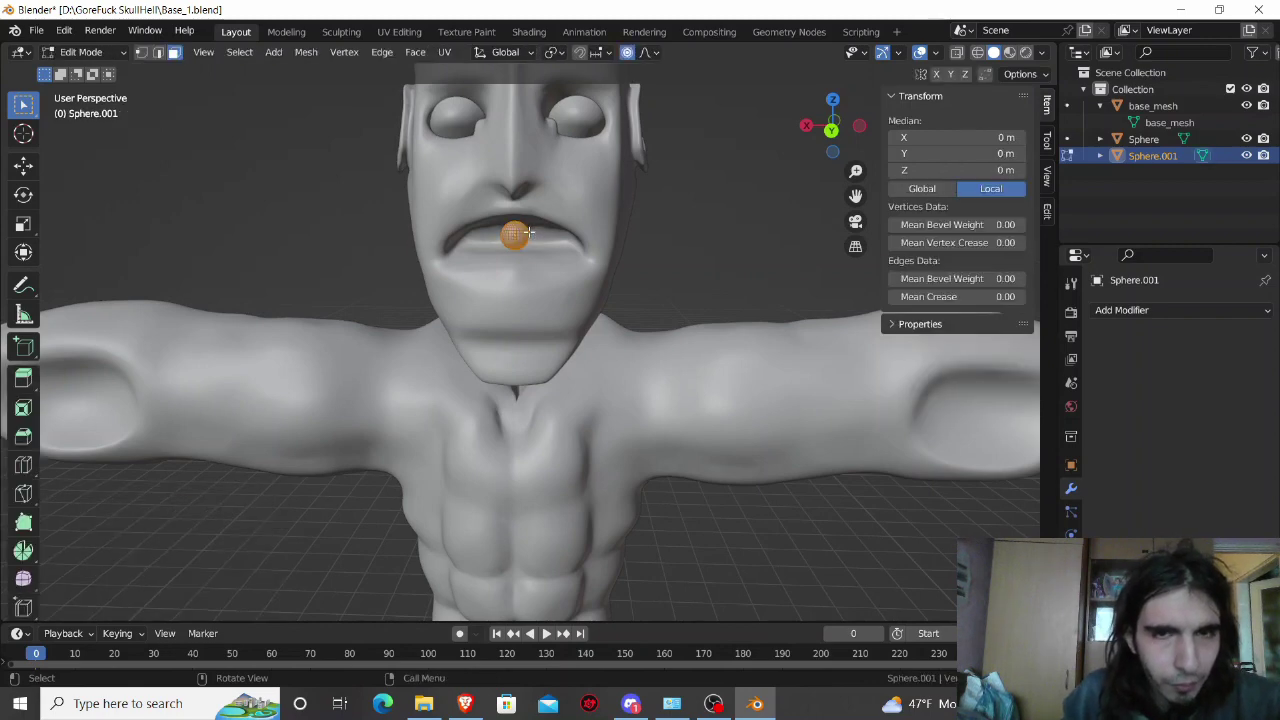
Step: Widen the sphere slightly along X and lower it along Z into the mouth
scroll(529, 231, "up", 2)
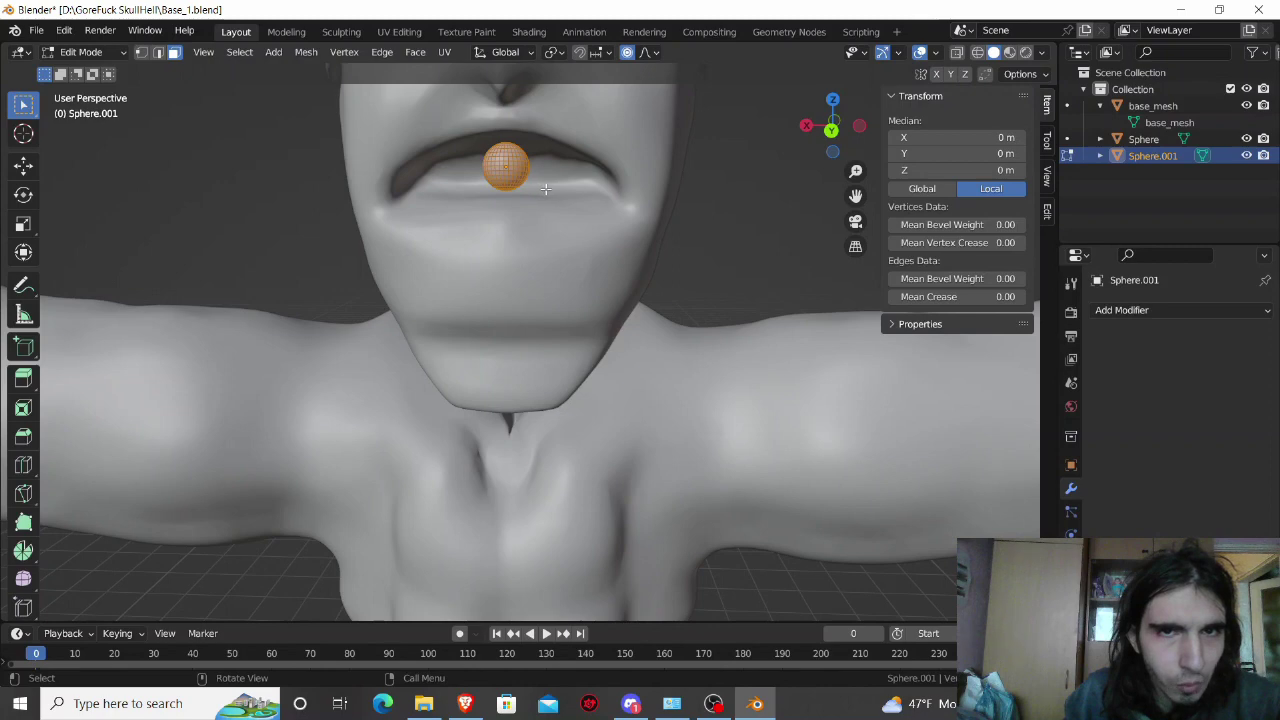
key("Tab")
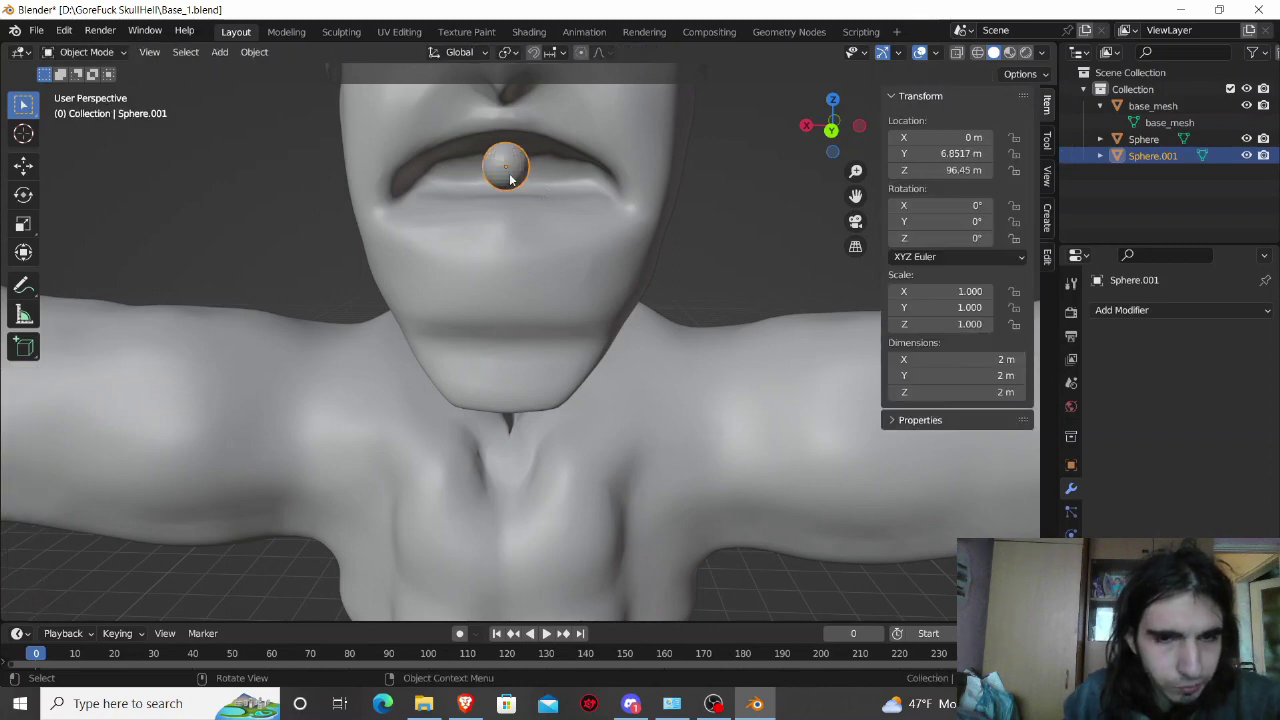
key("s")
key("x")
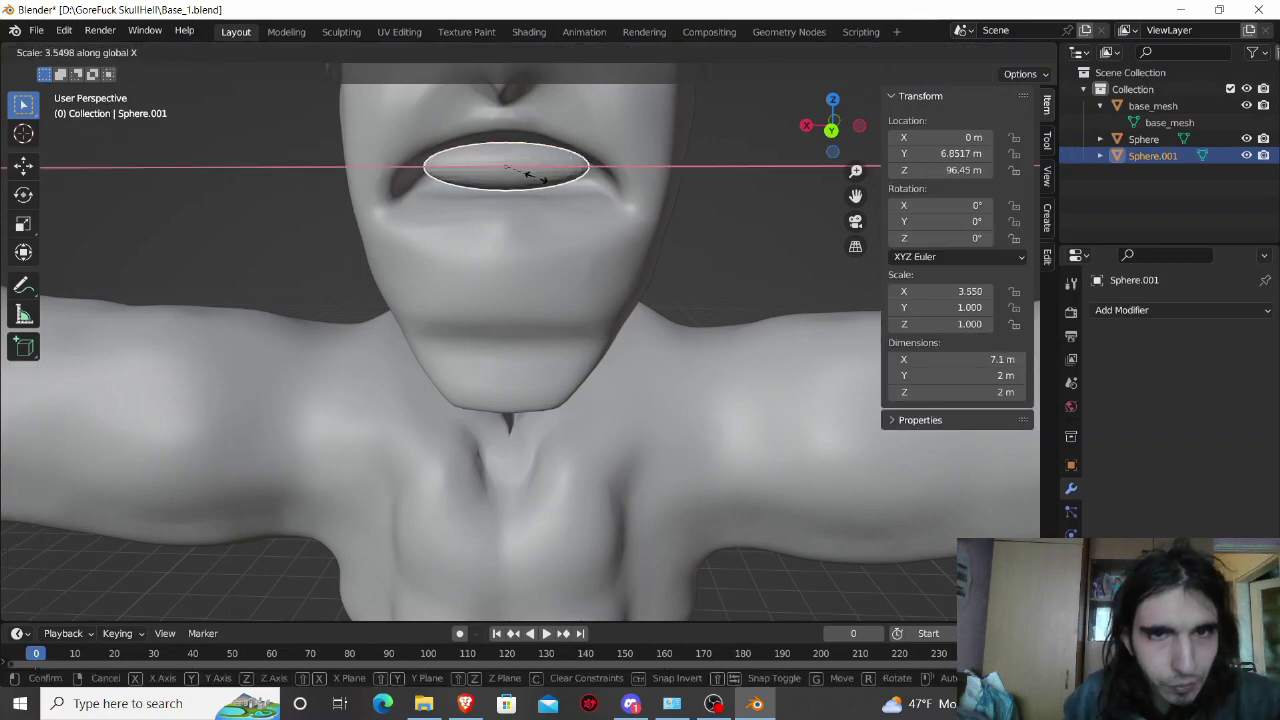
left_click(544, 185)
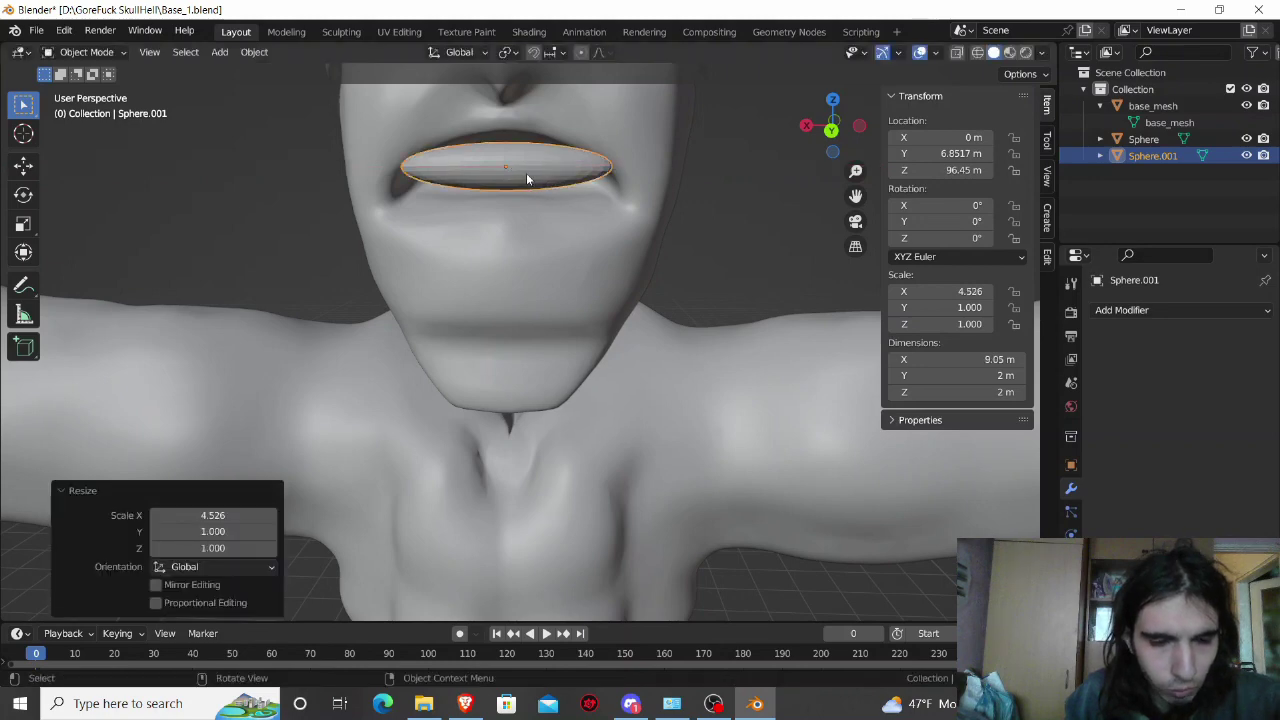
key("g")
key("z")
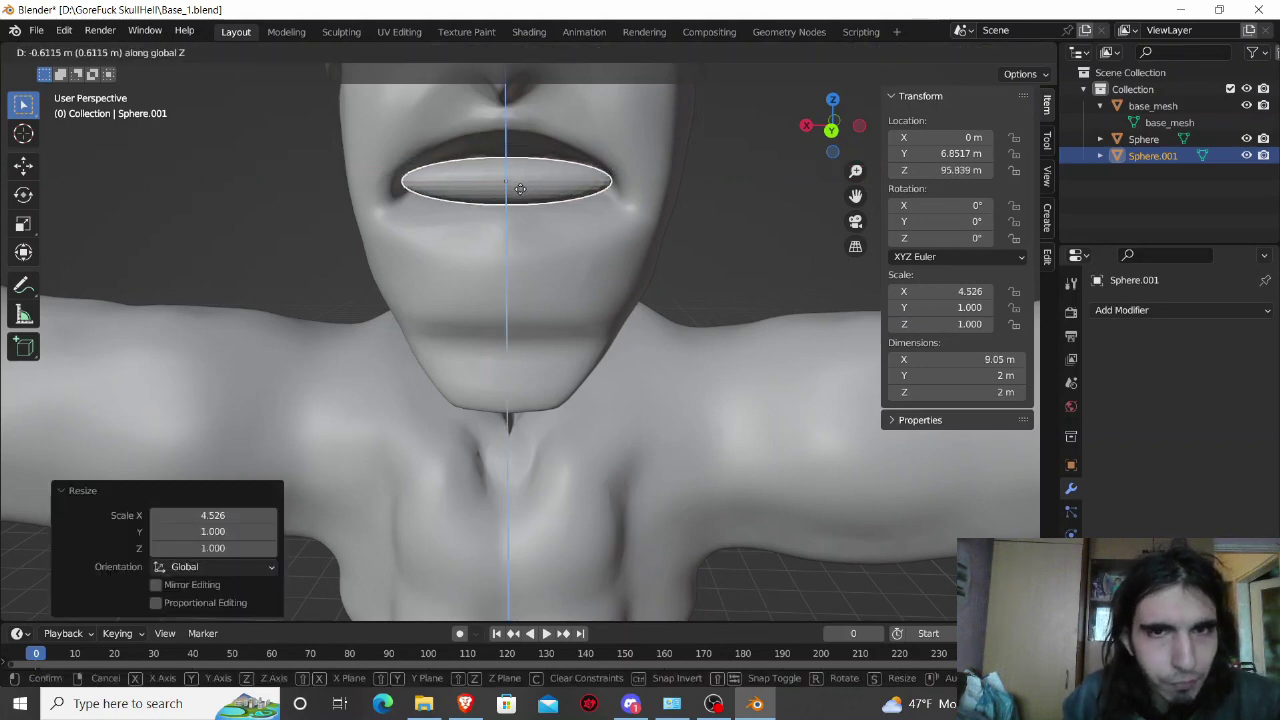
left_click(518, 210)
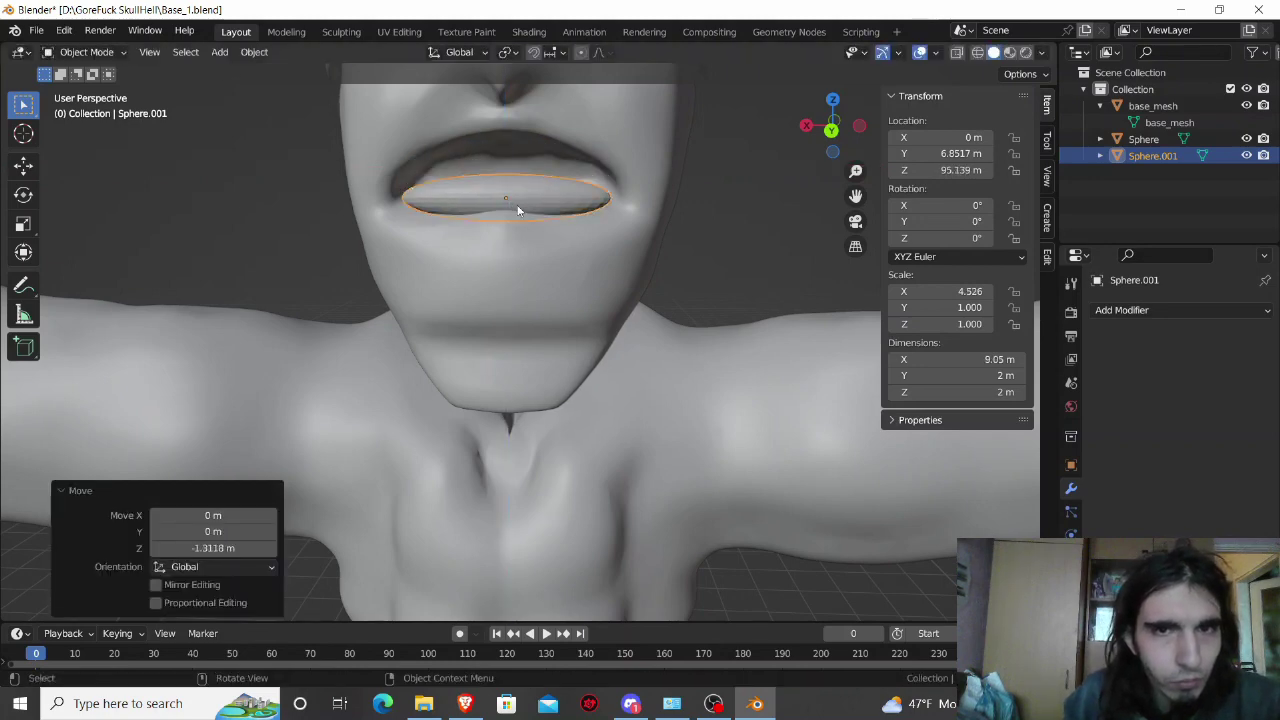
Step: Stretch the disc's depth along Y, shrink it back to 4.360, and shift it 1.78 m along Y
key("s")
key("y")
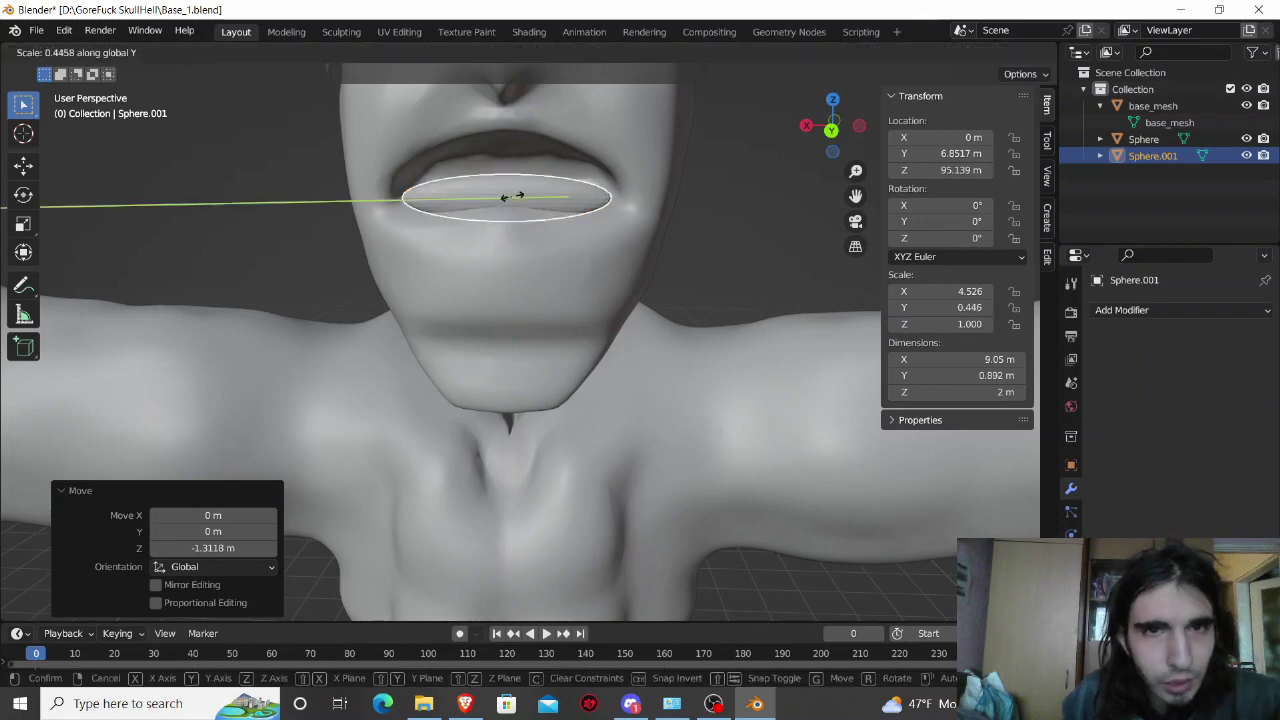
left_click(445, 320)
middle_click_drag(495, 284, 503, 299)
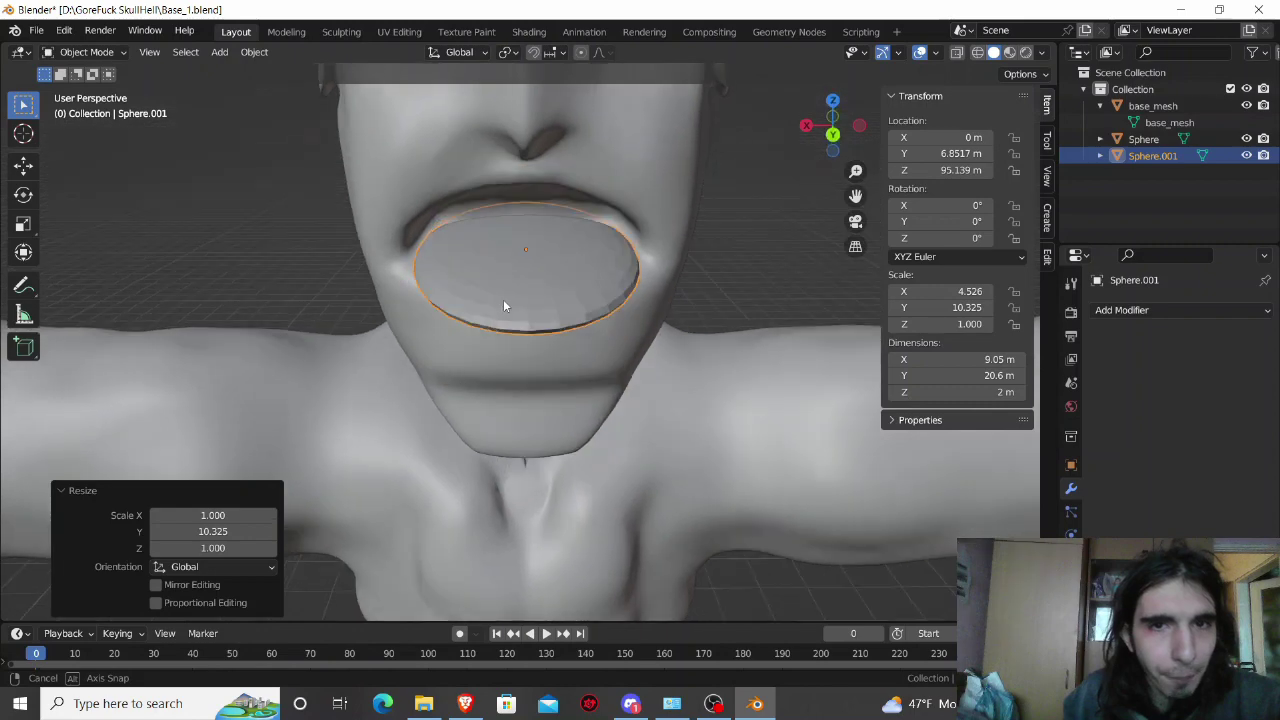
key("s")
key("y")
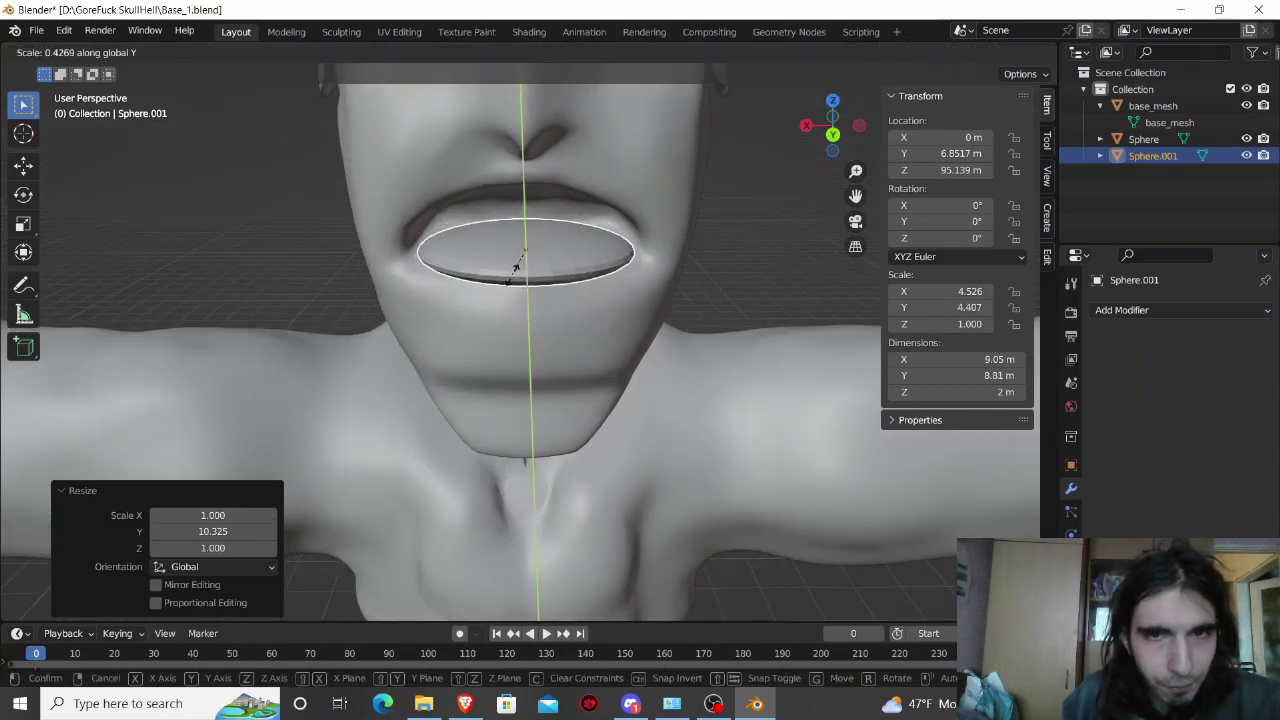
left_click(513, 281)
key("g")
key("y")
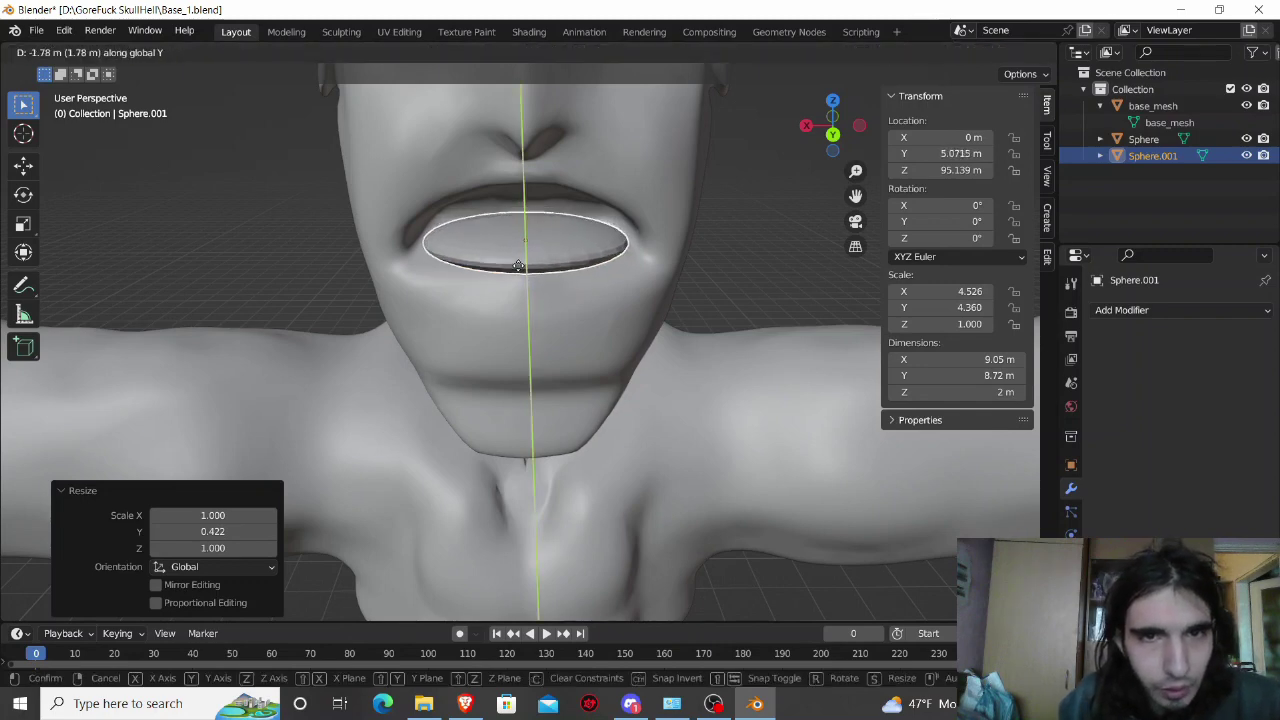
left_click(518, 265)
Step: Widen the disc by 1.166 along X to an X scale of 5.277
middle_click_drag(516, 265, 514, 265)
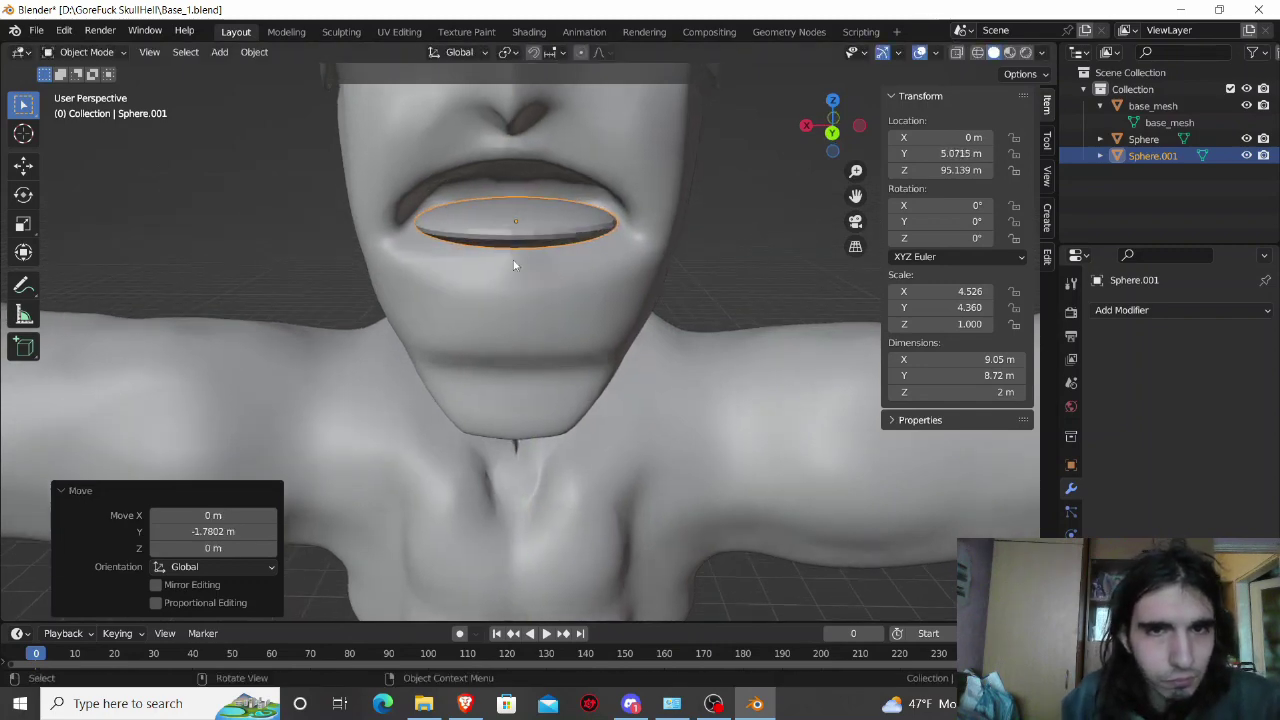
key("Tab")
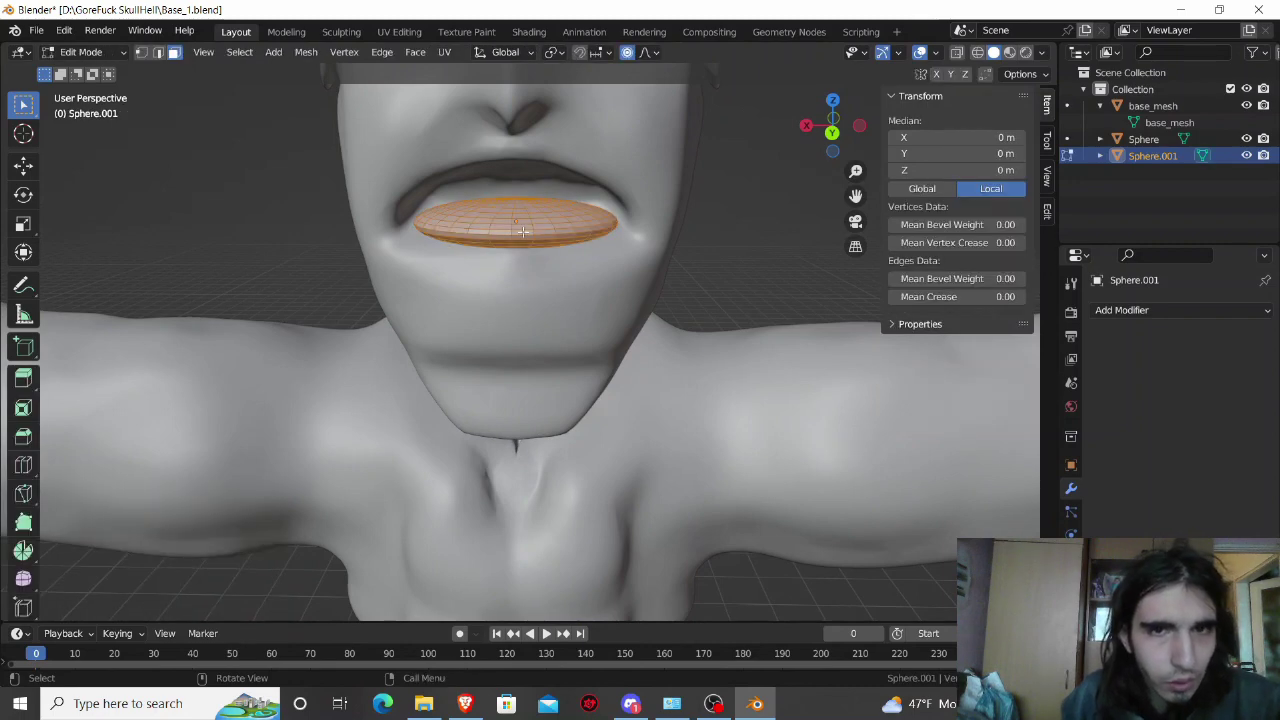
key("Tab")
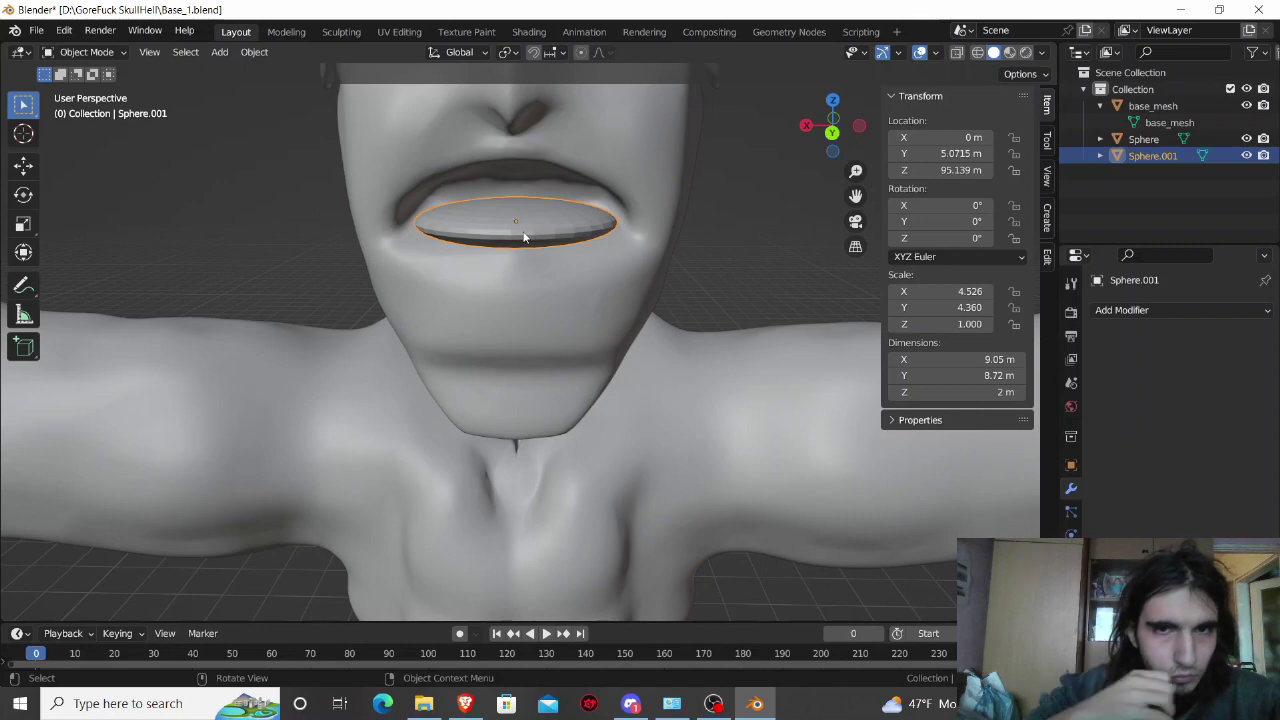
key("s")
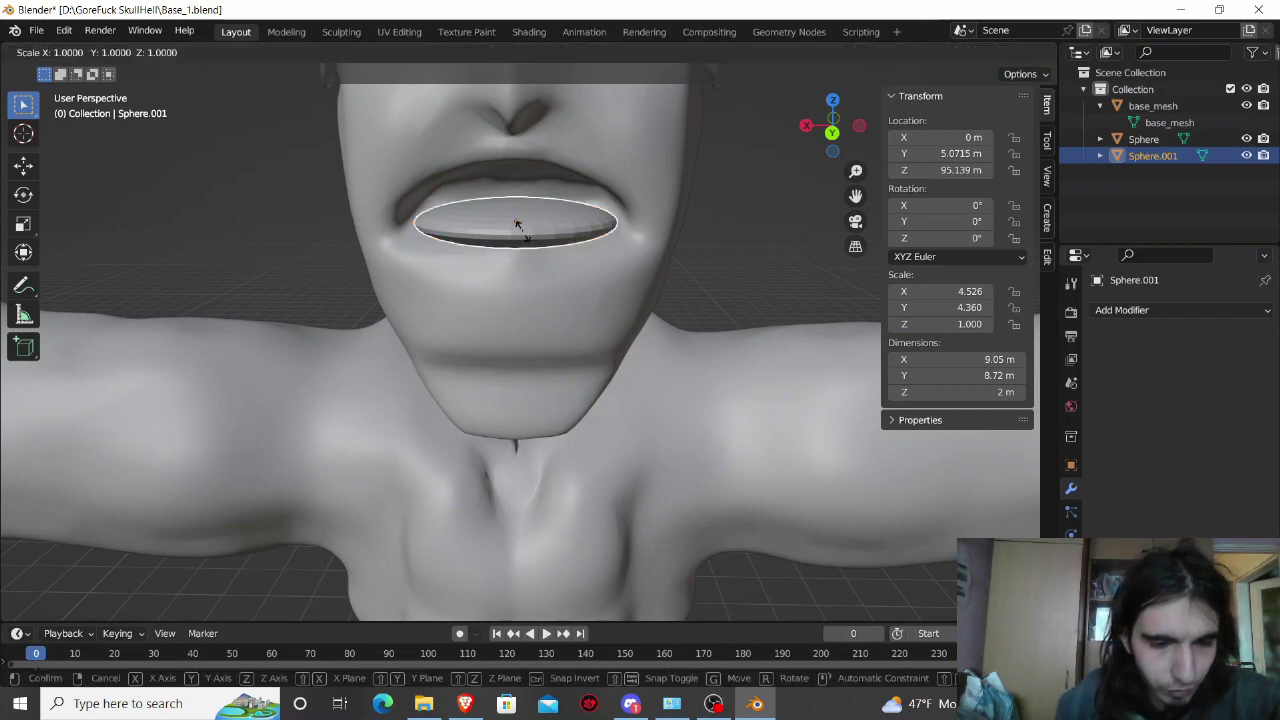
key("x")
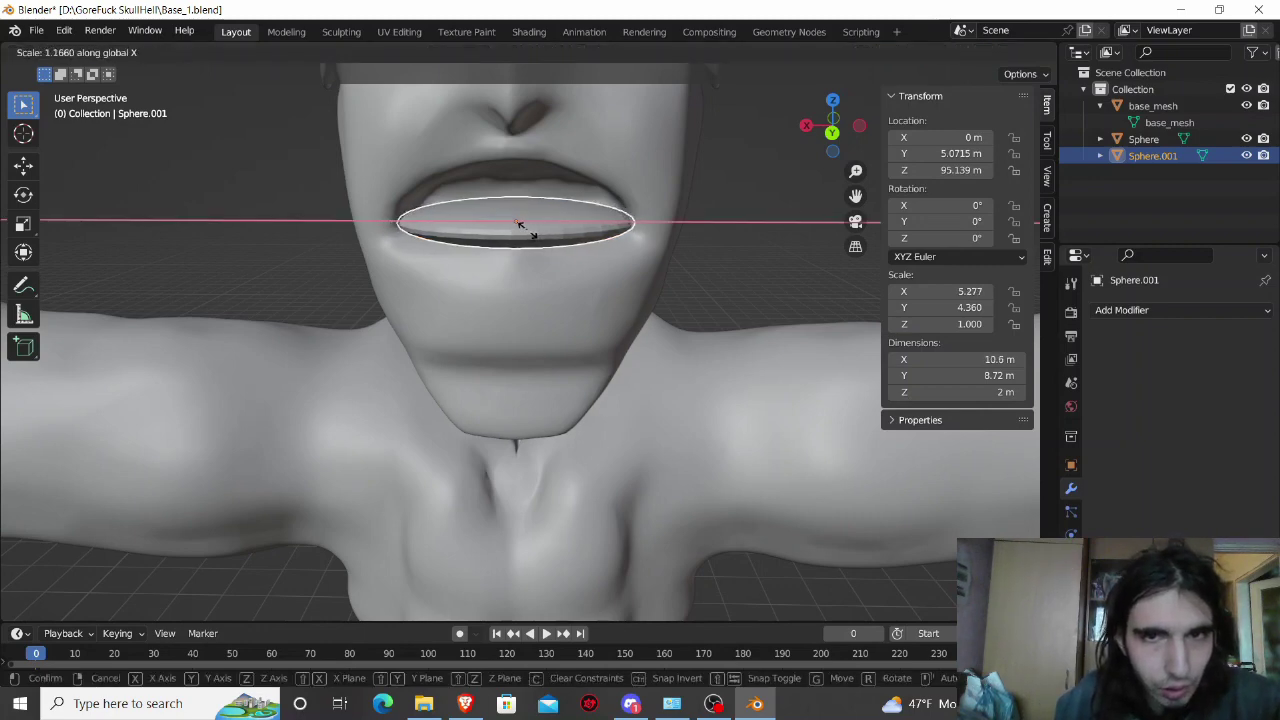
left_click(529, 236)
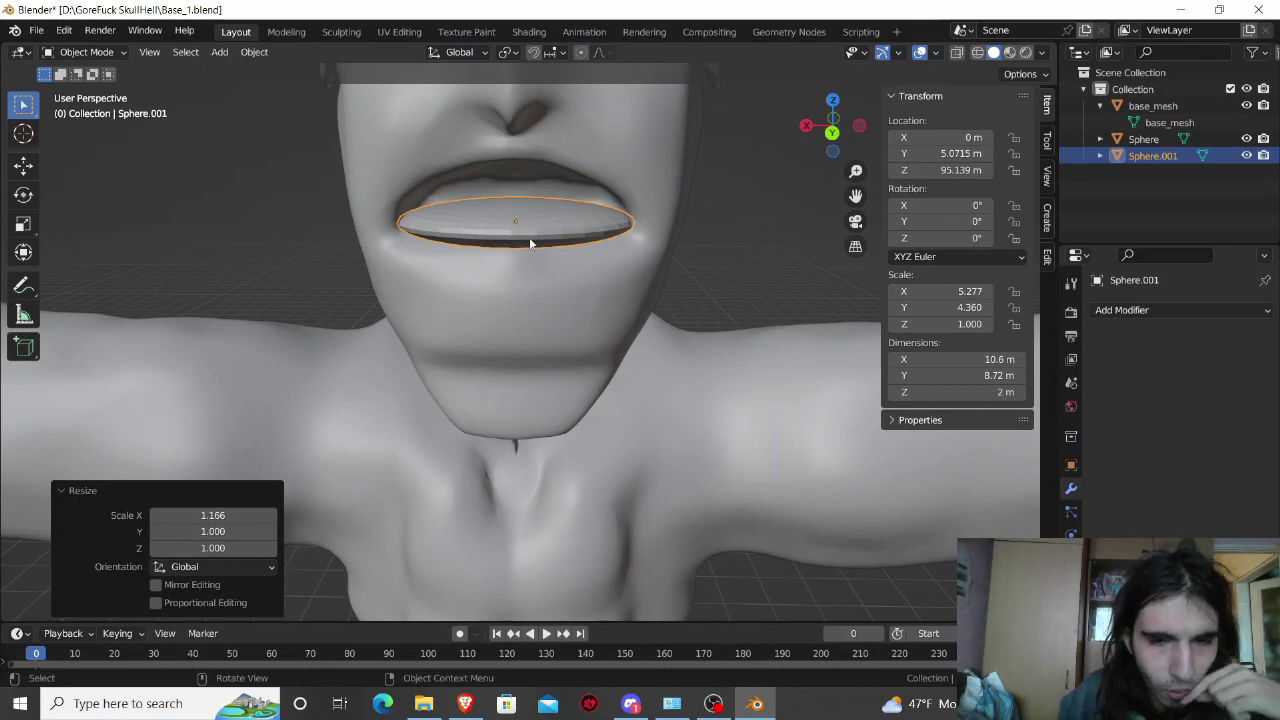
scroll(529, 237, "down", 1)
scroll(530, 238, "down", 2)
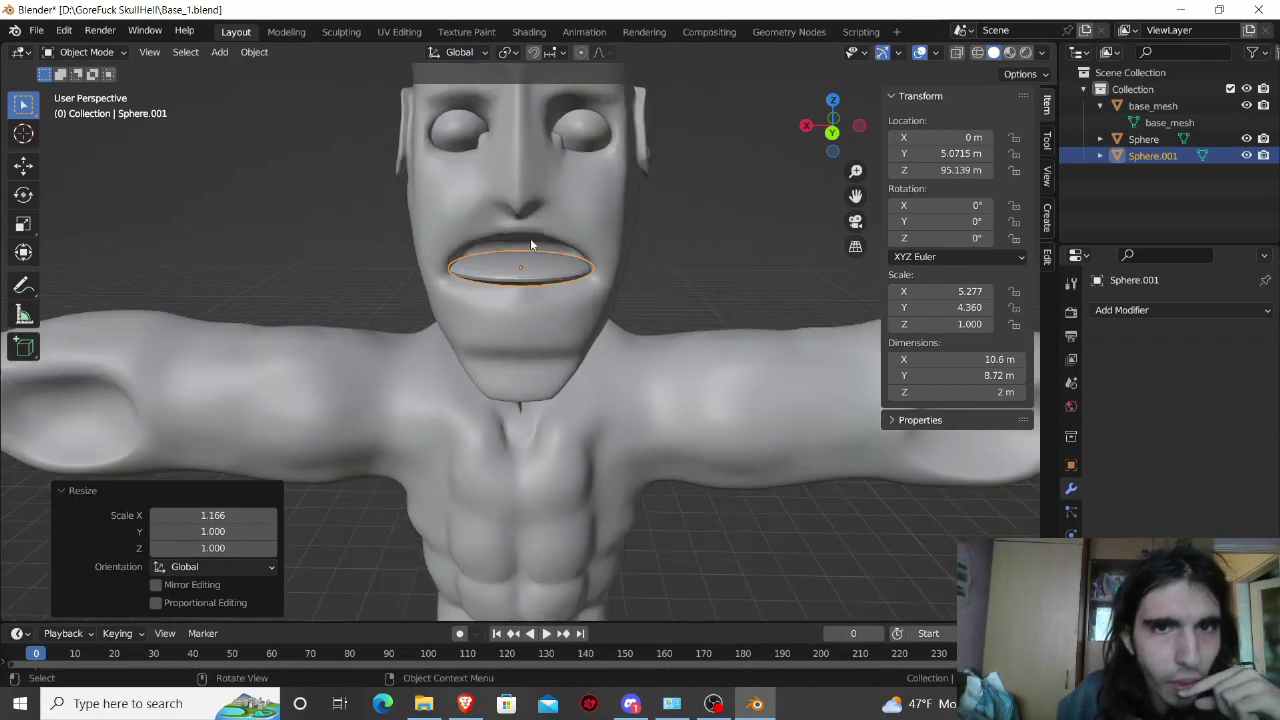
Step: Apply all transforms to Sphere.001 so location is 0 and scale 1, keeping its 10.6 × 8.72 × 2 m size
mouse_move(530, 238)
middle_mouse_down()
mouse_move(508, 248)
mouse_move(526, 266)
middle_mouse_up()
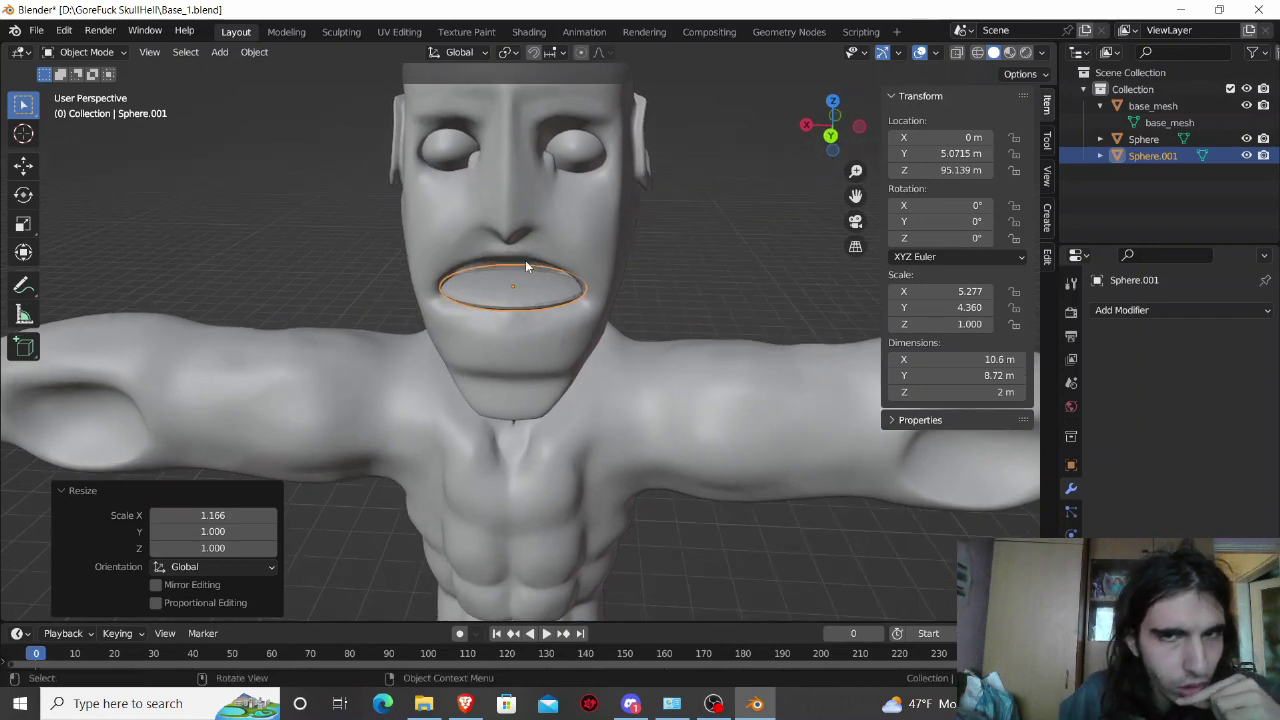
middle_click_drag(525, 260, 526, 257)
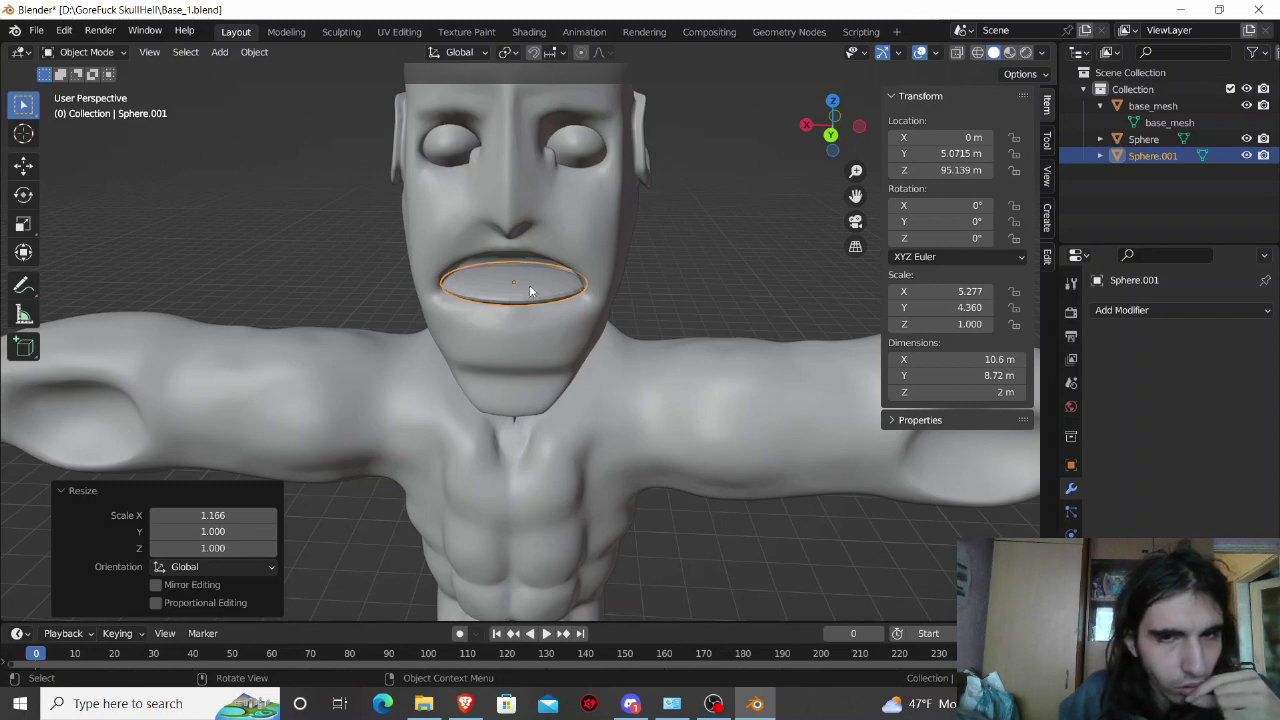
middle_click_drag(529, 284, 532, 289)
scroll(531, 284, "up", 2)
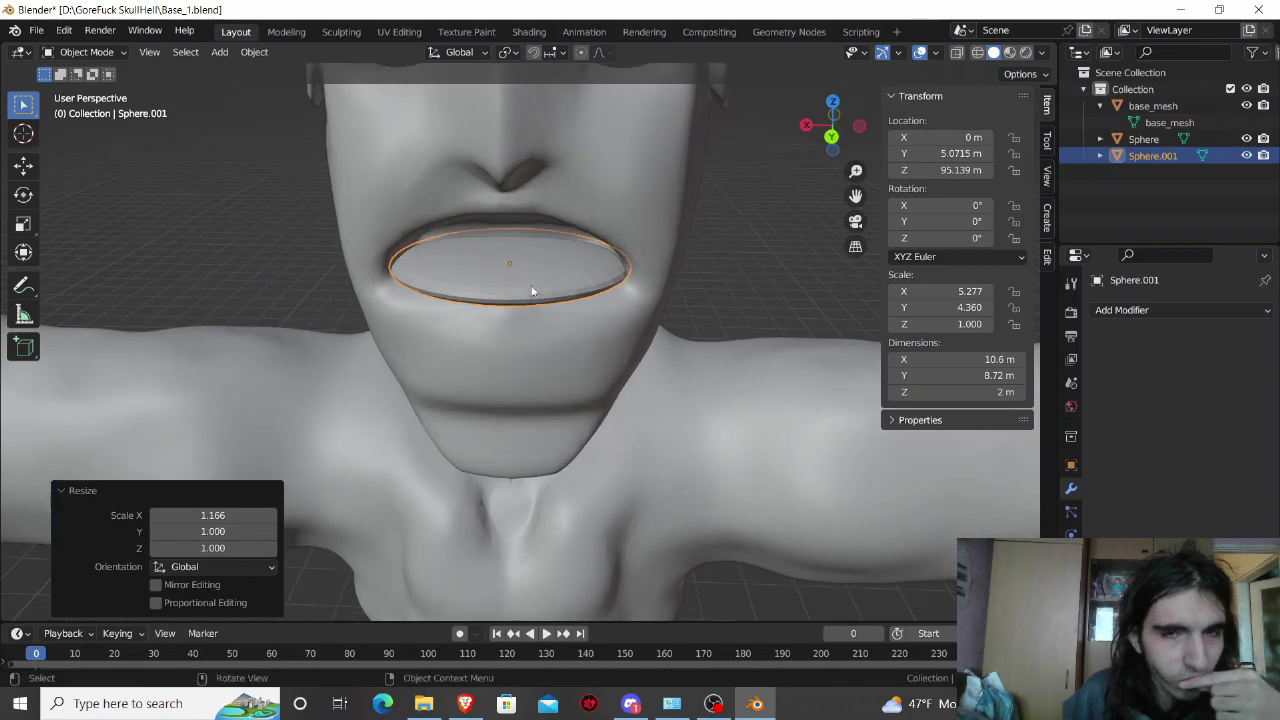
scroll(532, 291, "up", 1)
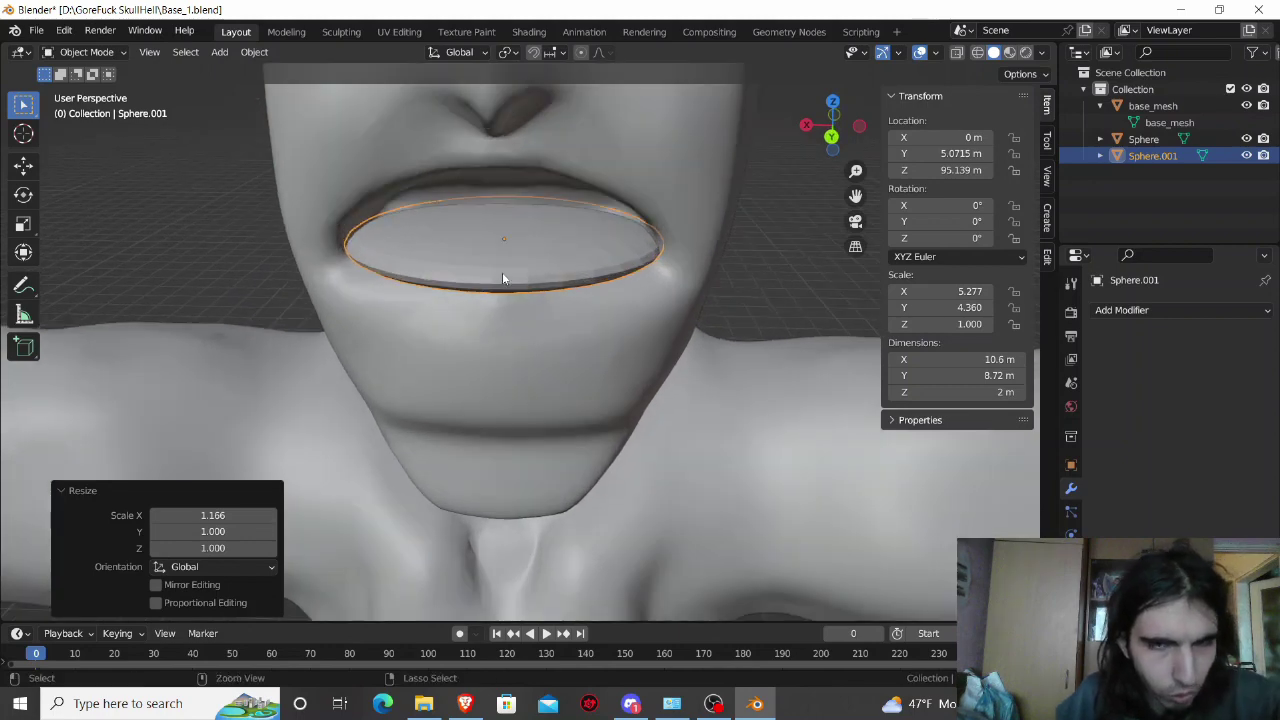
key("ctrl+a")
left_click(502, 278)
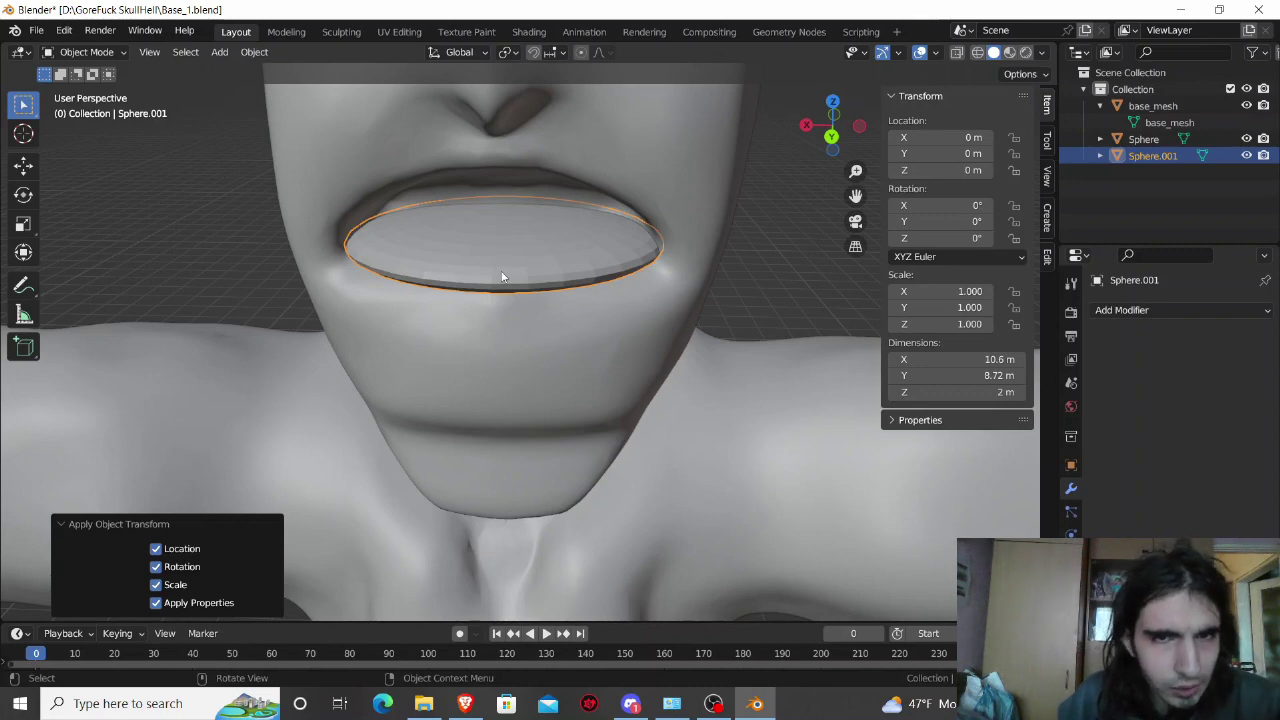
Step: In Edit Mode, duplicate the disc above as a trial upper lip, shrink it to 0.732, then undo
key("Tab")
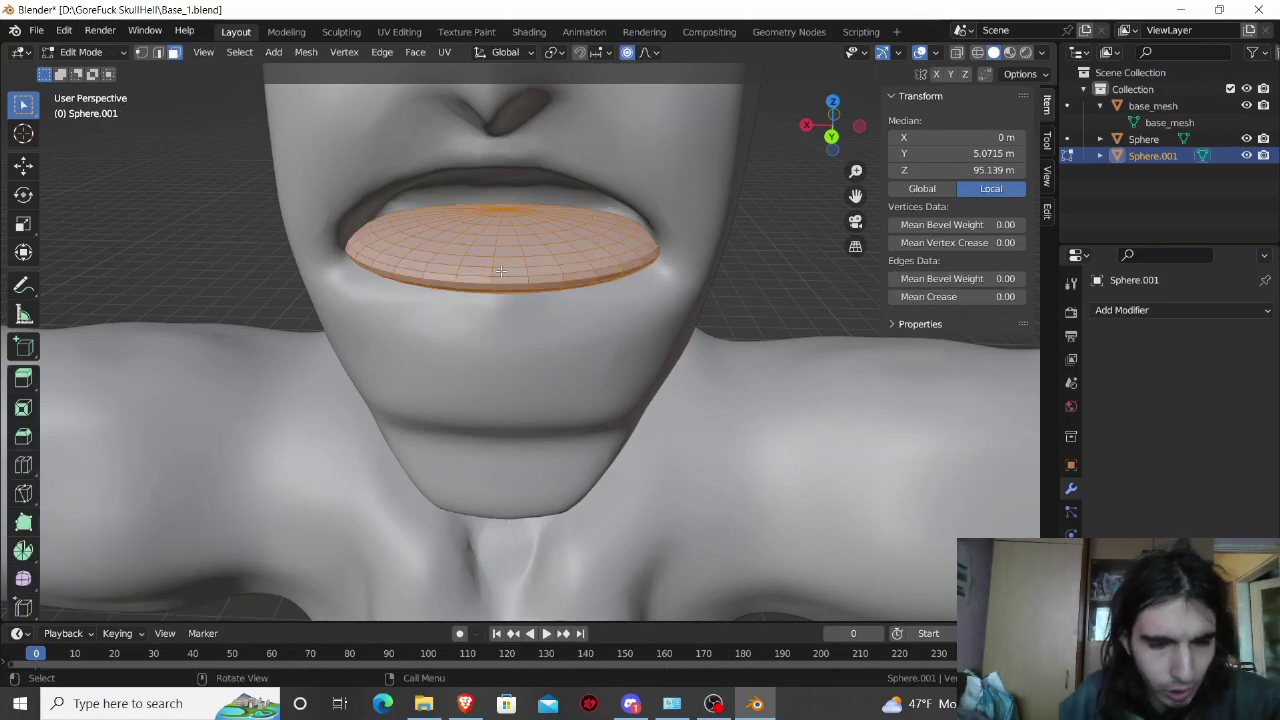
key("shift+d")
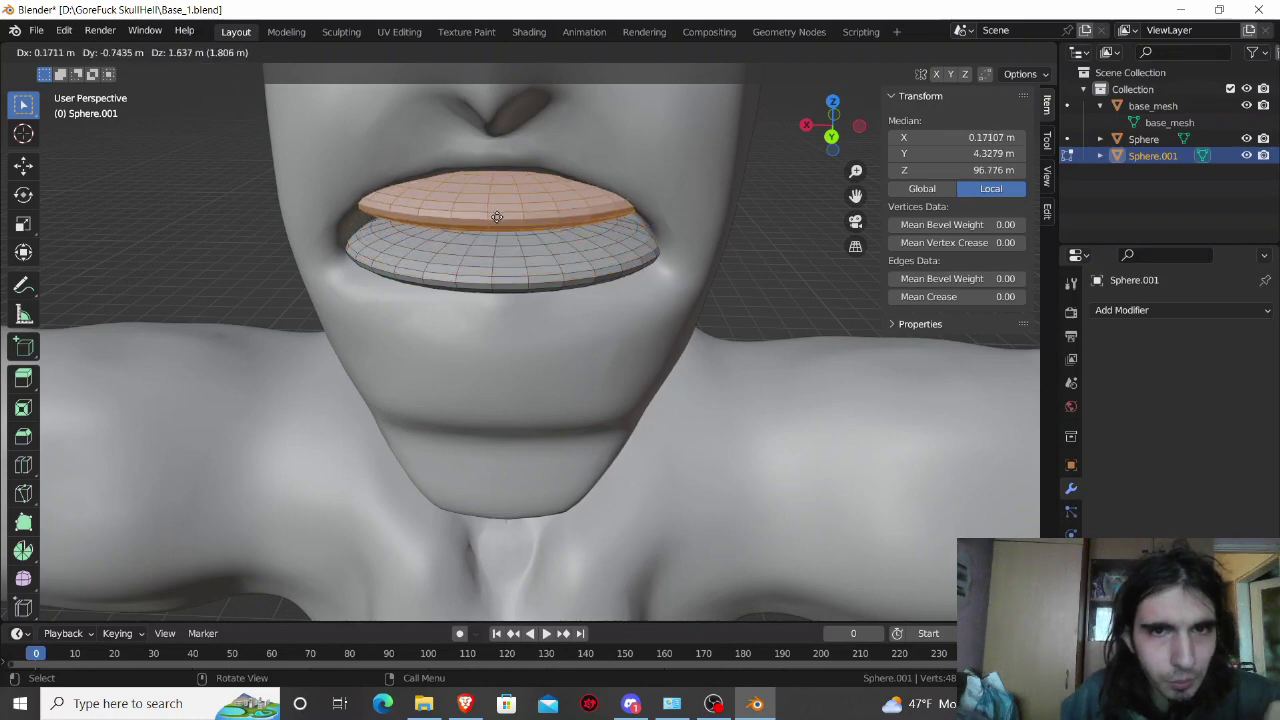
left_click(497, 217)
mouse_move(502, 232)
middle_mouse_down()
mouse_move(498, 204)
mouse_move(516, 182)
middle_mouse_up()
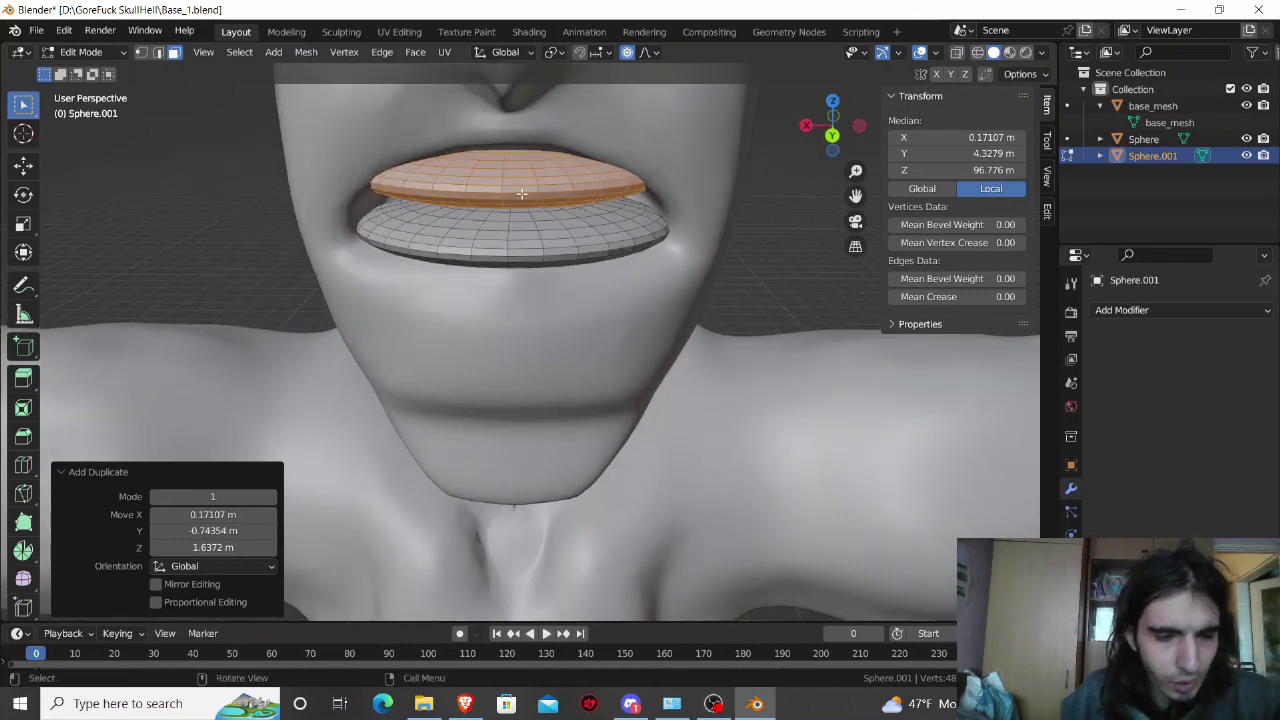
key("s")
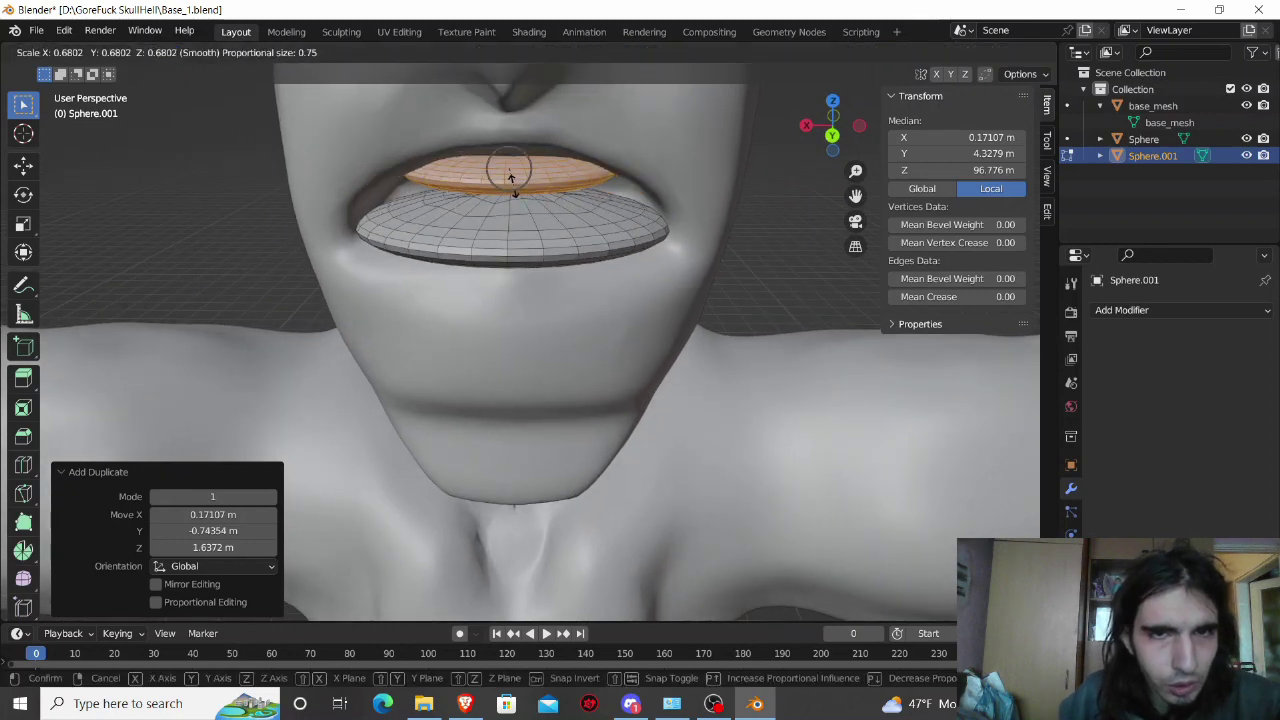
left_click(511, 176)
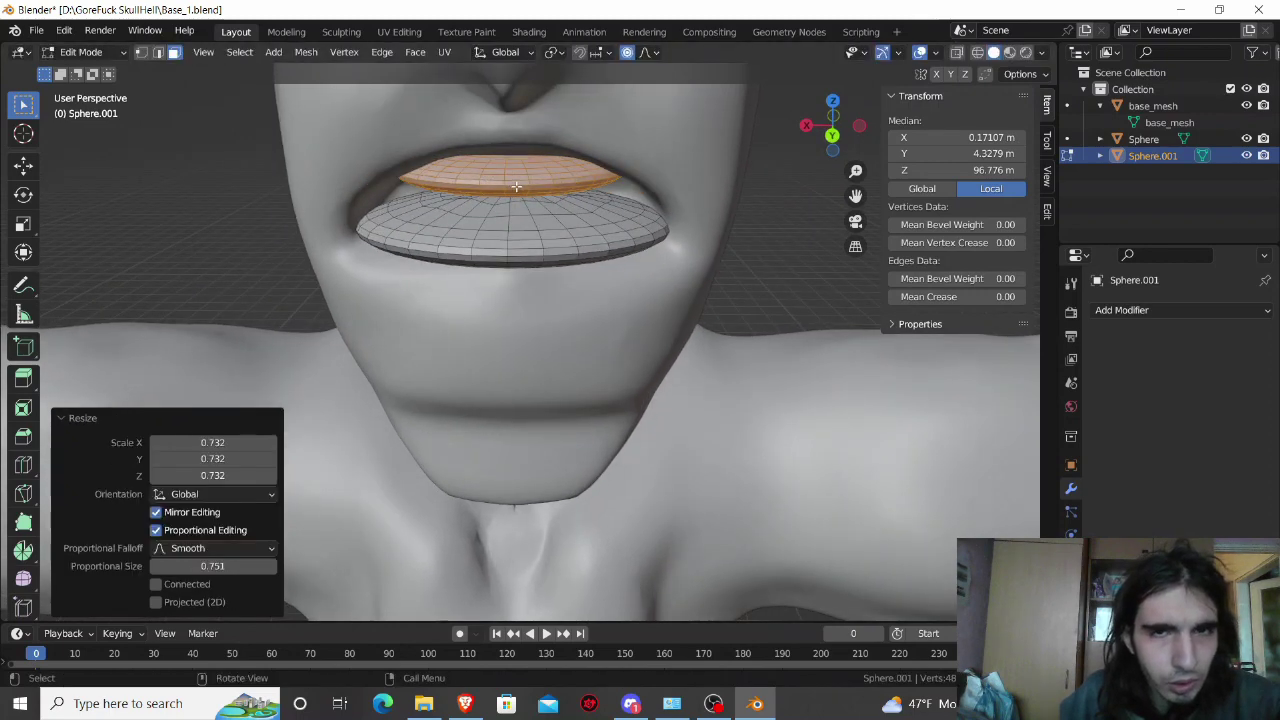
middle_click_drag(511, 176, 522, 199)
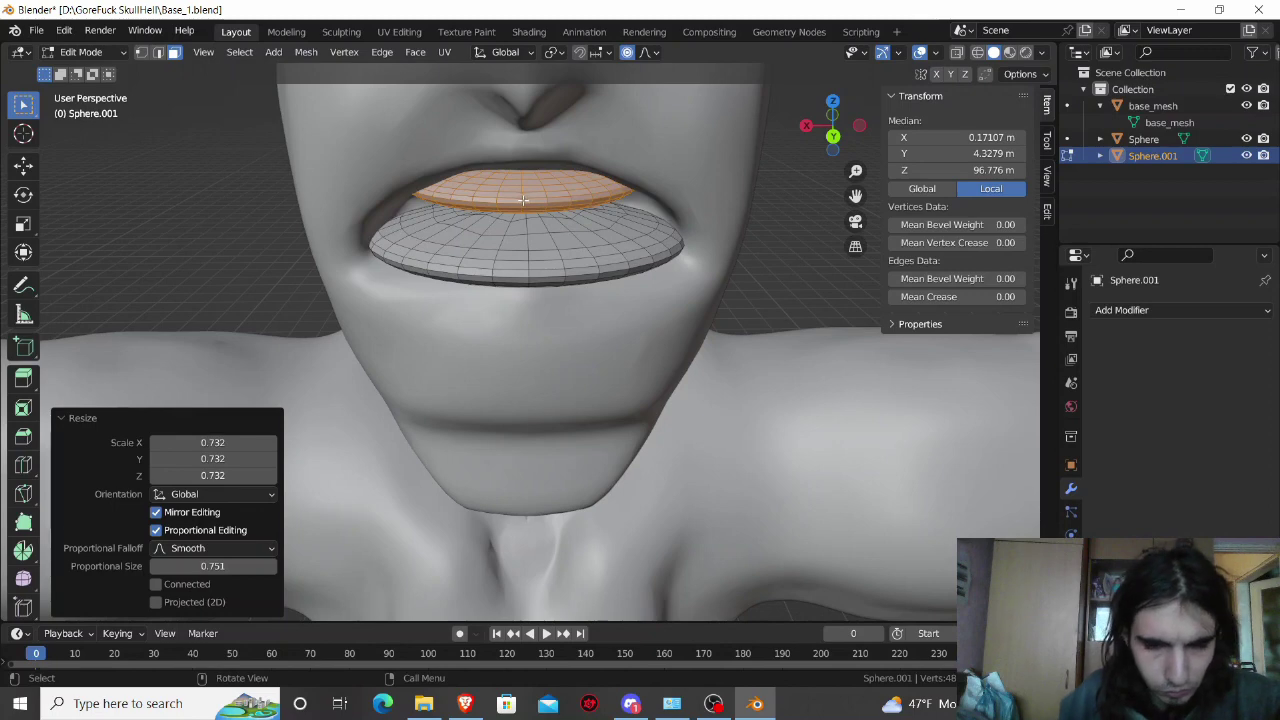
key("ctrl+z")
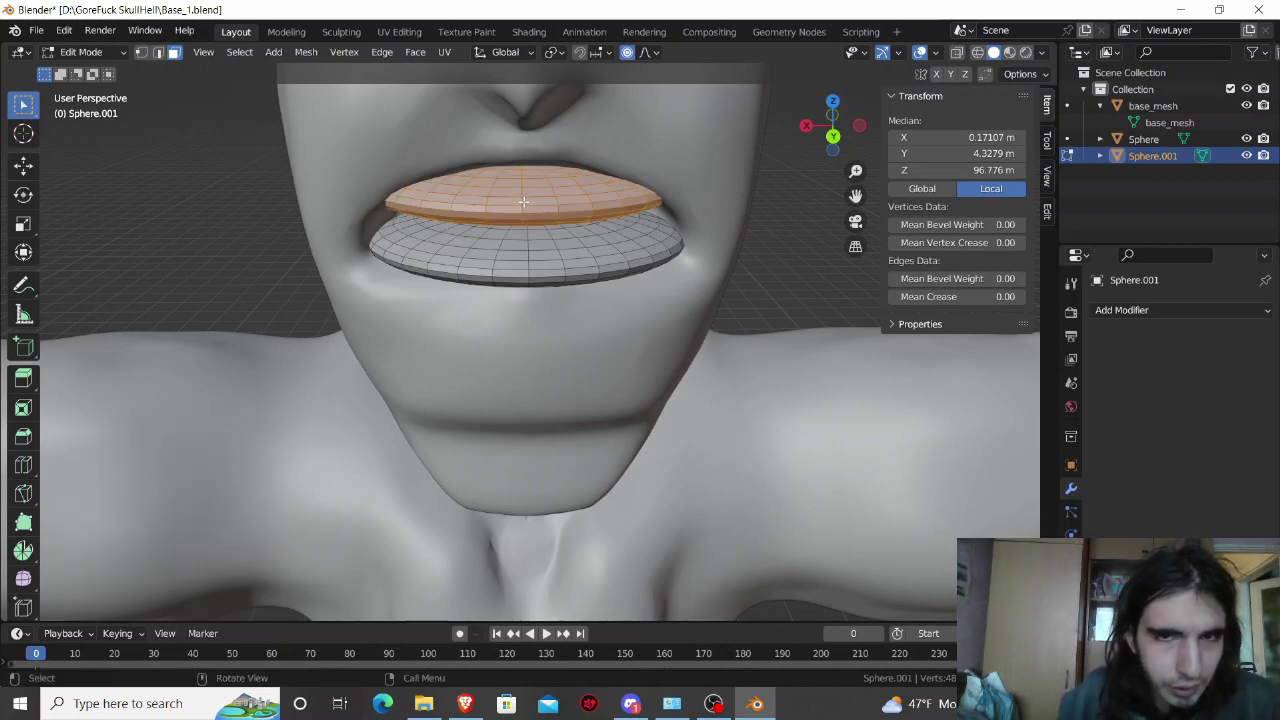
Step: Raise the upper disc along Z, then undo the trial upper-lip edits
key("g")
key("z")
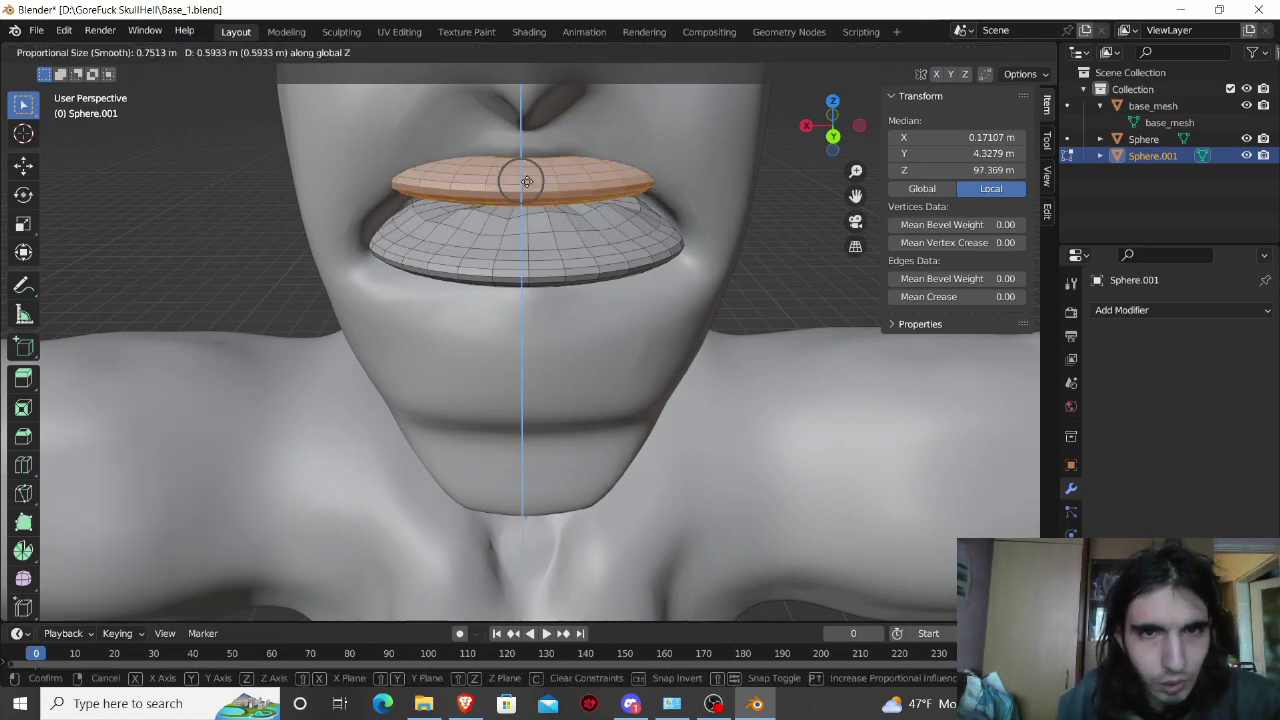
left_click(528, 172)
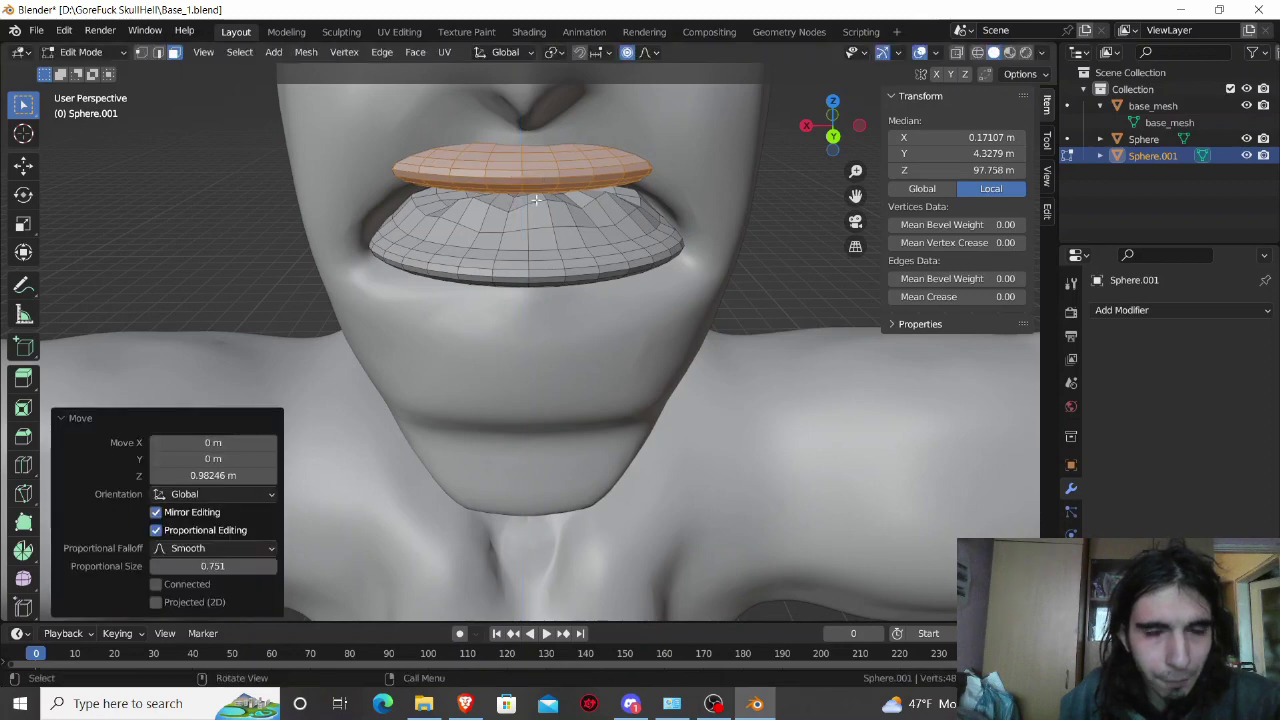
middle_click_drag(528, 172, 526, 181)
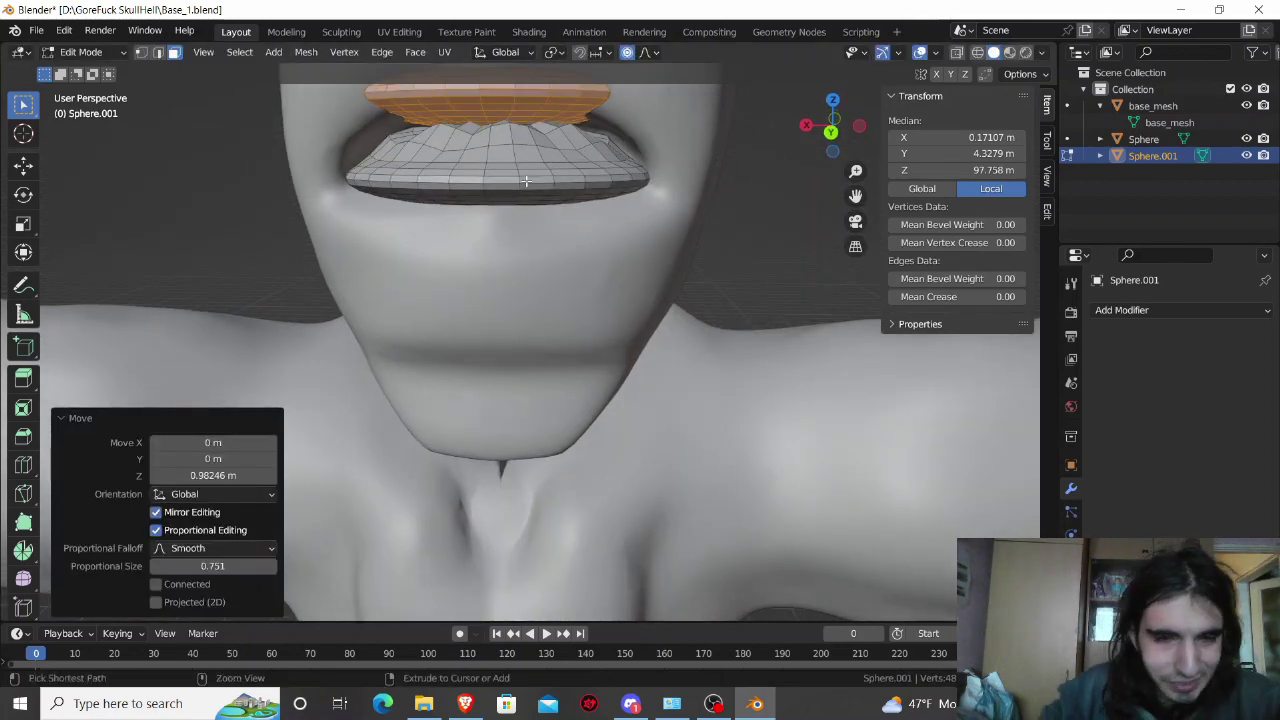
key("ctrl+z")
key("ctrl+z")
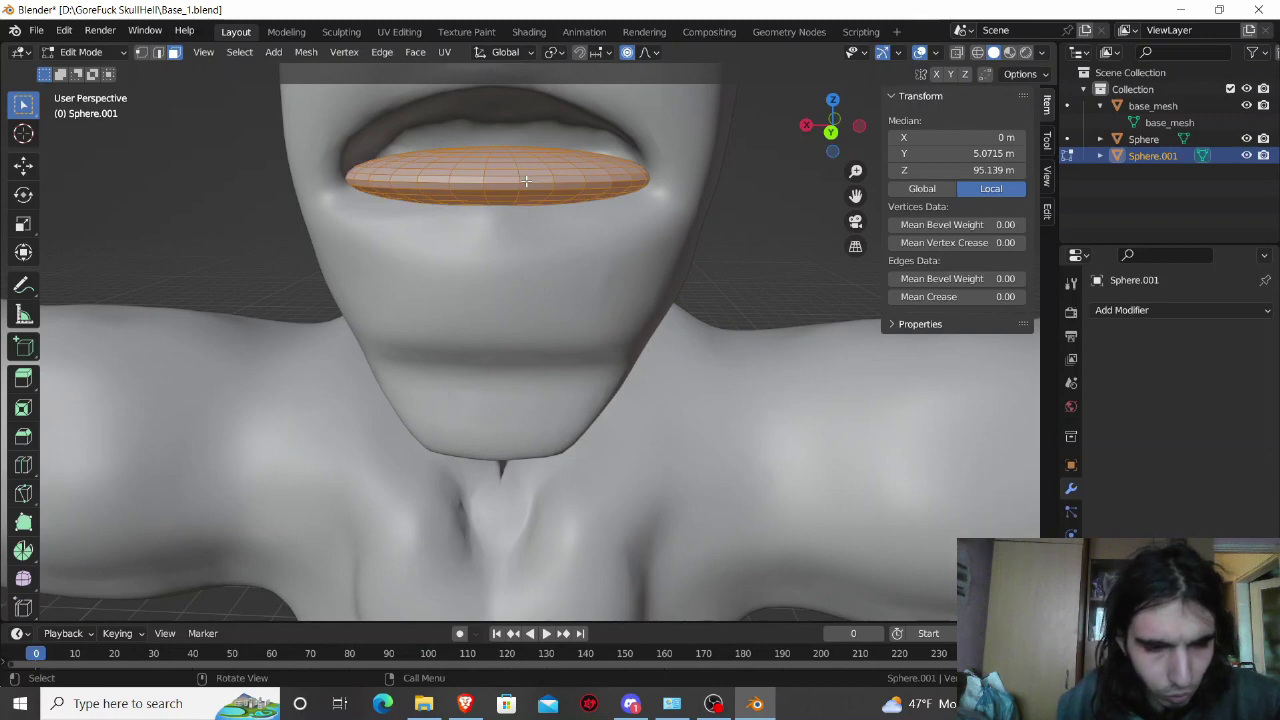
Step: Duplicate the lip disc and lower the copy along Z
key("shift+d")
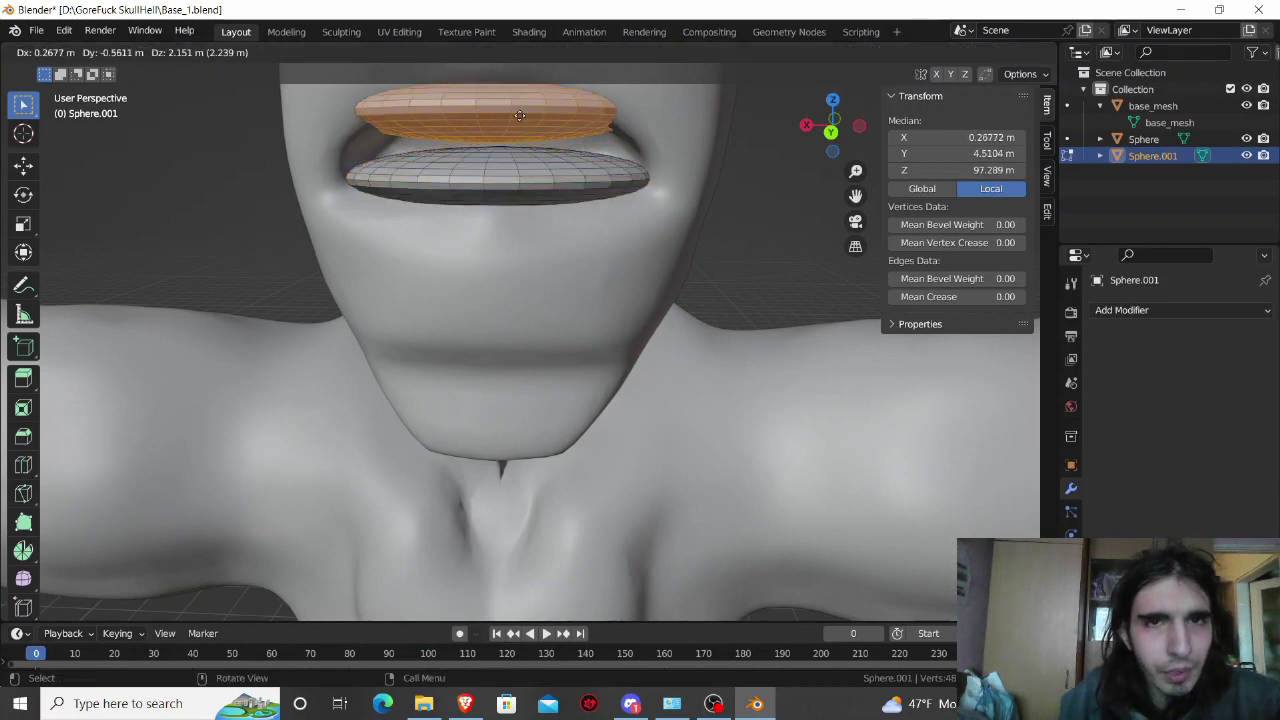
left_click(526, 98)
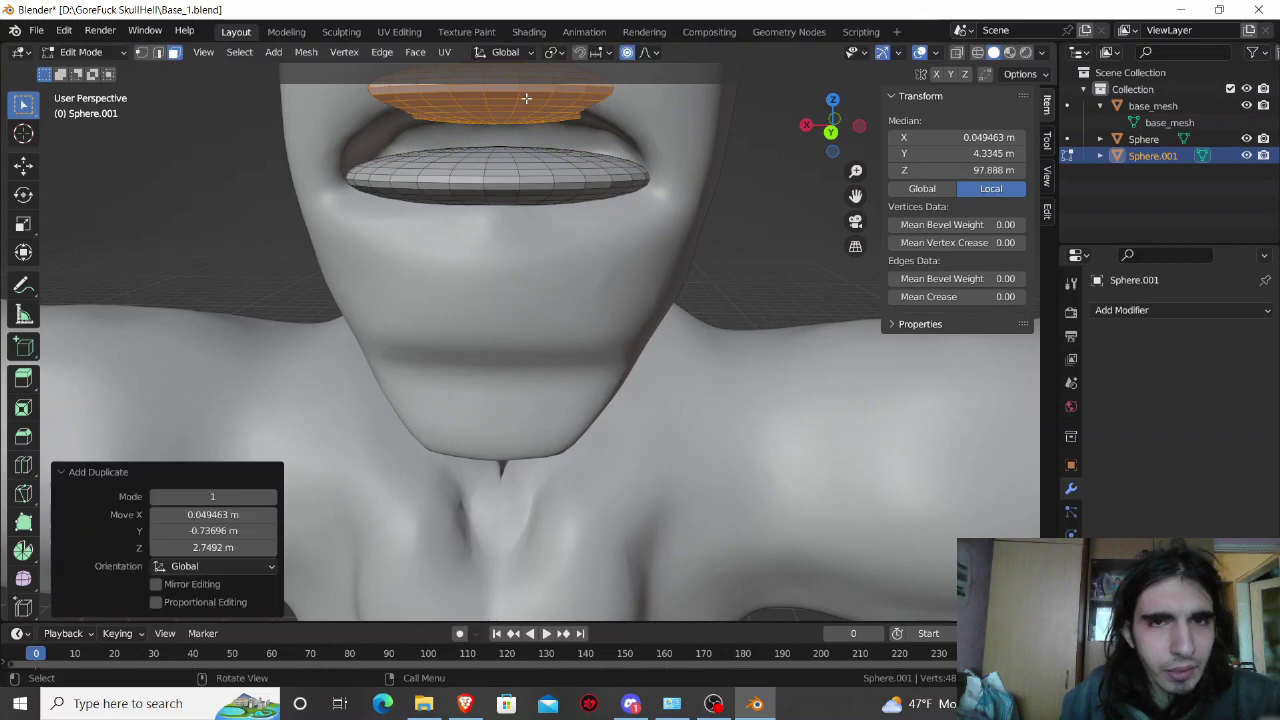
mouse_move(526, 100)
middle_mouse_down()
mouse_move(528, 151)
mouse_move(521, 131)
middle_mouse_up()
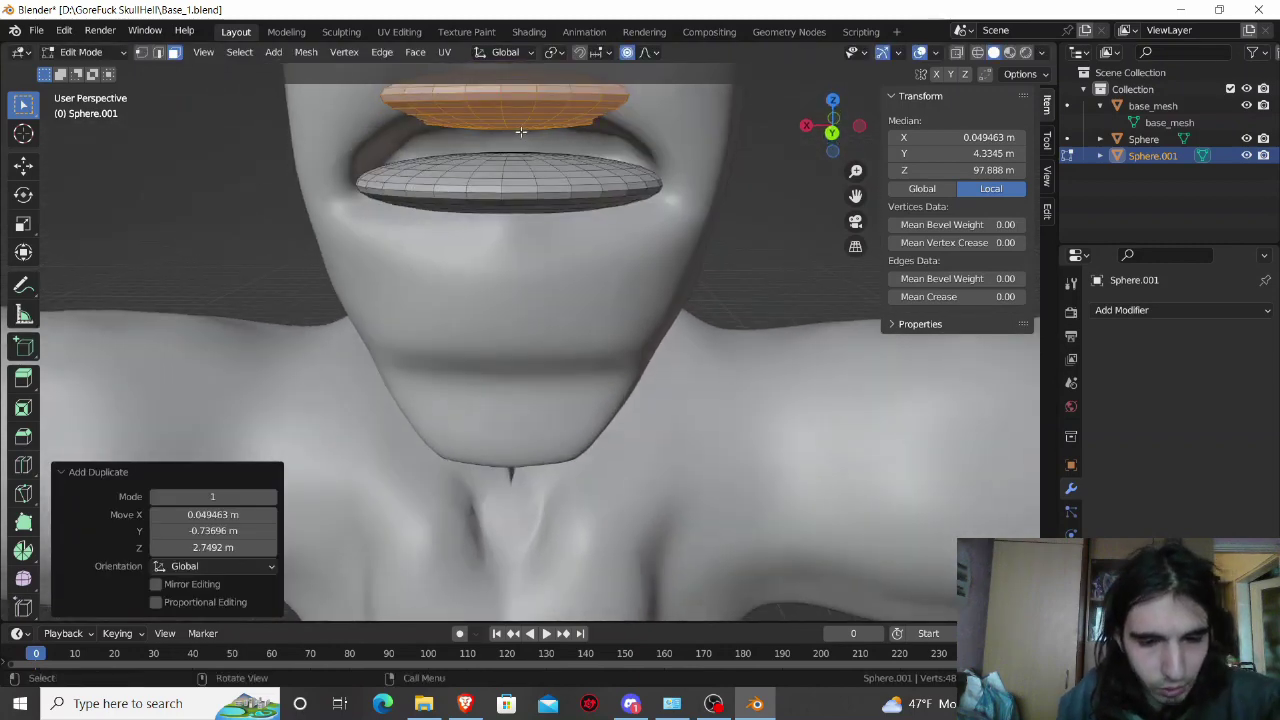
key("g")
key("z")
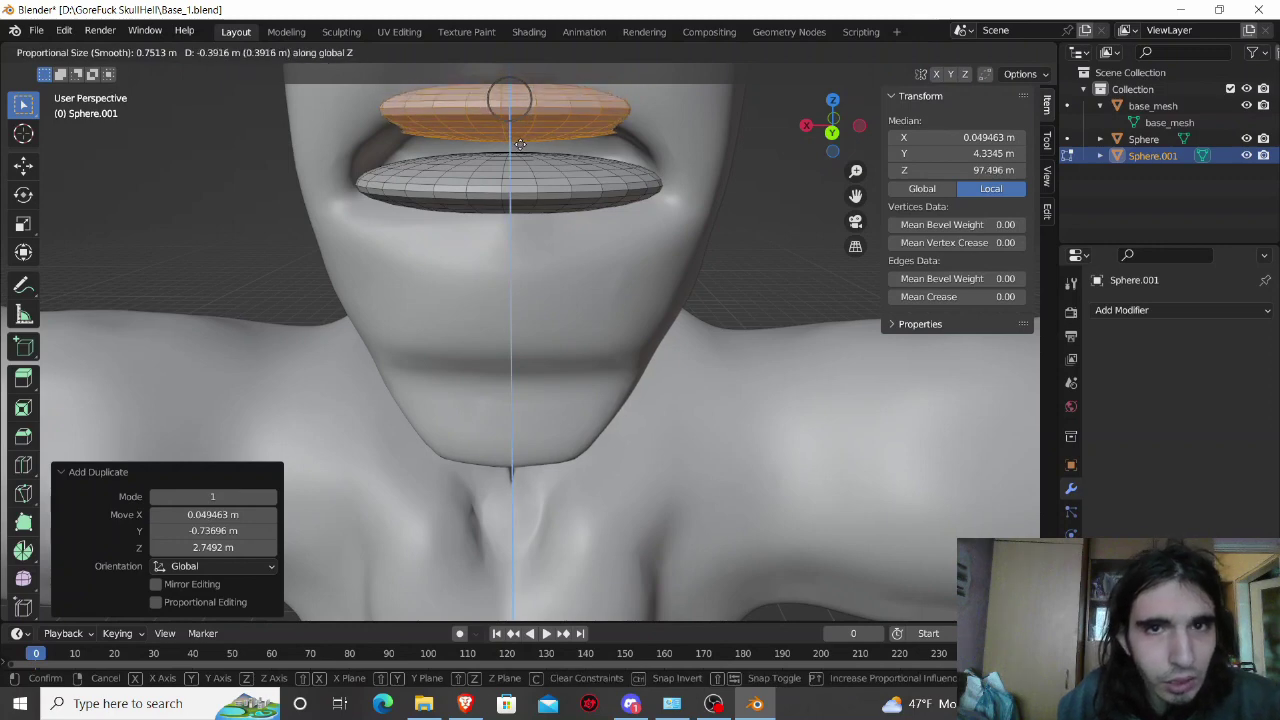
left_click(518, 157)
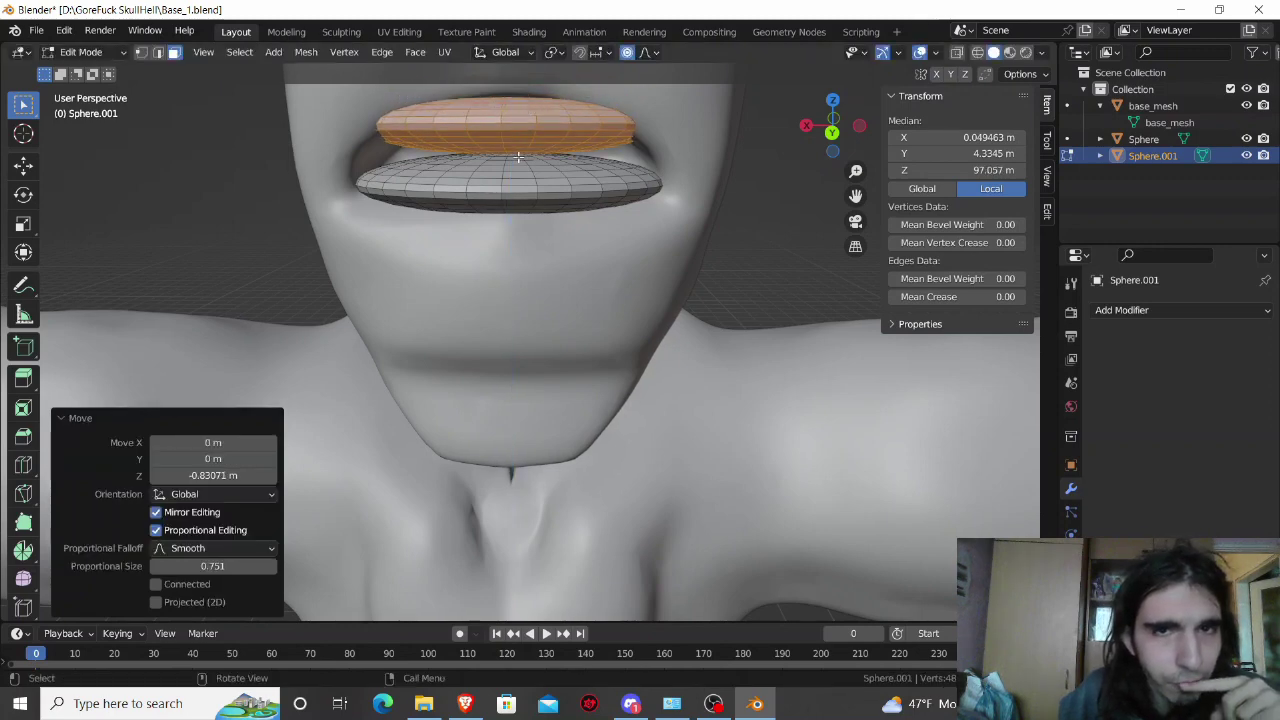
middle_click_drag(518, 157, 437, 173)
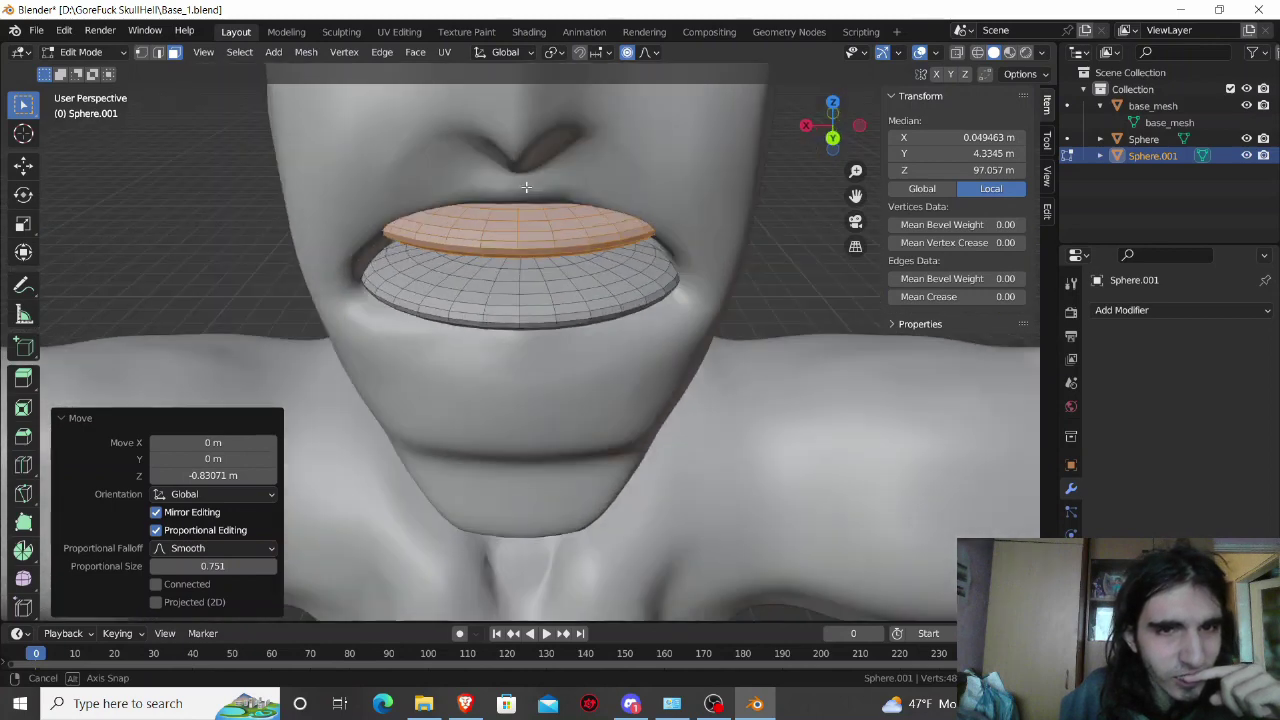
middle_click_drag(437, 173, 636, 262)
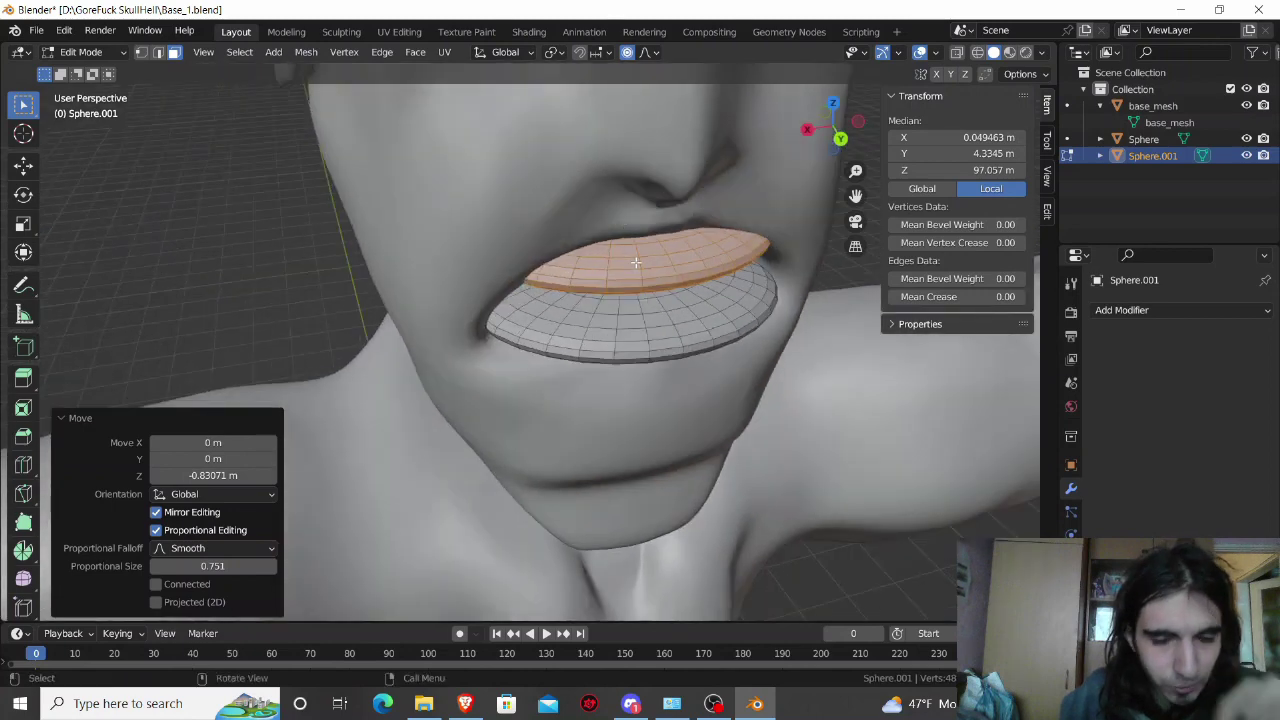
Step: Shift the copy along Y, then abandon a width resize and undo the moves
key("g")
key("y")
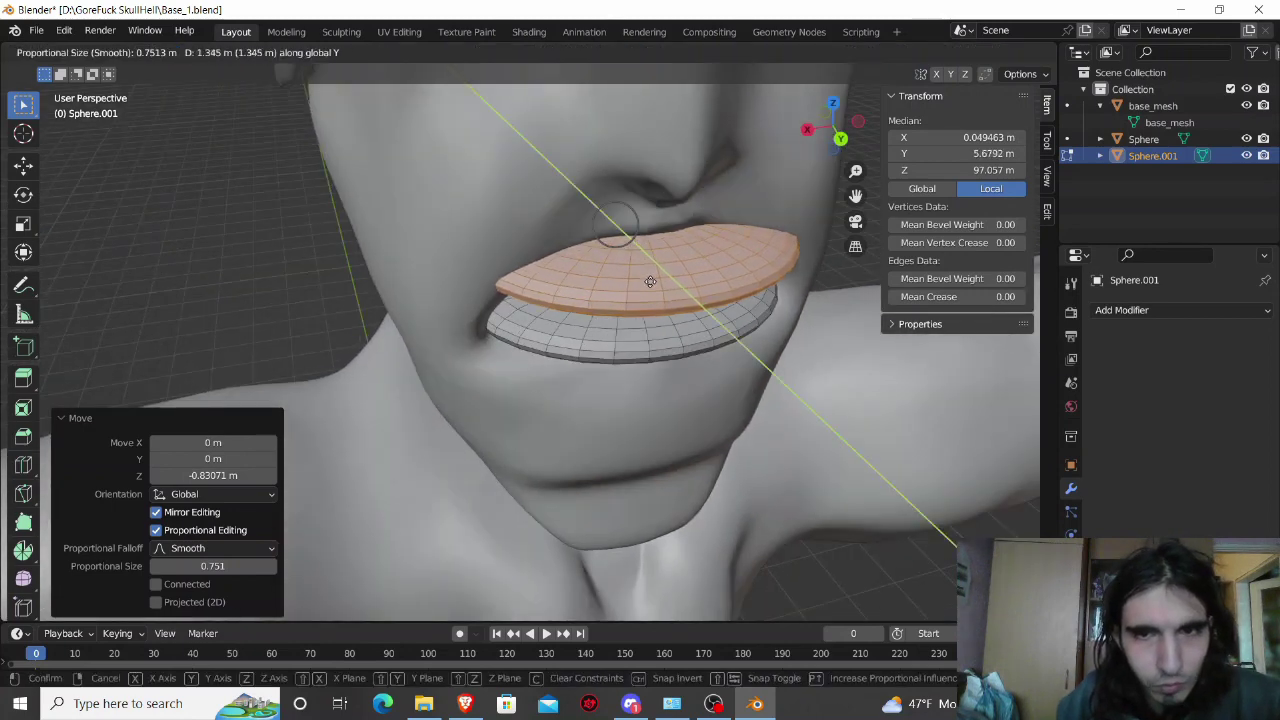
left_click(650, 283)
middle_click_drag(650, 283, 623, 242)
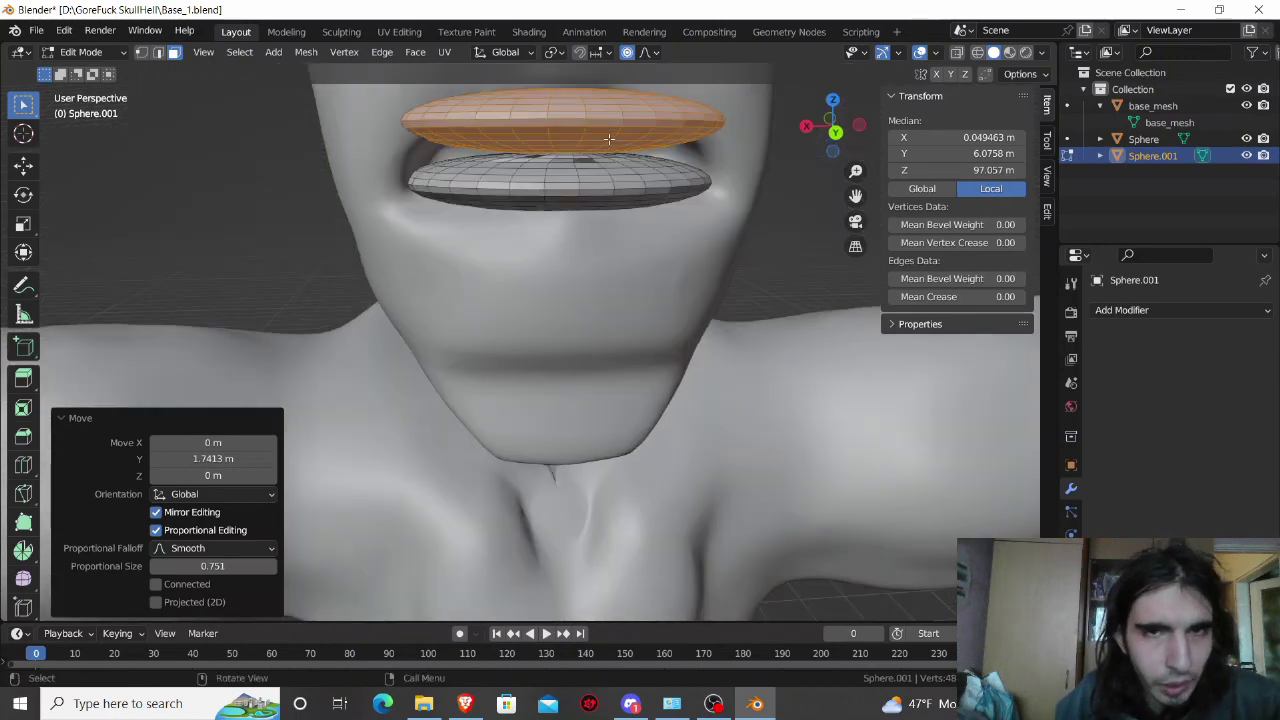
key("s")
key("x")
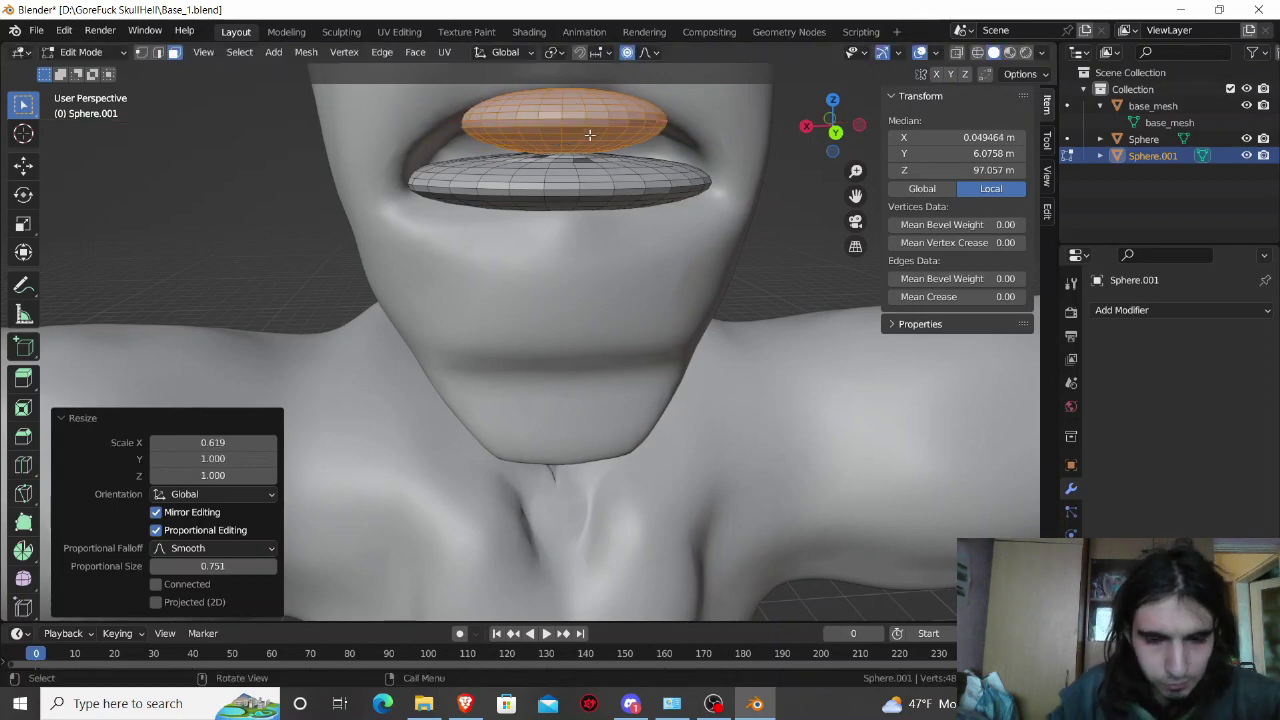
right_click(588, 133)
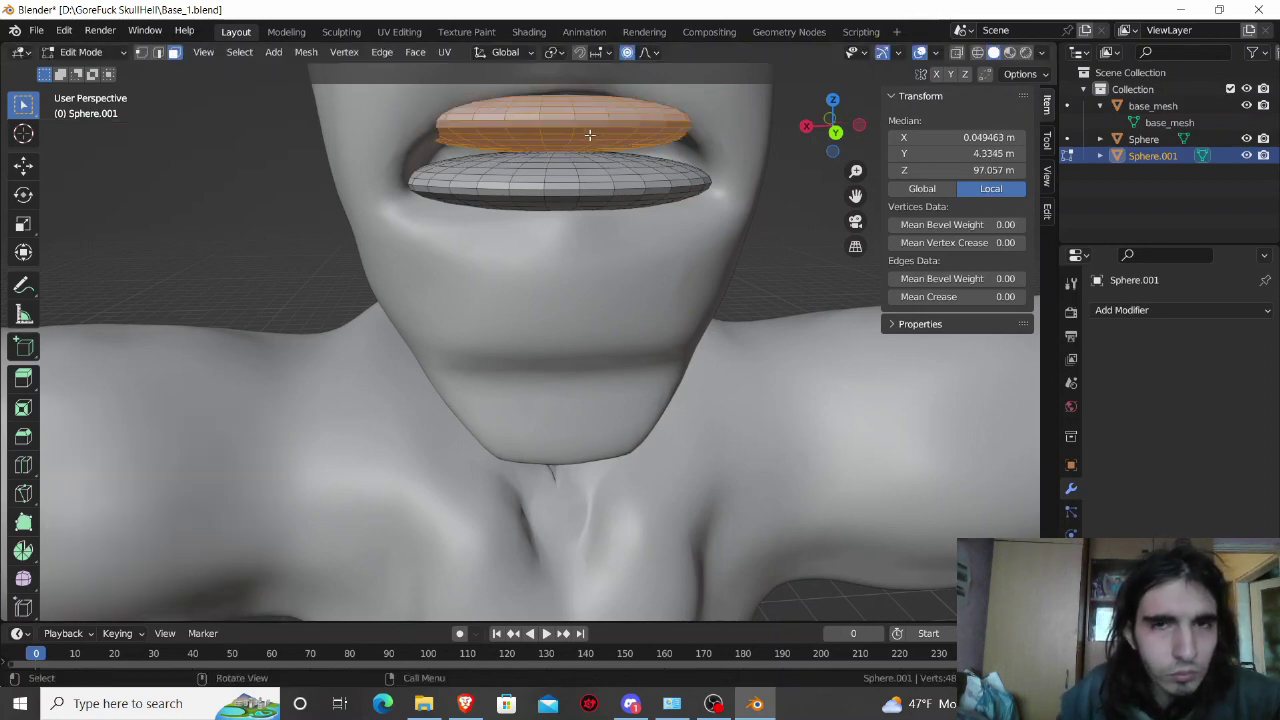
key("ctrl+z")
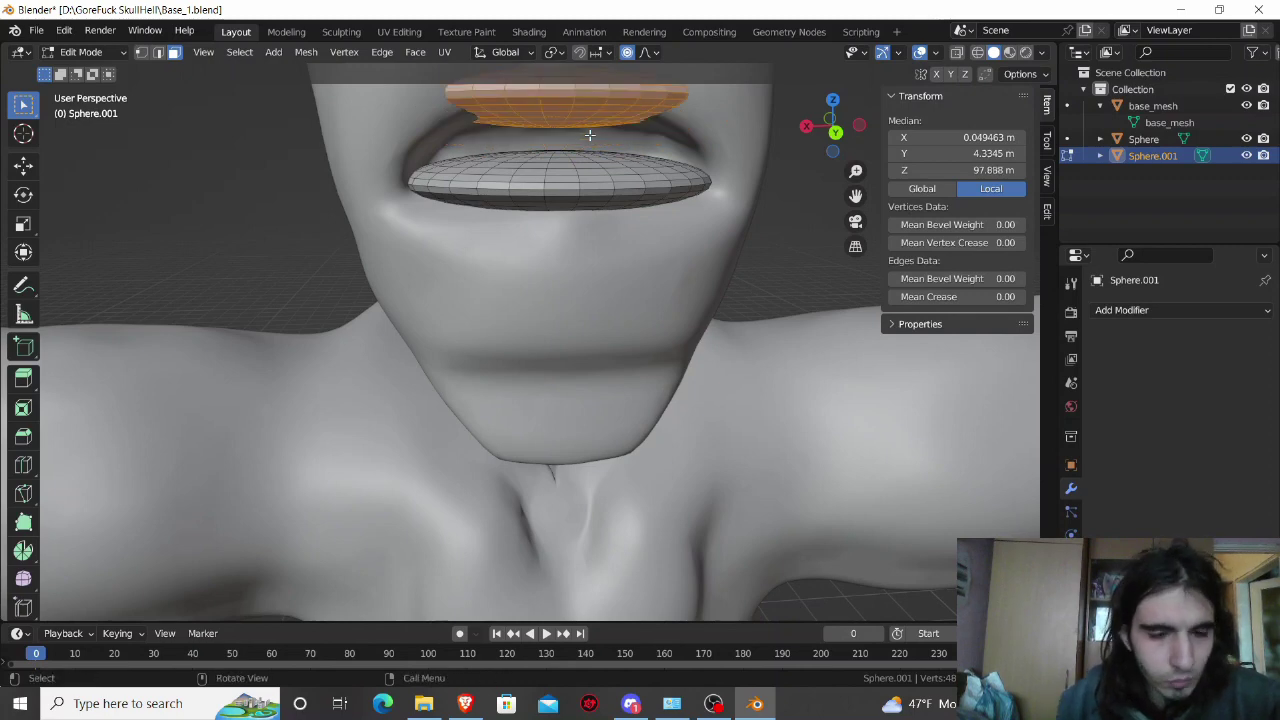
Step: Narrow the upper lip along X and flatten it along Z
key("s")
key("x")
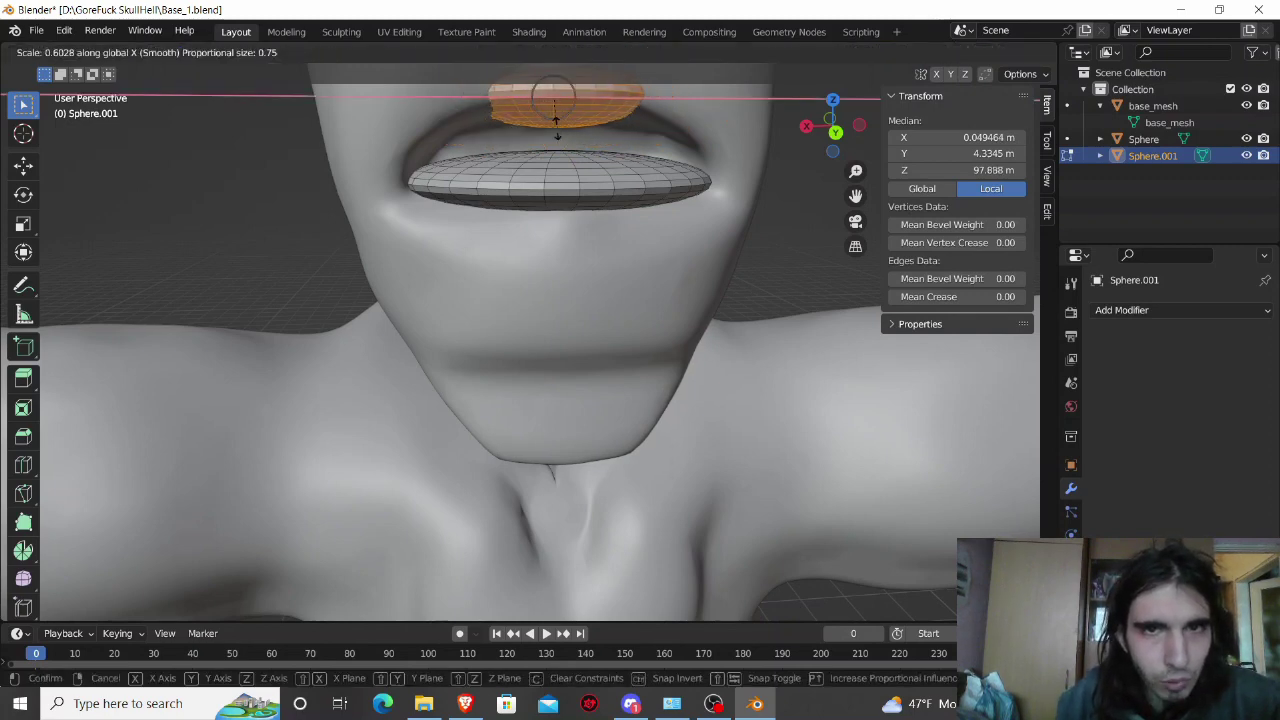
left_click(556, 120)
middle_click_drag(557, 126, 544, 144)
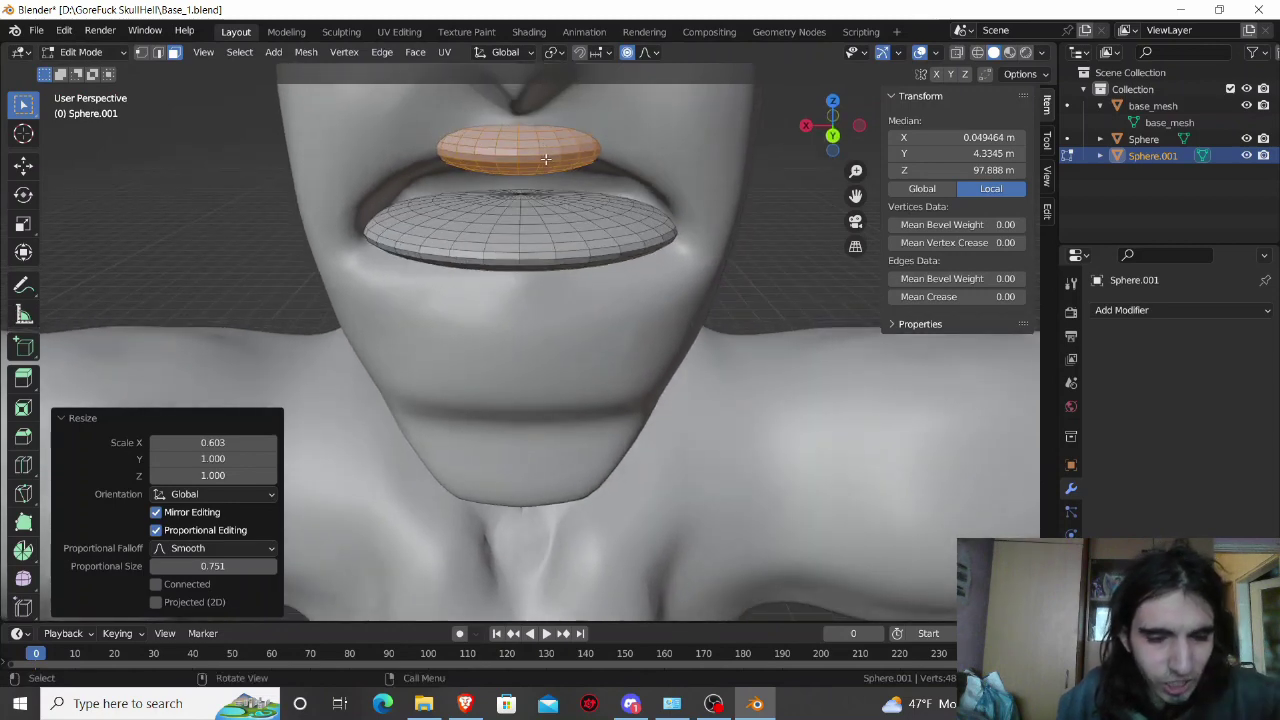
key("s")
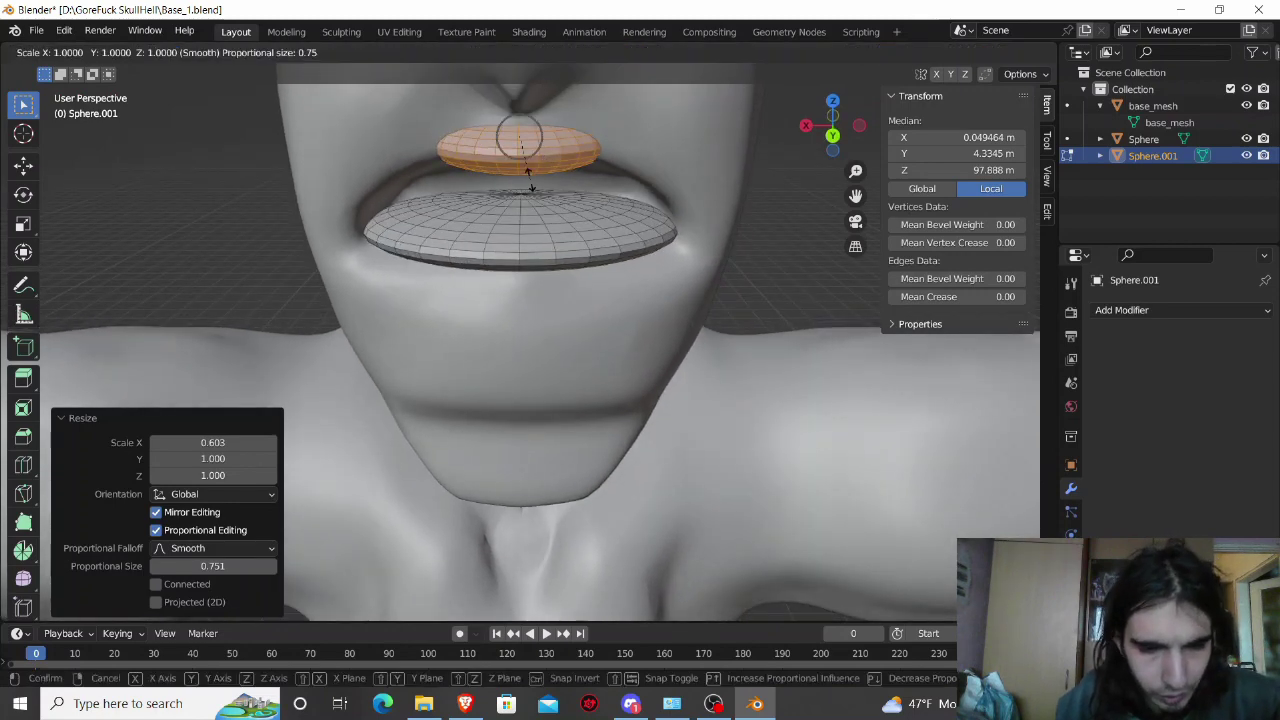
key("z")
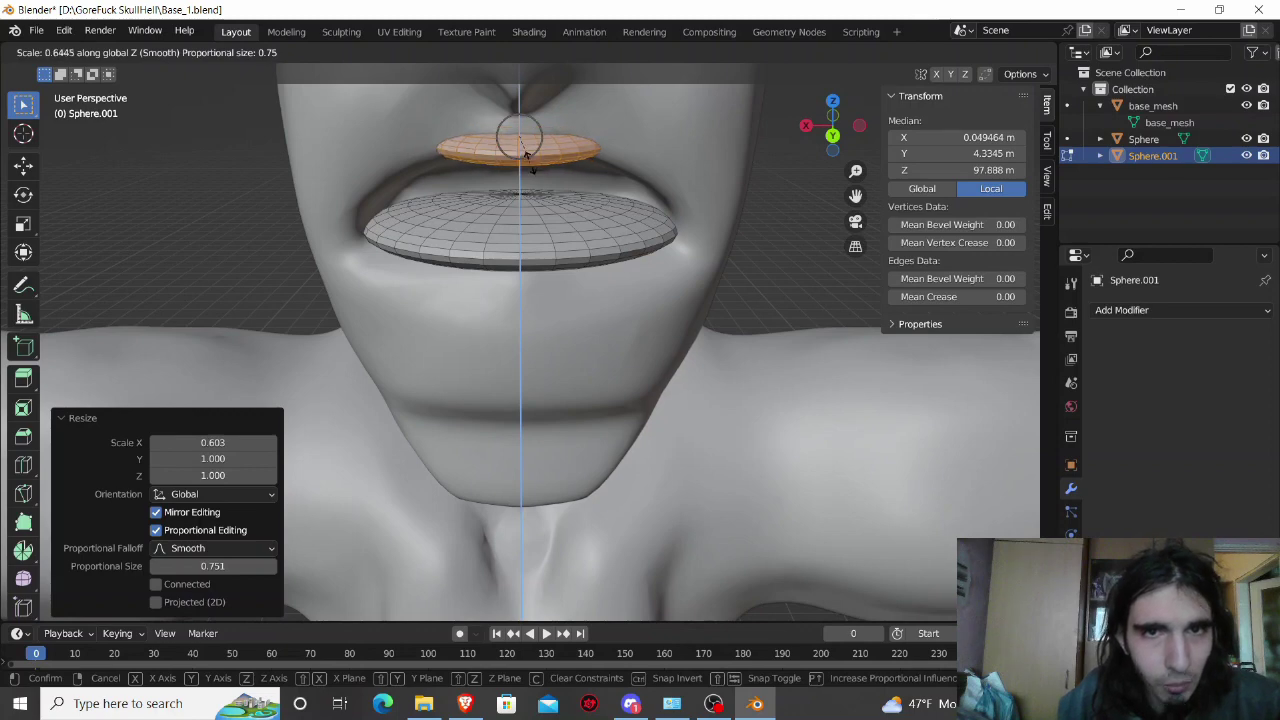
left_click(530, 168)
Step: Lower the upper lip 0.84544 m along Z, redoing the move to settle its height
key("g")
key("z")
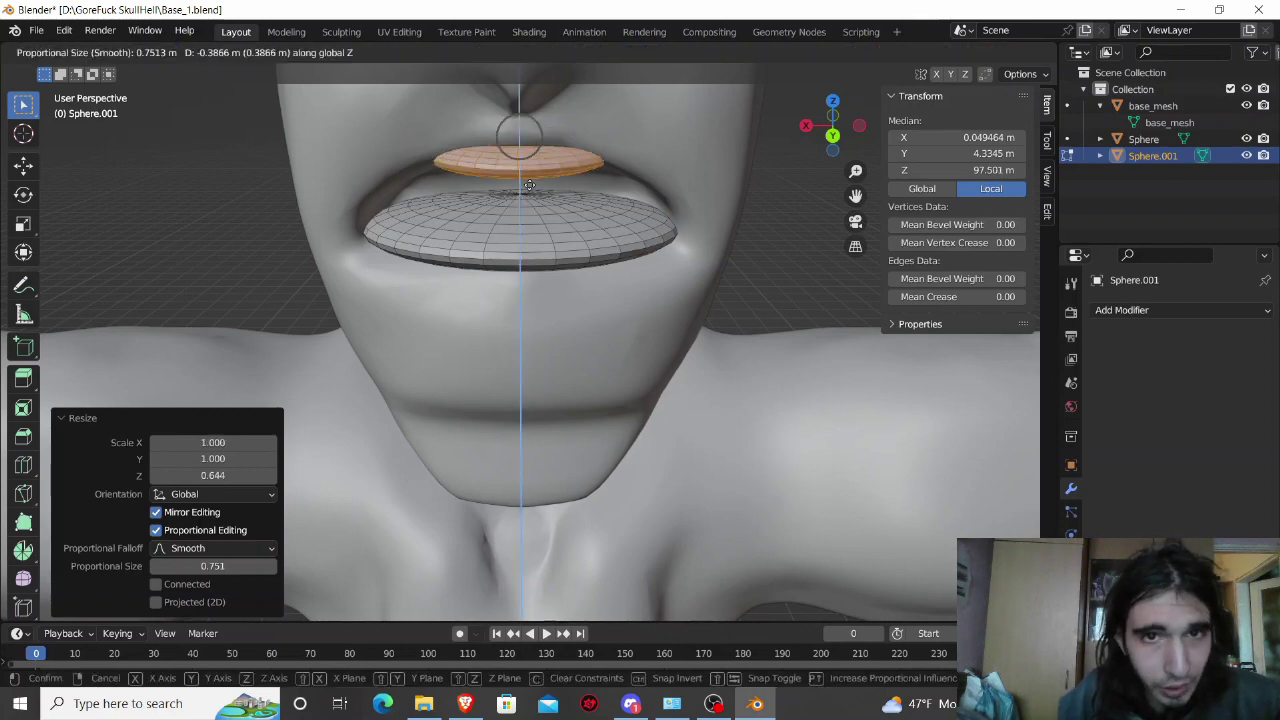
left_click(527, 206)
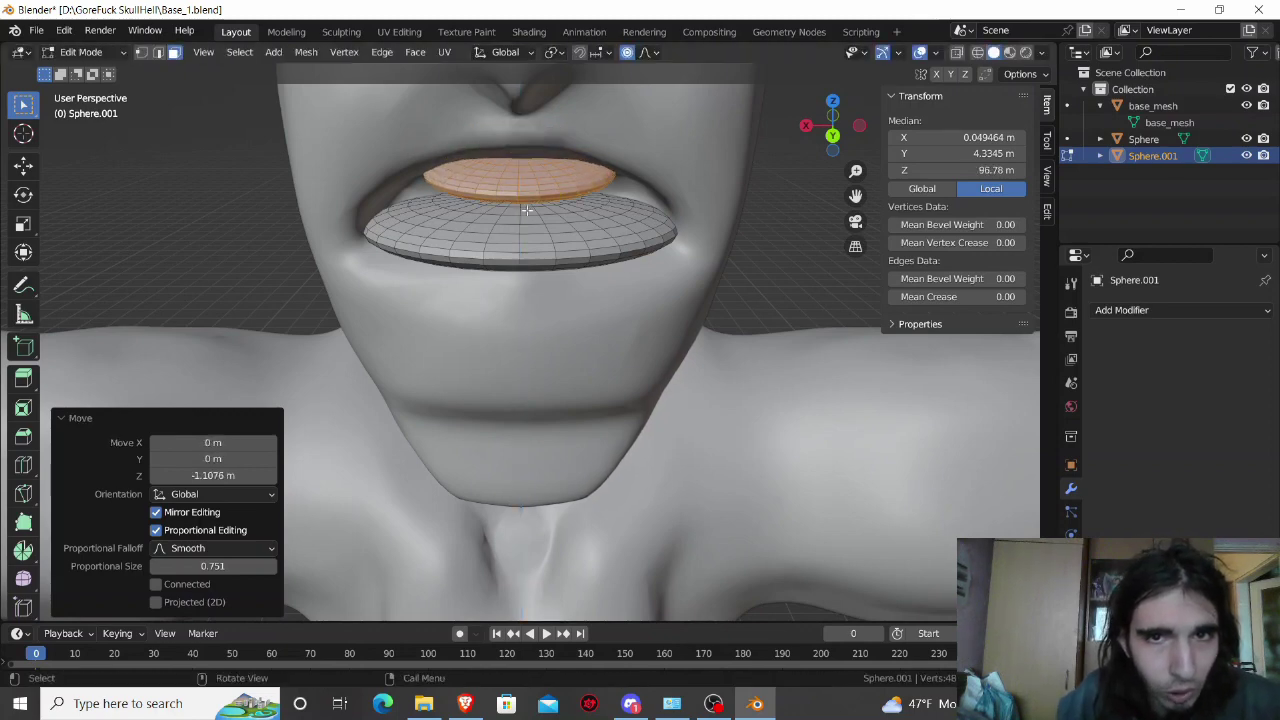
mouse_move(528, 212)
middle_mouse_down()
mouse_move(544, 197)
mouse_move(548, 215)
middle_mouse_up()
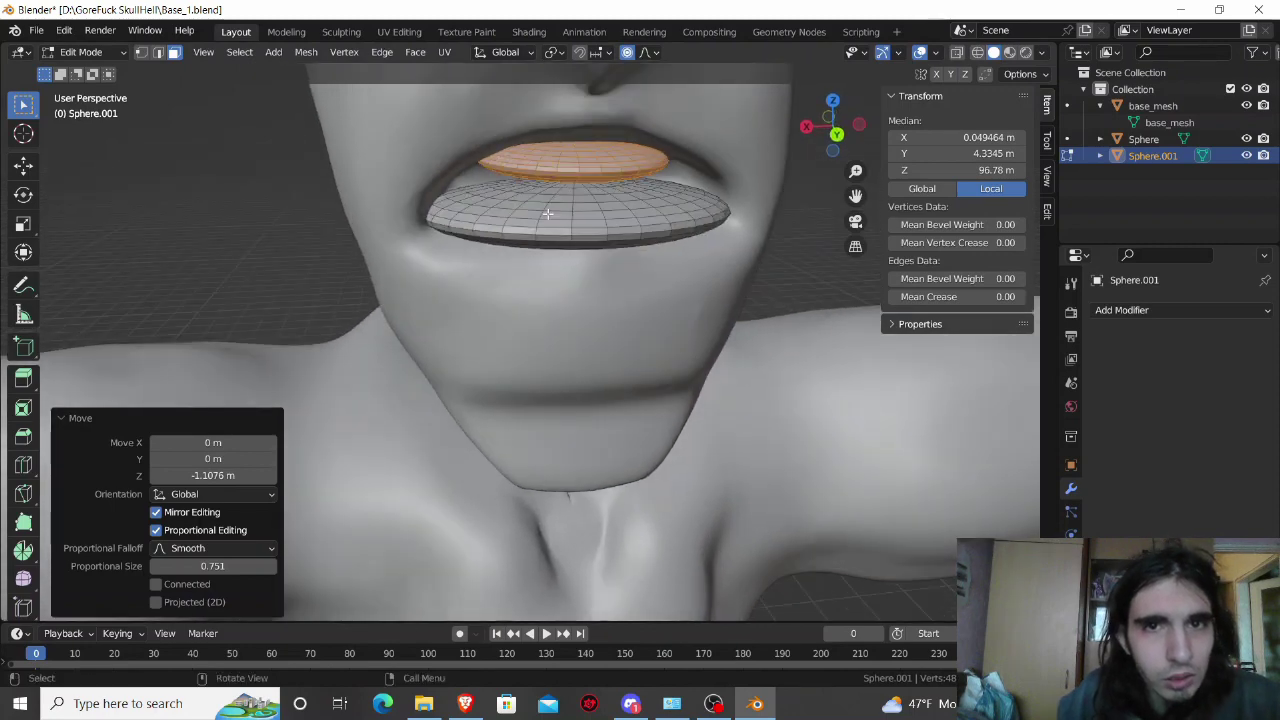
key("ctrl+z")
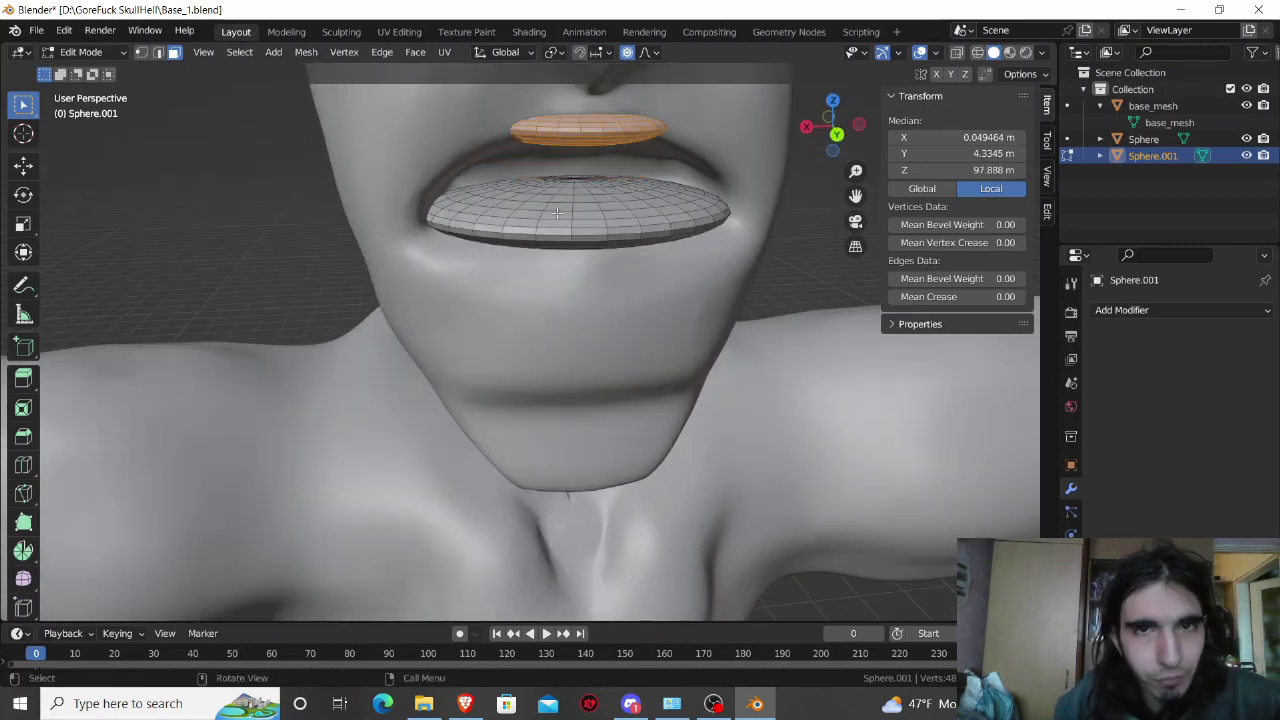
key("g")
key("z")
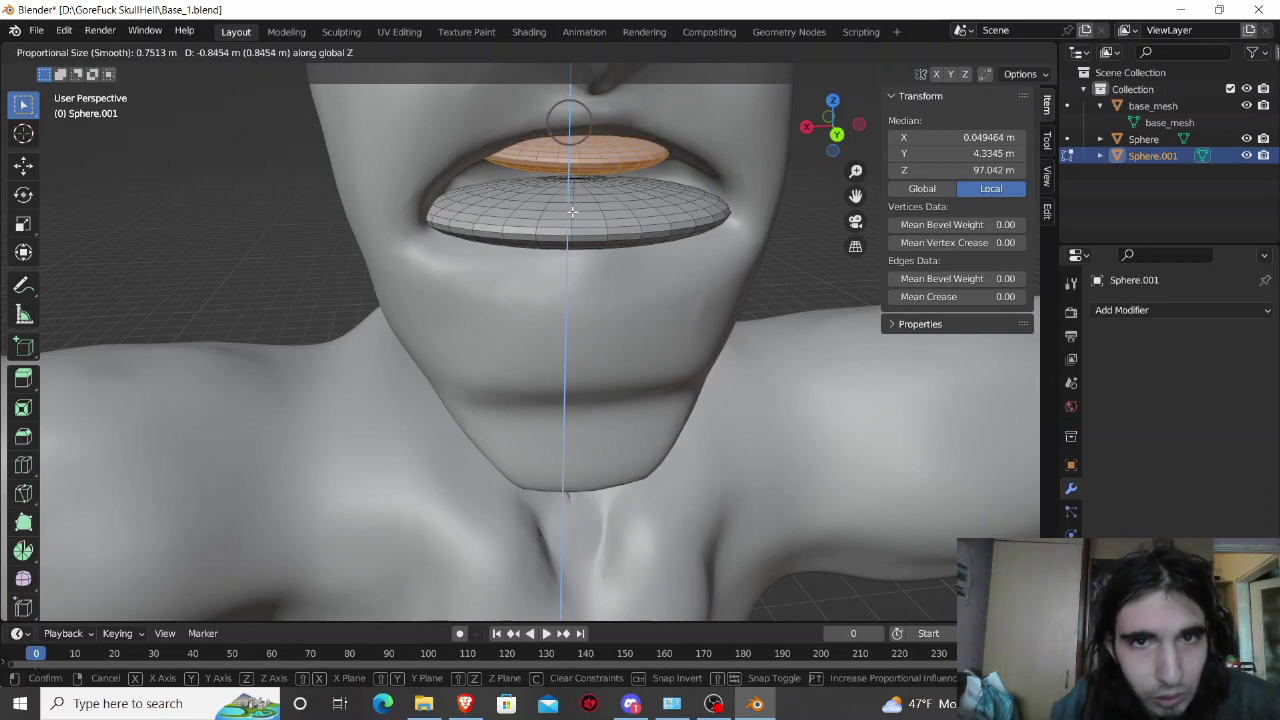
left_click(571, 211)
mouse_move(571, 208)
middle_mouse_down()
mouse_move(543, 197)
mouse_move(560, 240)
mouse_move(632, 277)
middle_mouse_up()
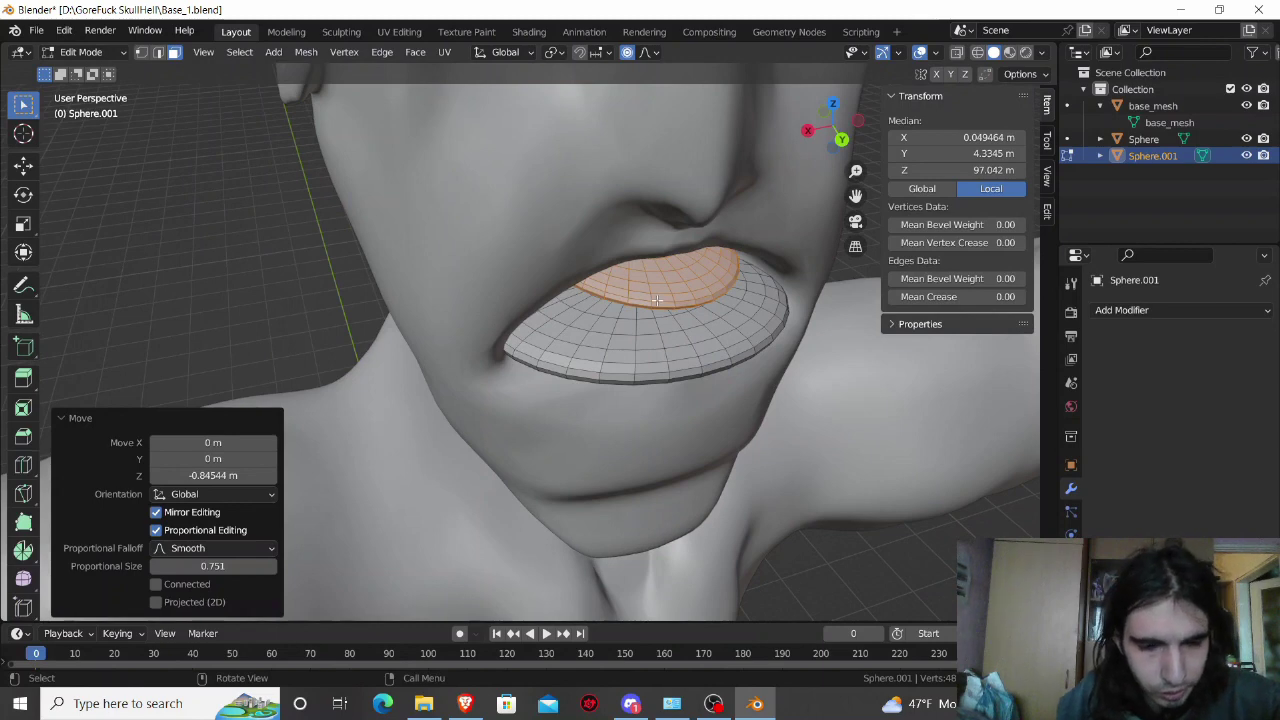
Step: Widen the upper lip to 1.690 along X with proportional editing
key("s")
key("x")
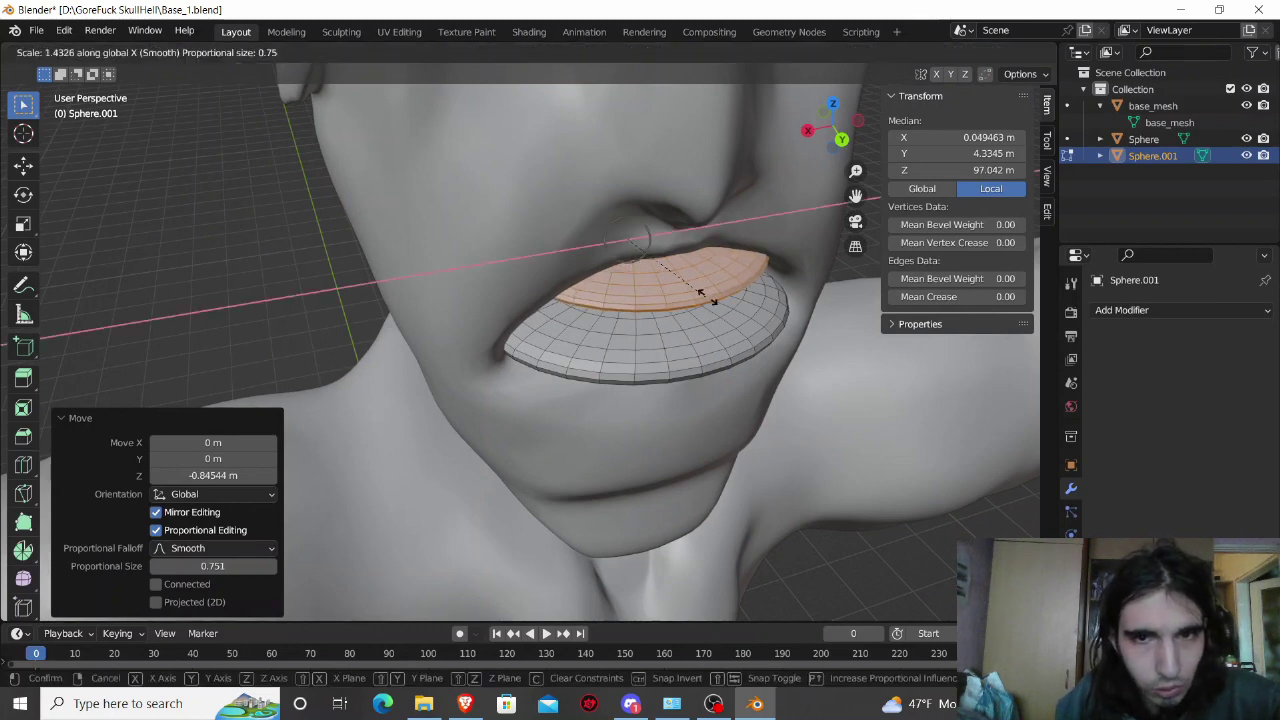
left_click(722, 292)
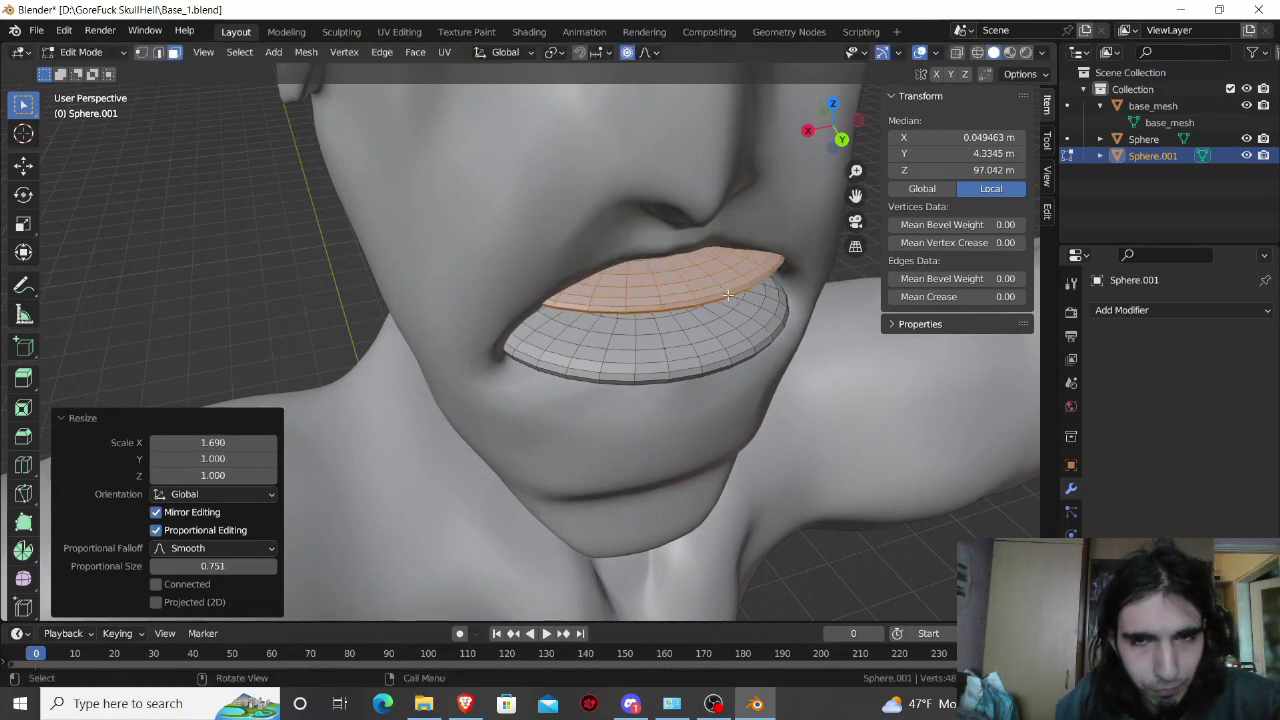
mouse_move(722, 292)
middle_mouse_down()
mouse_move(622, 226)
mouse_move(564, 208)
middle_mouse_up()
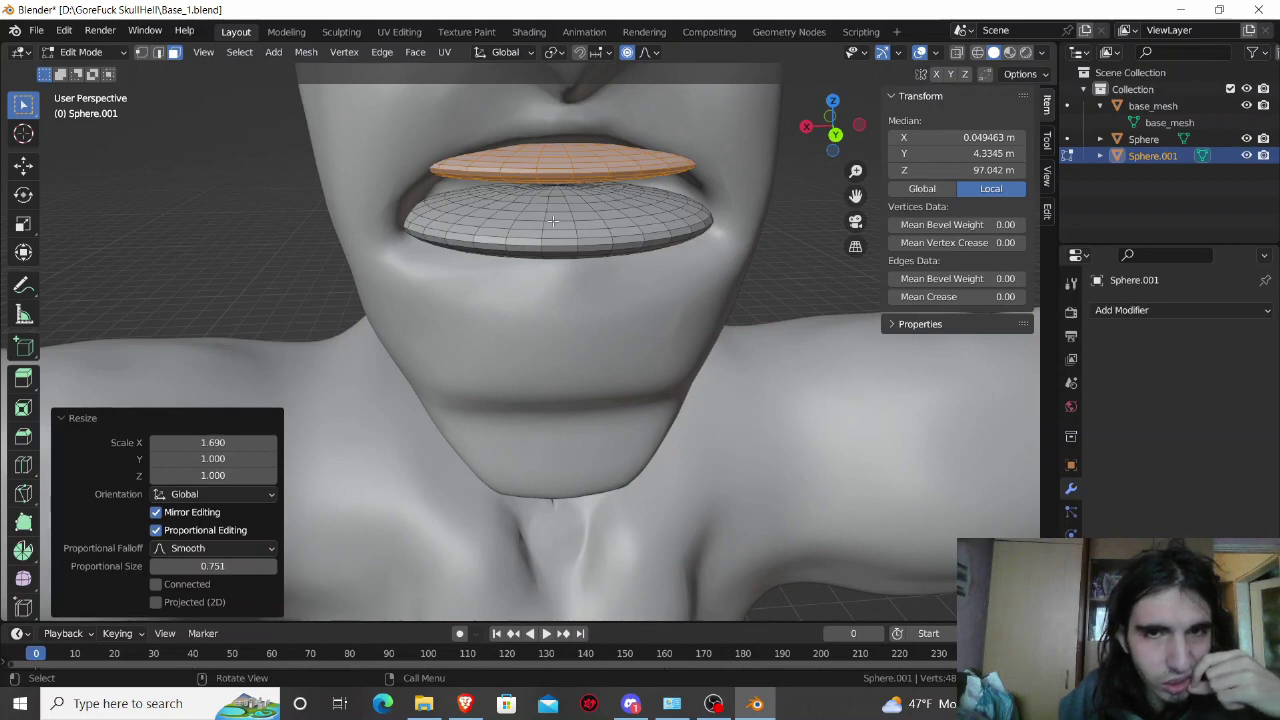
Step: Select the whole lower lip disc and flatten it to 0.844 along Z
key("alt+a")
key("ctrl+l")
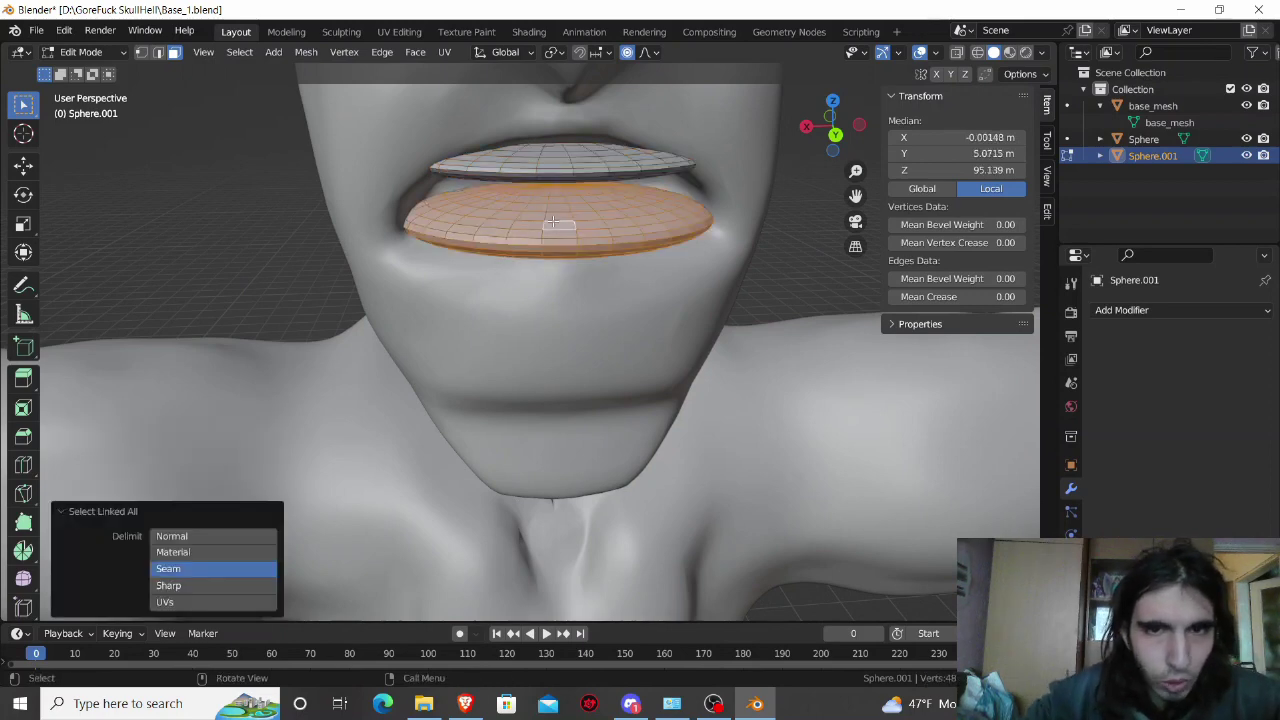
key("s")
key("y")
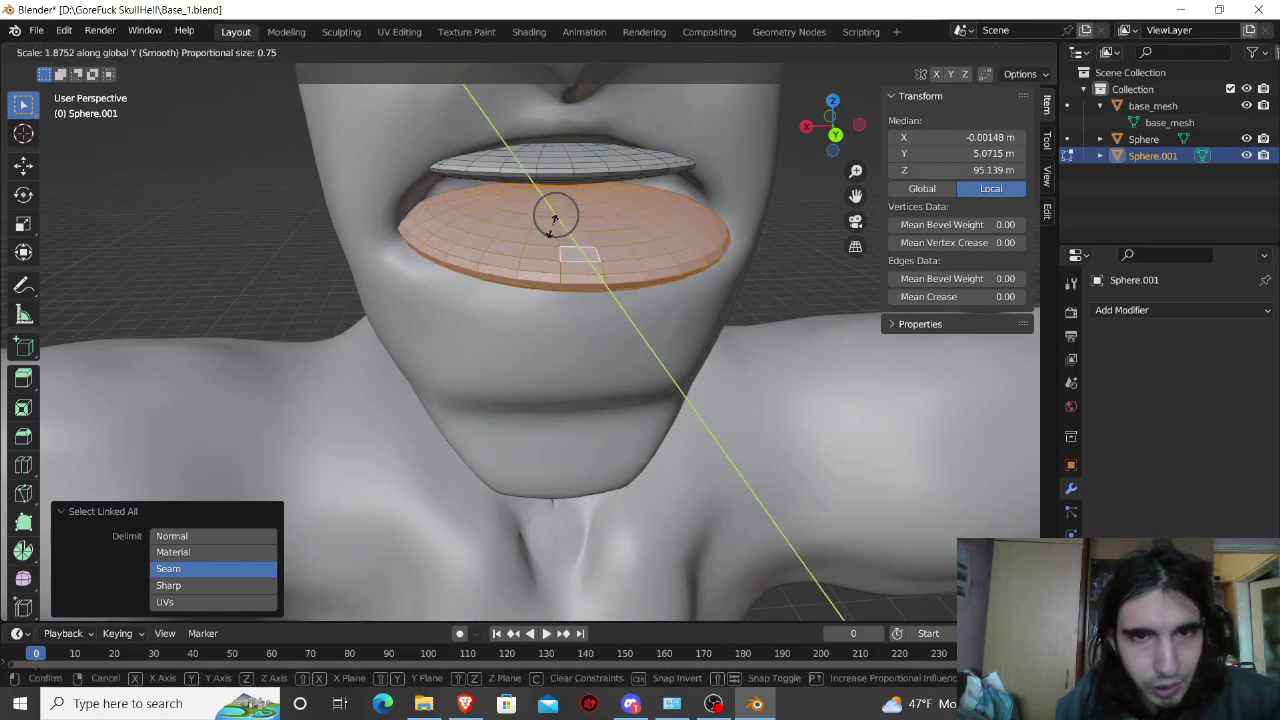
key("Escape")
key("s")
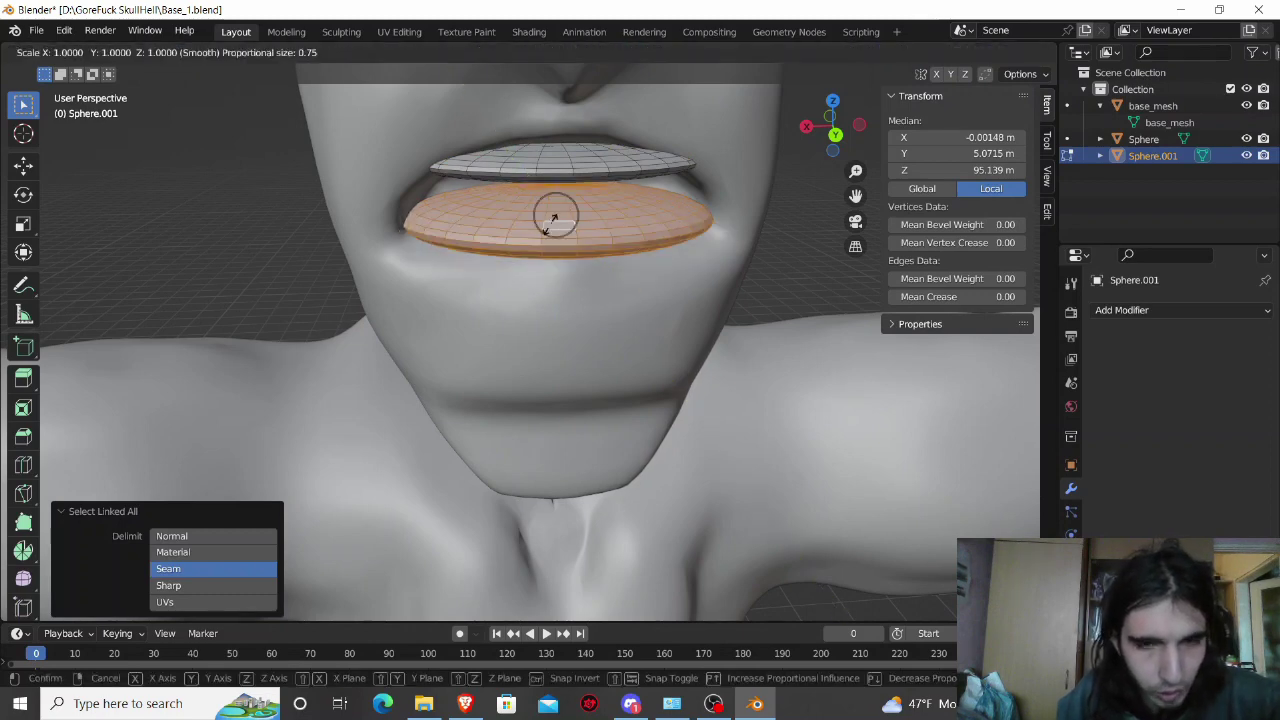
key("z")
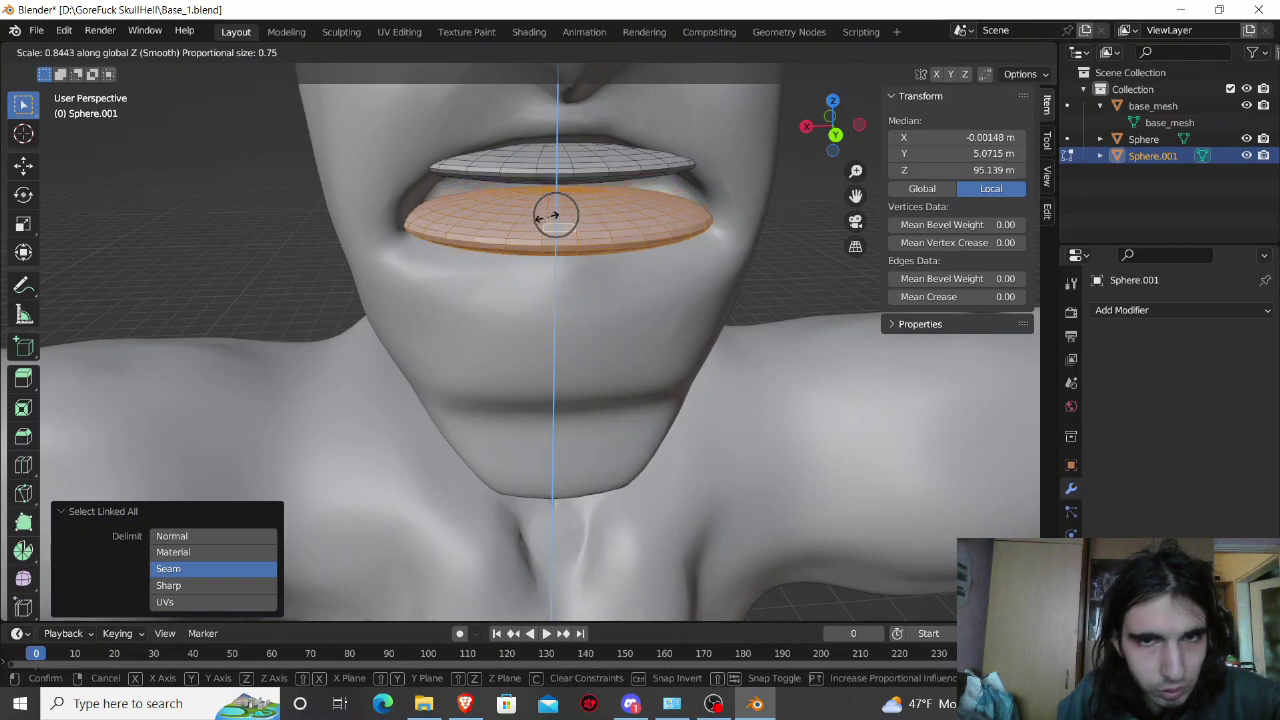
left_click(548, 216)
middle_click_drag(548, 216, 529, 119)
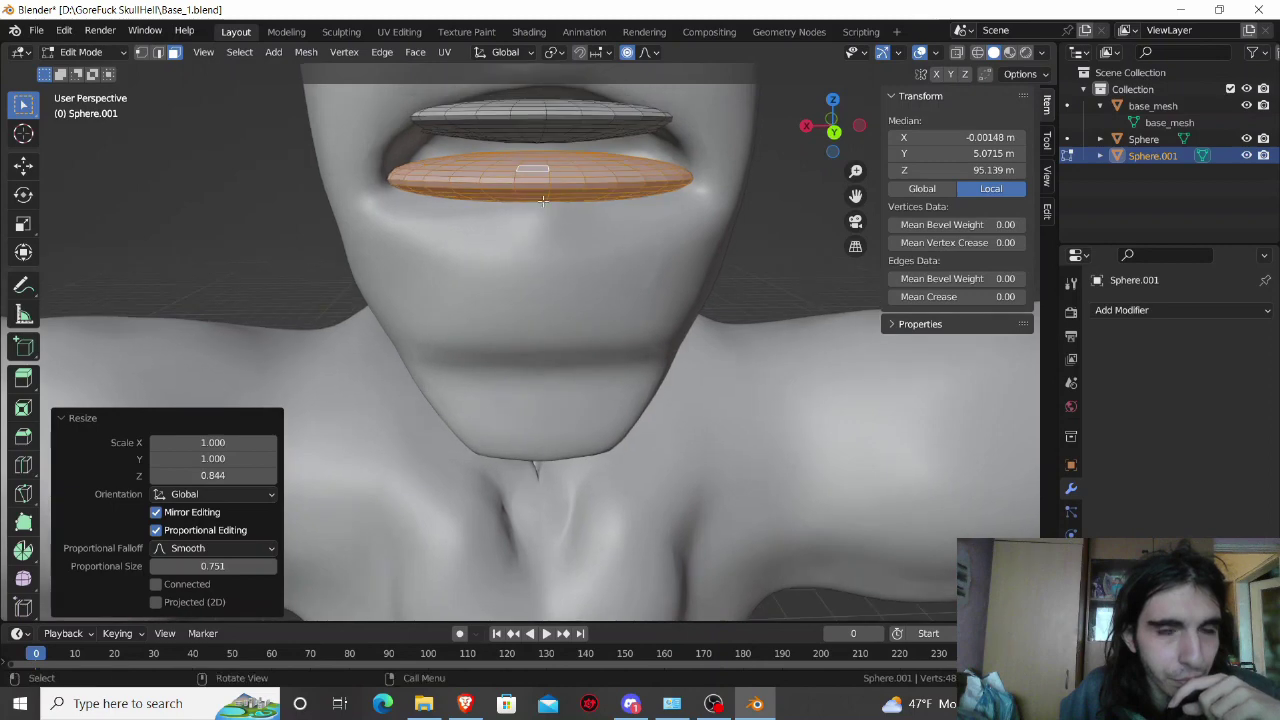
Step: Select the whole upper lip disc and shift it 1.1686 m along Y
left_click(529, 119)
key("ctrl+l")
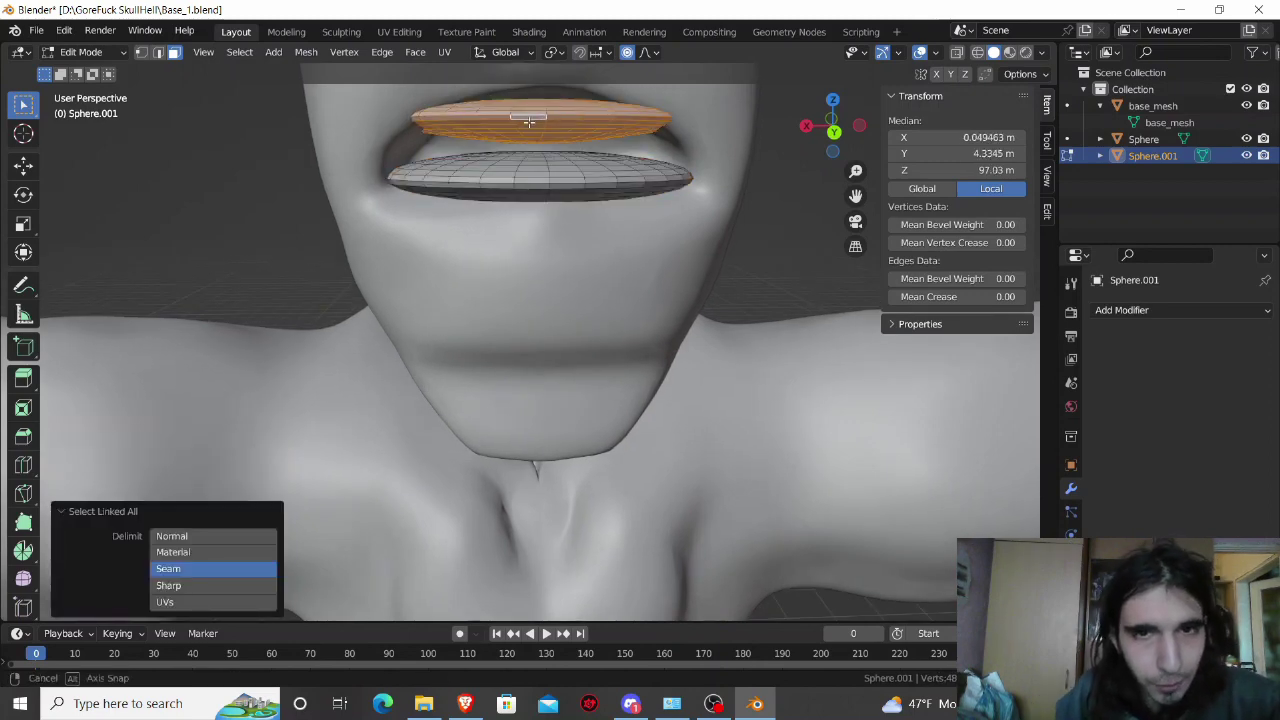
middle_click_drag(529, 119, 570, 288)
key("g")
key("y")
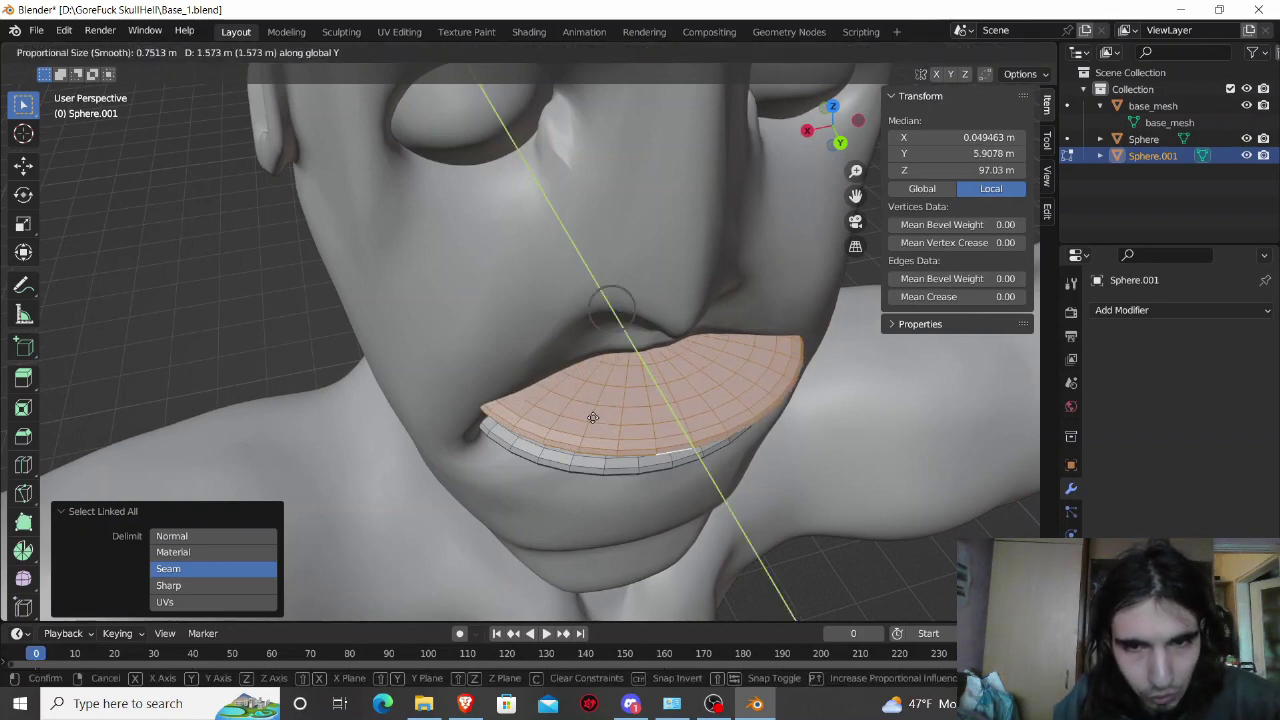
left_click(588, 409)
middle_click_drag(588, 409, 507, 357)
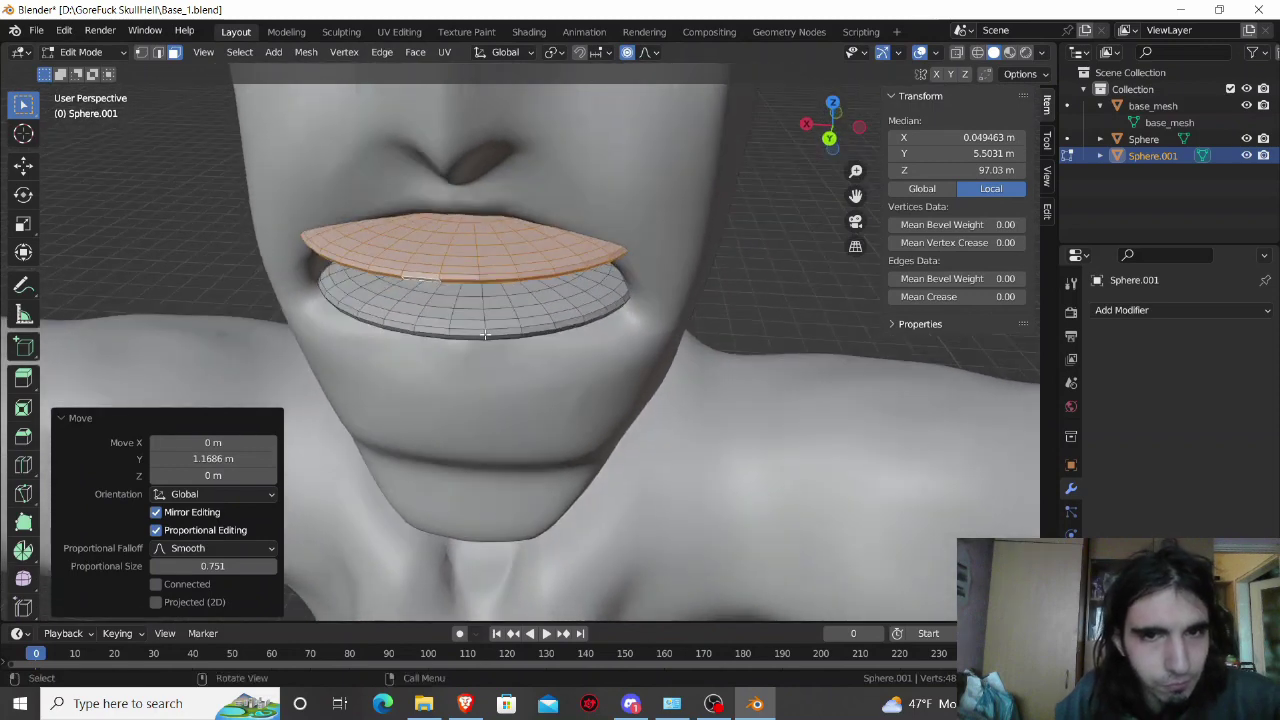
left_click(482, 333)
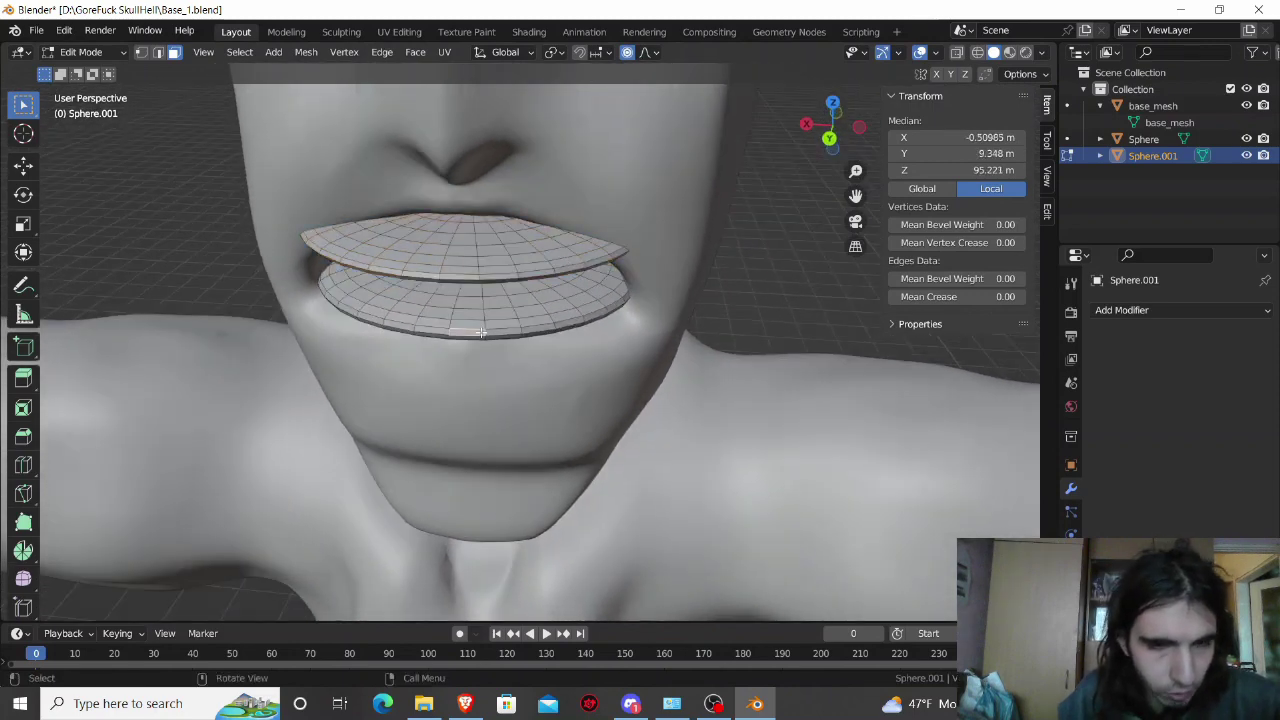
Step: Select both linked lip discs, scale them to 0.649 on Y, and move them 0.52076 m along Y
left_click(470, 262)
key("ctrl+l")
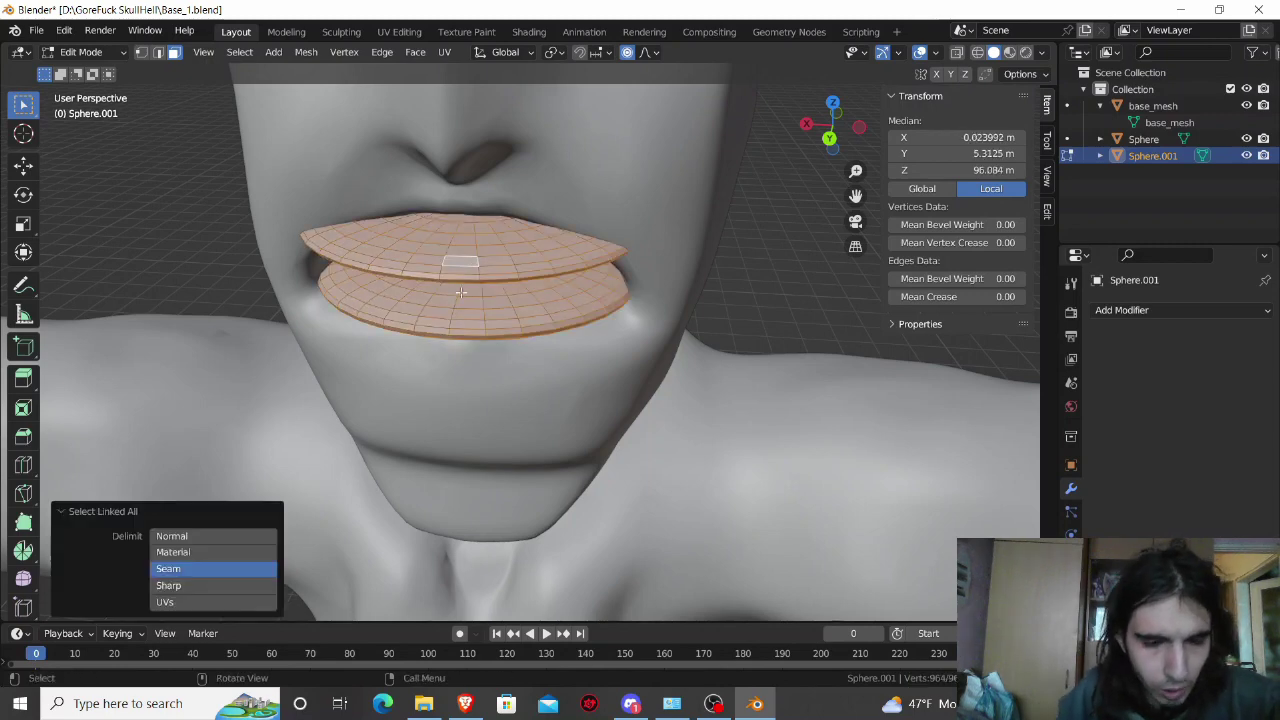
key("s")
key("y")
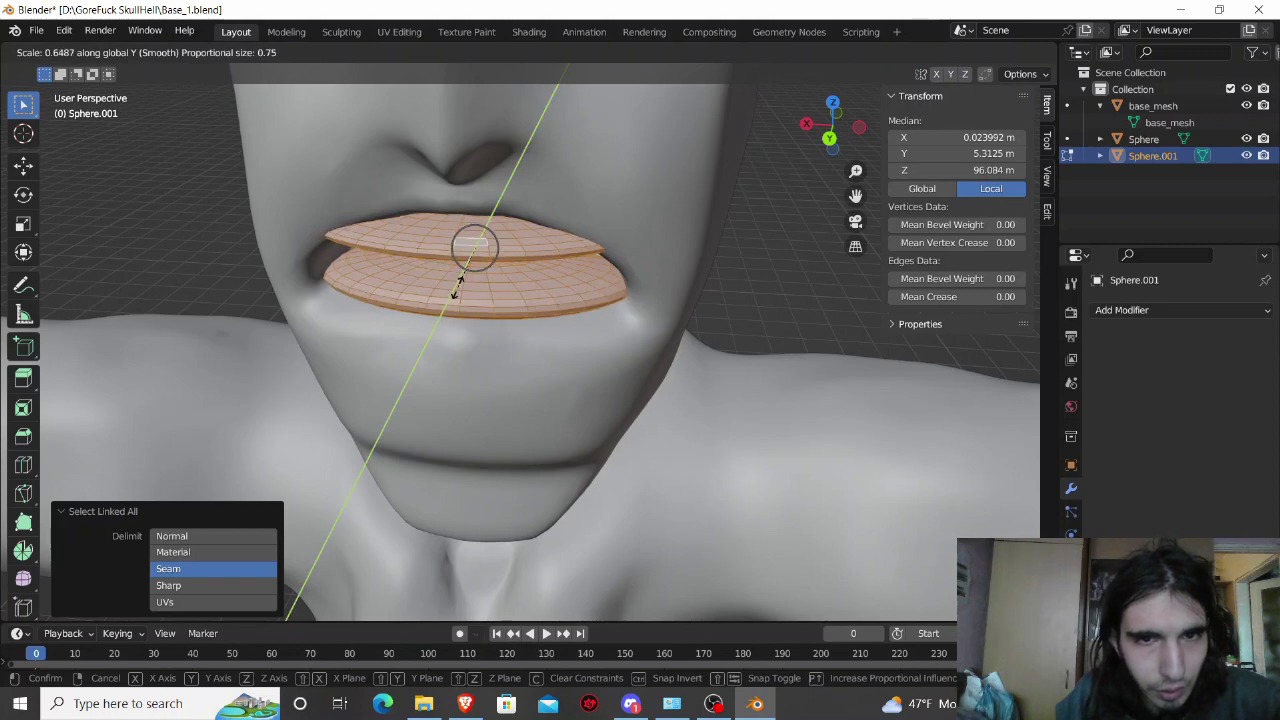
left_click(456, 285)
mouse_move(456, 285)
middle_mouse_down()
mouse_move(472, 270)
mouse_move(557, 341)
middle_mouse_up()
key("g")
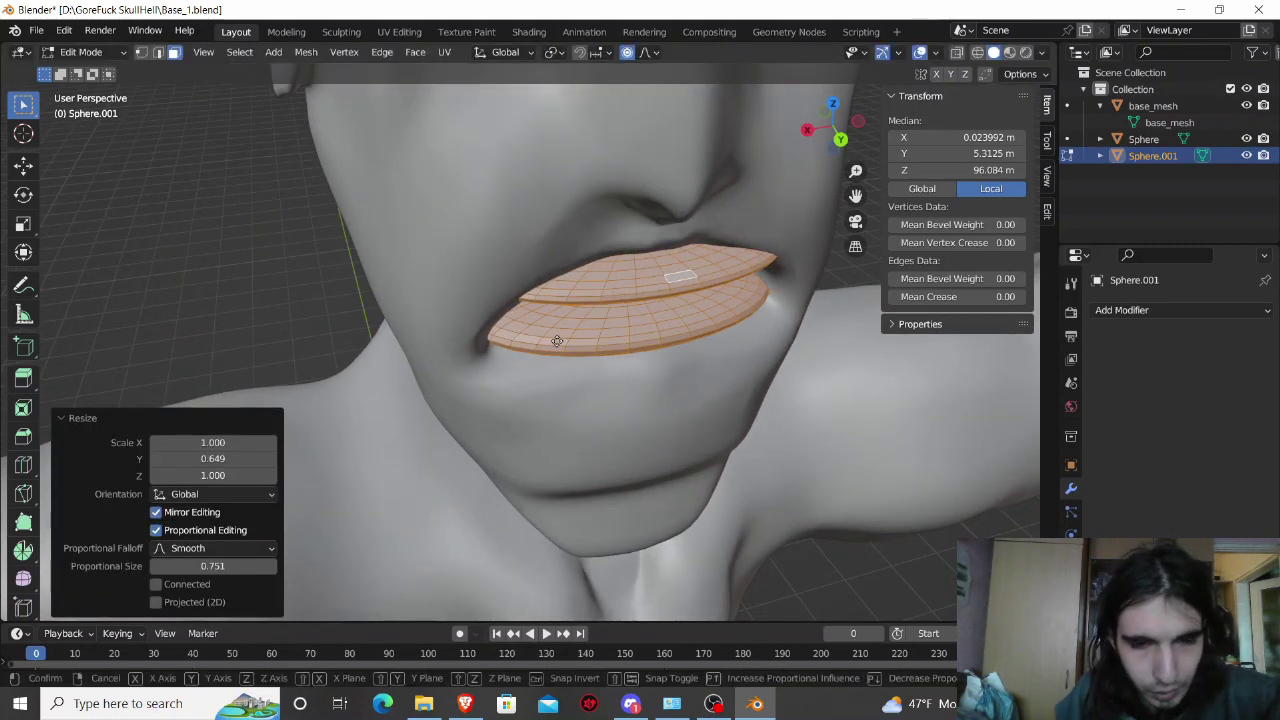
key("y")
left_click(562, 349)
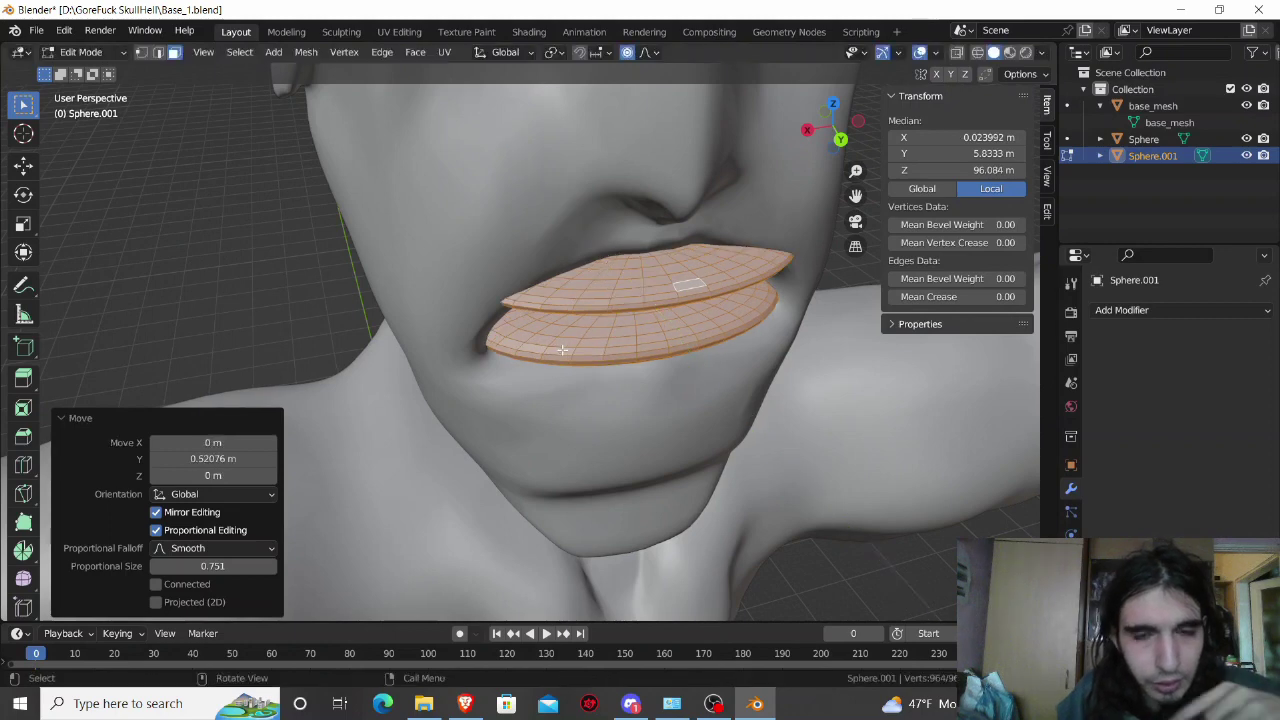
mouse_move(562, 349)
middle_mouse_down()
mouse_move(543, 300)
mouse_move(550, 329)
mouse_move(566, 281)
middle_mouse_up()
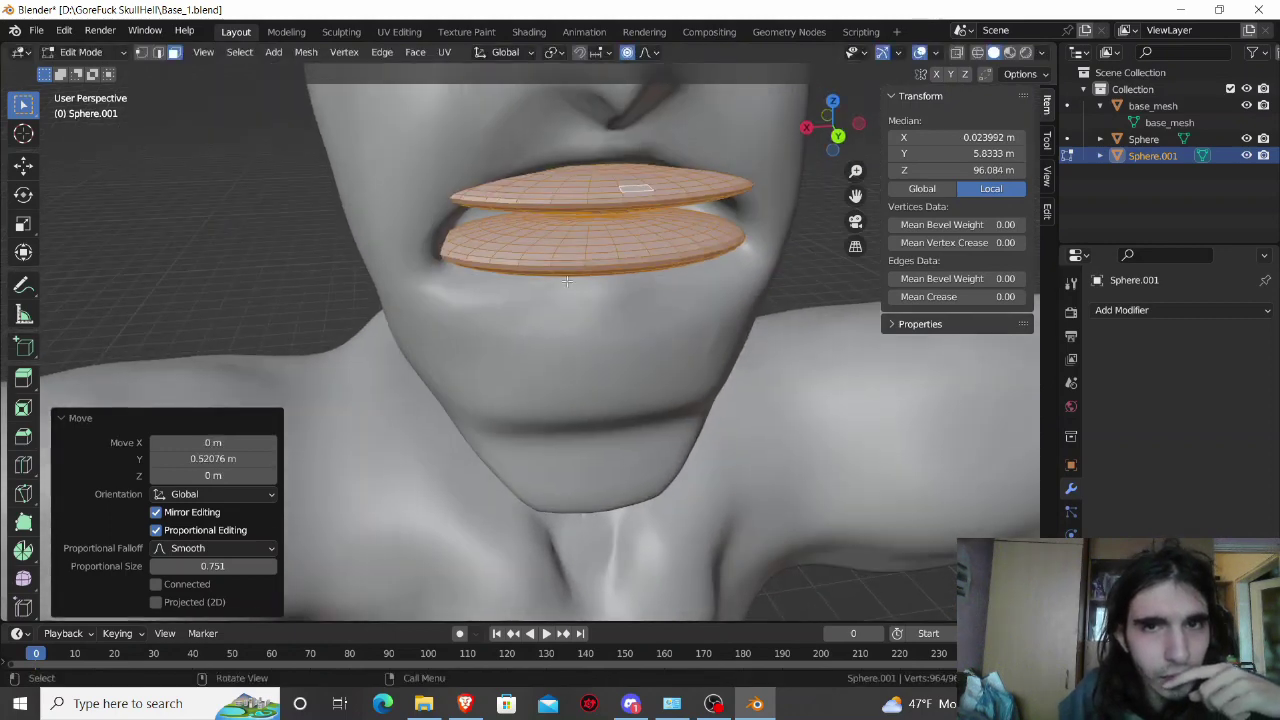
Step: Re-enter Edit Mode and select two upper-lip edges in Edge select mode
key("alt+a")
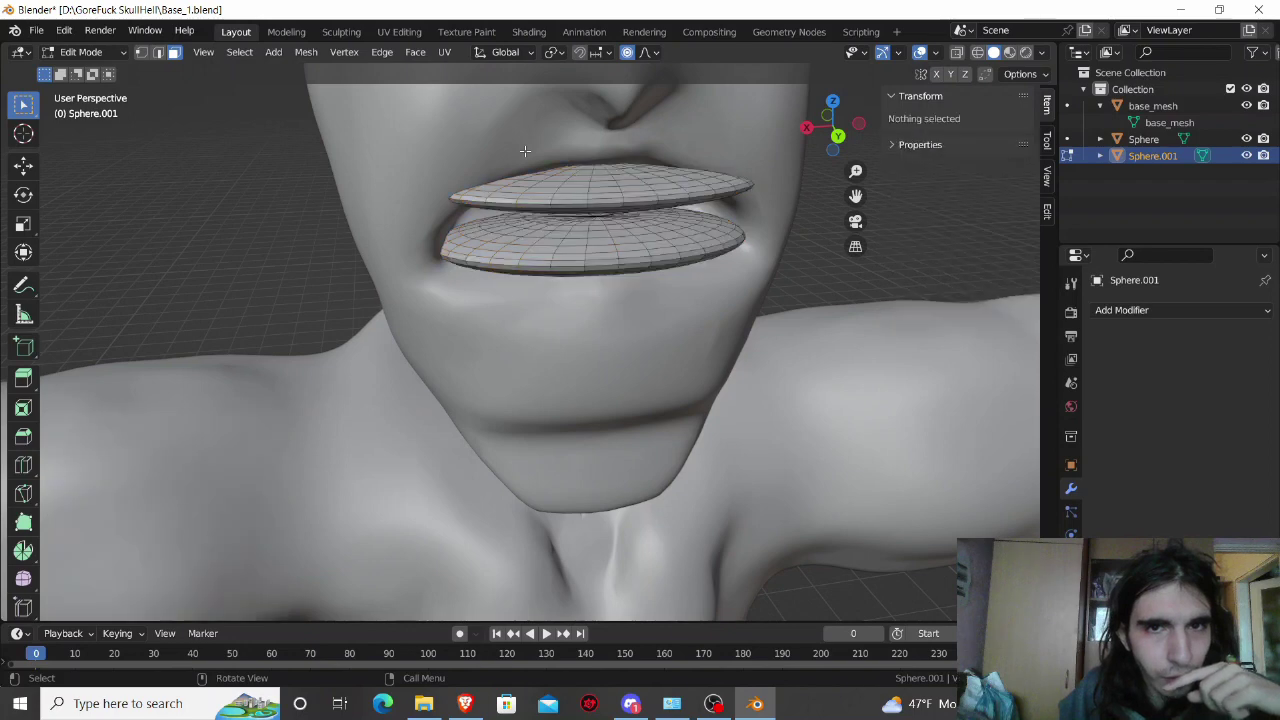
key("Tab")
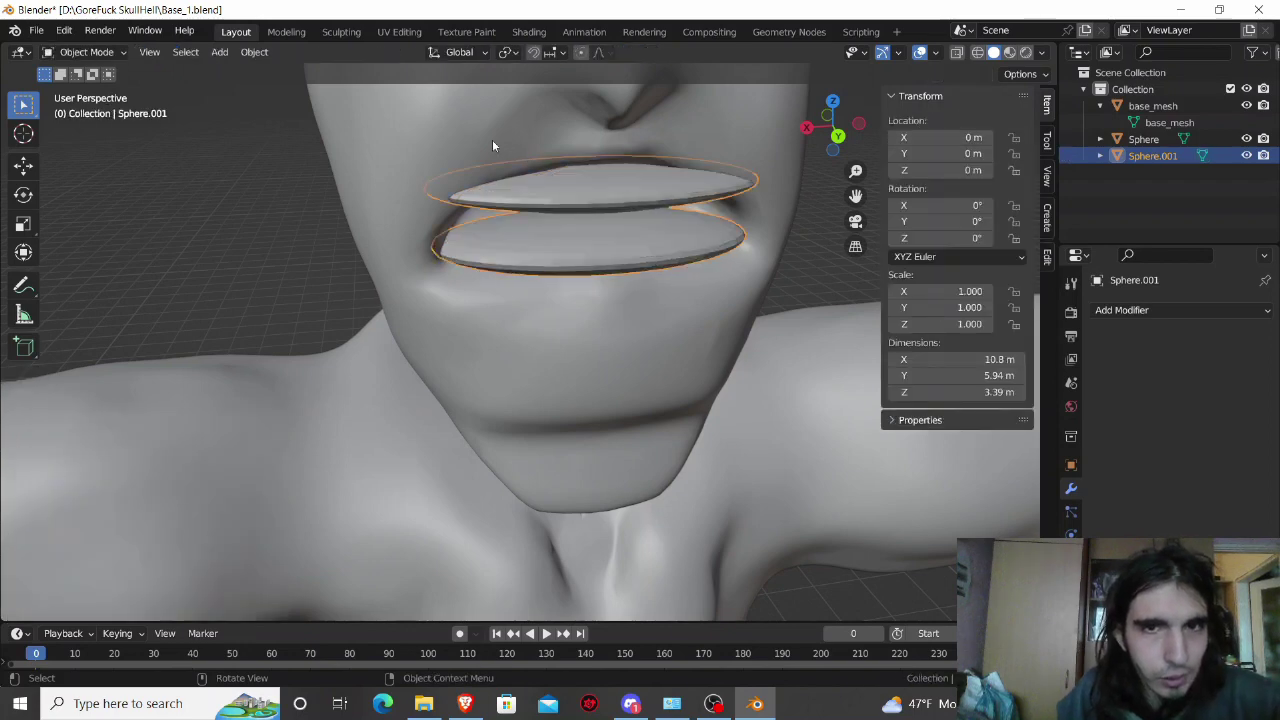
key("Tab")
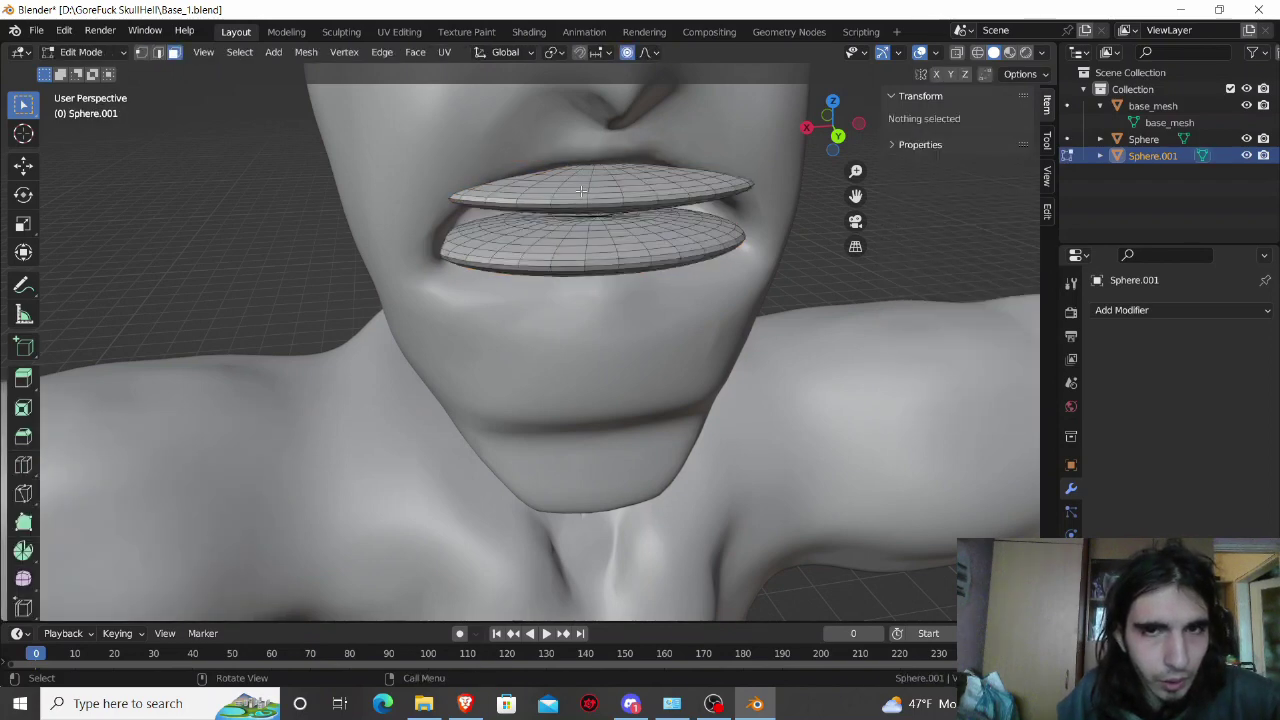
left_click(545, 206)
middle_click_drag(580, 190, 572, 196)
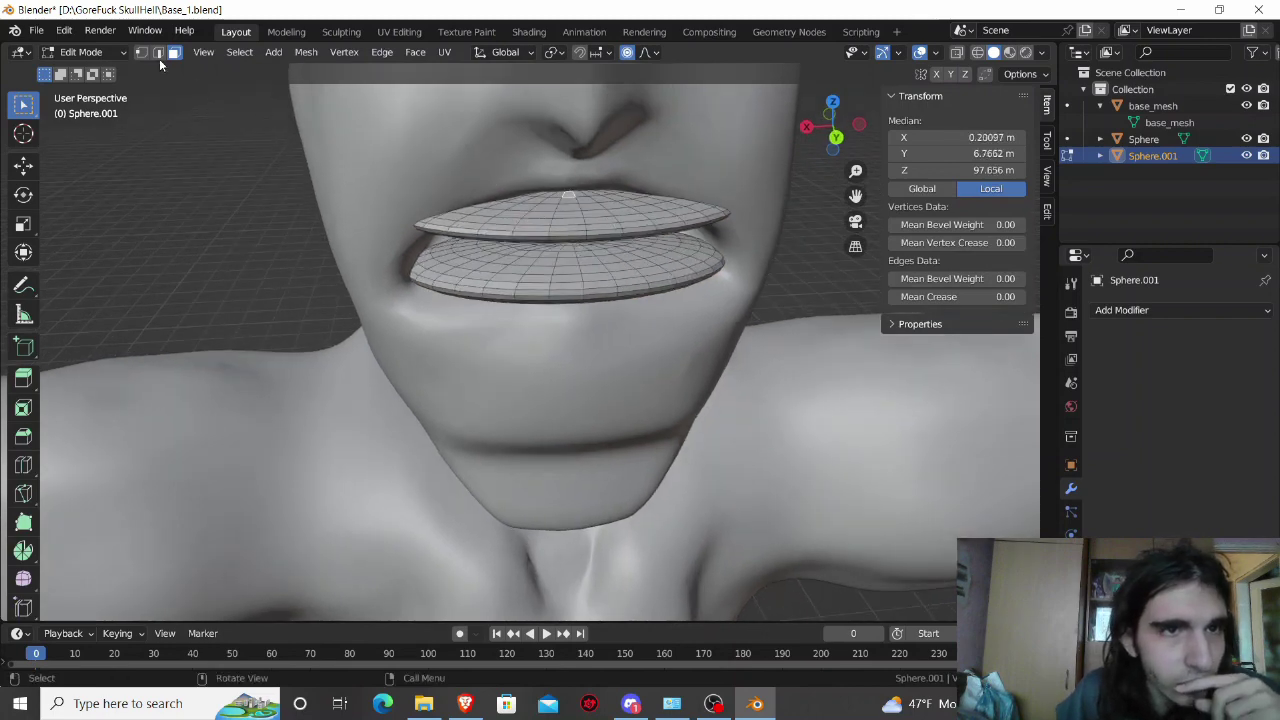
key("2")
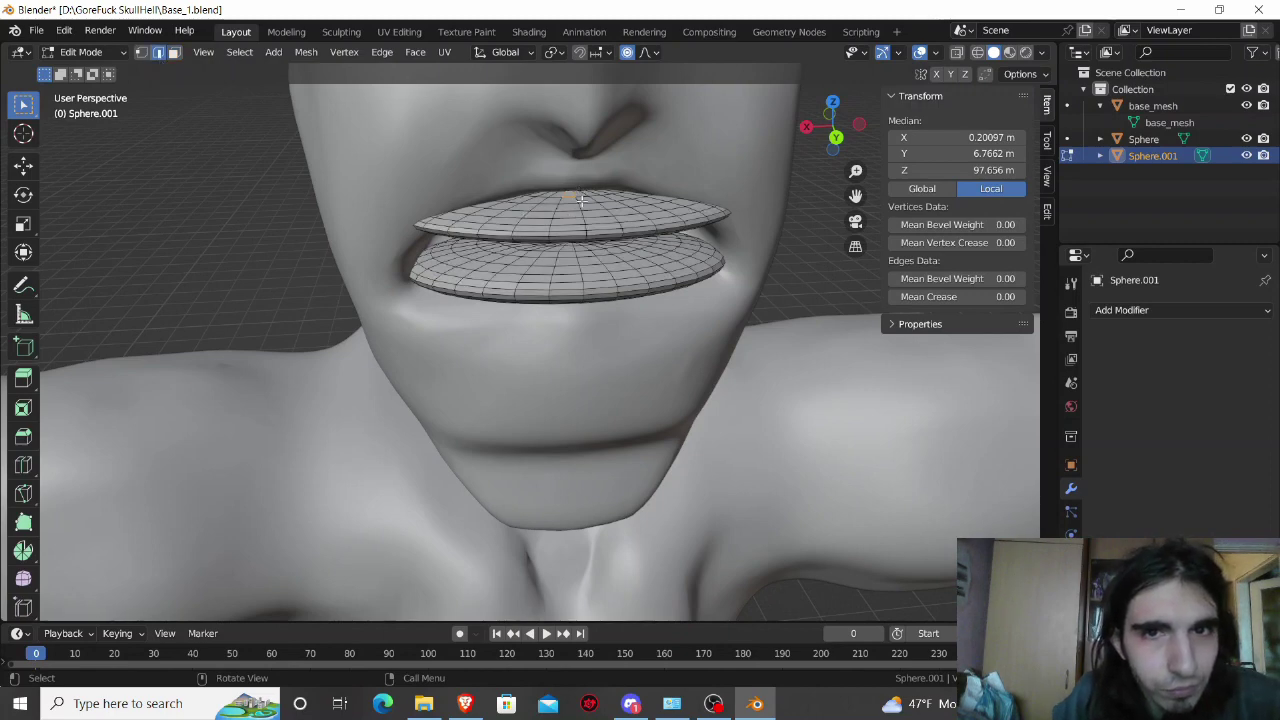
left_click(582, 195)
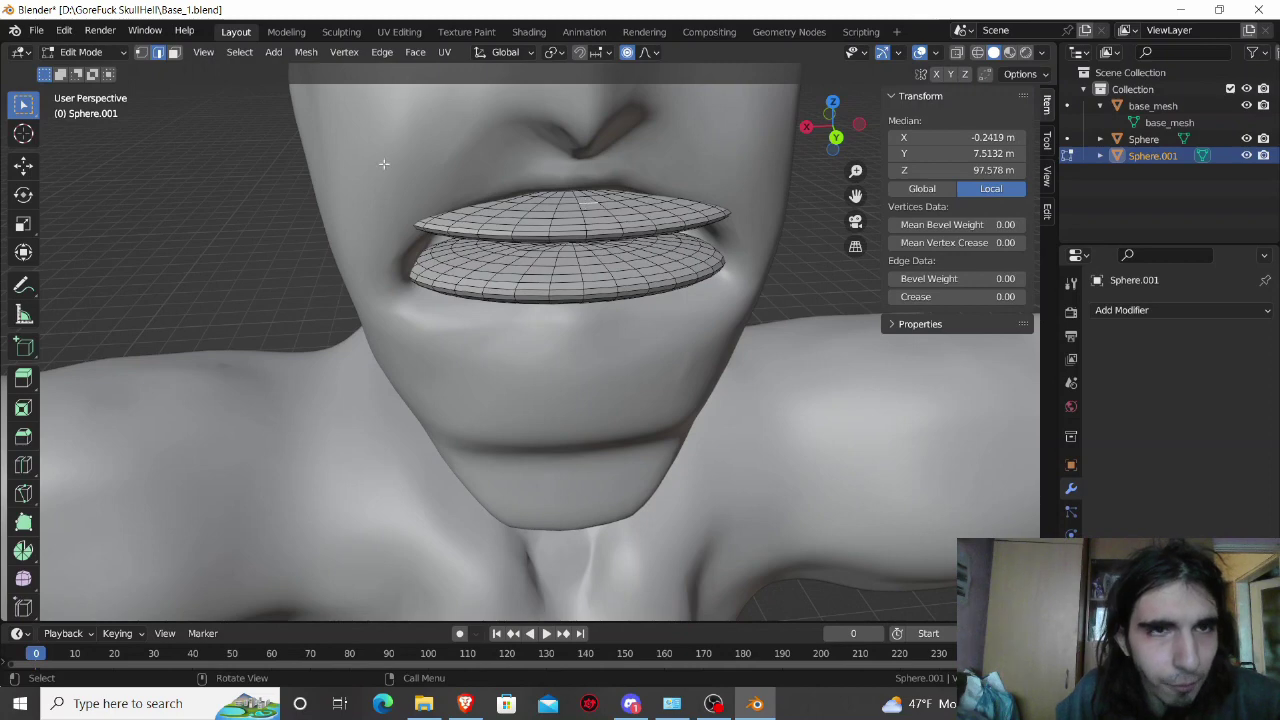
left_click(584, 197, "shift")
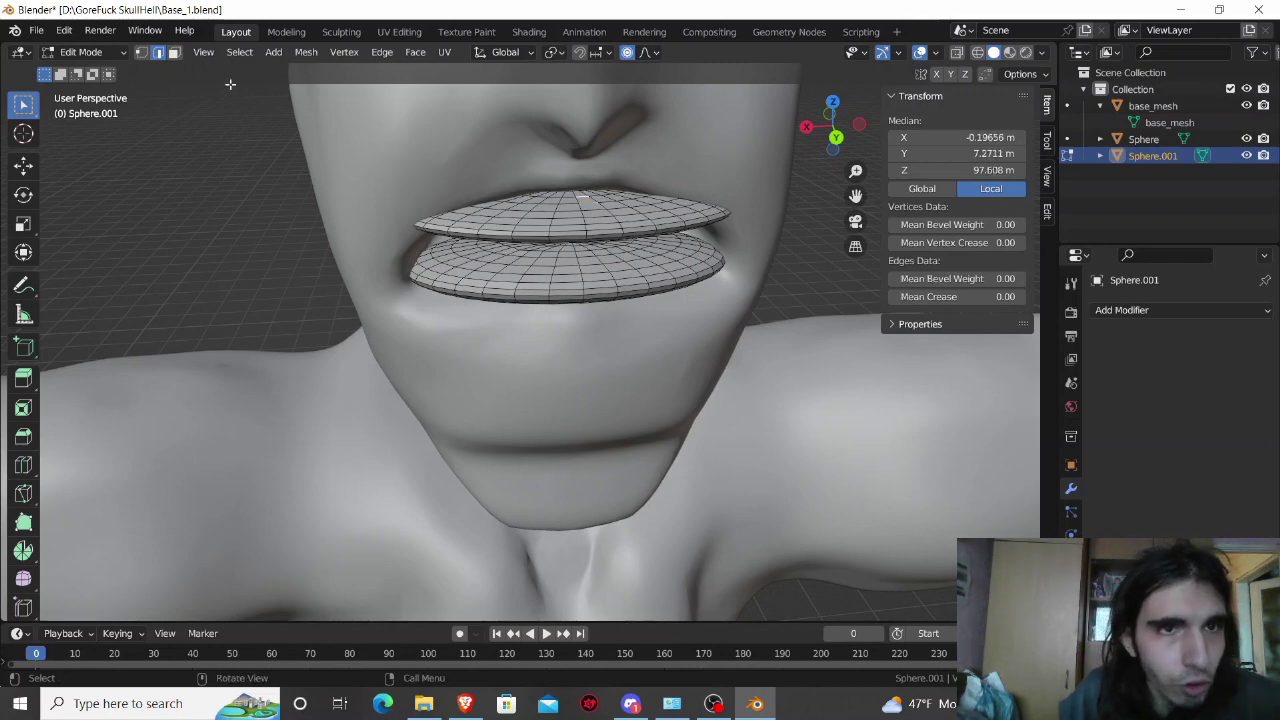
Step: Expand the edges into edge loops, reselect a loop around the upper lip, and enable X-ray
left_click(239, 52)
mouse_move(275, 322)
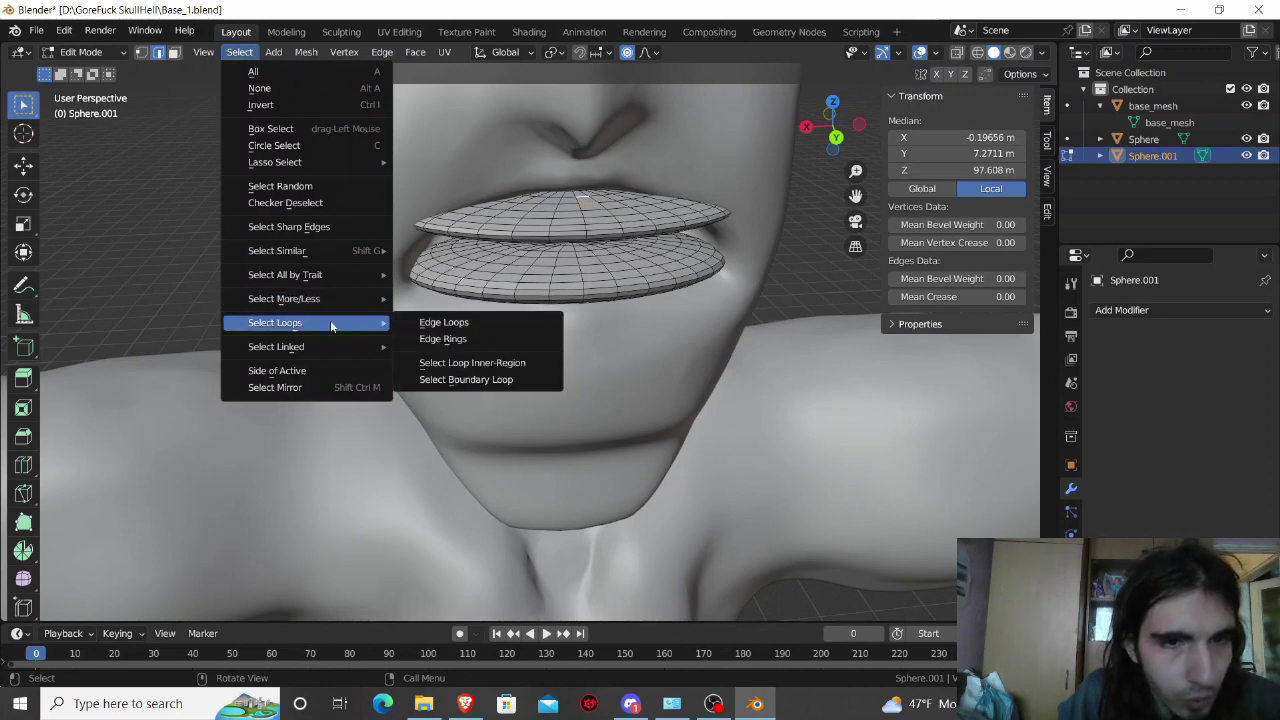
left_click(425, 322)
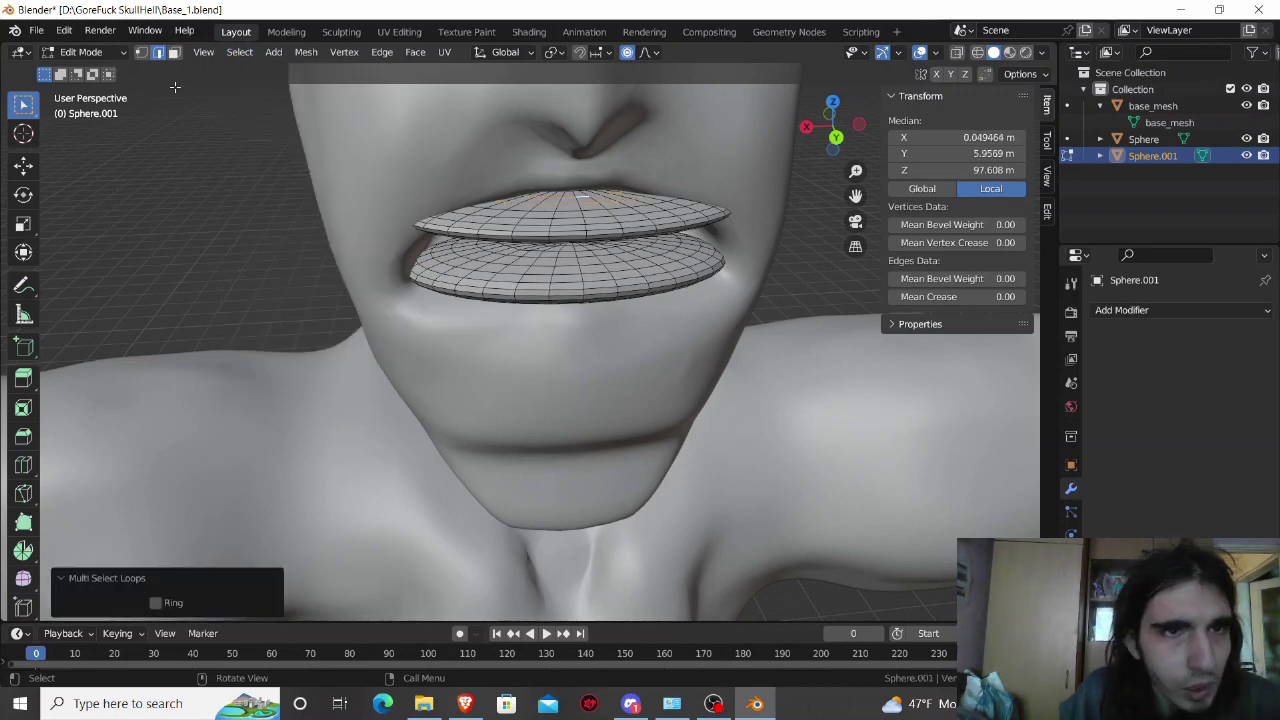
left_click(174, 55)
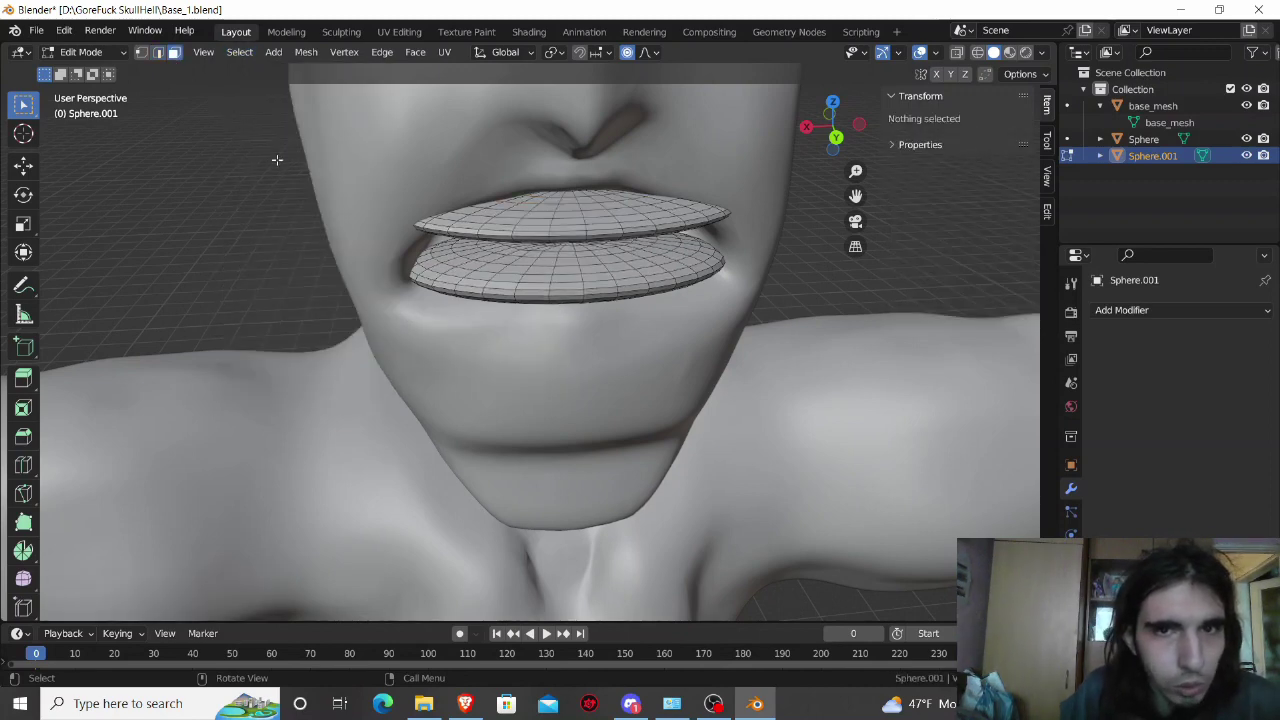
key("2")
left_click(432, 232, "alt")
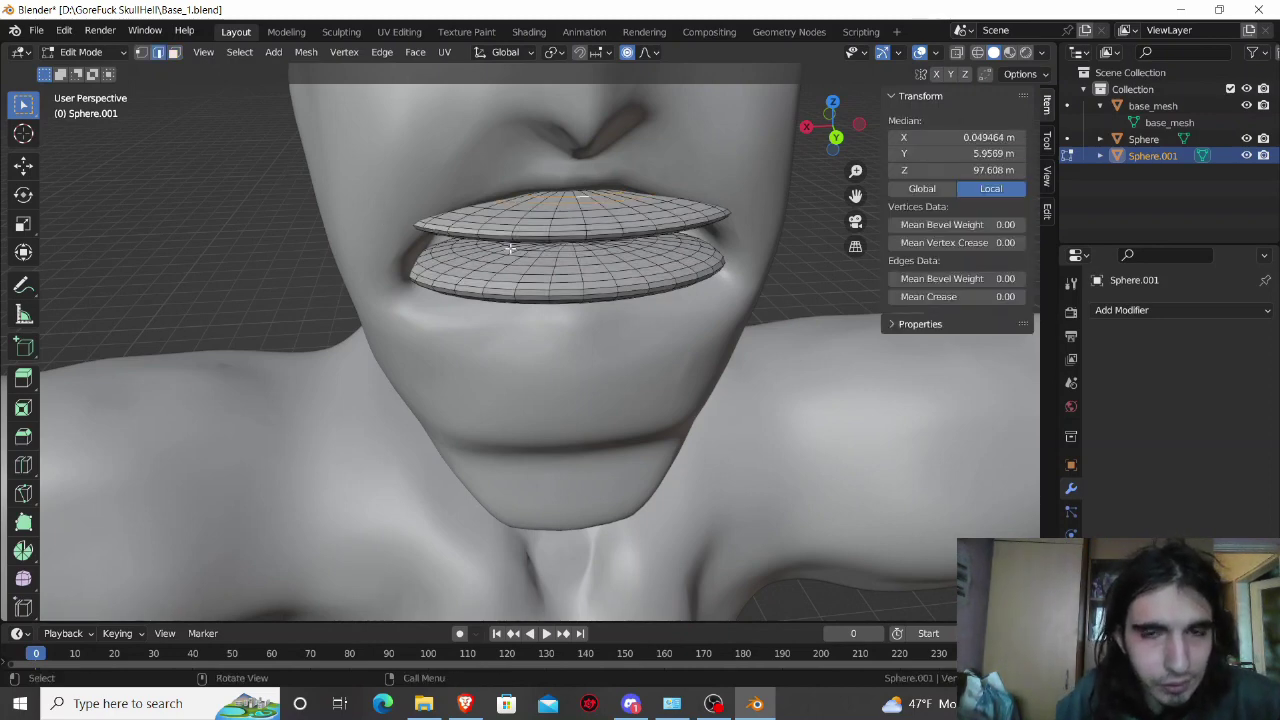
scroll(510, 248, "up", 4)
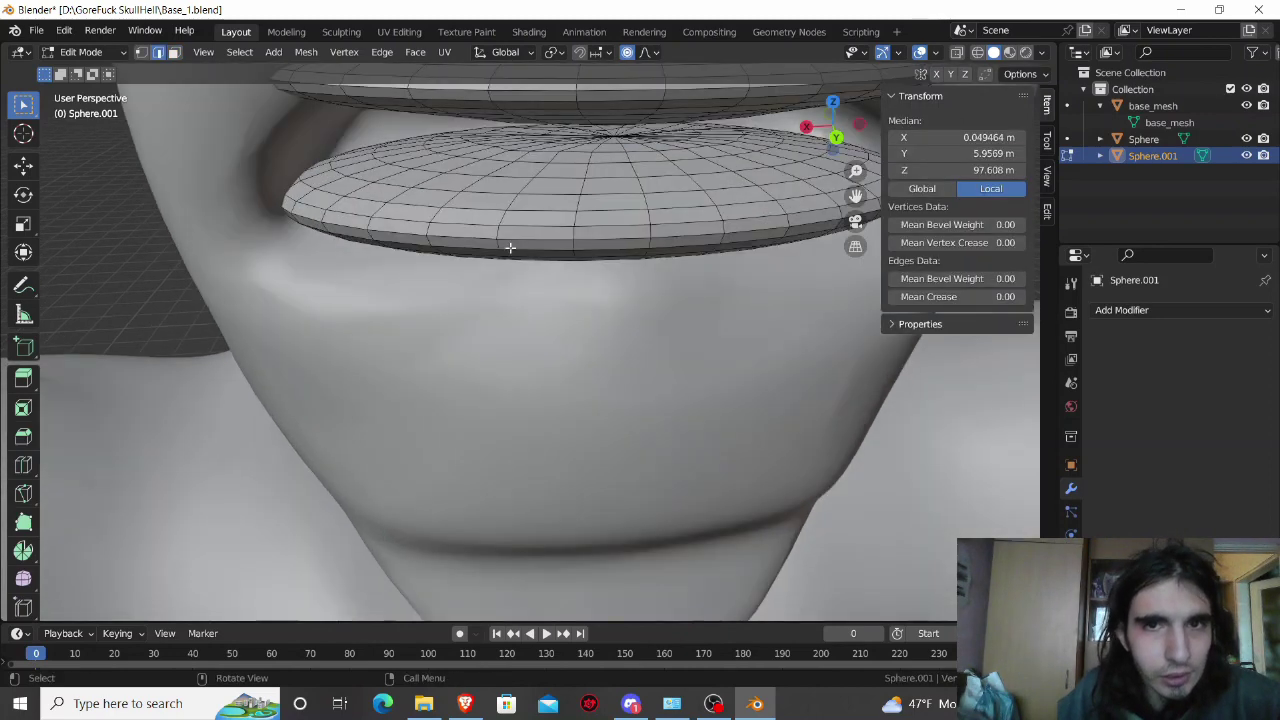
left_click(956, 52)
mouse_move(640, 180)
middle_mouse_down()
mouse_move(615, 222)
mouse_move(611, 209)
middle_mouse_up()
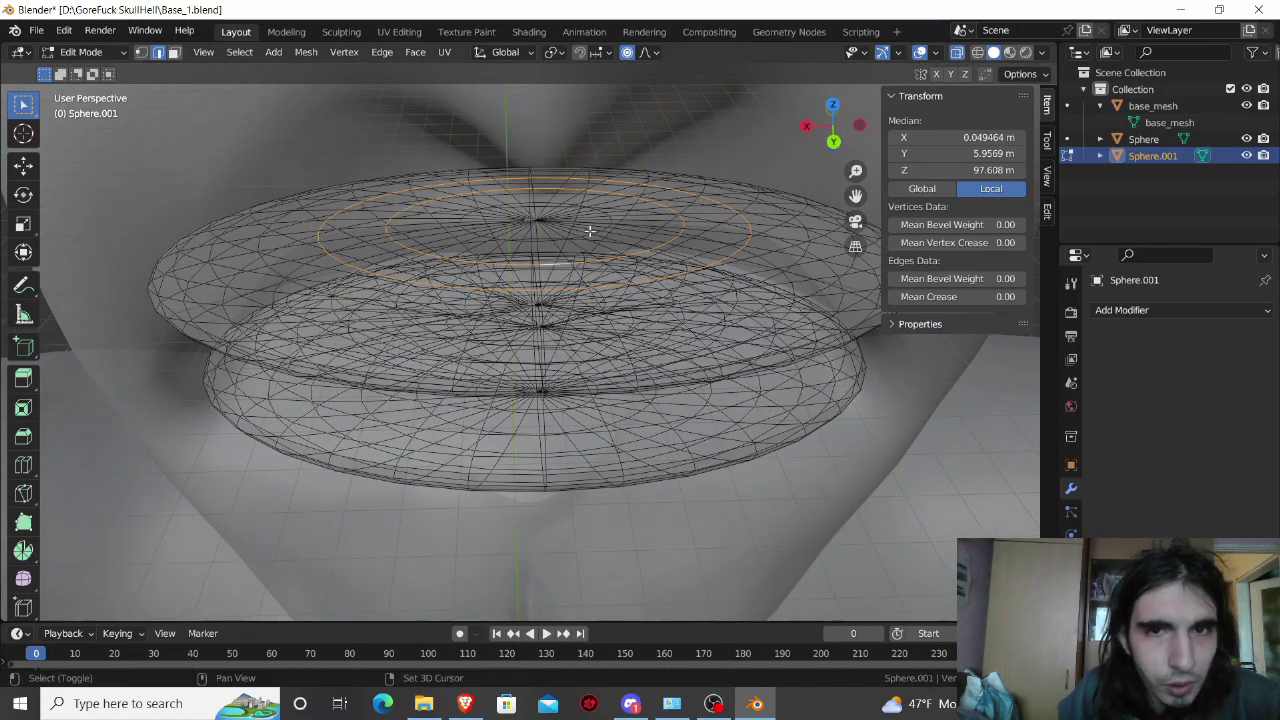
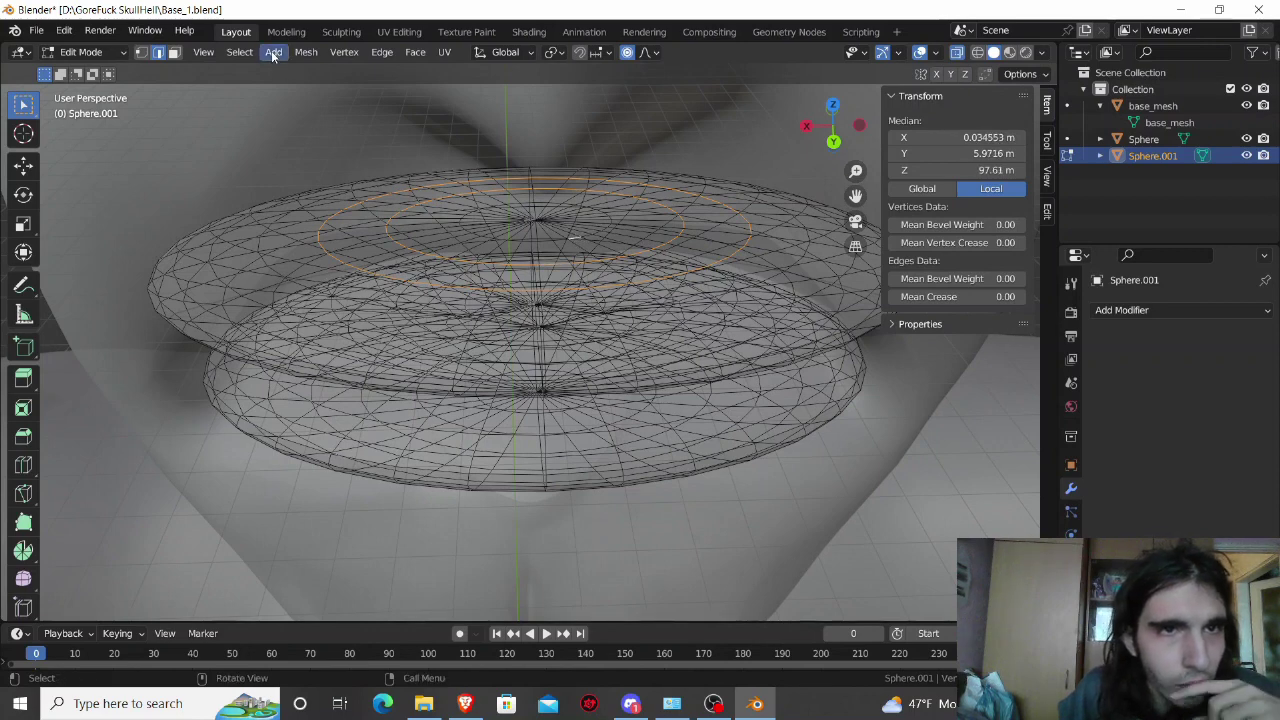
Step: Select the edge loops on top of the upper lip disc
left_click(242, 52)
mouse_move(275, 322)
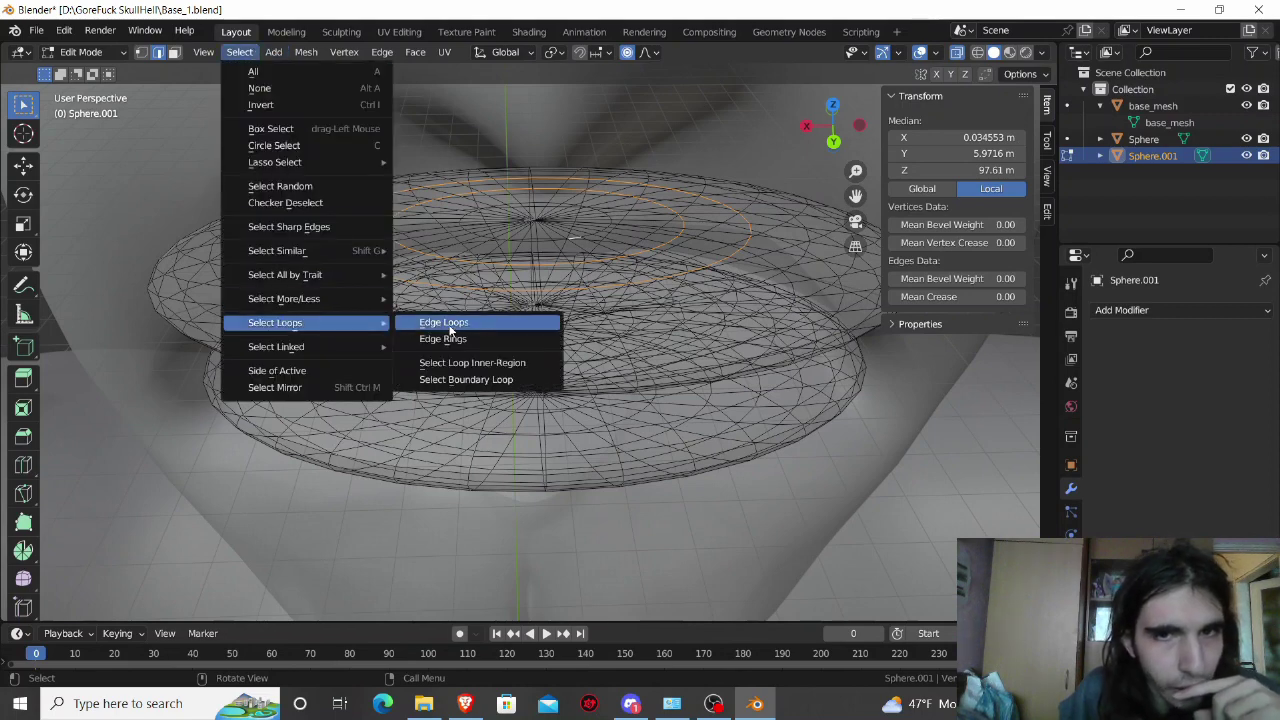
left_click(445, 322)
middle_click_drag(447, 320, 451, 290, "shift")
scroll(451, 290, "down", 2)
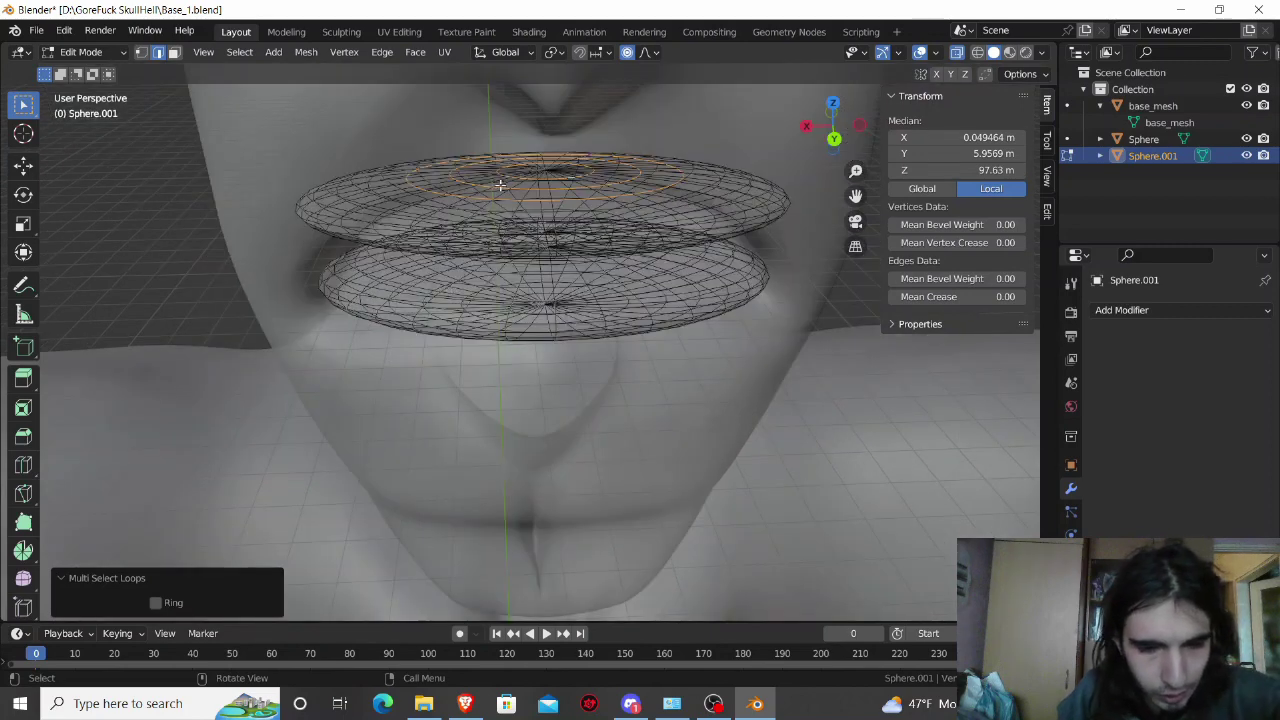
Step: Try Y-axis moves on the loop, cancel them, and switch to Vertex select mode
key("g")
key("y")
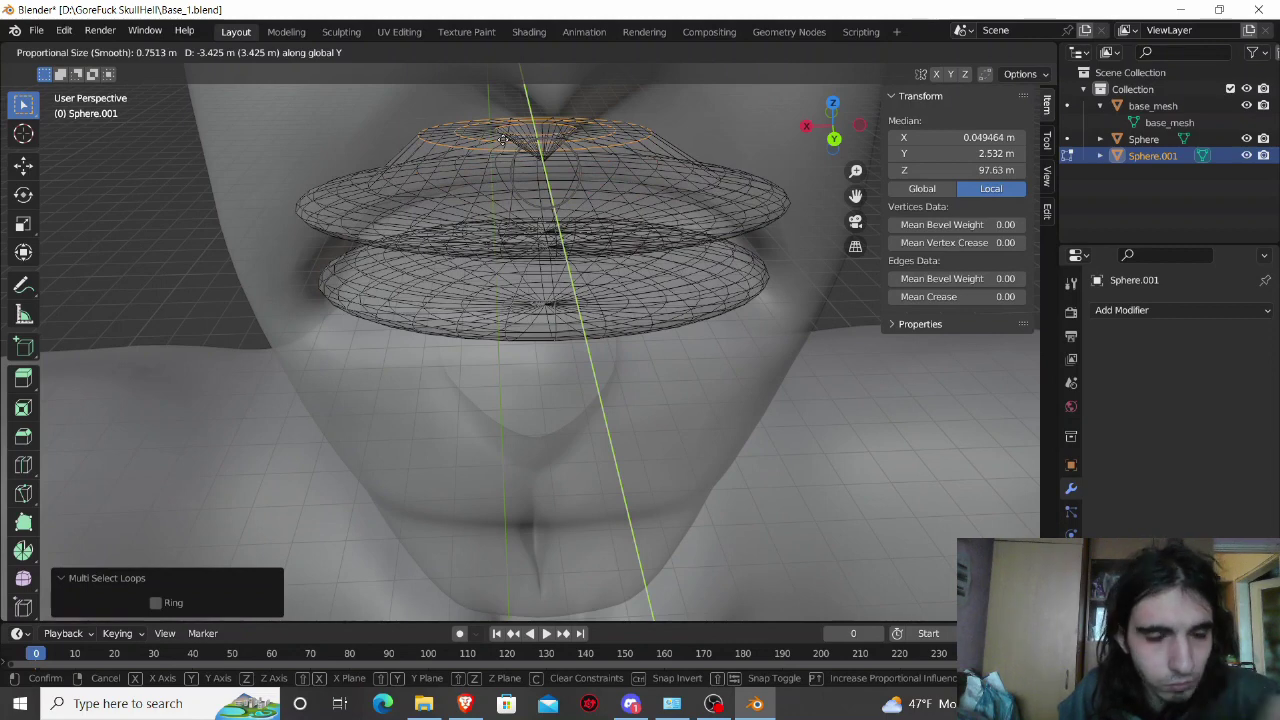
key("Escape")
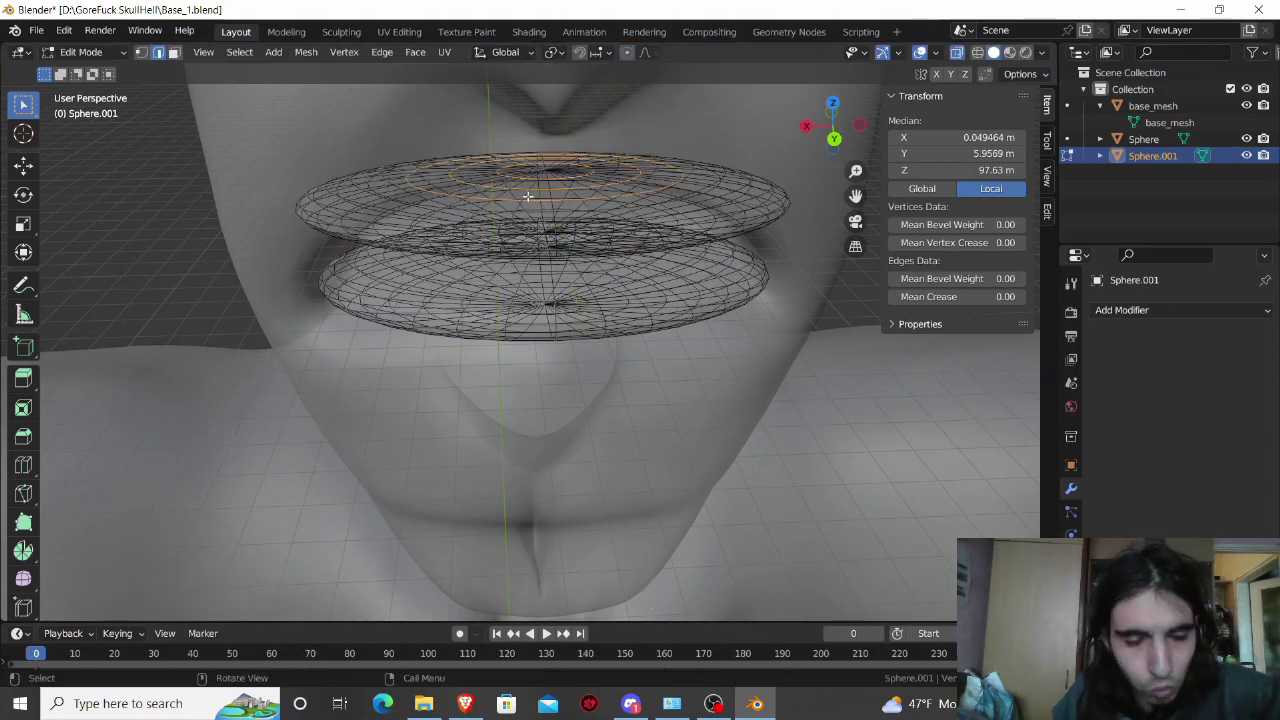
key("g")
key("y")
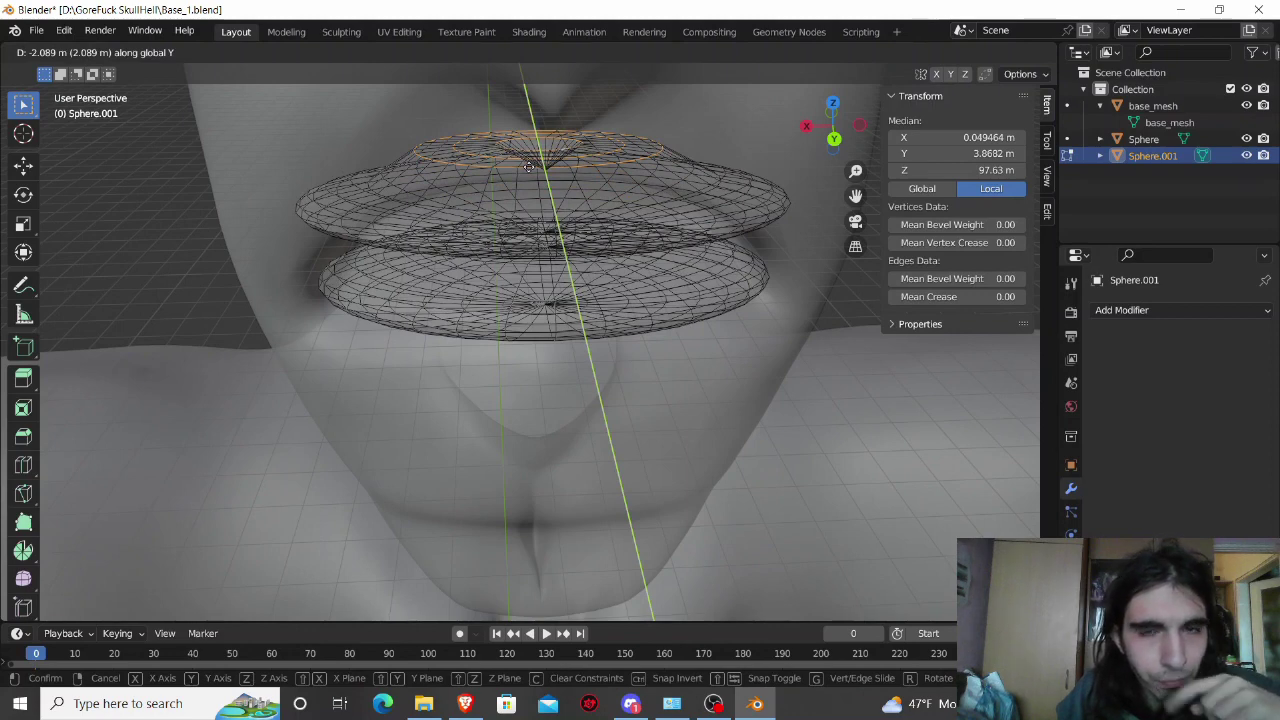
key("Escape")
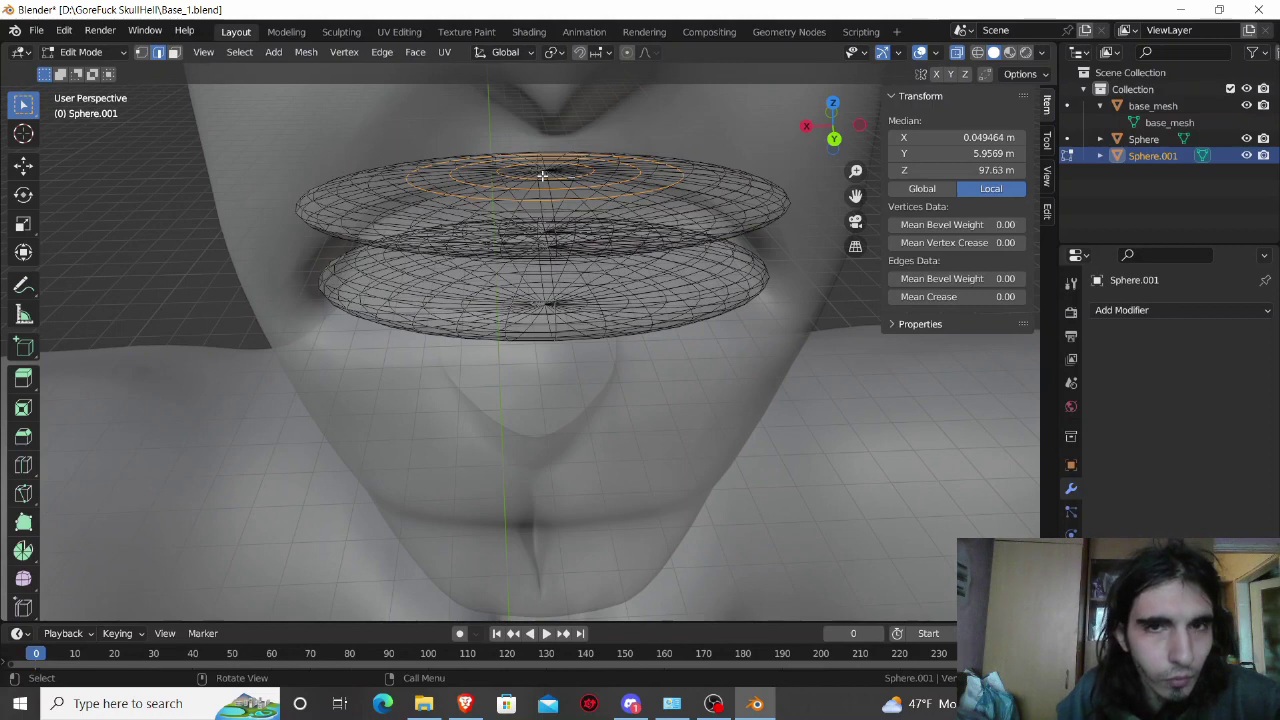
left_click(143, 53)
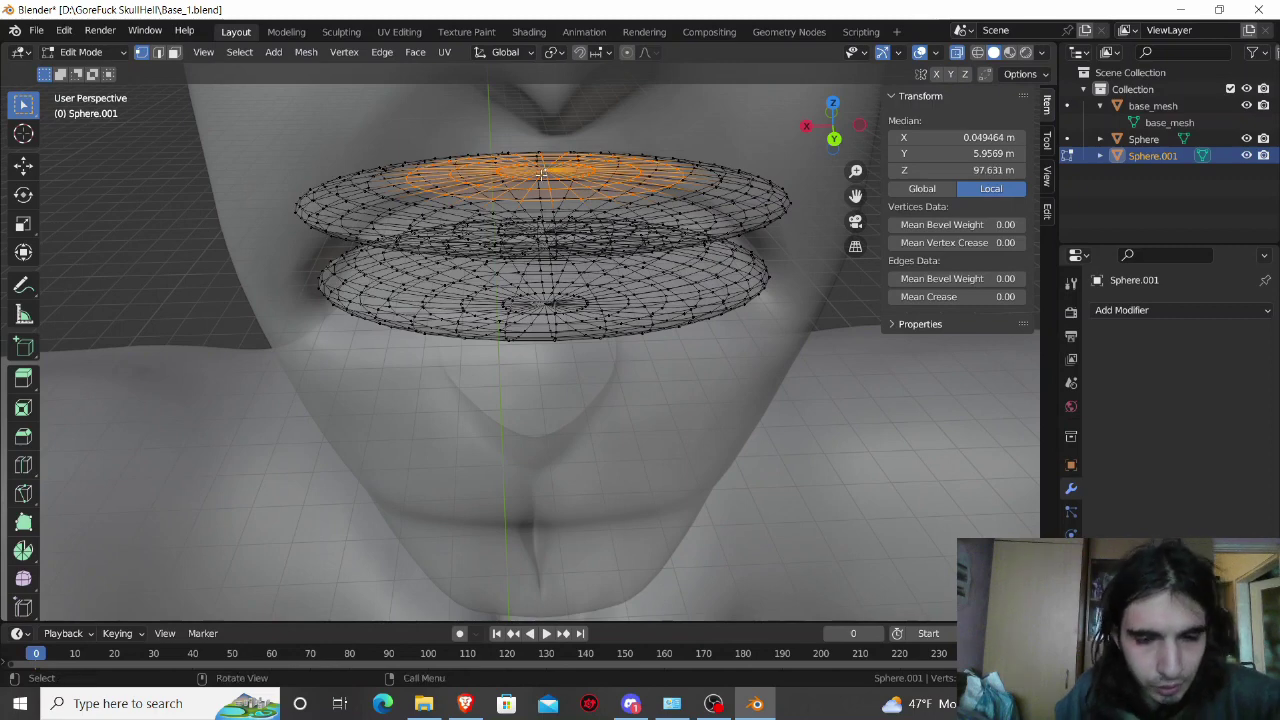
Step: Try Y-axis moves on the selected vertices and cancel each one
key("g")
key("y")
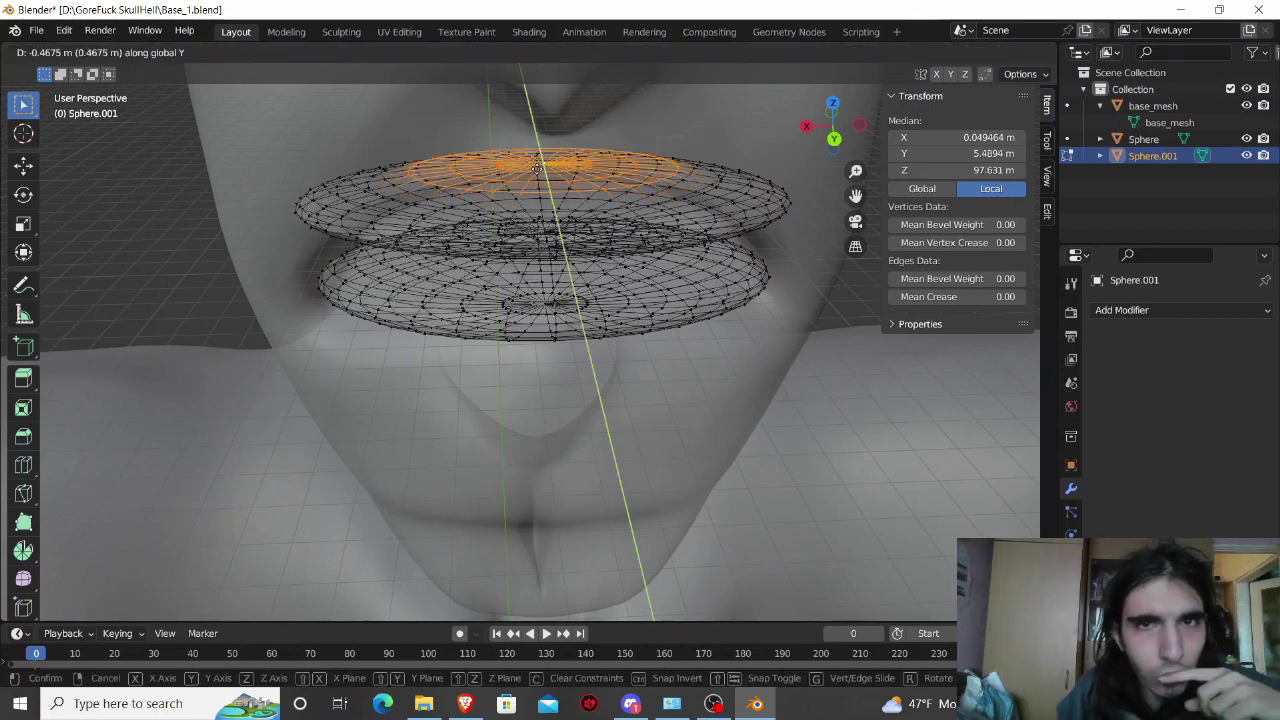
key("Escape")
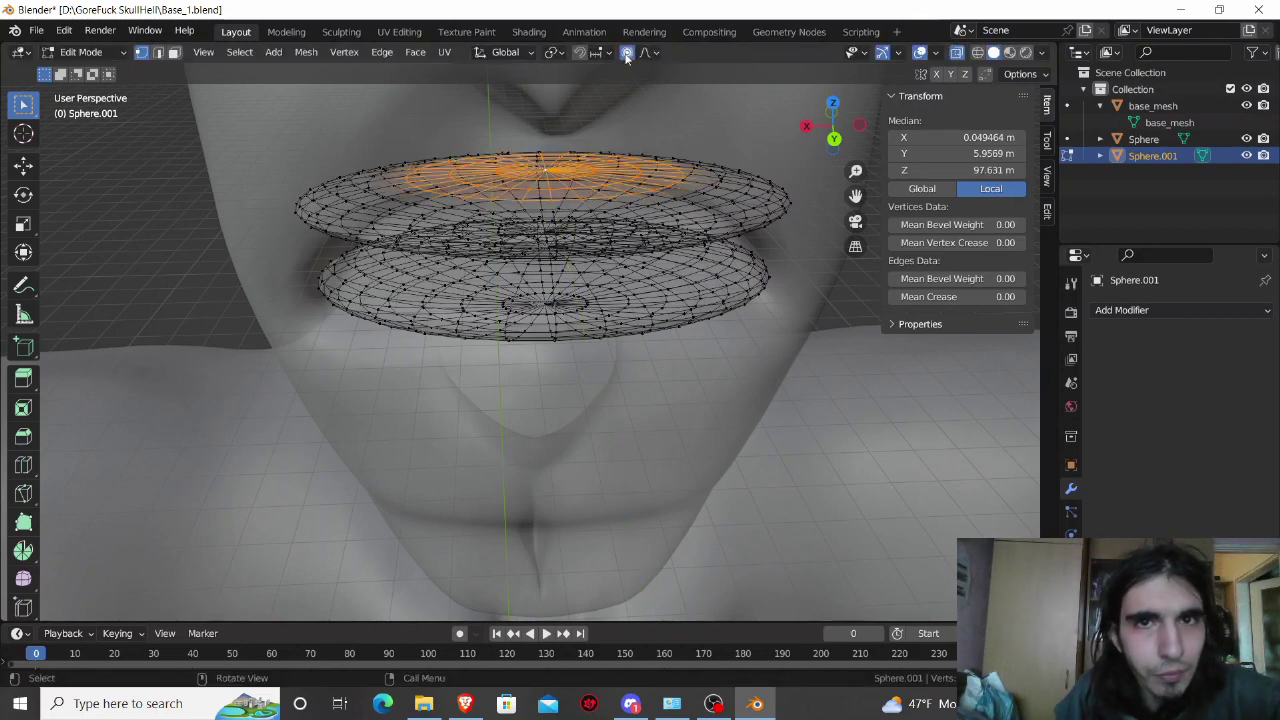
key("g")
key("y")
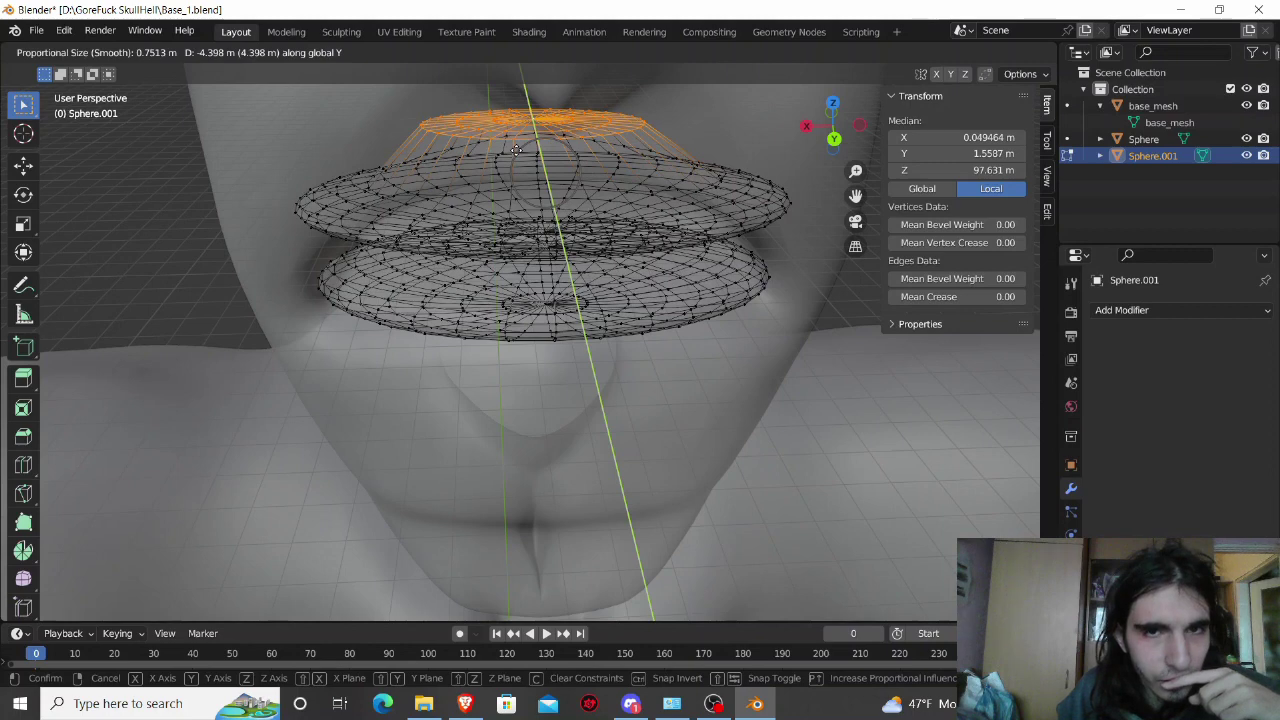
key("Escape")
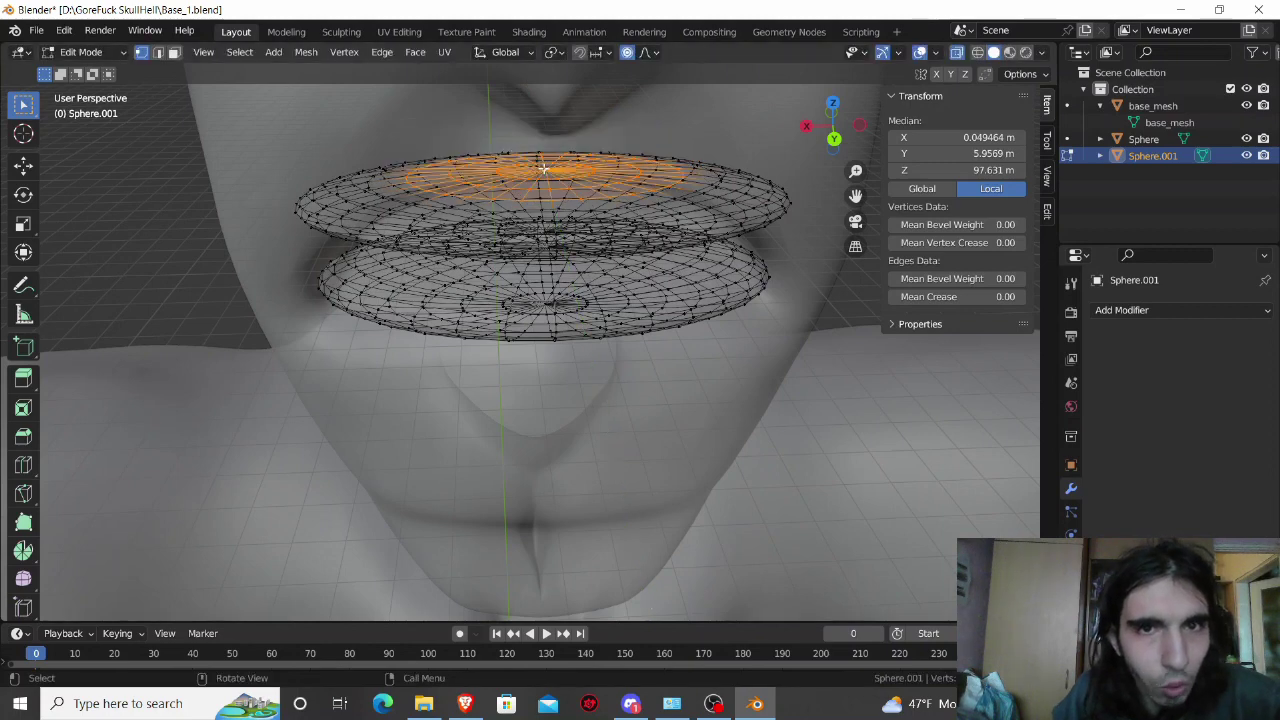
Step: Pull the upper lip's top centre vertex back along Y with a widened proportional falloff
left_click(544, 171)
key("g")
key("y")
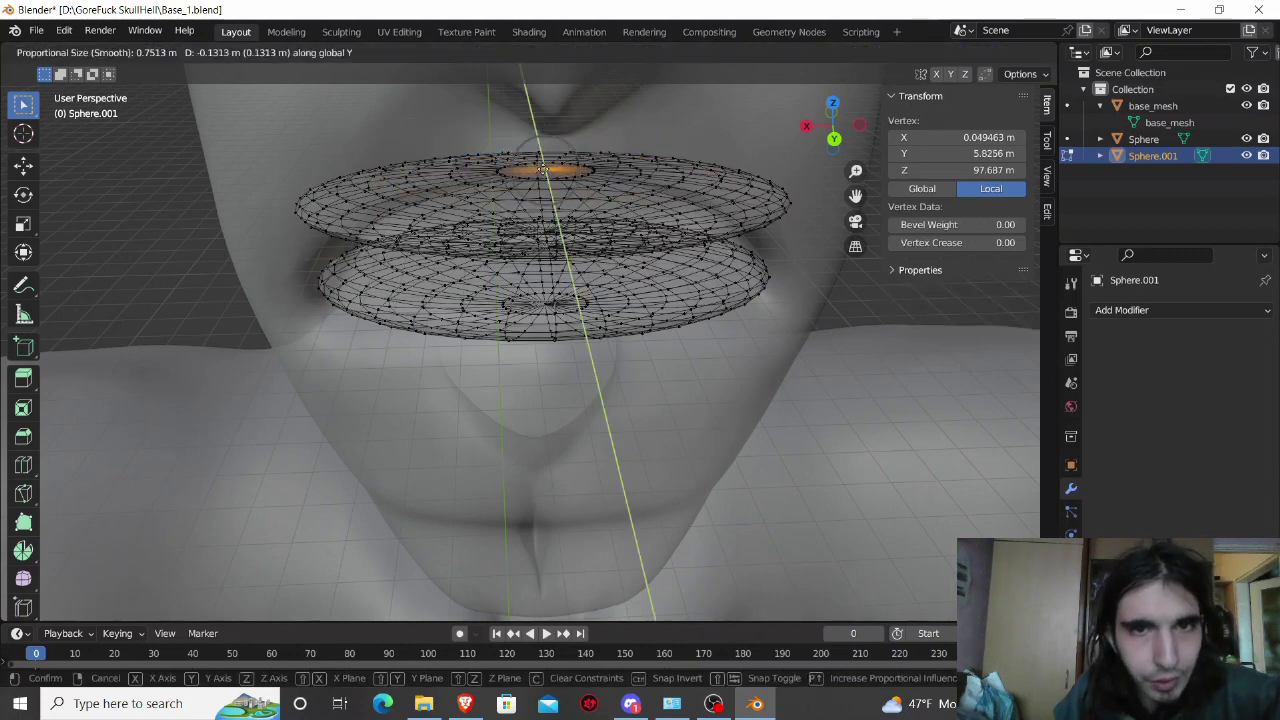
scroll(540, 160, "down", 4)
scroll(539, 158, "down", 6)
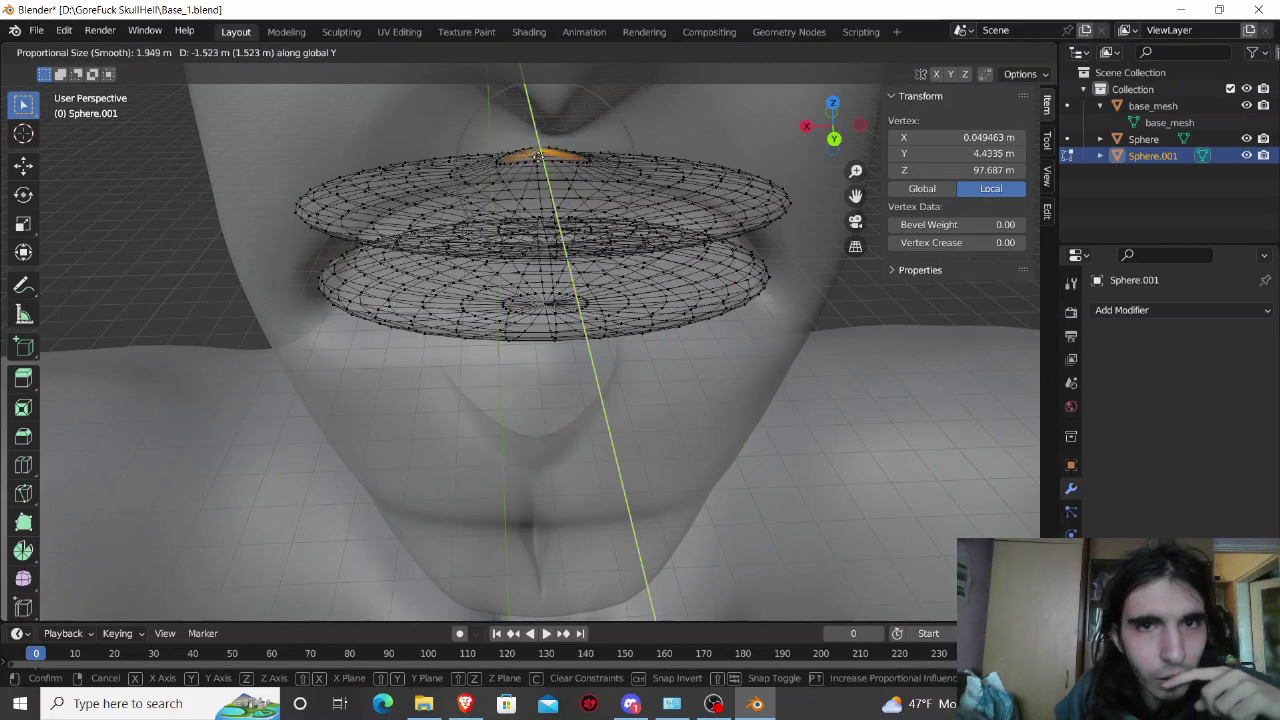
scroll(538, 155, "down", 4)
scroll(538, 155, "down", 3)
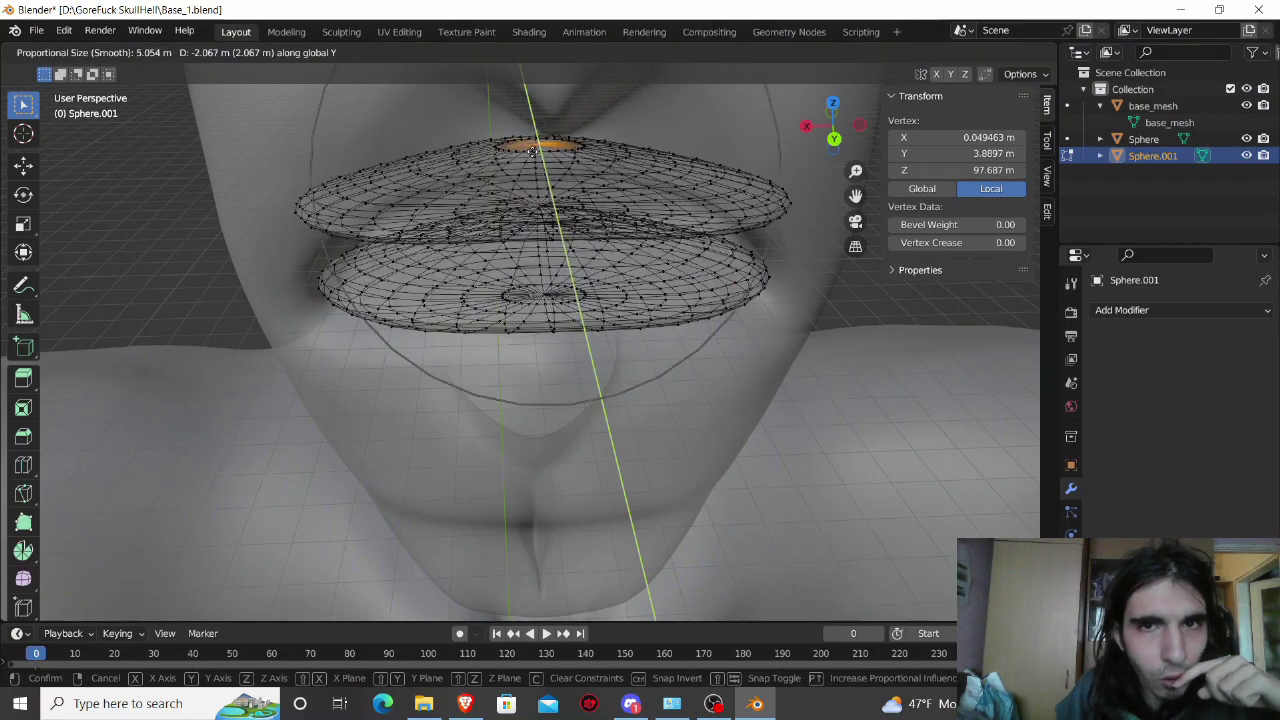
scroll(531, 145, "down", 2)
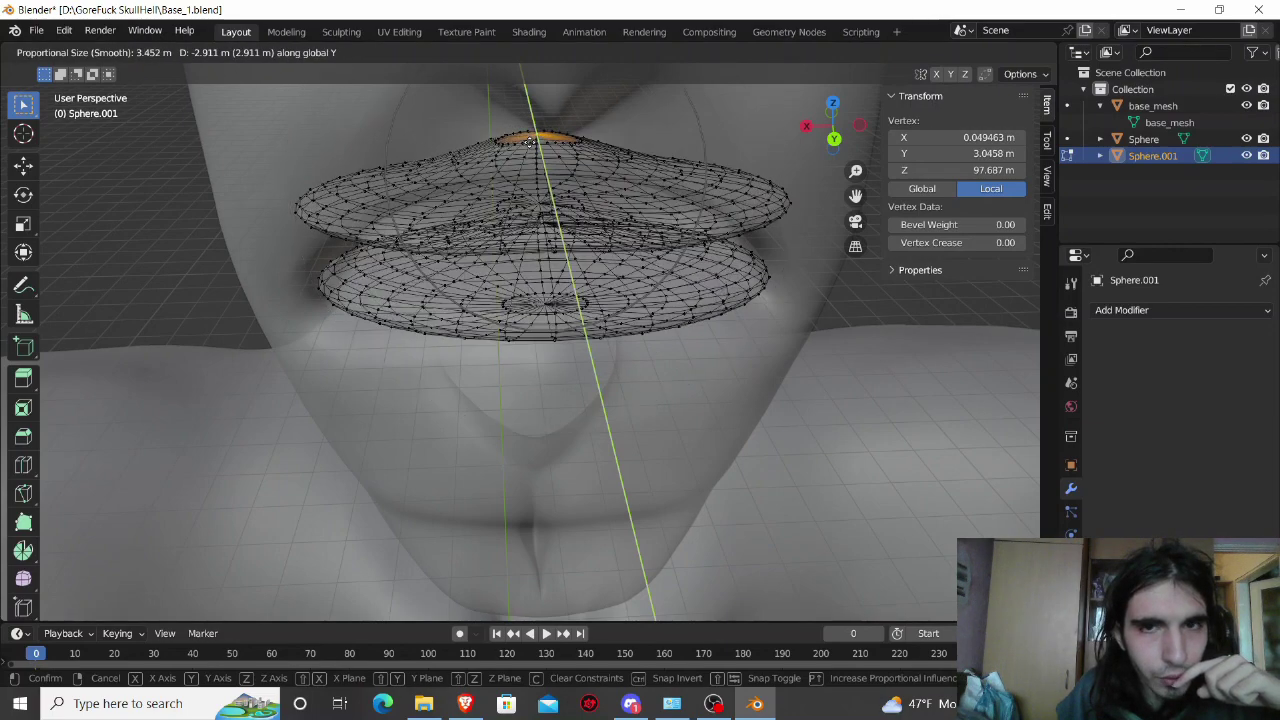
scroll(531, 143, "down", 1)
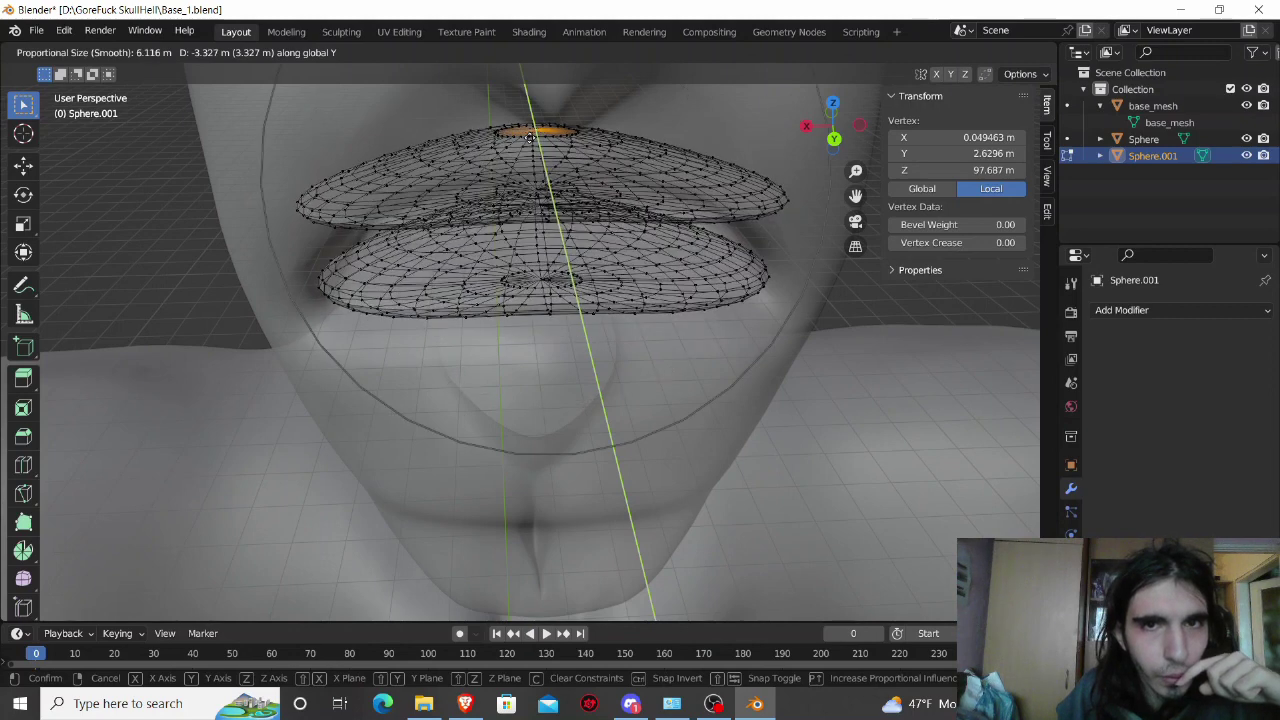
left_click(530, 137)
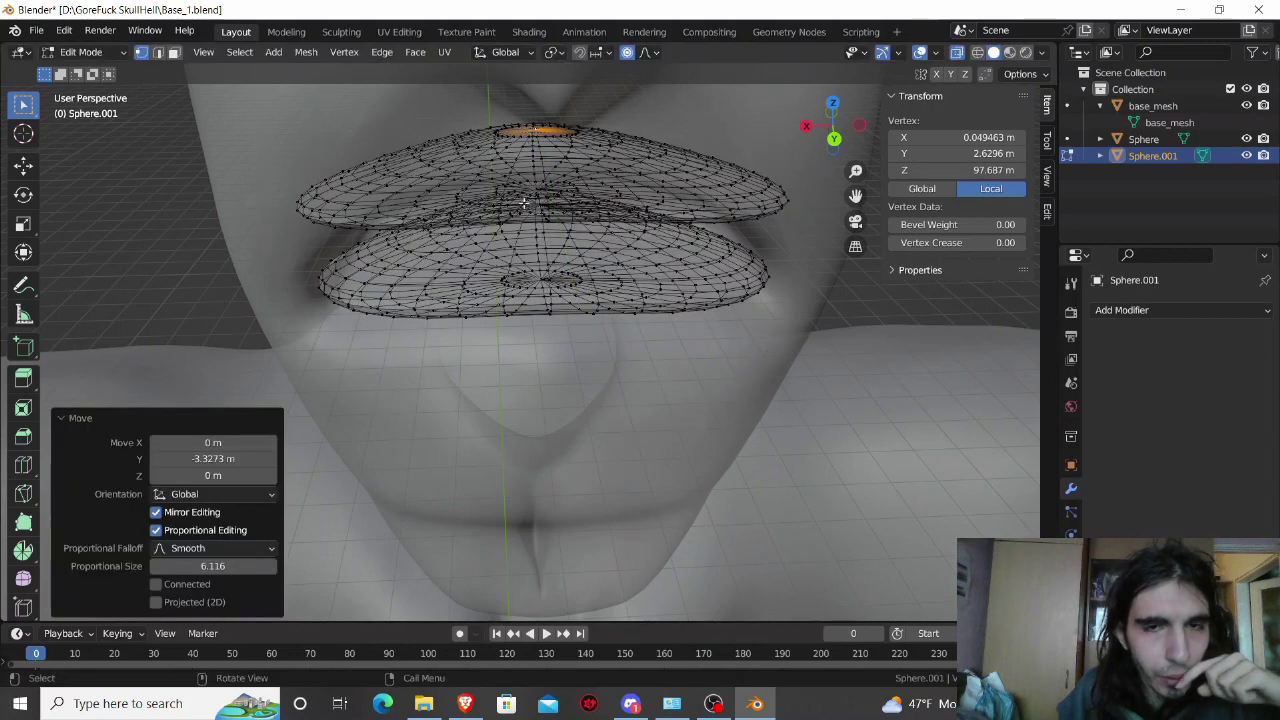
Step: Pull the lower lip's centre vertex 1.871 m along Y with smooth proportional falloff
left_click(540, 281)
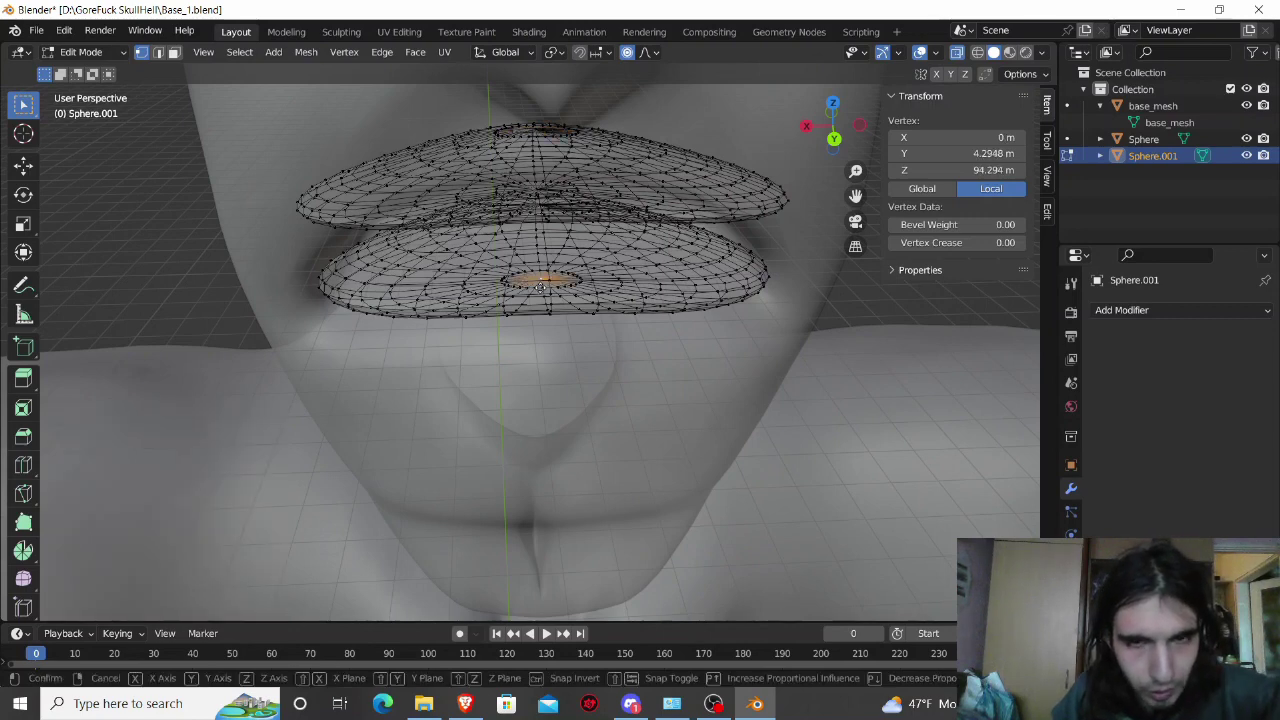
key("g")
key("y")
scroll(540, 289, "up", 5)
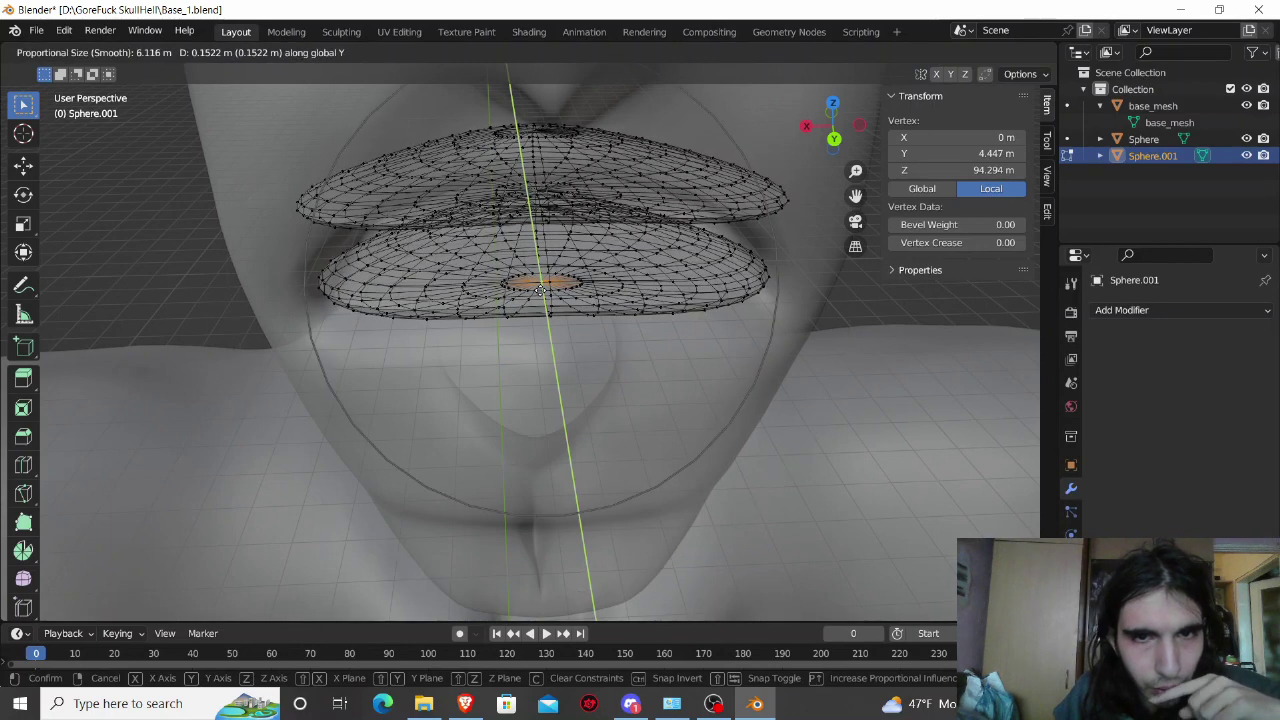
scroll(540, 289, "up", 6)
scroll(540, 289, "up", 1)
scroll(540, 289, "up", 2)
scroll(540, 290, "up", 4)
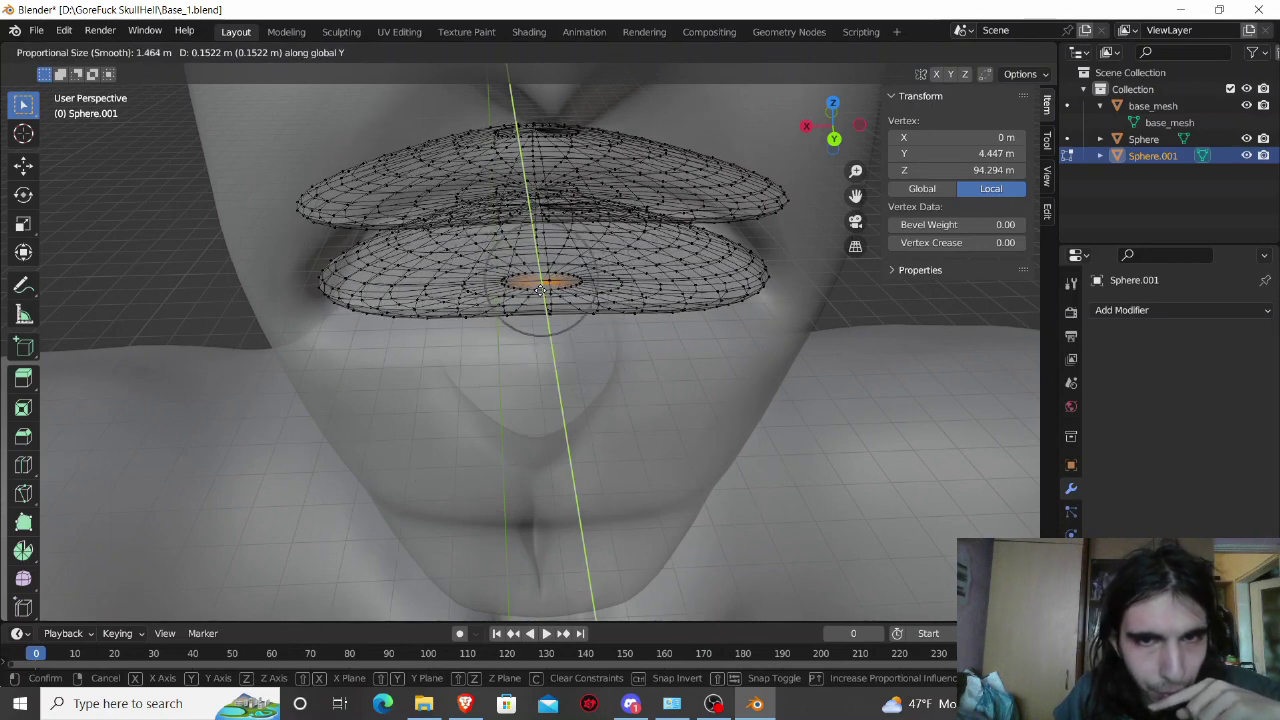
scroll(539, 300, "up", 1)
scroll(537, 322, "down", 1)
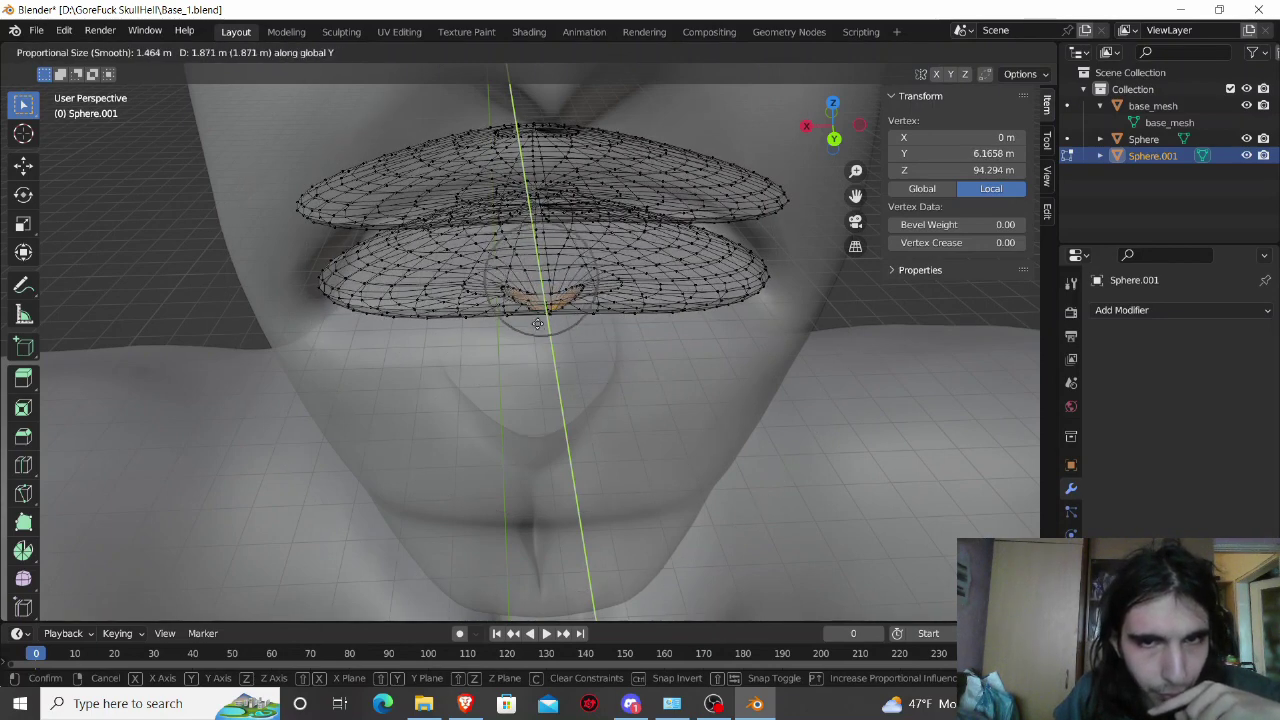
scroll(537, 322, "down", 2)
scroll(537, 322, "down", 2)
scroll(537, 323, "down", 2)
scroll(537, 323, "down", 3)
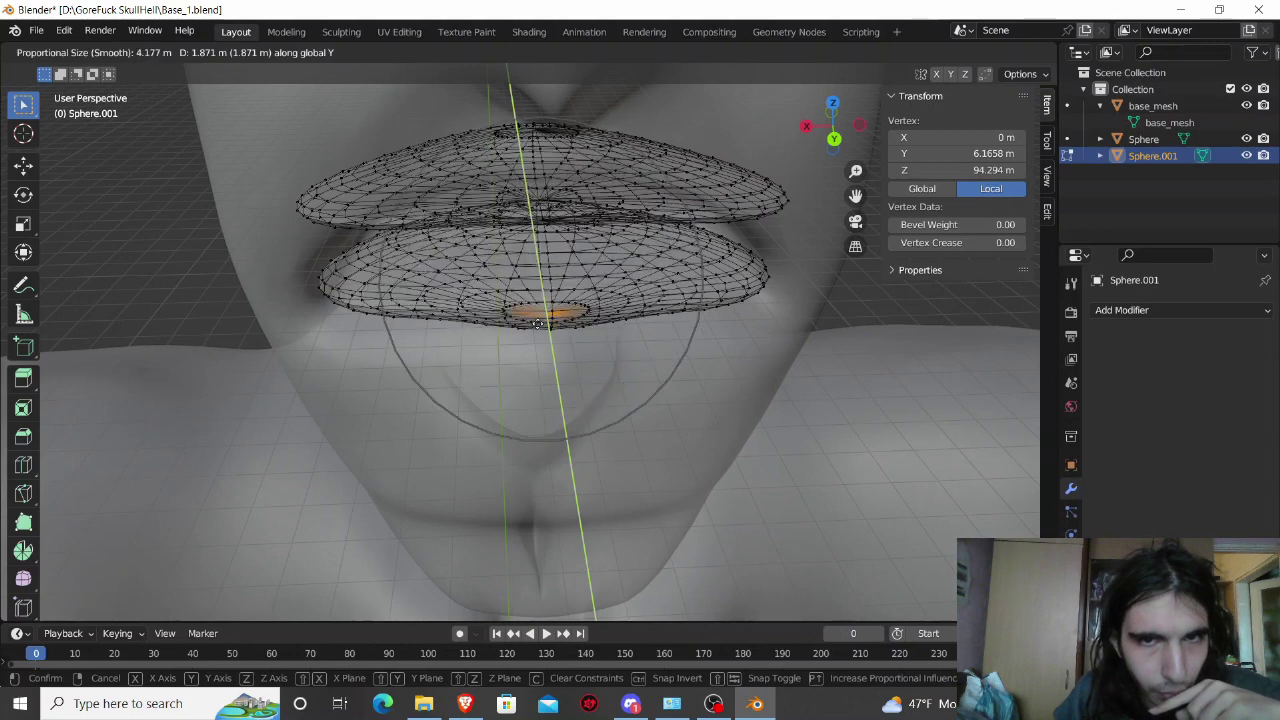
scroll(537, 323, "down", 3)
scroll(537, 323, "down", 3)
scroll(537, 323, "down", 3)
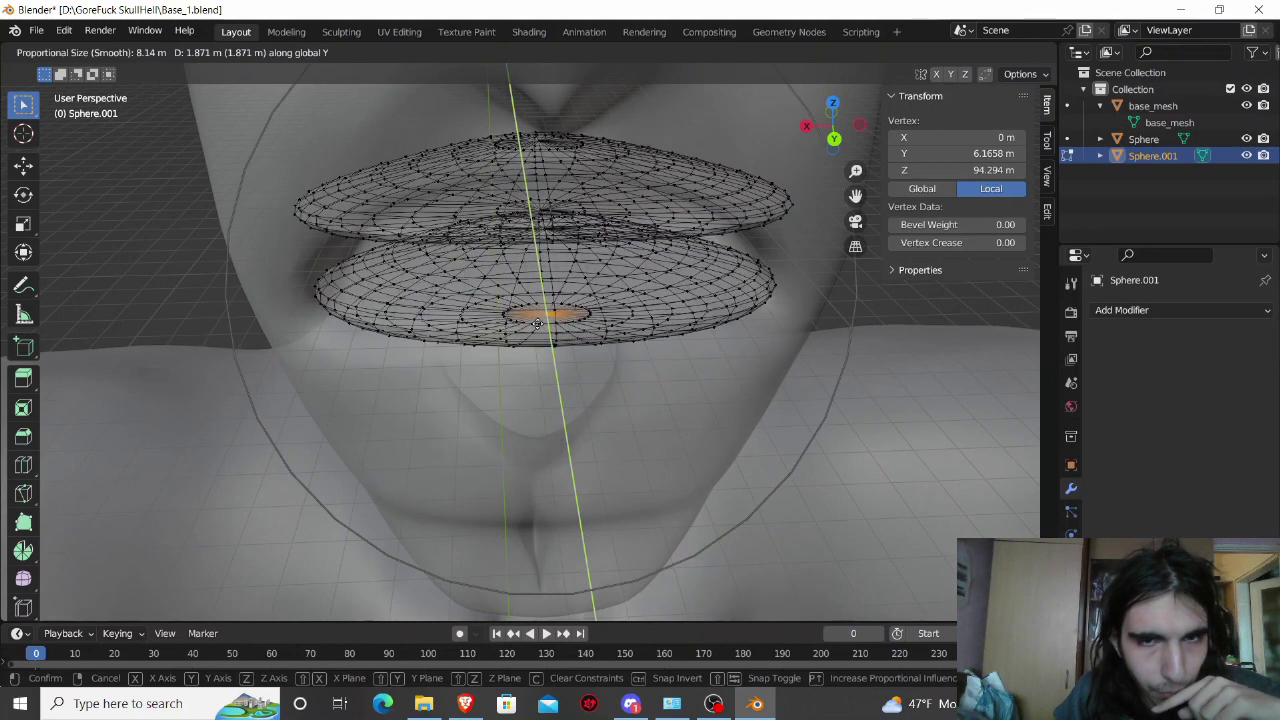
left_click(537, 323)
Step: Inspect the lip shapes from below in Object Mode, then return to Edit Mode
key("Tab")
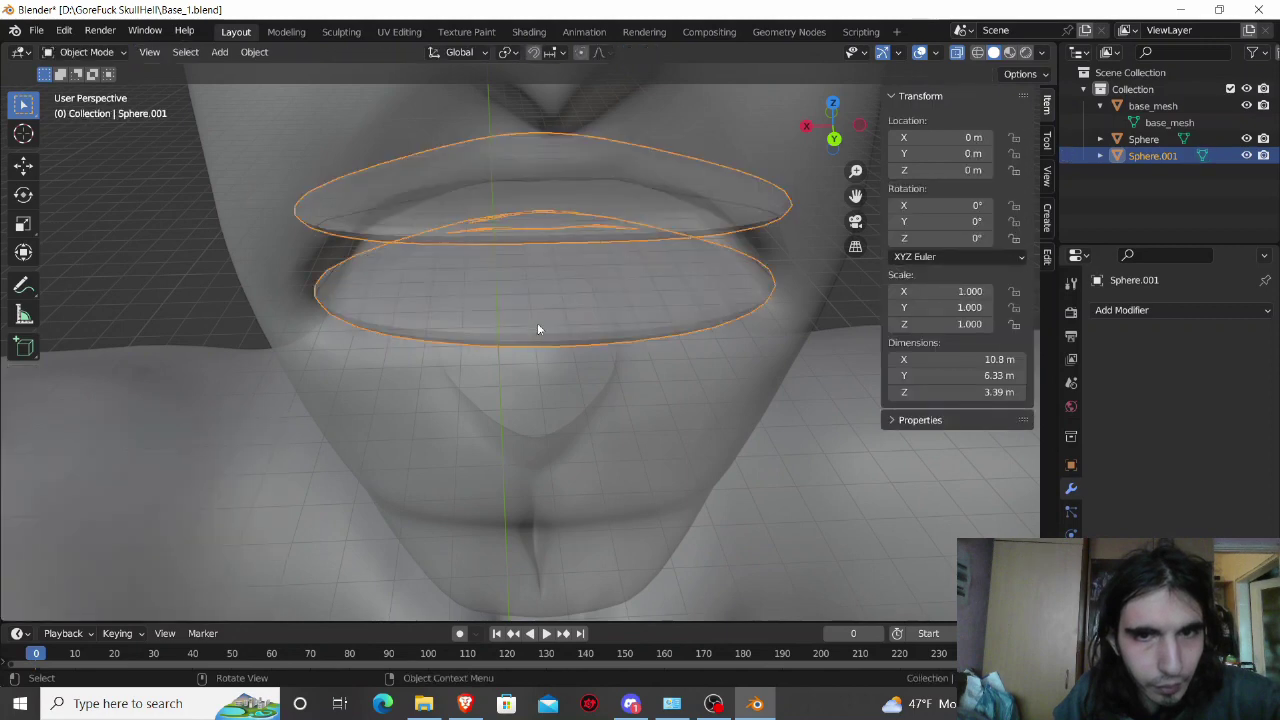
middle_click_drag(537, 326, 532, 291)
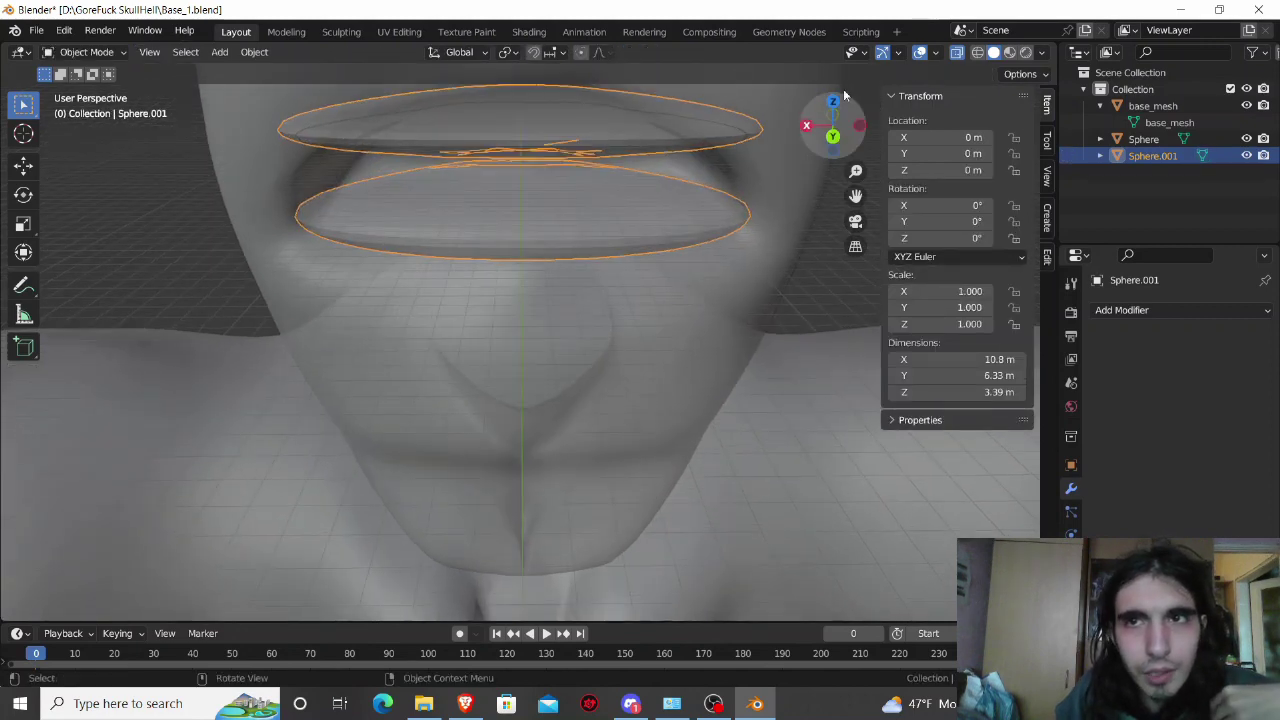
mouse_move(843, 95)
left_mouse_down()
mouse_move(747, 279)
mouse_move(737, 268)
mouse_move(754, 293)
mouse_move(650, 254)
left_mouse_up()
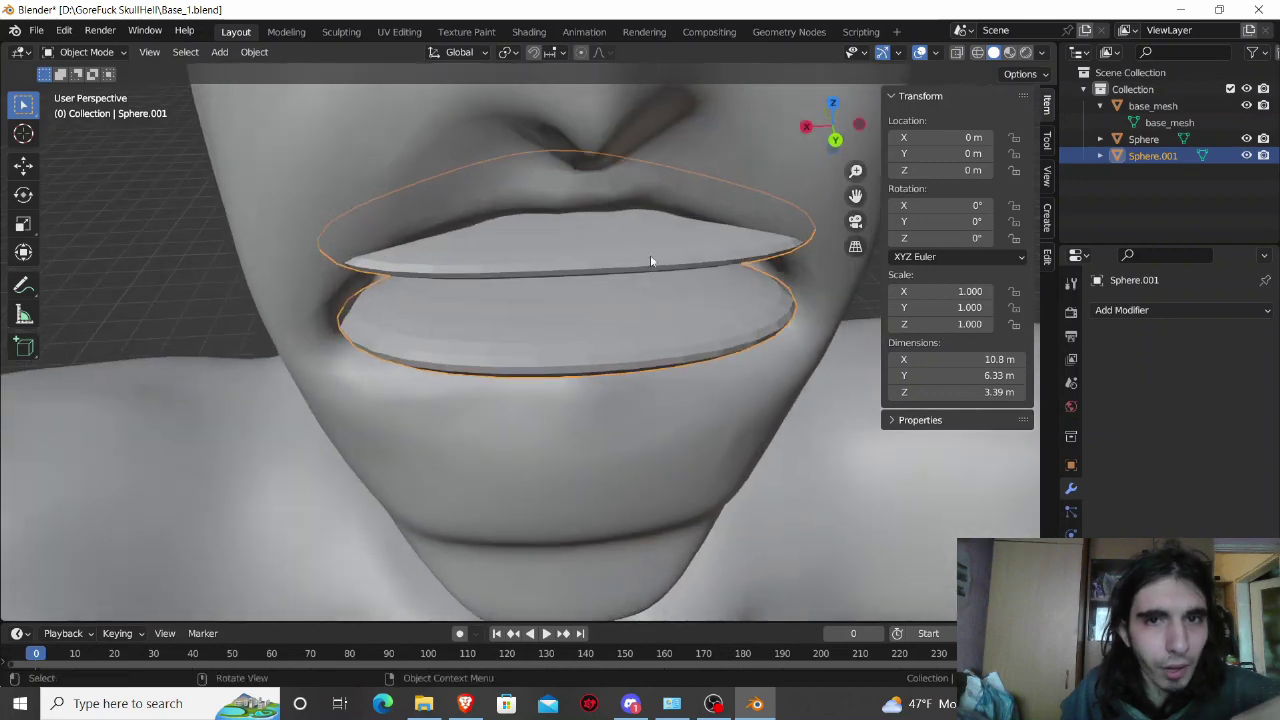
middle_click_drag(650, 260, 610, 230)
key("Tab")
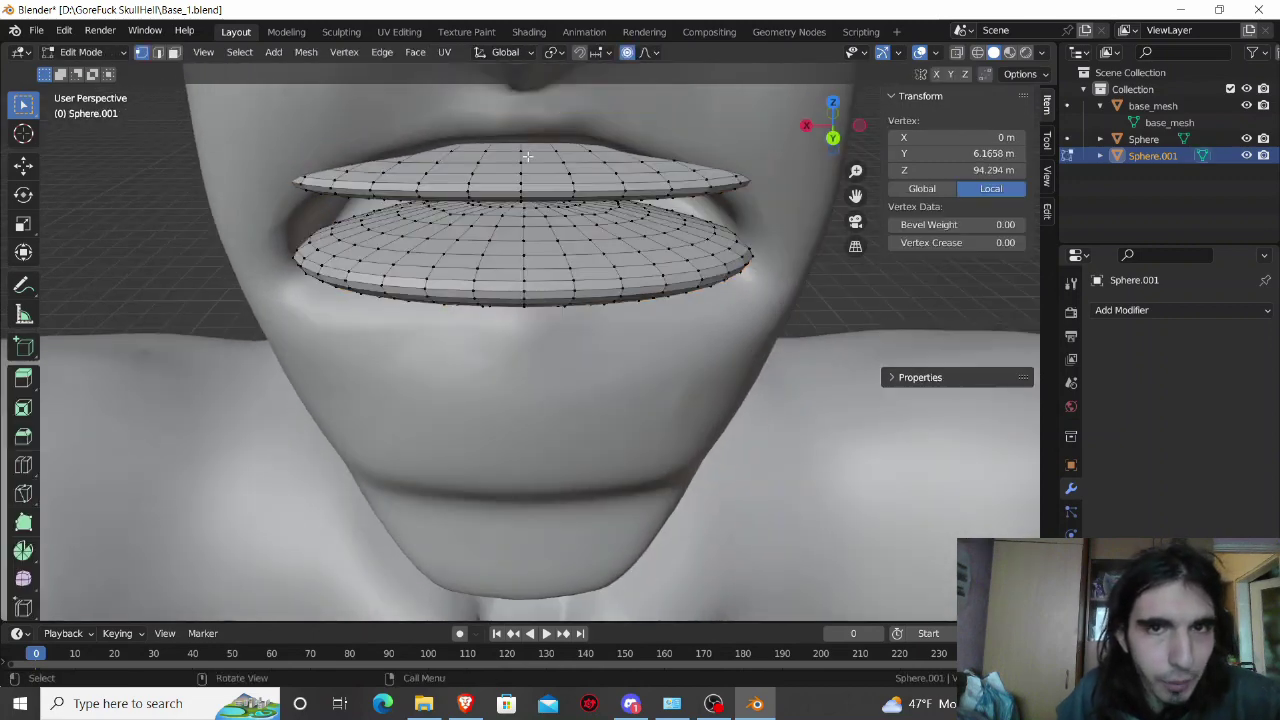
middle_click_drag(527, 156, 532, 147)
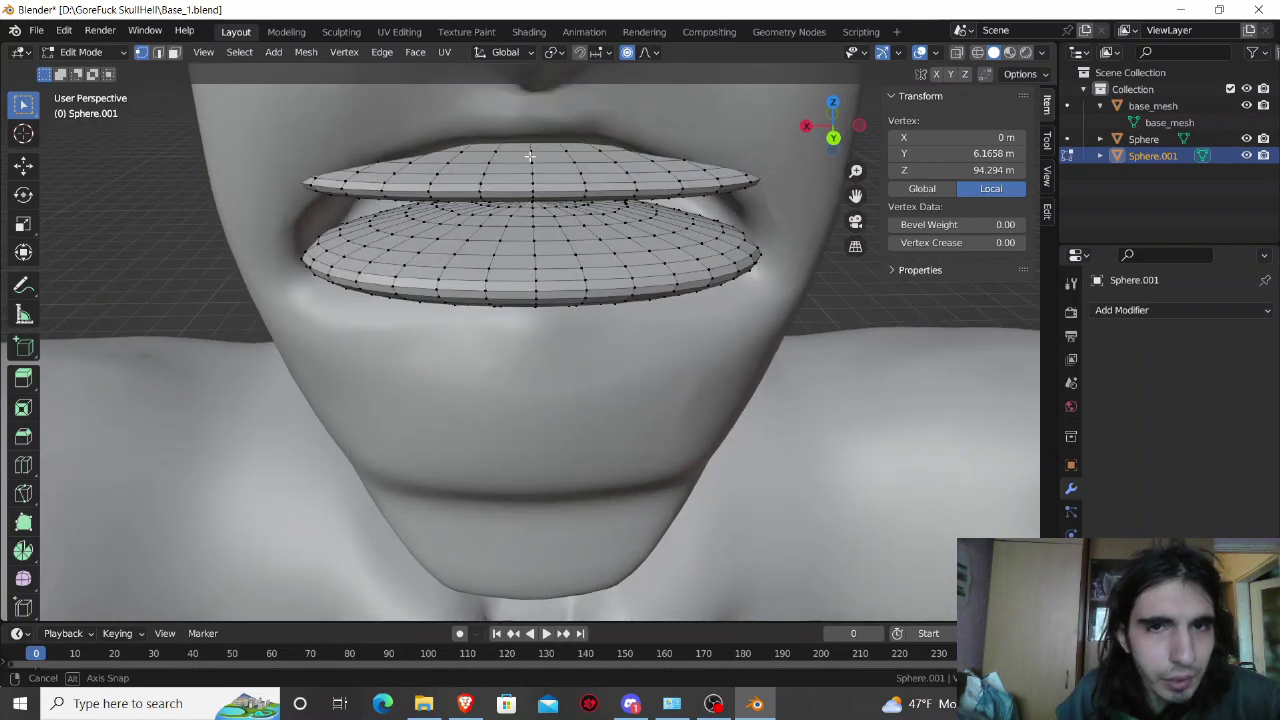
middle_click_drag(532, 147, 530, 158)
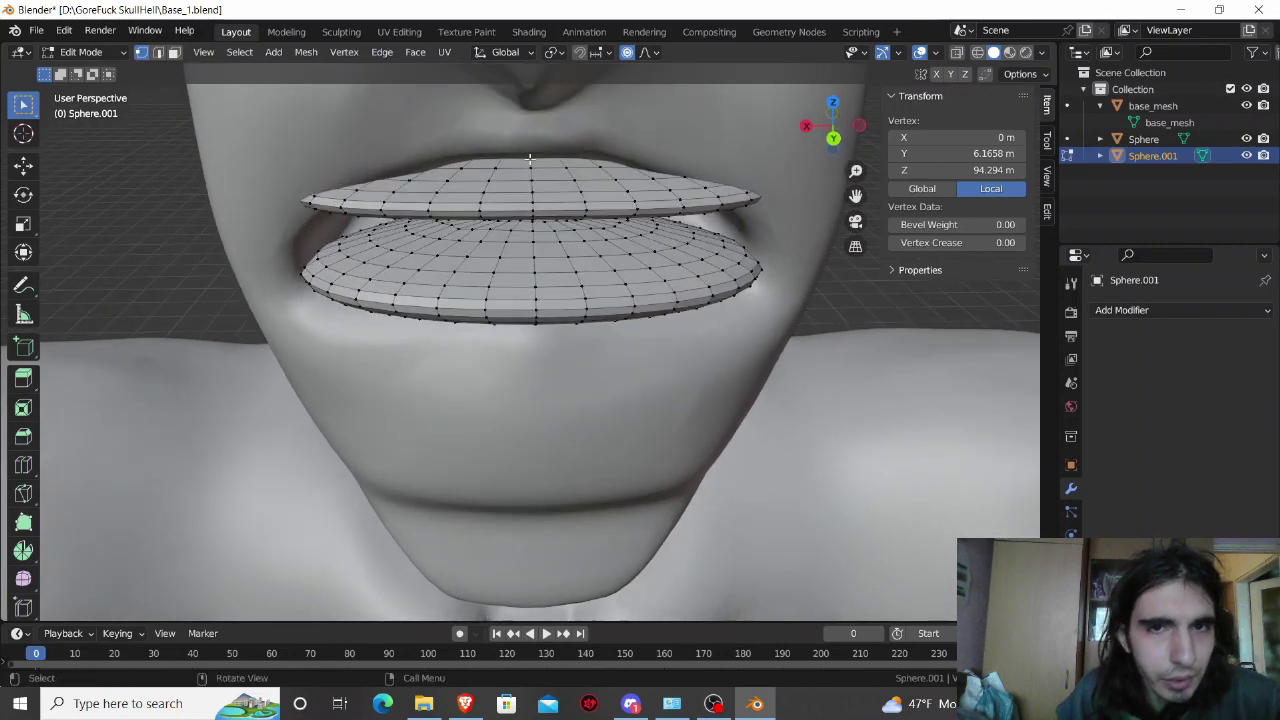
Step: Select the linked lower lip disc and hide it, leaving only the upper lip
left_click(513, 305)
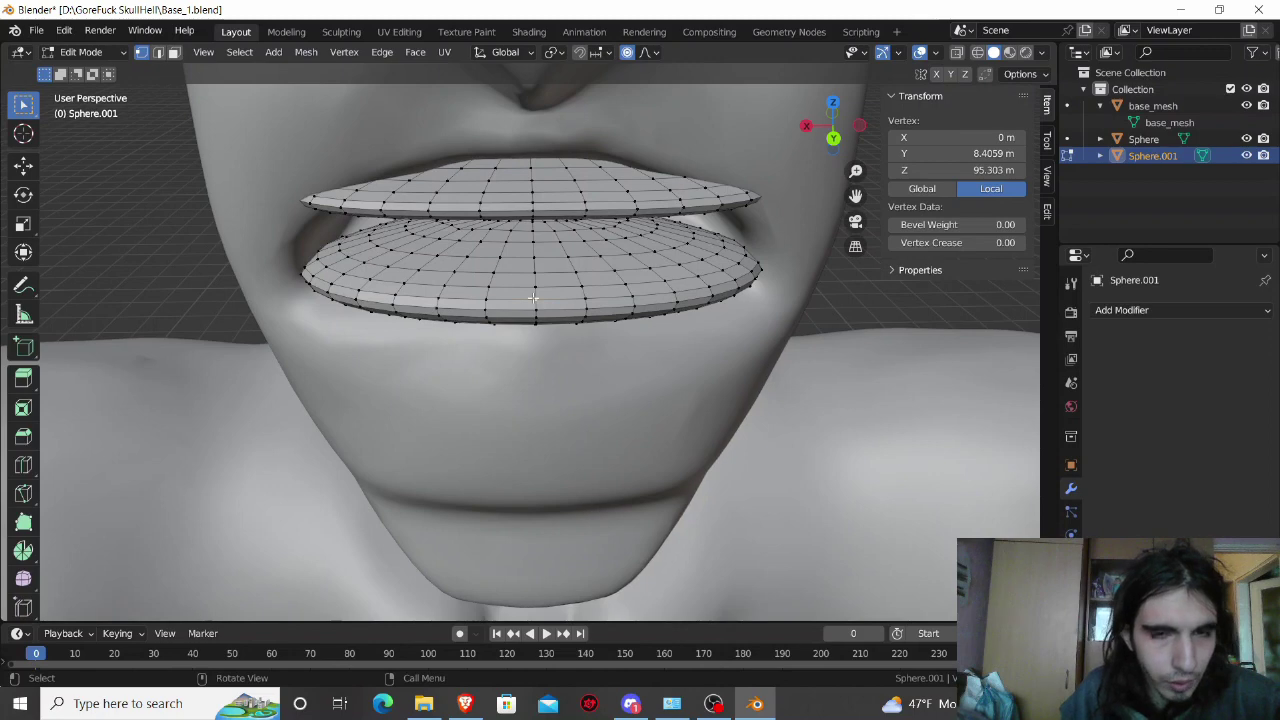
key("ctrl+l")
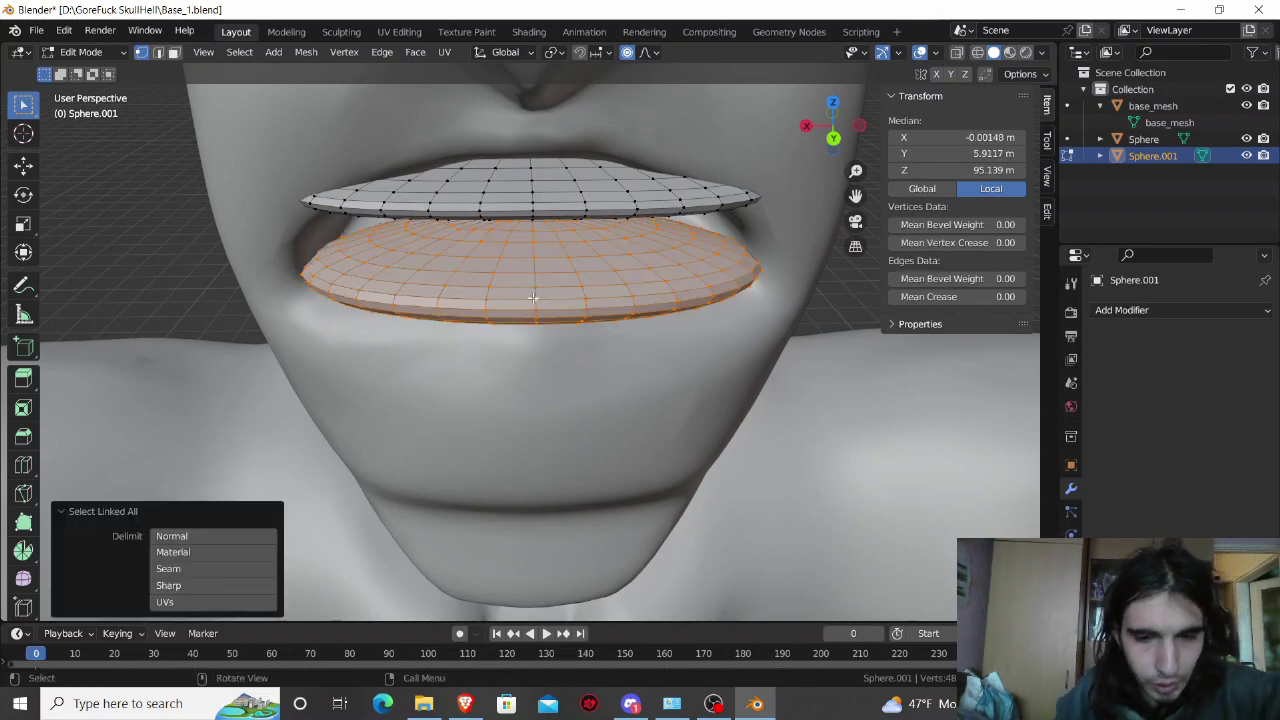
key("h")
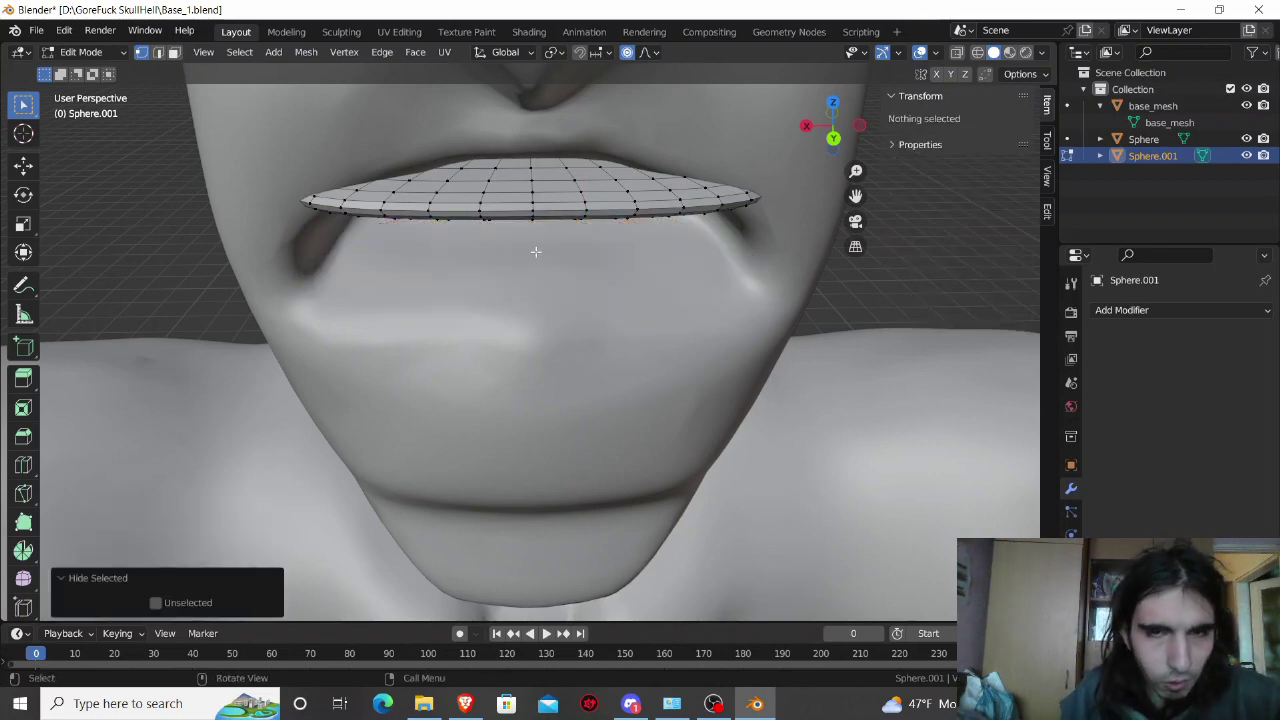
key("Tab")
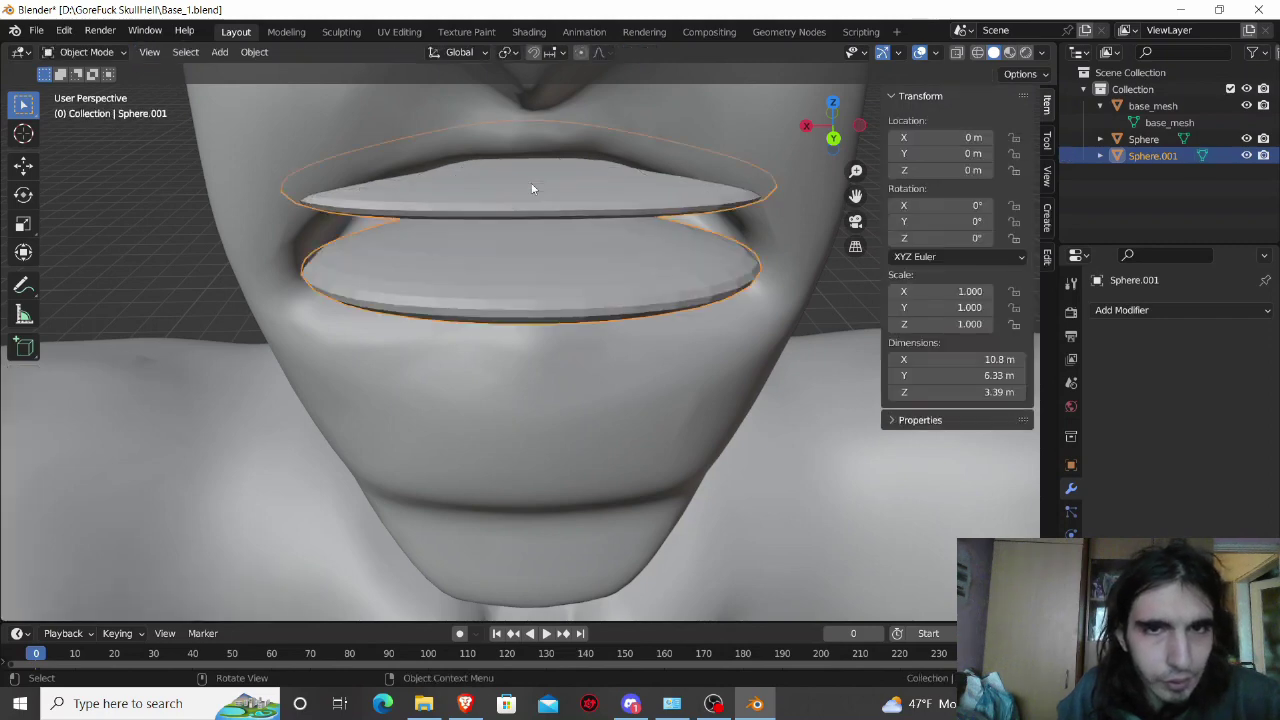
key("Tab")
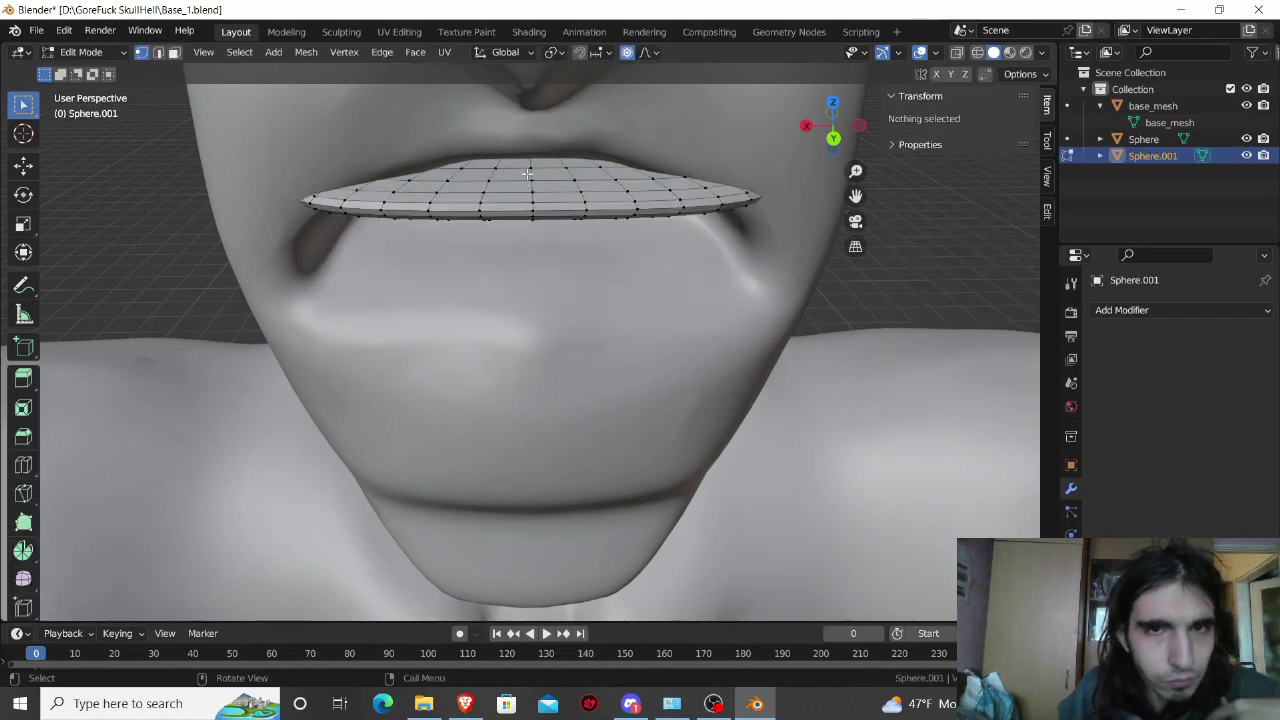
Step: Turn on X-ray and pull the upper lip's top-centre vertex back along Y
left_click(955, 56)
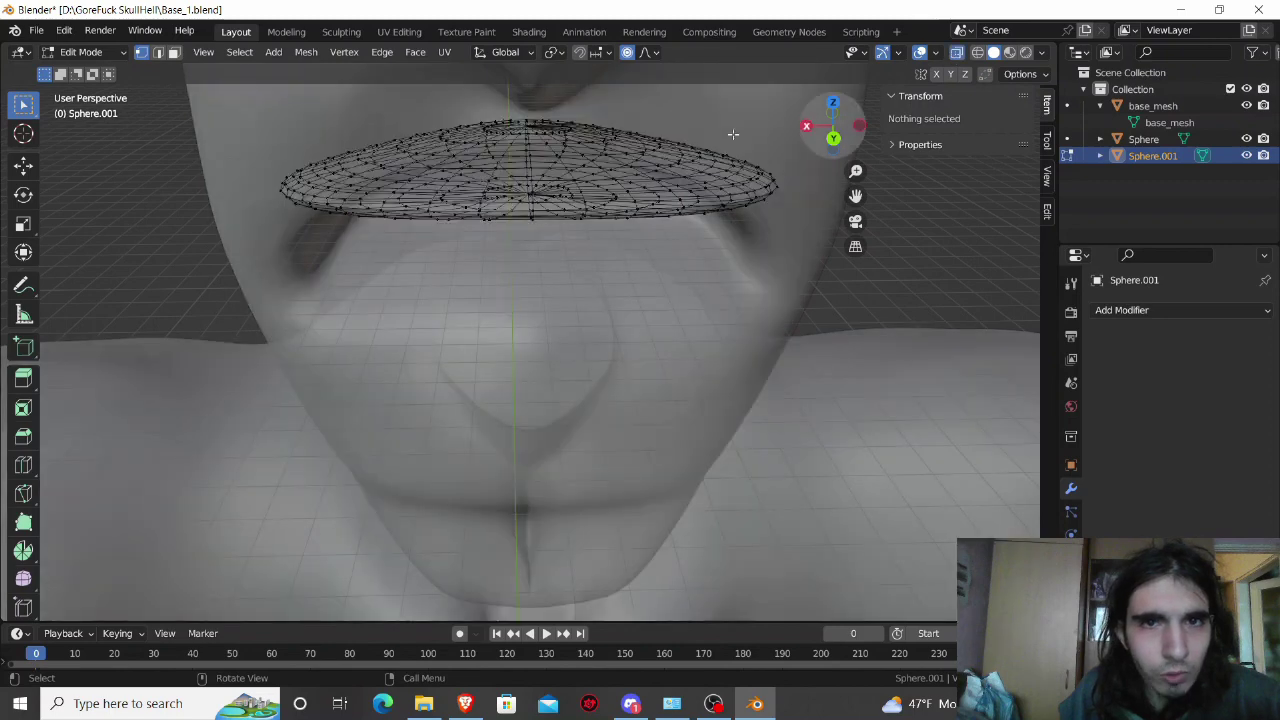
left_click(530, 124)
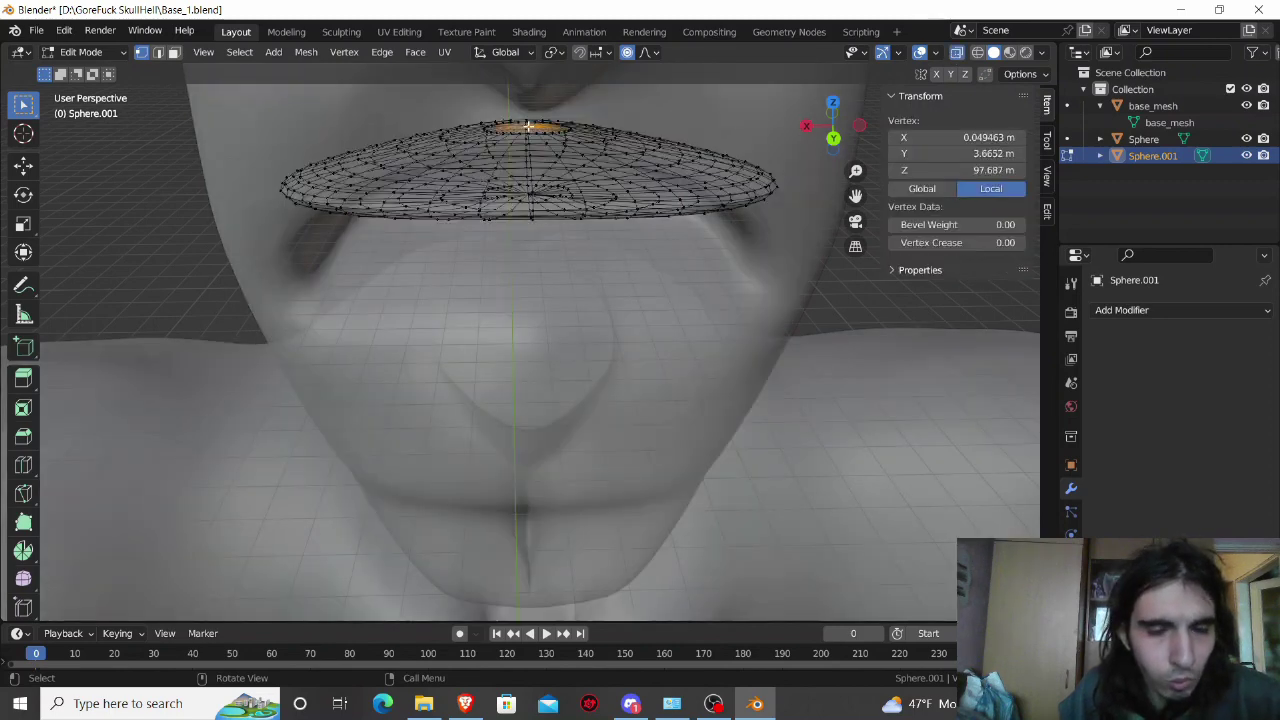
middle_click_drag(528, 155, 522, 180)
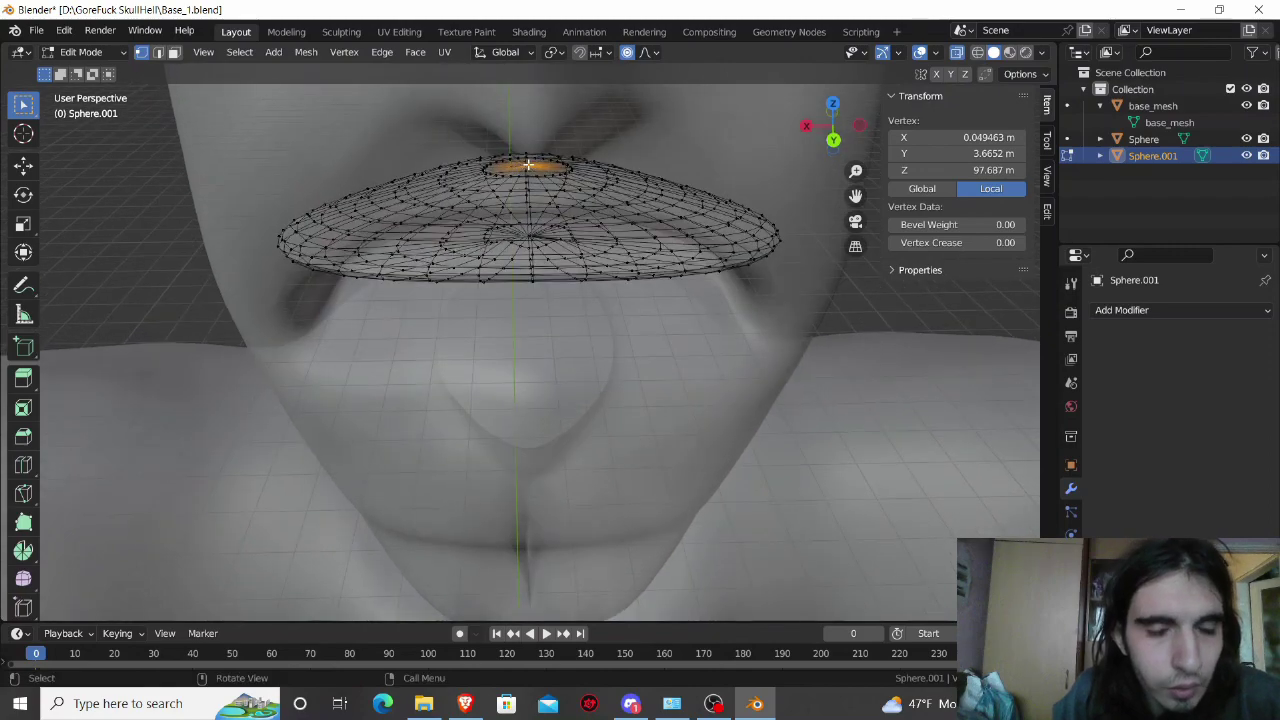
key("g")
key("y")
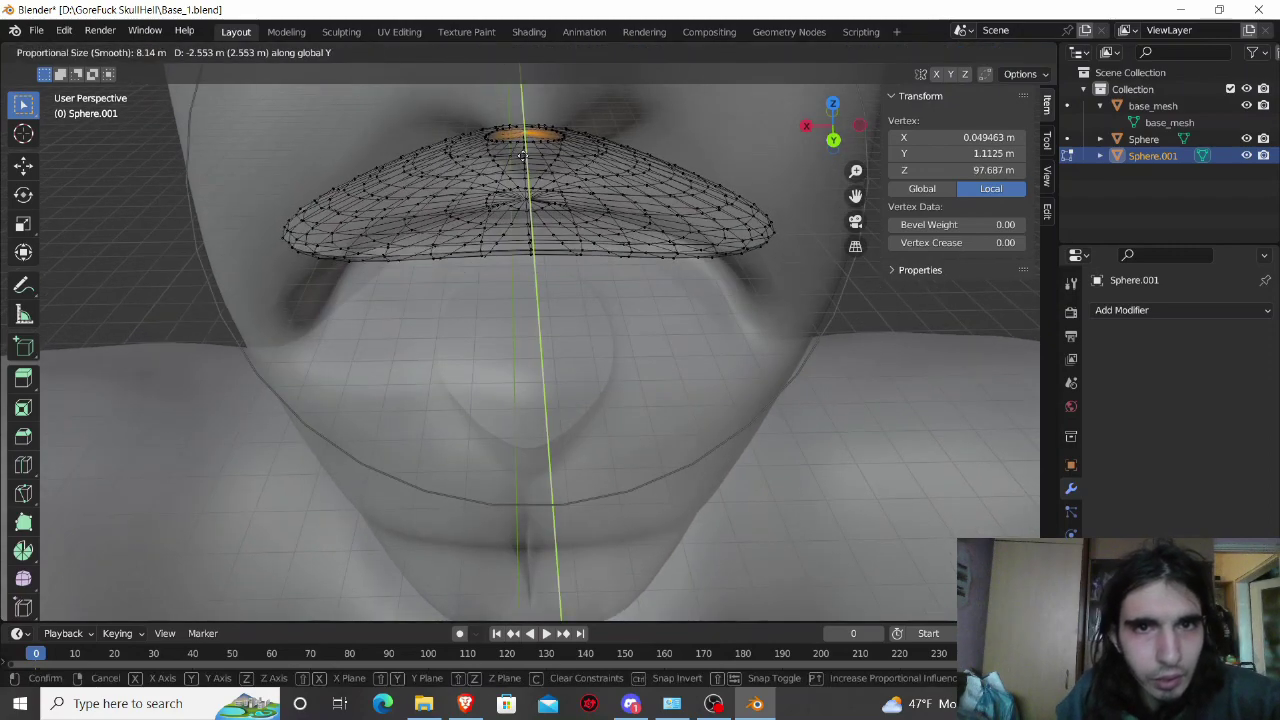
left_click(523, 179)
Step: Pull one corner vertex of the upper lip back along Y with falloff
mouse_move(523, 179)
middle_mouse_down()
mouse_move(568, 152)
mouse_move(622, 158)
middle_mouse_up()
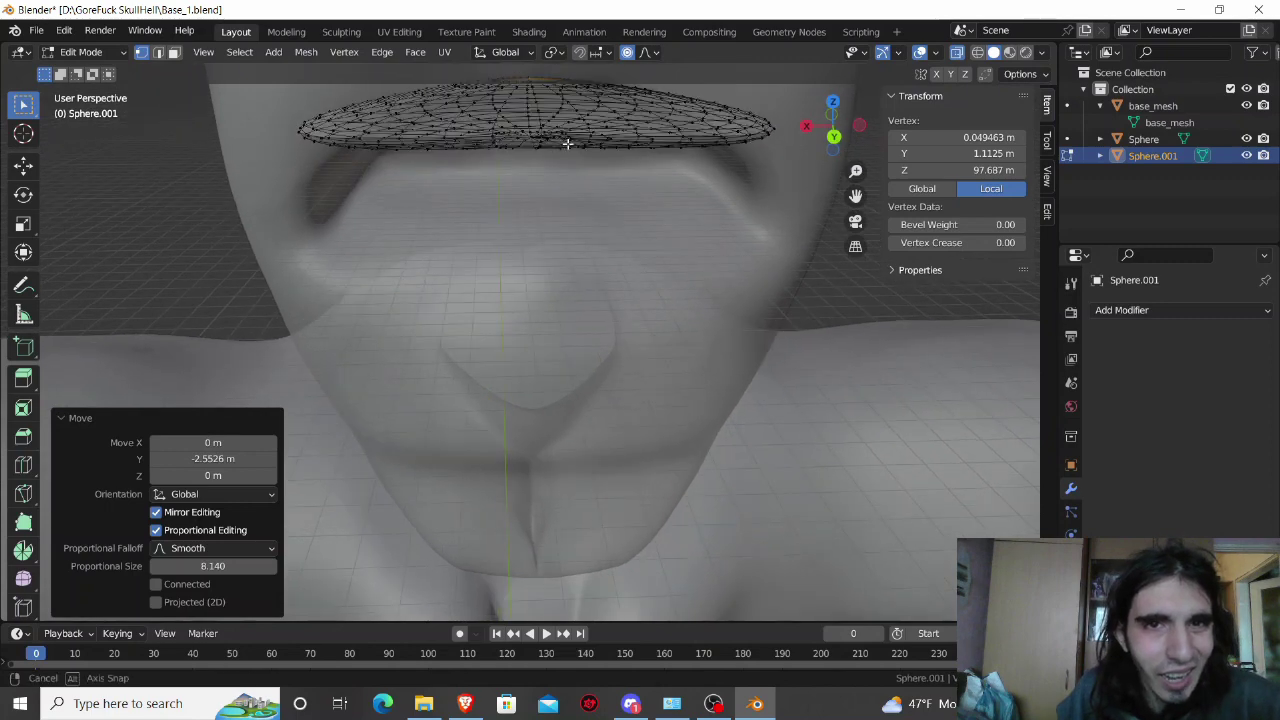
left_click(836, 140)
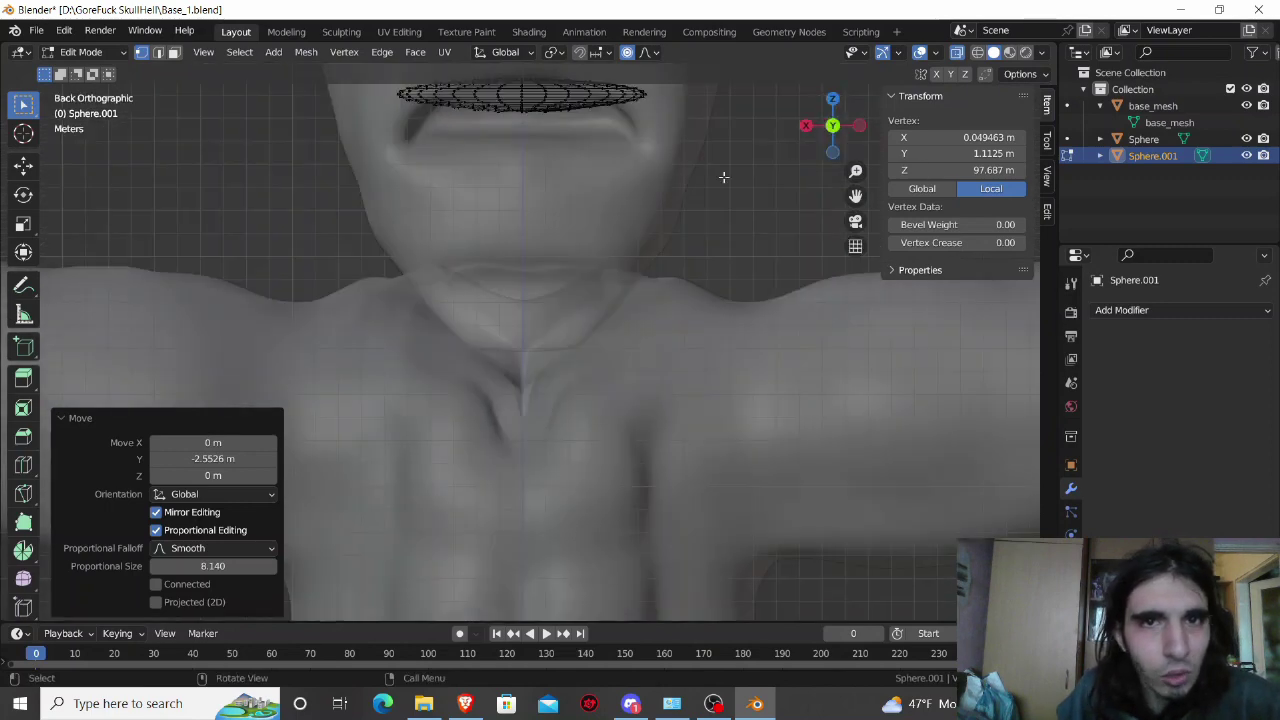
middle_click_drag(645, 184, 639, 203)
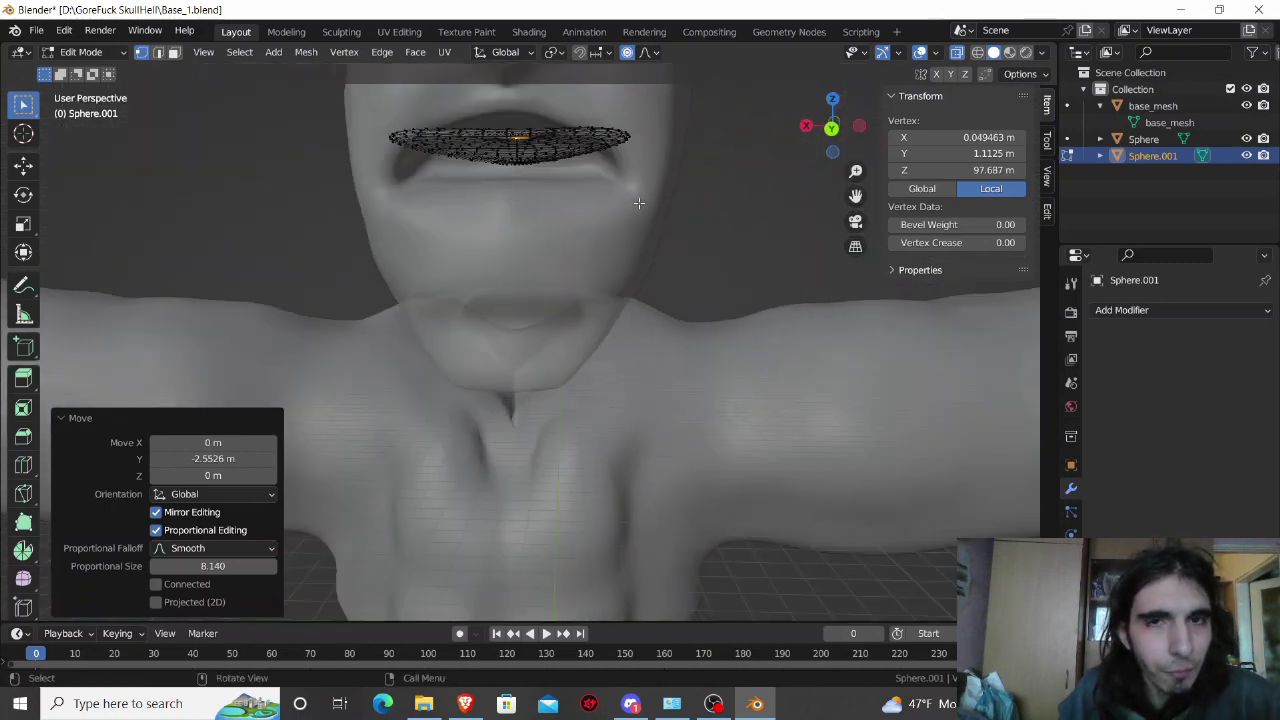
middle_click_drag(554, 172, 468, 196)
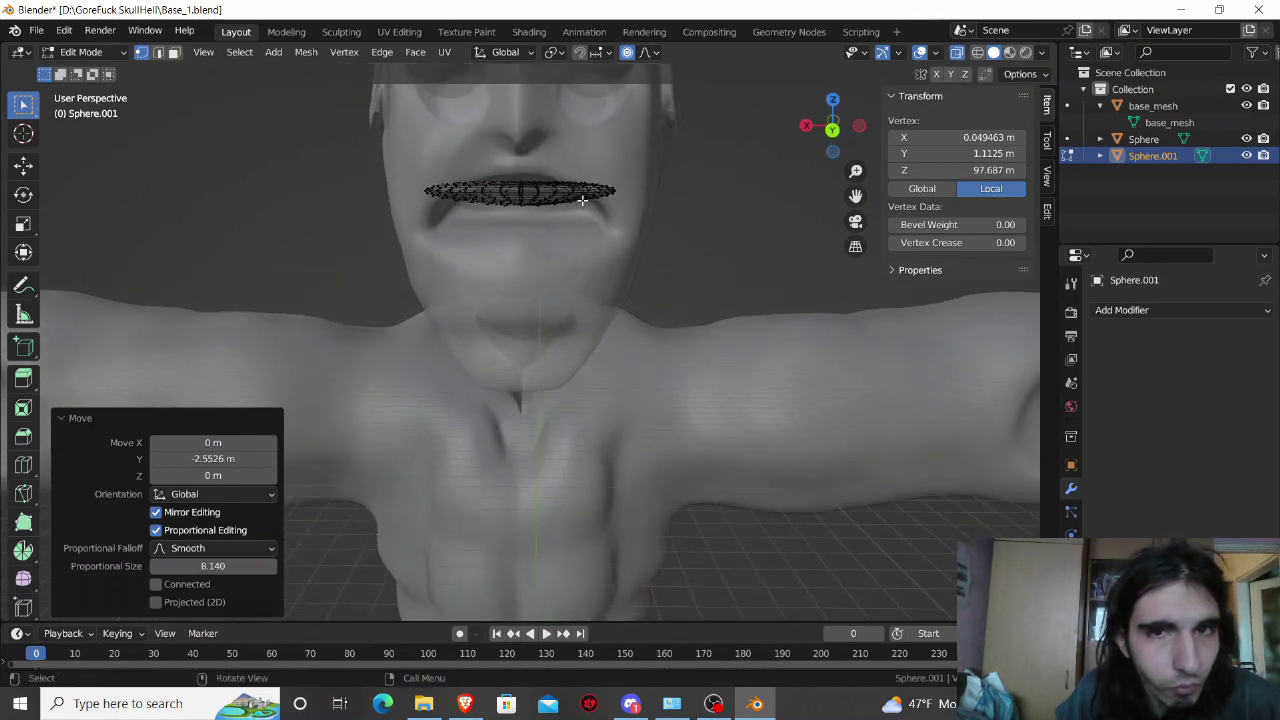
left_click(612, 191)
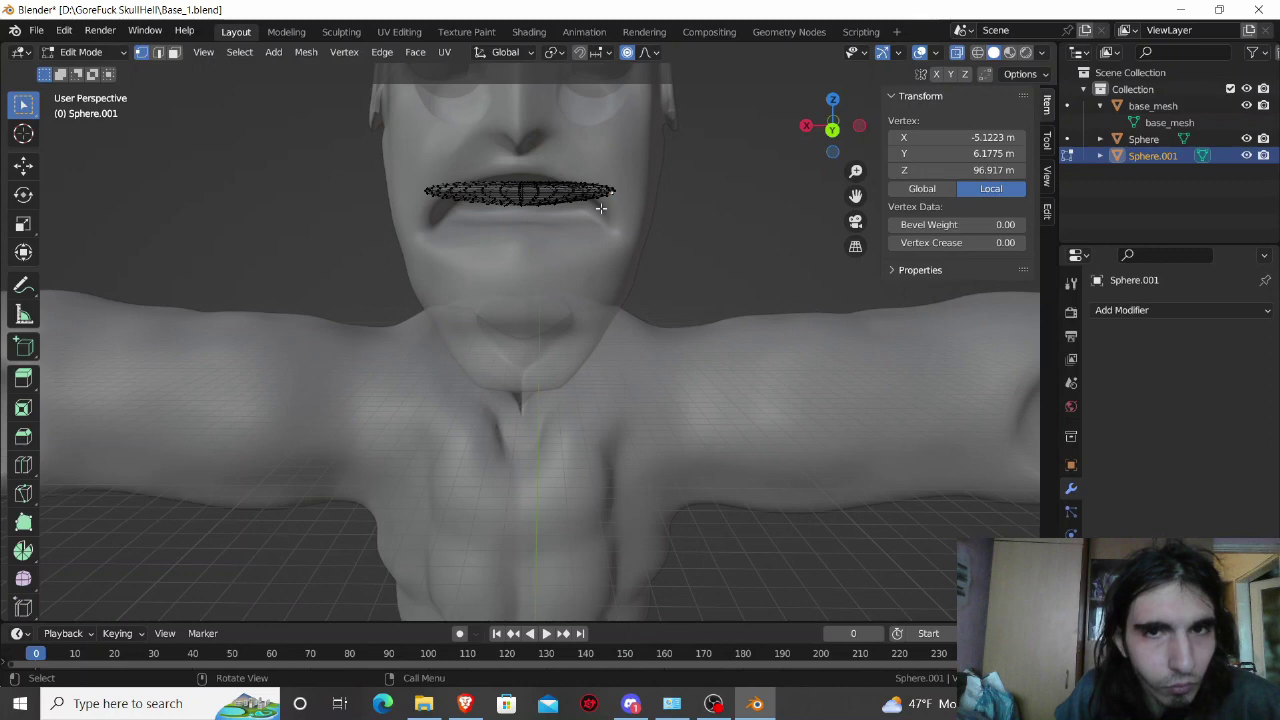
key("g")
key("y")
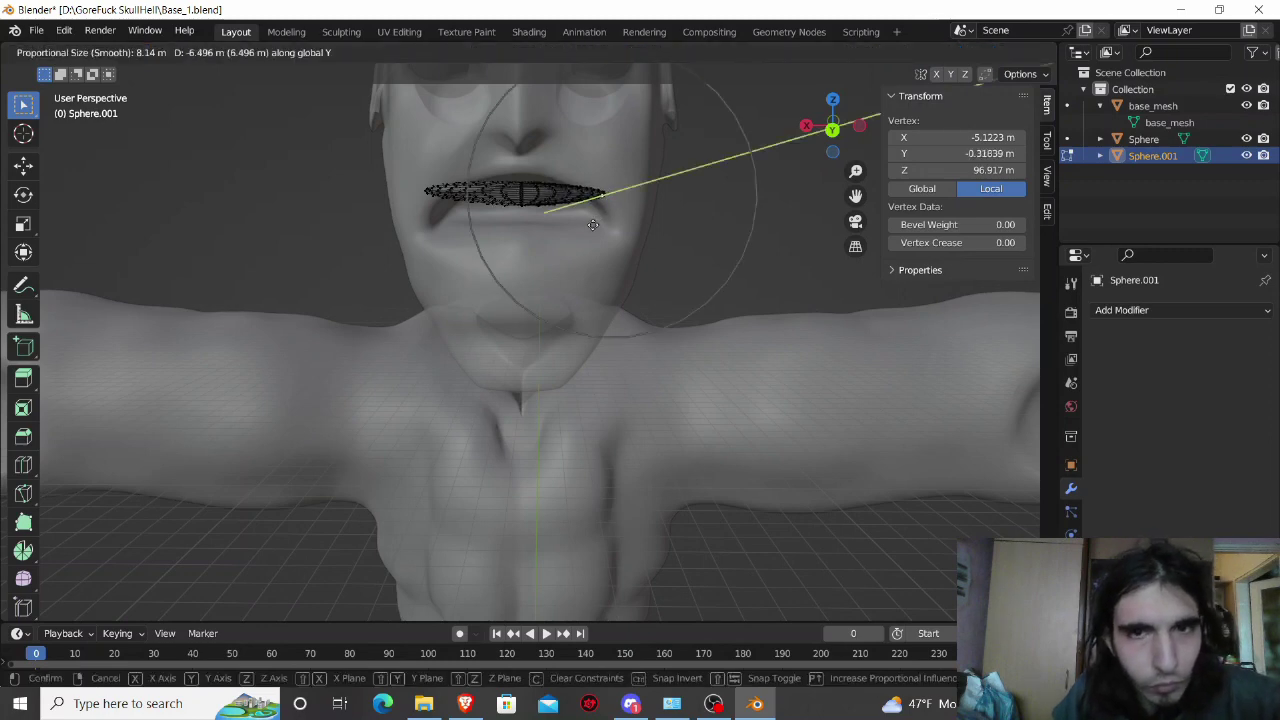
left_click(583, 239)
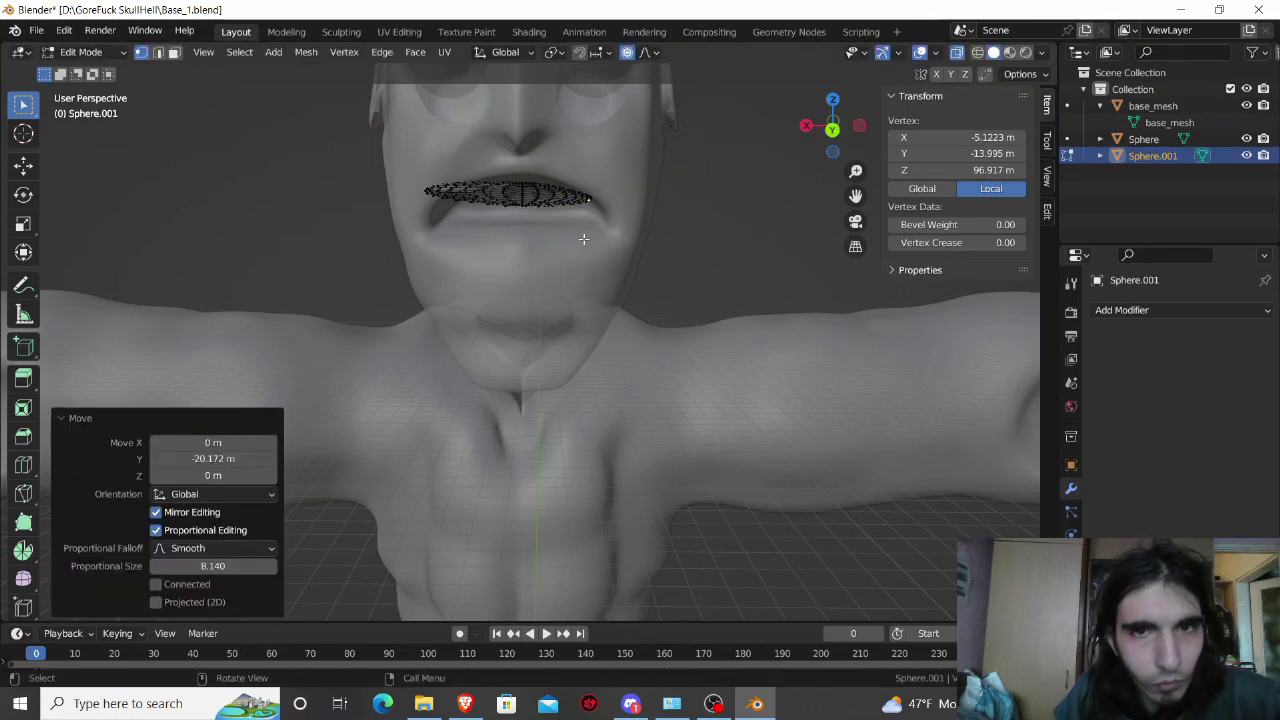
Step: Pull the opposite corner back along Y, then unhide the lower lip disc
left_click(430, 191)
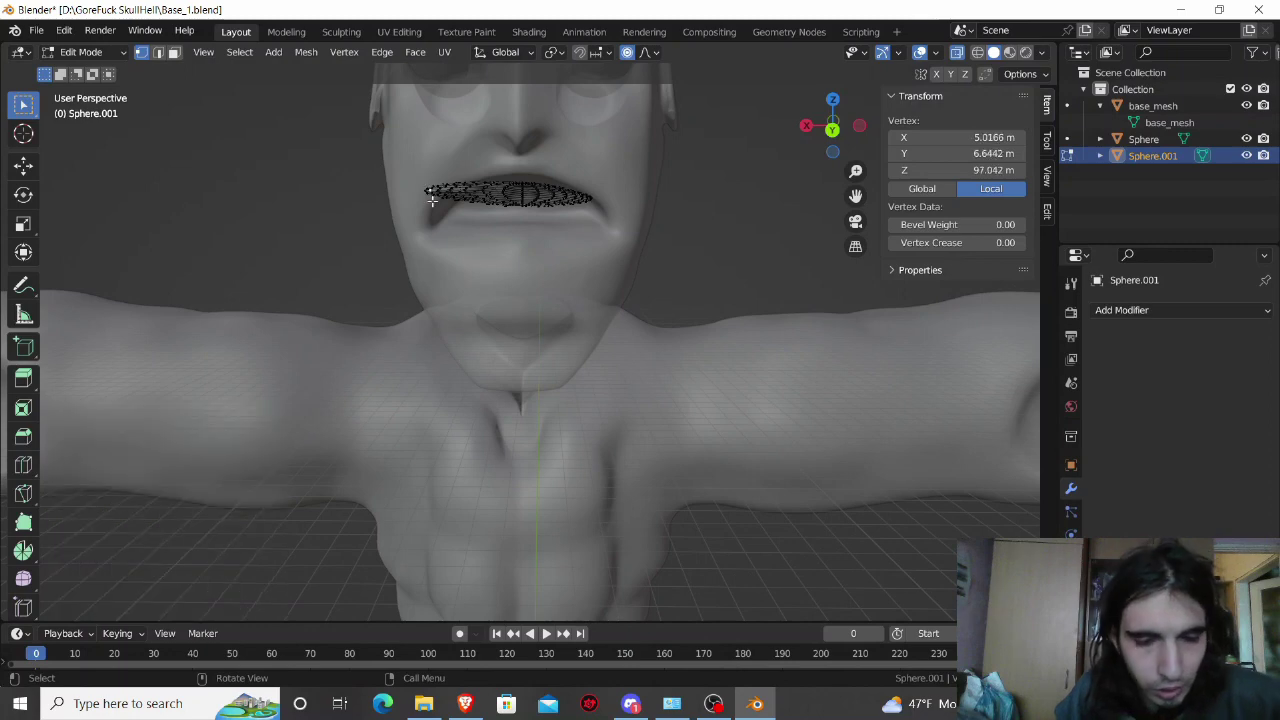
key("g")
key("y")
left_click(453, 217)
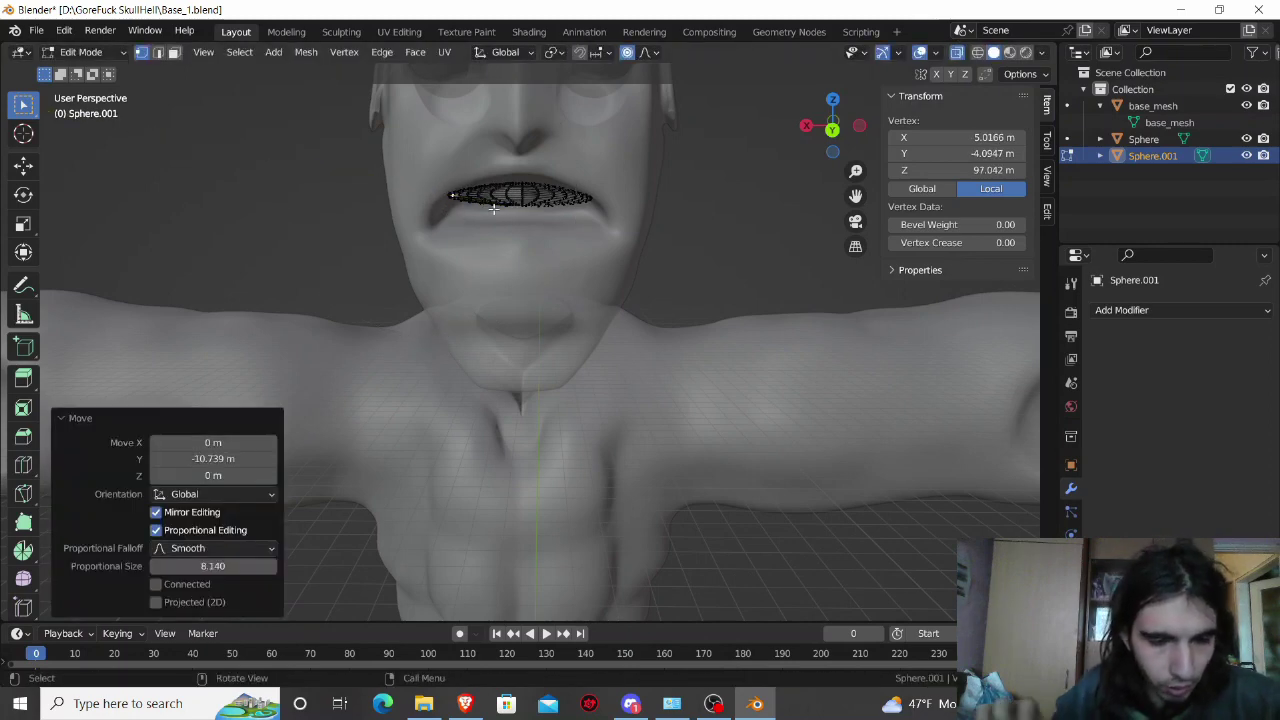
key("alt+h")
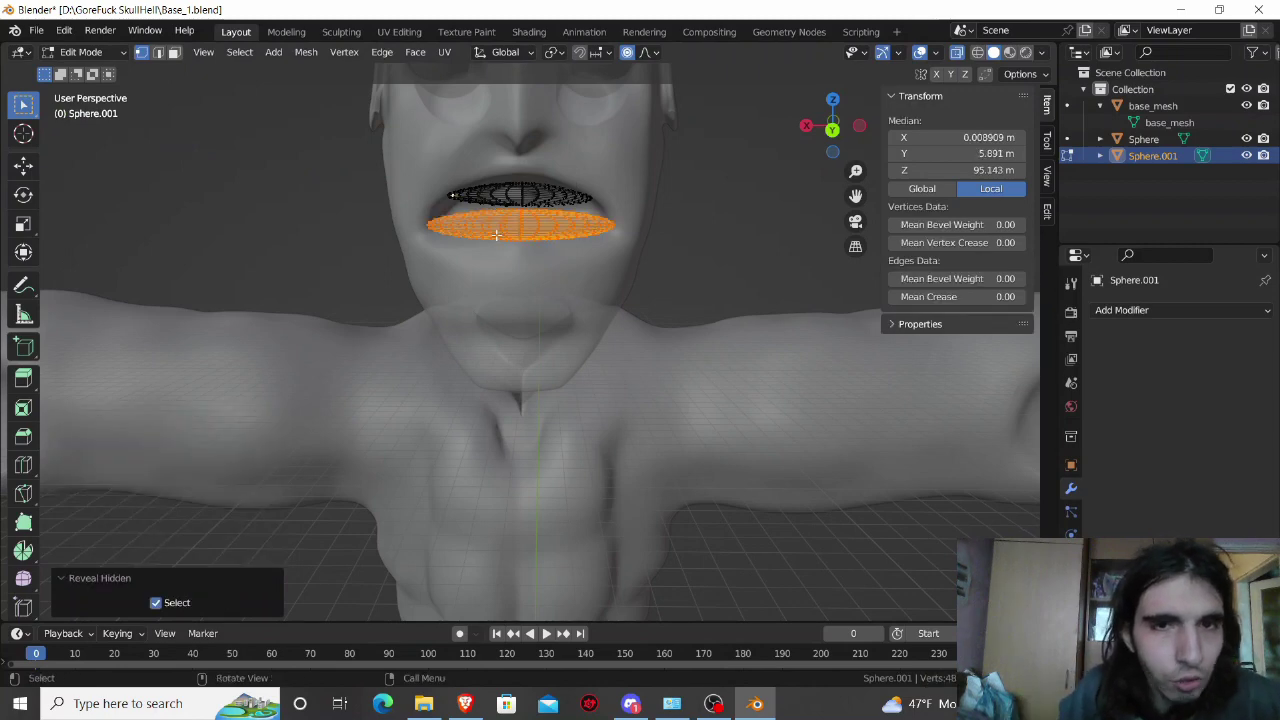
Step: Undo the lower lip reveal and the last upper lip reshaping, then re-enter Edit Mode
middle_click_drag(496, 235, 534, 277)
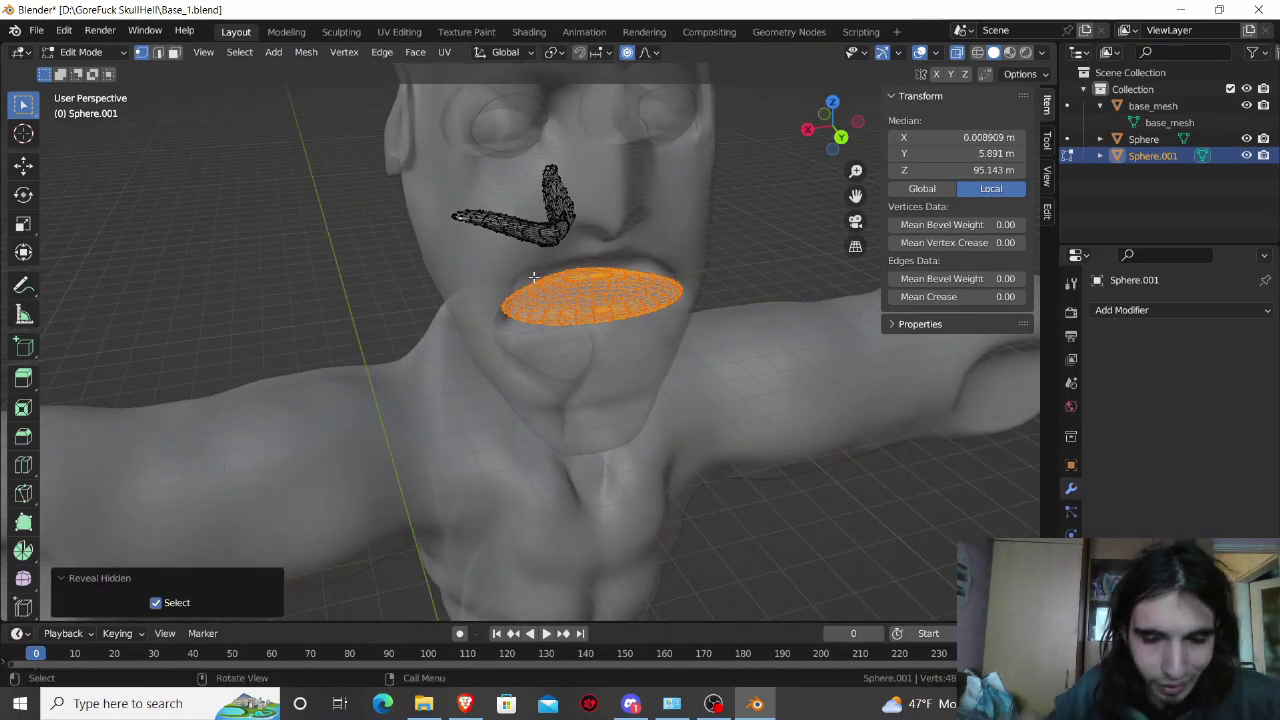
key("ctrl+z")
key("ctrl+z")
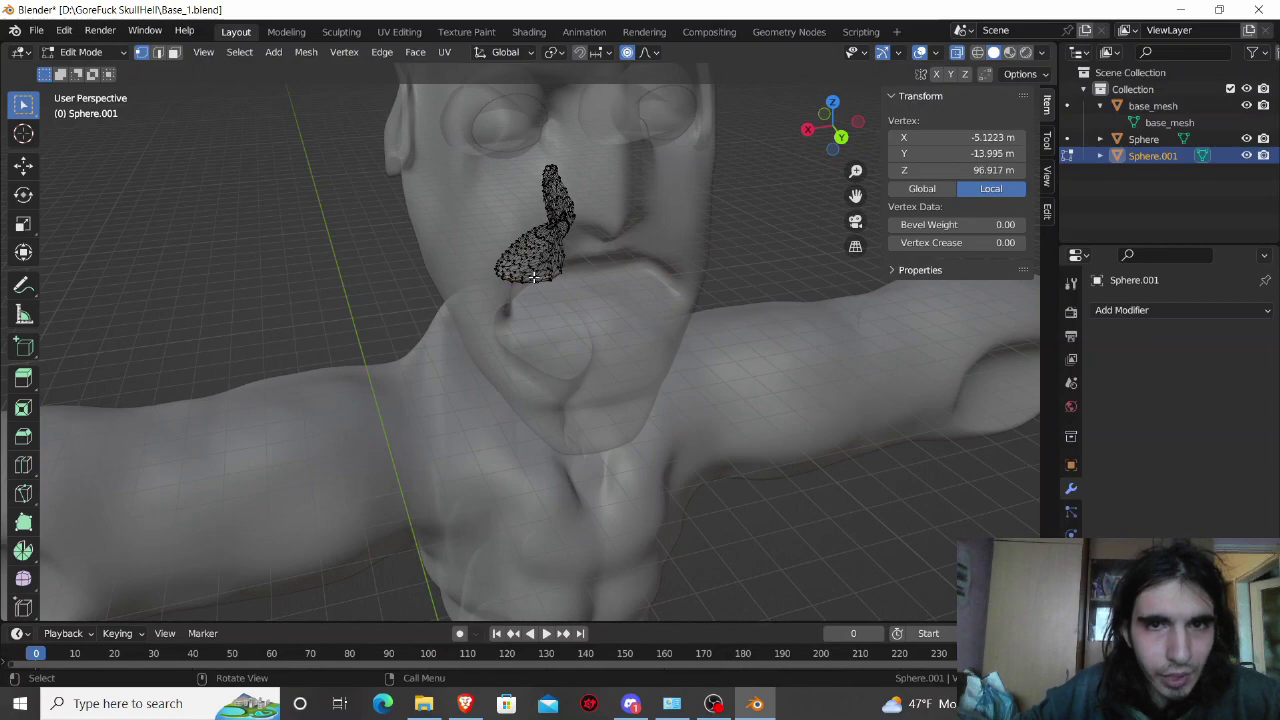
key("ctrl+z")
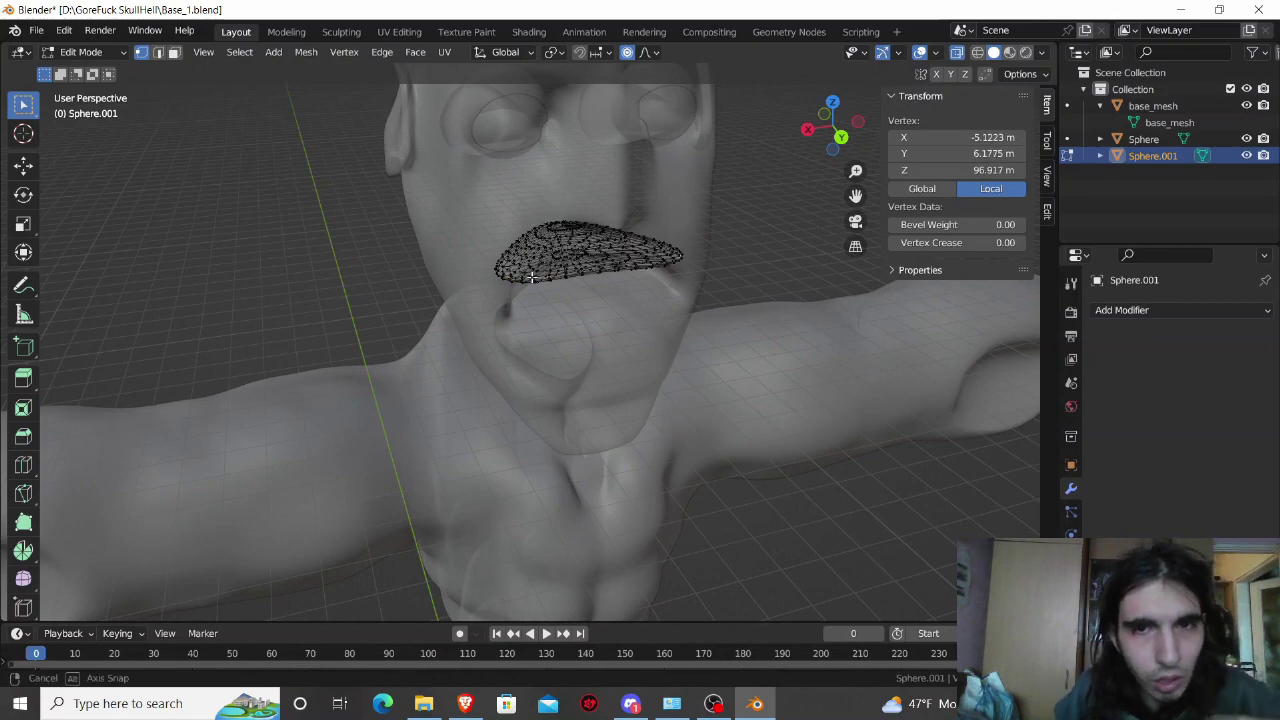
mouse_move(534, 277)
middle_mouse_down()
mouse_move(501, 270)
mouse_move(551, 270)
middle_mouse_up()
scroll(534, 275, "up", 3)
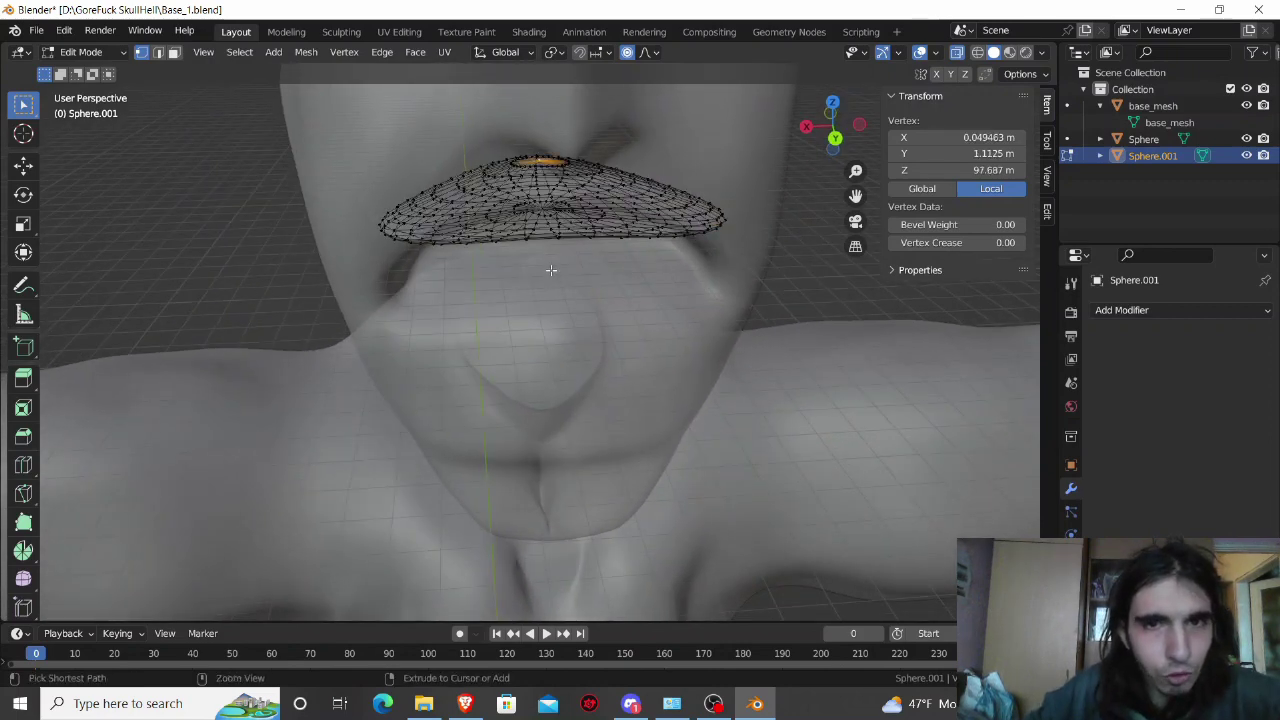
key("Tab")
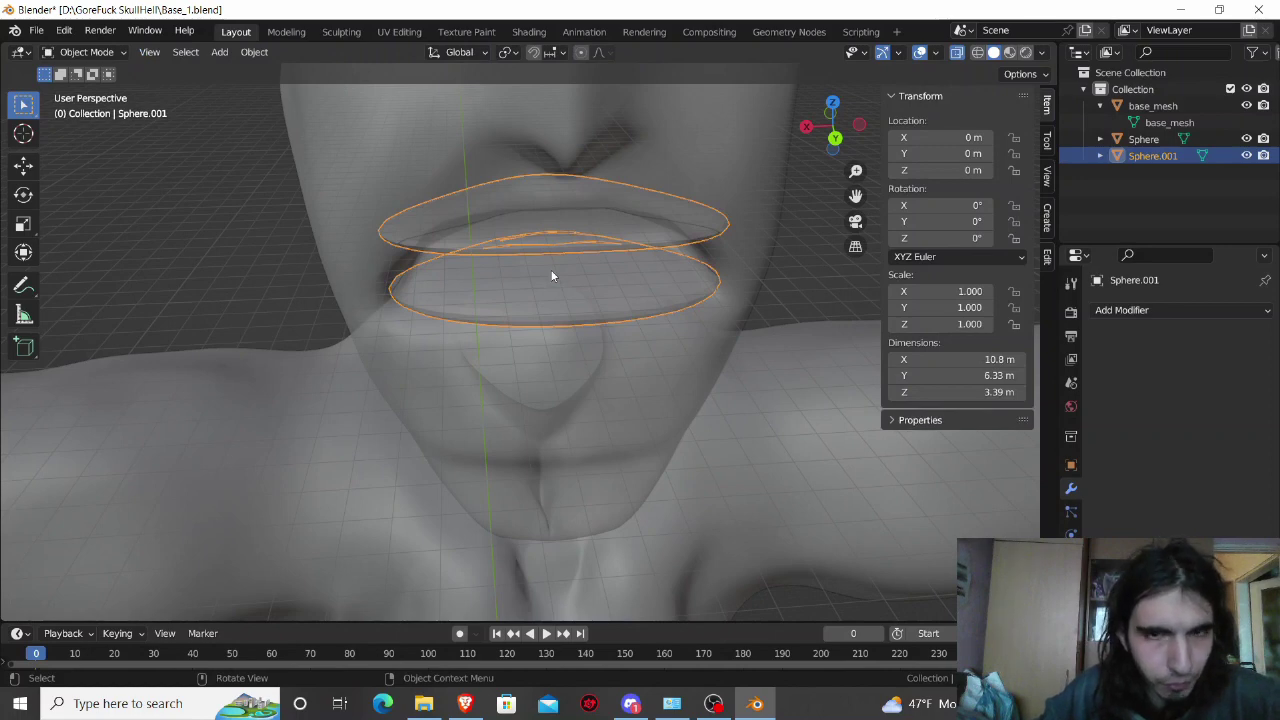
key("Tab")
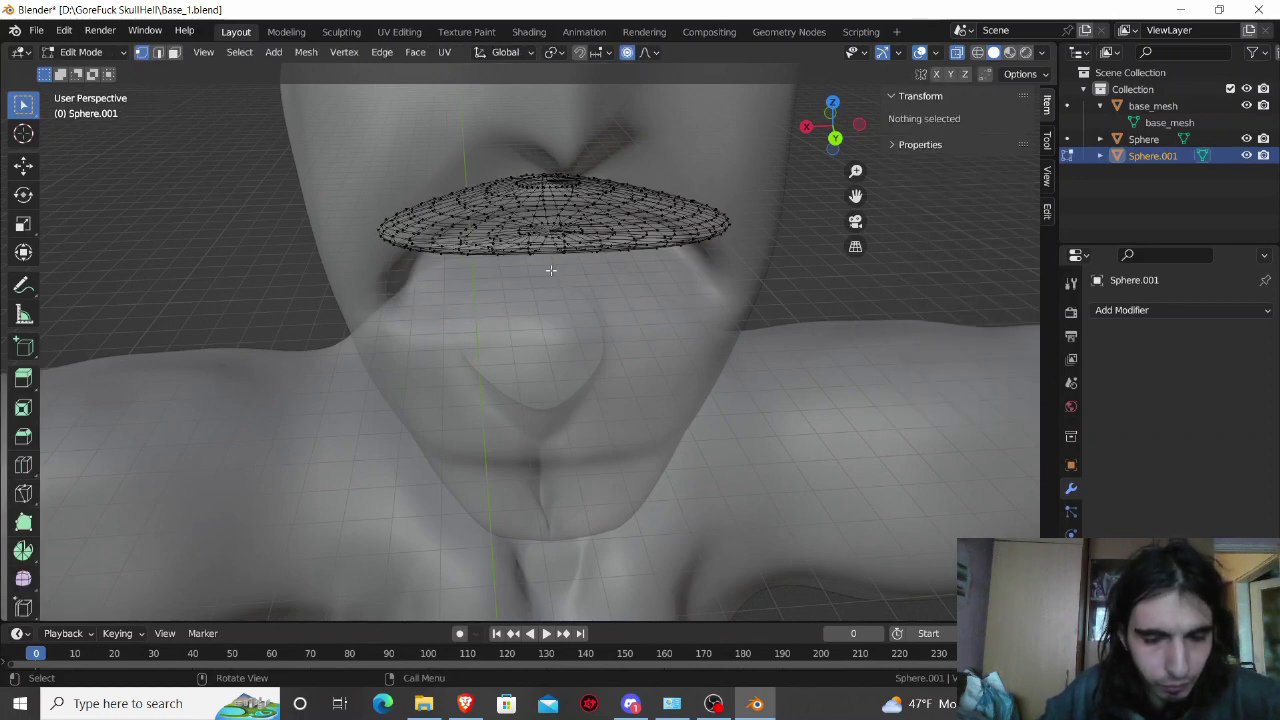
Step: Undo earlier lip edits and raise the upper lip's top vertex along Z
key("ctrl+z")
key("ctrl+z")
key("ctrl+z")
key("ctrl+z")
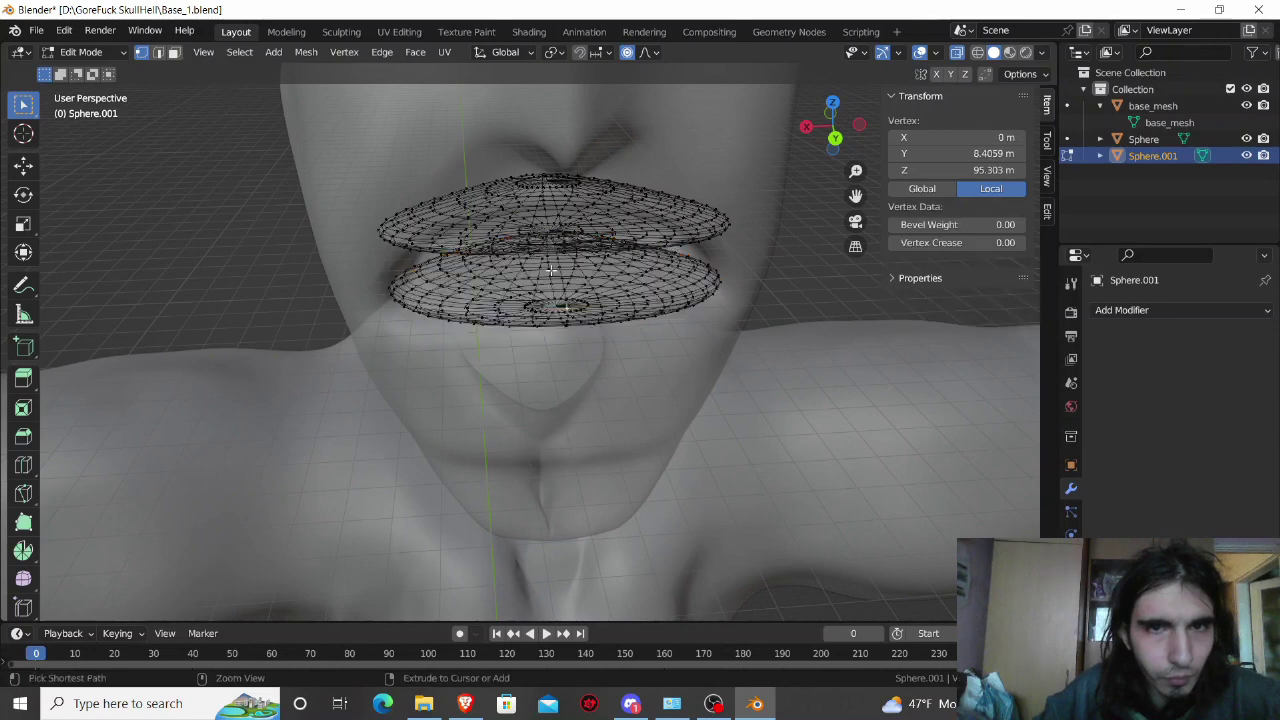
key("ctrl+z")
key("ctrl+z")
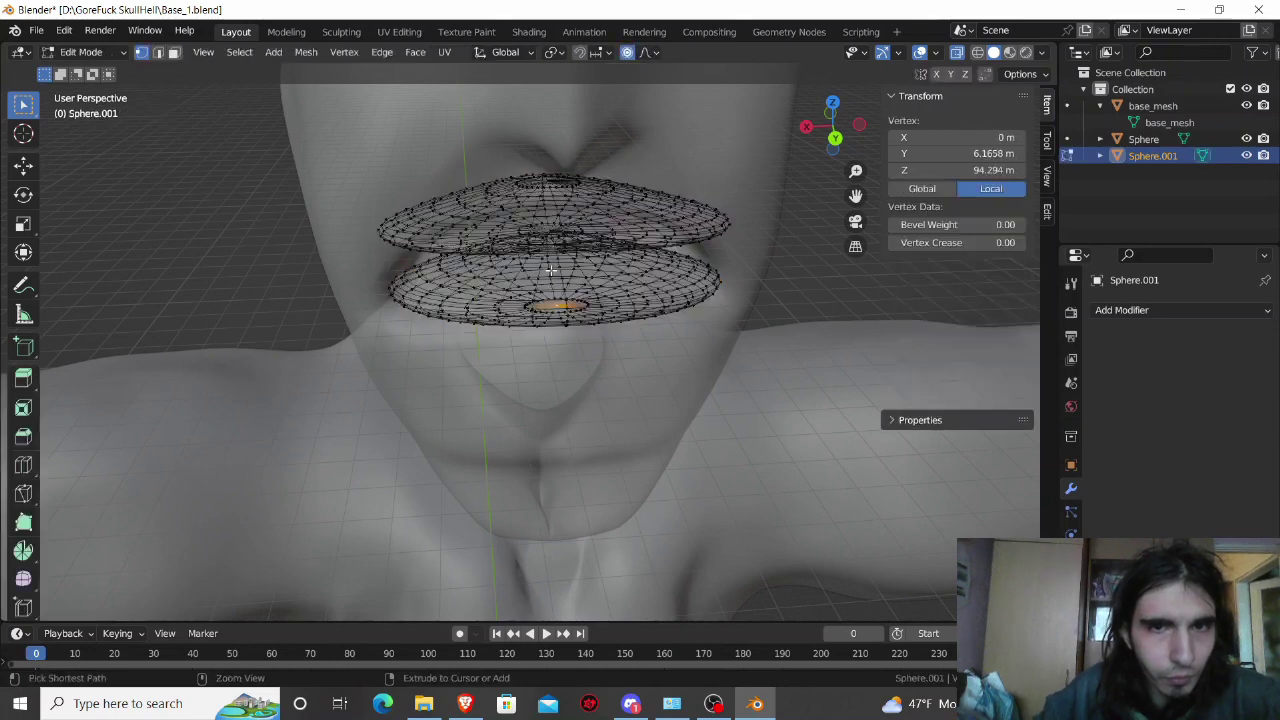
key("ctrl+z")
key("ctrl+z")
key("ctrl+z")
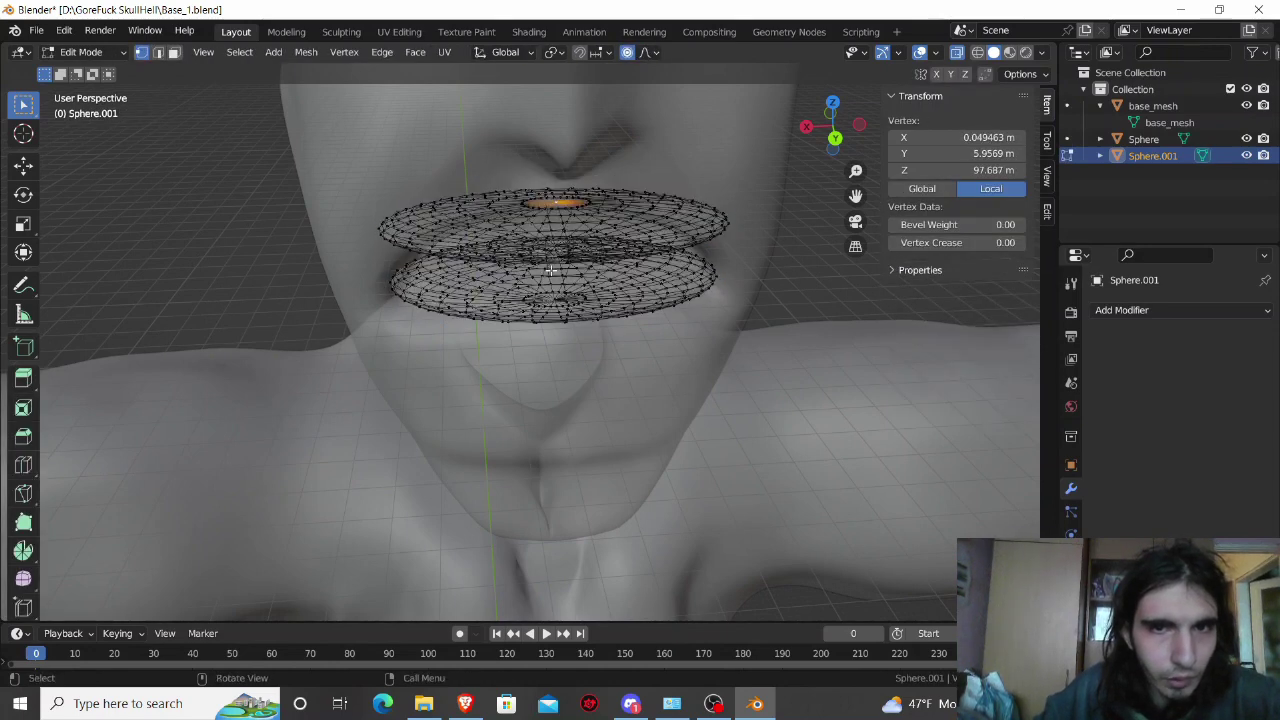
middle_click_drag(551, 270, 539, 250)
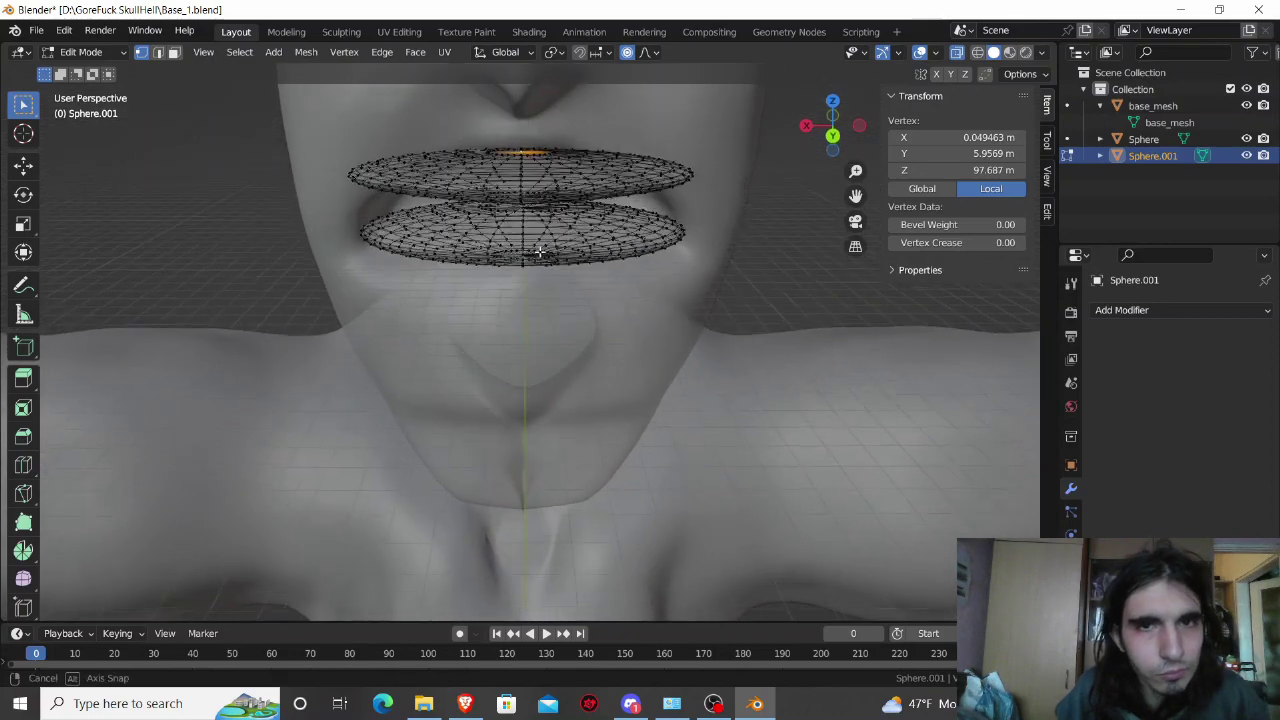
key("g")
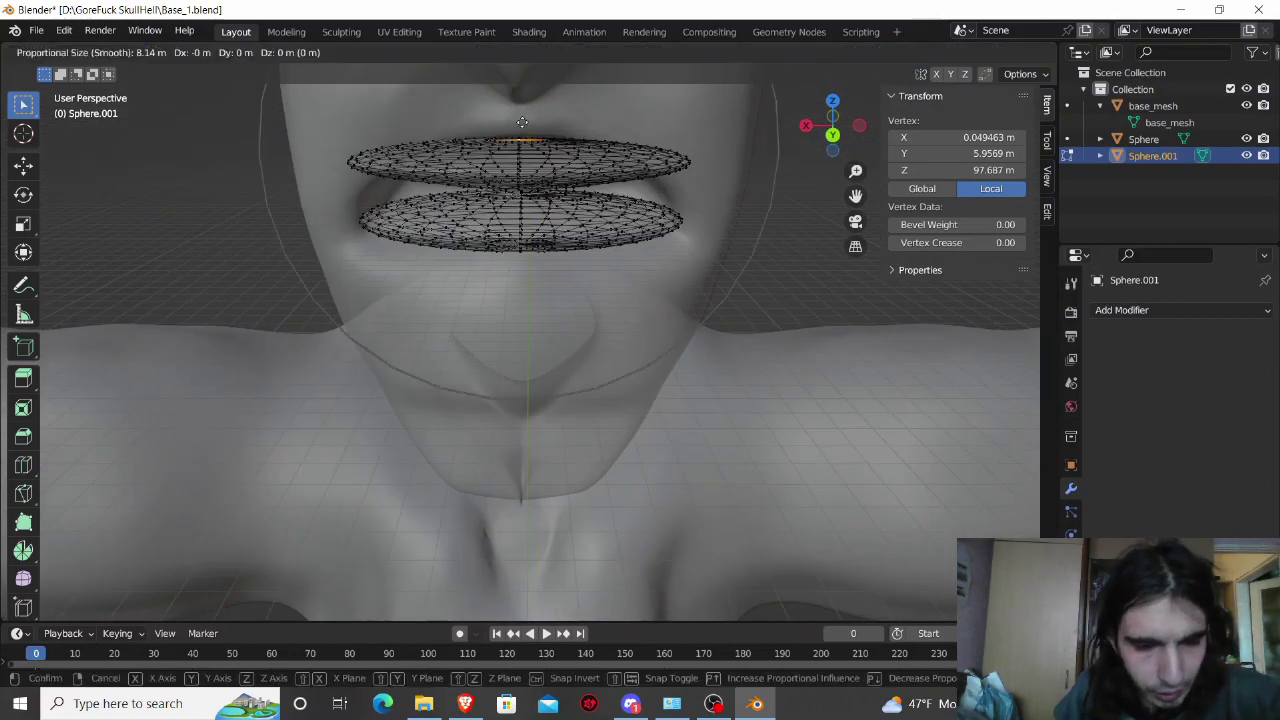
key("z")
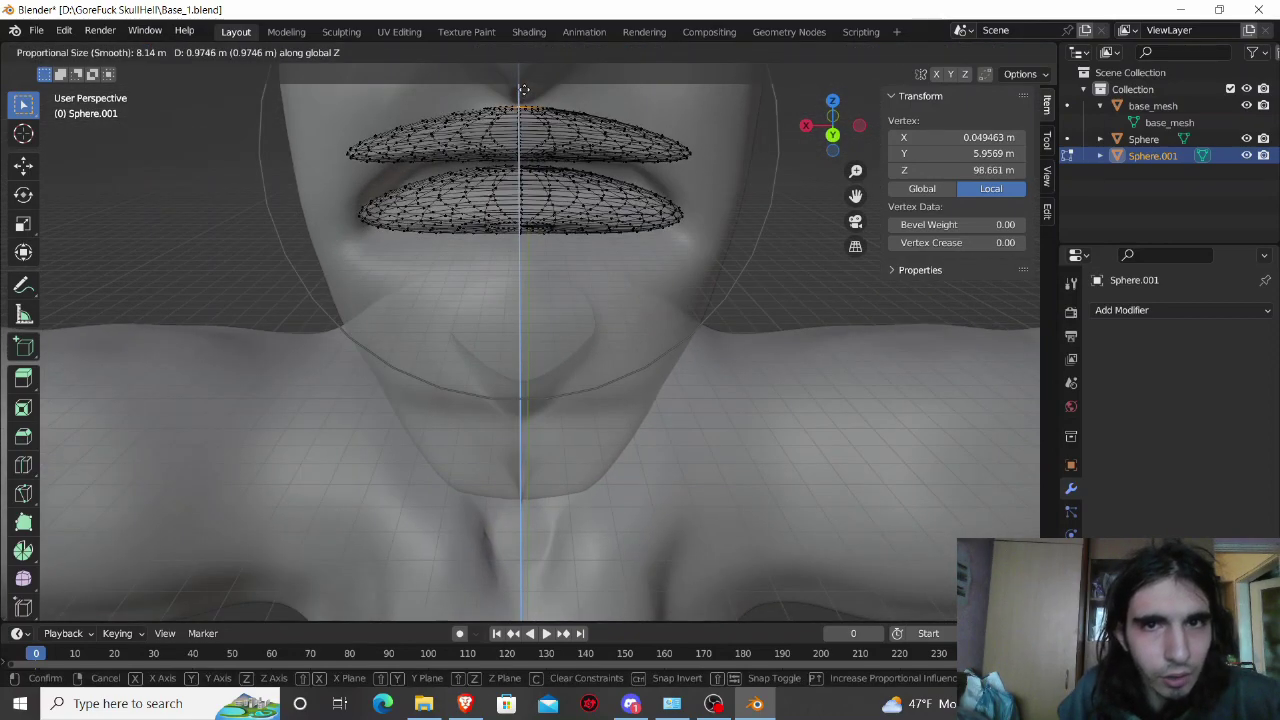
left_click(523, 90)
Step: Lower both lip corners 1.1618 m along Z with smooth falloff, then select the whole lower lip
left_click(687, 153)
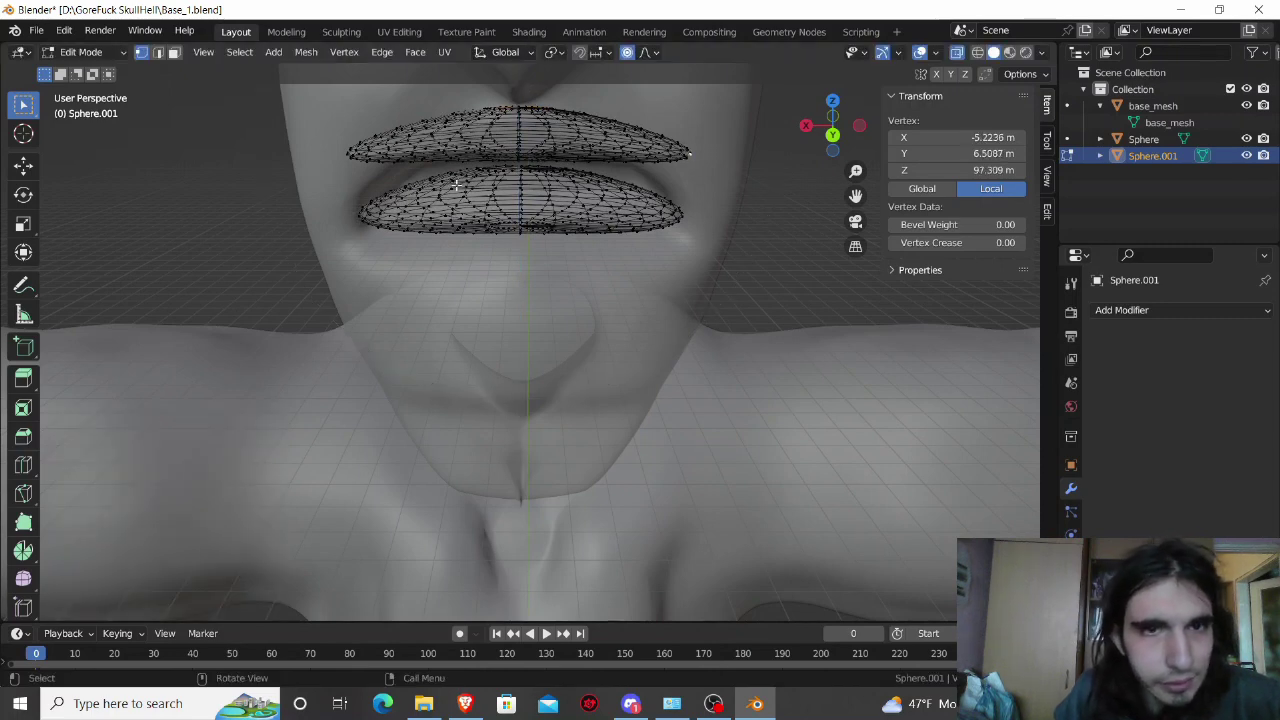
left_click(345, 153, "shift")
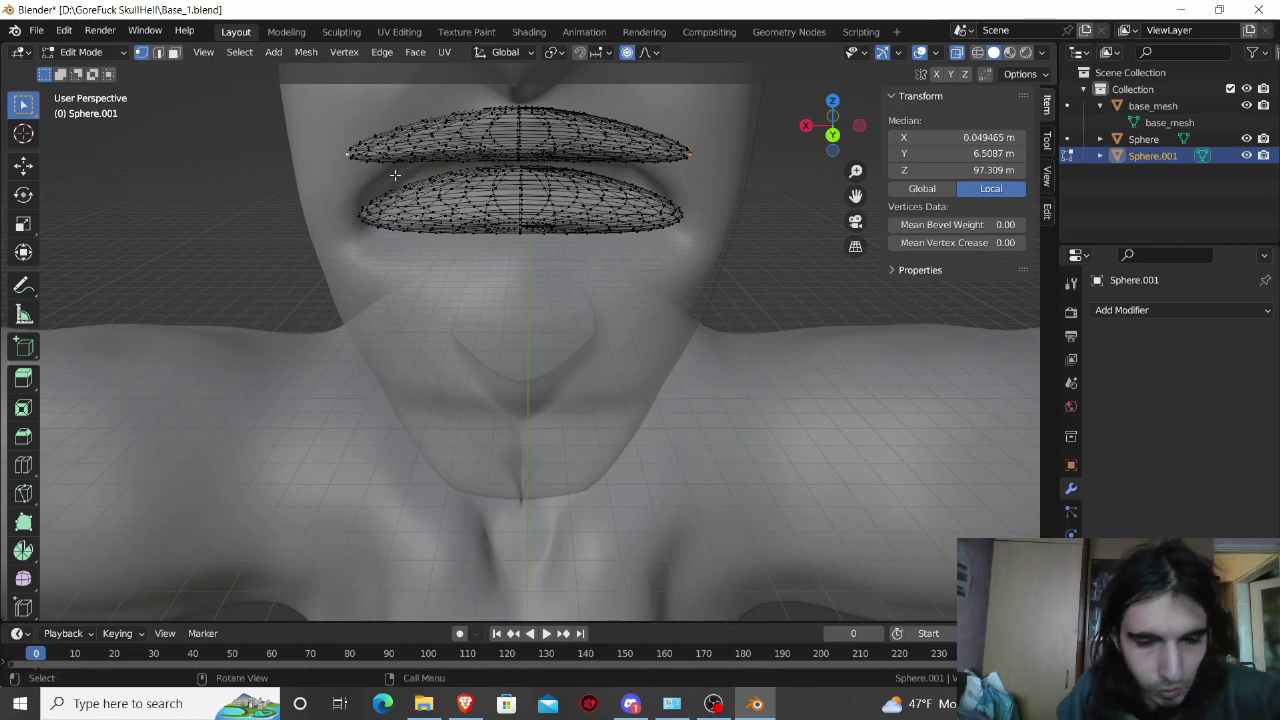
key("g")
key("z")
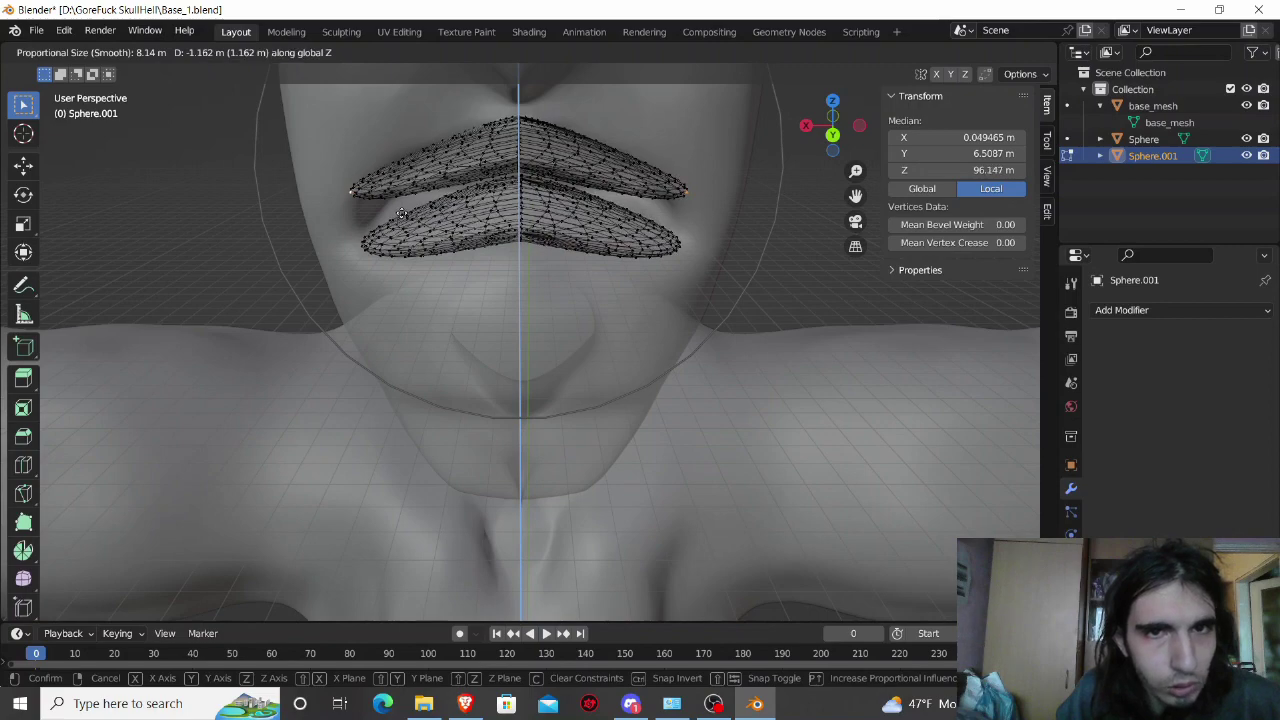
left_click(401, 213)
mouse_move(418, 218)
middle_mouse_down()
mouse_move(423, 249)
mouse_move(404, 195)
middle_mouse_up()
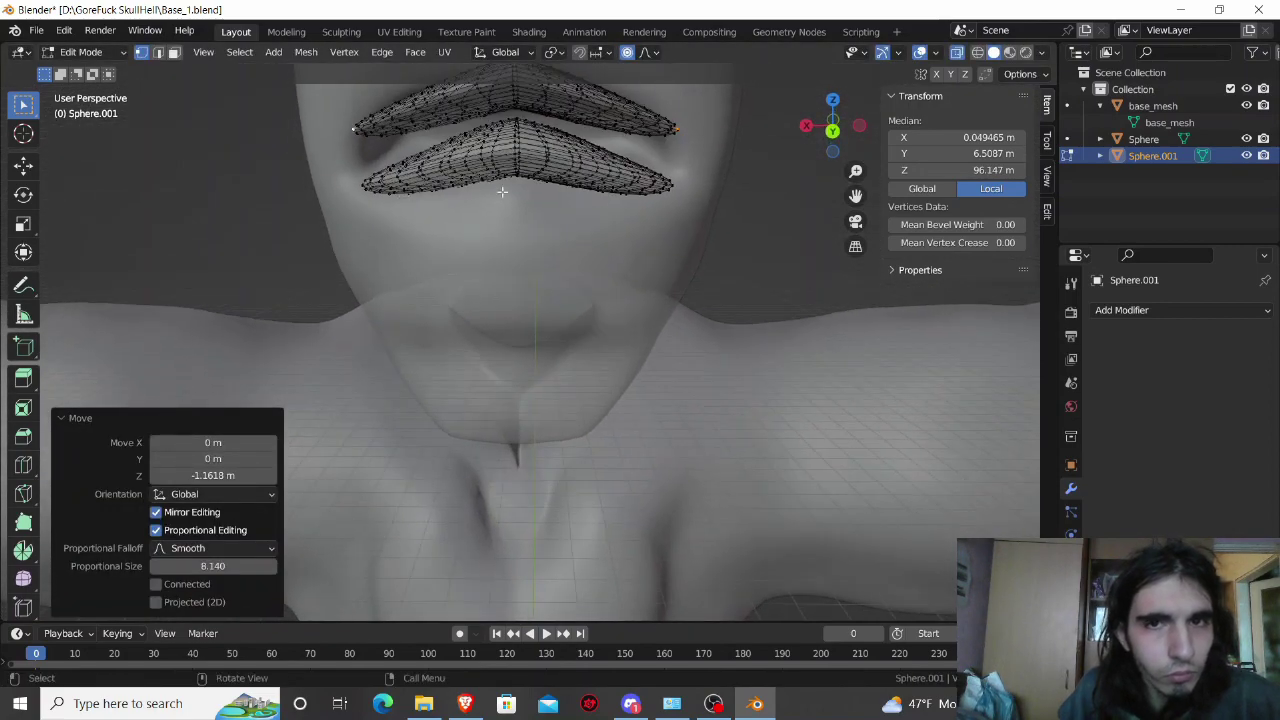
left_click(507, 163)
key("ctrl+l")
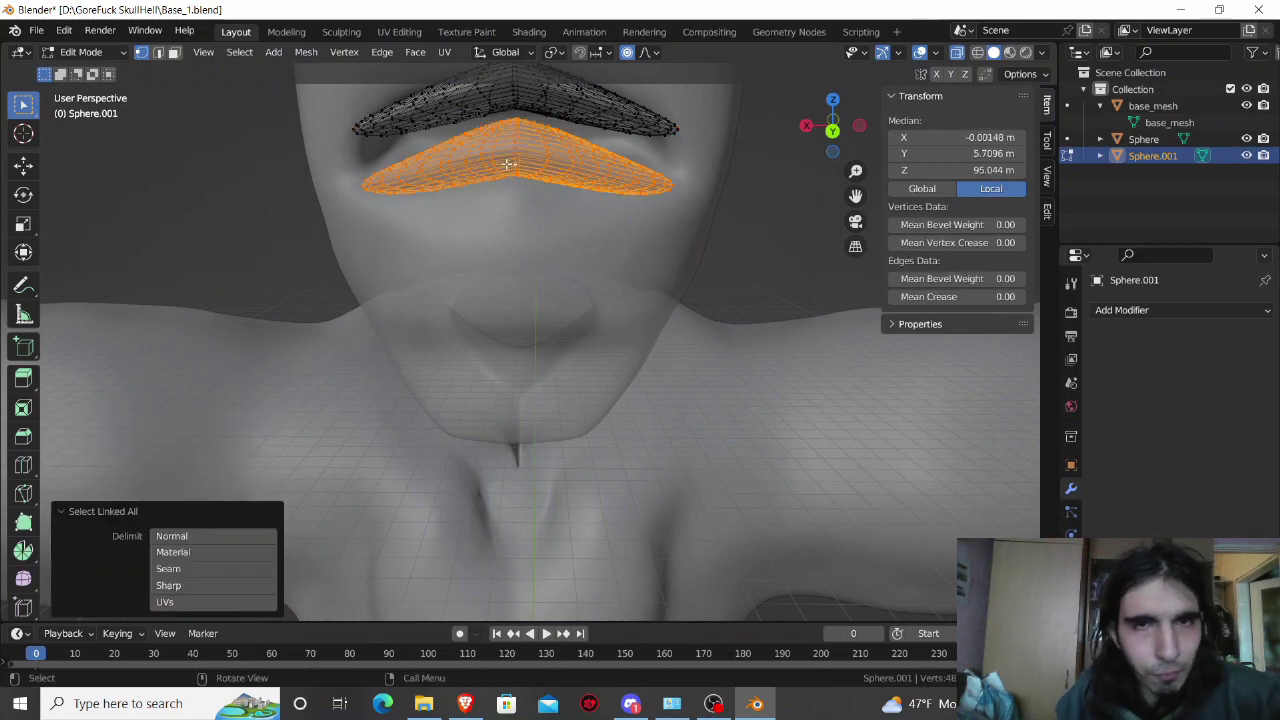
Step: Select the linked upper lip and hide it
left_click(497, 108)
key("ctrl+l")
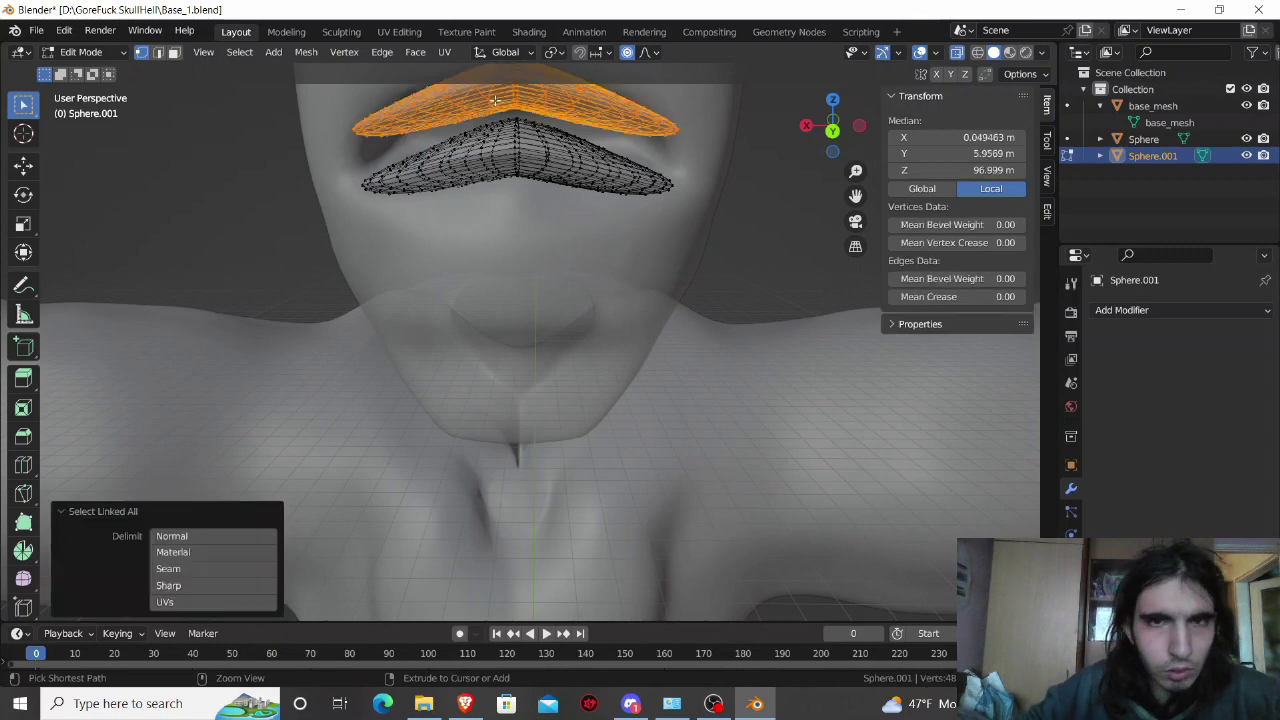
key("h")
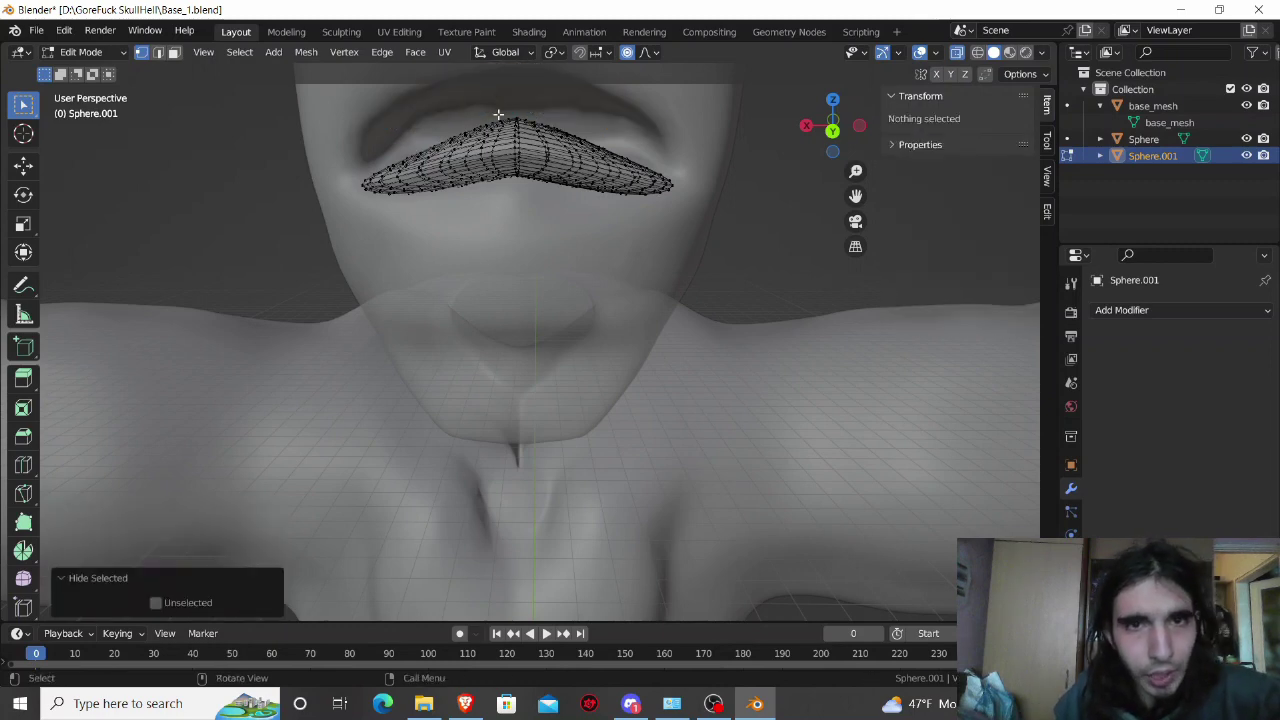
middle_click_drag(512, 143, 511, 176)
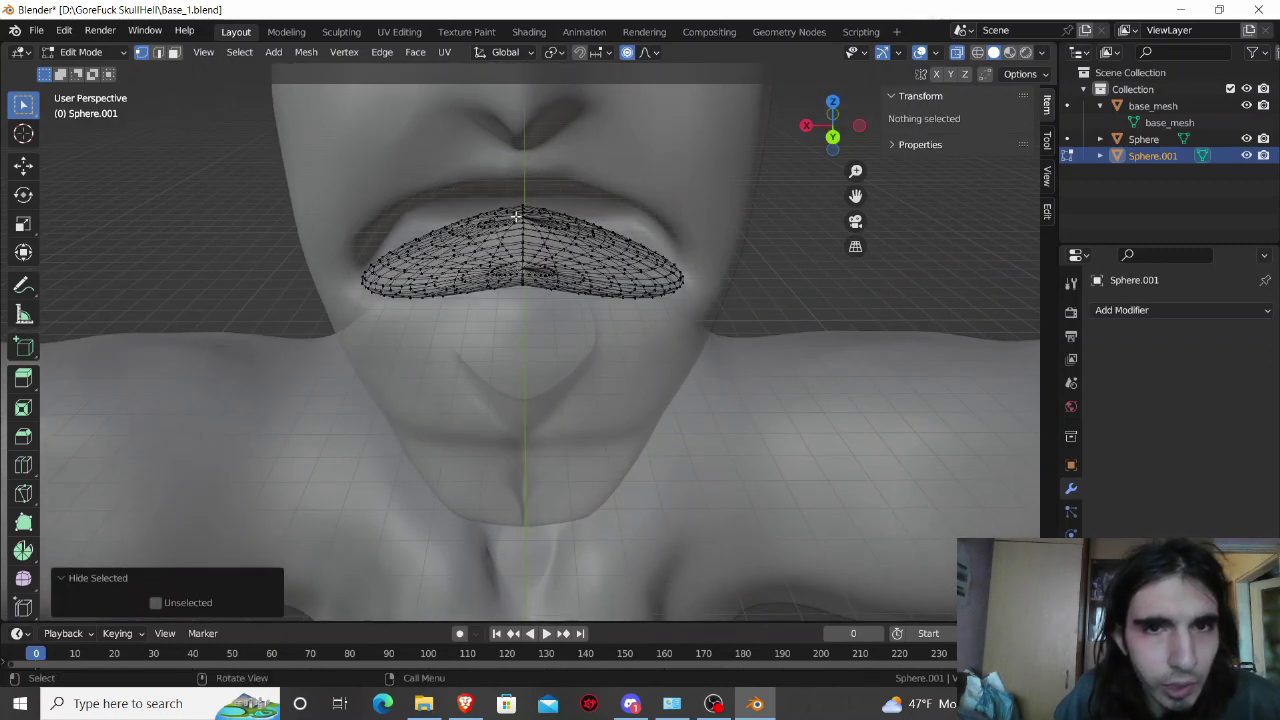
Step: Push the lower lip's top-centre vertex 2.6991 m down along Z with falloff
left_click(520, 216)
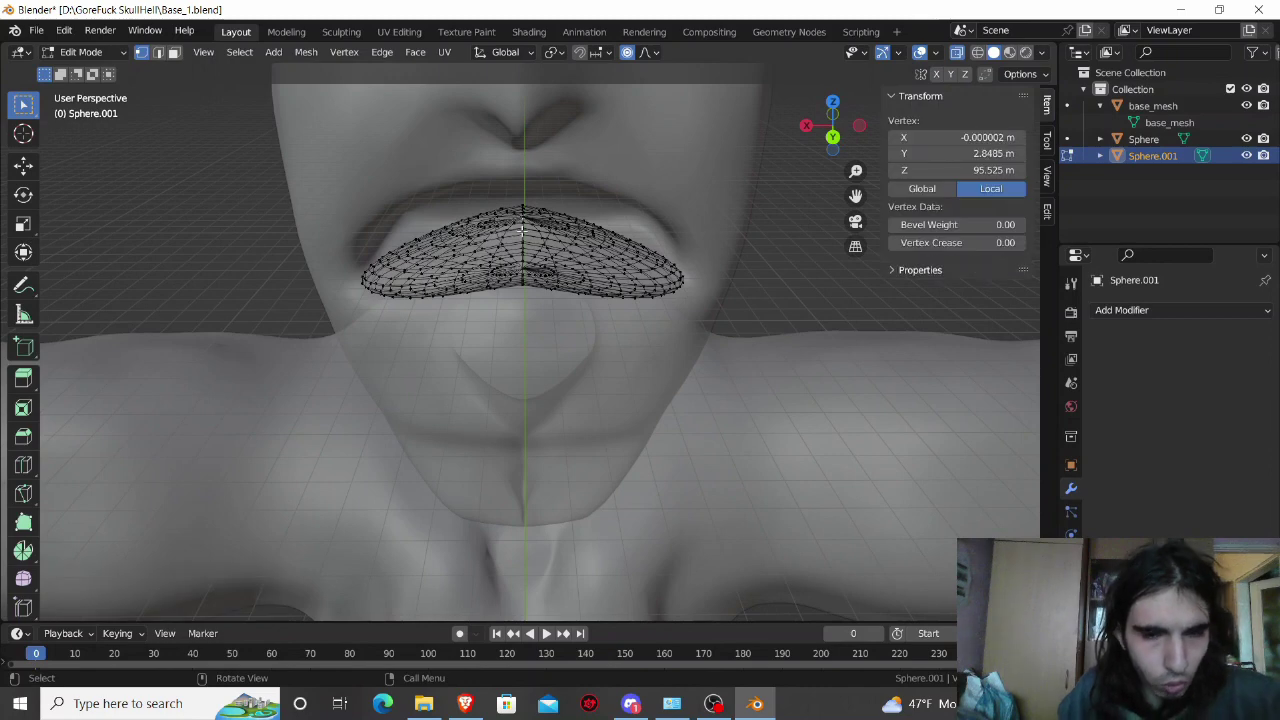
middle_click_drag(521, 231, 522, 272)
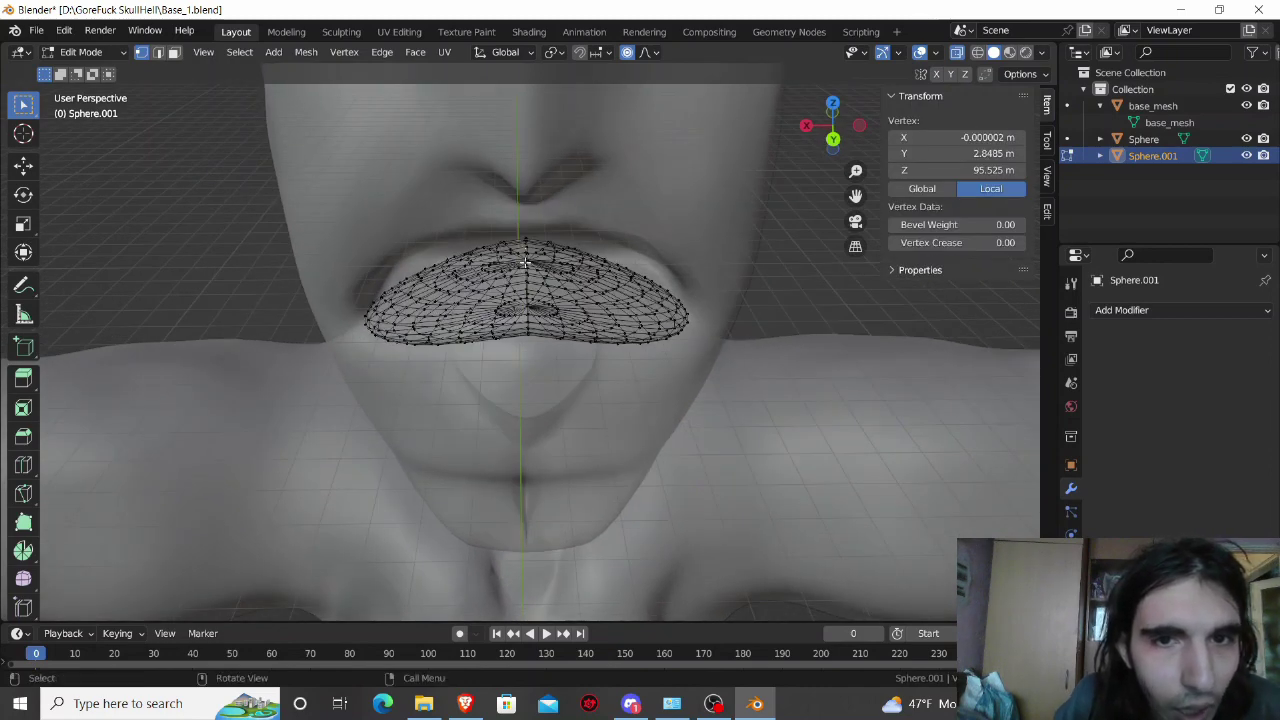
left_click(526, 261)
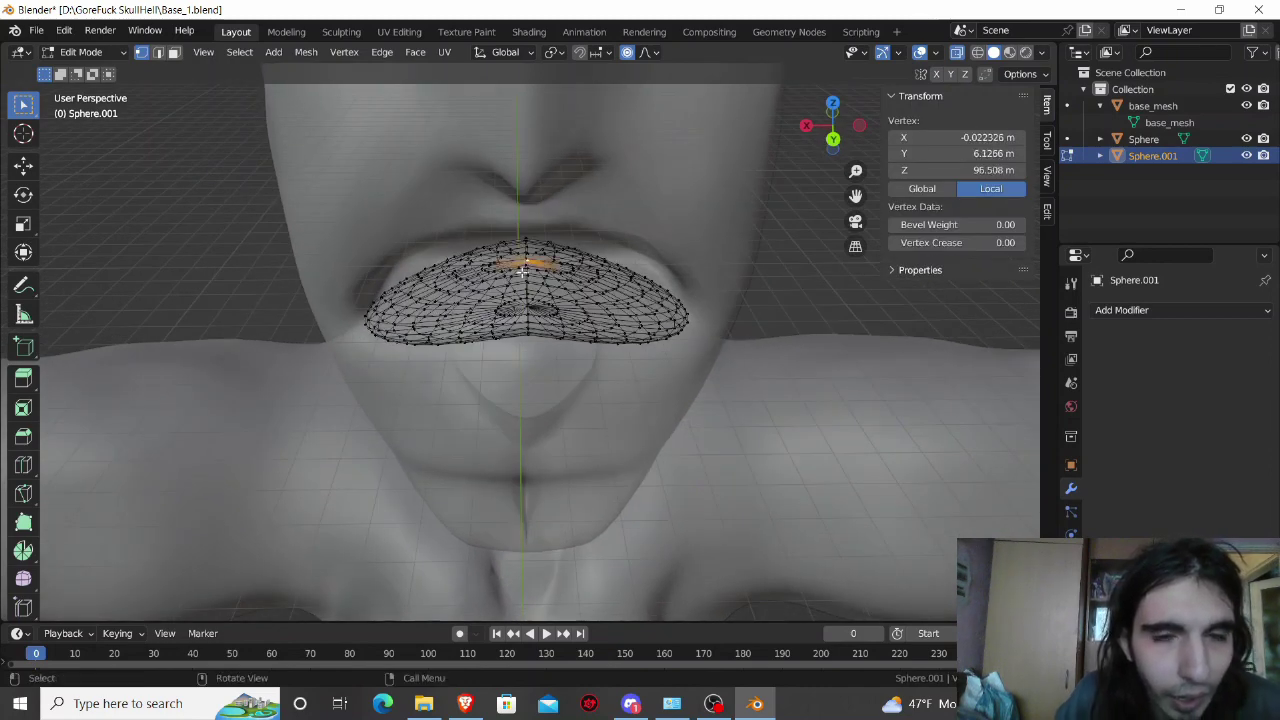
middle_click_drag(522, 270, 511, 224)
key("g")
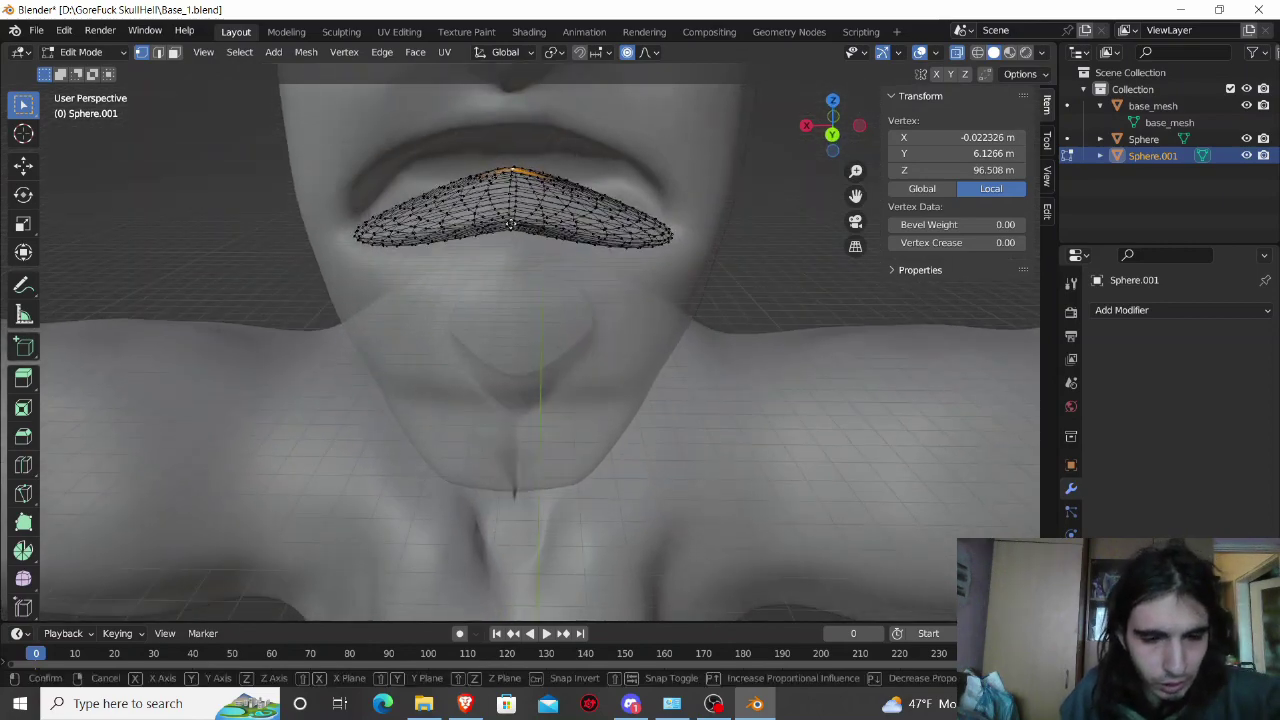
key("z")
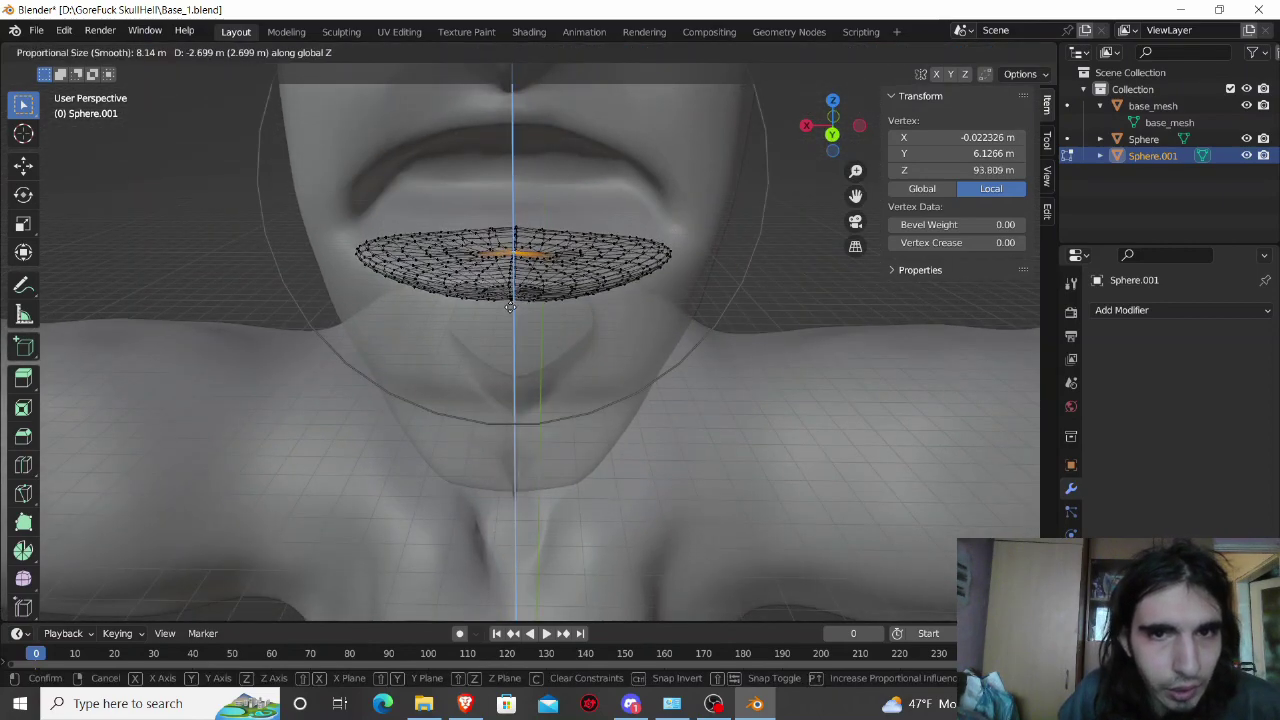
left_click(510, 307)
mouse_move(514, 303)
middle_mouse_down()
mouse_move(519, 275)
mouse_move(517, 289)
middle_mouse_up()
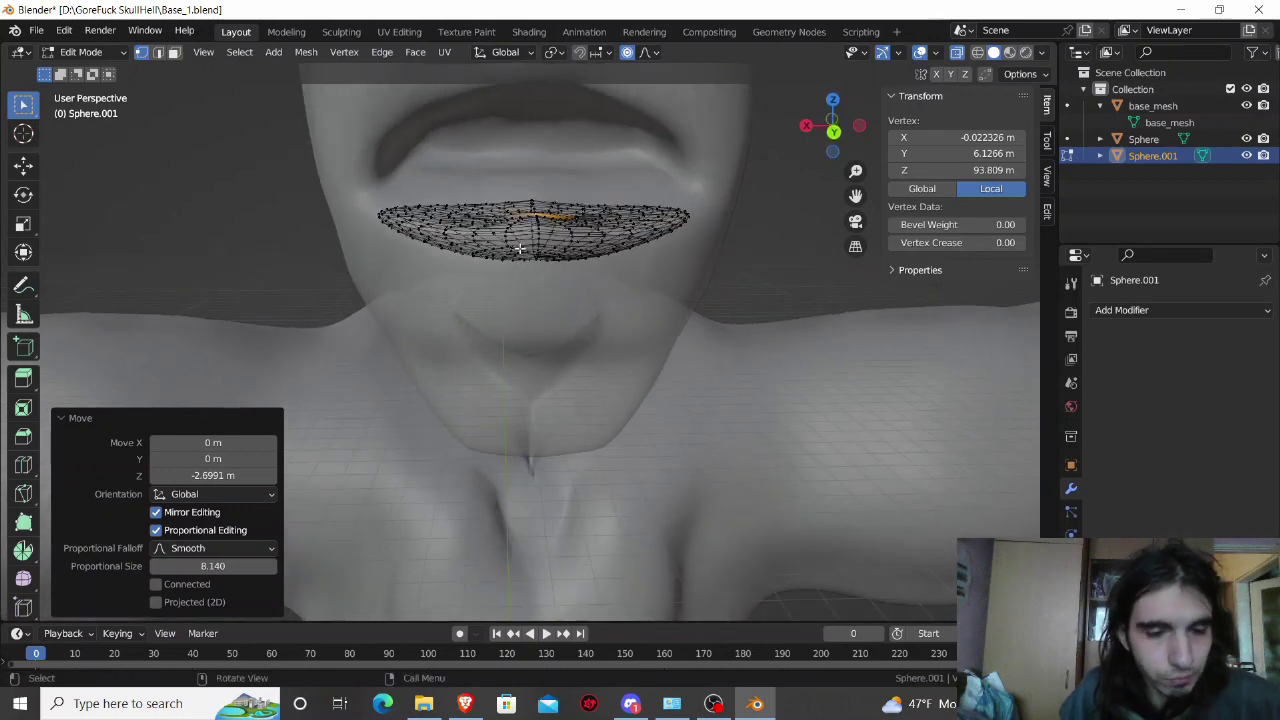
Step: Raise the entire lower lip 1.3627 m along Z
key("ctrl+l")
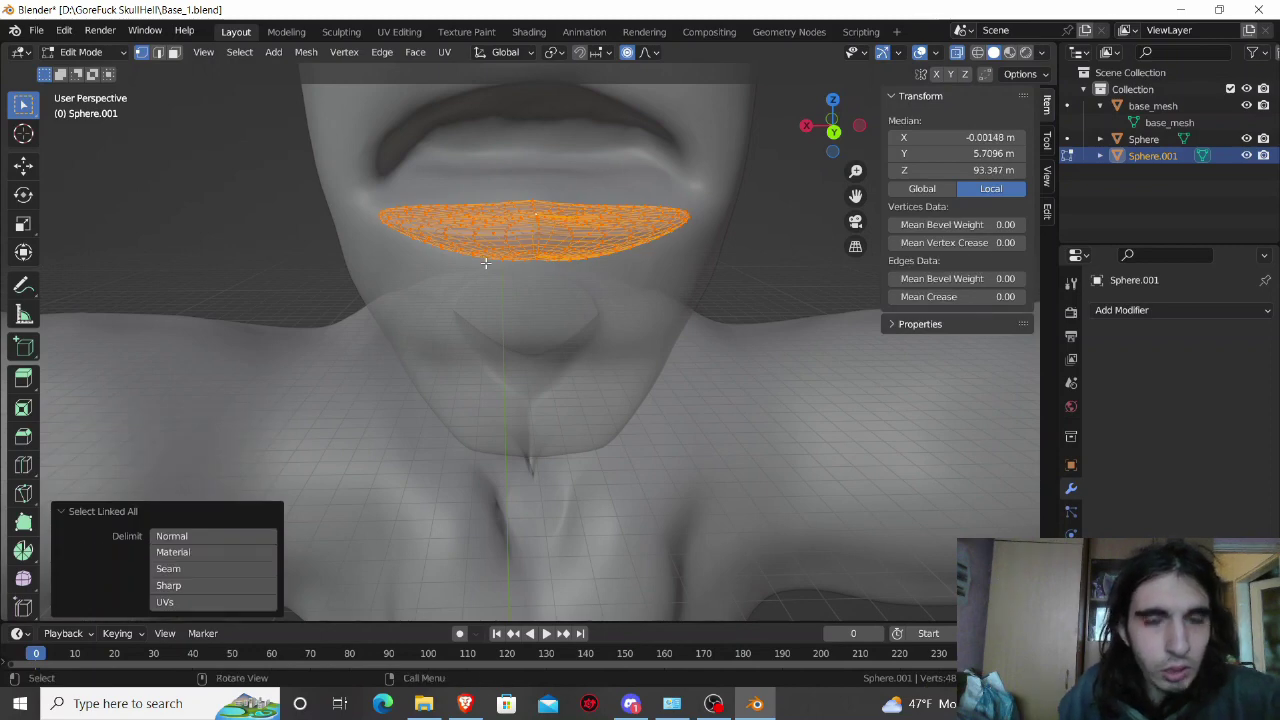
key("g")
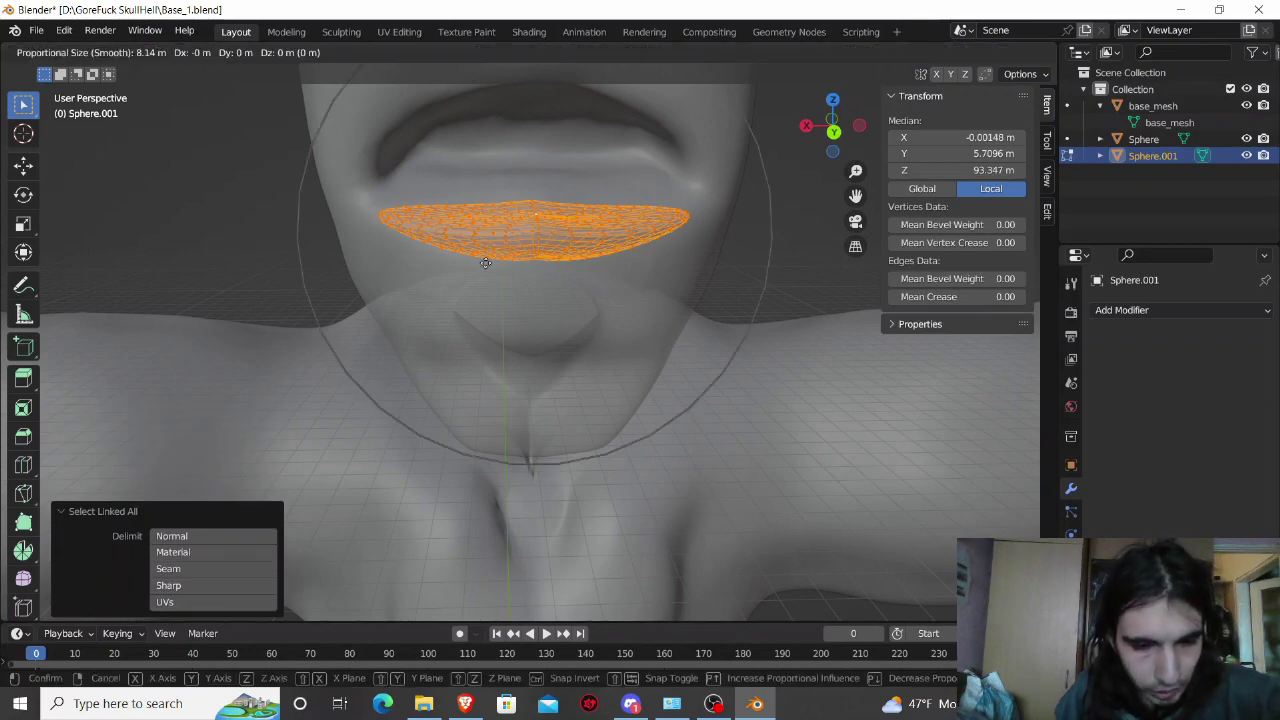
key("z")
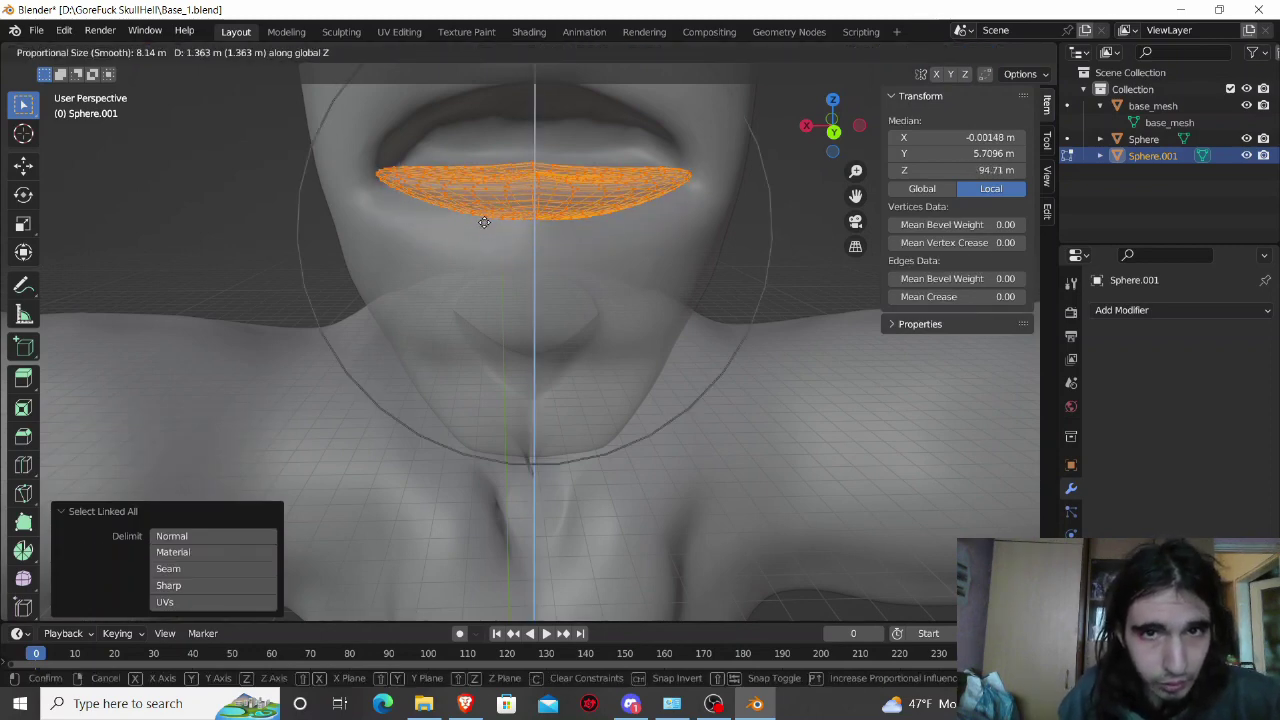
left_click(482, 219)
middle_click_drag(482, 219, 496, 261)
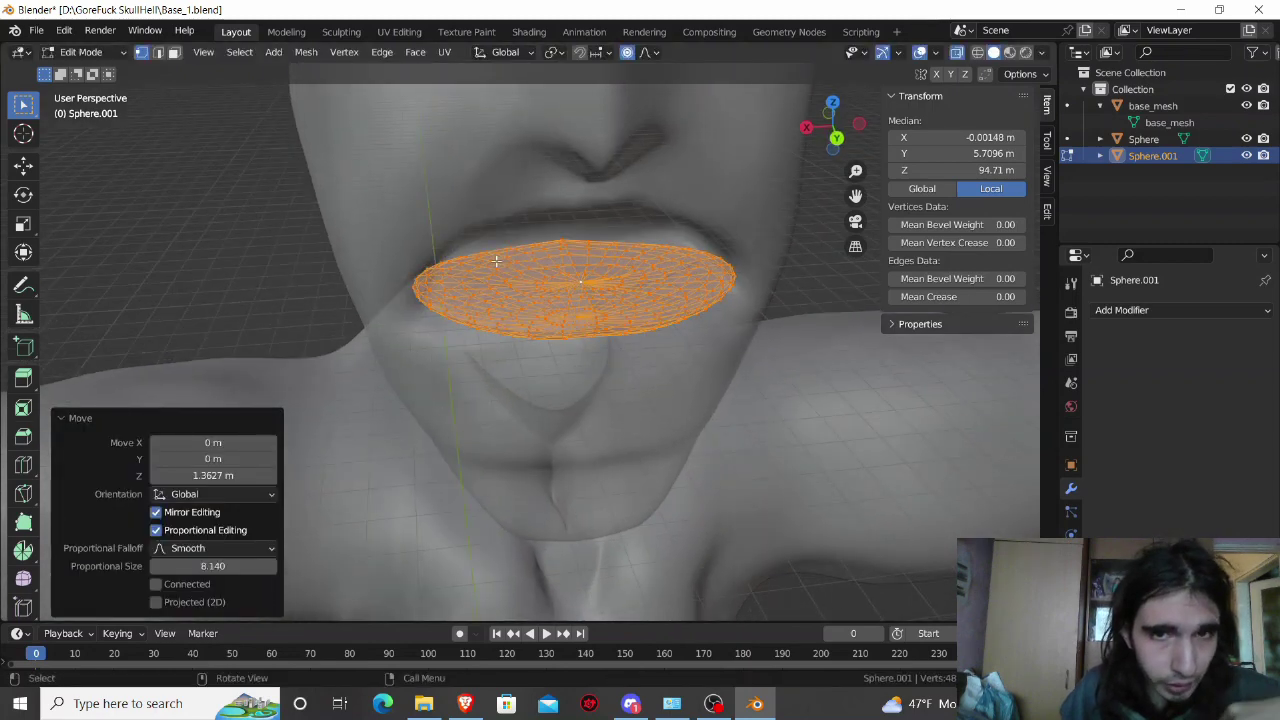
Step: Reveal the upper lip and turn X-ray off to view both lips as solid
key("alt+h")
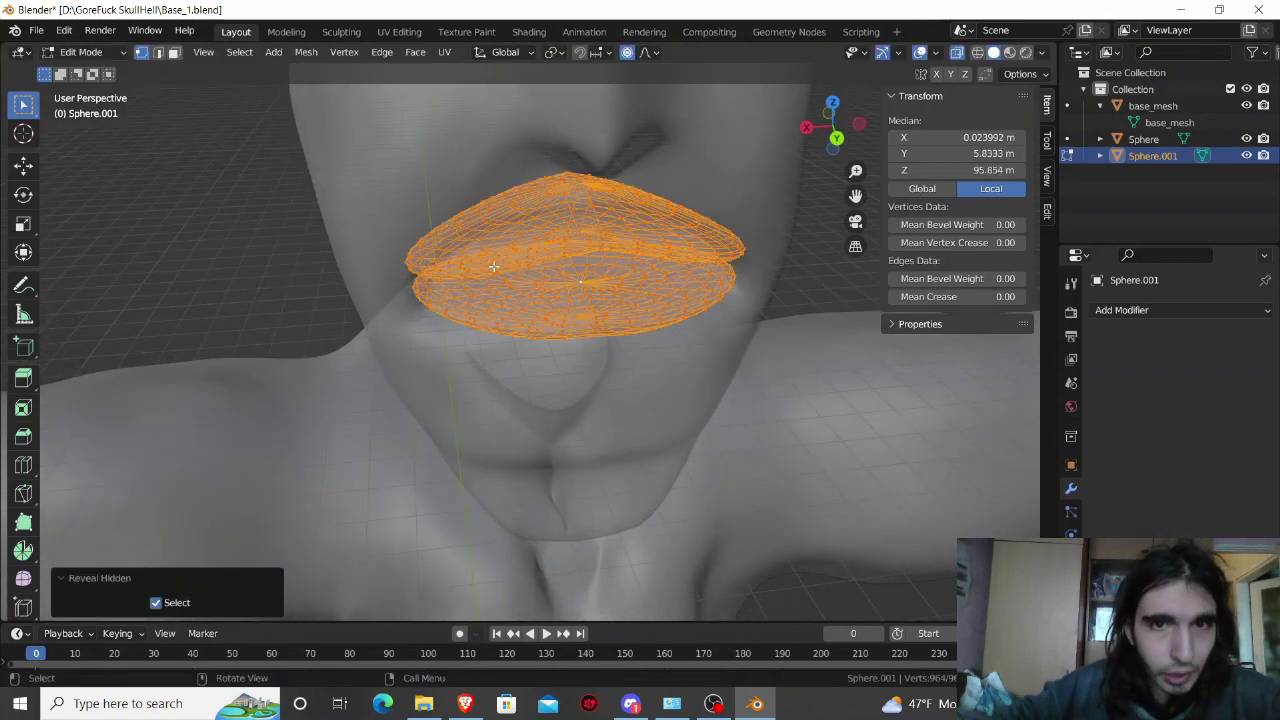
middle_click_drag(493, 265, 497, 243)
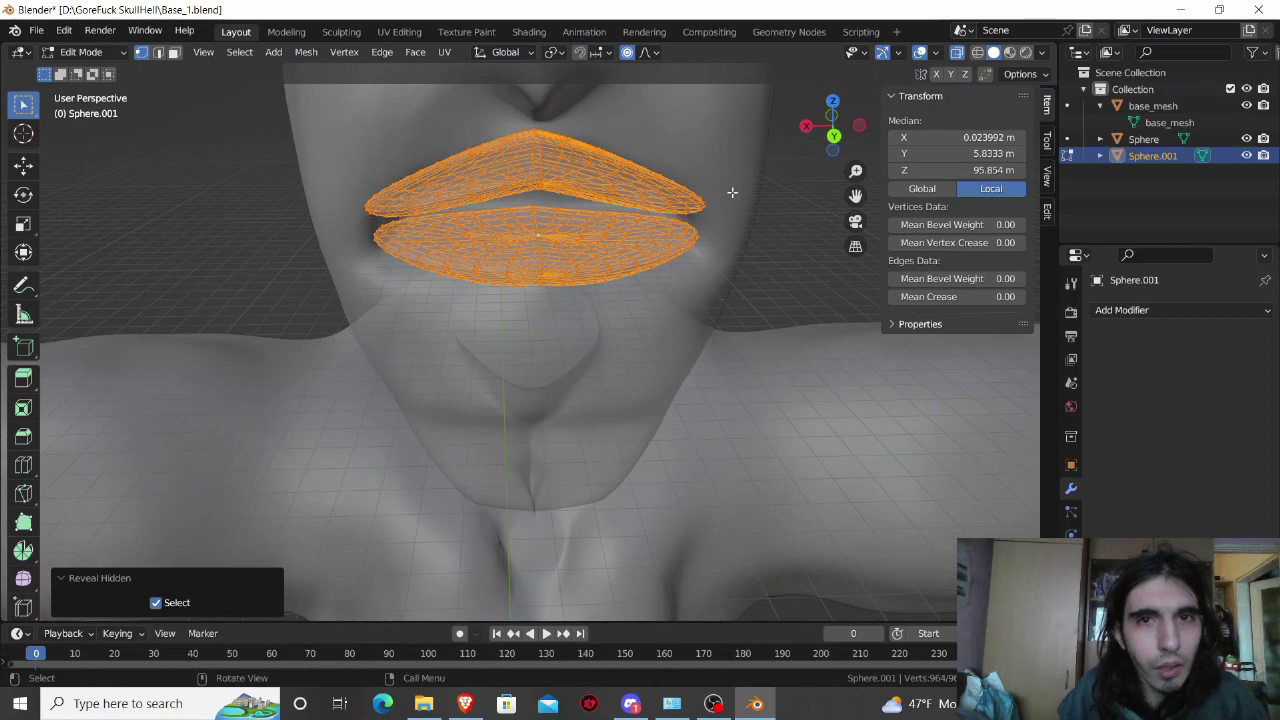
left_click(957, 52)
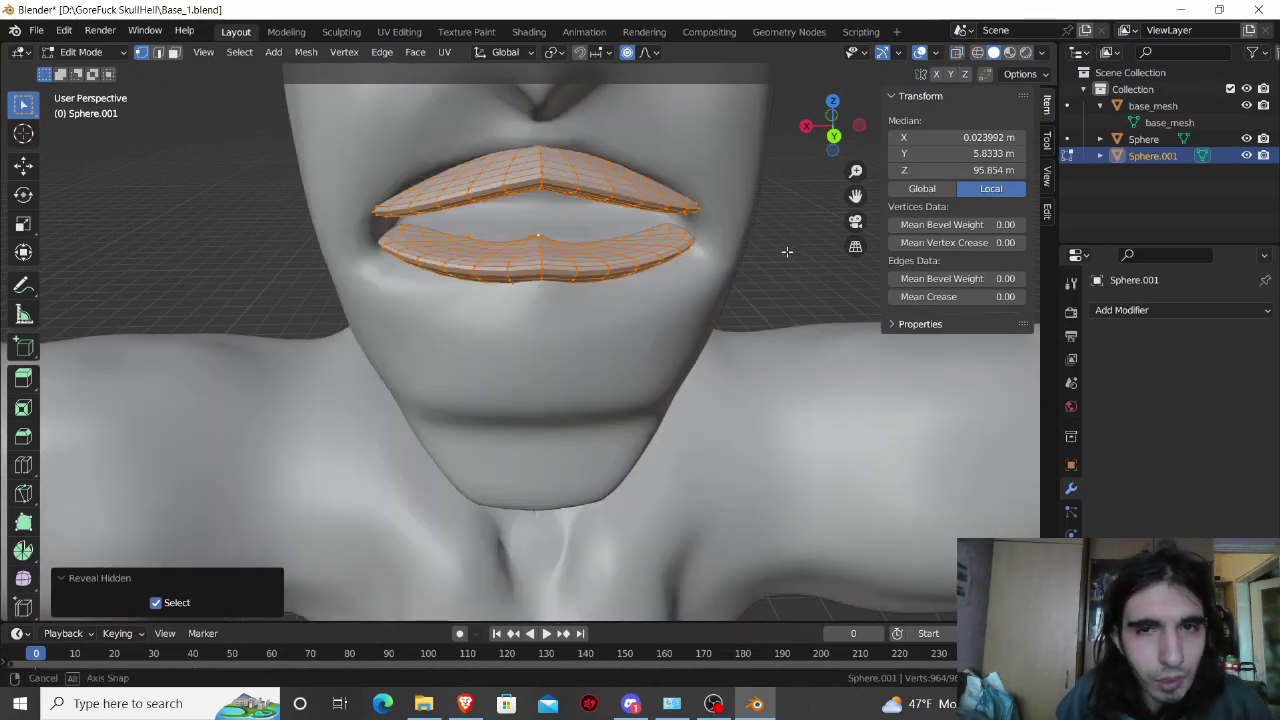
mouse_move(785, 249)
middle_mouse_down()
mouse_move(771, 234)
mouse_move(781, 227)
mouse_move(789, 240)
mouse_move(740, 271)
mouse_move(652, 269)
middle_mouse_up()
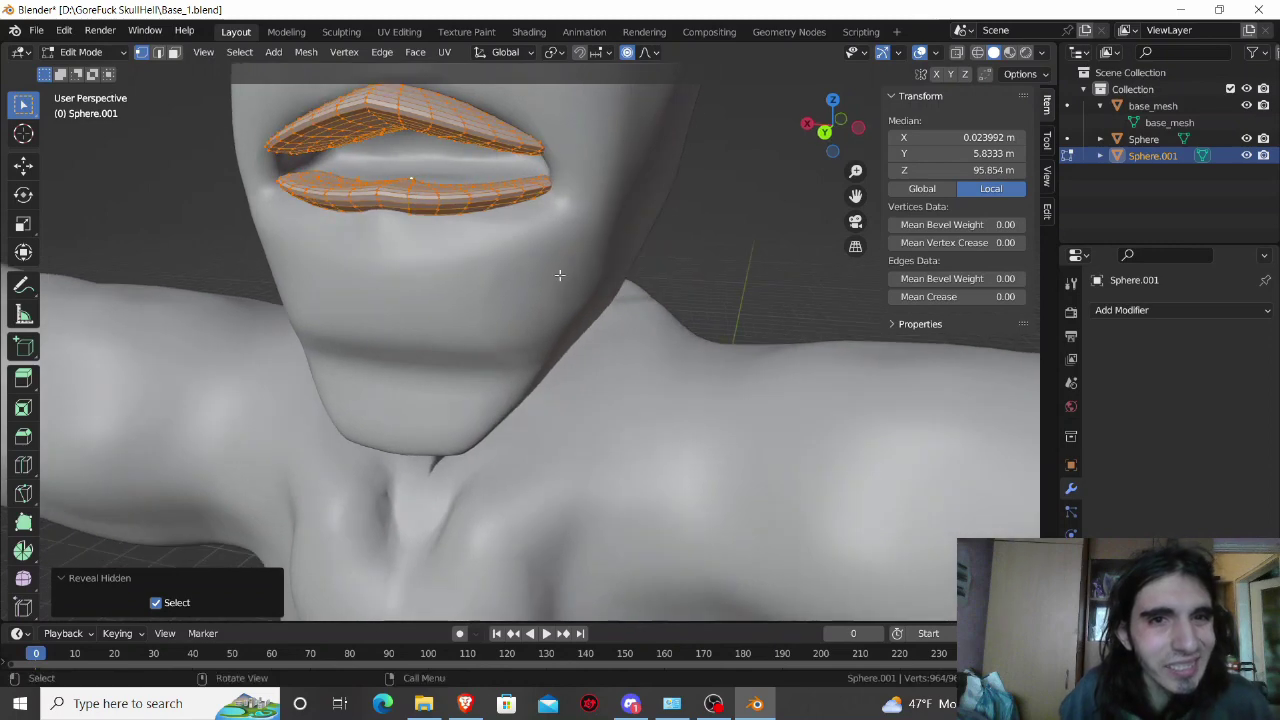
scroll(548, 251, "up", 2)
middle_click_drag(563, 249, 576, 263)
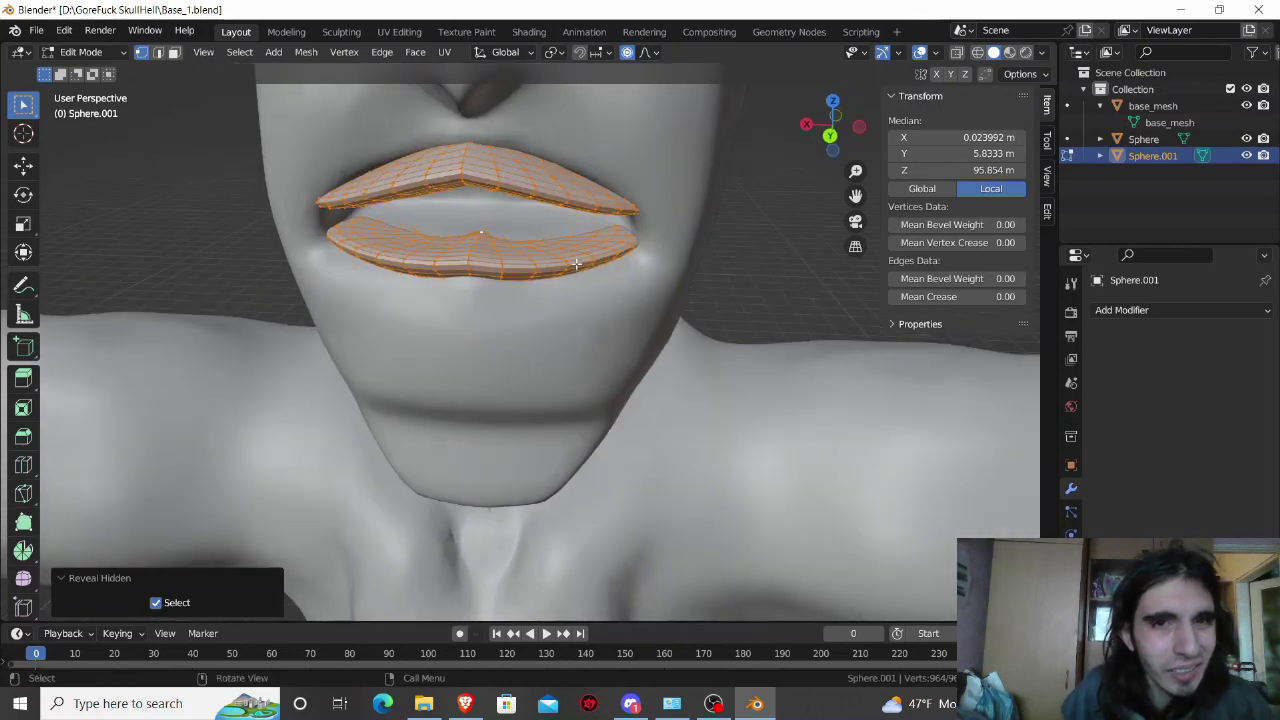
Step: Hide the upper lip again and raise the whole lower lip slightly along Z
left_click(512, 178)
key("ctrl+l")
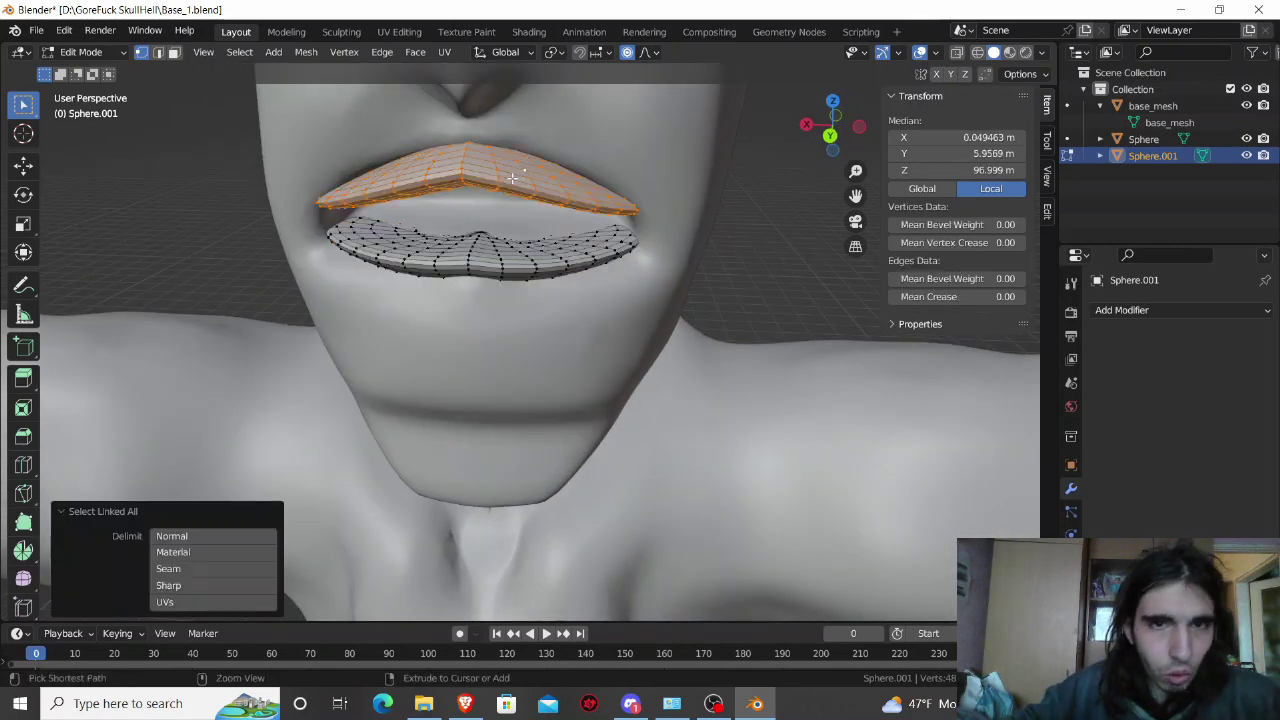
key("h")
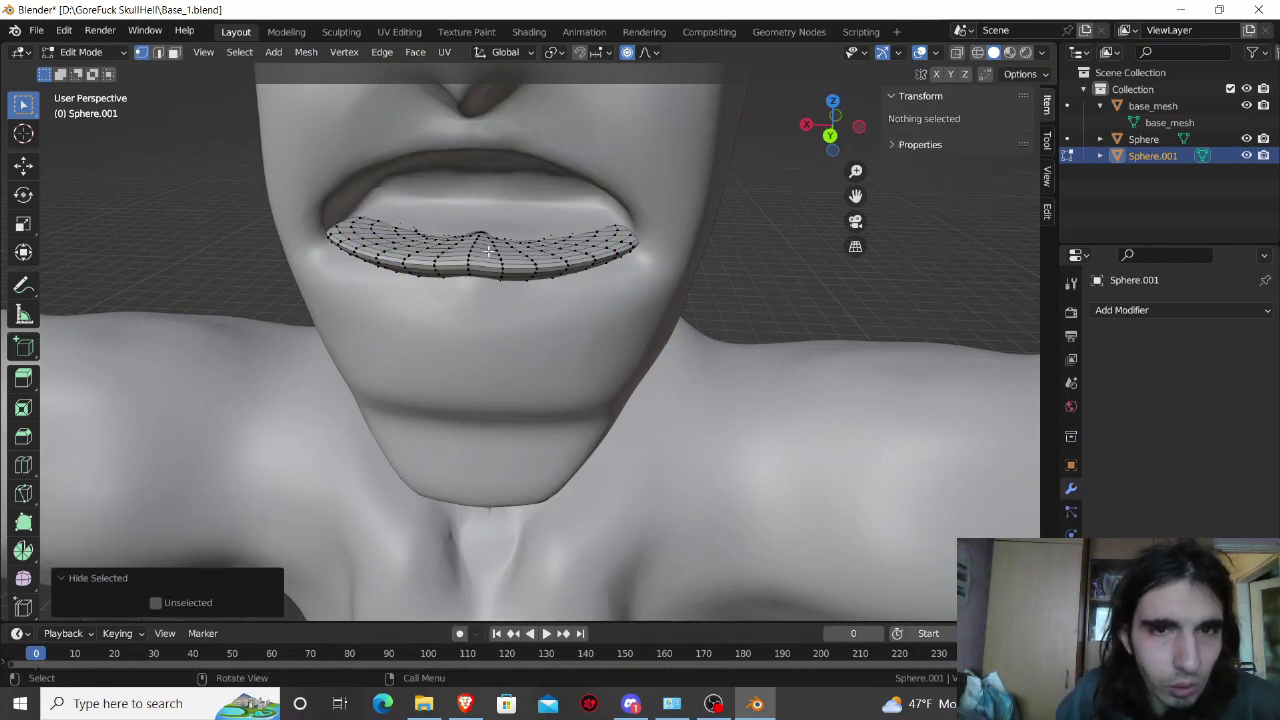
left_click(488, 250)
key("ctrl+l")
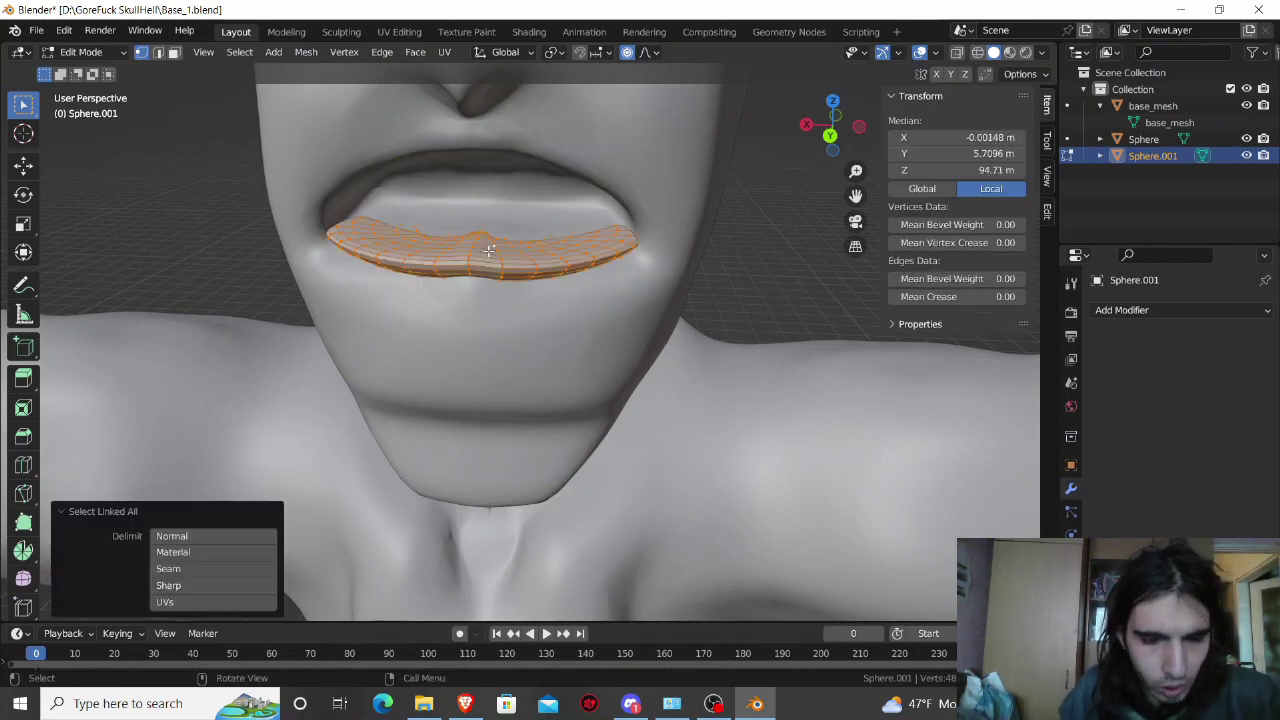
key("g")
key("z")
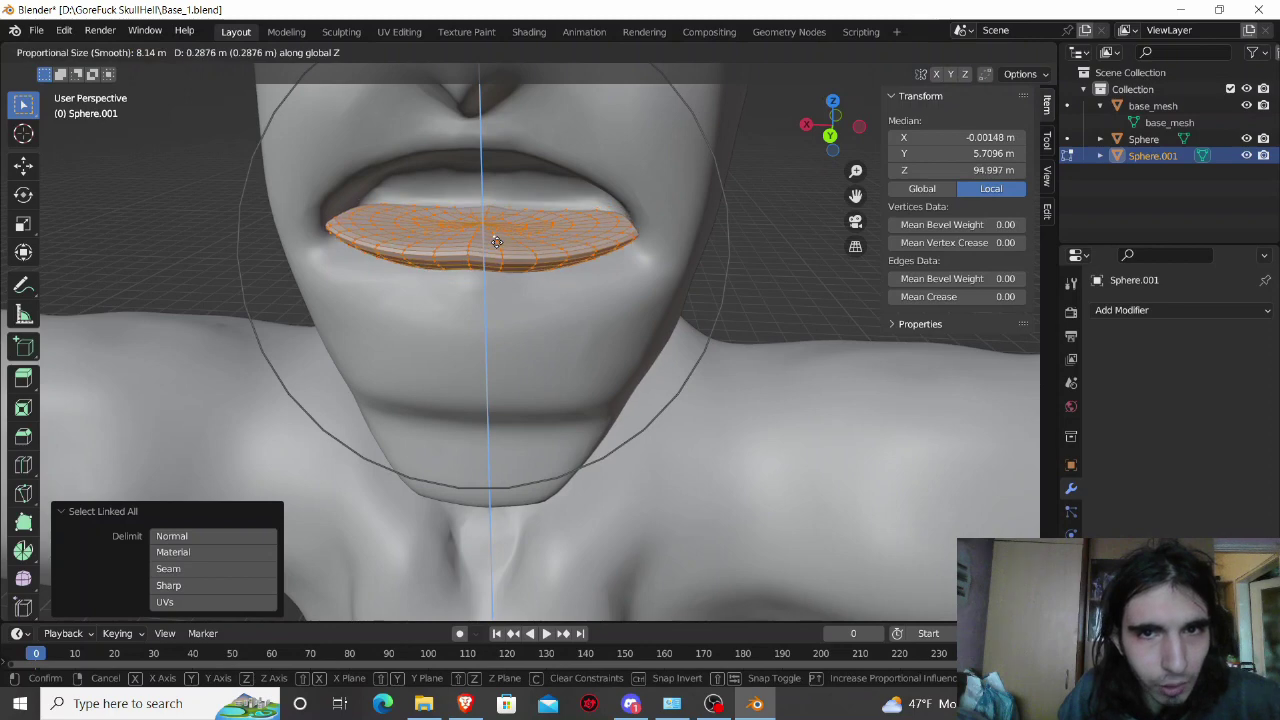
left_click(497, 249)
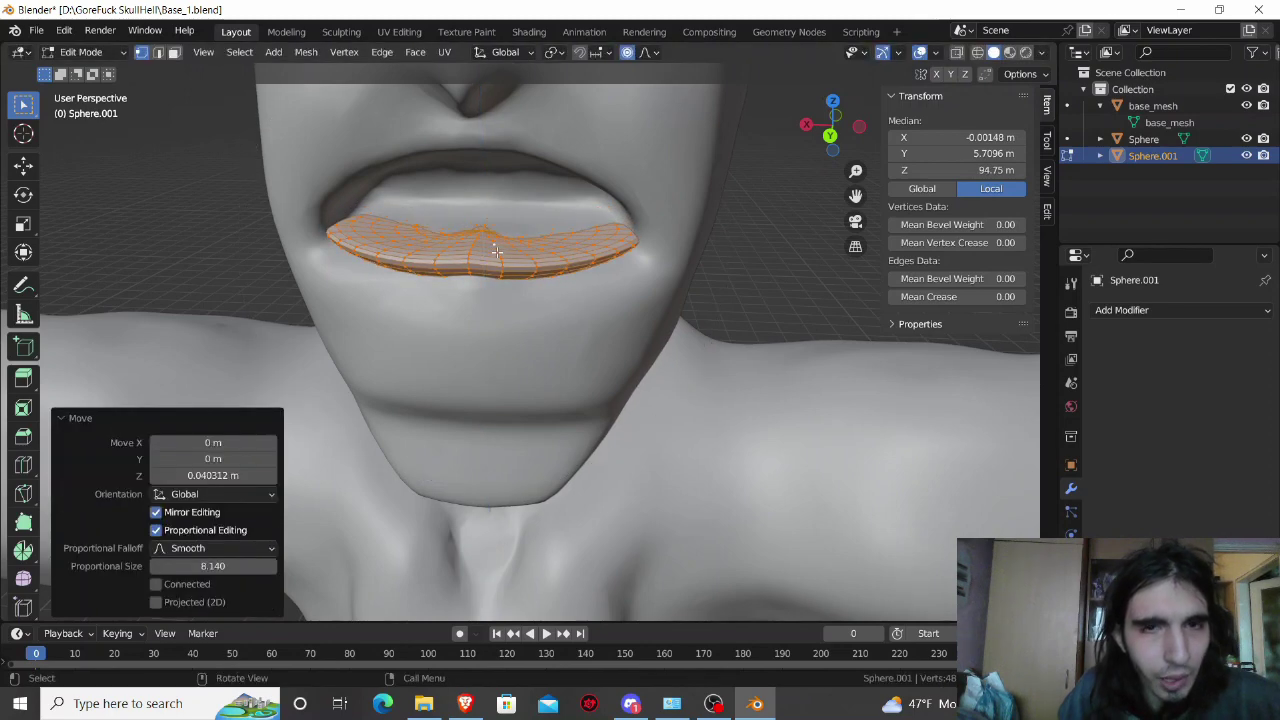
middle_click_drag(497, 249, 458, 237)
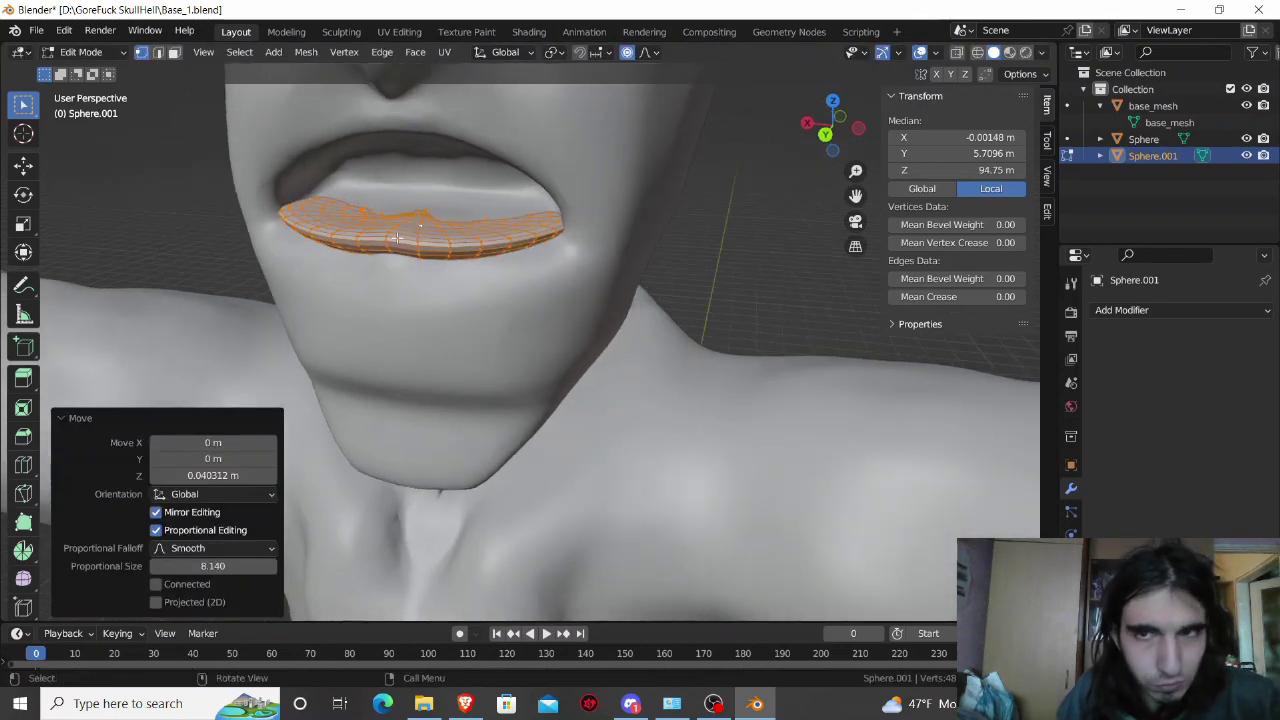
Step: Tilt the lower lip −14.8° about the X axis
key("r")
key("x")
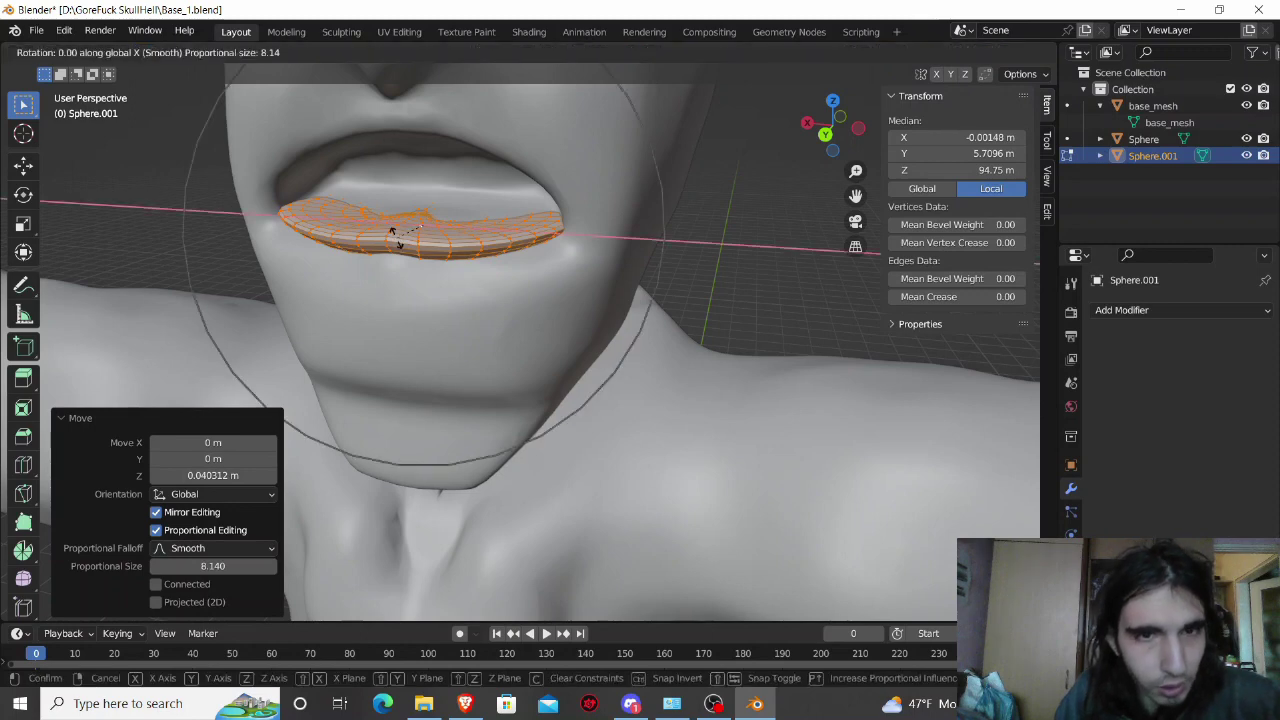
left_click(391, 251)
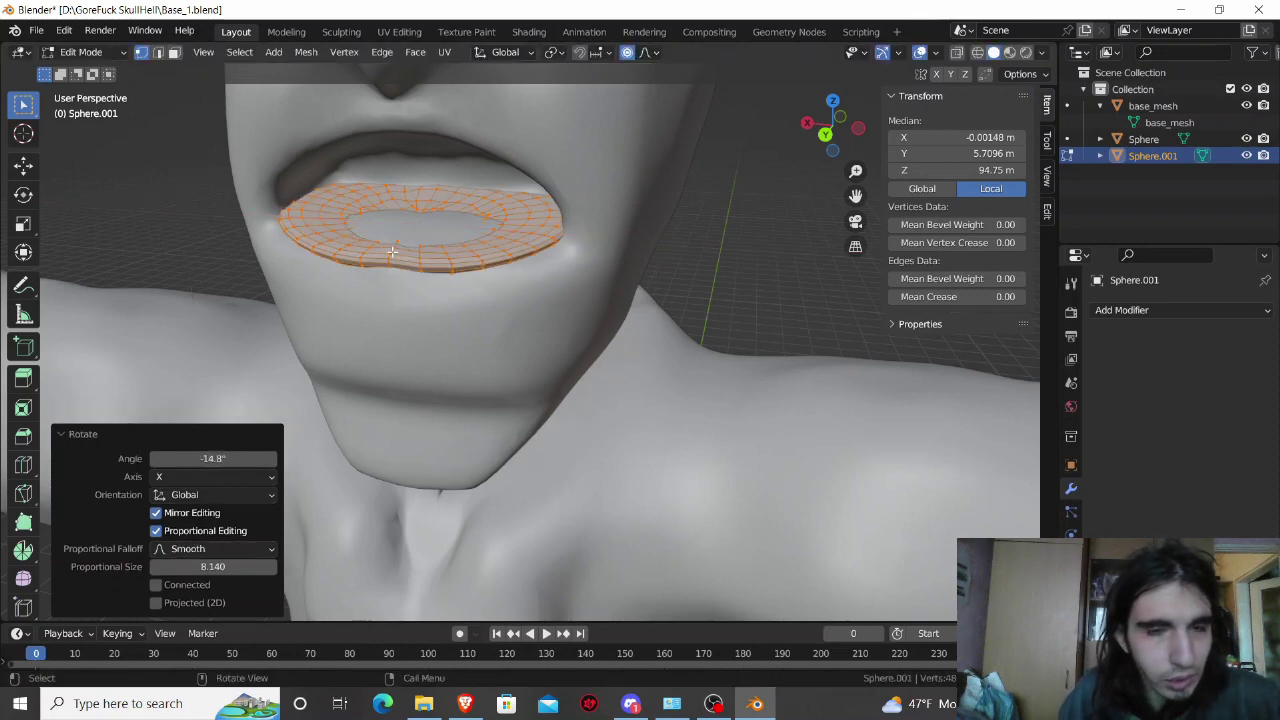
middle_click_drag(391, 251, 408, 252)
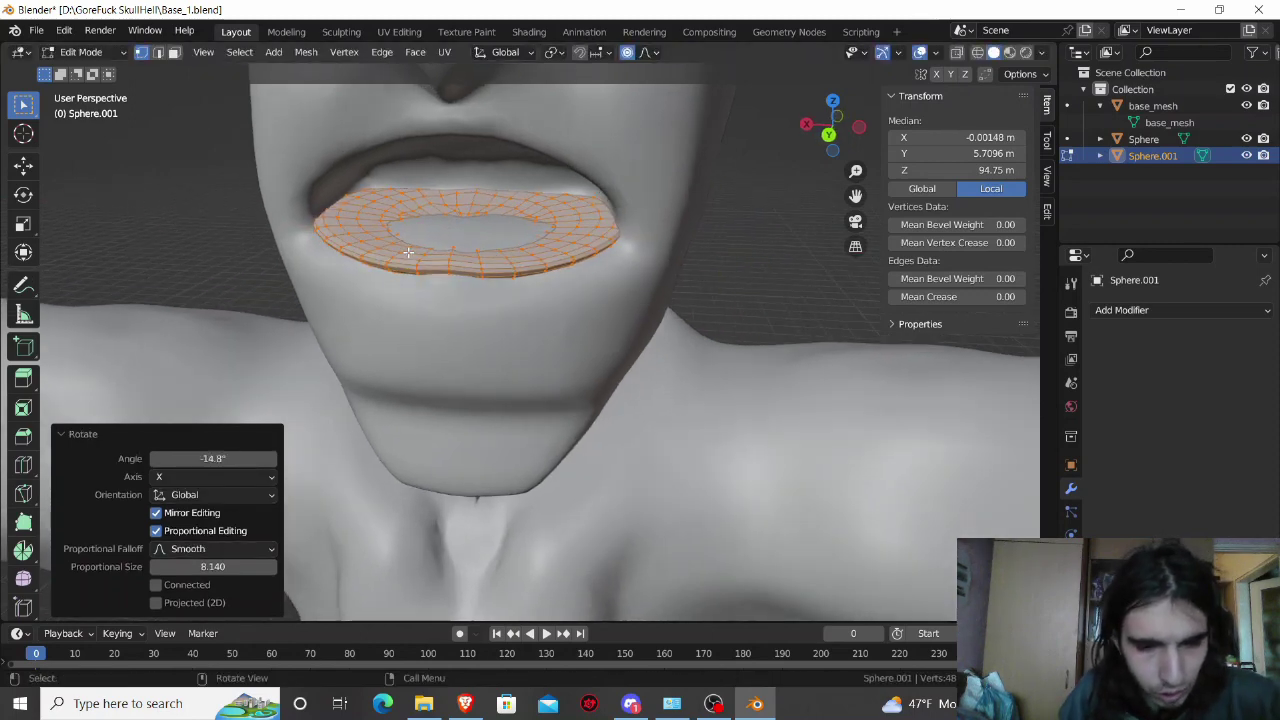
Step: Raise the lower lip 0.22239 m along Z, deselect all, and reveal the upper lip
key("g")
key("z")
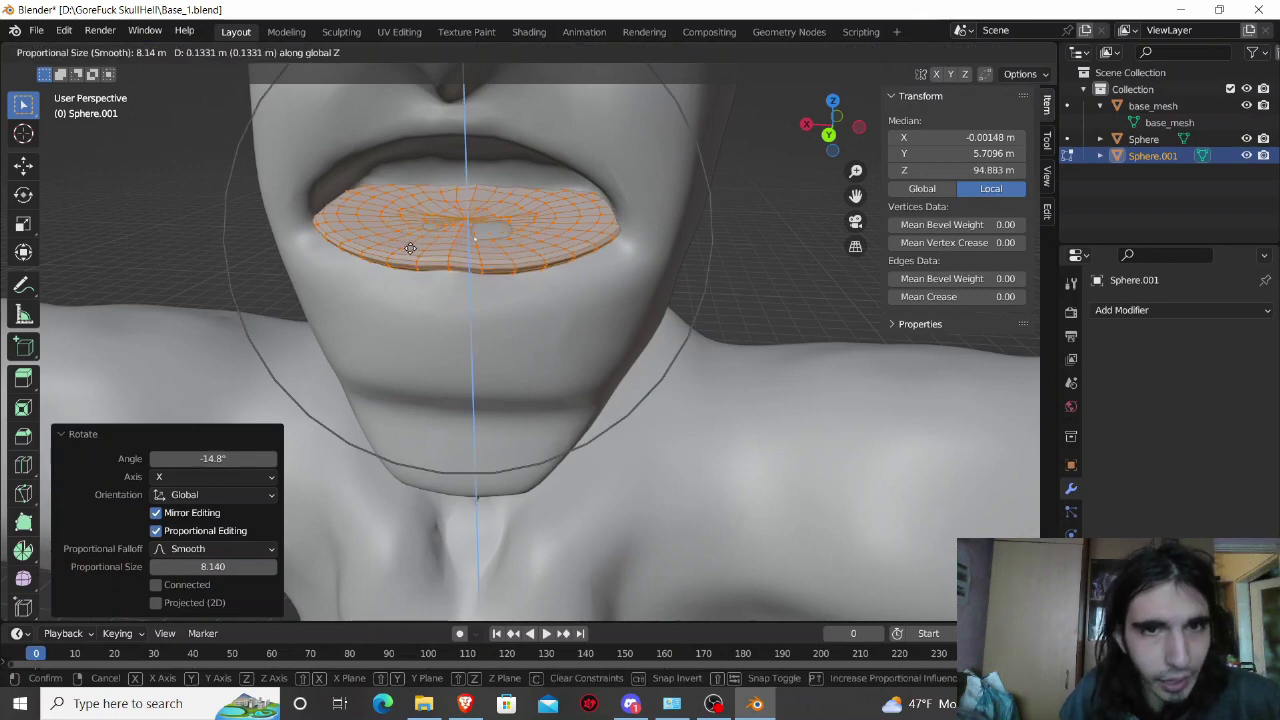
left_click(410, 246)
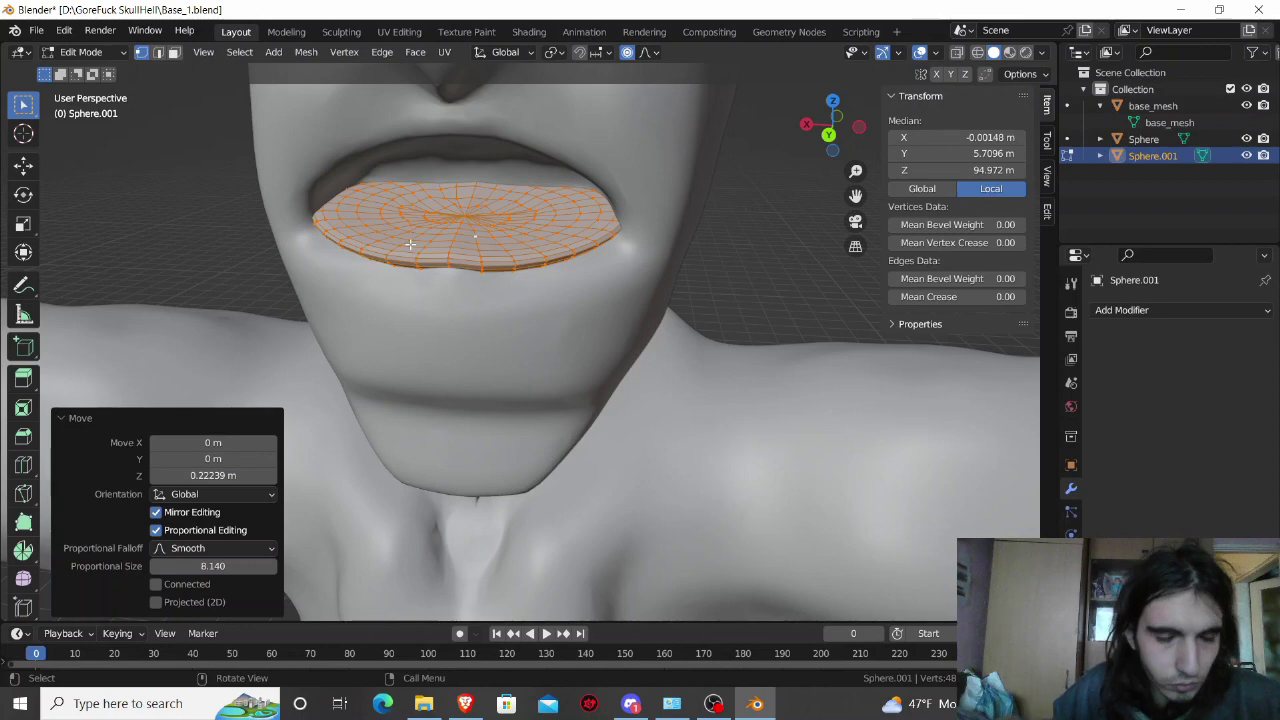
key("alt+a")
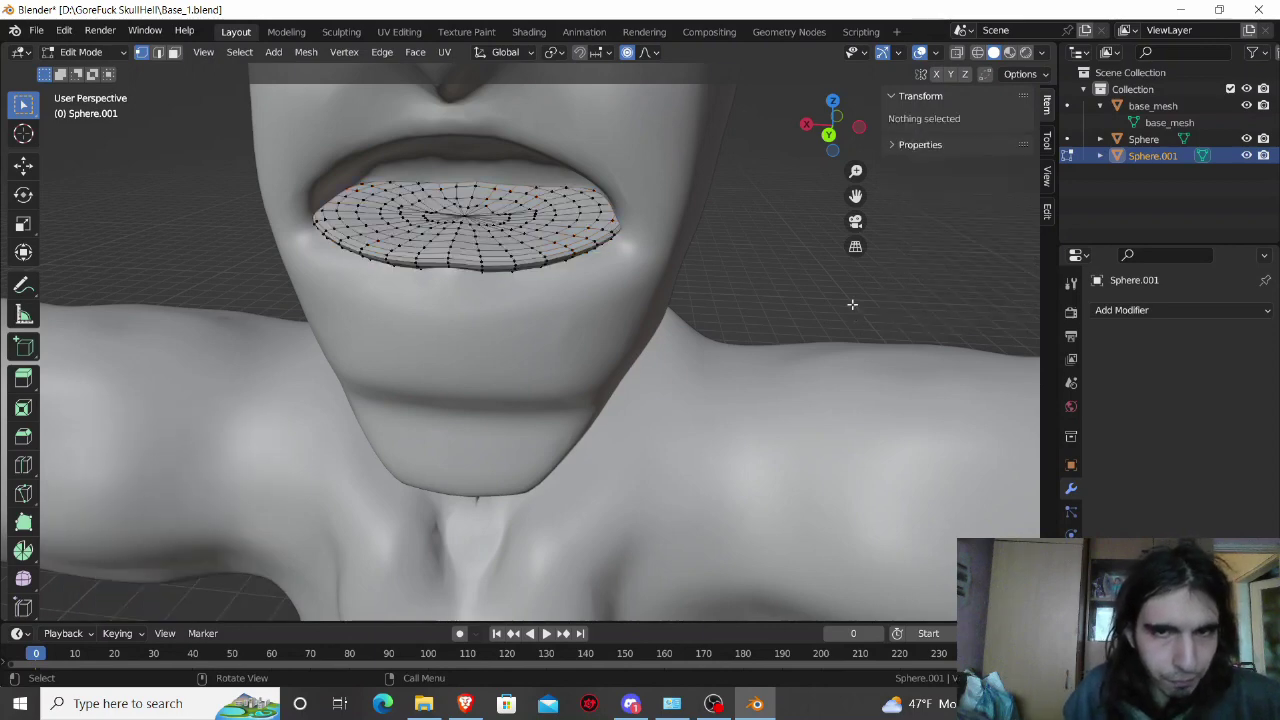
key("alt+h")
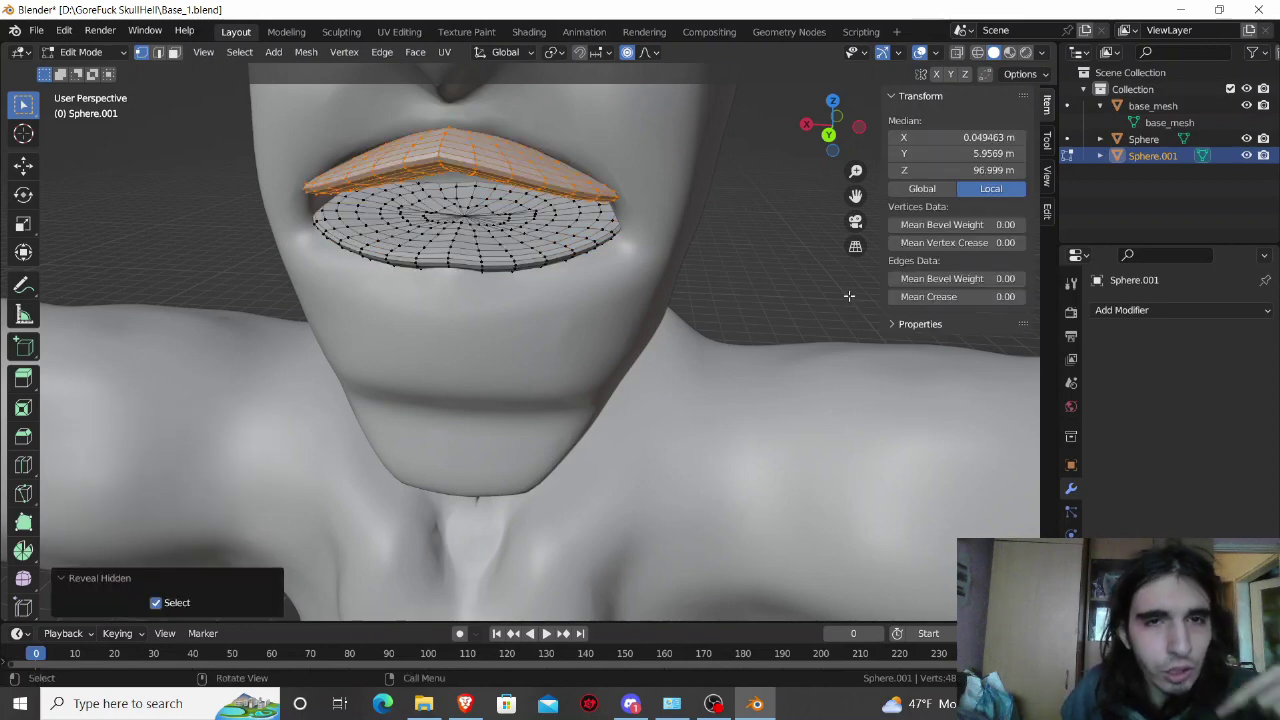
Step: Select both lips and widen them 1.055× along X
mouse_move(803, 271)
middle_mouse_down()
mouse_move(813, 245)
mouse_move(774, 254)
mouse_move(803, 249)
mouse_move(812, 263)
middle_mouse_up()
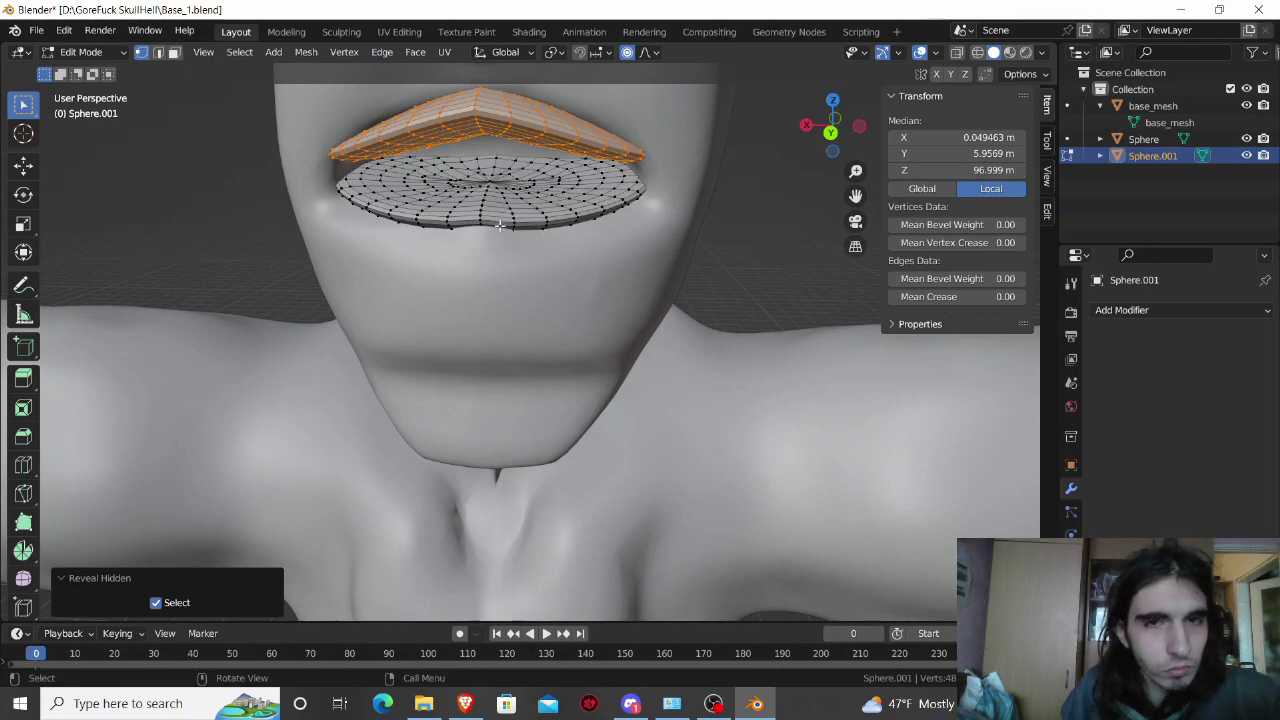
key("a")
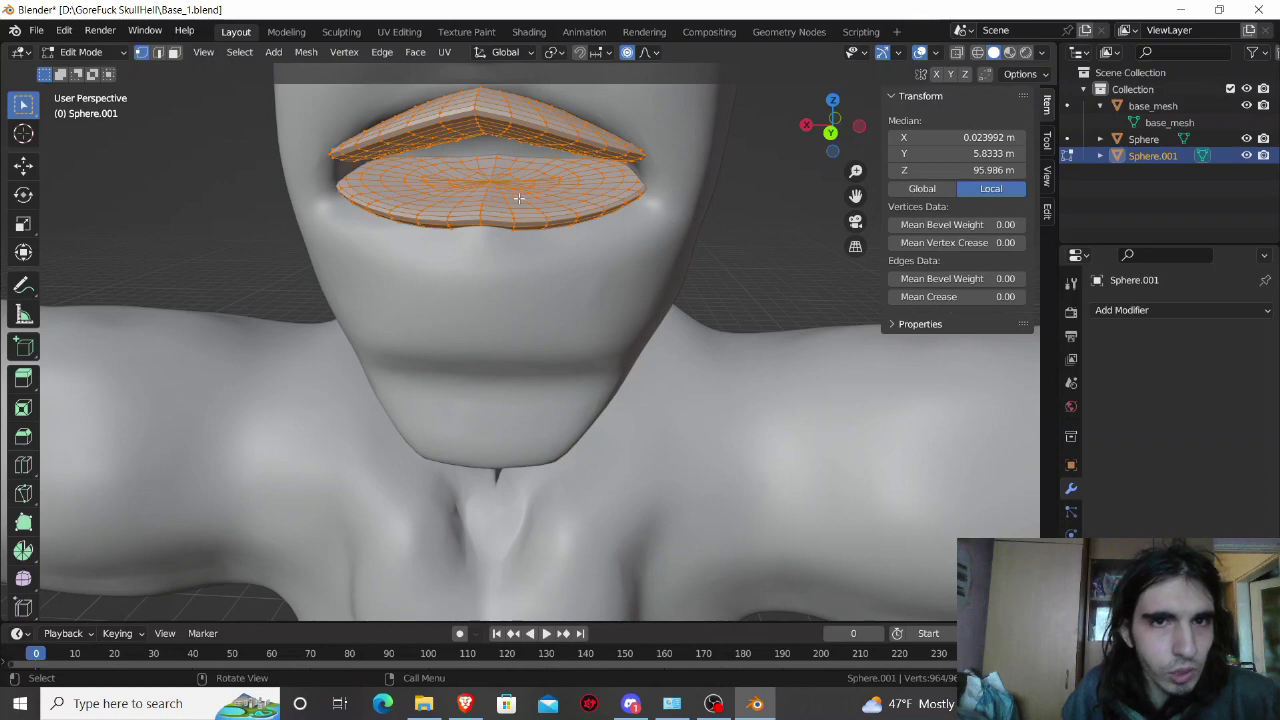
middle_click_drag(519, 198, 498, 197)
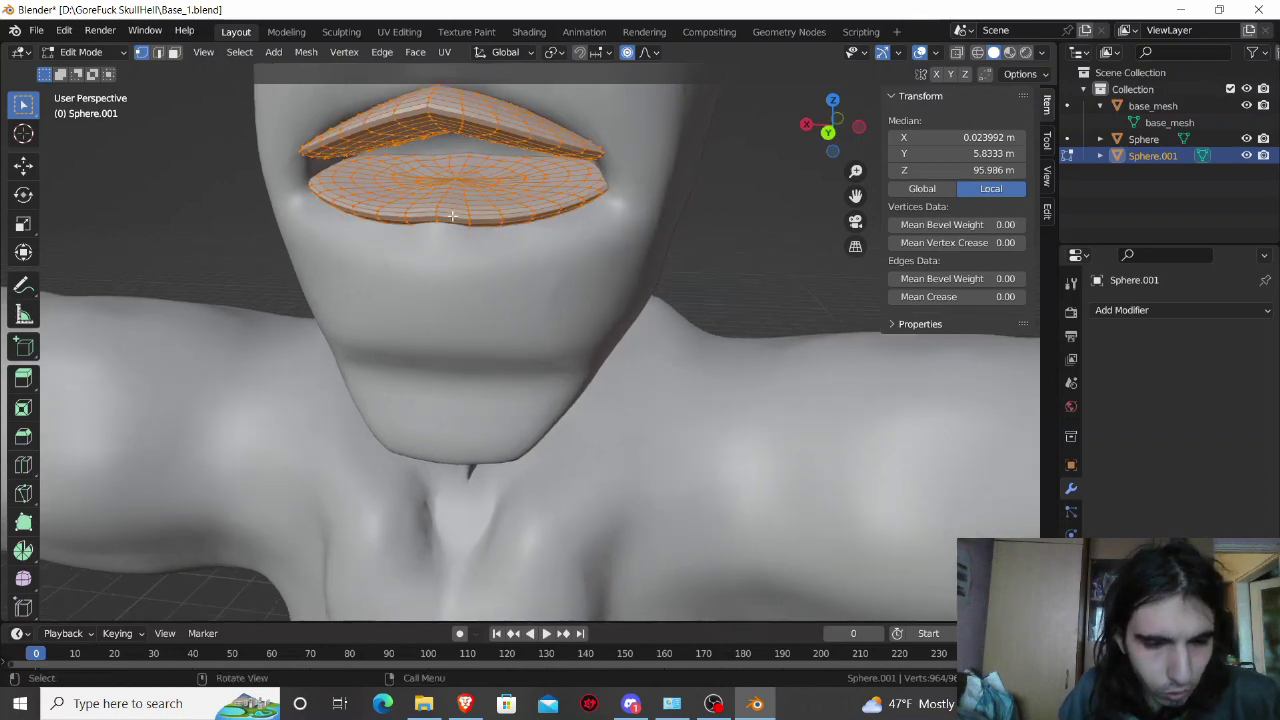
key("s")
key("x")
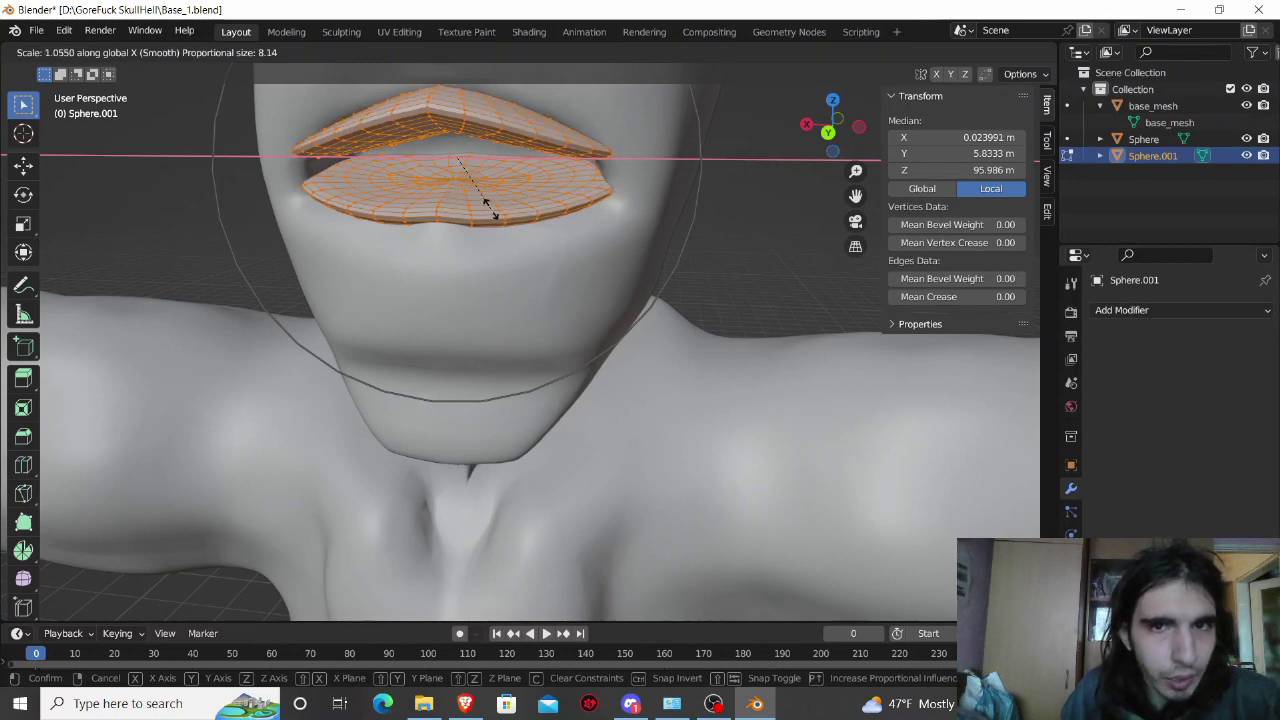
left_click(489, 207)
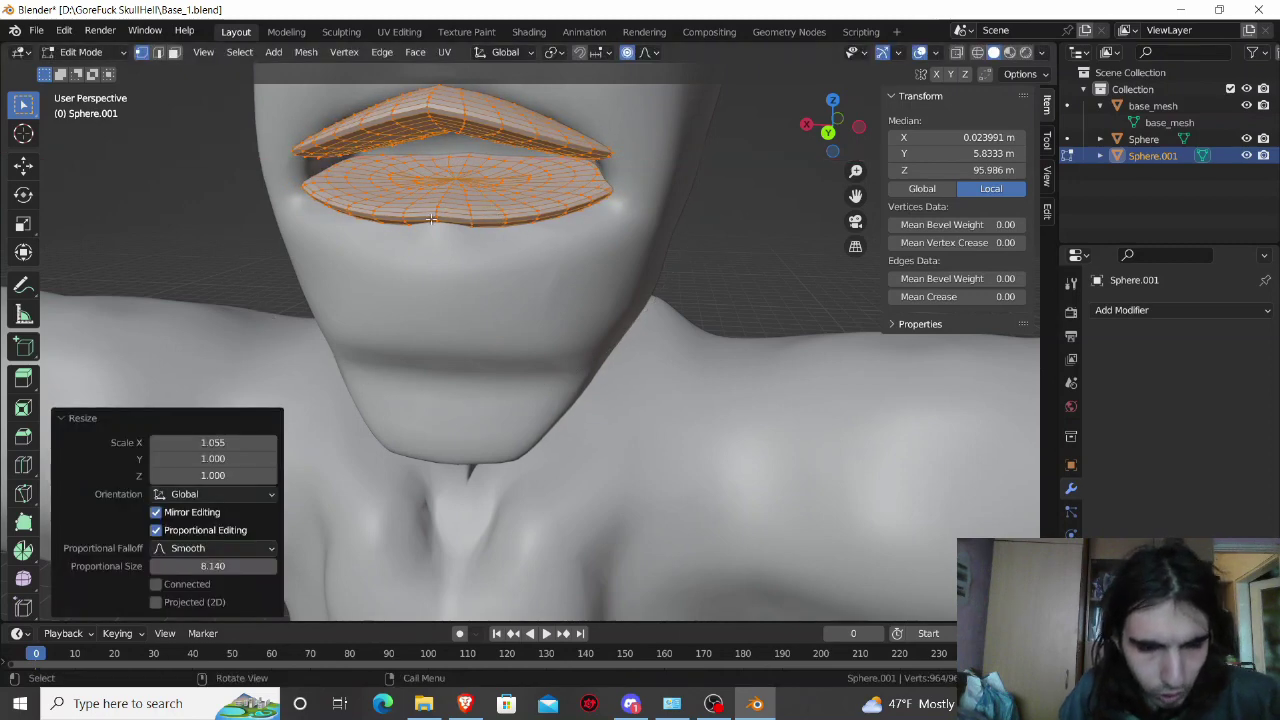
Step: Squash both lips to 0.532× of their front-to-back depth along Y
key("s")
key("y")
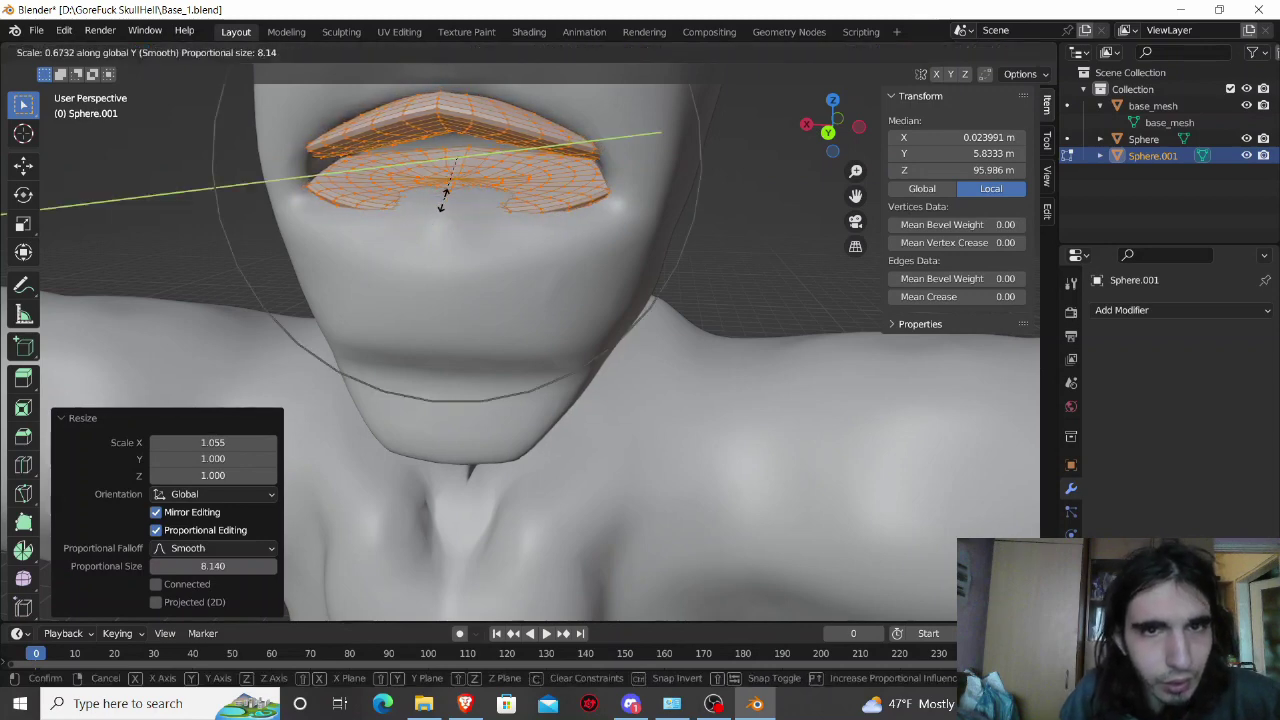
left_click(445, 188)
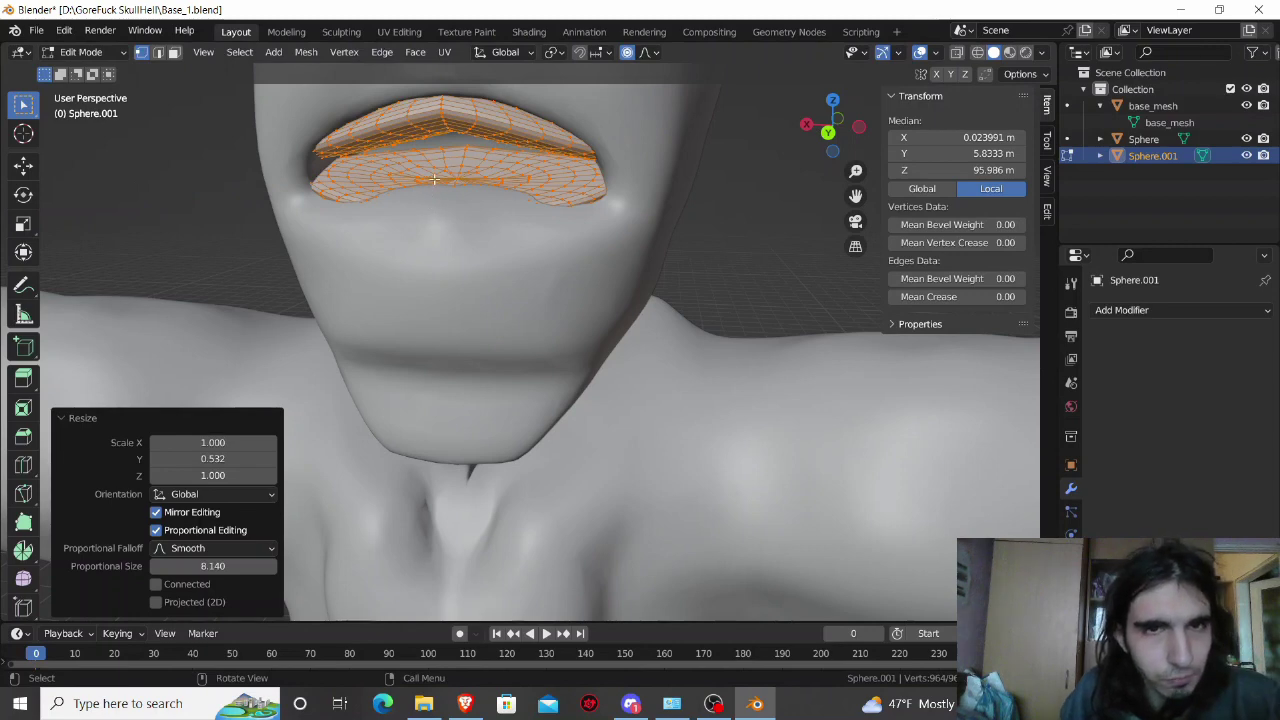
left_click(434, 178)
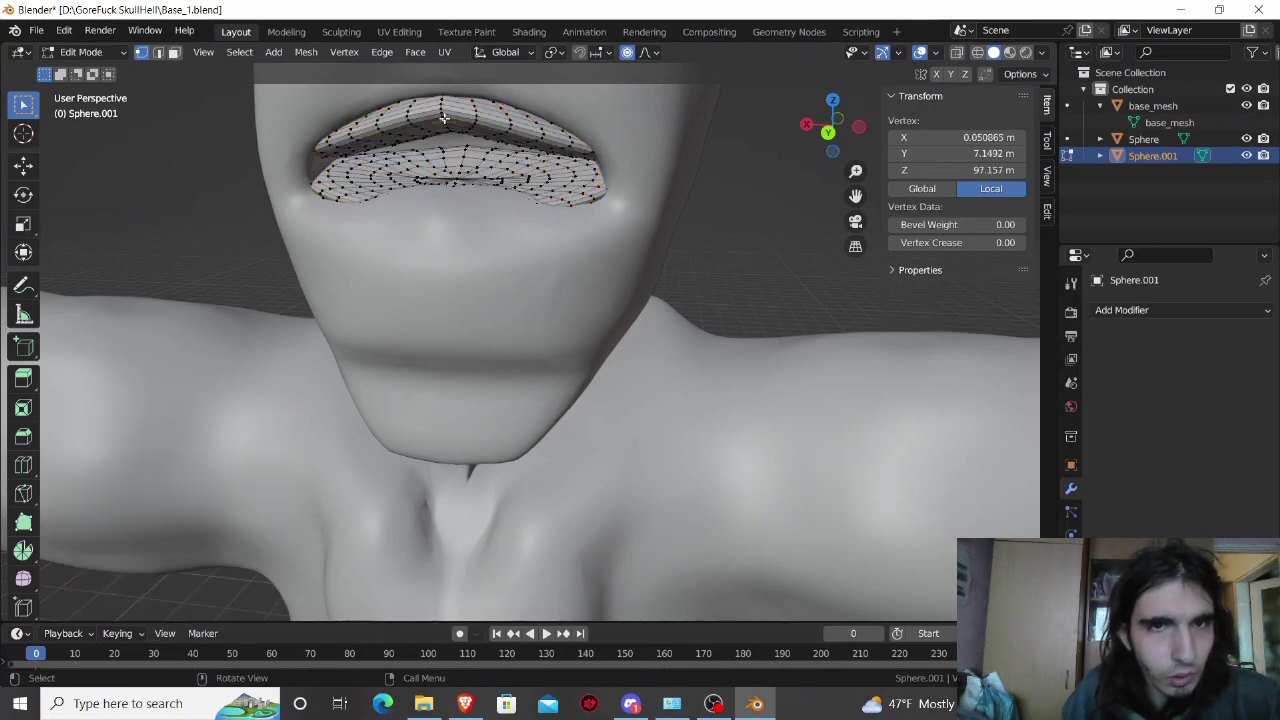
Step: Hide the upper lip, then select the lower lip and raise it along Z
key("ctrl+l")
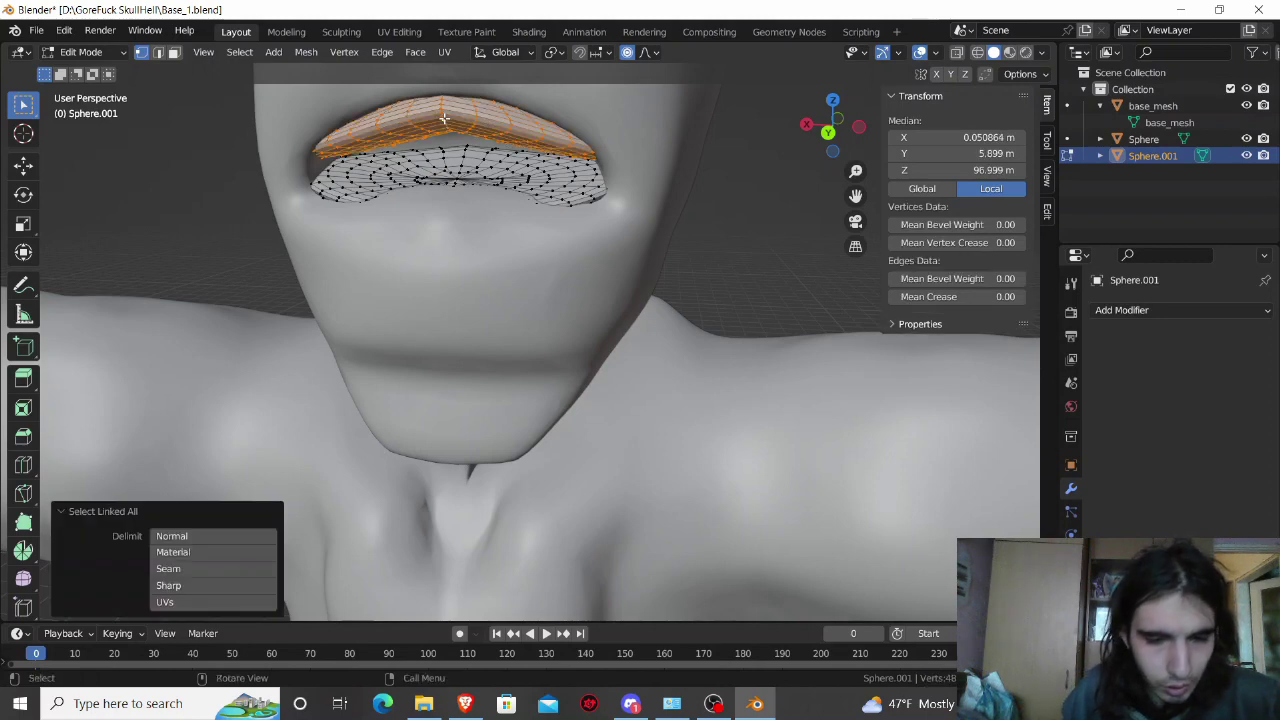
key("h")
left_click(422, 177)
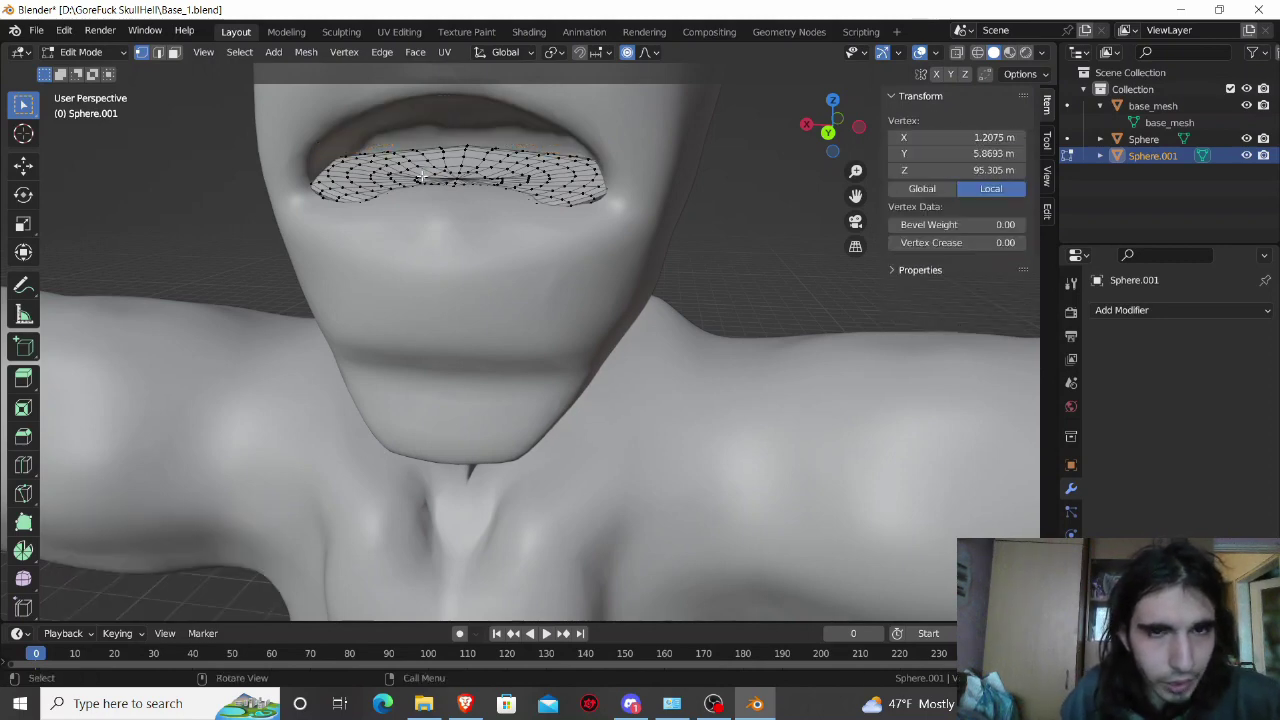
key("ctrl+l")
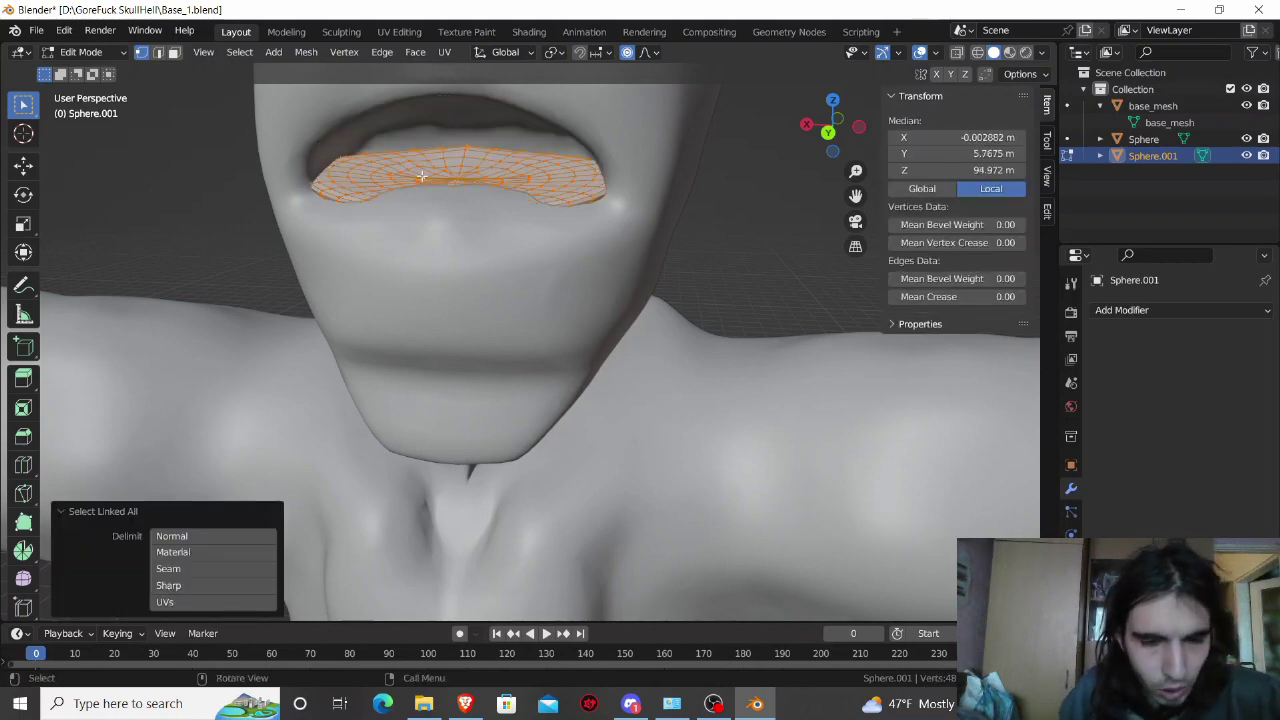
key("g")
key("z")
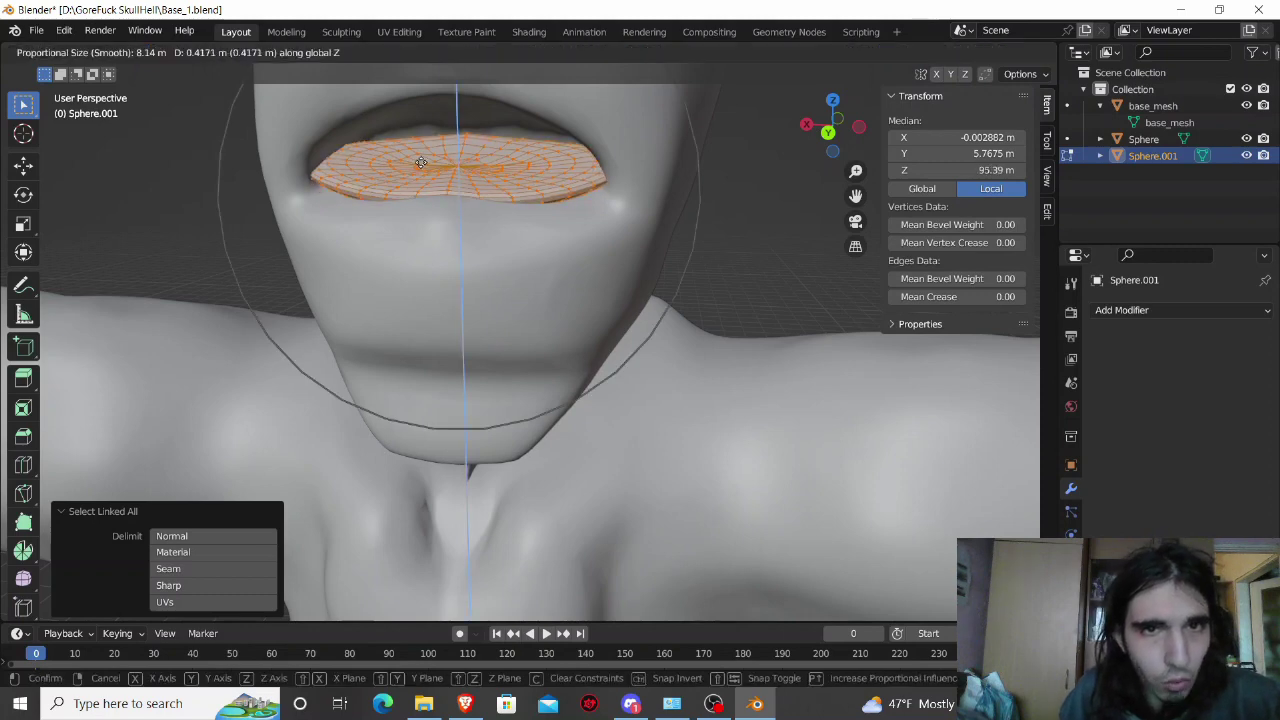
left_click(419, 156)
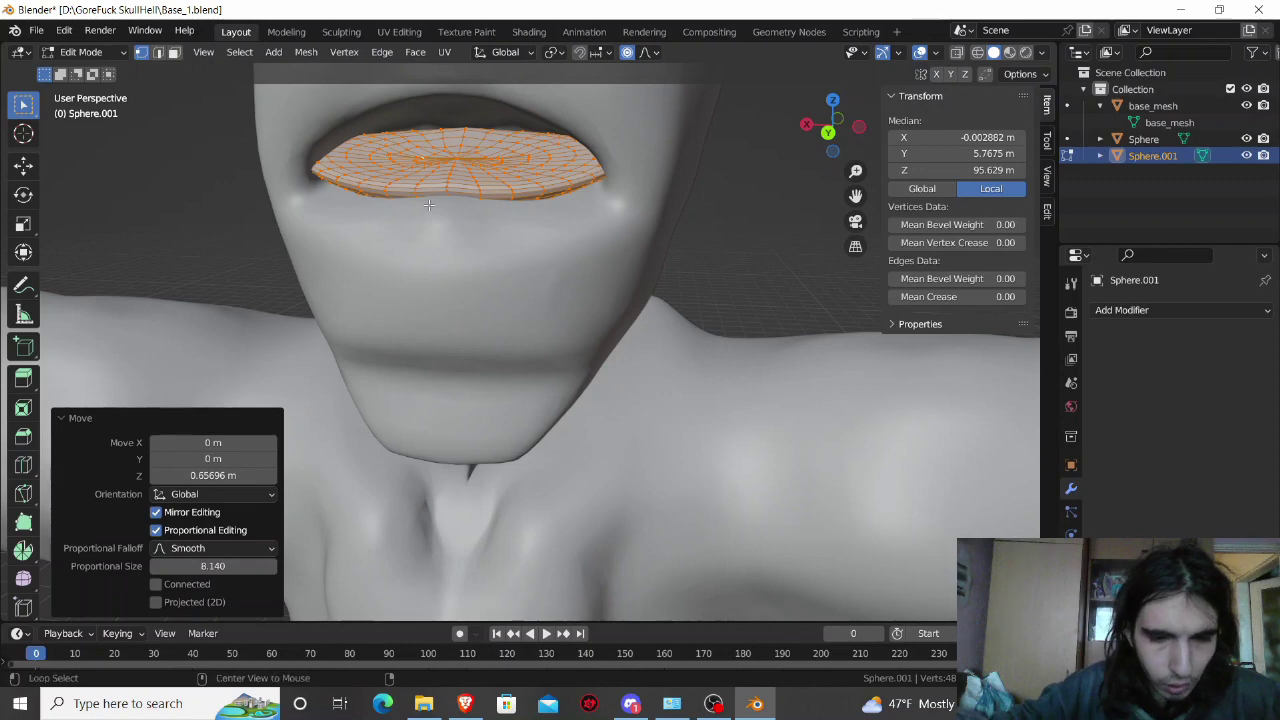
Step: Flatten the lower lip vertically to 0.448× along Z
key("alt+h")
middle_click_drag(430, 206, 440, 179)
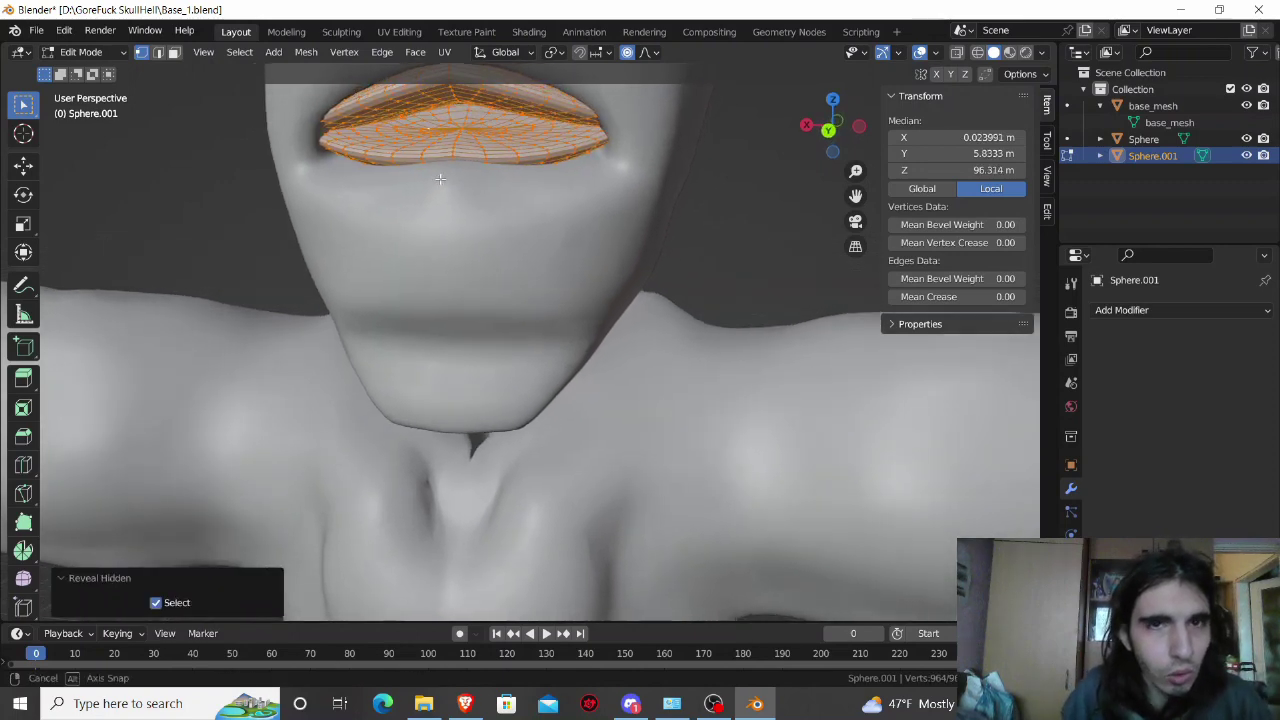
middle_click_drag(440, 179, 419, 189)
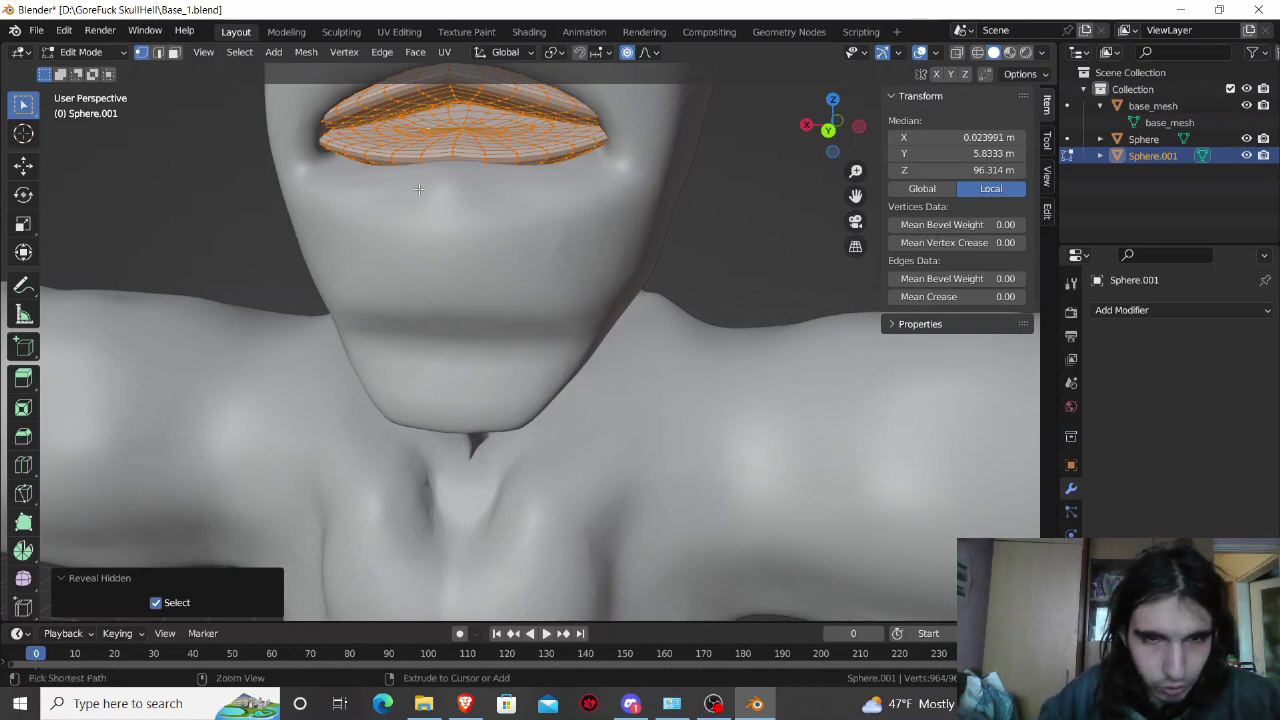
key("ctrl+KP_Subtract")
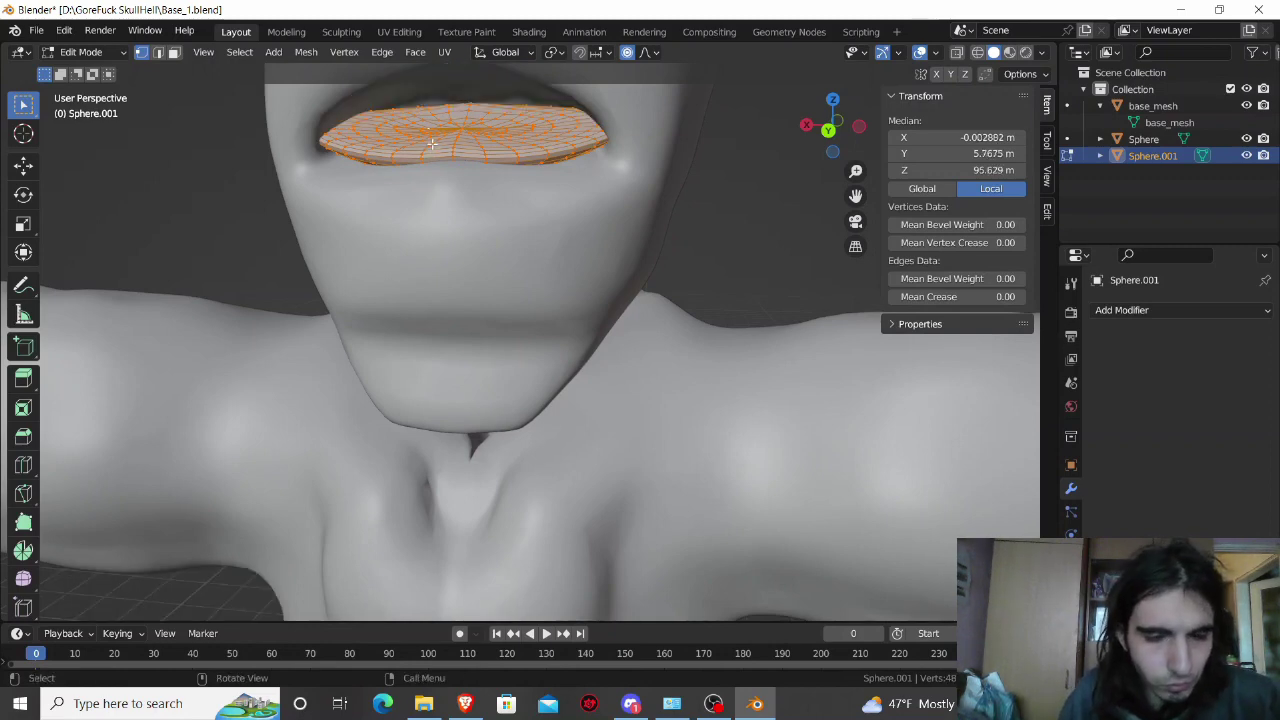
key("s")
key("z")
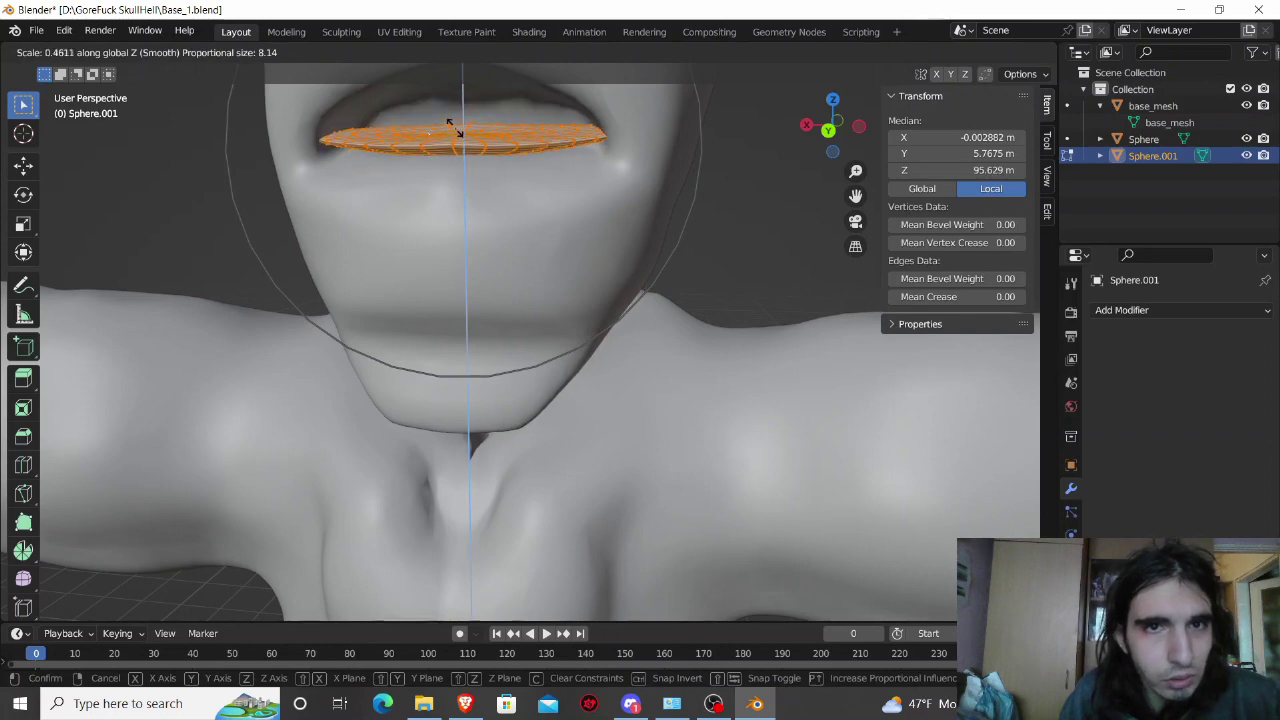
left_click(453, 127)
middle_click_drag(453, 127, 466, 190)
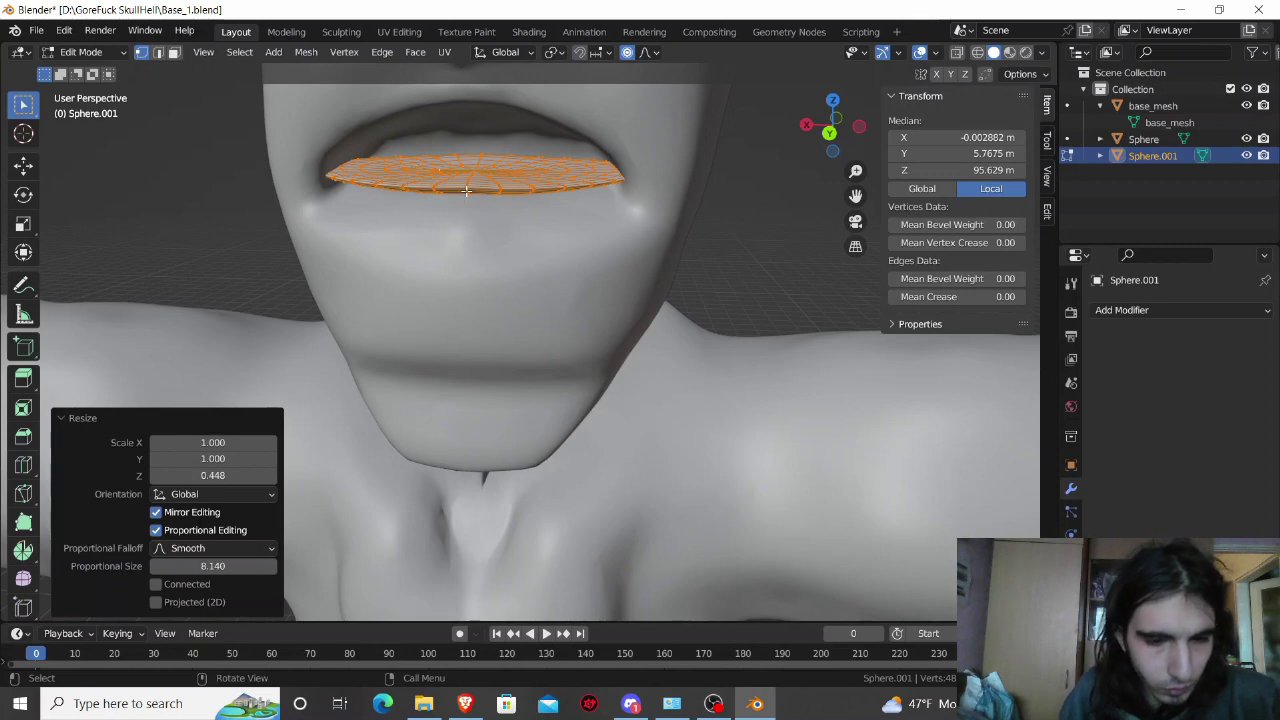
Step: Try stretching the lower lip along Y, then undo it
key("s")
key("y")
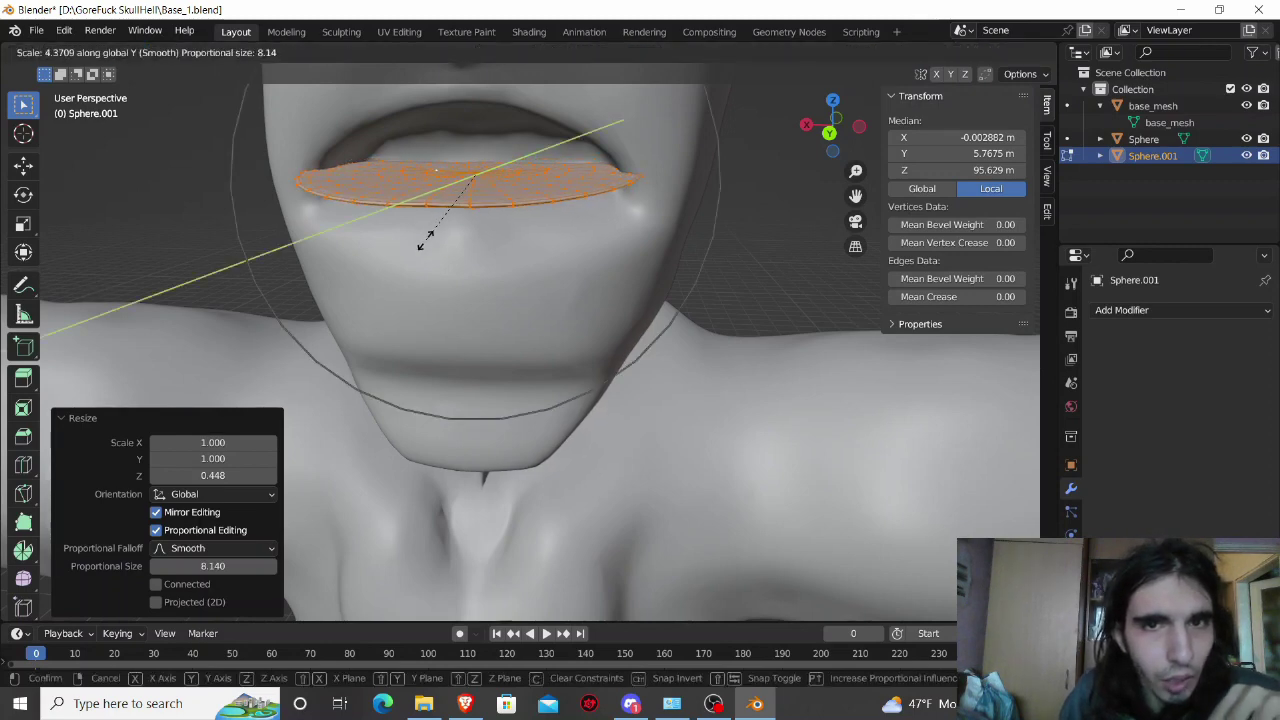
left_click(423, 244)
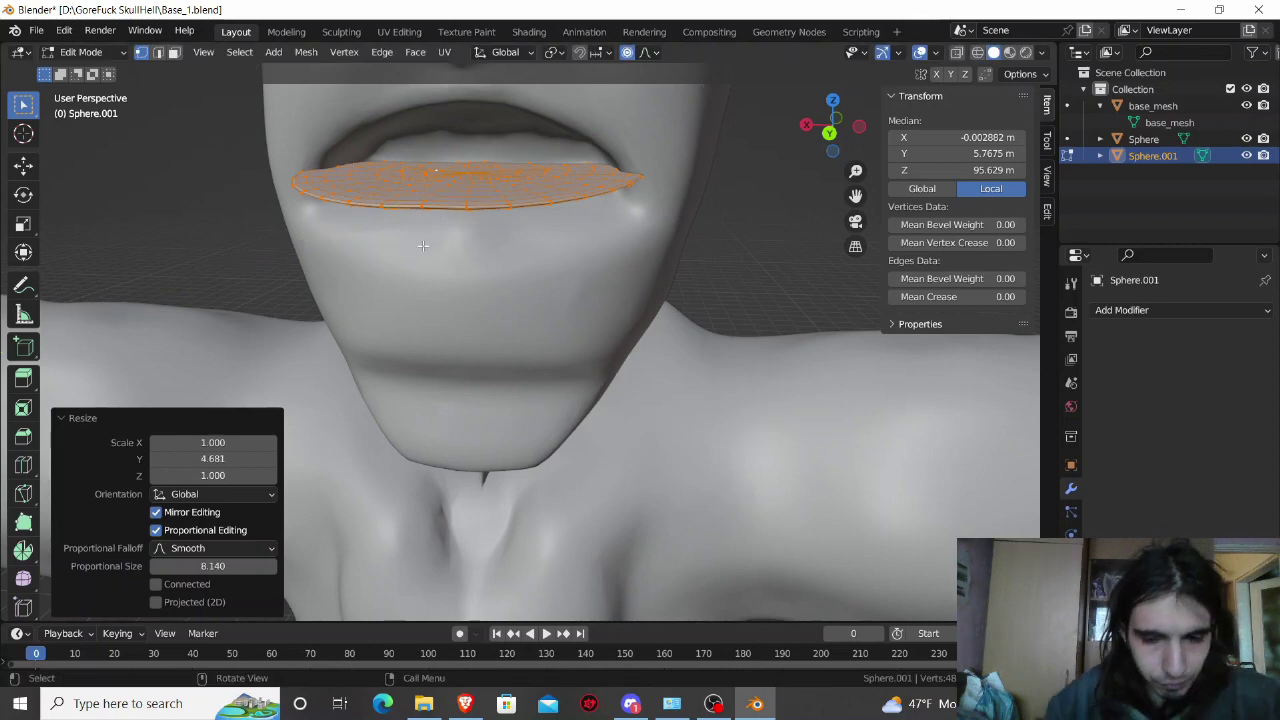
key("ctrl+z")
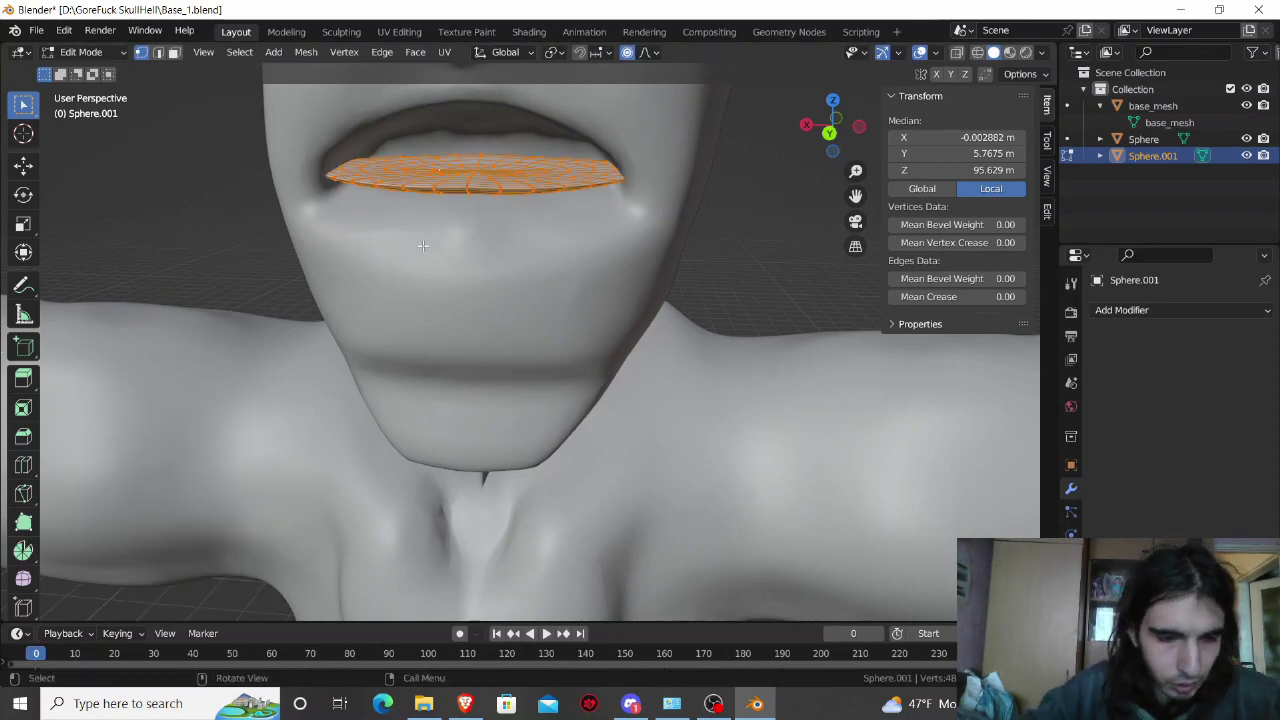
Step: Reveal the upper lip, select it, and narrow it to 0.815× along X
key("alt+h")
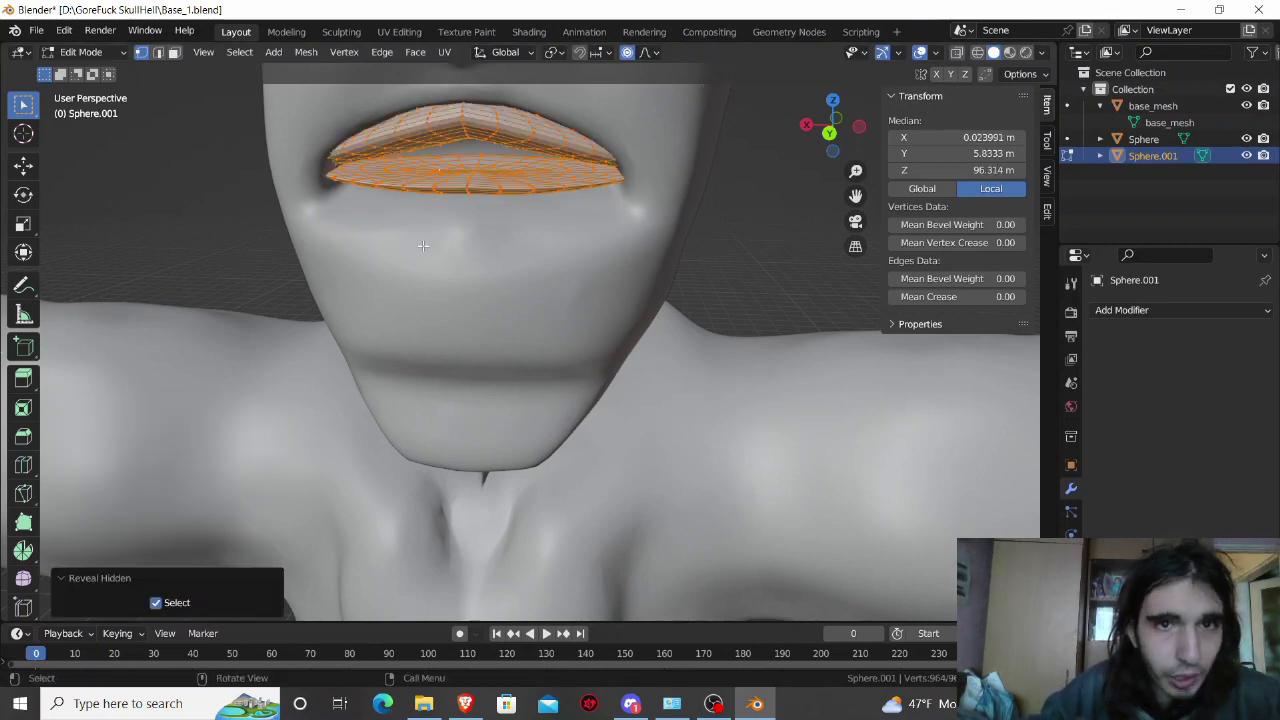
mouse_move(424, 244)
middle_mouse_down()
mouse_move(432, 226)
mouse_move(424, 250)
mouse_move(446, 231)
middle_mouse_up()
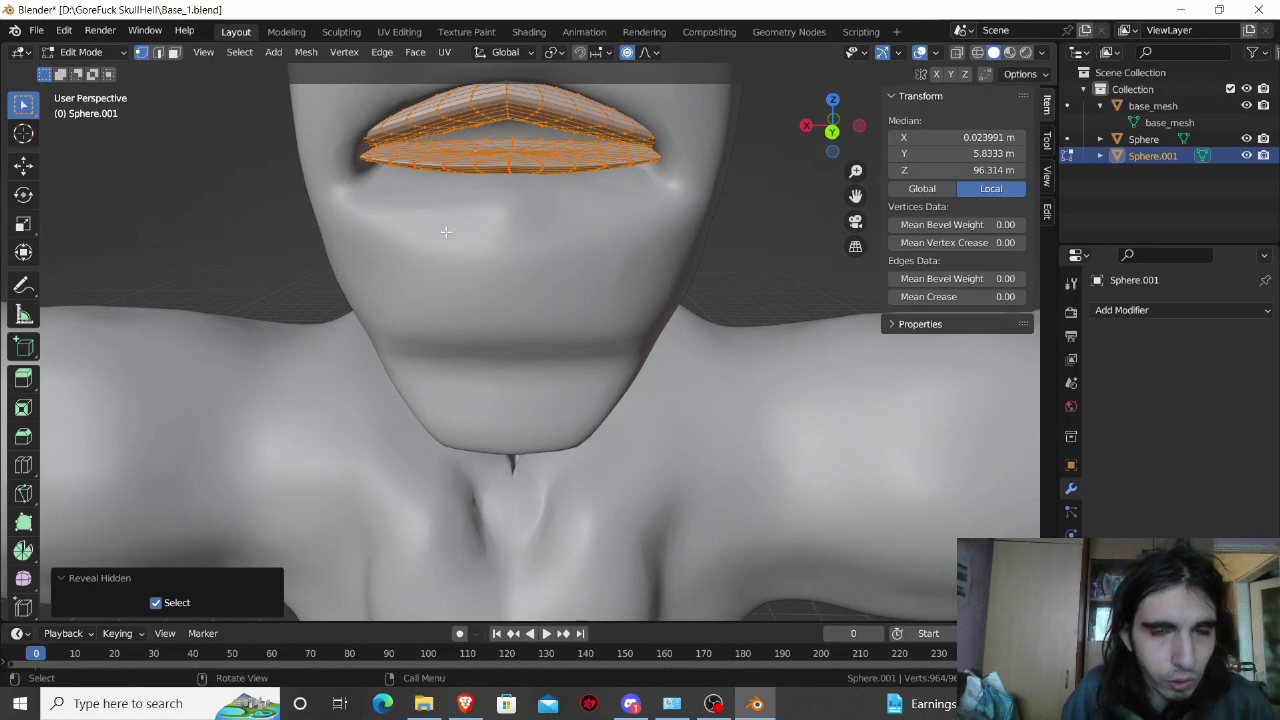
left_click(470, 105)
key("ctrl+l")
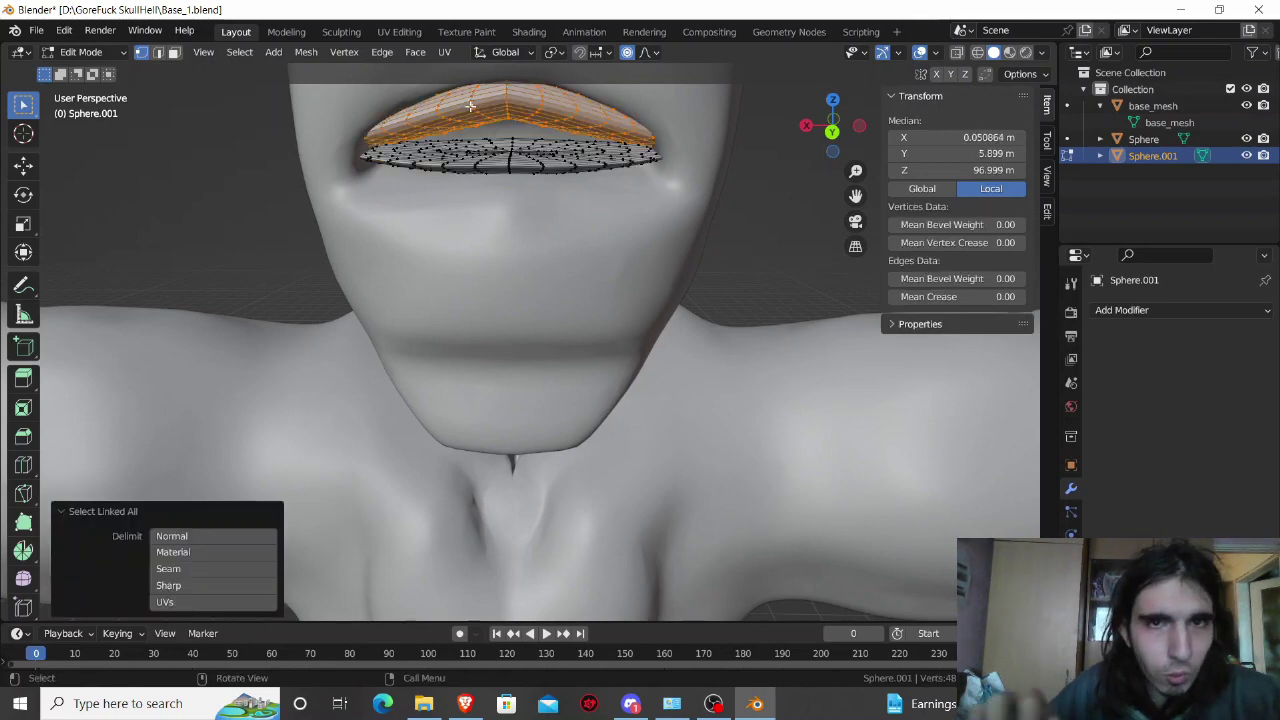
key("s")
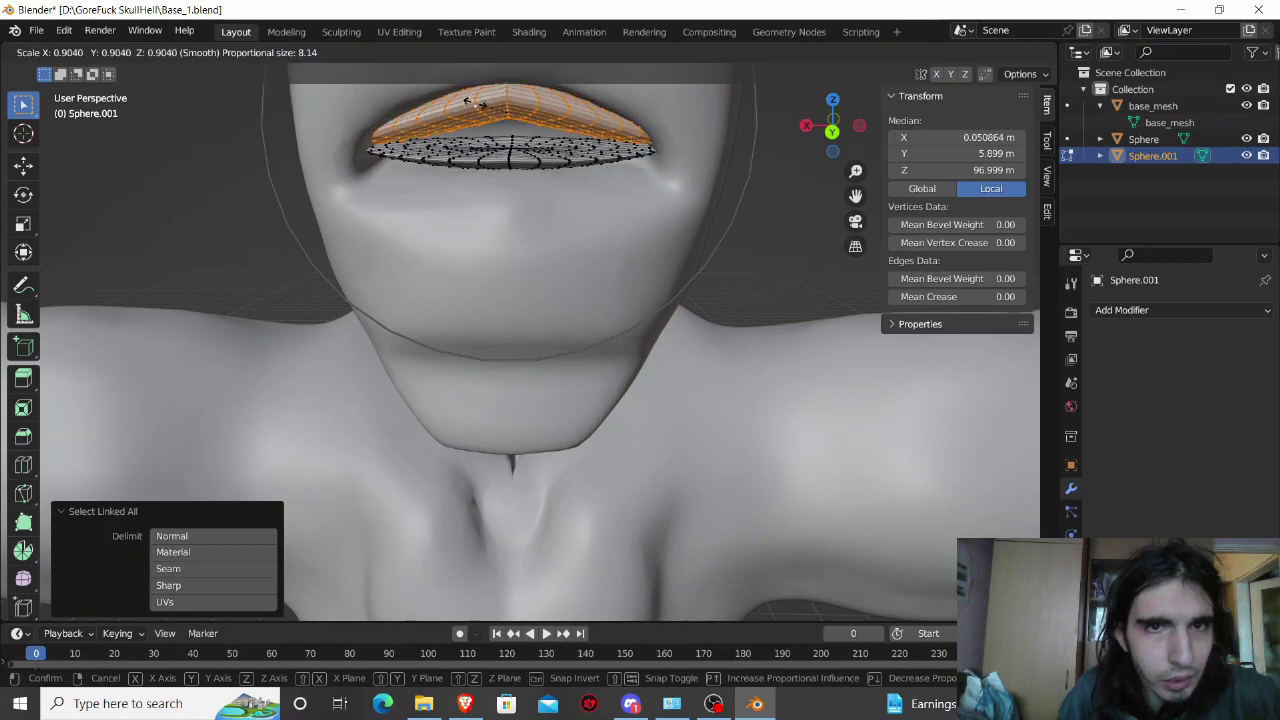
key("Escape")
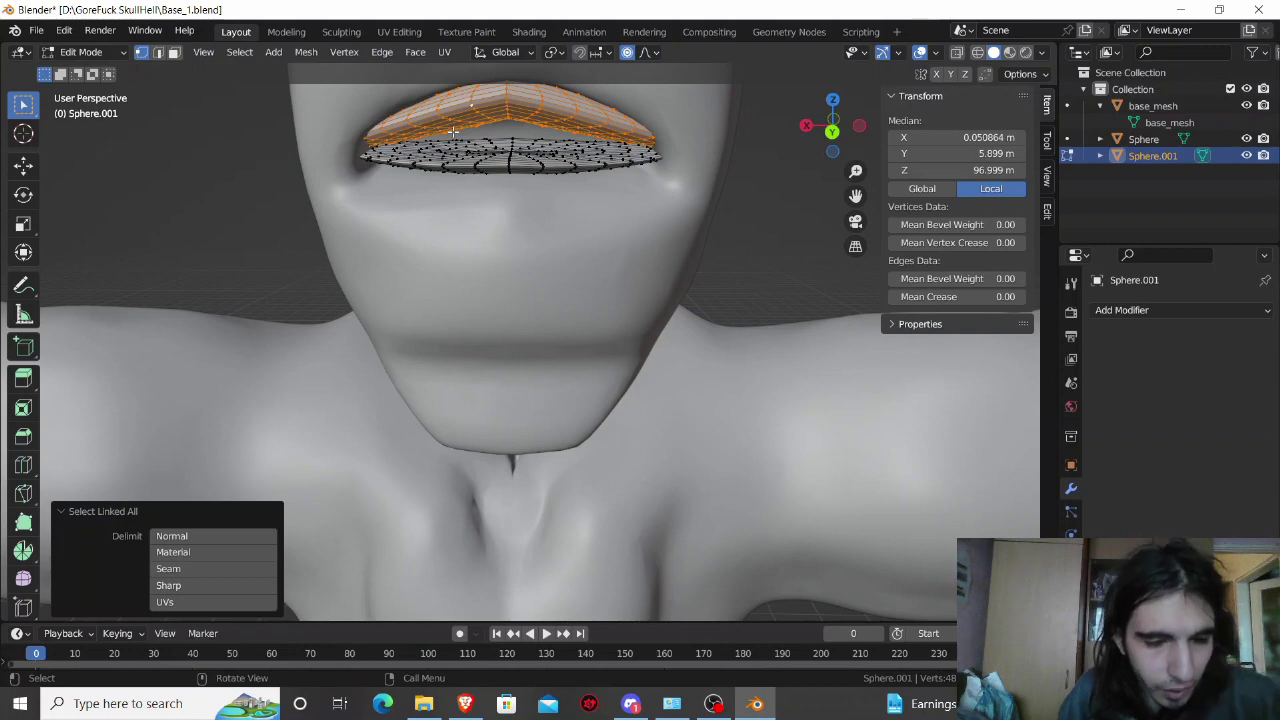
key("s")
key("x")
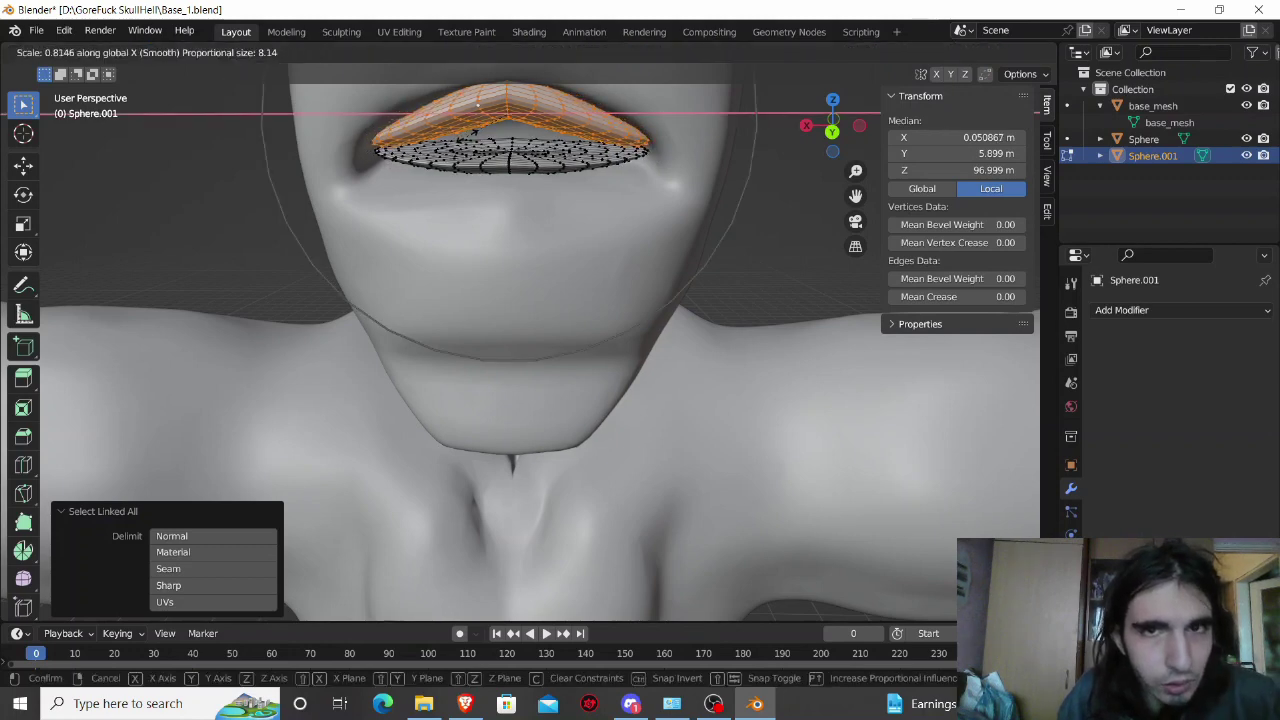
left_click(477, 104)
Step: Try a vertical squash of the upper lip, undo it, and deselect the mesh
mouse_move(477, 104)
middle_mouse_down()
mouse_move(430, 180)
mouse_move(459, 218)
mouse_move(463, 204)
middle_mouse_up()
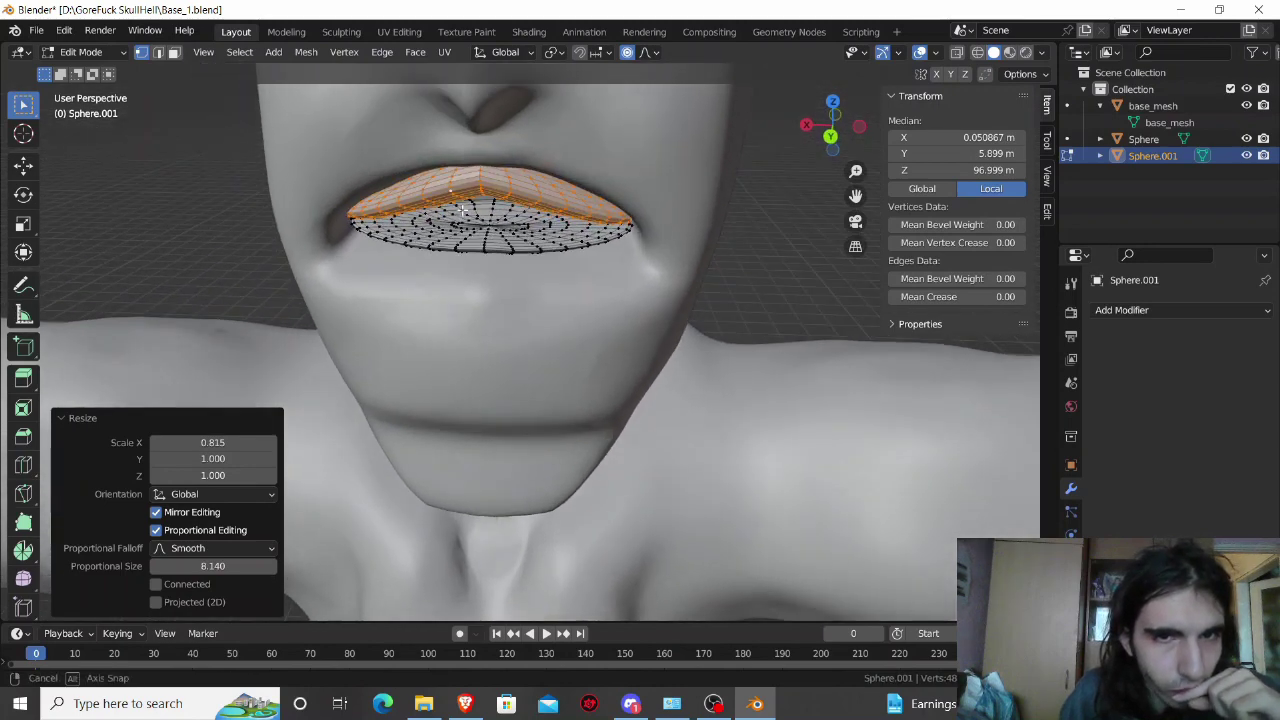
key("s")
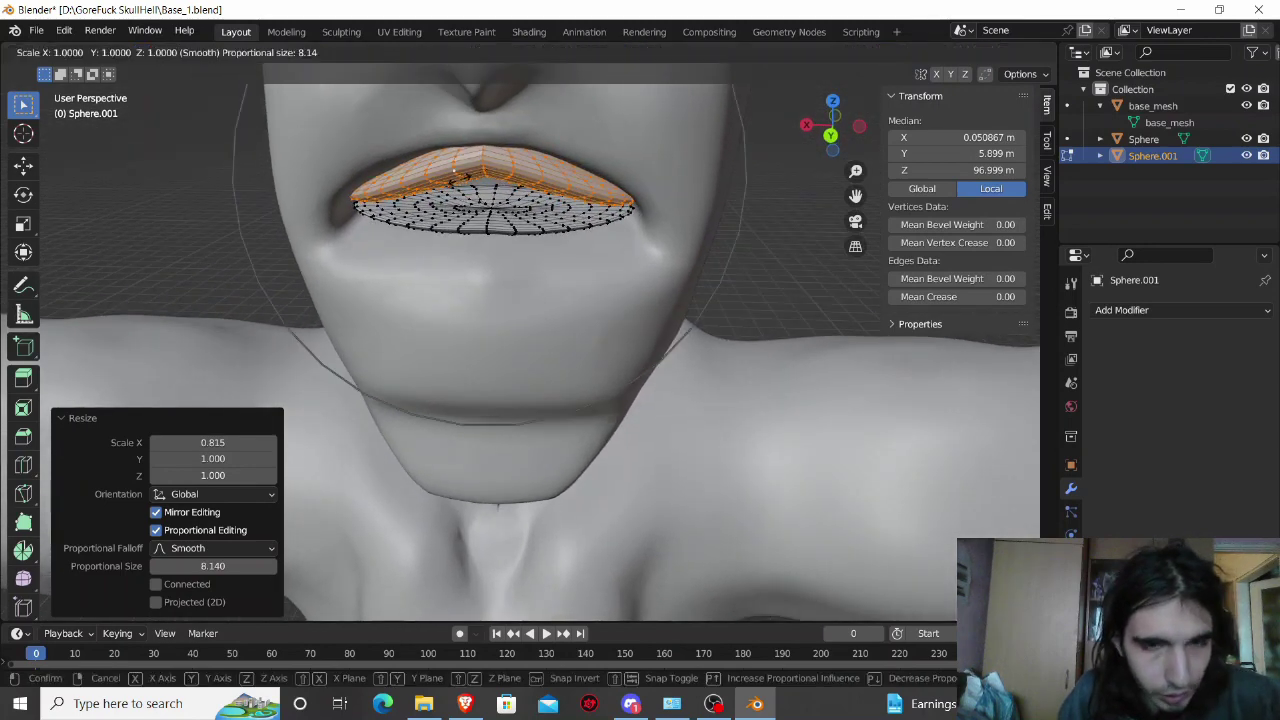
key("z")
left_click(463, 165)
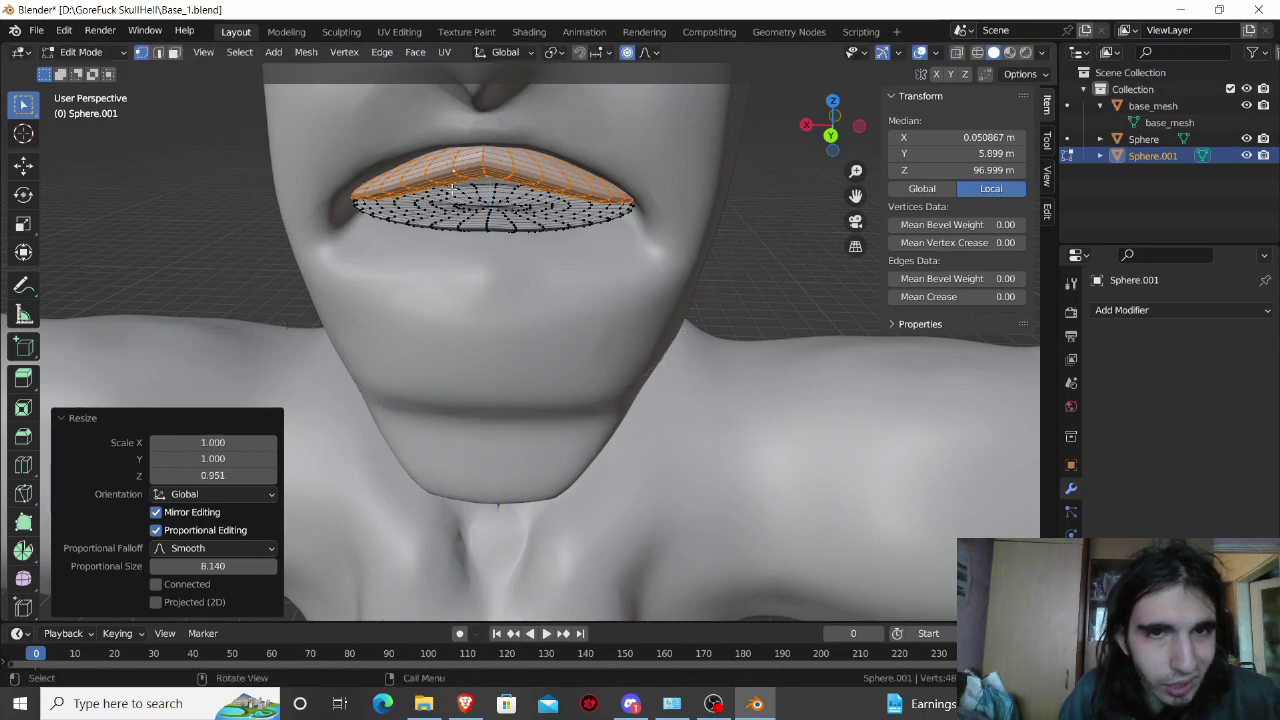
middle_click_drag(452, 186, 455, 183)
key("ctrl+z")
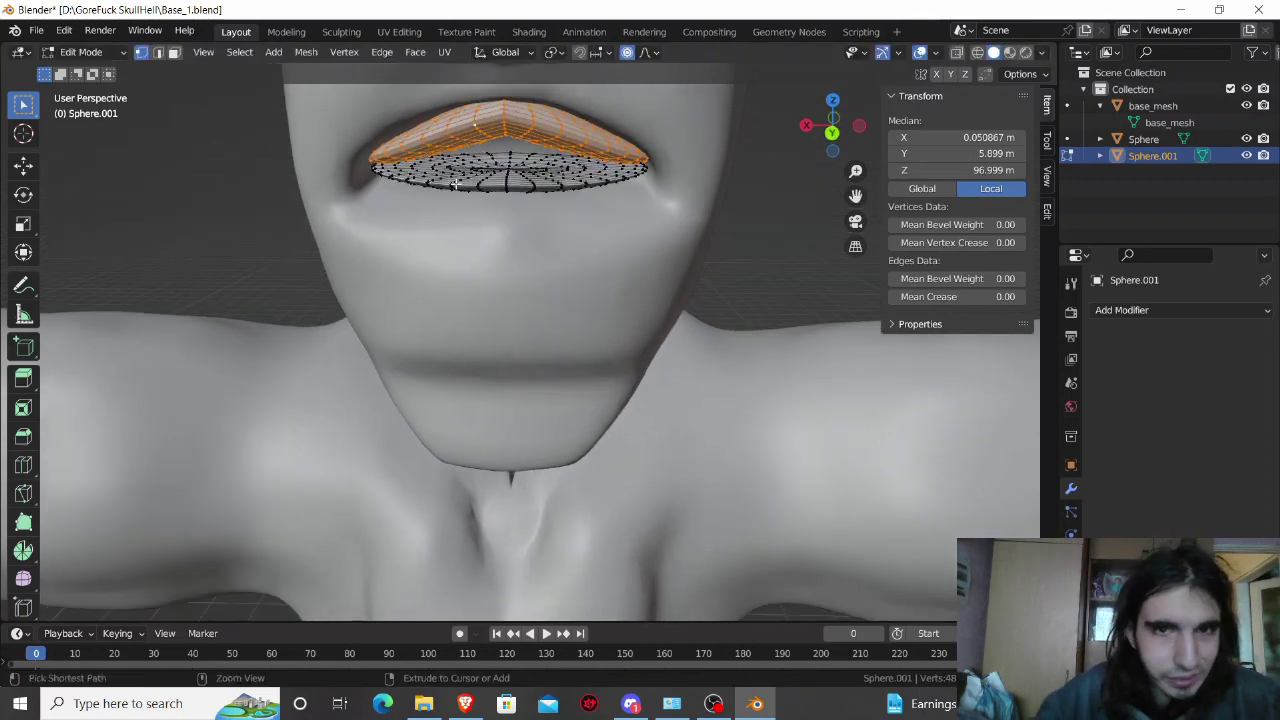
left_click(757, 277)
mouse_move(757, 277)
middle_mouse_down()
mouse_move(762, 254)
mouse_move(756, 267)
middle_mouse_up()
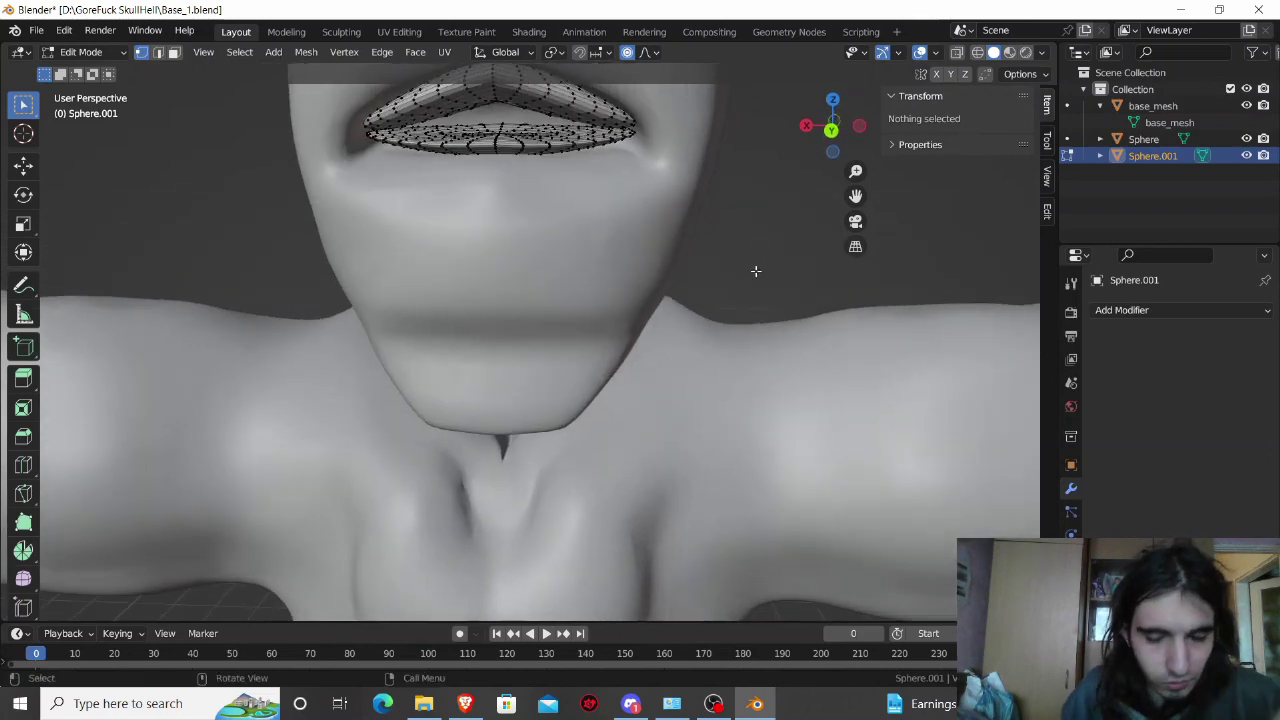
Step: Select both lip pieces and flatten them to 0.418× along Z
key("ctrl+z")
key("ctrl+z")
key("ctrl+z")
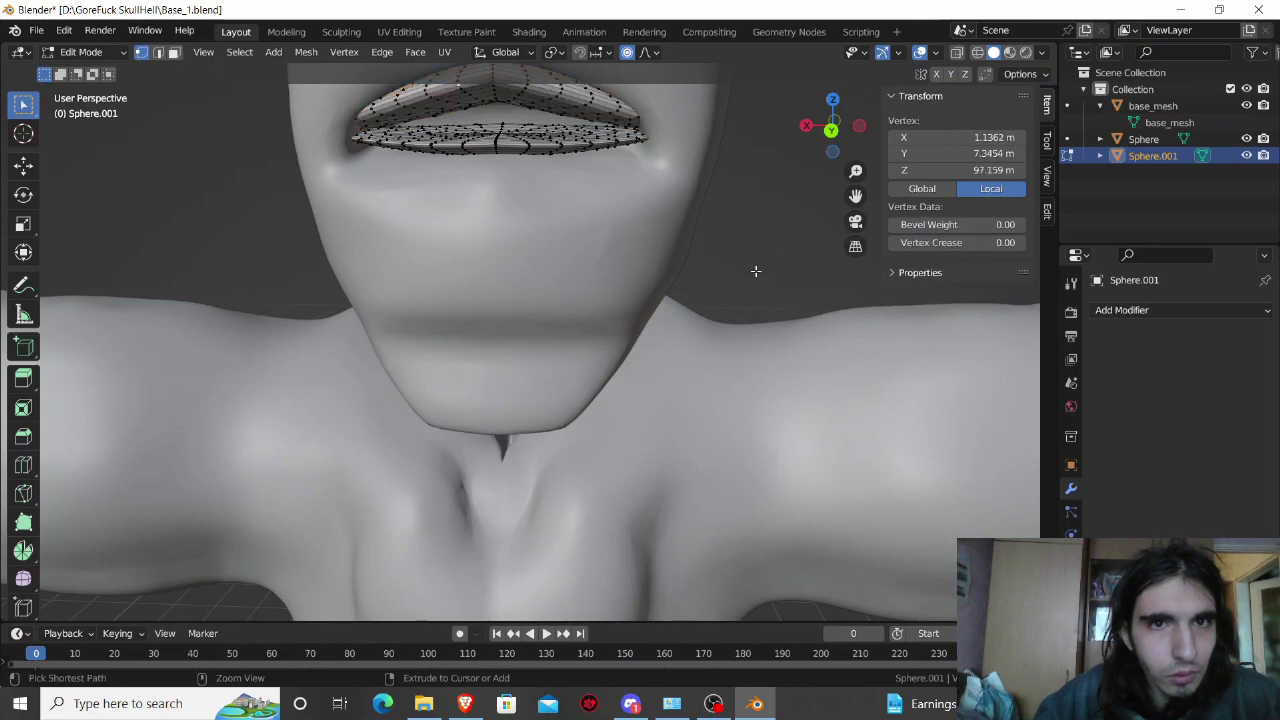
key("ctrl+z")
key("ctrl+z")
key("ctrl+z")
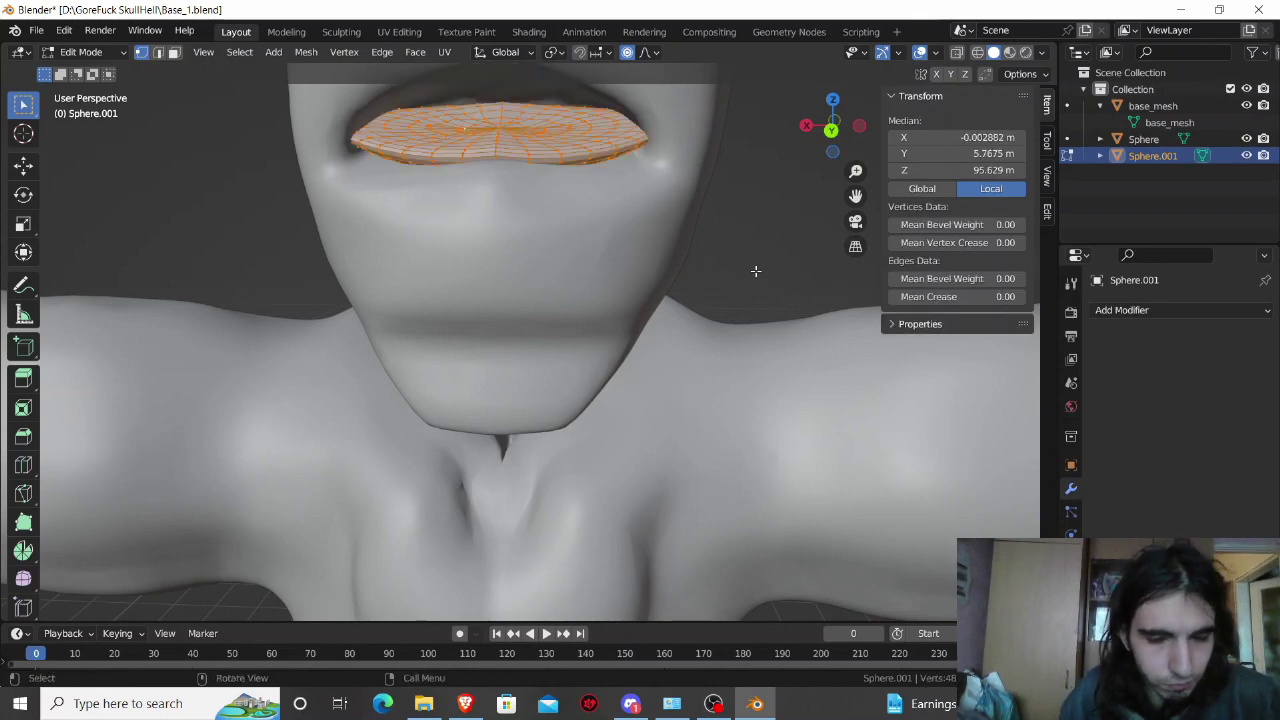
key("ctrl+z")
key("ctrl+z")
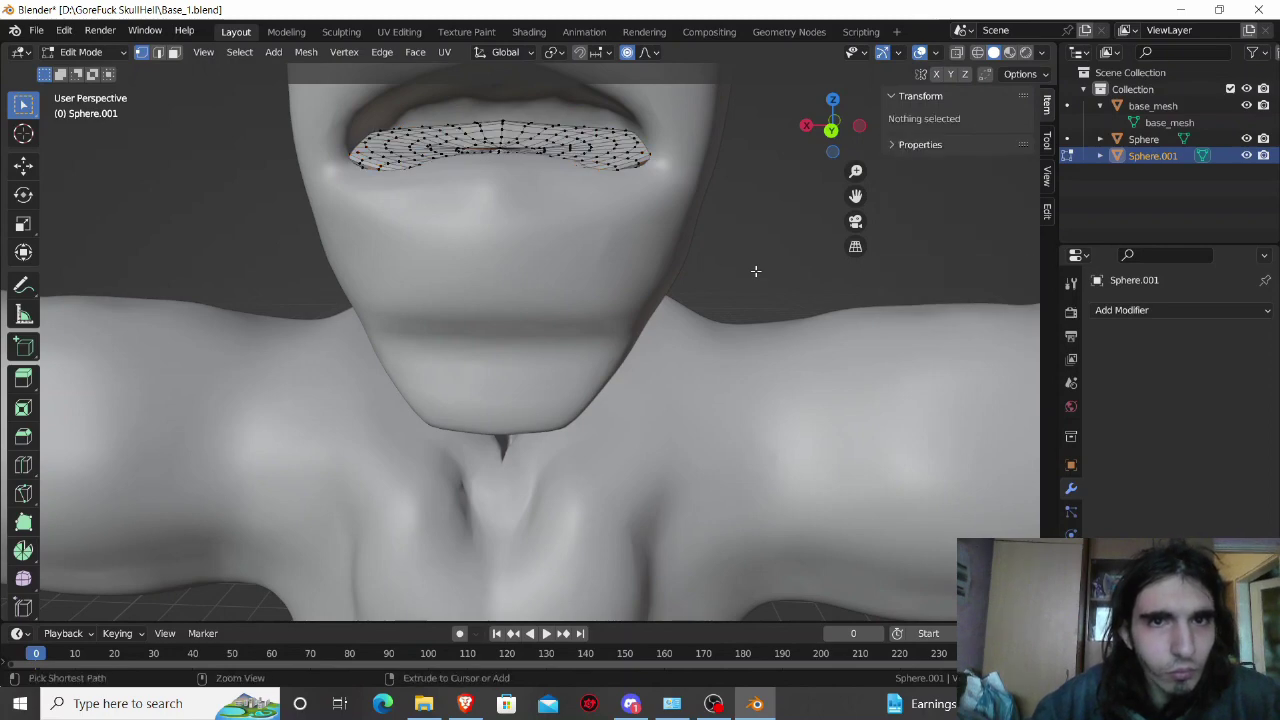
key("ctrl+z")
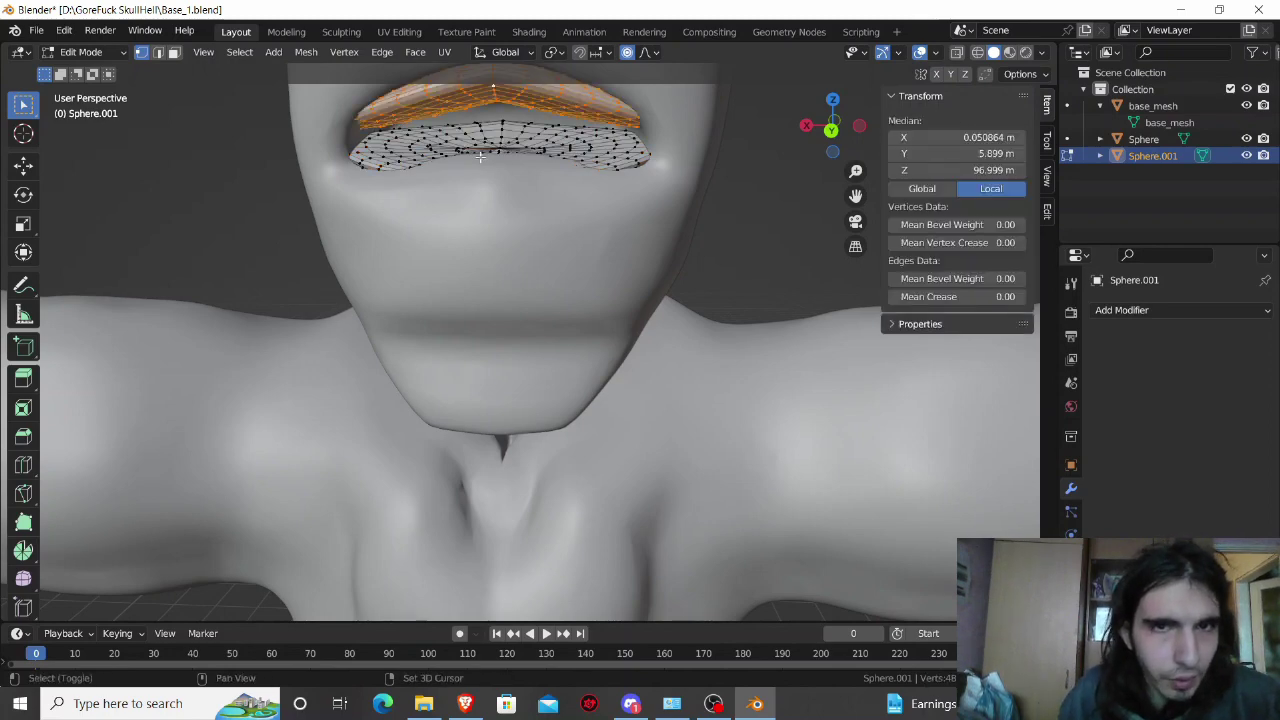
key("ctrl+l")
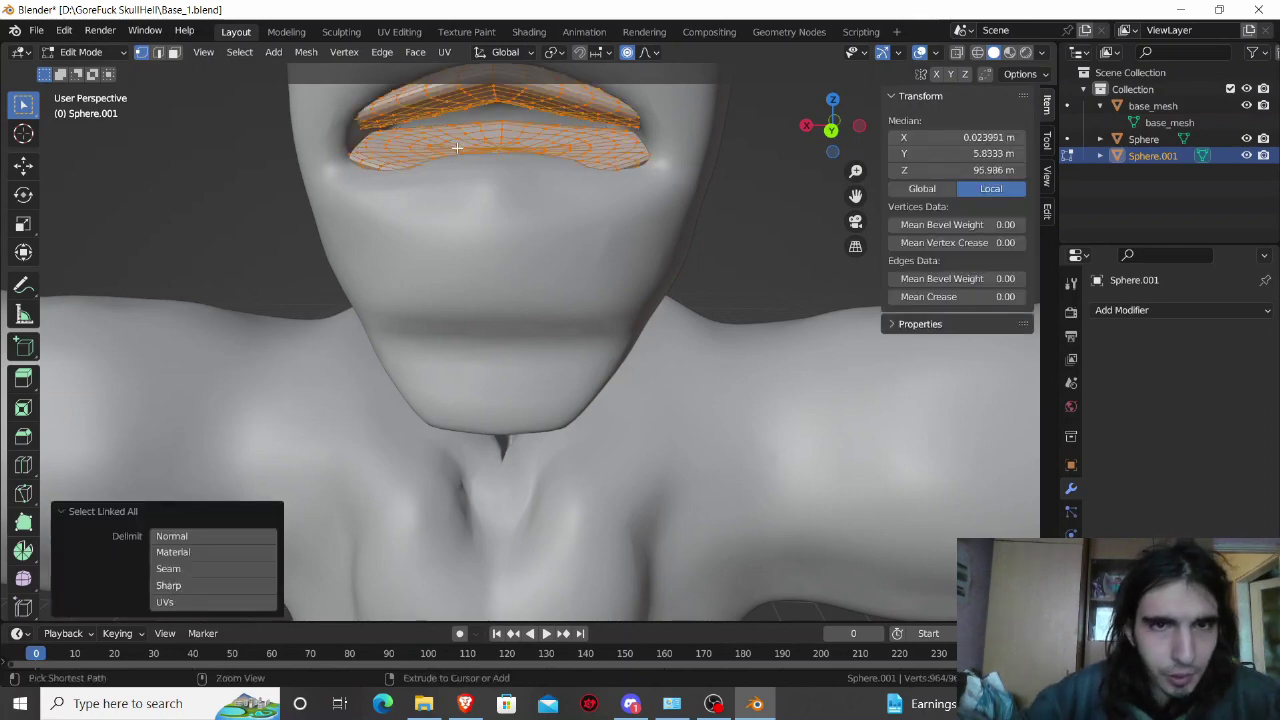
key("s")
key("z")
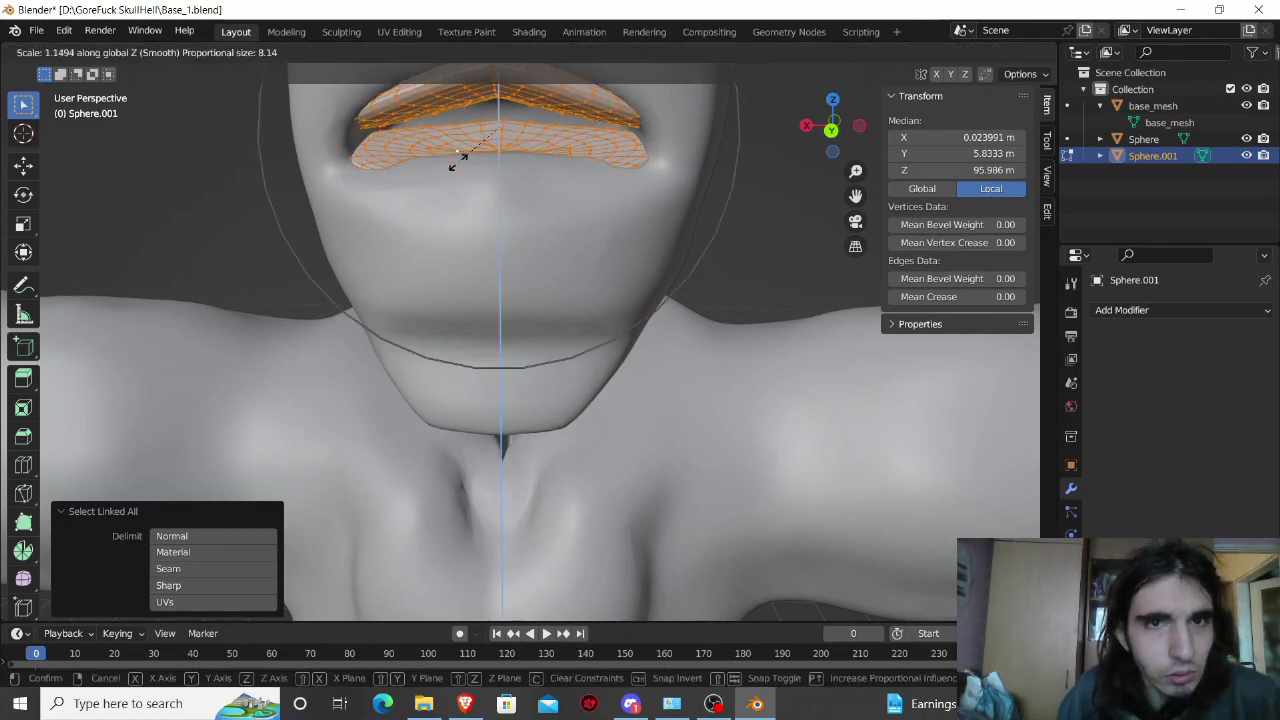
left_click(480, 133)
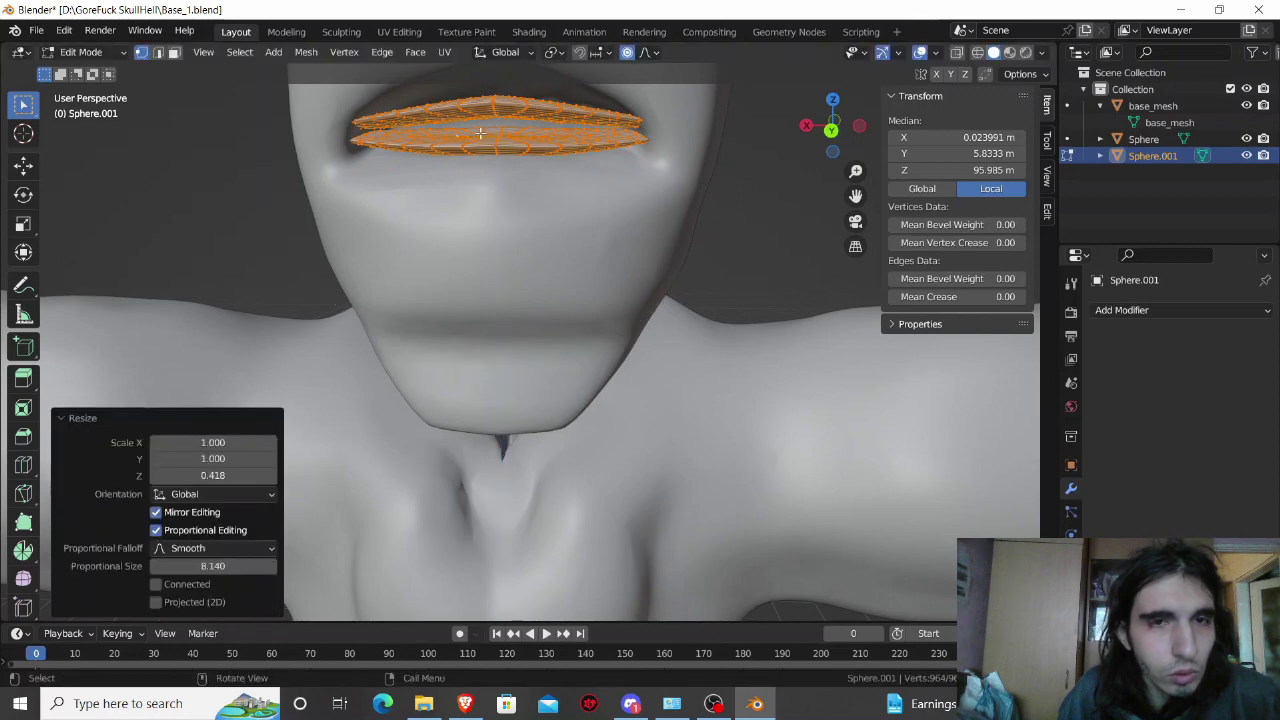
middle_click_drag(466, 157, 468, 173)
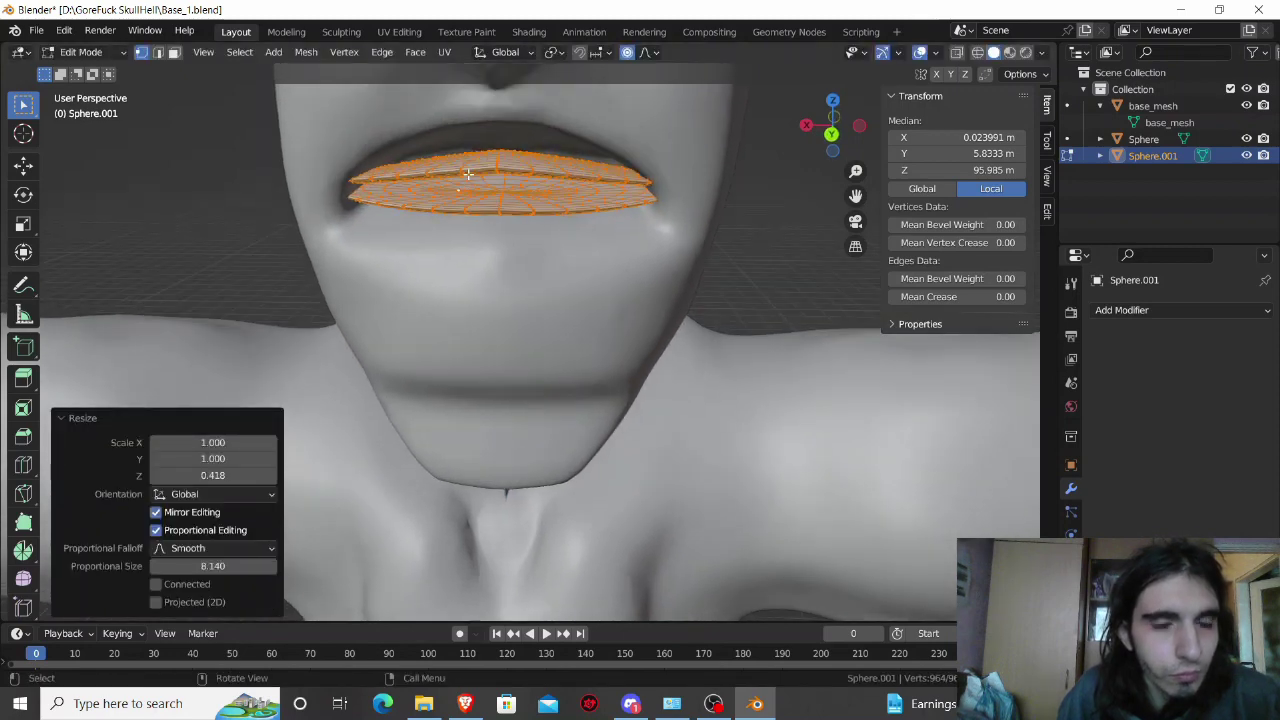
left_click(483, 165)
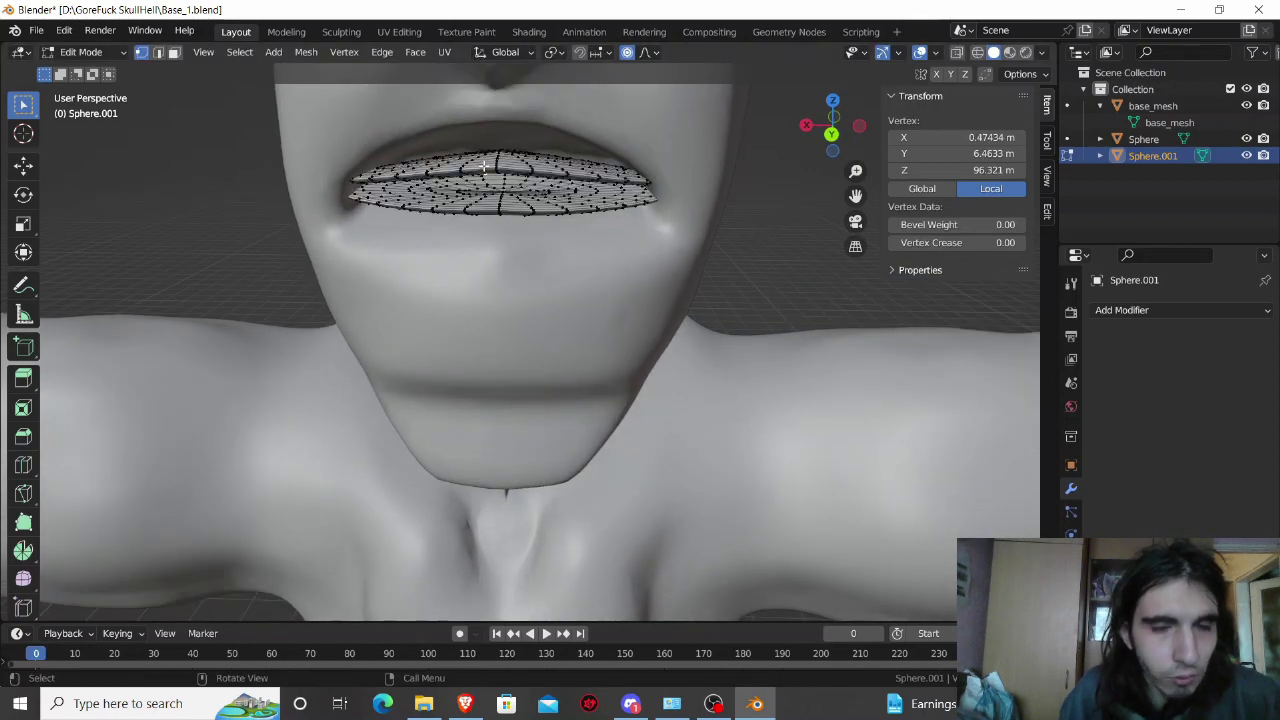
key("ctrl+l")
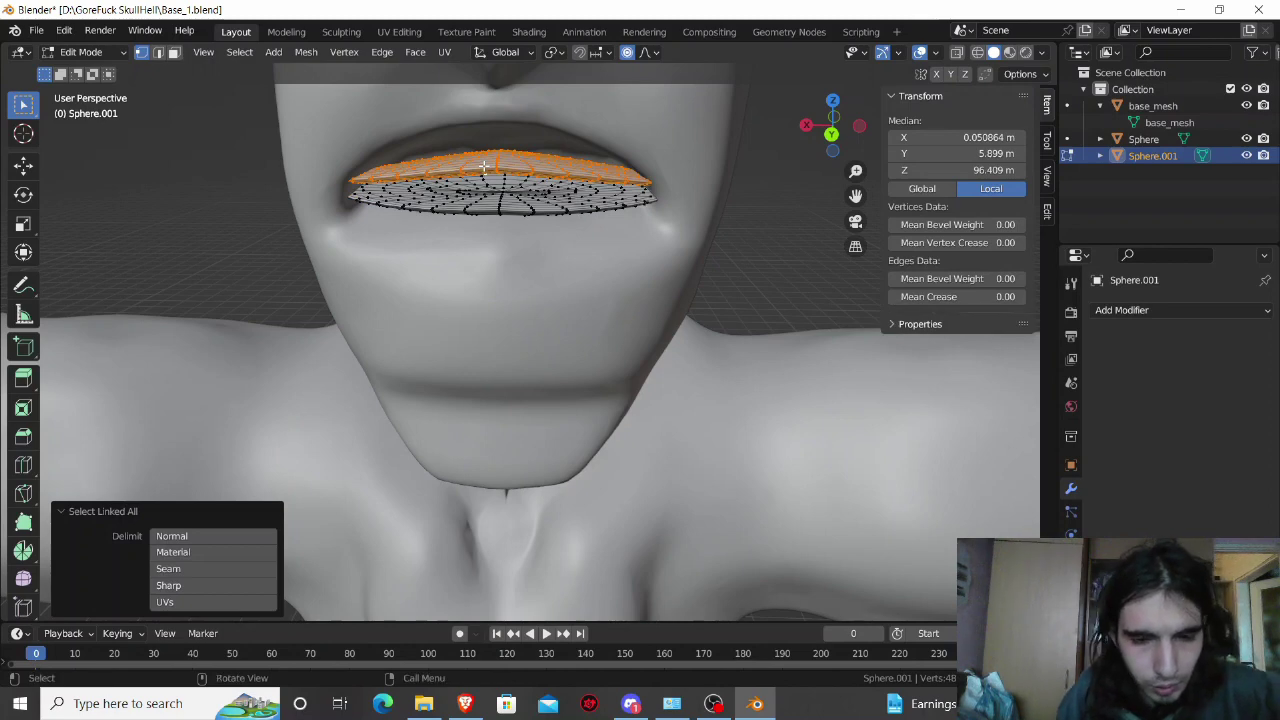
Step: With proportional editing off, raise the upper lip about 1.06 m along Z
key("o")
key("g")
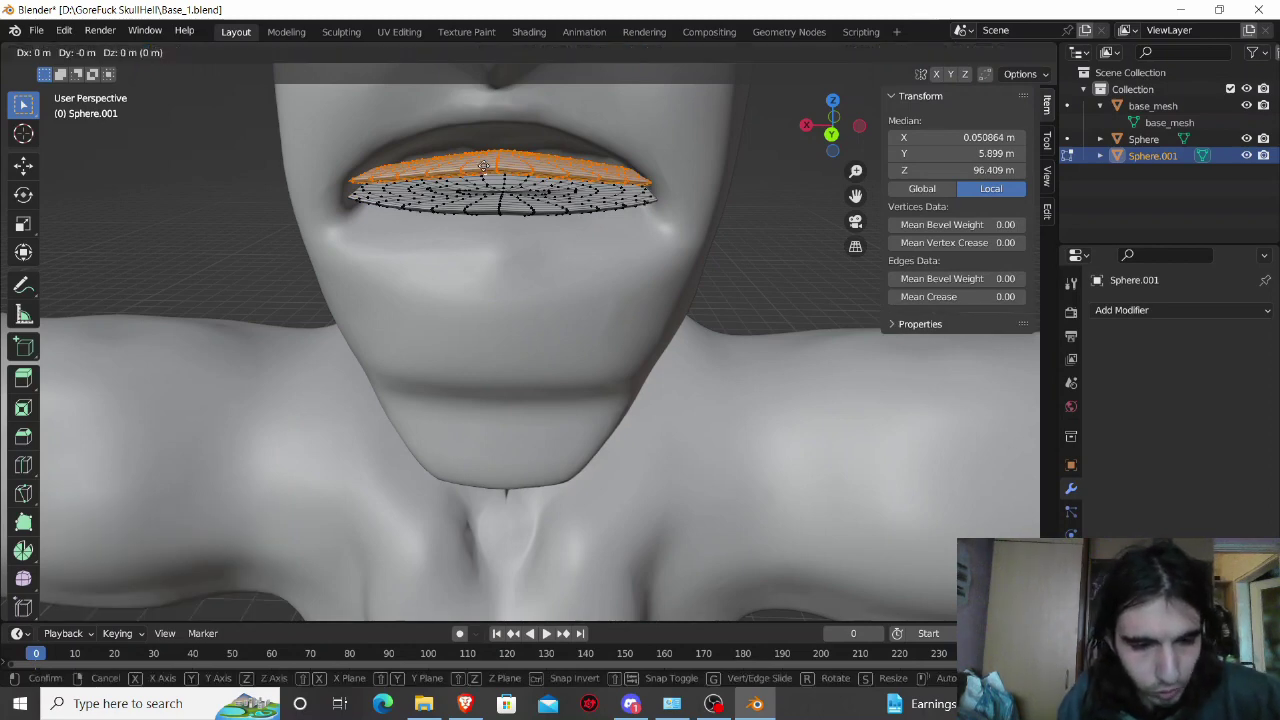
key("z")
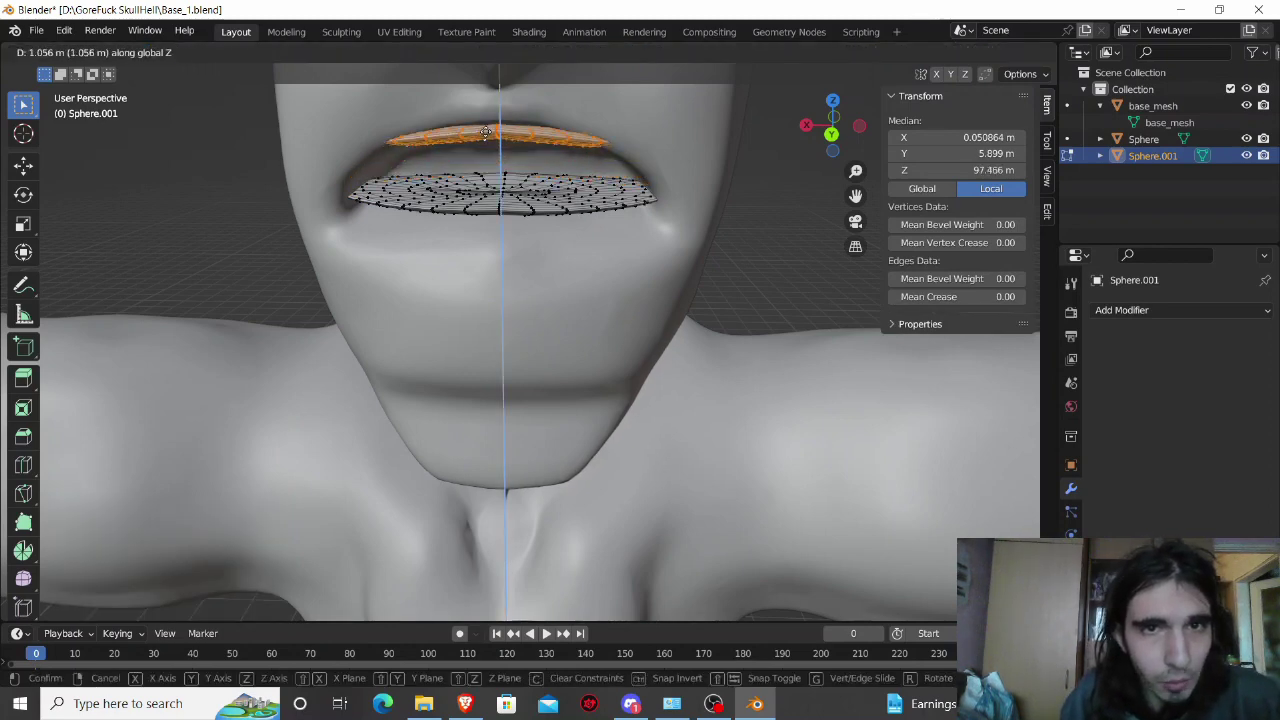
left_click(486, 133)
left_click(479, 198)
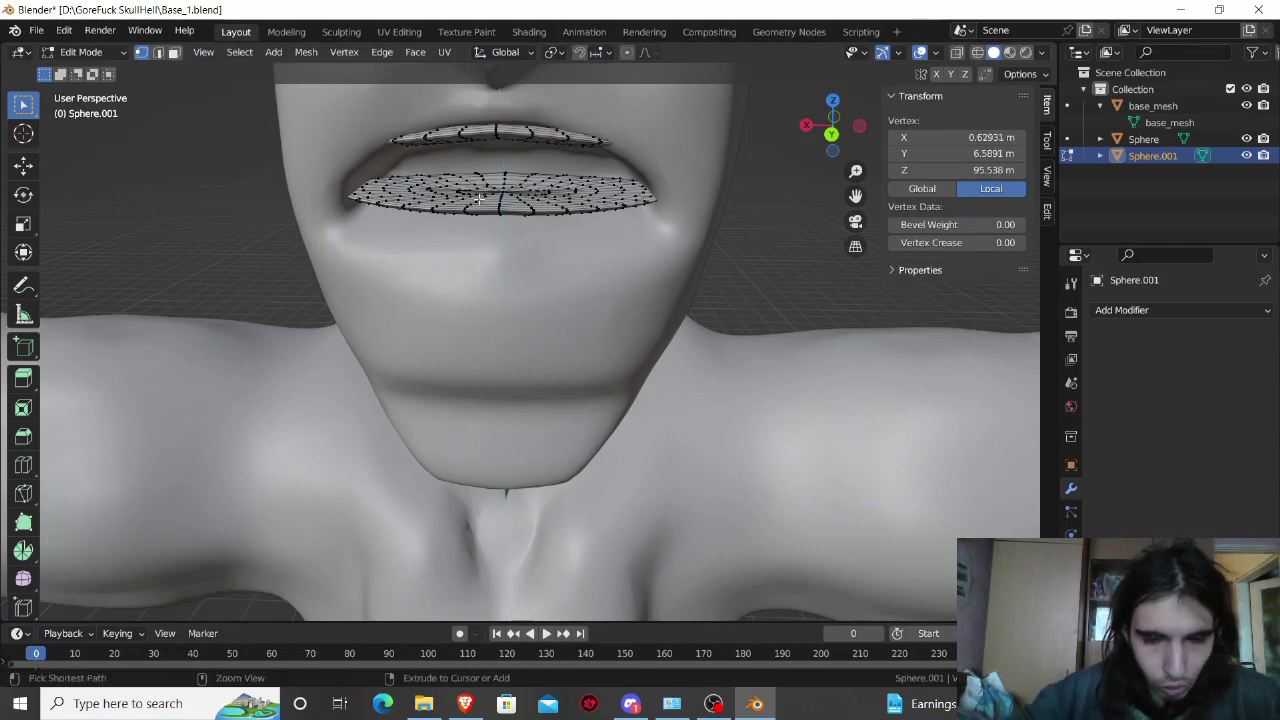
Step: Select the lower lip and lower it 0.39161 m along Z
key("ctrl+l")
key("g")
key("z")
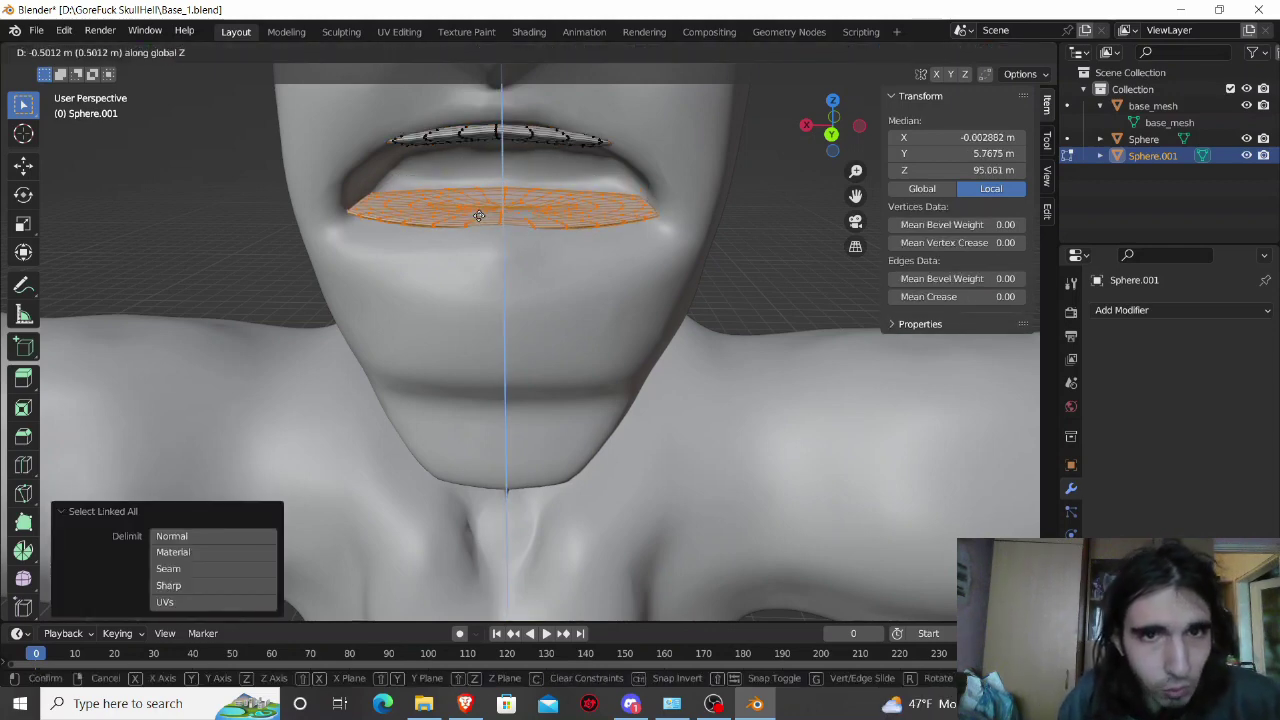
left_click(479, 211)
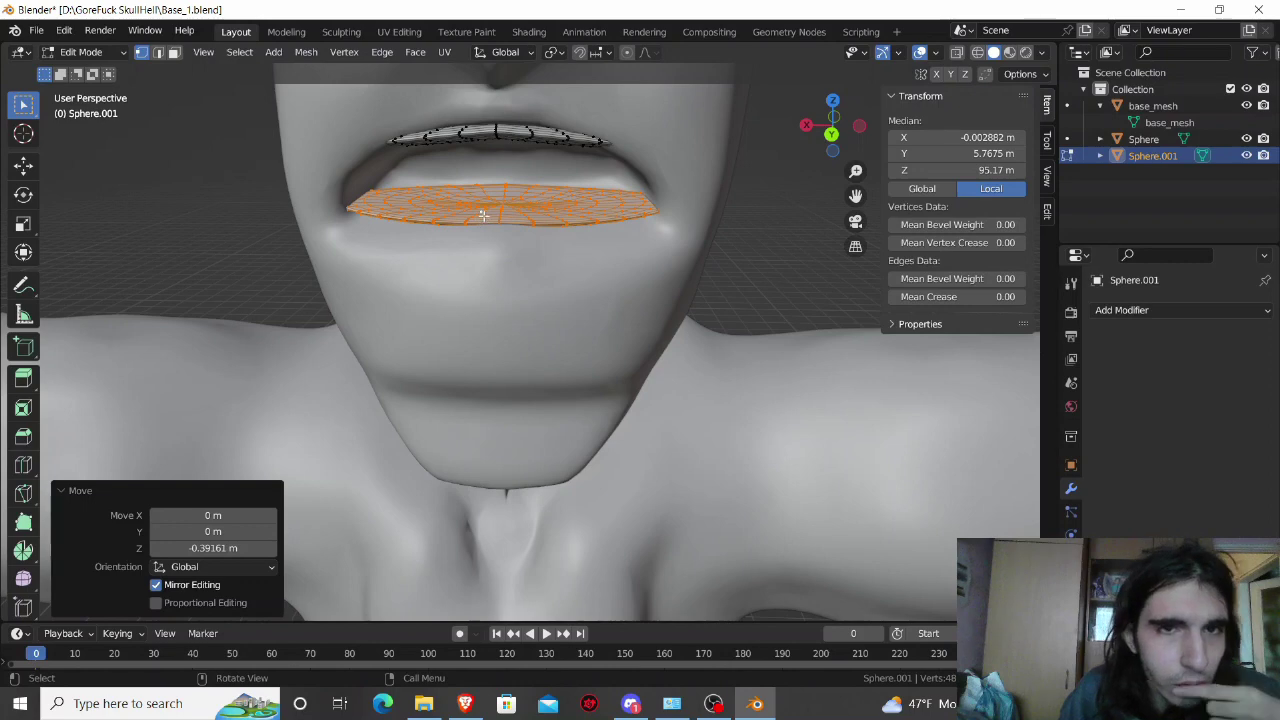
middle_click_drag(479, 211, 648, 164)
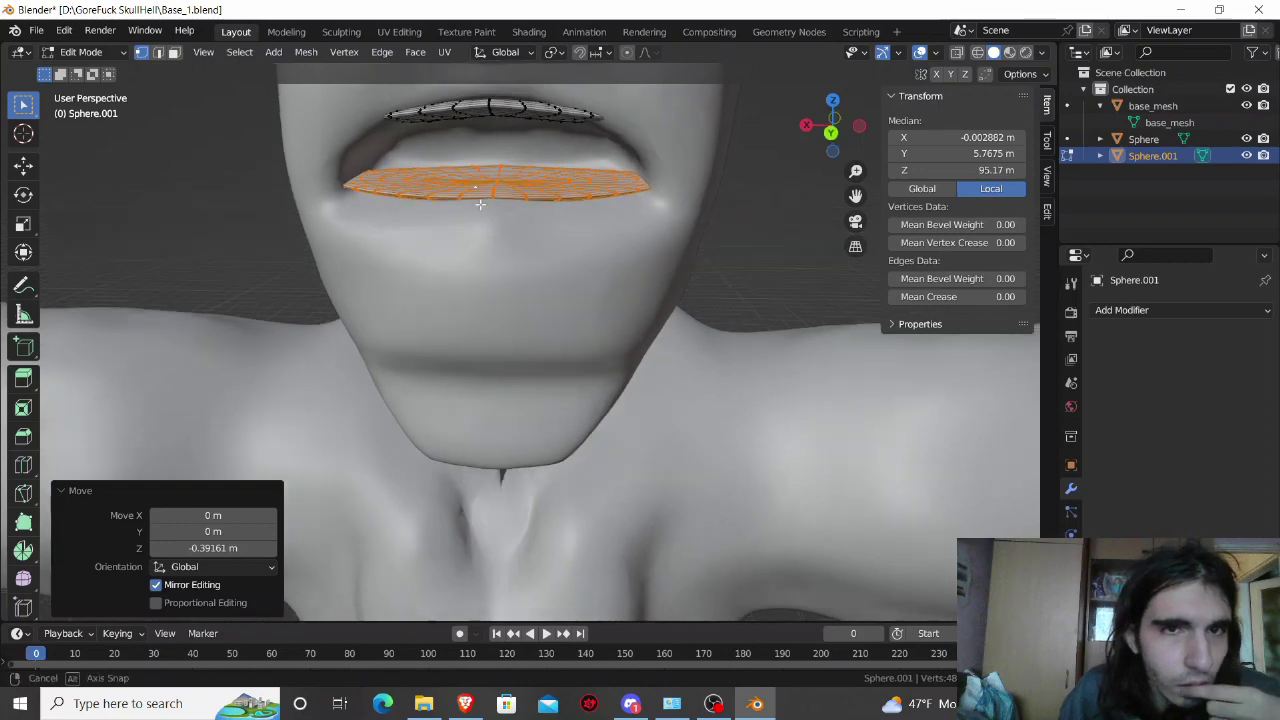
Step: Turn on X-ray, re-enable proportional editing, and select both upper-lip corner vertices
left_click(960, 54)
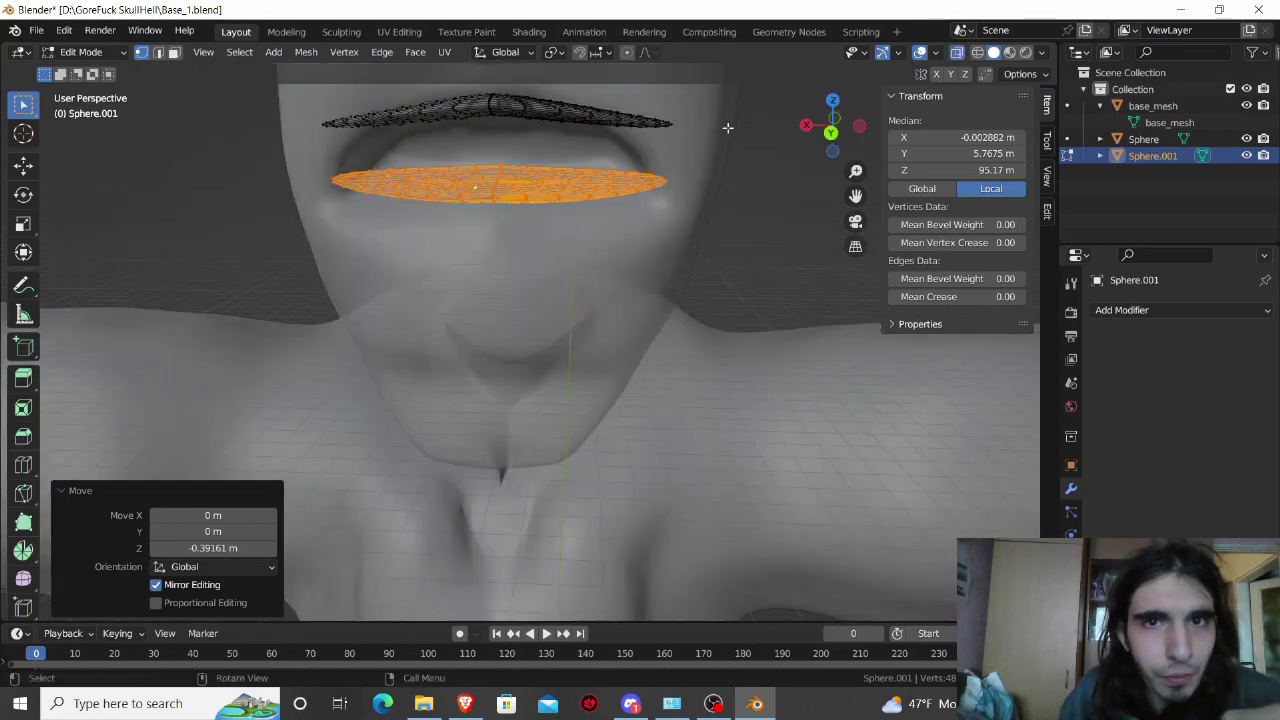
left_click(668, 122)
key("o")
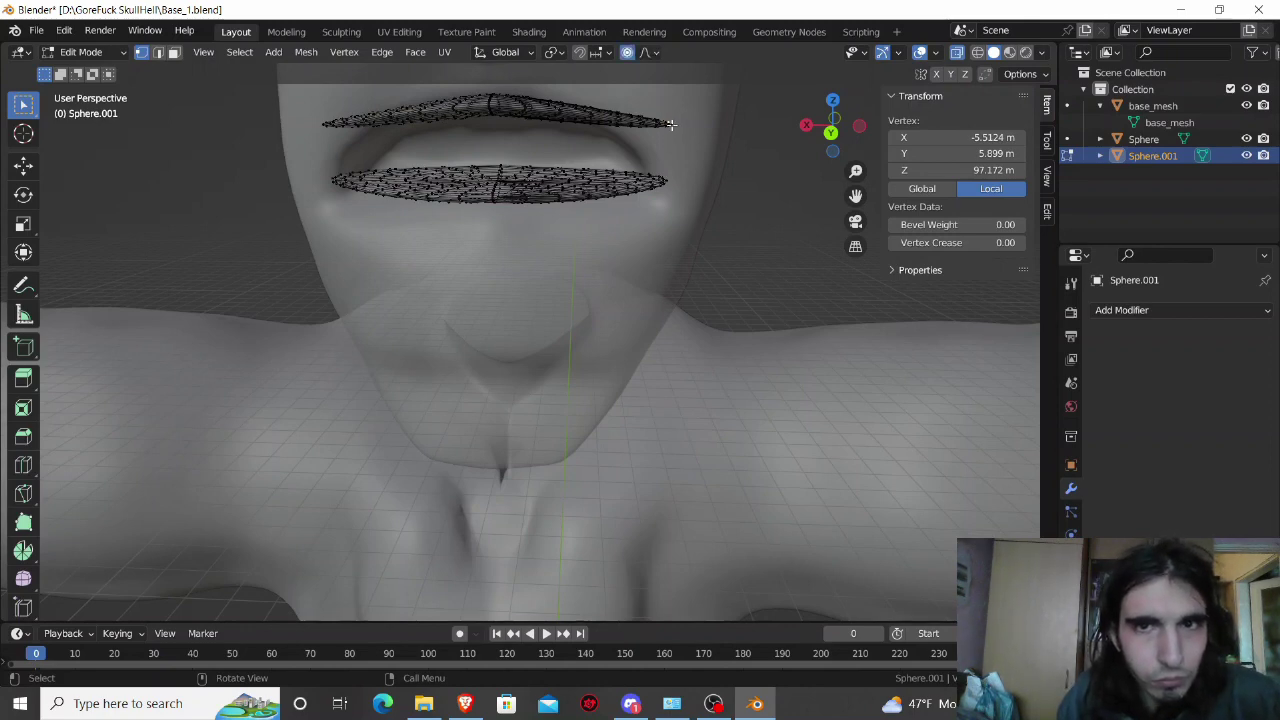
middle_click_drag(606, 165, 549, 192)
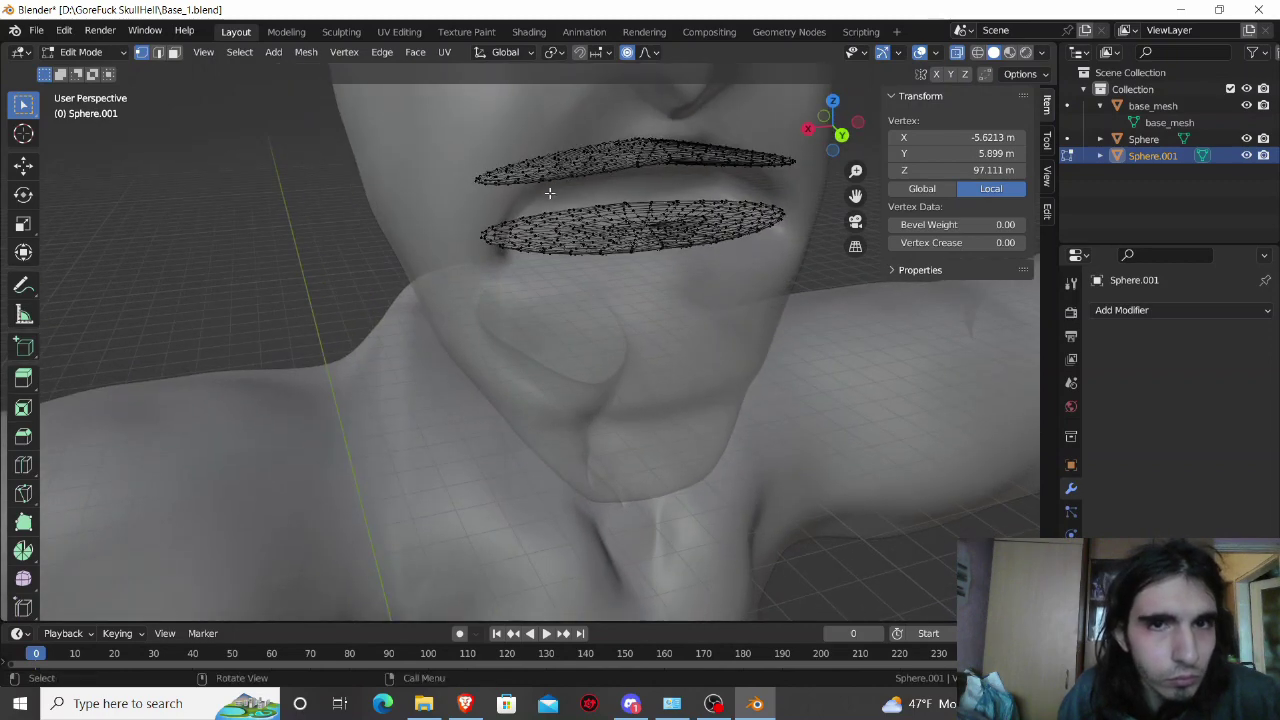
left_click(474, 181, "shift")
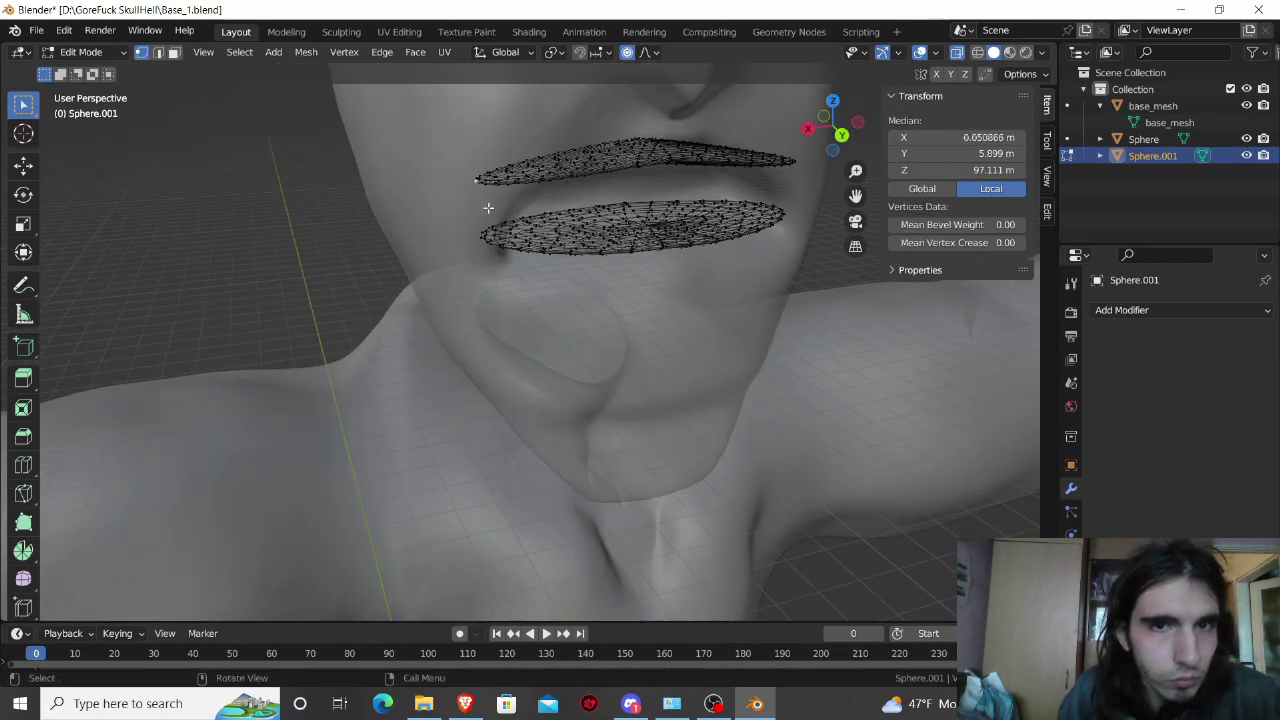
middle_click_drag(474, 181, 454, 188)
Step: Try pulling the upper lip corners down, undo it, then select the whole lower lip
key("g")
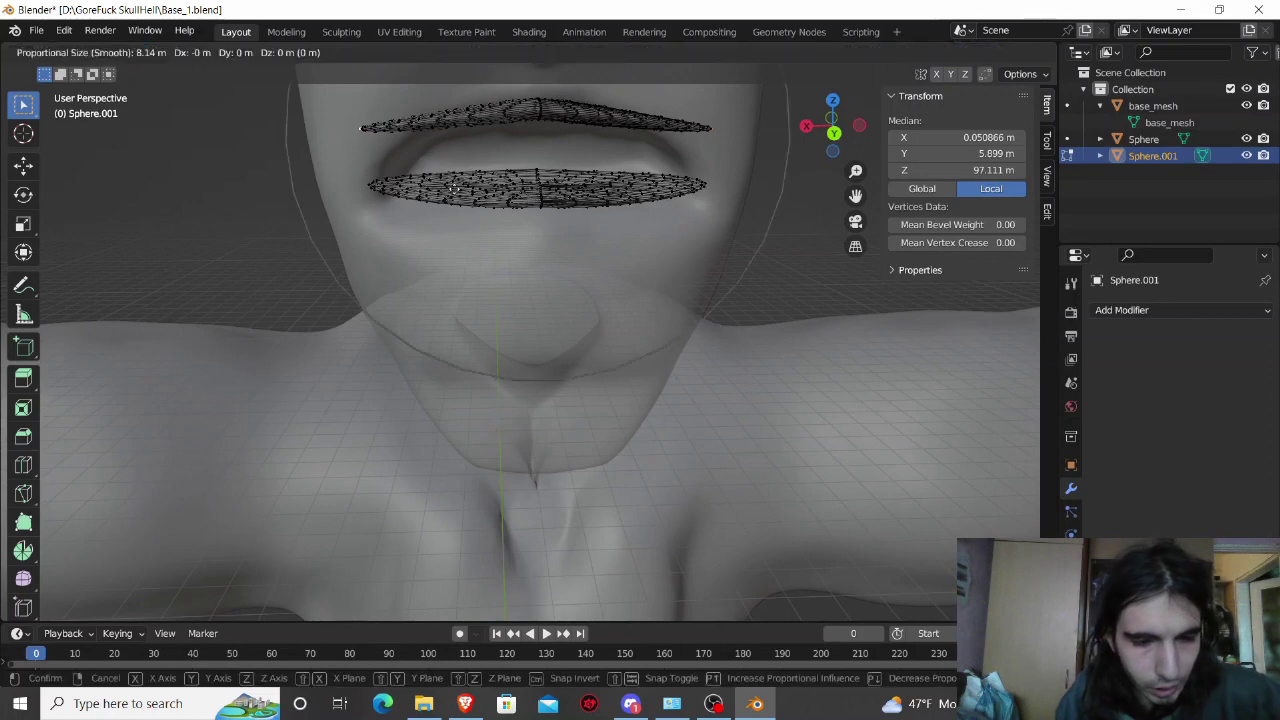
key("z")
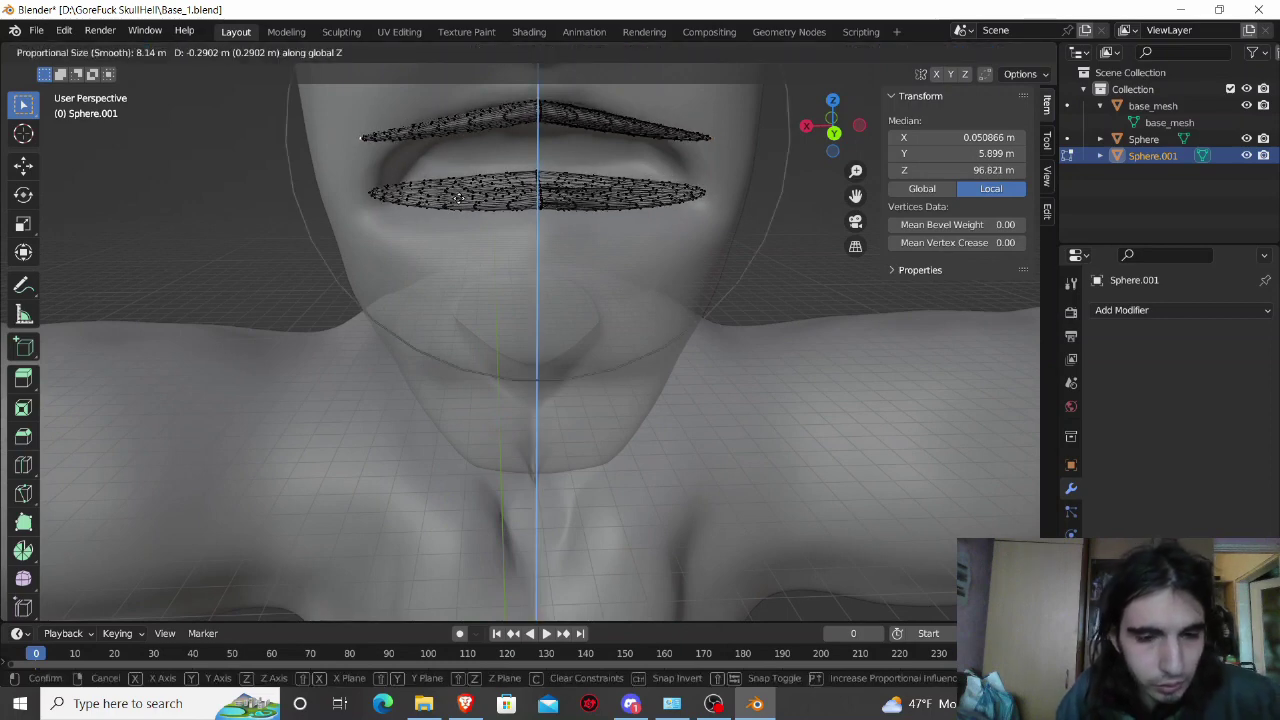
scroll(457, 197, "up", 5)
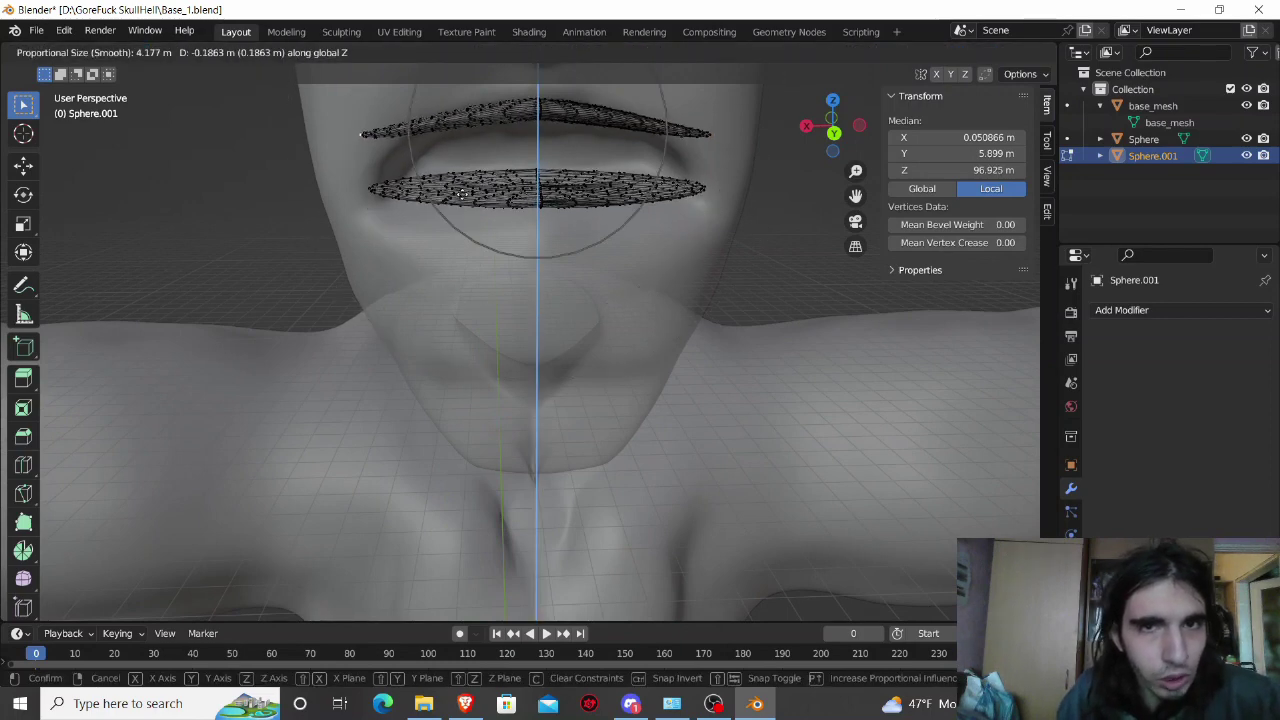
scroll(462, 188, "up", 9)
scroll(467, 193, "up", 3)
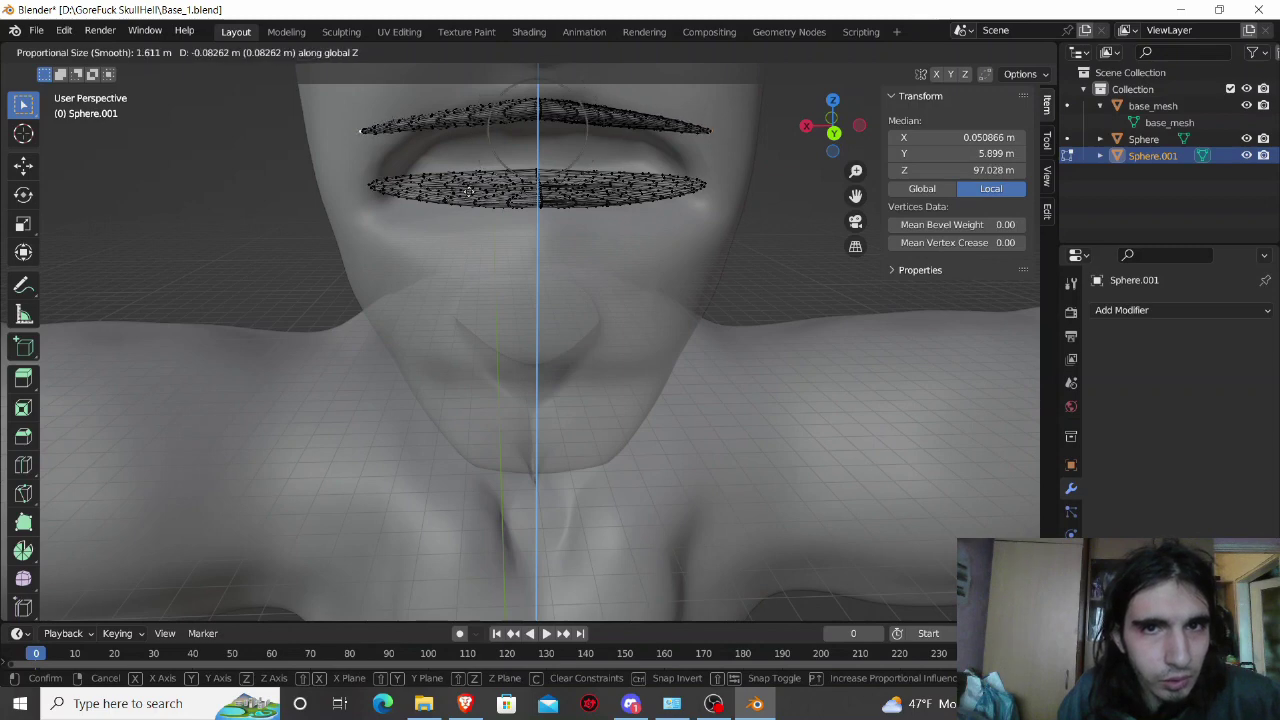
left_click(467, 220)
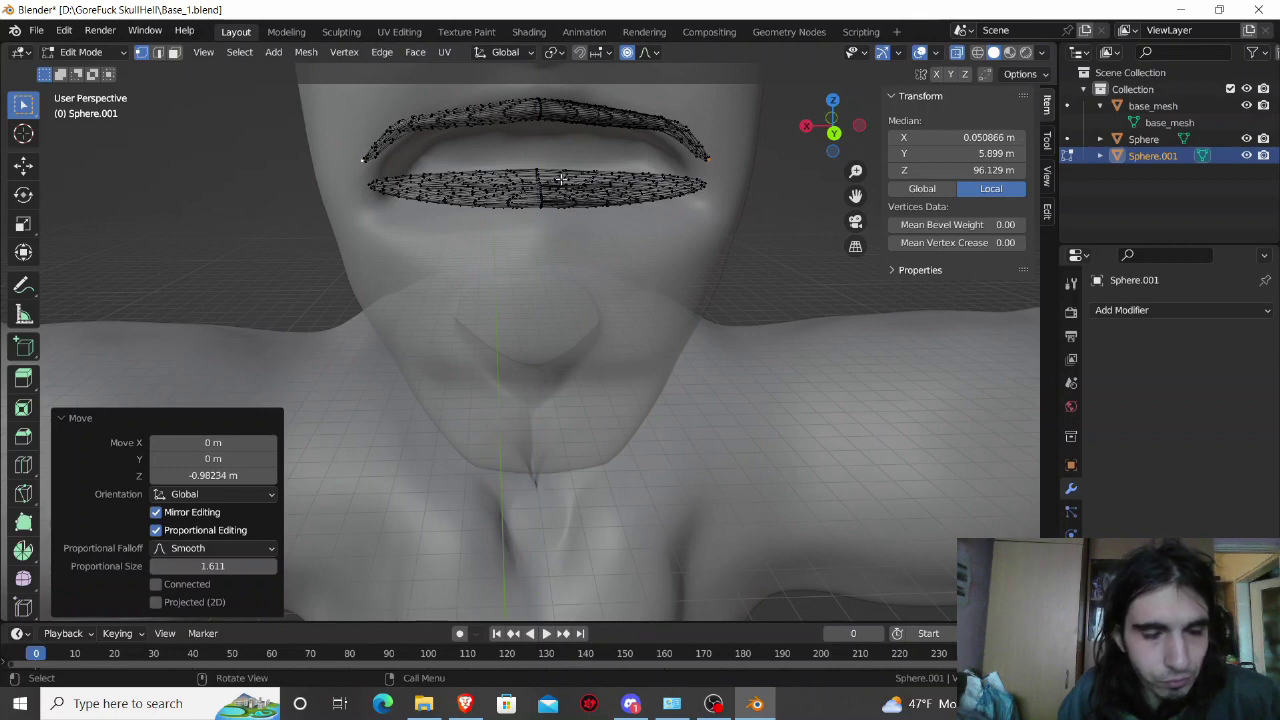
key("ctrl+z")
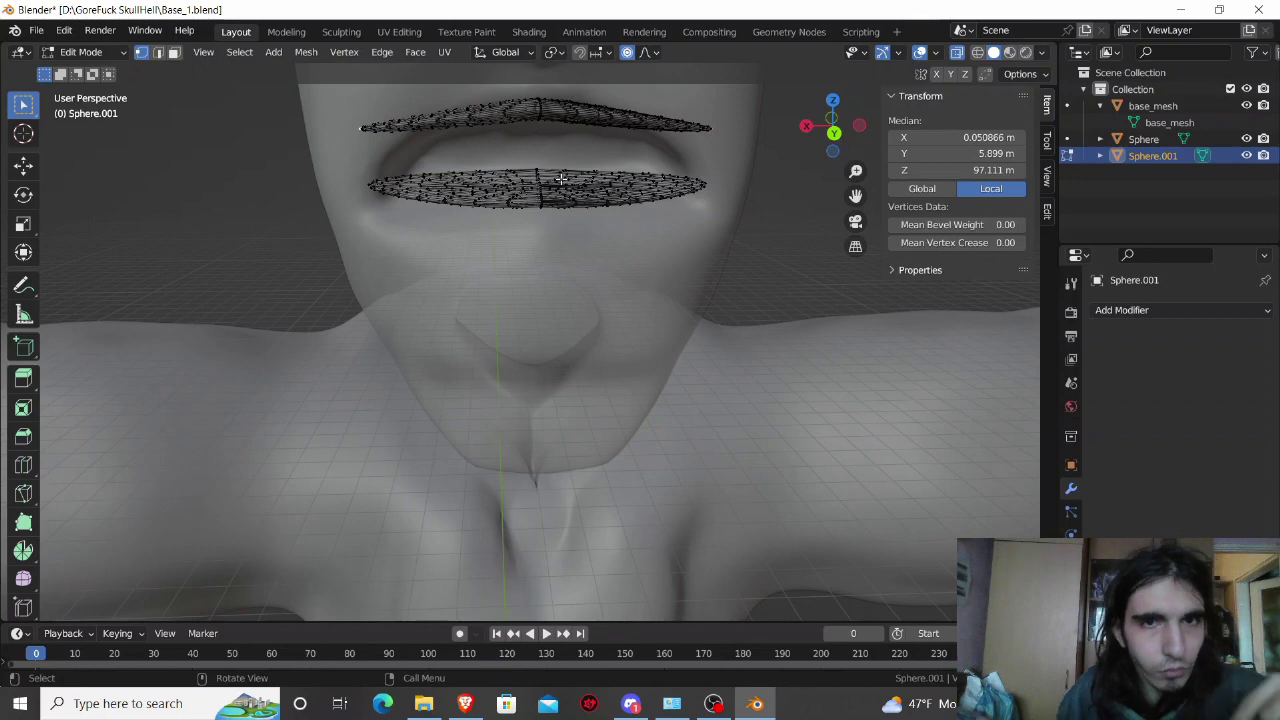
left_click(548, 192)
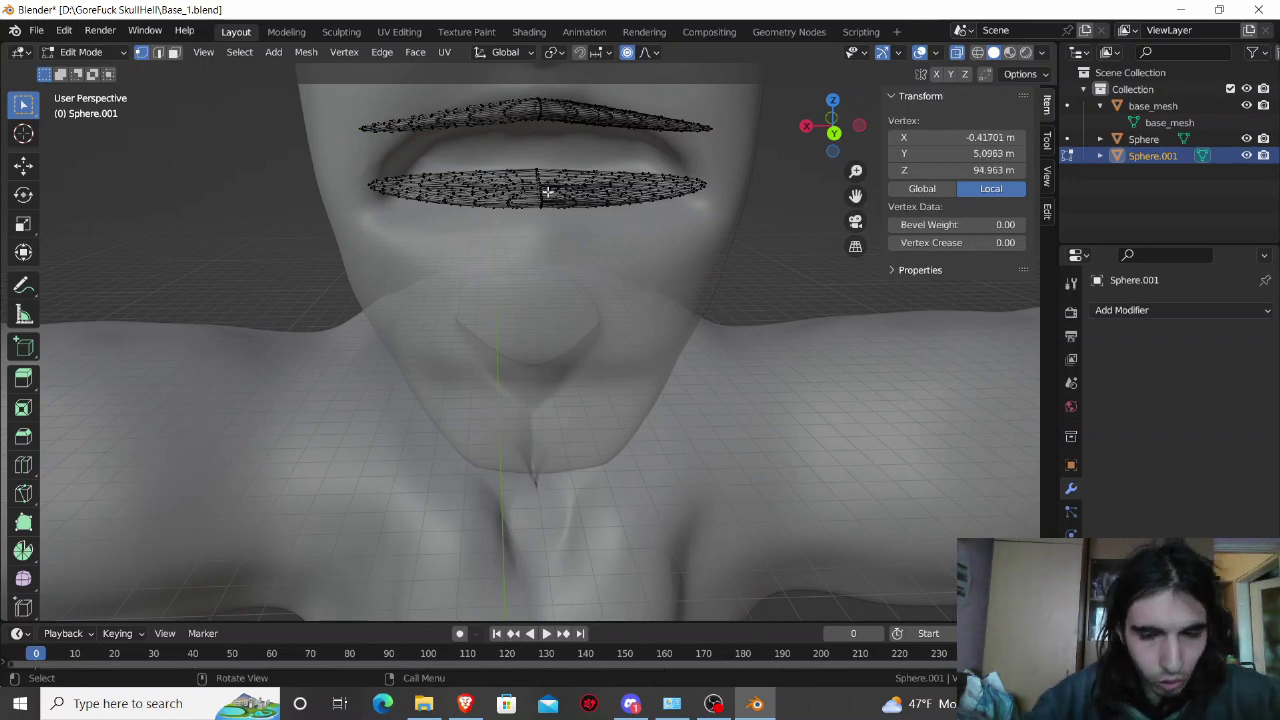
key("ctrl+l")
Step: Hide the lower lip and move the upper lip down with wide proportional falloff so its ends droop
key("h")
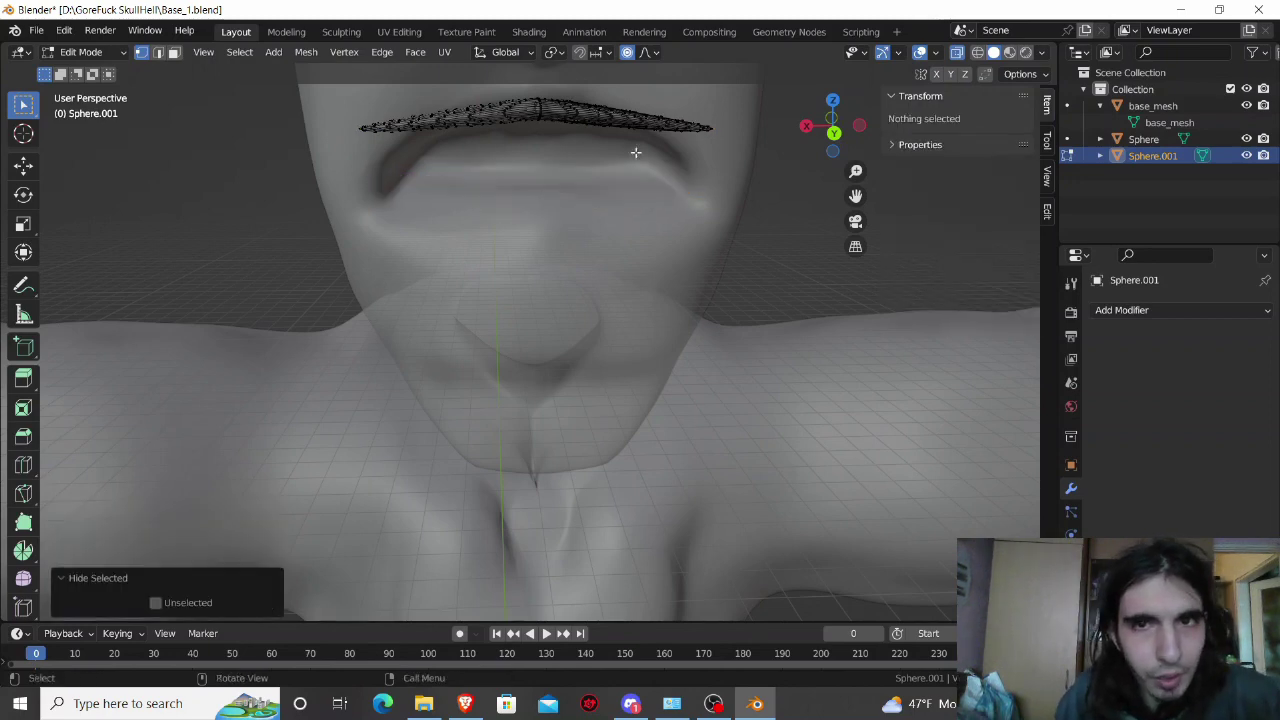
left_click(711, 130)
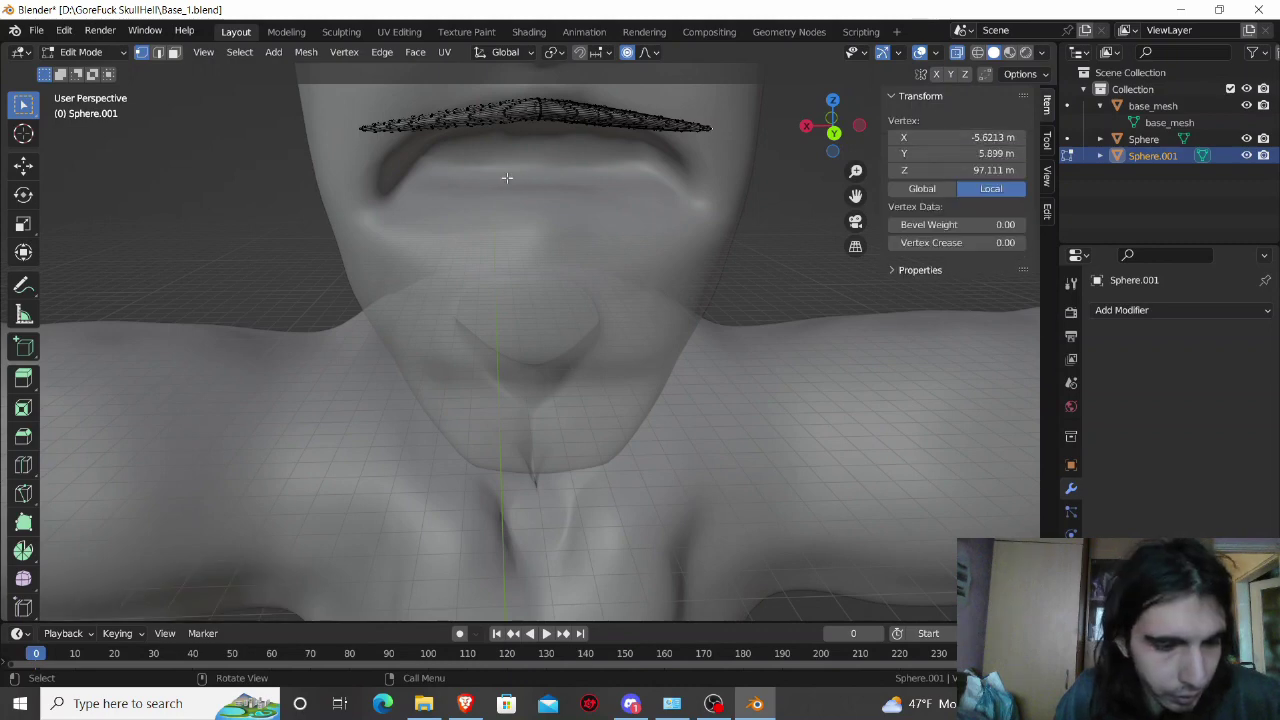
middle_click_drag(629, 177, 459, 213)
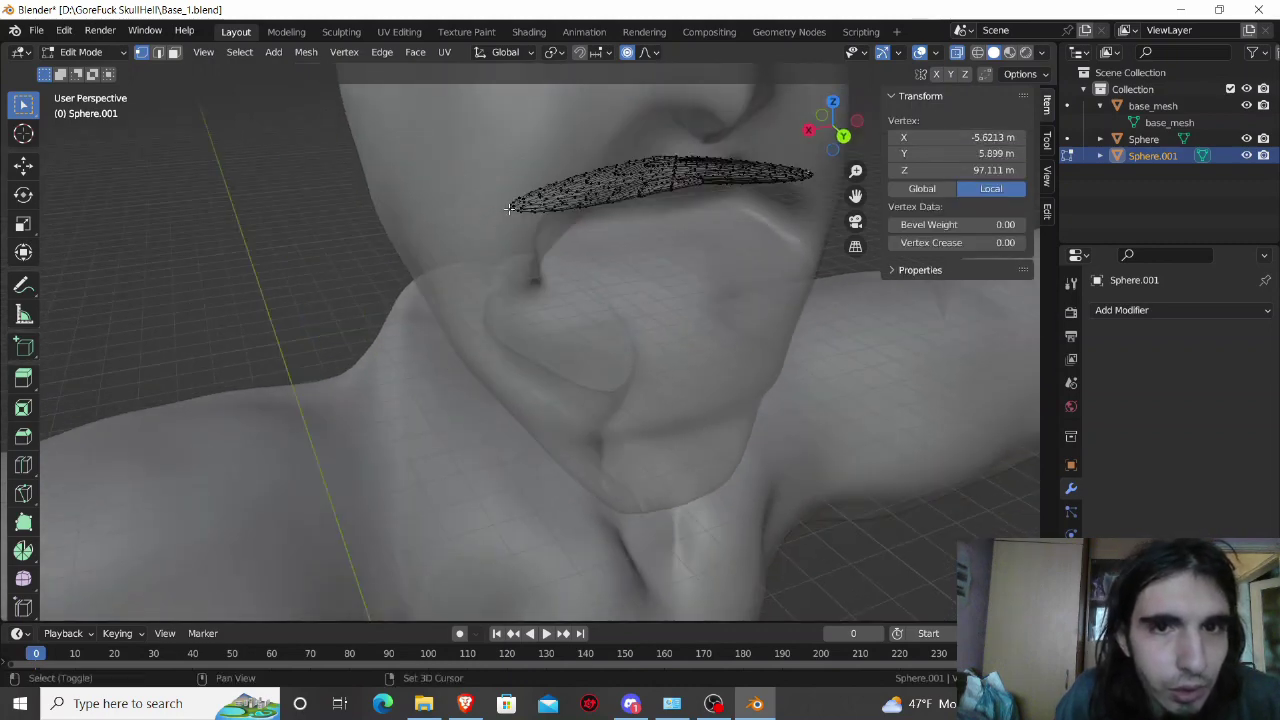
key("a")
middle_click_drag(523, 240, 481, 194)
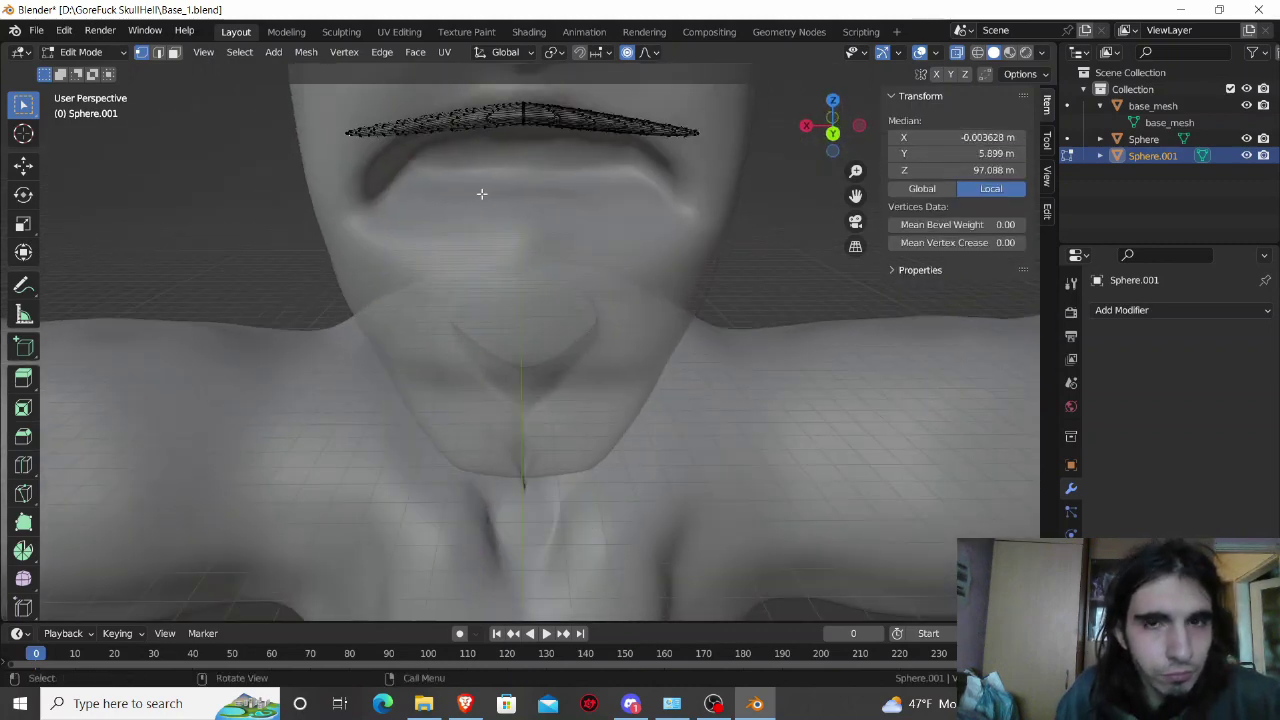
key("g")
key("z")
scroll(481, 186, "down", 1)
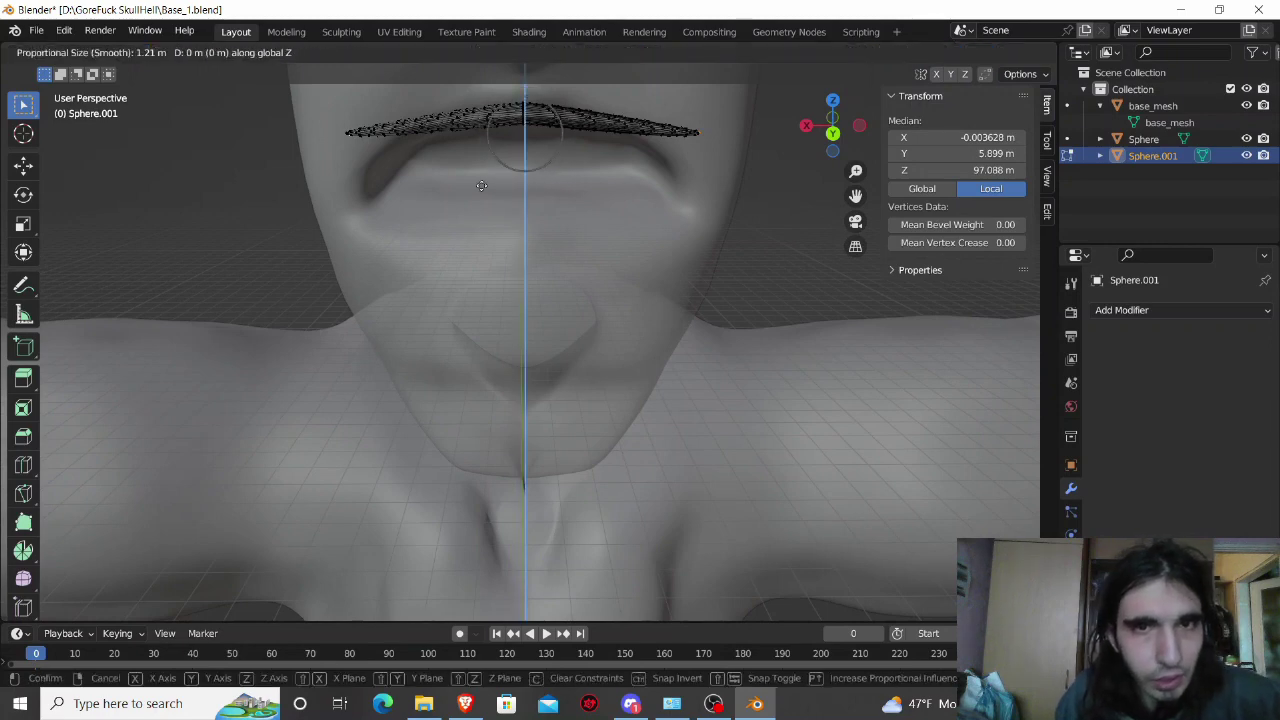
scroll(481, 186, "down", 2)
scroll(481, 186, "down", 3)
scroll(481, 186, "down", 5)
scroll(475, 195, "down", 8)
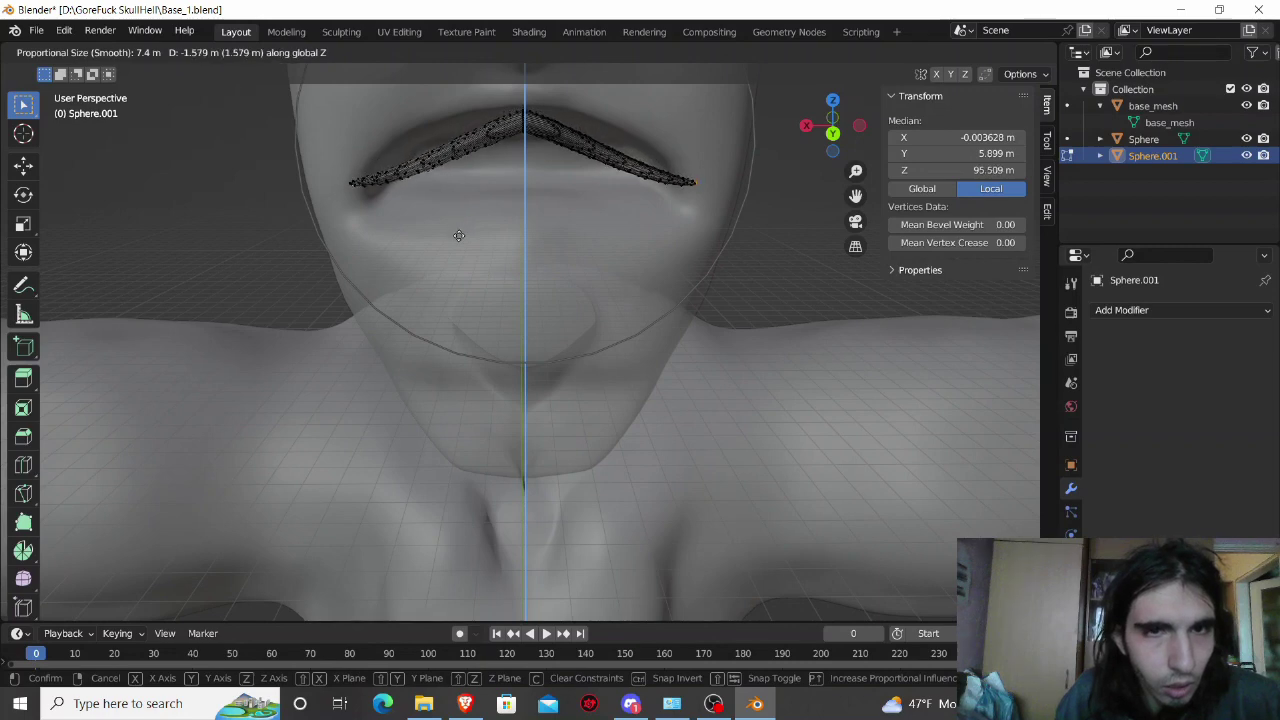
left_click(458, 235)
Step: Select the central vertices of the upper lip
left_click(437, 157)
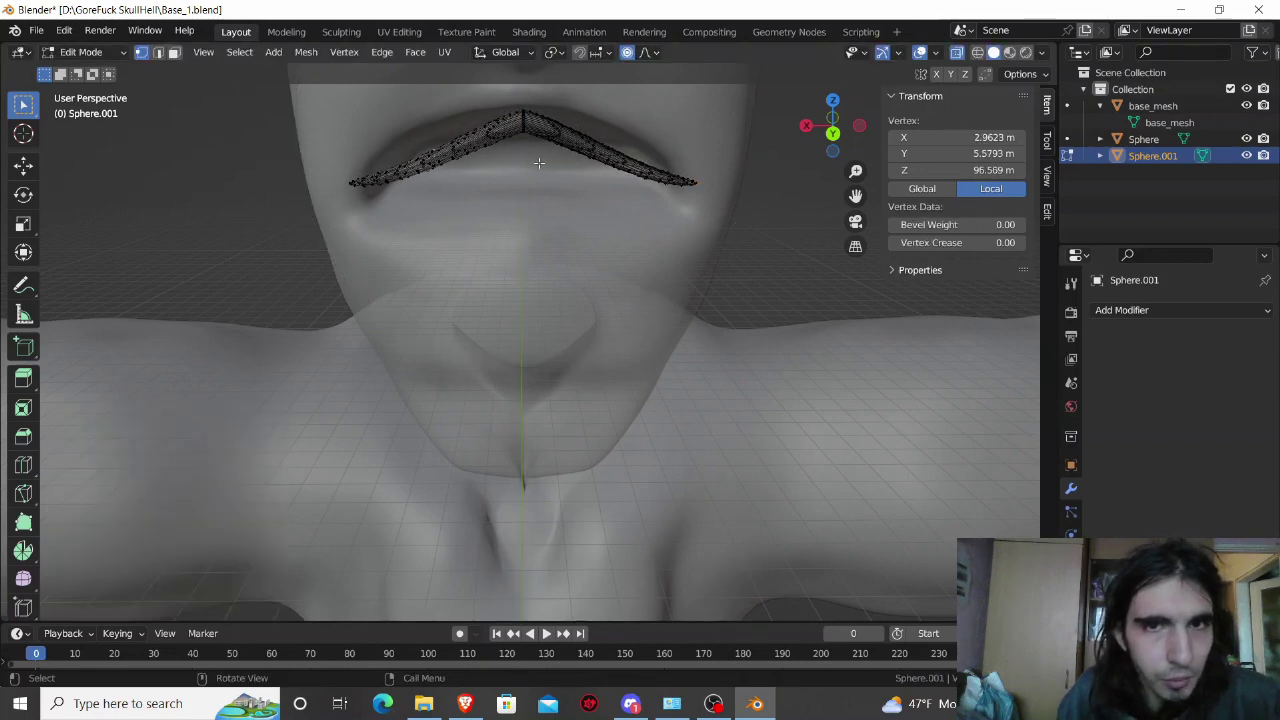
left_click(600, 145, "shift")
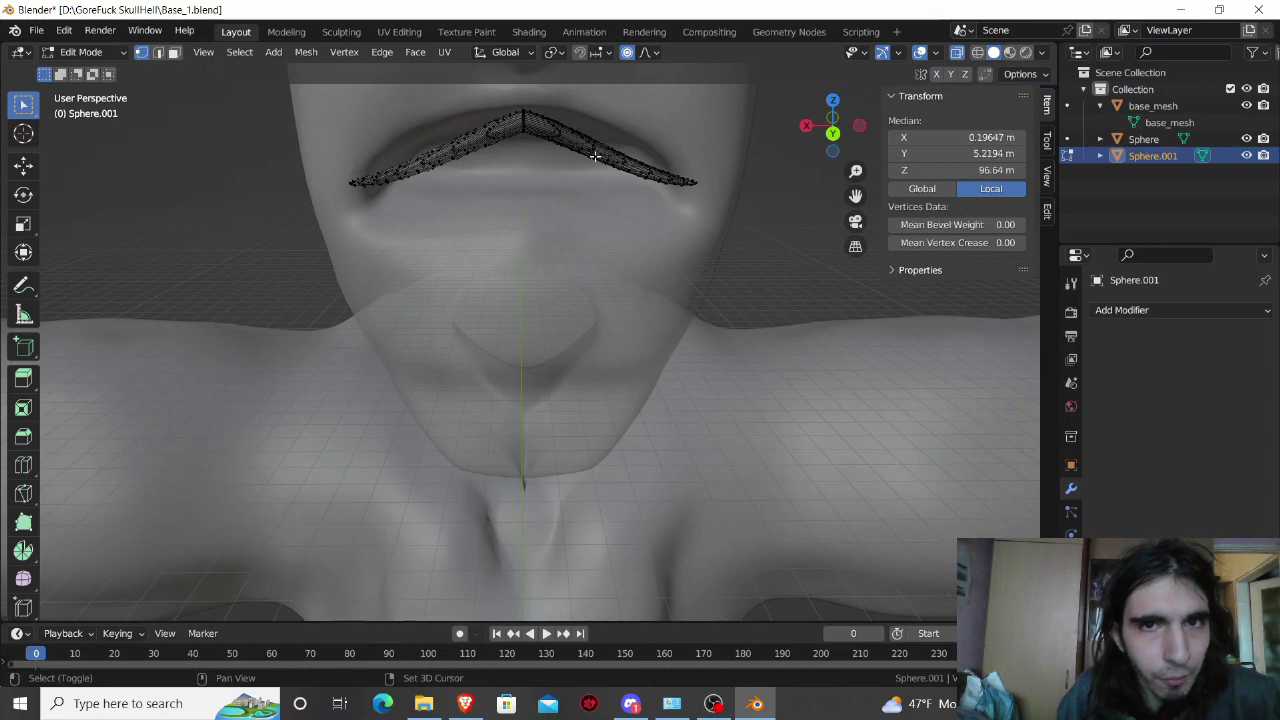
middle_click_drag(600, 155, 593, 162)
left_click(590, 184)
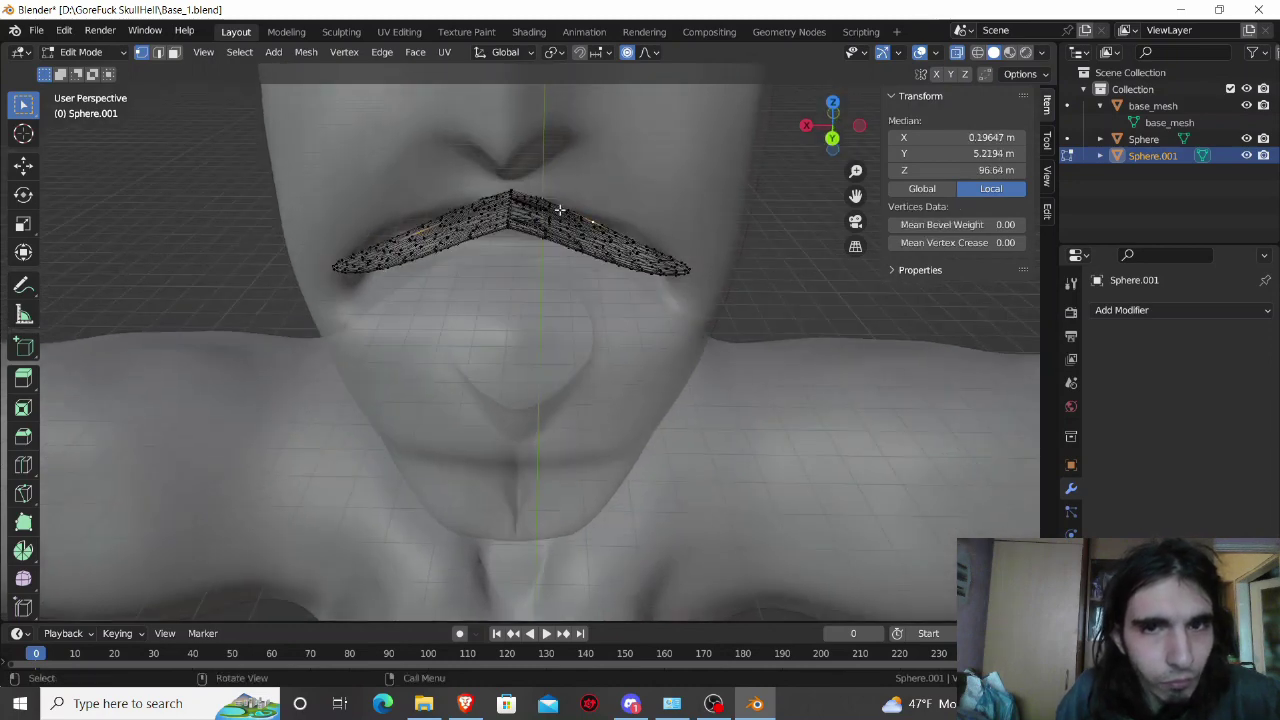
left_click(421, 233)
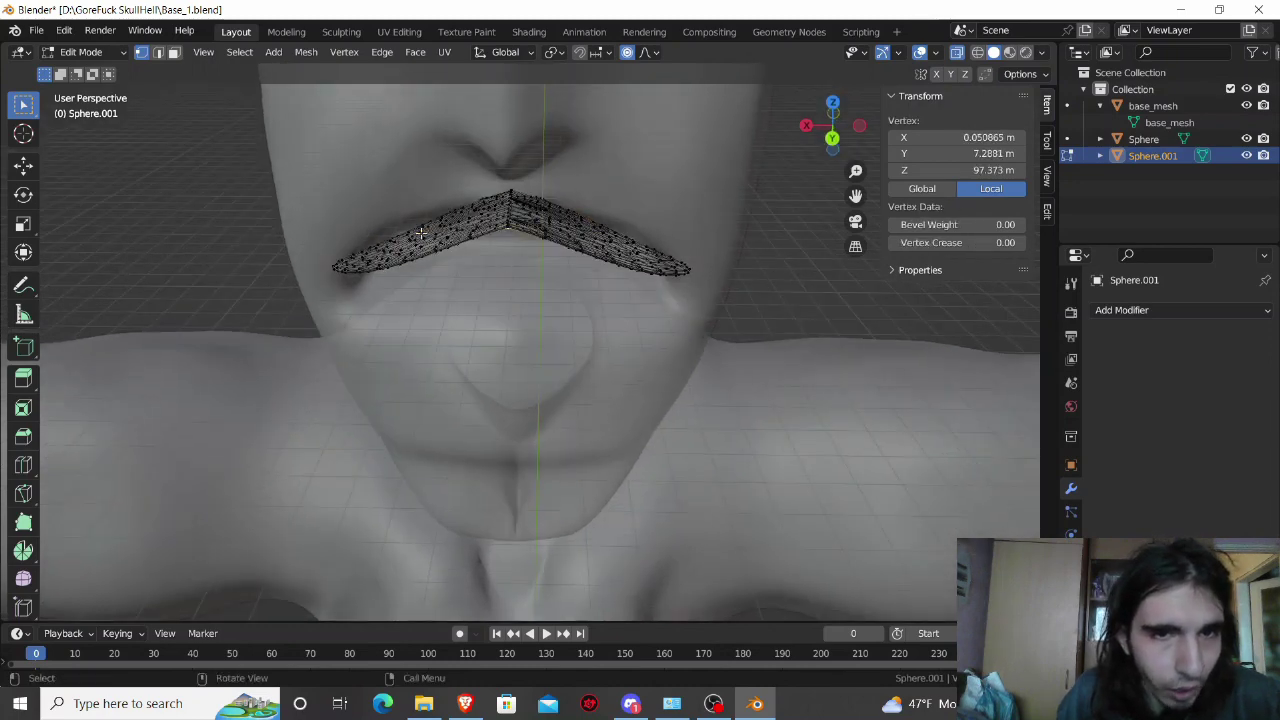
left_click(577, 228, "shift")
middle_click_drag(577, 228, 457, 241)
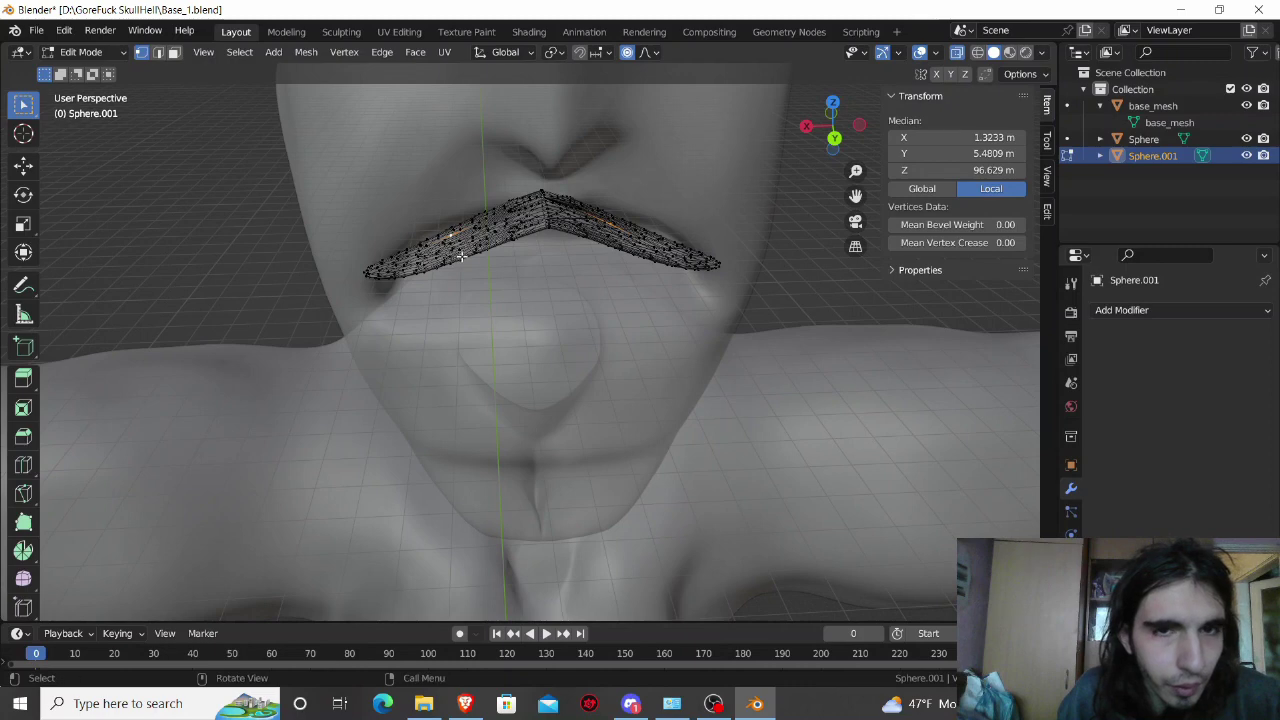
mouse_move(458, 253)
middle_mouse_down()
mouse_move(547, 295)
mouse_move(506, 280)
mouse_move(509, 223)
middle_mouse_up()
left_click(493, 258)
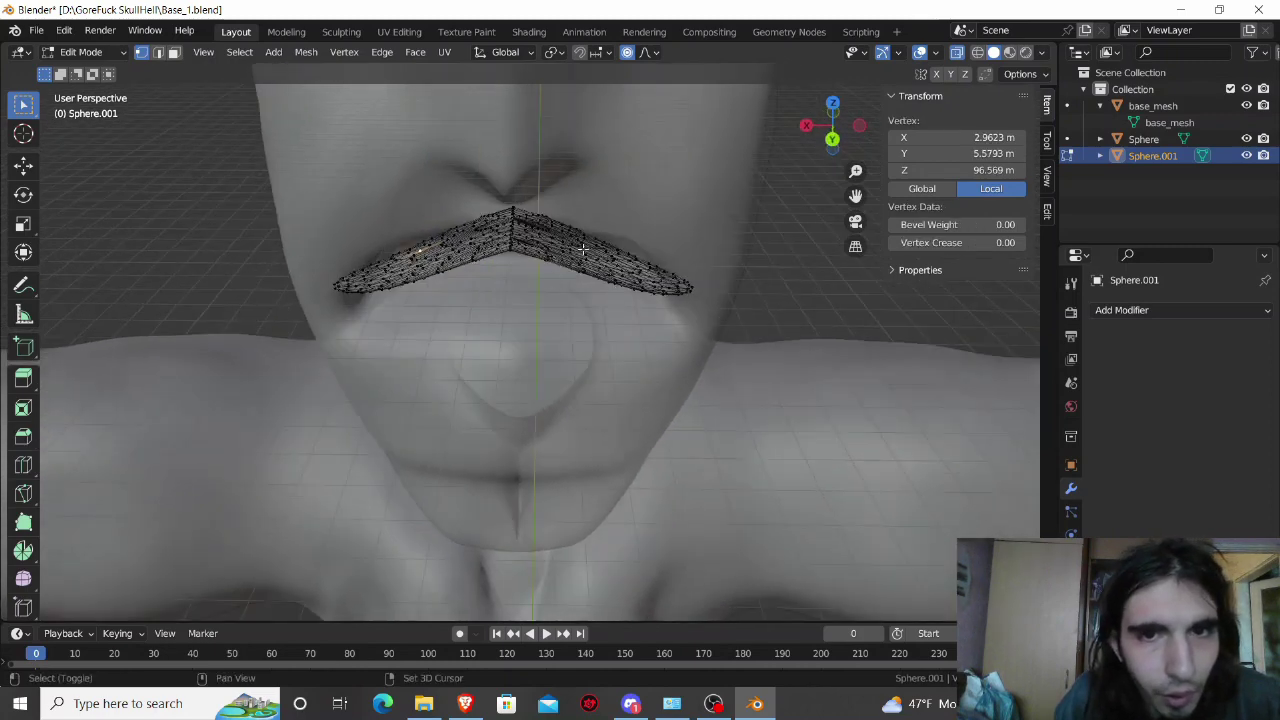
left_click(583, 245, "shift")
middle_click_drag(583, 245, 572, 249)
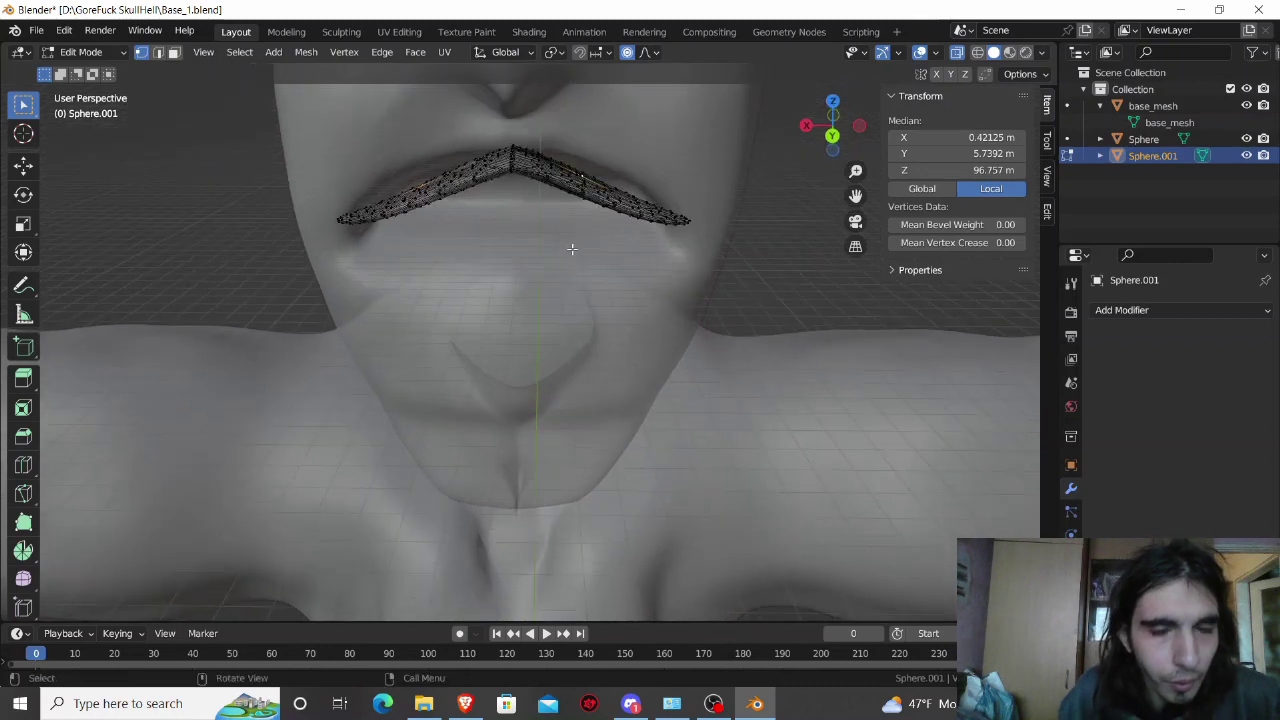
Step: Nudge the selected central vertices about 0.03 m along Z with smooth falloff, then deselect all
key("g")
key("z")
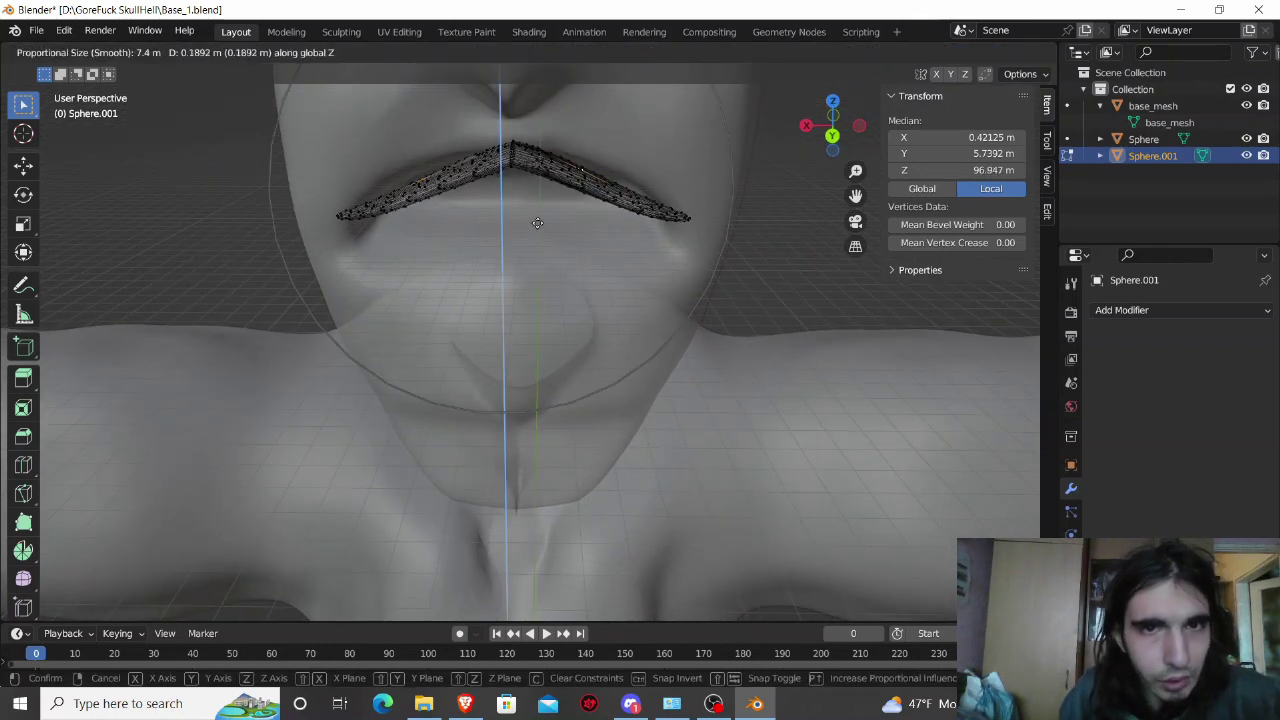
scroll(537, 222, "up", 3)
scroll(538, 223, "up", 4)
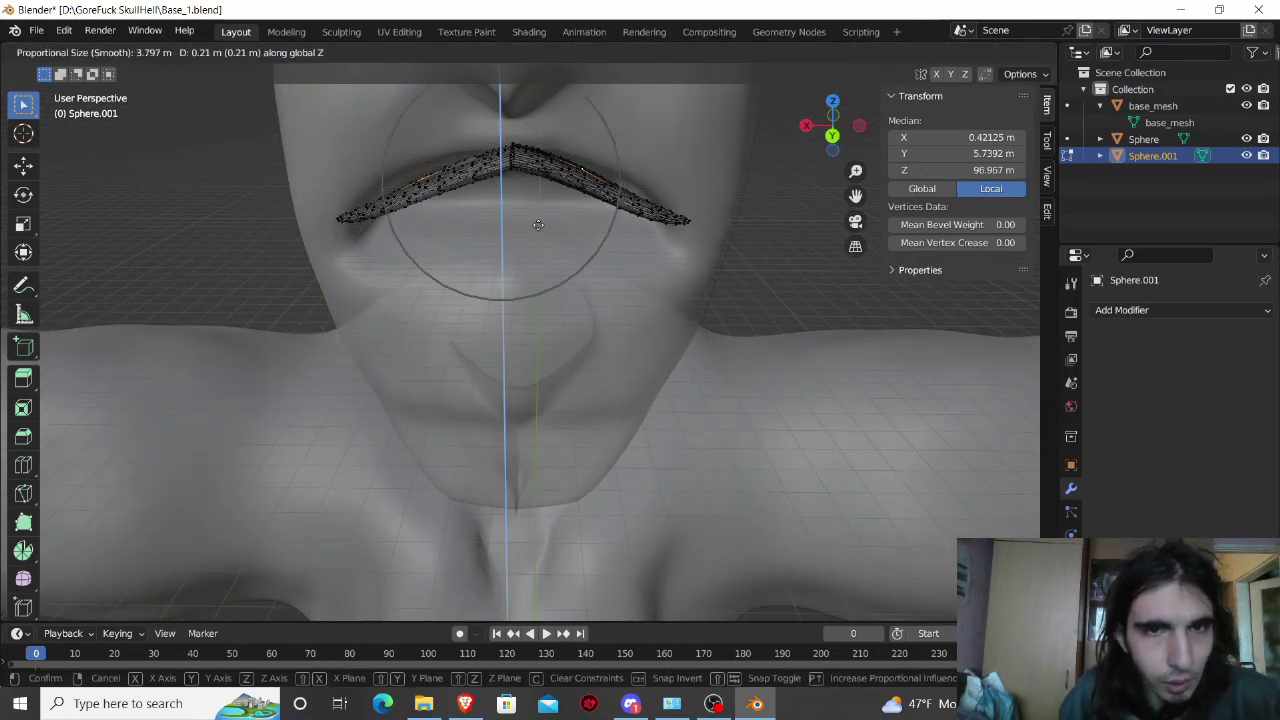
scroll(538, 225, "up", 3)
scroll(537, 220, "up", 3)
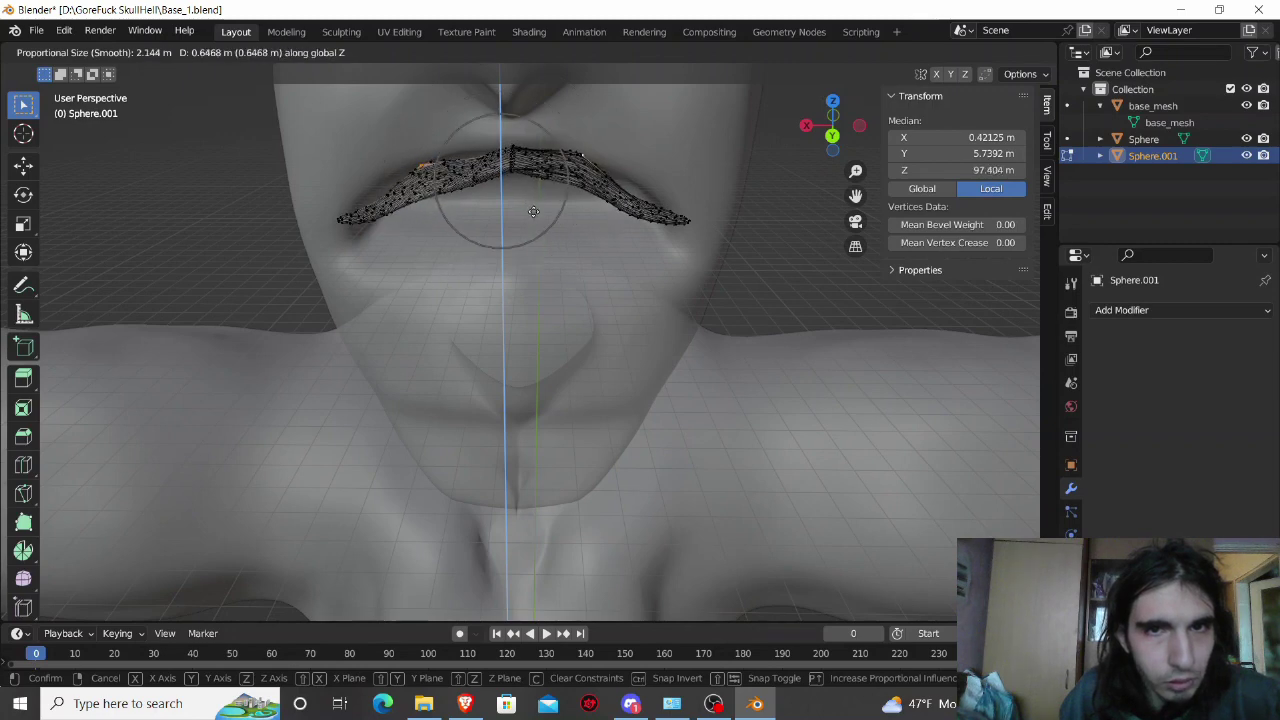
scroll(533, 213, "down", 2)
scroll(533, 213, "down", 2)
scroll(533, 213, "down", 2)
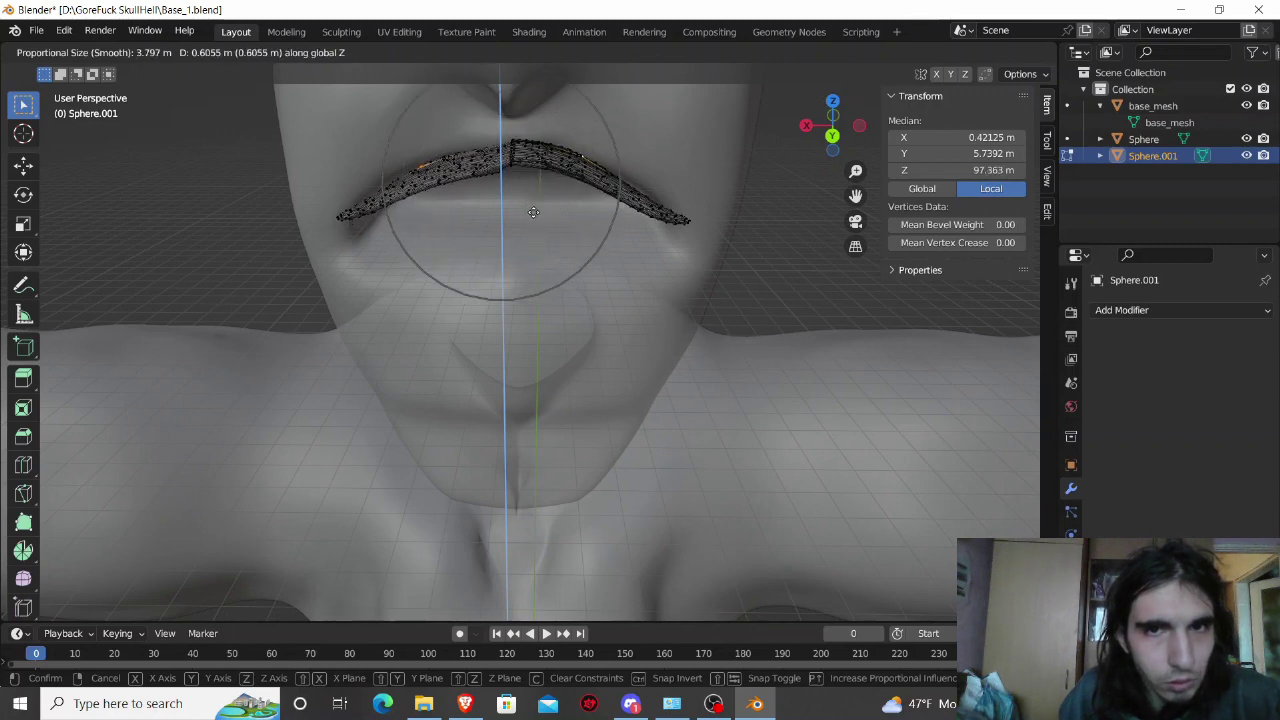
scroll(533, 213, "down", 2)
scroll(533, 213, "up", 5)
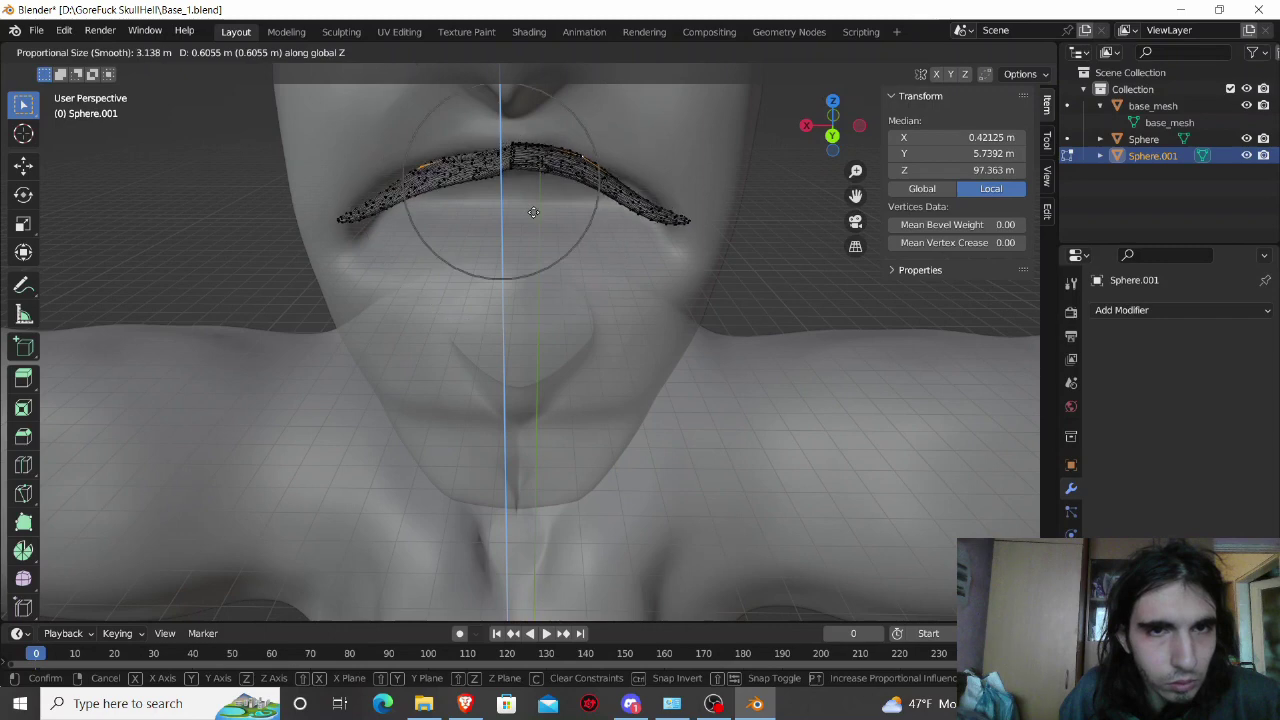
scroll(533, 213, "up", 2)
scroll(533, 213, "up", 1)
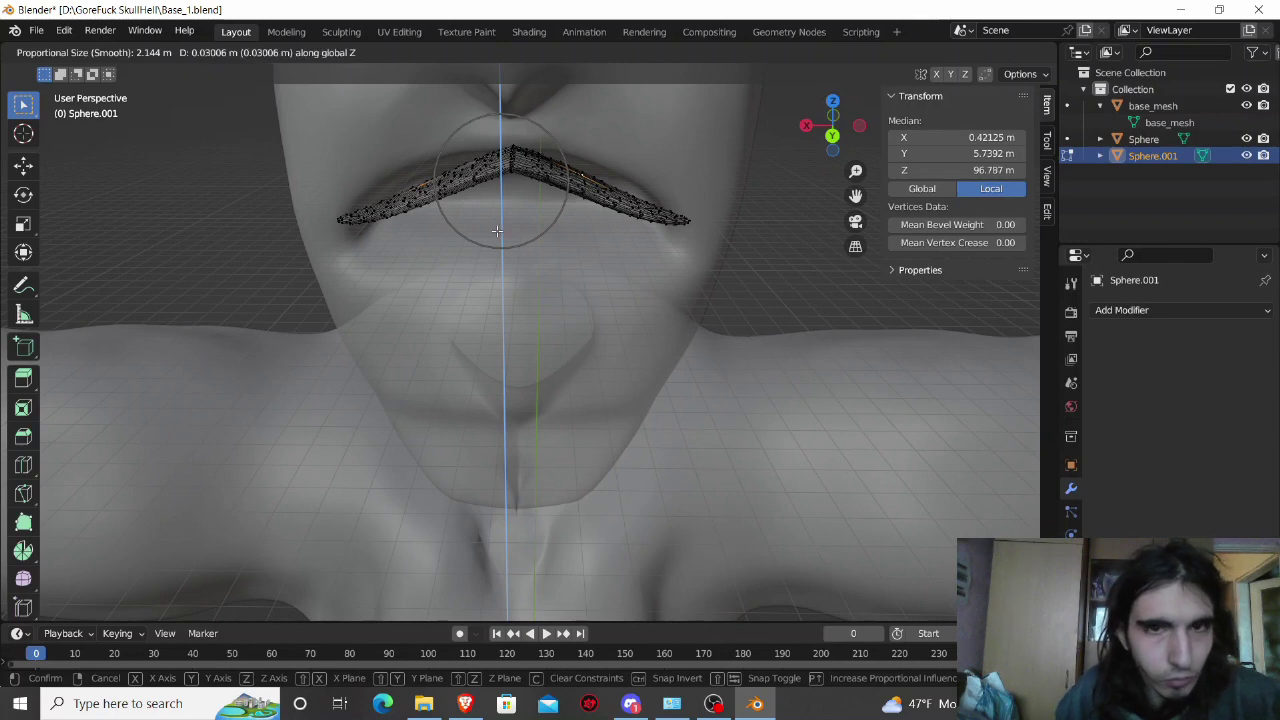
left_click(497, 231)
key("alt+a")
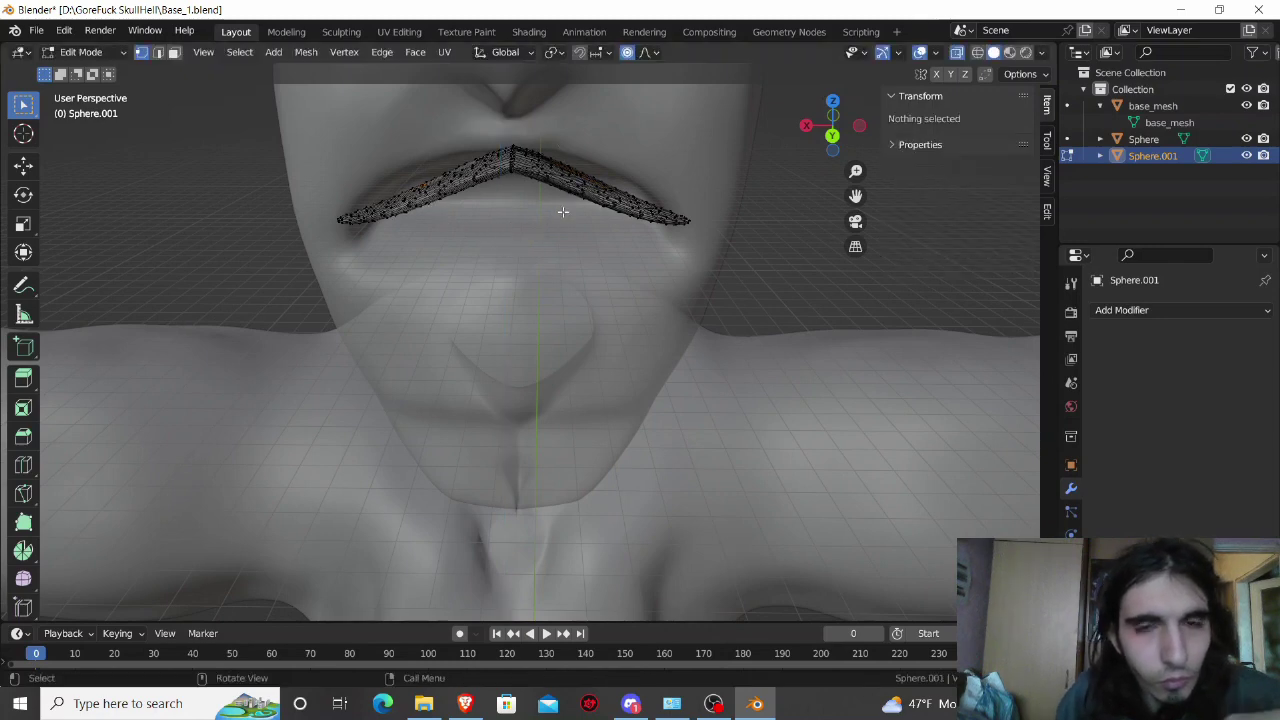
Step: Select faces on the lip's right half and raise them about 0.48 m along Z
middle_click_drag(563, 209, 557, 225)
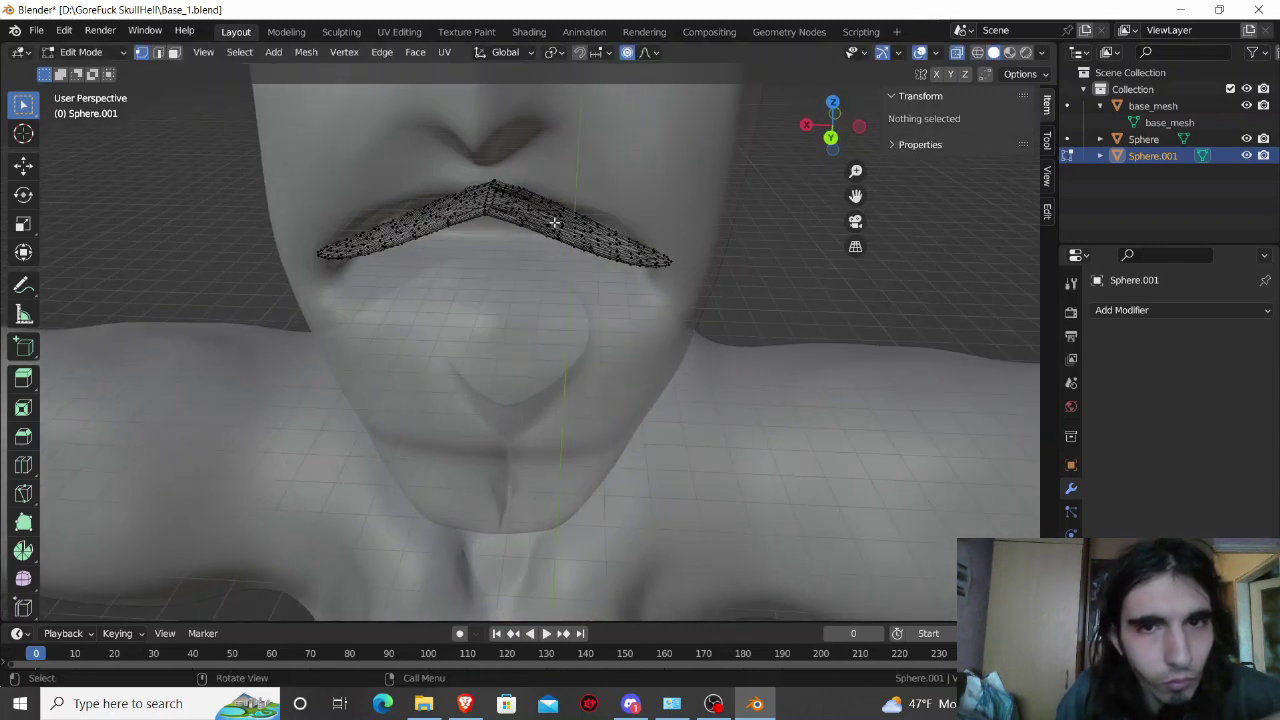
left_click(555, 218)
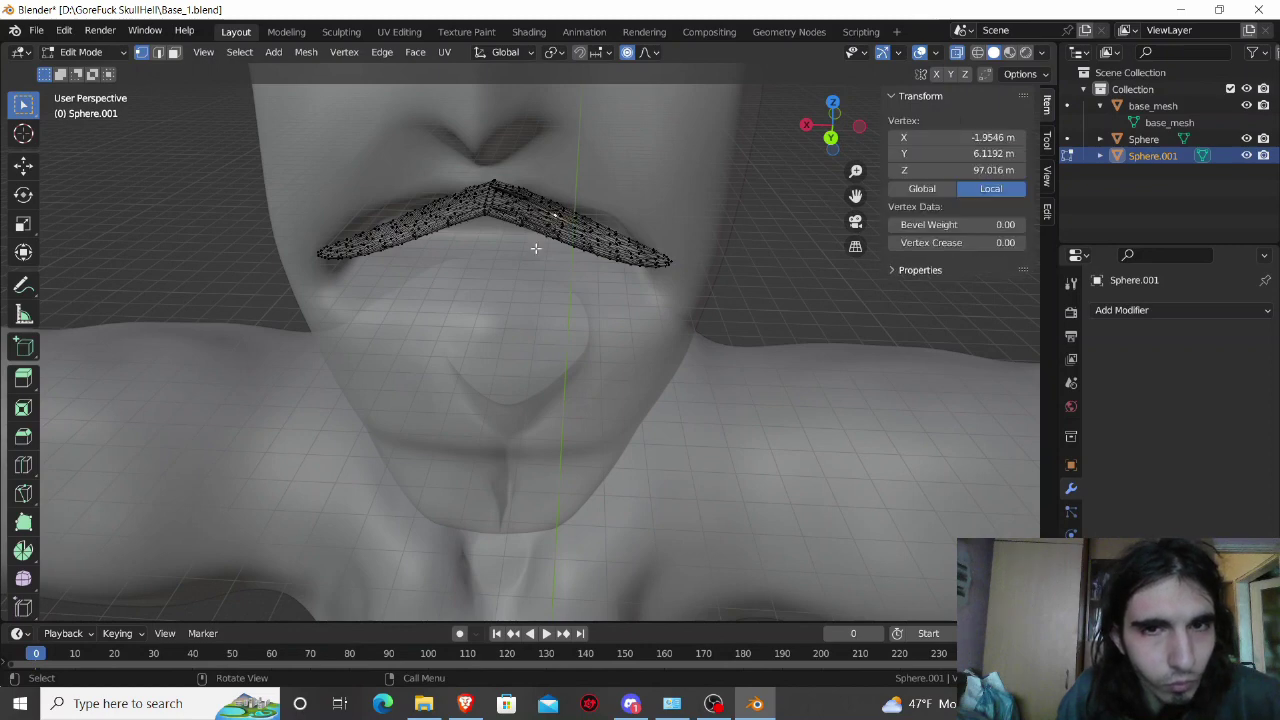
left_click(173, 52)
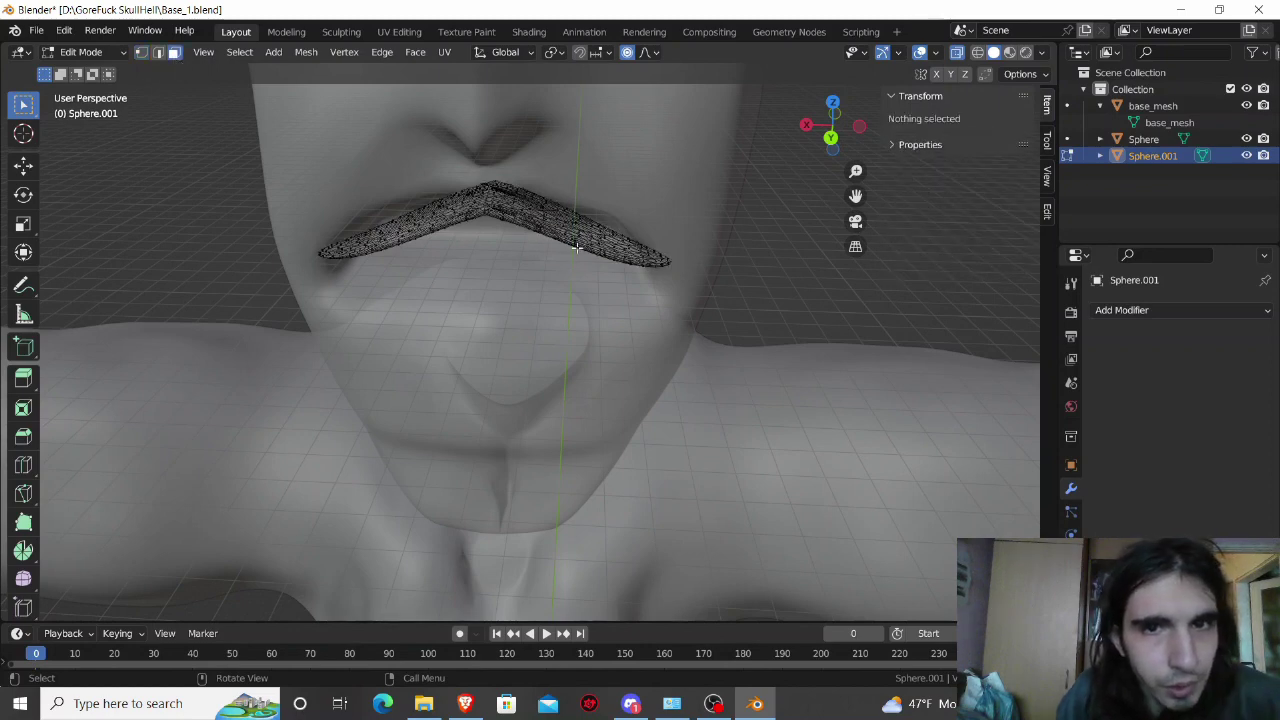
key("c")
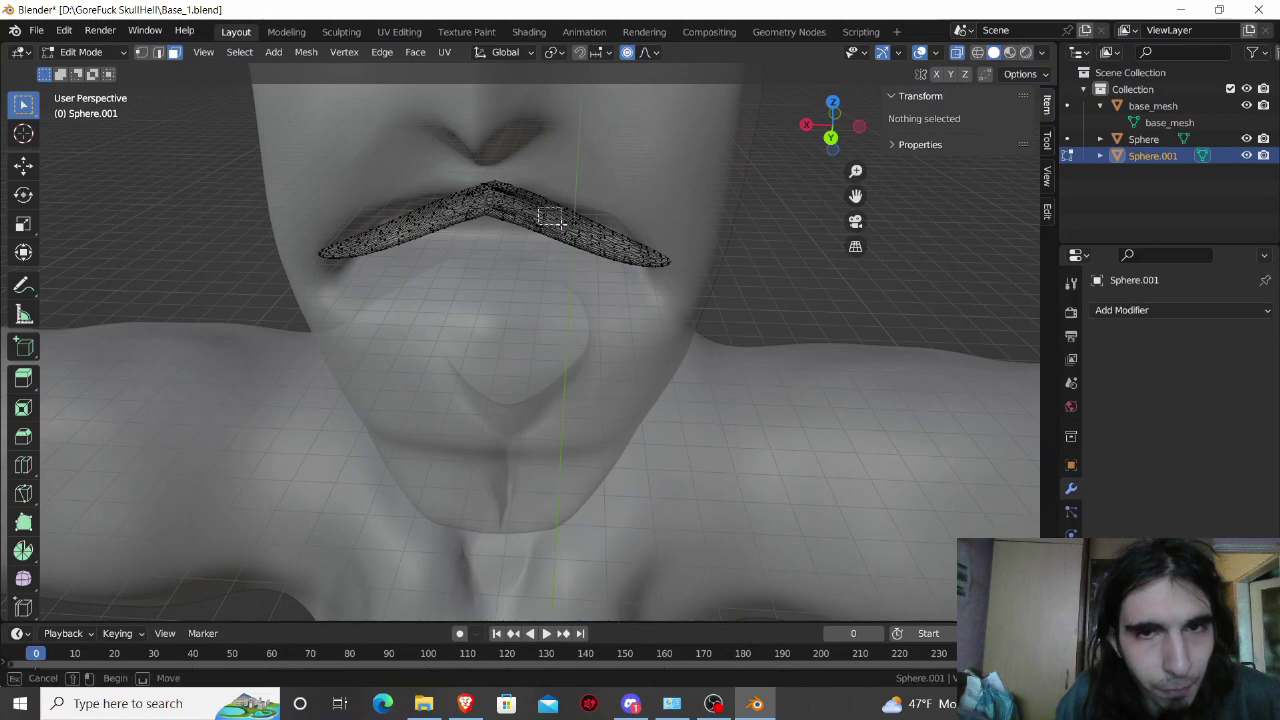
left_click_drag(543, 209, 568, 220)
middle_click_drag(568, 220, 571, 222)
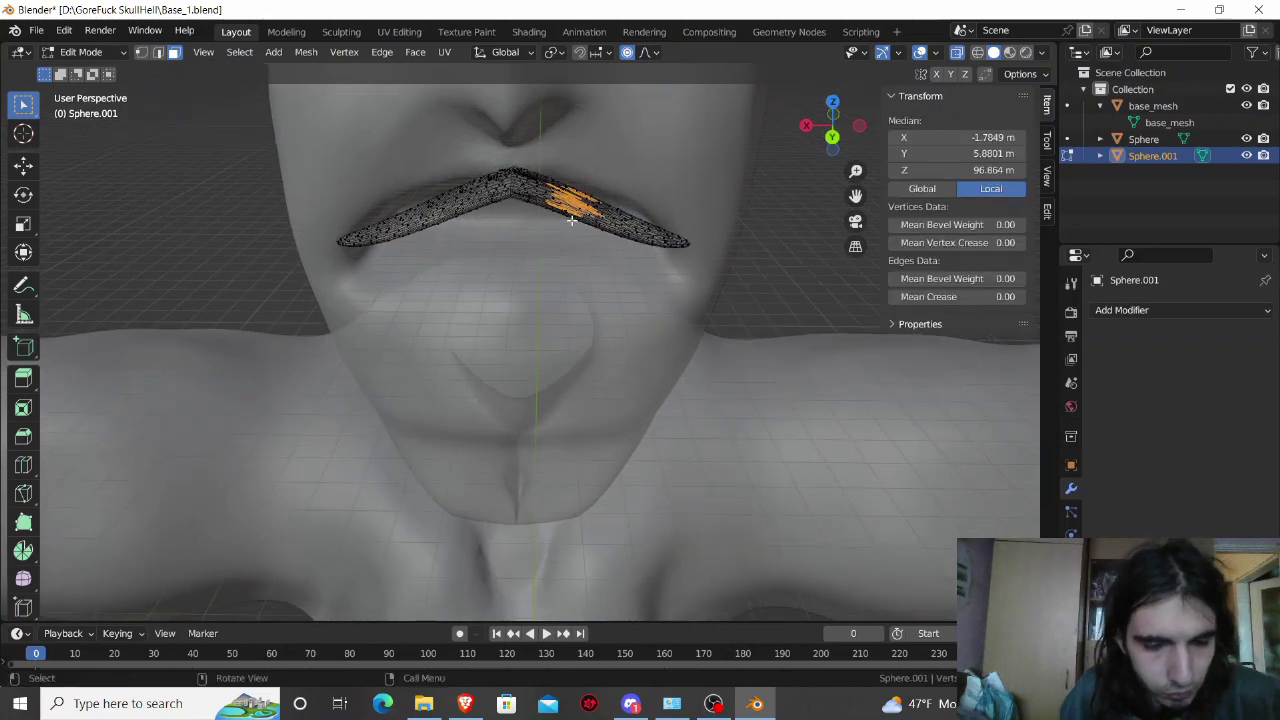
key("g")
key("z")
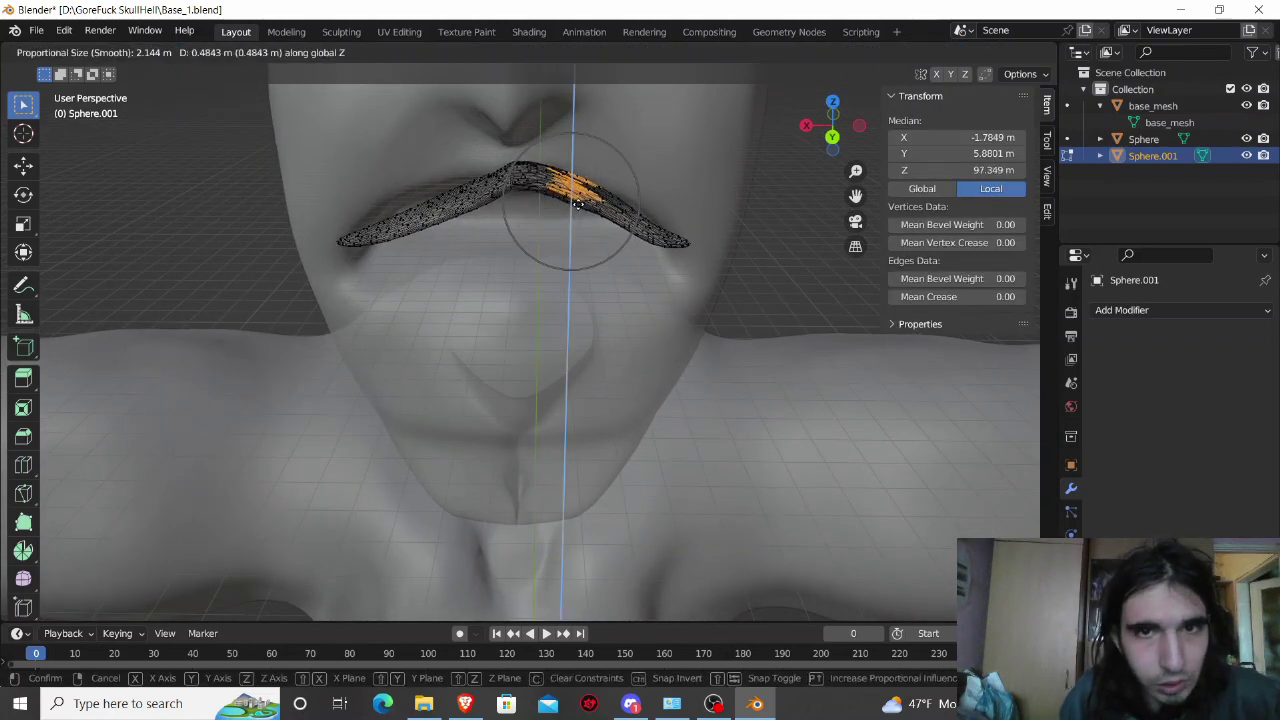
left_click(579, 203)
Step: Symmetrize the whole upper lip from −X to +X
key("a")
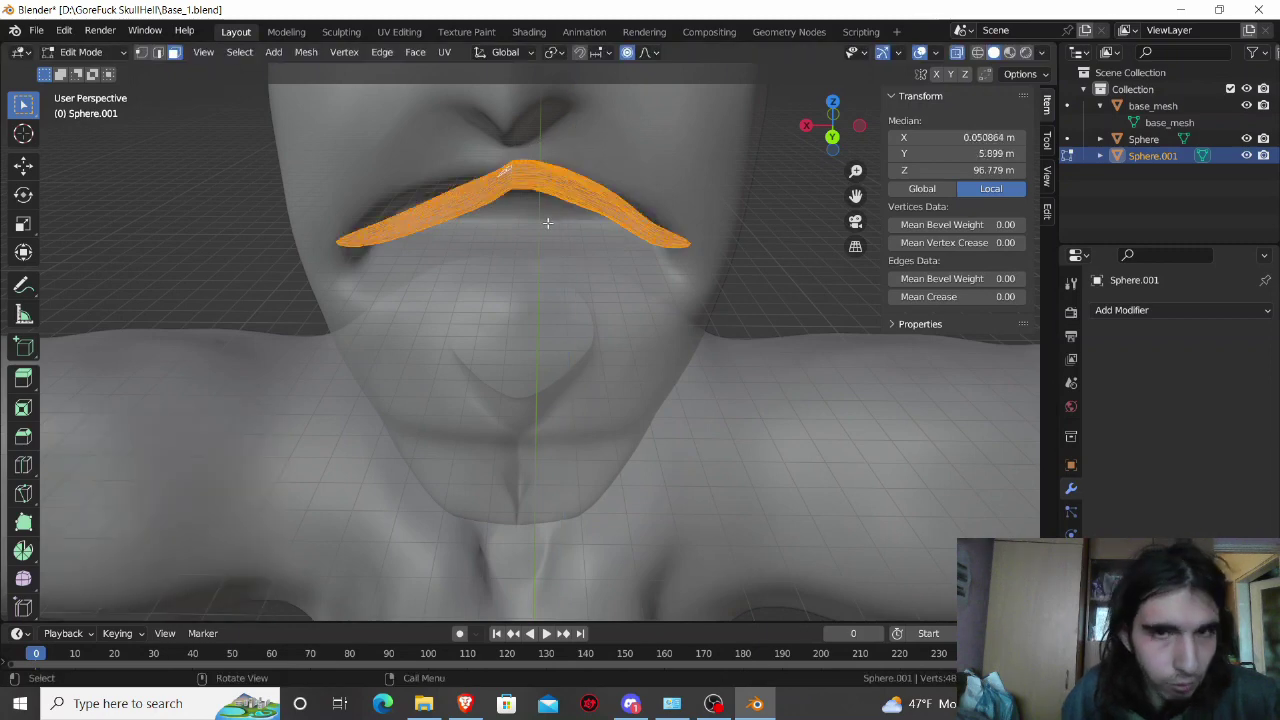
left_click(305, 52)
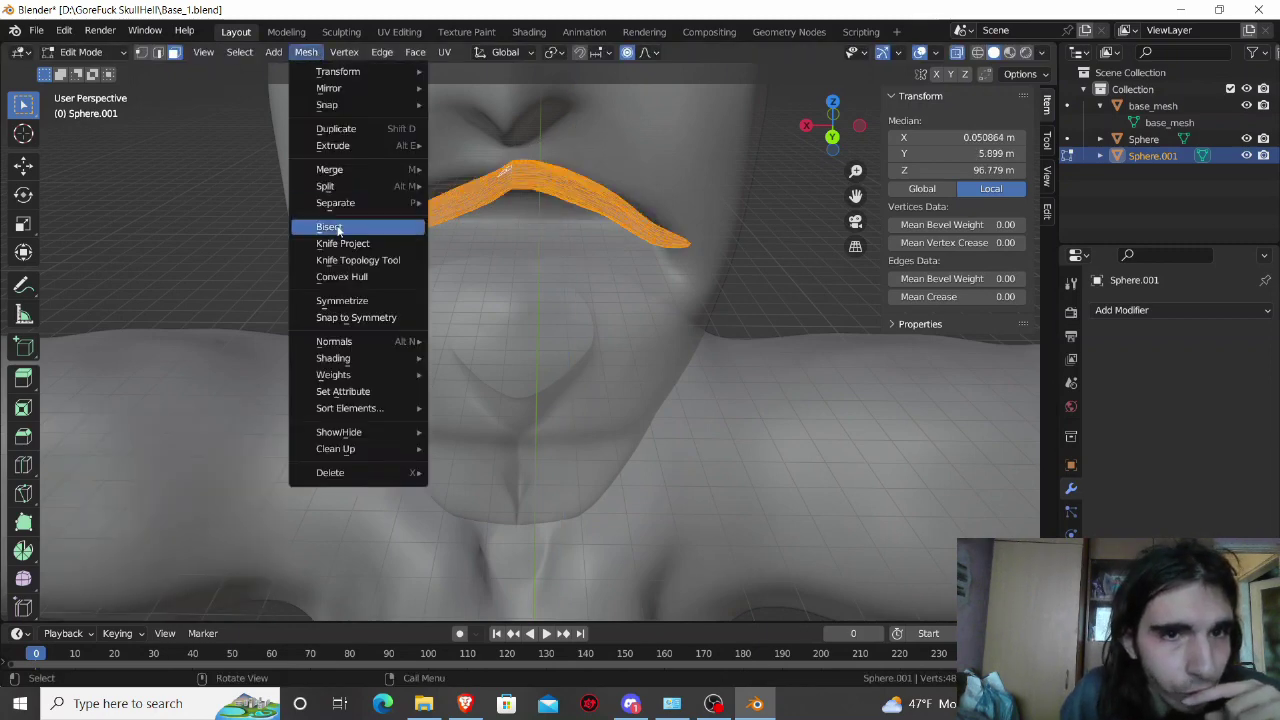
left_click(340, 300)
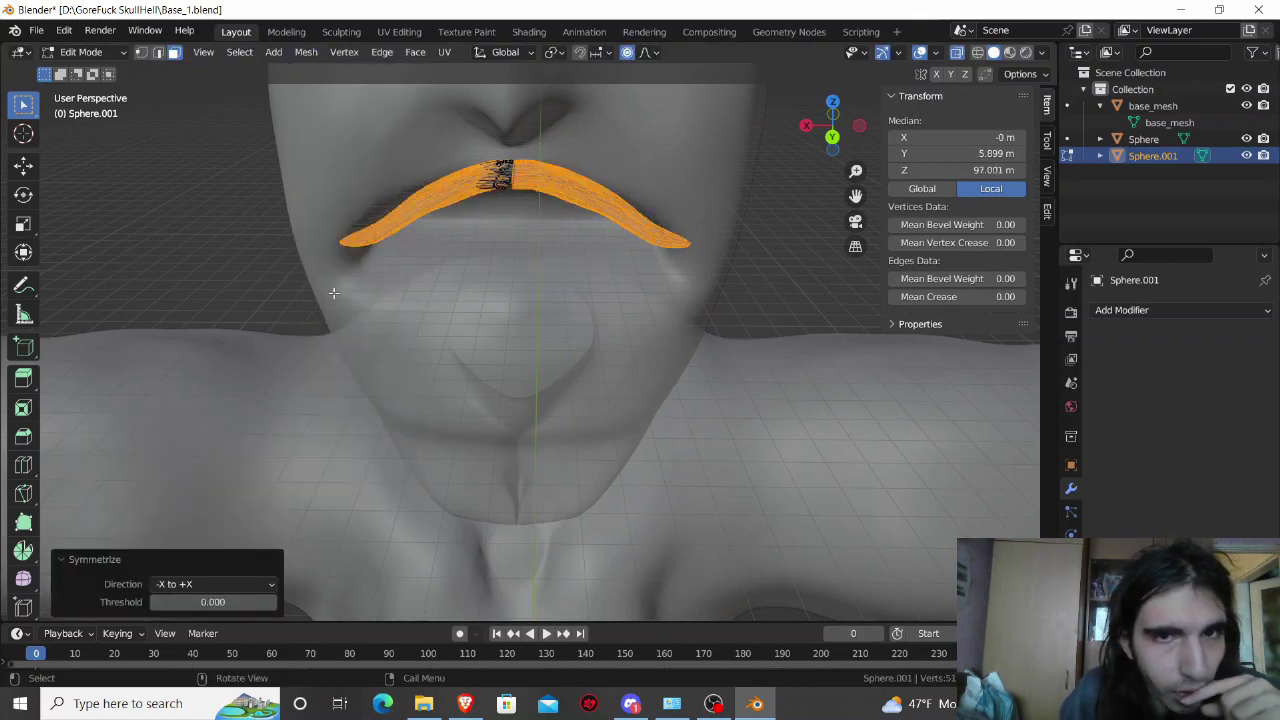
Step: Select a face loop on the upper lip and, with X mirror on, raise its sides along Z
key("alt+a")
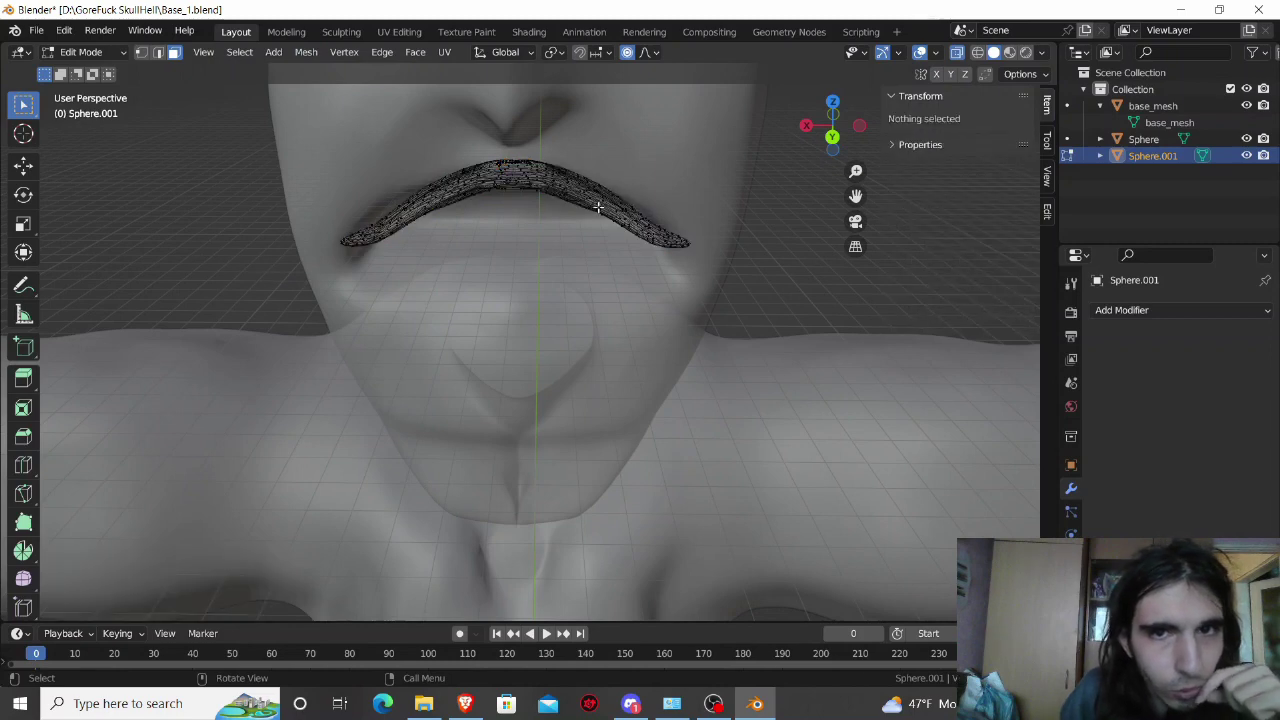
left_click(634, 230, "alt")
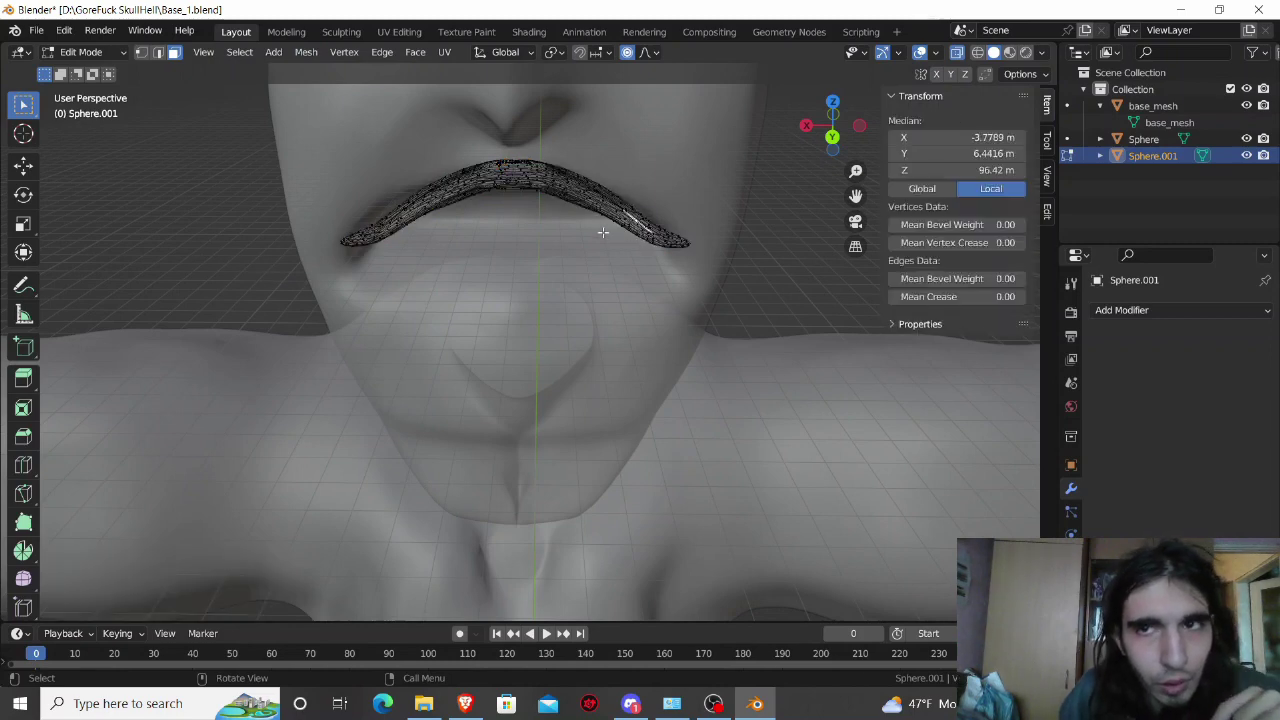
left_click(937, 75)
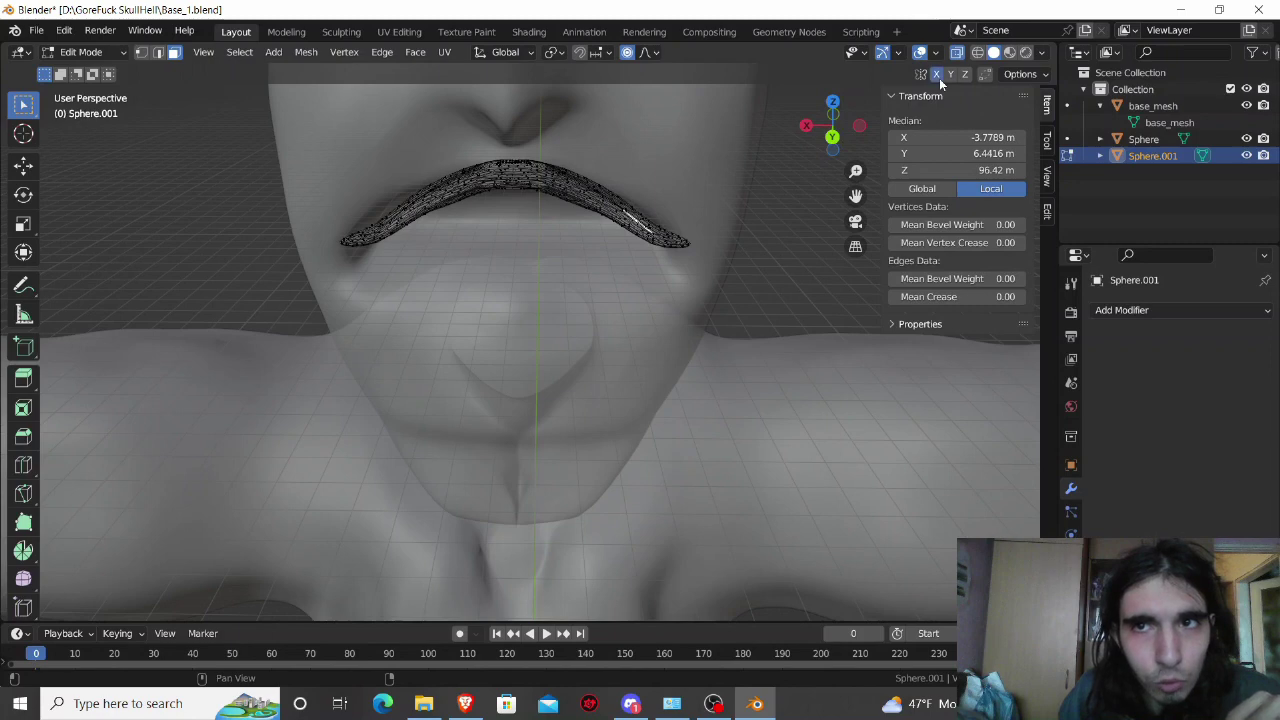
key("g")
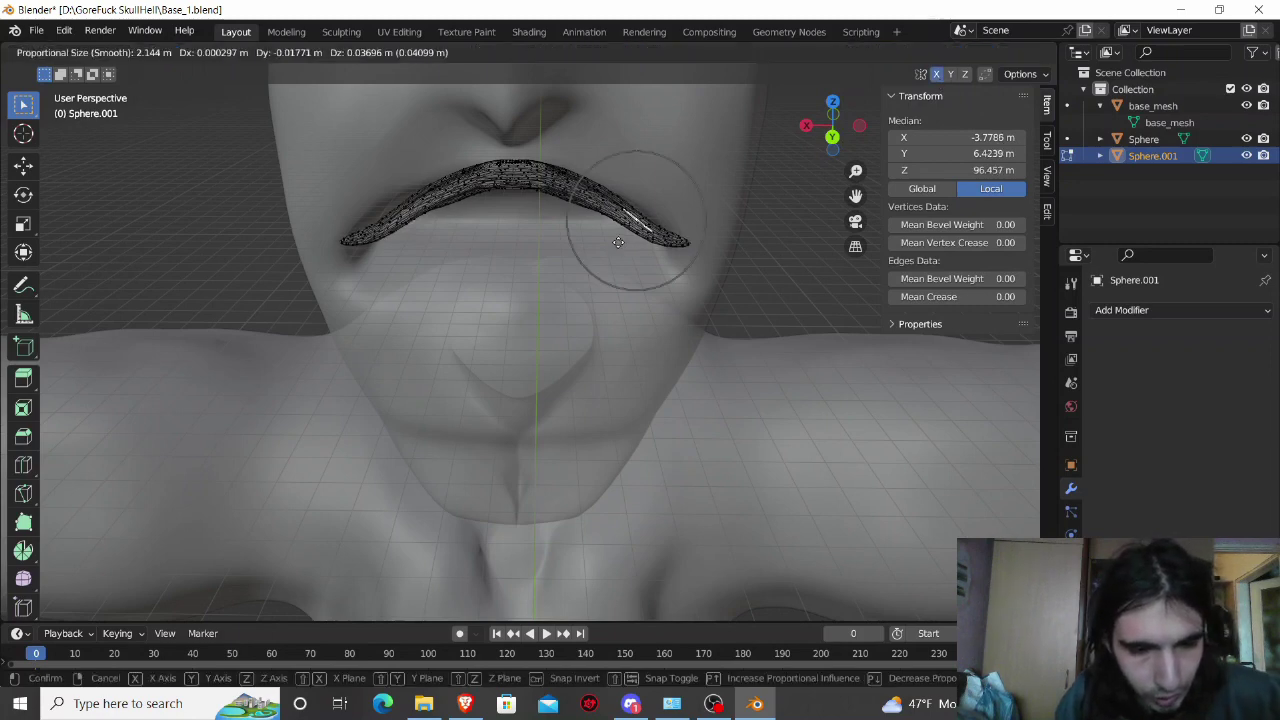
key("z")
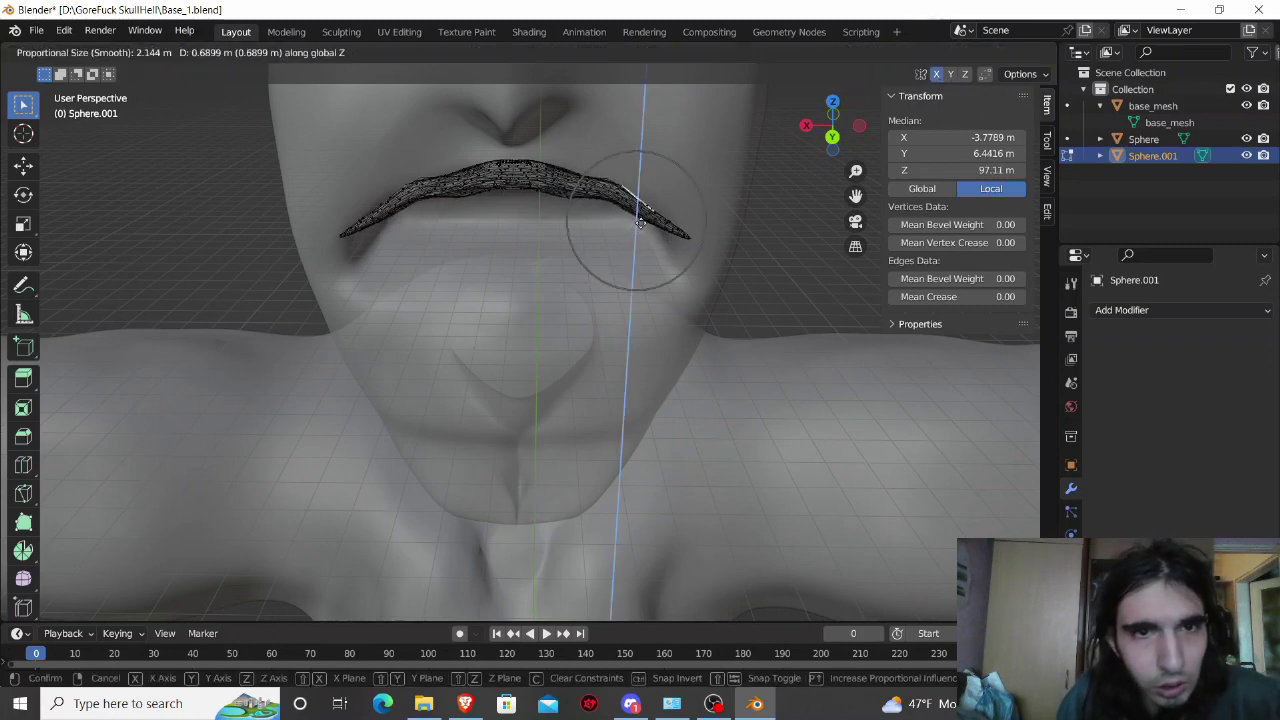
left_click(650, 230)
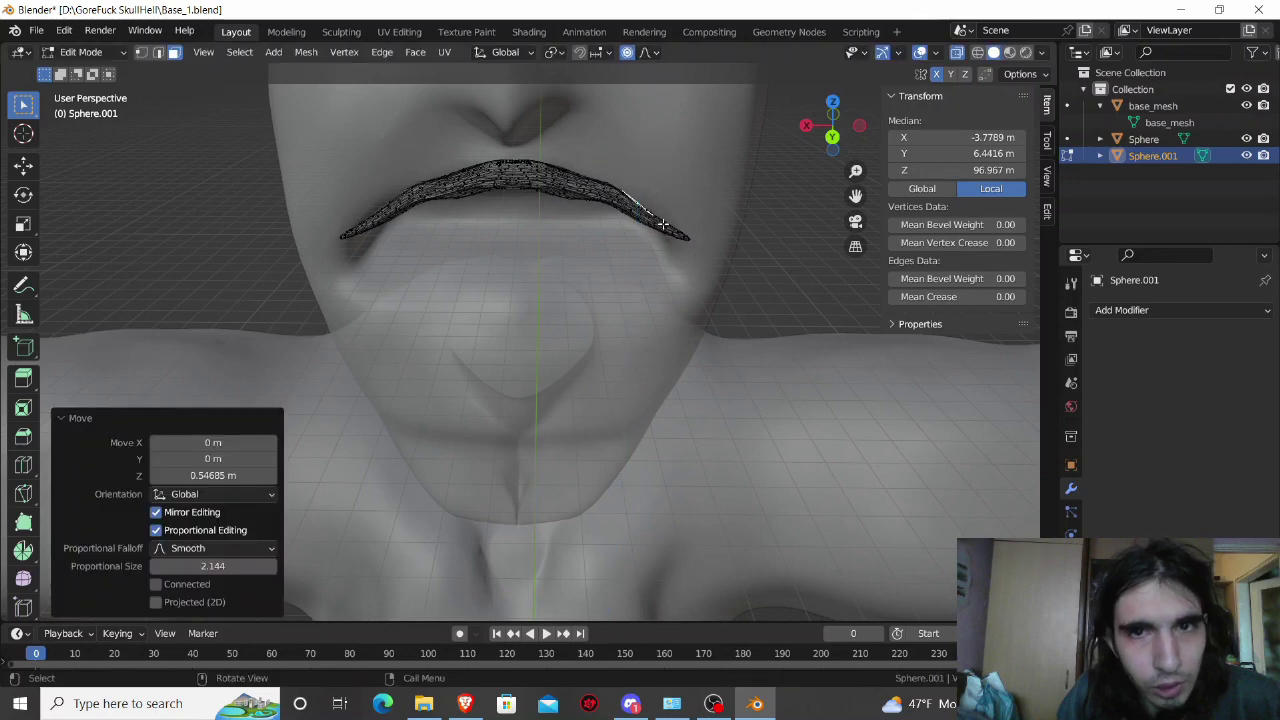
Step: Lift another part of the upper lip's side along Z with a wider proportional falloff
left_click(660, 228)
key("g")
key("z")
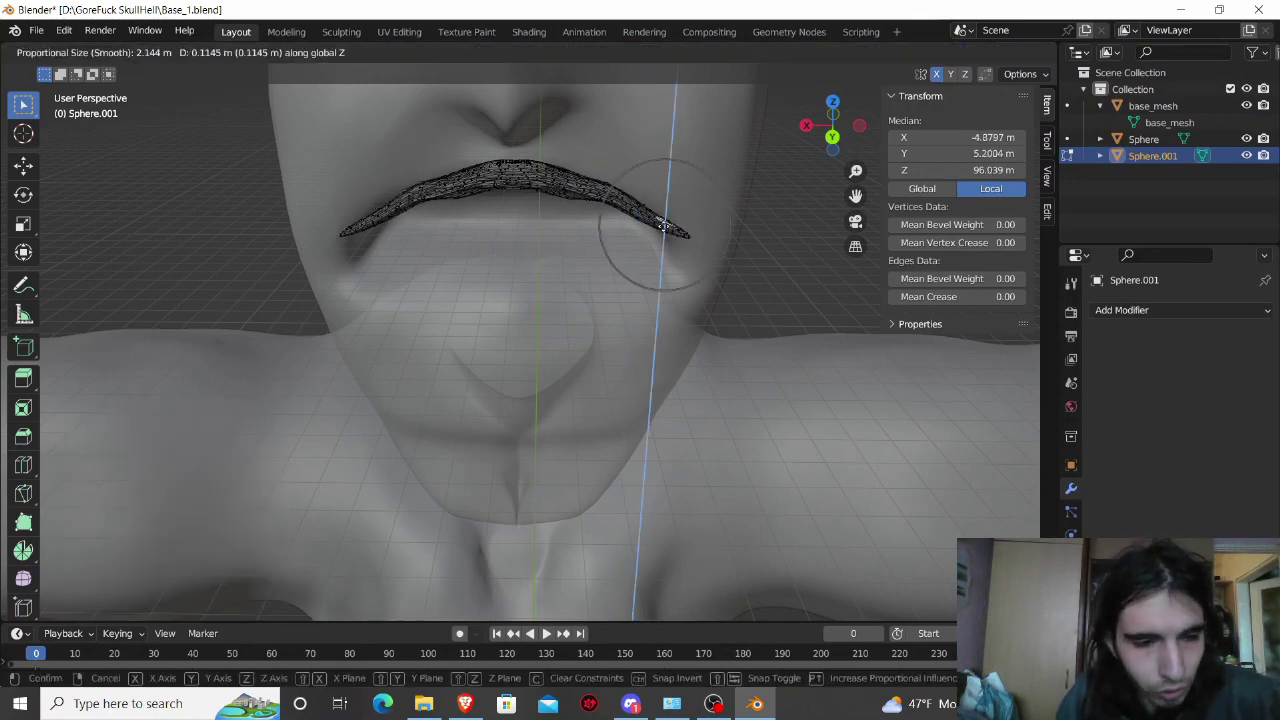
key("Escape")
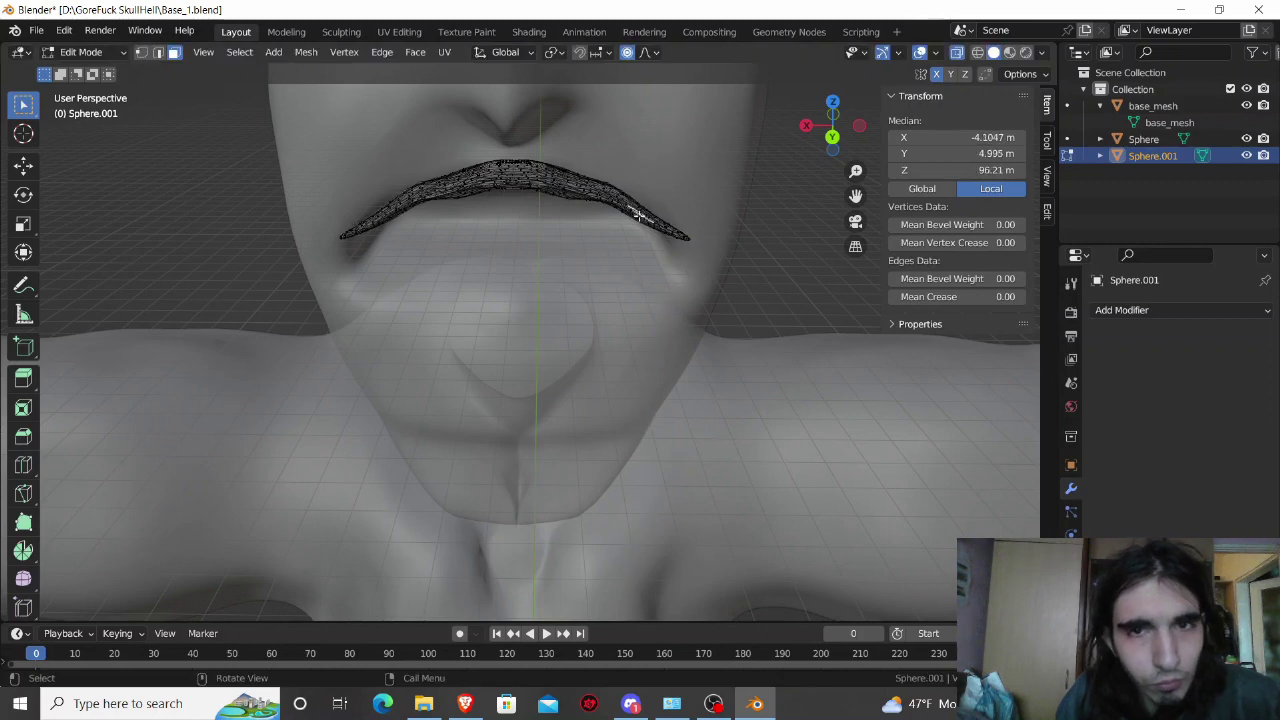
key("g")
key("z")
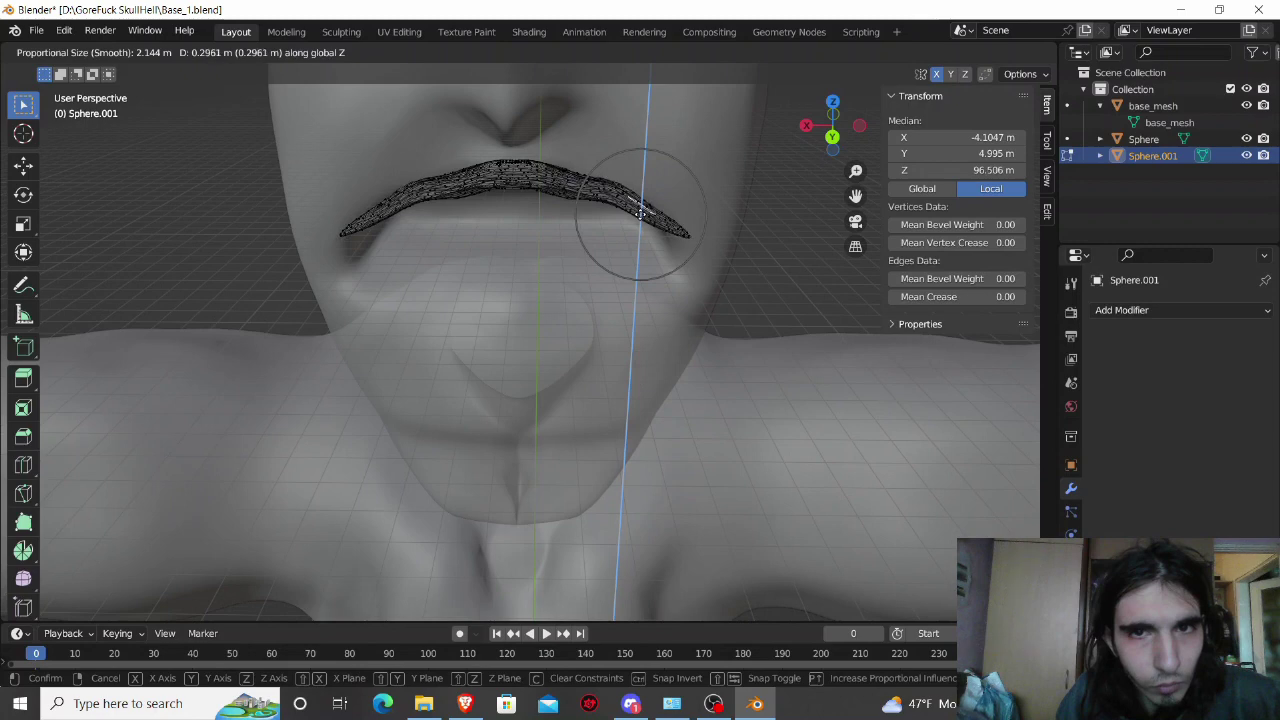
scroll(640, 212, "up", 1)
scroll(640, 212, "up", 4)
scroll(640, 212, "up", 3)
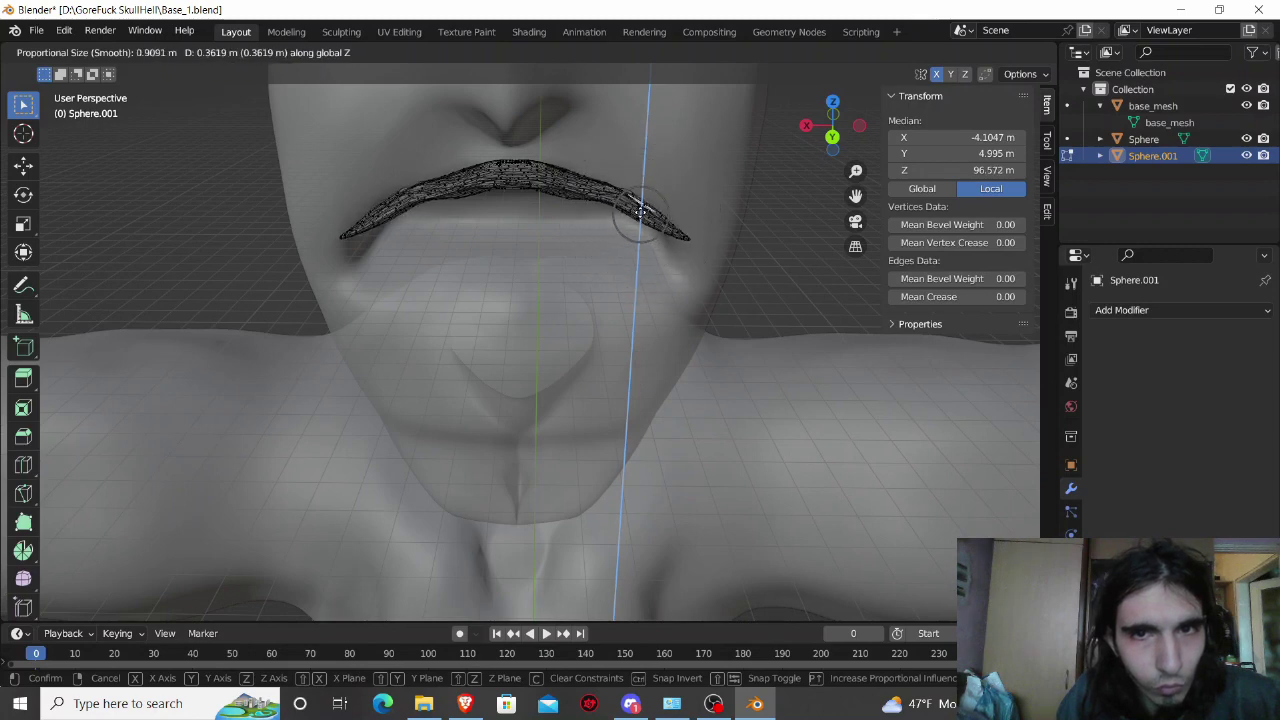
scroll(640, 212, "up", 2)
scroll(640, 212, "up", 3)
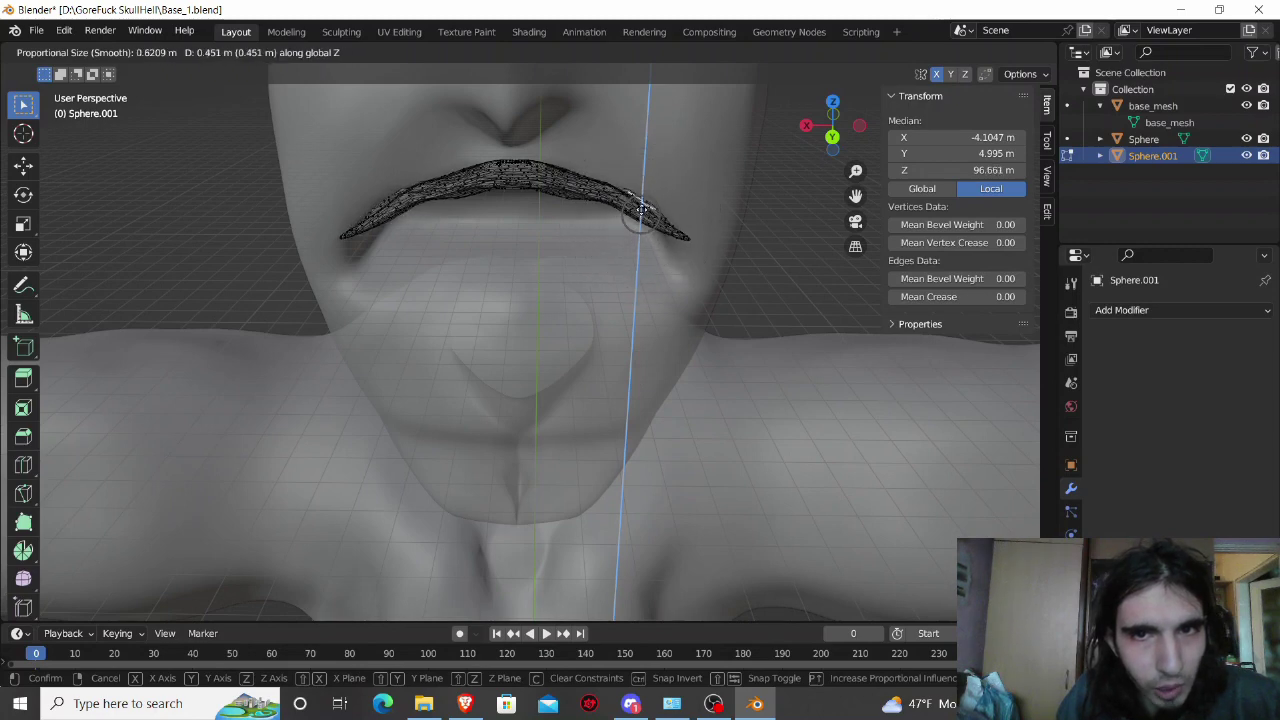
scroll(640, 210, "down", 2)
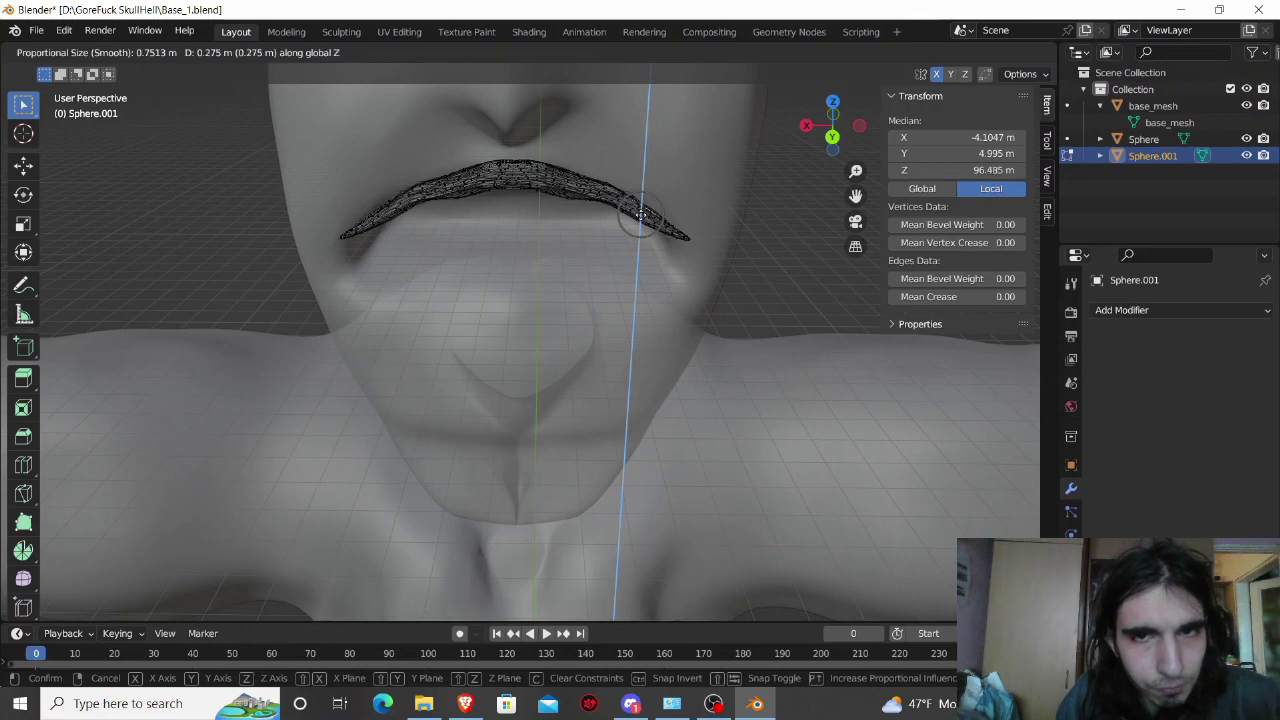
left_click(641, 214)
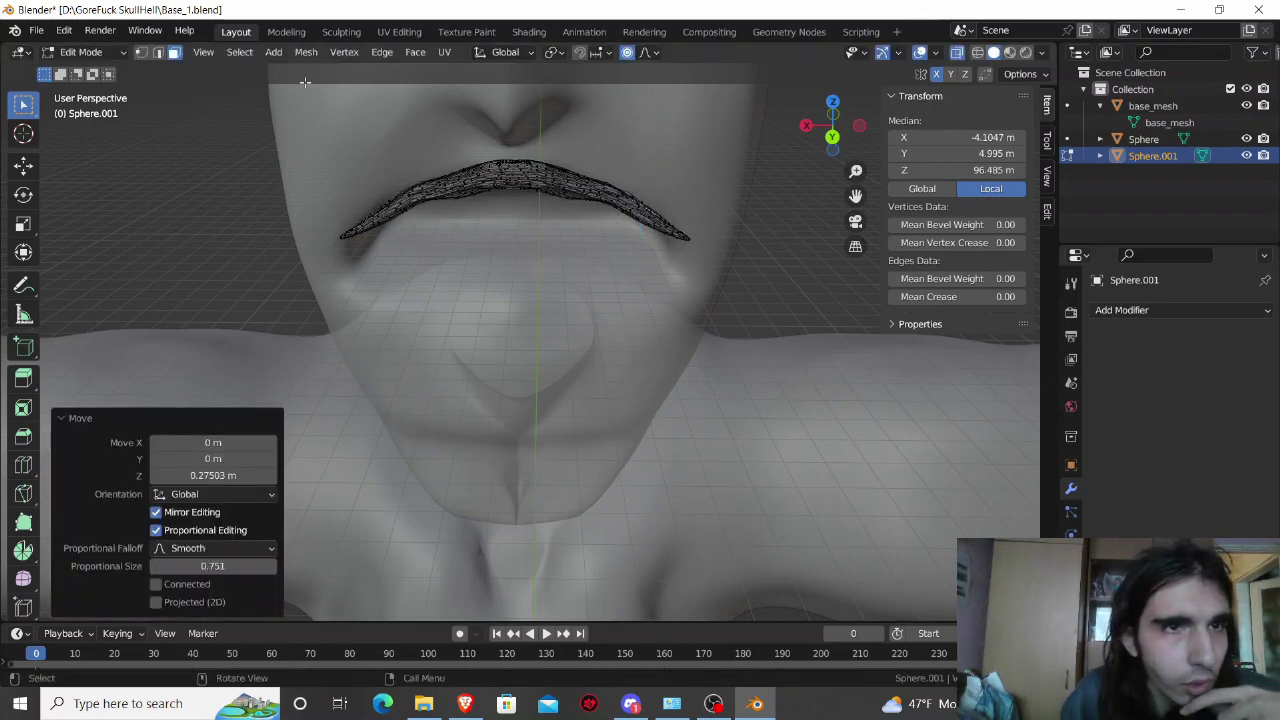
Step: Drop the upper lip's tip vertex 0.958 m down toward the mouth corner, then unhide the lower lip
key("1")
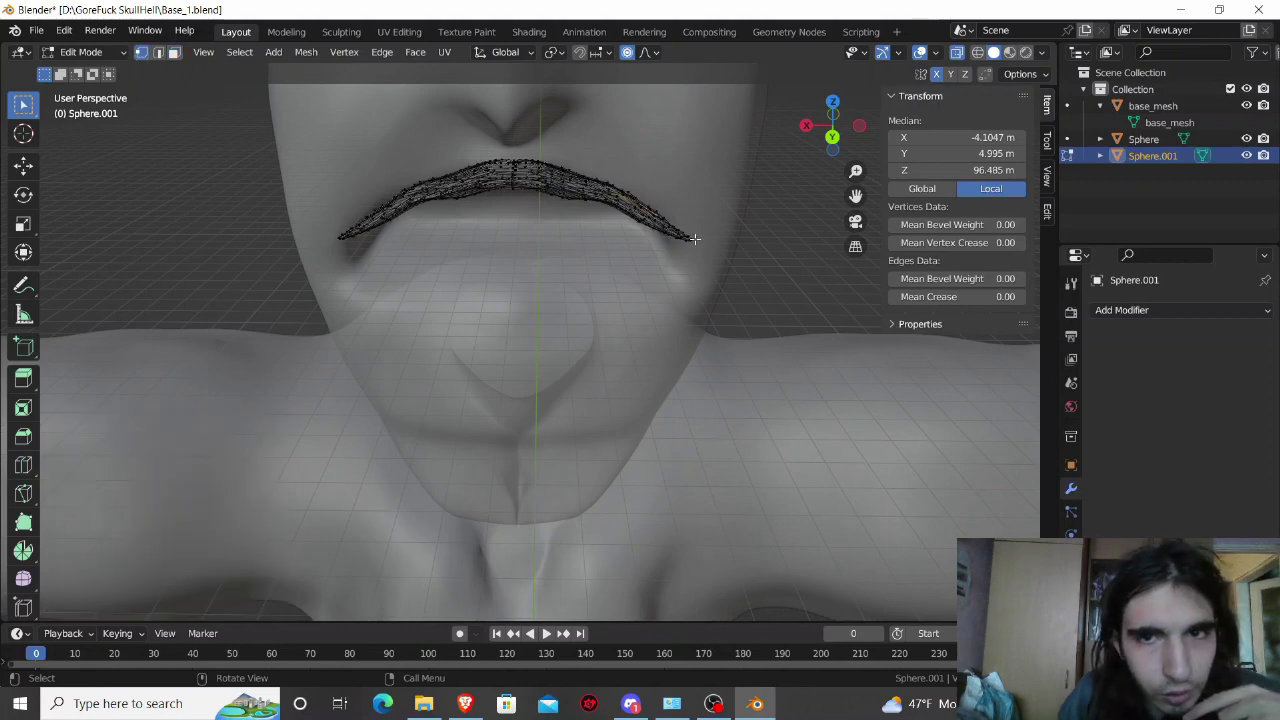
left_click(690, 238)
key("g")
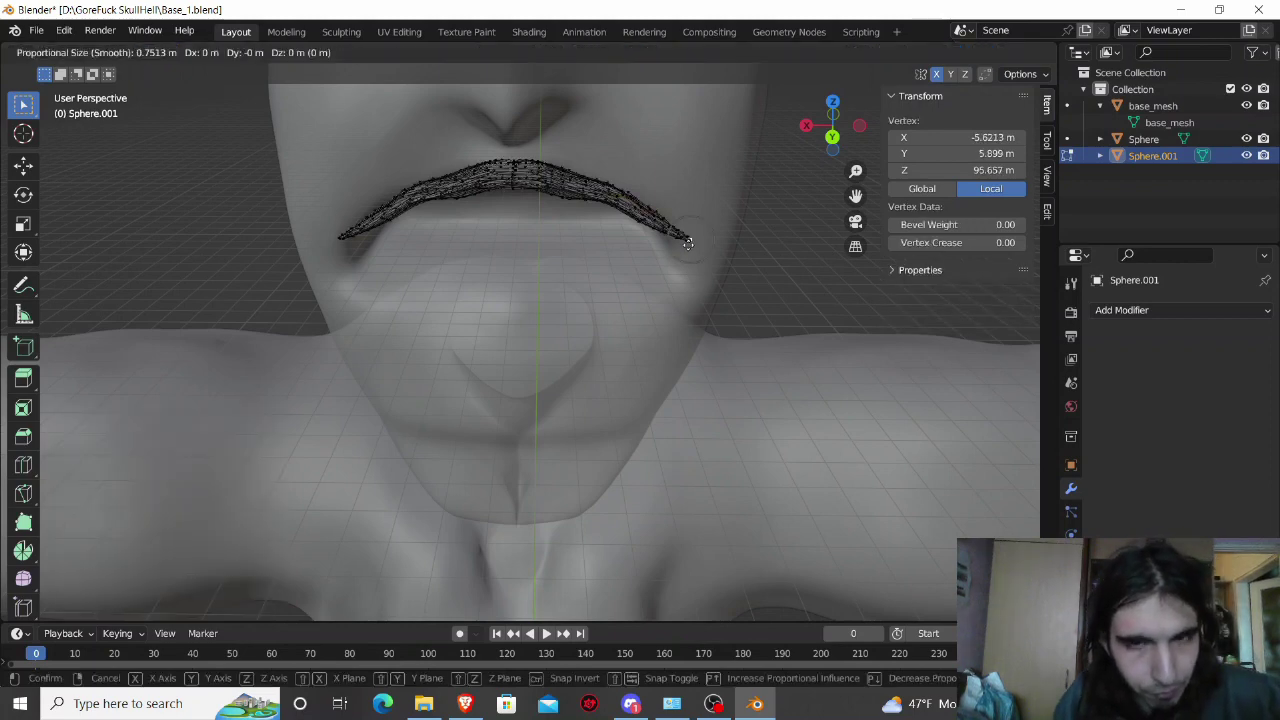
key("z")
left_click(670, 272)
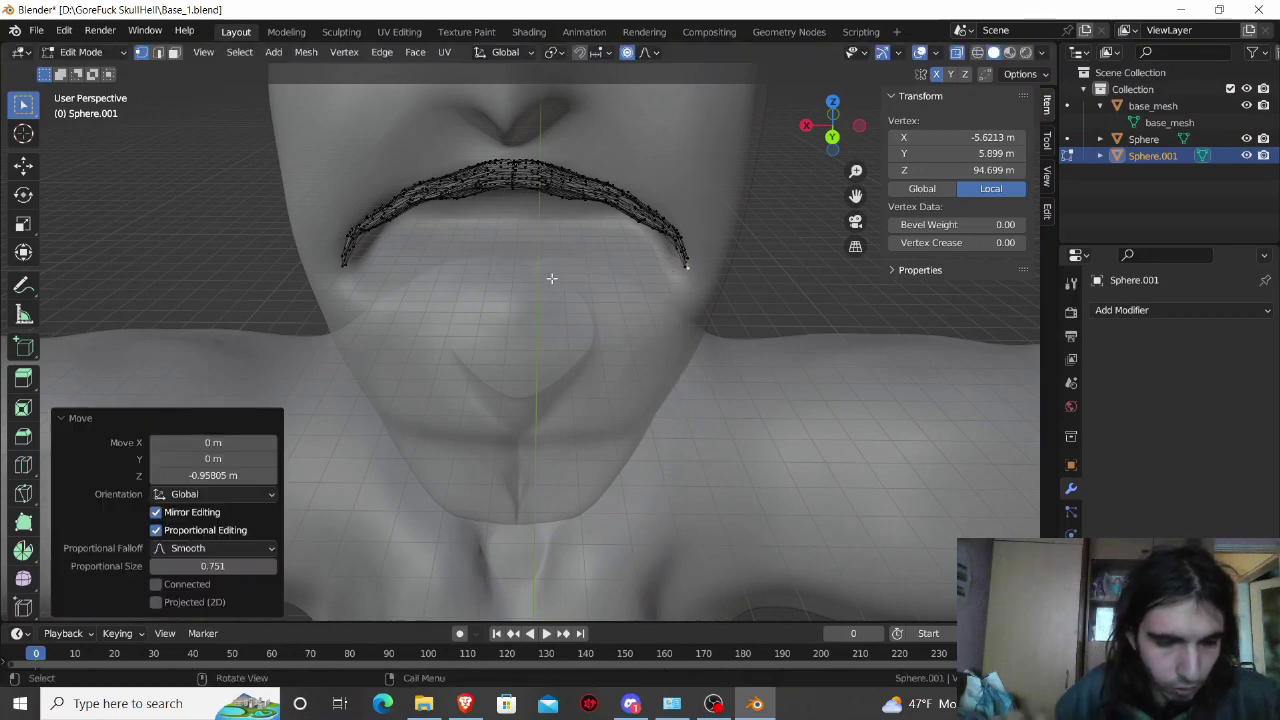
key("alt+h")
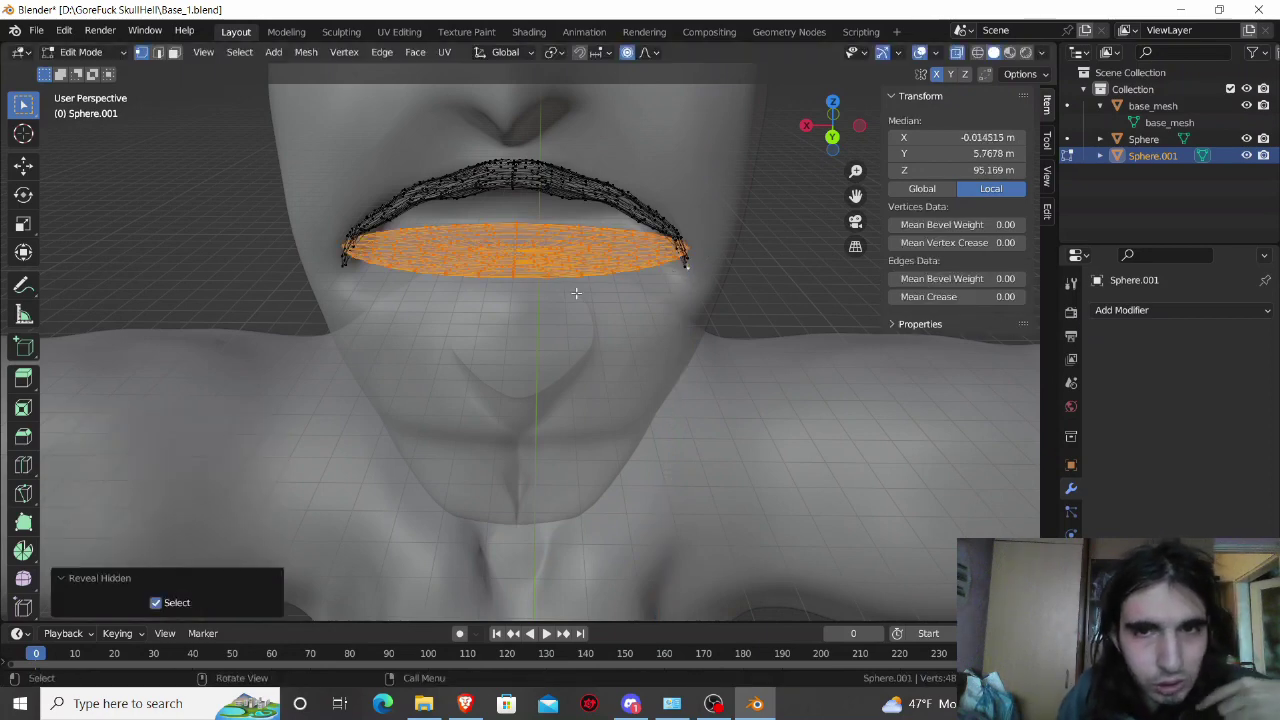
Step: Pull the upper lip's corner vertex 0.59961 m inward along X with proportional falloff
middle_click_drag(551, 278, 565, 265)
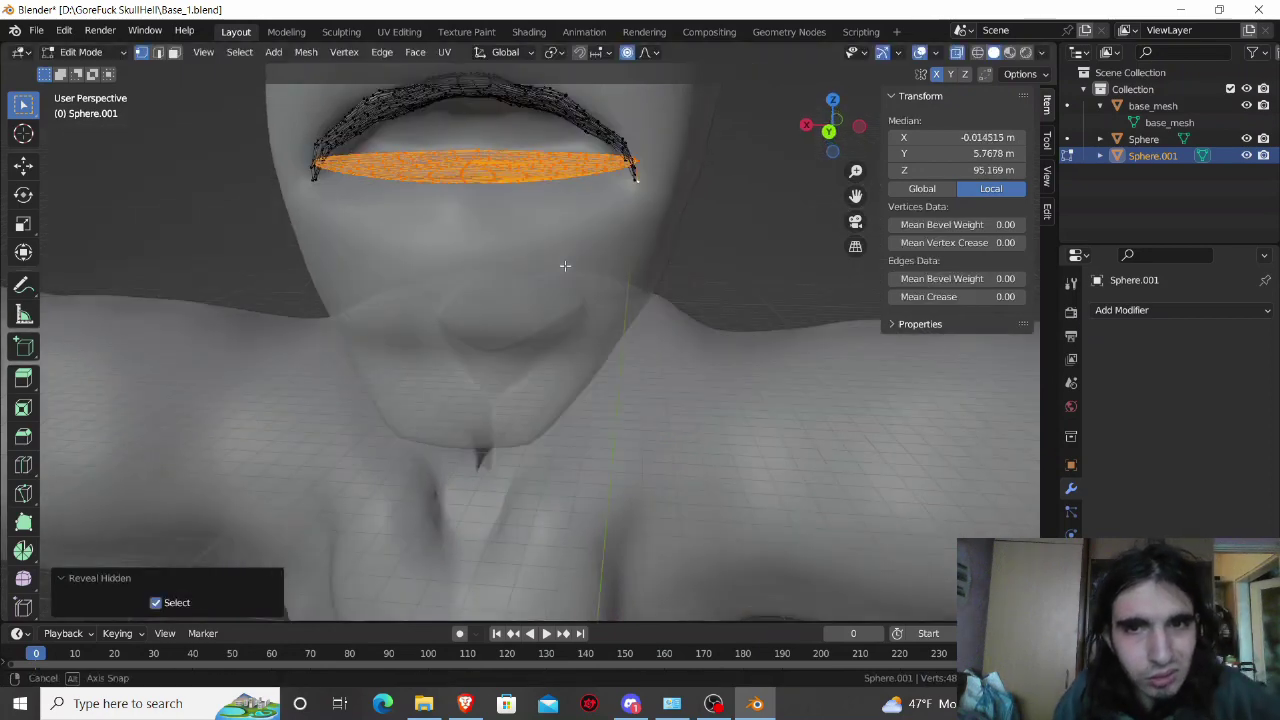
left_click(617, 289)
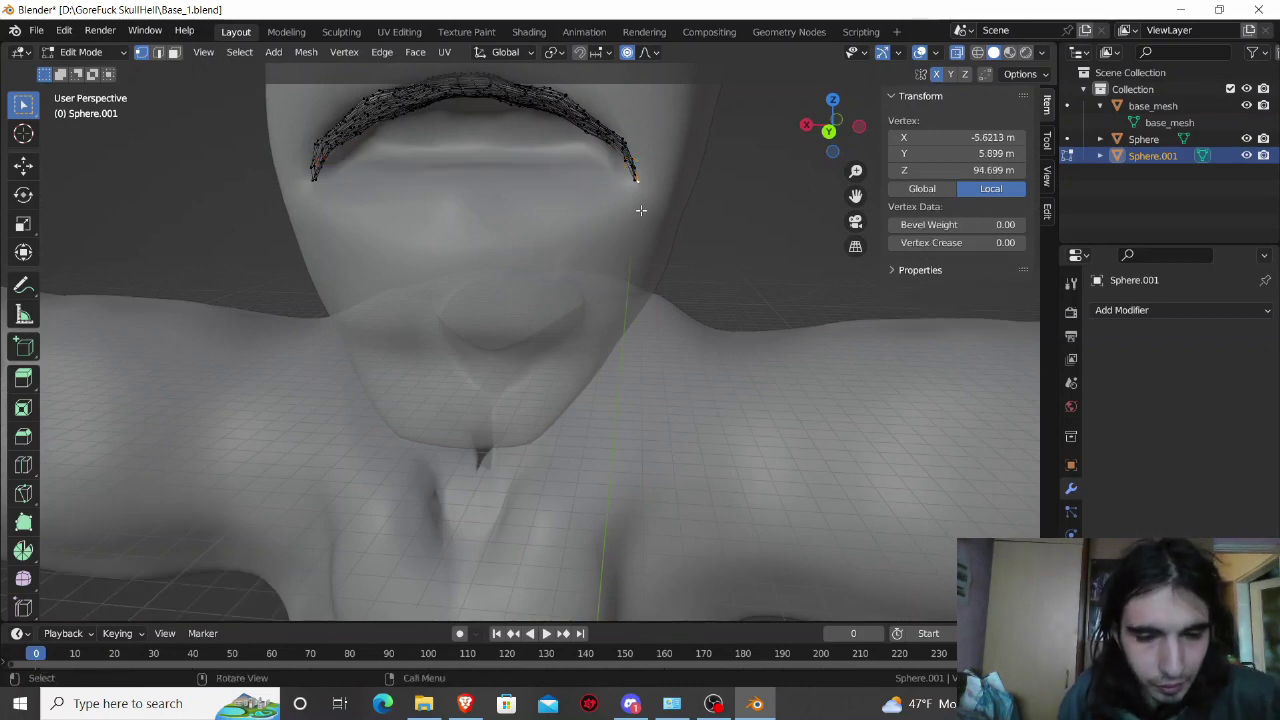
key("g")
key("z")
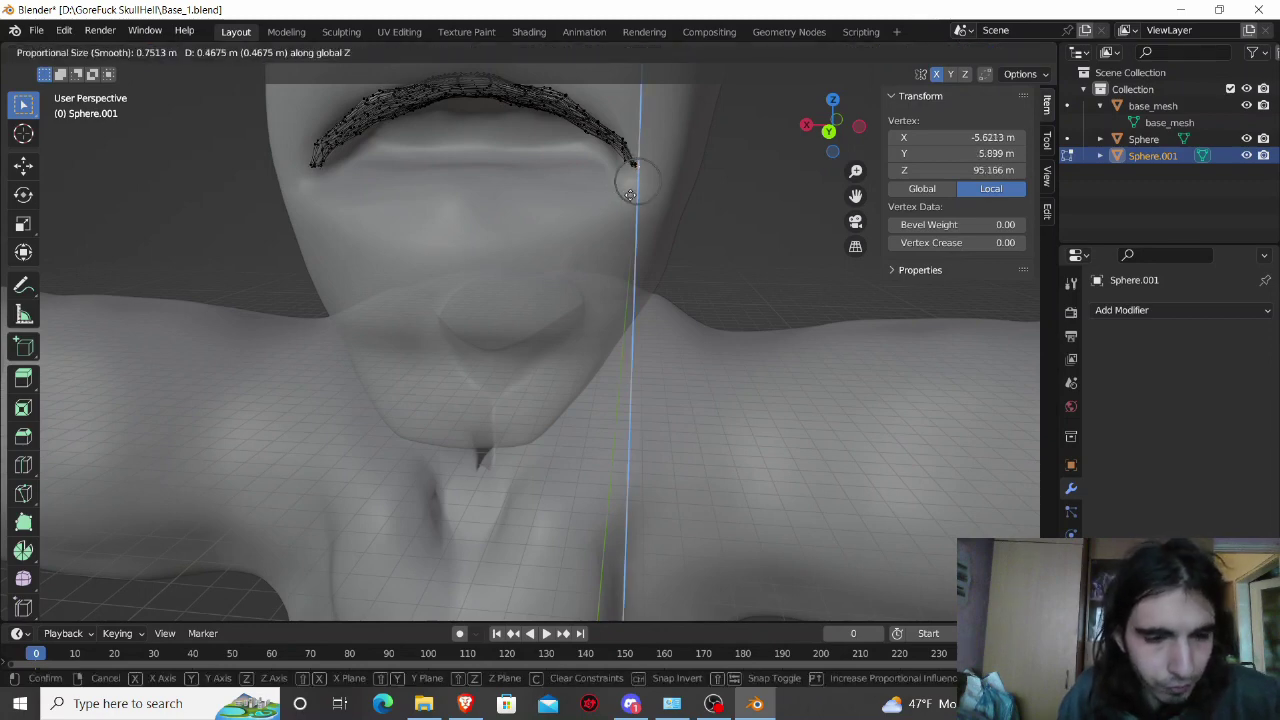
key("Escape")
key("g")
key("x")
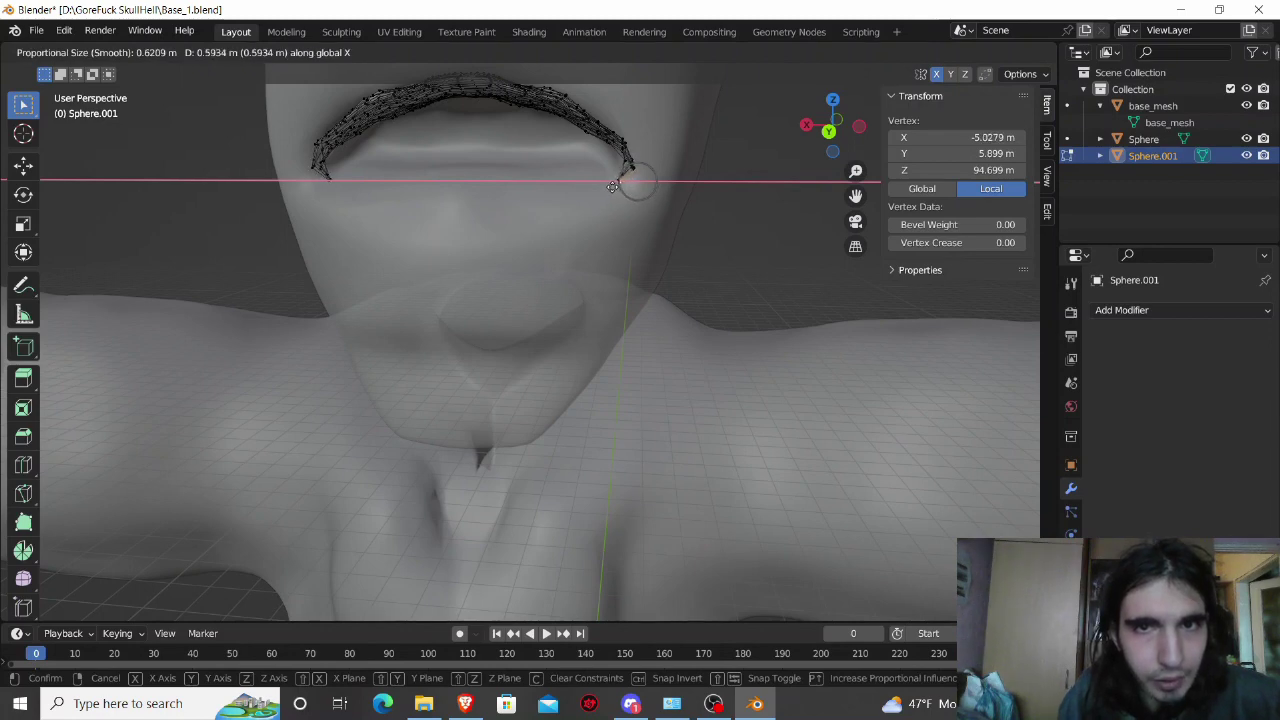
scroll(612, 186, "down", 3)
scroll(613, 184, "down", 4)
scroll(613, 184, "down", 2)
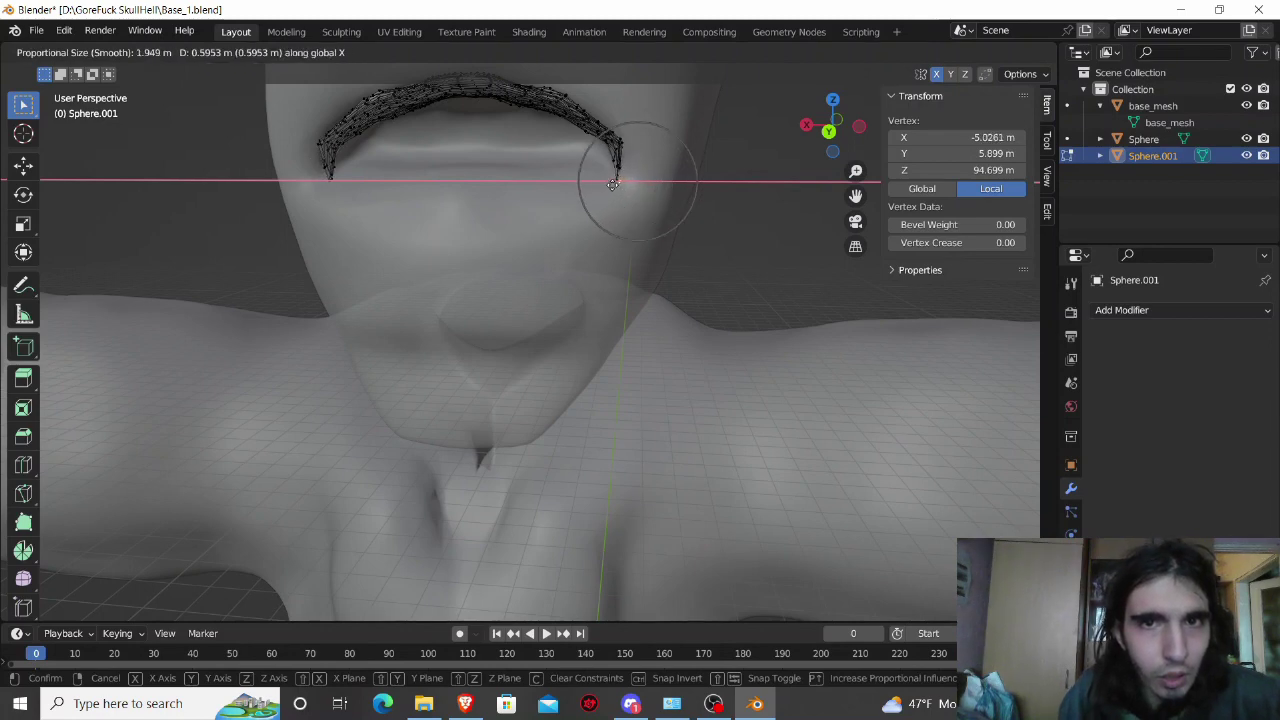
scroll(613, 184, "down", 3)
left_click(613, 180)
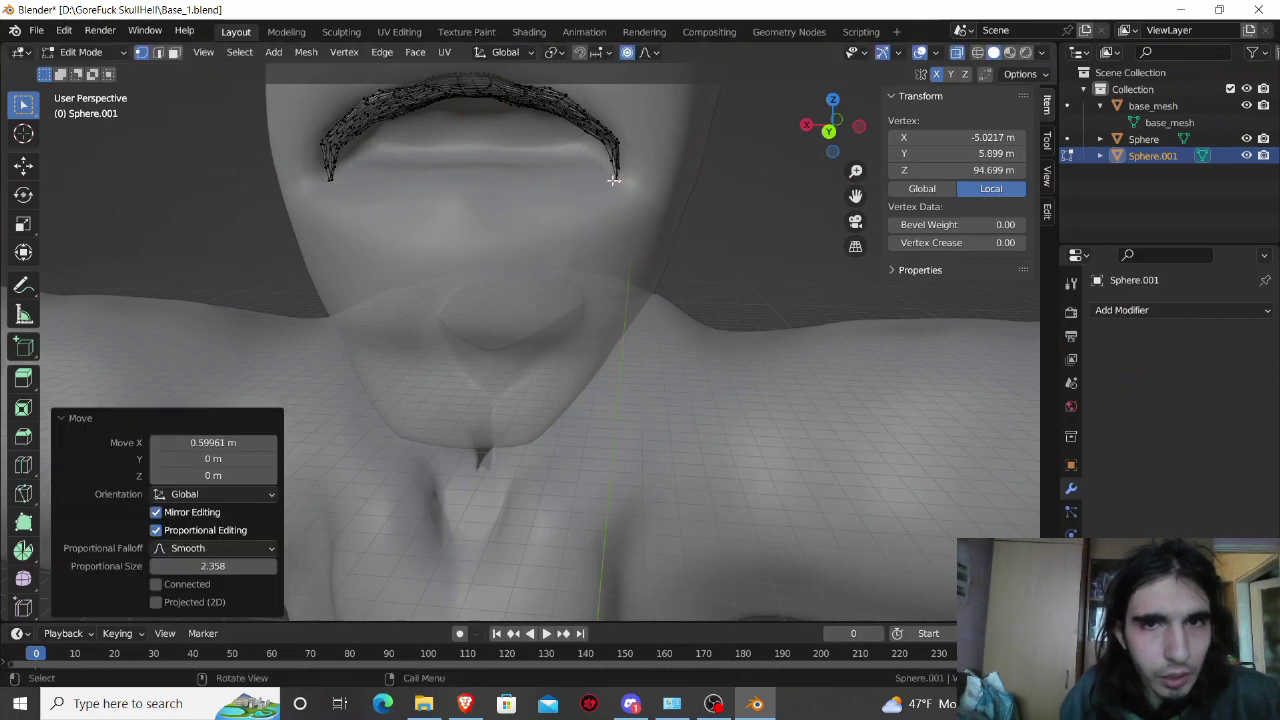
Step: Raise the same corner vertex slightly along Z to tighten the lip's curve
key("g")
key("z")
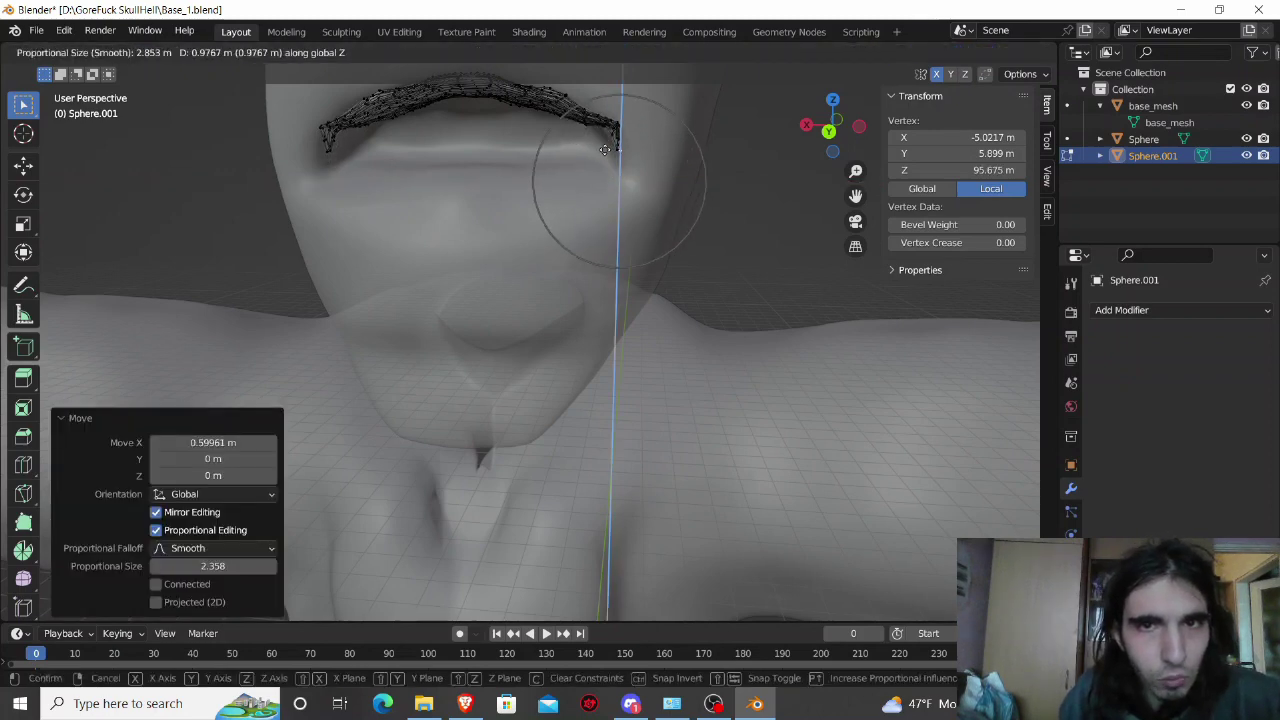
scroll(605, 149, "up", 3)
scroll(605, 149, "up", 3)
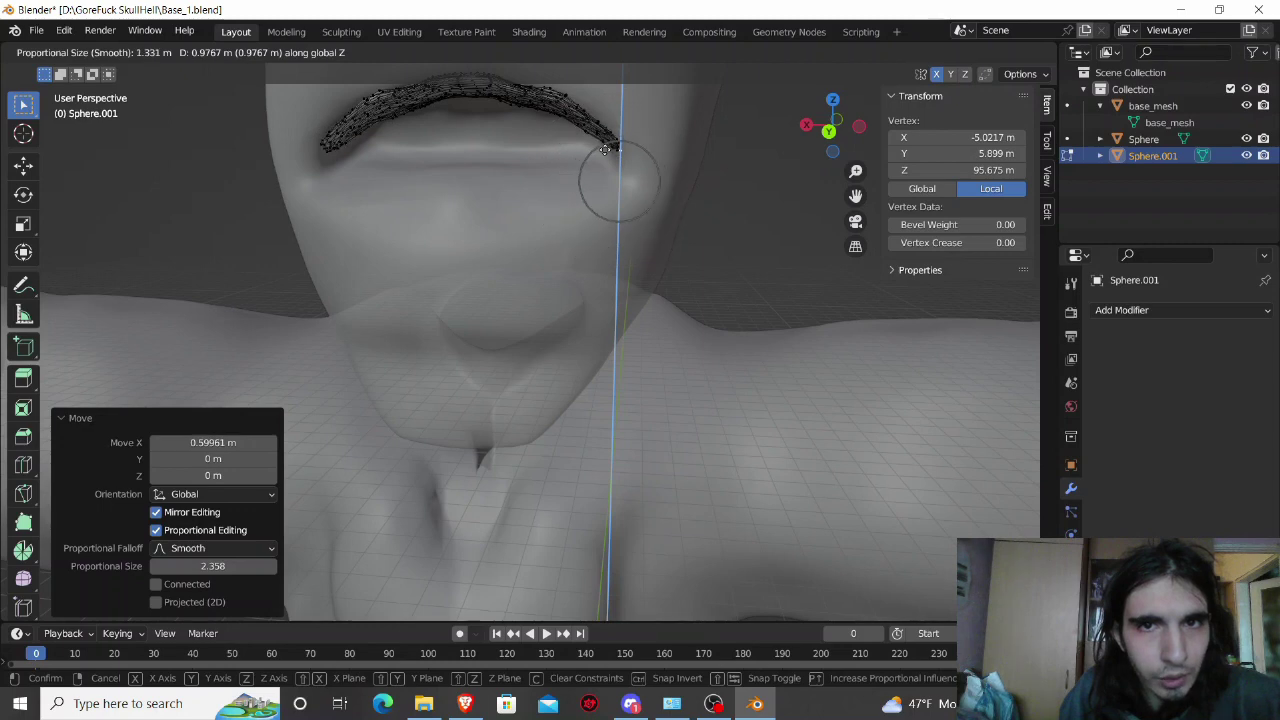
left_click(605, 149)
Step: Check the lip shape in Object Mode, then reveal the lower lip and deselect everything
key("Tab")
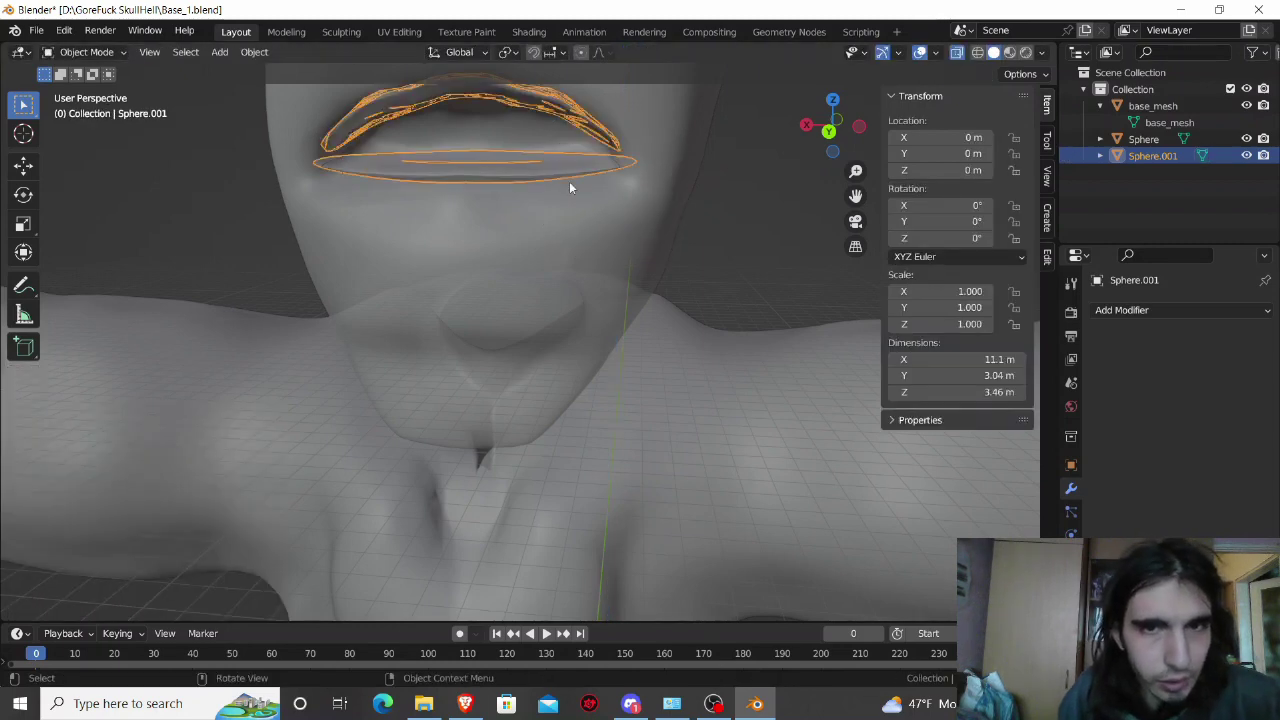
key("Tab")
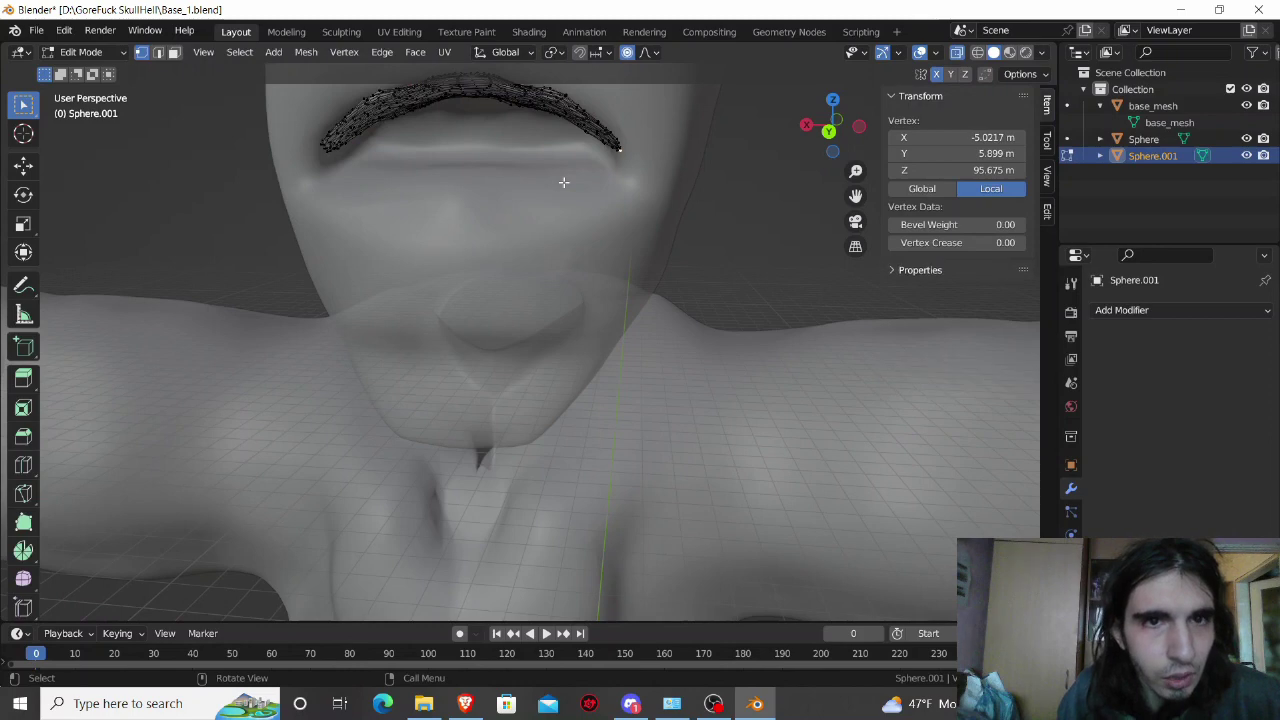
key("Tab")
key("Tab")
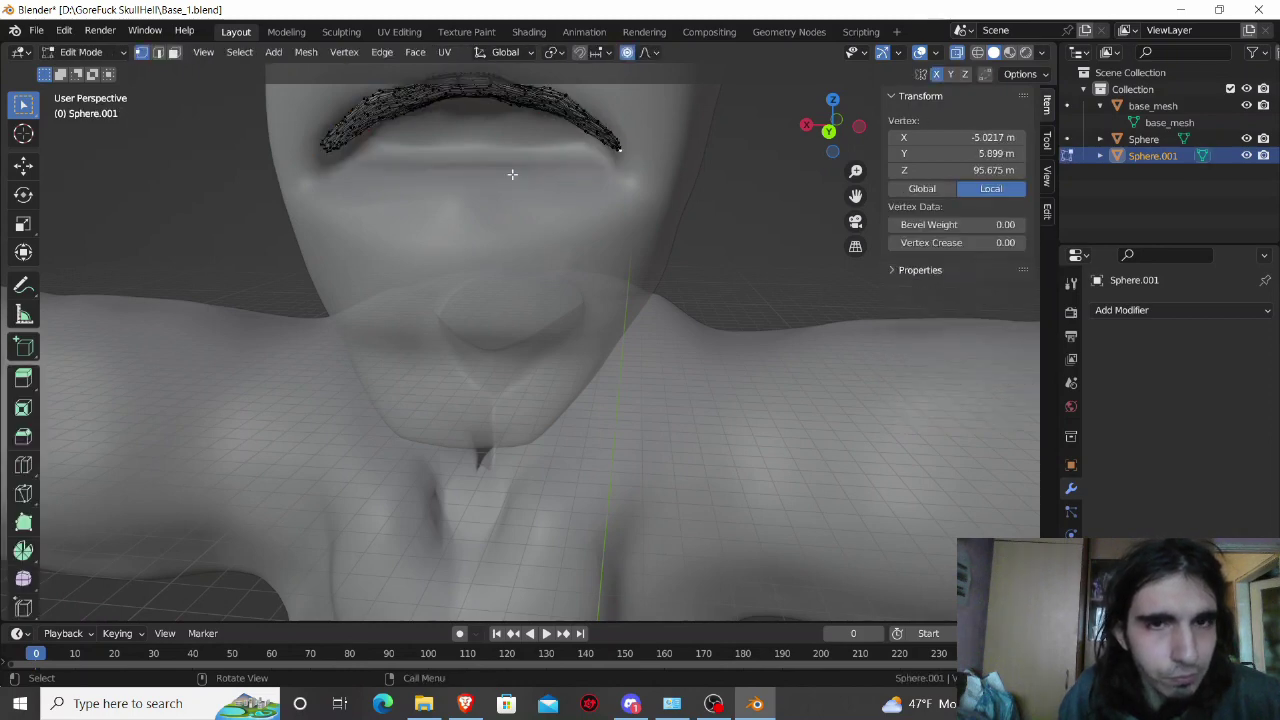
key("alt+h")
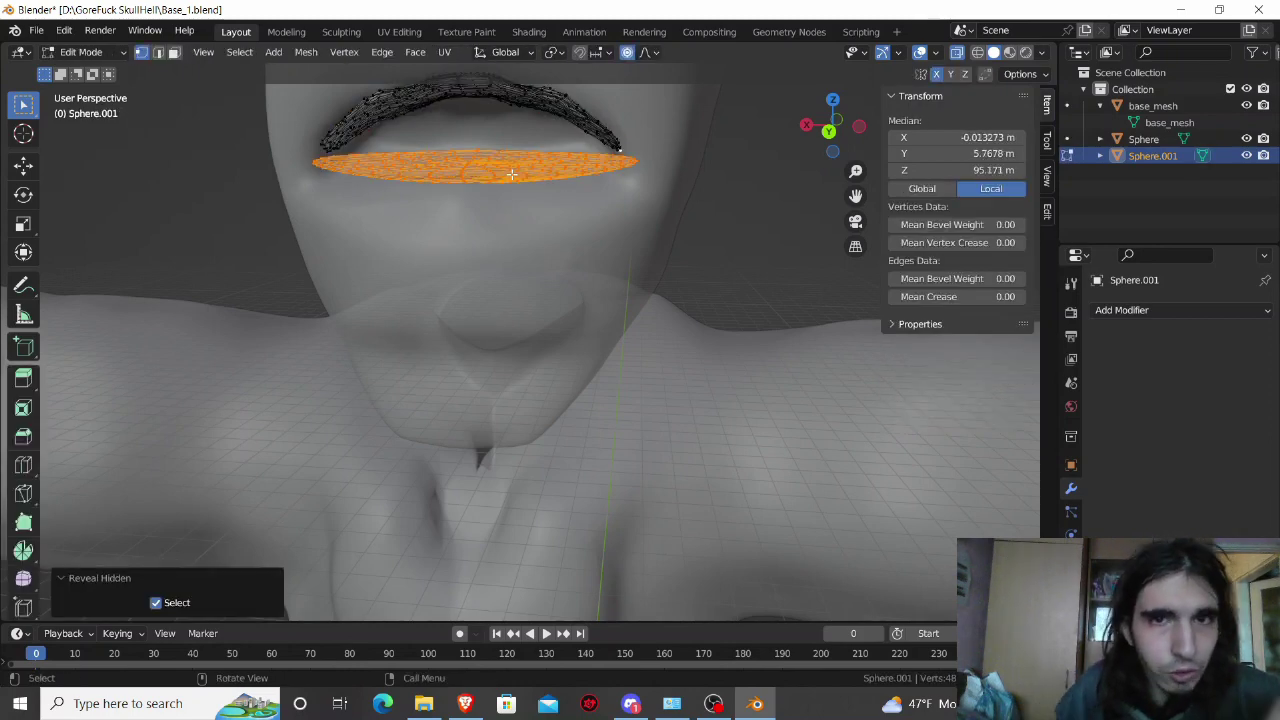
key("alt+a")
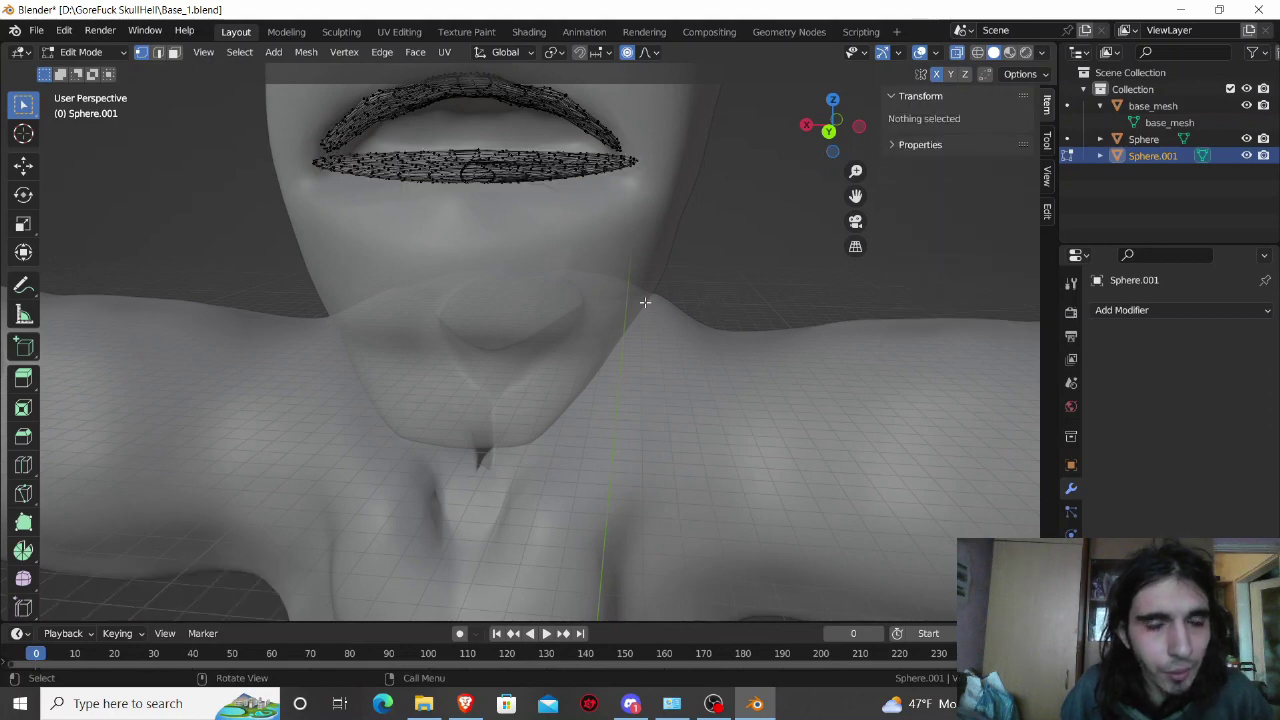
Step: Select the entire upper lip mesh with Ctrl+L and hide it
middle_click_drag(700, 302, 600, 306)
middle_click_drag(405, 257, 407, 253)
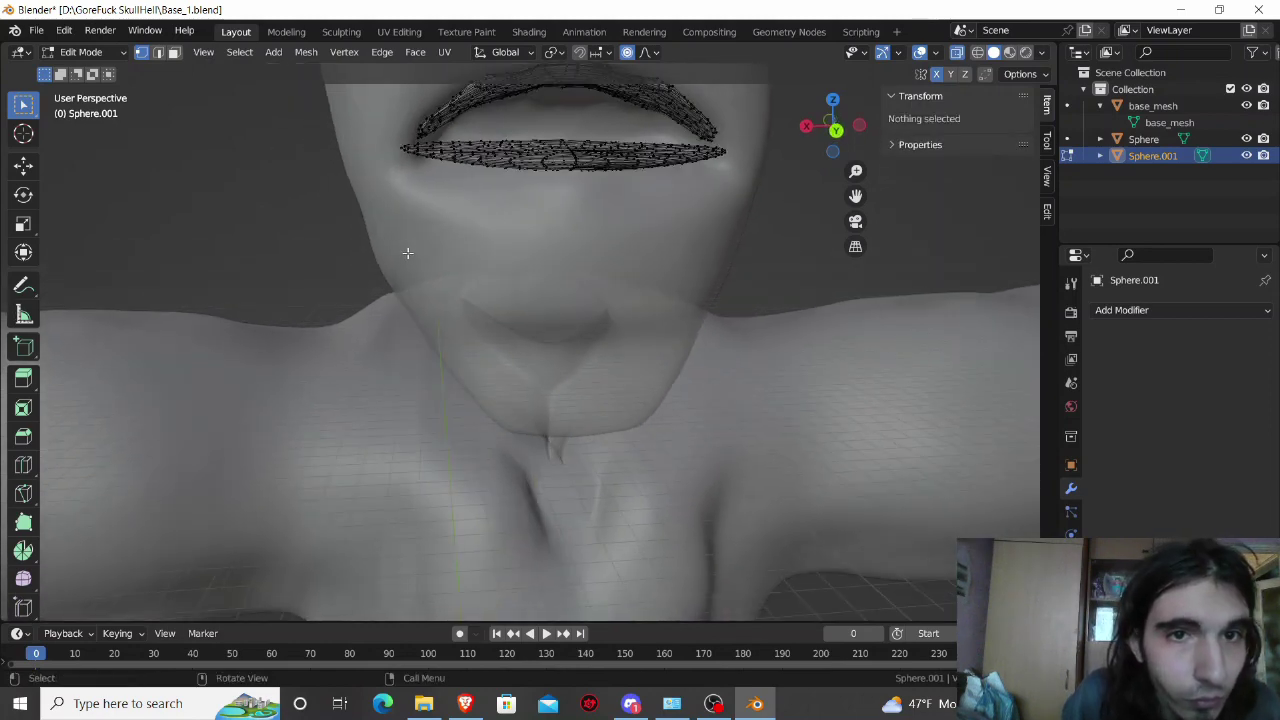
left_click(398, 166)
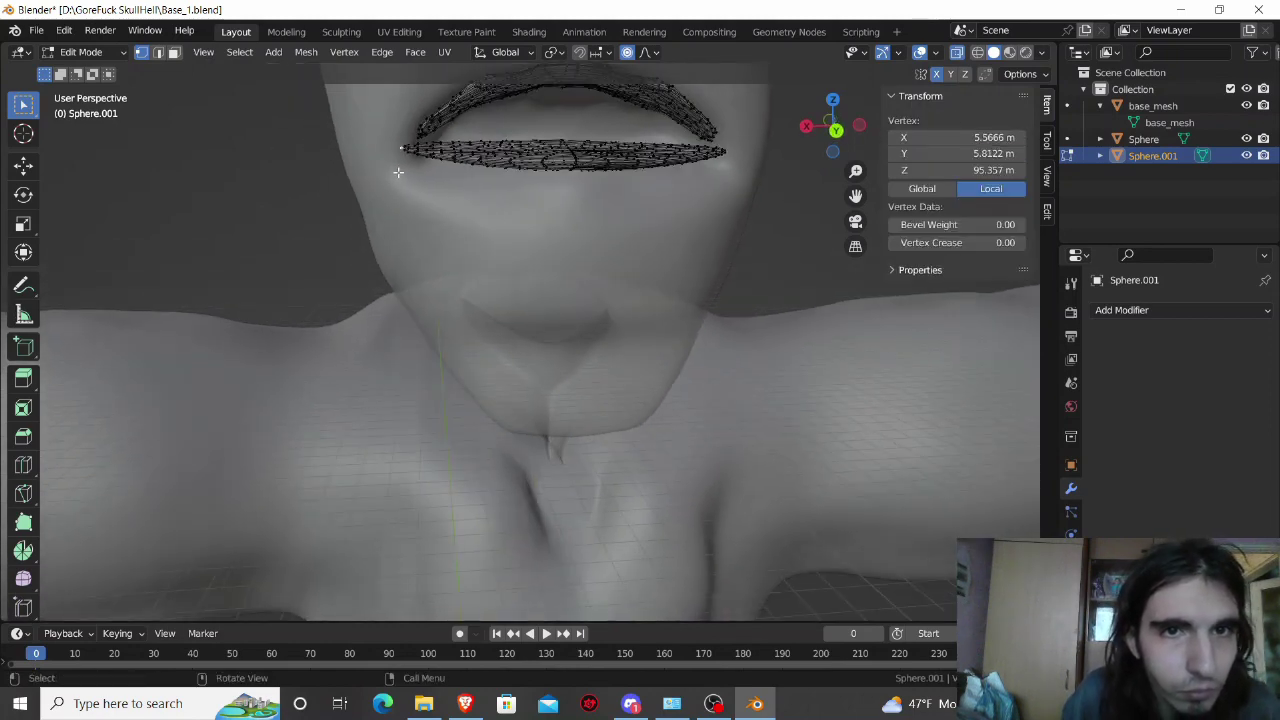
middle_click_drag(586, 242, 654, 167)
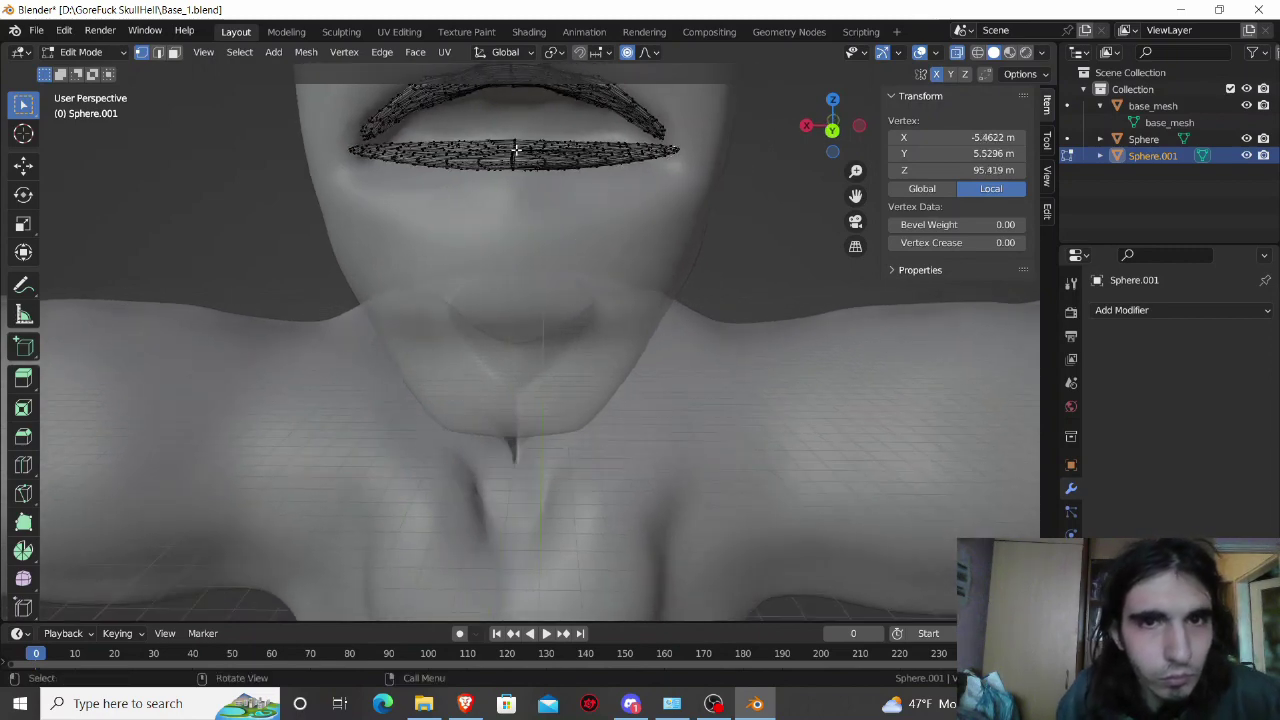
middle_click_drag(513, 161, 507, 228)
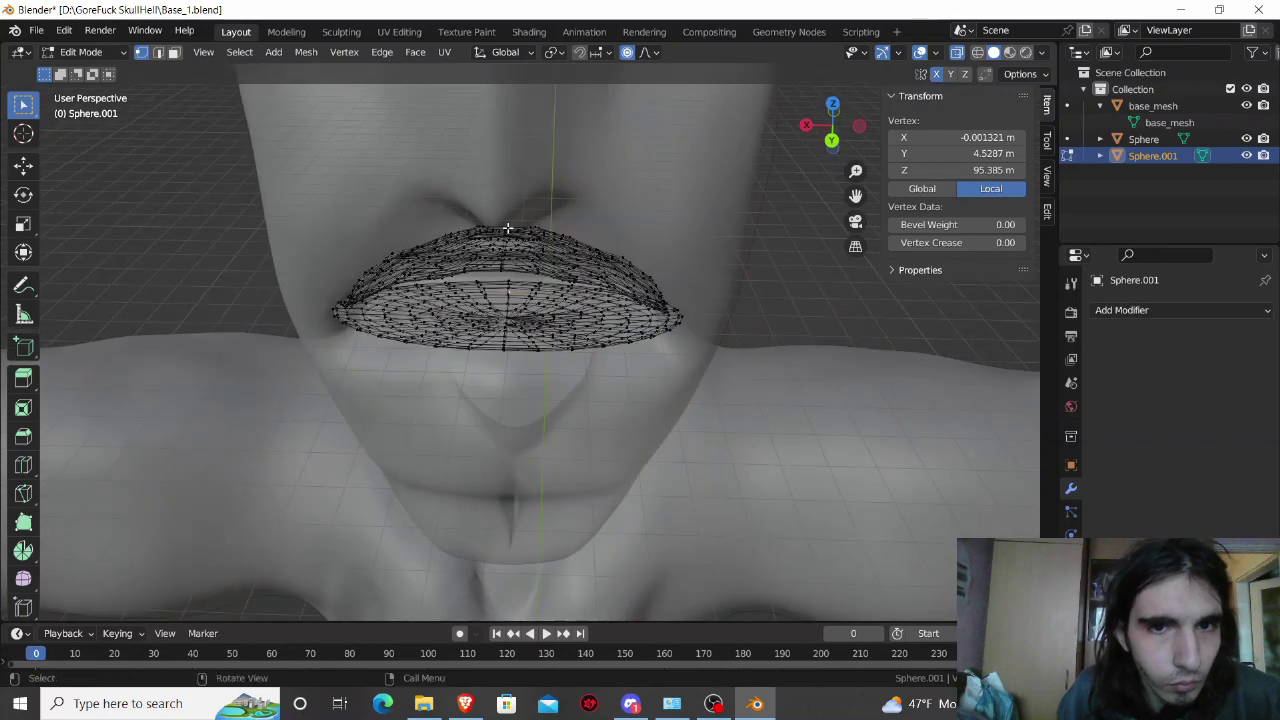
left_click(507, 318)
middle_click_drag(507, 318, 511, 291)
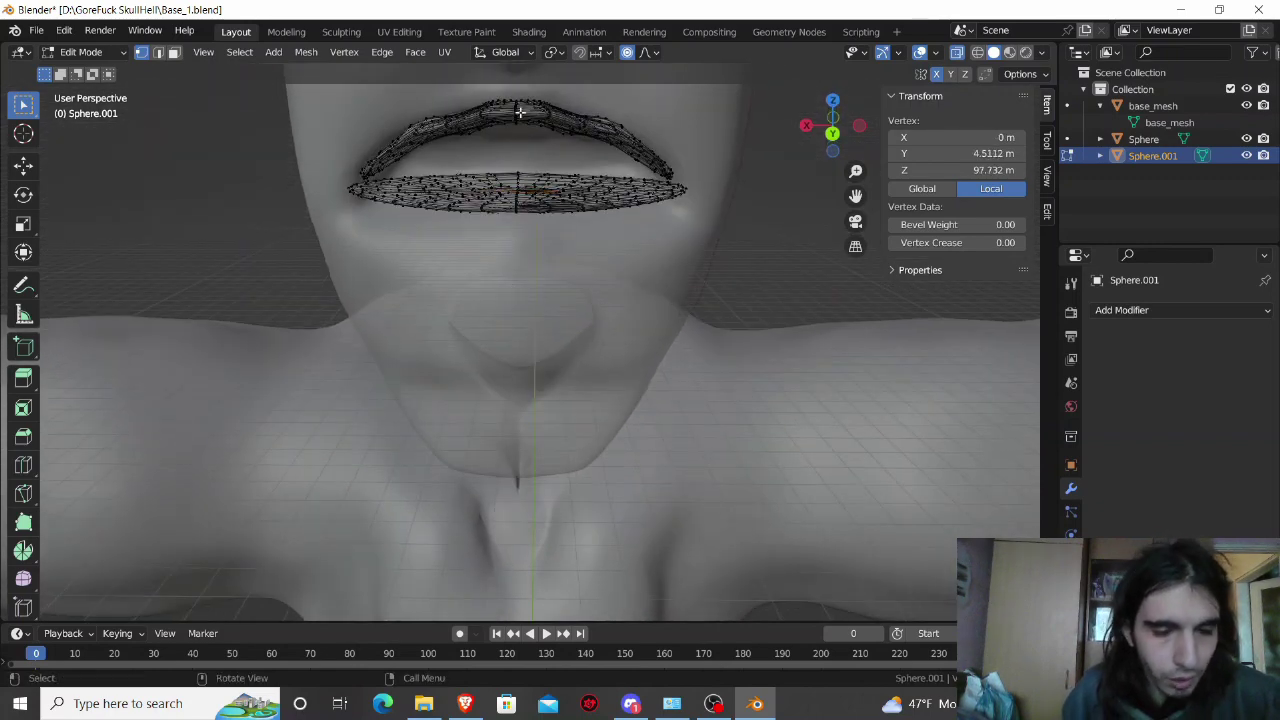
key("ctrl+l")
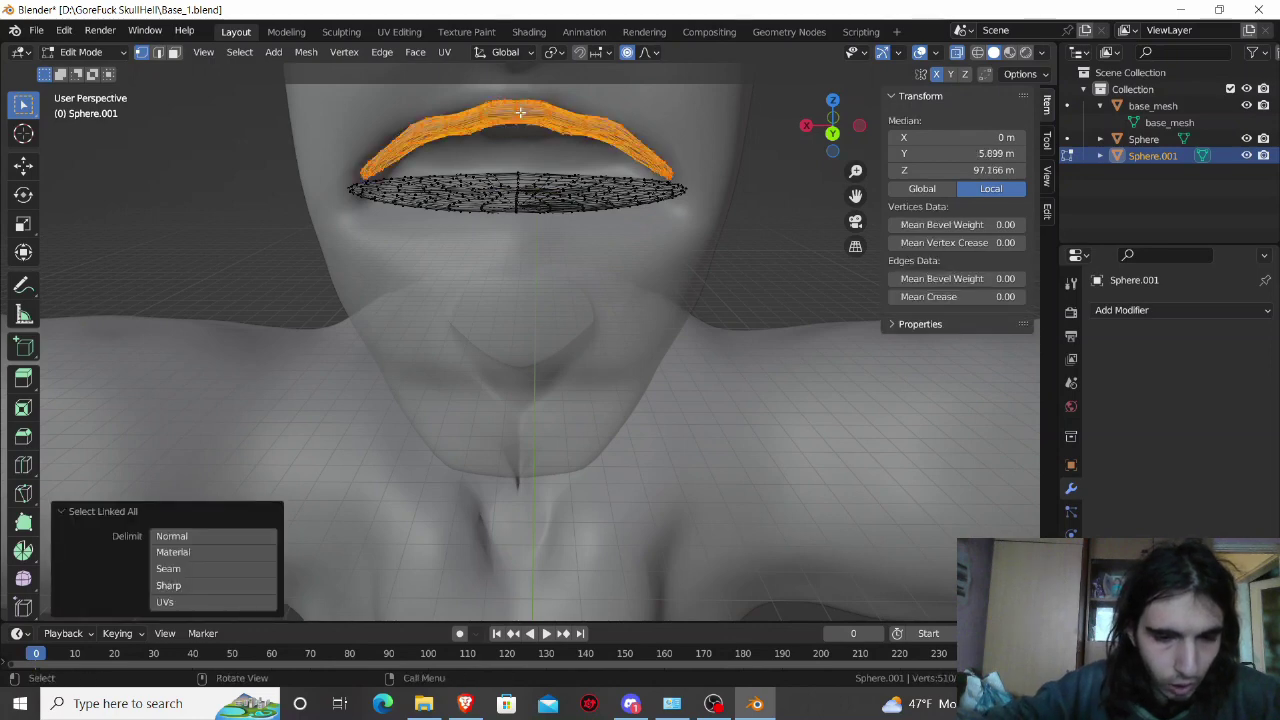
key("h")
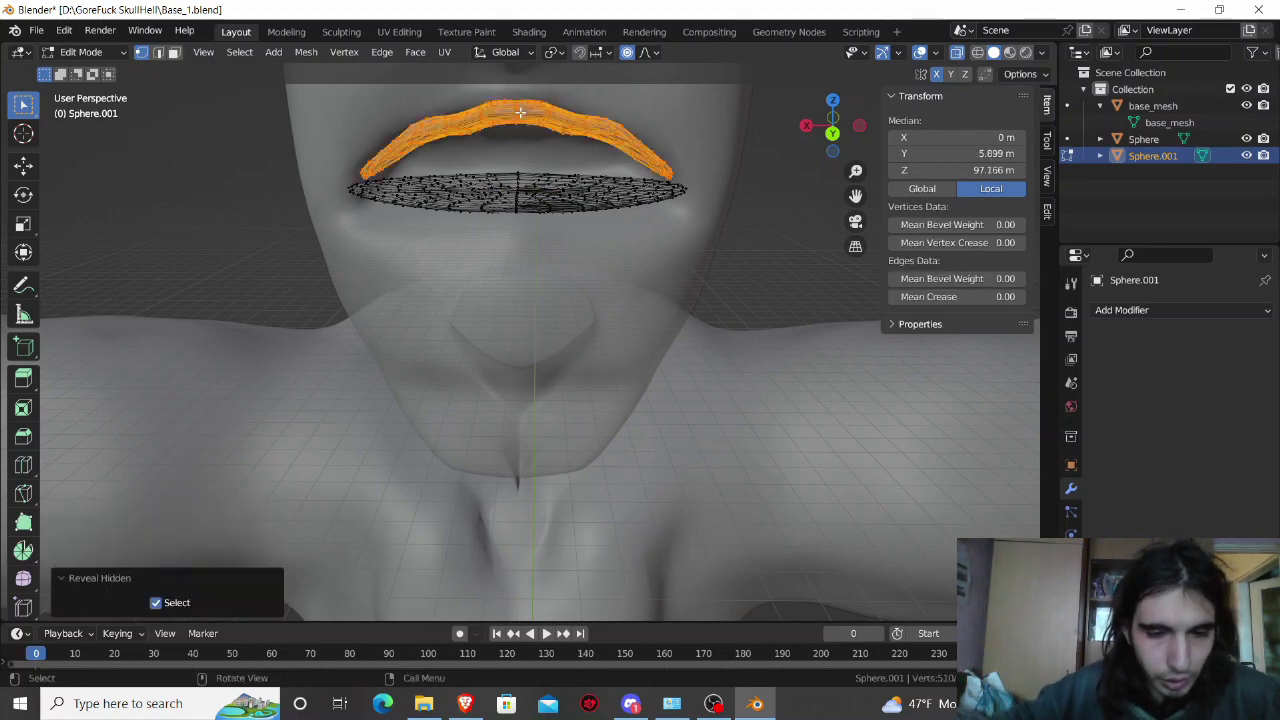
Step: Pull the lower-lip disc centre down along Z with a widened proportional falloff
left_click(518, 190)
middle_click_drag(518, 190, 509, 266)
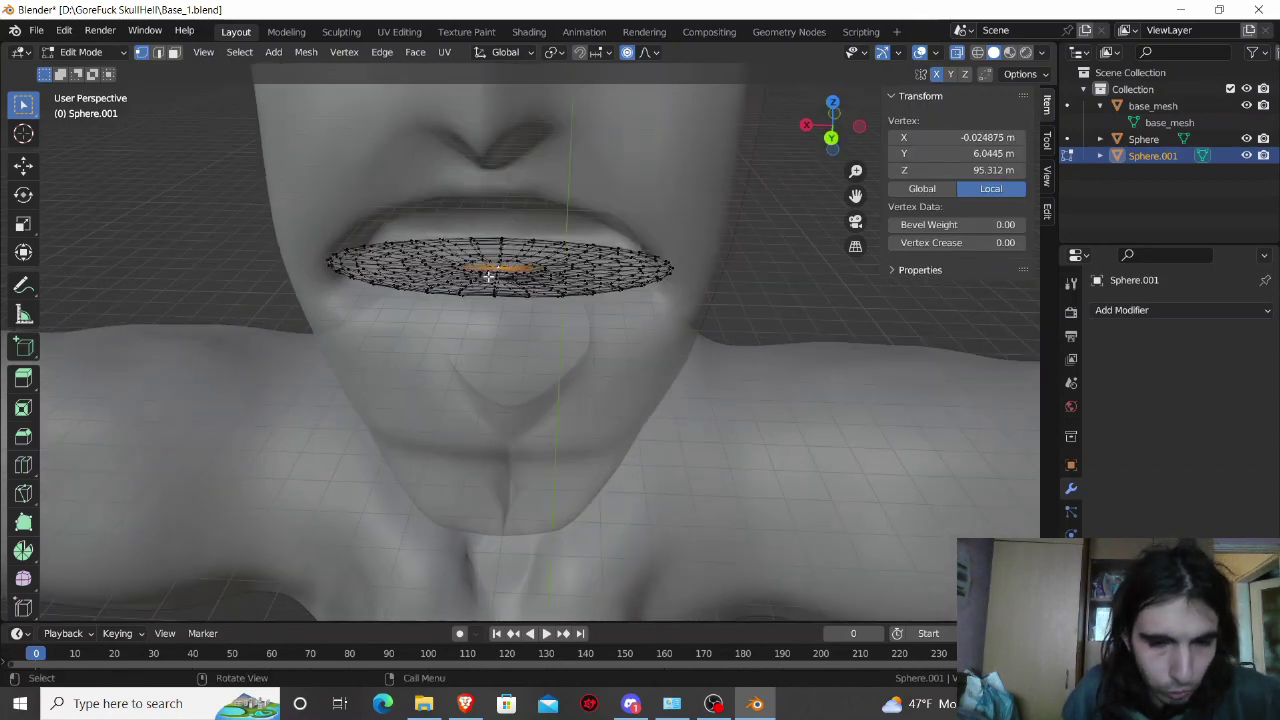
key("g")
key("z")
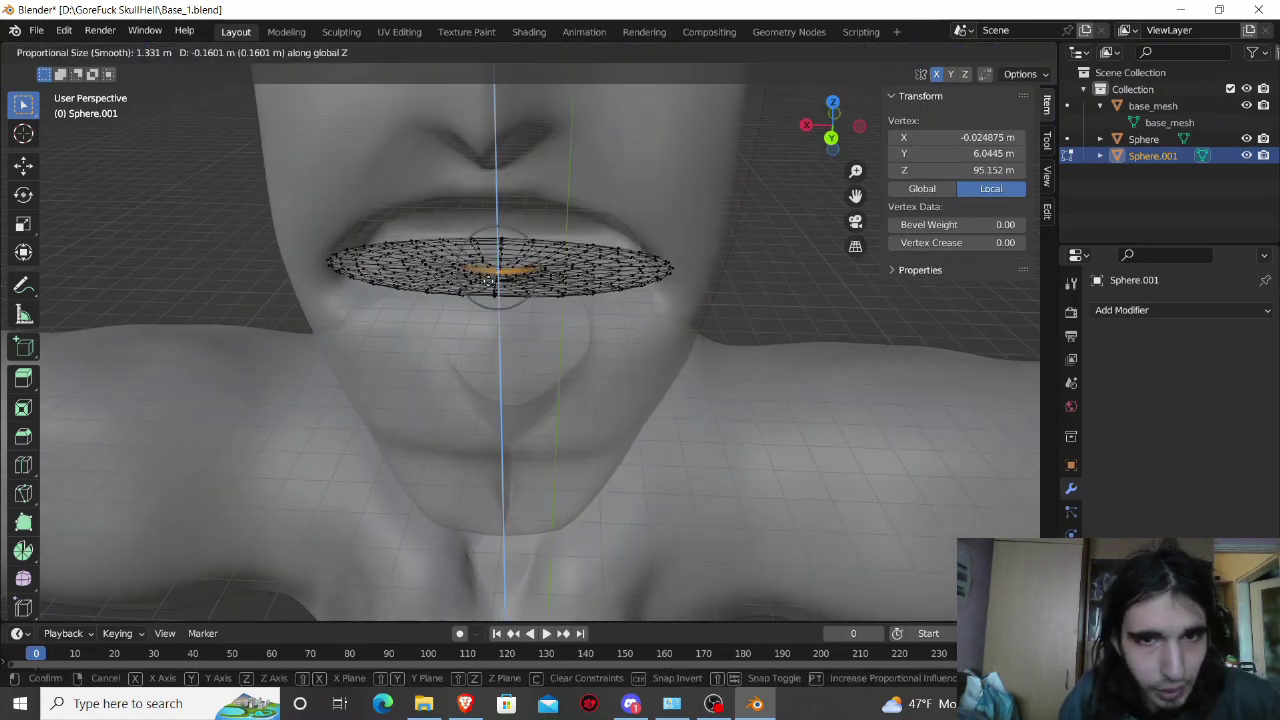
scroll(487, 281, "down", 3)
scroll(487, 283, "down", 5)
scroll(487, 286, "down", 3)
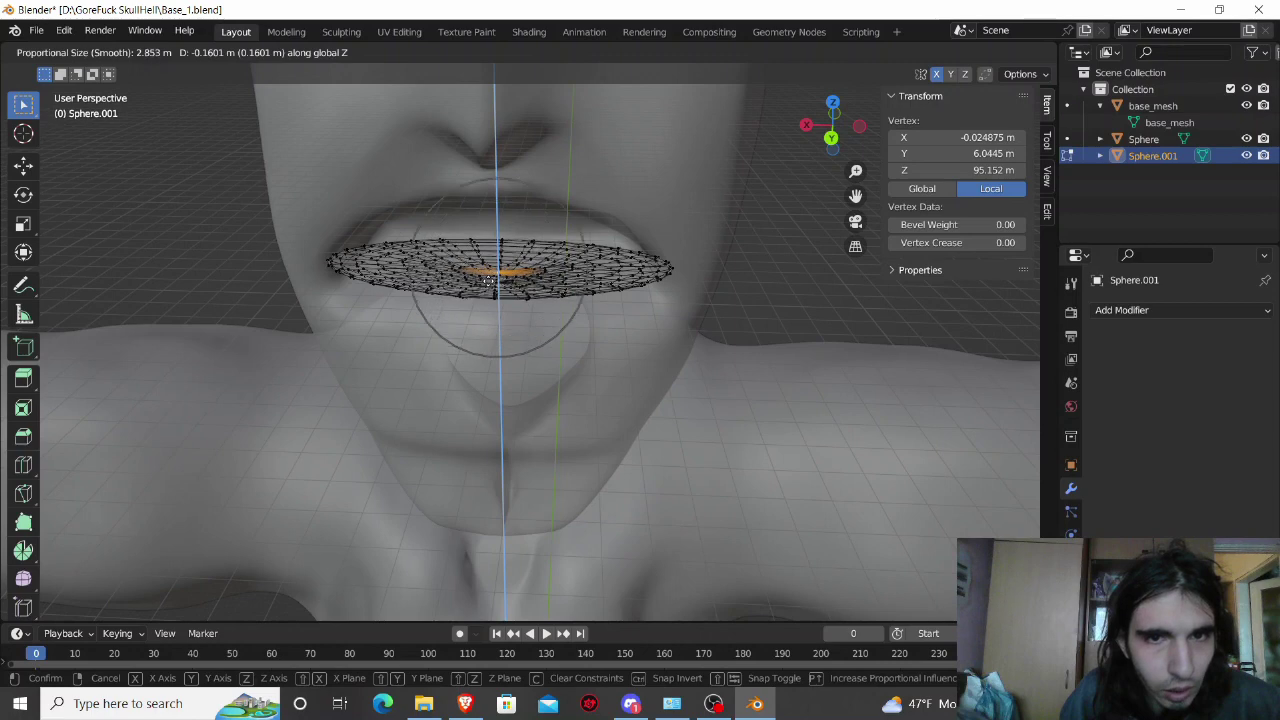
scroll(487, 289, "down", 3)
scroll(487, 293, "down", 1)
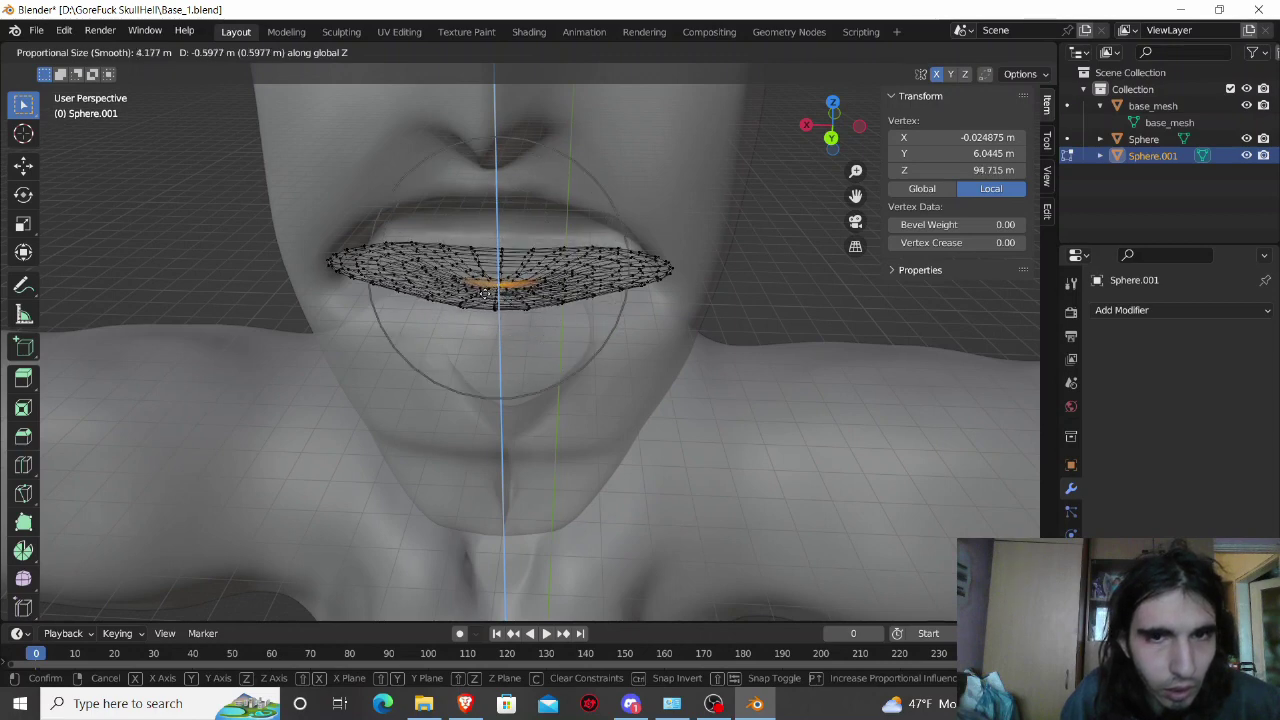
left_click(487, 293)
Step: Lower the left side of the lower lip along Z
middle_click_drag(487, 293, 469, 233)
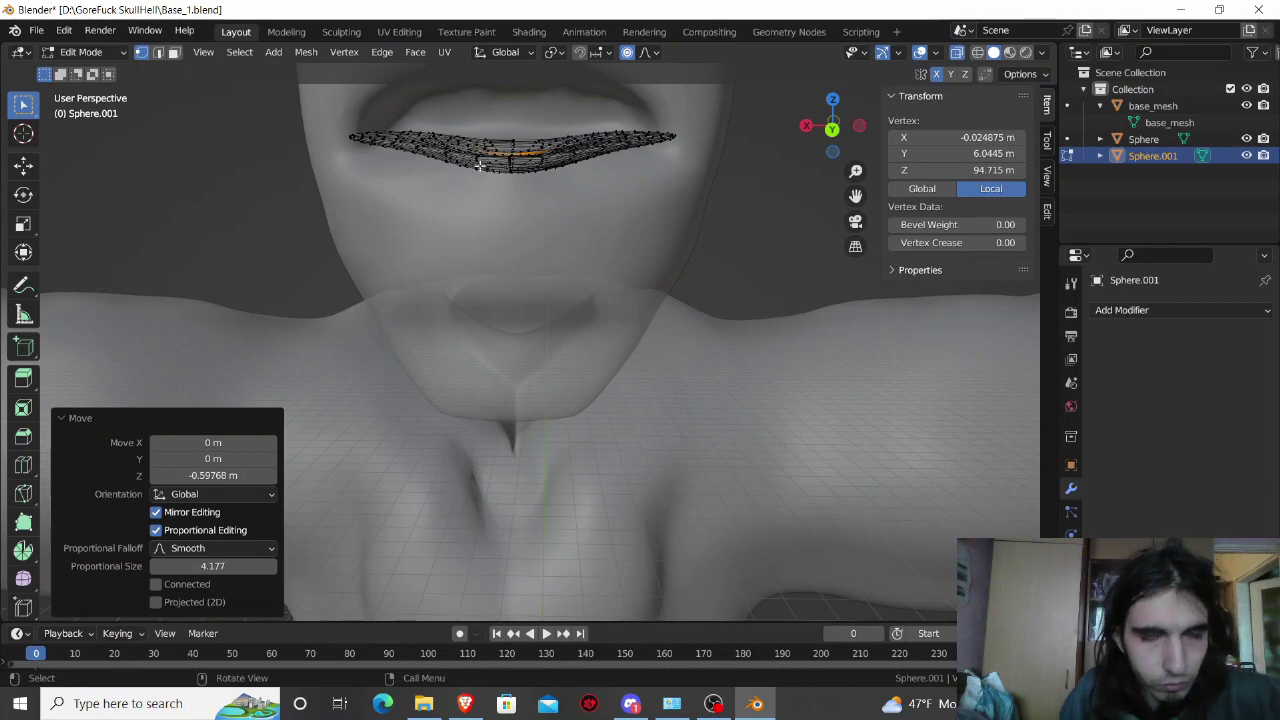
left_click(433, 141)
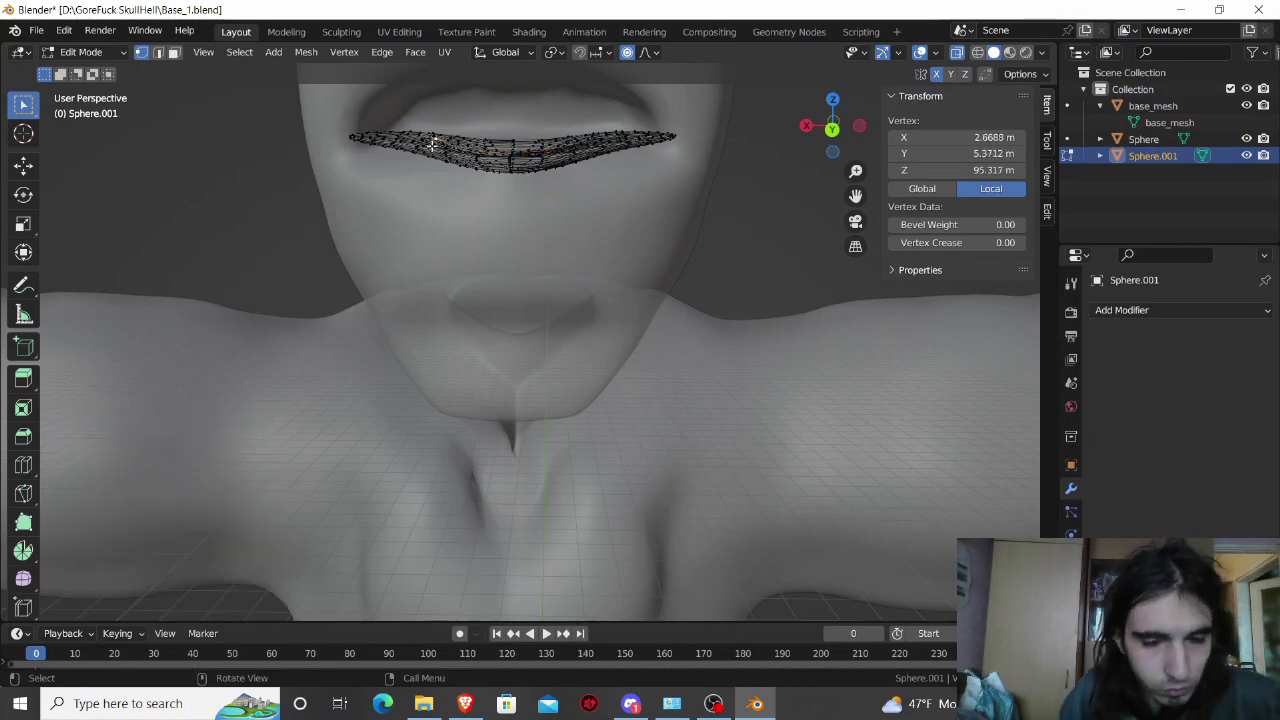
mouse_move(433, 141)
middle_mouse_down()
mouse_move(565, 210)
mouse_move(605, 268)
mouse_move(588, 258)
middle_mouse_up()
key("g")
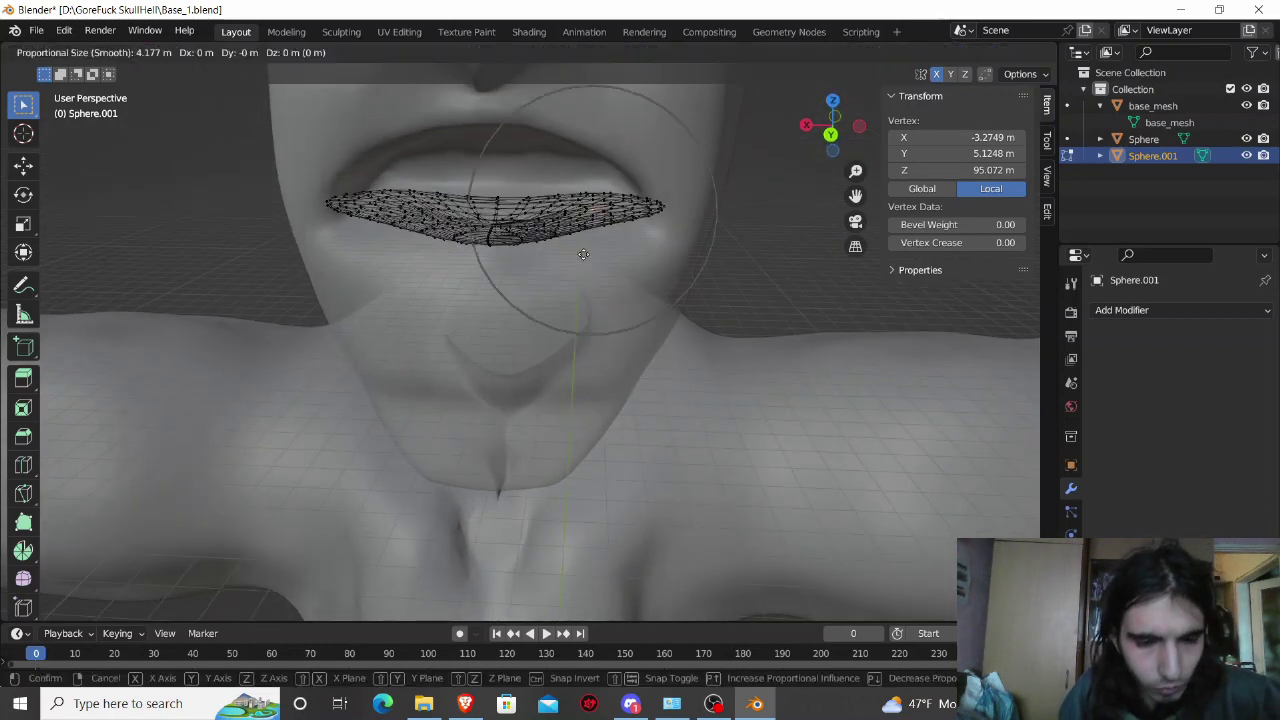
key("z")
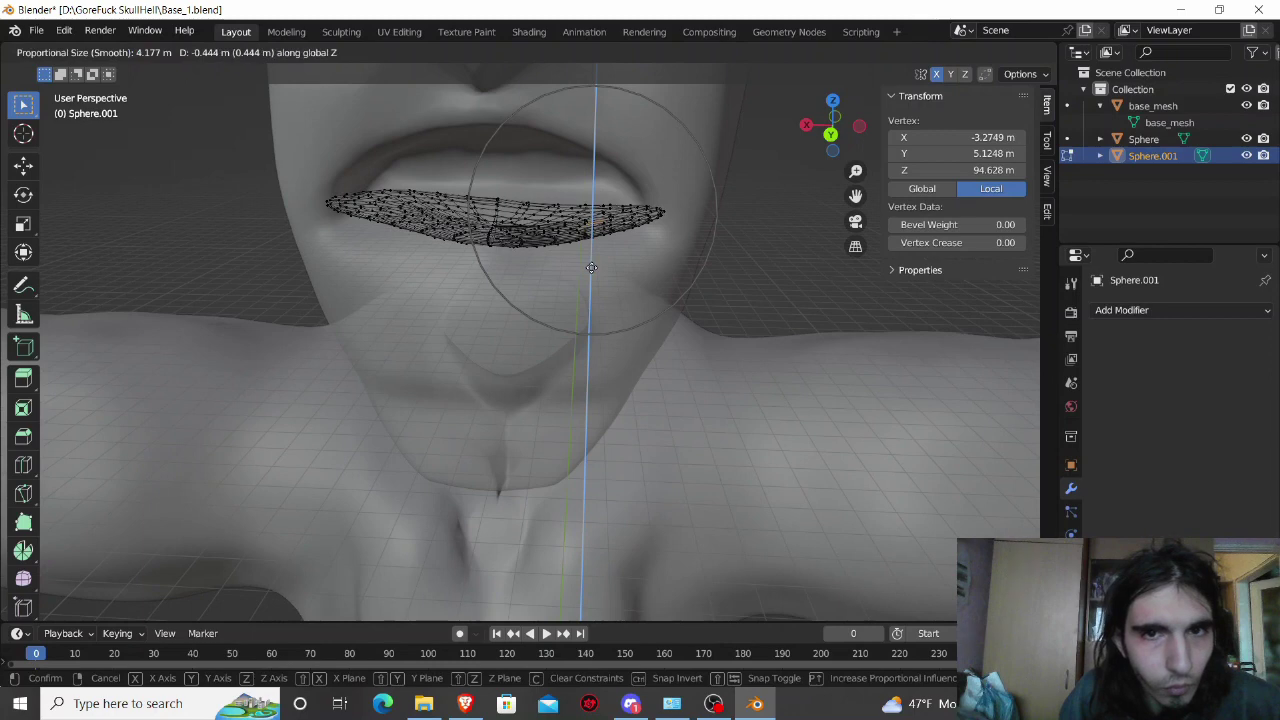
left_click(591, 268)
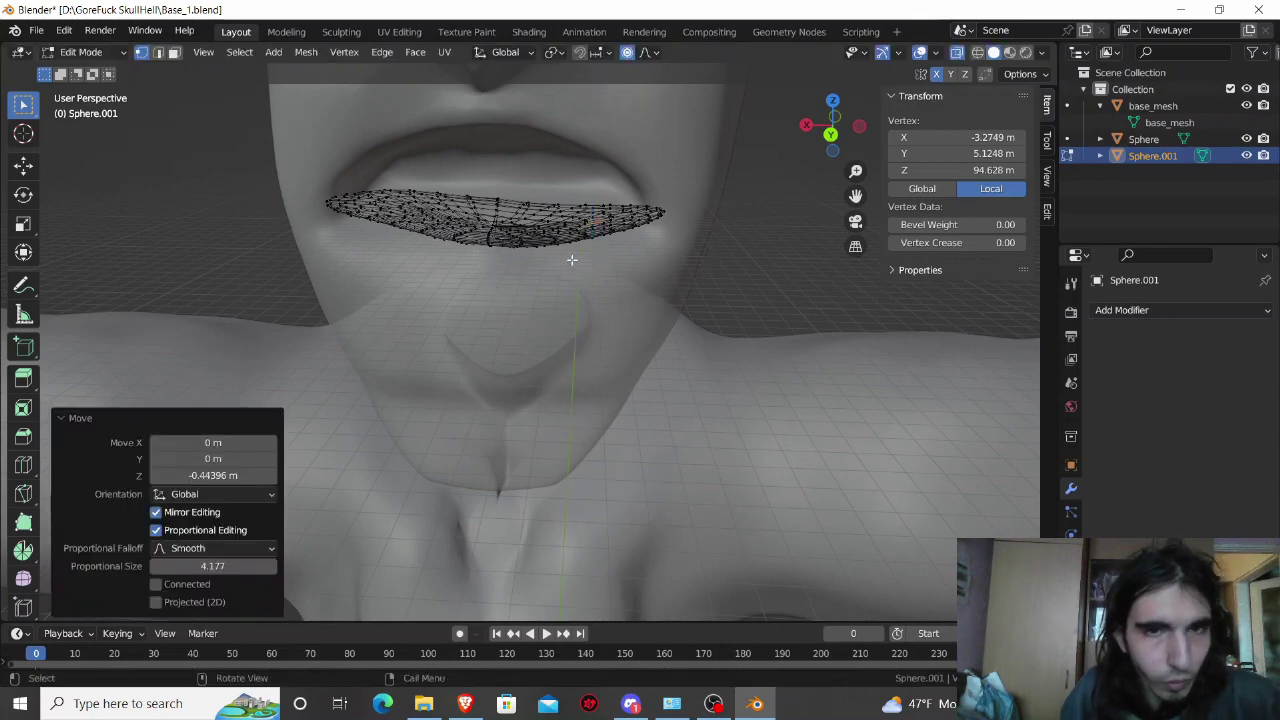
Step: Symmetrize the whole lower lip, then unhide the upper lip and return to Object Mode
key("a")
left_click(302, 55)
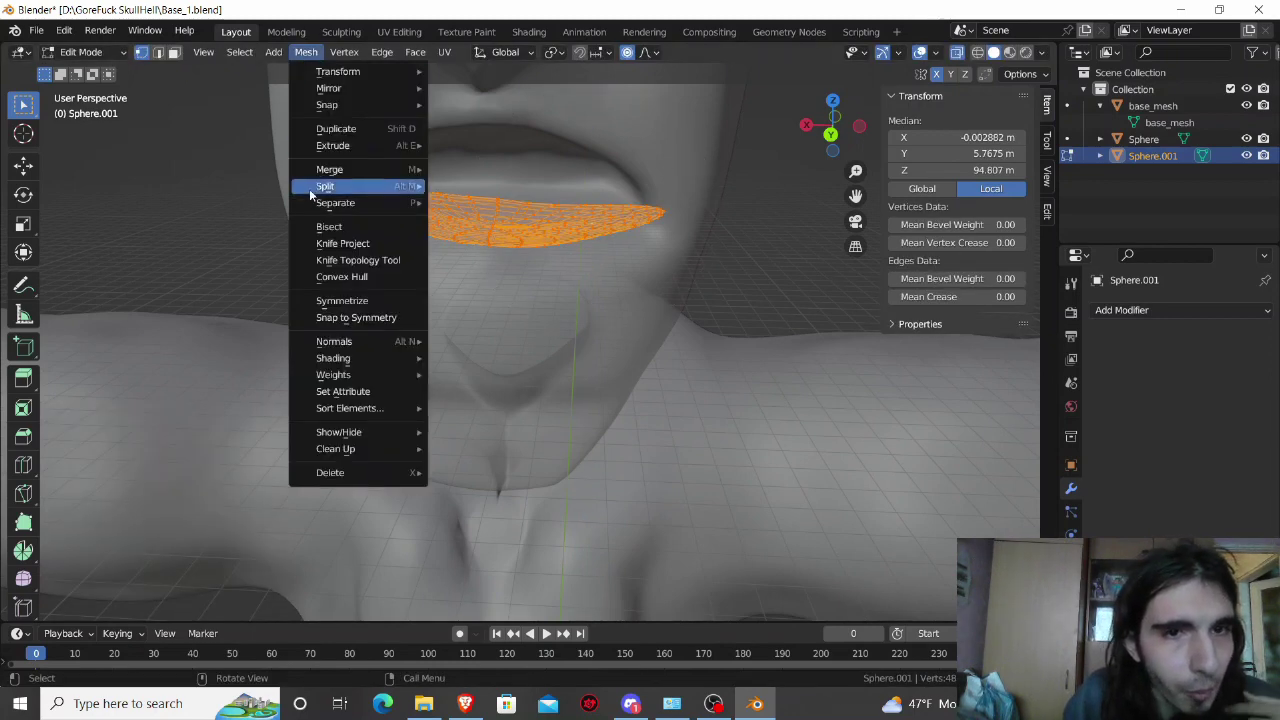
left_click(330, 298)
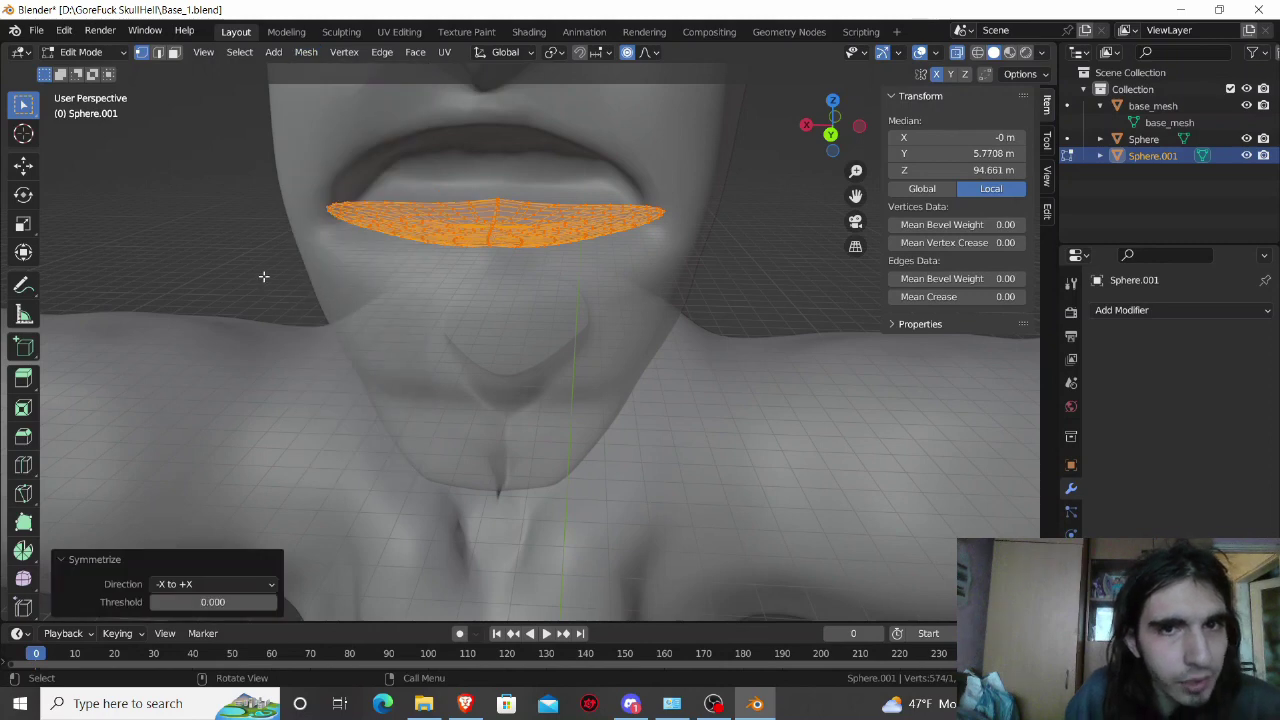
key("alt+a")
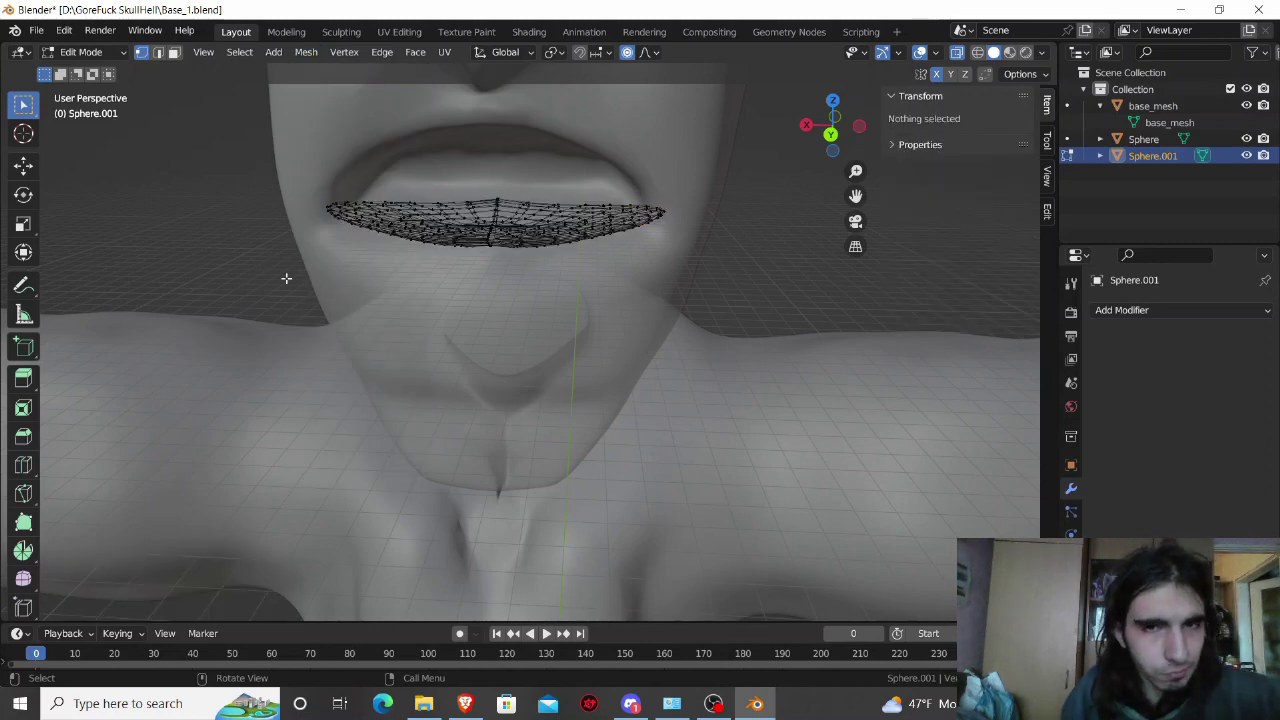
key("alt+h")
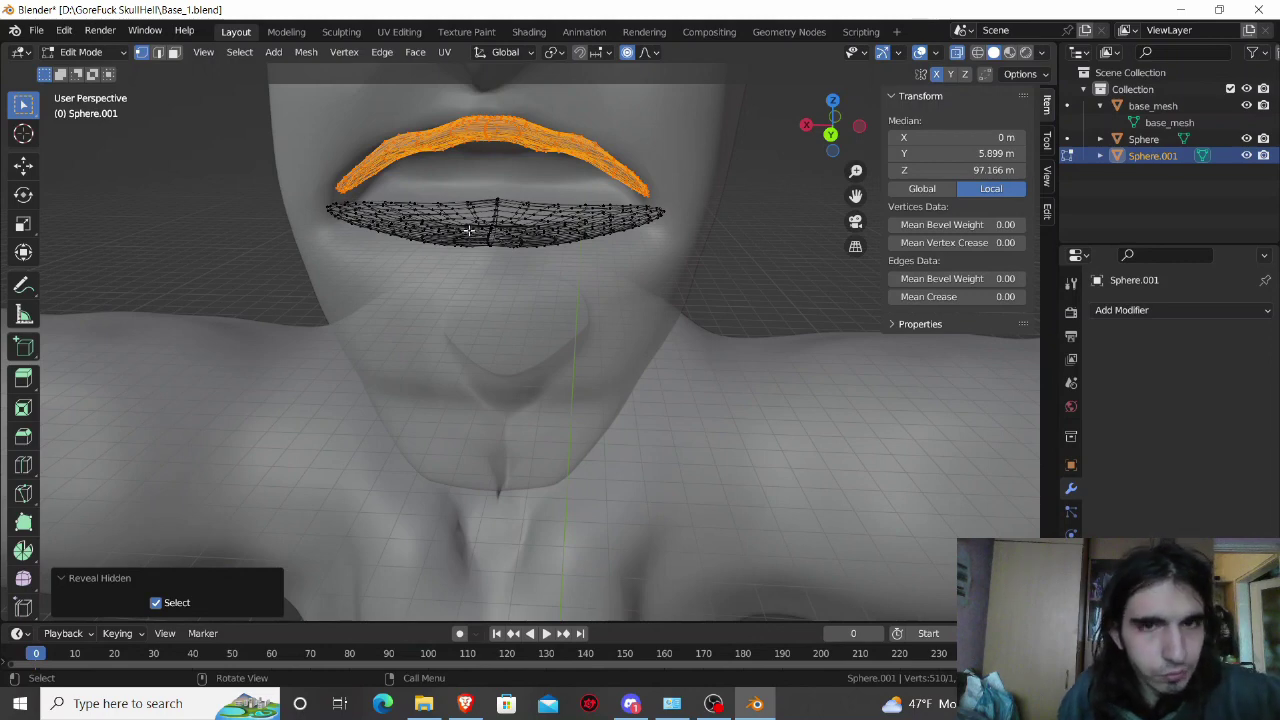
key("Tab")
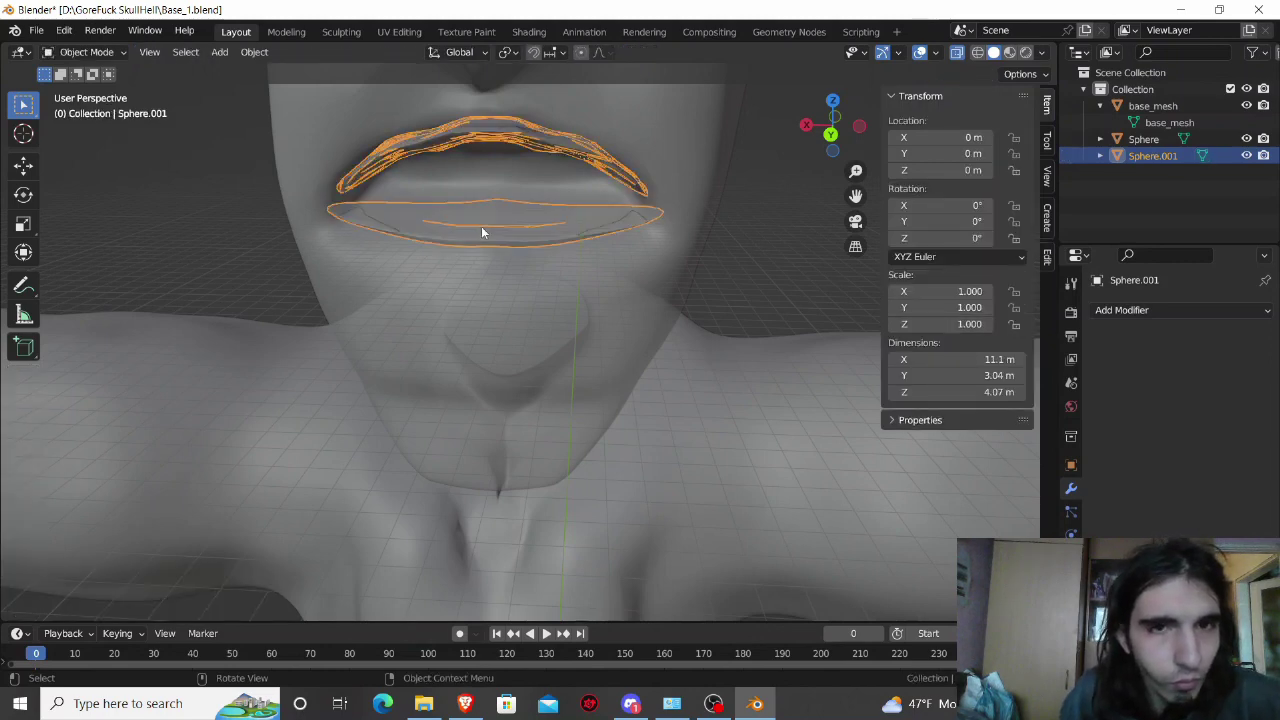
Step: Back in Edit Mode, select the whole upper lip and hide it
key("Tab")
mouse_move(486, 239)
middle_mouse_down()
mouse_move(505, 329)
mouse_move(496, 270)
middle_mouse_up()
left_click(499, 326)
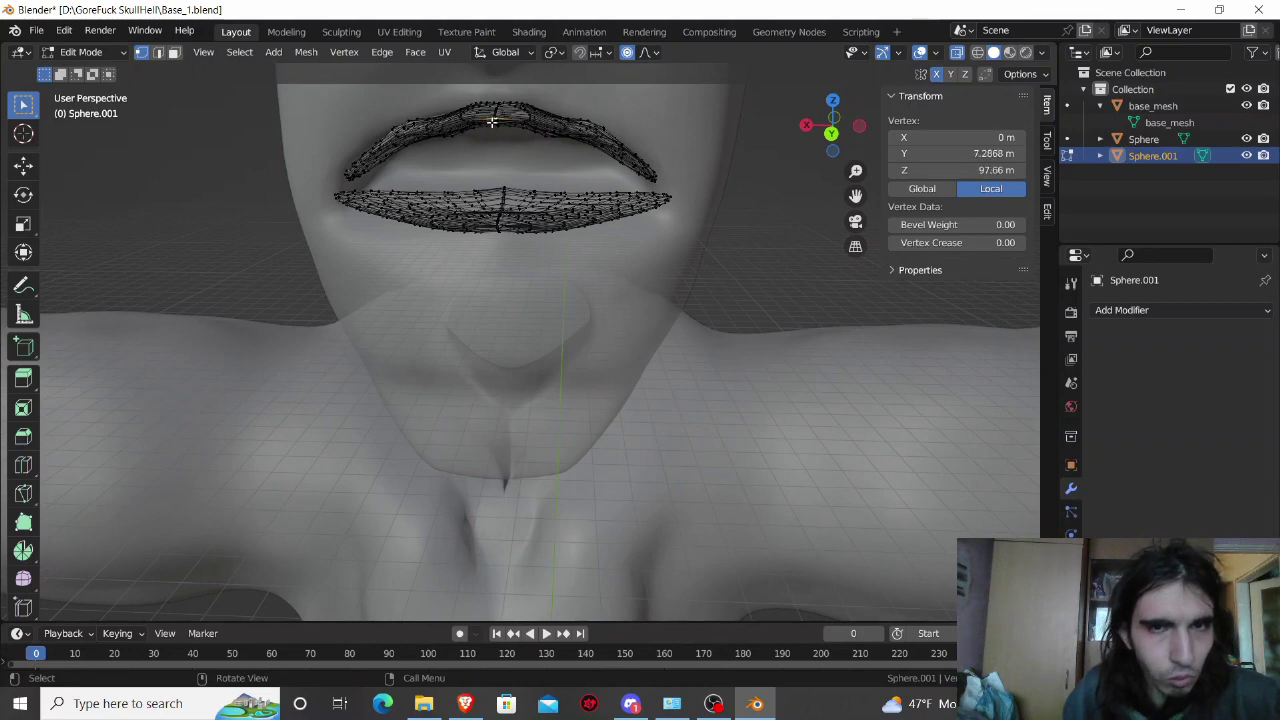
key("ctrl+l")
key("h")
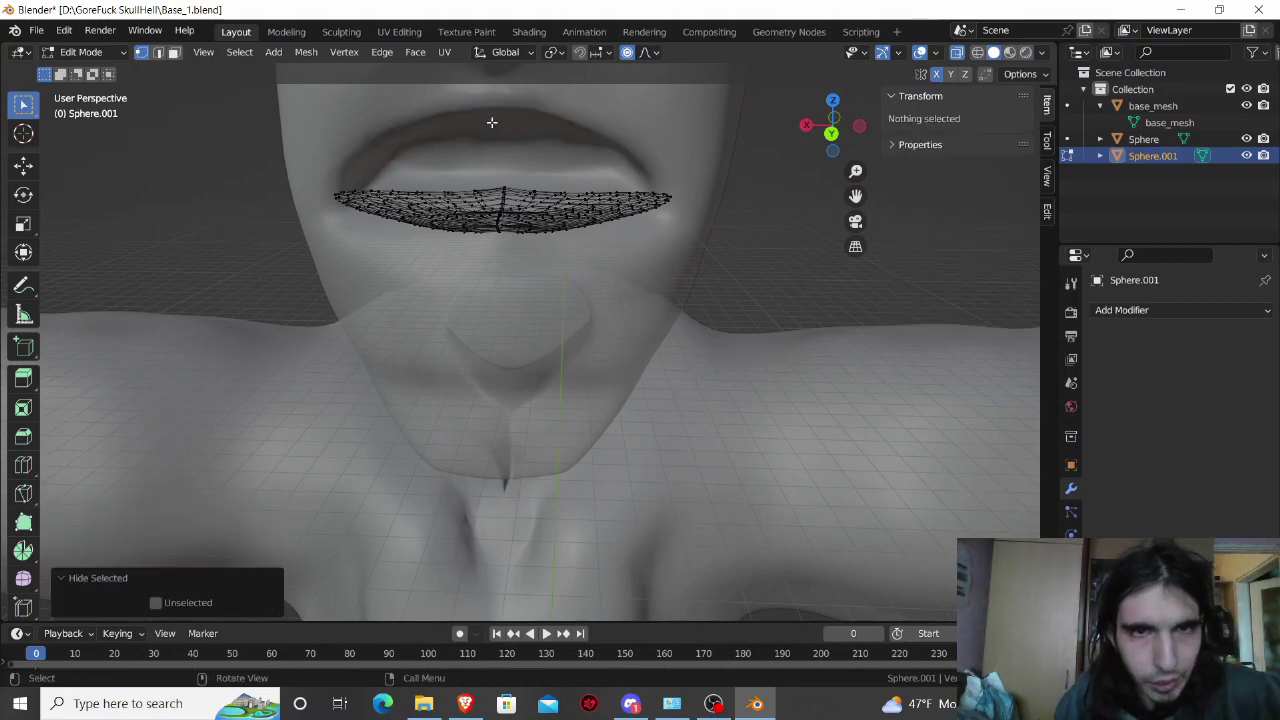
Step: Raise the lower lip's centre 0.23925 m and right side 0.15216 m along Z
mouse_move(498, 210)
middle_mouse_down()
mouse_move(505, 335)
mouse_move(519, 262)
middle_mouse_up()
left_click(500, 330)
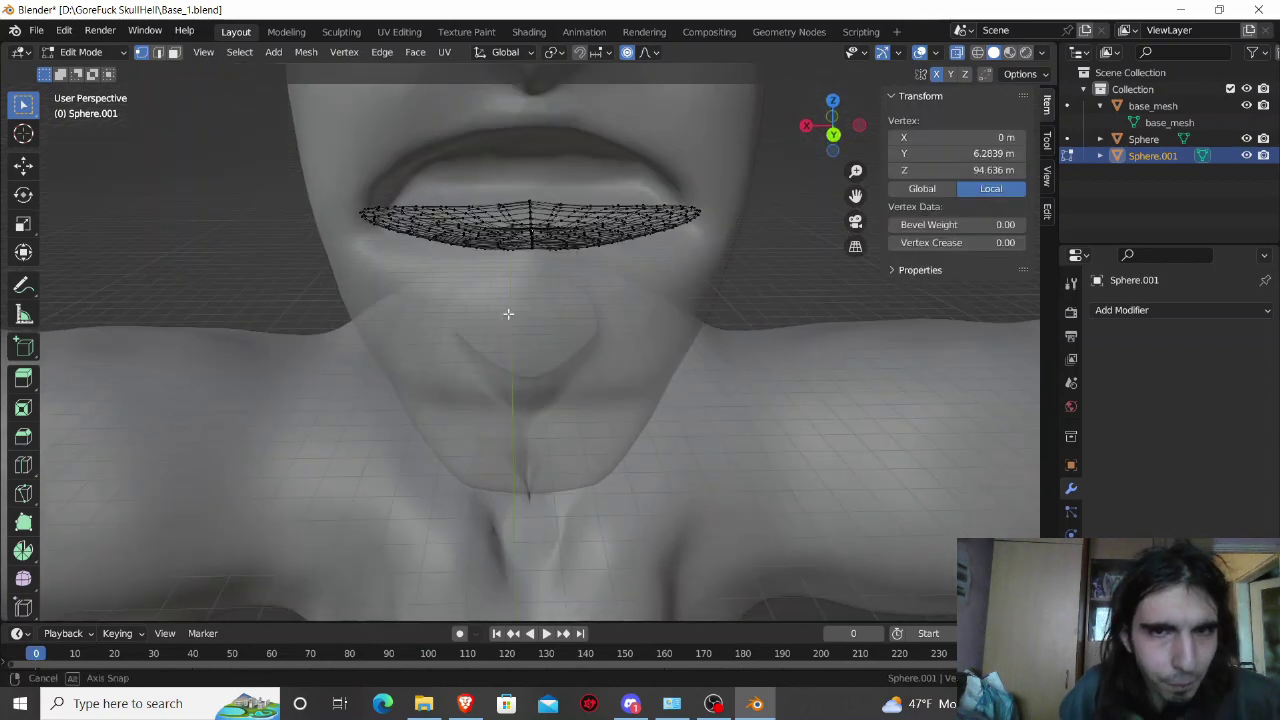
key("g")
key("z")
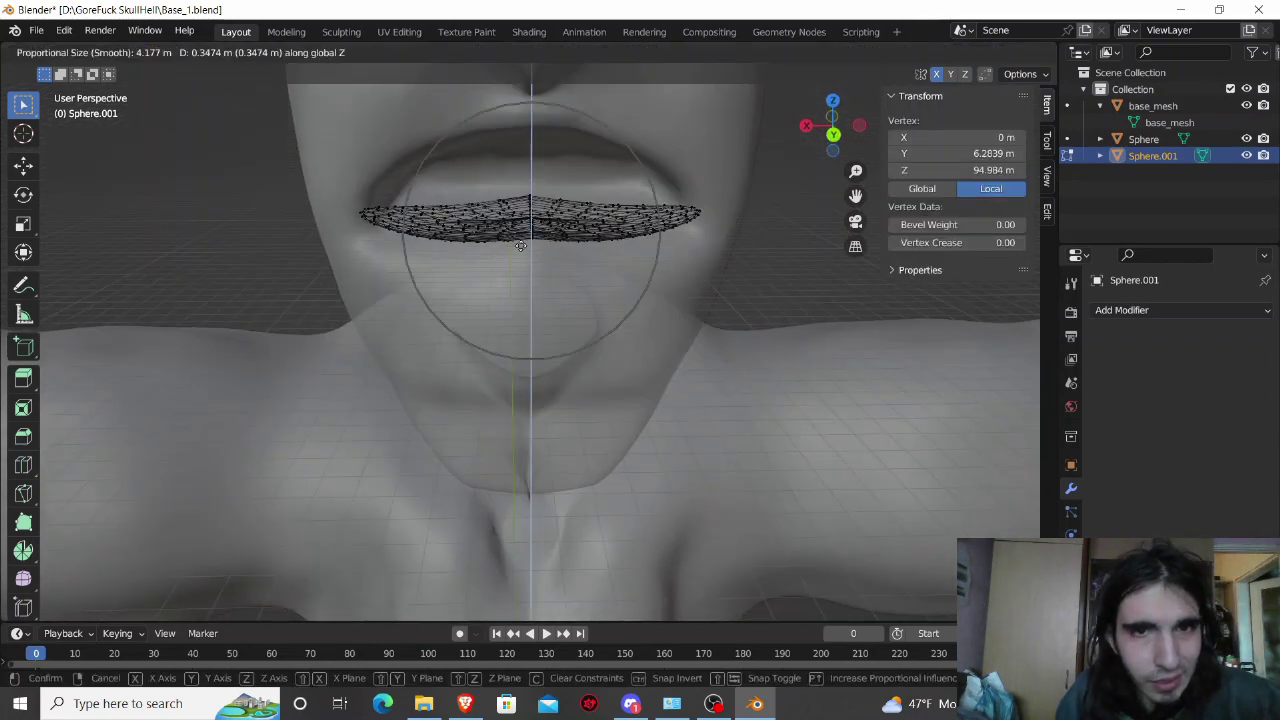
left_click(521, 249)
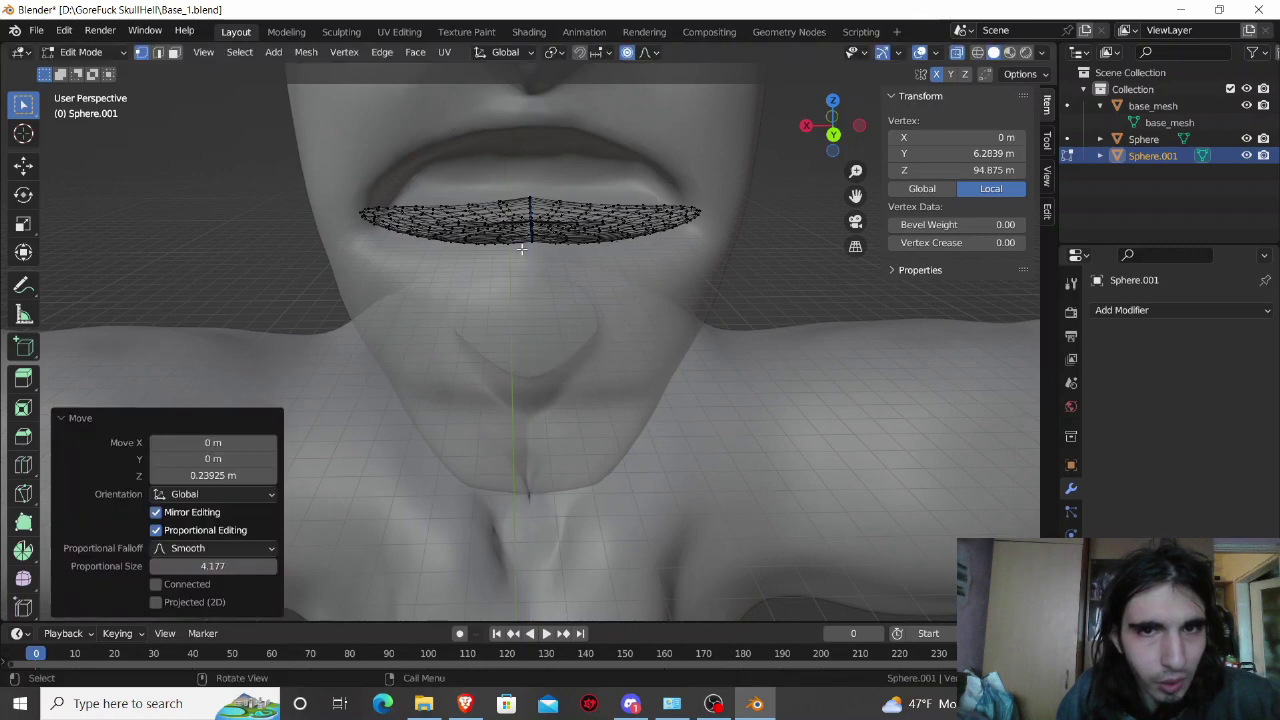
left_click(616, 226)
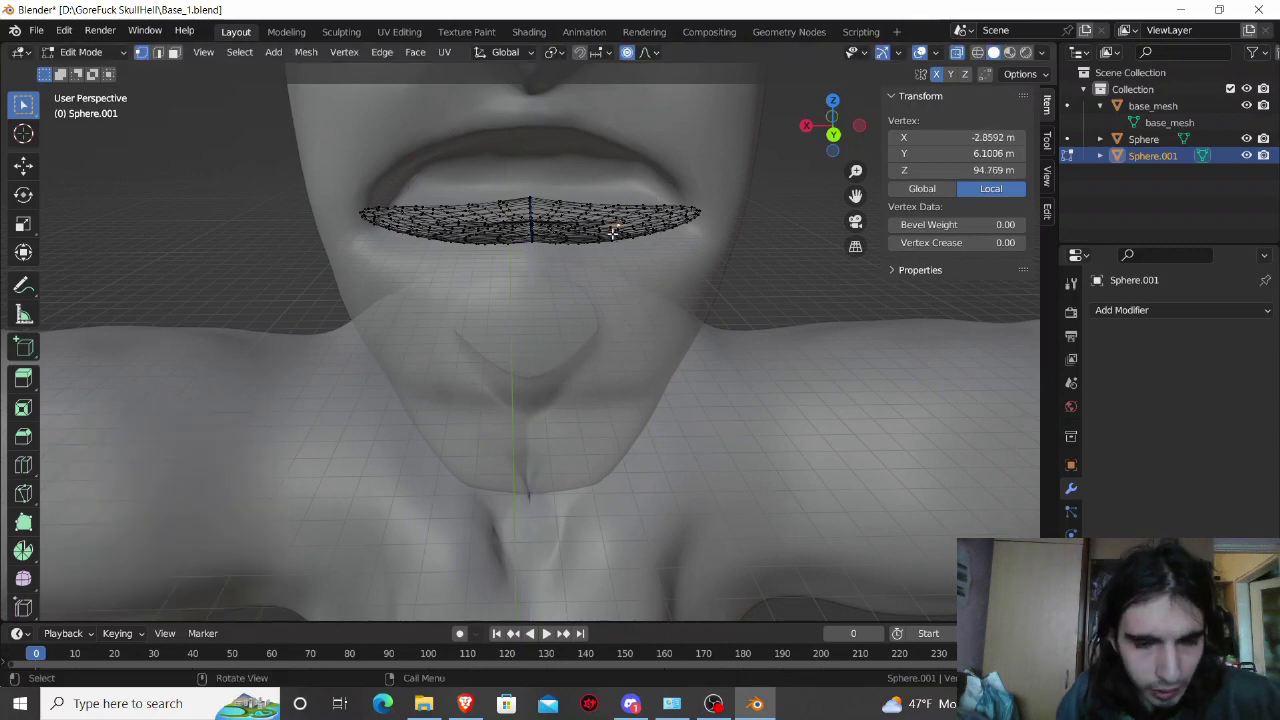
key("g")
key("z")
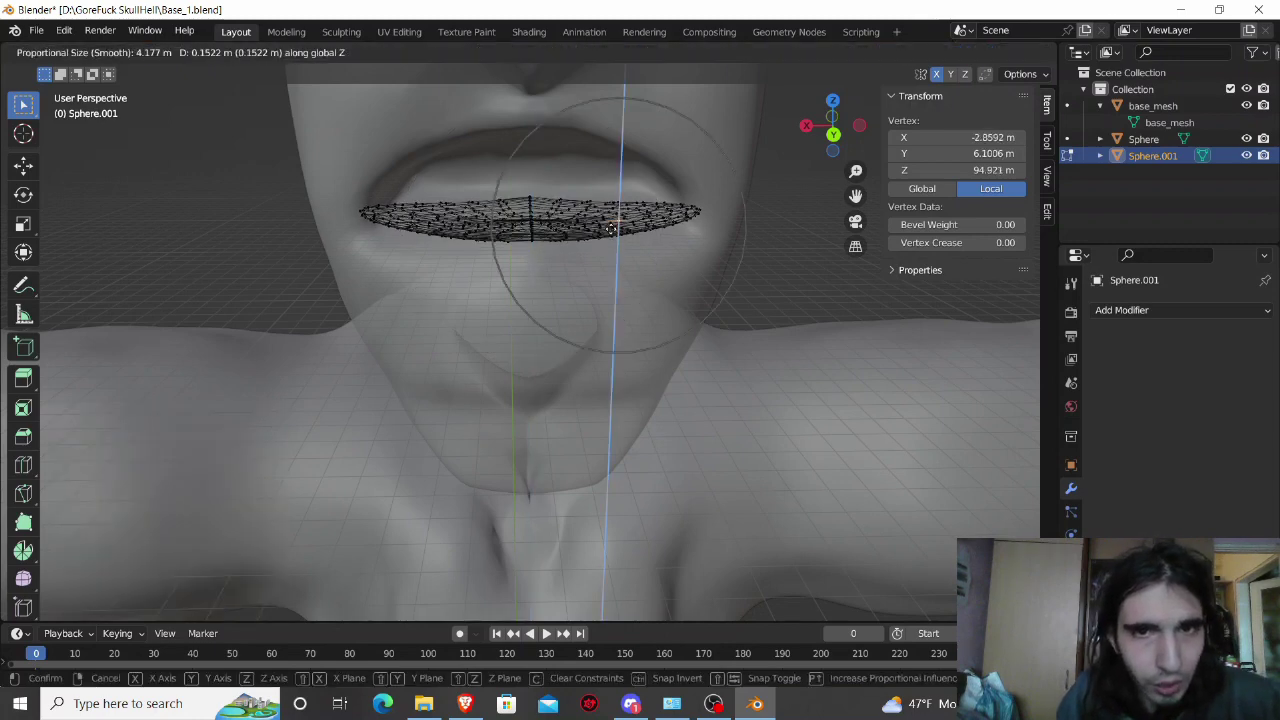
left_click(612, 228)
mouse_move(571, 263)
middle_mouse_down()
mouse_move(561, 260)
mouse_move(563, 285)
middle_mouse_up()
key("Tab")
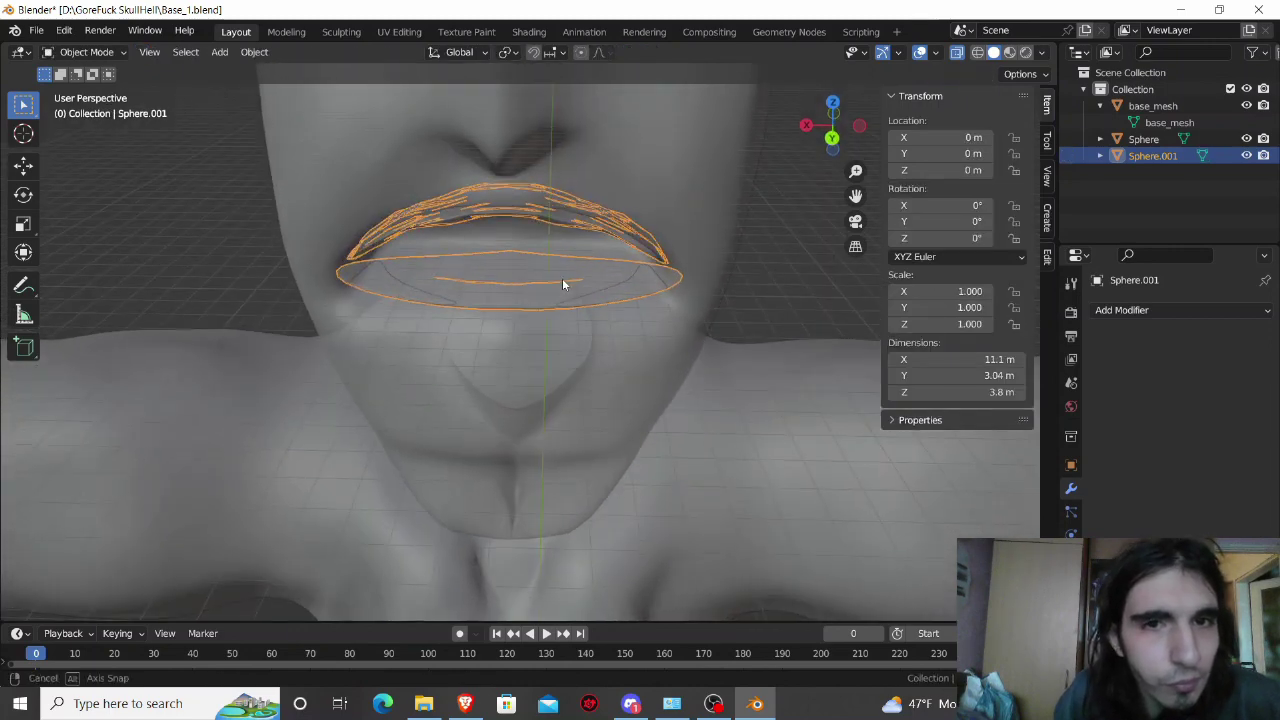
Step: Toggle X-ray off and back on while orbiting to check how the lips sit
left_click(957, 54)
middle_click_drag(827, 246, 827, 238)
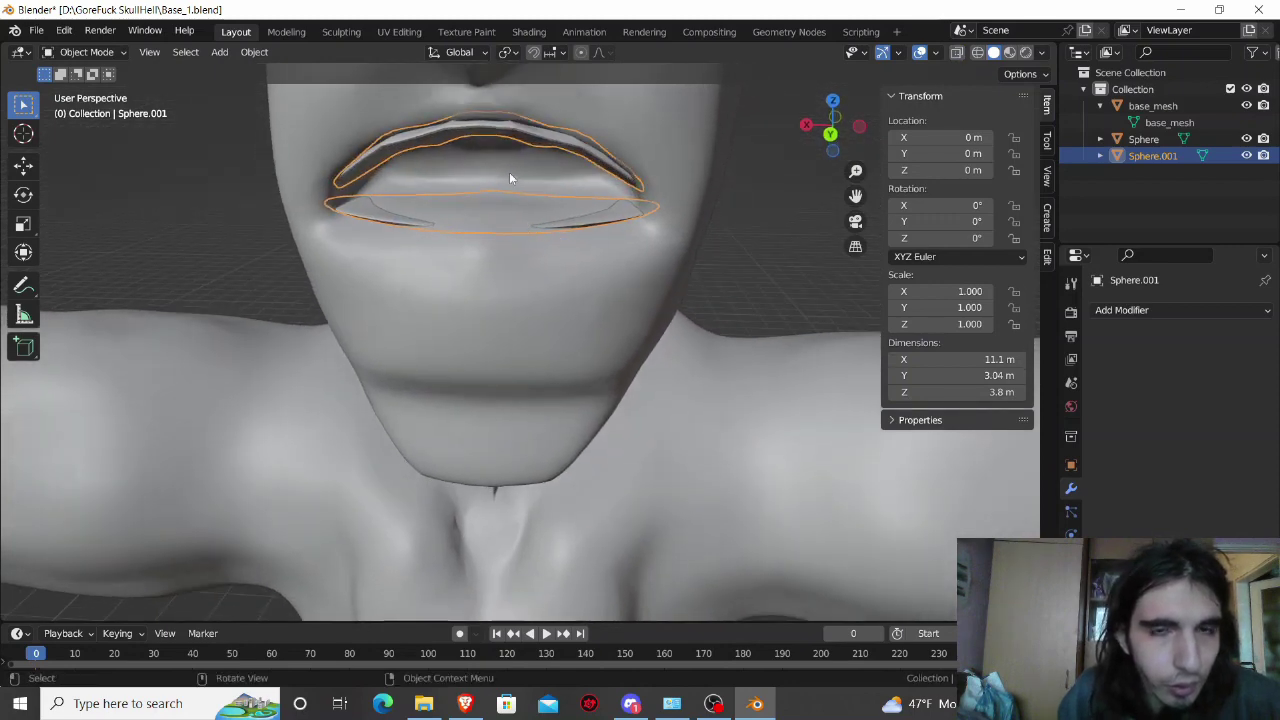
key("Tab")
key("Tab")
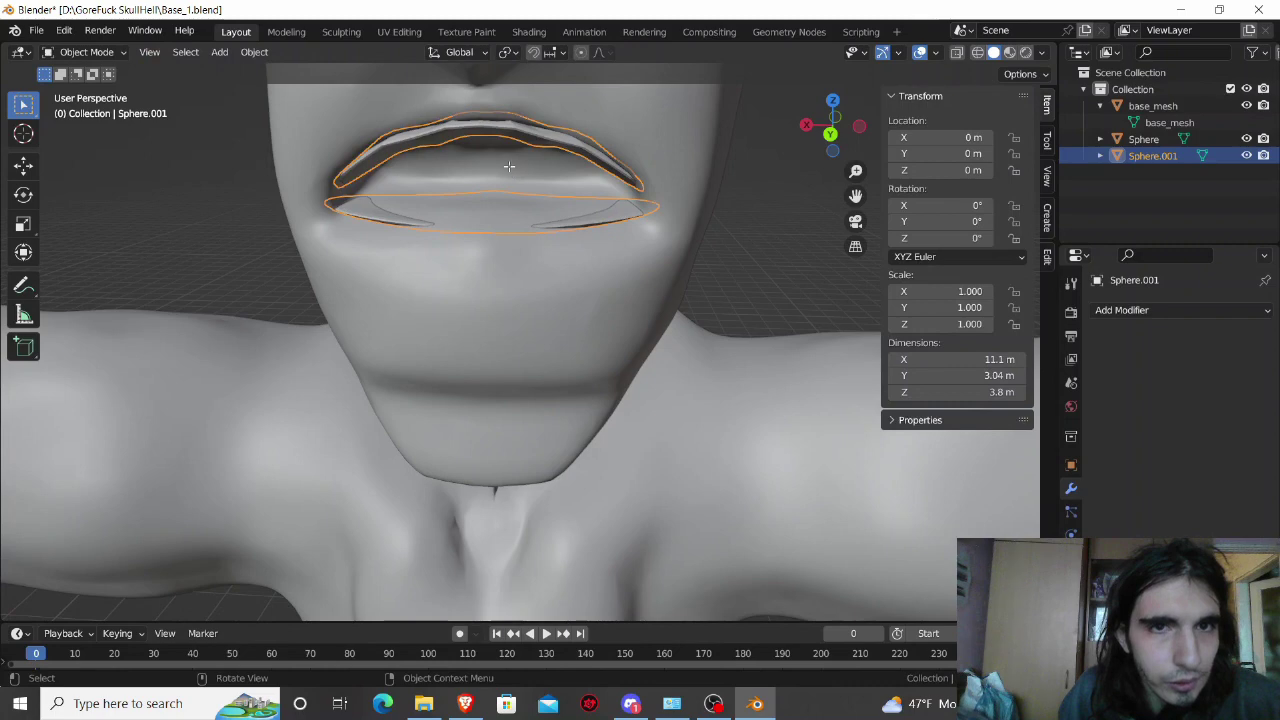
key("Tab")
middle_click_drag(509, 166, 513, 148)
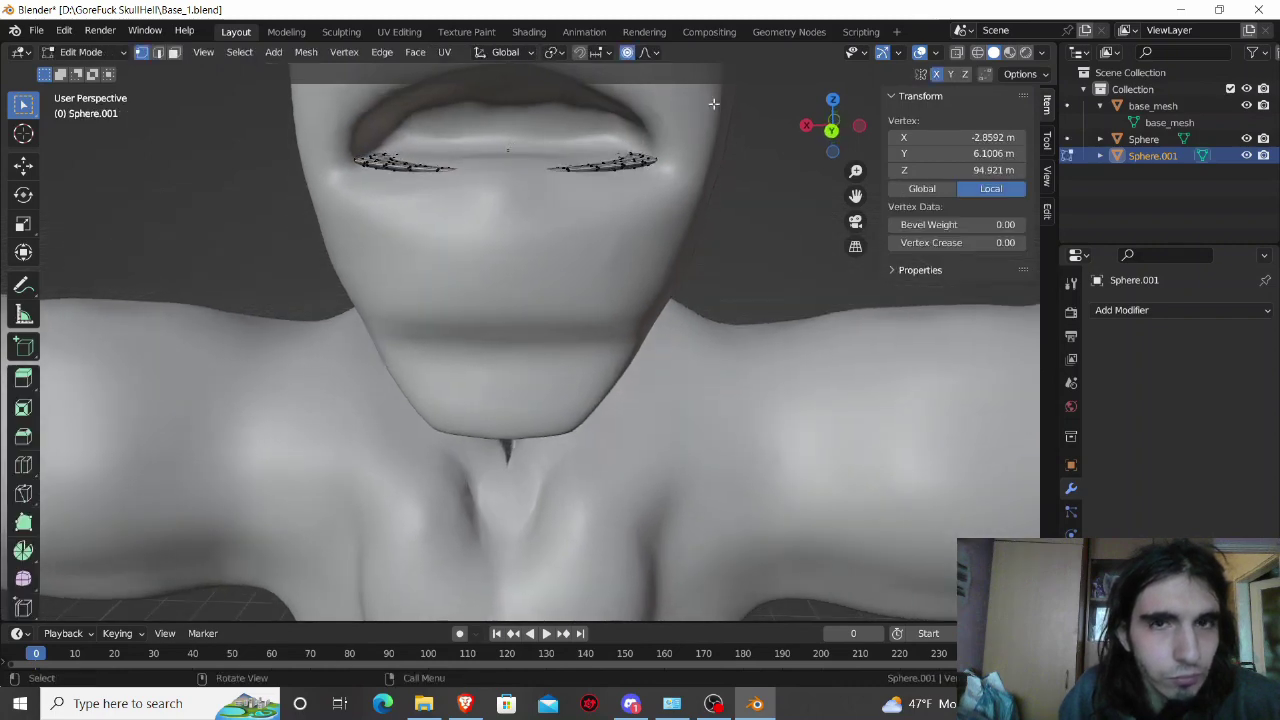
left_click(955, 53)
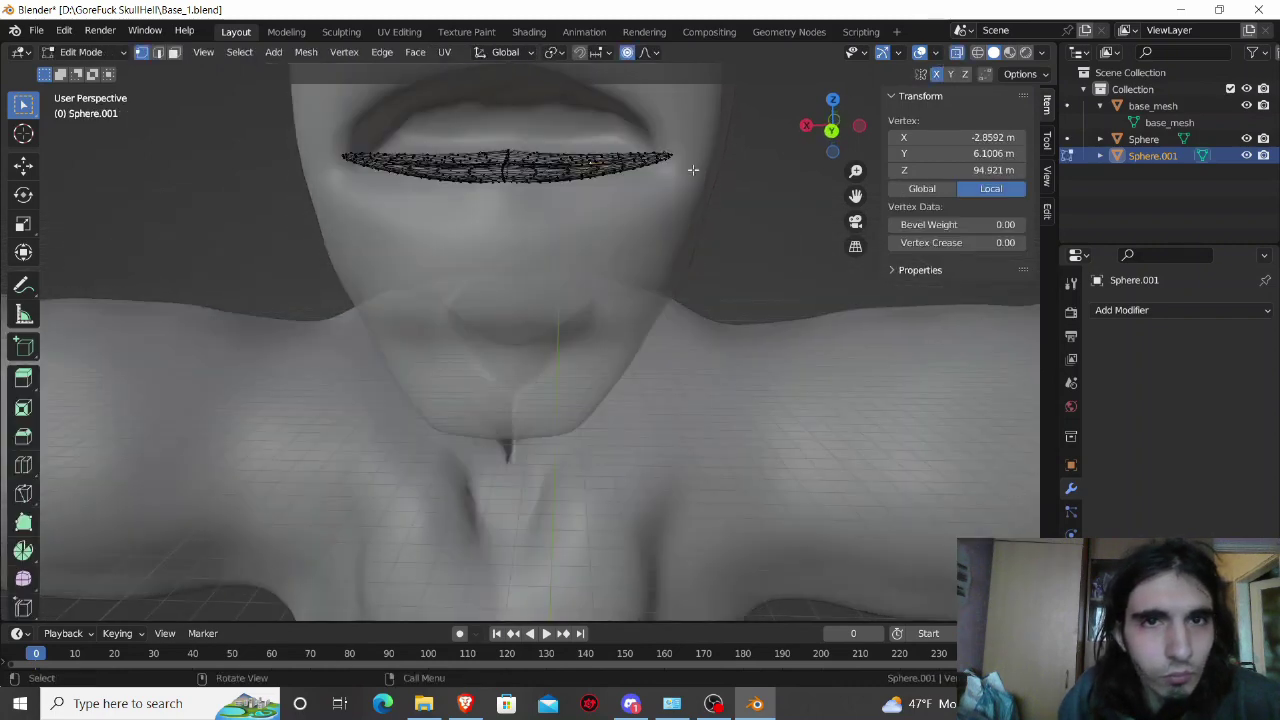
middle_click_drag(688, 166, 681, 202)
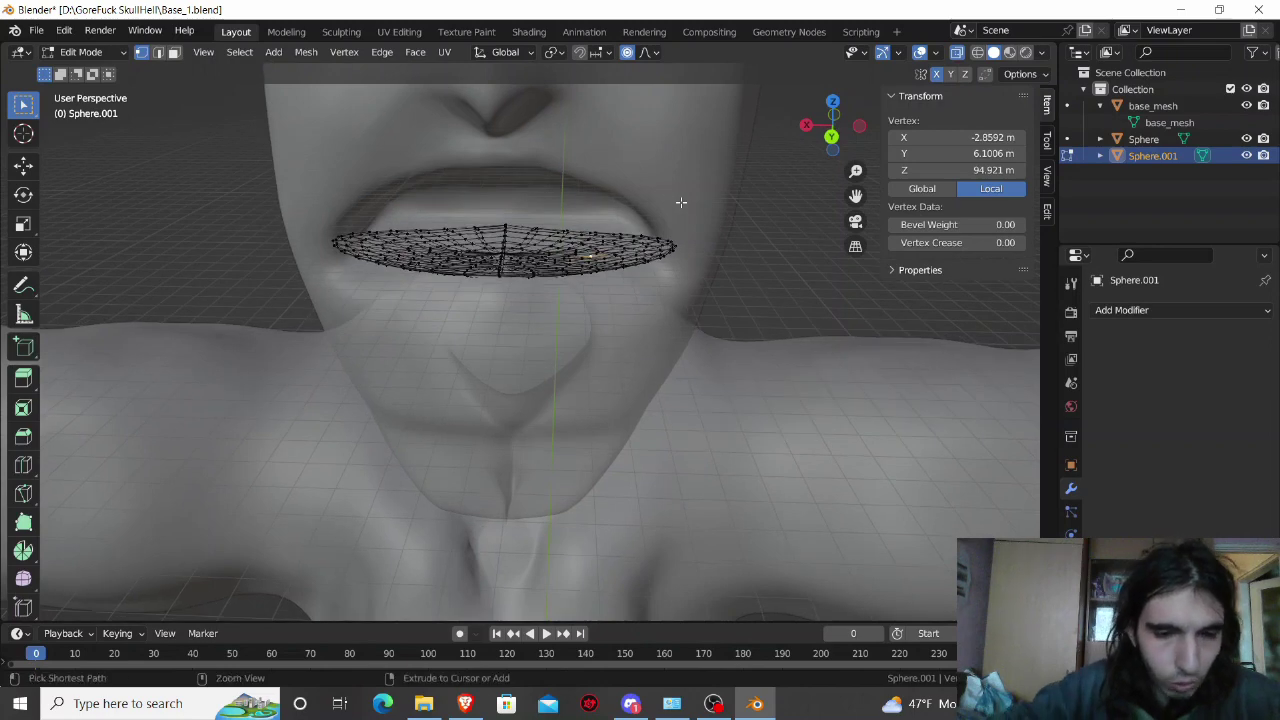
Step: Reveal the upper lip, turn proportional editing off, clear the selection and pick an upper-lip vertex
key("alt+h")
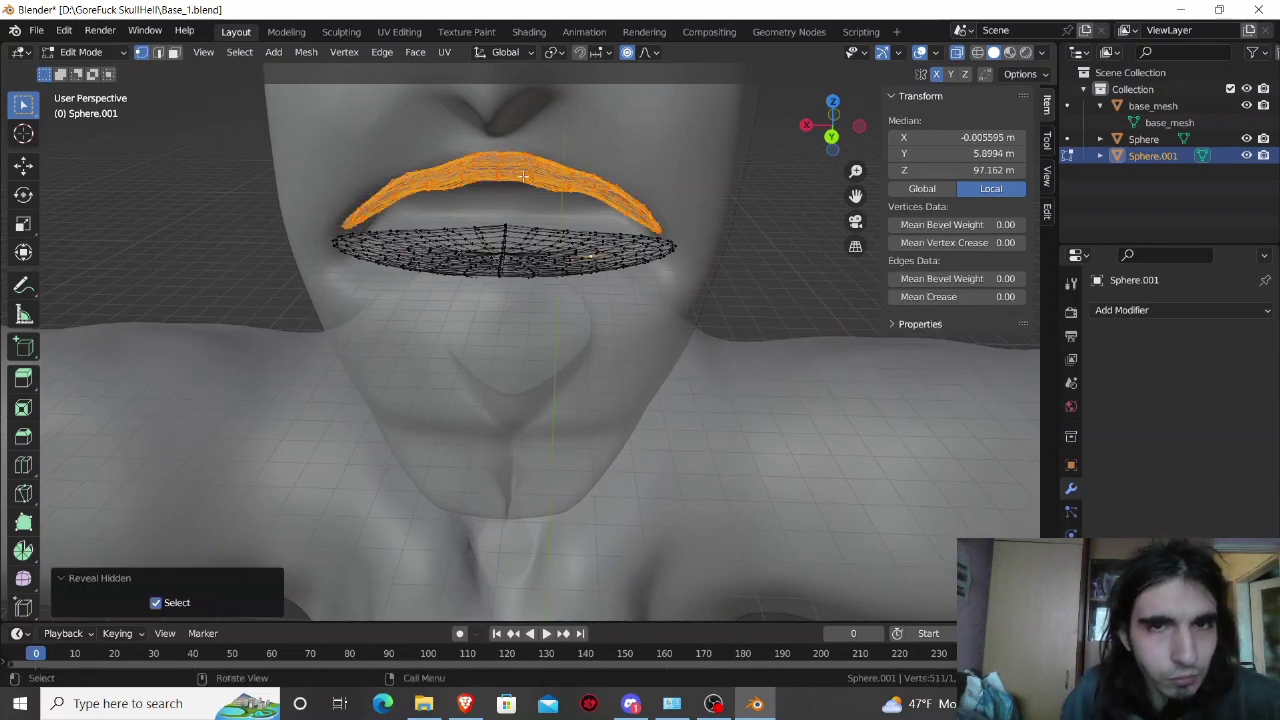
left_click(627, 53)
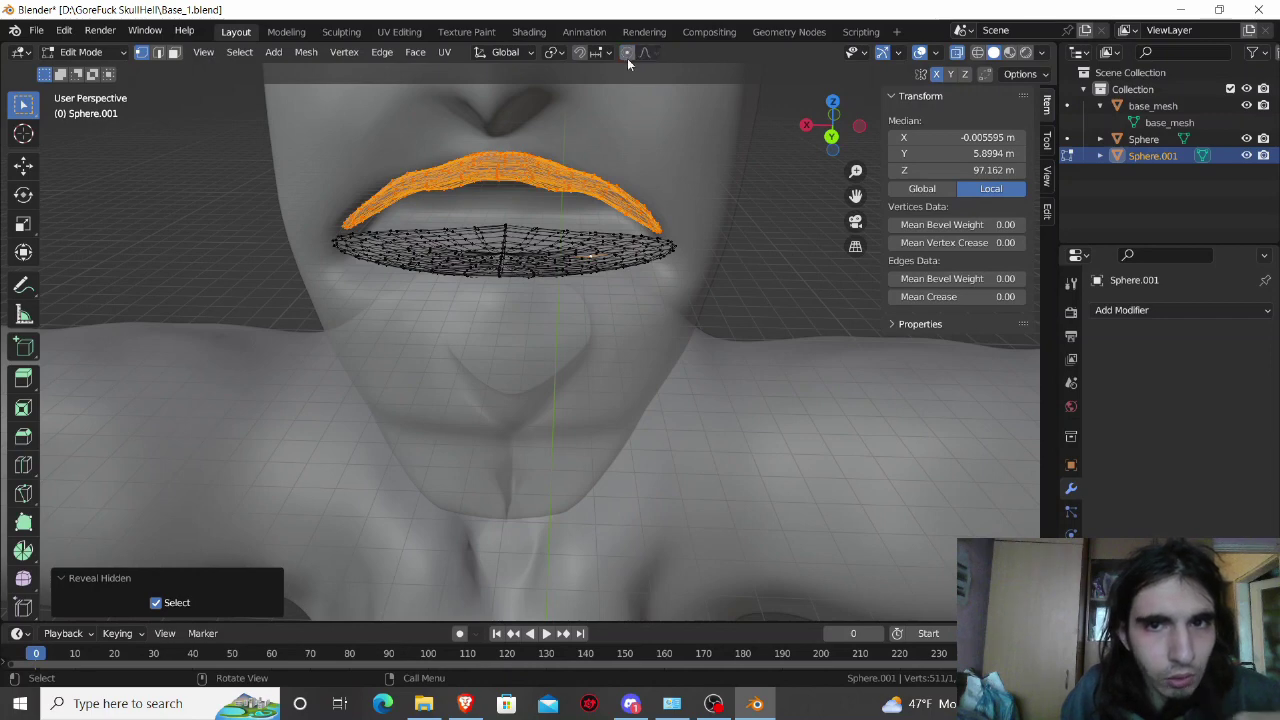
left_click(765, 282)
left_click(473, 170)
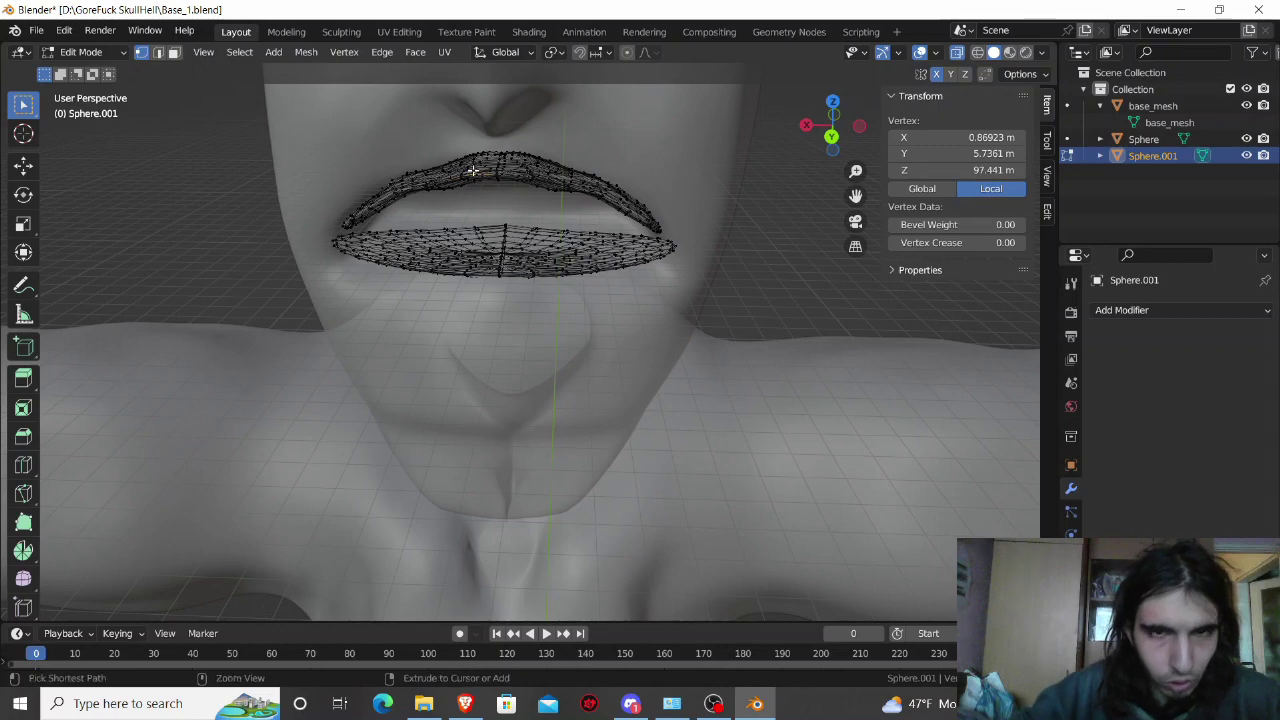
Step: Lower the whole upper lip about 0.17 m along Z, checking the fit with X-ray off
key("ctrl+l")
key("g")
key("z")
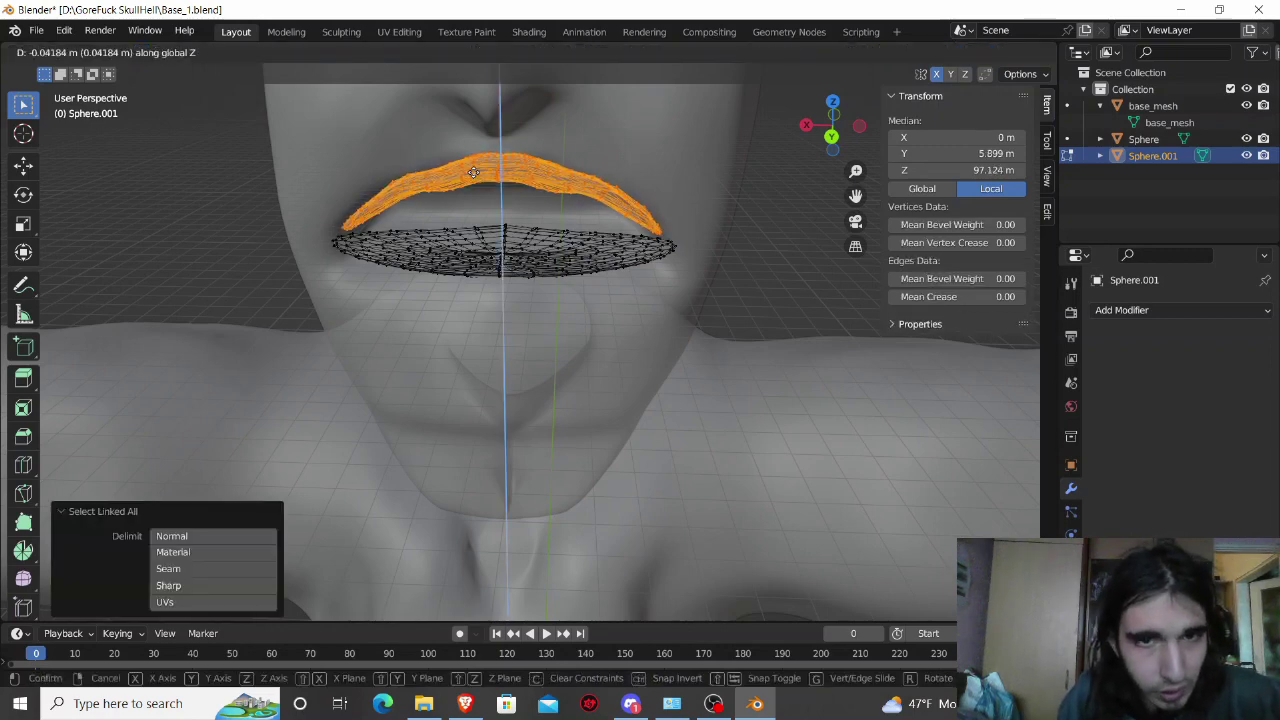
left_click(473, 175)
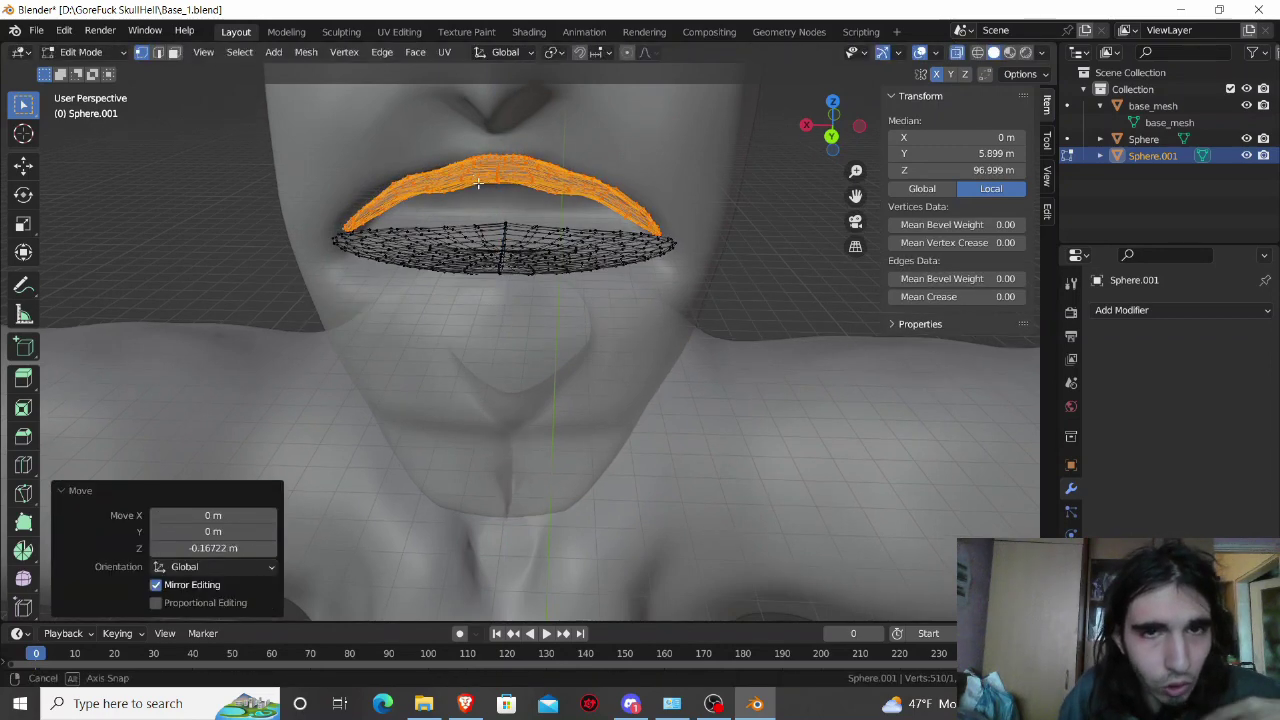
scroll(478, 175, "down", 3, "shift")
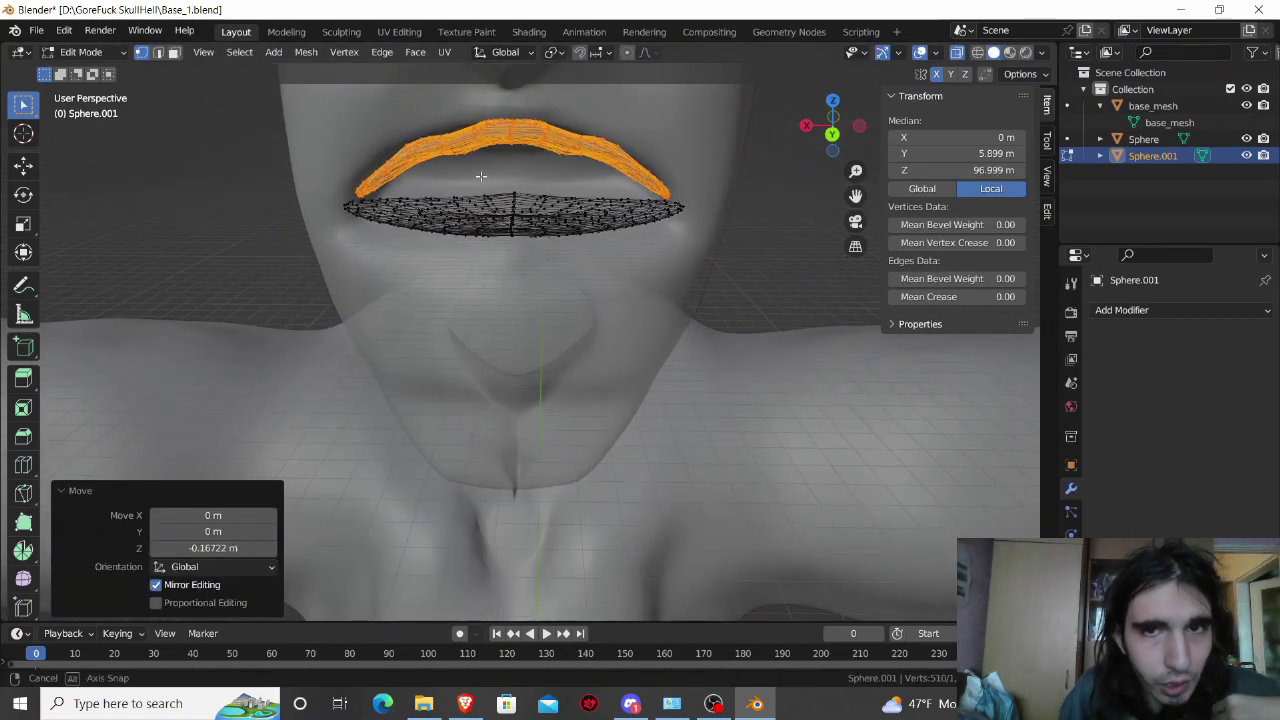
left_click(957, 52)
scroll(762, 160, "down", 1, "shift")
scroll(763, 149, "down", 1, "shift")
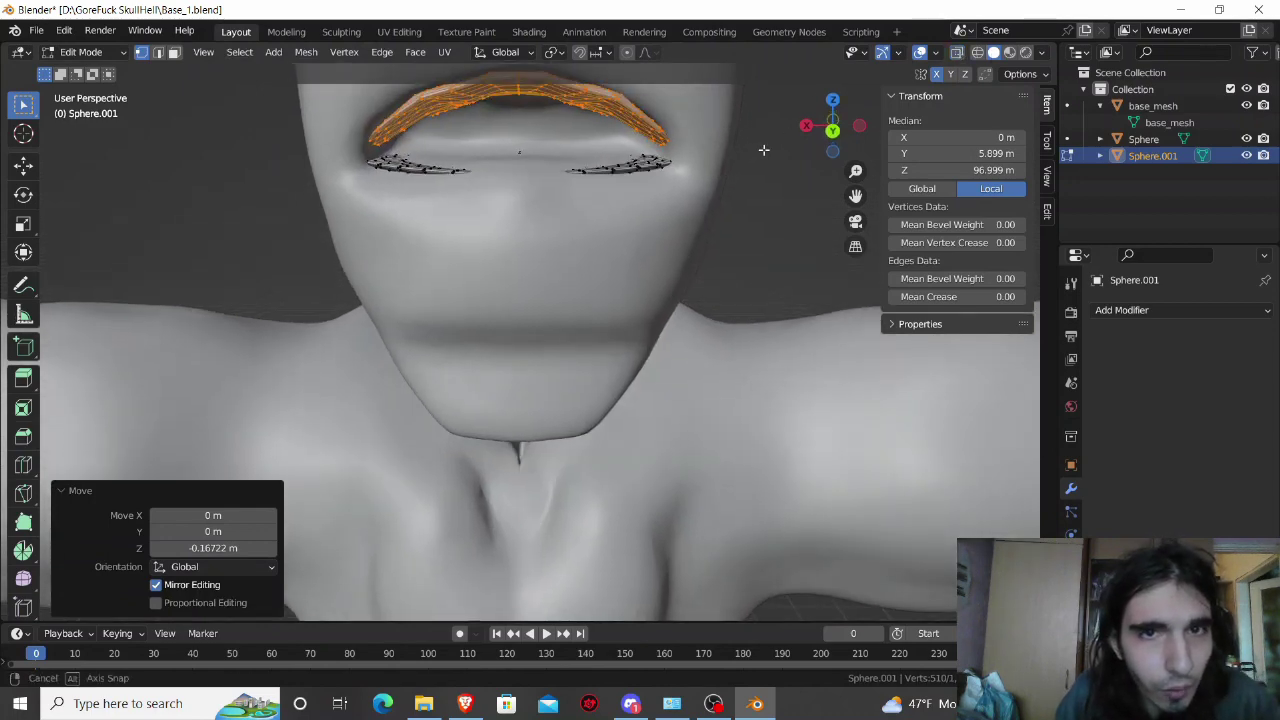
left_click(957, 52)
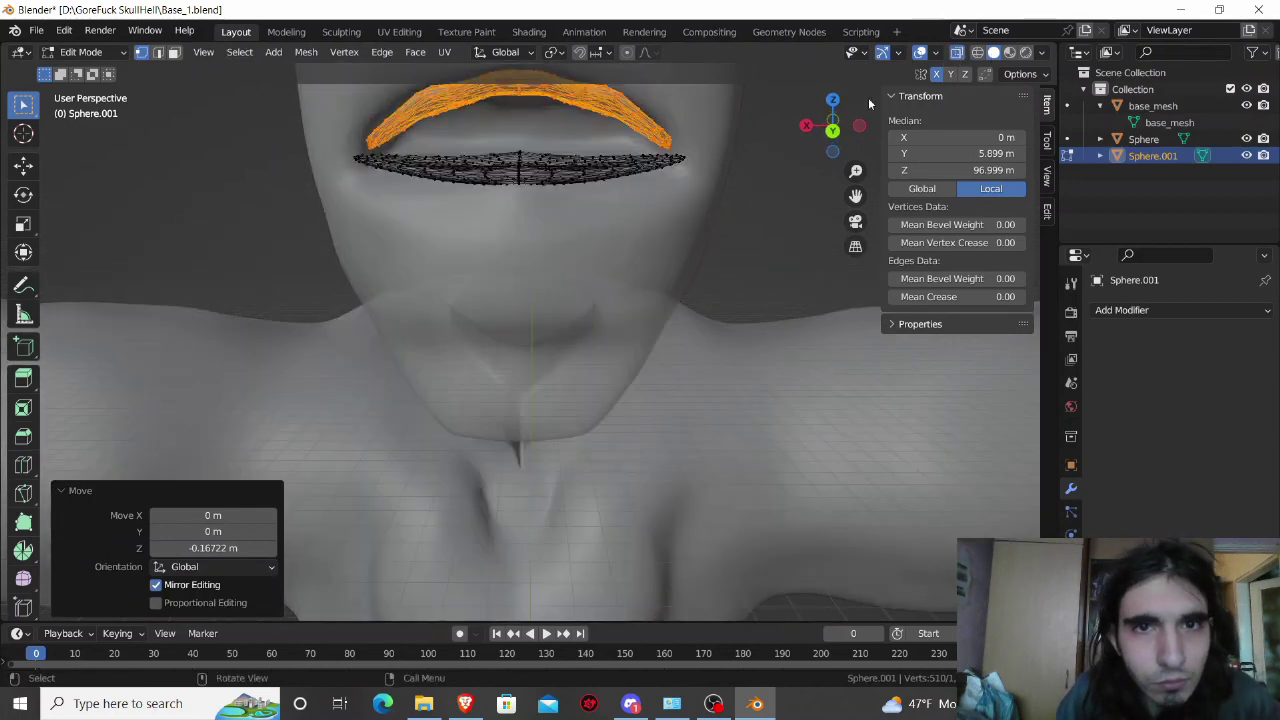
Step: Raise the whole lower lip 0.13195 m along Z and inspect the fit with X-ray toggled
left_click(540, 170)
key("ctrl+l")
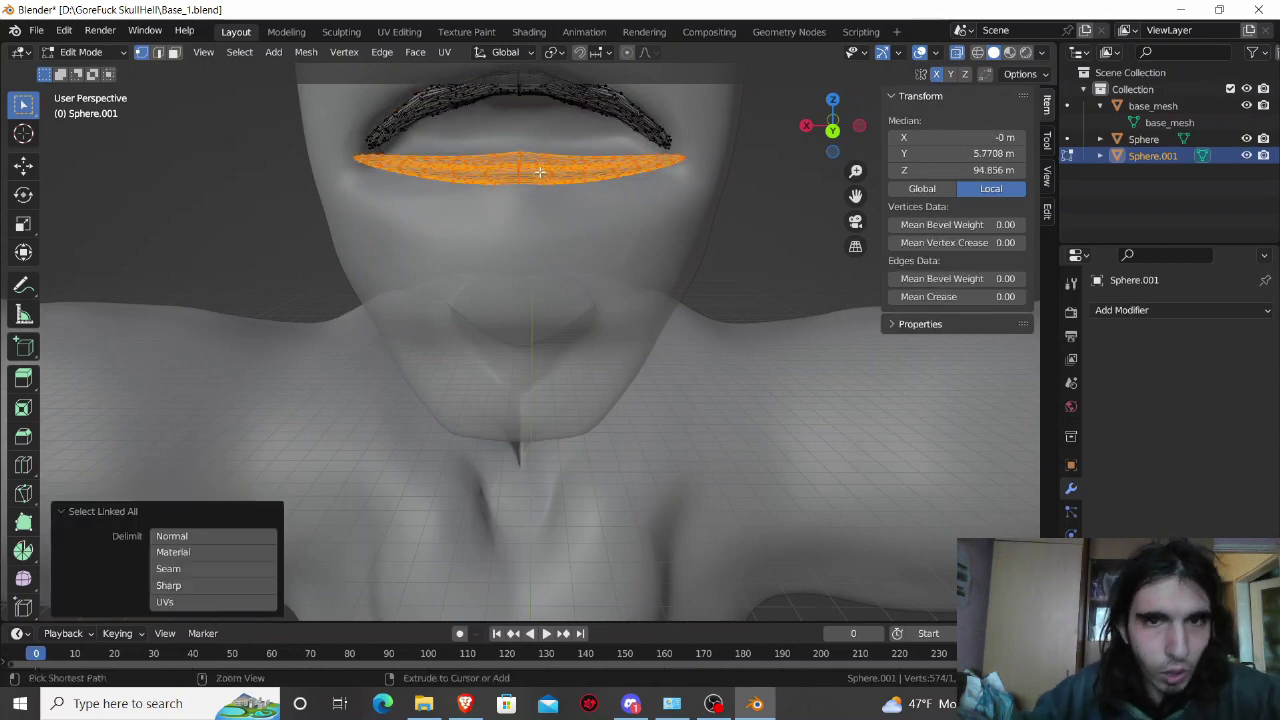
key("g")
key("z")
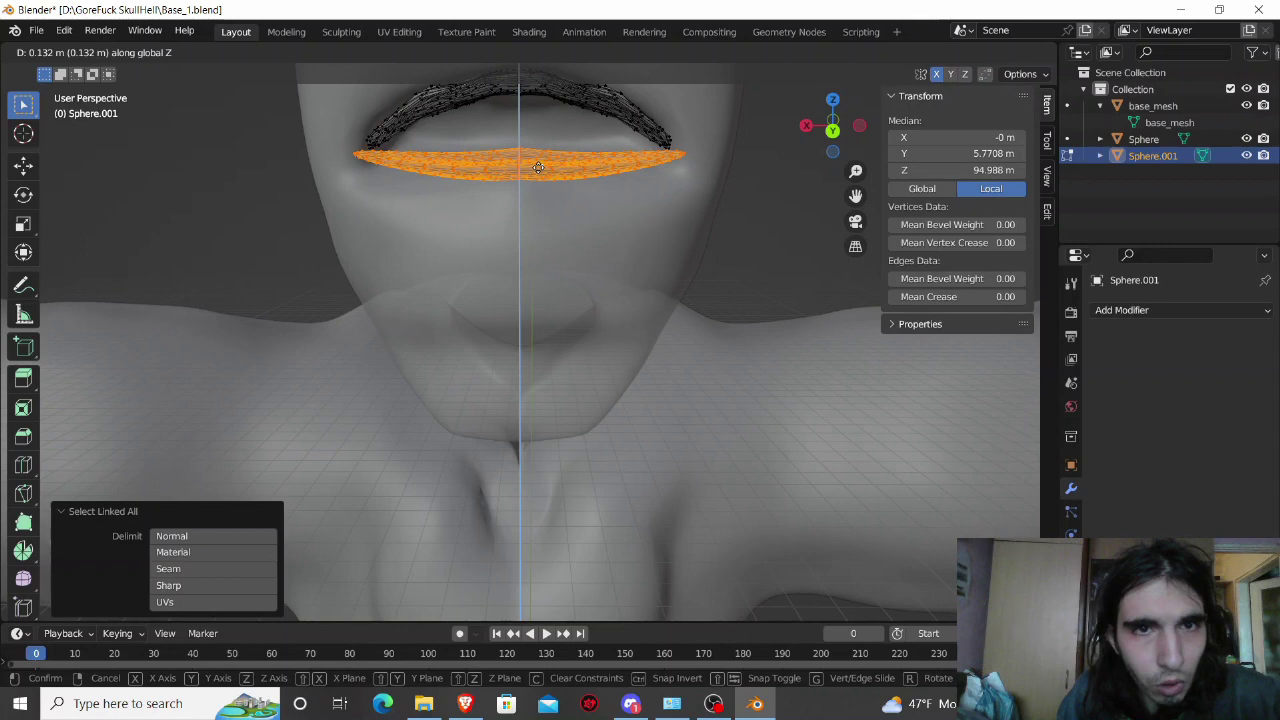
left_click(538, 167)
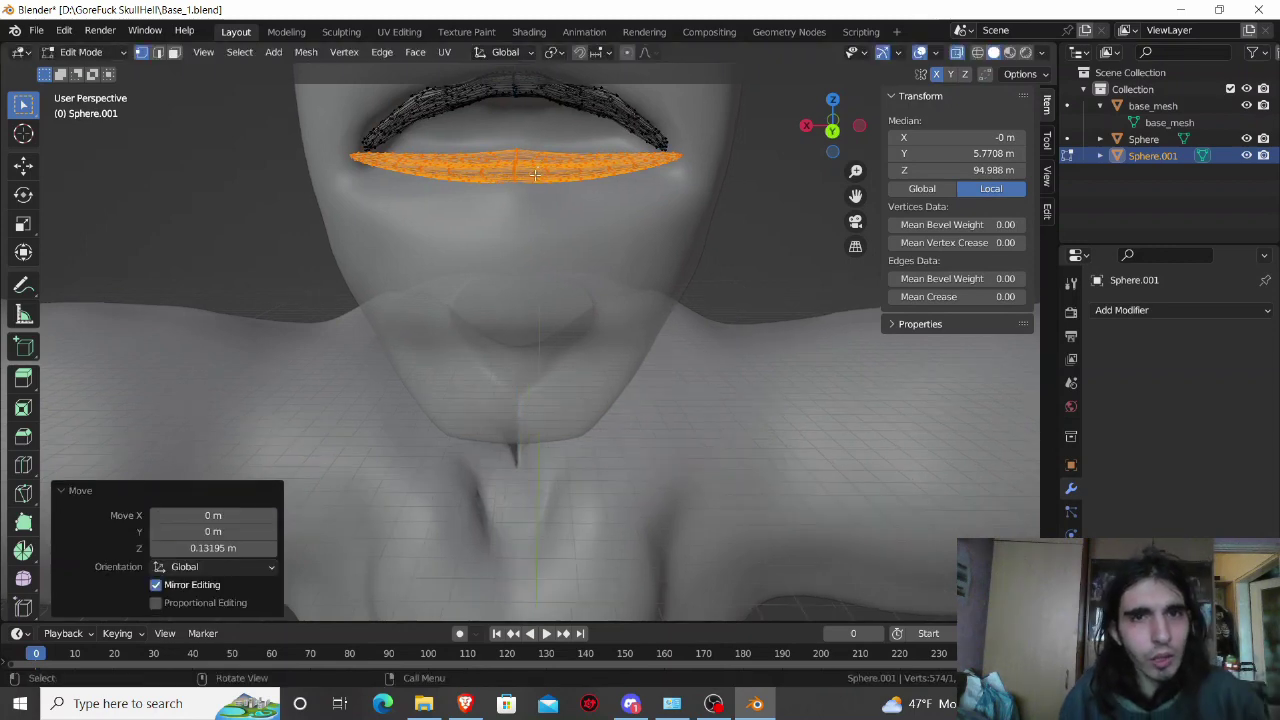
key("alt+z")
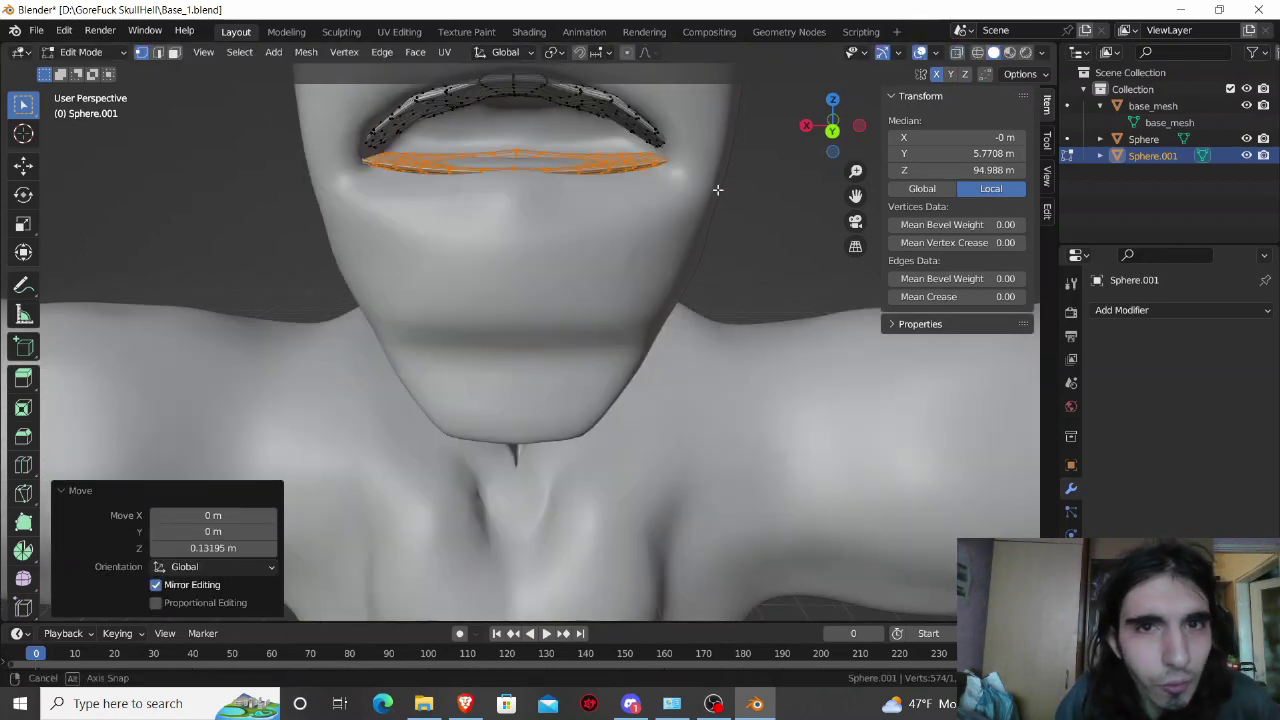
middle_click_drag(717, 189, 722, 200)
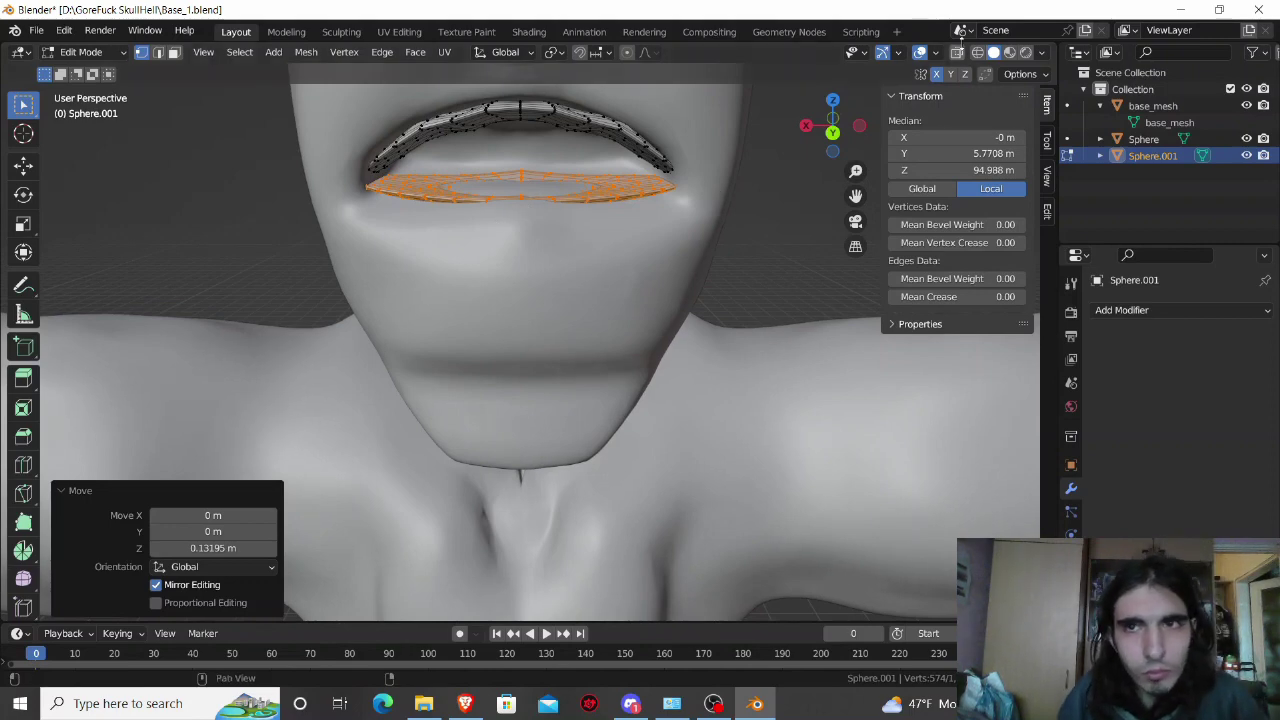
left_click(957, 52)
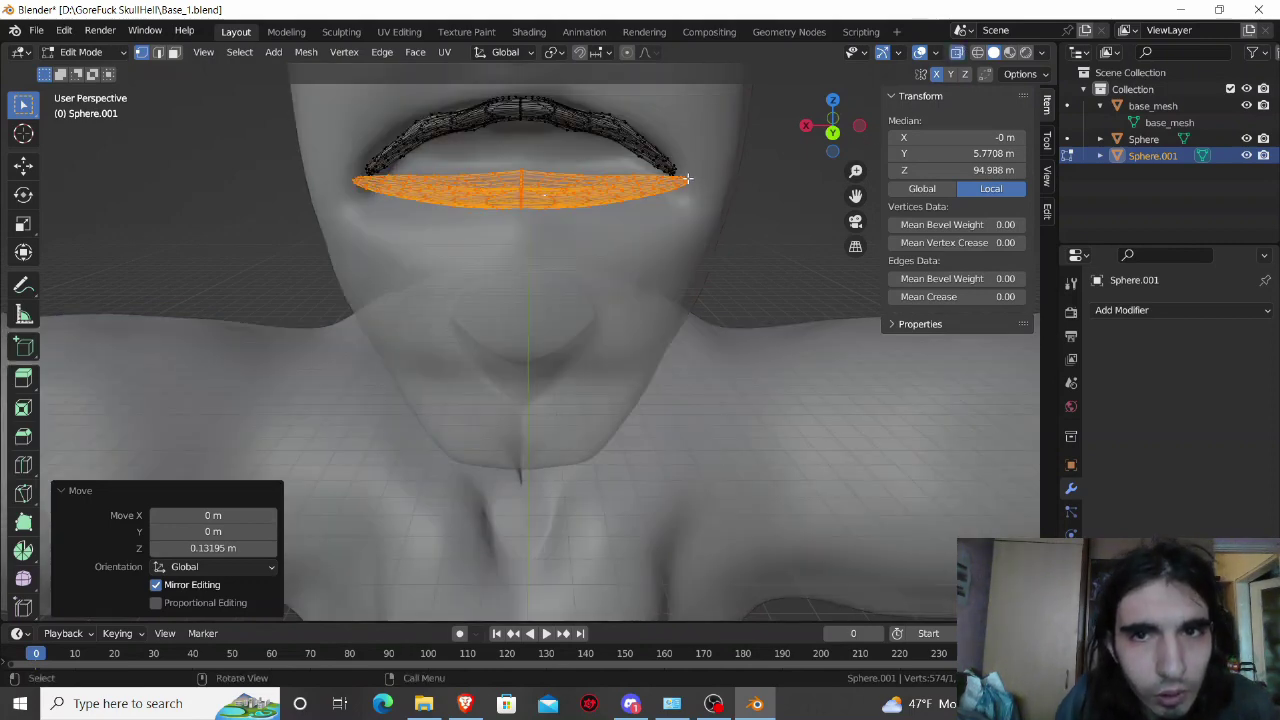
left_click(687, 178)
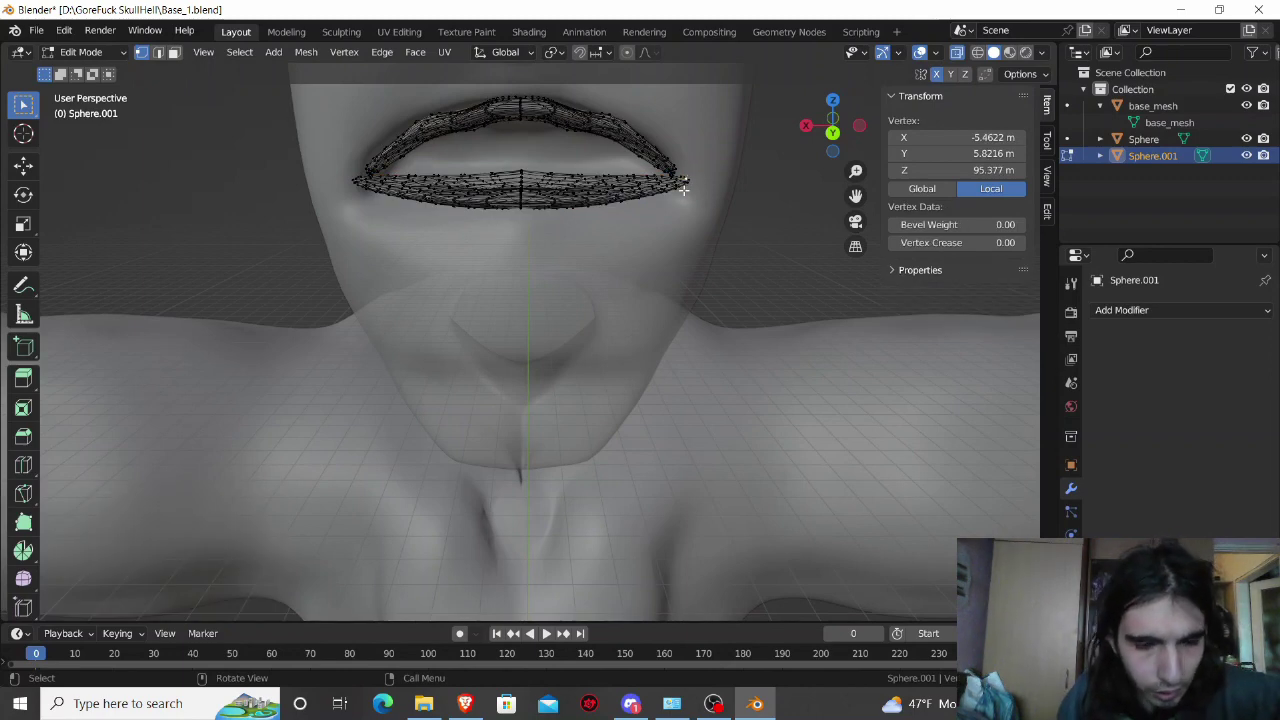
Step: Select the whole upper lip and hide it to isolate the lower lip
key("g")
key("z")
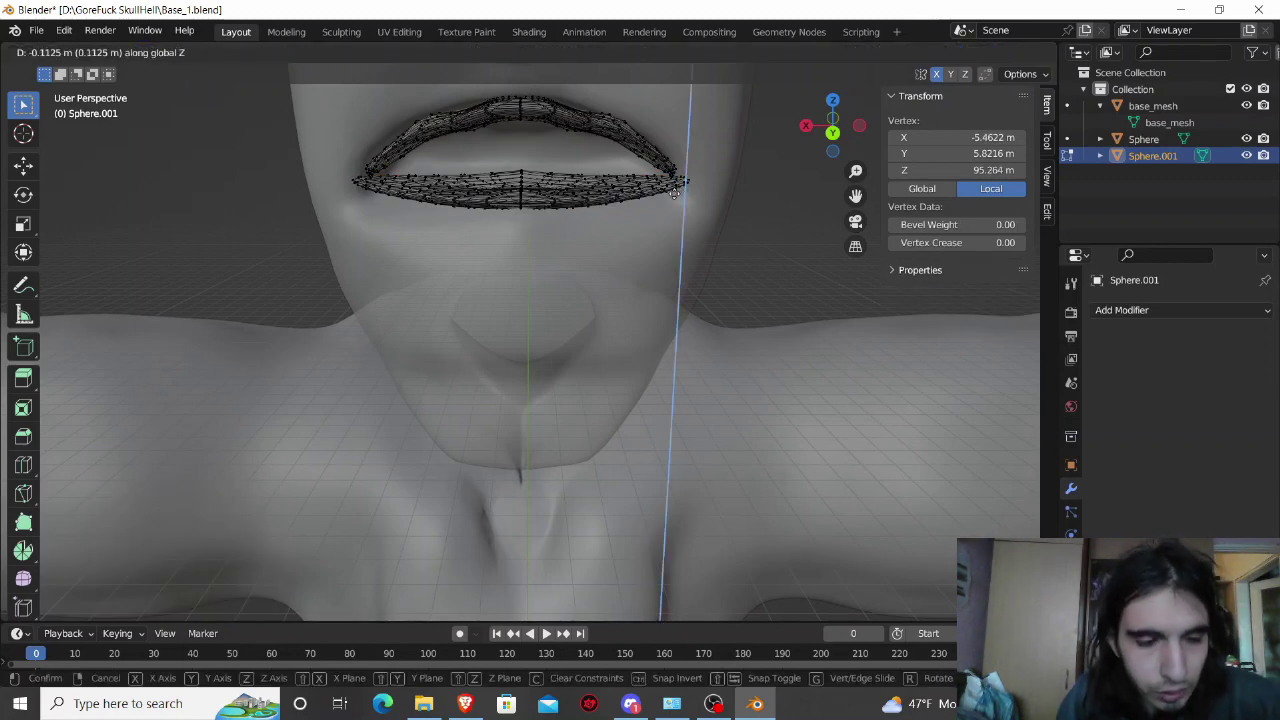
key("Escape")
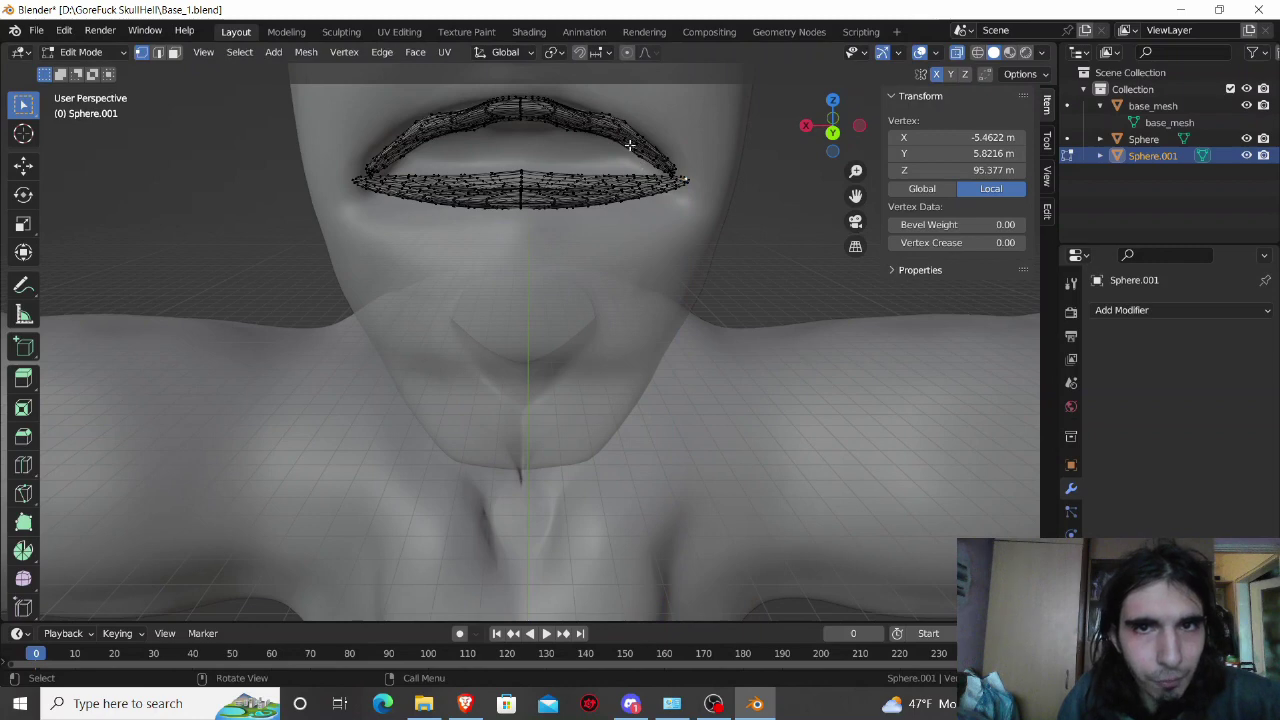
key("ctrl+l")
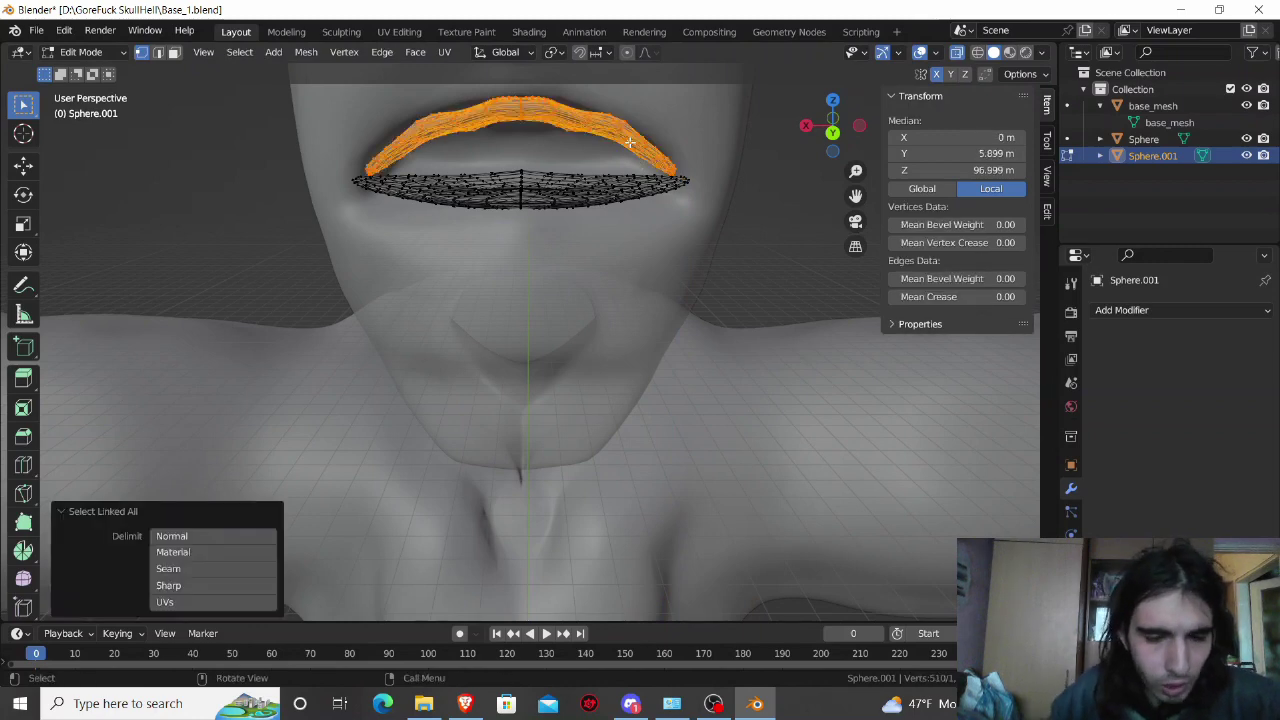
key("h")
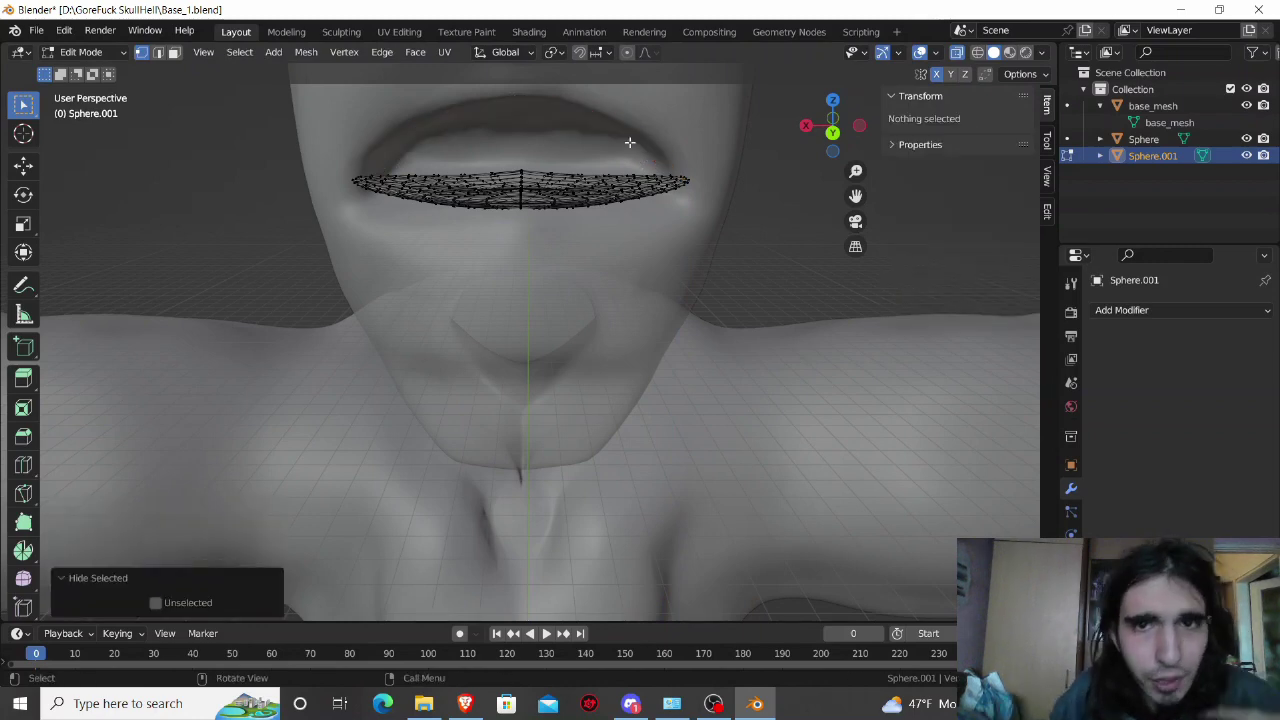
Step: With proportional editing on, pull the lower lip's right corner 0.81872 m inward along X
left_click(688, 181)
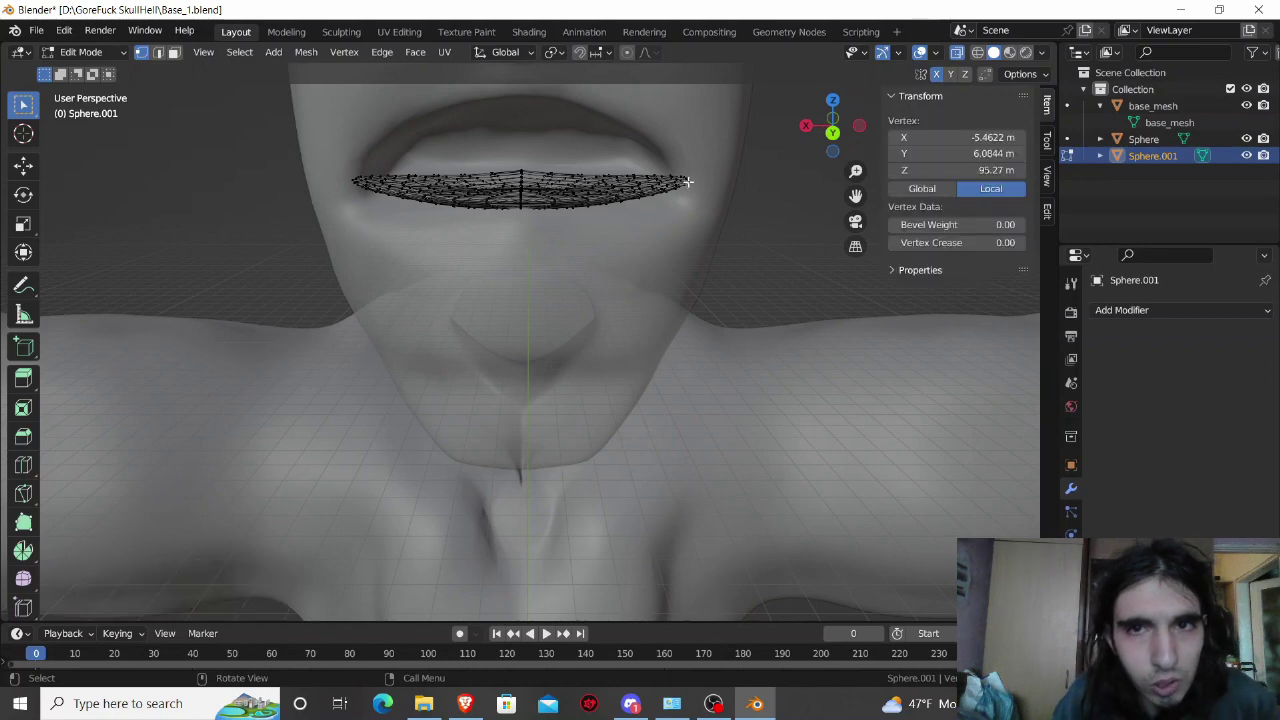
left_click(684, 189)
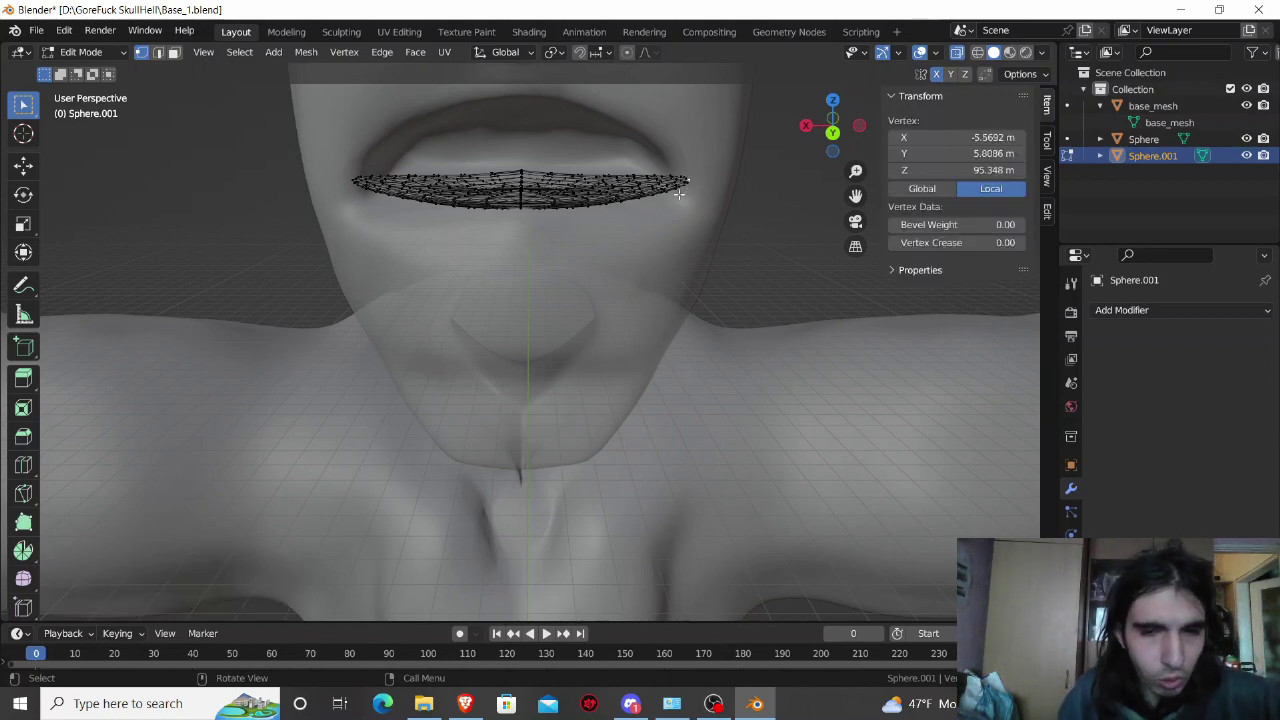
key("o")
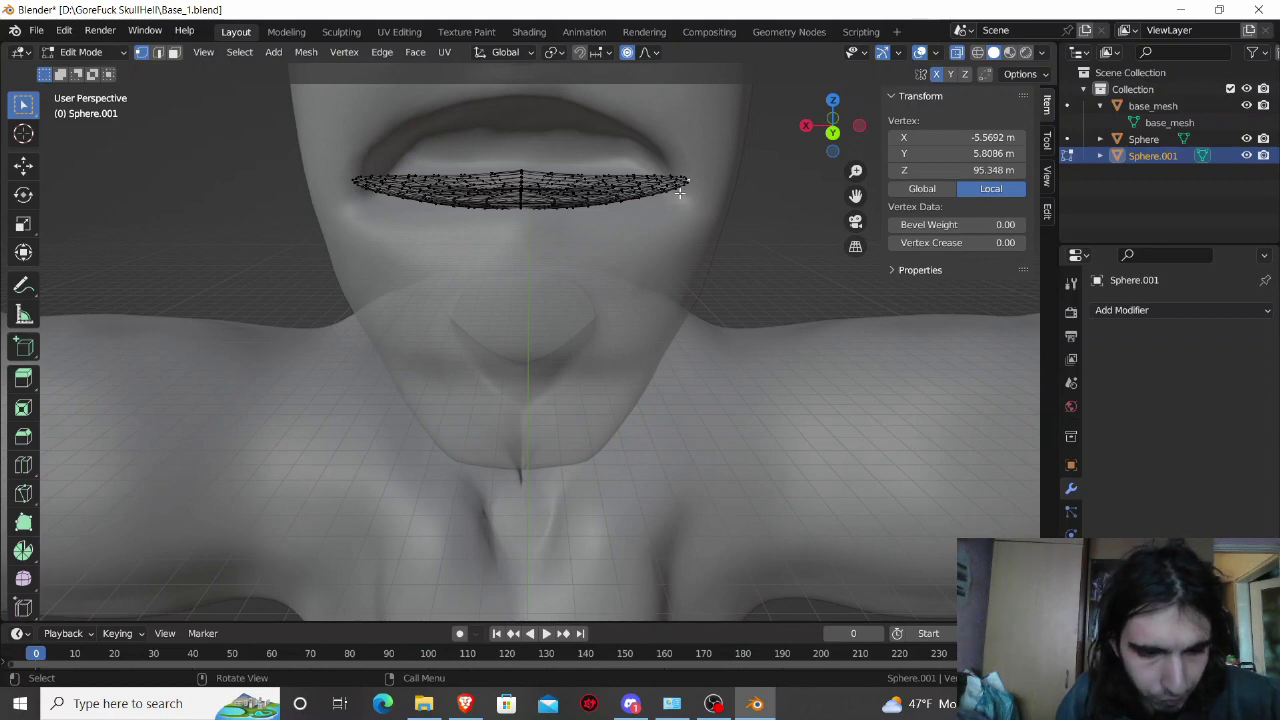
key("g")
key("z")
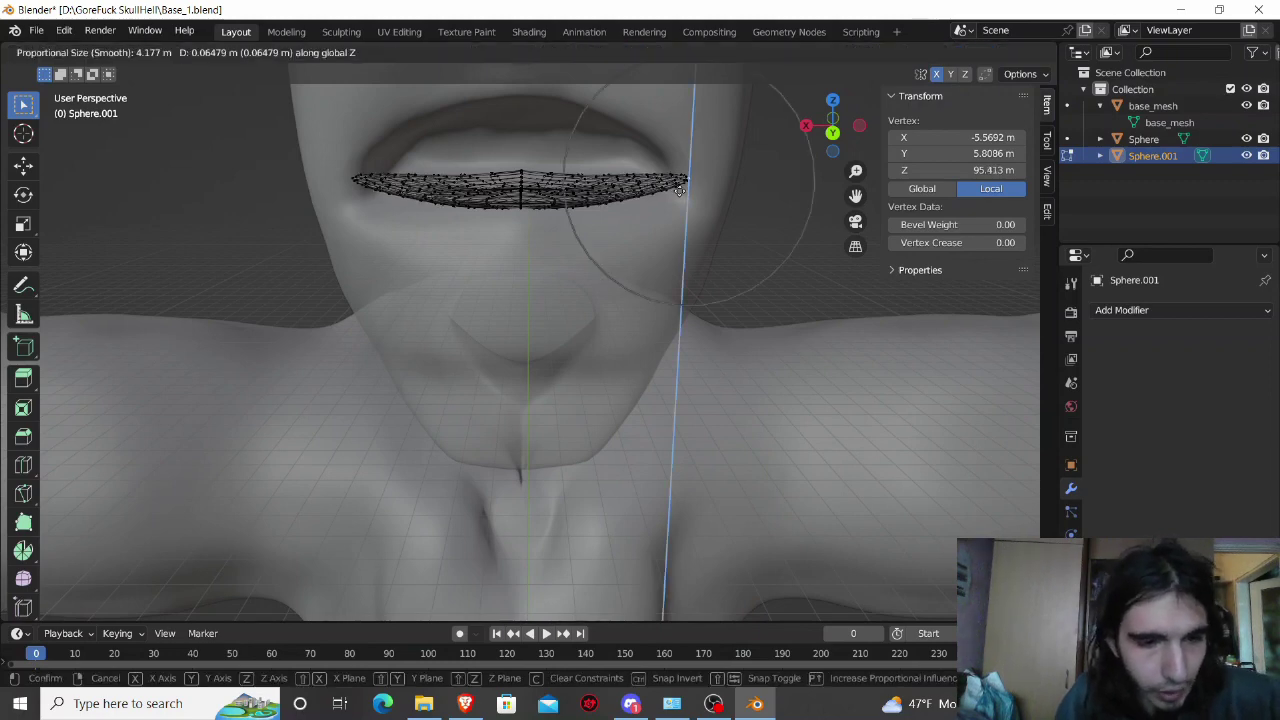
key("Escape")
key("g")
key("x")
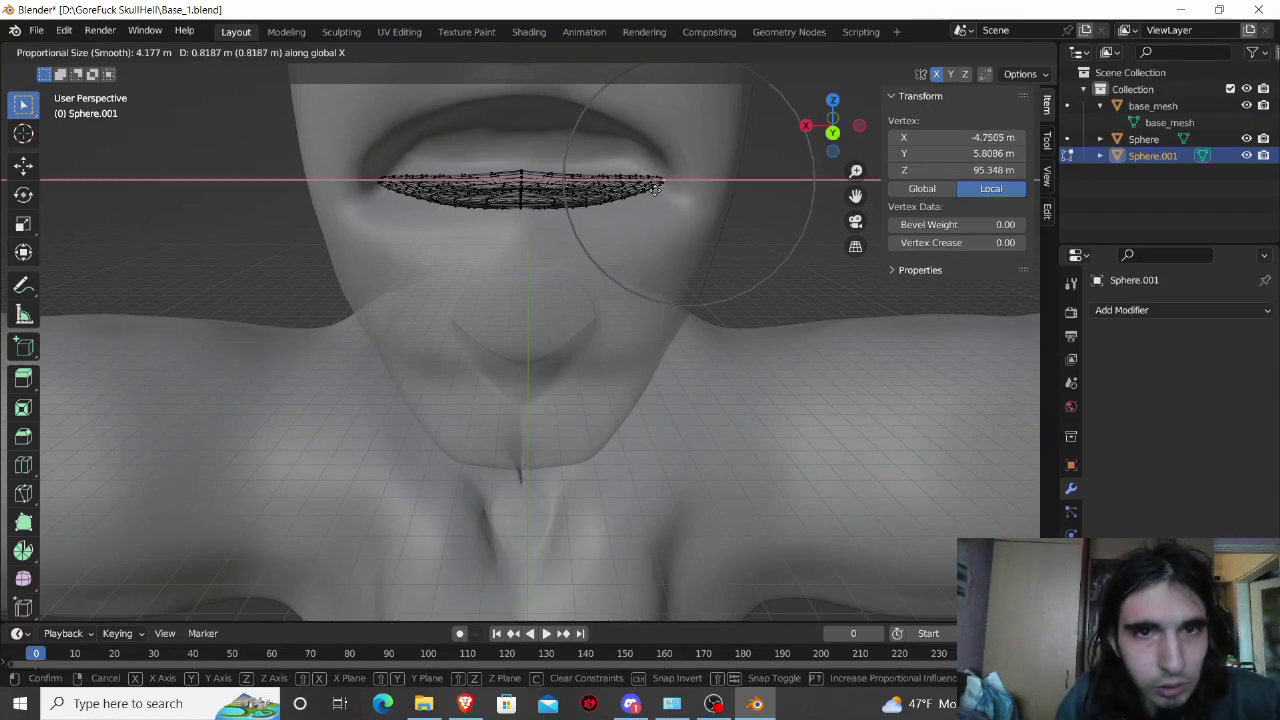
left_click(655, 190)
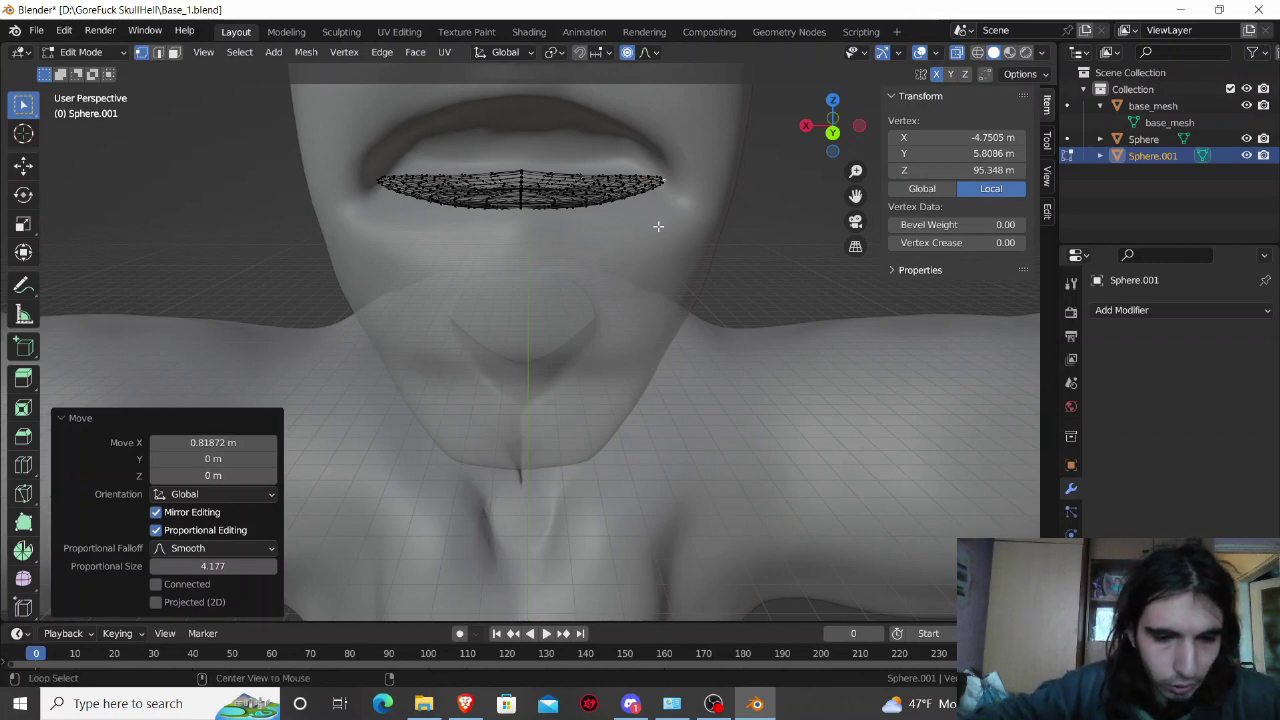
Step: Reveal the upper lip, deselect, and orbit to inspect both lips together
key("alt+h")
left_click(750, 268)
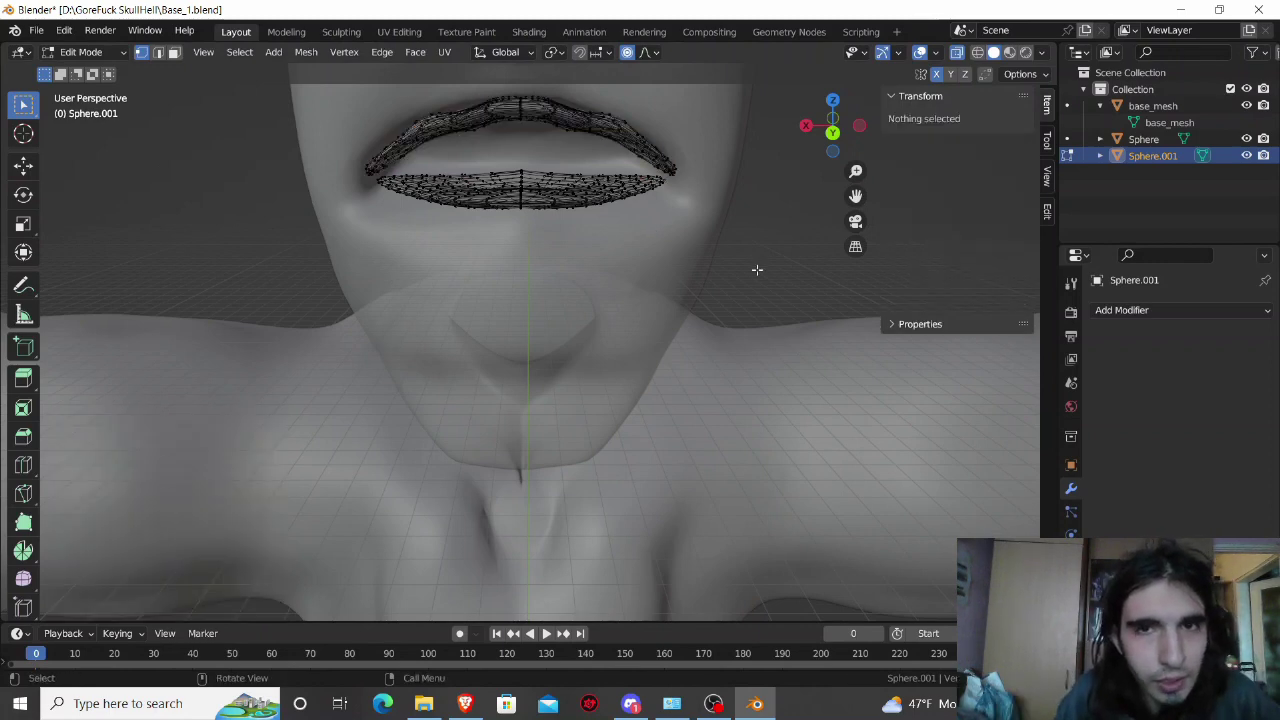
mouse_move(900, 150)
middle_mouse_down()
mouse_move(789, 249)
mouse_move(766, 246)
mouse_move(763, 229)
mouse_move(757, 277)
mouse_move(763, 223)
mouse_move(766, 266)
middle_mouse_up()
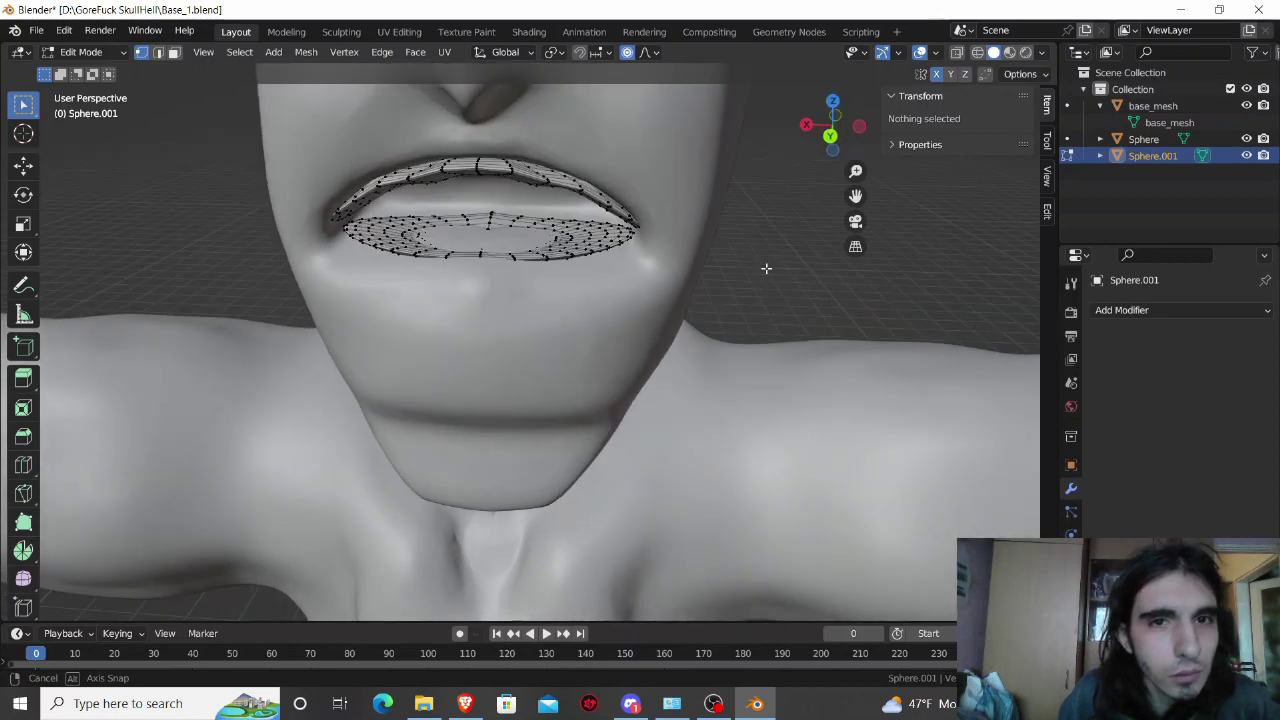
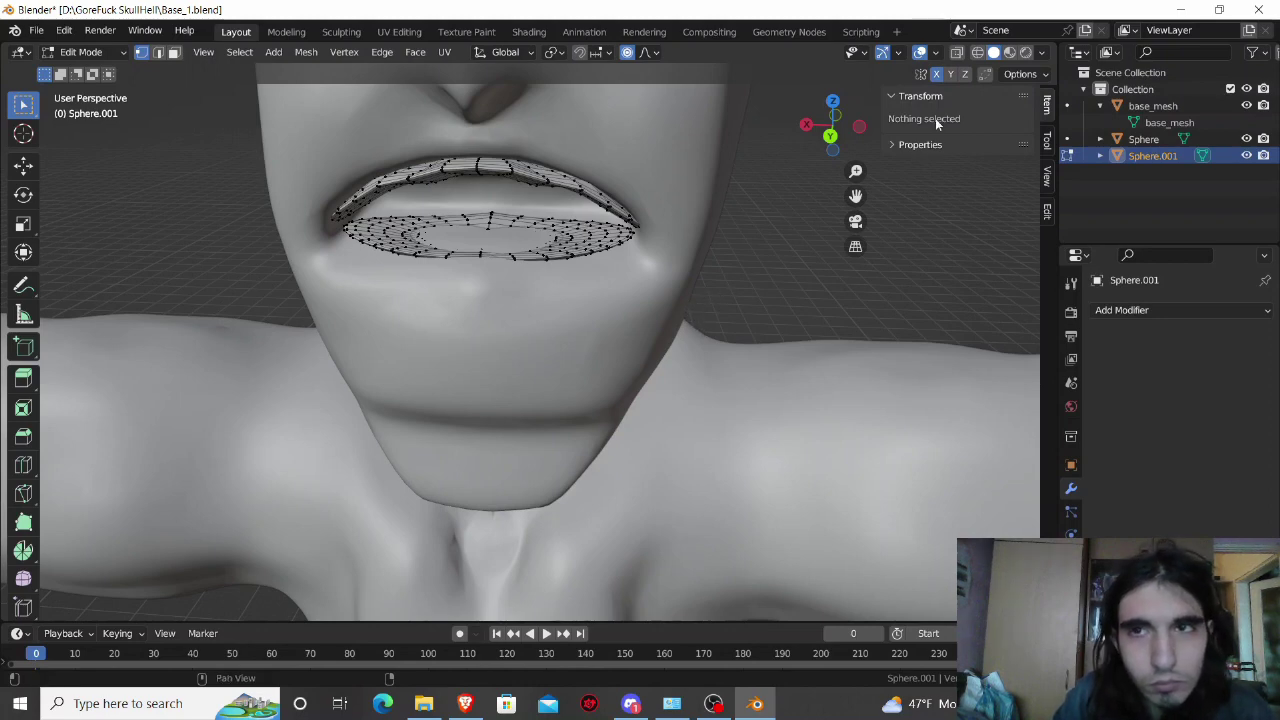
Step: Select the whole lower lip mesh and hide it
left_click(546, 184)
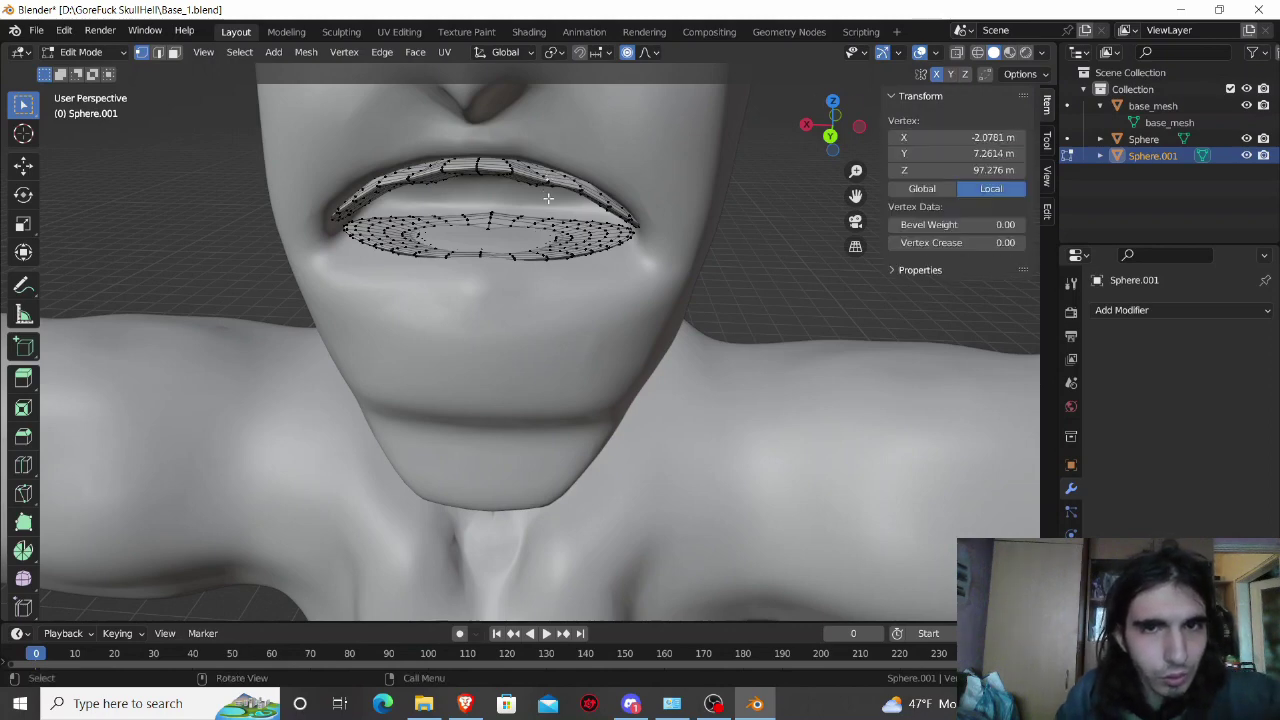
left_click(549, 230)
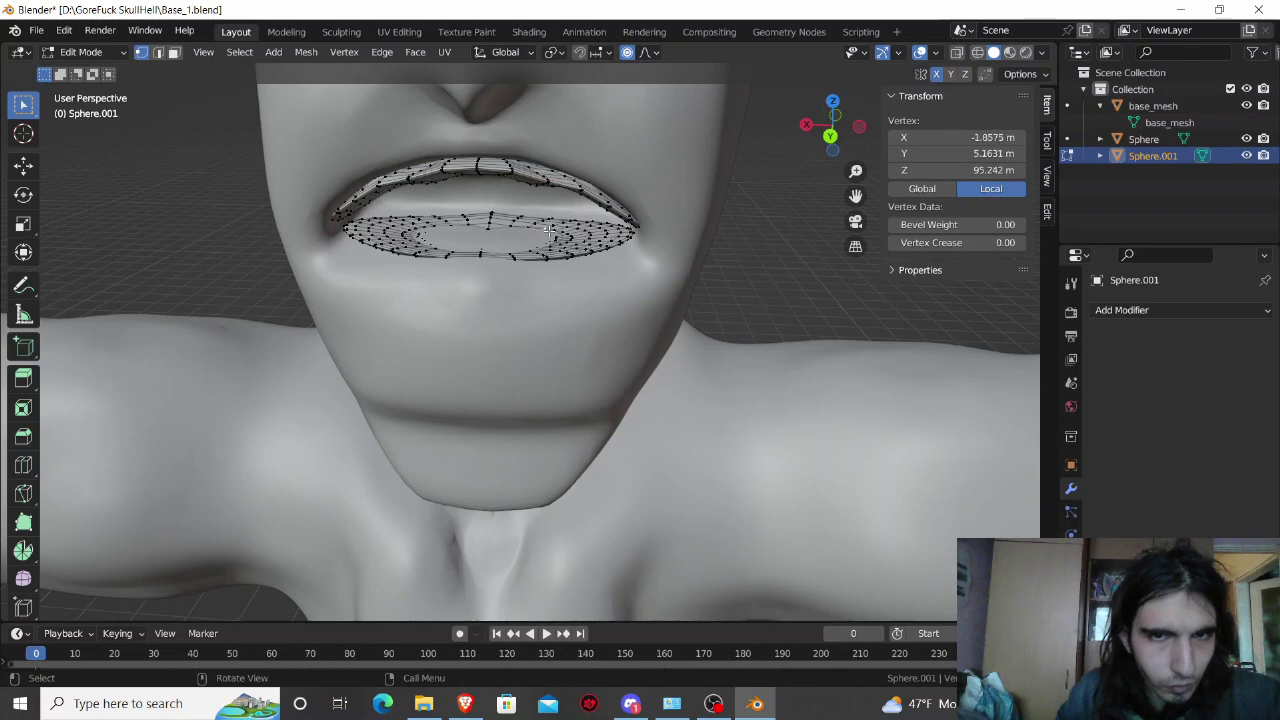
key("ctrl+l")
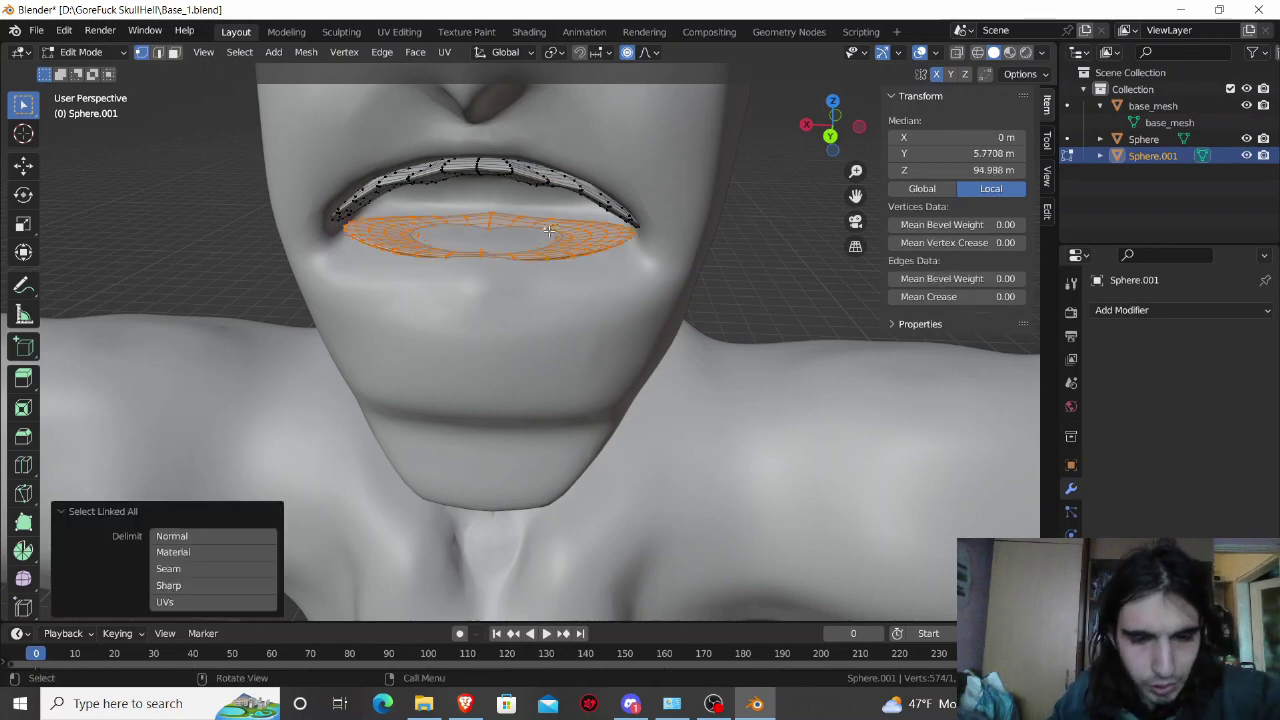
key("h")
Step: Raise the upper lip centre 0.27189 m along Z with smooth falloff, then unhide the lower lip and deselect all
left_click(546, 186)
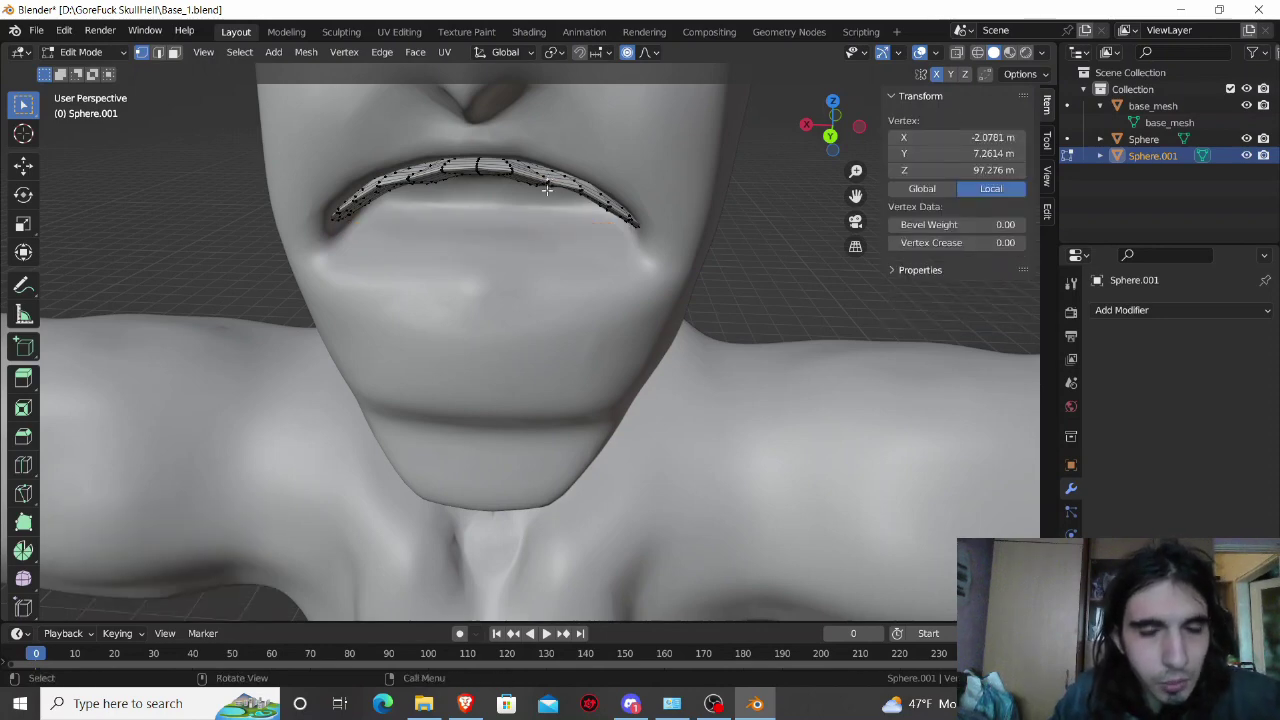
key("g")
key("z")
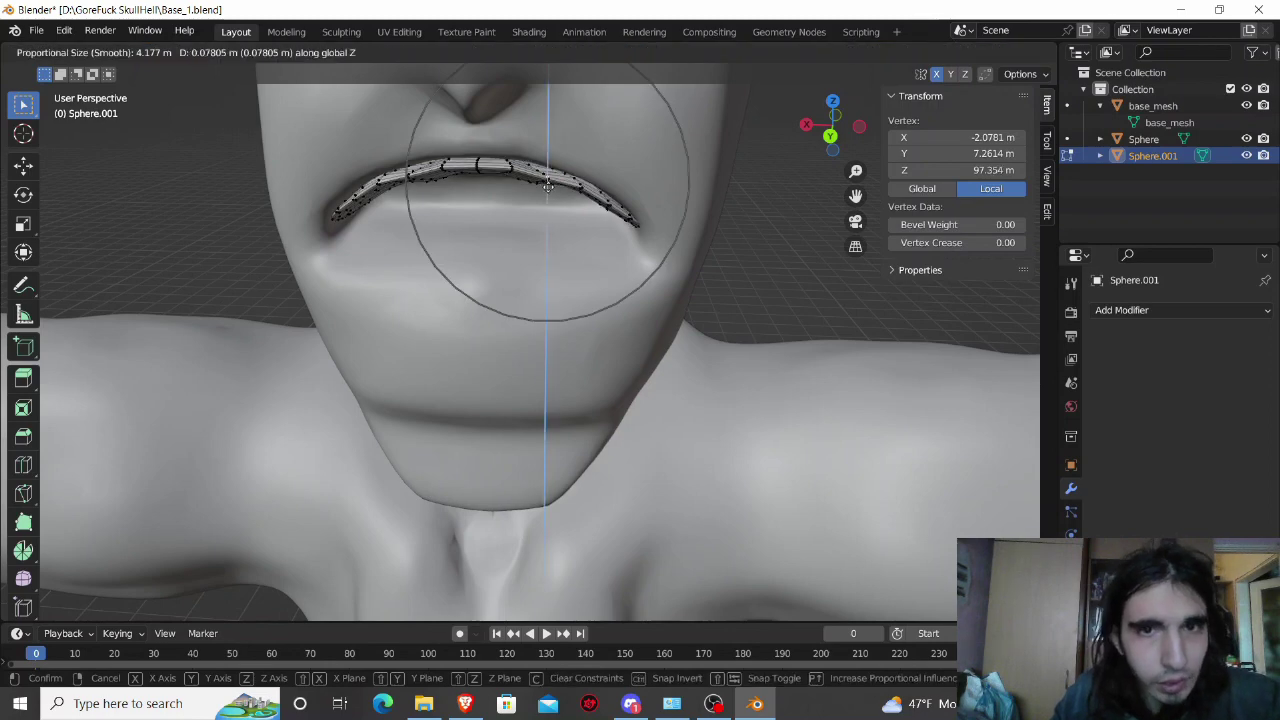
left_click(548, 180)
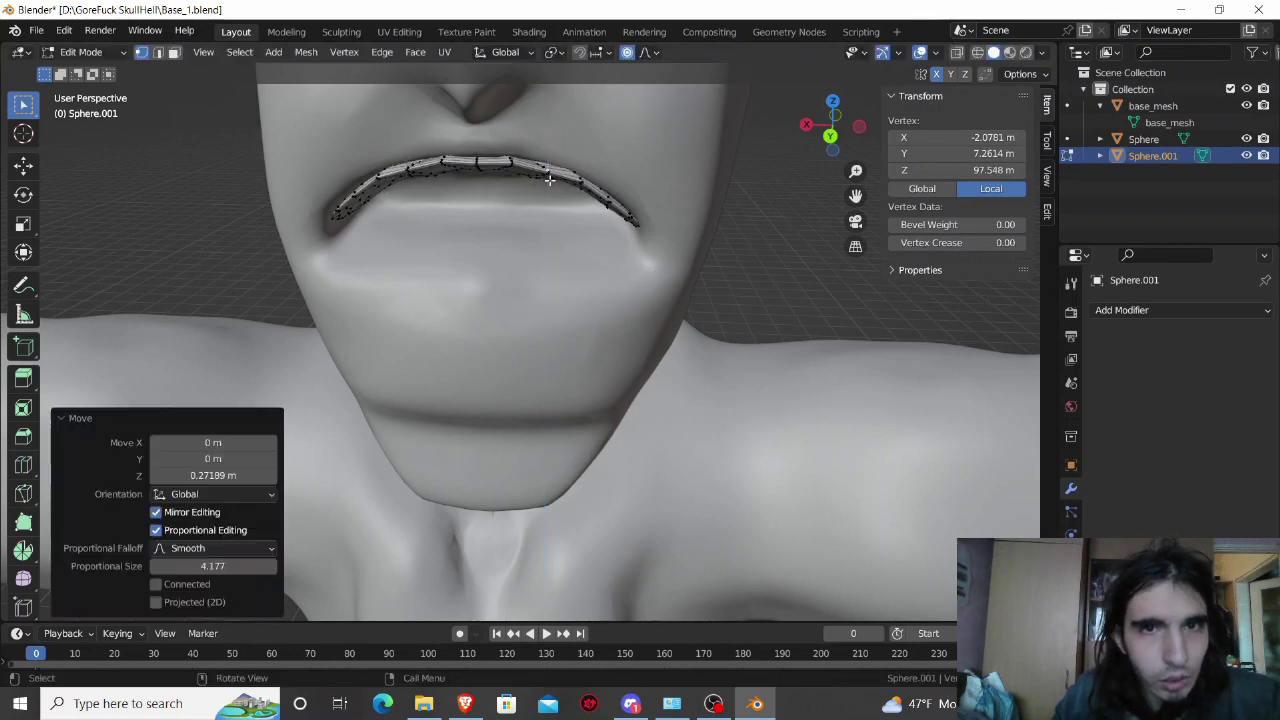
mouse_move(548, 182)
middle_mouse_down()
mouse_move(547, 205)
mouse_move(548, 192)
middle_mouse_up()
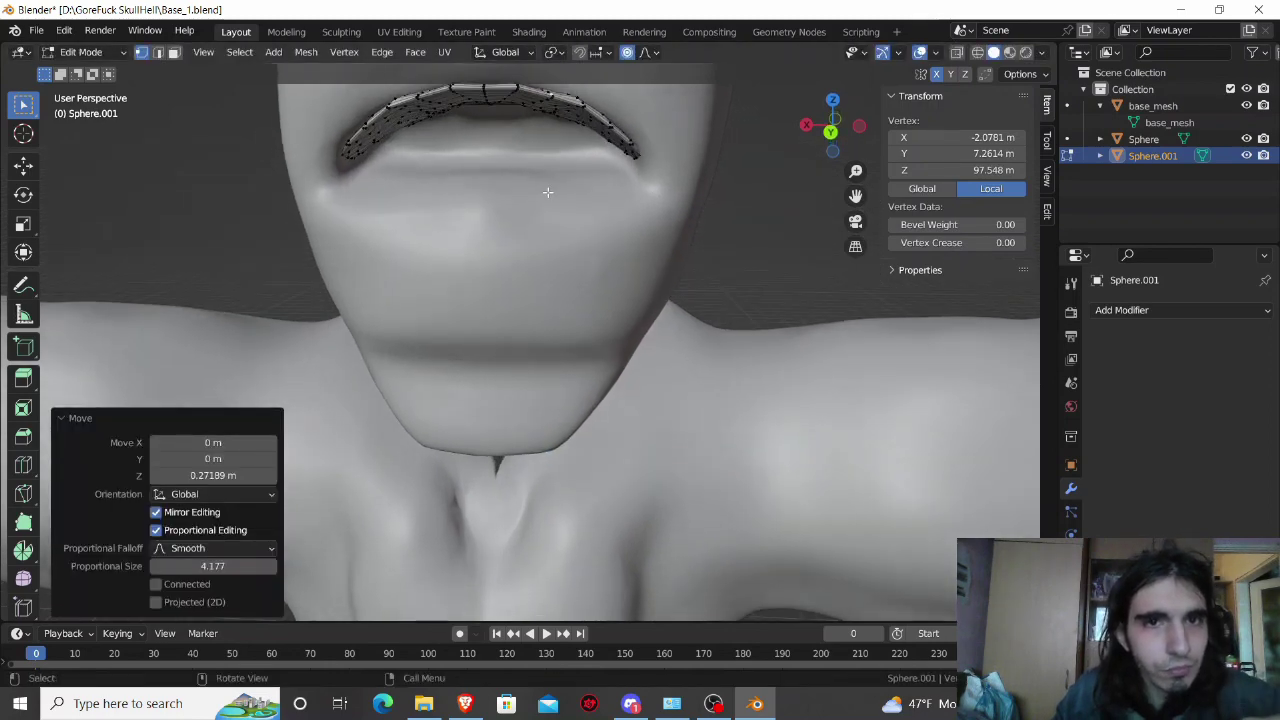
key("alt+h")
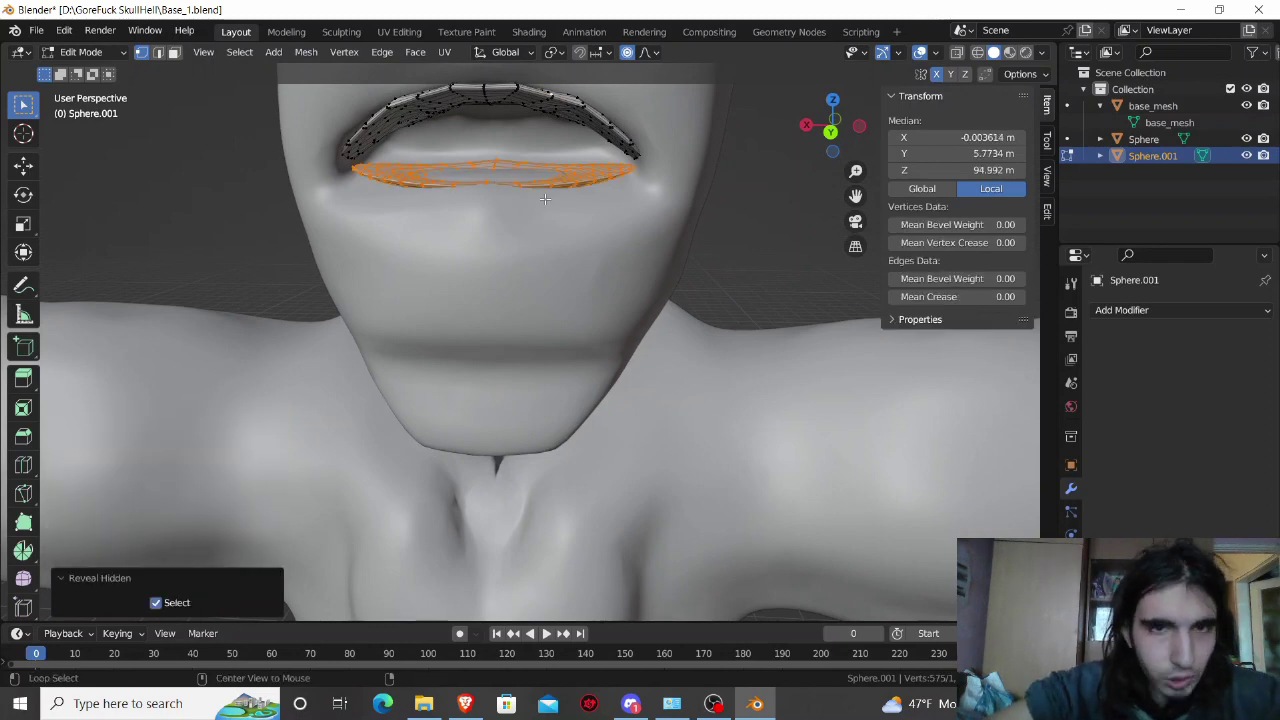
key("alt+a")
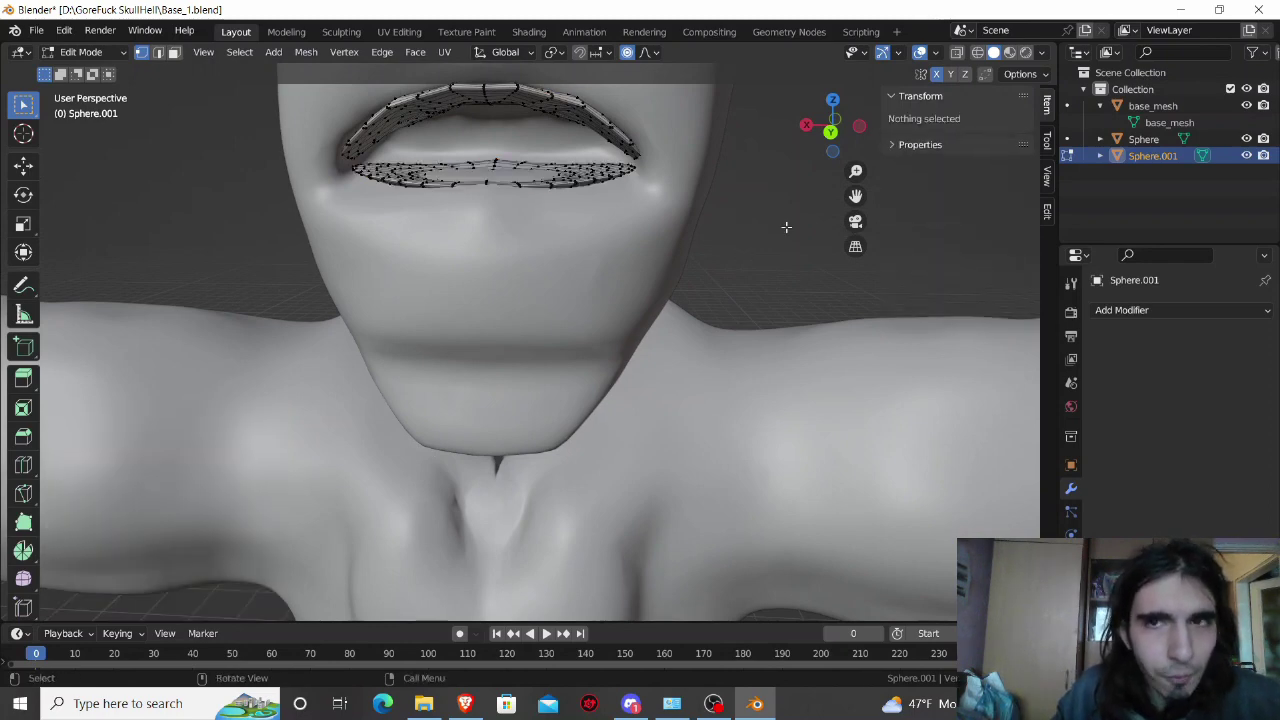
Step: Turn on X-ray and select vertices at and beside the lower lip centre
key("alt+z")
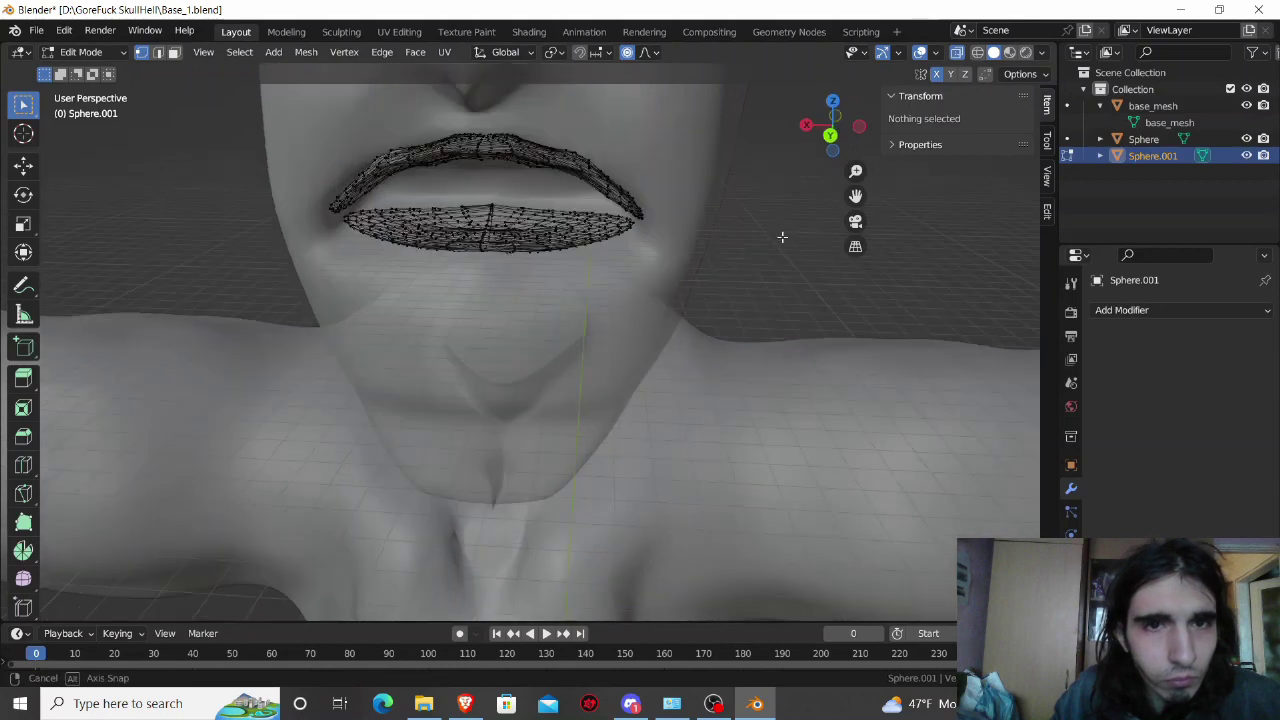
middle_click_drag(784, 201, 663, 343)
left_click(487, 362)
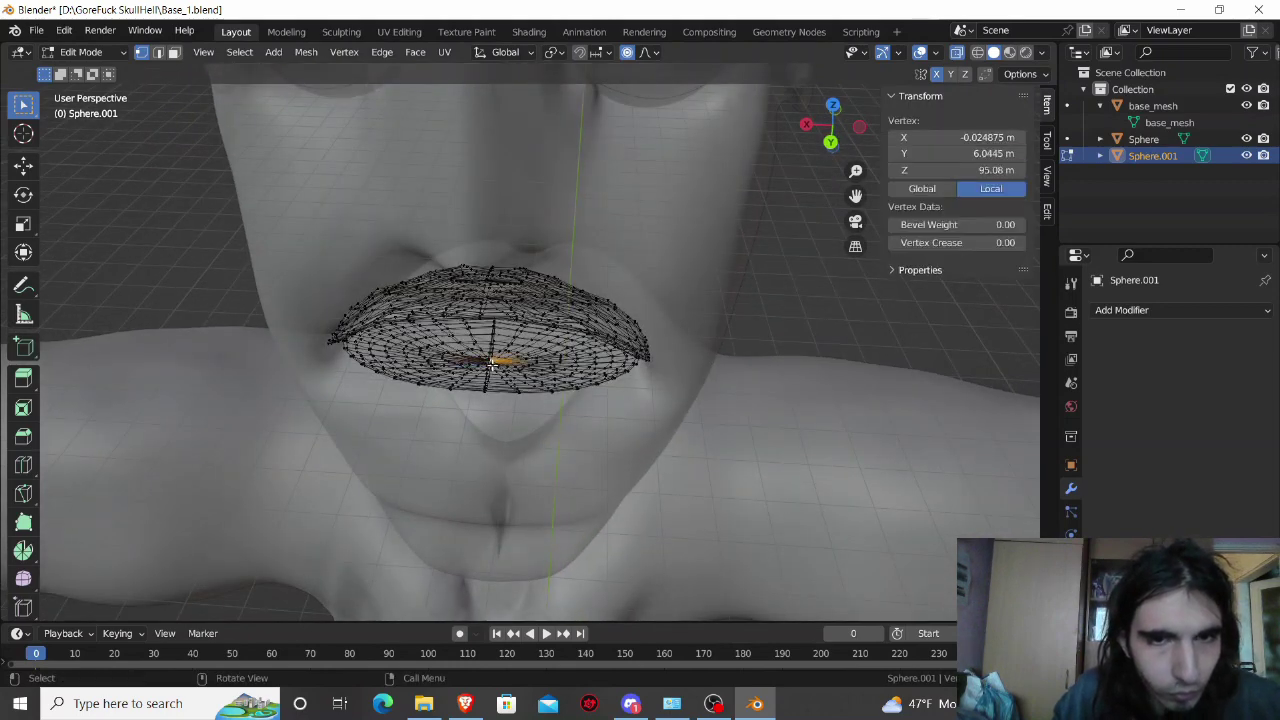
scroll(492, 352, "up", 3)
scroll(497, 340, "up", 2)
scroll(503, 316, "up", 3)
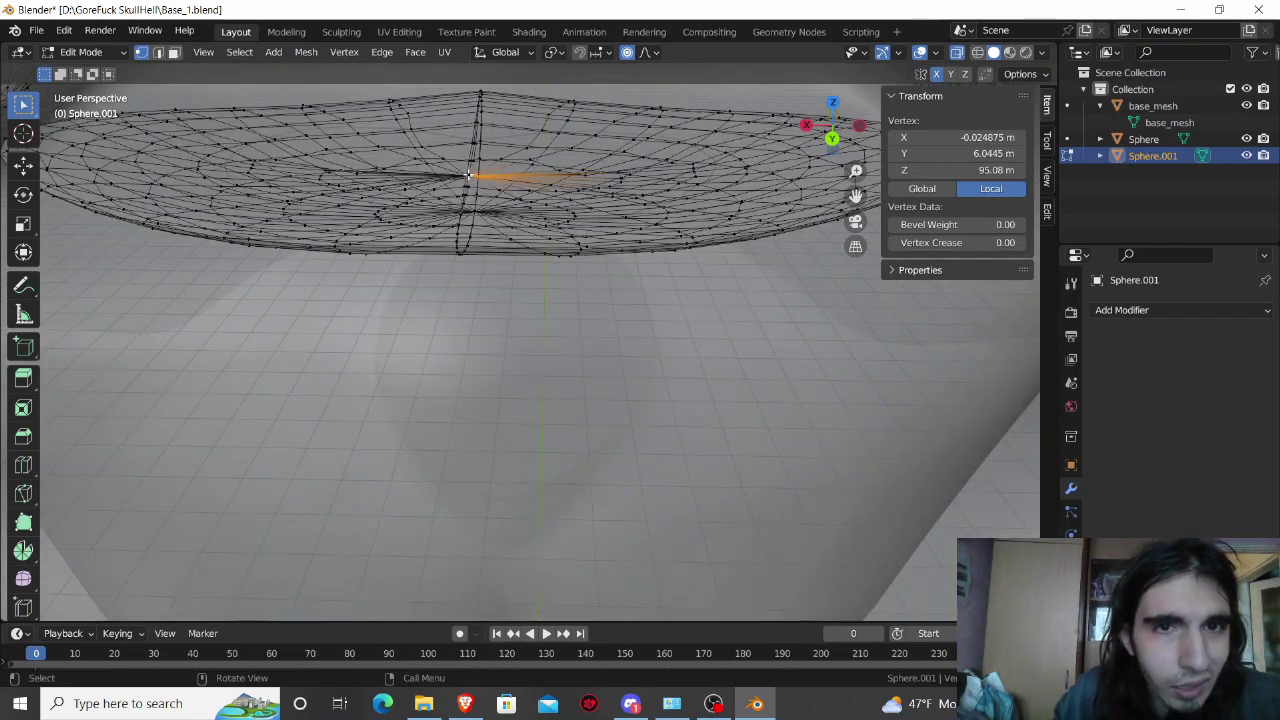
left_click(469, 176)
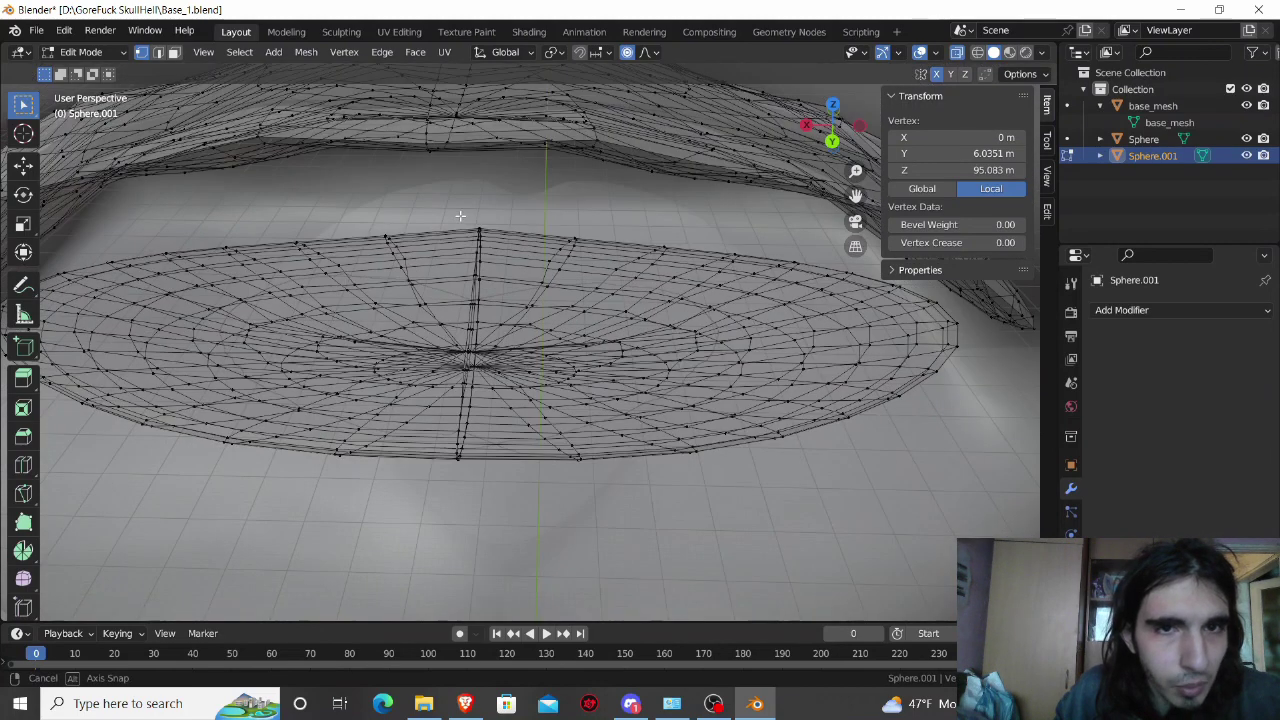
scroll(460, 210, "up", 3, "shift")
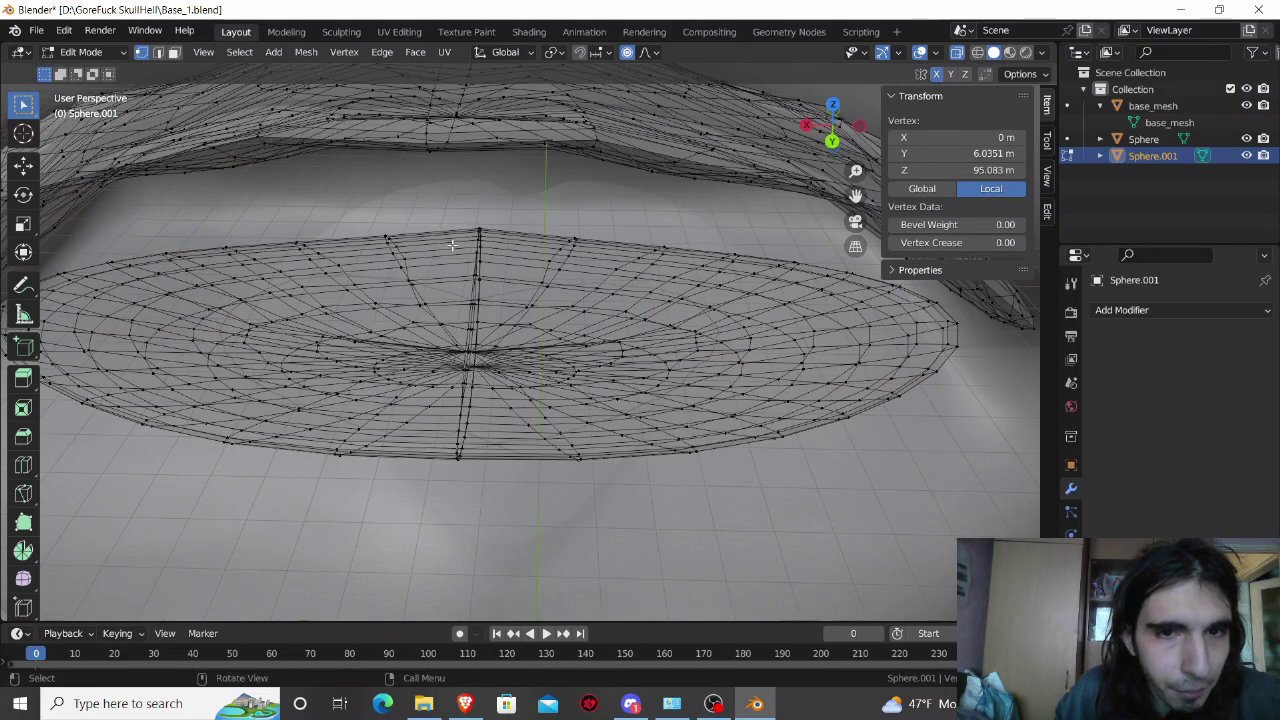
left_click(469, 368)
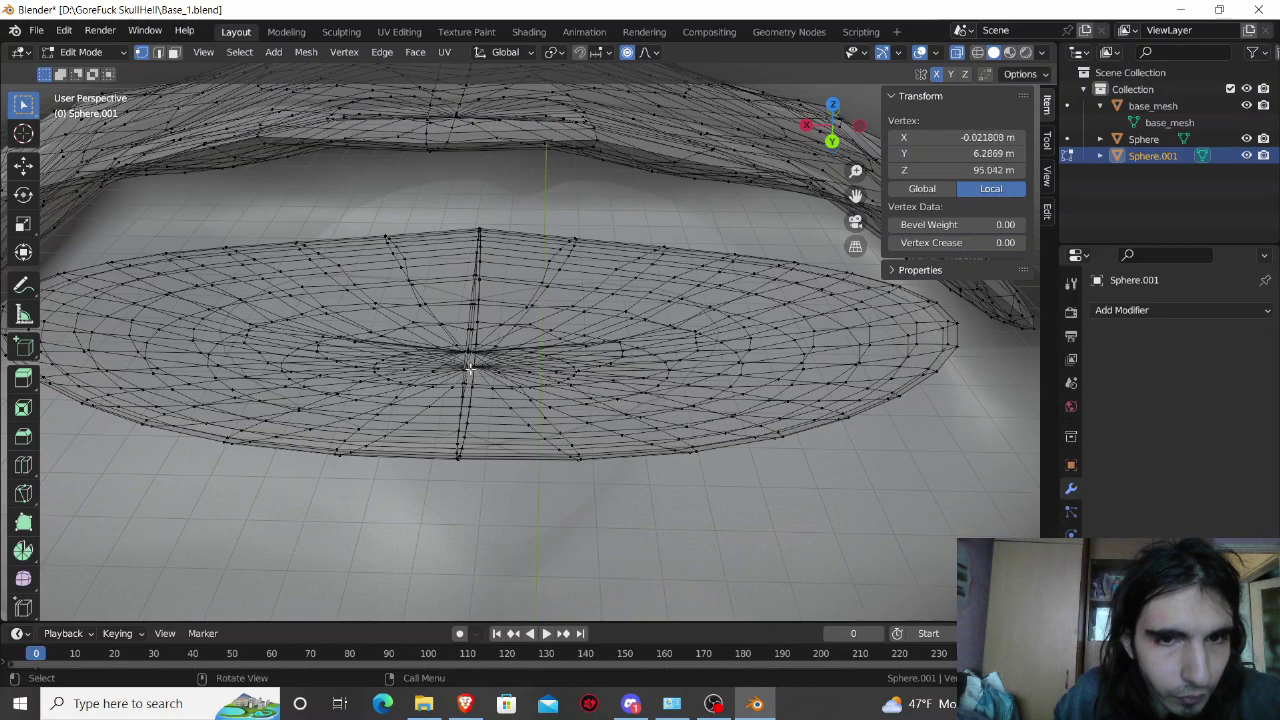
mouse_move(459, 375)
middle_mouse_down()
mouse_move(451, 306)
mouse_move(455, 343)
middle_mouse_up()
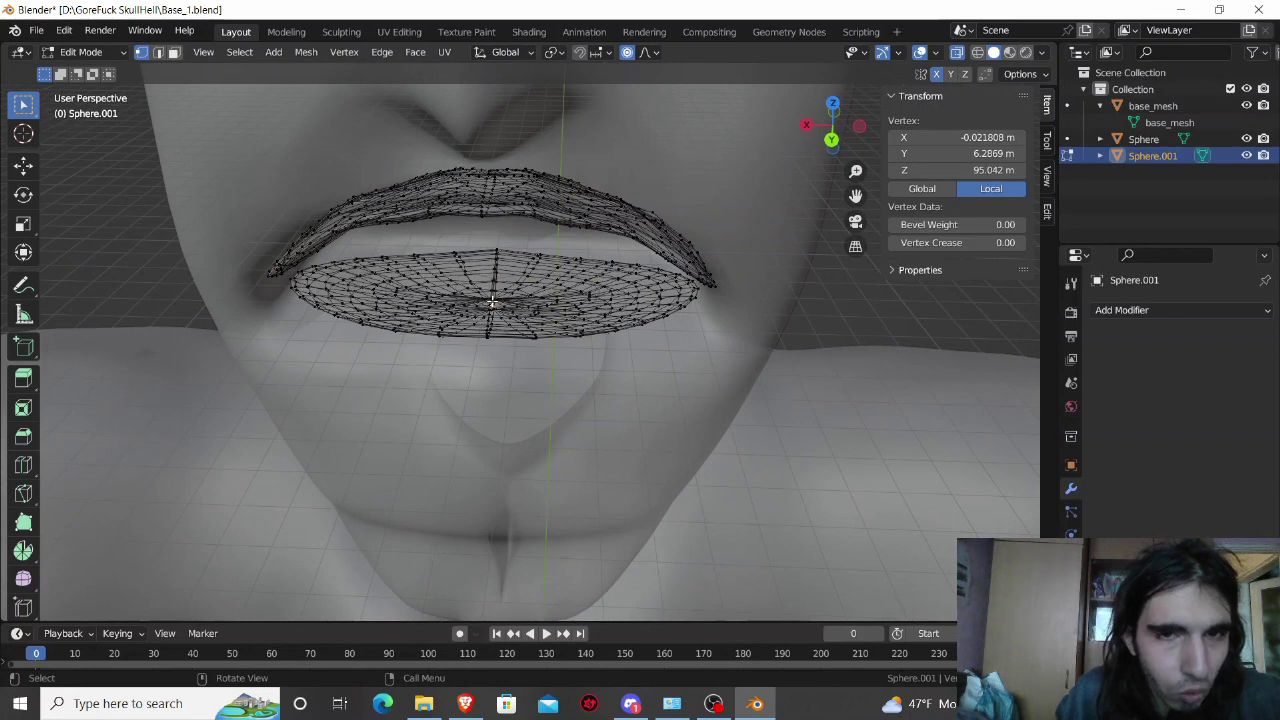
middle_click_drag(497, 323, 509, 287, "shift")
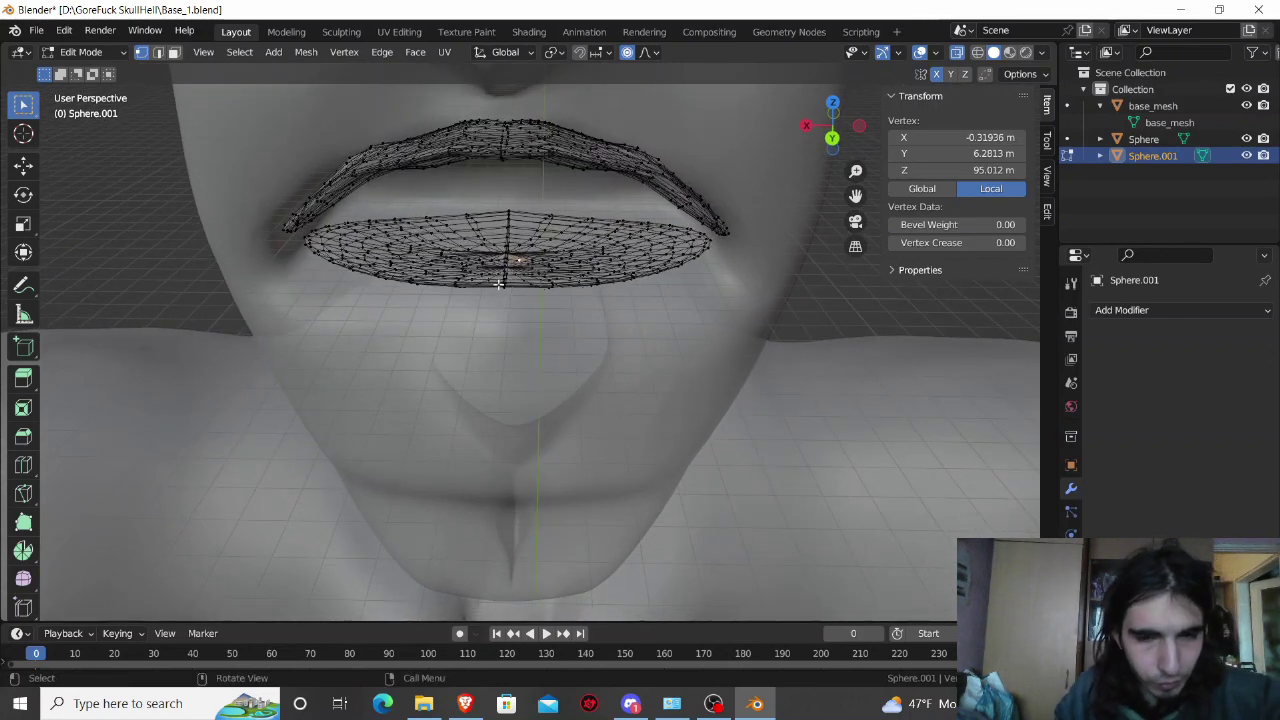
Step: Raise the lower lip centre 0.54941 m along Z with a reduced smooth falloff
key("g")
key("z")
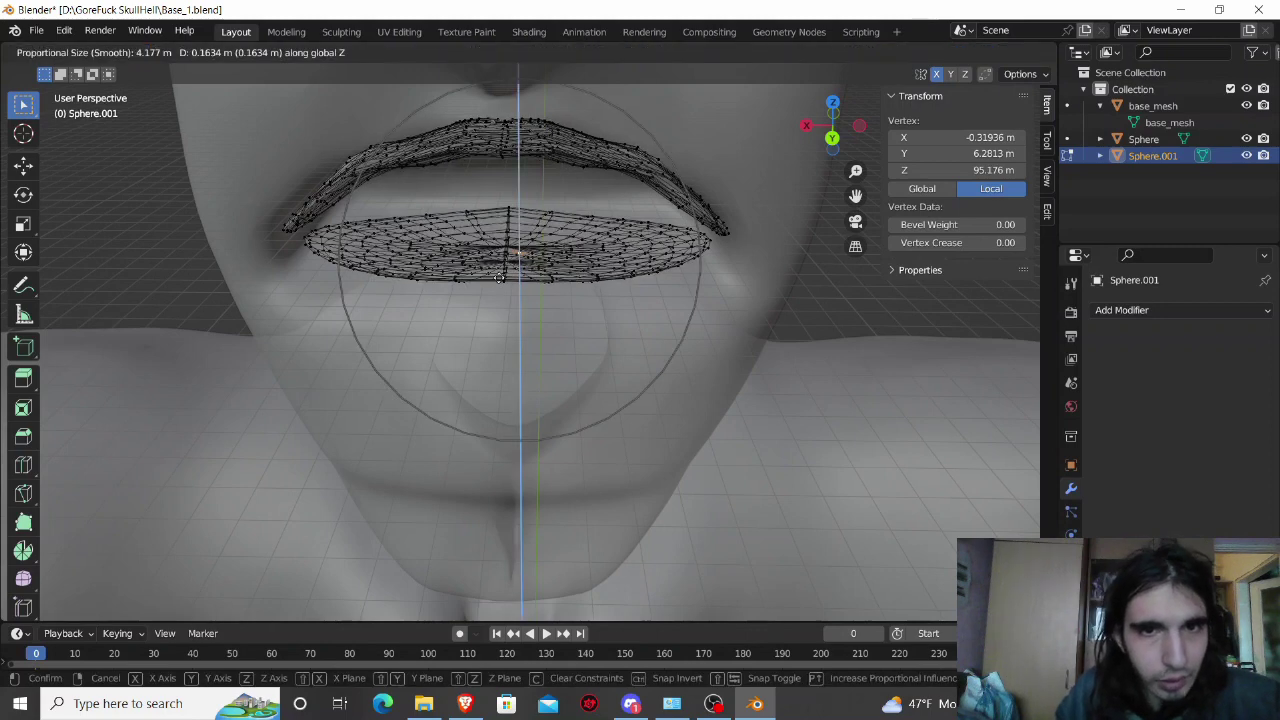
scroll(499, 277, "up", 3)
scroll(499, 274, "up", 5)
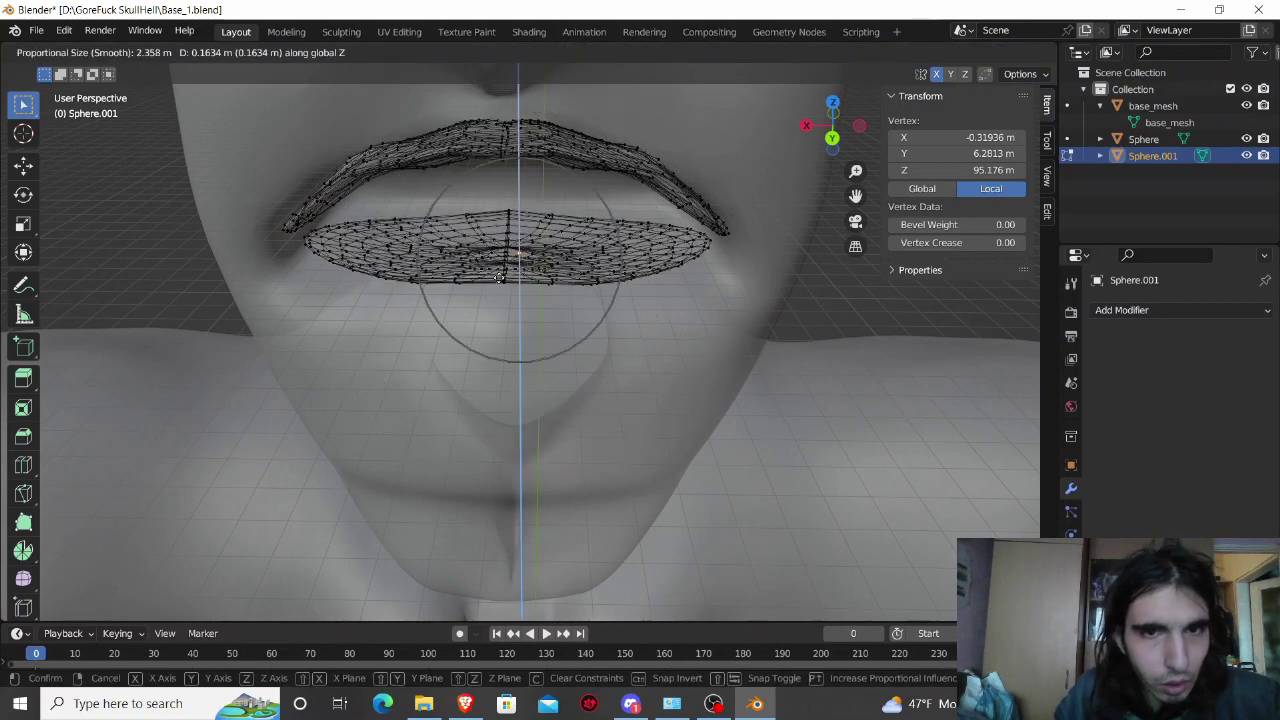
scroll(499, 268, "up", 3)
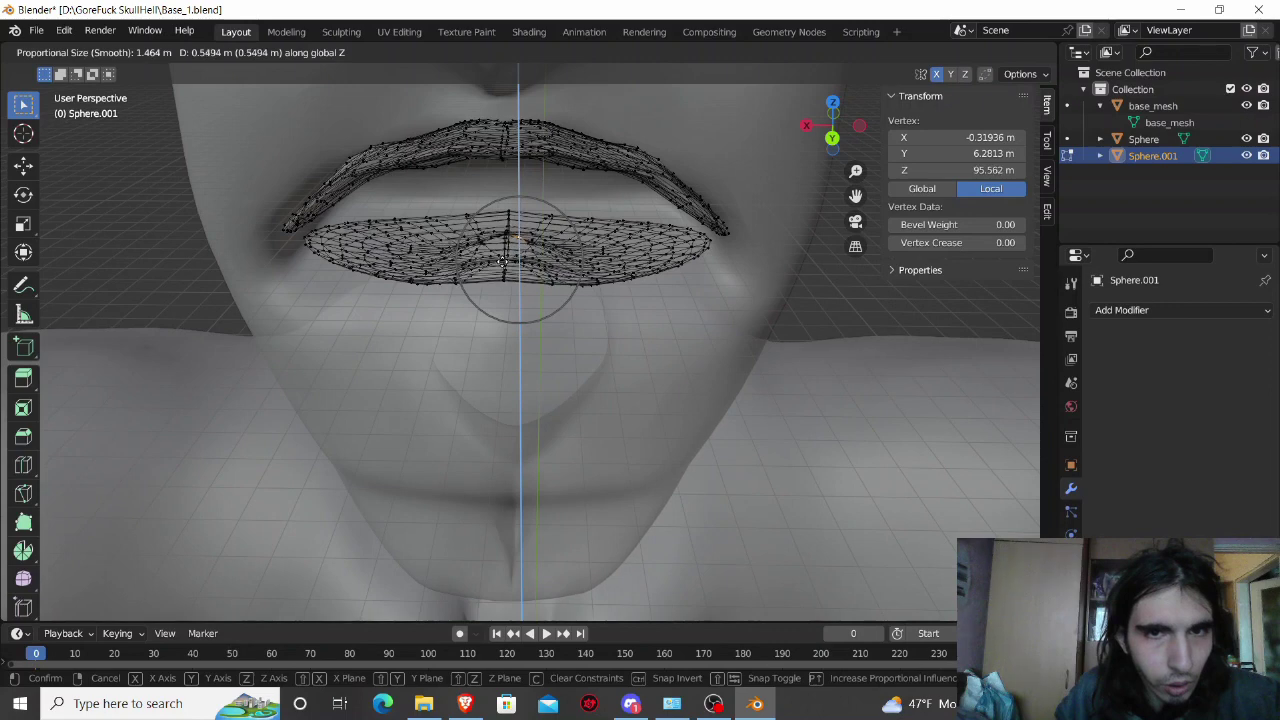
left_click(502, 261)
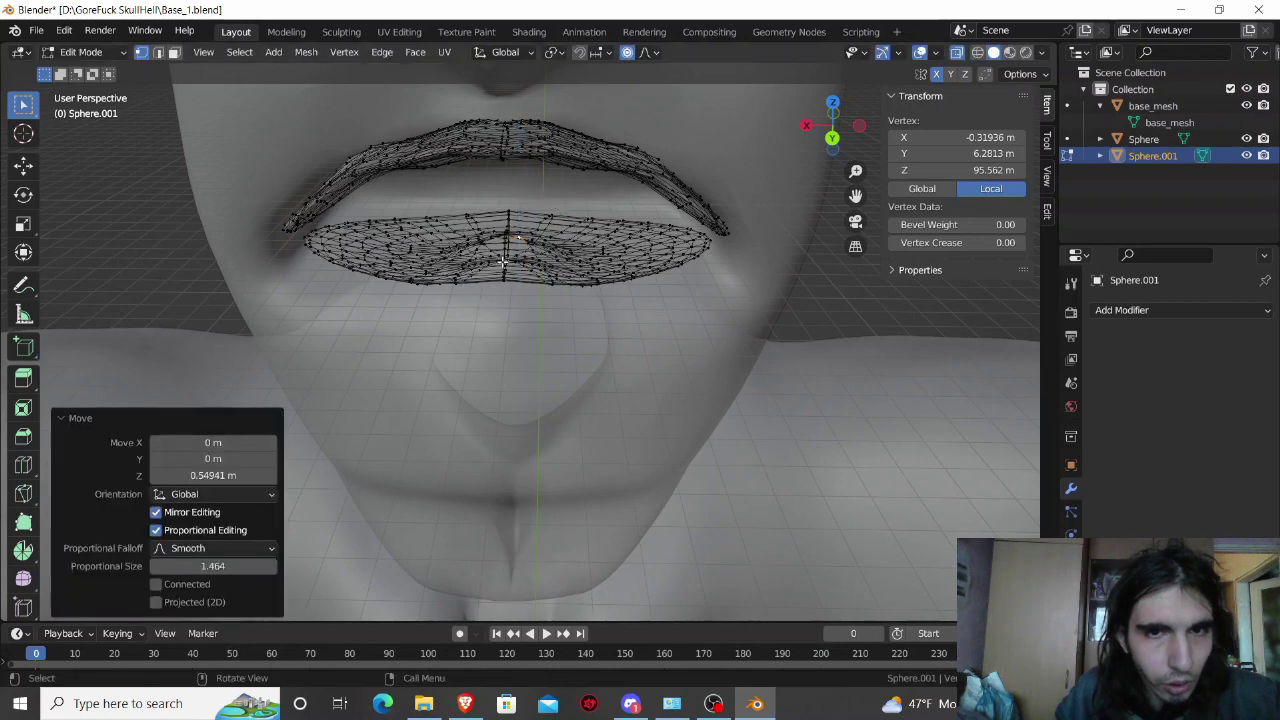
Step: Raise a second lower-lip point 0.36167 m along Z, then turn X-ray off
left_click(581, 258)
key("g")
key("z")
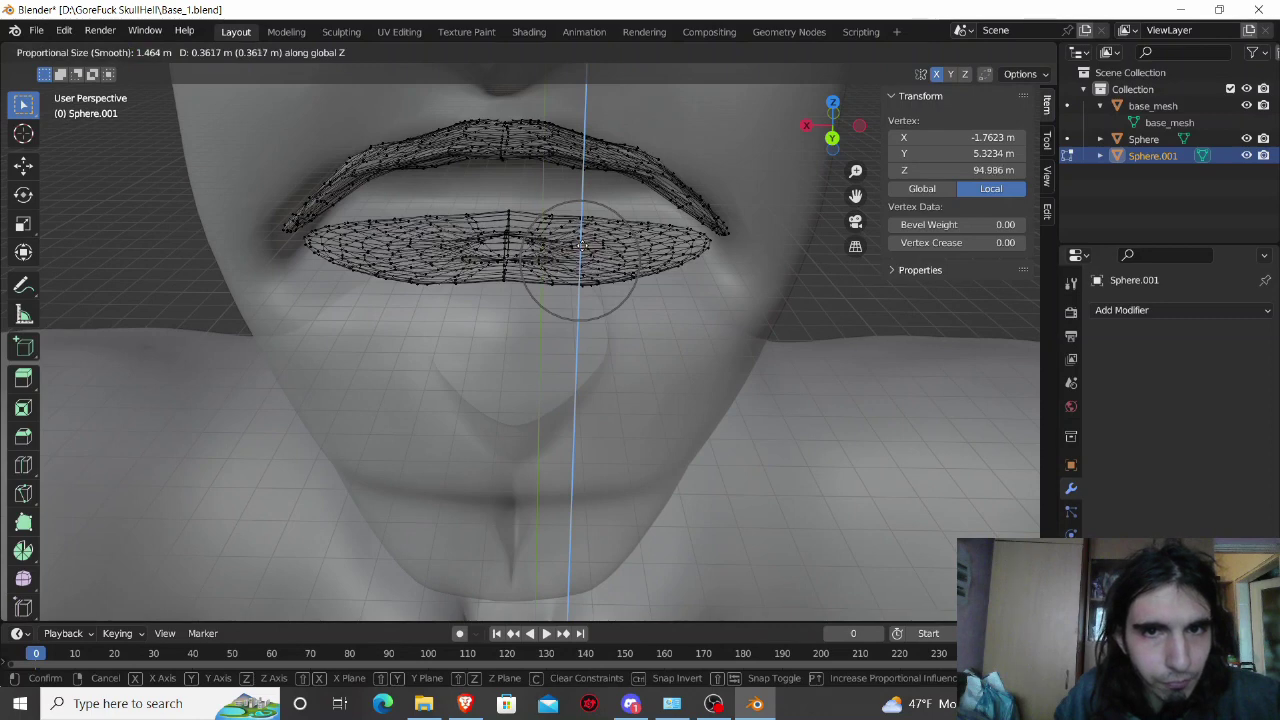
left_click(581, 244)
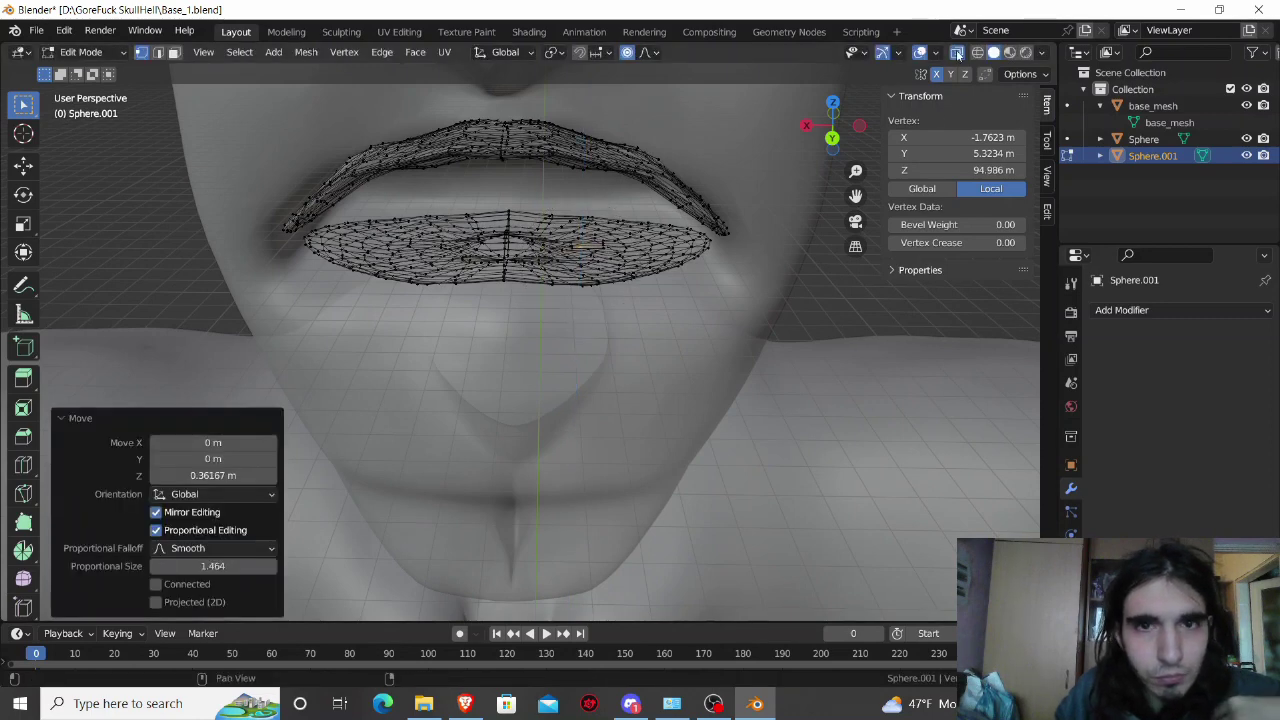
key("alt+z")
middle_click_drag(770, 287, 742, 310)
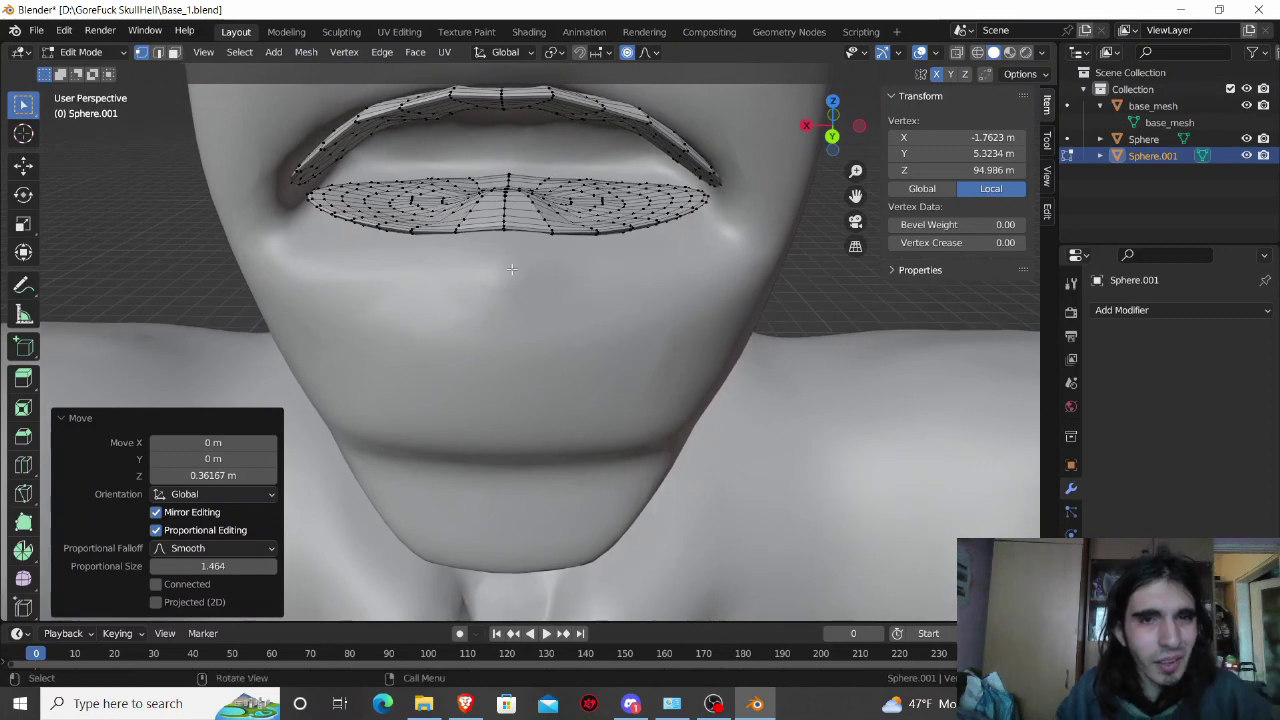
Step: Select the edge at the top centre of the lower lip
mouse_move(491, 241)
middle_mouse_down()
mouse_move(470, 255)
mouse_move(483, 277)
middle_mouse_up()
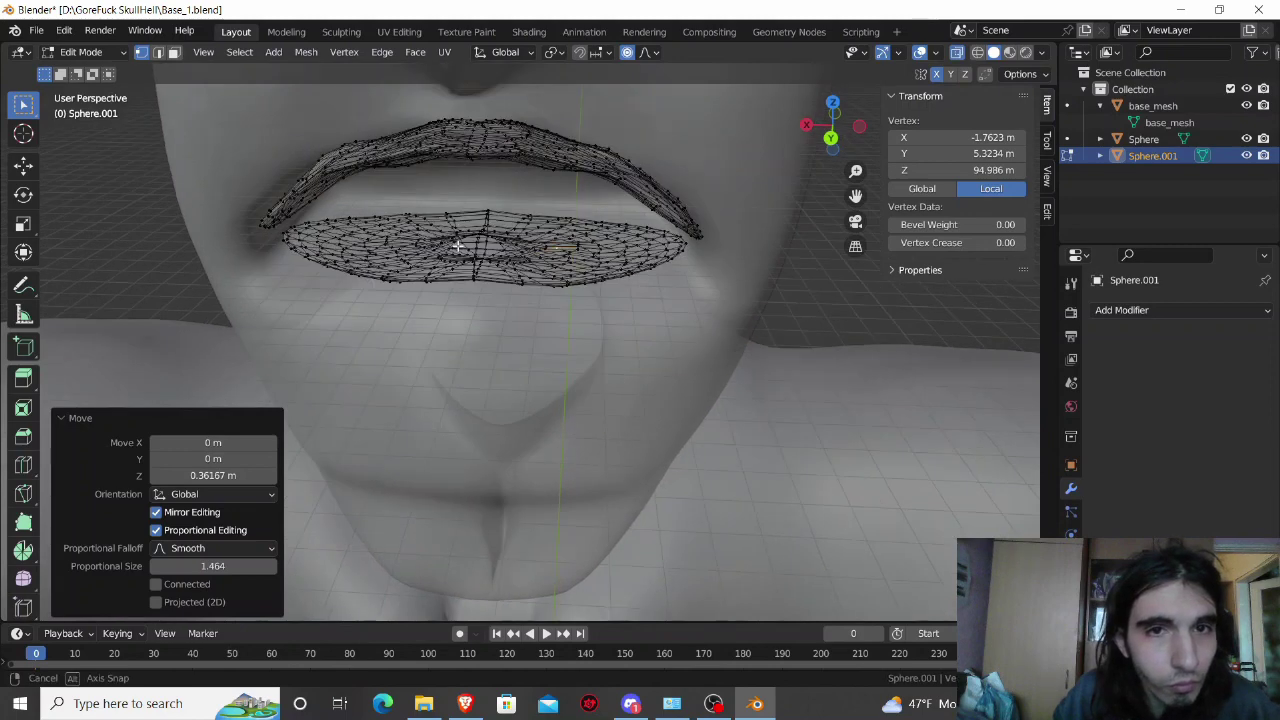
left_click(486, 273)
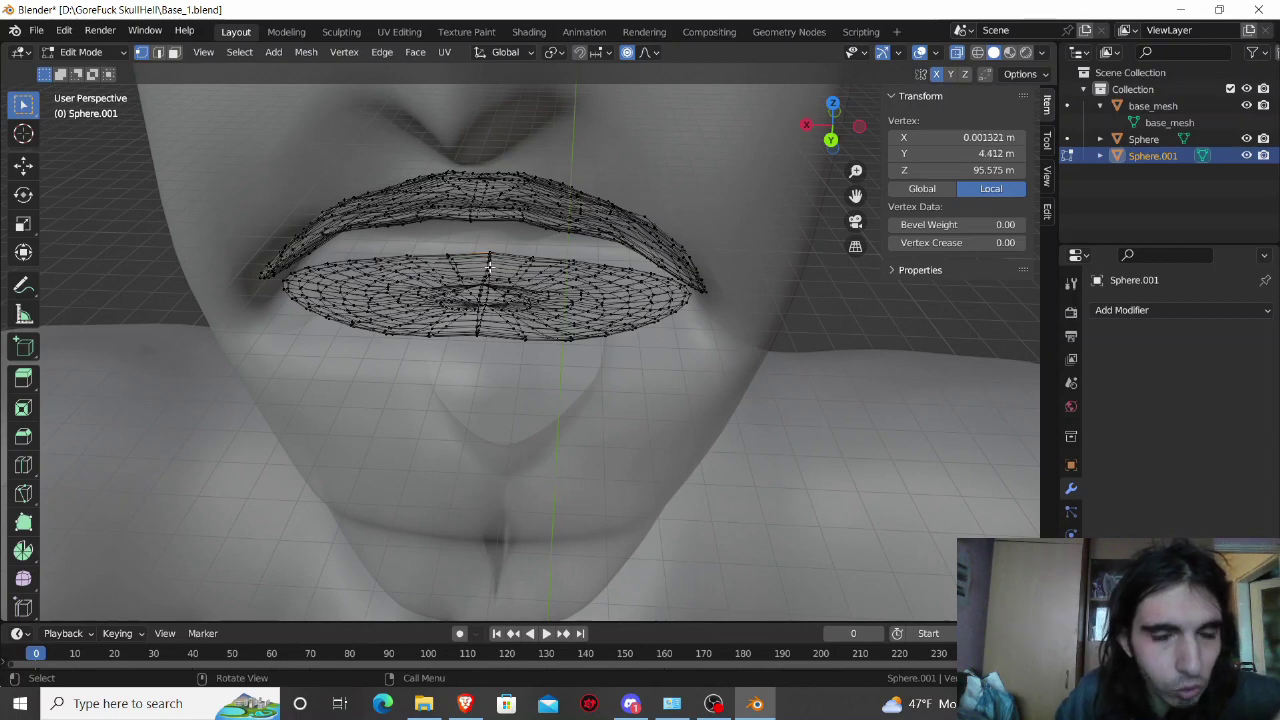
scroll(490, 258, "up", 2)
scroll(493, 288, "up", 5)
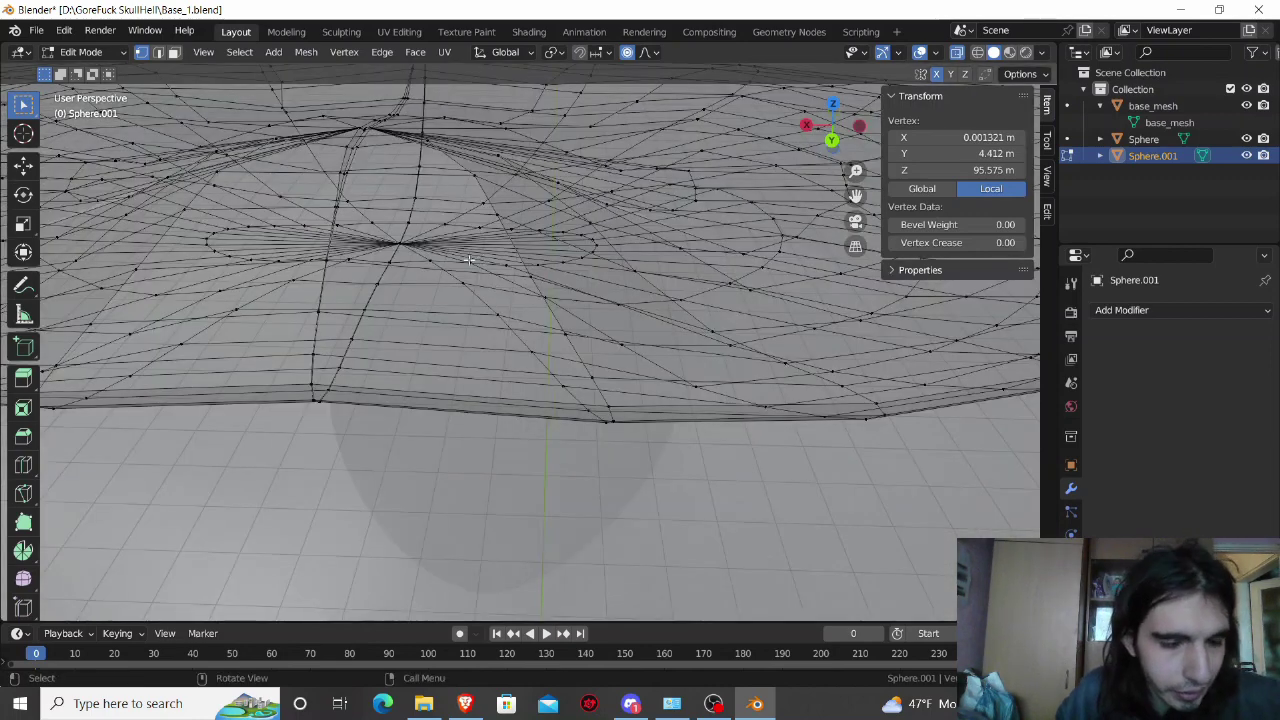
middle_click_drag(468, 260, 463, 344, "shift")
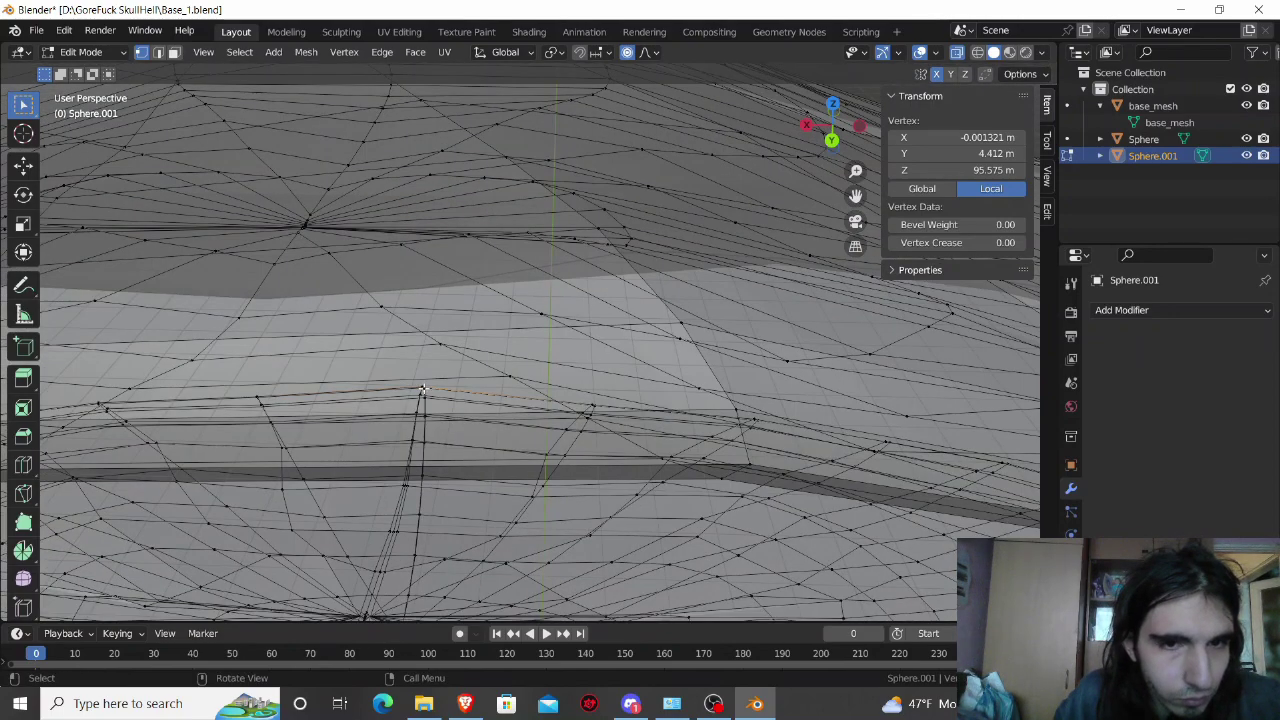
left_click(421, 388)
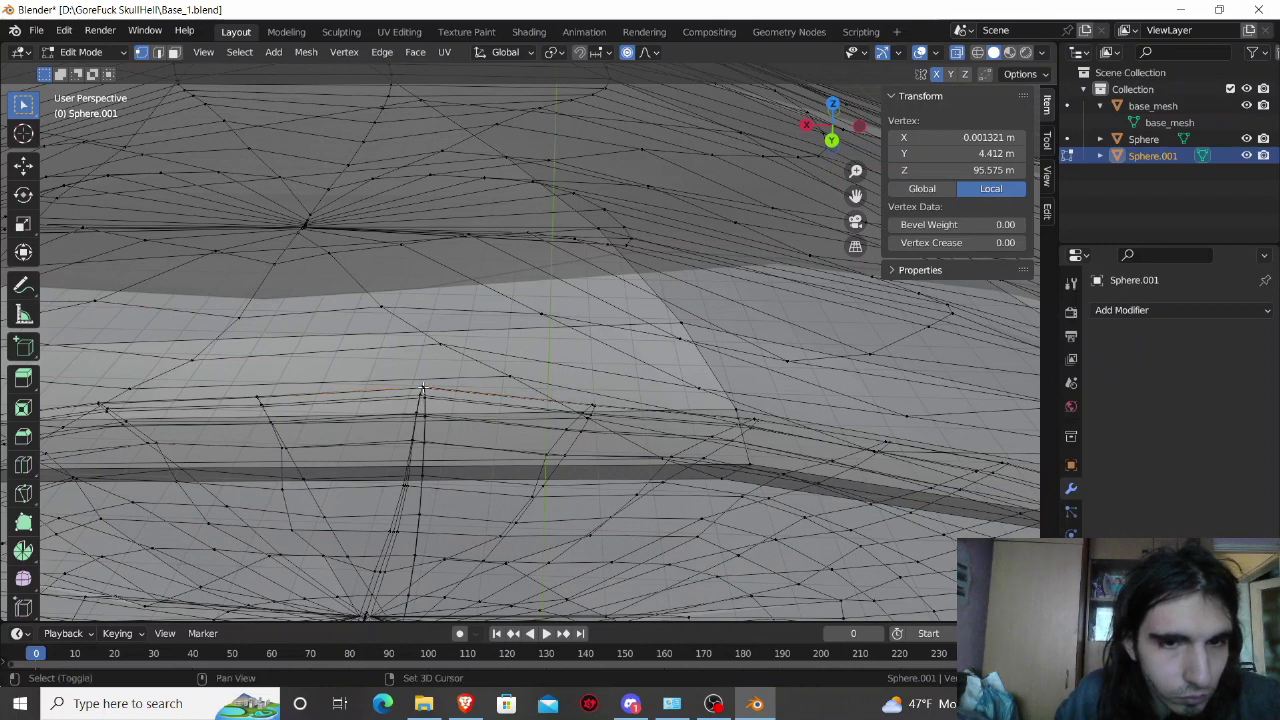
left_click(423, 395, "shift")
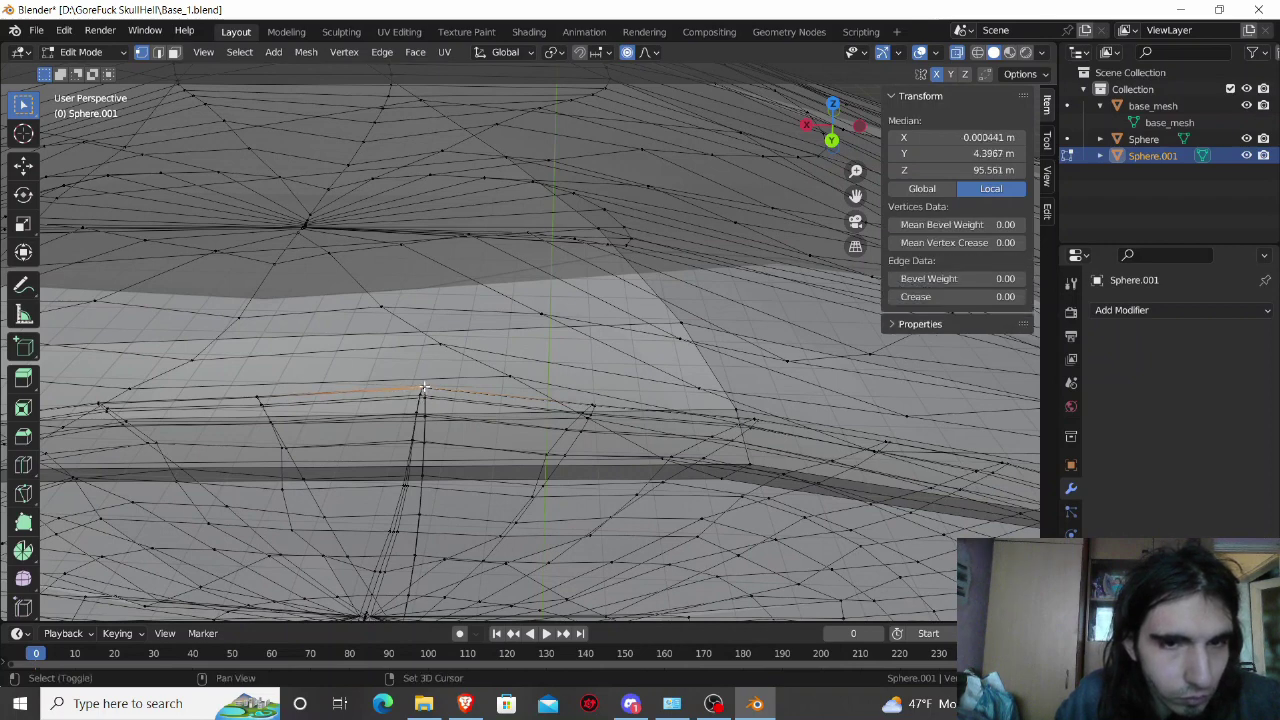
scroll(425, 395, "down", 5)
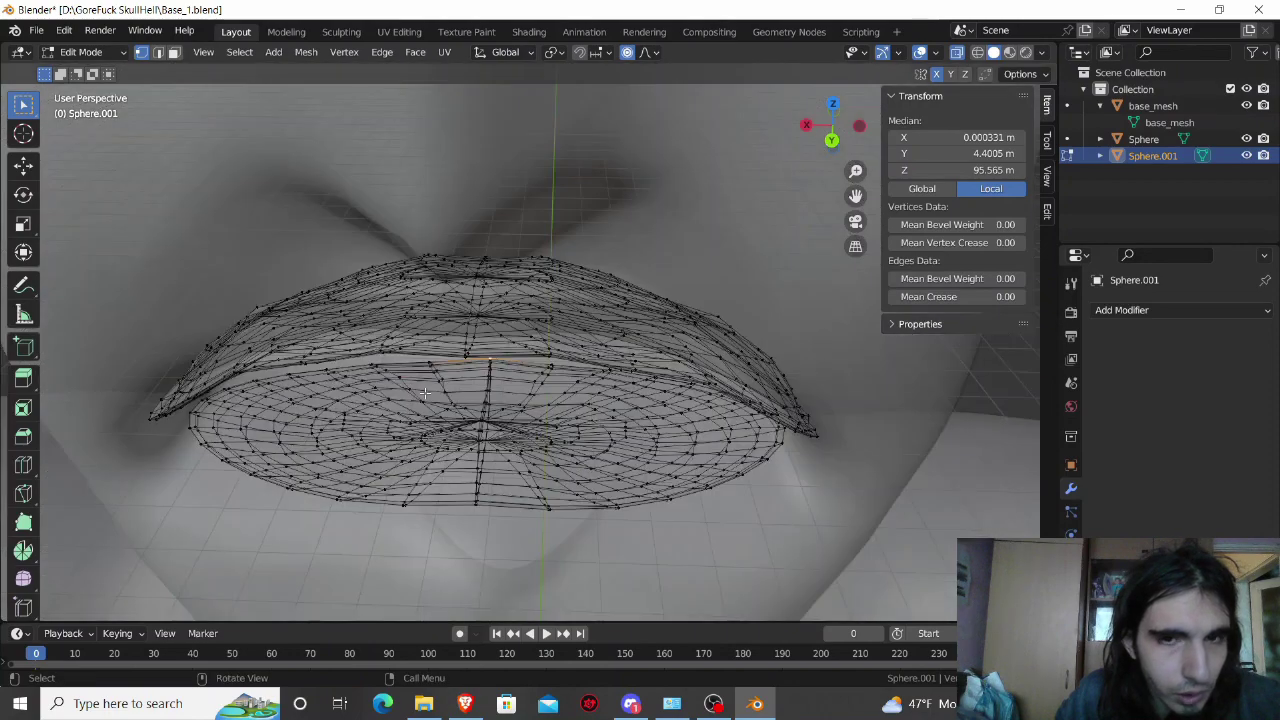
scroll(425, 392, "down", 2)
middle_click_drag(425, 392, 434, 370)
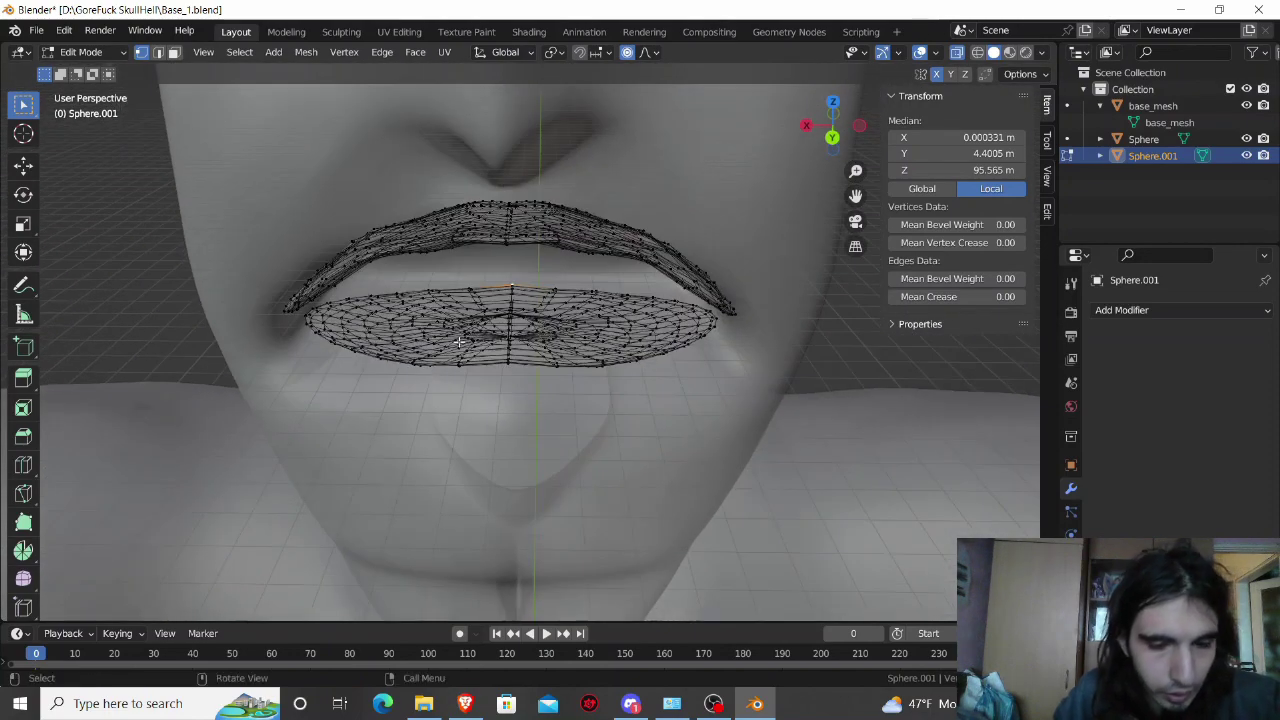
Step: Push the lower lip centre 1.4753 m along Y with proportional size 3.138, then turn off X-ray
key("g")
key("y")
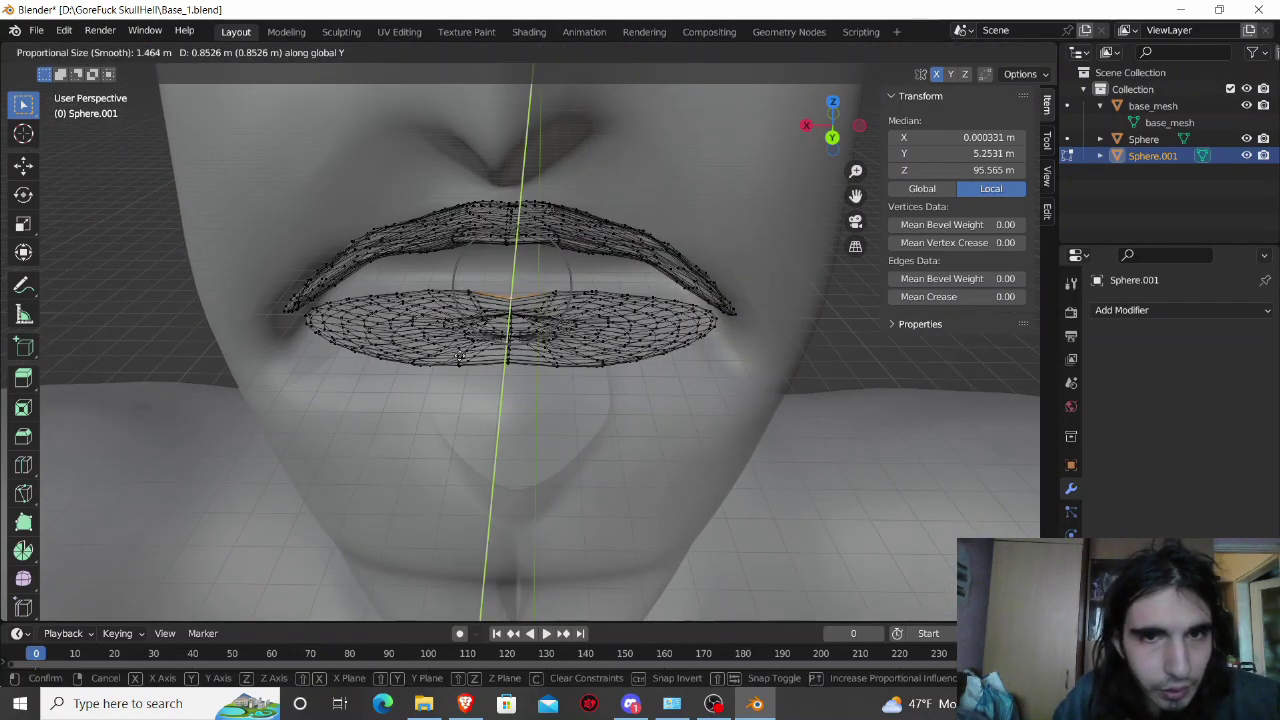
scroll(458, 356, "down", 3)
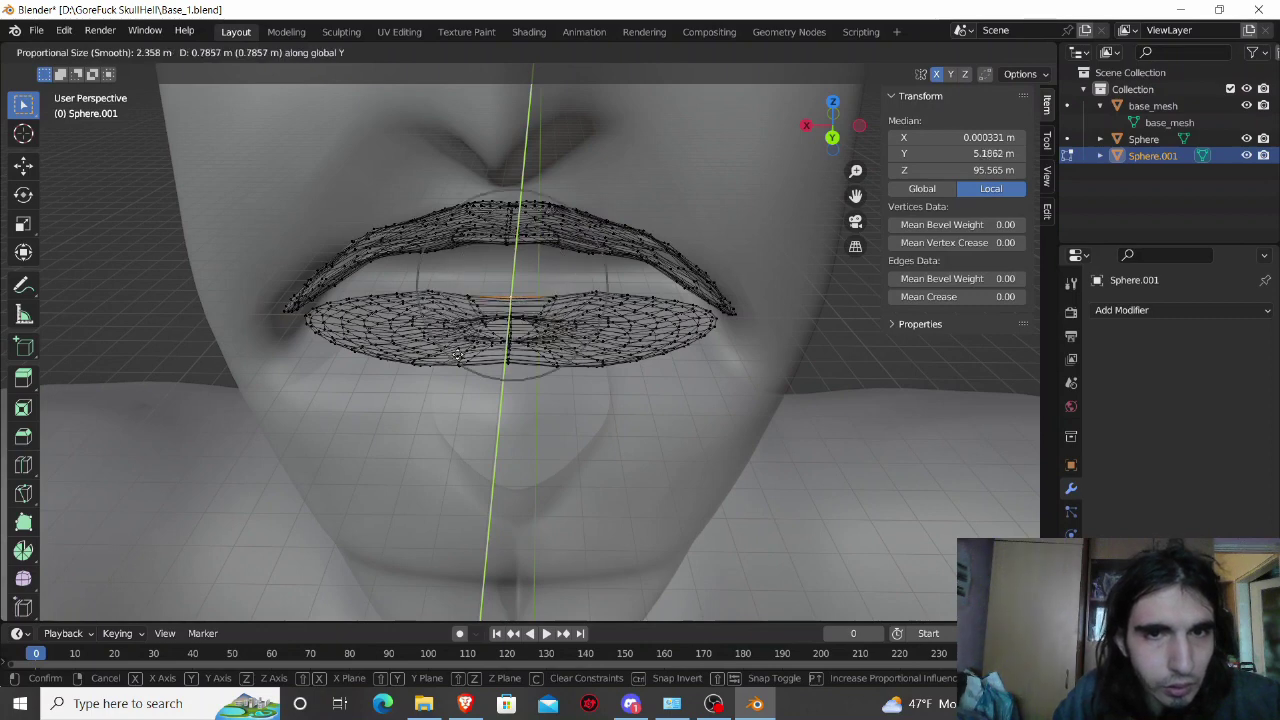
scroll(457, 355, "down", 4)
scroll(456, 358, "down", 1)
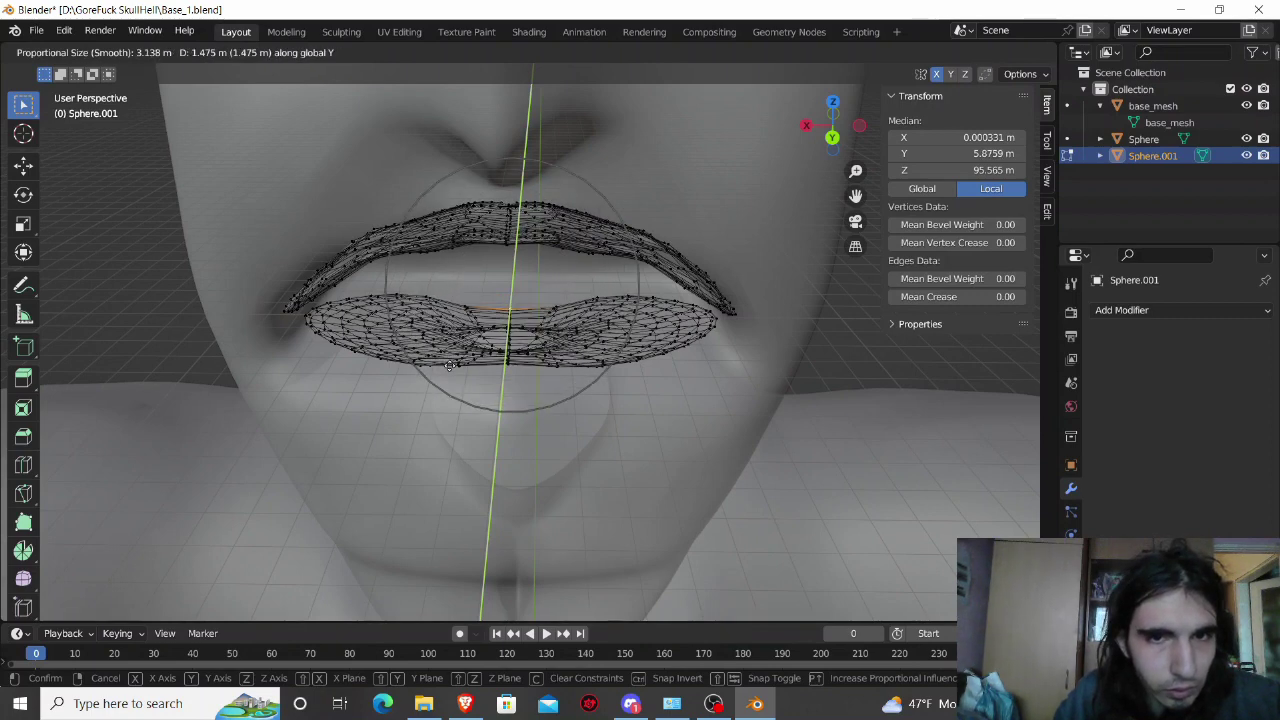
left_click(449, 365)
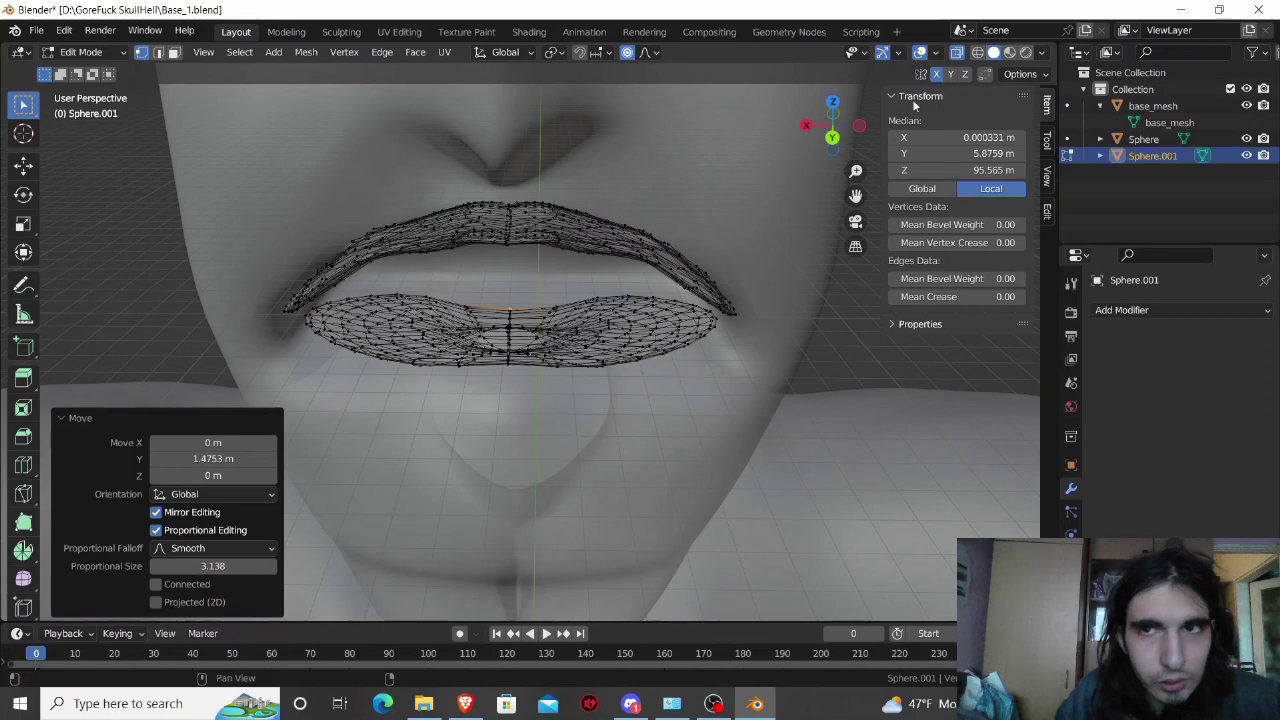
left_click(955, 53)
mouse_move(757, 297)
middle_mouse_down()
mouse_move(731, 290)
mouse_move(752, 297)
middle_mouse_up()
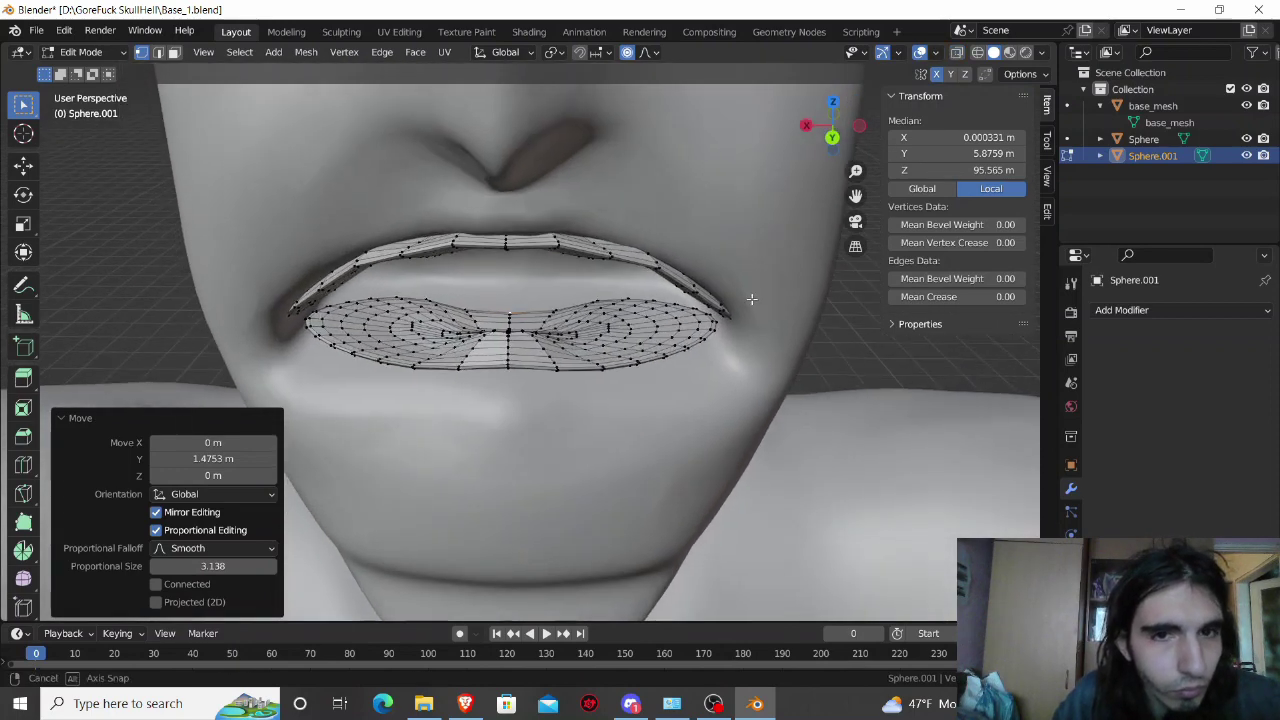
Step: Undo the lower lip centre pull and hide the whole lower lip mesh
key("ctrl+z")
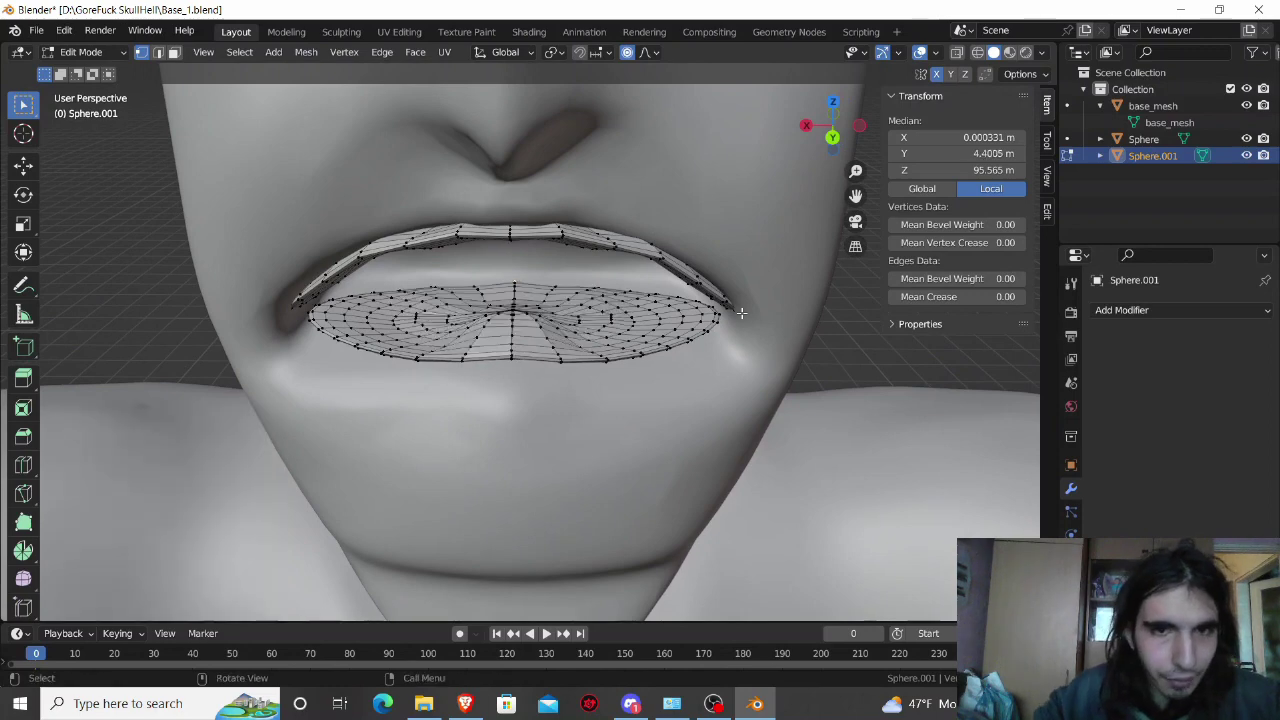
middle_click_drag(741, 313, 727, 284)
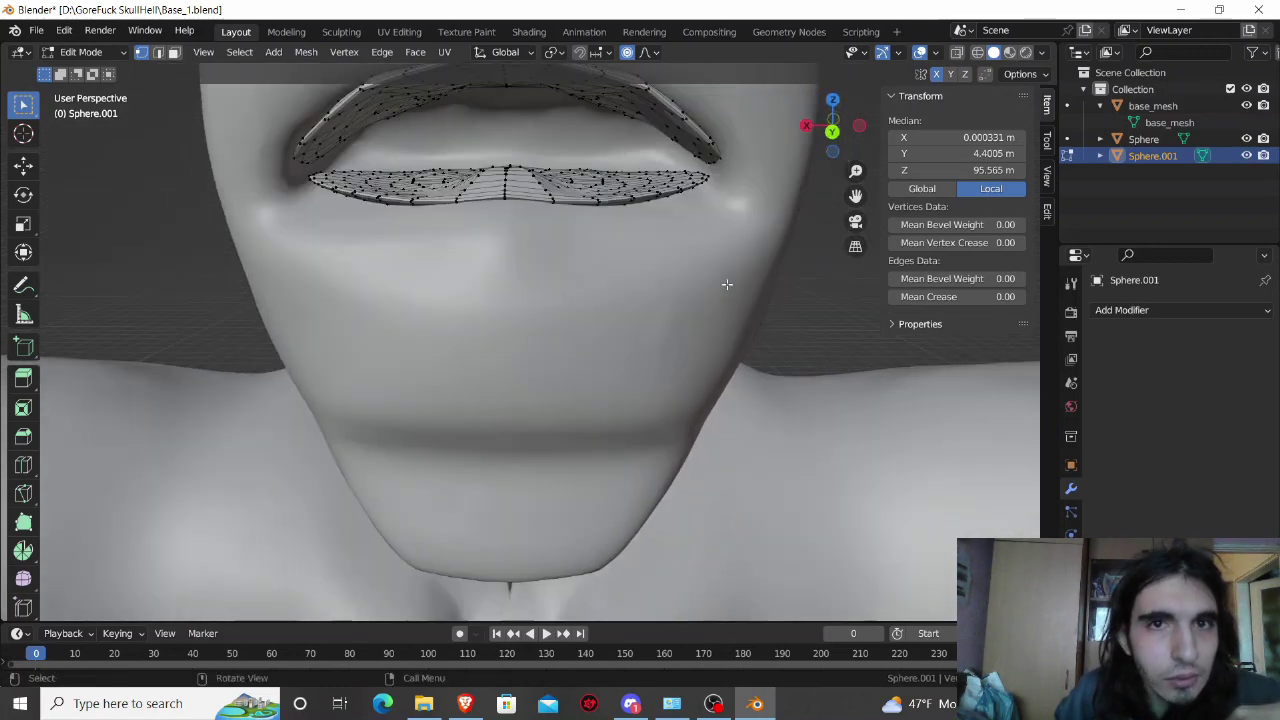
middle_click_drag(637, 258, 537, 304)
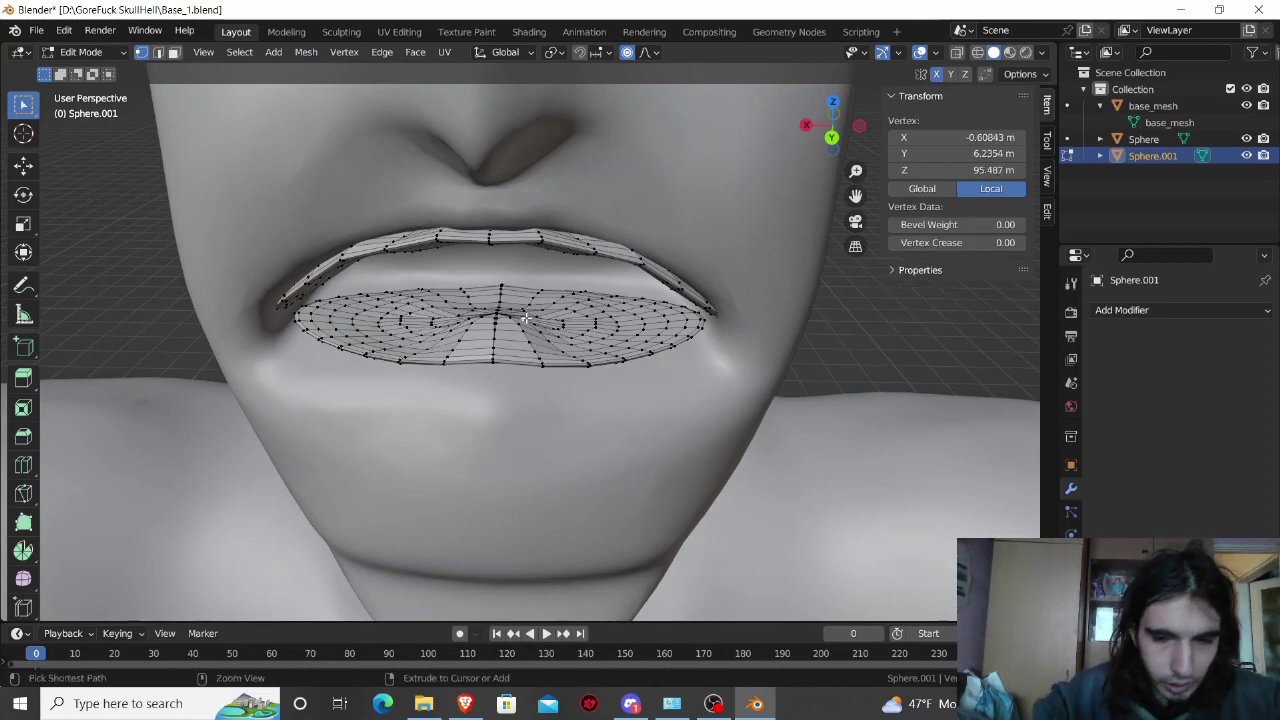
key("ctrl+l")
key("h")
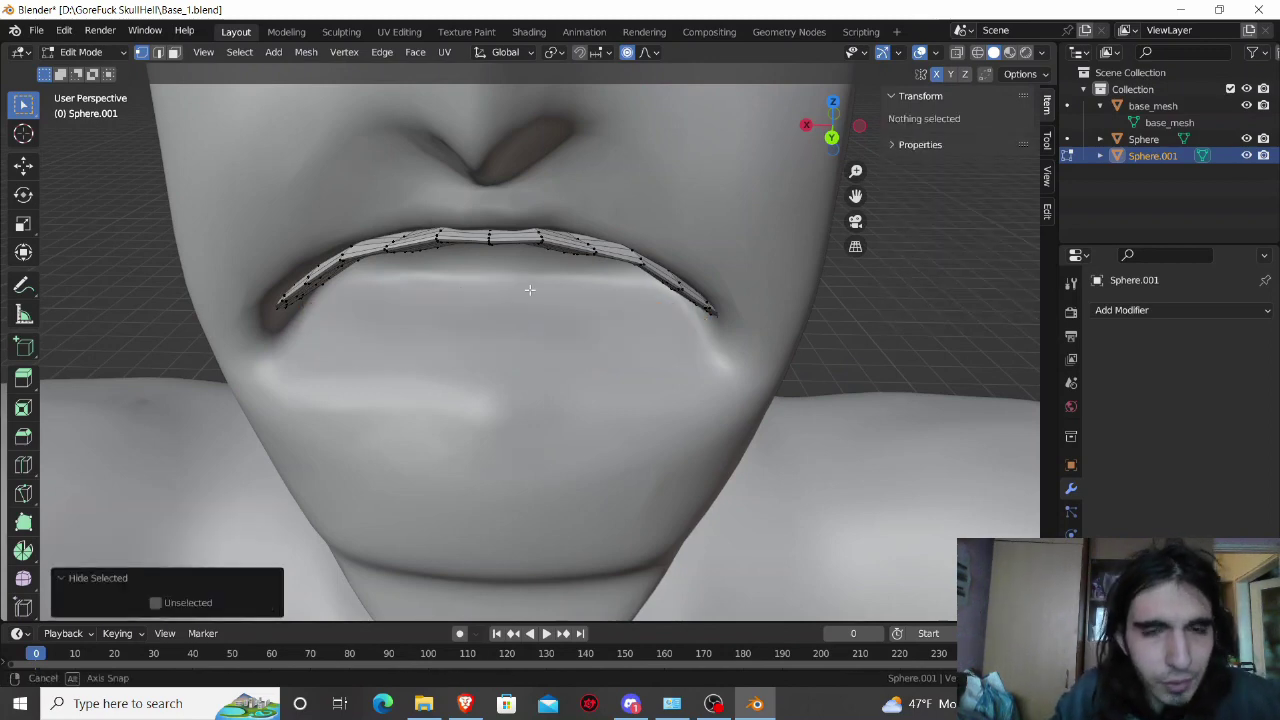
middle_click_drag(526, 315, 528, 273)
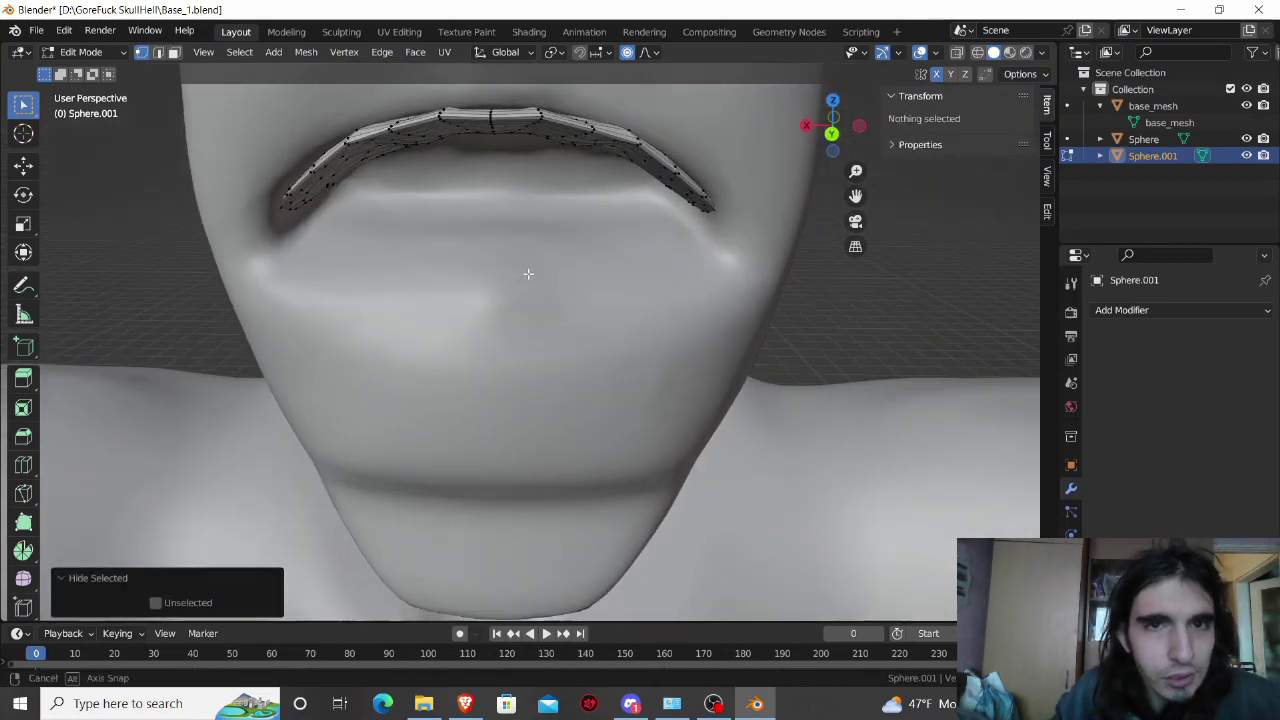
Step: With X-ray on, move two top upper-lip vertices 0.52621 m along Y with proportional size 4.177
left_click(958, 53)
mouse_move(500, 254)
middle_mouse_down()
mouse_move(494, 234)
mouse_move(320, 246)
mouse_move(314, 229)
mouse_move(337, 218)
mouse_move(208, 142)
mouse_move(237, 197)
mouse_move(208, 196)
mouse_move(234, 206)
mouse_move(223, 249)
middle_mouse_up()
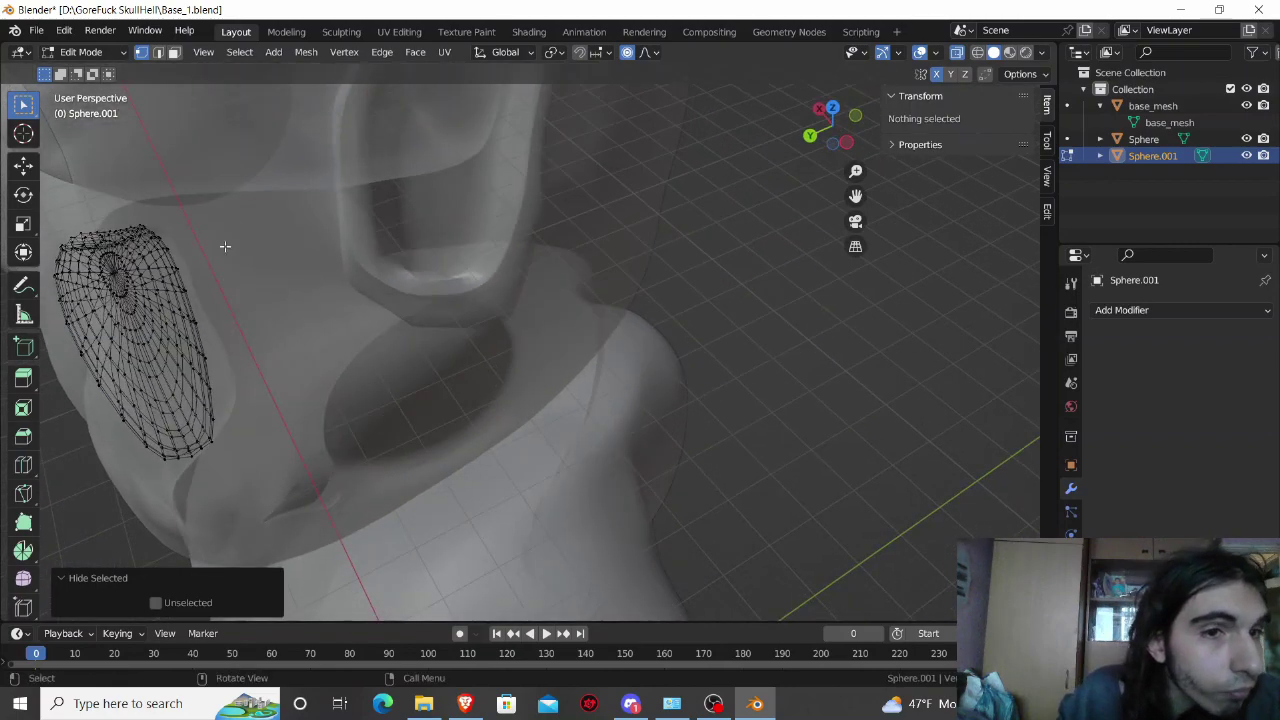
left_click(177, 268)
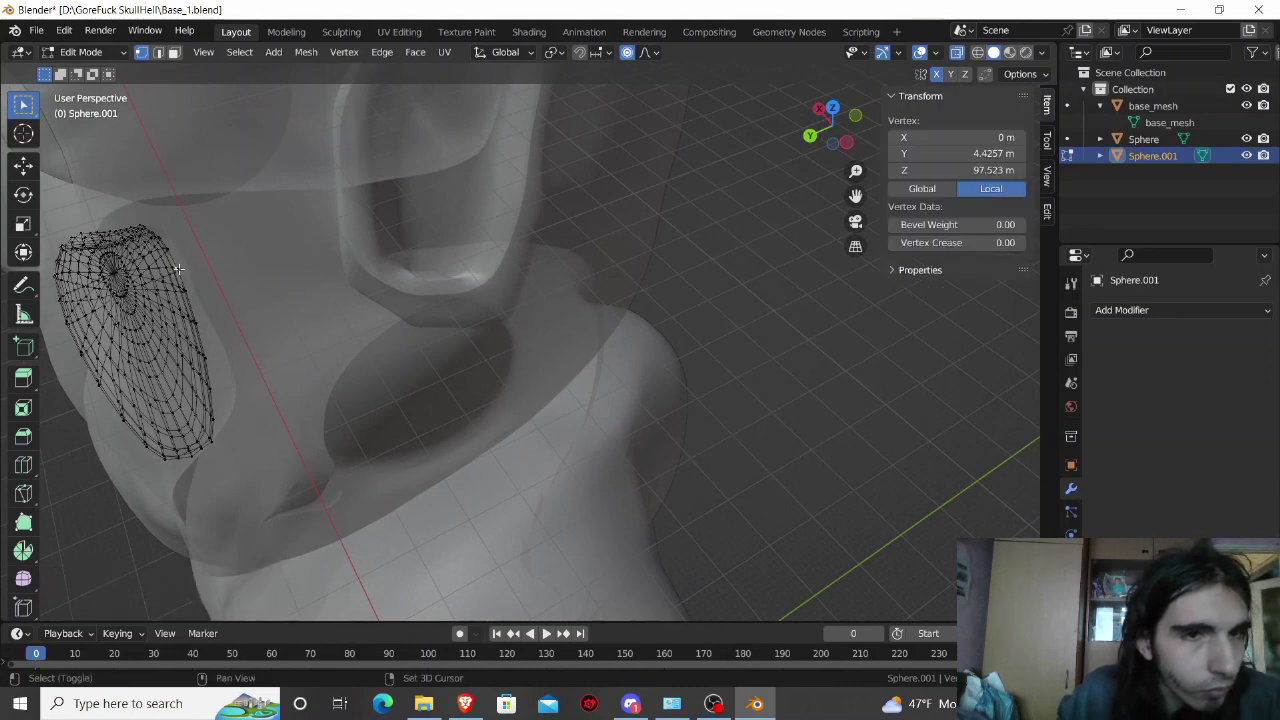
left_click(176, 270, "shift")
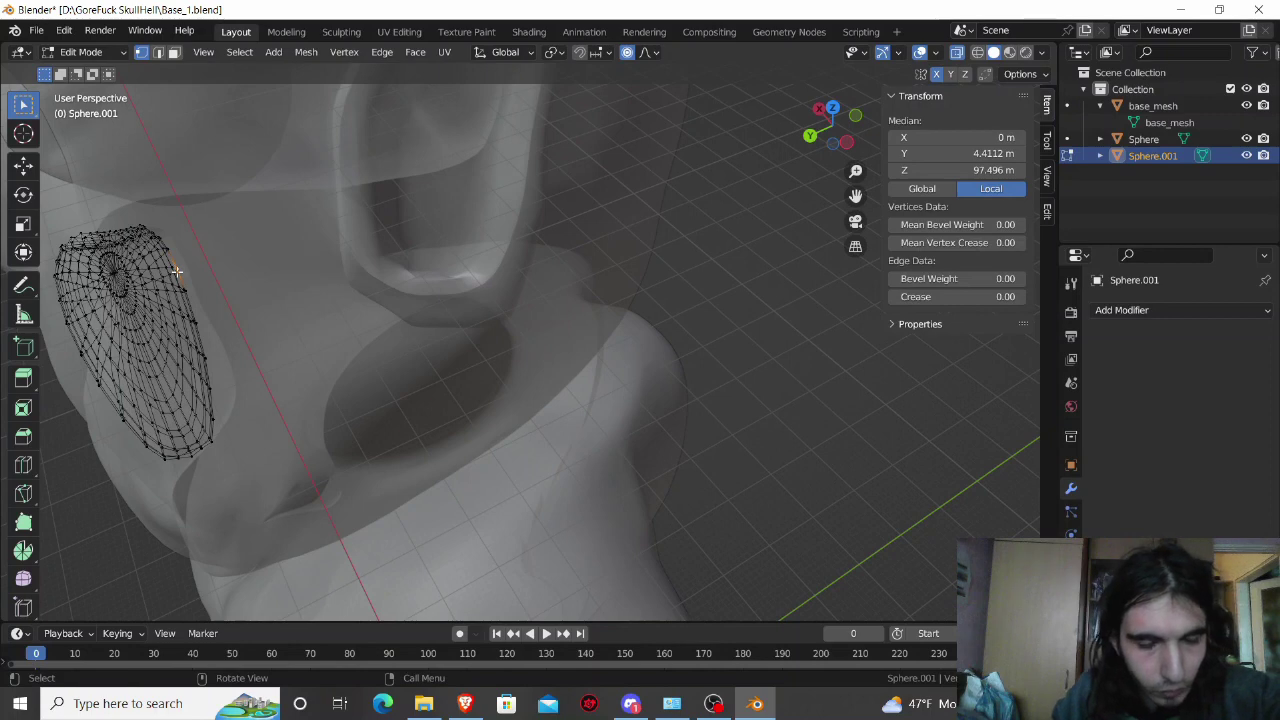
key("g")
key("y")
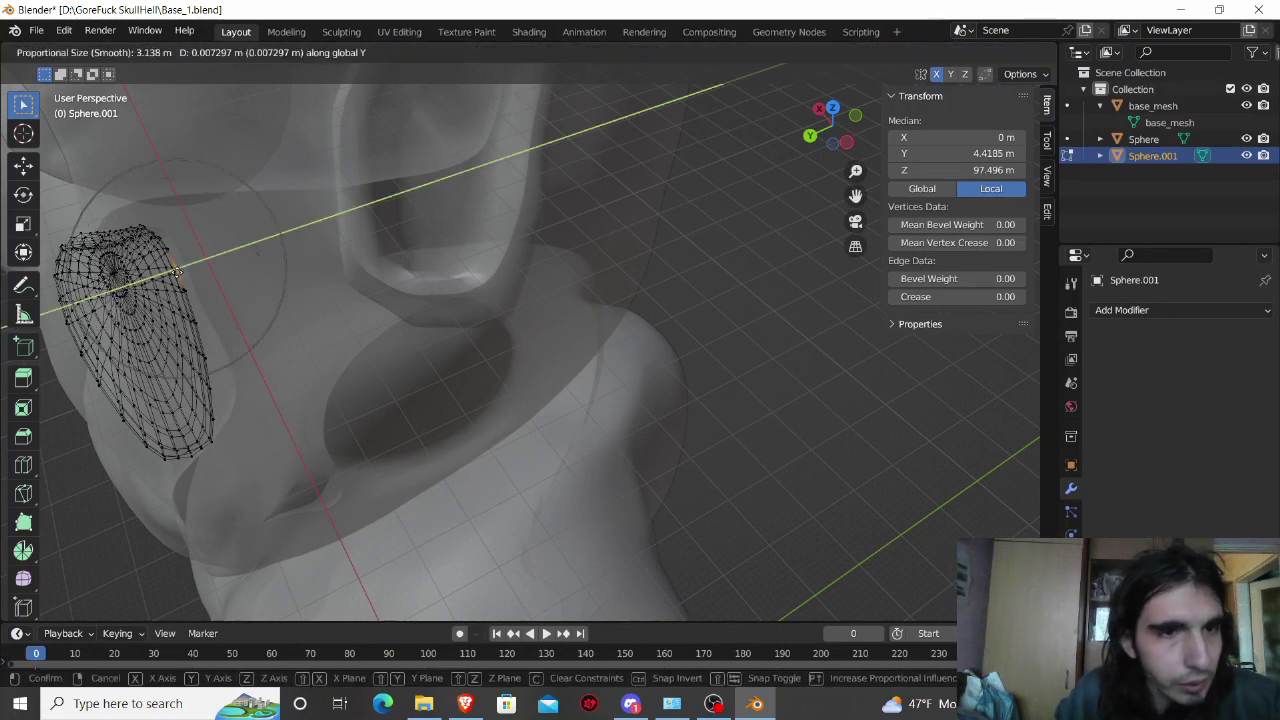
scroll(176, 272, "down", 3)
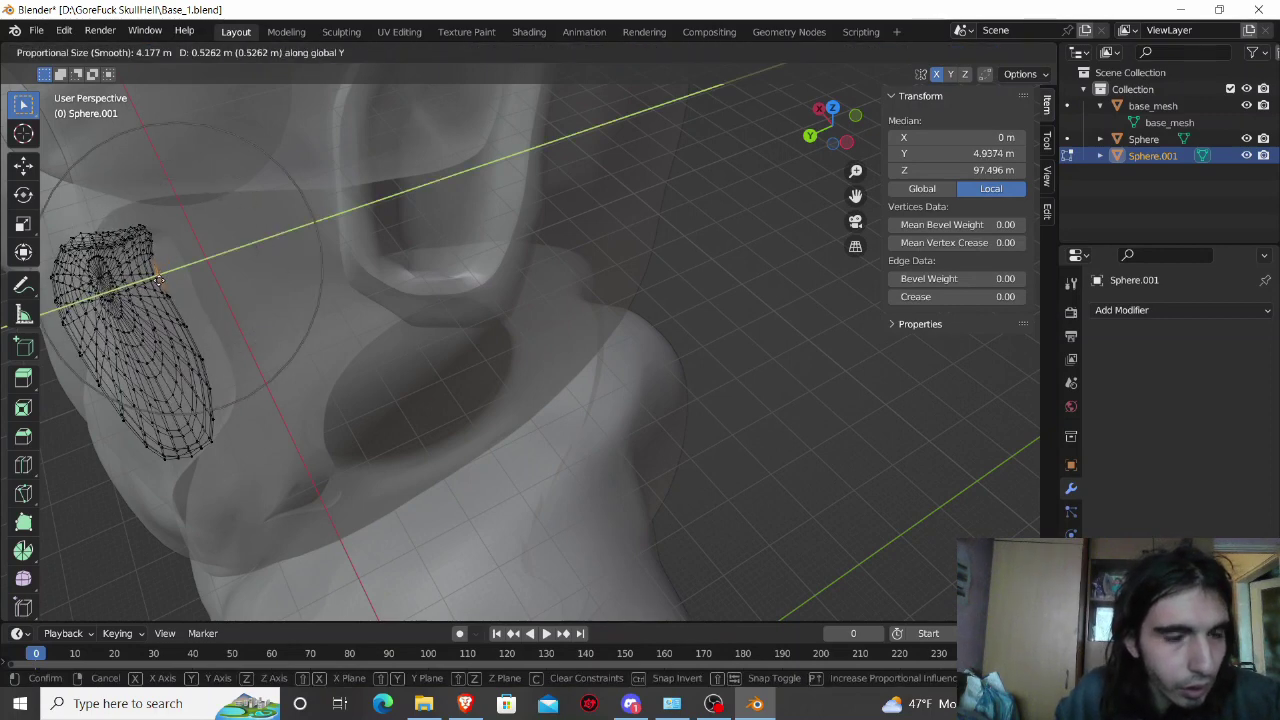
left_click(158, 280)
mouse_move(158, 280)
middle_mouse_down()
mouse_move(205, 271)
mouse_move(171, 294)
mouse_move(190, 263)
mouse_move(300, 208)
middle_mouse_up()
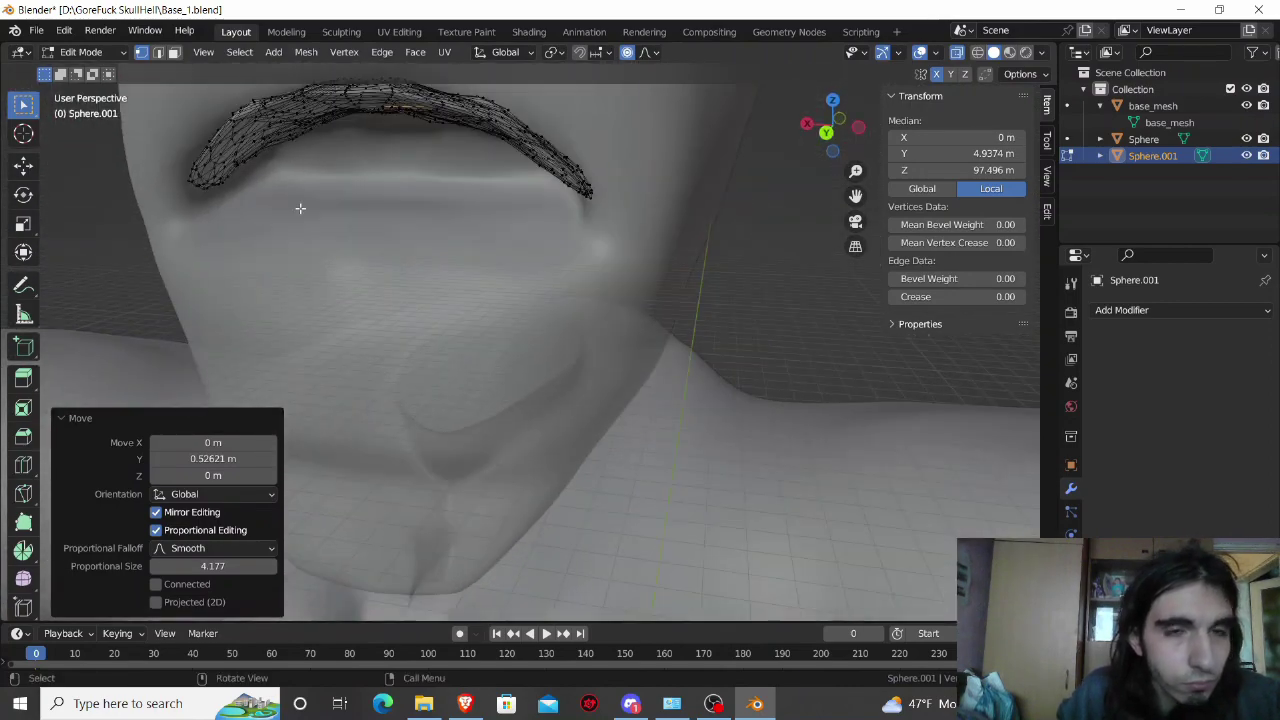
Step: Unhide the lower lip and switch back to solid display
key("alt+h")
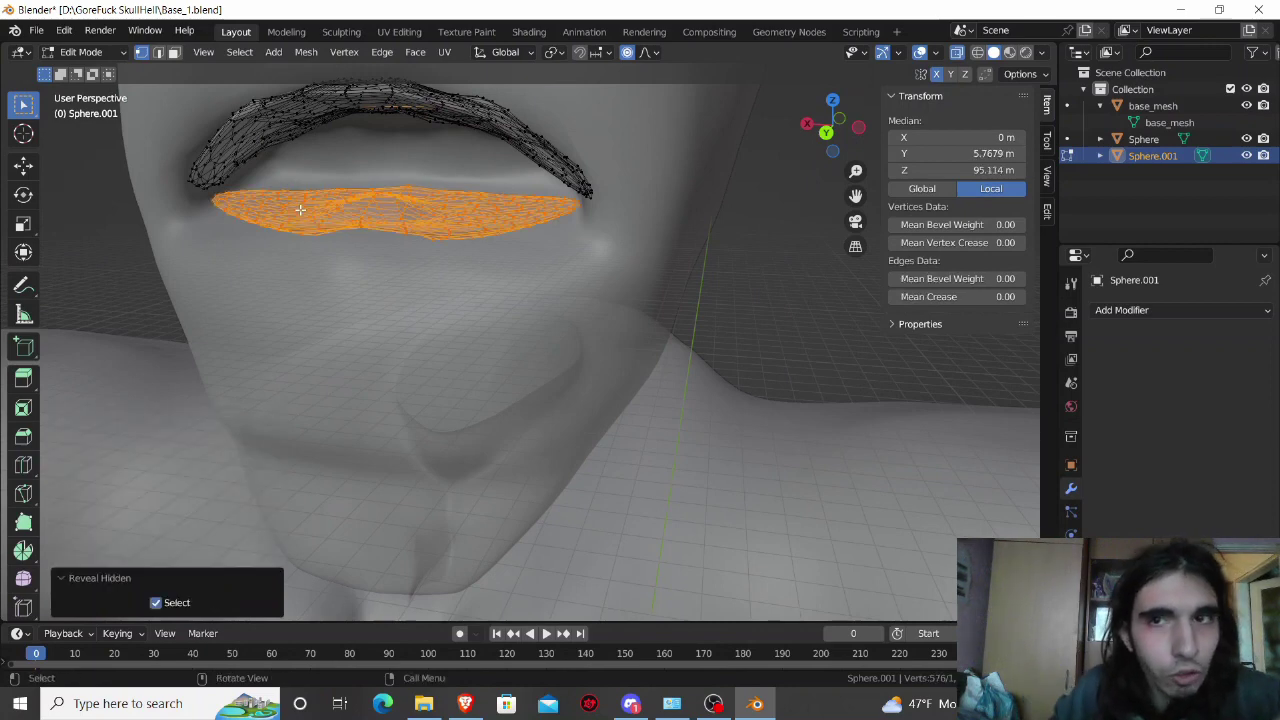
key("alt+z")
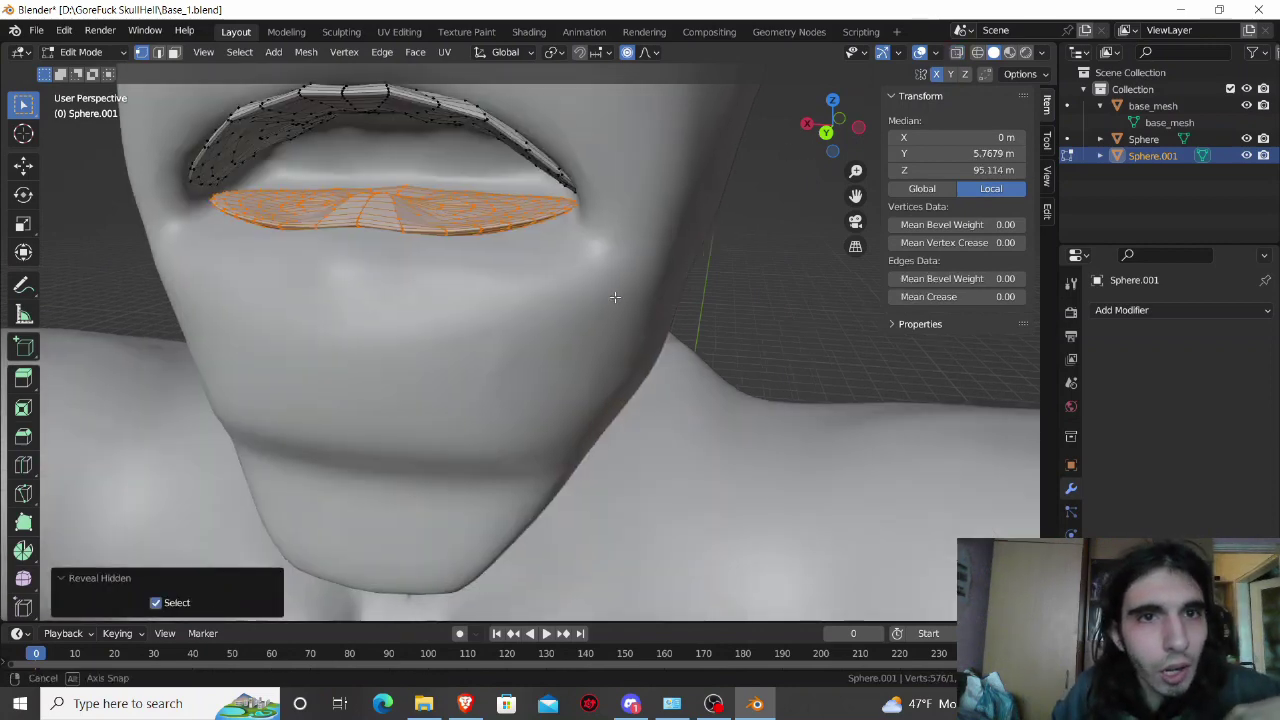
mouse_move(608, 294)
middle_mouse_down()
mouse_move(617, 300)
mouse_move(614, 276)
middle_mouse_up()
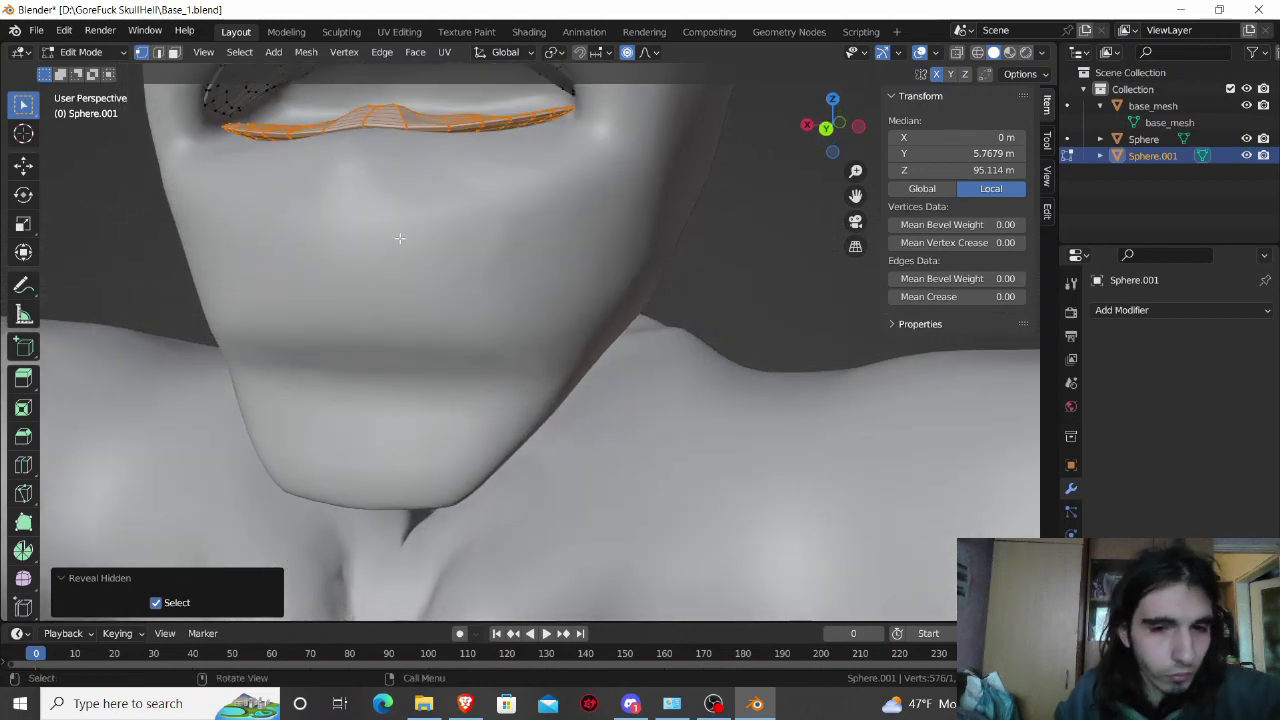
middle_click_drag(392, 218, 412, 330)
Step: Step back through history so the lower lip is hidden but the upper lip shift remains
key("ctrl+z")
key("ctrl+z")
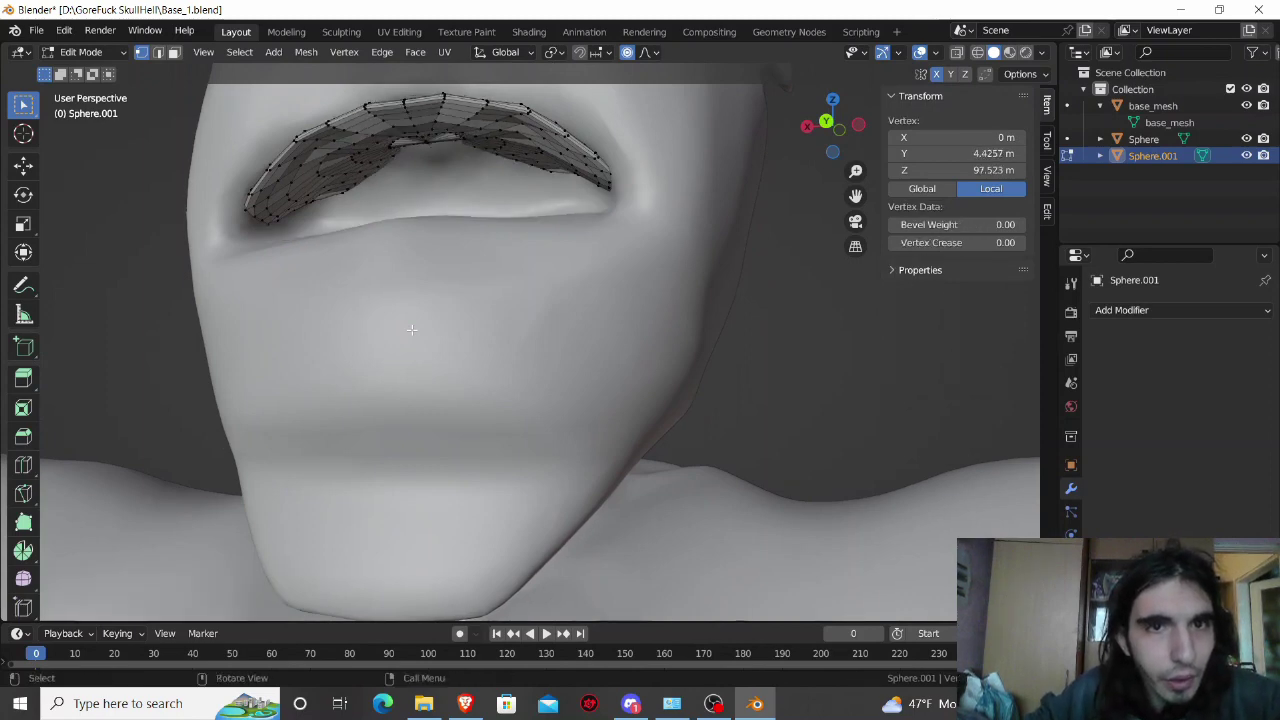
key("ctrl+z")
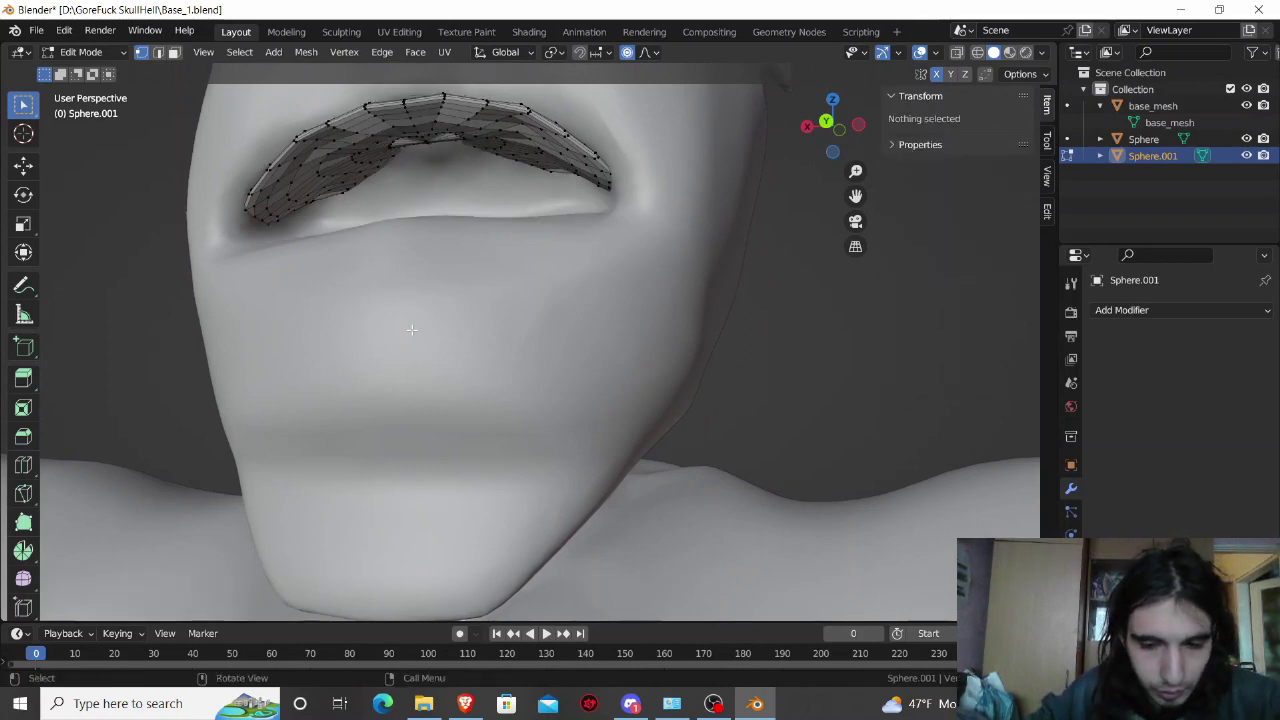
key("ctrl+z")
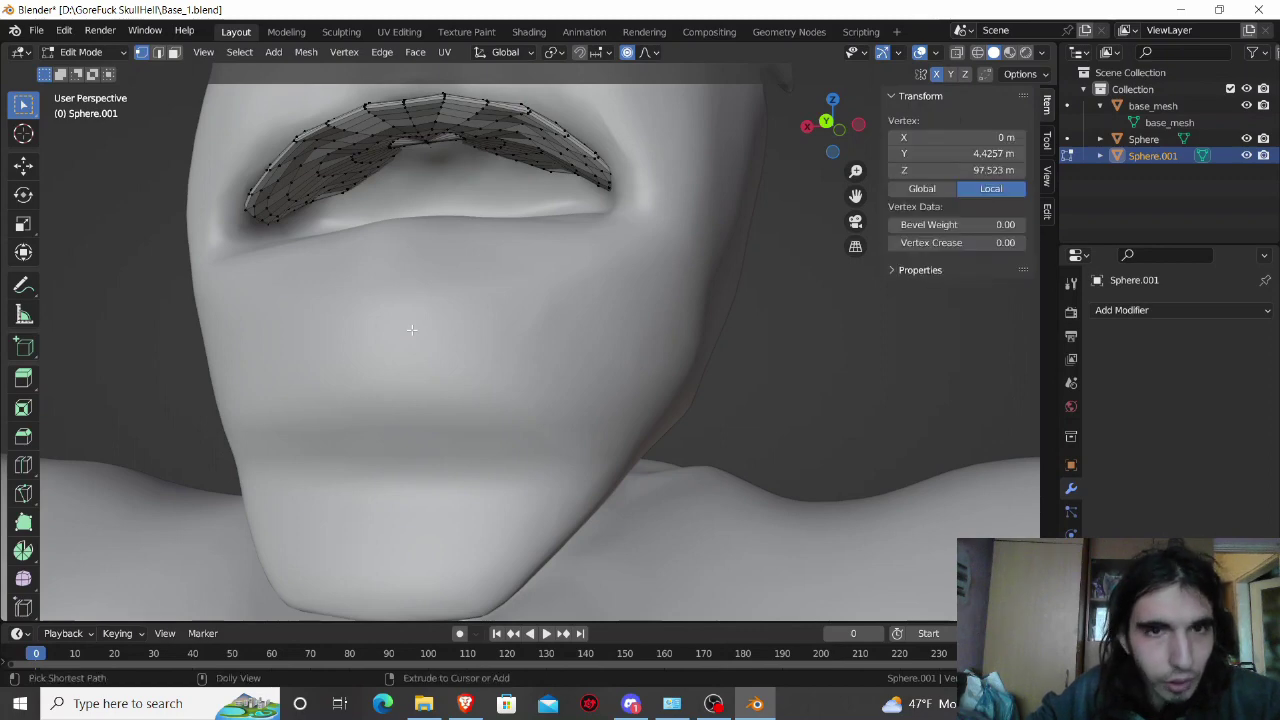
key("ctrl+z")
key("ctrl+z")
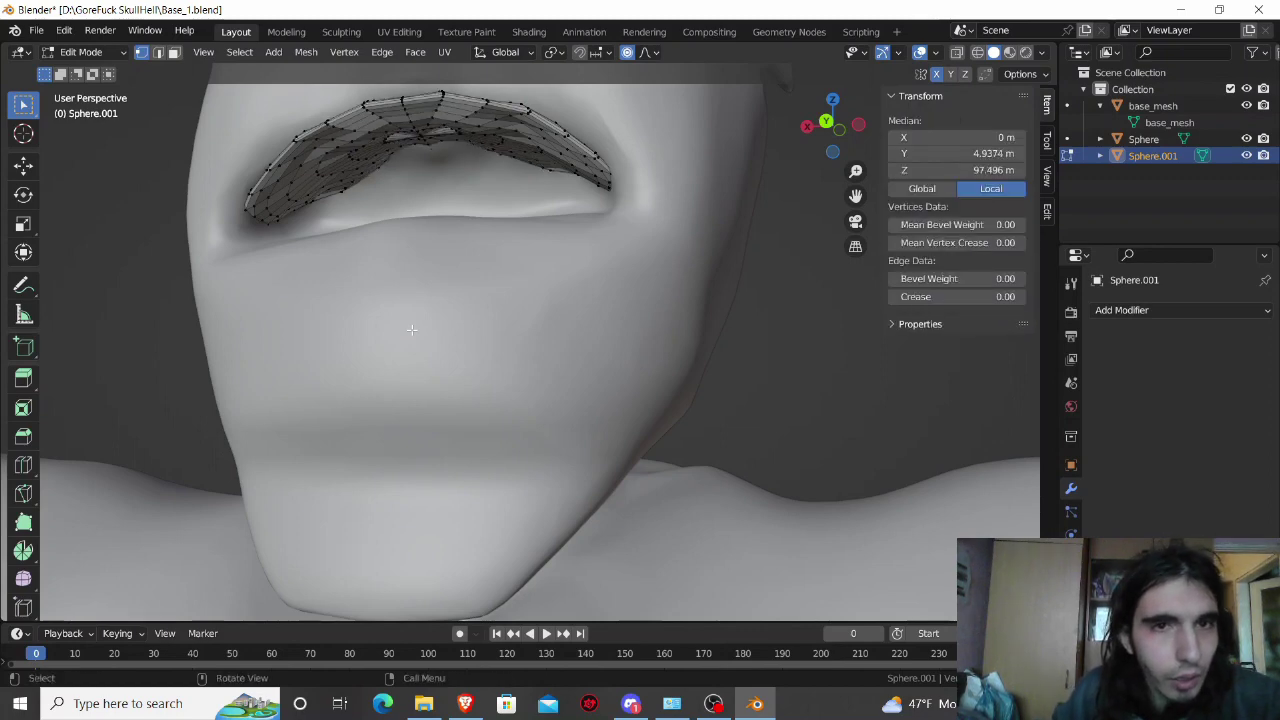
middle_click_drag(412, 326, 406, 363)
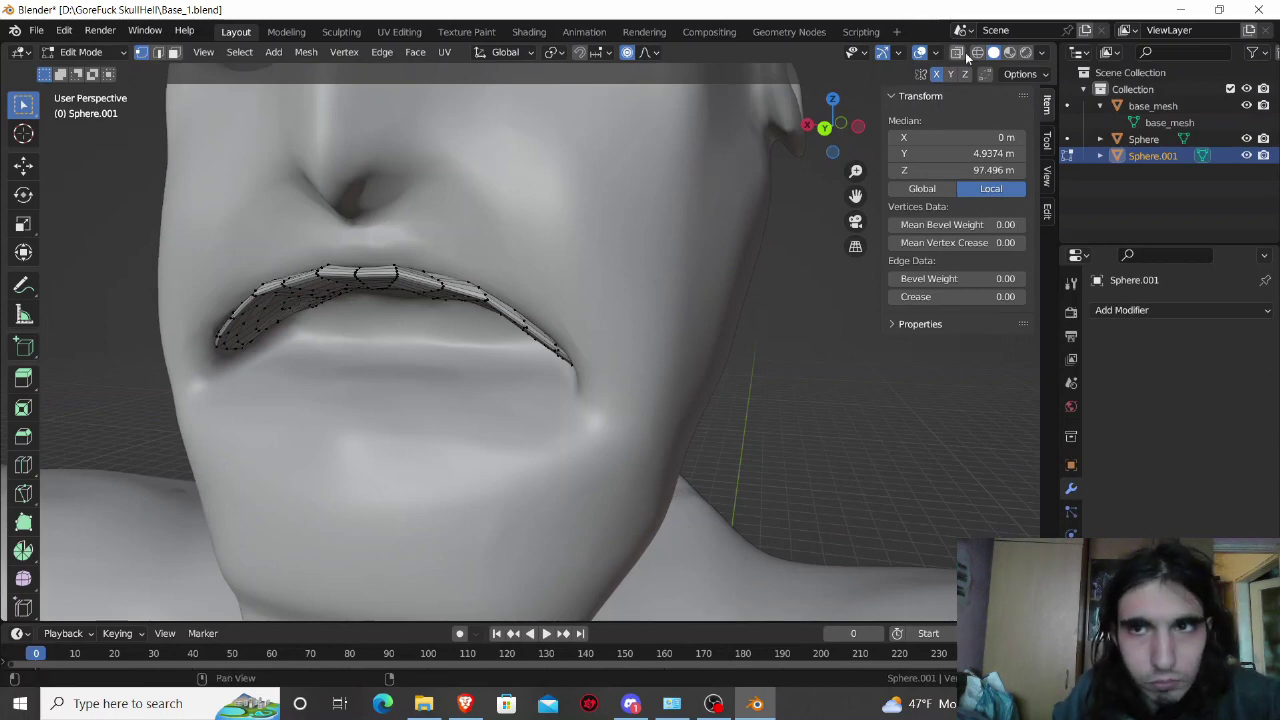
mouse_move(406, 363)
middle_mouse_down()
mouse_move(806, 217)
mouse_move(811, 191)
mouse_move(700, 274)
mouse_move(710, 278)
mouse_move(233, 401)
middle_mouse_up()
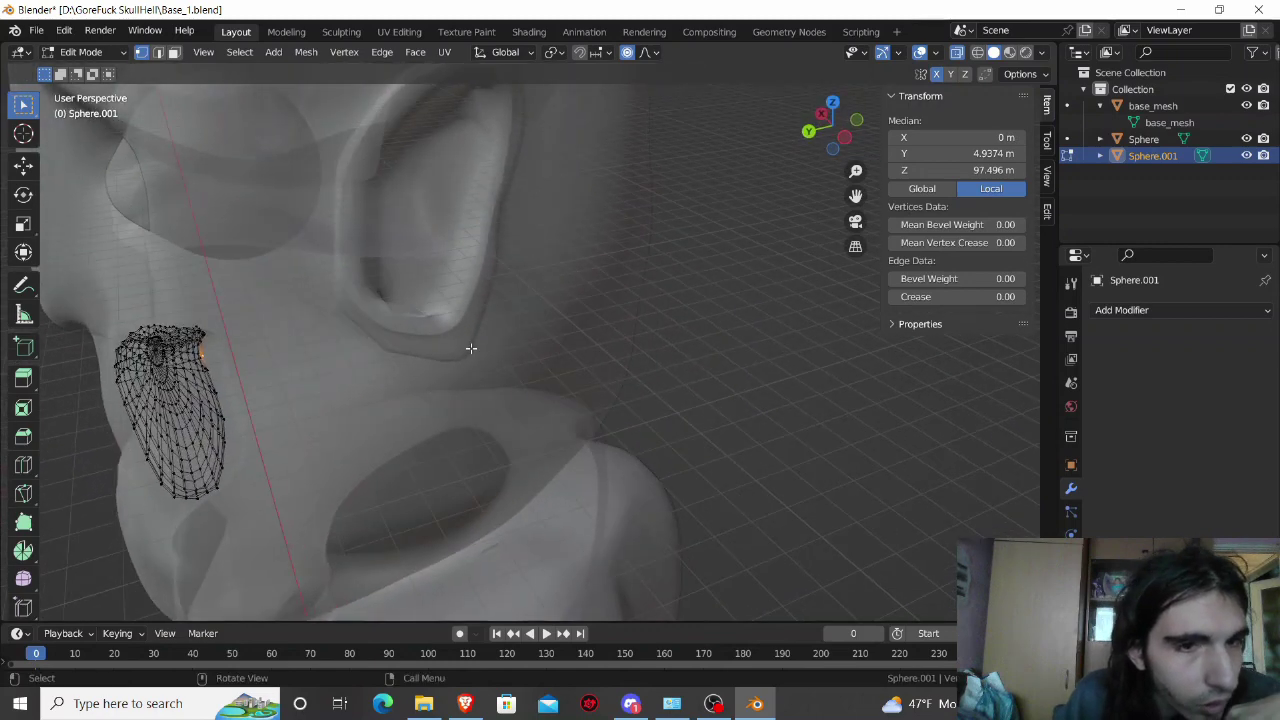
Step: Nudge an upper-lip vertex 0.080956 m along Y with falloff shrunk to 1.1, then unhide the lower lip
left_click(218, 406)
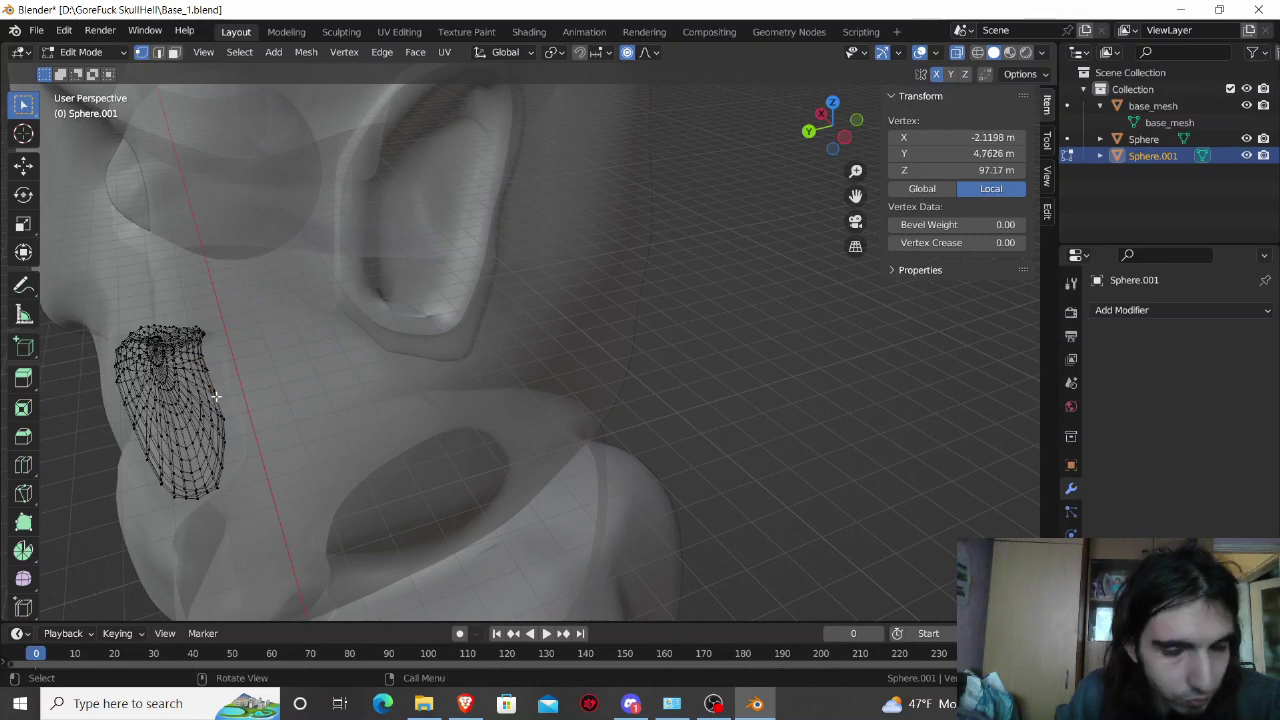
key("g")
key("z")
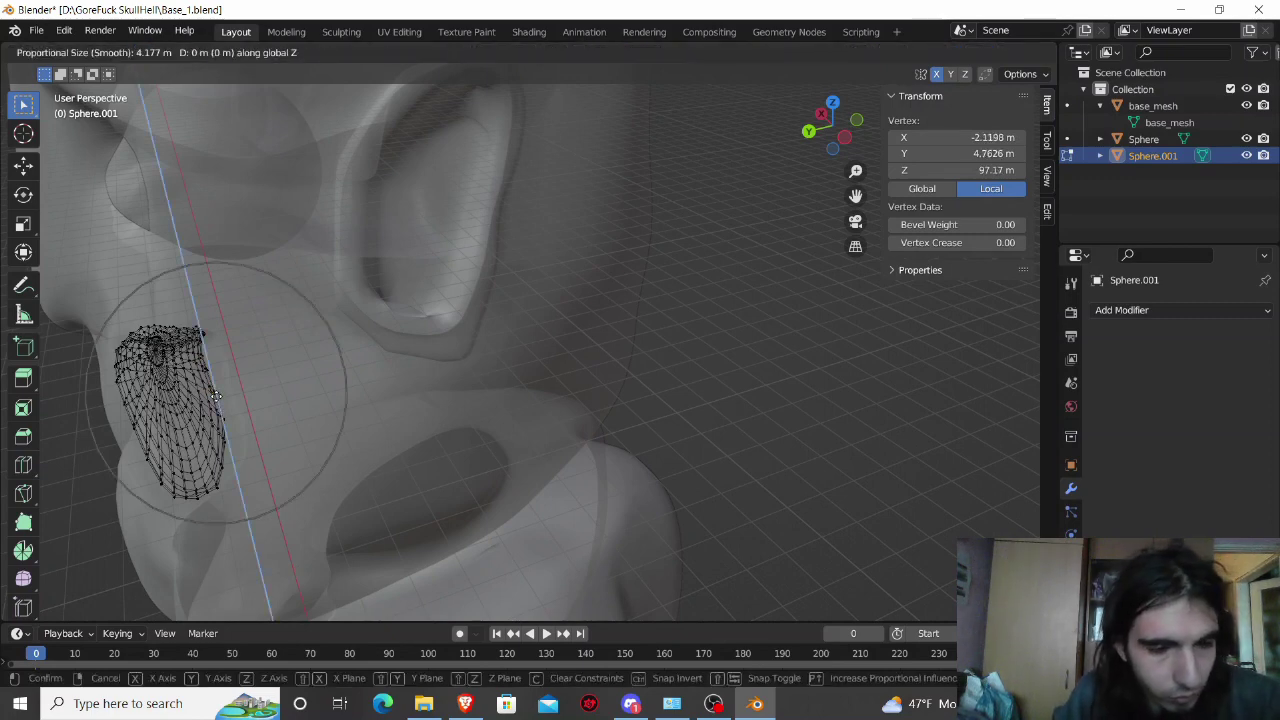
key("y")
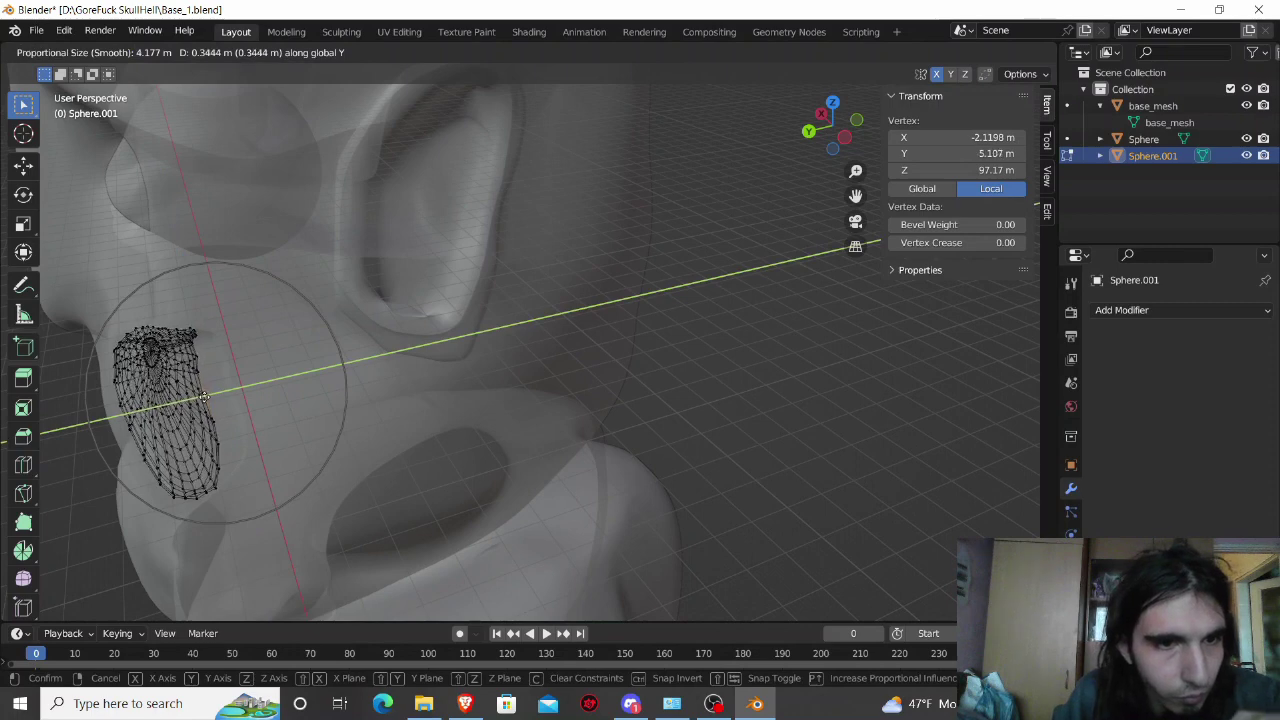
scroll(203, 397, "up", 2)
scroll(203, 397, "up", 3)
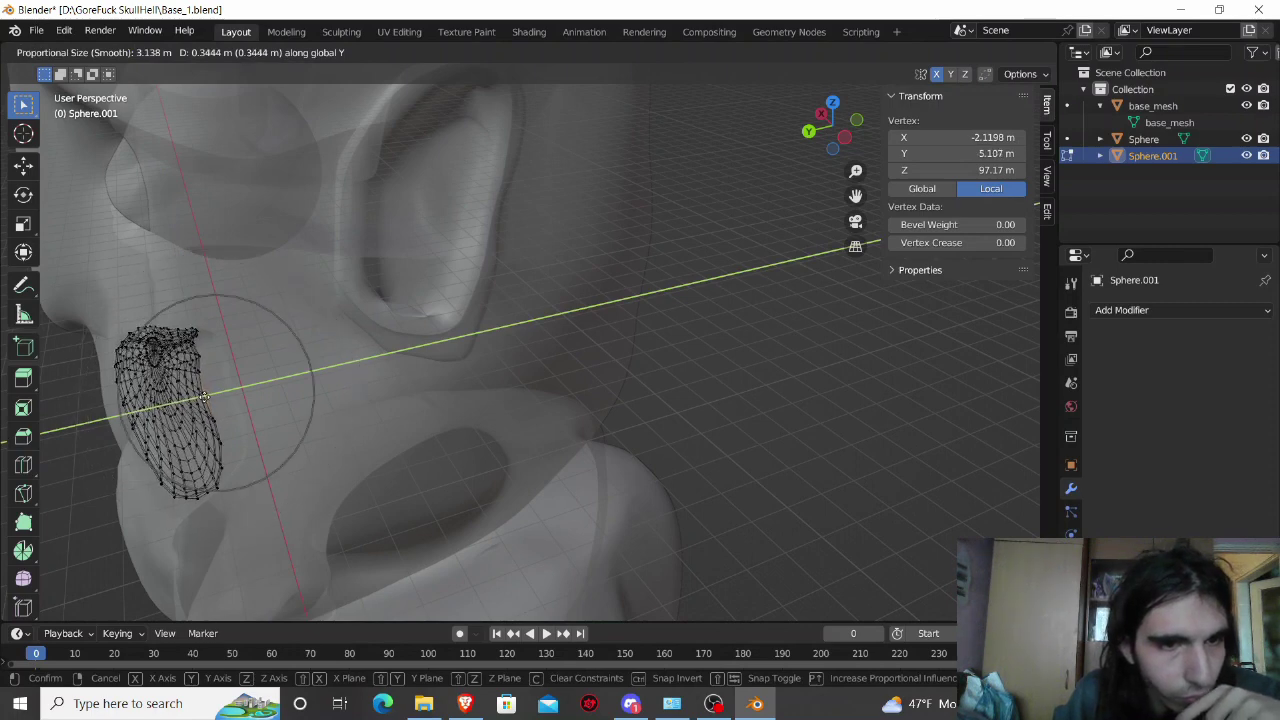
scroll(203, 397, "up", 2)
scroll(202, 397, "up", 2)
scroll(203, 397, "up", 2)
scroll(203, 397, "up", 3)
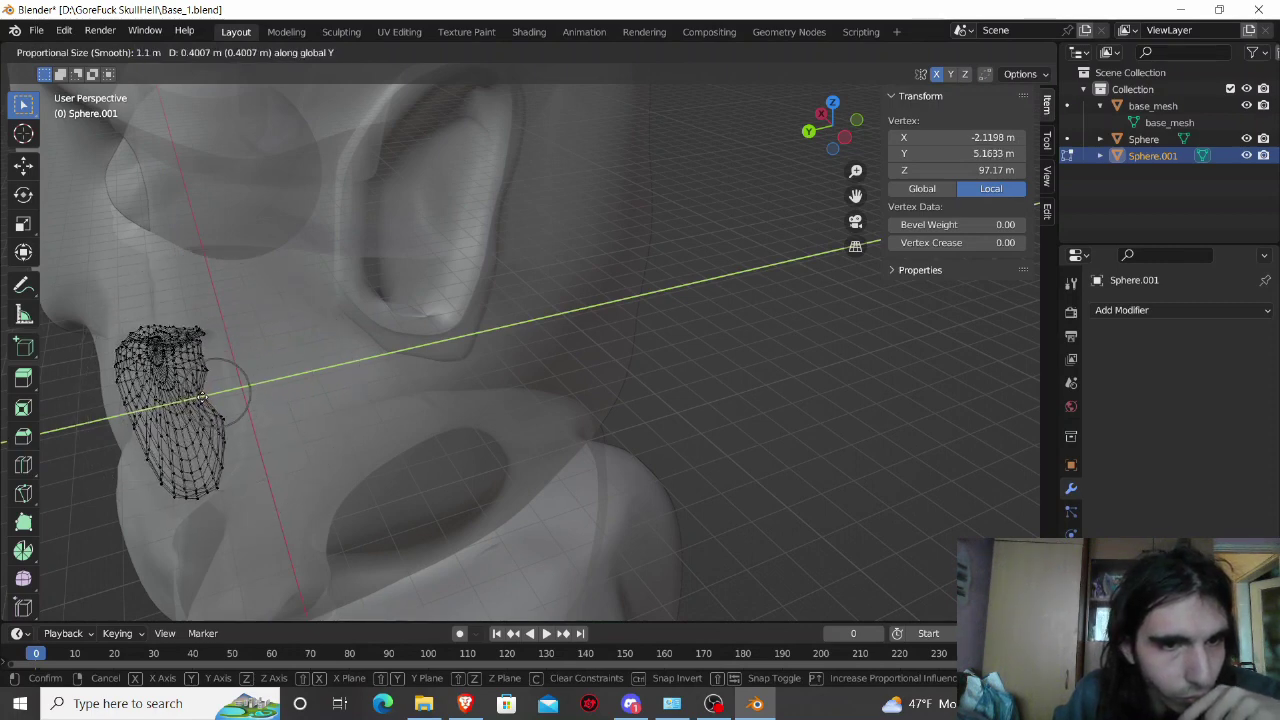
left_click(213, 395)
middle_click_drag(213, 395, 358, 333)
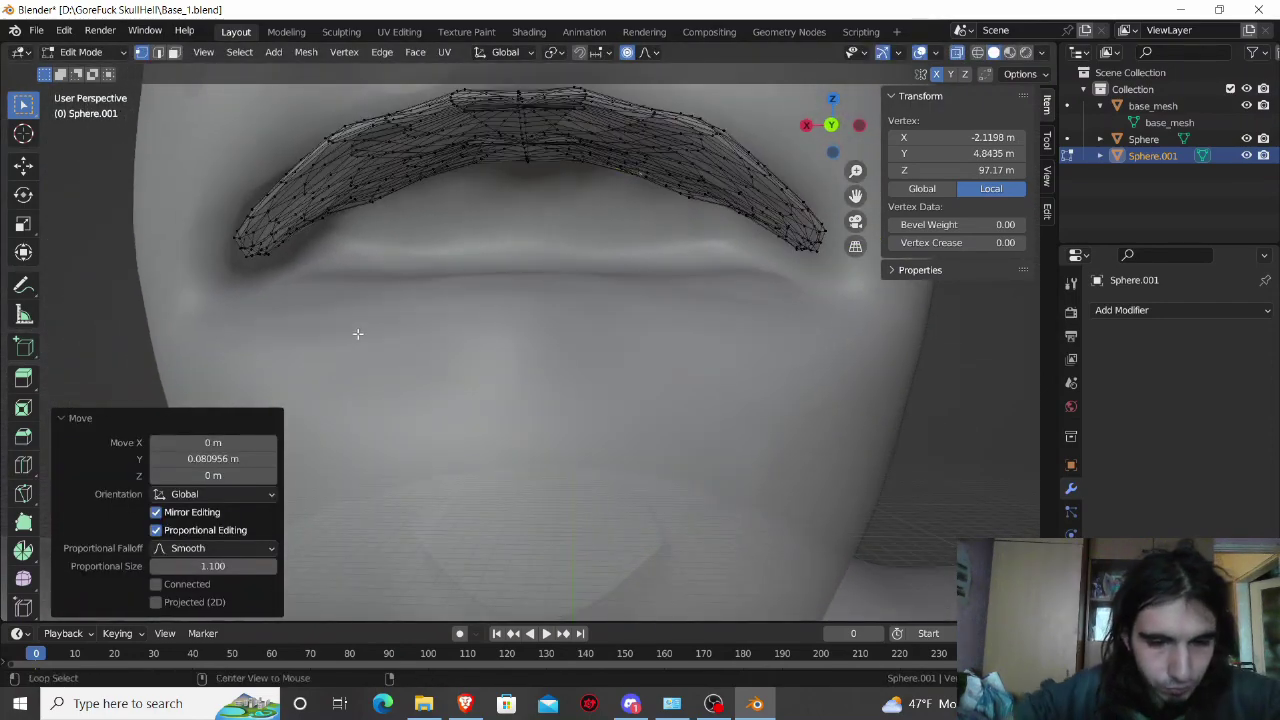
key("alt+h")
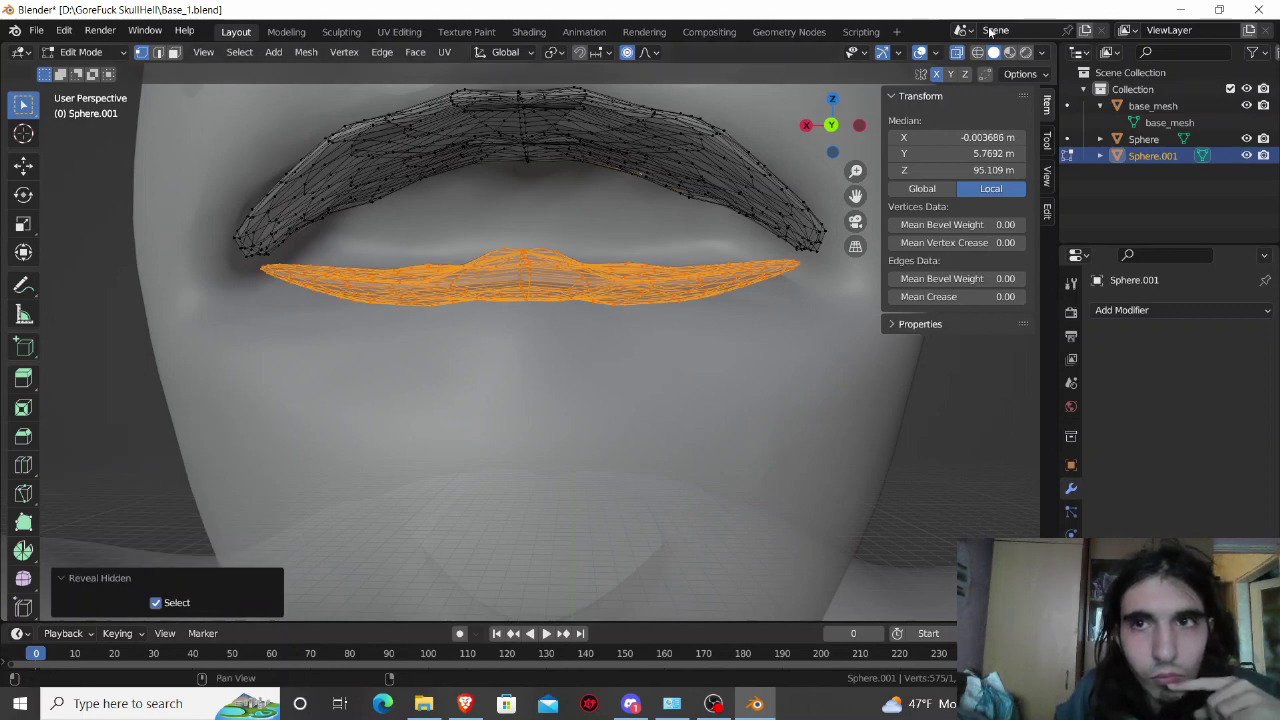
Step: Switch to solid display and lower a mid lower-lip vertex 0.26064 m along Z with falloff size 1.1
left_click(957, 52)
middle_click_drag(700, 300, 757, 234)
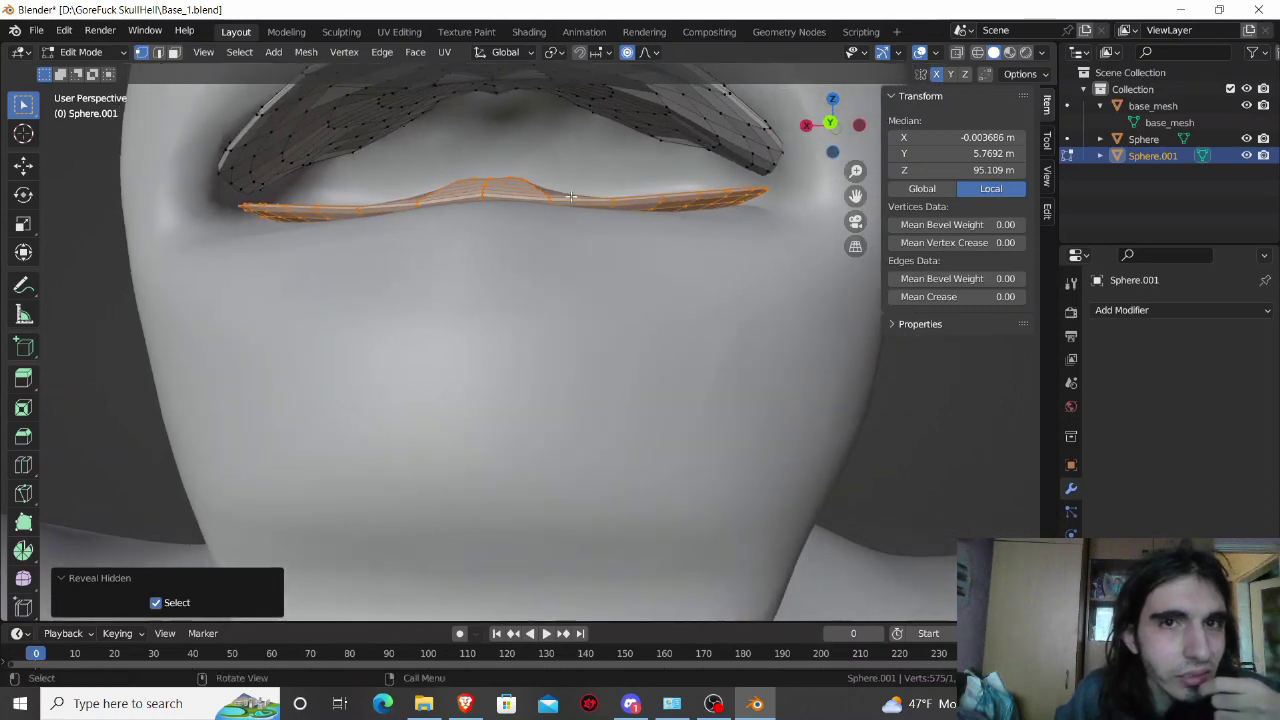
left_click(513, 152)
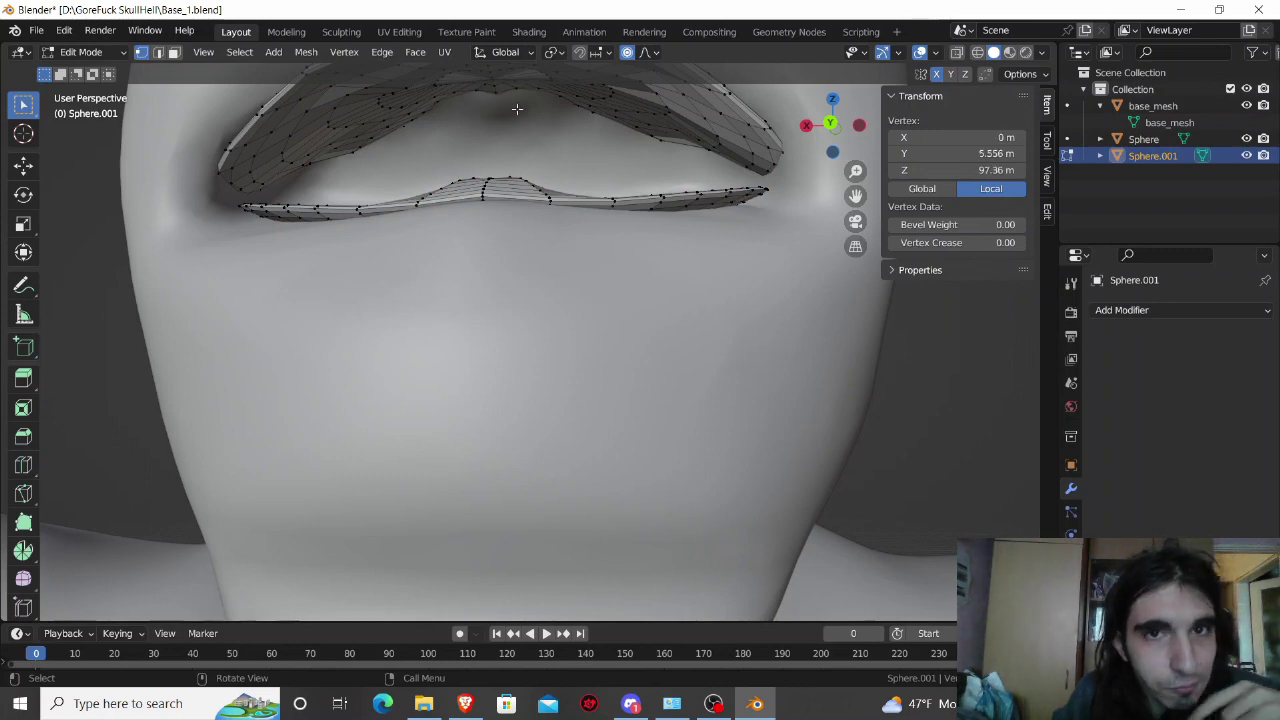
middle_click_drag(522, 108, 516, 131)
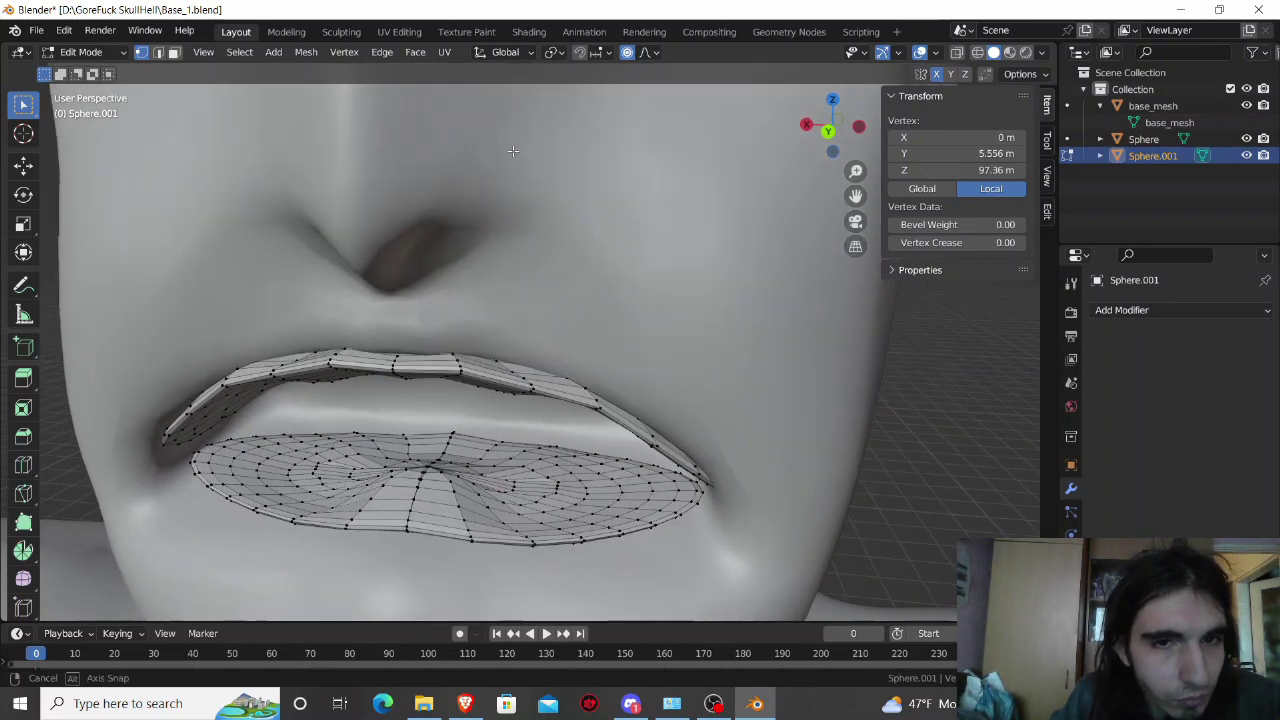
scroll(491, 194, "up", 8)
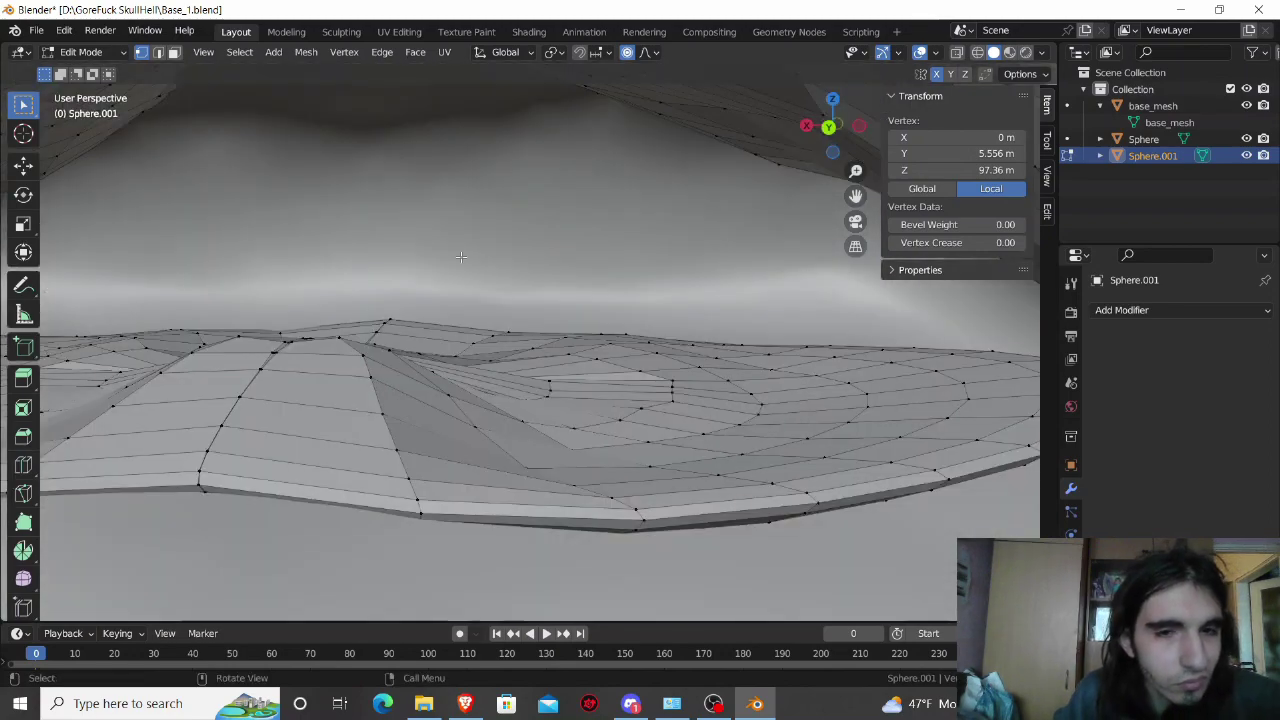
mouse_move(458, 276)
middle_mouse_down("shift")
mouse_move(479, 272)
mouse_move(469, 460)
middle_mouse_up("shift")
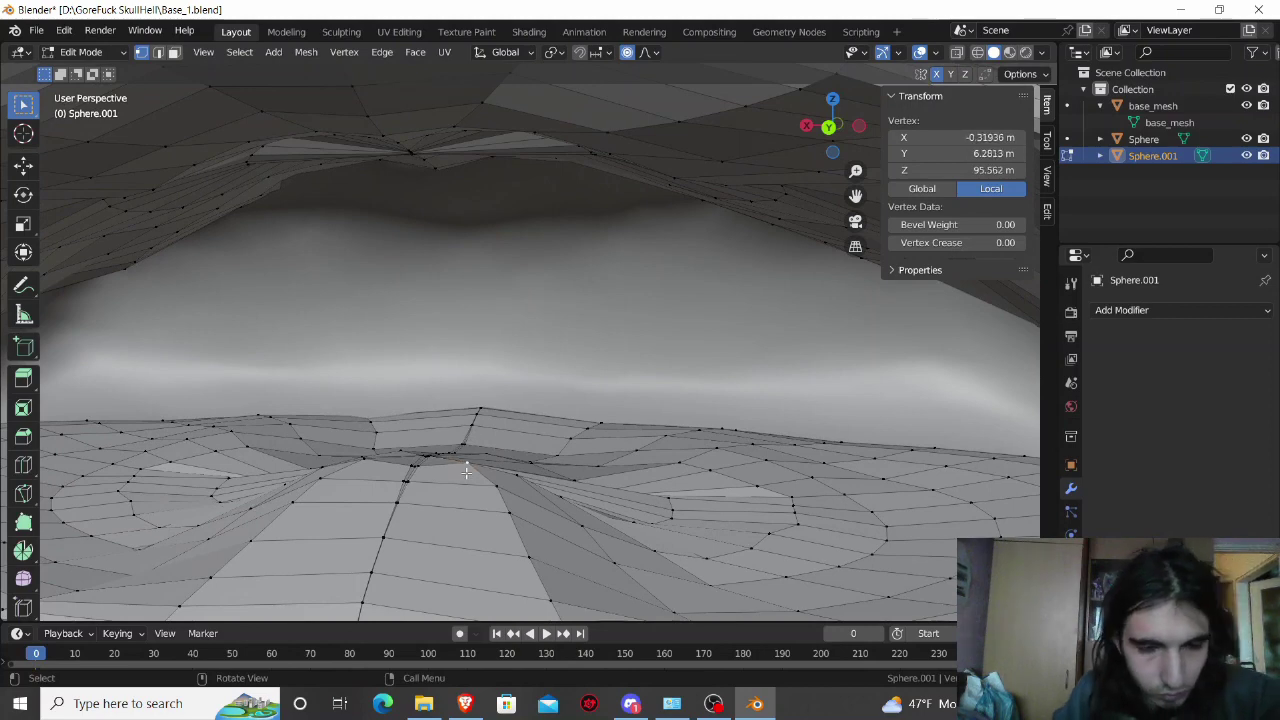
key("g")
key("z")
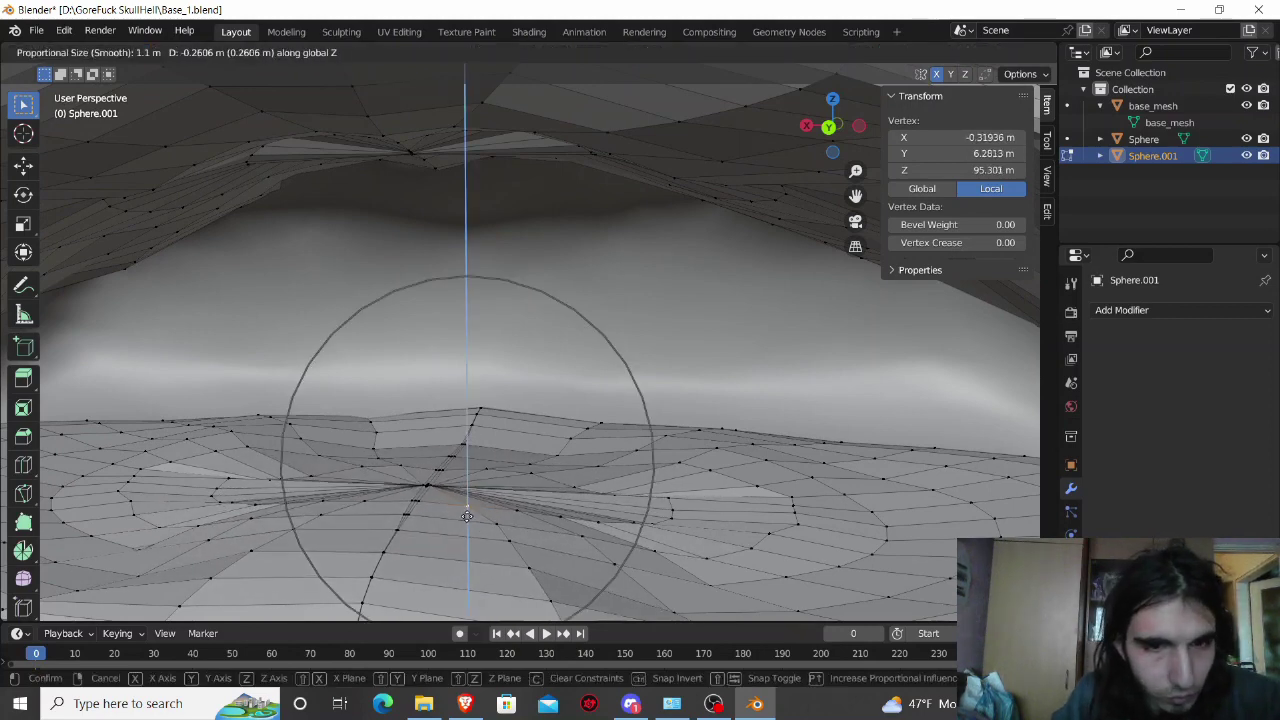
left_click(467, 515)
scroll(468, 500, "down", 5)
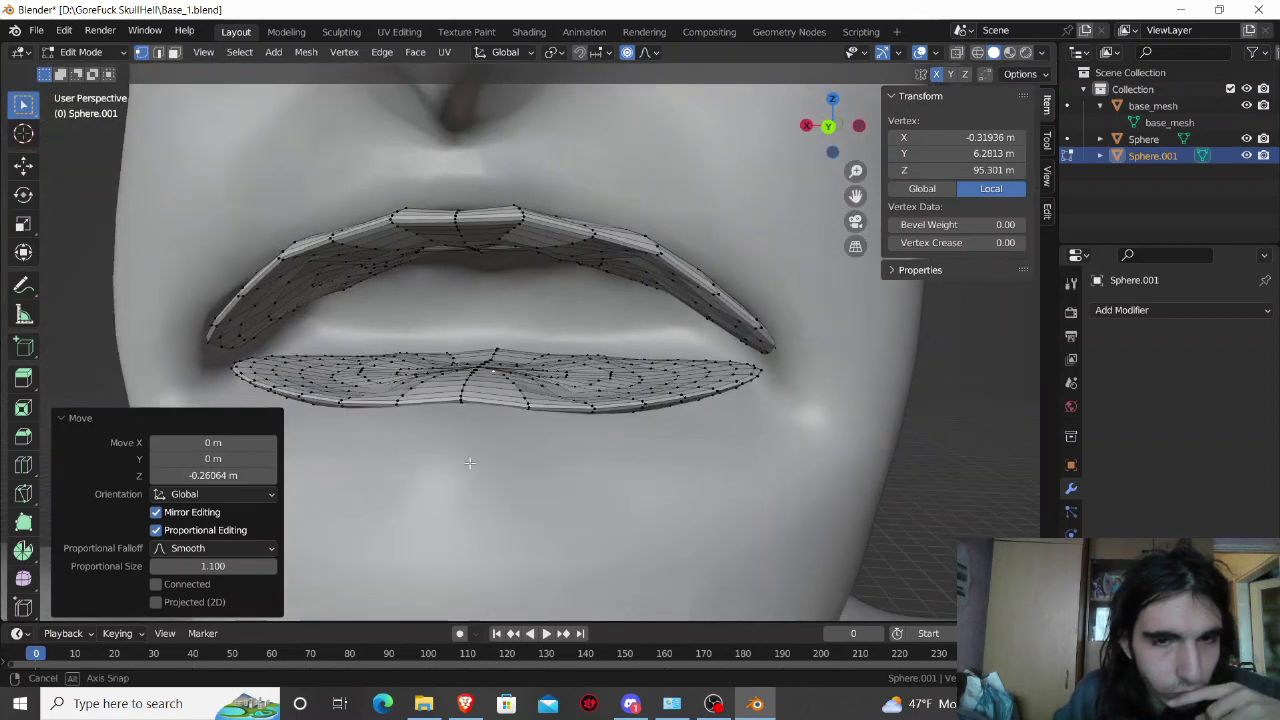
middle_click_drag(470, 470, 466, 421)
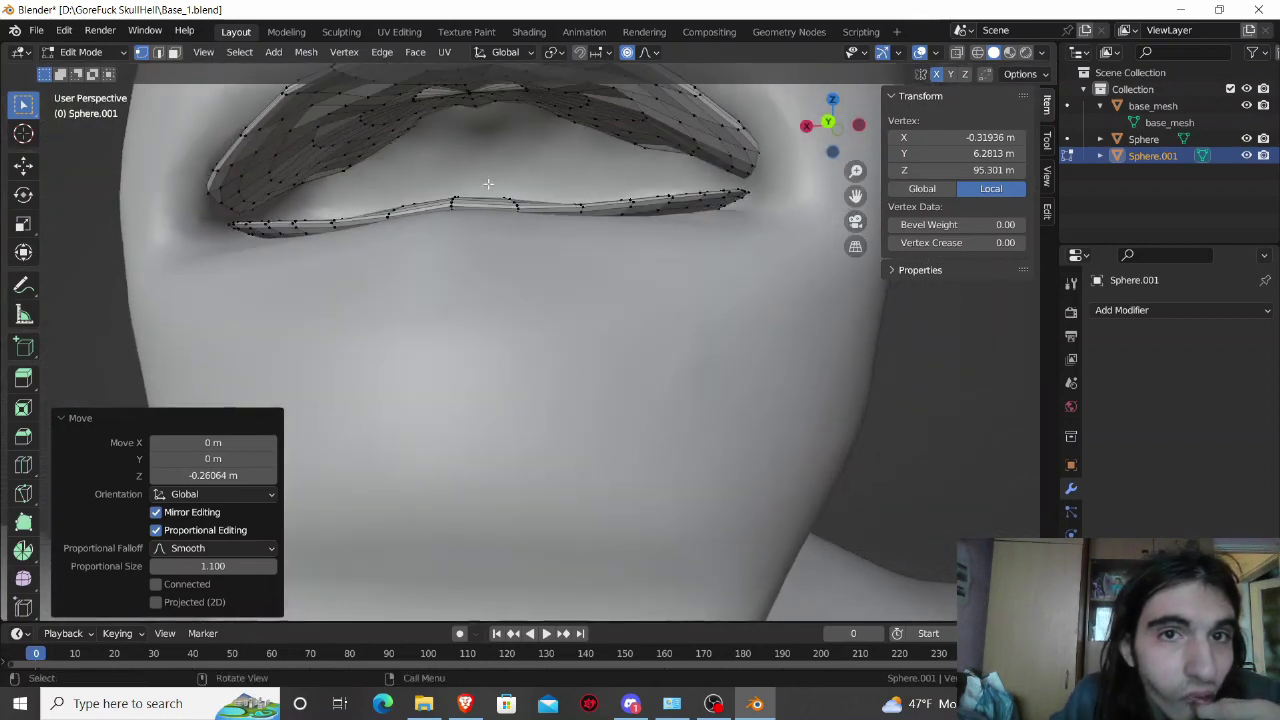
Step: Push an upper-lip vertex about 1.19 m along Y with an enlarged smooth falloff
left_click(494, 102)
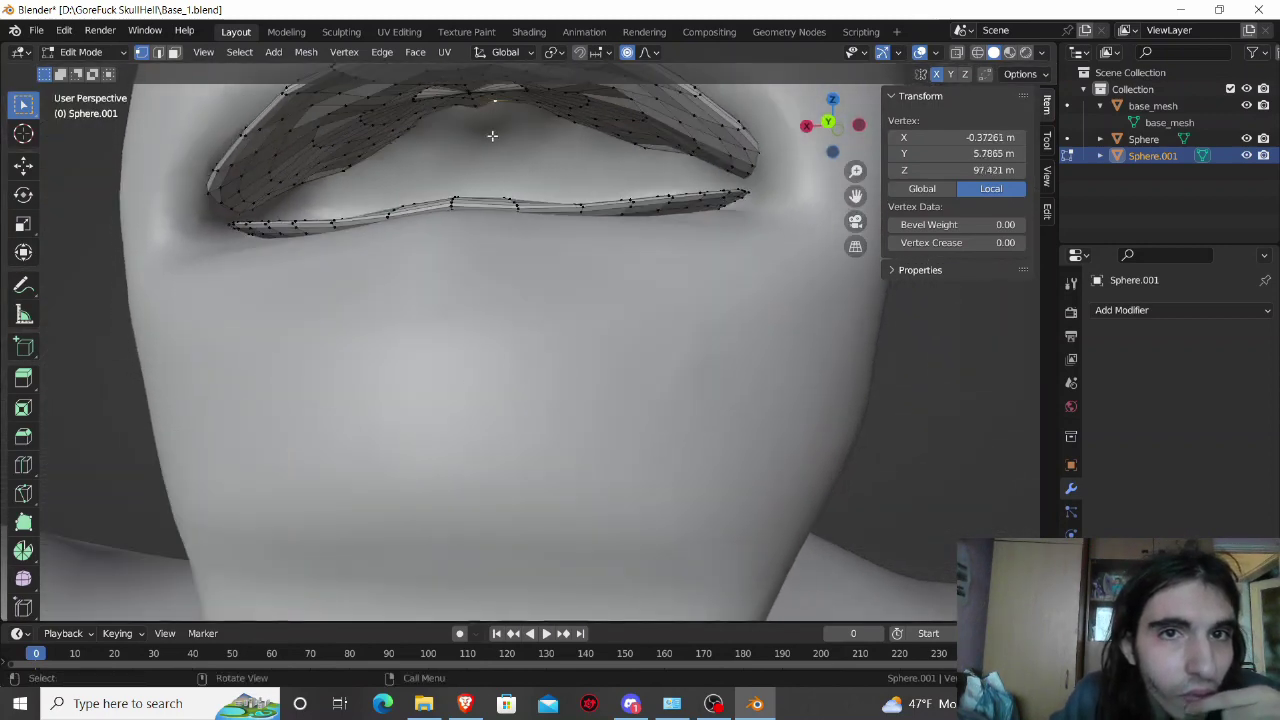
key("g")
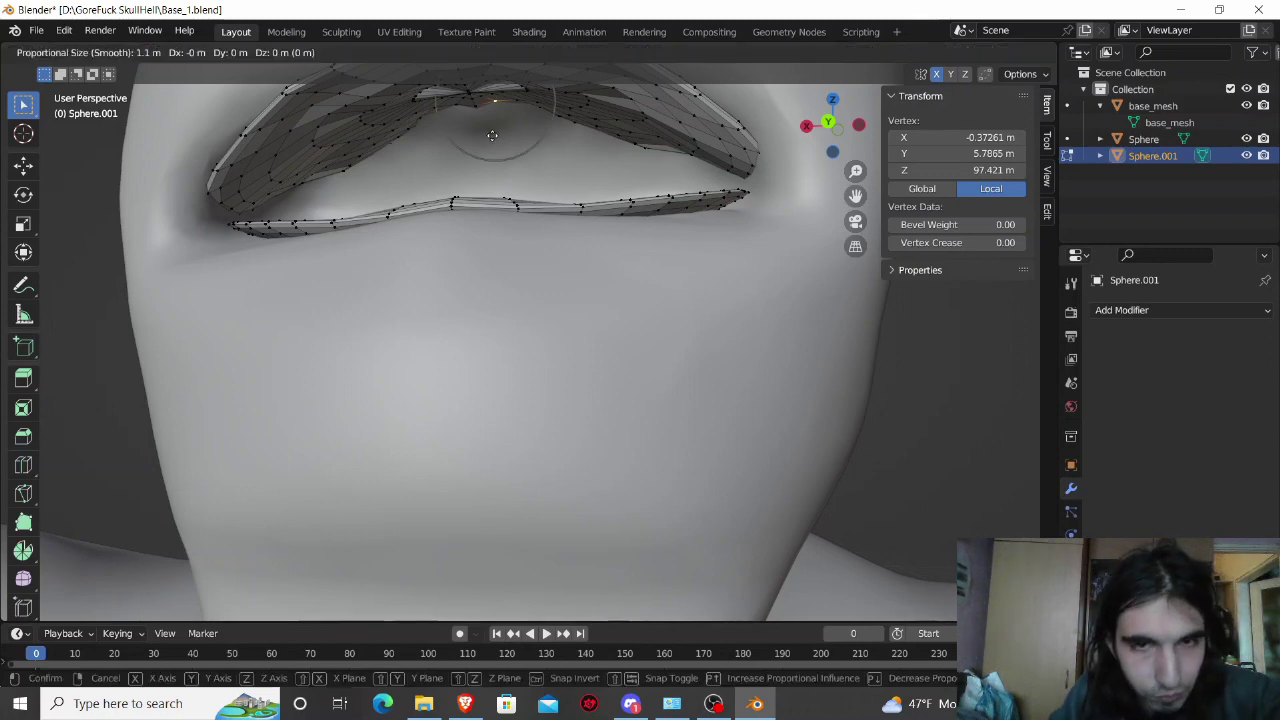
key("y")
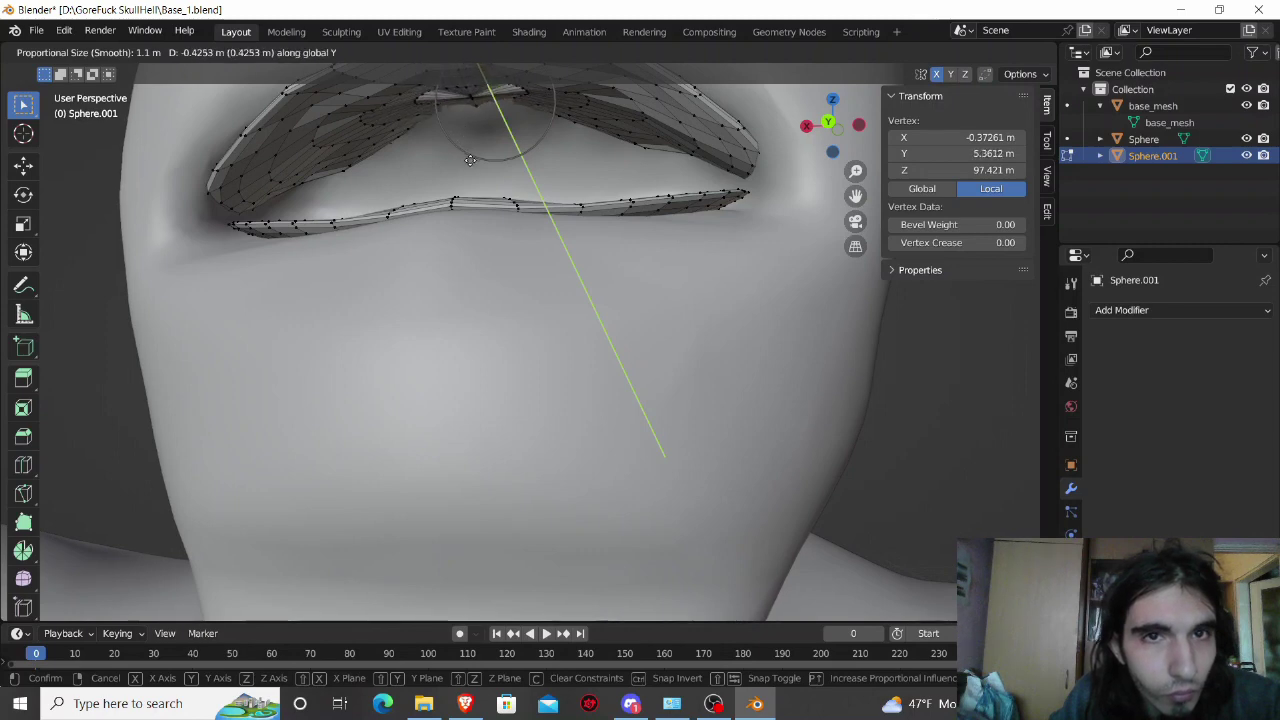
scroll(470, 160, "down", 8)
scroll(466, 157, "down", 4)
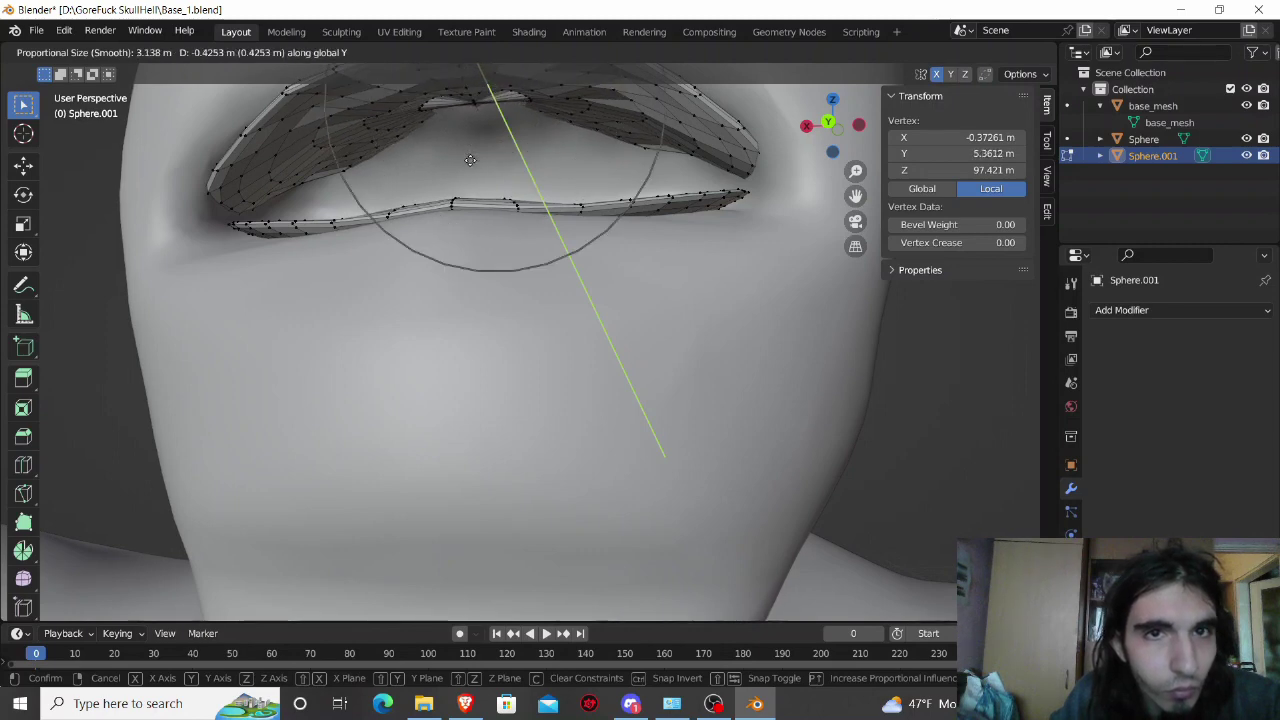
scroll(455, 150, "down", 3)
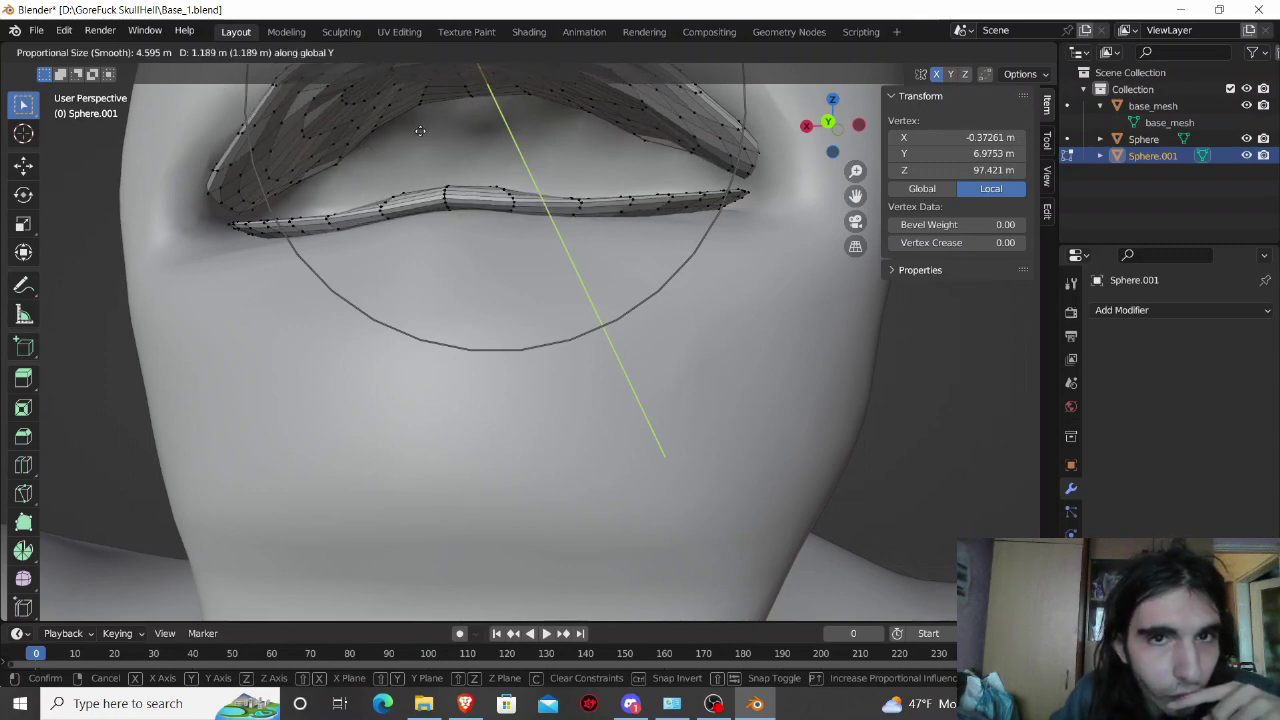
left_click(420, 131)
middle_click_drag(420, 131, 430, 230)
scroll(430, 230, "down", 2)
middle_click_drag(440, 300, 470, 438)
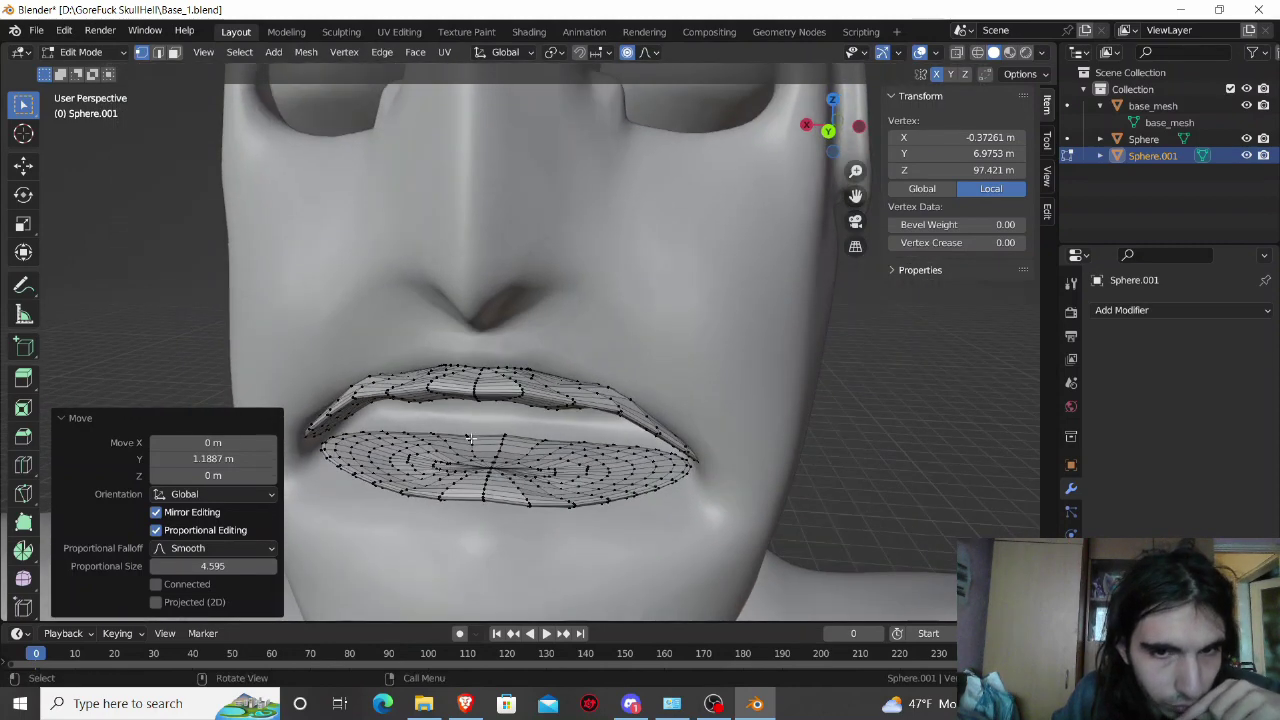
mouse_move(527, 483)
middle_mouse_down()
mouse_move(527, 420)
mouse_move(456, 347)
mouse_move(472, 434)
middle_mouse_up()
scroll(527, 420, "up", 2)
scroll(528, 386, "up", 3)
scroll(527, 382, "down", 4)
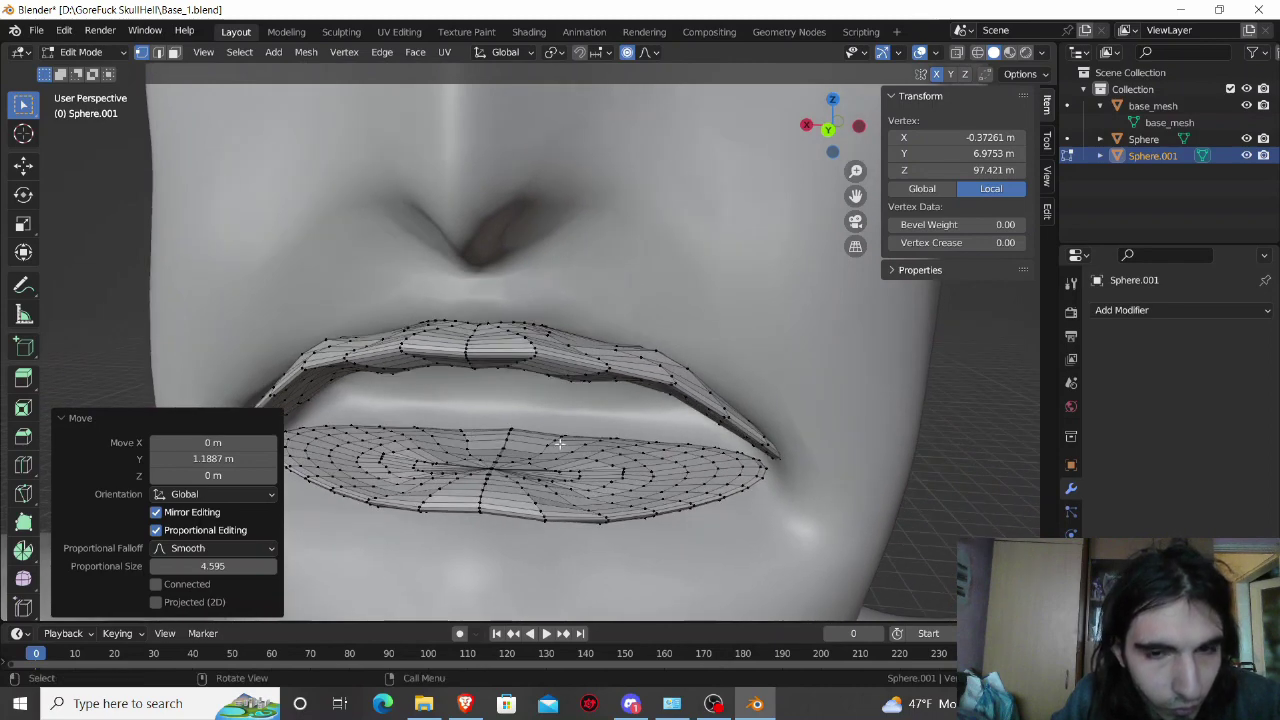
middle_click_drag(560, 443, 560, 410)
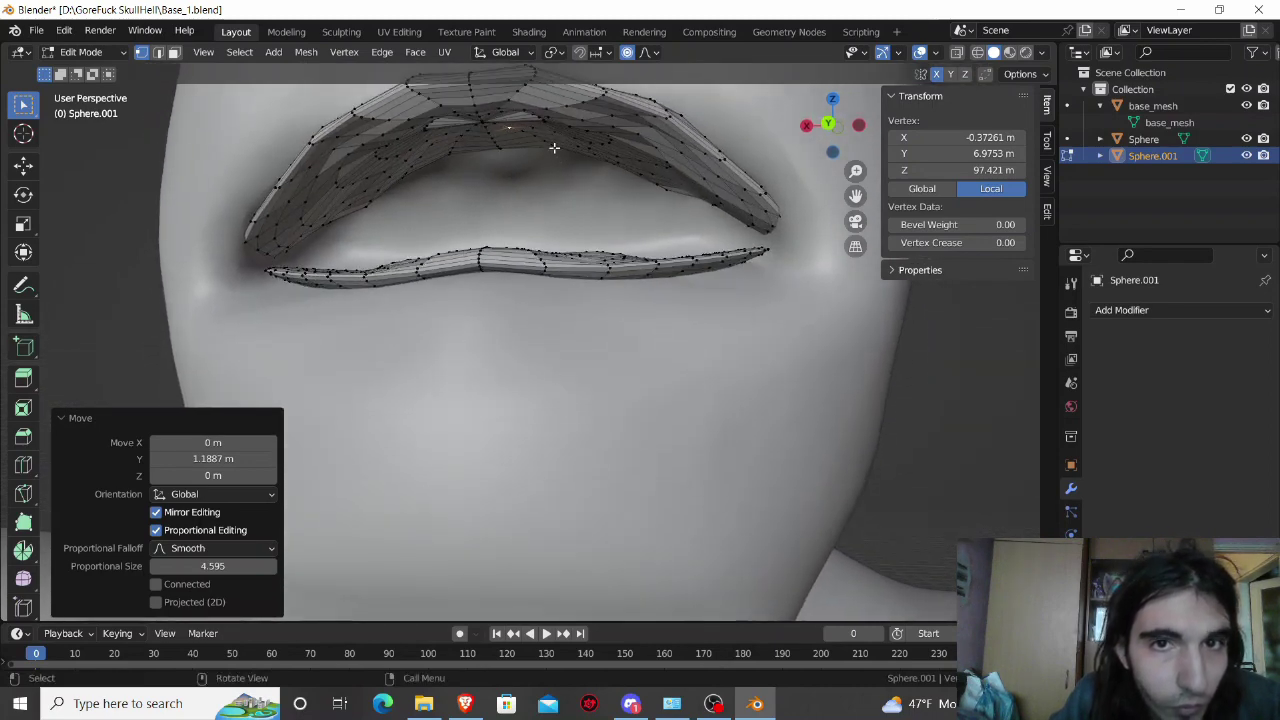
Step: Move another upper-lip vertex back along Y, settling it at 0.1359 m
left_click(554, 147)
key("g")
key("y")
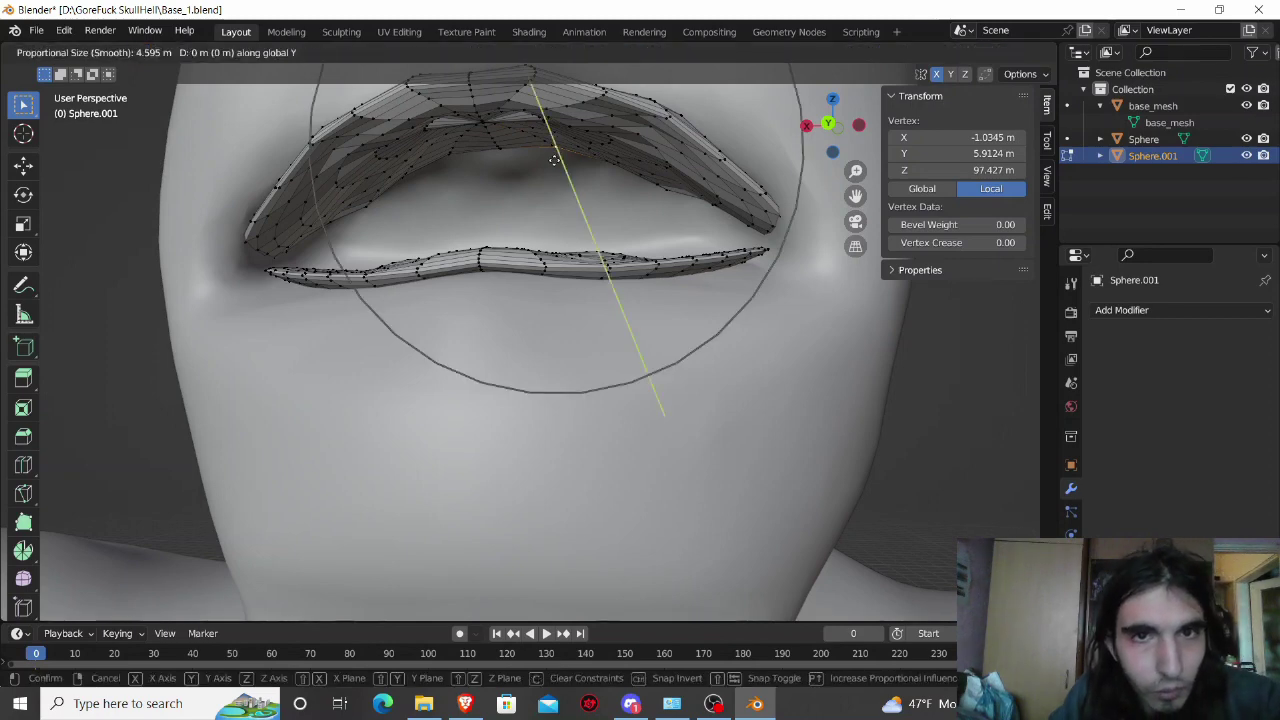
scroll(554, 160, "up", 2)
scroll(554, 160, "up", 3)
scroll(554, 160, "up", 4)
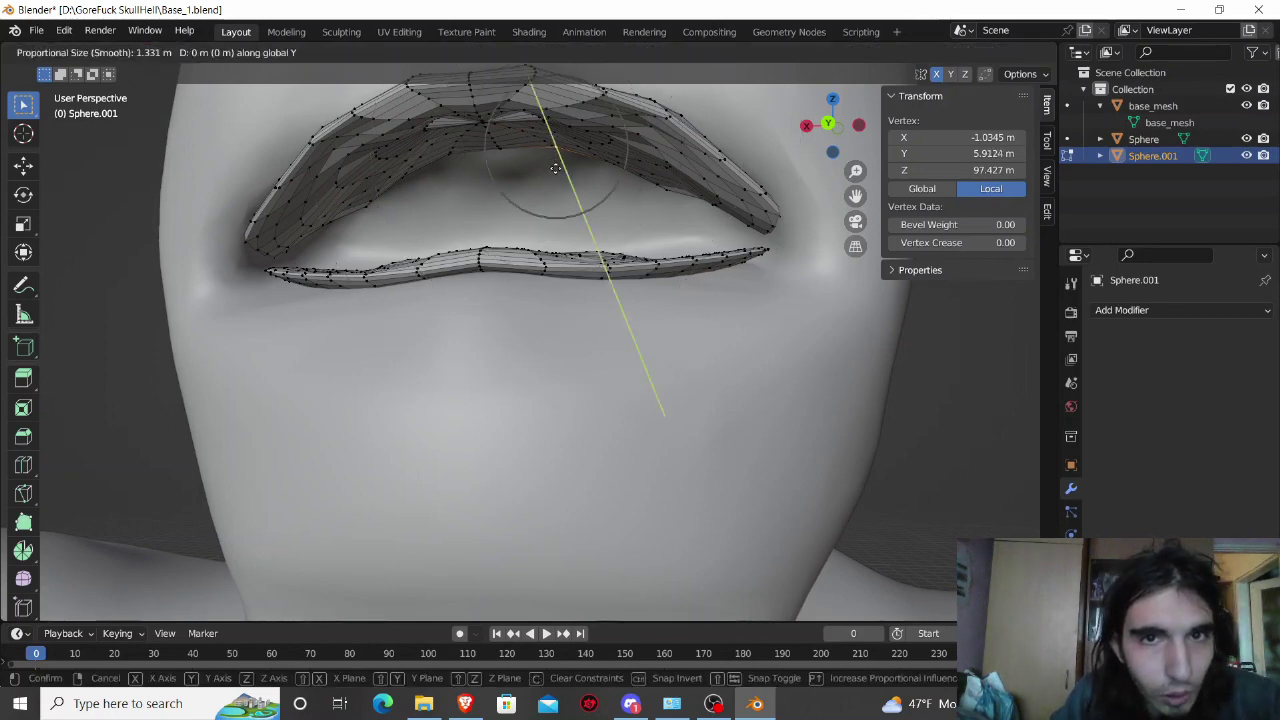
scroll(558, 175, "up", 2)
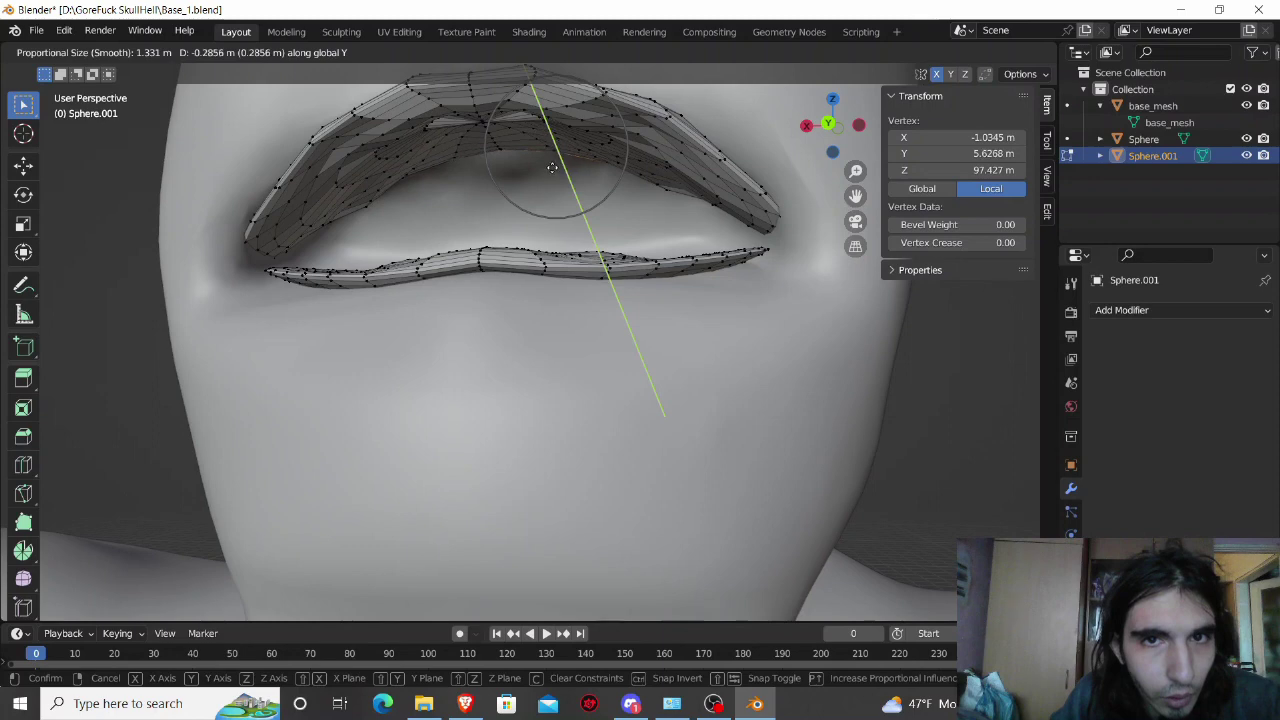
left_click(552, 168)
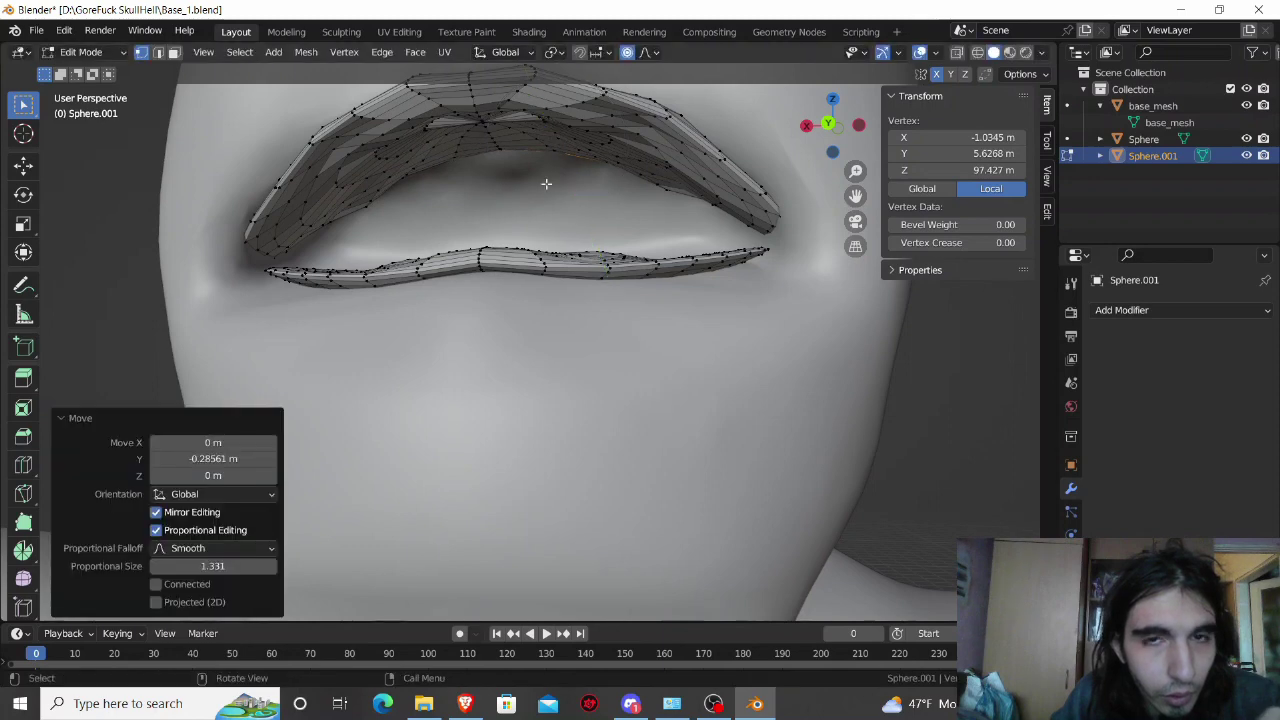
key("g")
key("y")
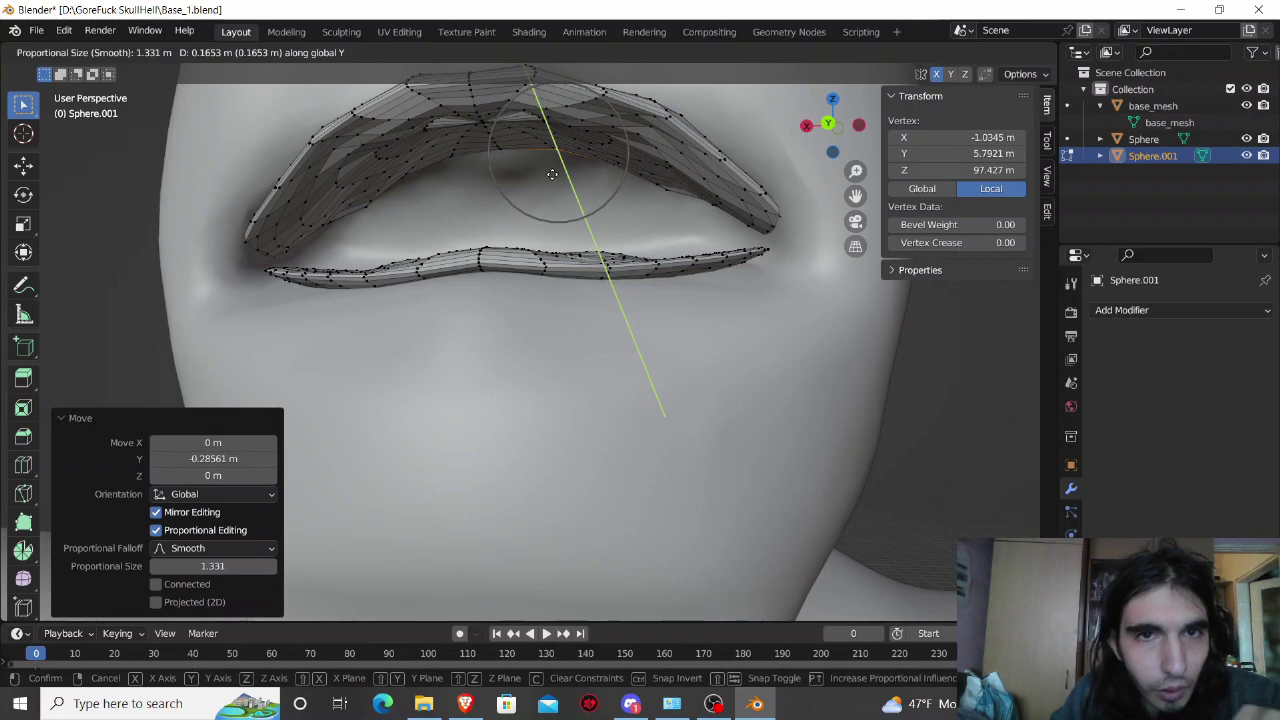
left_click(552, 175)
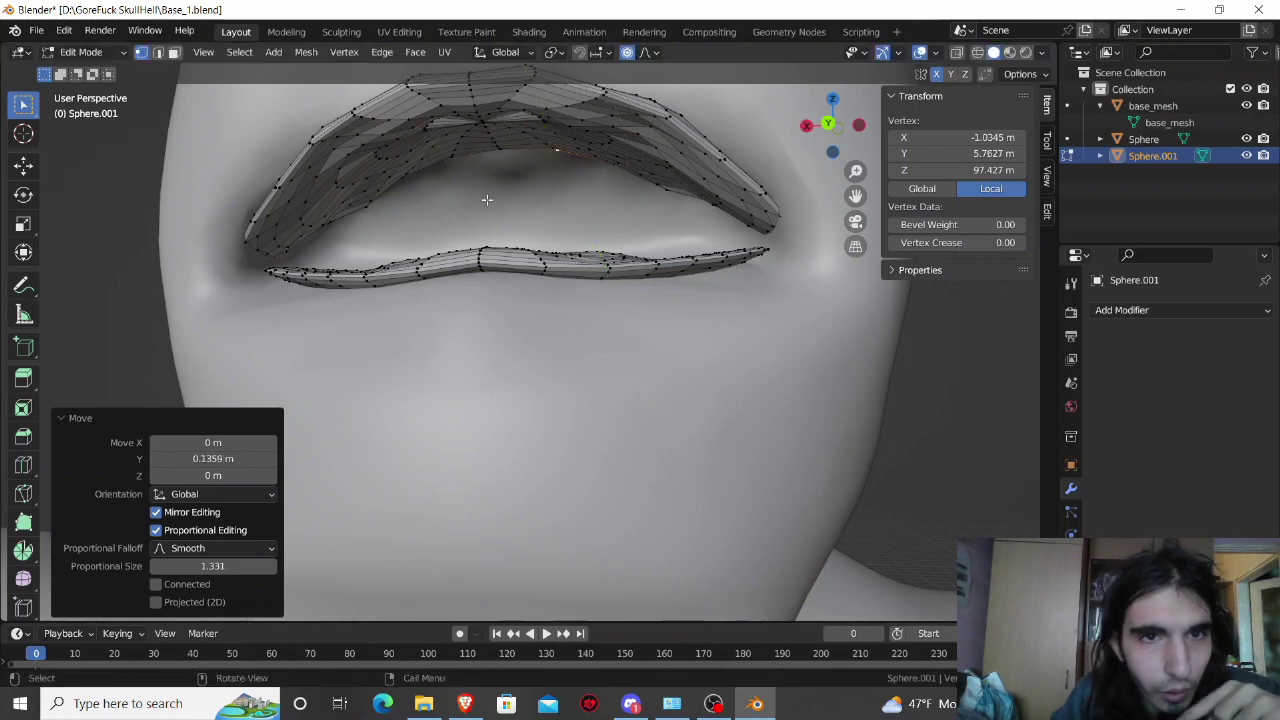
Step: Move a third upper-lip vertex along Y, undo the bad result, and start a new Y move
left_click(373, 218)
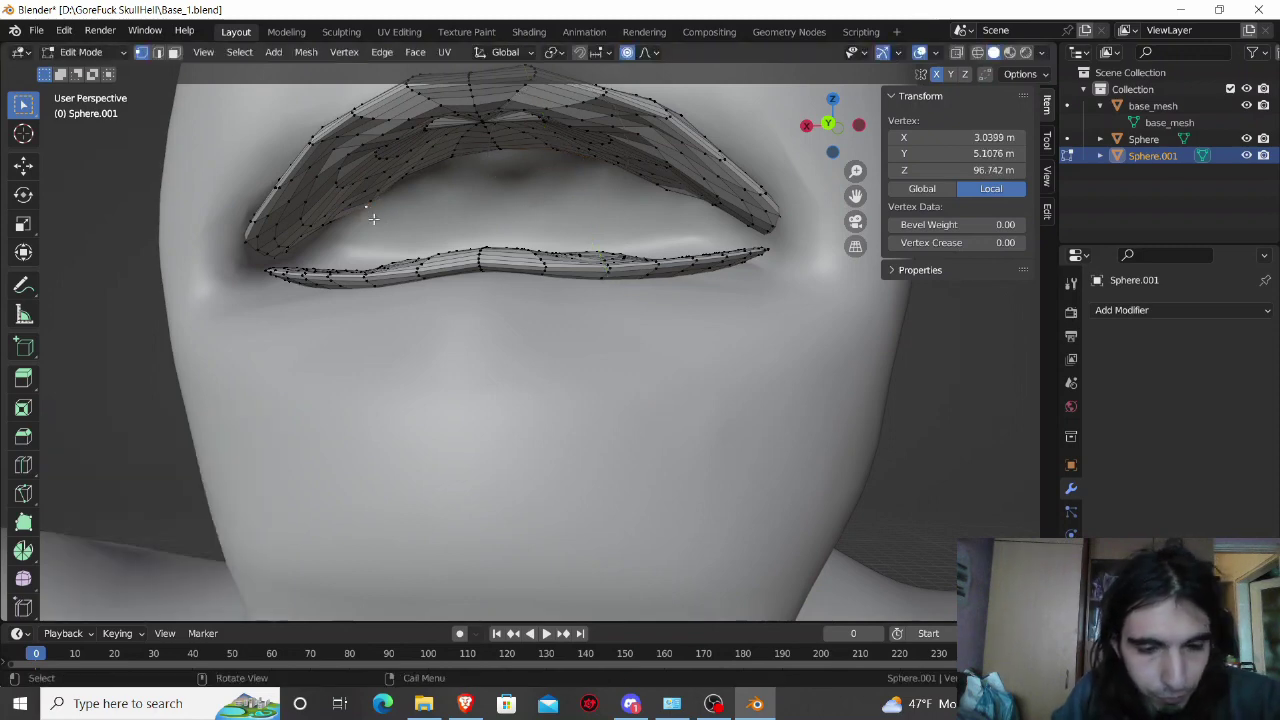
key("g")
key("y")
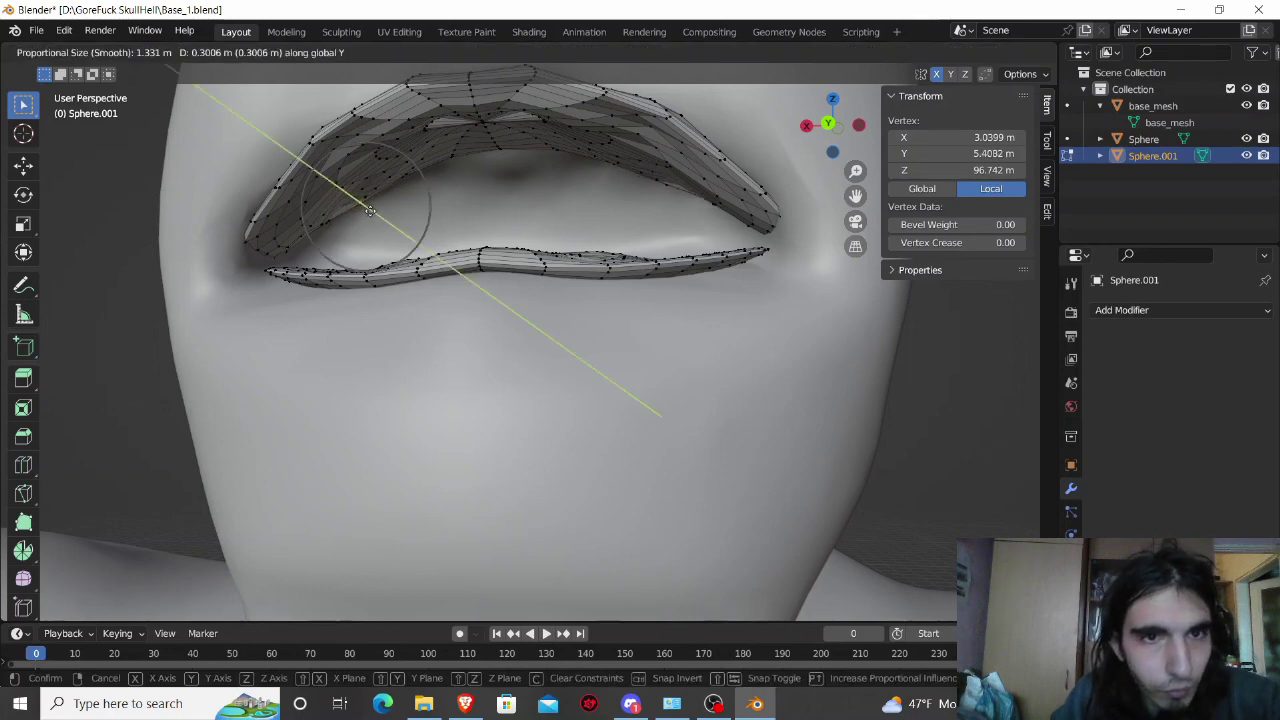
left_click(370, 210)
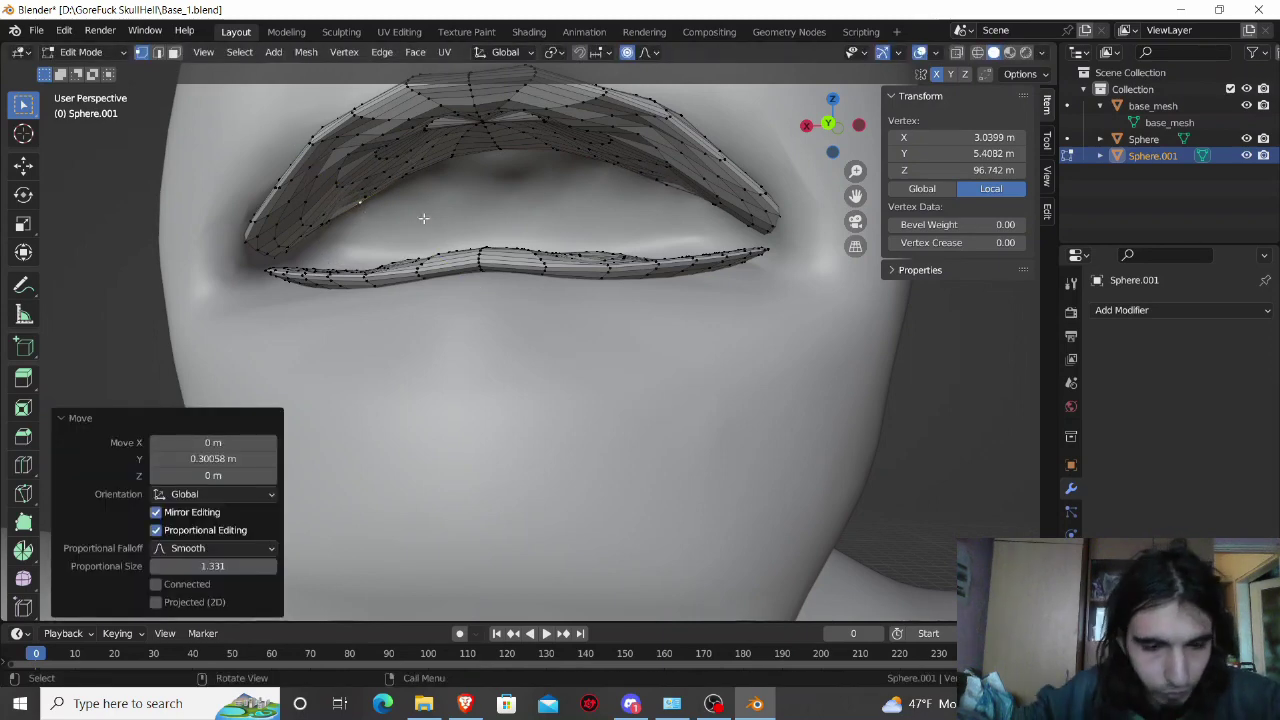
key("ctrl+z")
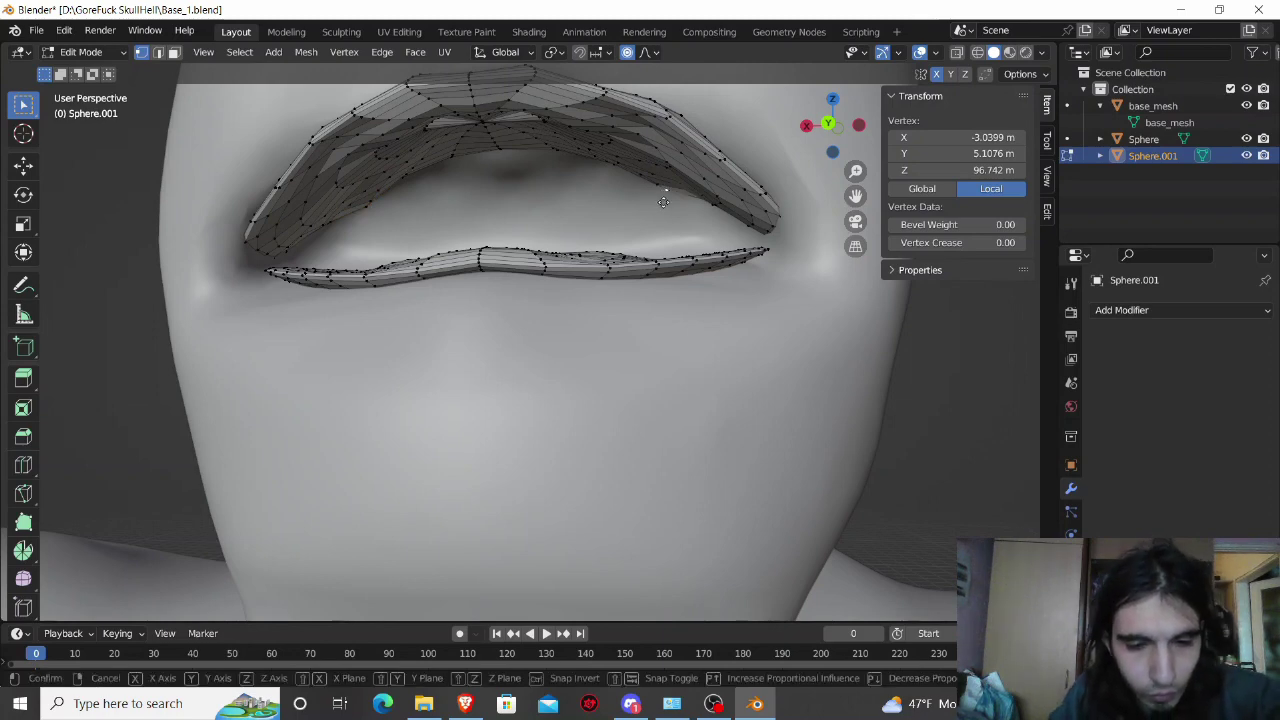
key("g")
key("y")
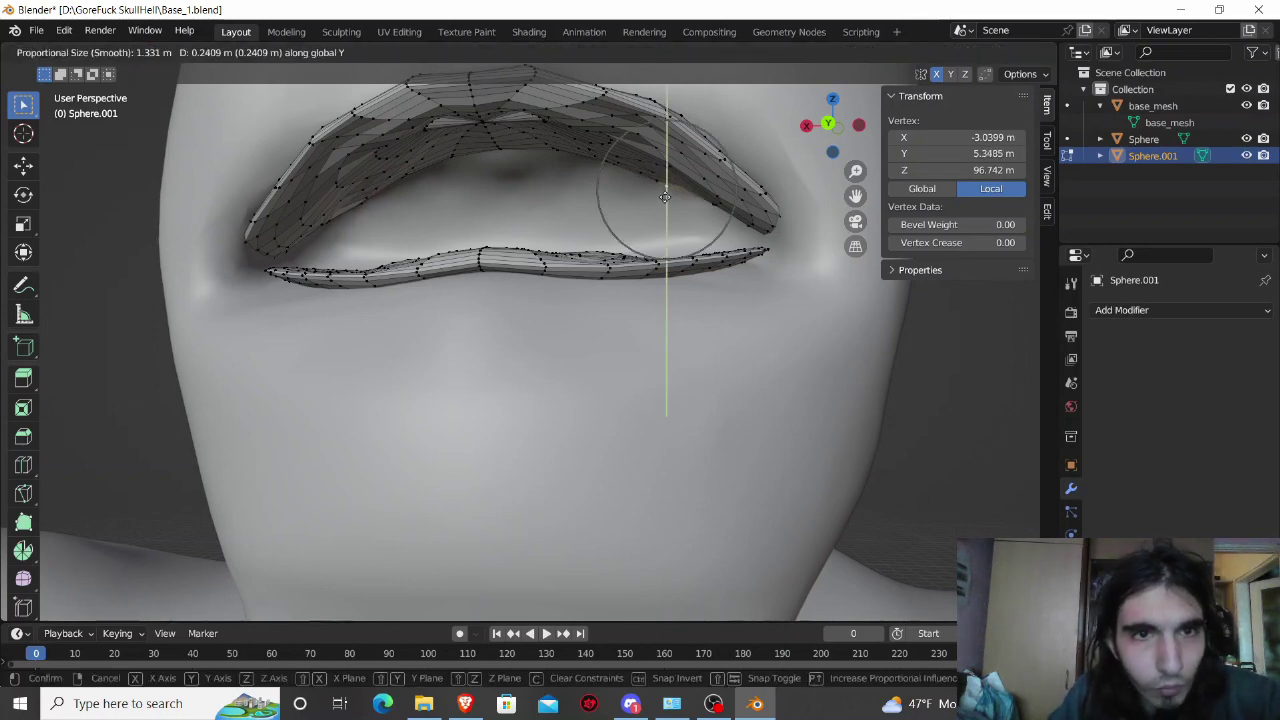
Step: Confirm the upper-lip vertex, then shift a lower-lip vertex along Y from below
left_click(665, 198)
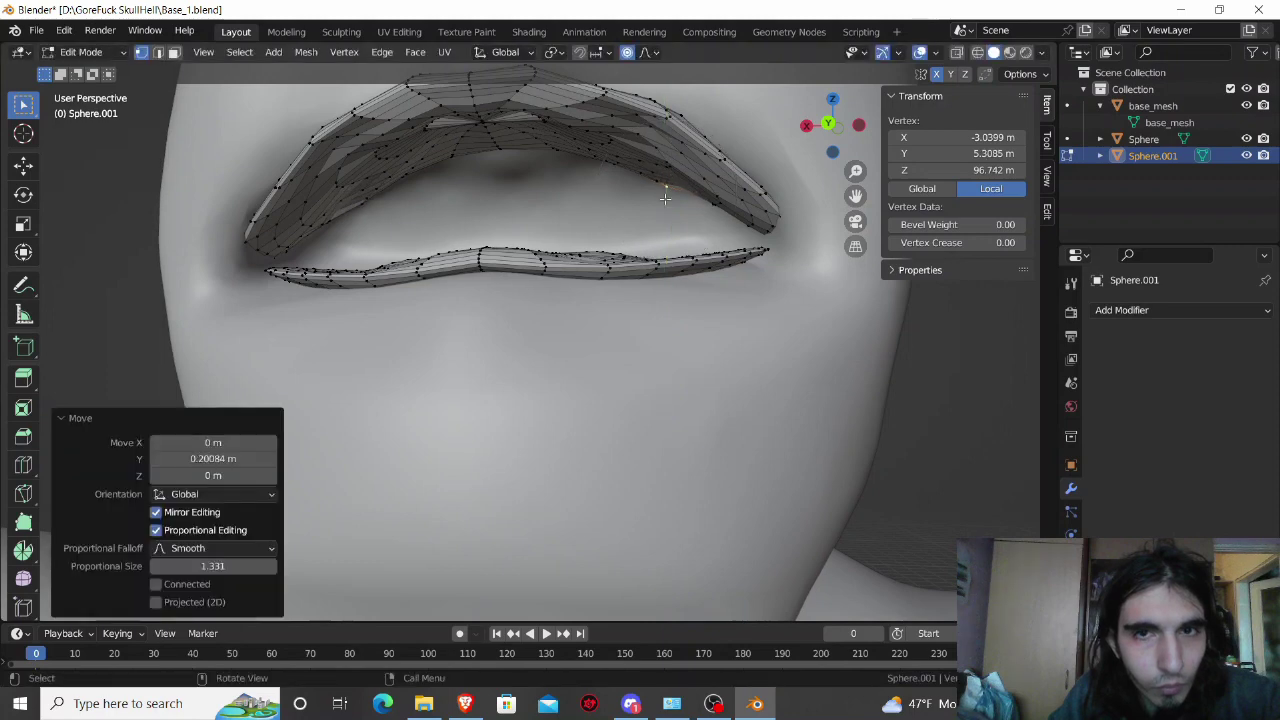
middle_click_drag(665, 198, 595, 352)
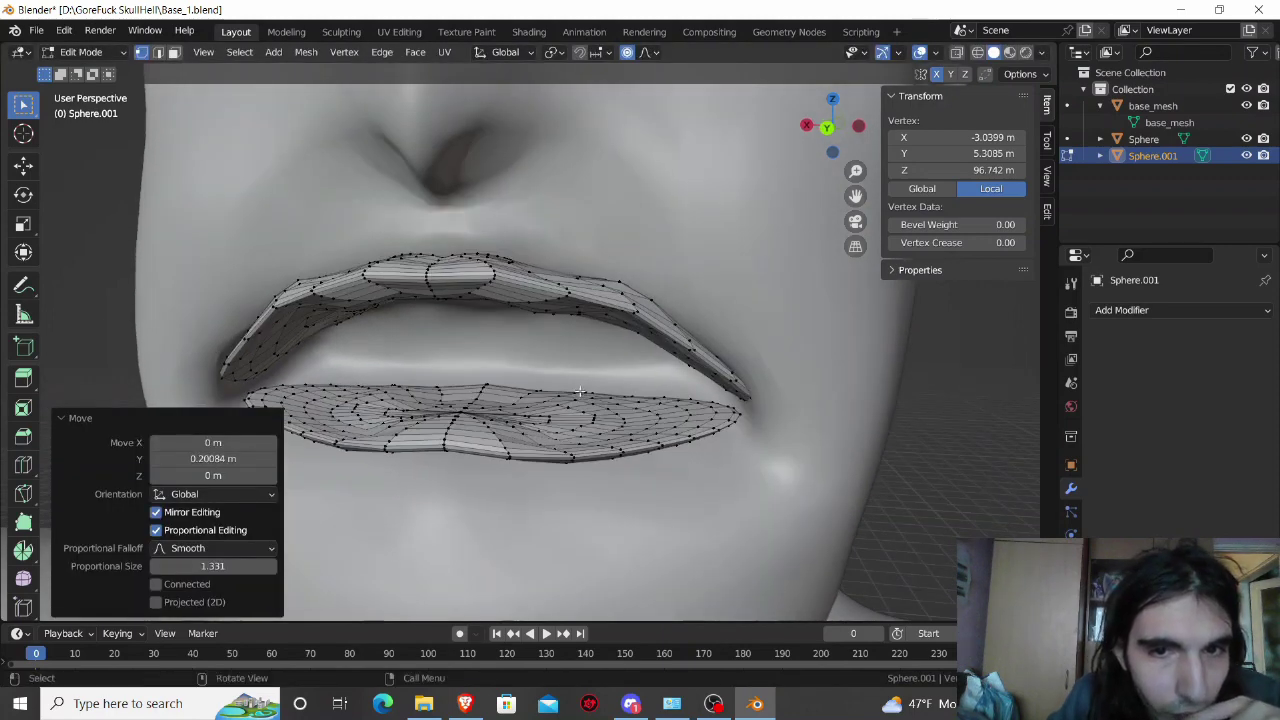
left_click(583, 394)
key("g")
key("y")
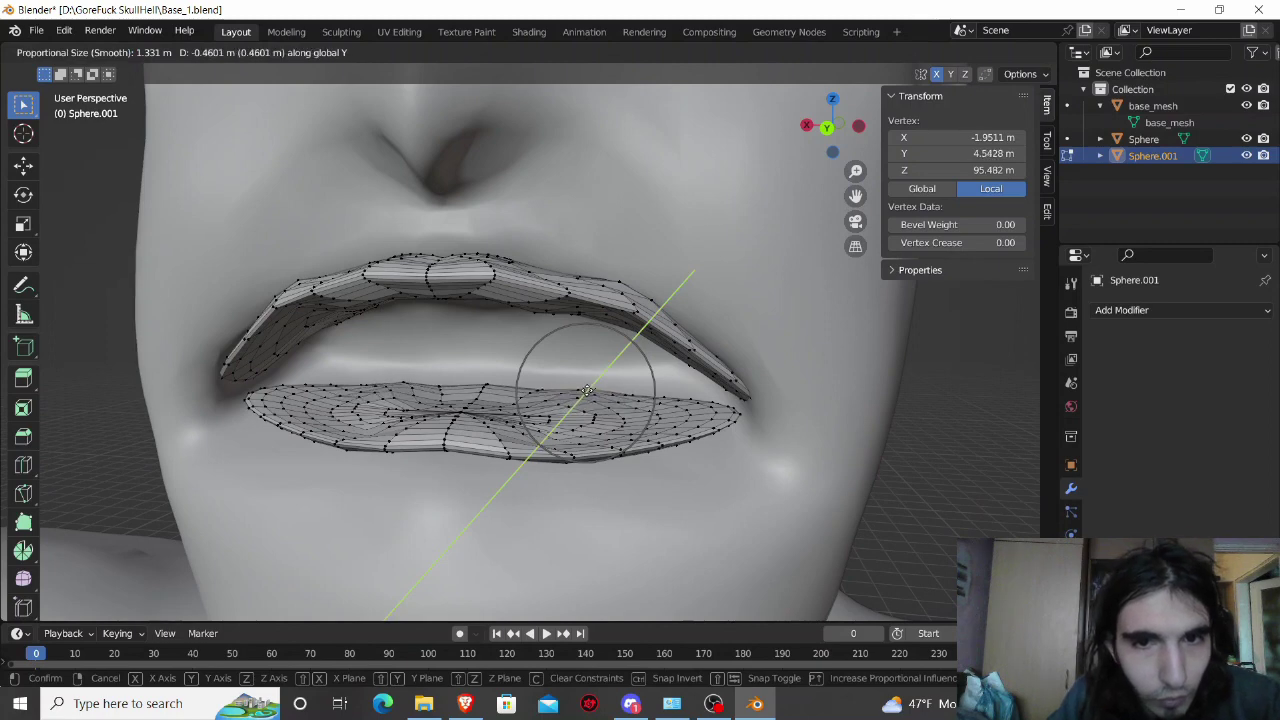
left_click(585, 392)
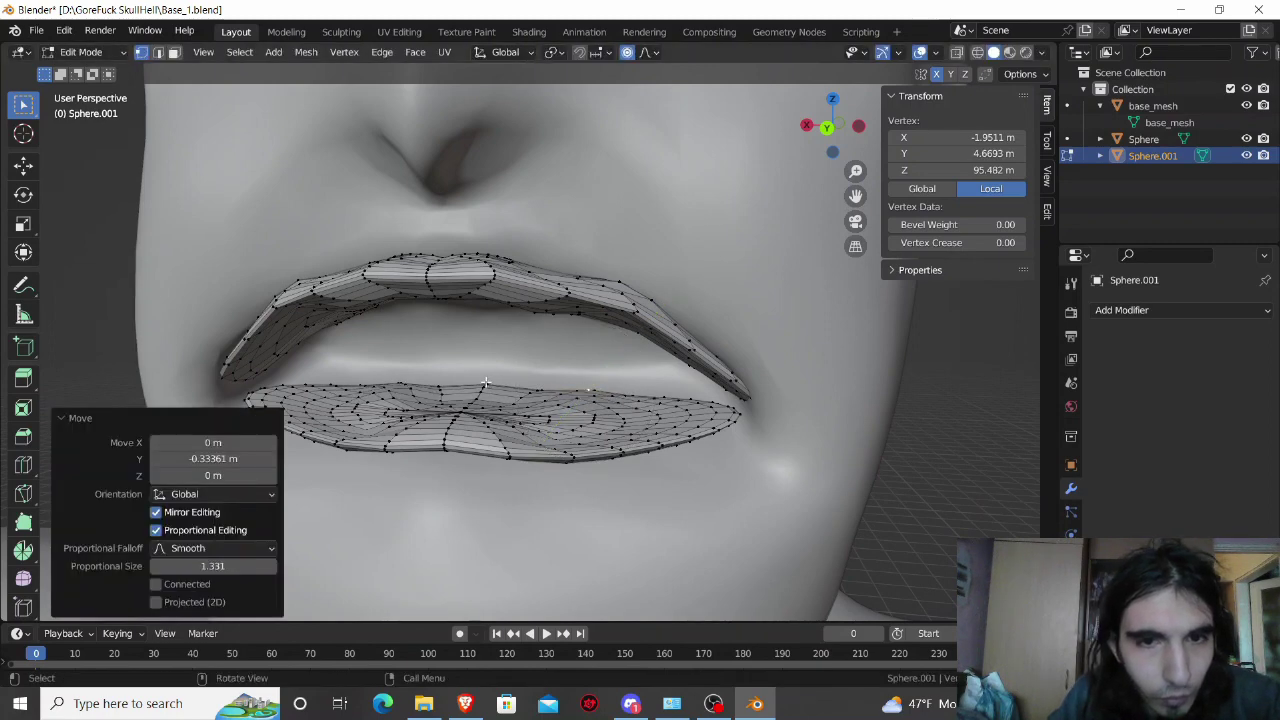
Step: Push the lower lip's centre vertex back along Y, raise it in Z, then readjust its depth
left_click(485, 382)
key("g")
key("y")
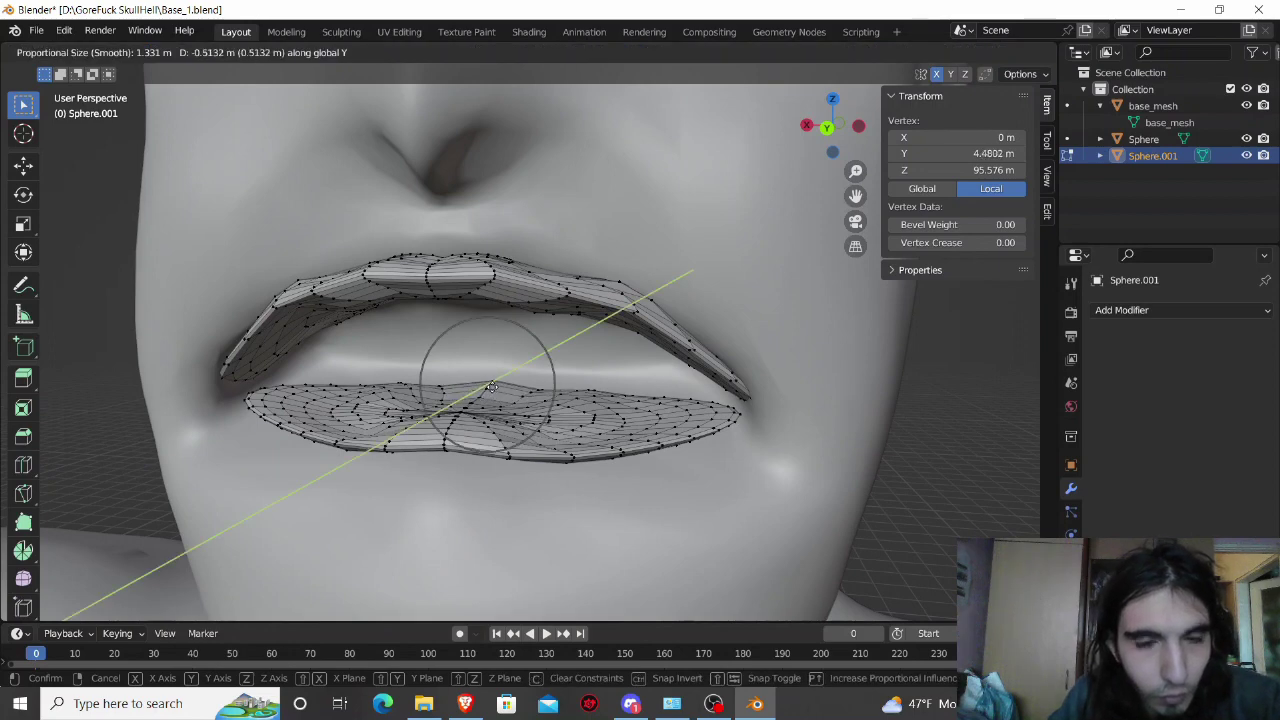
left_click(497, 379)
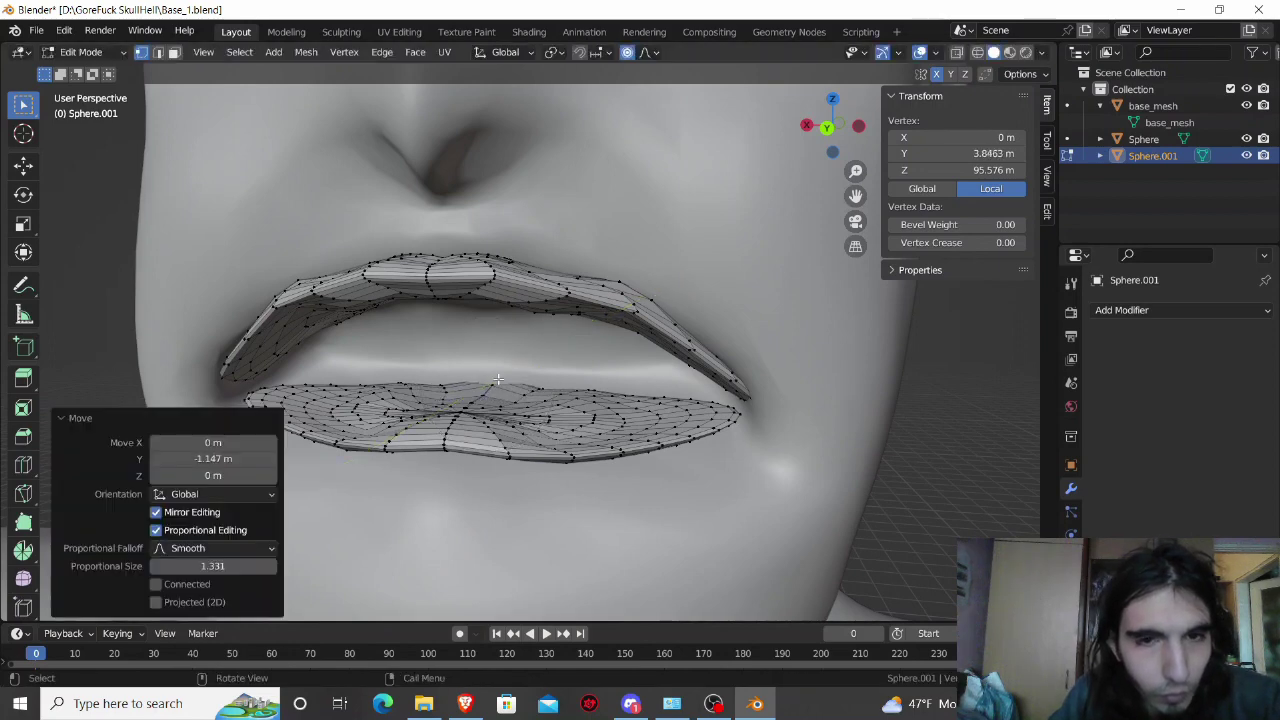
key("g")
key("z")
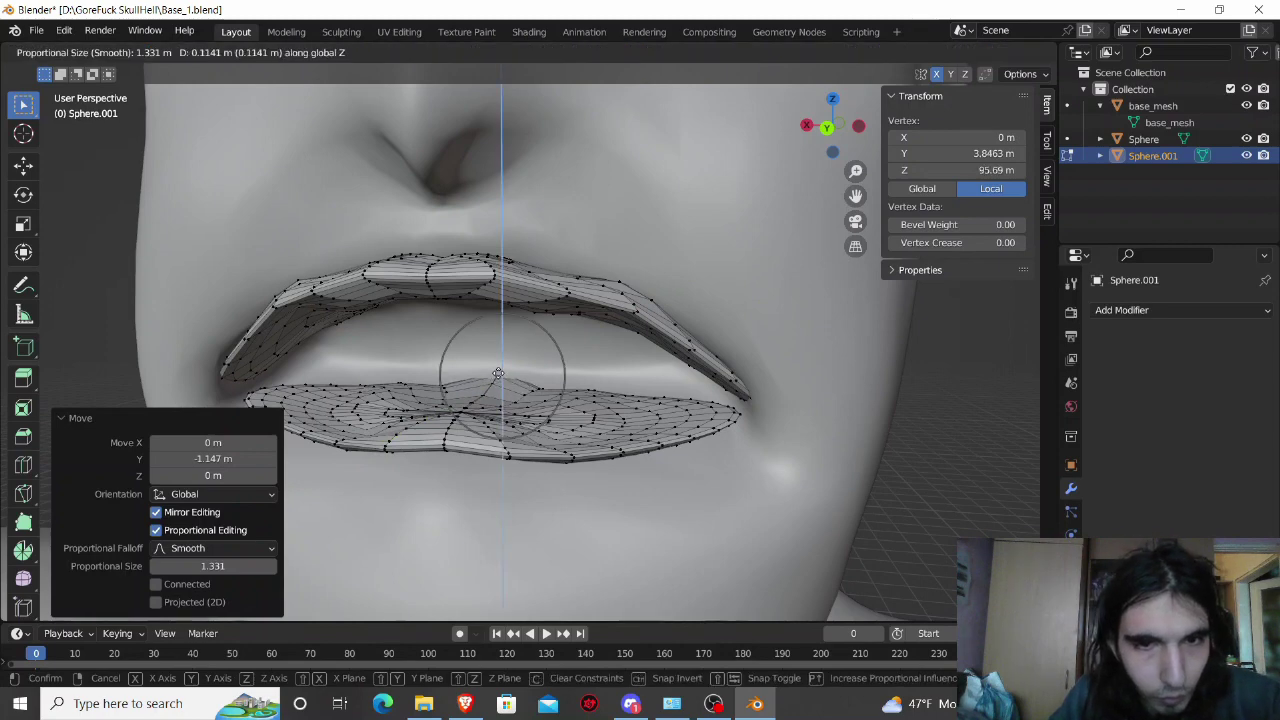
left_click(498, 362)
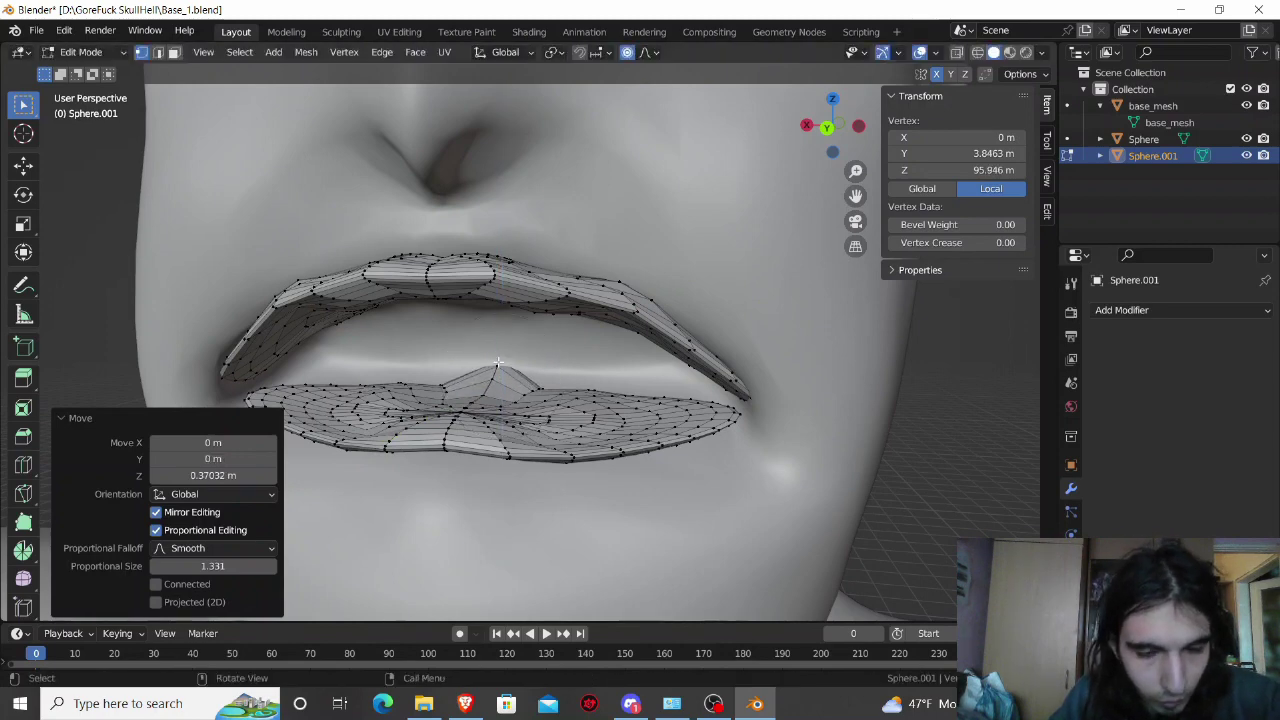
key("g")
key("y")
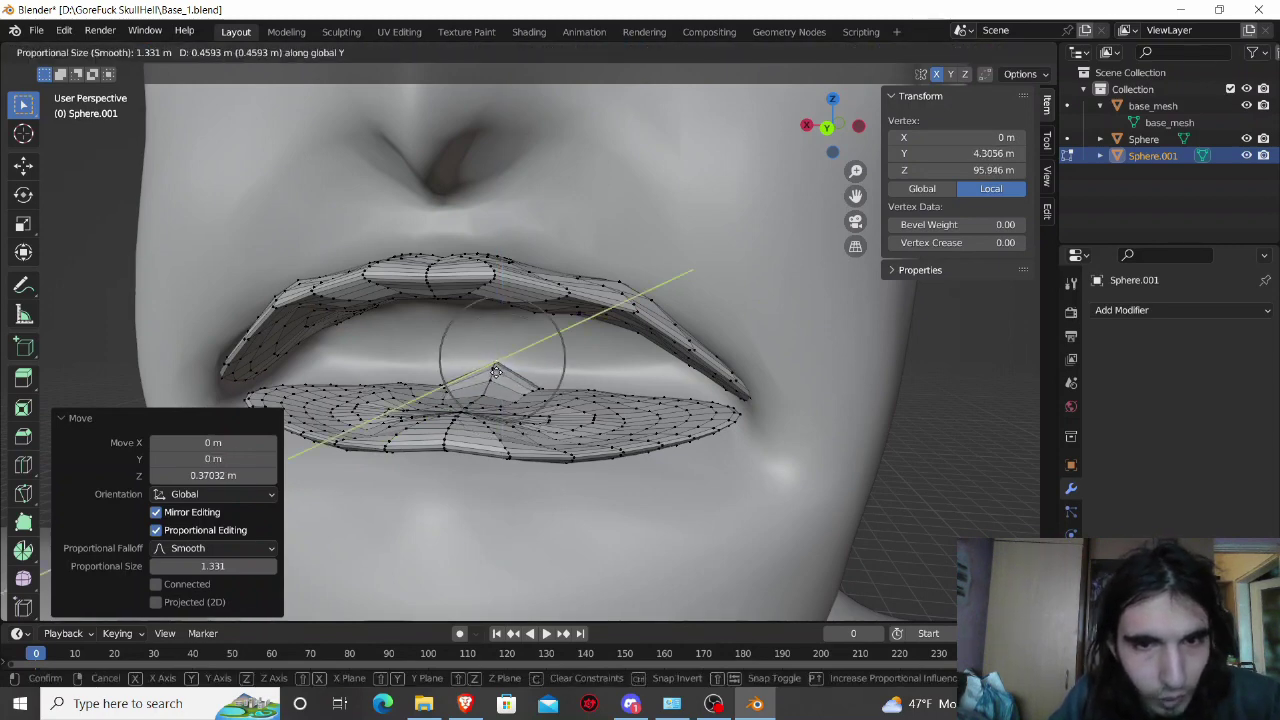
left_click(496, 371)
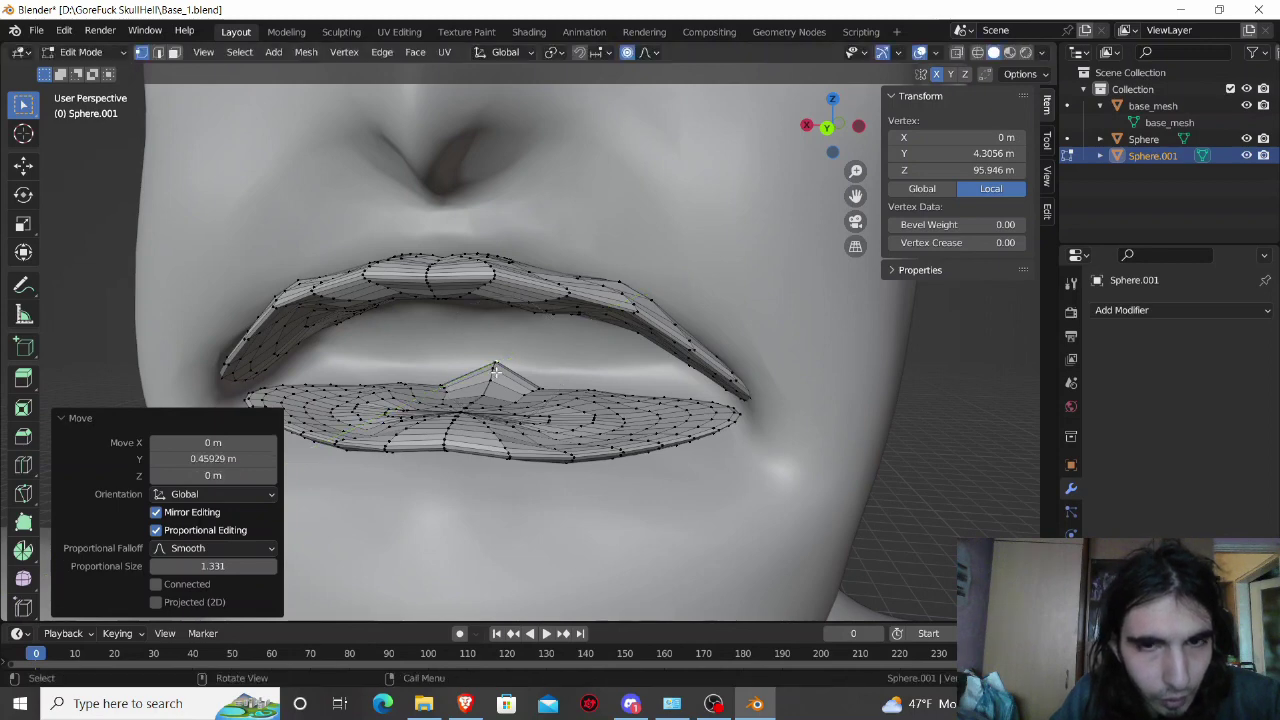
Step: Pull the vertex right of centre toward the face along Y and raise it in Z
left_click(538, 390)
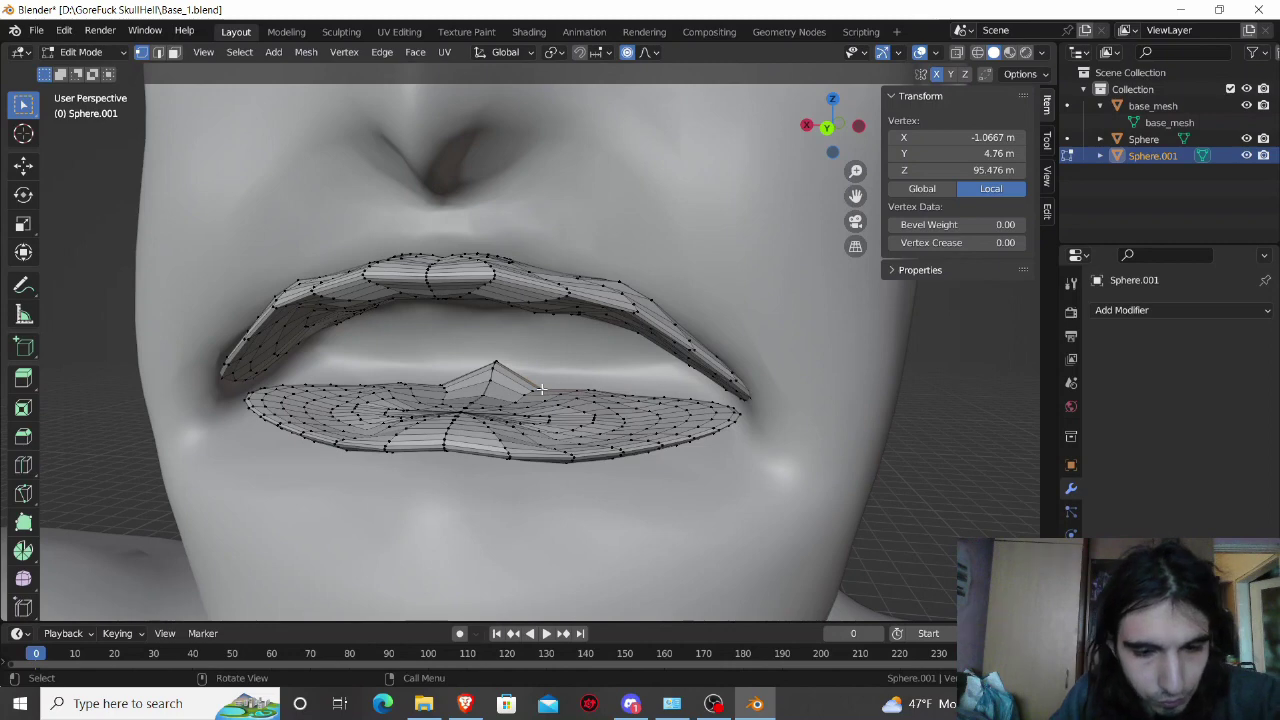
key("g")
key("y")
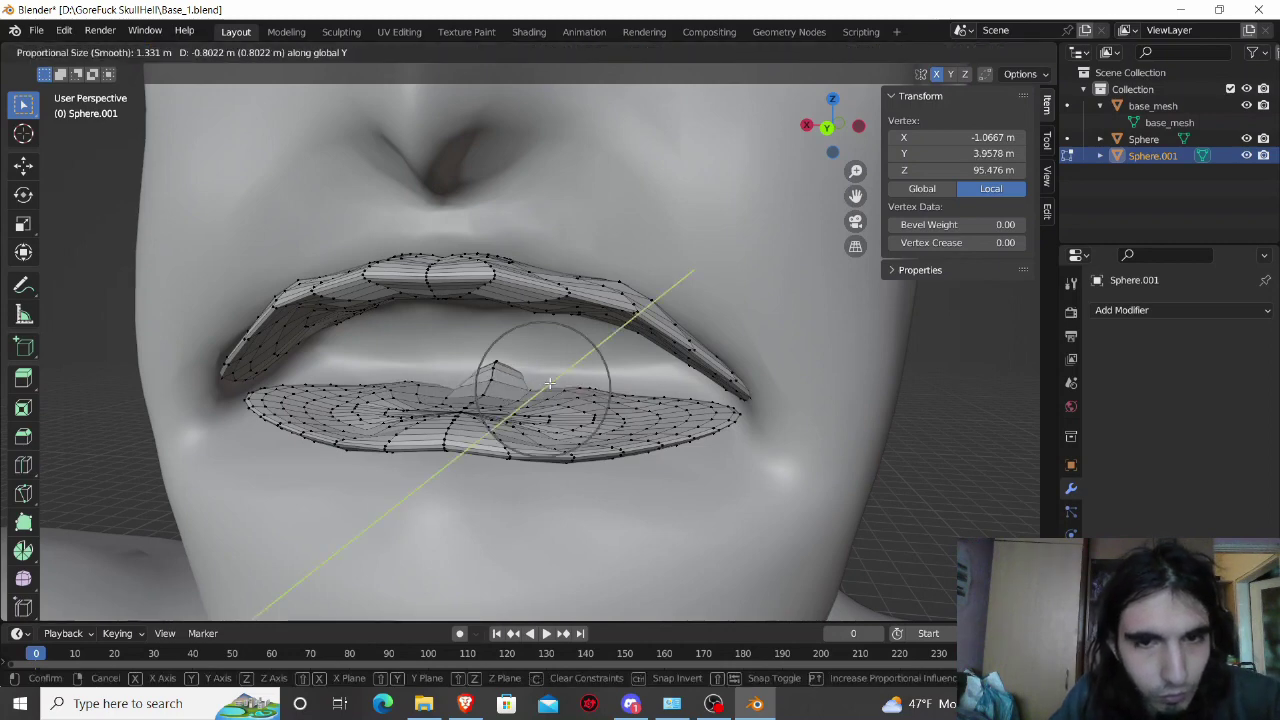
left_click(549, 383)
key("g")
key("z")
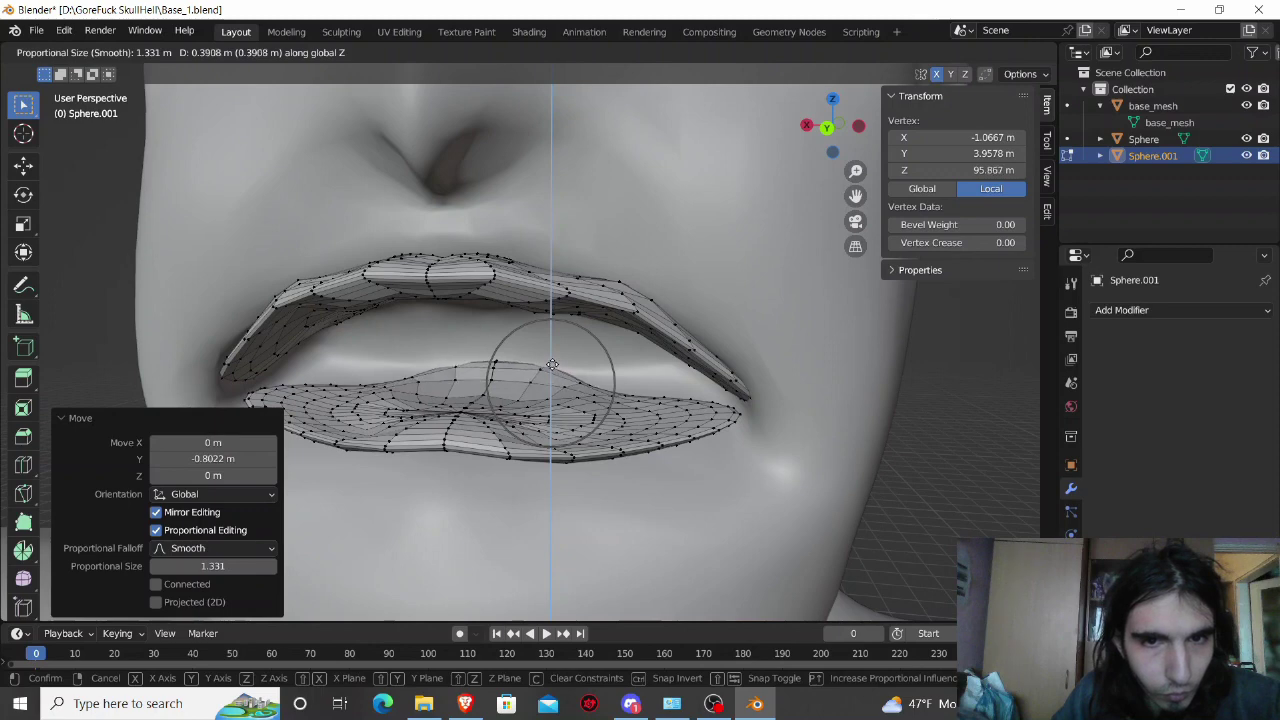
left_click(552, 365)
Step: Move the right-side lower-lip vertex −0.54987 m and +0.45055 m along Y, raising it 0.2466 m
middle_click_drag(552, 365, 566, 466)
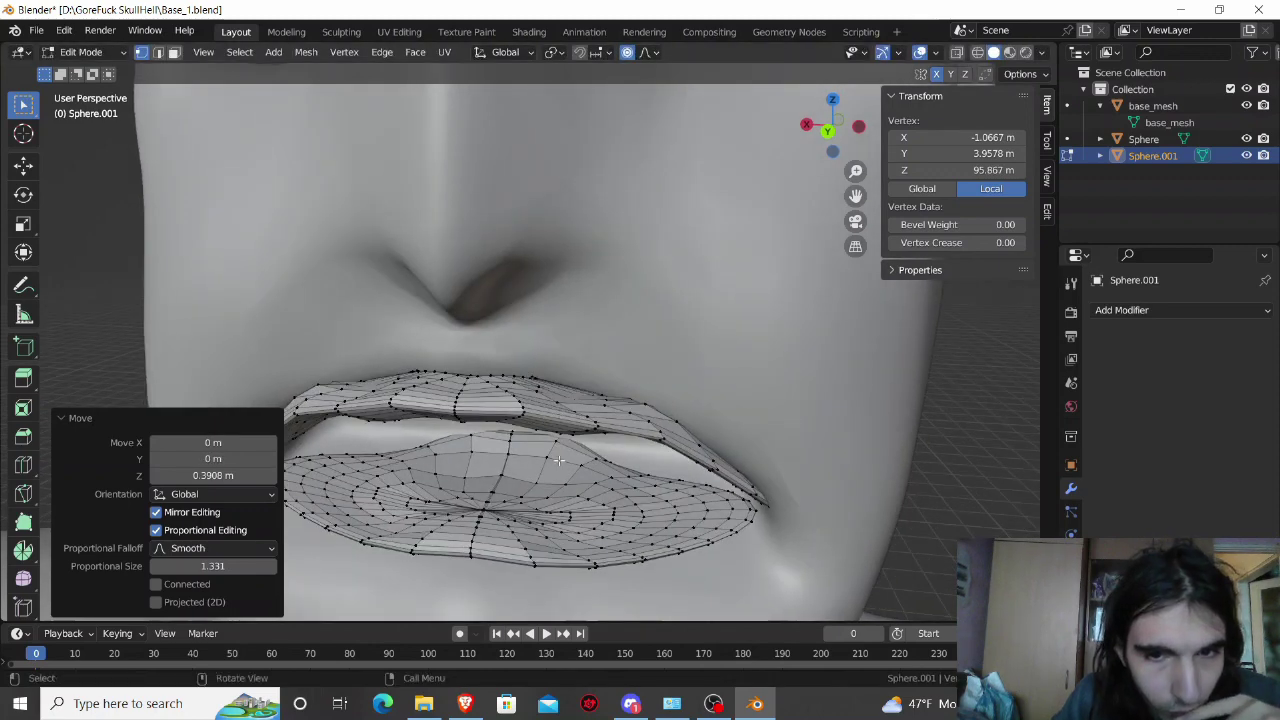
left_click(641, 469)
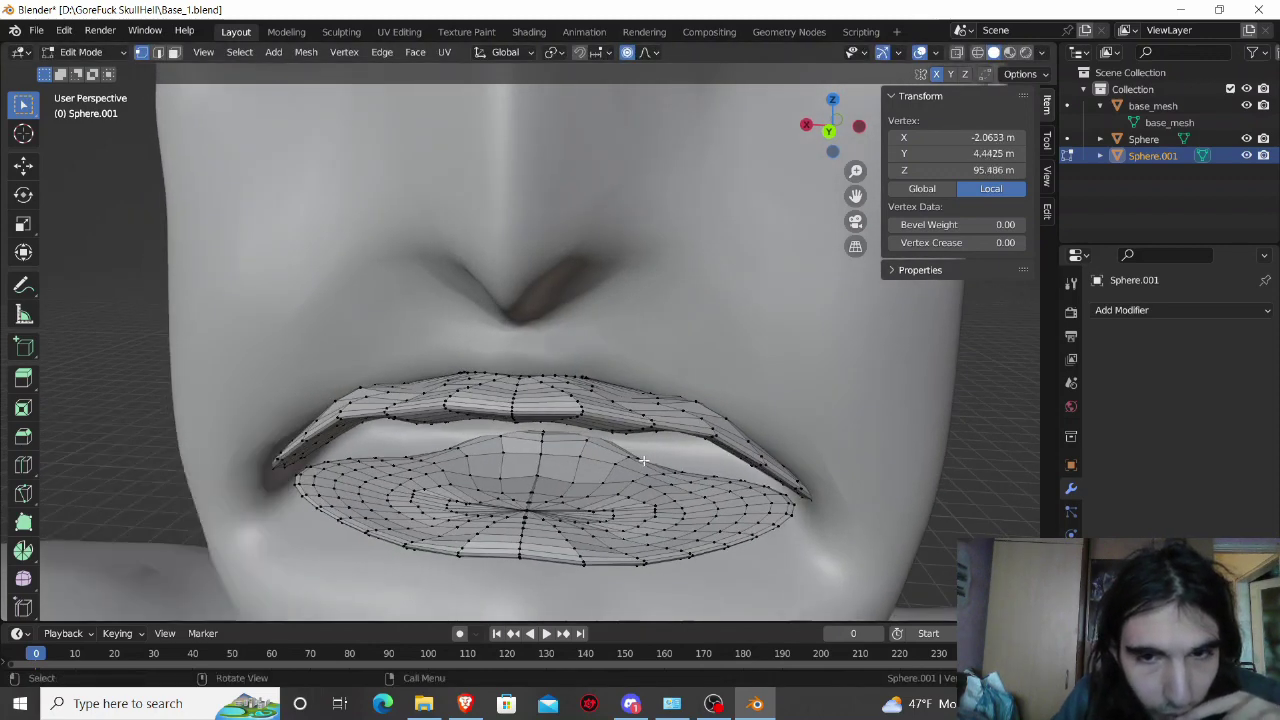
key("g")
key("y")
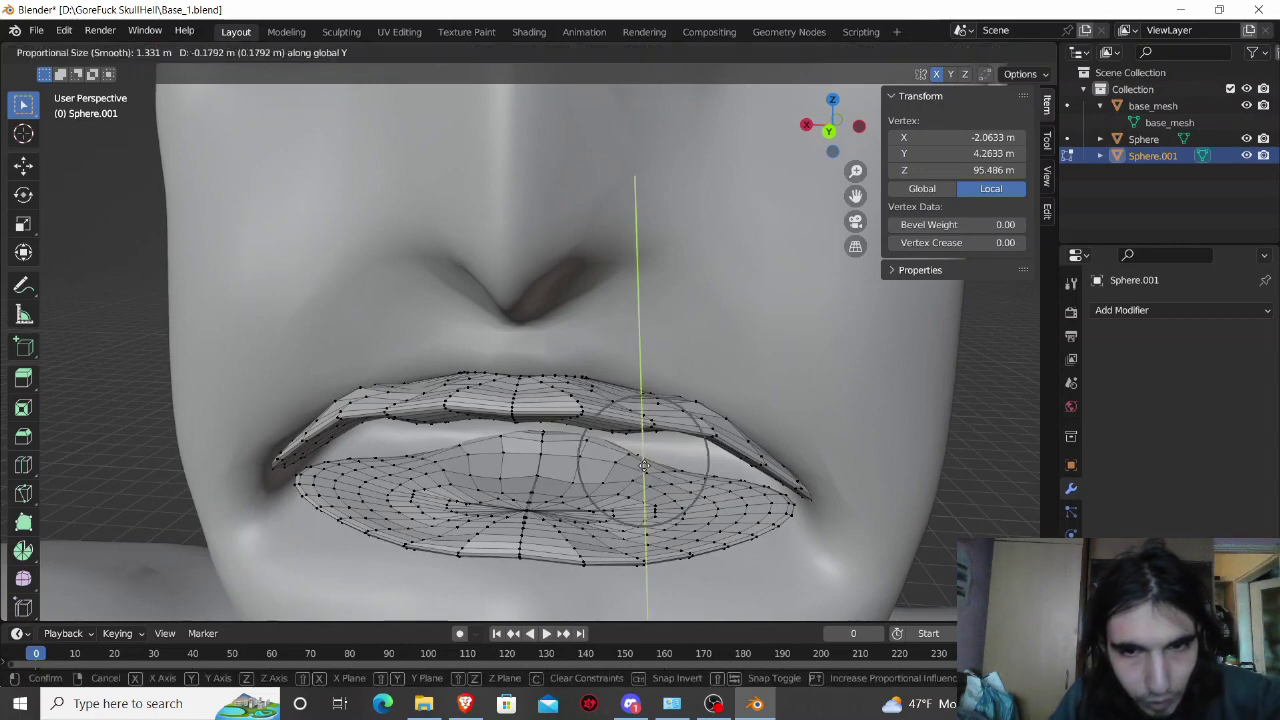
left_click(647, 461)
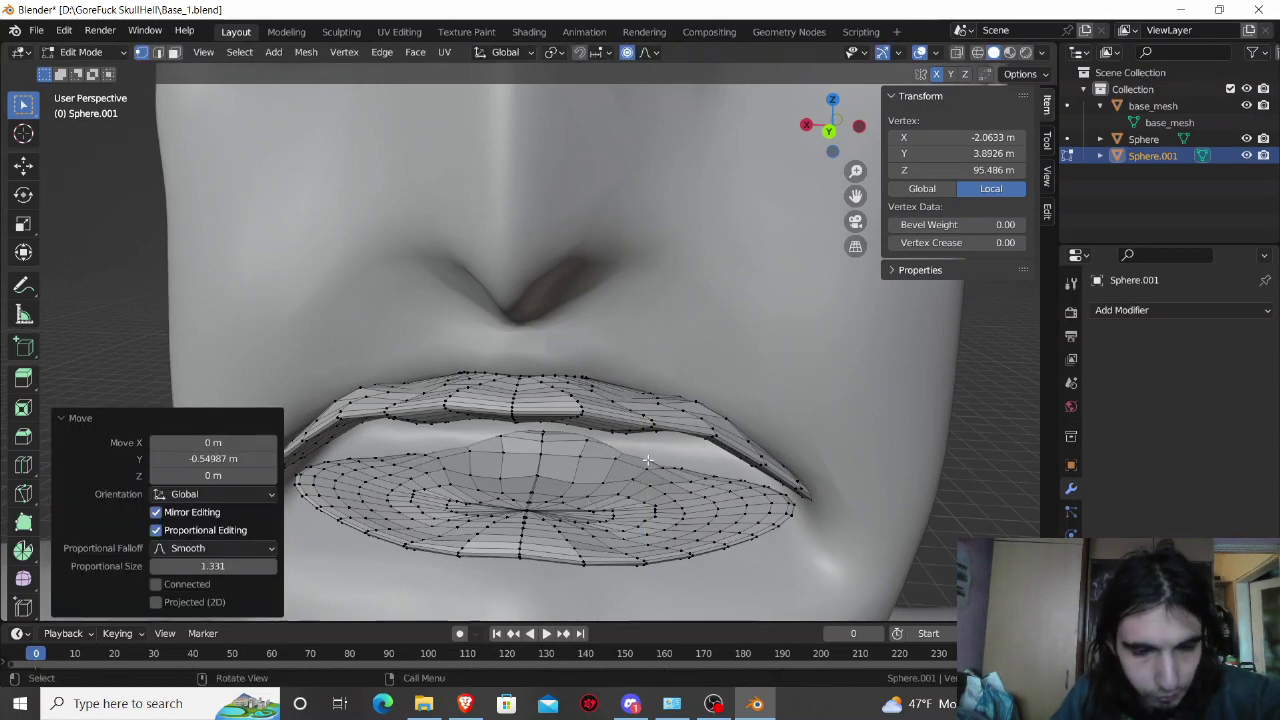
key("g")
key("z")
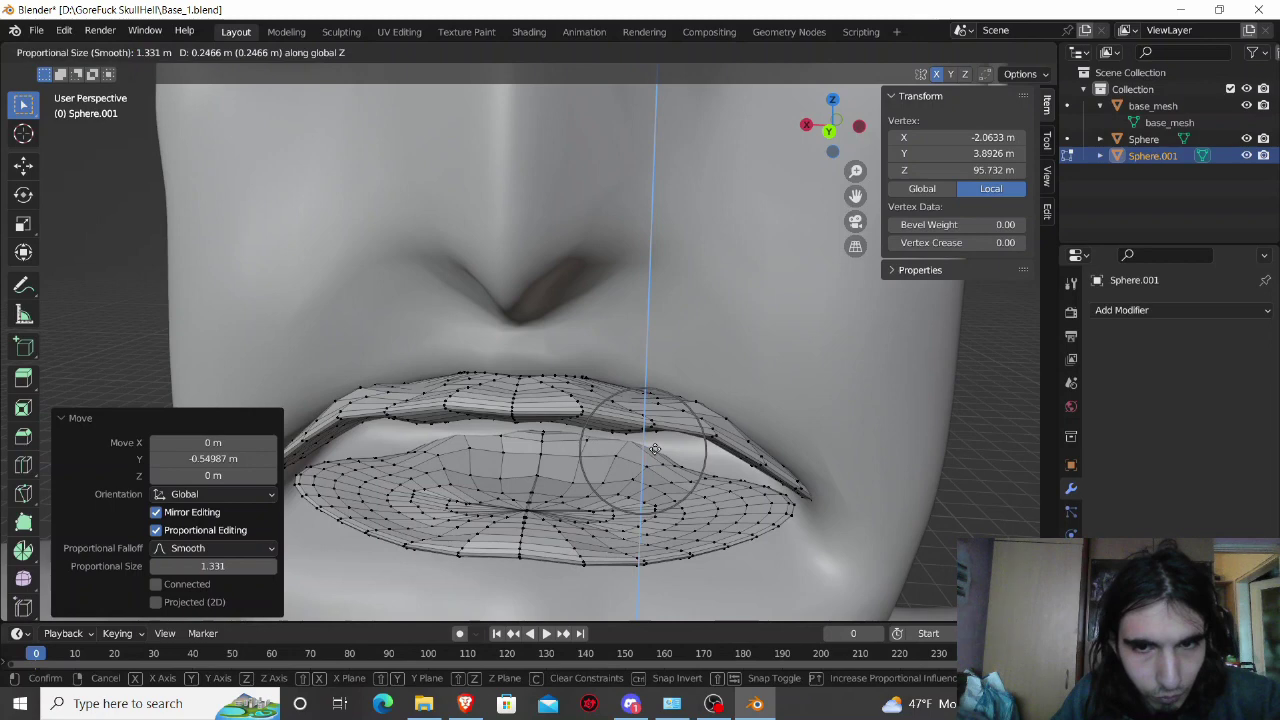
left_click(654, 449)
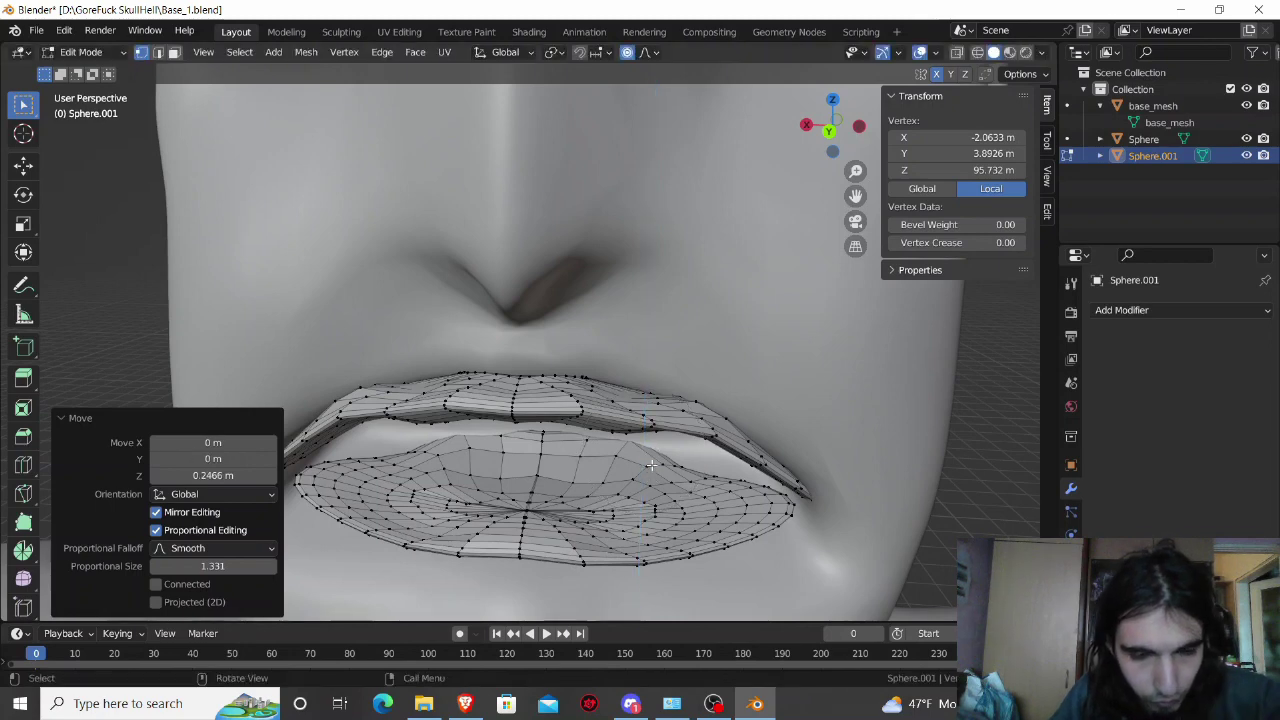
key("g")
key("y")
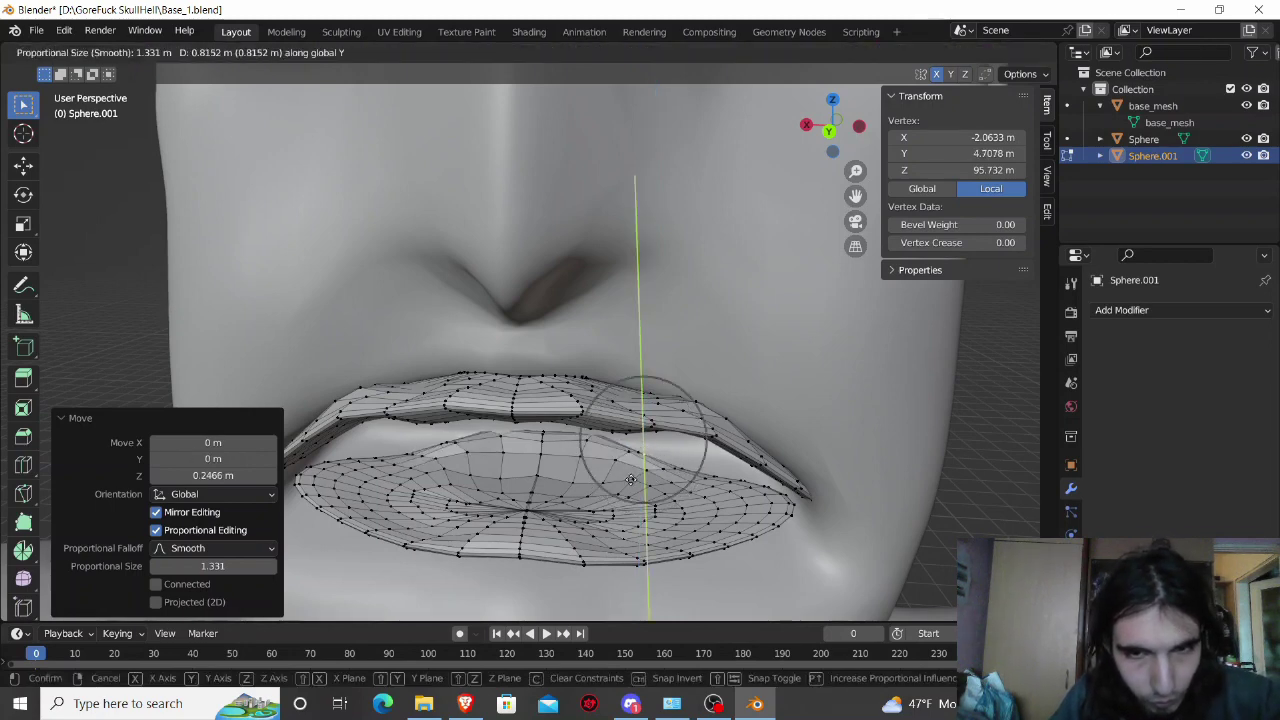
left_click(633, 472)
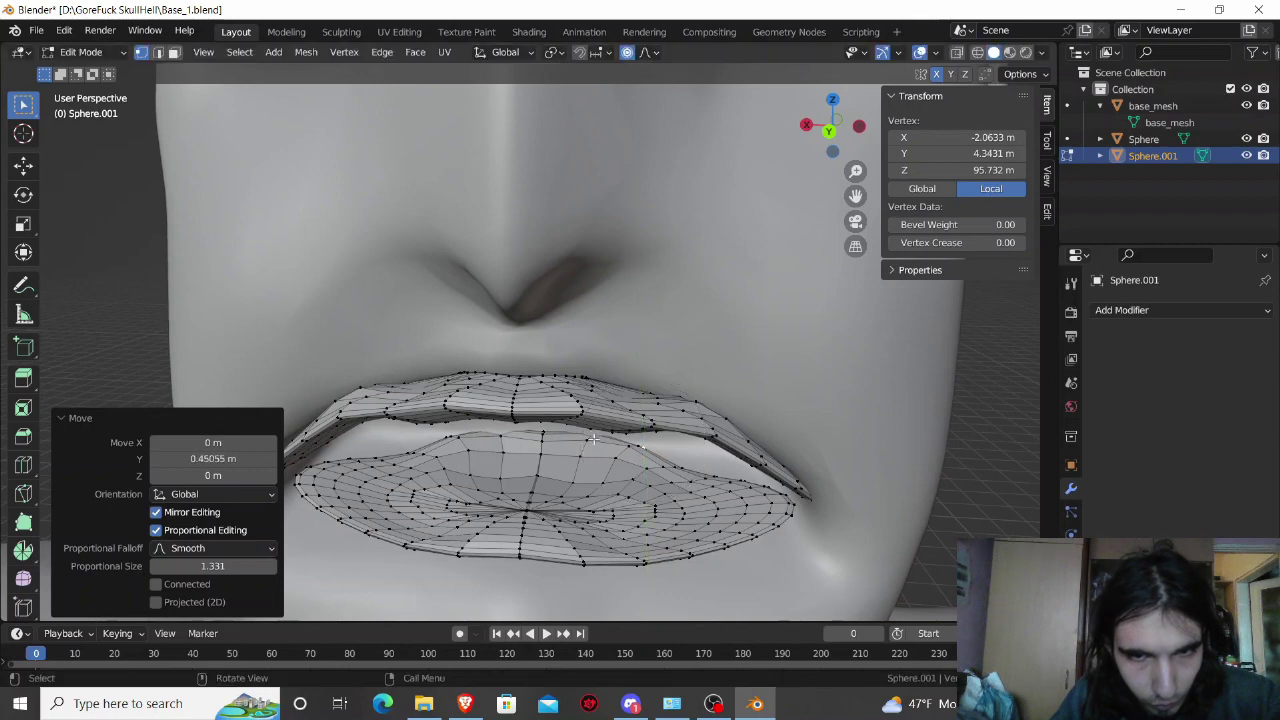
Step: Using X-ray, select a lower-lip inner-edge vertex and shift it forward along Y
left_click(956, 54)
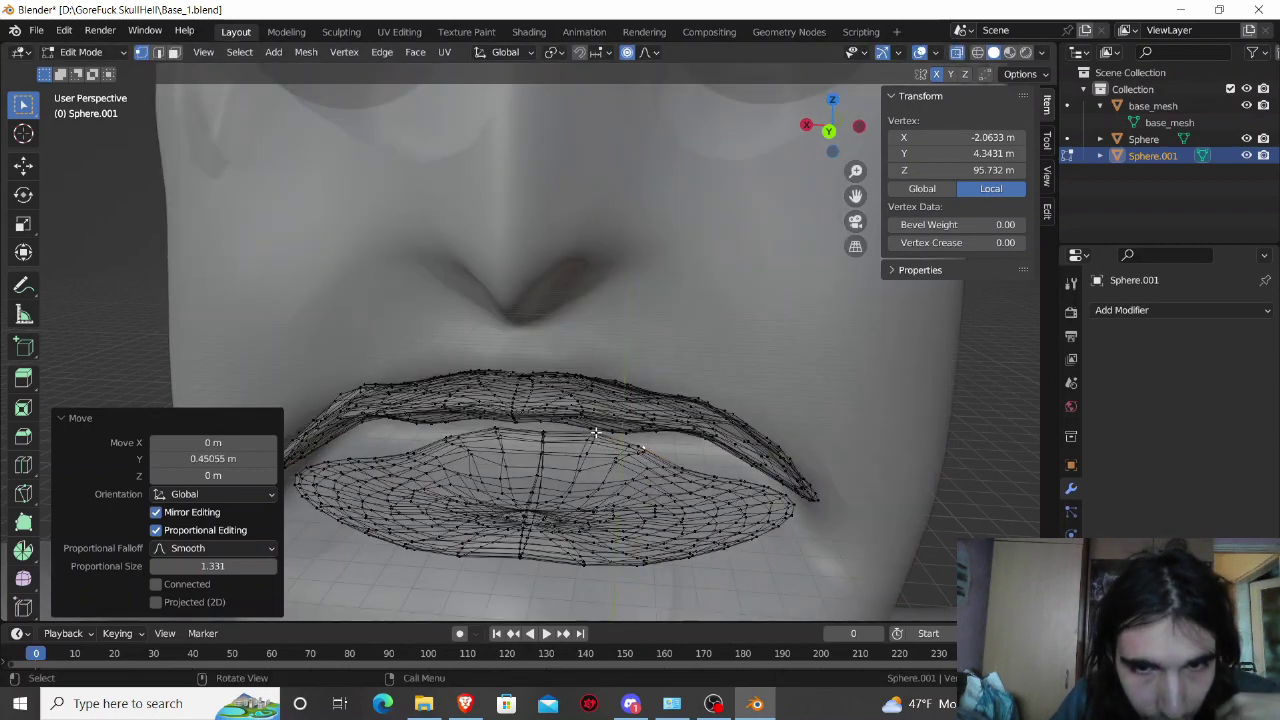
left_click(595, 440)
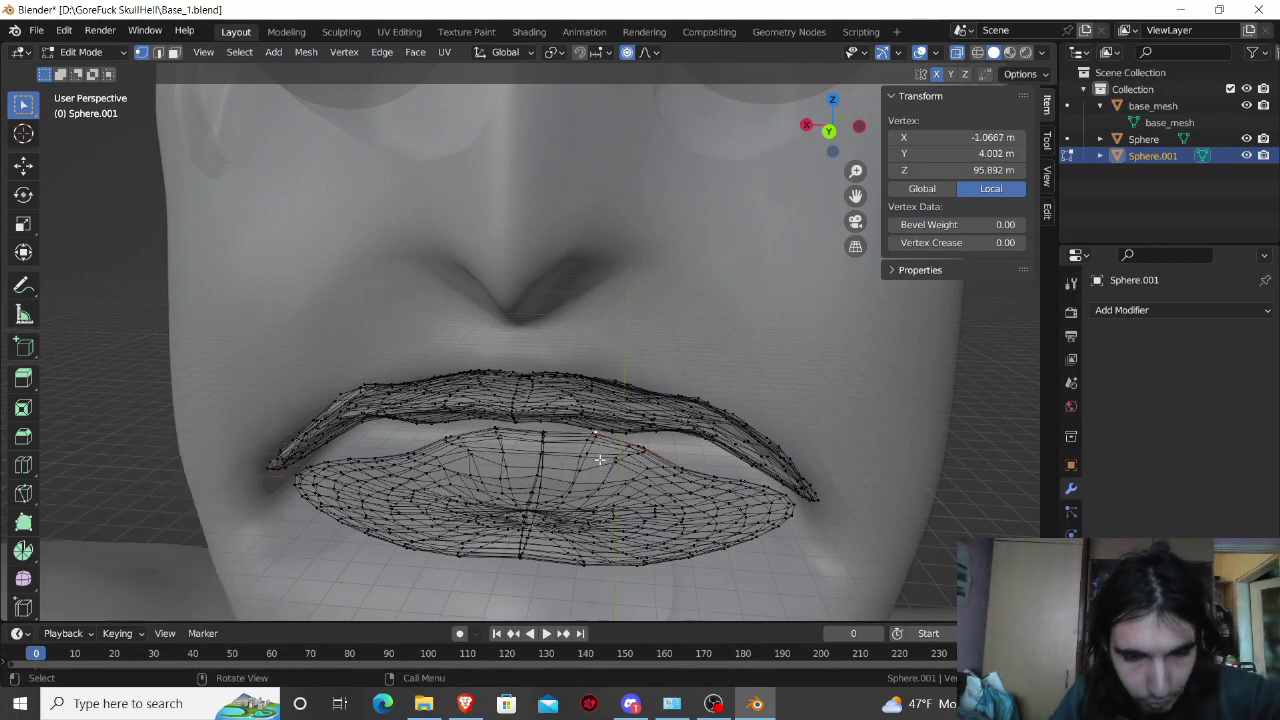
left_click(957, 53)
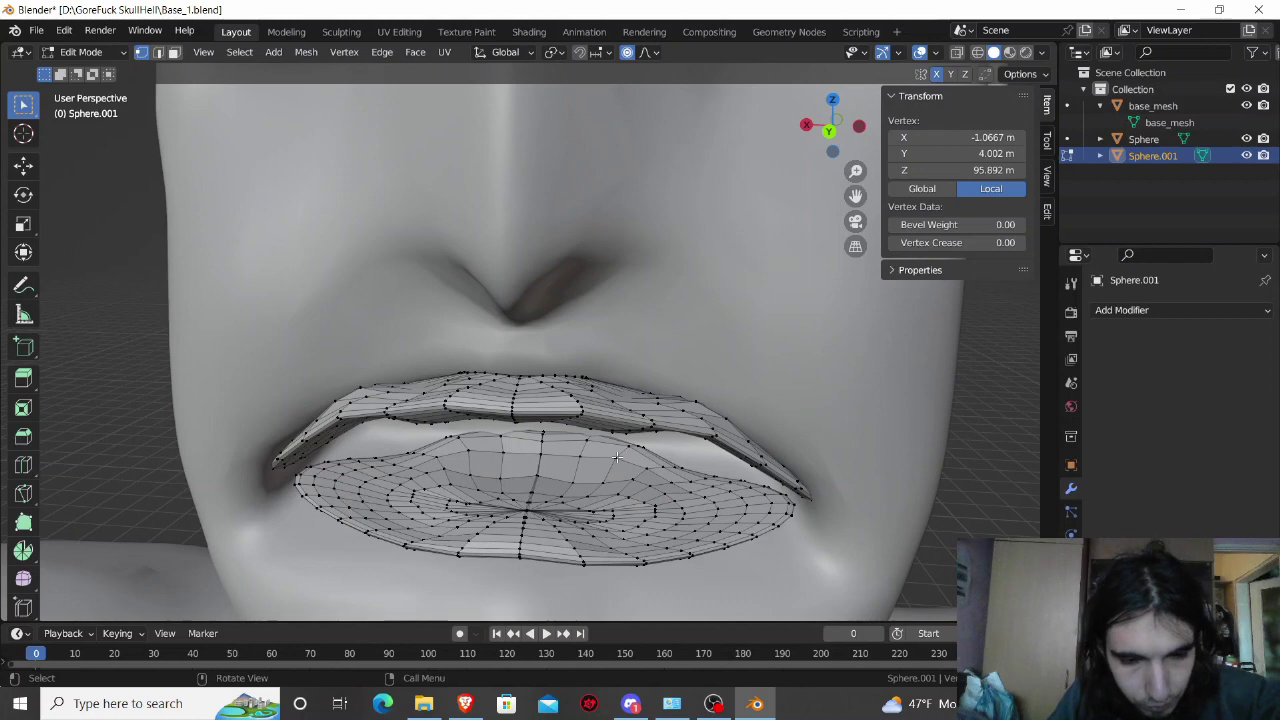
key("g")
key("y")
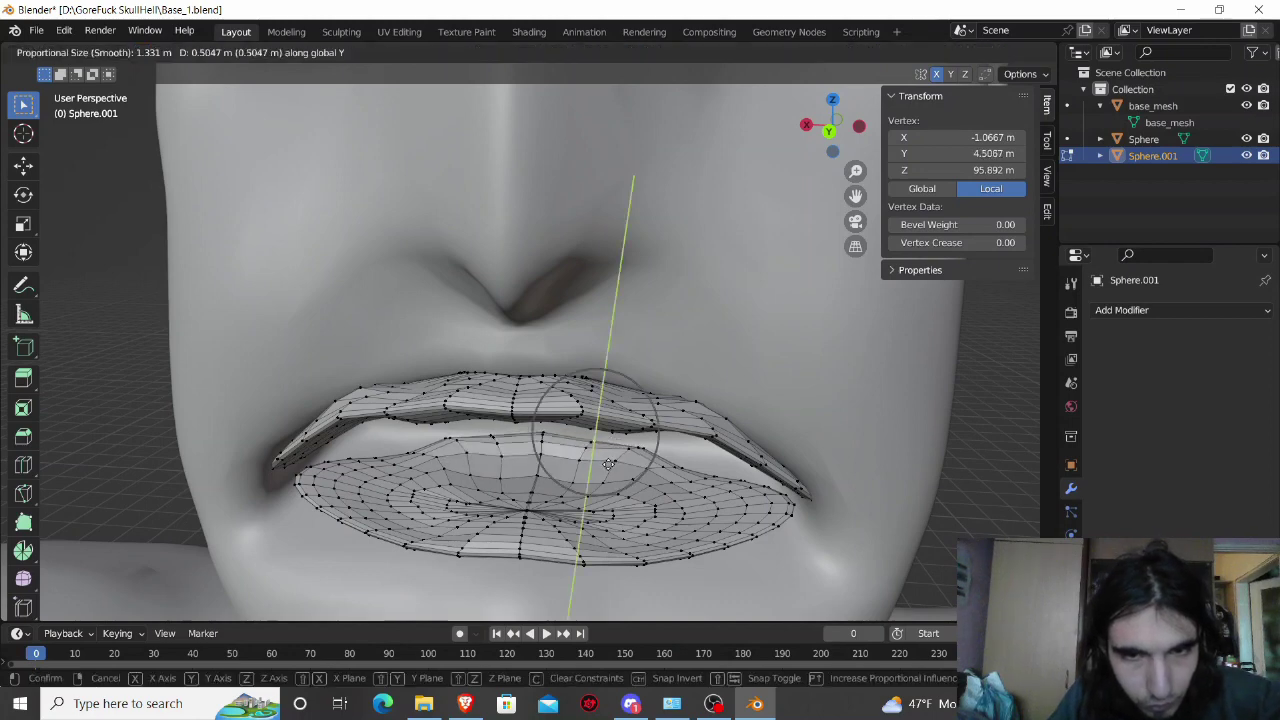
left_click(609, 464)
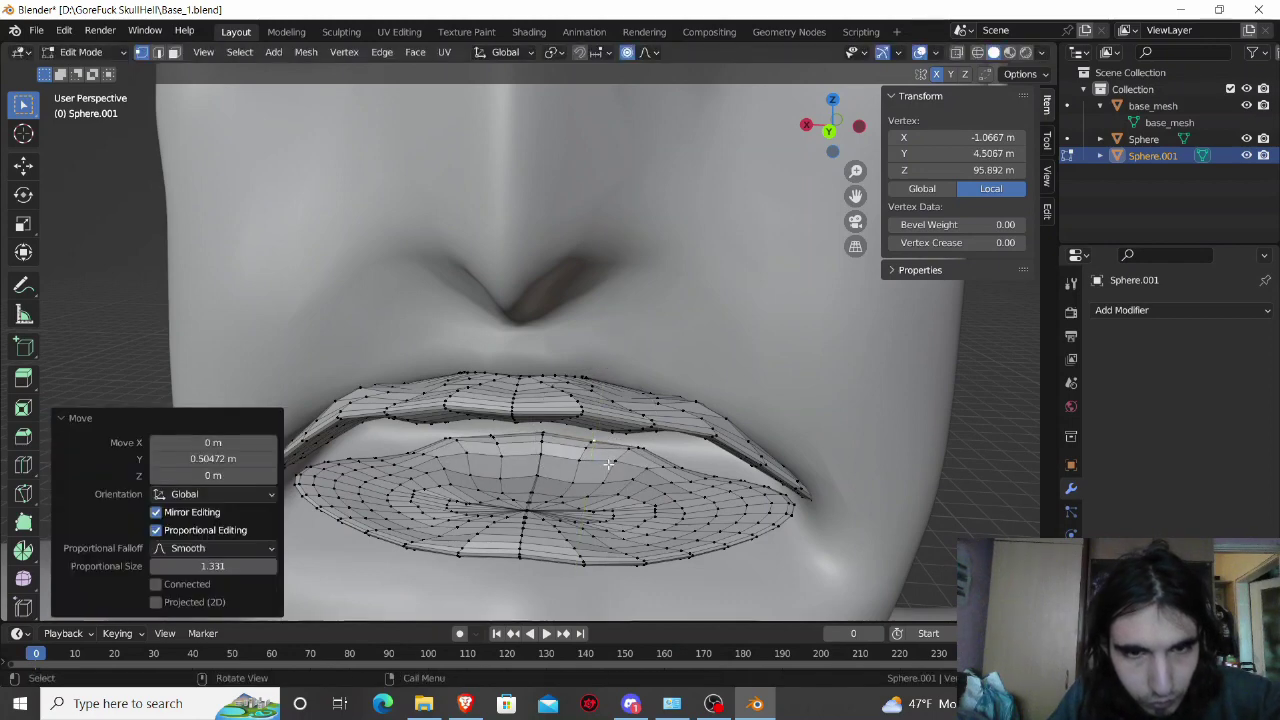
Step: Raise two lower-lip rim vertices 0.29883 m and 0.27746 m along Z with smooth falloff
left_click(374, 457)
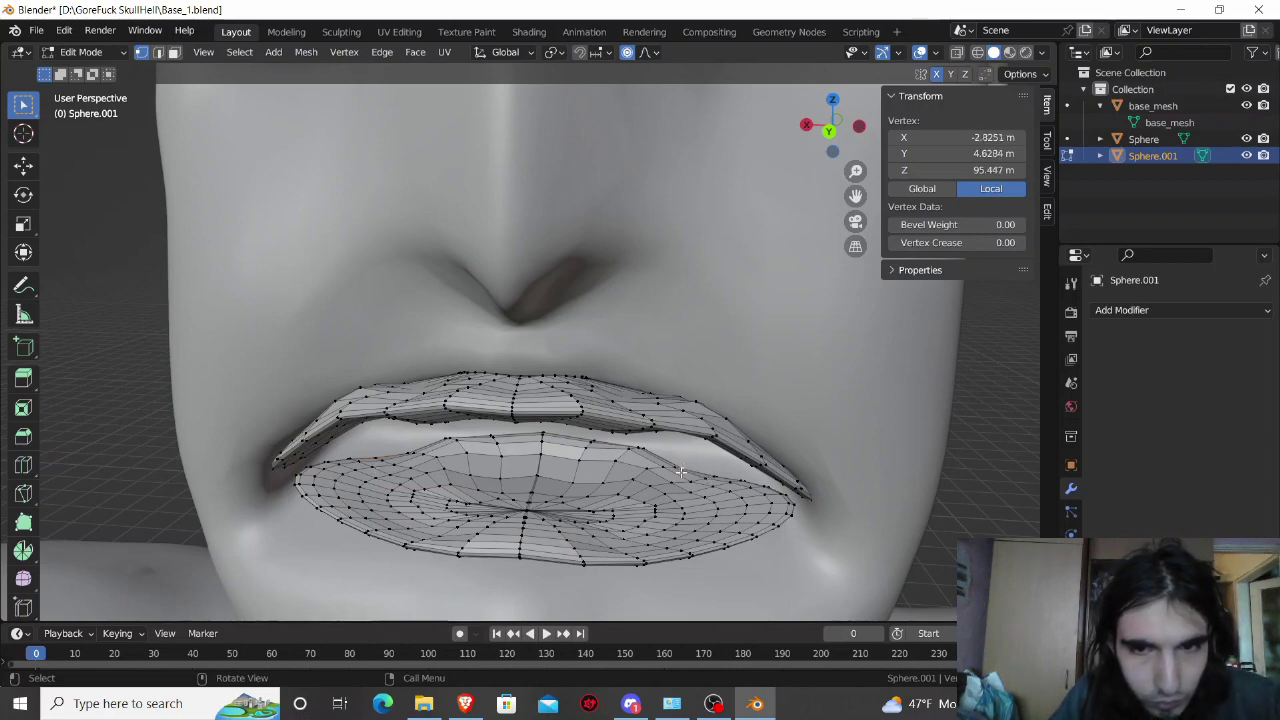
key("g")
key("z")
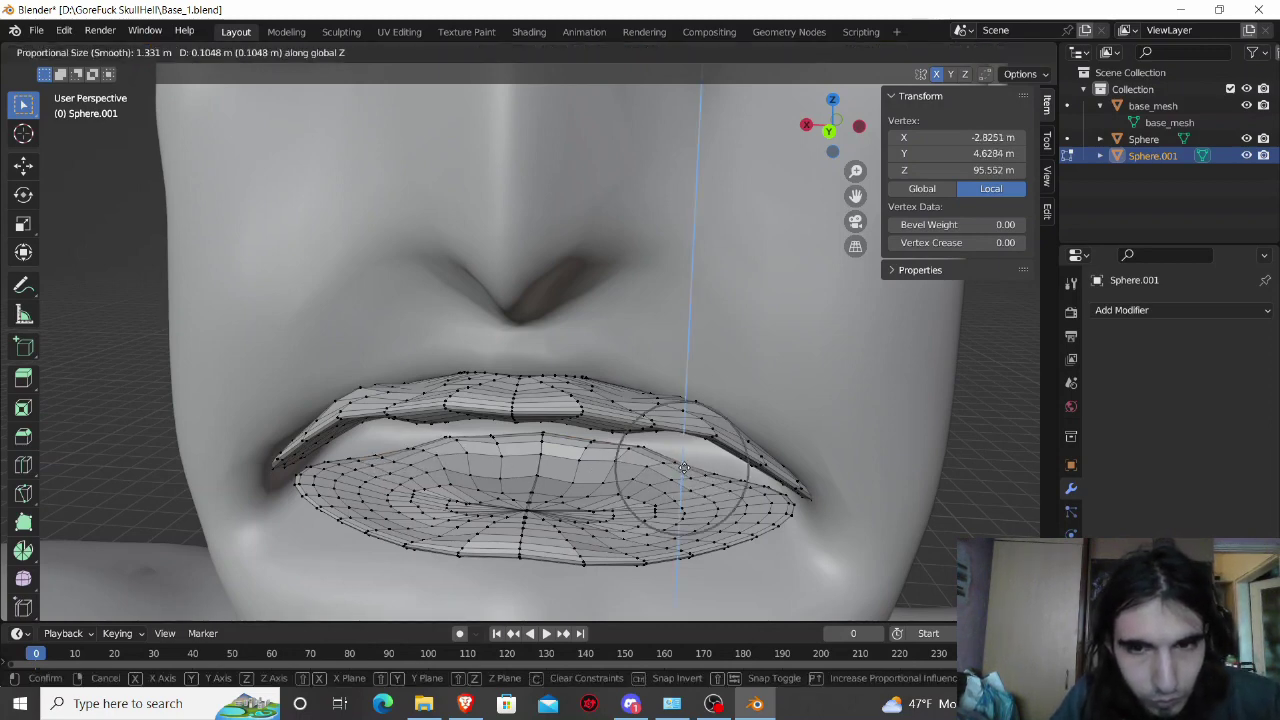
left_click(689, 458)
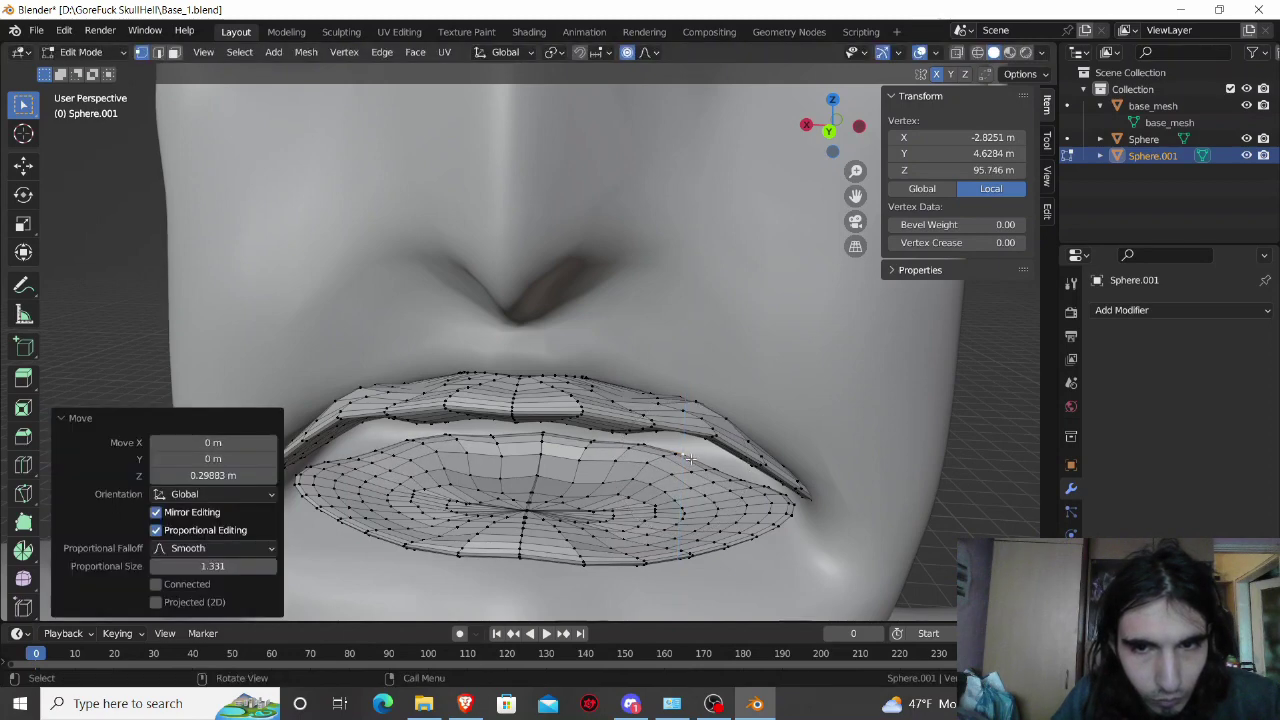
left_click(715, 471)
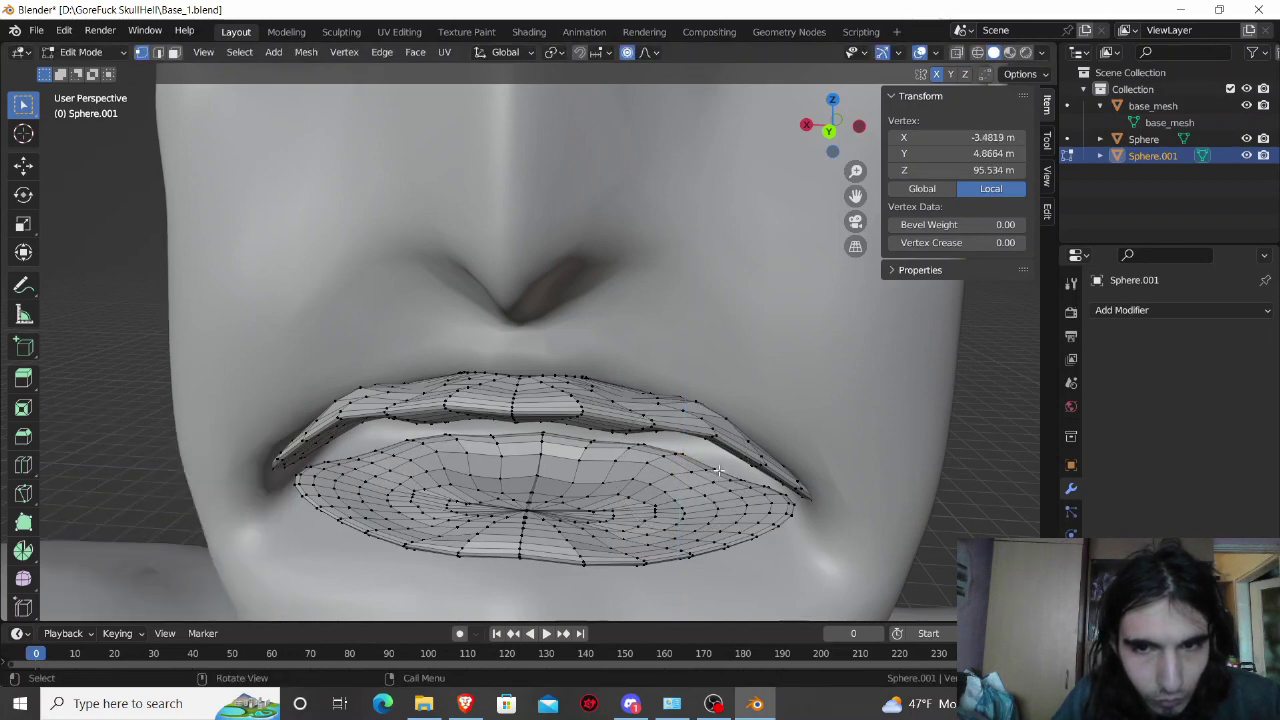
key("g")
key("z")
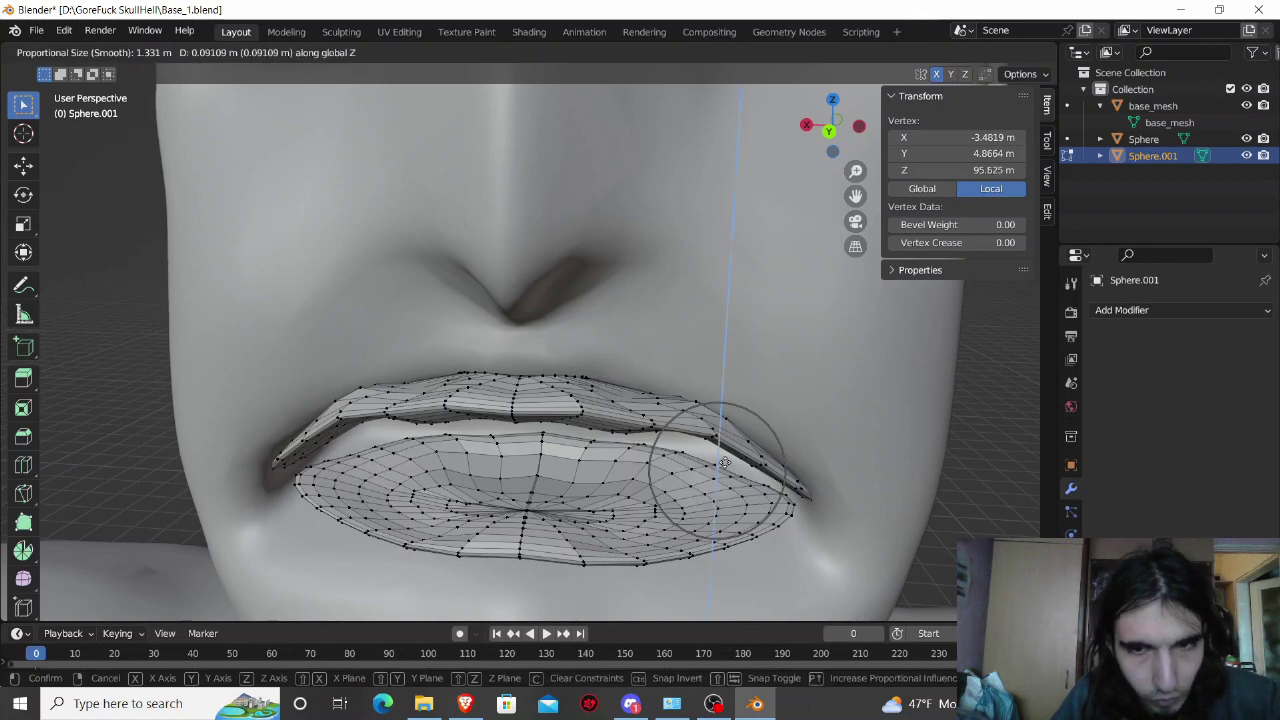
left_click(727, 457)
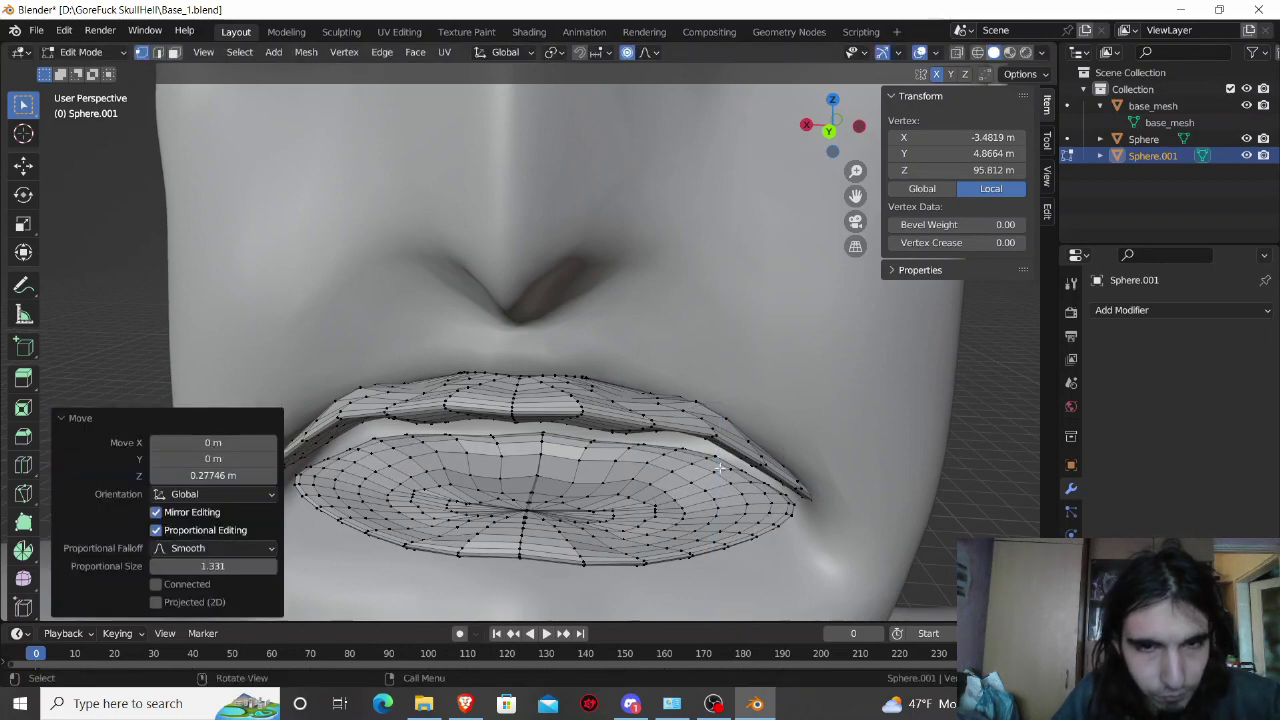
key("KP_8")
key("KP_8")
key("KP_8")
Step: Zoom in and move a vertex near the lower lip's right end along Z
middle_click_drag(724, 437, 723, 437)
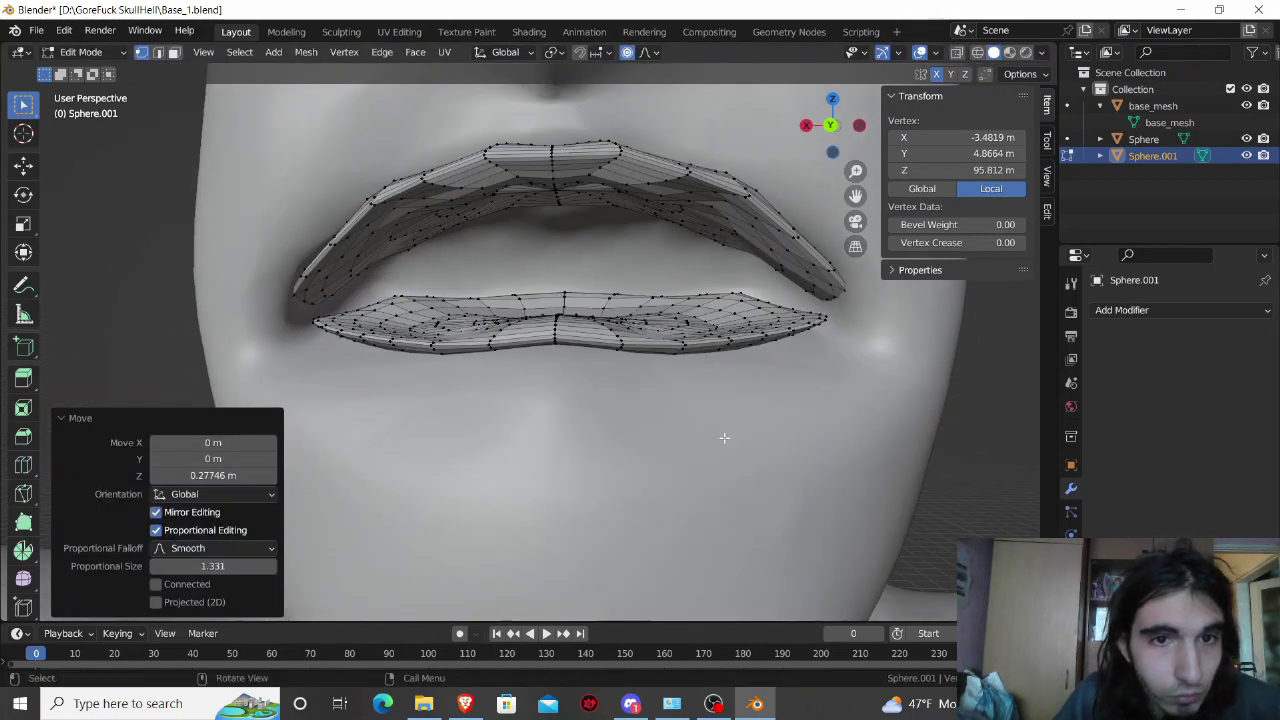
scroll(715, 437, "up", 2)
scroll(709, 440, "up", 2)
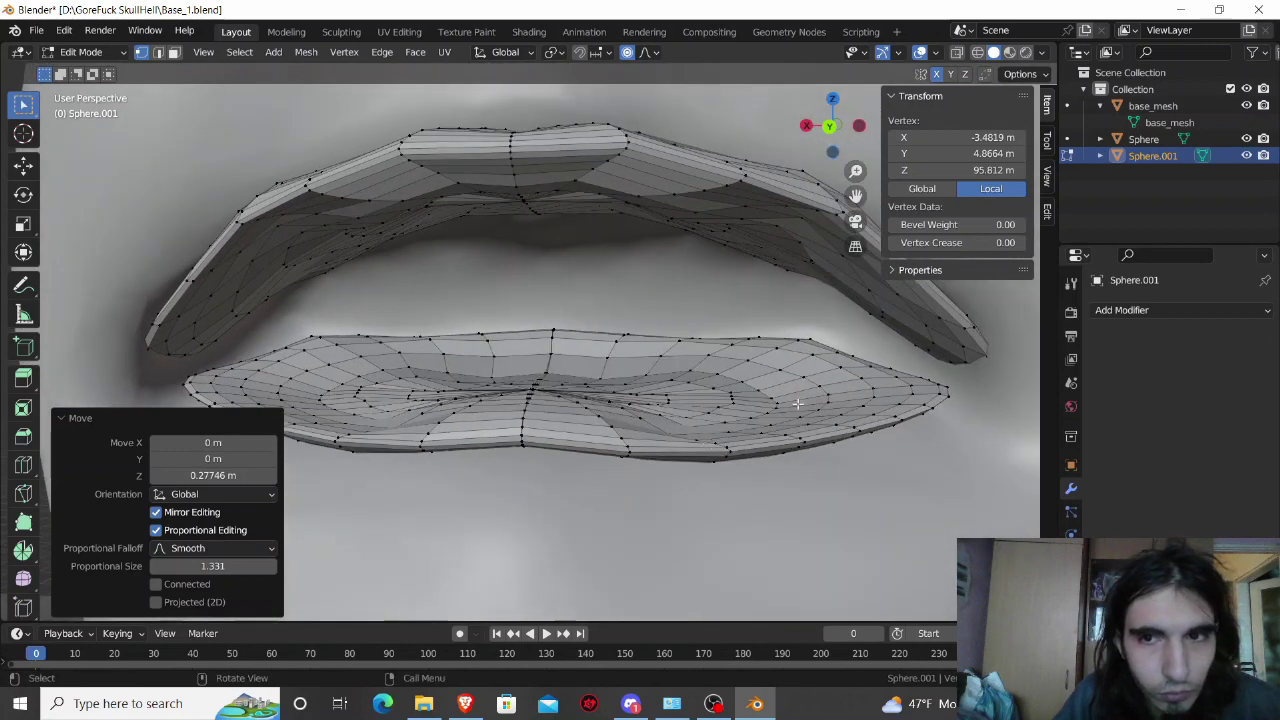
left_click(852, 353)
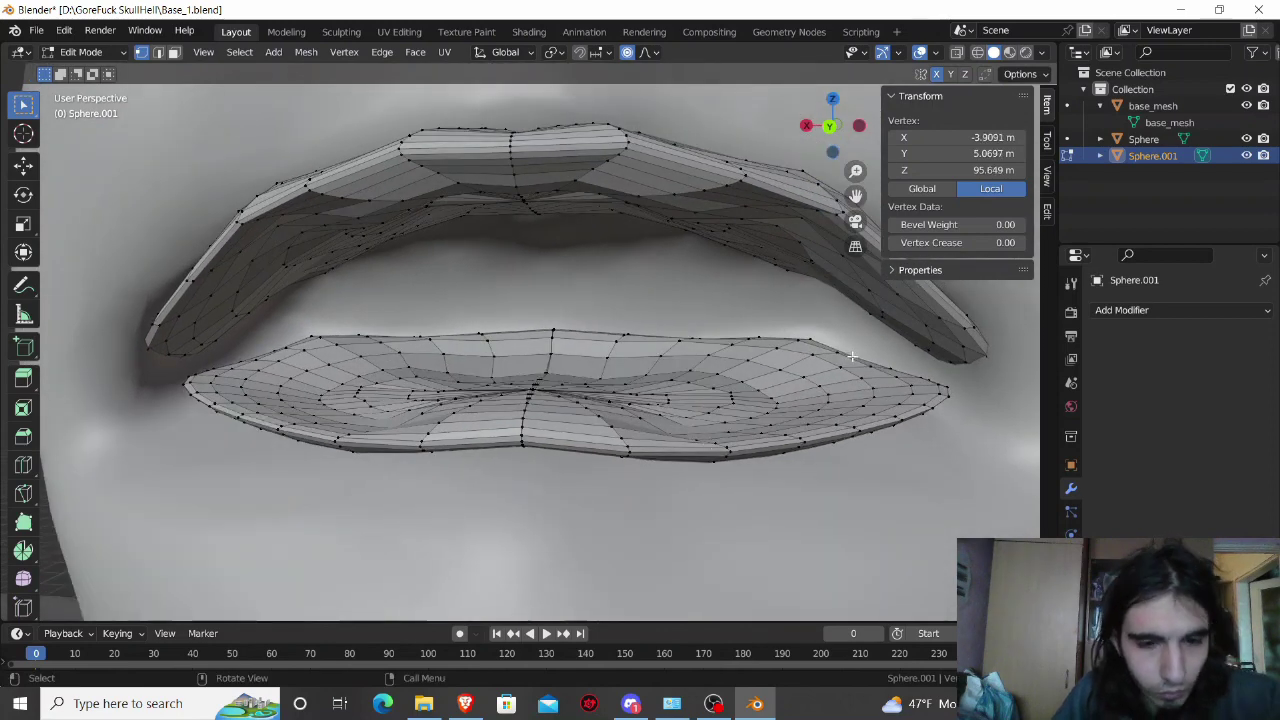
key("g")
key("z")
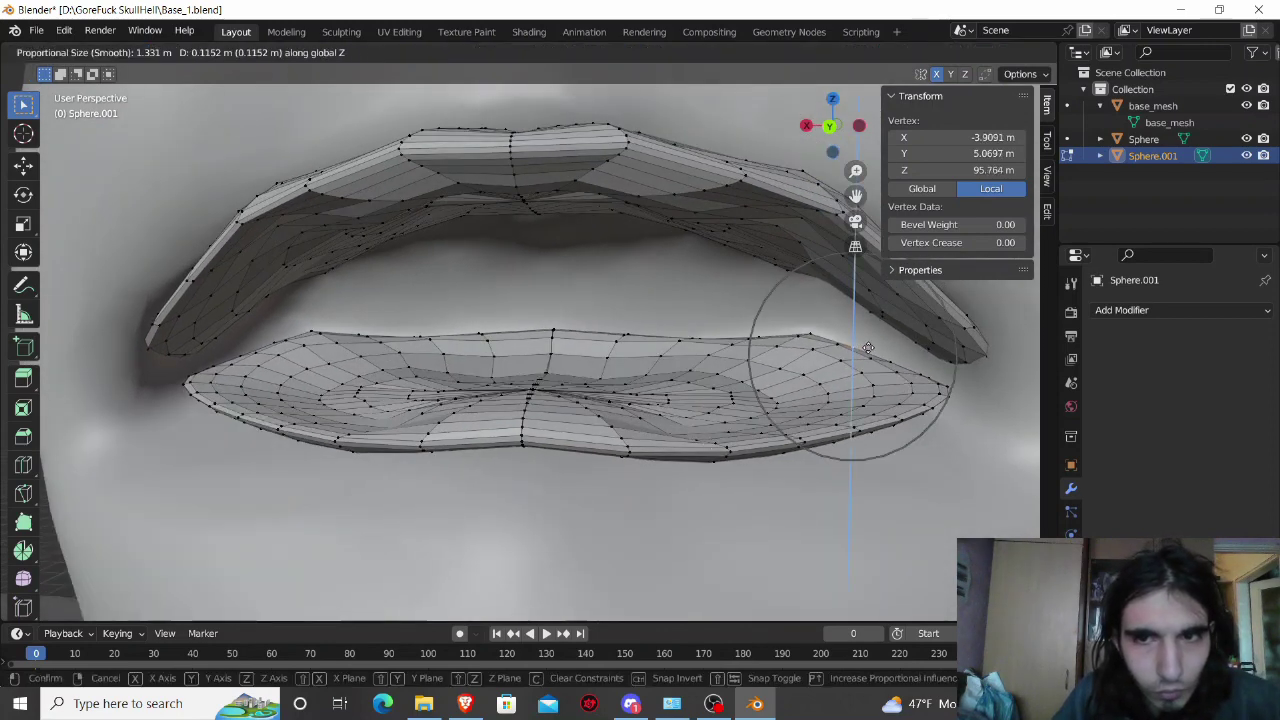
left_click(868, 347)
Step: Adjust three vertices along the lower lip's upper edge vertically, working toward the centre
middle_click_drag(696, 356, 687, 414)
left_click(674, 440)
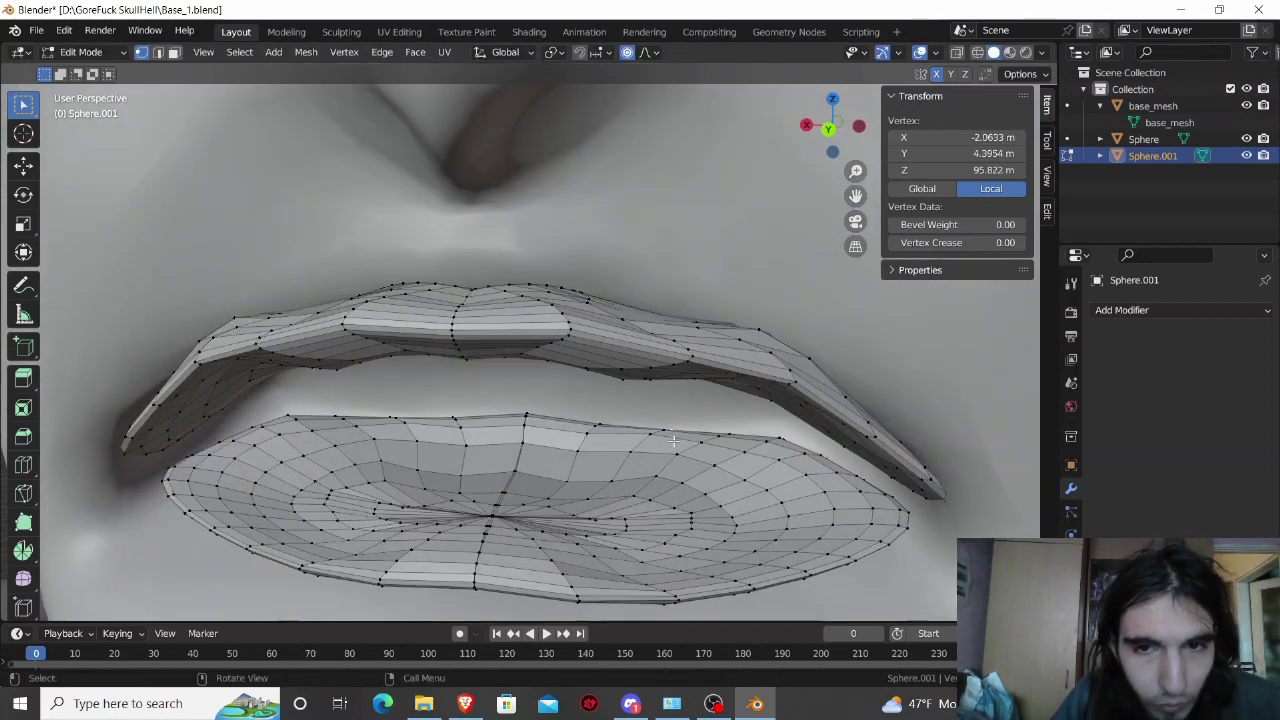
key("g")
key("z")
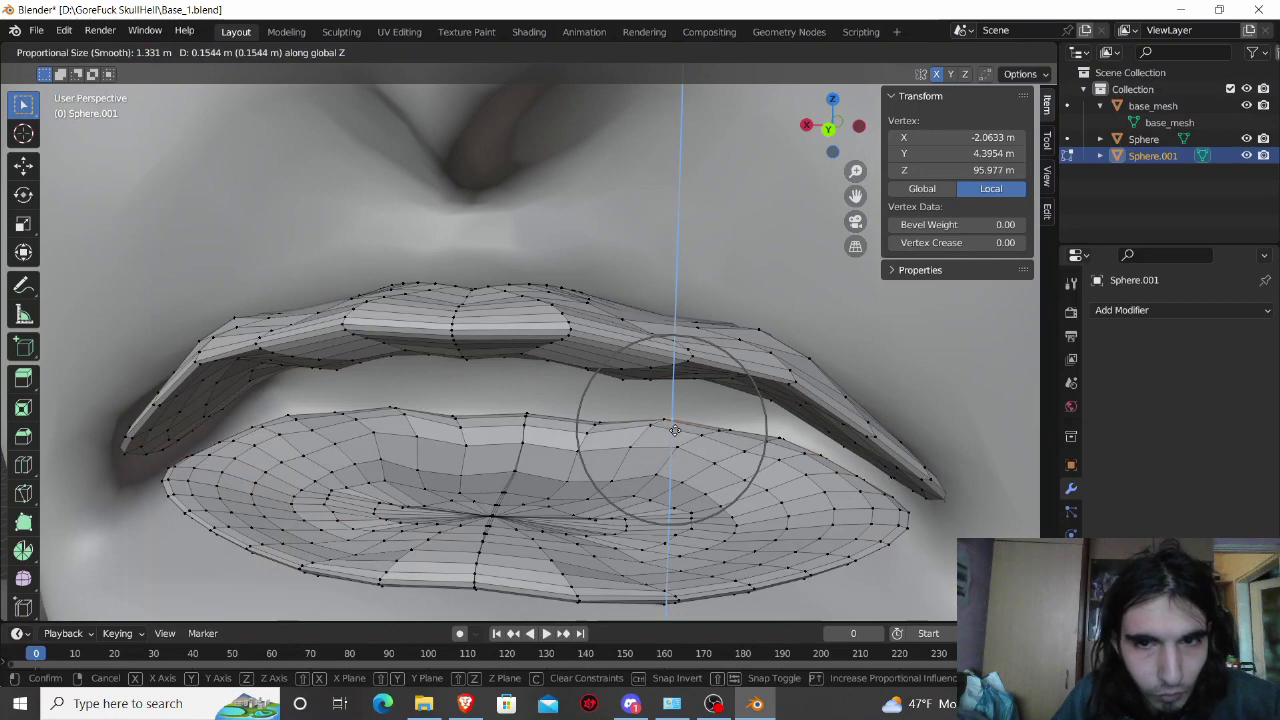
left_click(675, 429)
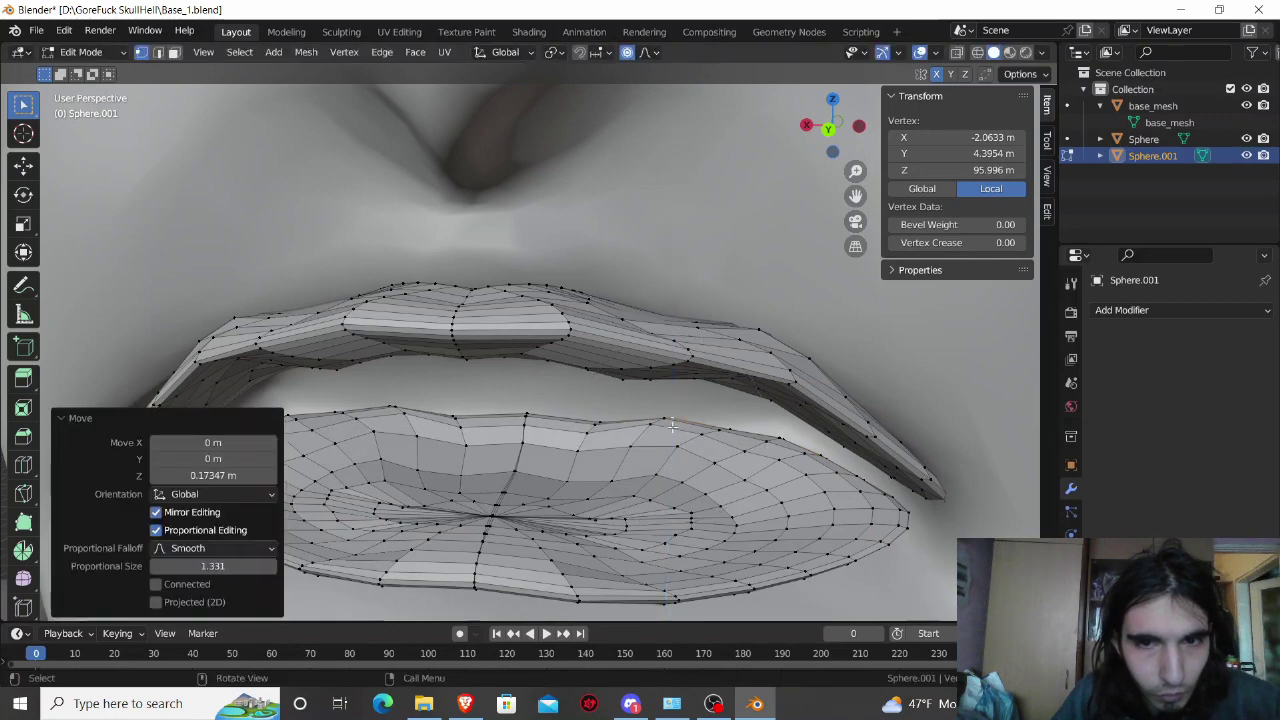
left_click(597, 423)
key("g")
key("z")
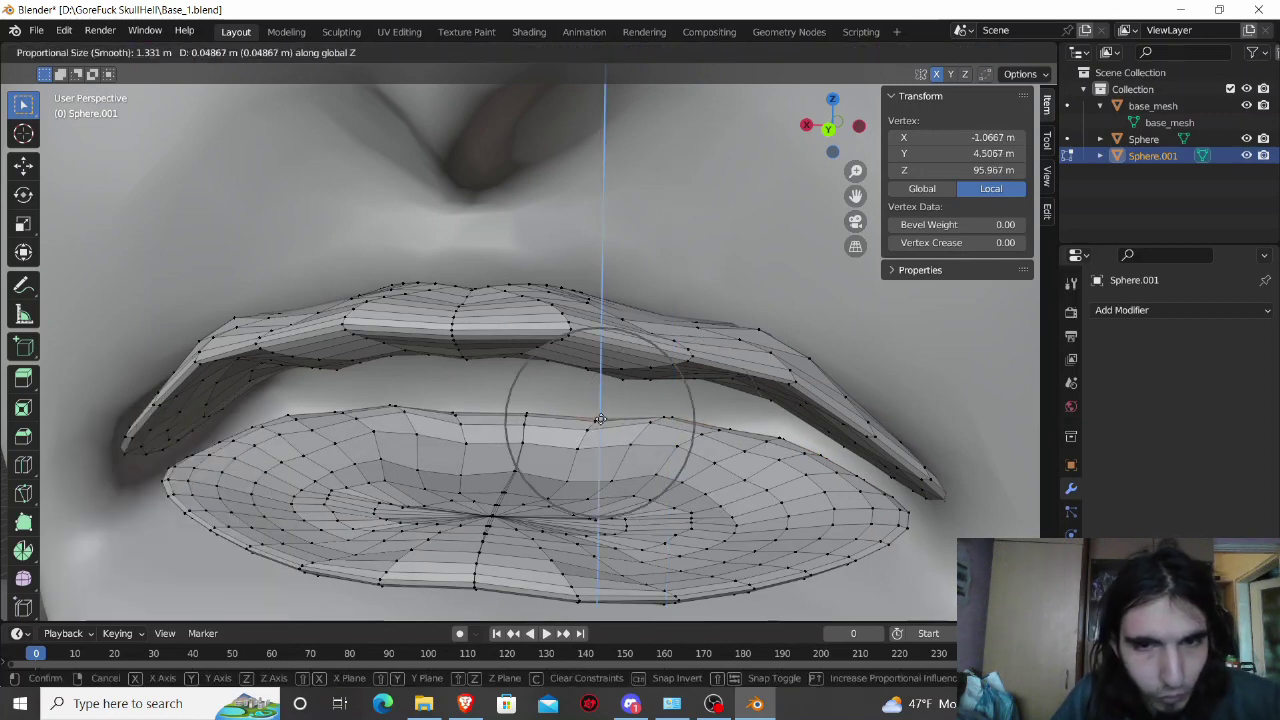
left_click(529, 410)
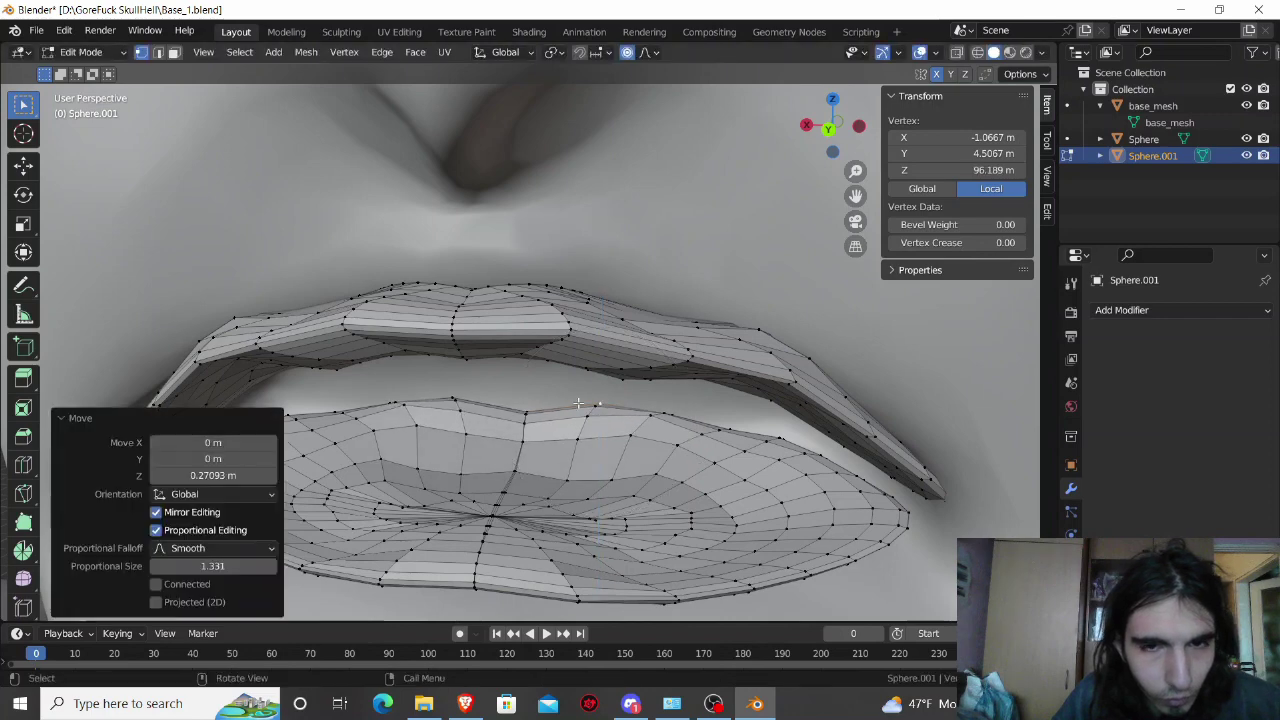
left_click(525, 411)
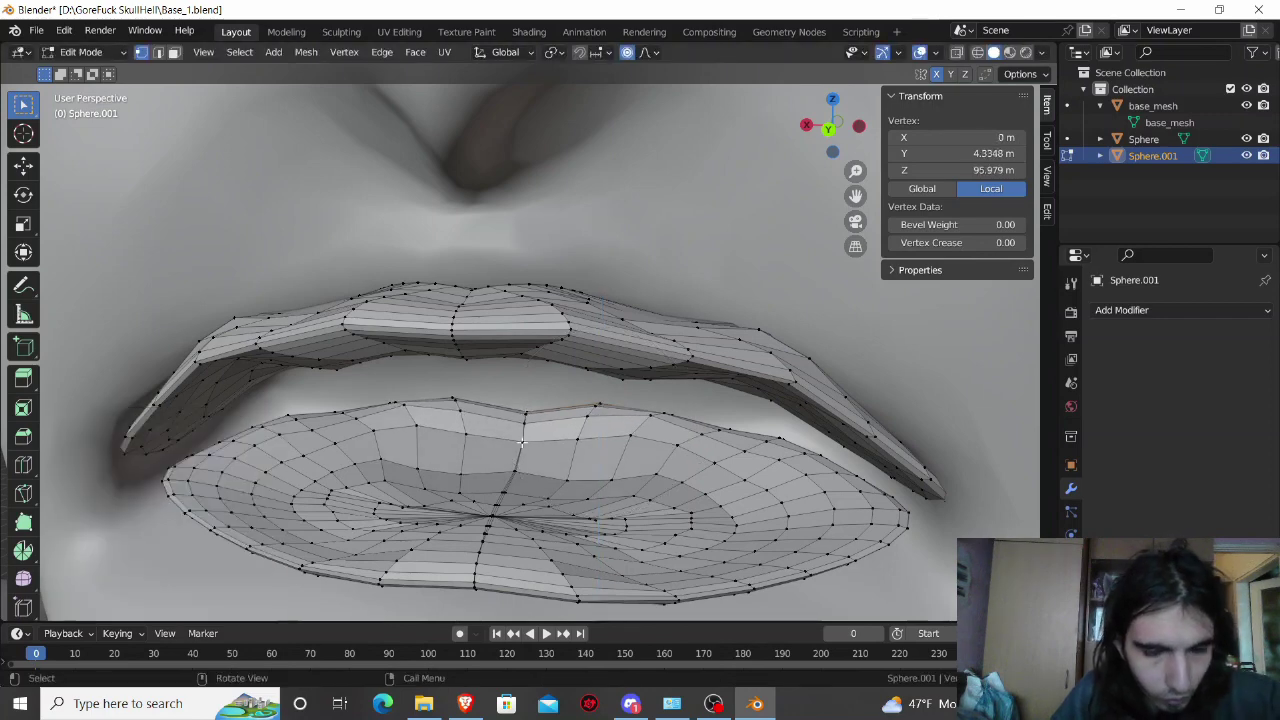
key("g")
key("z")
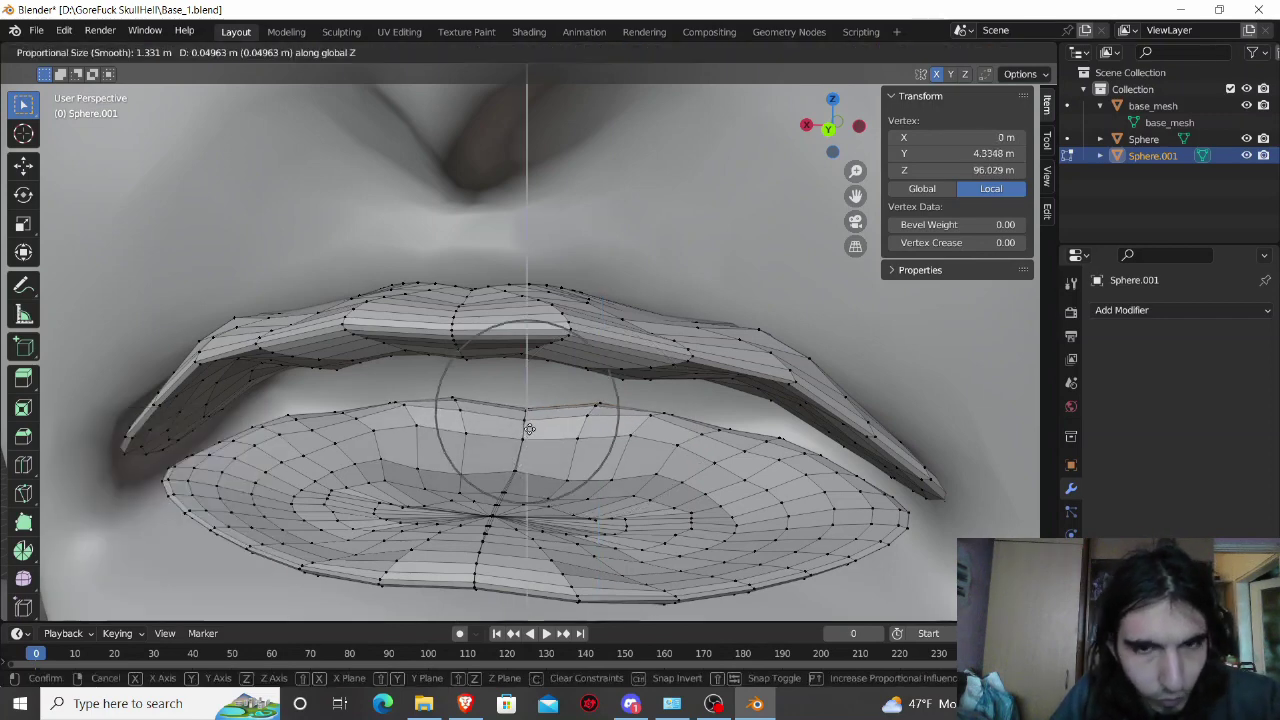
left_click(531, 417)
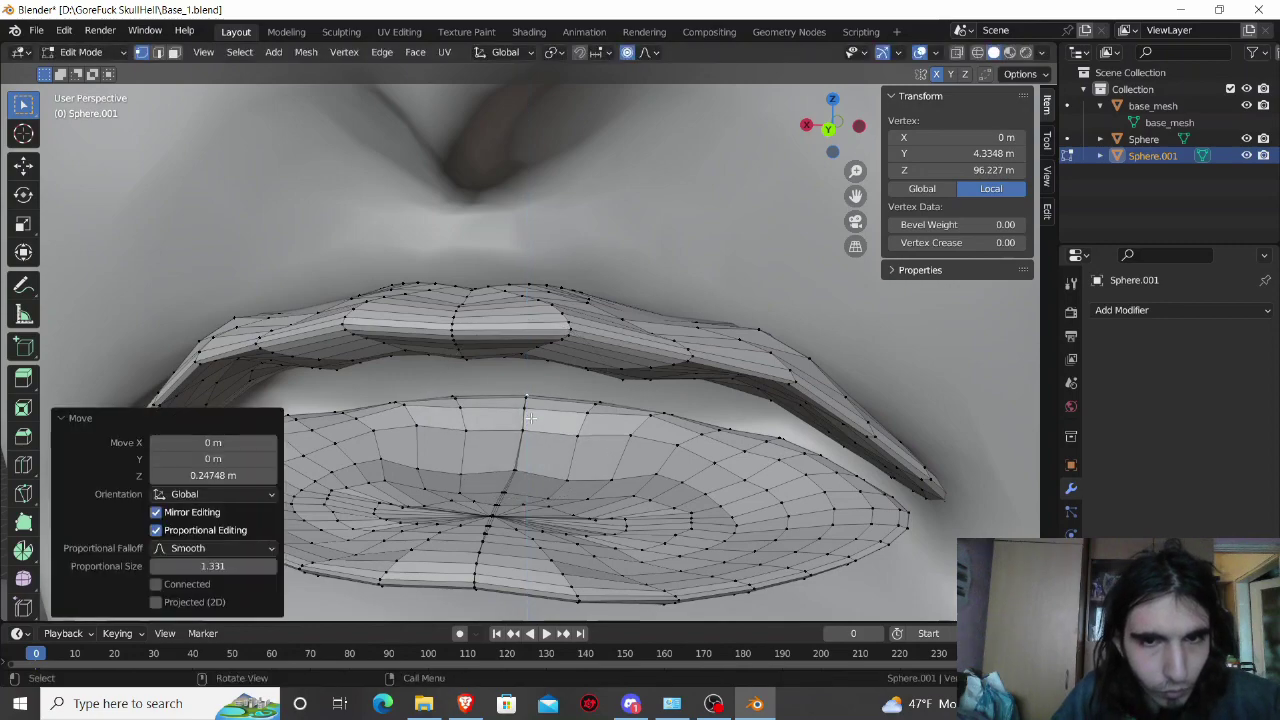
Step: Shift the upper lip's underside centre vertex in depth and lower it and a neighbouring vertex
middle_click_drag(531, 417, 539, 390)
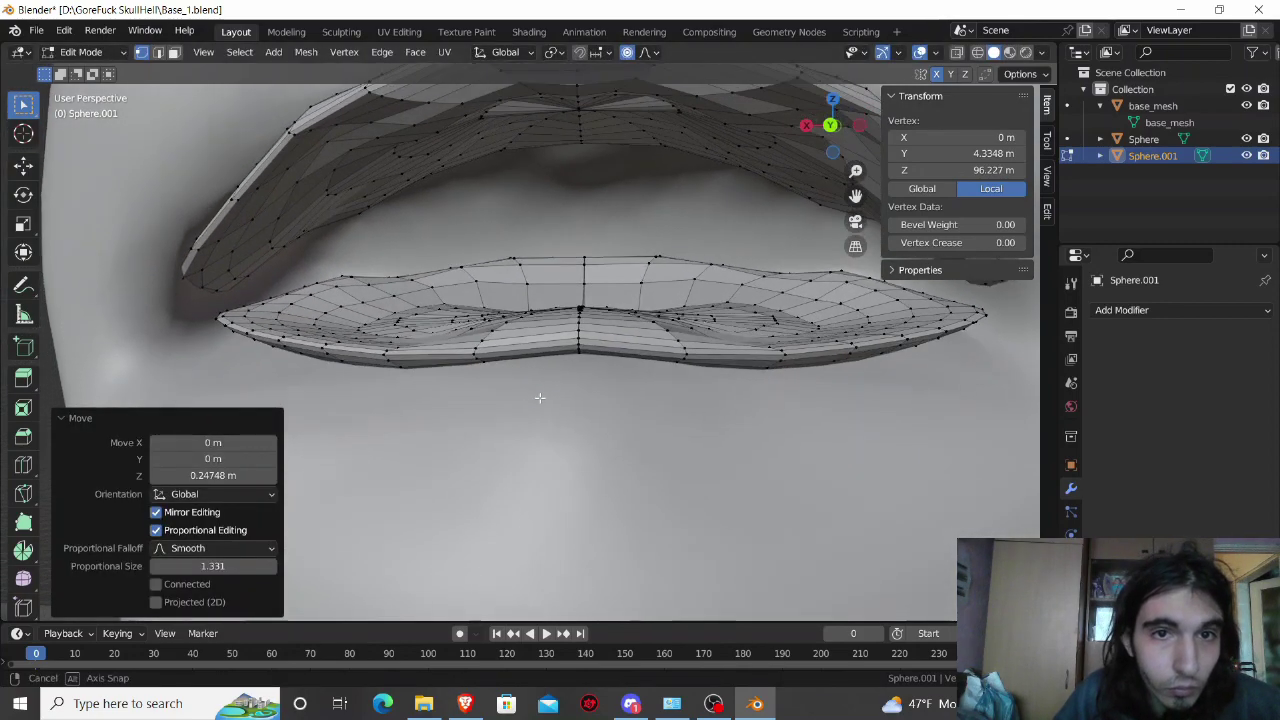
left_click(580, 118)
key("g")
key("y")
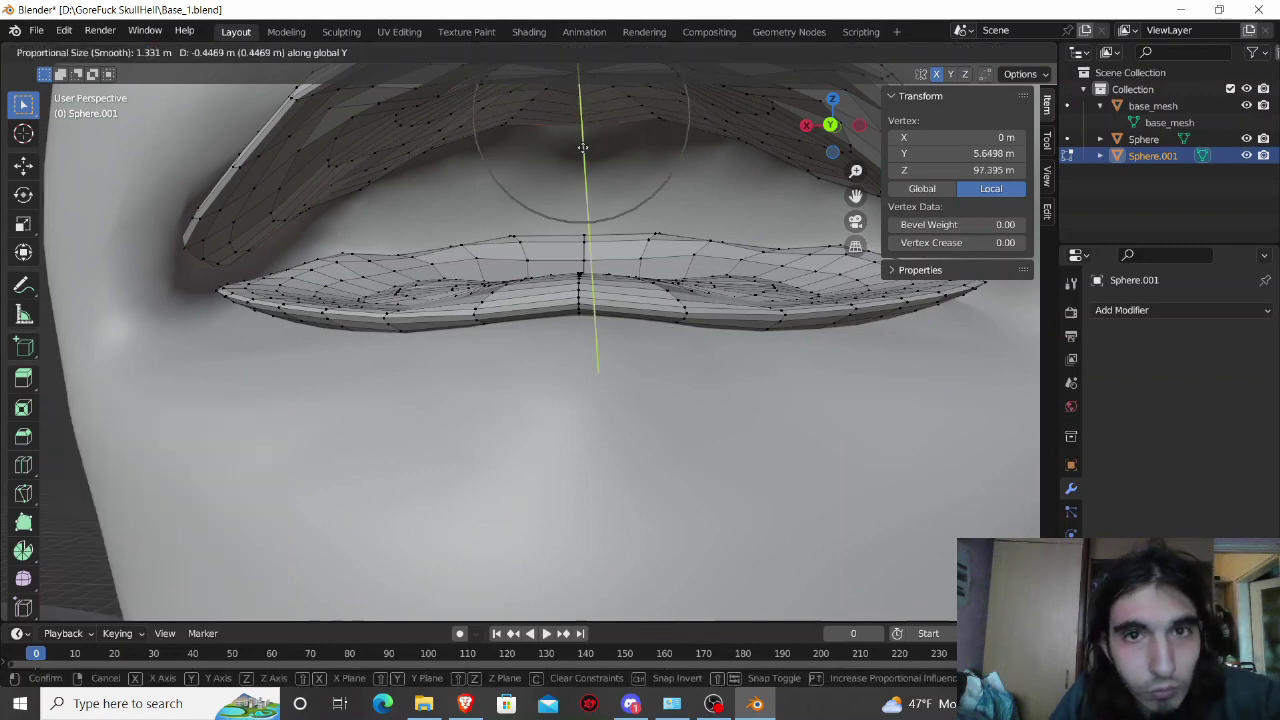
left_click(582, 140)
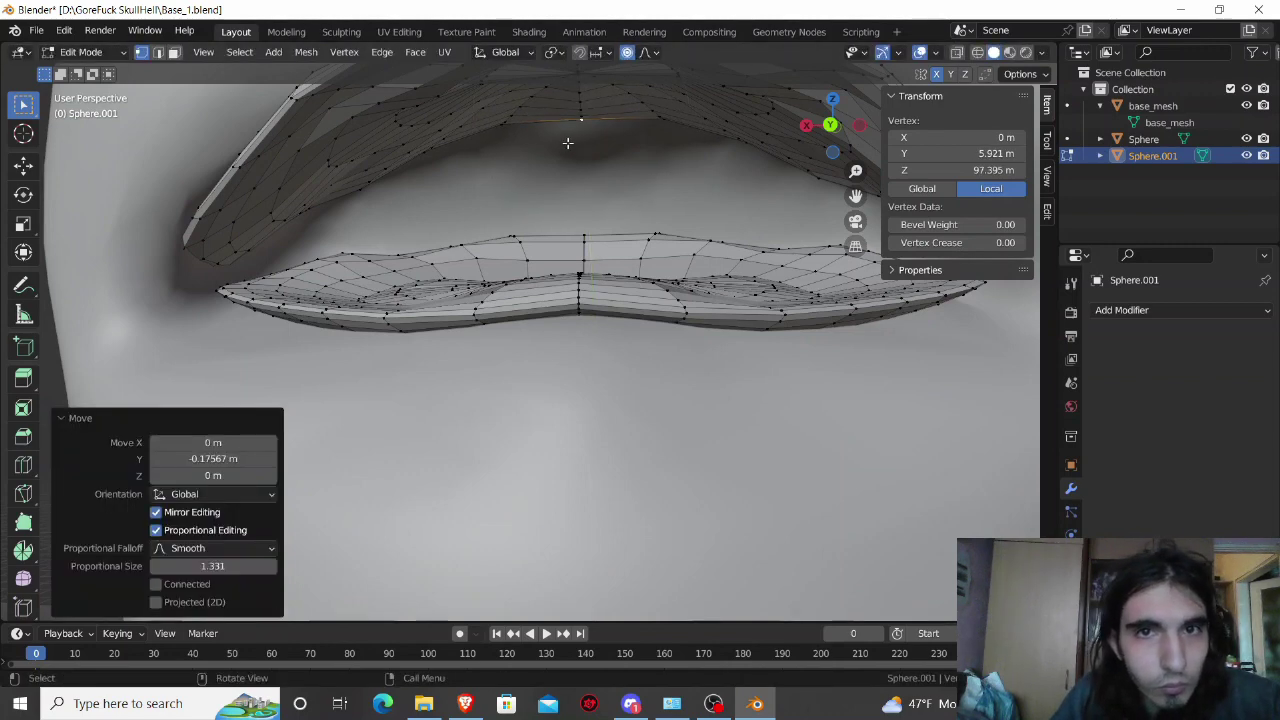
key("g")
key("z")
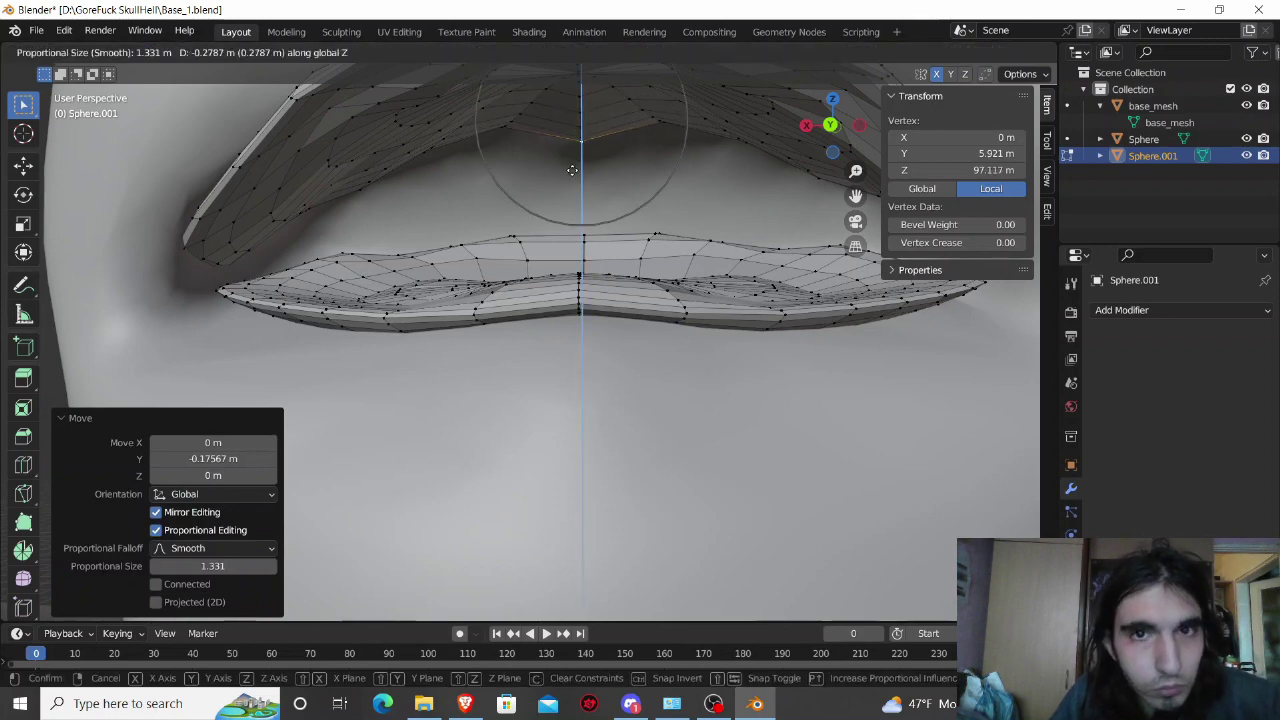
left_click(571, 173)
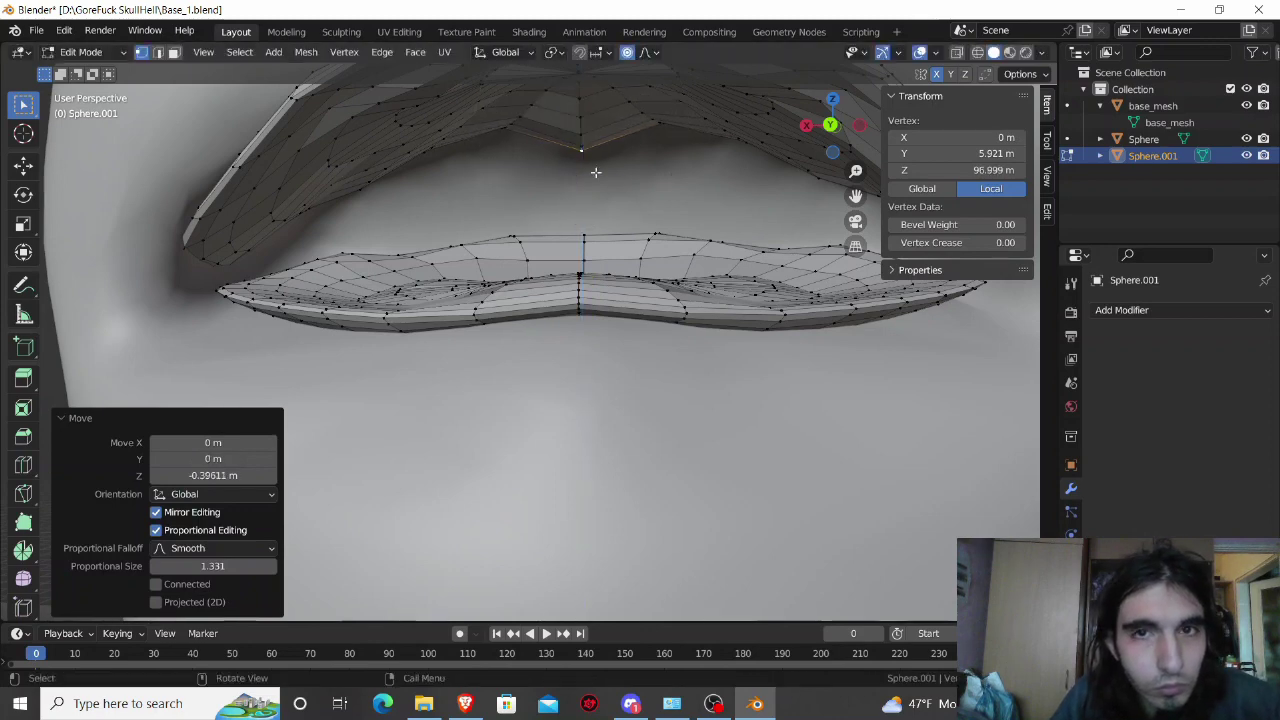
left_click(660, 127)
key("g")
key("z")
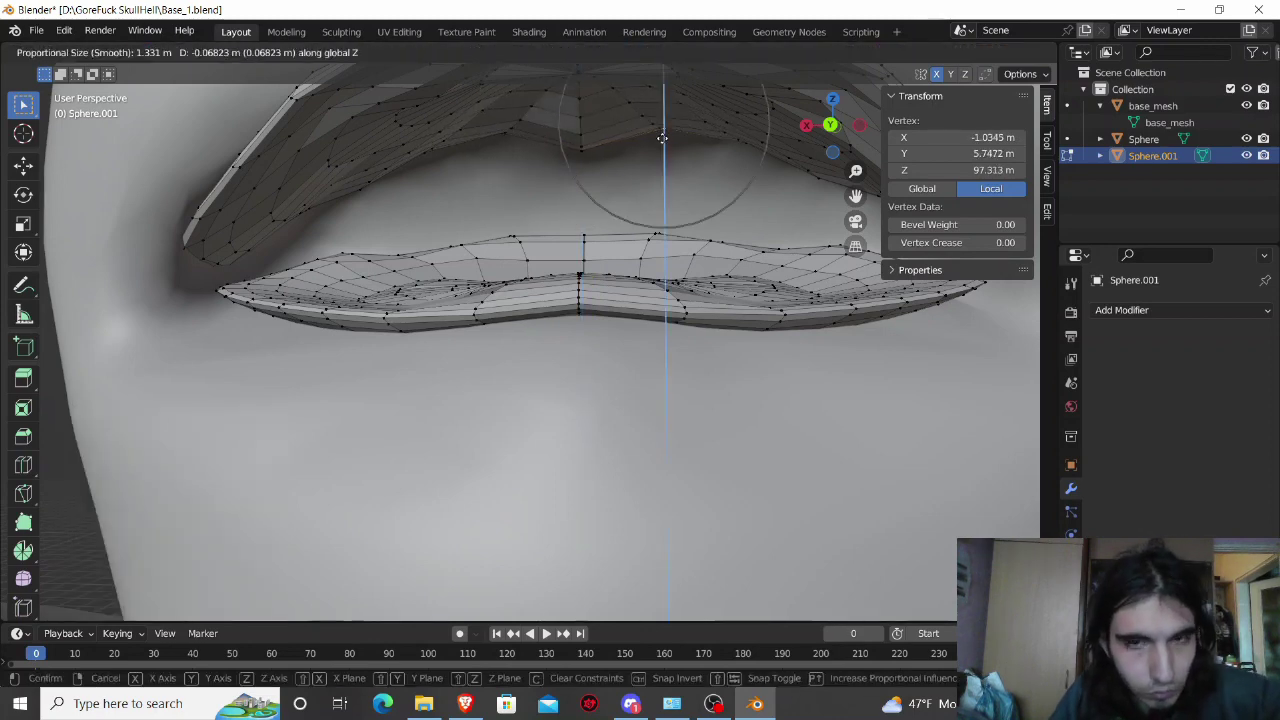
left_click(661, 157)
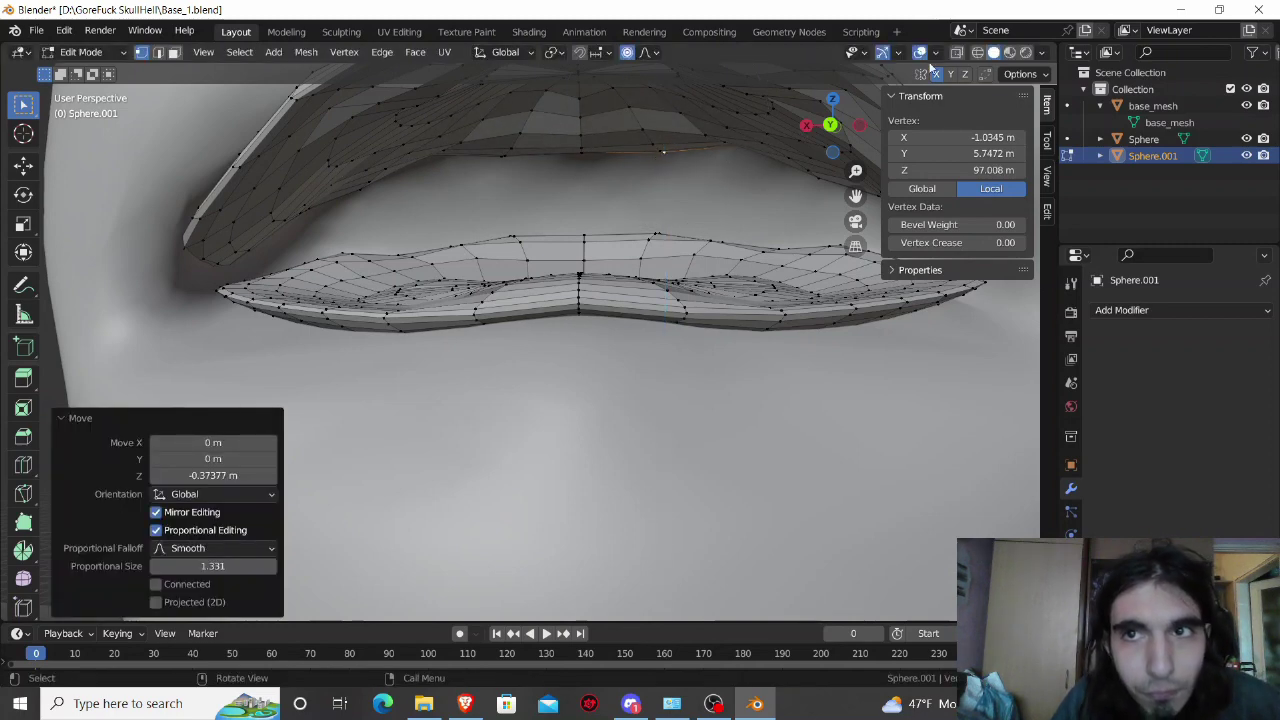
Step: With X-ray on, lower another vertex under the upper lip, then turn X-ray off
left_click(957, 52)
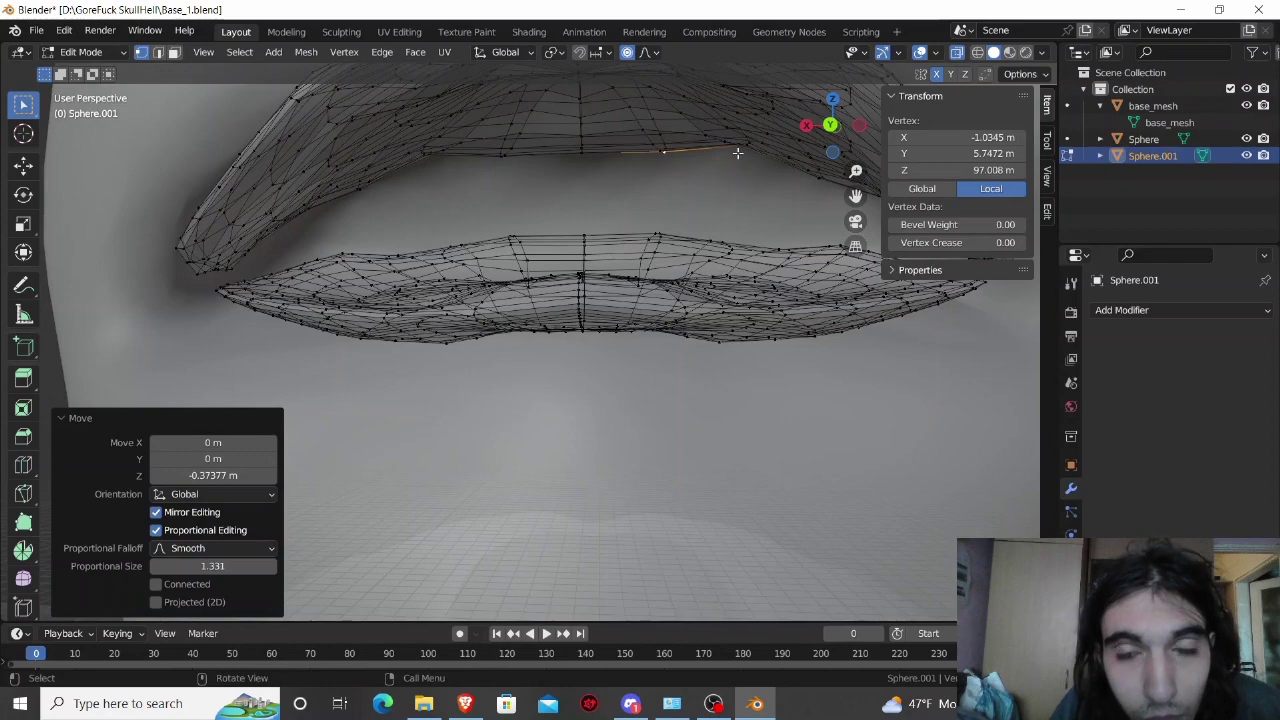
mouse_move(737, 152)
middle_mouse_down()
mouse_move(670, 212)
mouse_move(651, 292)
mouse_move(686, 223)
middle_mouse_up()
left_click(683, 203)
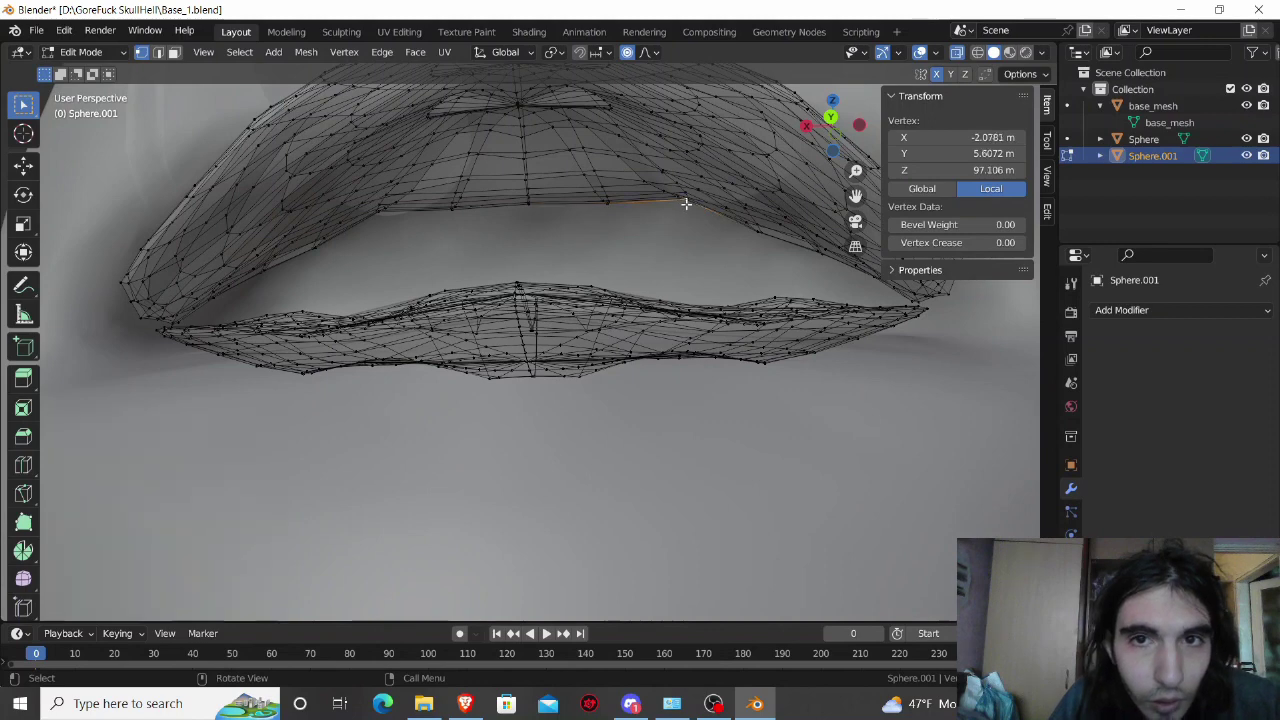
key("g")
key("z")
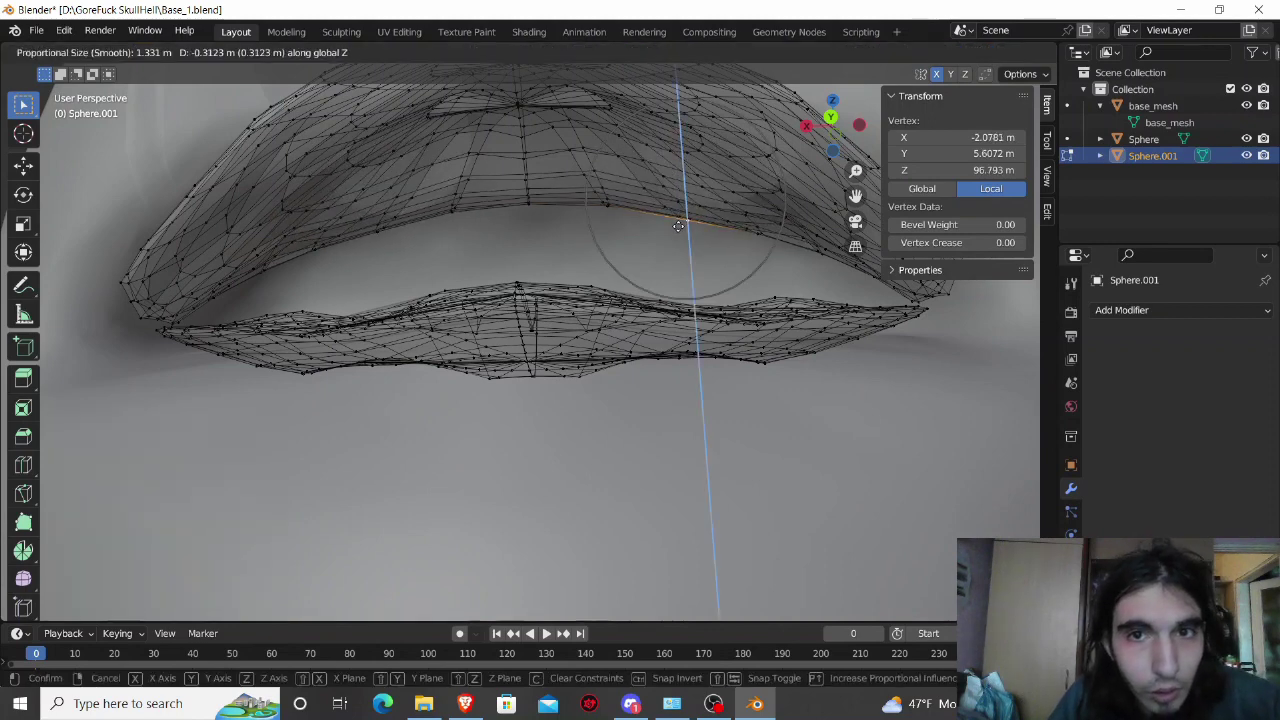
left_click(678, 226)
left_click(956, 52)
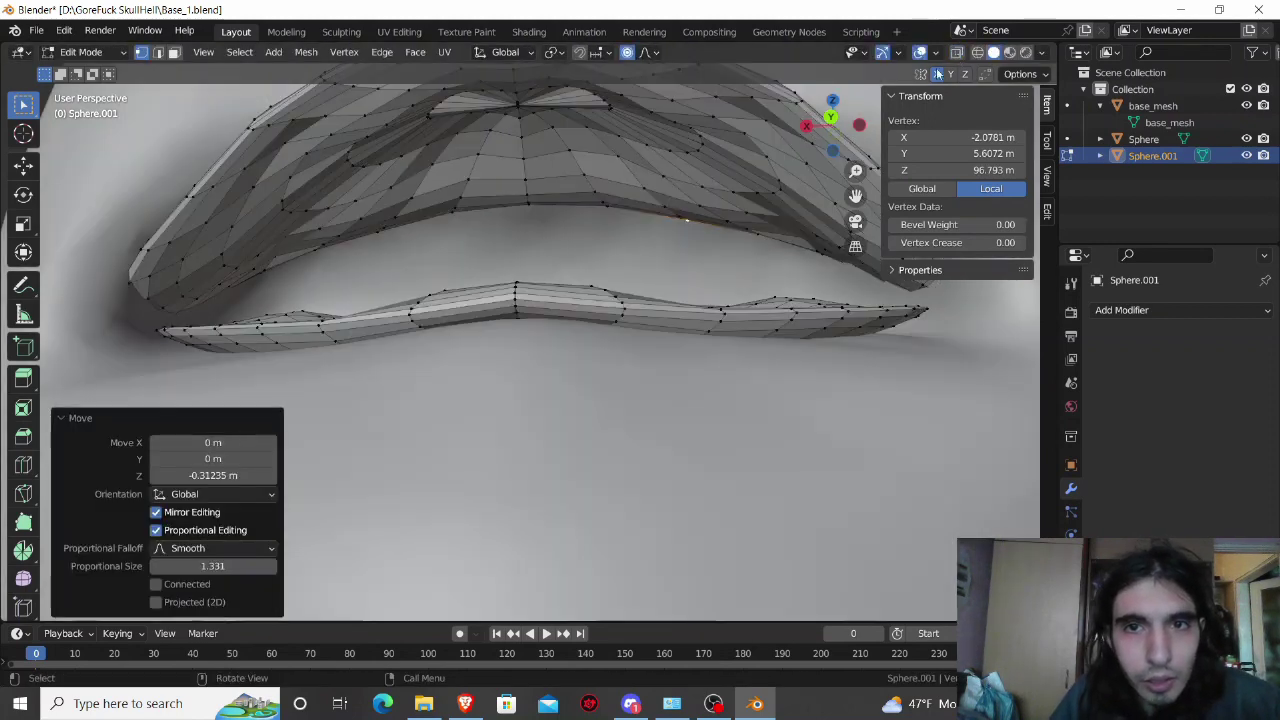
Step: Lower the lower lip's centre vertex 0.11589 m along Z
middle_click_drag(686, 218, 710, 247)
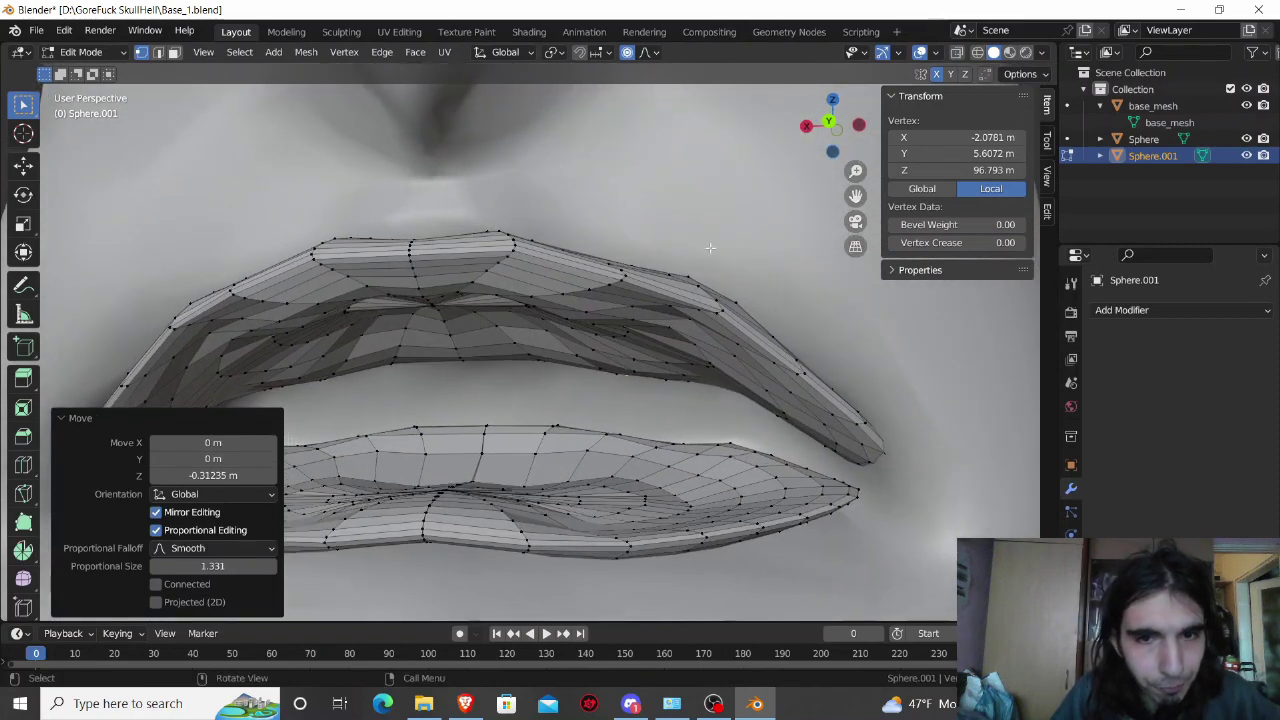
middle_click_drag(540, 398, 440, 405)
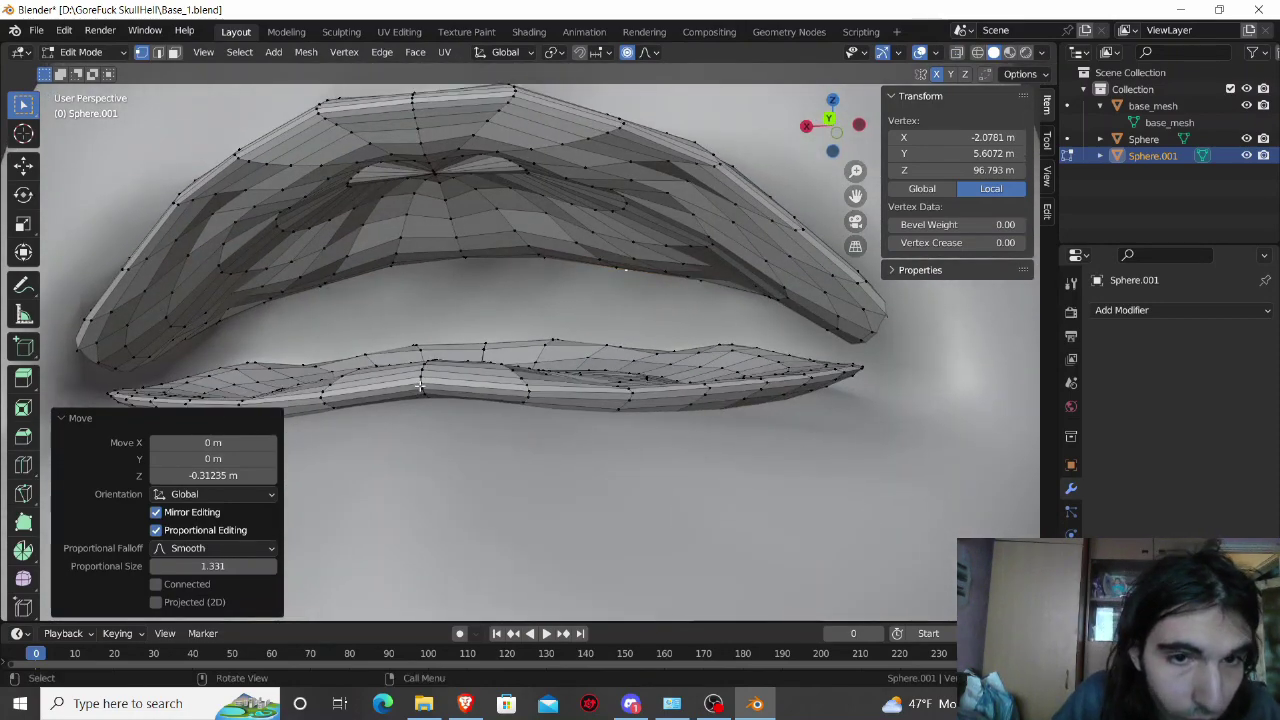
left_click(421, 392)
key("g")
key("z")
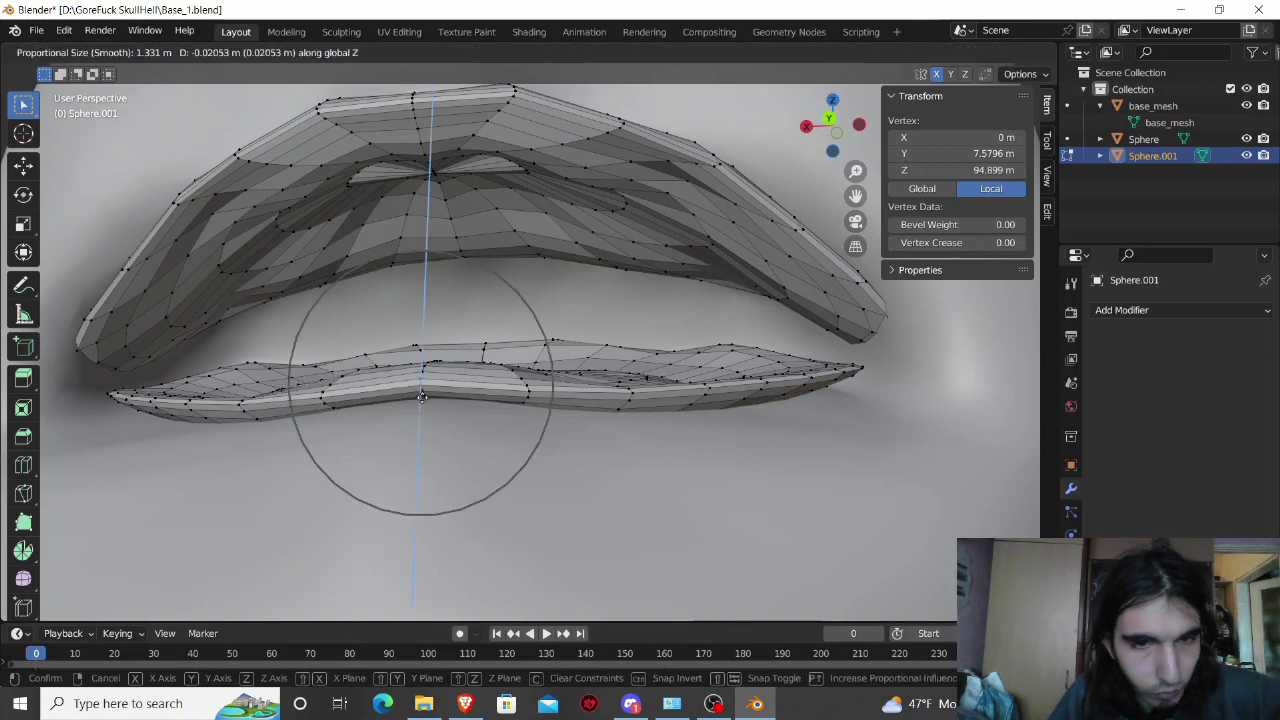
left_click(436, 423)
Step: Apply Shade Smooth to the lip meshes in Object Mode
scroll(437, 424, "down", 5)
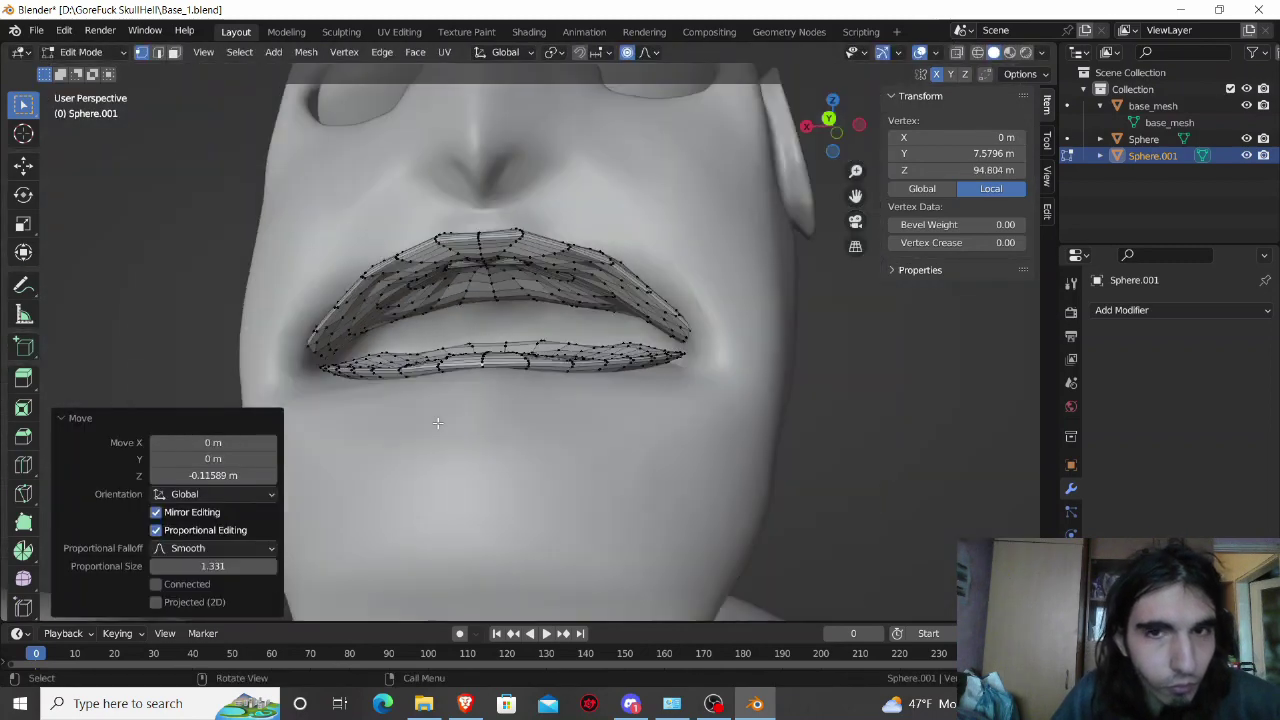
mouse_move(440, 406)
middle_mouse_down()
mouse_move(450, 402)
mouse_move(433, 377)
middle_mouse_up()
scroll(432, 374, "up", 5)
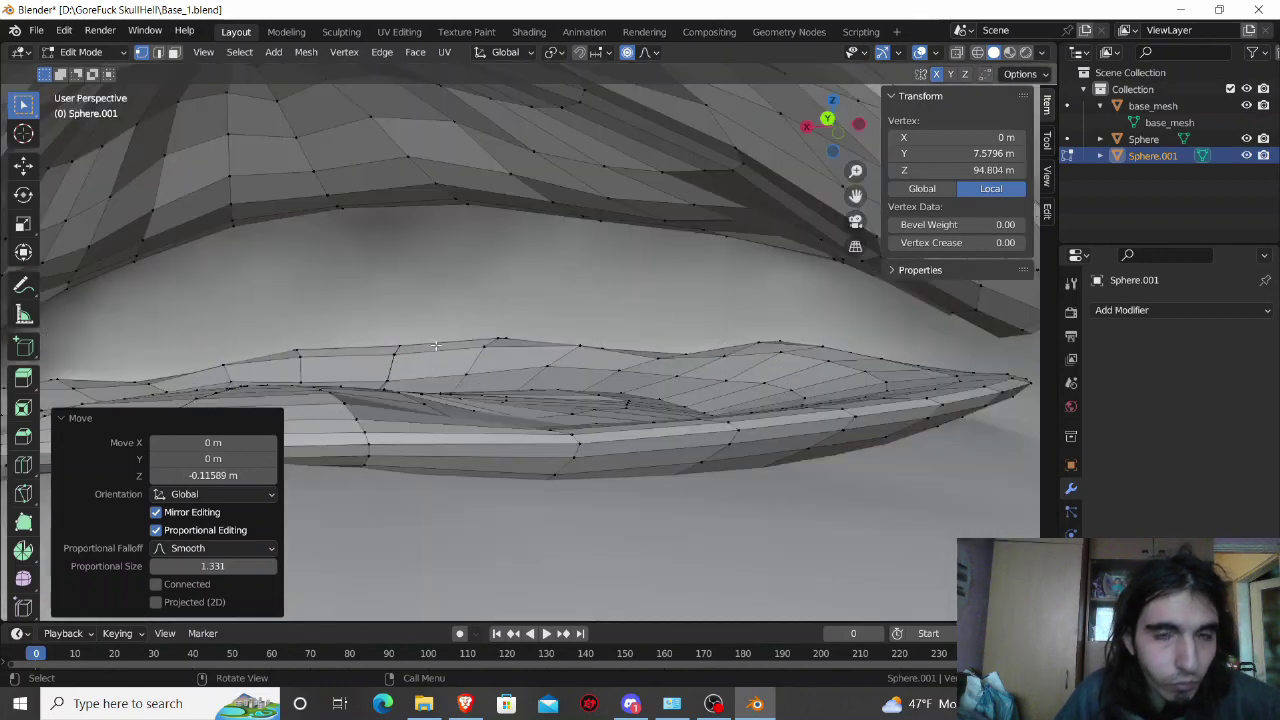
scroll(436, 345, "down", 5)
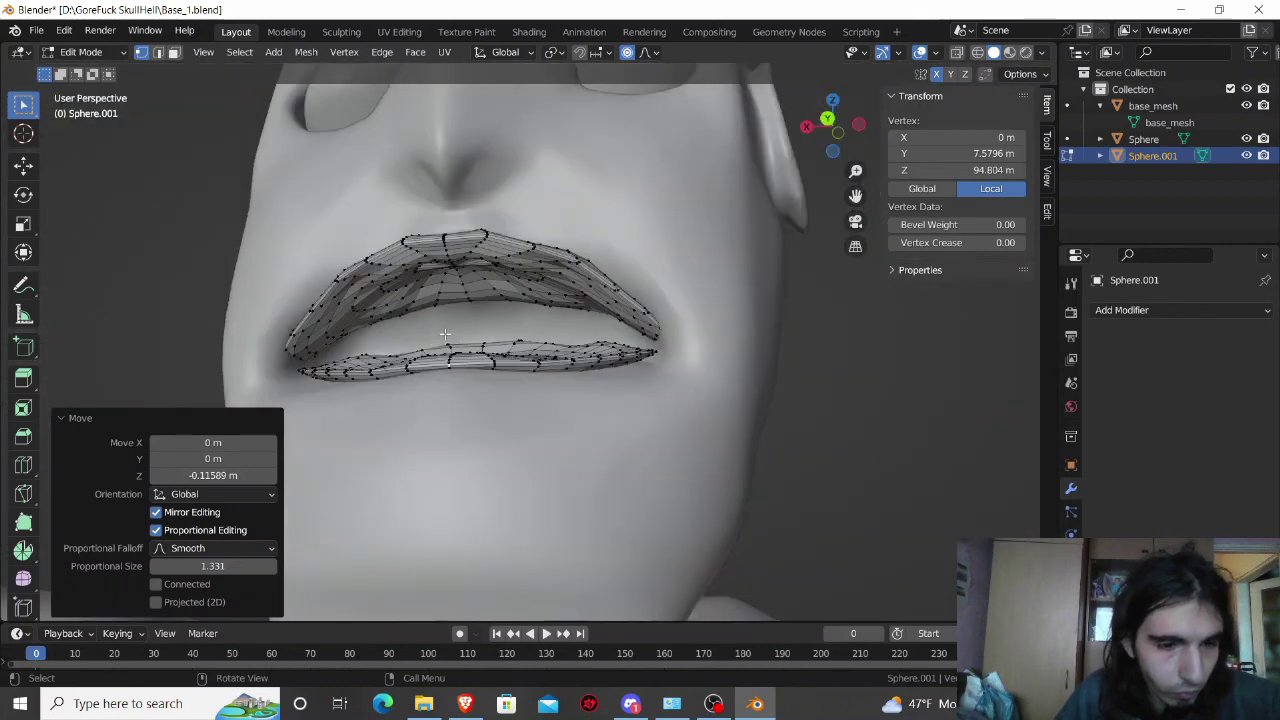
key("Tab")
right_click(435, 301)
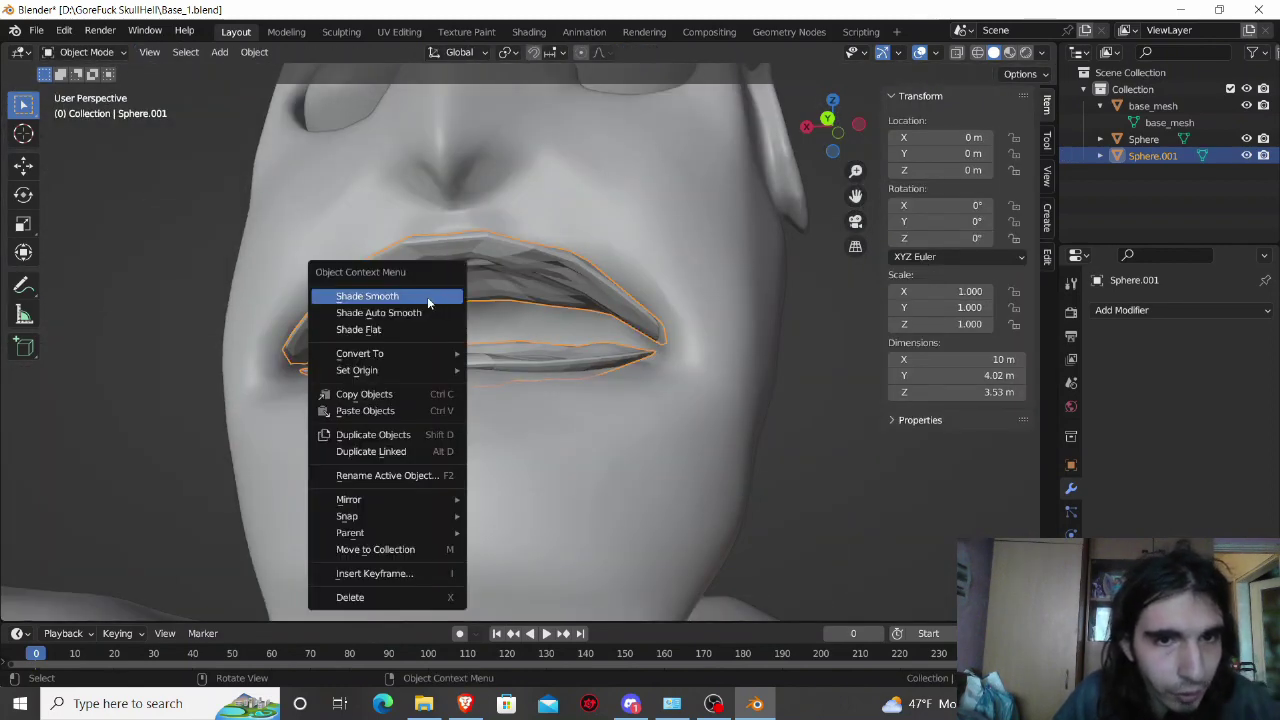
left_click(433, 294)
Step: Return to Edit Mode with Face select mode active
key("Tab")
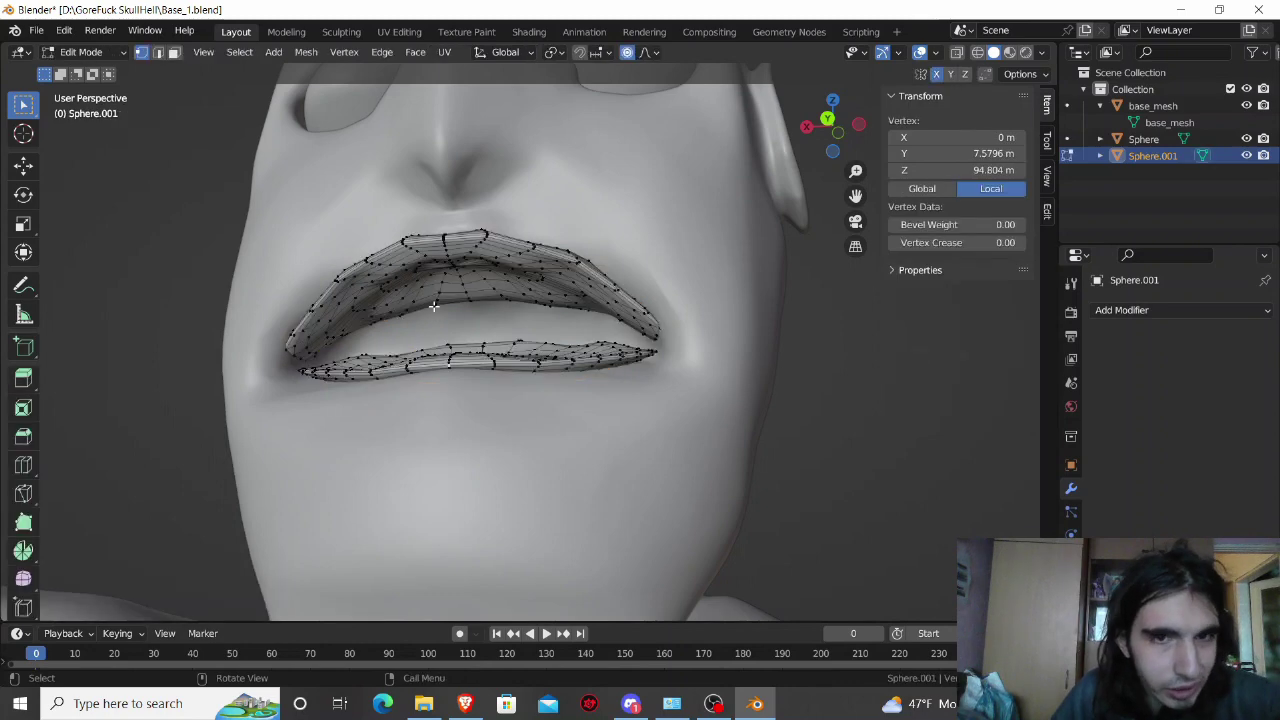
middle_click_drag(440, 308, 316, 181)
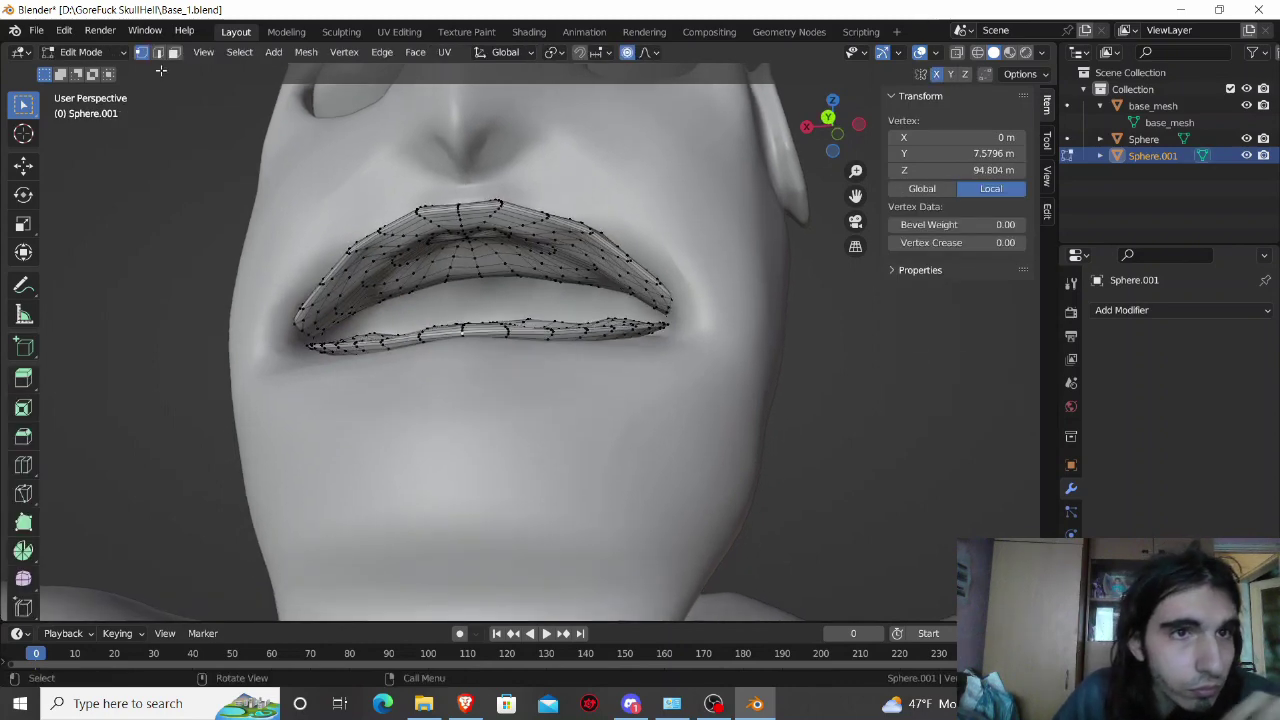
left_click(174, 52)
Step: Box-select faces at the upper lip's right corner and inset them
middle_click_drag(229, 218, 231, 211)
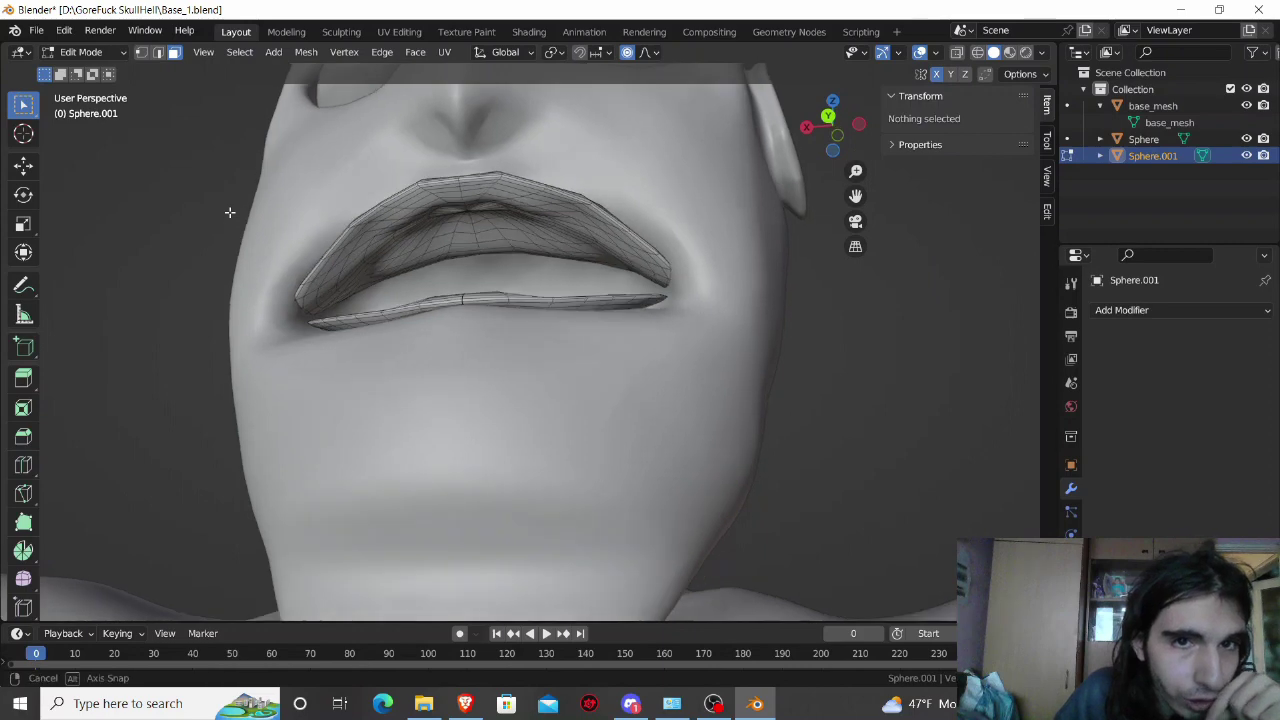
mouse_move(535, 241)
middle_mouse_down()
mouse_move(557, 241)
mouse_move(529, 229)
mouse_move(597, 334)
middle_mouse_up()
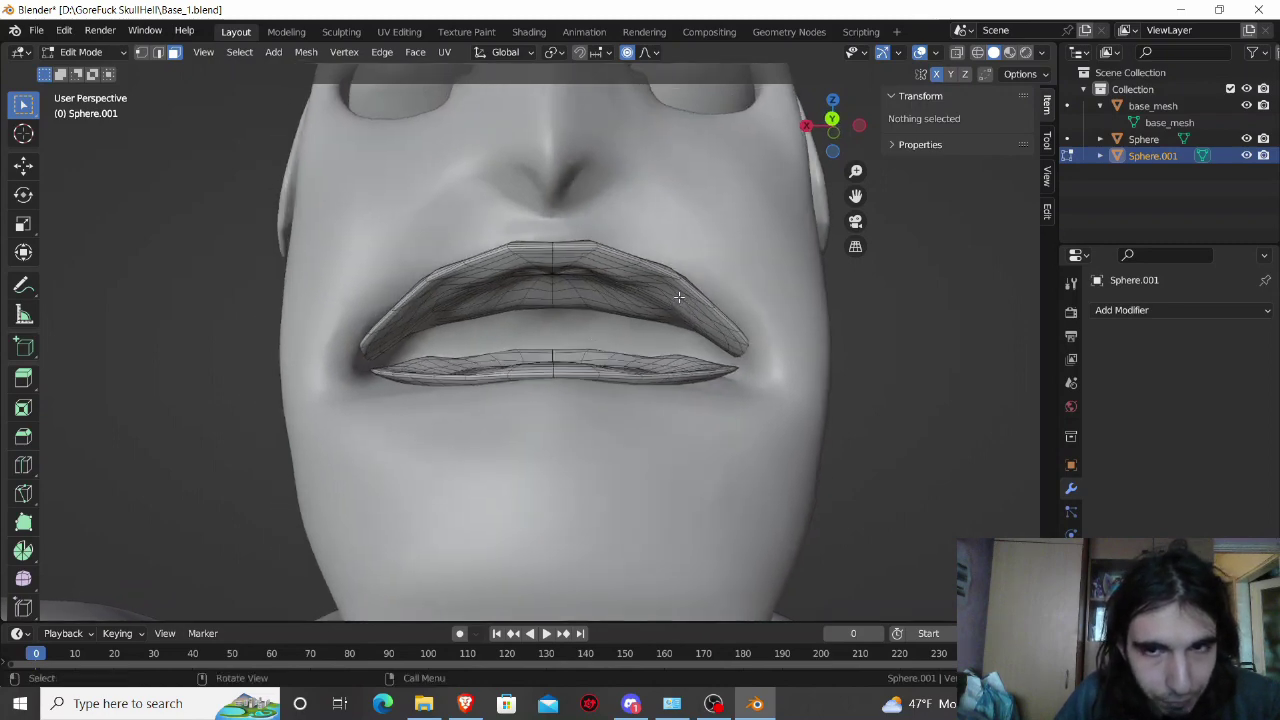
left_click_drag(679, 297, 701, 322)
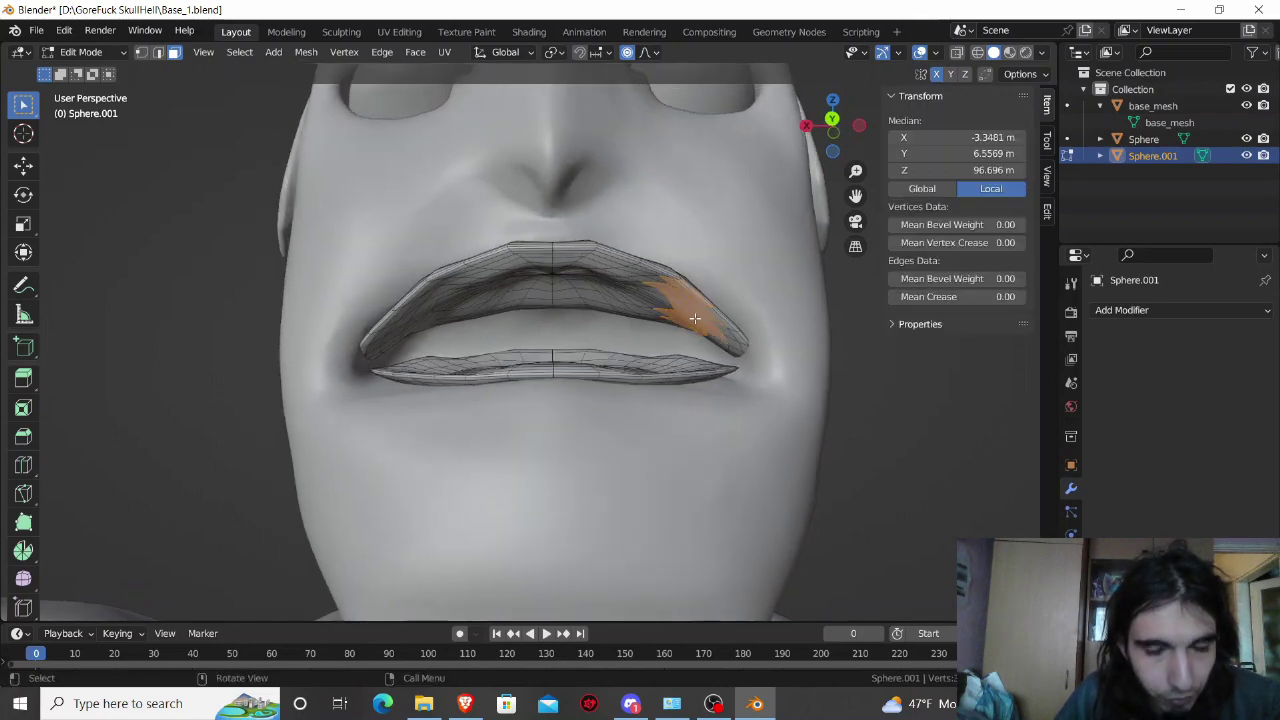
key("i")
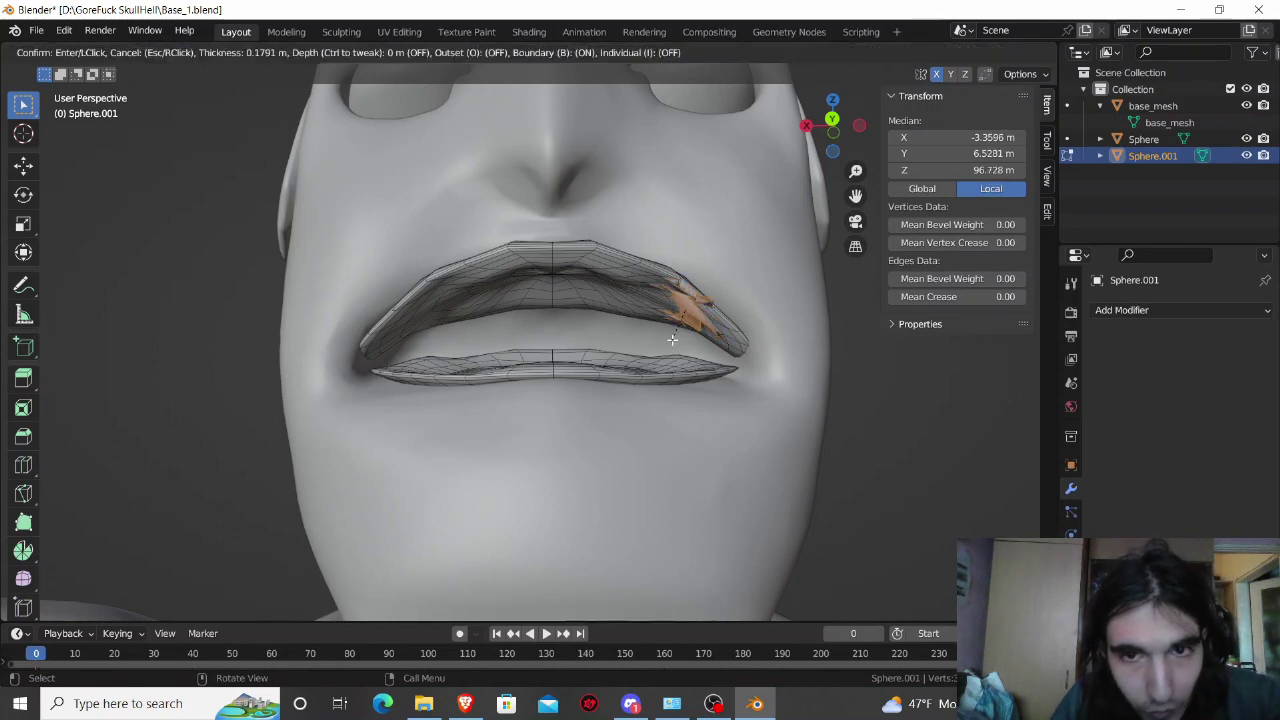
left_click(672, 340)
Step: Clear the selection and pick a face on the upper lip's right side
key("alt+a")
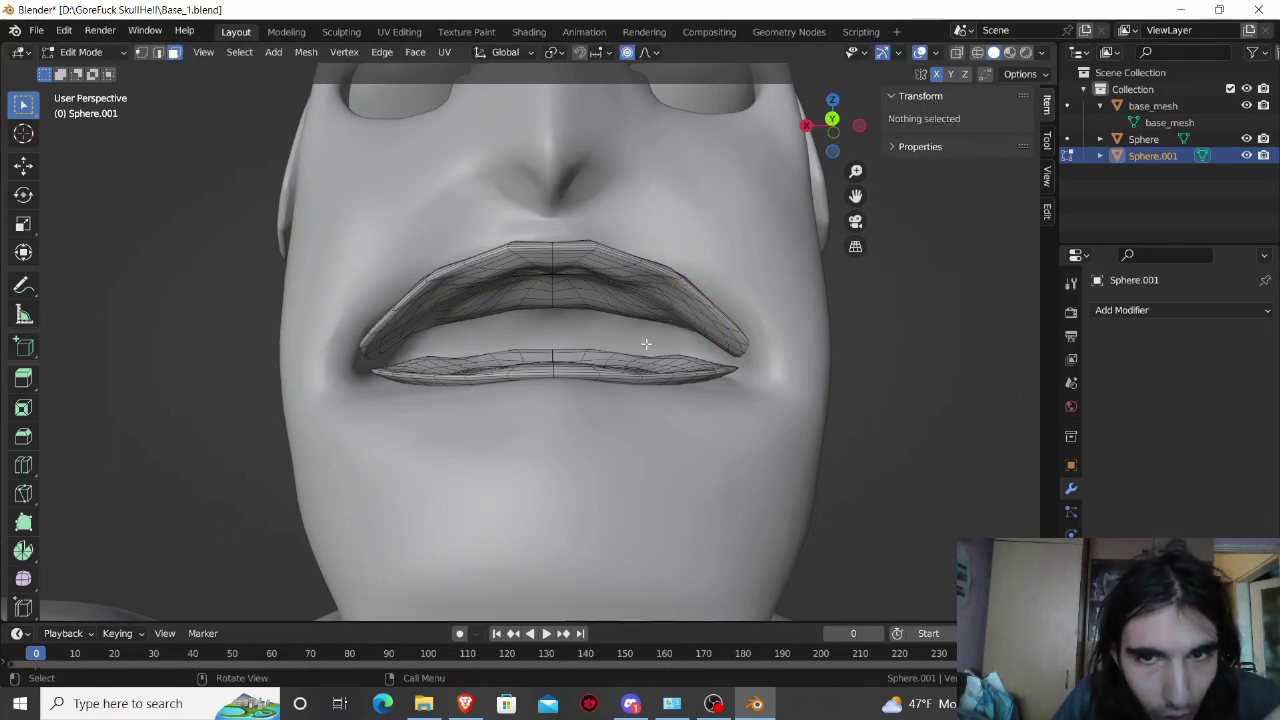
middle_click_drag(657, 334, 695, 303)
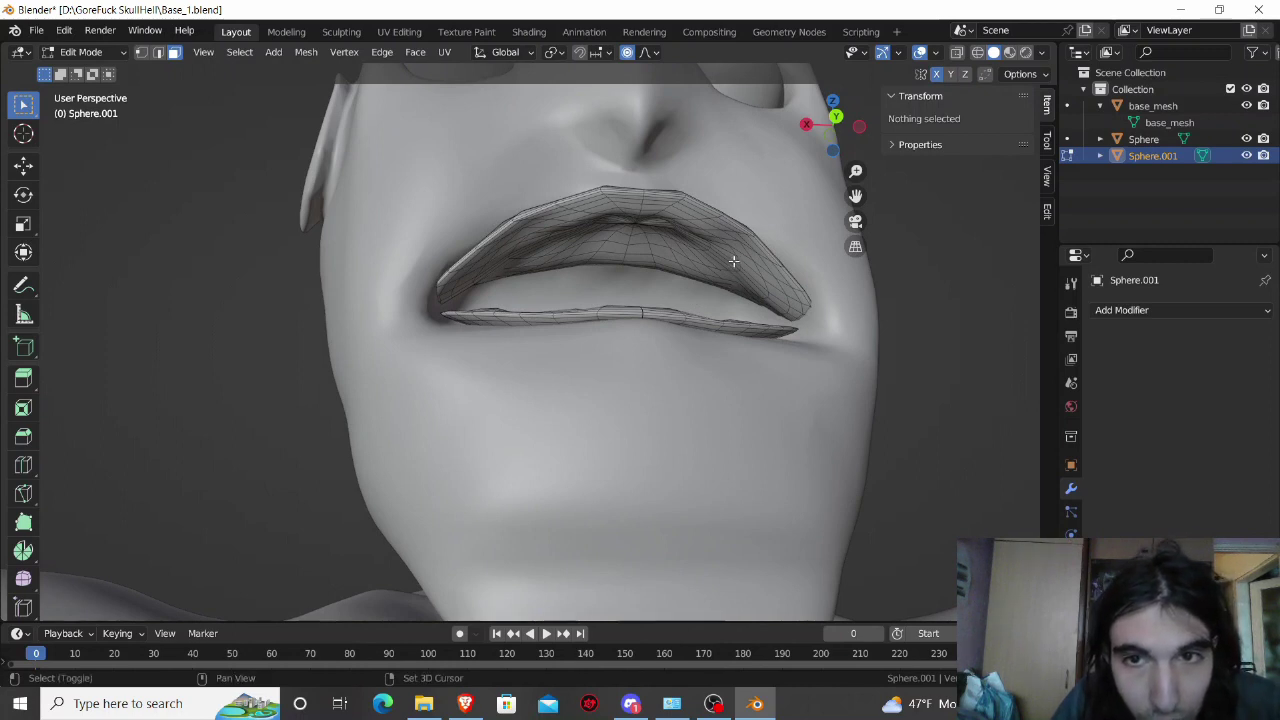
left_click(732, 262, "shift")
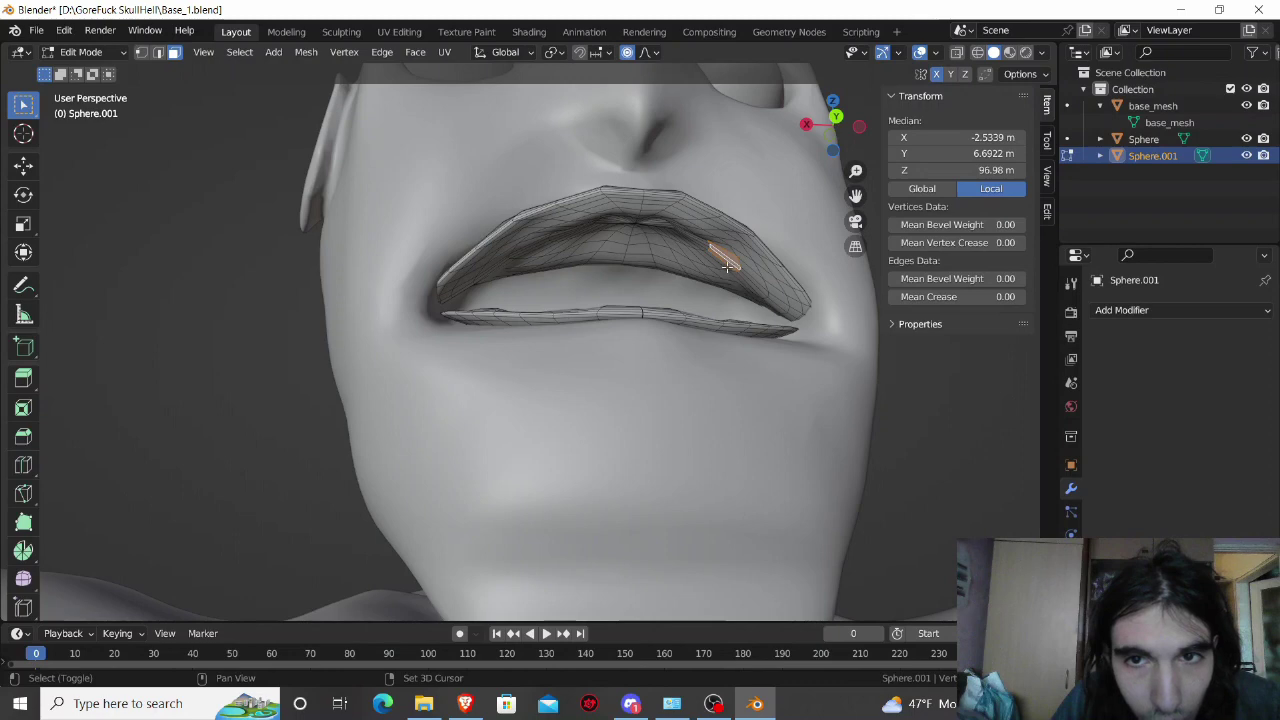
Step: Add the neighbouring face and inset a thin strip on the upper lip
left_click(727, 265, "shift")
key("i")
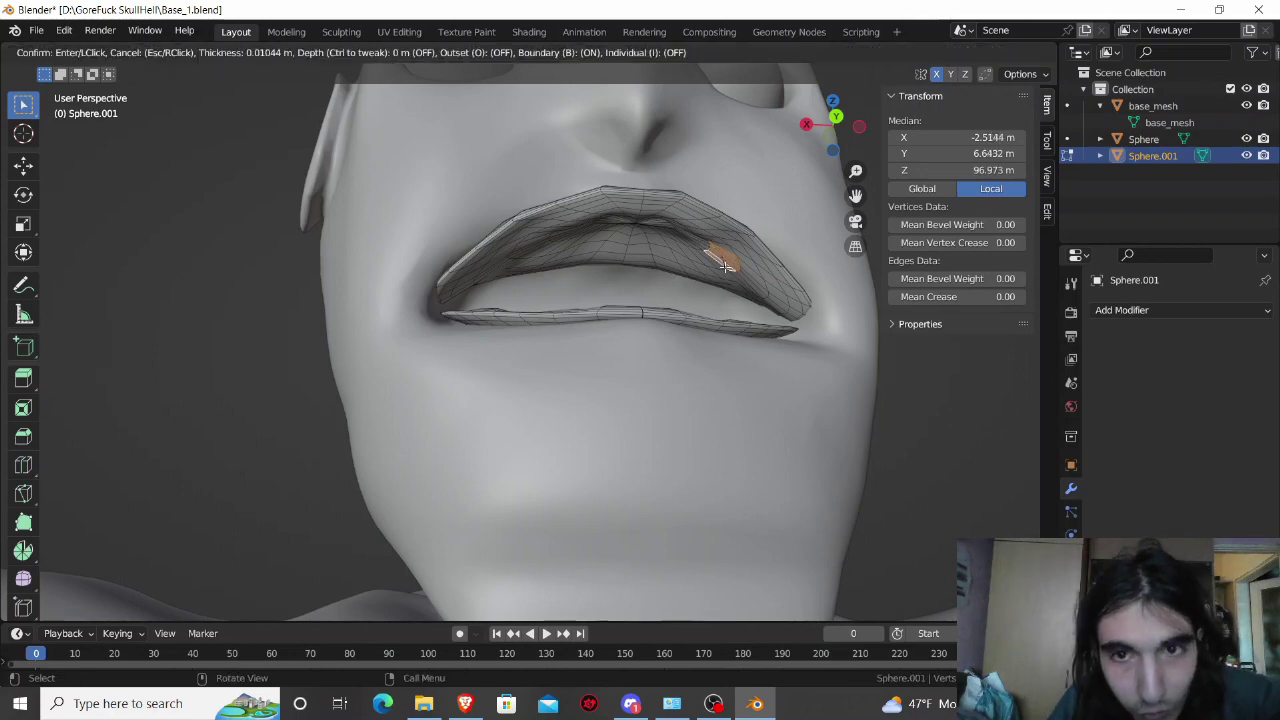
left_click(725, 264)
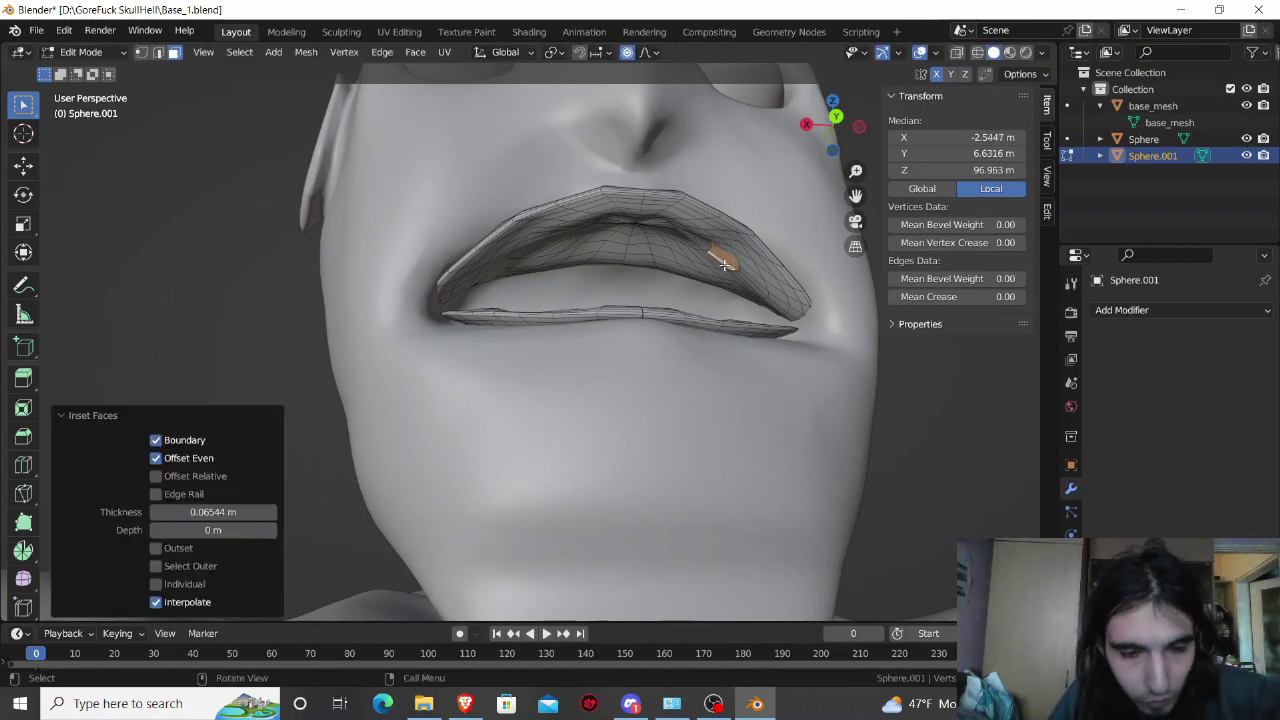
Step: With proportional editing off, push the inset faces −0.37187 m along Z into a crease
key("g")
key("z")
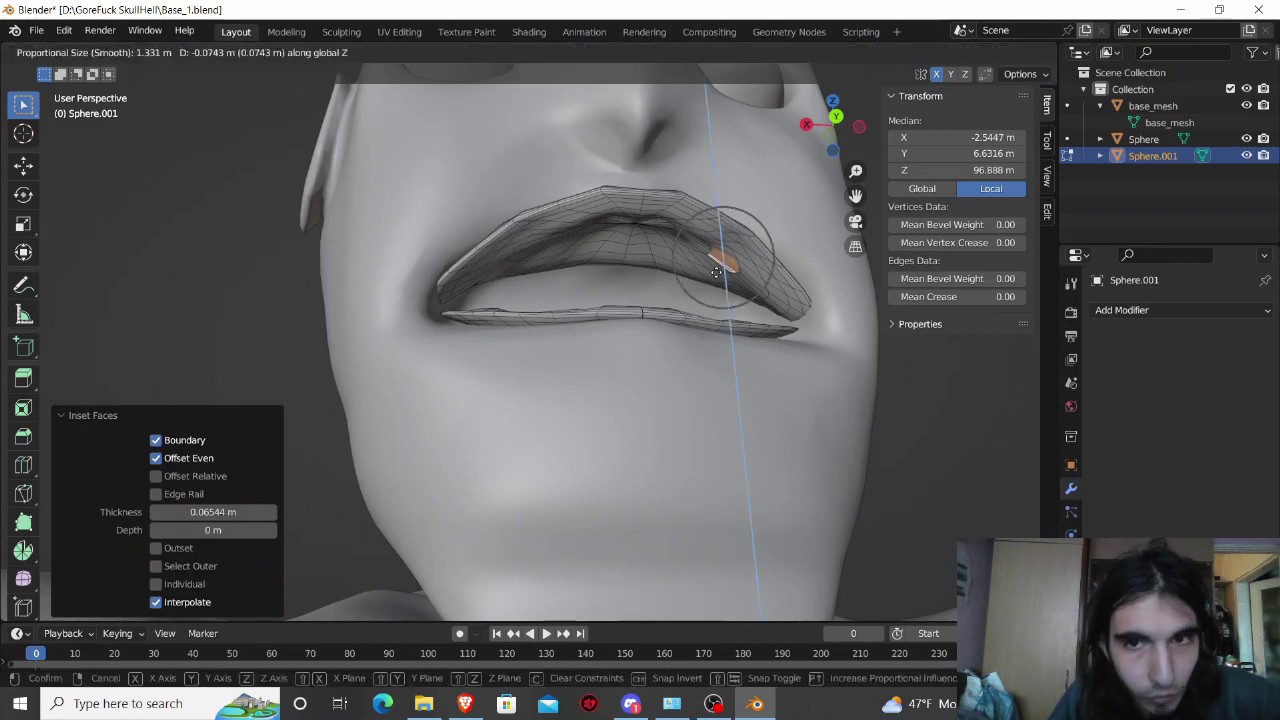
right_click(715, 273)
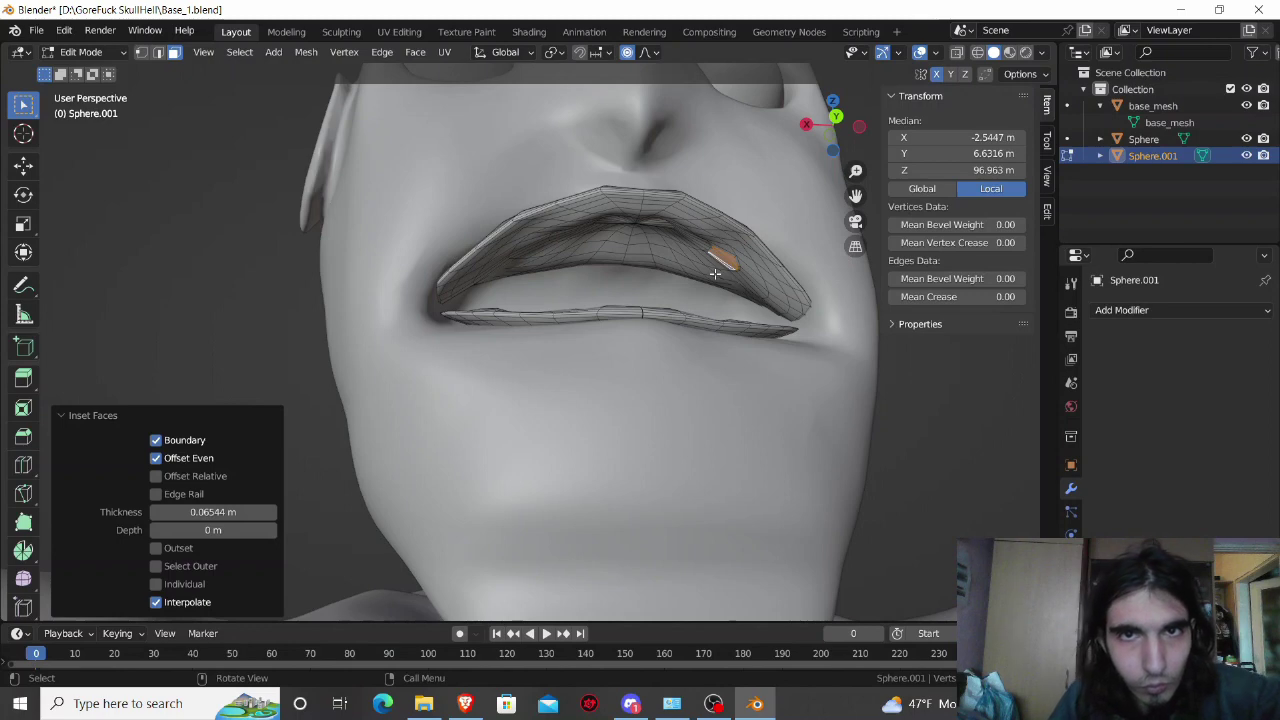
key("o")
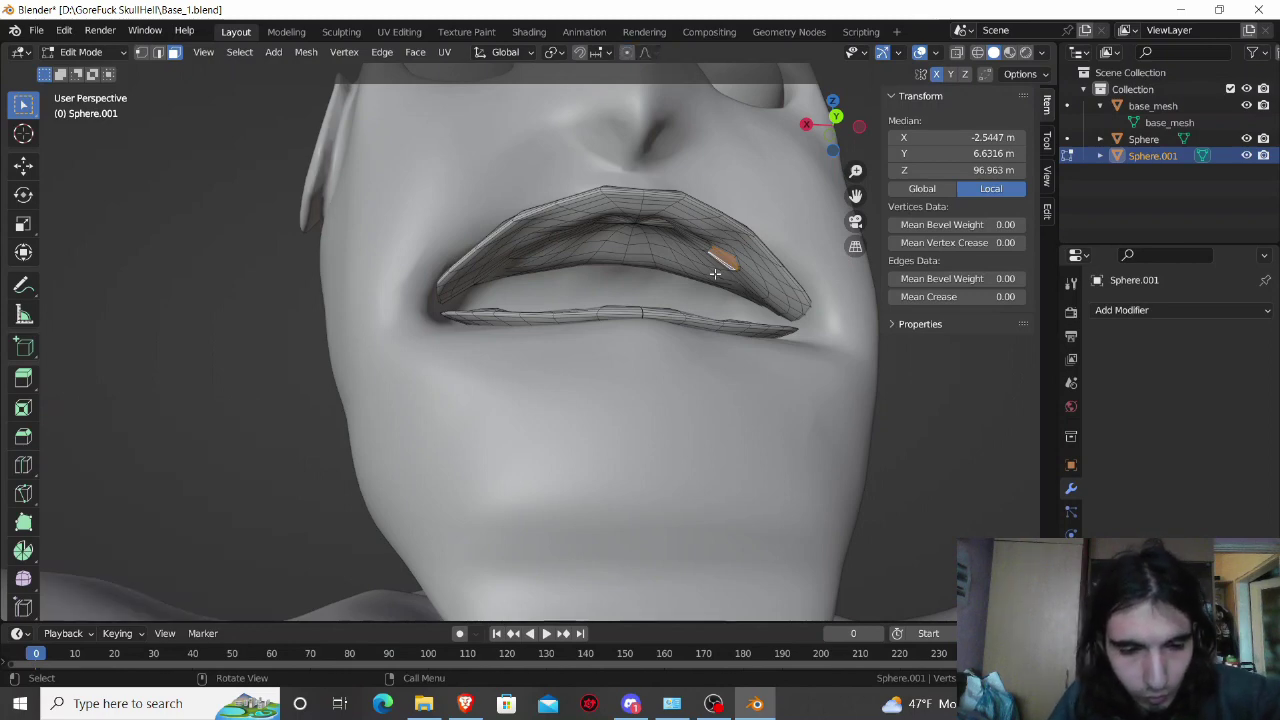
key("g")
key("z")
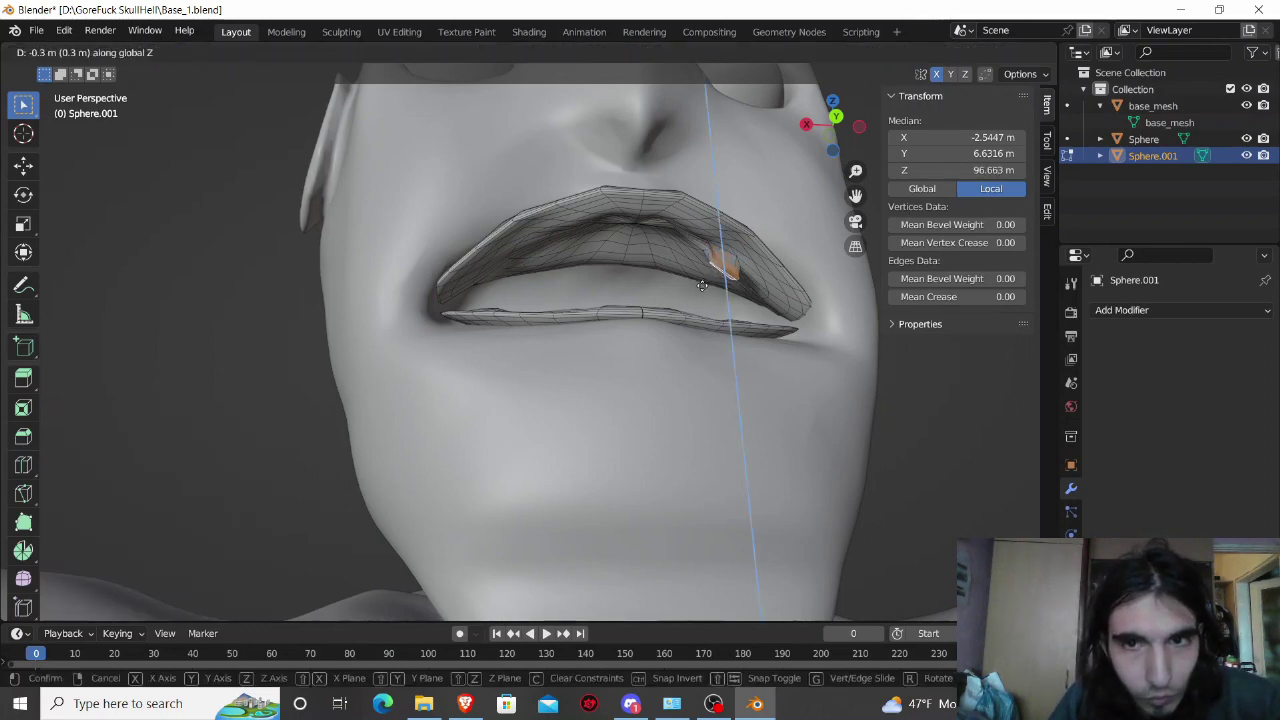
left_click(703, 290)
middle_click_drag(703, 290, 711, 287)
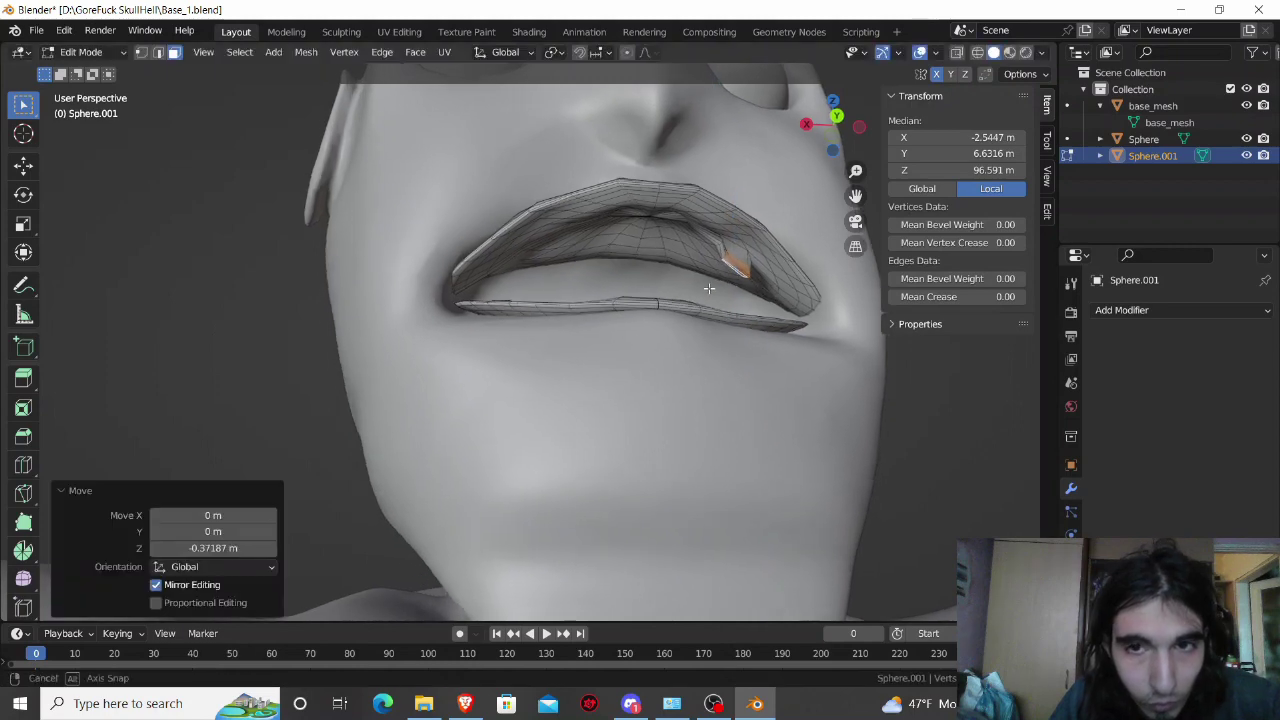
scroll(781, 271, "up", 3)
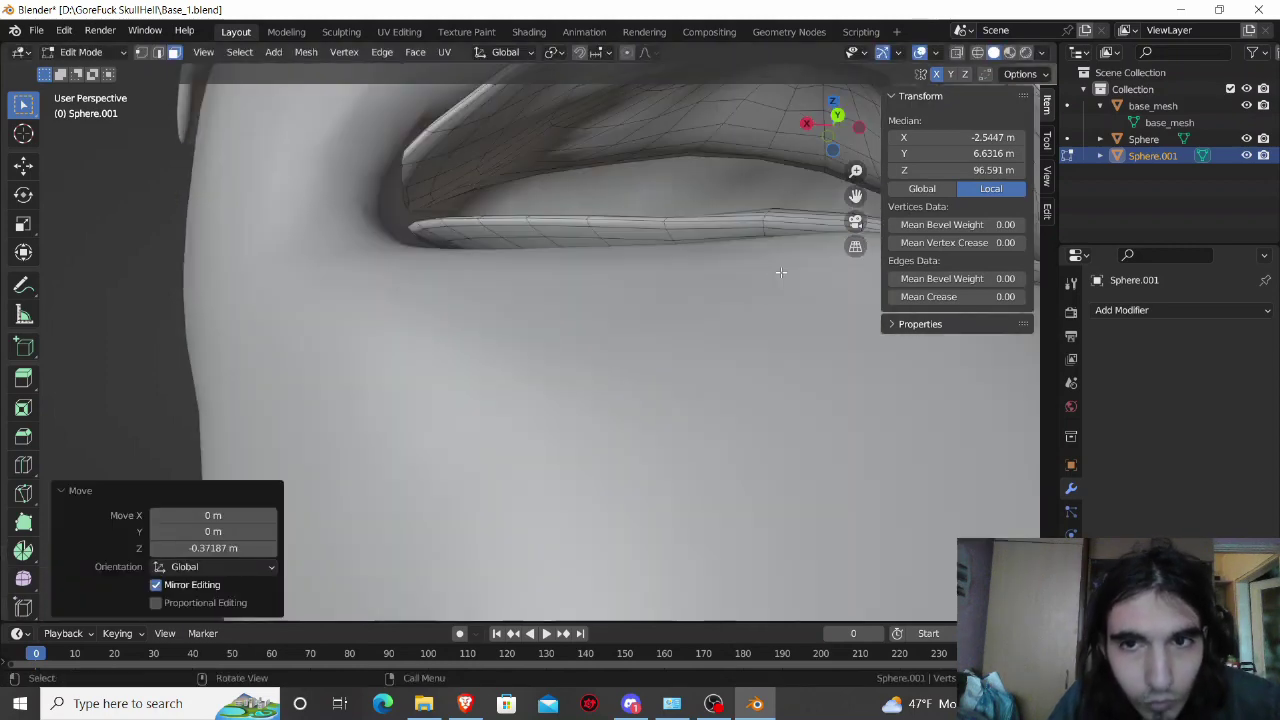
mouse_move(781, 271)
middle_mouse_down()
mouse_move(565, 455)
mouse_move(571, 443)
middle_mouse_up()
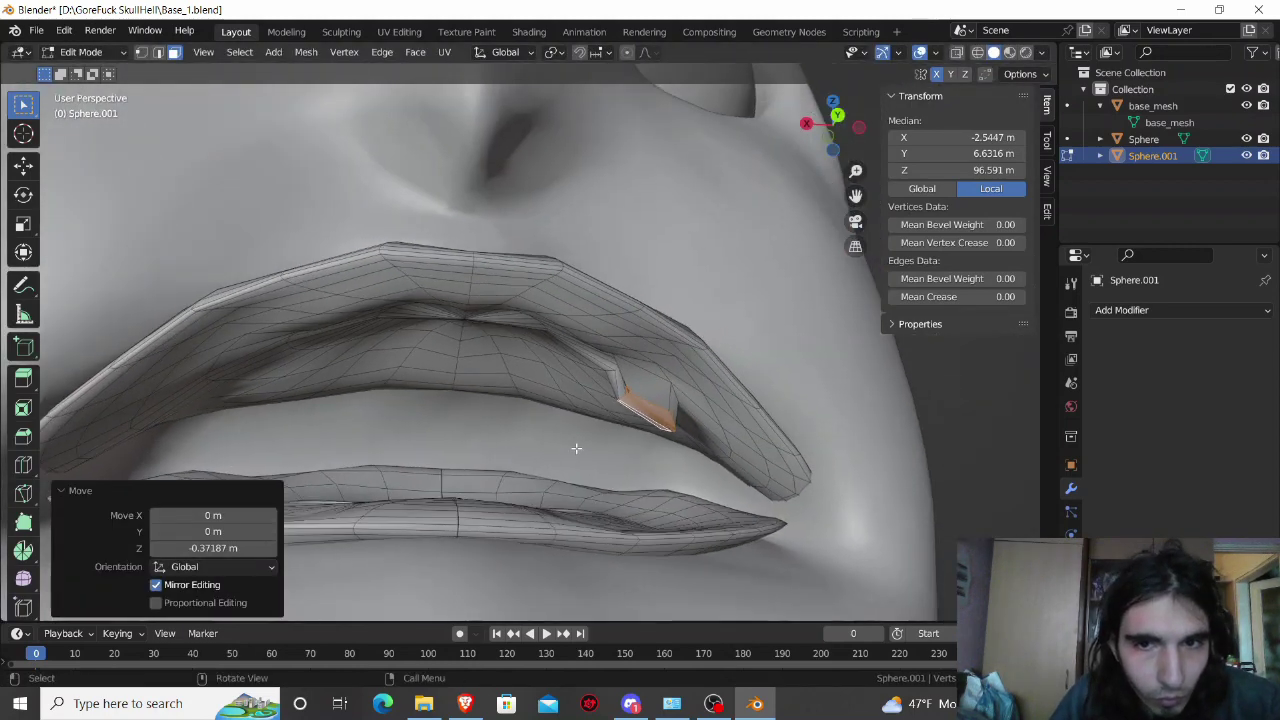
scroll(650, 430, "up", 2)
scroll(708, 418, "up", 2)
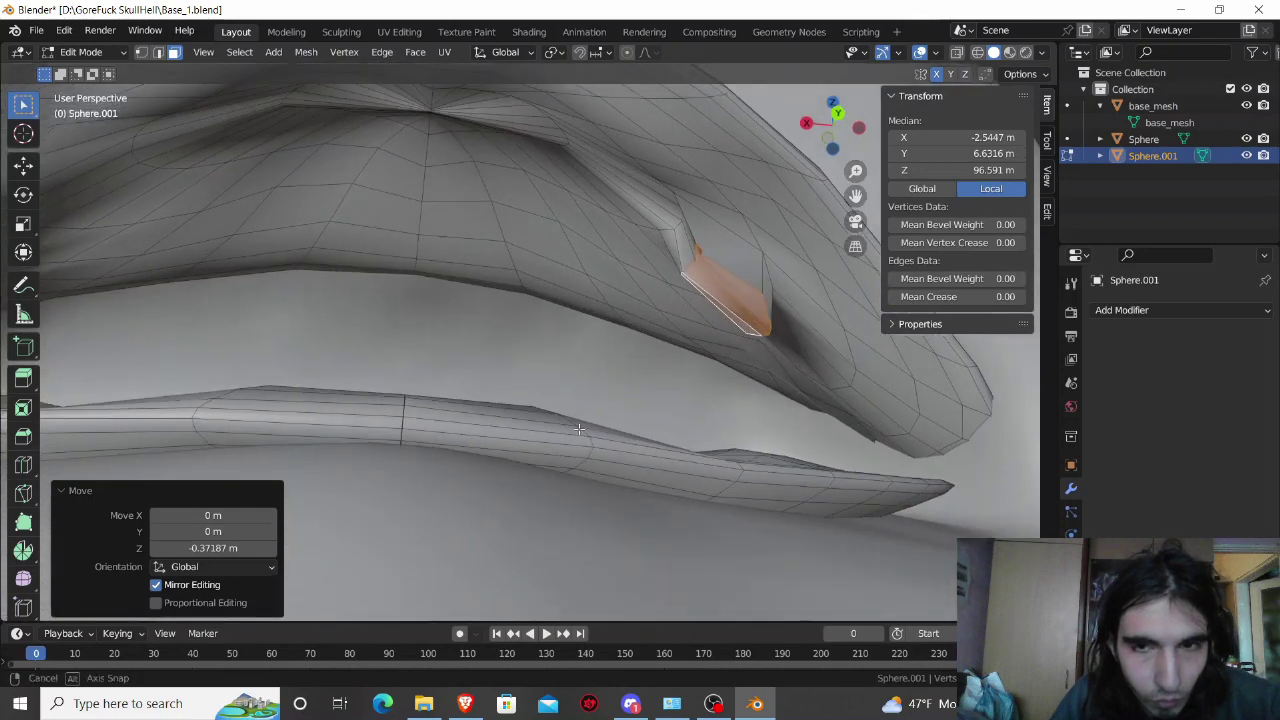
Step: Inset two upper-lip corner faces and lower the inset along Z
left_click(818, 347)
left_click(815, 355, "shift")
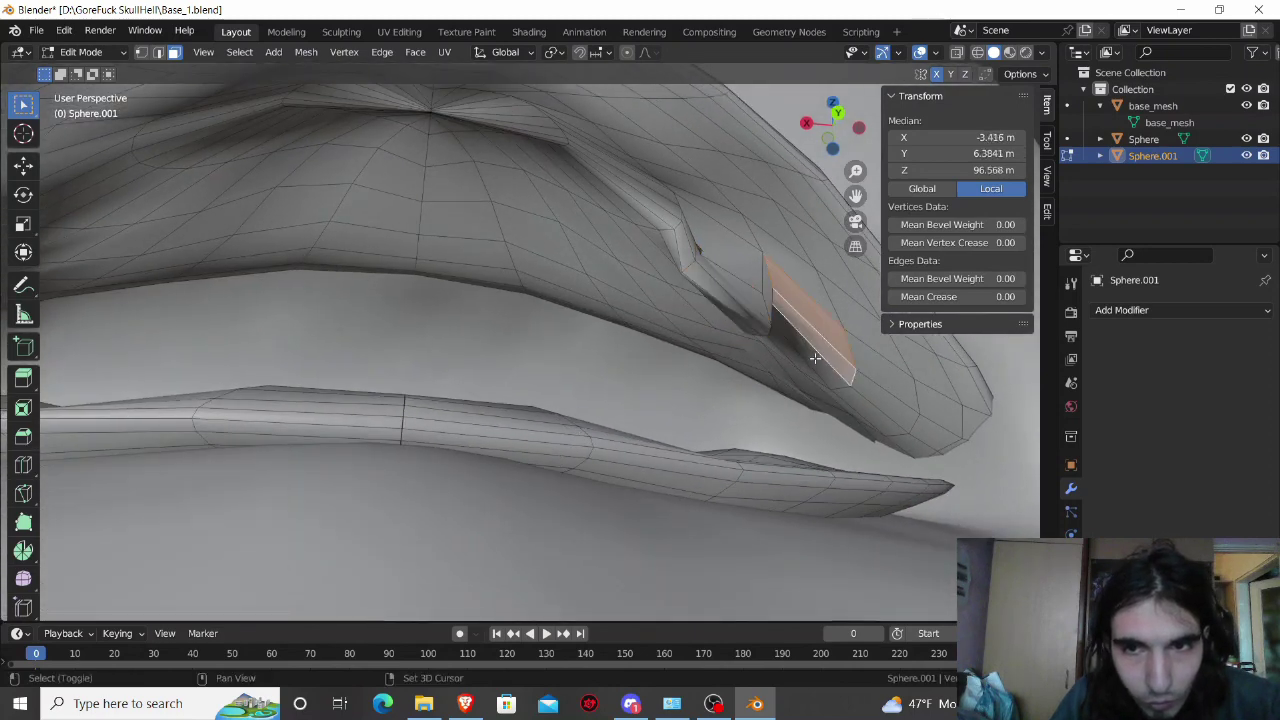
key("i")
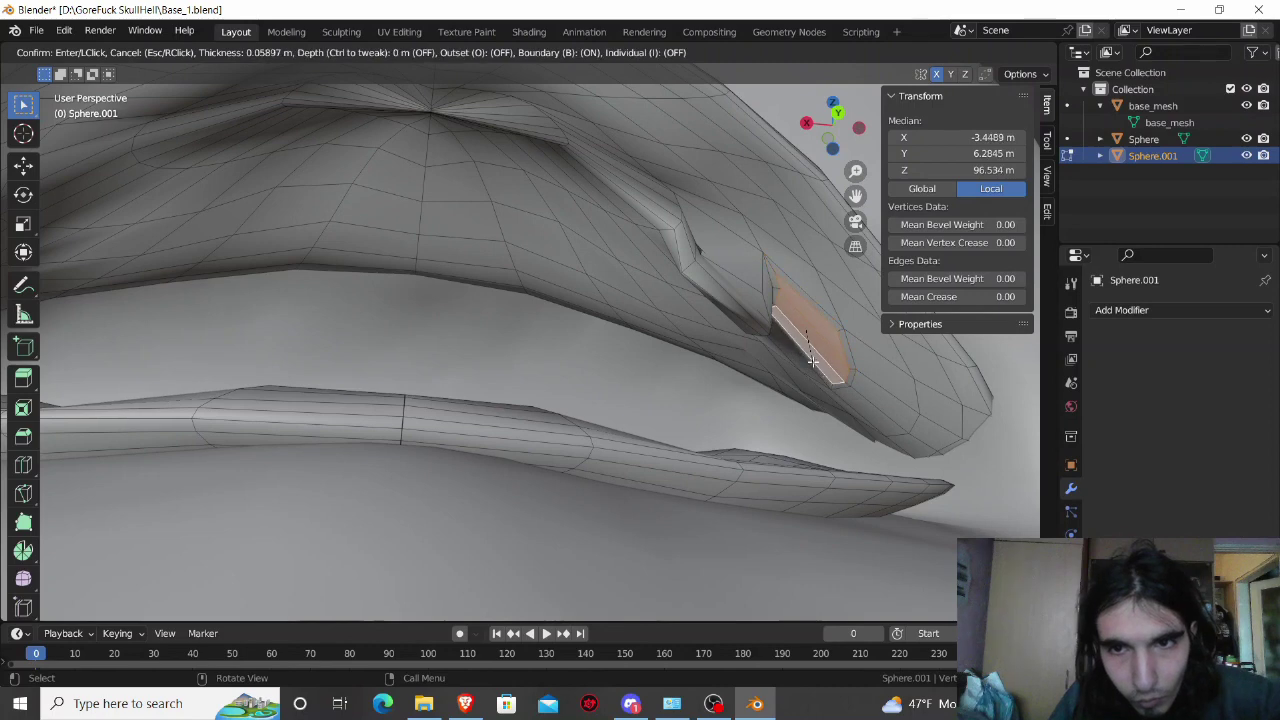
left_click(813, 361)
key("g")
key("z")
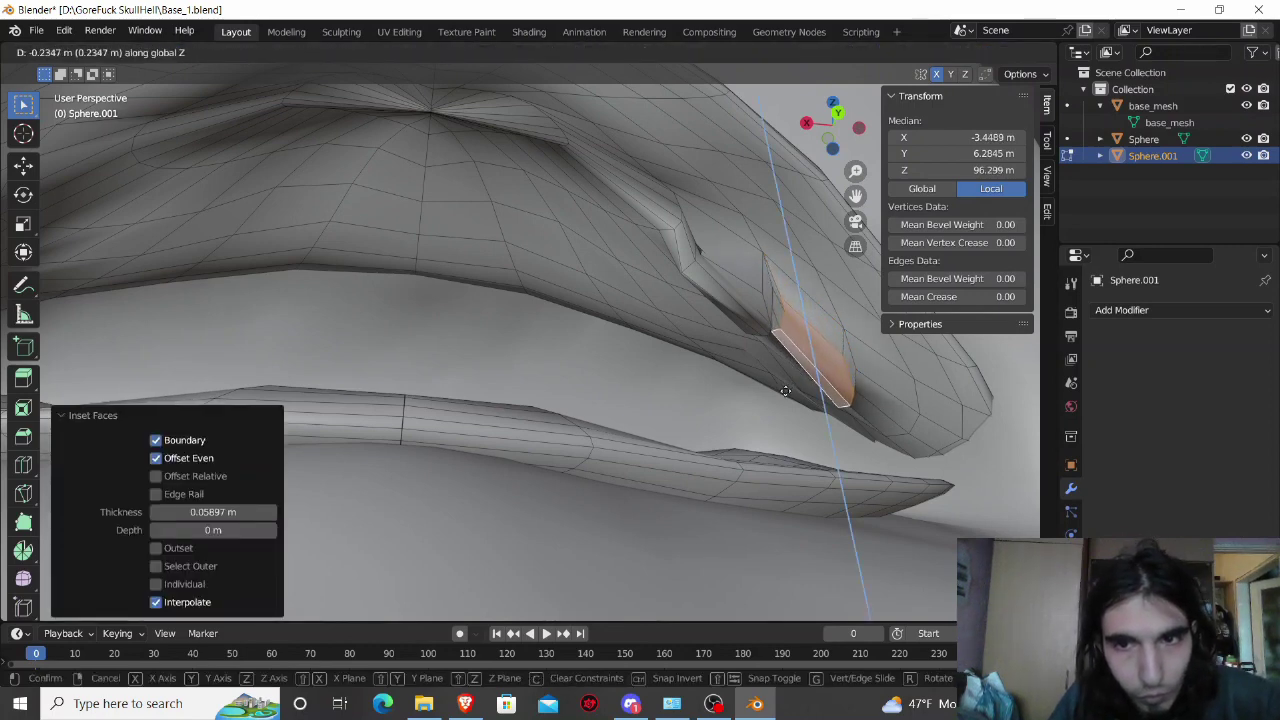
left_click(785, 390)
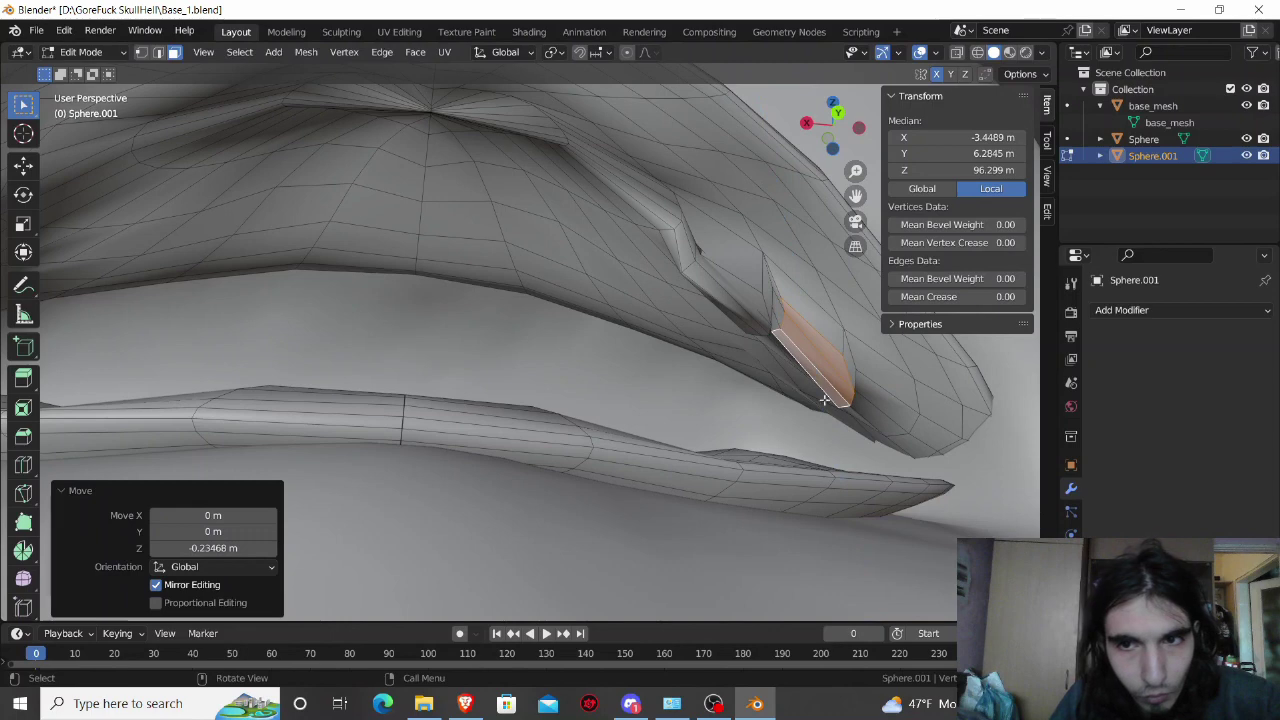
Step: Inset the next pair of faces along the lip corner and push them down along Z
left_click(900, 393)
left_click(884, 404, "shift")
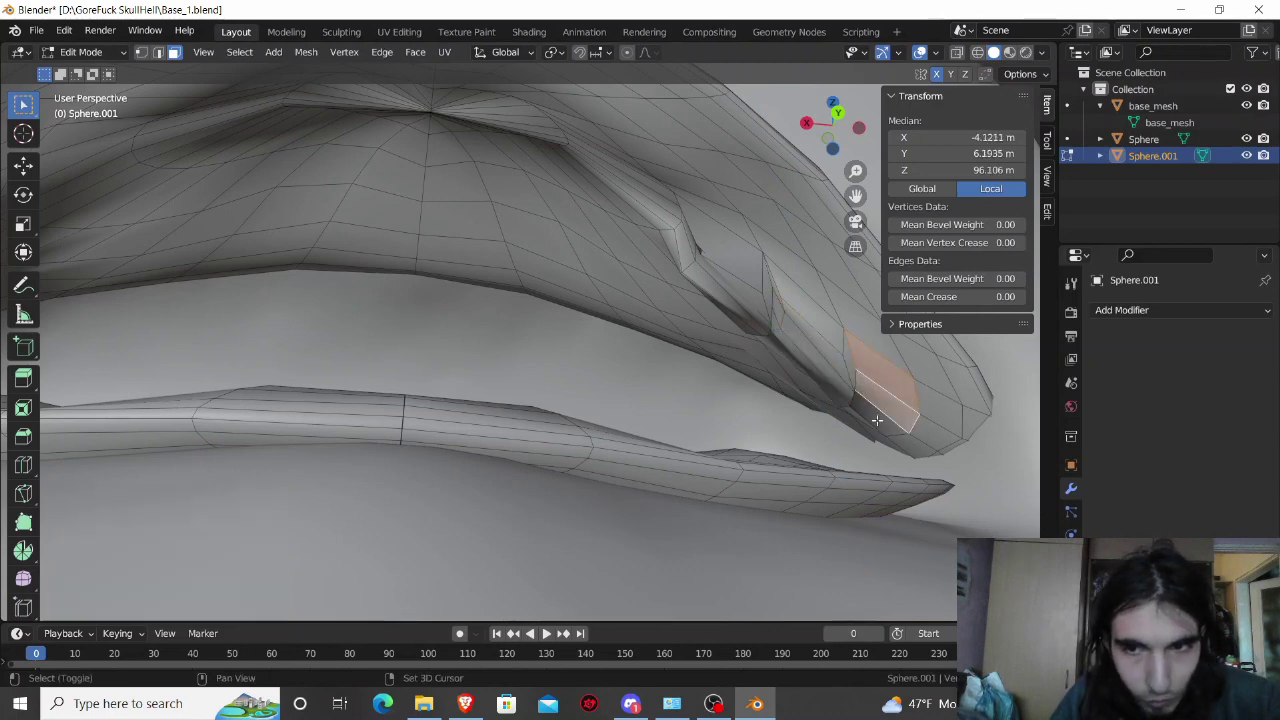
key("i")
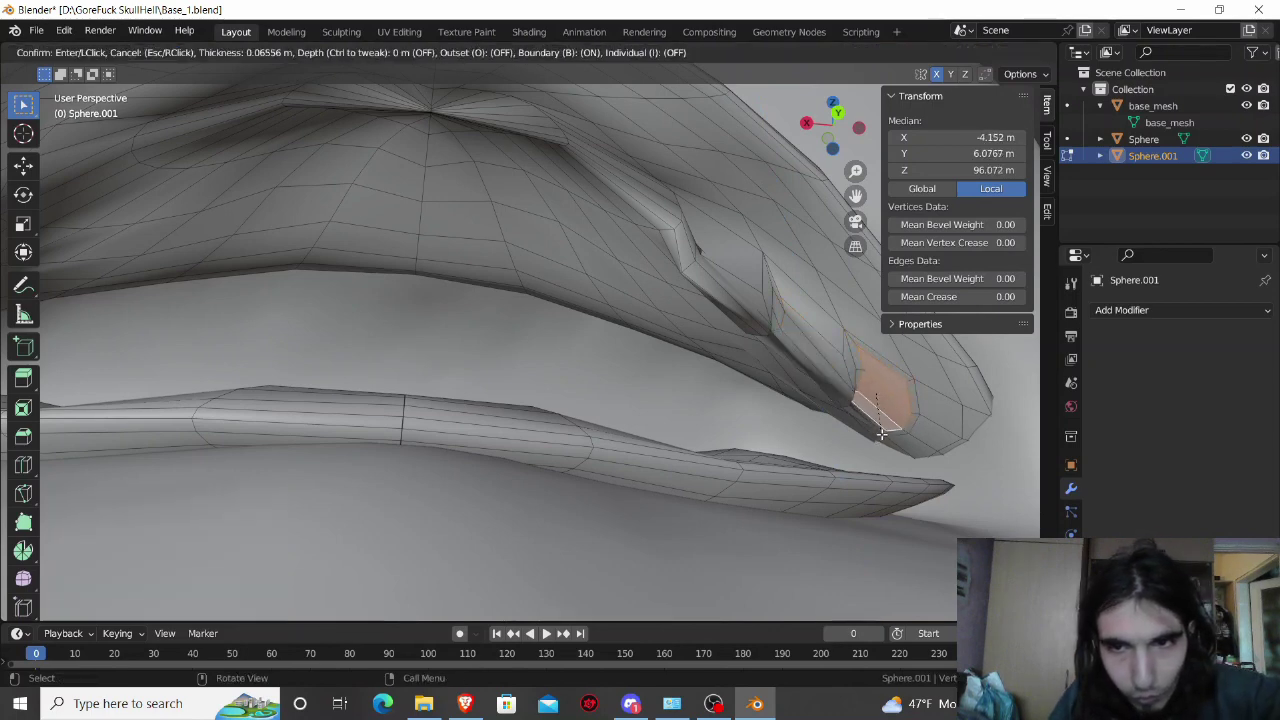
left_click(881, 433)
key("g")
key("z")
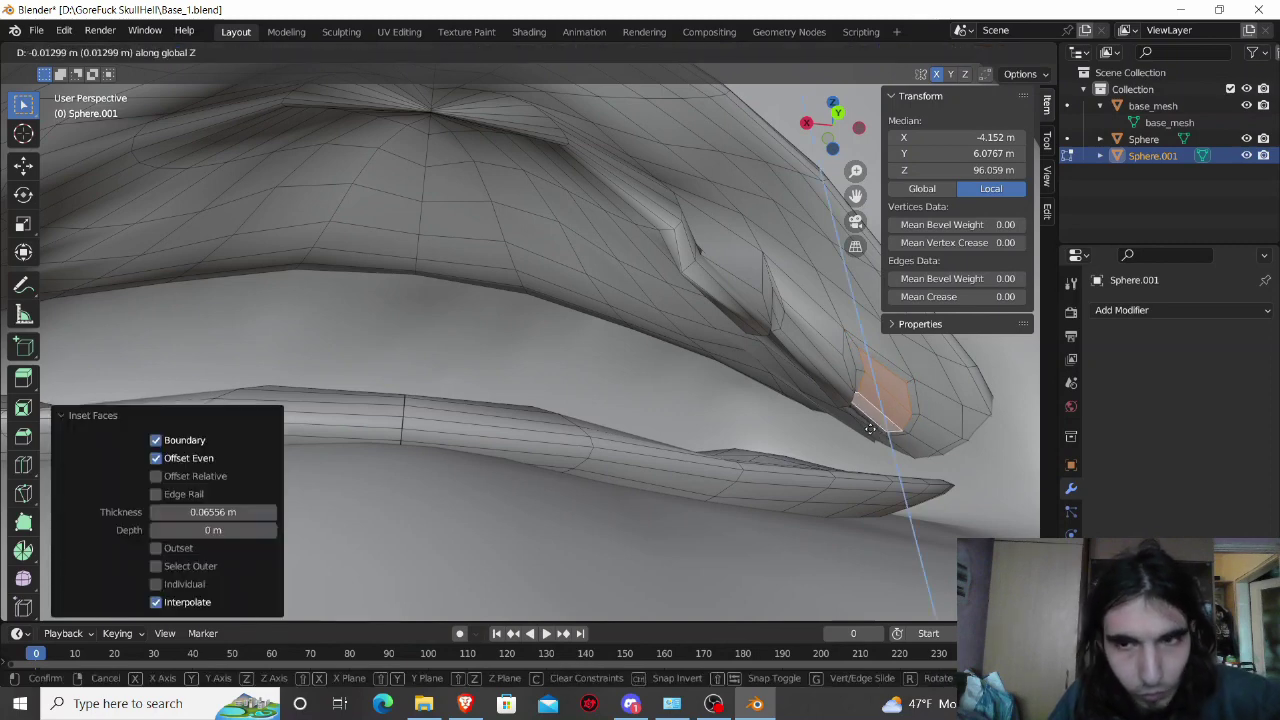
left_click(855, 430)
Step: Shift the inset face slightly further down along Z
middle_click_drag(833, 418, 814, 429)
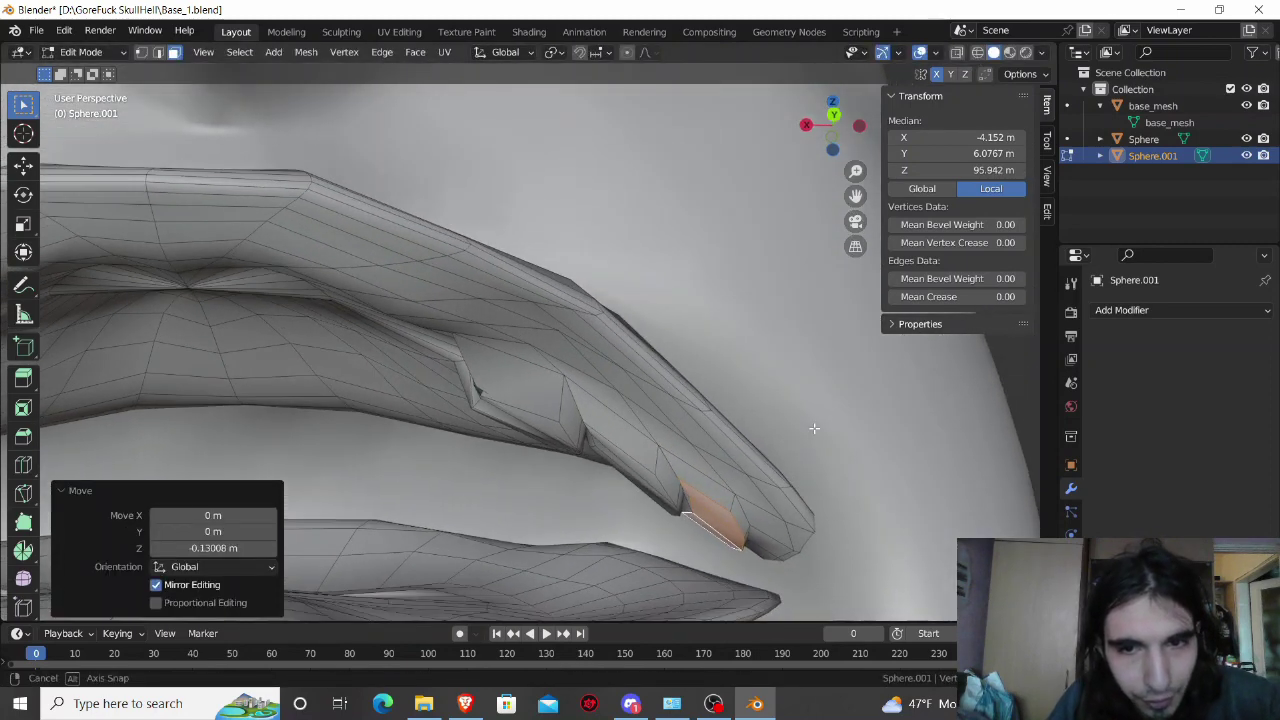
key("g")
key("z")
left_click(733, 515)
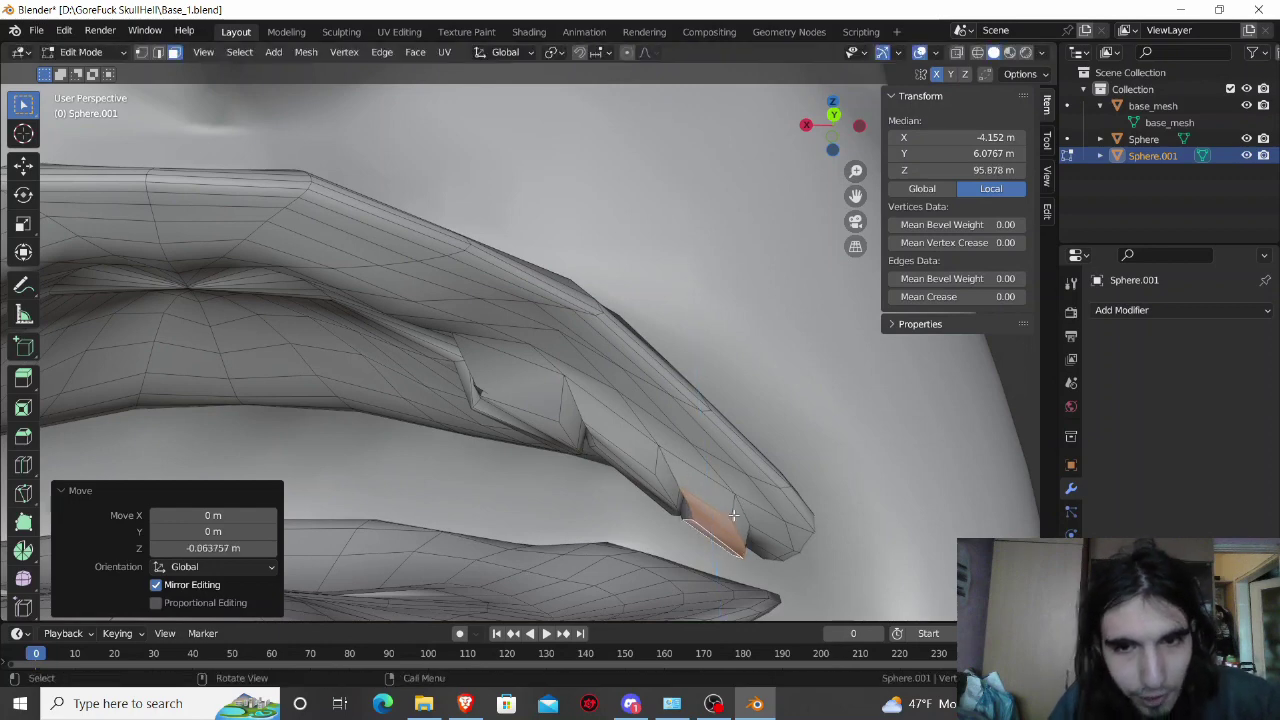
mouse_move(733, 515)
middle_mouse_down()
mouse_move(741, 469)
mouse_move(660, 376)
middle_mouse_up()
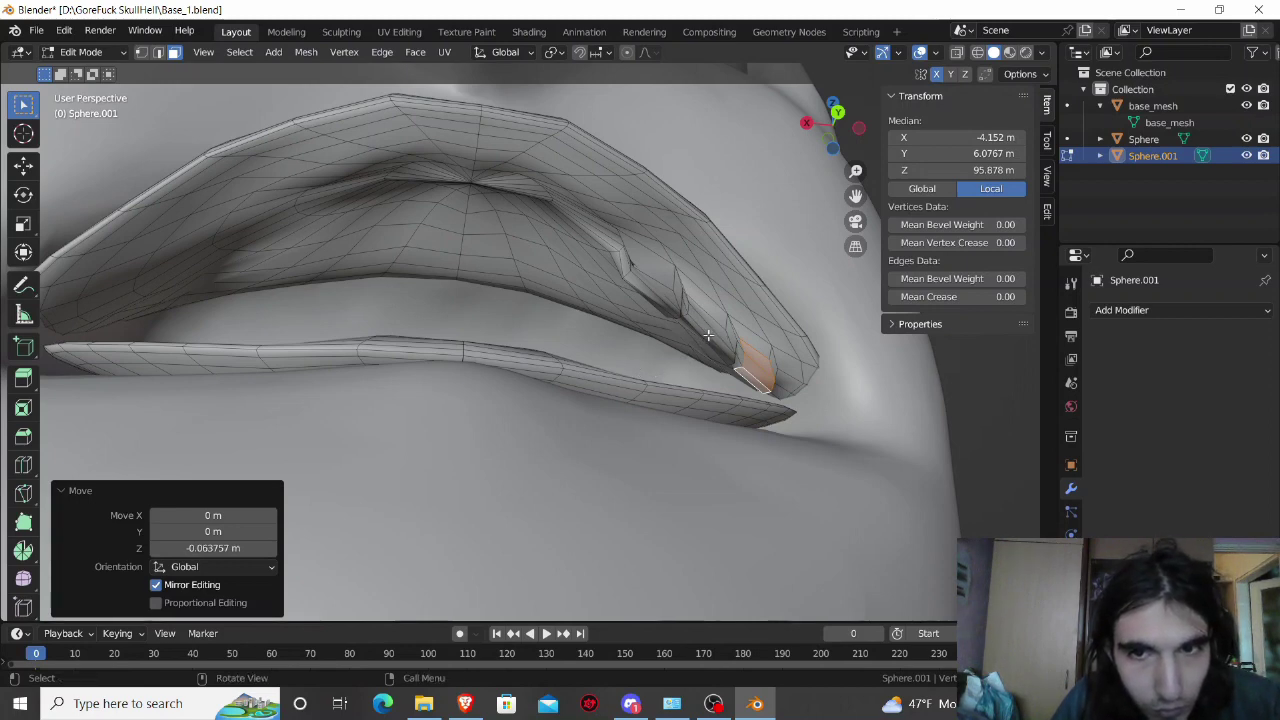
Step: Select three more crease faces and one further along the corner, cancelling a stray move
left_click(719, 335, "shift")
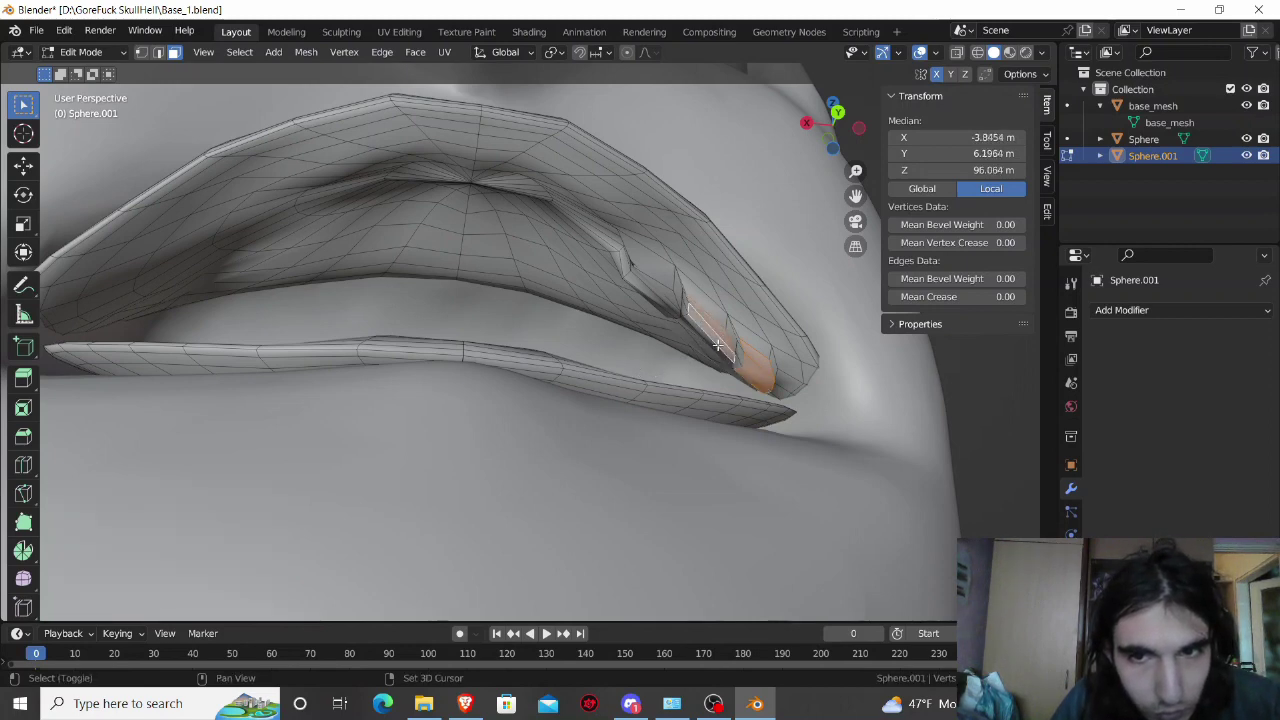
left_click(718, 347, "shift")
left_click(717, 355, "shift")
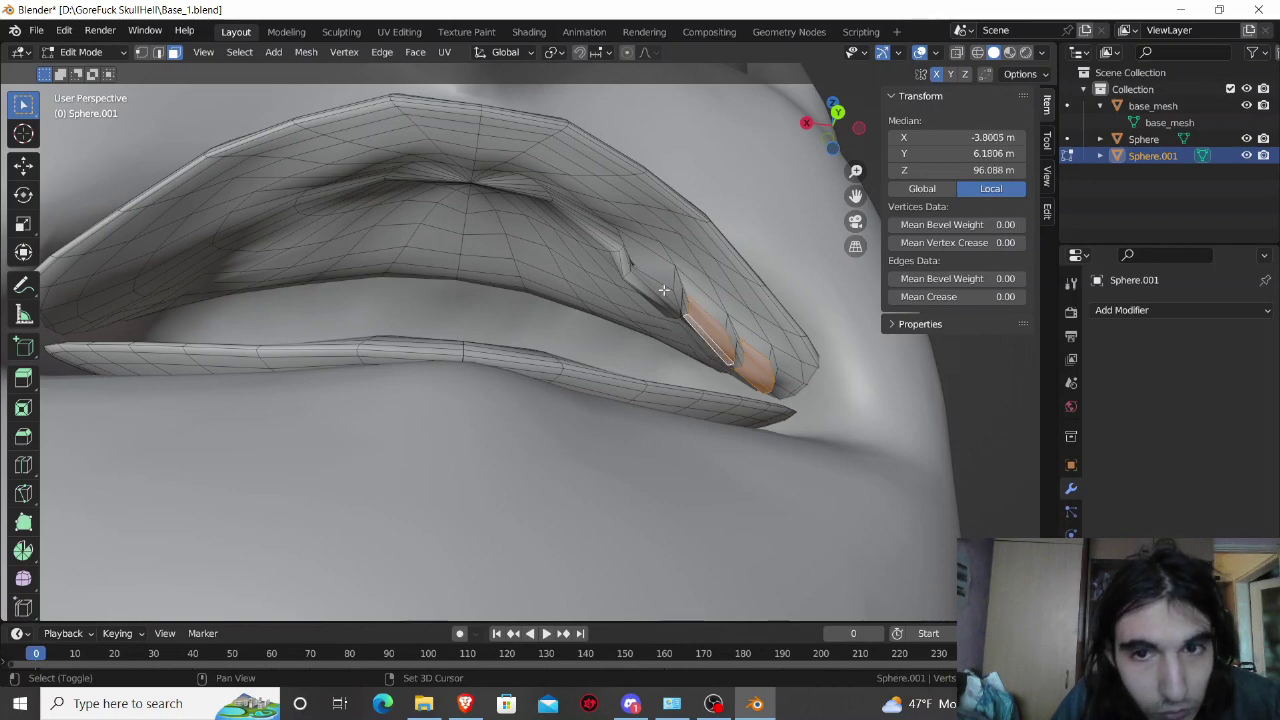
key("g")
middle_click_drag(665, 292, 674, 288)
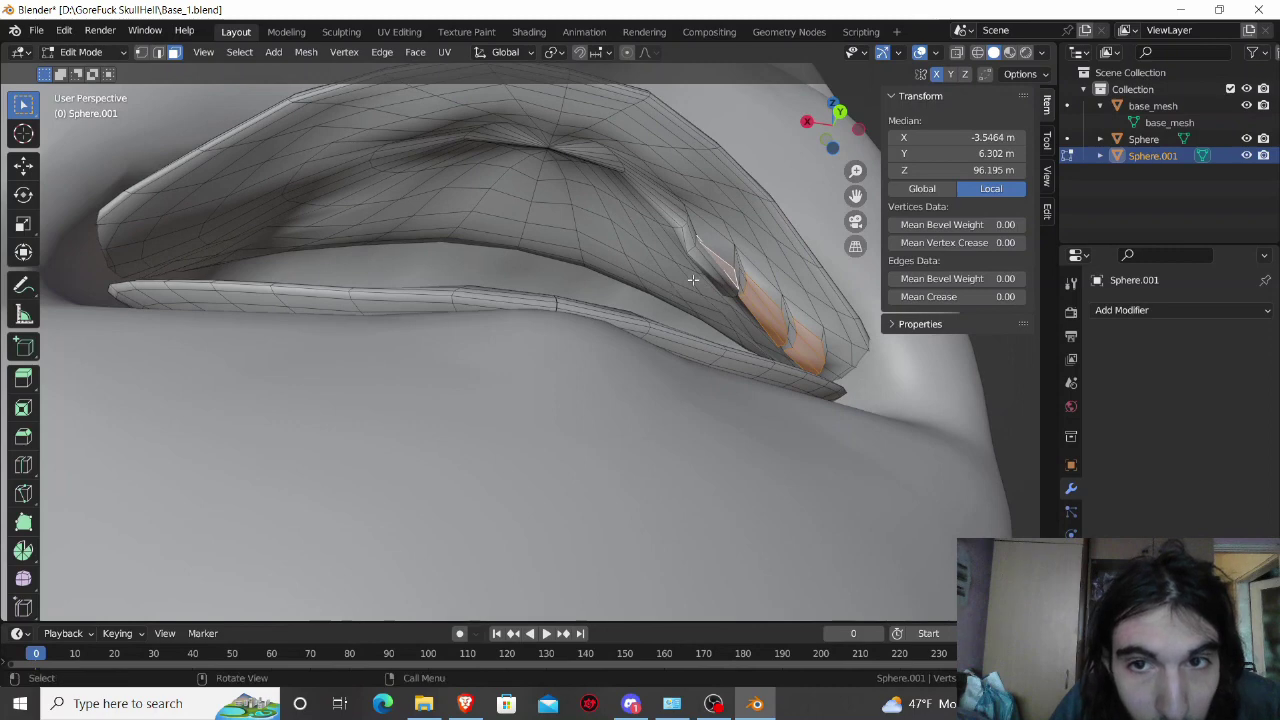
left_click(719, 249, "shift")
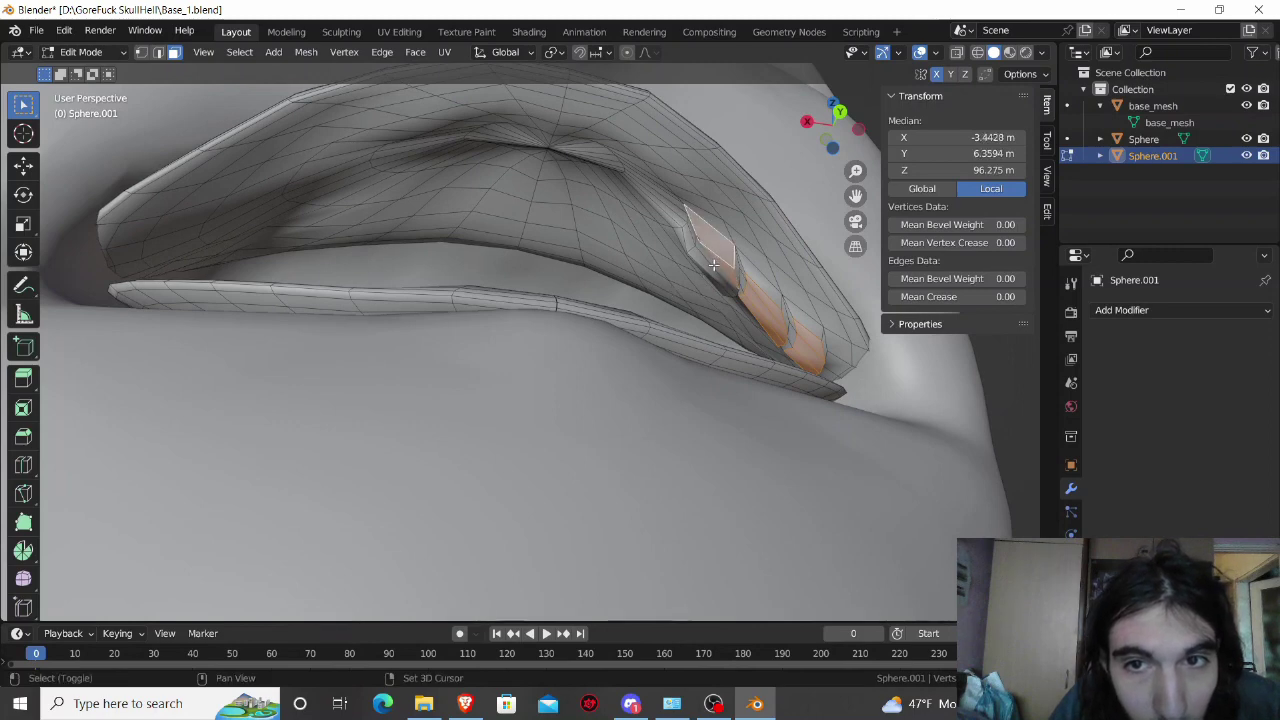
key("g")
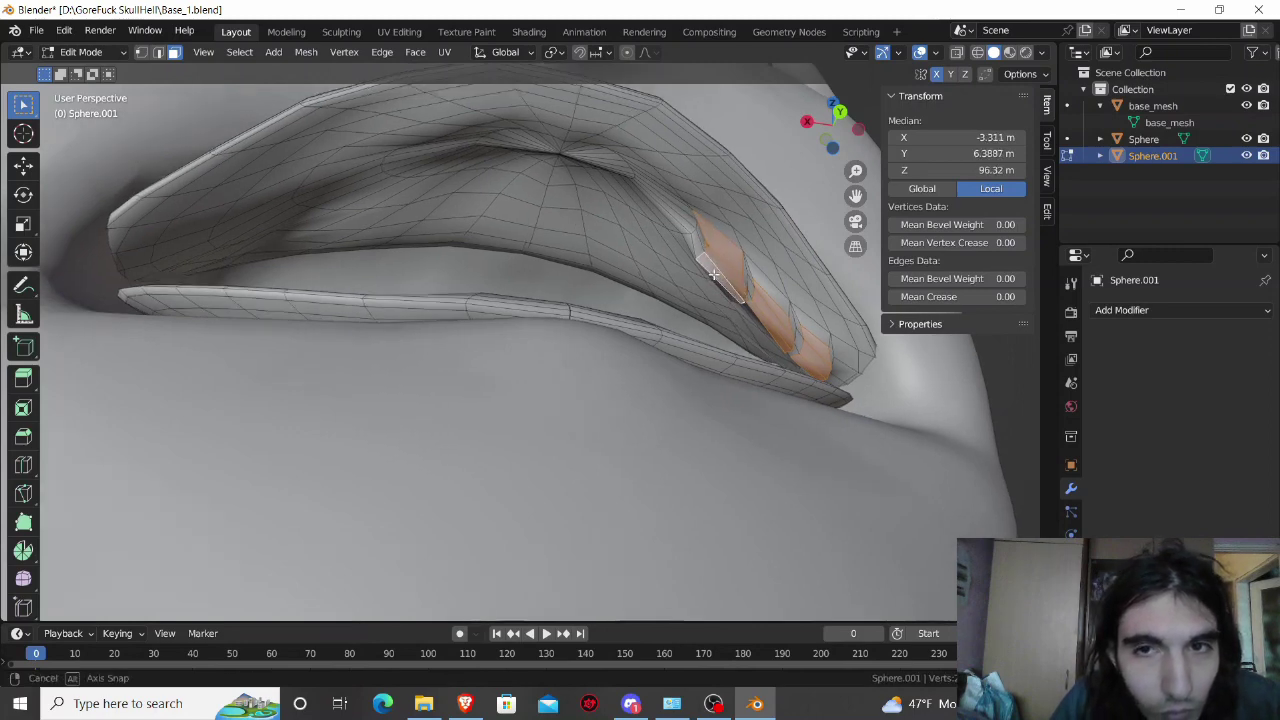
key("Escape")
Step: Lower the selected crease faces along Z to −0.31368 m, then select the whole lip mesh
middle_click_drag(713, 273, 621, 395)
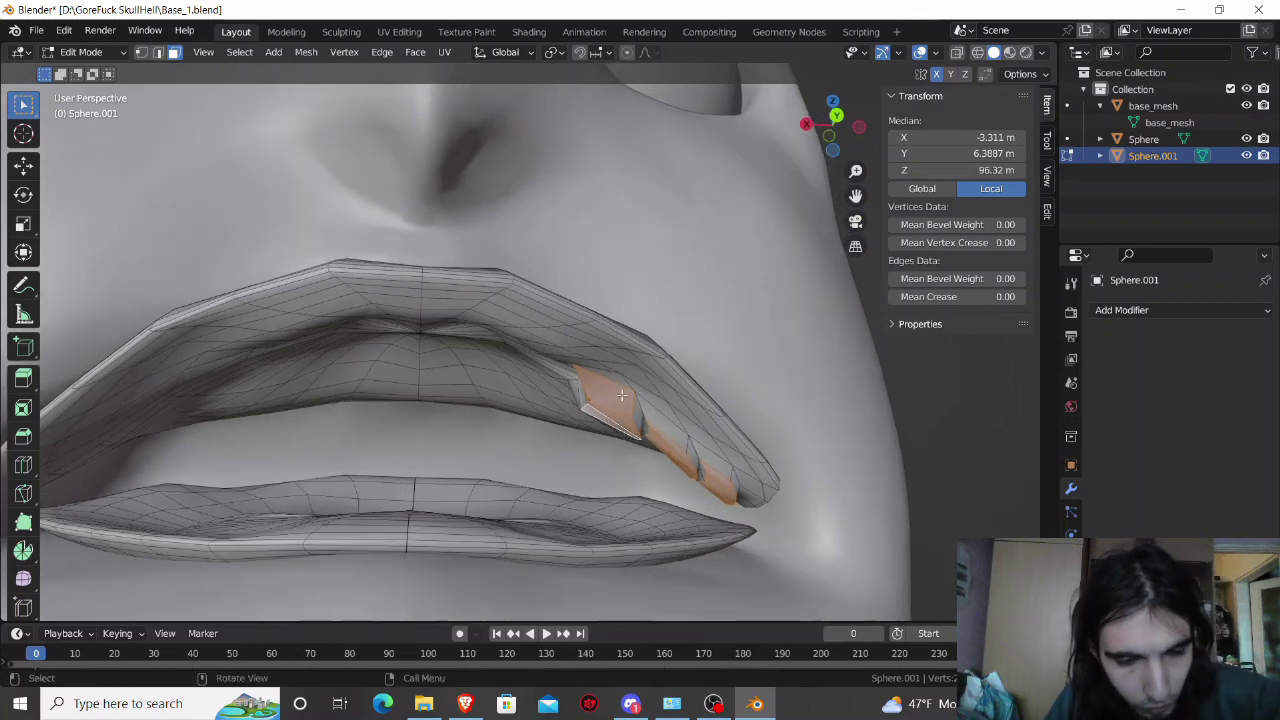
key("g")
key("z")
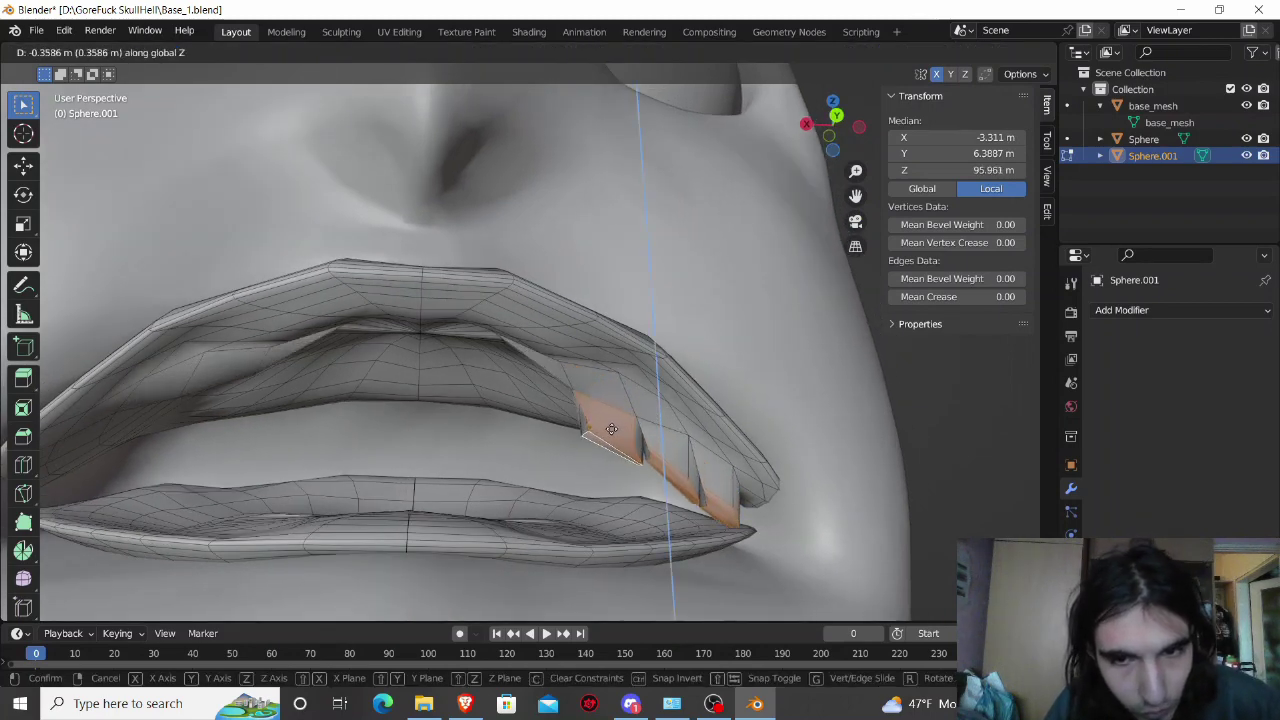
left_click(611, 426)
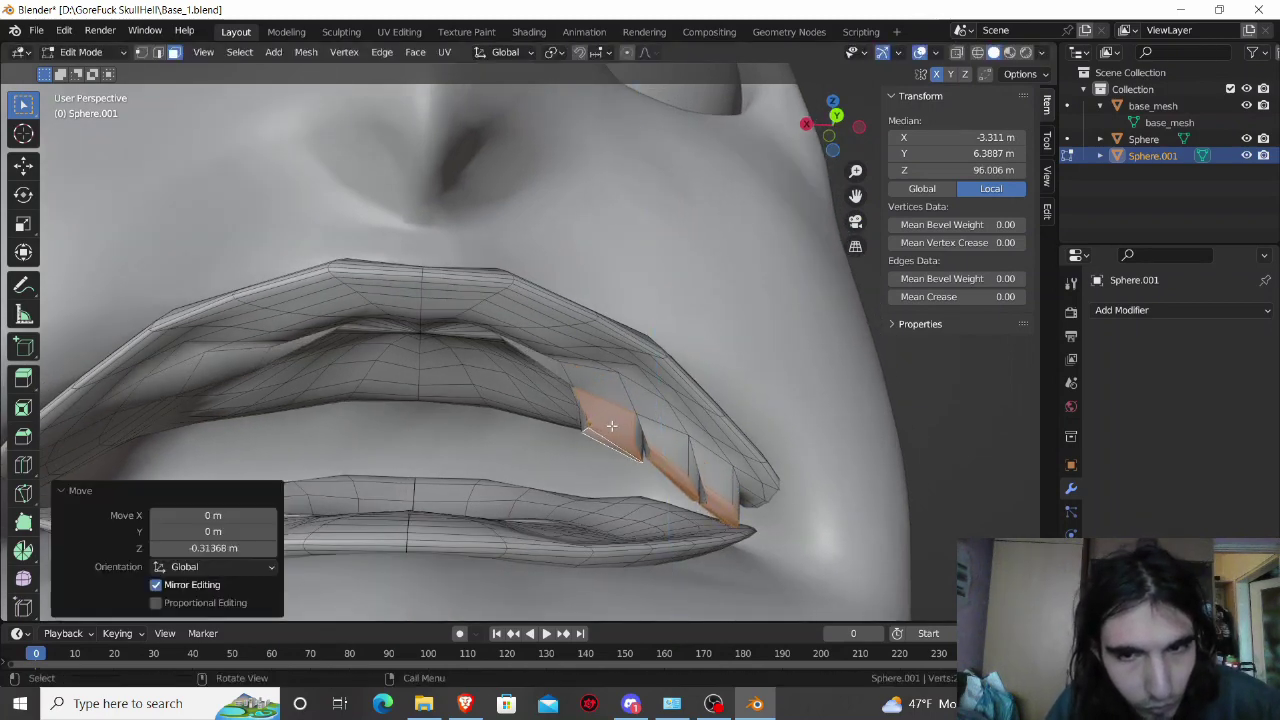
key("KP_2")
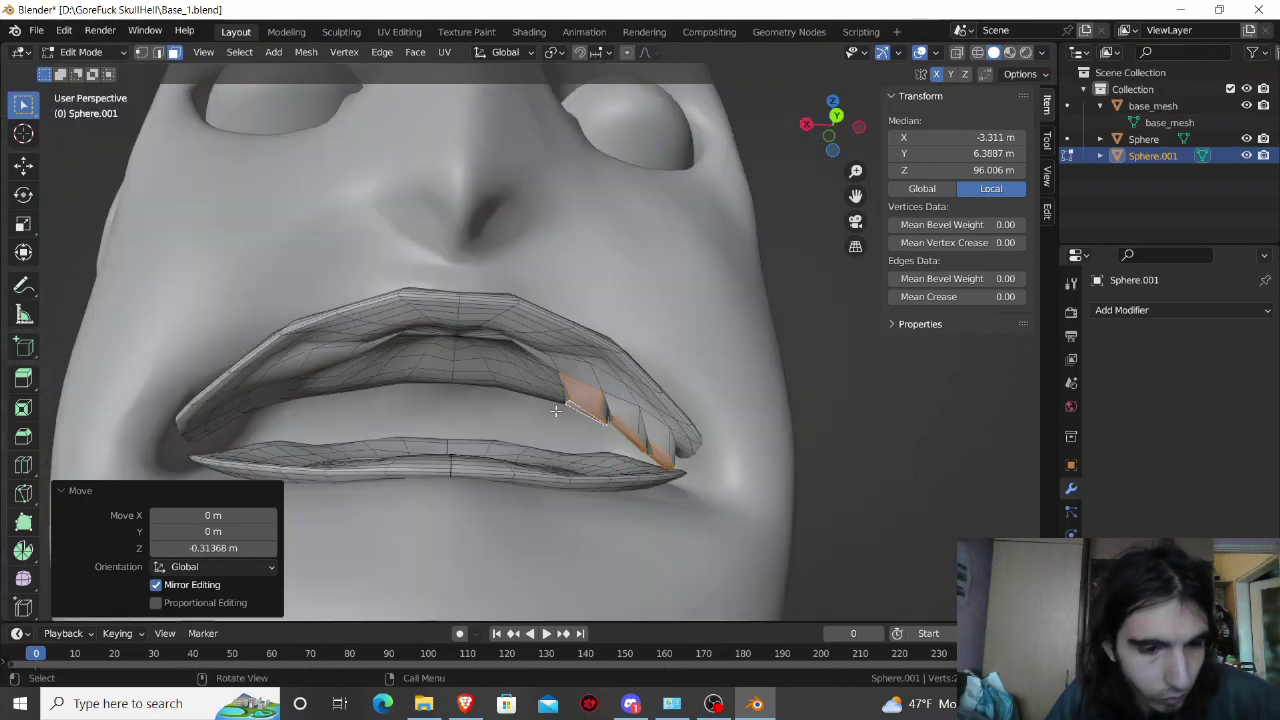
key("a")
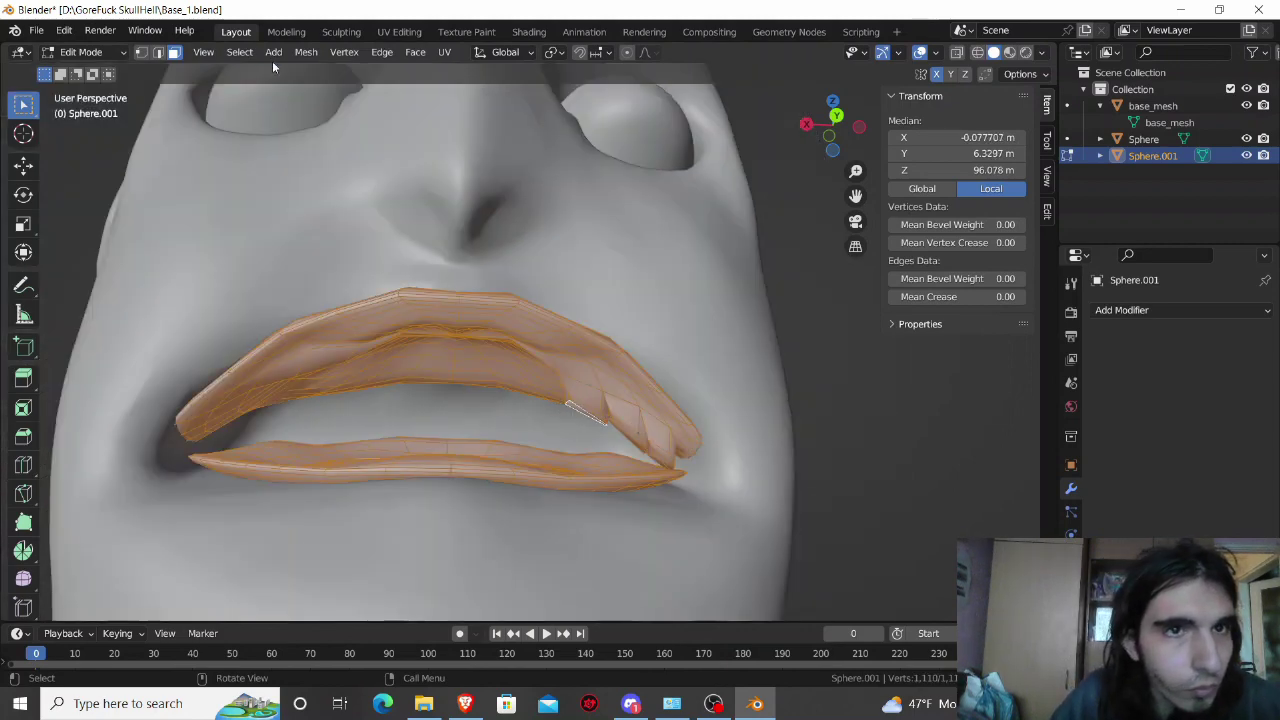
Step: Symmetrize the lip mesh from −X to +X, deselect all, and check the mirrored notches
left_click(304, 52)
left_click(315, 296)
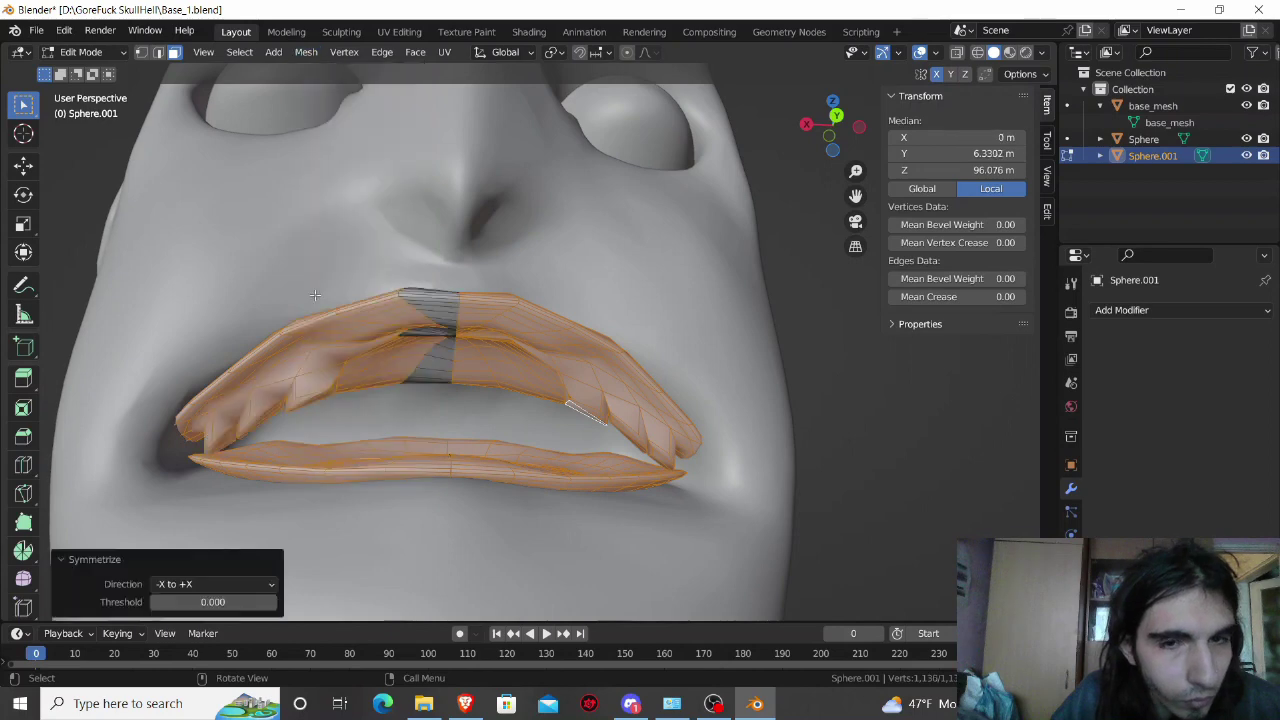
key("alt+a")
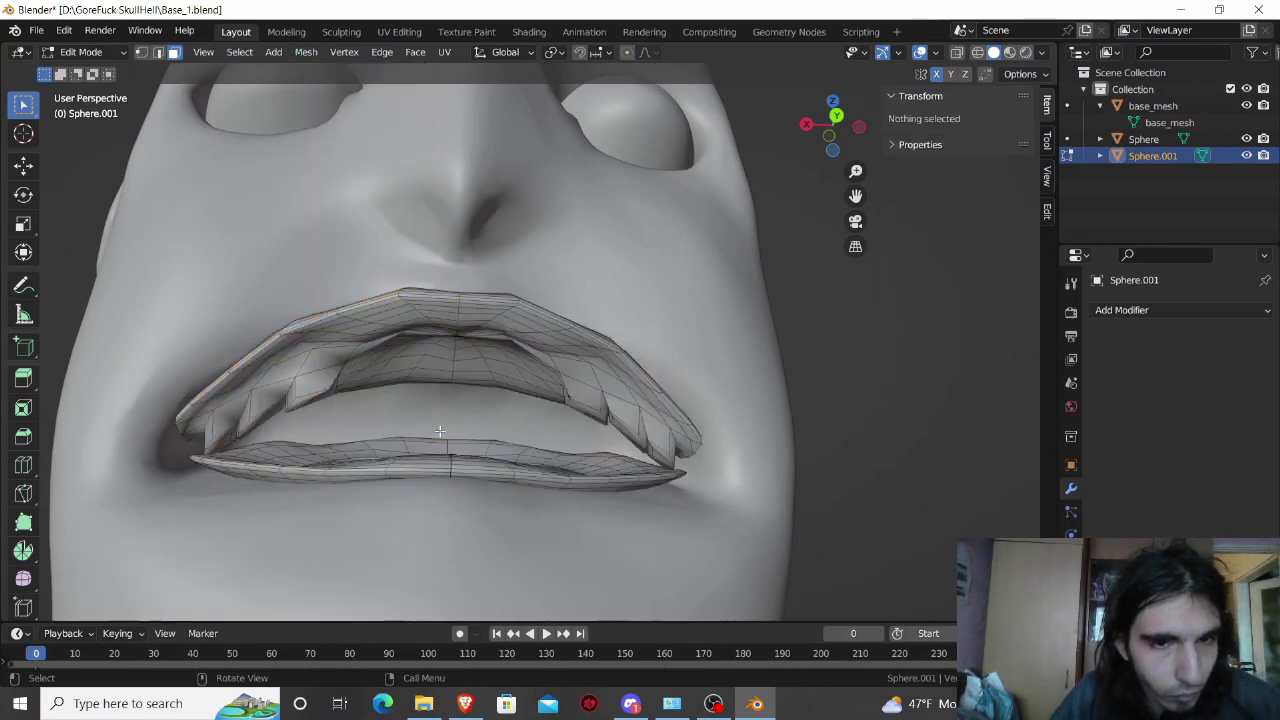
middle_click_drag(440, 431, 427, 415)
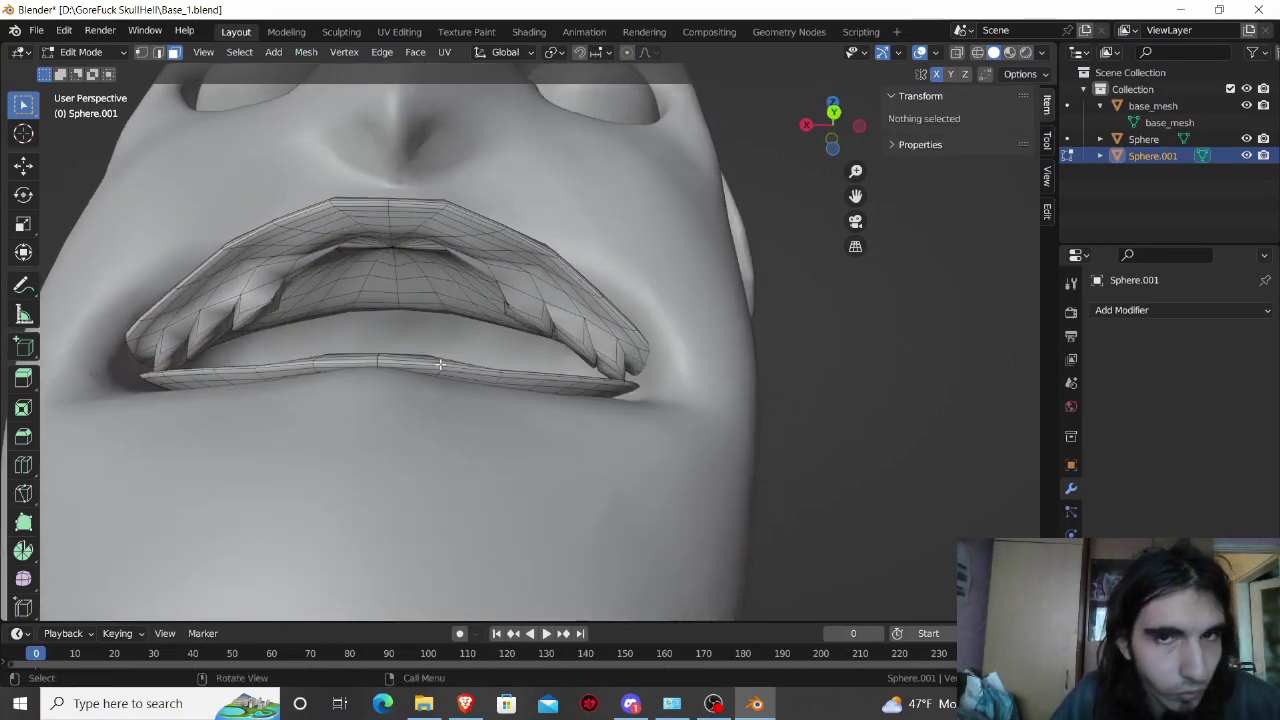
key("Tab")
middle_click_drag(408, 322, 410, 321)
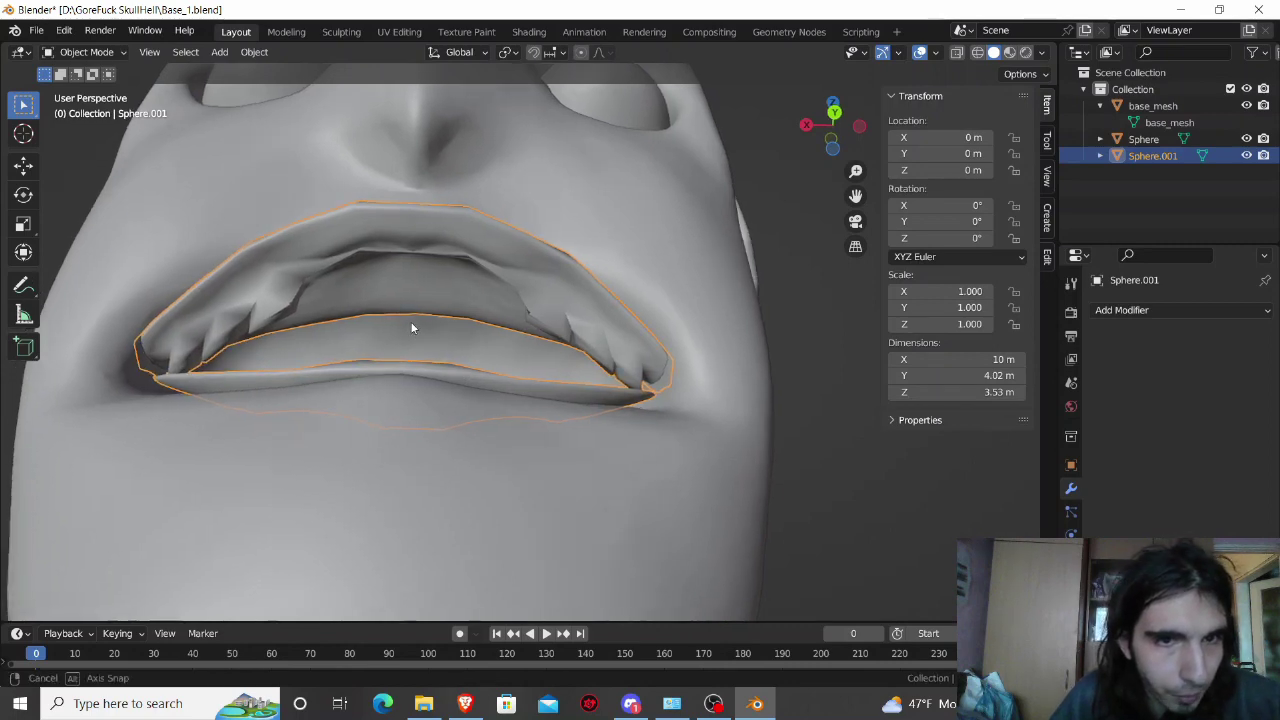
key("Tab")
middle_click_drag(347, 277, 328, 197, "shift")
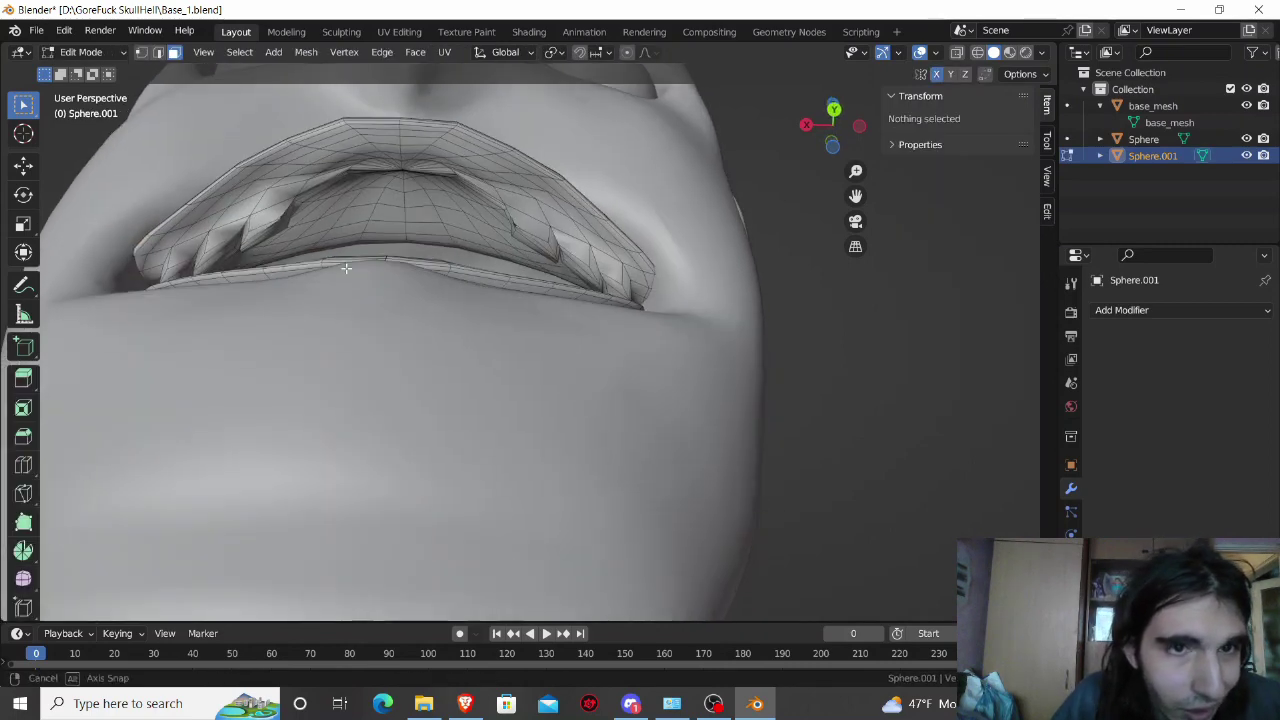
Step: Select edges at both upper-lip corners and inset them
left_click(320, 179)
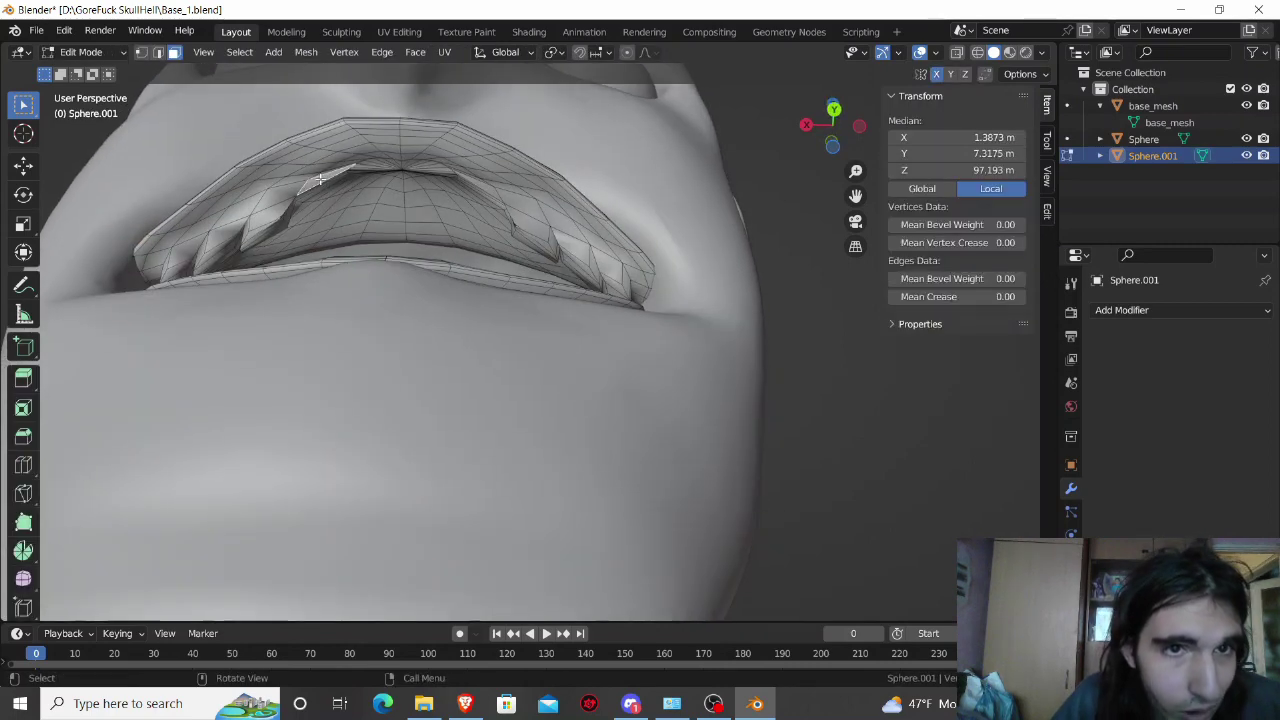
left_click(490, 188)
middle_click_drag(490, 188, 505, 217)
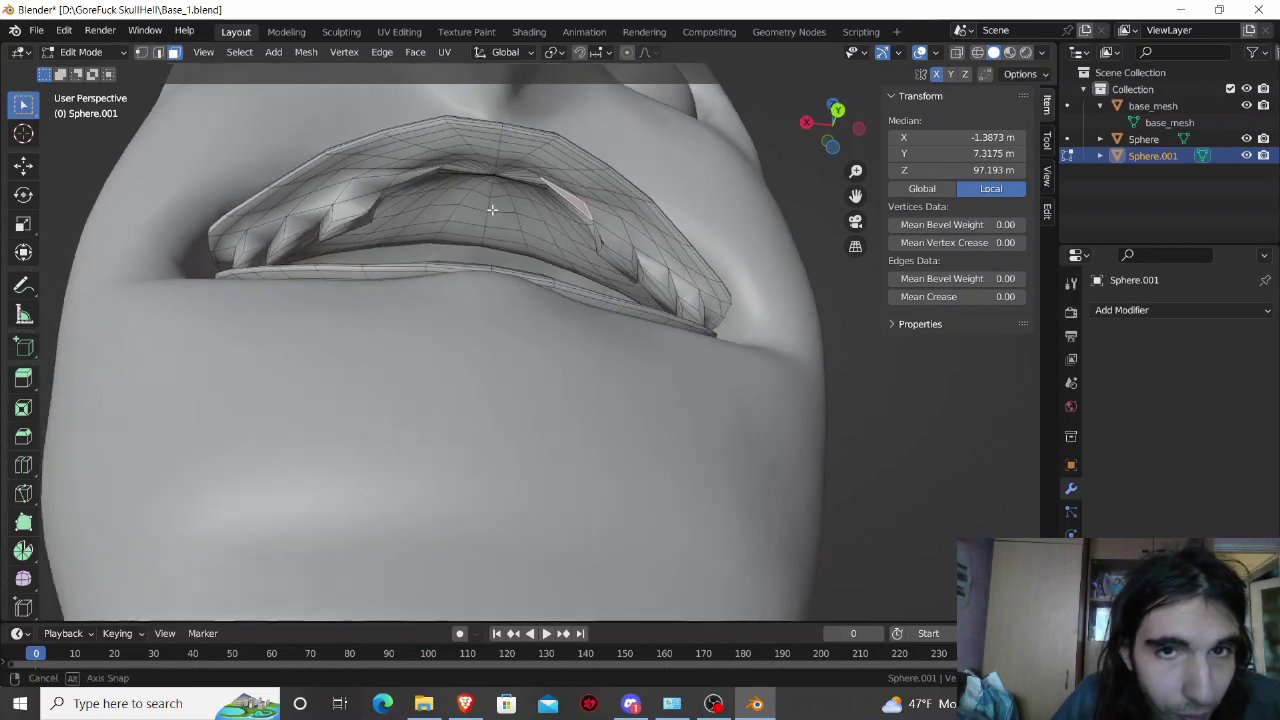
left_click(616, 220, "shift")
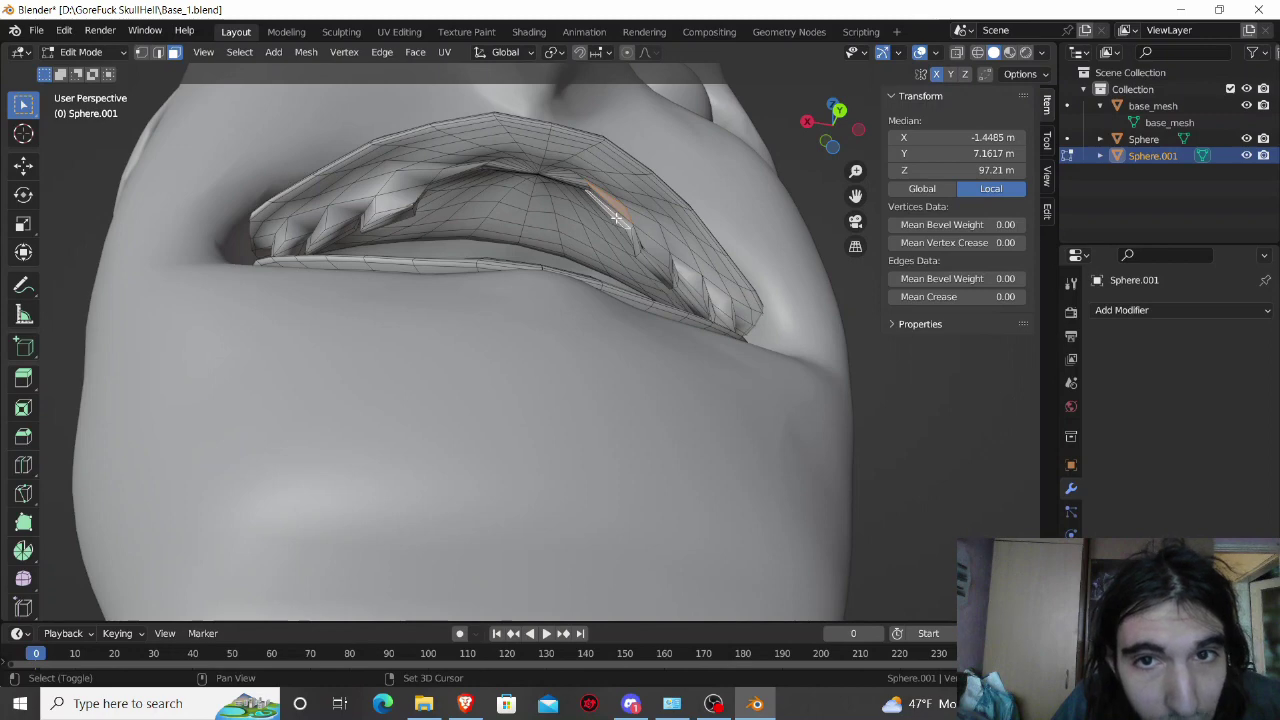
left_click(618, 218, "shift")
scroll(620, 205, "up", 2)
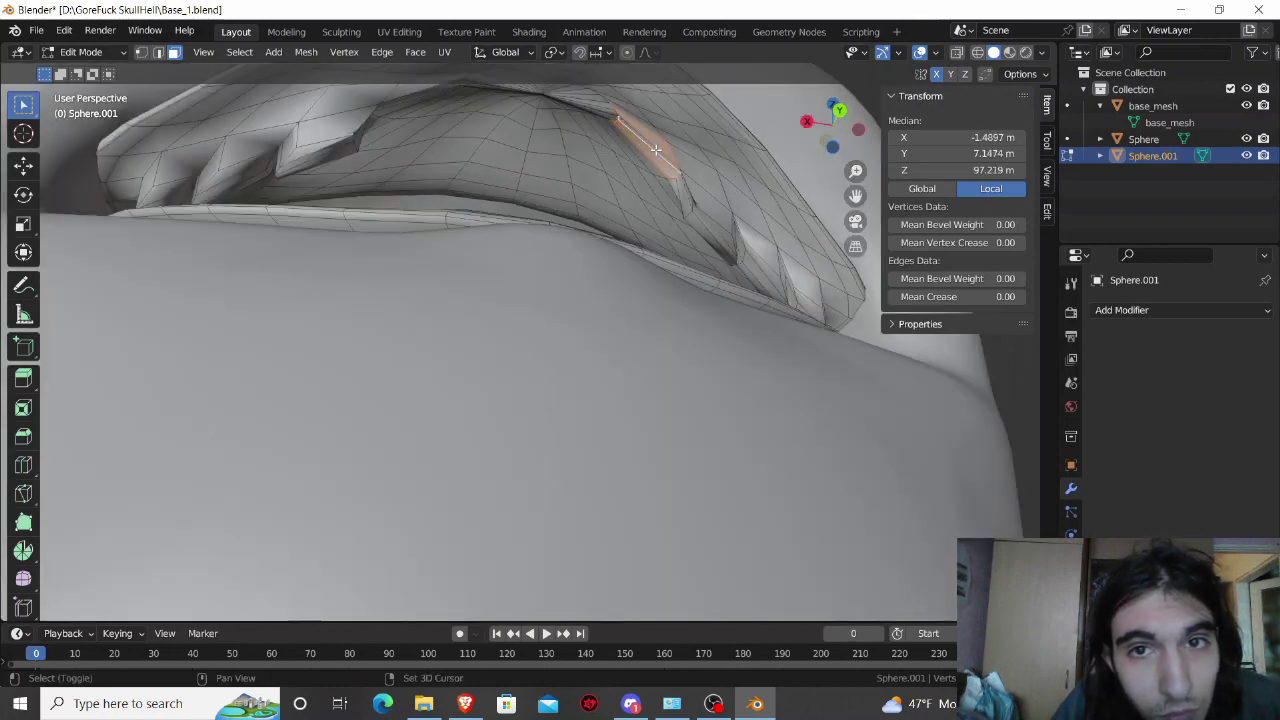
left_click(649, 162, "shift")
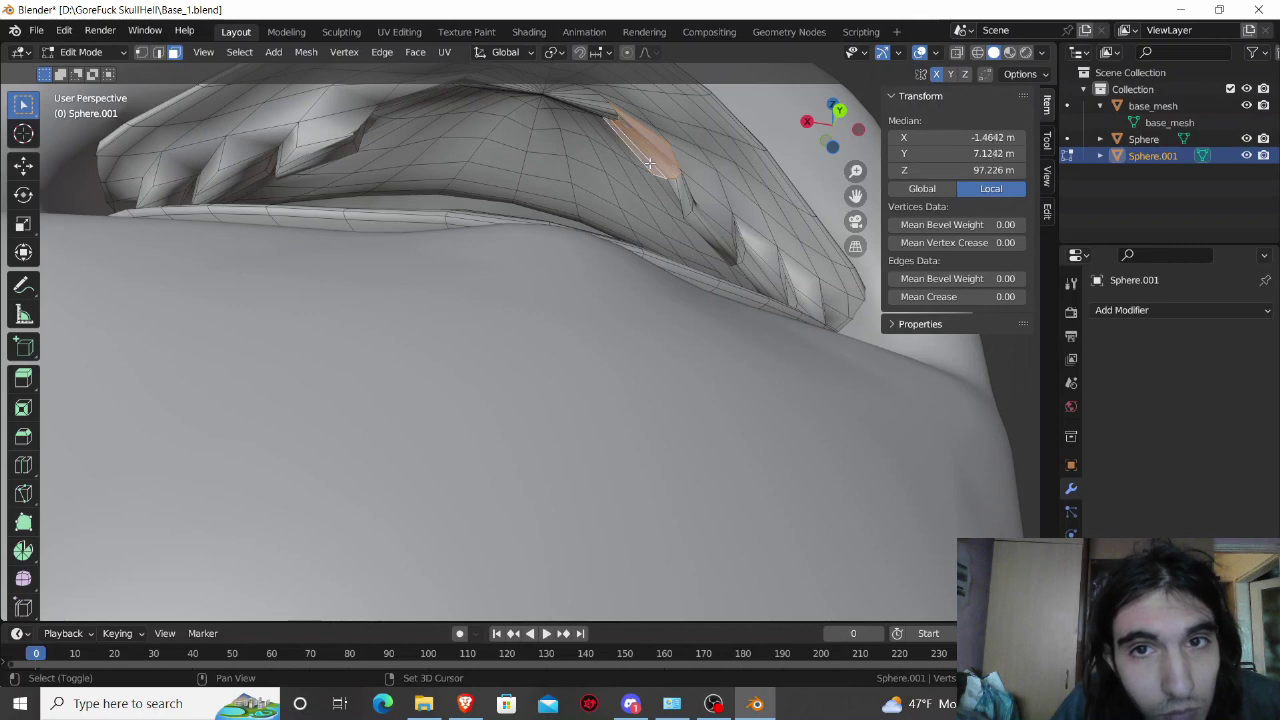
key("i")
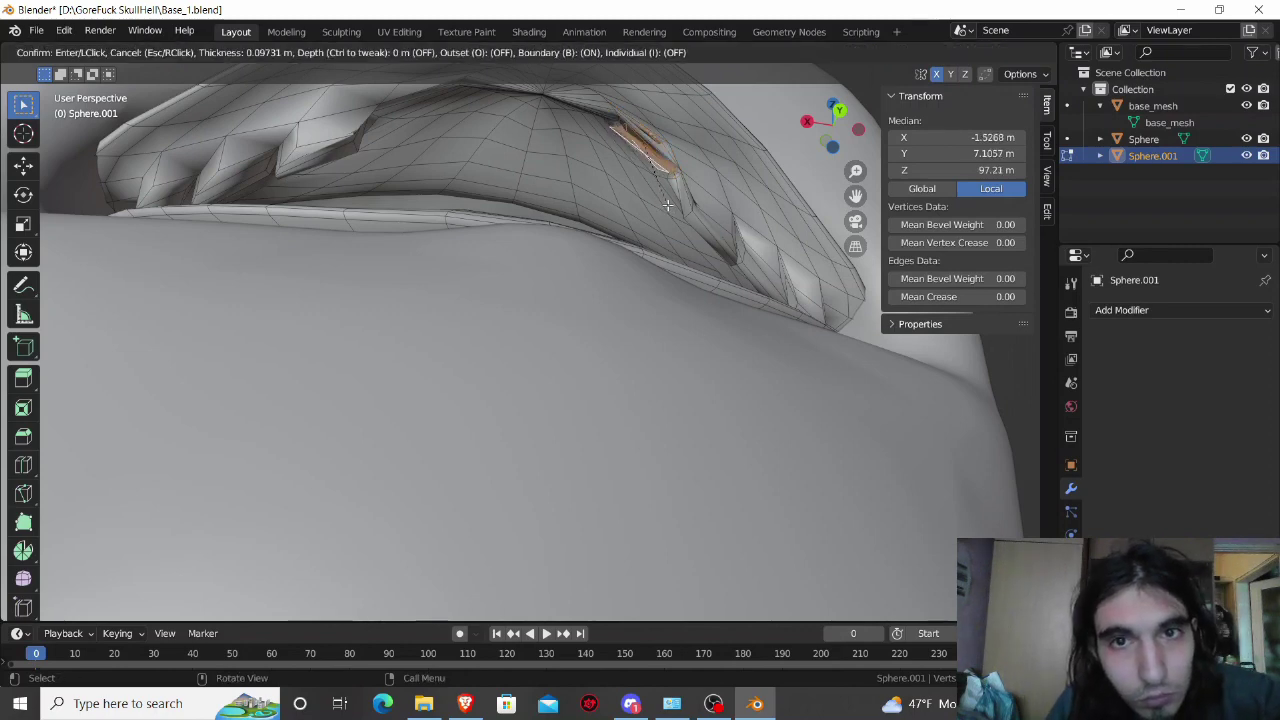
left_click(667, 204)
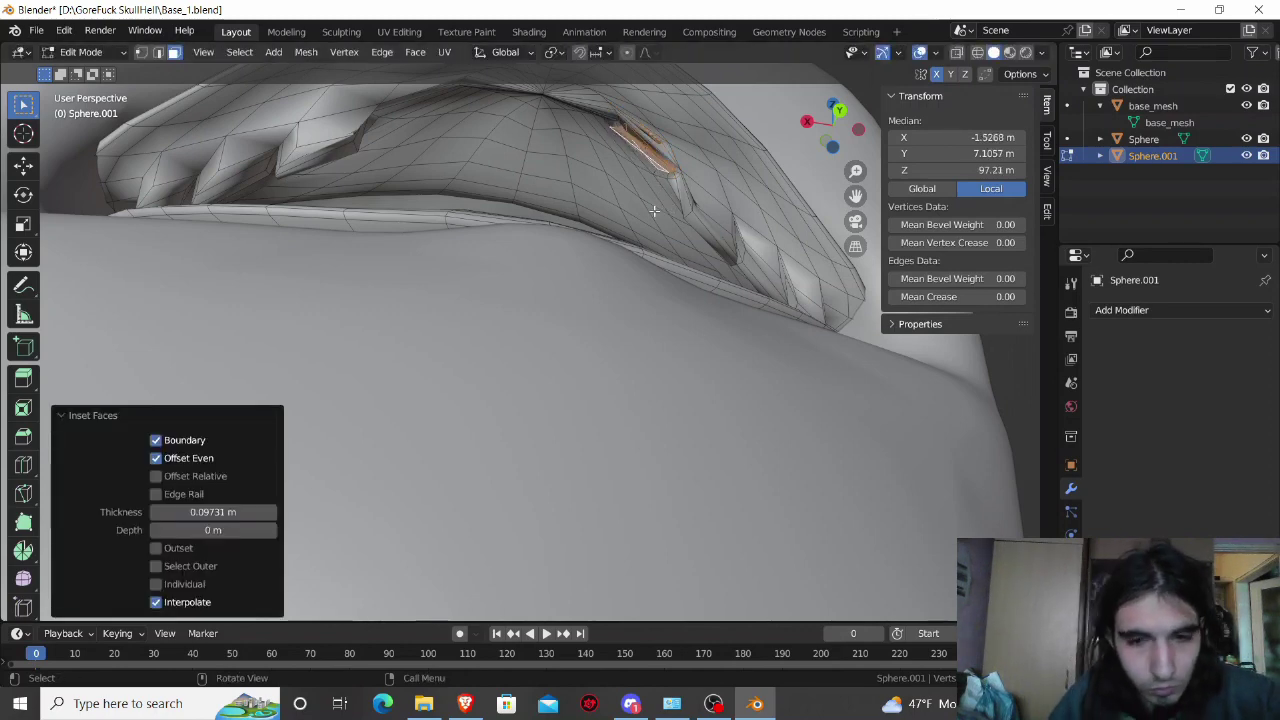
Step: Undo the inset and the preceding selection changes step by step
key("ctrl+z")
key("ctrl+z")
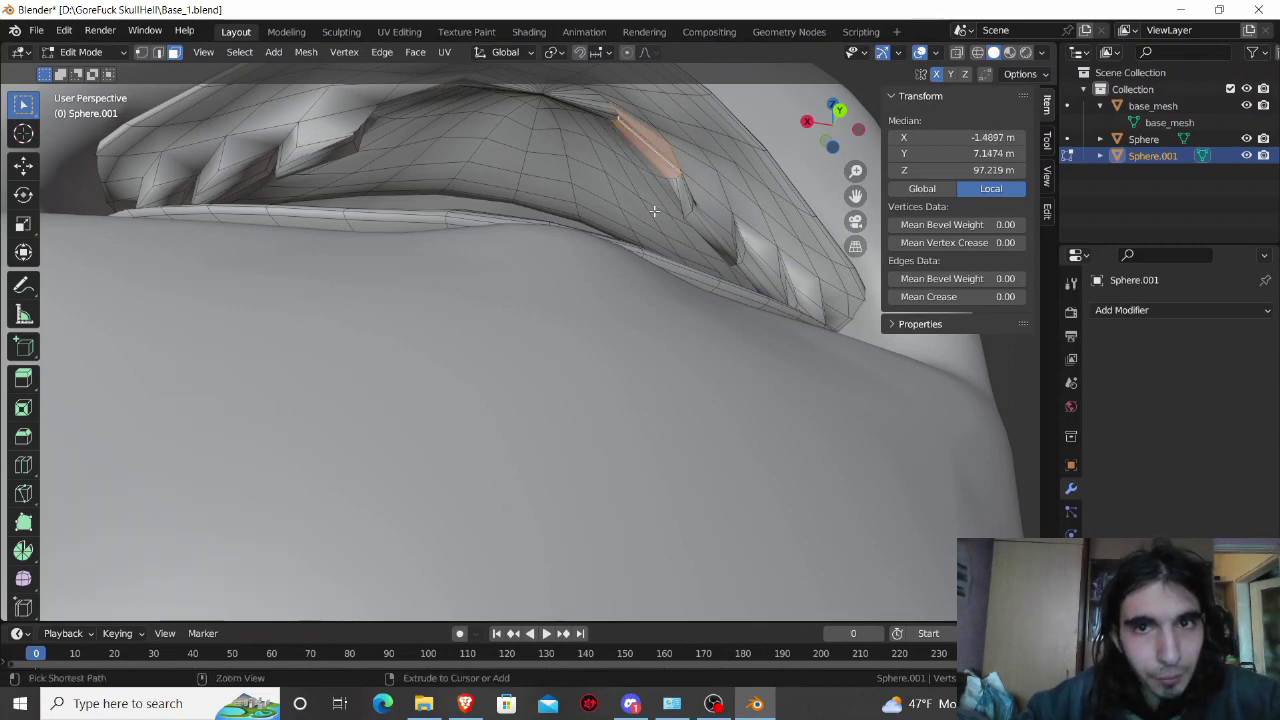
key("ctrl+z")
key("ctrl+z")
key("ctrl+z")
key("ctrl+z")
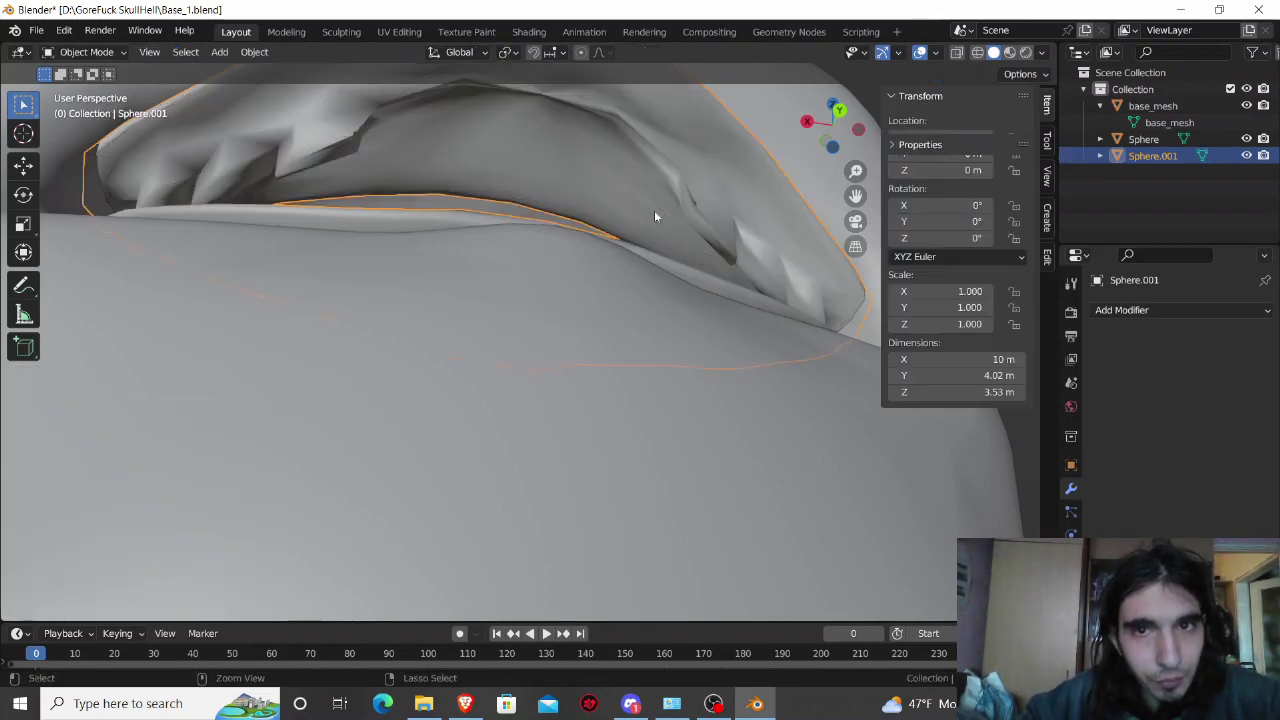
key("ctrl+z")
key("ctrl+z")
key("ctrl+z")
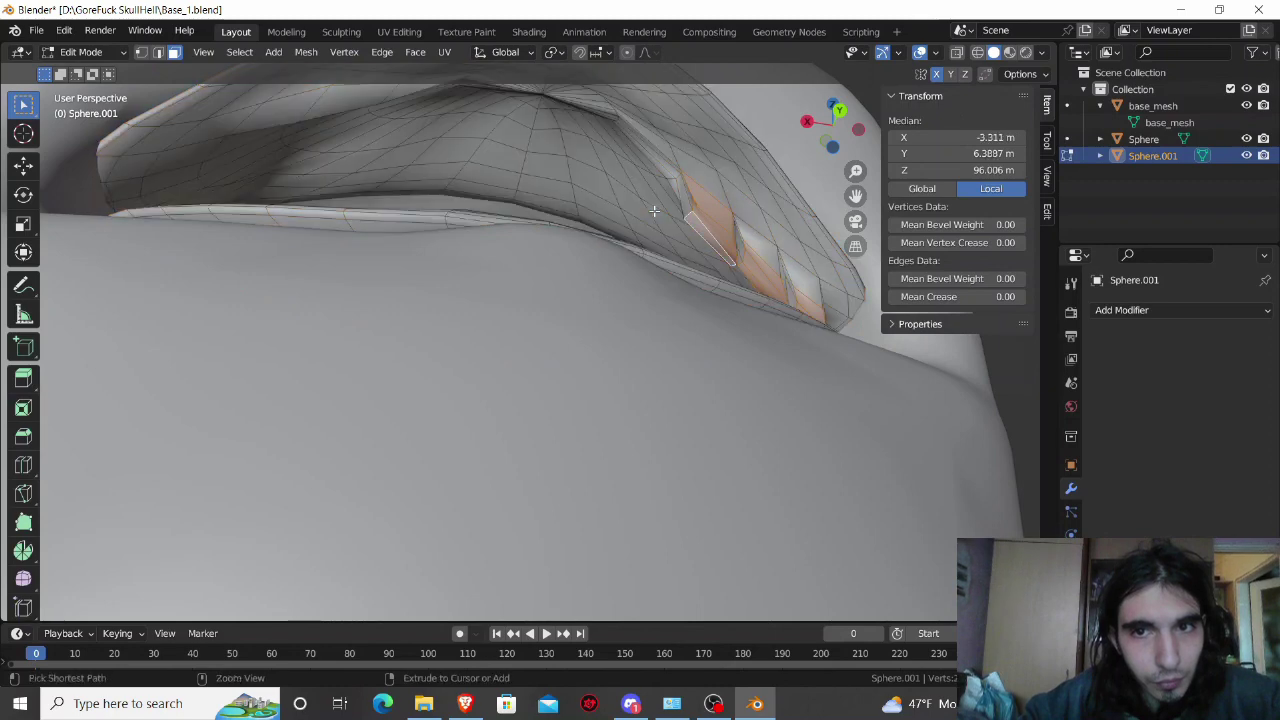
key("ctrl+z")
key("ctrl+z")
key("ctrl+z")
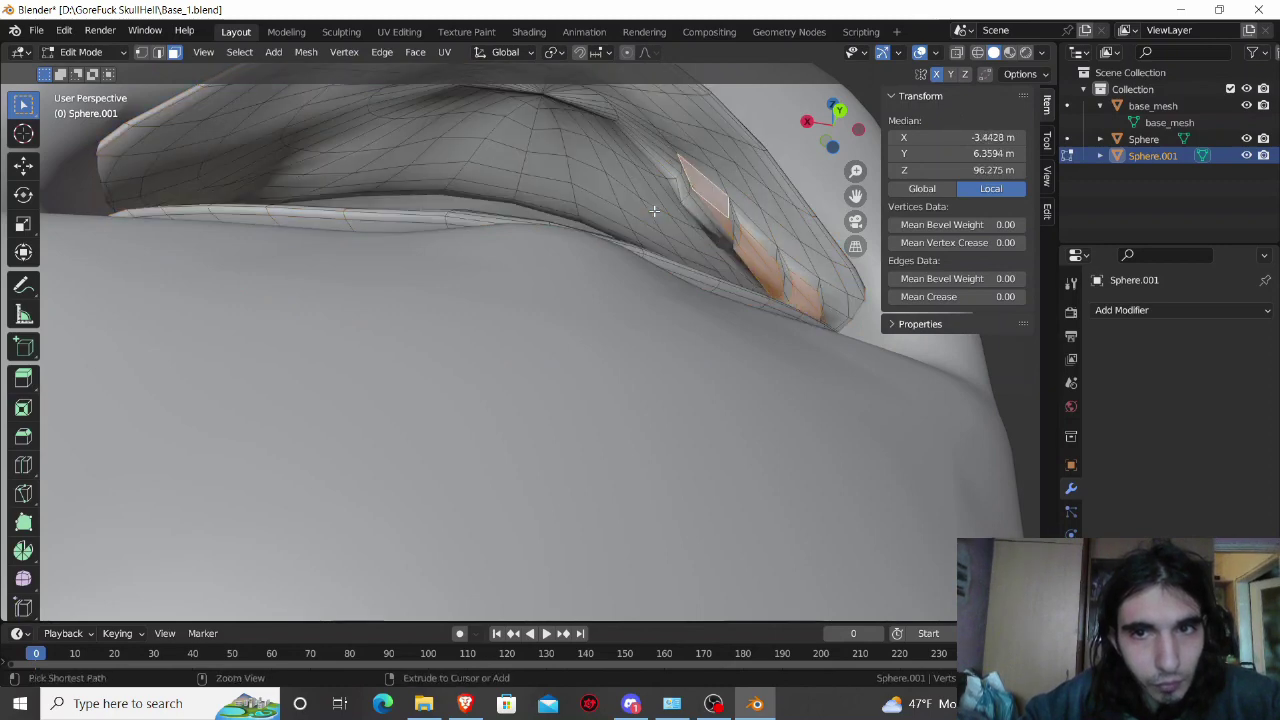
key("ctrl+z")
key("ctrl+z")
key("ctrl+z")
key("ctrl+z")
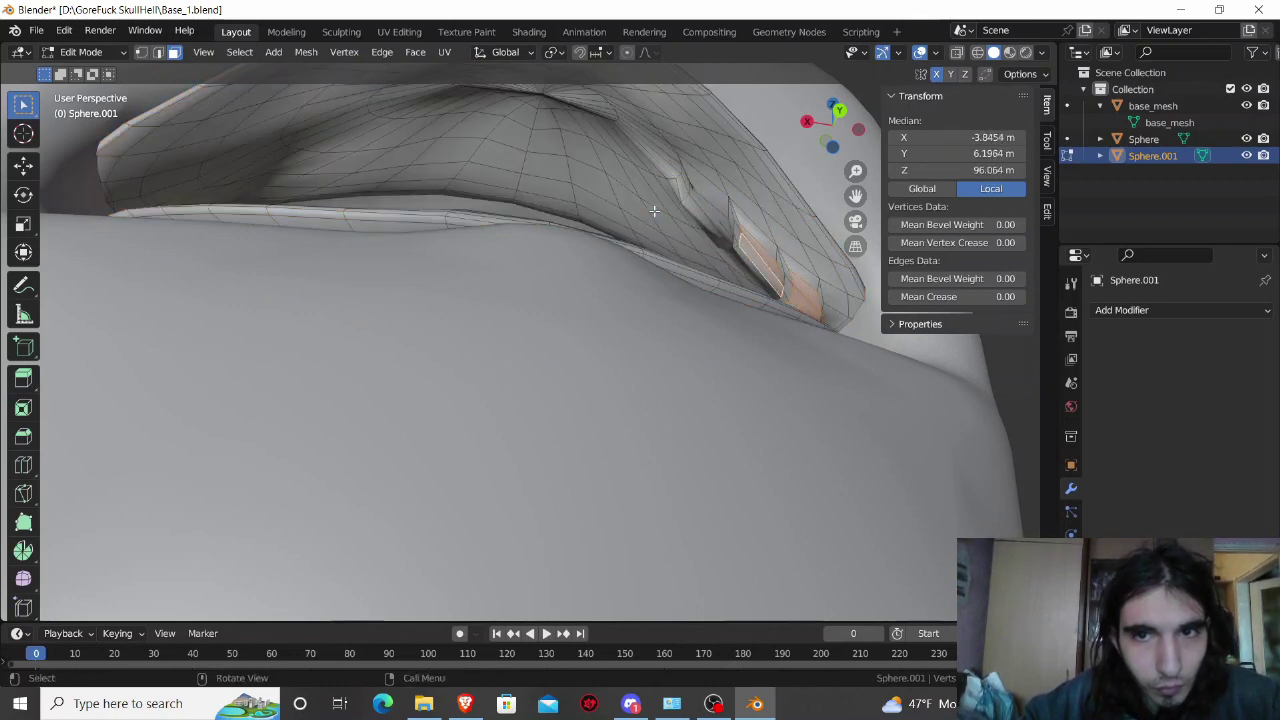
key("ctrl+z")
key("ctrl+z")
key("ctrl+z")
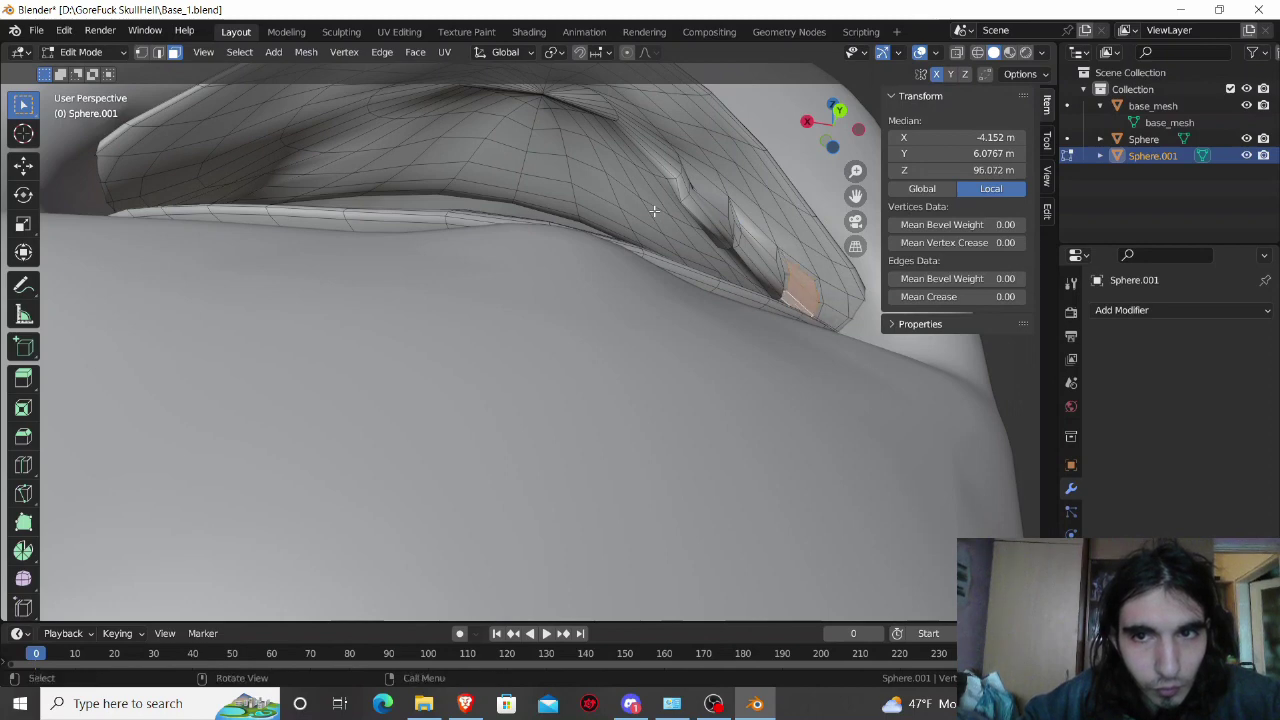
key("ctrl+z")
key("ctrl+z")
key("ctrl+z")
key("ctrl+z")
key("ctrl+z")
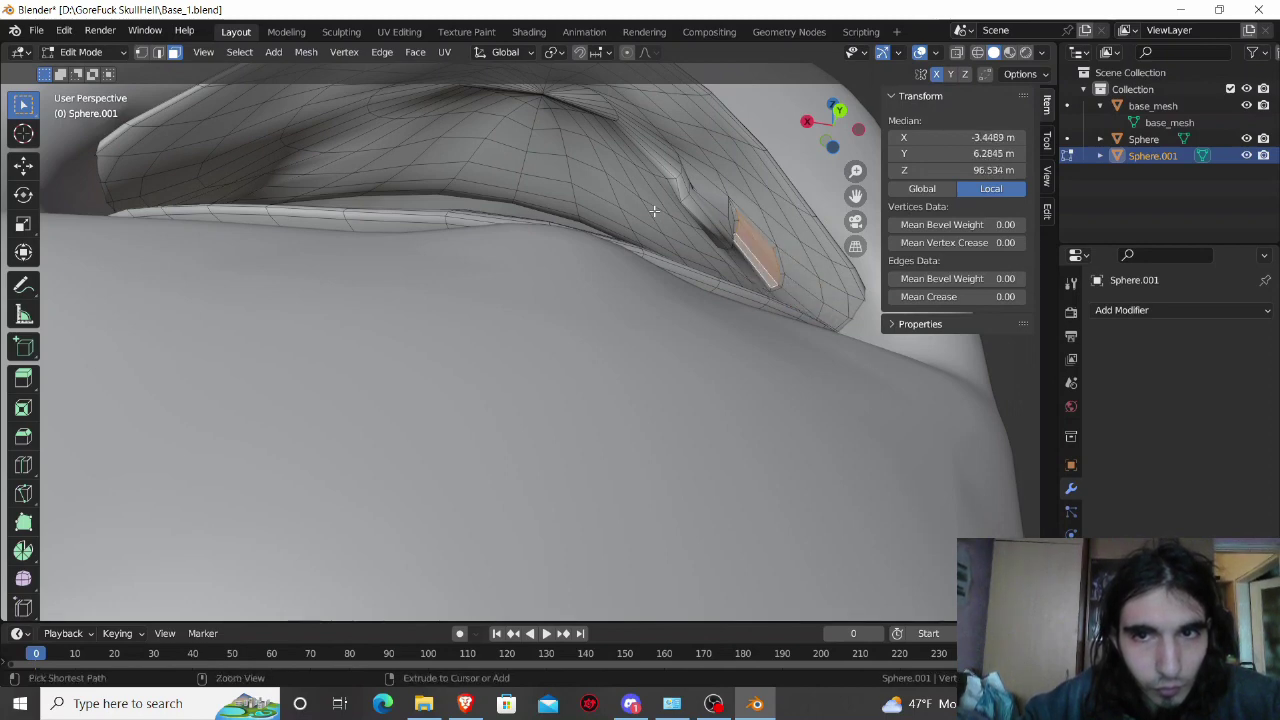
key("z")
left_click(654, 213)
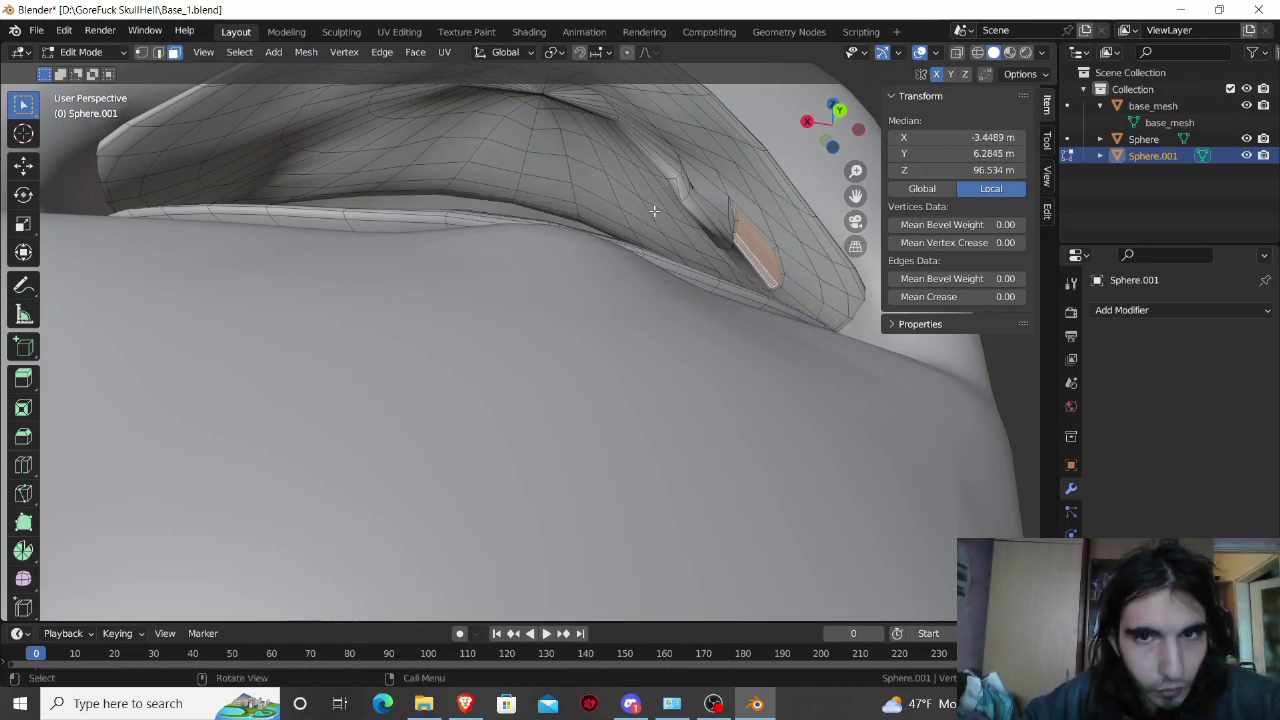
key("ctrl+z")
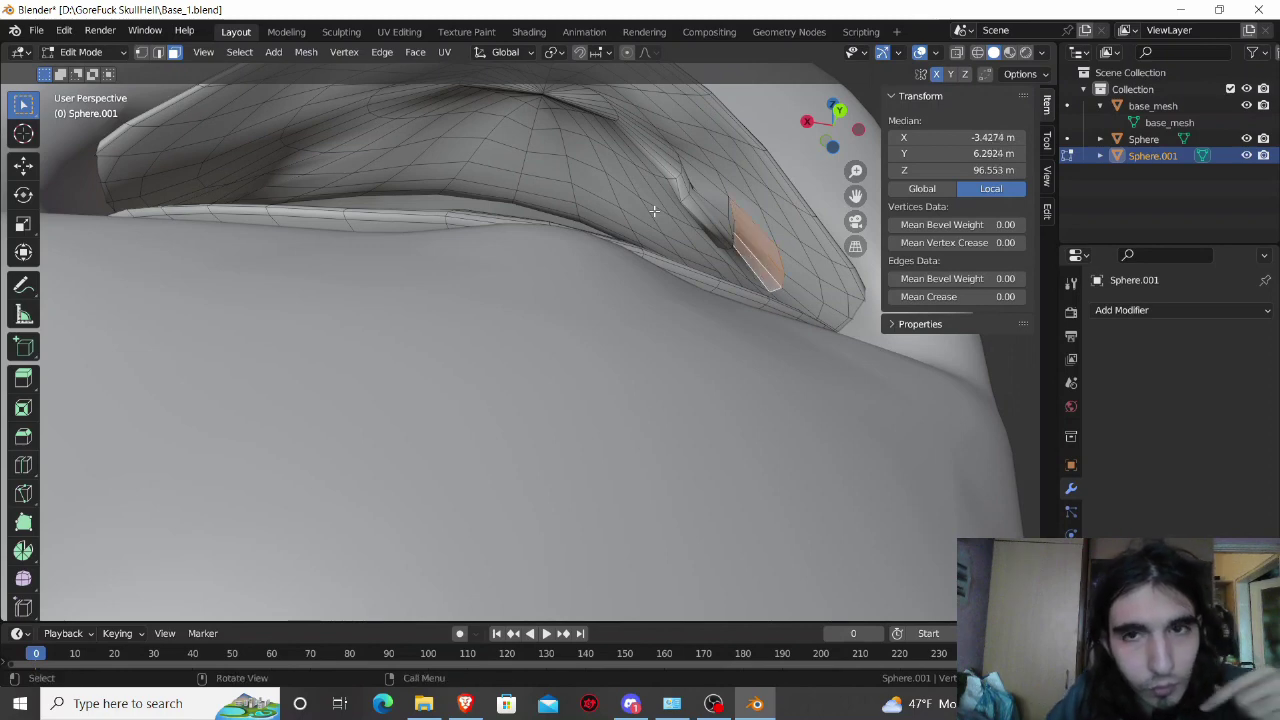
key("ctrl+z")
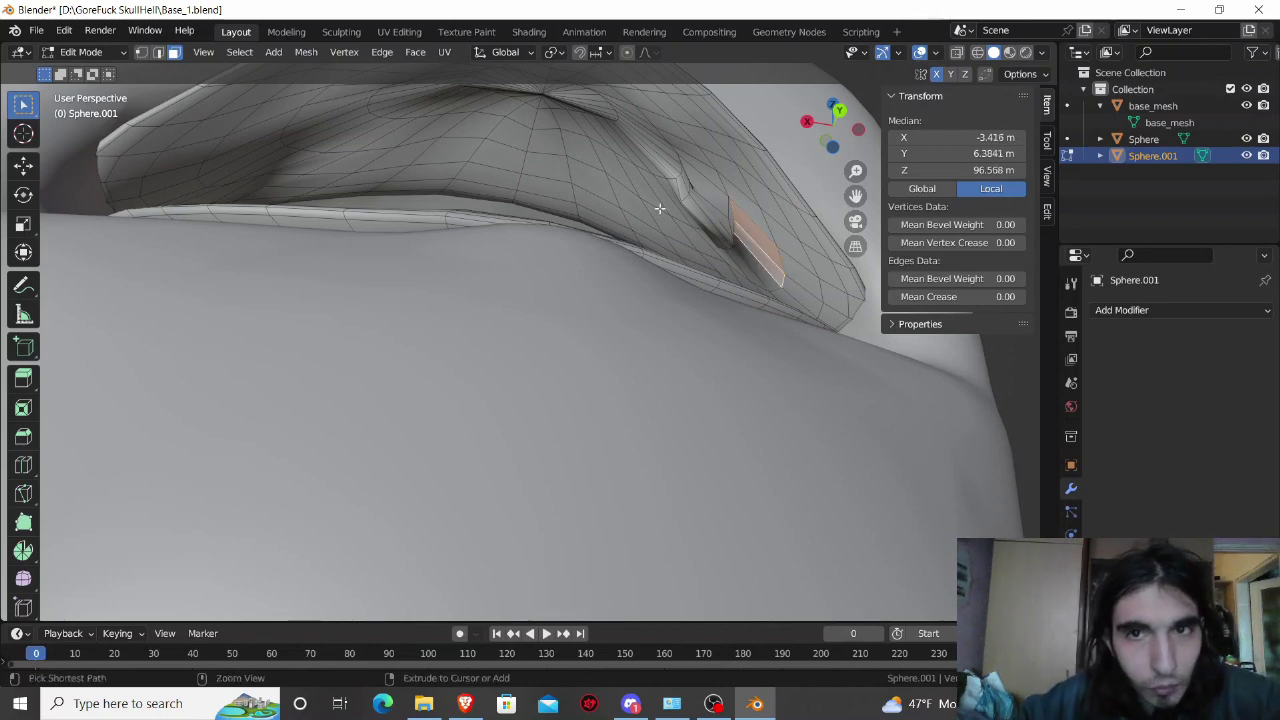
key("ctrl+z")
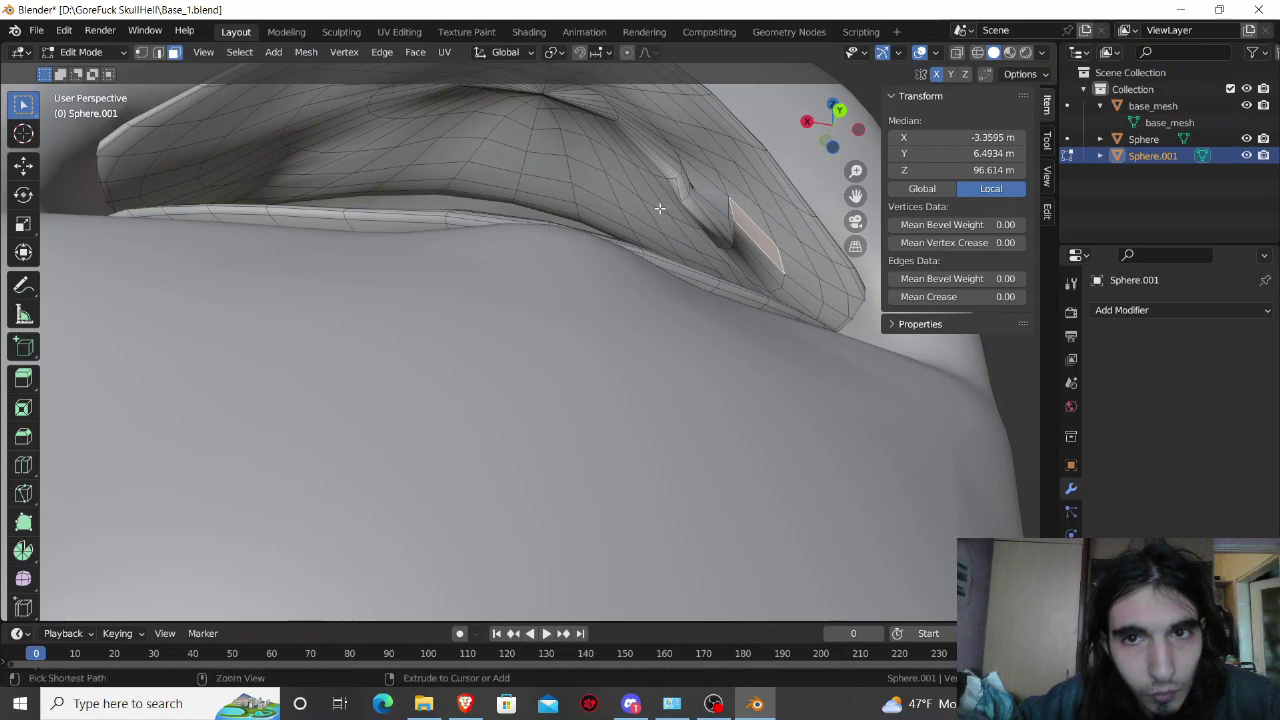
Step: Zoom in on the upper lip and select the face beside the crease
mouse_move(677, 188)
middle_mouse_down()
mouse_move(610, 243)
mouse_move(641, 251)
mouse_move(624, 258)
middle_mouse_up()
scroll(593, 292, "up", 2)
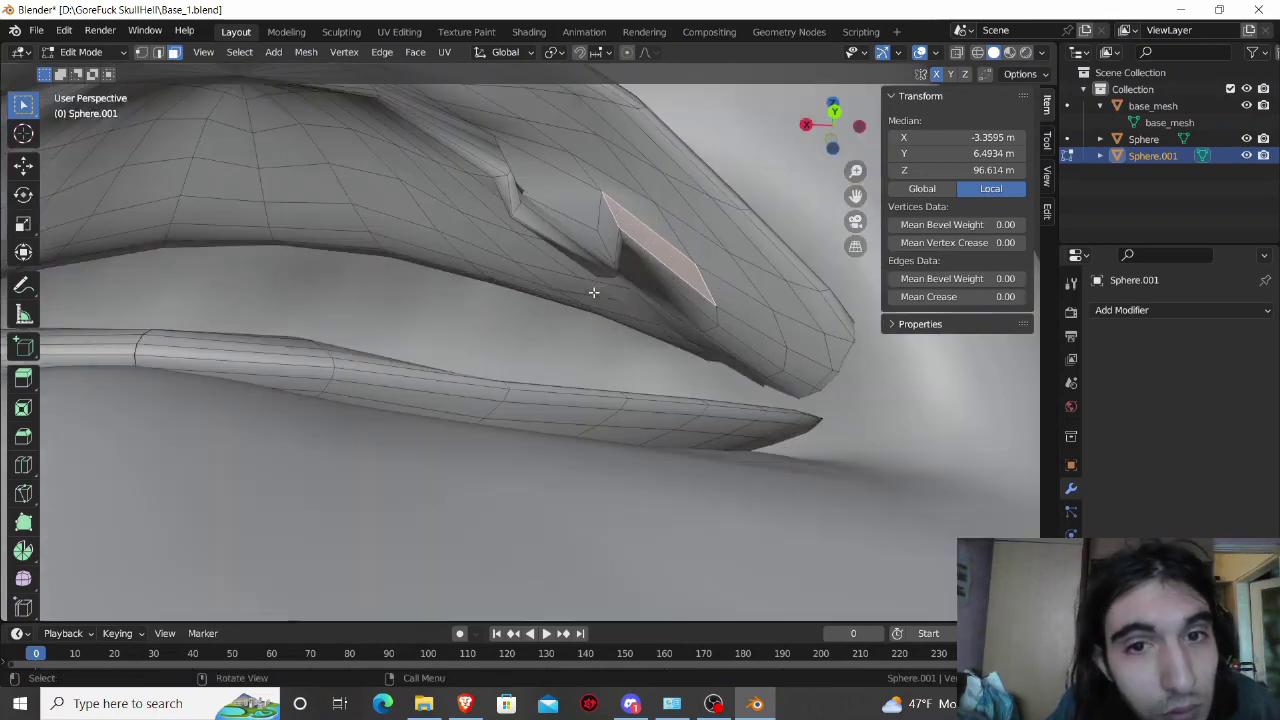
scroll(580, 285, "up", 1)
scroll(587, 283, "up", 1)
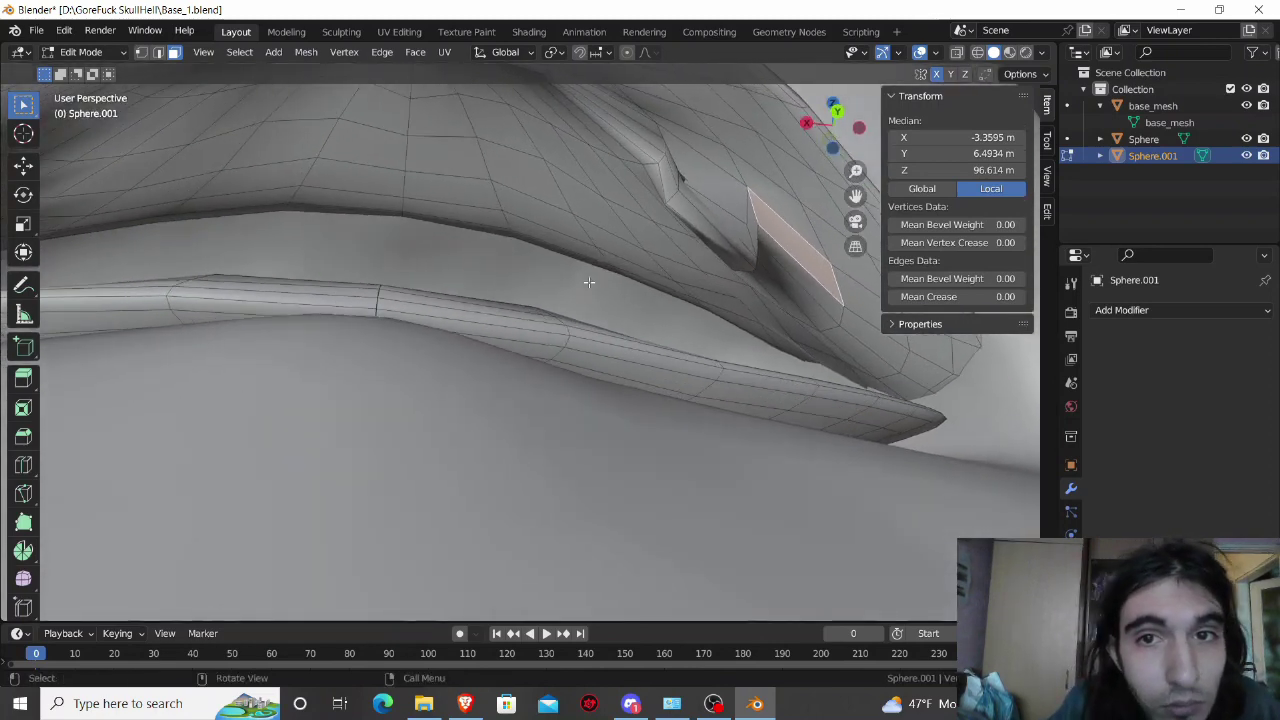
left_click(710, 207)
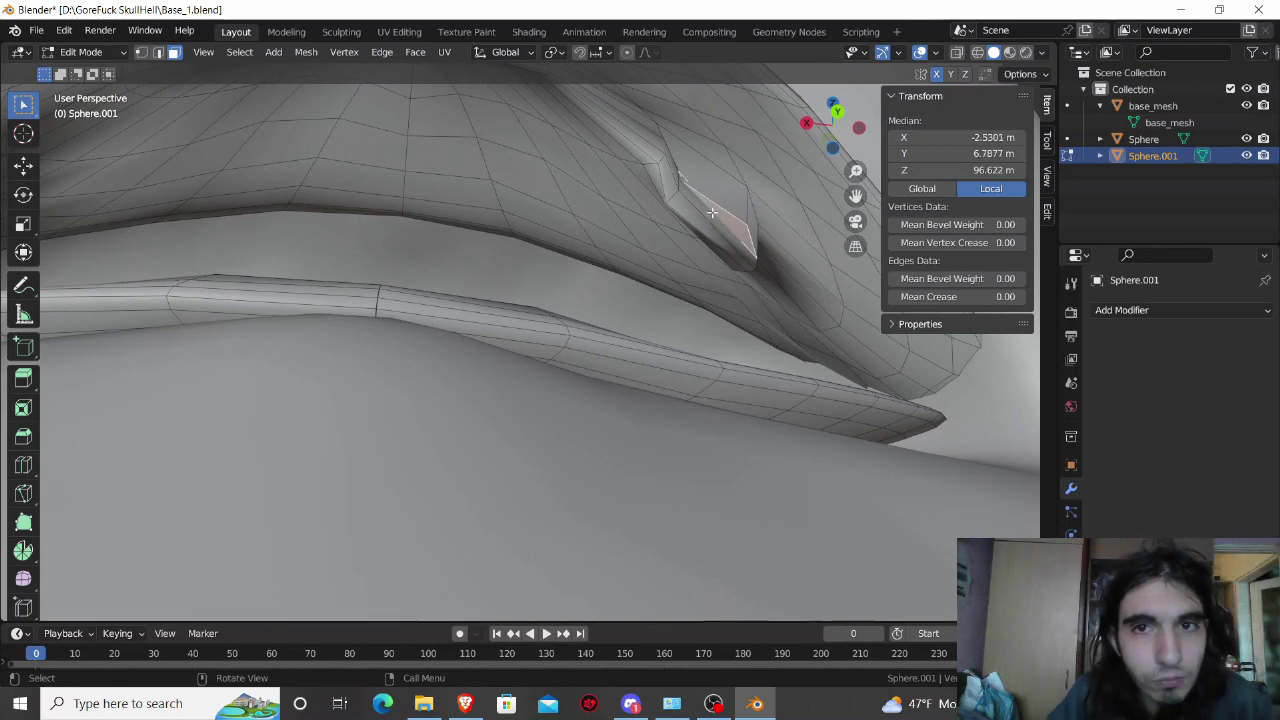
Step: In vertex mode, raise a crease corner vertex 0.16237 m along Z
left_click(143, 53)
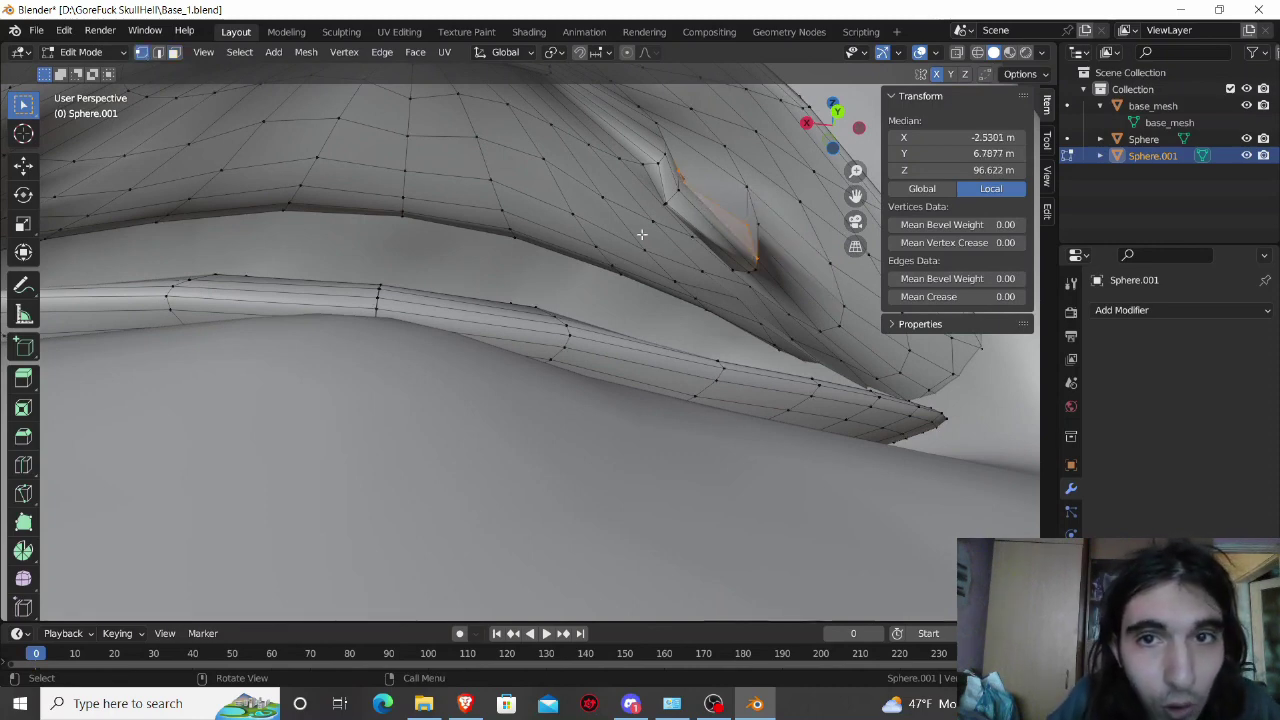
left_click(681, 182)
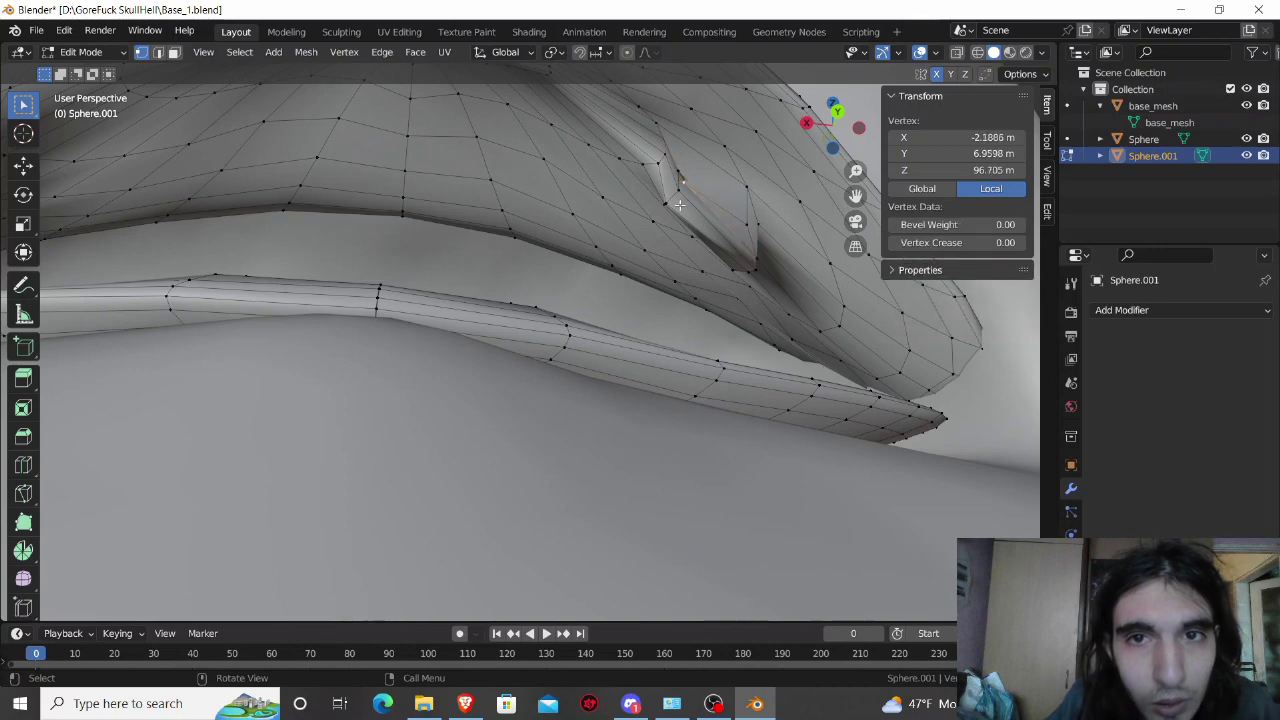
middle_click_drag(681, 182, 598, 298)
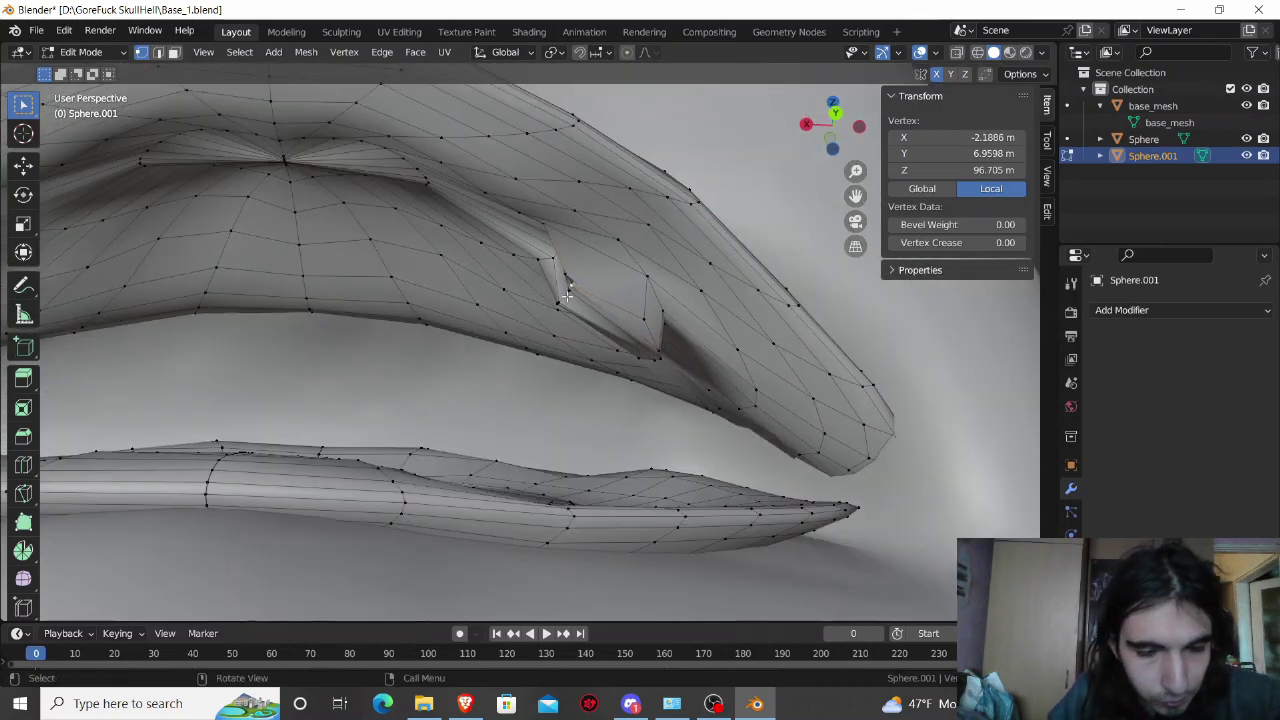
key("g")
key("z")
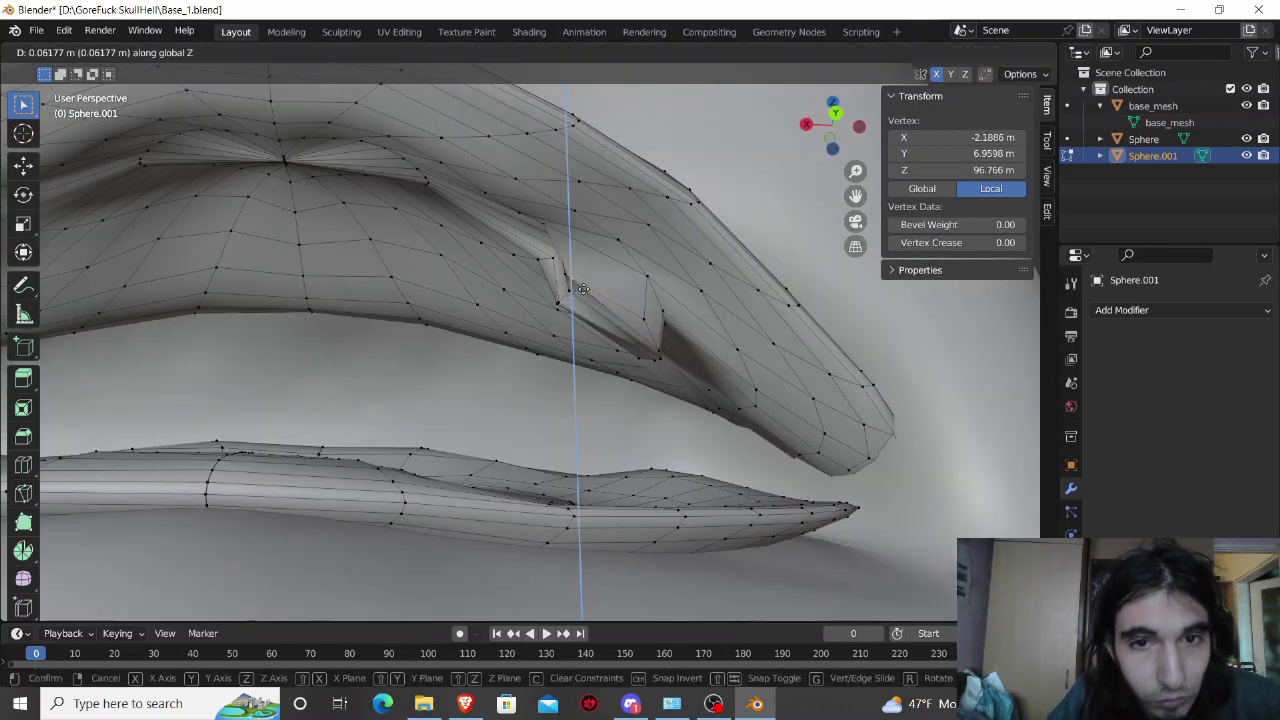
left_click(597, 277)
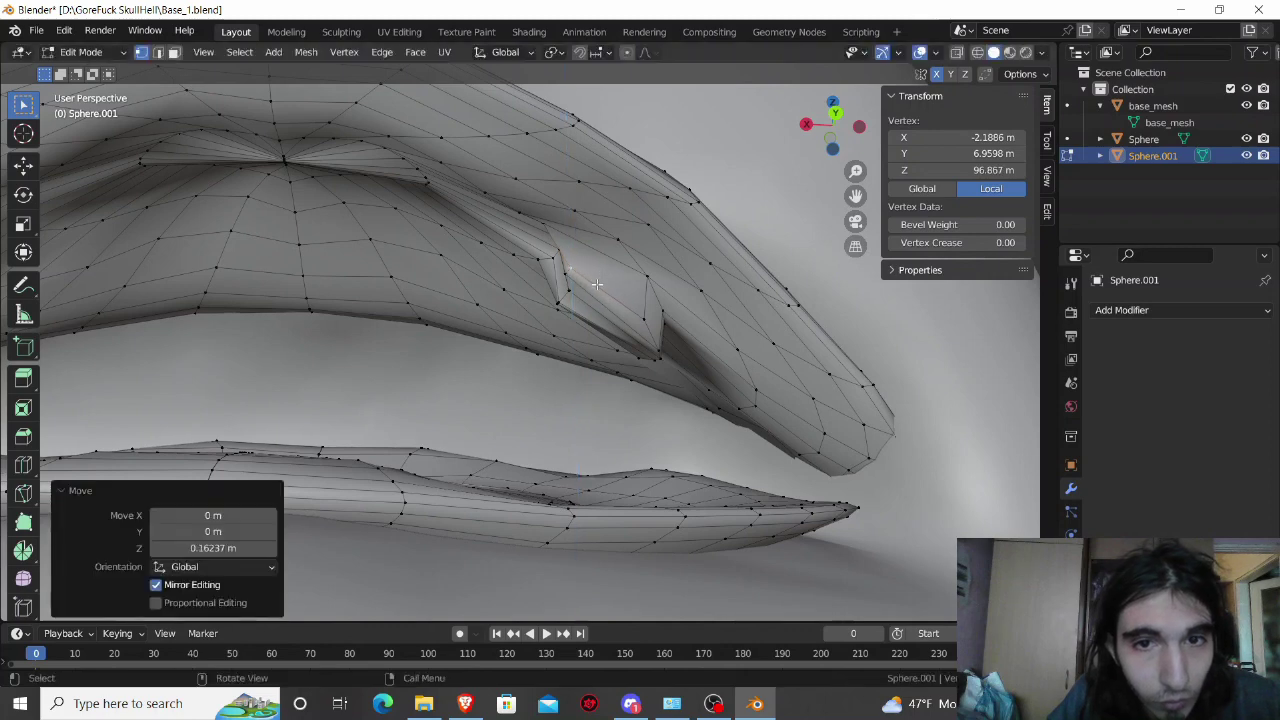
Step: Push the vertex along Y, then undo that move and recentre the upper lip
middle_click_drag(597, 277, 613, 282)
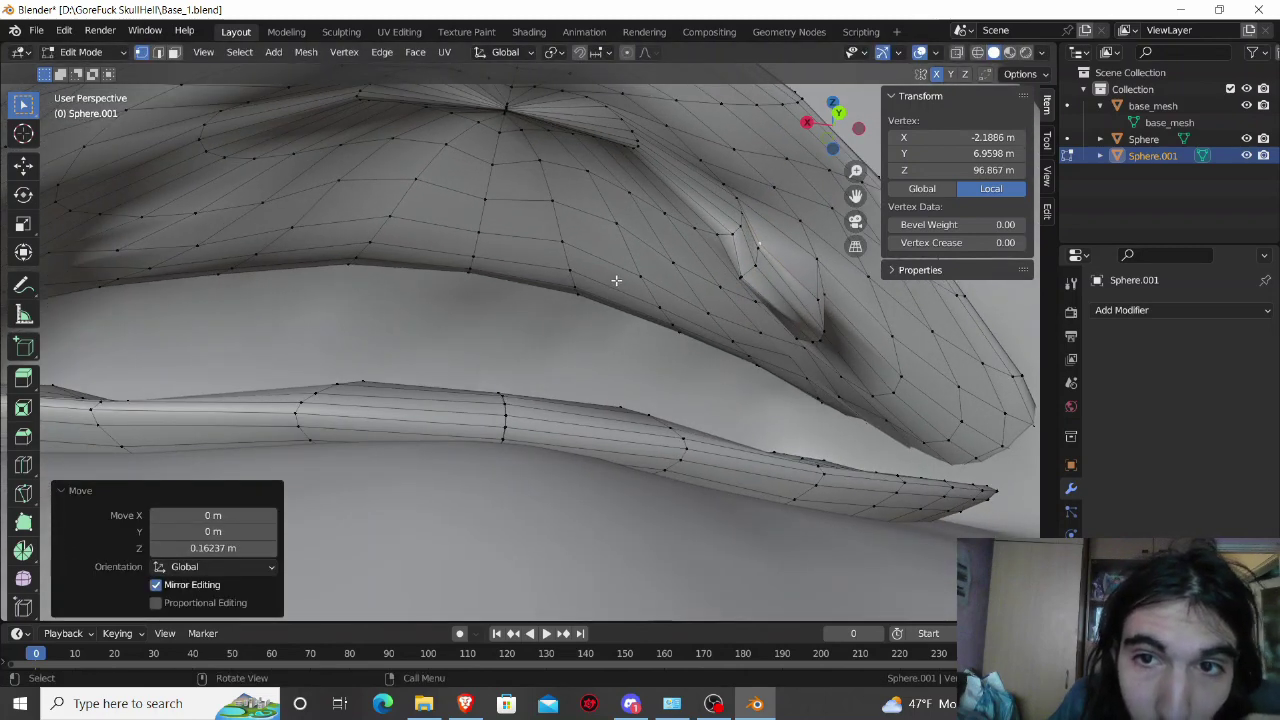
key("g")
key("y")
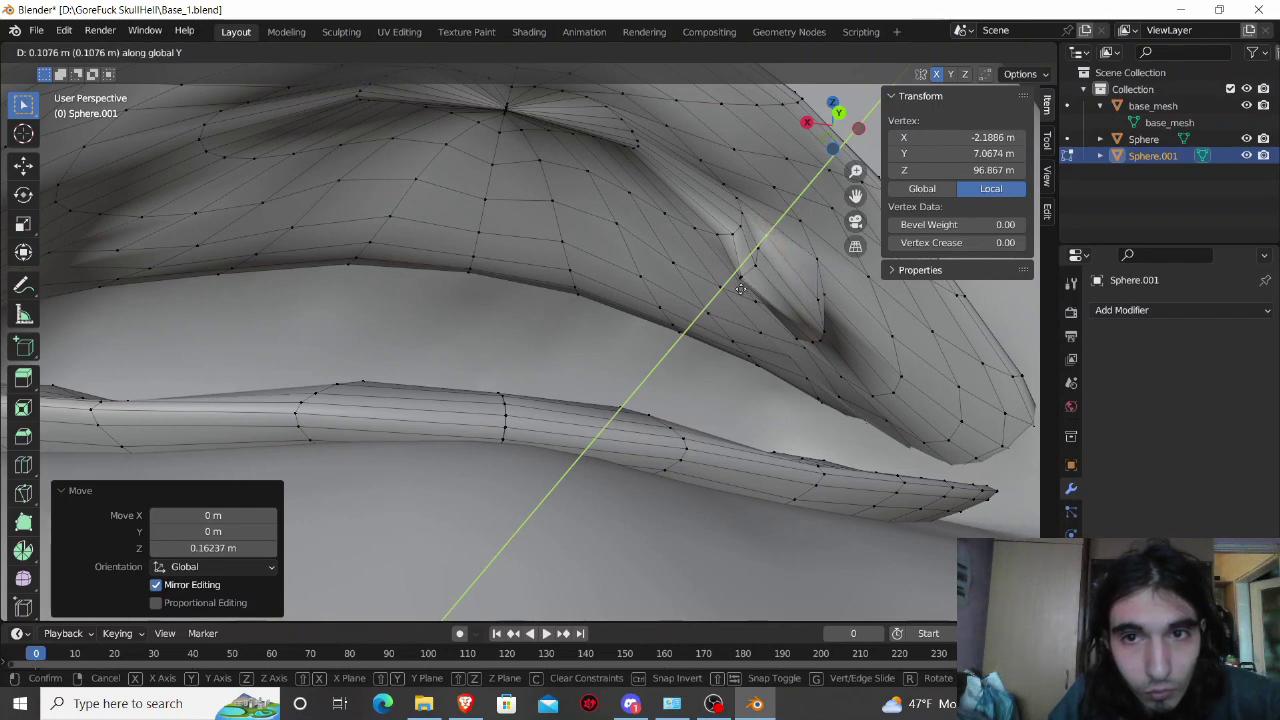
left_click(740, 289)
key("ctrl+z")
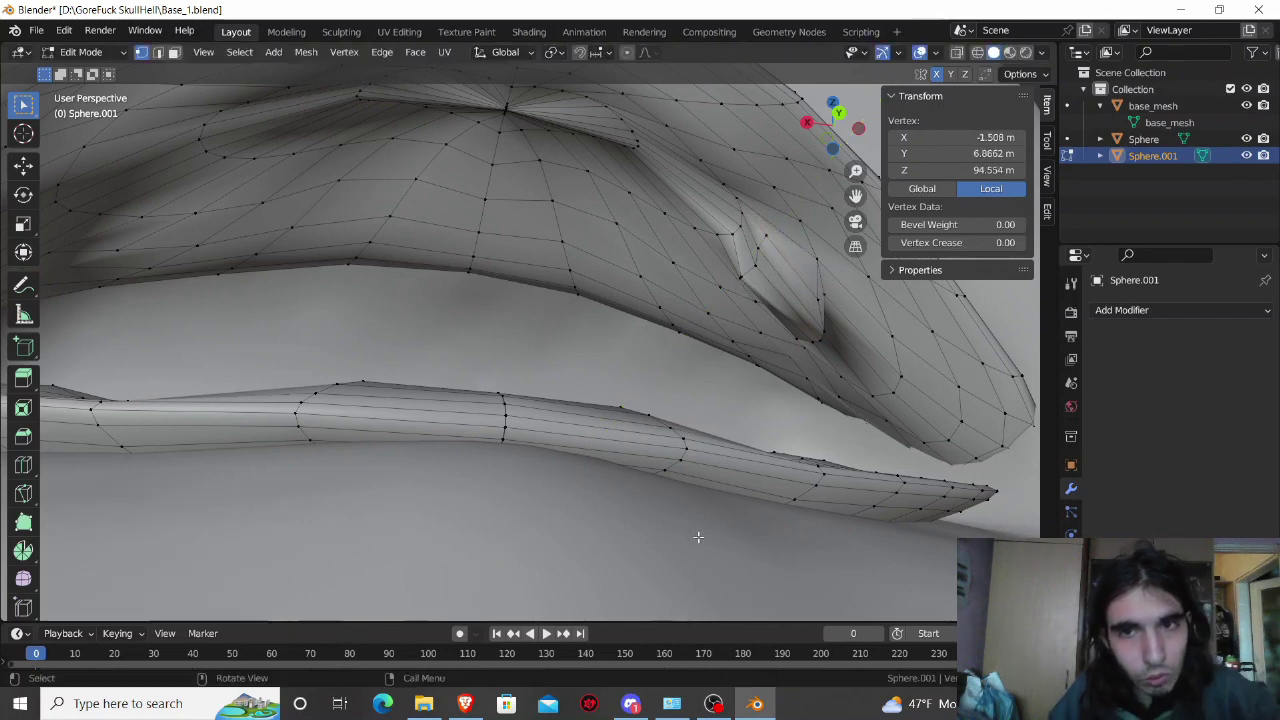
middle_click_drag(684, 529, 666, 523)
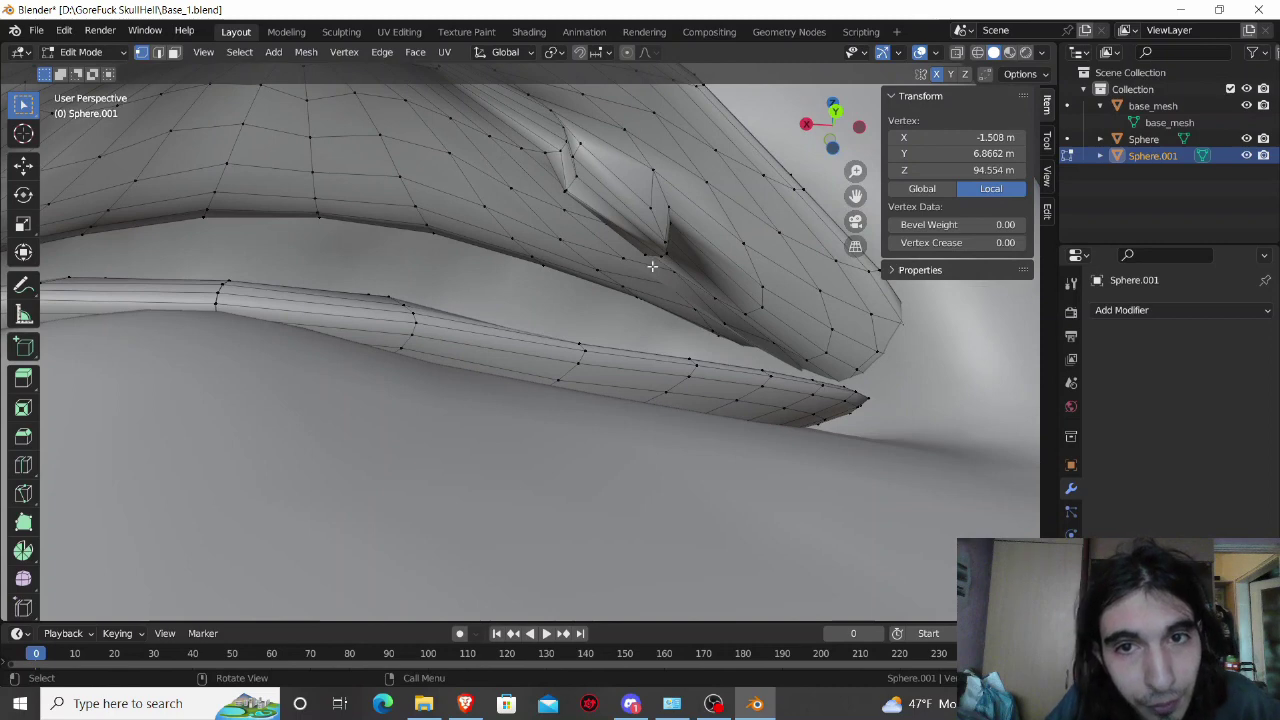
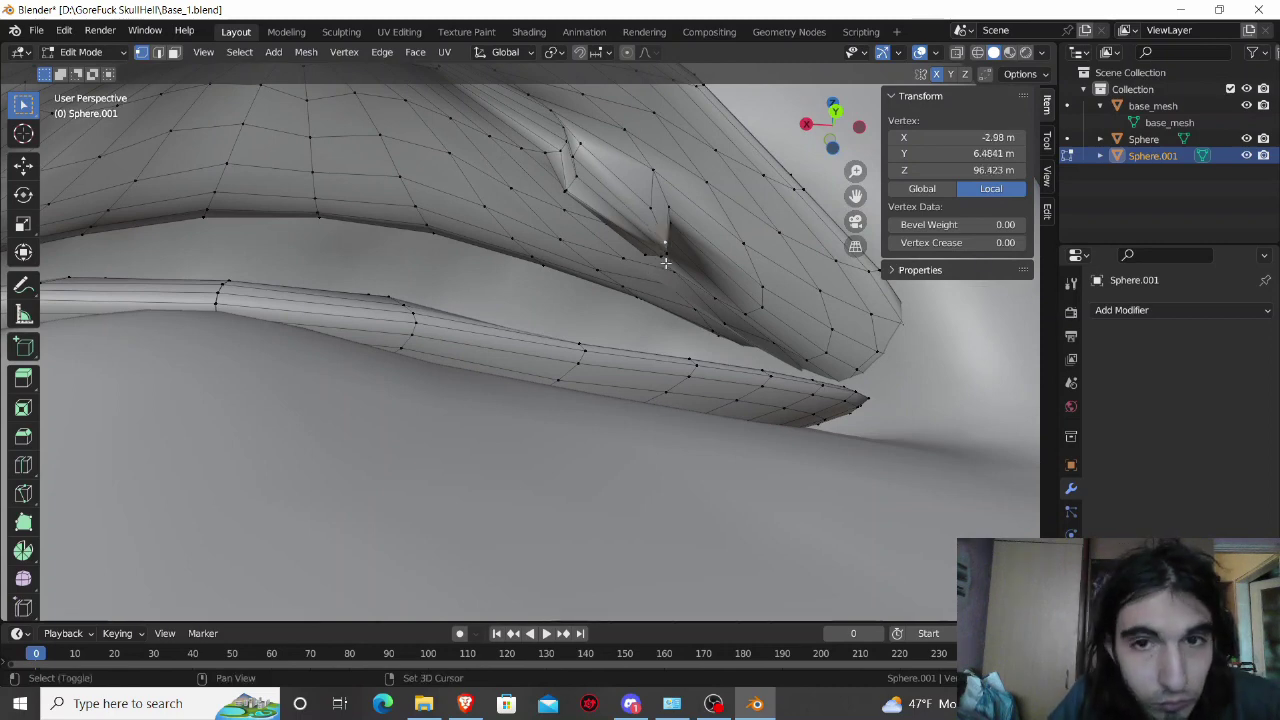
Step: Raise two selected notch vertices vertically along Z
left_click(665, 250, "shift")
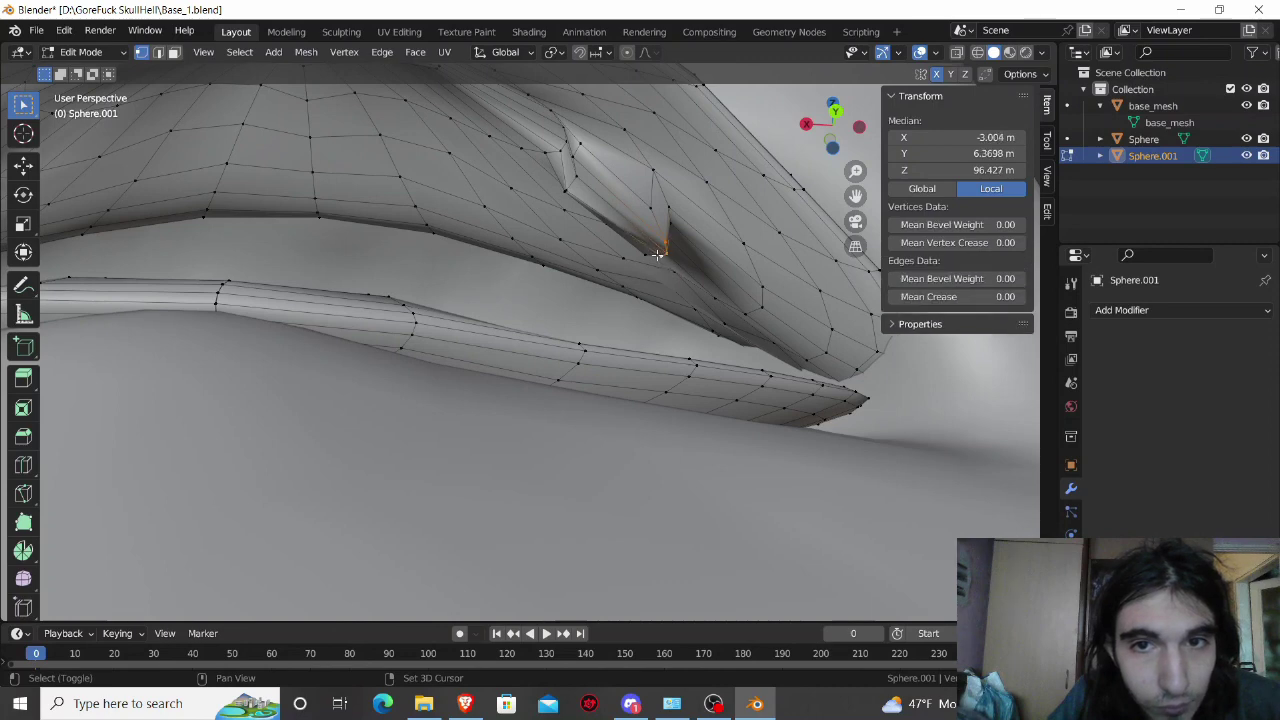
left_click(648, 255, "shift")
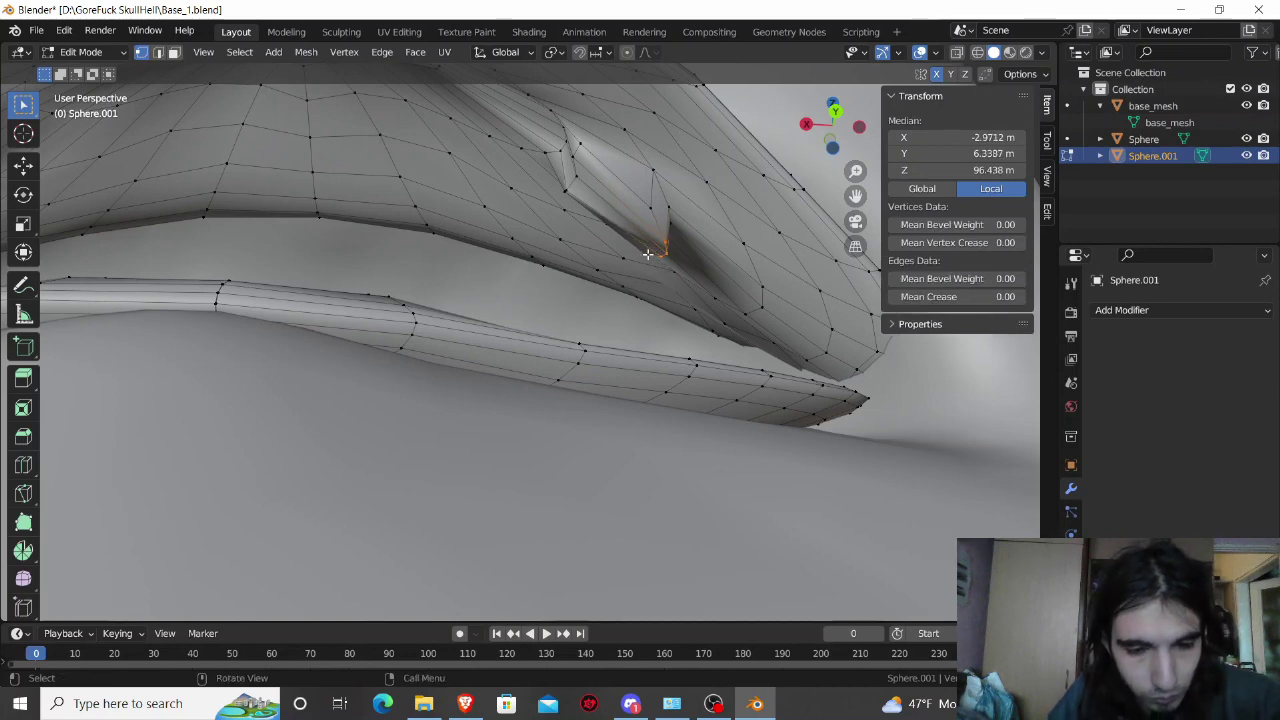
key("g")
key("z")
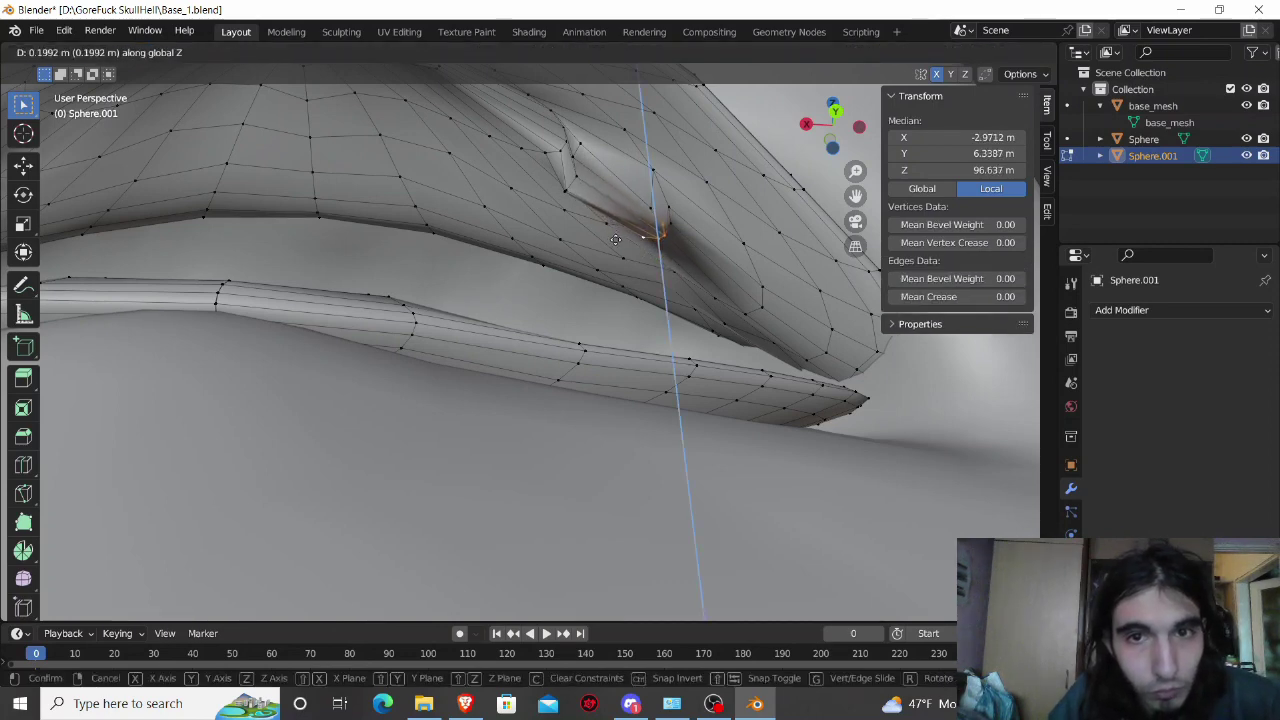
left_click(613, 240)
Step: Shift a single notch vertex about 0.096 m sideways along X
left_click(611, 246)
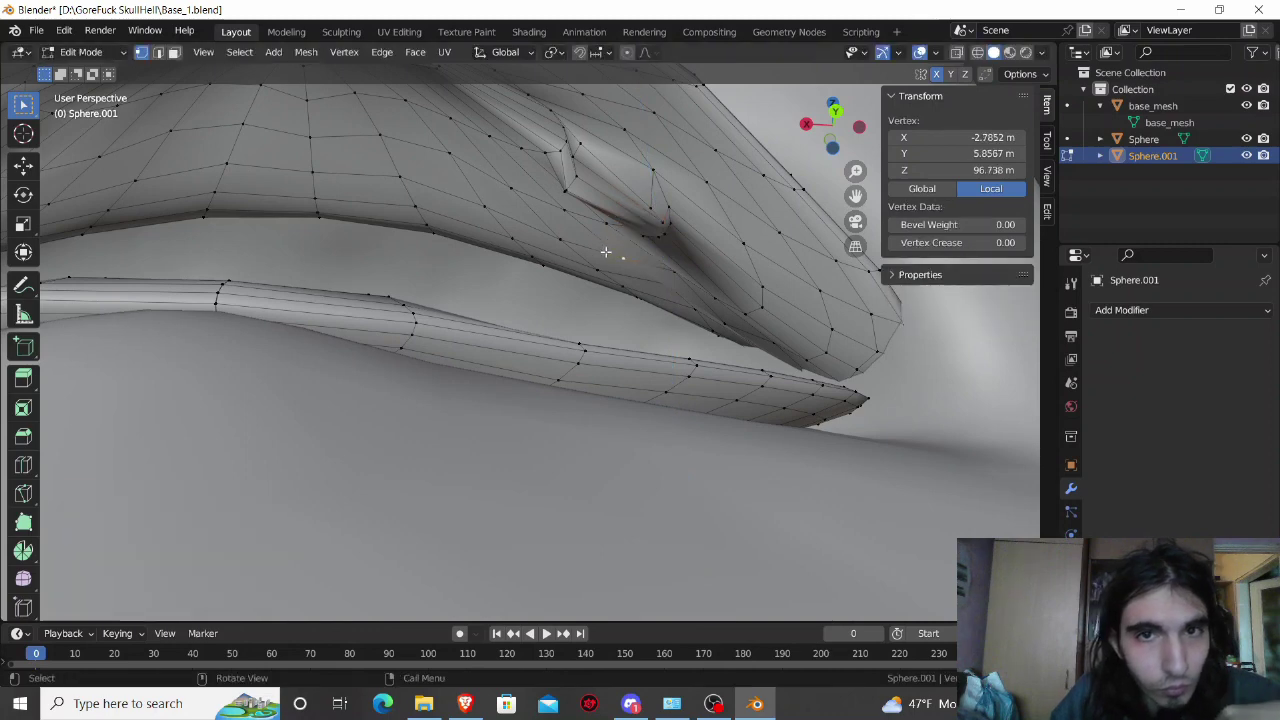
middle_click_drag(611, 246, 626, 264)
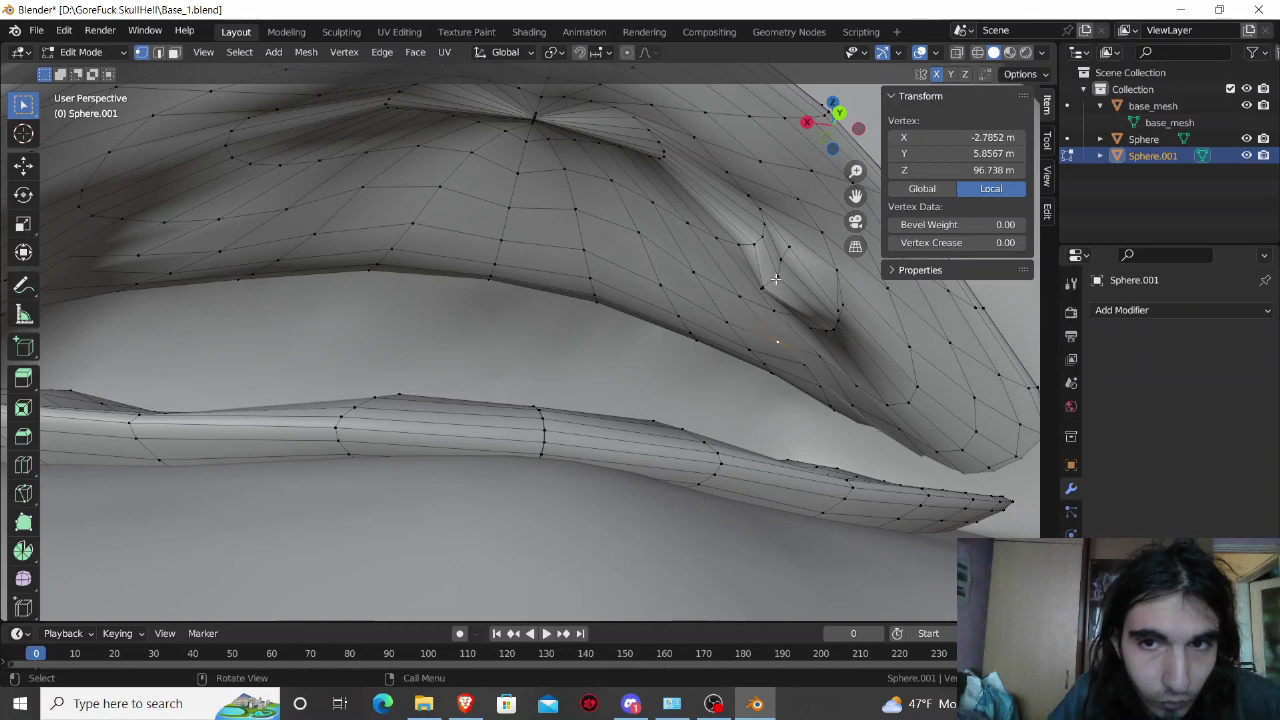
key("g")
key("z")
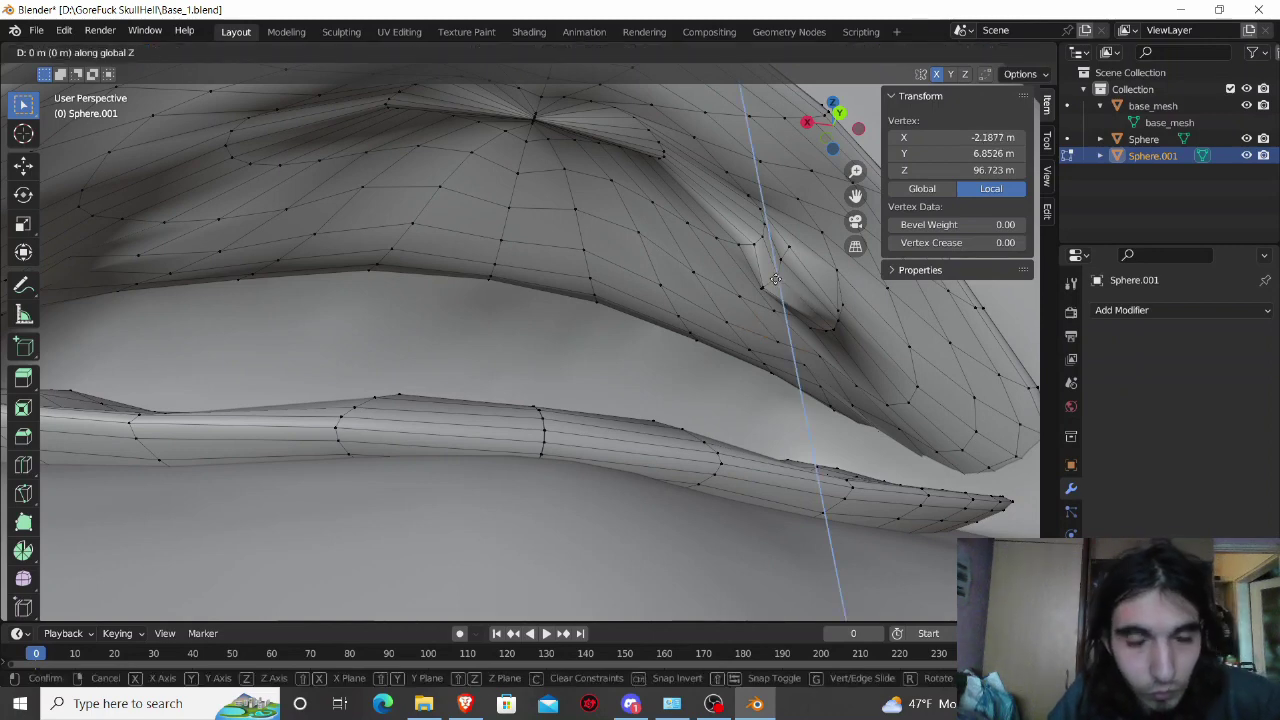
key("Escape")
key("x")
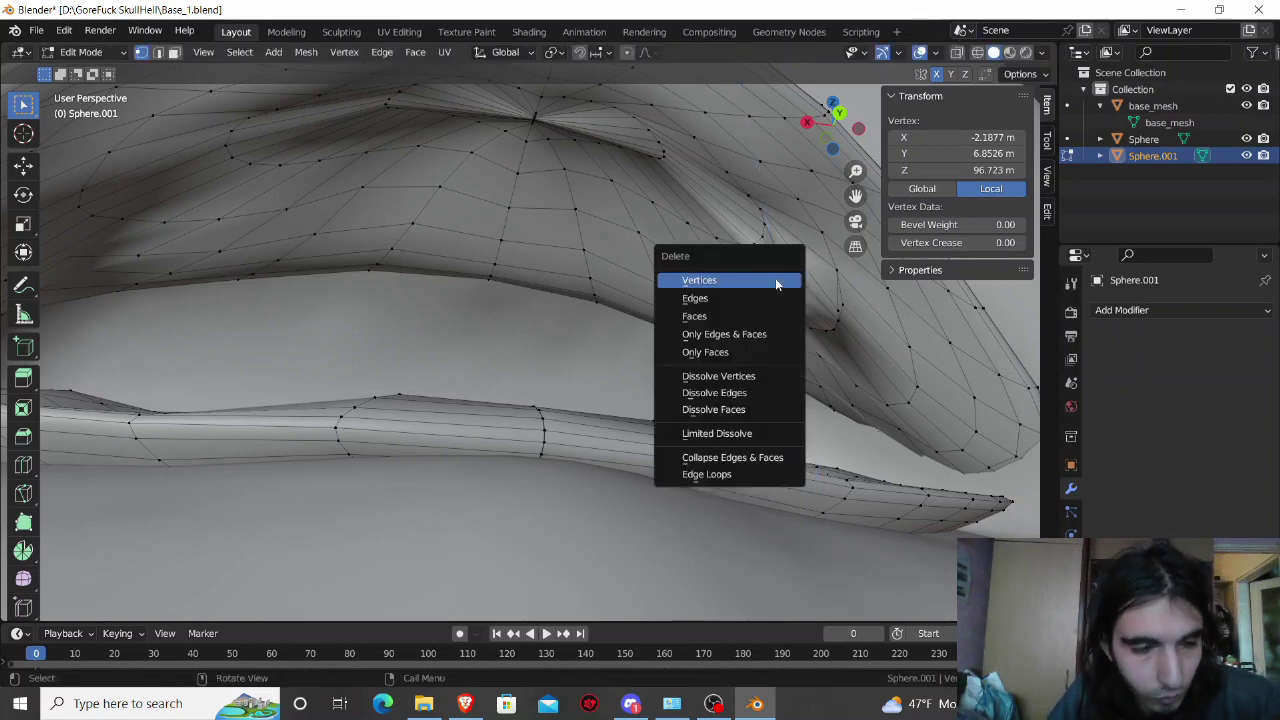
left_click(775, 280)
key("g")
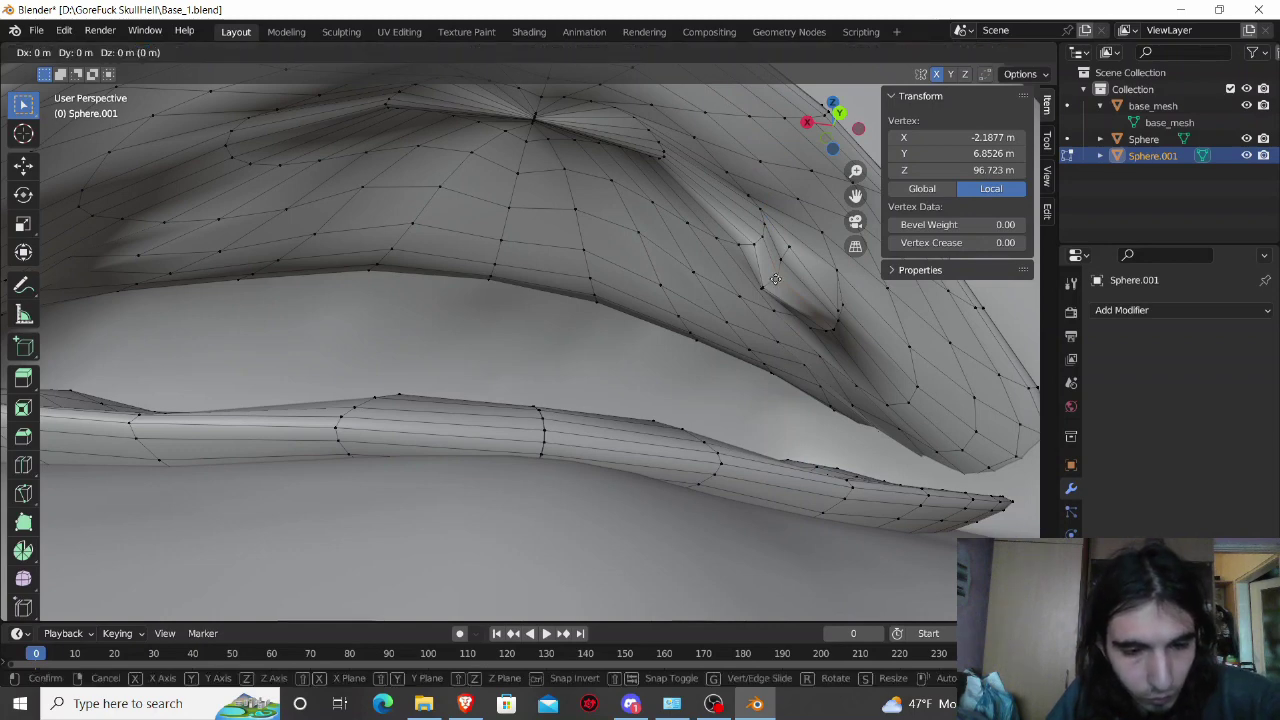
key("x")
left_click(766, 271)
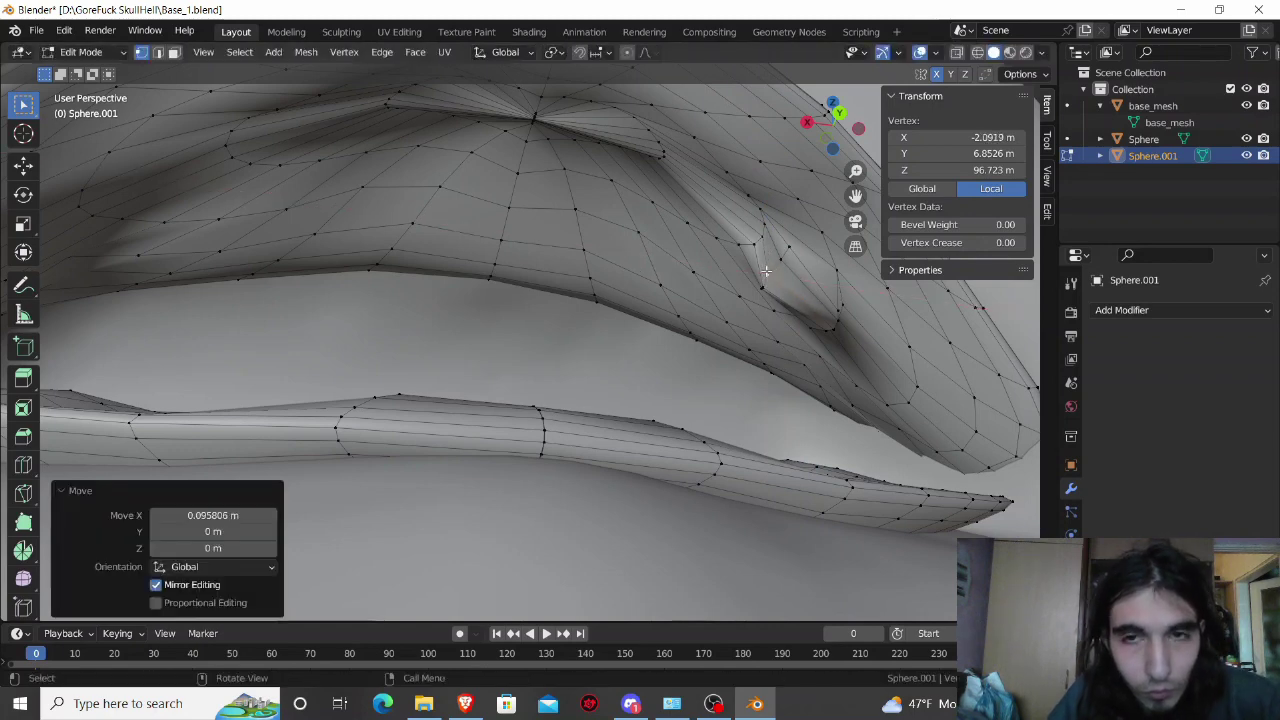
mouse_move(760, 275)
middle_mouse_down()
mouse_move(721, 283)
mouse_move(728, 272)
middle_mouse_up()
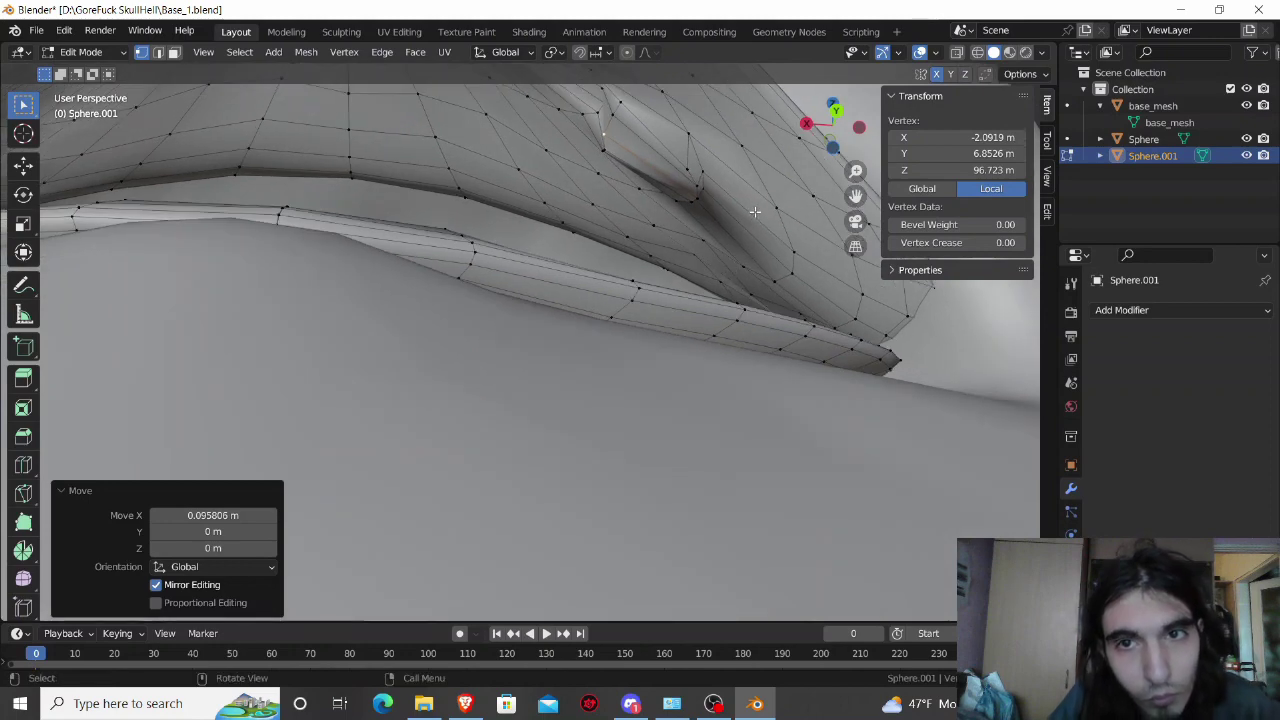
left_click(755, 212)
Step: In face select mode, inset a face on the upper teeth row by about 0.077 m
left_click(177, 53)
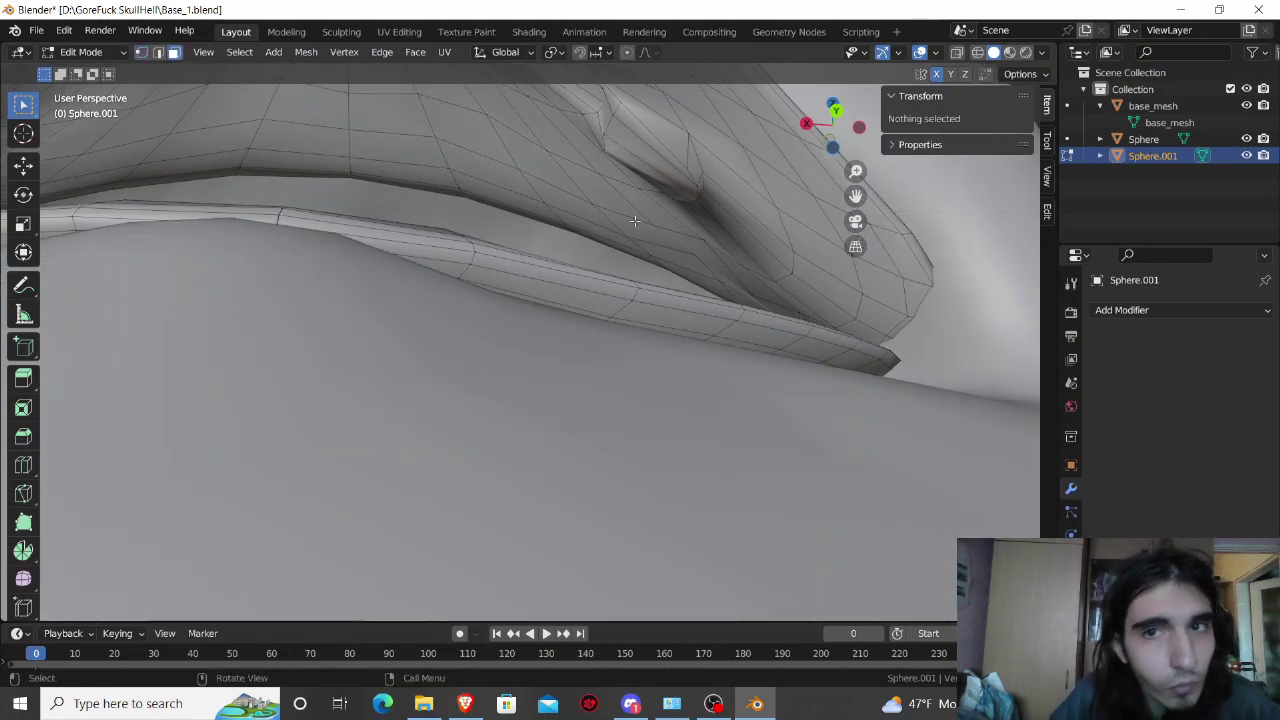
left_click(755, 212)
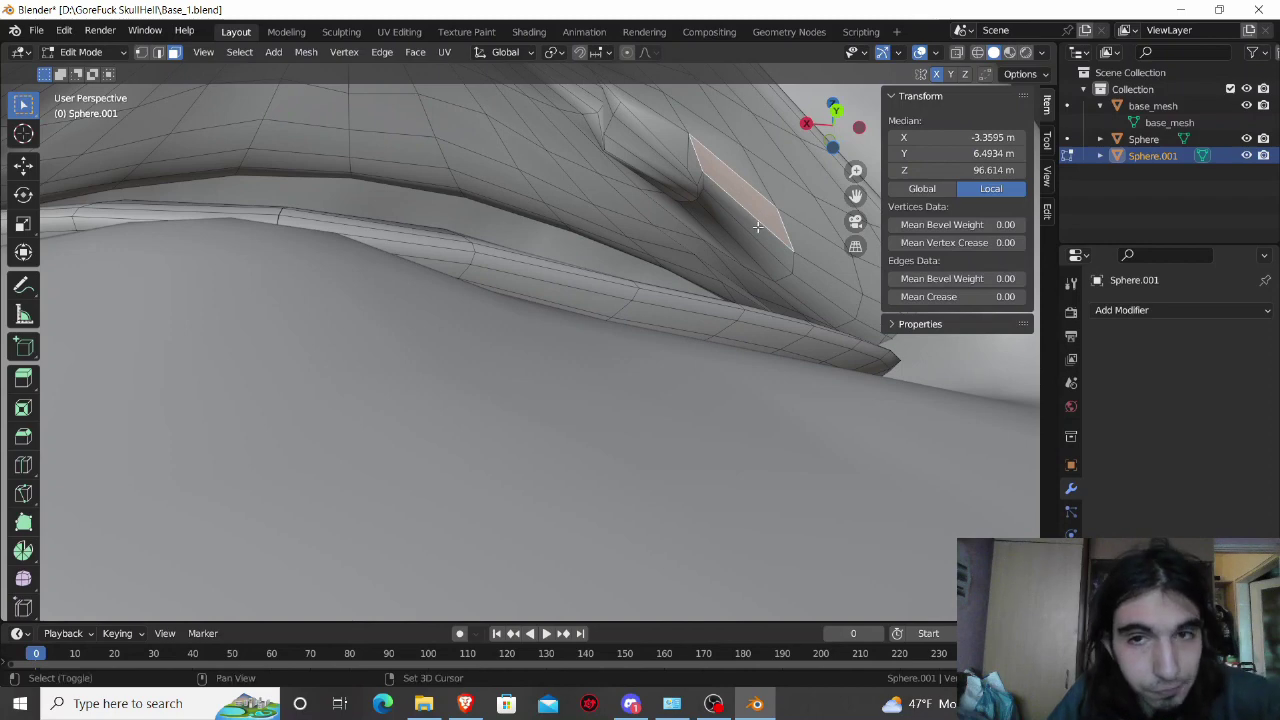
key("e")
left_click(752, 243)
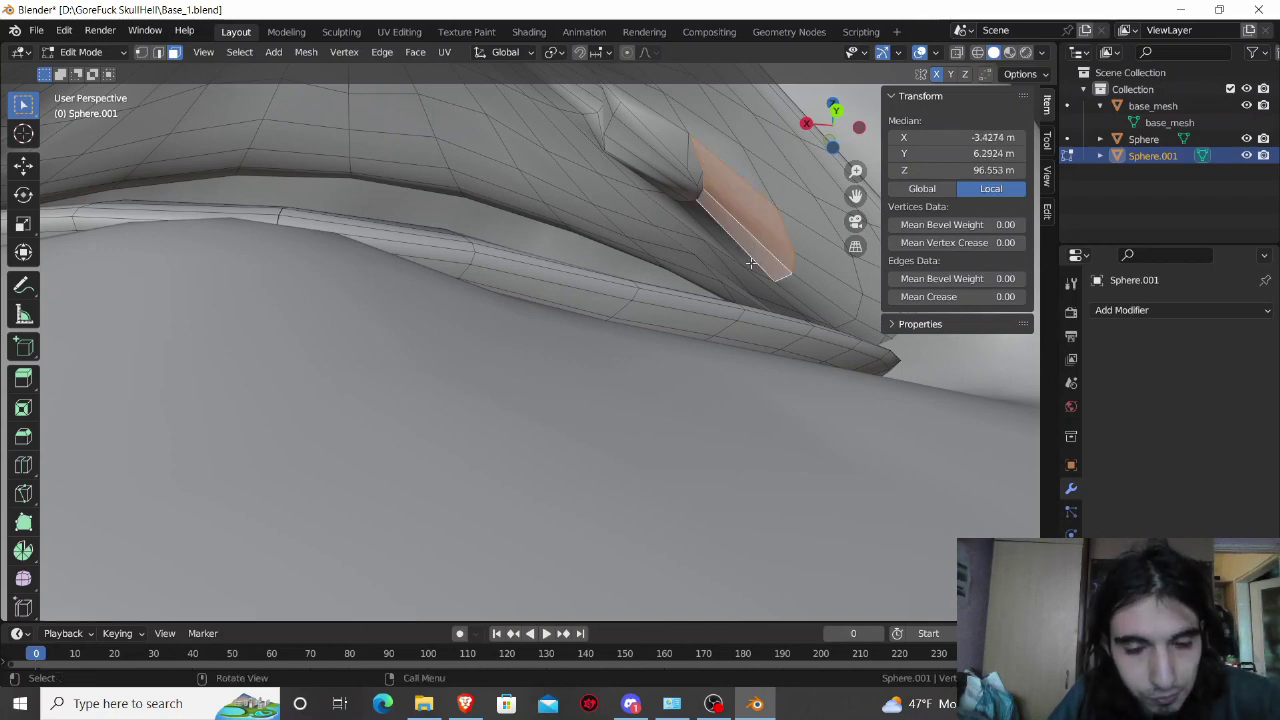
key("i")
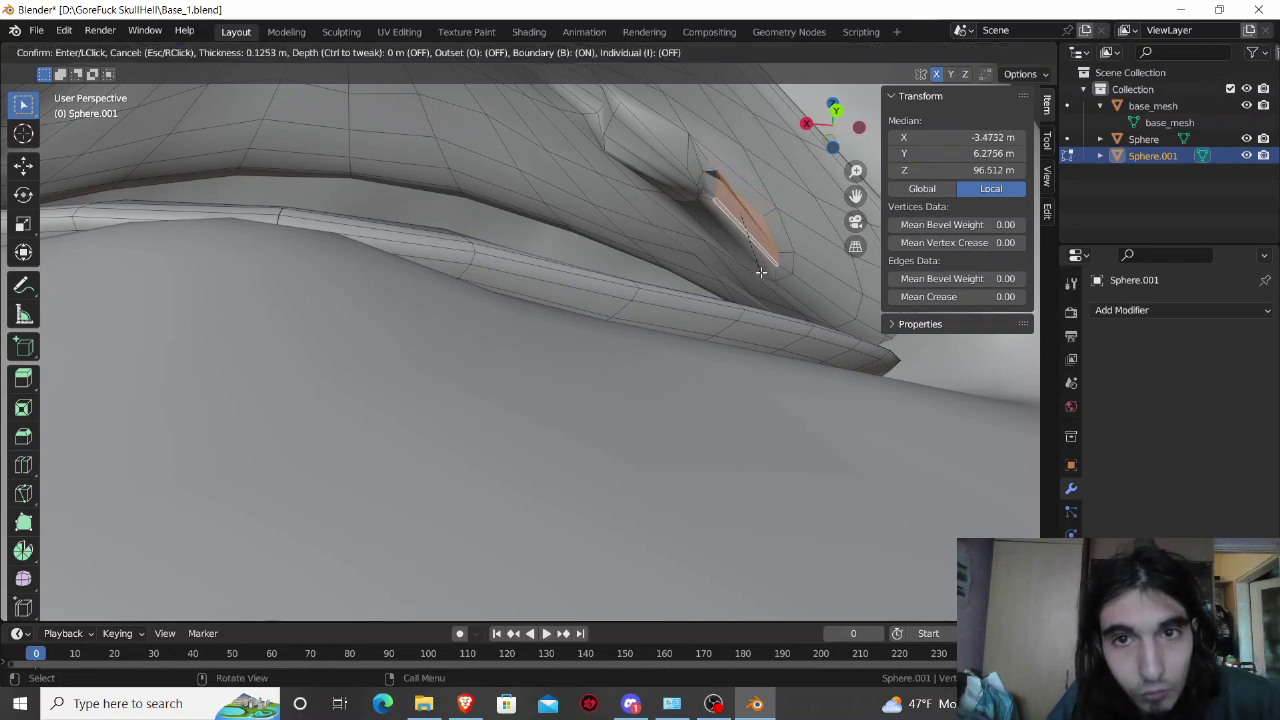
left_click(767, 273)
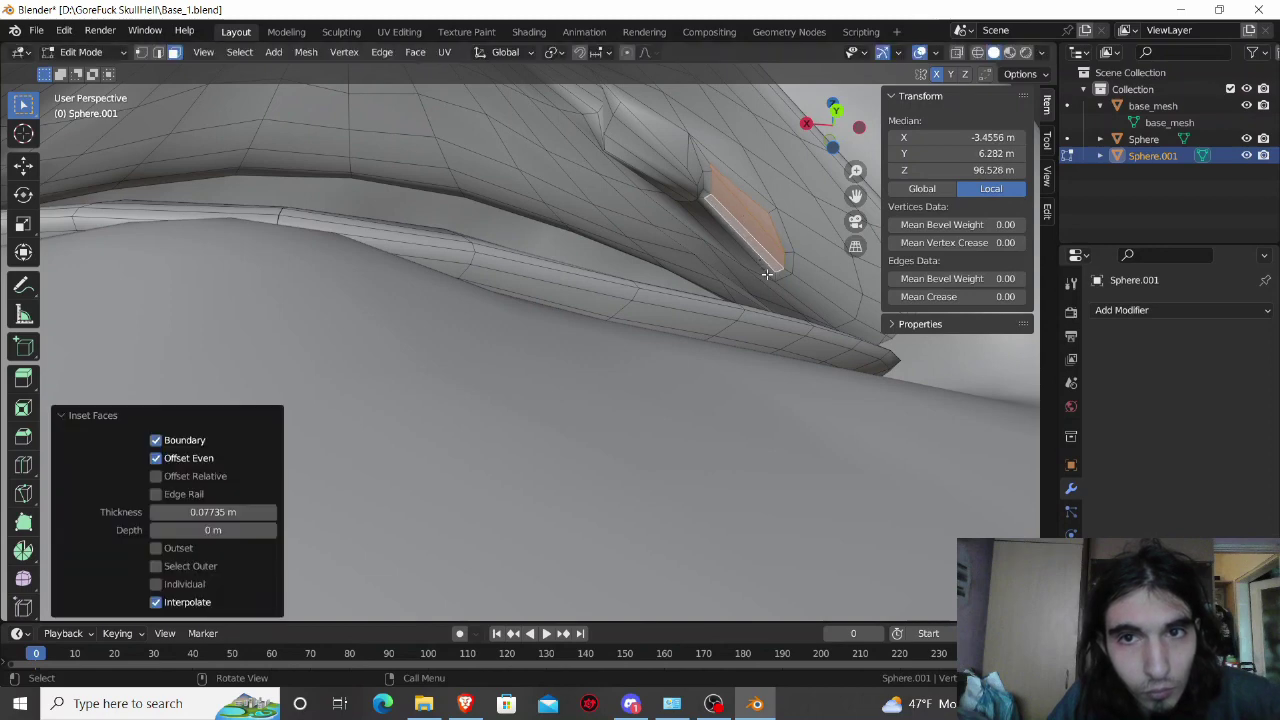
Step: Push the inset face about 0.185 m down along Z, abandoning a sideways move
key("g")
key("z")
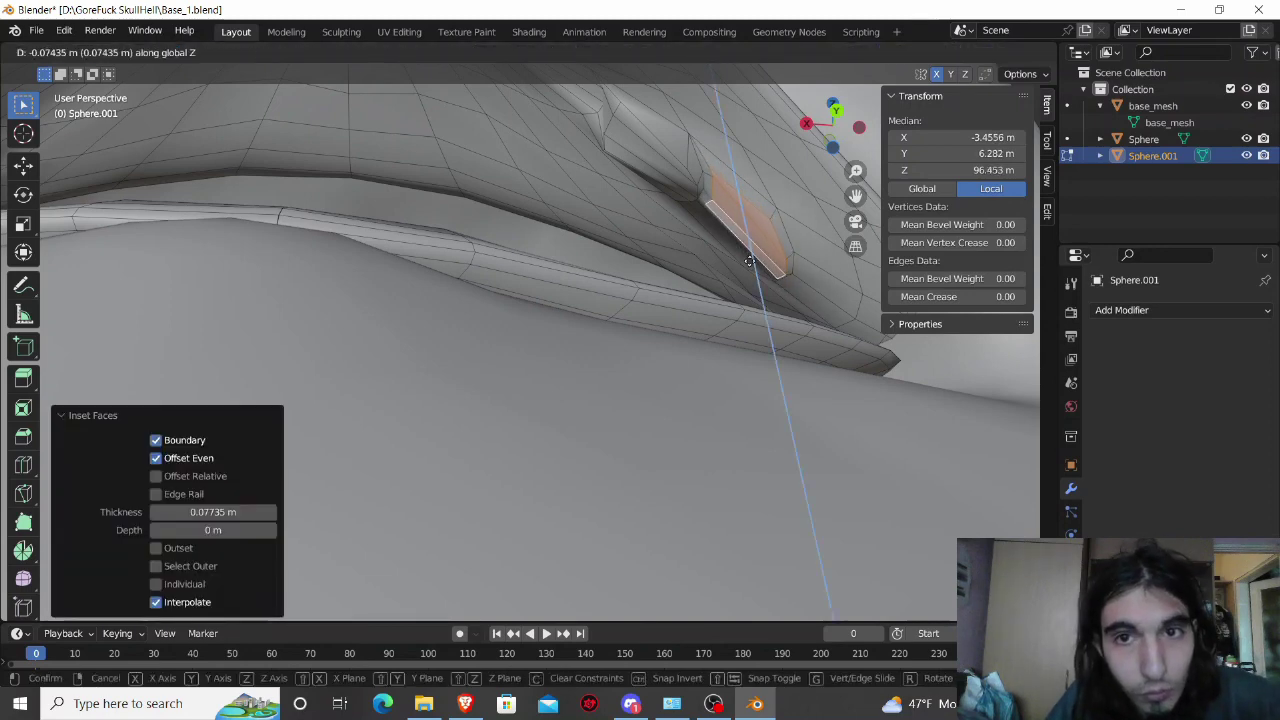
left_click(742, 272)
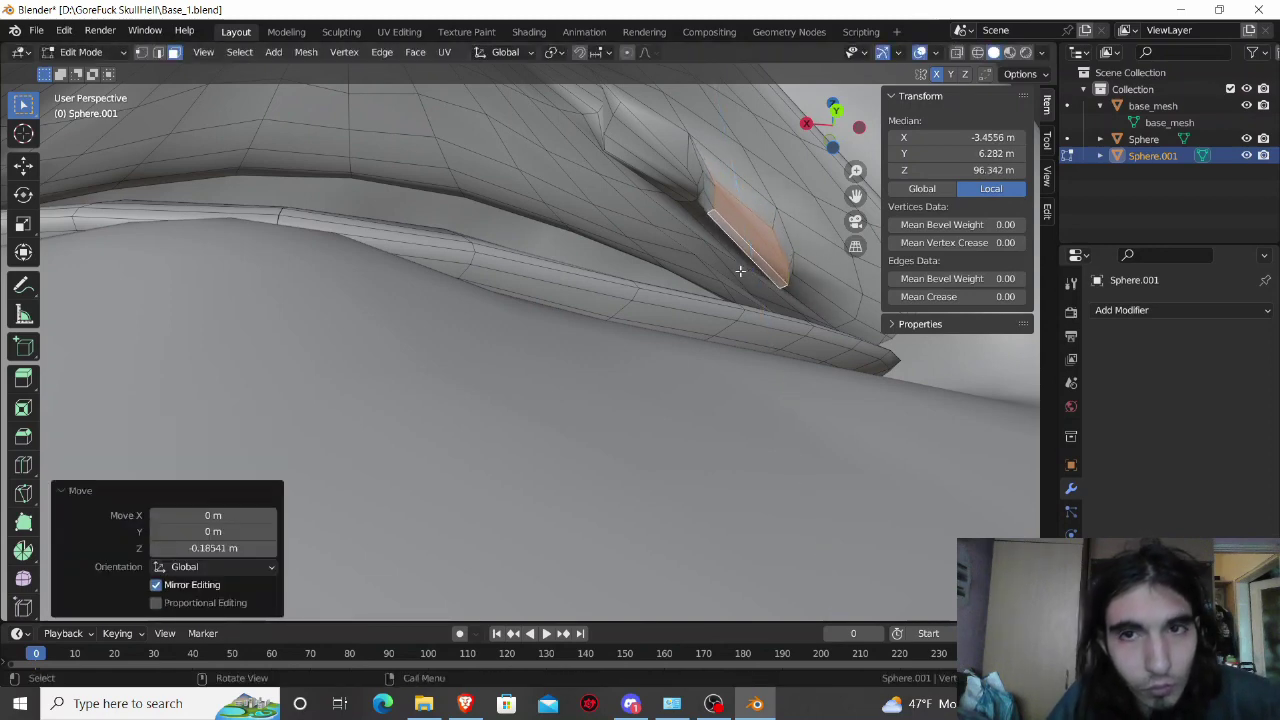
key("g")
key("x")
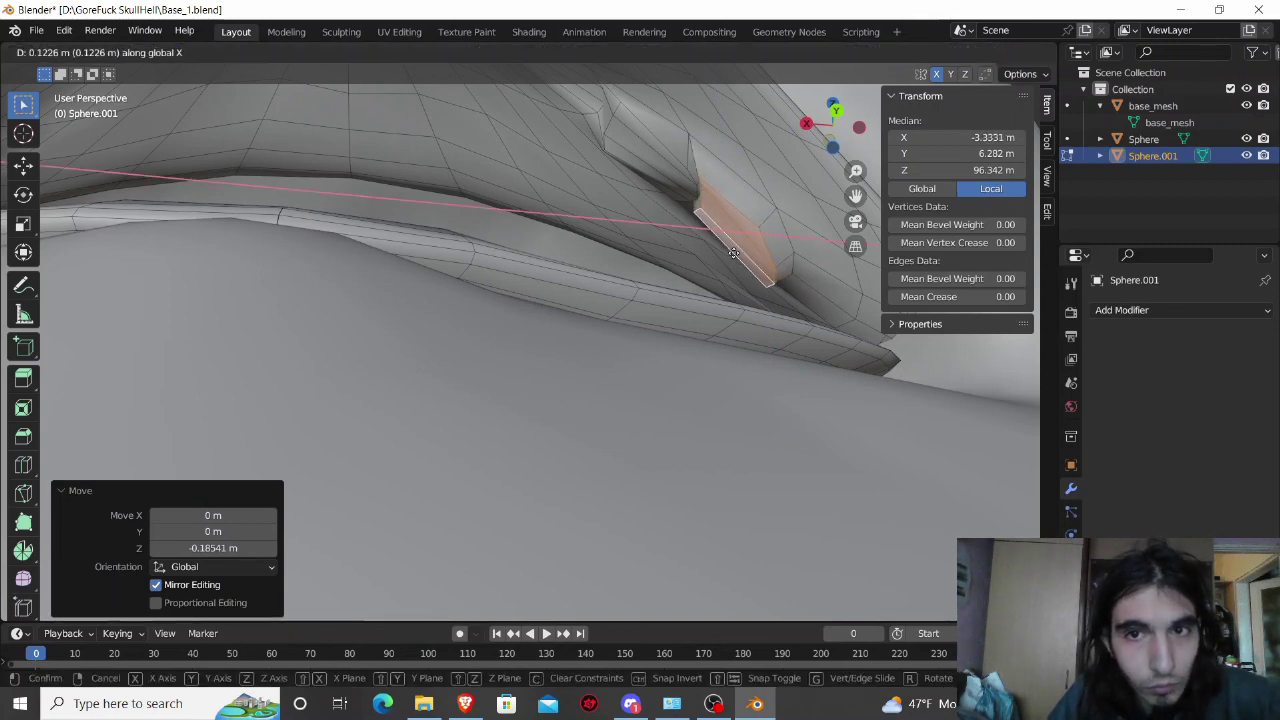
right_click(733, 253)
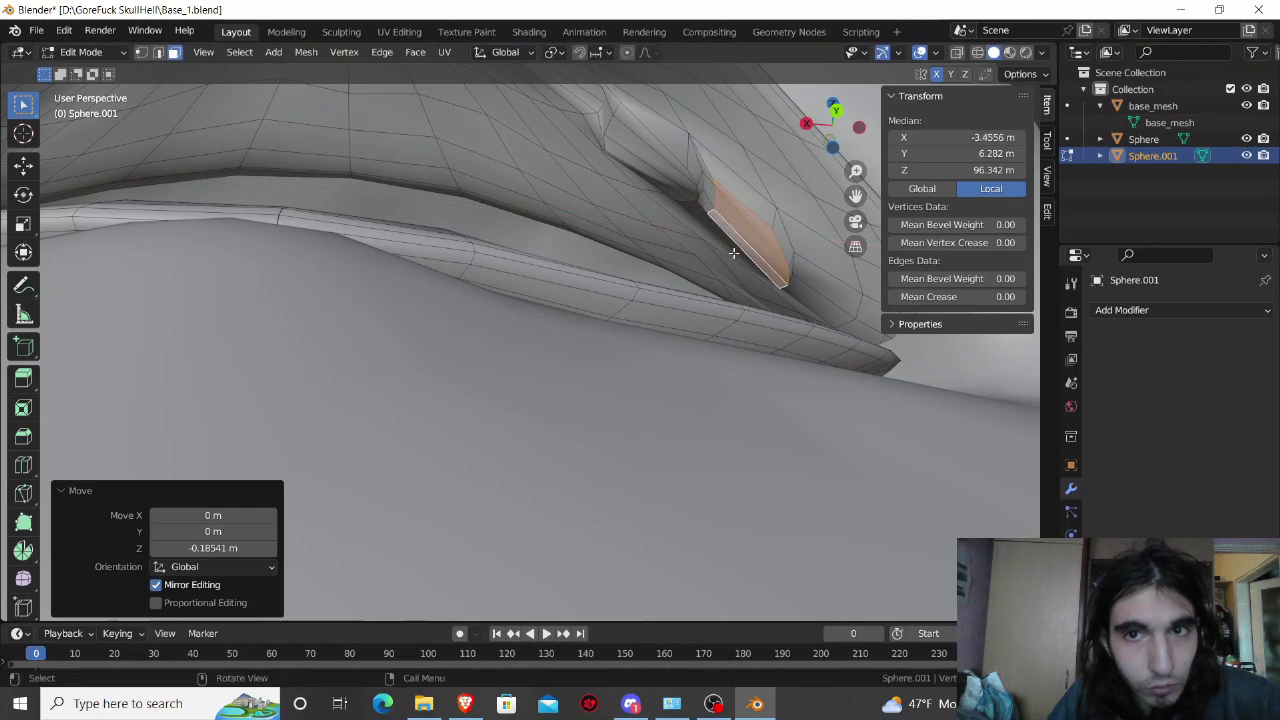
middle_click_drag(735, 252, 738, 280)
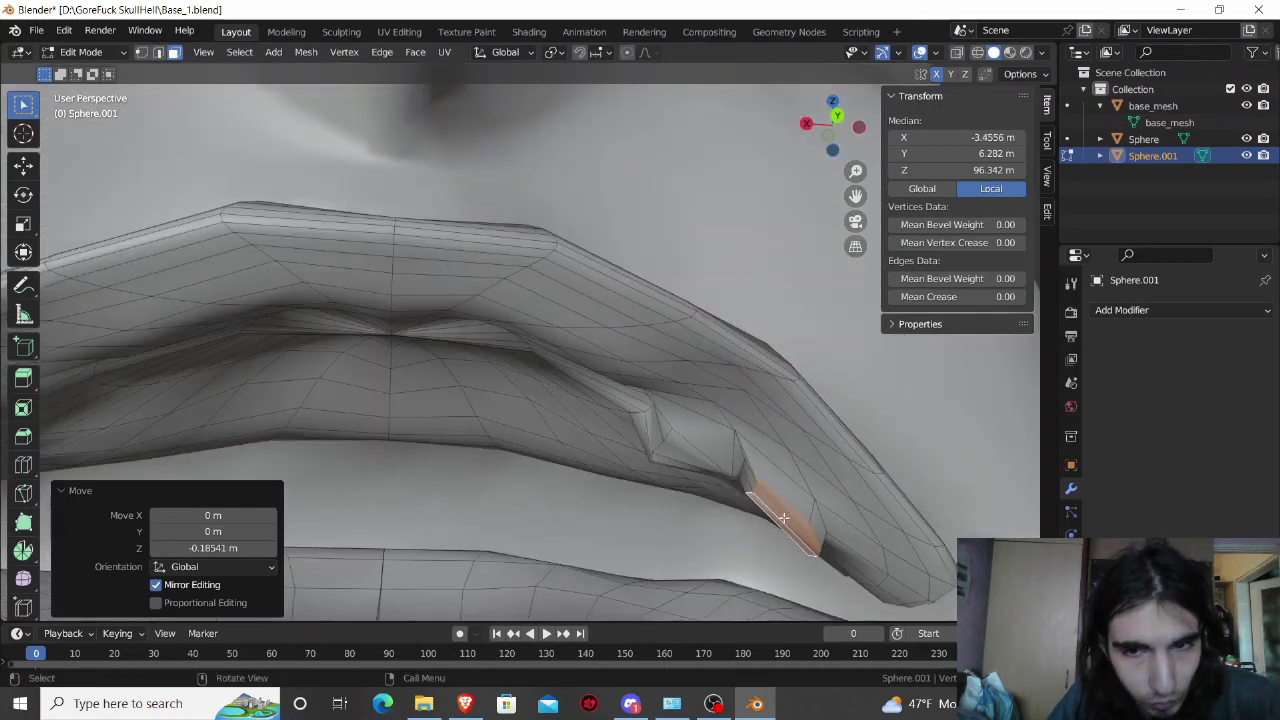
middle_click_drag(784, 518, 675, 212, "shift")
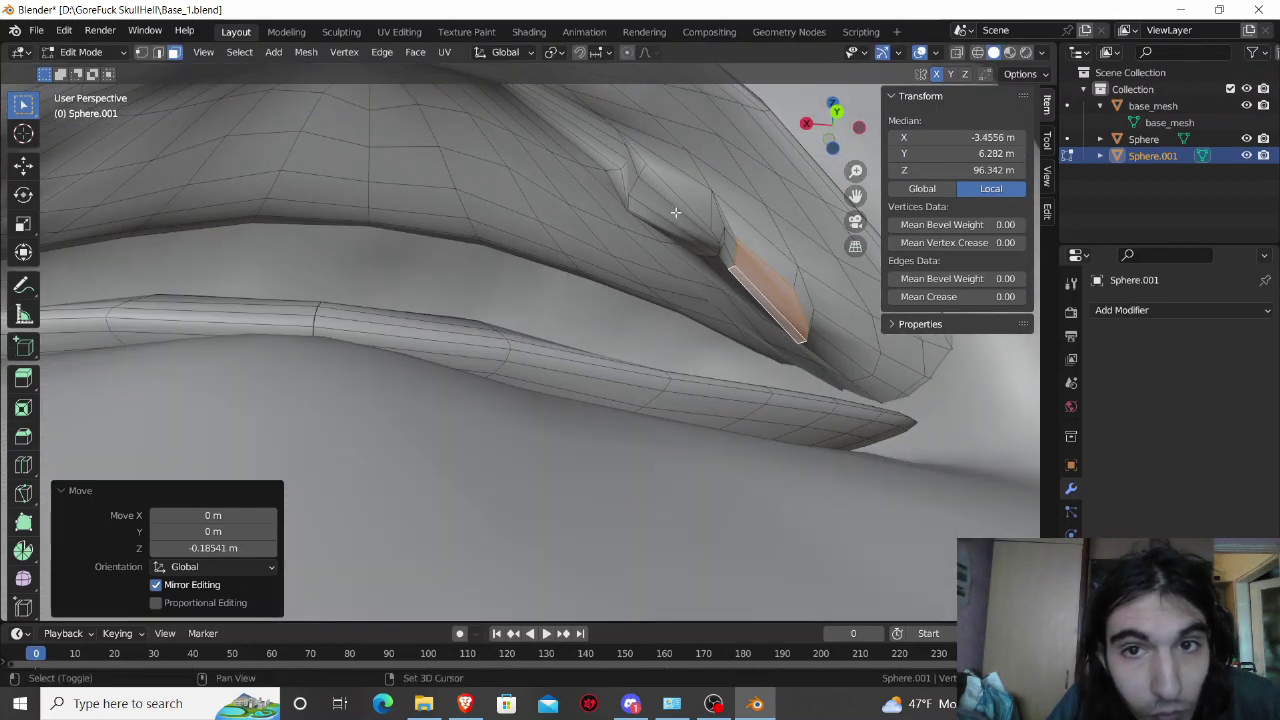
Step: Add the adjacent tooth face and move both 0.168 m along X and 0.3 m down
left_click(676, 204, "shift")
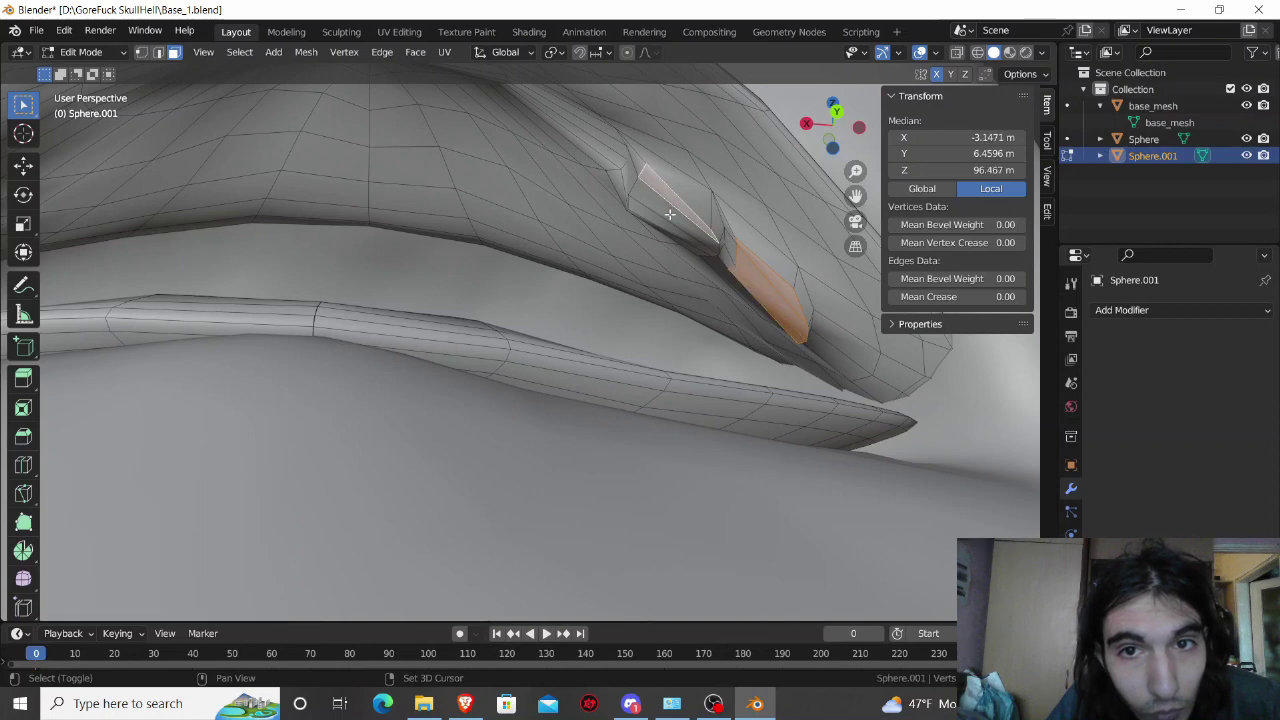
left_click(670, 214, "shift")
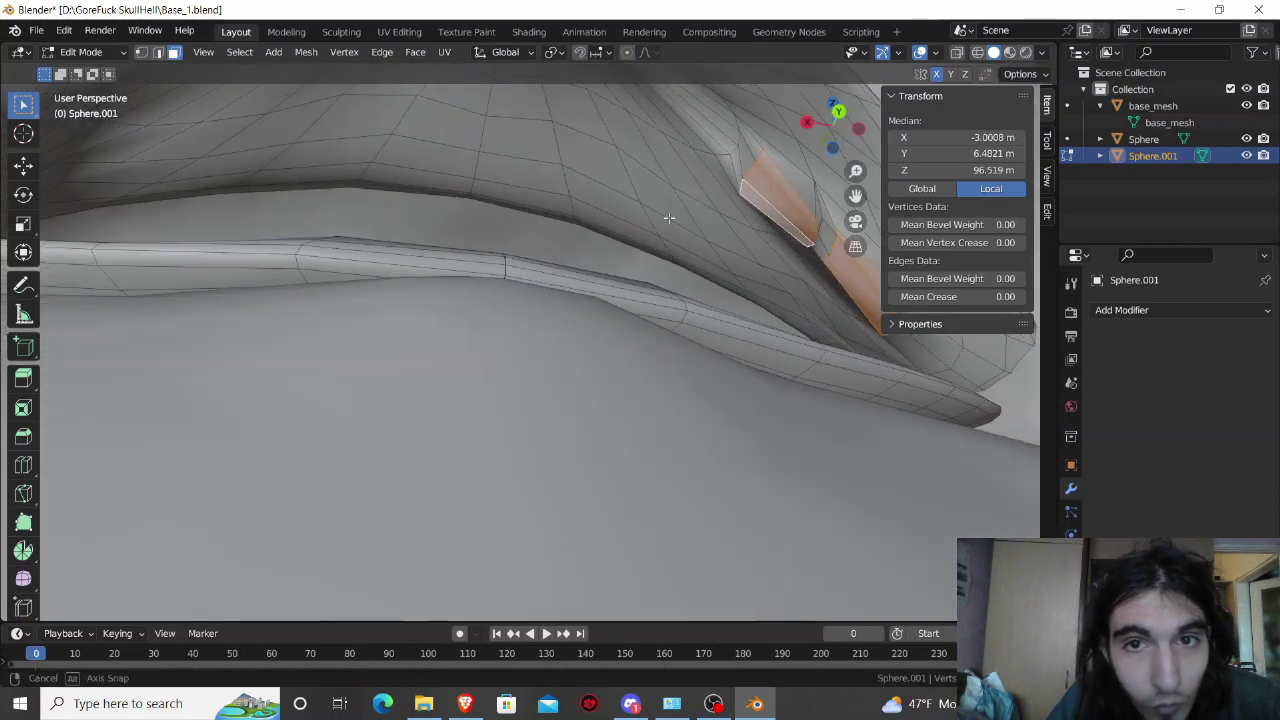
middle_click_drag(670, 214, 673, 218)
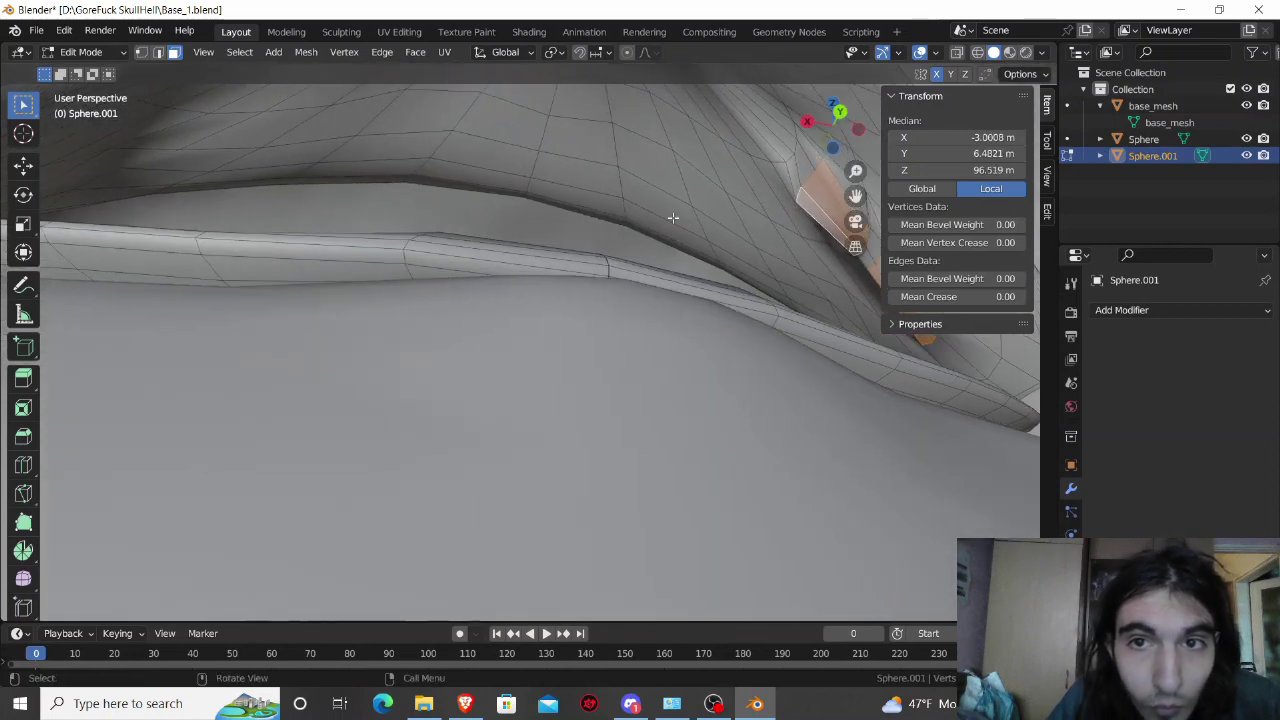
scroll(673, 218, "down", 5)
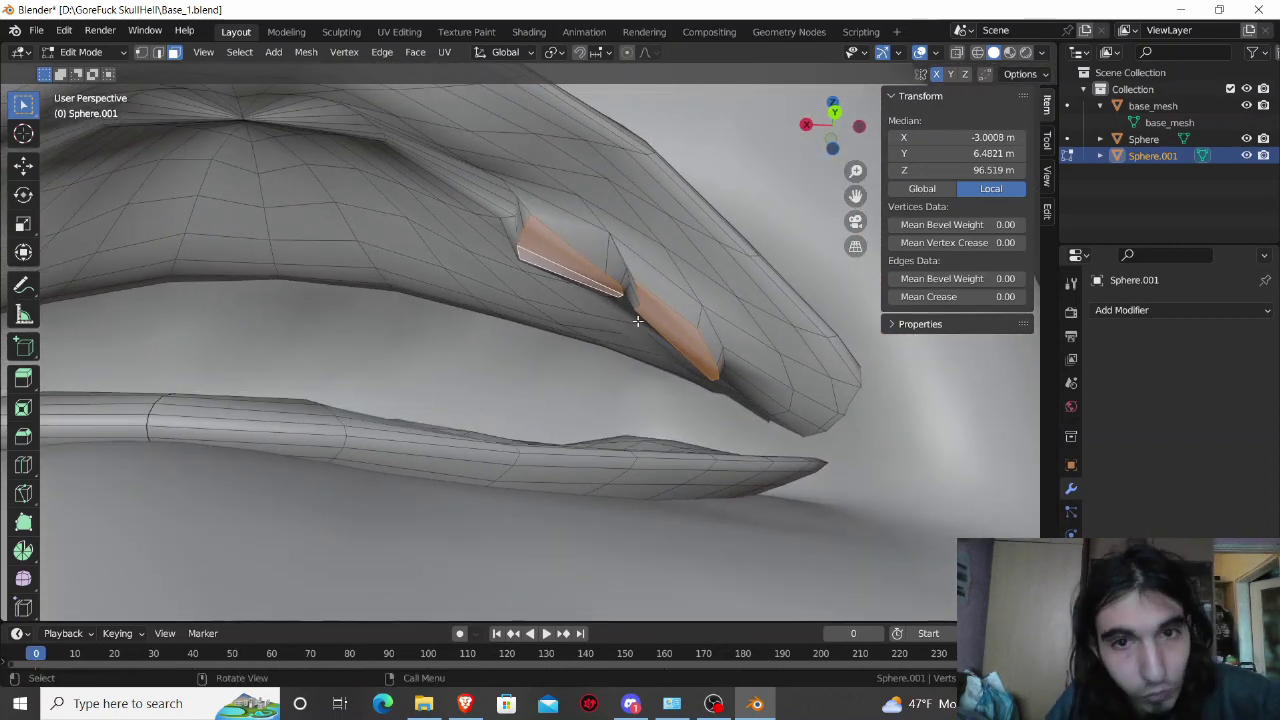
key("g")
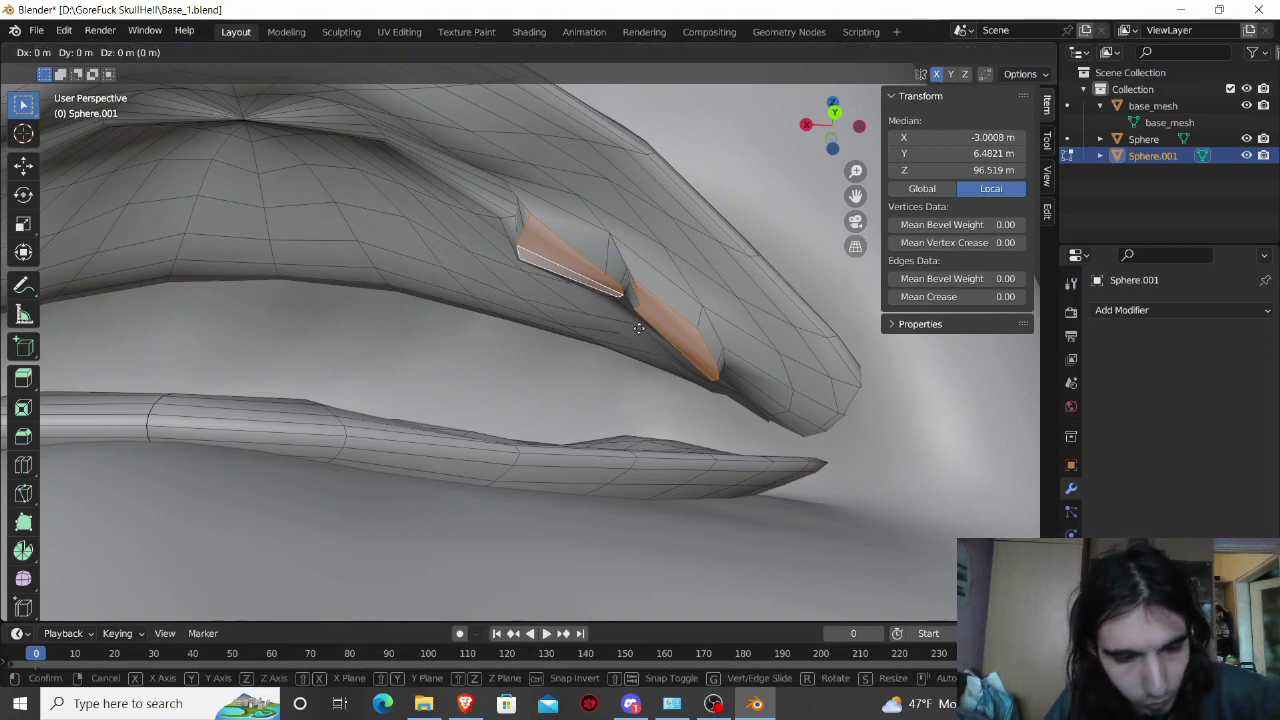
key("x")
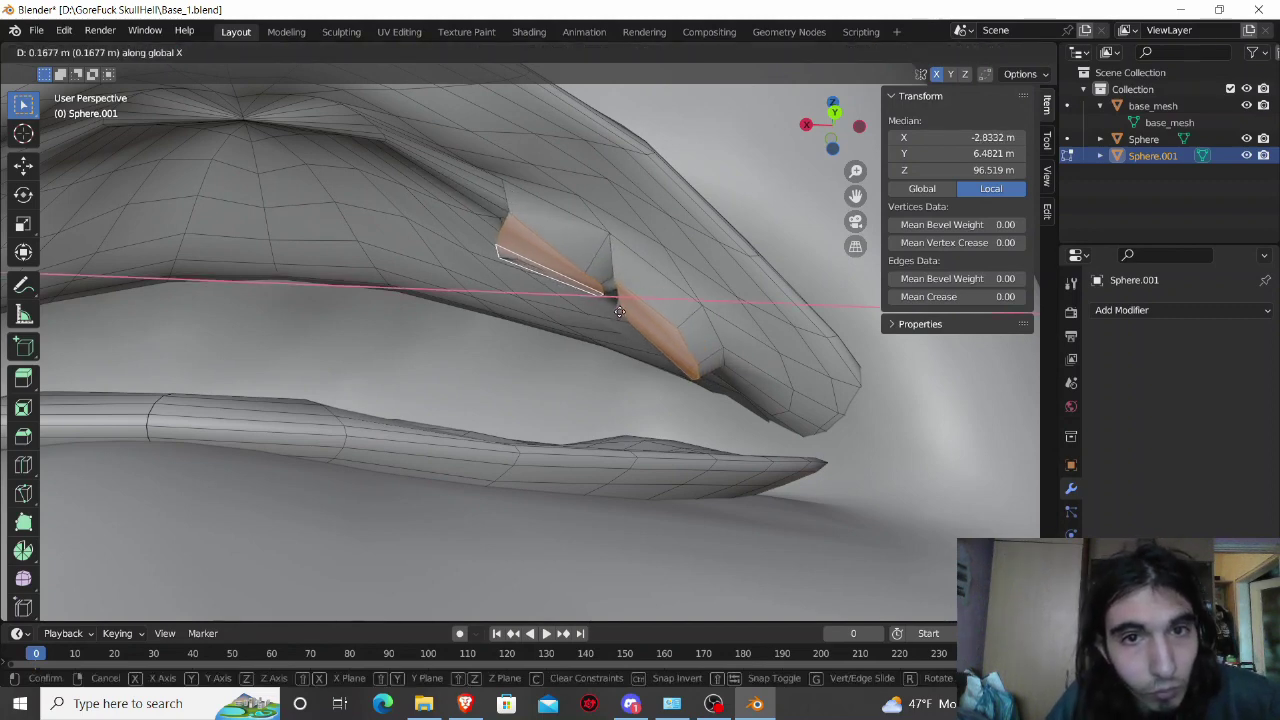
left_click(620, 312)
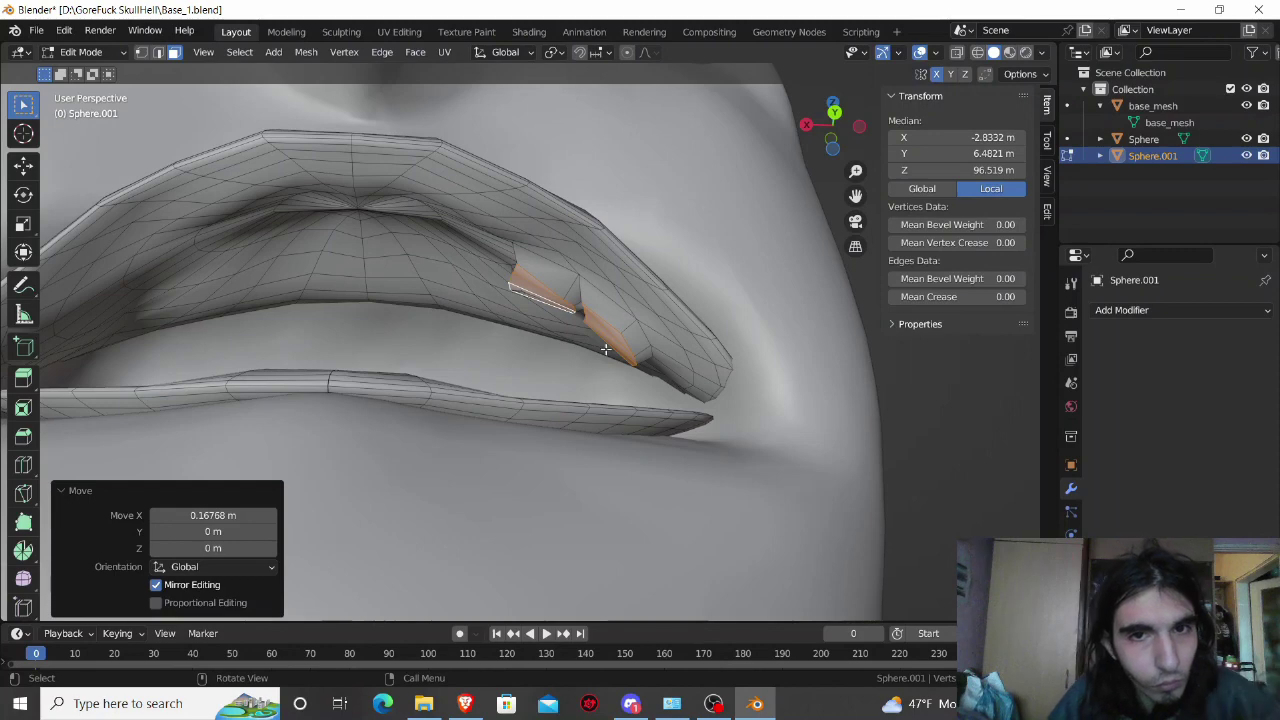
key("g")
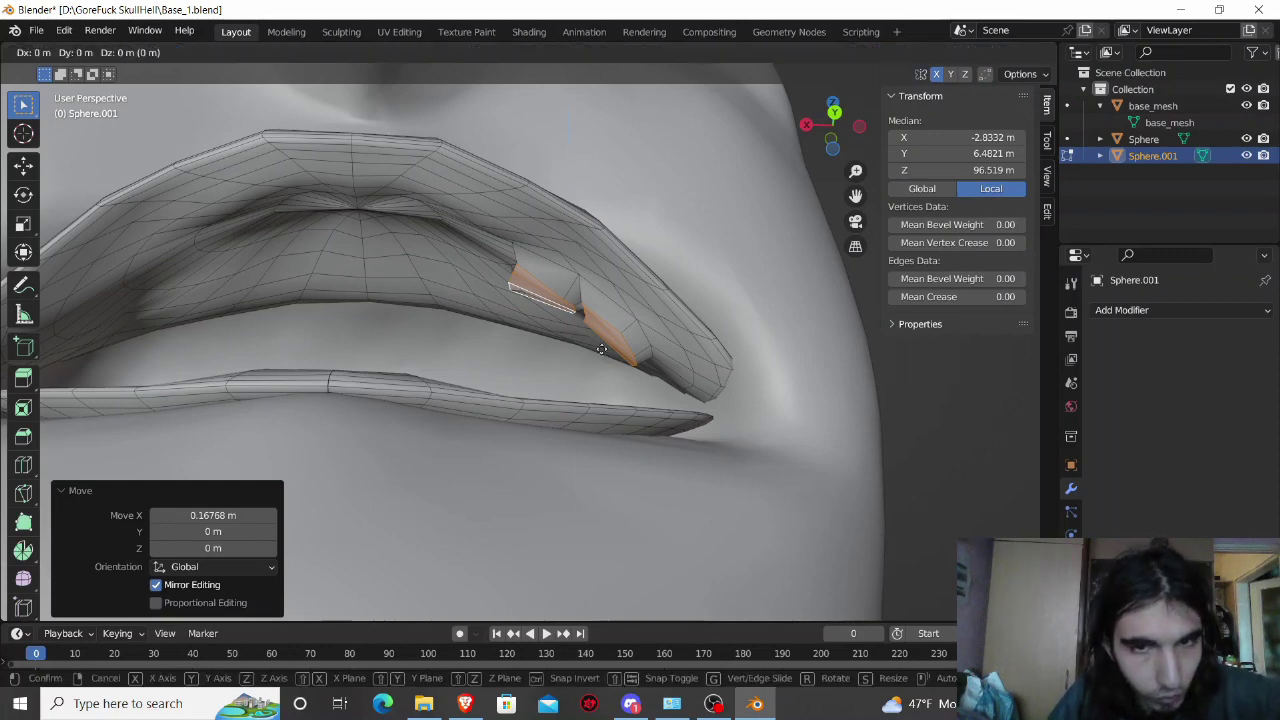
key("z")
left_click(588, 369)
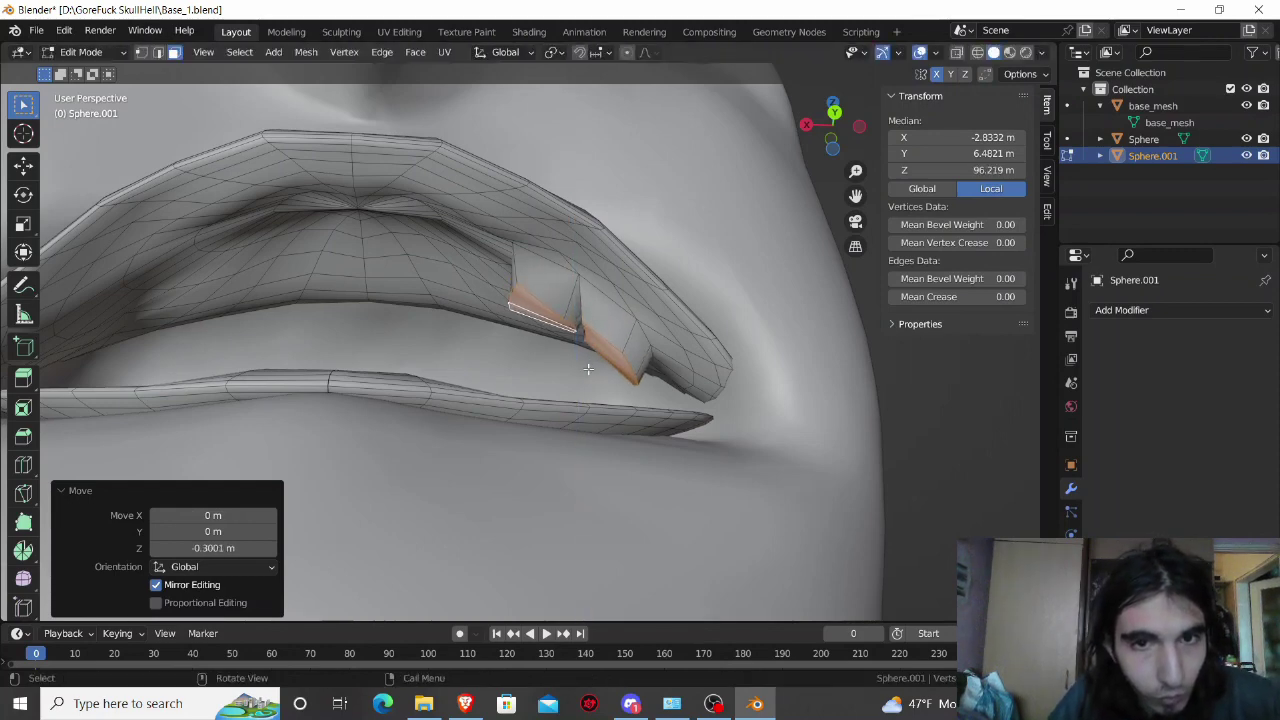
Step: Select all and Symmetrize the teeth mesh -X to +X, then view the mouth from below
key("a")
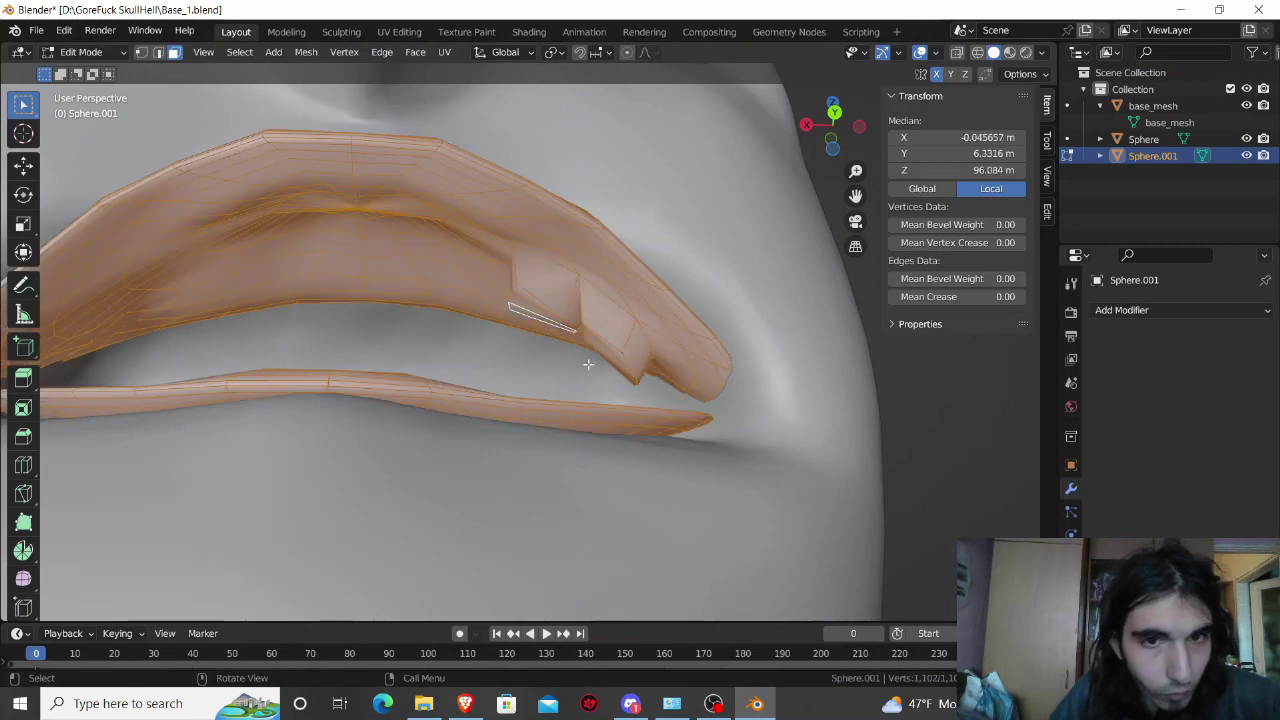
left_click(306, 52)
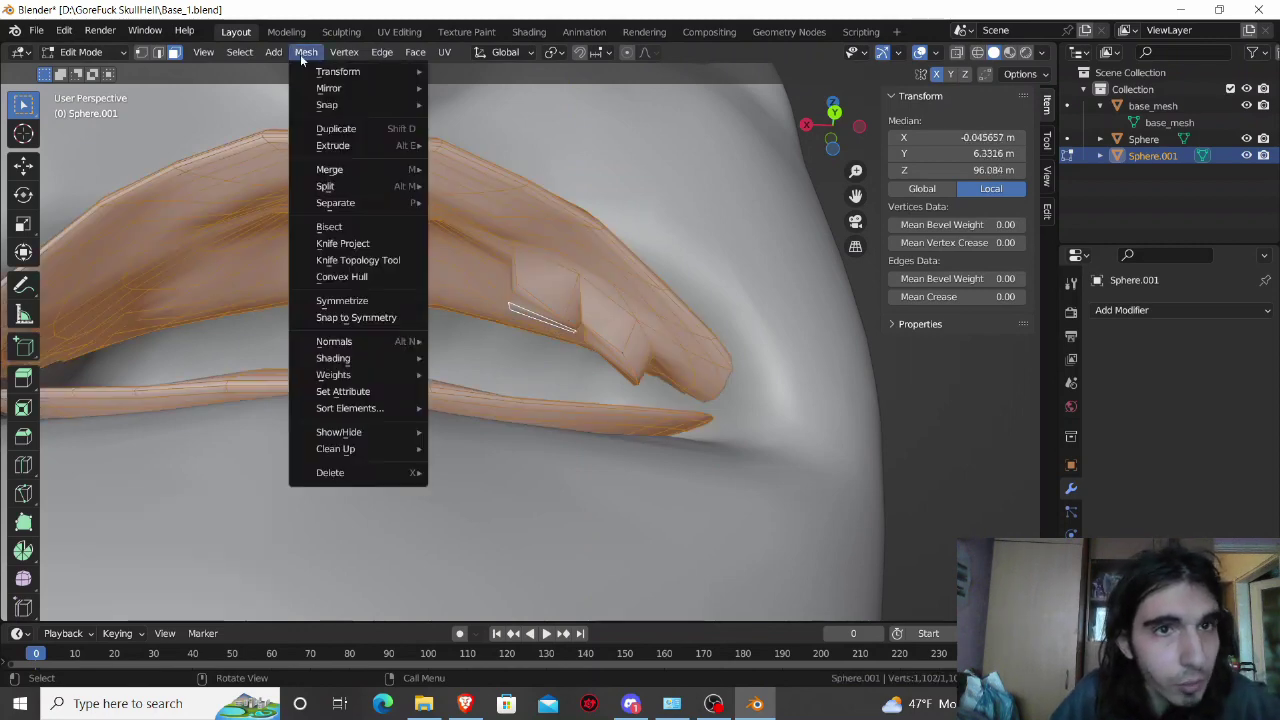
left_click(347, 300)
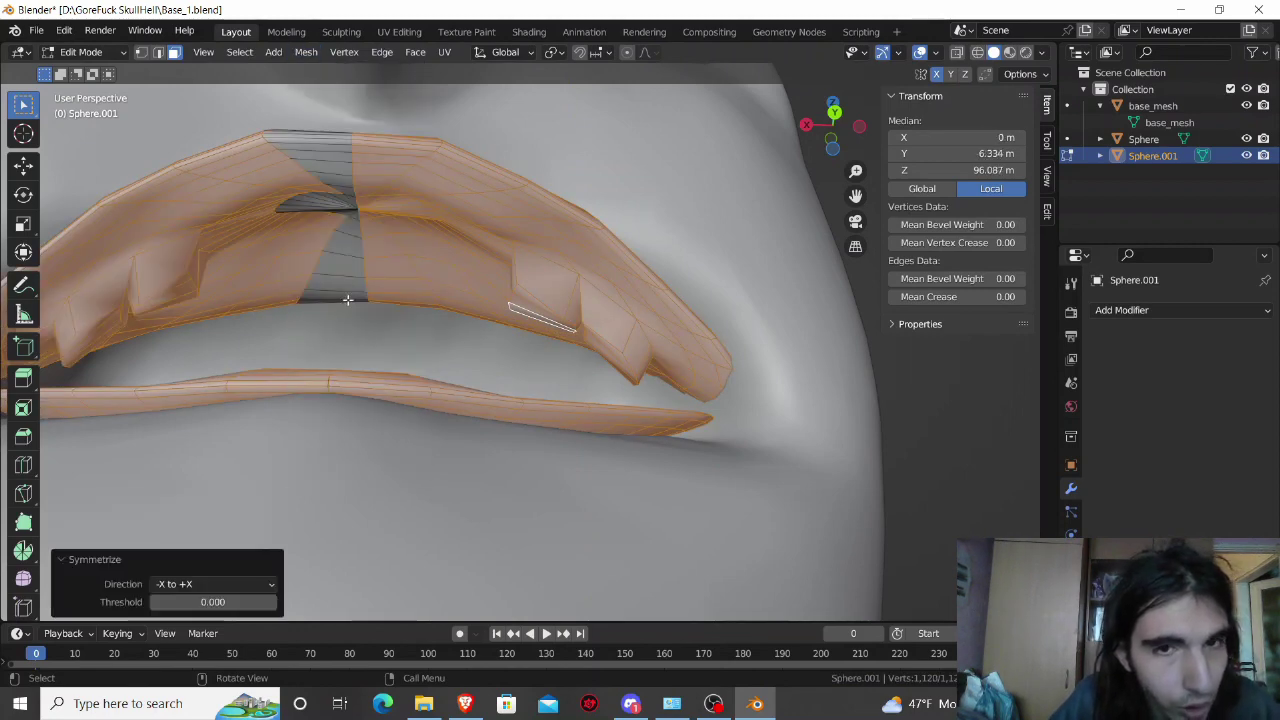
key("alt+a")
mouse_move(339, 323)
middle_mouse_down()
mouse_move(343, 371)
mouse_move(378, 334)
middle_mouse_up()
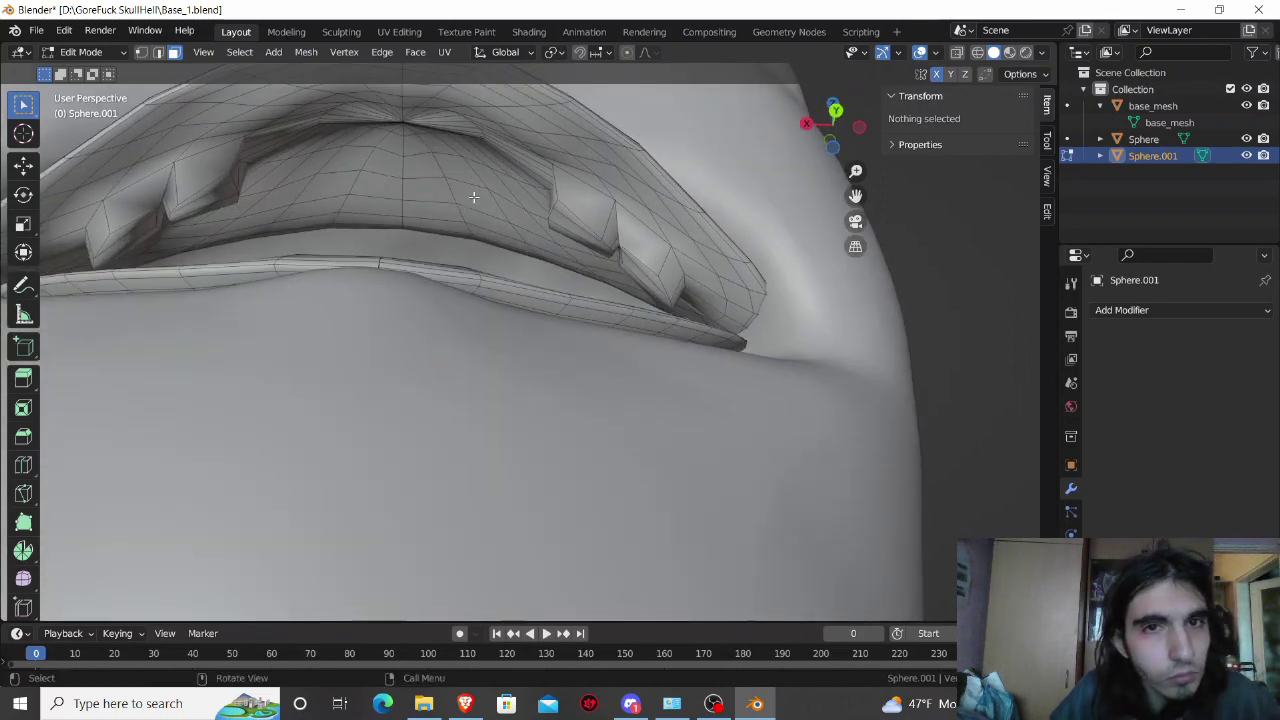
mouse_move(474, 196)
middle_mouse_down()
mouse_move(483, 183)
mouse_move(500, 280)
mouse_move(512, 263)
mouse_move(612, 240)
middle_mouse_up()
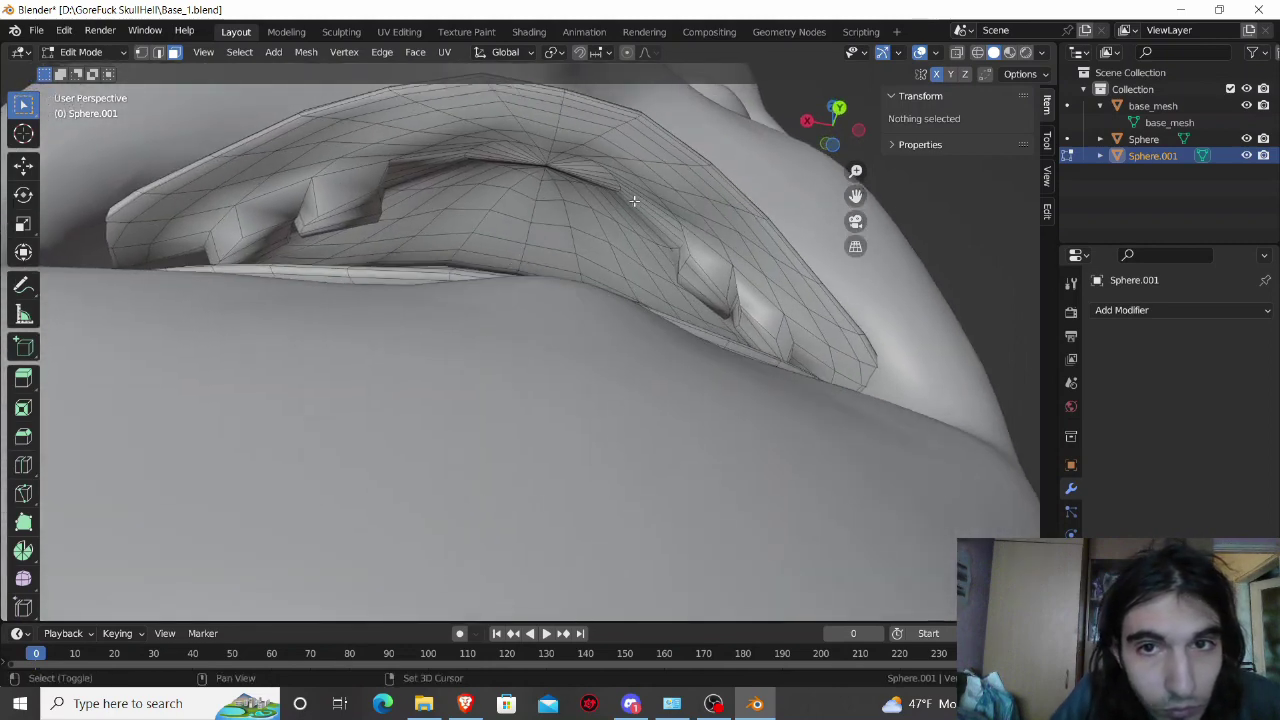
Step: Try an inset on a patch of upper gum faces, then undo it
left_click_drag(634, 201, 660, 237)
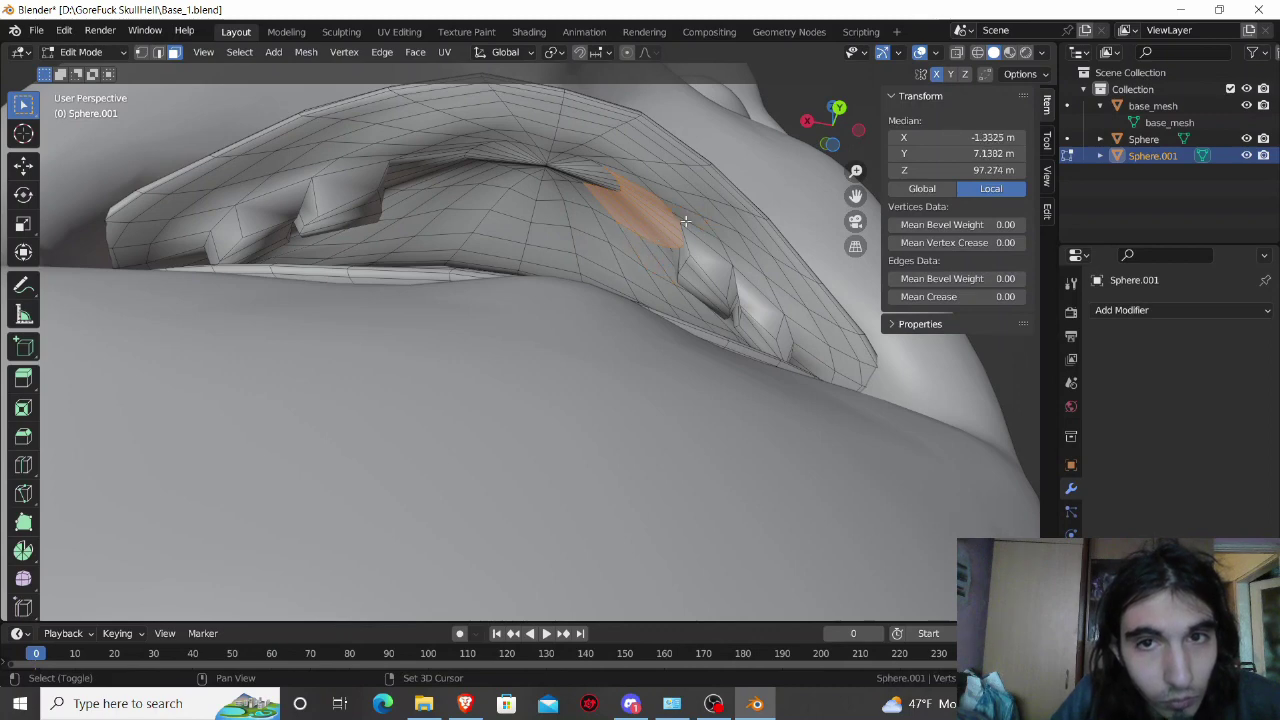
key("i")
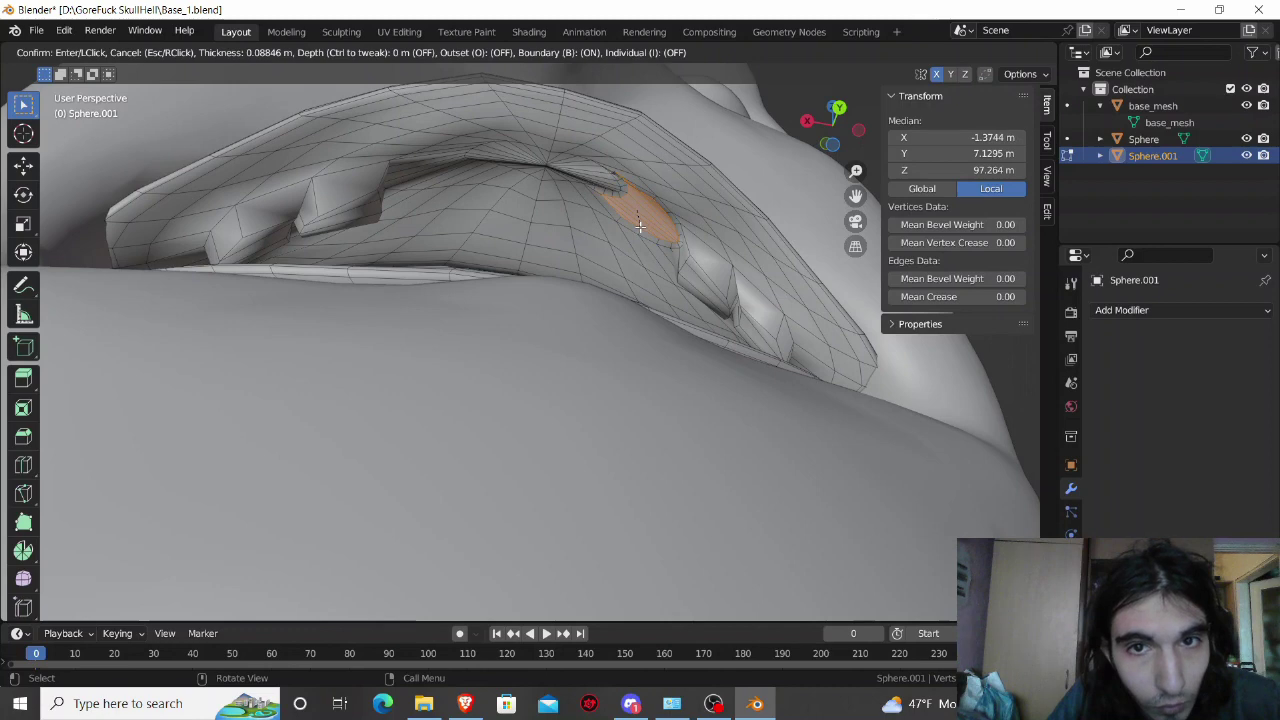
left_click(640, 227)
middle_click_drag(640, 227, 657, 223)
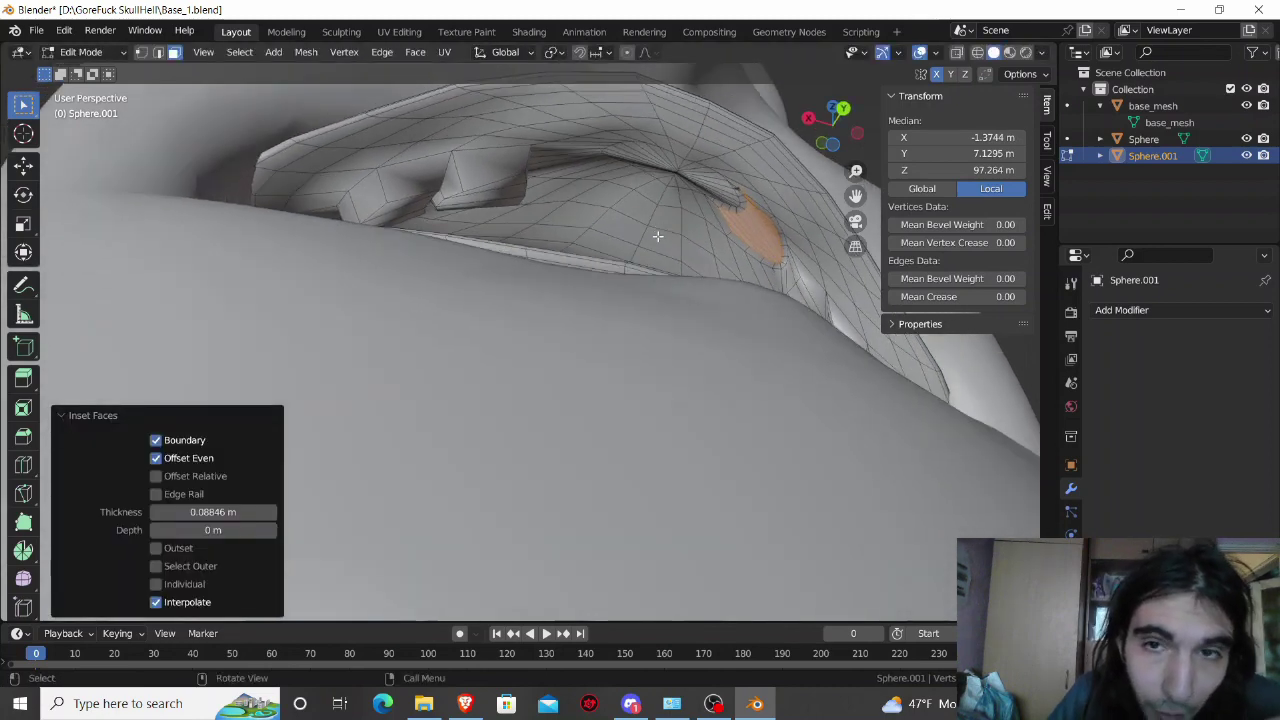
key("ctrl+z")
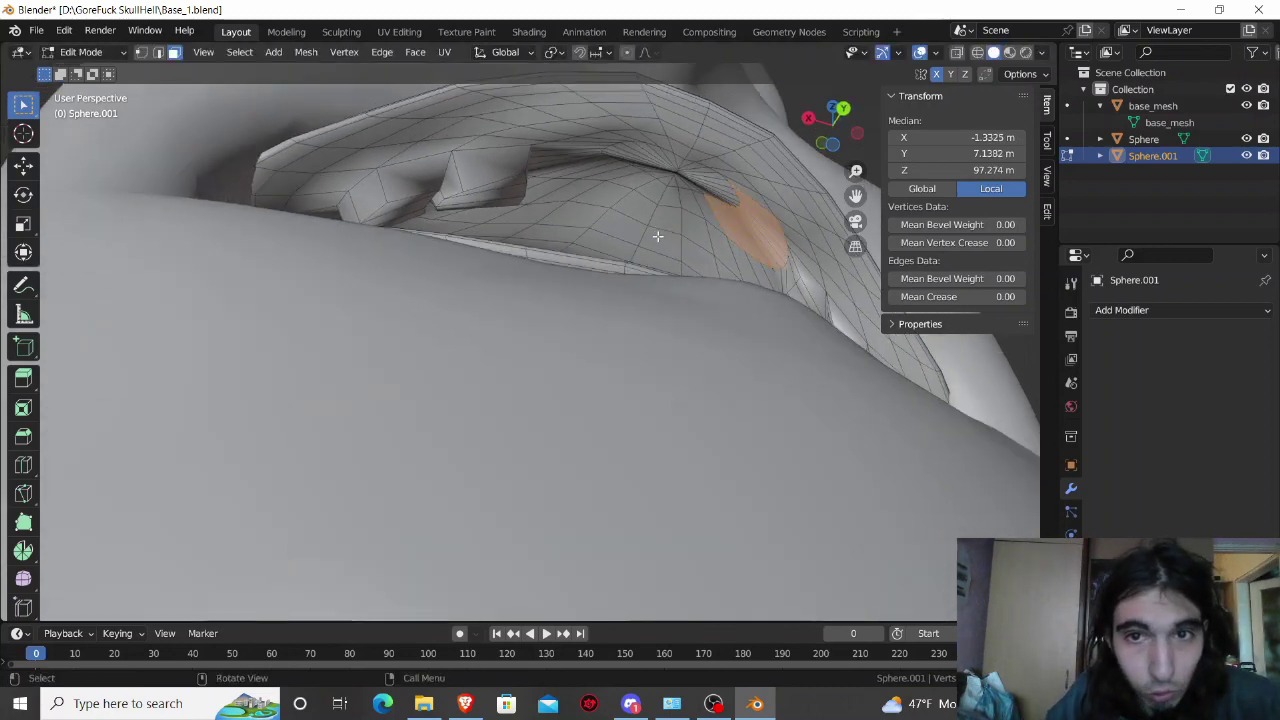
middle_click_drag(717, 238, 616, 195)
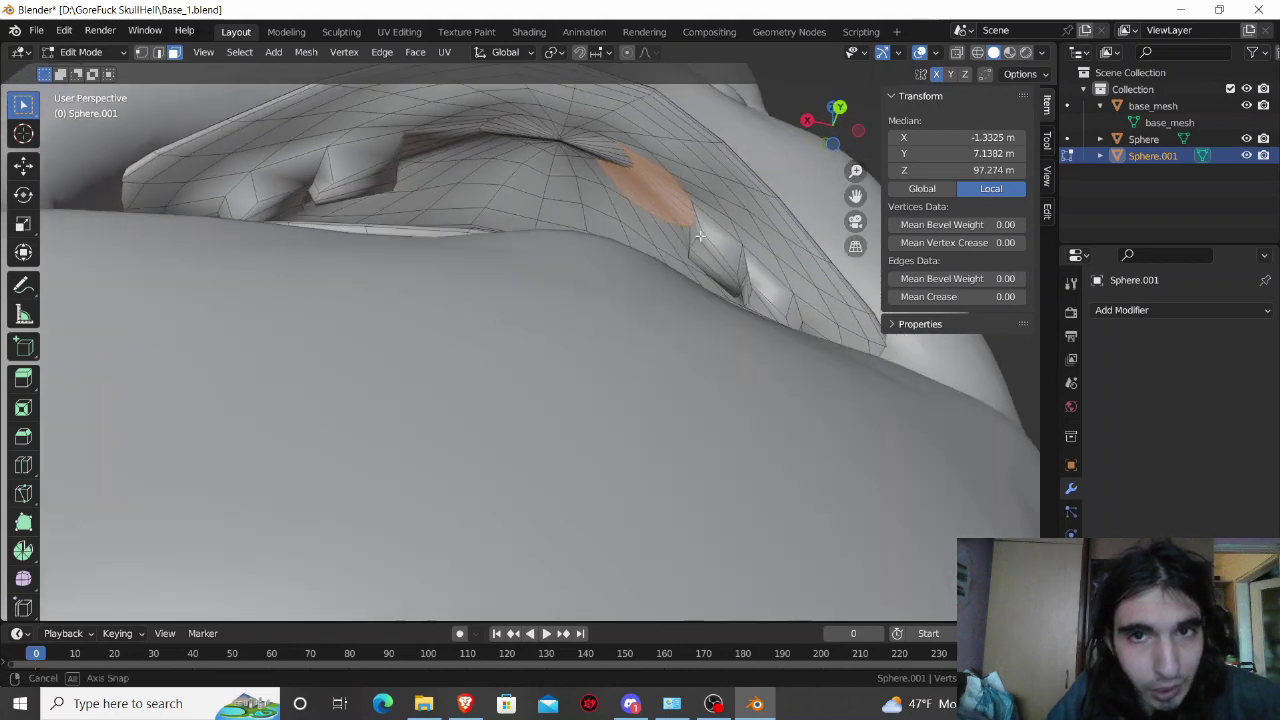
Step: Inset four gum faces right of centre by about 0.054 m and pull them down along Z
left_click(573, 188)
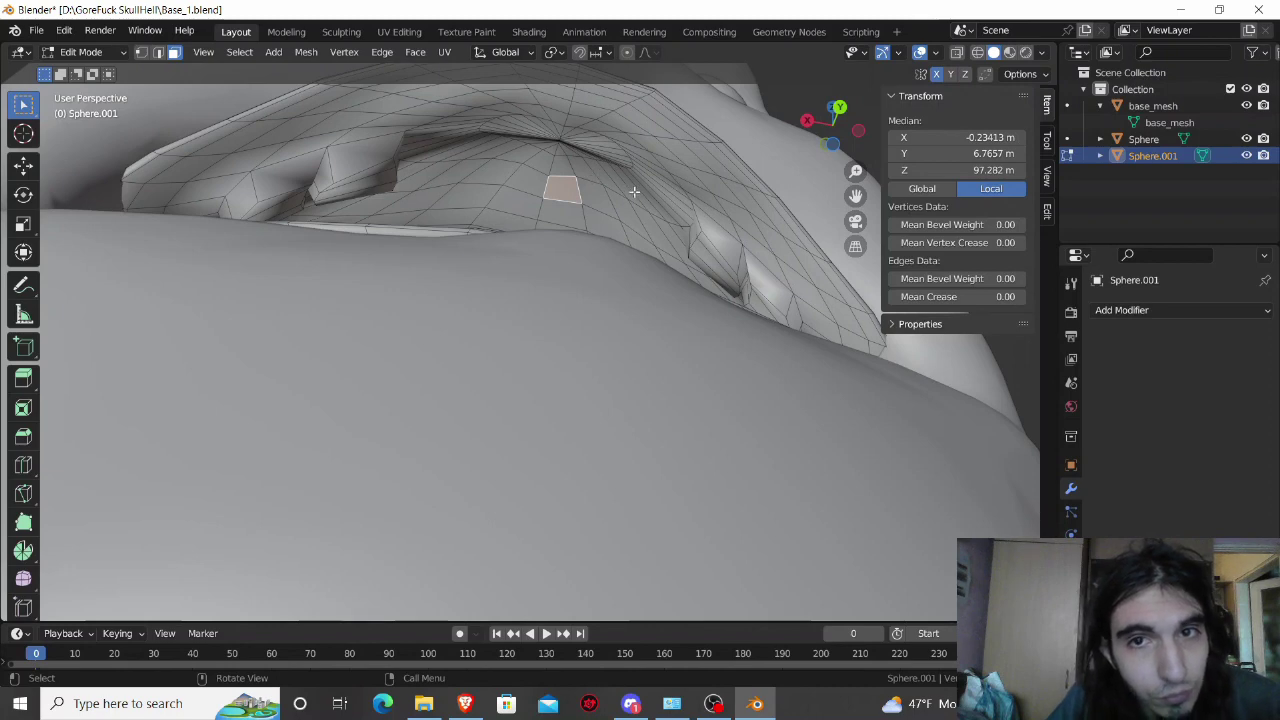
middle_click_drag(634, 191, 604, 198)
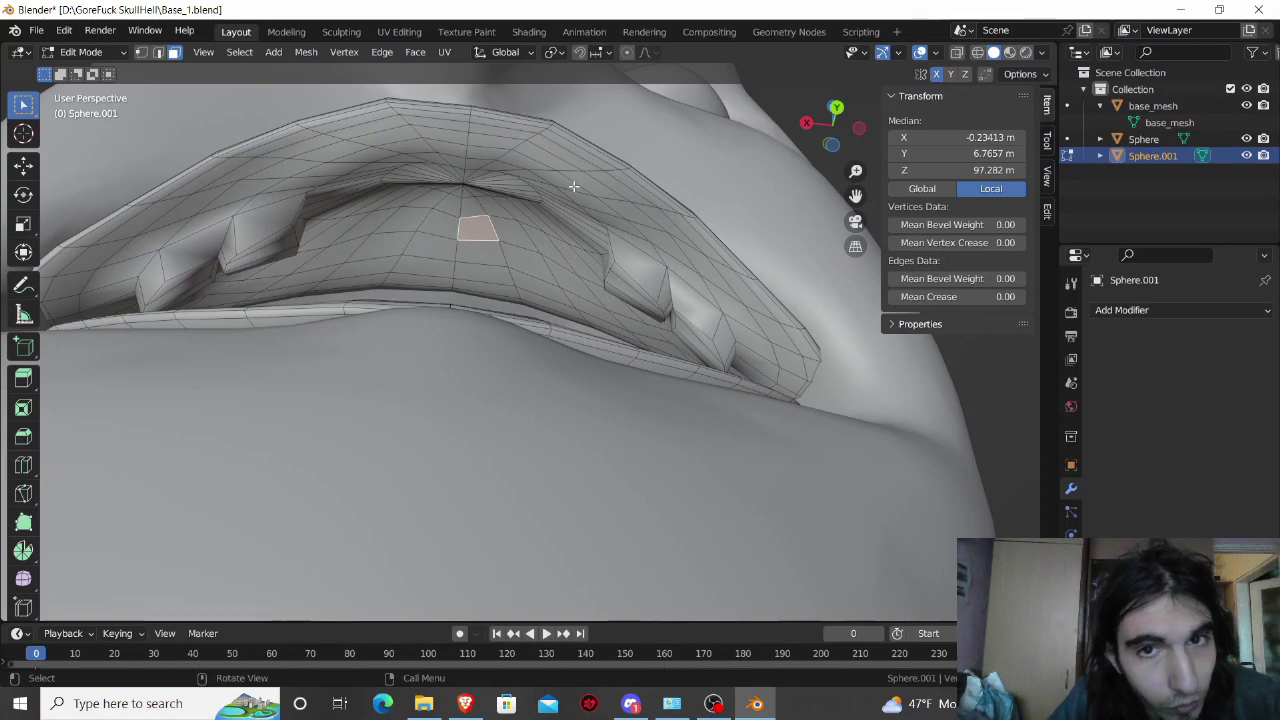
left_click(573, 187)
left_click(594, 192, "shift")
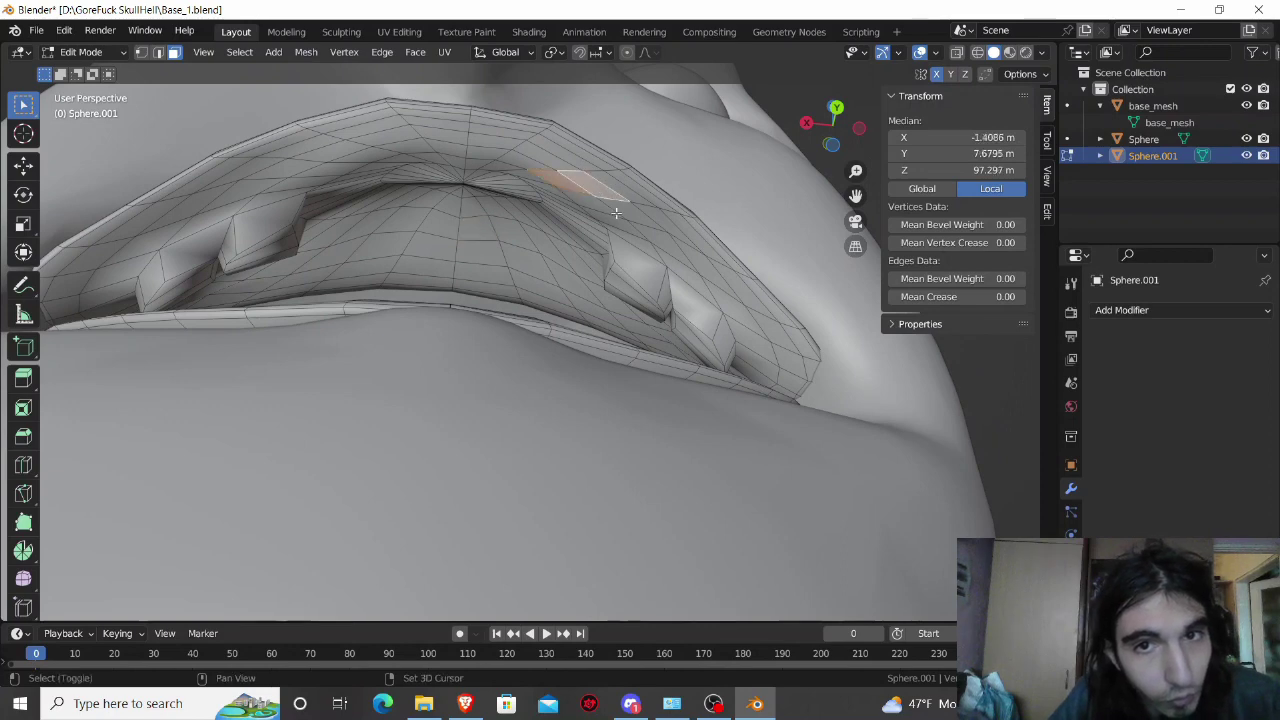
left_click(615, 212, "shift")
left_click(596, 209, "shift")
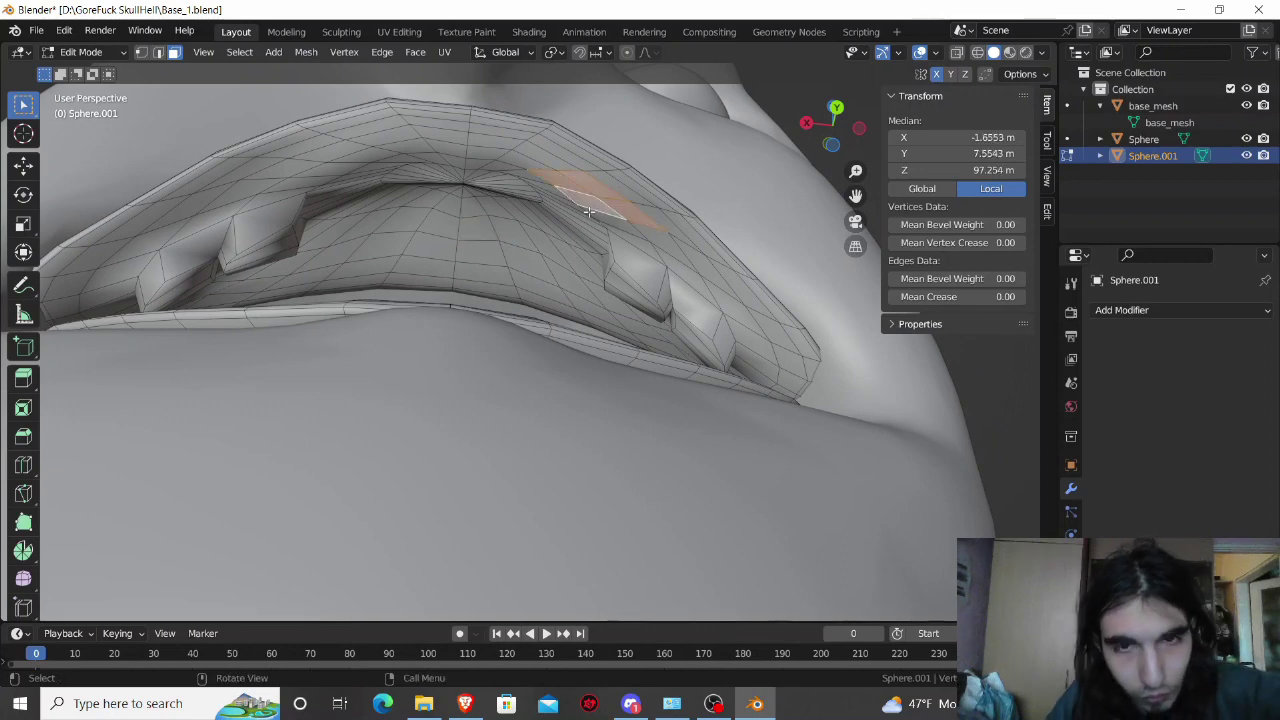
key("i")
left_click(588, 207)
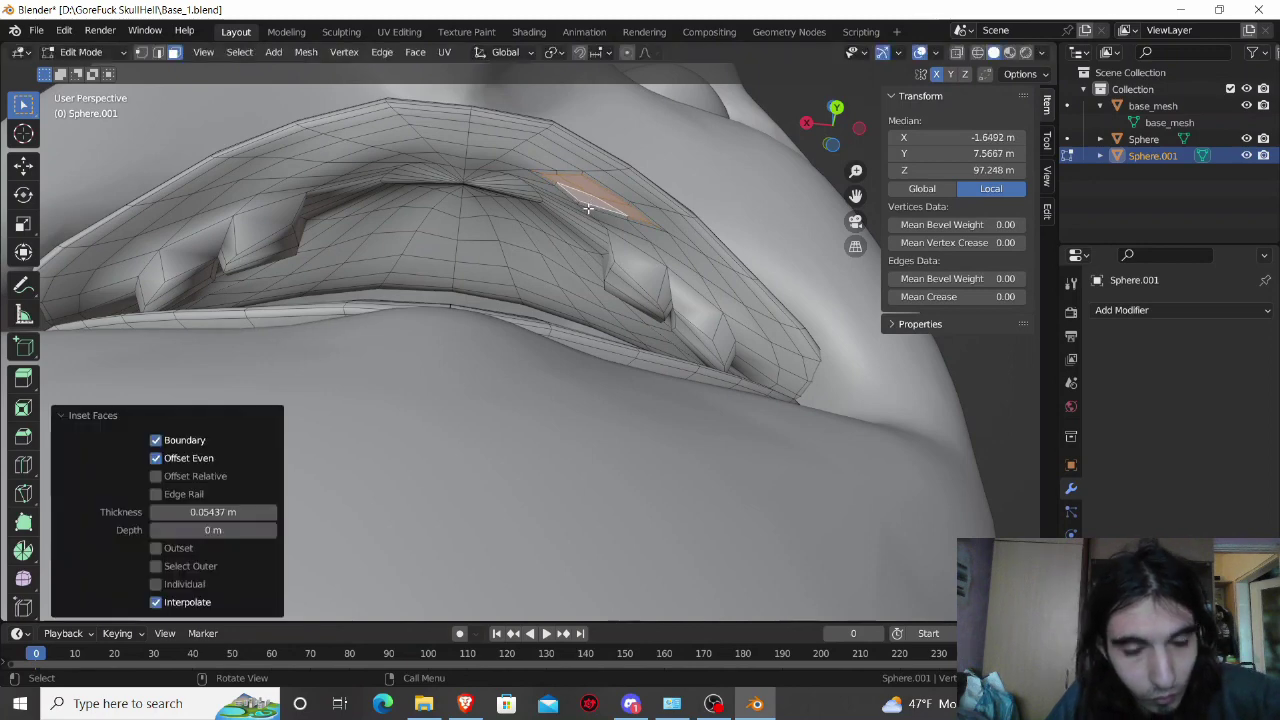
key("g")
key("z")
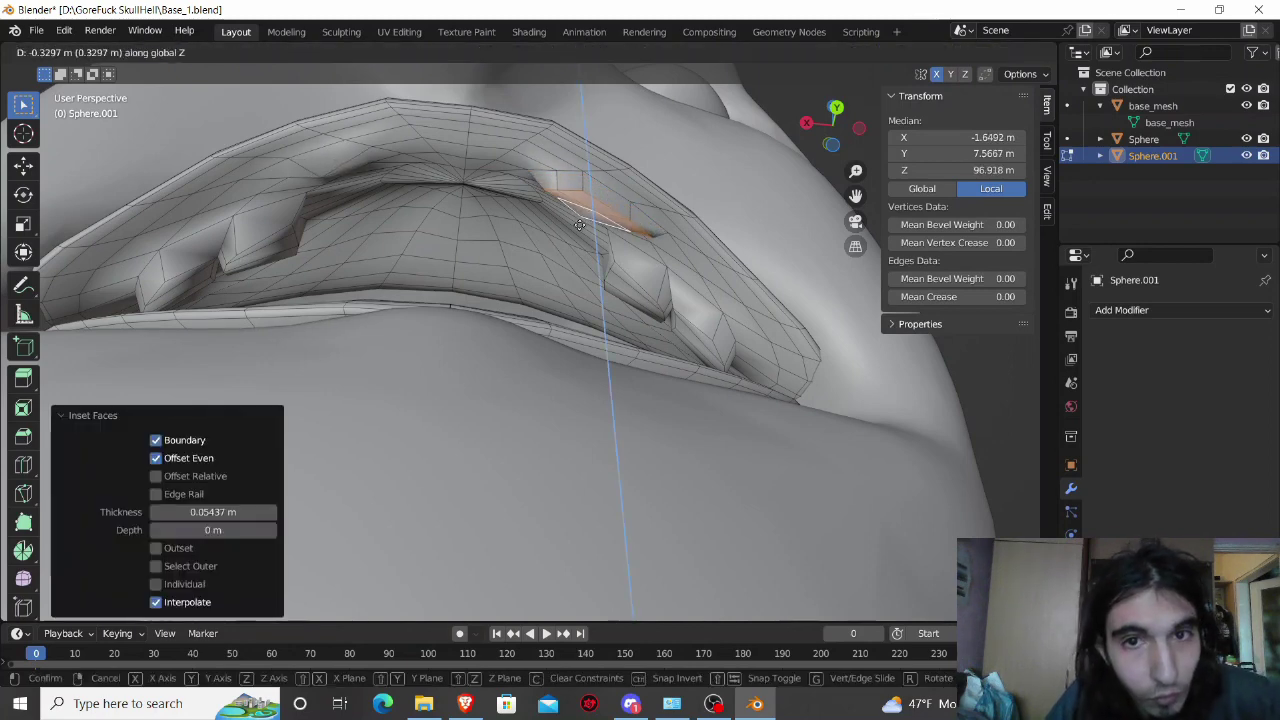
left_click(572, 237)
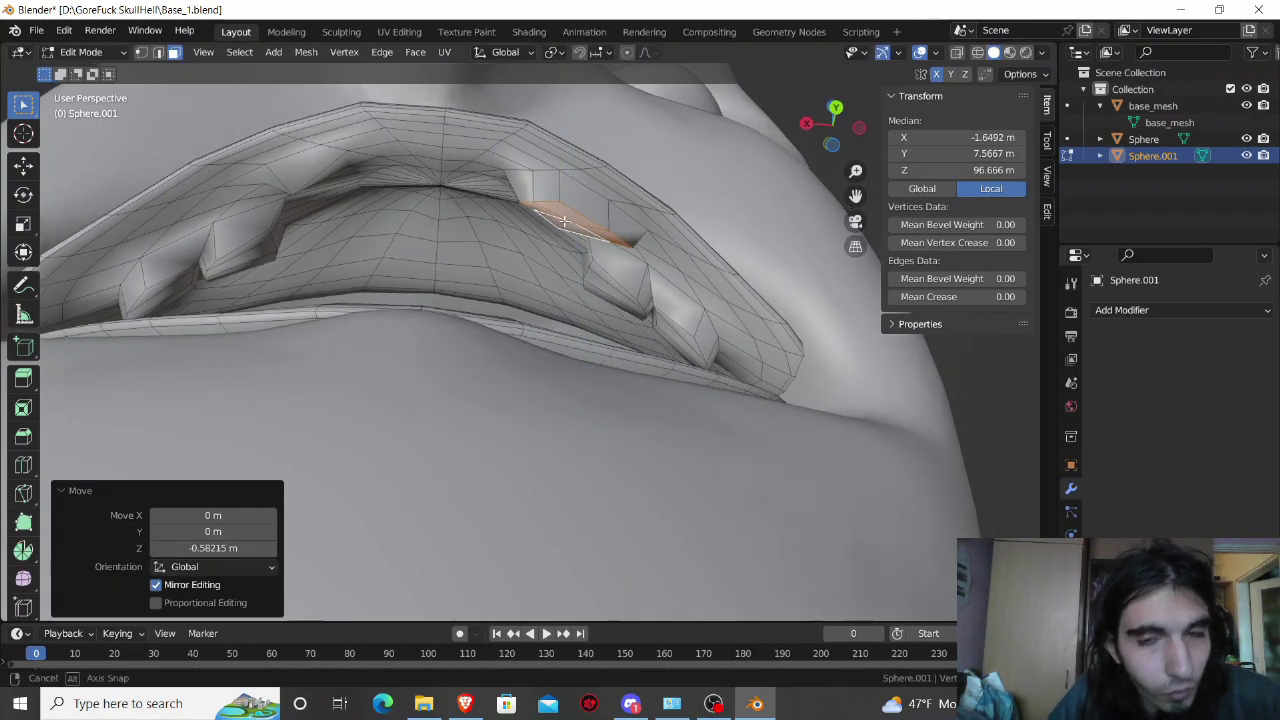
Step: Lower the new tooth tip further along Z to lengthen it
scroll(568, 220, "down", 2)
scroll(528, 290, "down", 3)
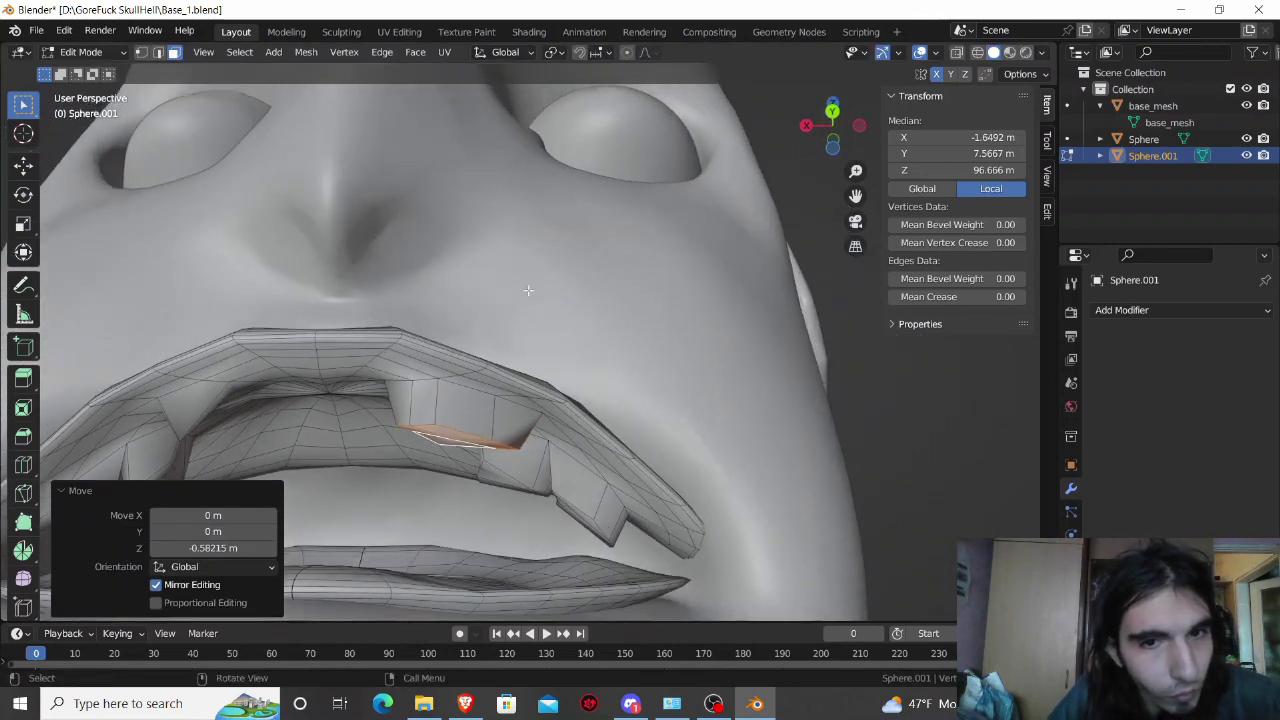
key("g")
key("z")
left_click(452, 445)
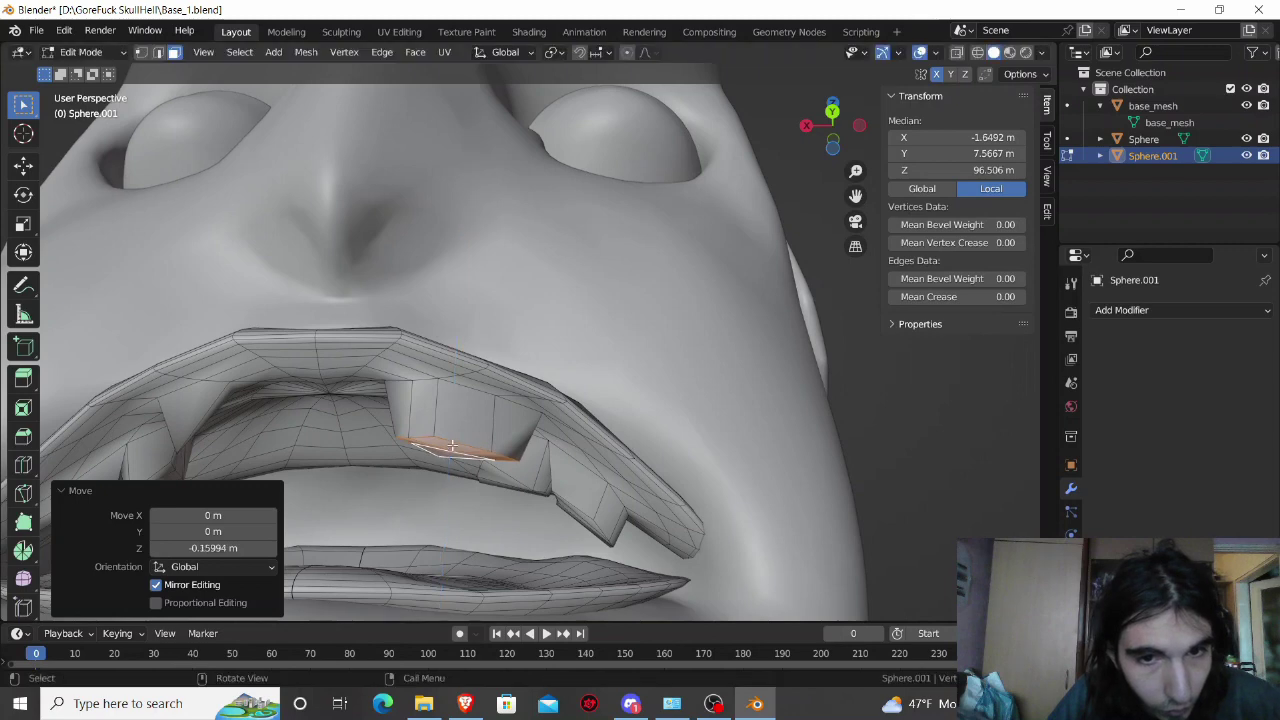
middle_click_drag(452, 445, 455, 394)
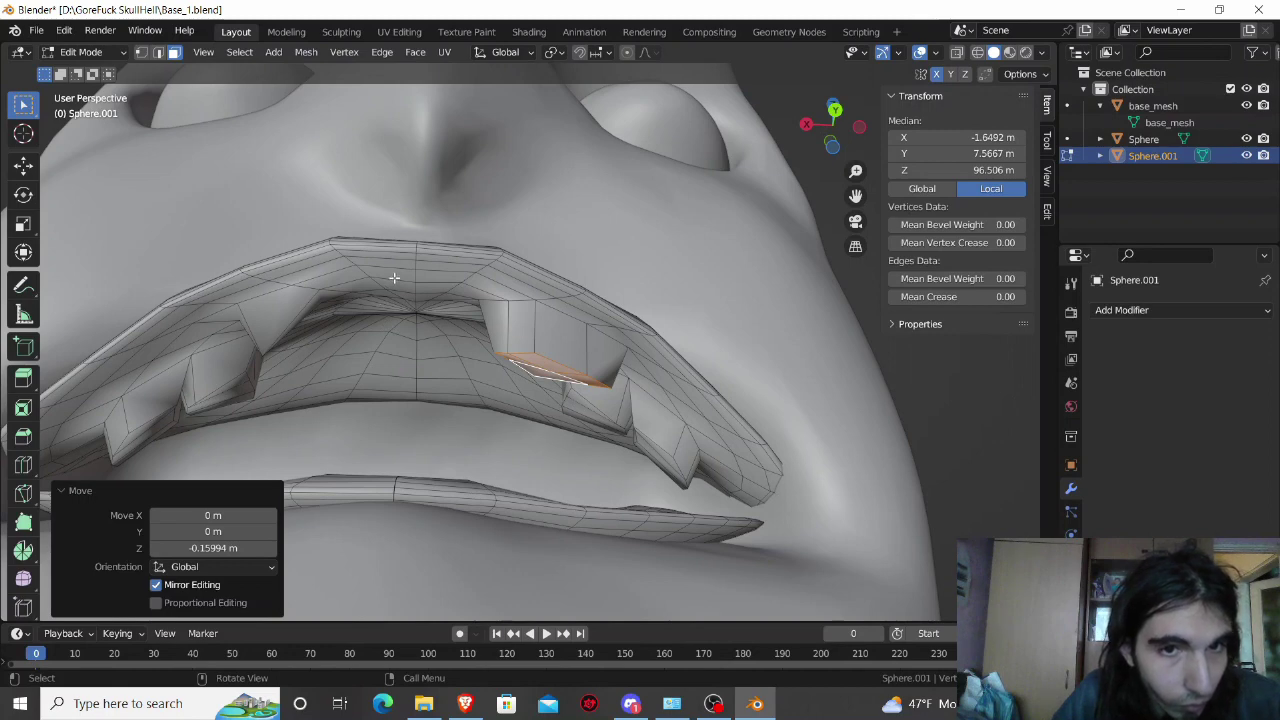
Step: Inset the centre gum face 0.031 m and extrude it 0.824 m down into a front tooth
left_click(442, 279)
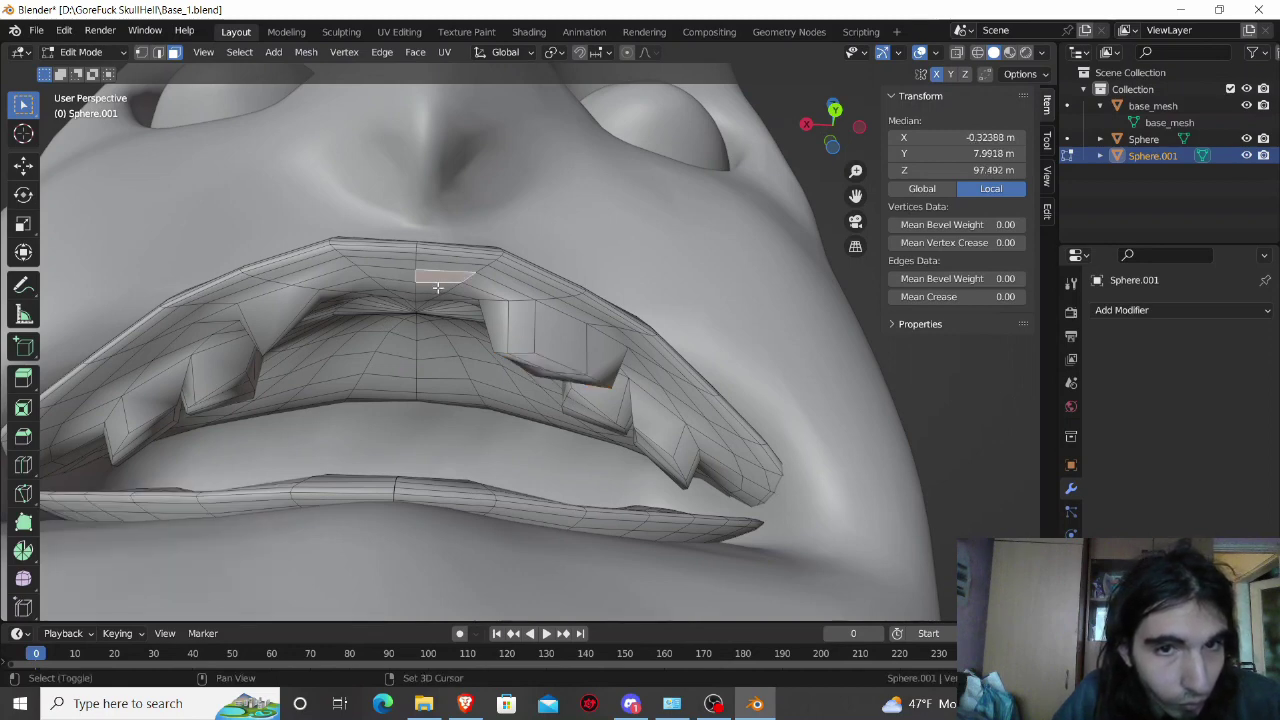
key("i")
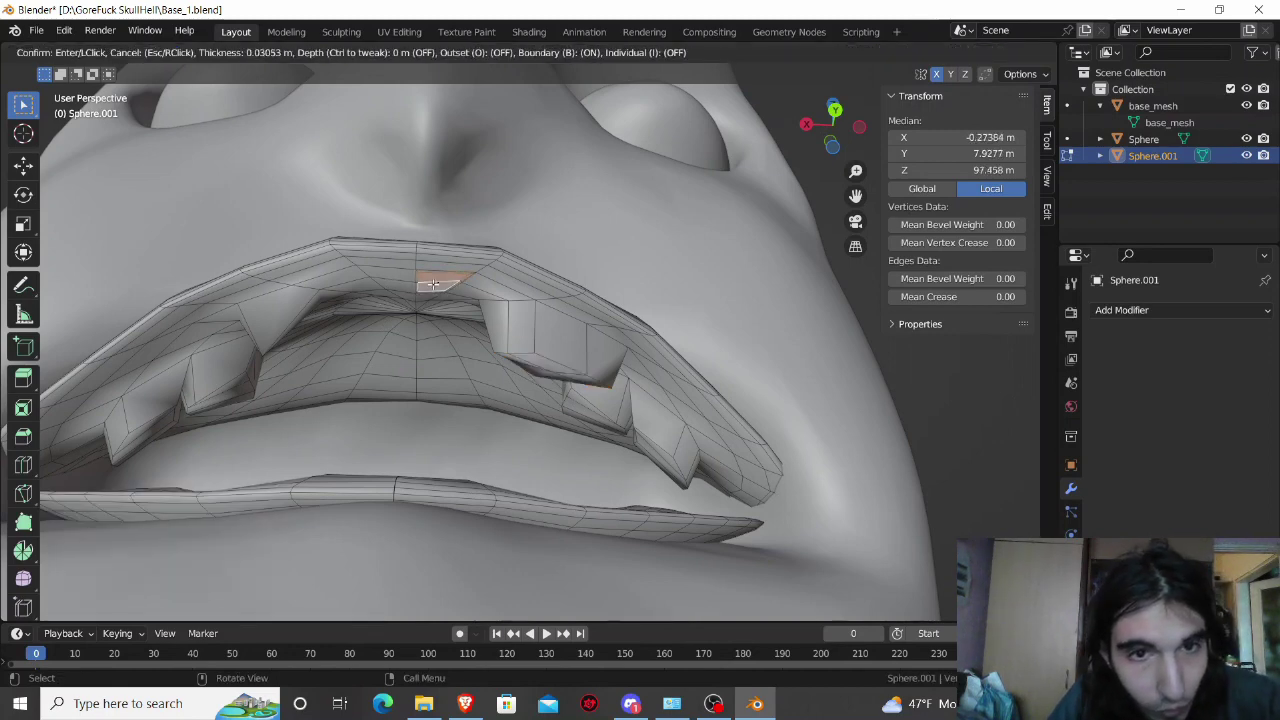
left_click(433, 285)
key("e")
key("z")
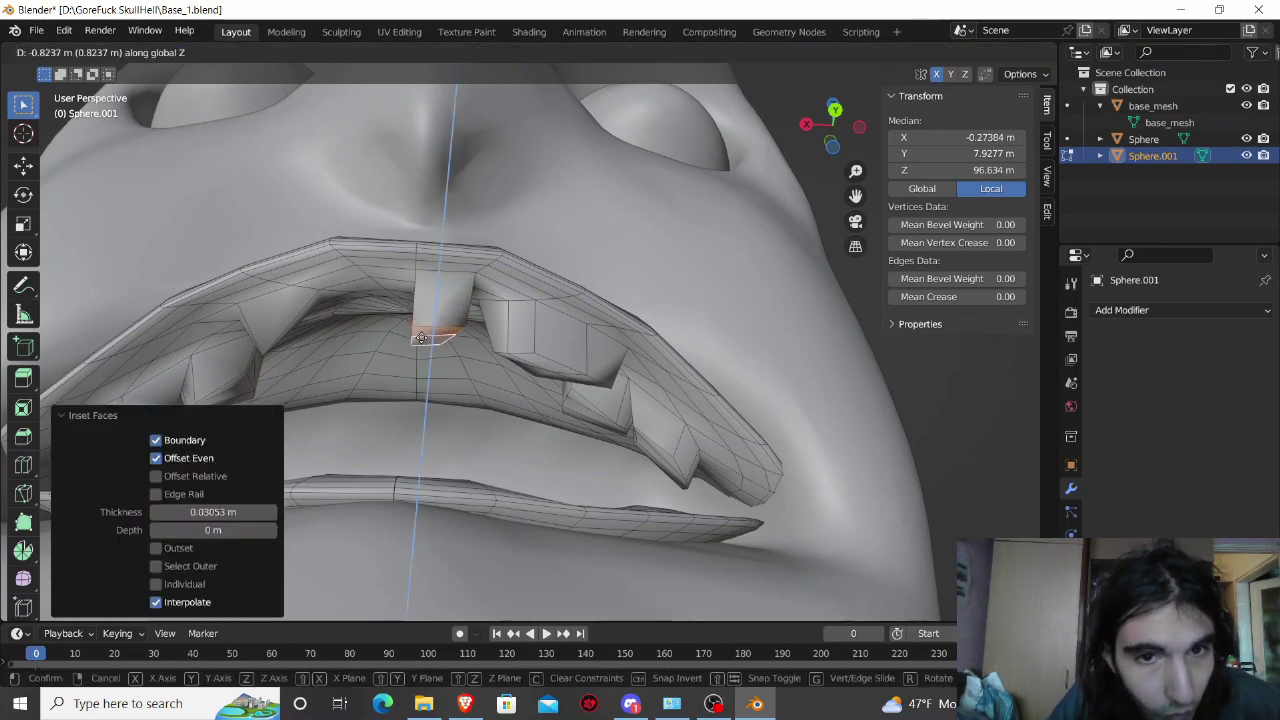
left_click(420, 334)
middle_click_drag(420, 334, 420, 324, "shift")
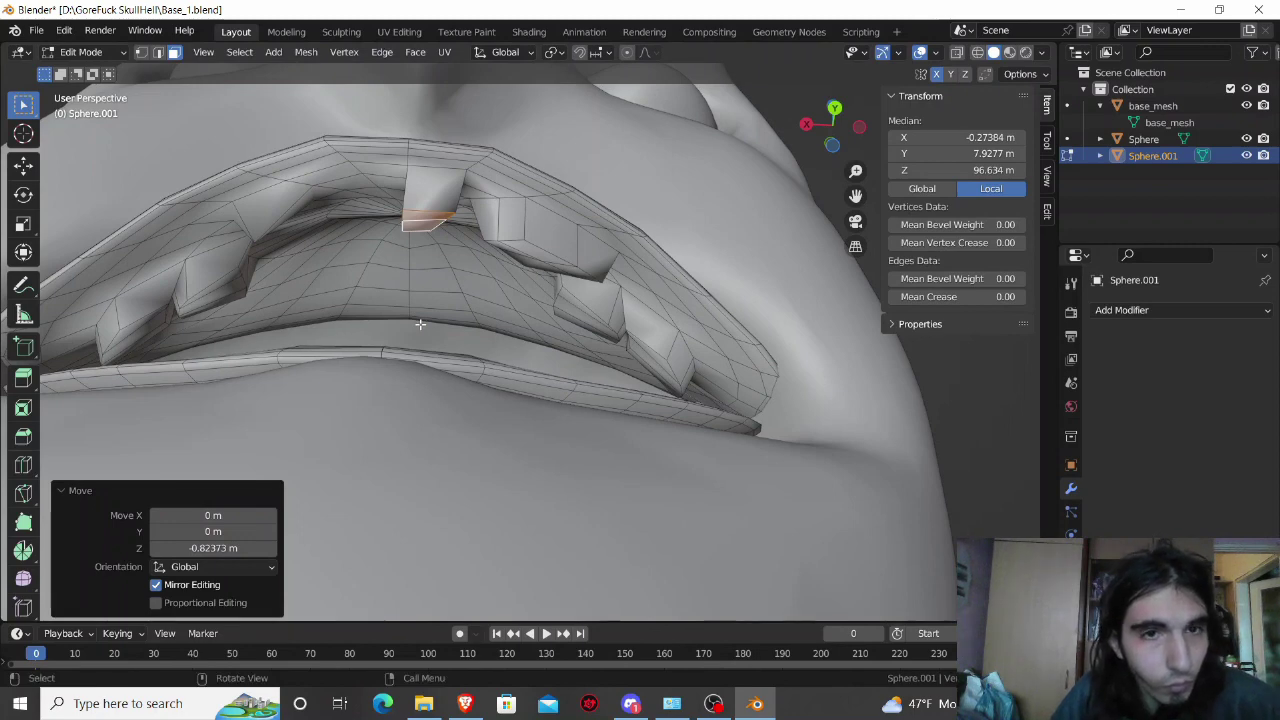
Step: Symmetrize the whole teeth mesh -X to +X and deselect
key("a")
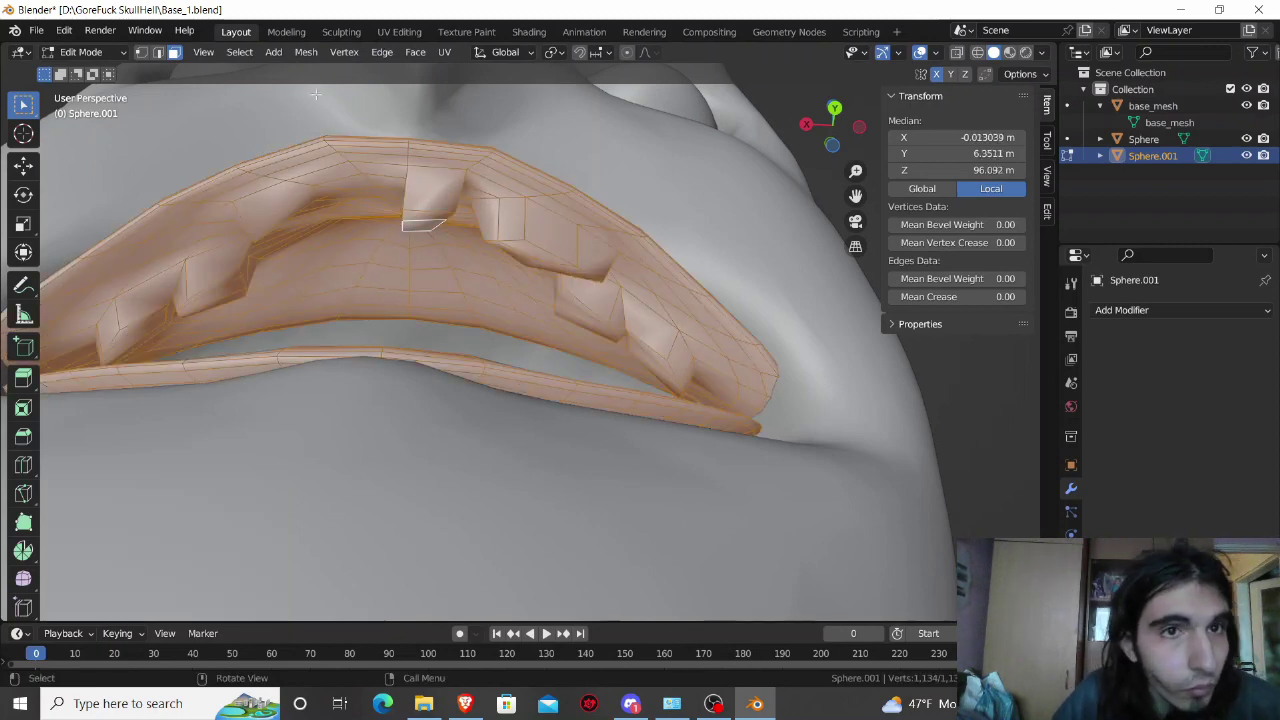
left_click(306, 52)
left_click(340, 300)
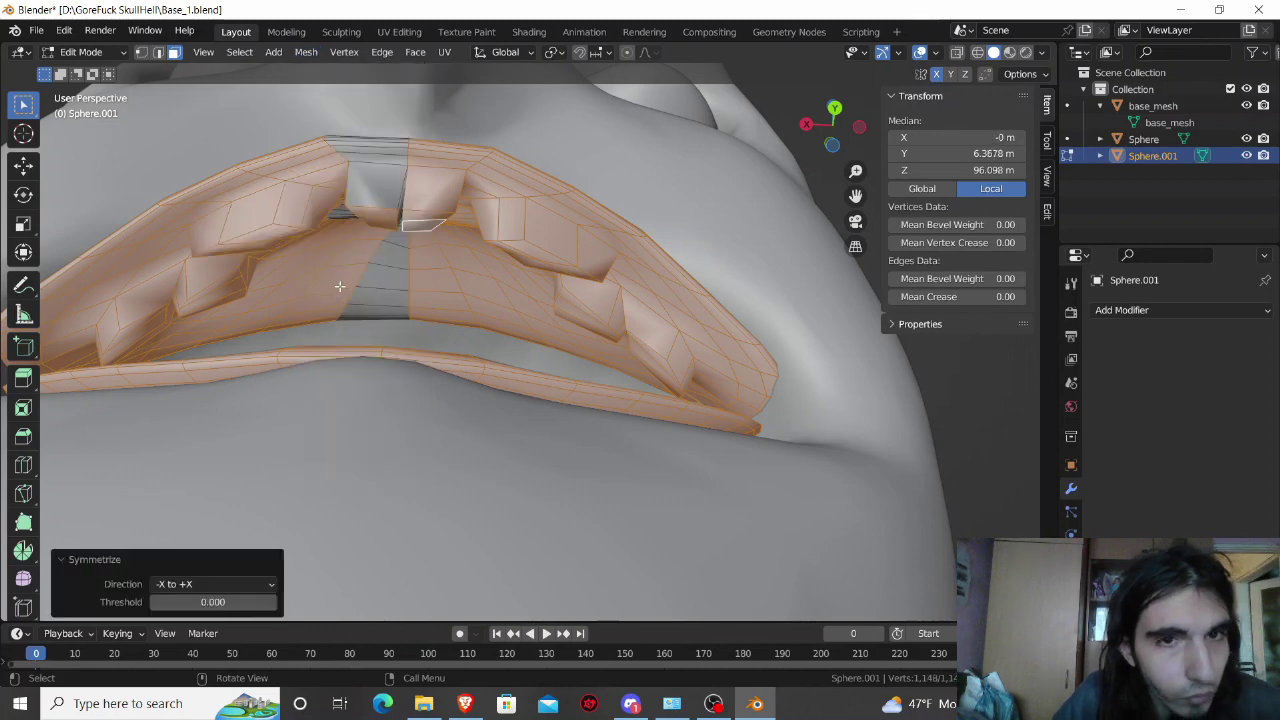
key("alt+a")
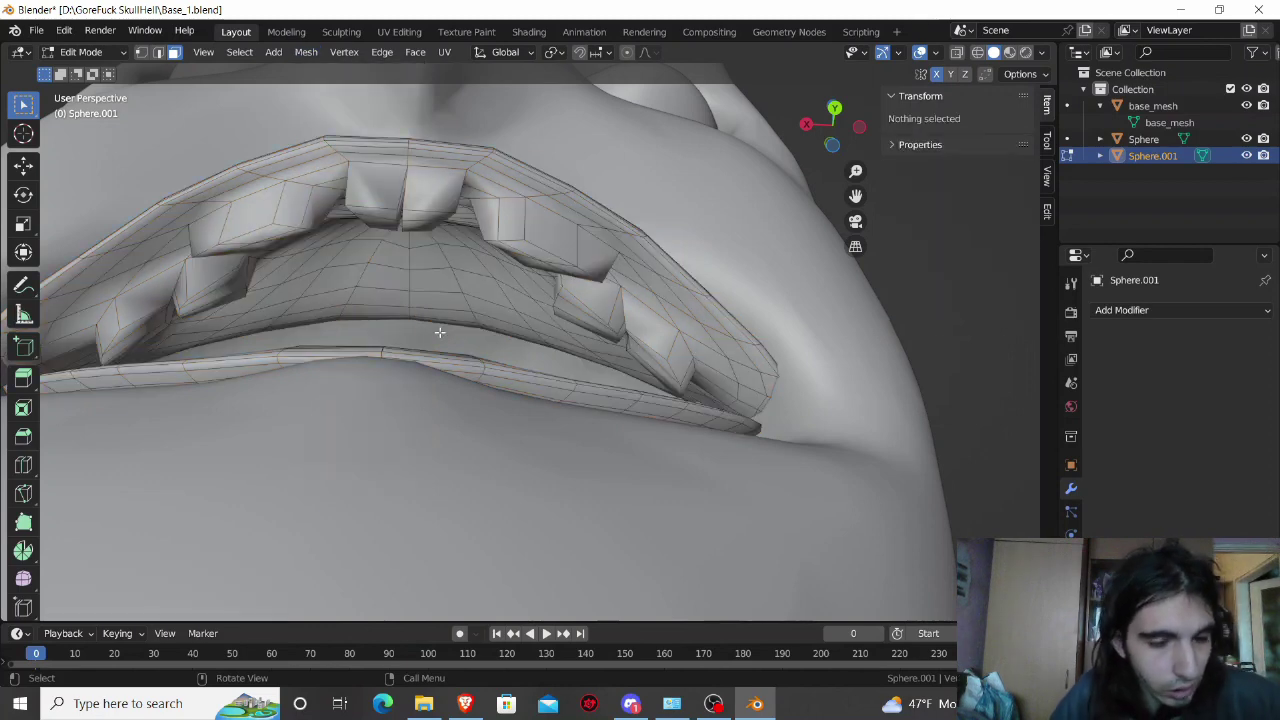
key("Tab")
mouse_move(427, 299)
middle_mouse_down()
mouse_move(409, 435)
mouse_move(433, 393)
mouse_move(473, 432)
mouse_move(443, 337)
mouse_move(414, 354)
mouse_move(430, 380)
middle_mouse_up()
scroll(421, 323, "down", 4)
key("Tab")
scroll(409, 435, "up", 4)
scroll(396, 404, "down", 4)
scroll(457, 400, "up", 2)
scroll(457, 403, "up", 2)
middle_click_drag(580, 480, 542, 320, "shift")
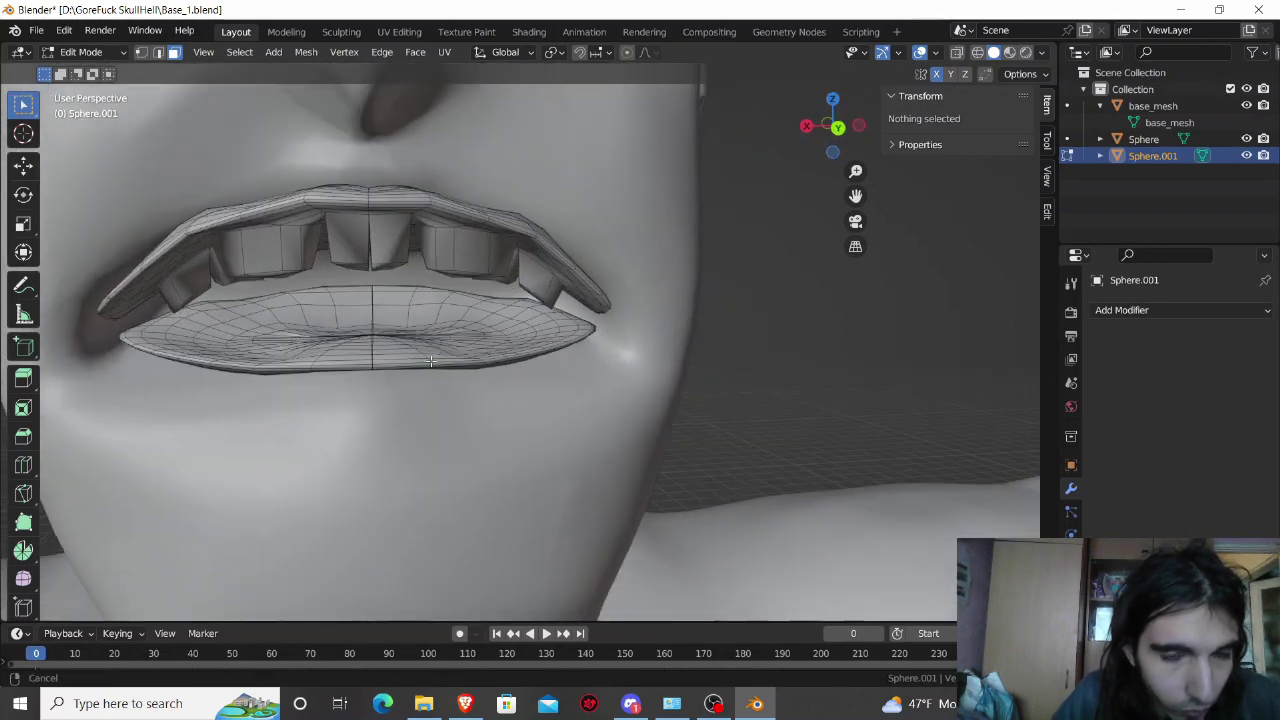
Step: Select several faces along the right of the lower ring and inset them
left_click(542, 319, "shift")
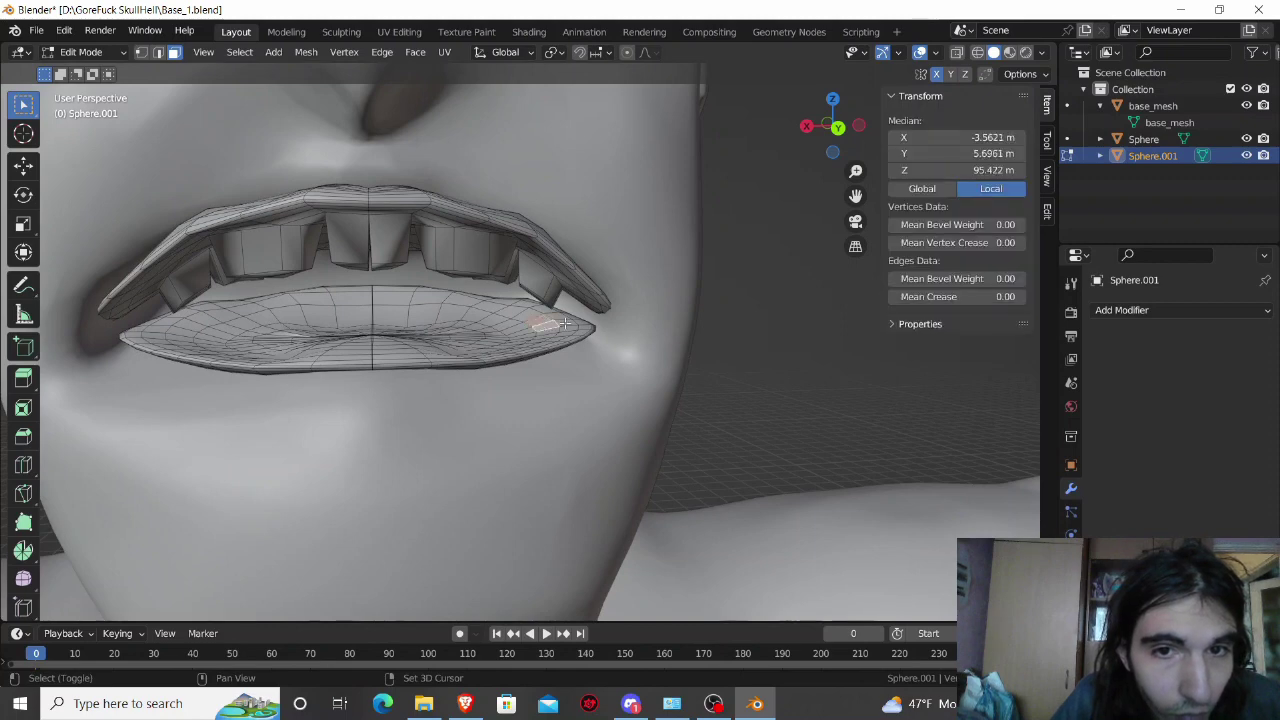
scroll(555, 318, "up", 3)
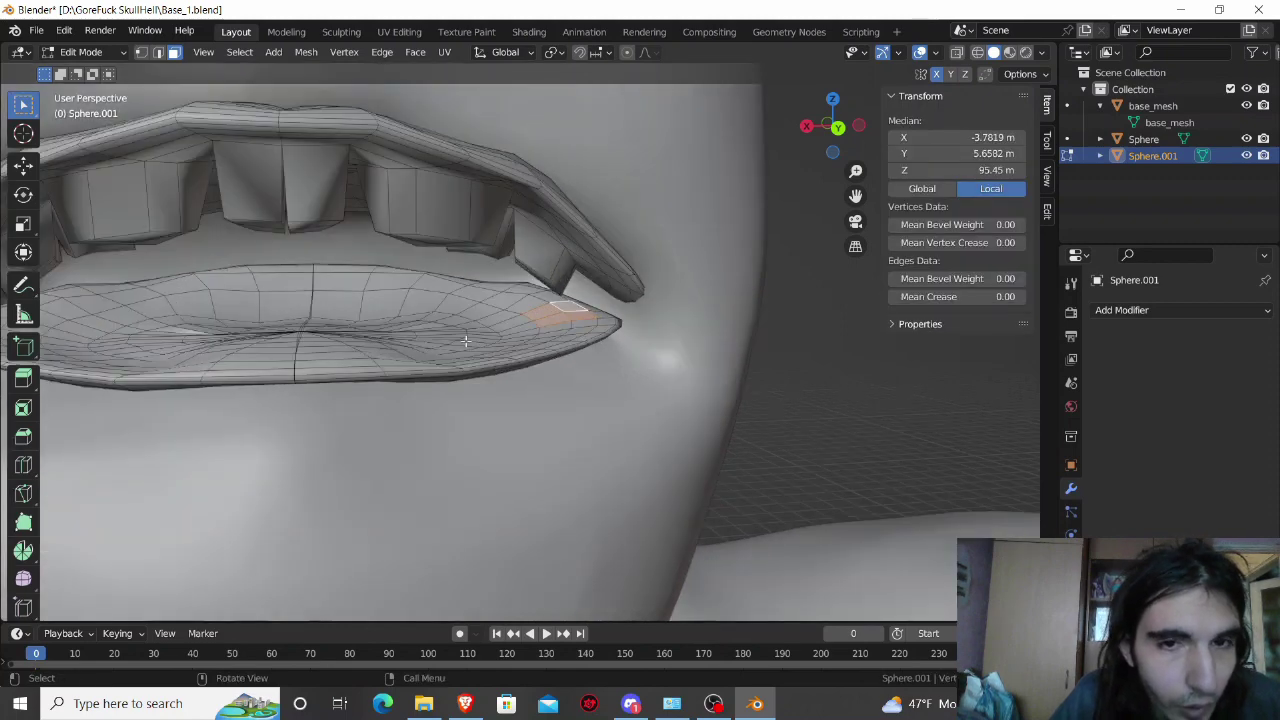
mouse_move(555, 318)
middle_mouse_down()
mouse_move(410, 343)
mouse_move(420, 443)
middle_mouse_up()
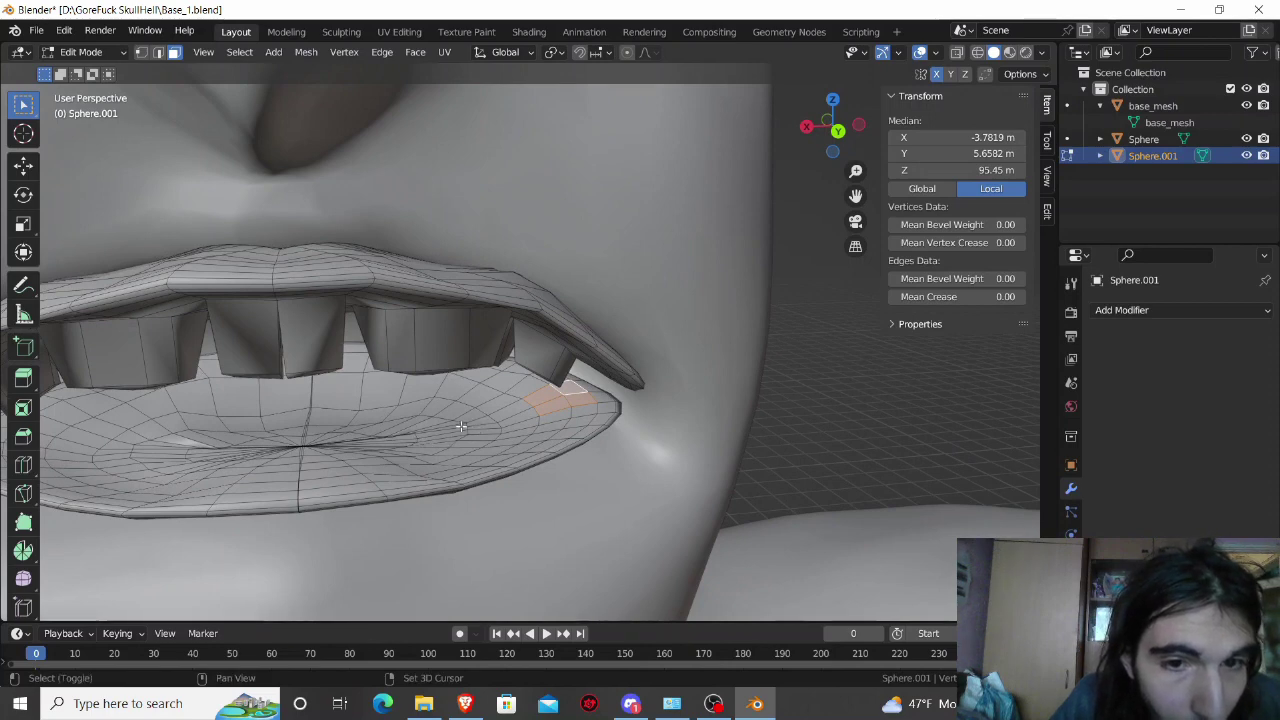
left_click(577, 396)
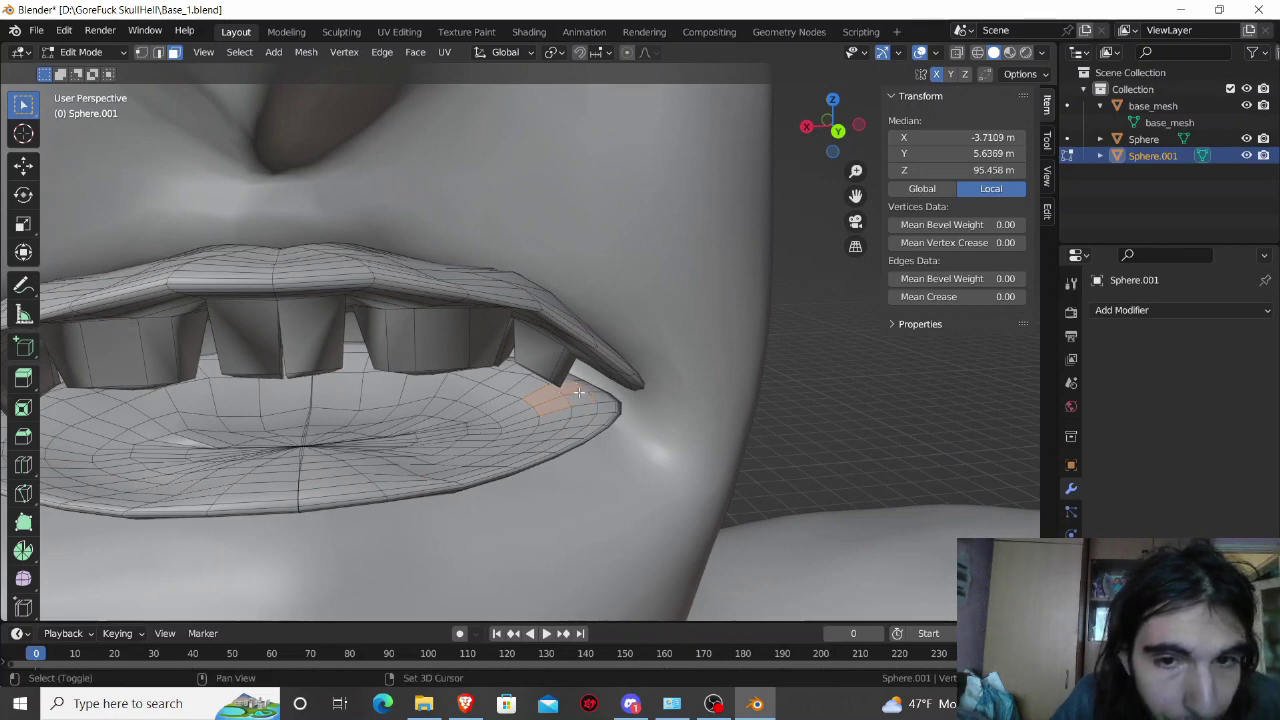
left_click(481, 421, "shift")
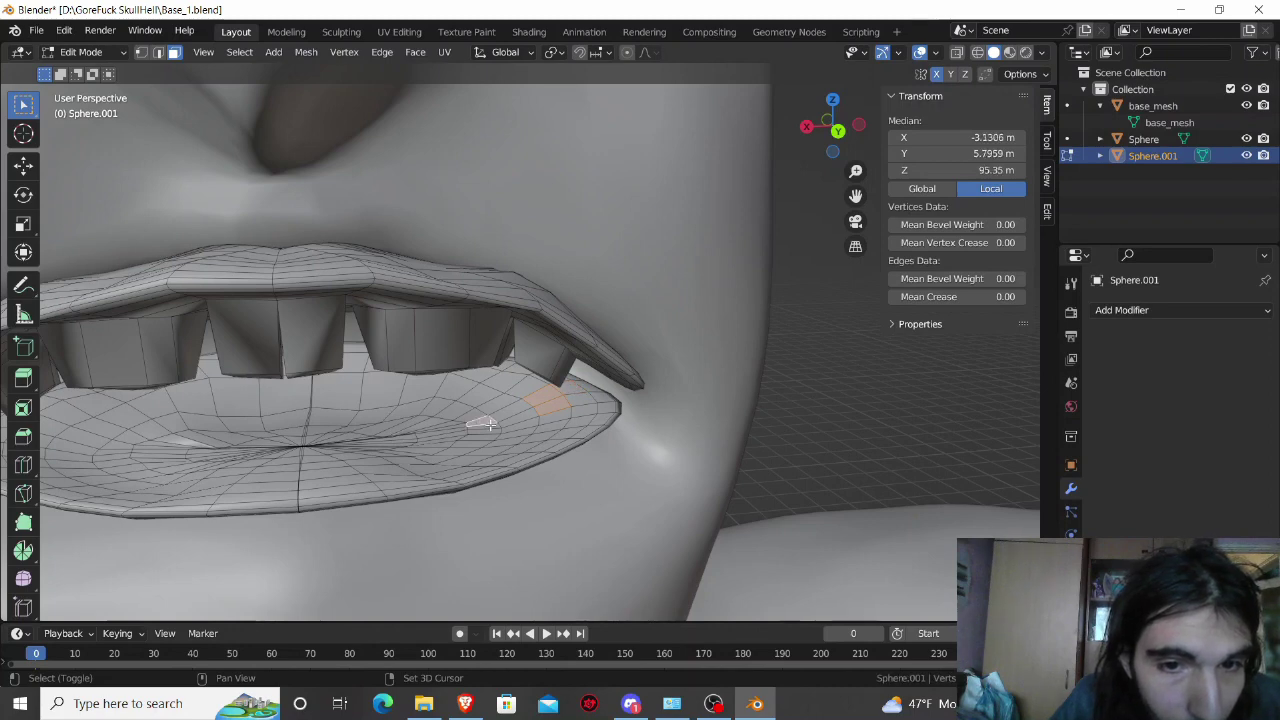
middle_click_drag(483, 426, 457, 440)
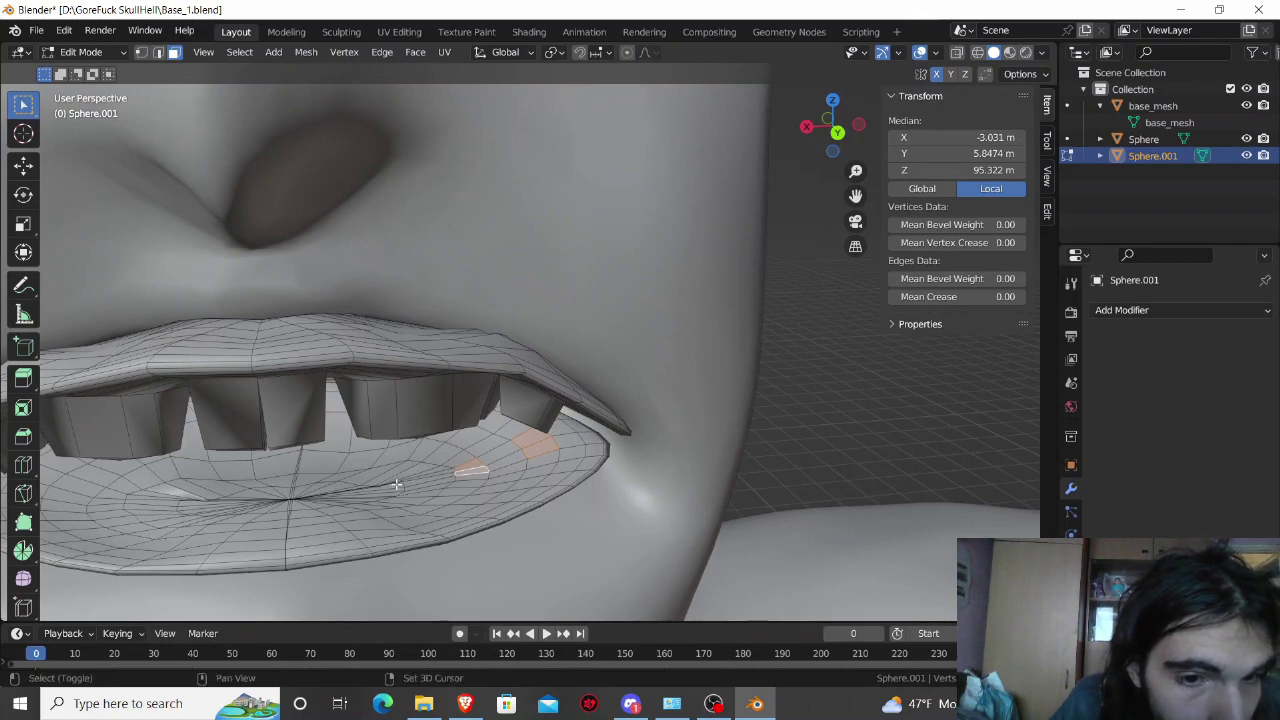
left_click(397, 486, "shift")
left_click(397, 490, "shift")
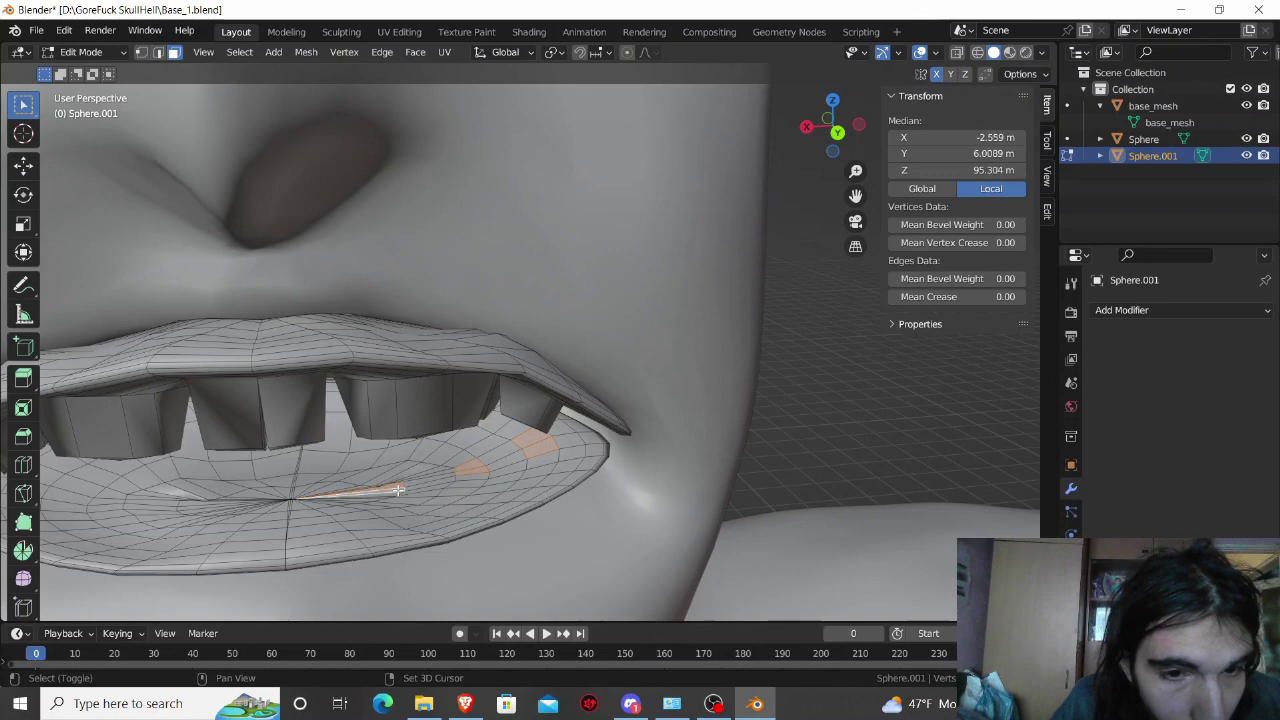
scroll(400, 488, "up", 1)
scroll(420, 480, "up", 1)
scroll(435, 473, "up", 1)
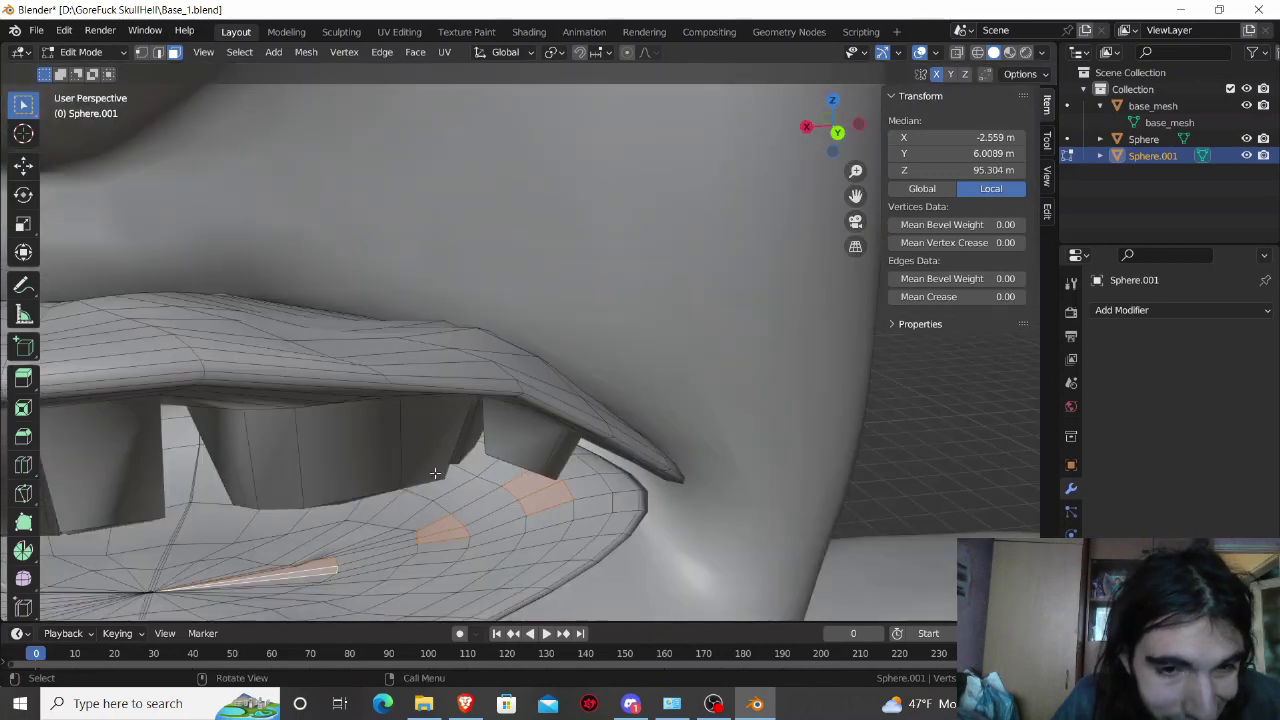
key("i")
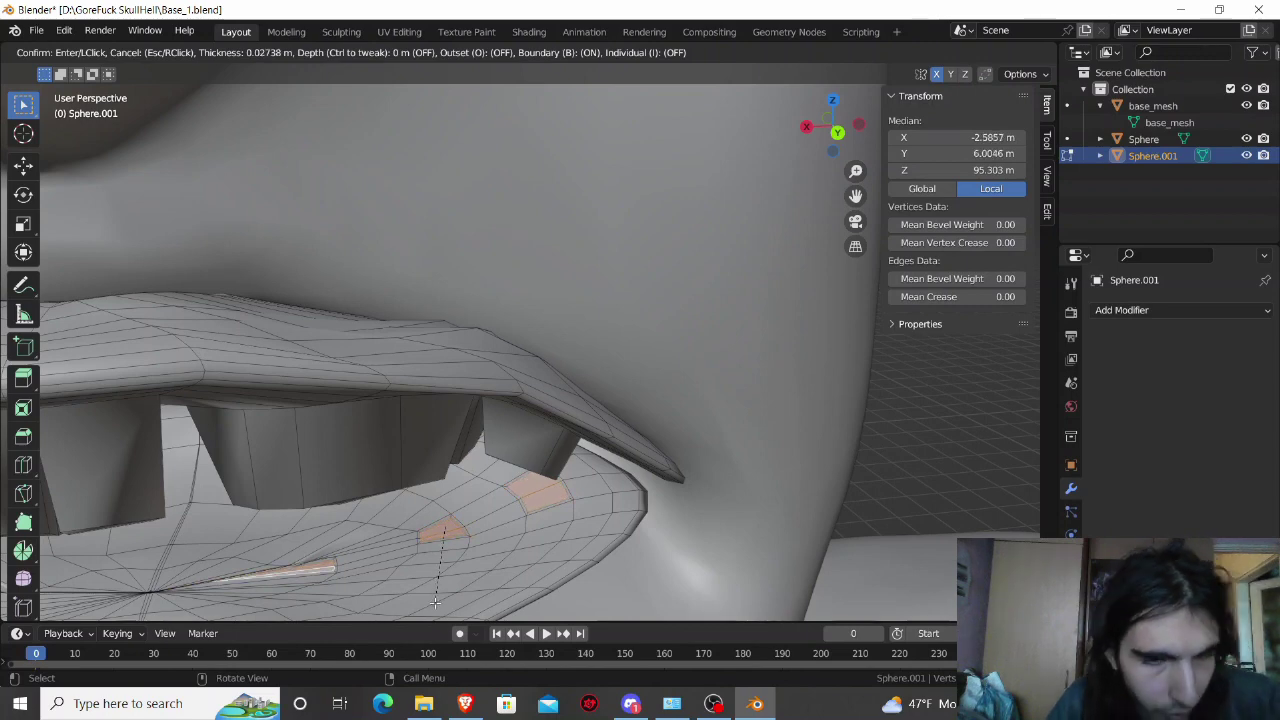
left_click(435, 601)
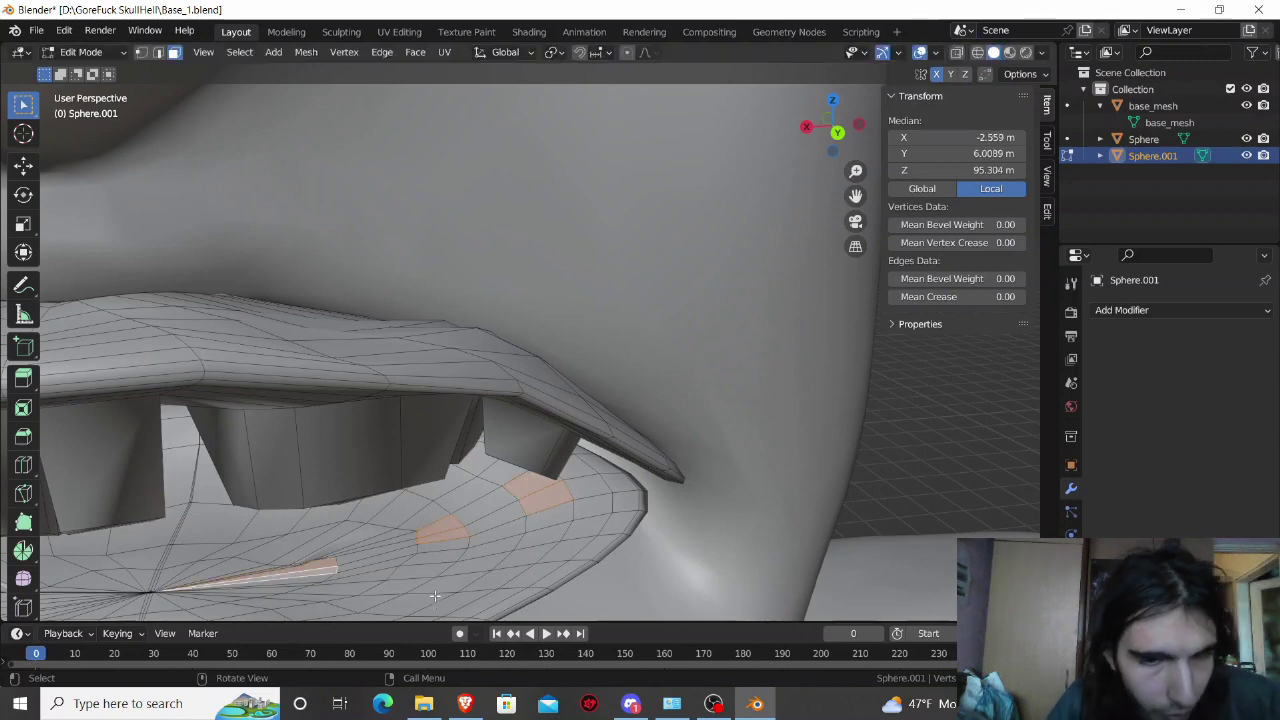
Step: Reselect four faces on the lower row's right side for the next teeth
left_click(324, 572, "shift")
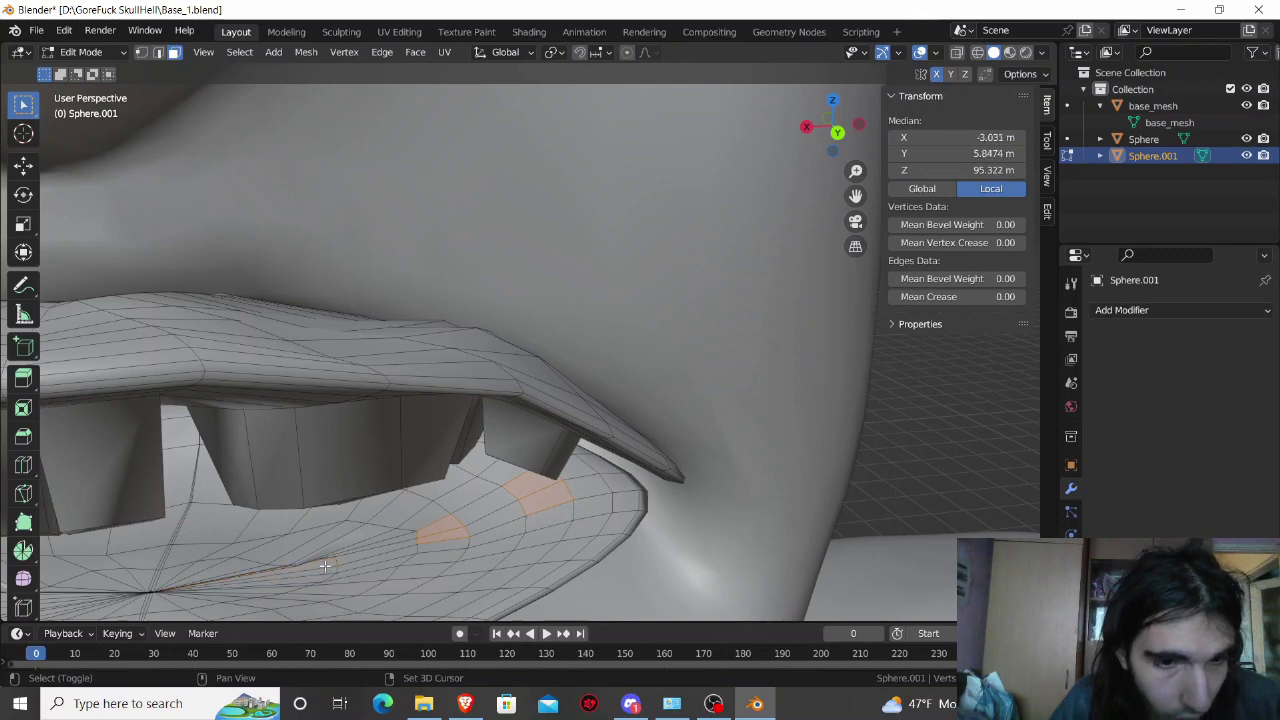
mouse_move(325, 566)
middle_mouse_down()
mouse_move(310, 508)
mouse_move(297, 512)
middle_mouse_up()
scroll(310, 508, "down", 2)
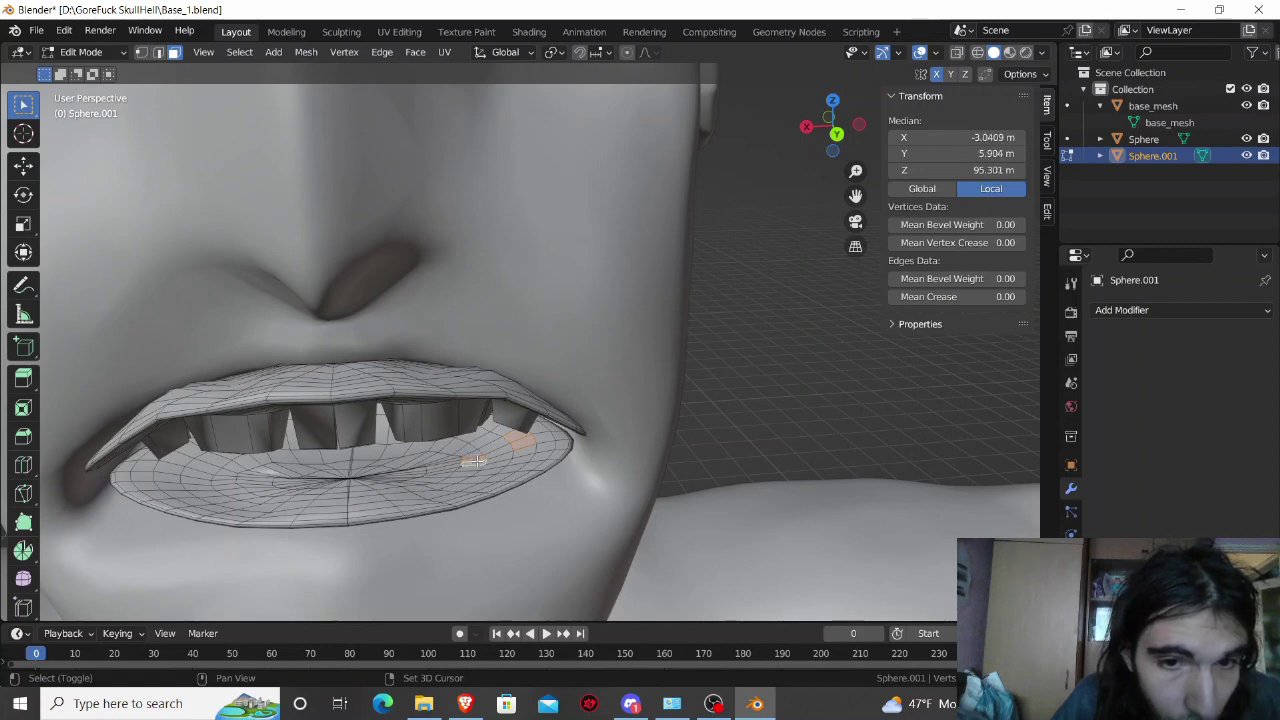
left_click(475, 461, "shift")
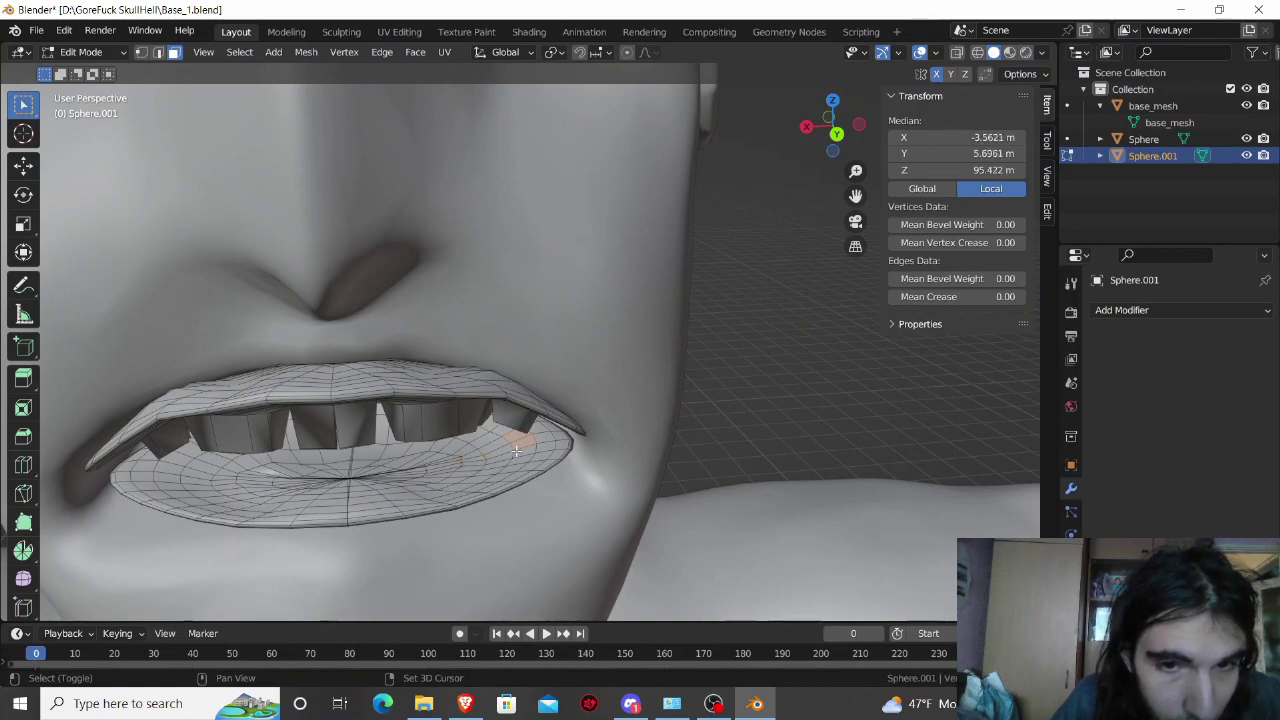
left_click(518, 436, "shift")
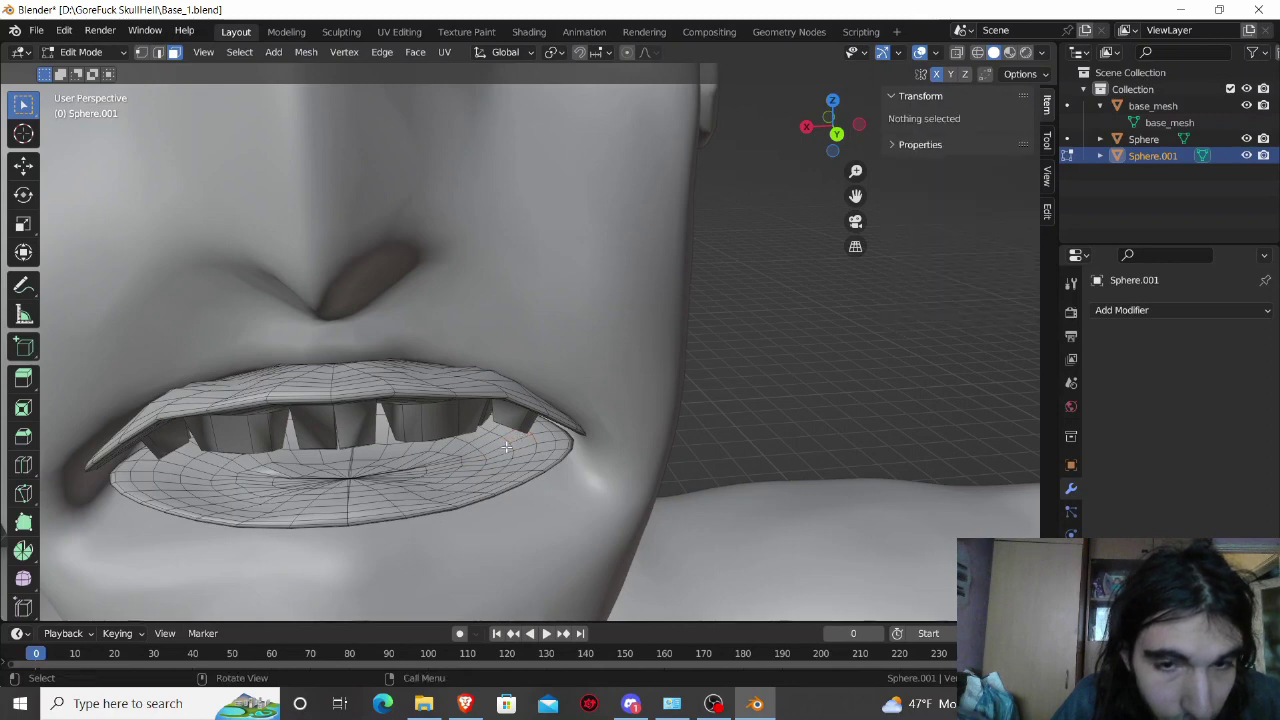
left_click(544, 438, "shift")
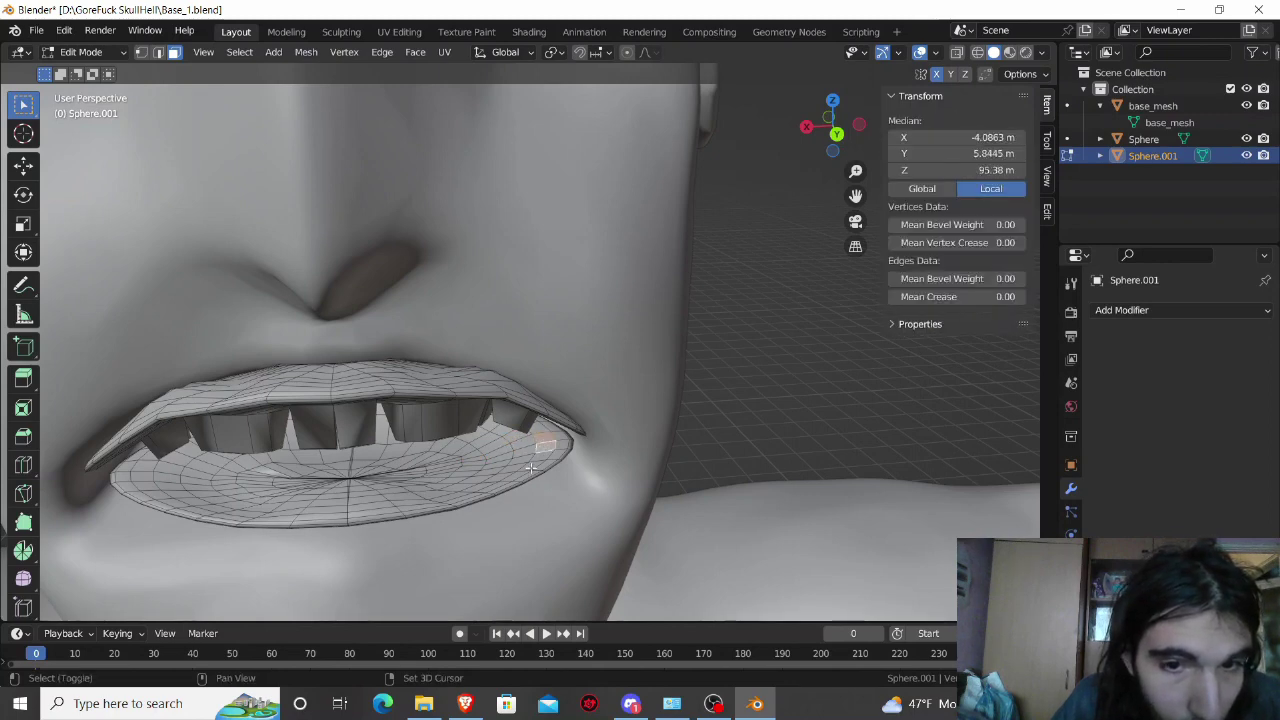
left_click(523, 472, "shift")
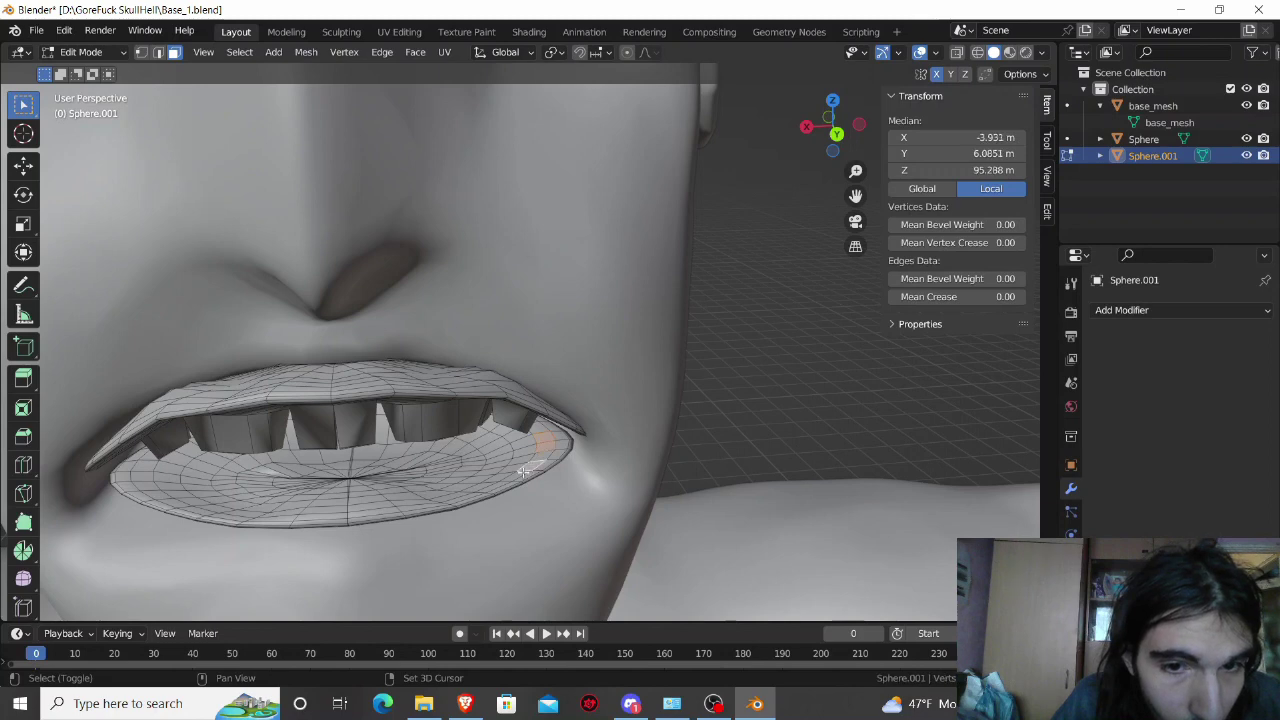
left_click(482, 500, "shift")
middle_click_drag(482, 500, 484, 516)
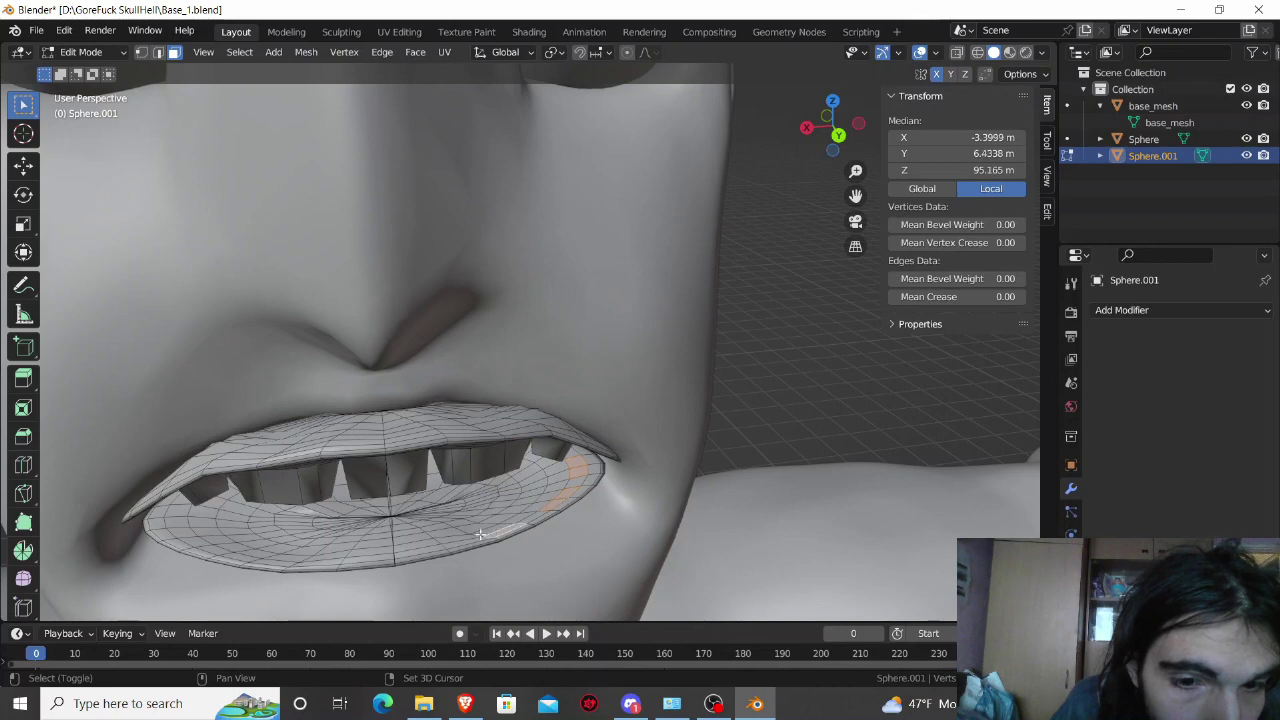
left_click(473, 540, "shift")
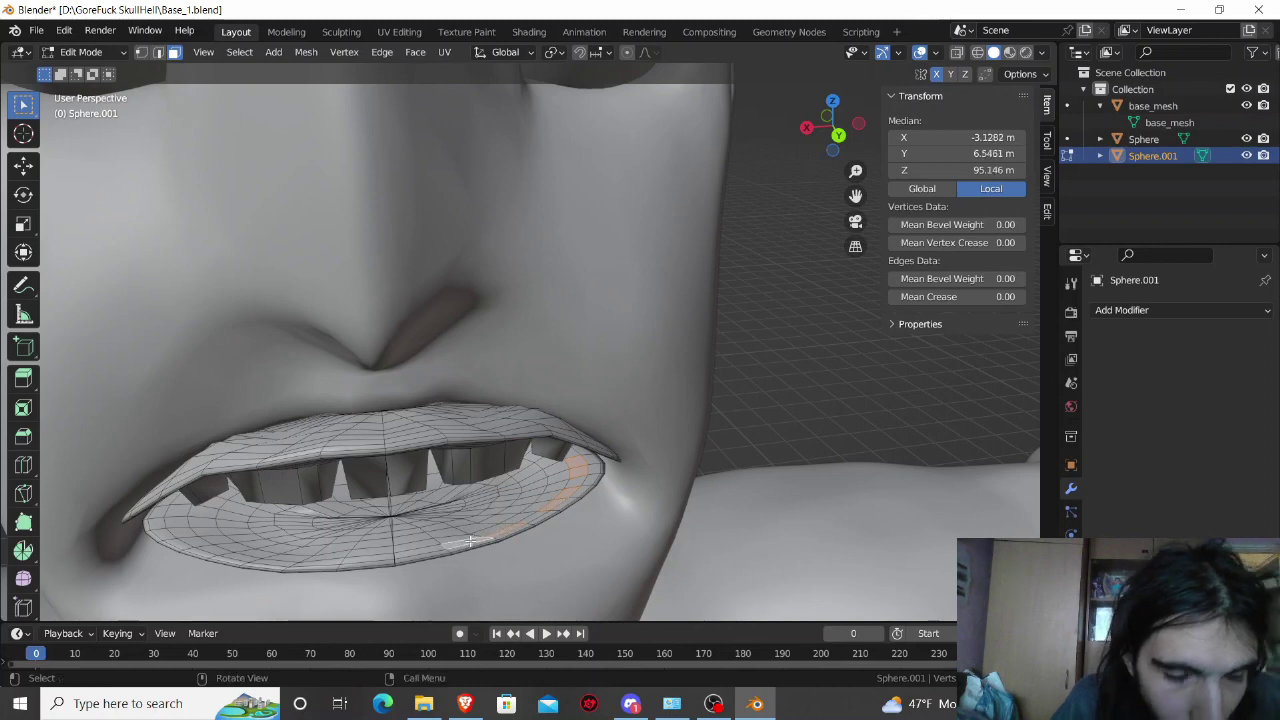
middle_click_drag(473, 540, 460, 528)
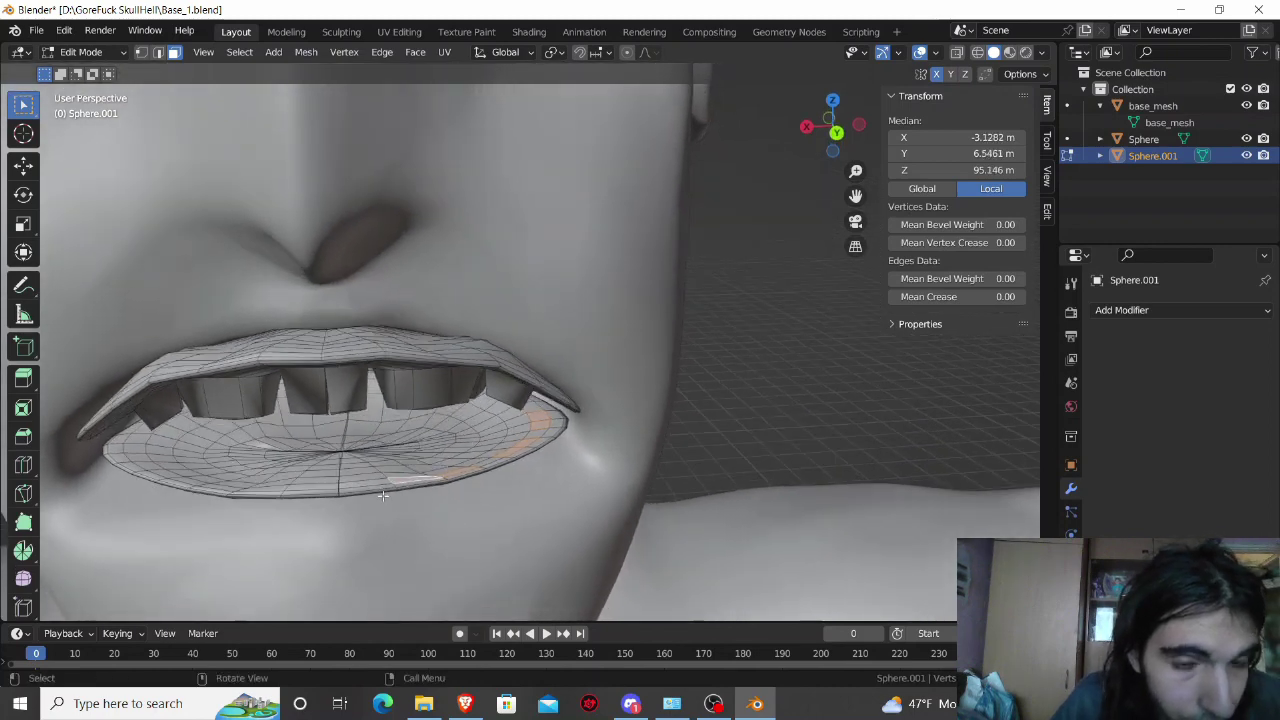
scroll(402, 481, "up", 4)
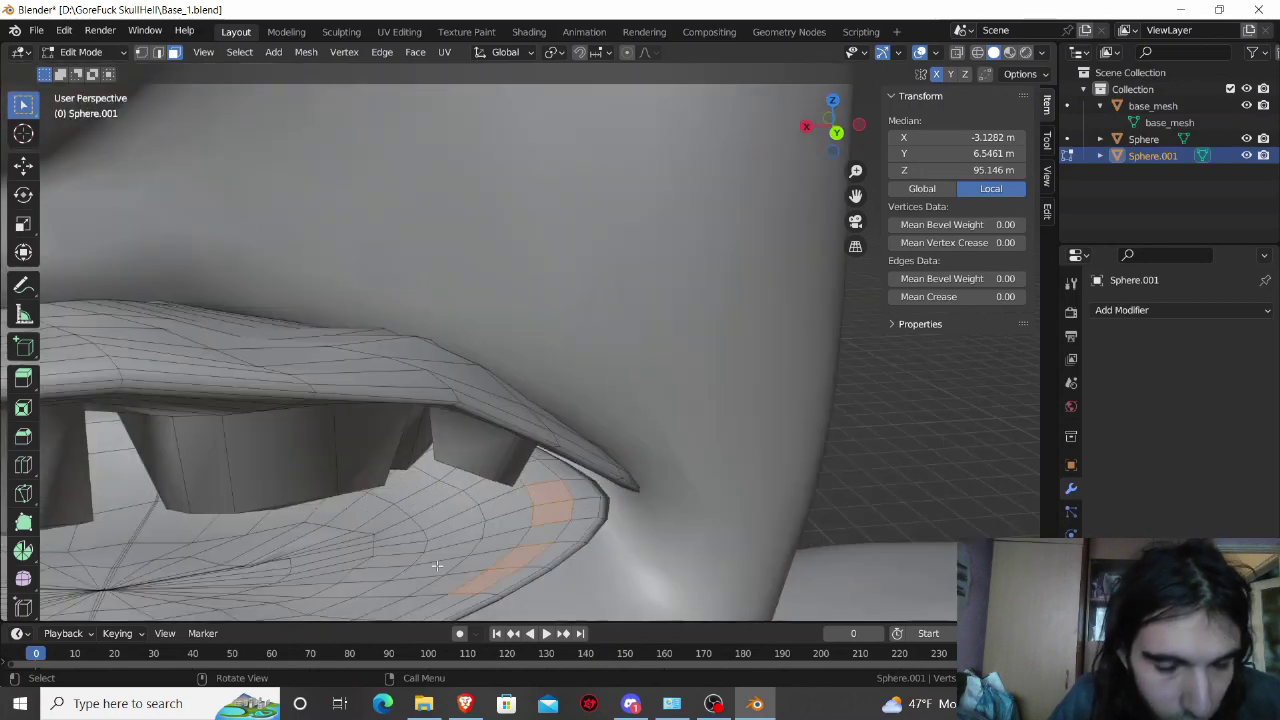
Step: Inset the lower-row faces 0.047 m and extrude them 0.424 m up into small teeth
key("i")
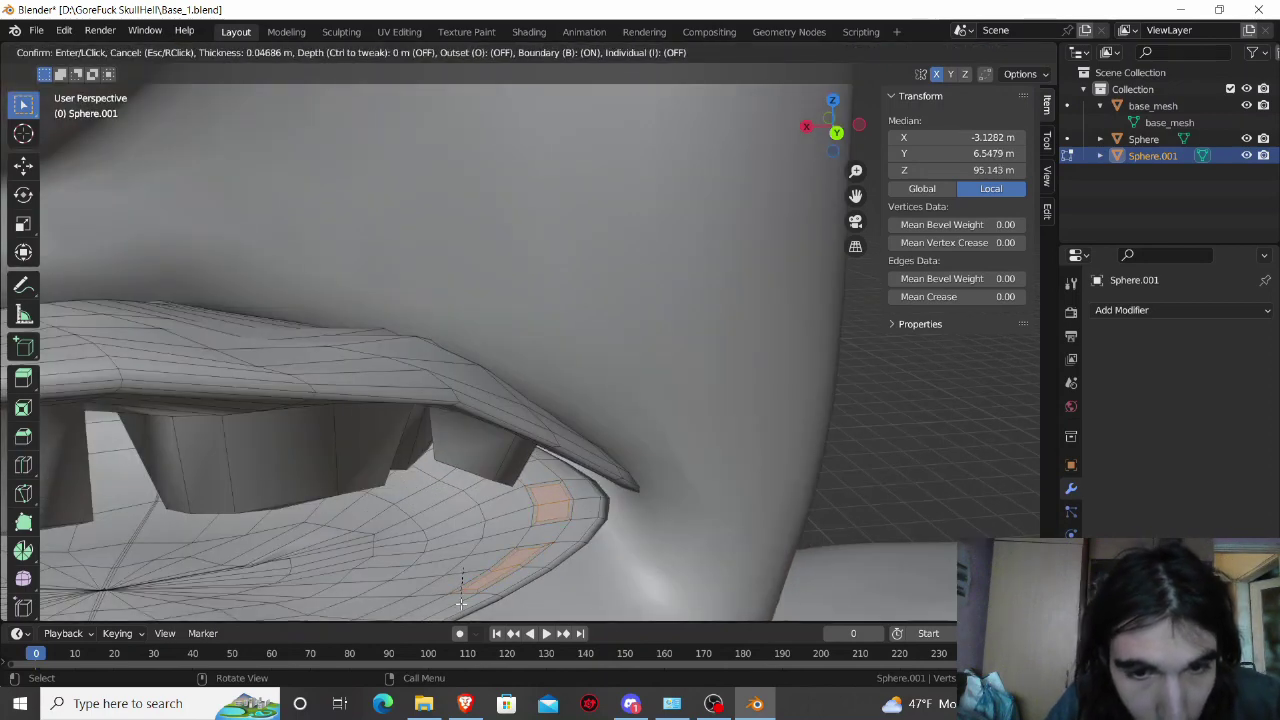
left_click(461, 603)
scroll(465, 598, "down", 3)
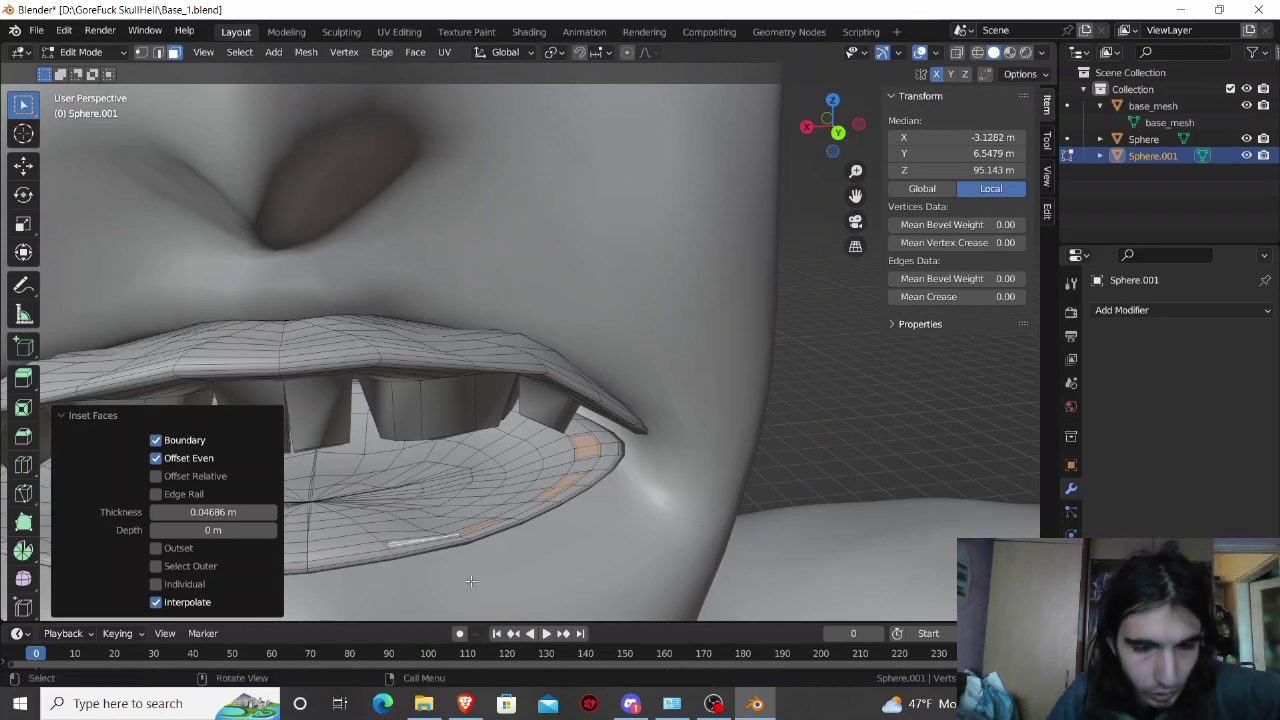
key("e")
key("z")
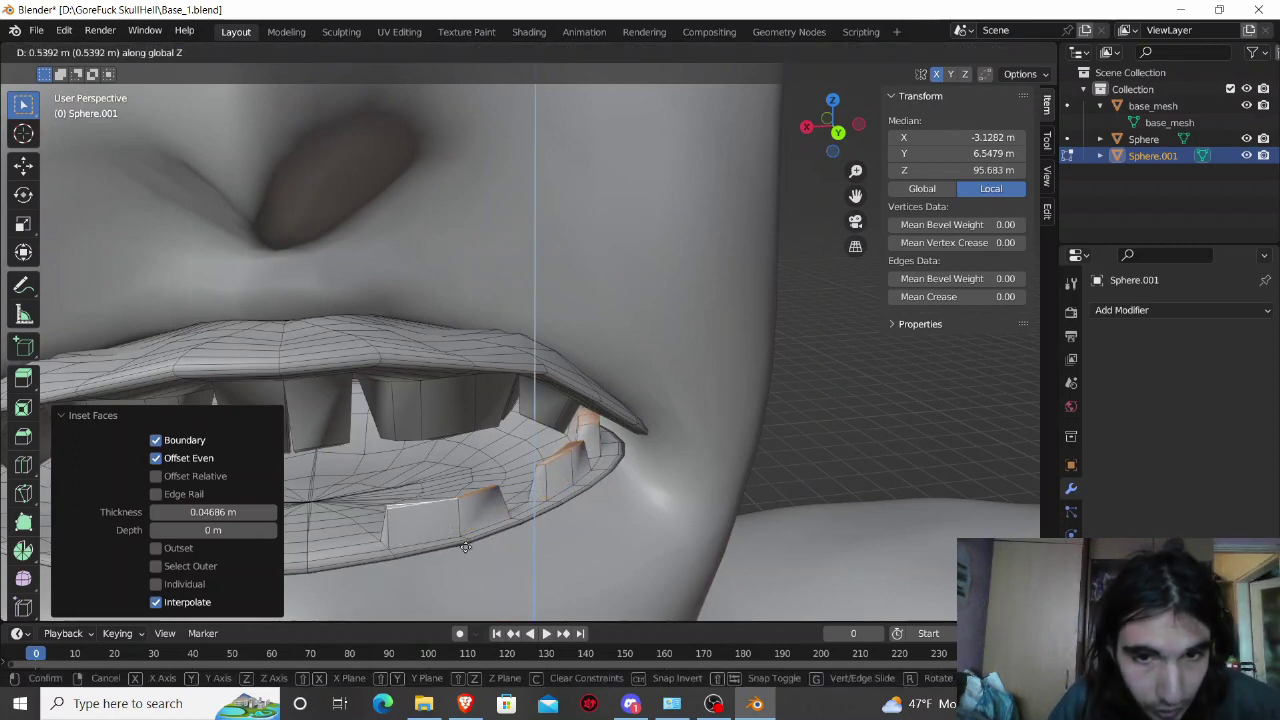
left_click(465, 552)
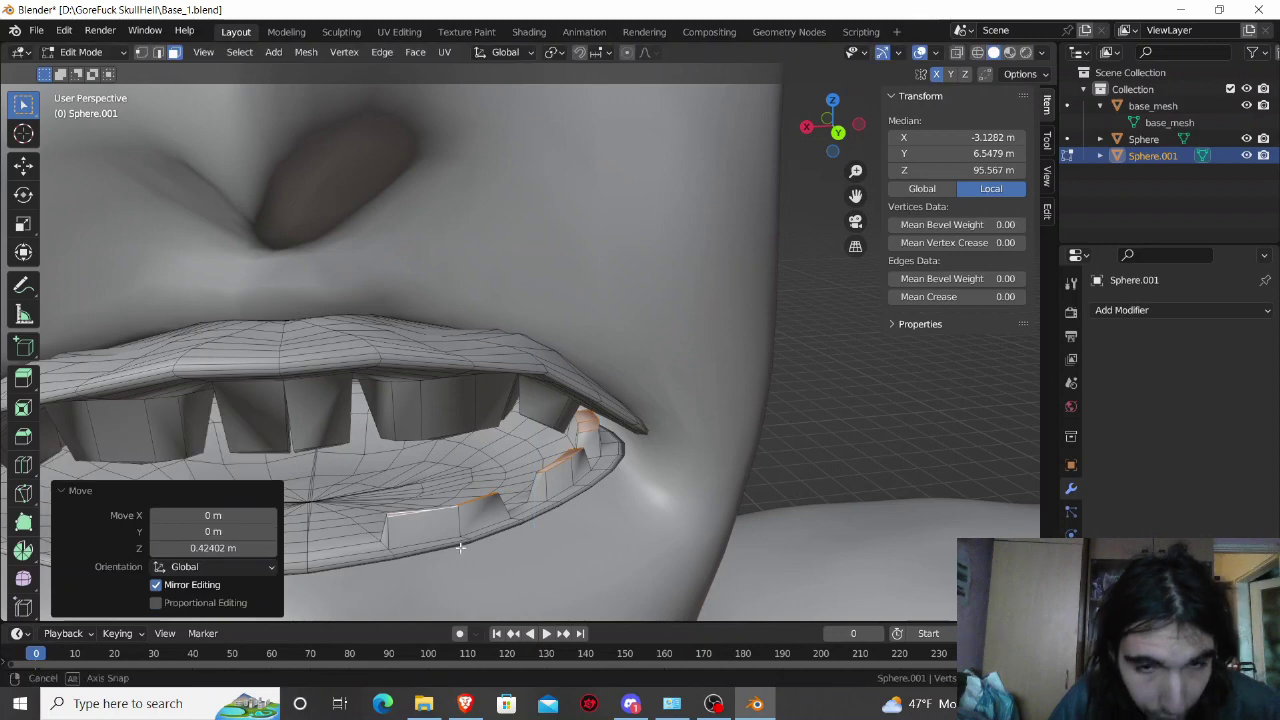
key("KP_Decimal")
middle_click_drag(450, 538, 420, 517)
scroll(365, 483, "down", 3)
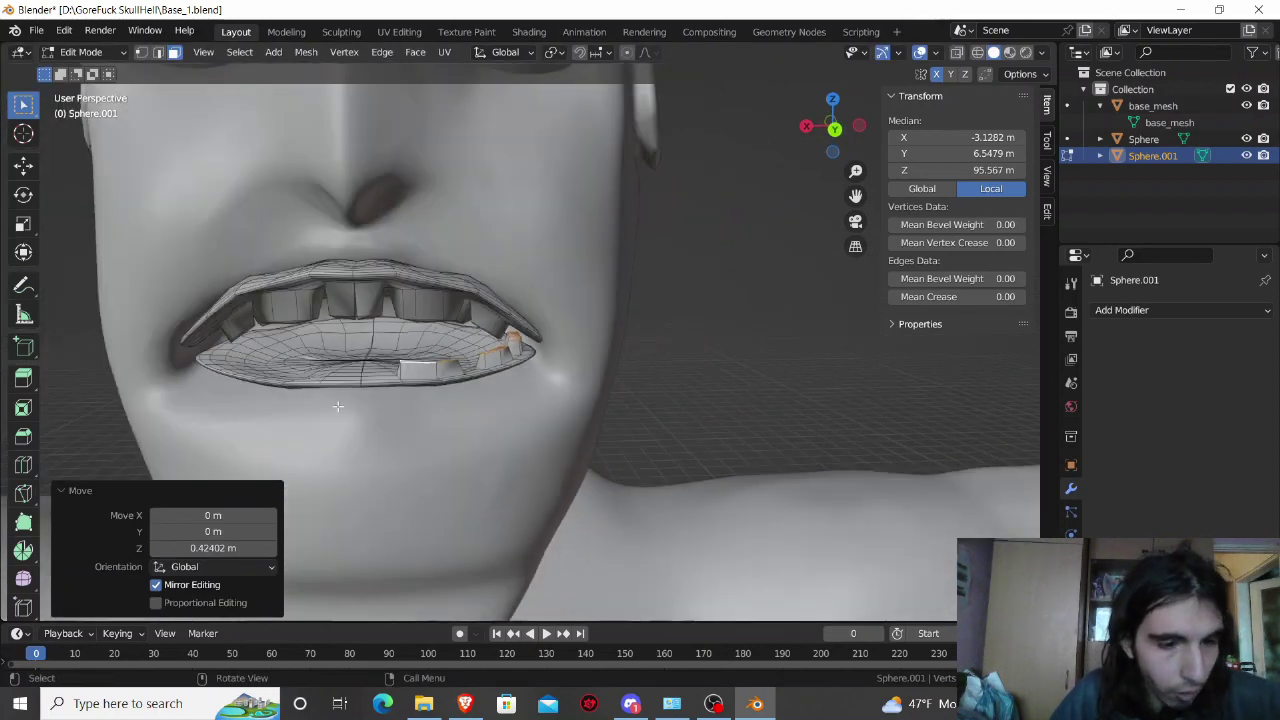
Step: Symmetrize the whole teeth mesh -X to +X and return to Object Mode
key("a")
left_click(306, 52)
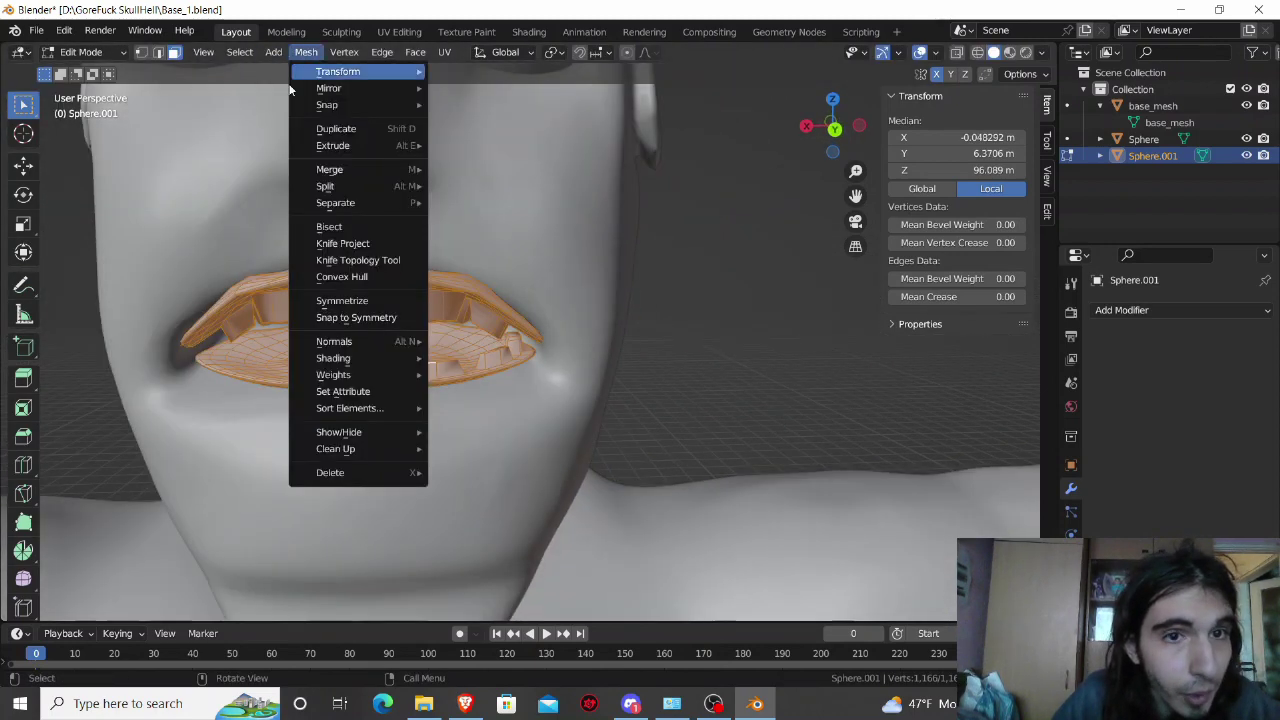
left_click(335, 300)
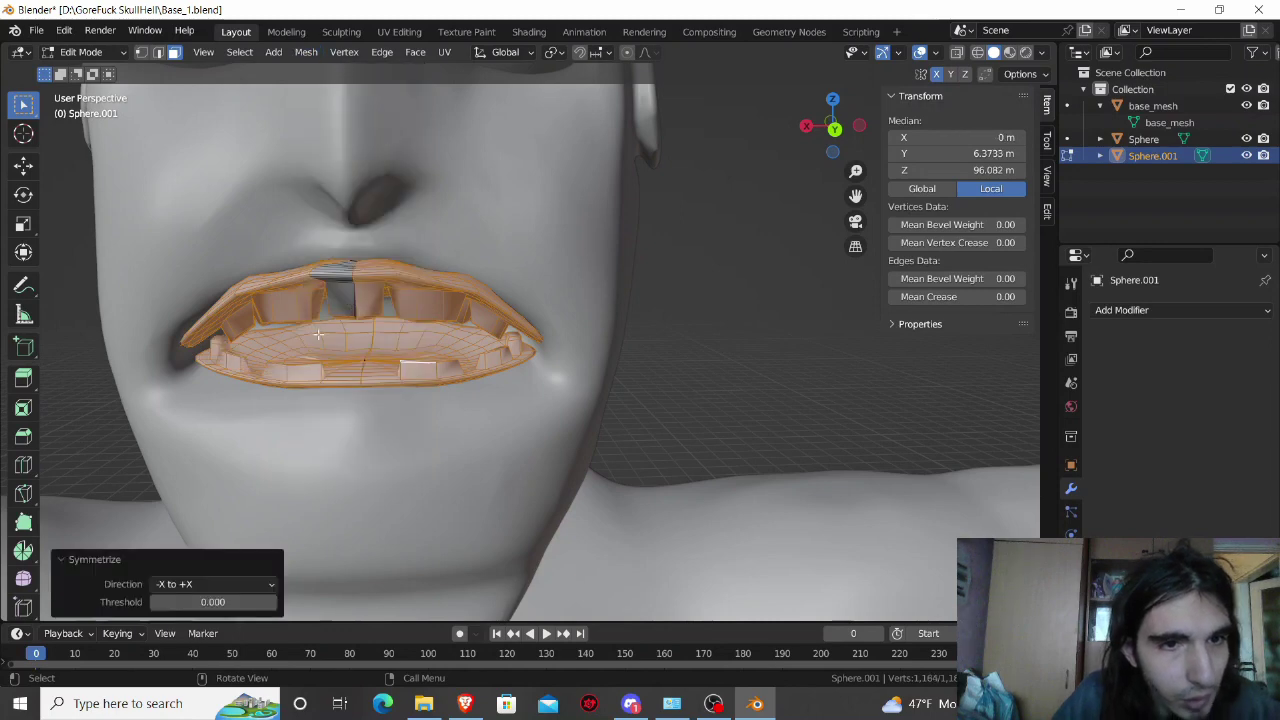
key("Tab")
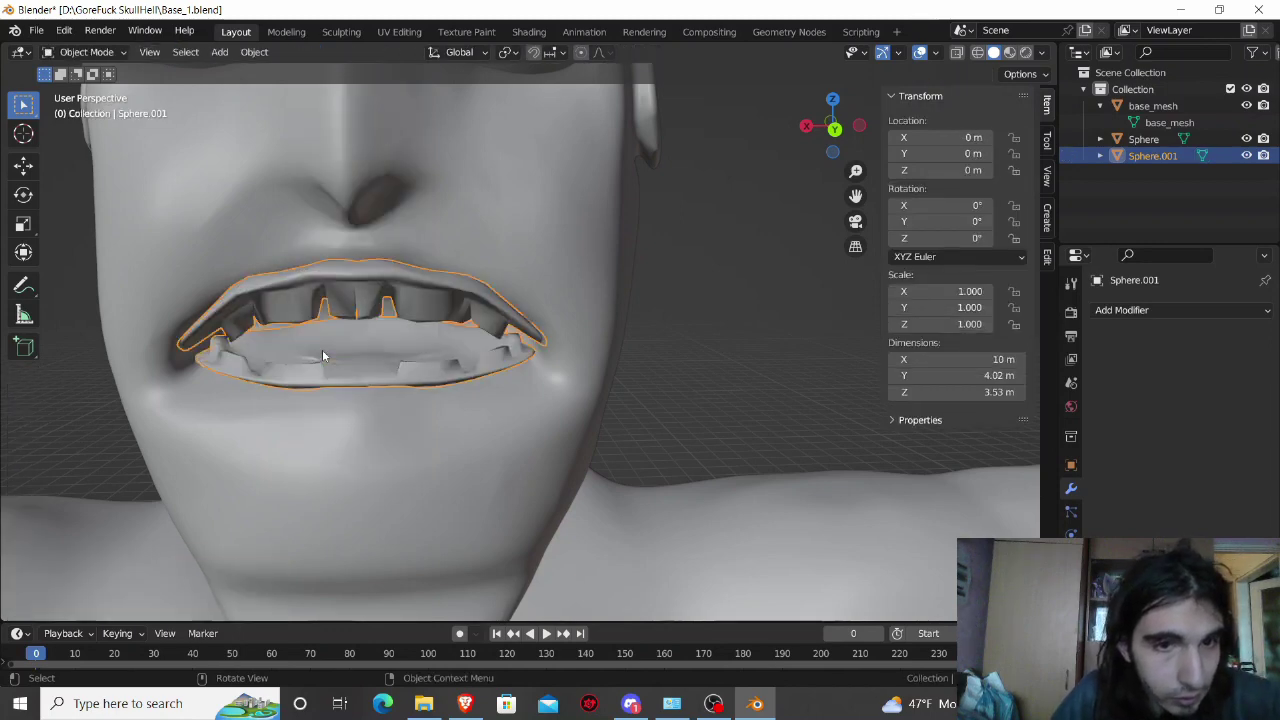
middle_click_drag(321, 352, 290, 248)
Step: Back in Edit Mode, inset a single lower-row face by about 0.028 m
key("Tab")
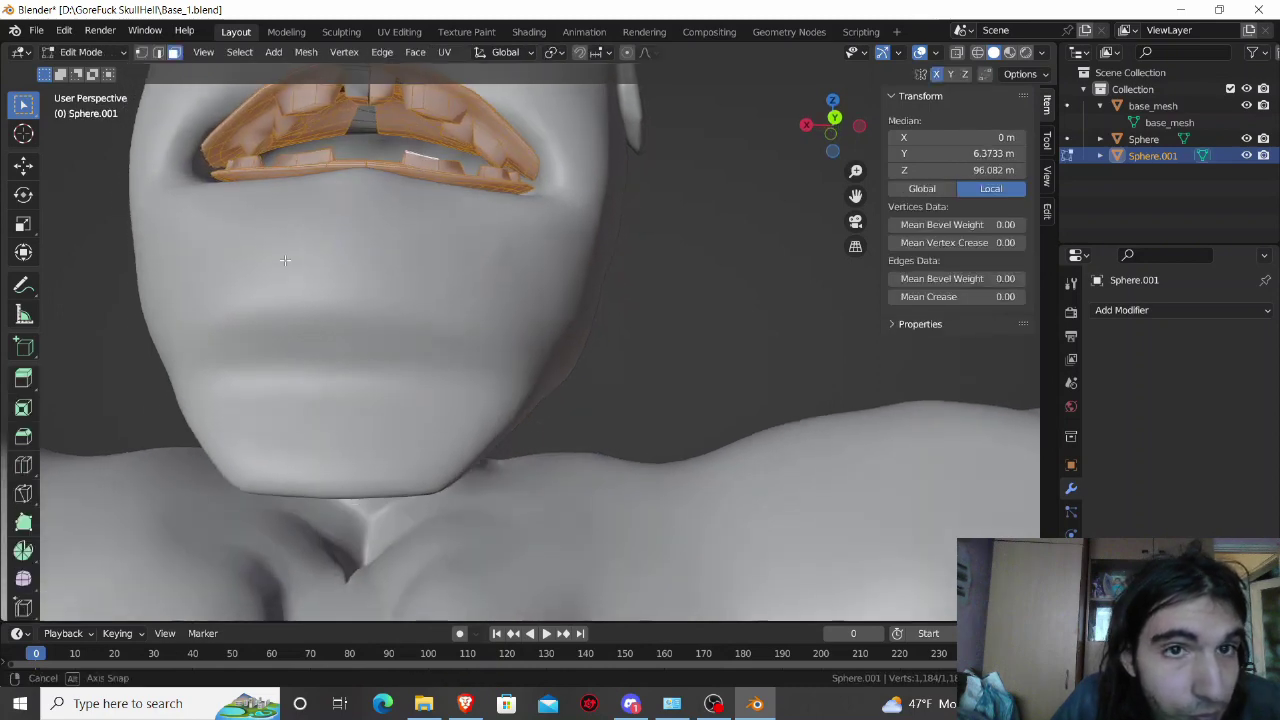
left_click(649, 375)
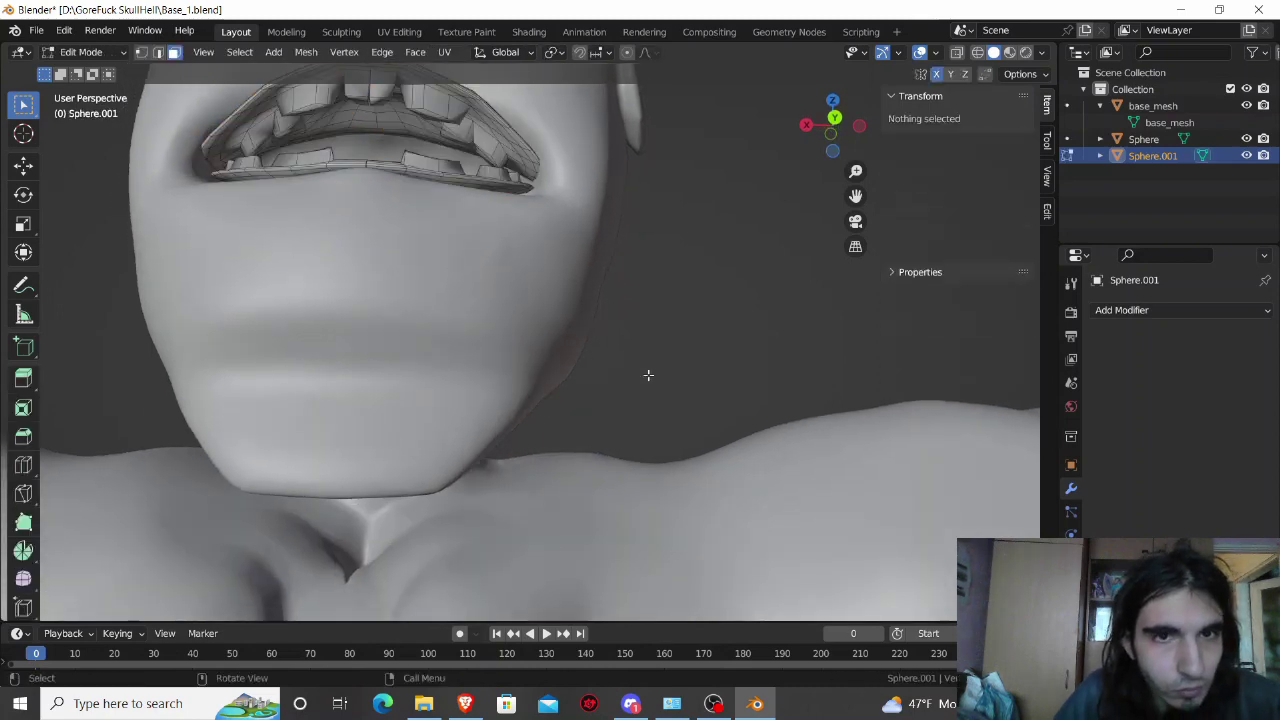
mouse_move(323, 262)
middle_mouse_down("shift")
mouse_move(360, 420)
mouse_move(334, 570)
middle_mouse_up("shift")
scroll(348, 390, "up", 4)
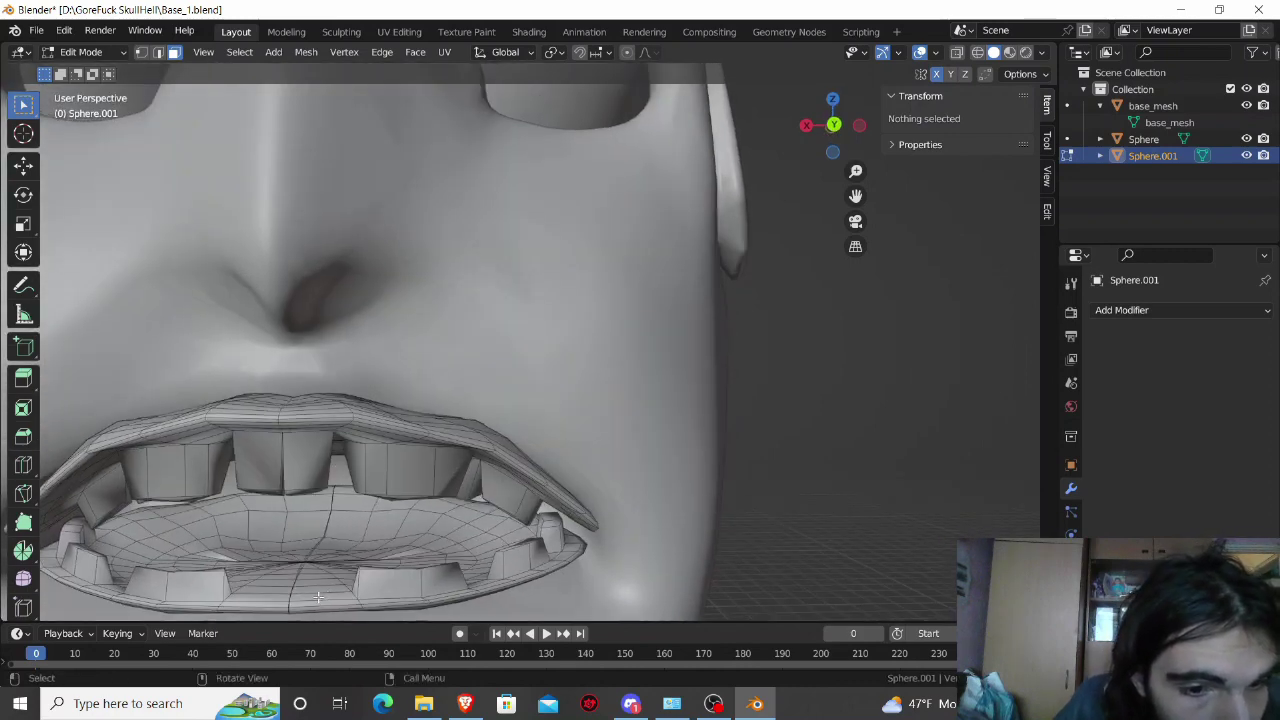
left_click(318, 597)
key("i")
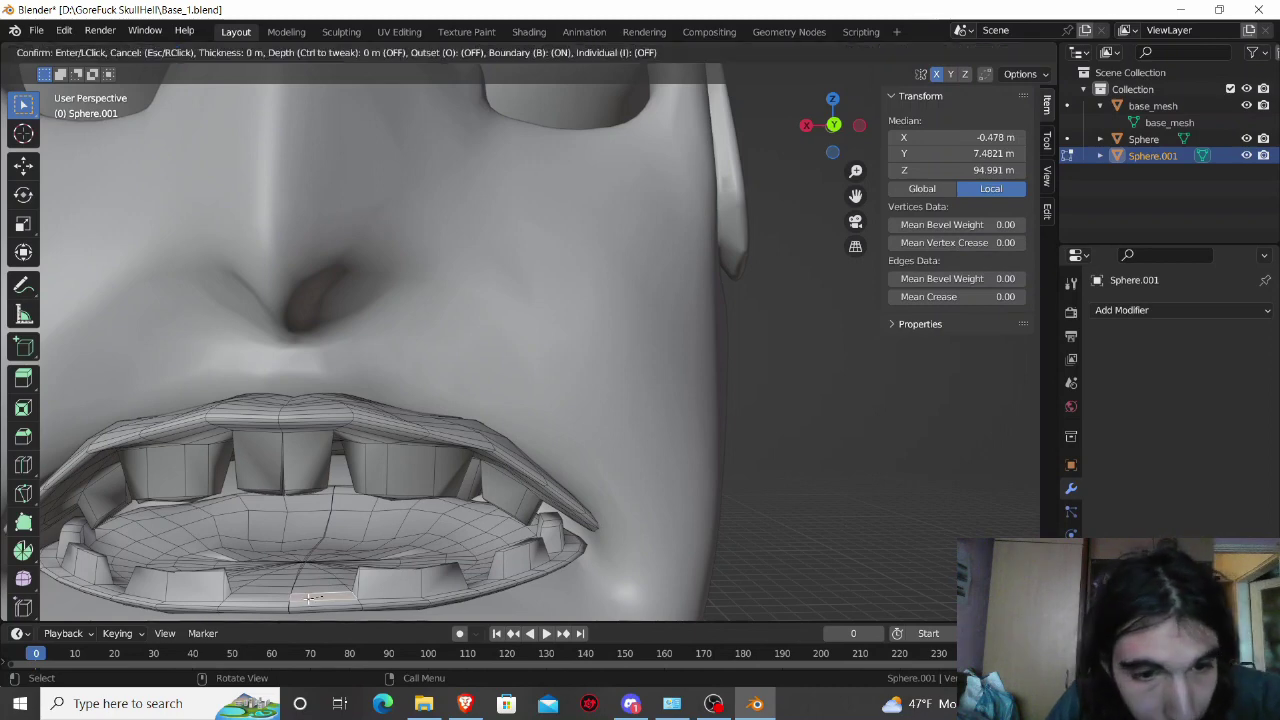
left_click(309, 598)
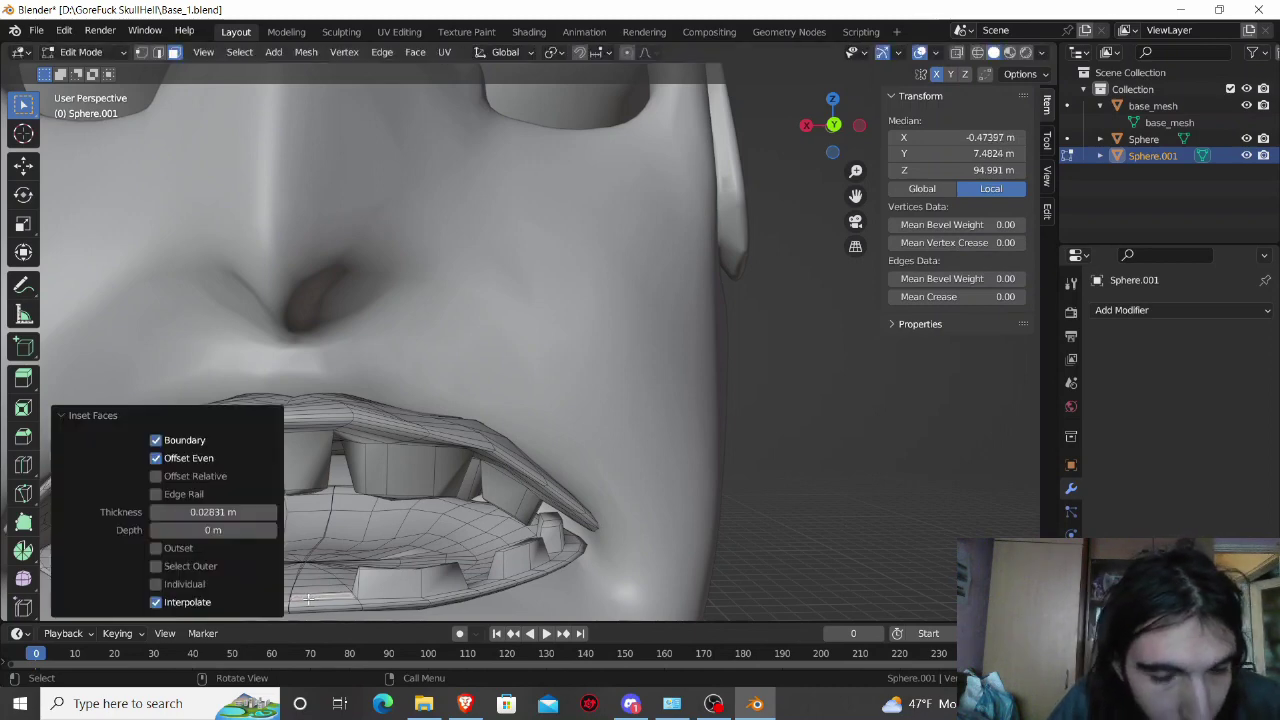
Step: Raise the inset face 0.39 m along Z to form a lower front tooth
key("g")
key("z")
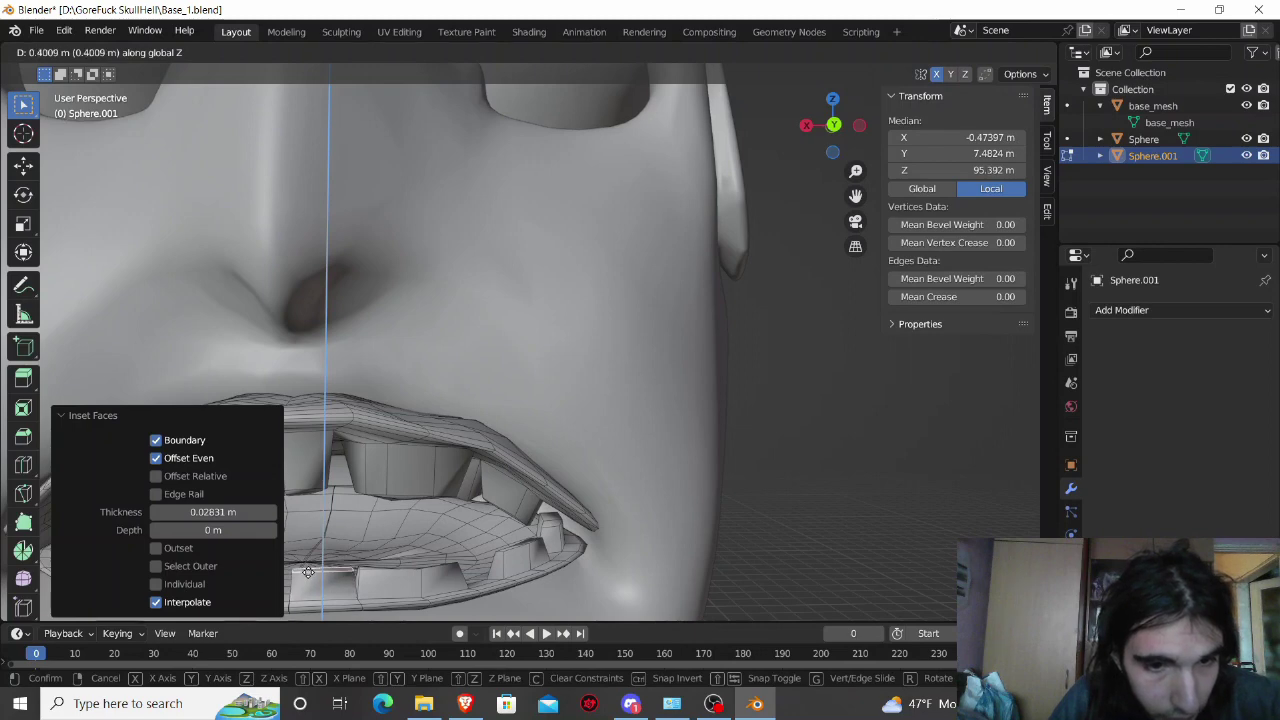
left_click(309, 573)
scroll(318, 572, "up", 2)
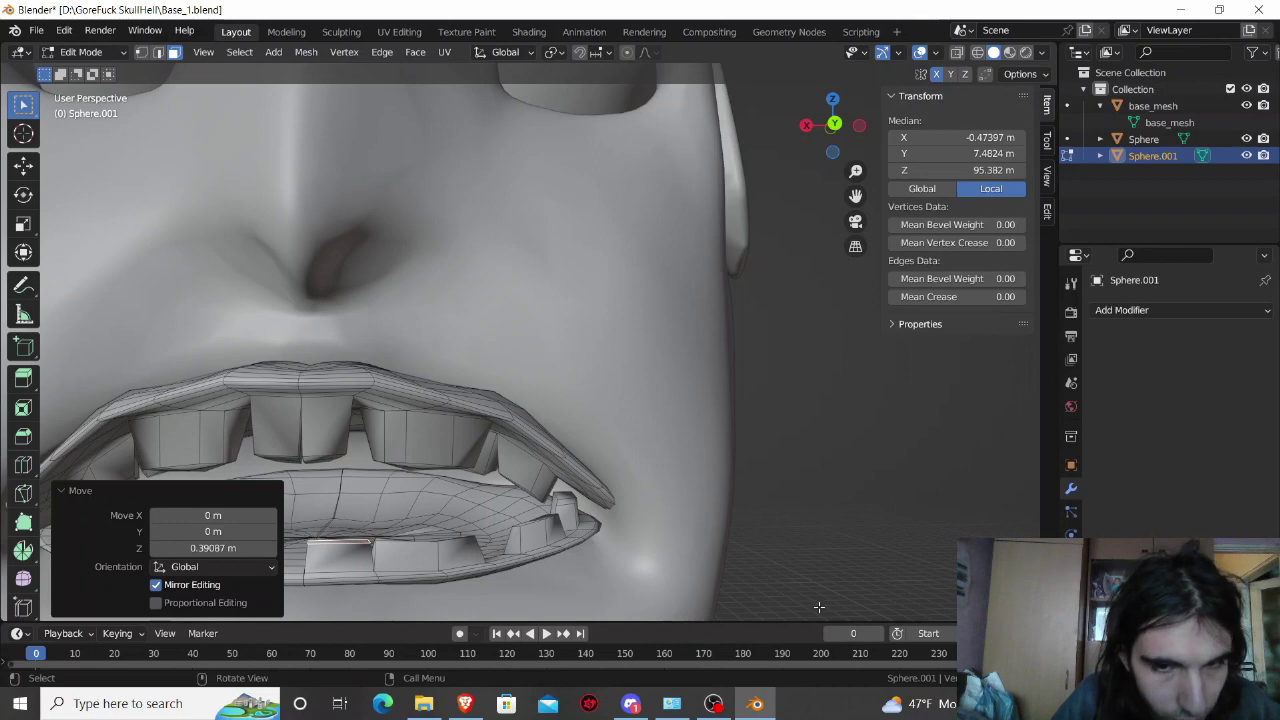
left_click(818, 606)
middle_click_drag(820, 606, 841, 560)
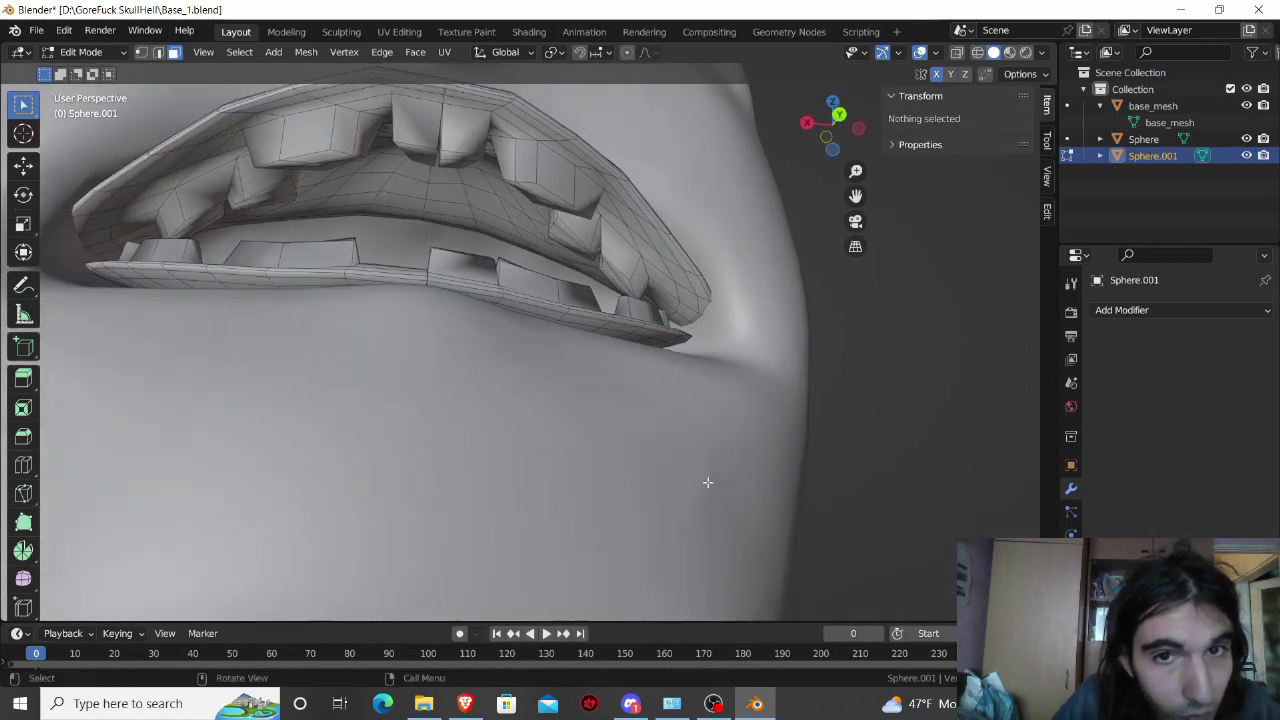
Step: Inset two neighbouring faces on the upper gum
left_click(495, 224)
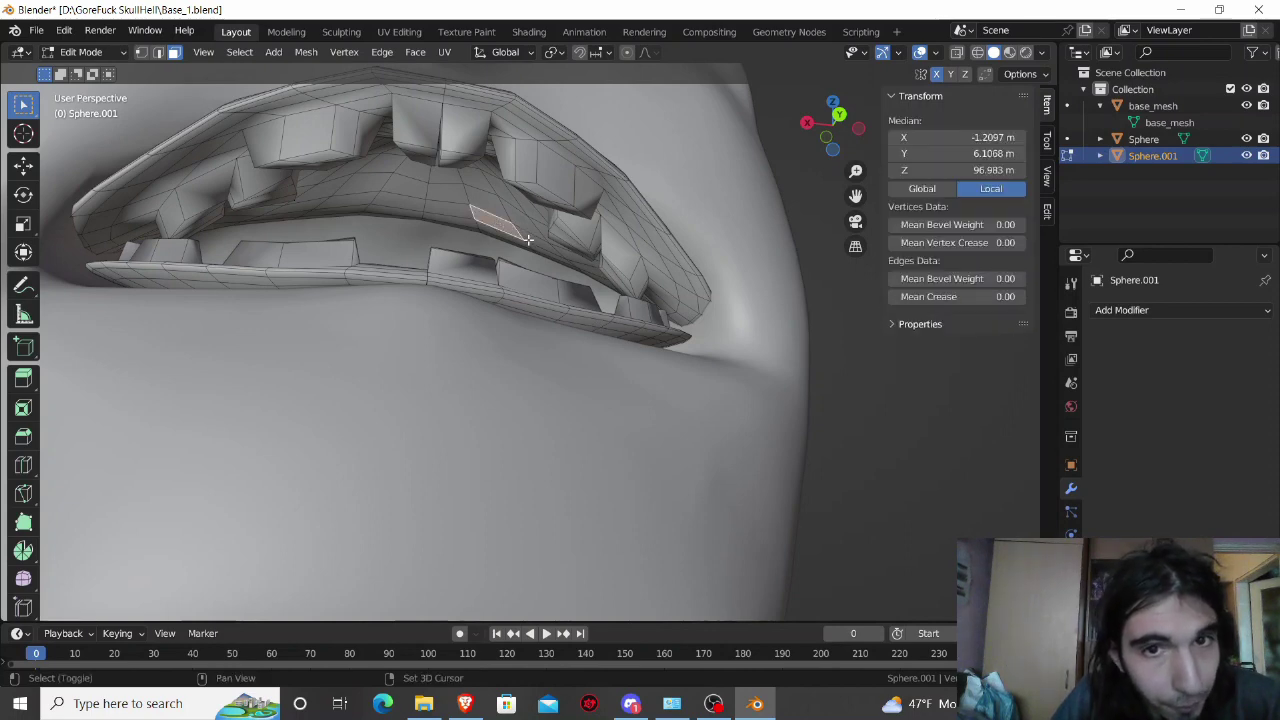
key("i")
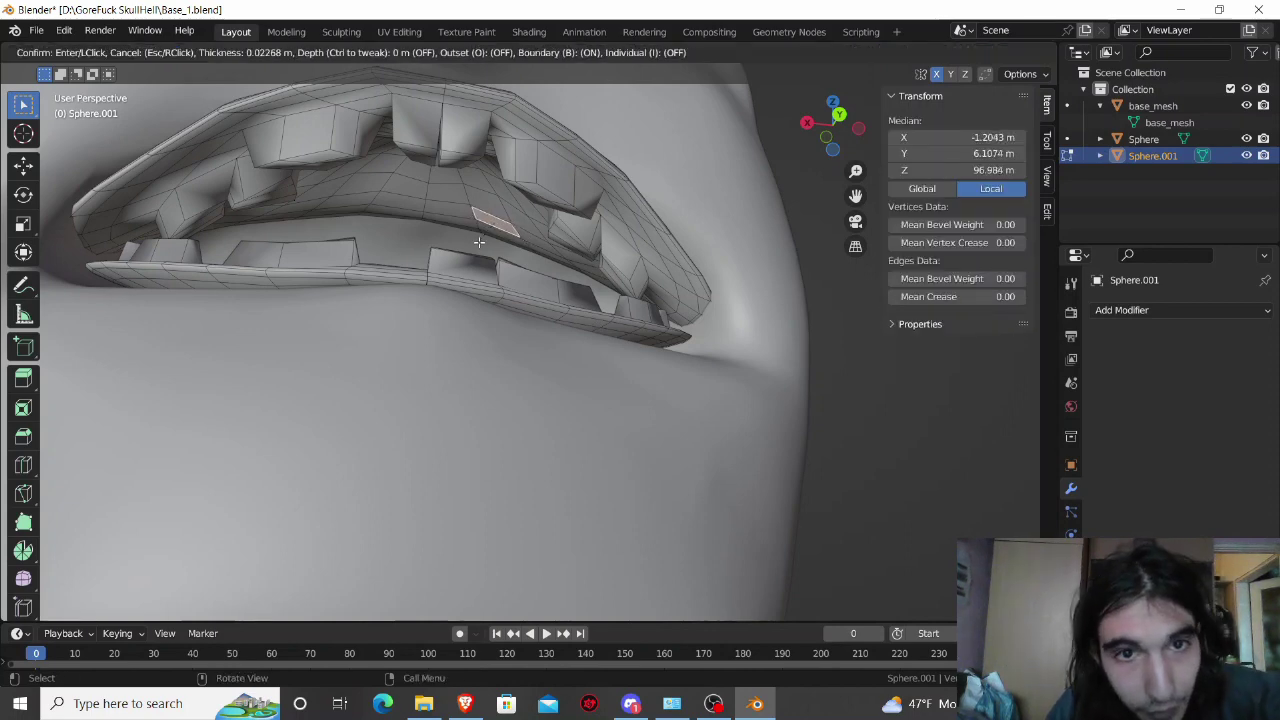
left_click(485, 241)
left_click(541, 245)
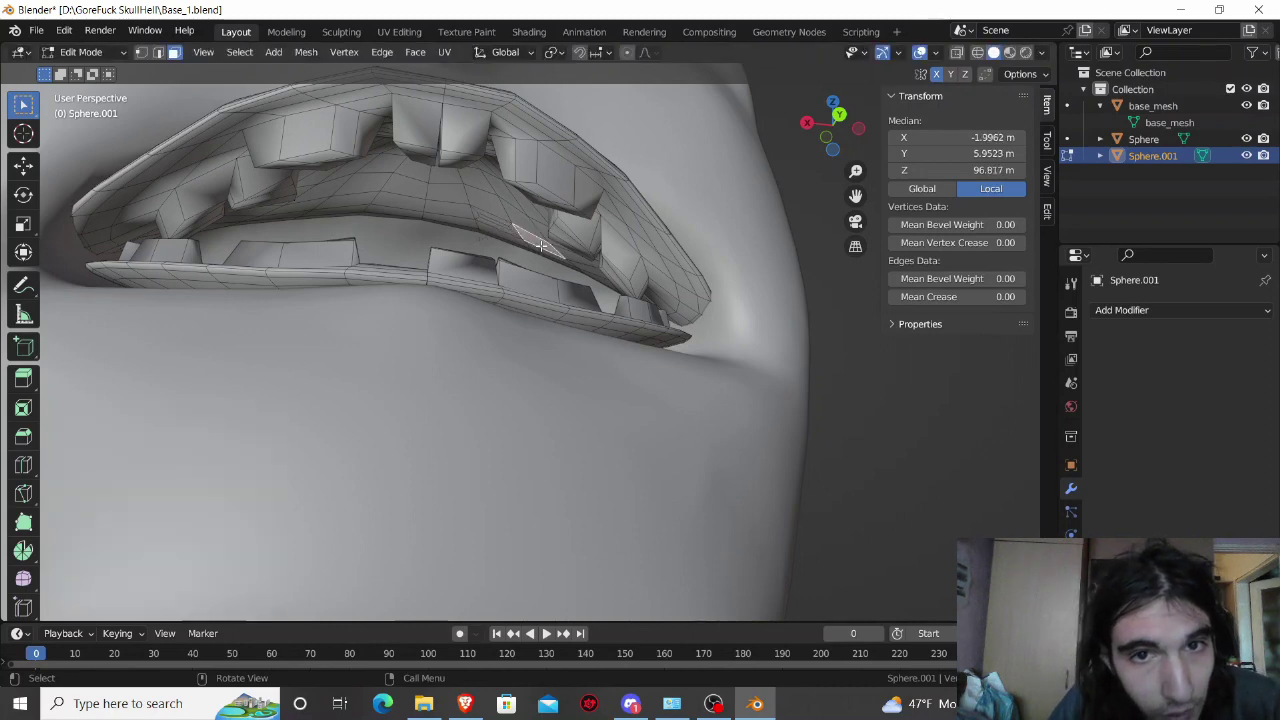
key("i")
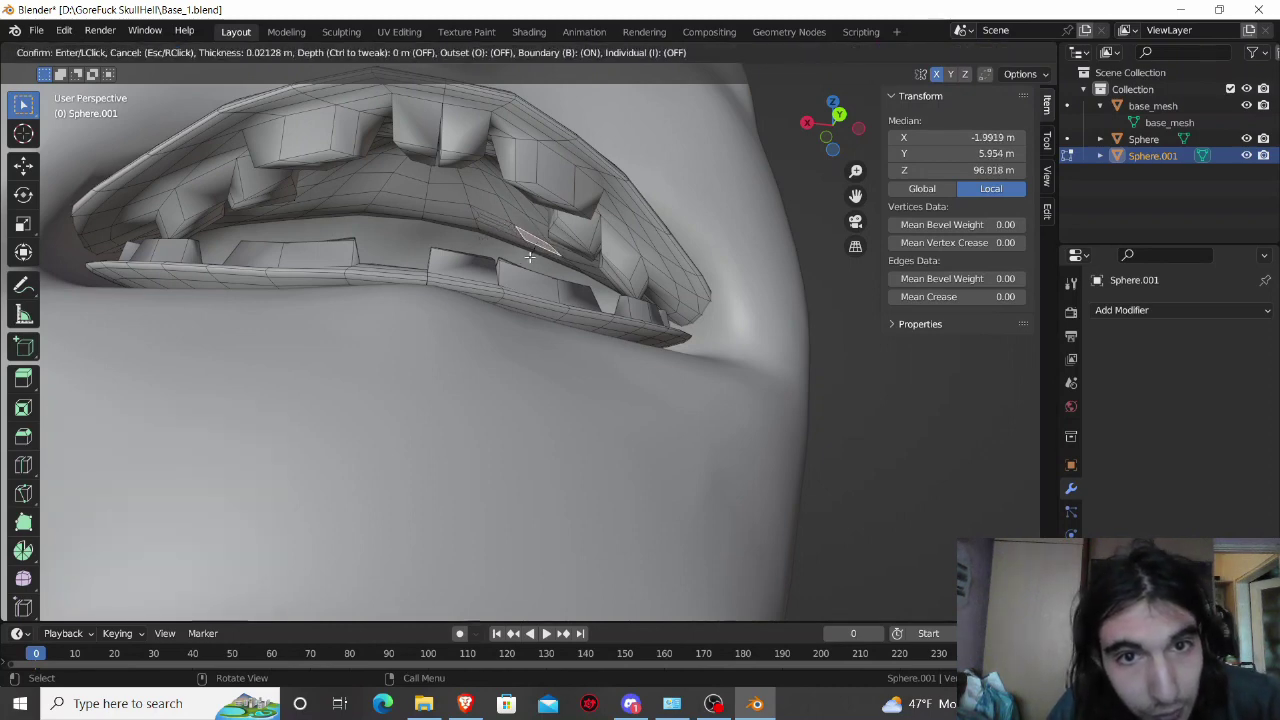
left_click(487, 234)
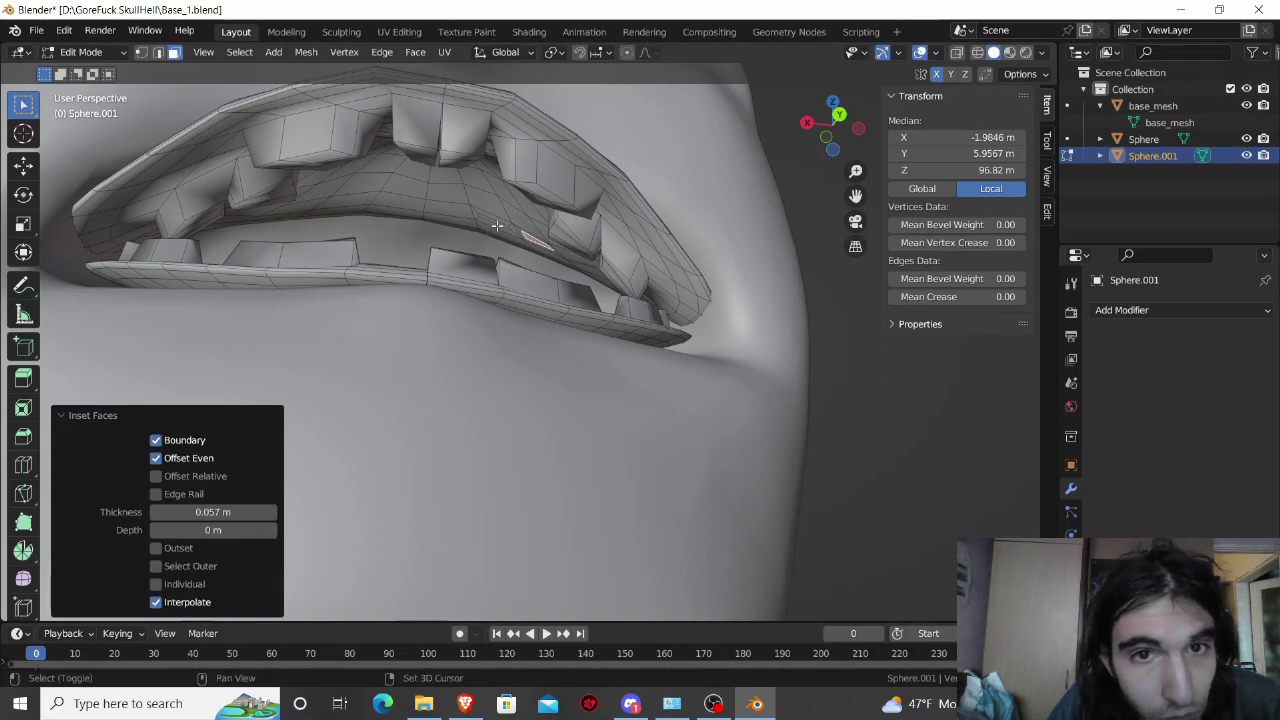
Step: Lower the thin inset face along Z to -0.29 m to form a new upper tooth
left_click(497, 226)
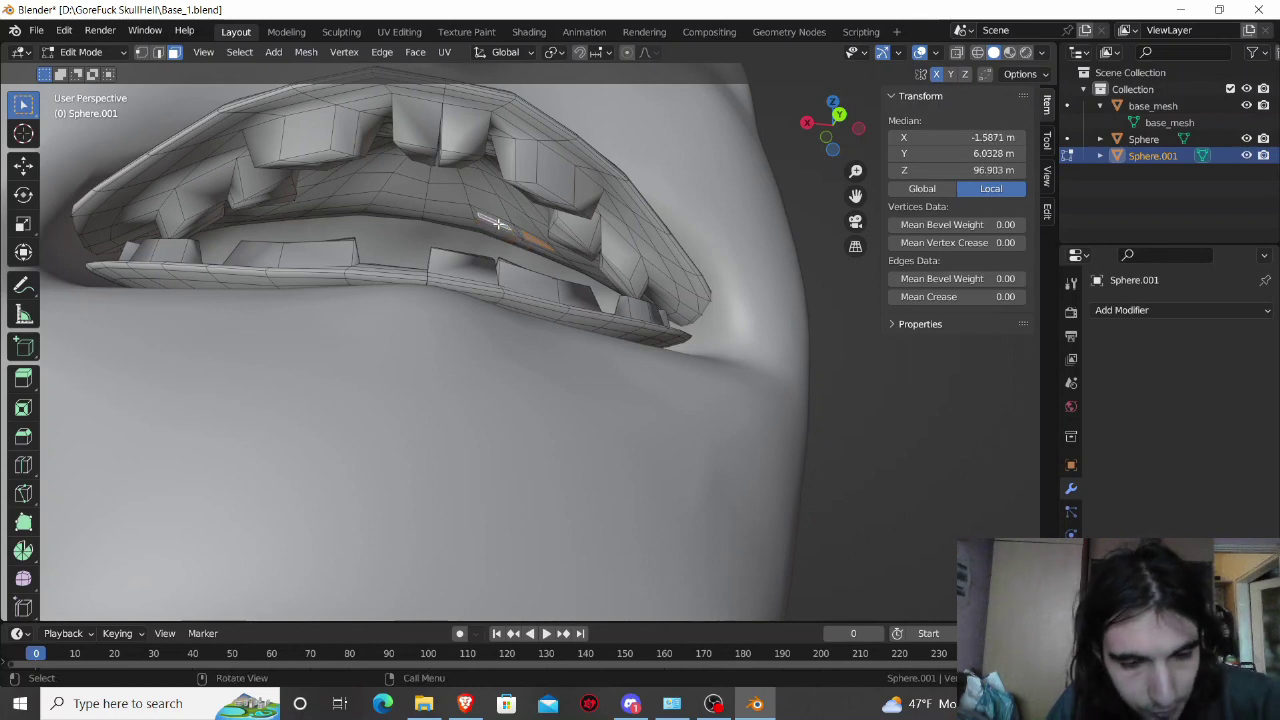
key("g")
key("z")
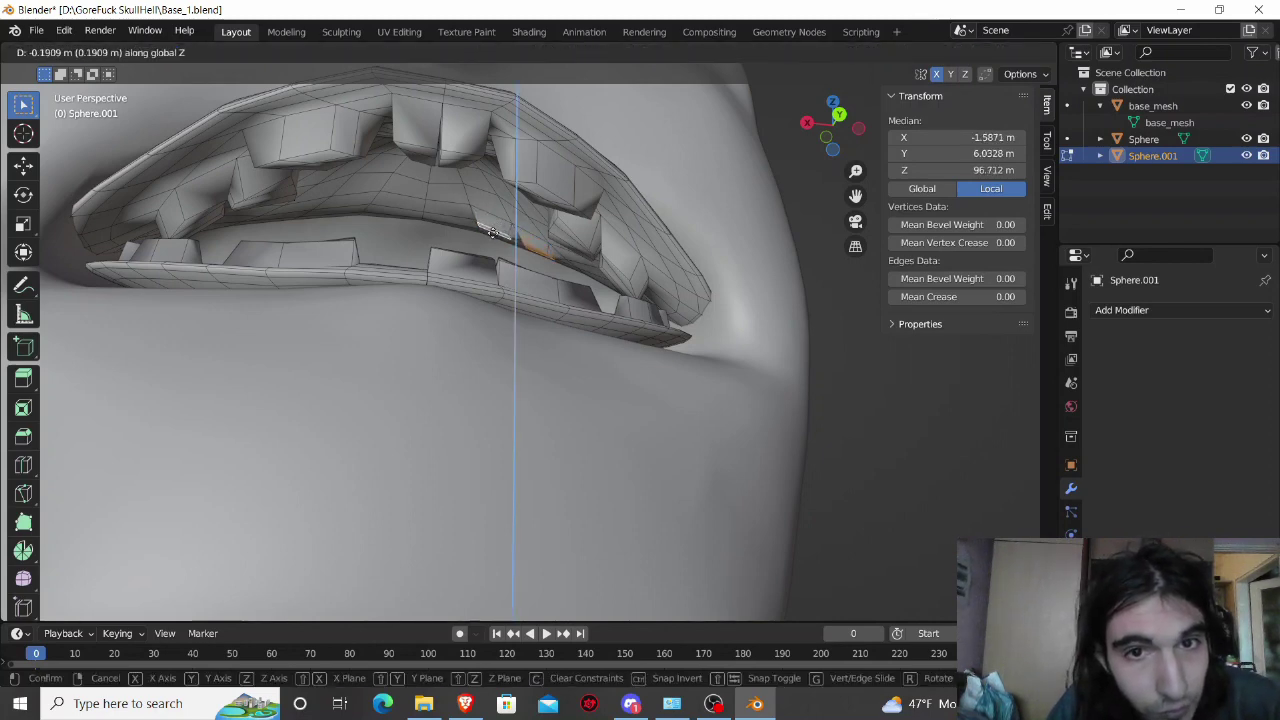
left_click(490, 233)
mouse_move(490, 233)
middle_mouse_down()
mouse_move(504, 234)
mouse_move(487, 251)
mouse_move(496, 296)
middle_mouse_up()
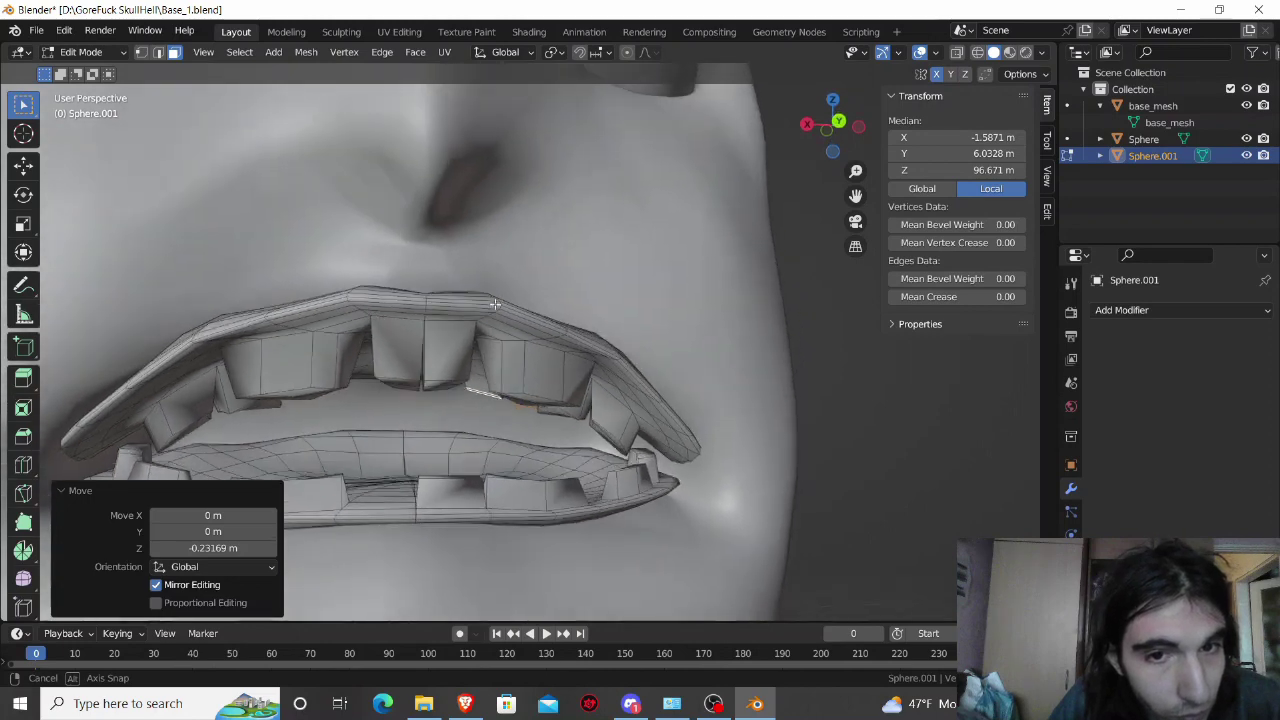
key("g")
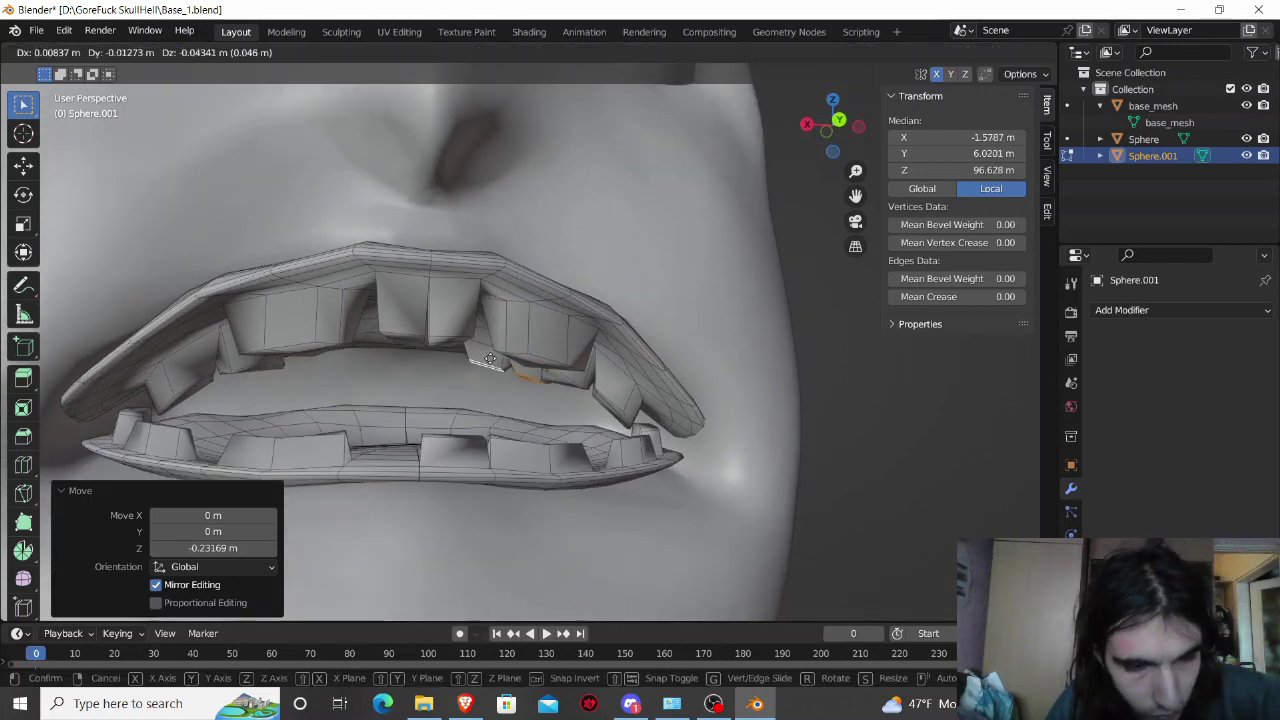
key("z")
left_click(489, 365)
middle_click_drag(489, 365, 481, 409)
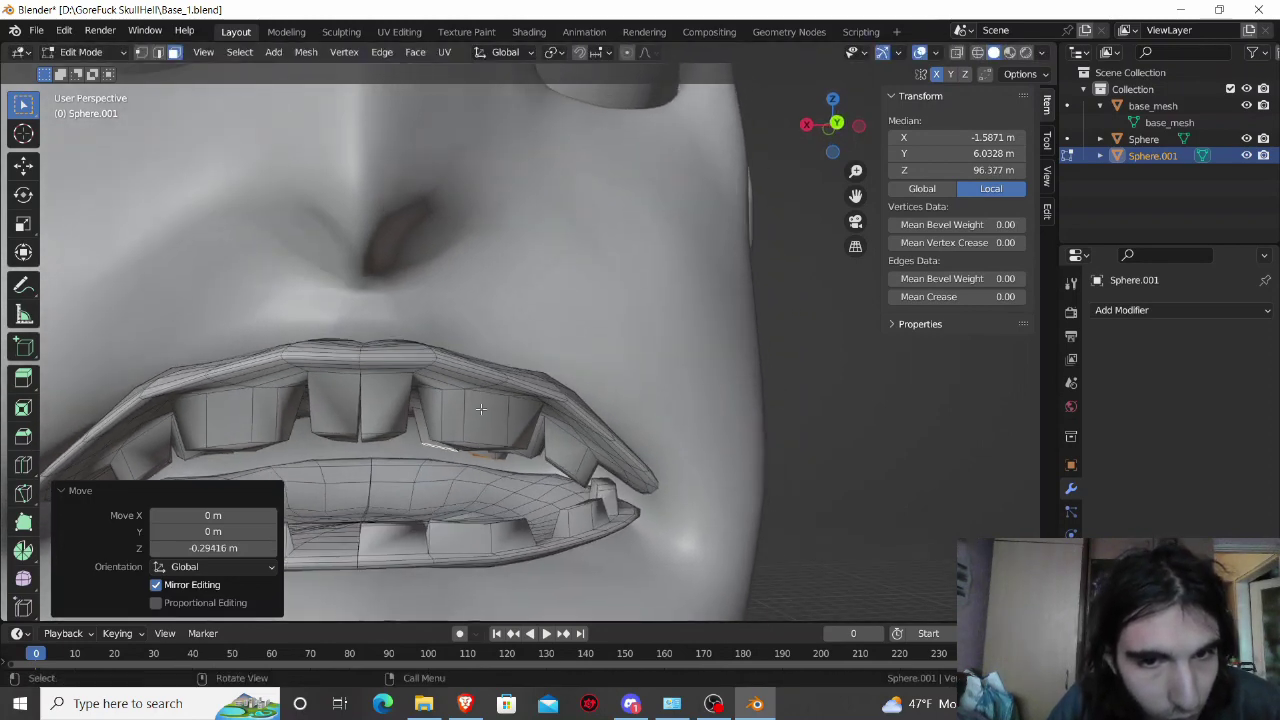
Step: Inset three lower gum edges by 0.03468 m and raise them 0.233 m into a new lower tooth
left_click(549, 480)
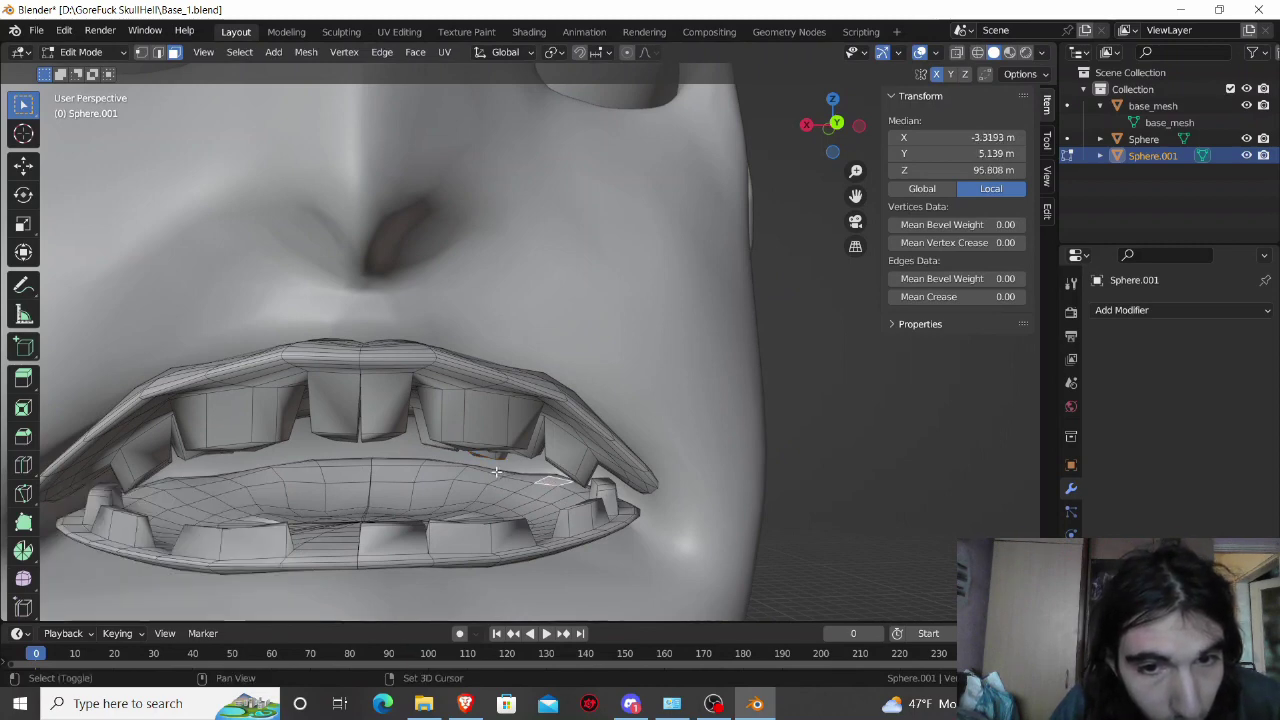
left_click(496, 472, "shift")
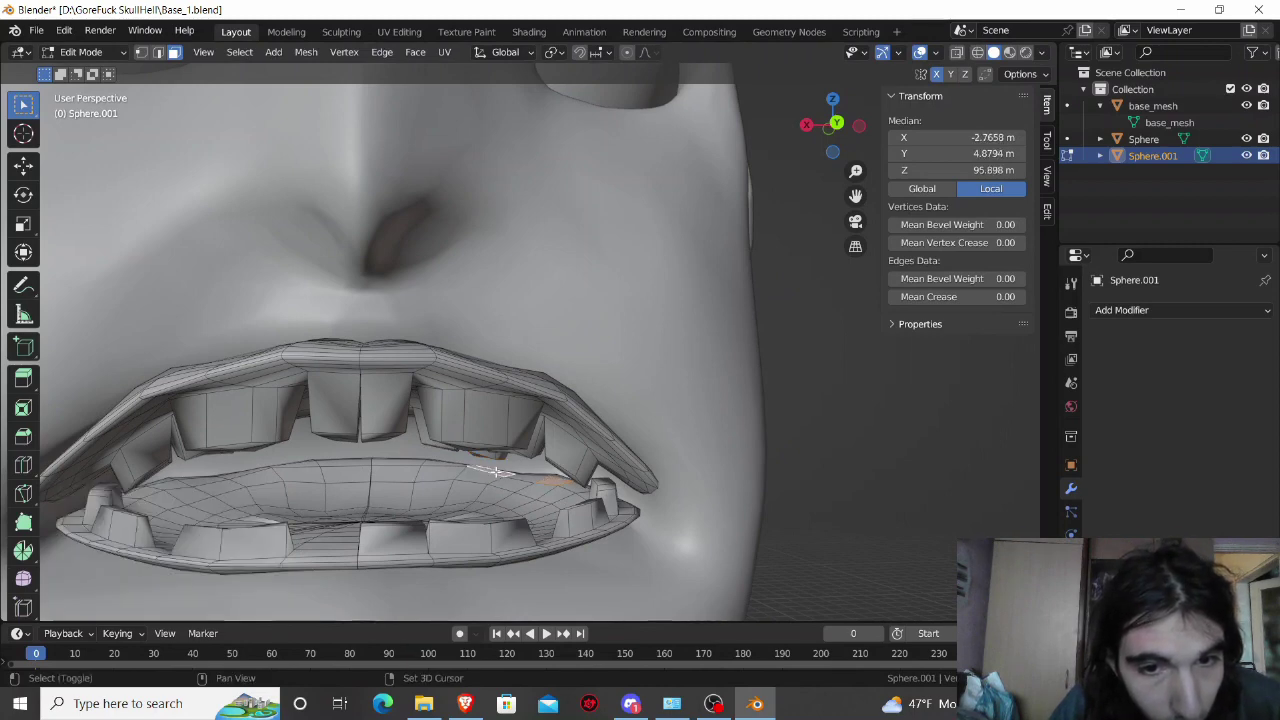
left_click(410, 463, "shift")
key("i")
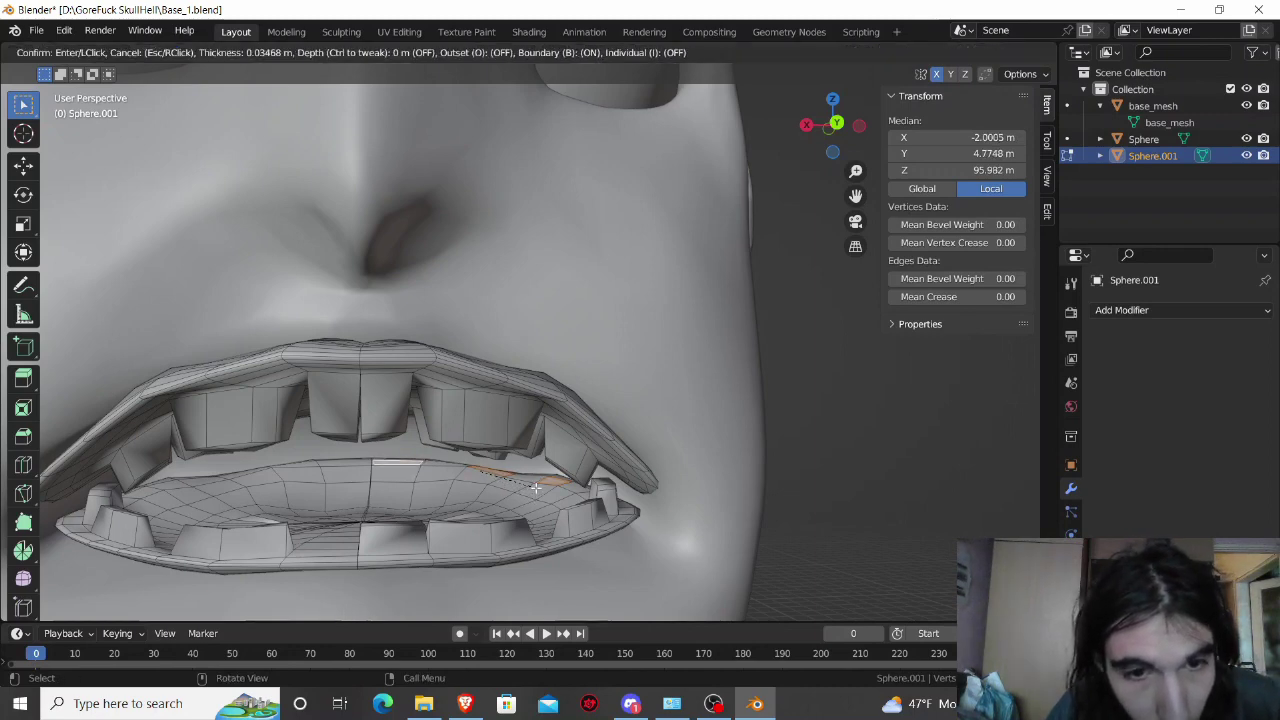
left_click(535, 487)
key("g")
key("z")
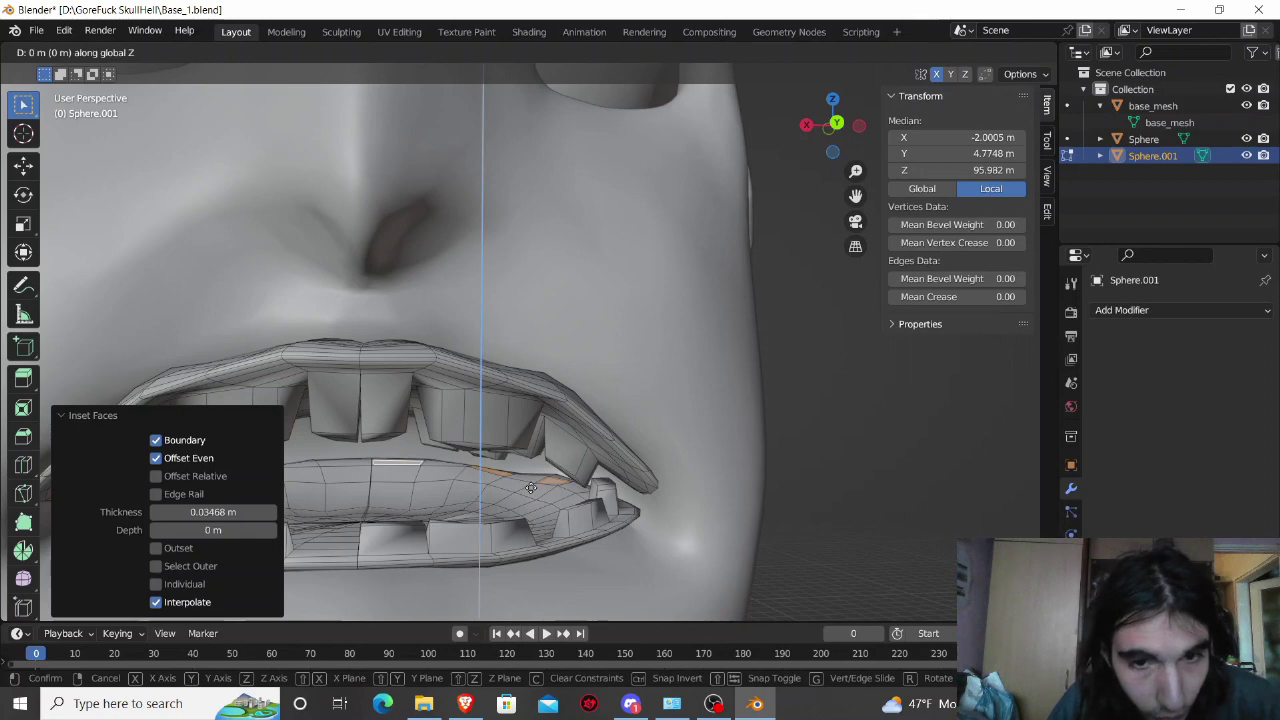
left_click(531, 475)
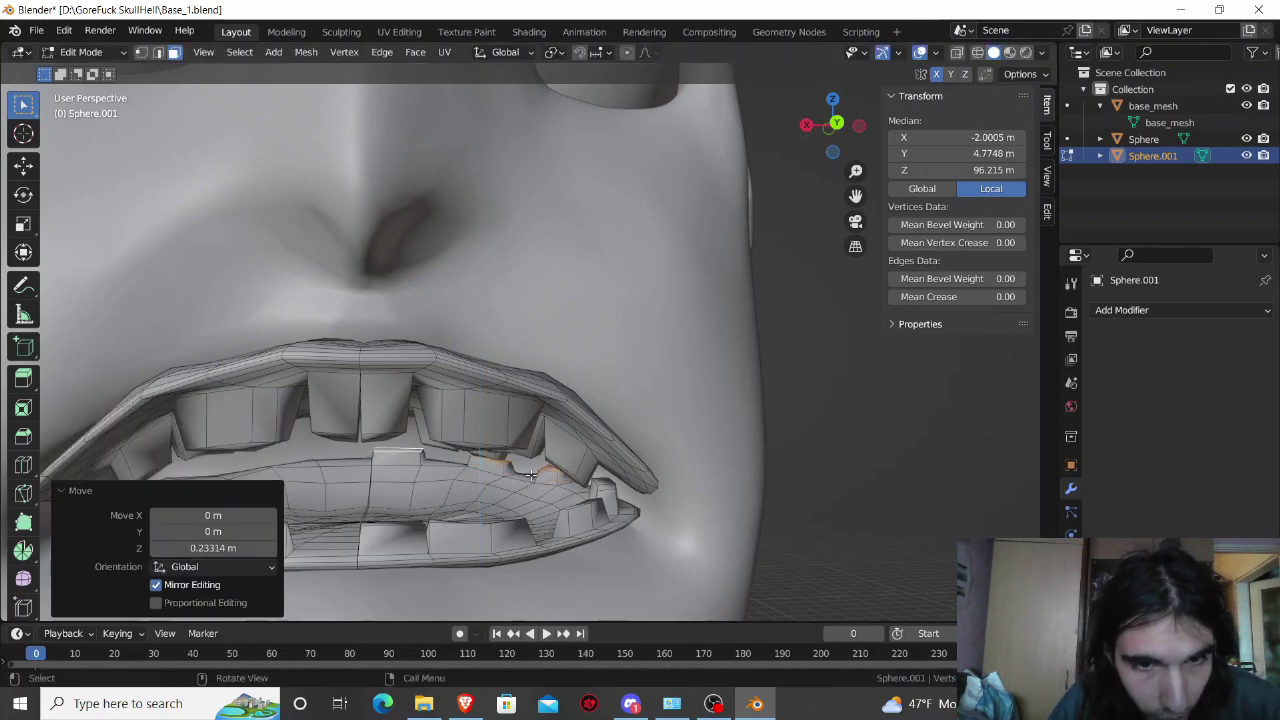
middle_click_drag(531, 475, 458, 470)
Step: Symmetrize the whole teeth mesh from -X to +X and check the matching teeth in Object Mode
key("a")
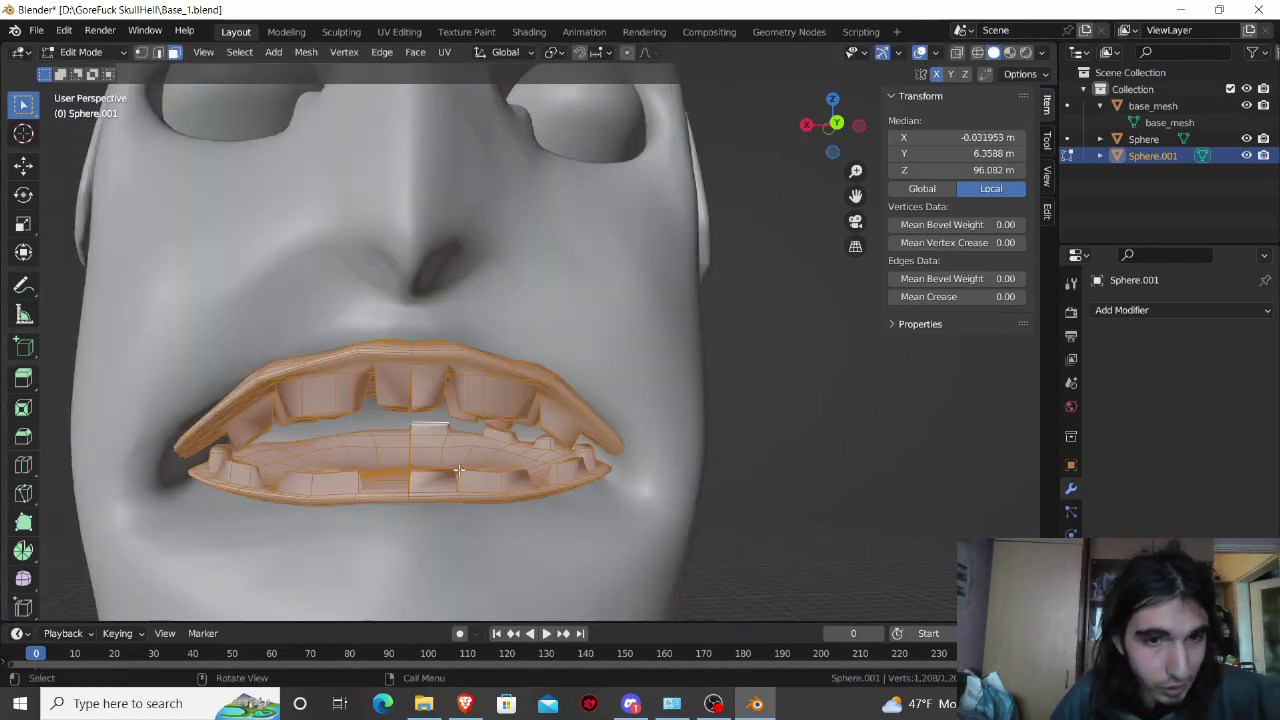
left_click(306, 54)
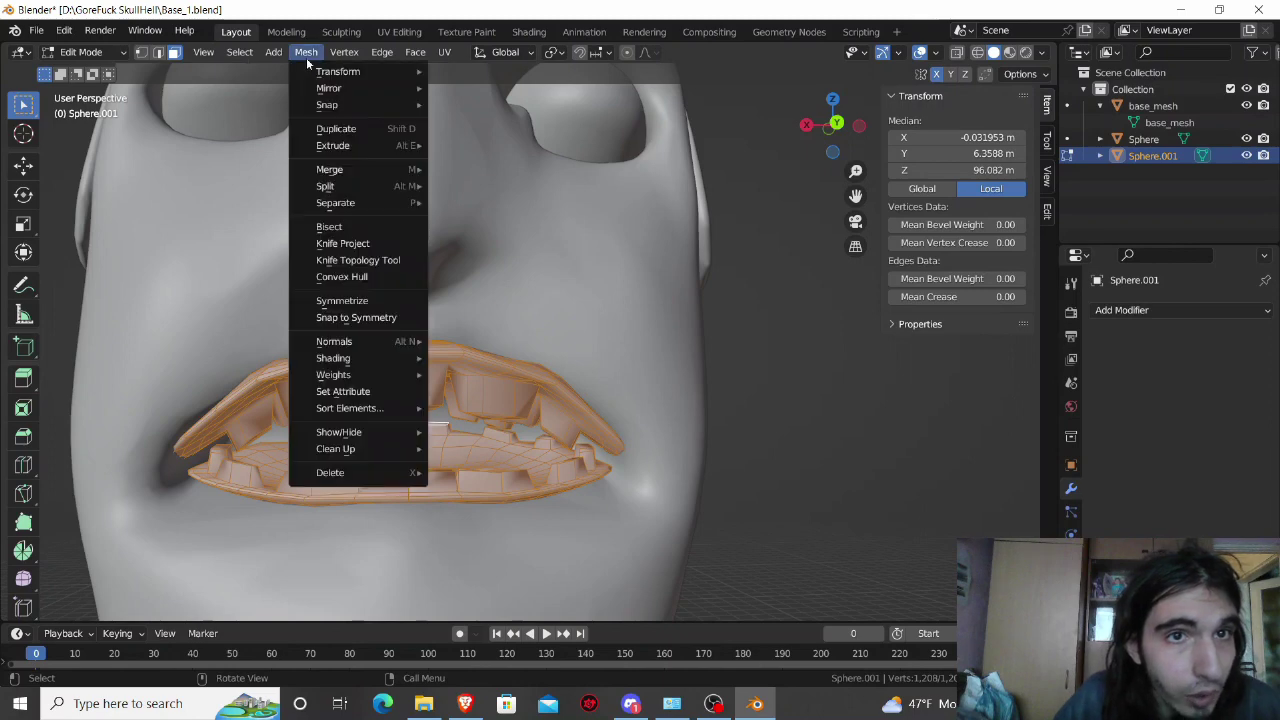
left_click(315, 298)
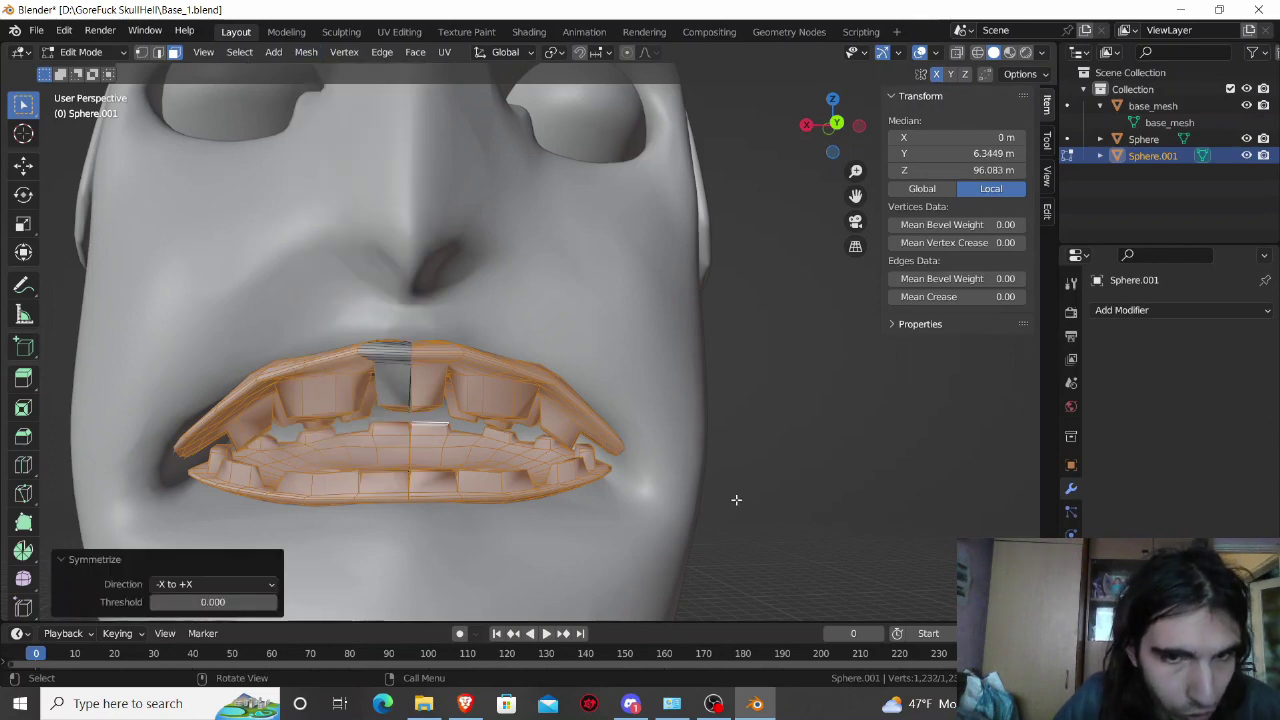
left_click(763, 514)
middle_click_drag(760, 514, 754, 497)
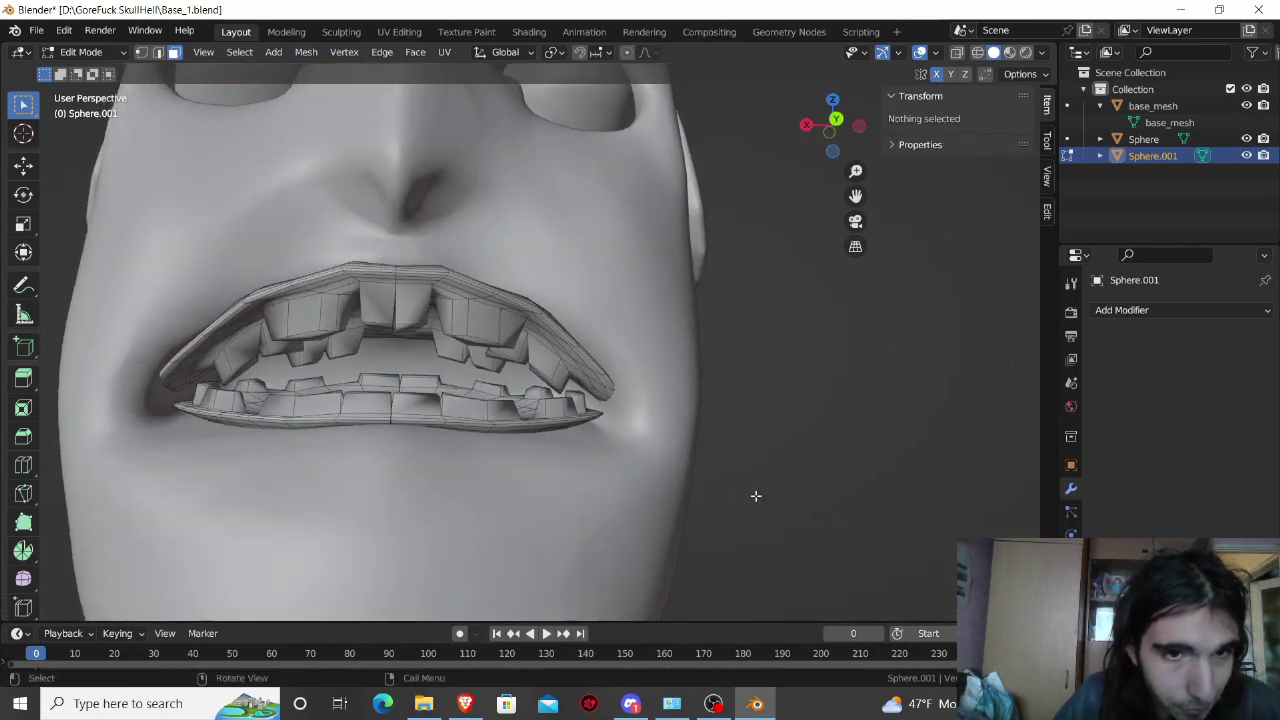
key("Tab")
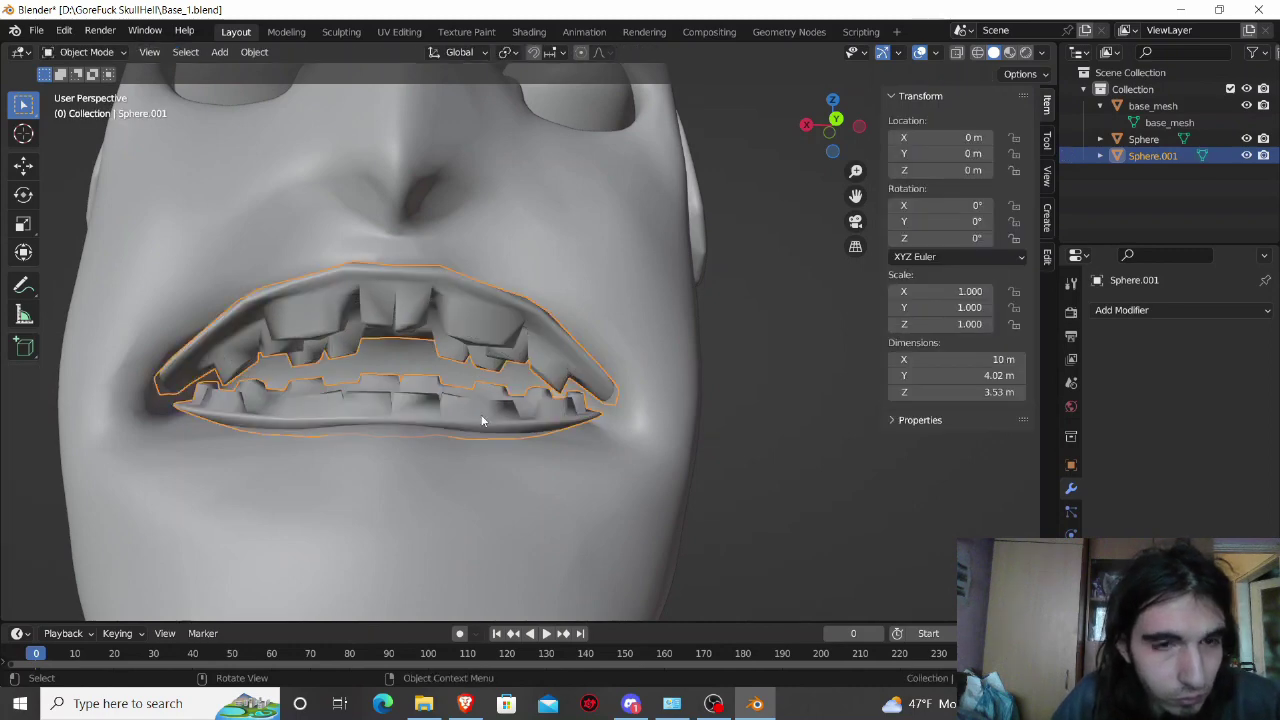
middle_click_drag(481, 420, 483, 431)
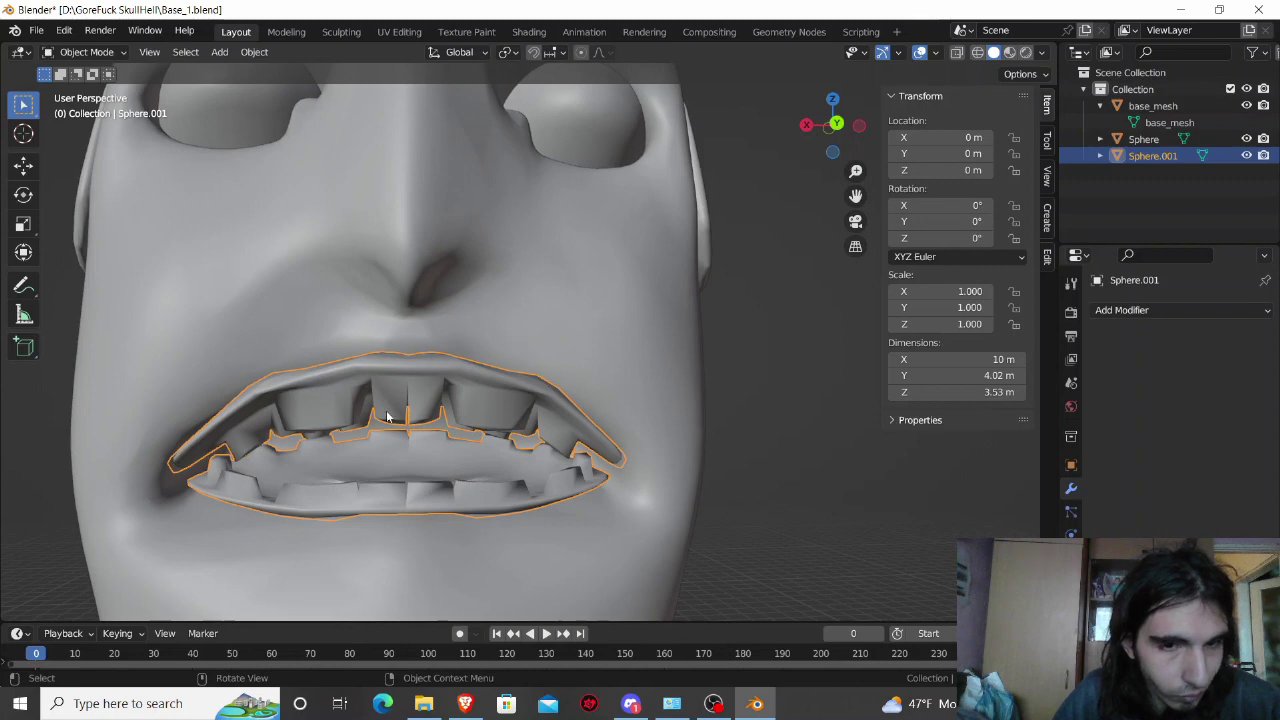
middle_click_drag(380, 460, 404, 456)
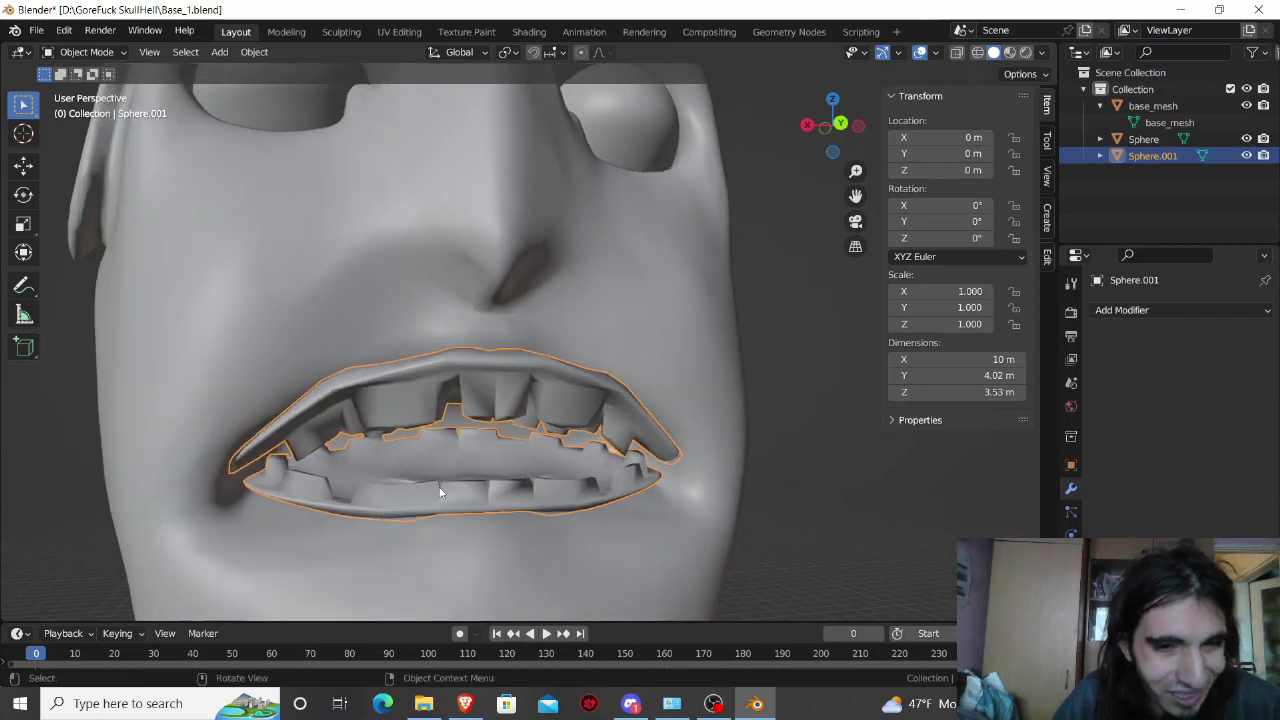
key("Tab")
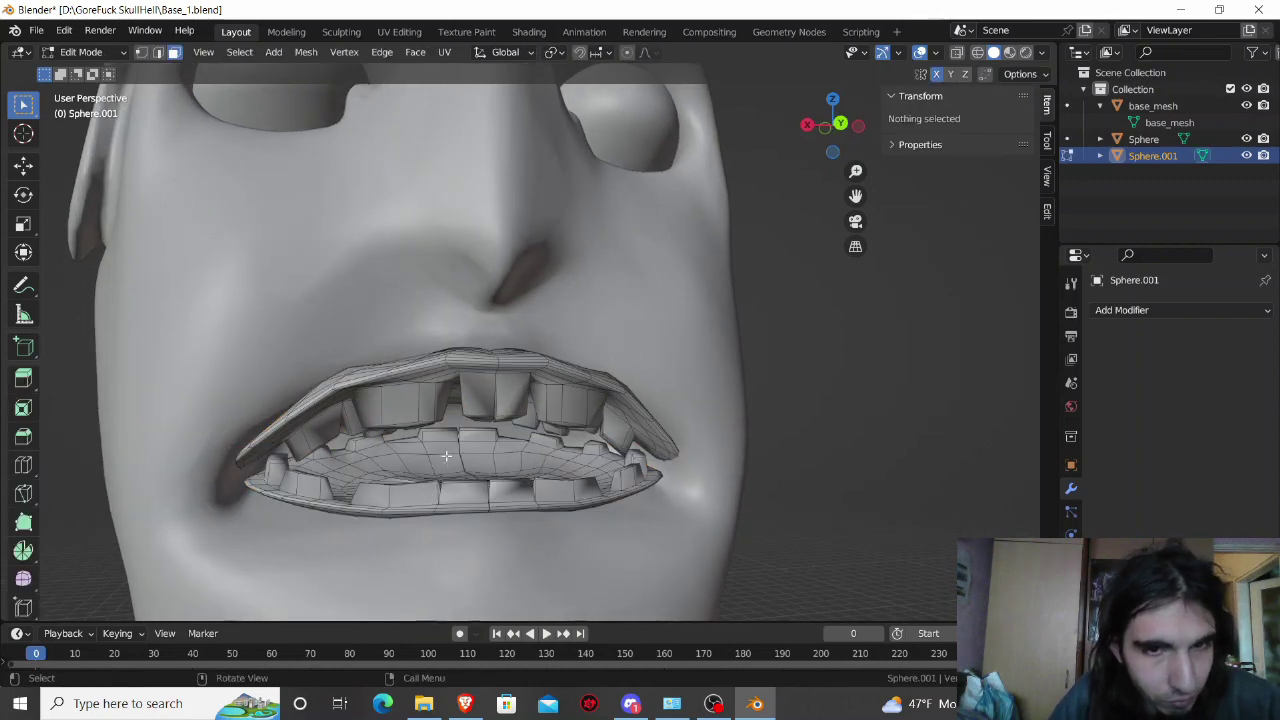
Step: Hide the lower teeth row and select the linked upper row
left_click(437, 505)
key("ctrl+l")
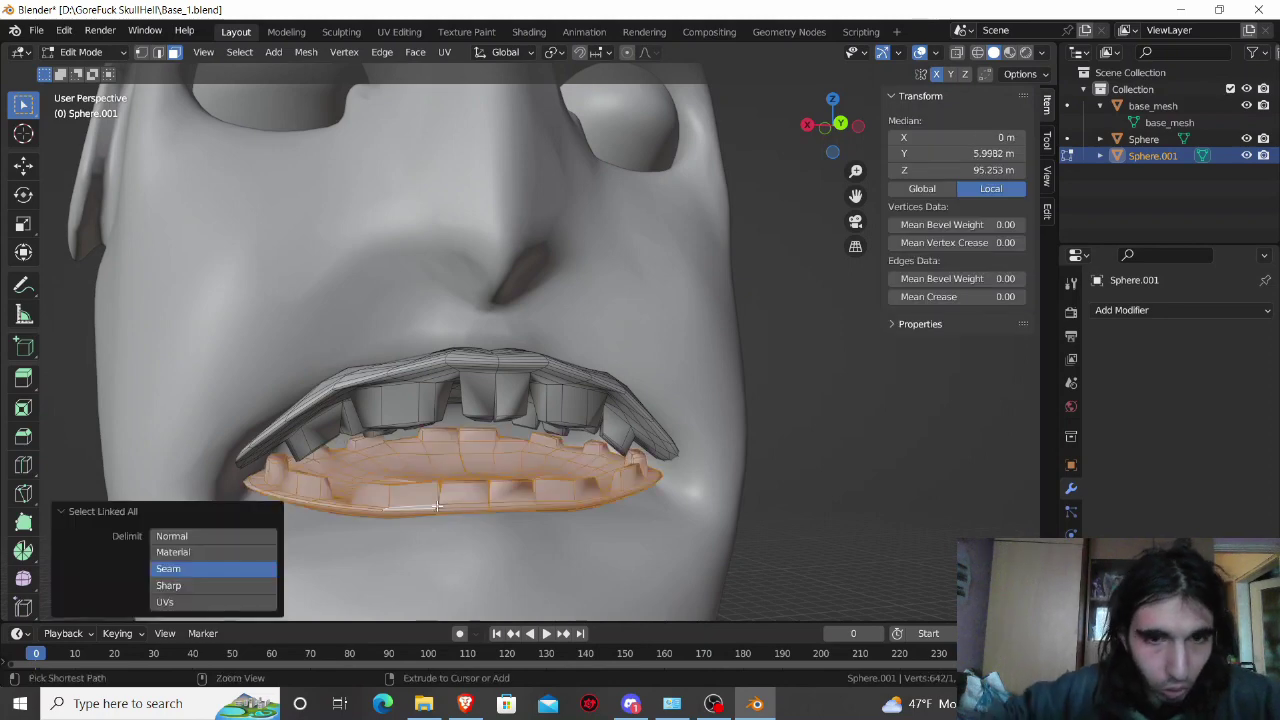
key("h")
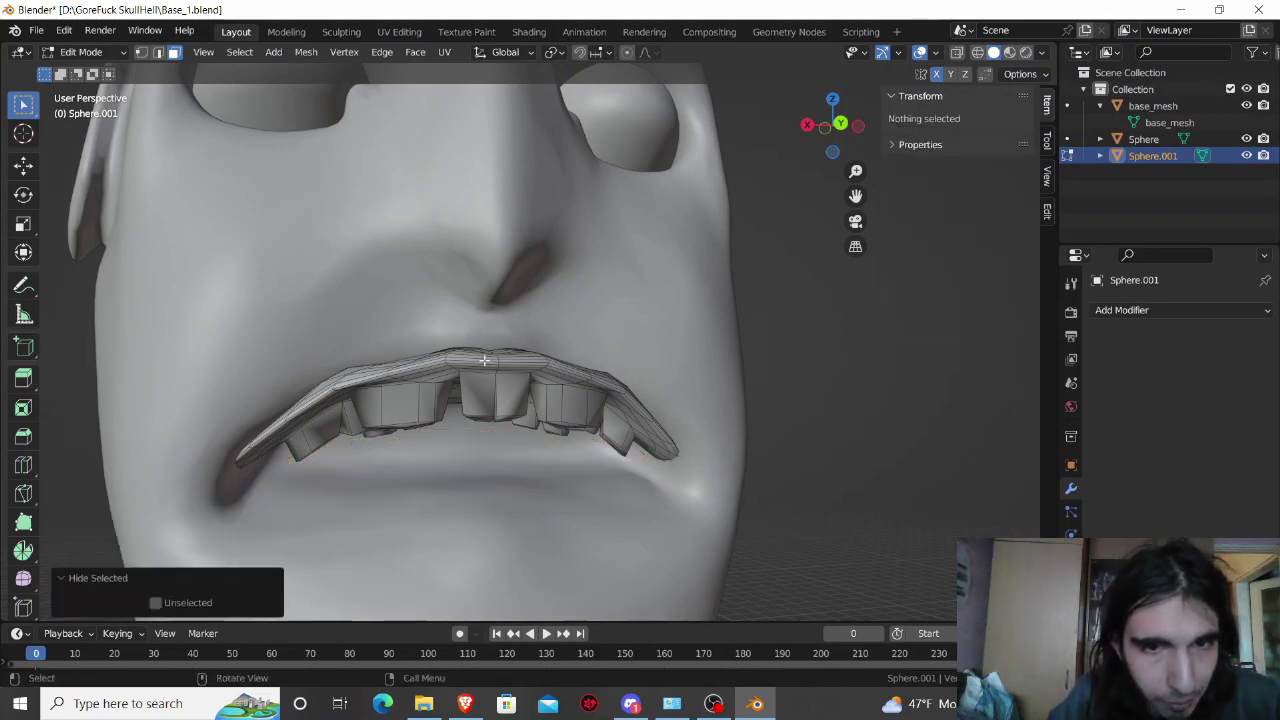
left_click(484, 360)
key("ctrl+l")
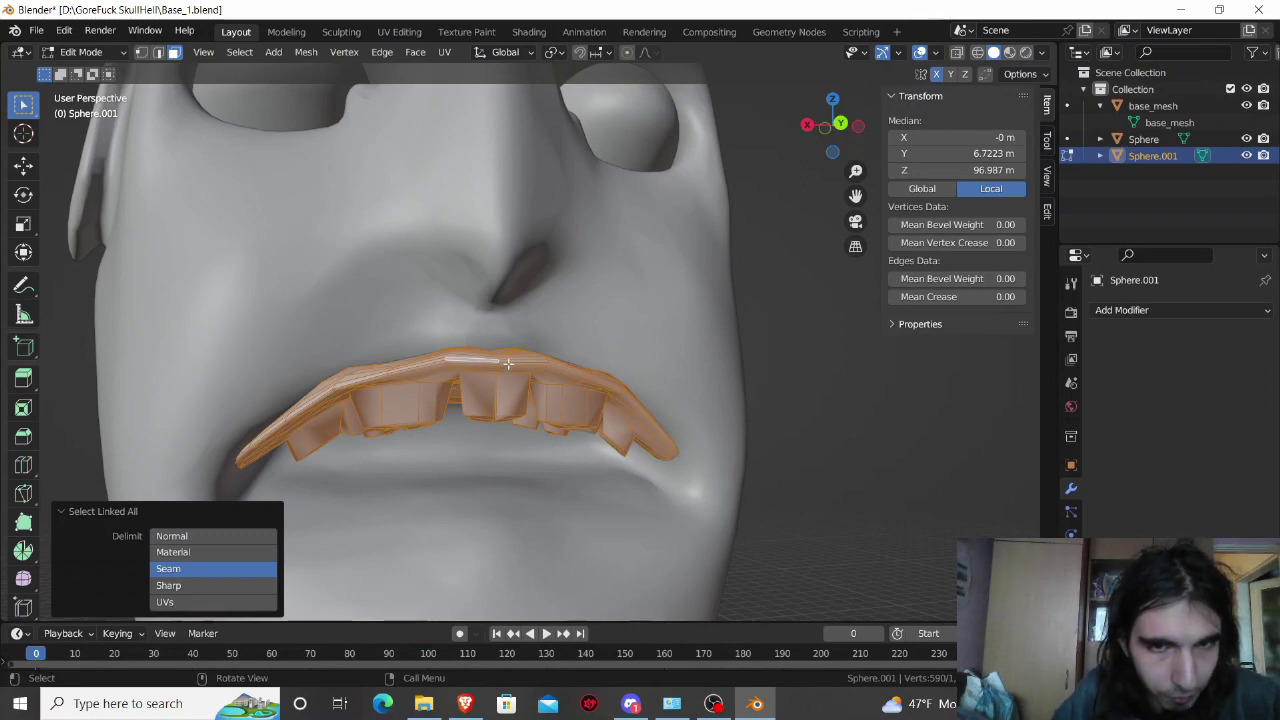
Step: Pull the three front rim edges of the upper row back along Y with a wide proportional falloff
left_click(508, 364)
scroll(508, 364, "up", 3)
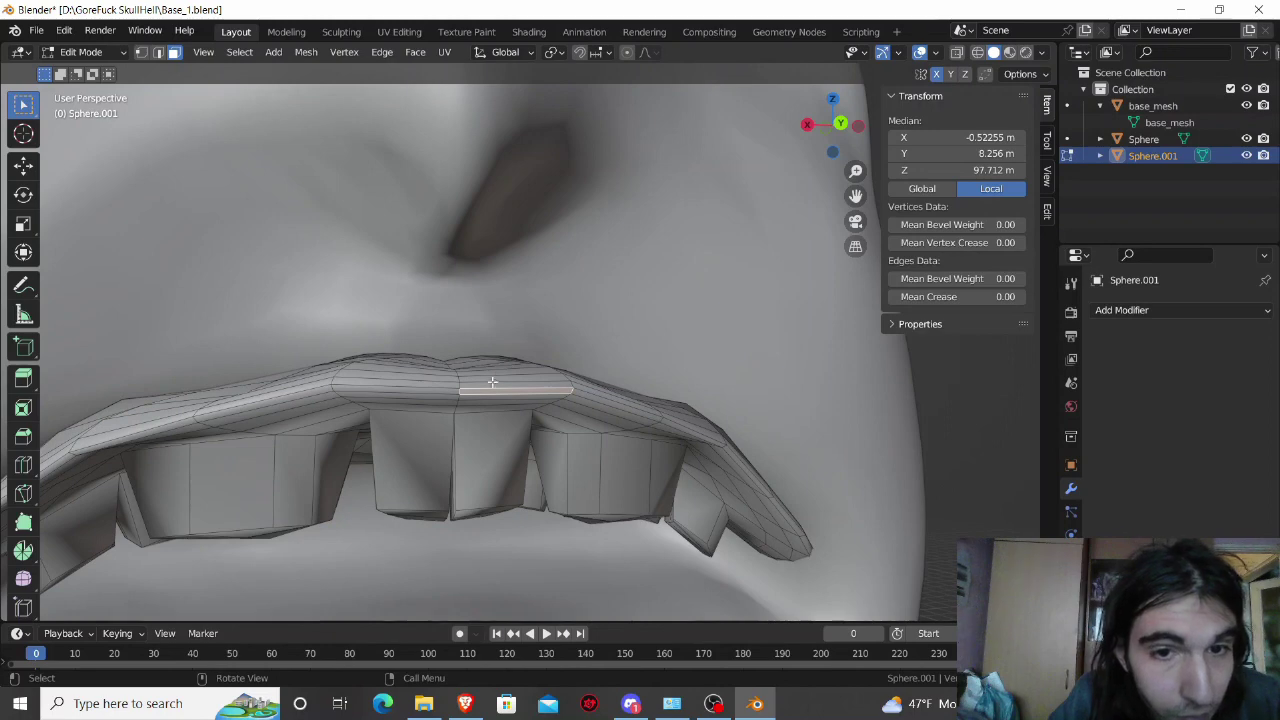
left_click(438, 385, "shift")
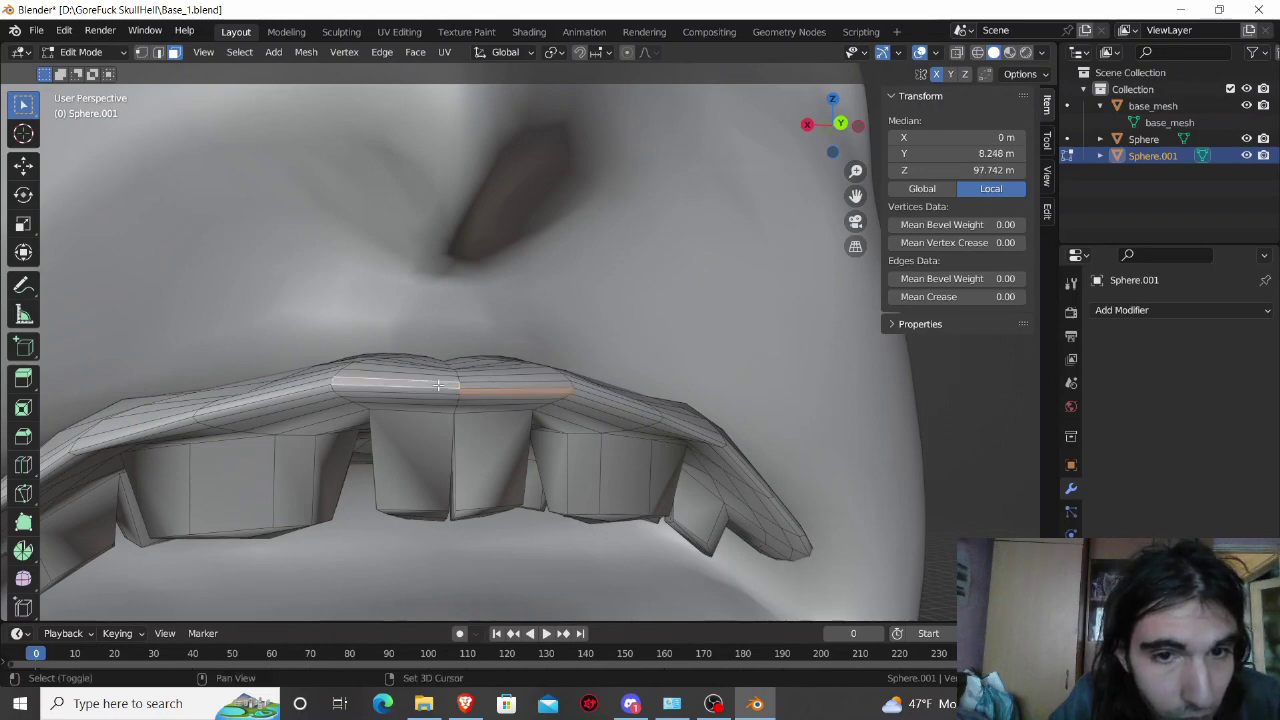
left_click(439, 390, "shift")
left_click(466, 387, "shift")
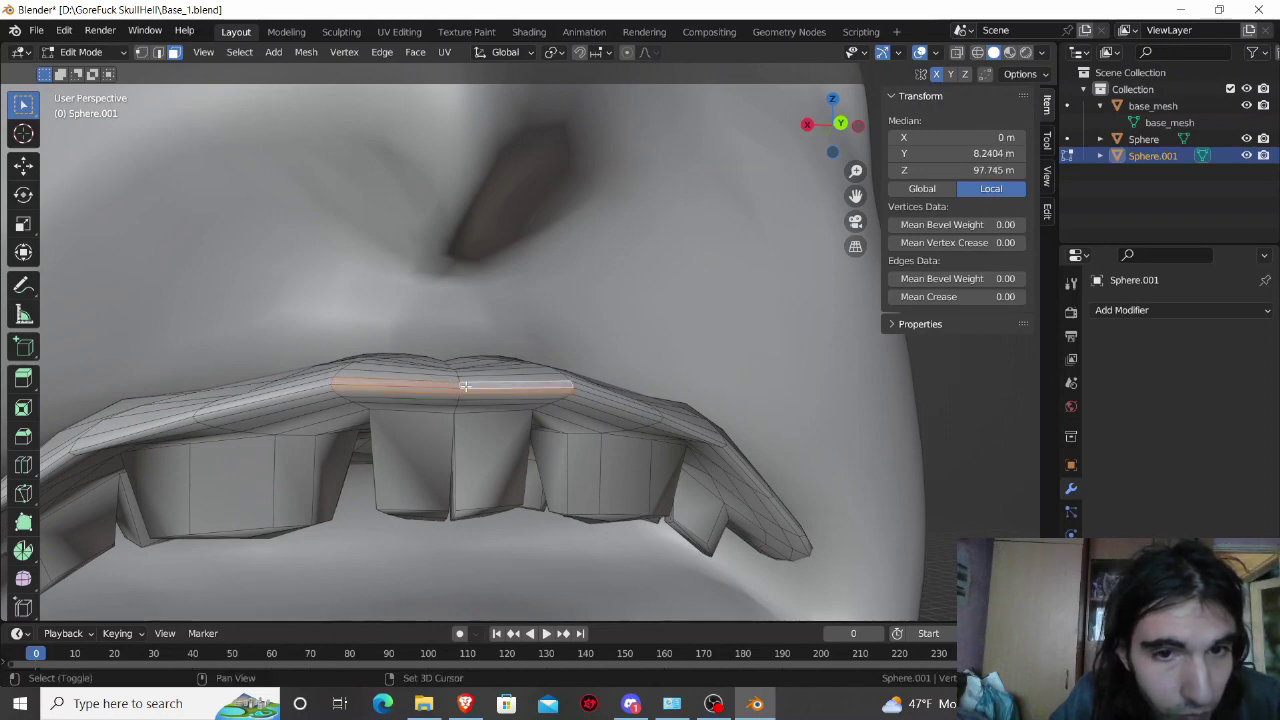
left_click(628, 55)
key("g")
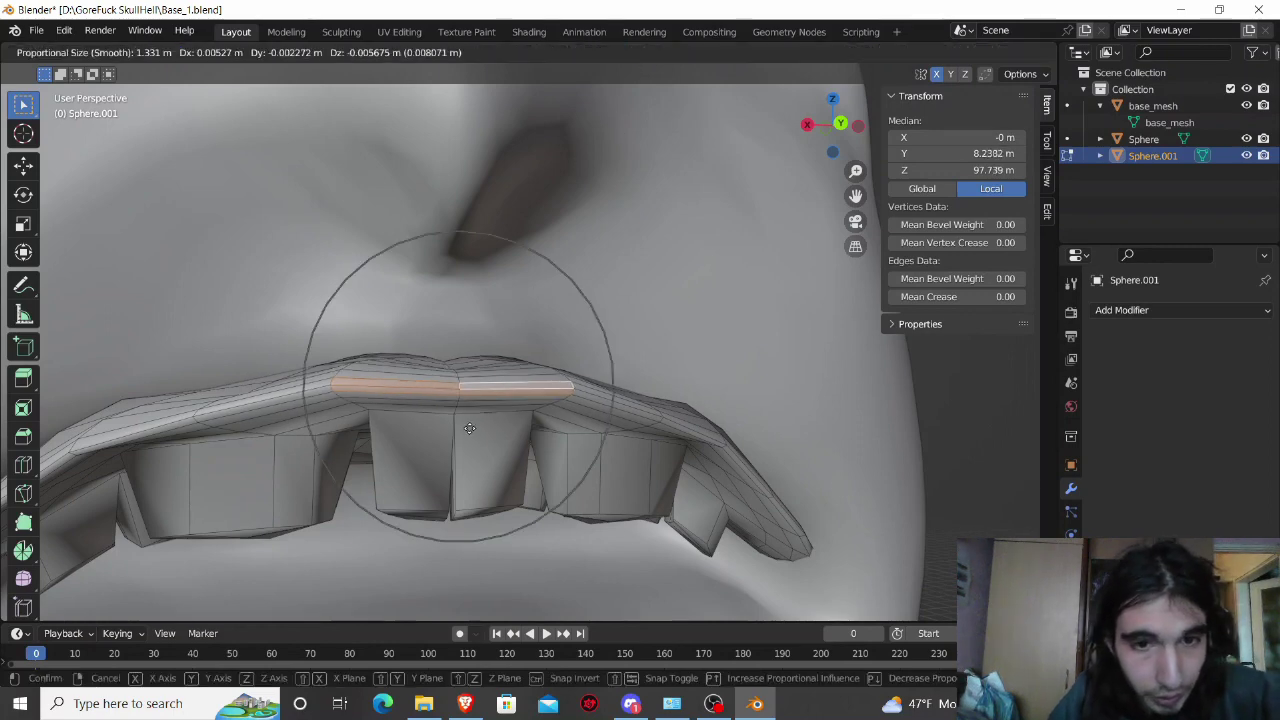
key("y")
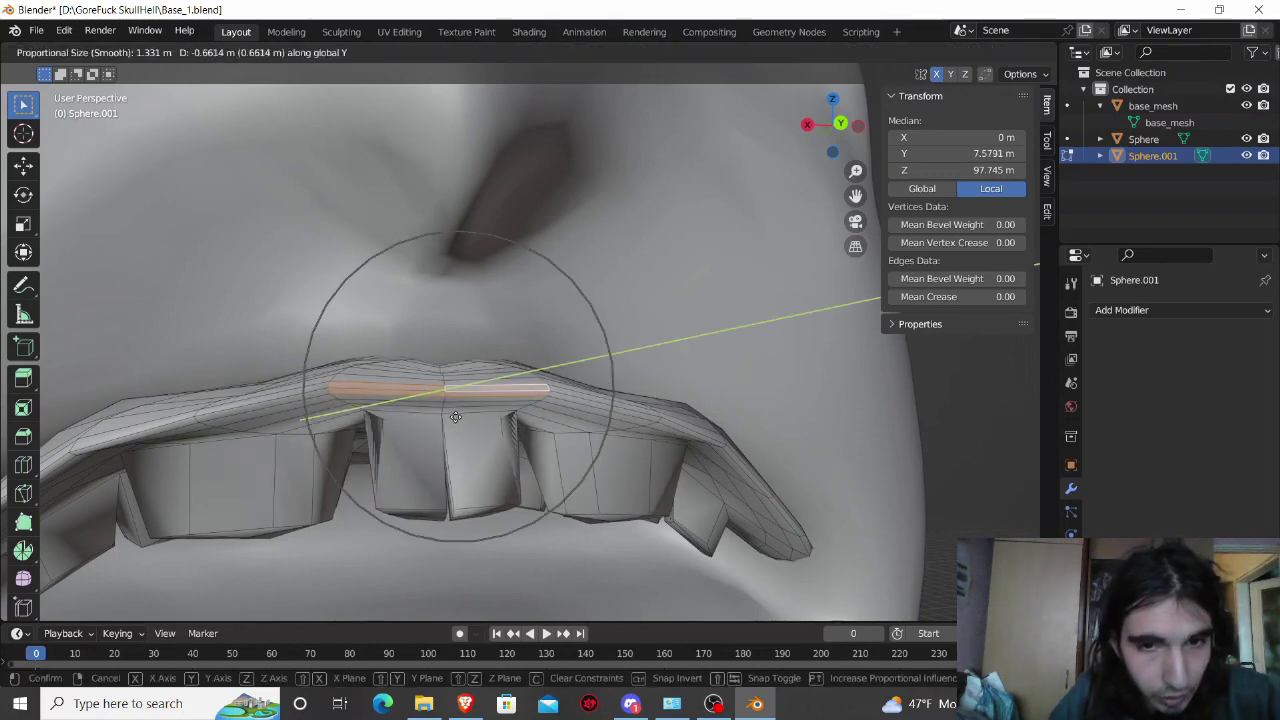
scroll(454, 414, "down", 1)
scroll(452, 410, "down", 4)
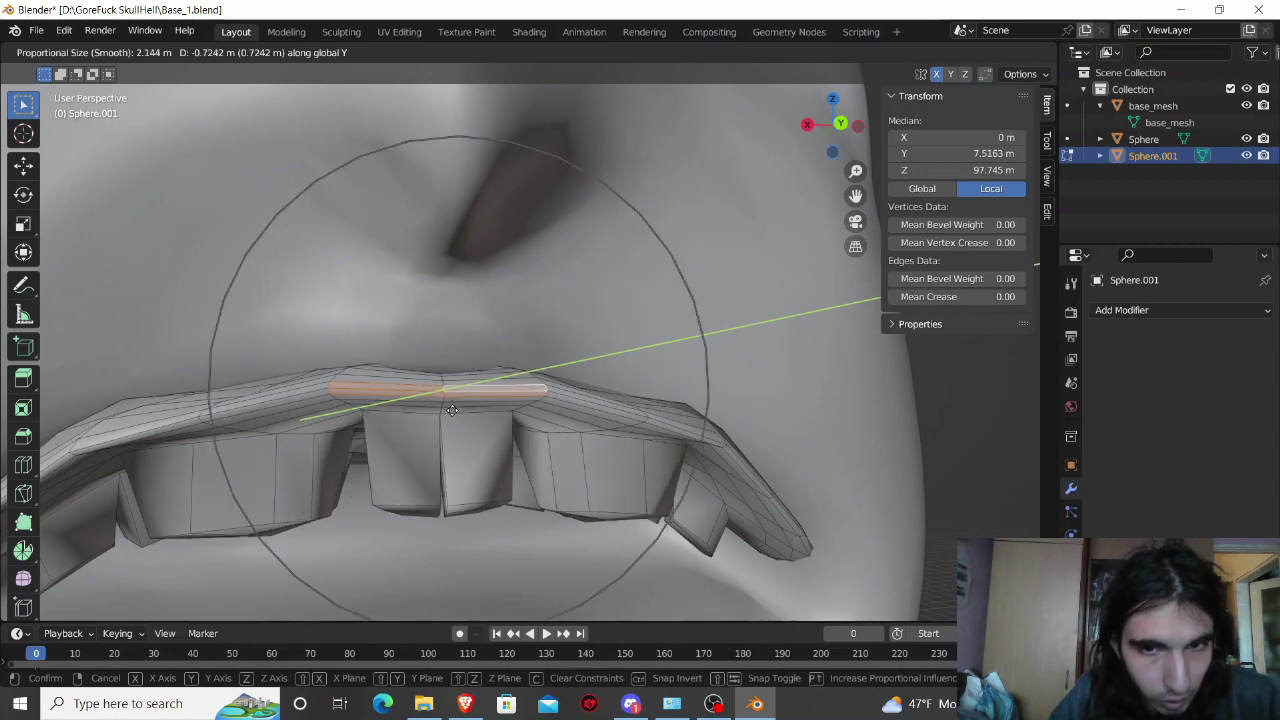
scroll(452, 410, "down", 4)
scroll(452, 410, "down", 2)
scroll(452, 410, "down", 2)
scroll(452, 410, "down", 1)
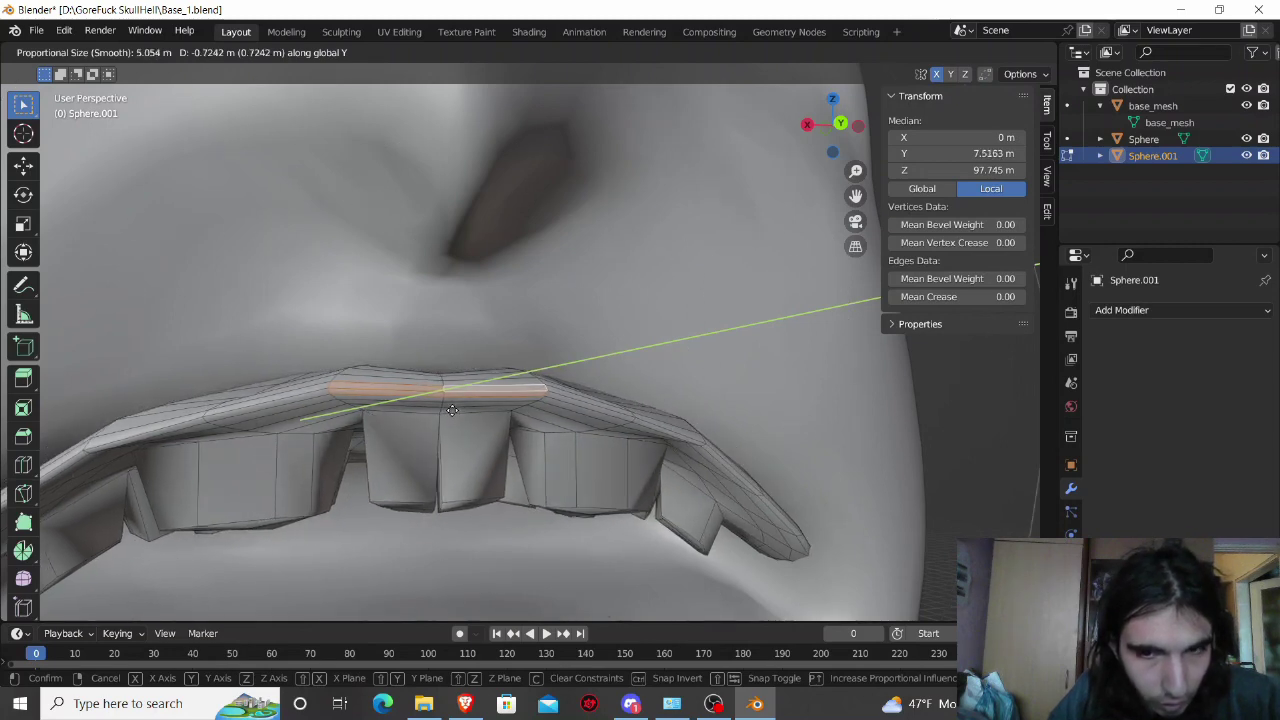
scroll(452, 410, "down", 1)
scroll(452, 410, "down", 1)
scroll(450, 409, "down", 1)
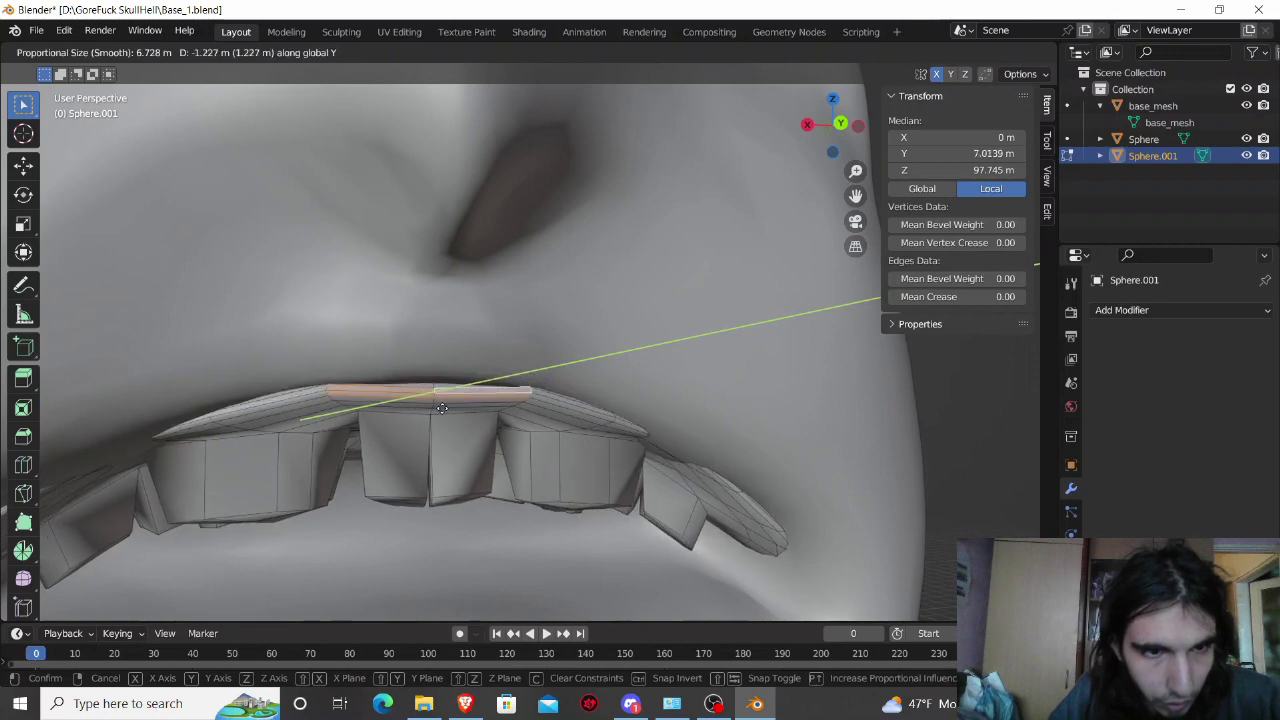
left_click(441, 408)
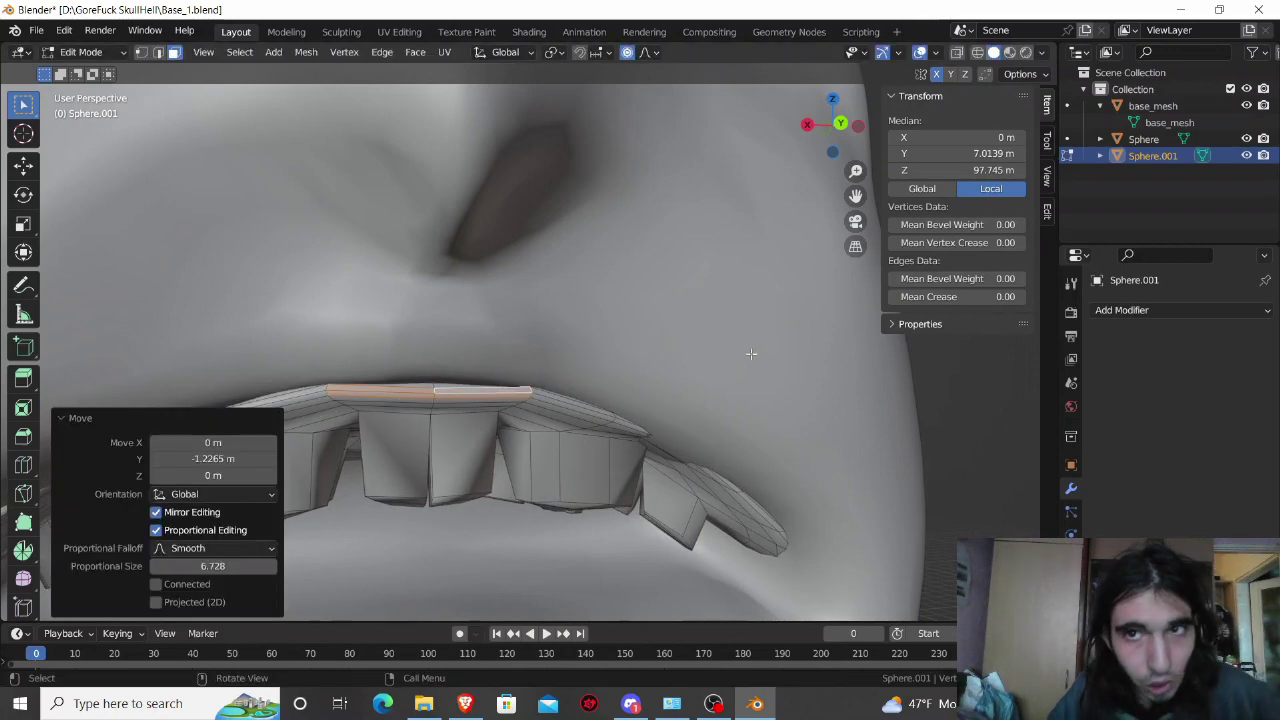
Step: Toggle X-Ray on and off to check how the teeth fit behind the lips
left_click(958, 54)
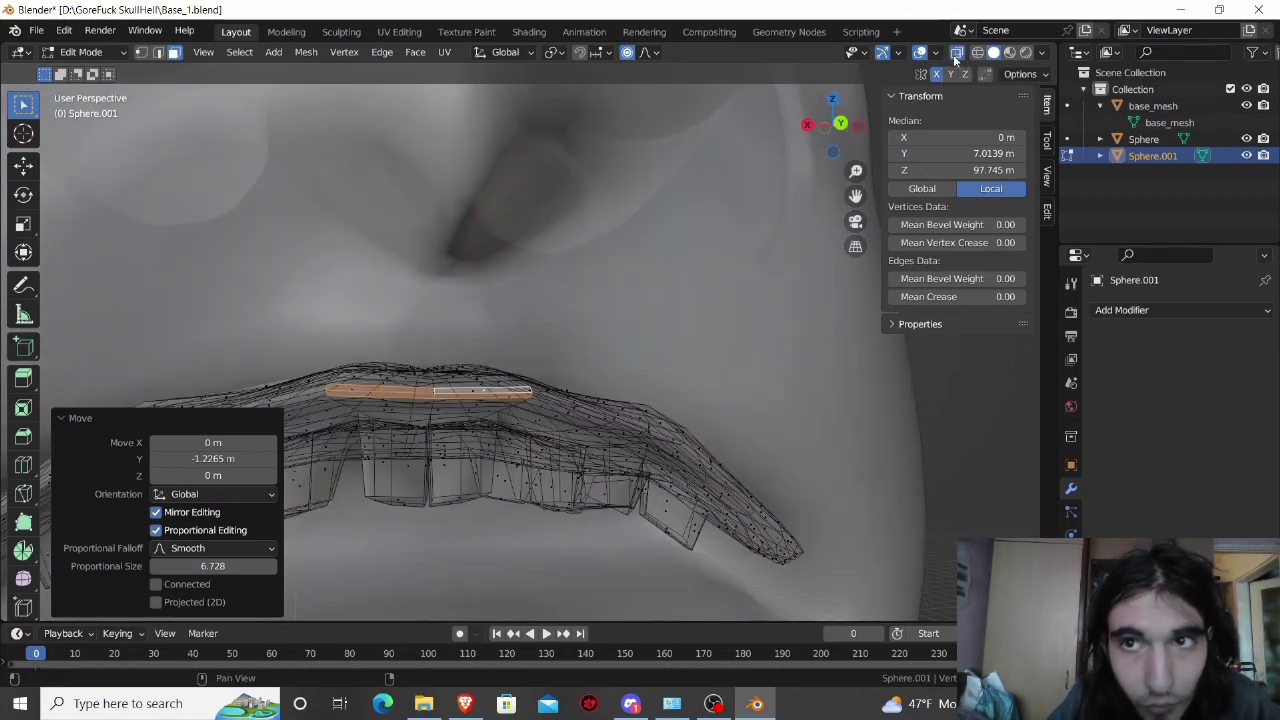
left_click(954, 58)
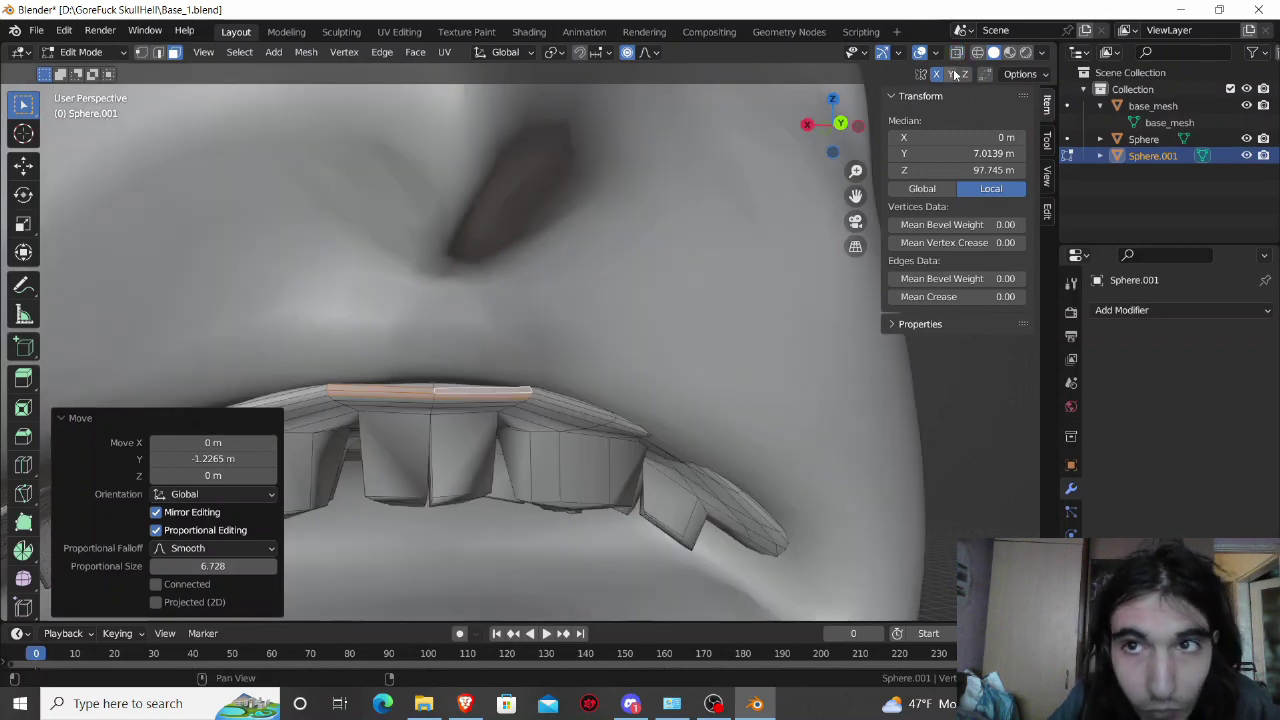
left_click(958, 56)
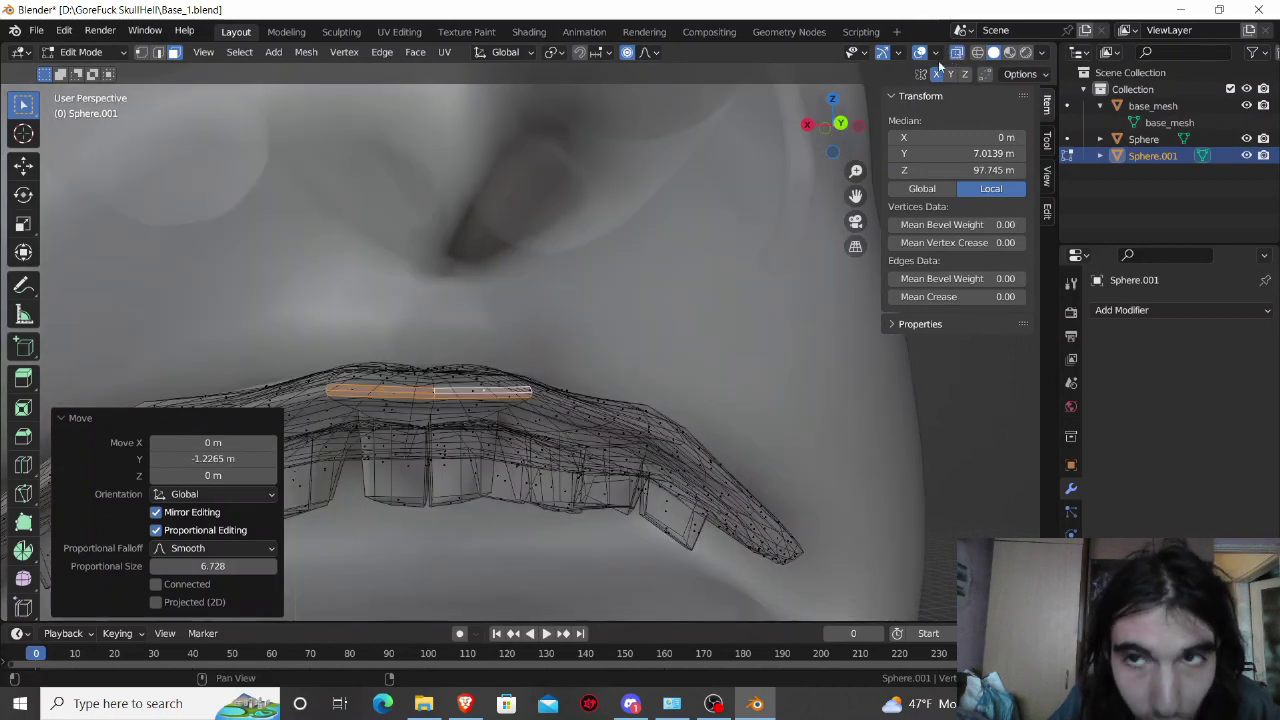
left_click(954, 57)
middle_click_drag(794, 274, 670, 357)
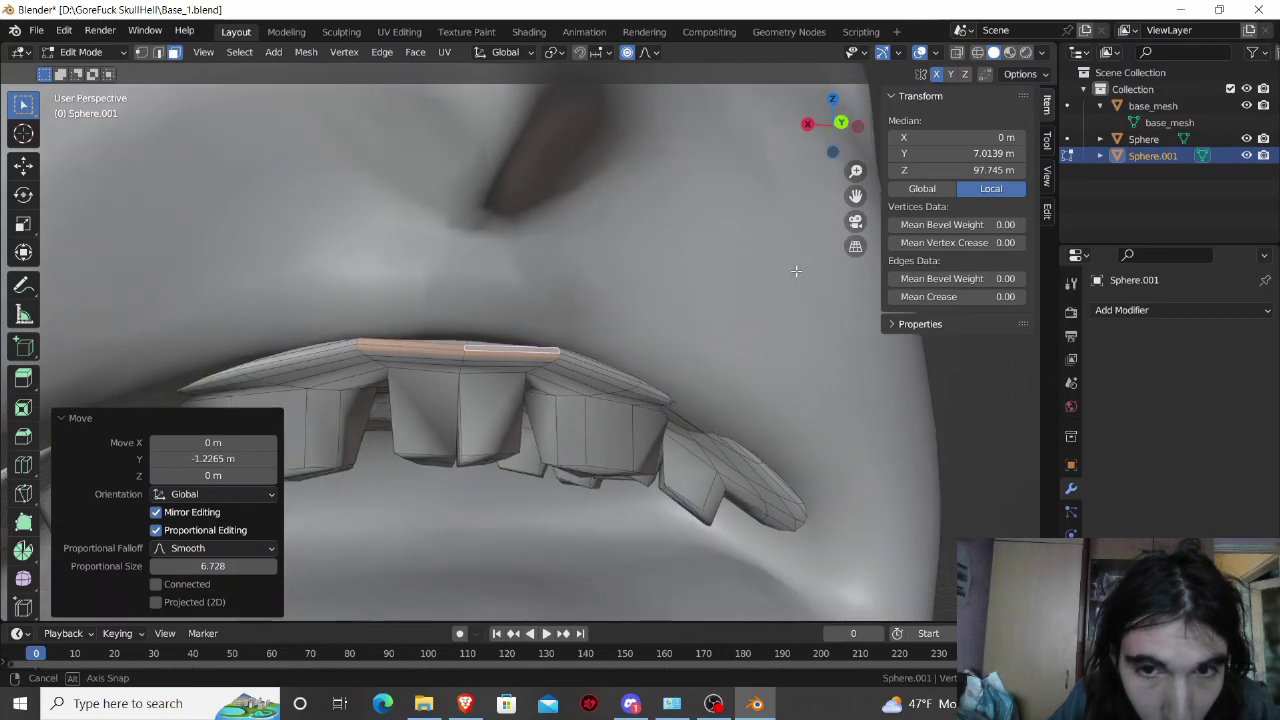
Step: Nudge a side edge of the upper rim along Y with proportional editing, 0.24673 m shift
left_click(500, 349, "shift")
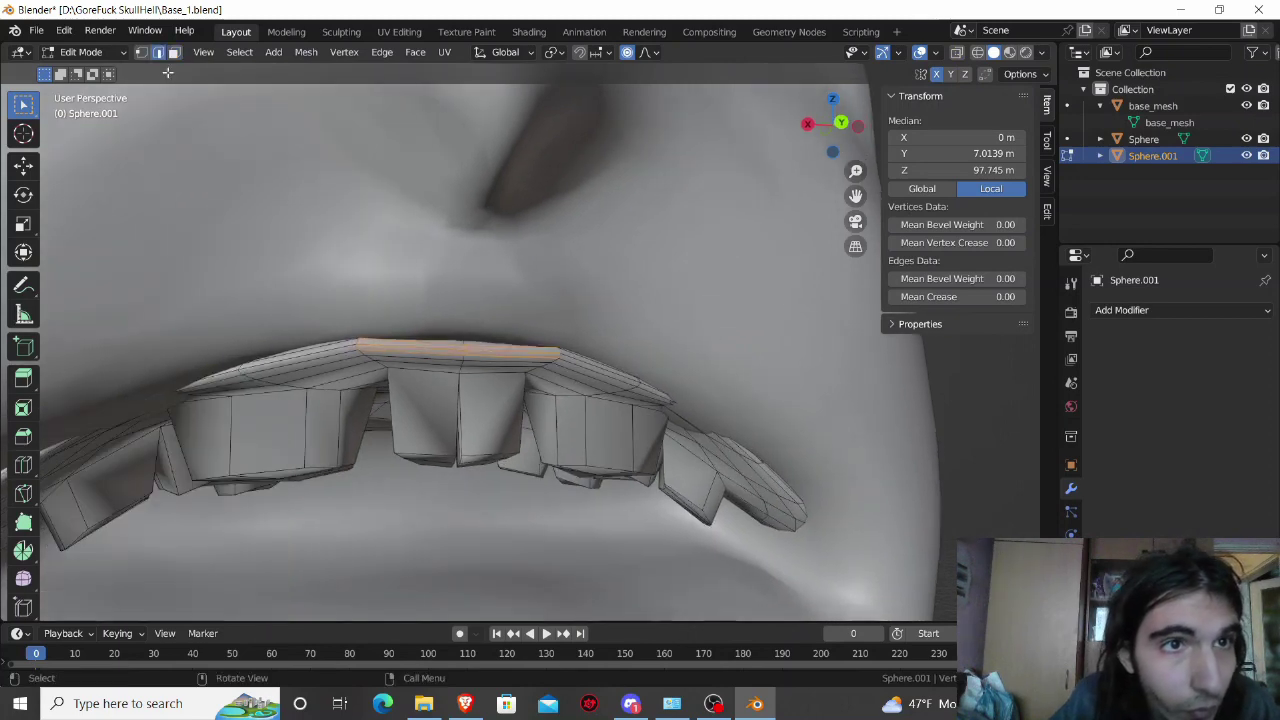
left_click(693, 414)
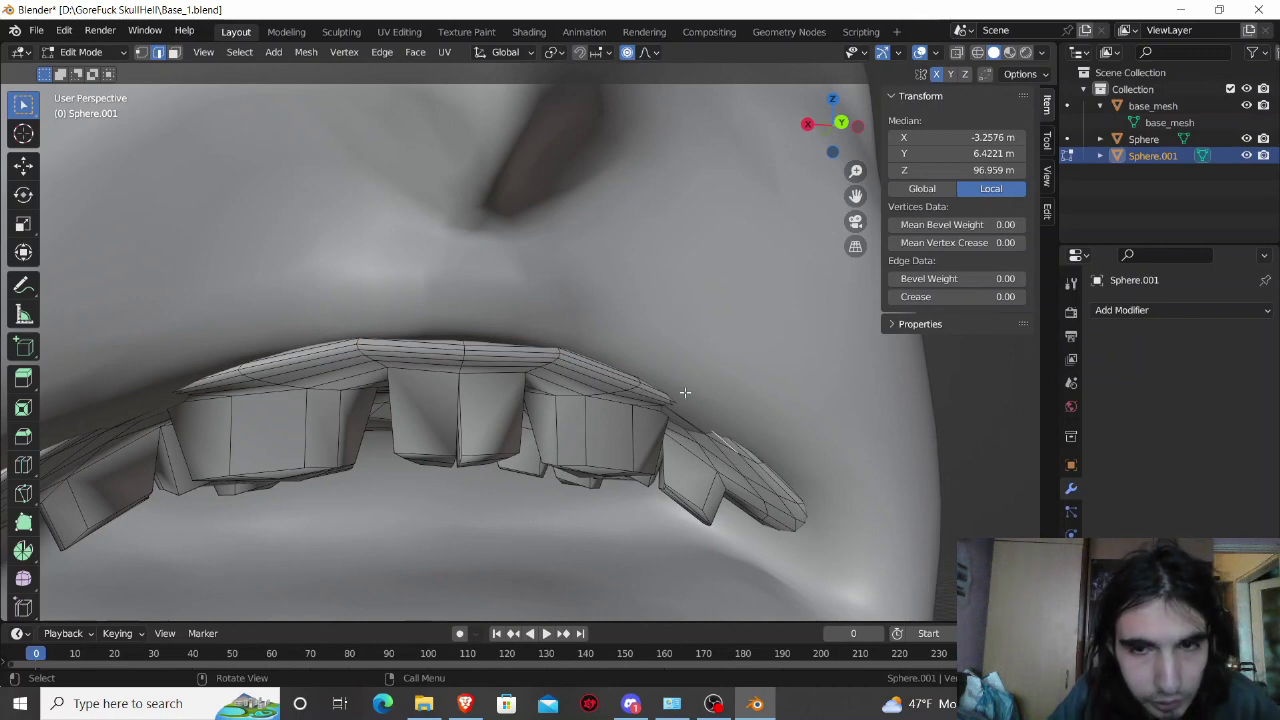
key("g")
key("y")
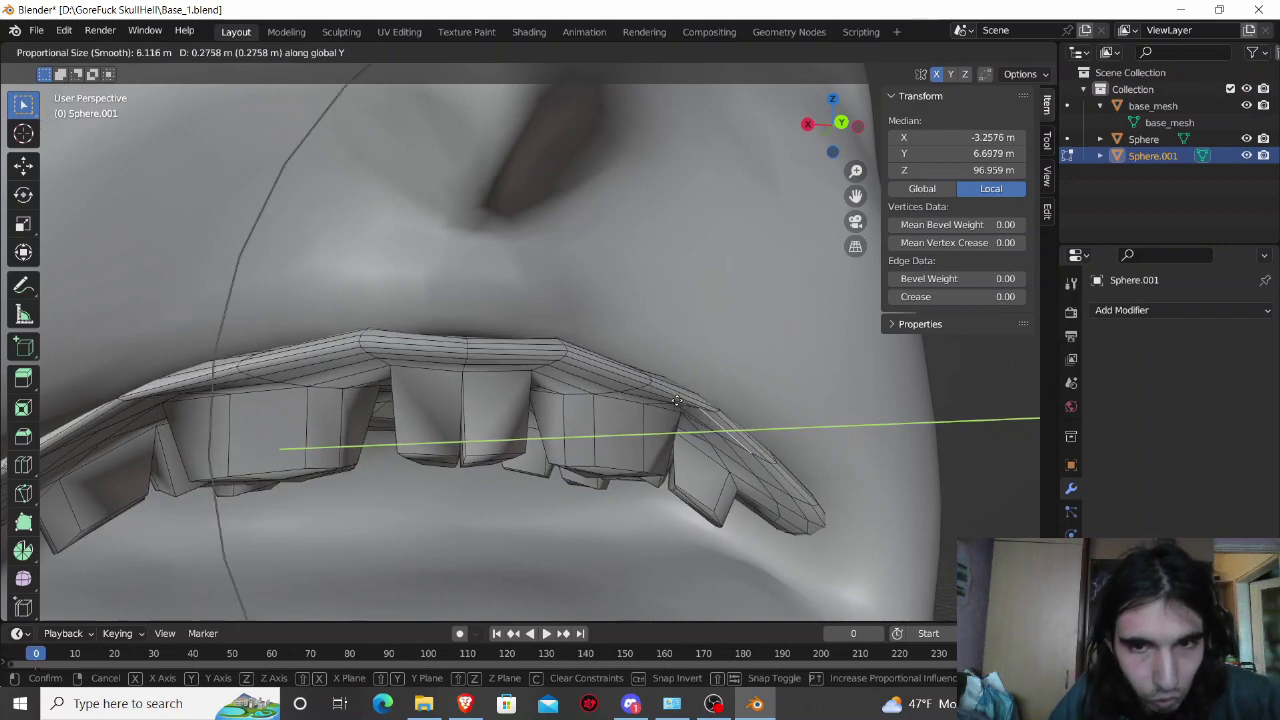
scroll(674, 406, "up", 5)
scroll(677, 403, "up", 6)
scroll(677, 403, "up", 2)
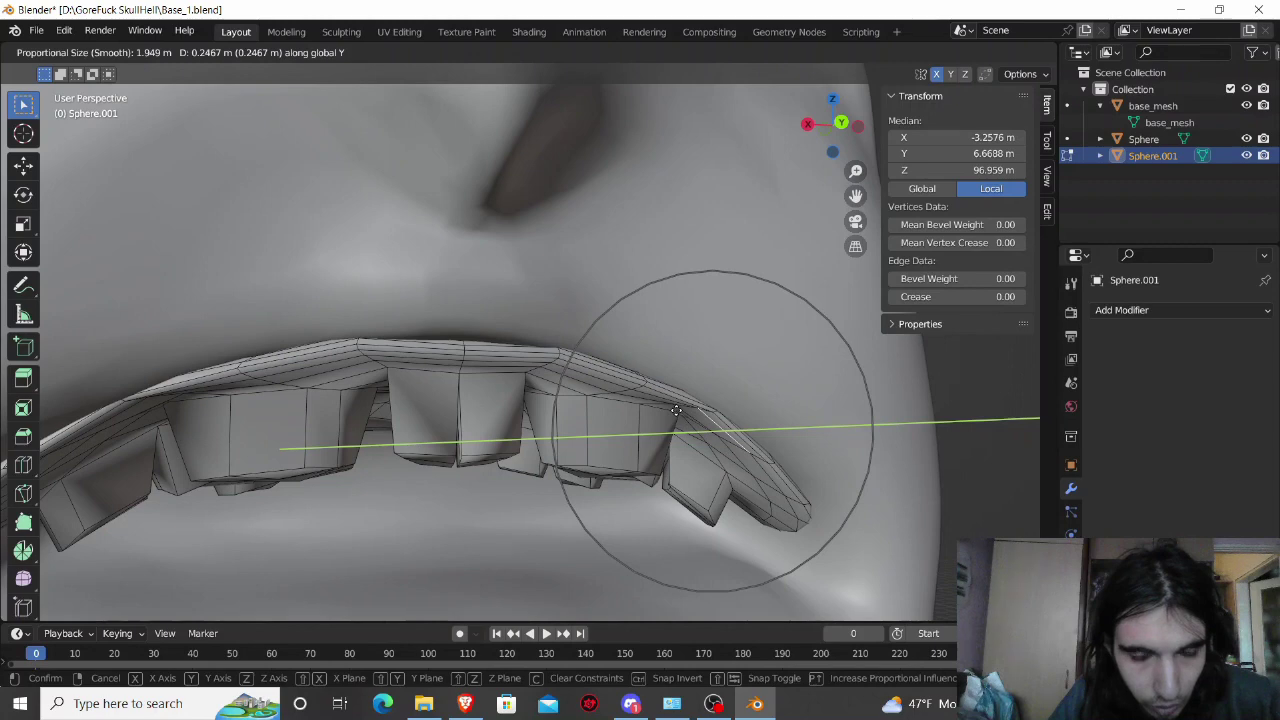
scroll(676, 410, "up", 1)
scroll(676, 410, "up", 2)
scroll(676, 410, "up", 1)
left_click(676, 410)
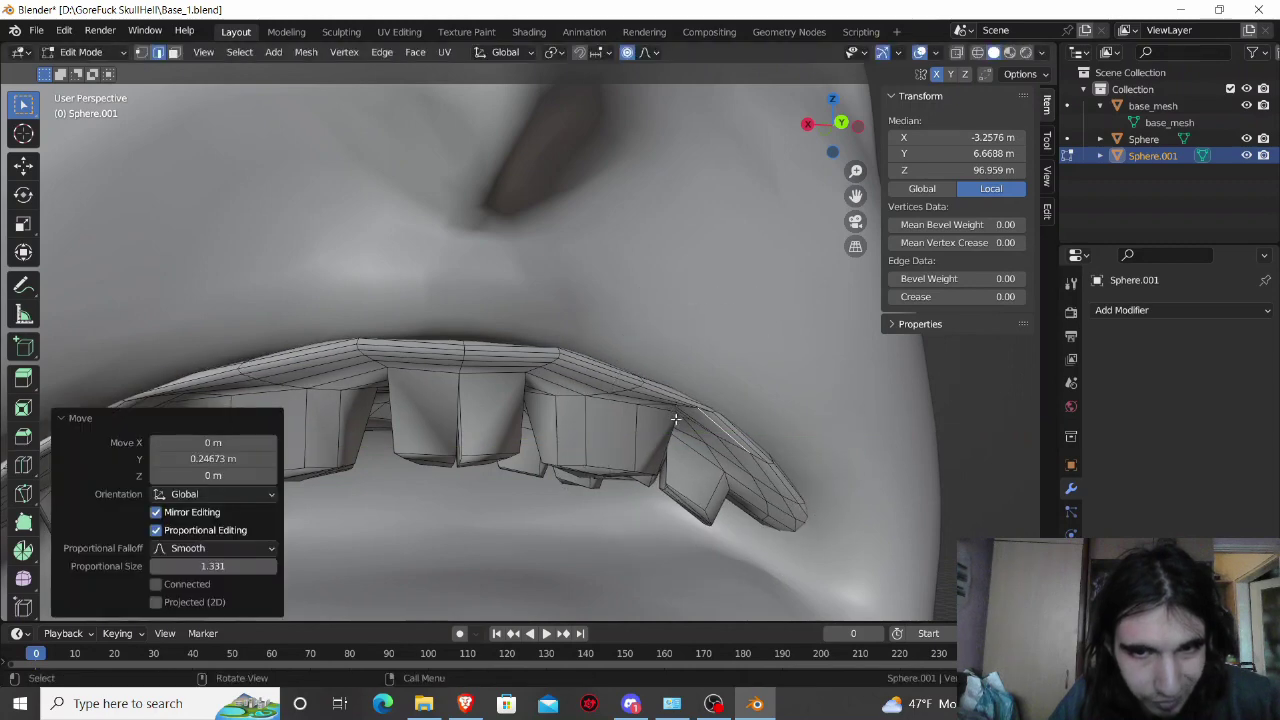
scroll(674, 407, "up", 3)
scroll(672, 405, "up", 2)
scroll(485, 410, "down", 3)
scroll(485, 410, "down", 3)
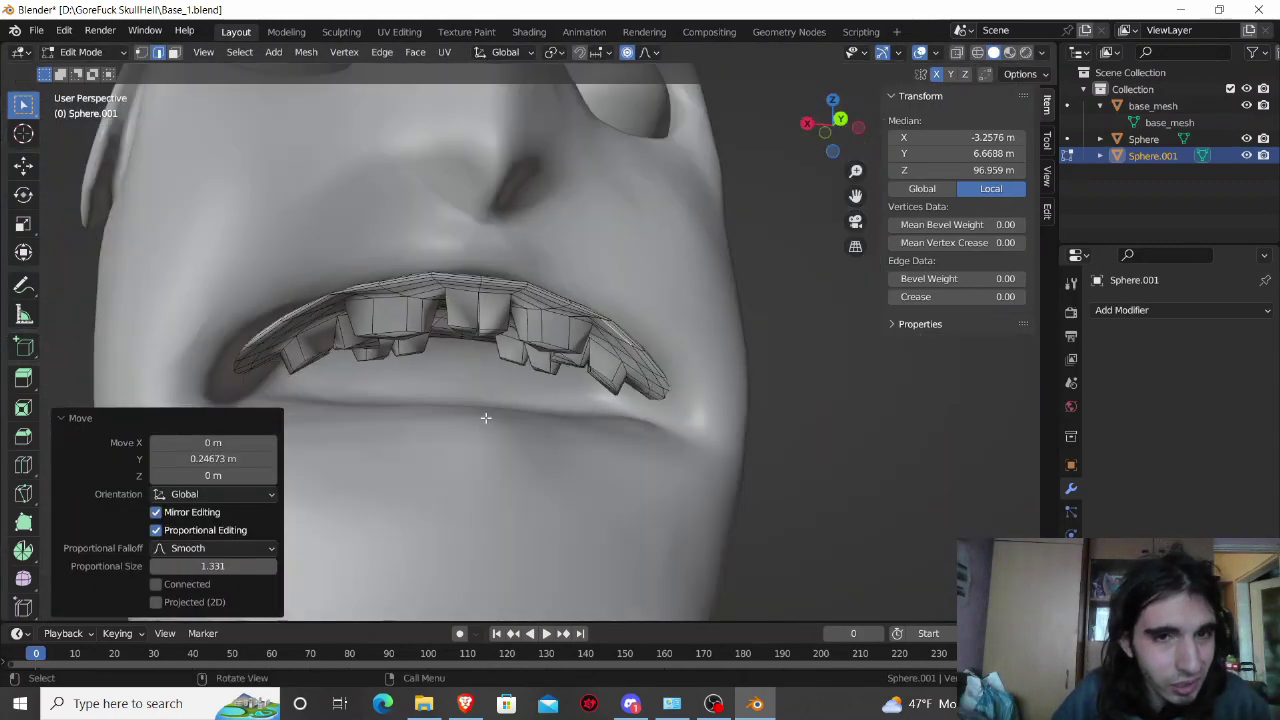
scroll(485, 410, "down", 1)
scroll(483, 400, "down", 2)
mouse_move(483, 396)
middle_mouse_down()
mouse_move(471, 380)
mouse_move(477, 400)
mouse_move(450, 400)
mouse_move(468, 428)
middle_mouse_up()
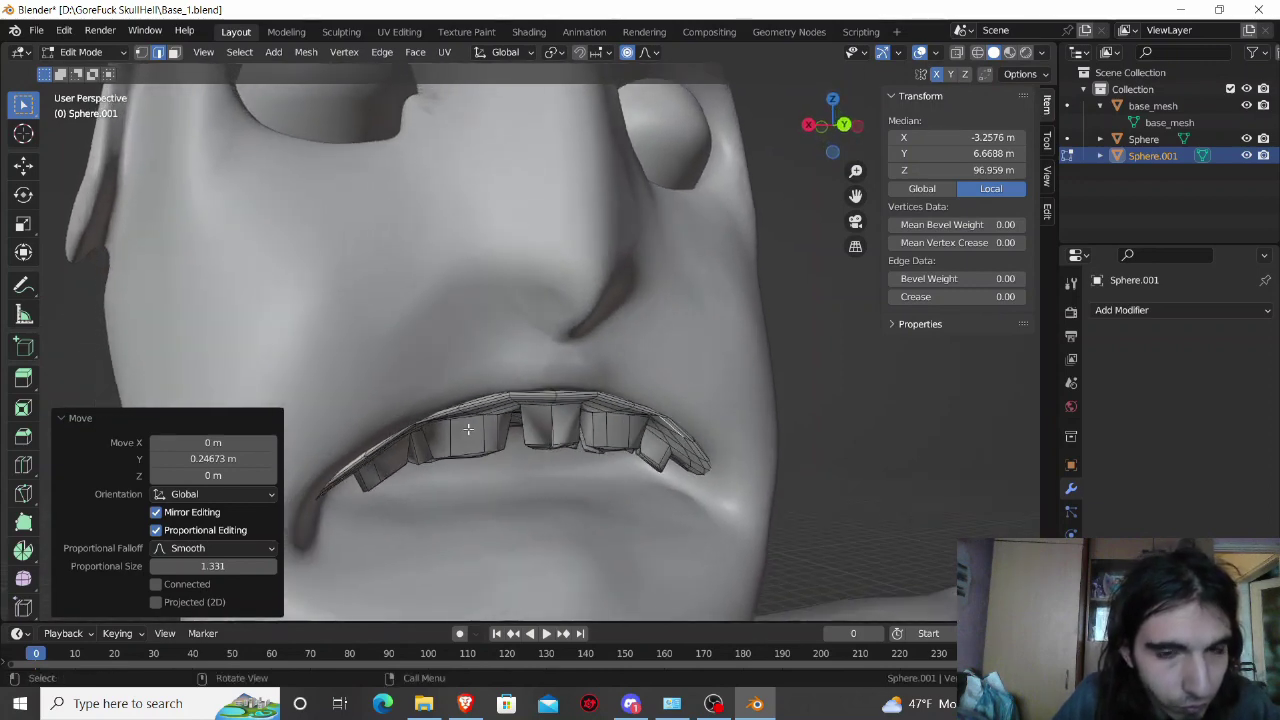
Step: In X-Ray, push the side vertices of the upper row inward along Y with proportional falloff
left_click(955, 53)
mouse_move(586, 337)
middle_mouse_down()
mouse_move(580, 348)
mouse_move(580, 323)
mouse_move(613, 328)
mouse_move(697, 394)
middle_mouse_up()
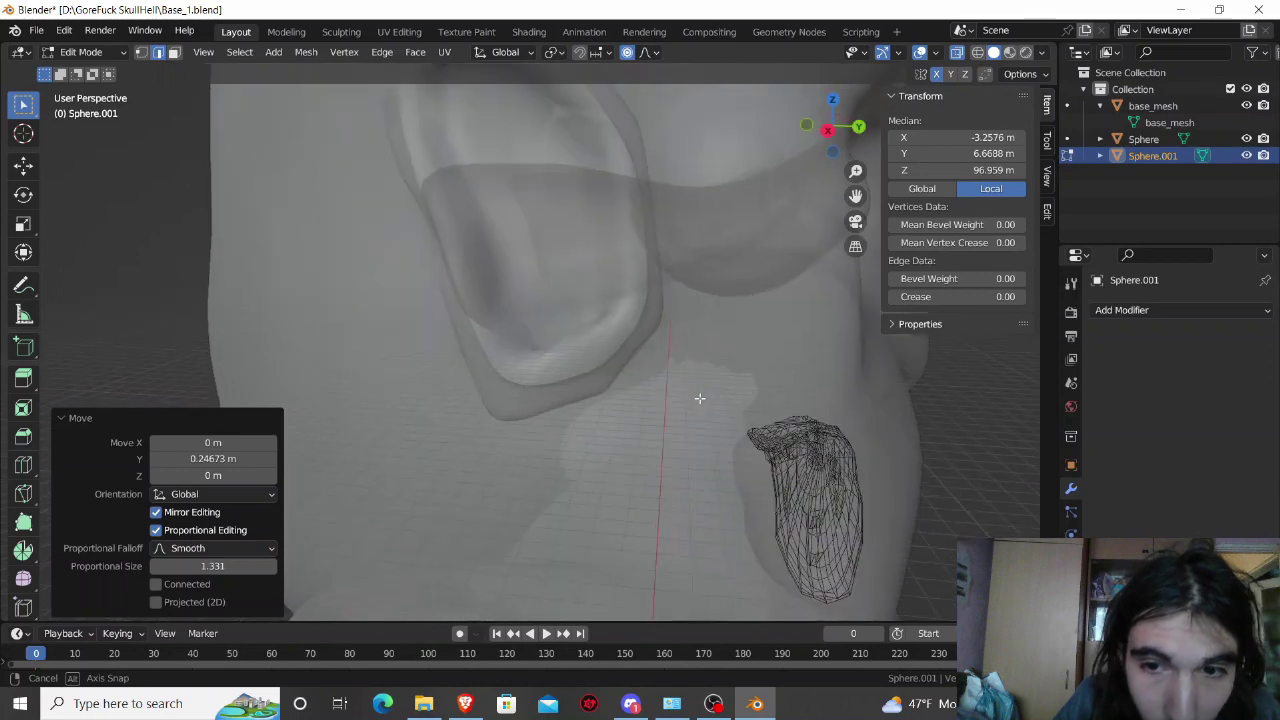
mouse_move(696, 459)
middle_mouse_down()
mouse_move(766, 451)
mouse_move(787, 422)
mouse_move(714, 429)
mouse_move(791, 429)
mouse_move(762, 416)
mouse_move(772, 426)
middle_mouse_up()
left_click(782, 406)
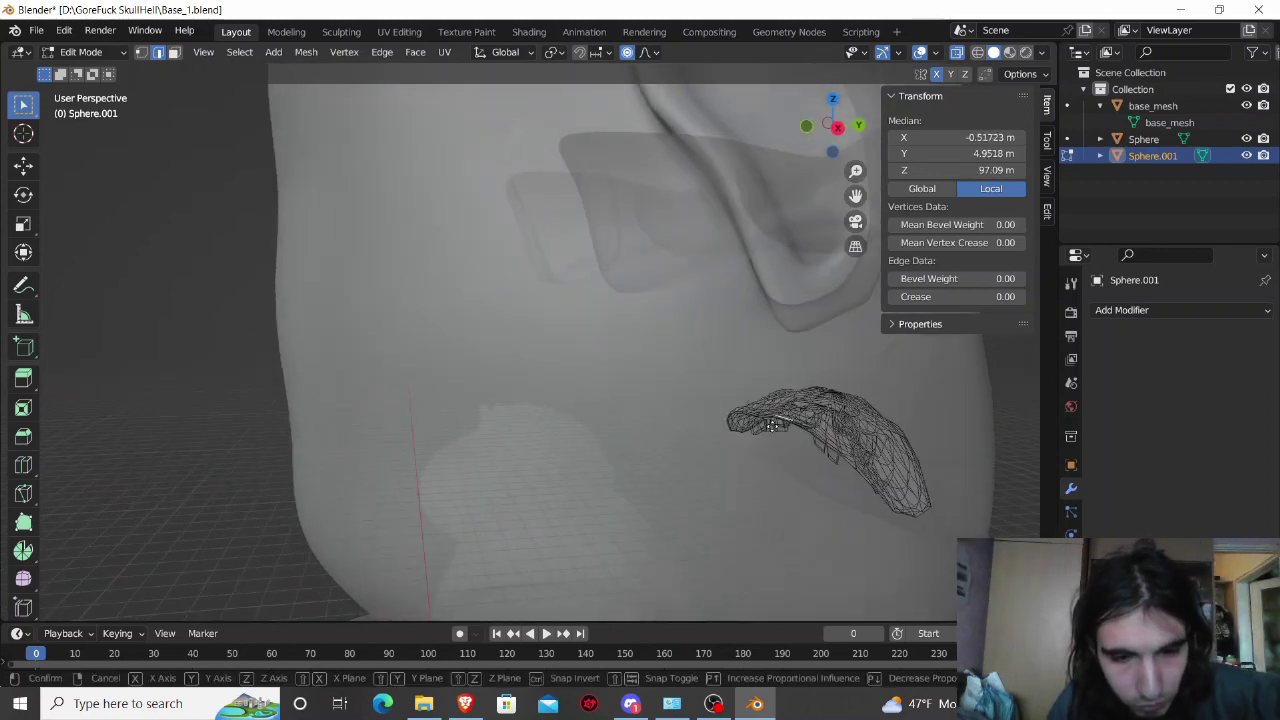
key("g")
key("y")
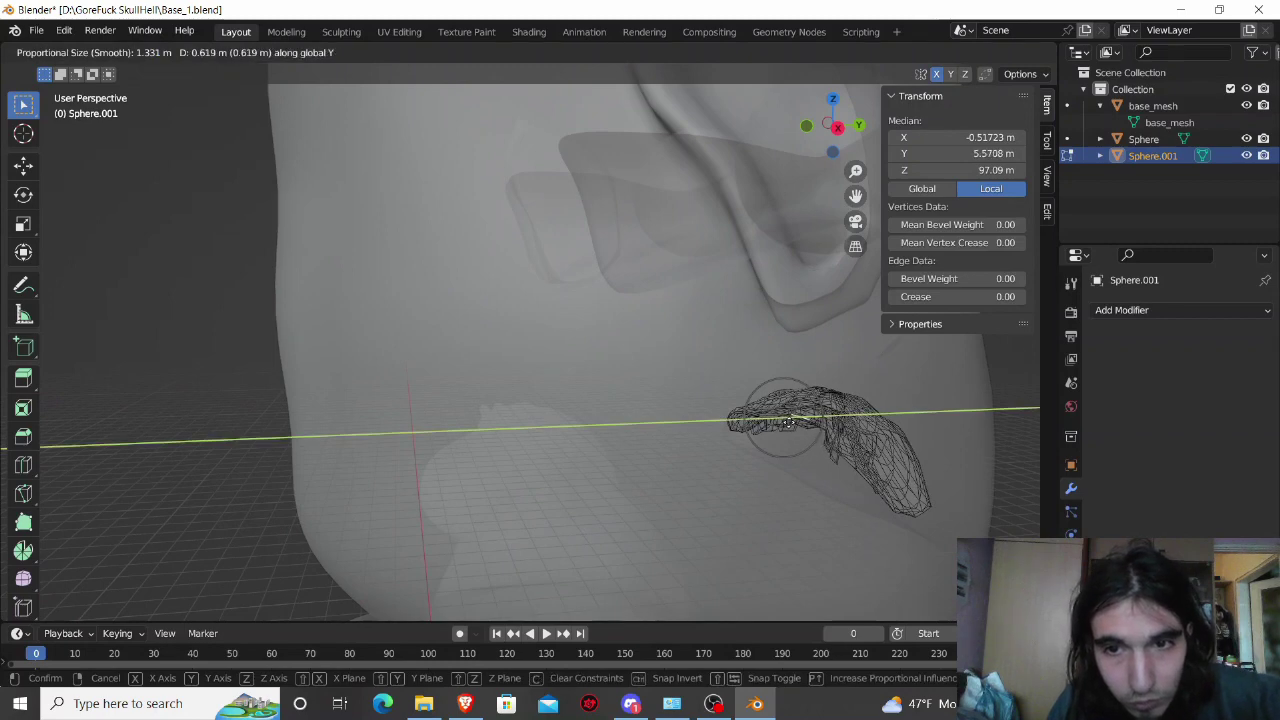
left_click(789, 421)
mouse_move(789, 421)
middle_mouse_down()
mouse_move(621, 378)
mouse_move(611, 346)
middle_mouse_up()
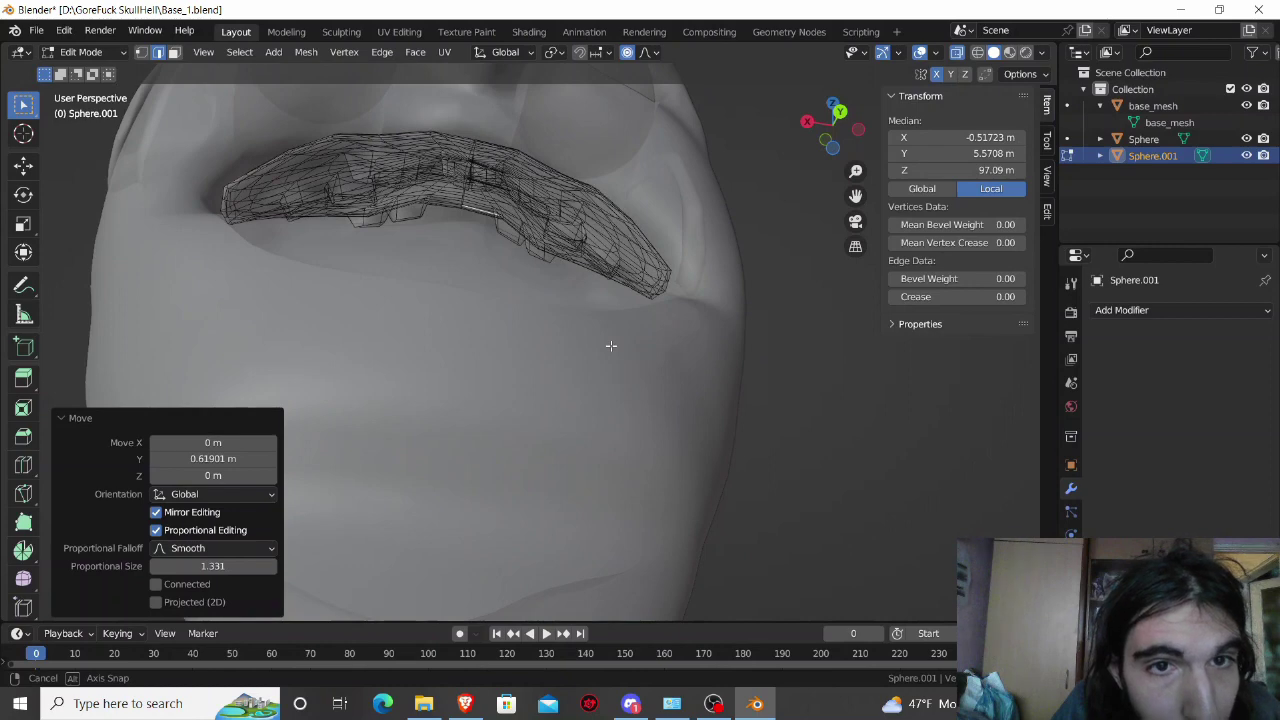
Step: Return to solid display, reveal and deselect the lower teeth row, then re-enable X-Ray
left_click(957, 55)
mouse_move(664, 290)
middle_mouse_down()
mouse_move(650, 290)
mouse_move(634, 350)
mouse_move(534, 354)
mouse_move(540, 366)
mouse_move(603, 374)
mouse_move(635, 340)
mouse_move(788, 426)
mouse_move(786, 400)
middle_mouse_up()
key("alt+h")
left_click(809, 432)
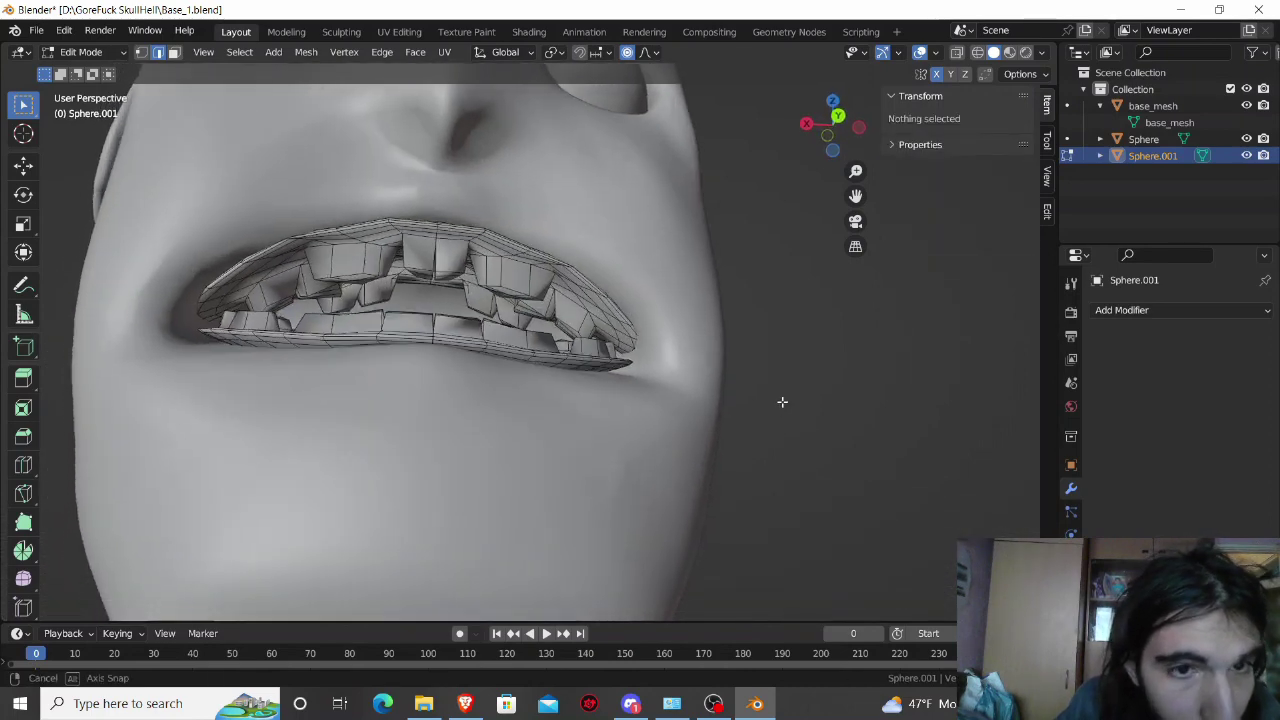
left_click(955, 54)
mouse_move(695, 200)
middle_mouse_down()
mouse_move(703, 251)
mouse_move(831, 306)
mouse_move(726, 280)
mouse_move(712, 290)
middle_mouse_up()
Step: Hide the lower teeth row again
left_click(507, 495)
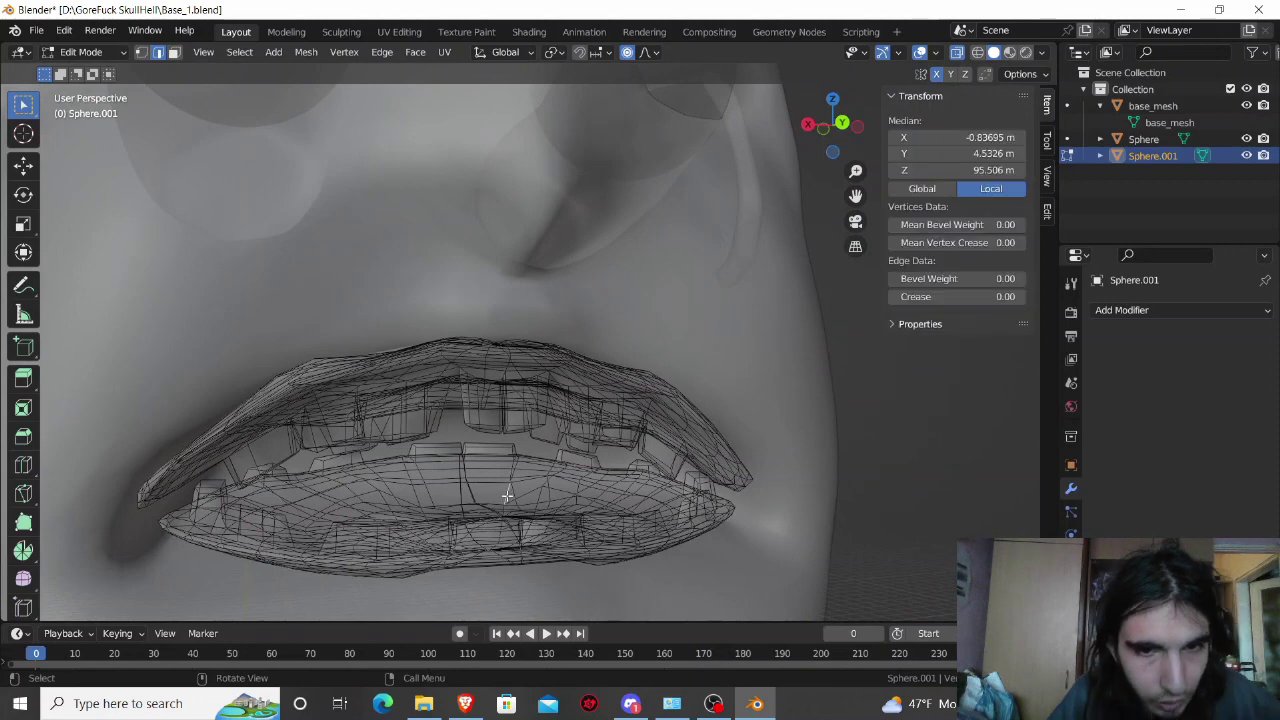
key("ctrl+l")
key("h")
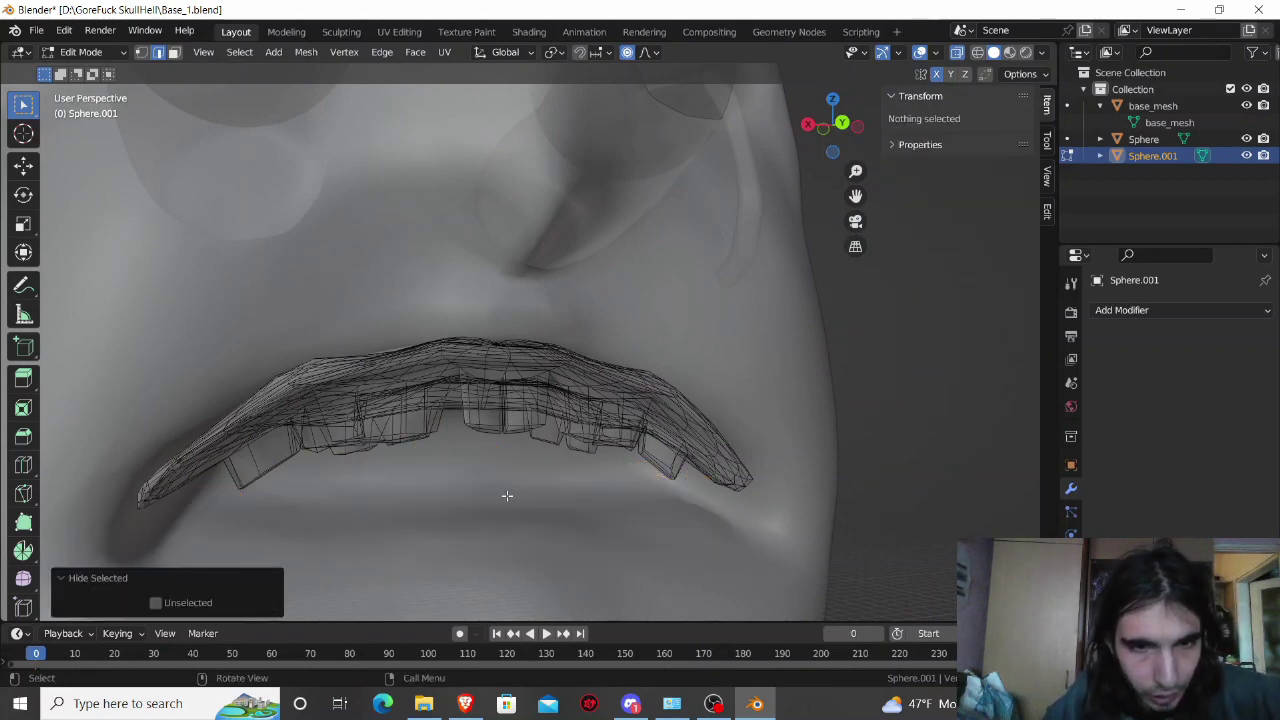
middle_click_drag(507, 495, 645, 510)
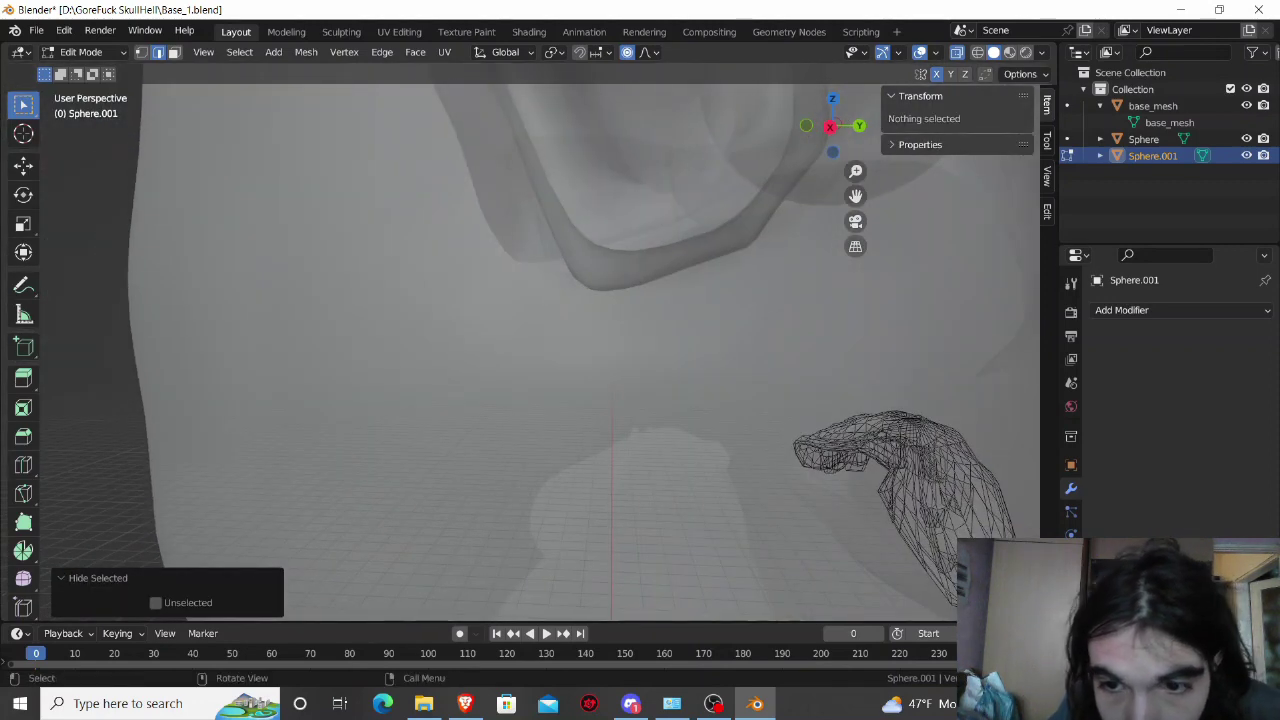
Step: Push the side of the upper teeth back 0.6968 m along Y with proportional falloff
left_click(897, 525)
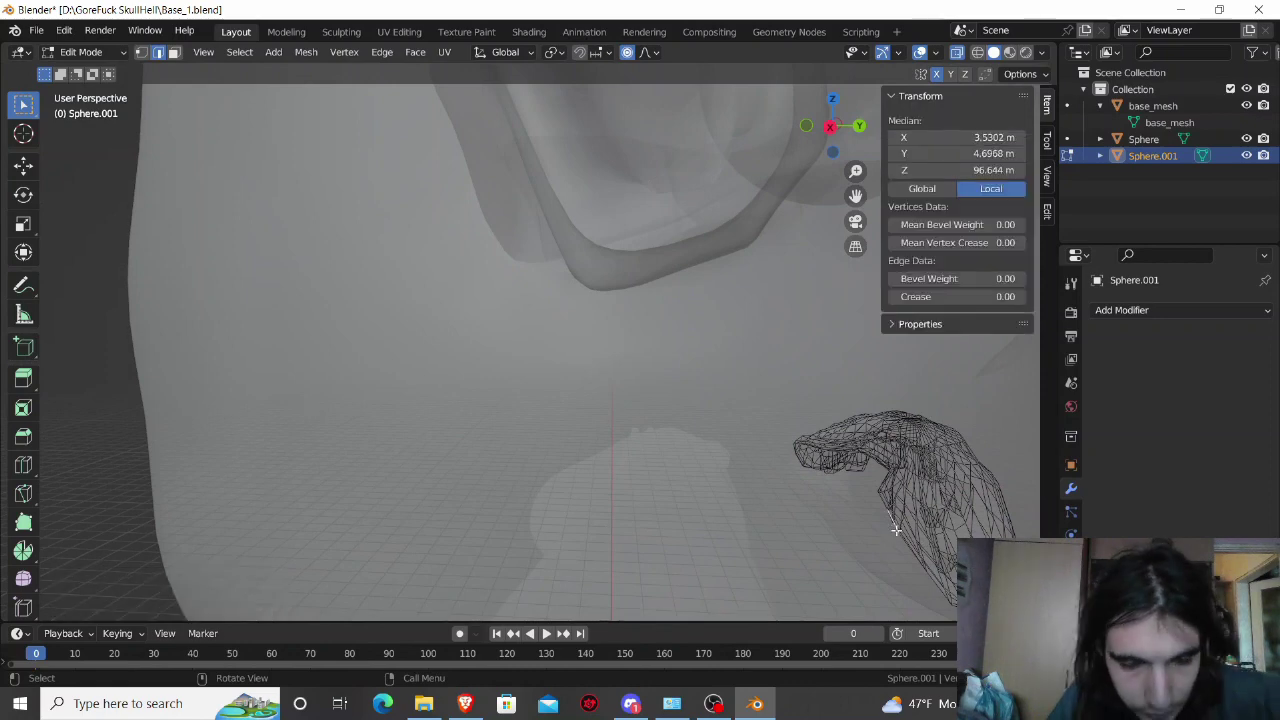
key("g")
key("y")
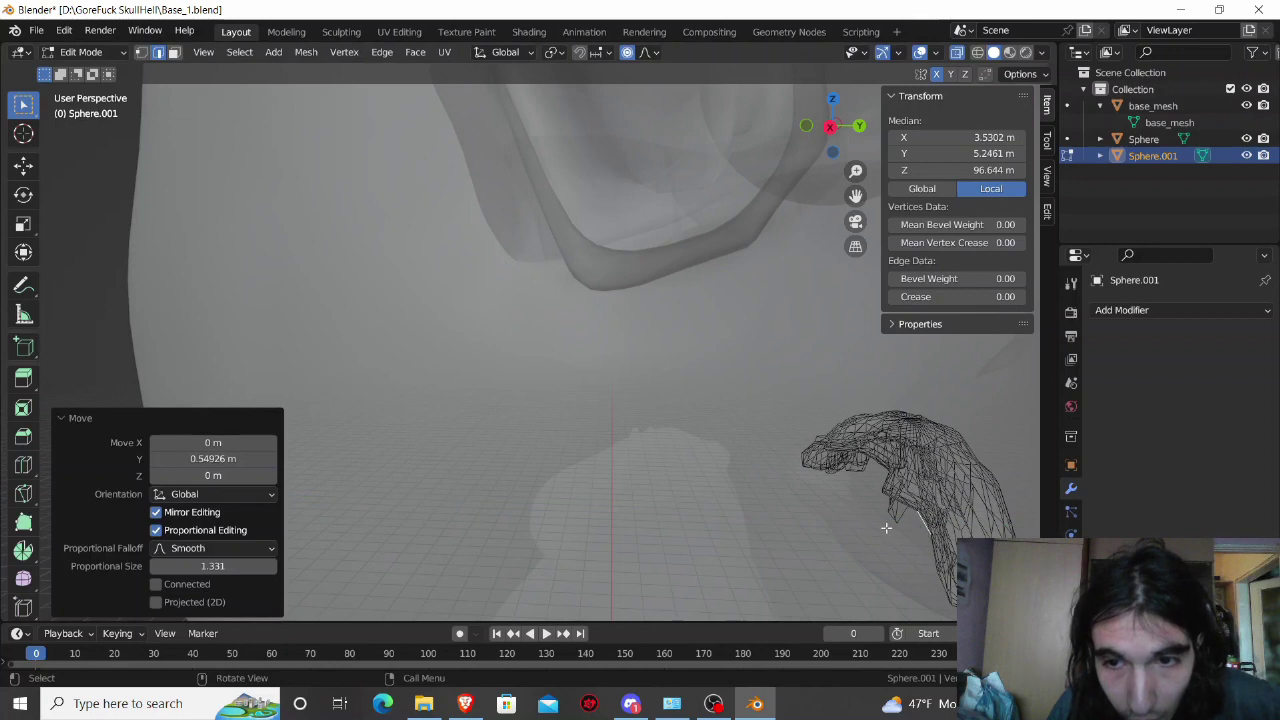
left_click(888, 516)
key("g")
key("y")
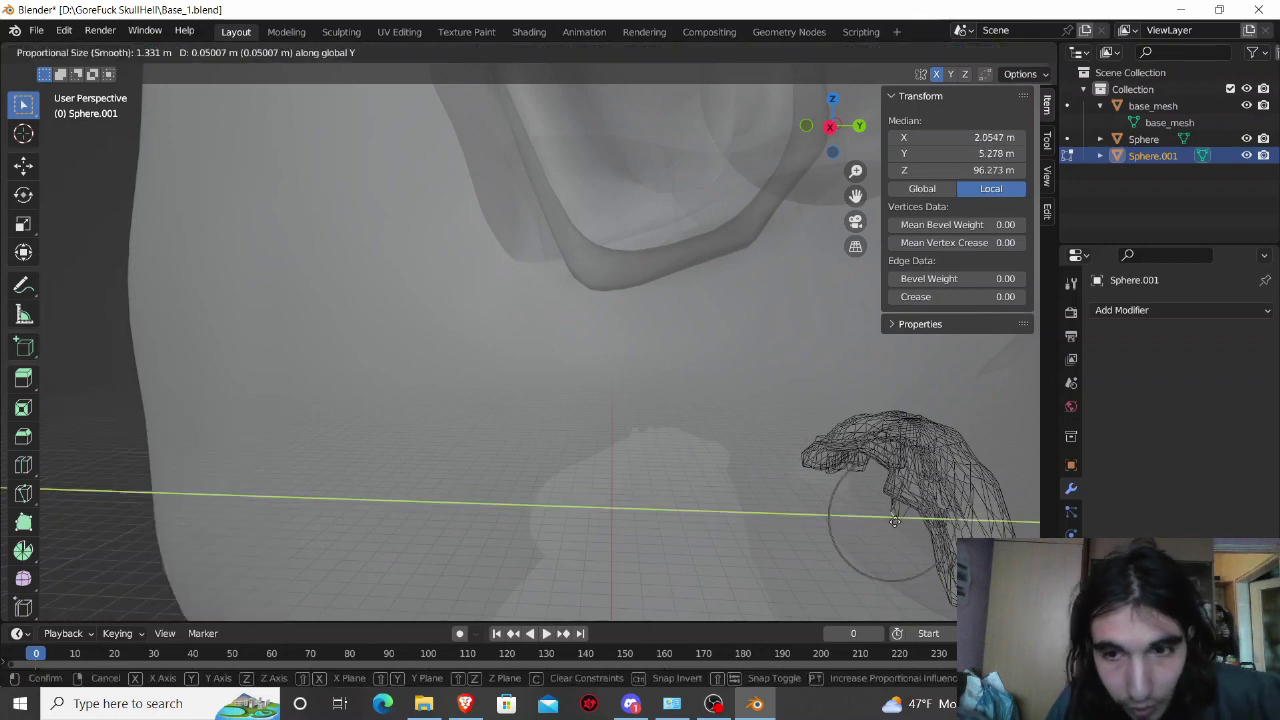
left_click(925, 518)
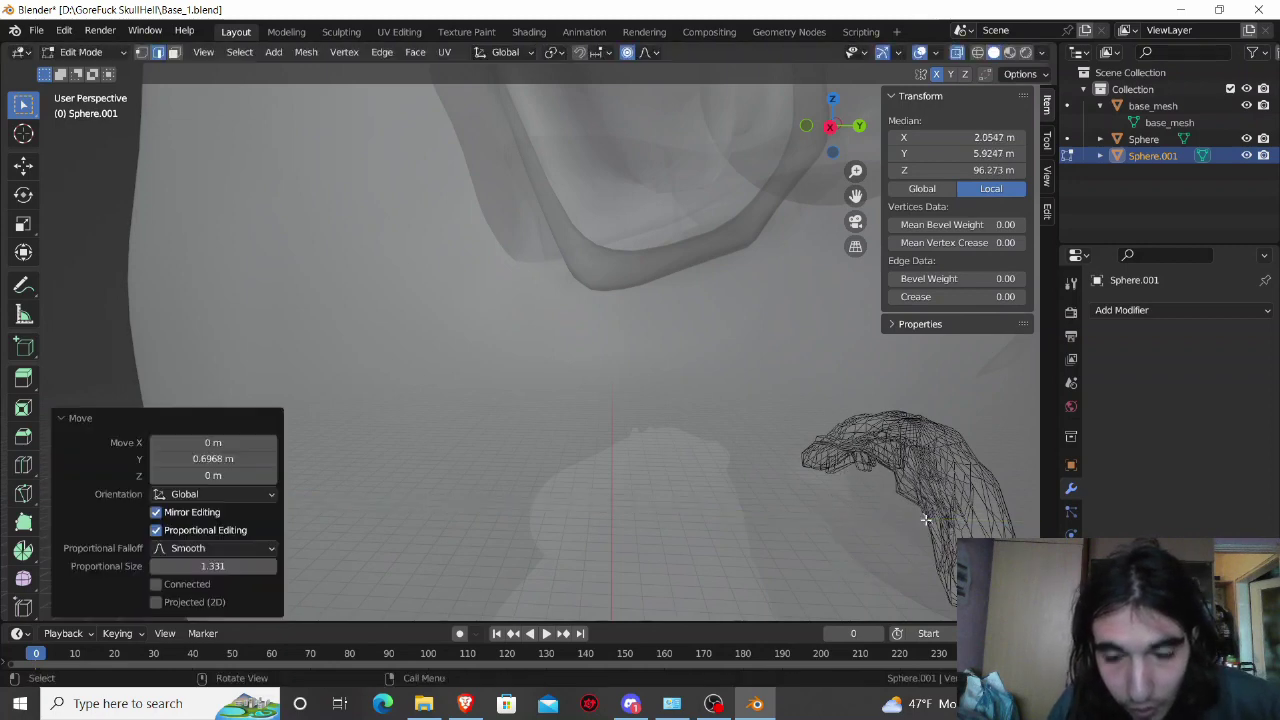
mouse_move(925, 518)
middle_mouse_down()
mouse_move(796, 489)
mouse_move(797, 449)
middle_mouse_up()
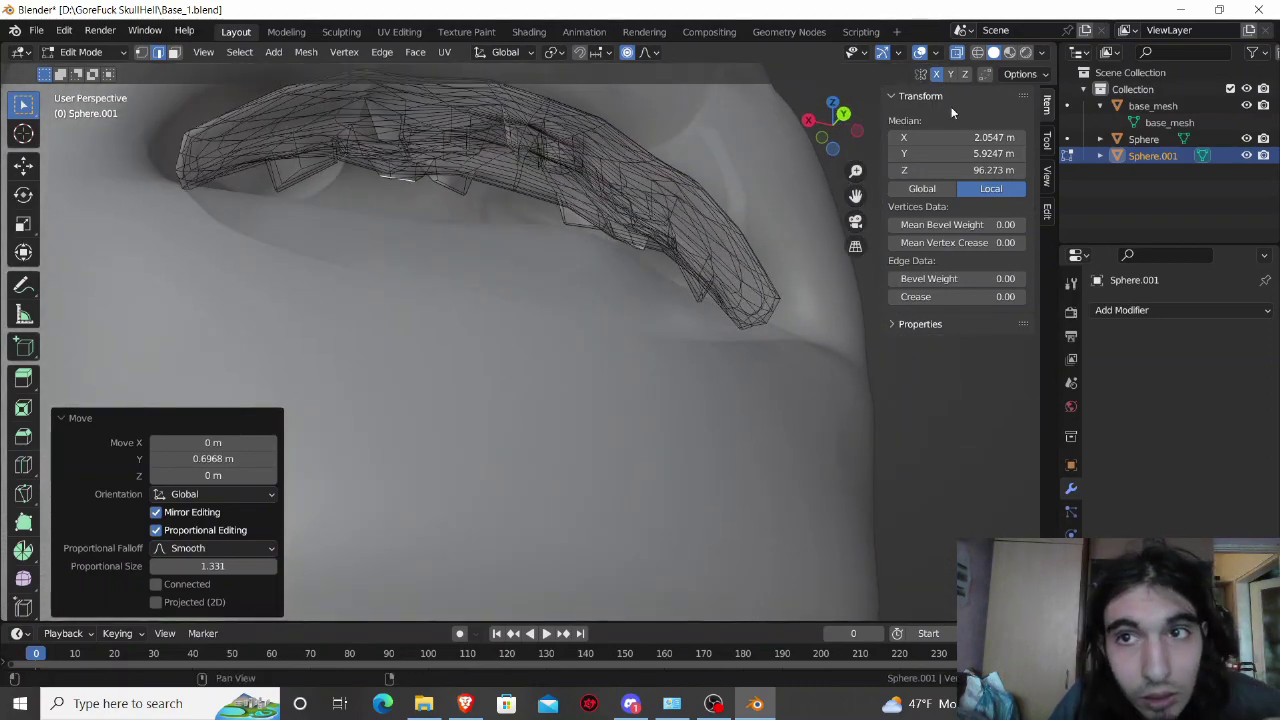
Step: Switch to solid display, reveal the lower teeth and deselect everything
left_click(956, 55)
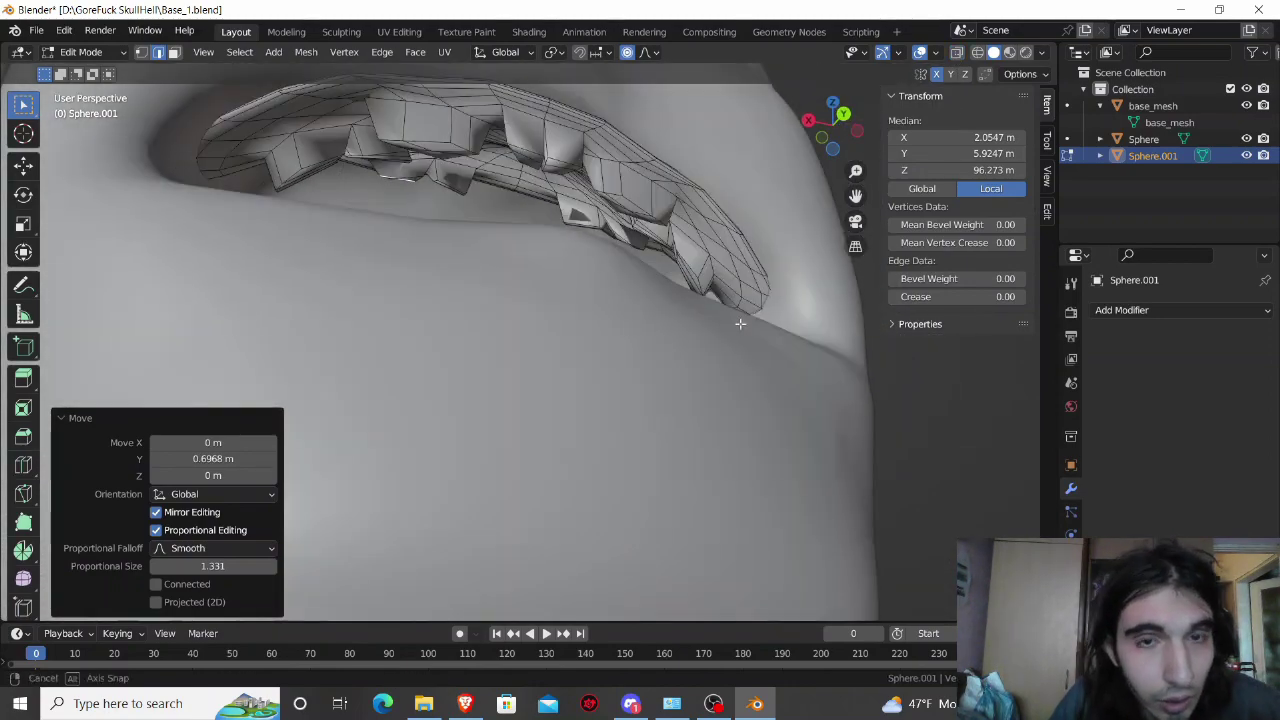
mouse_move(737, 320)
middle_mouse_down()
mouse_move(760, 329)
mouse_move(723, 320)
mouse_move(709, 360)
middle_mouse_up()
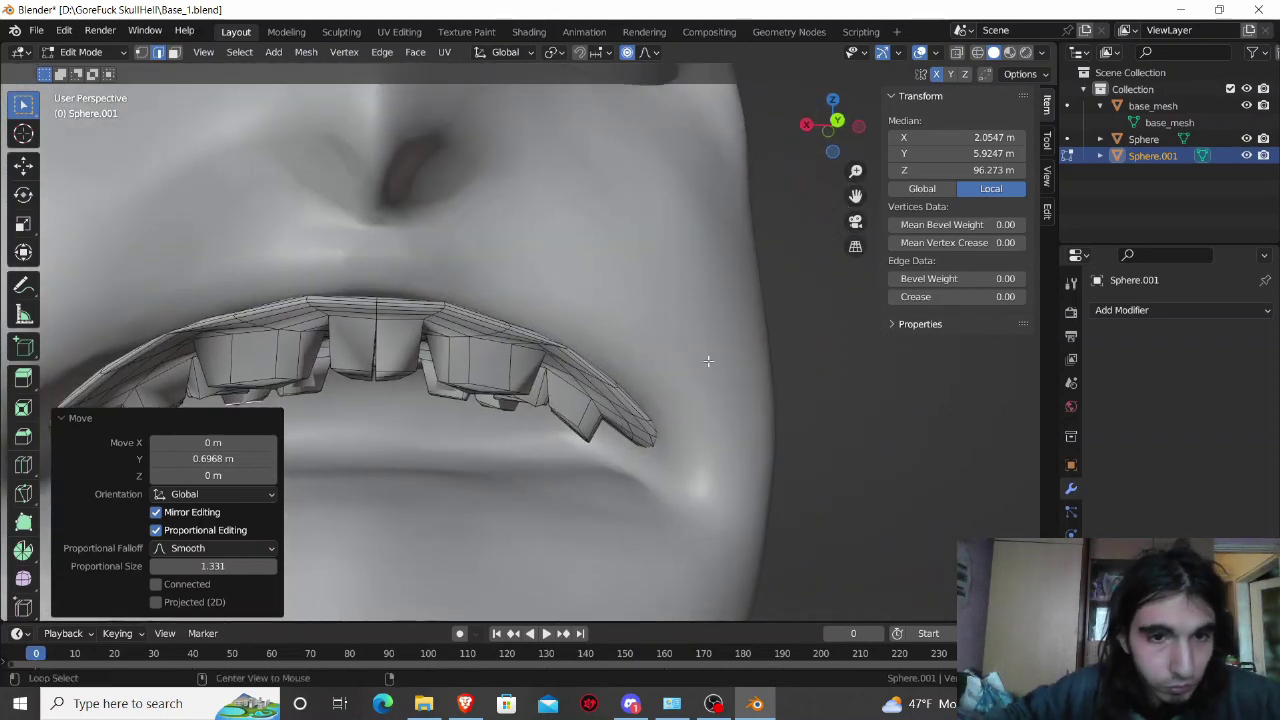
key("alt+h")
key("alt+a")
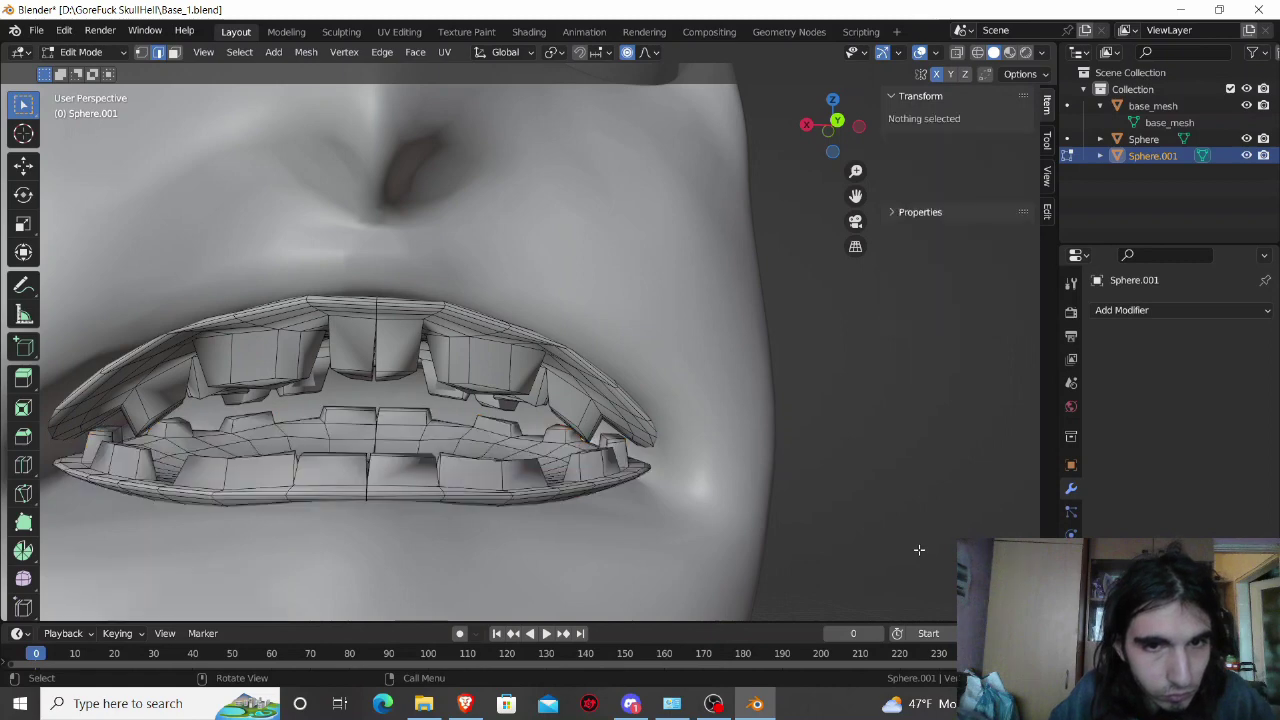
mouse_move(918, 549)
middle_mouse_down()
mouse_move(910, 511)
mouse_move(920, 525)
middle_mouse_up()
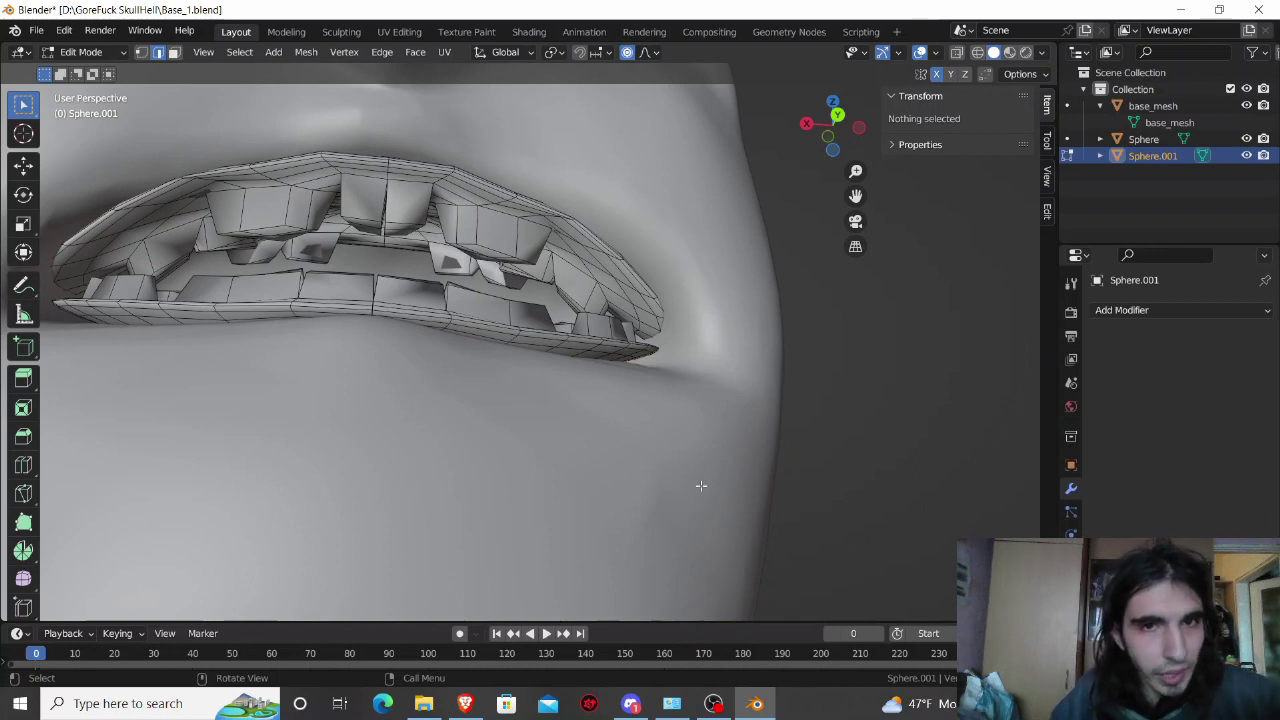
Step: Delete the entire linked upper teeth row
left_click(452, 194)
key("ctrl+l")
key("x")
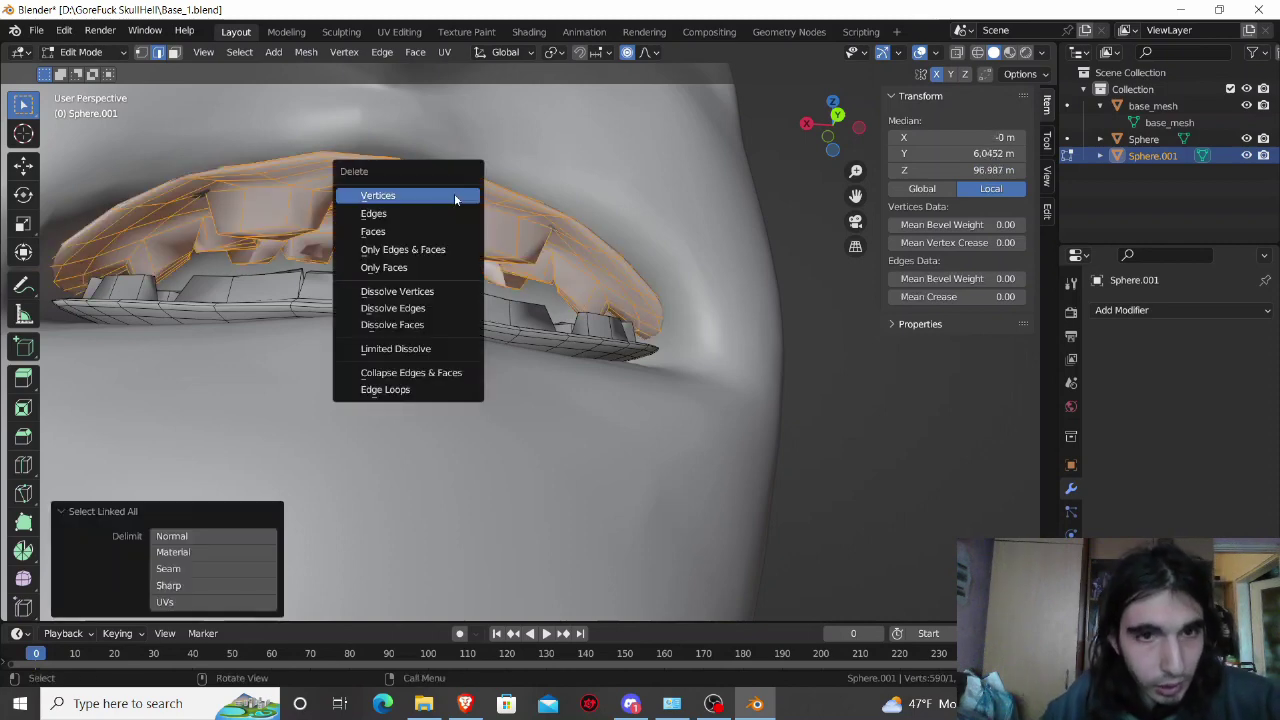
left_click(378, 218)
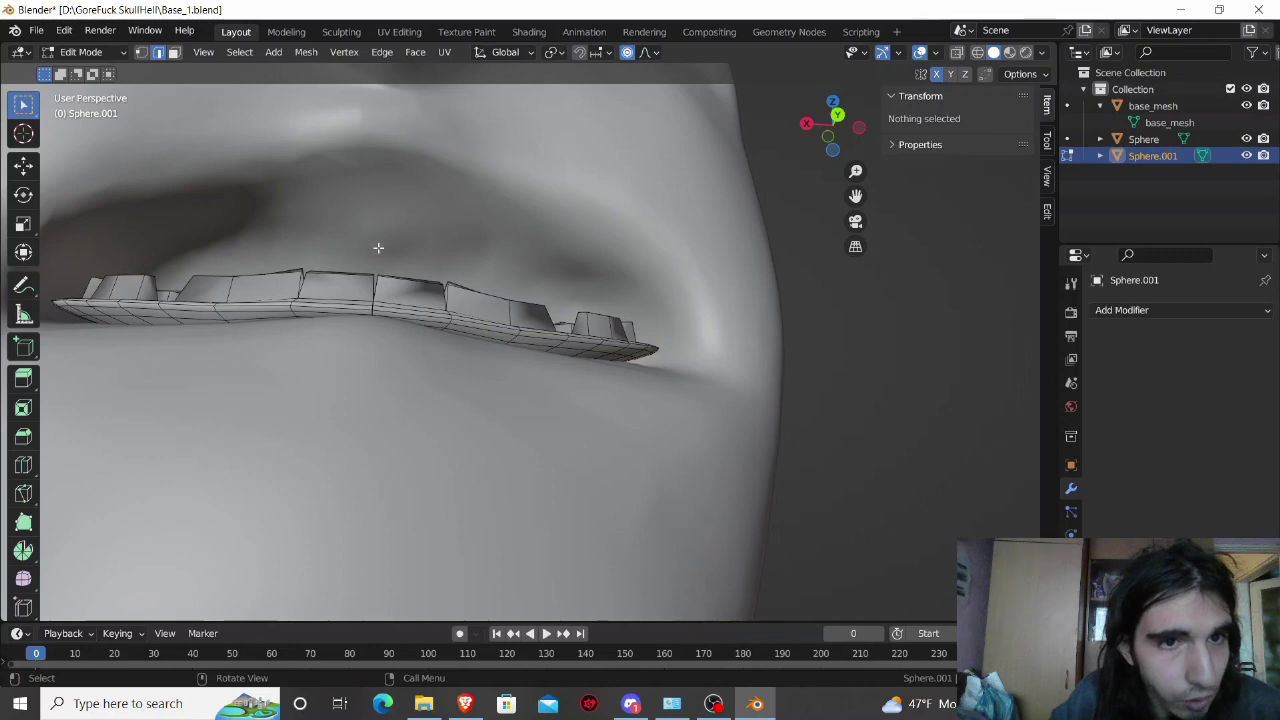
middle_click_drag(378, 247, 388, 364)
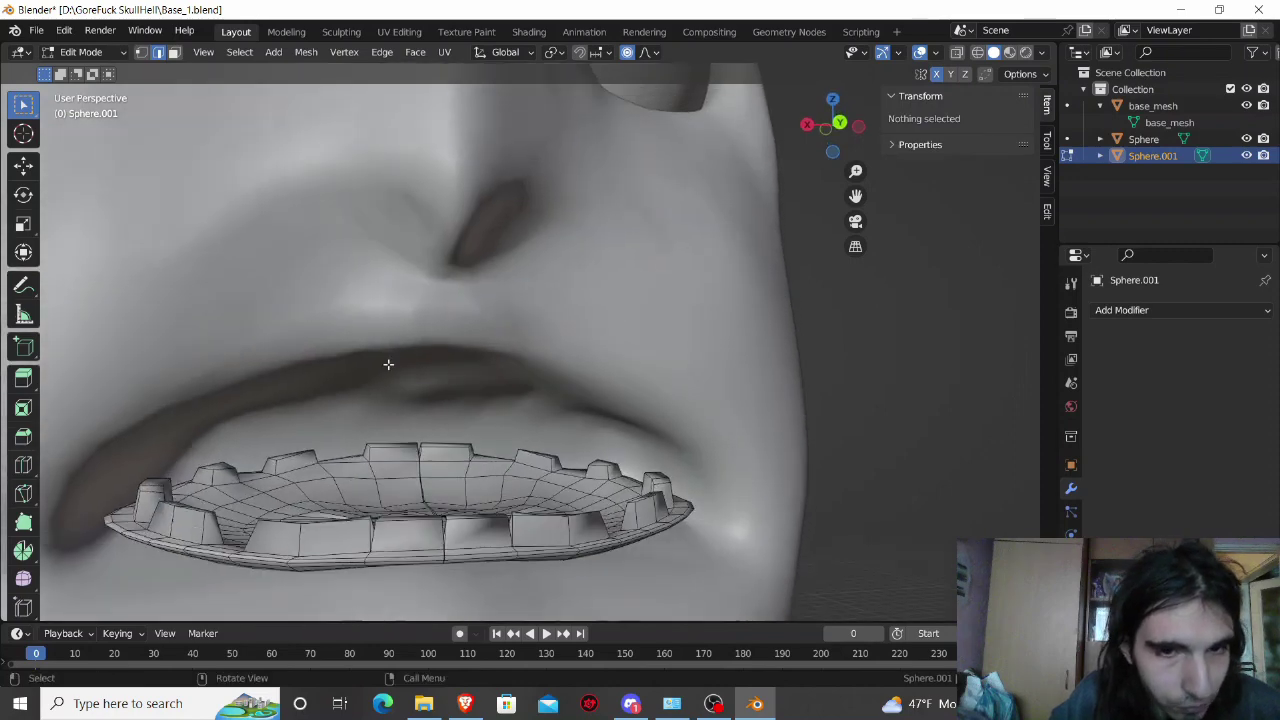
Step: Select the whole lower teeth row, then cancel the accidental slide and undo
left_click(386, 543)
key("ctrl+l")
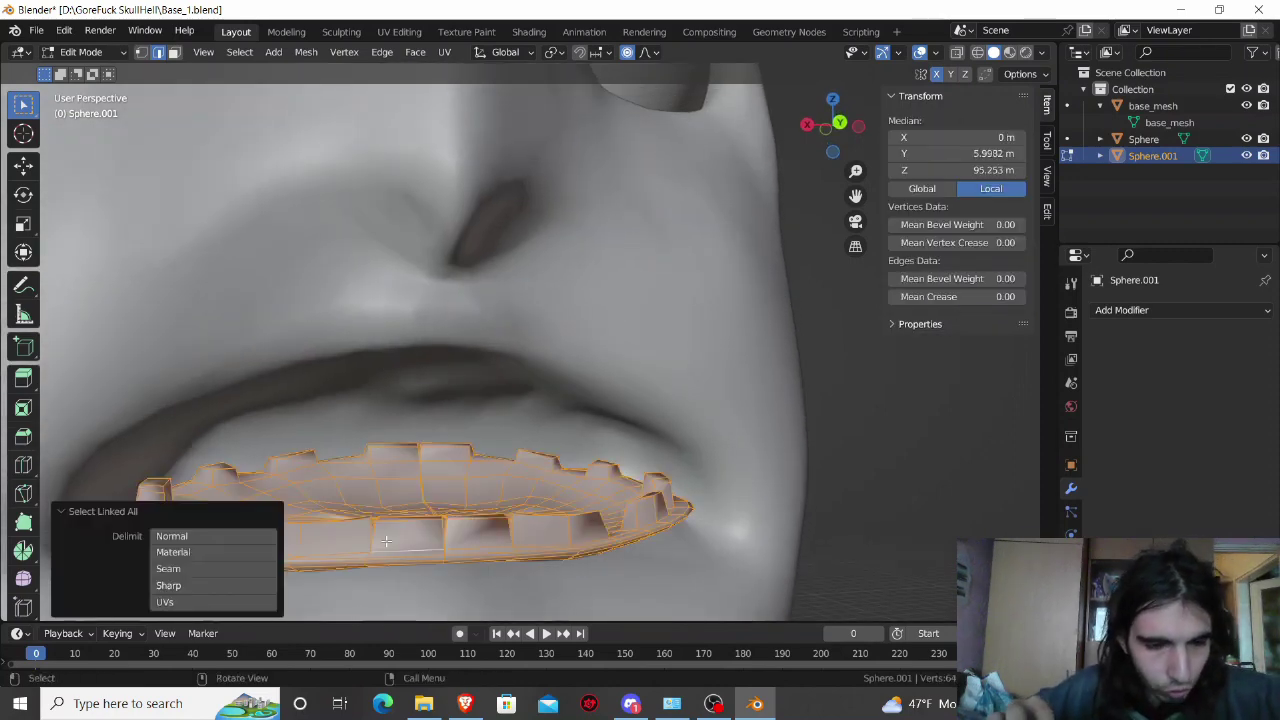
key("g")
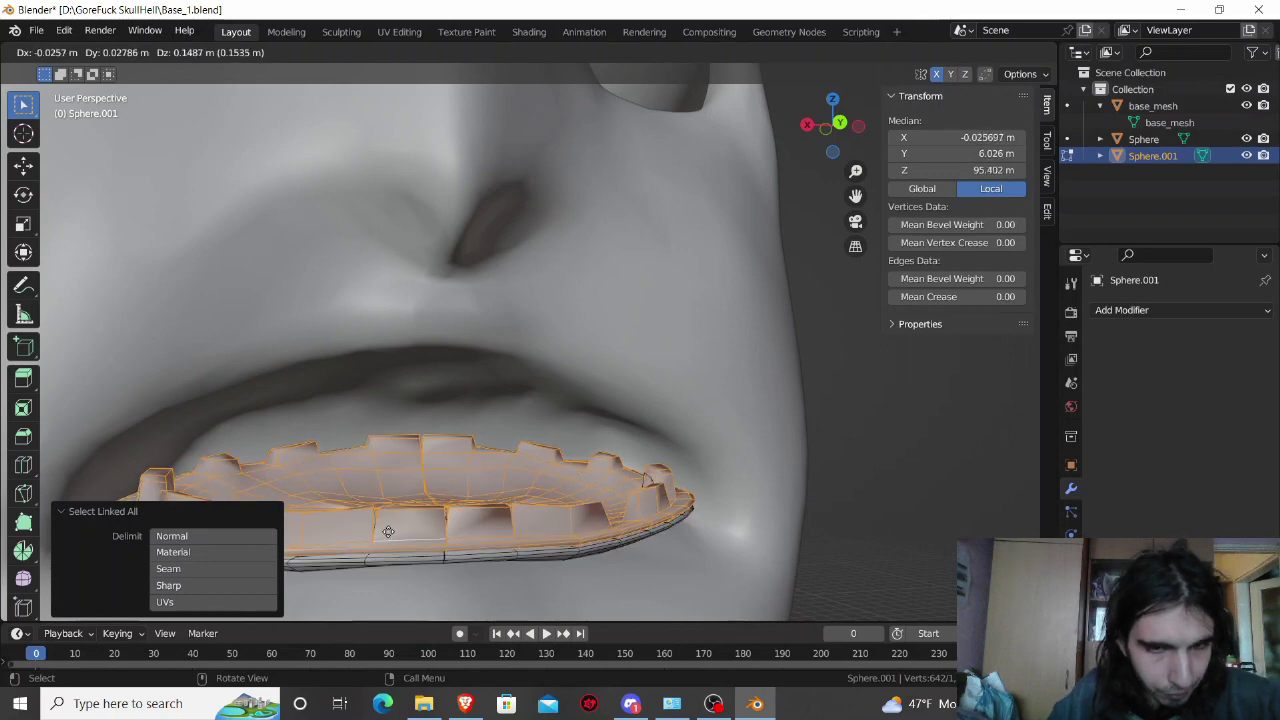
key("g")
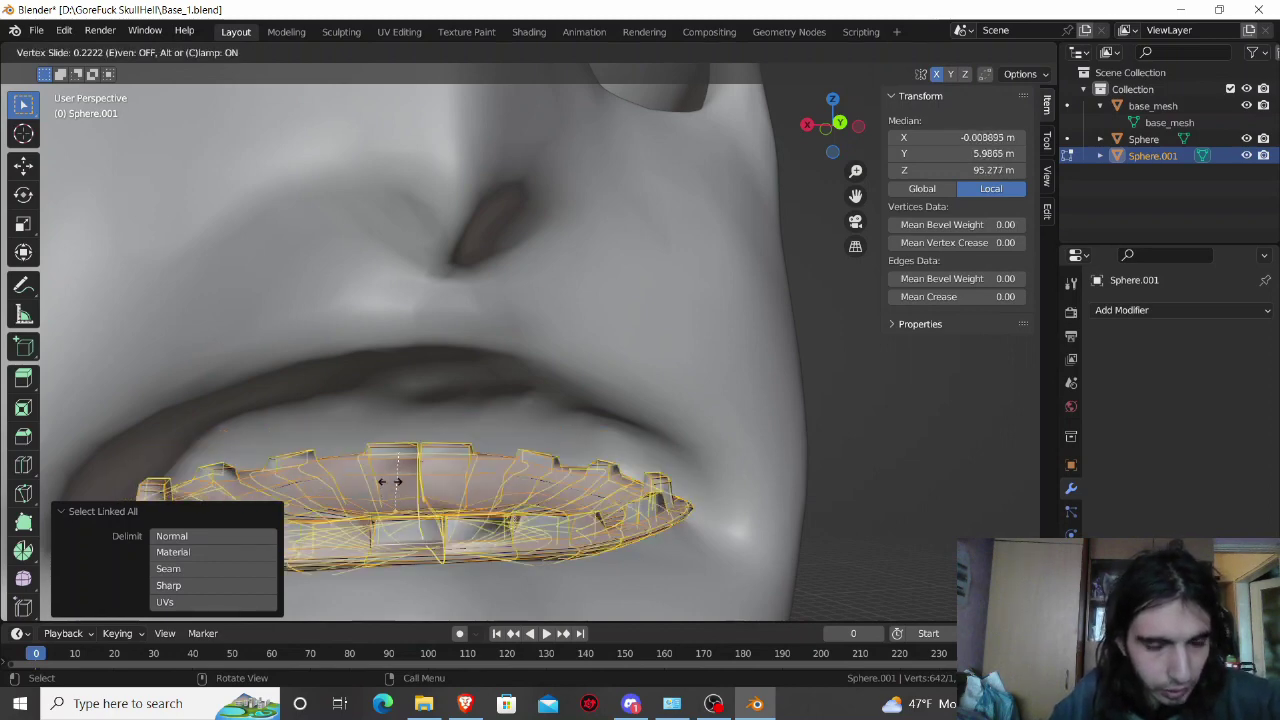
key("Escape")
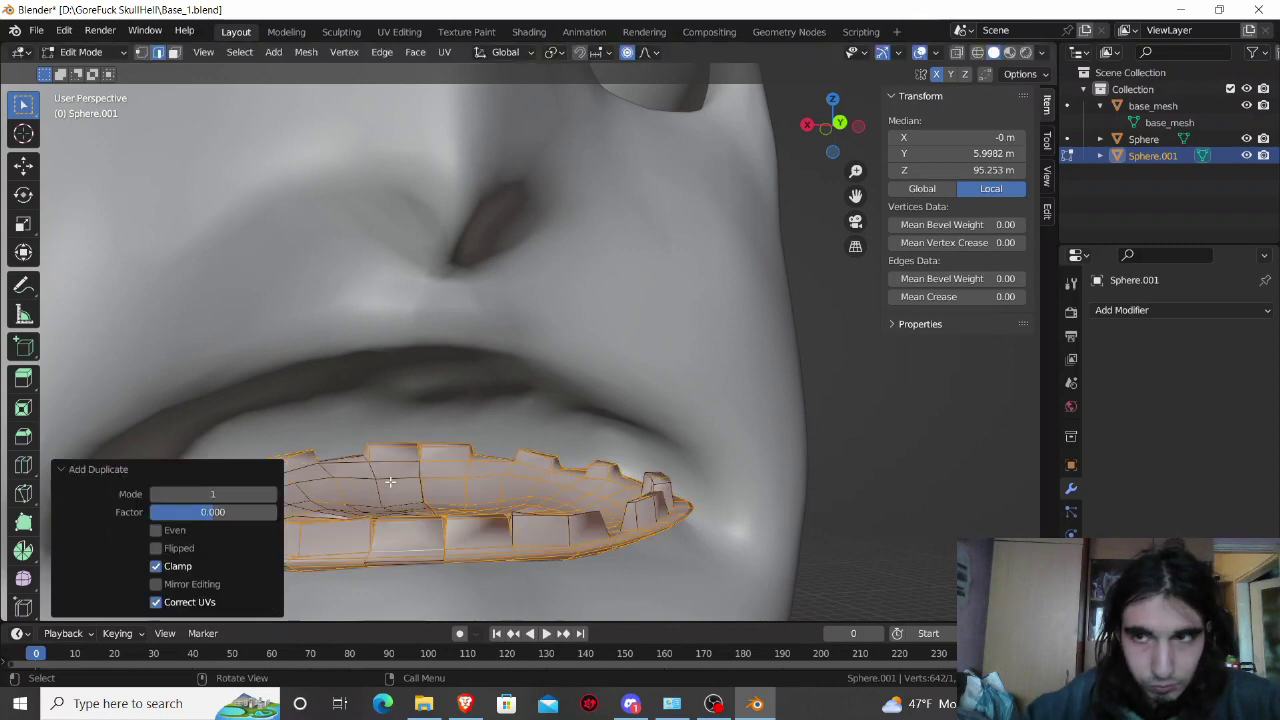
key("ctrl+z")
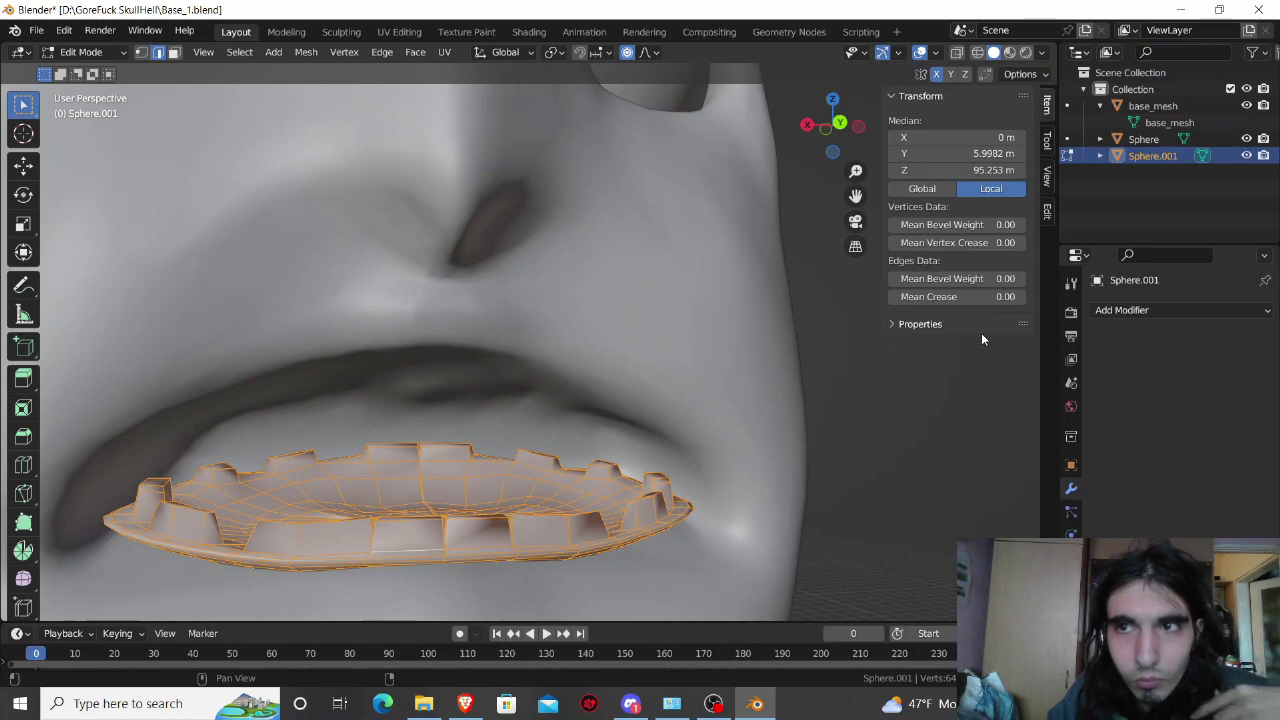
Step: Rename the Sphere object and its mesh data to Eyes in the Outliner
left_click(1100, 140)
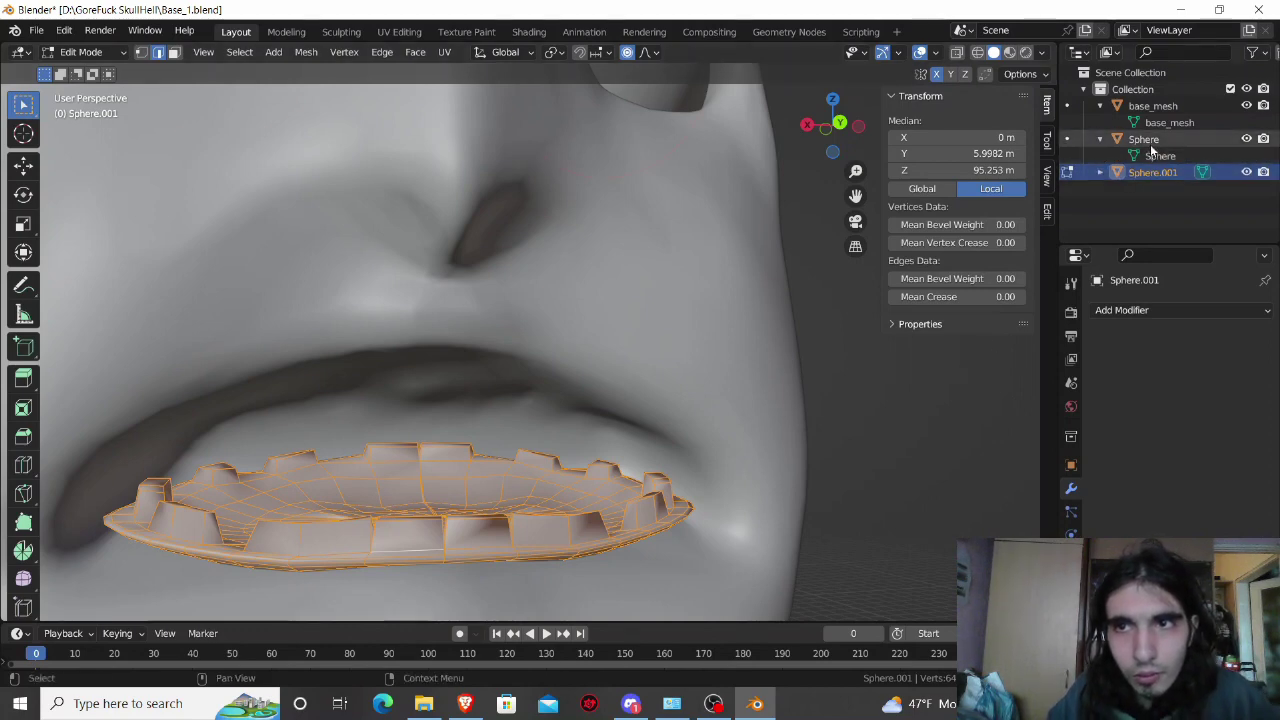
double_click(1143, 139)
type("EYe")
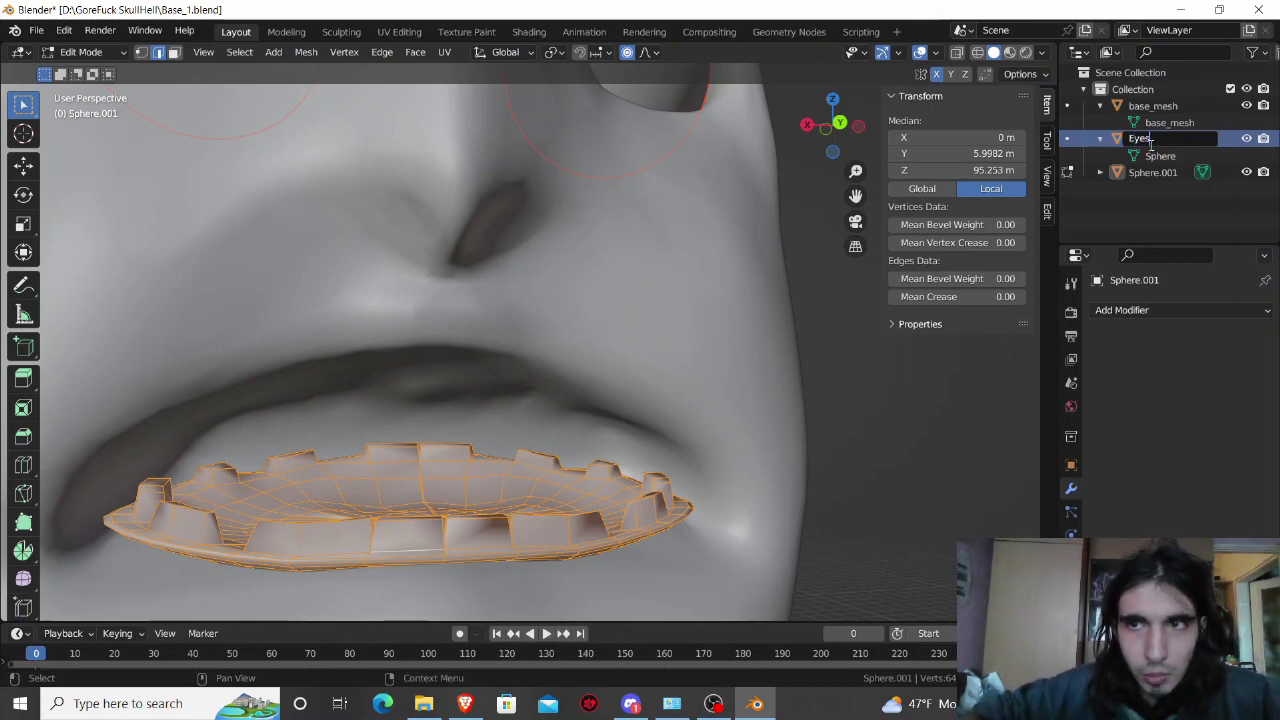
key("Return")
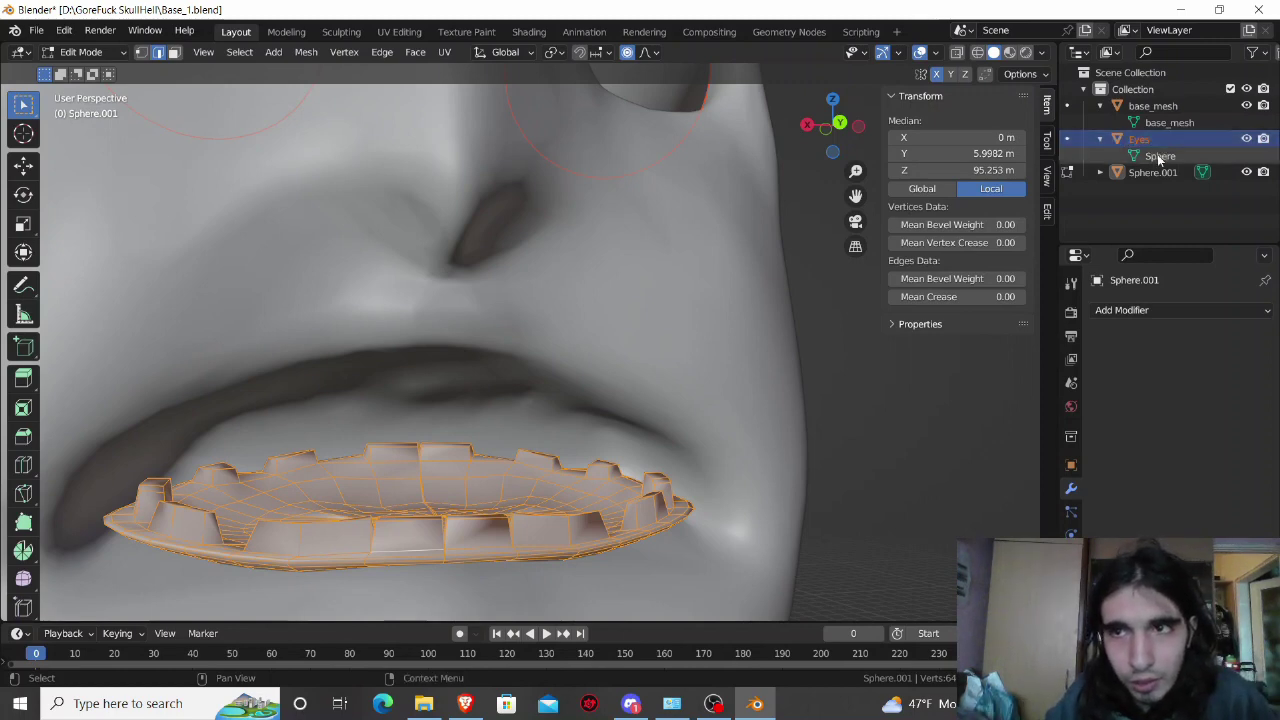
double_click(1158, 155)
type("Eyes")
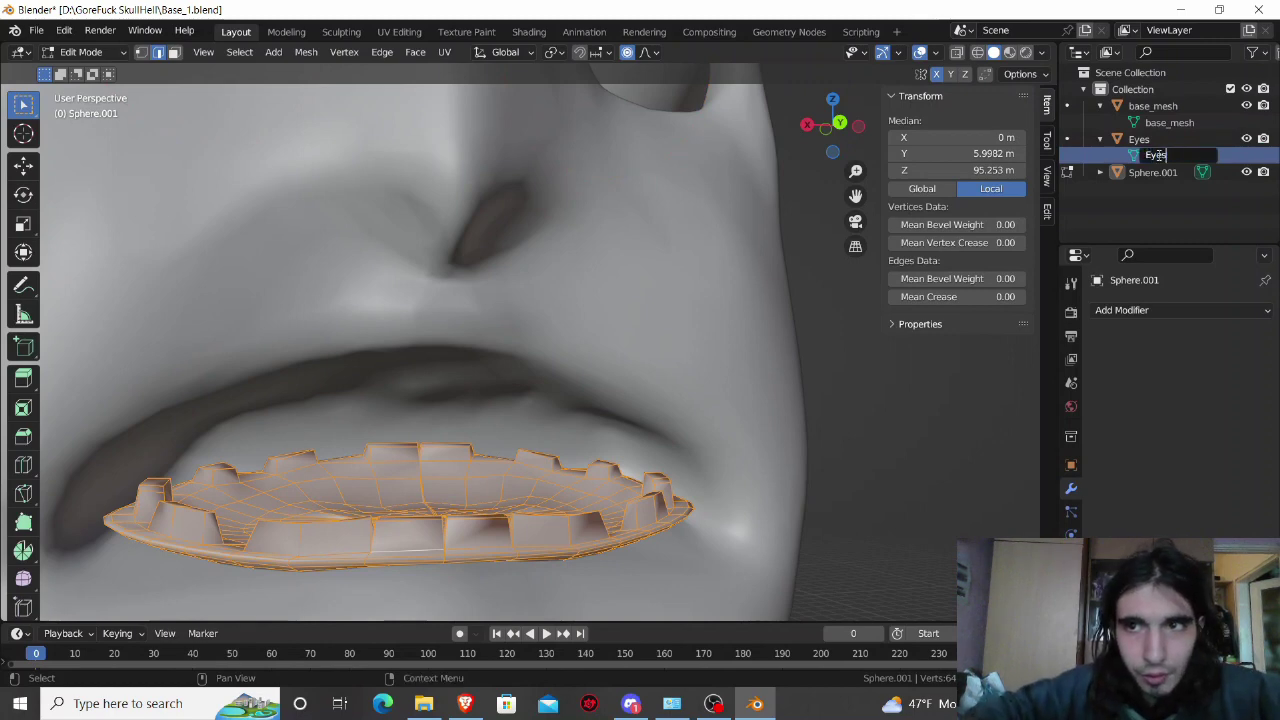
key("Return")
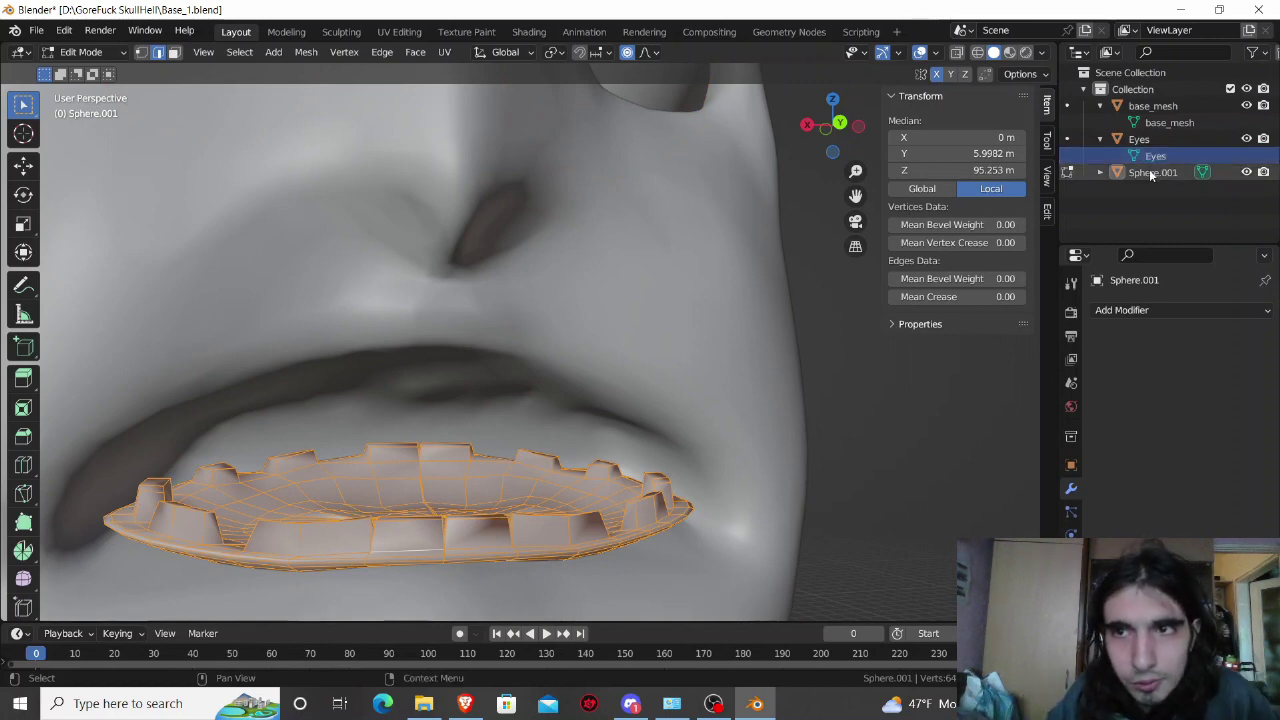
Step: Rename Sphere.001 and its mesh data to Teeth
double_click(1152, 173)
type("Teeth")
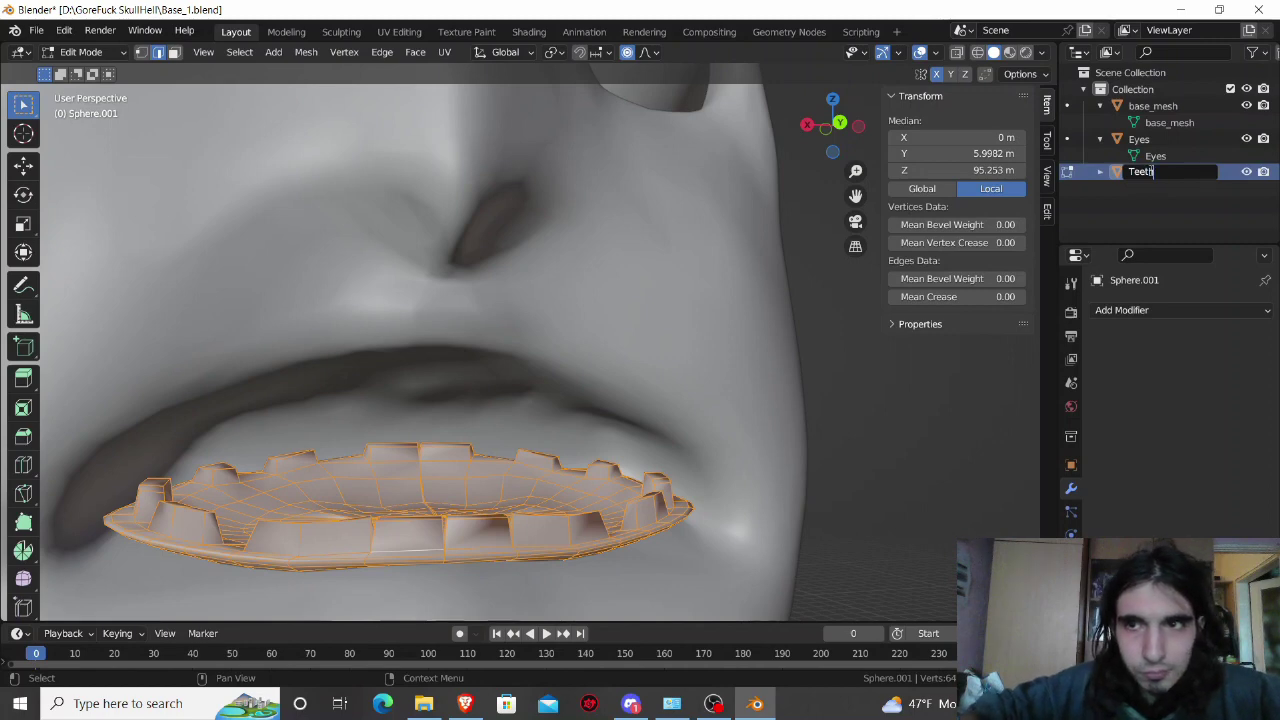
key("Return")
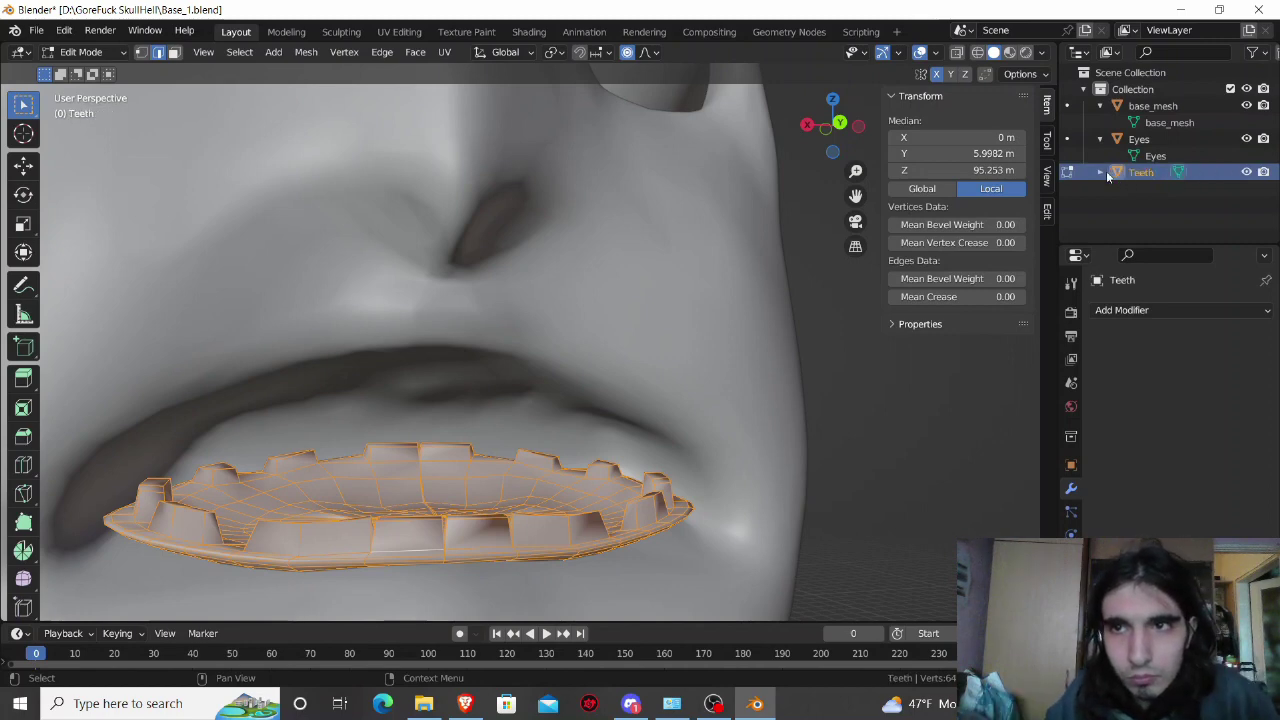
left_click(1101, 173)
double_click(1163, 189)
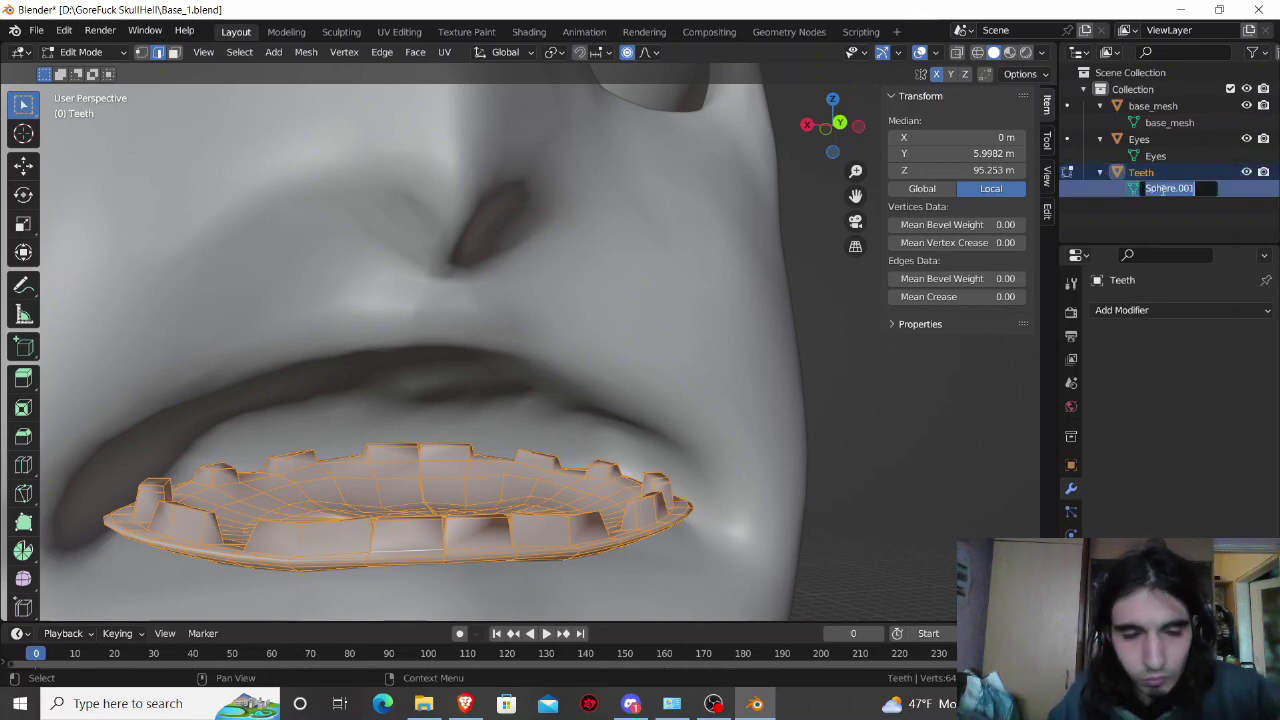
type("Teeth")
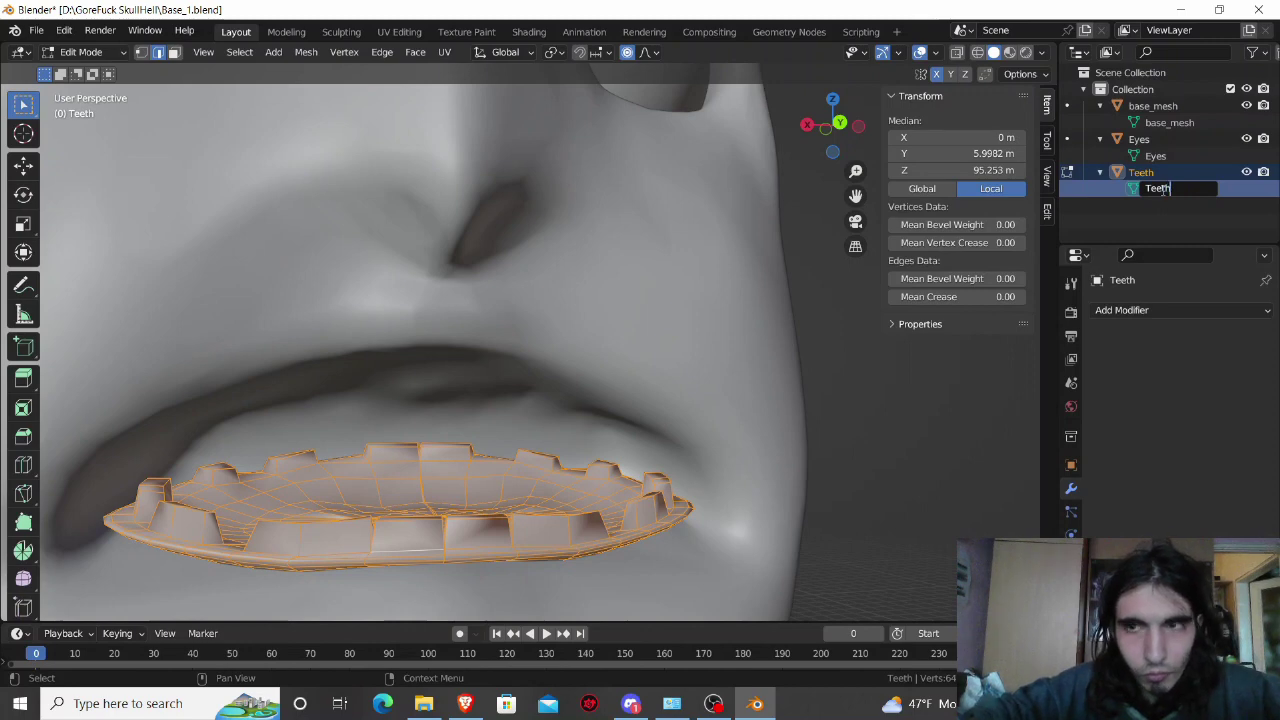
key("Return")
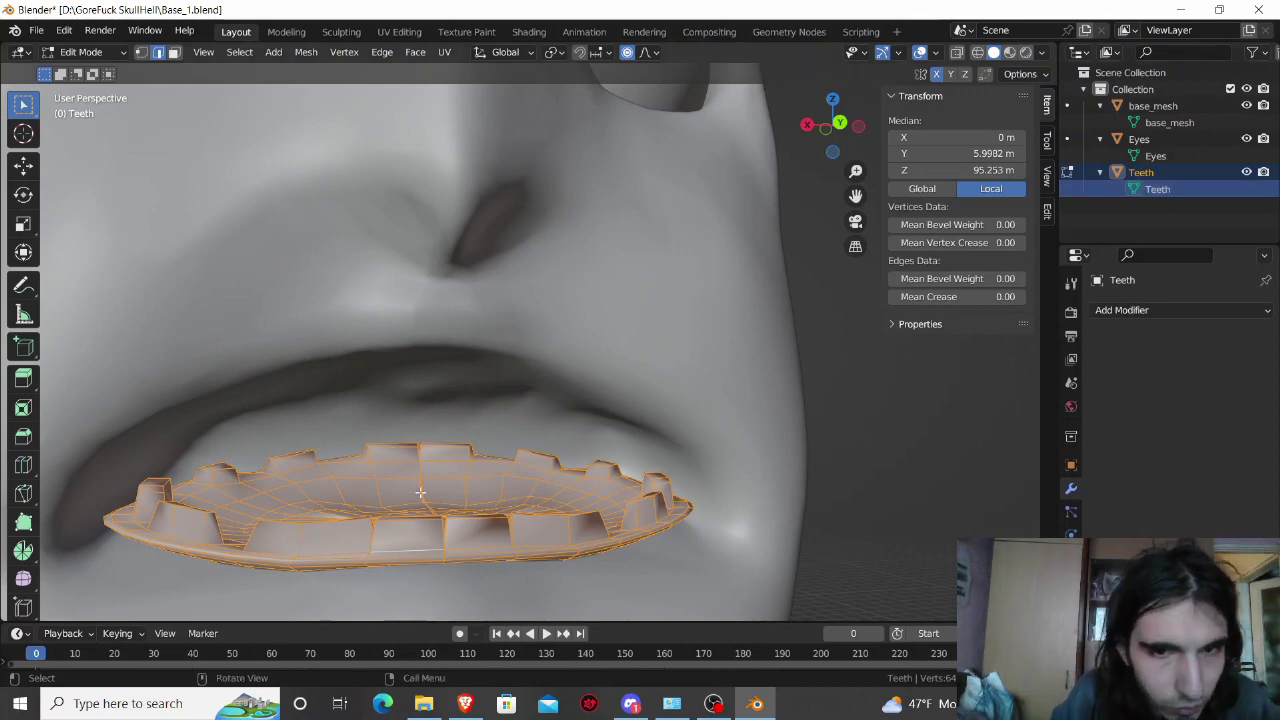
left_click(421, 492)
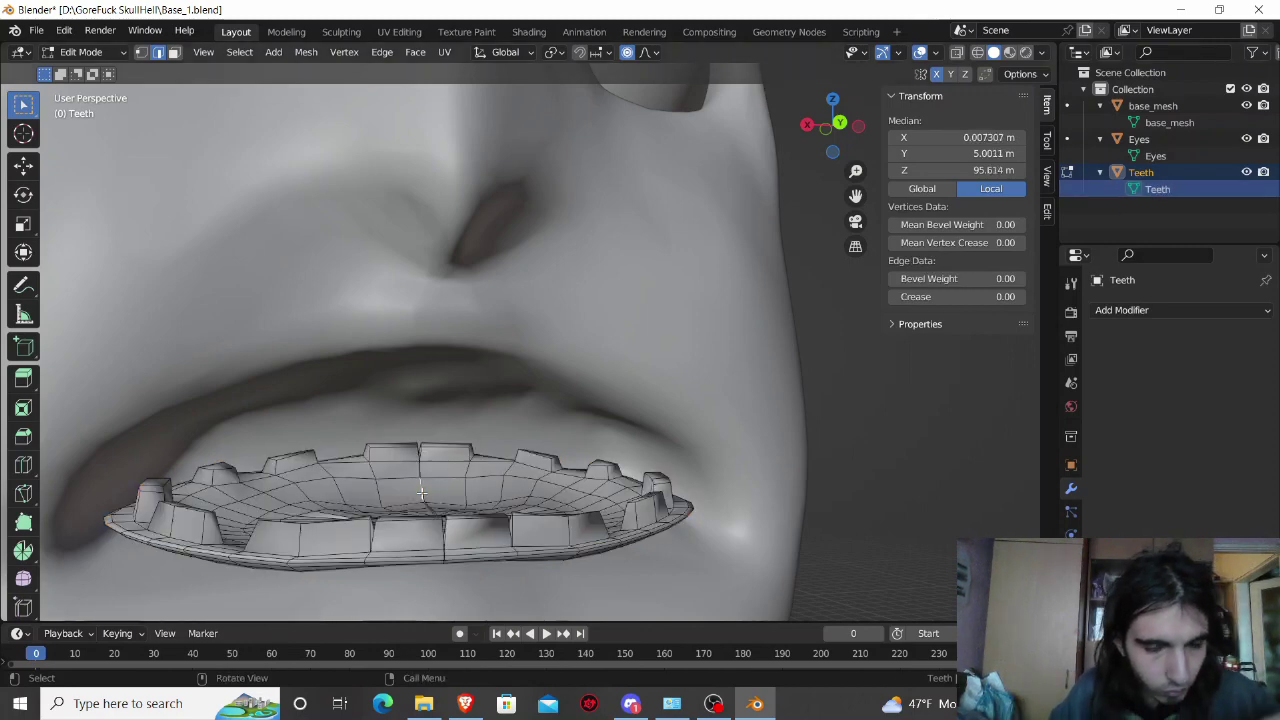
key("ctrl+l")
key("g")
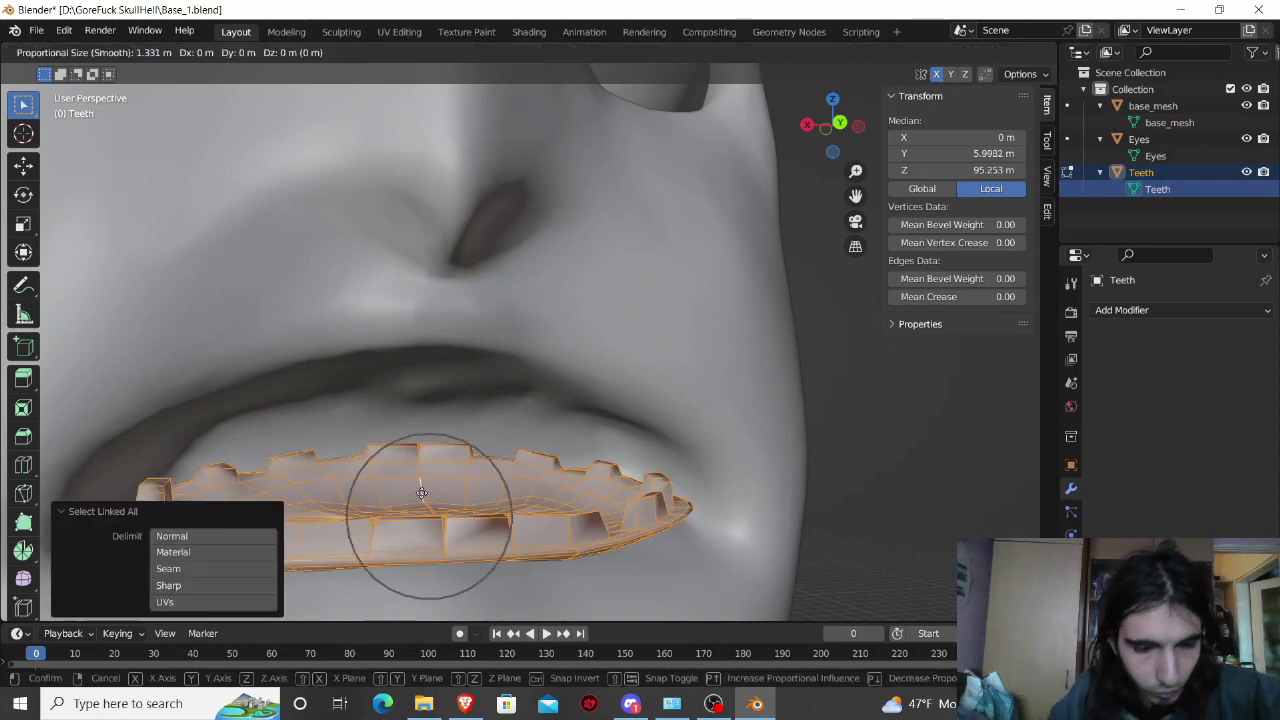
key("z")
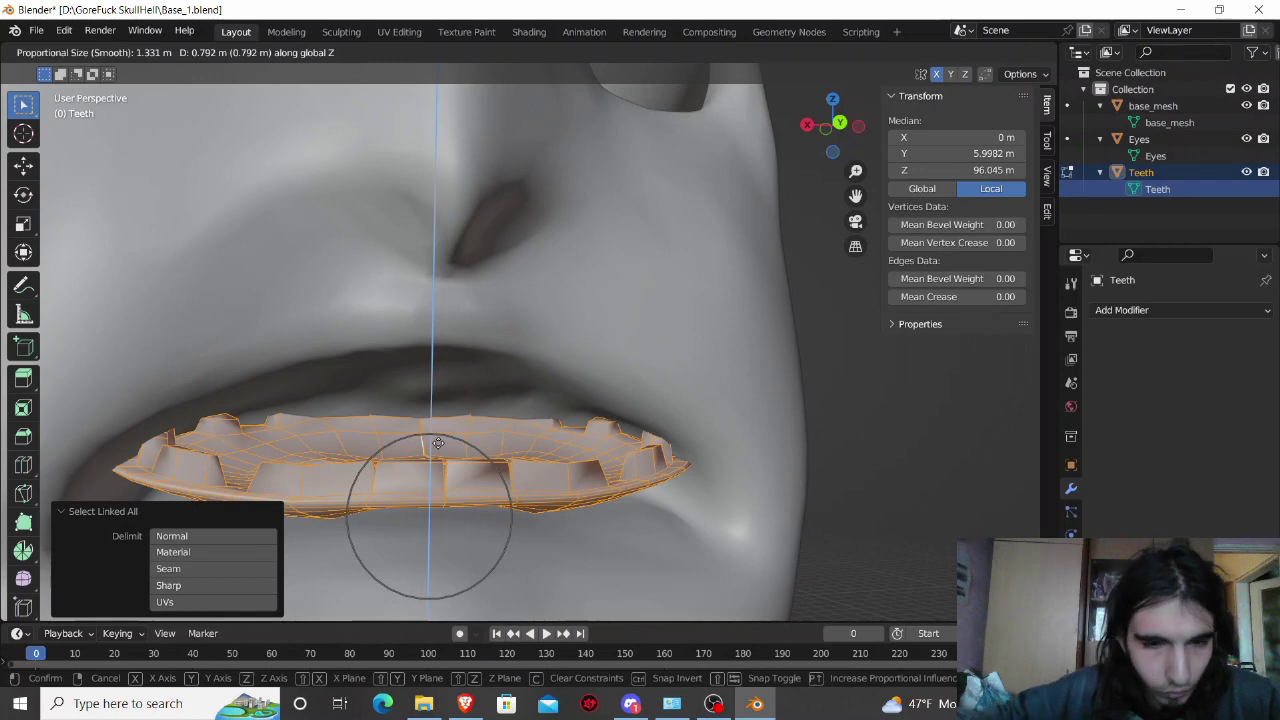
key("Escape")
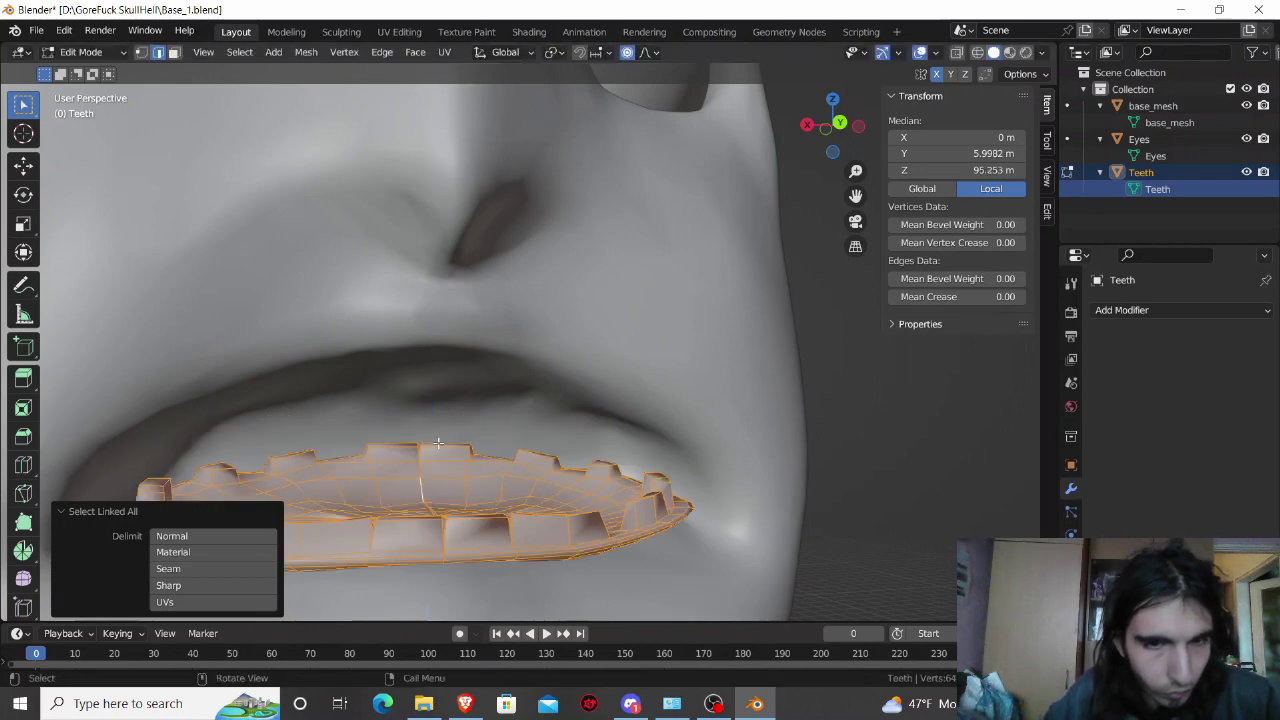
middle_click_drag(499, 481, 476, 484)
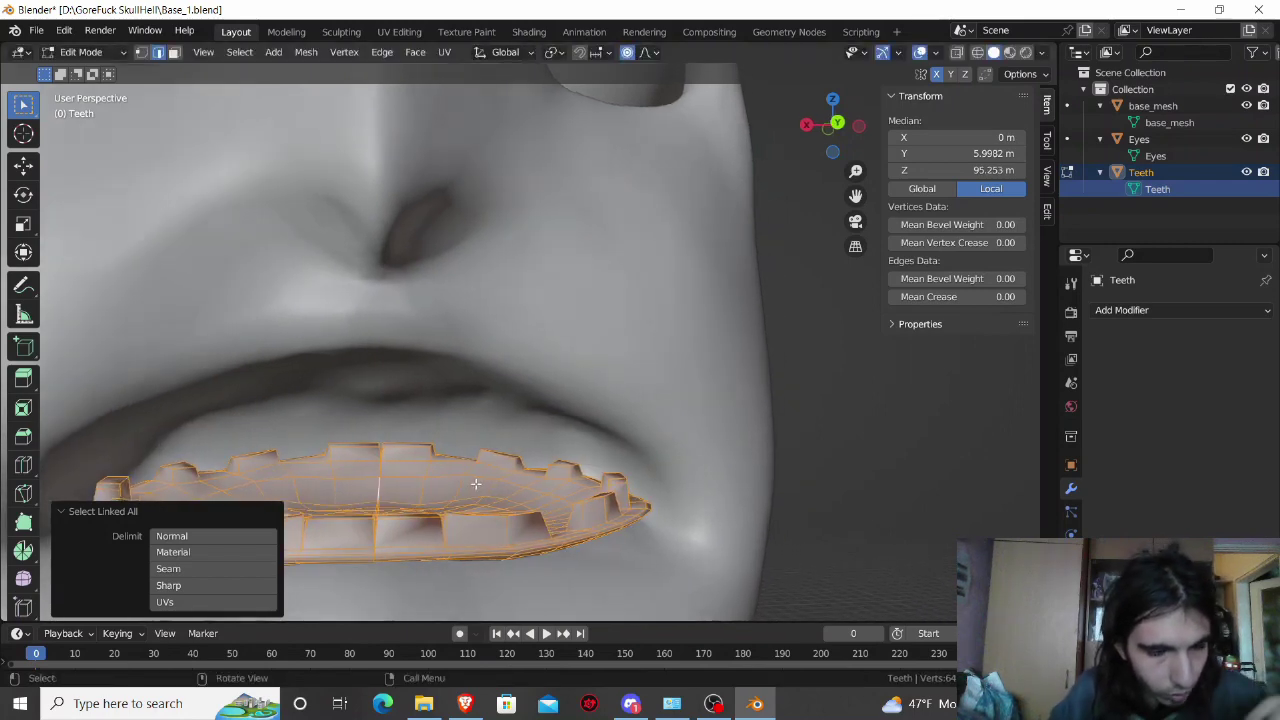
key("g")
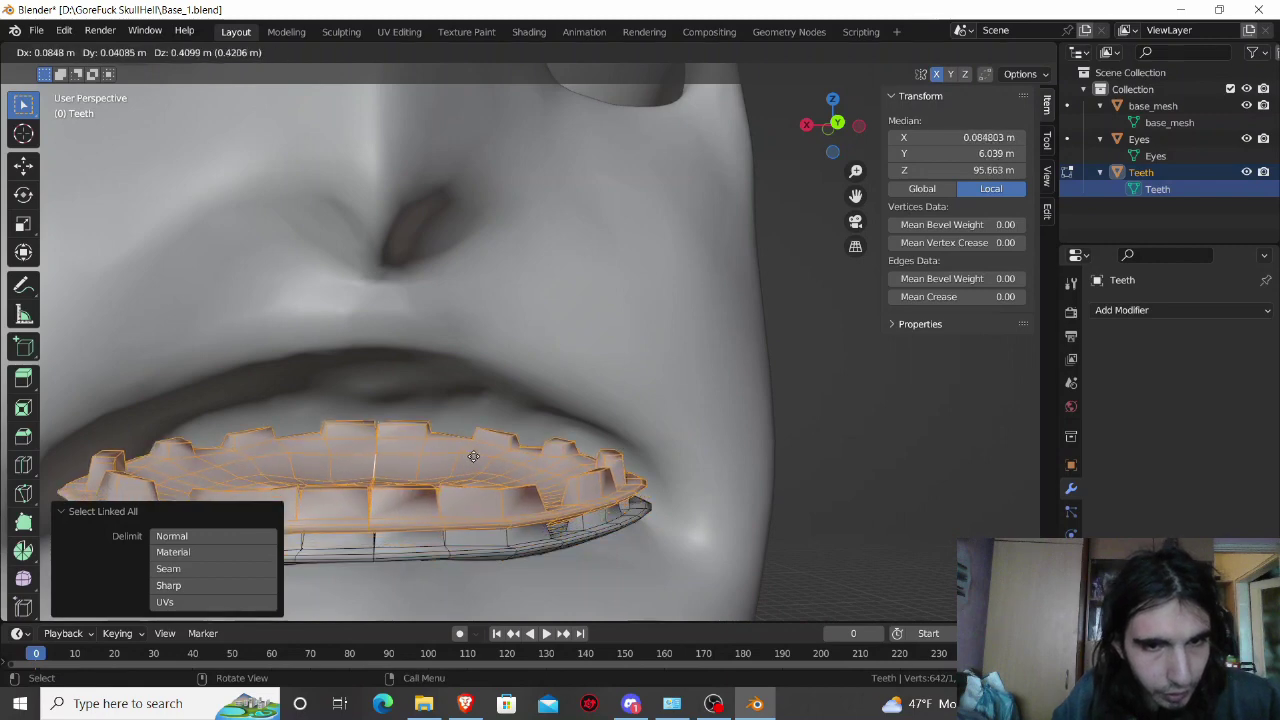
left_click(474, 456)
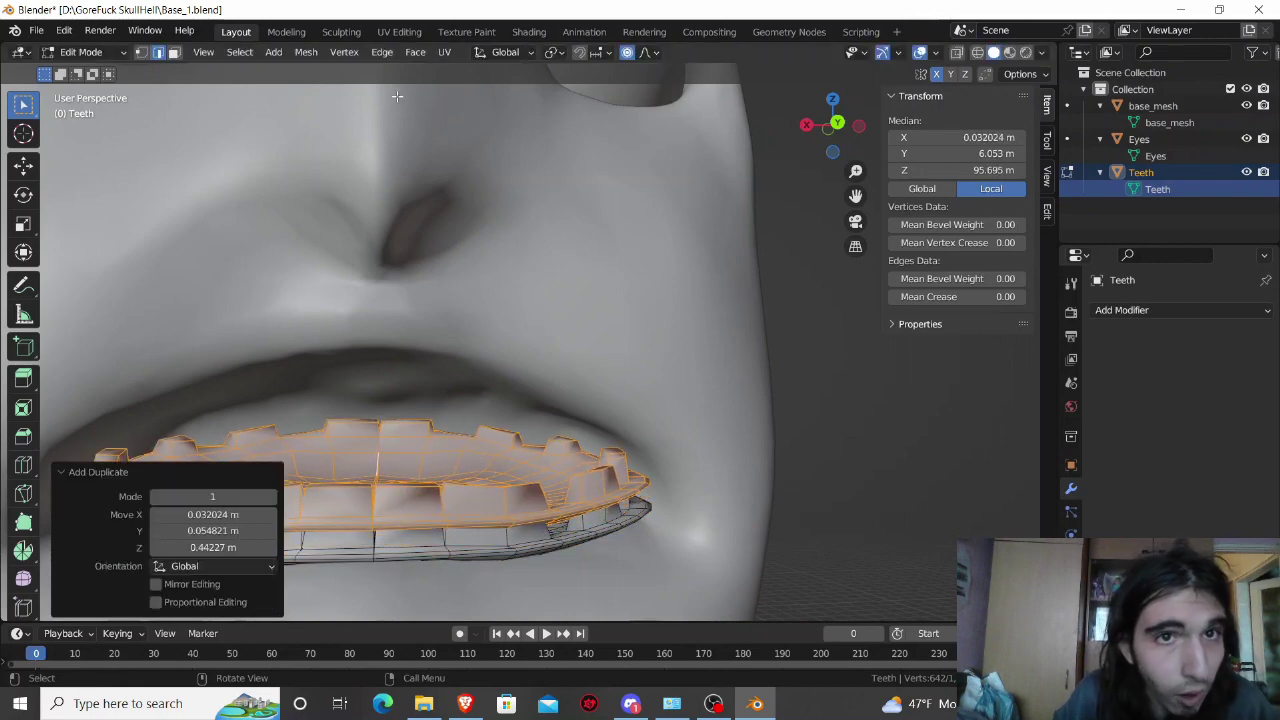
left_click(300, 51)
mouse_move(329, 88)
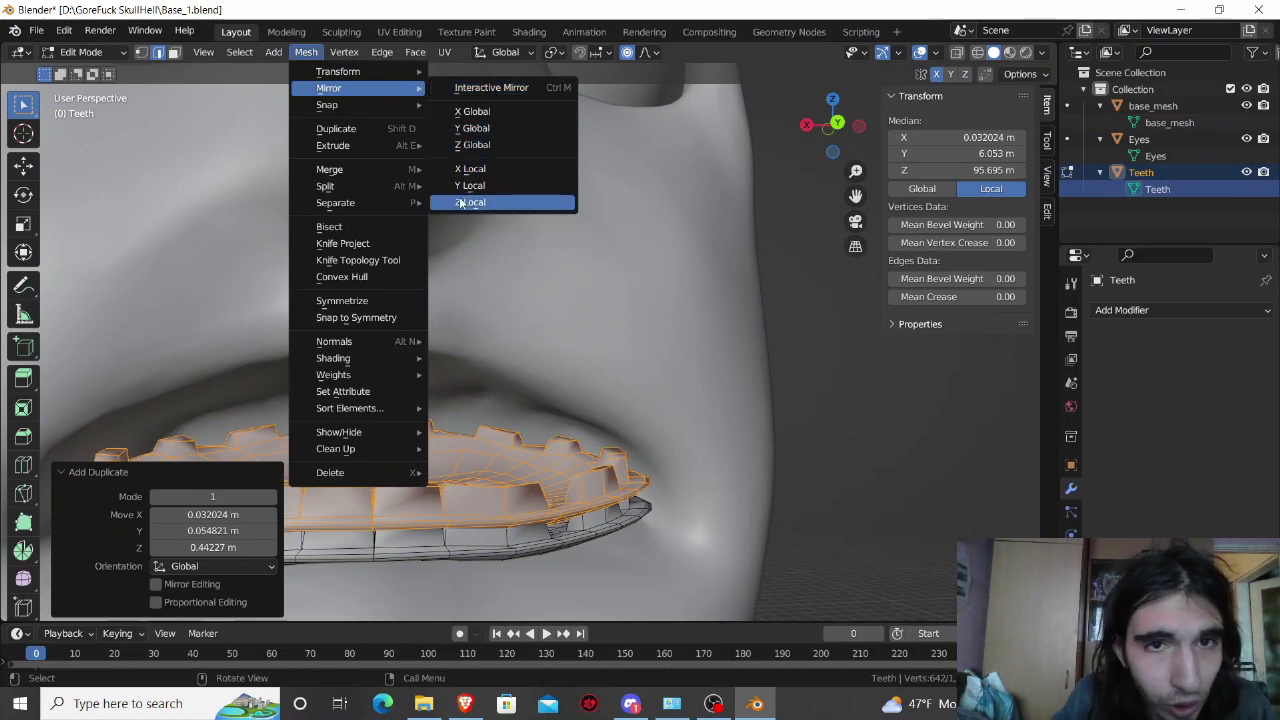
left_click(460, 202)
middle_click_drag(436, 267, 414, 327)
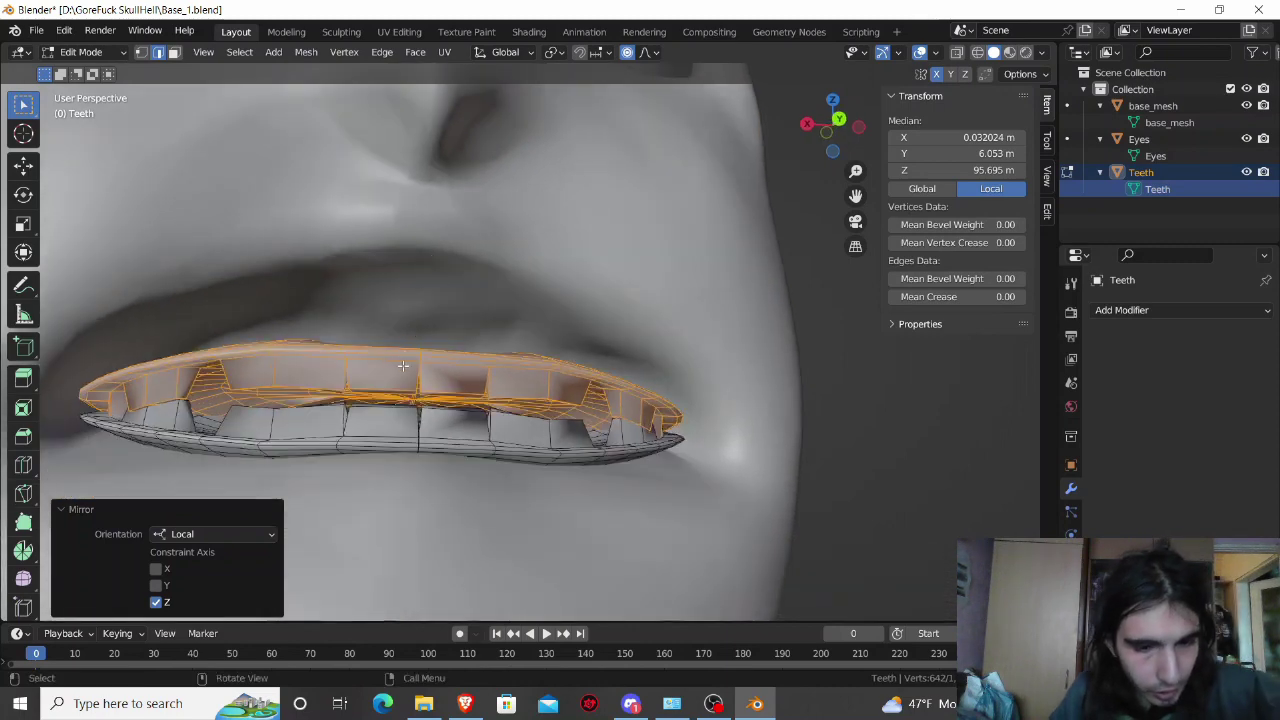
key("g")
key("z")
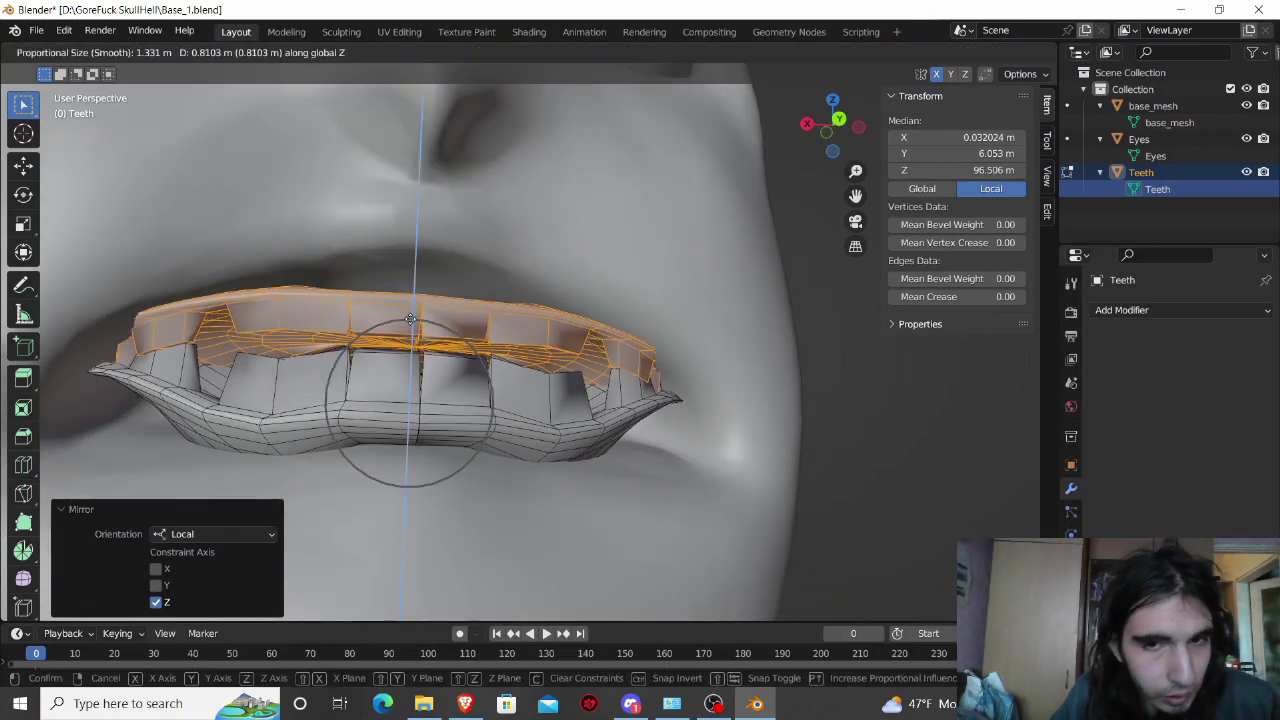
right_click(403, 353)
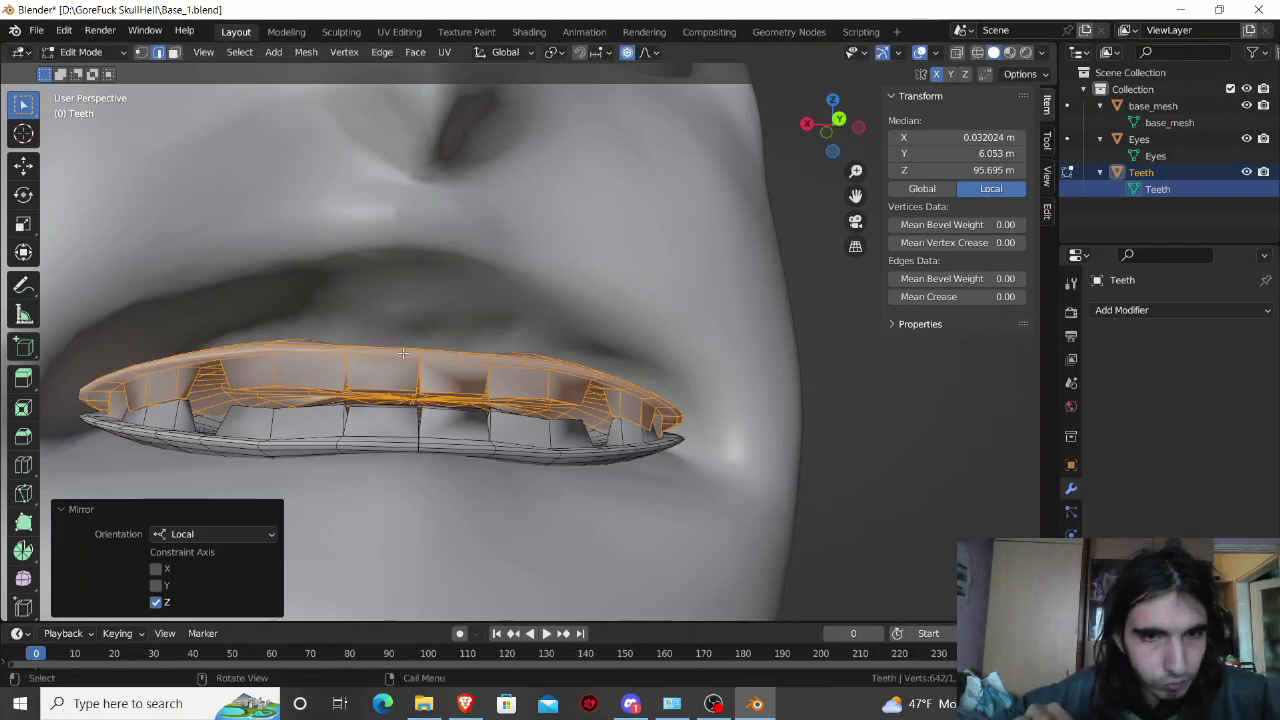
key("ctrl+z")
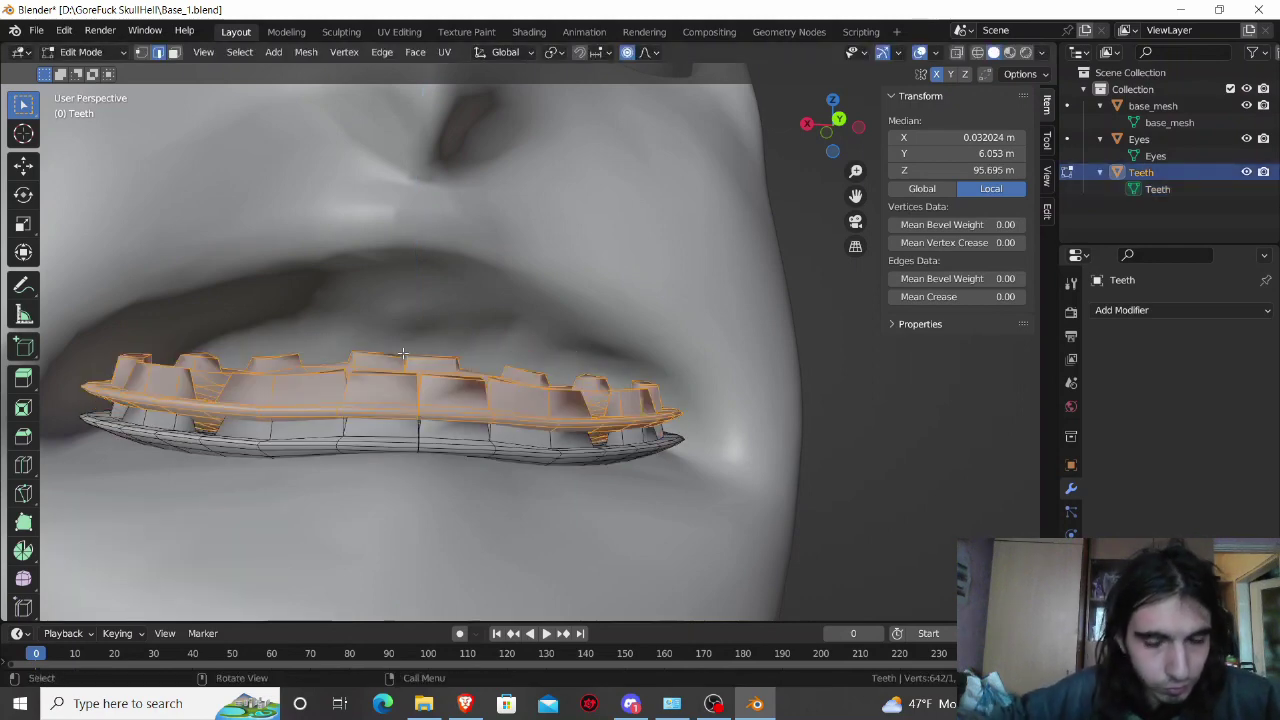
key("ctrl+z")
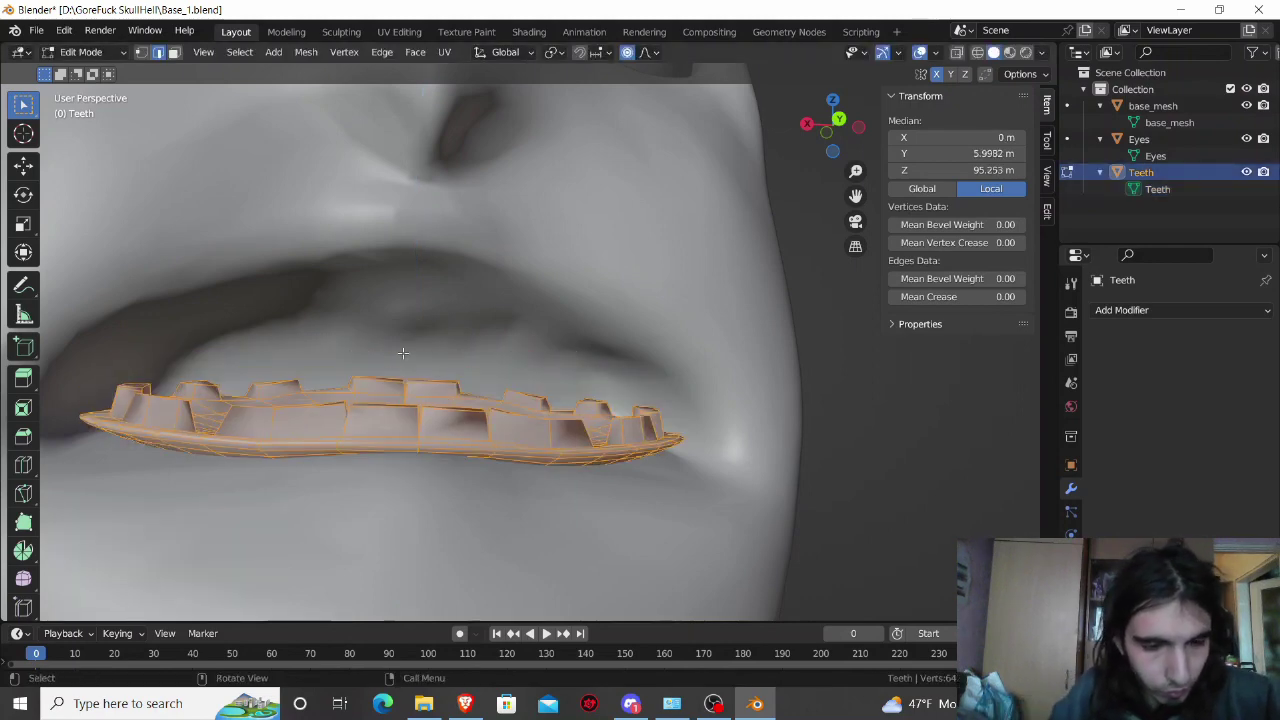
Step: Try a raised duplicate of the teeth with soft falloff, then undo it entirely
key("shift+d")
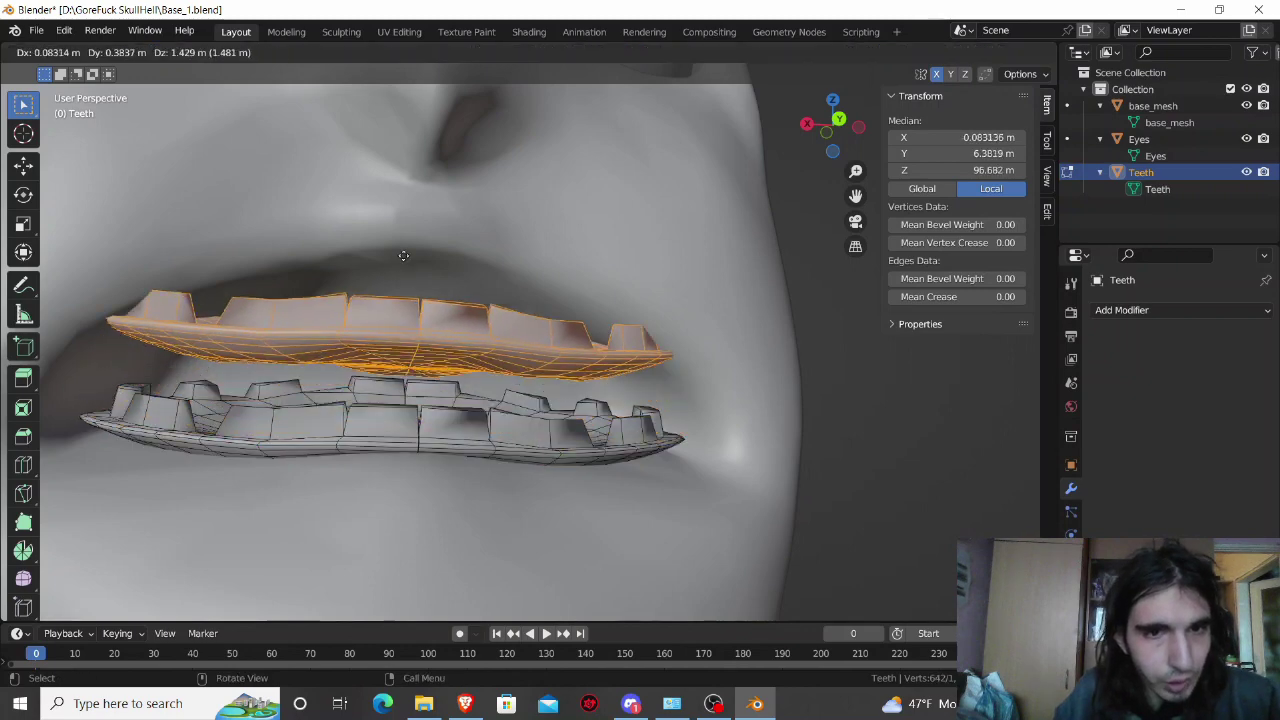
left_click(403, 249)
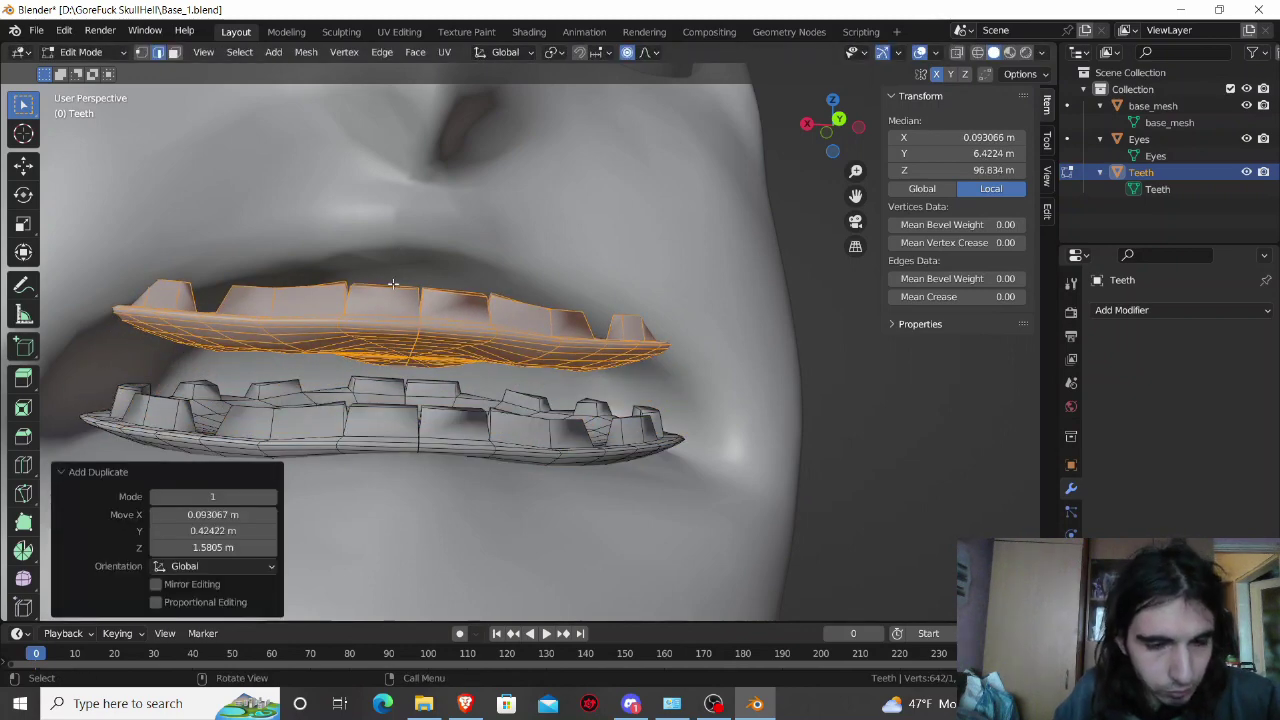
key("g")
key("z")
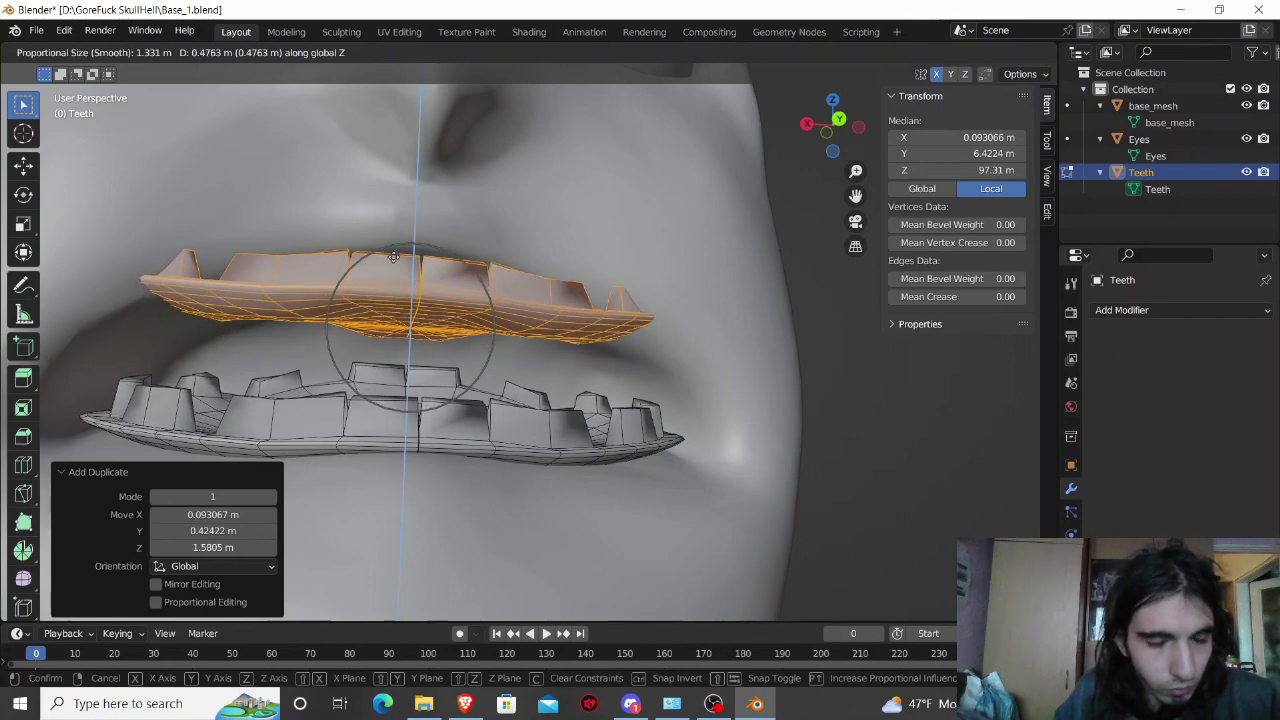
left_click(393, 257)
key("ctrl+z")
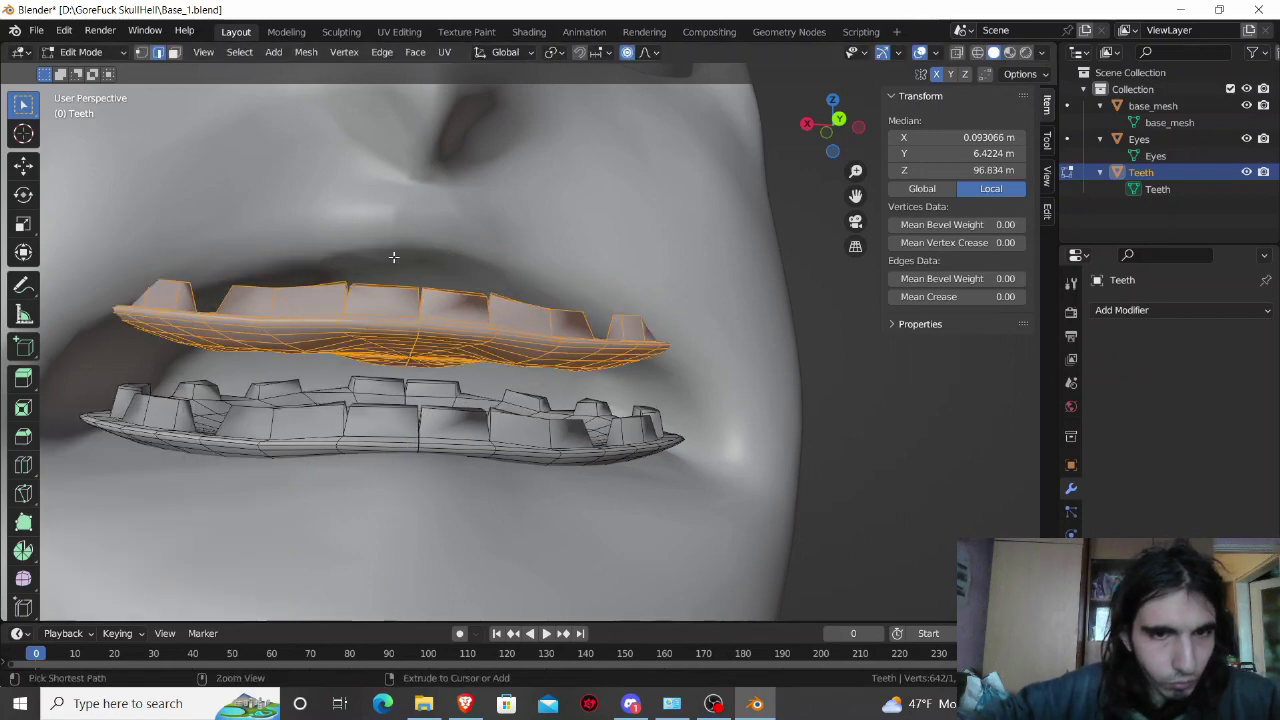
key("ctrl+z")
Step: With proportional editing off, duplicate the teeth upward and mirror the copy on local Z
key("o")
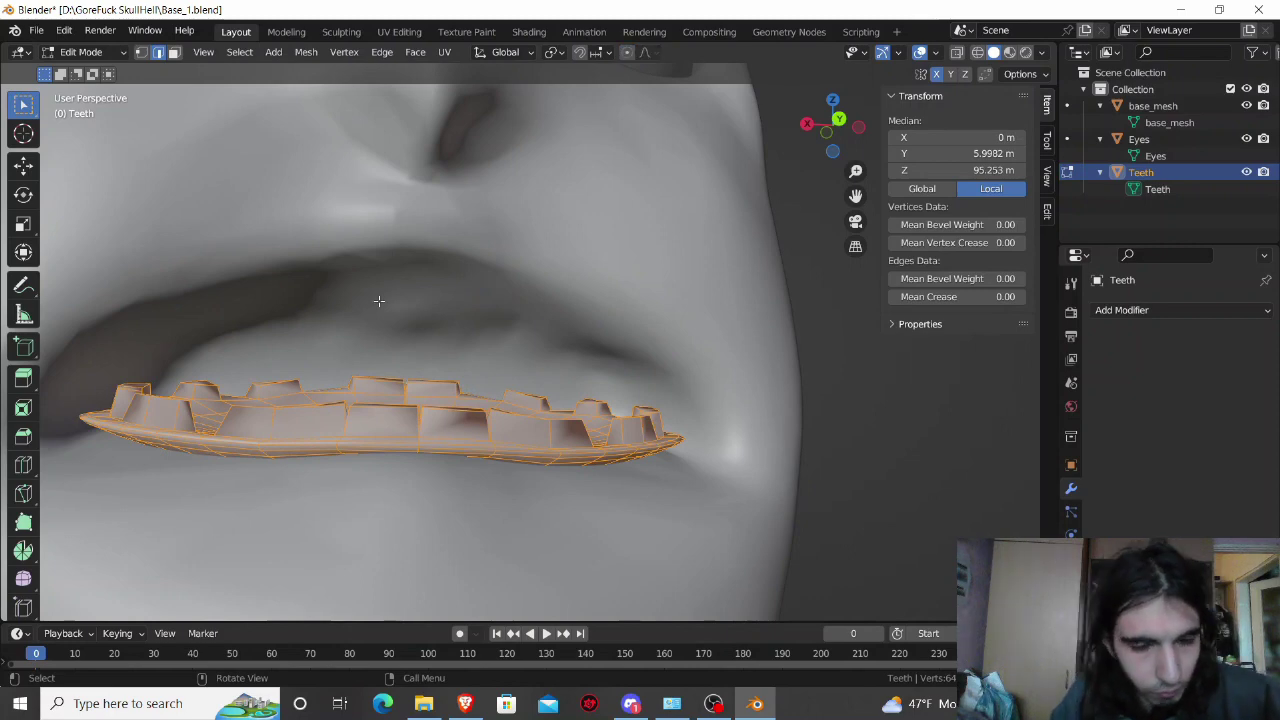
key("shift+d")
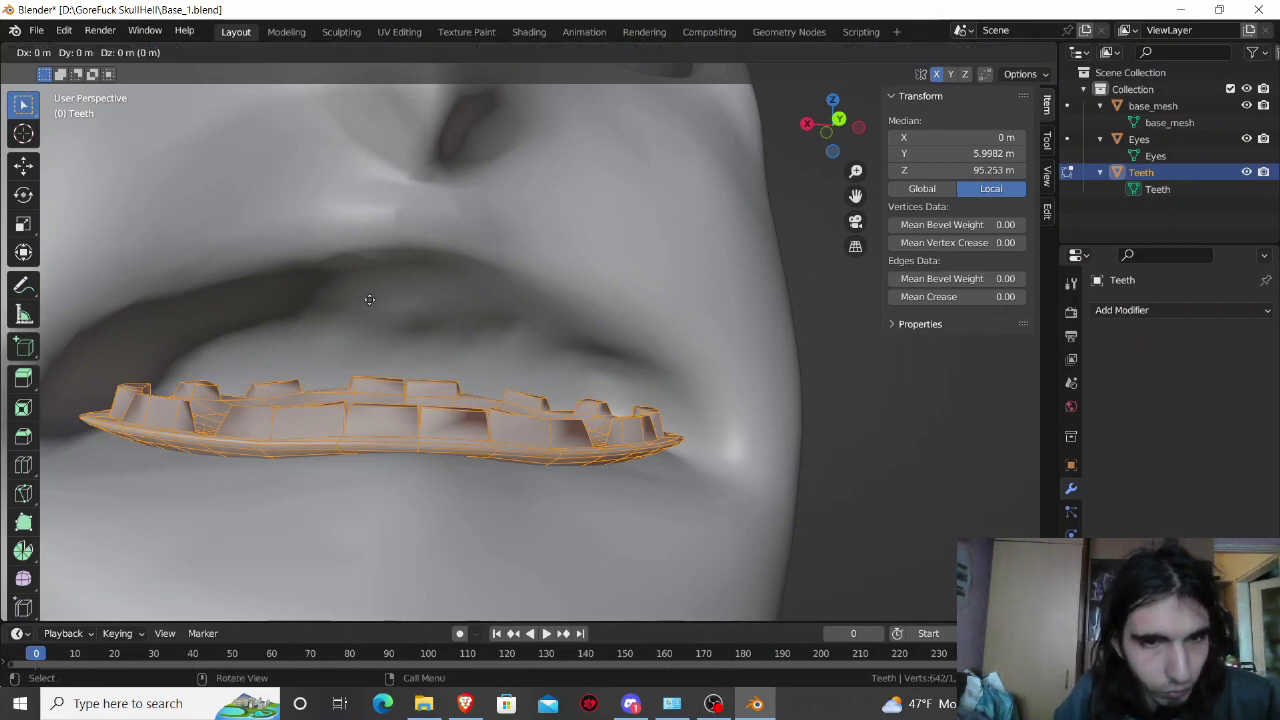
left_click(376, 141)
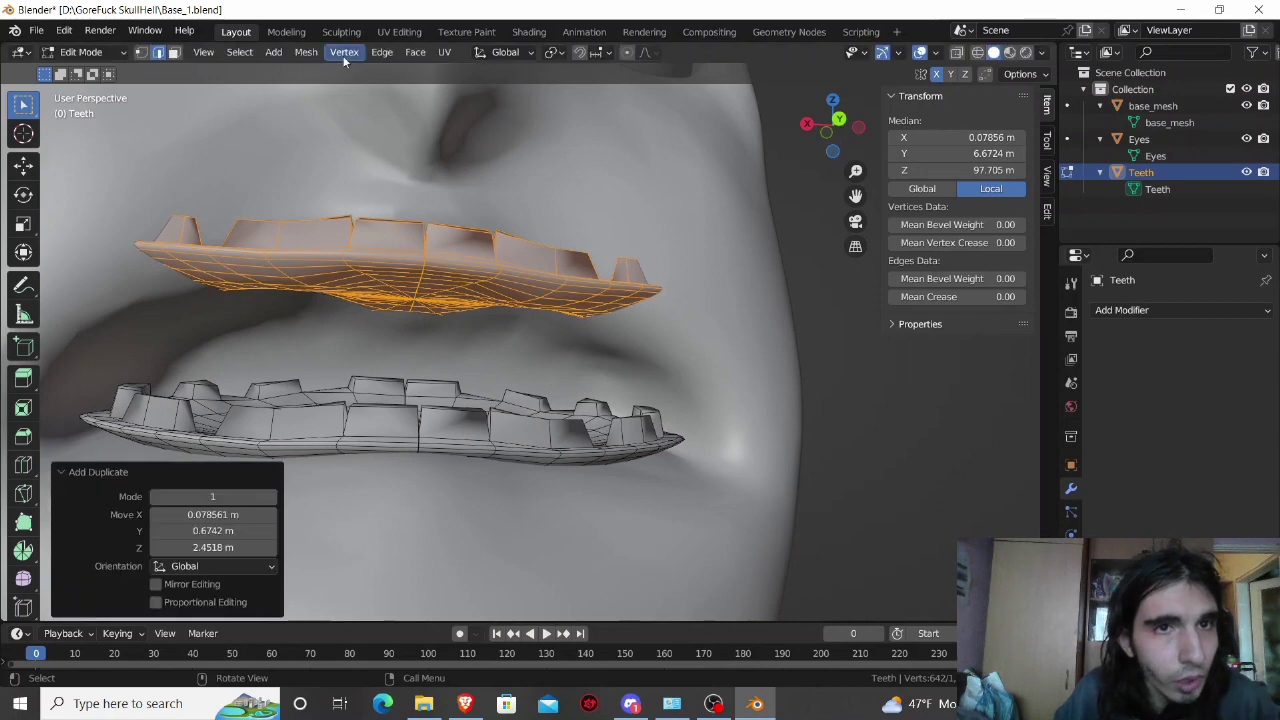
mouse_move(278, 200)
middle_mouse_down()
mouse_move(284, 340)
mouse_move(274, 336)
middle_mouse_up()
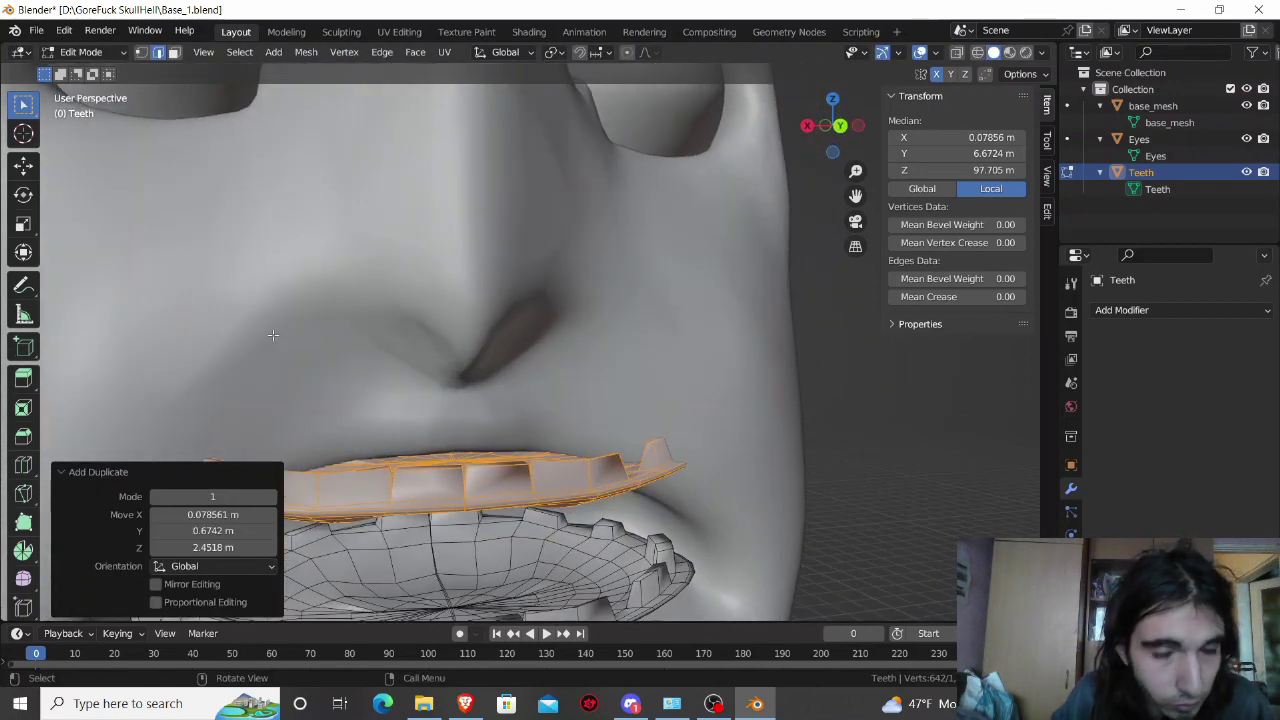
left_click(305, 52)
mouse_move(329, 88)
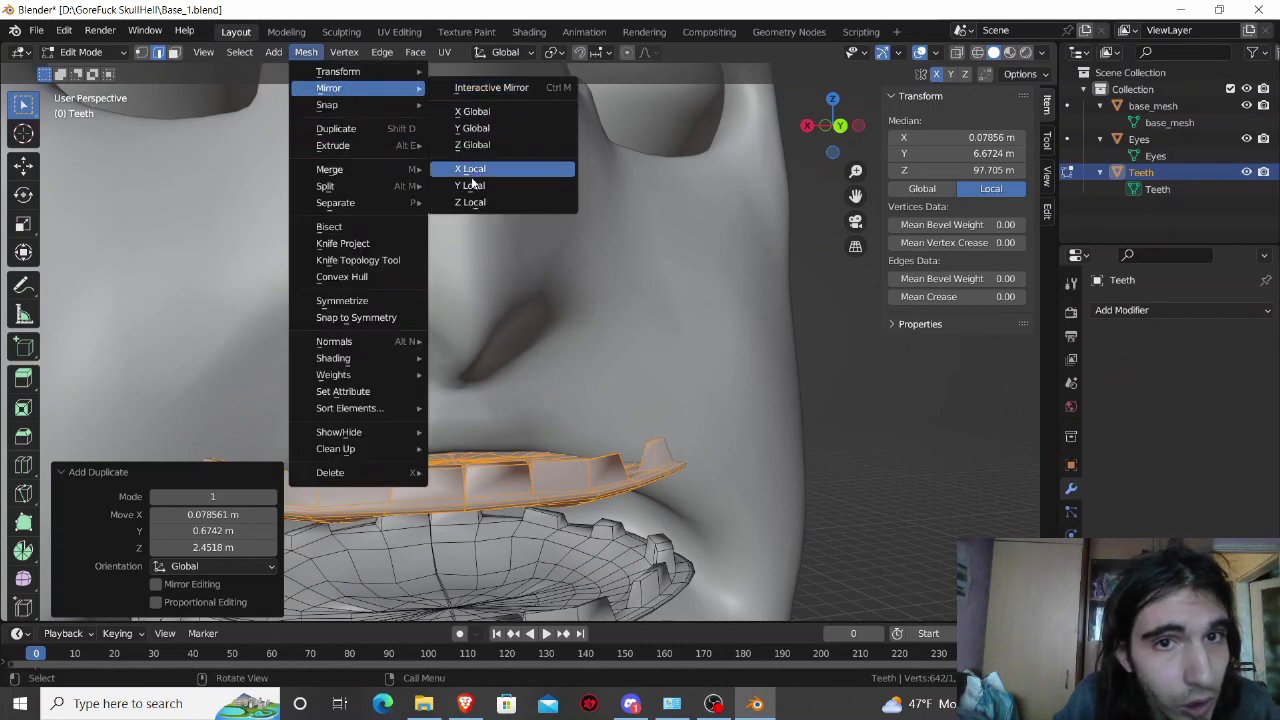
left_click(470, 202)
middle_click_drag(442, 264, 420, 280)
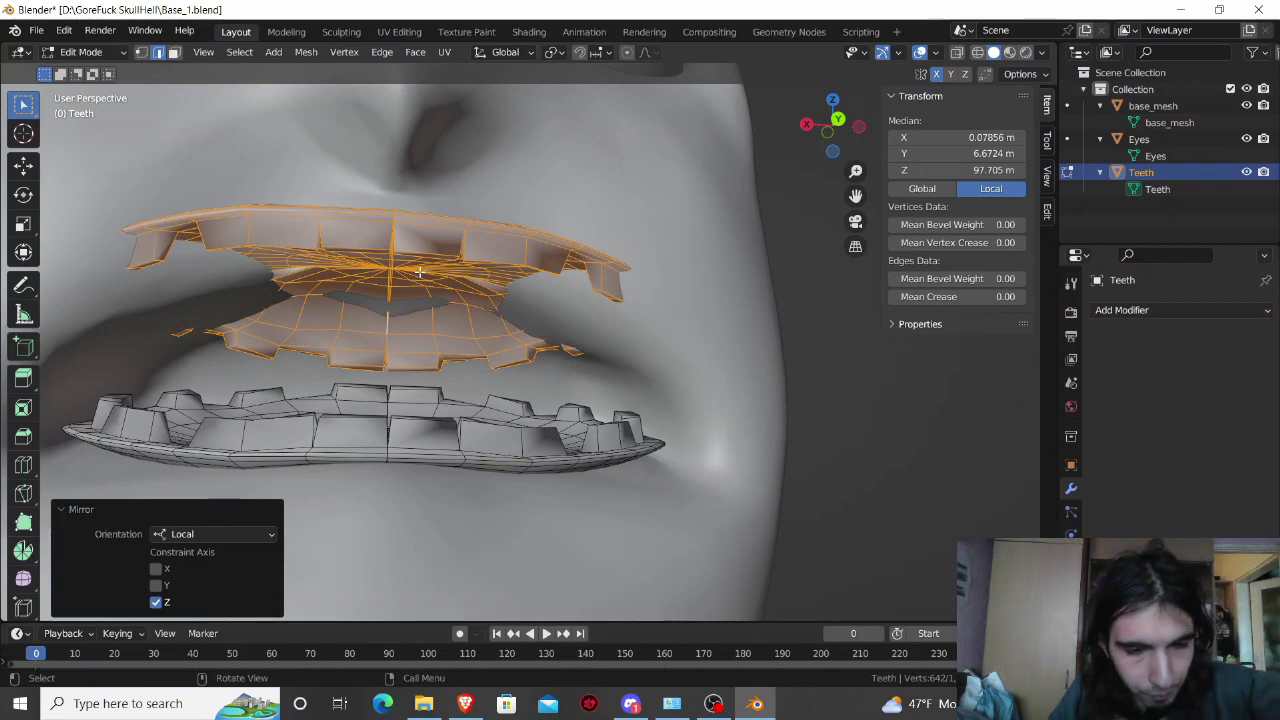
Step: Reposition the upper teeth vertically and tilt them -21.8° around the X axis
key("g")
key("z")
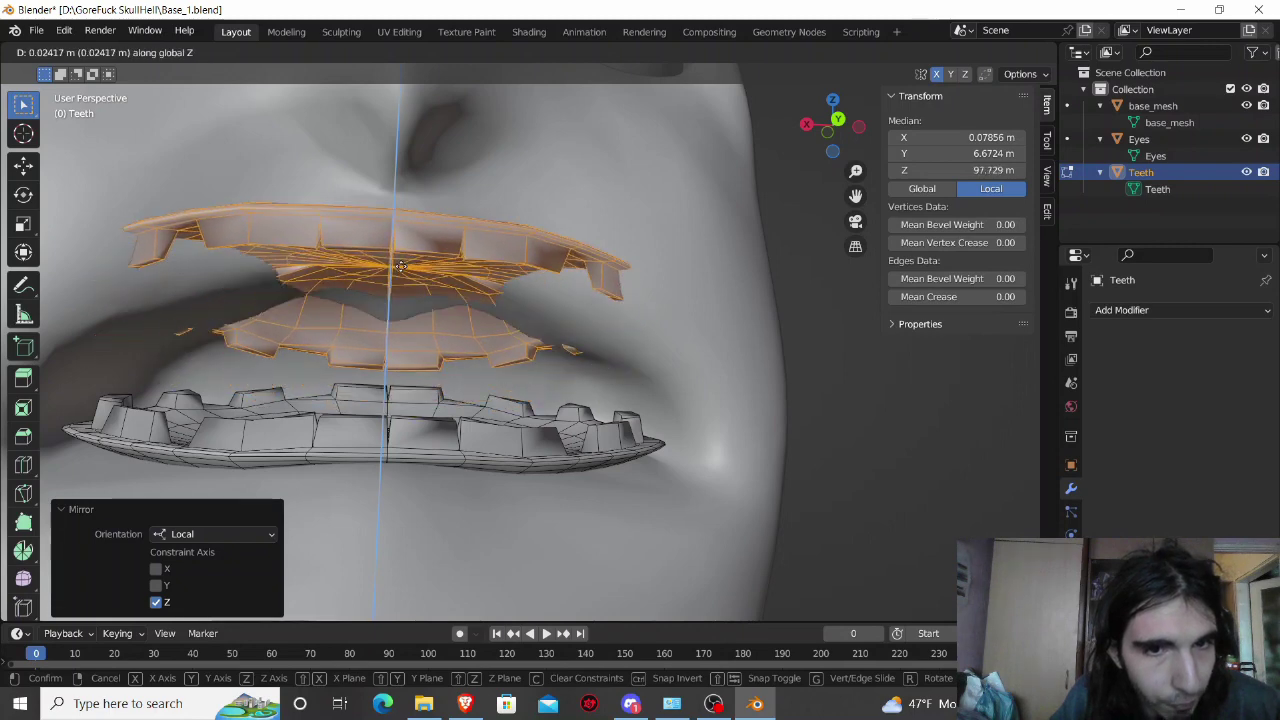
left_click(400, 265)
middle_click_drag(400, 265, 325, 345)
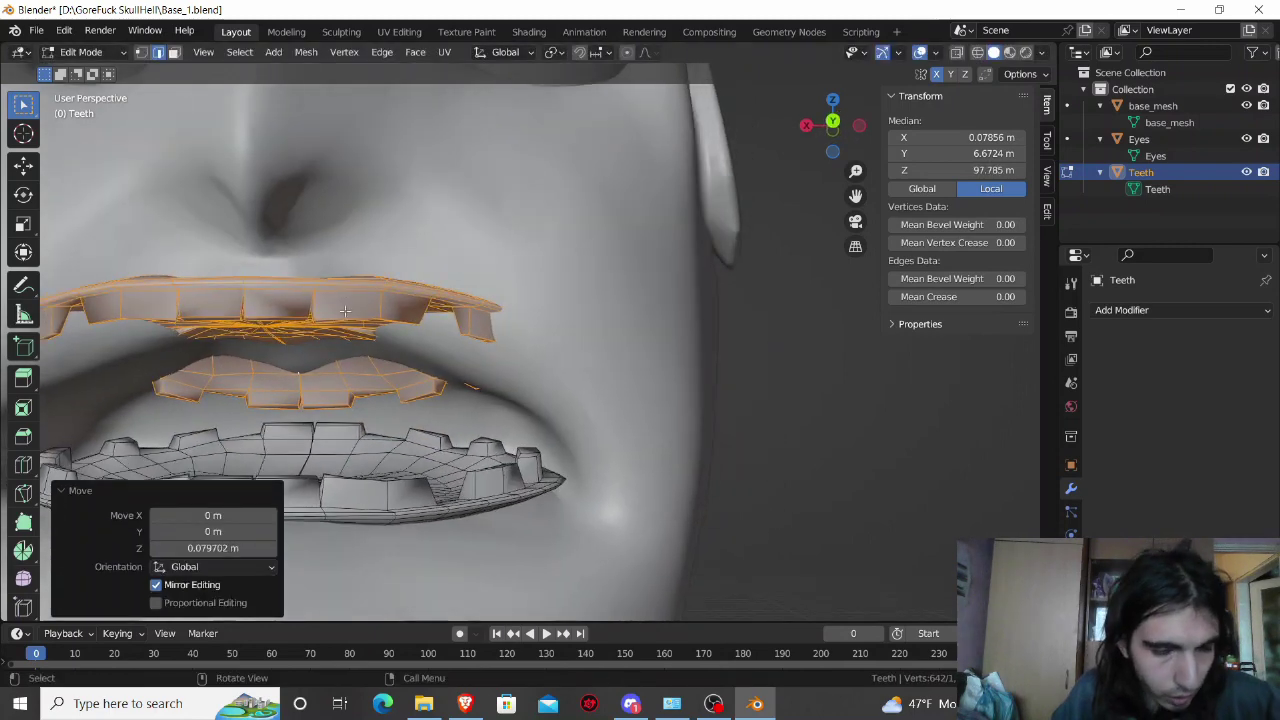
key("r")
key("x")
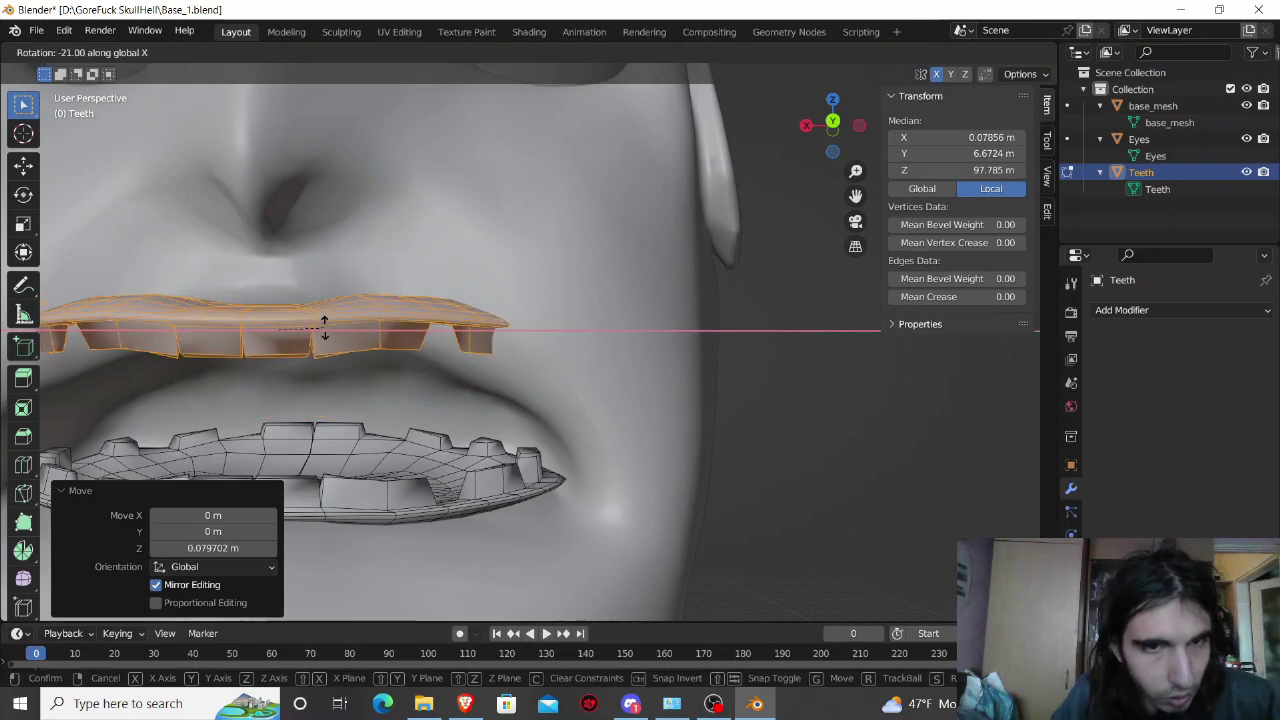
left_click(325, 327)
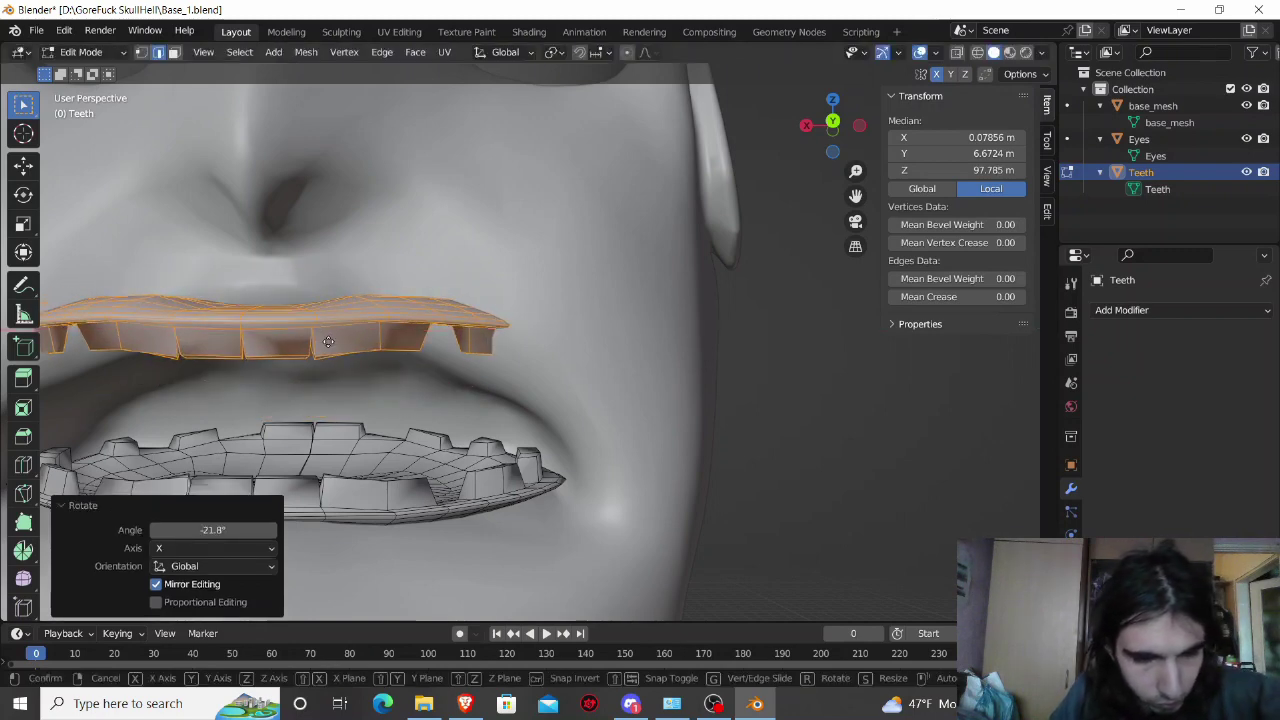
Step: Lower the upper teeth about 0.89 m and narrow them to 0.799 along X
key("g")
key("z")
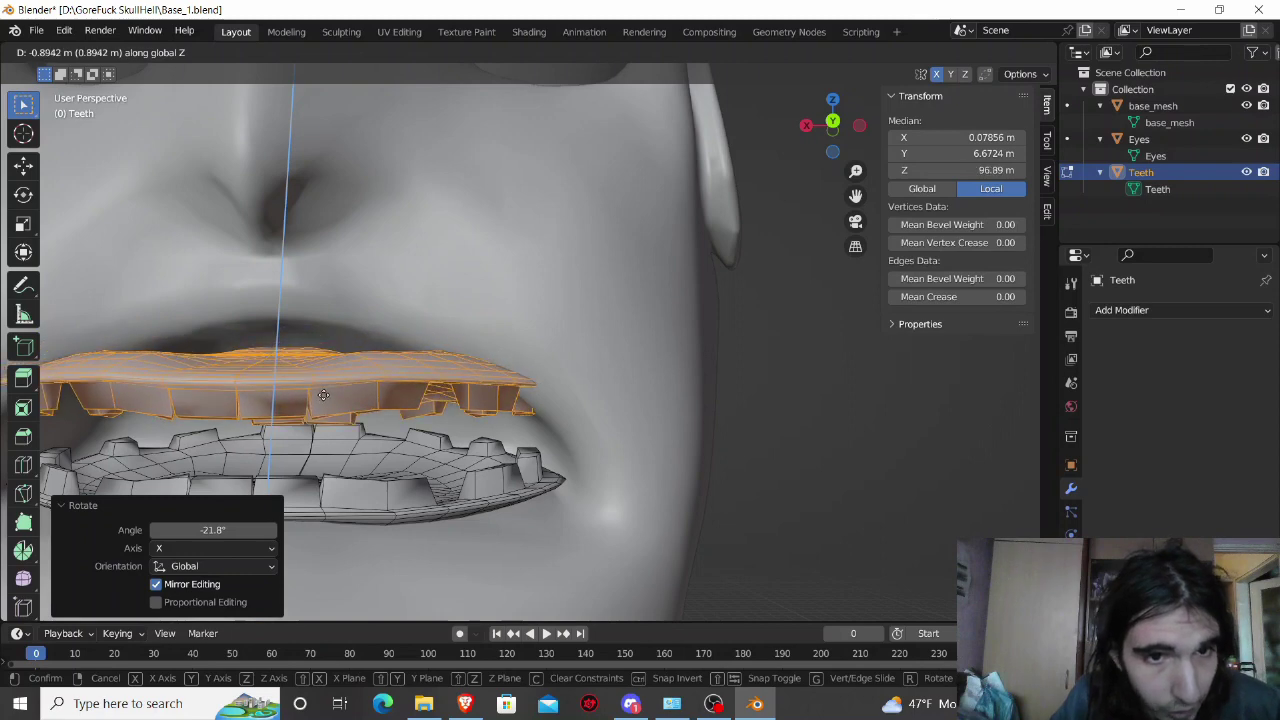
left_click(323, 395)
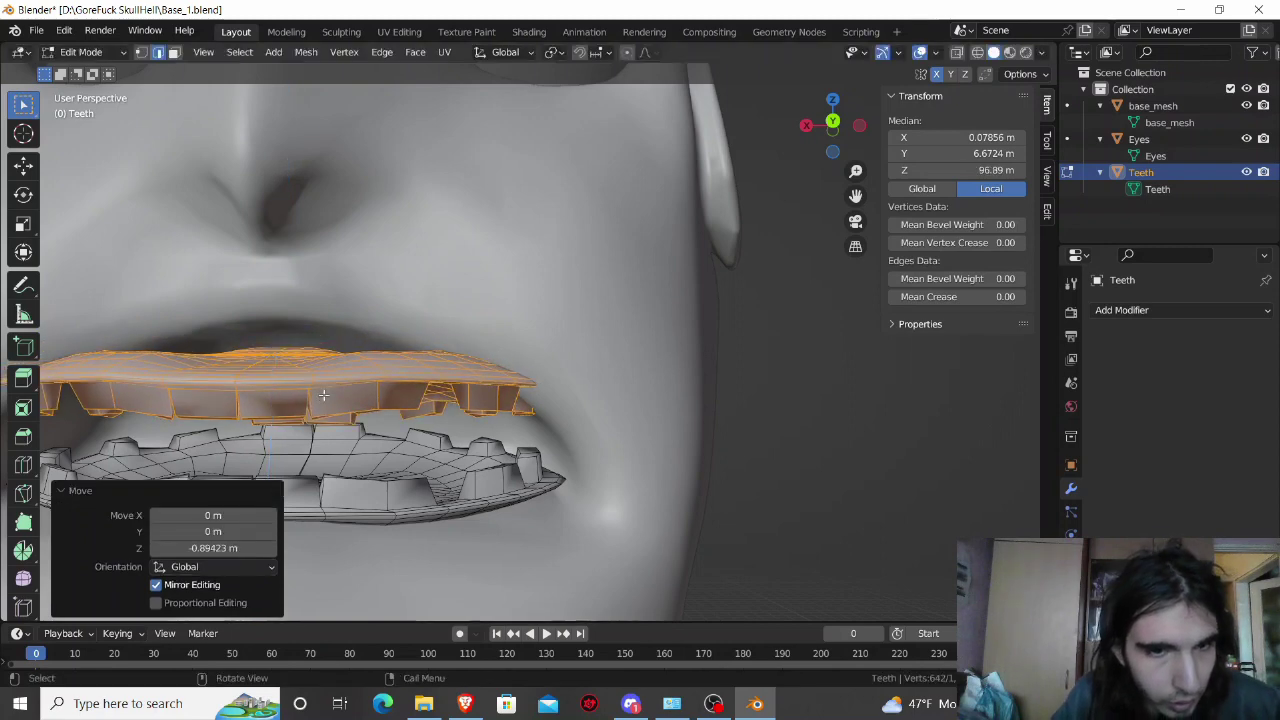
mouse_move(323, 395)
middle_mouse_down()
mouse_move(315, 363)
mouse_move(344, 380)
mouse_move(363, 367)
middle_mouse_up()
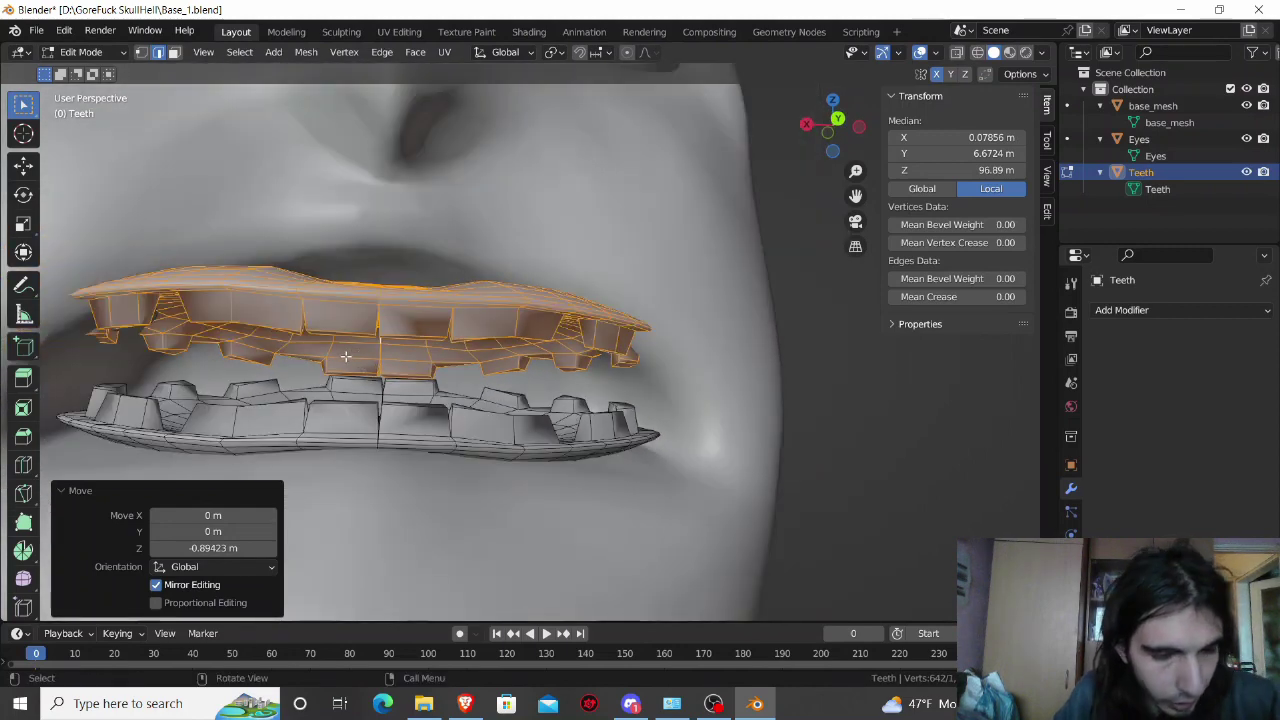
key("s")
key("x")
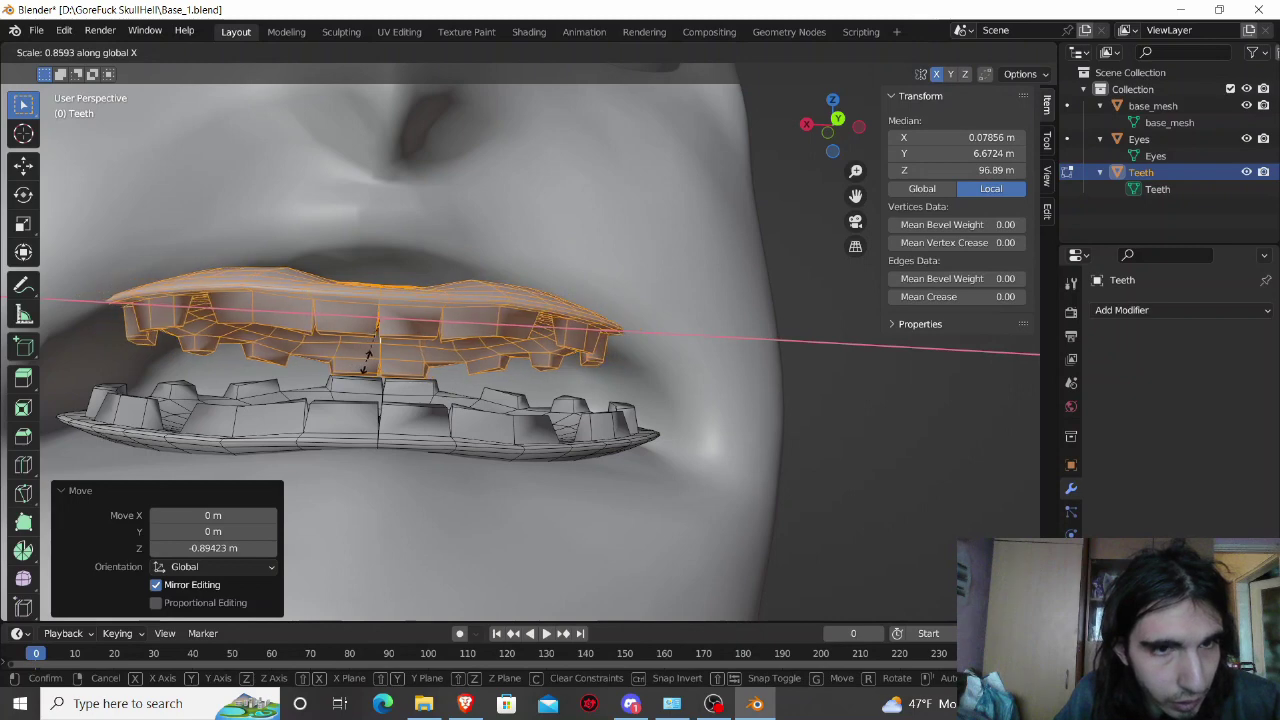
left_click(372, 355)
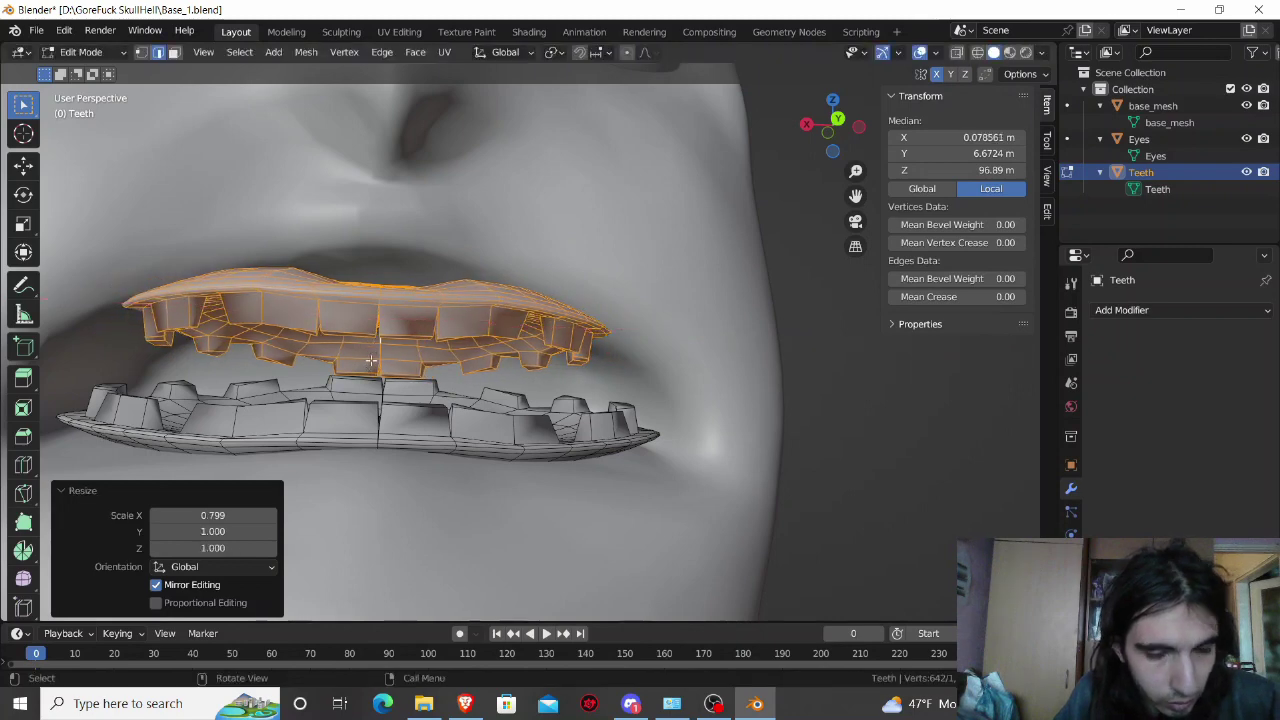
Step: Nudge the upper teeth up about 0.11 m and pick an edge of the lower row
key("g")
key("z")
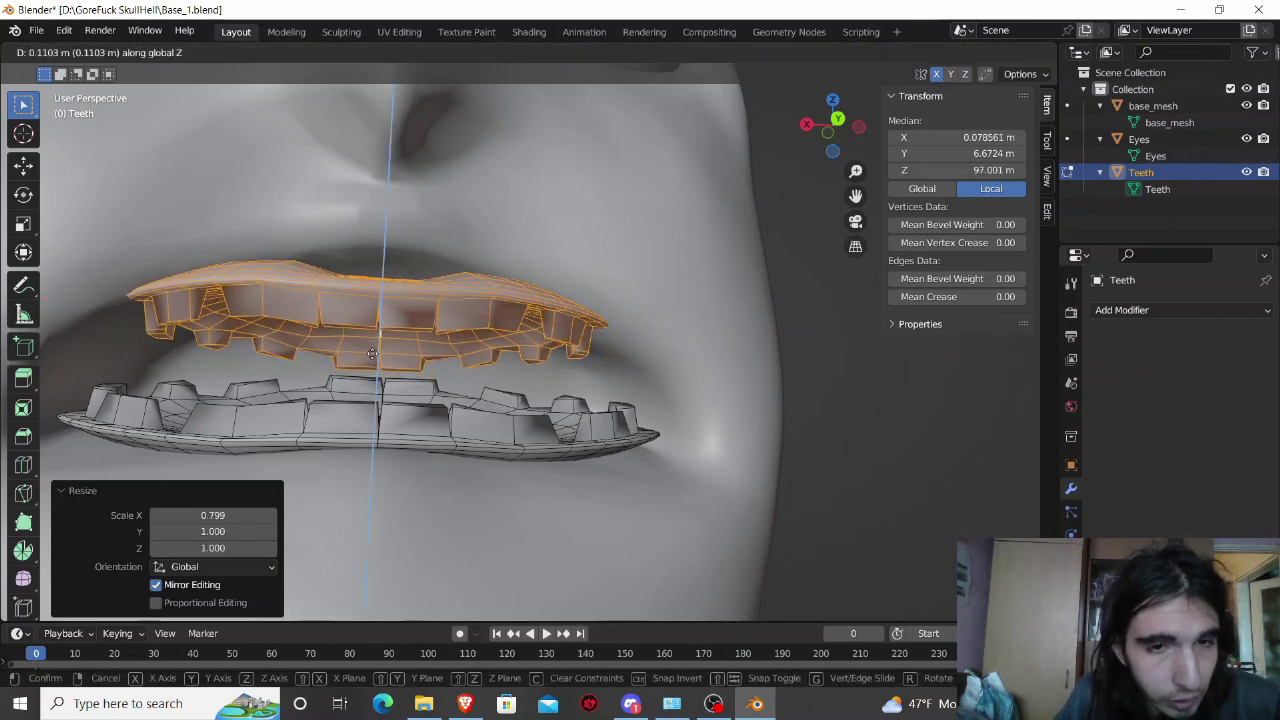
left_click(372, 355)
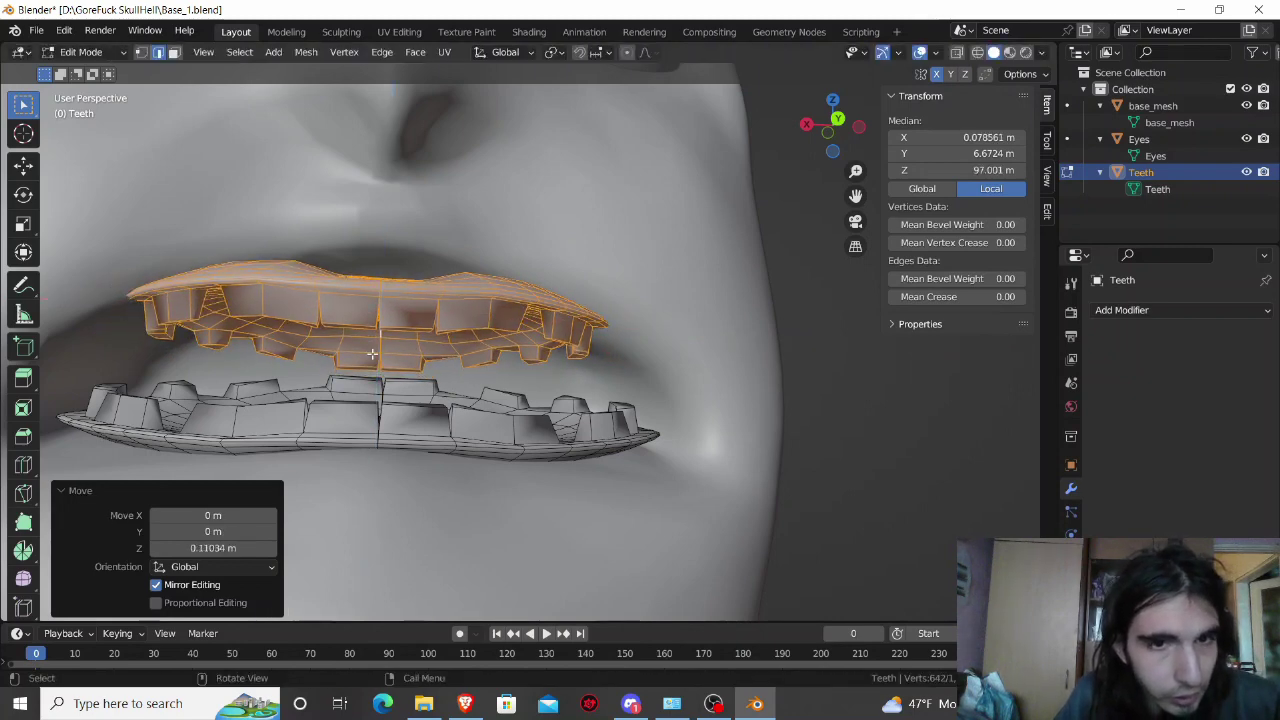
left_click(386, 432)
Step: Hide the lower teeth row, enable X-ray, and select an upper teeth corner vertex
key("ctrl+l")
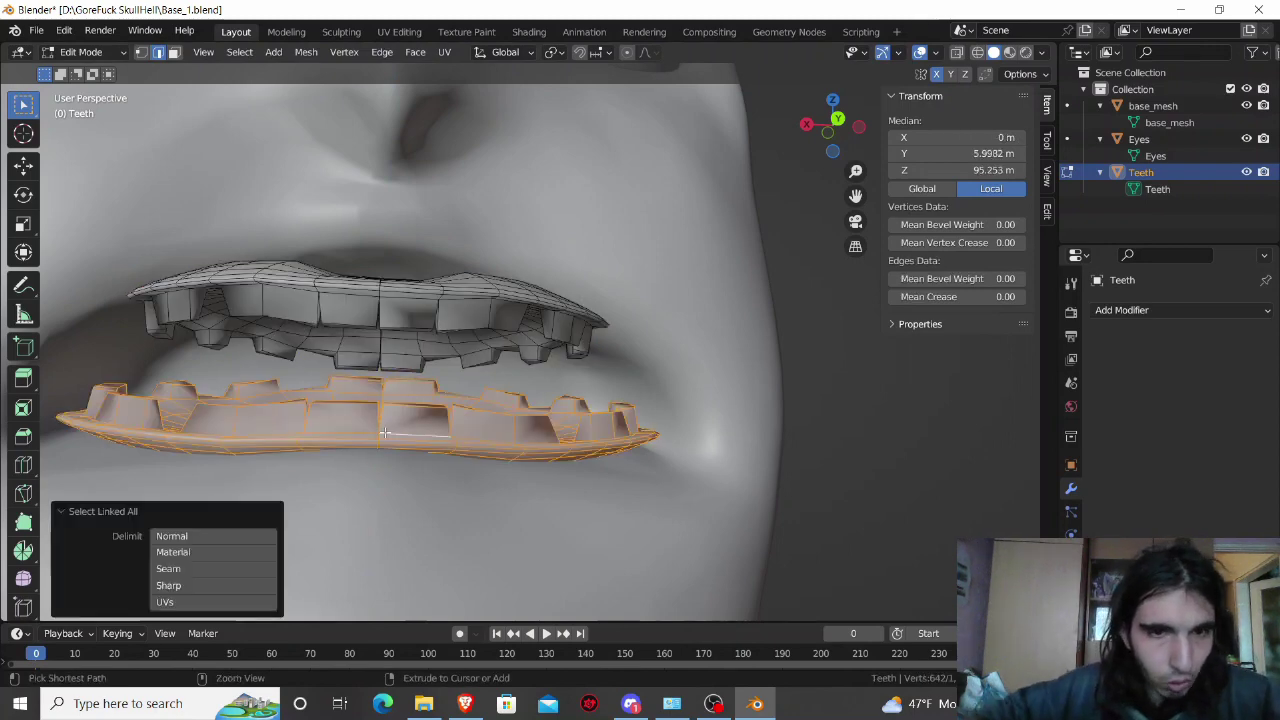
key("h")
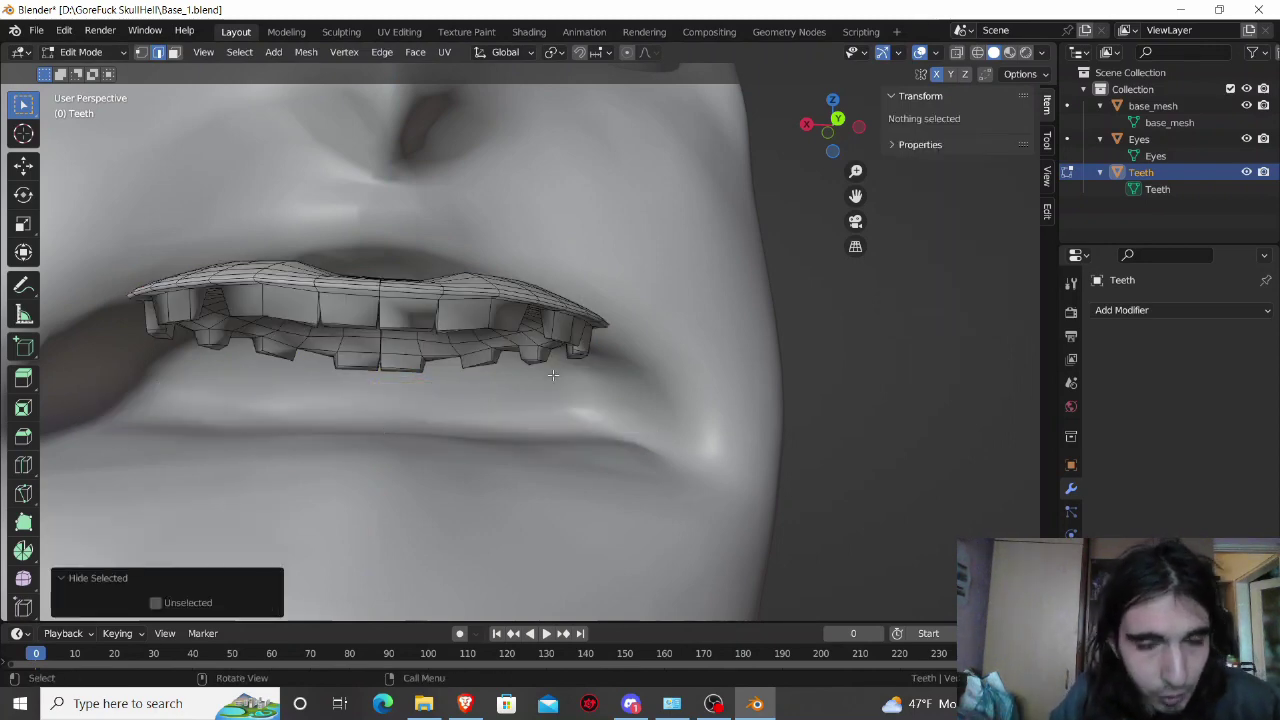
left_click(960, 55)
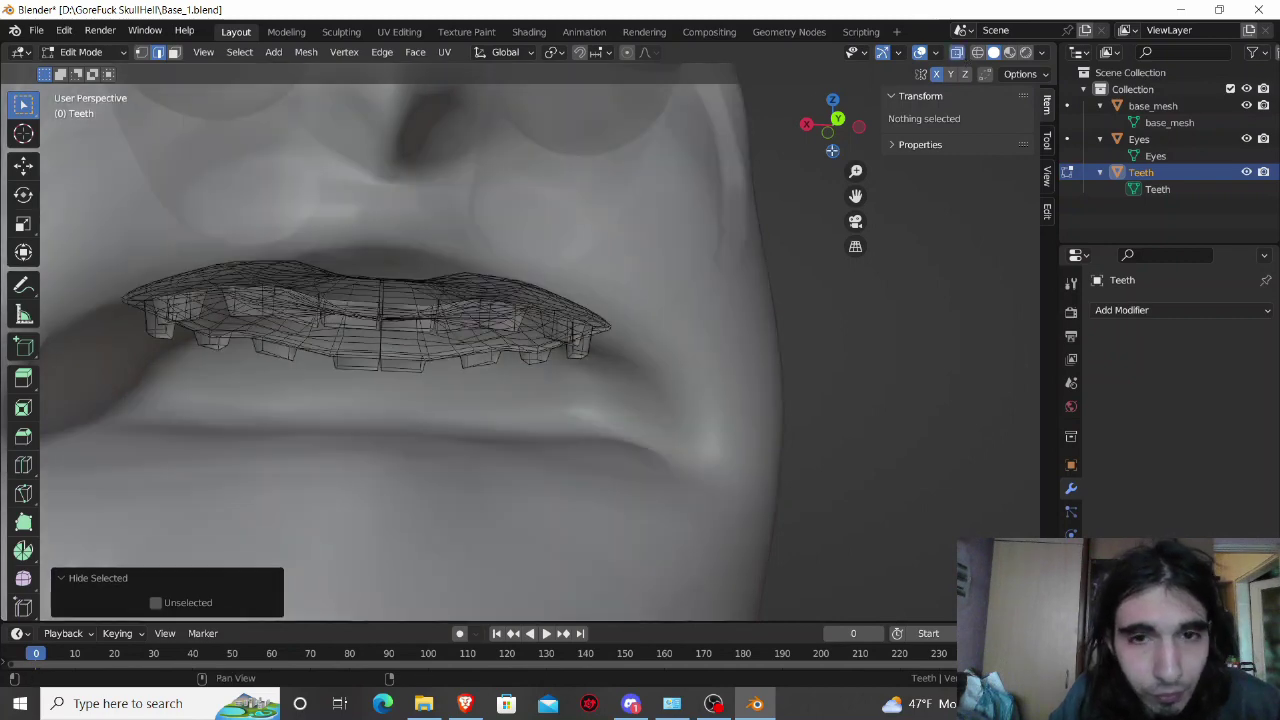
left_click(609, 332)
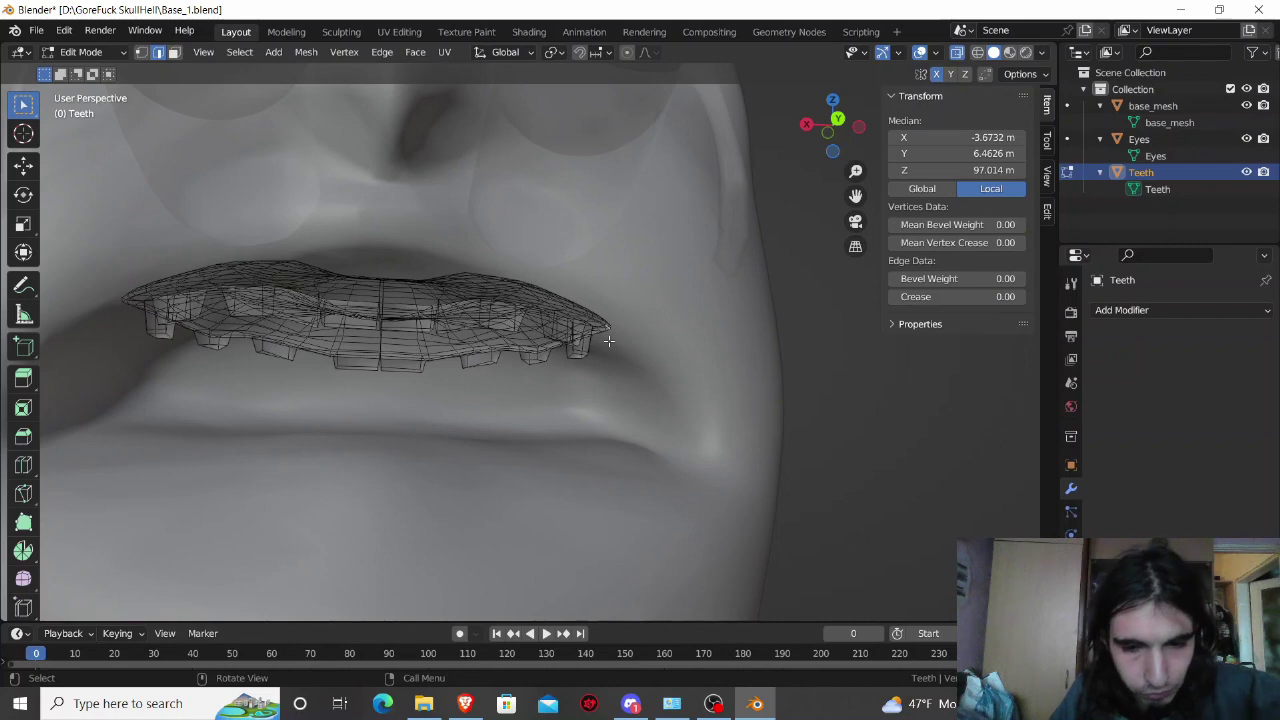
Step: With proportional editing on, shift the corner sideways along X, adjusting the falloff size
key("o")
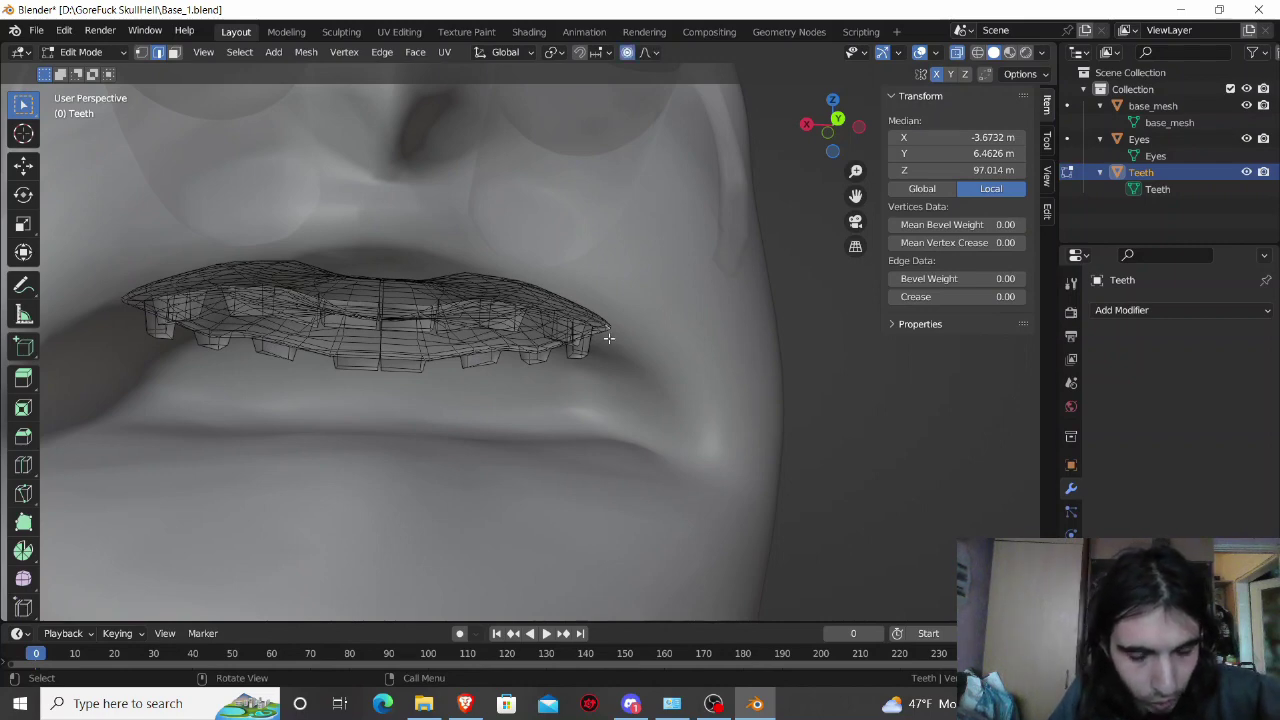
key("g")
key("x")
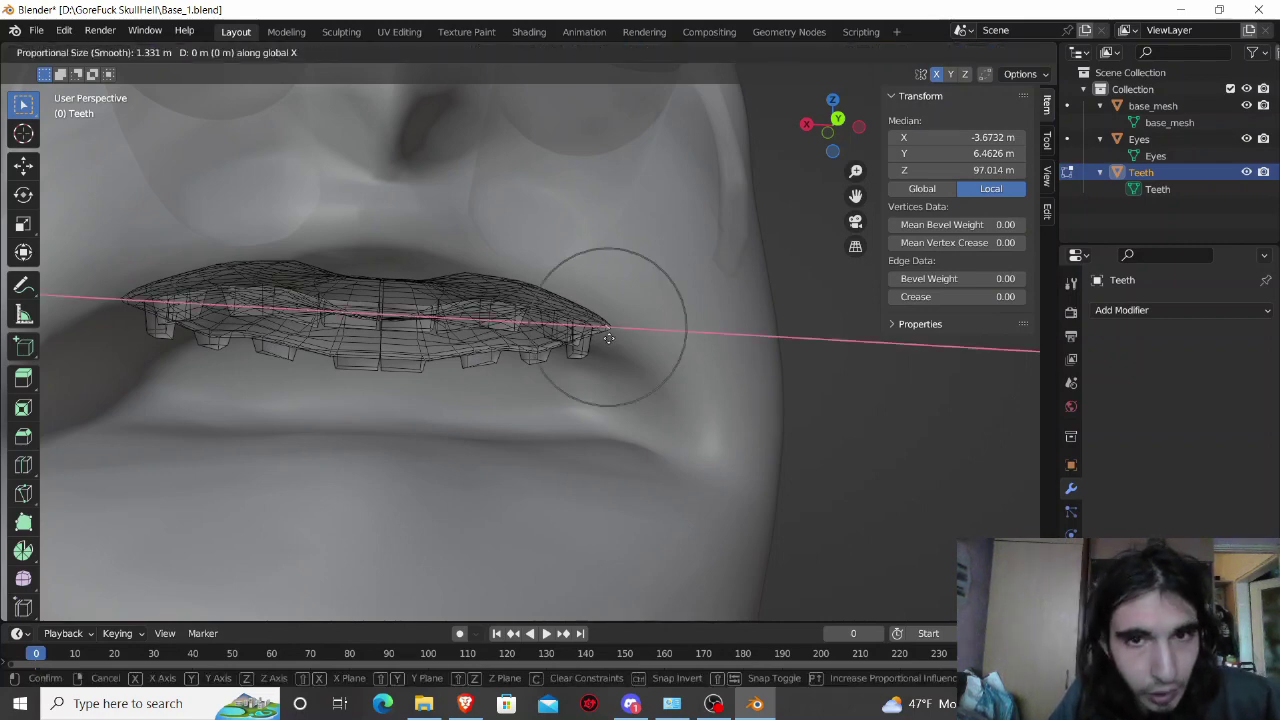
scroll(609, 338, "up", 1)
scroll(609, 338, "down", 1)
scroll(609, 338, "down", 6)
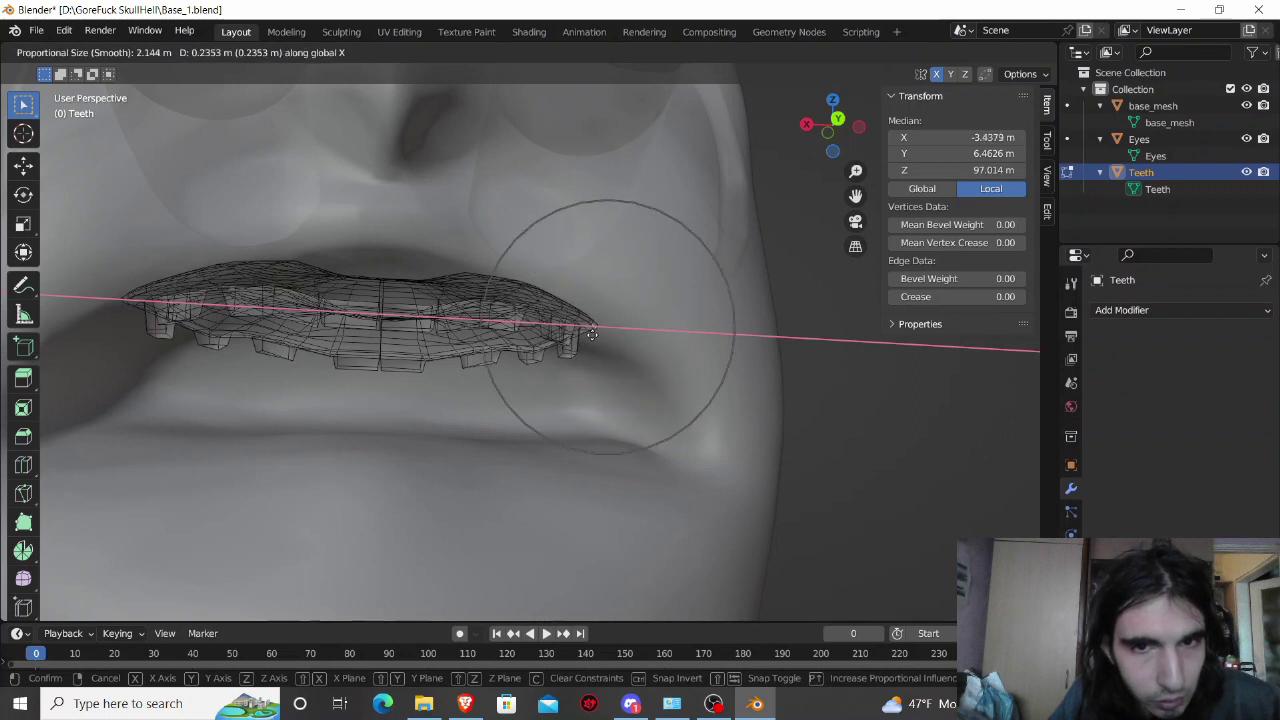
scroll(560, 331, "down", 3)
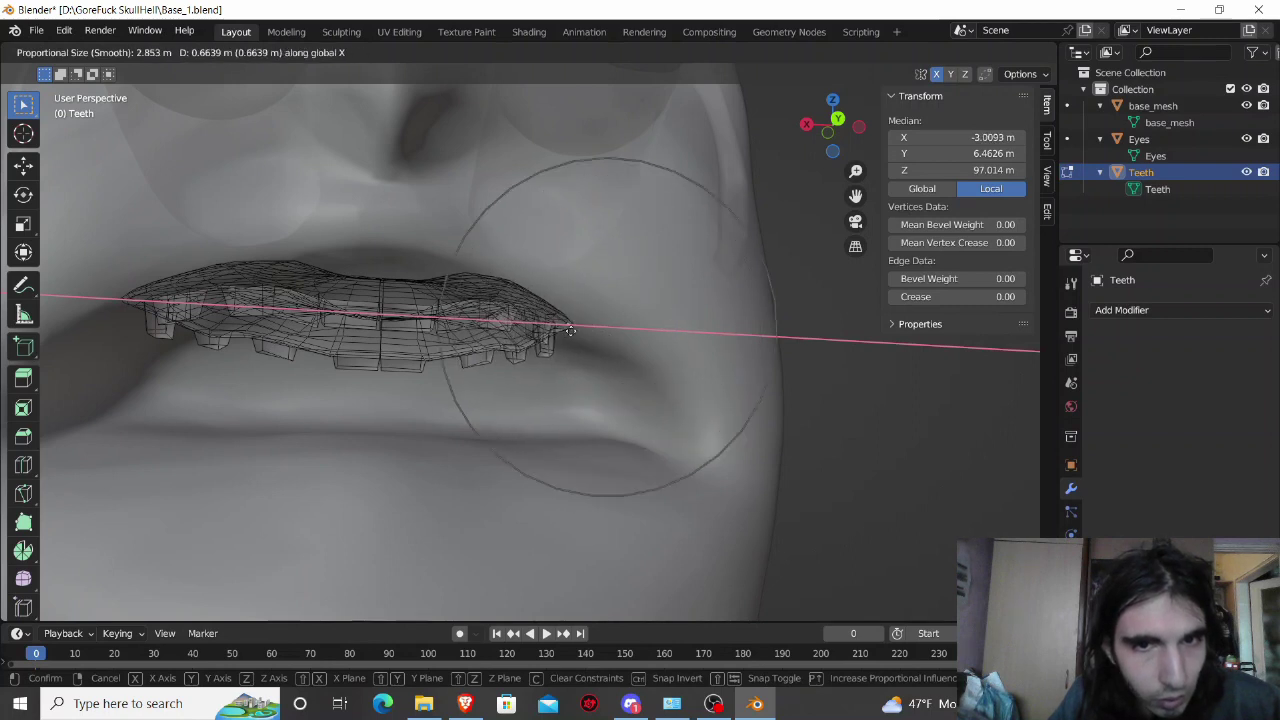
scroll(565, 331, "down", 3)
scroll(572, 331, "down", 1)
scroll(578, 332, "down", 3)
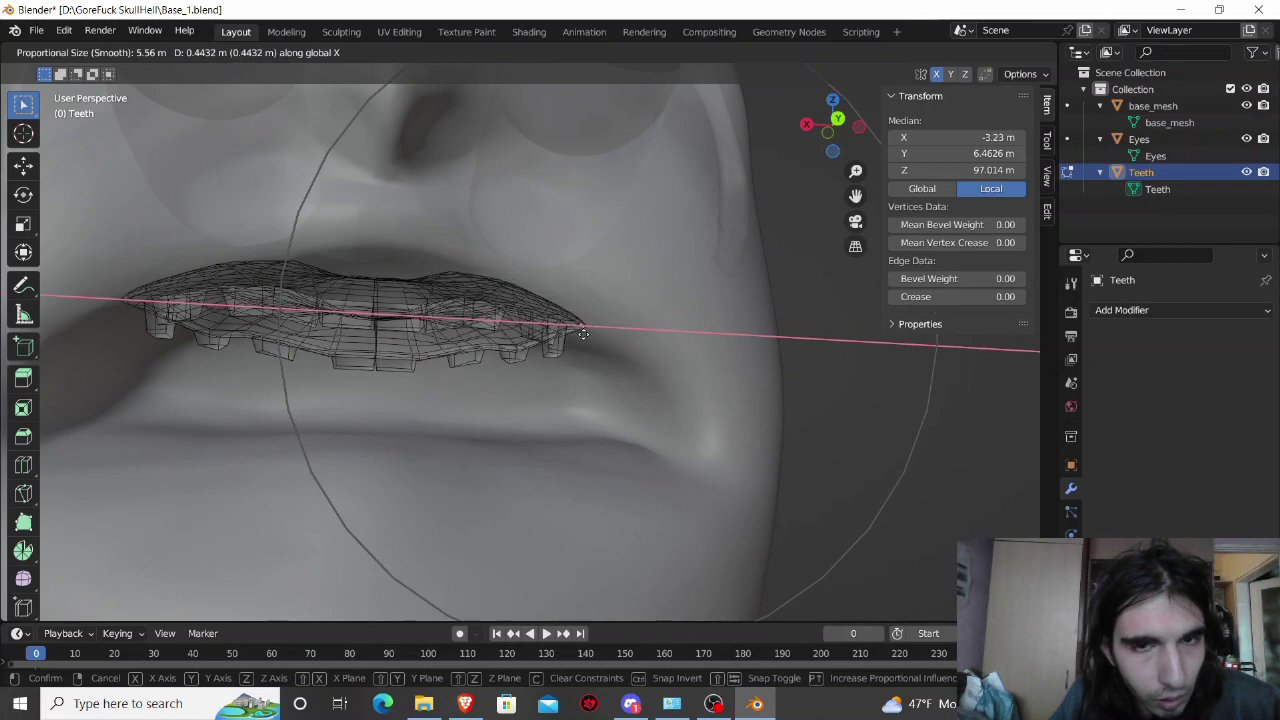
left_click(583, 333)
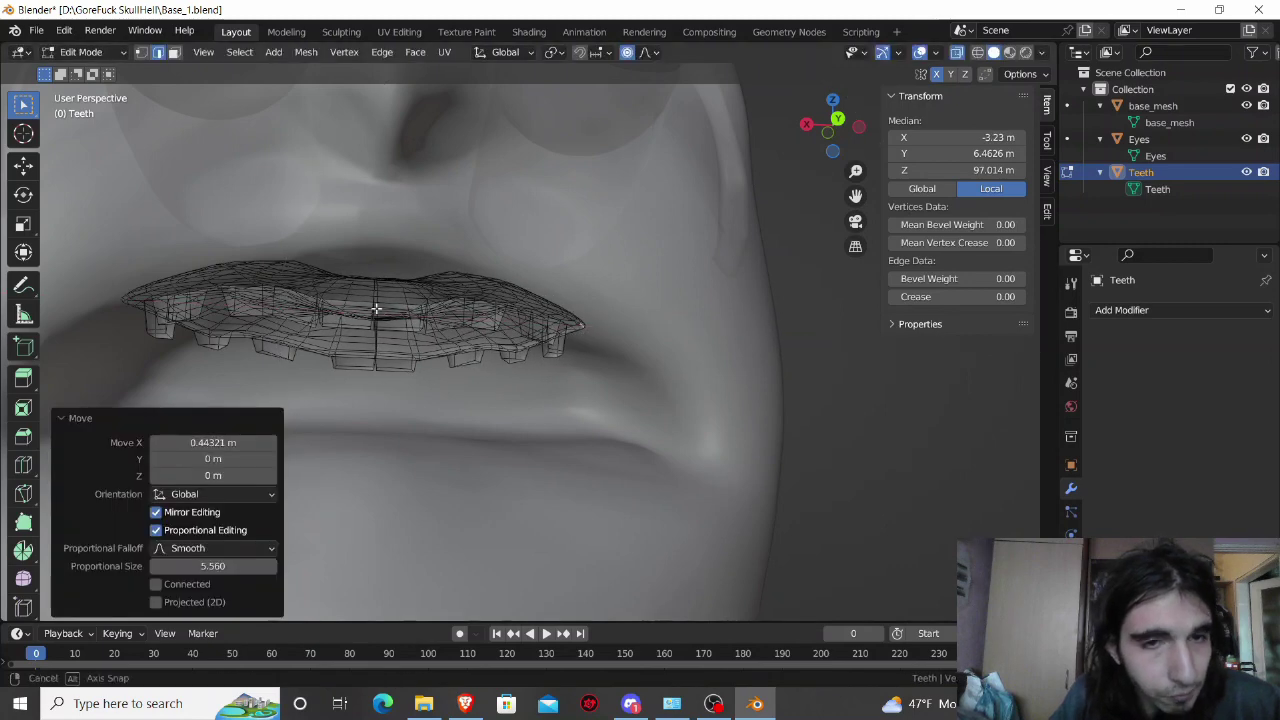
middle_click_drag(384, 320, 388, 465)
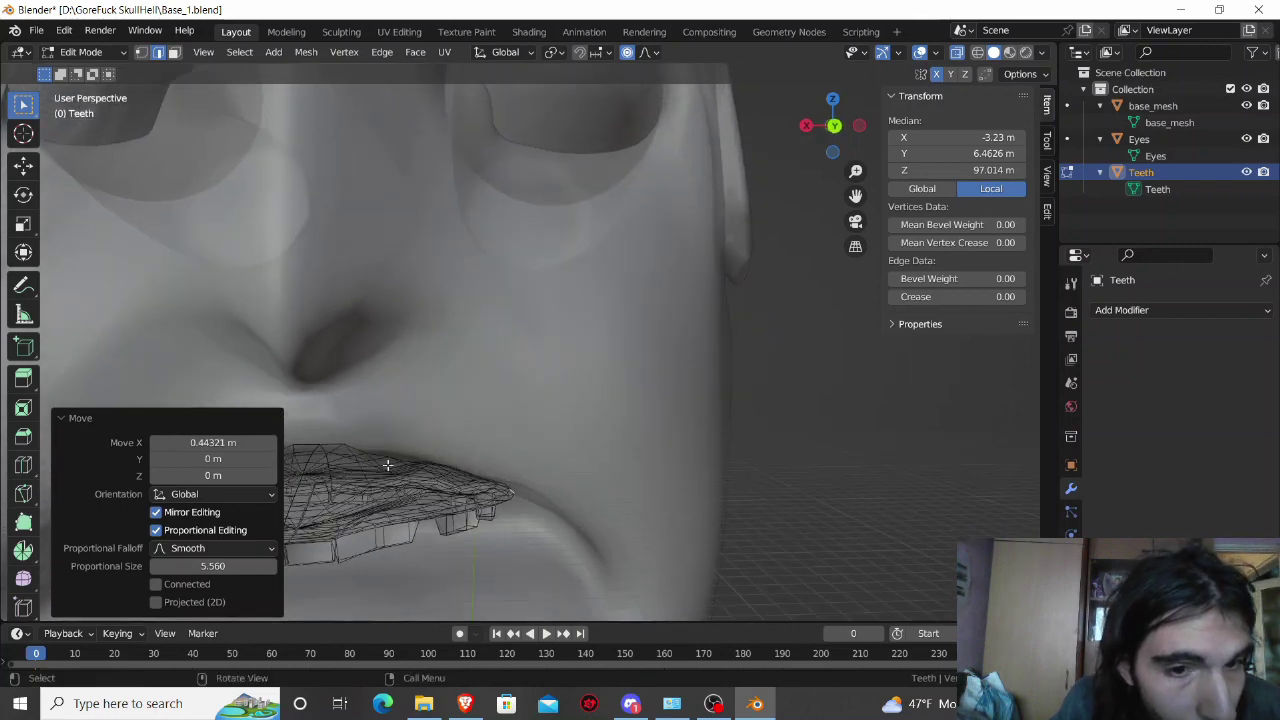
Step: Lift the front of the upper teeth 0.337 m in Z proportionally, then reveal the lower row
key("g")
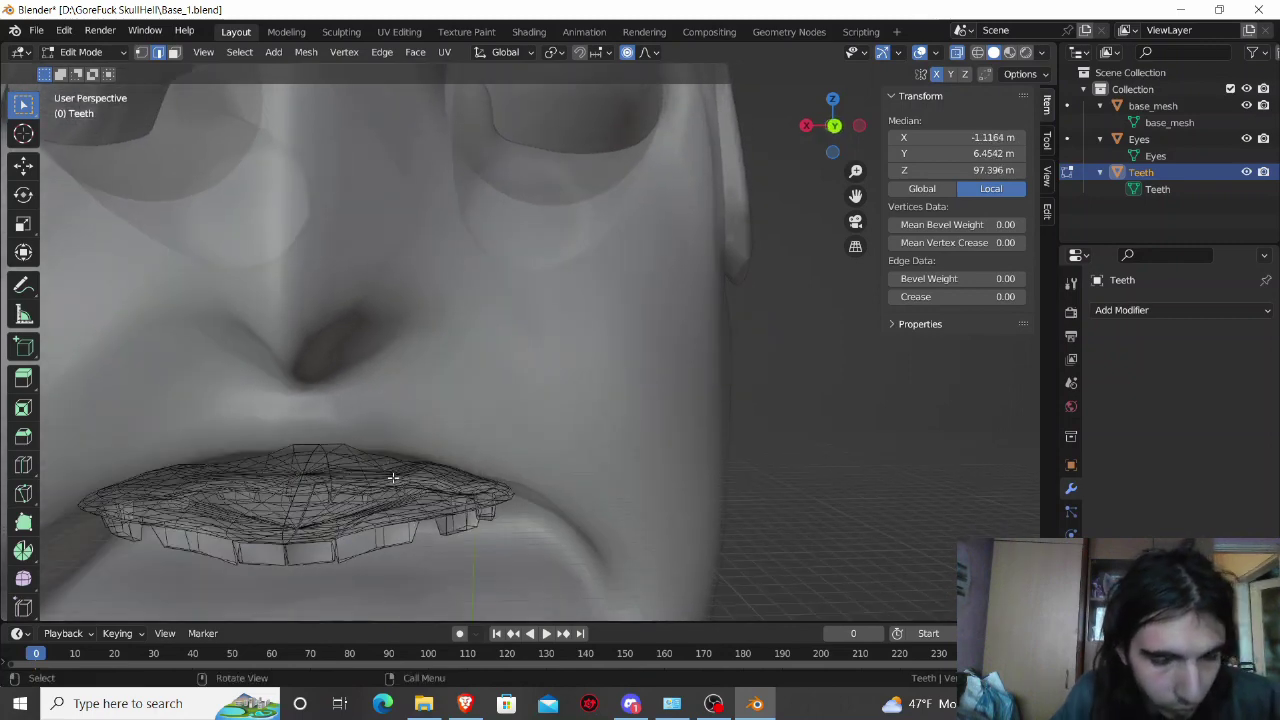
key("z")
scroll(393, 468, "down", 3)
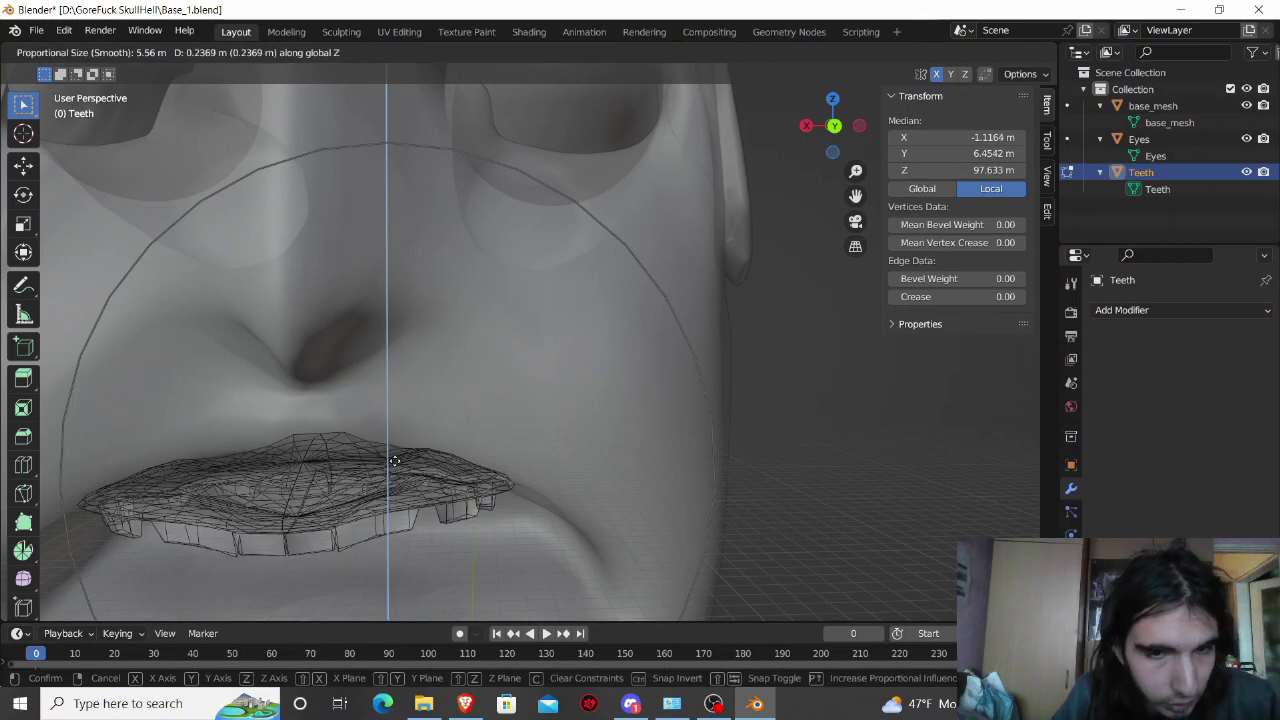
scroll(395, 460, "up", 5)
scroll(395, 458, "up", 2)
scroll(396, 458, "up", 1)
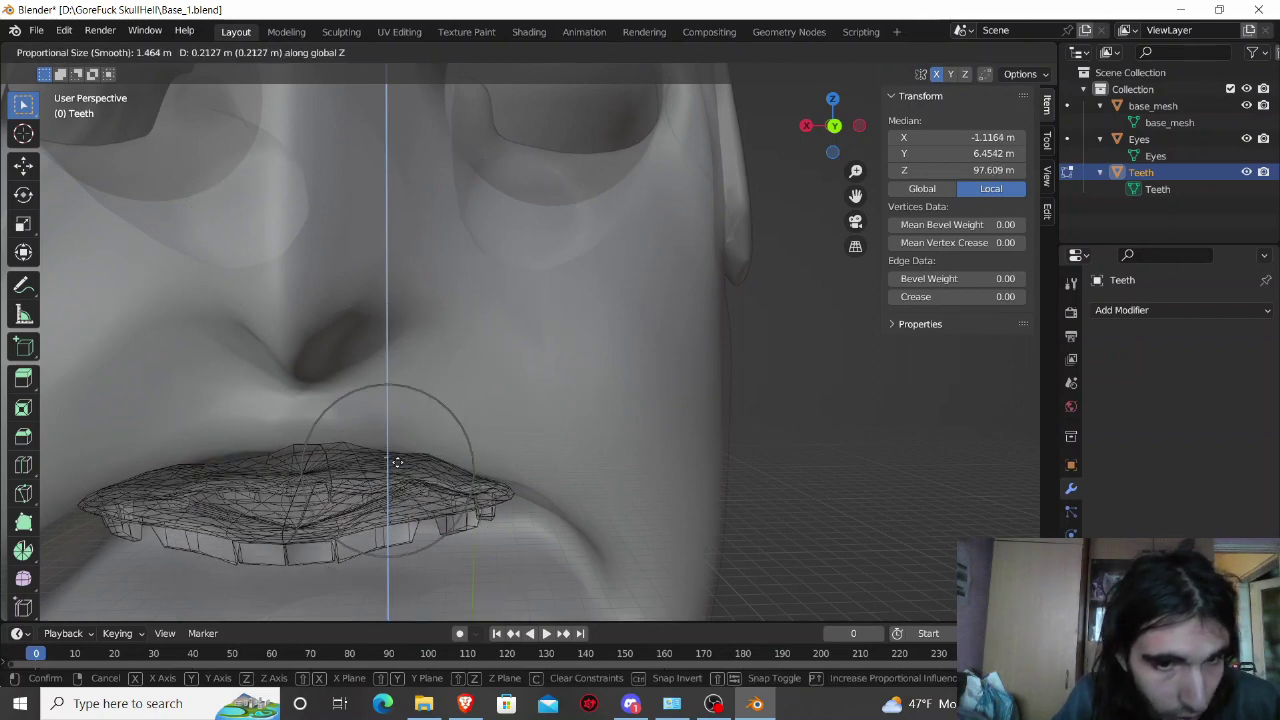
scroll(396, 457, "up", 1)
scroll(396, 457, "up", 1)
scroll(397, 456, "up", 2)
scroll(397, 456, "up", 2)
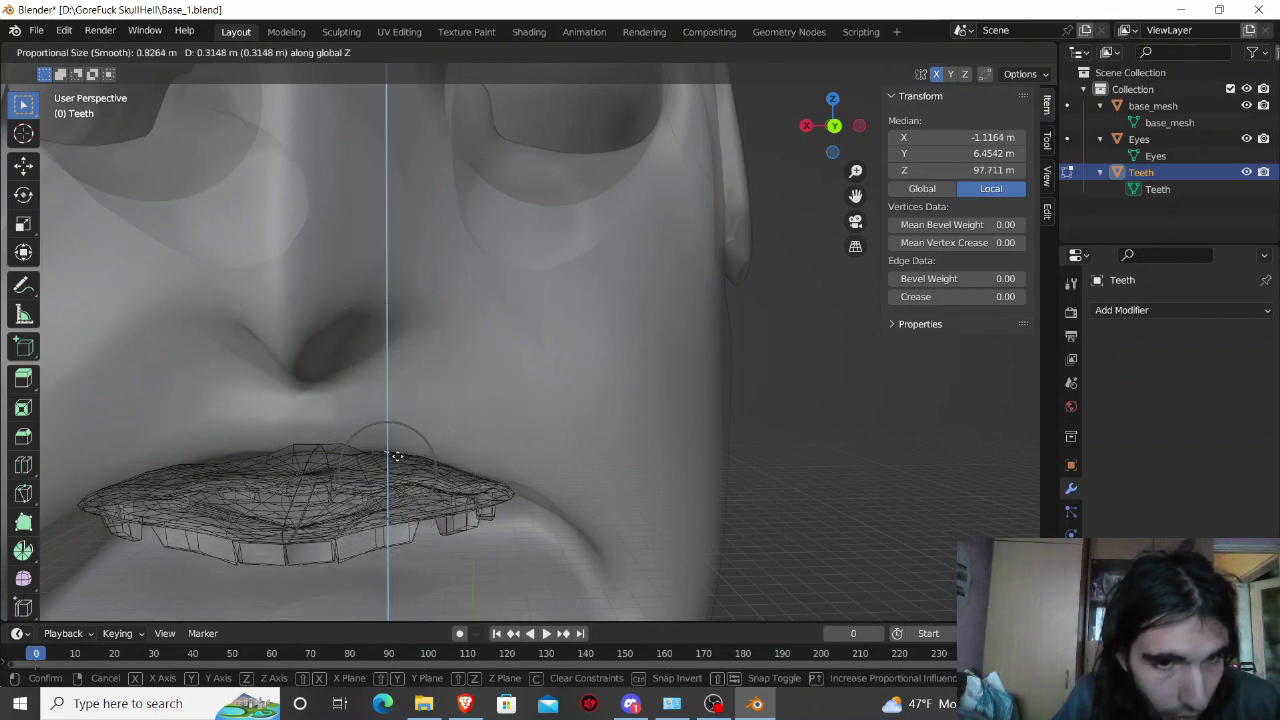
left_click(397, 456)
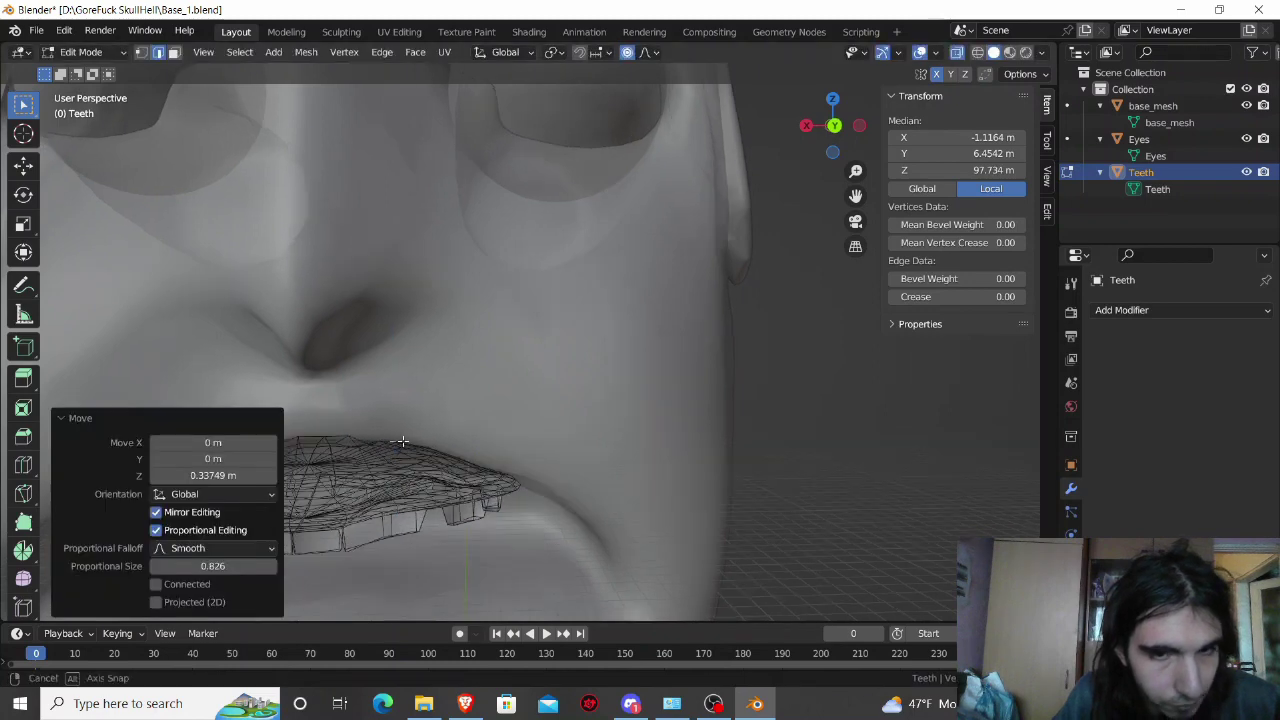
middle_click_drag(400, 449, 631, 333)
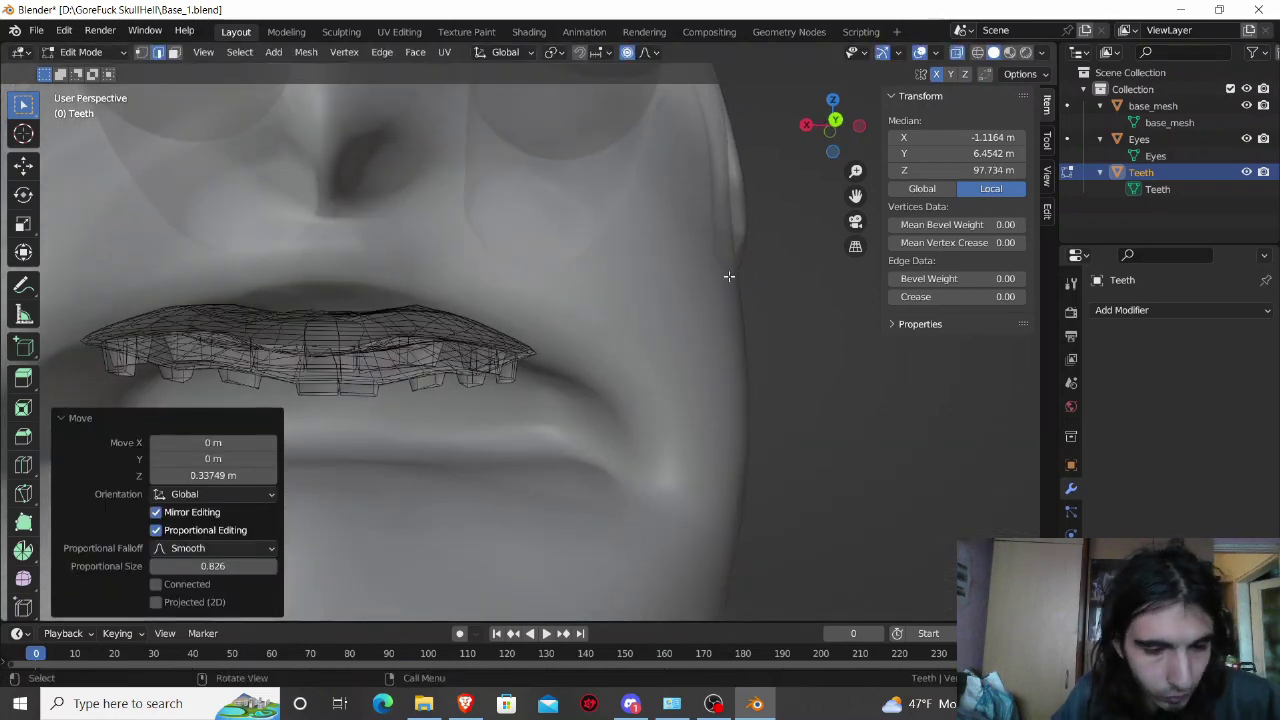
key("alt+h")
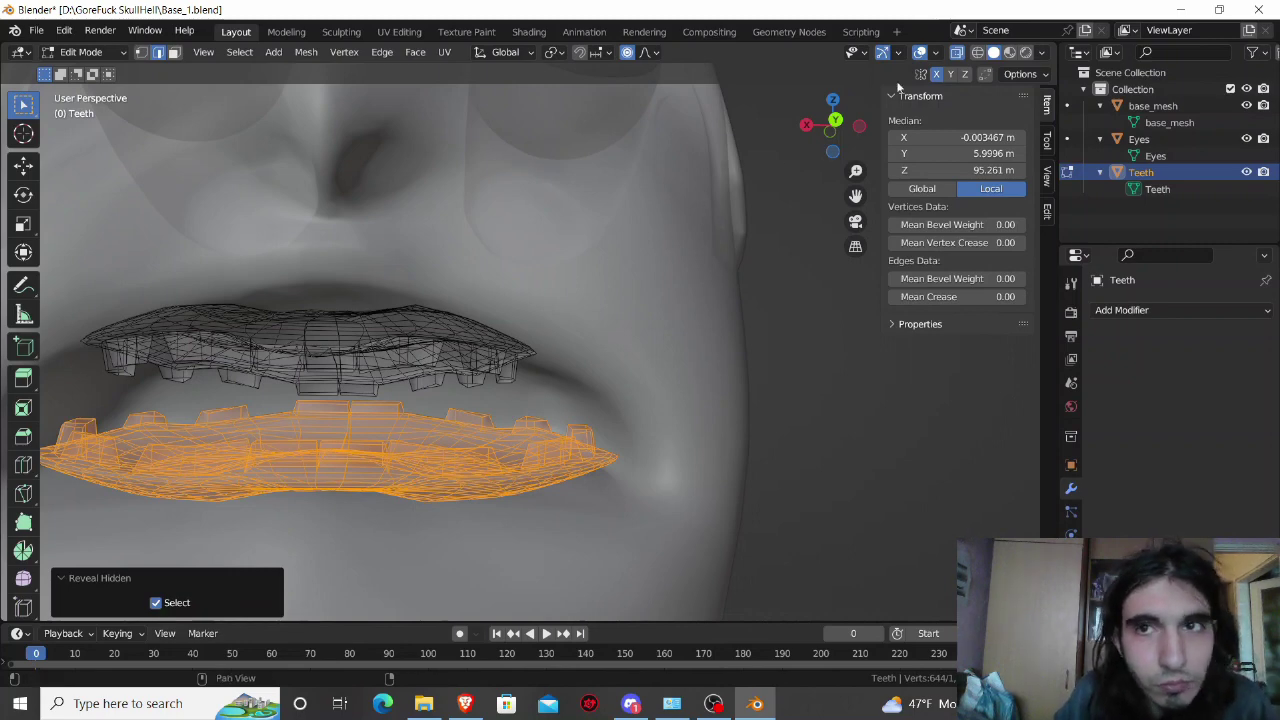
Step: In X-ray, select the upper teeth corner vertex and lower it proportionally along Z
left_click(957, 52)
mouse_move(769, 257)
middle_mouse_down()
mouse_move(770, 276)
mouse_move(772, 241)
mouse_move(620, 270)
mouse_move(429, 334)
middle_mouse_up()
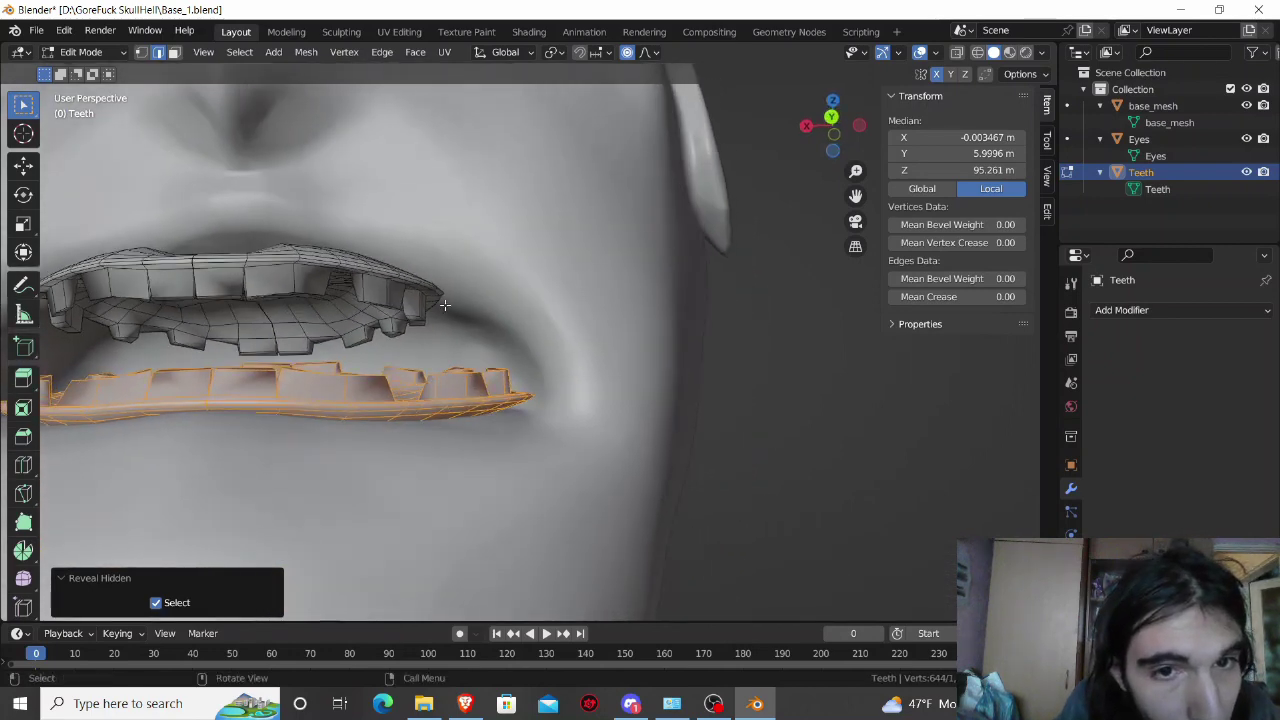
left_click(957, 53)
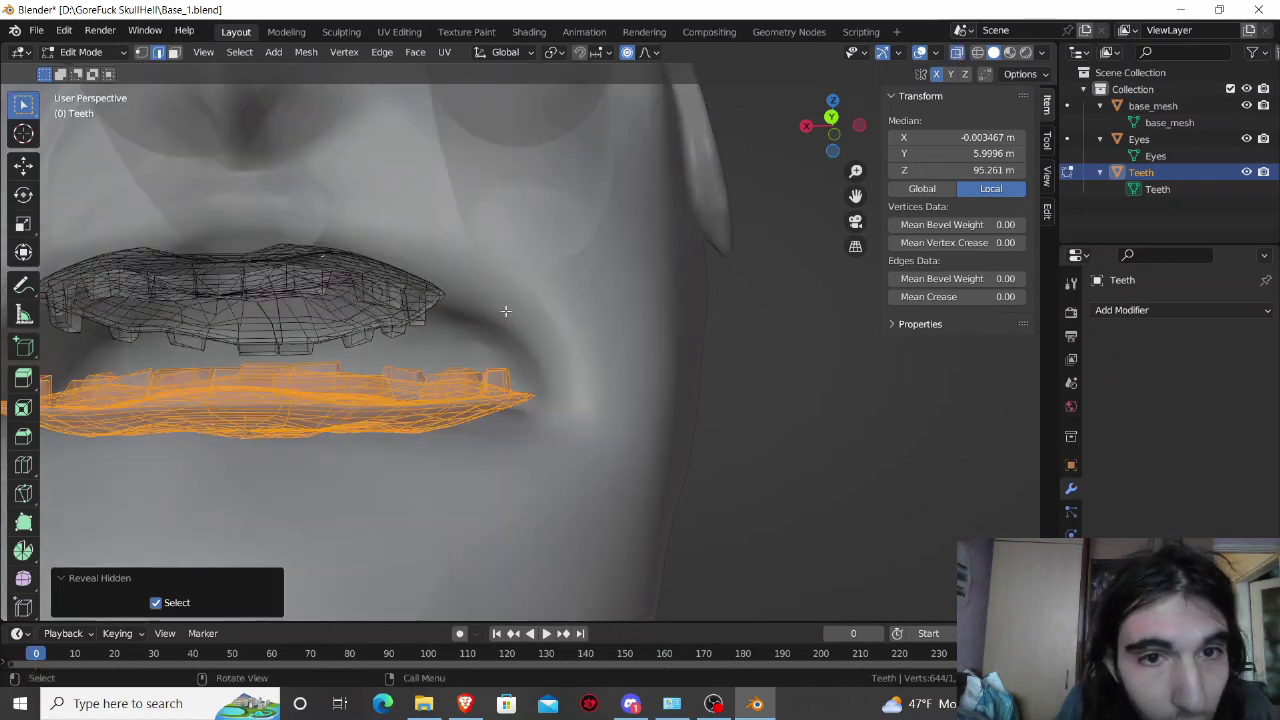
left_click(443, 297)
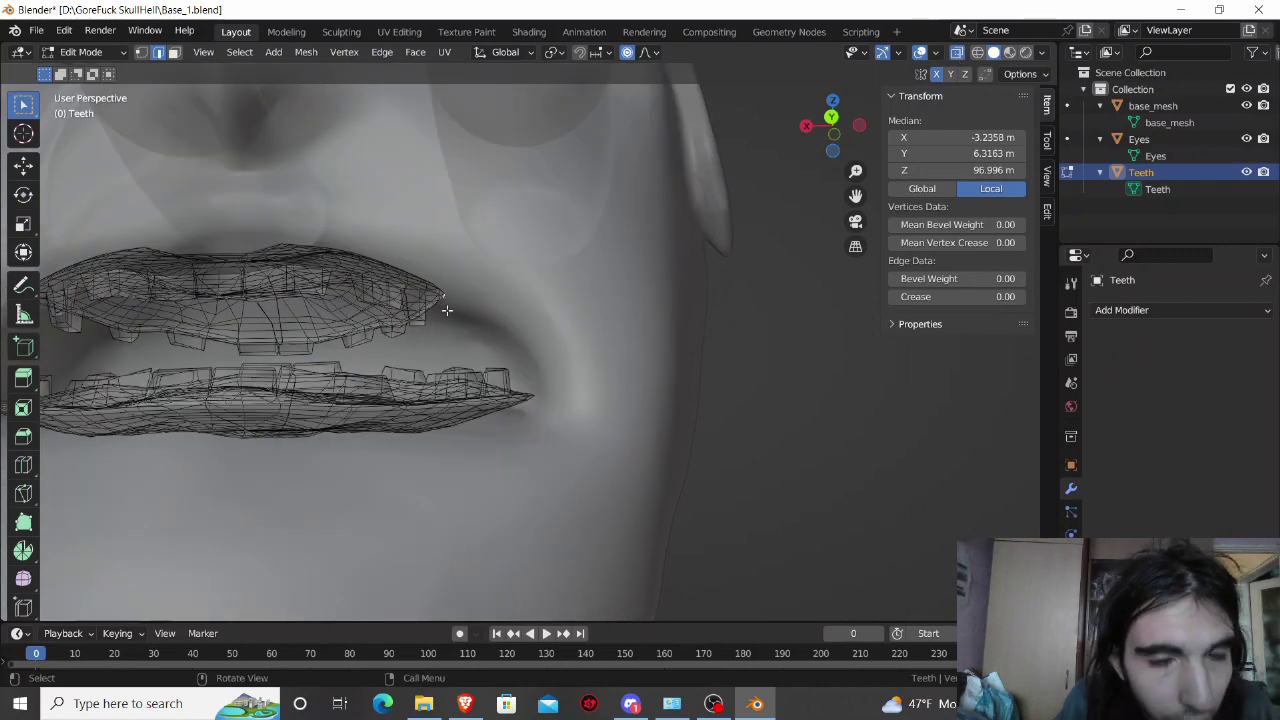
key("g")
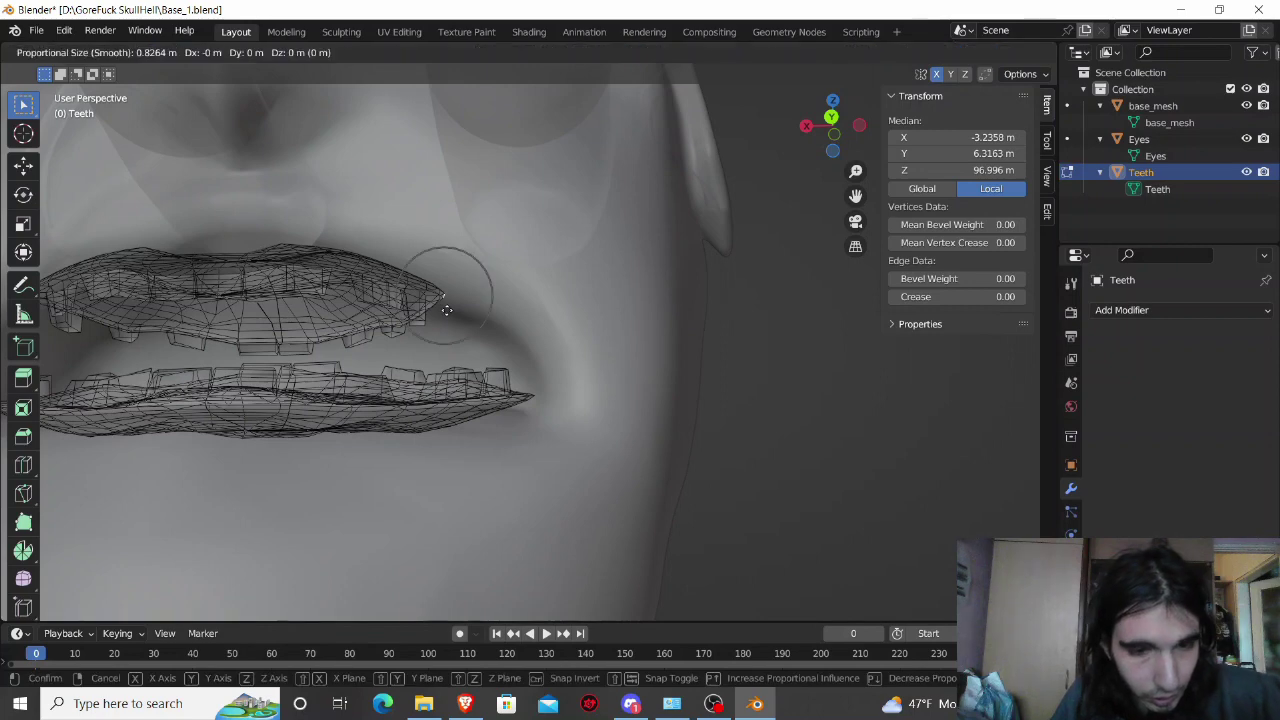
key("z")
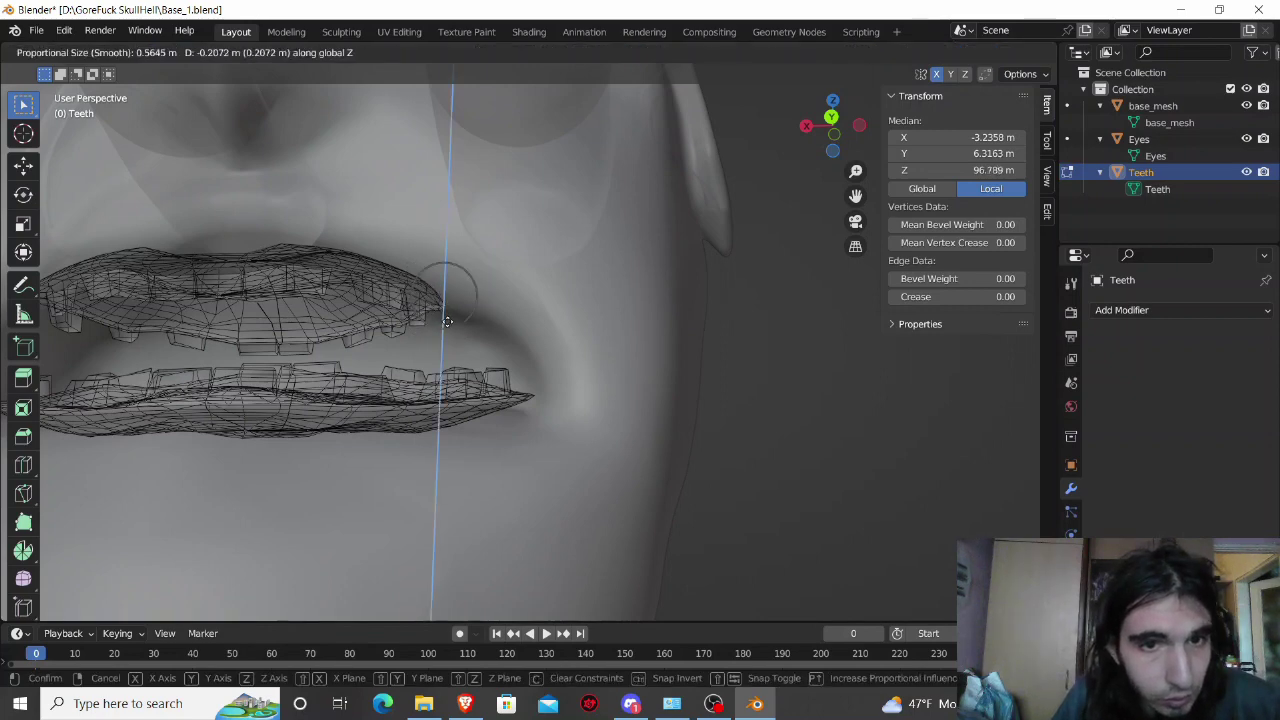
scroll(447, 321, "down", 2)
scroll(447, 321, "down", 3)
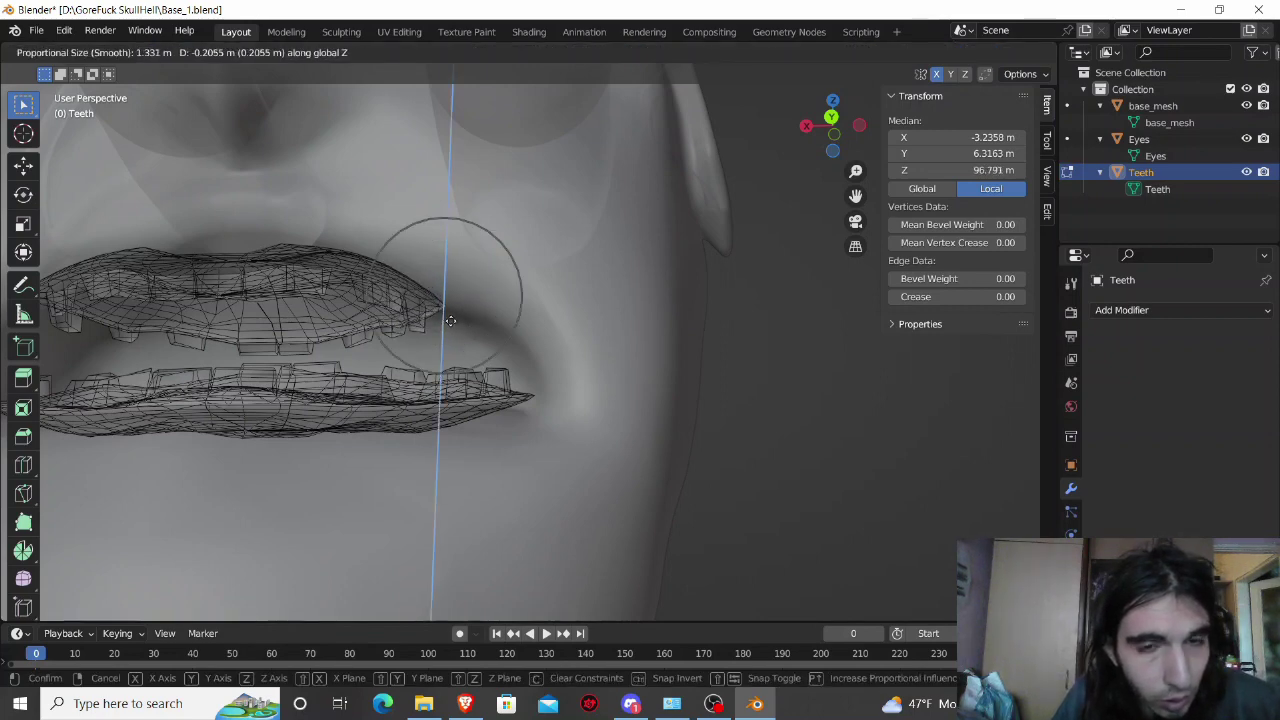
scroll(451, 320, "down", 2)
left_click(451, 320)
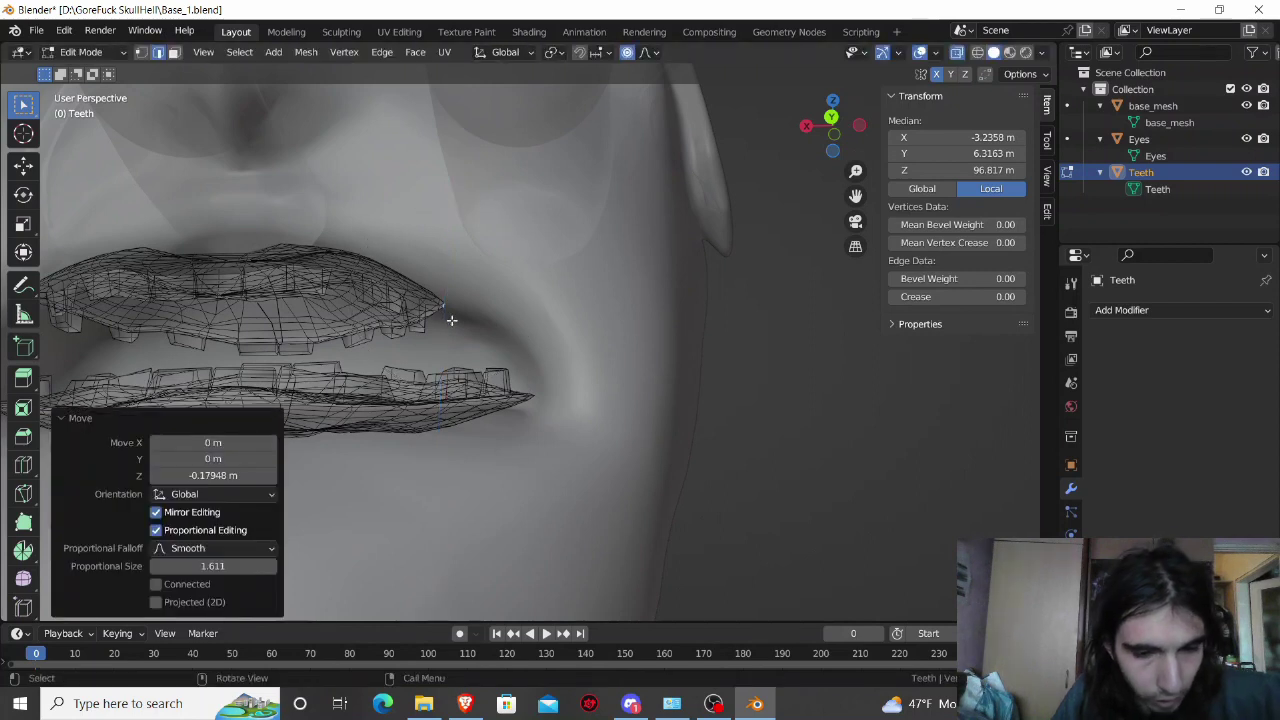
Step: Pull the corner inward 1.3412 m along X, lower it further, then clear the selection
key("g")
key("x")
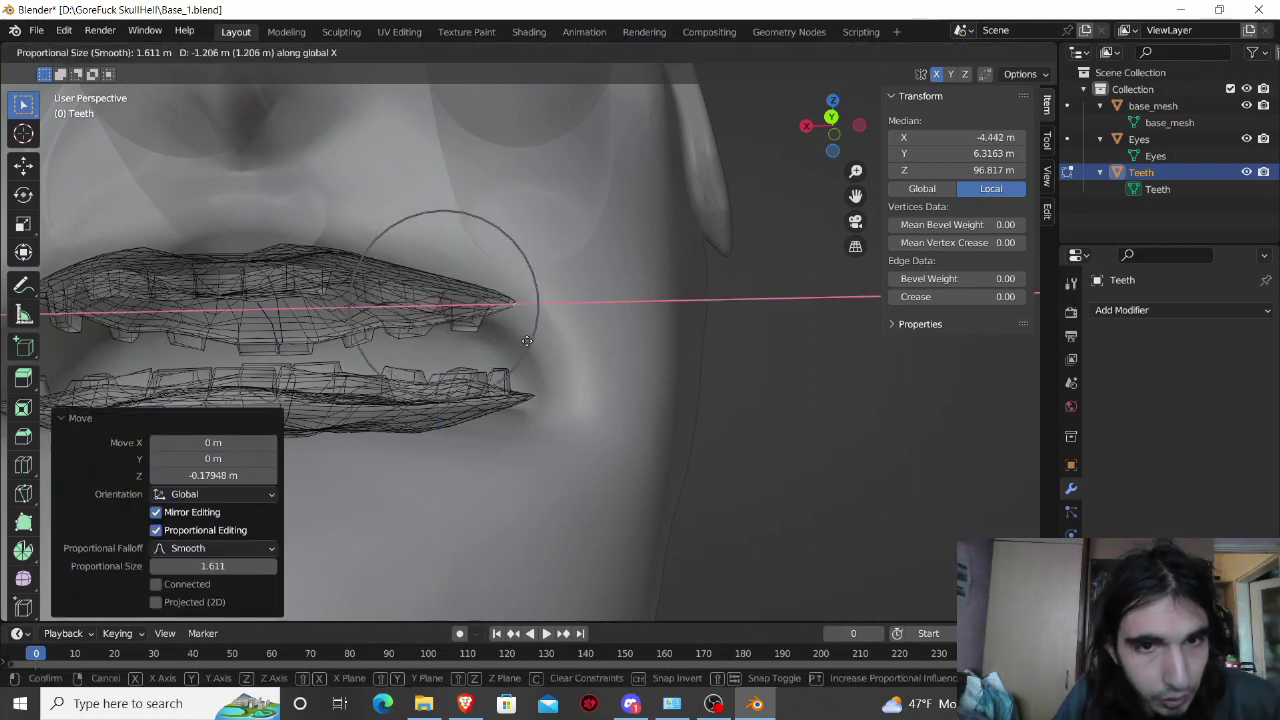
left_click(530, 342)
key("g")
key("z")
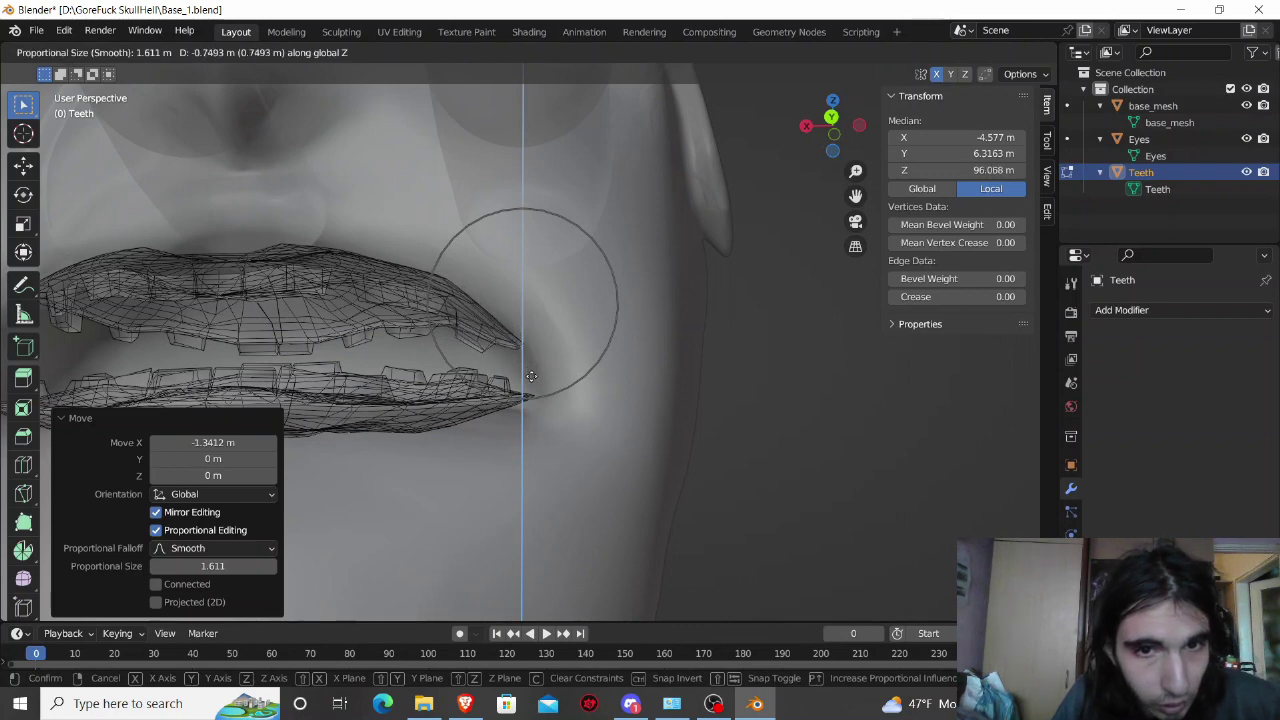
left_click(531, 376)
key("alt+a")
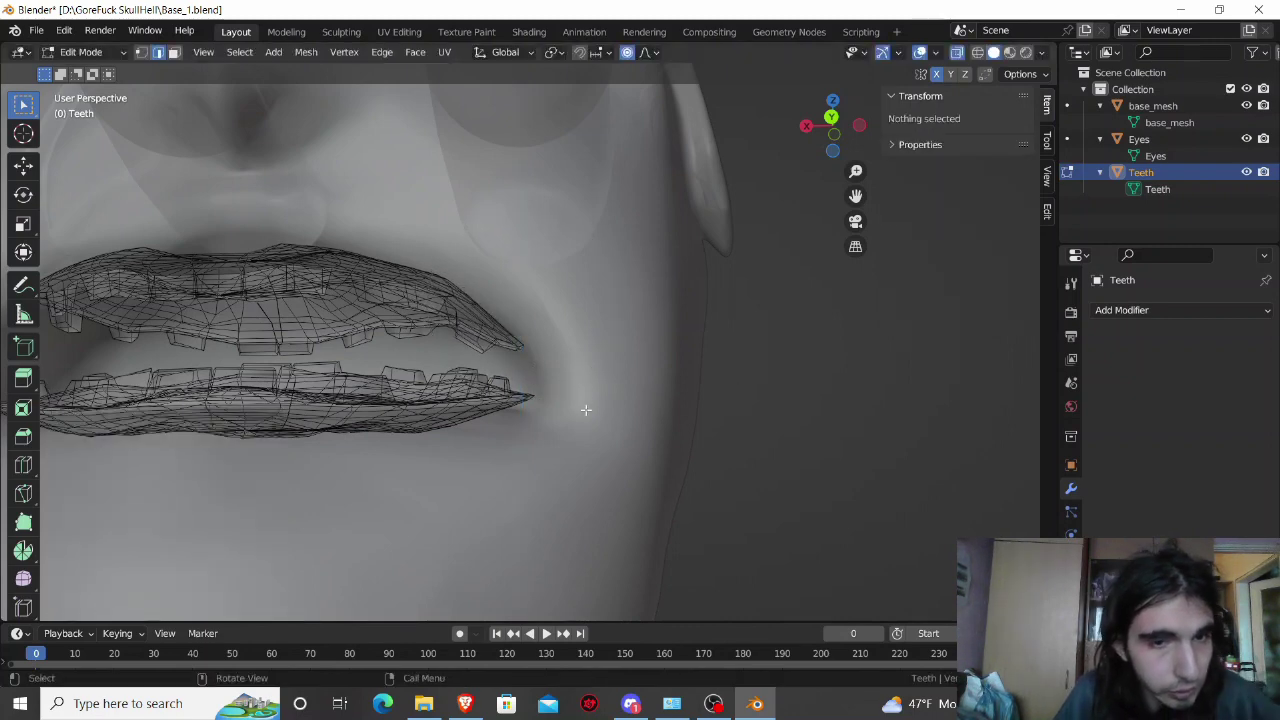
middle_click_drag(379, 322, 384, 347)
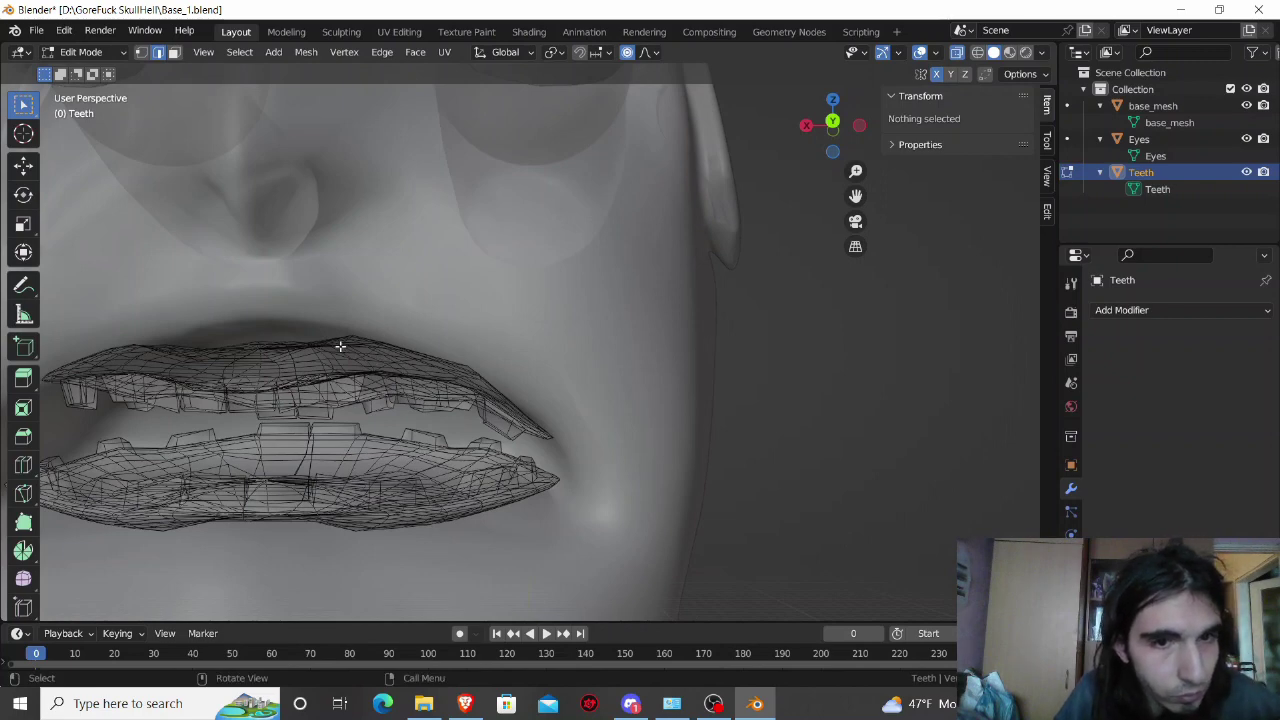
left_click(340, 346)
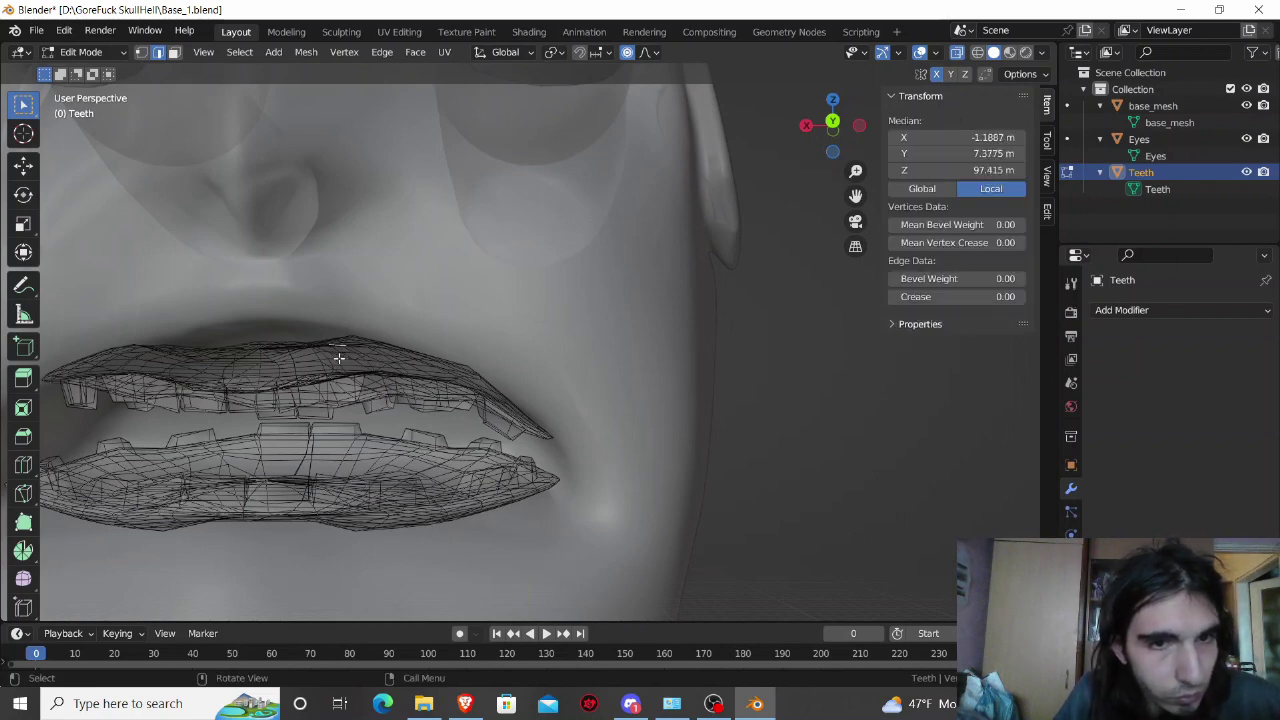
middle_click_drag(340, 357, 358, 378)
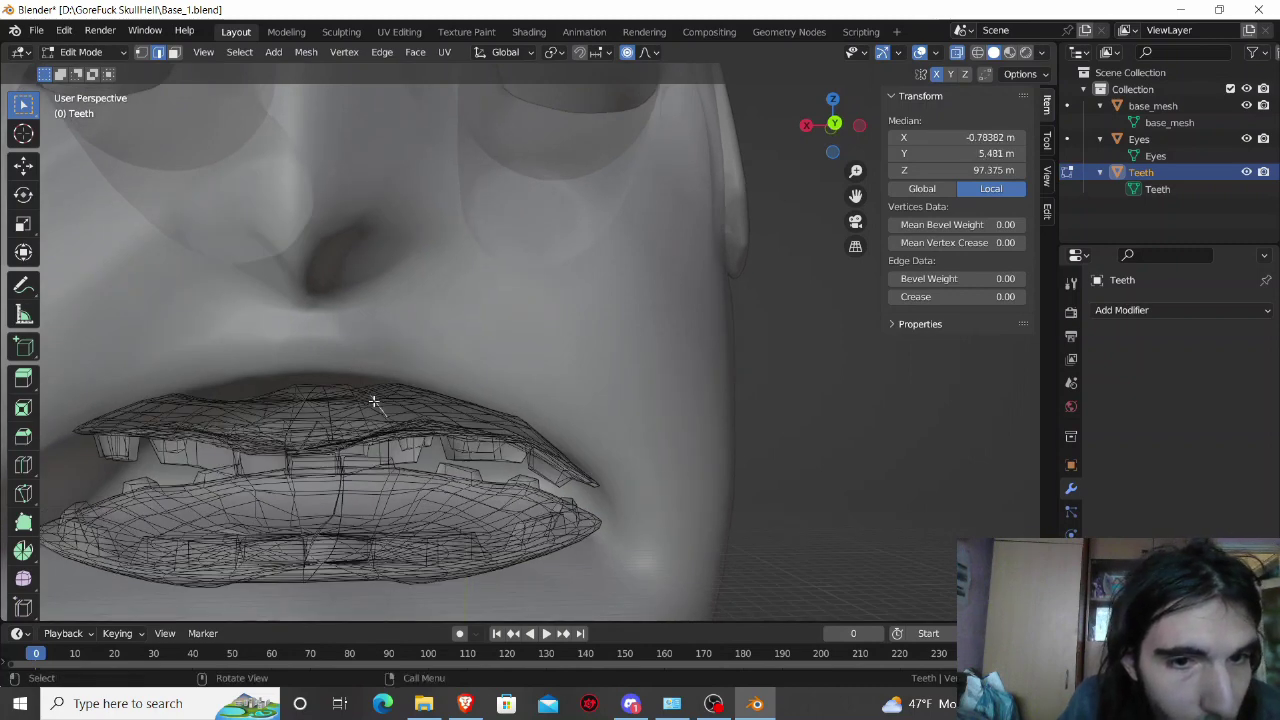
Step: Raise the upper teeth's front gum edge 0.18233 m in Z with smooth mirrored falloff, redoing it once
left_click(956, 52)
middle_click_drag(608, 363, 409, 447)
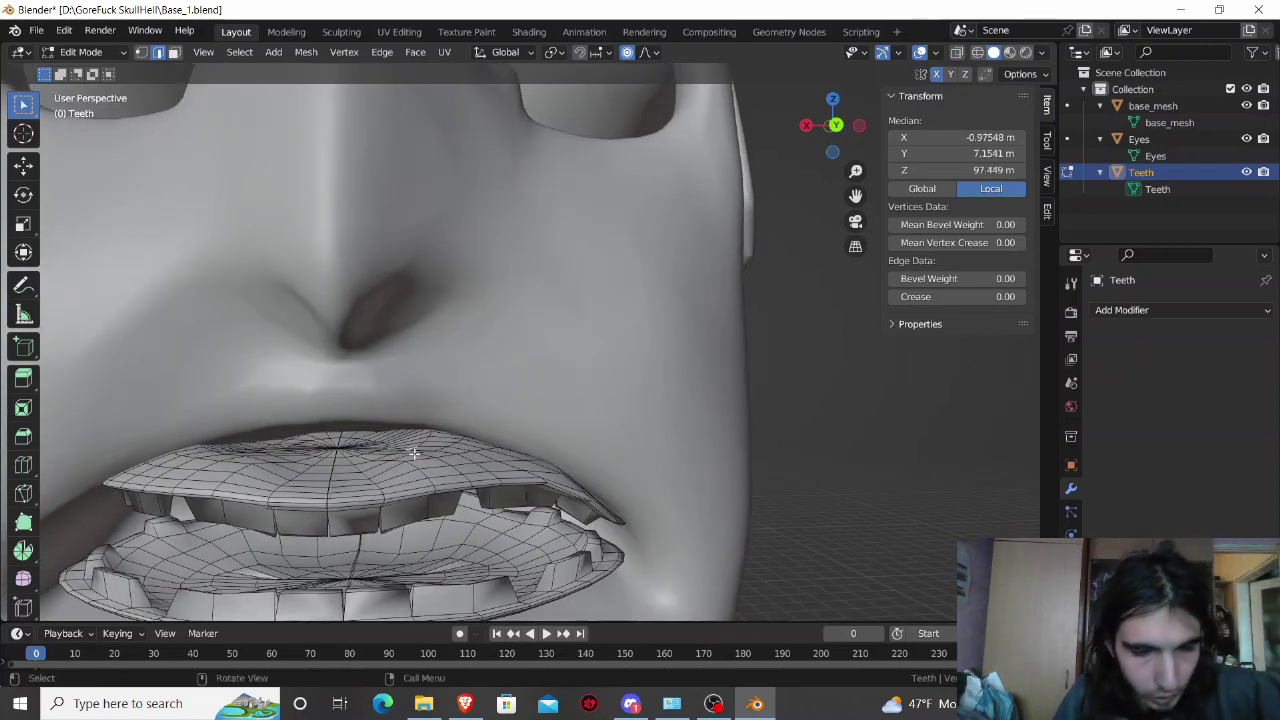
key("g")
key("z")
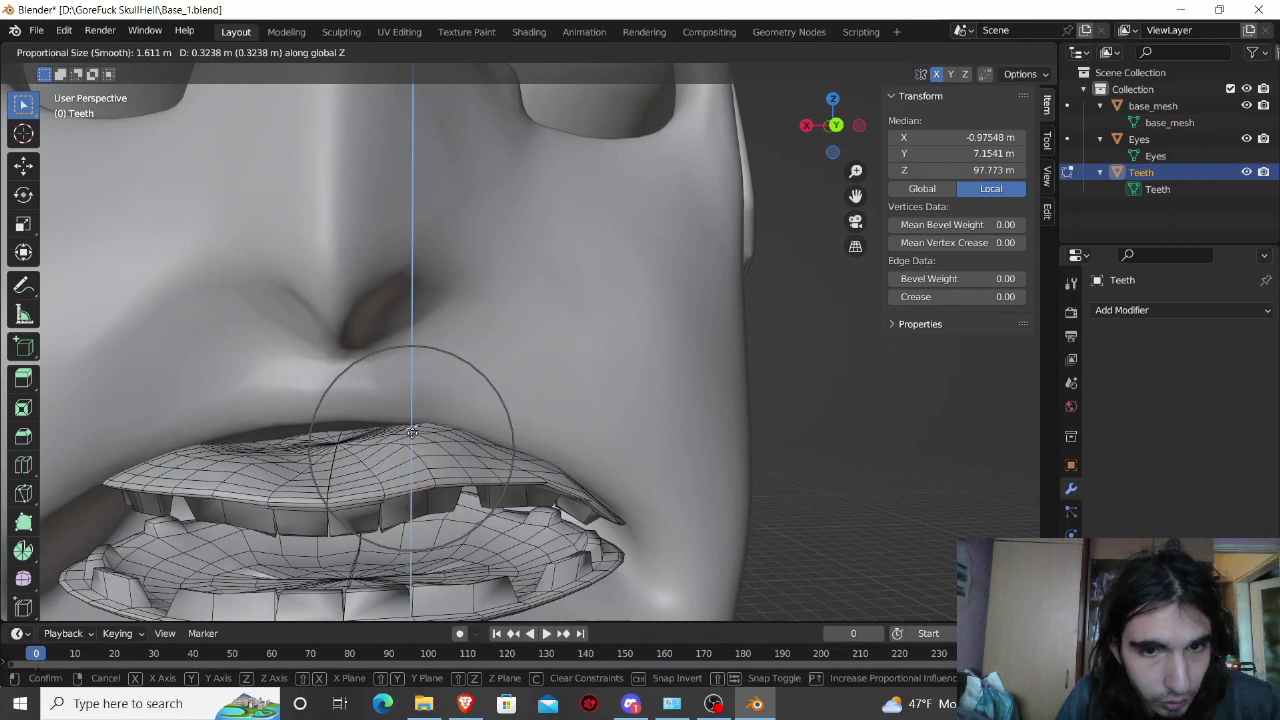
left_click(412, 431)
key("ctrl+z")
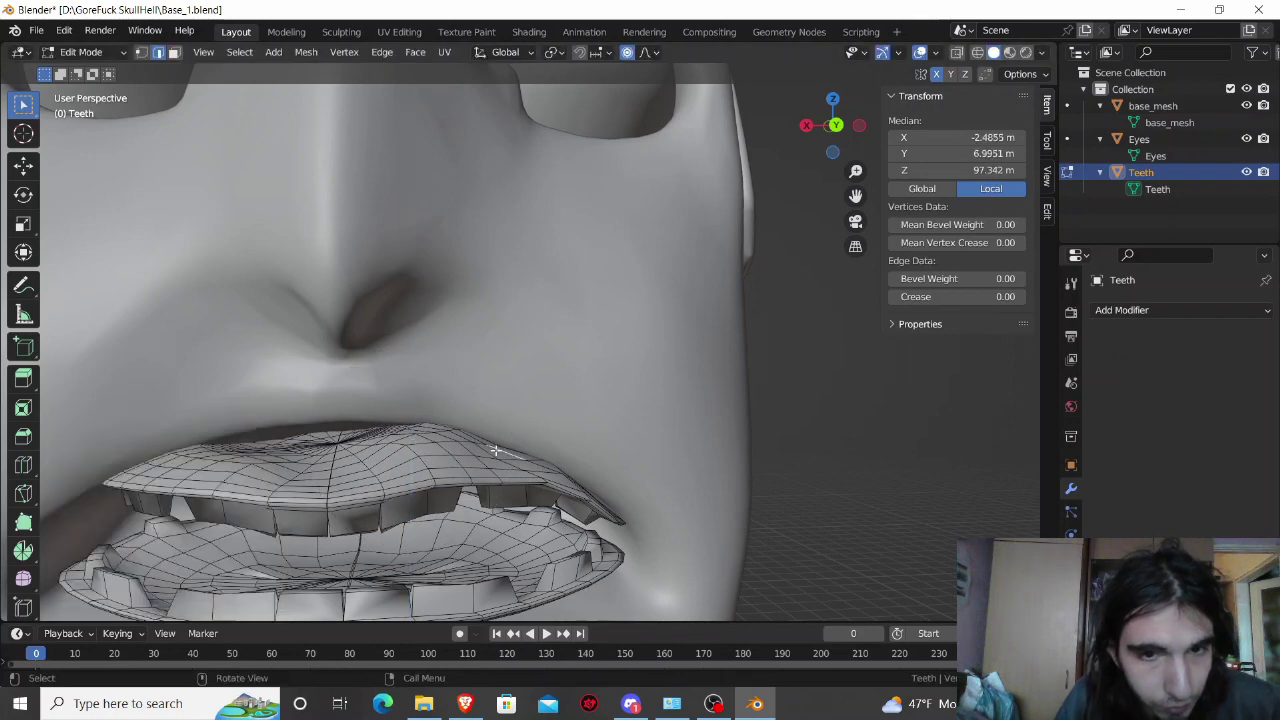
key("g")
key("z")
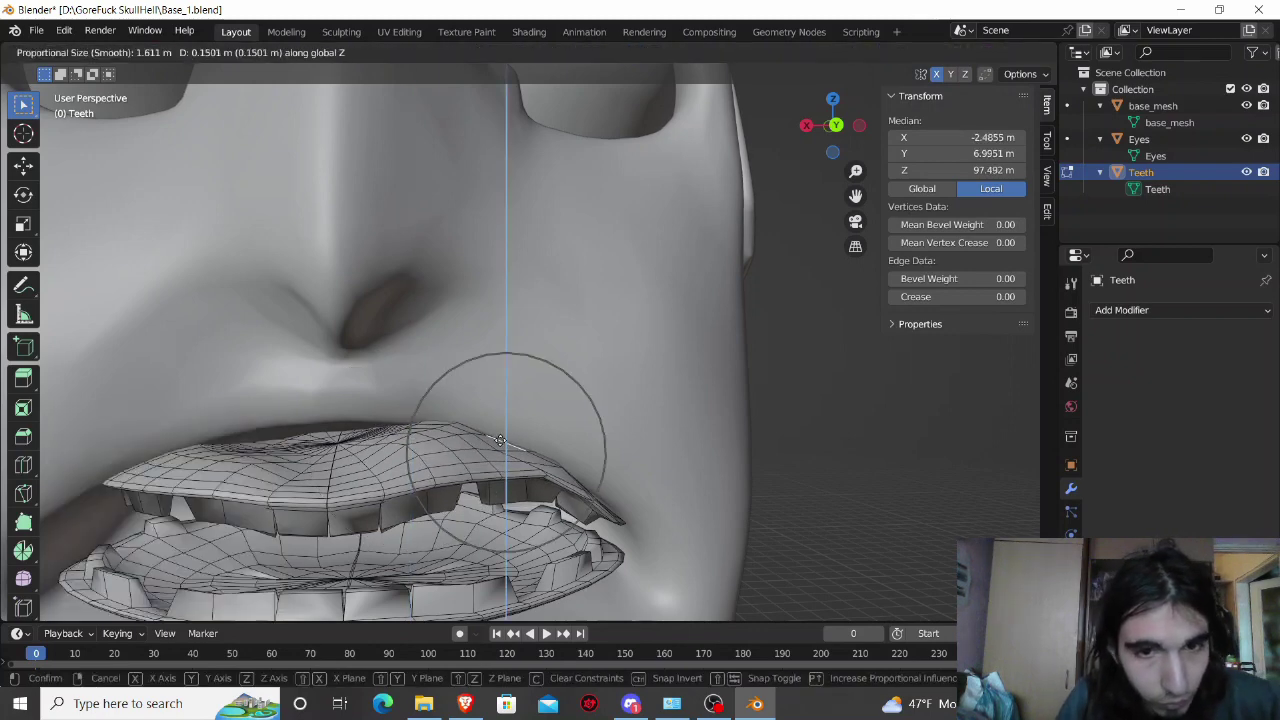
left_click(499, 439)
mouse_move(499, 439)
middle_mouse_down()
mouse_move(444, 372)
mouse_move(477, 380)
mouse_move(508, 420)
mouse_move(522, 393)
mouse_move(506, 432)
middle_mouse_up()
Step: Symmetrize the whole teeth mesh from -X to +X and clear the selection
key("a")
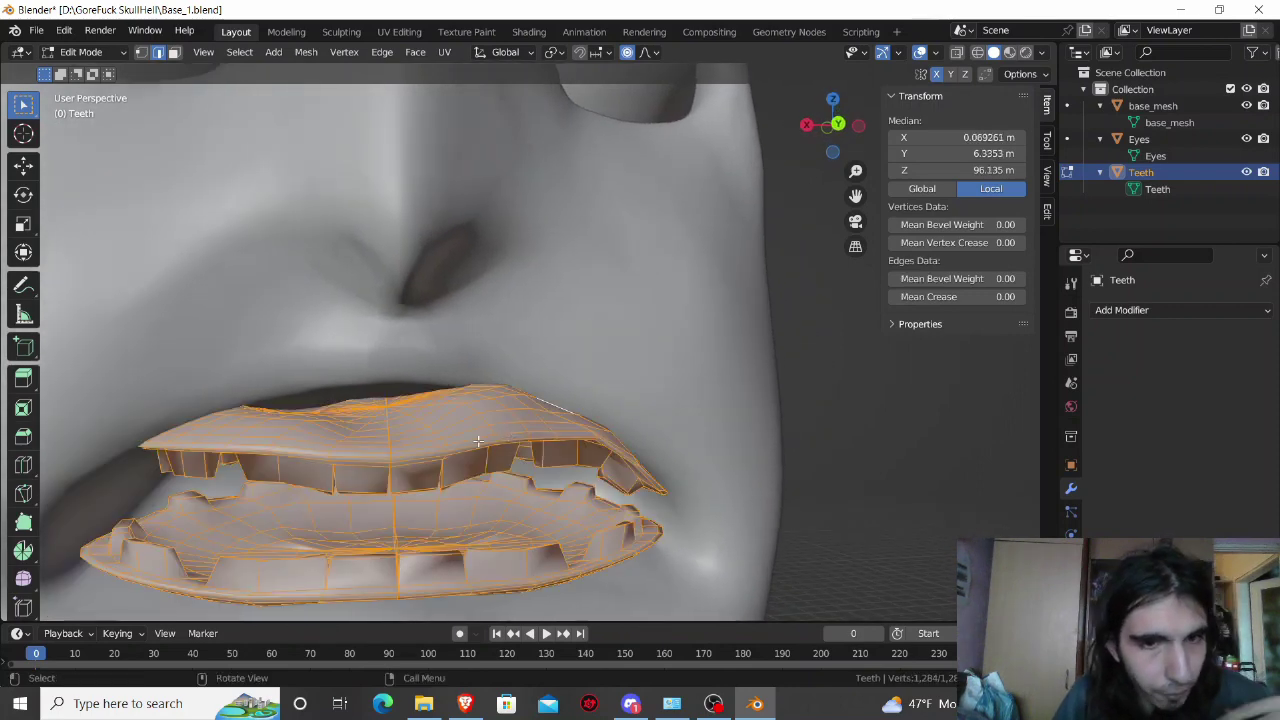
left_click(306, 52)
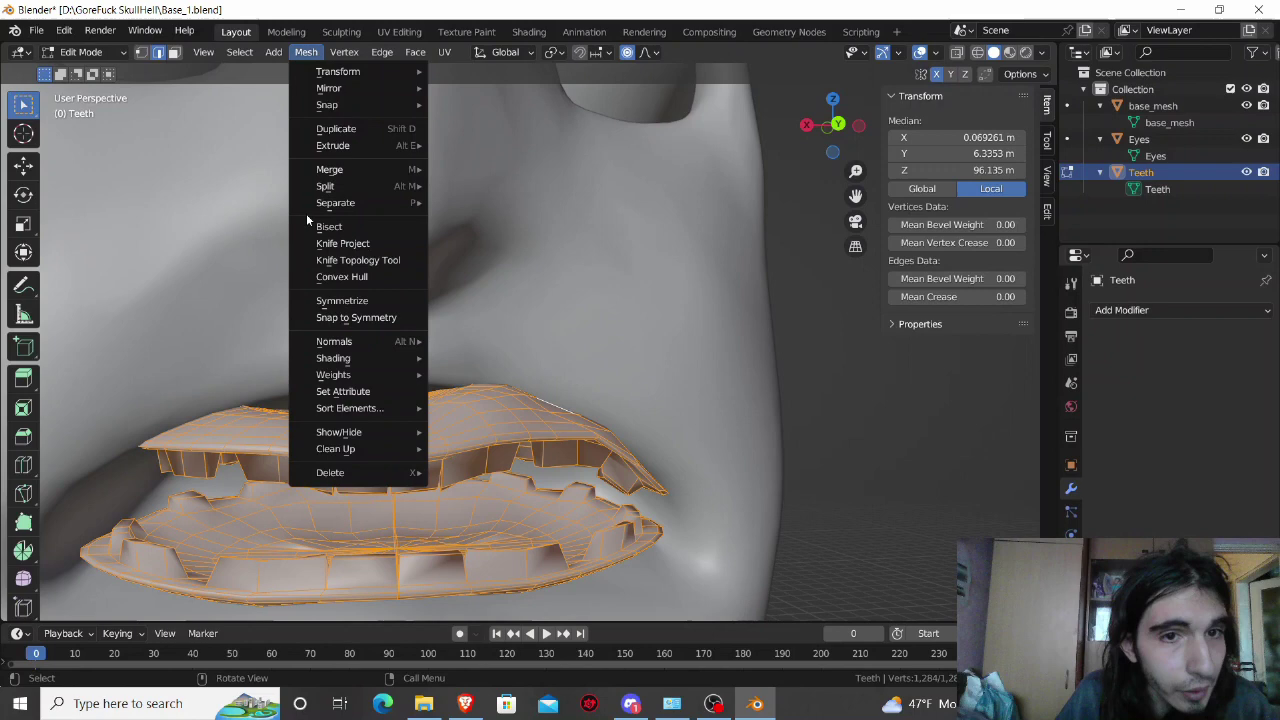
left_click(349, 293)
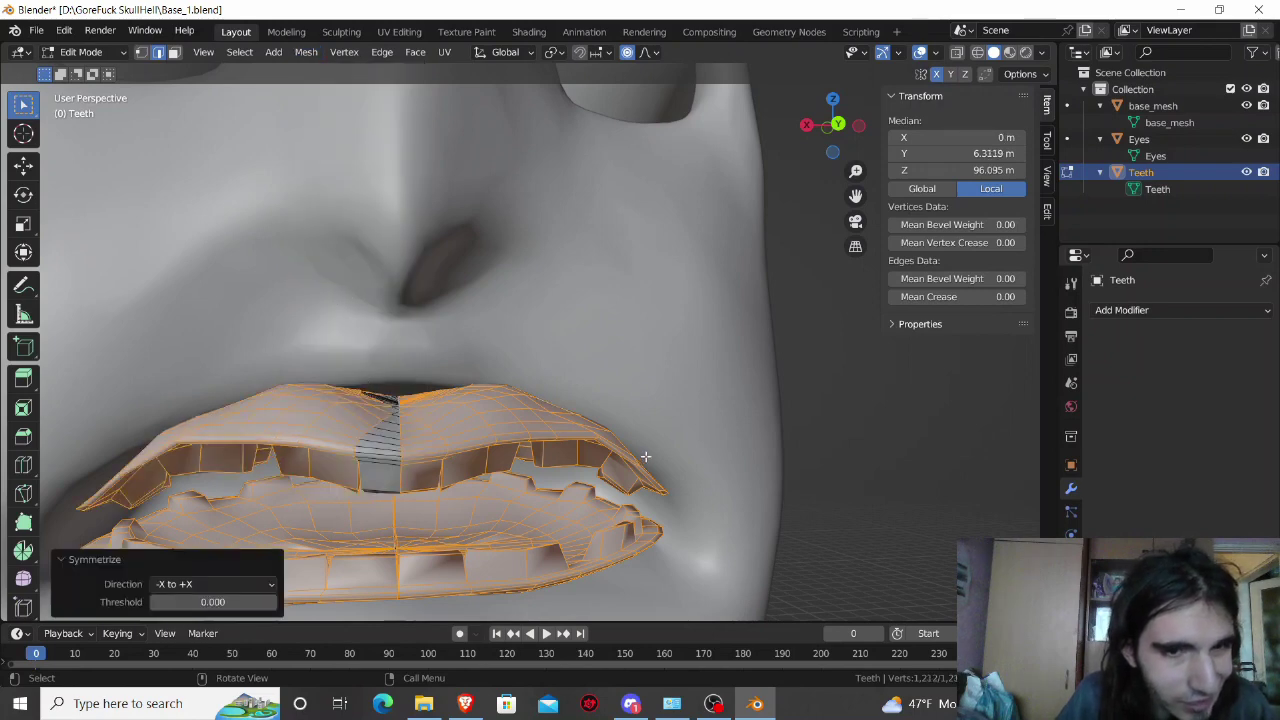
left_click(879, 502)
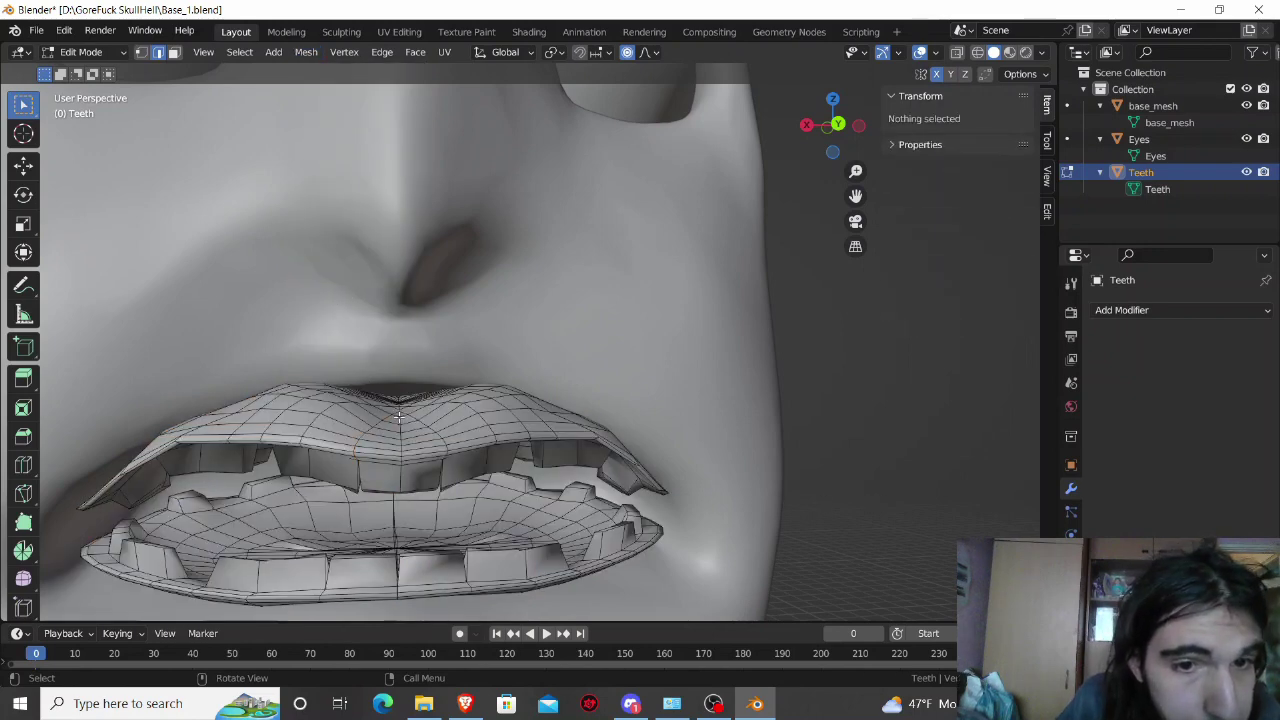
Step: Raise the upper gum's centre vertex 0.58471 m in Z with smooth 1.611 falloff
left_click(399, 421)
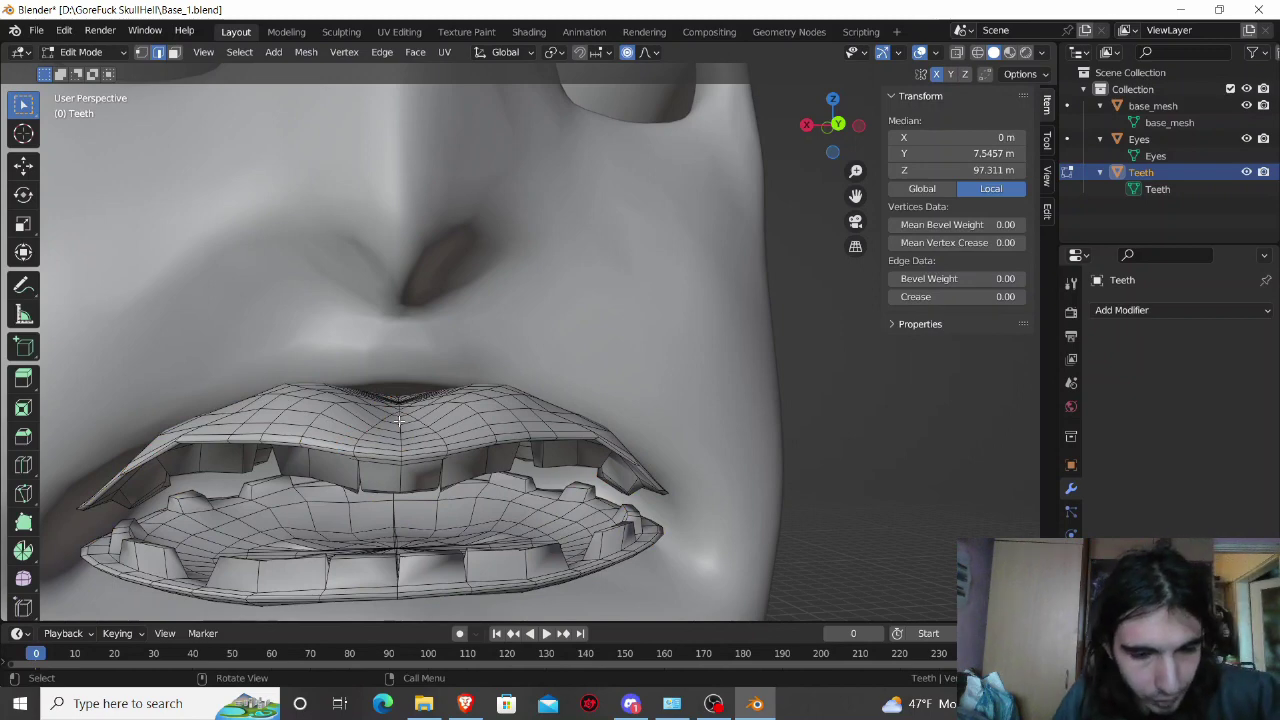
key("g")
key("z")
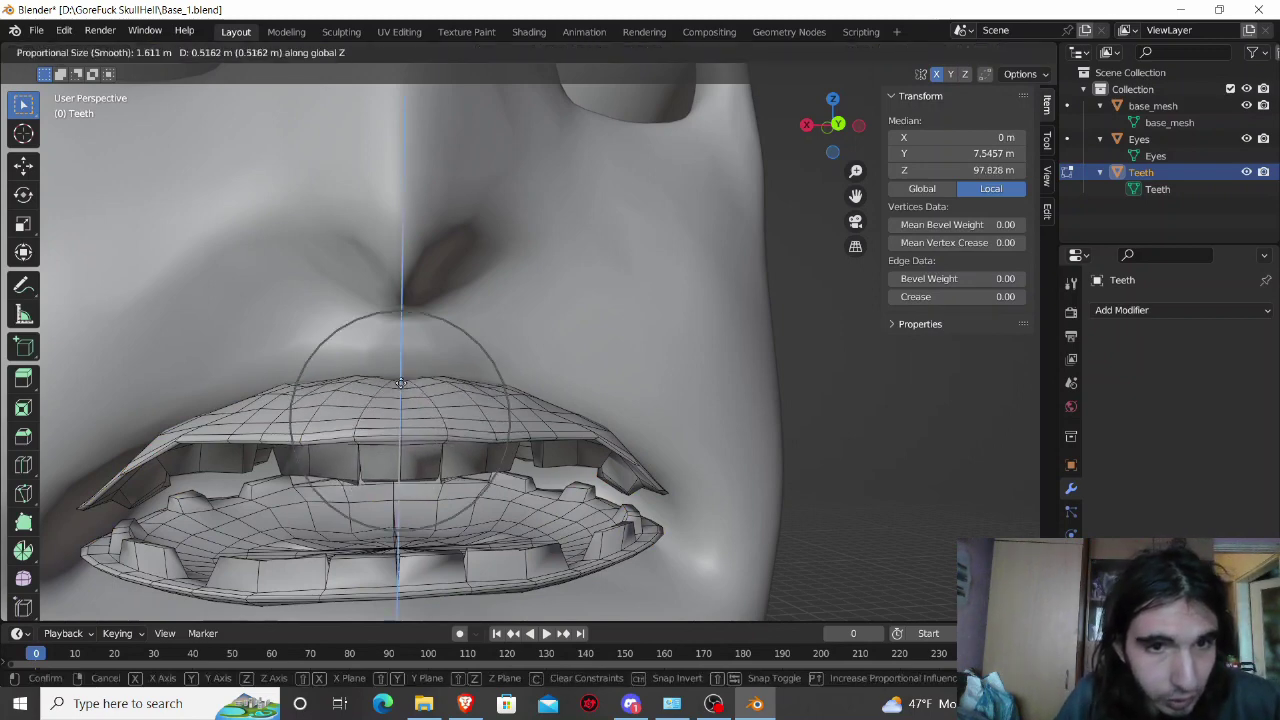
left_click(400, 381)
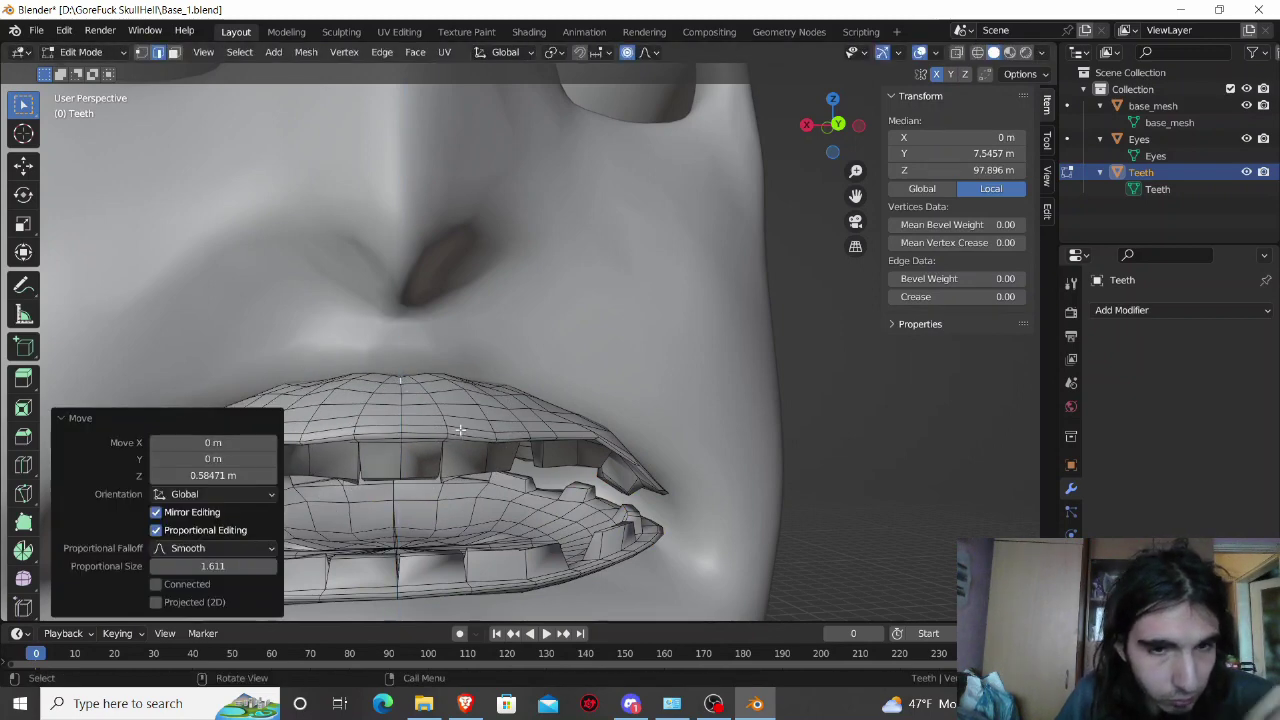
scroll(460, 430, "down", 3)
scroll(460, 430, "down", 3)
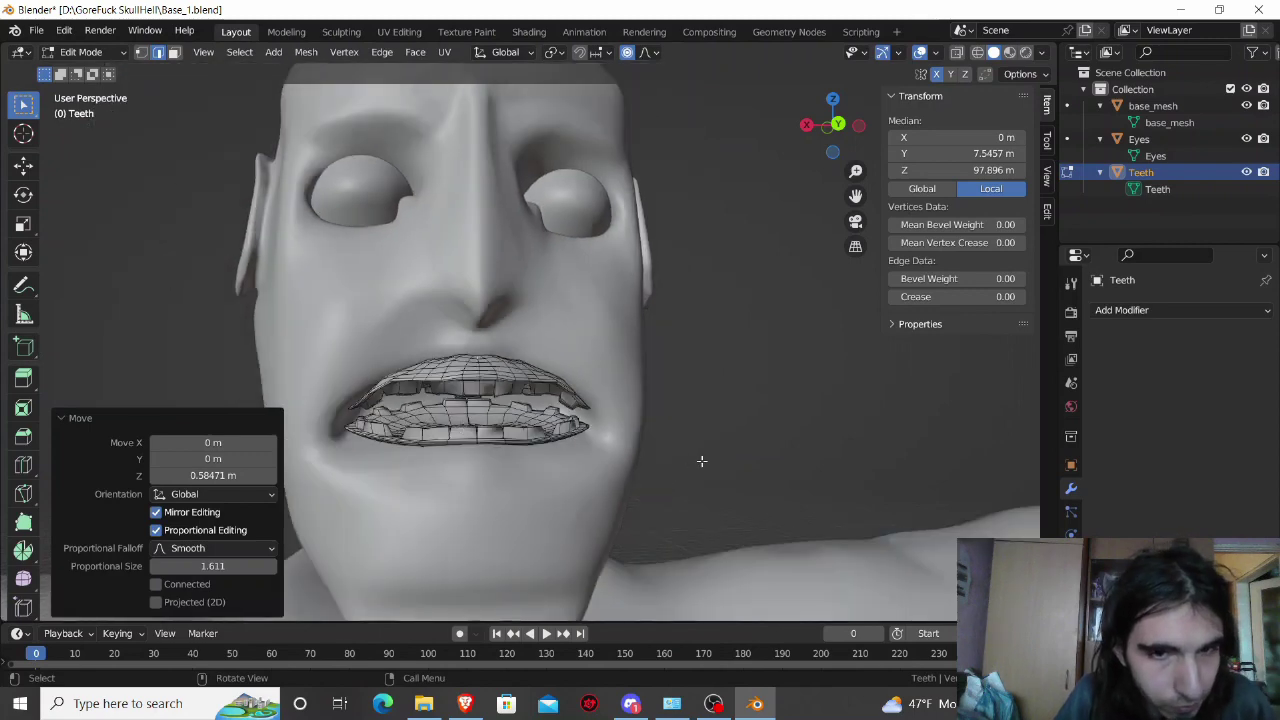
key("alt+a")
middle_click_drag(700, 458, 717, 471)
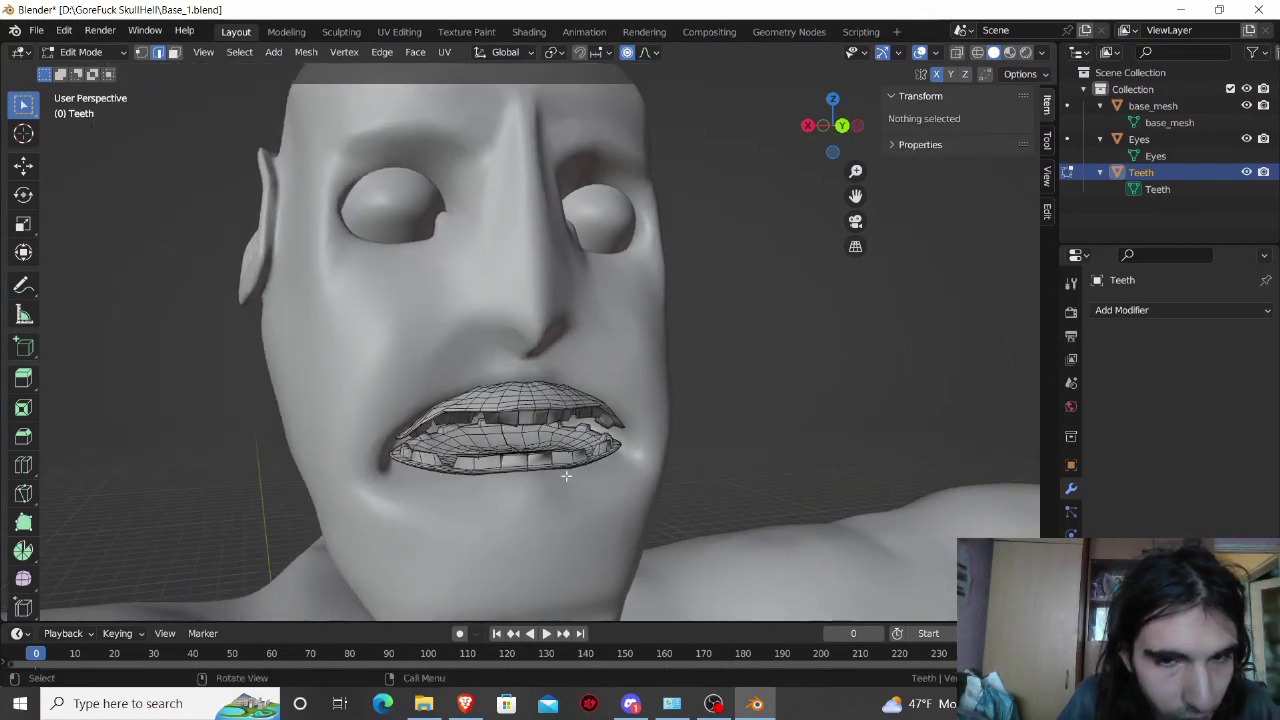
left_click(546, 463)
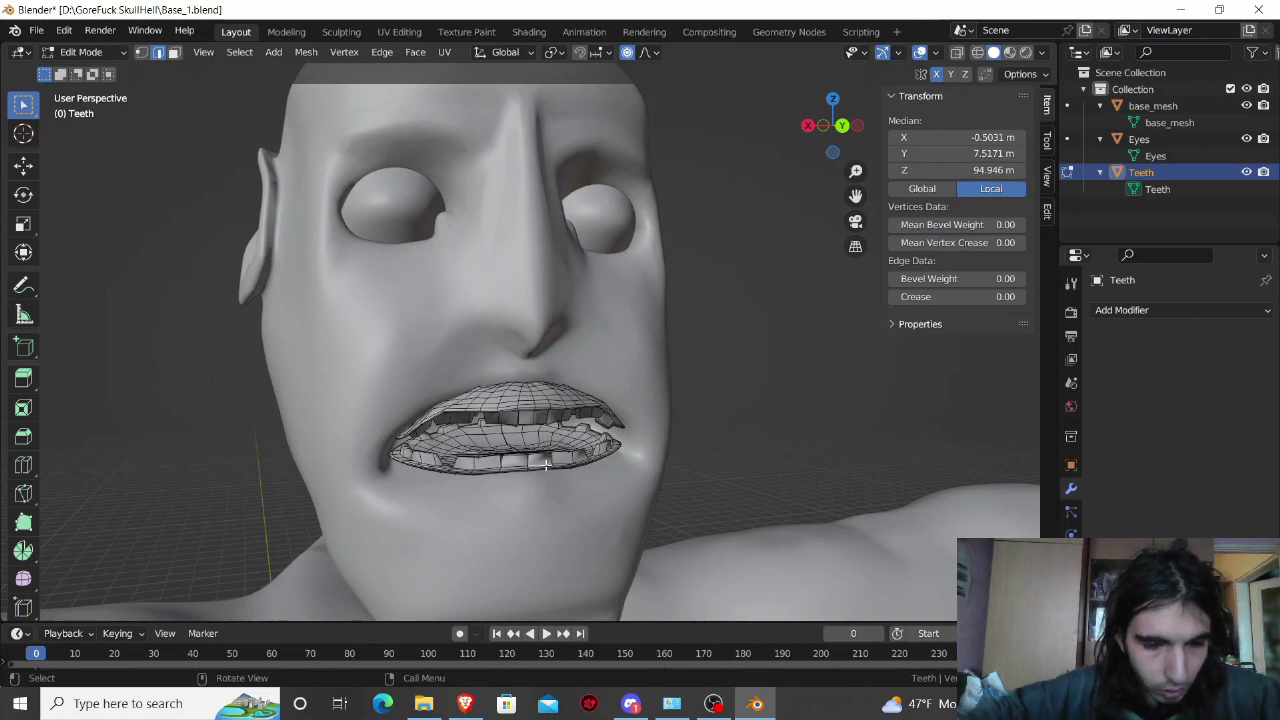
Step: Hide the lower row, select the whole upper row, and push it 0.38683 m along Y
key("ctrl+l")
key("h")
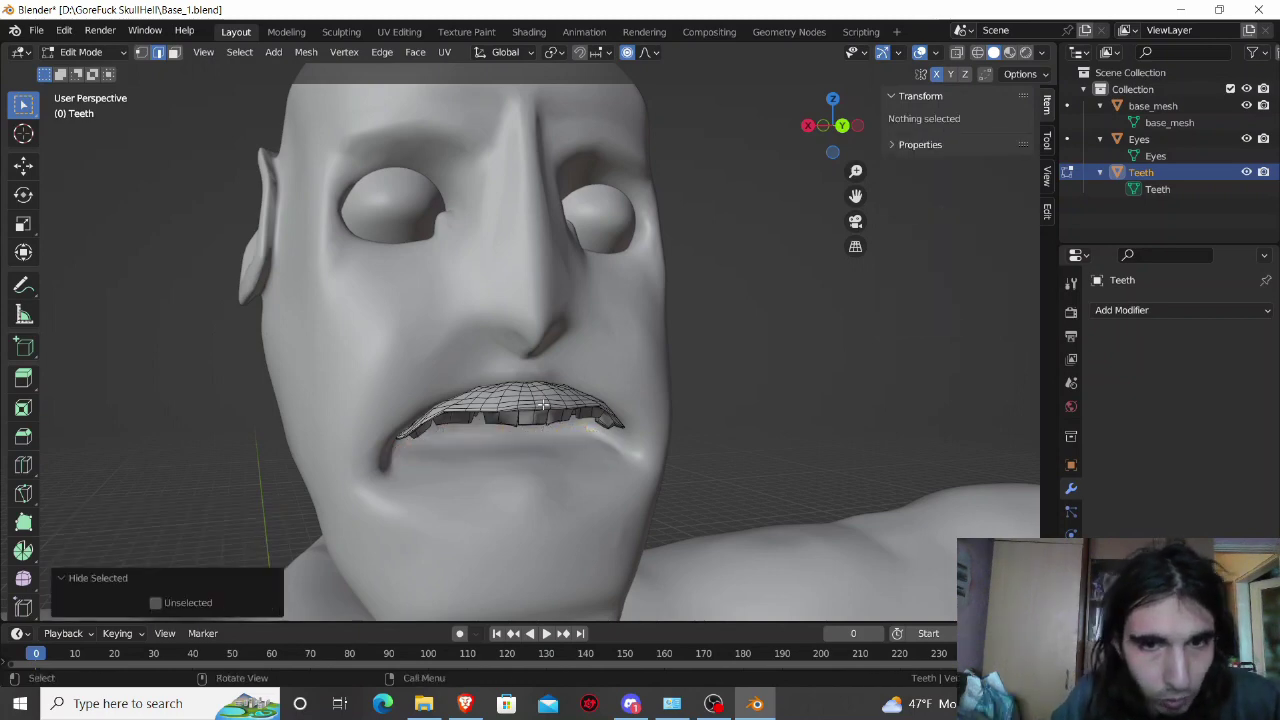
left_click(543, 404)
key("ctrl+l")
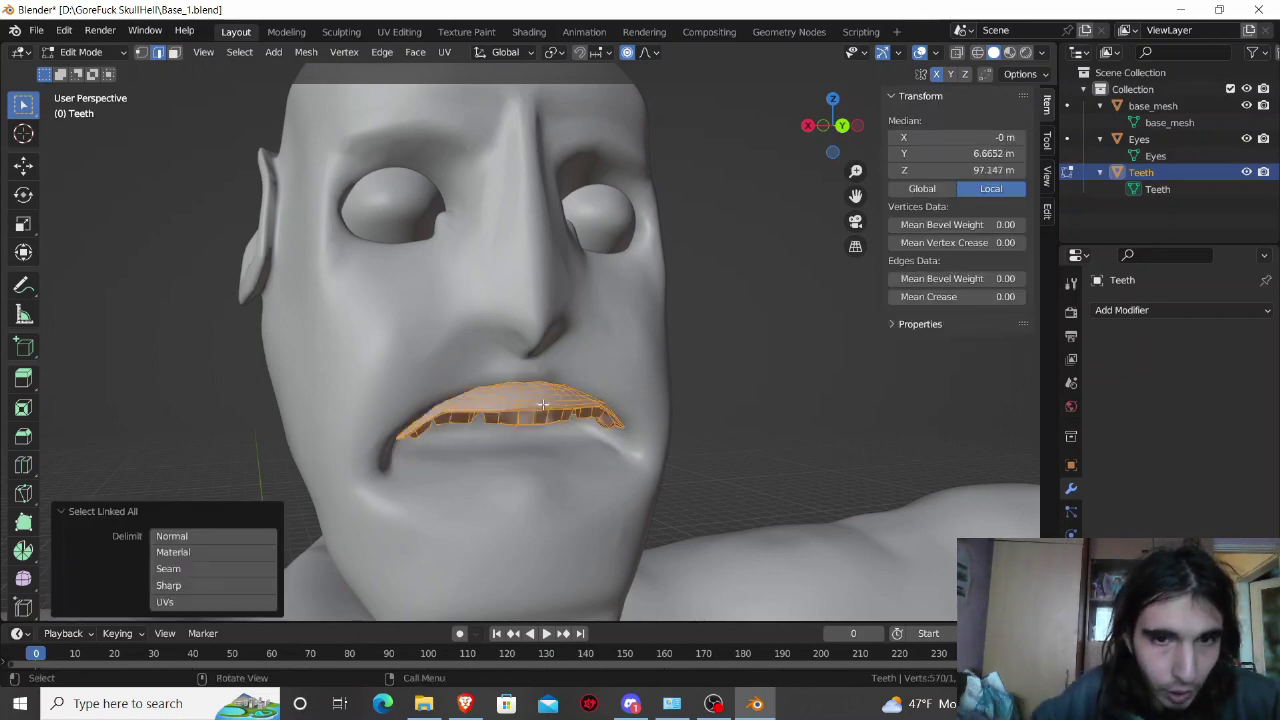
middle_click_drag(544, 416, 598, 464)
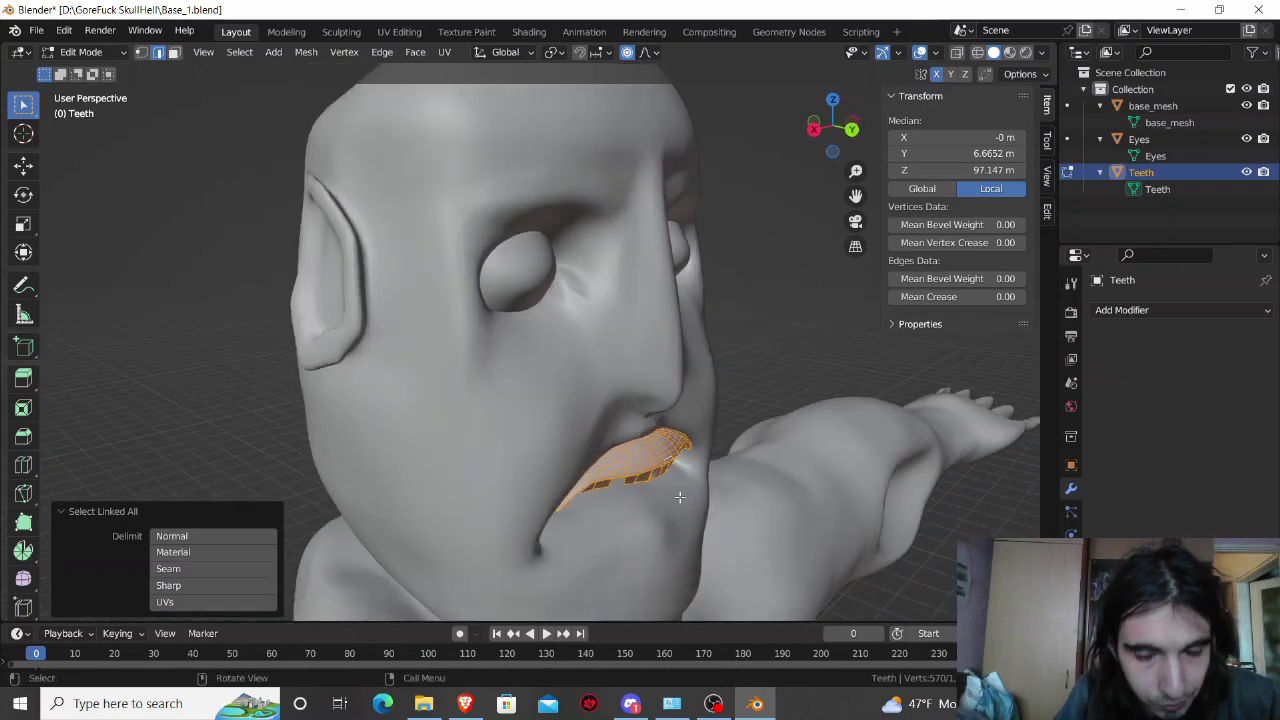
scroll(679, 497, "up", 3)
mouse_move(679, 497)
middle_mouse_down()
mouse_move(603, 409)
mouse_move(623, 470)
middle_mouse_up()
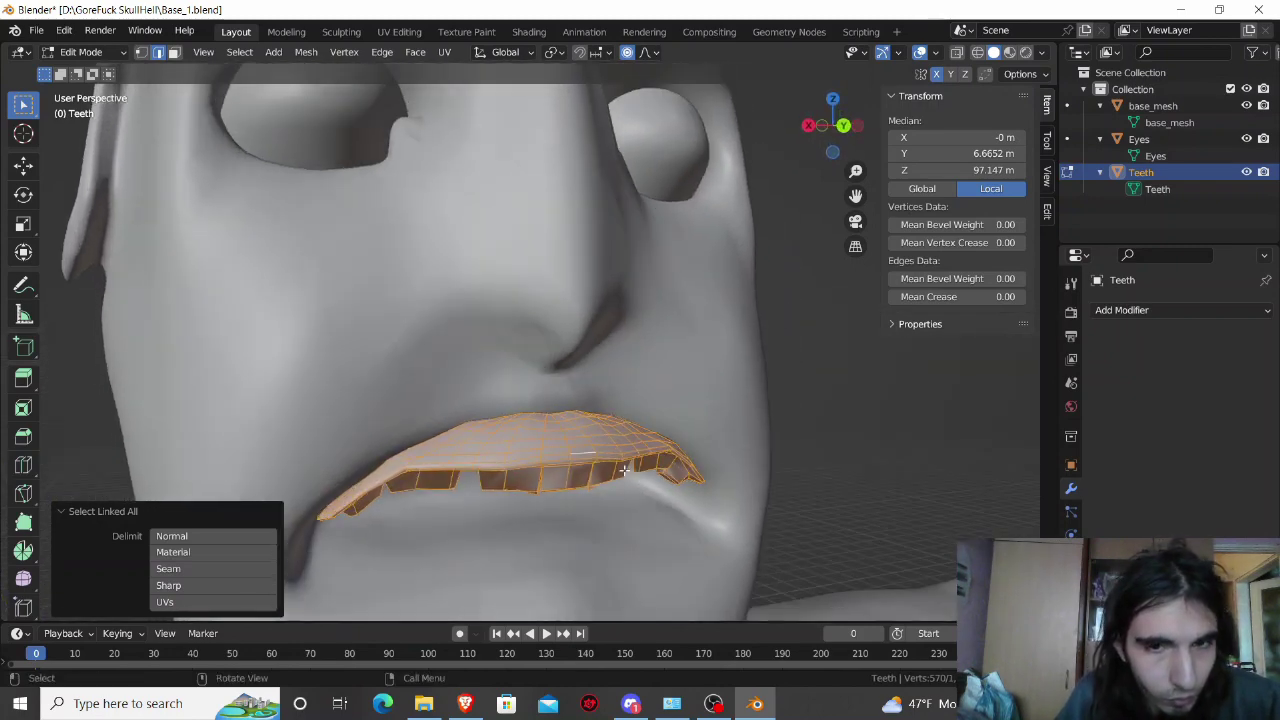
key("g")
key("y")
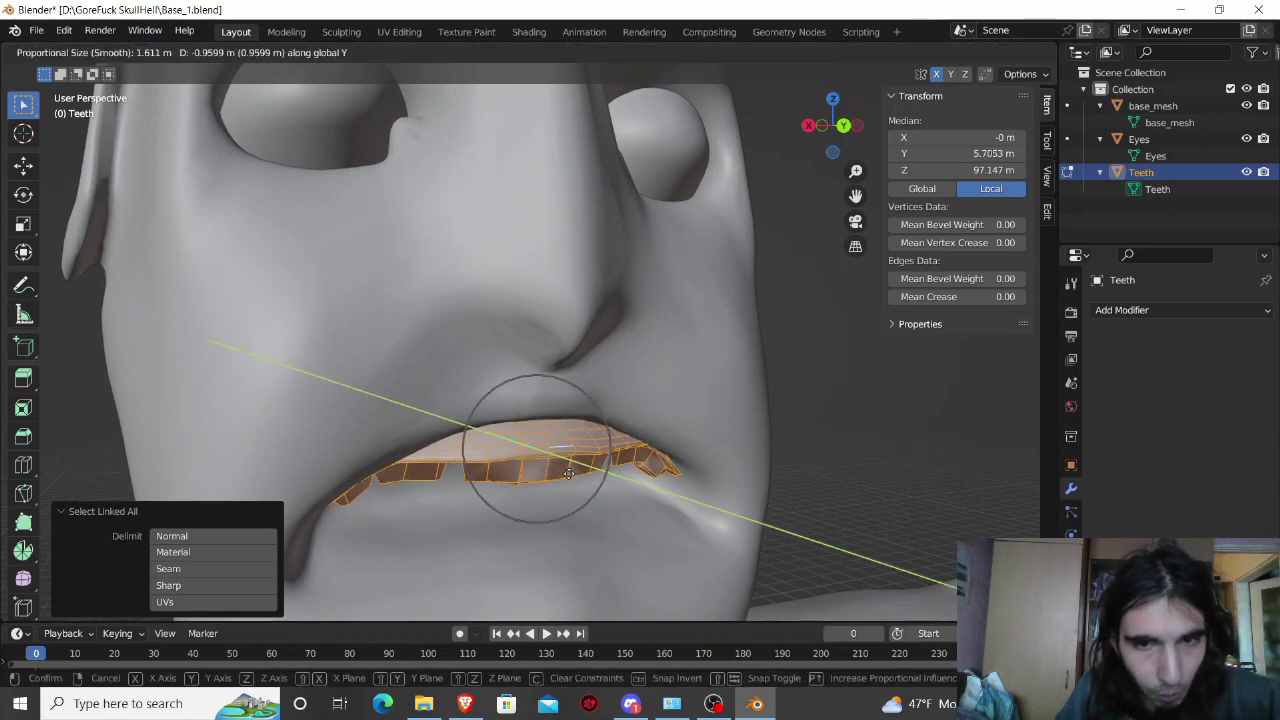
left_click(568, 473)
Step: In X-ray, move one upper teeth edge forward along Y with proportional falloff
mouse_move(568, 473)
middle_mouse_down()
mouse_move(555, 422)
mouse_move(767, 250)
middle_mouse_up()
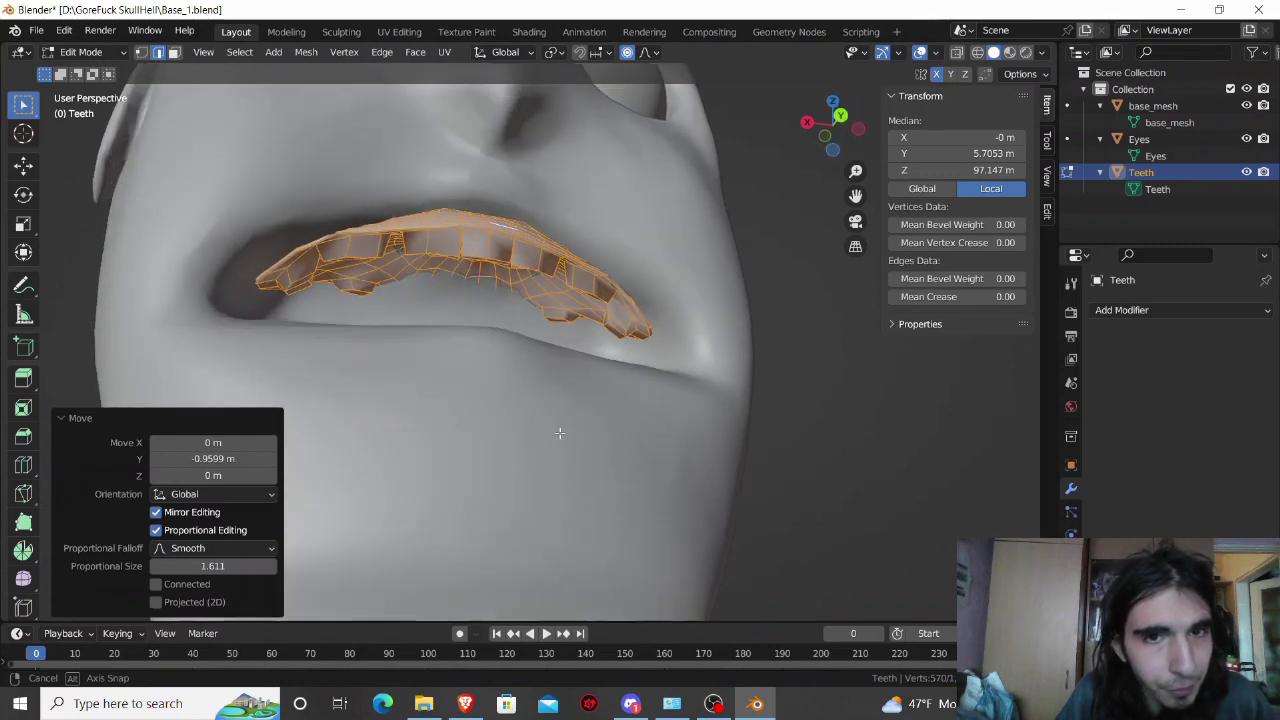
left_click(961, 56)
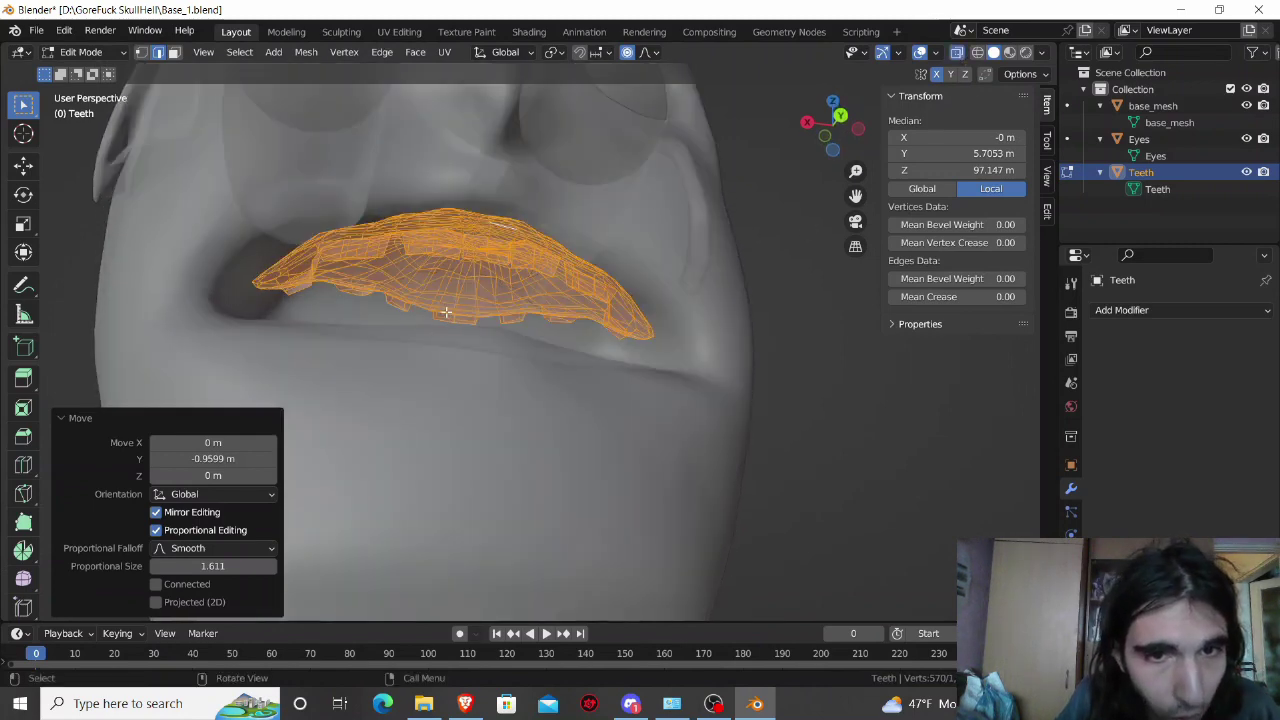
left_click(446, 312)
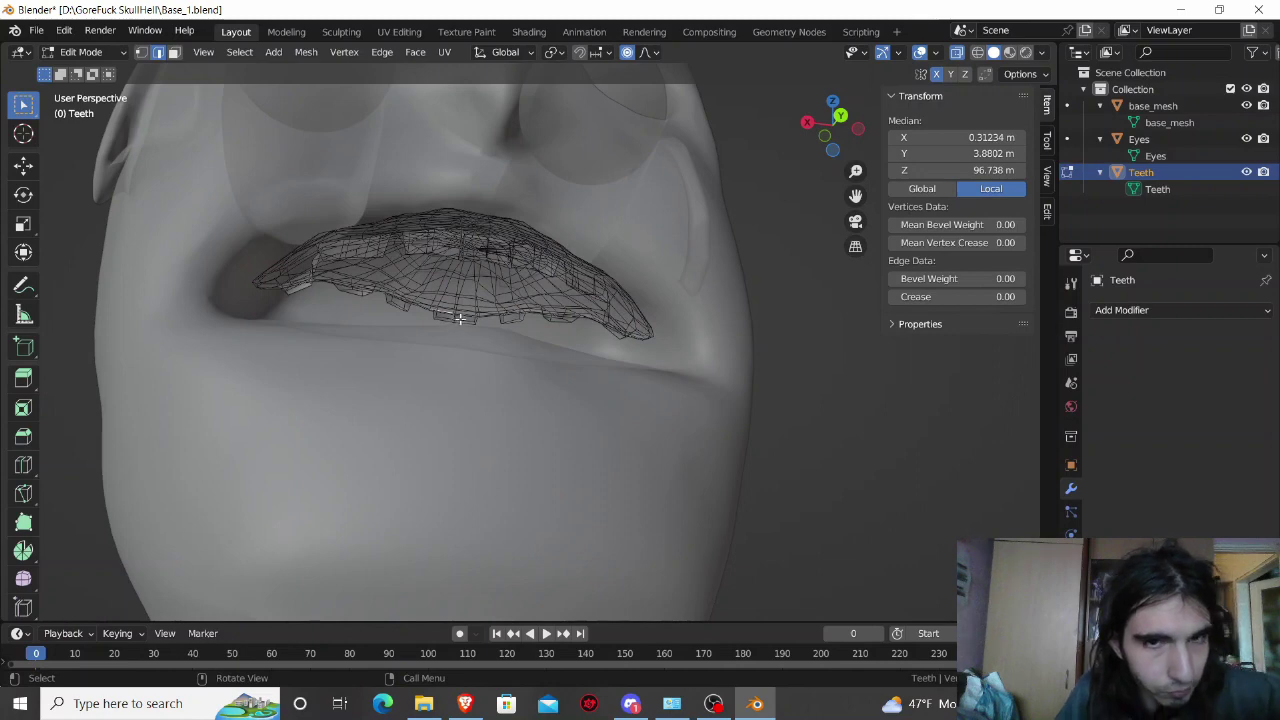
middle_click_drag(463, 316, 510, 394)
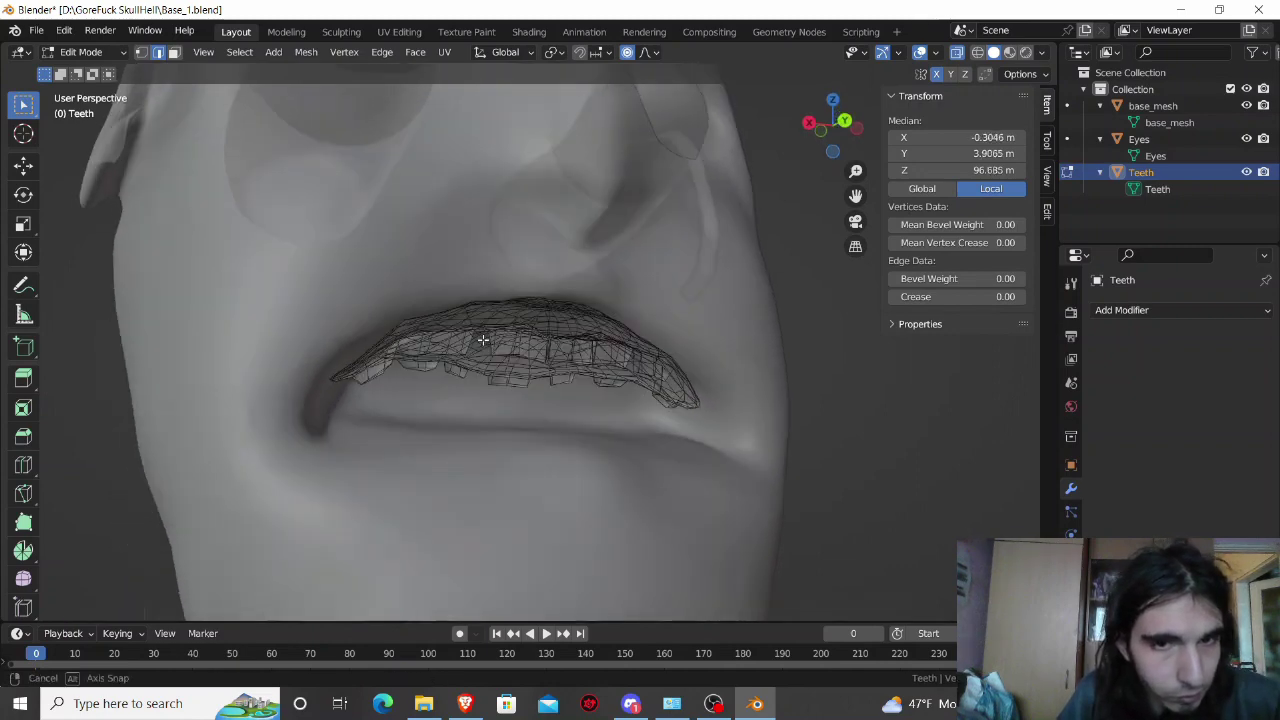
key("g")
key("y")
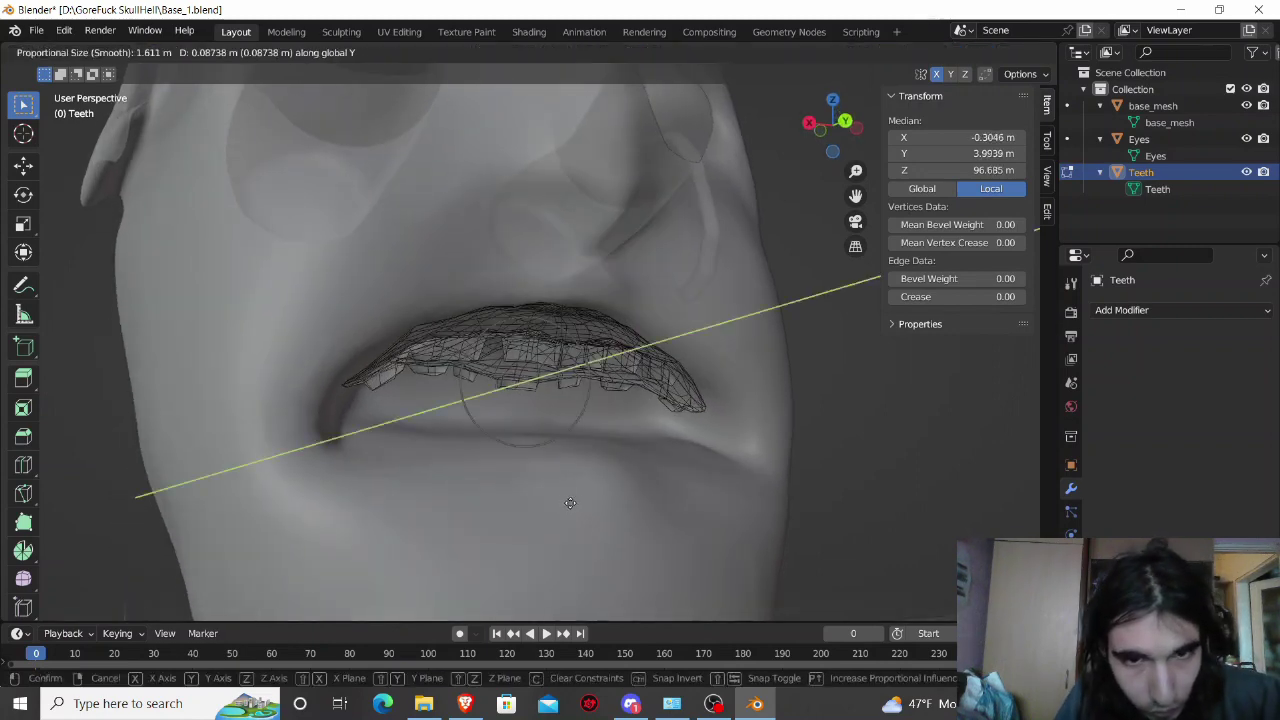
left_click(593, 508)
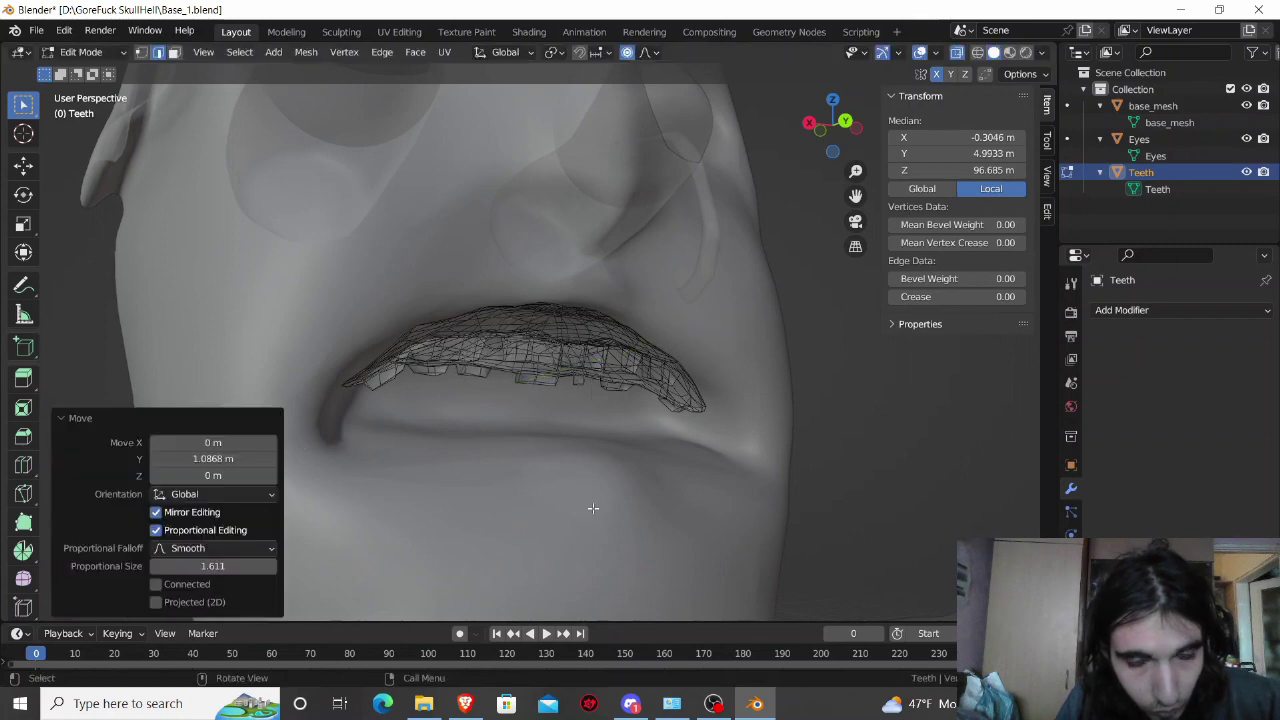
Step: Nudge two front vertices of the upper teeth along Y, then reveal the lower row
left_click_drag(855, 195, 872, 193)
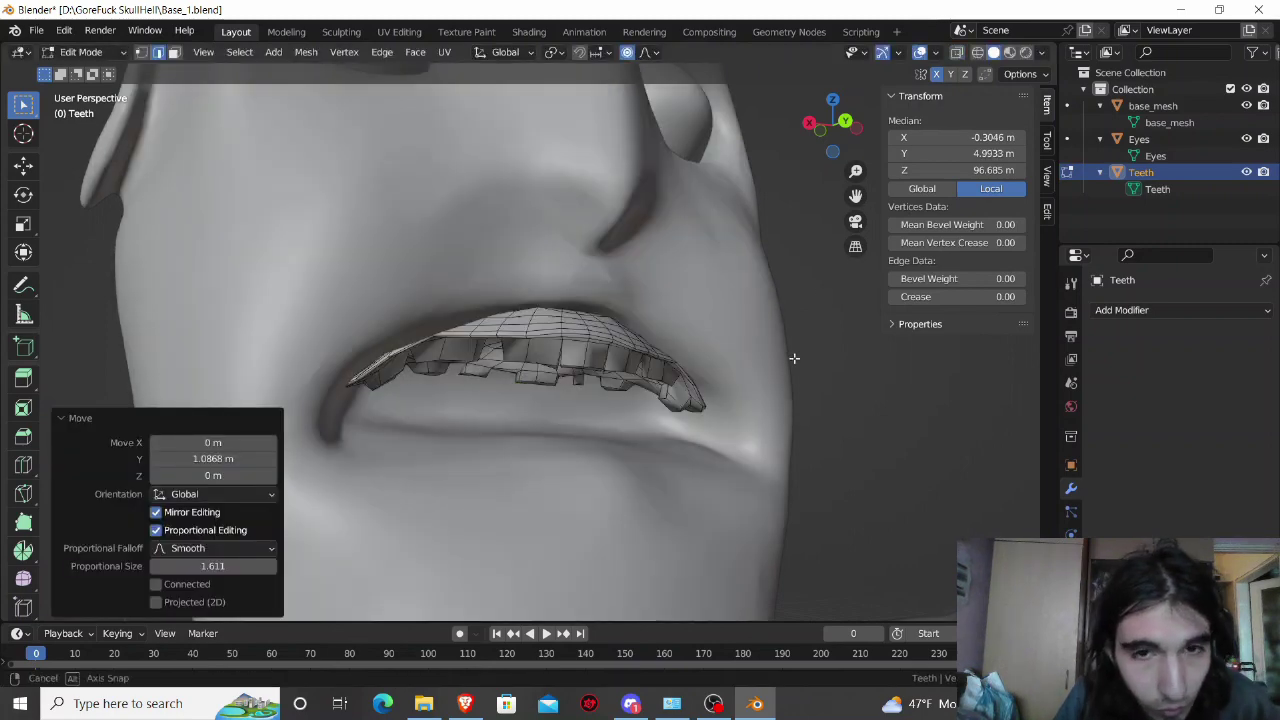
mouse_move(794, 357)
middle_mouse_down()
mouse_move(789, 330)
mouse_move(786, 349)
mouse_move(537, 410)
middle_mouse_up()
left_click(515, 342)
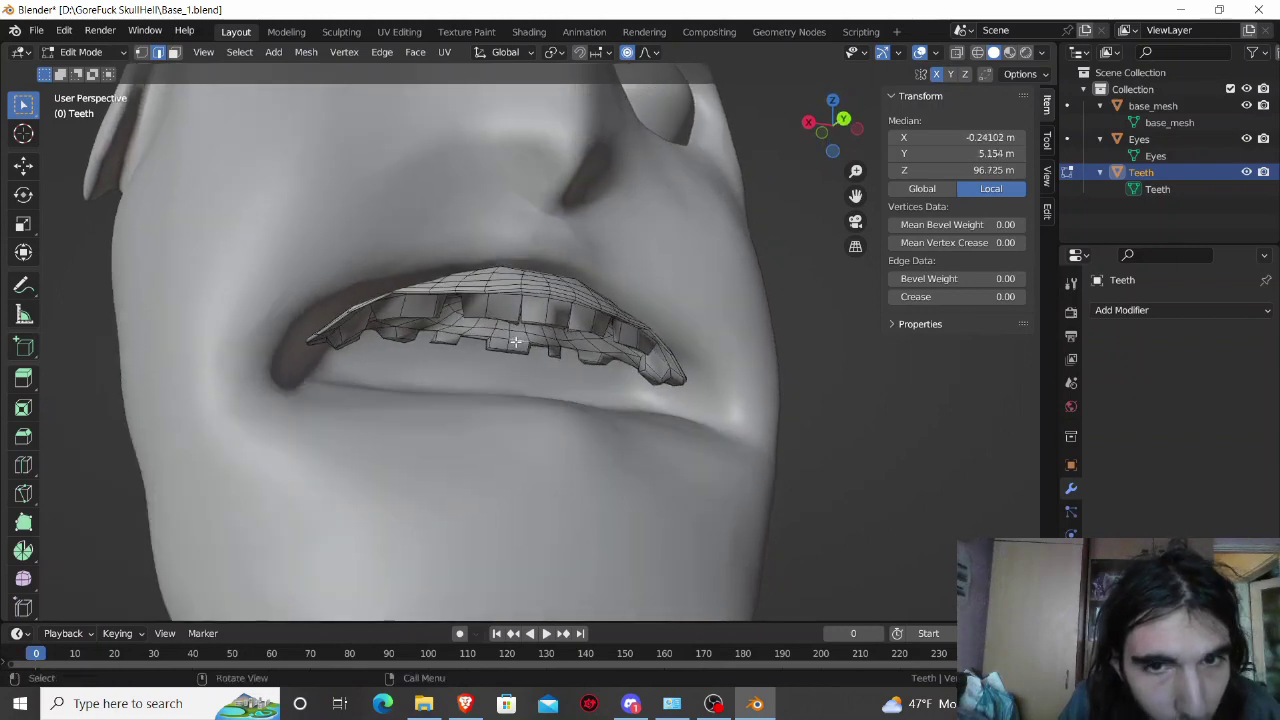
key("g")
key("y")
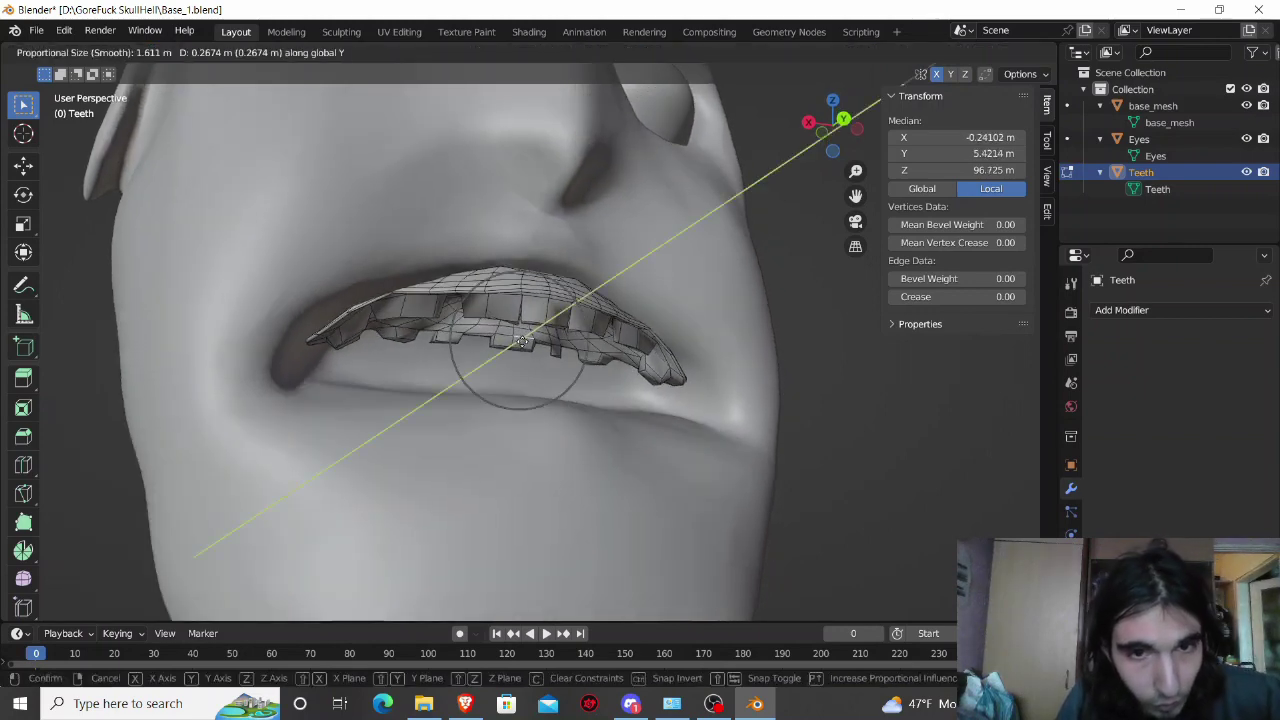
left_click(521, 345)
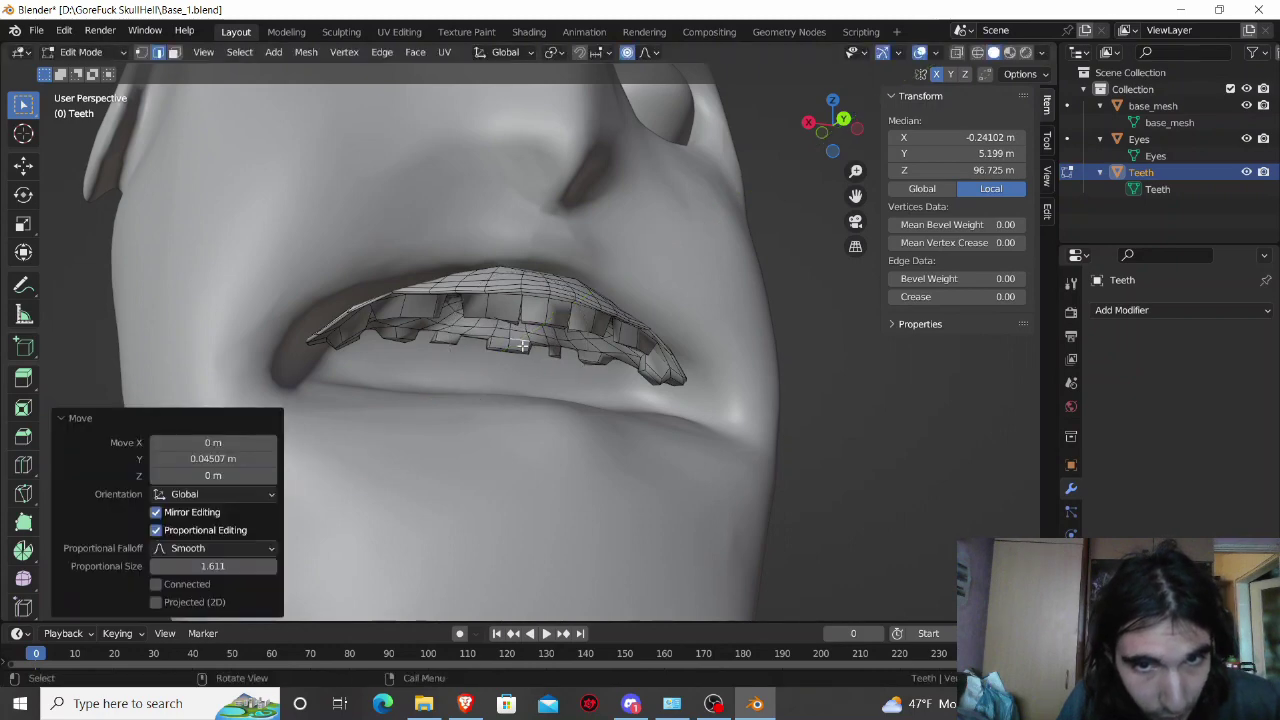
left_click(553, 349)
key("g")
key("y")
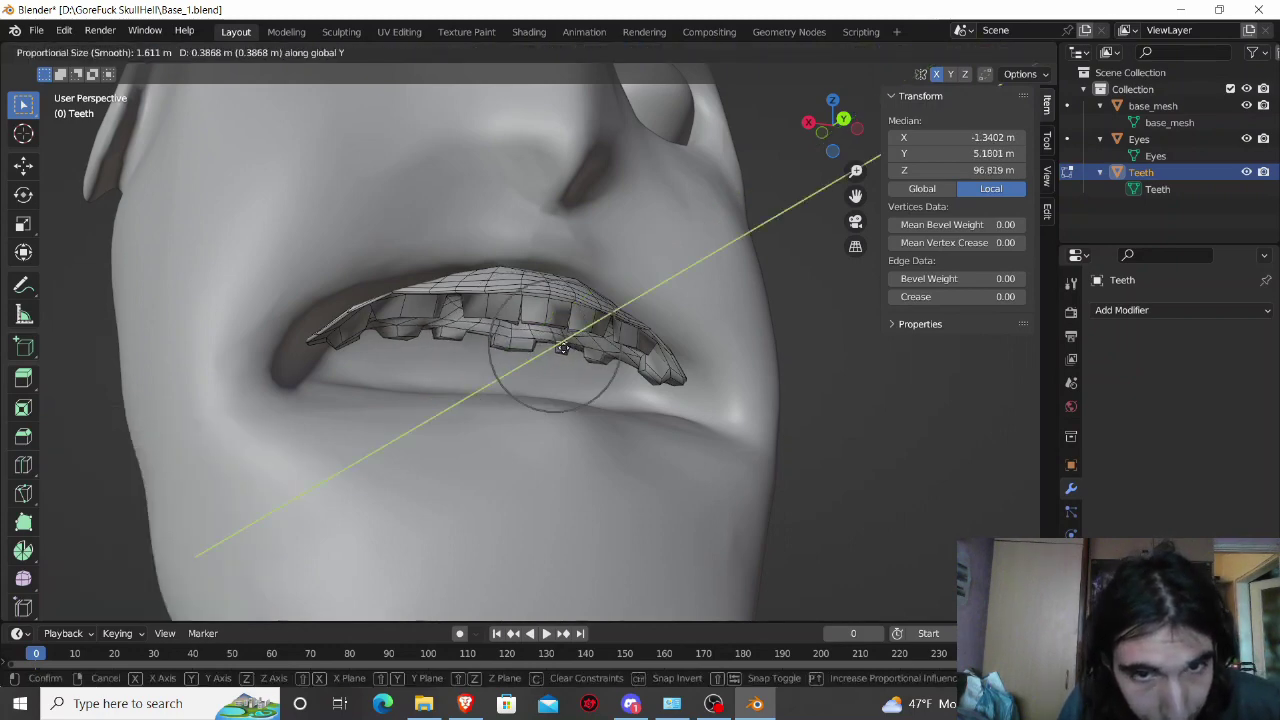
left_click(563, 348)
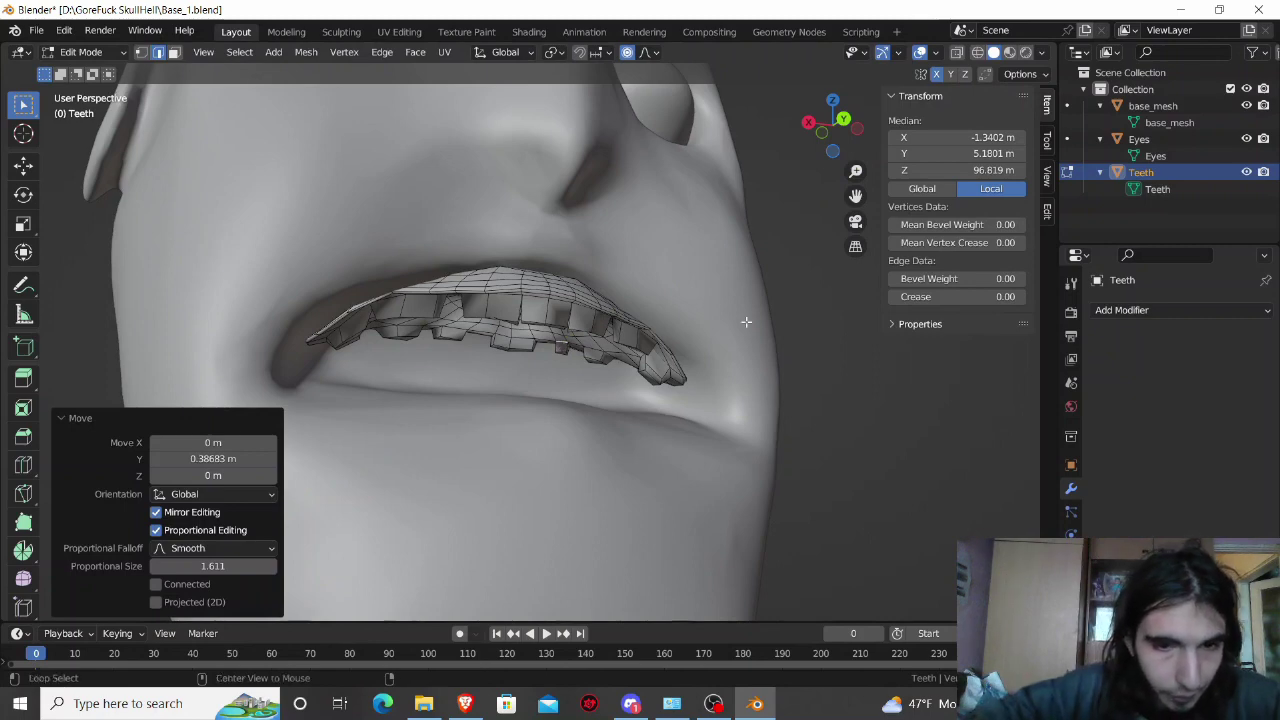
key("alt+h")
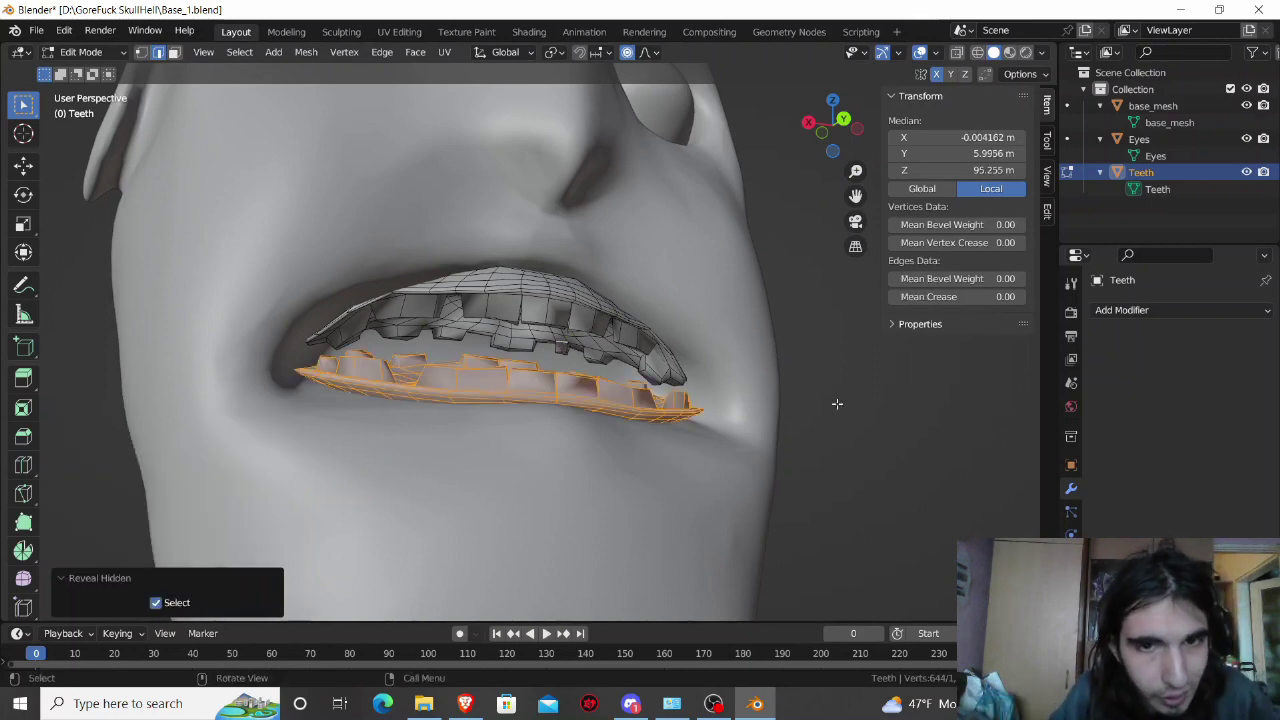
Step: Deselect the teeth, orbit to face the mouth, and hide the upper teeth row
left_click(860, 409)
mouse_move(857, 409)
middle_mouse_down()
mouse_move(840, 438)
mouse_move(857, 403)
mouse_move(851, 460)
mouse_move(874, 463)
mouse_move(621, 455)
middle_mouse_up()
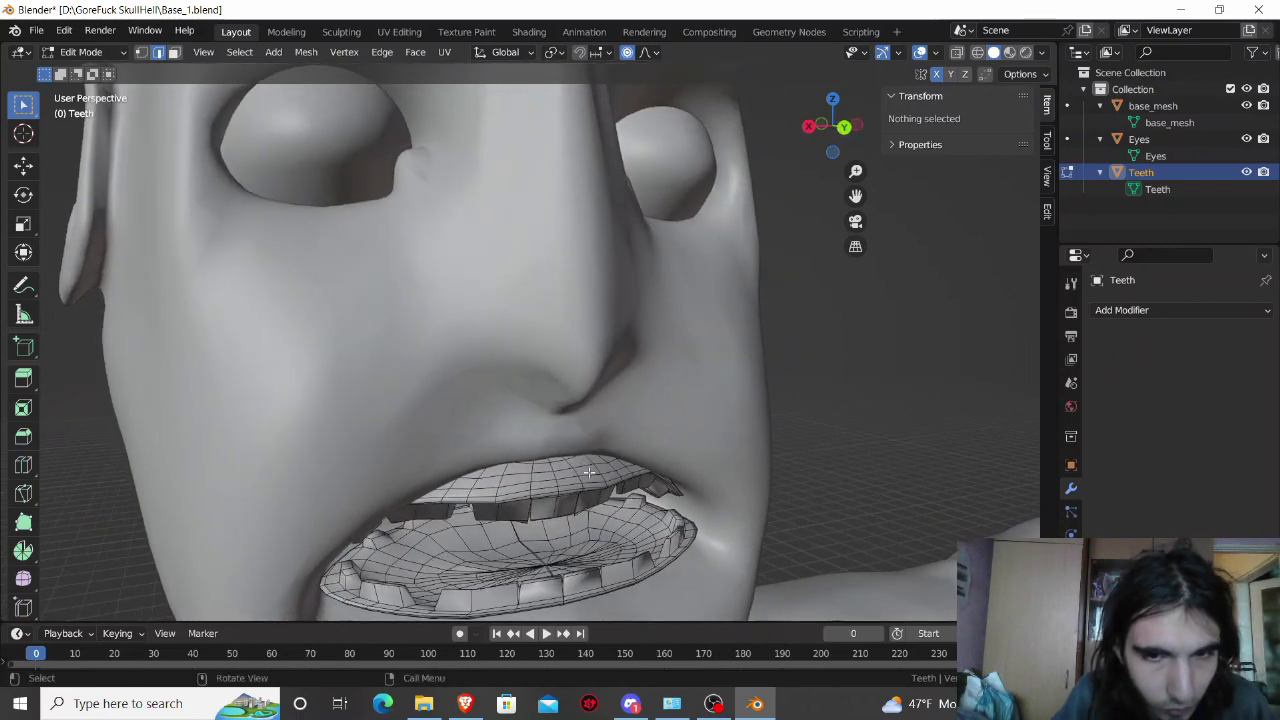
left_click(590, 472)
key("ctrl+l")
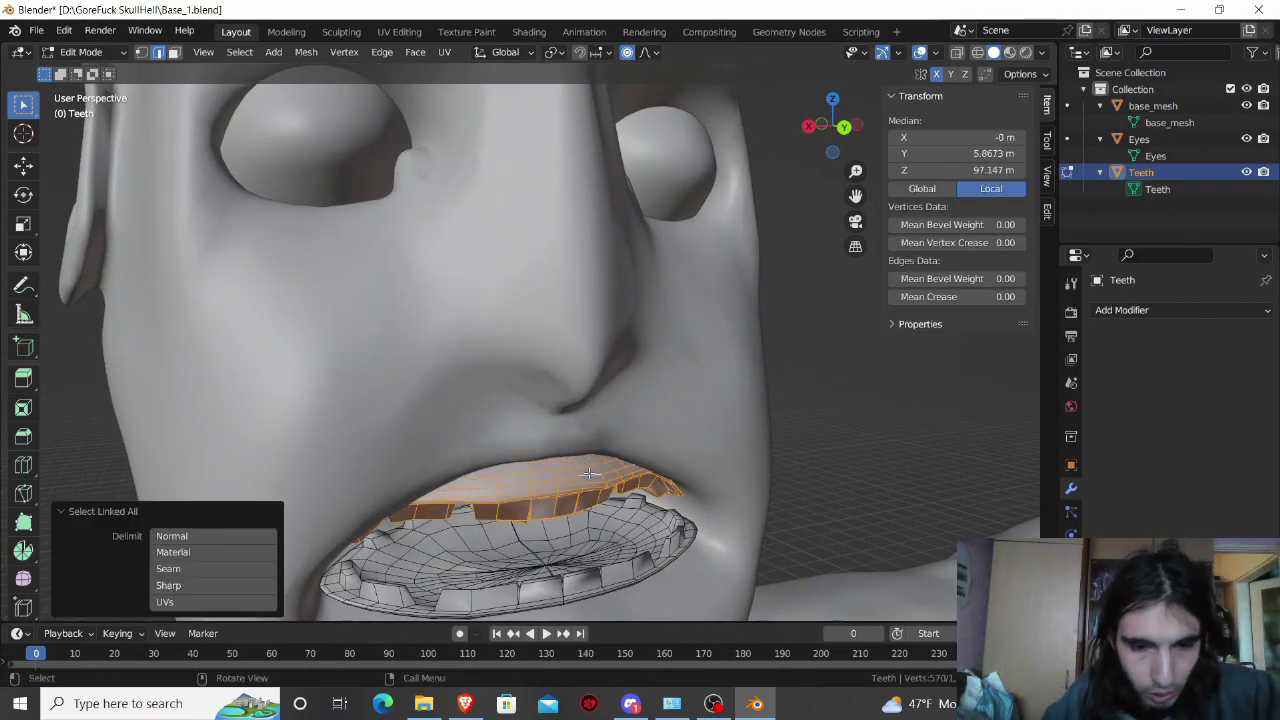
key("h")
Step: Nudge two lower-teeth edges along Y (−0.52 m) with smooth 1.611 proportional falloff
left_click(596, 589)
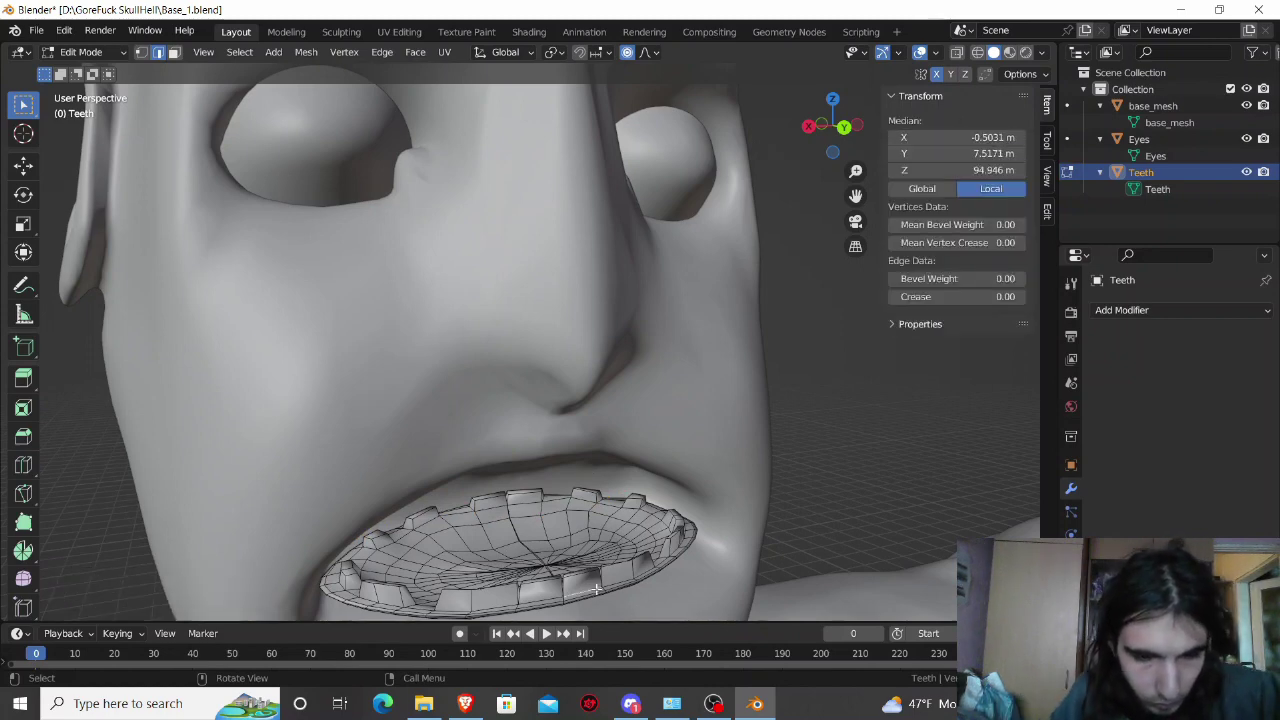
key("g")
key("y")
scroll(565, 585, "down", 3)
scroll(575, 587, "down", 2)
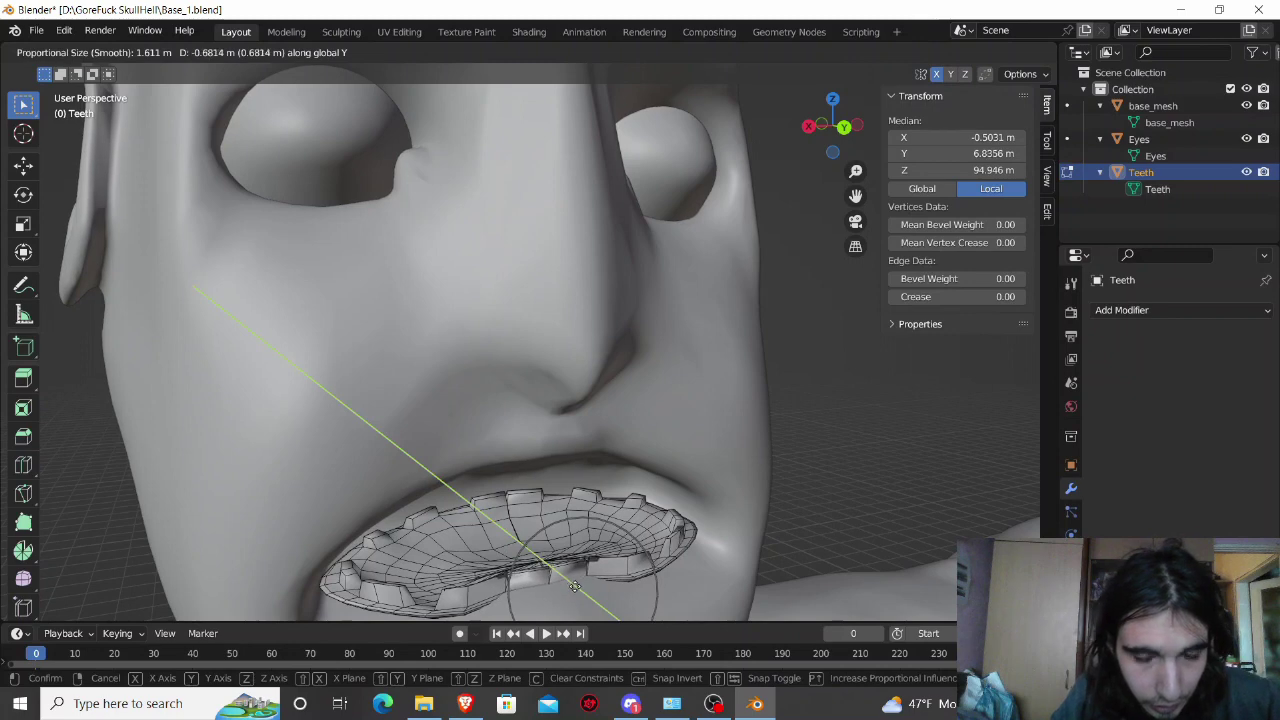
left_click(580, 589)
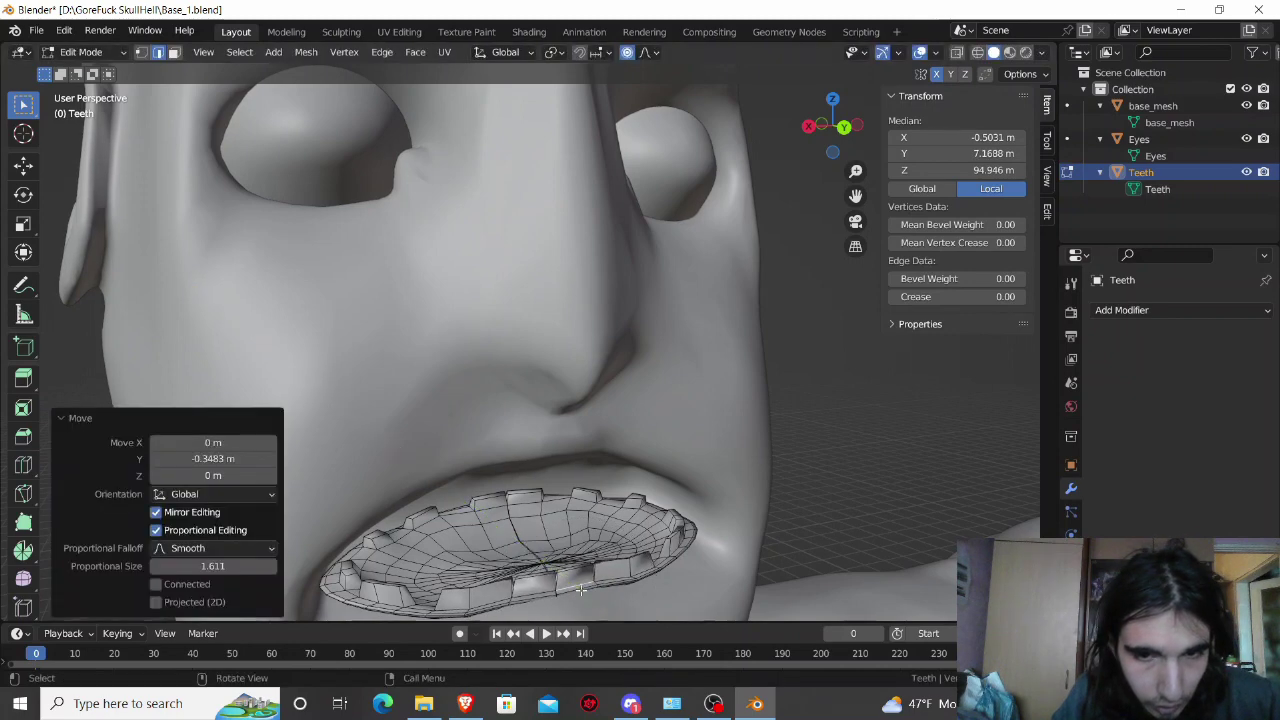
left_click(643, 577)
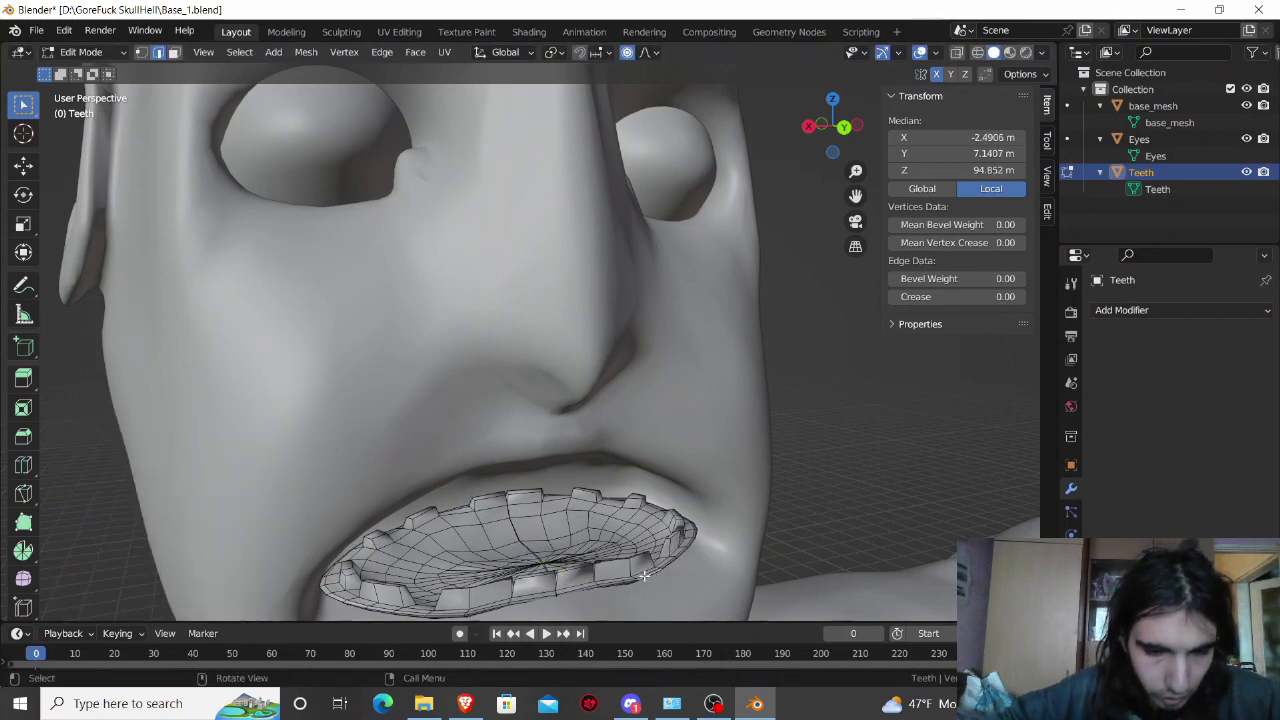
key("g")
key("y")
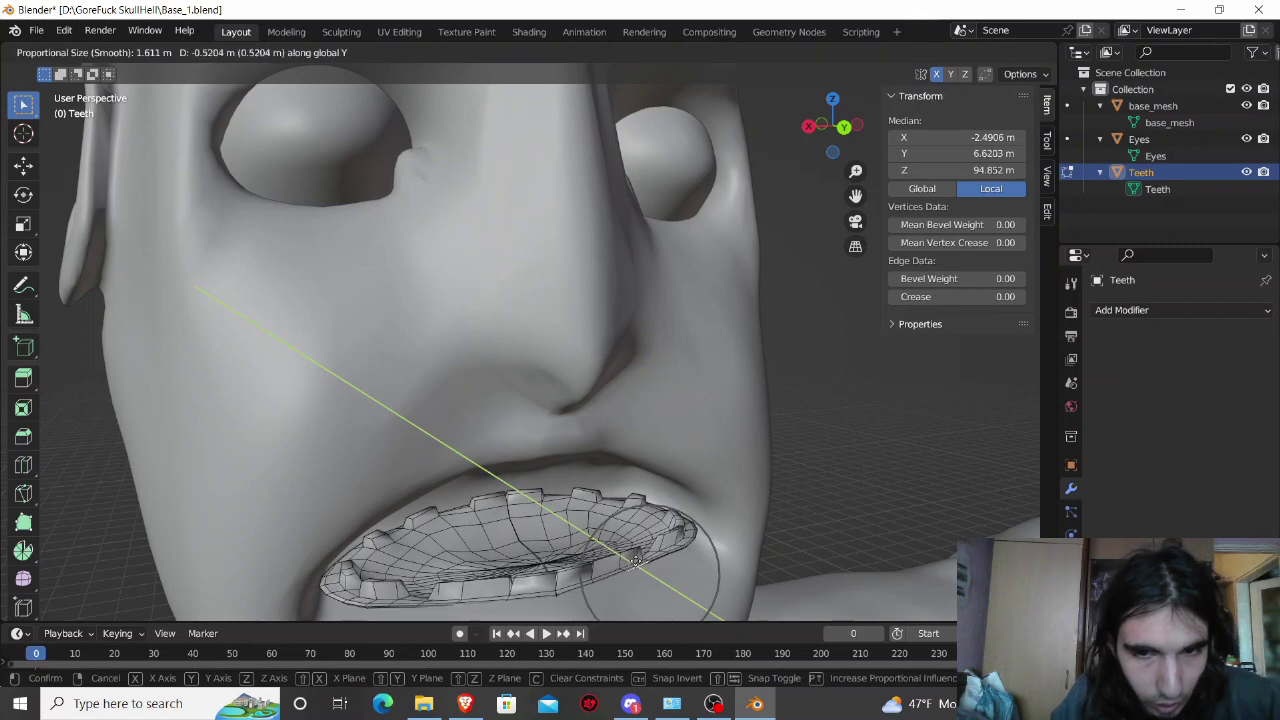
left_click(663, 566)
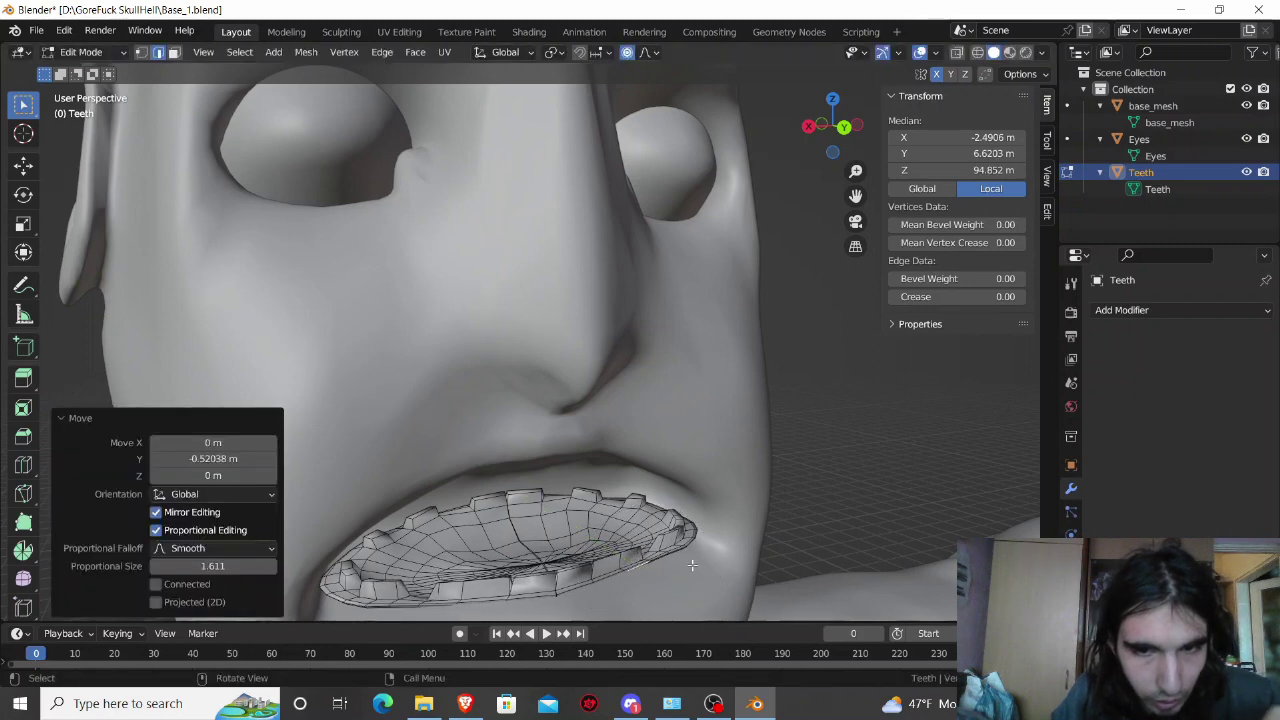
Step: Raise two more lower-teeth edges in Z (0.095827 m) to fit the lower lip
left_click(556, 593)
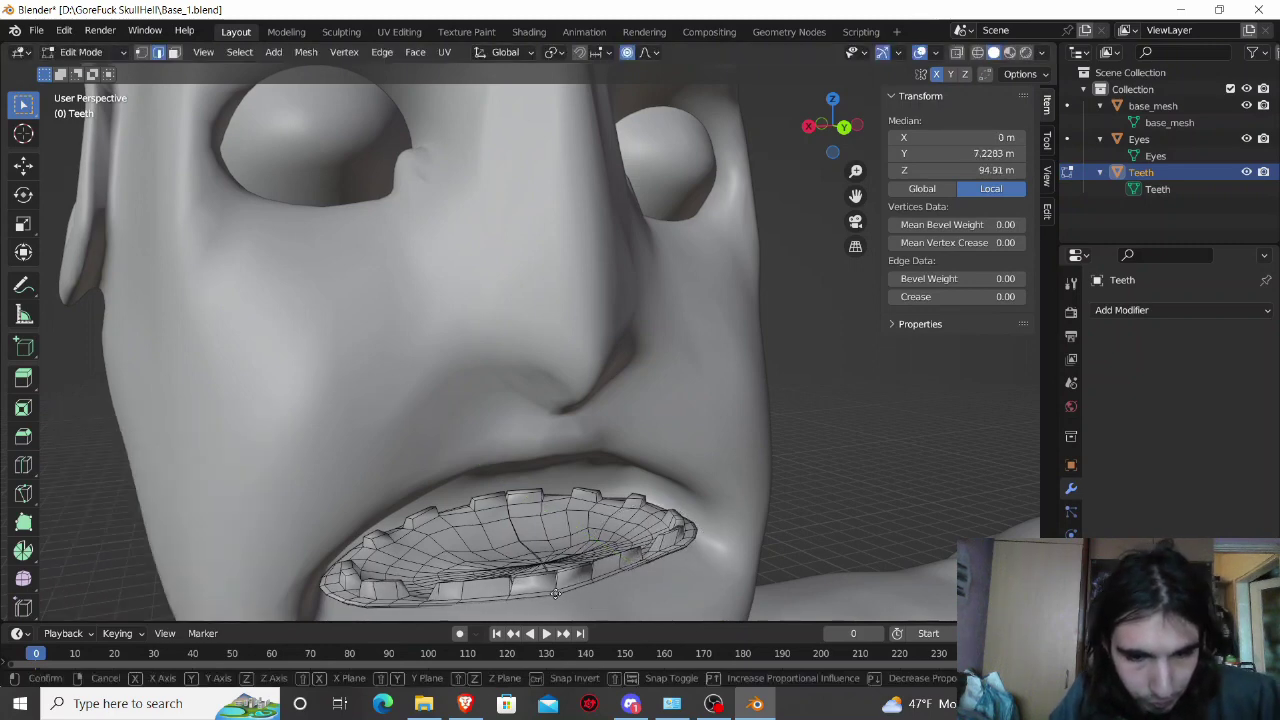
key("g")
key("z")
left_click(553, 583)
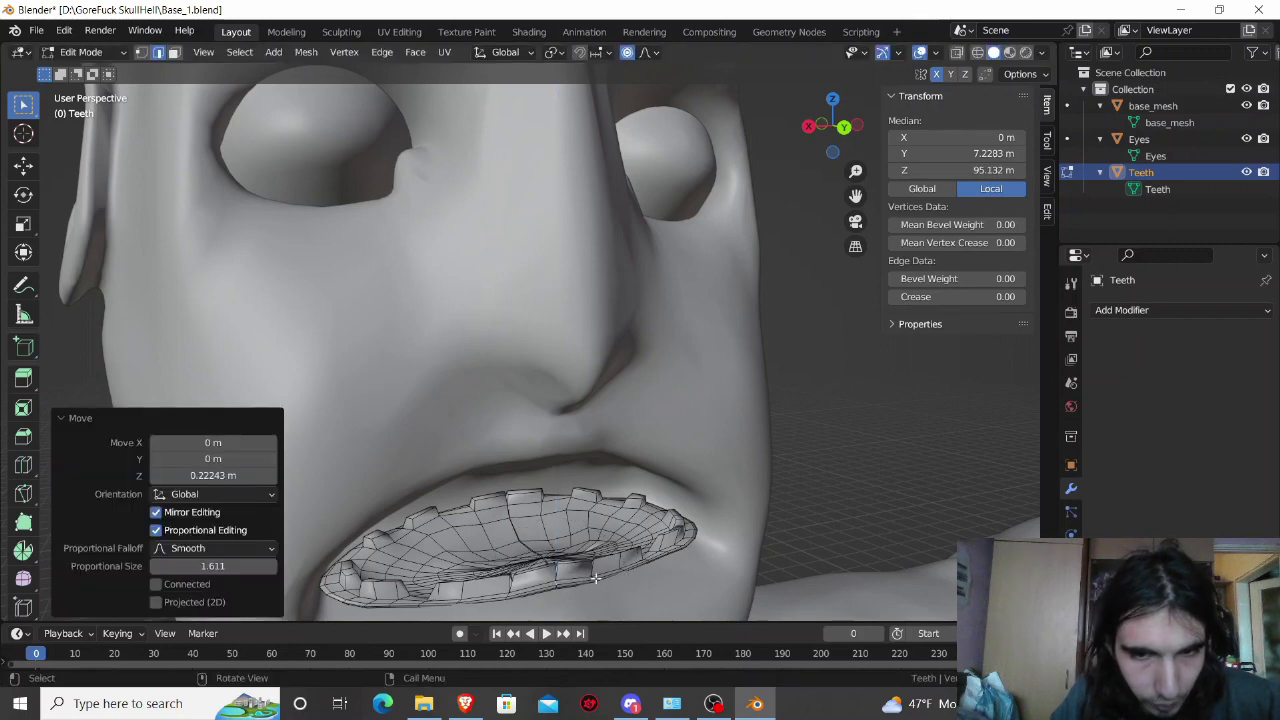
left_click(621, 572)
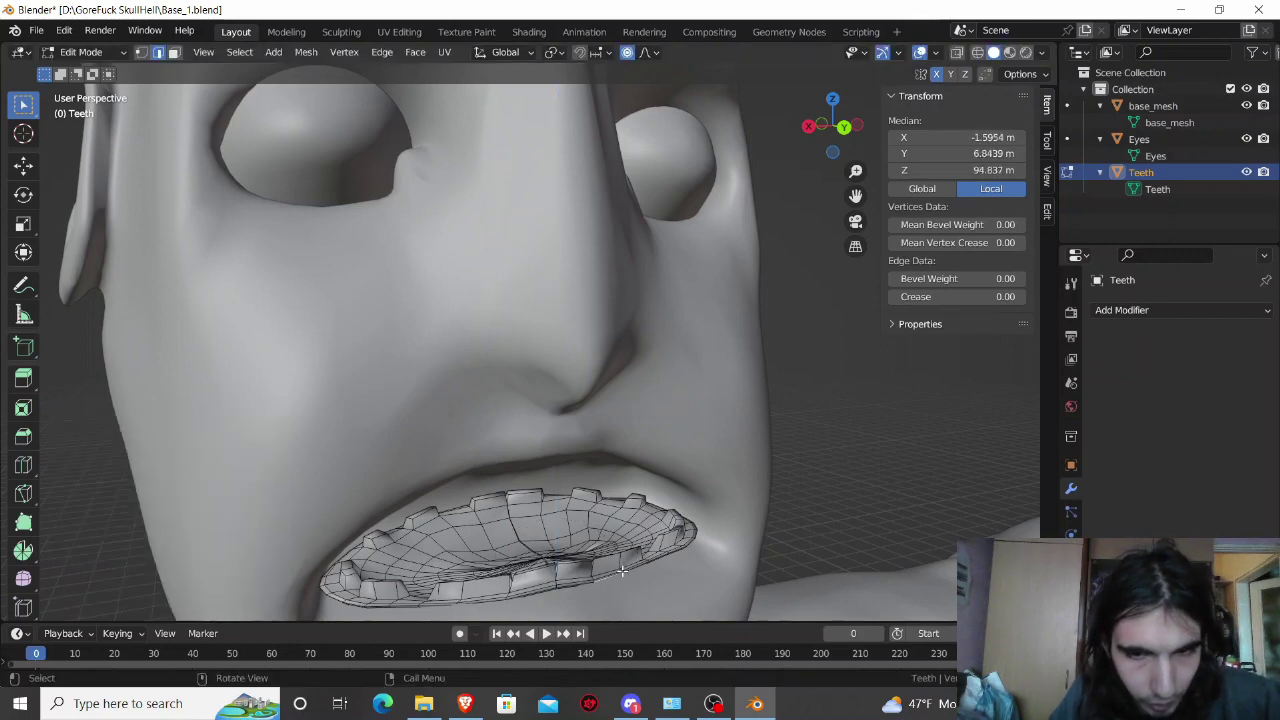
key("g")
key("z")
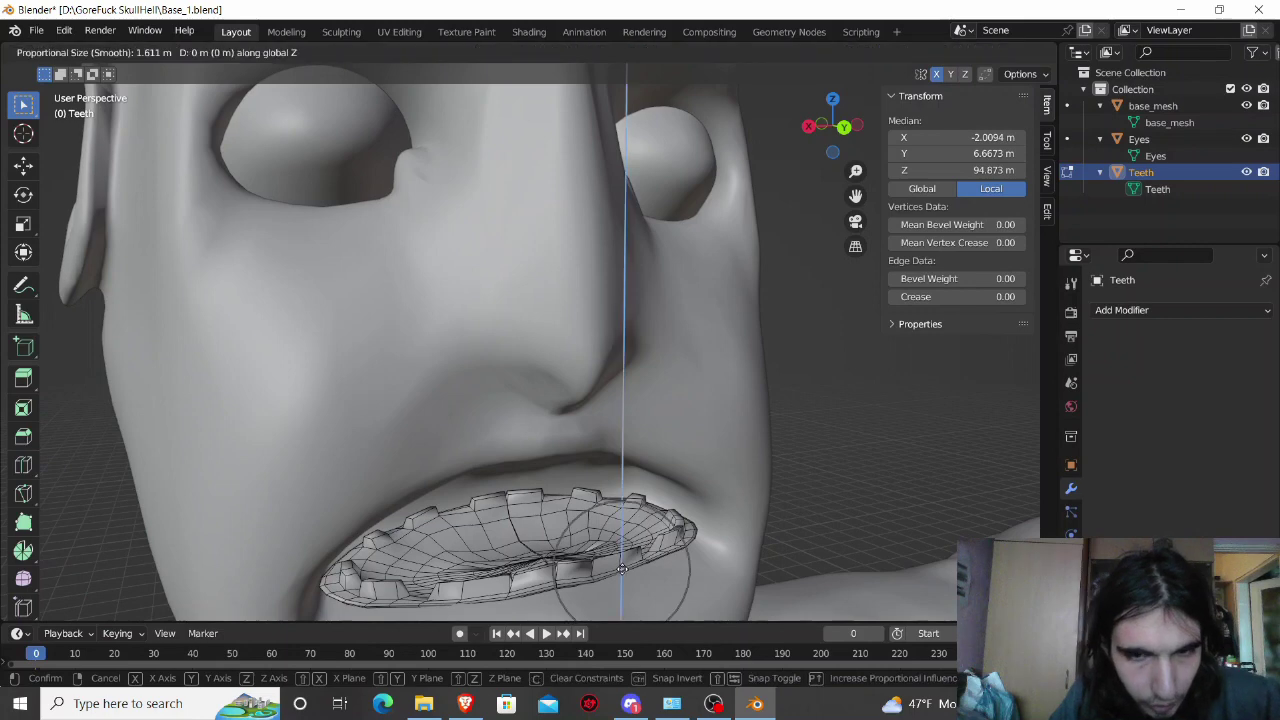
left_click(622, 566)
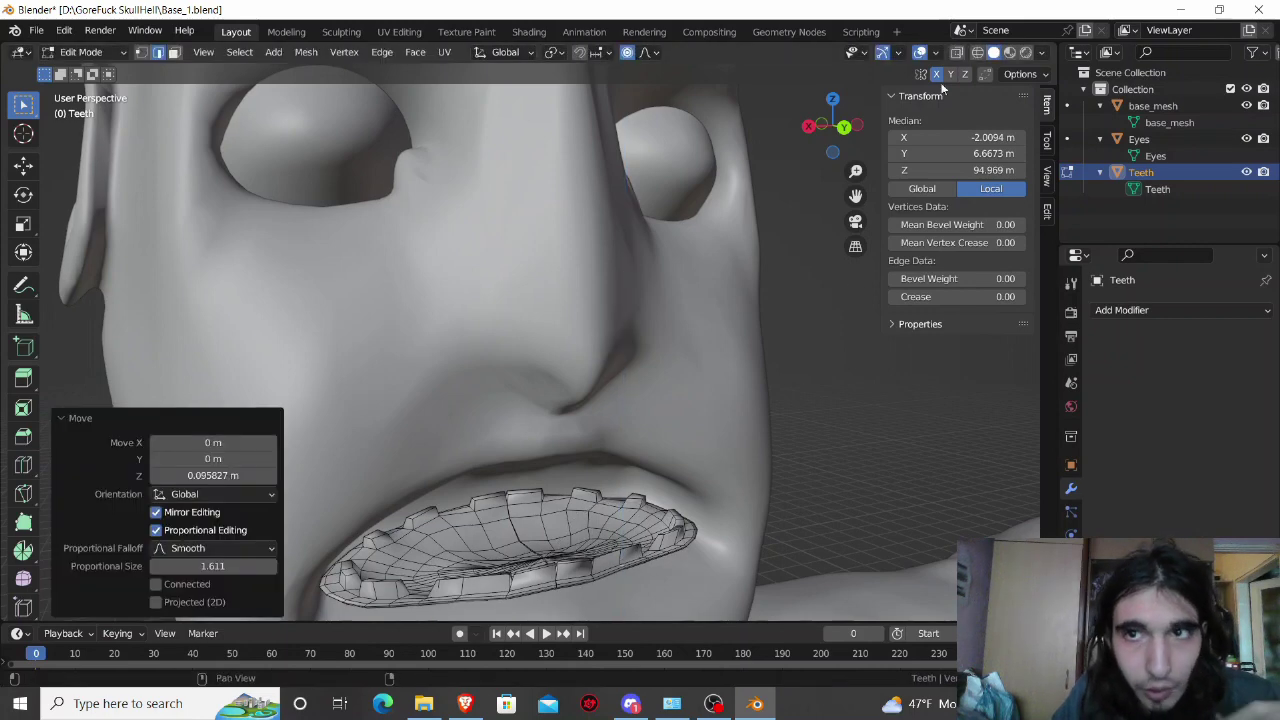
Step: Briefly reveal the upper teeth, then undo so they are hidden again
key("alt+h")
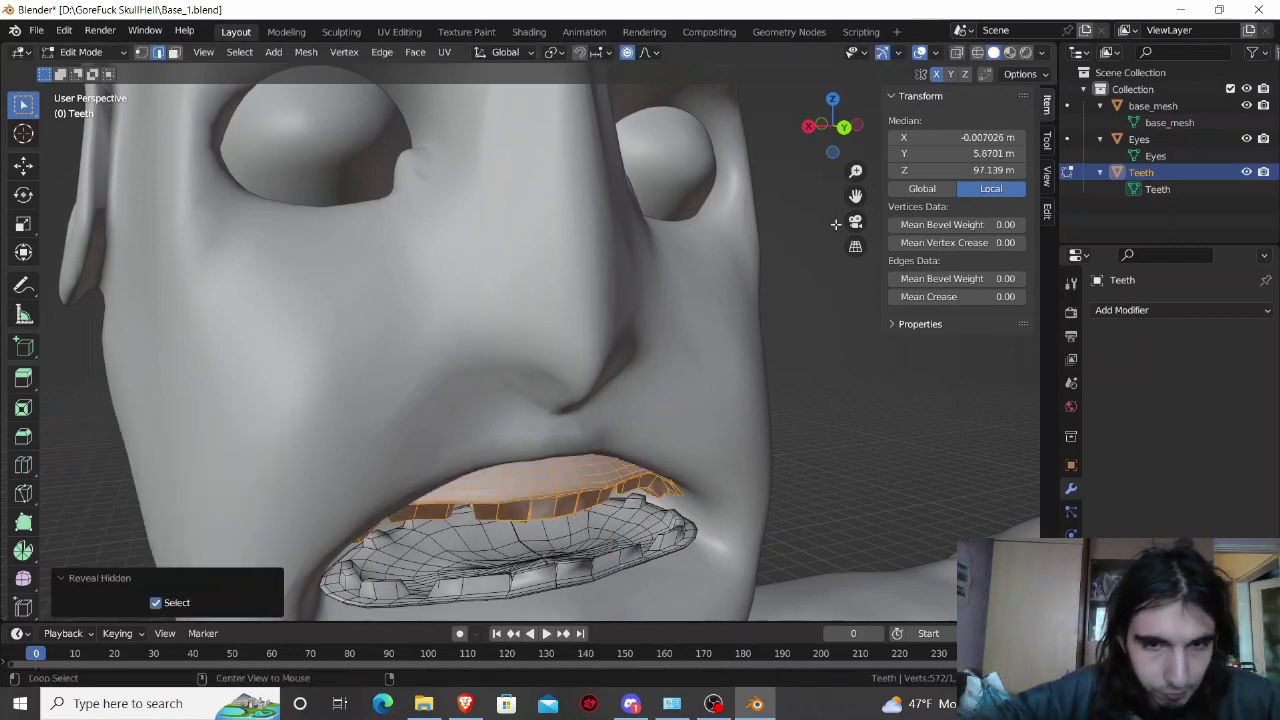
left_click(806, 476)
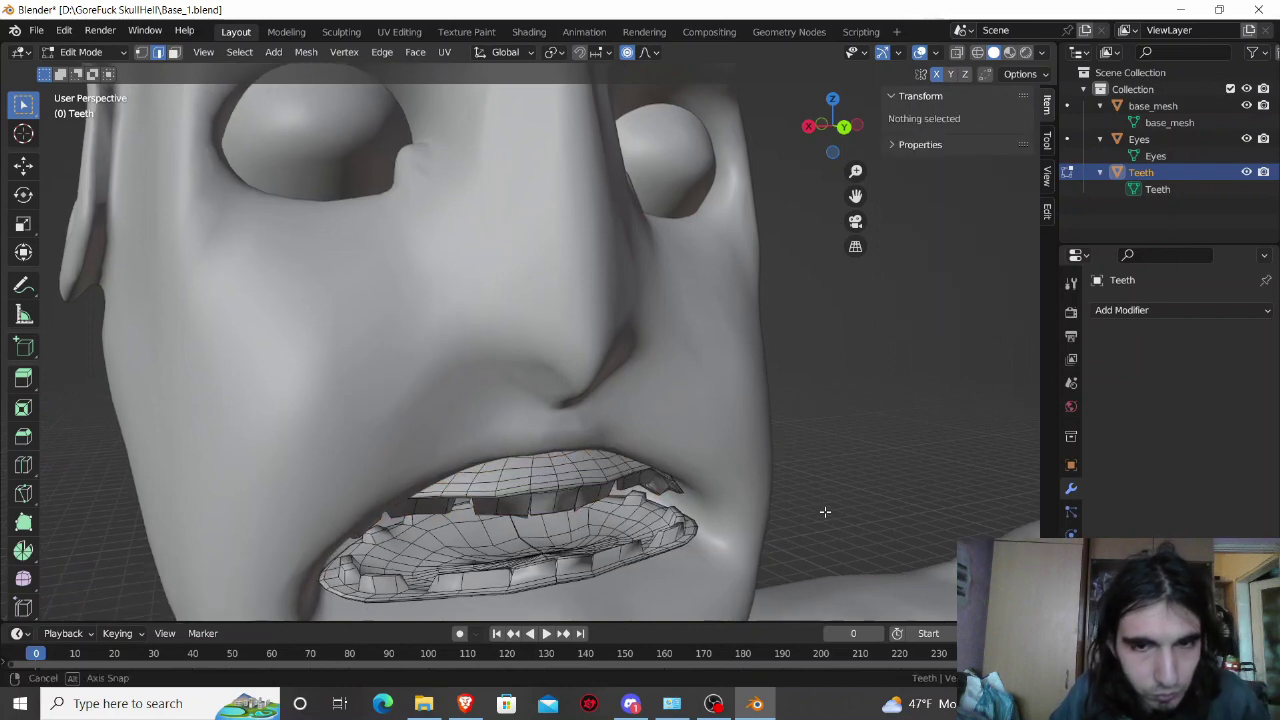
middle_click_drag(806, 476, 810, 478)
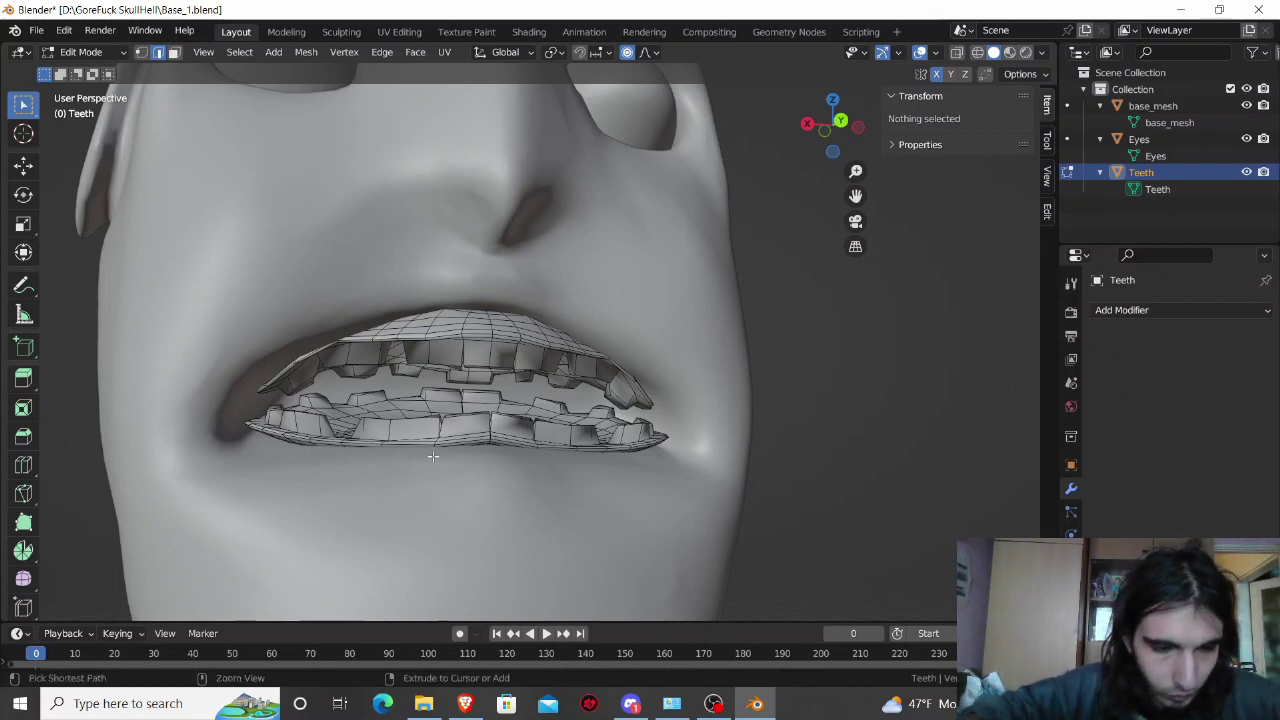
key("ctrl+z")
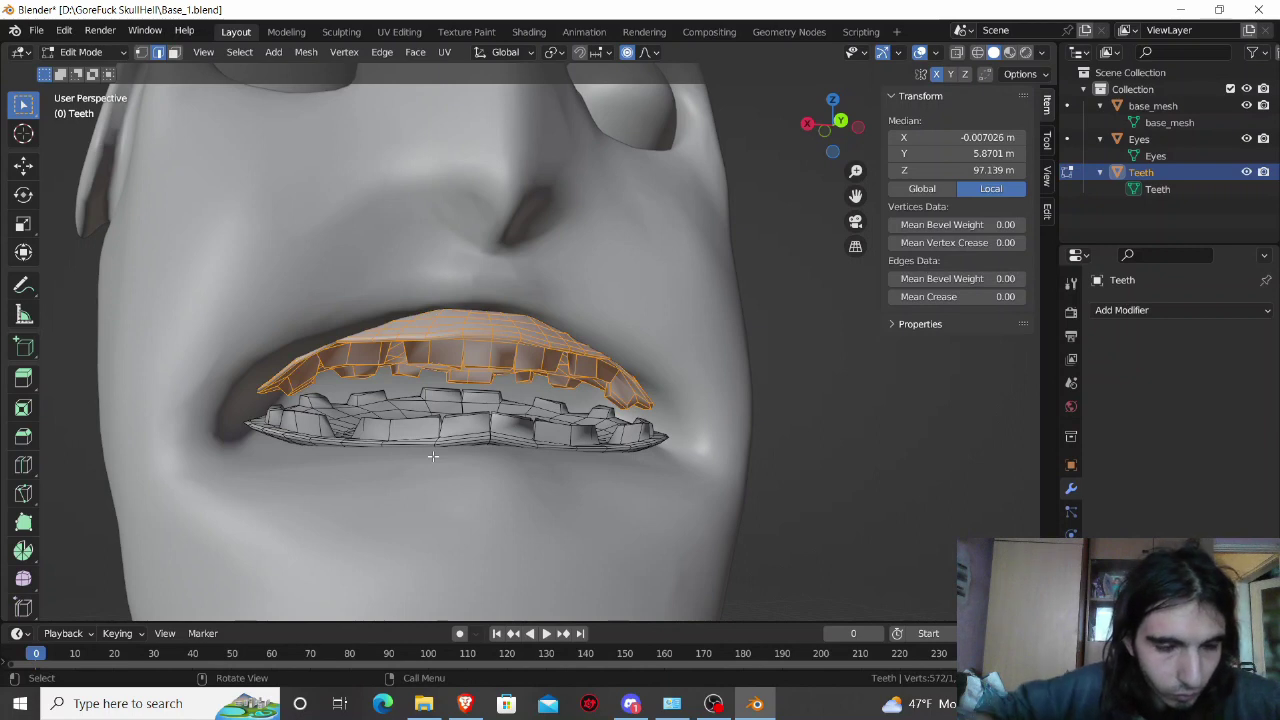
key("ctrl+z")
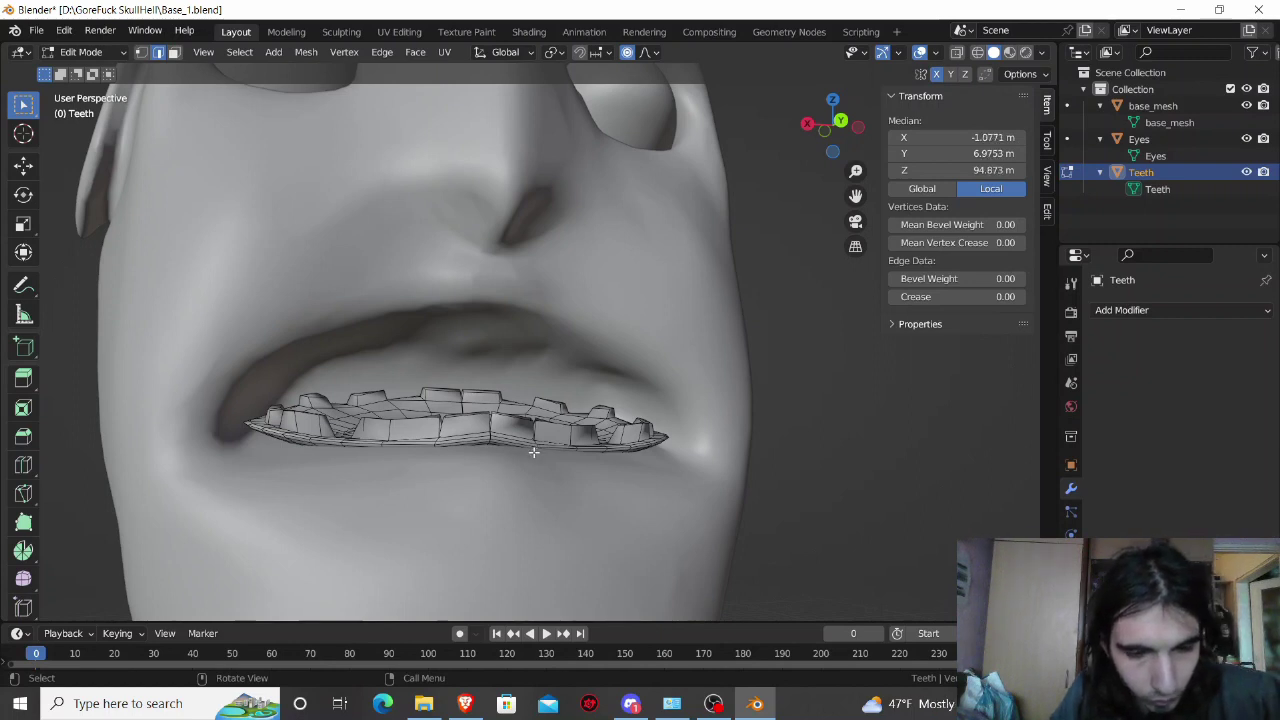
Step: Adjust lower-teeth heights in Z, lowering the front centre −0.066837 m, then unhide the upper row
key("g")
key("z")
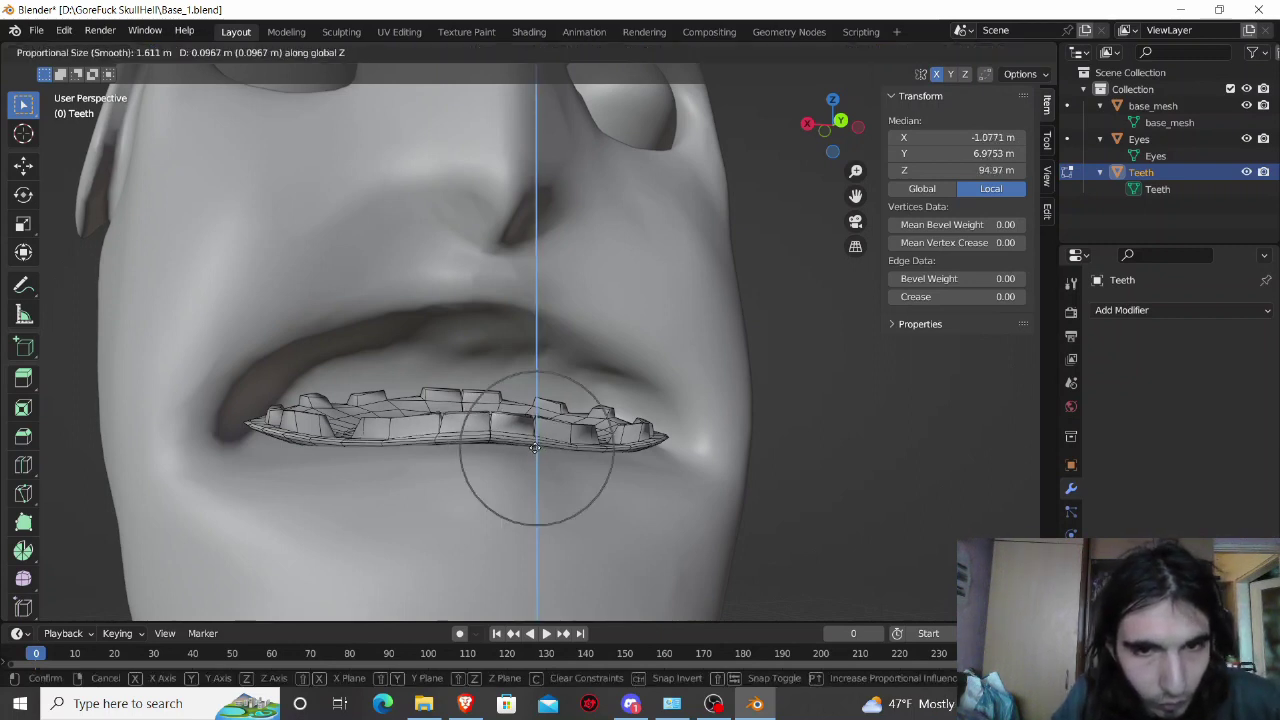
left_click(535, 447)
left_click(490, 435)
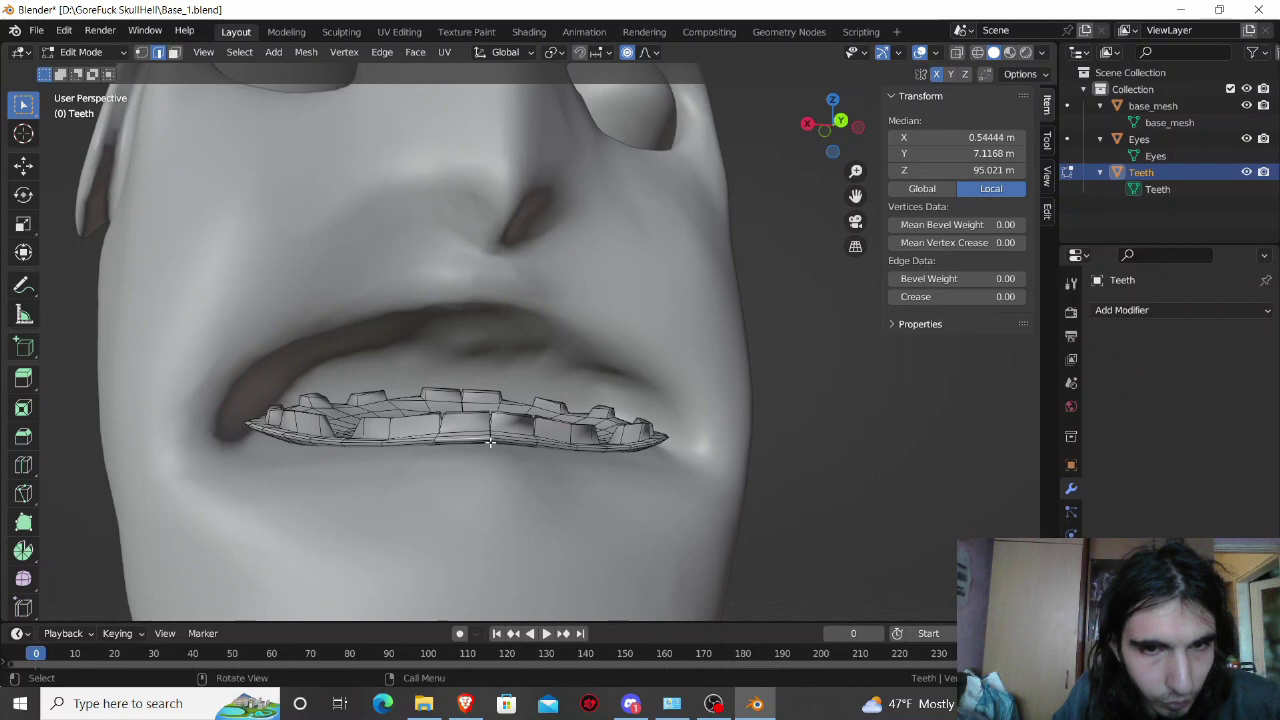
left_click(490, 442)
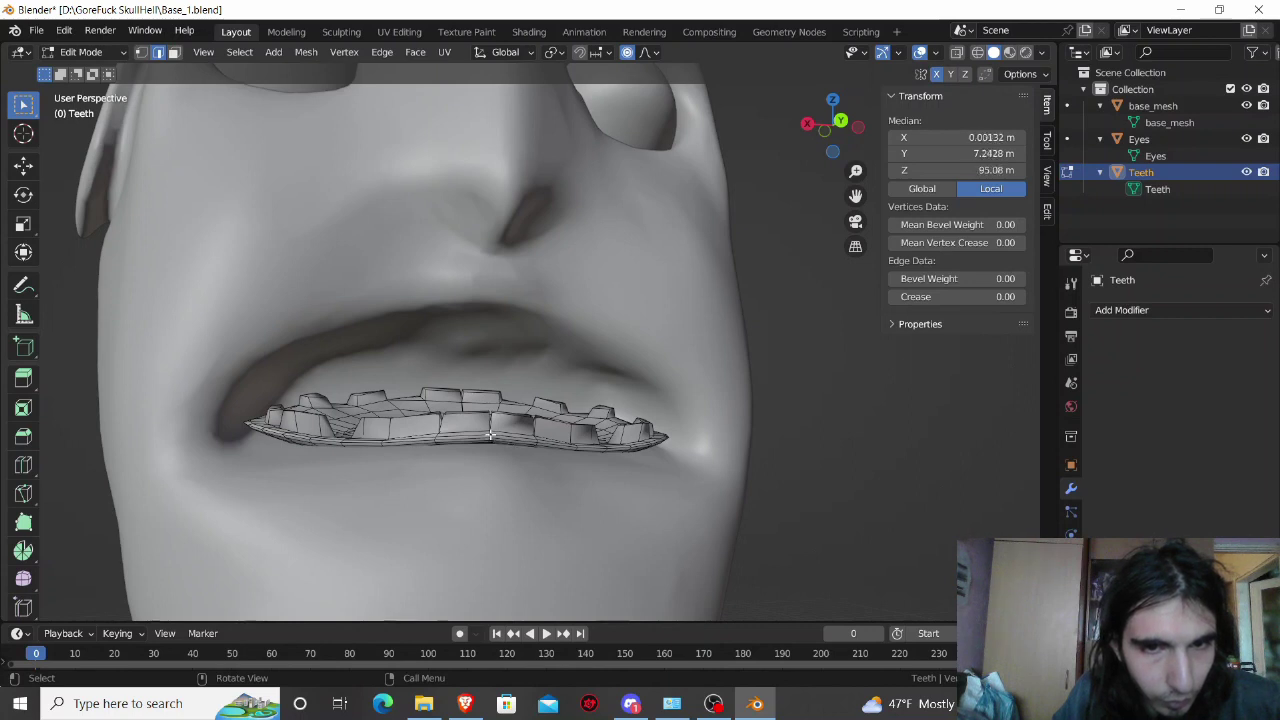
key("g")
key("z")
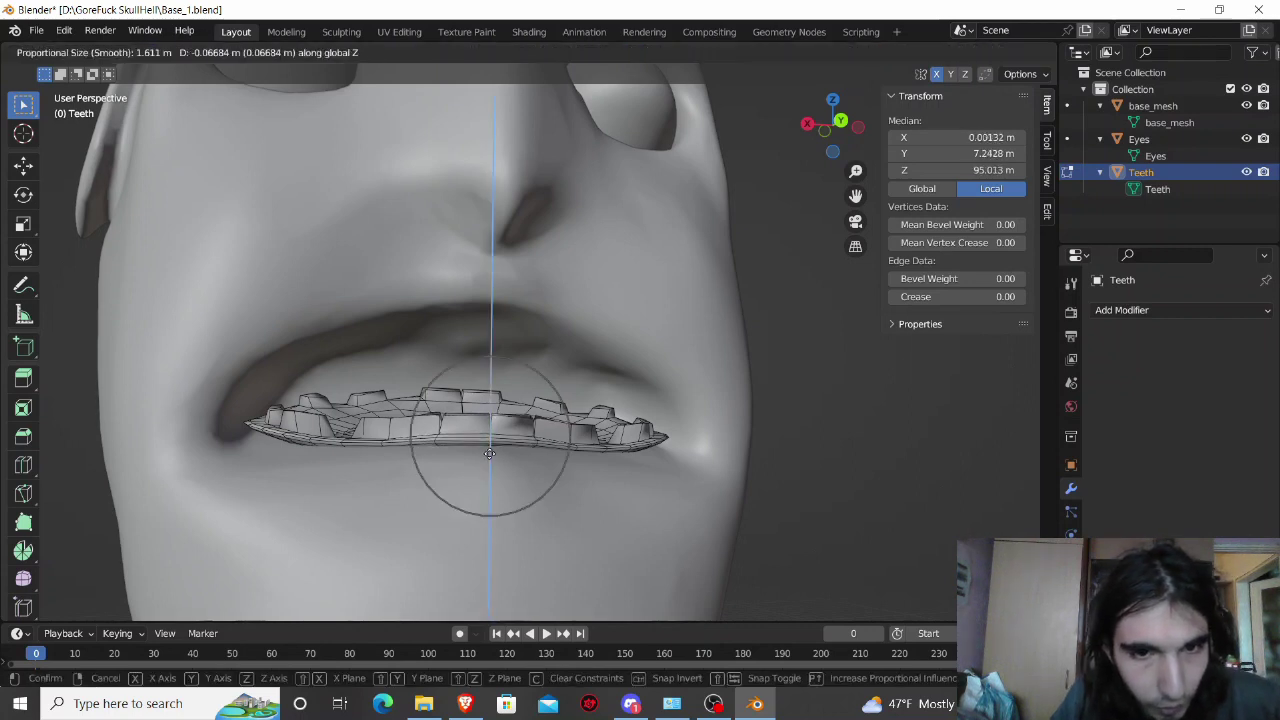
left_click(490, 453)
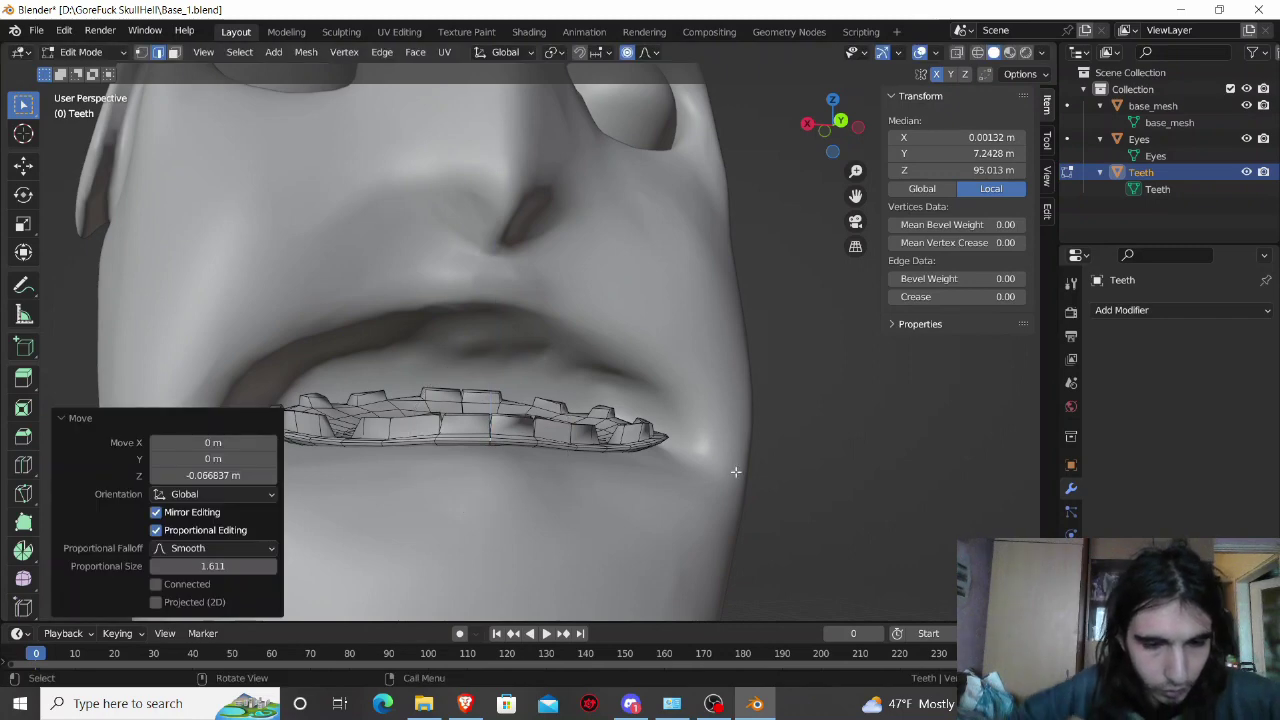
key("alt+h")
Step: Switch to Object Mode and orbit around the face to check both teeth rows sit inside the mouth
key("Tab")
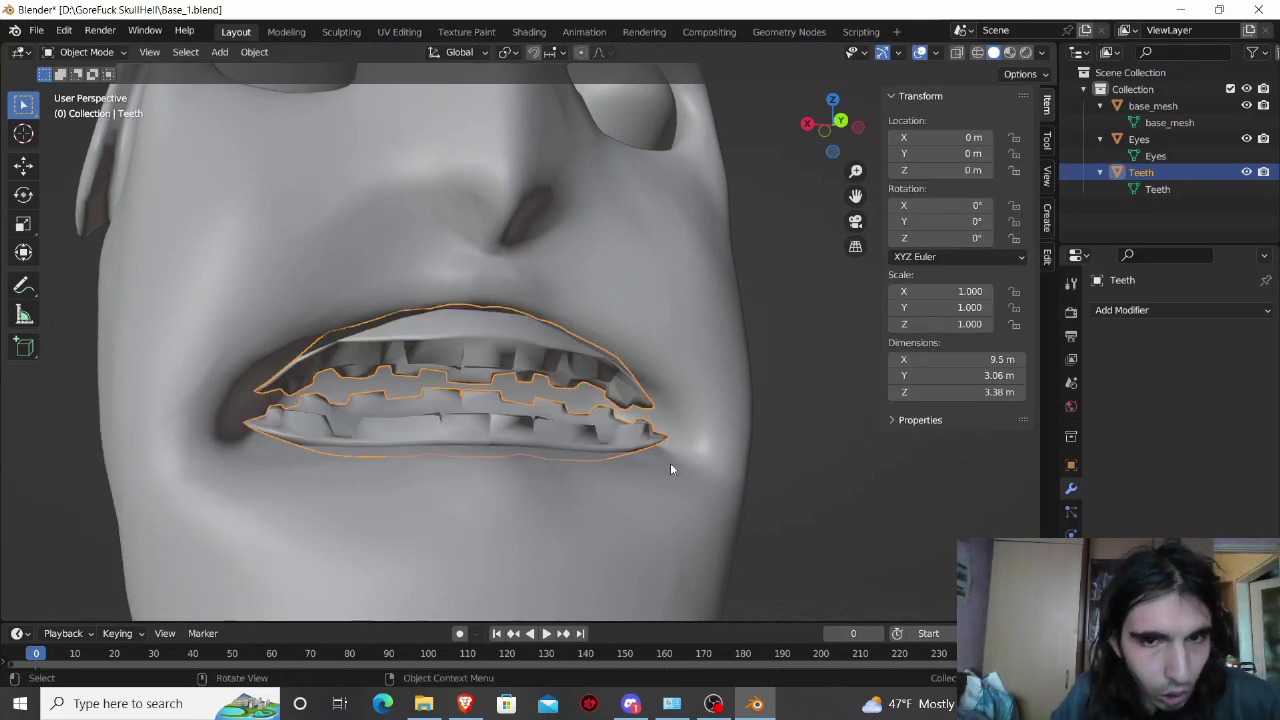
scroll(658, 463, "down", 4)
mouse_move(658, 463)
middle_mouse_down()
mouse_move(706, 478)
mouse_move(764, 542)
mouse_move(686, 517)
middle_mouse_up()
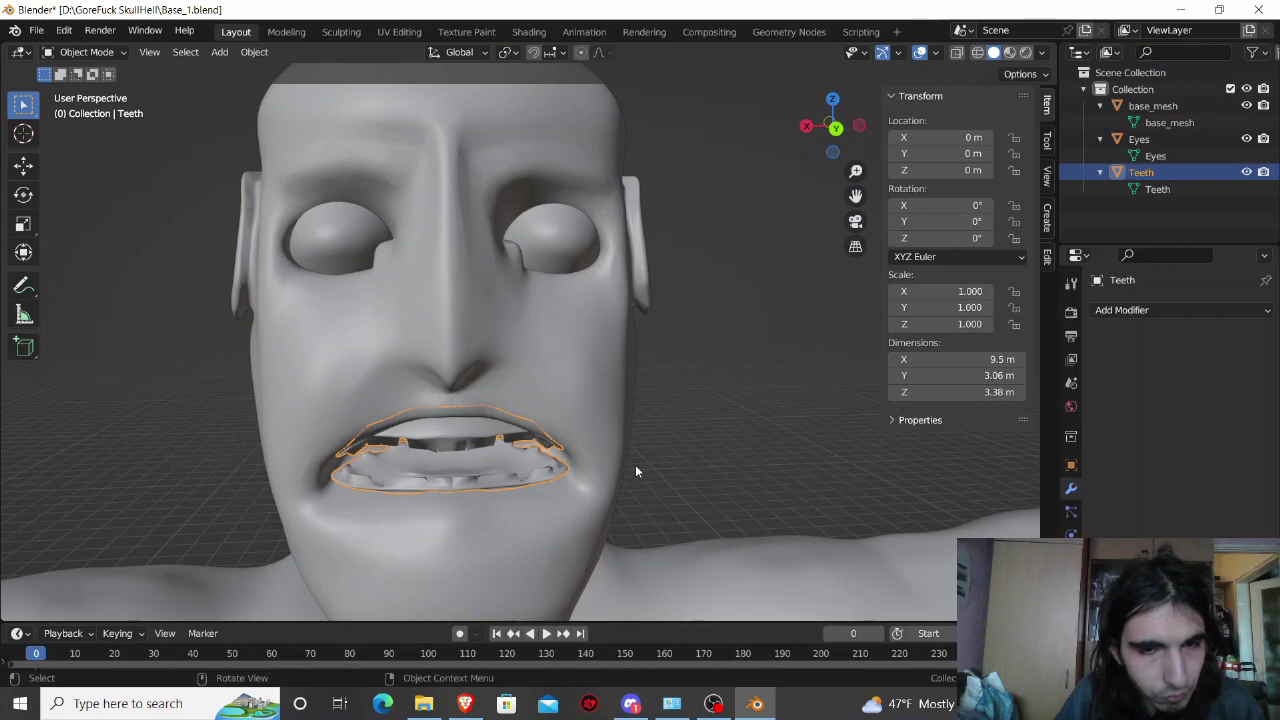
middle_click_drag(635, 464, 629, 424)
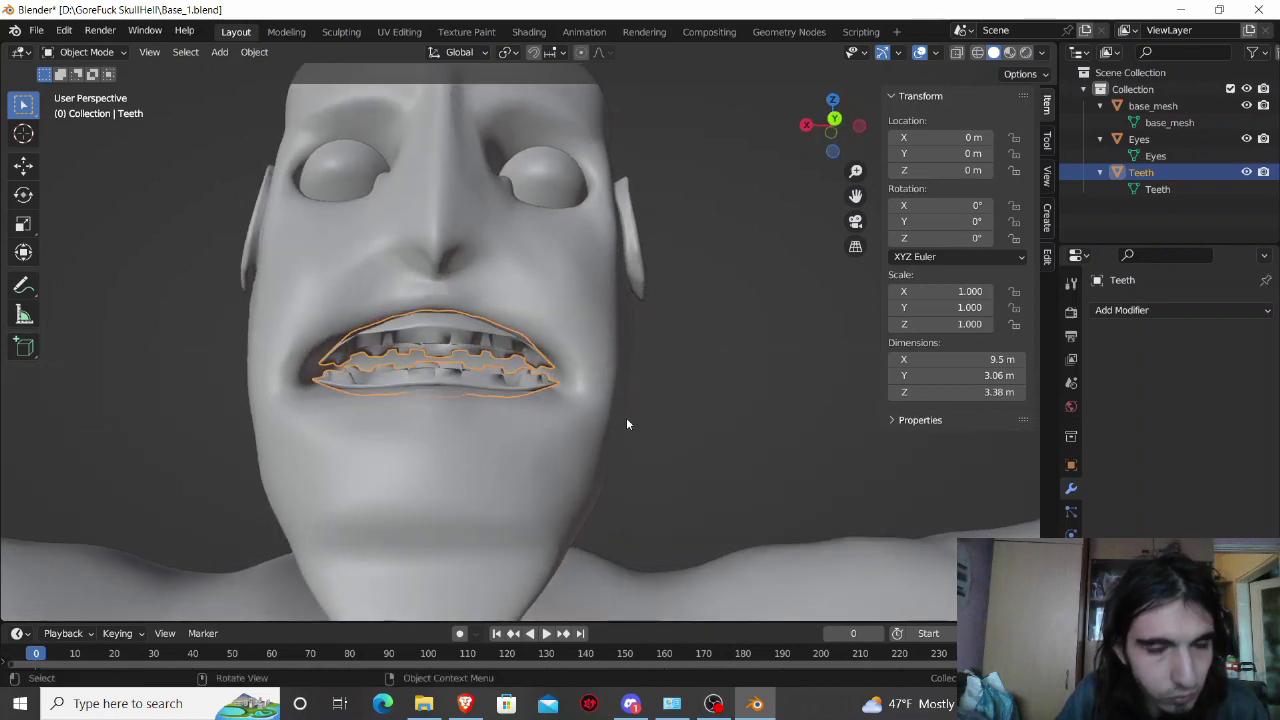
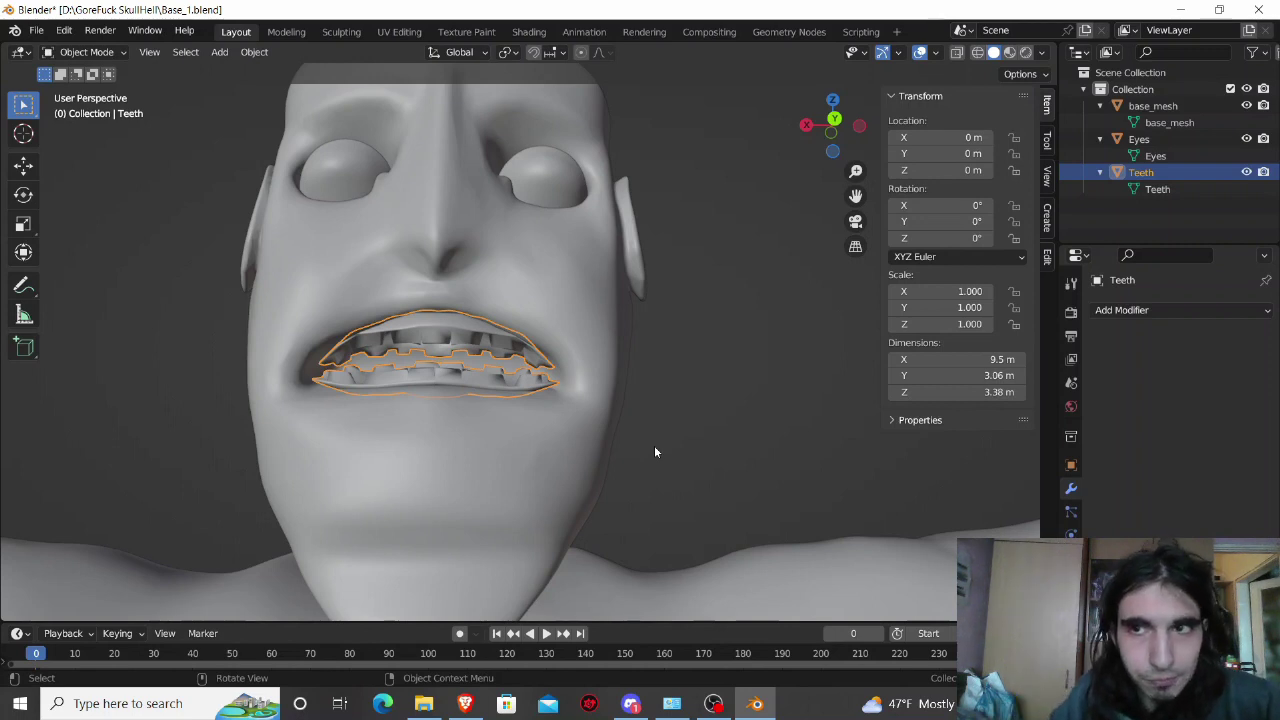
Step: Join the Teeth and Eyes objects into base_mesh with Ctrl+J
scroll(640, 430, "down", 5)
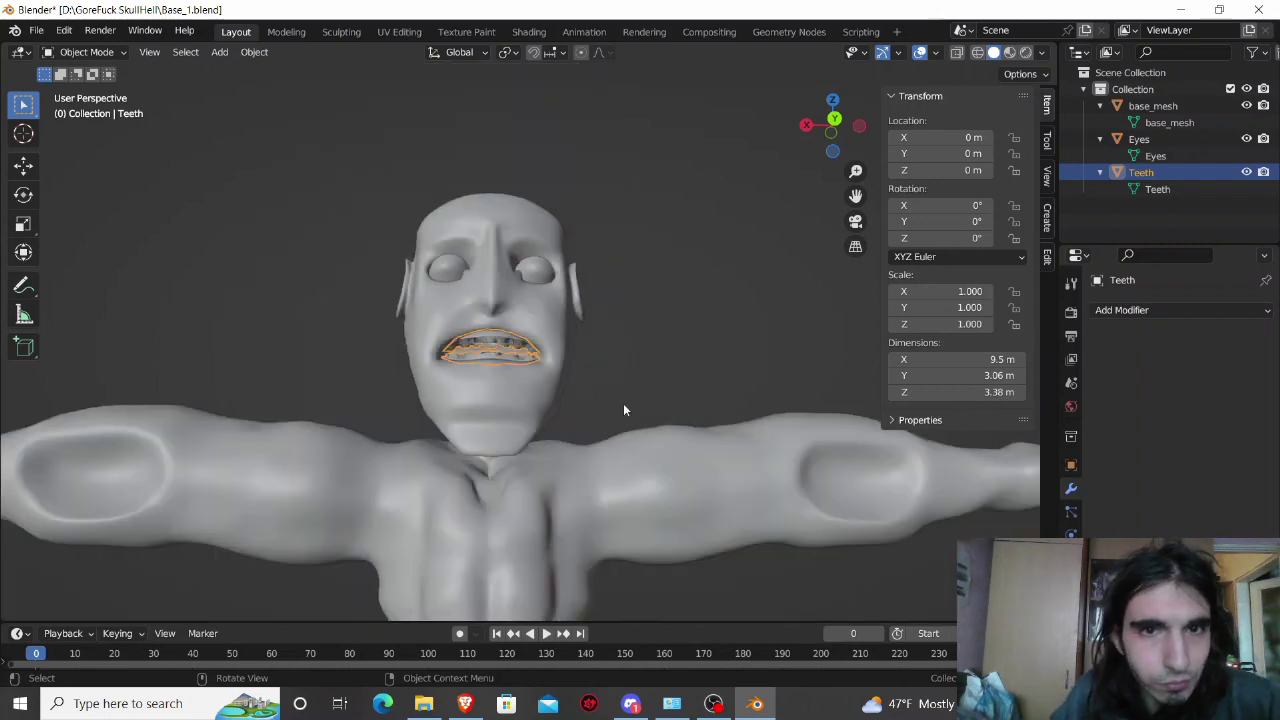
left_click(537, 274, "shift")
left_click(539, 320, "shift")
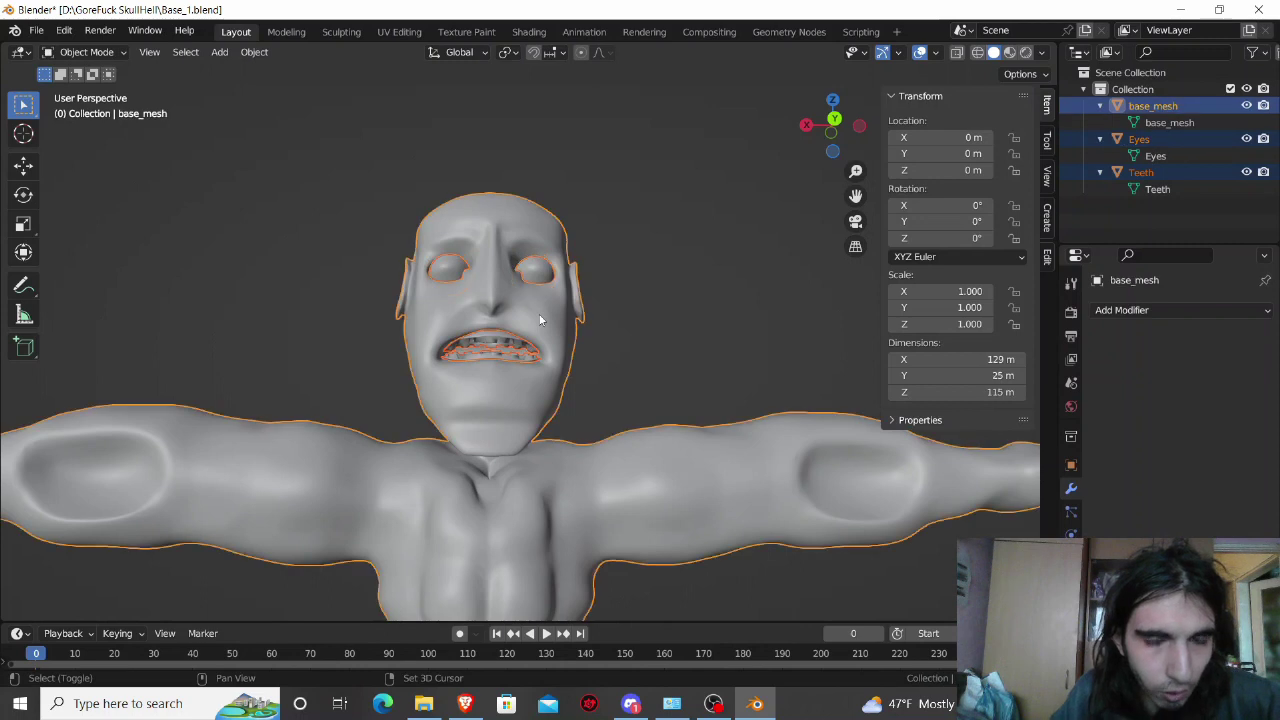
key("ctrl+j")
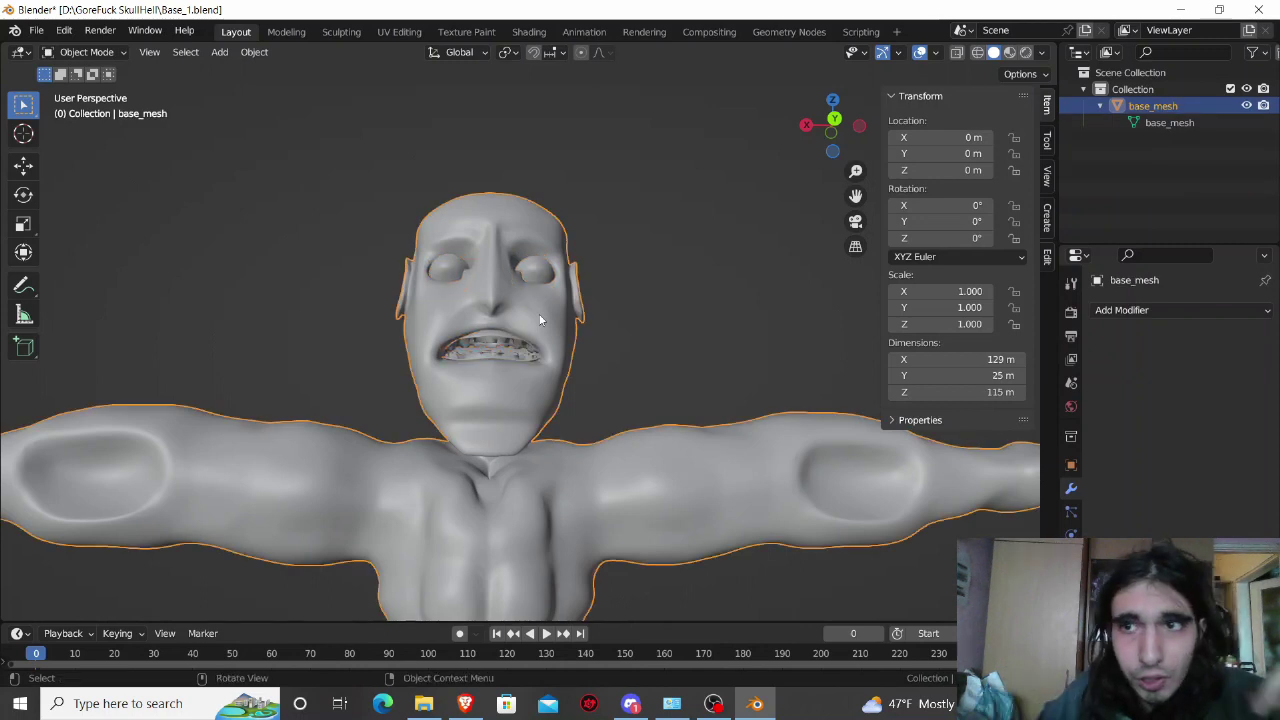
Step: Put base_mesh into Edit Mode and switch to the UV Editing workspace
left_click(628, 355)
middle_click_drag(628, 355, 620, 390)
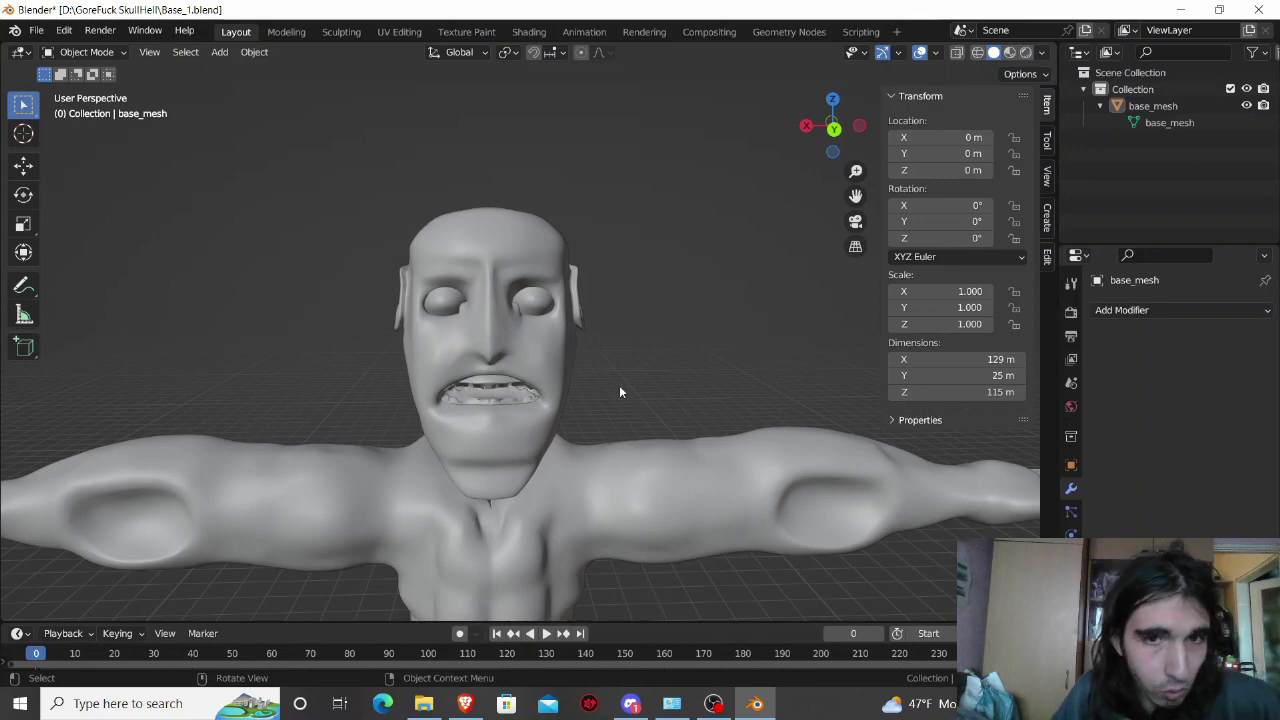
key("Tab")
key("Tab")
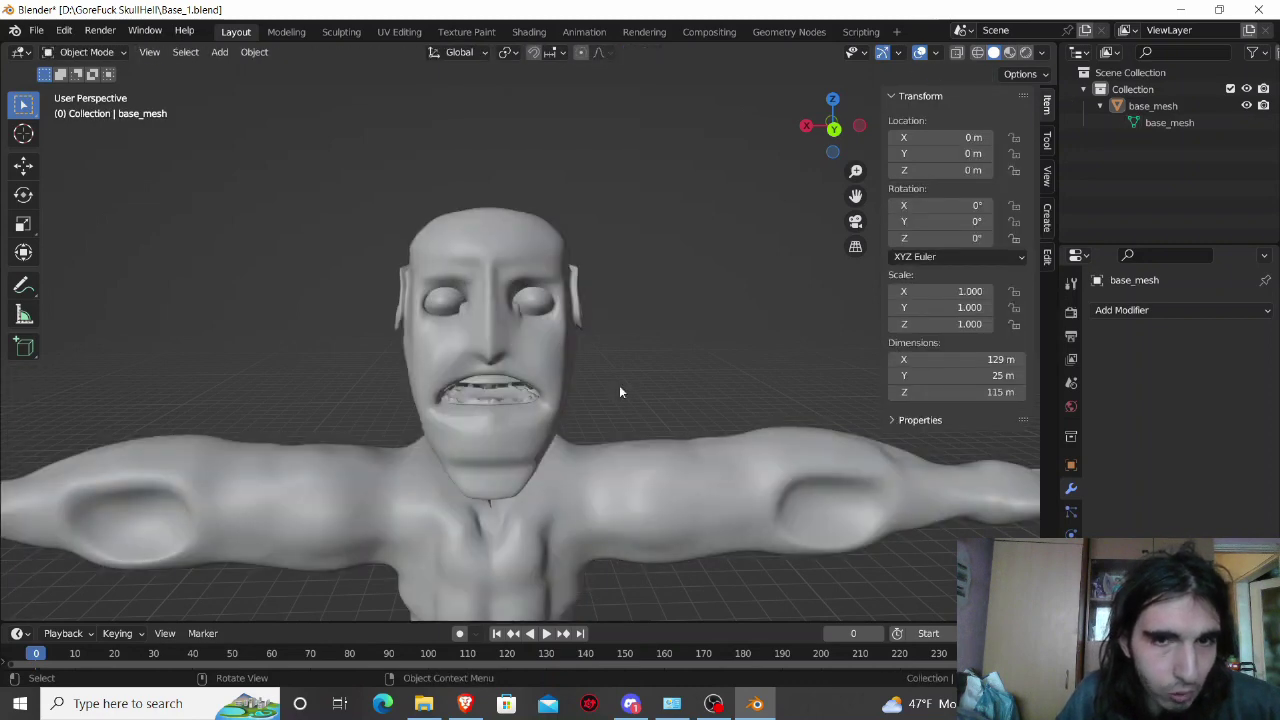
scroll(619, 386, "up", 2)
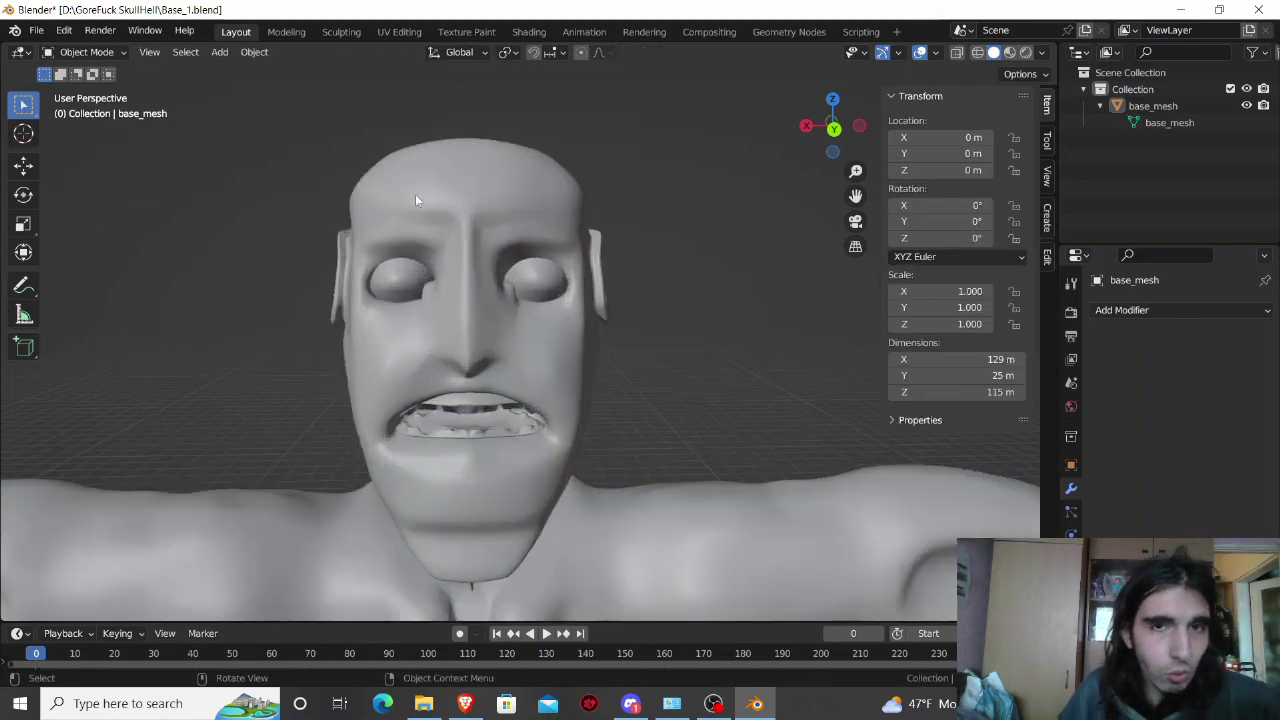
scroll(415, 194, "down", 1)
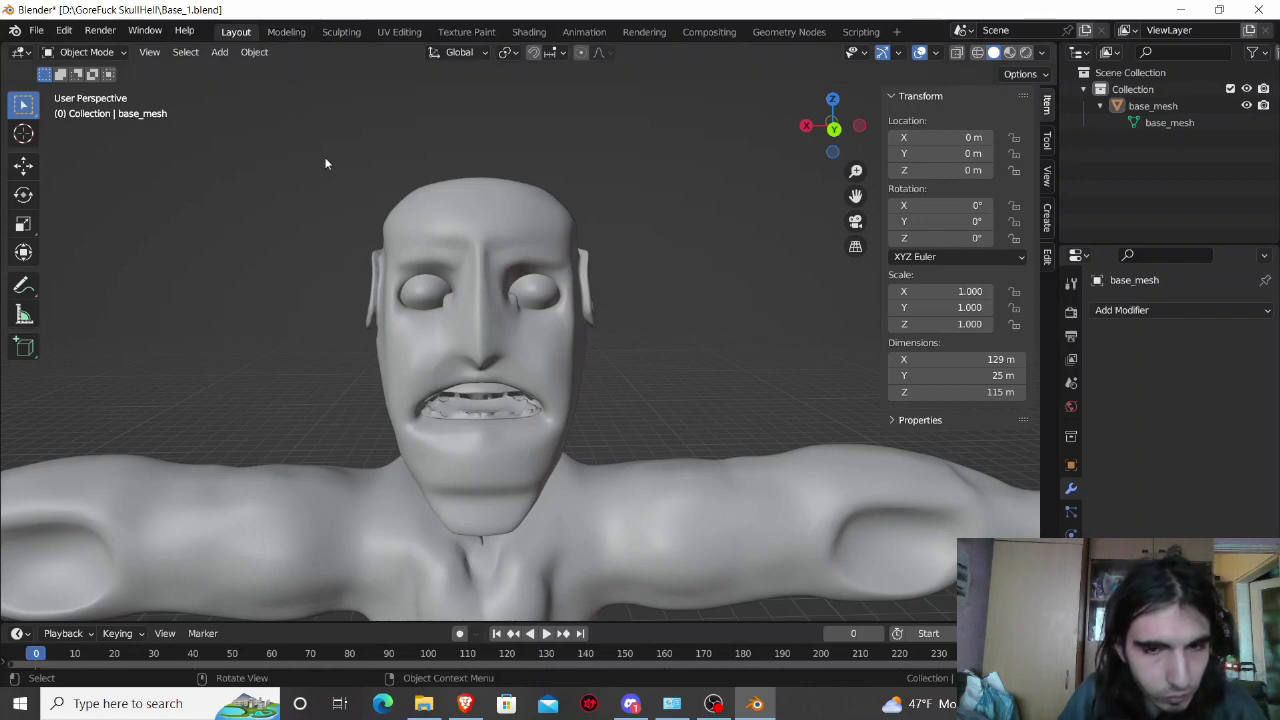
left_click(389, 33)
Step: Clear the mesh selection and view the character from directly behind
scroll(362, 243, "down", 1)
scroll(364, 235, "up", 4)
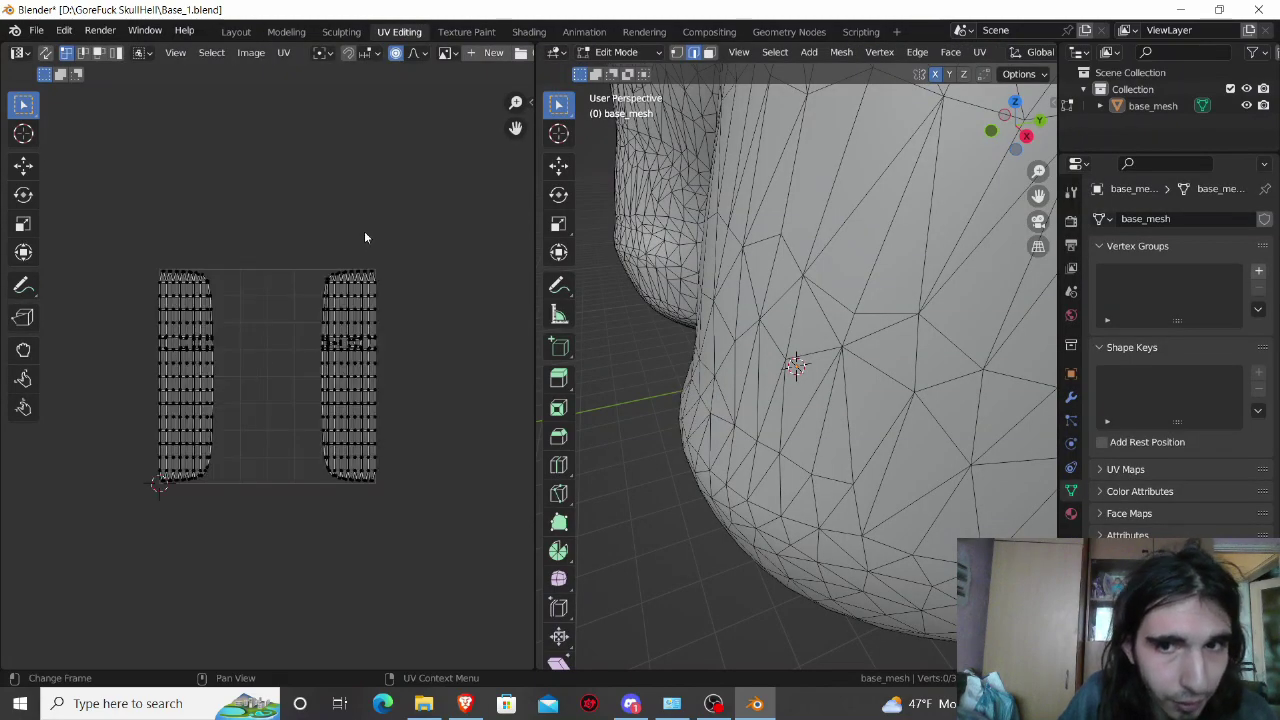
scroll(756, 311, "down", 4)
scroll(756, 311, "down", 2)
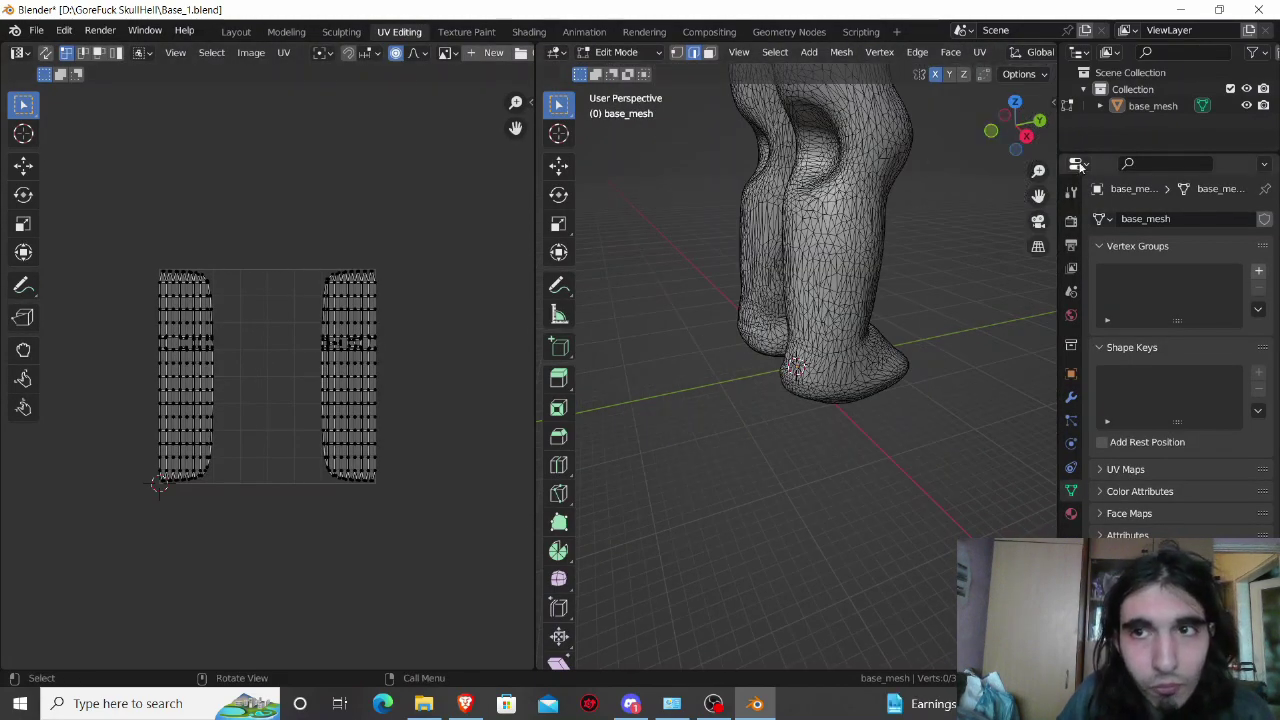
left_click(1040, 120)
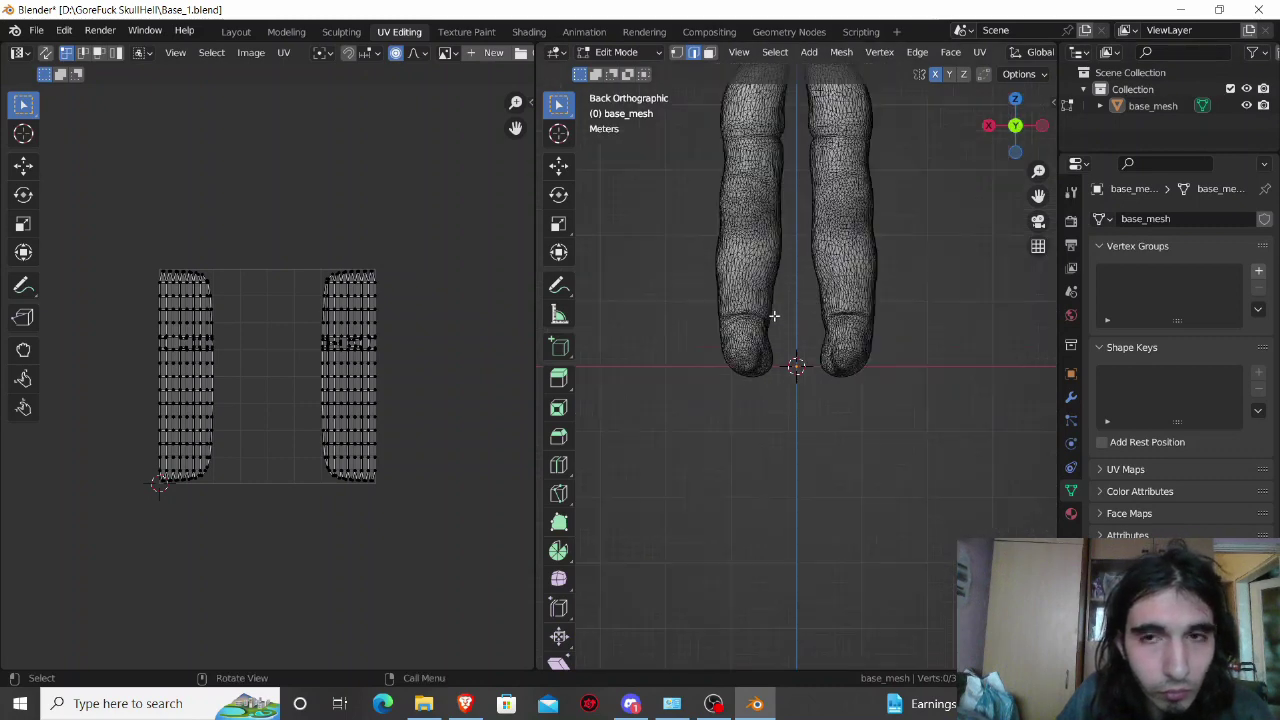
scroll(774, 316, "down", 3)
scroll(771, 312, "down", 3)
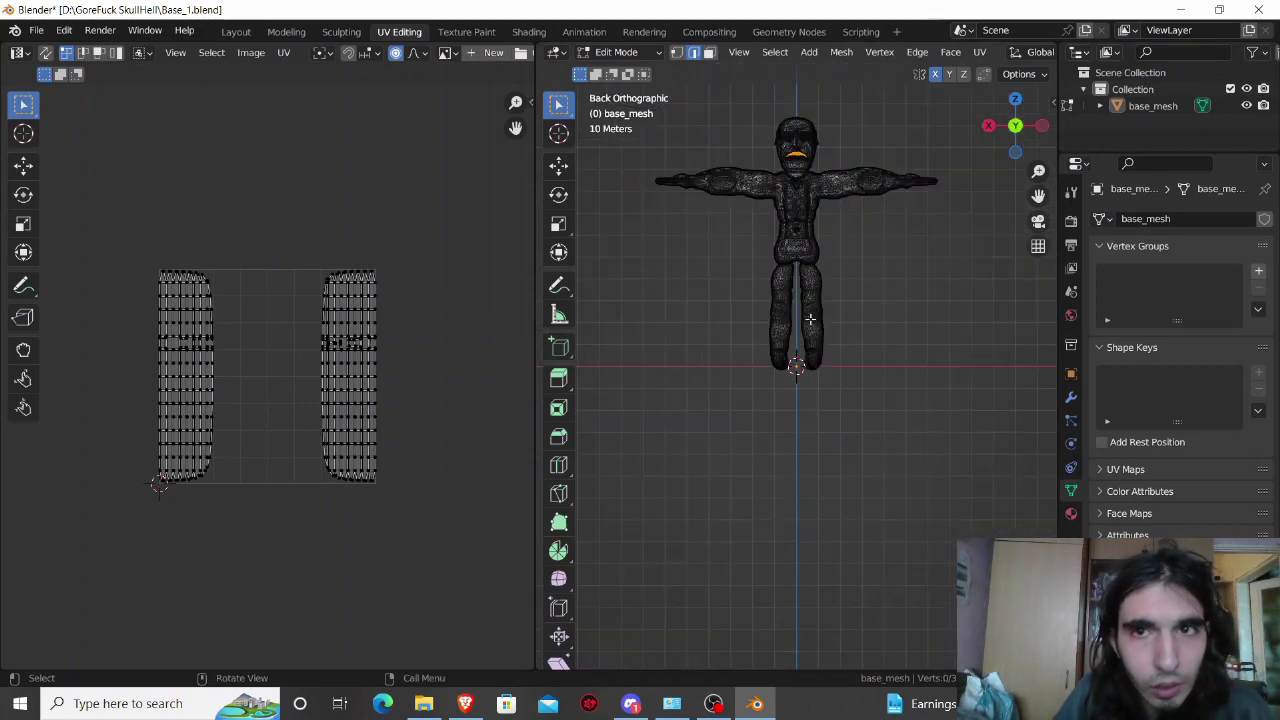
left_click(887, 292)
middle_click_drag(880, 290, 962, 162)
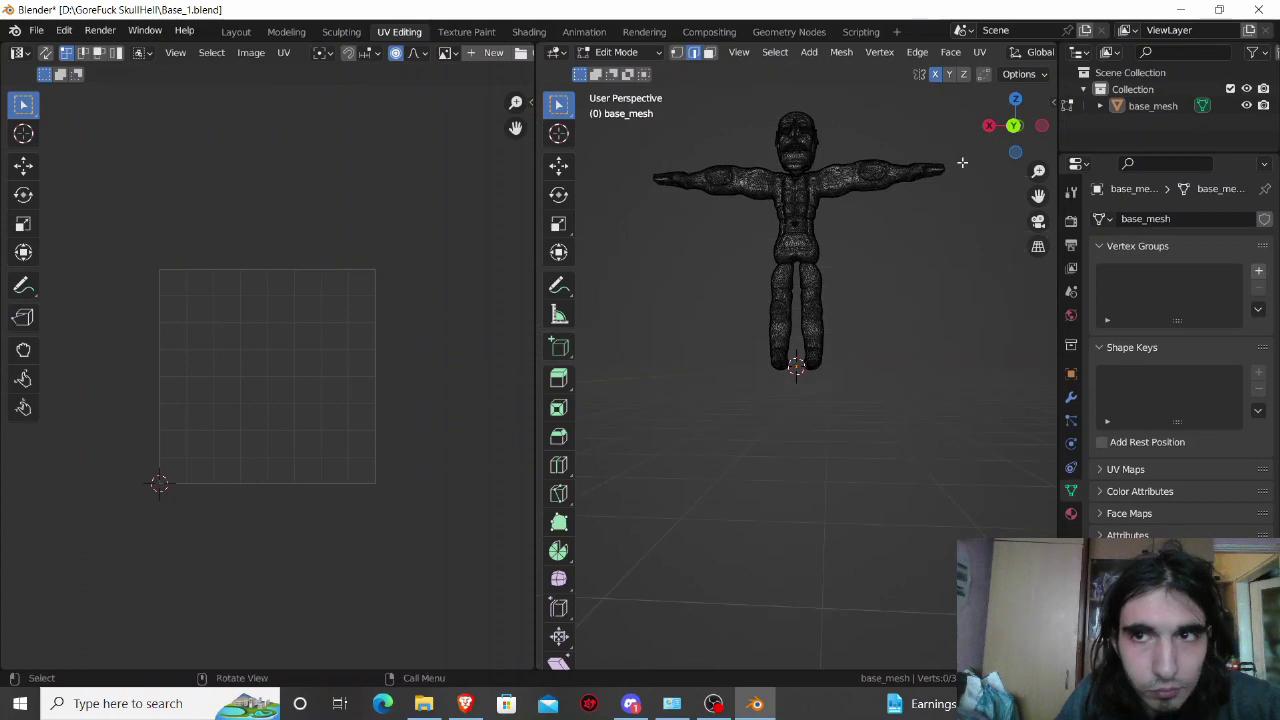
left_click(1014, 125)
middle_click_drag(877, 277, 815, 371, "shift")
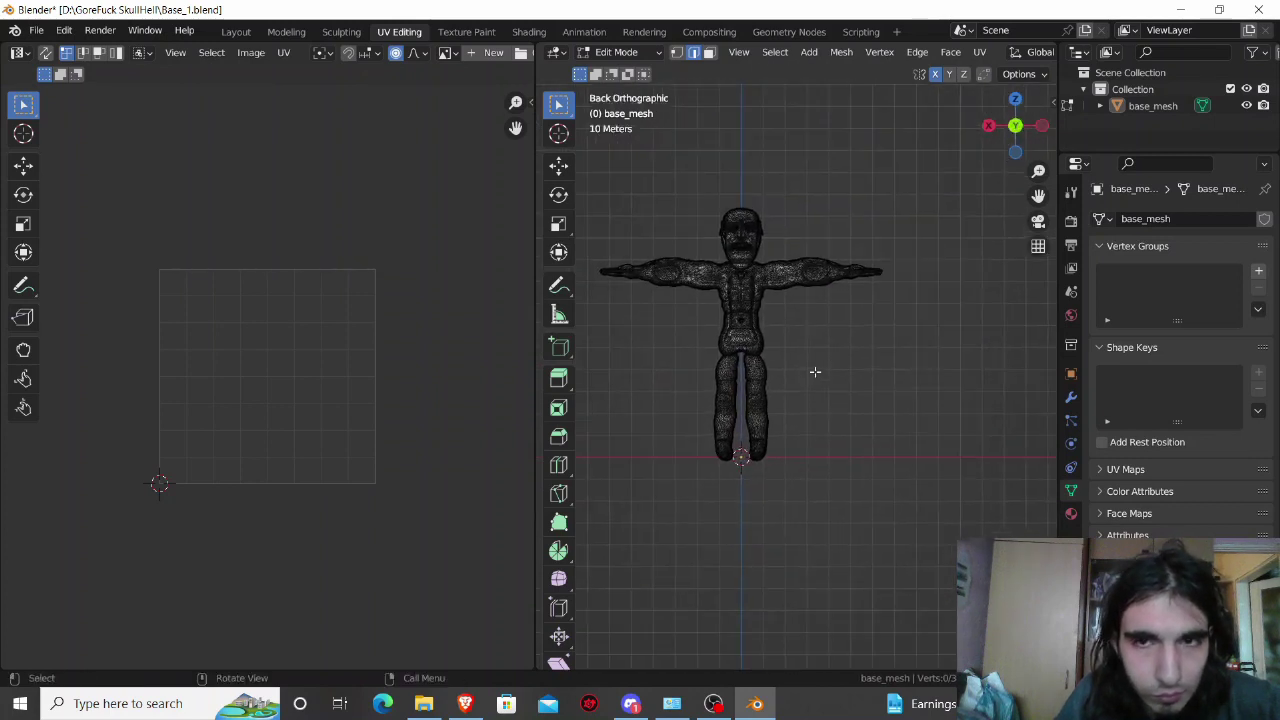
scroll(815, 371, "up", 3)
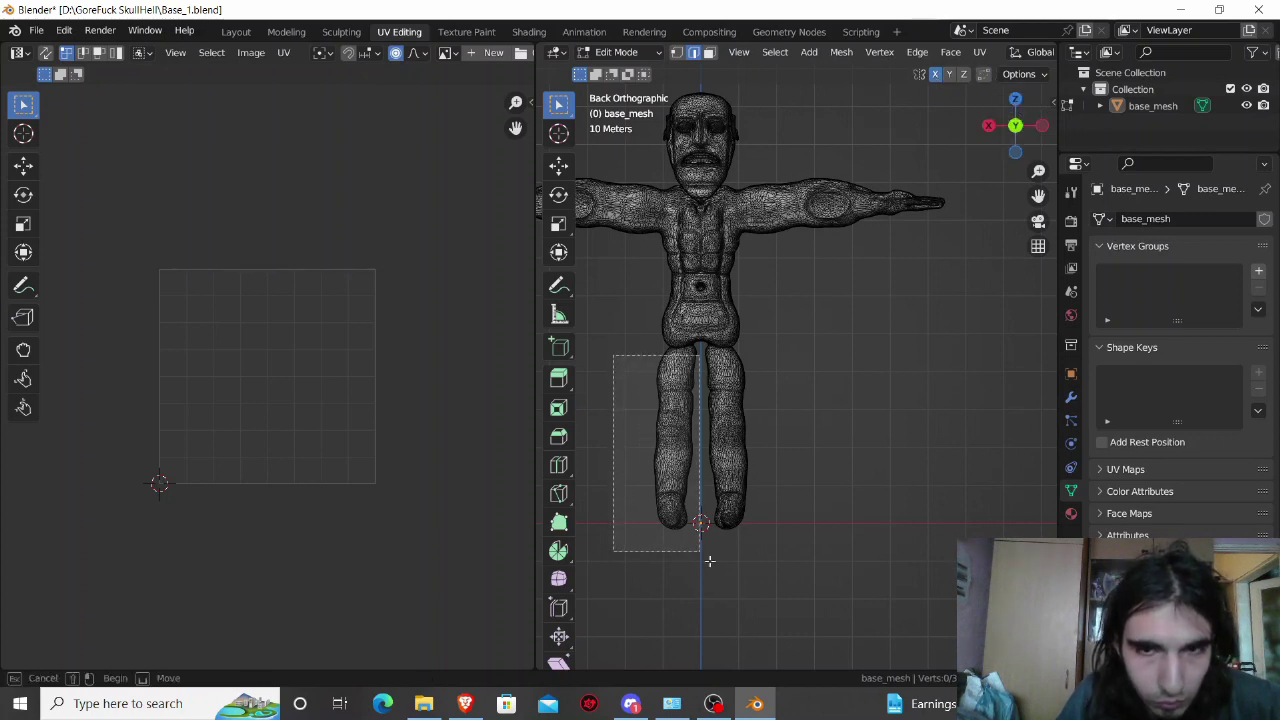
Step: Box-select both legs, then undo so the mesh is left deselected
left_click_drag(614, 354, 808, 592)
mouse_move(817, 534)
middle_mouse_down()
mouse_move(778, 514)
mouse_move(600, 503)
mouse_move(768, 519)
middle_mouse_up()
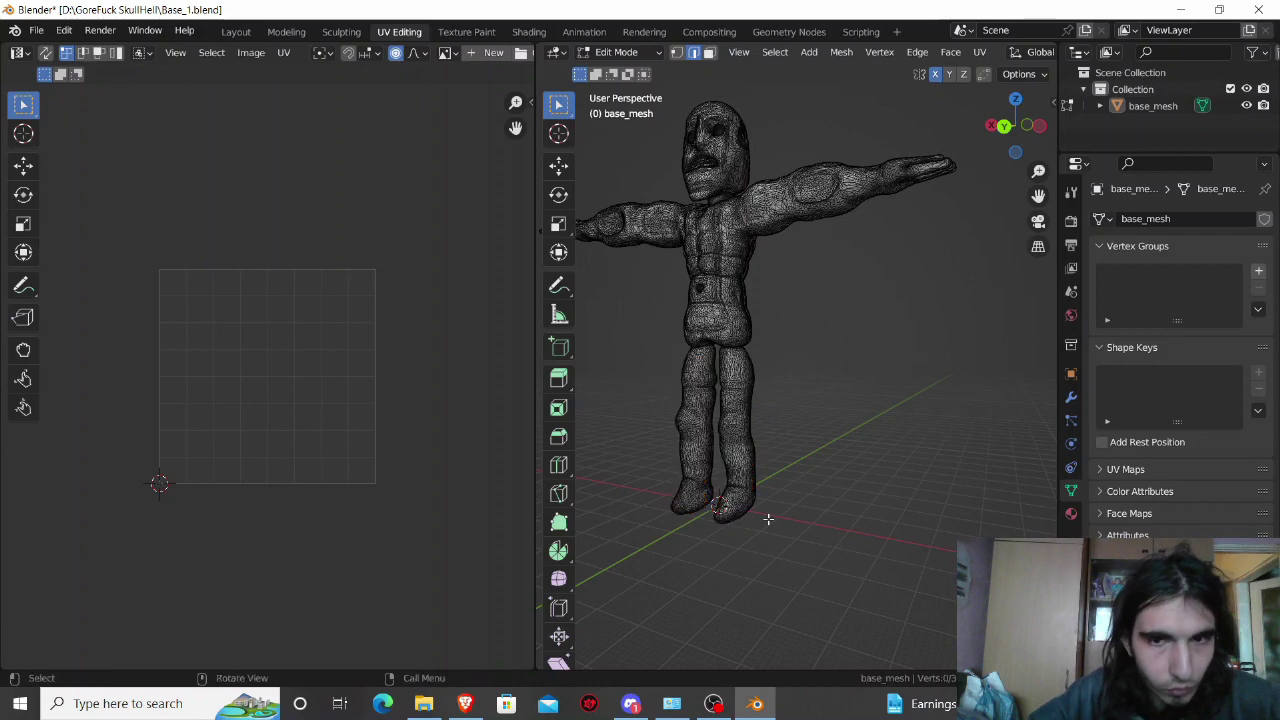
key("ctrl+z")
middle_click_drag(800, 506, 631, 508)
middle_click_drag(818, 468, 691, 463)
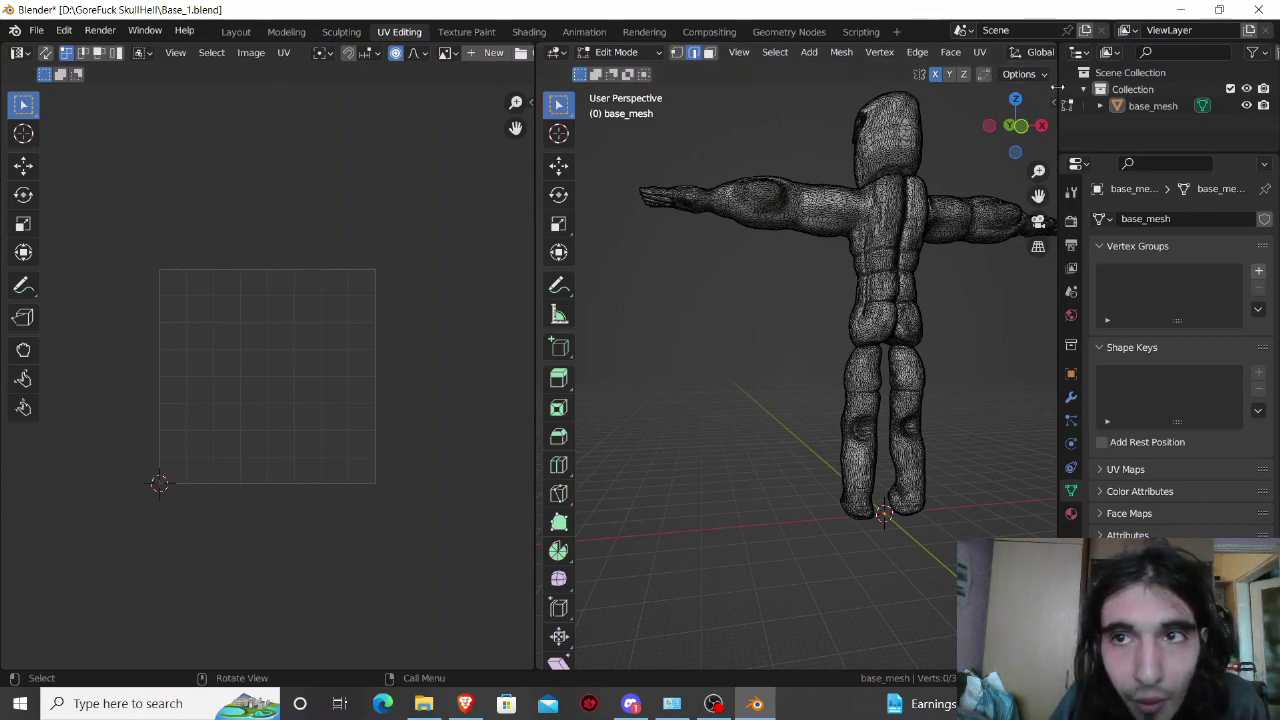
Step: Widen the 3D viewport area and orbit the model toward a frontal view
left_click_drag(1057, 89, 1152, 89)
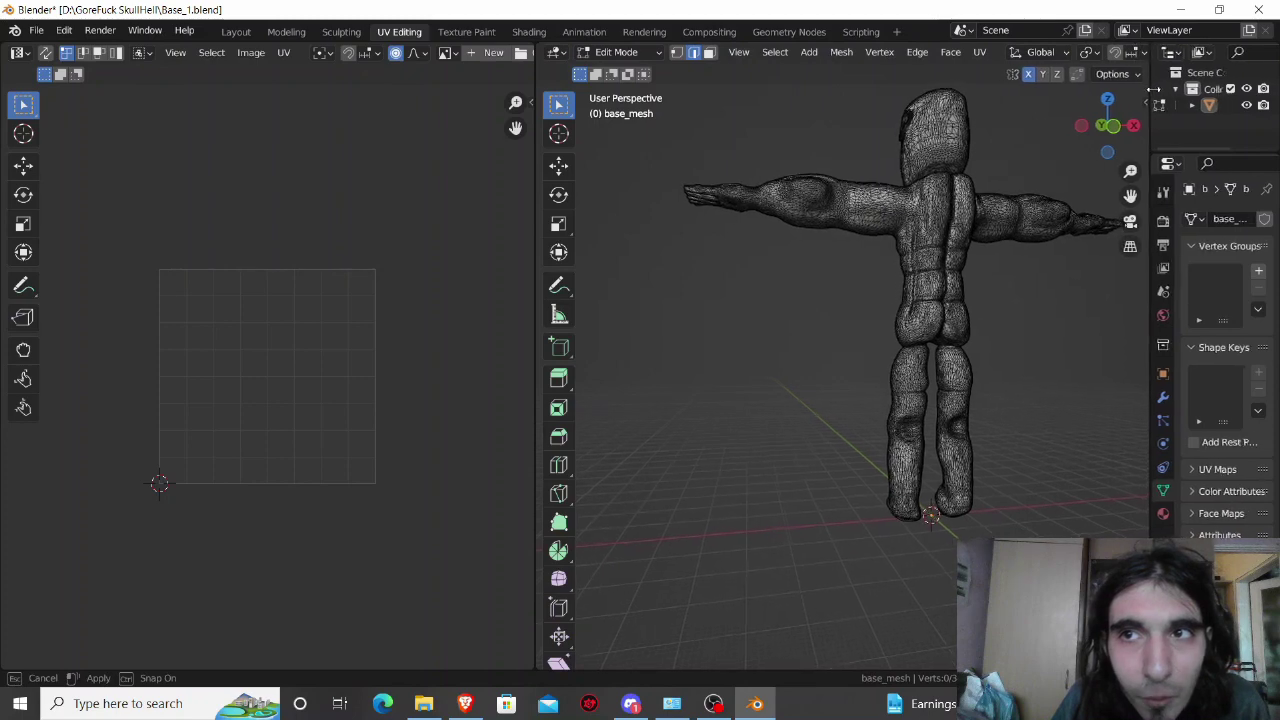
left_click_drag(1152, 89, 1199, 100)
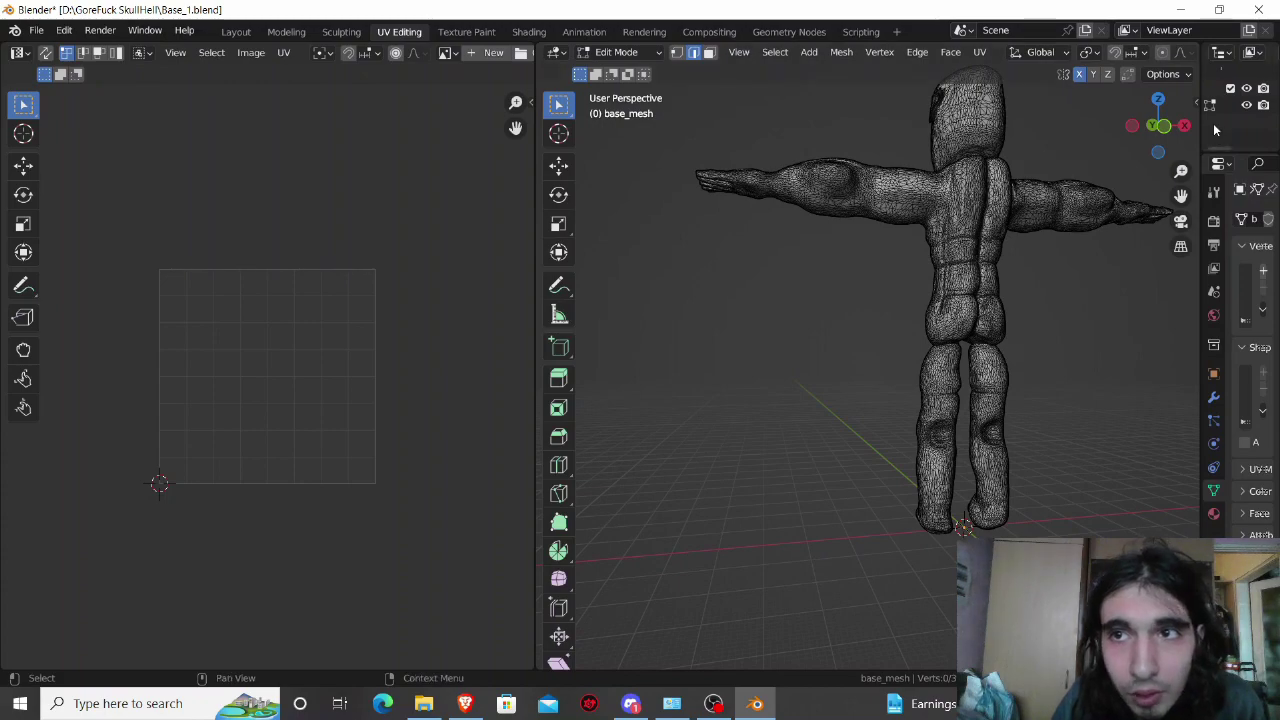
mouse_move(1203, 123)
left_mouse_down()
mouse_move(1255, 125)
mouse_move(1055, 133)
left_mouse_up()
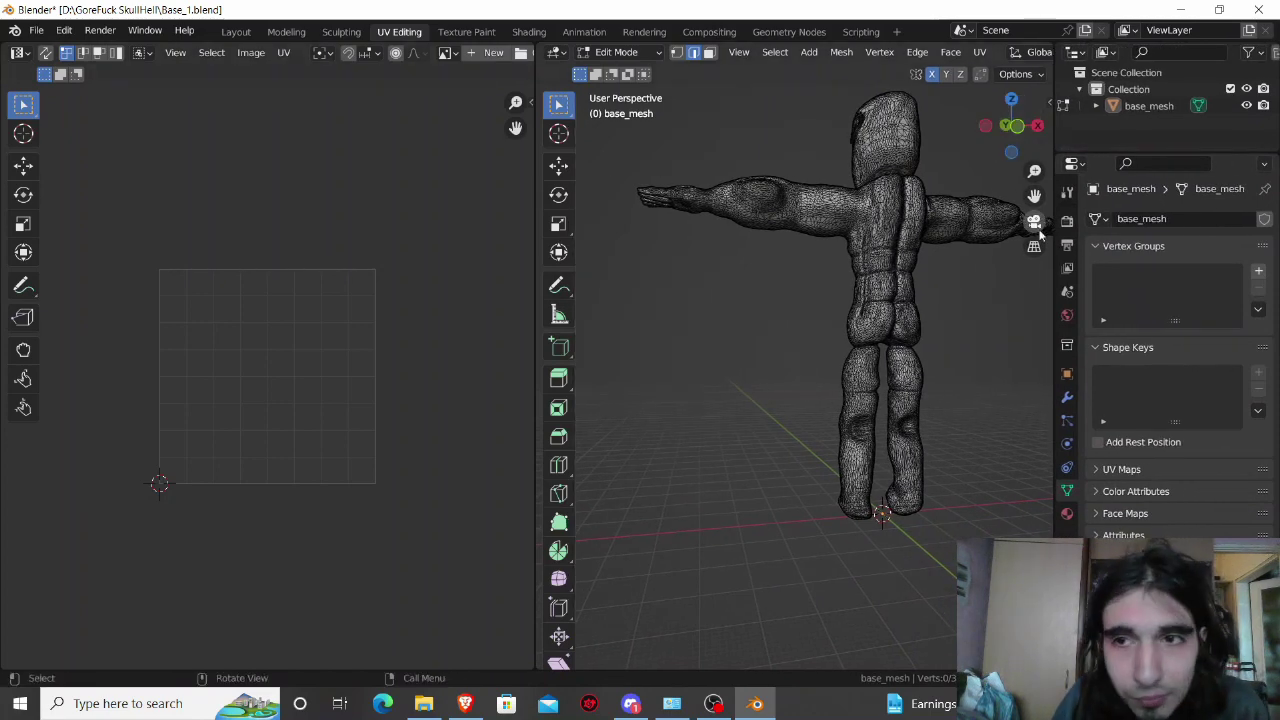
middle_click_drag(973, 302, 900, 330)
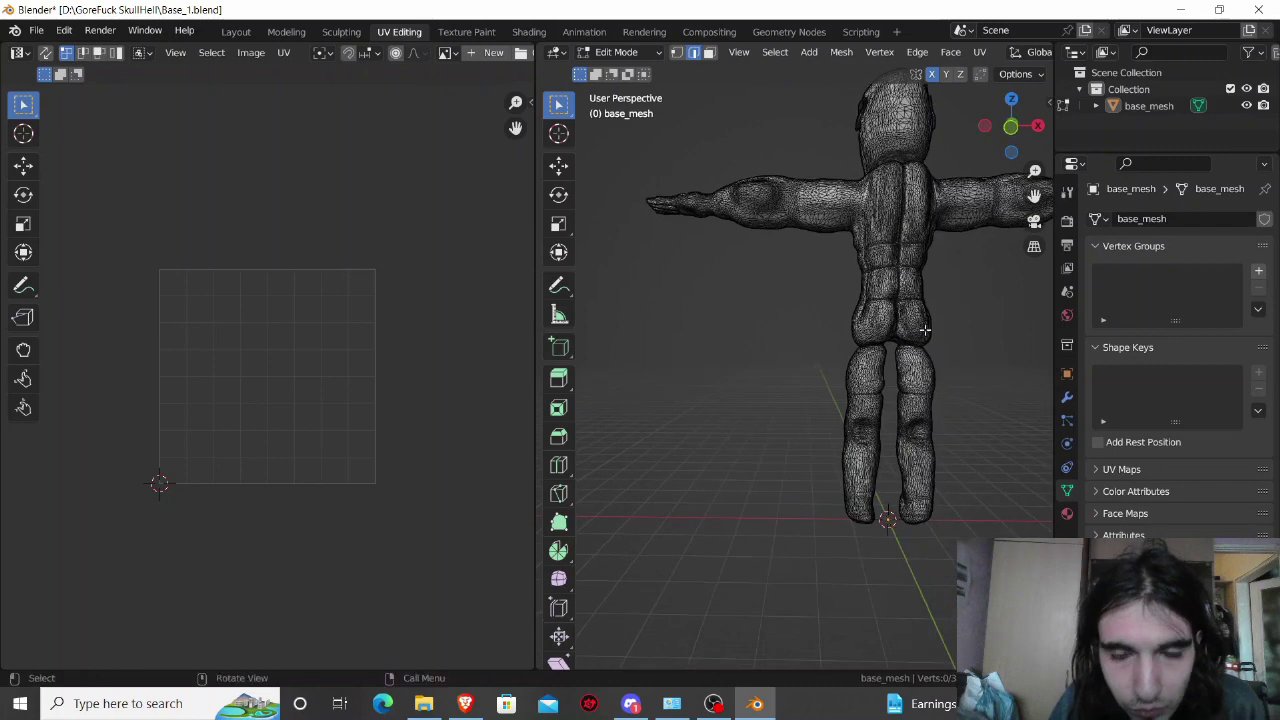
Step: Try box-selecting both legs from the front, then clear the selection
left_click_drag(801, 346, 987, 573)
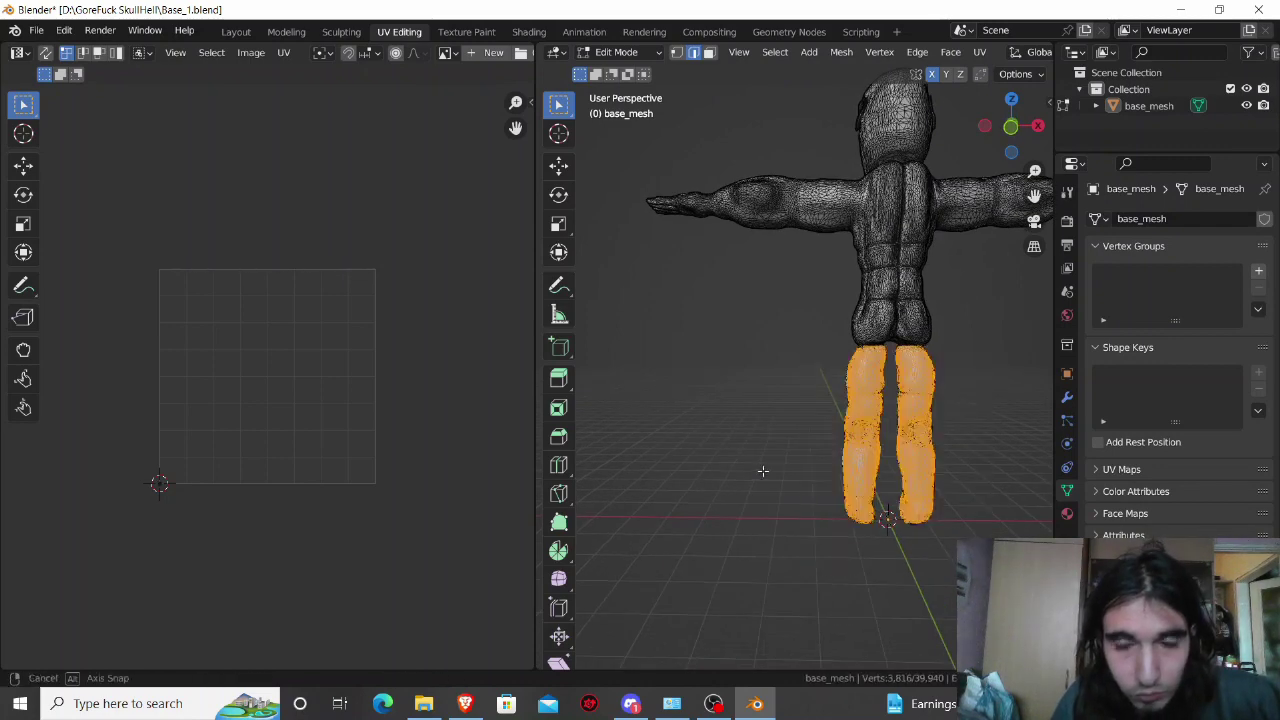
mouse_move(763, 469)
middle_mouse_down()
mouse_move(651, 493)
mouse_move(620, 477)
middle_mouse_up()
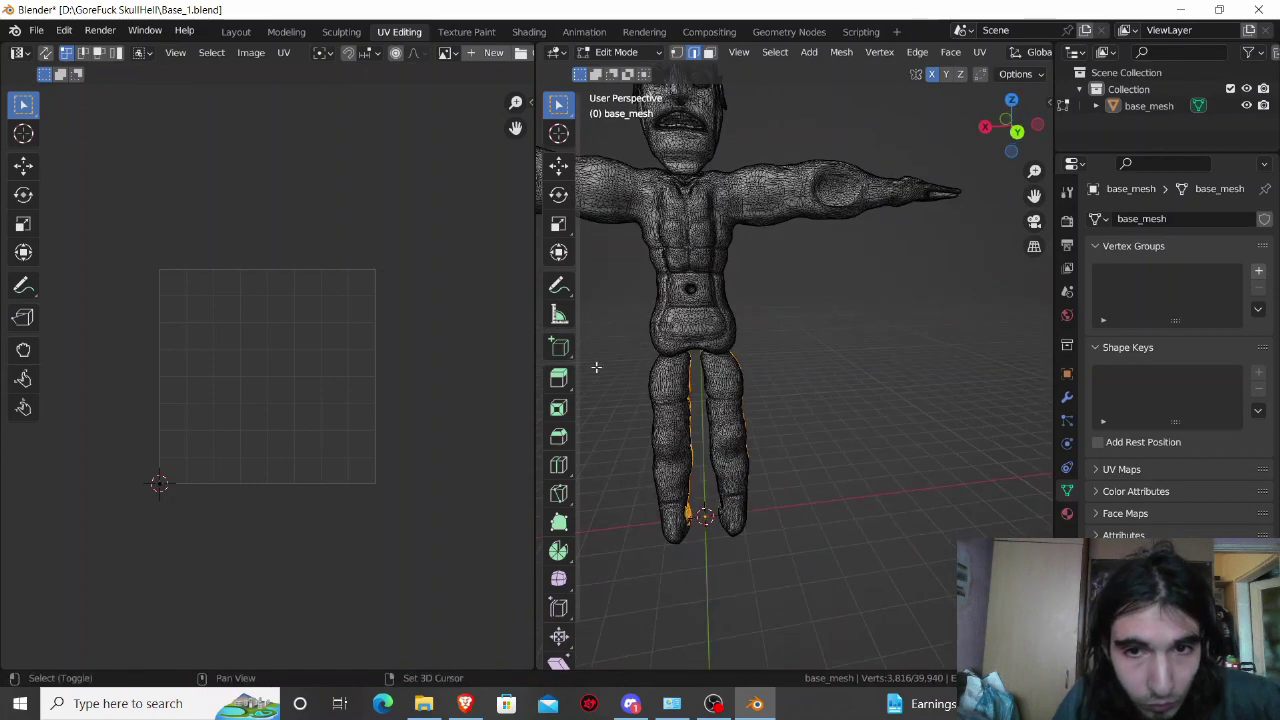
mouse_move(609, 348)
left_mouse_down()
mouse_move(748, 537)
mouse_move(791, 566)
left_mouse_up()
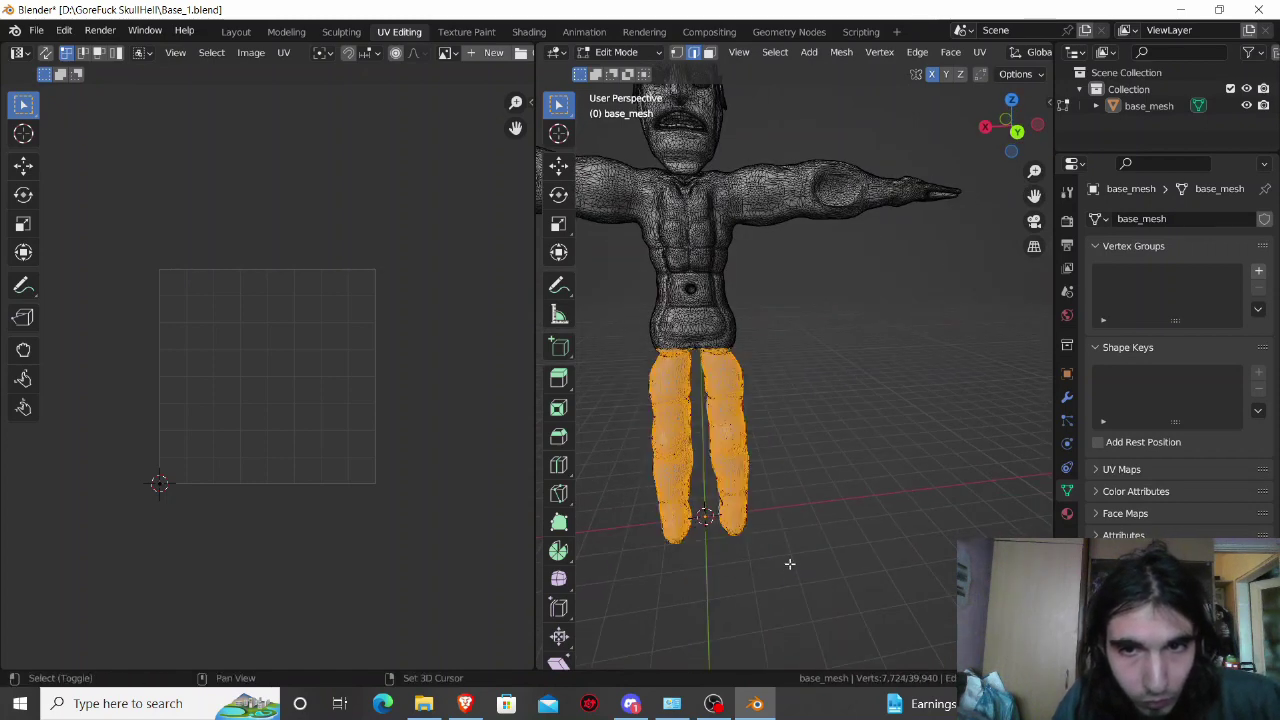
middle_click_drag(791, 563, 762, 524)
left_click(713, 542)
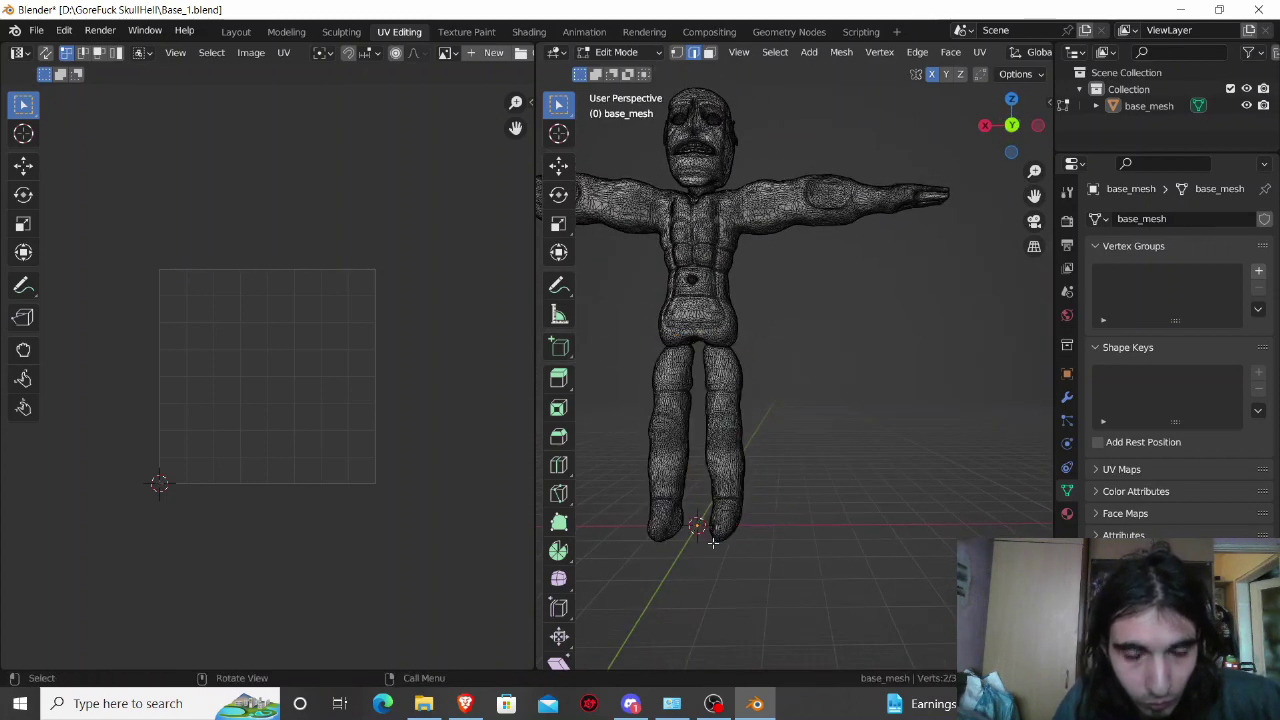
left_click(1009, 128)
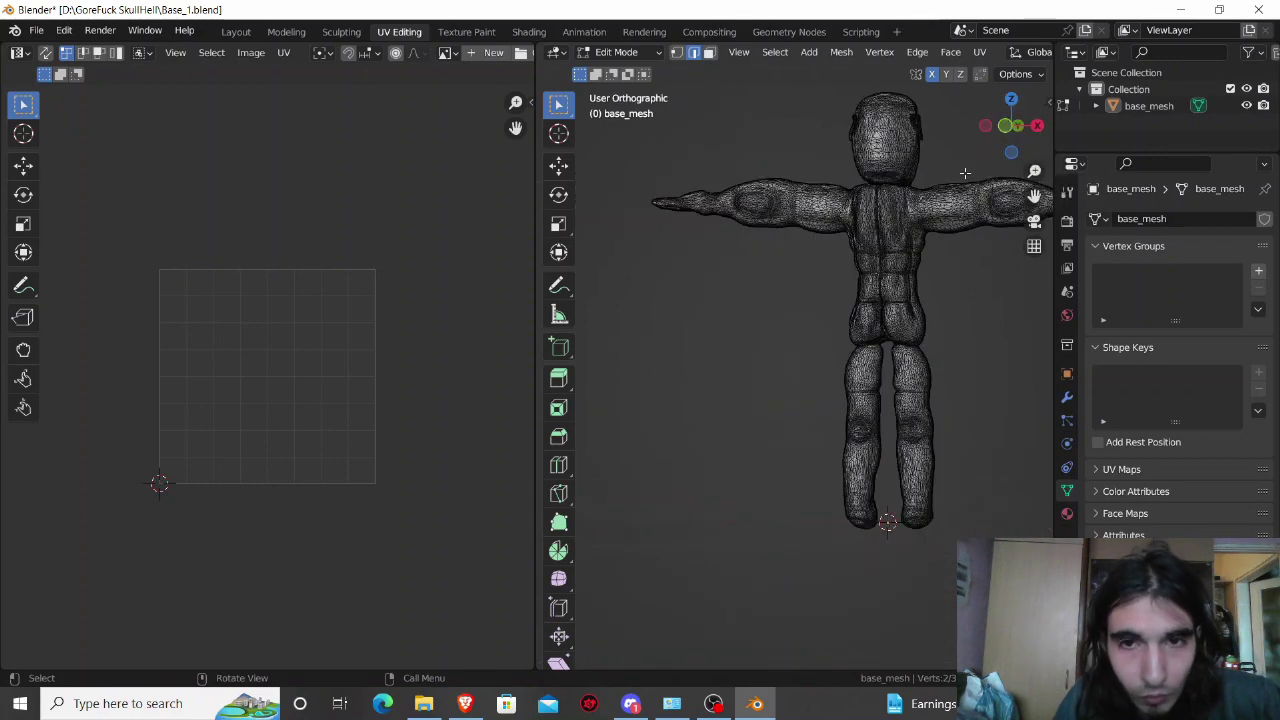
left_click(1011, 125)
Step: Box-select the legs from behind and front, then clear and center the legs
left_click_drag(632, 348, 797, 584)
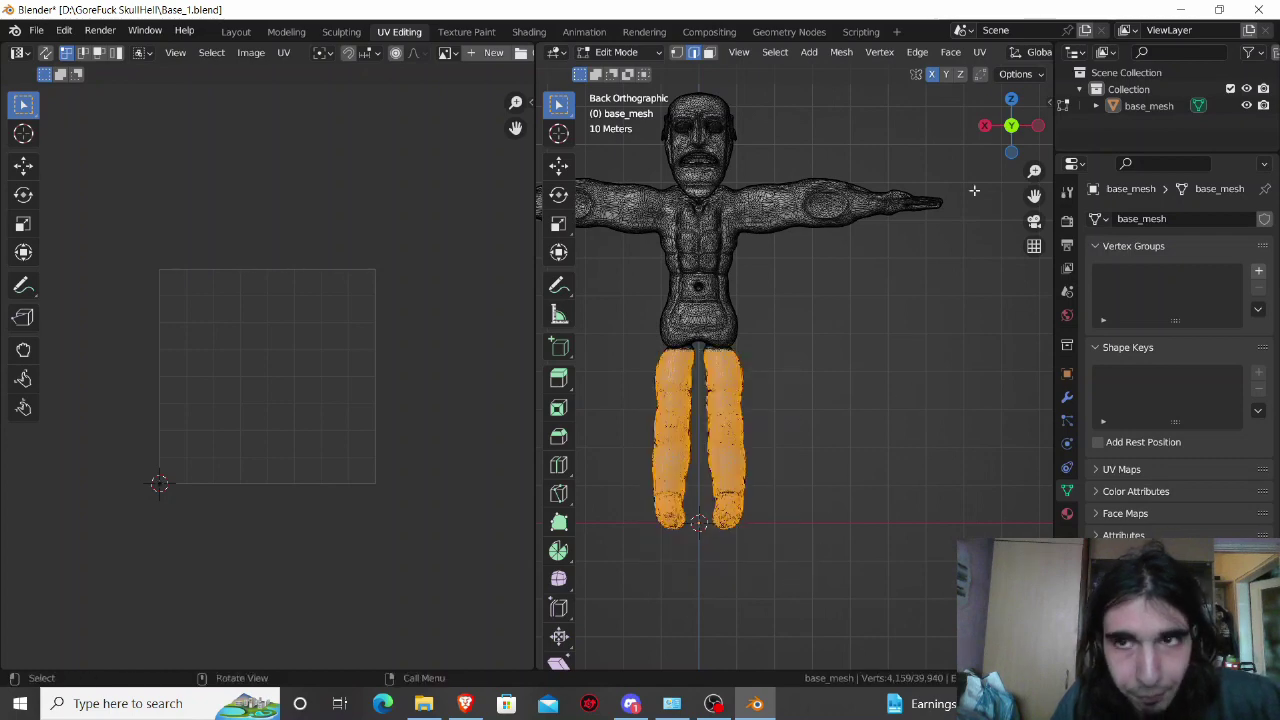
left_click(1011, 127)
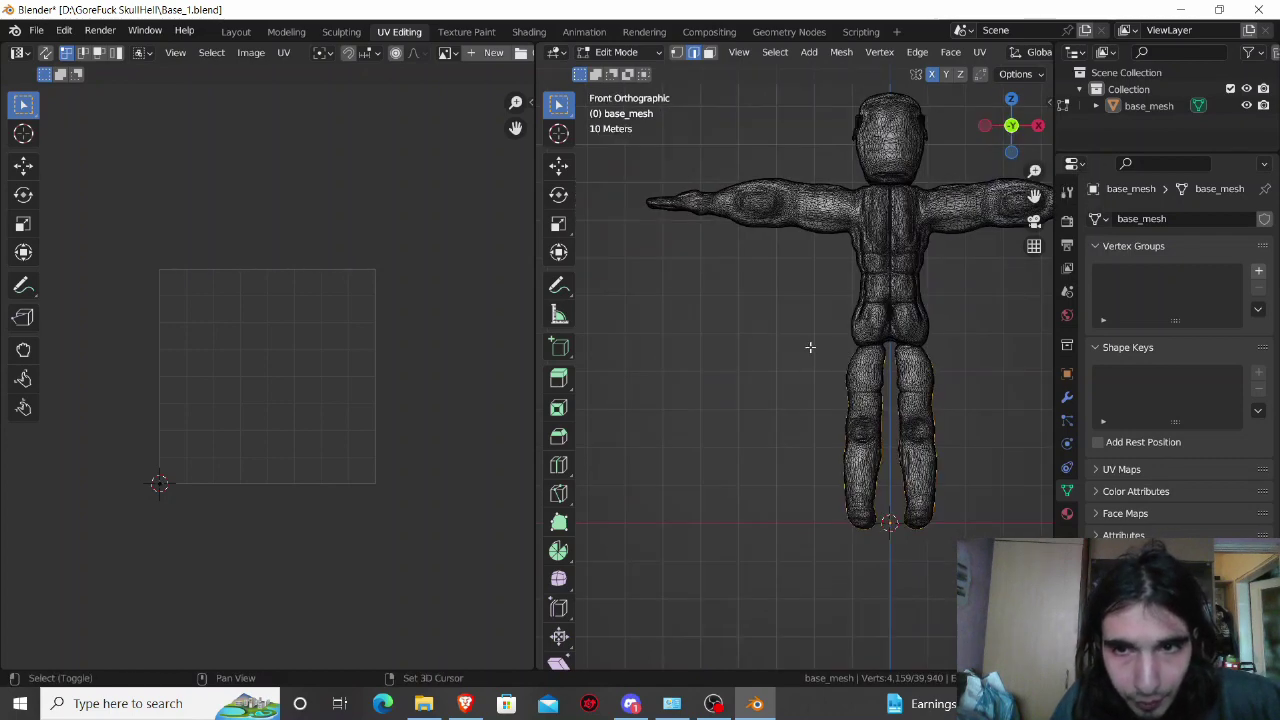
left_click_drag(810, 347, 964, 564)
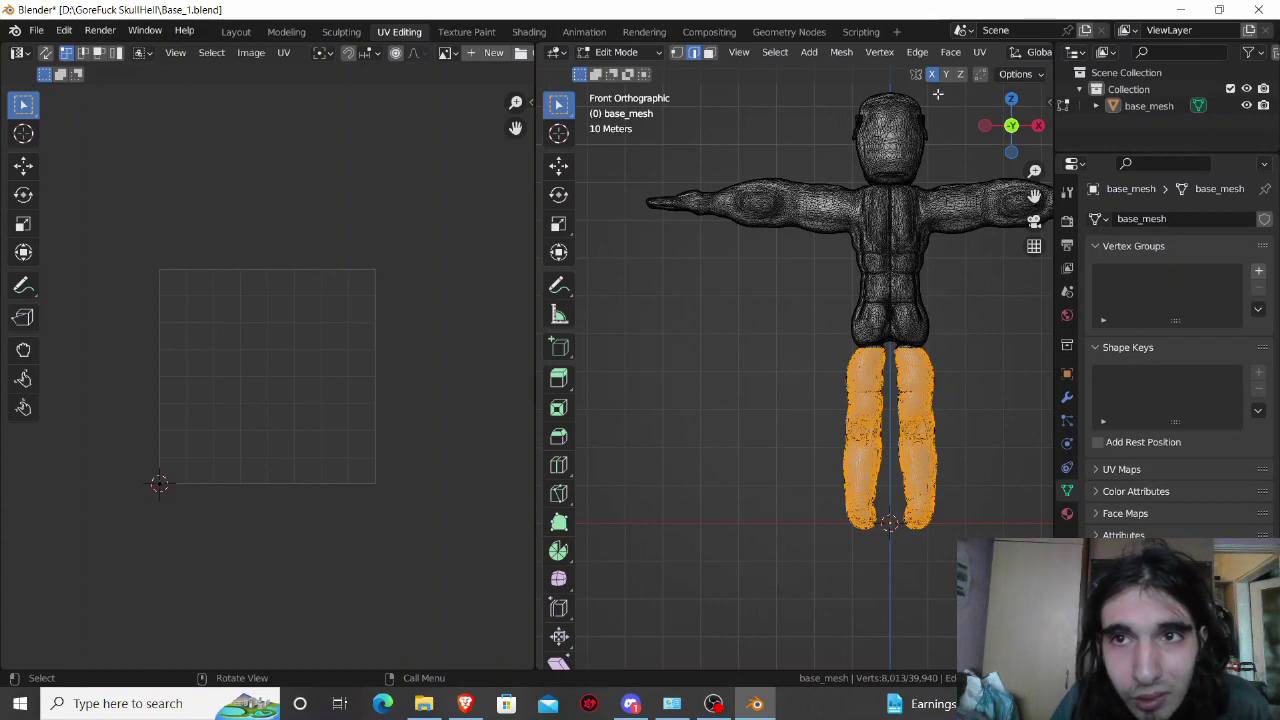
left_click(1008, 128)
left_click(838, 472)
scroll(839, 473, "up", 2)
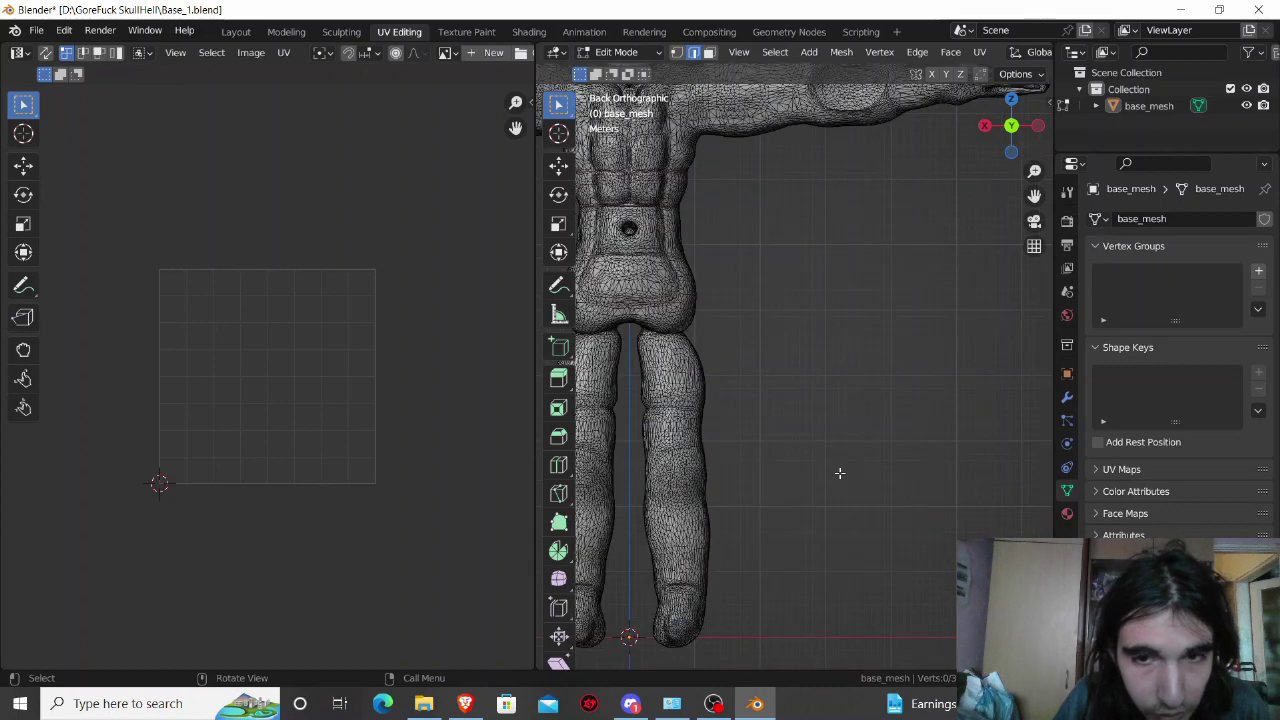
middle_click_drag(749, 461, 880, 403, "shift")
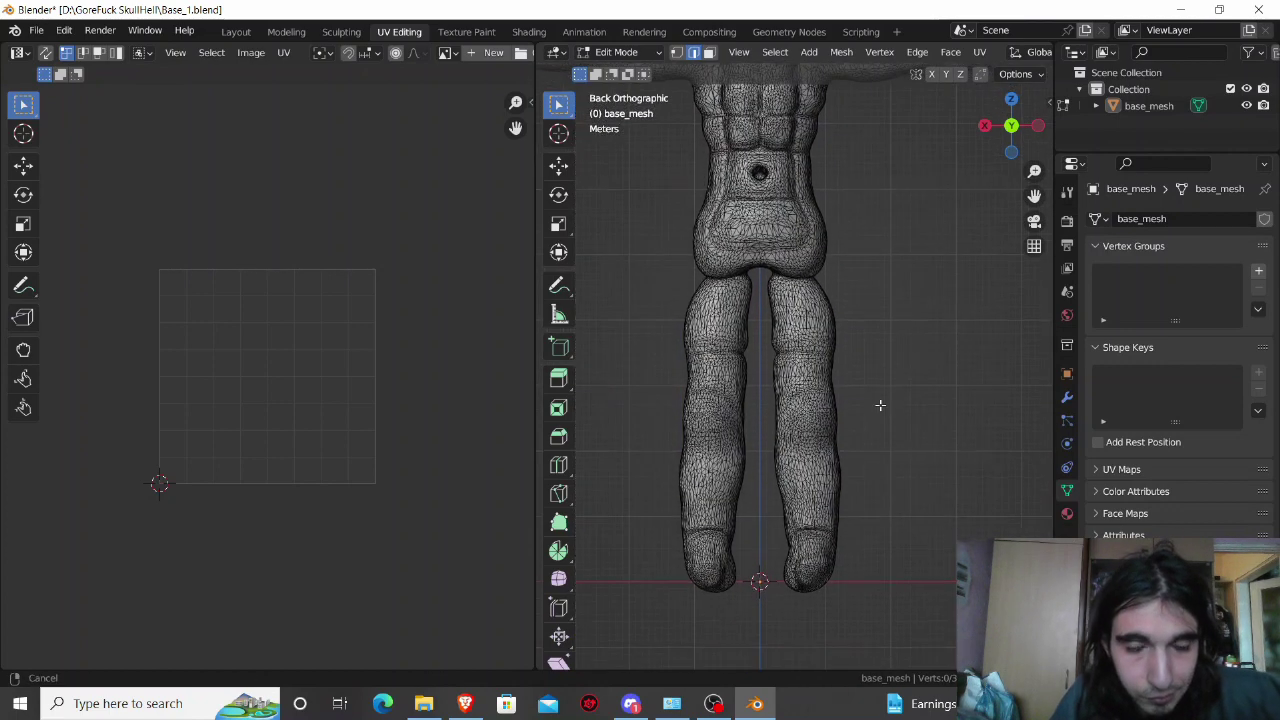
scroll(905, 417, "up", 2)
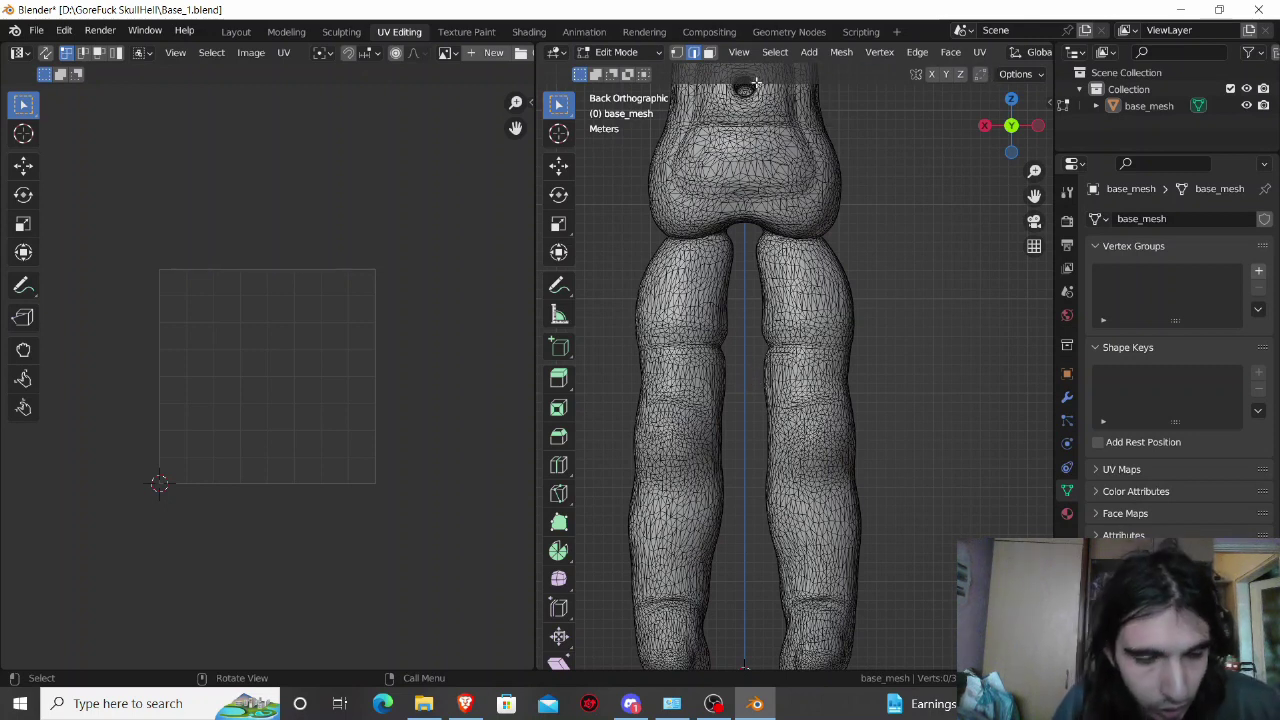
Step: Enable X-ray with Alt+Z and box-select both legs
key("alt+z")
scroll(600, 300, "down", 1)
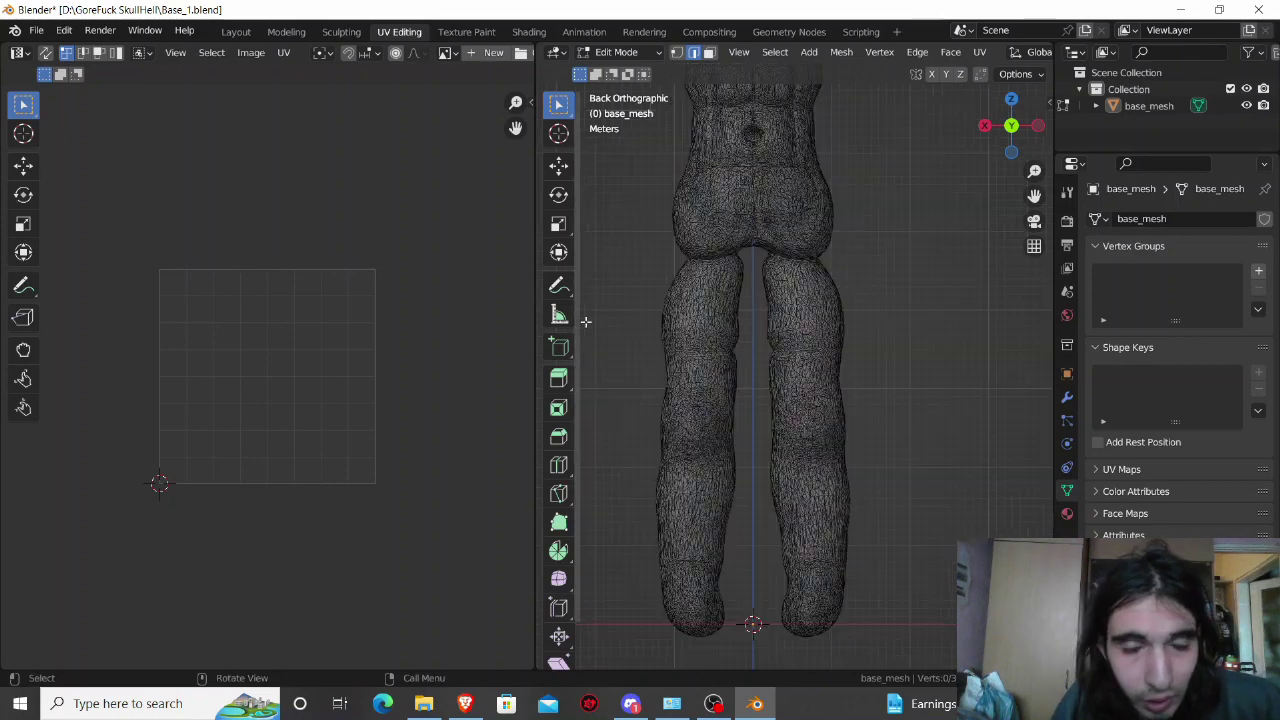
scroll(690, 360, "down", 2)
left_click_drag(672, 288, 894, 625)
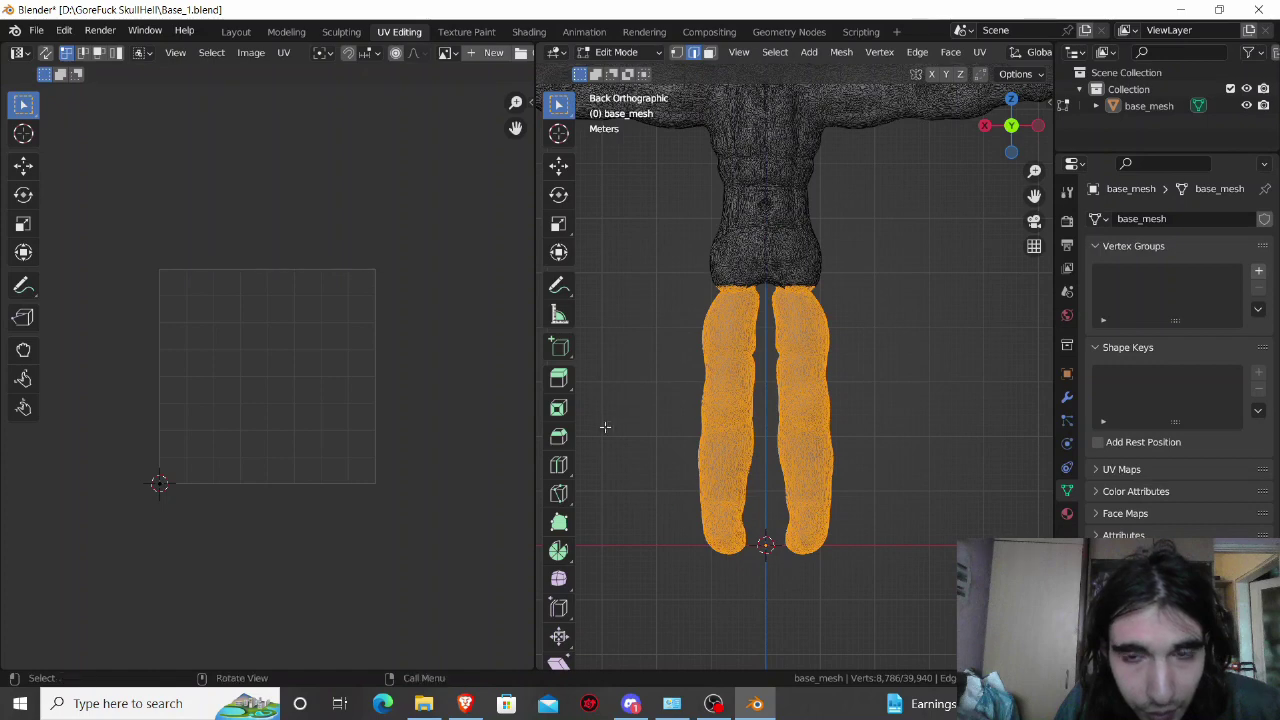
left_click(652, 416)
left_click_drag(670, 288, 879, 576)
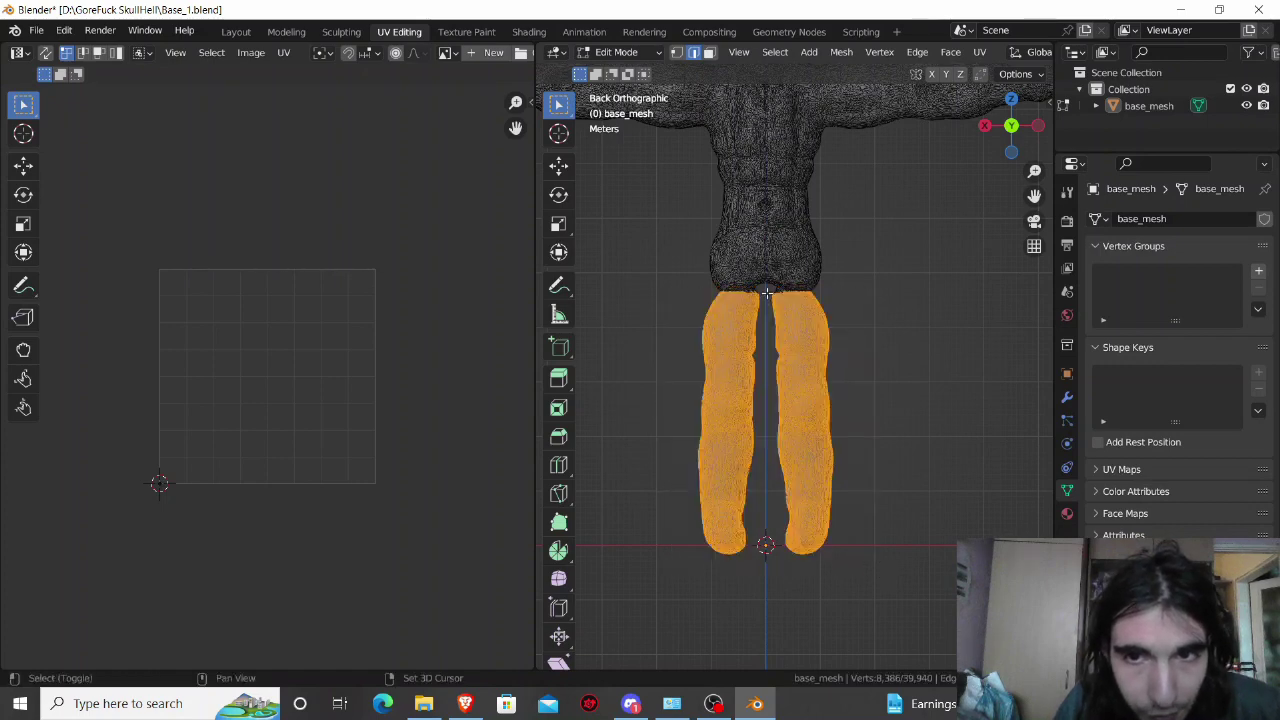
Step: Add the missed vertices near the crotch with two B box selections
key("b")
left_click_drag(785, 305, 786, 308)
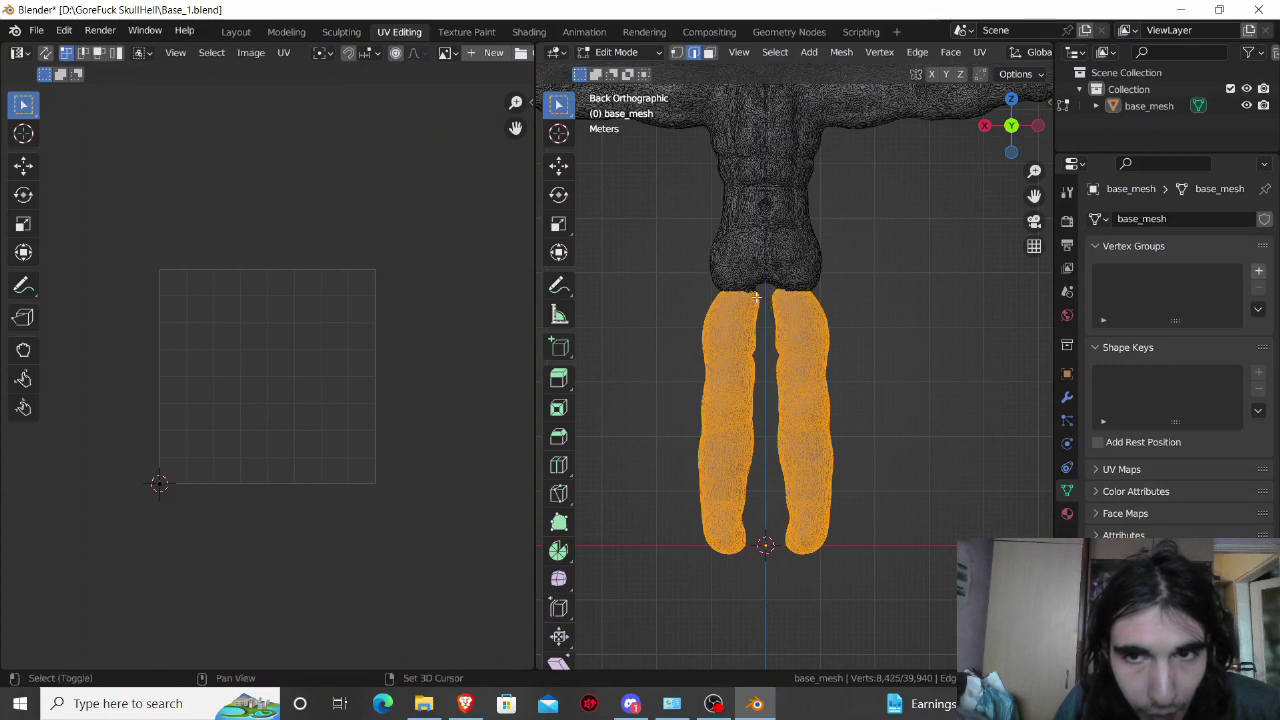
key("b")
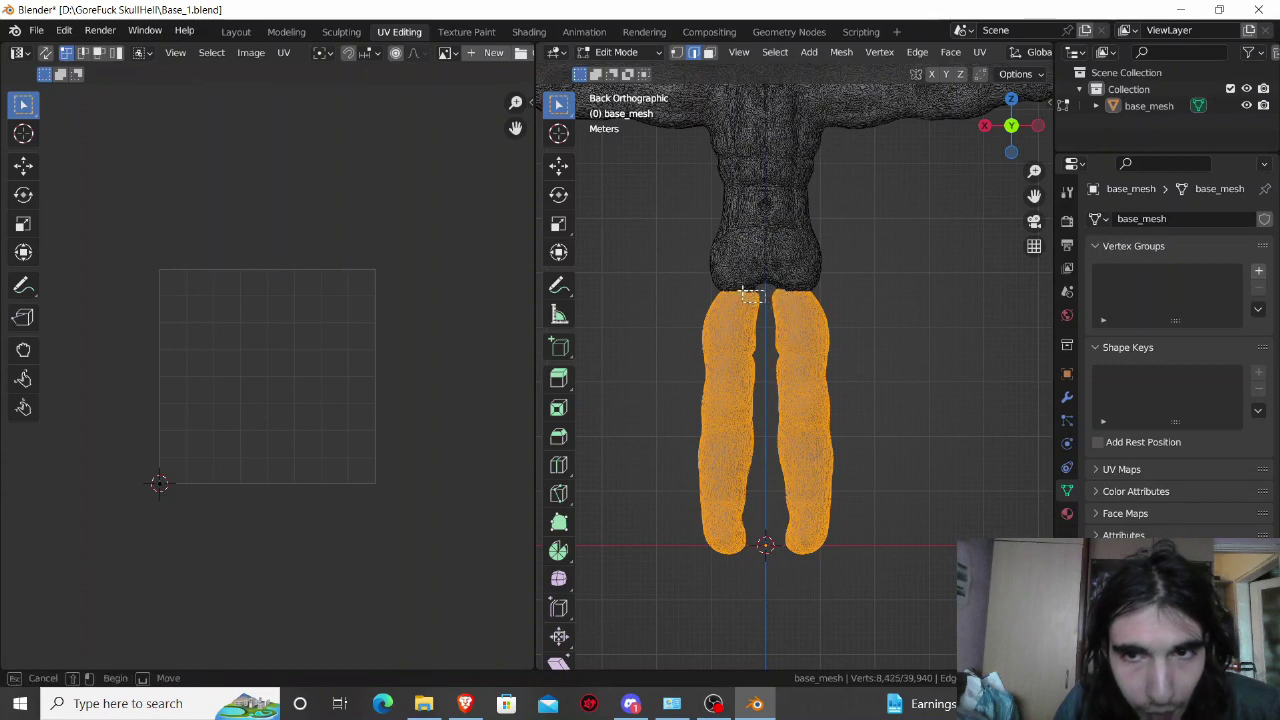
left_click_drag(746, 295, 738, 296)
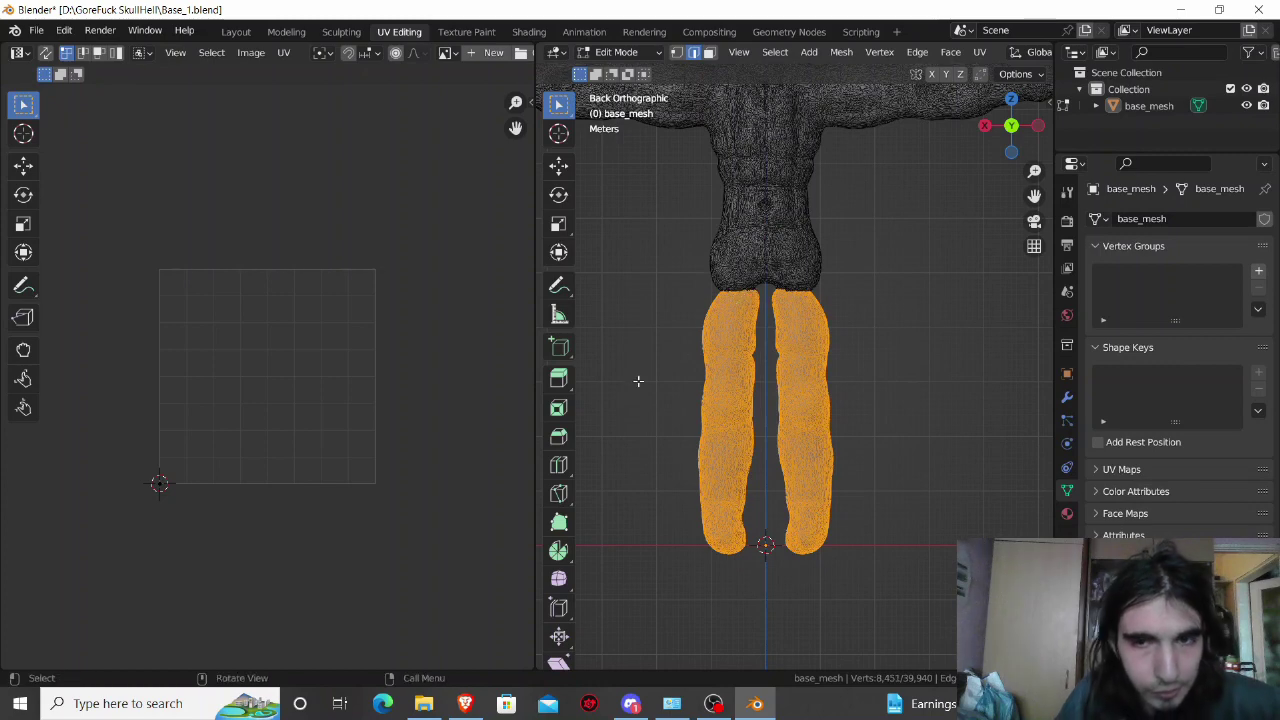
Step: Project the leg UVs from view and scale the leg islands down
left_click(979, 52)
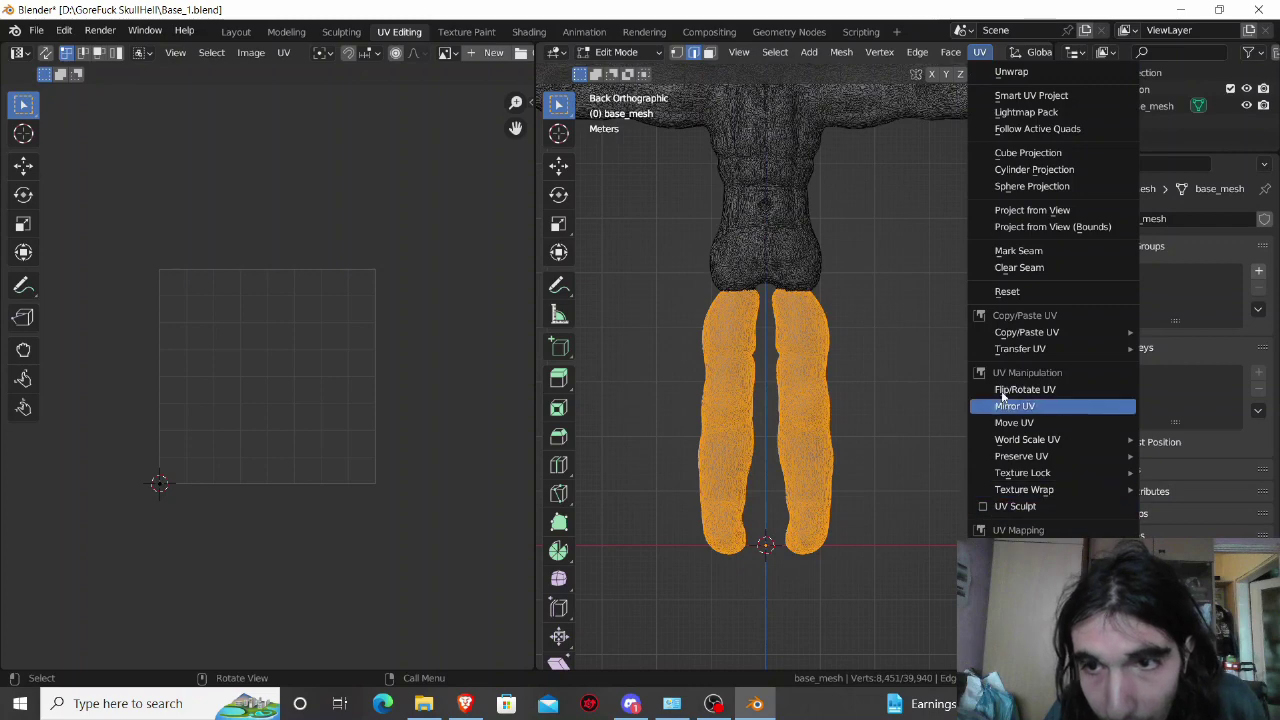
left_click(1012, 227)
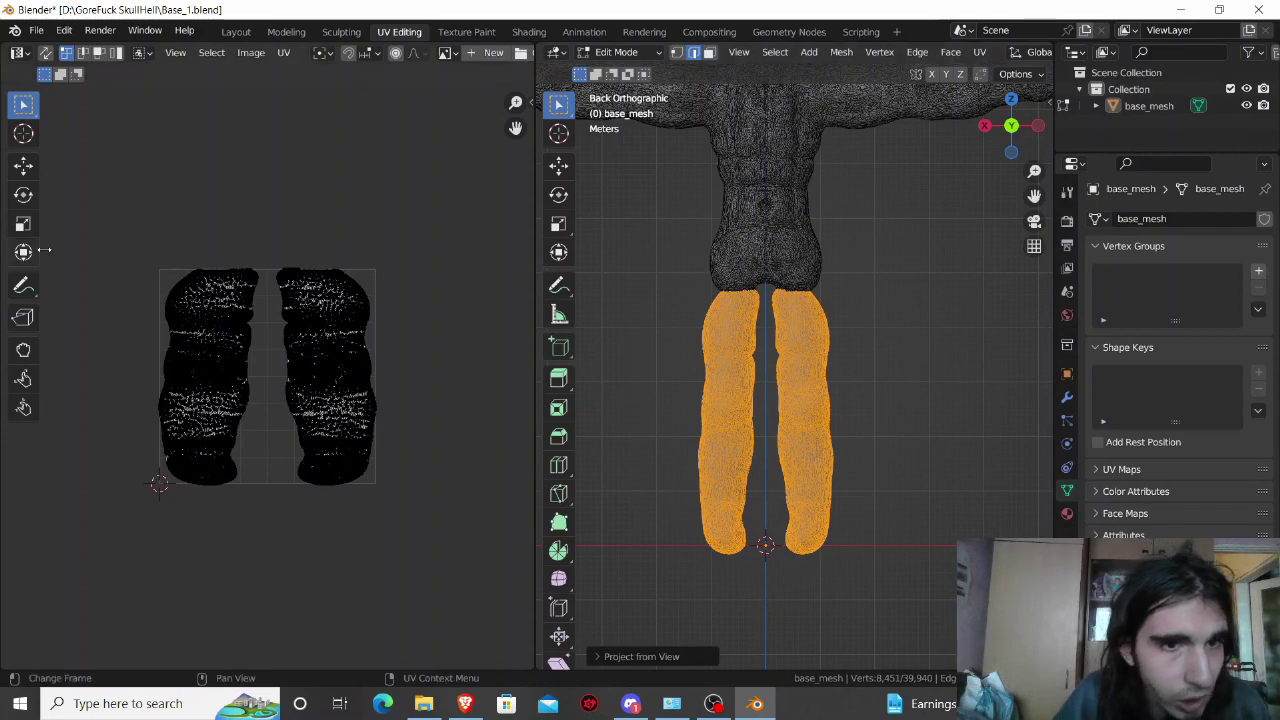
left_click_drag(118, 267, 422, 590)
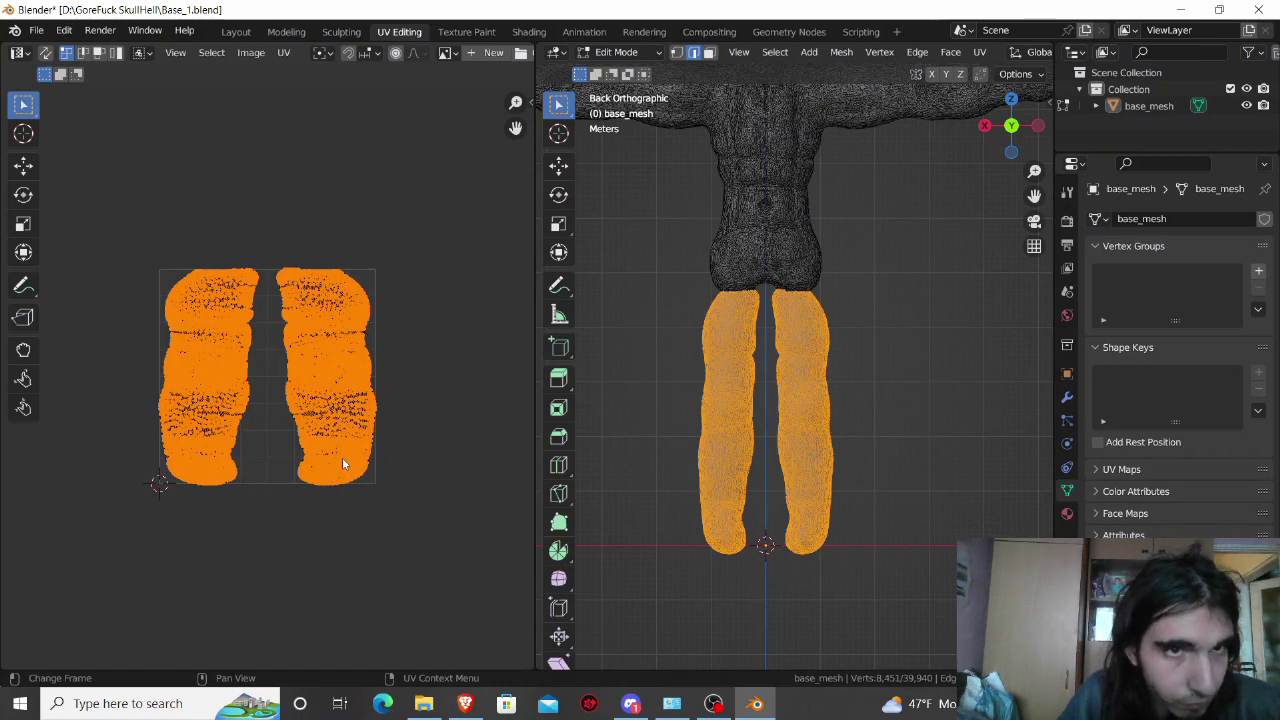
left_click(24, 224)
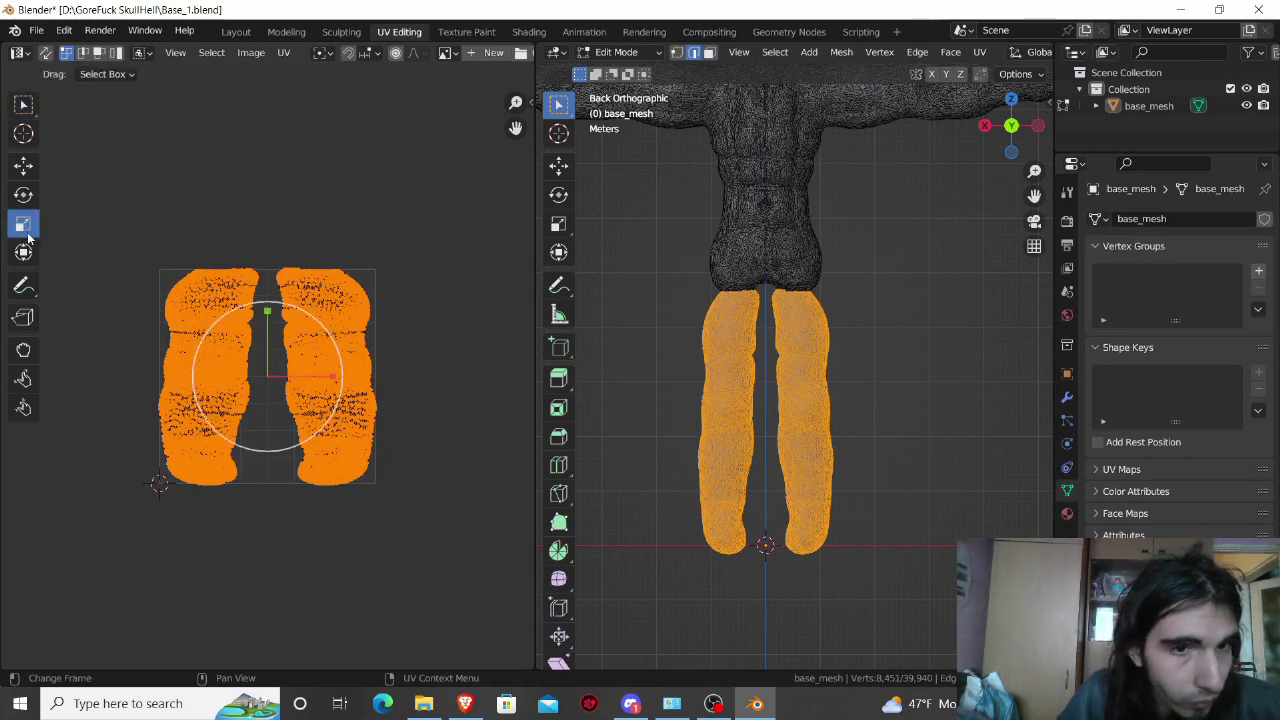
left_click_drag(268, 316, 268, 342)
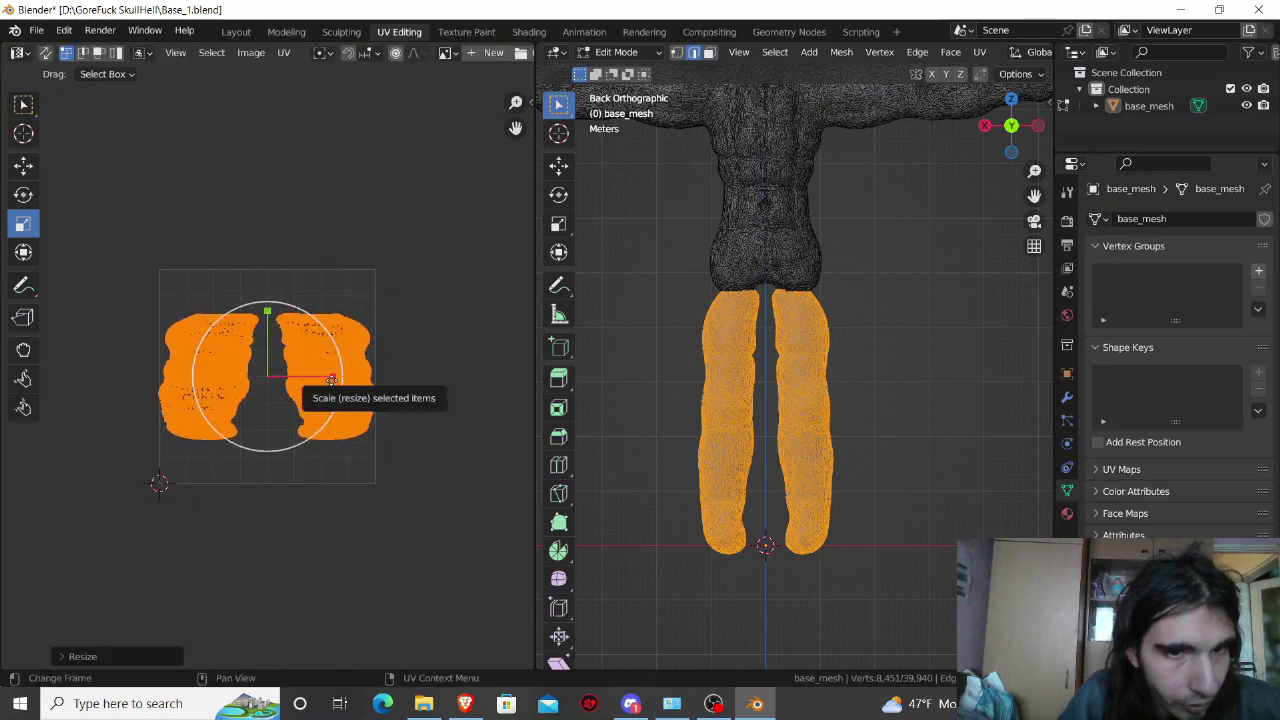
left_click_drag(331, 380, 288, 387)
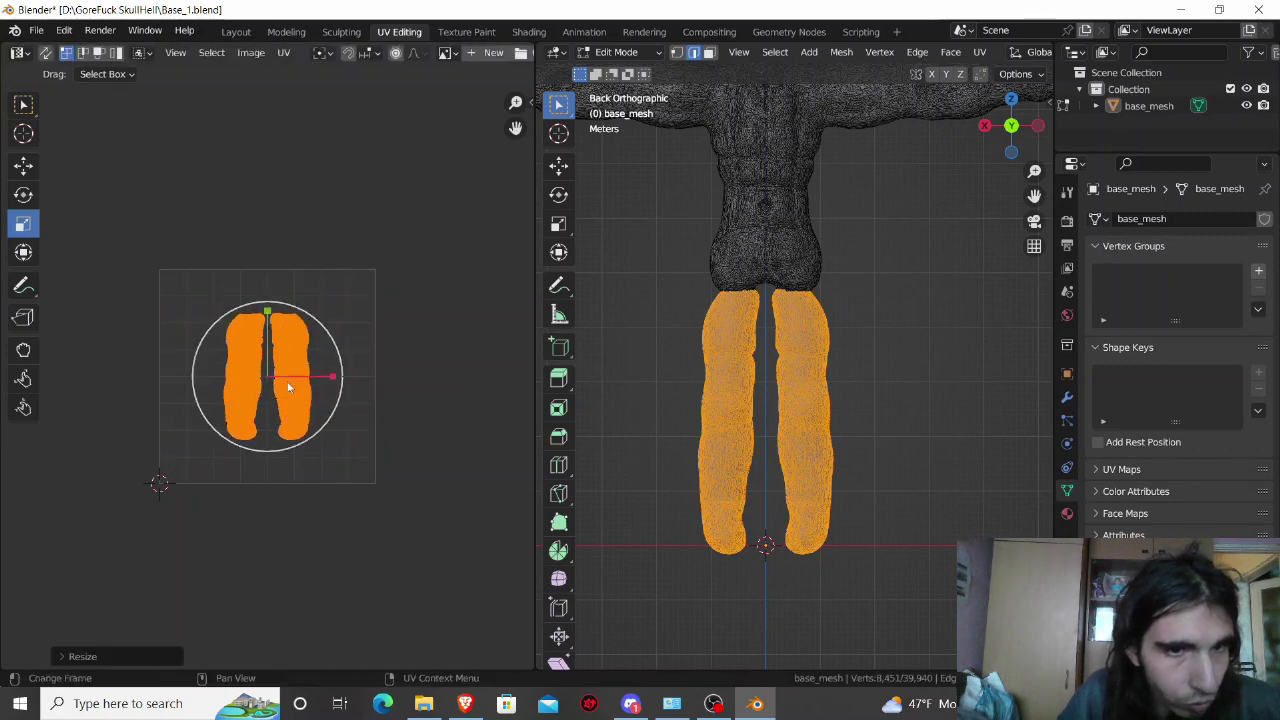
Step: Deselect the legs and box-select the torso vertices
key("g")
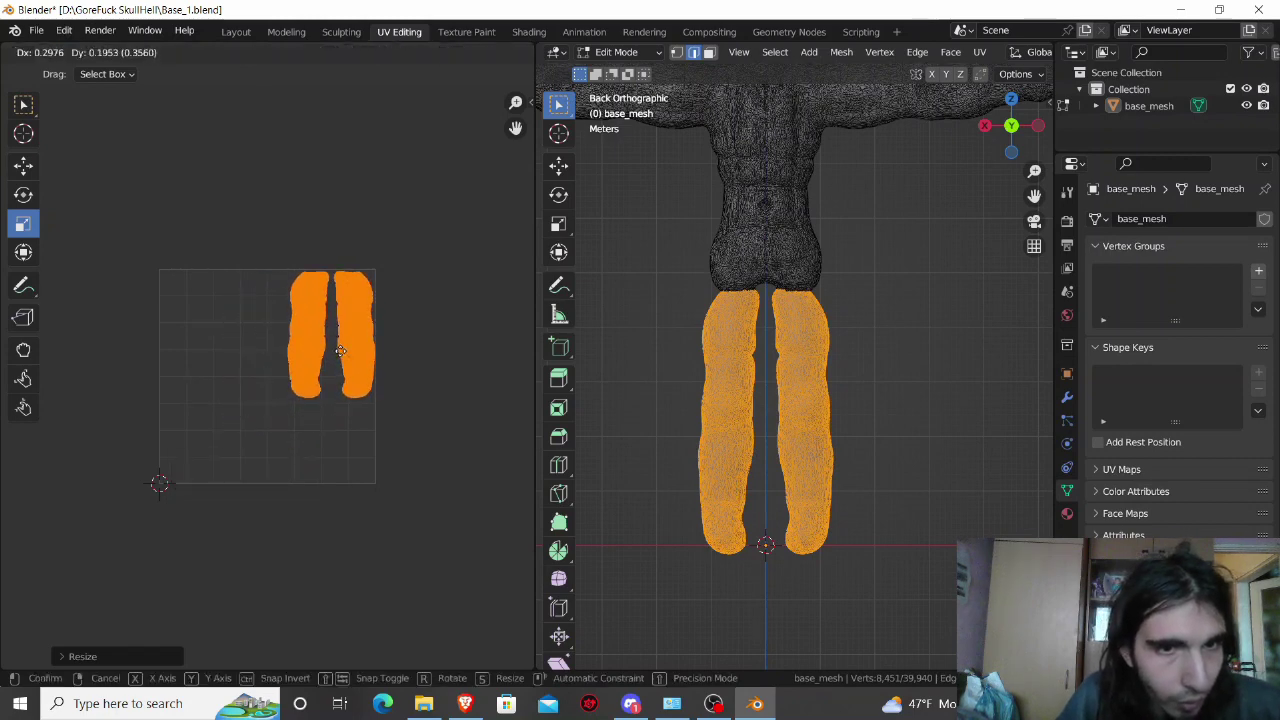
right_click(340, 355)
left_click(625, 495)
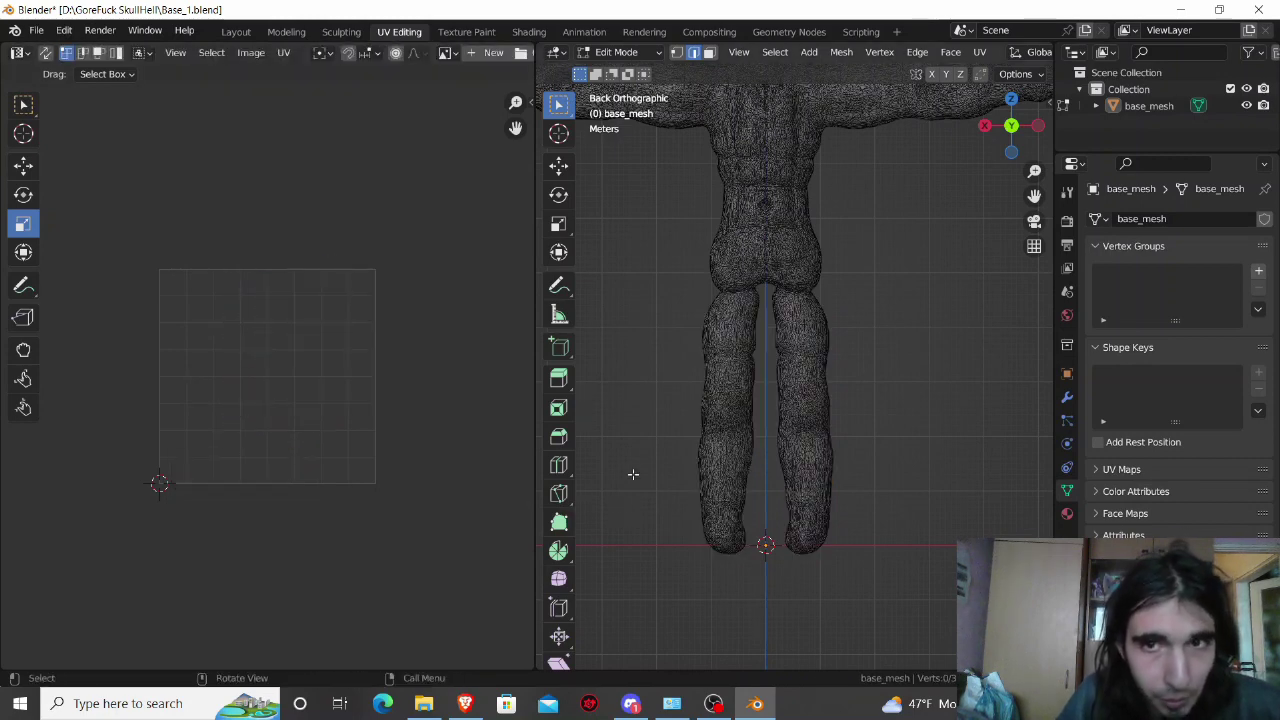
scroll(636, 455, "down", 1)
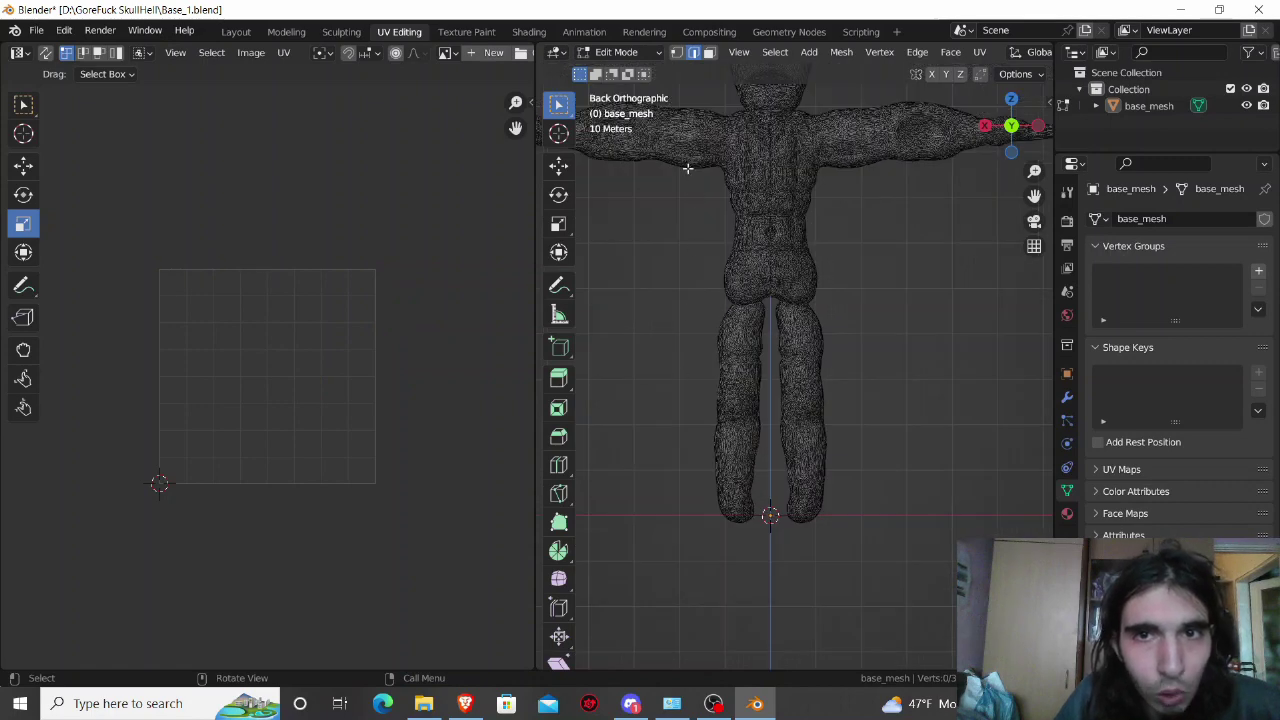
left_click_drag(687, 168, 764, 284)
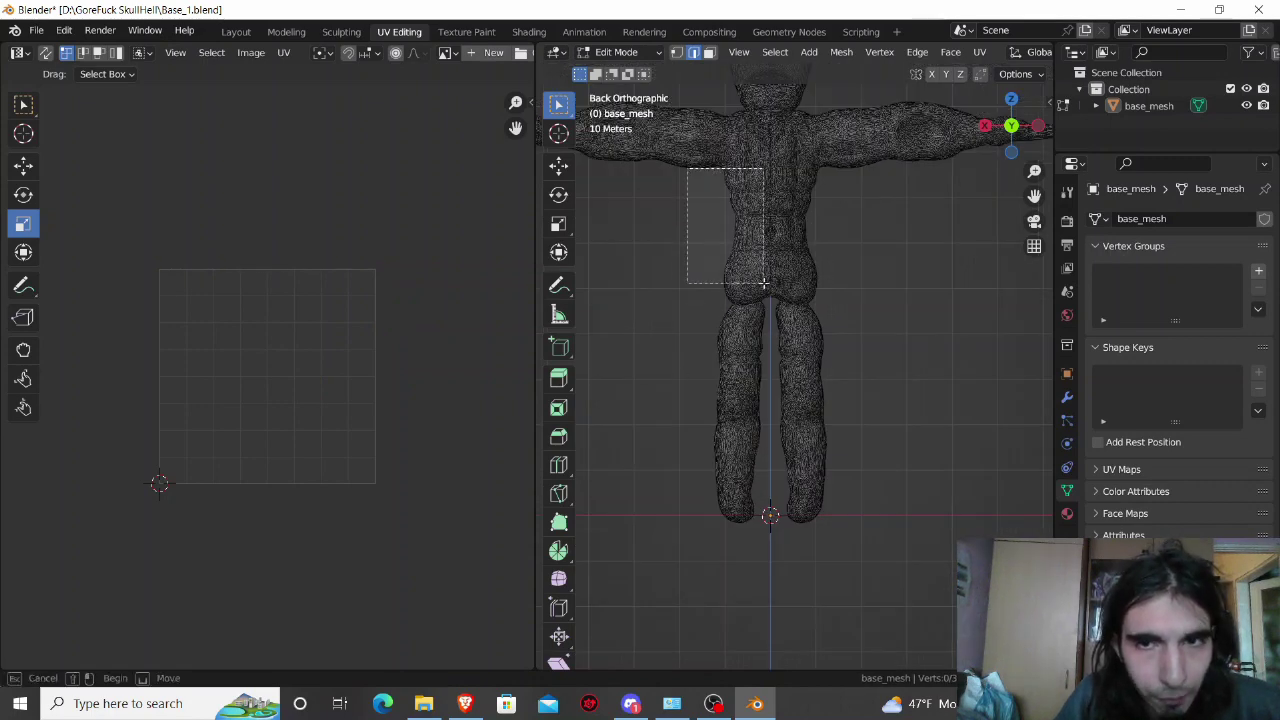
left_click_drag(764, 284, 829, 301)
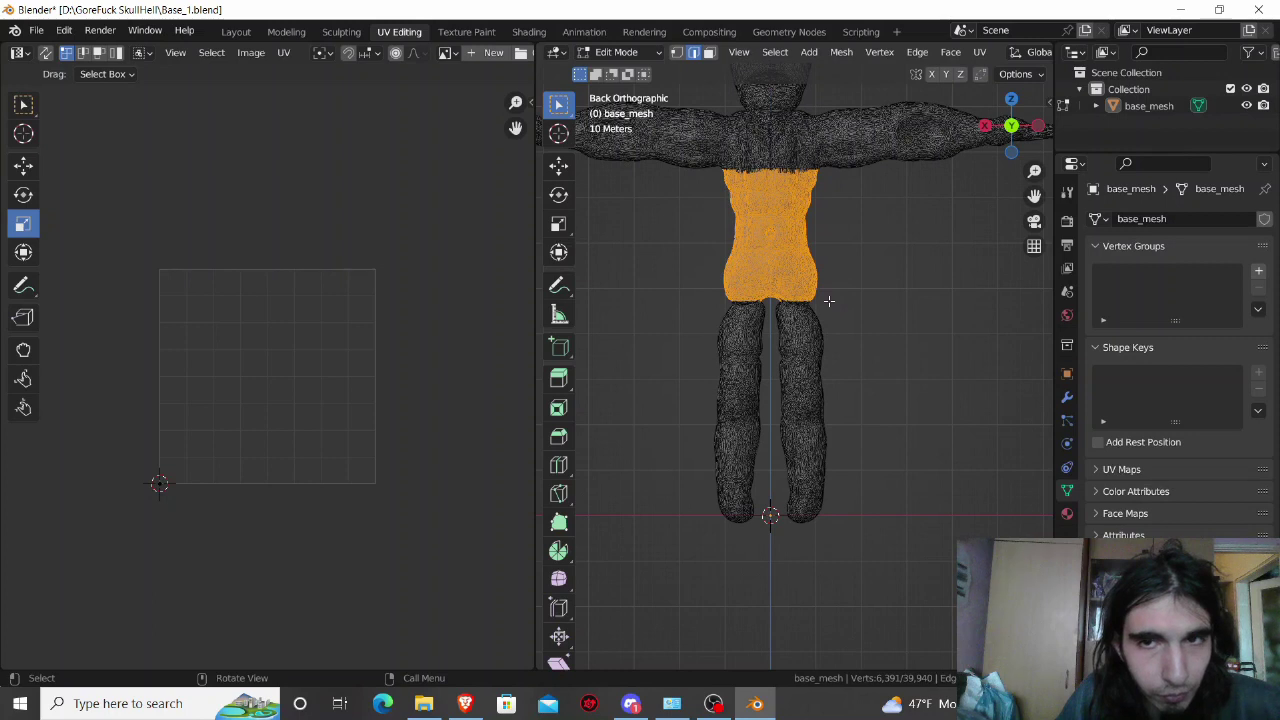
Step: Deselect the torso and box-select the whole mesh
left_click(980, 55)
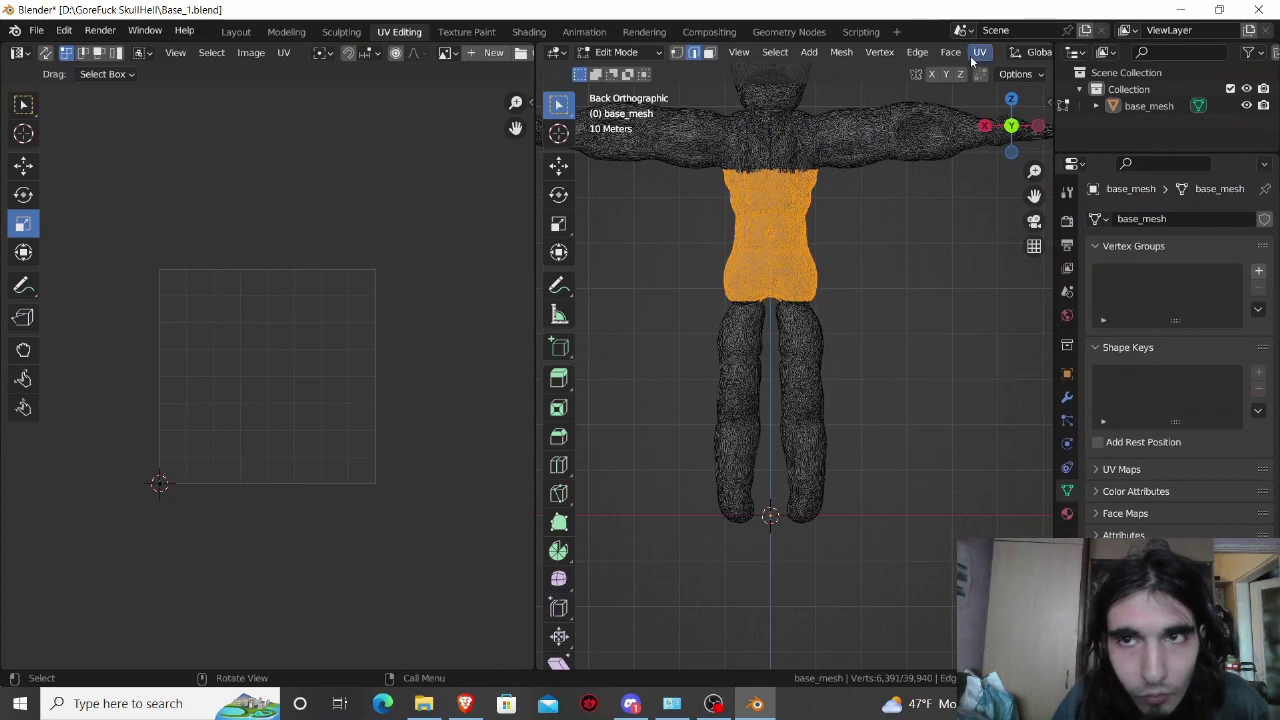
left_click(908, 352)
scroll(908, 351, "down", 1)
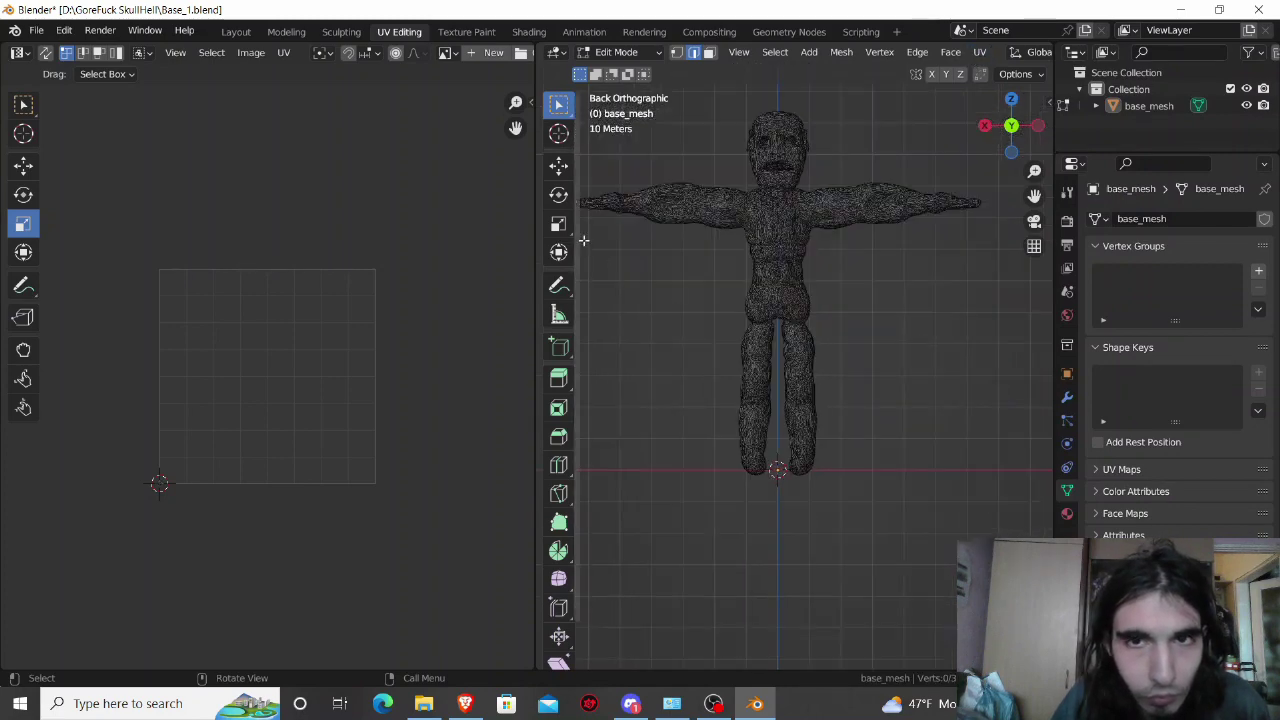
scroll(570, 240, "down", 2)
scroll(605, 187, "down", 1)
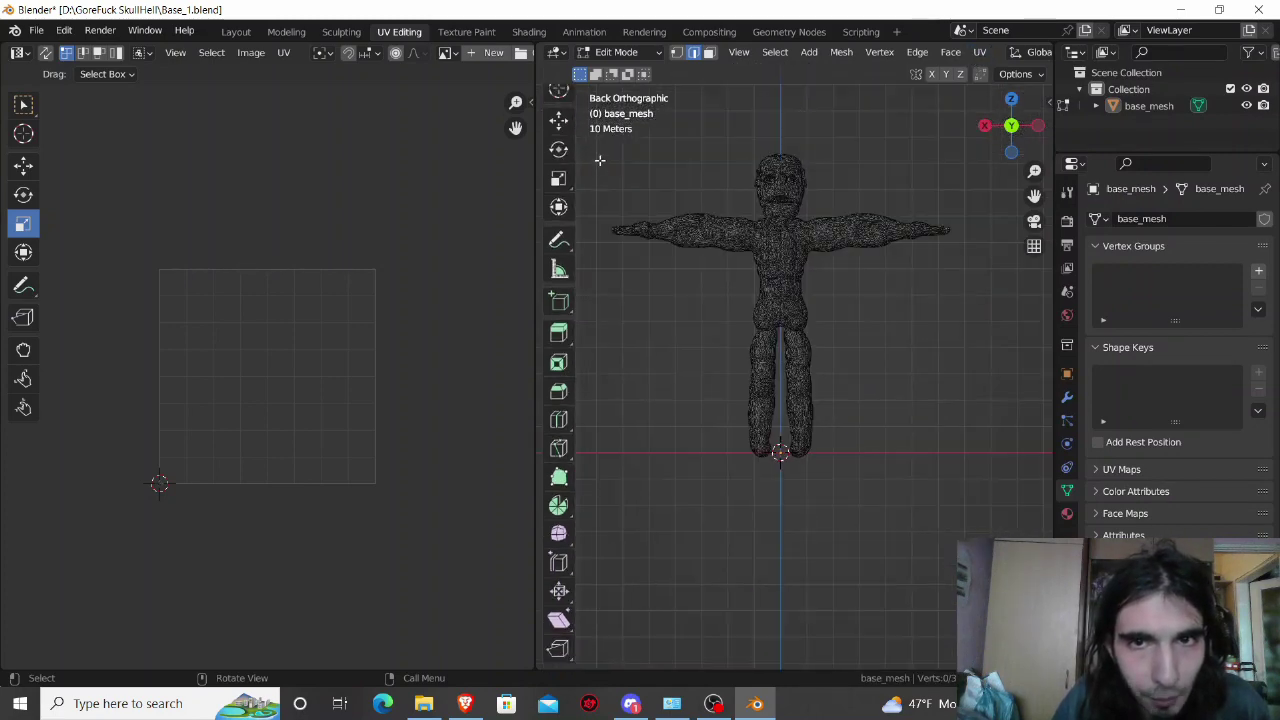
left_click_drag(599, 160, 1006, 522)
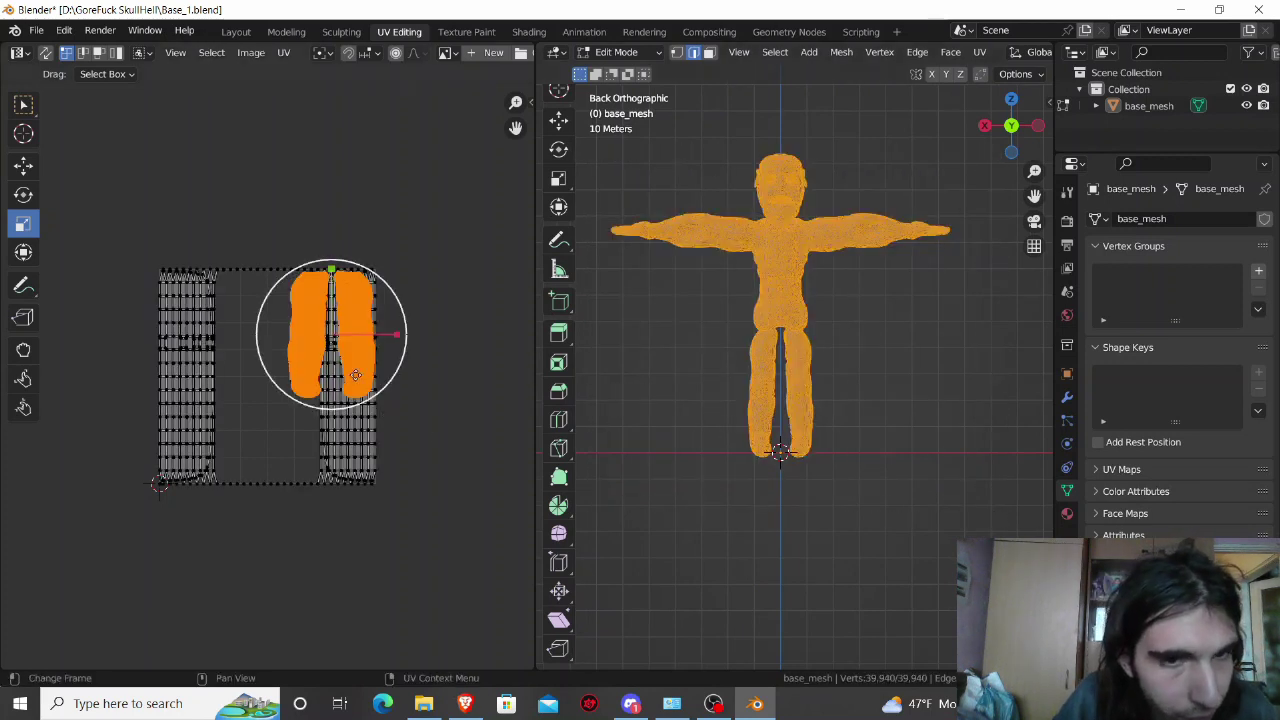
Step: Shrink the leg UV islands, move them up-centre and rotate them about 90°
left_click_drag(354, 366, 350, 358)
left_click(22, 168)
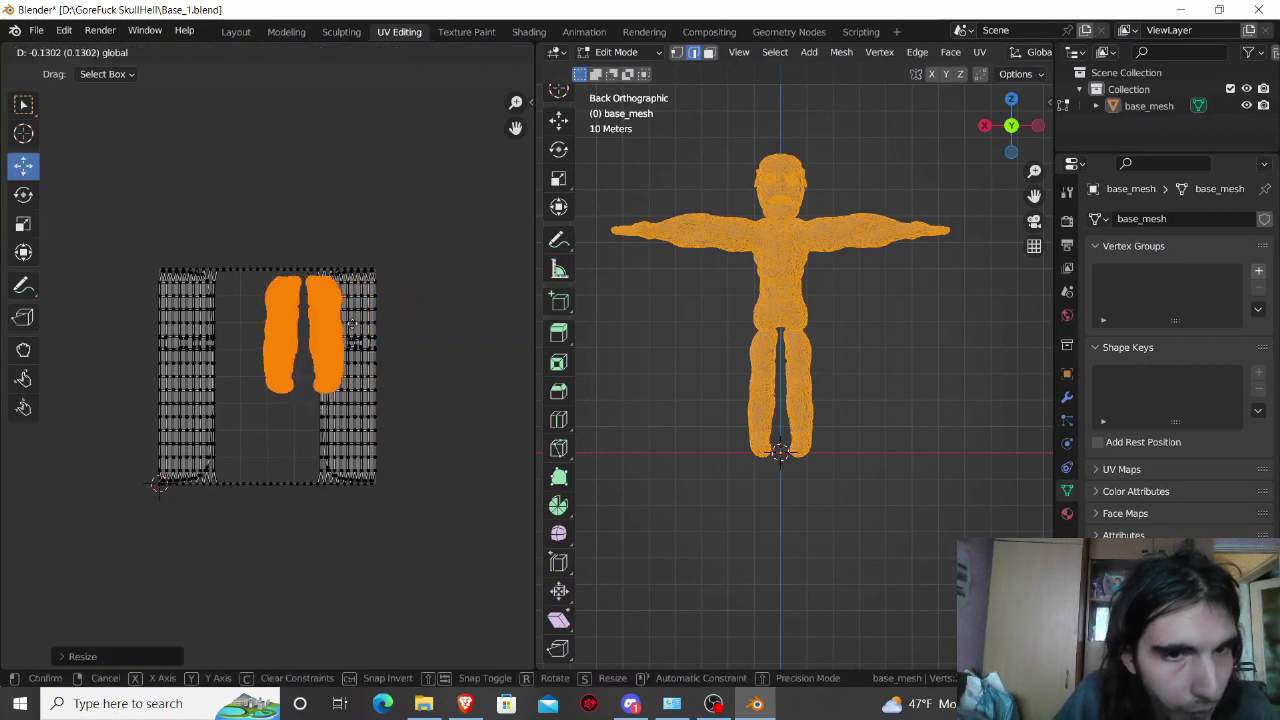
left_click_drag(397, 337, 297, 388)
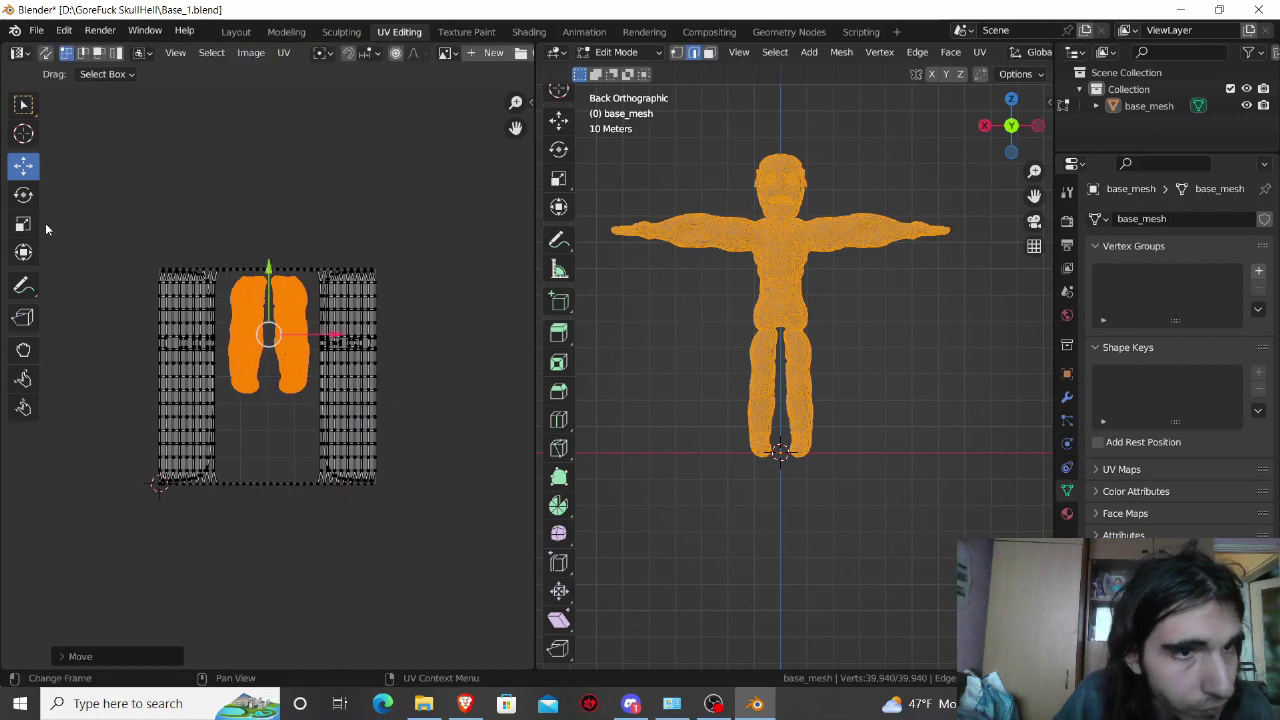
left_click(23, 224)
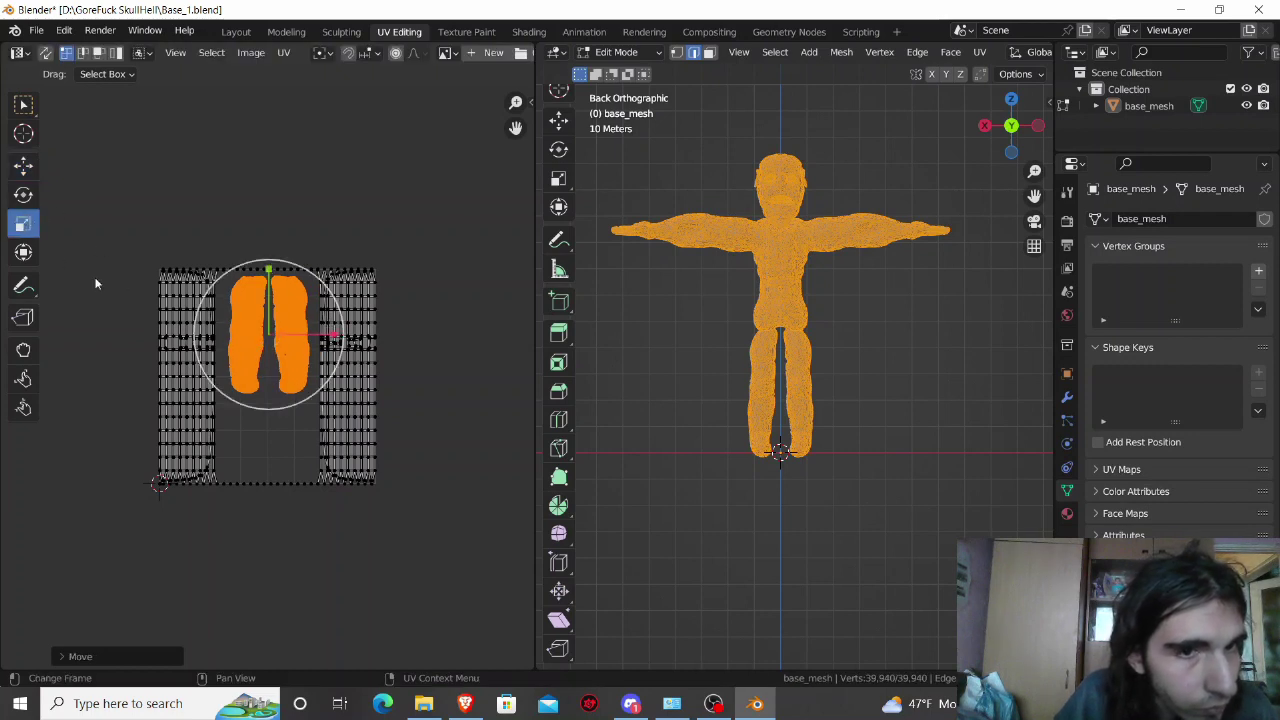
mouse_move(334, 340)
left_mouse_down()
mouse_move(305, 326)
mouse_move(329, 334)
left_mouse_up()
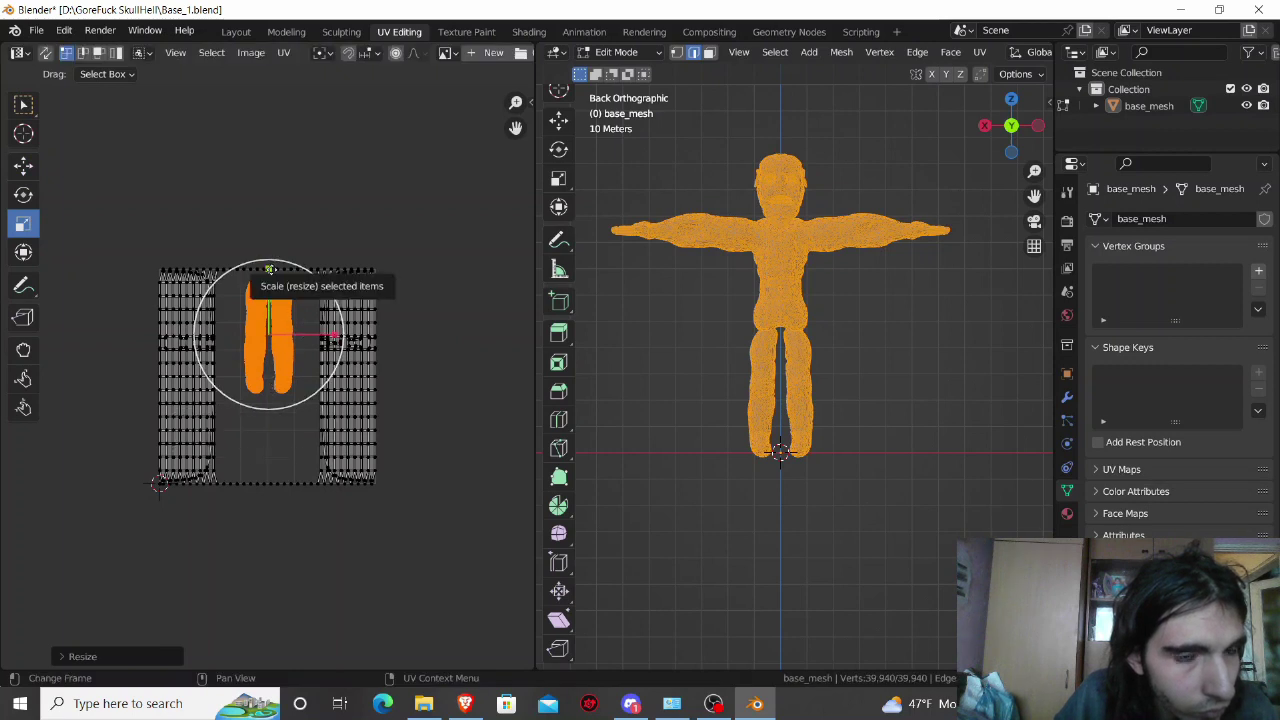
left_click_drag(270, 266, 275, 307)
left_click(25, 165)
left_click(24, 195)
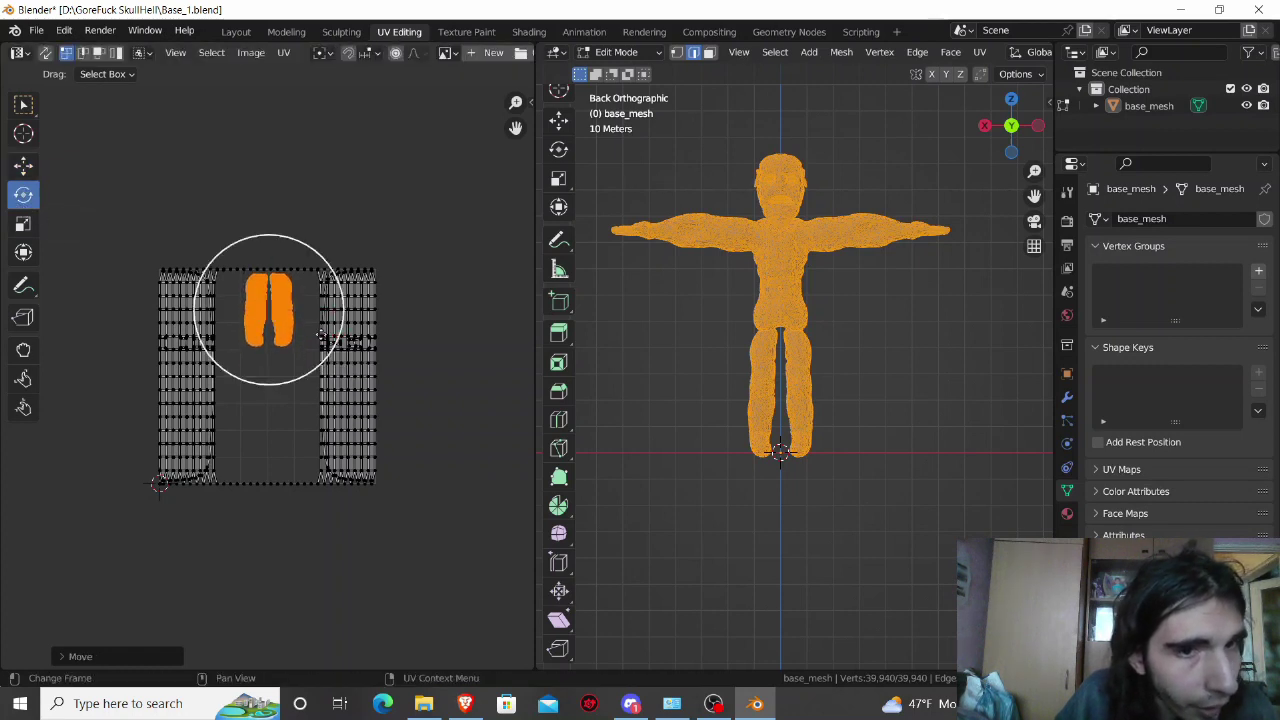
left_click_drag(325, 357, 332, 219)
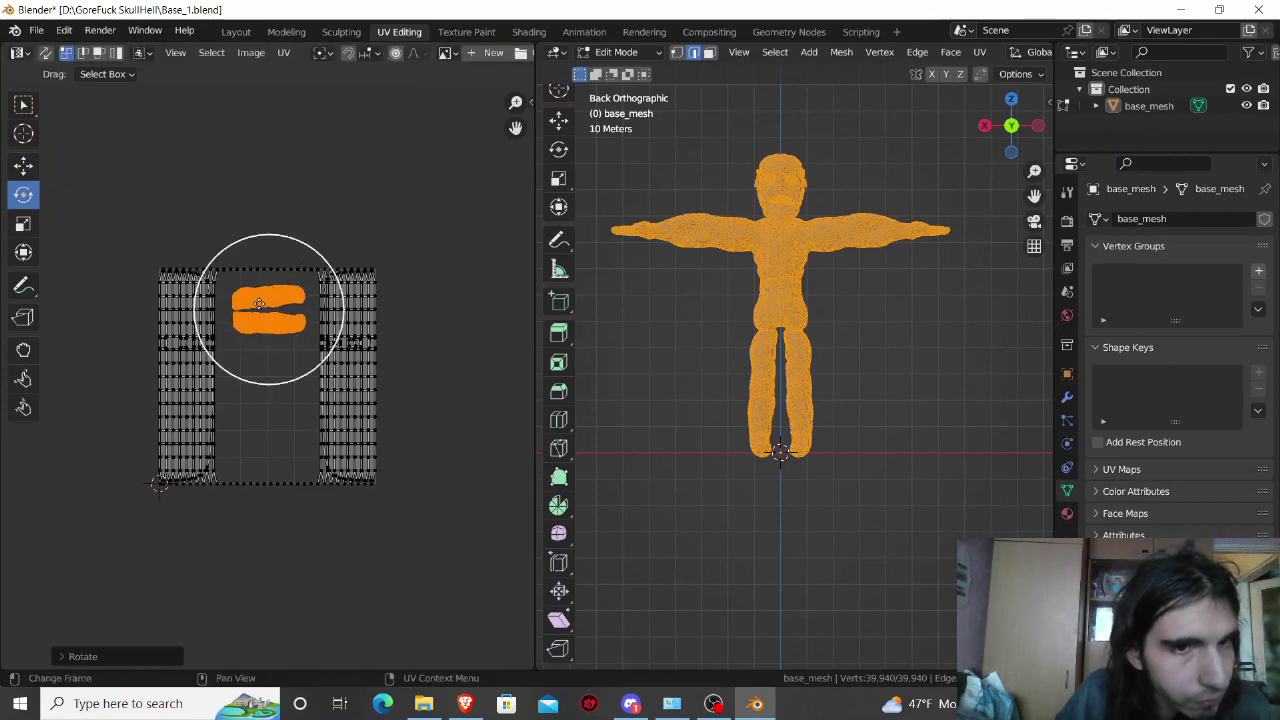
Step: Deselect the mesh and box-select the head
scroll(266, 368, "up", 1)
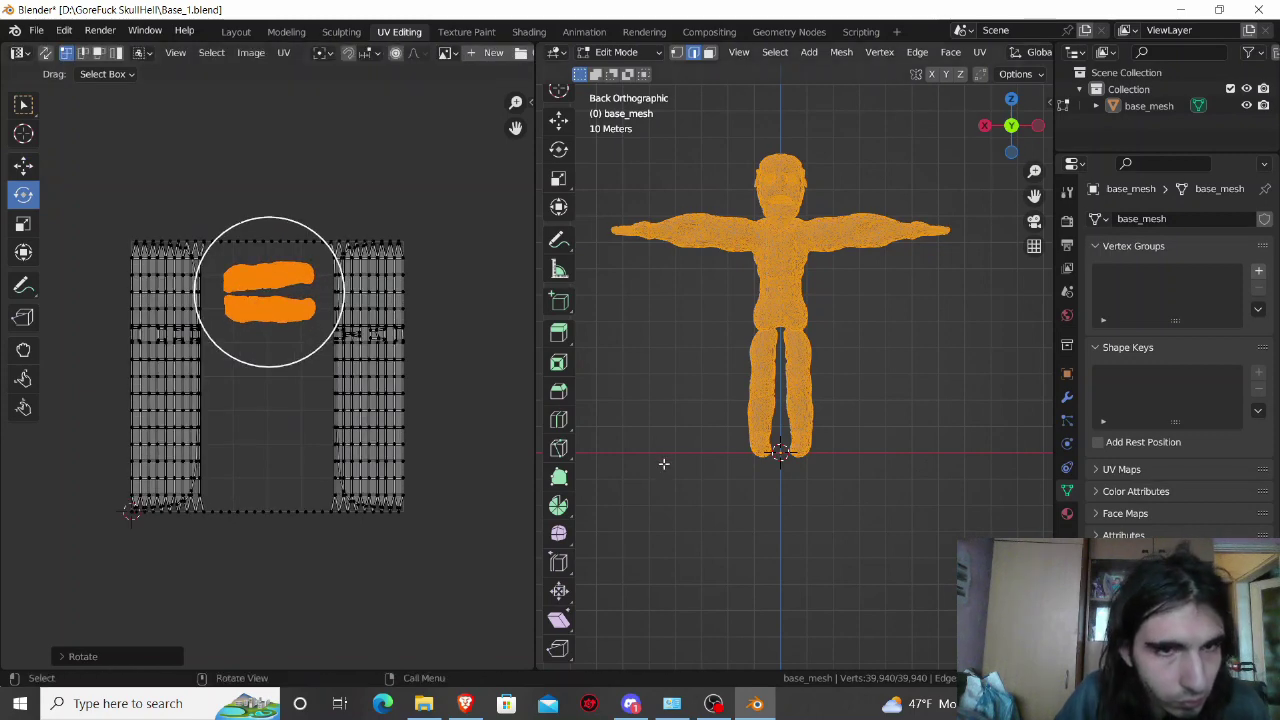
left_click(663, 463)
mouse_move(726, 137)
left_mouse_down()
mouse_move(778, 216)
mouse_move(820, 218)
left_mouse_up()
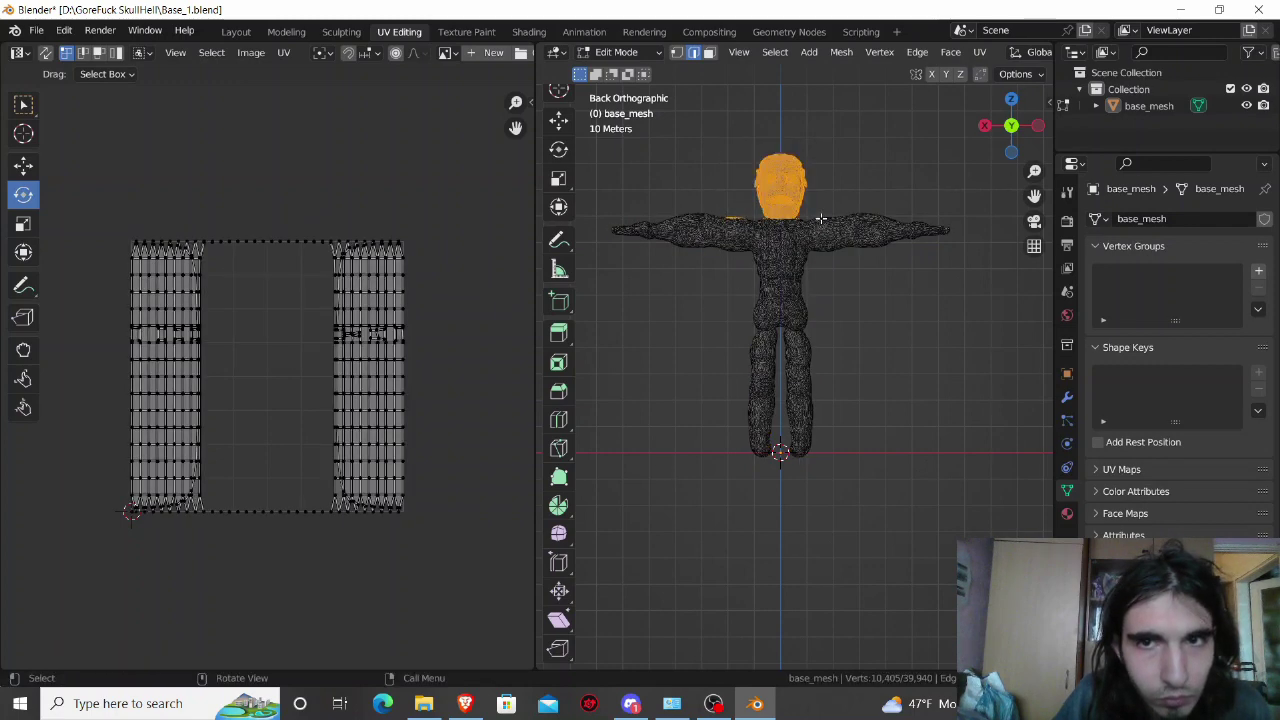
Step: Reselect the head and project its UVs from the current view
left_click(719, 313)
left_click_drag(744, 146, 807, 220)
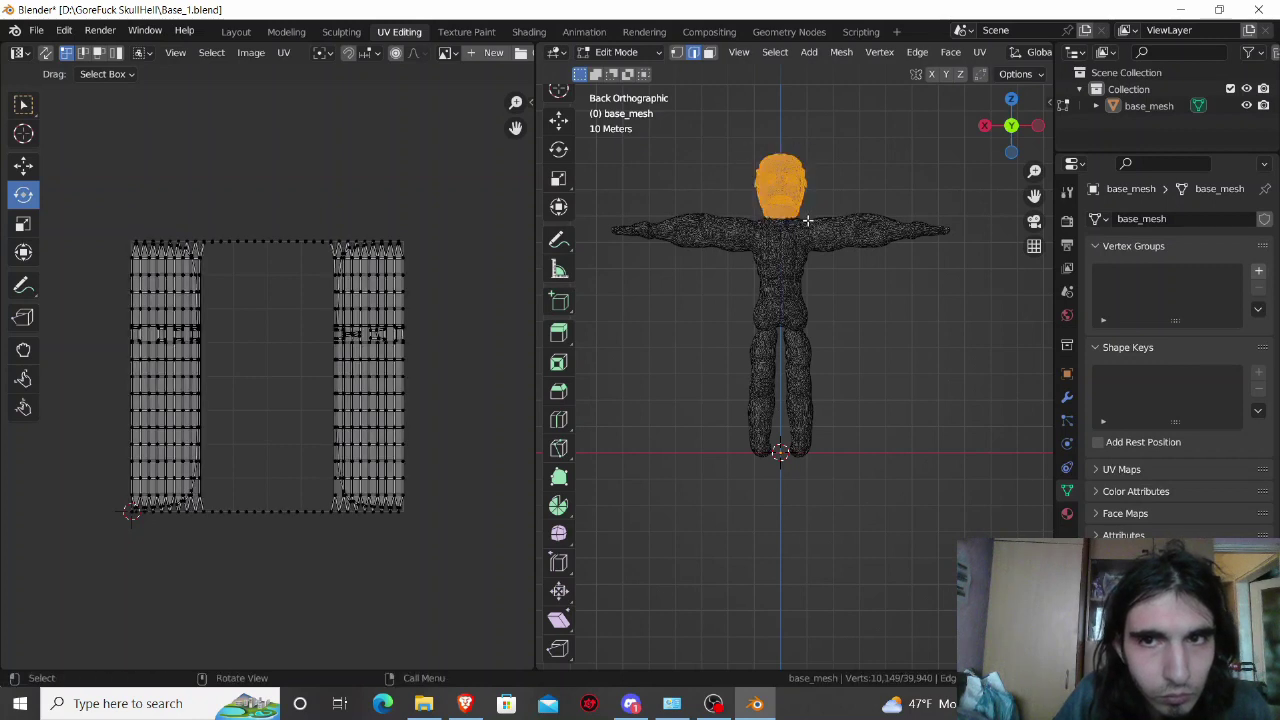
left_click(980, 52)
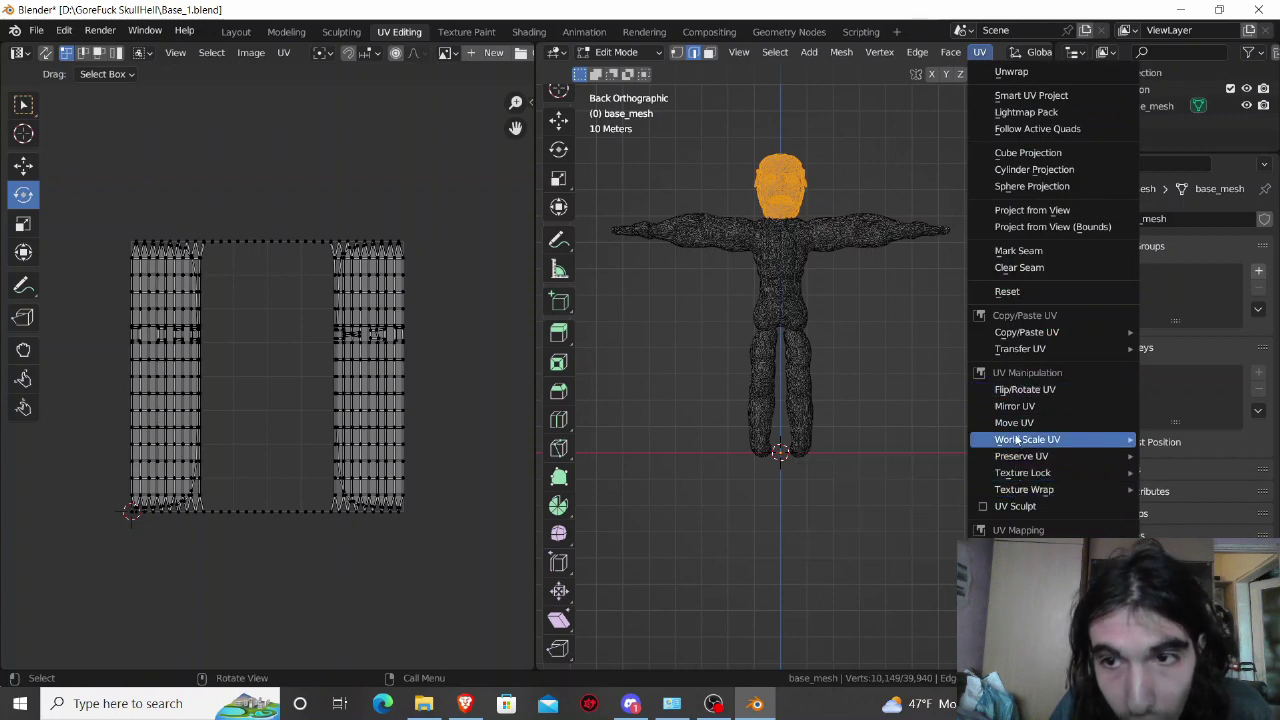
left_click(1052, 226)
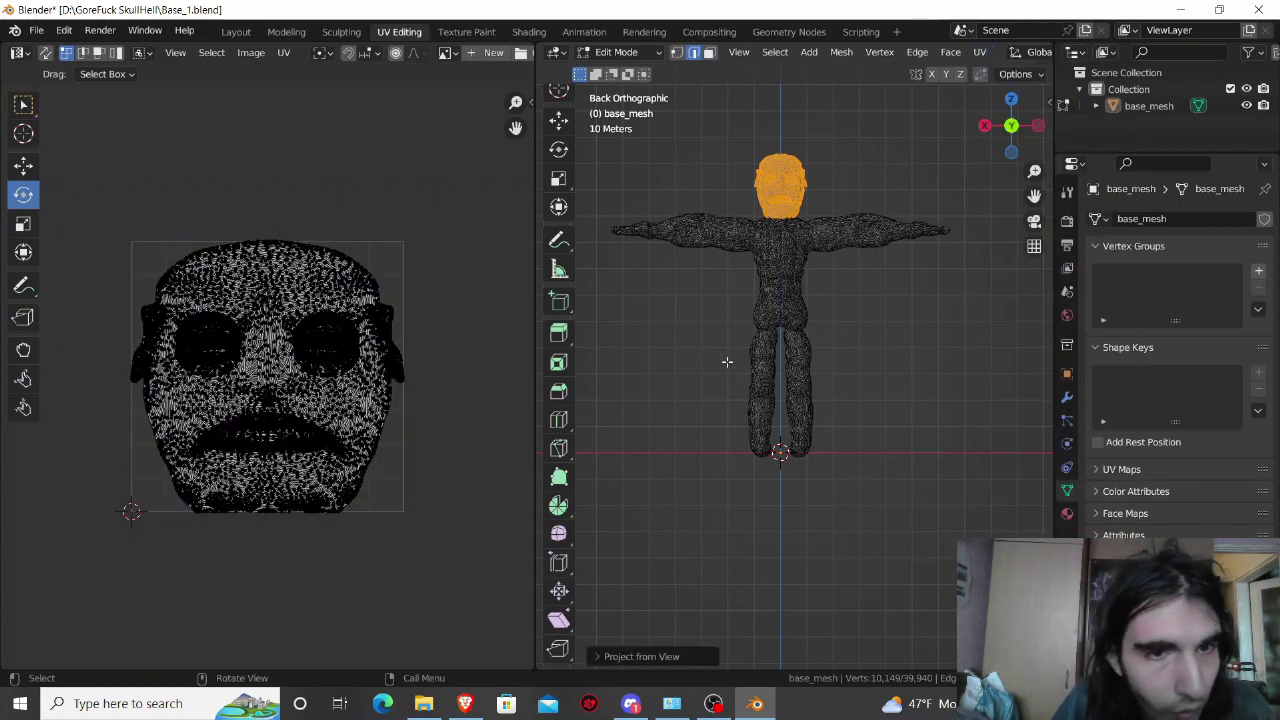
Step: Keep the face island upright, shrink it and place it lower-right, then deselect
left_click_drag(118, 226, 435, 551)
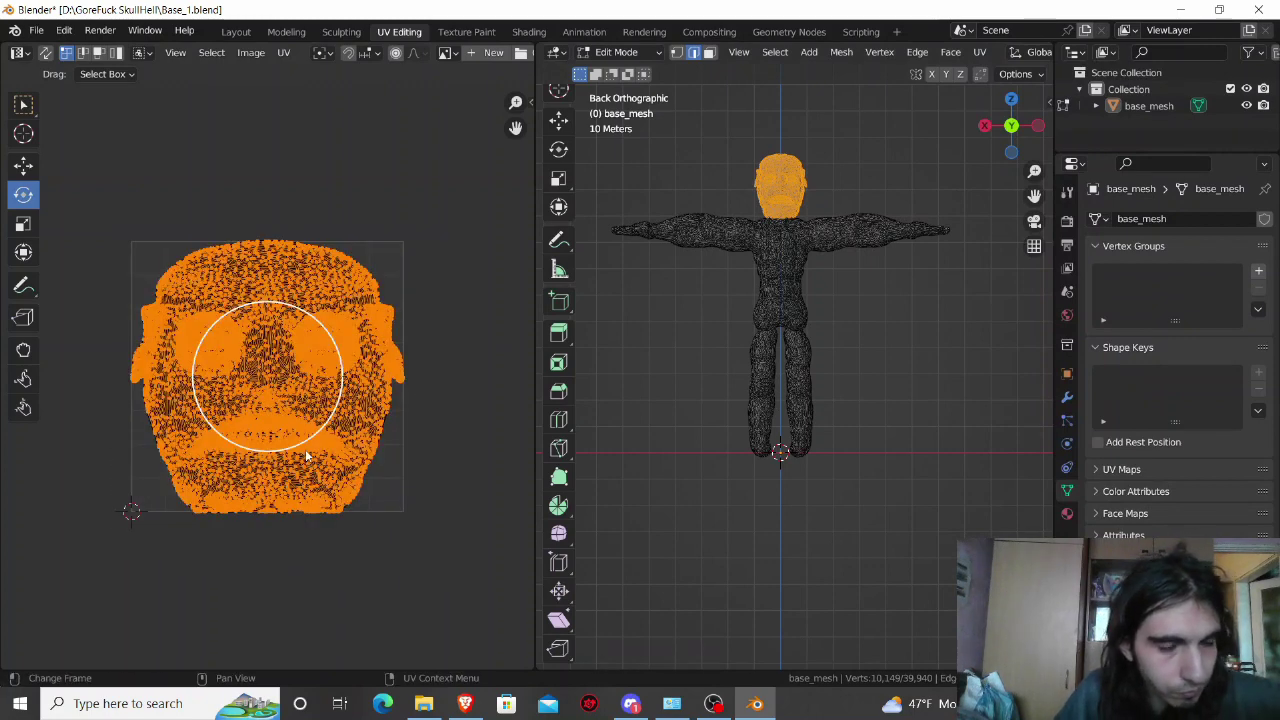
mouse_move(306, 432)
left_mouse_down()
mouse_move(280, 435)
mouse_move(287, 392)
left_mouse_up()
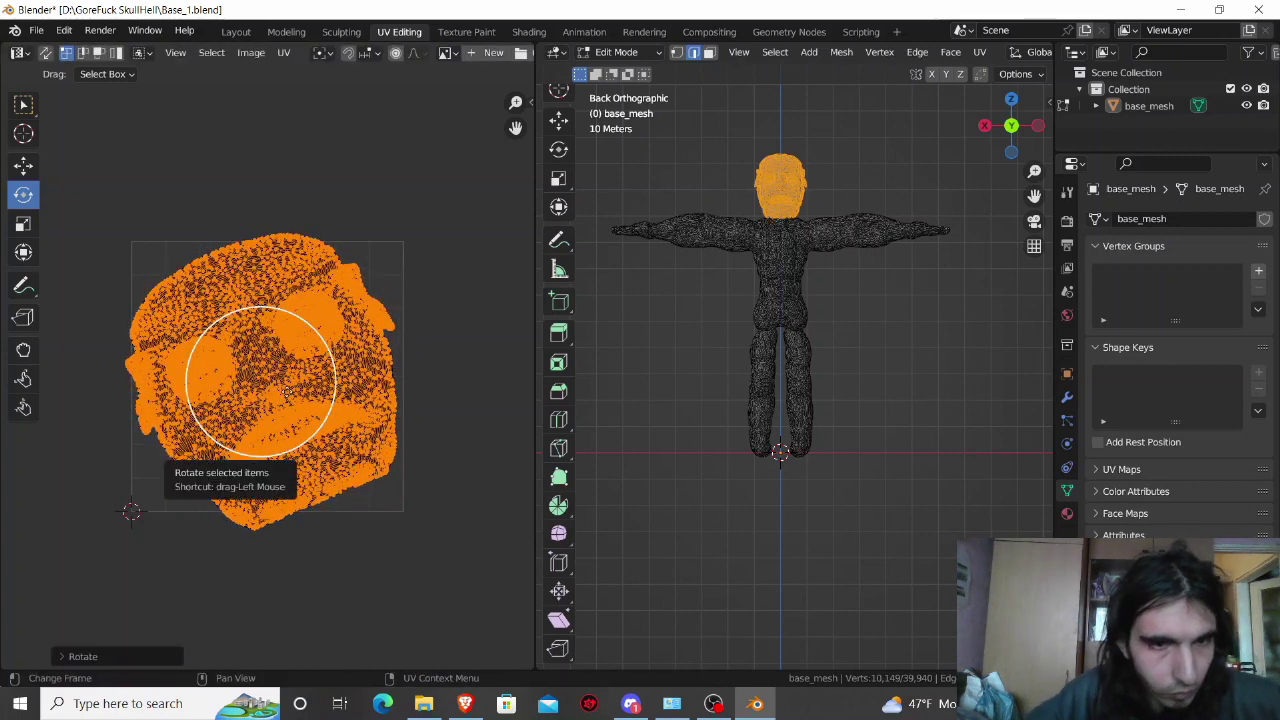
key("ctrl+z")
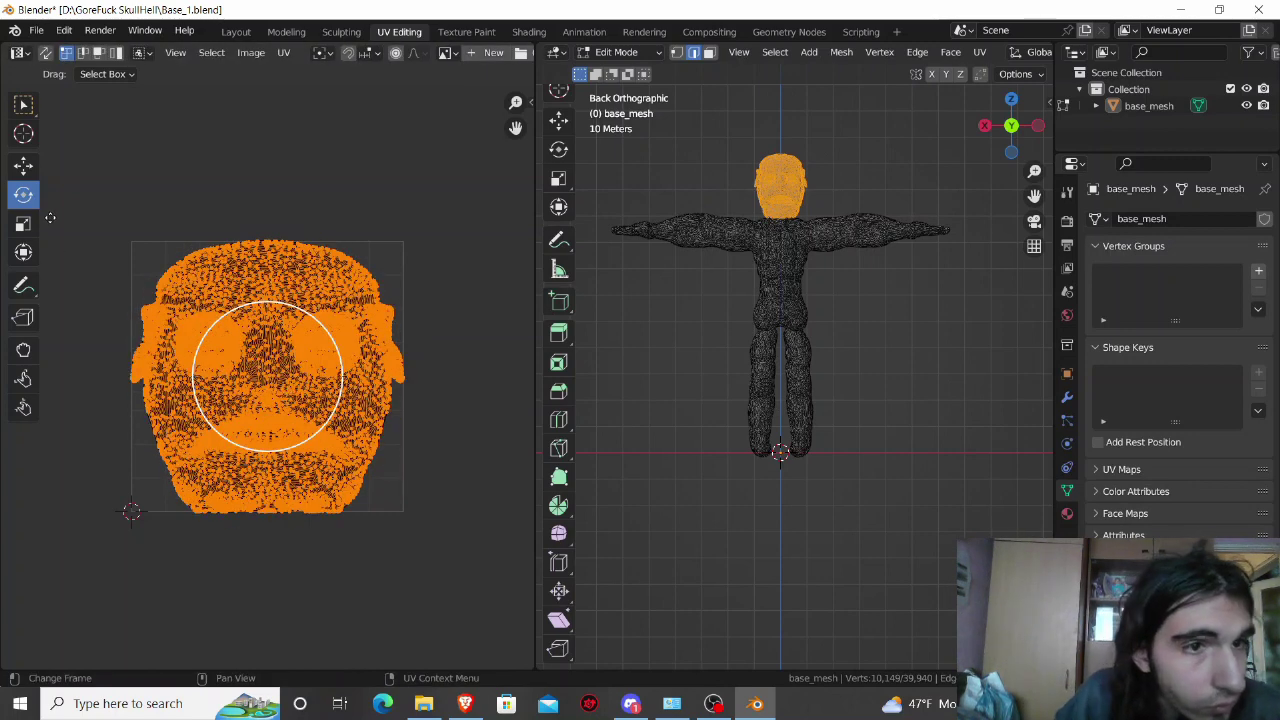
left_click(23, 224)
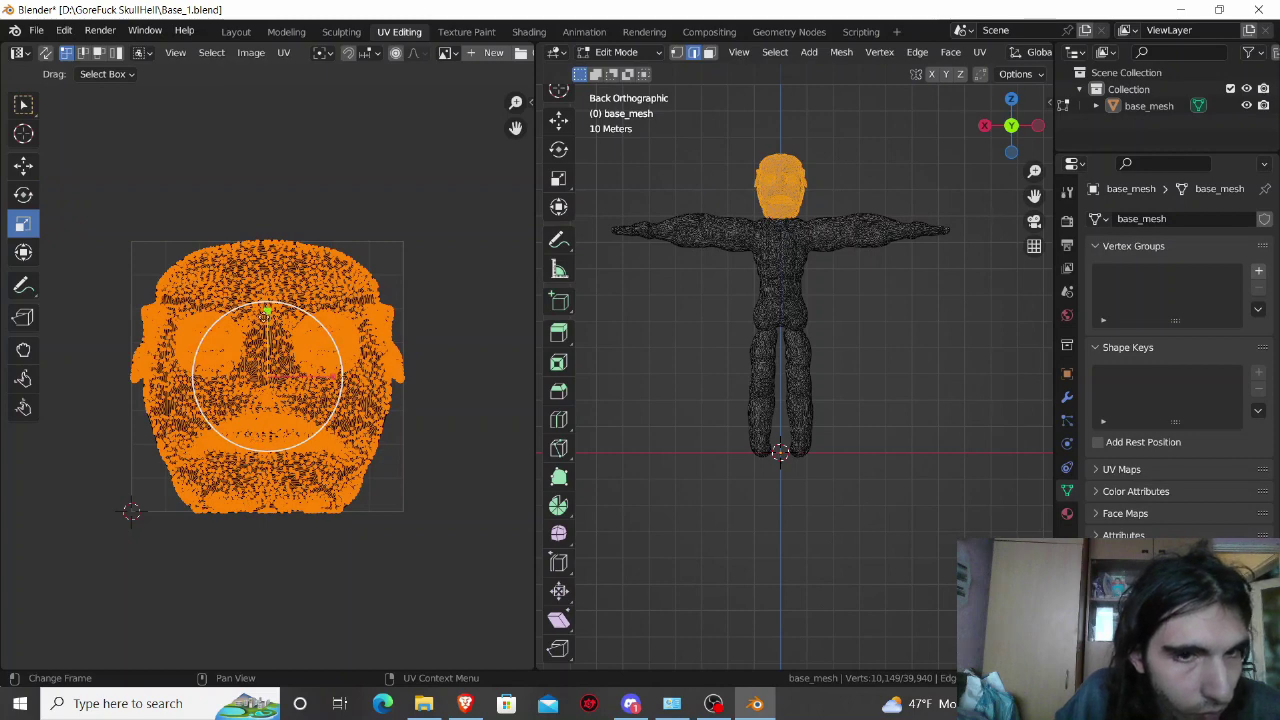
mouse_move(264, 314)
left_mouse_down()
mouse_move(262, 354)
mouse_move(310, 376)
mouse_move(268, 376)
mouse_move(383, 494)
left_mouse_up()
left_click(24, 166)
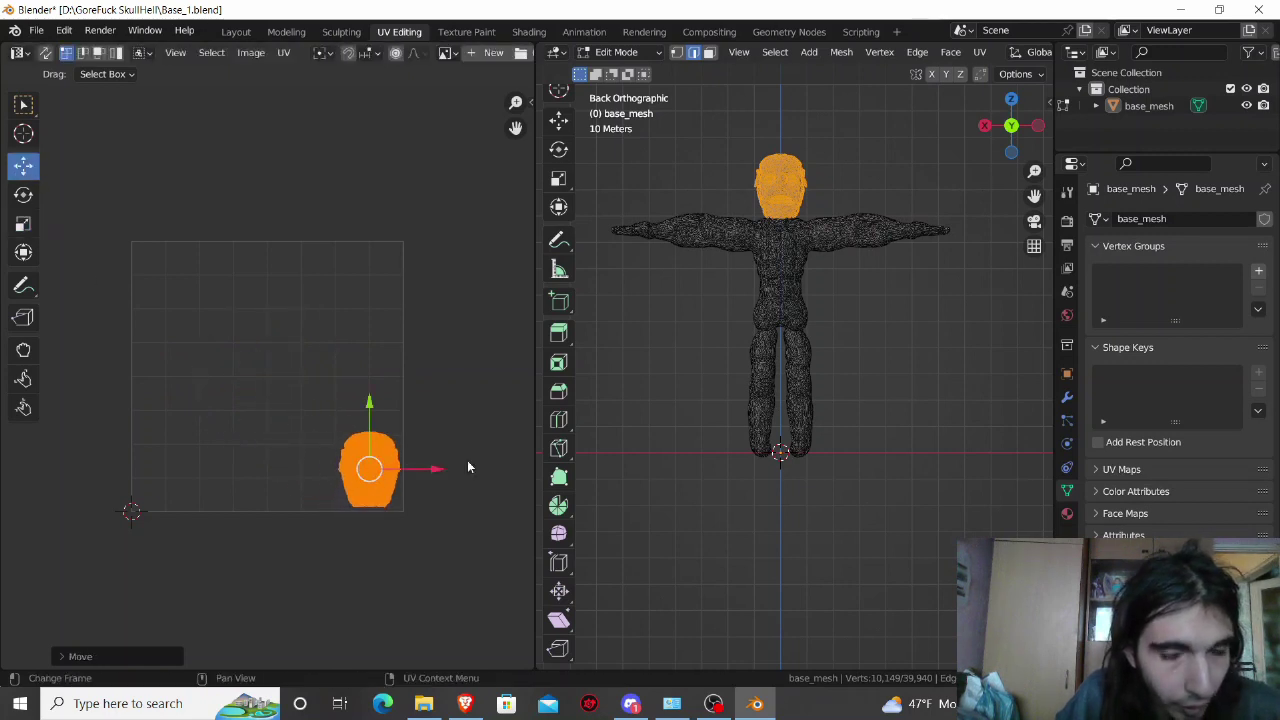
left_click(657, 491)
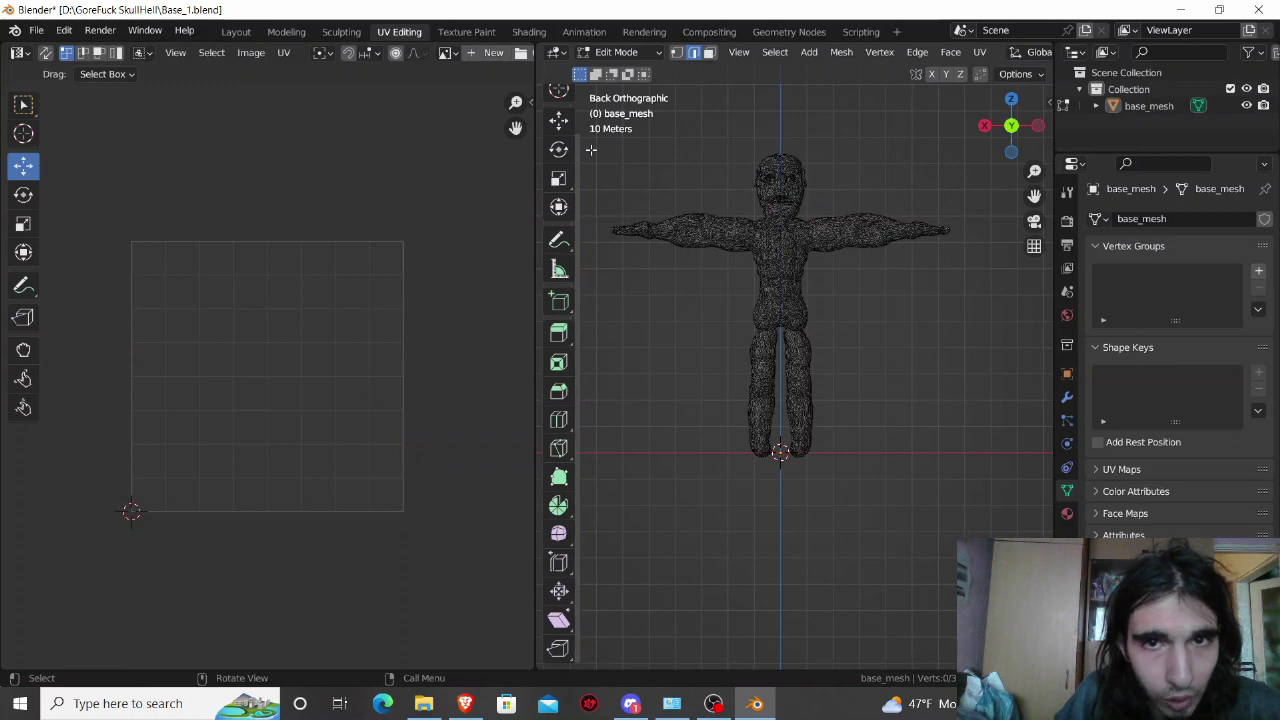
Step: Move the two long strip islands toward the upper right, then box-select the torso
left_click_drag(591, 149, 984, 548)
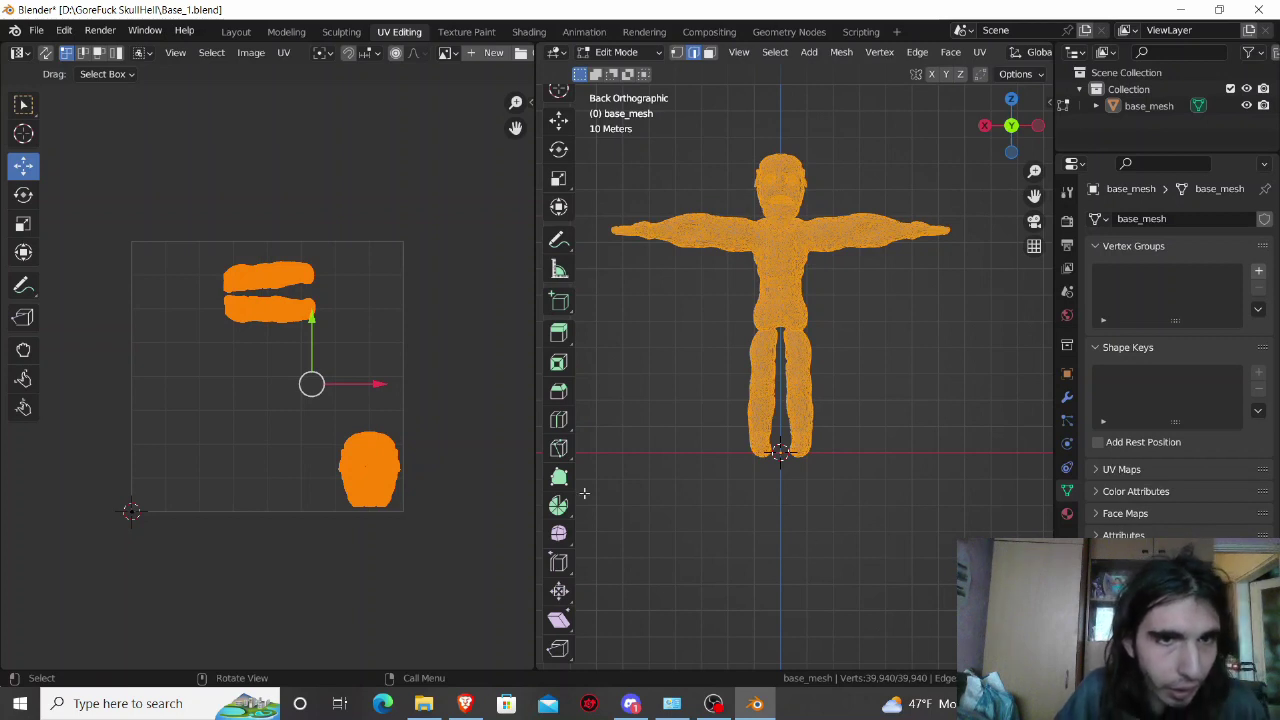
left_click(259, 307)
mouse_move(202, 252)
left_mouse_down()
mouse_move(254, 350)
mouse_move(349, 386)
left_mouse_up()
left_click_drag(269, 290, 363, 283)
left_click(718, 394)
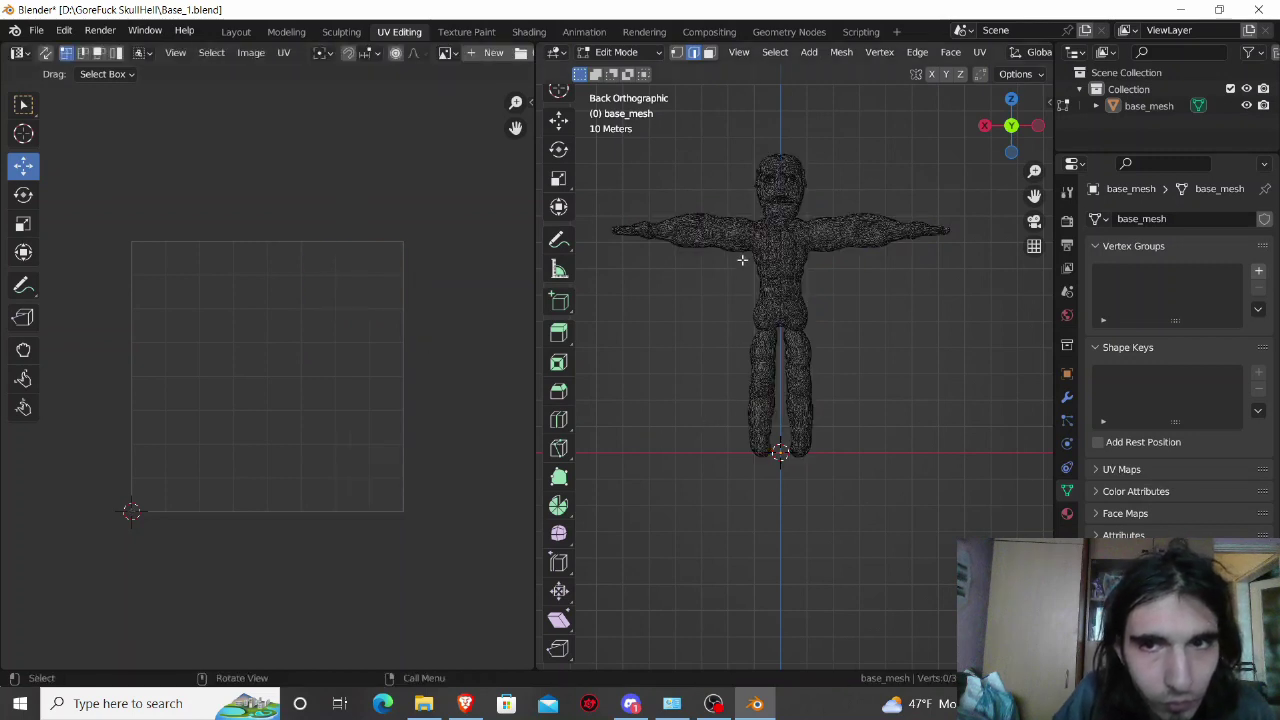
left_click_drag(751, 213, 808, 328)
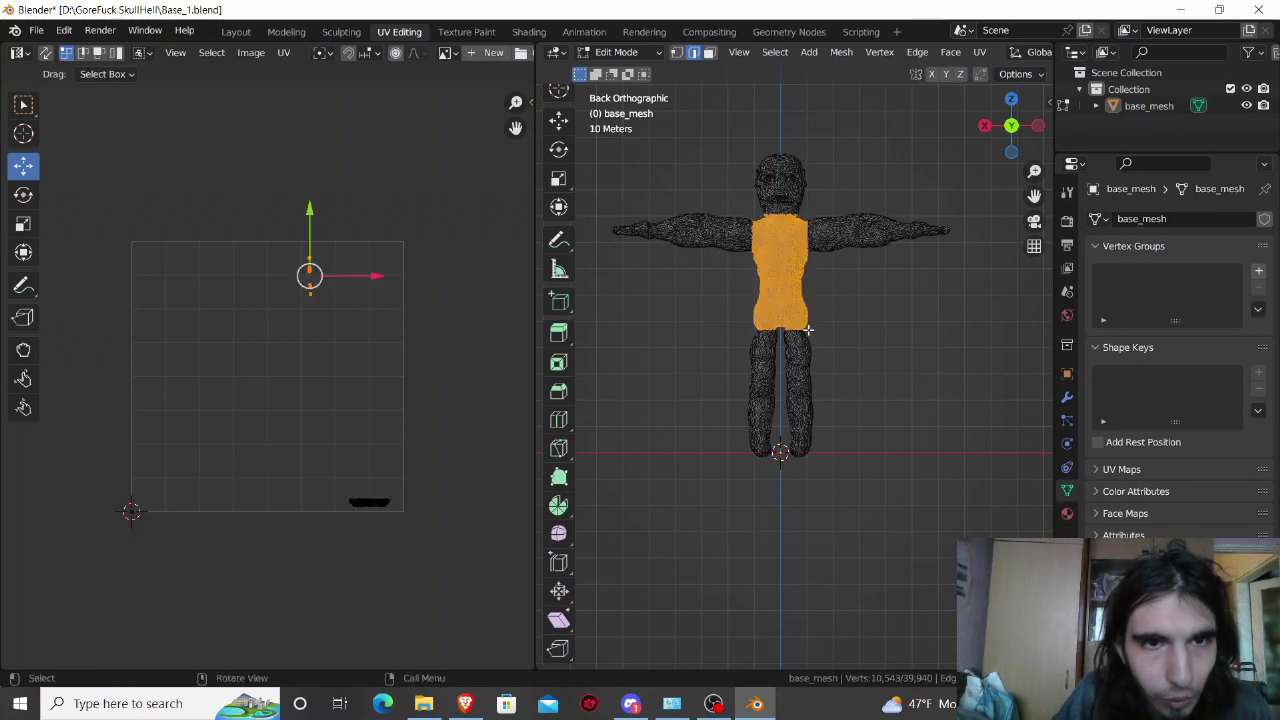
Step: Project the torso UVs from view (Bounds) and shrink the island to about half
left_click(981, 56)
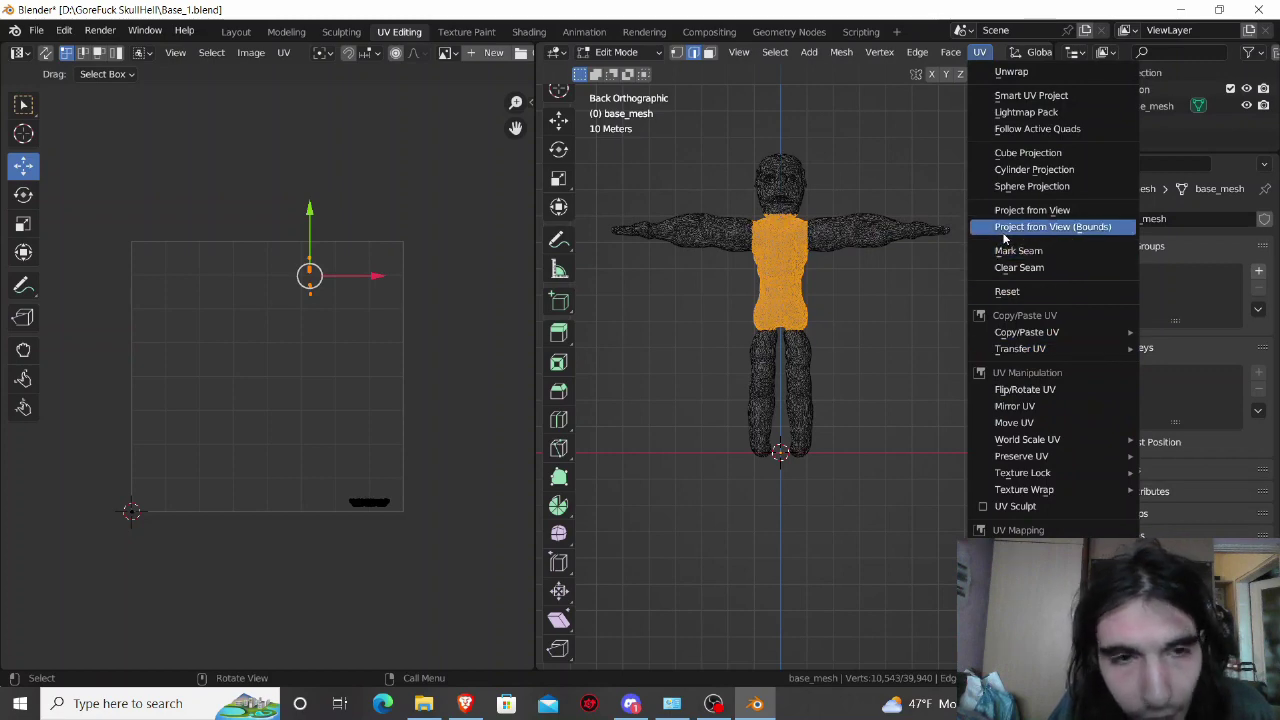
left_click(1040, 226)
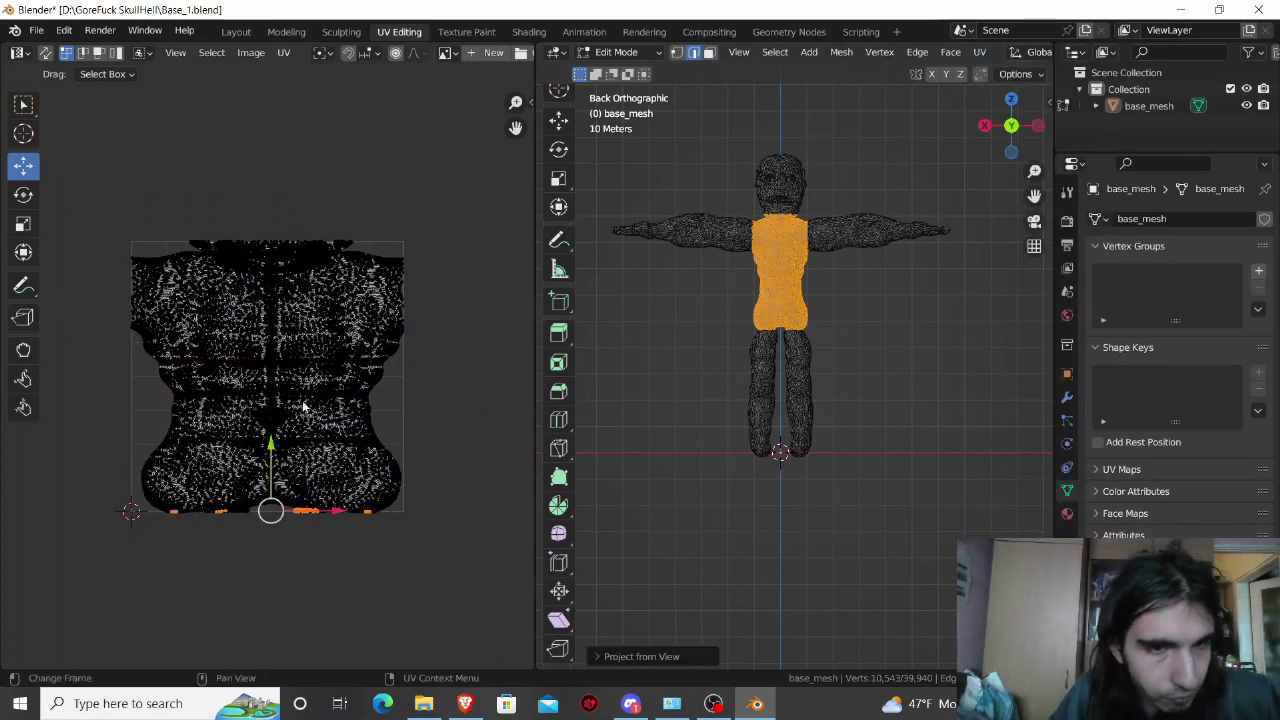
key("a")
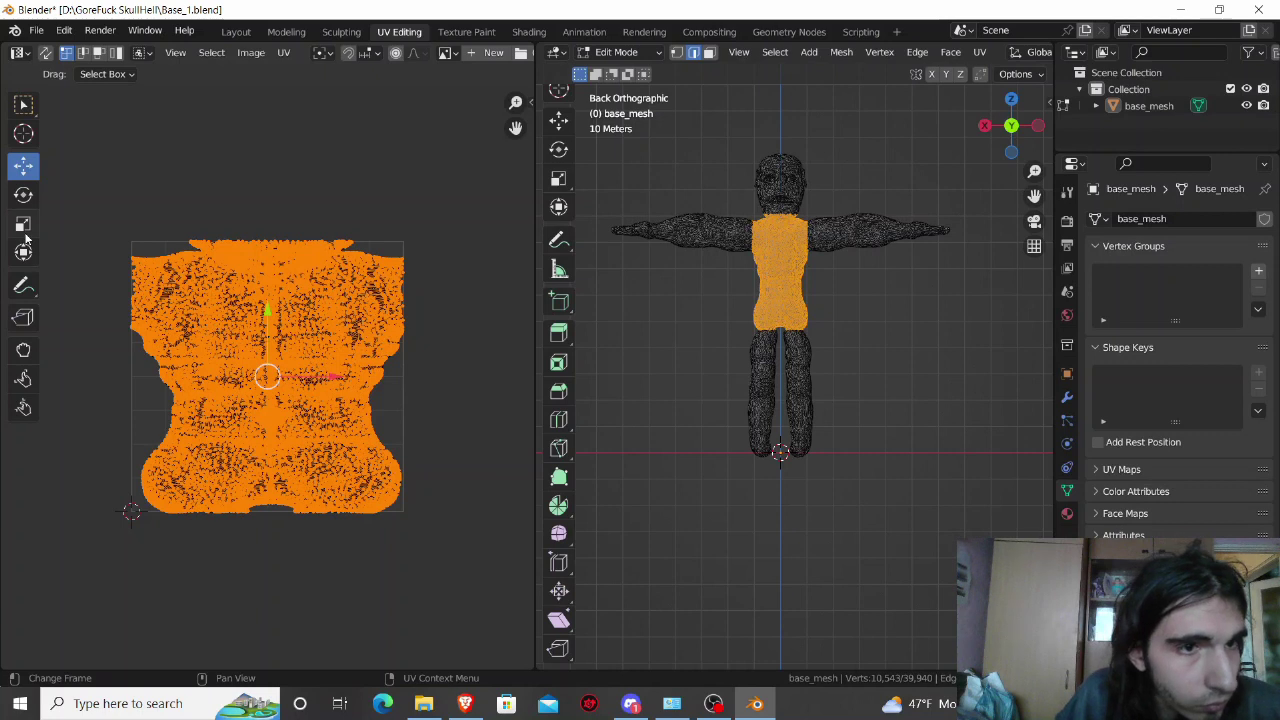
left_click(24, 226)
mouse_move(333, 378)
left_mouse_down()
mouse_move(296, 369)
mouse_move(335, 378)
left_mouse_up()
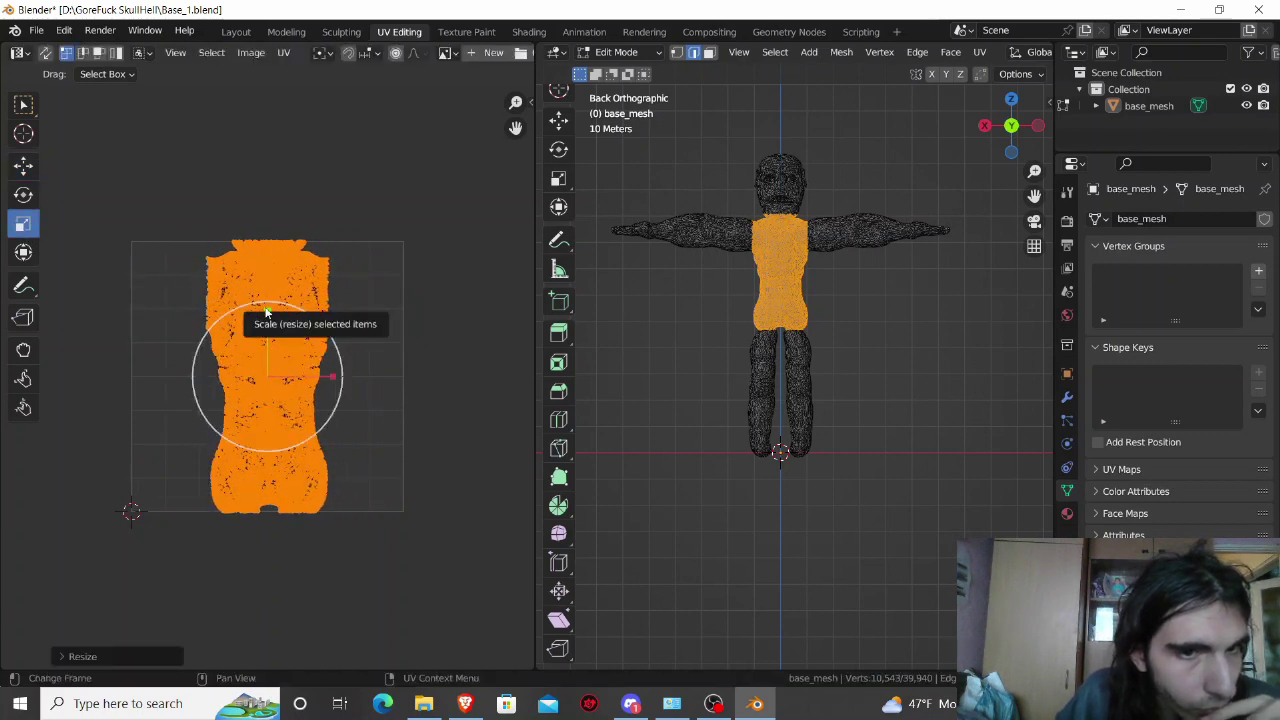
mouse_move(268, 312)
left_mouse_down()
mouse_move(272, 362)
mouse_move(297, 376)
left_mouse_up()
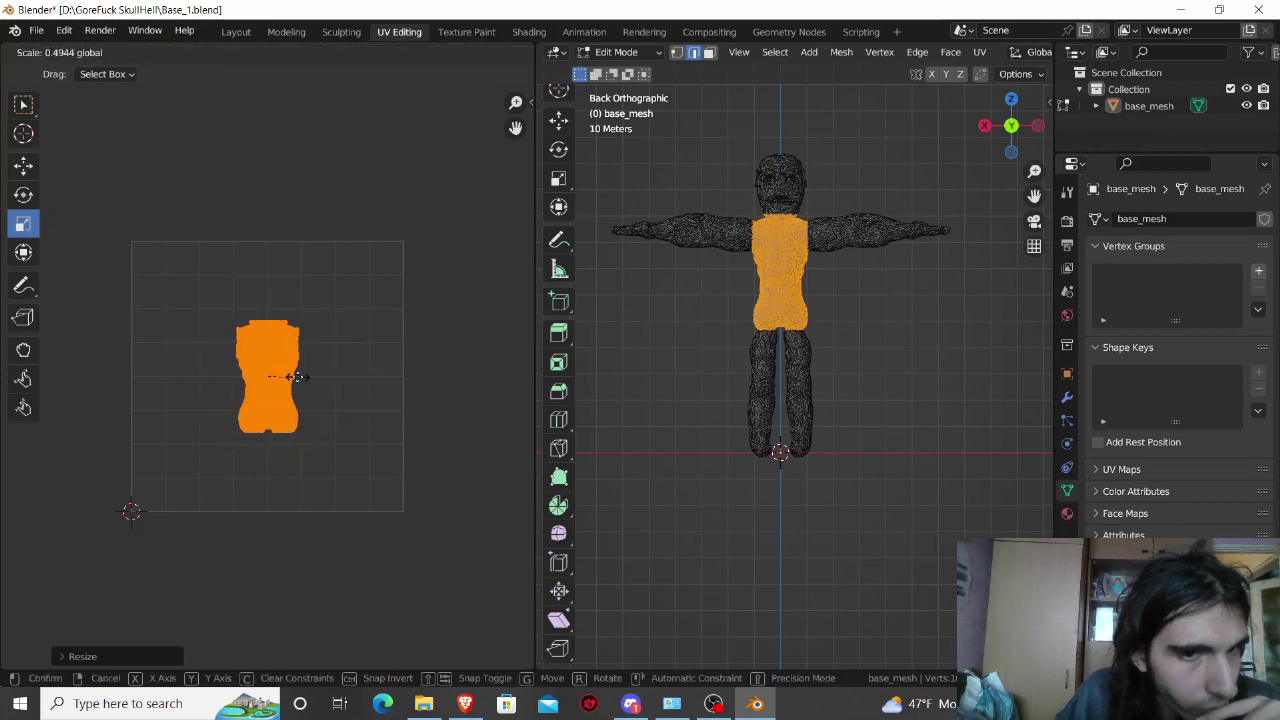
Step: Rotate the torso island about 90° and place it on the left of the UV space
left_click(25, 197)
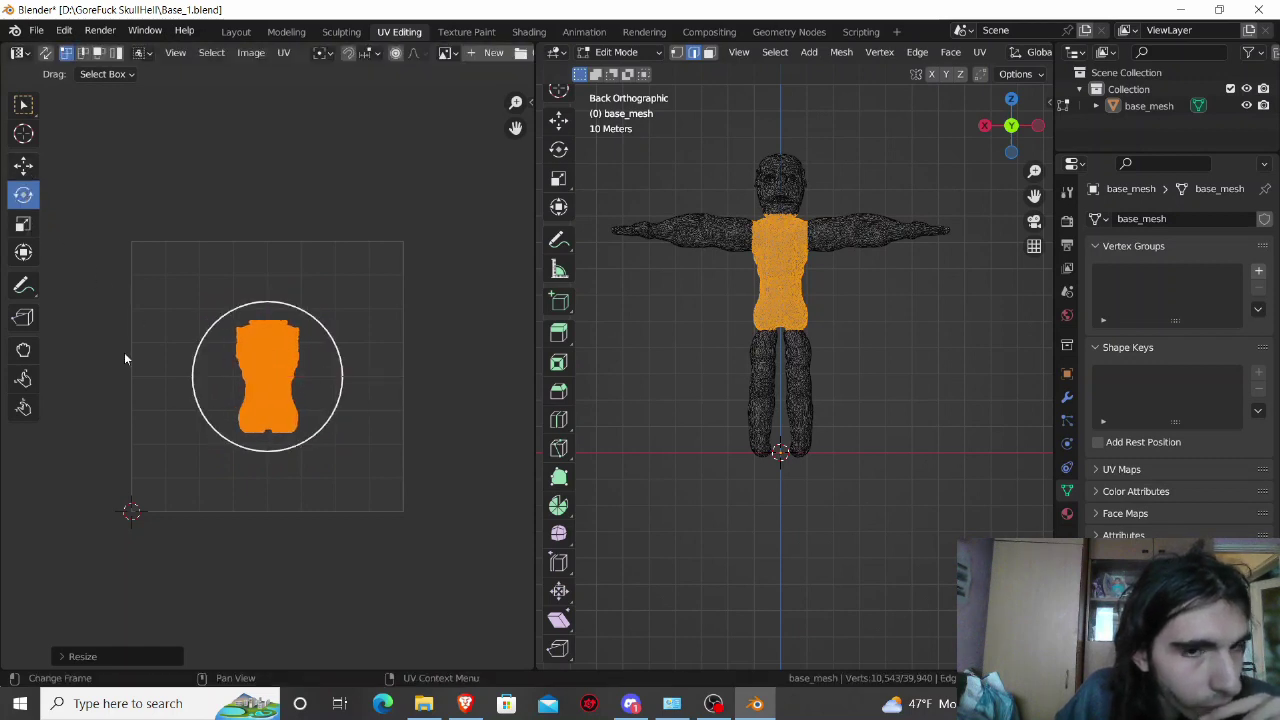
left_click_drag(283, 445, 365, 345)
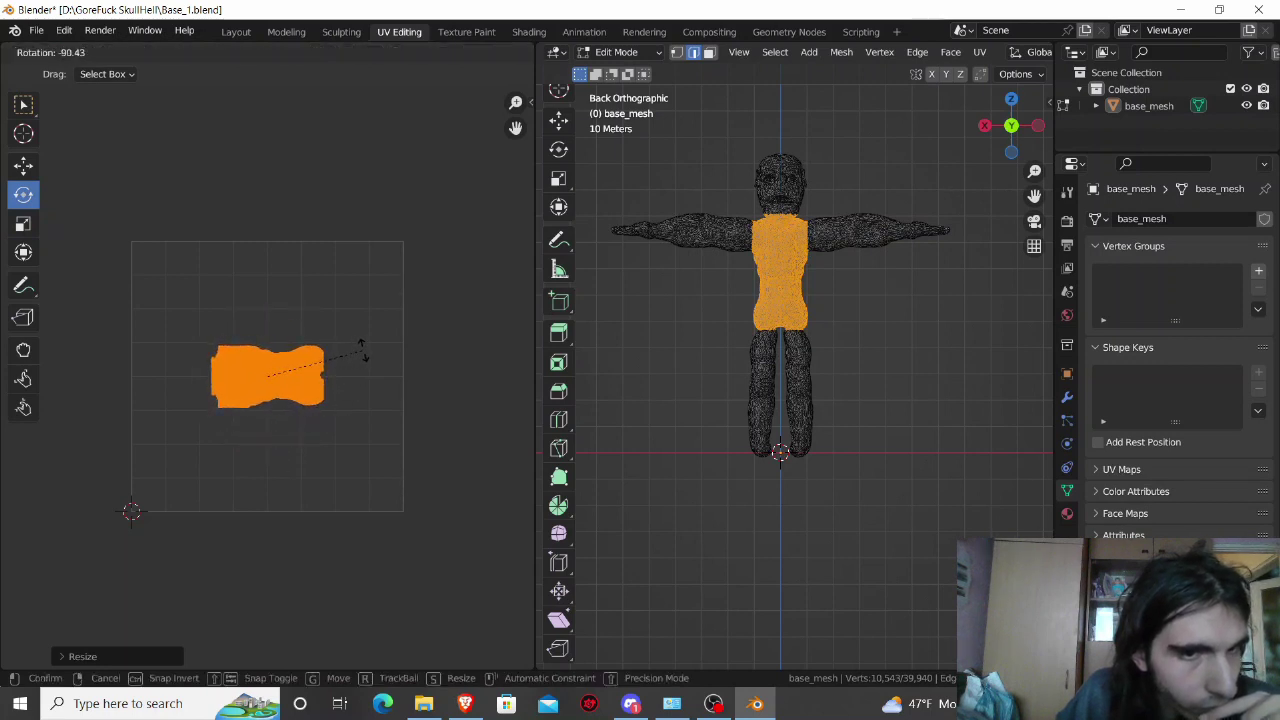
left_click_drag(363, 350, 358, 361)
left_click_drag(287, 381, 321, 385)
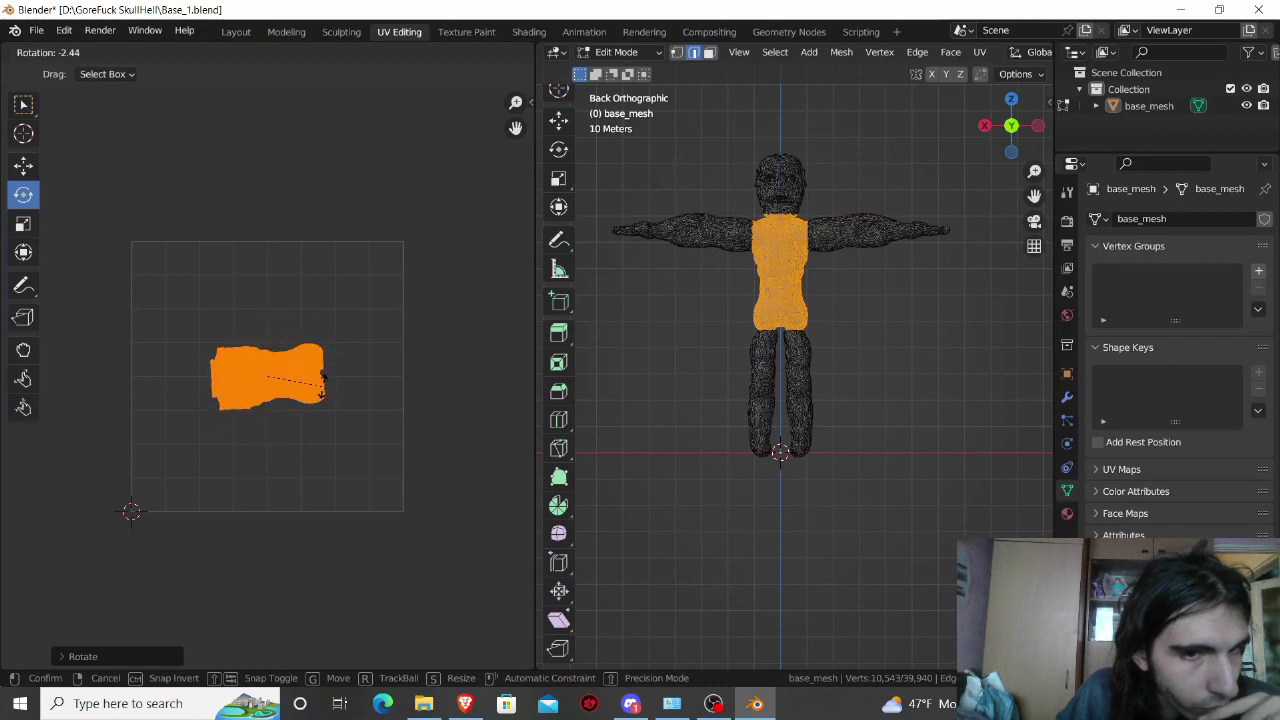
left_click_drag(321, 391, 189, 377)
left_click(26, 168)
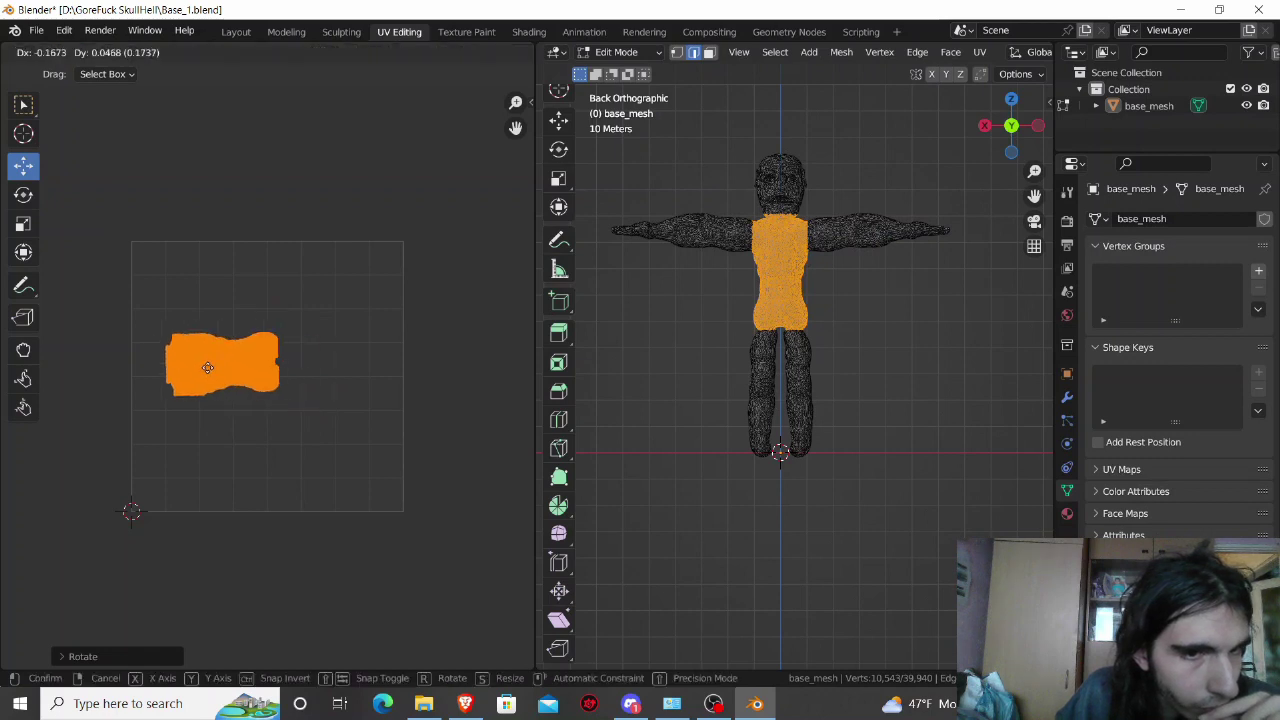
left_click(643, 363)
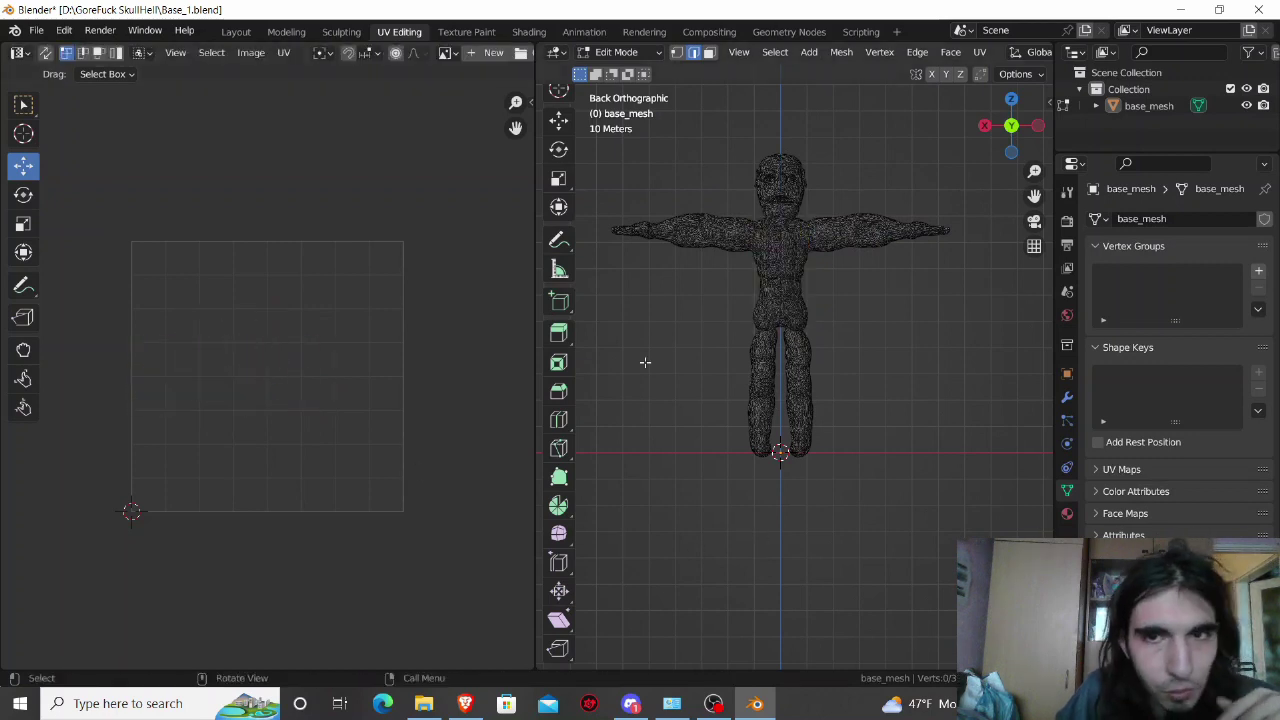
Step: Toggle selections to review all islands, ending with the whole mesh selected
key("a")
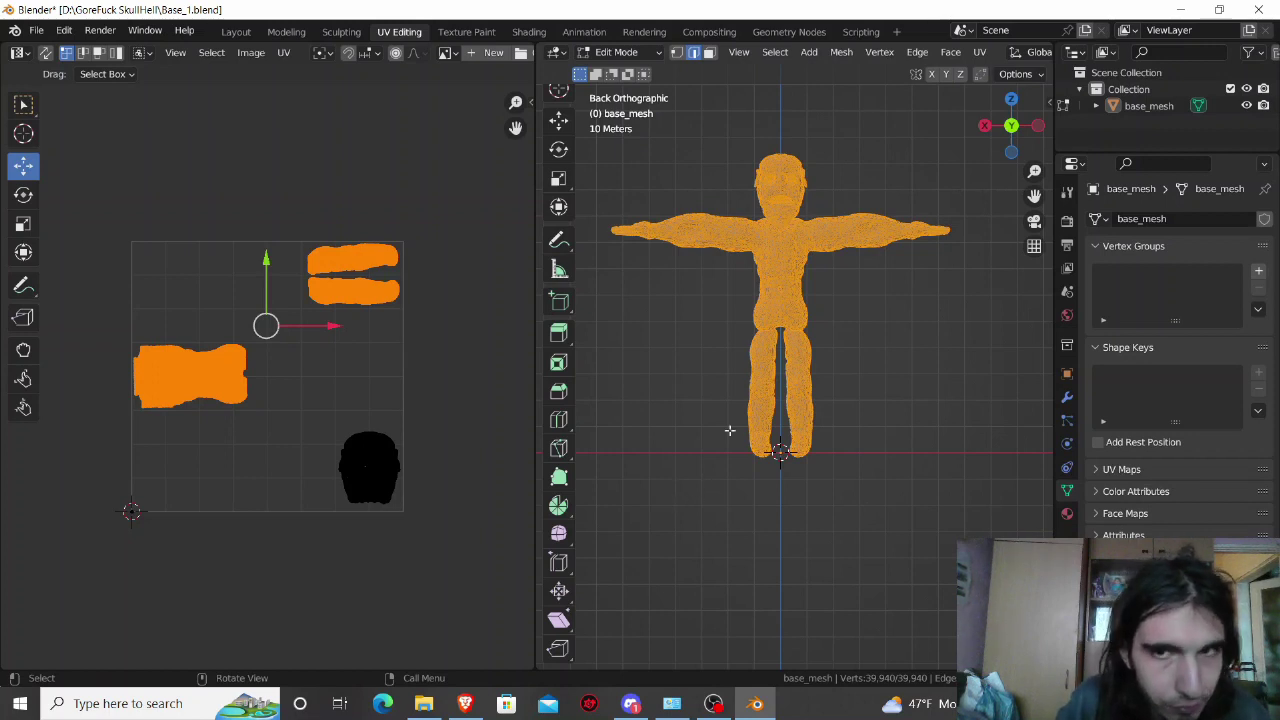
key("alt+a")
key("a")
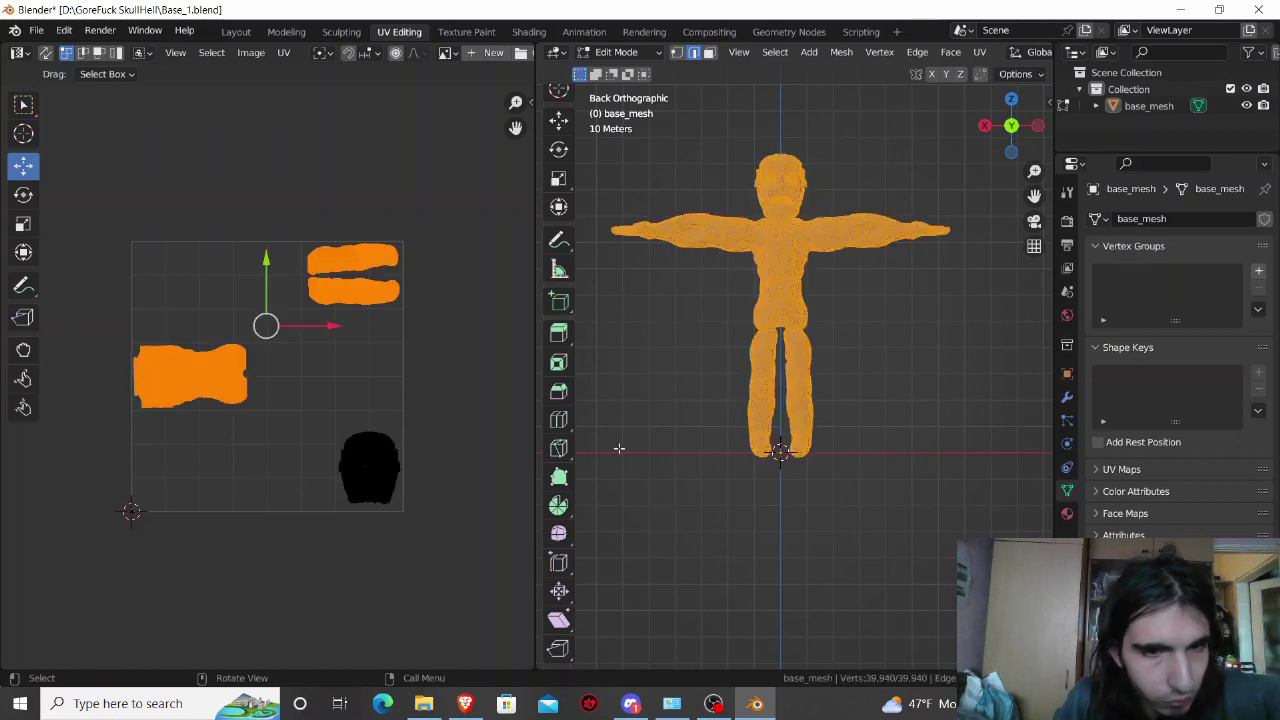
left_click(322, 427)
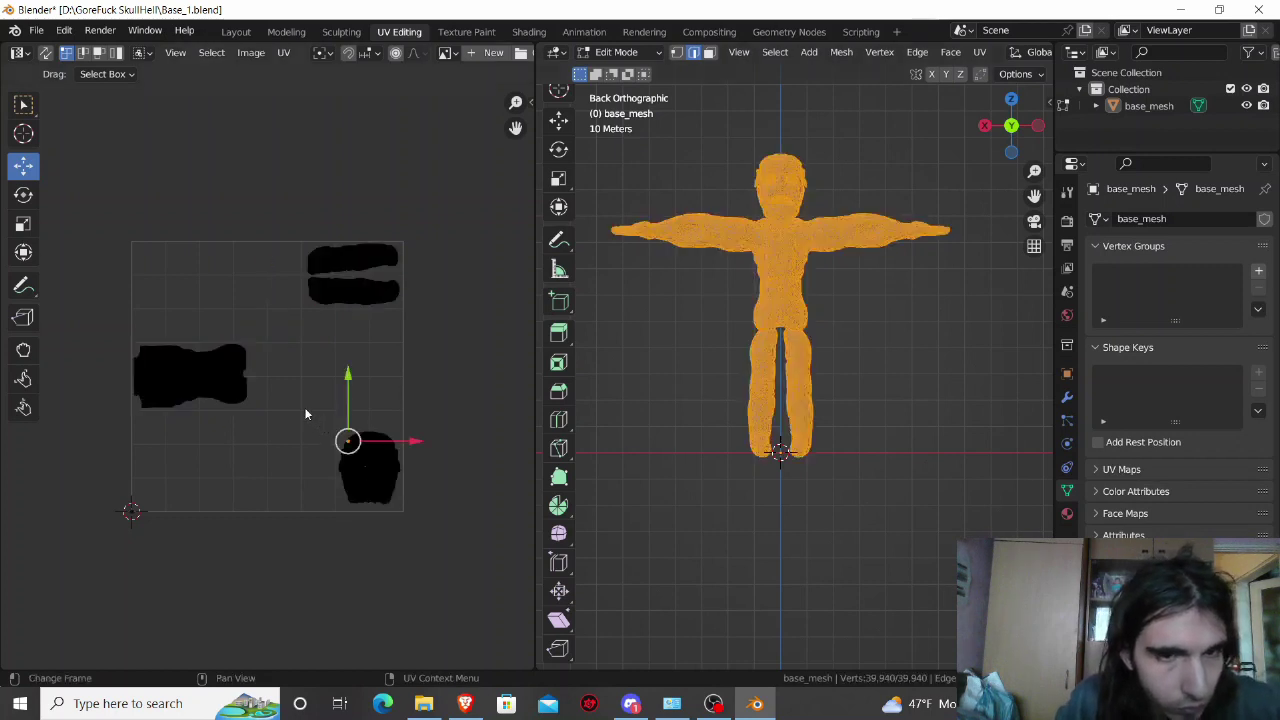
key("alt+a")
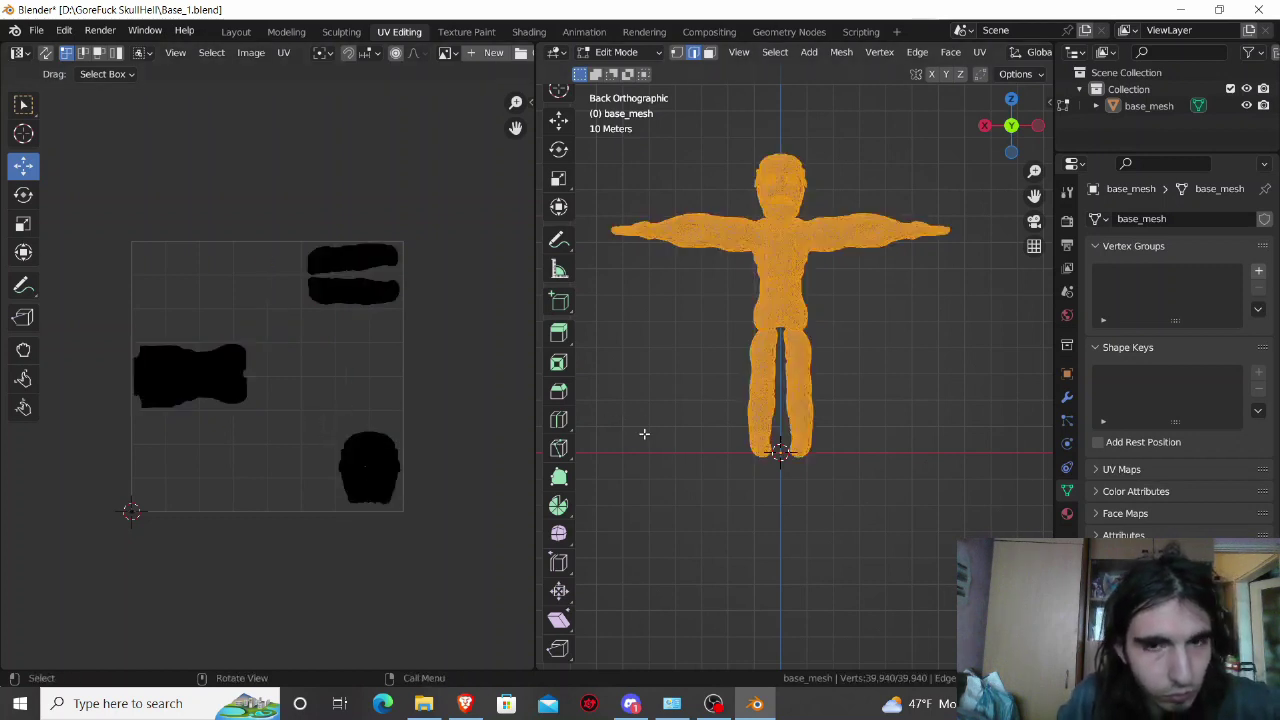
key("alt+a")
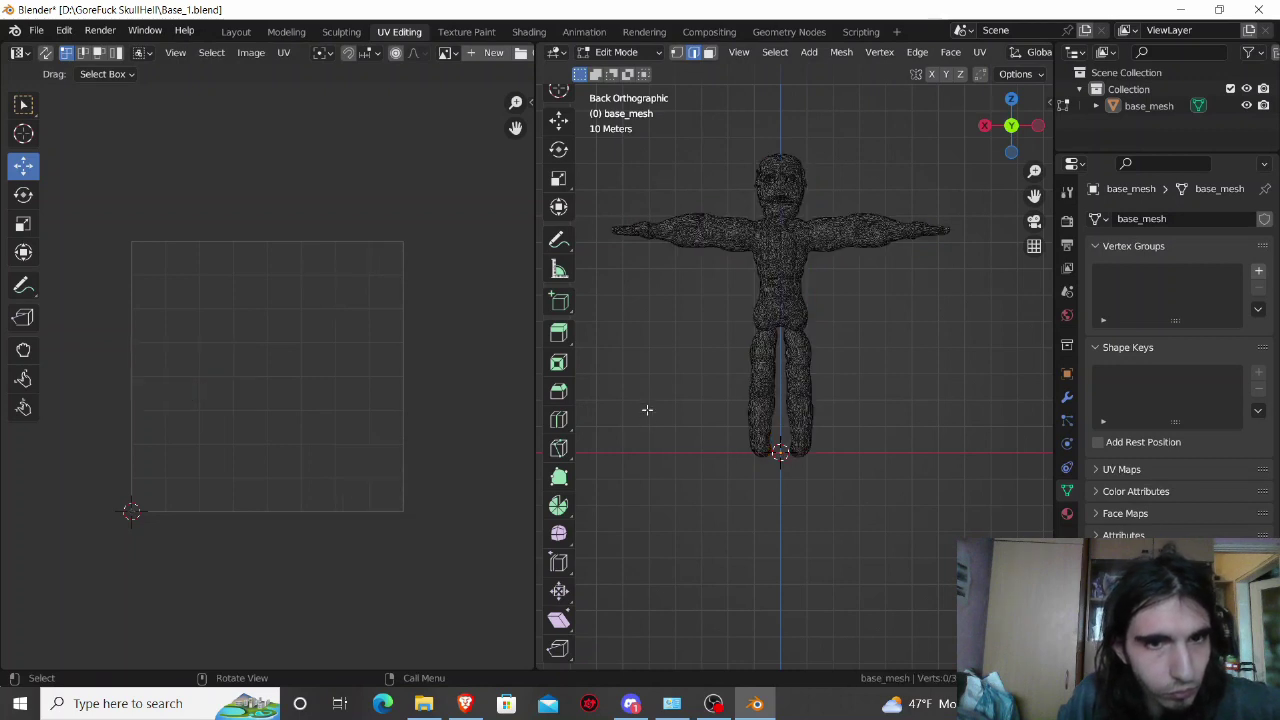
key("a")
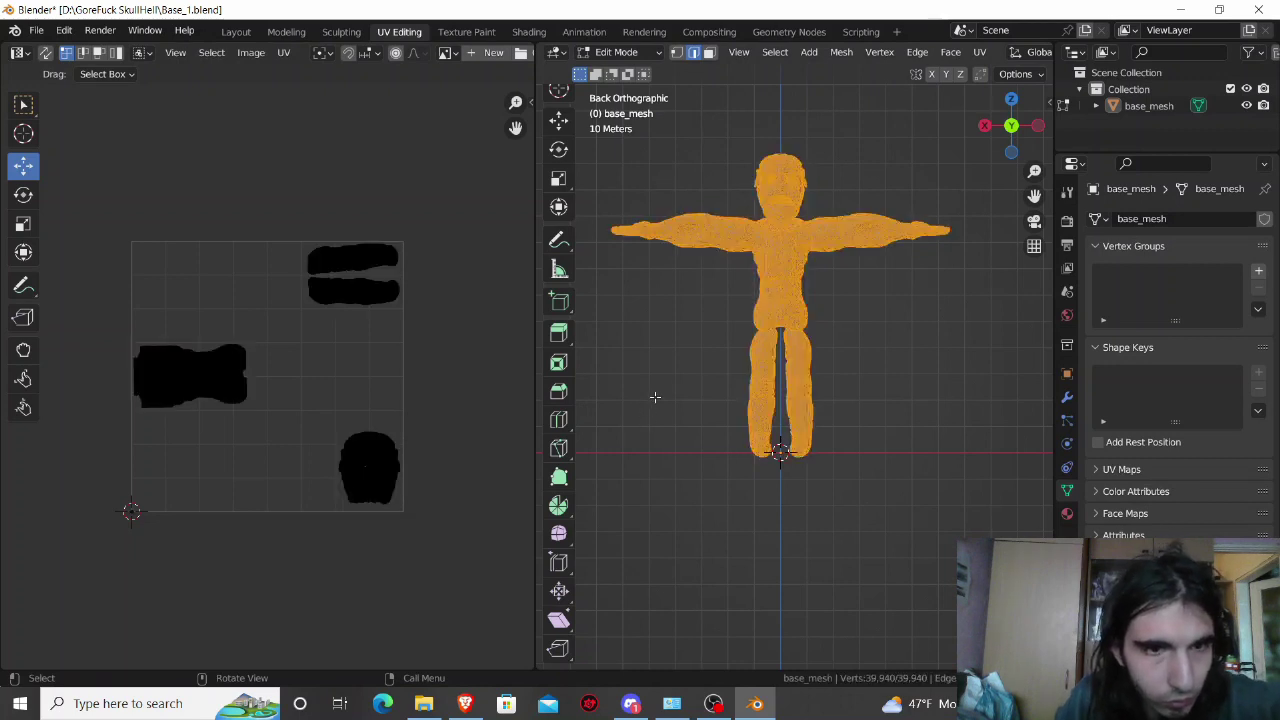
Step: Select both arms and project their UVs from the current view
key("alt+a")
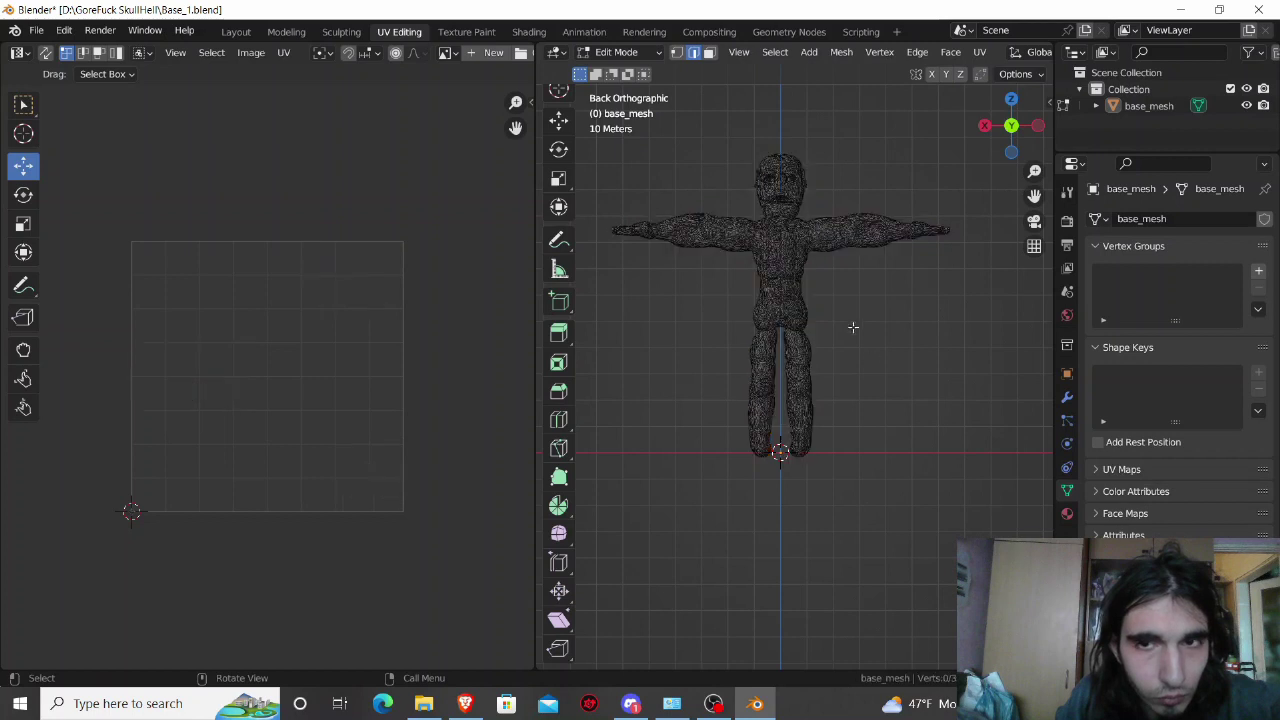
left_click_drag(810, 205, 964, 276)
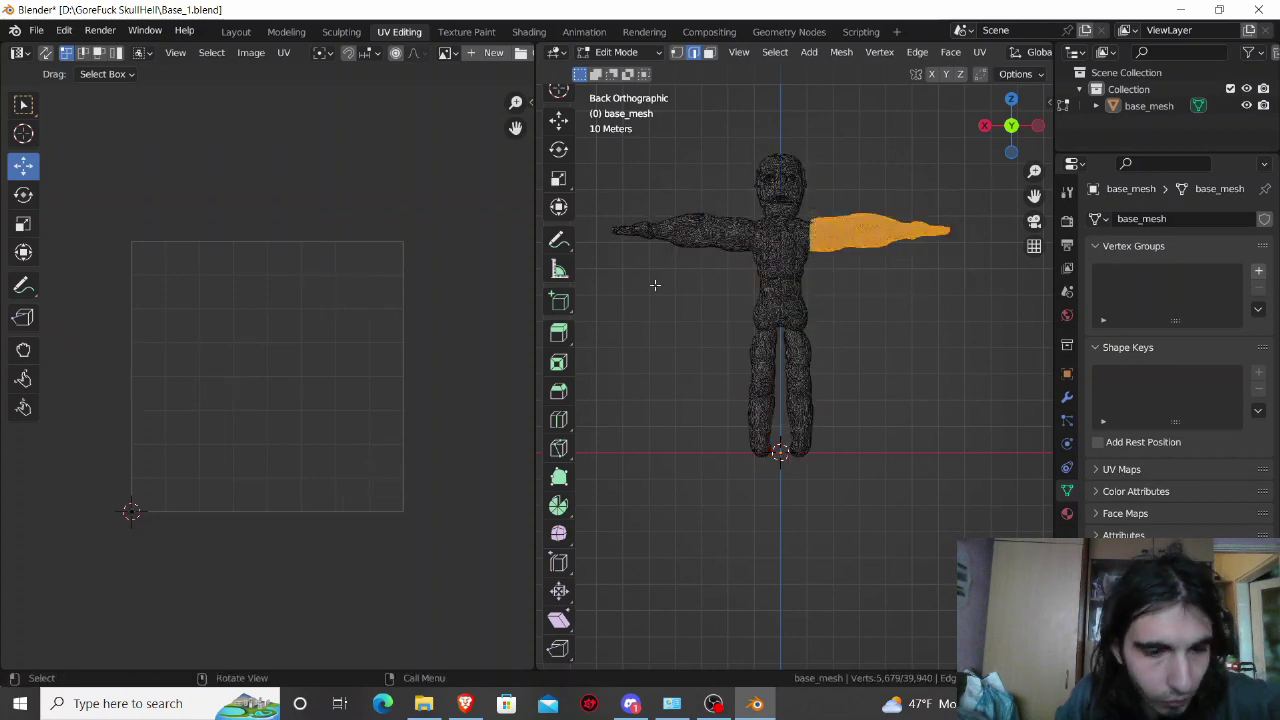
left_click_drag(597, 203, 752, 293, "shift")
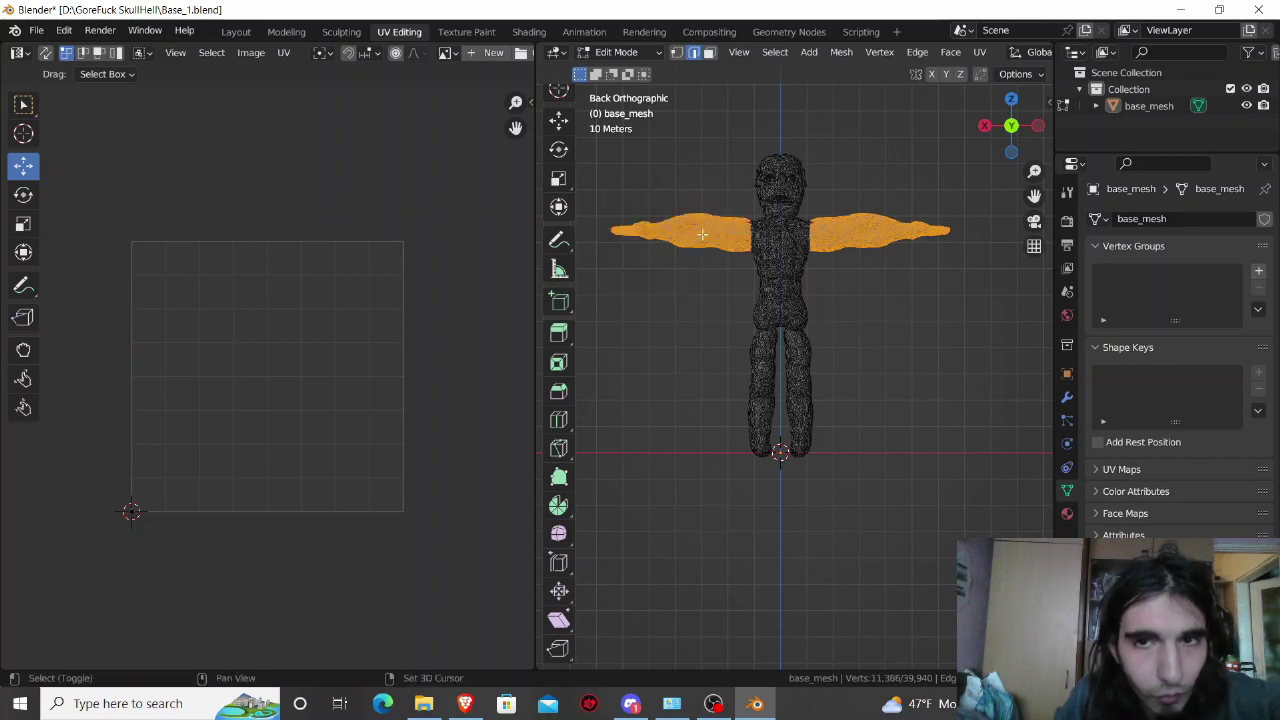
left_click_drag(731, 203, 754, 275, "shift")
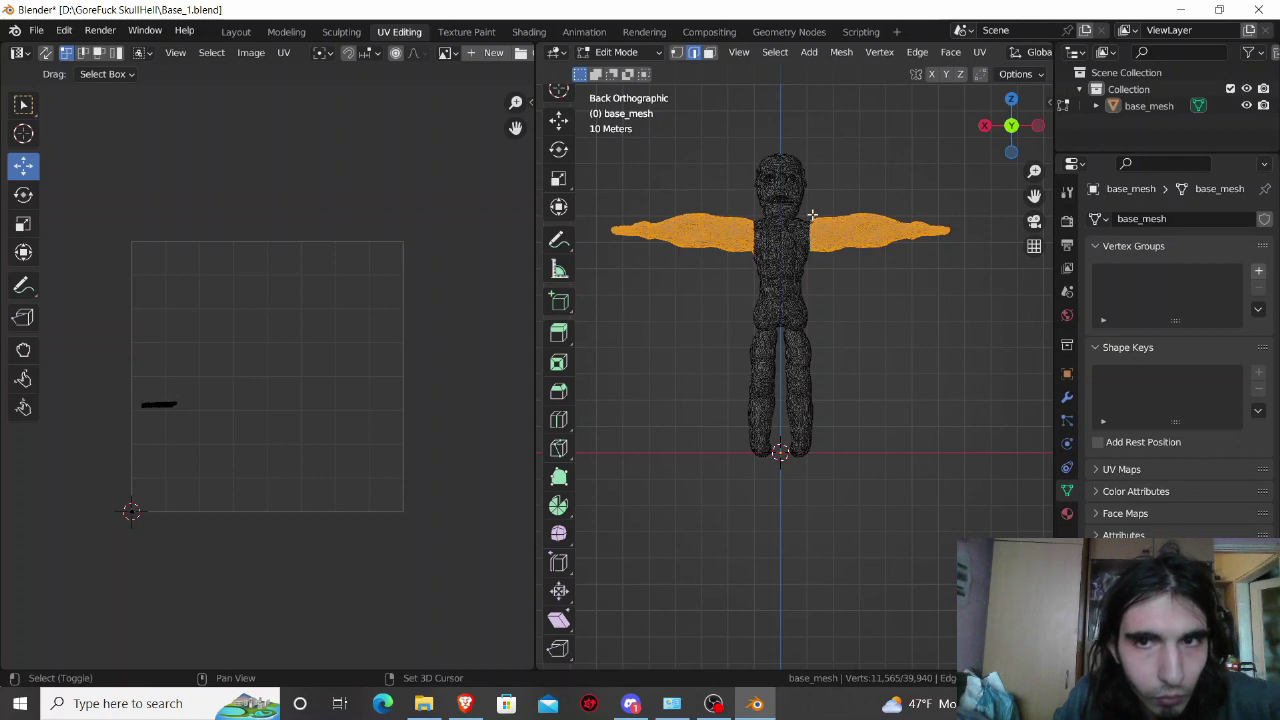
left_click_drag(812, 214, 815, 231, "shift")
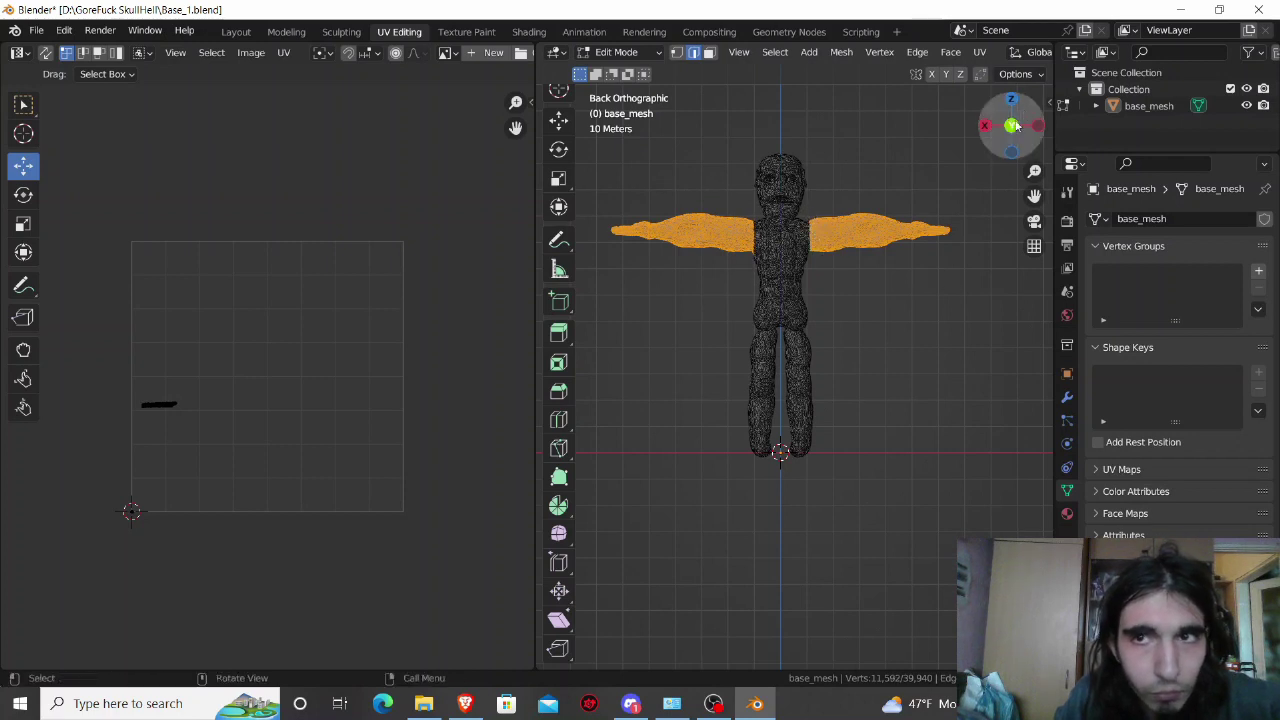
left_click(980, 54)
mouse_move(1022, 472)
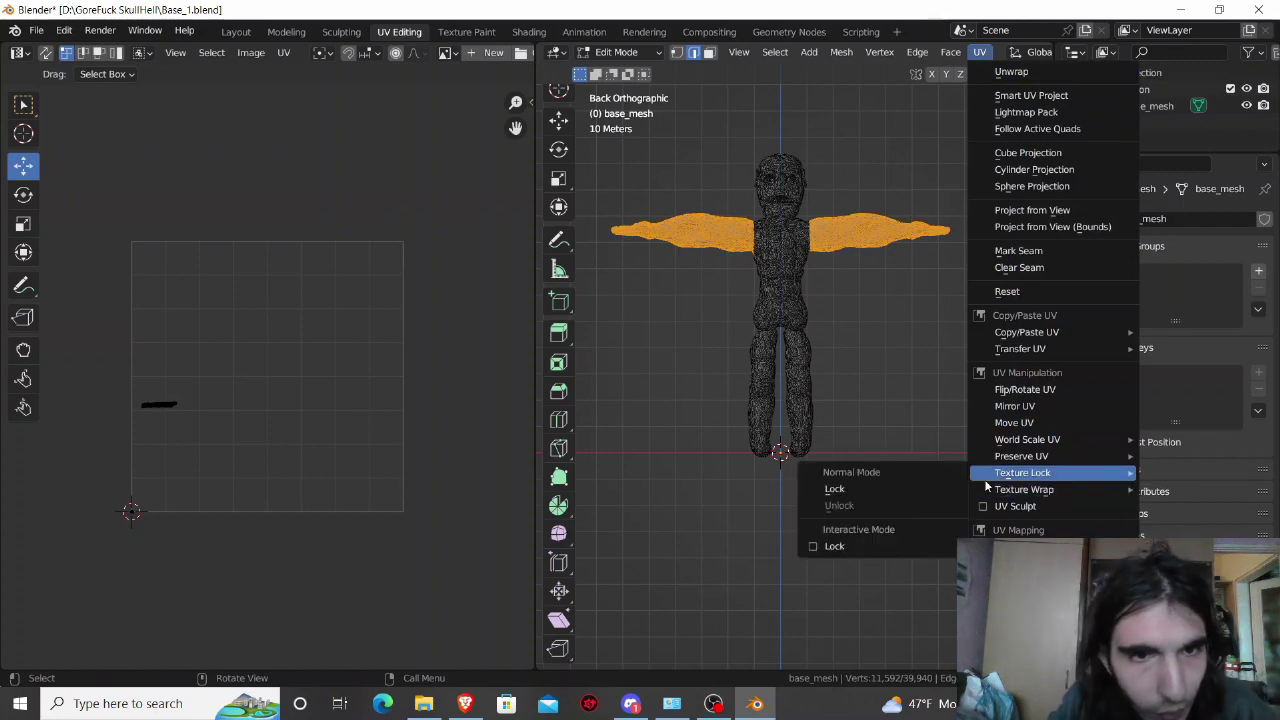
left_click(1026, 229)
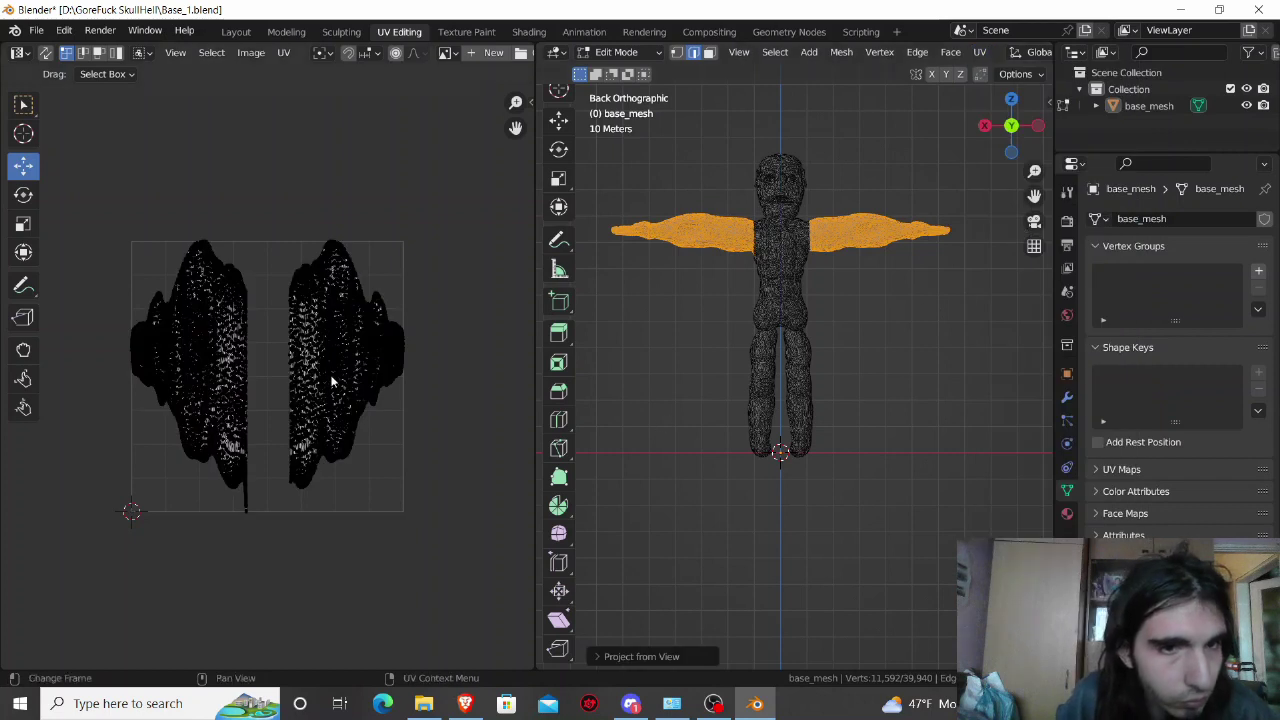
Step: Rotate the arm UV islands a quarter turn and shrink them
left_click_drag(92, 229, 436, 543)
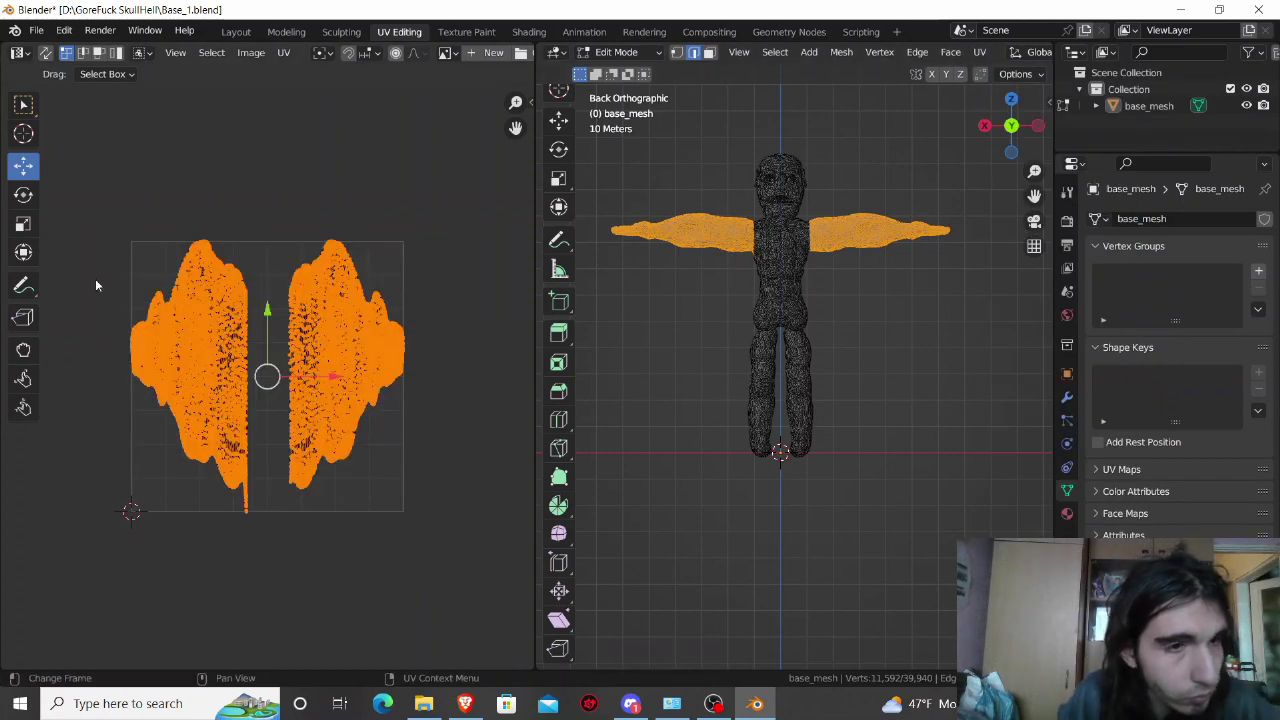
left_click(24, 198)
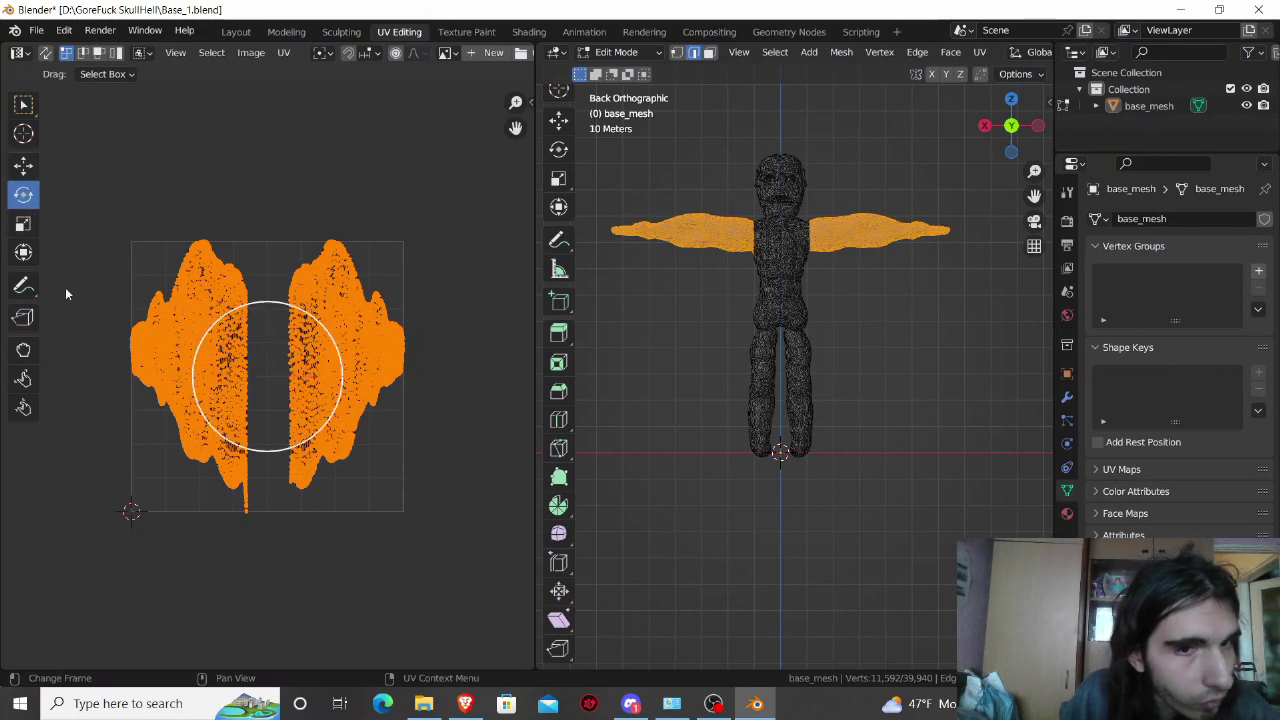
left_click_drag(313, 428, 309, 325)
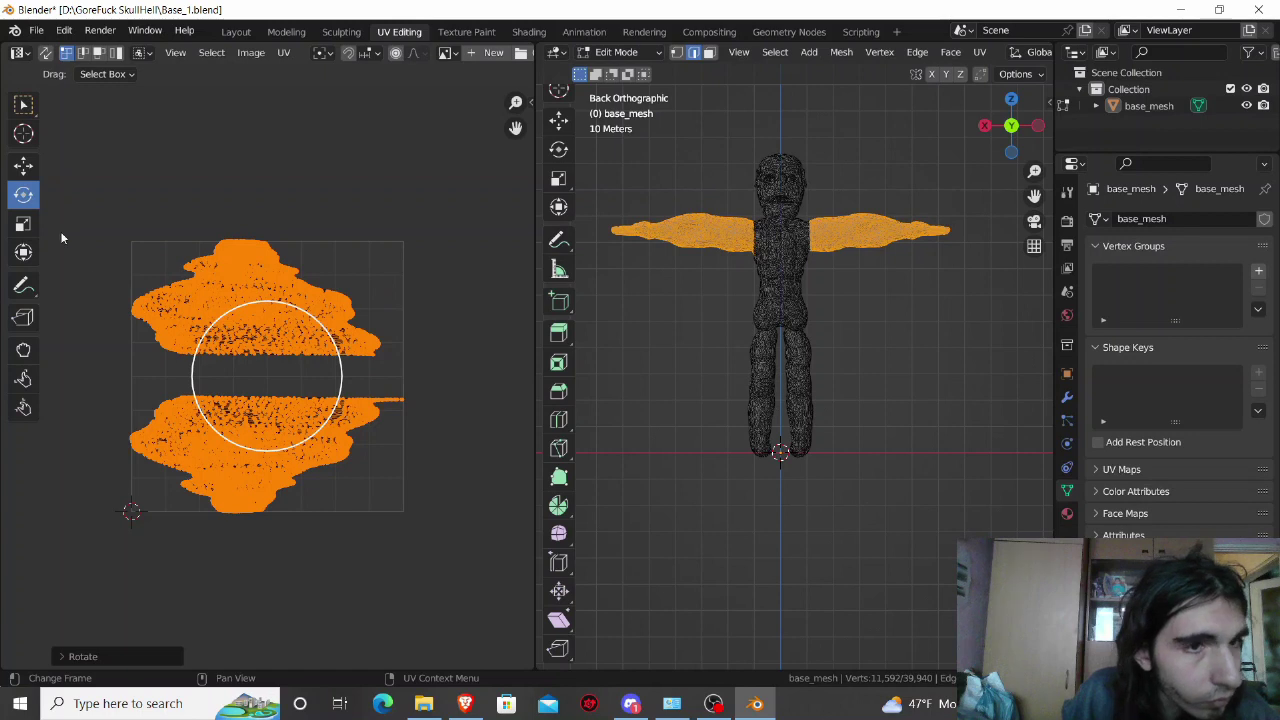
left_click(25, 224)
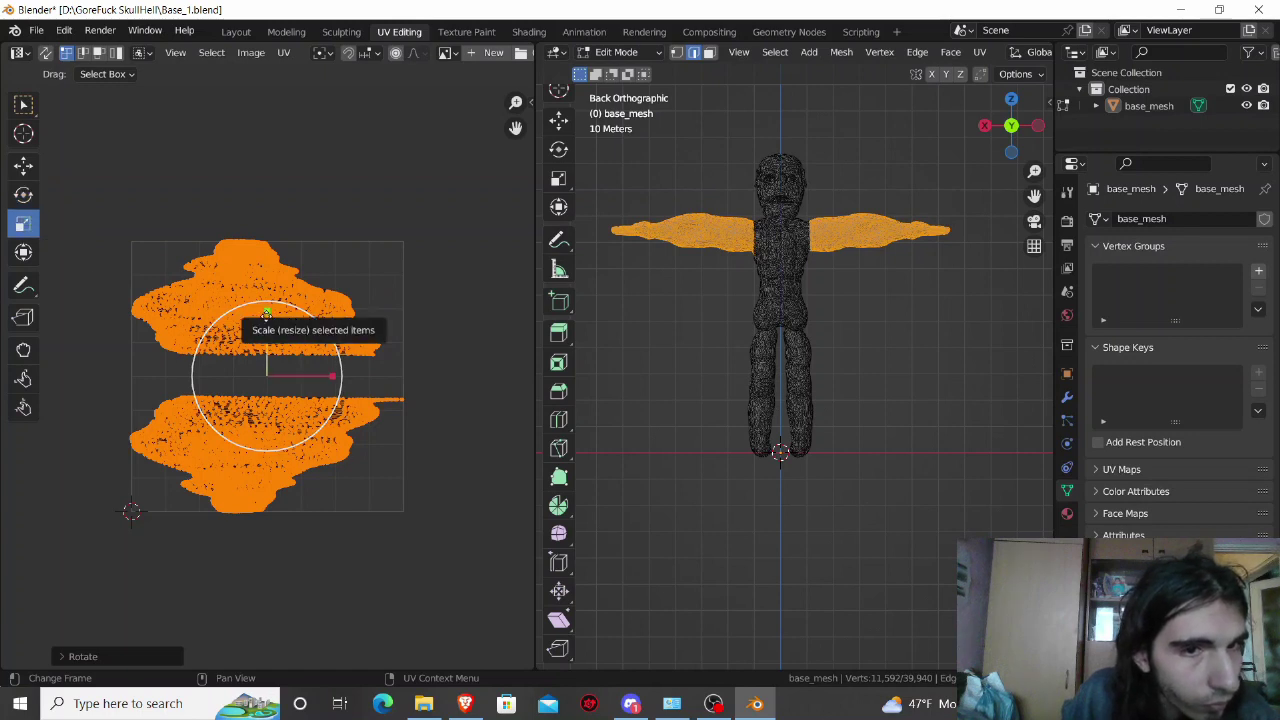
left_click_drag(265, 312, 312, 405)
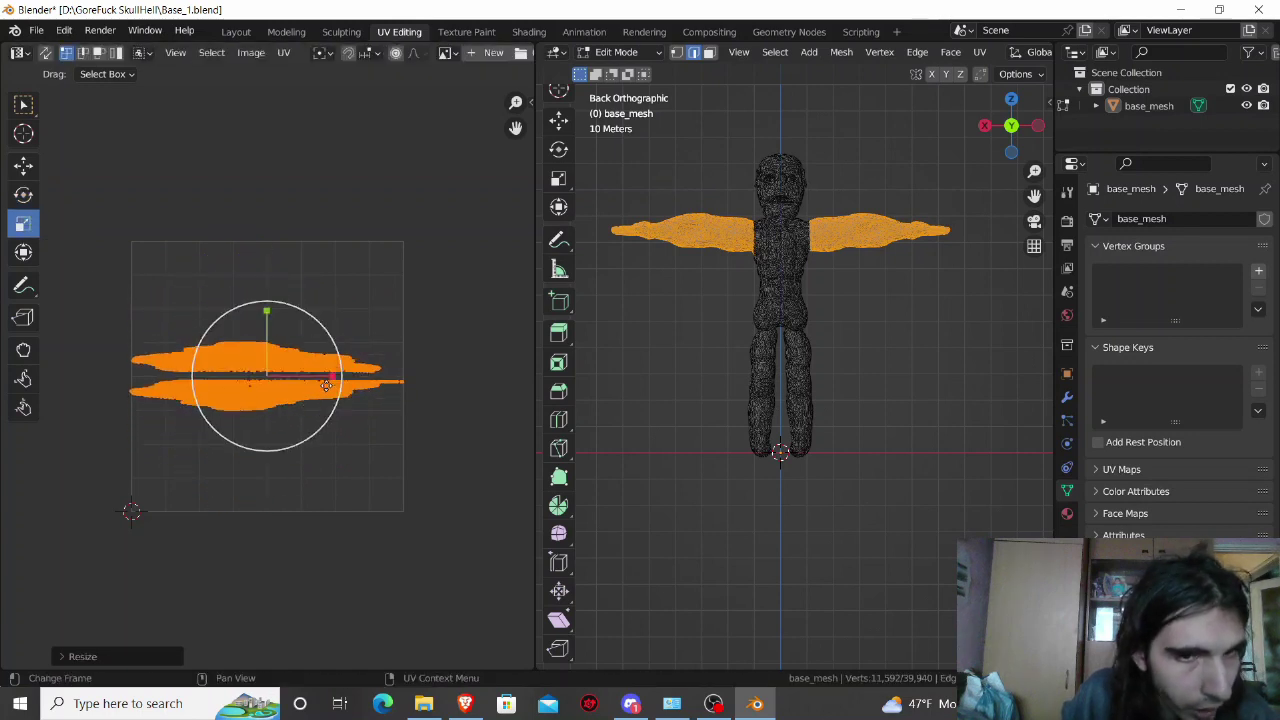
key("s")
left_click(296, 379)
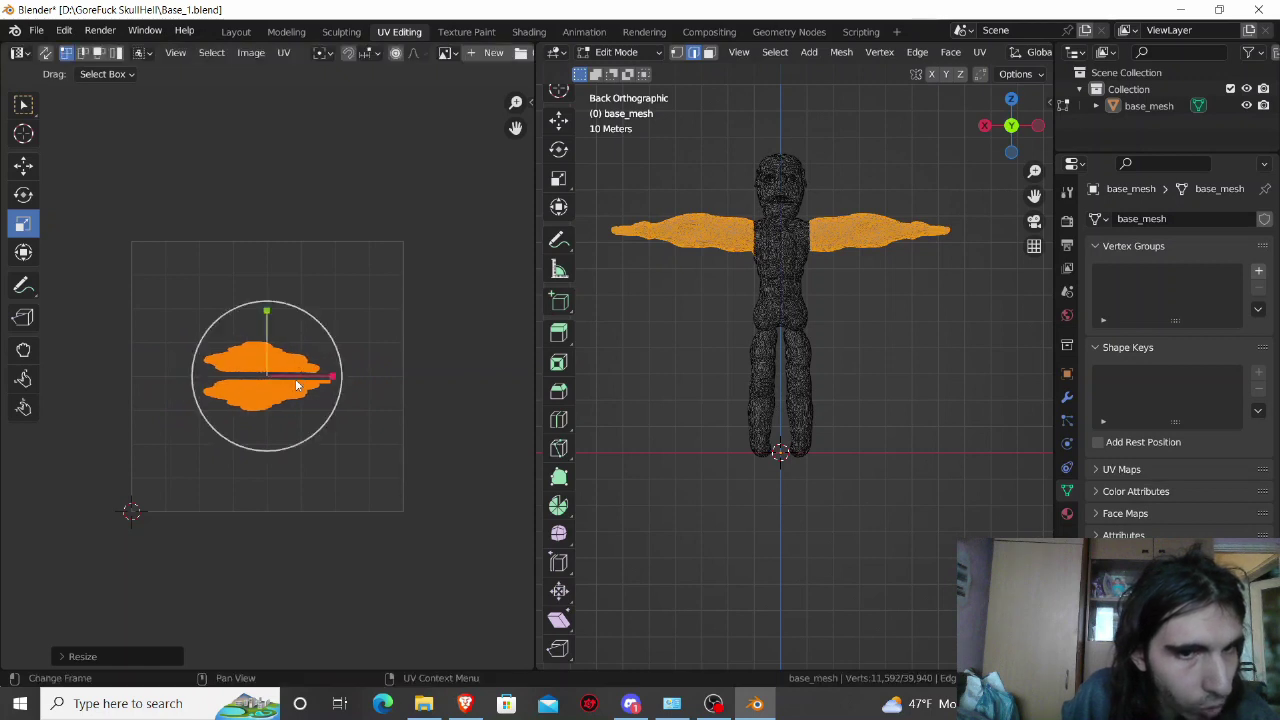
Step: Move the arm island into the lower-left corner and clear the selection
left_click(23, 165)
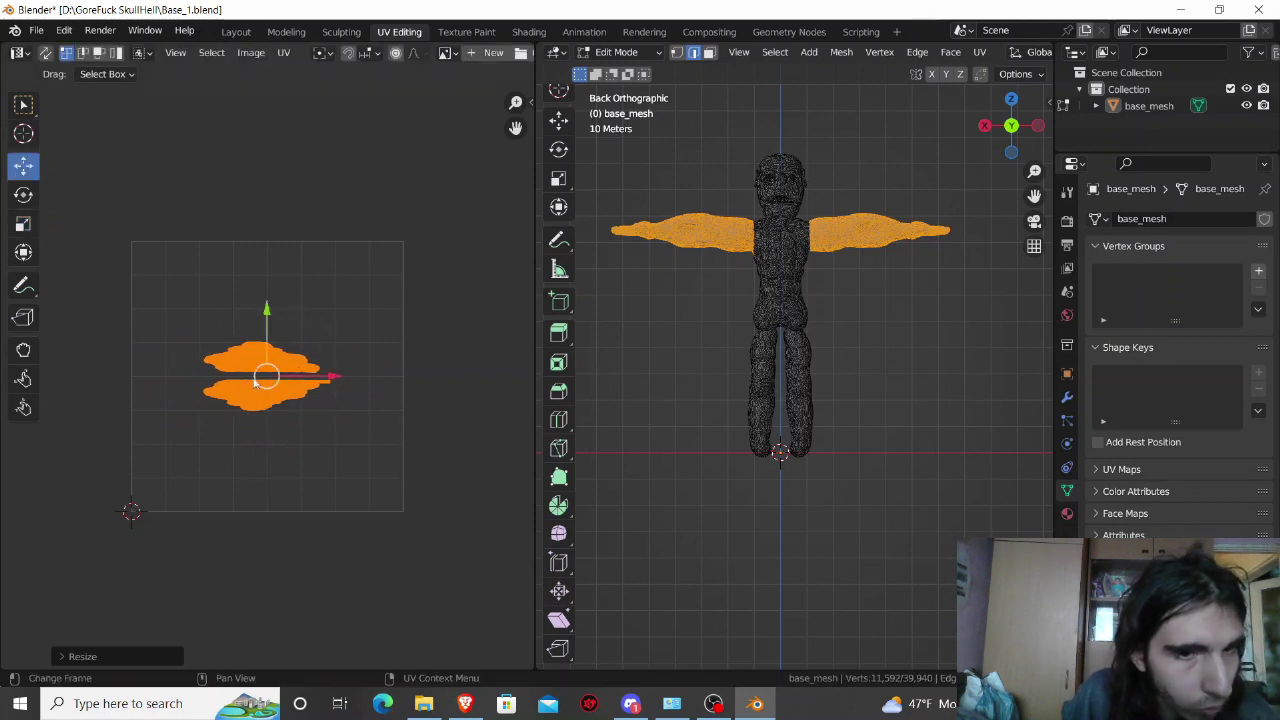
left_click_drag(254, 383, 200, 472)
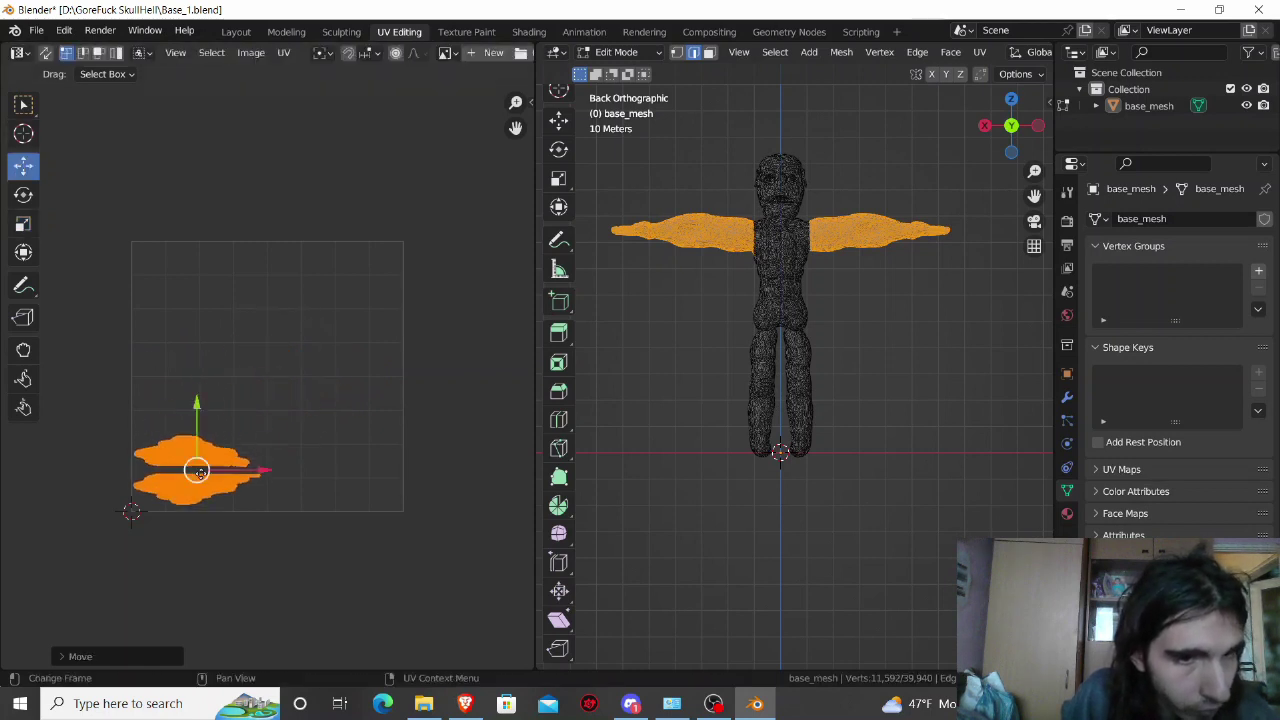
left_click(634, 505)
Step: Select the whole mesh, then clear the arm UV island and mesh selection
key("a")
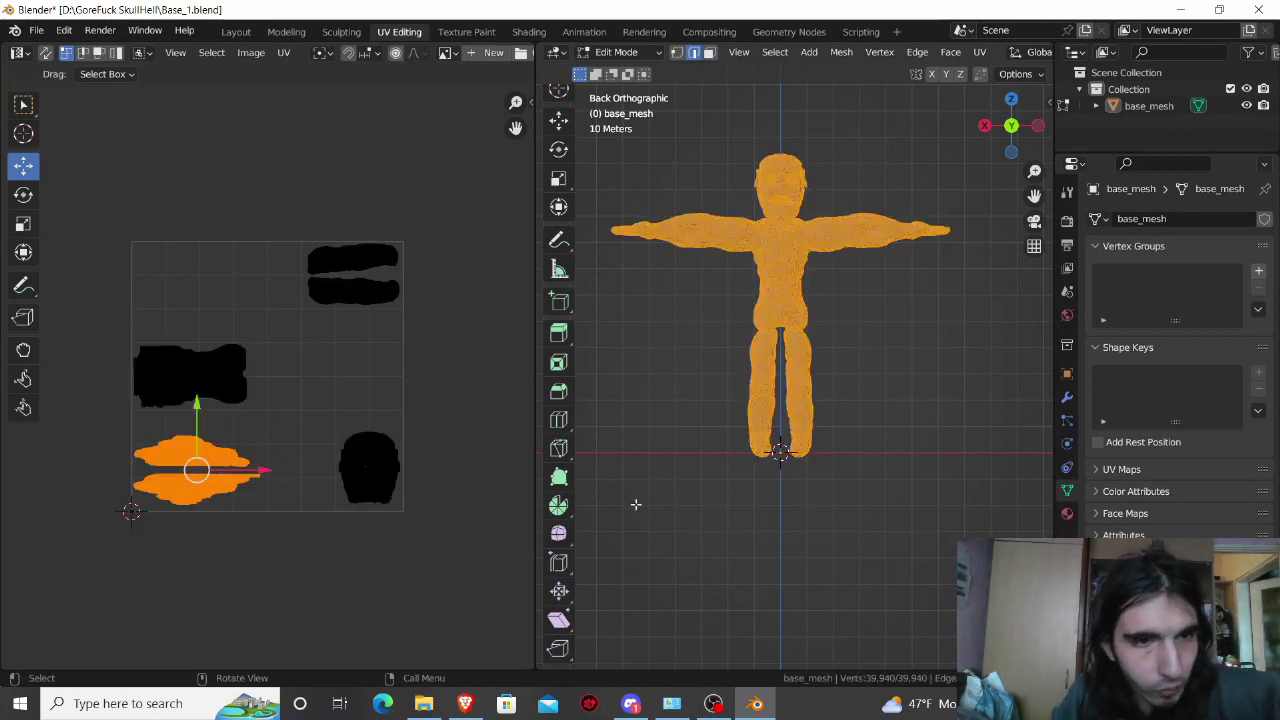
left_click(464, 412)
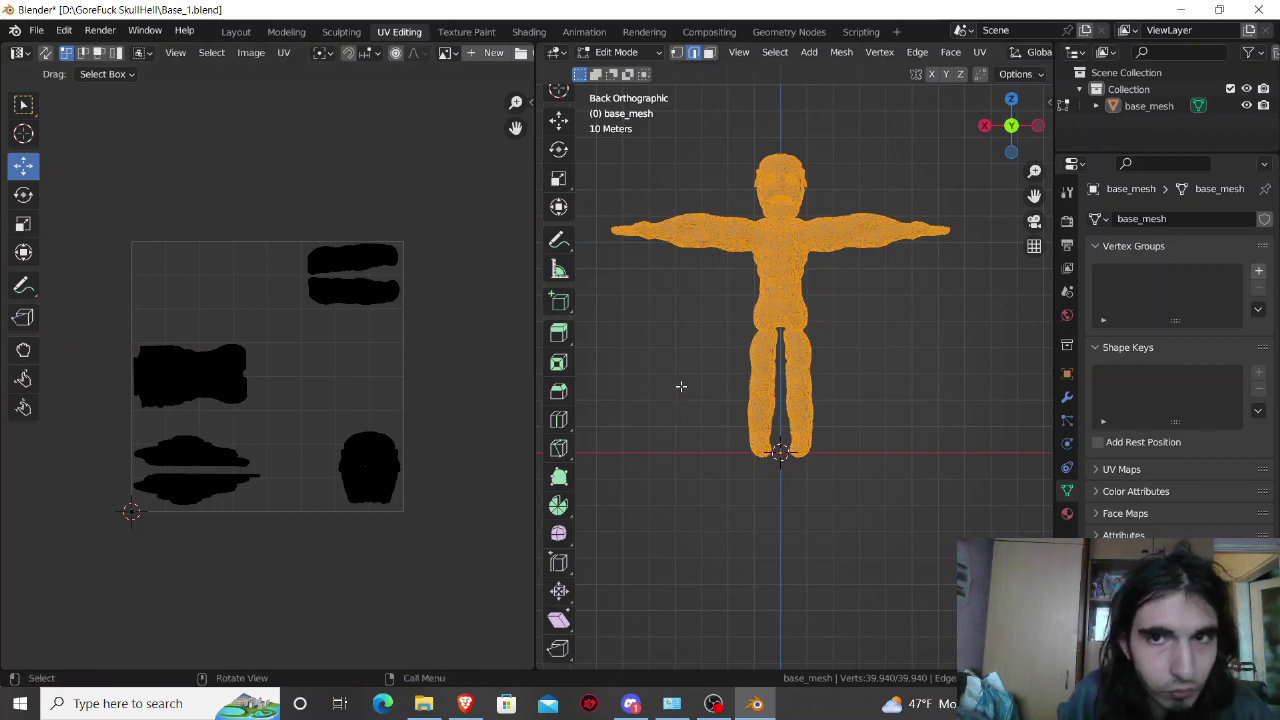
left_click(681, 386)
Step: Zoom in close on the character's head and return to Object Mode to see it shaded
scroll(812, 308, "up", 4)
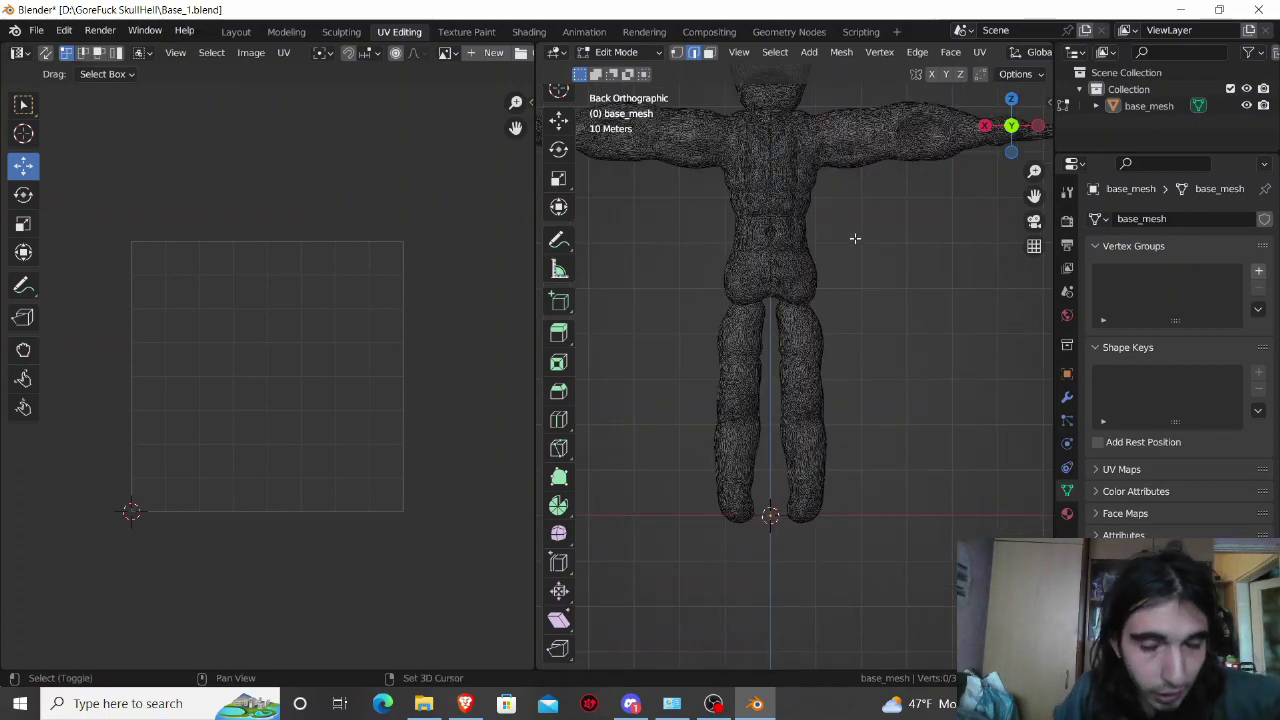
middle_click_drag(854, 237, 834, 423, "shift")
scroll(834, 423, "up", 2)
middle_click_drag(812, 362, 808, 530, "shift")
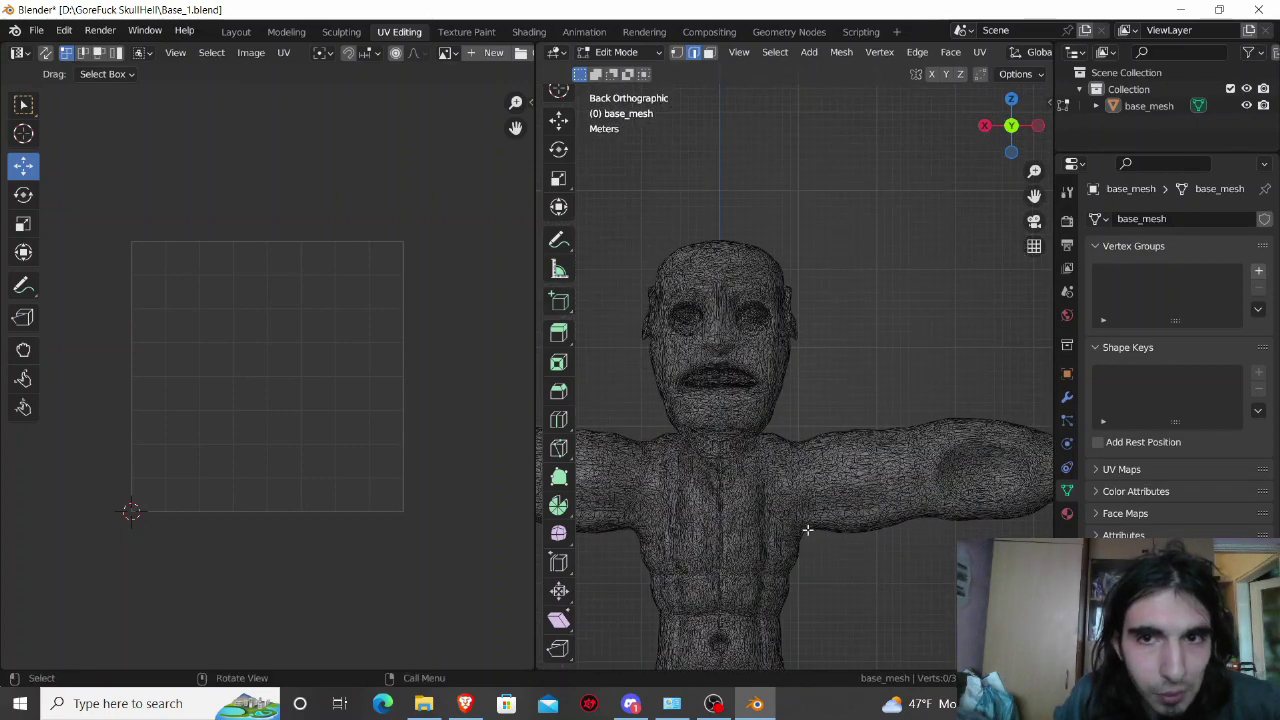
scroll(754, 385, "up", 2)
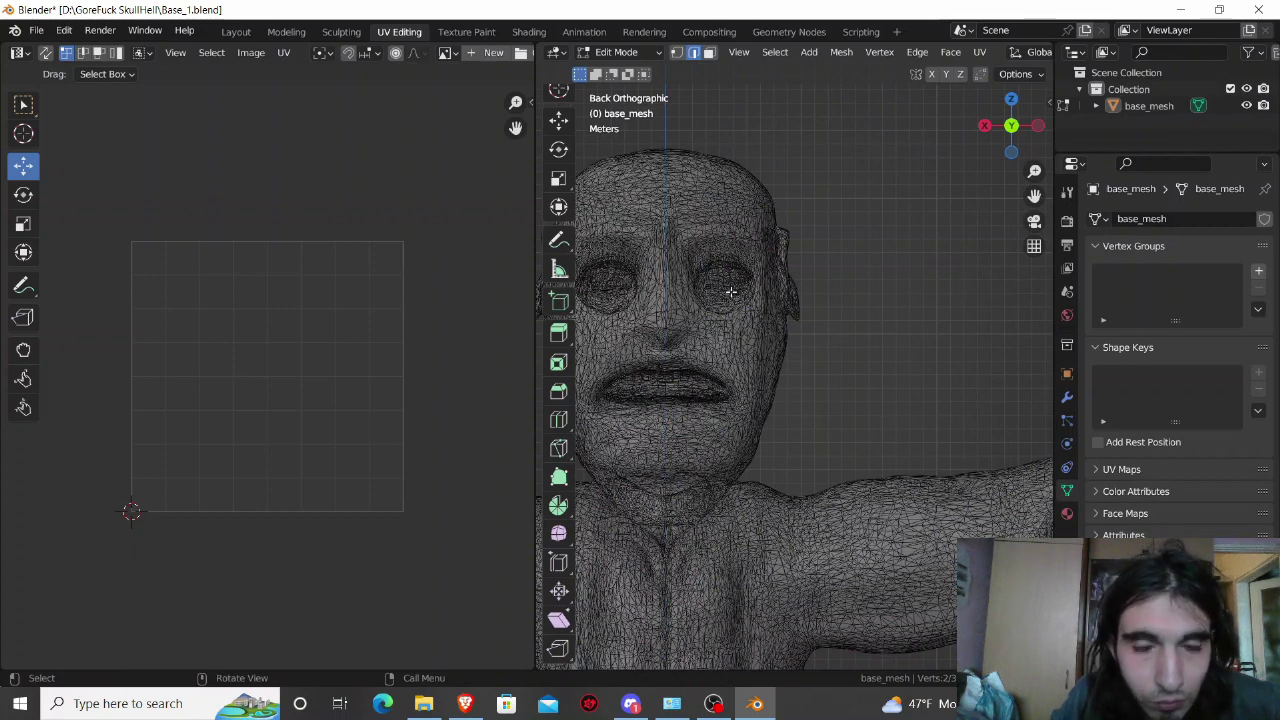
key("Tab")
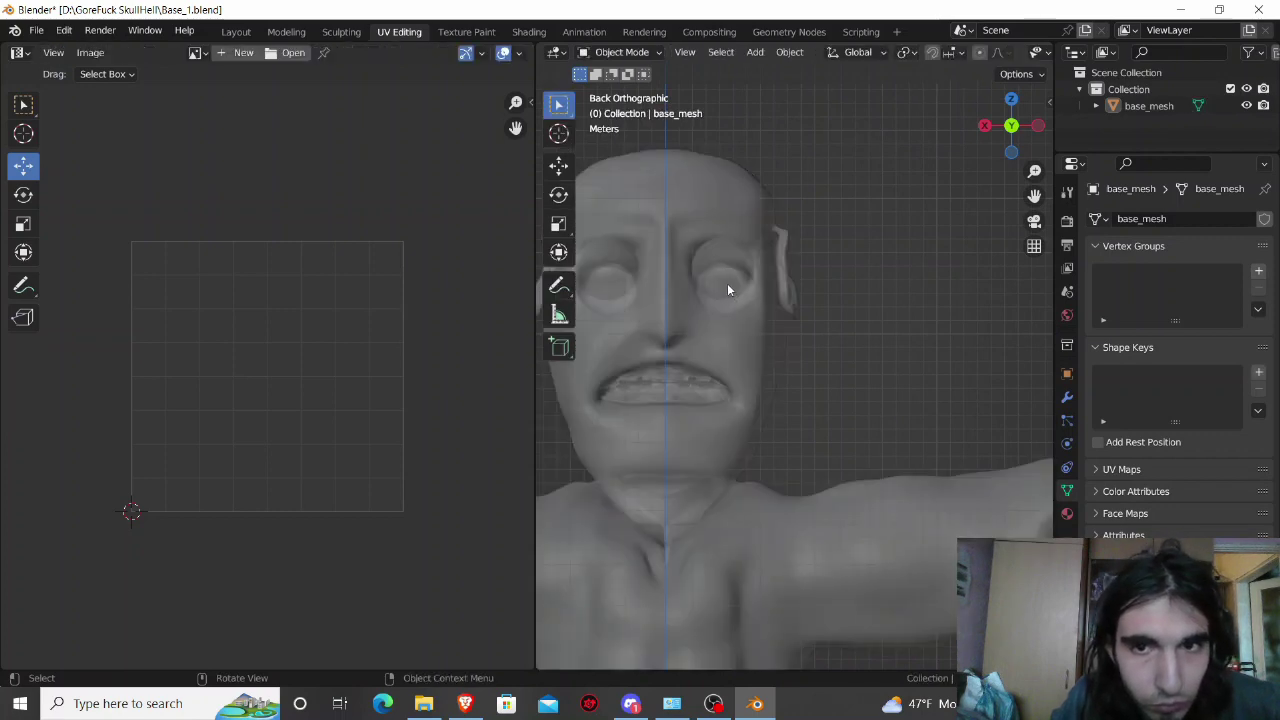
Step: In edge select mode, select both eye loops and project their UVs from the current view
key("Tab")
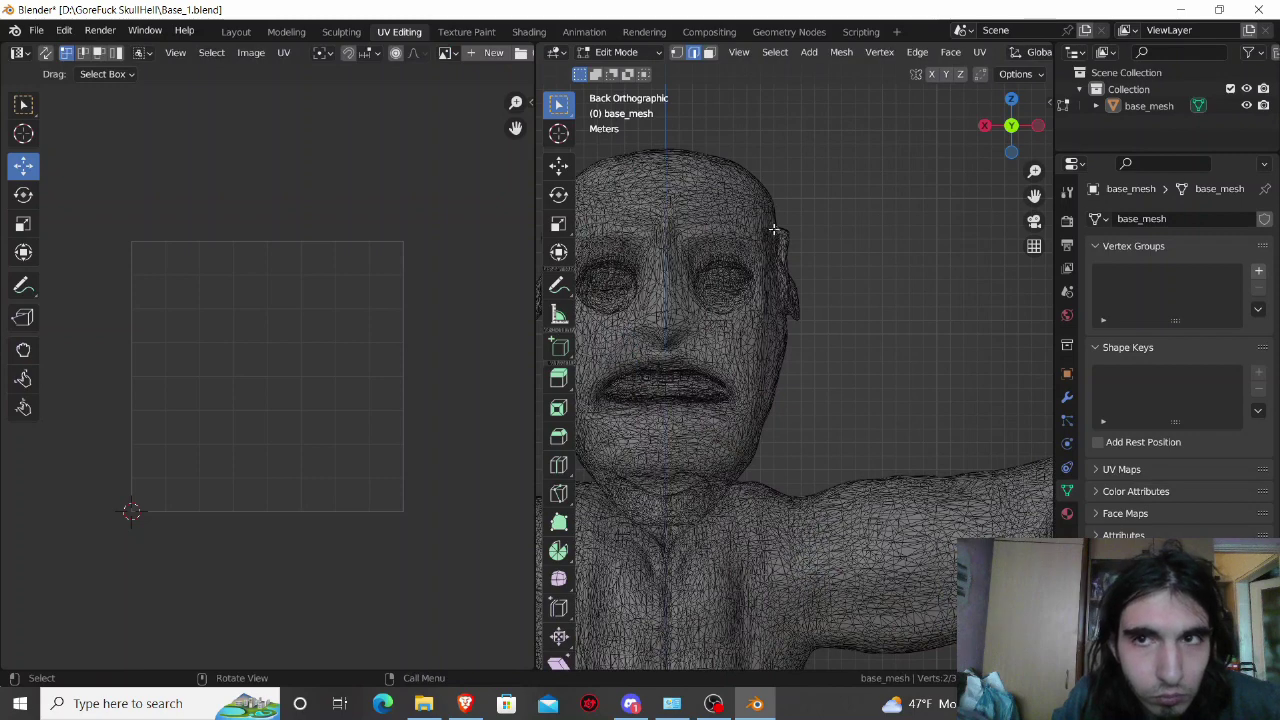
key("2")
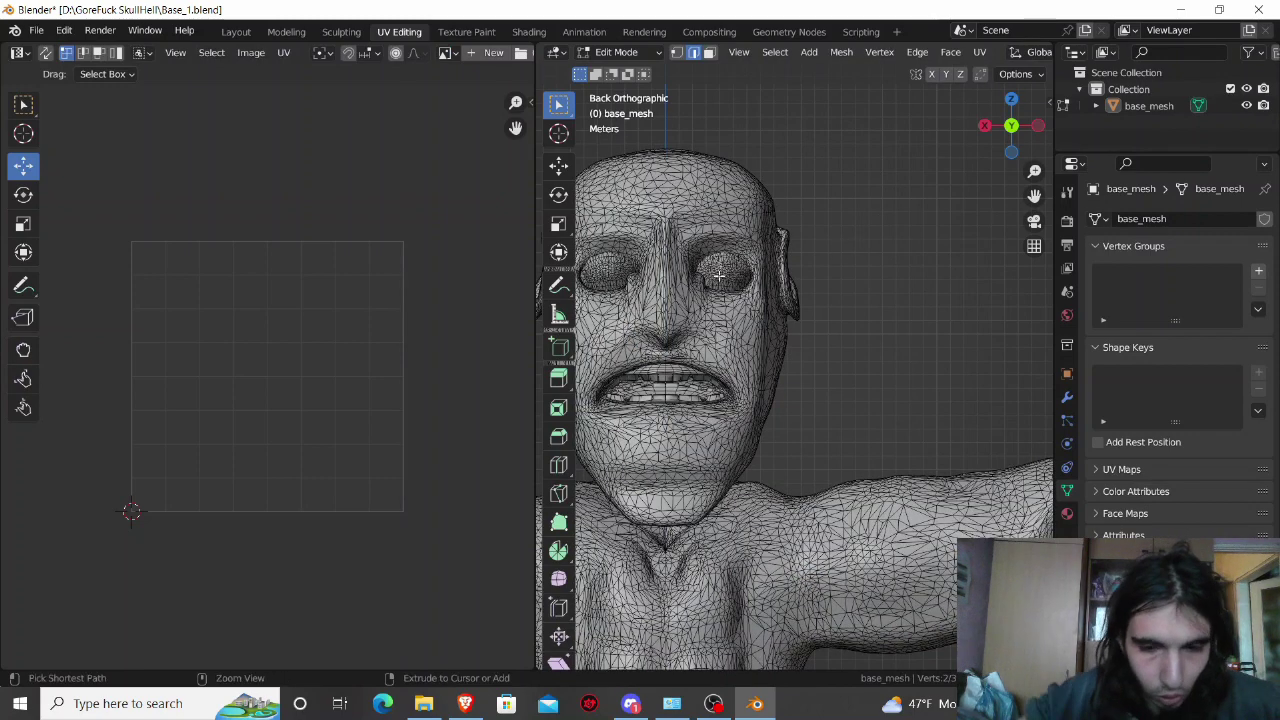
key("ctrl+l")
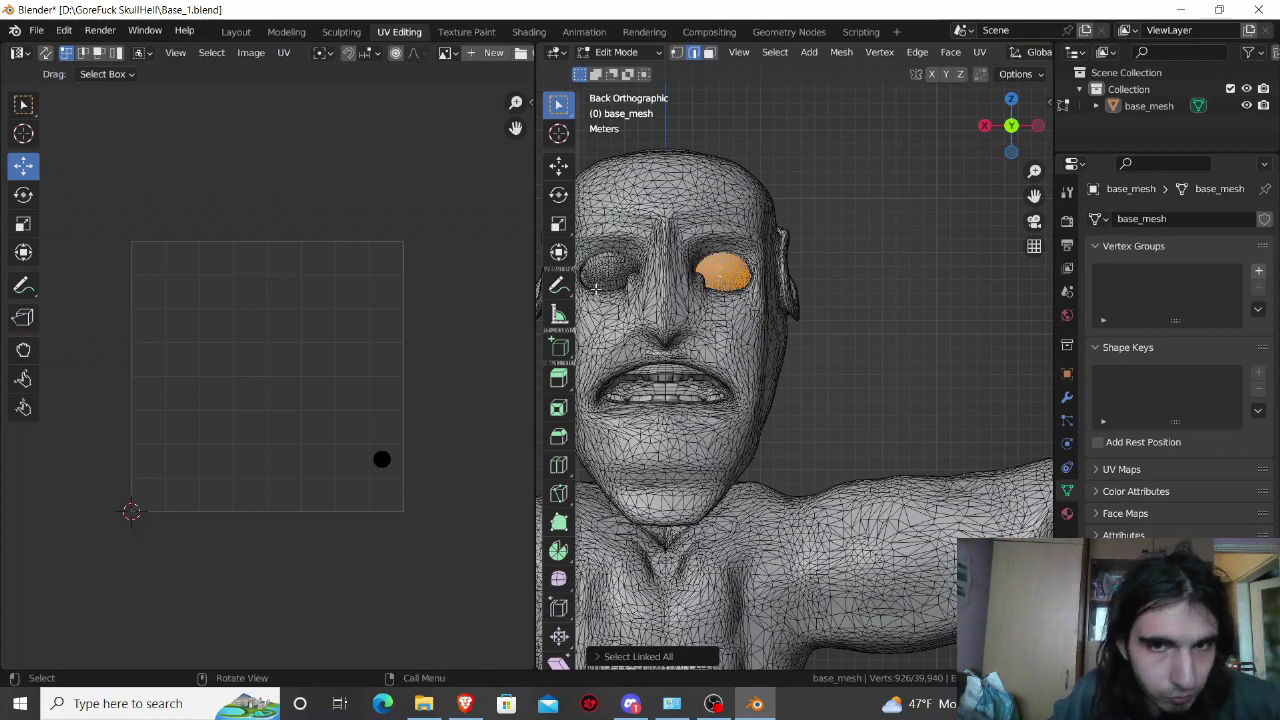
left_click(602, 272, "shift")
key("ctrl+l")
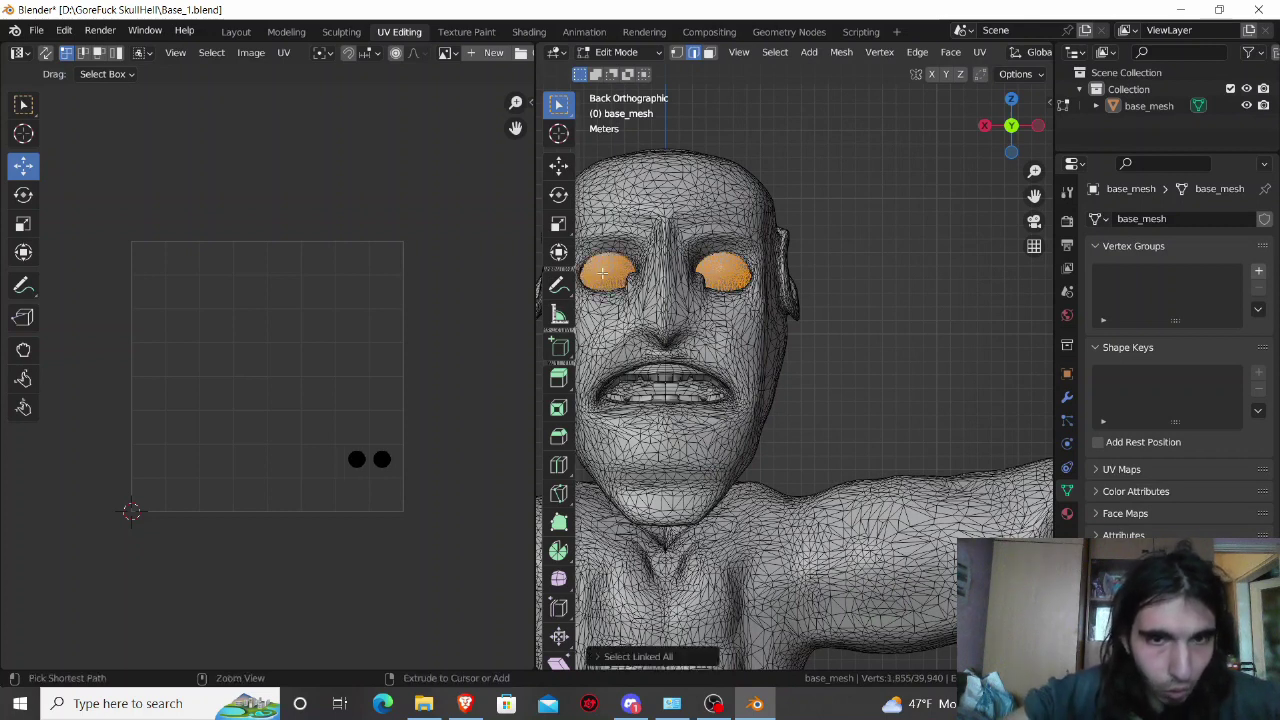
left_click(980, 52)
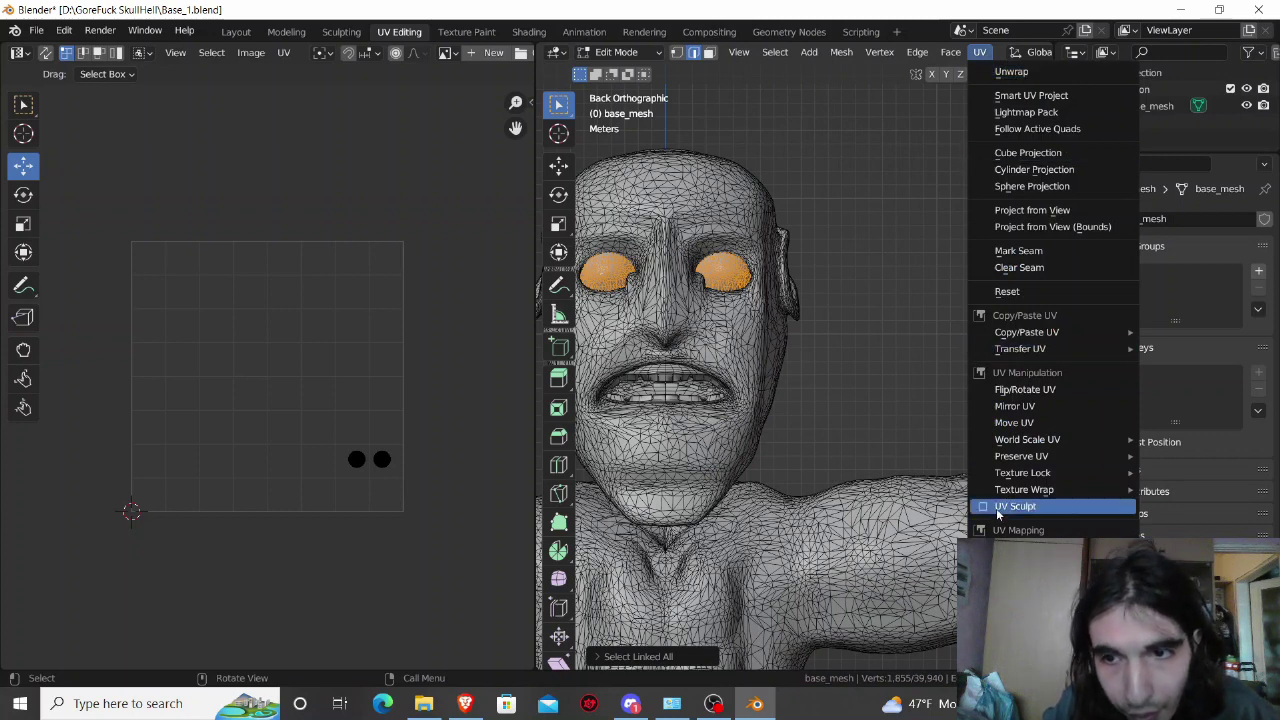
left_click(1025, 210)
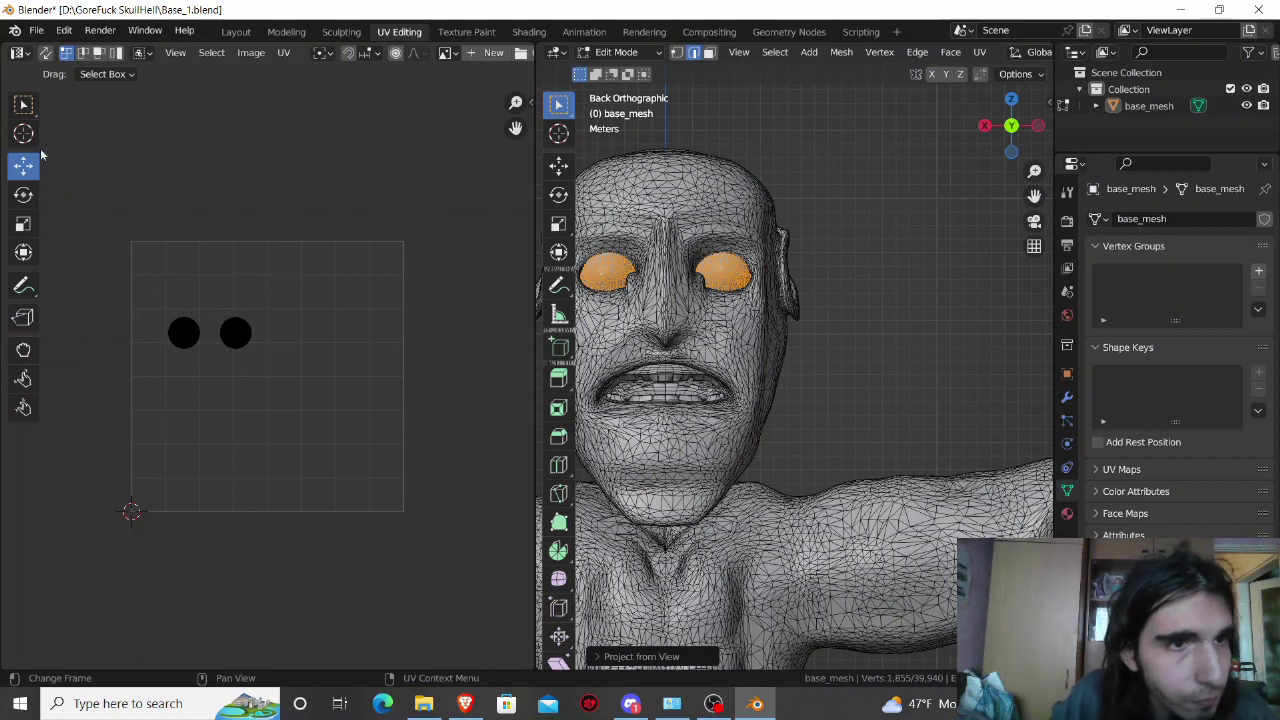
Step: Move the two eye UV islands to the right, shrink them, then select all to check the layout
left_click_drag(155, 300, 272, 387)
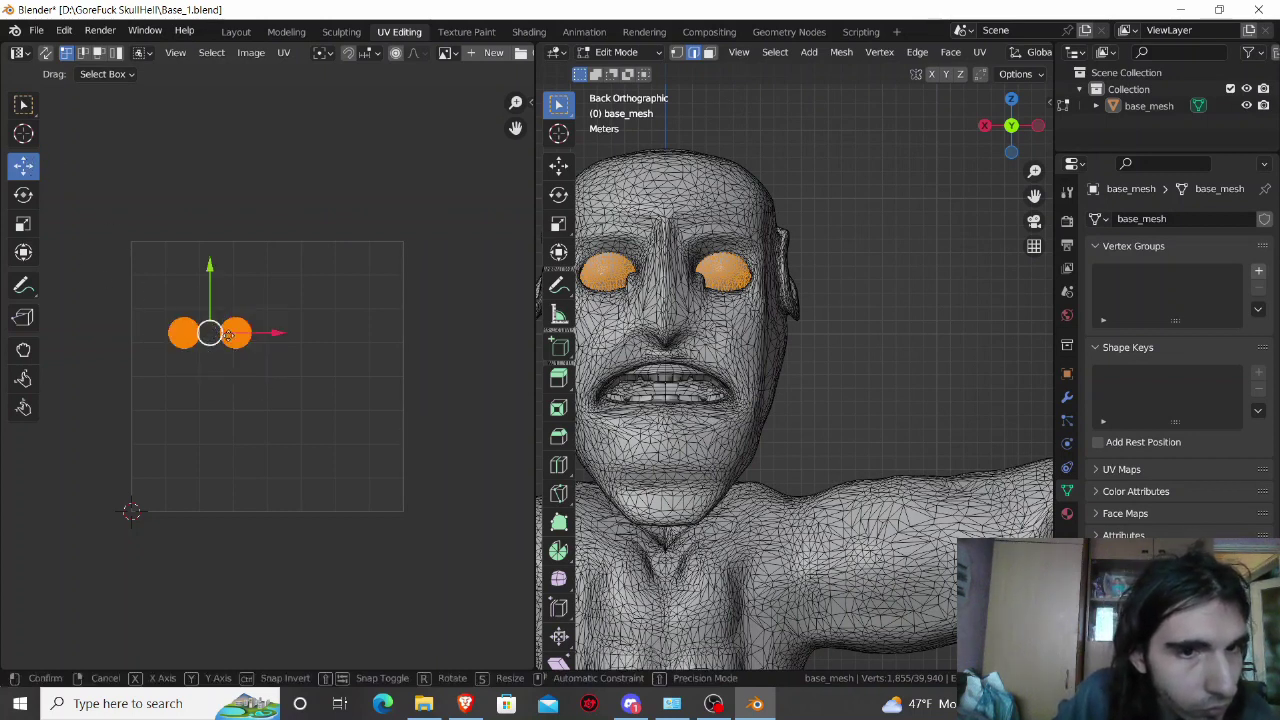
mouse_move(210, 333)
left_mouse_down()
mouse_move(365, 331)
mouse_move(347, 331)
left_mouse_up()
left_click(23, 222)
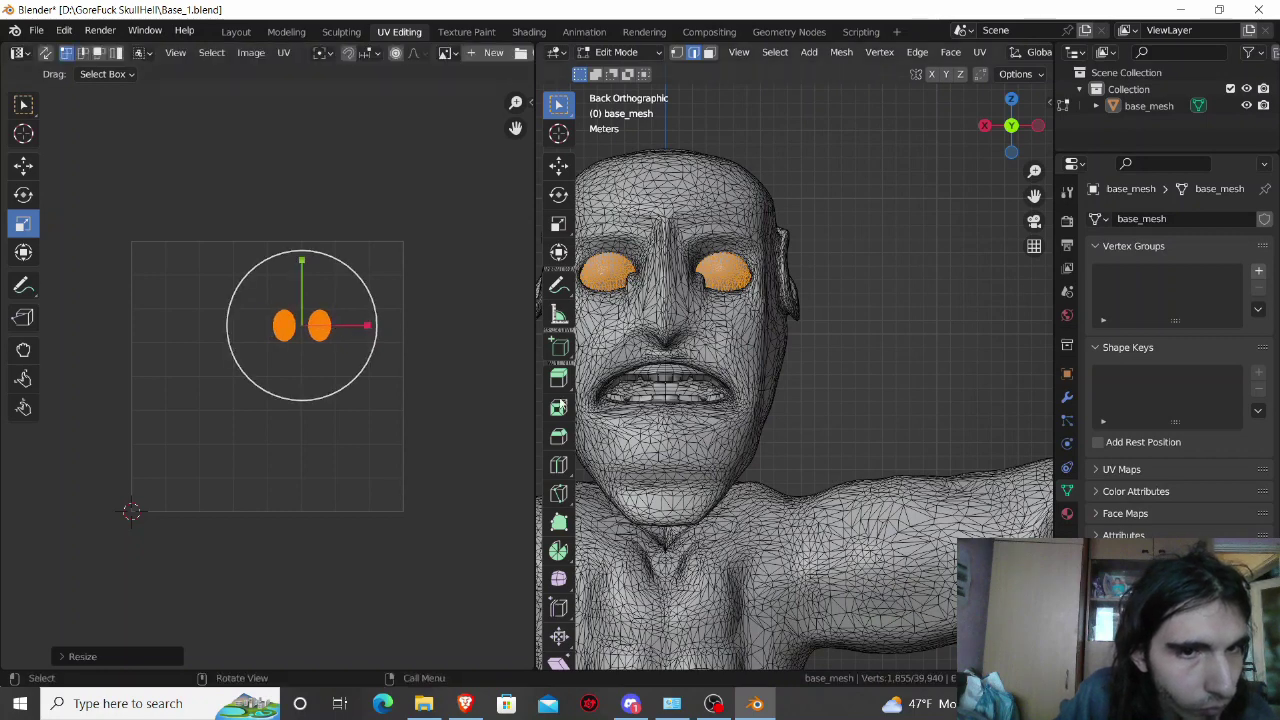
left_click(874, 398)
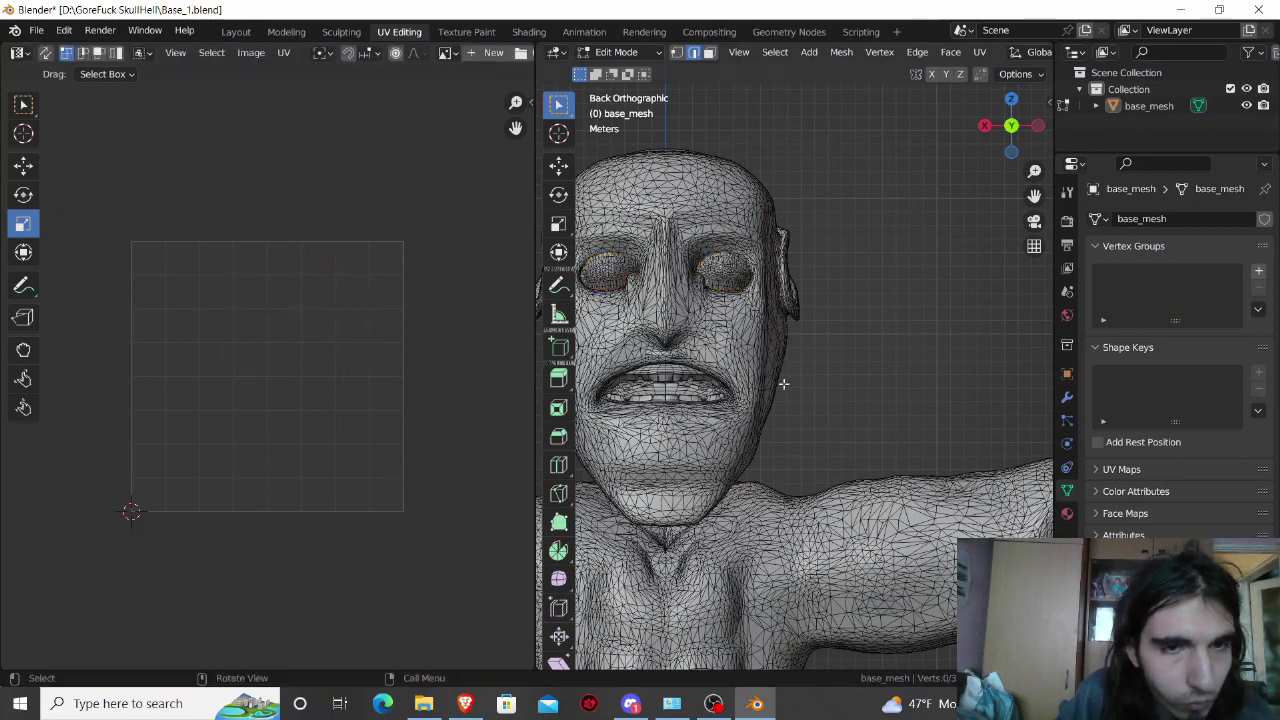
scroll(784, 383, "down", 2)
key("a")
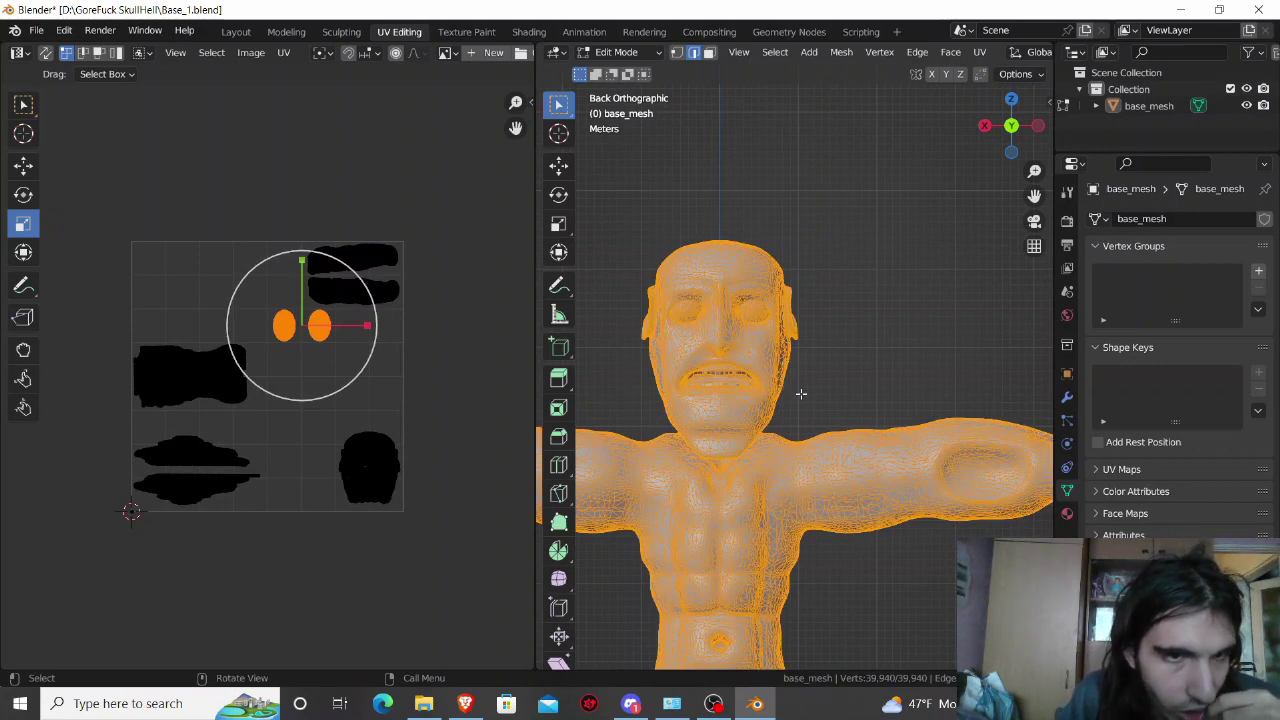
Step: Clear the selection and select the whole lower and upper lips
key("alt+a")
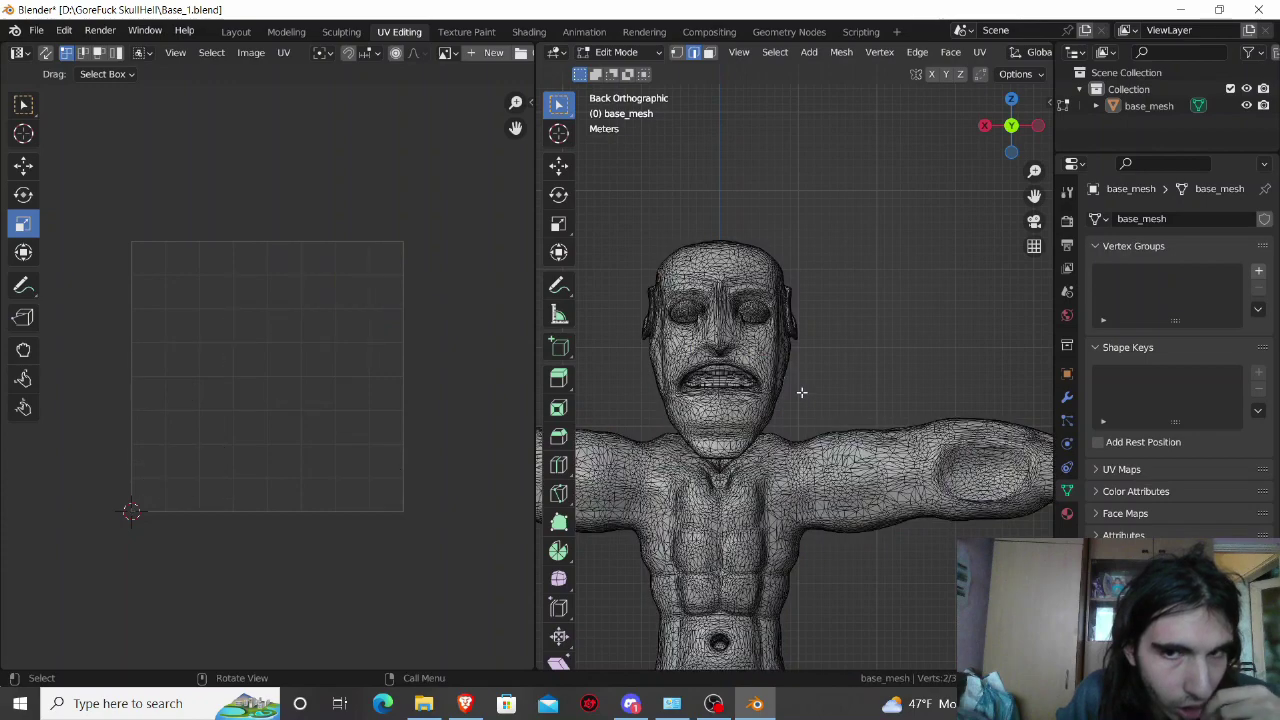
middle_click_drag(800, 391, 806, 409)
scroll(789, 413, "up", 3)
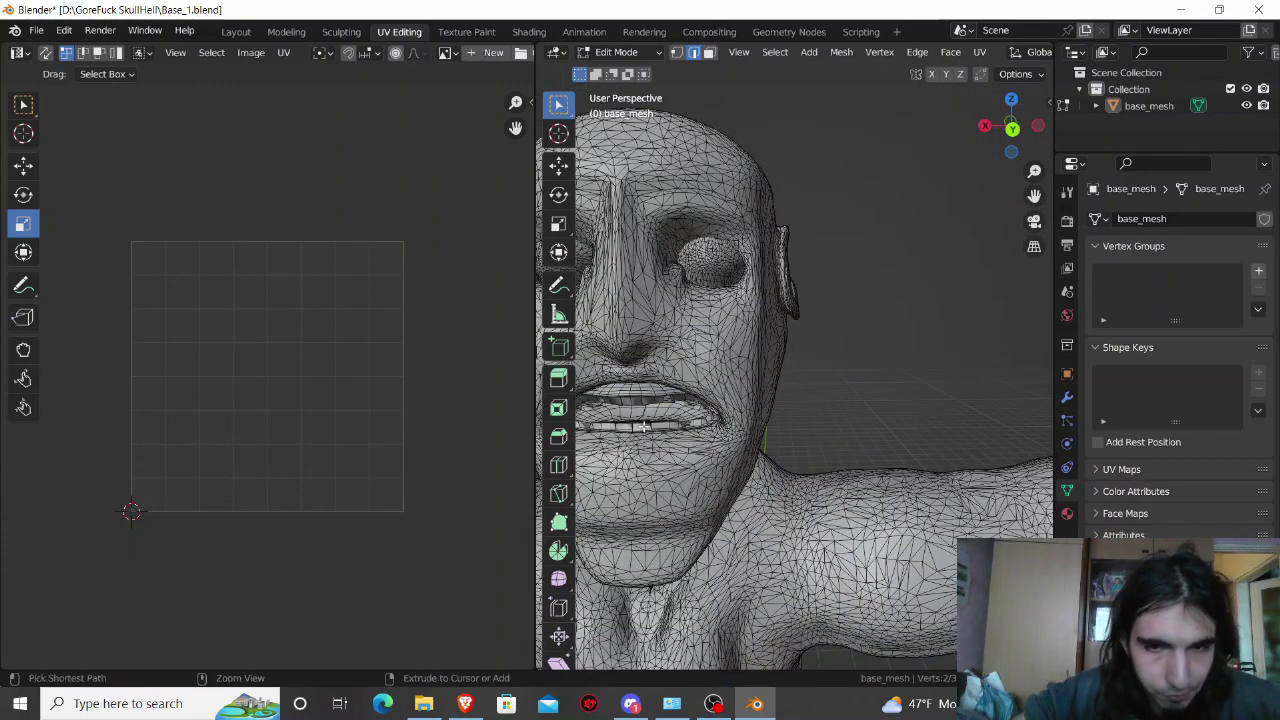
key("ctrl+l")
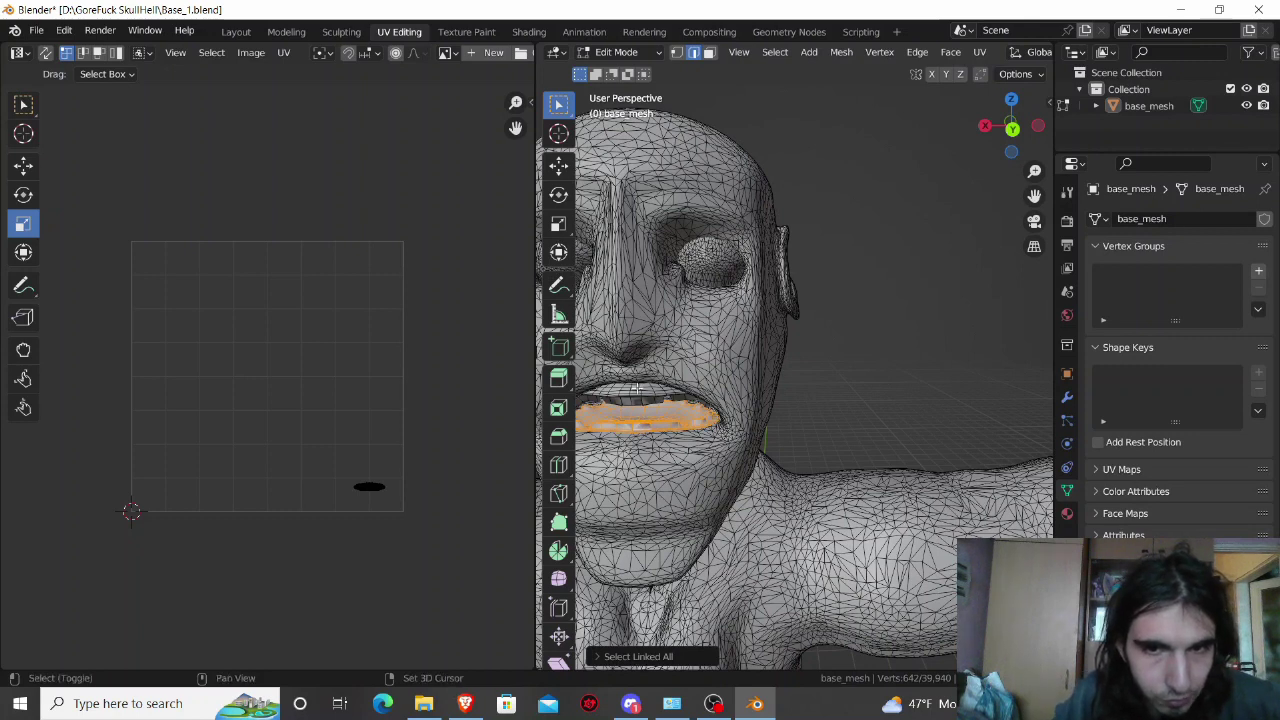
left_click(636, 393, "shift")
key("ctrl+l")
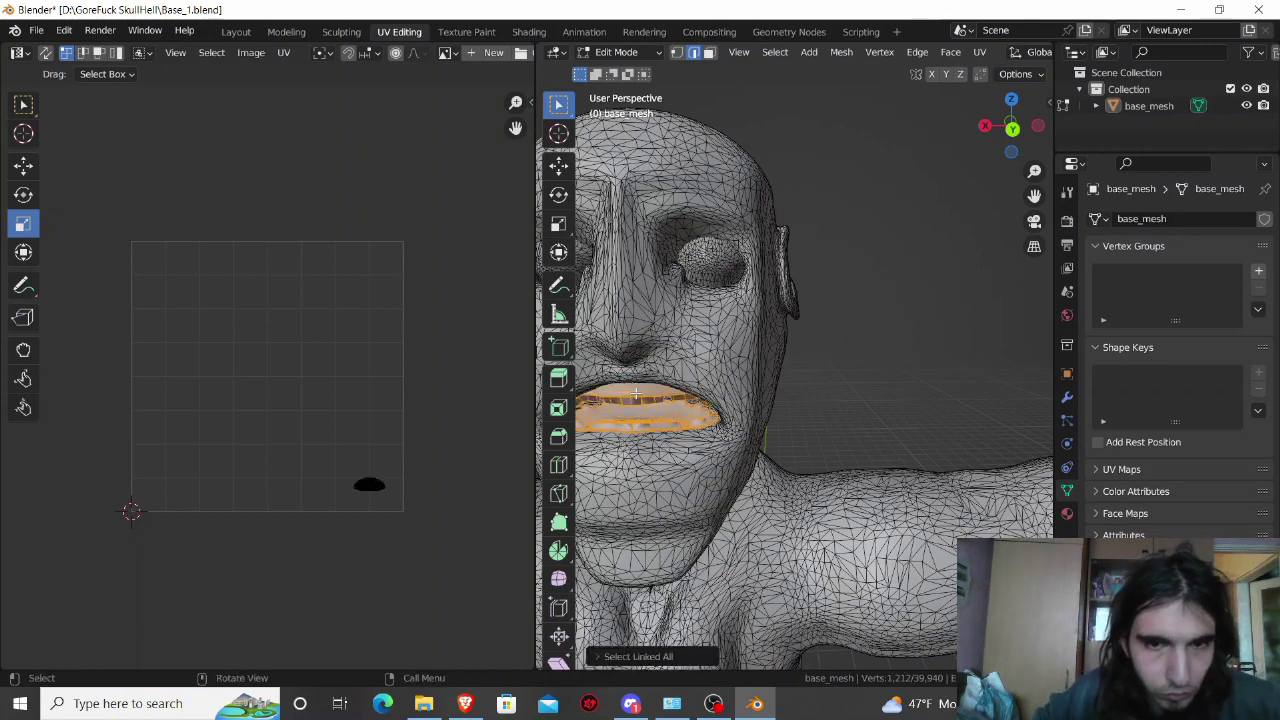
middle_click_drag(658, 415, 668, 370)
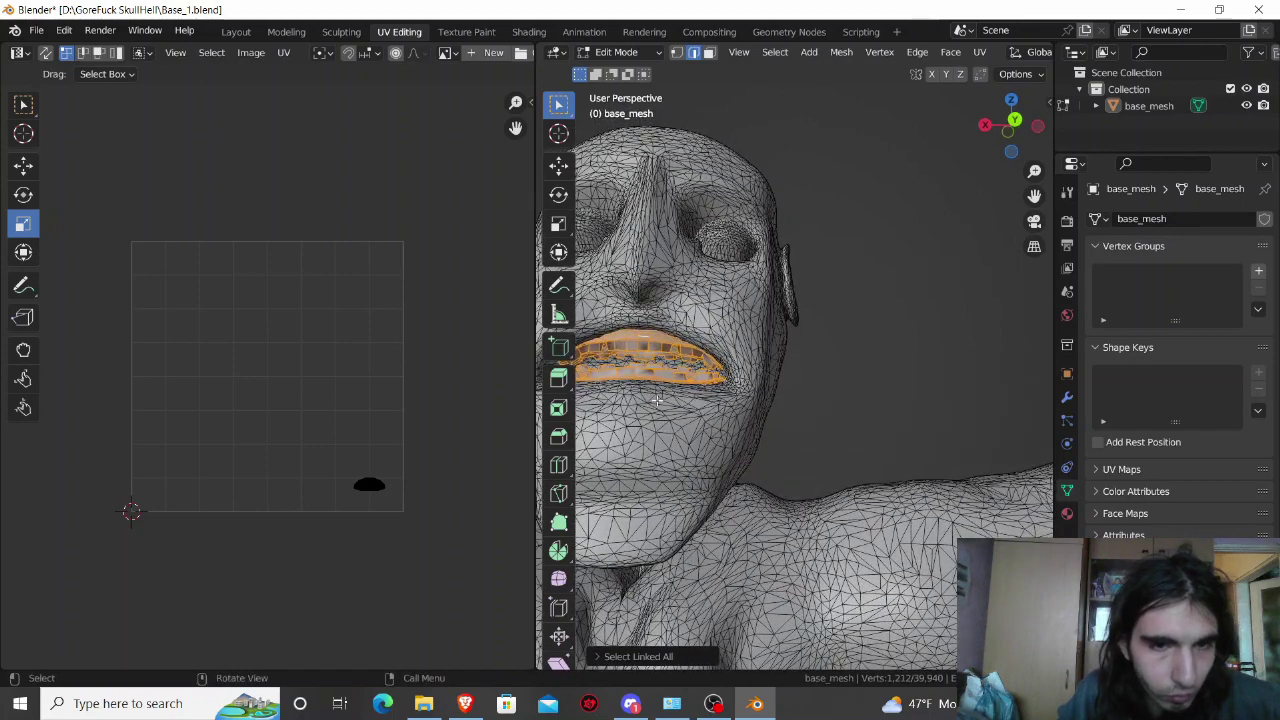
Step: Project the lip UVs from view, then shrink and vertically squash the lip island
left_click(980, 52)
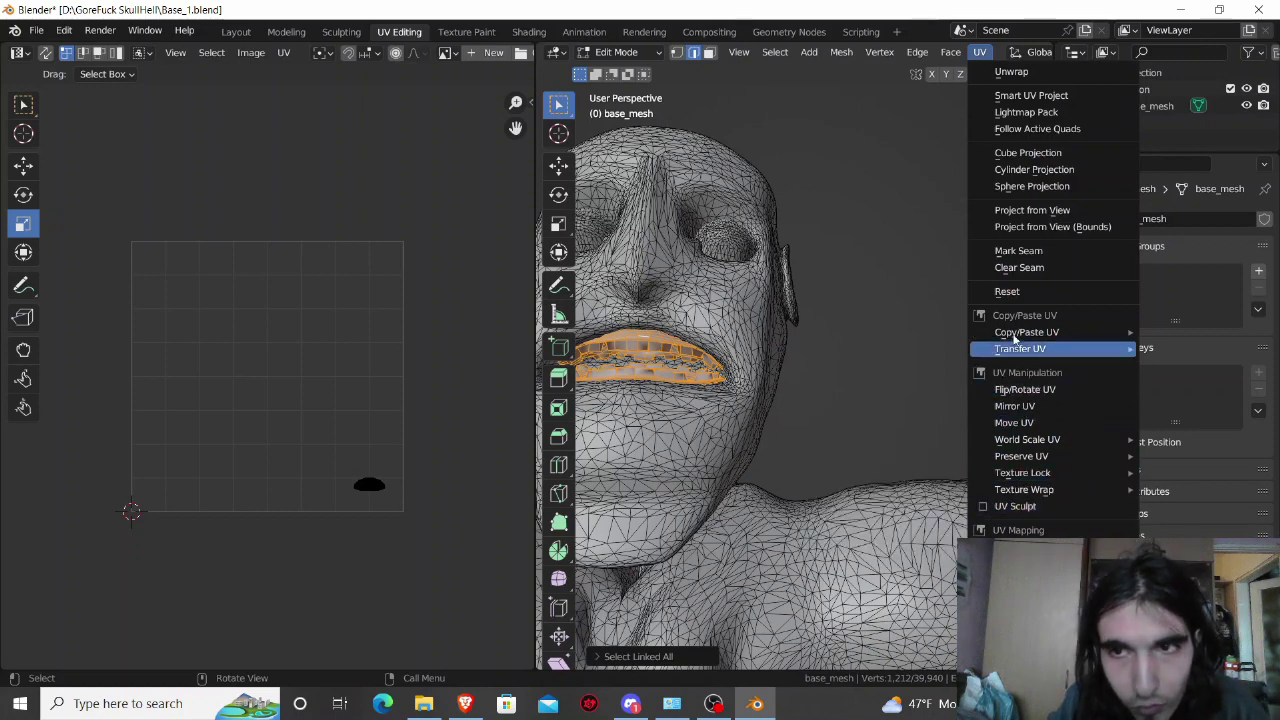
left_click(1010, 227)
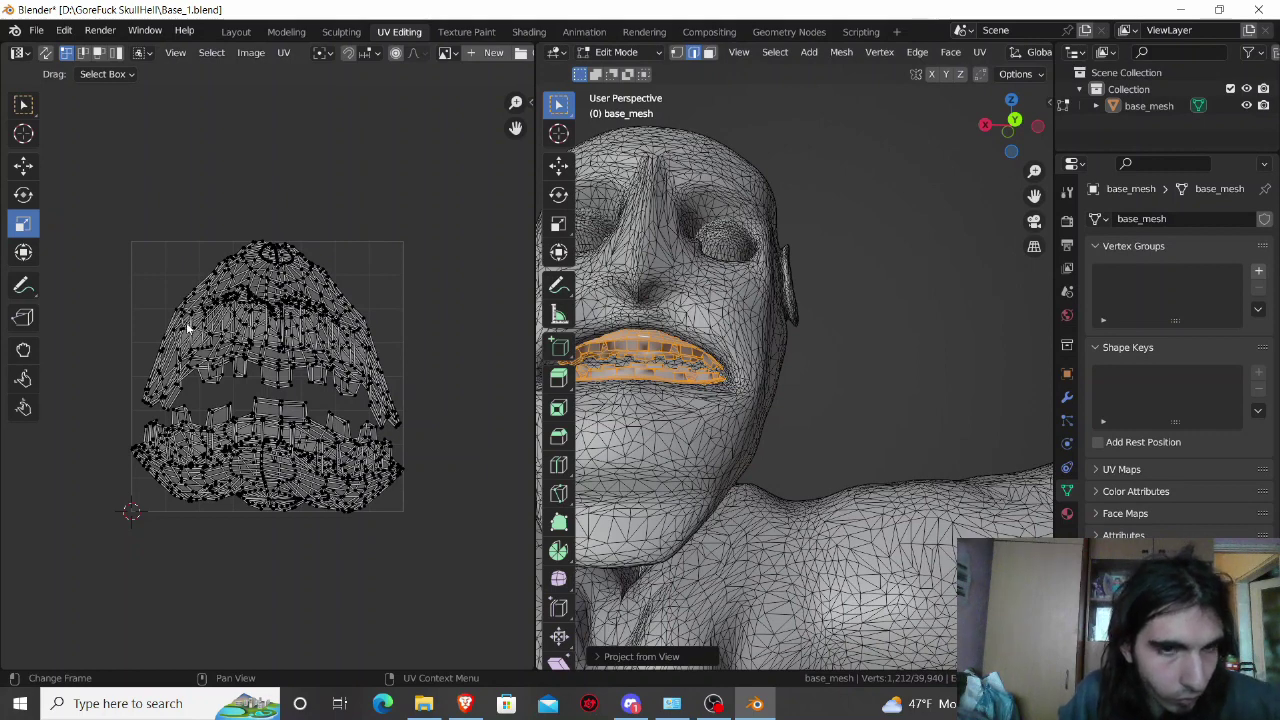
key("a")
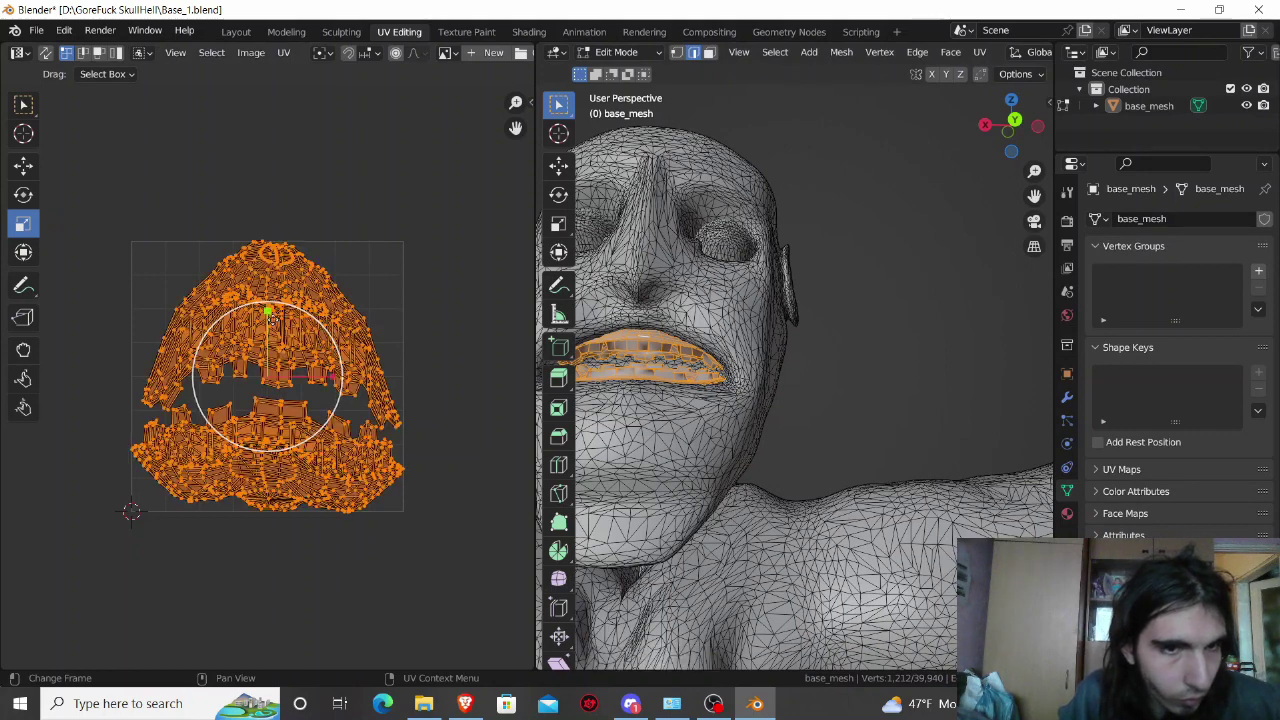
mouse_move(268, 314)
left_mouse_down()
mouse_move(340, 385)
mouse_move(294, 384)
left_mouse_up()
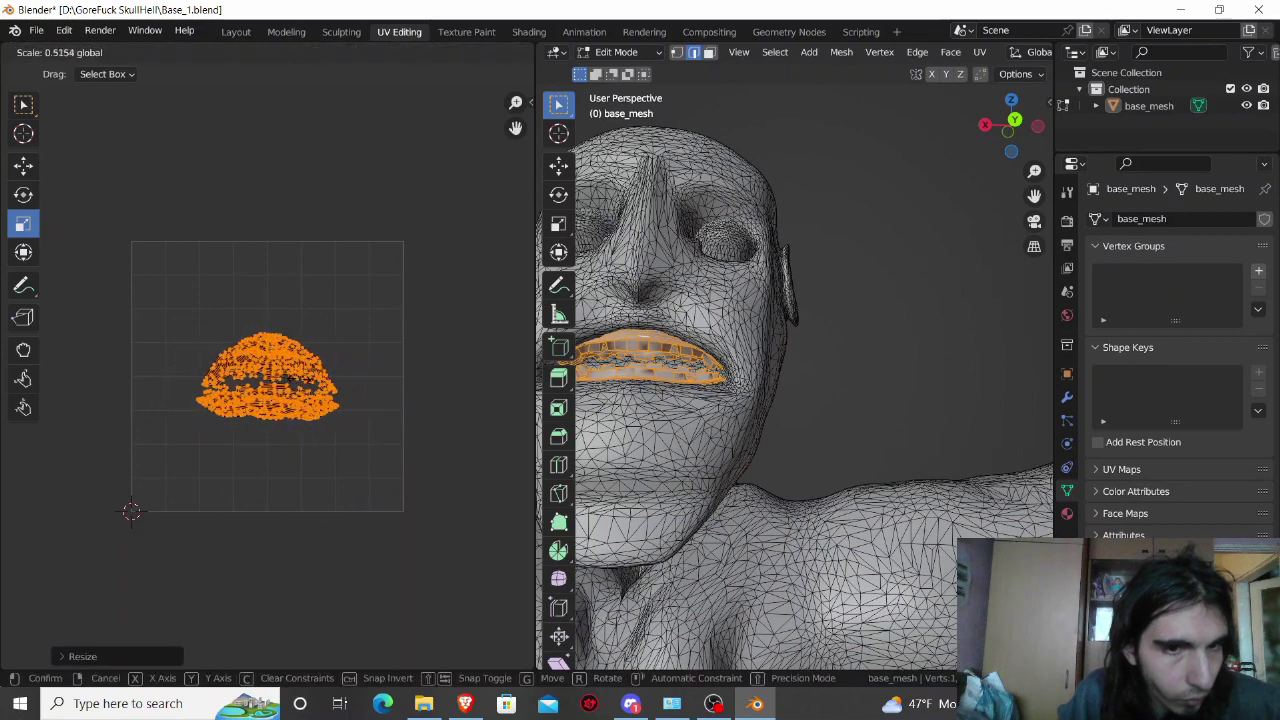
mouse_move(266, 312)
left_mouse_down()
mouse_move(266, 362)
mouse_move(181, 269)
left_mouse_up()
left_click(24, 165)
Step: Confirm the lip island's placement and select all to review the full-body UV layout
left_click(856, 397)
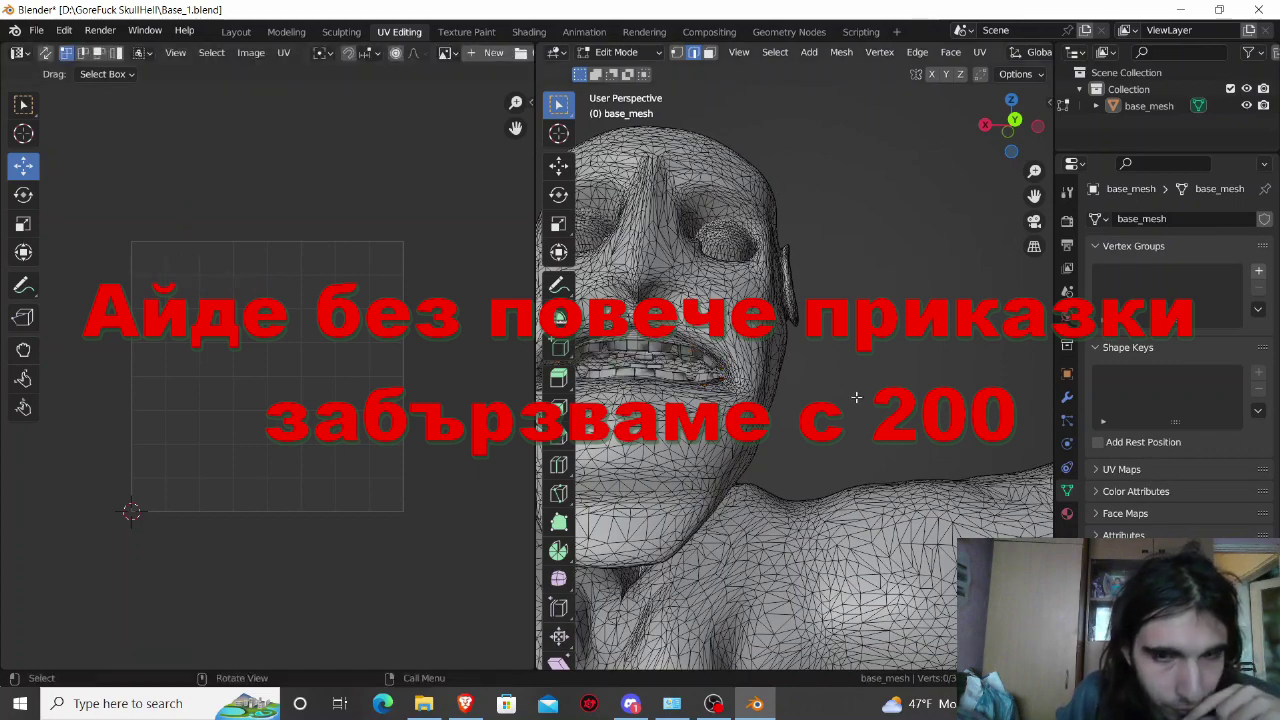
middle_click_drag(856, 397, 866, 408)
key("a")
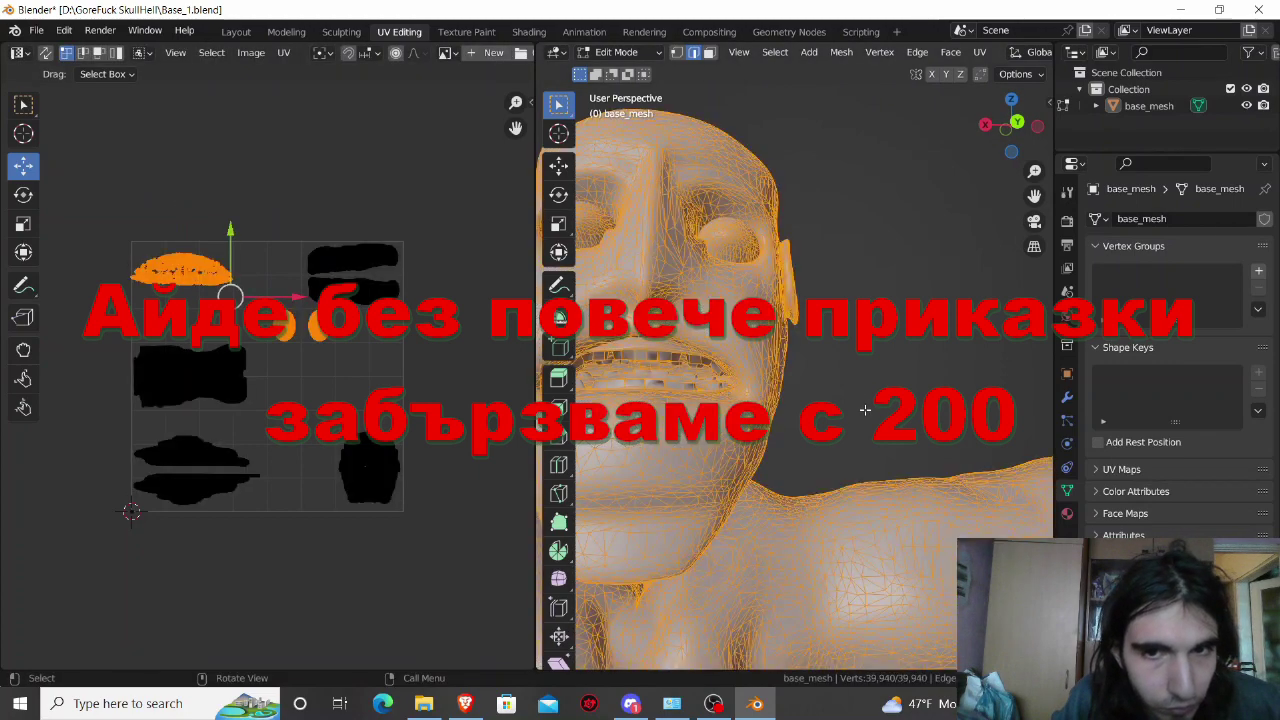
scroll(866, 410, "down", 3)
scroll(866, 410, "down", 2)
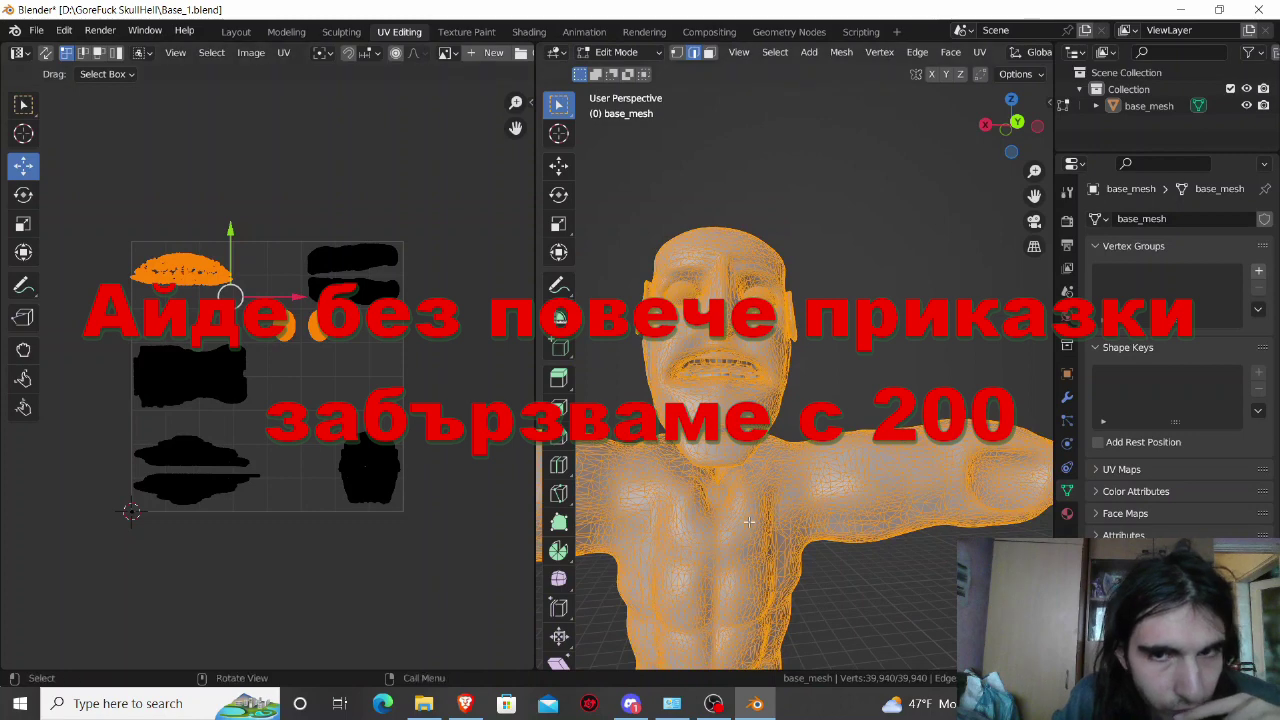
key("alt+a")
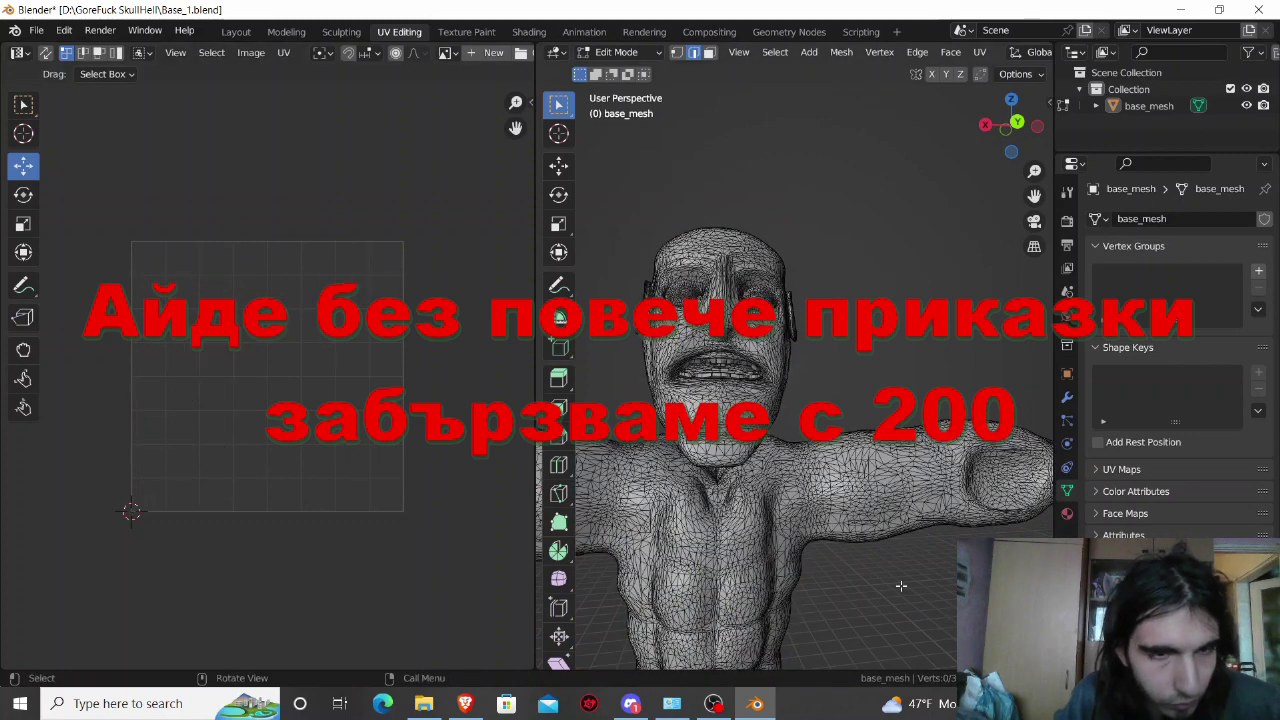
key("a")
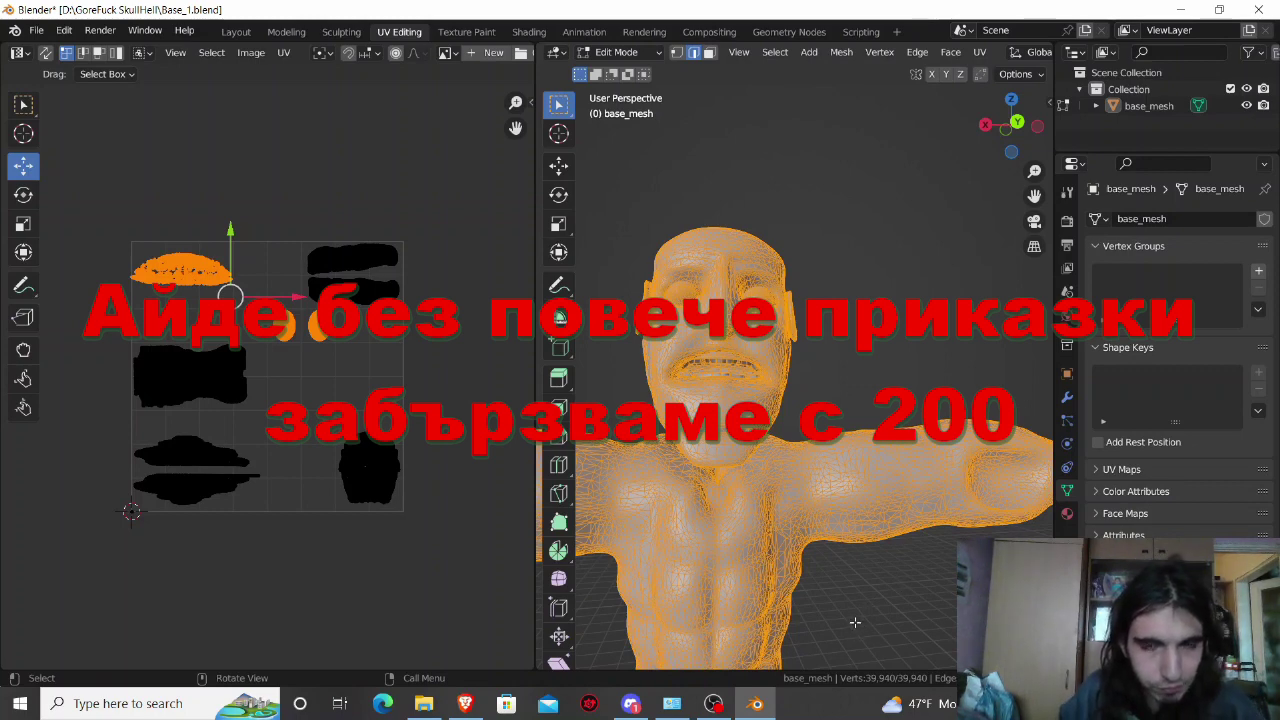
middle_click_drag(855, 622, 875, 615)
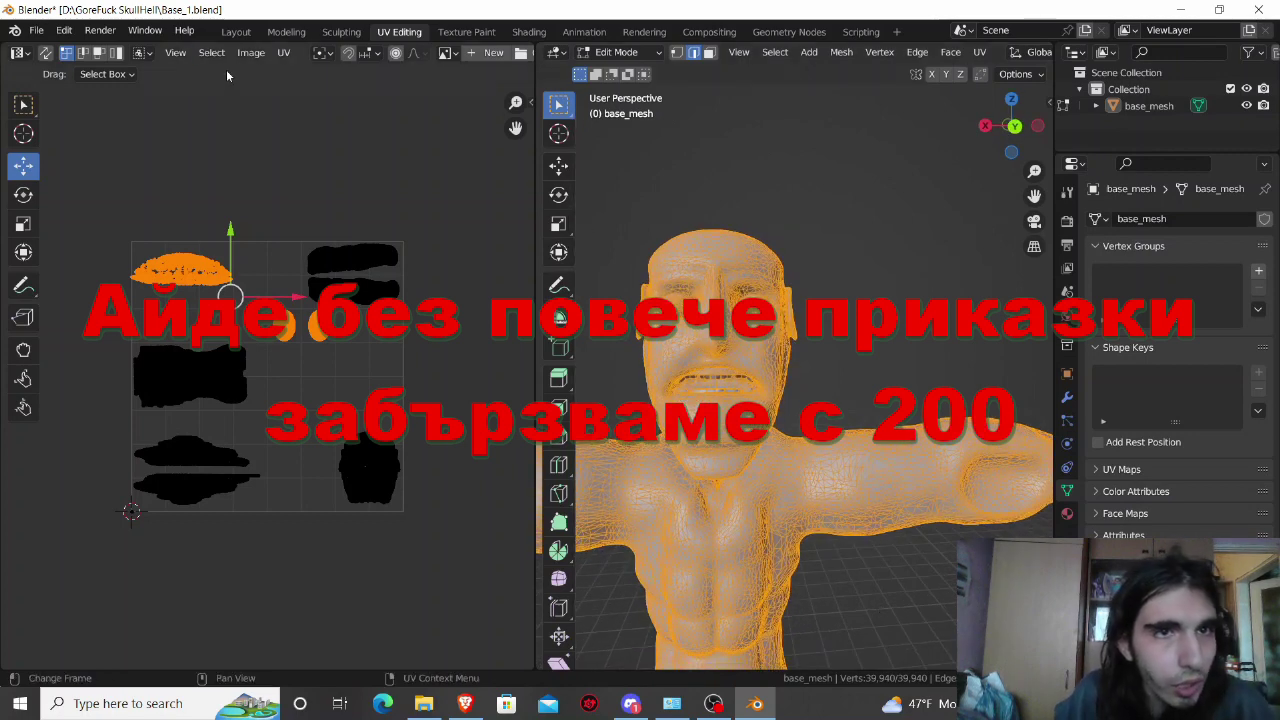
Step: Apply base_mesh's transforms in the Layout workspace and save Base_1.blend
left_click(236, 31)
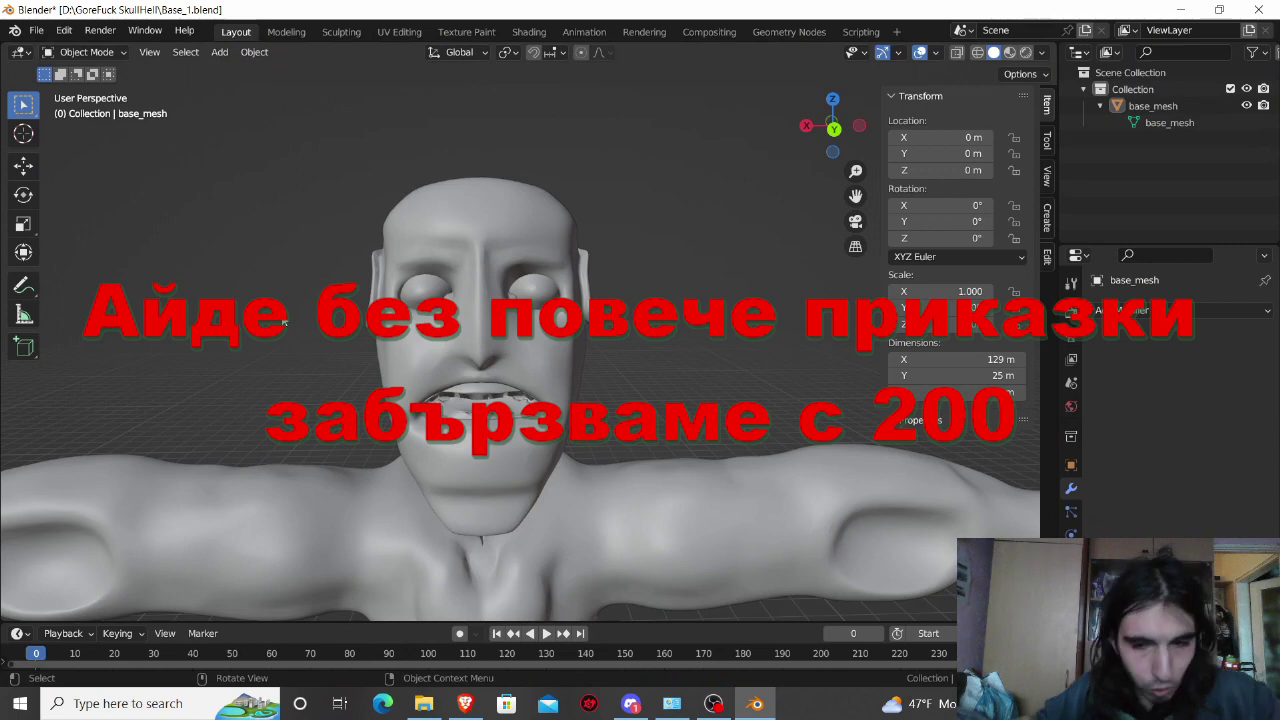
key("ctrl+a")
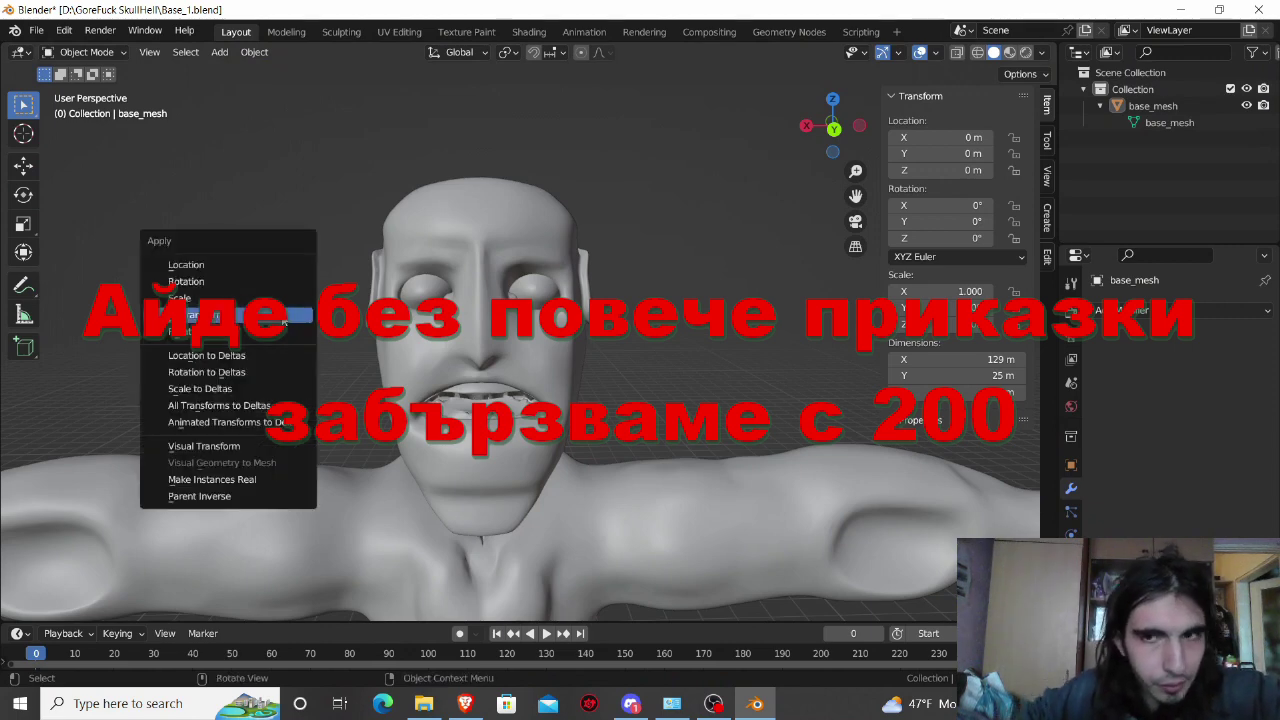
left_click(284, 318)
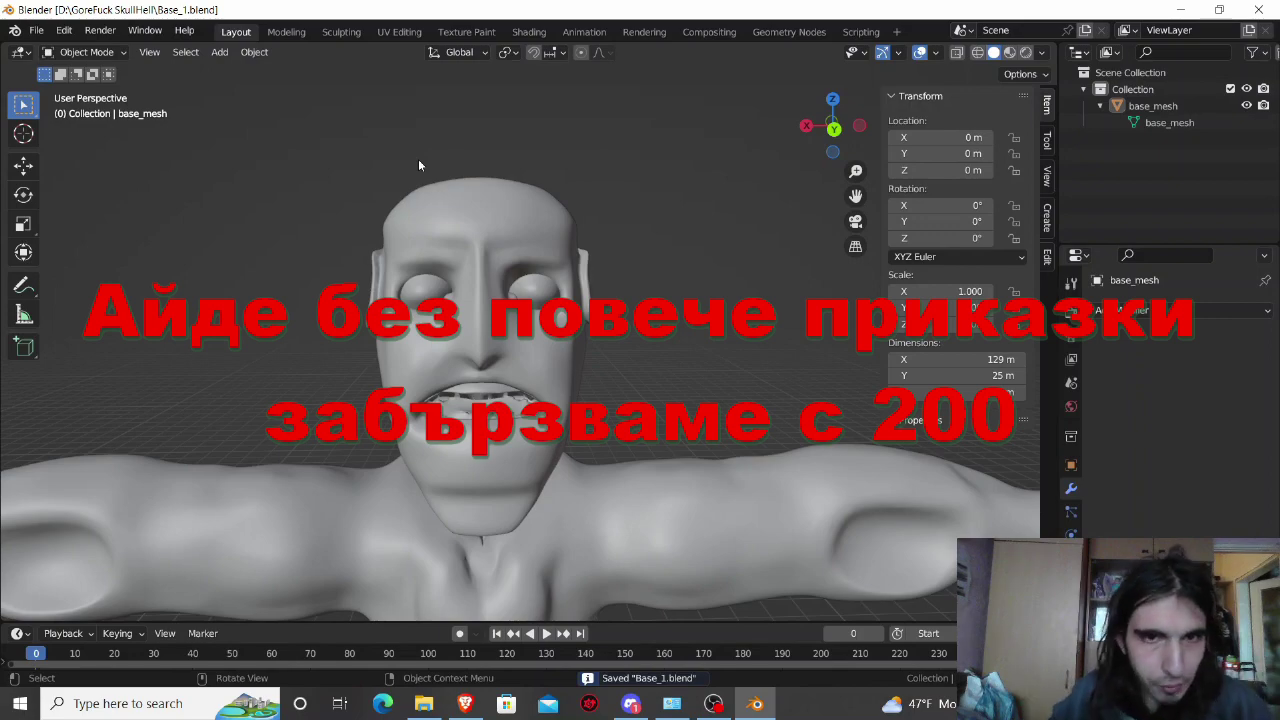
left_click(718, 704)
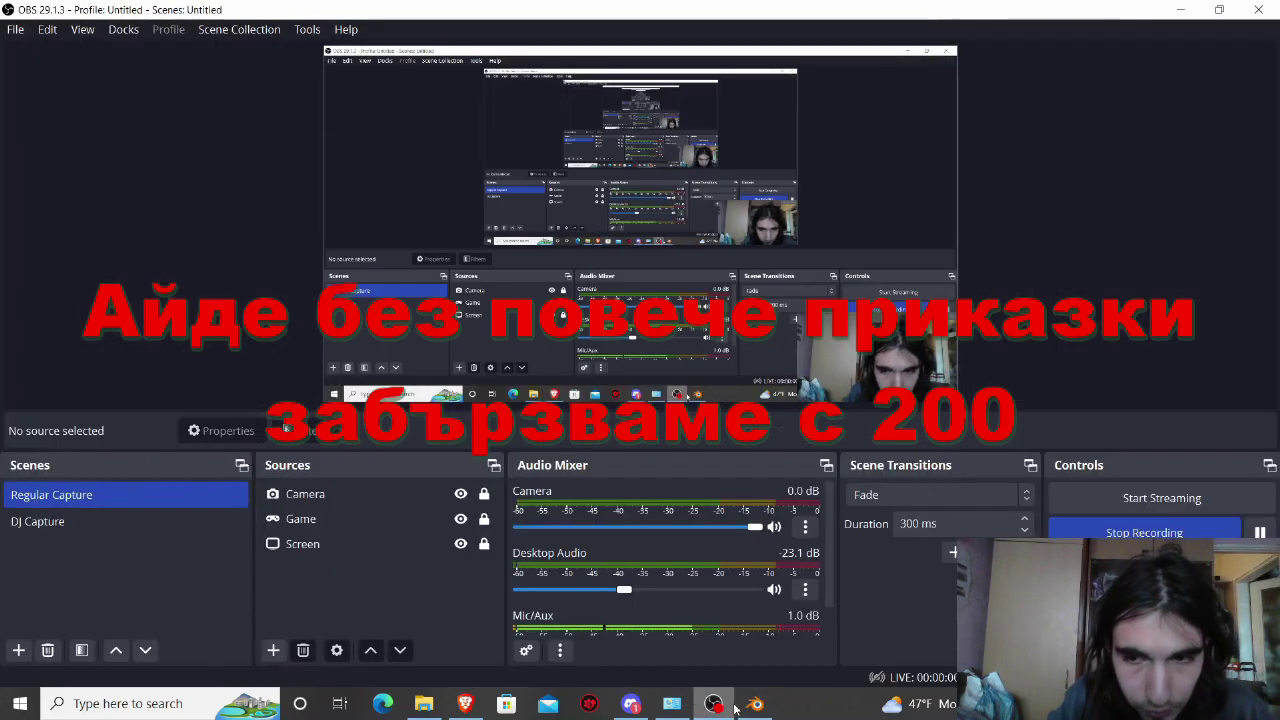
left_click(755, 704)
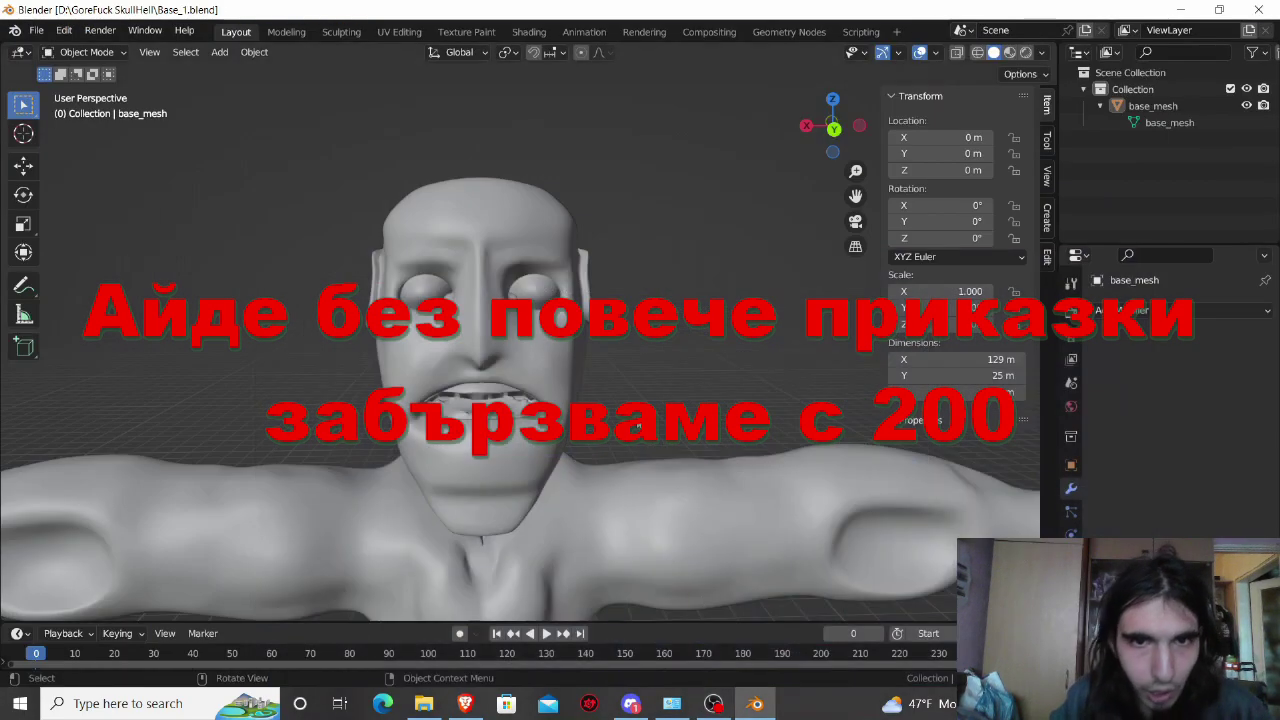
scroll(637, 414, "up", 2)
scroll(634, 373, "up", 2)
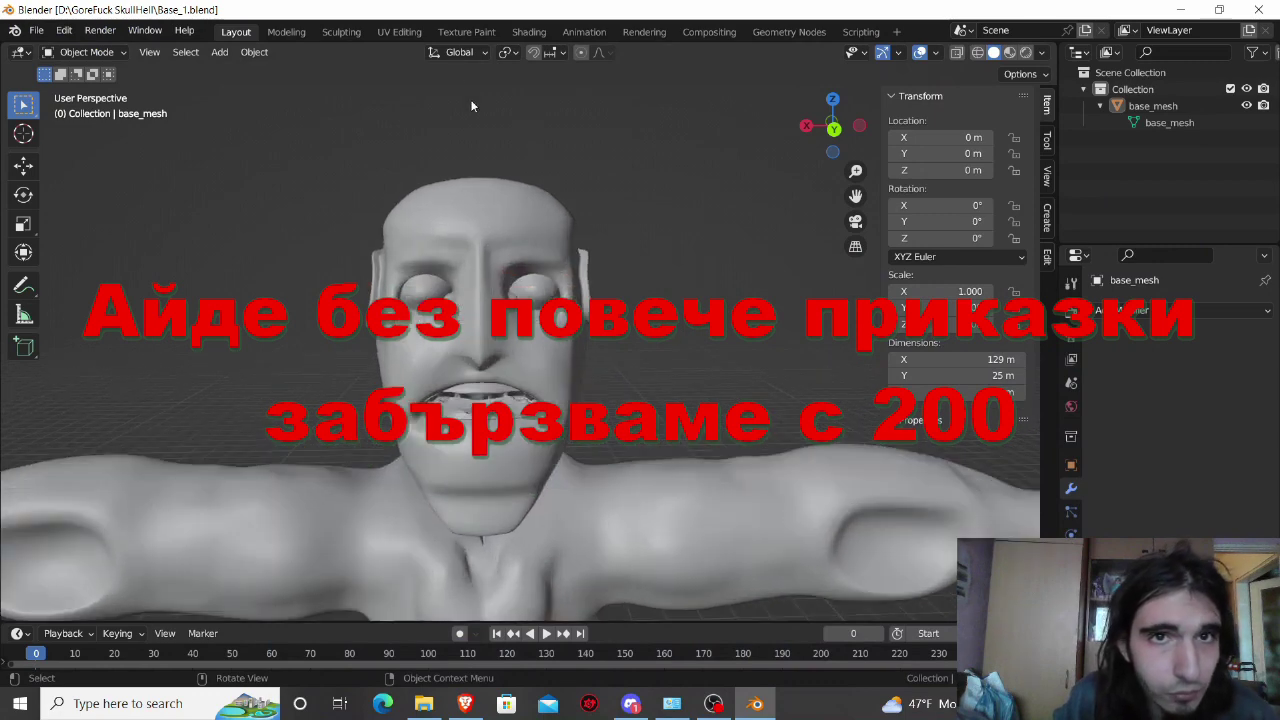
Step: Switch to the Texture Paint workspace and view the model straight from behind
left_click(466, 31)
scroll(651, 337, "down", 2)
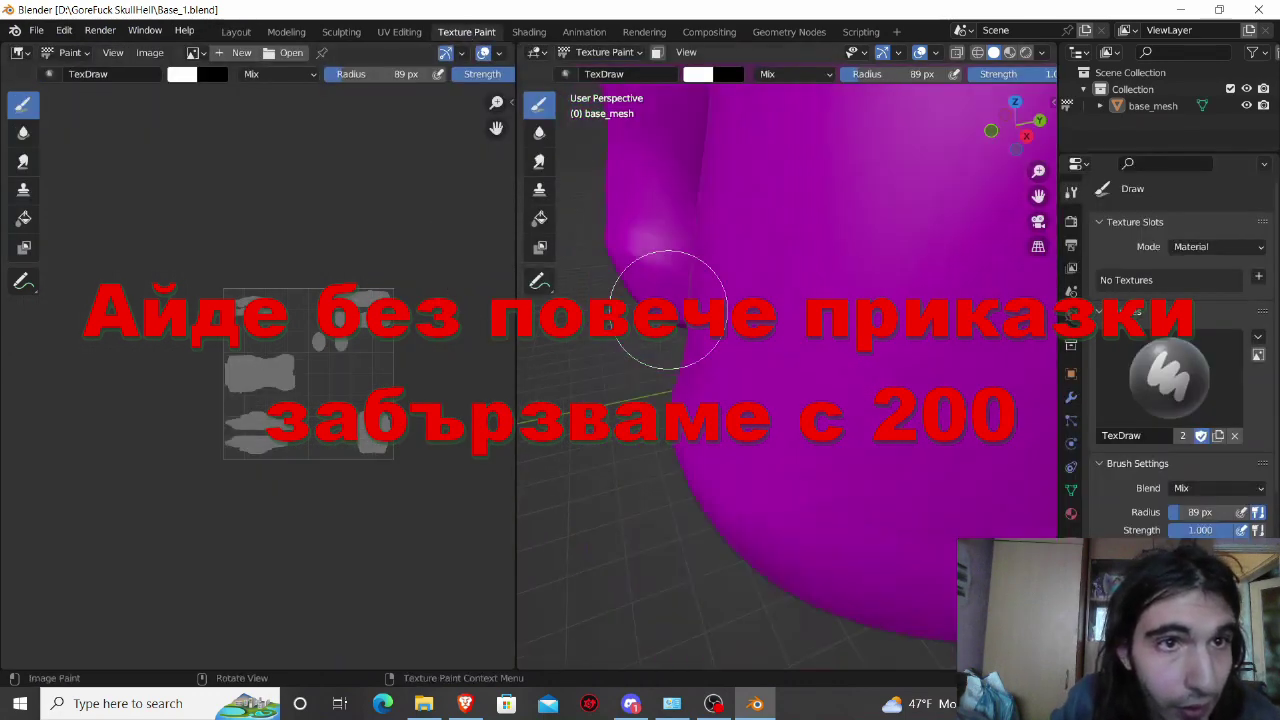
scroll(676, 302, "down", 3)
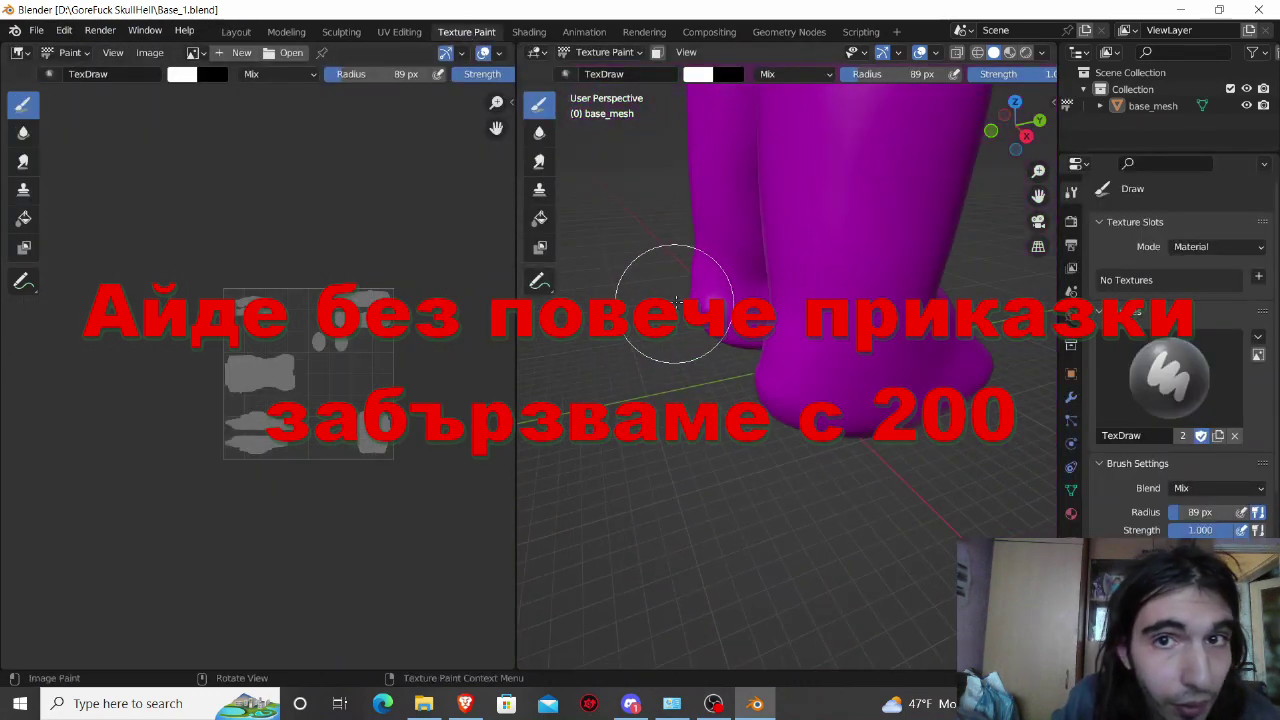
left_click(1038, 122)
scroll(730, 280, "up", 4, "shift")
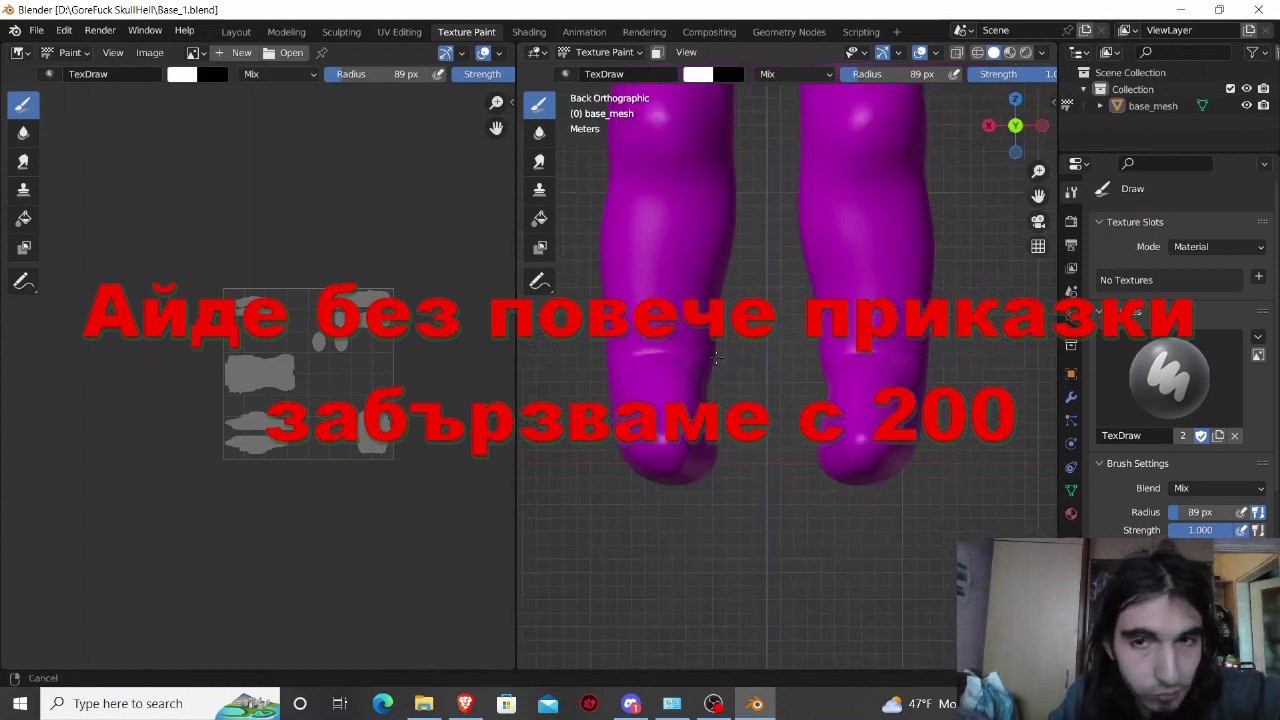
scroll(730, 298, "down", 4)
scroll(725, 300, "up", 2, "shift")
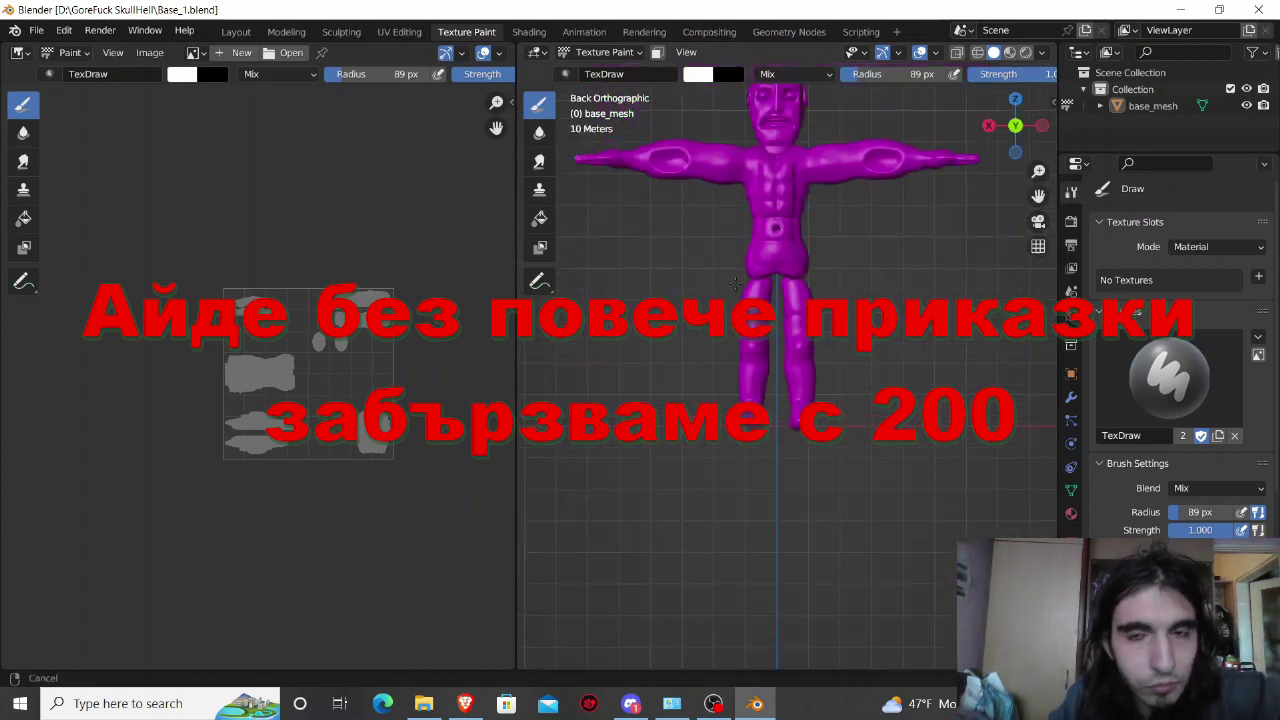
scroll(727, 370, "up", 3, "shift")
scroll(727, 370, "up", 3)
scroll(725, 372, "up", 1)
scroll(720, 376, "up", 2, "shift")
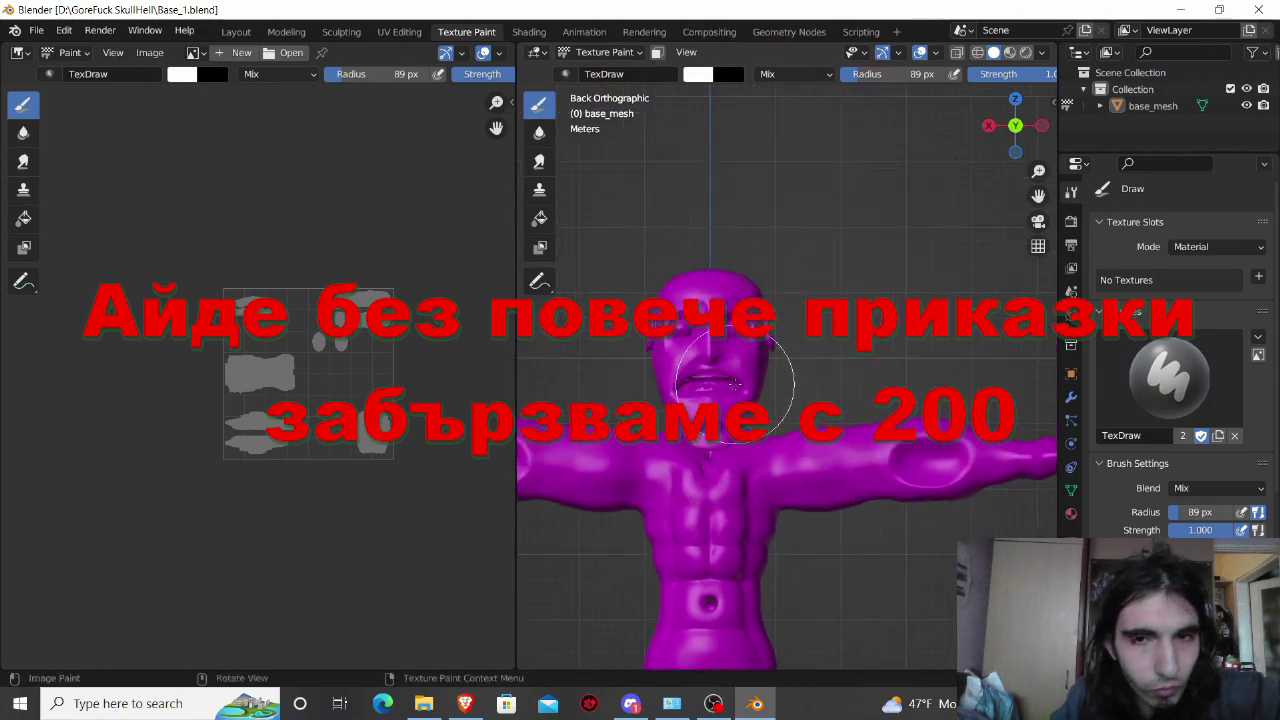
scroll(716, 380, "up", 3)
scroll(716, 380, "down", 2, "shift")
scroll(700, 395, "down", 1)
scroll(690, 400, "up", 2)
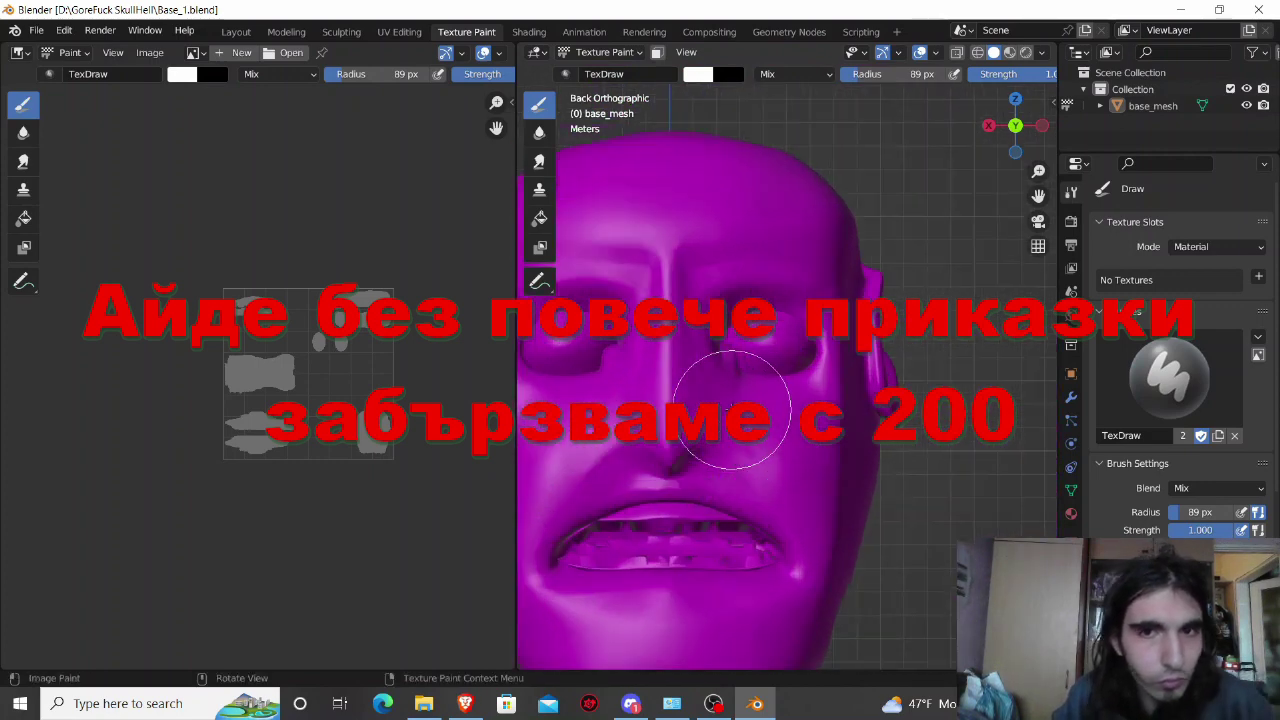
scroll(737, 390, "down", 2)
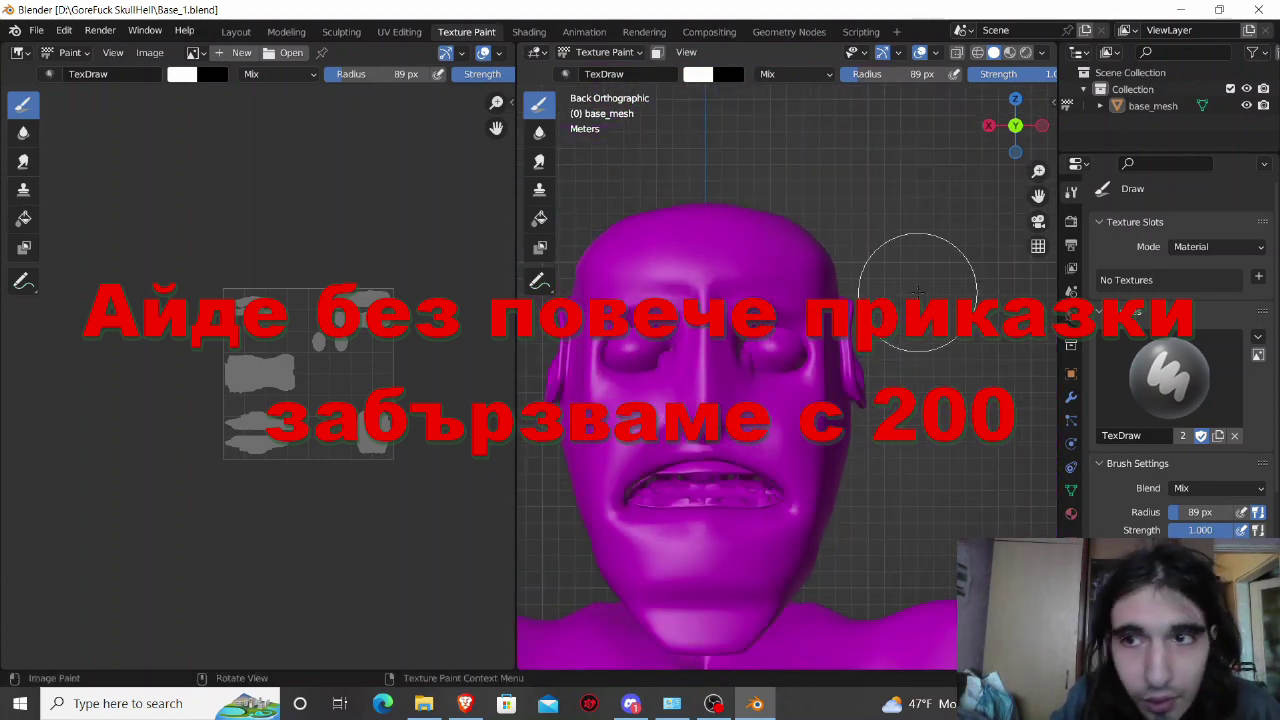
Step: Add a Base Color paint texture slot named base_mesh_diffuse
left_click(1259, 278)
left_click(1160, 295)
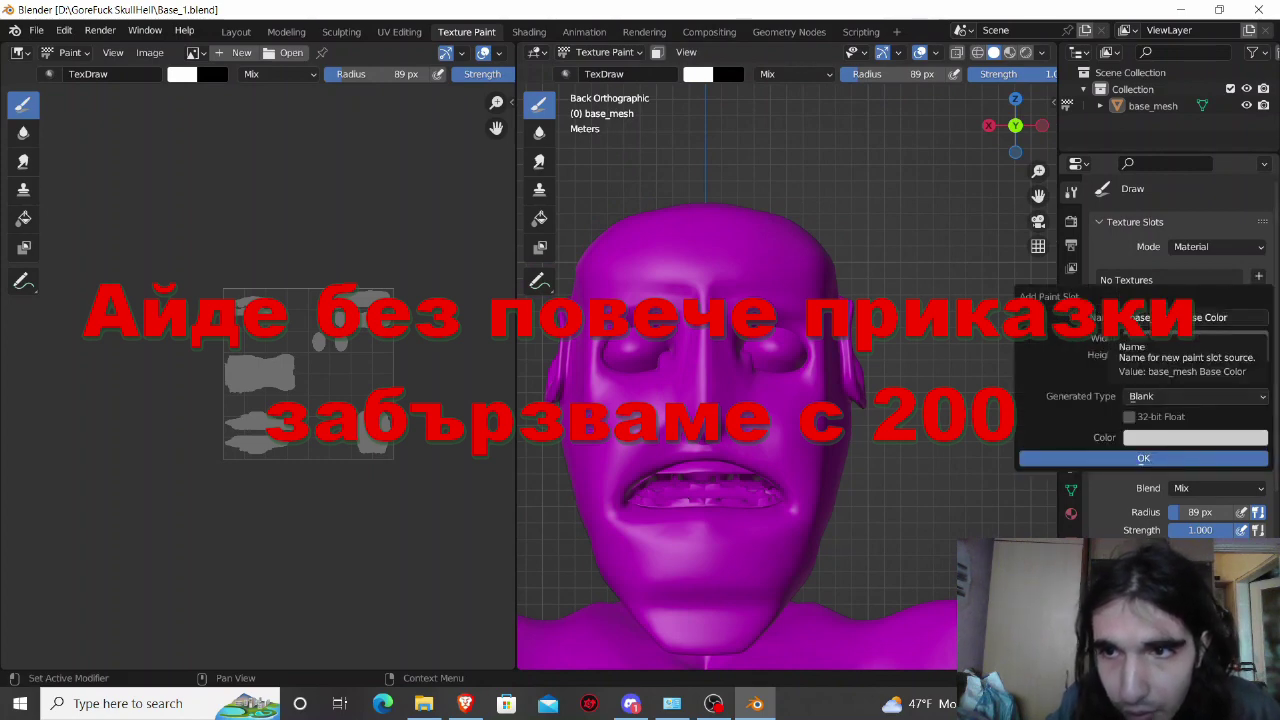
left_click(1230, 322)
key("BackSpace")
key("BackSpace")
key("BackSpace")
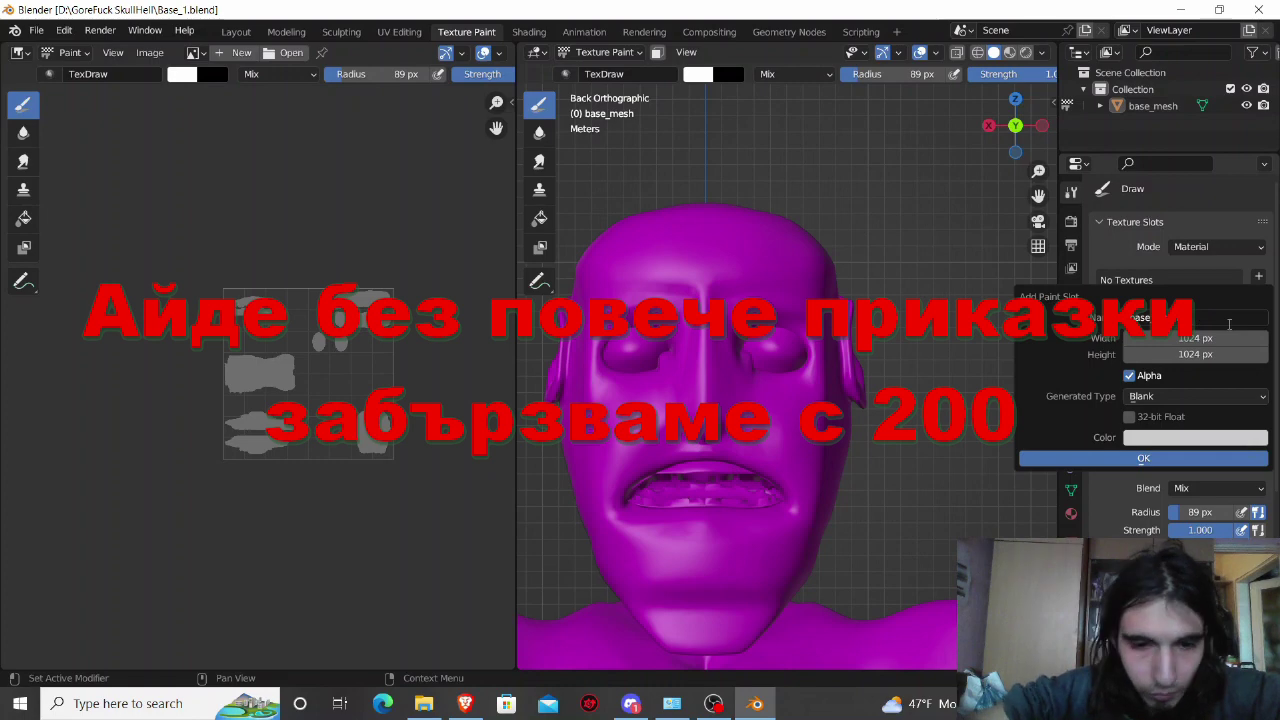
type("Diffuse")
key("Return")
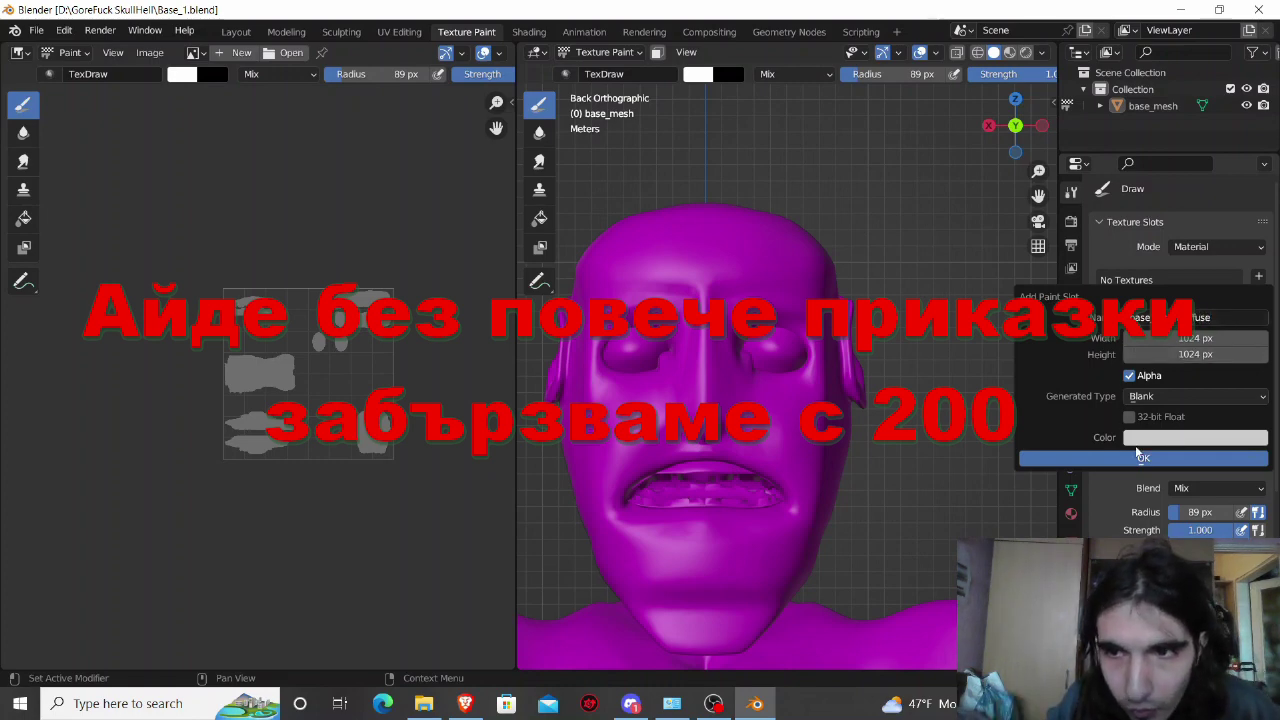
left_click(1113, 468)
scroll(893, 470, "down", 3)
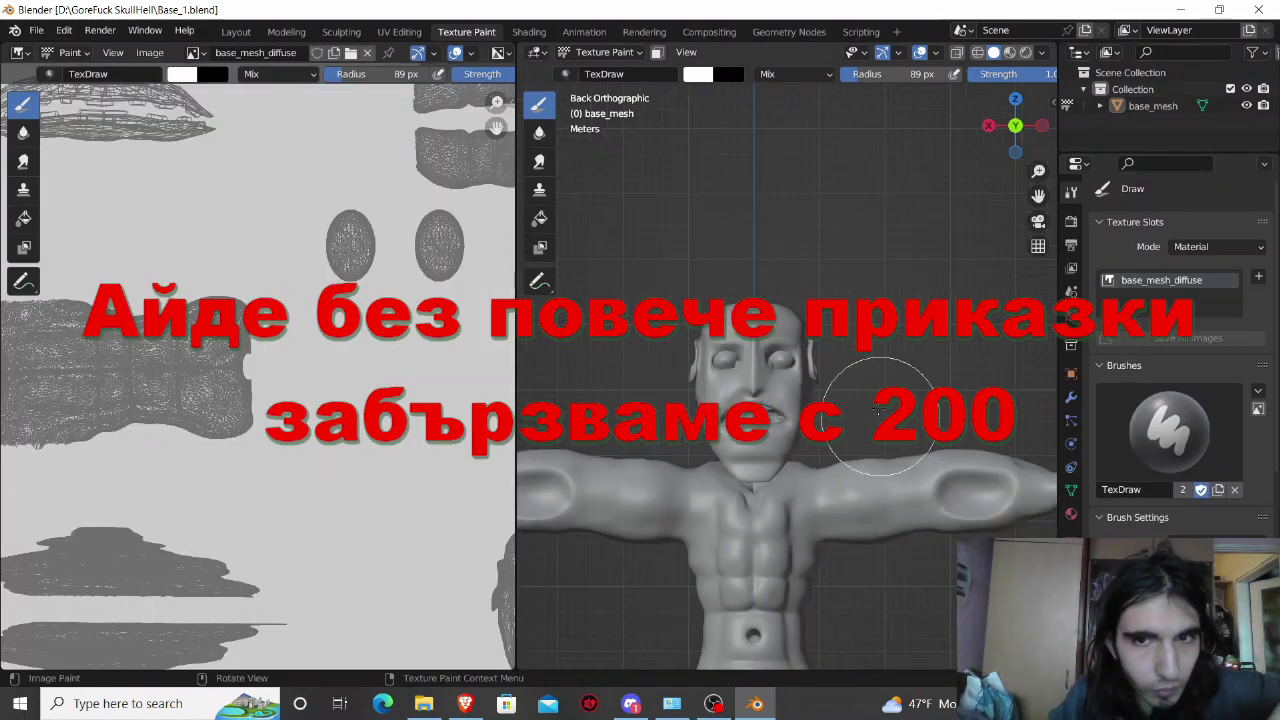
scroll(890, 400, "up", 3)
Step: Enter Edit Mode and box-select the eyebrow vertices above the eye
key("Tab")
scroll(890, 395, "up", 3)
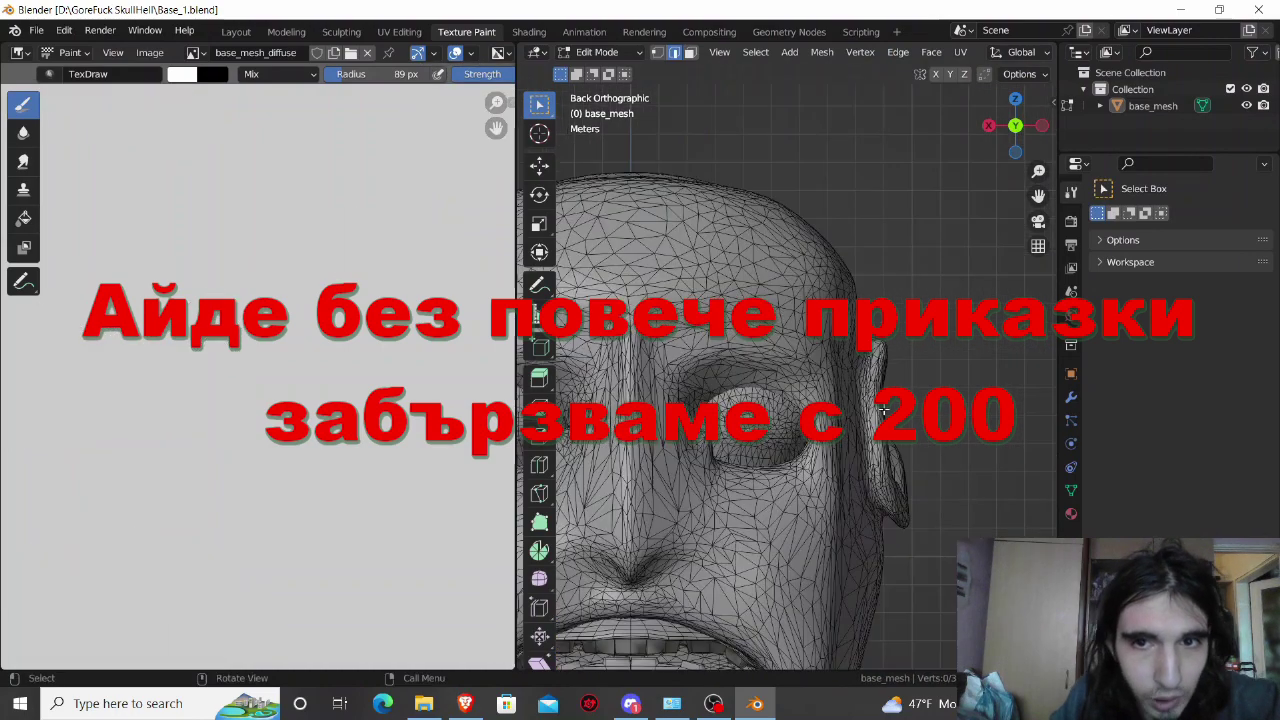
key("Tab")
key("Tab")
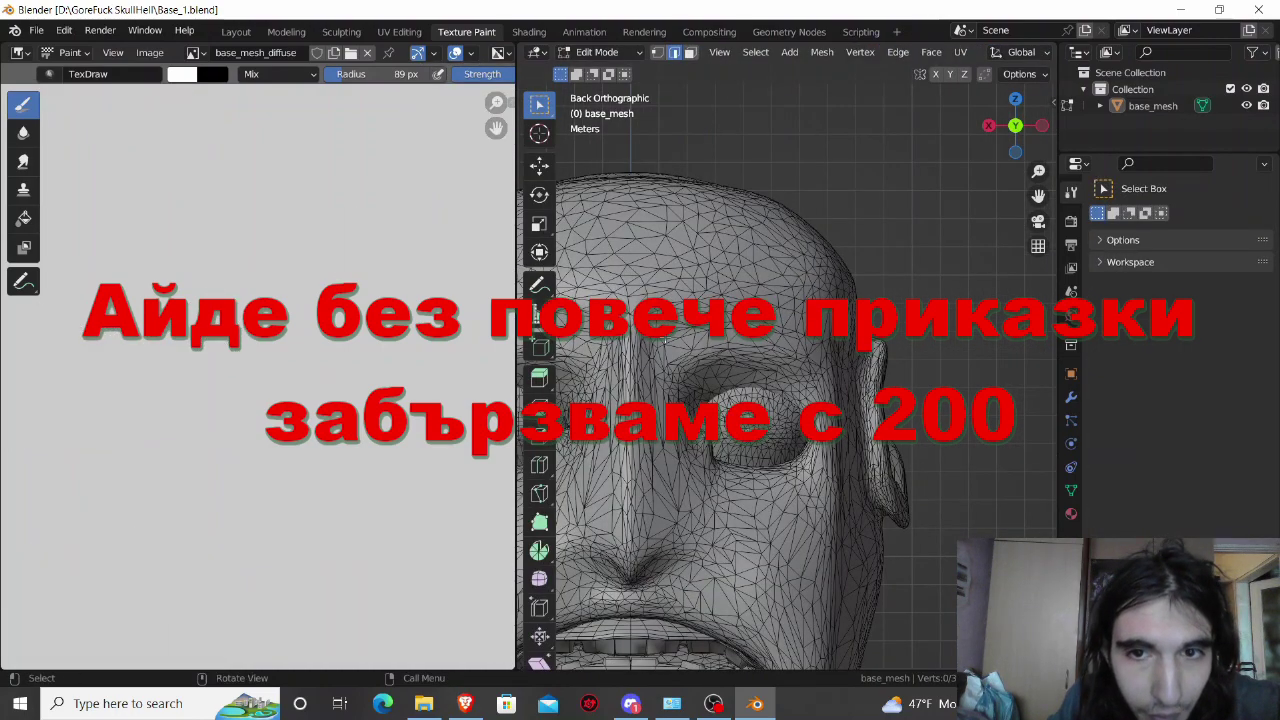
key("b")
left_click_drag(800, 355, 787, 353)
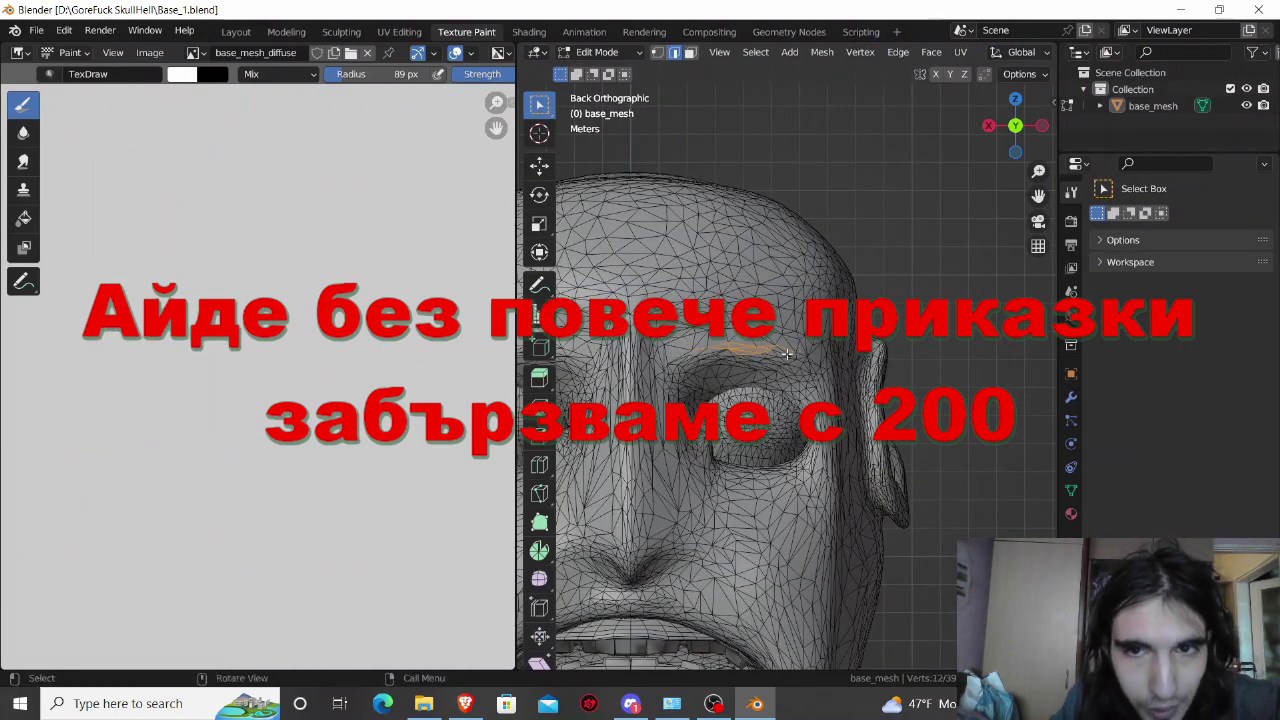
Step: In face select mode, select four brow faces above the right eye
left_click(691, 53)
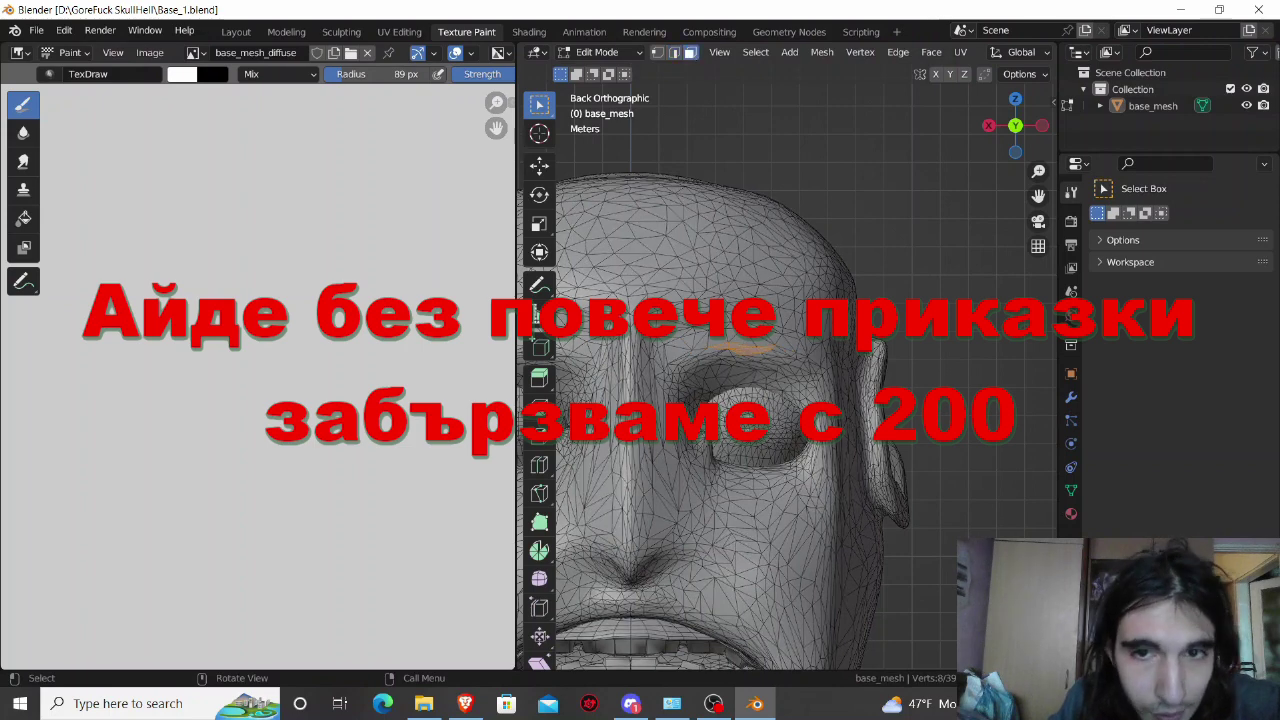
left_click(673, 354)
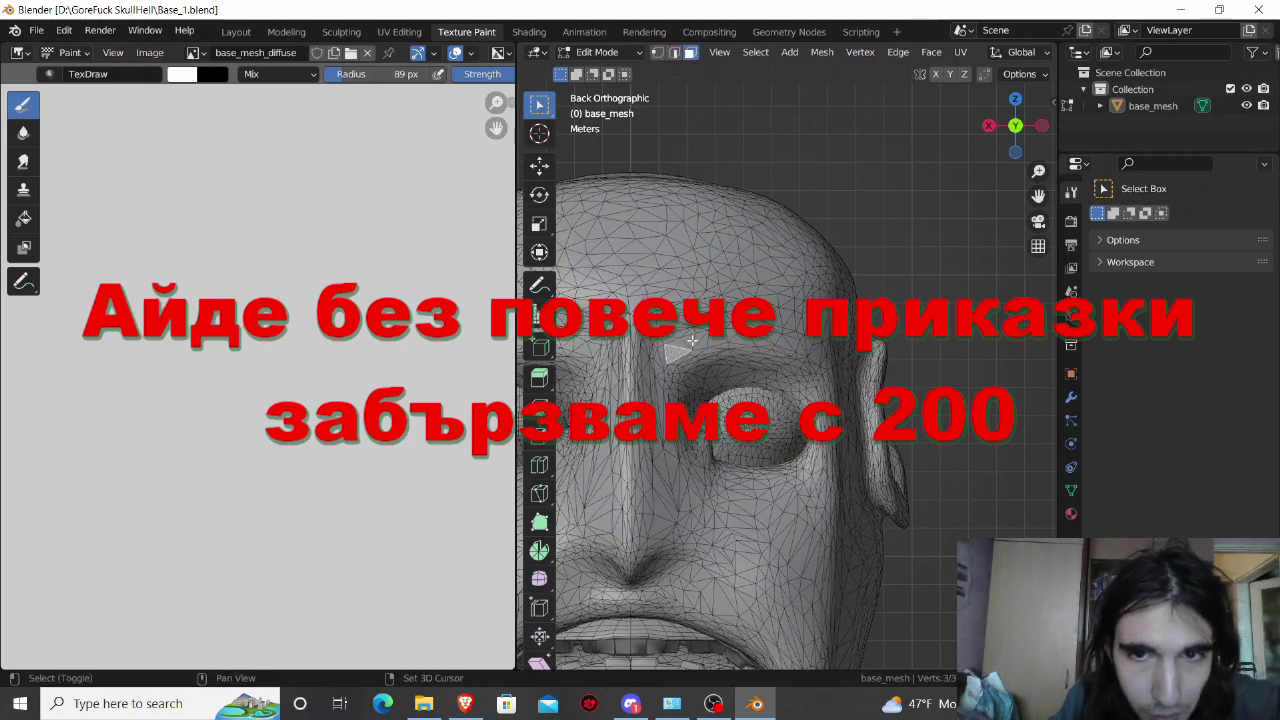
left_click(703, 340, "shift")
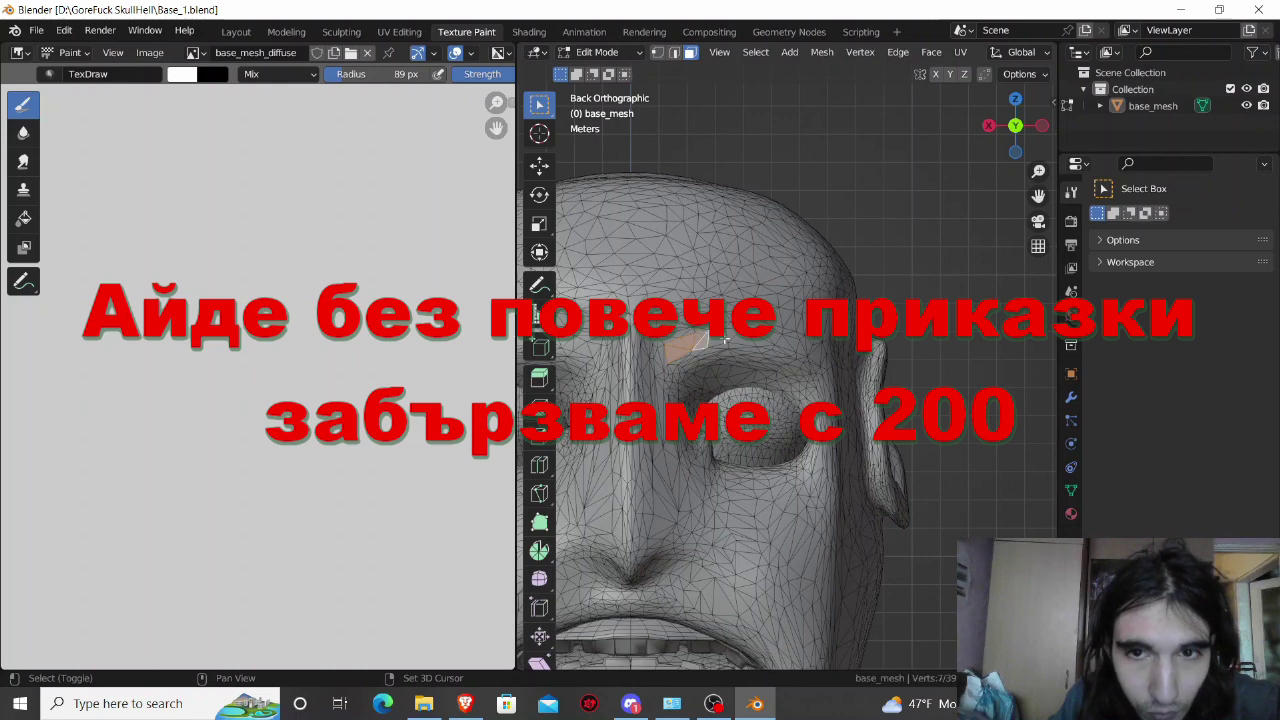
left_click(774, 340, "shift")
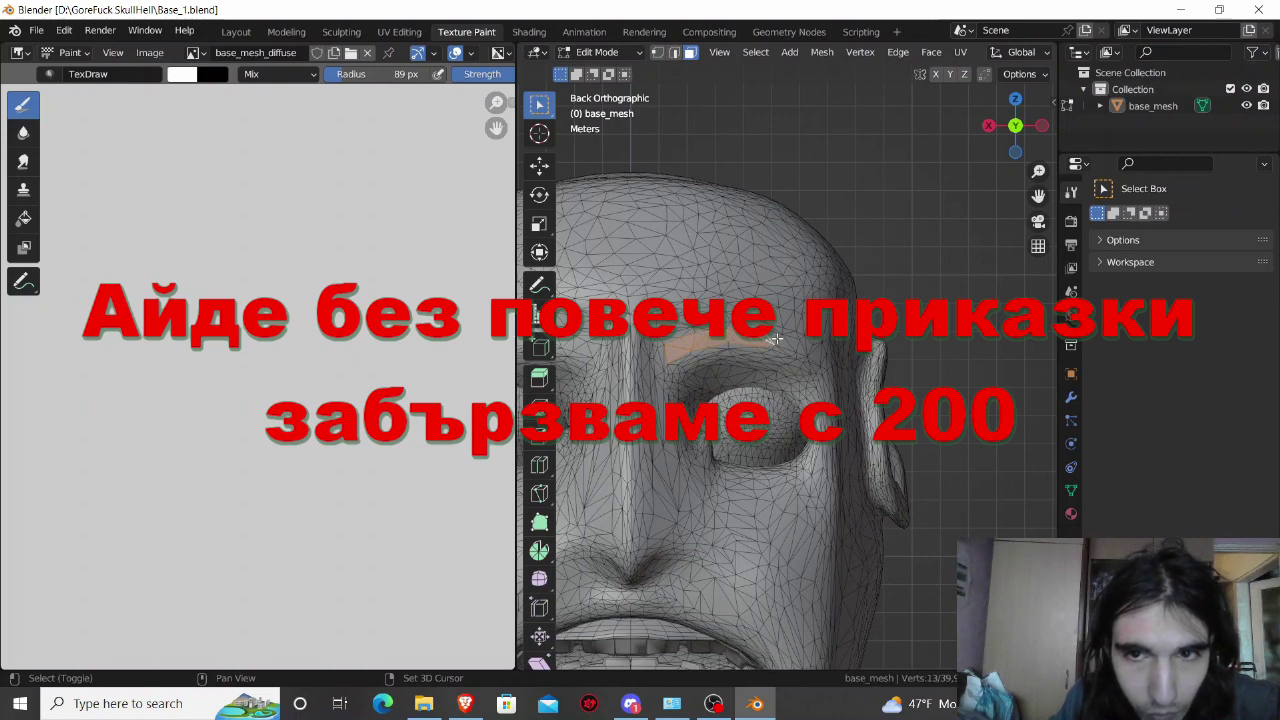
left_click(688, 348, "shift")
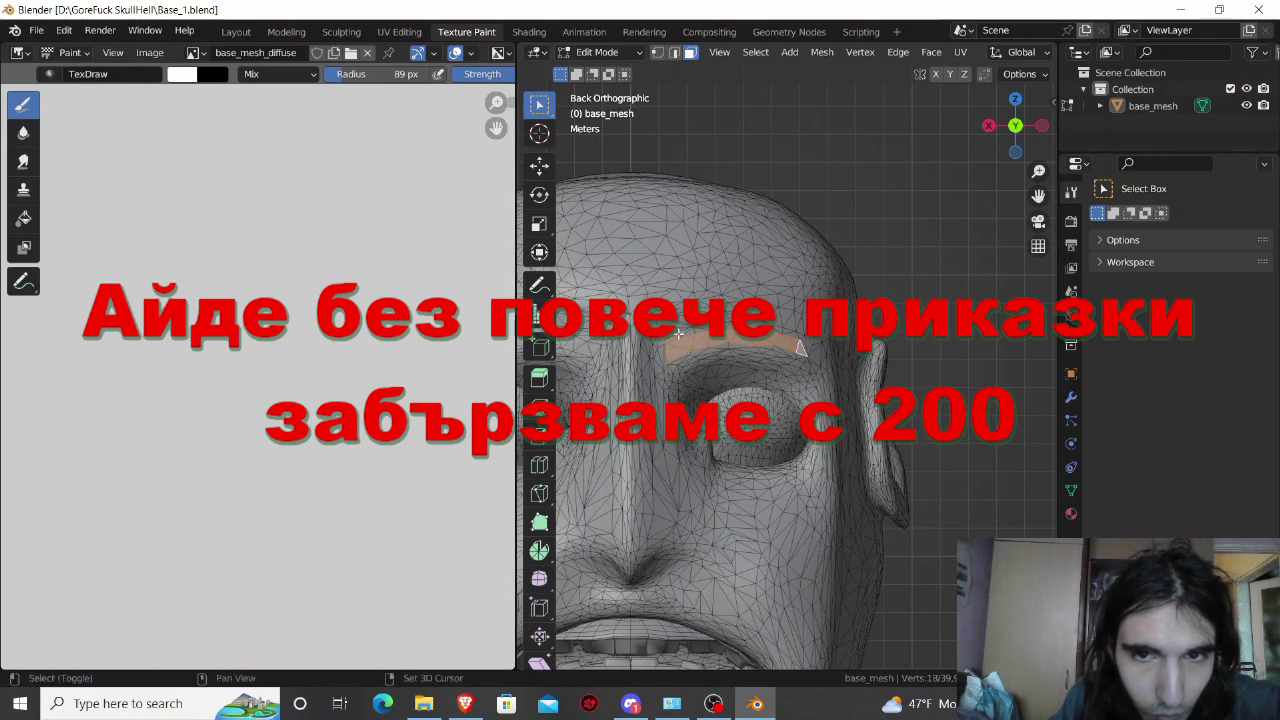
scroll(858, 241, "down", 3)
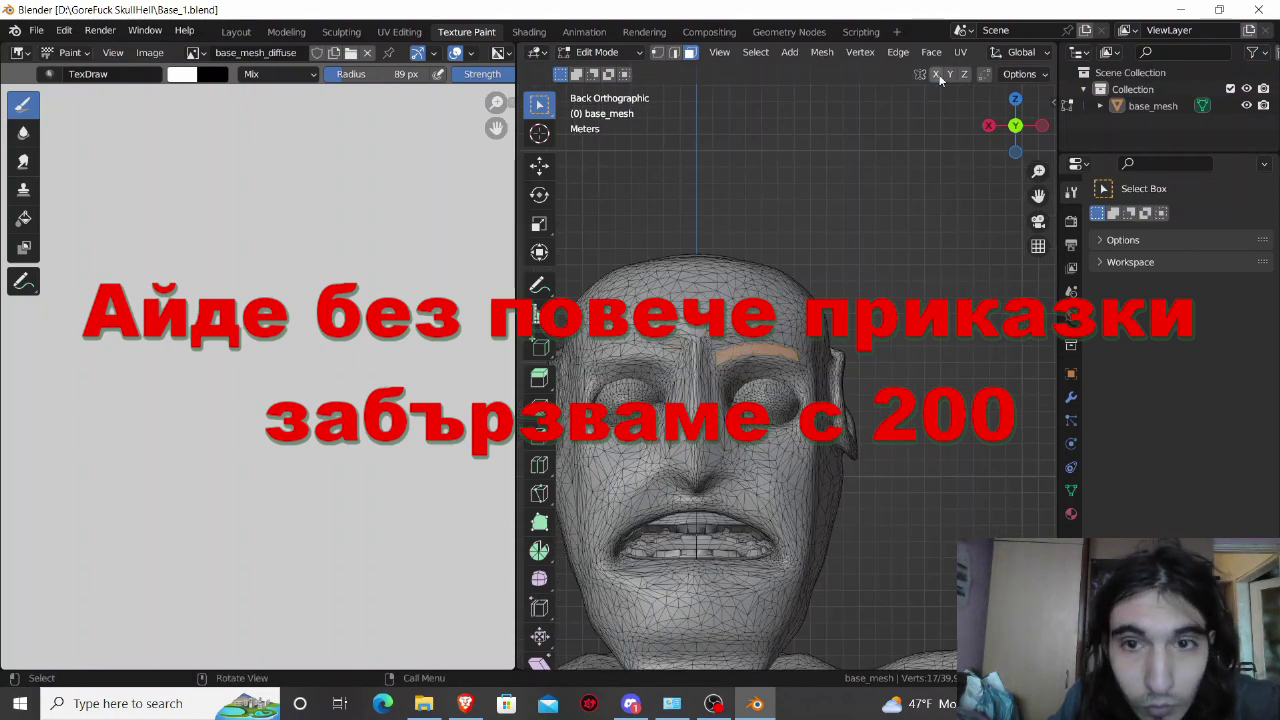
scroll(858, 241, "up", 4)
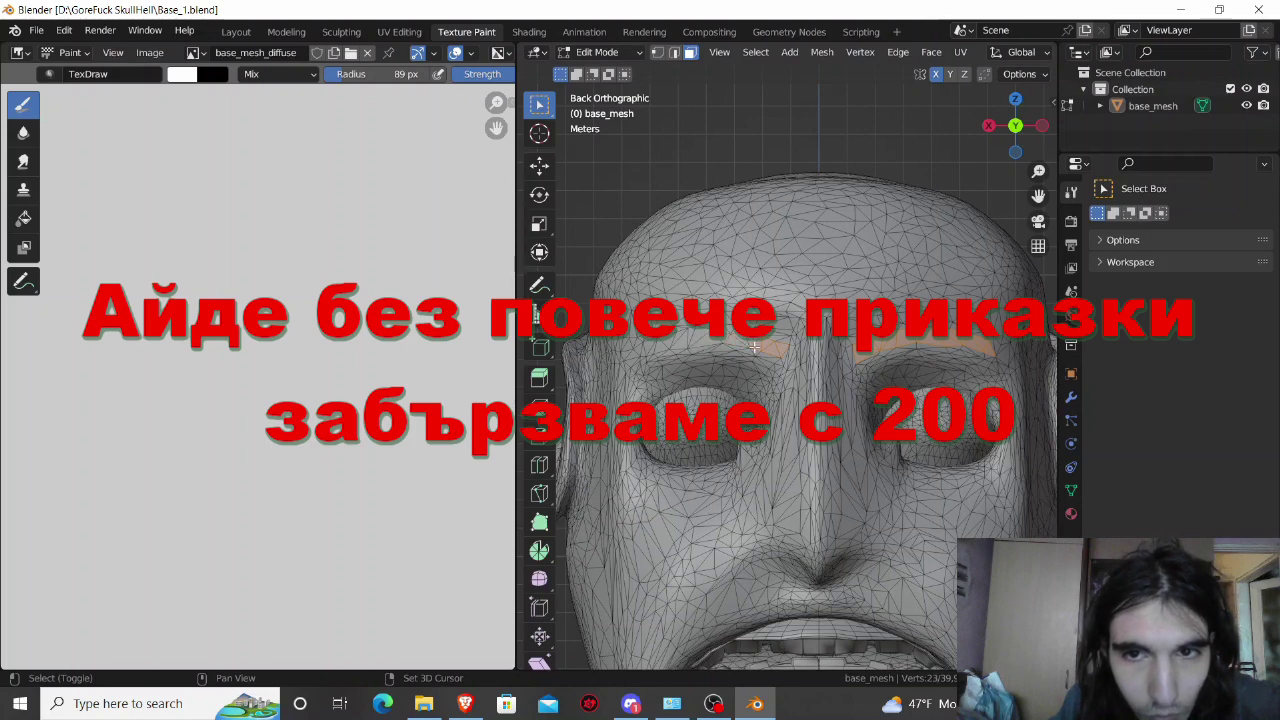
Step: Try Select Mirror, Select Similar by number of sides, and Side of Active on the brow faces
left_click(755, 52)
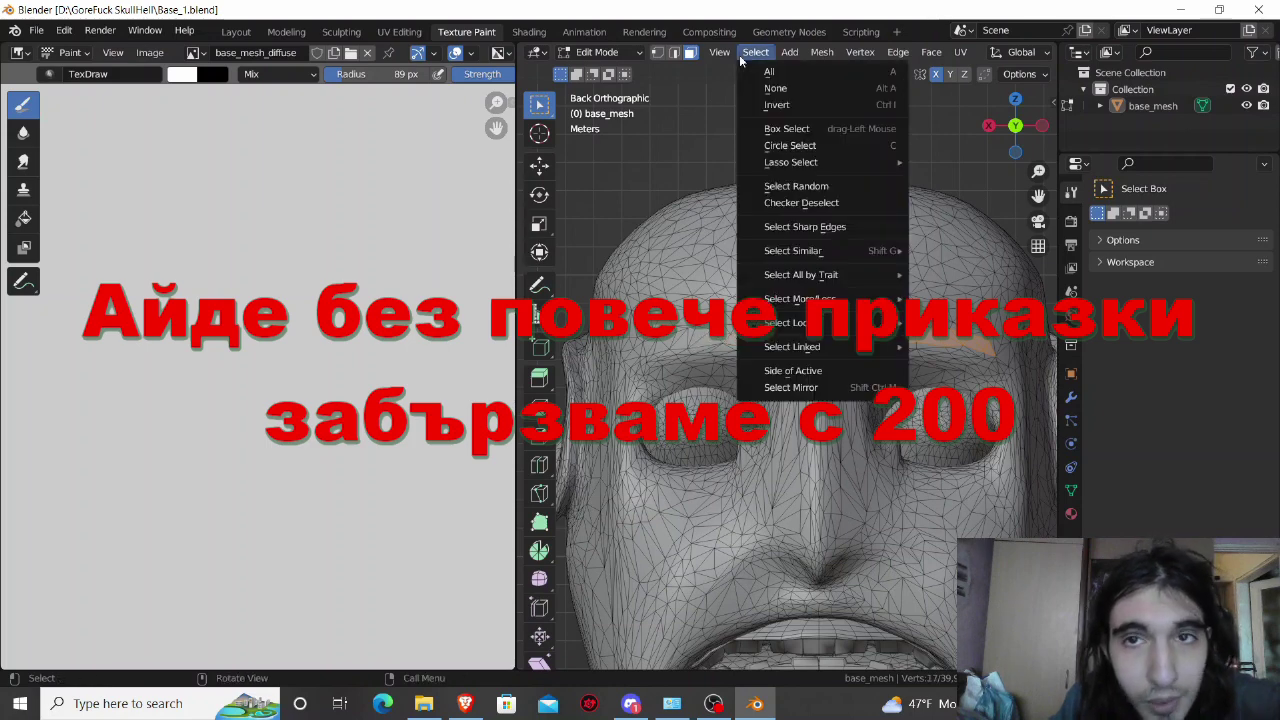
left_click(792, 388)
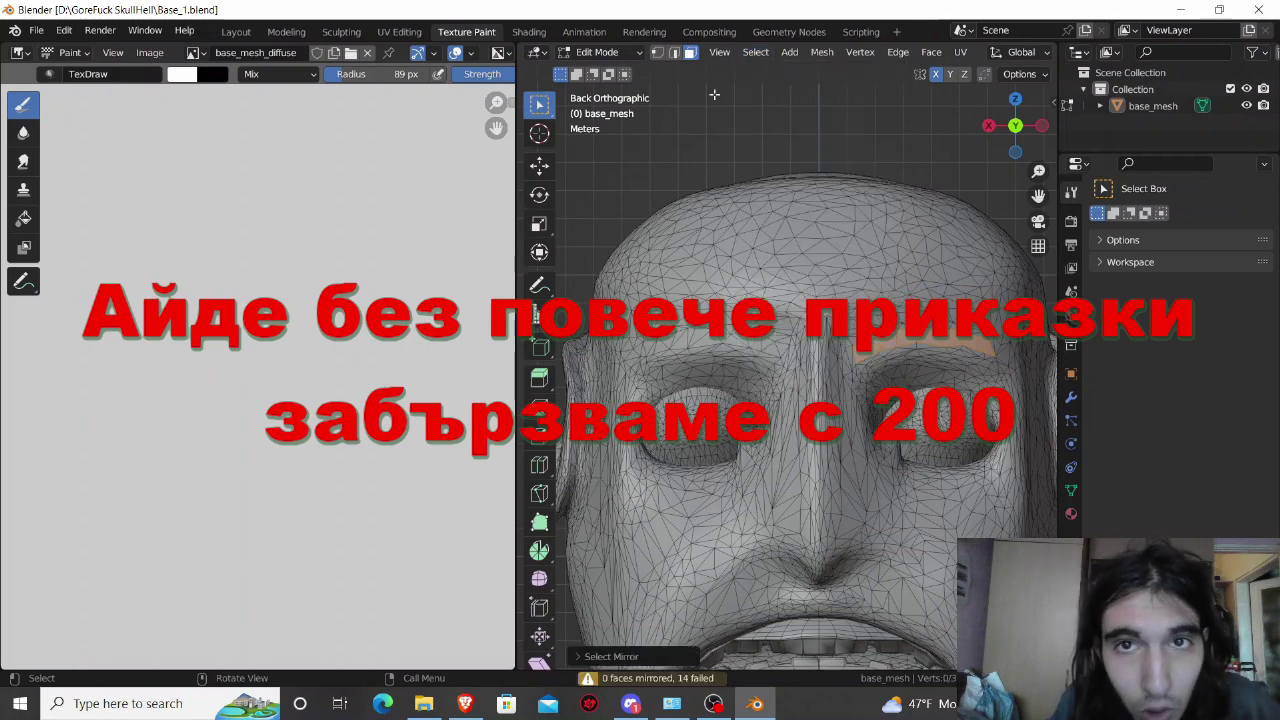
left_click(755, 53)
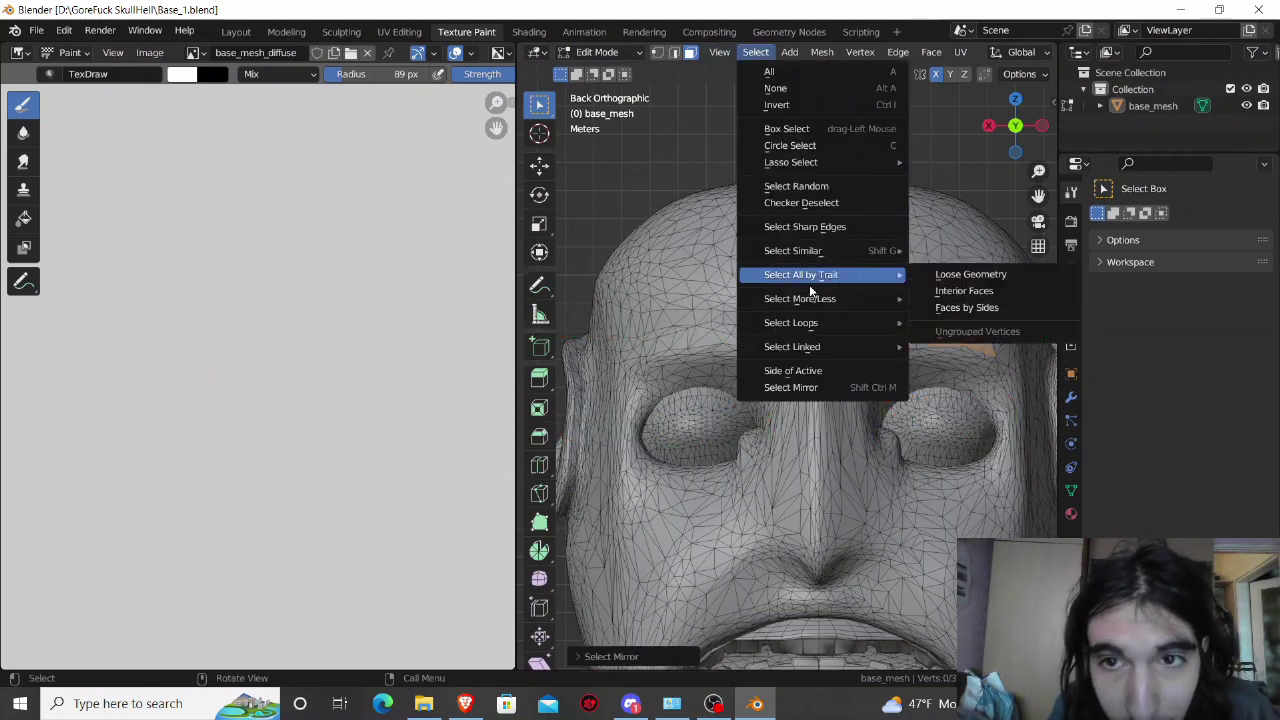
mouse_move(793, 251)
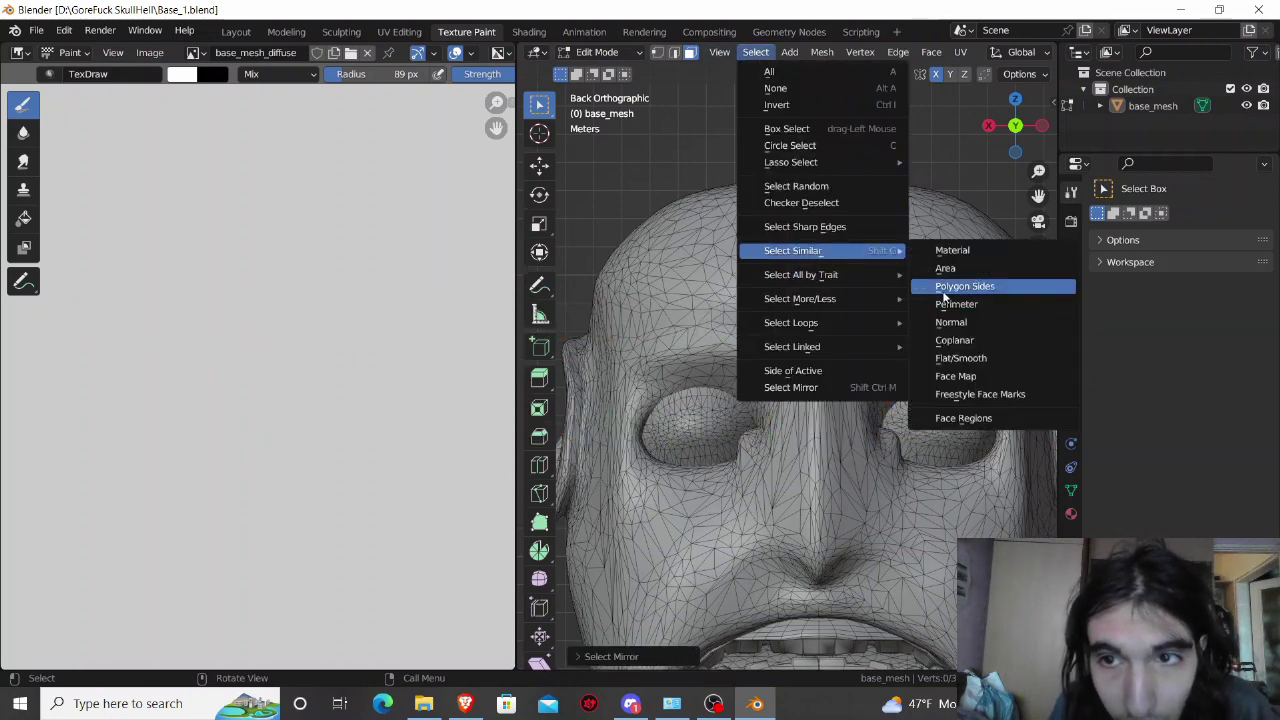
left_click(940, 286)
left_click(742, 54)
mouse_move(792, 346)
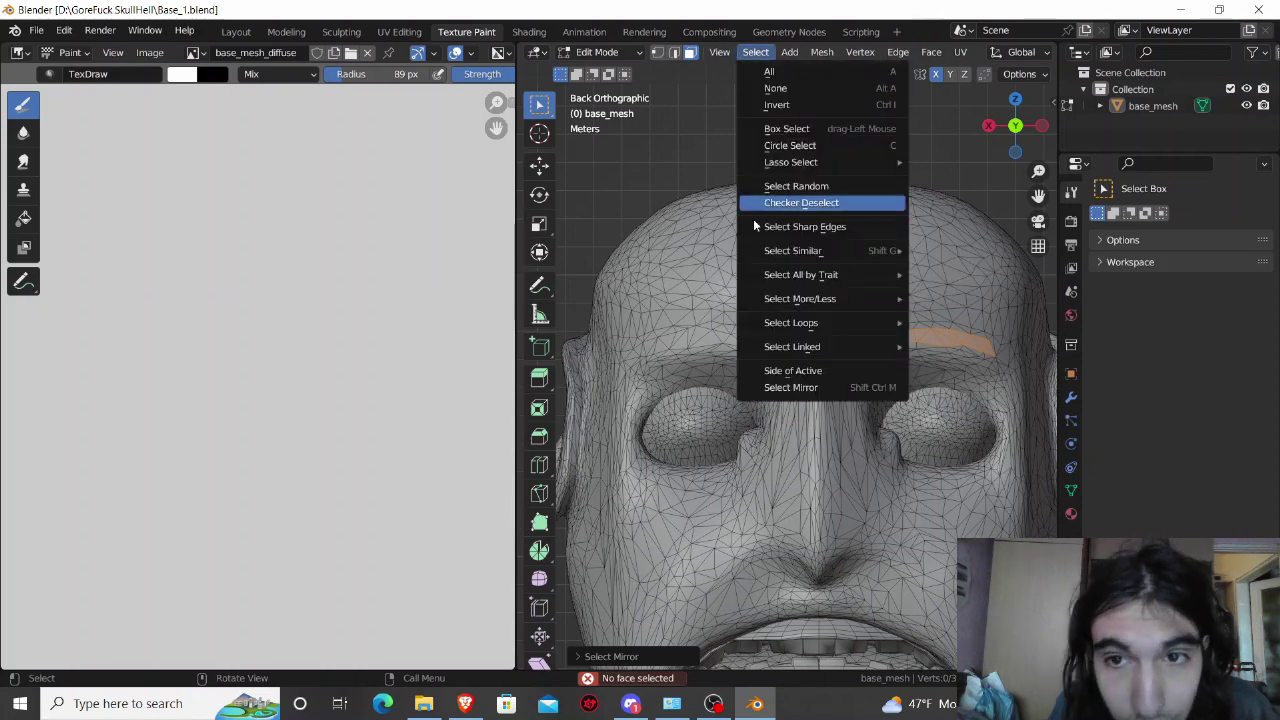
left_click(793, 370)
Step: Mirror the eyebrow selection across the X axis and expand its Axis and Extend options
left_click(741, 54)
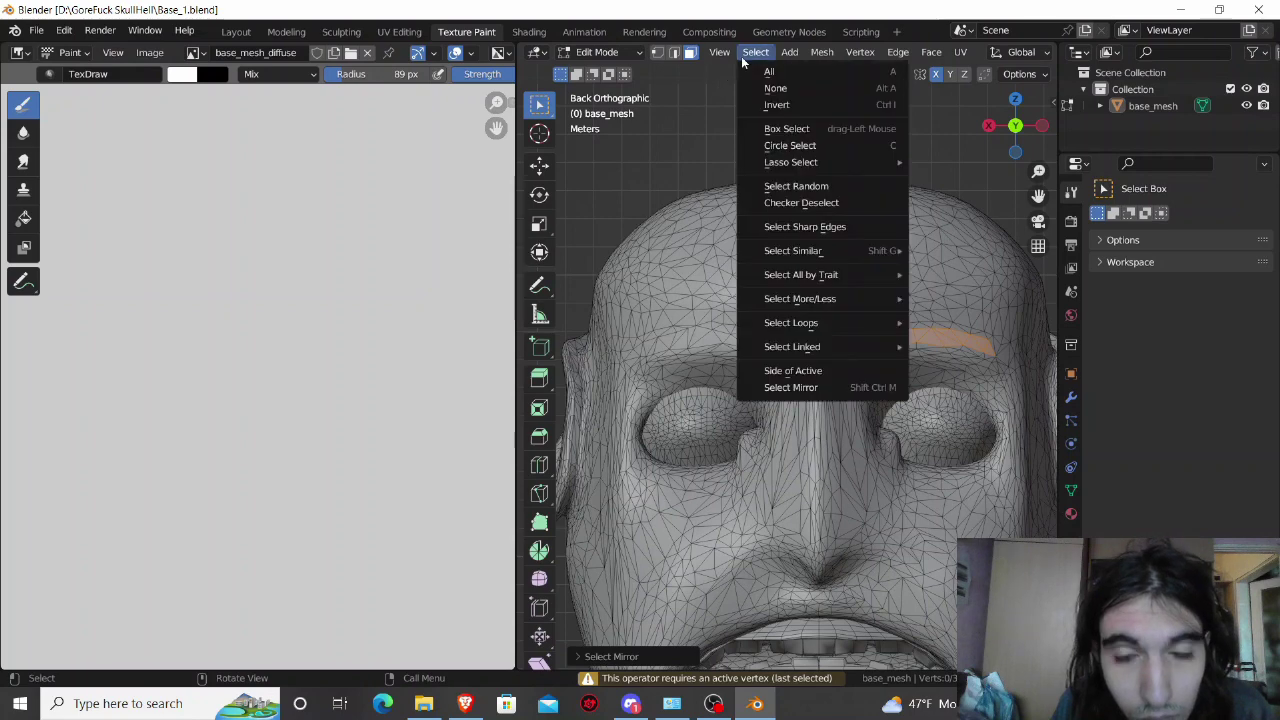
left_click(796, 382)
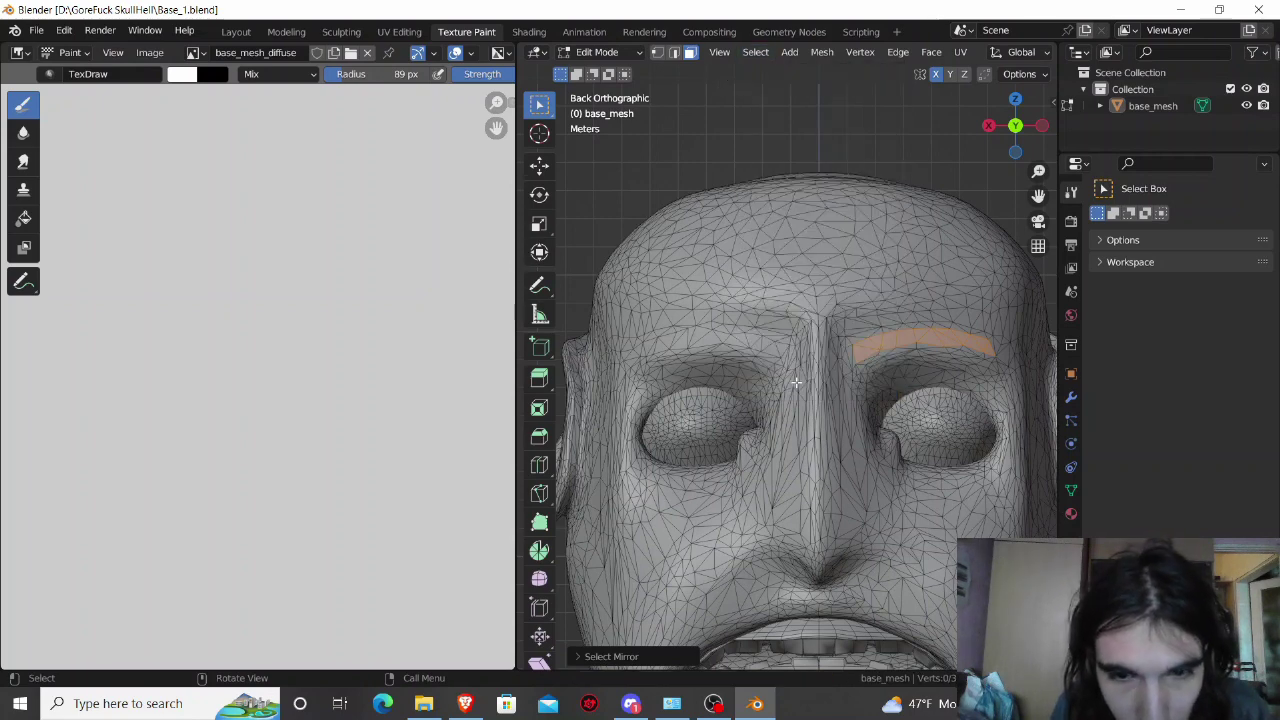
left_click(579, 656)
Step: Toggle mirror Extend, then select faces along both the right and left eyebrows
double_click(674, 651)
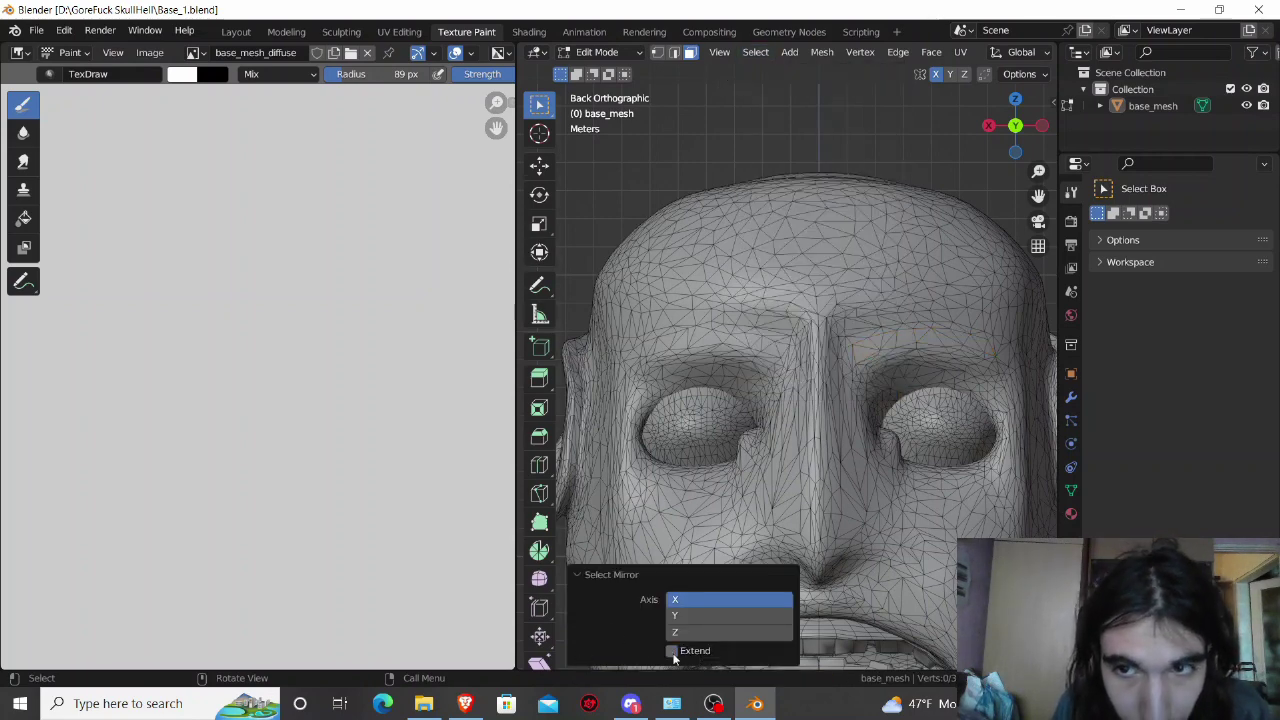
left_click(864, 346)
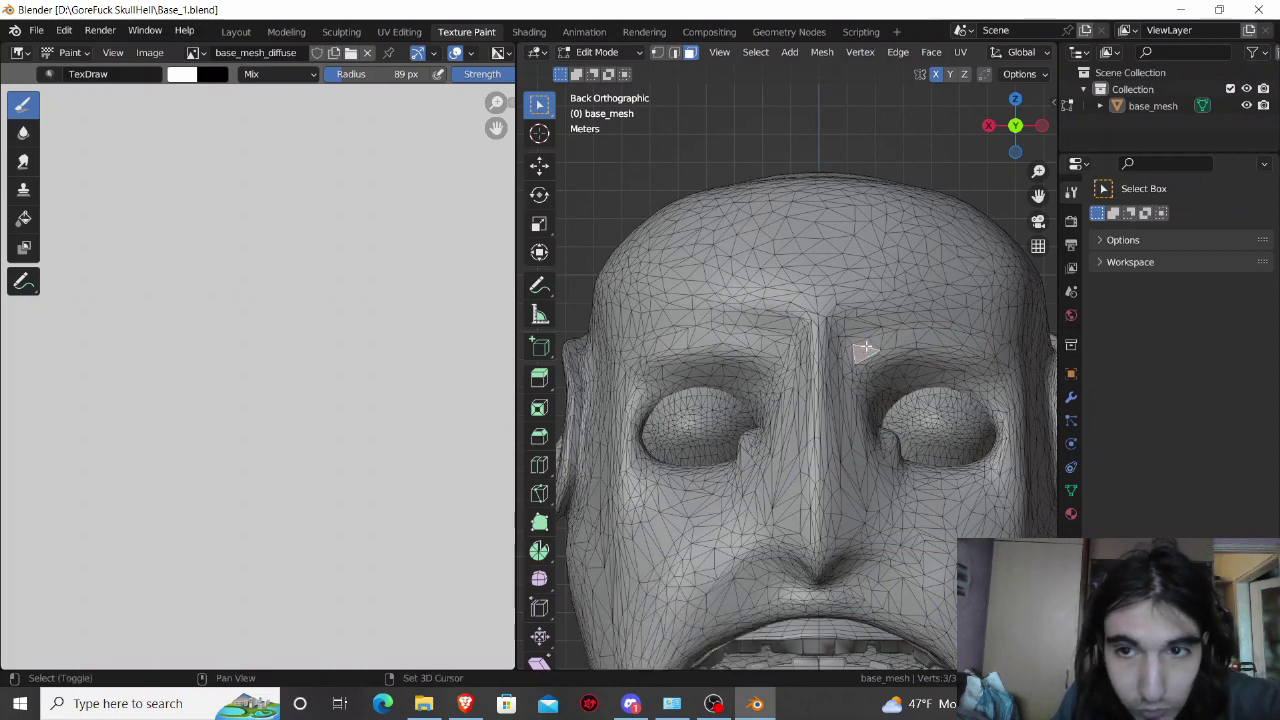
left_click(899, 341, "shift")
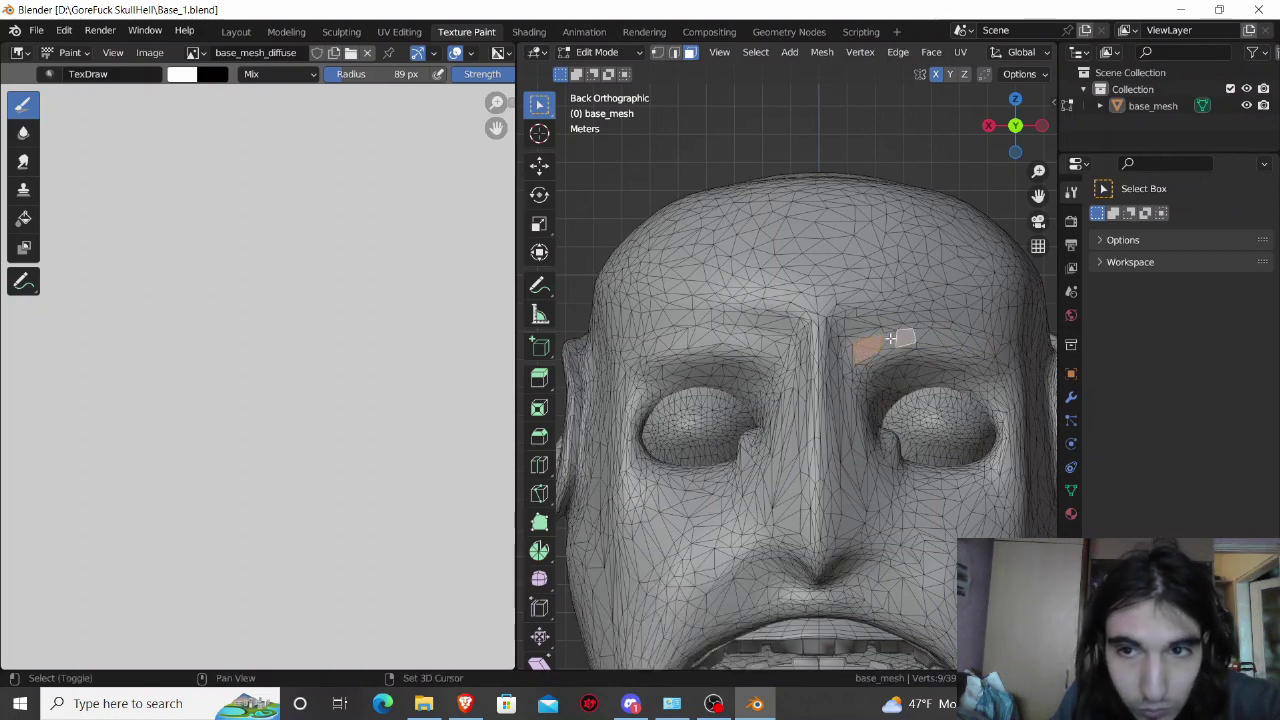
left_click(918, 336, "shift")
left_click(940, 337, "shift")
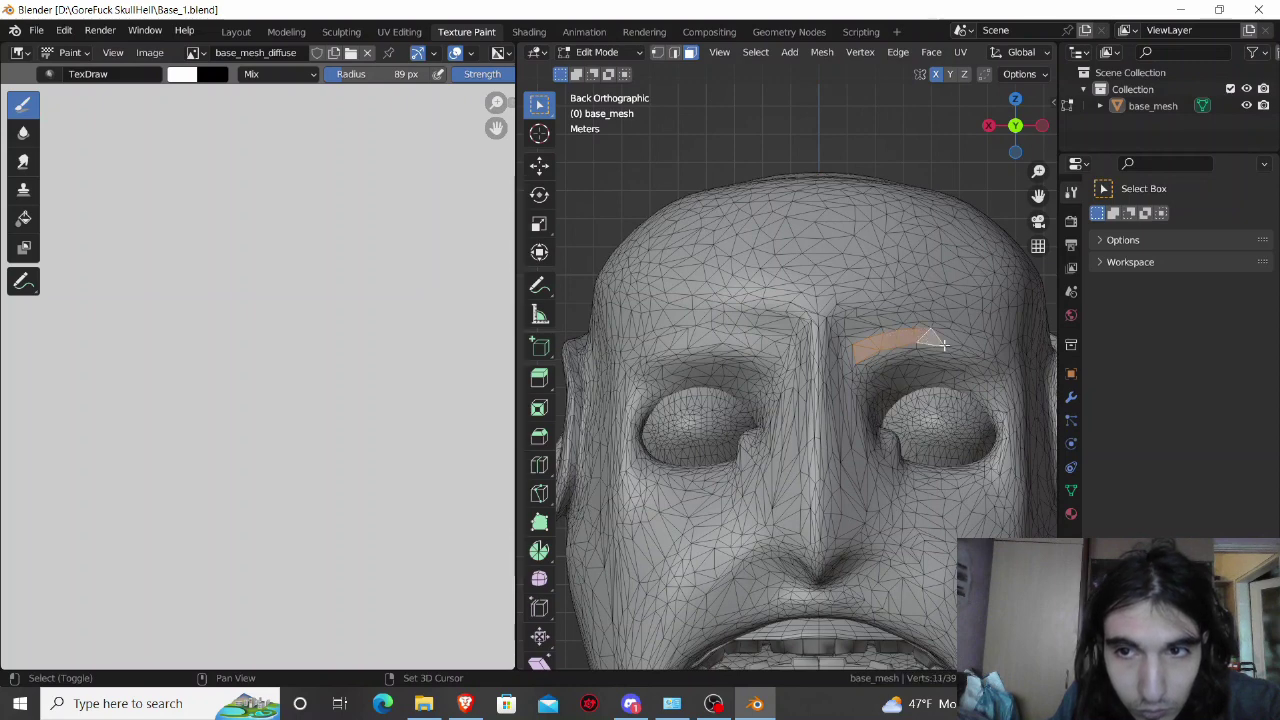
left_click(958, 337, "shift")
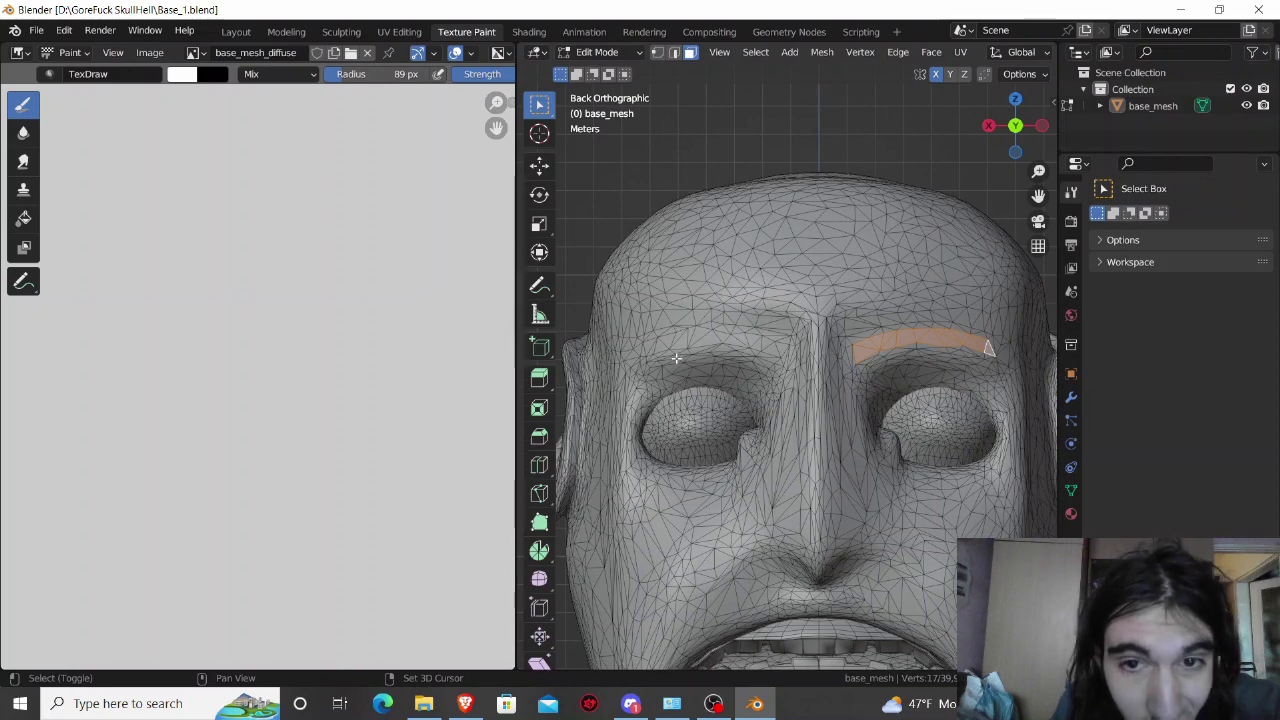
left_click(774, 349, "shift")
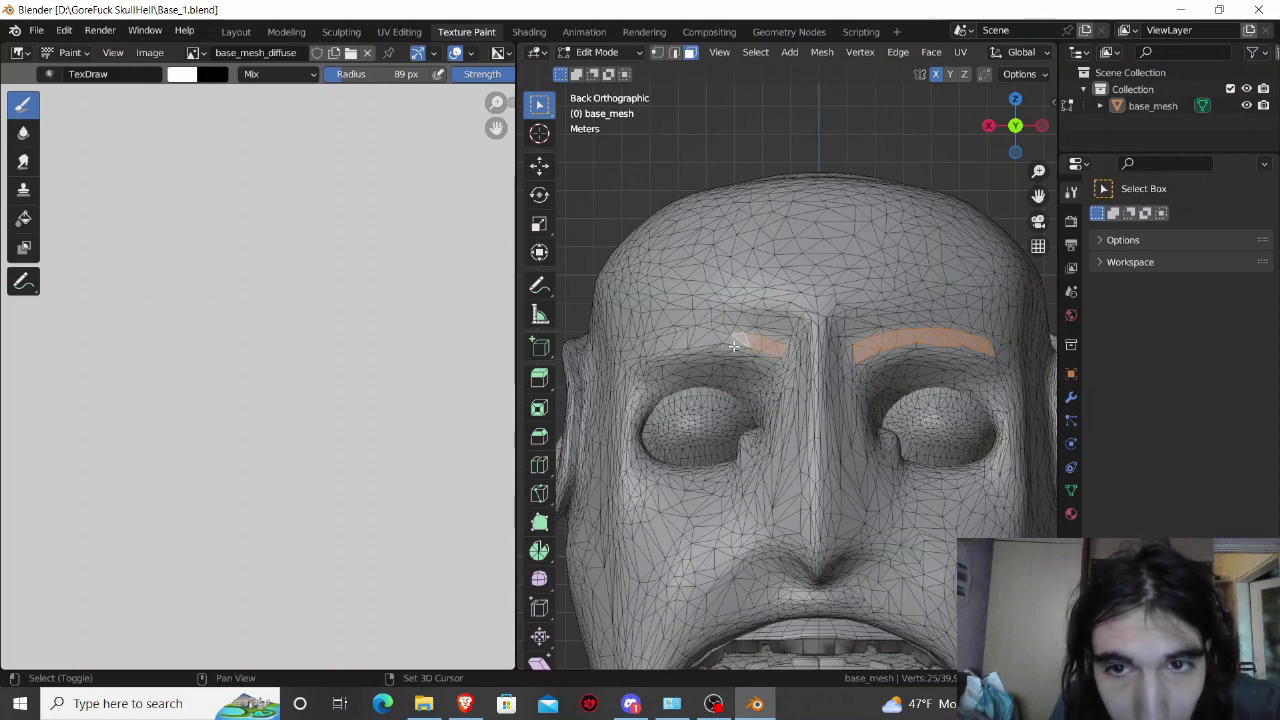
left_click(694, 341, "shift")
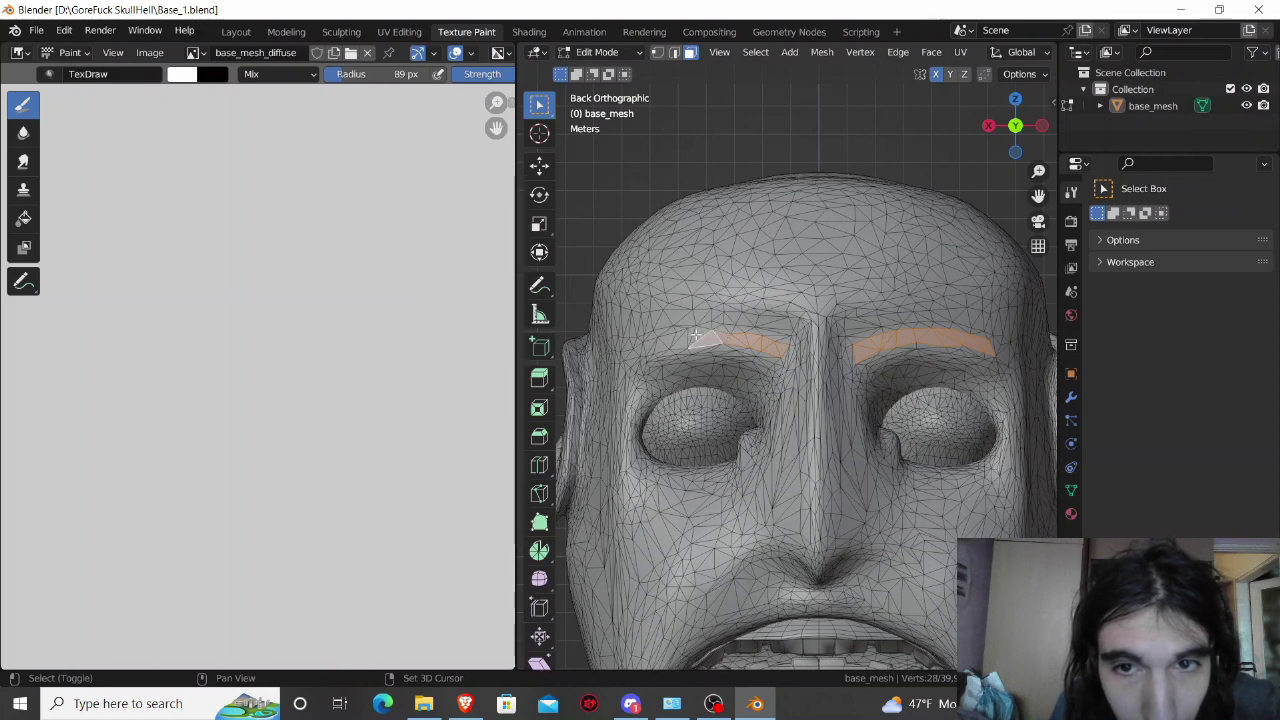
left_click(680, 340, "shift")
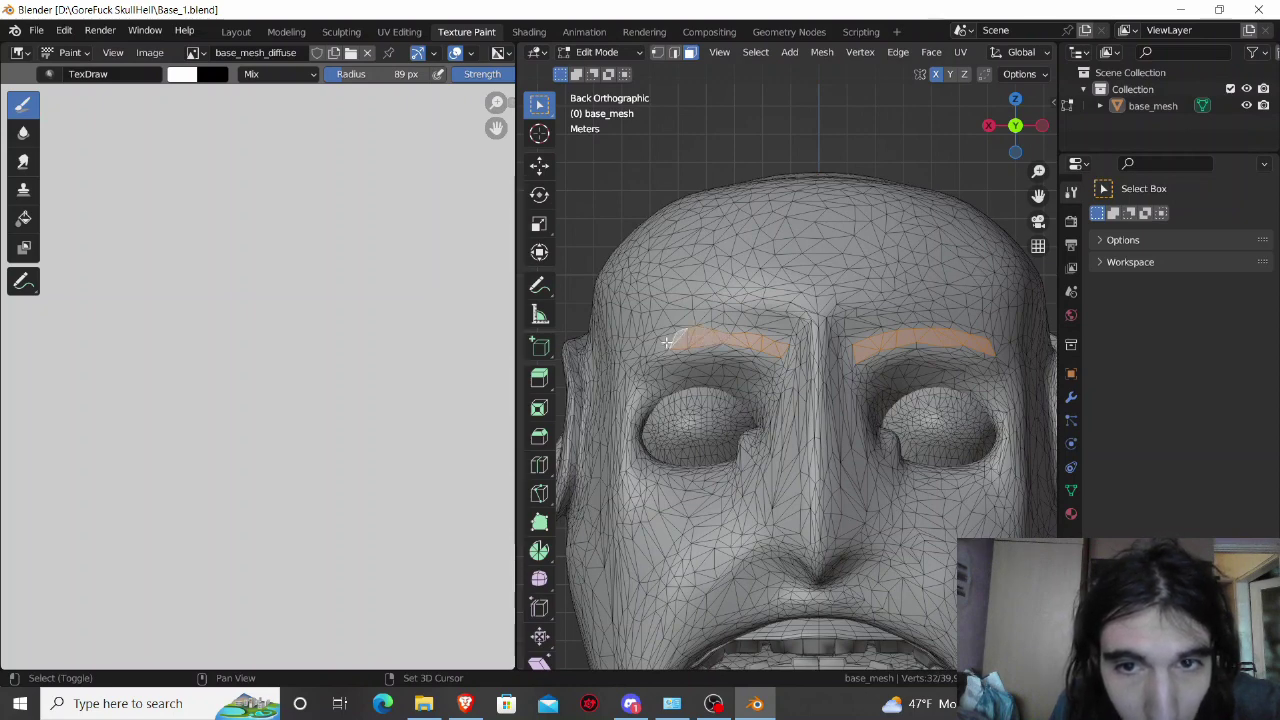
left_click(660, 344, "shift")
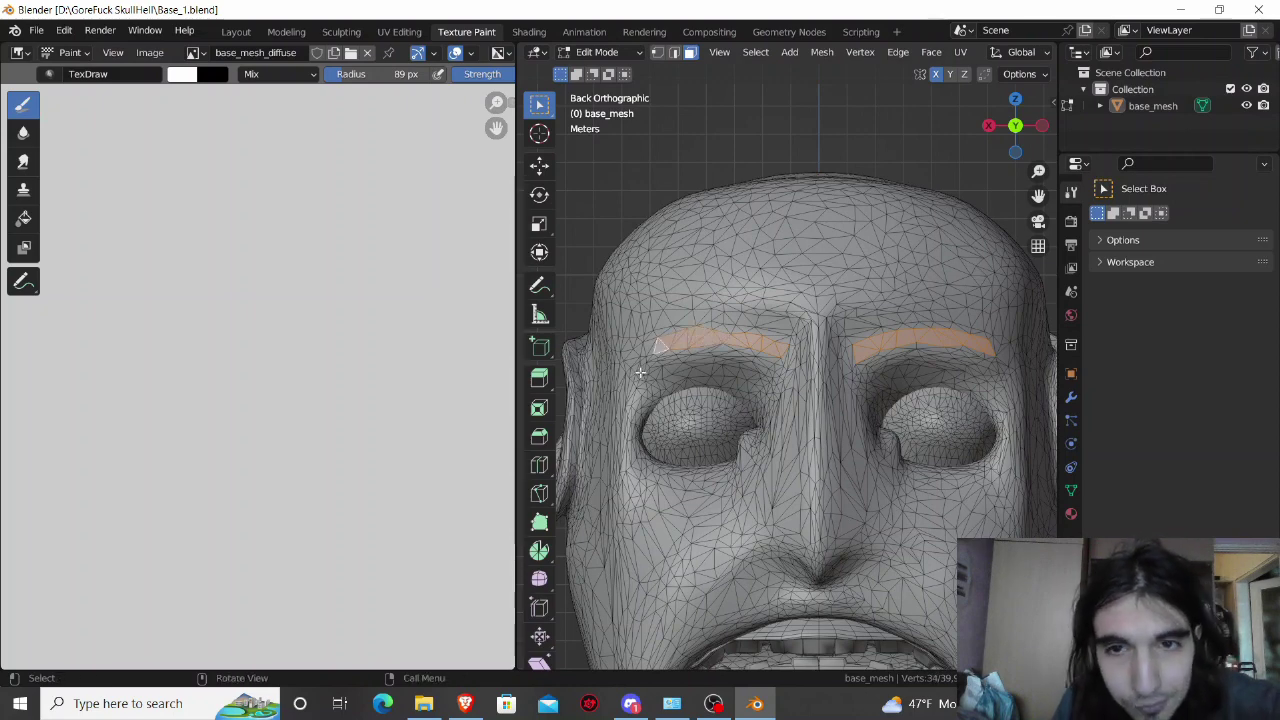
Step: In Texture Paint mode, set the brush colour to black and paint both eyebrows
left_click(600, 52)
left_click(609, 161)
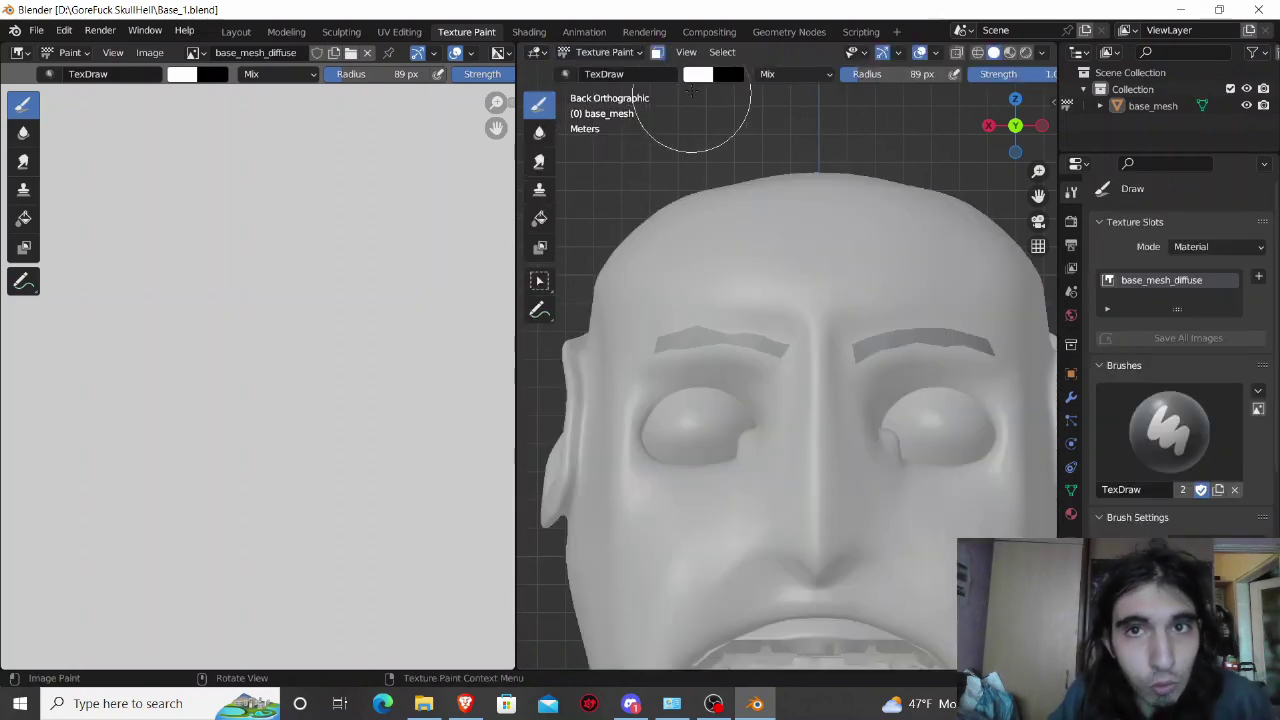
left_click(698, 74)
left_click_drag(826, 94, 826, 214)
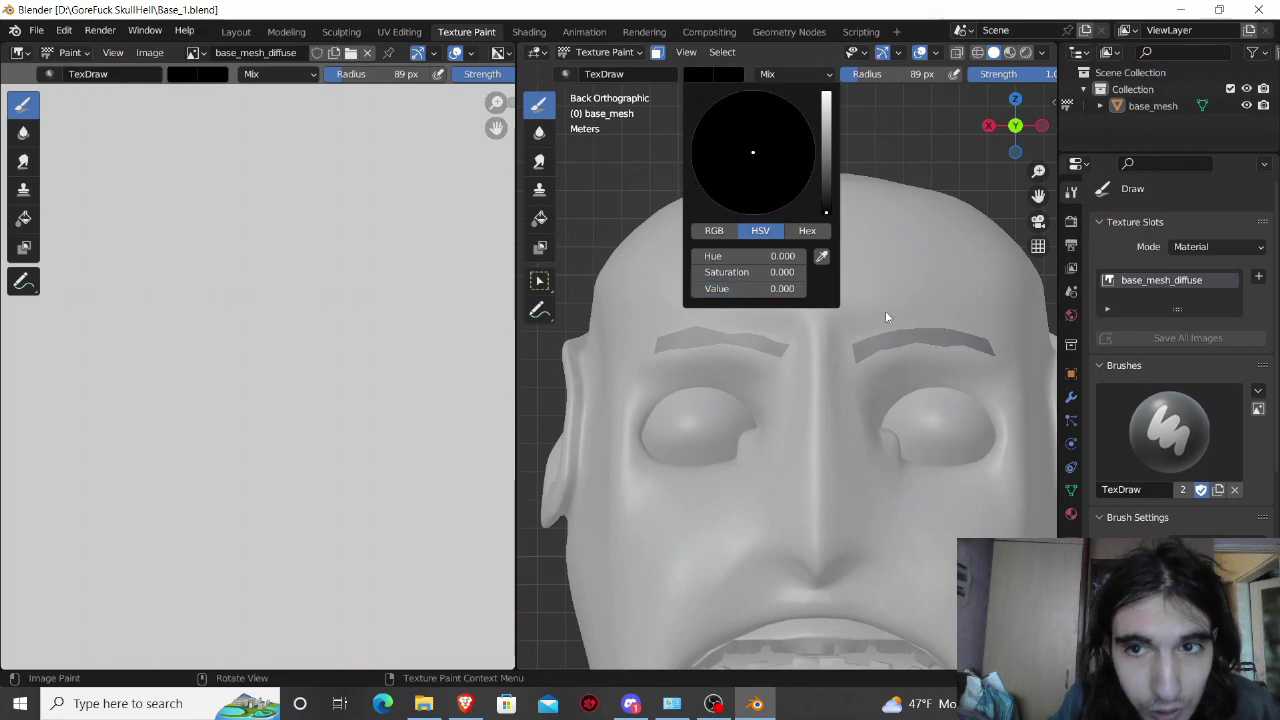
left_click_drag(855, 352, 960, 338)
left_click_drag(656, 348, 998, 346)
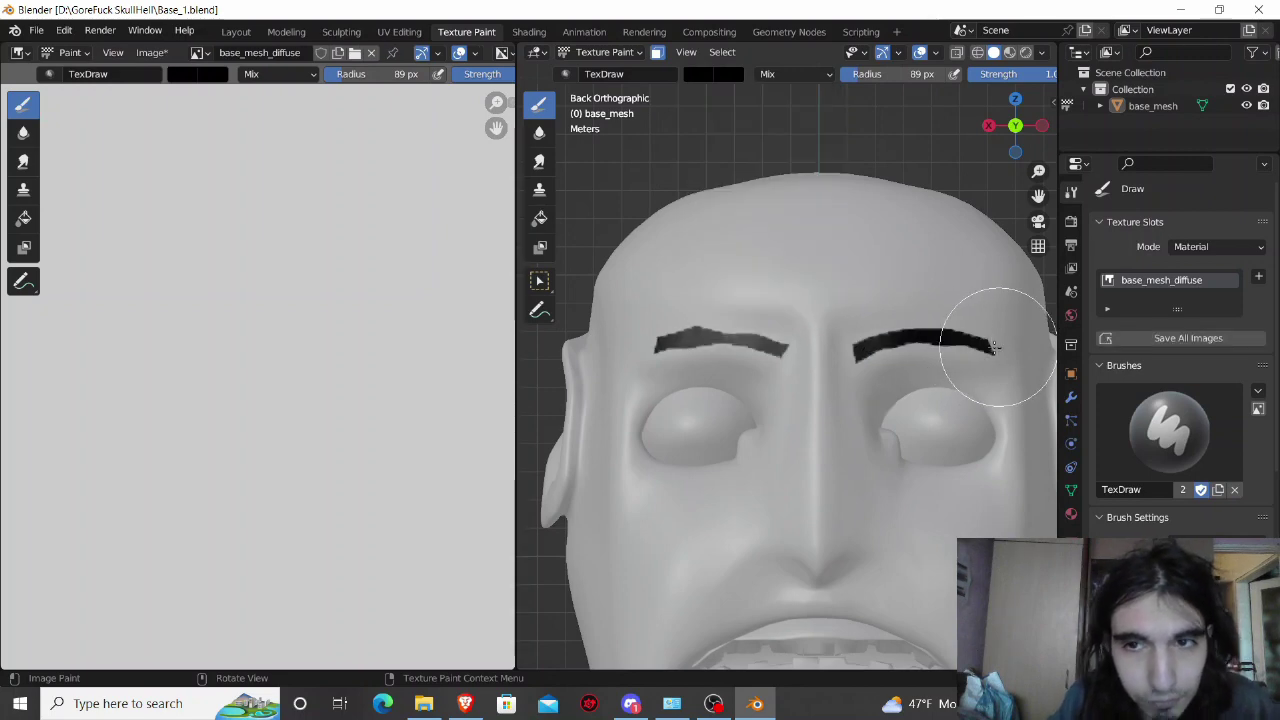
key("Tab")
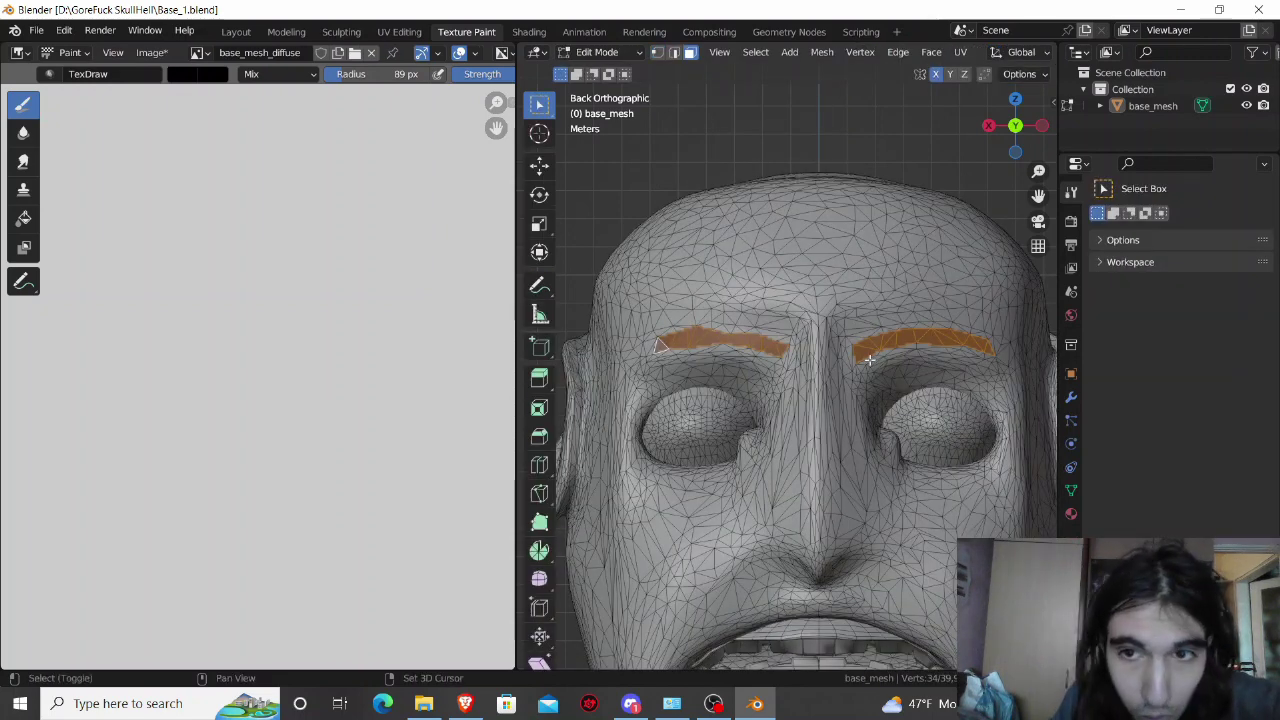
Step: Refine the brow selection at both ends, extending the right brow to its outer tip
key("Tab")
key("Tab")
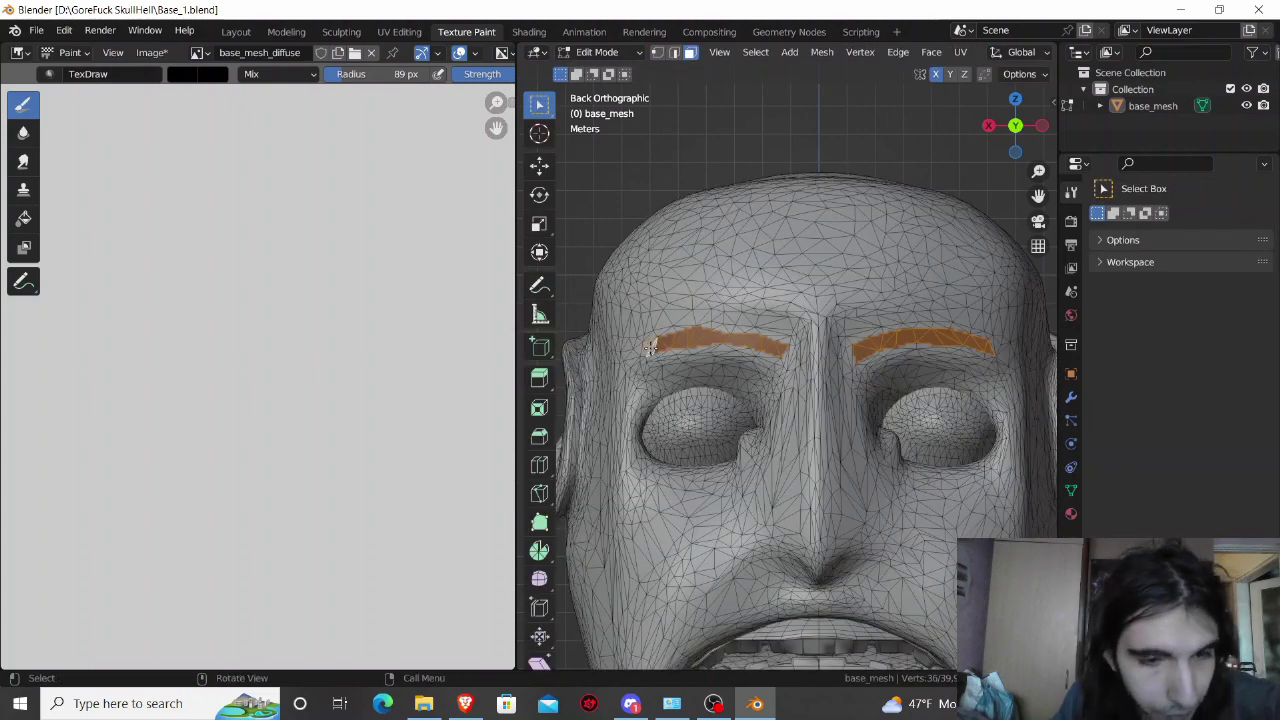
key("Tab")
key("Tab")
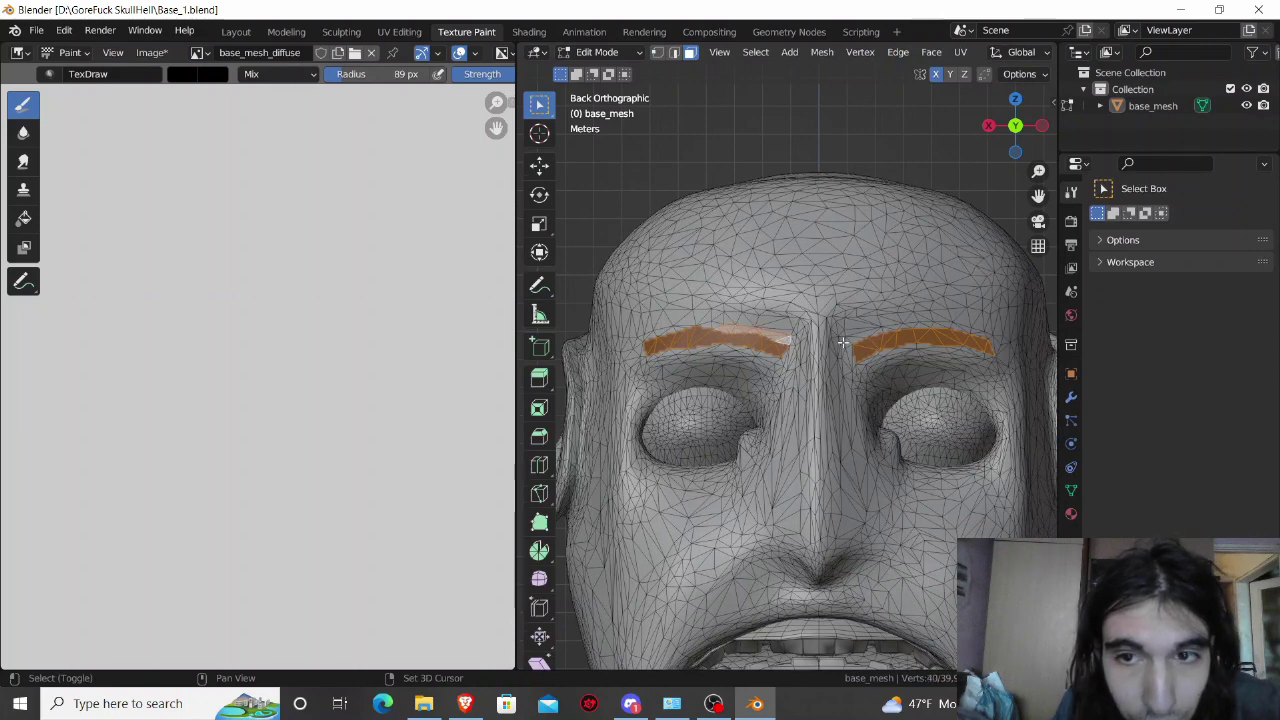
left_click(878, 331, "shift")
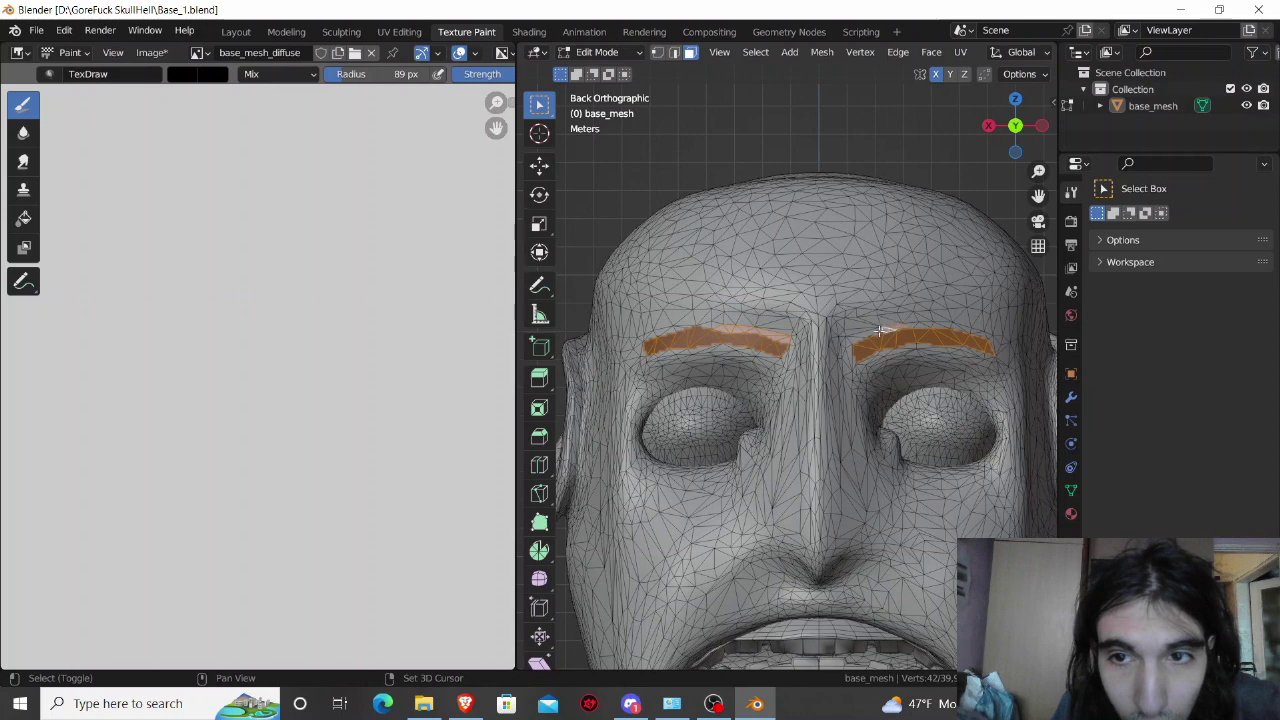
left_click(870, 331, "shift")
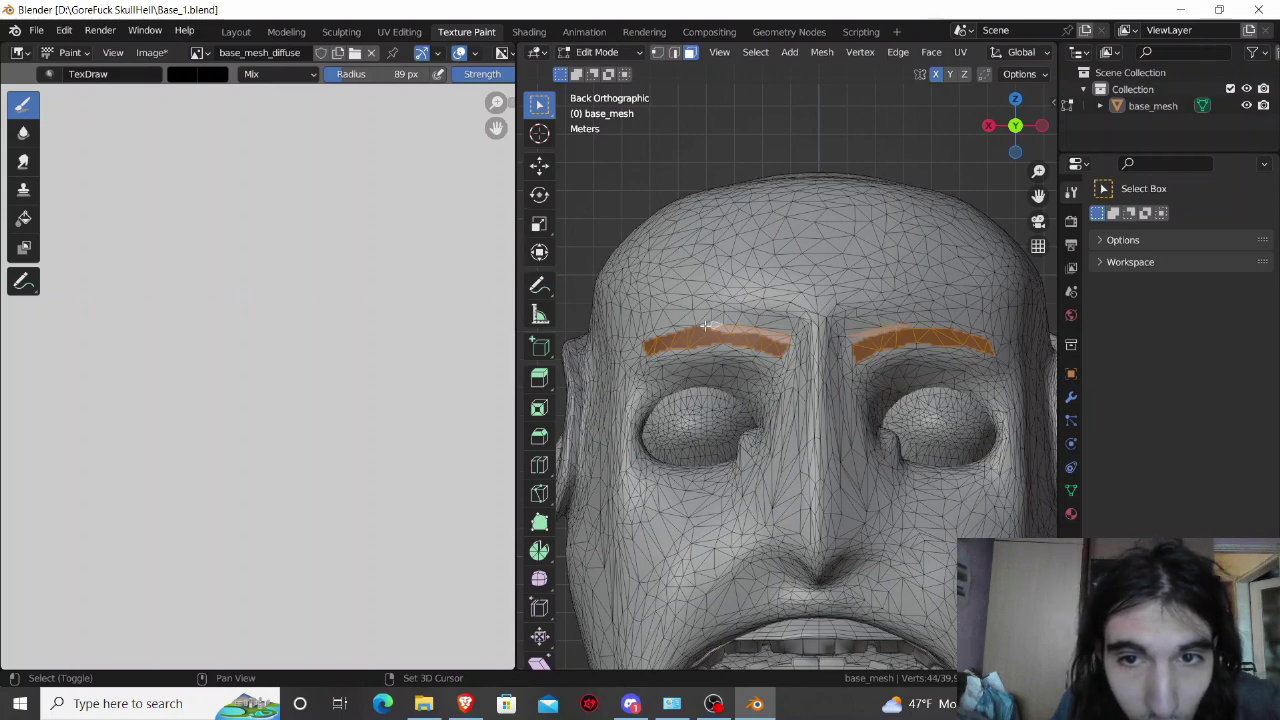
left_click(647, 337, "shift")
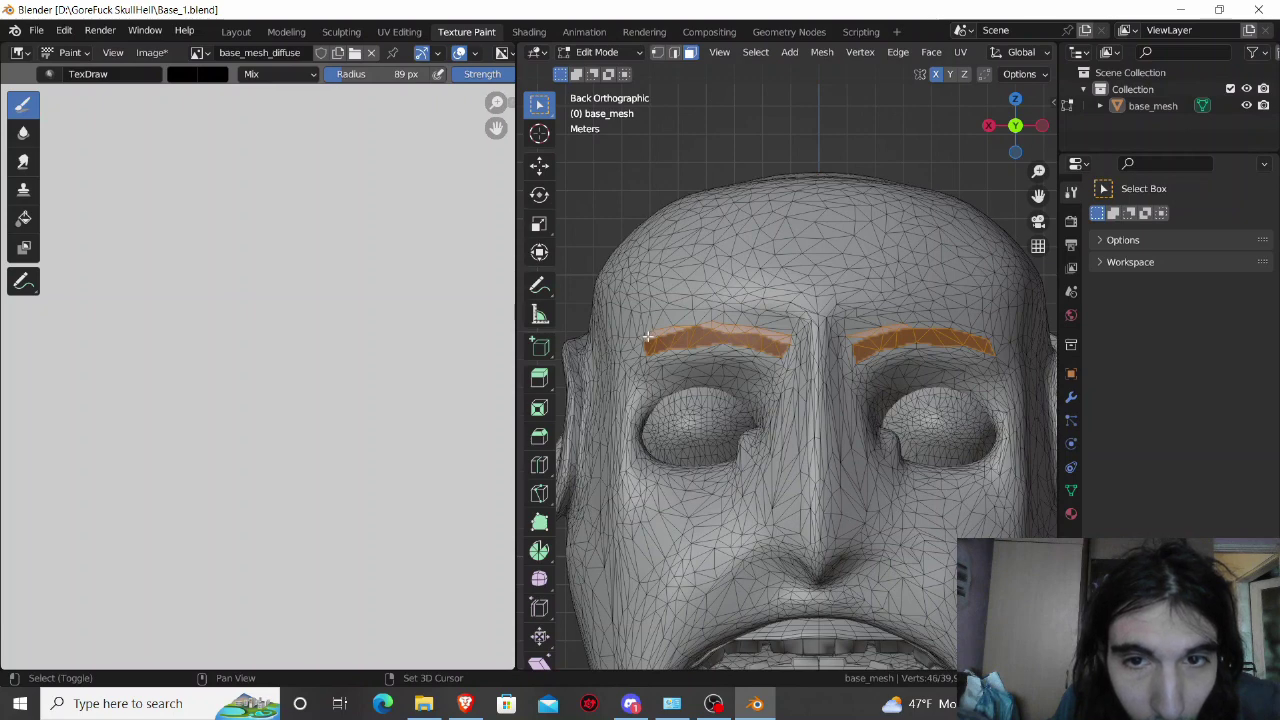
left_click(636, 345, "shift")
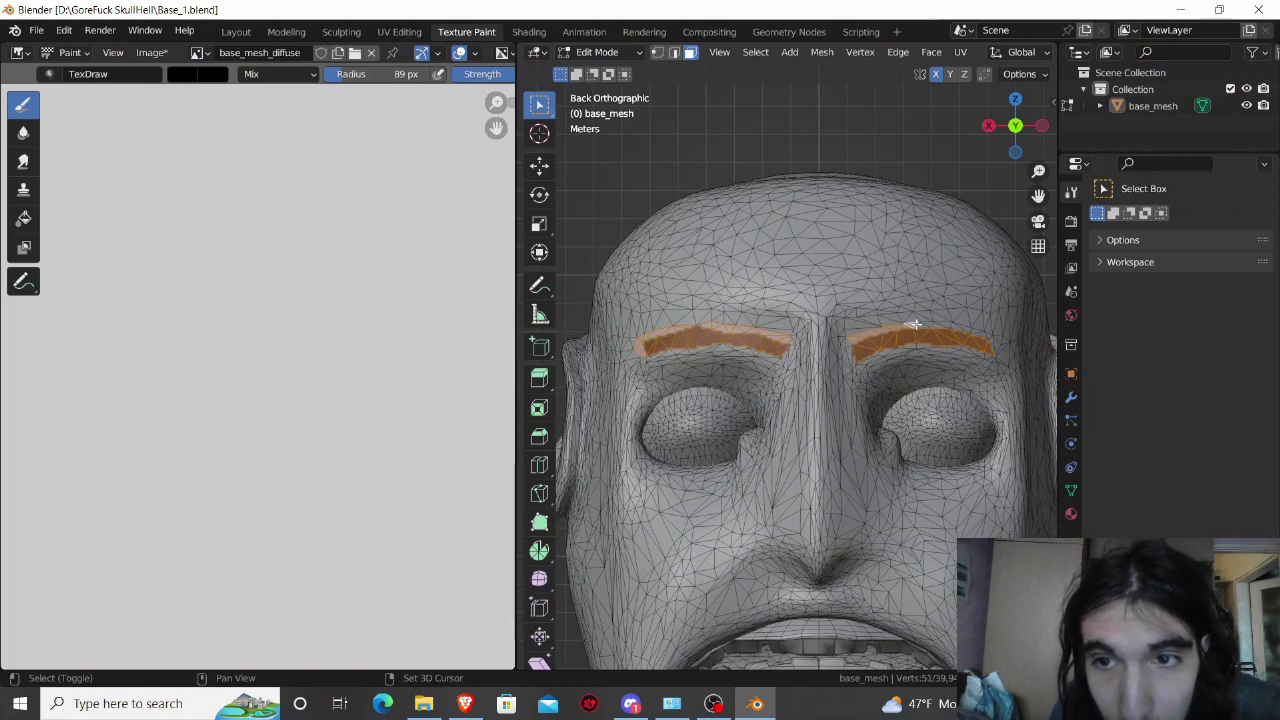
left_click(976, 332, "shift")
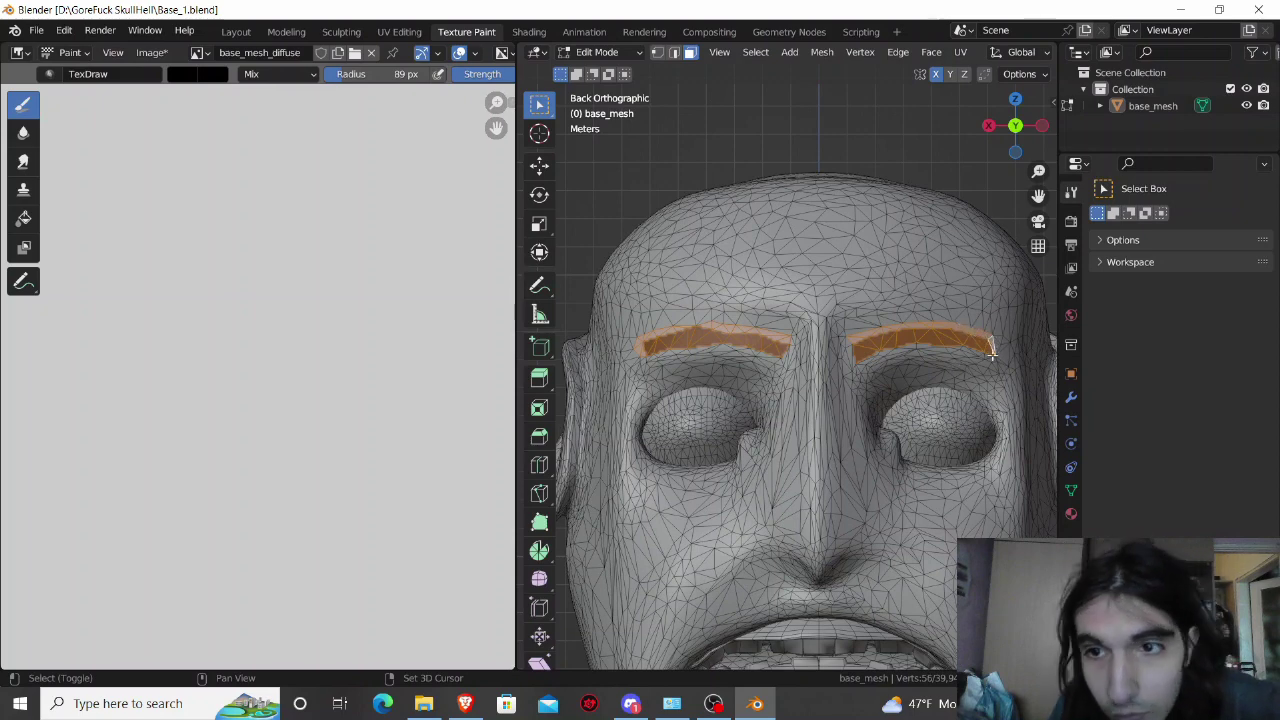
left_click(997, 340, "shift")
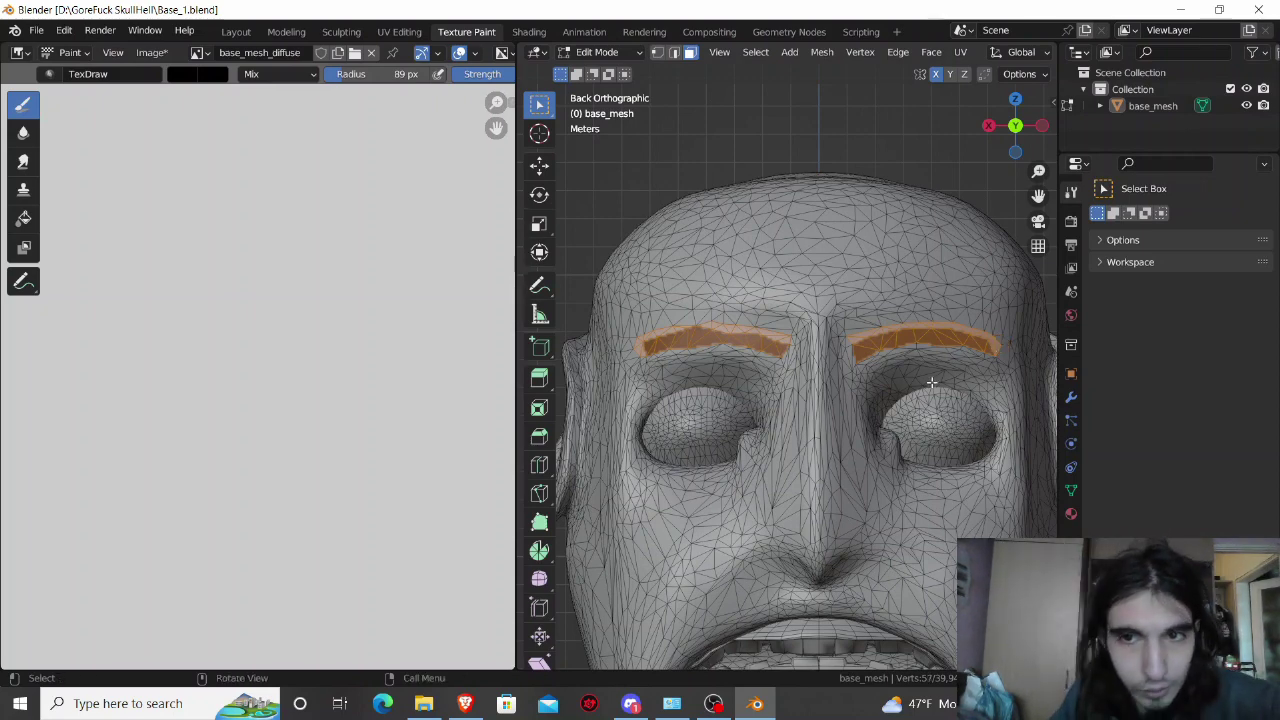
Step: Orbit to the eyebrows, reselect a small face above the left brow, and return to Texture Paint
middle_click_drag(971, 363, 916, 382)
scroll(916, 382, "up", 3)
scroll(916, 382, "down", 3)
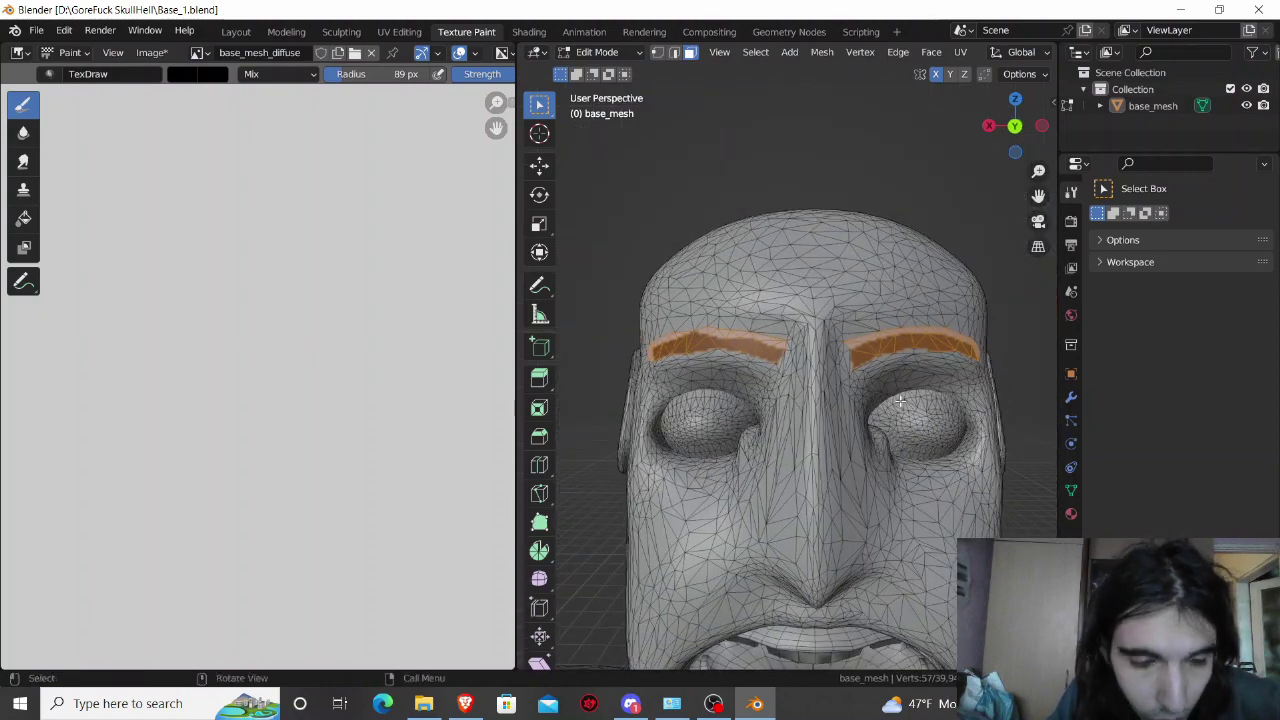
key("Tab")
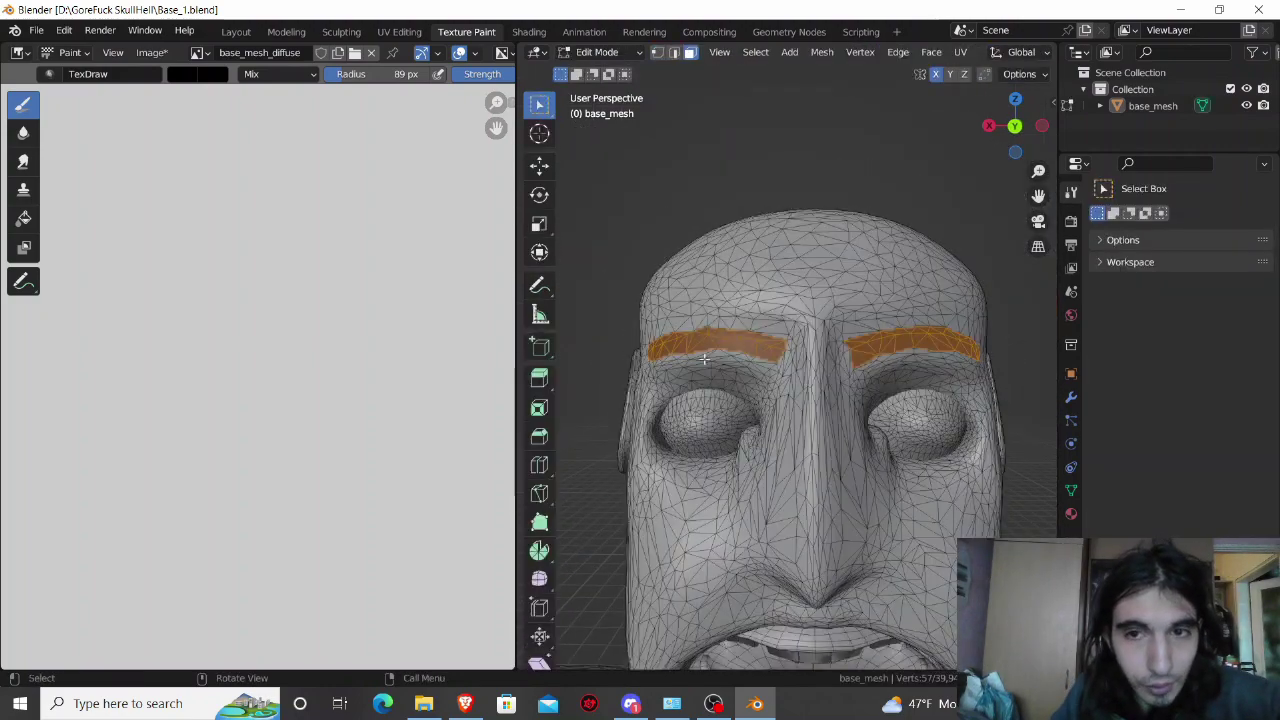
key("Tab")
scroll(797, 385, "down", 1)
left_click(790, 338)
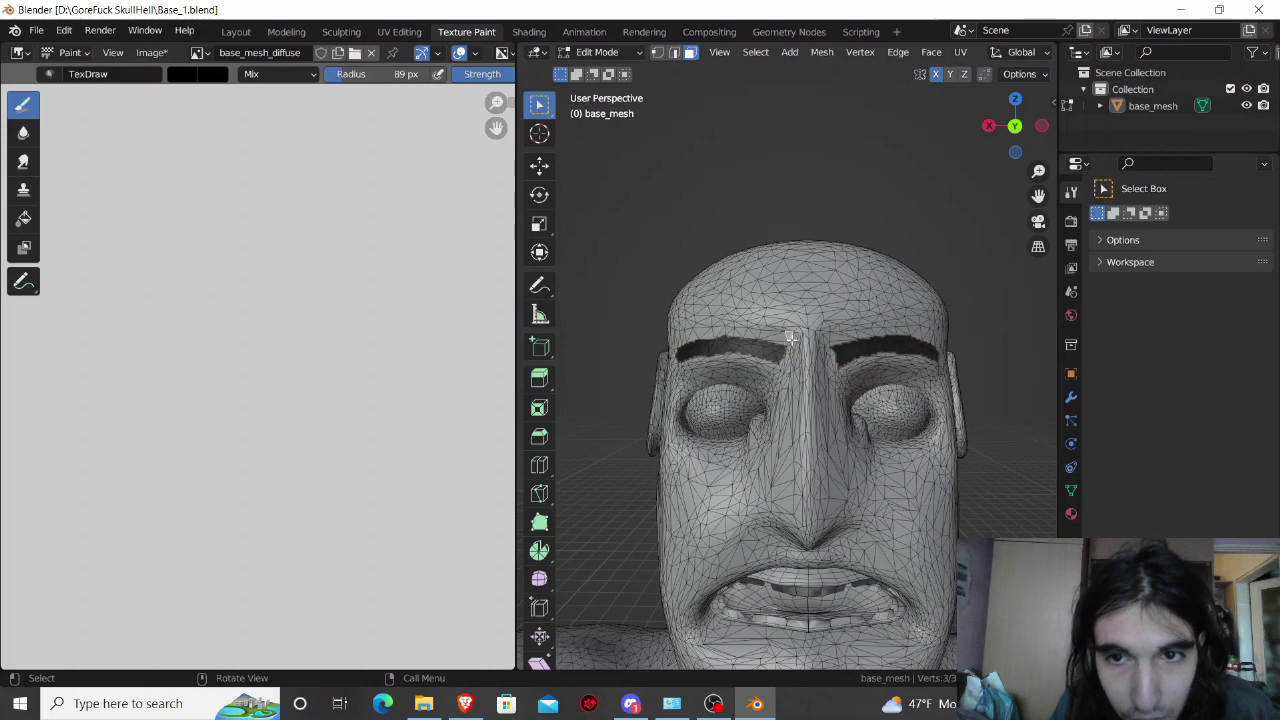
left_click(788, 331)
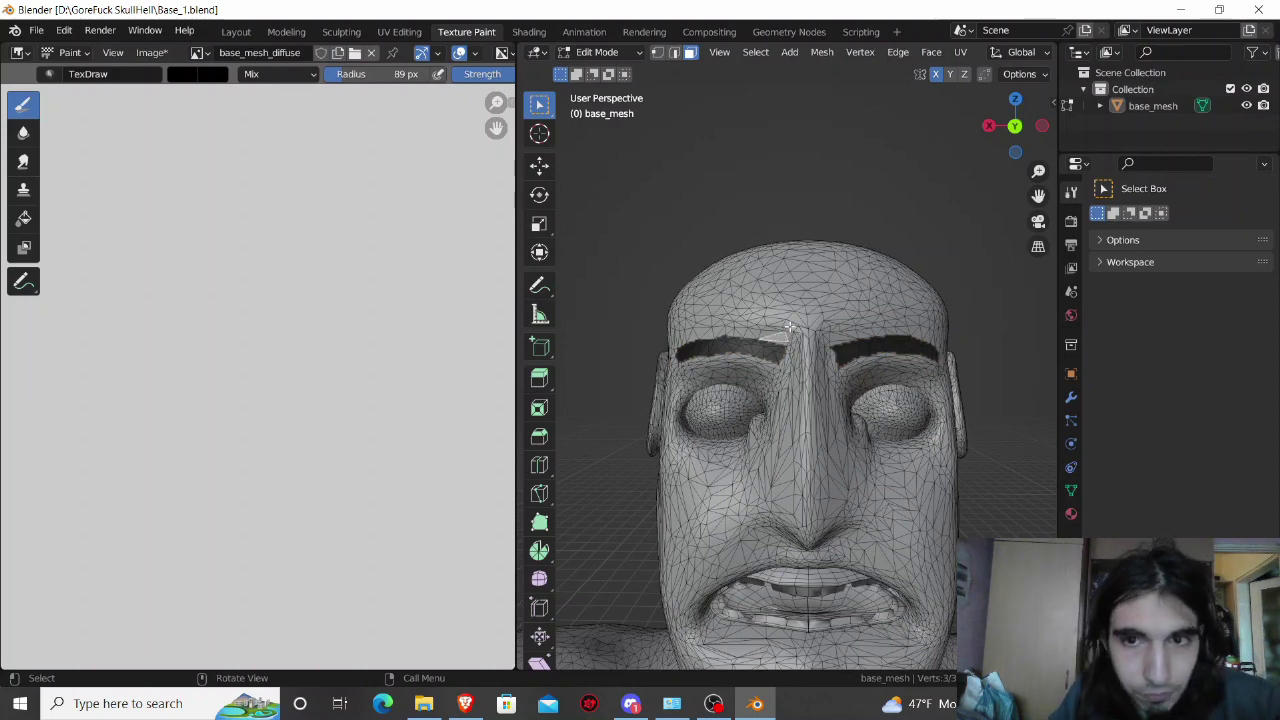
key("Tab")
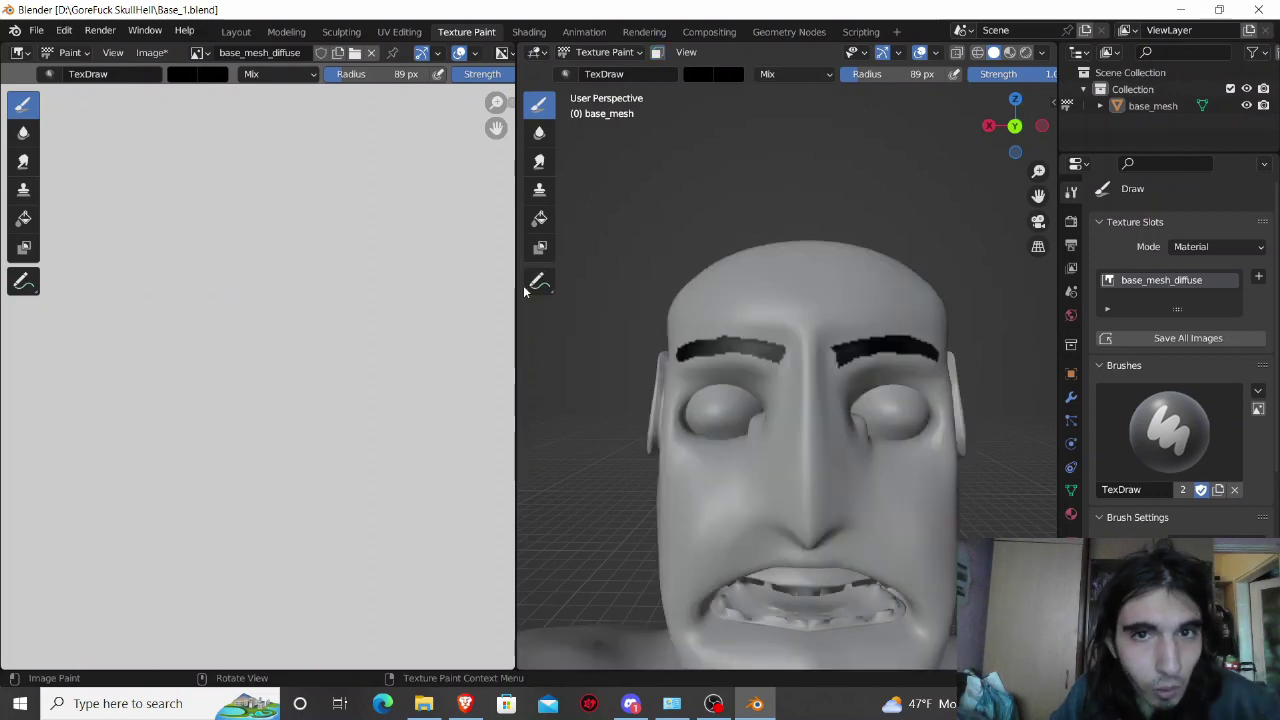
Step: Fill the whole head with a salmon colour using the Fill brush
left_click(539, 218)
left_click(698, 74)
mouse_move(701, 103)
left_mouse_down()
mouse_move(750, 194)
mouse_move(751, 178)
left_mouse_up()
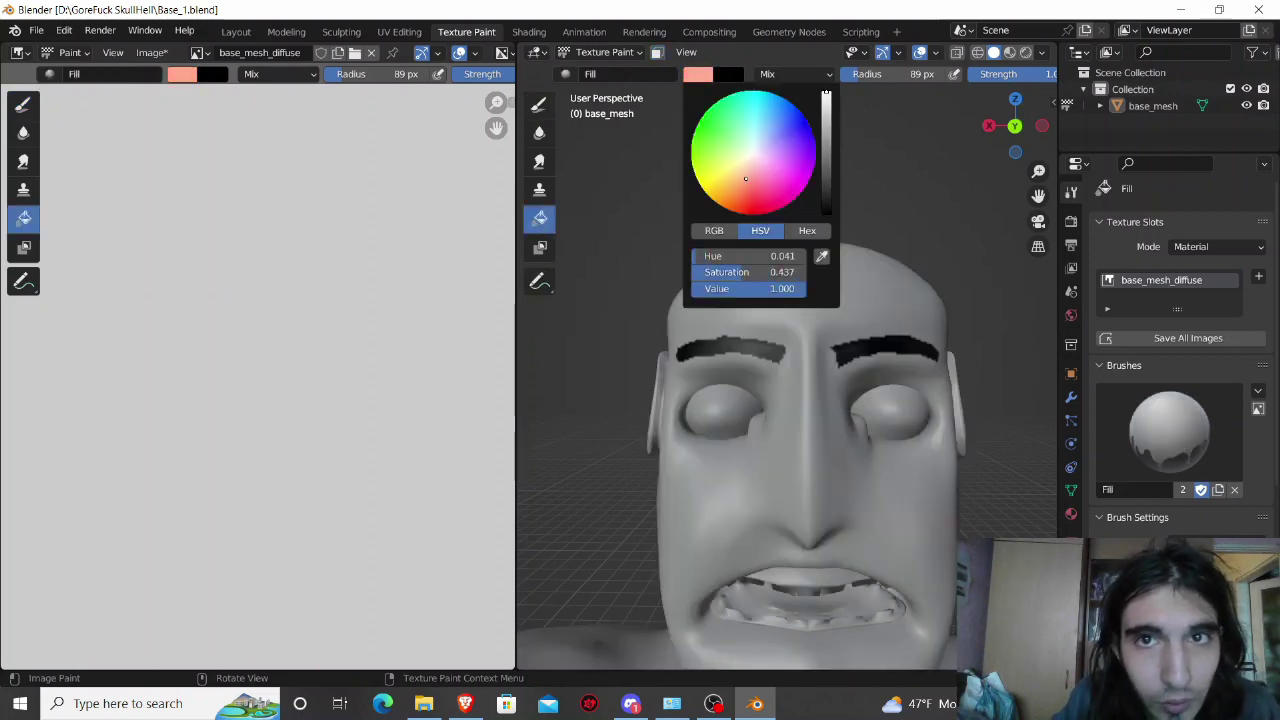
left_click(718, 306)
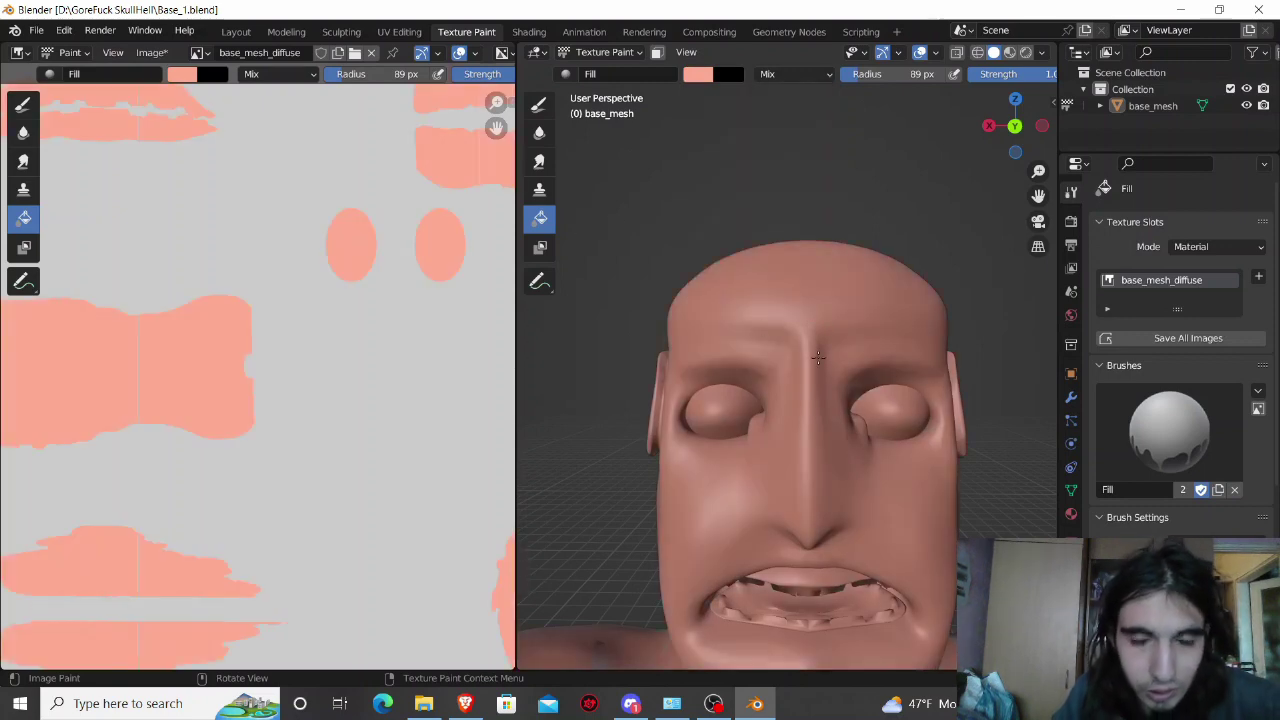
Step: Return to Edit Mode and select a face on the right eyebrow
key("Tab")
scroll(871, 360, "up", 2)
left_click(866, 350)
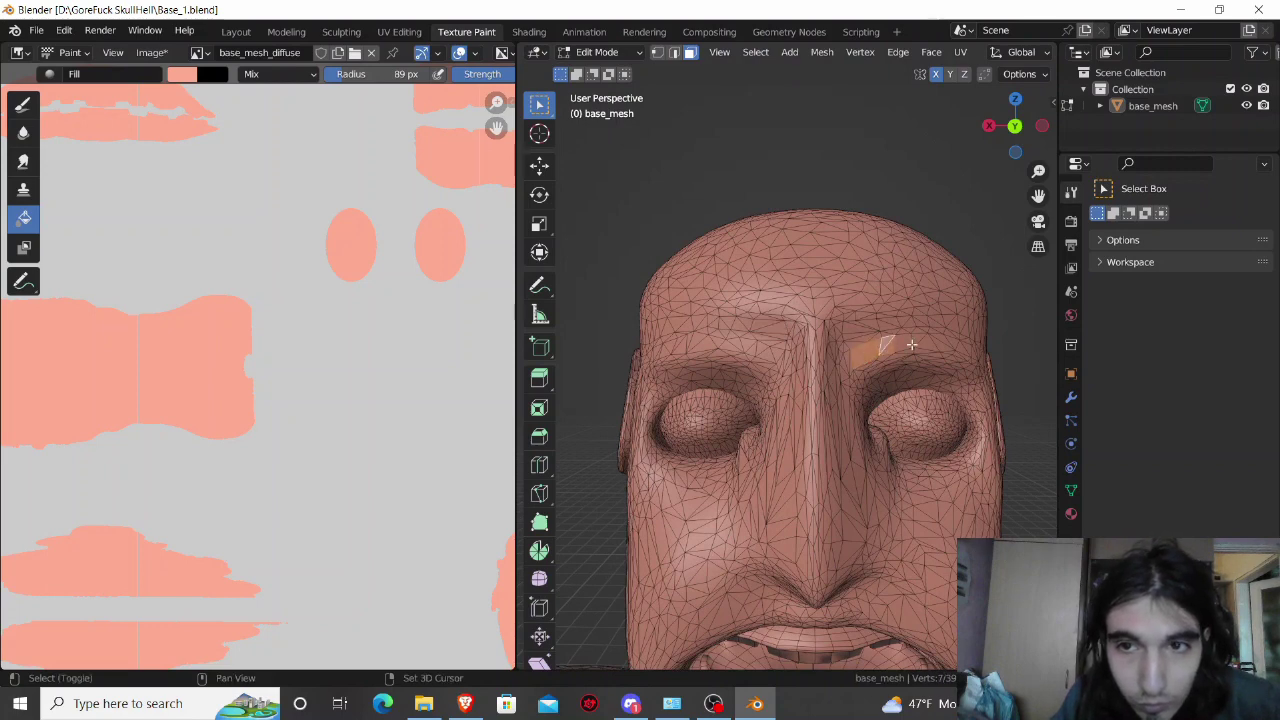
Step: Extend the face selection along the right eyebrow to its outer end, then return to Texture Paint
left_click(905, 346, "shift")
left_click(912, 346, "shift")
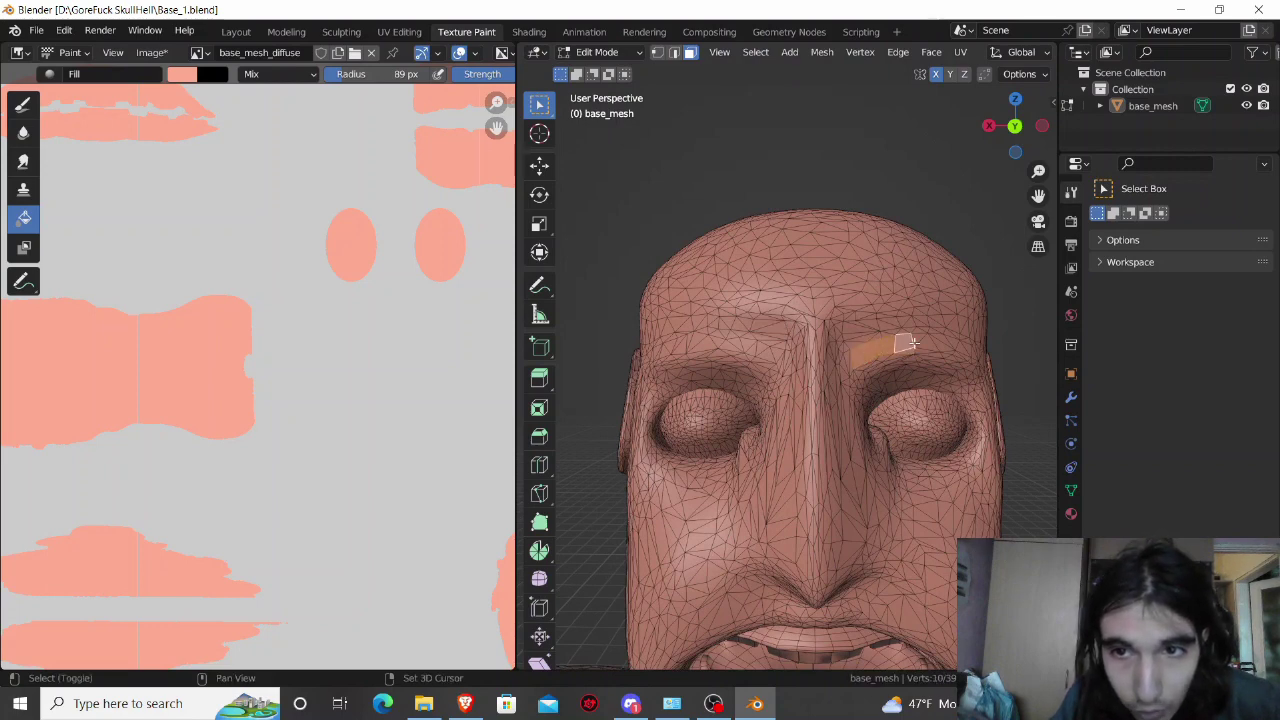
left_click(926, 346, "shift")
left_click(938, 347, "shift")
left_click(950, 352, "shift")
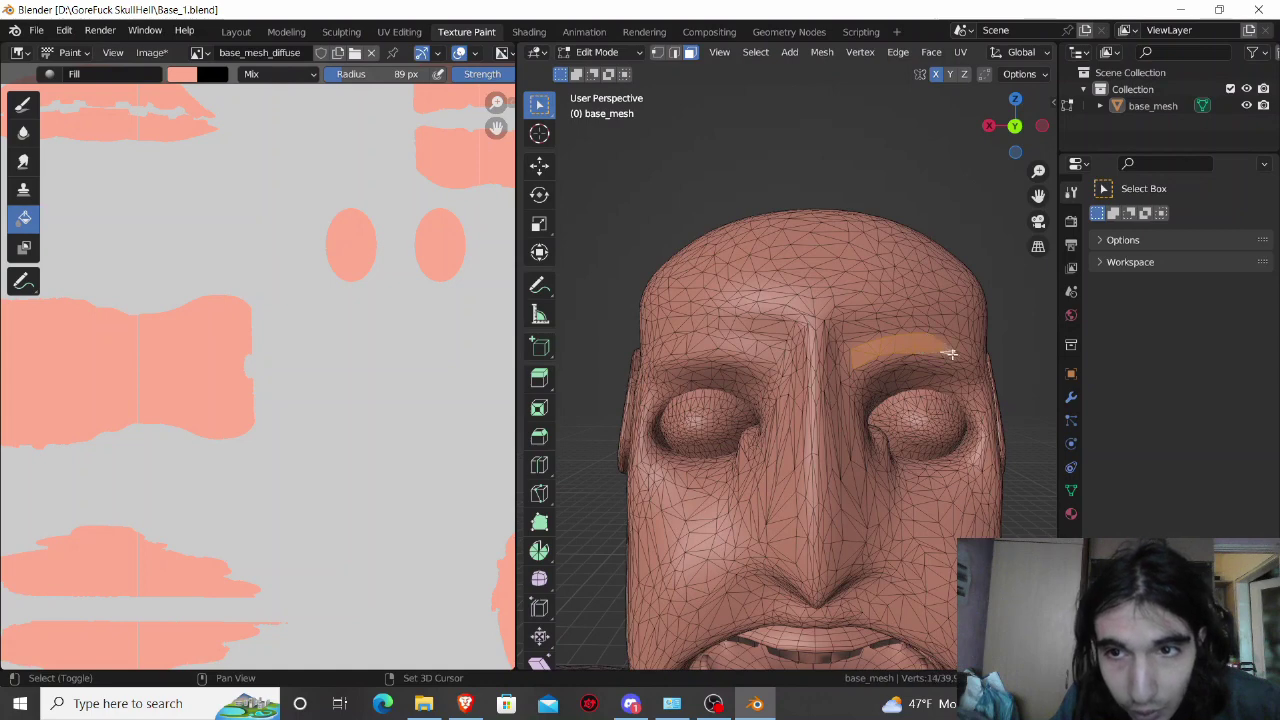
key("Tab")
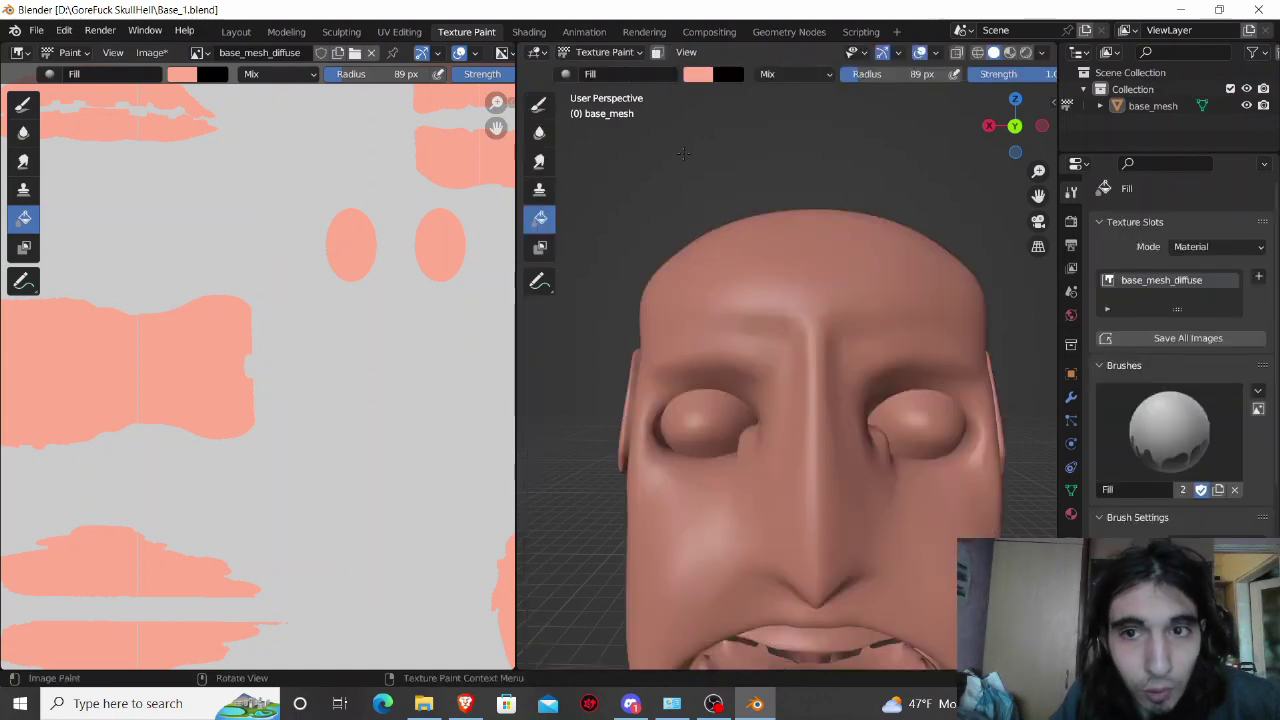
Step: Refill the head with a warmer, more saturated peach skin tone
left_click(698, 74)
left_click(733, 169)
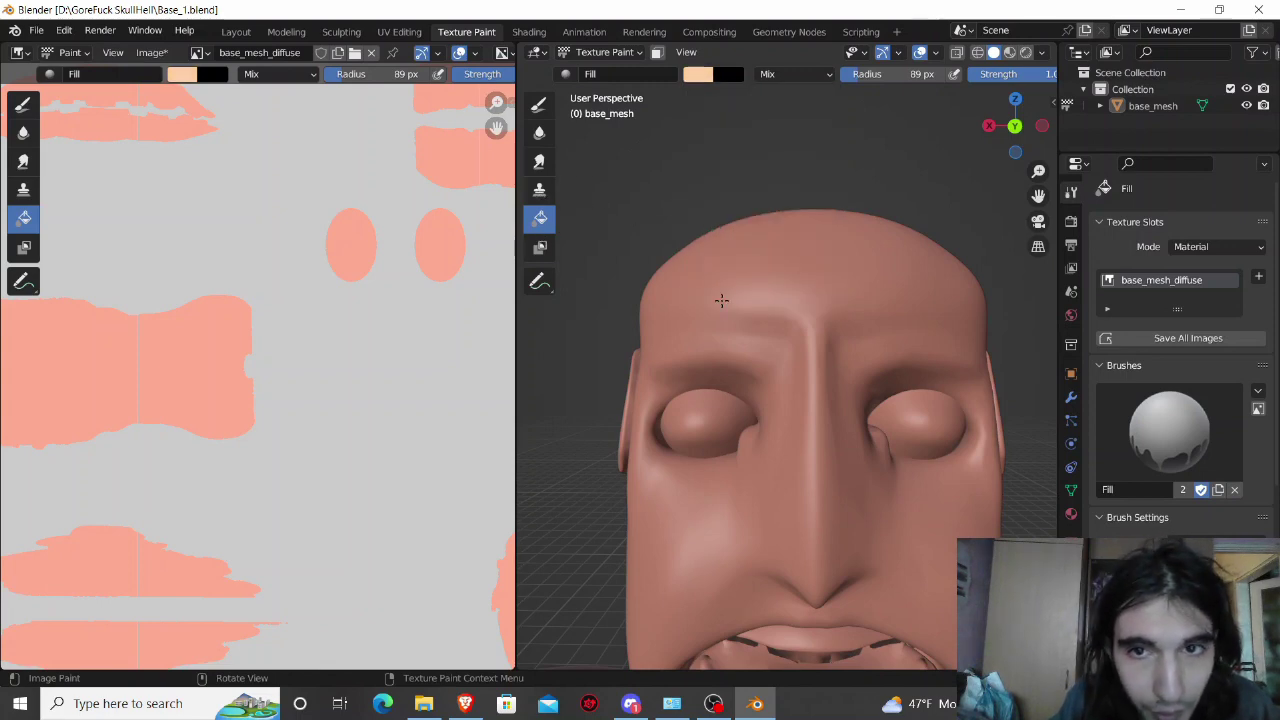
left_click(721, 300)
left_click(700, 76)
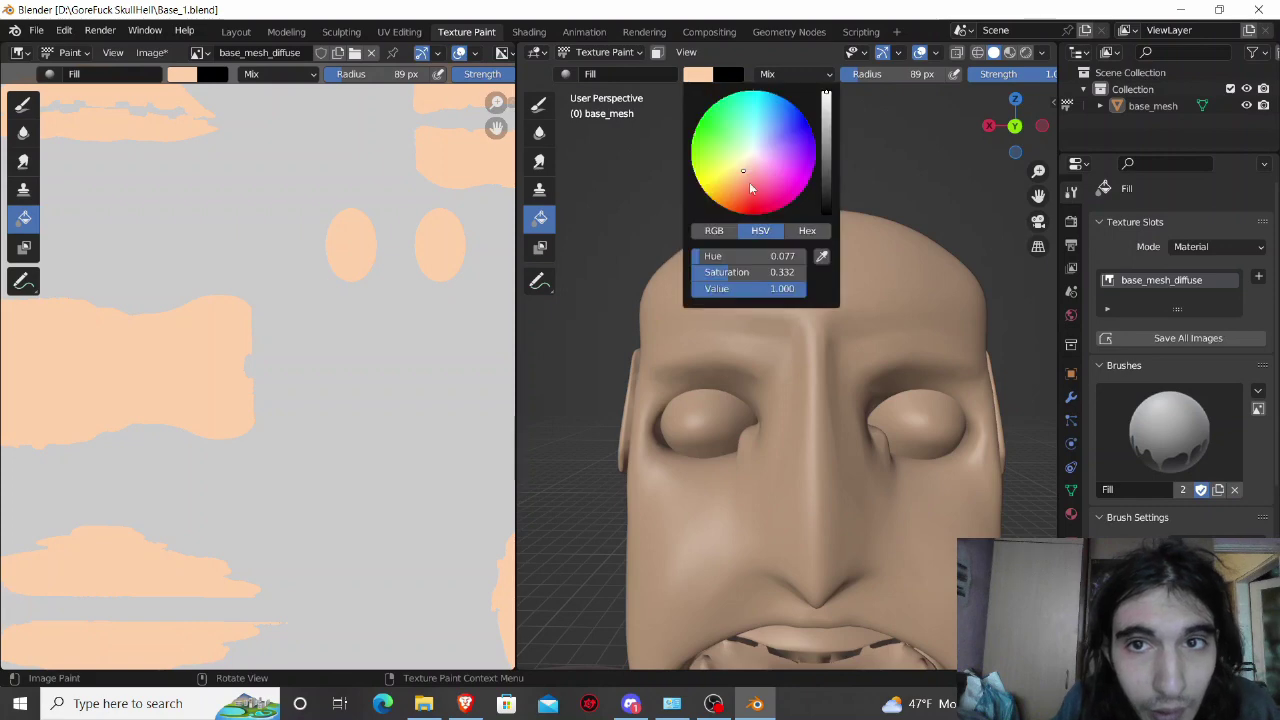
left_click(747, 170)
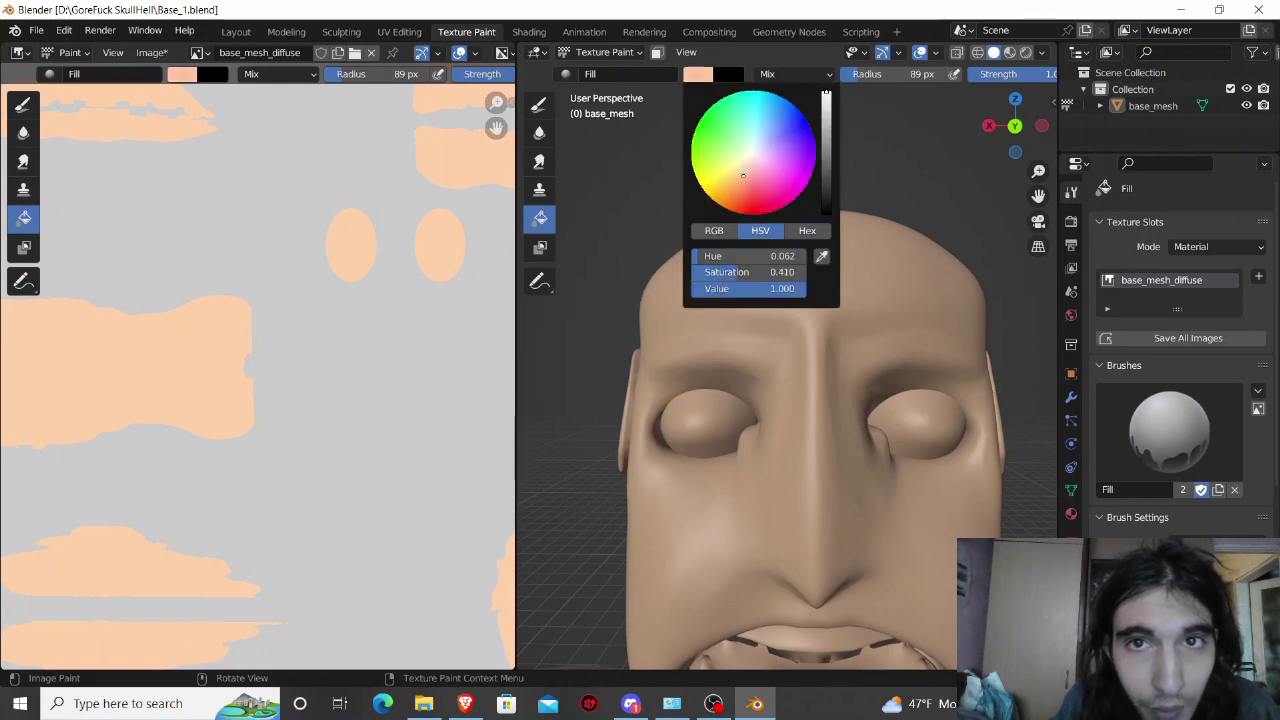
left_click(668, 306)
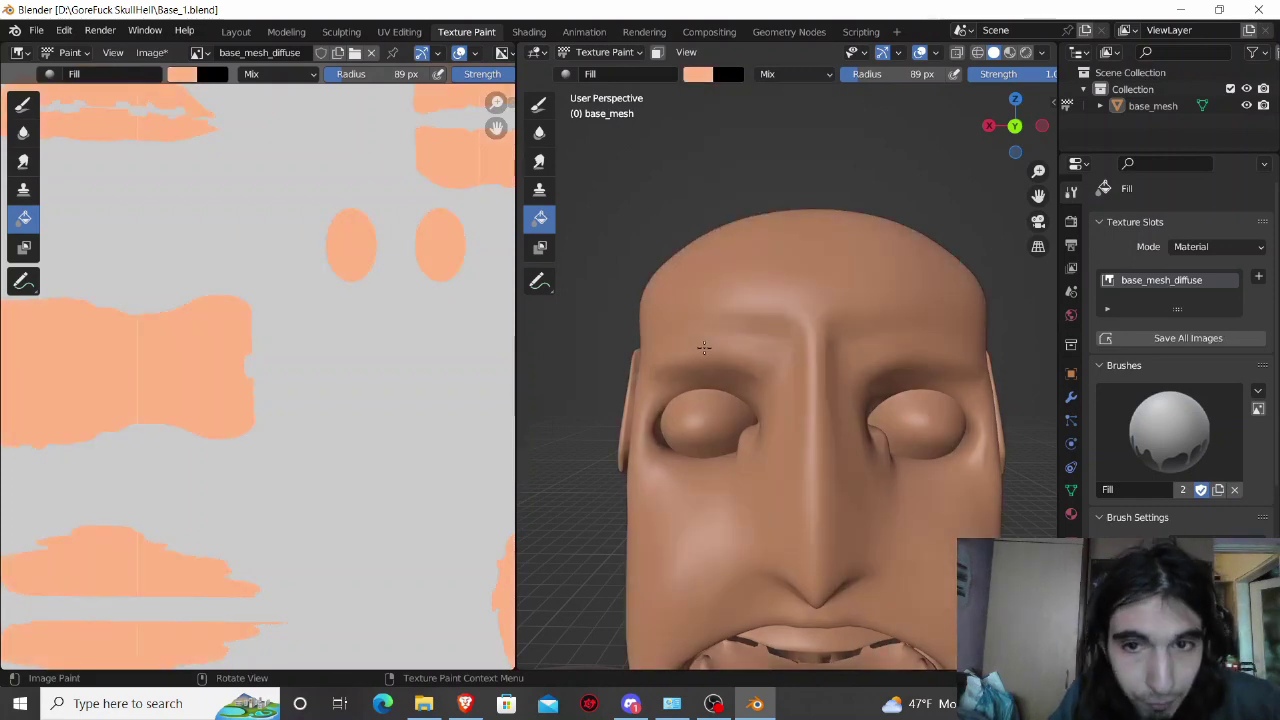
Step: Add one more vertex to the brow selection and fill the right eyebrow black (Value 0)
key("Tab")
left_click(952, 341, "shift")
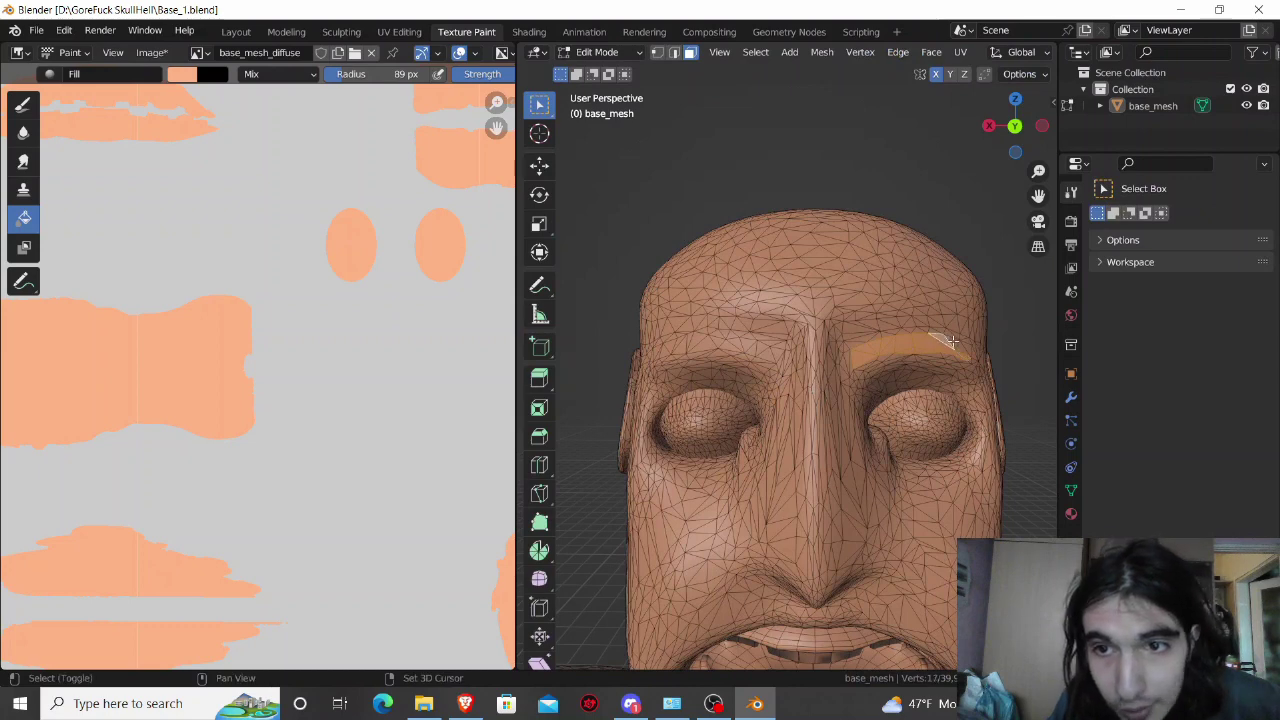
key("Tab")
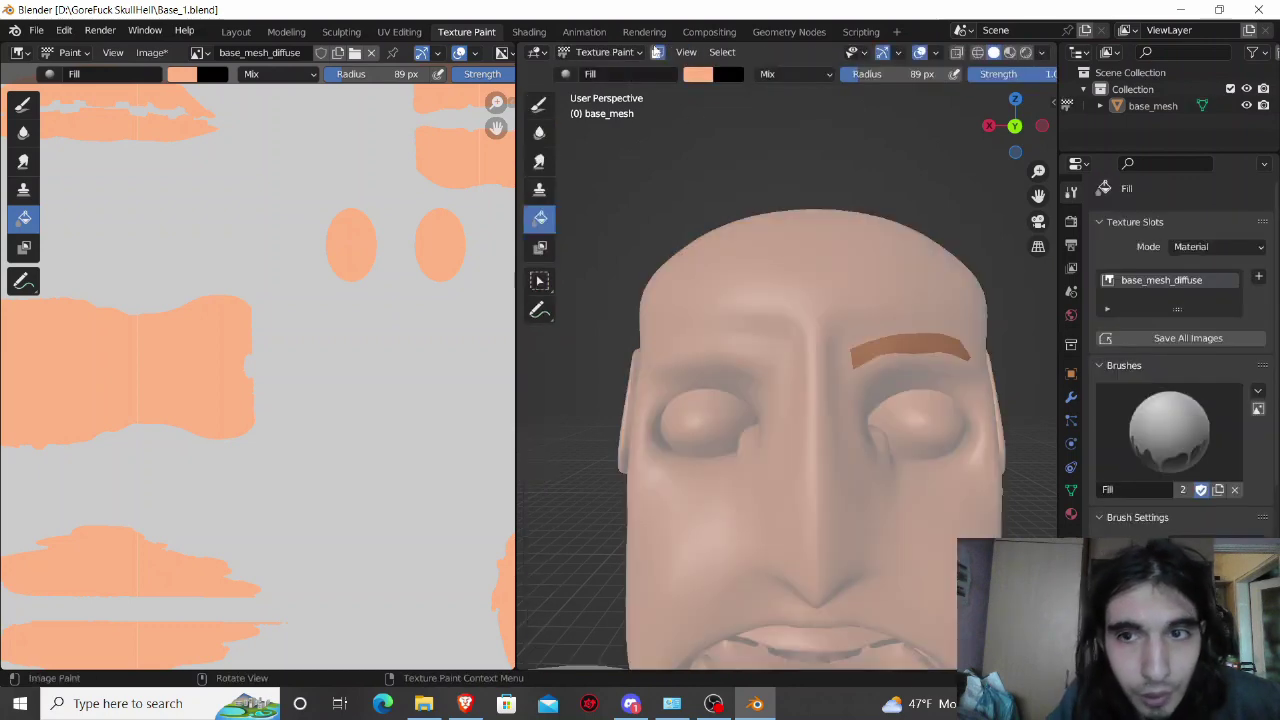
left_click(697, 74)
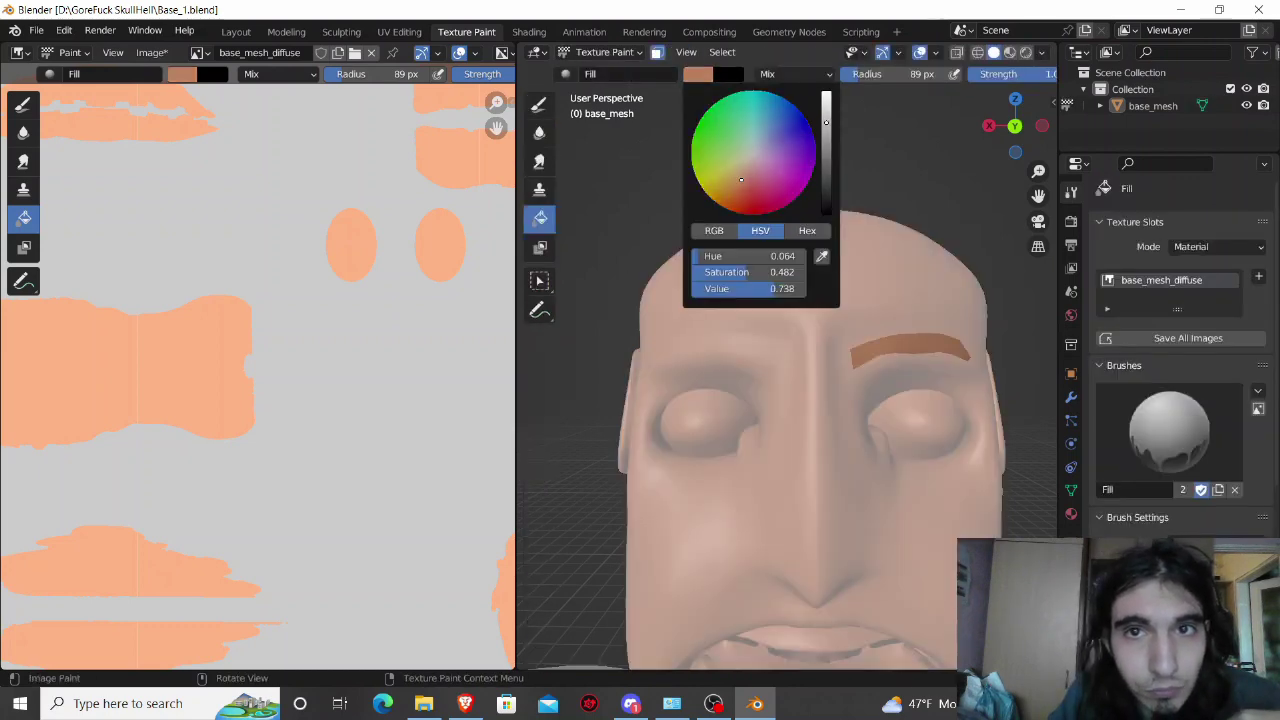
left_click_drag(826, 97, 826, 212)
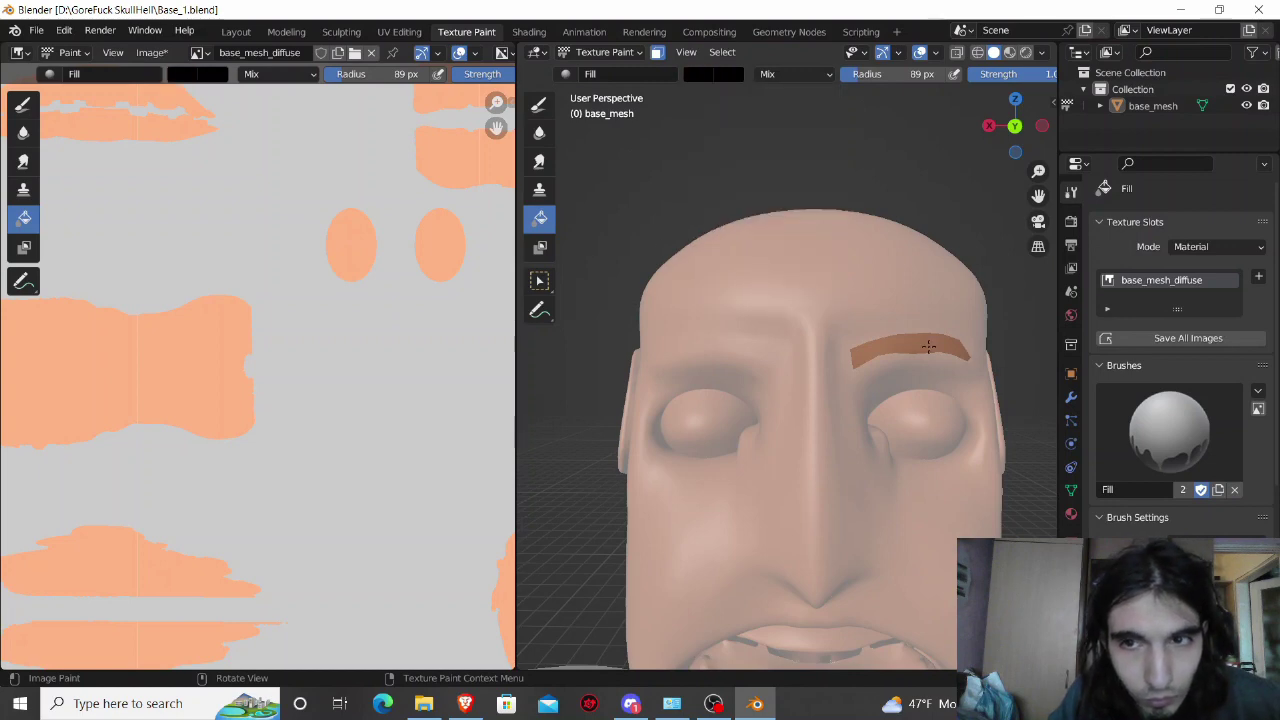
left_click(878, 348)
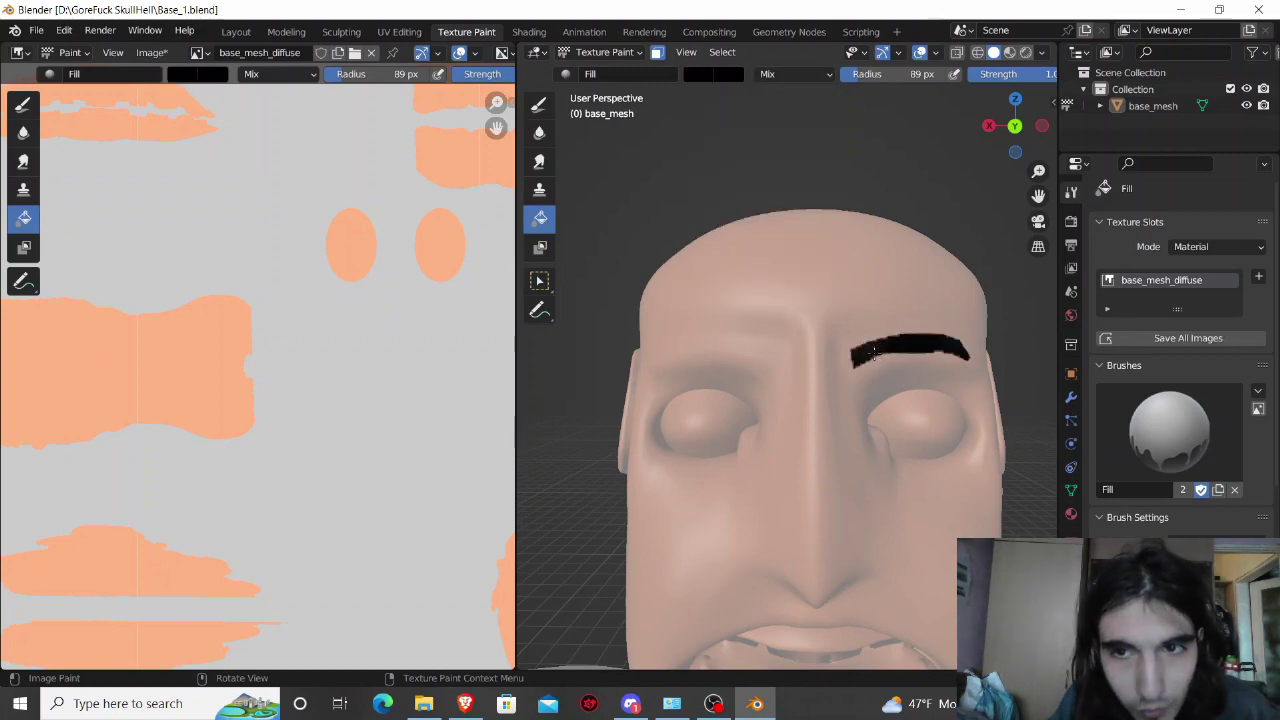
left_click(539, 103)
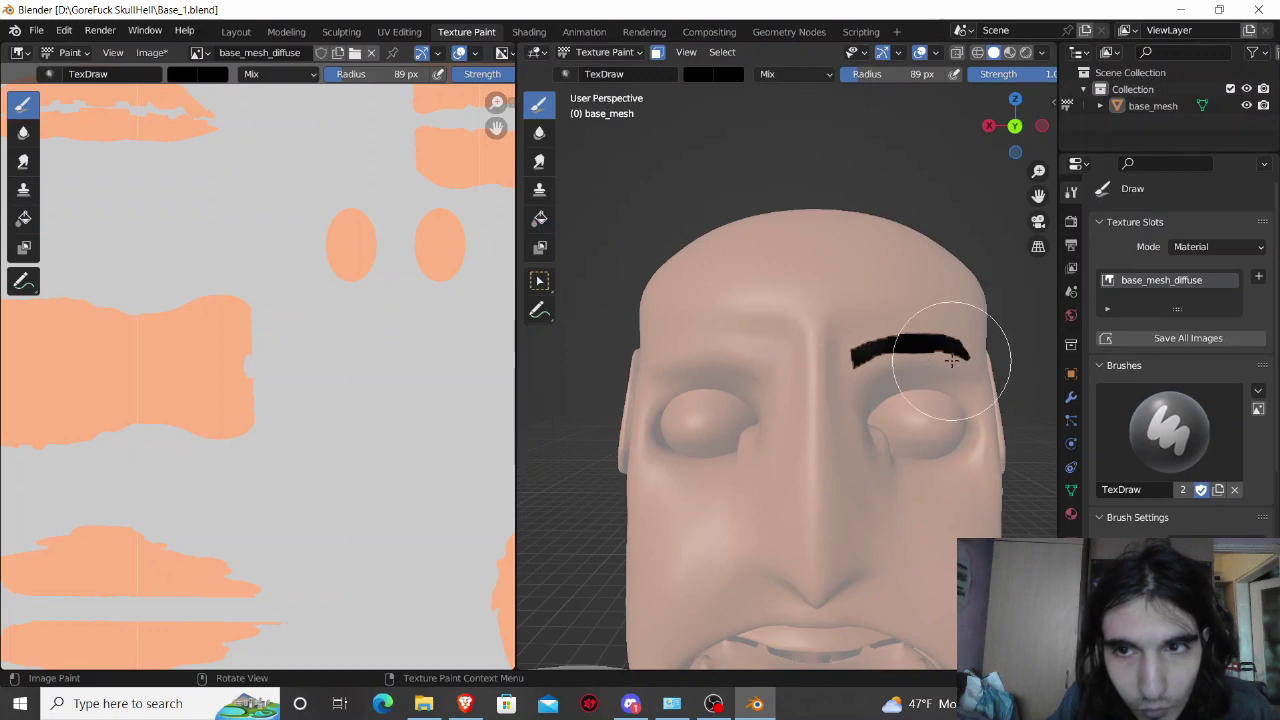
Step: Adjust the brow face selection, deselecting left brow faces, and toggle paint masking to selected faces
key("Tab")
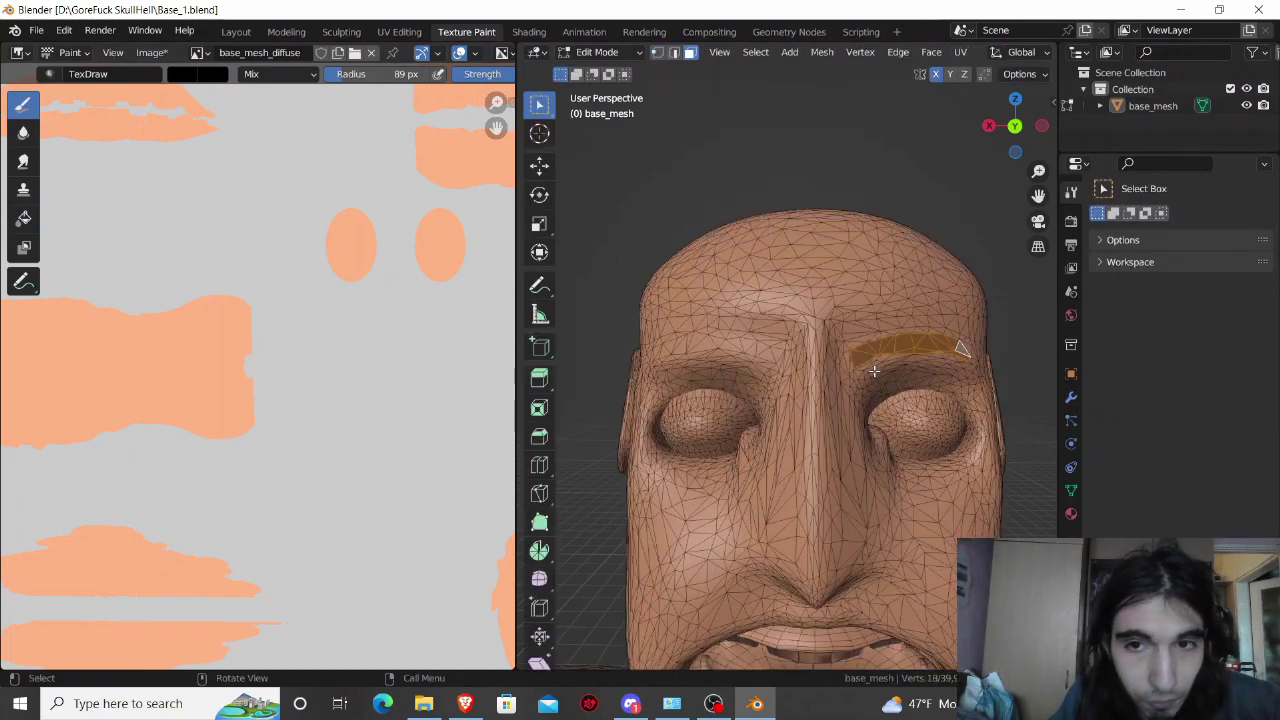
left_click(770, 351, "shift")
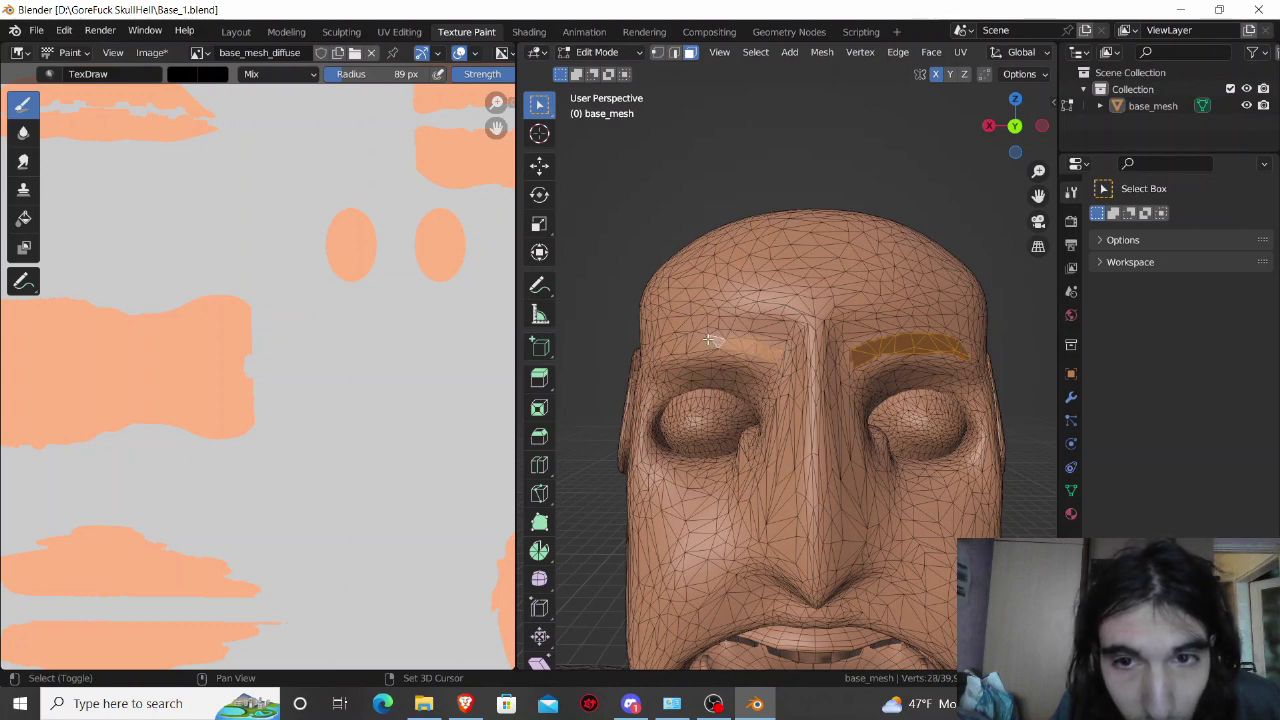
left_click(695, 345, "shift")
key("Tab")
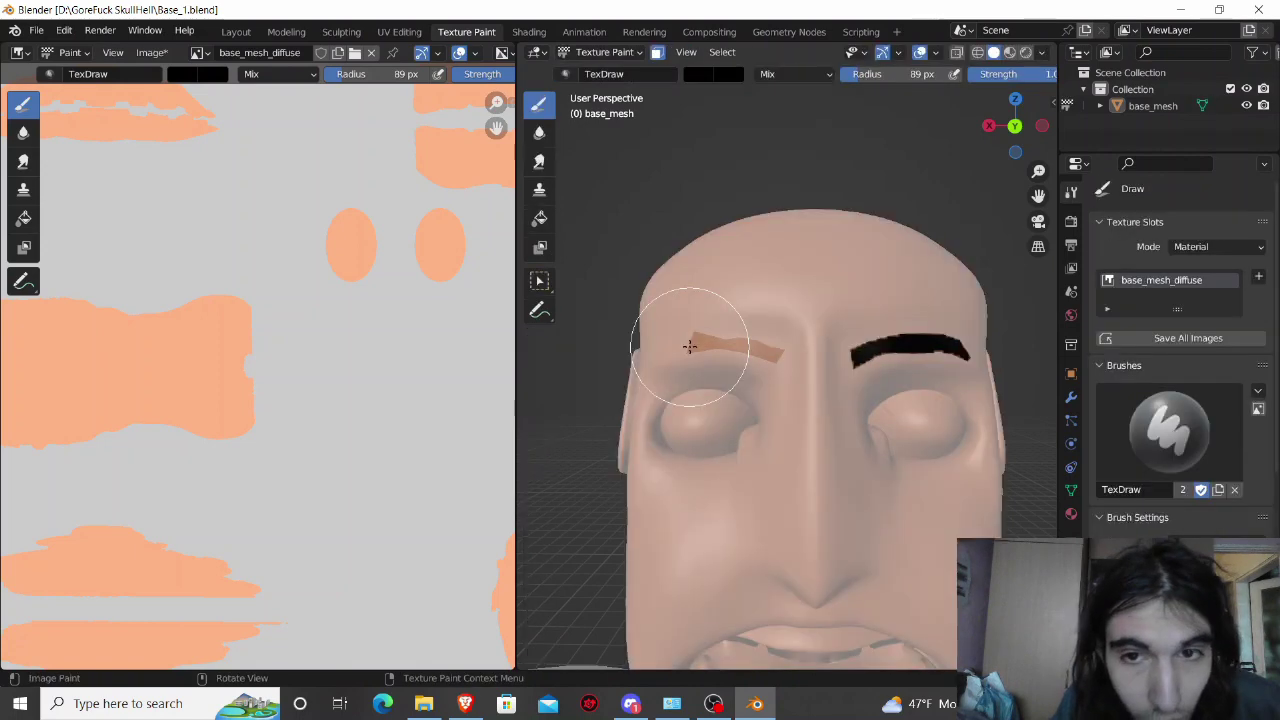
key("Tab")
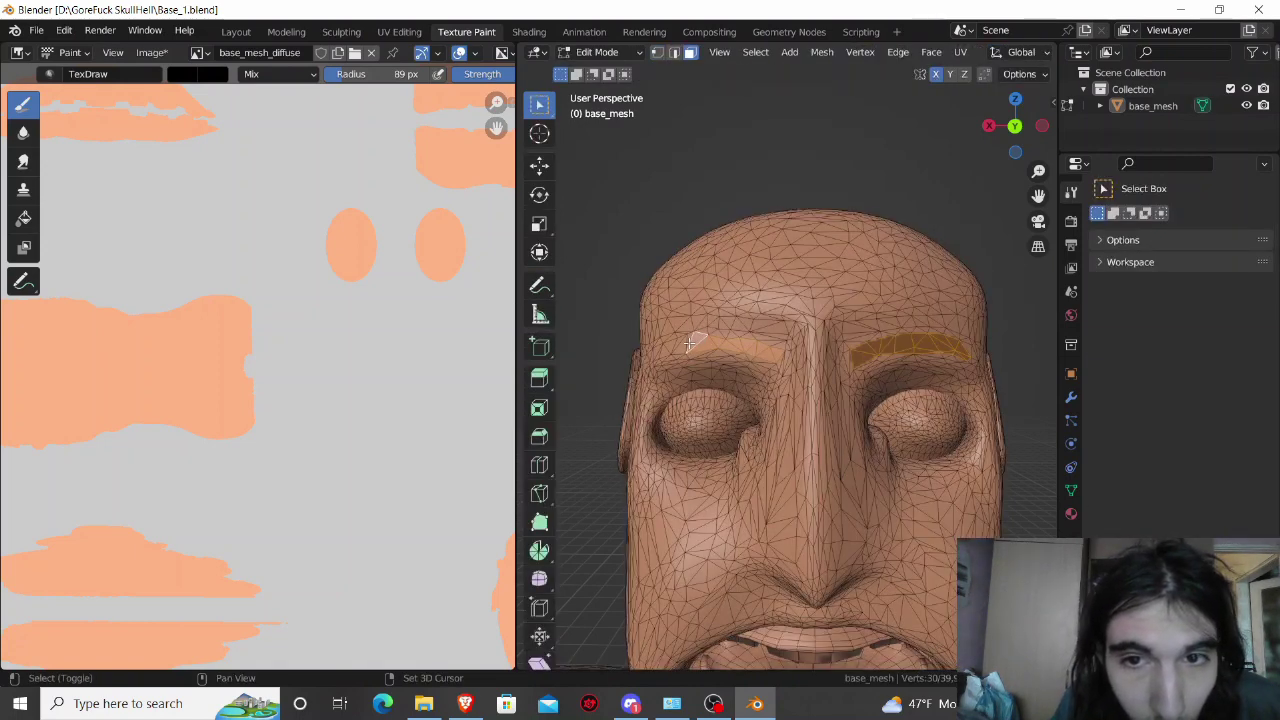
key("Tab")
key("Tab")
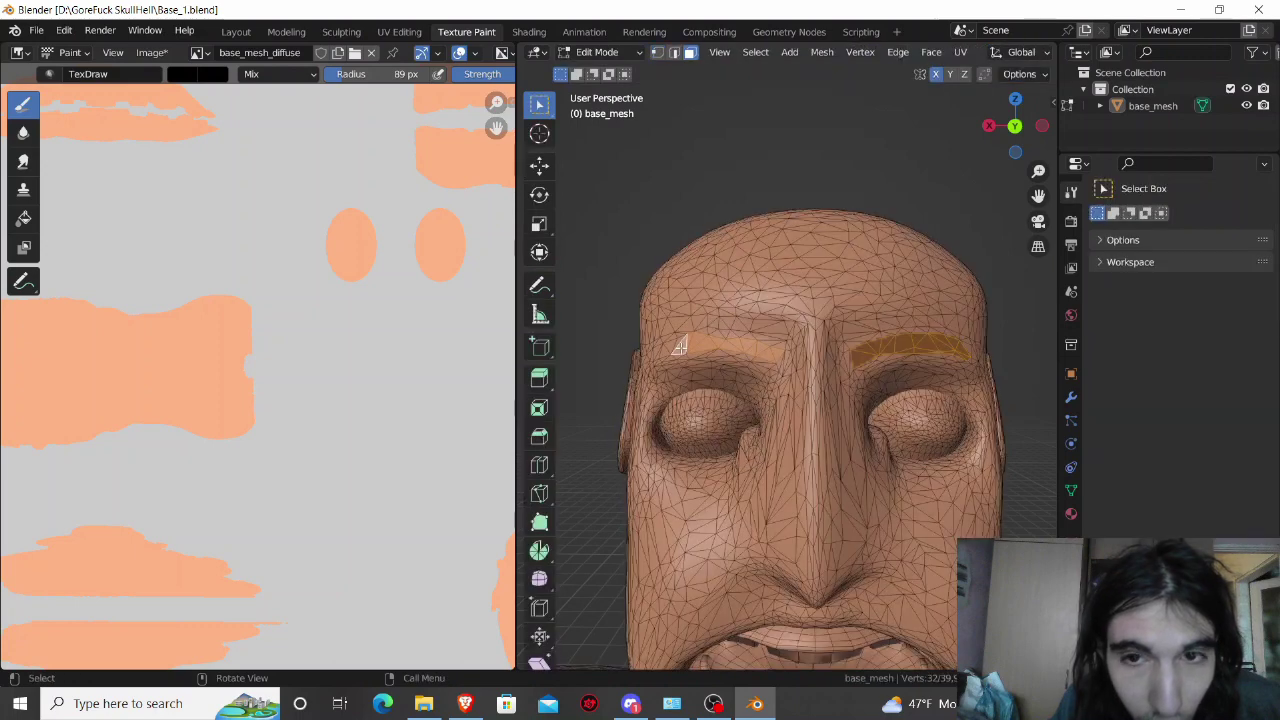
left_click(665, 347, "shift")
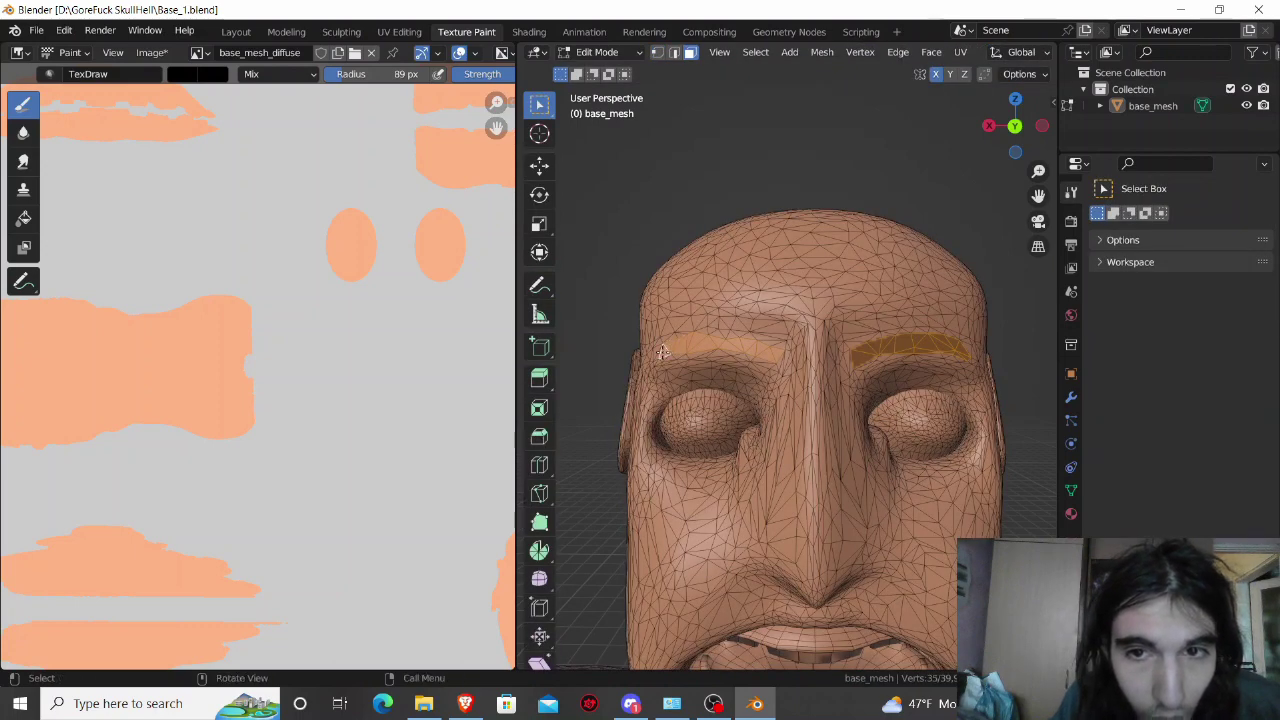
key("Tab")
left_click(657, 52)
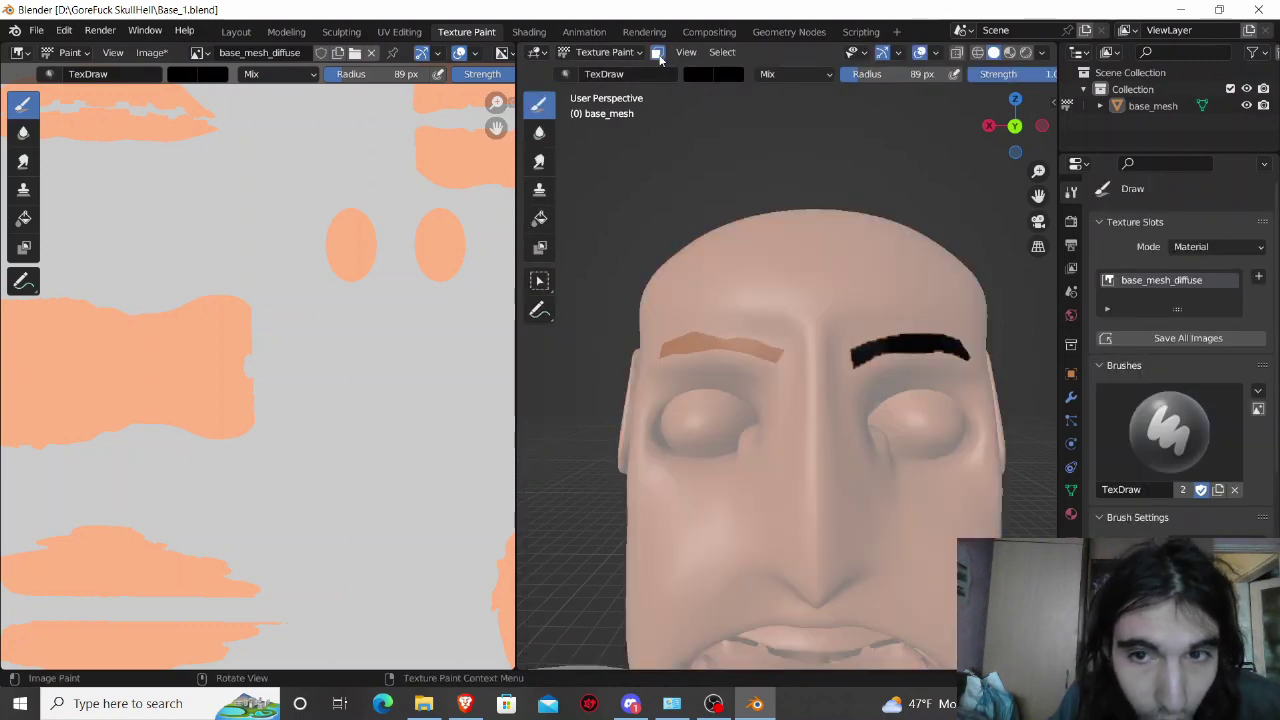
Step: Remove the rest of the left eyebrow from the selection, leaving only the right brow
key("Tab")
key("Tab")
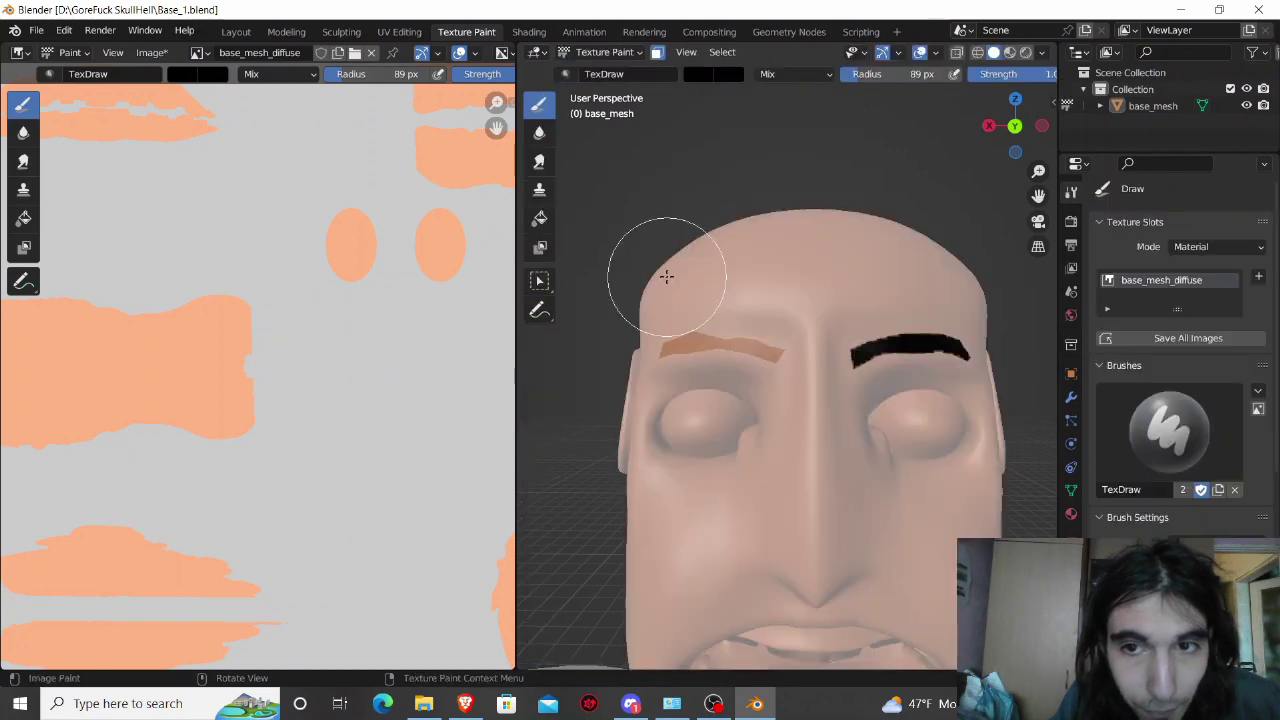
key("Tab")
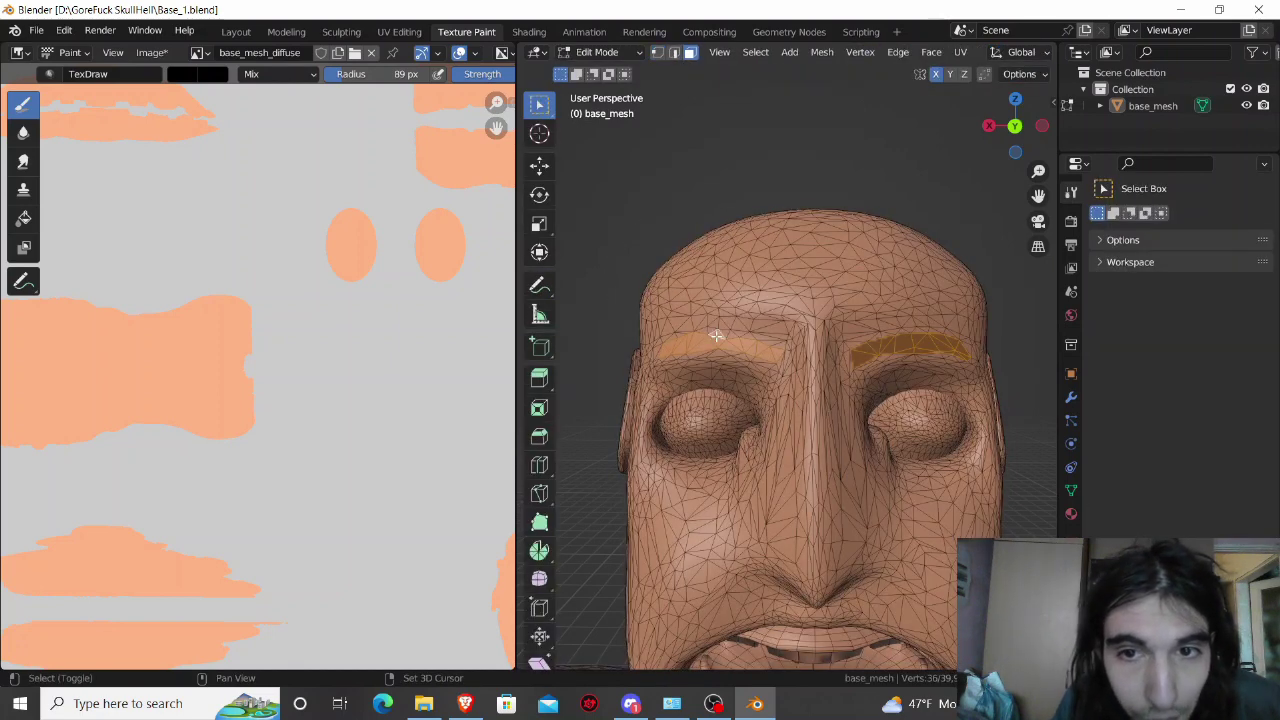
left_click(705, 338, "shift")
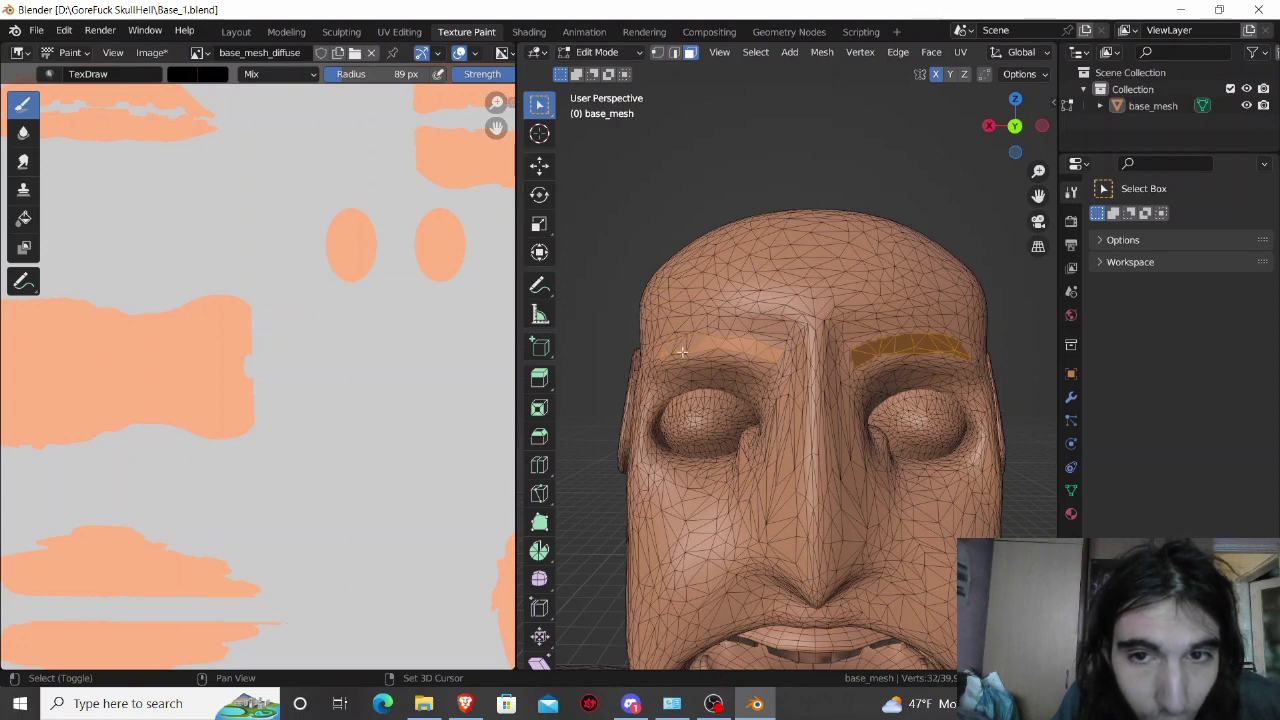
left_click(742, 346, "shift")
left_click(757, 349, "shift")
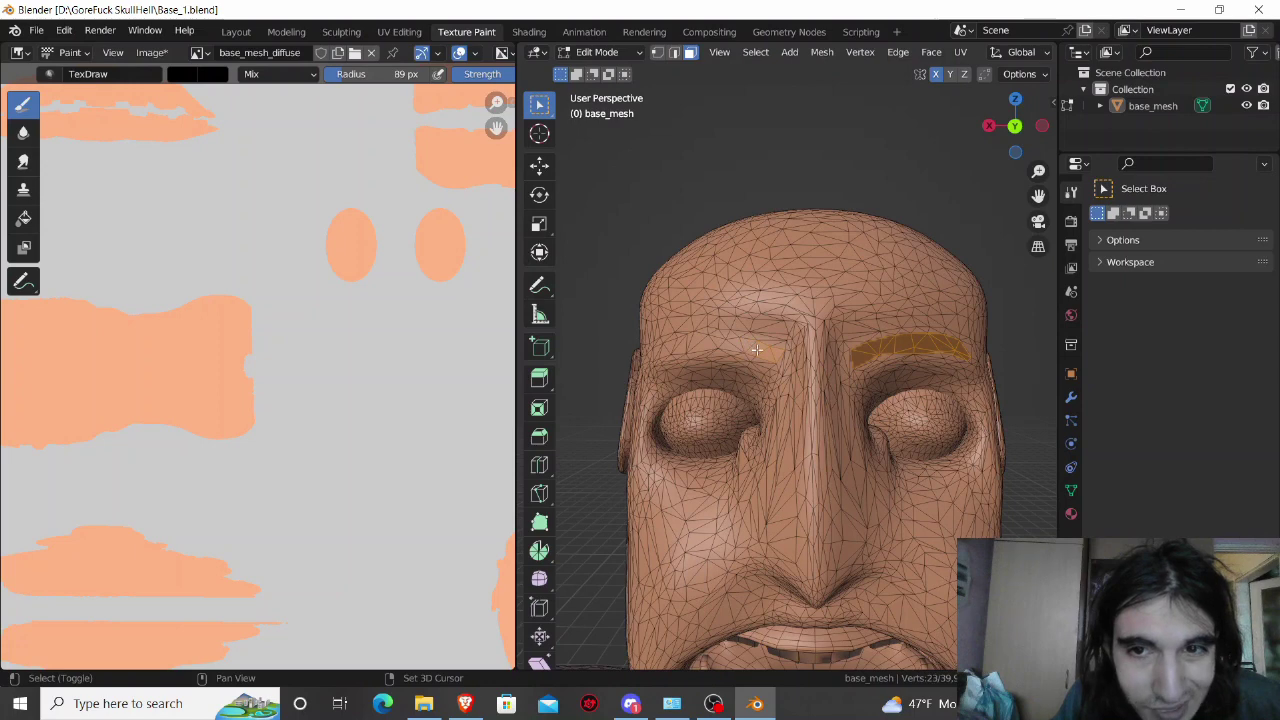
left_click(768, 354, "shift")
left_click(755, 52)
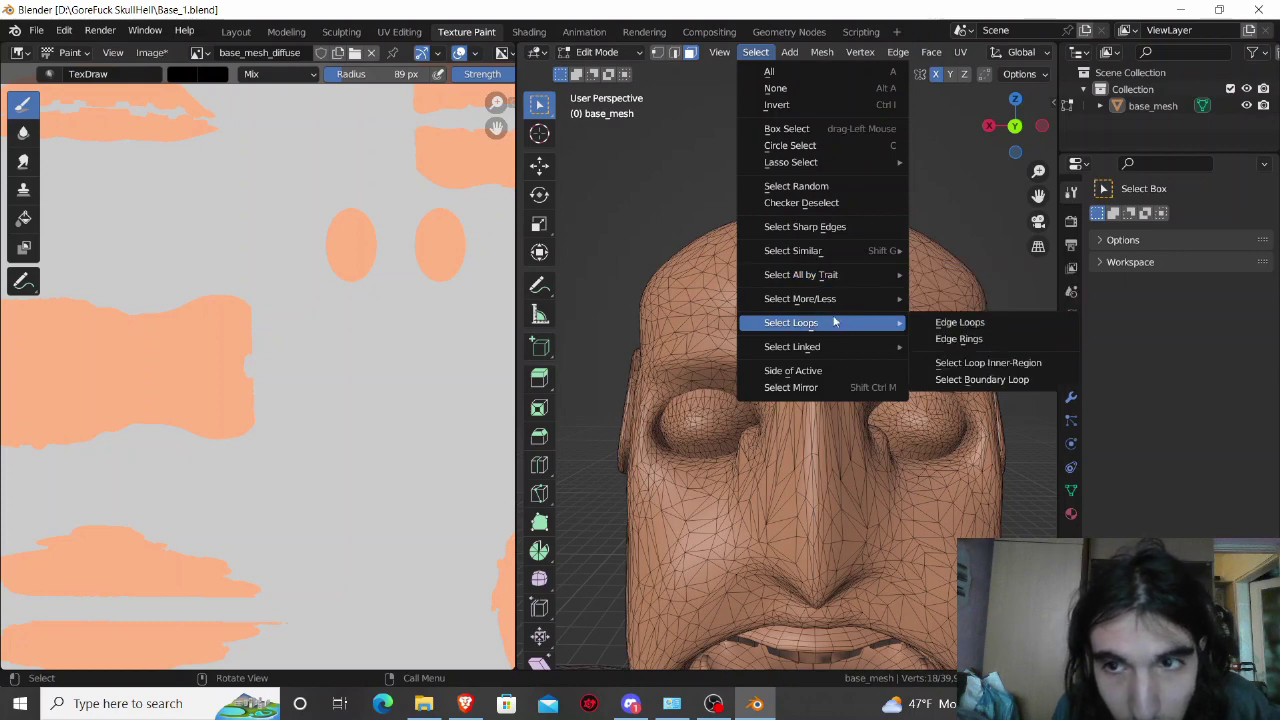
Step: Mirror the eyebrow selection across the face and return to Texture Paint
left_click(816, 390)
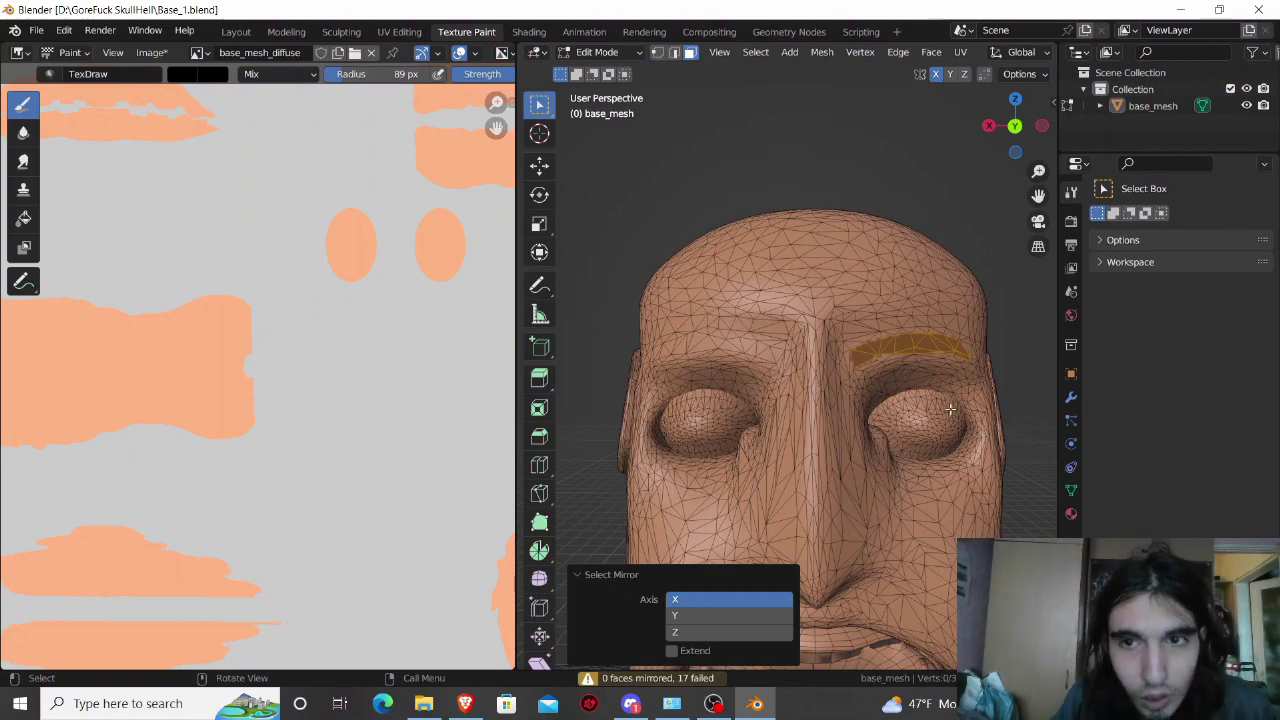
scroll(950, 408, "up", 2)
middle_click_drag(737, 451, 843, 406)
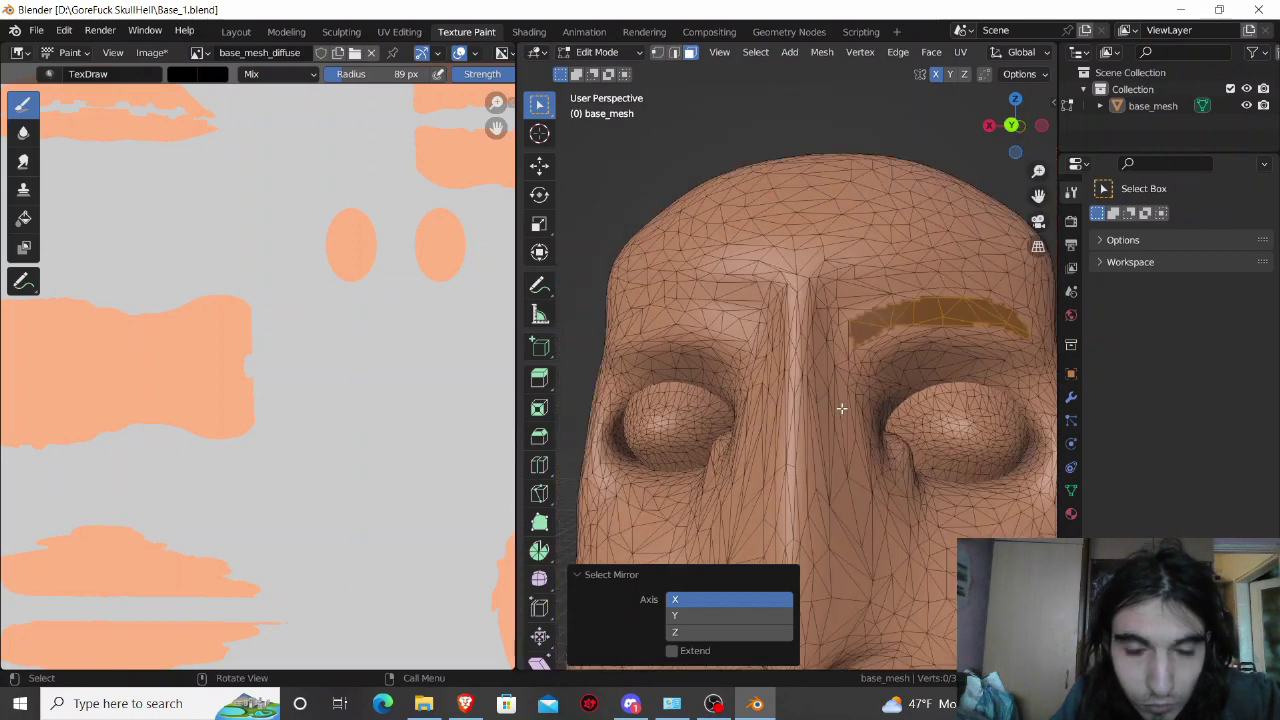
key("Tab")
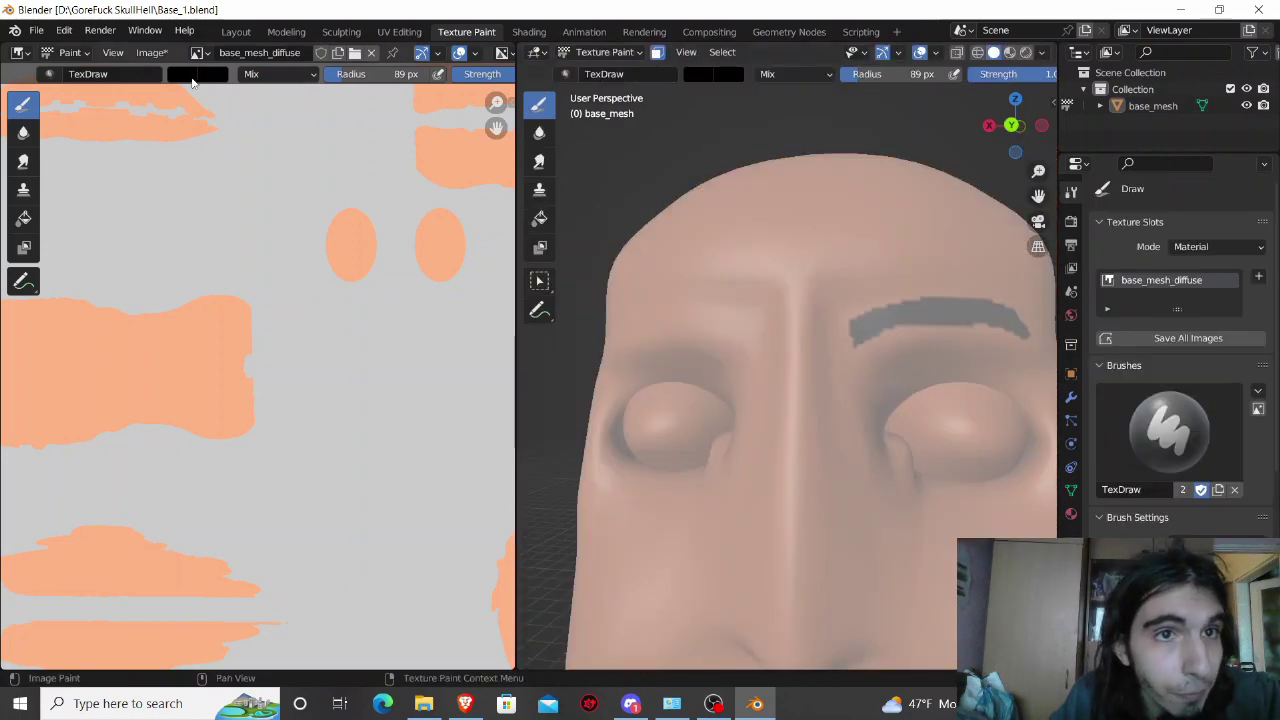
Step: Sample the peach skin colour and fill the black eyebrow with it, undoing a stray black fill
left_click(197, 74)
left_click(310, 247)
left_click(340, 247)
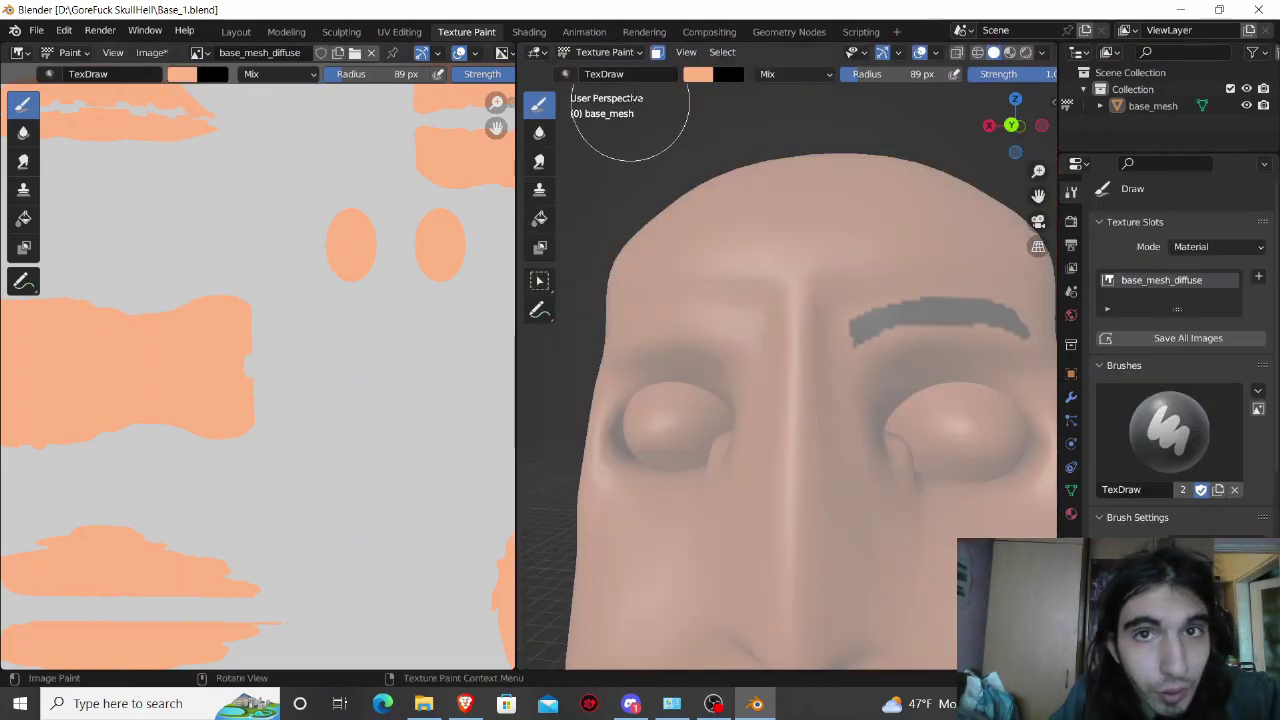
left_click(539, 218)
left_click(722, 240)
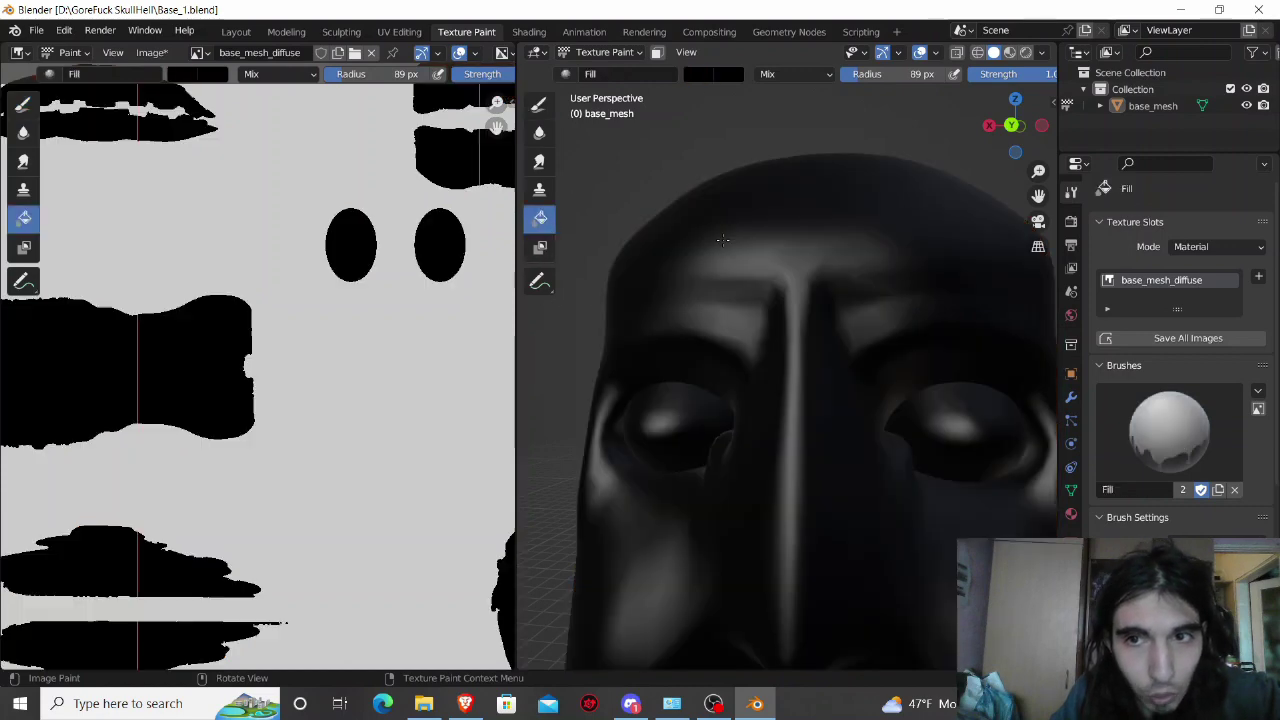
key("ctrl+z")
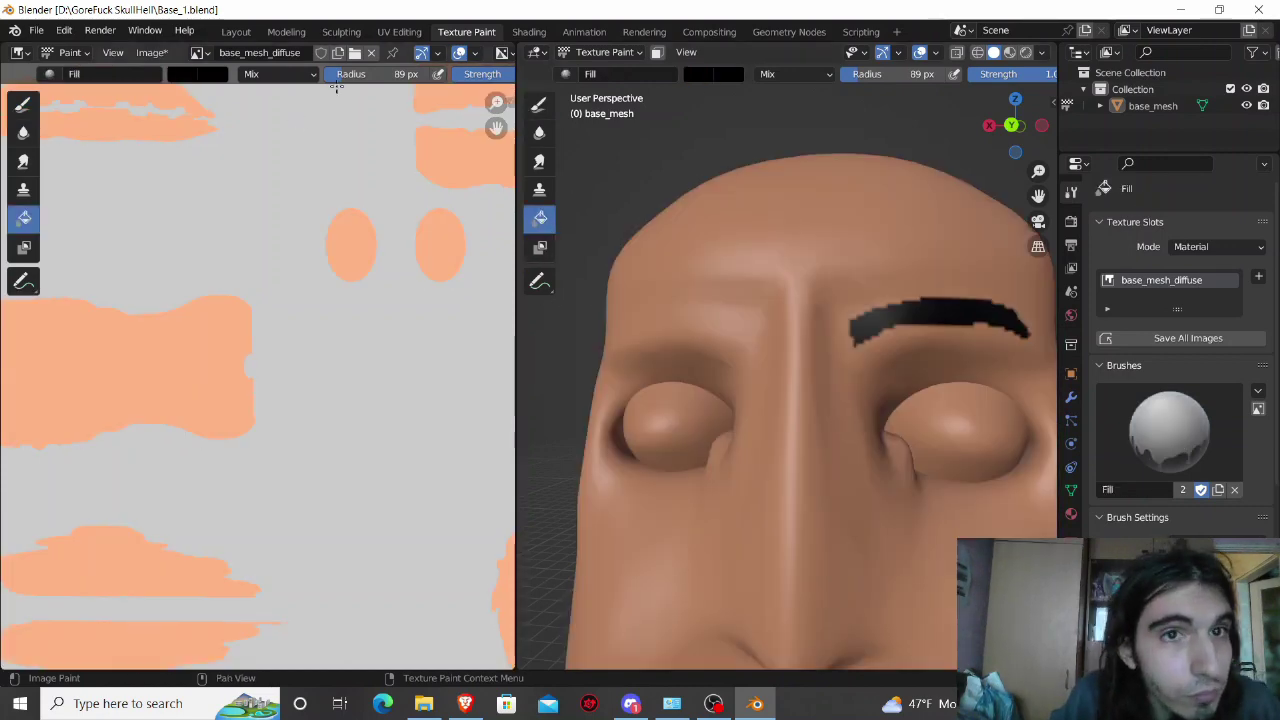
left_click(197, 77)
left_click(307, 257)
left_click(194, 322)
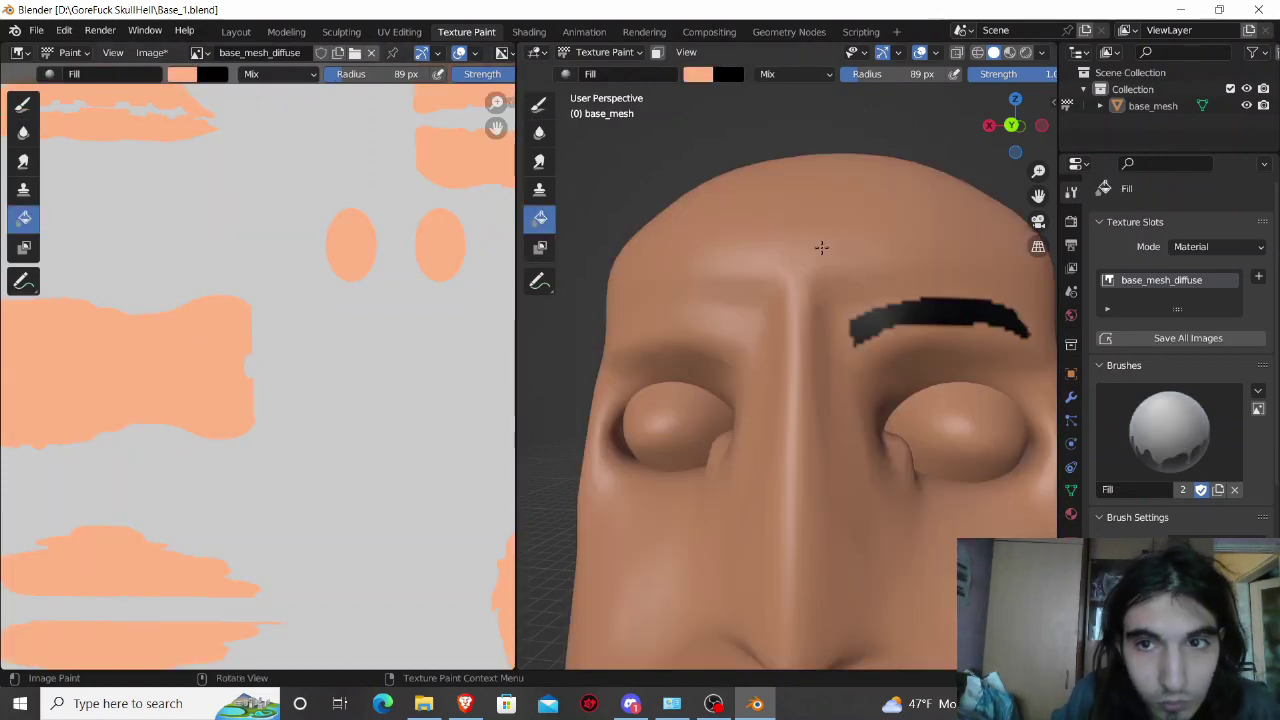
left_click(798, 296)
Step: In Edit Mode, box-select a patch of right-brow faces and trim stray faces
key("Tab")
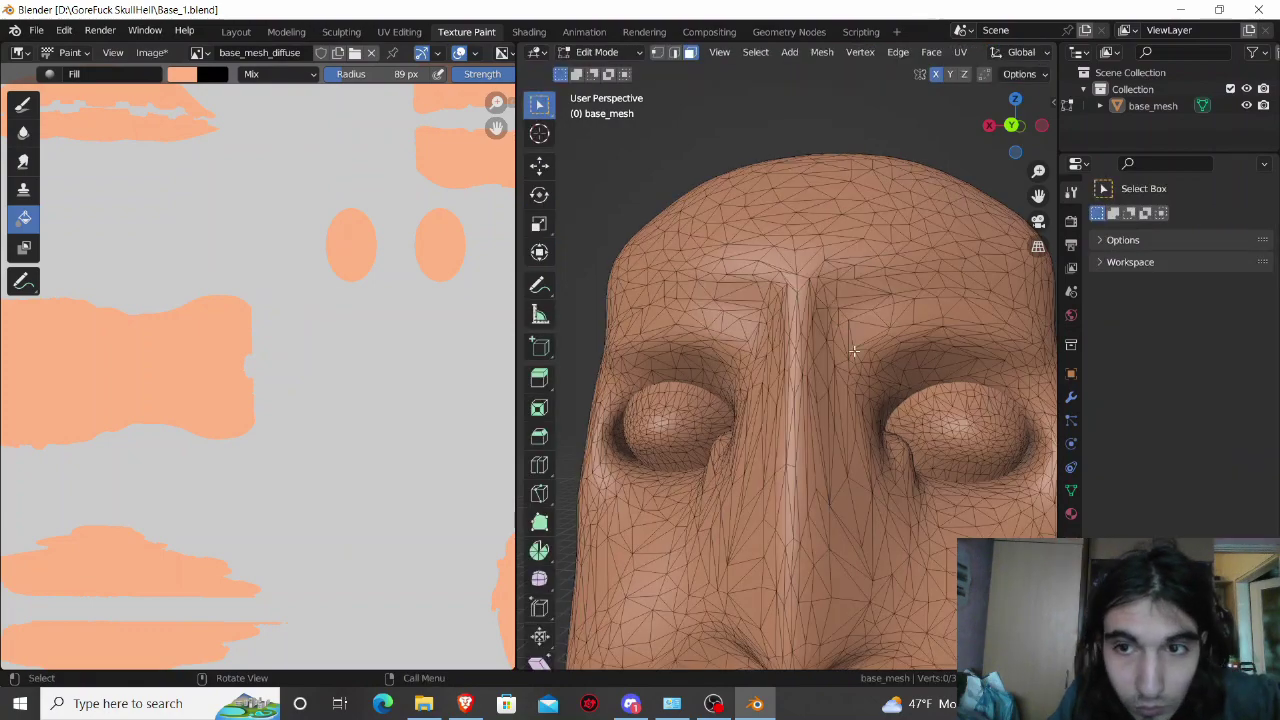
middle_click_drag(840, 325, 814, 342)
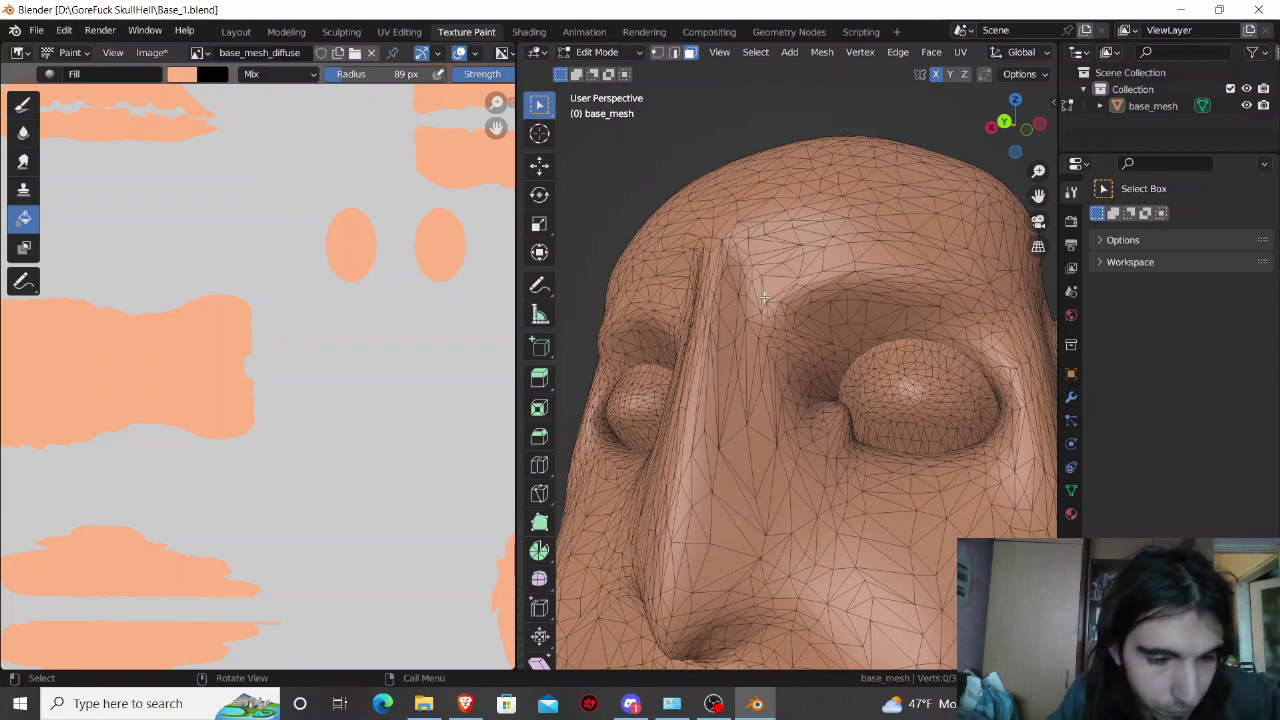
mouse_move(760, 312)
left_mouse_down("shift")
mouse_move(800, 289)
mouse_move(930, 280)
mouse_move(936, 300)
left_mouse_up("shift")
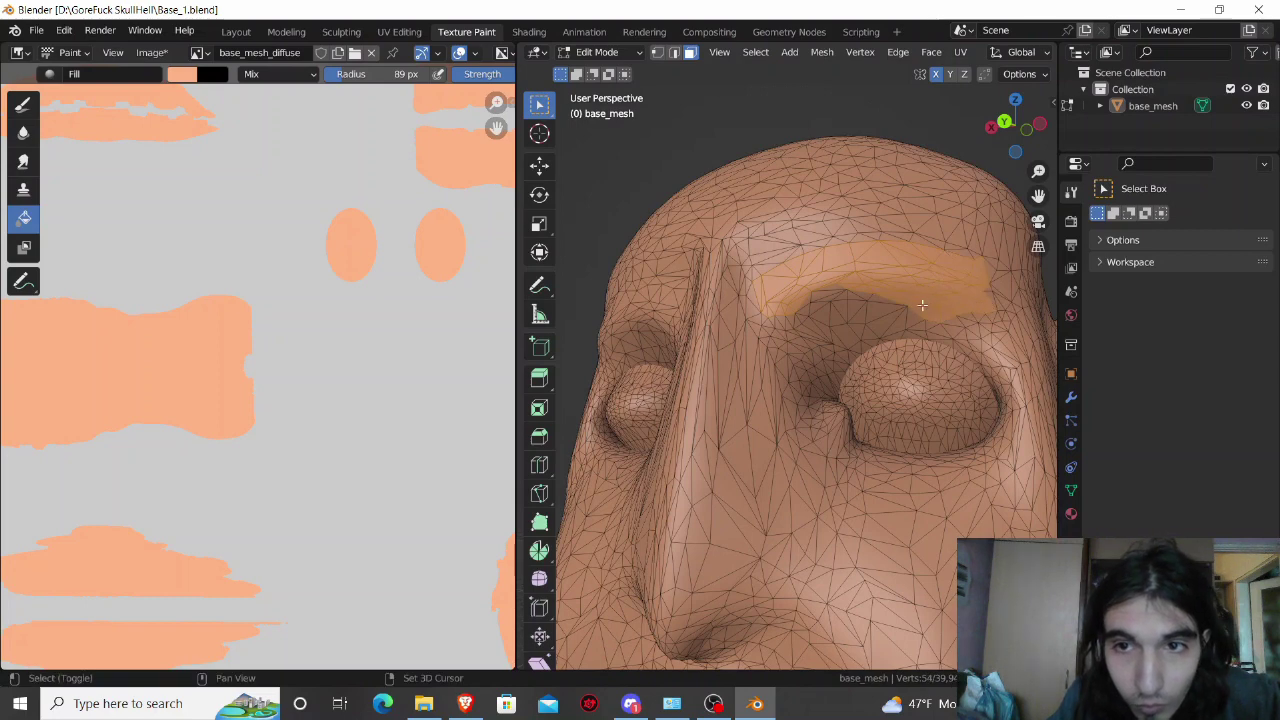
left_click(905, 255)
mouse_move(920, 250)
left_mouse_down()
mouse_move(963, 305)
mouse_move(970, 286)
left_mouse_up()
left_click_drag(973, 242, 976, 252, "ctrl")
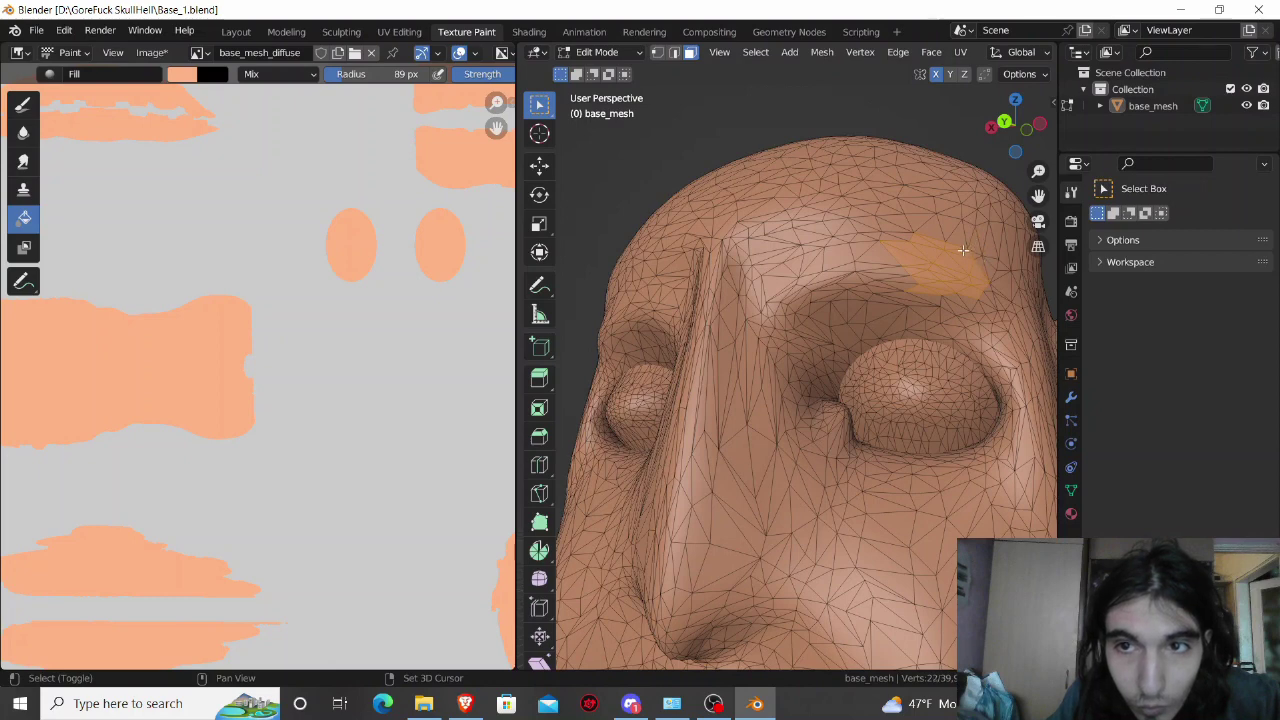
left_click(923, 239, "shift")
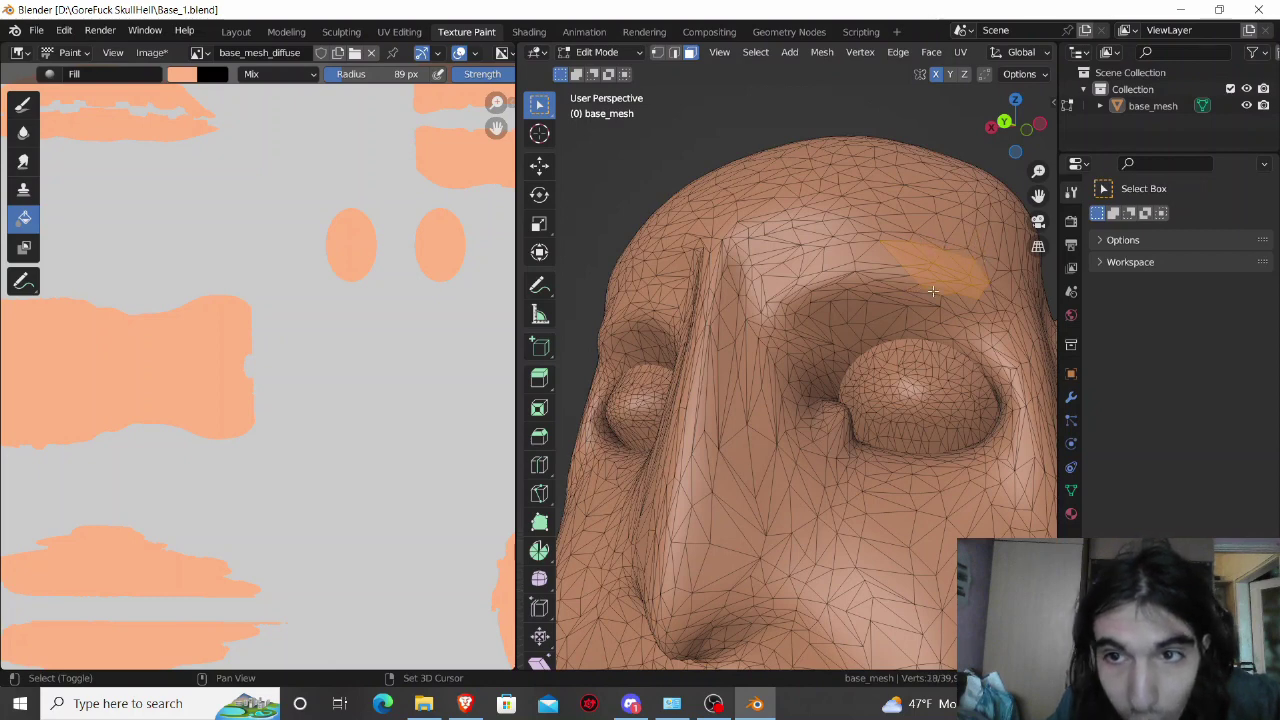
Step: Extend the right-brow selection along the brow toward the nose
left_click(895, 269, "shift")
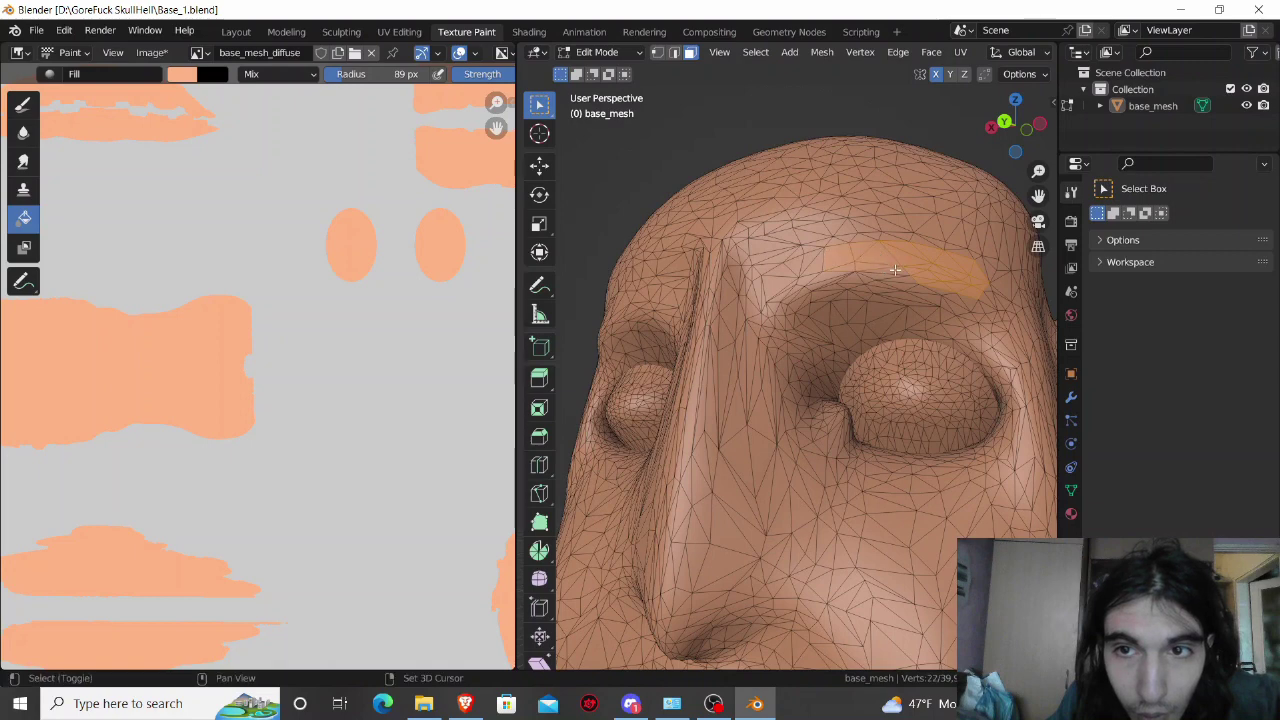
left_click(832, 274, "shift")
left_click(786, 280, "shift")
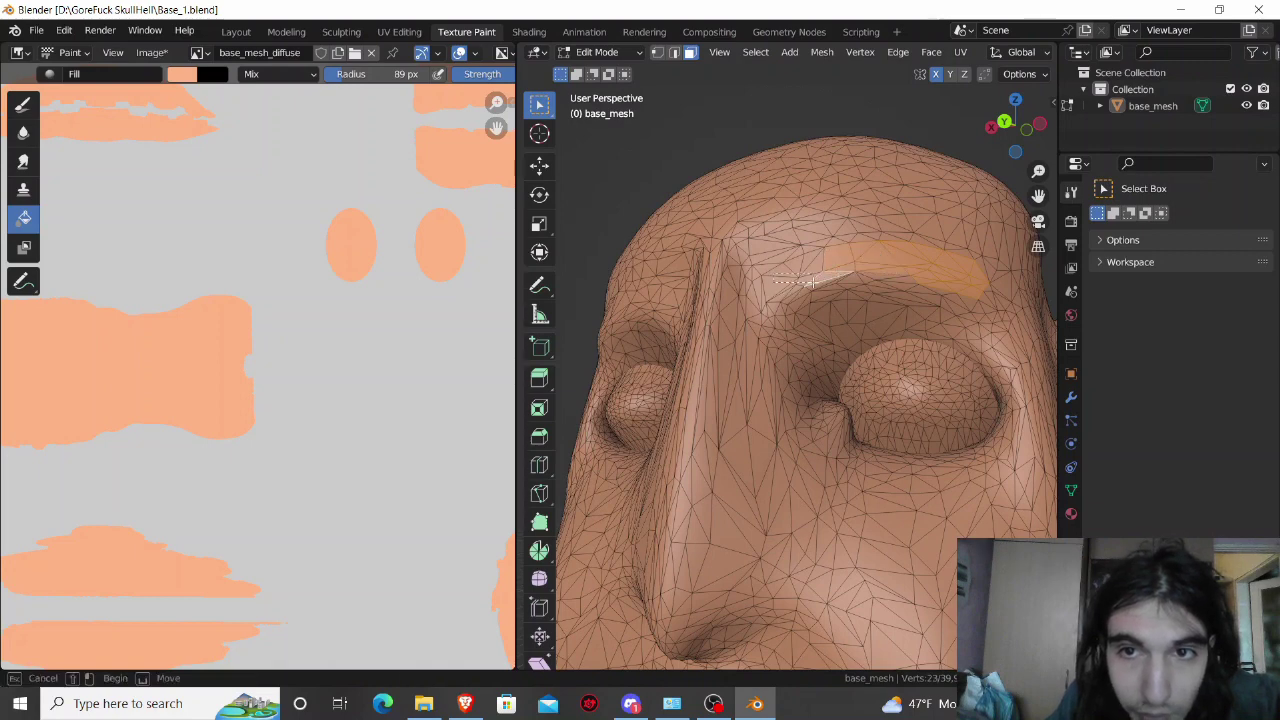
left_click(780, 296, "shift")
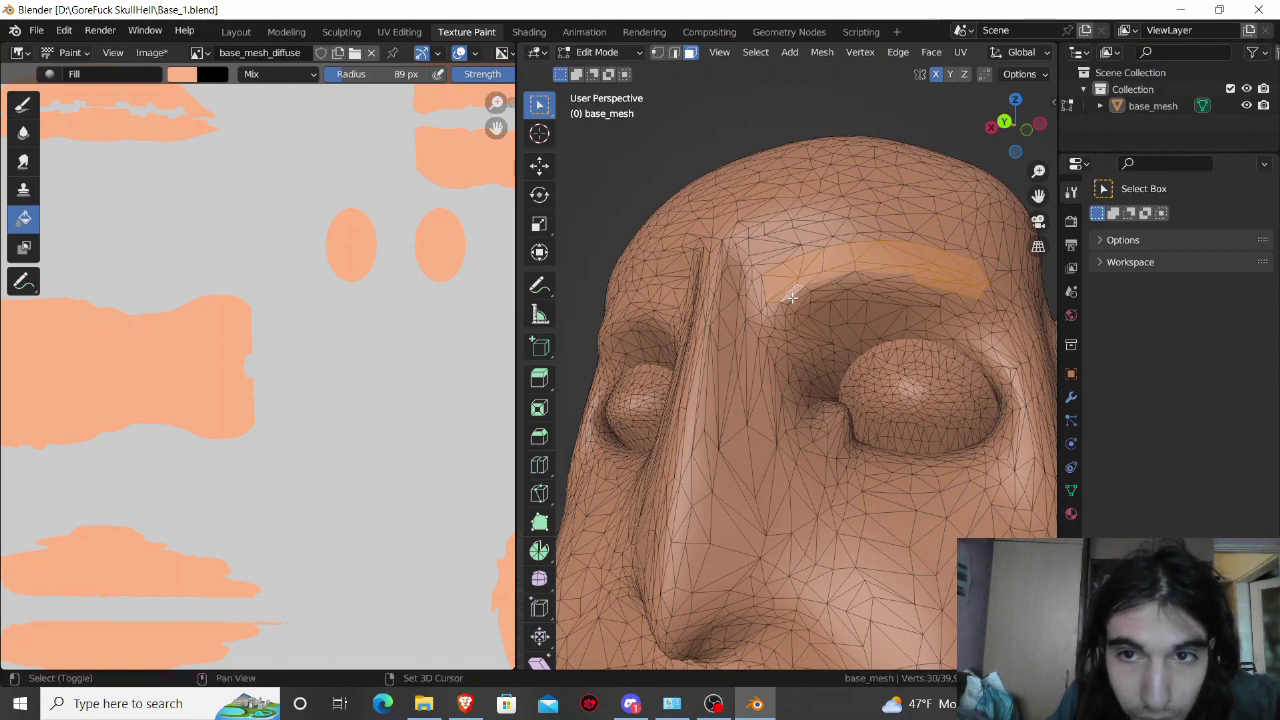
left_click(855, 280, "shift")
left_click(901, 278, "shift")
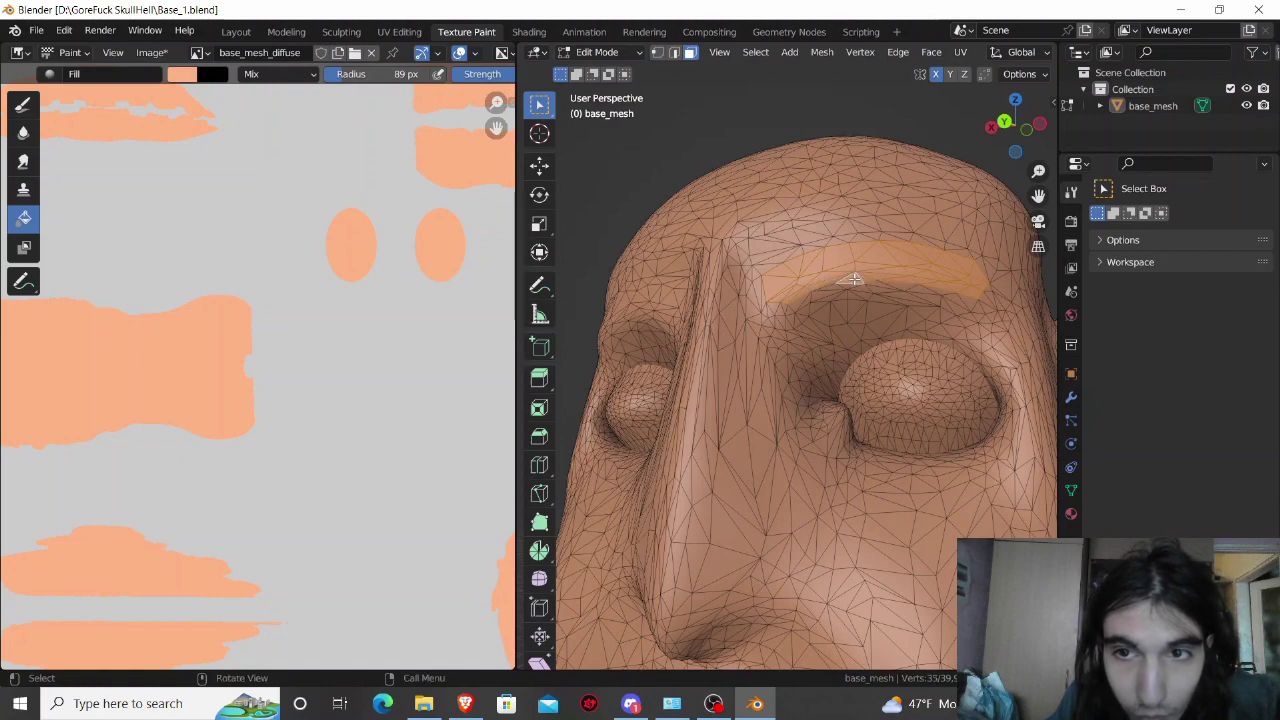
Step: Add the left eyebrow faces to the selection, dropping a stray face
mouse_move(855, 280)
middle_mouse_down()
mouse_move(850, 375)
mouse_move(846, 293)
mouse_move(823, 305)
mouse_move(785, 295)
middle_mouse_up()
left_click(850, 375, "shift")
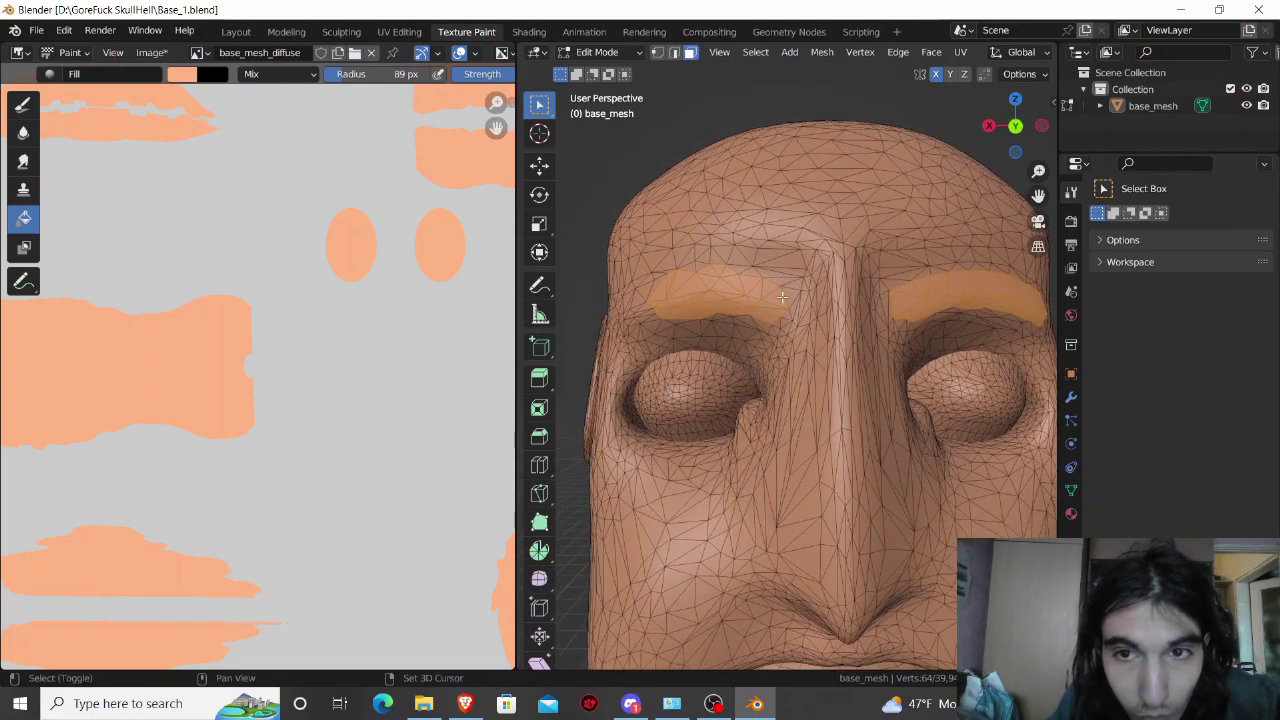
left_click(785, 295, "shift")
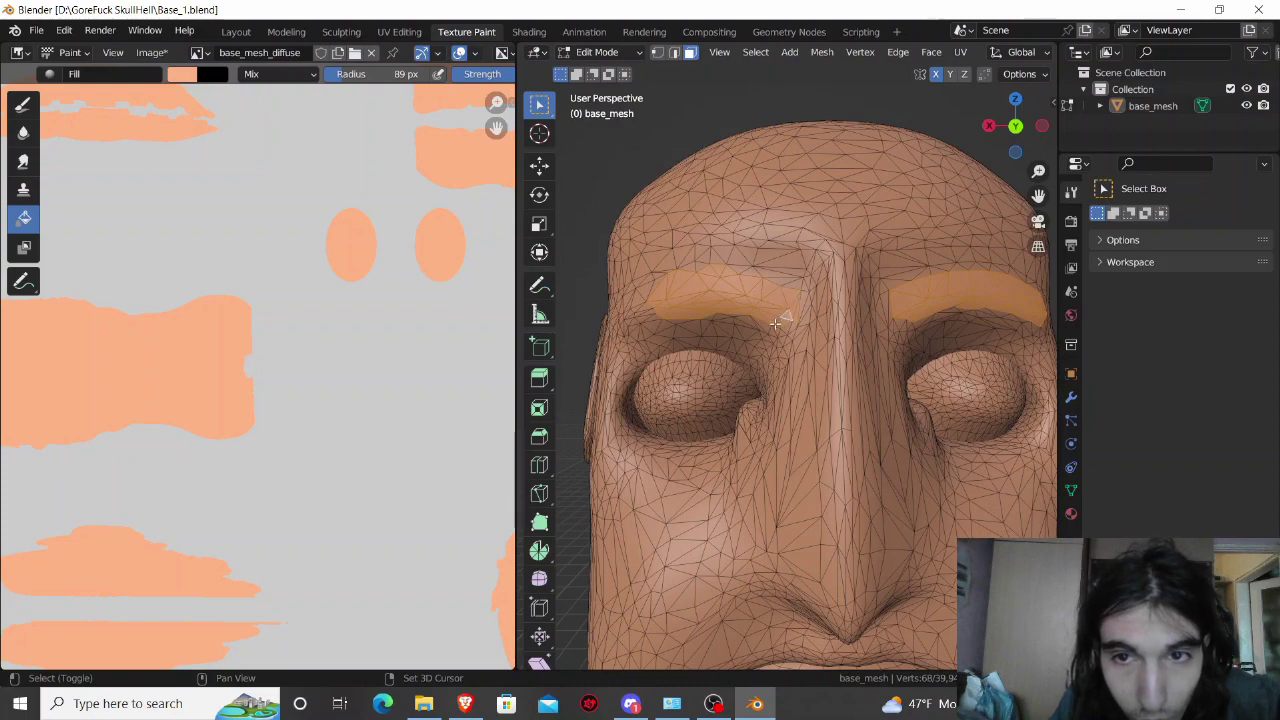
middle_click_drag(785, 327, 730, 295)
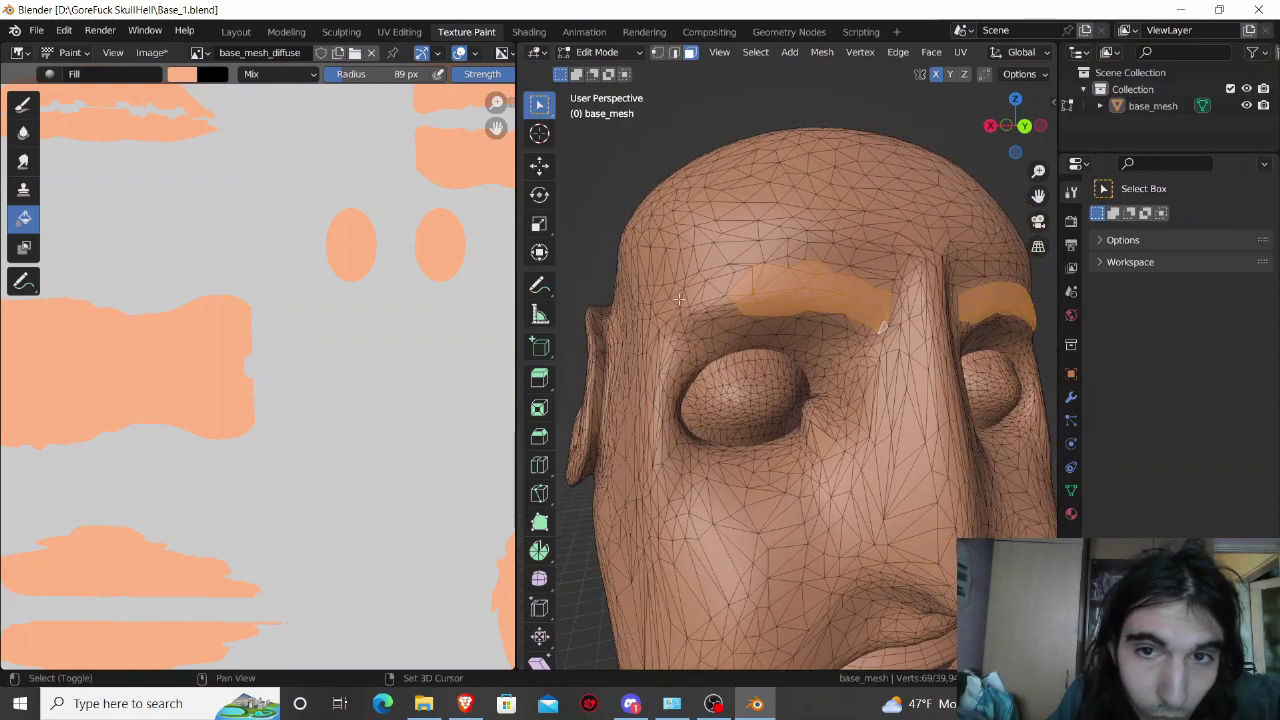
left_click(717, 290, "shift")
left_click(728, 284, "shift")
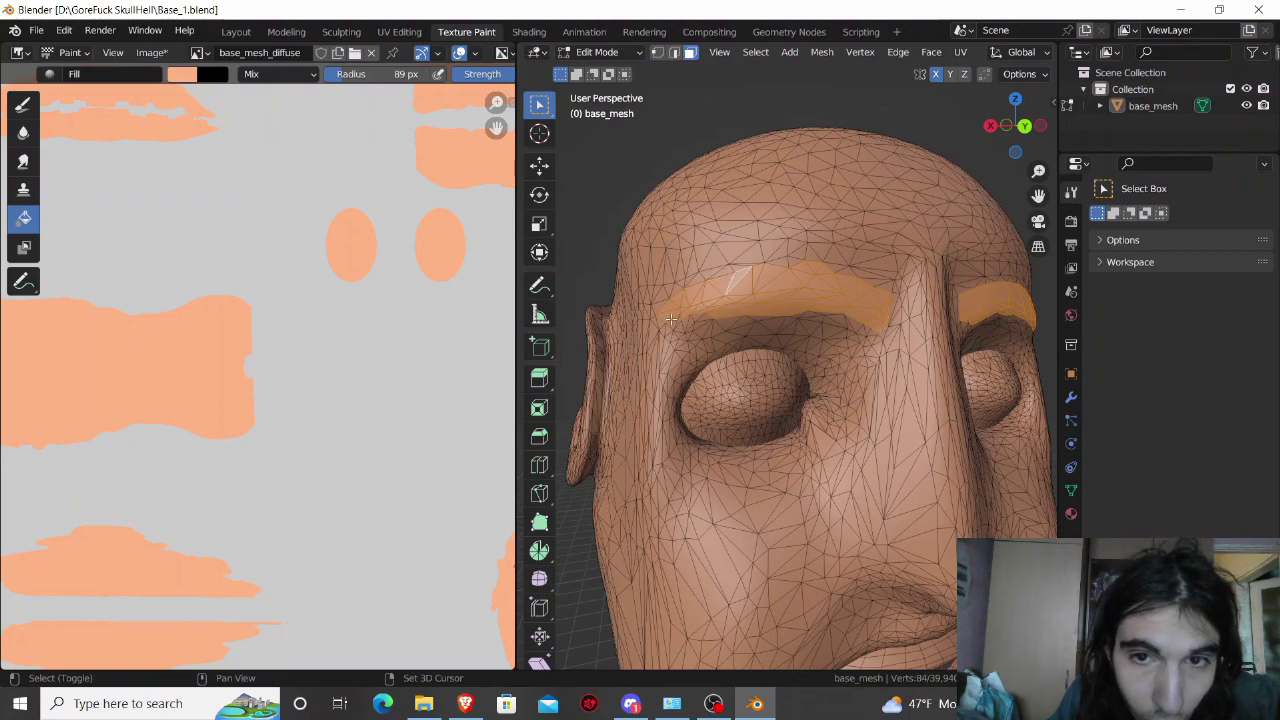
left_click(706, 325, "shift")
mouse_move(706, 325)
middle_mouse_down()
mouse_move(659, 325)
mouse_move(700, 325)
middle_mouse_up()
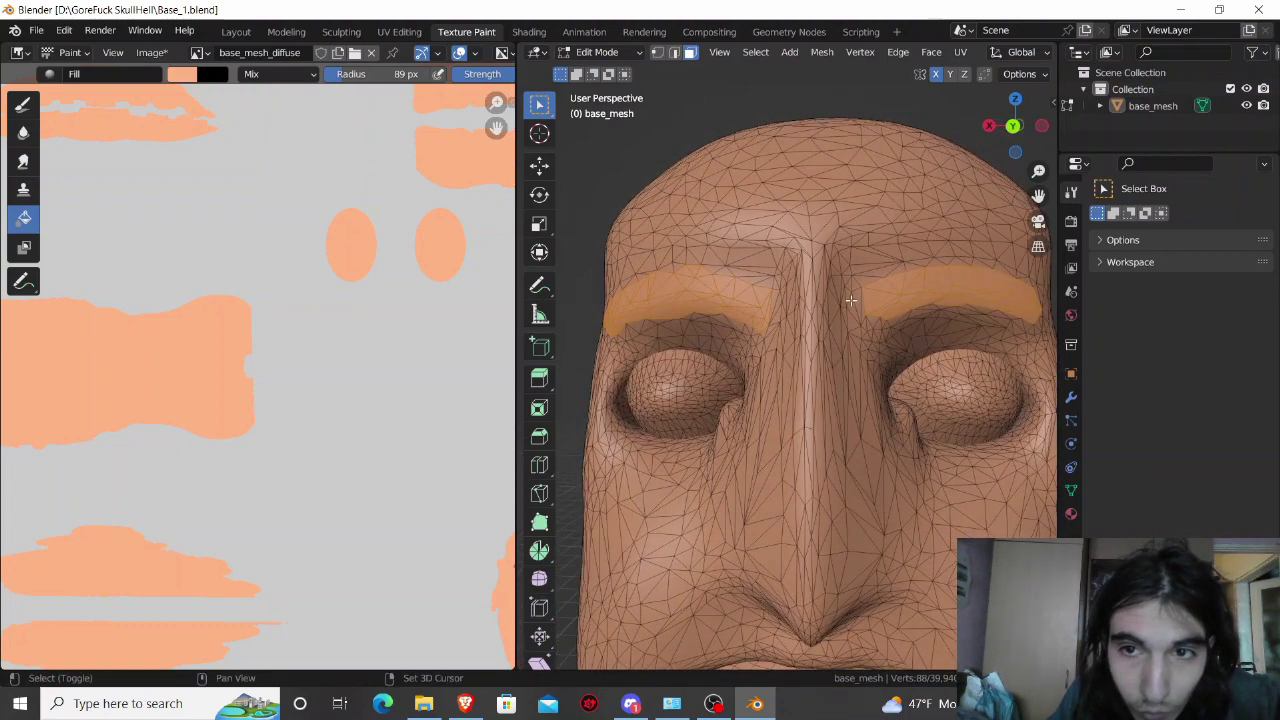
Step: Add the remaining right eyebrow faces to the selection, removing one stray face
left_click(866, 324, "shift")
left_click(884, 326, "shift")
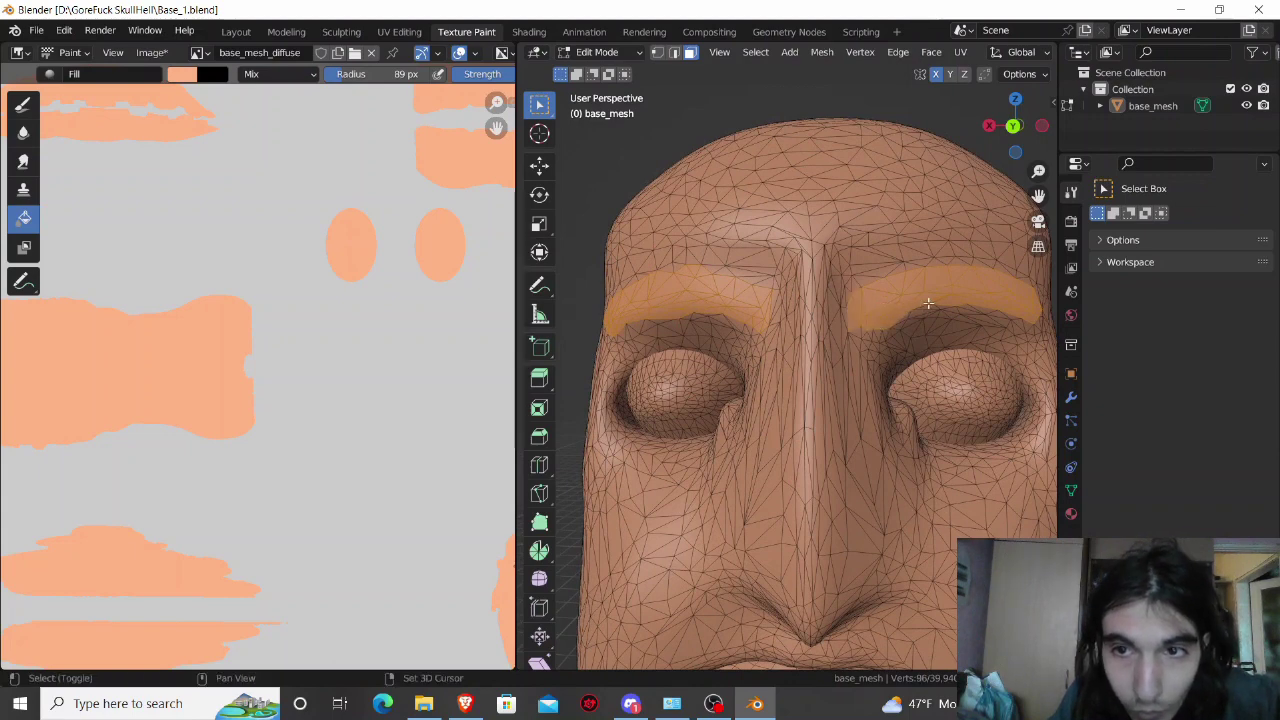
left_click(925, 307, "shift")
left_click(932, 314, "shift")
left_click(941, 307, "shift")
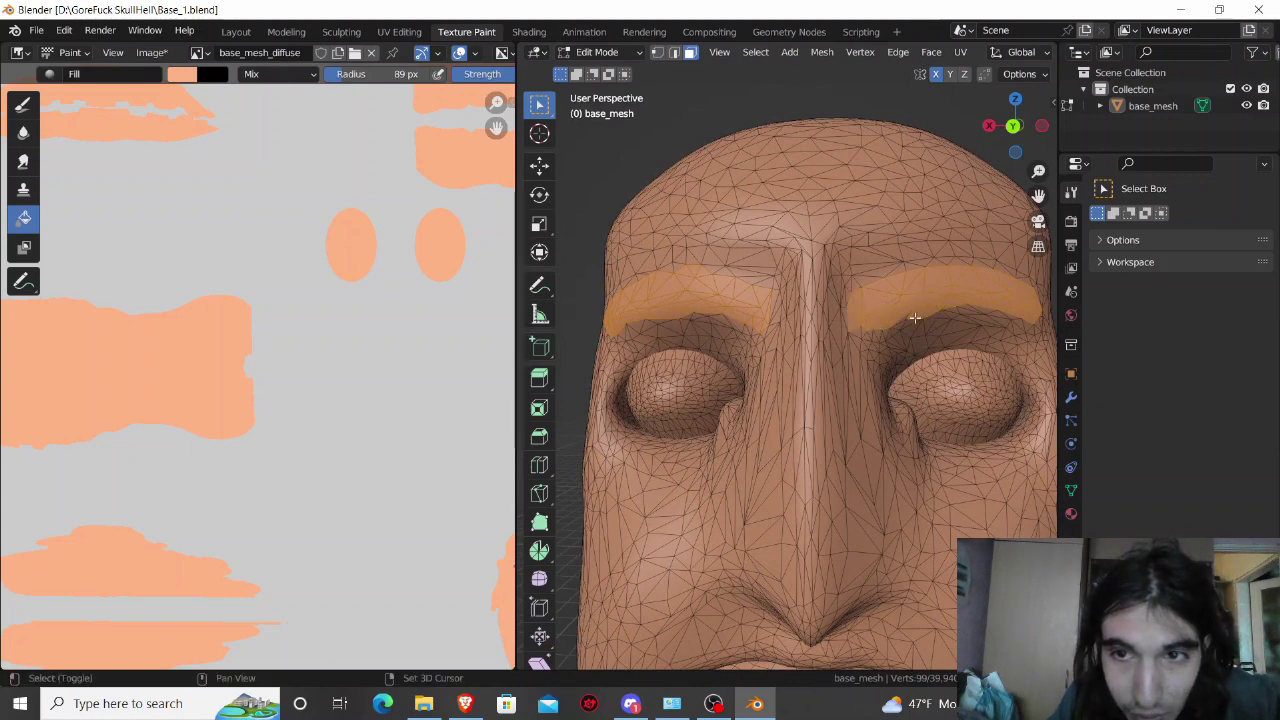
middle_click_drag(903, 318, 930, 300)
left_click(930, 292, "shift")
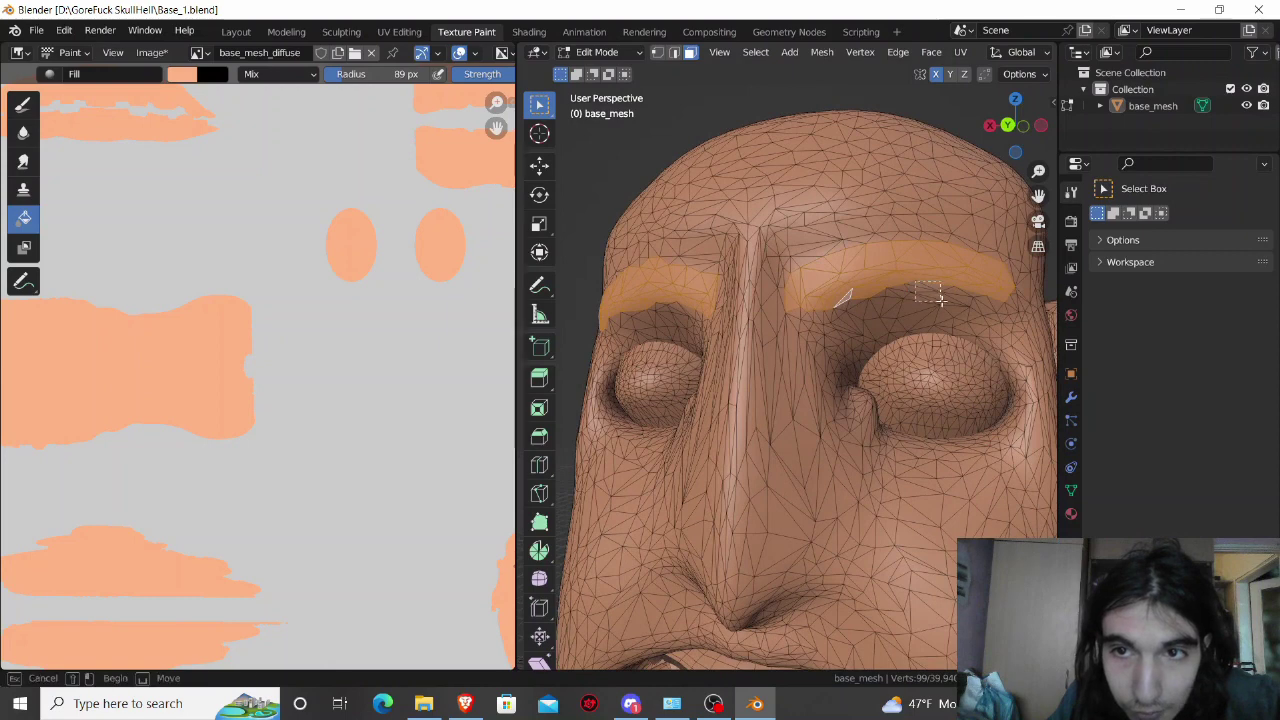
left_click(960, 299, "shift")
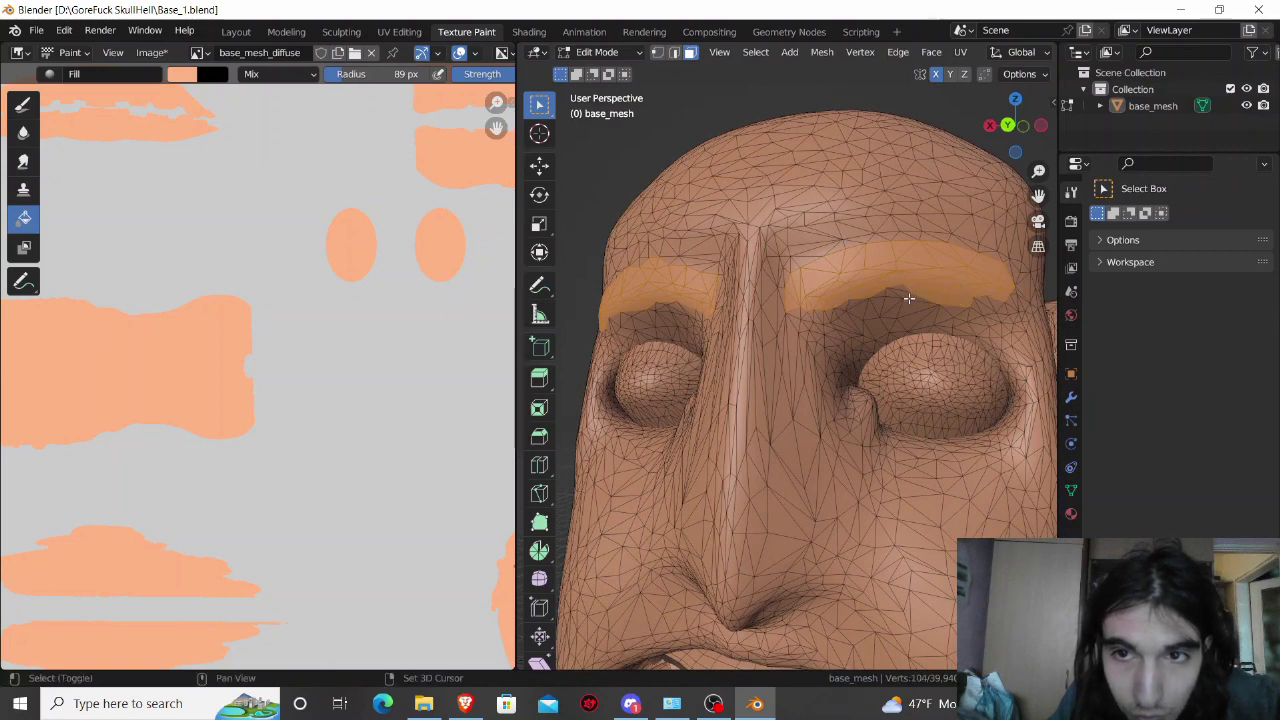
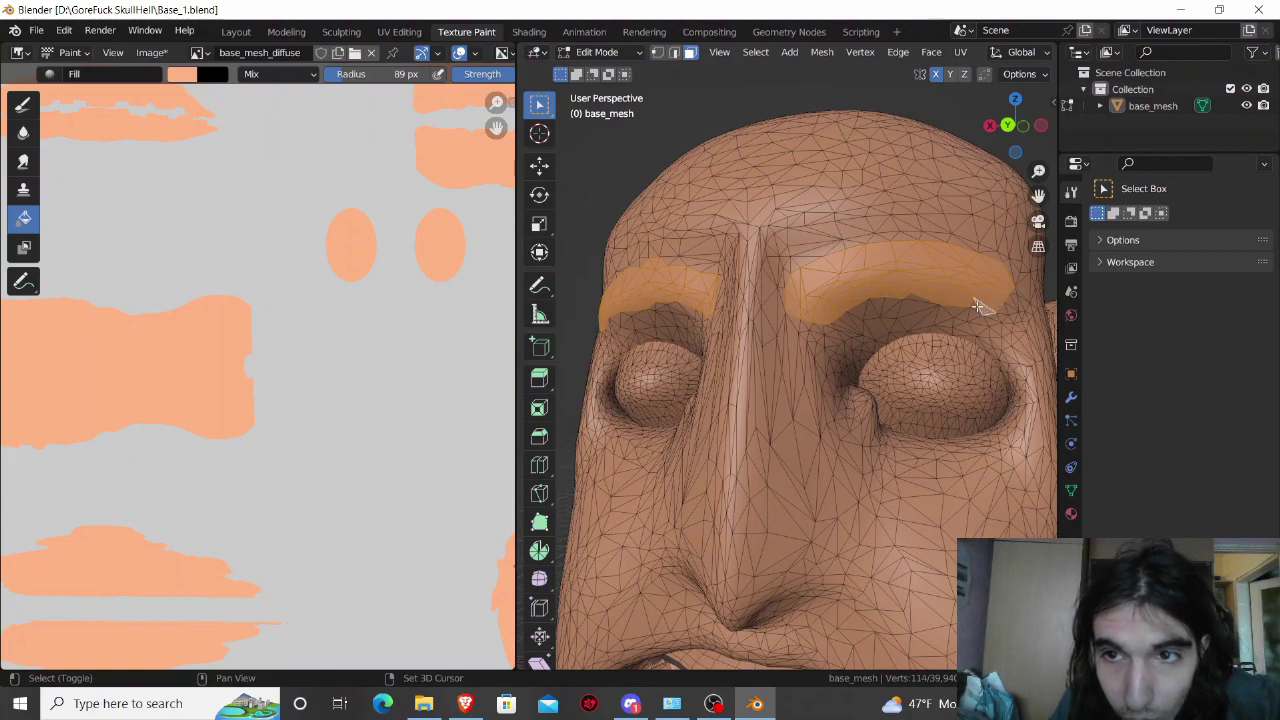
Step: Select the first eyebrow faces, working from the head's left side
middle_click_drag(978, 306, 805, 303)
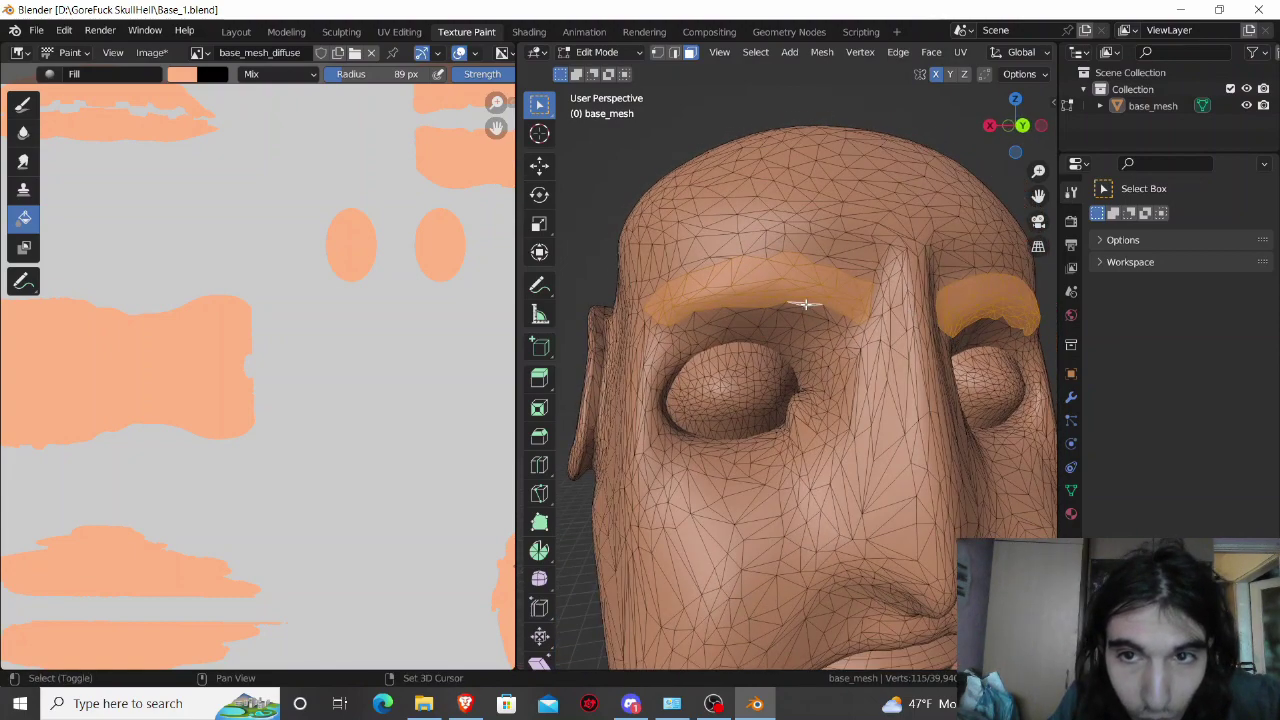
left_click(810, 311, "shift")
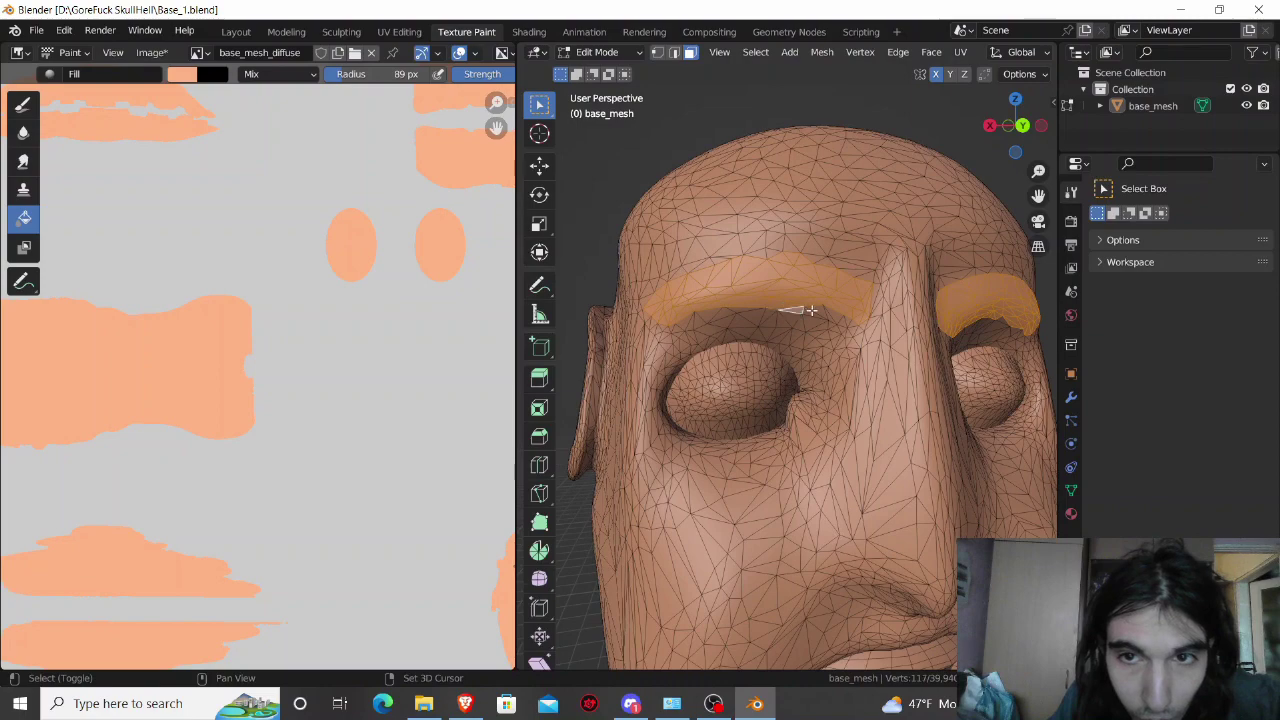
left_click(838, 317, "shift")
left_click(826, 322, "shift")
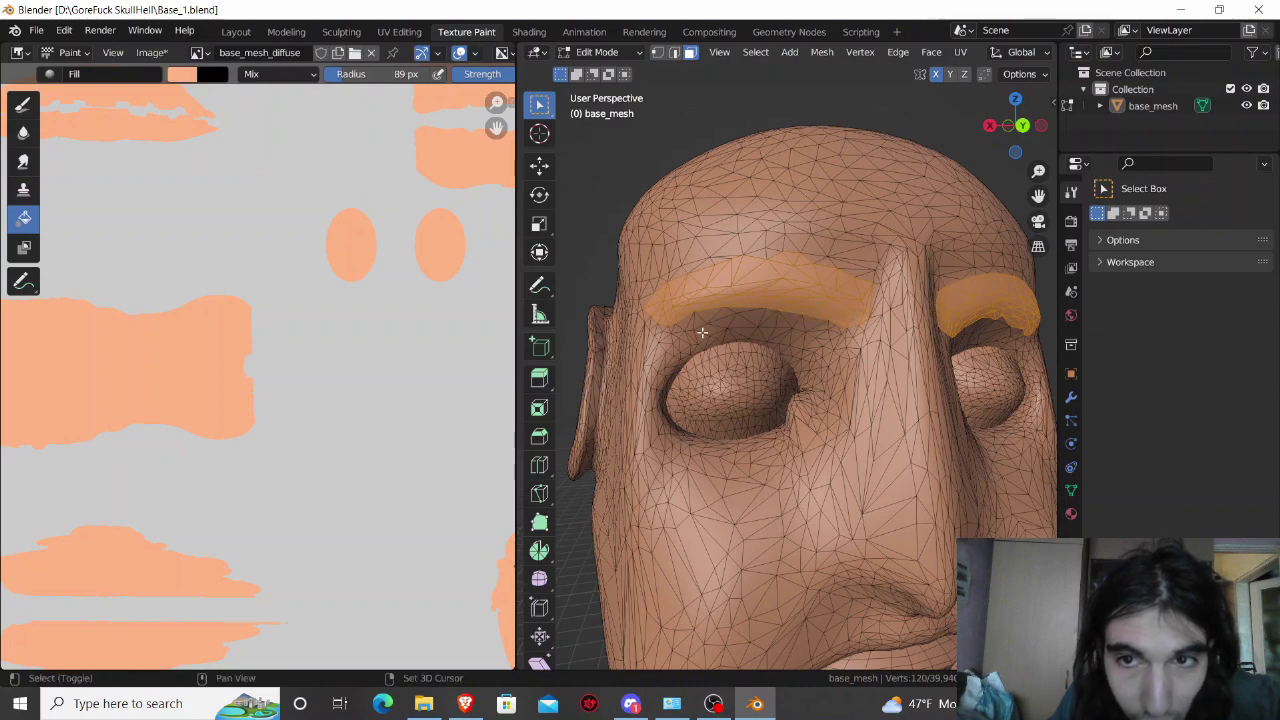
mouse_move(702, 332)
middle_mouse_down()
mouse_move(858, 320)
mouse_move(685, 310)
middle_mouse_up()
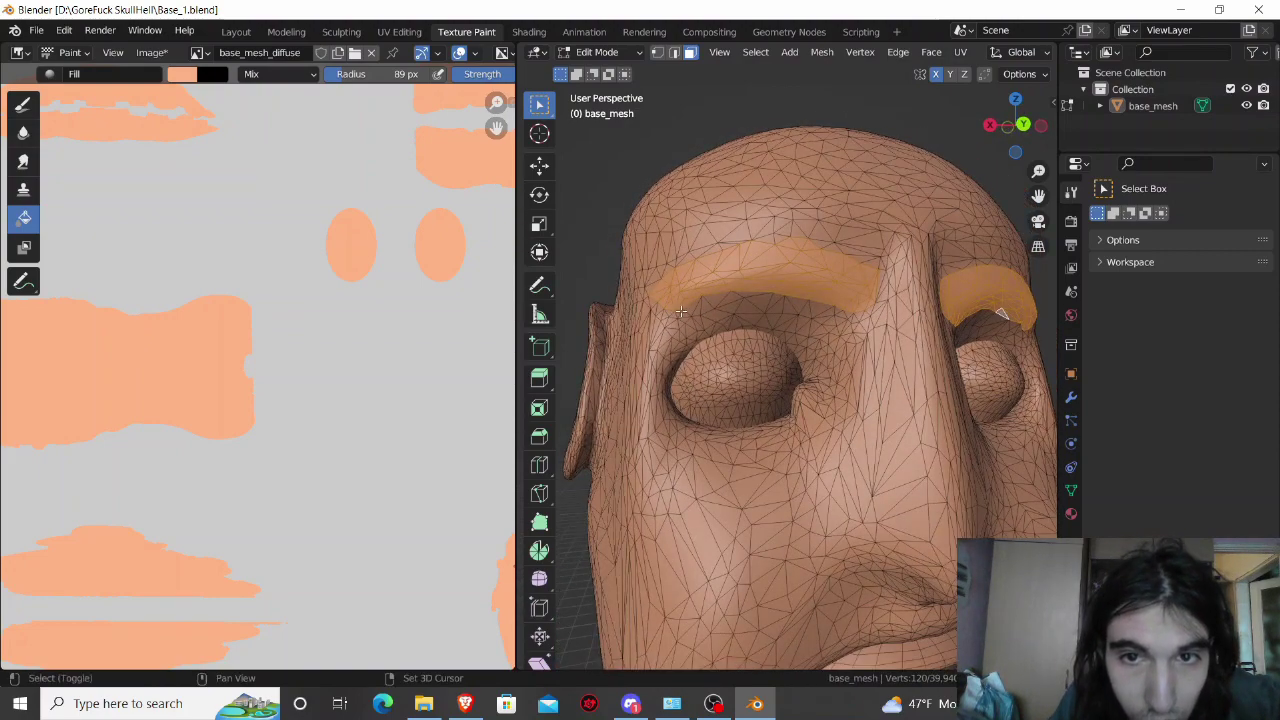
left_click(729, 299, "shift")
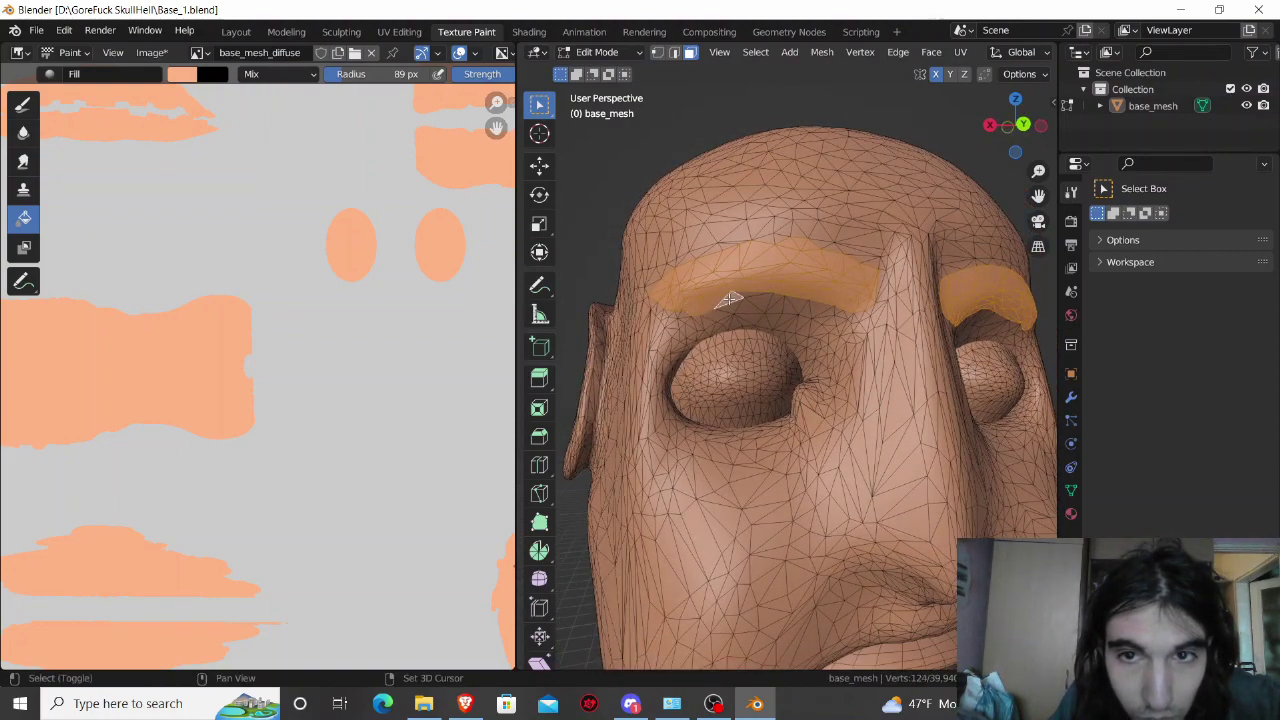
left_click(751, 296, "shift")
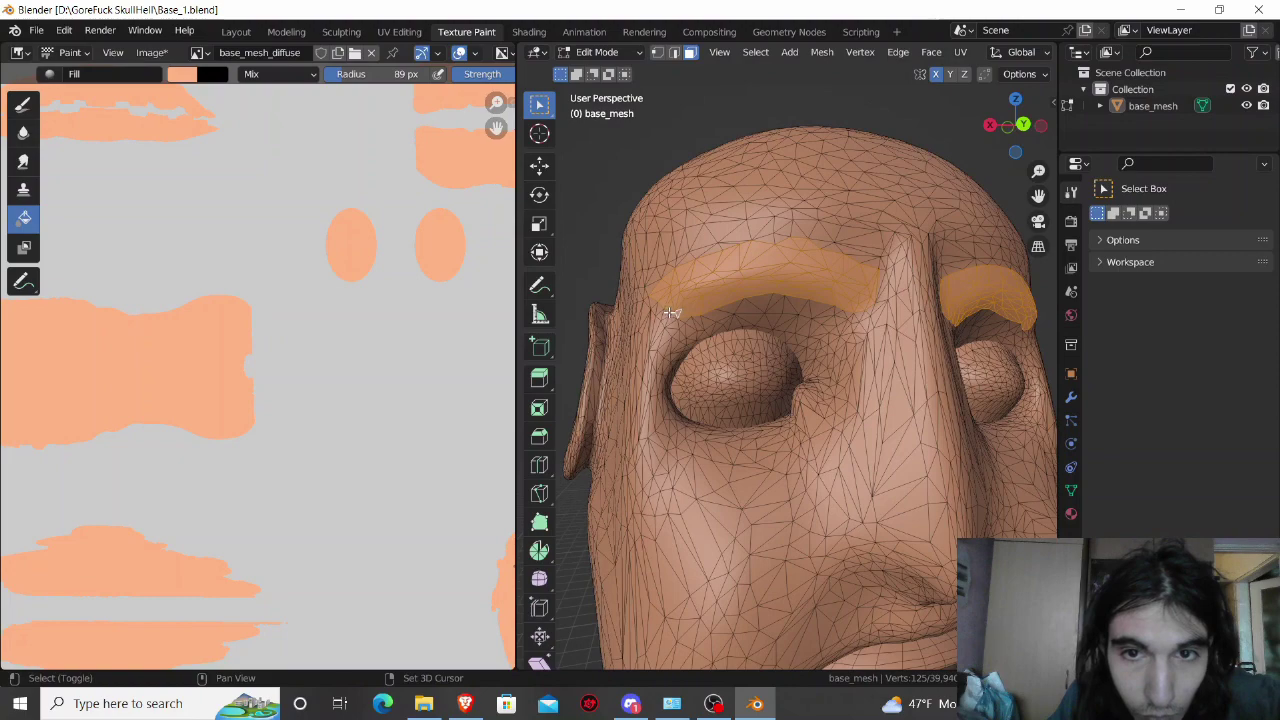
Step: From a frontal view, add brow-edge faces on both brows to the selection
middle_click_drag(675, 314, 938, 264)
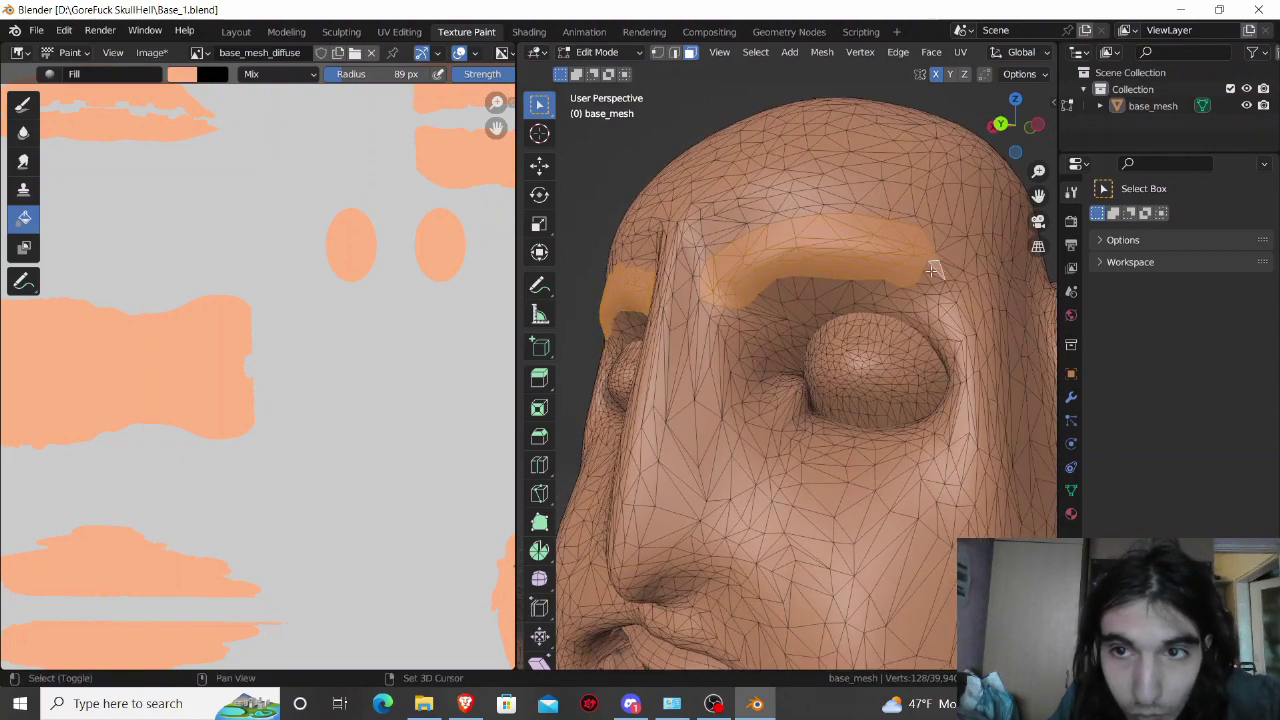
mouse_move(922, 279)
middle_mouse_down()
mouse_move(886, 306)
mouse_move(920, 335)
mouse_move(806, 316)
mouse_move(886, 368)
mouse_move(857, 362)
mouse_move(871, 357)
middle_mouse_up()
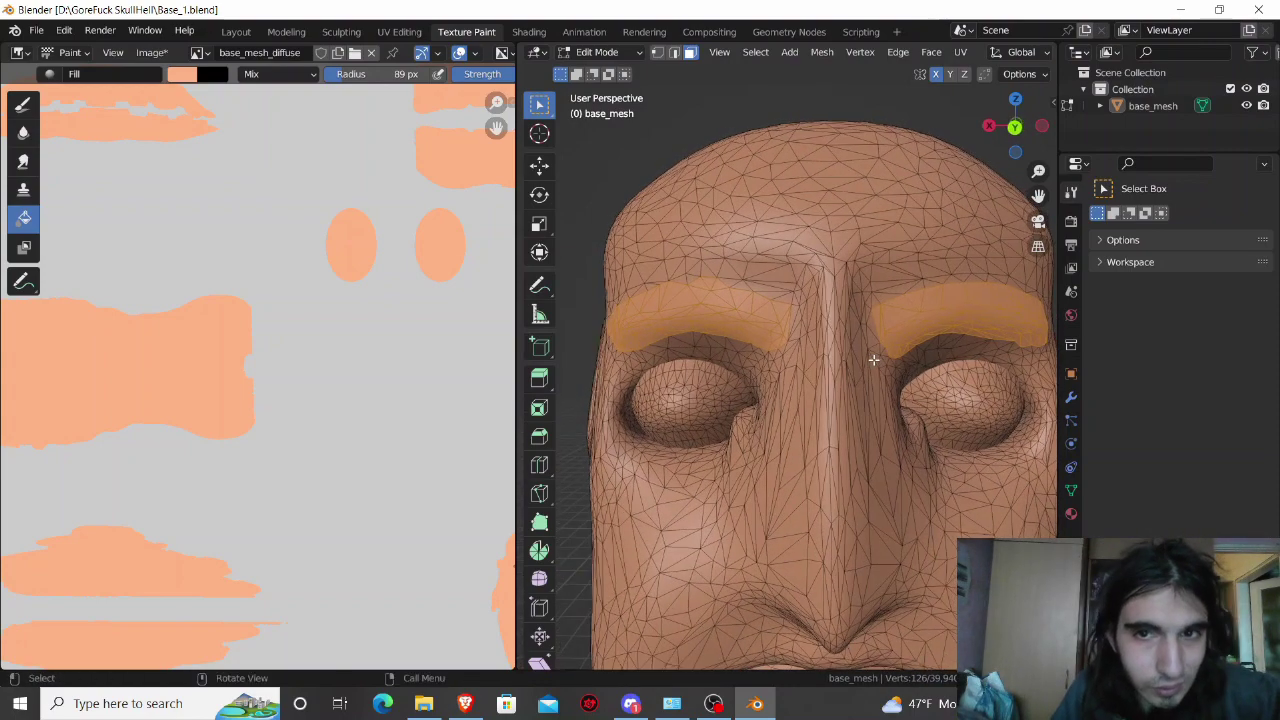
left_click(778, 299, "shift")
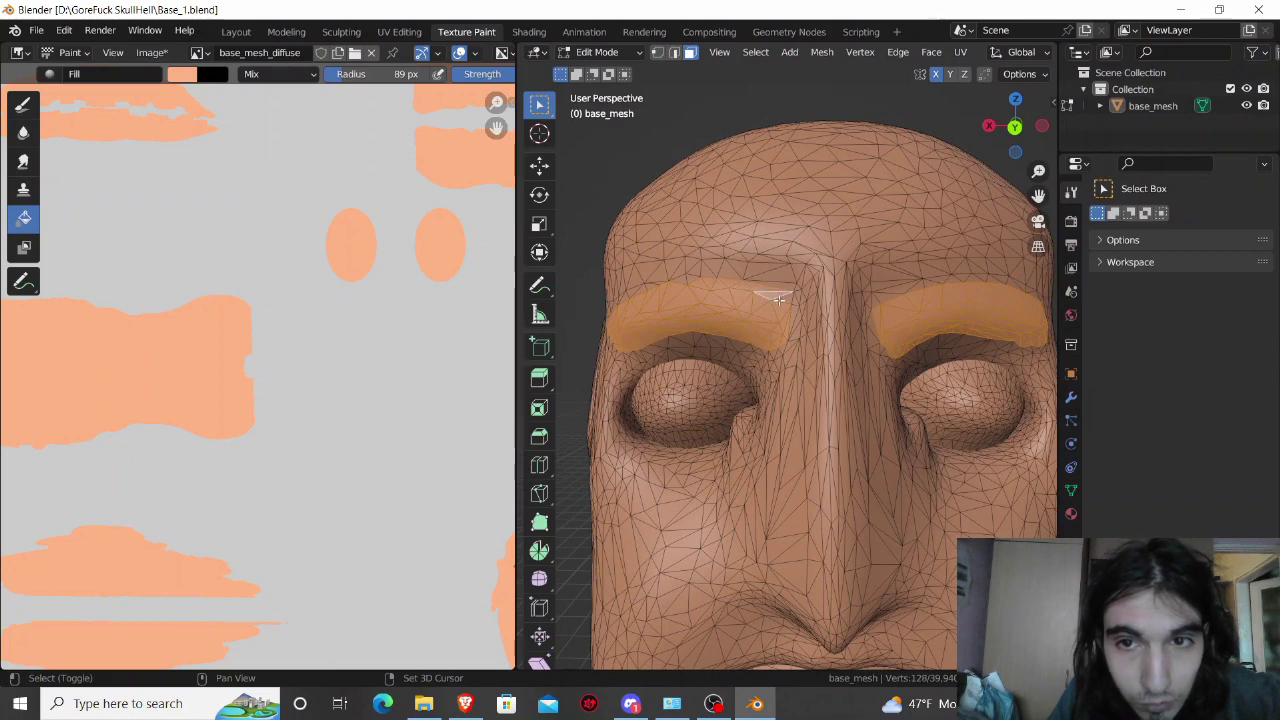
left_click(913, 288, "shift")
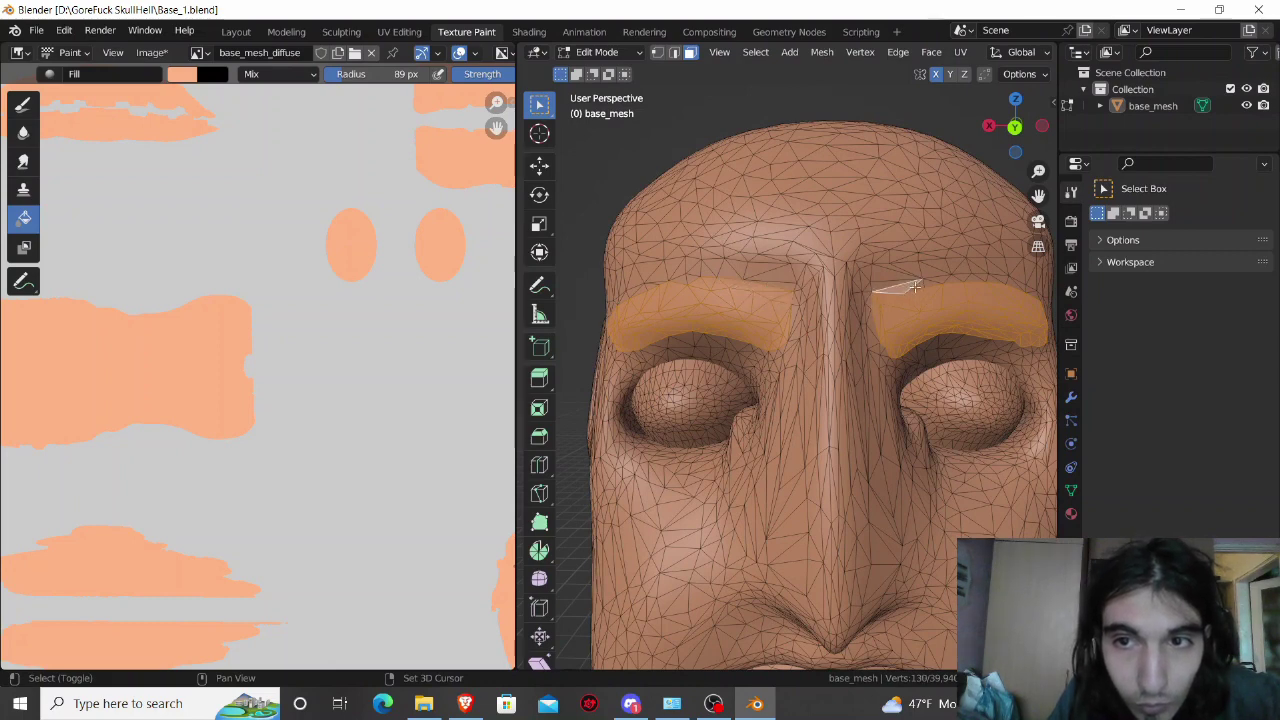
middle_click_drag(692, 280, 871, 288)
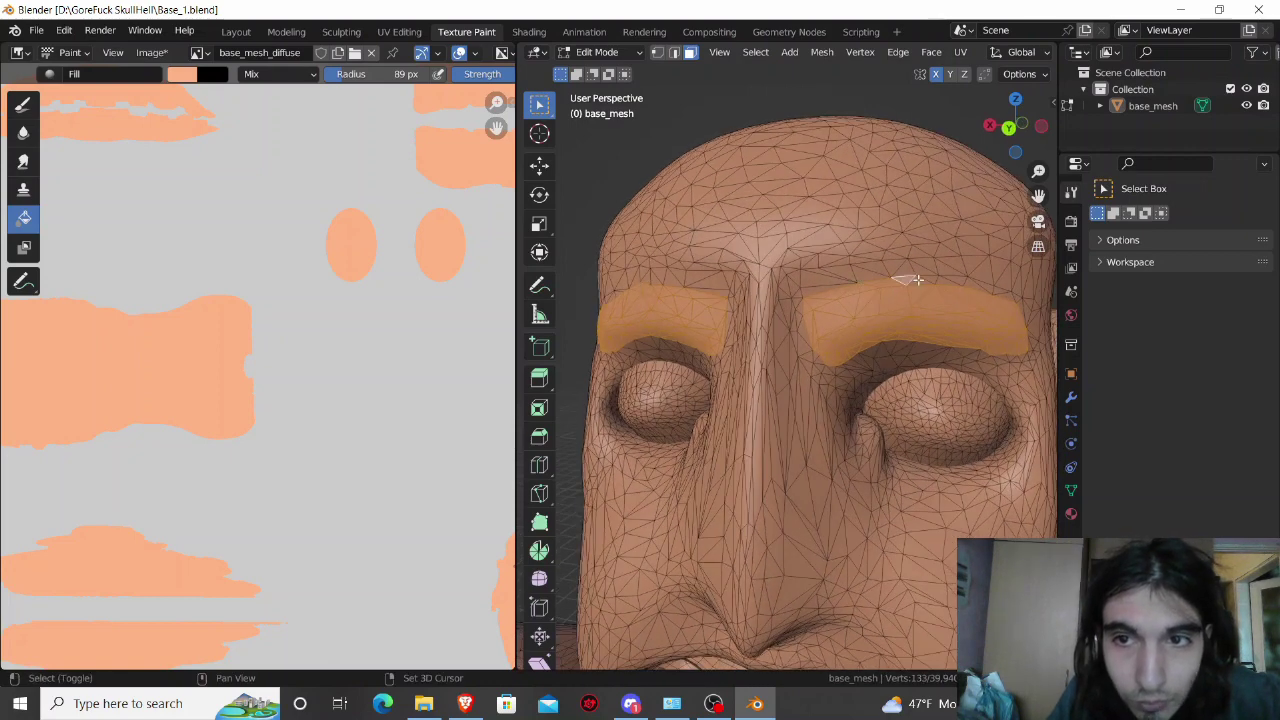
left_click(717, 293, "shift")
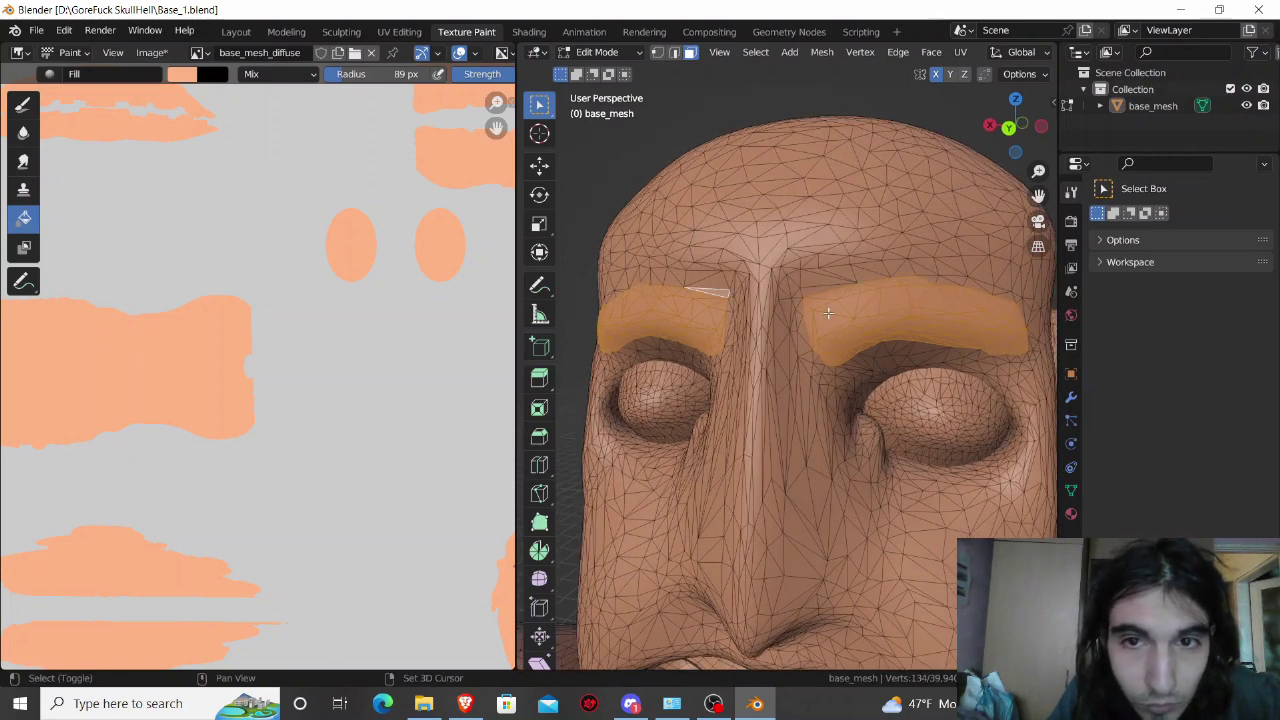
mouse_move(862, 312)
middle_mouse_down()
mouse_move(863, 327)
mouse_move(900, 305)
middle_mouse_up()
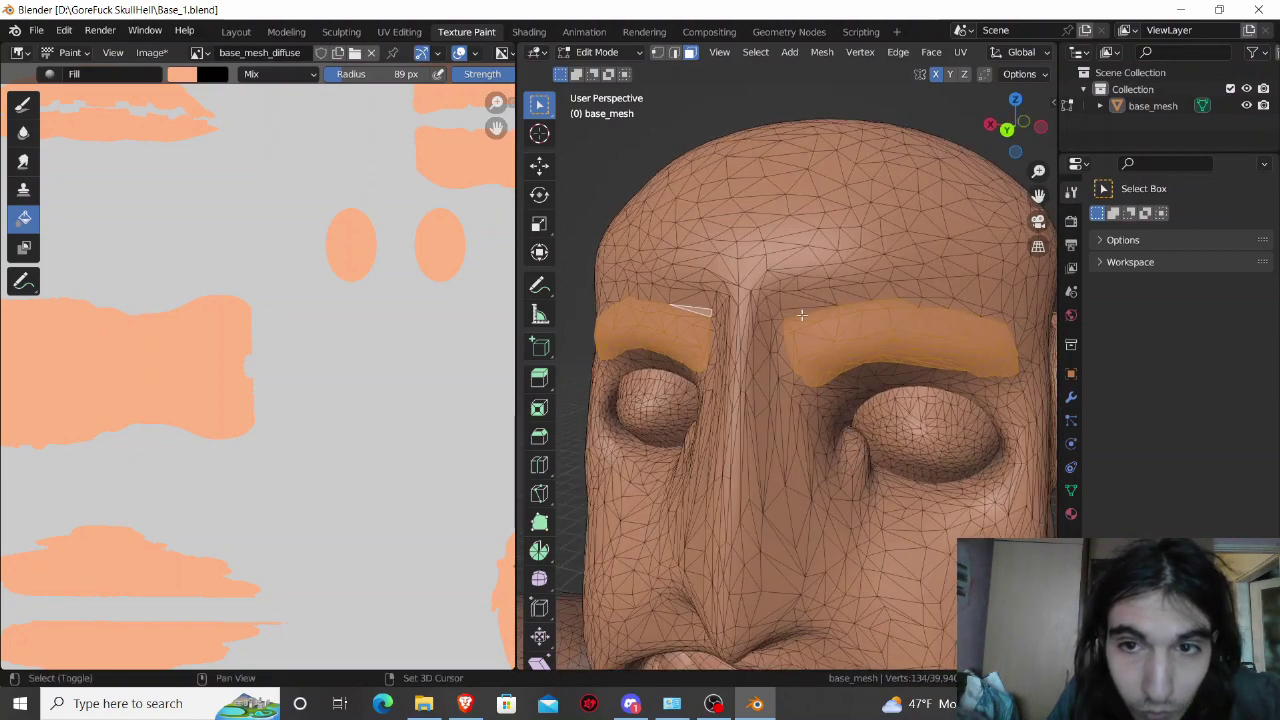
Step: Extend the selection along the right brow out to its end
left_click(913, 302, "shift")
left_click(963, 310, "shift")
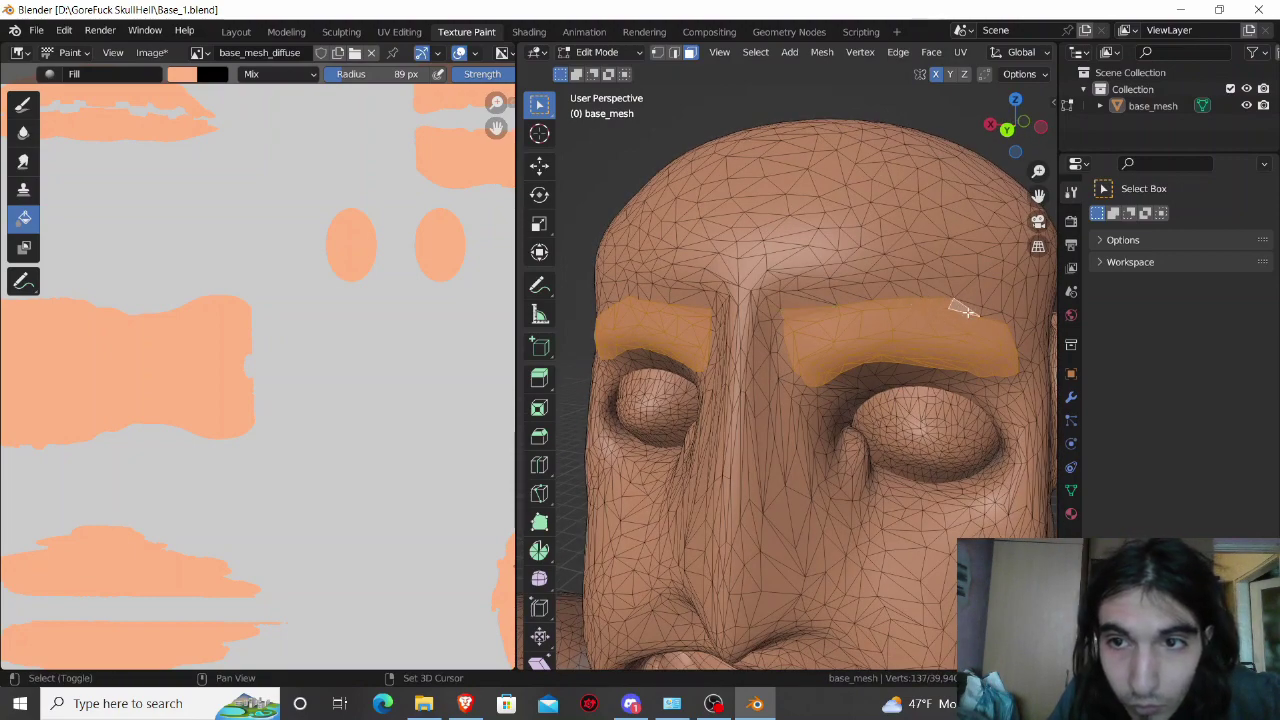
left_click(988, 313, "shift")
middle_click_drag(988, 313, 968, 330)
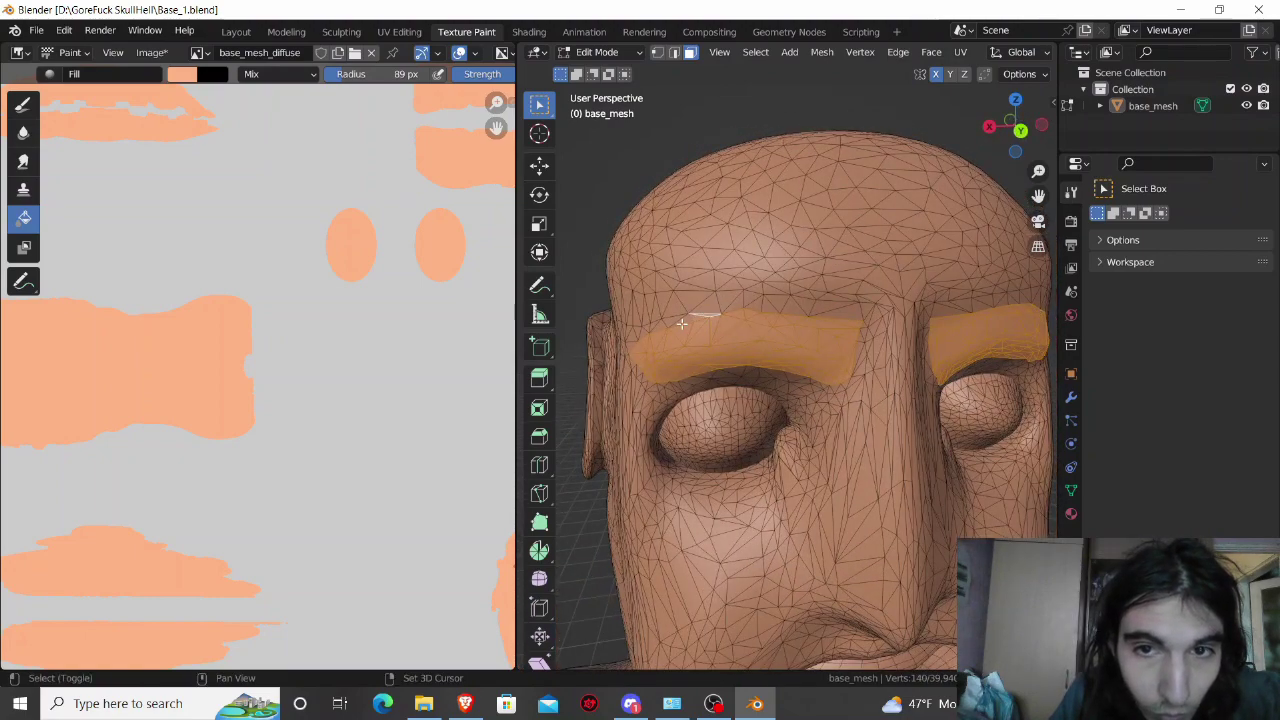
middle_click_drag(680, 320, 737, 316)
left_click(737, 316, "shift")
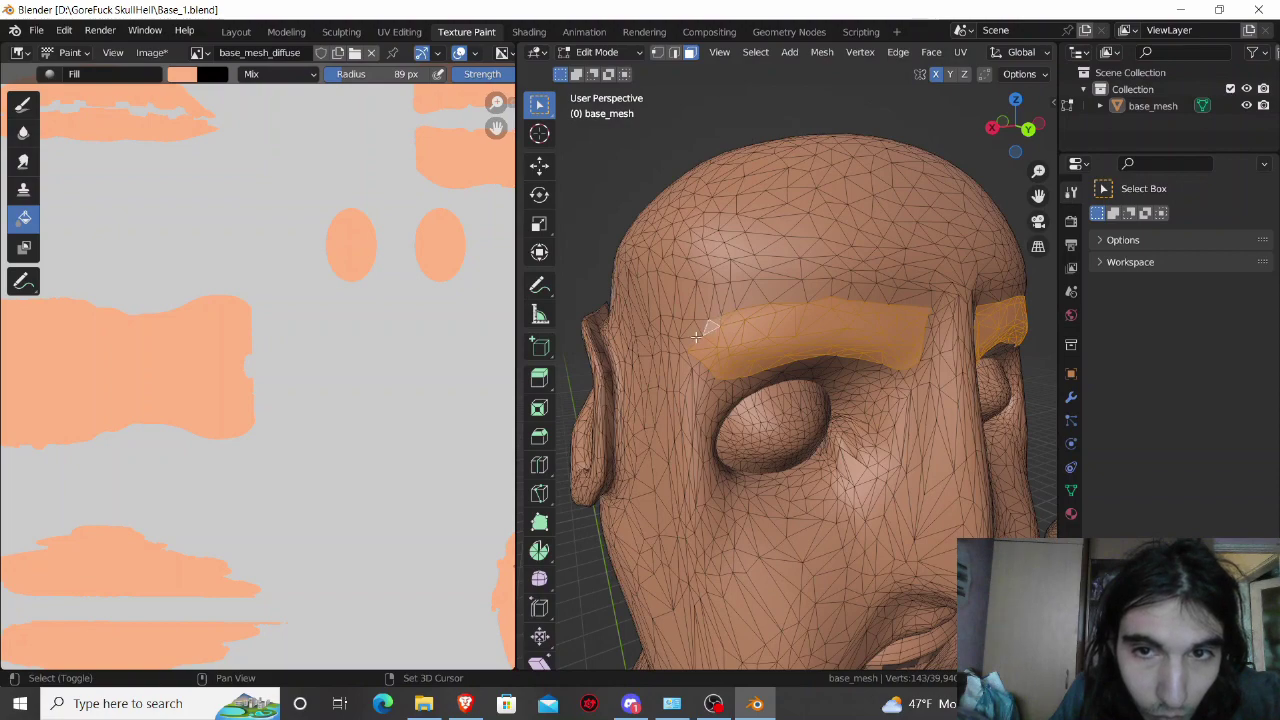
mouse_move(694, 333)
middle_mouse_down()
mouse_move(943, 273)
mouse_move(943, 329)
middle_mouse_up()
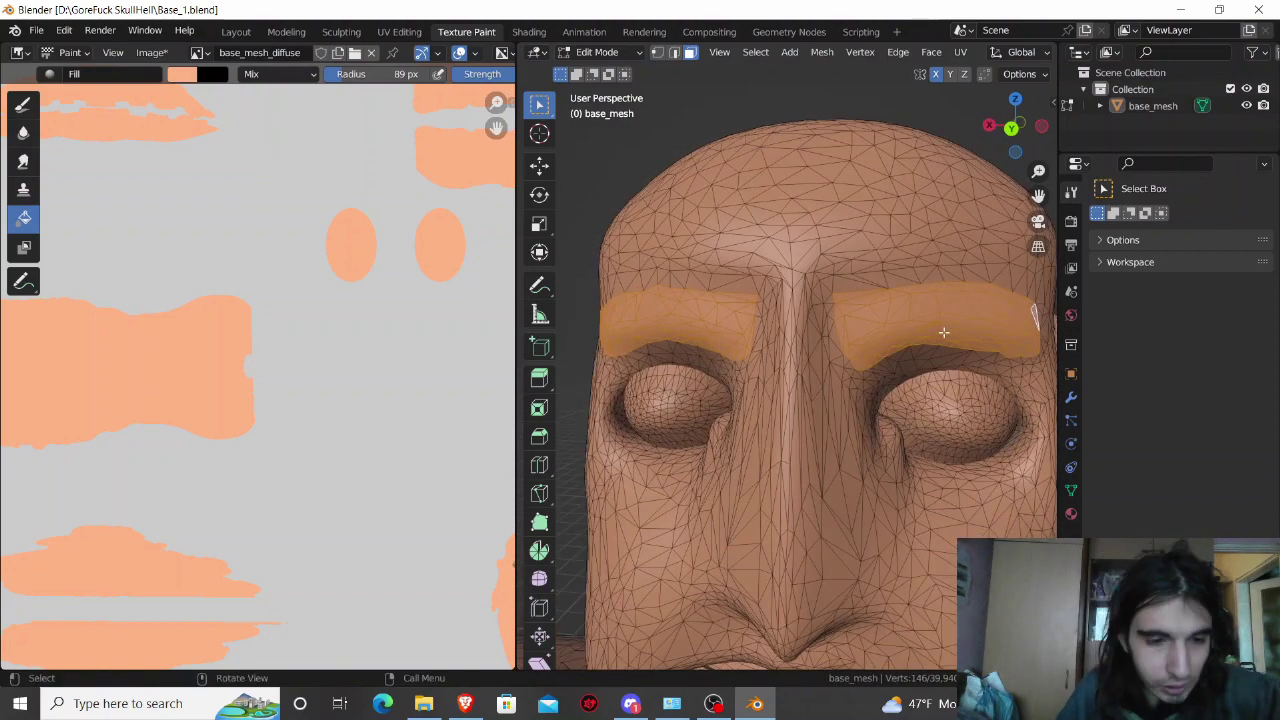
Step: In Texture Paint, set the Draw brush colour to black (value 0)
key("Tab")
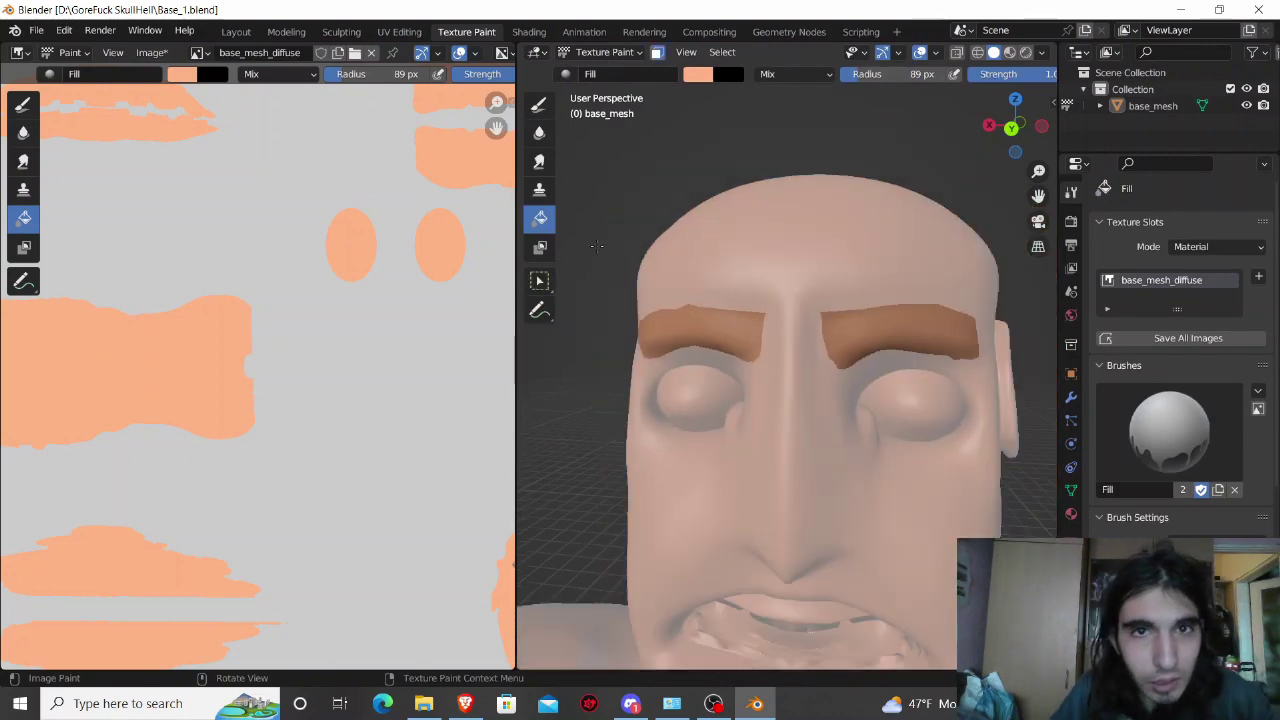
left_click(538, 104)
left_click(696, 80)
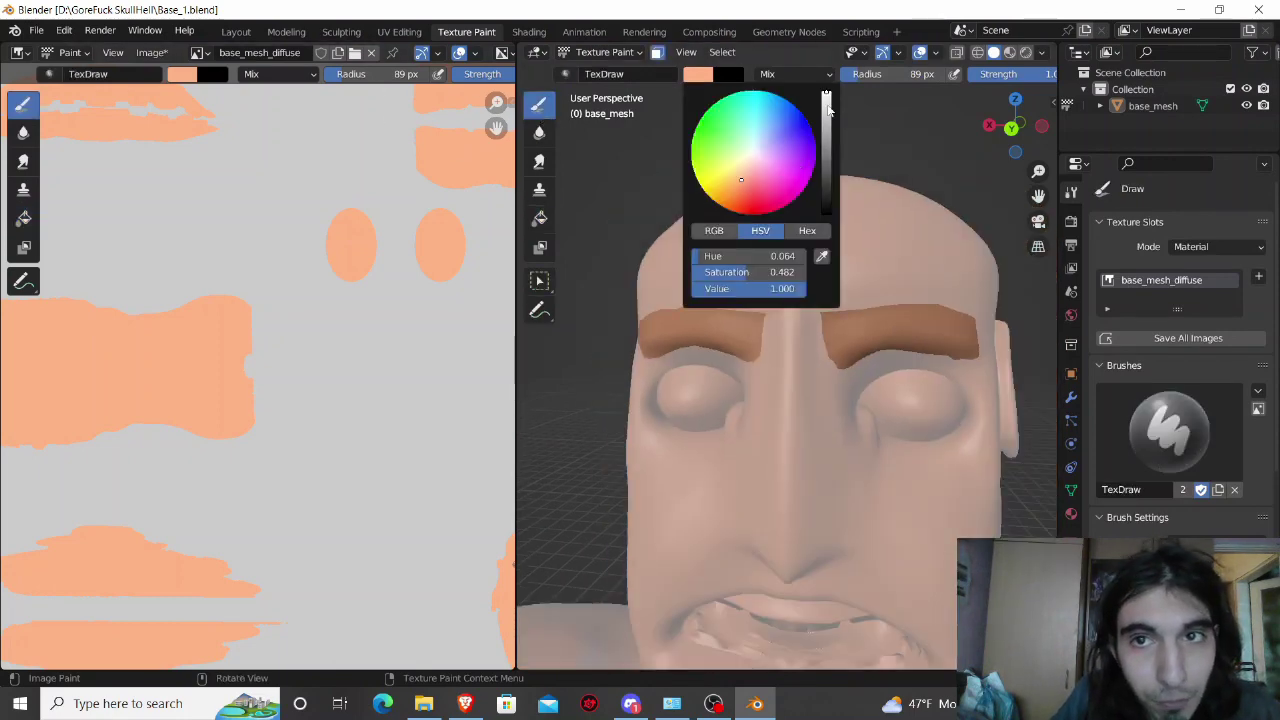
left_click_drag(775, 288, 700, 288)
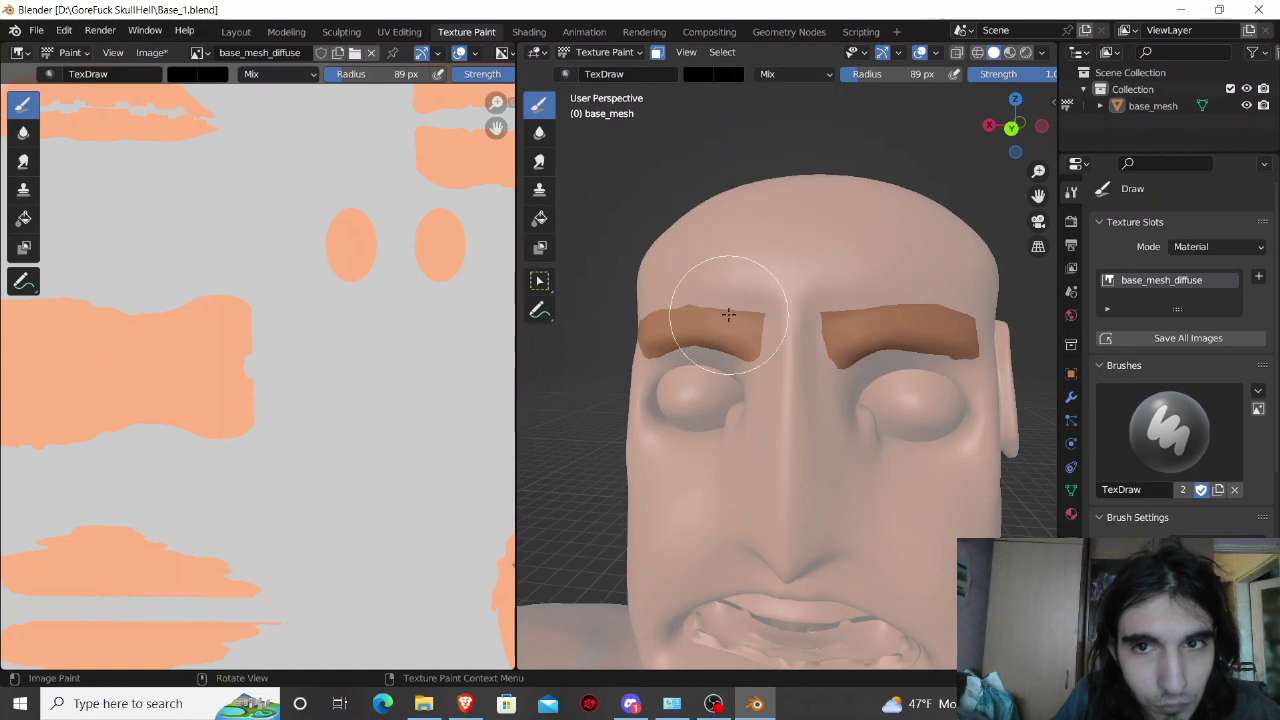
Step: Paint the masked eyebrows black, then return to Edit Mode and deselect everything
left_click_drag(973, 342, 928, 340)
scroll(829, 290, "down", 2)
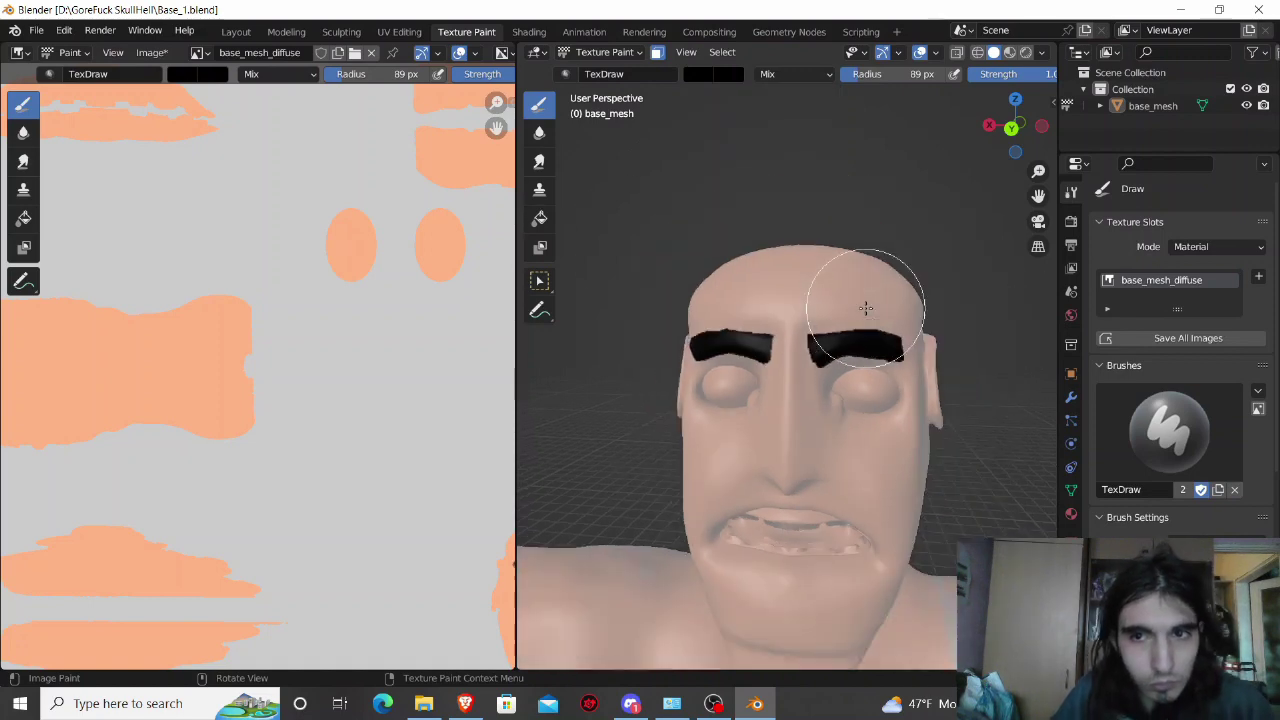
key("Tab")
key("alt+a")
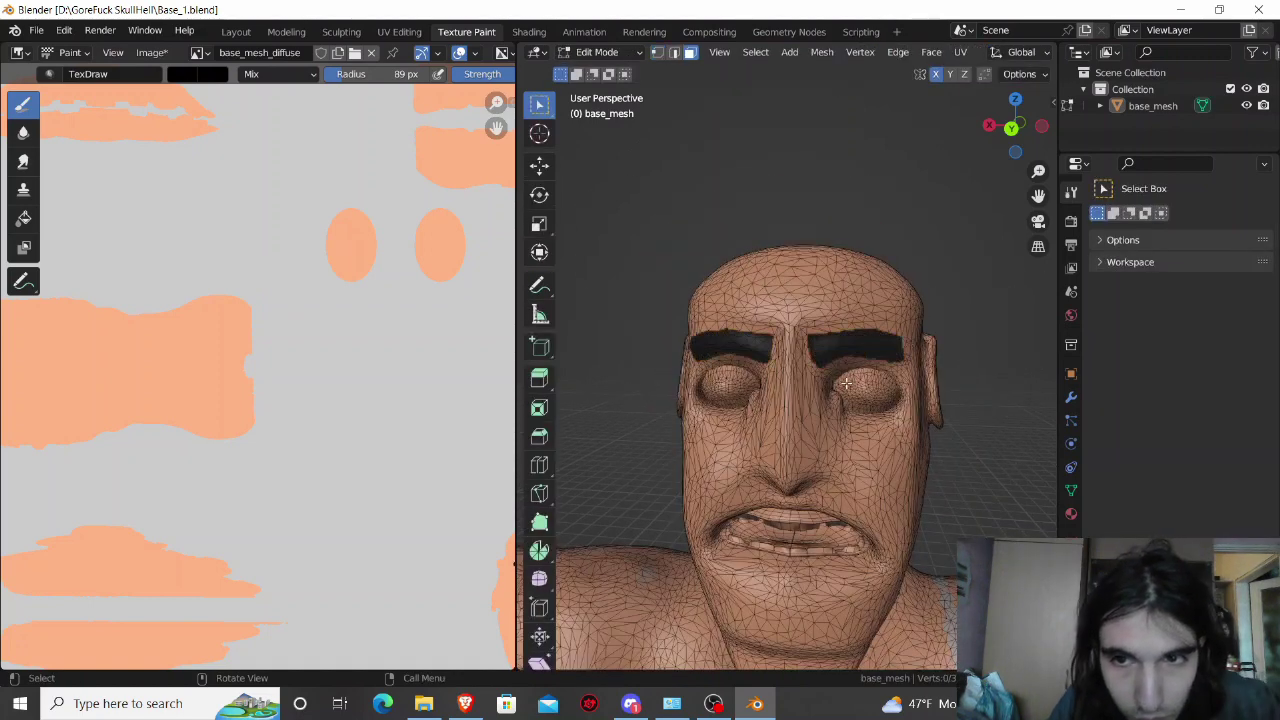
Step: Select the faces covering the right eye with a box-select plus added faces
key("l")
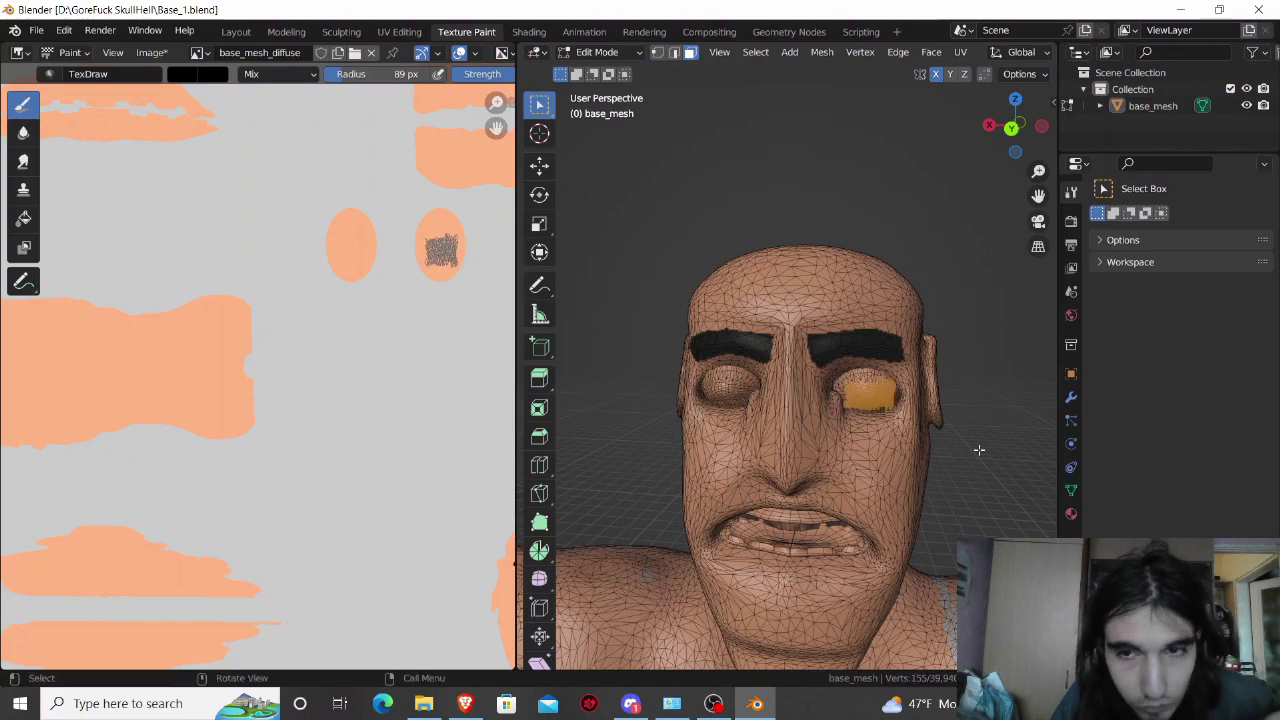
mouse_move(977, 449)
middle_mouse_down()
mouse_move(970, 465)
mouse_move(943, 449)
middle_mouse_up()
scroll(968, 473, "up", 2)
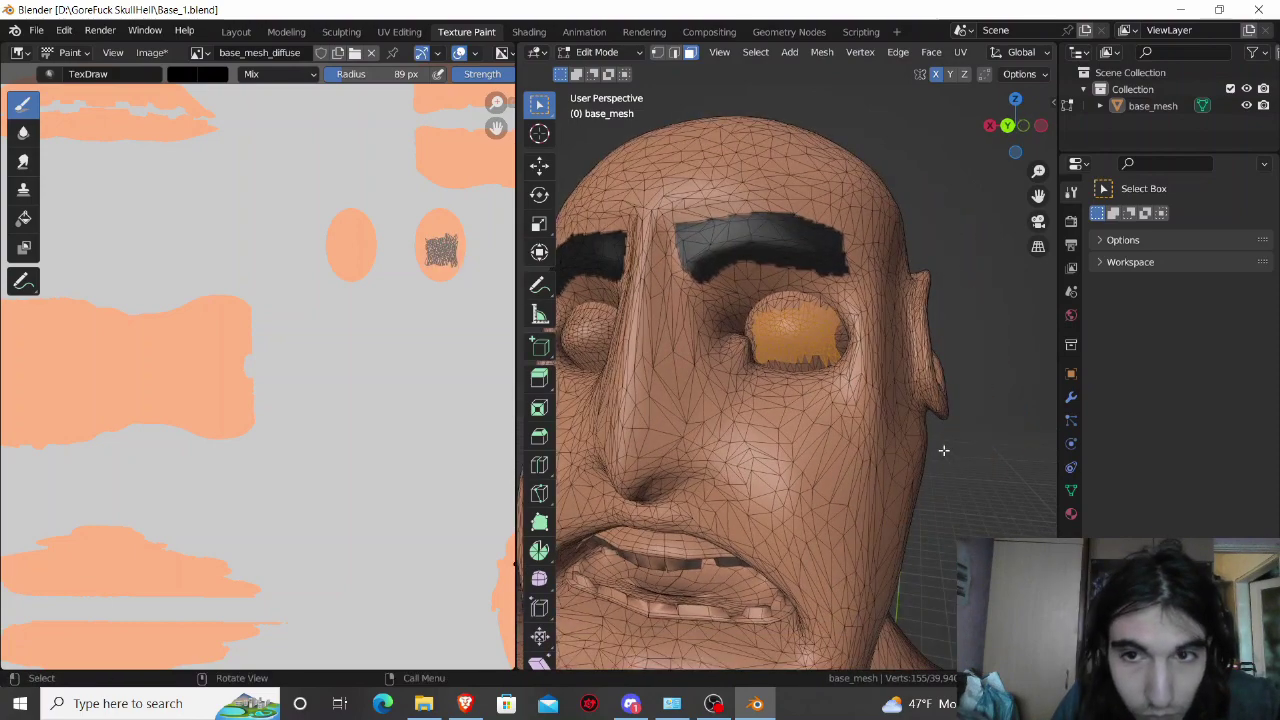
left_click(789, 311)
mouse_move(778, 309)
left_mouse_down()
mouse_move(790, 338)
mouse_move(845, 340)
left_mouse_up()
middle_click_drag(845, 340, 700, 405)
scroll(693, 410, "up", 4)
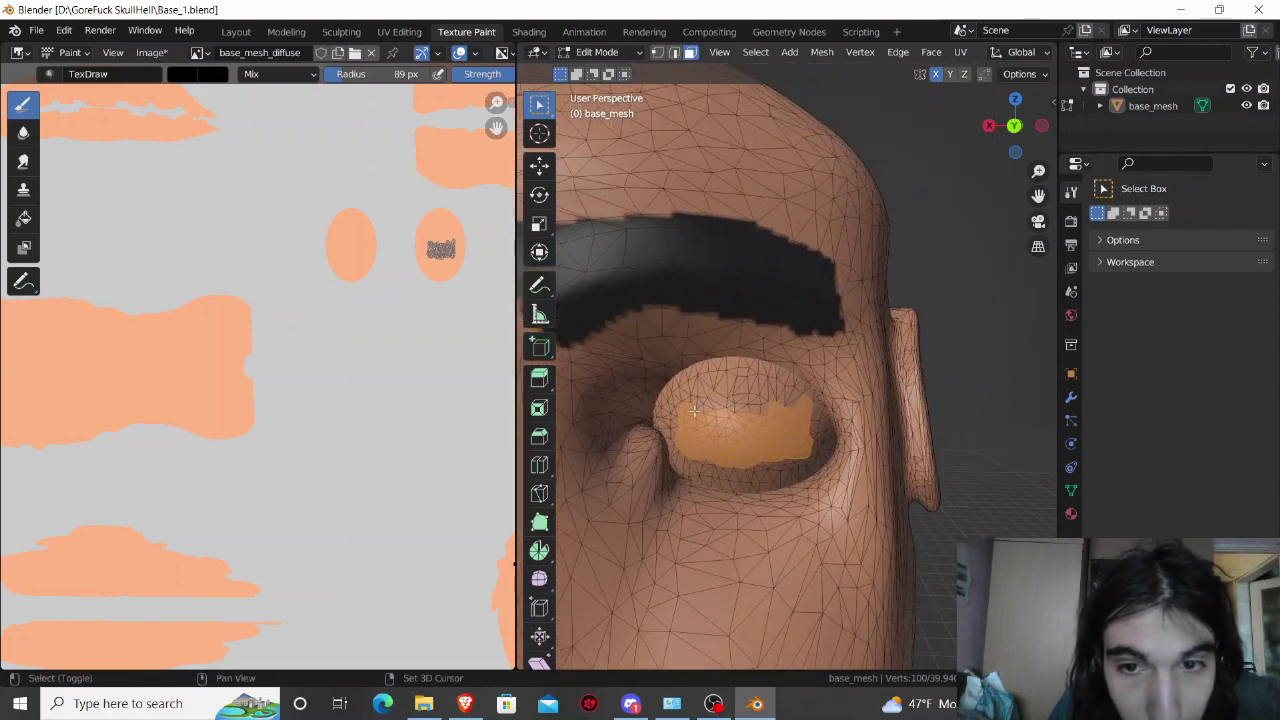
left_click(708, 410, "shift")
left_click(720, 410, "shift")
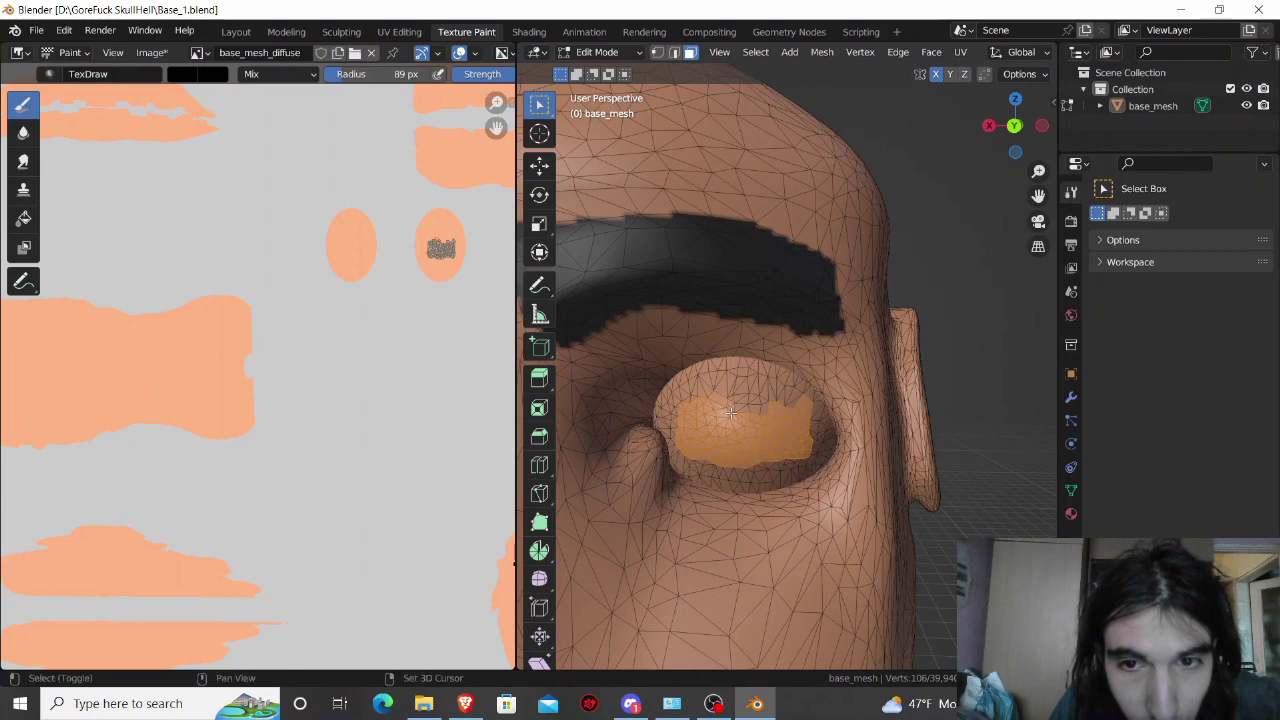
left_click(748, 405, "shift")
left_click(762, 412, "shift")
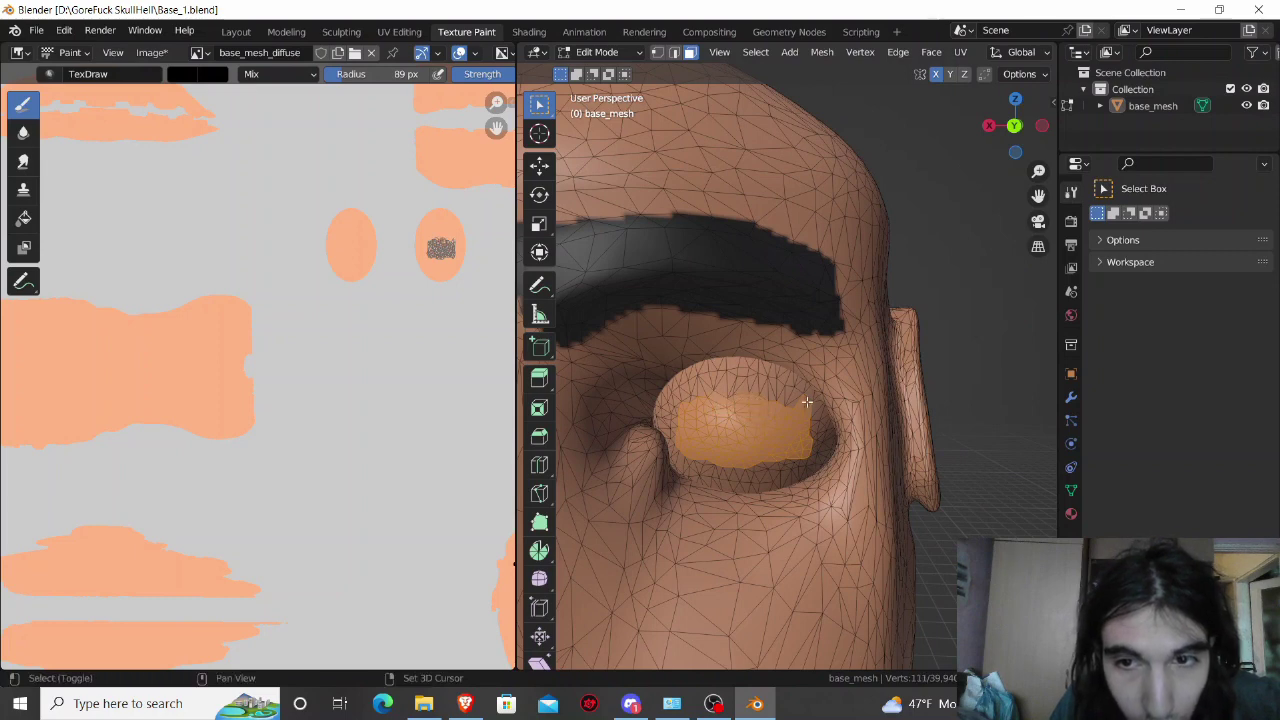
Step: From a frontal view, add the left eye's faces to the selection
scroll(806, 402, "up", 1)
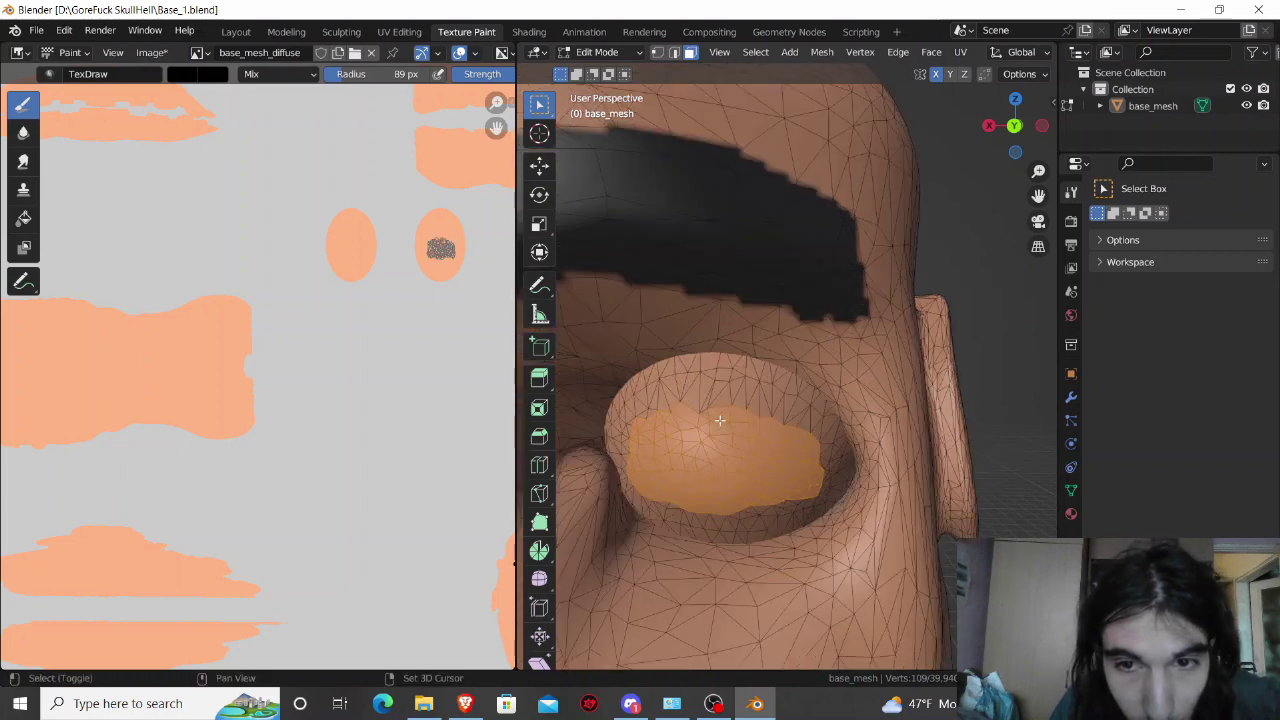
scroll(705, 415, "down", 3)
middle_click_drag(705, 415, 690, 425)
scroll(690, 425, "up", 2)
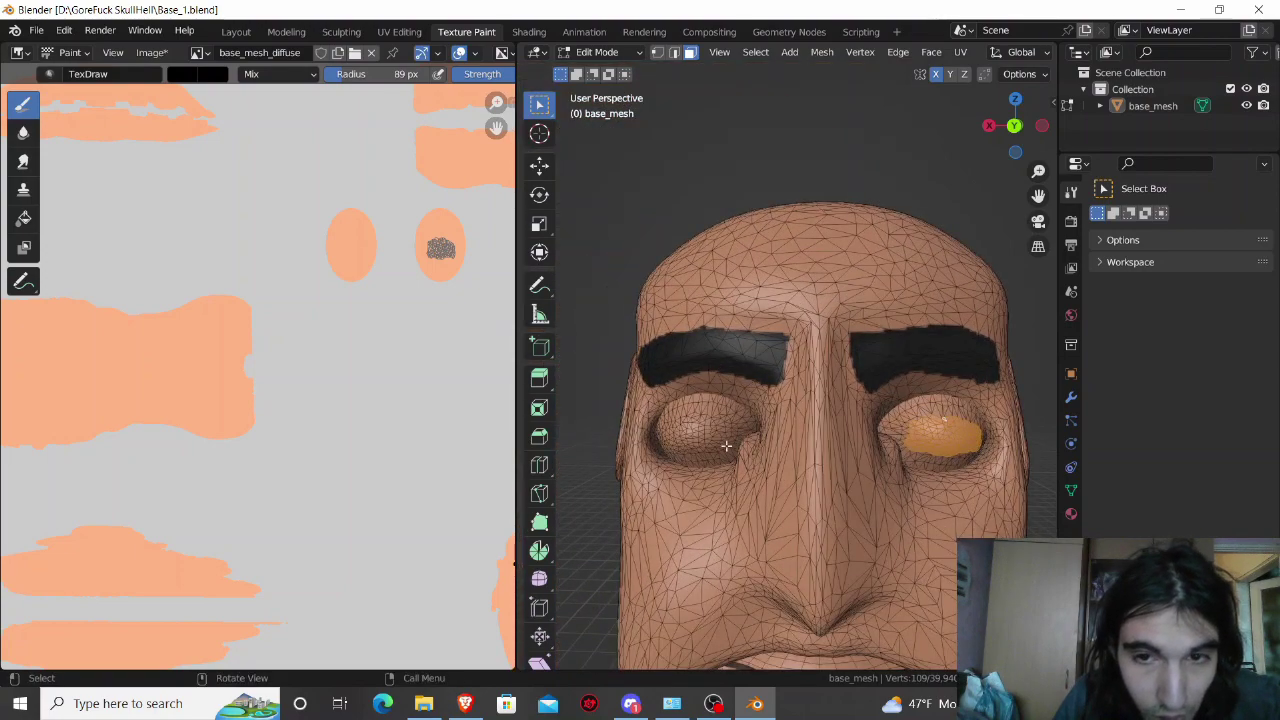
left_click_drag(729, 448, 709, 452, "shift")
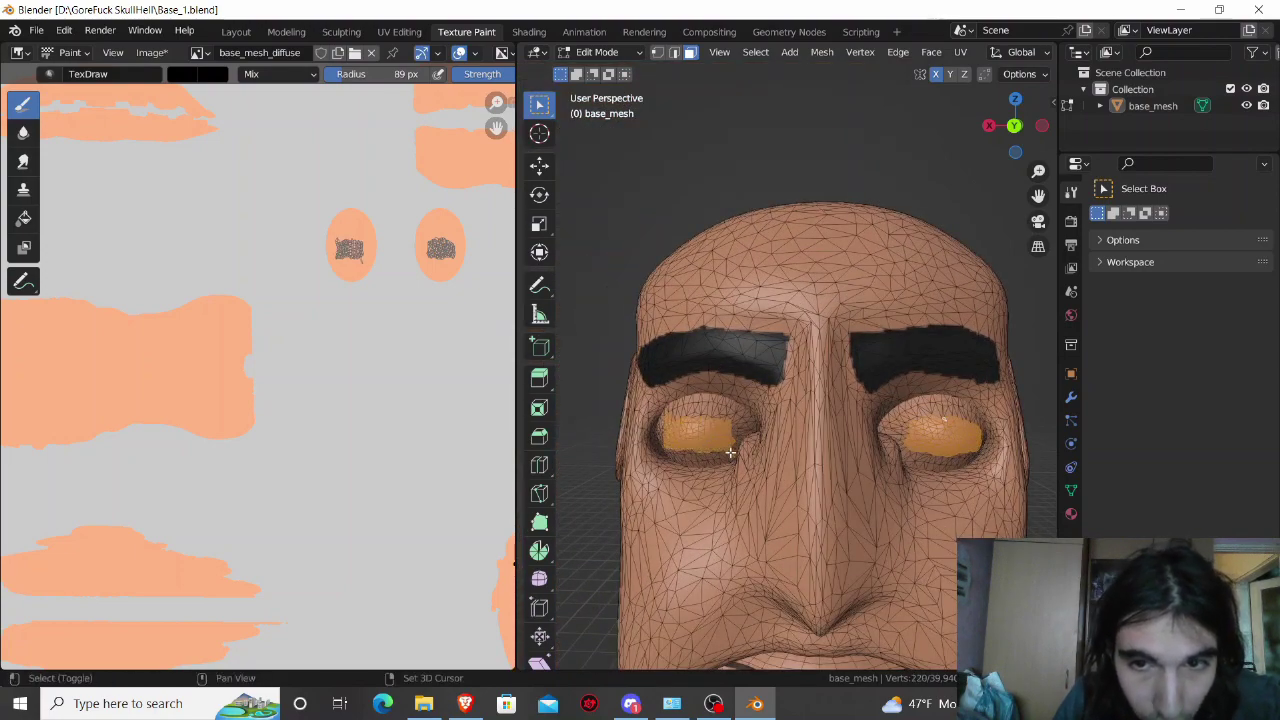
middle_click_drag(670, 418, 670, 430)
scroll(670, 440, "up", 2)
Step: Paint both masked eyes black in Texture Paint
key("Tab")
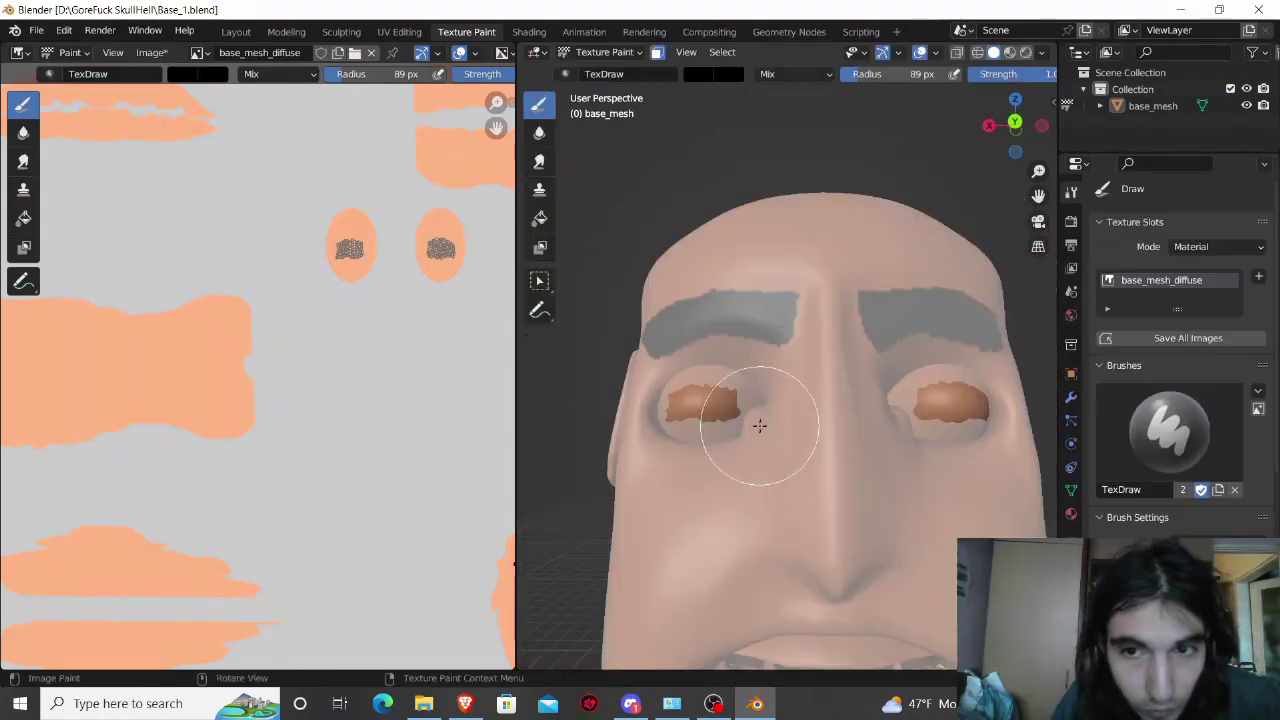
left_click_drag(928, 406, 978, 408)
middle_click_drag(978, 410, 929, 371)
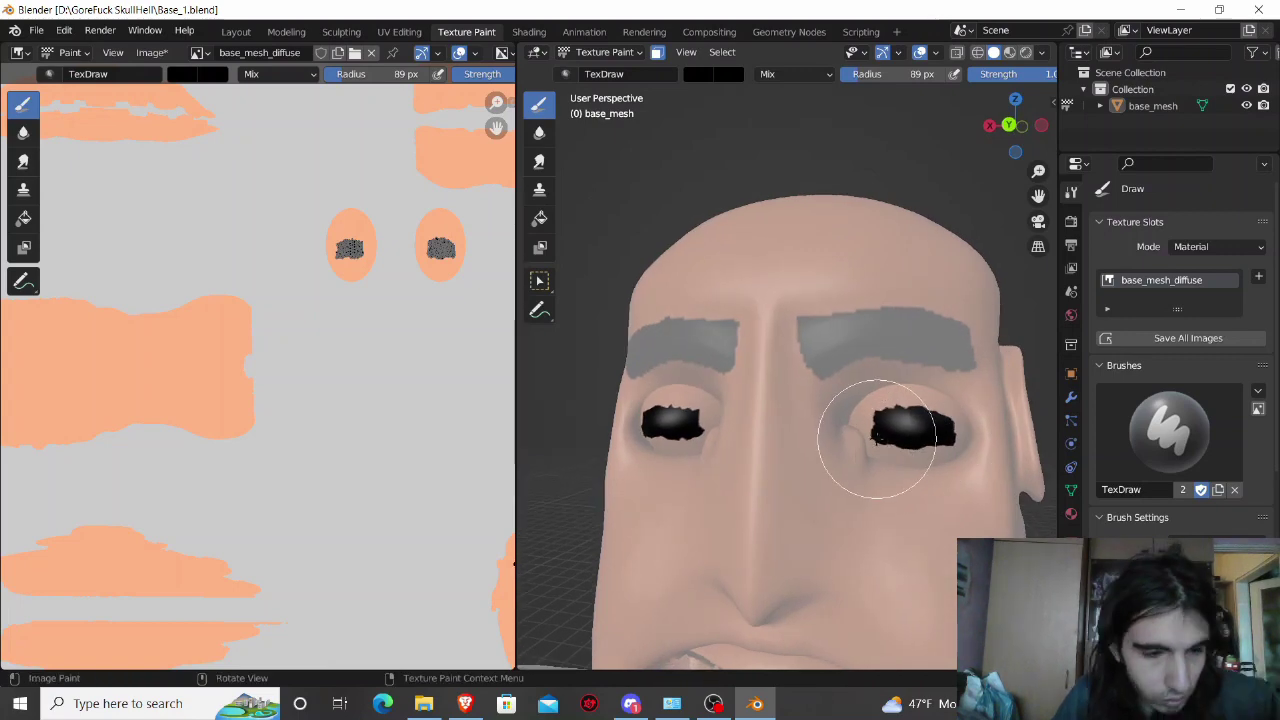
Step: Reselect both eye islands with Ctrl+L and go back to Texture Paint
key("Tab")
left_click(909, 399)
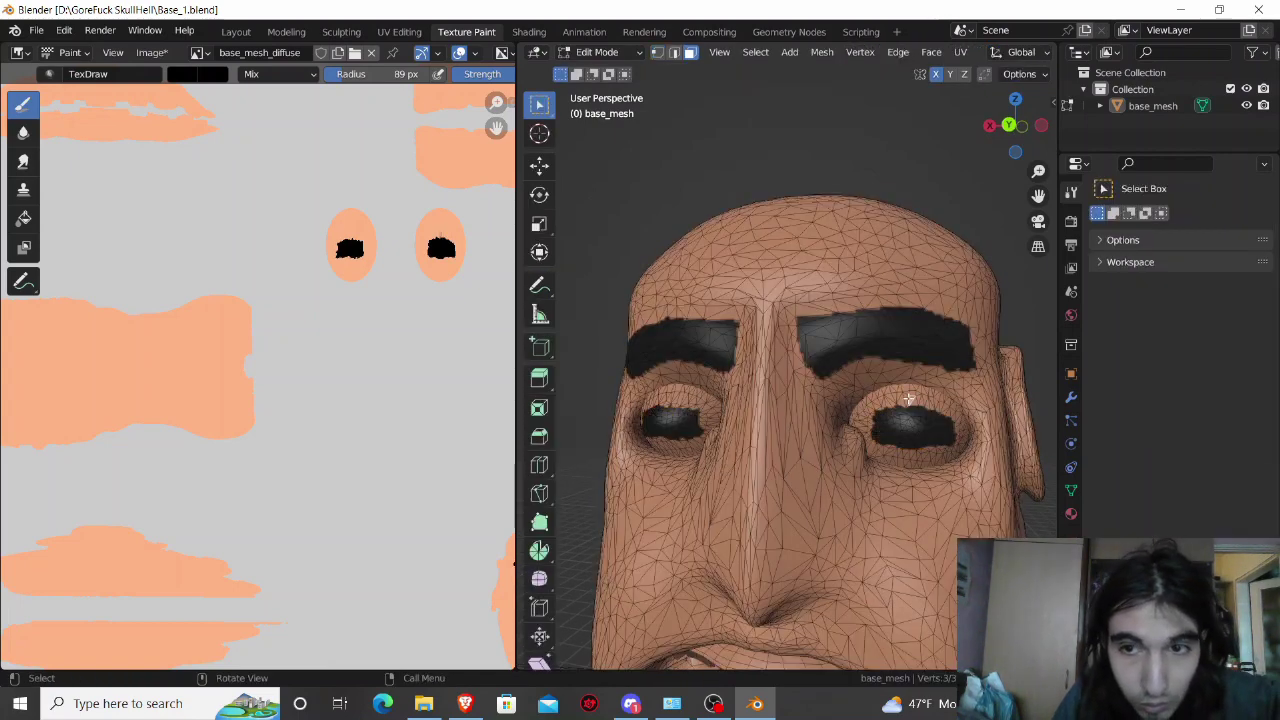
left_click_drag(897, 397, 941, 403, "shift")
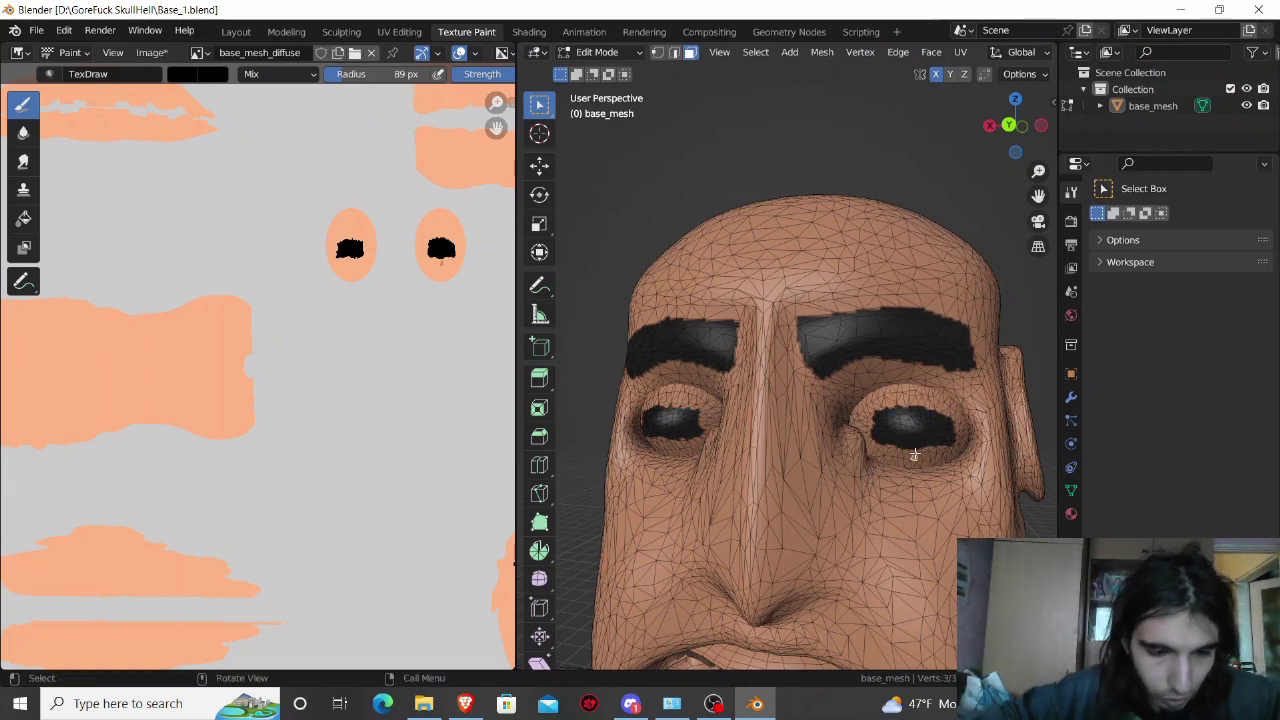
key("ctrl+l")
left_click(668, 405, "shift")
key("ctrl+l")
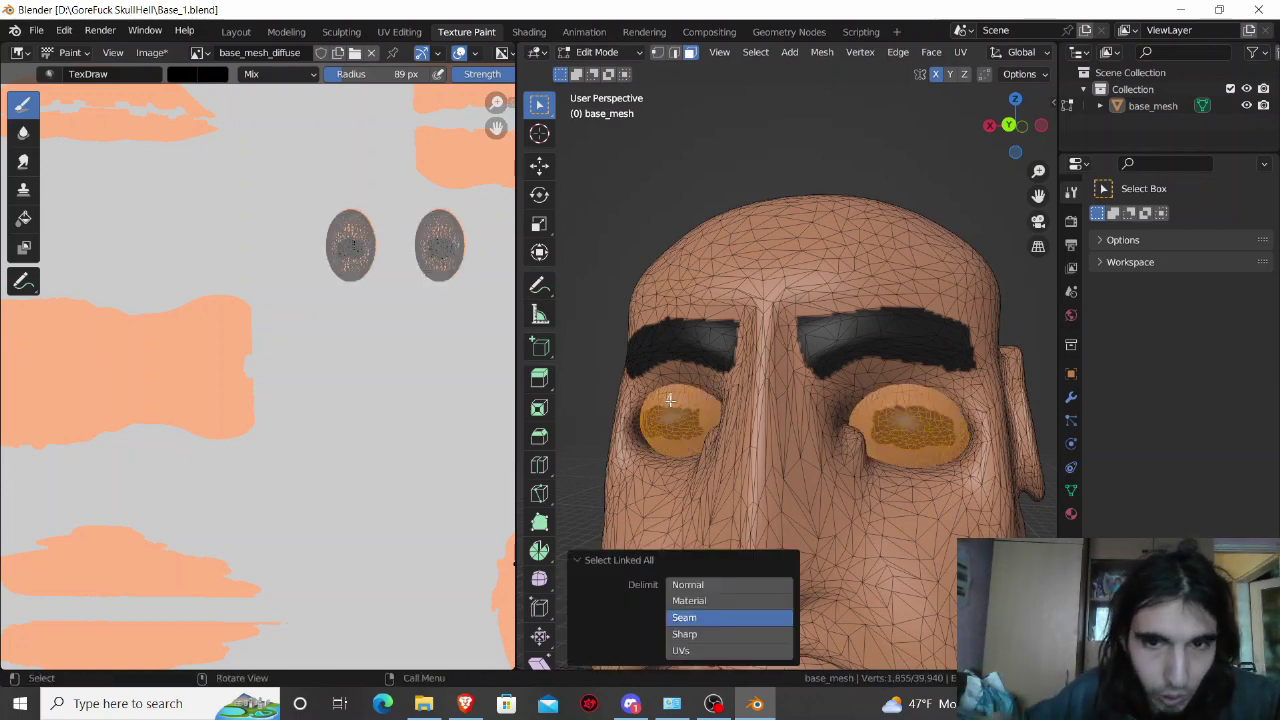
key("Tab")
Step: Set the brush to white and paint both eyeballs and their texture islands white
left_click(713, 74)
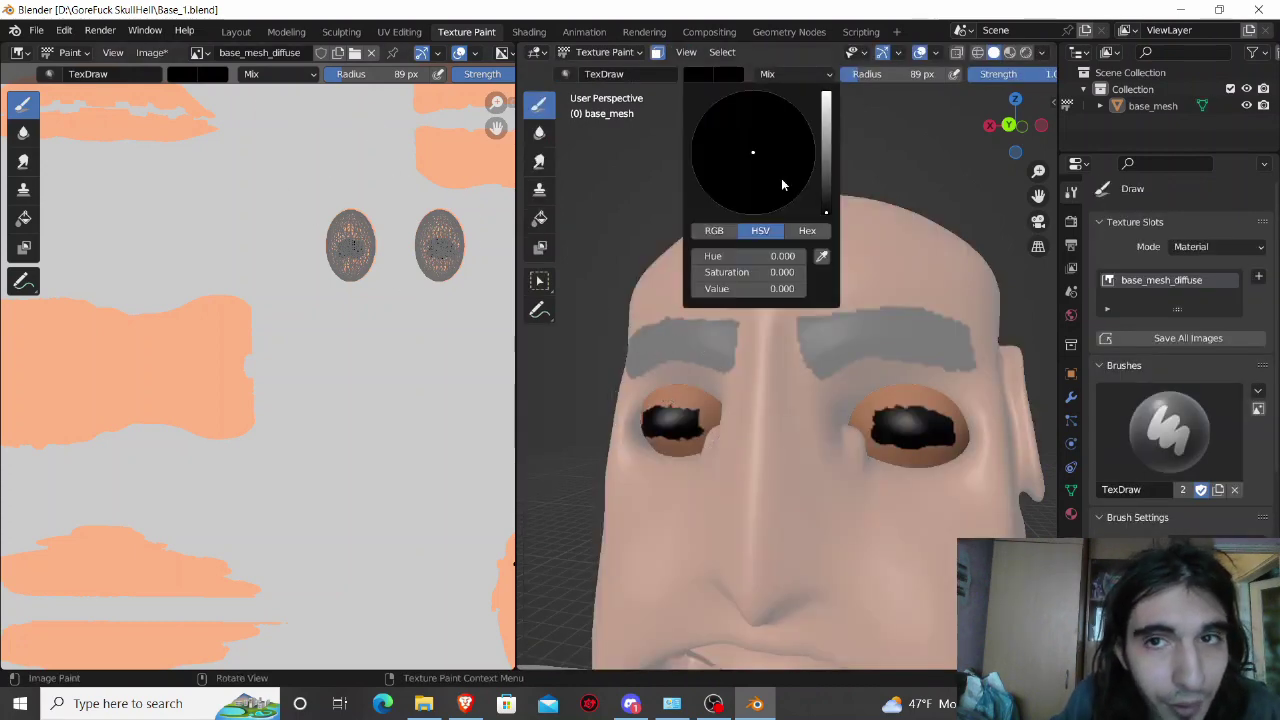
left_click_drag(826, 215, 826, 97)
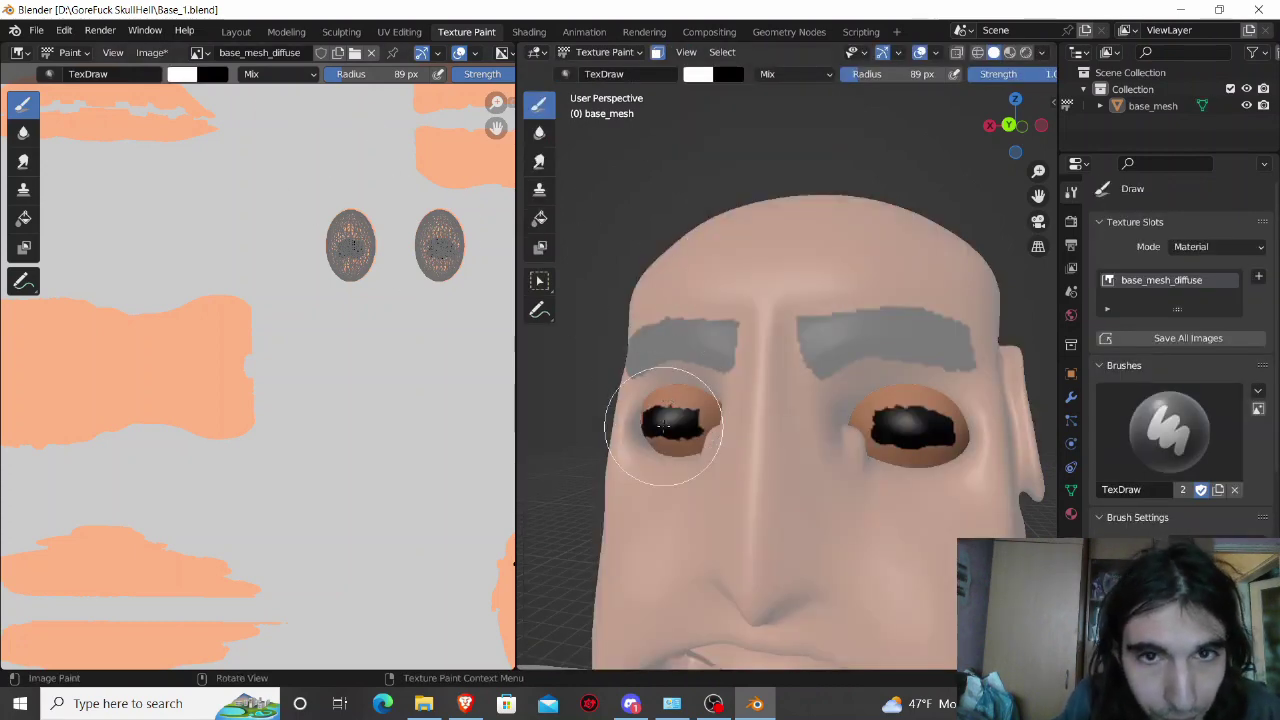
left_click_drag(663, 427, 702, 416)
left_click_drag(908, 428, 980, 443)
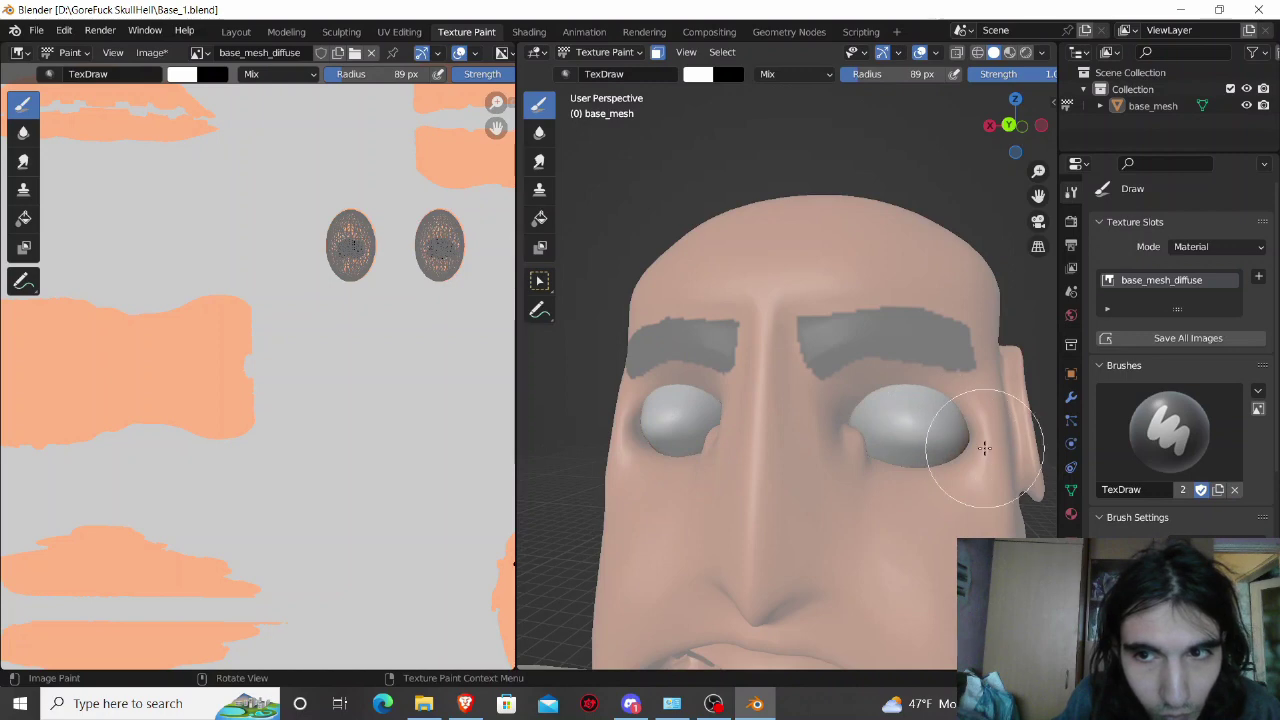
left_click_drag(350, 240, 343, 251)
left_click_drag(440, 240, 437, 283)
key("Home")
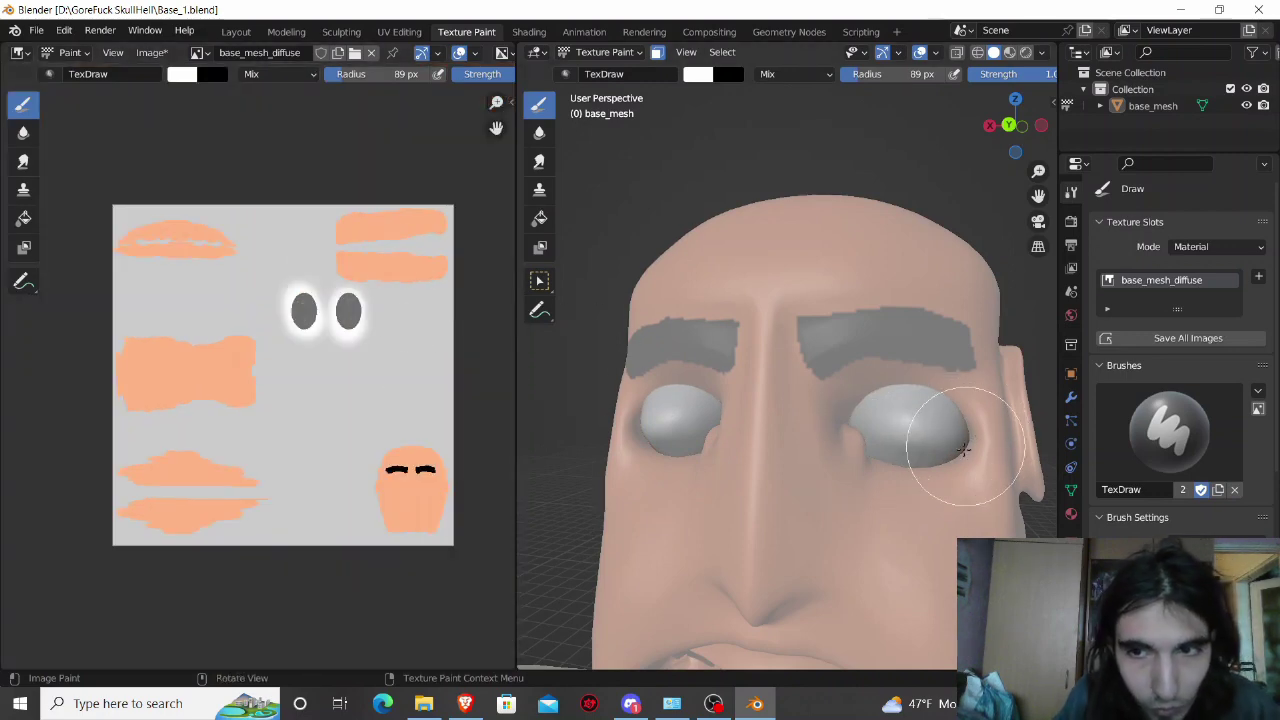
middle_click_drag(902, 452, 935, 440)
key("Tab")
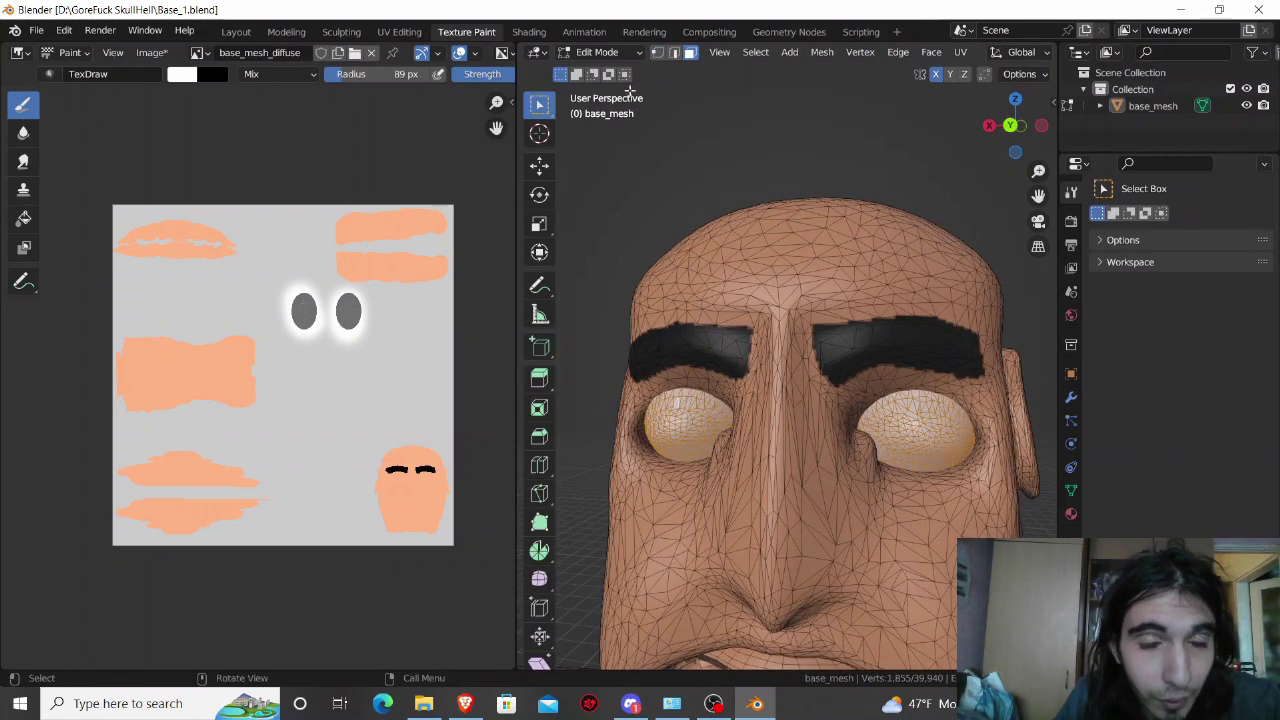
Step: Circle-select faces on the right eye and the area below it
key("Tab")
key("Tab")
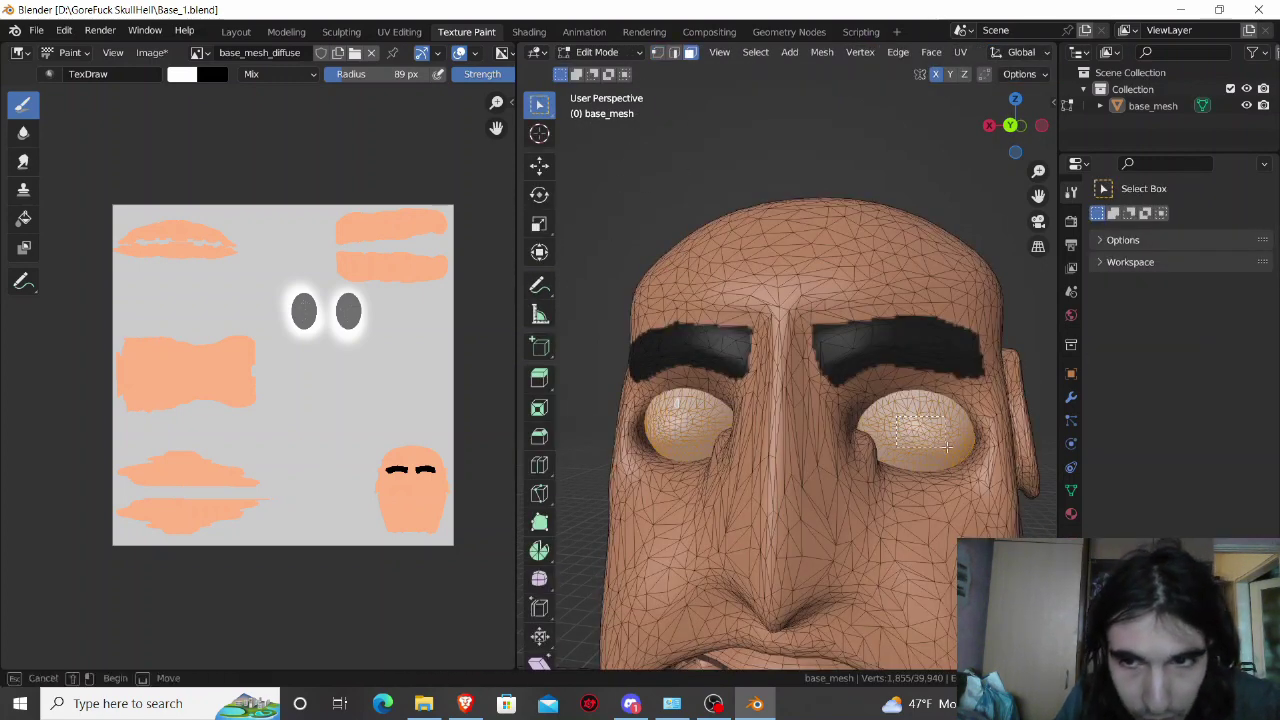
left_click(953, 450)
left_click(757, 52)
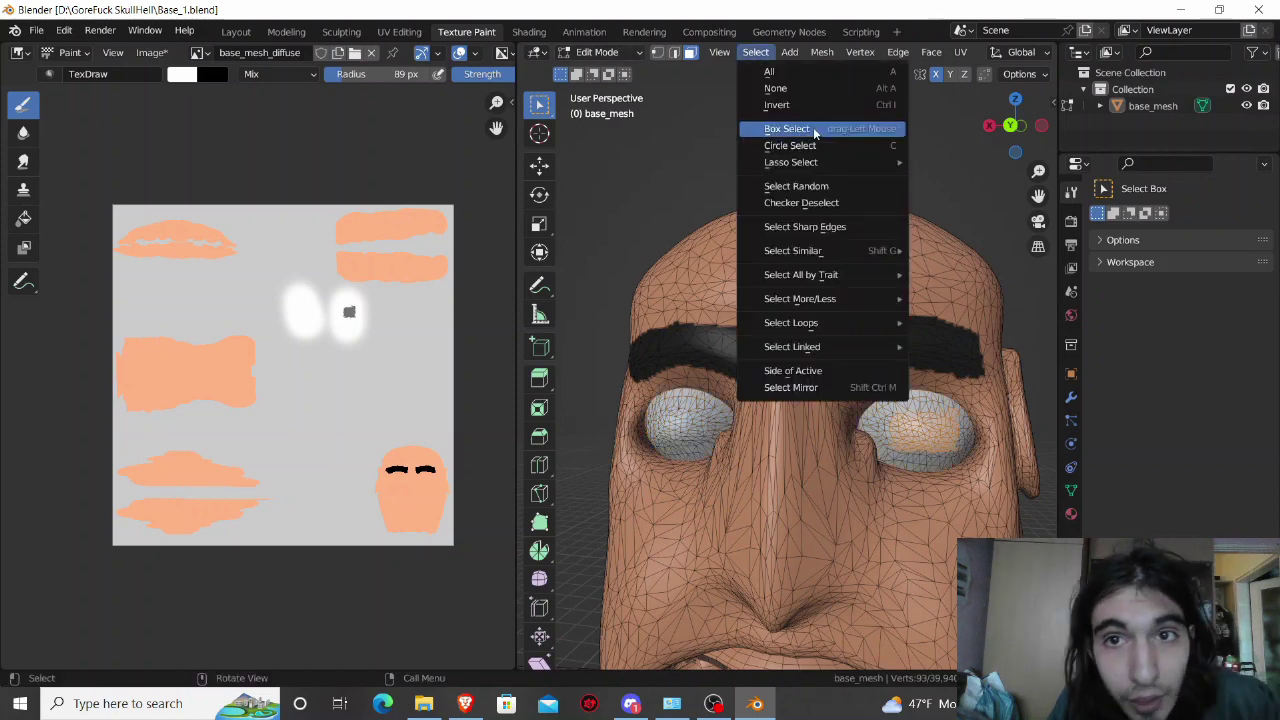
left_click(785, 142)
left_click_drag(916, 420, 915, 447)
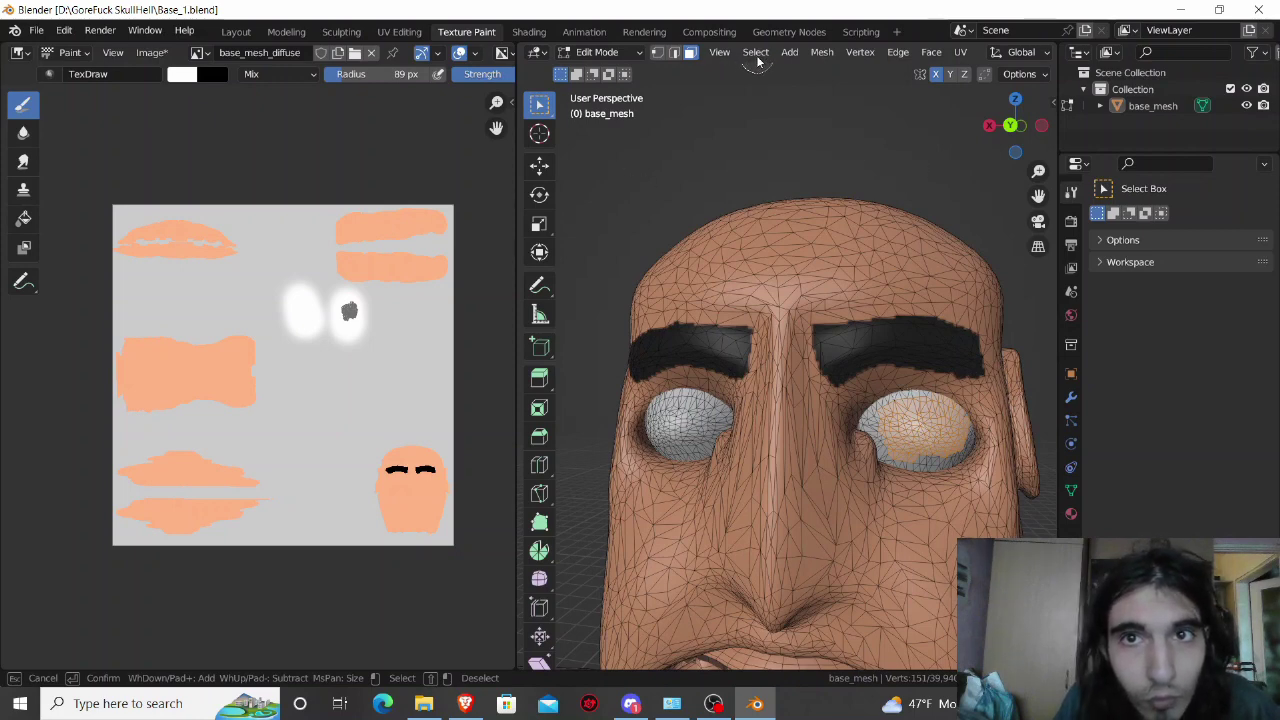
left_click_drag(900, 555, 945, 515)
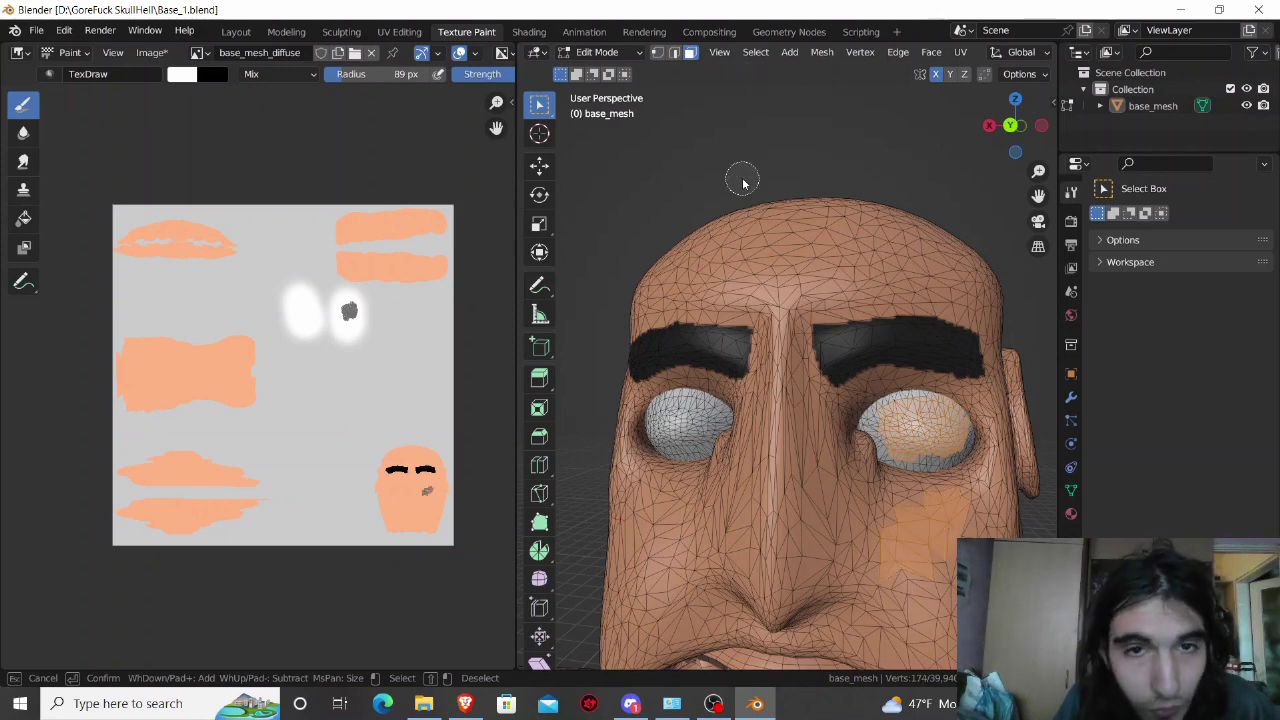
right_click(756, 240)
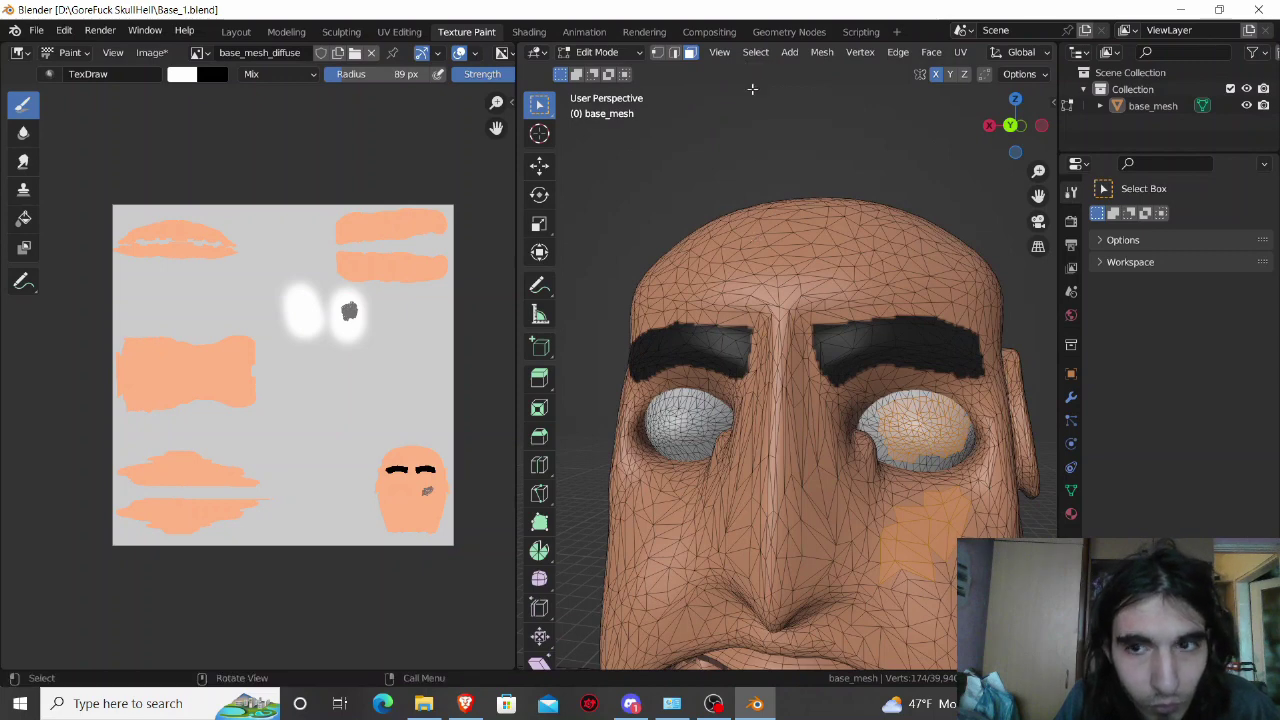
Step: Deselect all and circle-select the right eye's faces again
left_click(755, 52)
left_click(760, 88)
left_click(755, 52)
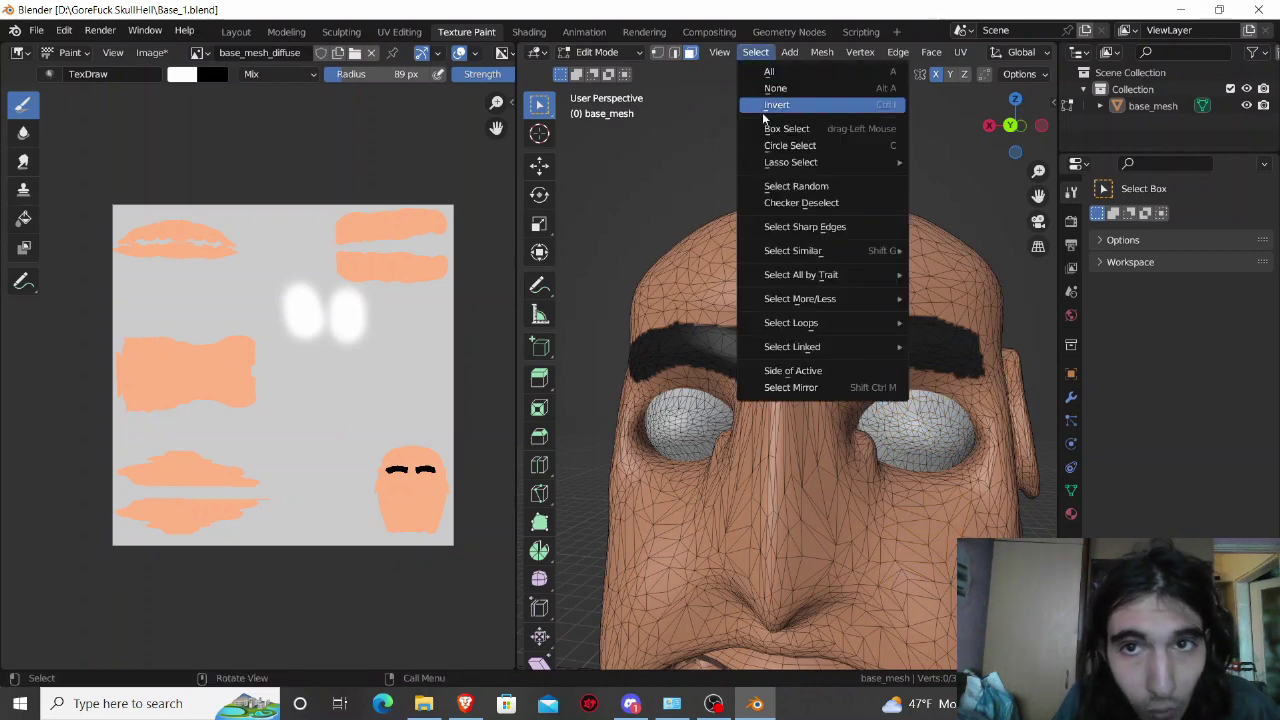
left_click(770, 146)
left_click_drag(900, 427, 950, 452)
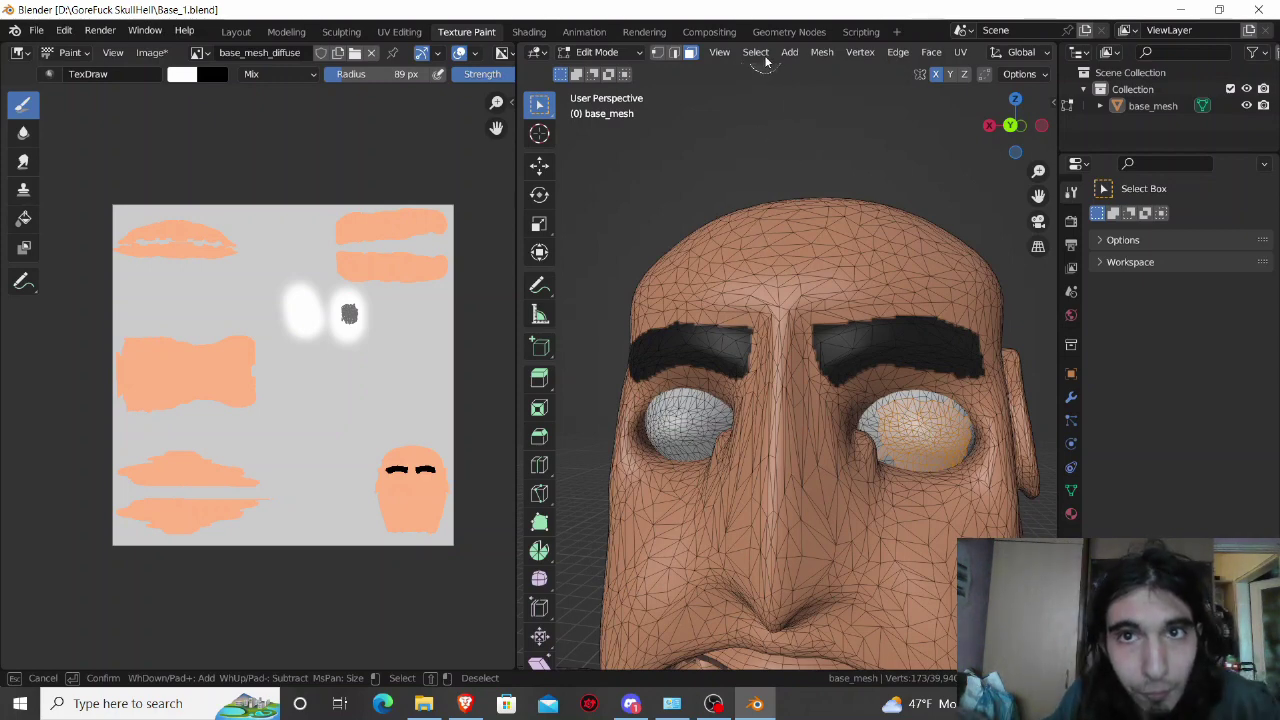
right_click(750, 104)
Step: Clear the selection and circle-select parts of both the right and left eyes
left_click(757, 62)
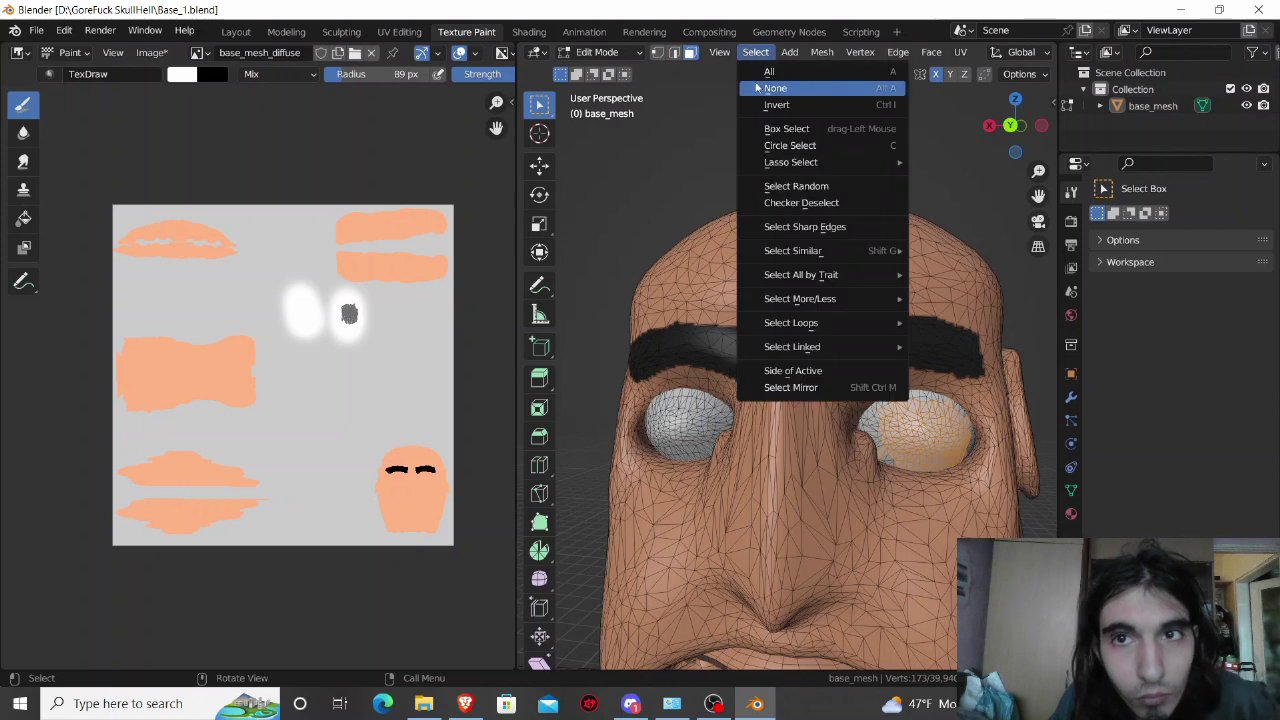
left_click(768, 104)
left_click(754, 54)
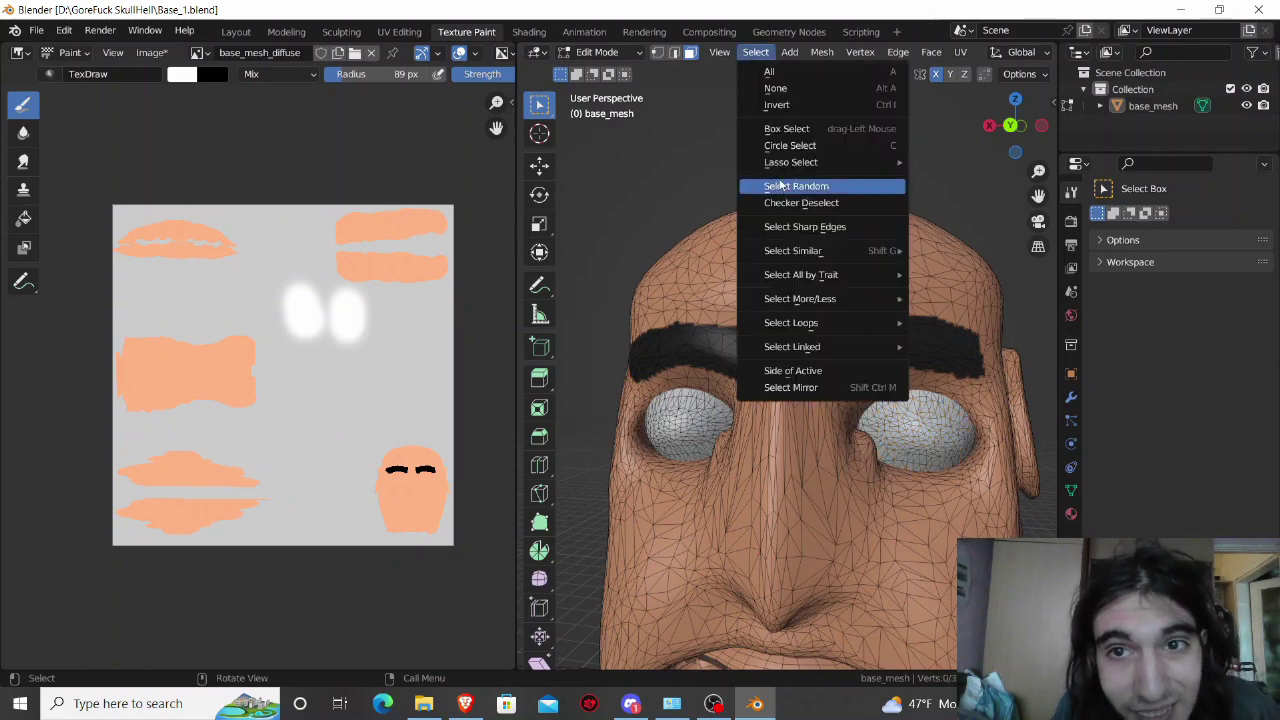
left_click(893, 146)
left_click_drag(935, 435, 915, 440)
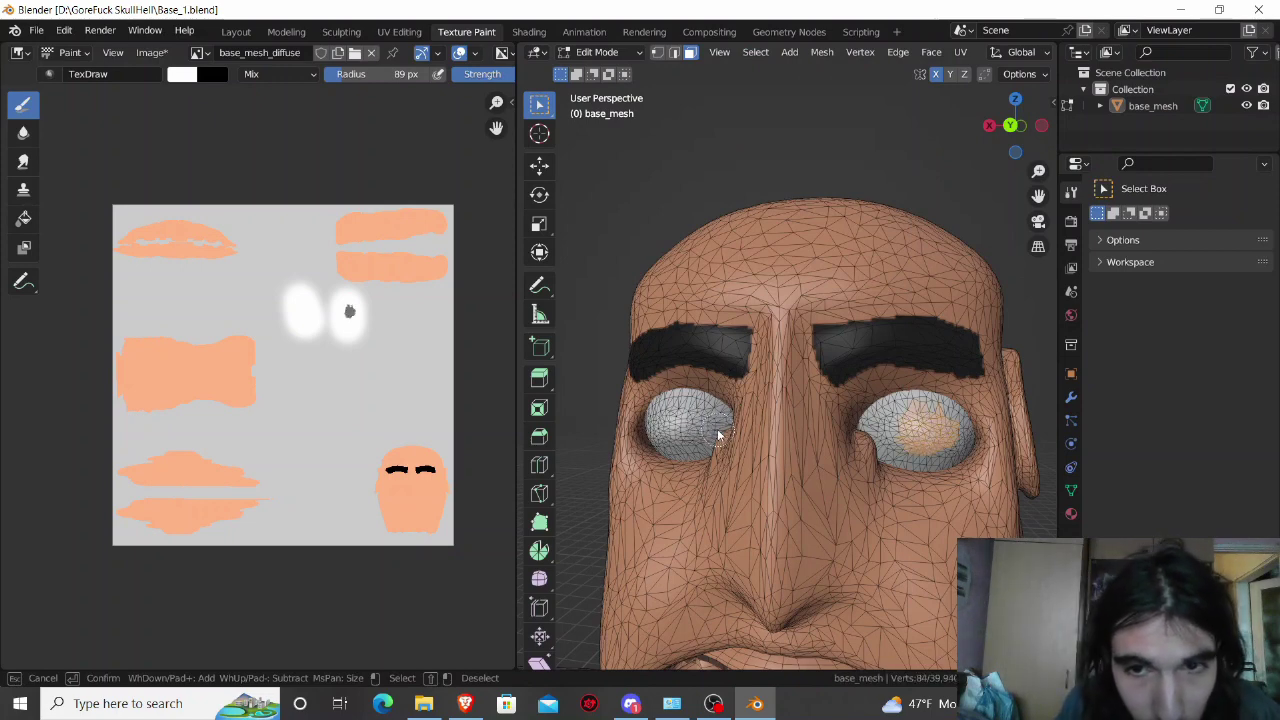
left_click_drag(690, 430, 714, 460)
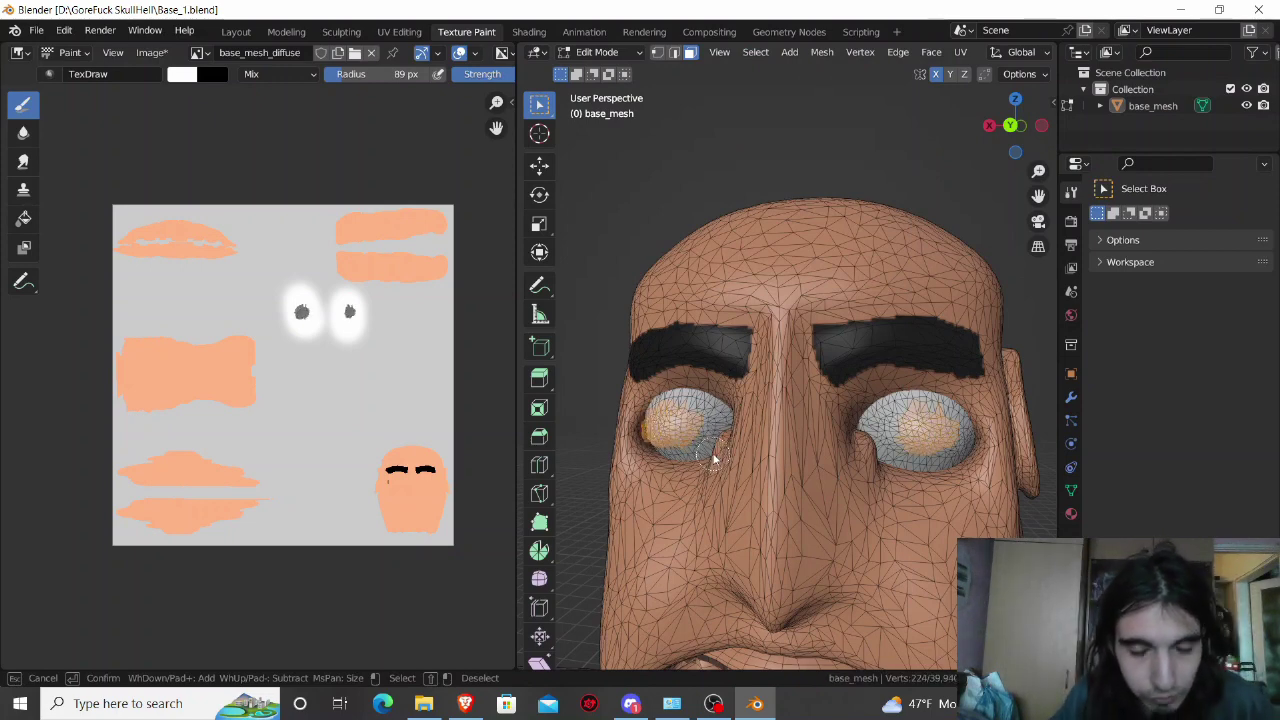
key("Escape")
Step: Snap to a front orthographic view and circle-select the inner faces of both eyes
scroll(900, 300, "down", 2)
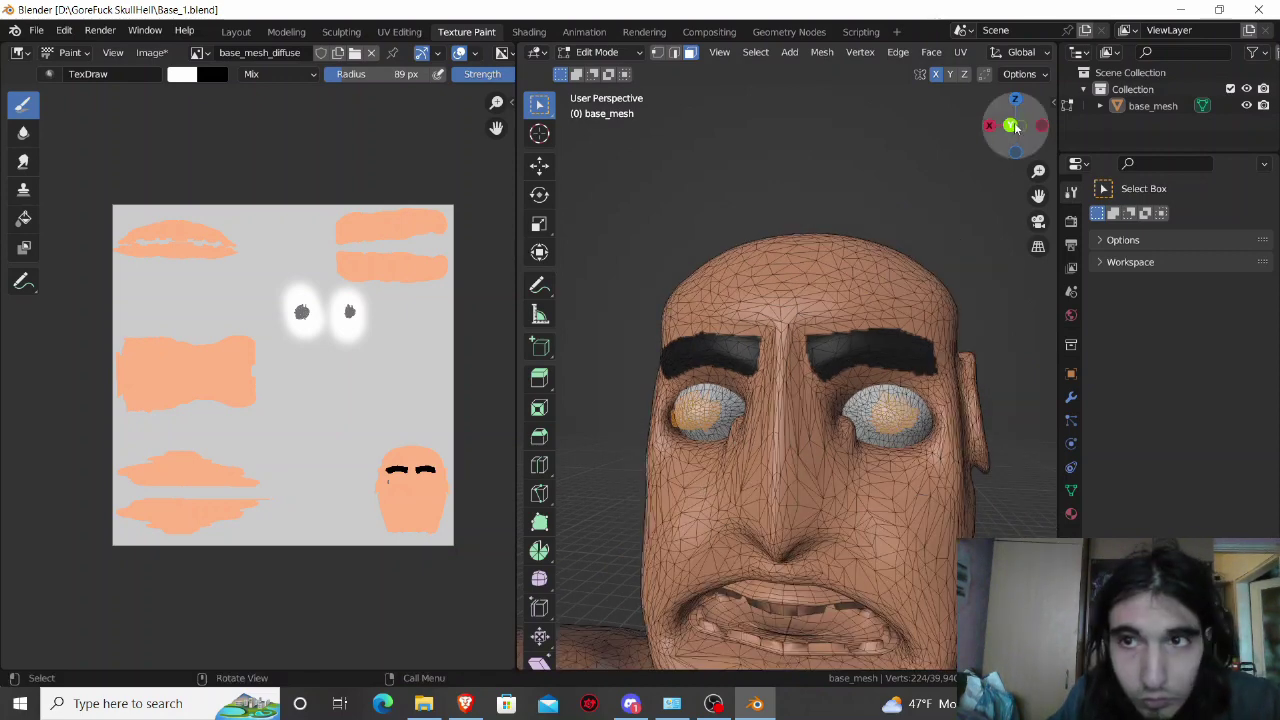
left_click(1013, 125)
scroll(925, 455, "up", 2)
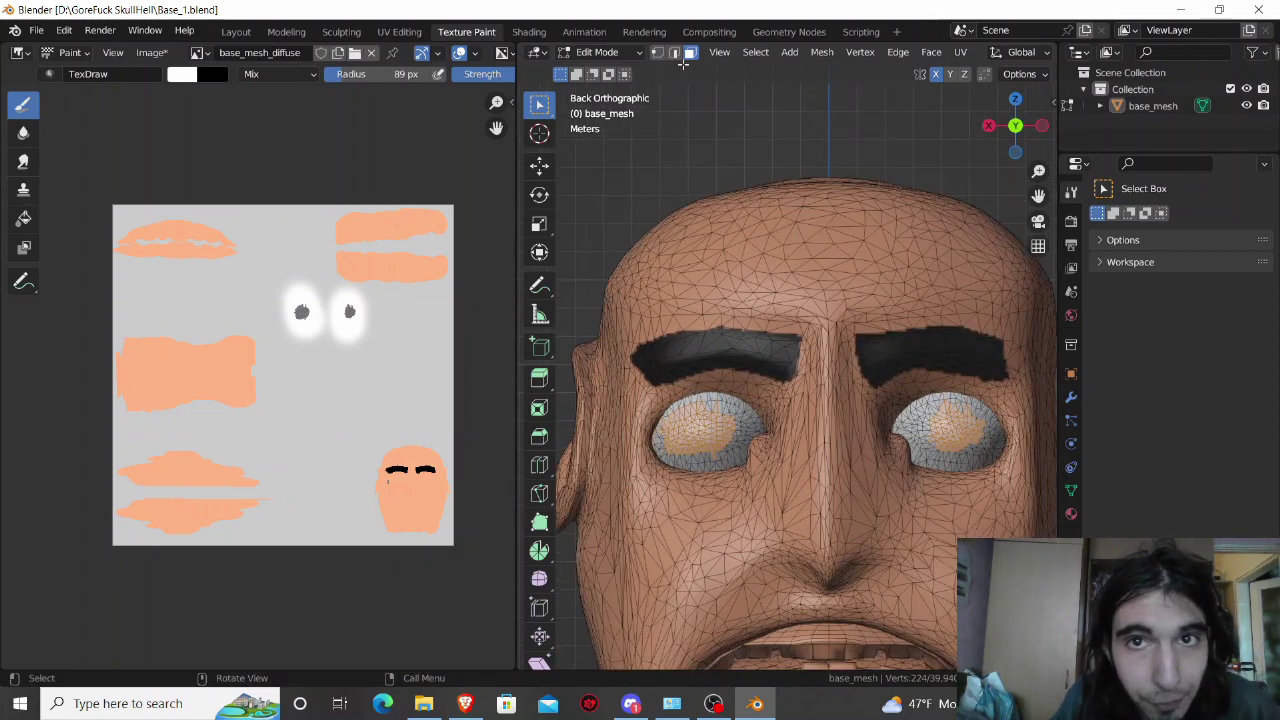
key("alt+a")
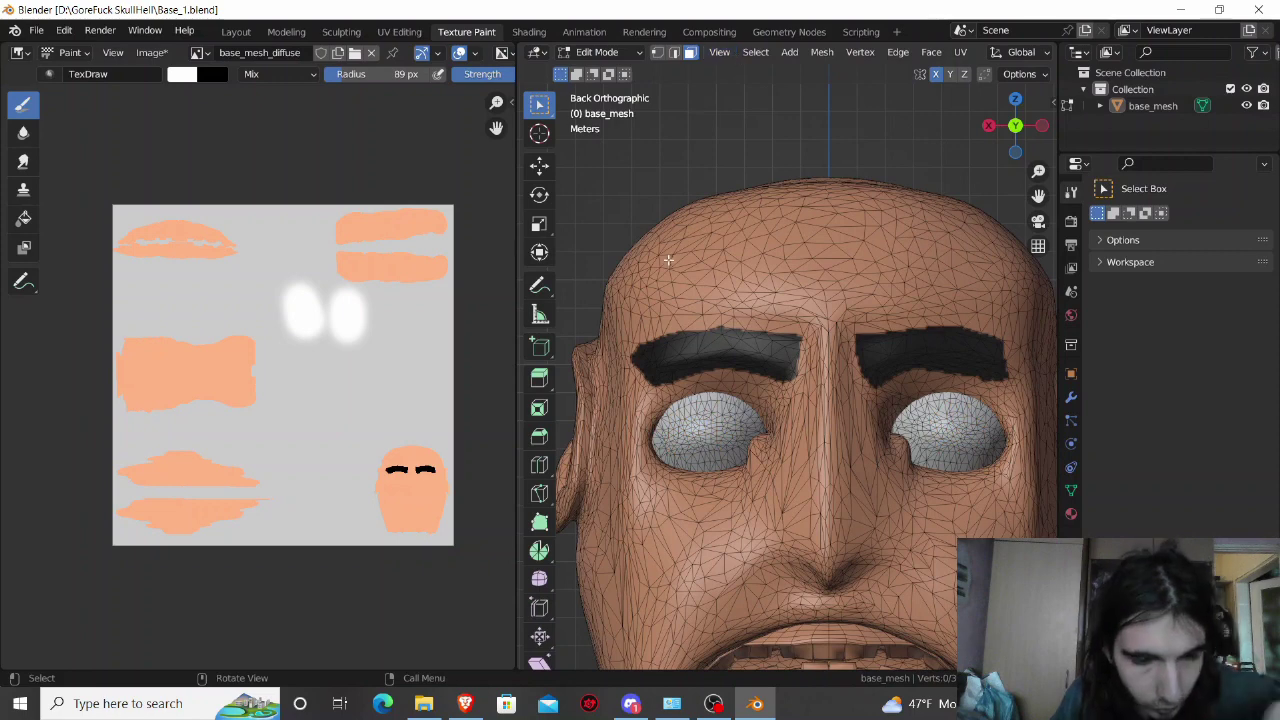
key("c")
left_click_drag(972, 428, 944, 430)
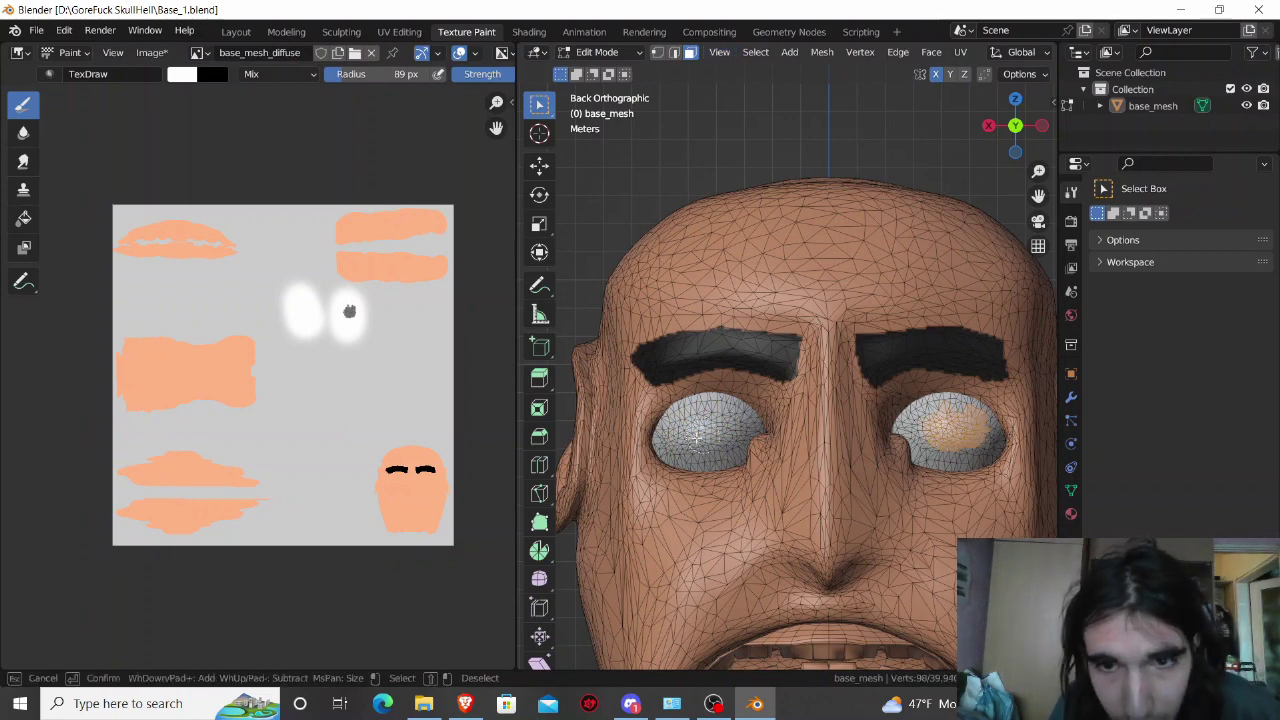
left_click_drag(718, 436, 693, 430)
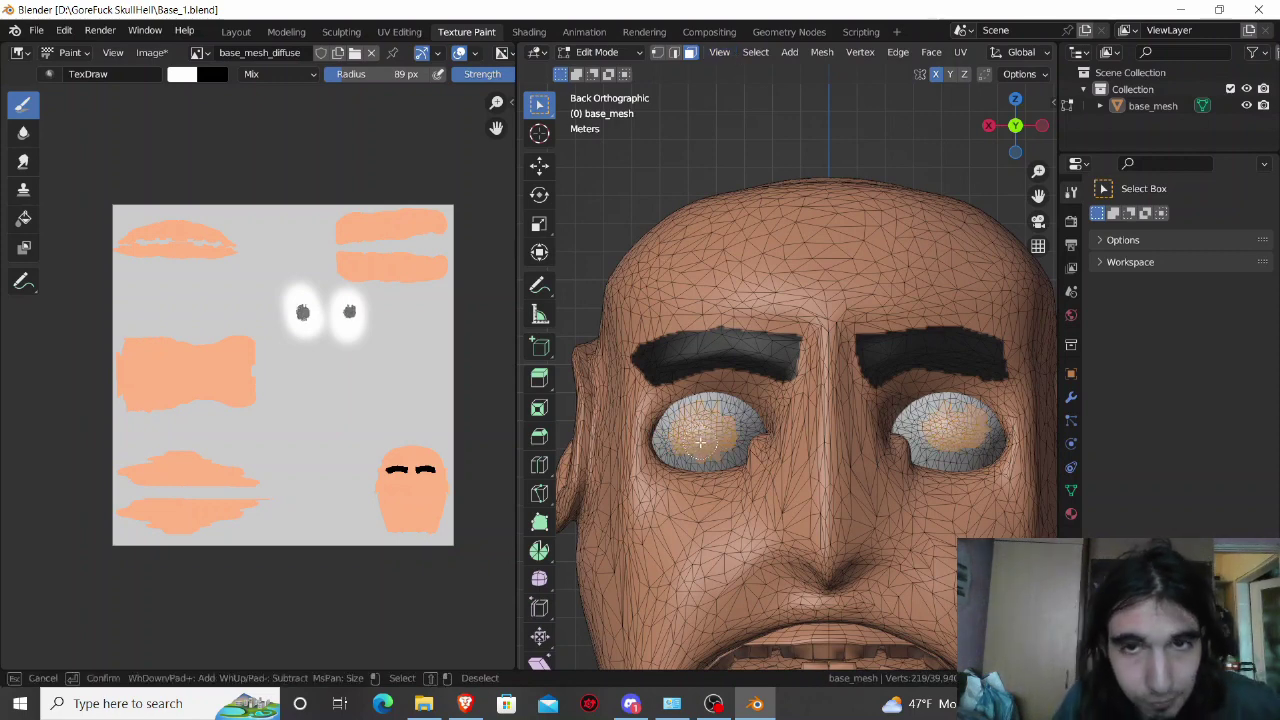
right_click(964, 454)
Step: Deselect and circle-select just small inner patches of both eyes for the pupils
key("alt+a")
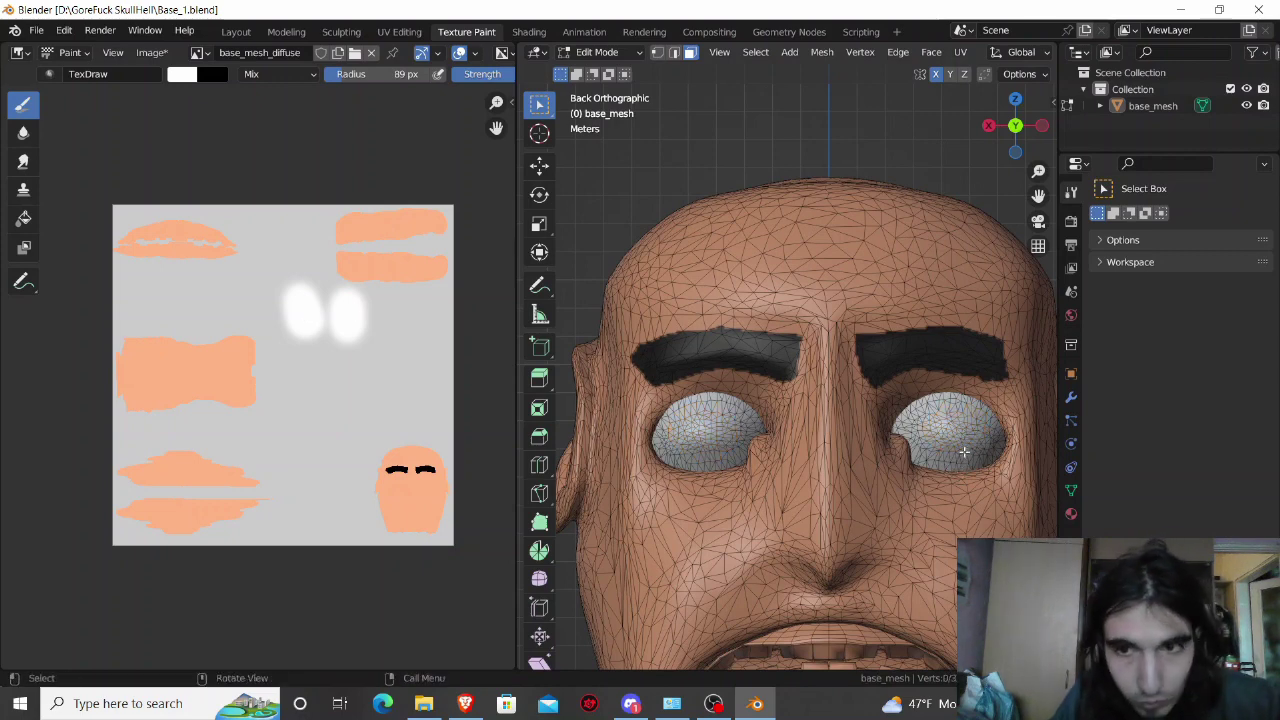
key("c")
mouse_move(966, 432)
left_mouse_down()
mouse_move(940, 428)
mouse_move(968, 430)
left_mouse_up()
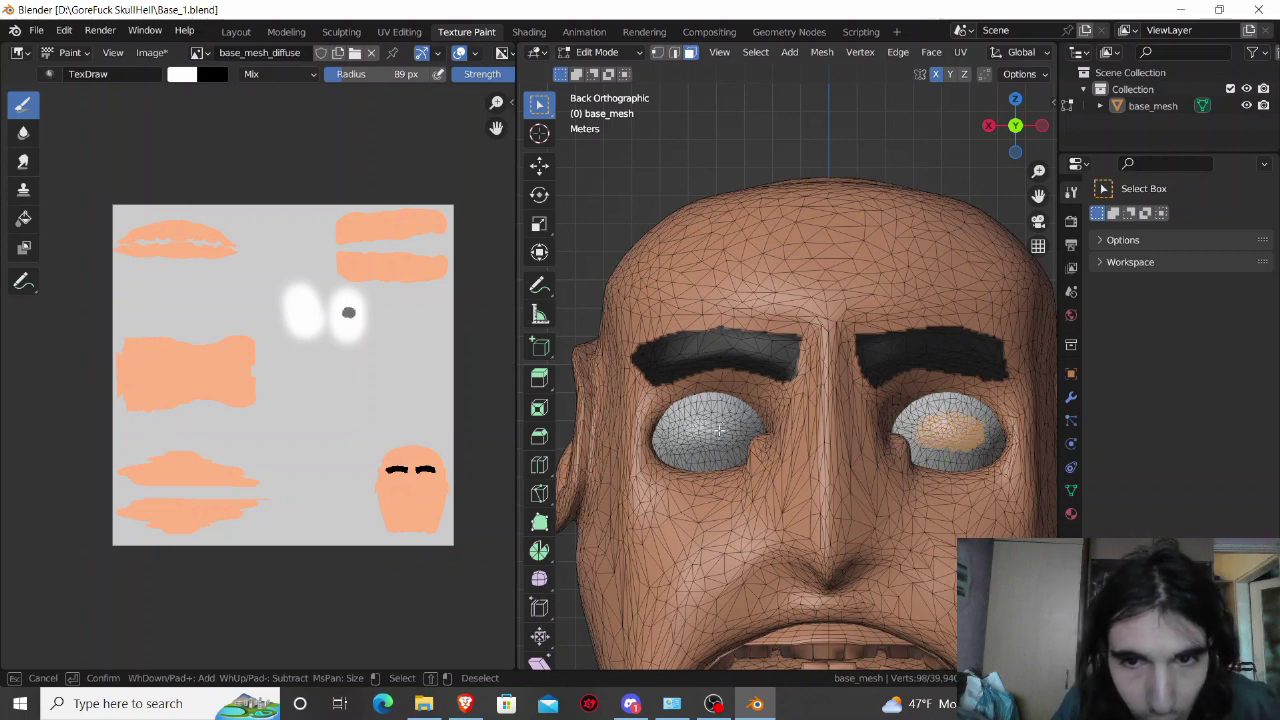
left_click_drag(722, 424, 722, 437)
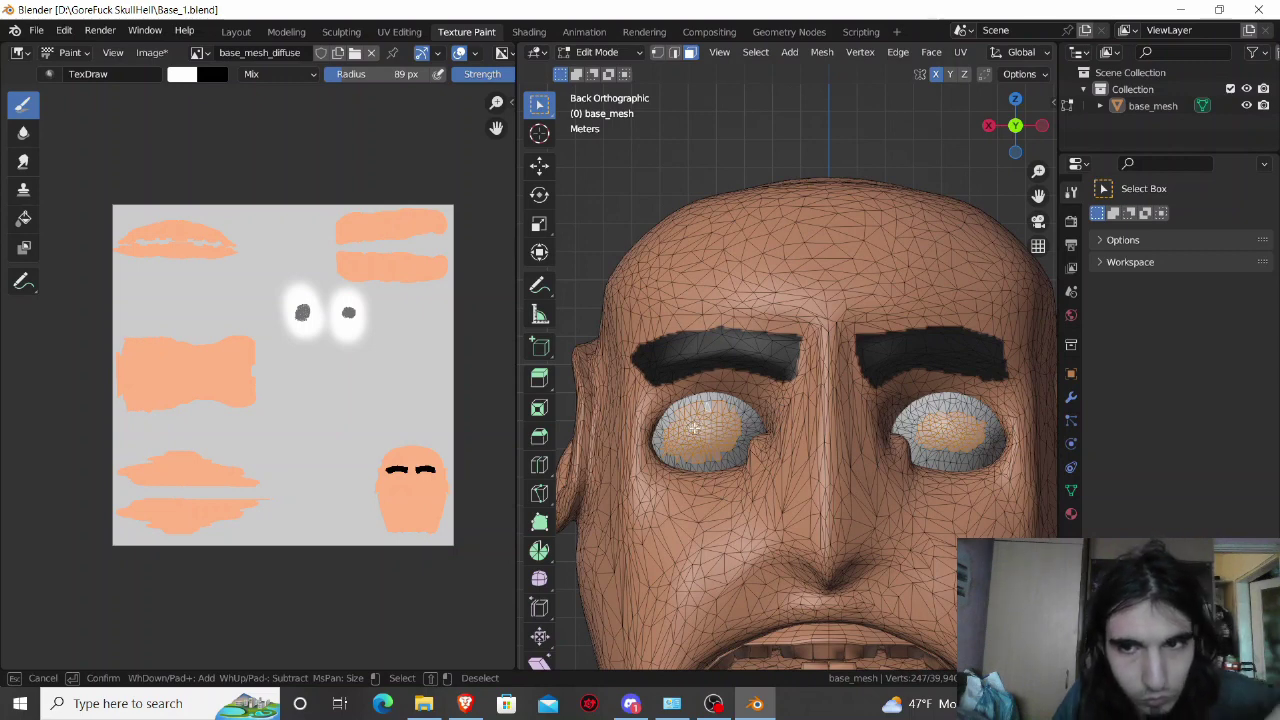
right_click(693, 428)
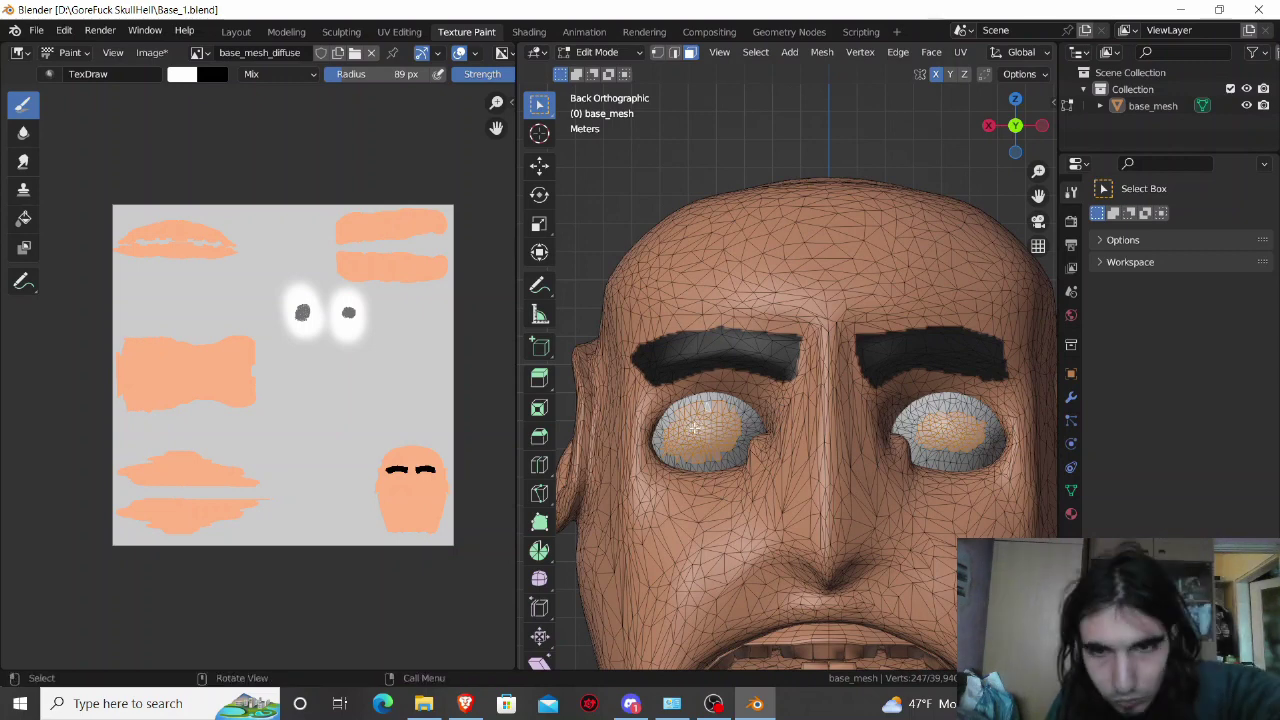
Step: Drop a stray face from the eye selection and return to Texture Paint
scroll(675, 450, "up", 3)
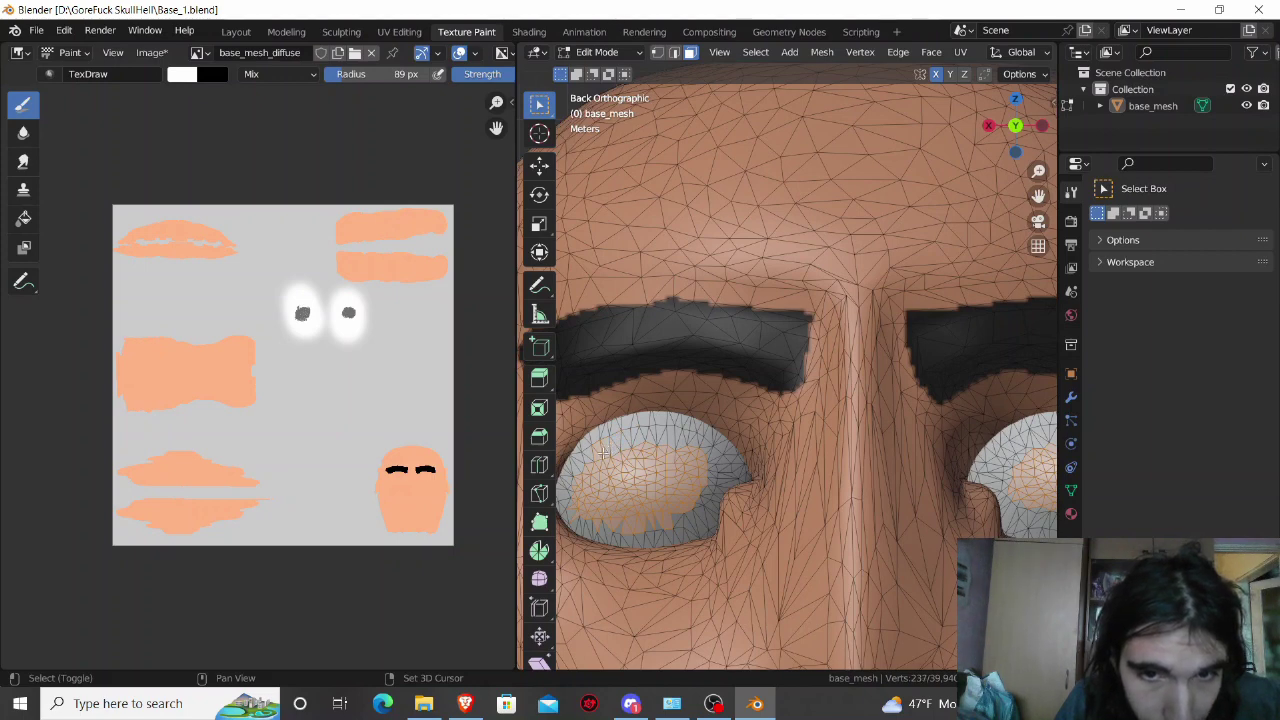
left_click(598, 527, "shift")
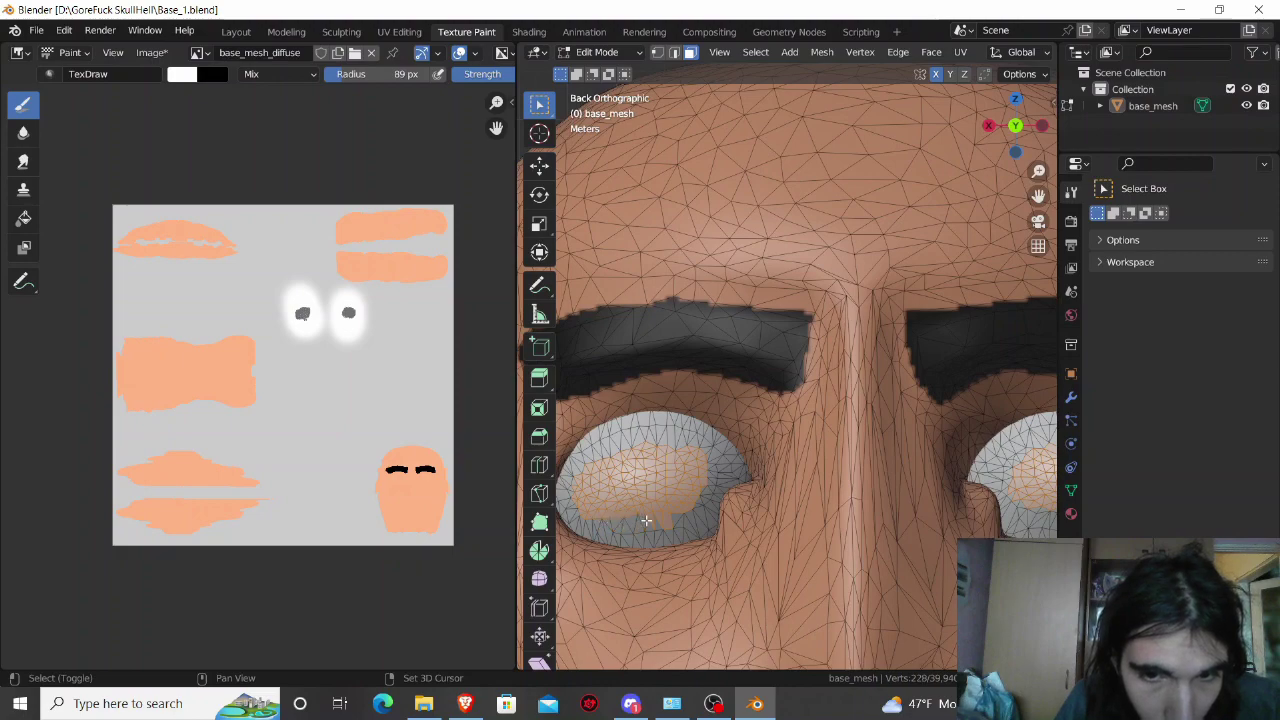
scroll(668, 521, "down", 3)
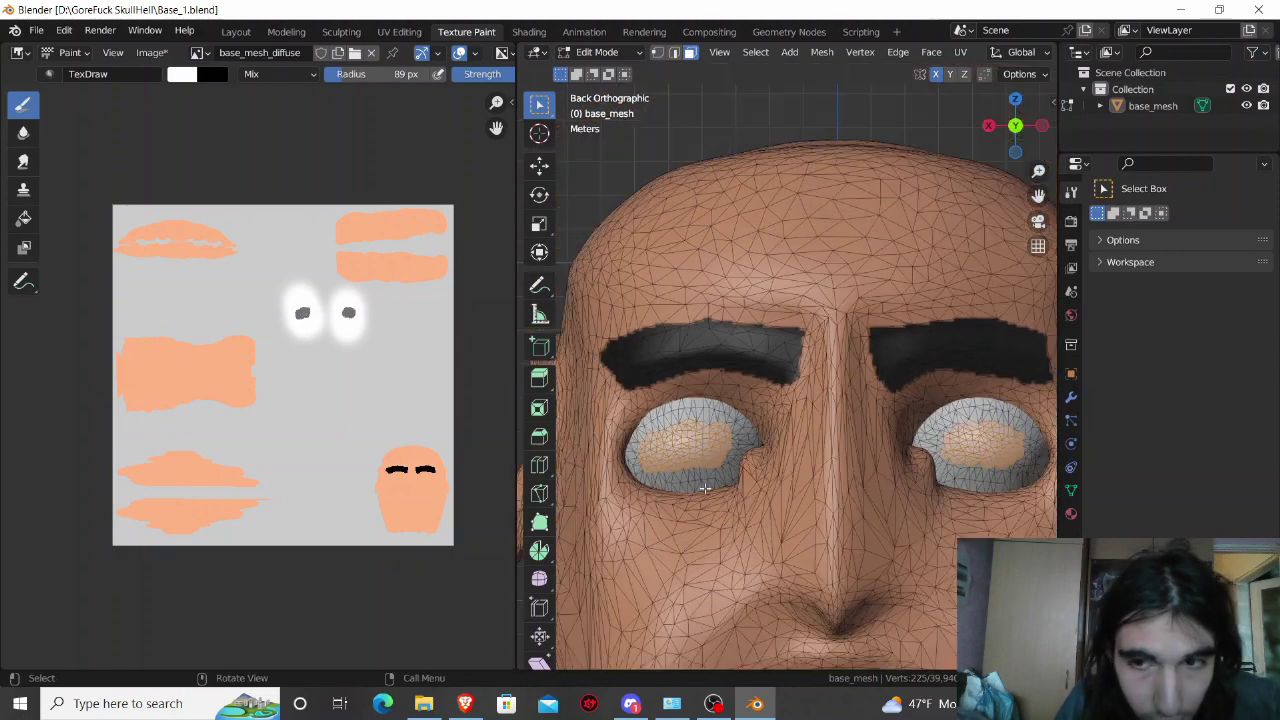
scroll(884, 462, "up", 2)
scroll(884, 462, "up", 2)
scroll(884, 463, "down", 3)
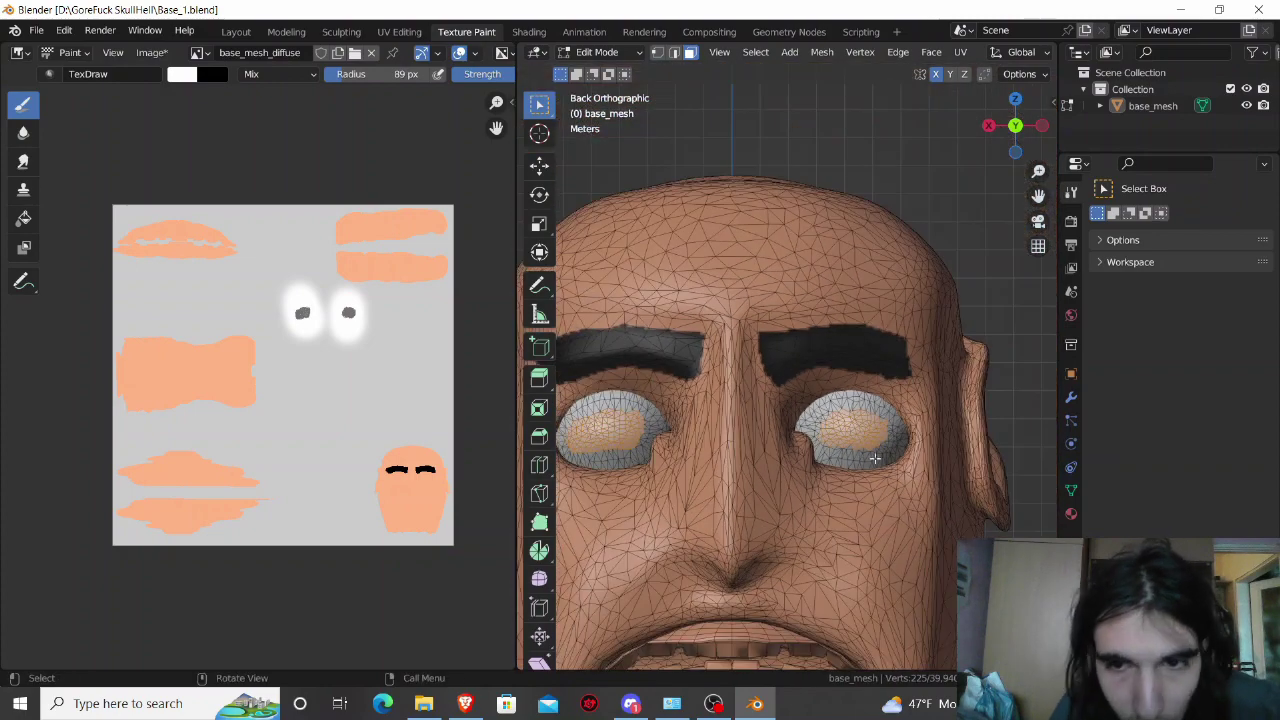
key("Tab")
Step: Paint both pupils black, turning off face-selection masking for a darker second stroke
left_click(697, 75)
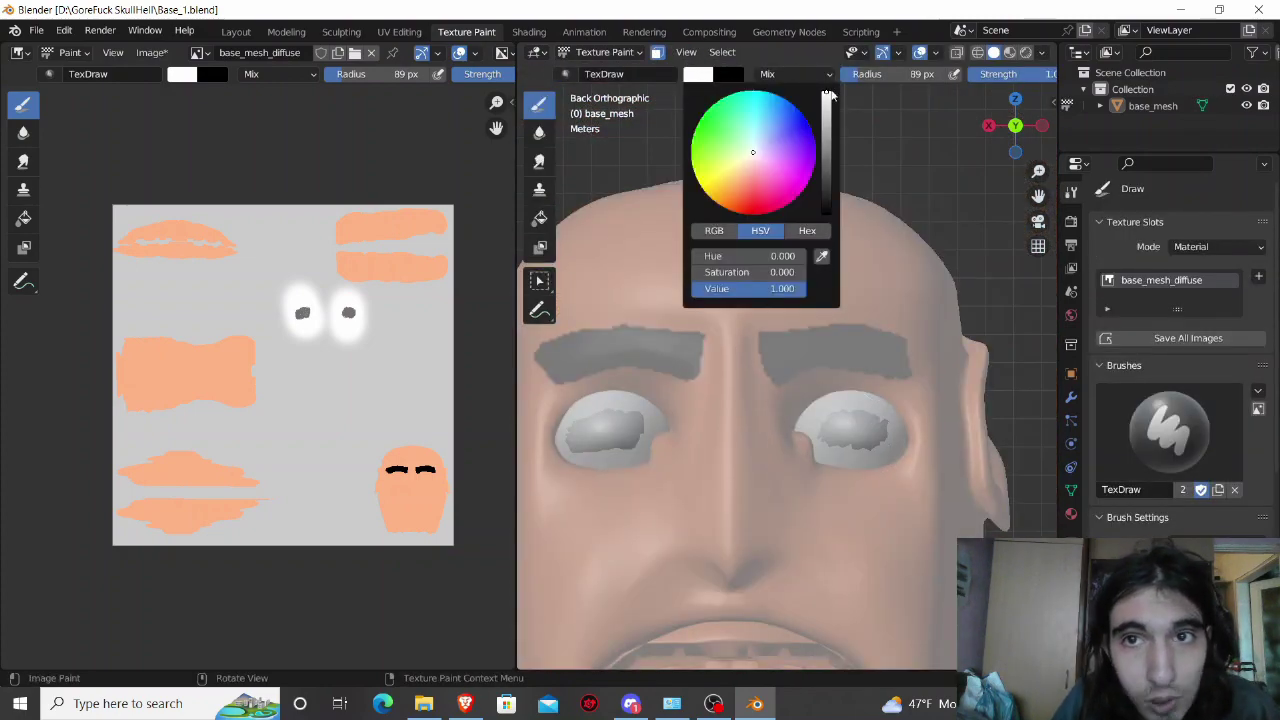
left_click_drag(830, 95, 828, 212)
left_click_drag(857, 428, 884, 428)
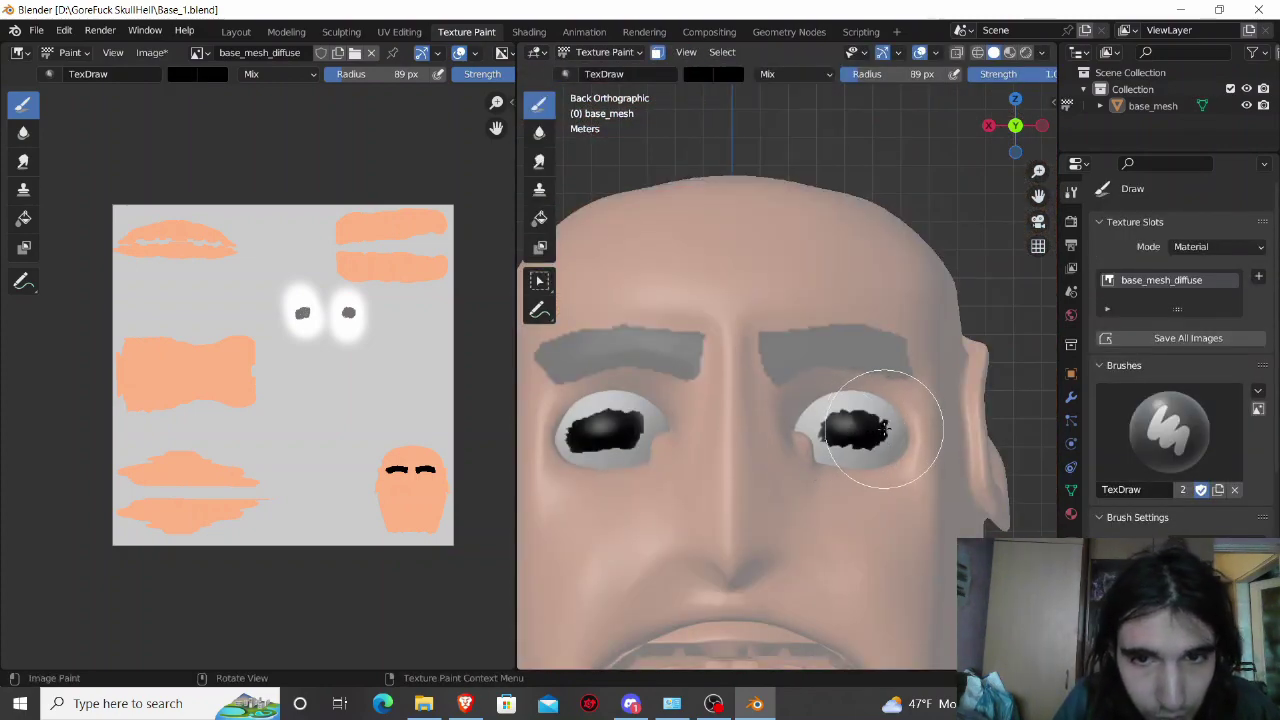
left_click(658, 55)
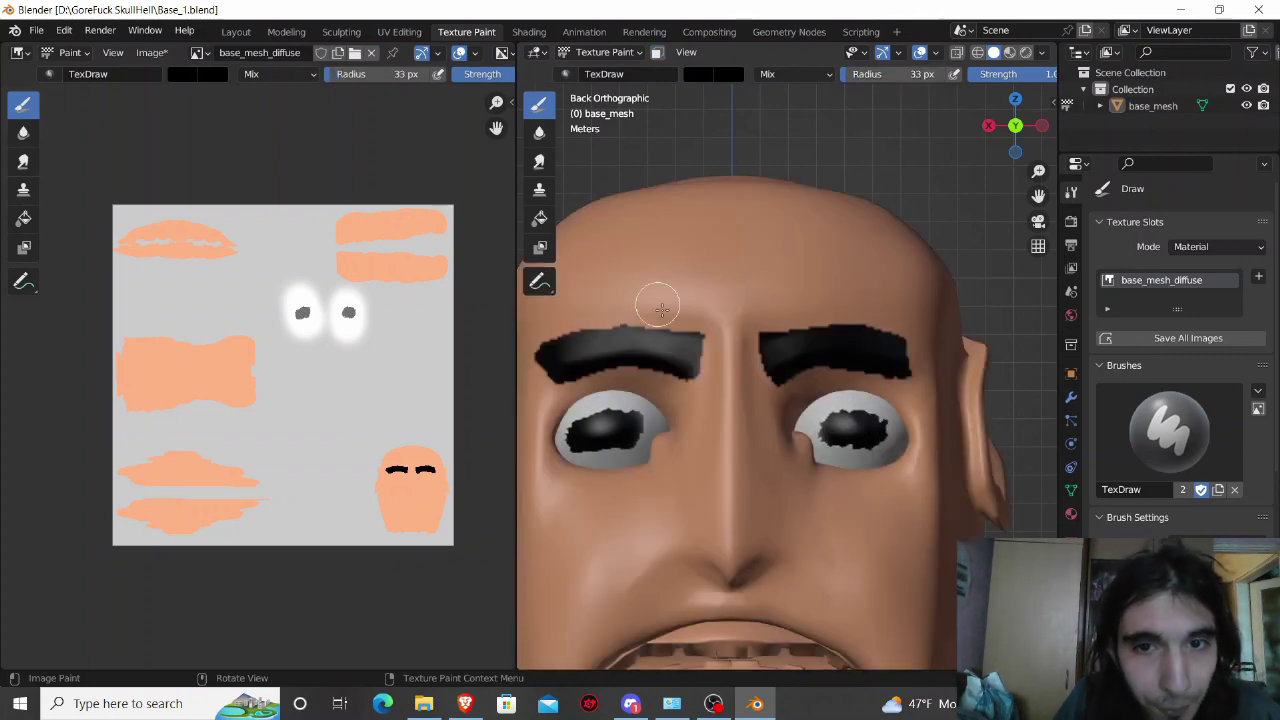
scroll(883, 443, "up", 1)
mouse_move(894, 442)
left_mouse_down()
mouse_move(865, 428)
mouse_move(838, 461)
left_mouse_up()
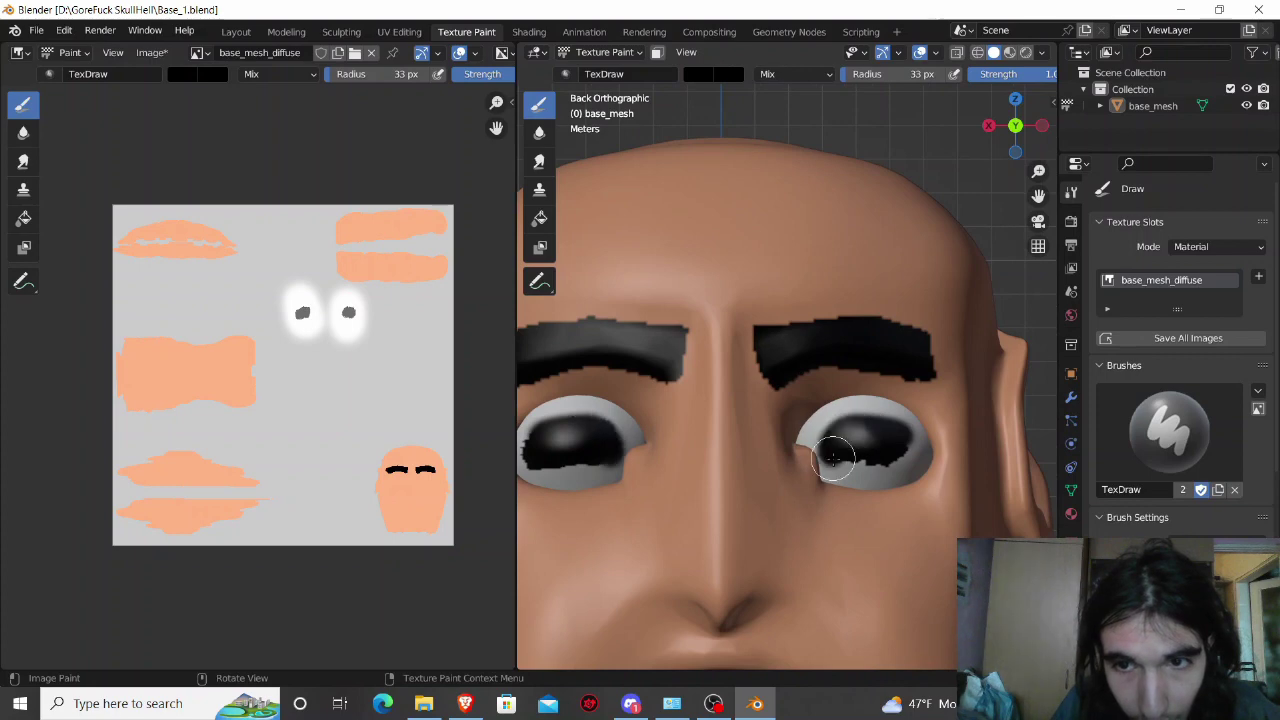
scroll(838, 461, "down", 1)
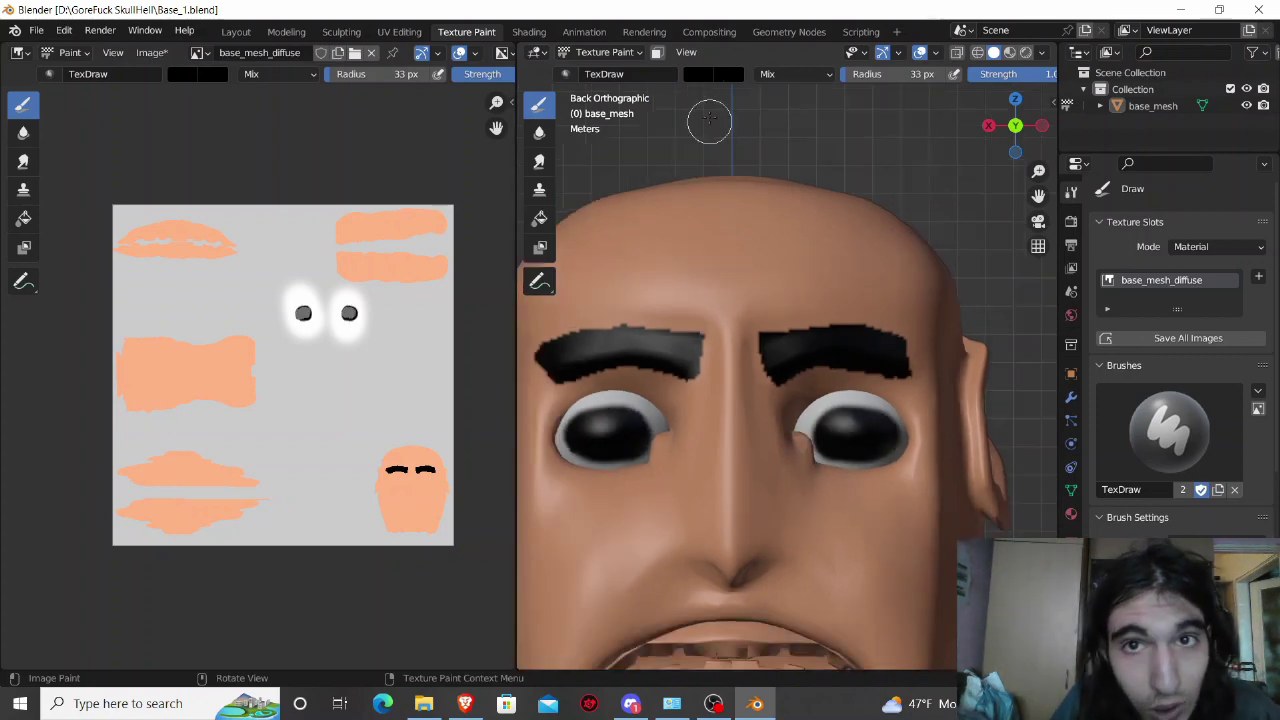
Step: Paint a purple ring around the eyes with a 24 px brush
left_click(712, 74)
mouse_move(826, 215)
left_mouse_down()
mouse_move(826, 100)
mouse_move(850, 74)
left_mouse_up()
left_click(725, 125)
mouse_move(875, 400)
left_mouse_down()
mouse_move(808, 440)
mouse_move(830, 470)
mouse_move(875, 472)
mouse_move(905, 430)
mouse_move(882, 404)
left_mouse_up()
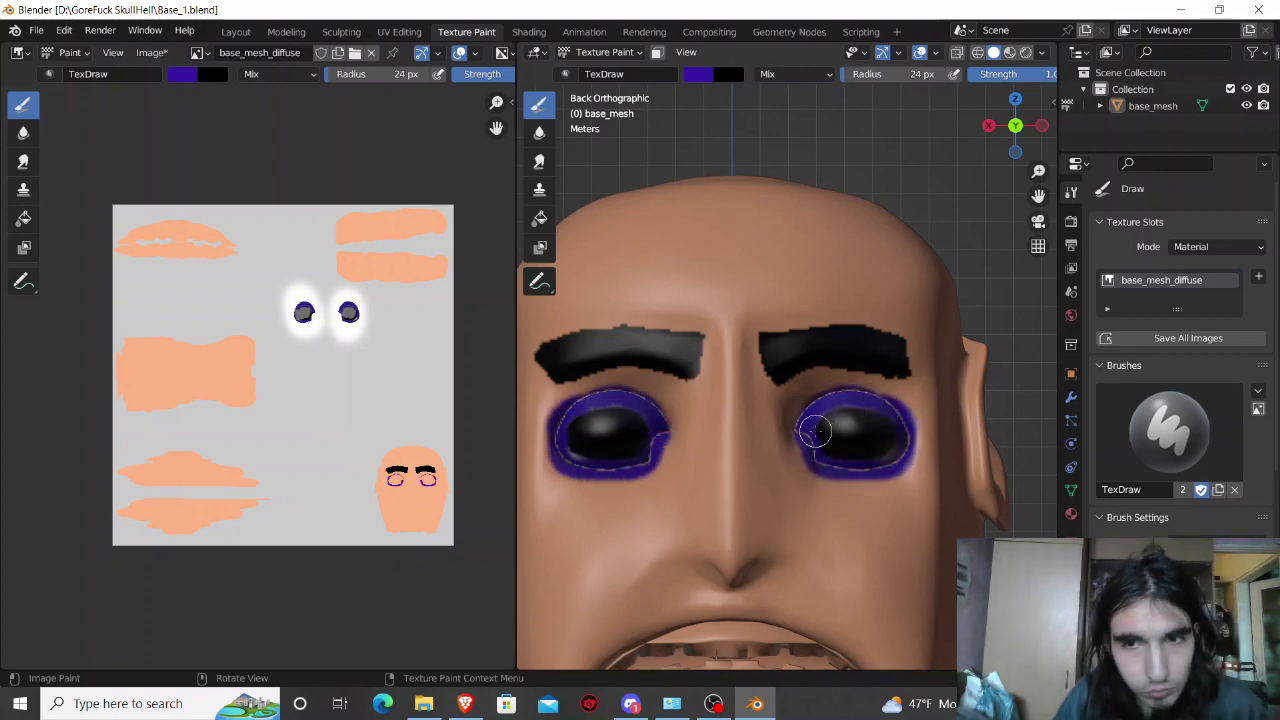
scroll(825, 435, "down", 1)
scroll(806, 455, "up", 1)
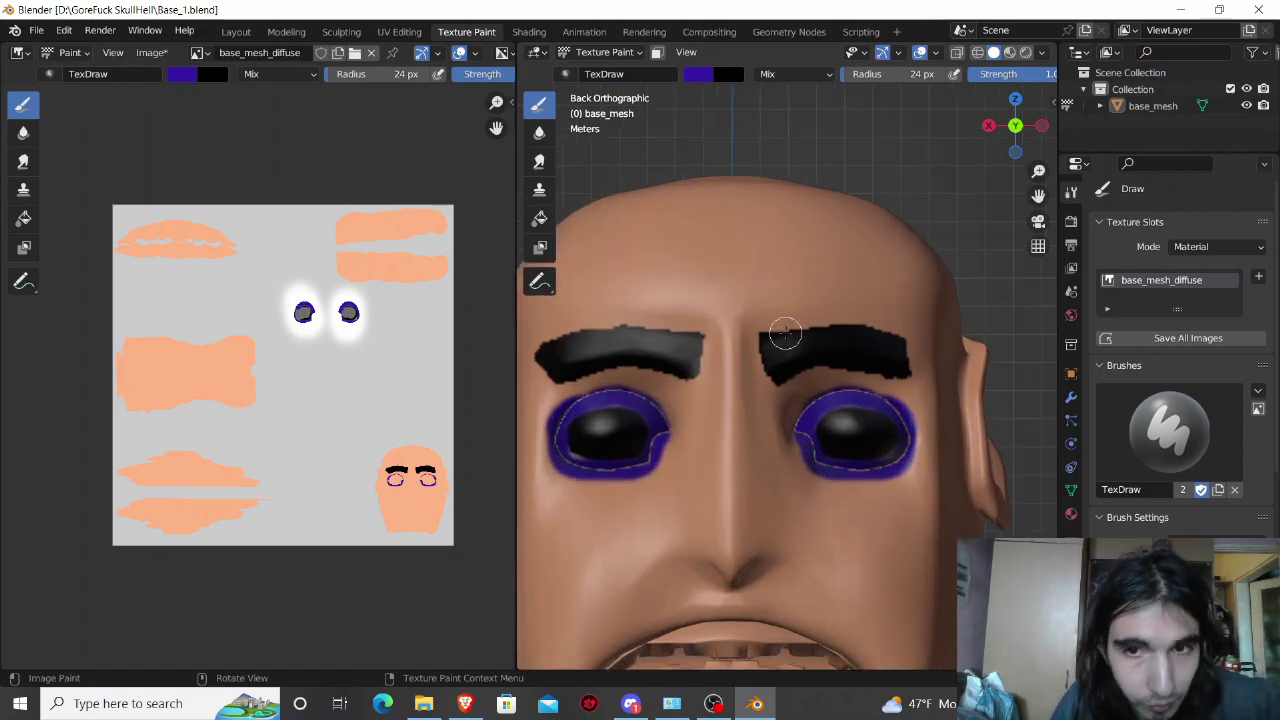
Step: Extend the face selection to all linked faces with Ctrl+L
key("Tab")
key("ctrl+l")
key("Tab")
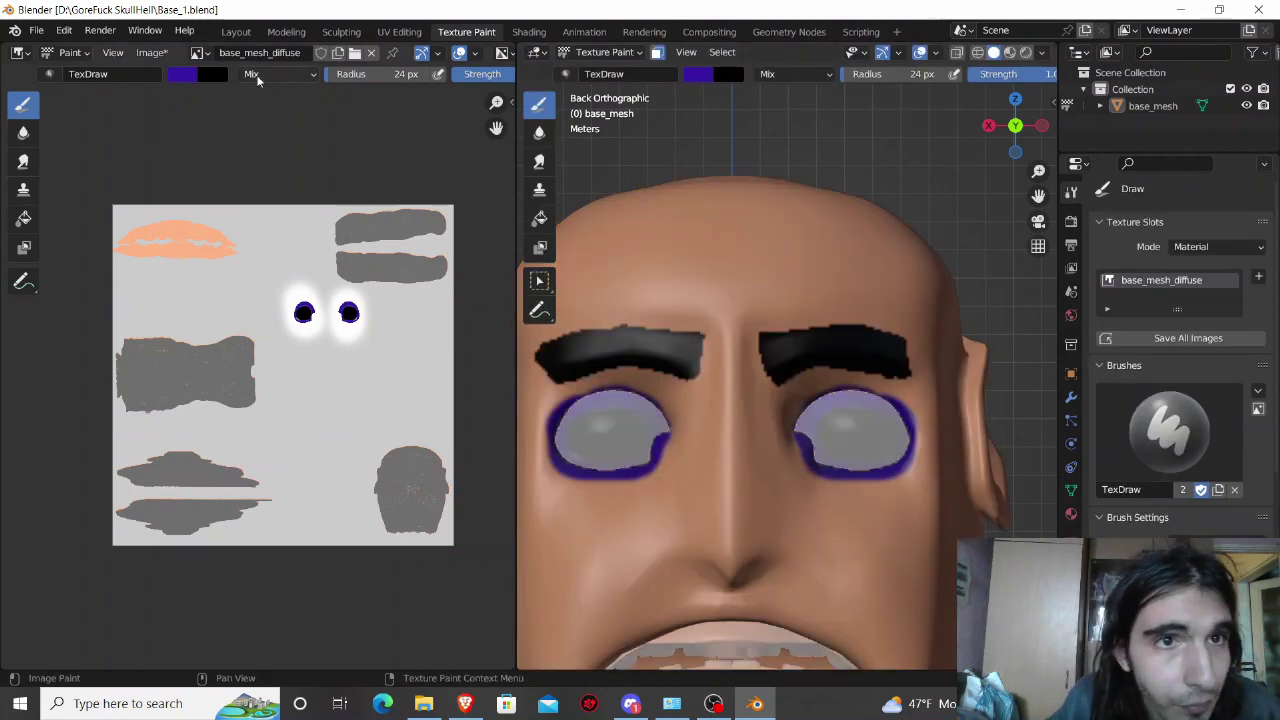
Step: Sample the peach skin colour from the texture and paint it under both eyes
left_click(190, 75)
left_click(305, 258)
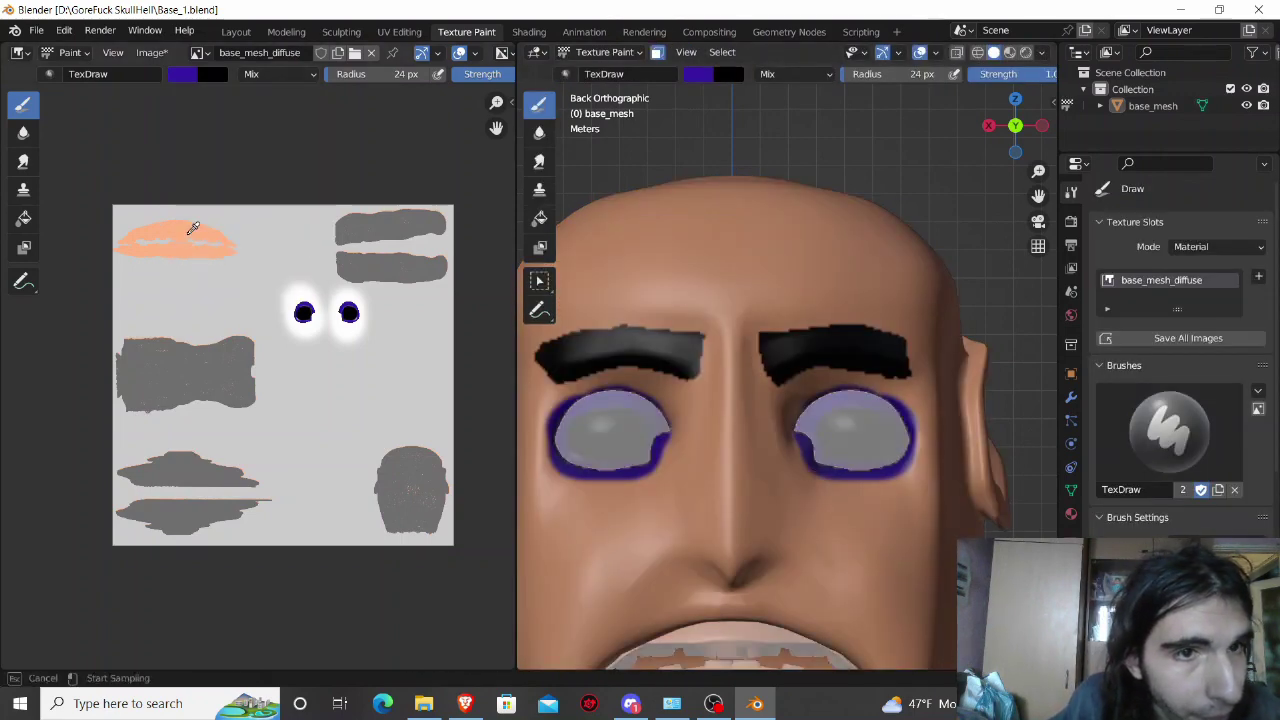
left_click(190, 228)
mouse_move(792, 425)
left_mouse_down()
mouse_move(862, 477)
mouse_move(910, 455)
mouse_move(871, 386)
mouse_move(794, 429)
mouse_move(874, 474)
left_mouse_up()
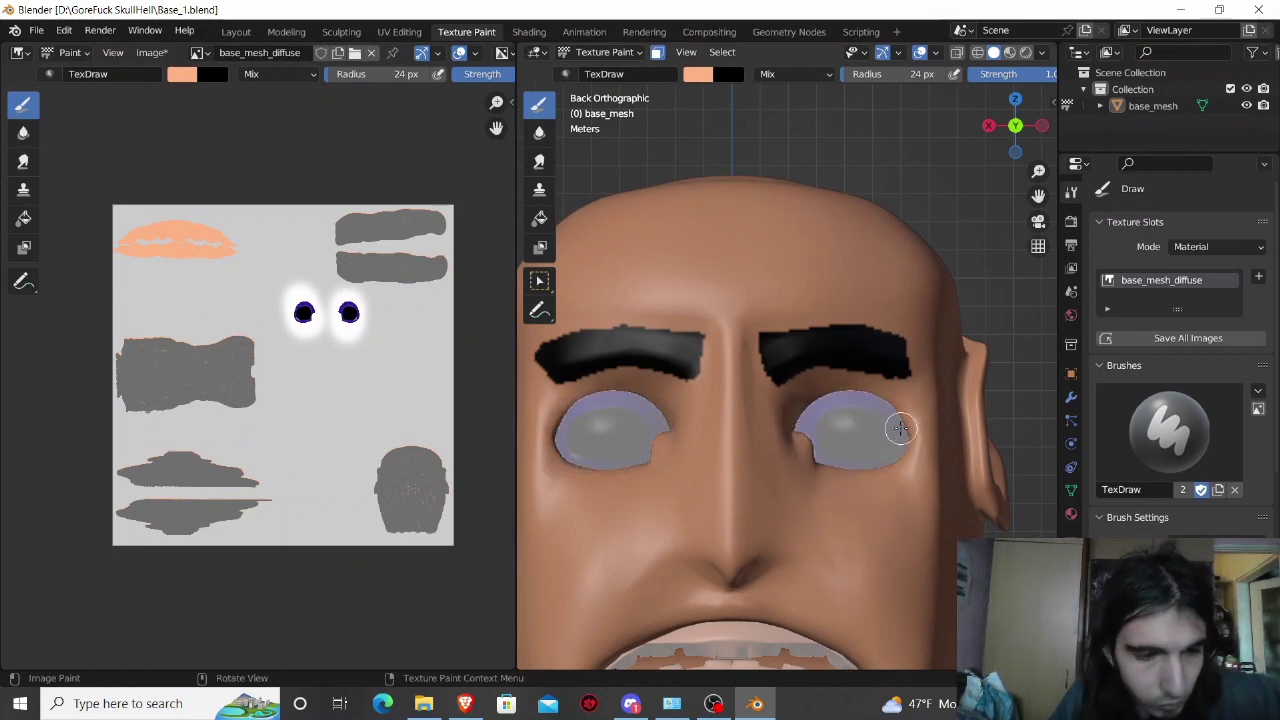
key("Tab")
key("Tab")
key("Tab")
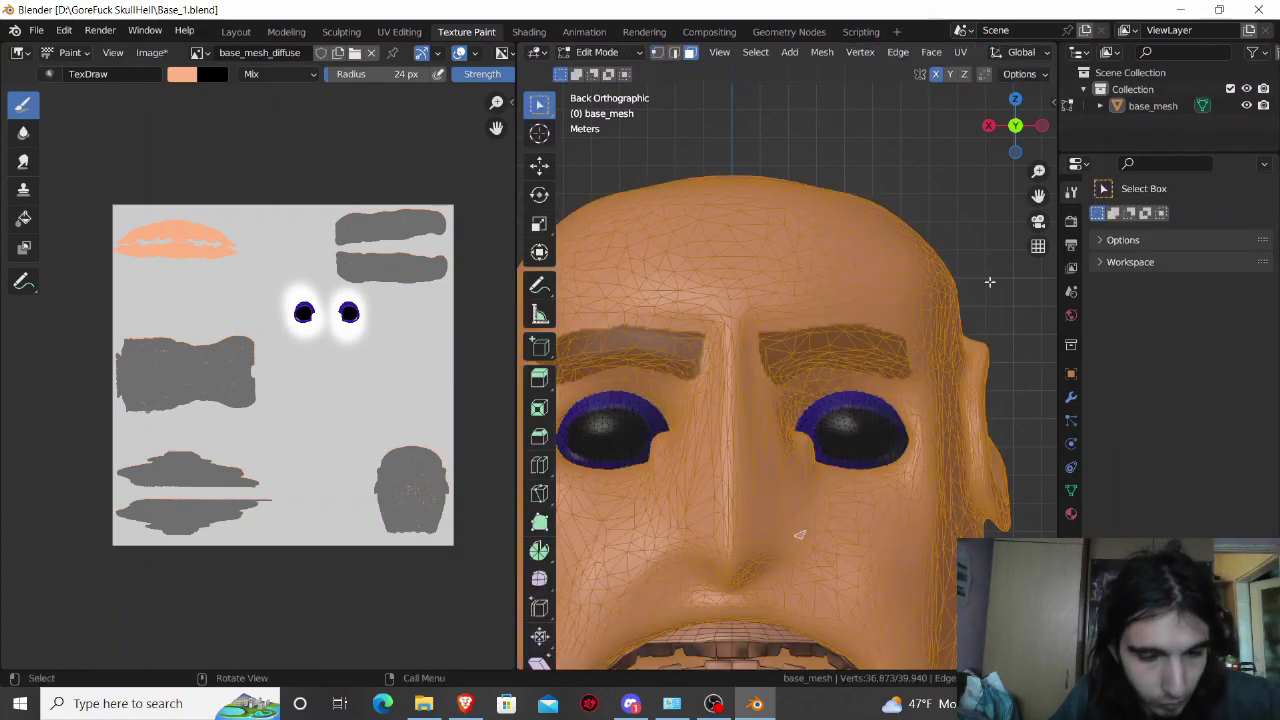
key("Tab")
Step: Select the whole upper and lower teeth pieces with Ctrl+L in Edit Mode
middle_click_drag(946, 360, 902, 465)
key("Tab")
scroll(763, 565, "down", 2)
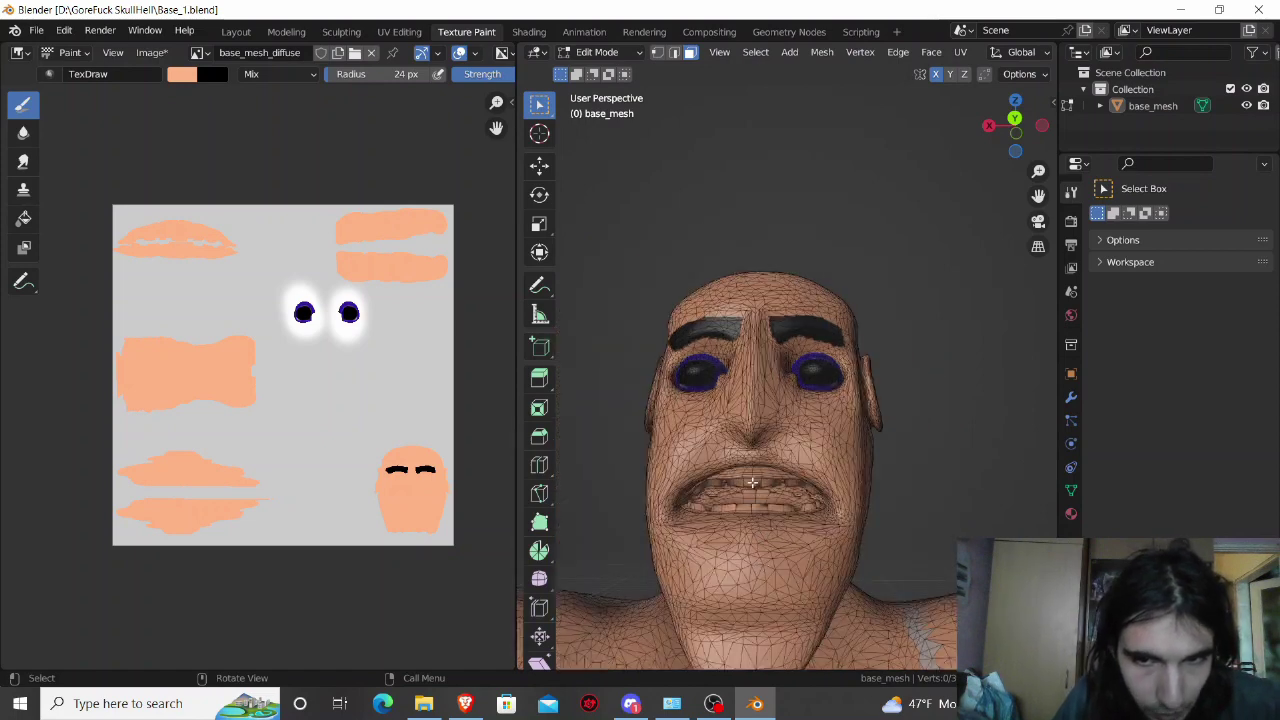
left_click(752, 483)
key("ctrl+l")
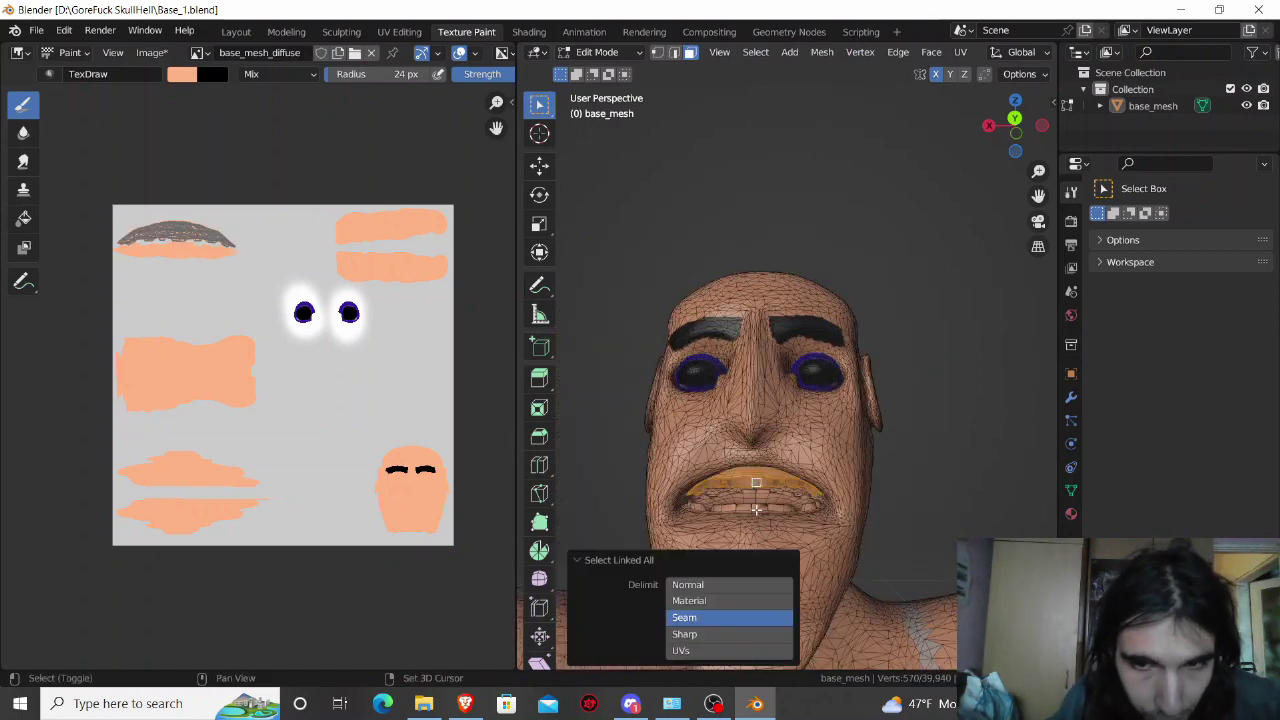
left_click(758, 507, "shift")
key("ctrl+l")
Step: Fill the selected teeth white with the Fill tool in Texture Paint
key("Tab")
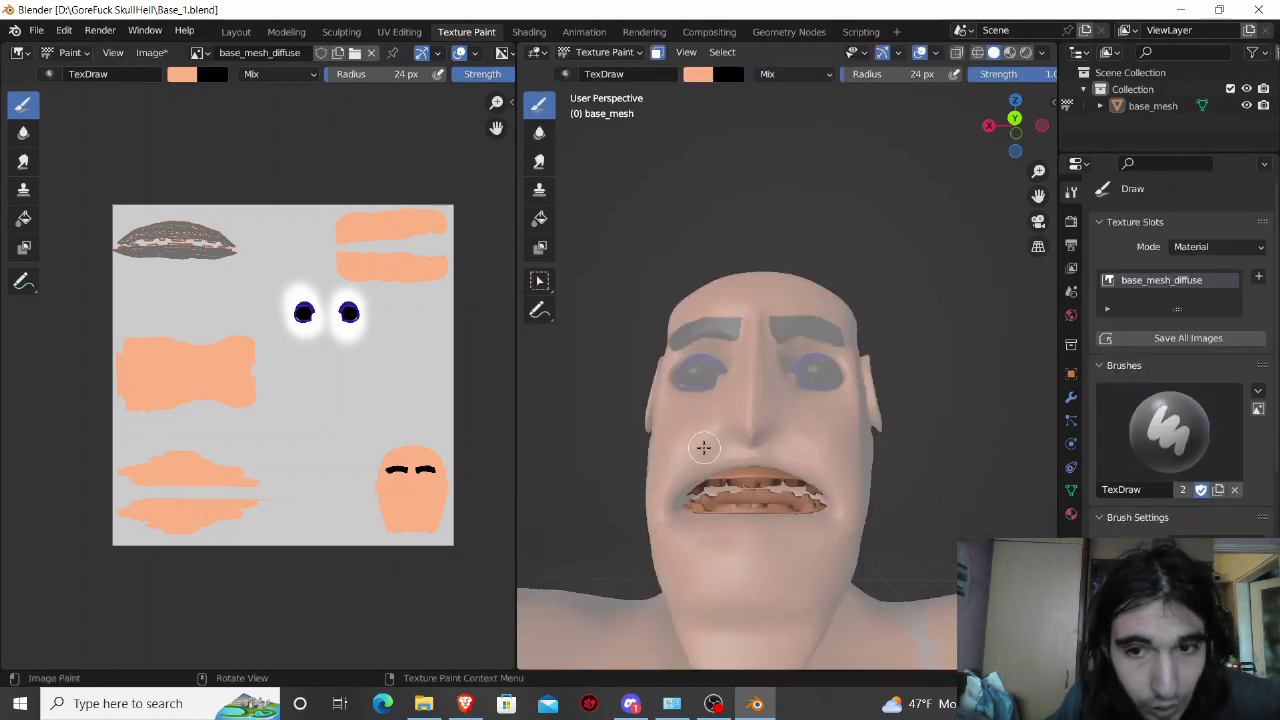
left_click(698, 74)
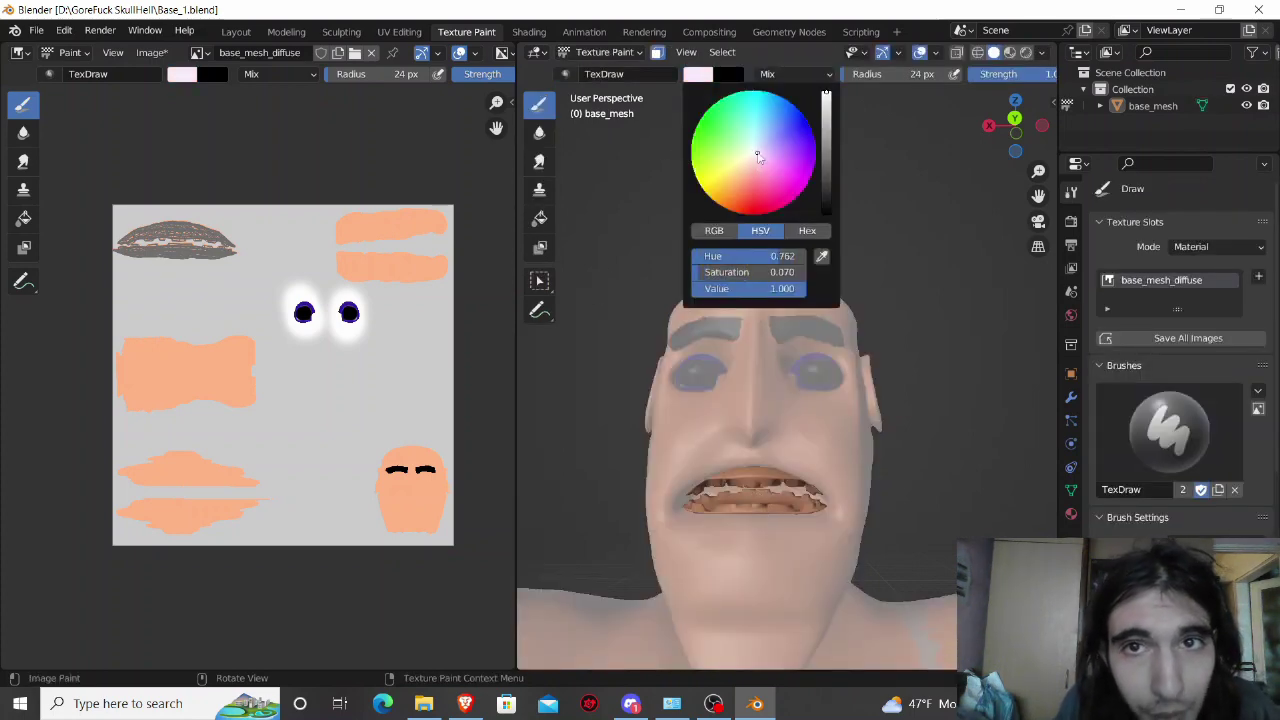
left_click(539, 218)
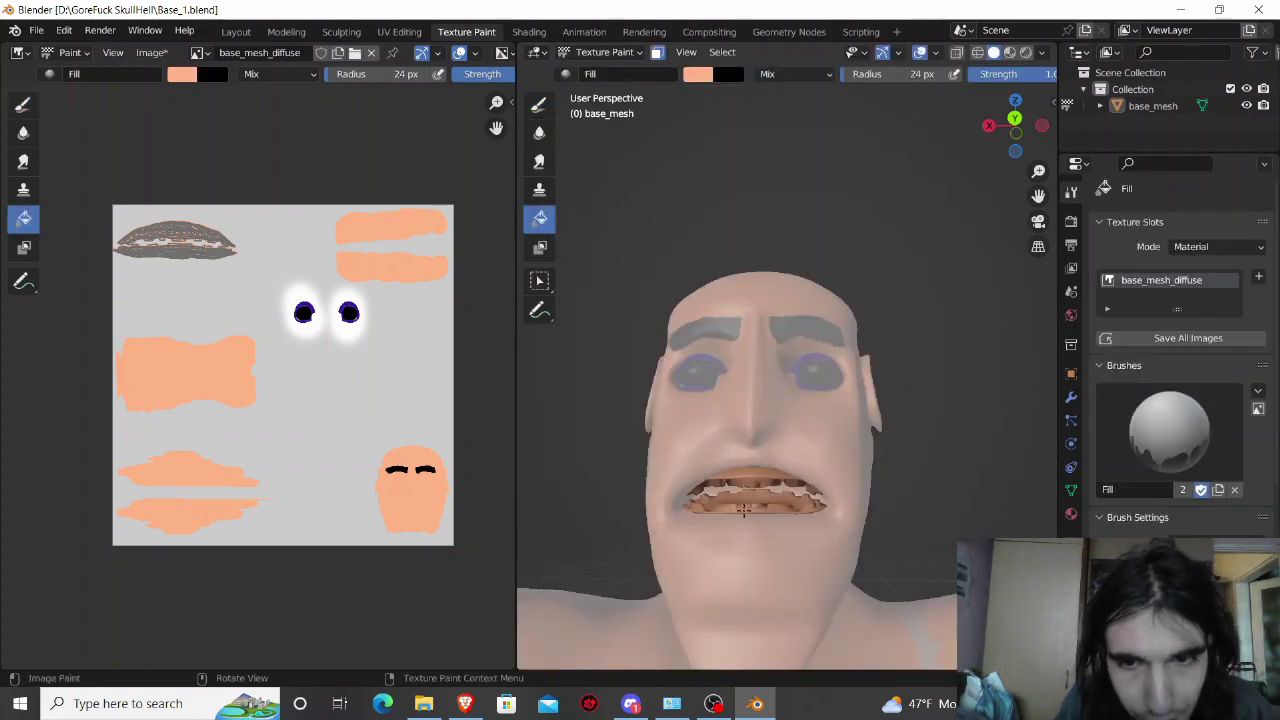
left_click(700, 80)
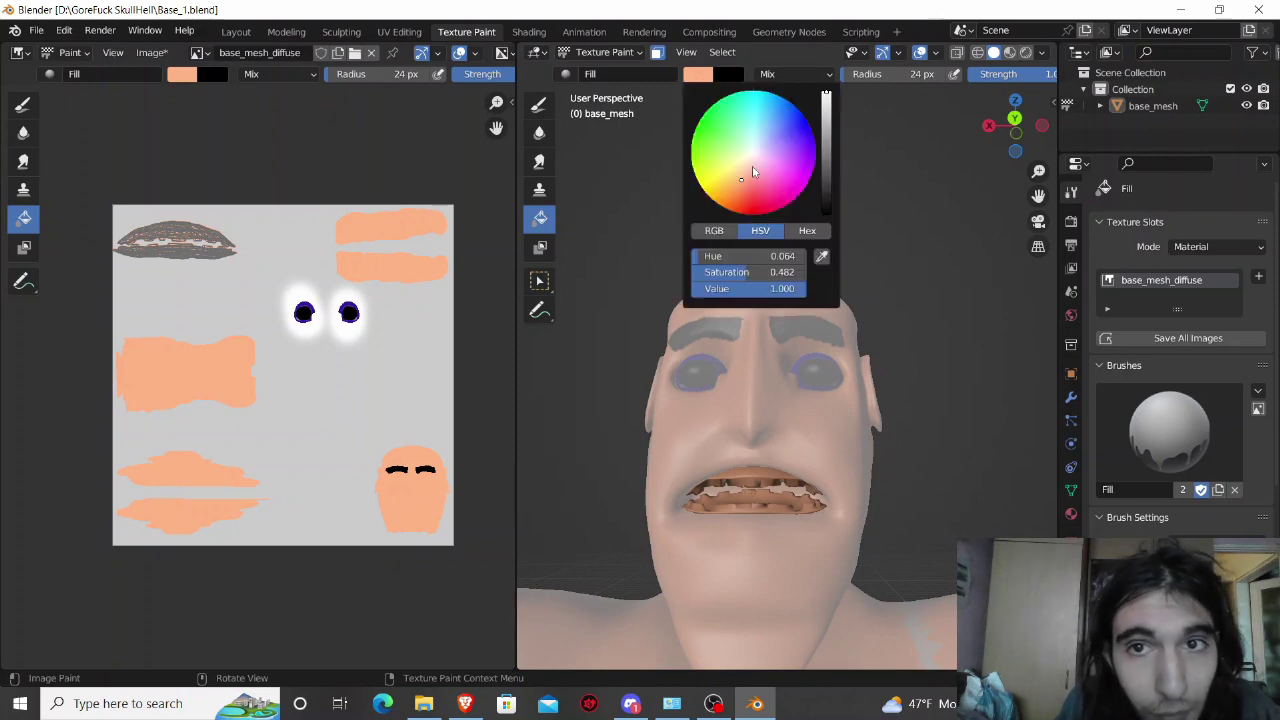
left_click(756, 166)
left_click(745, 482)
middle_click_drag(745, 482, 754, 513)
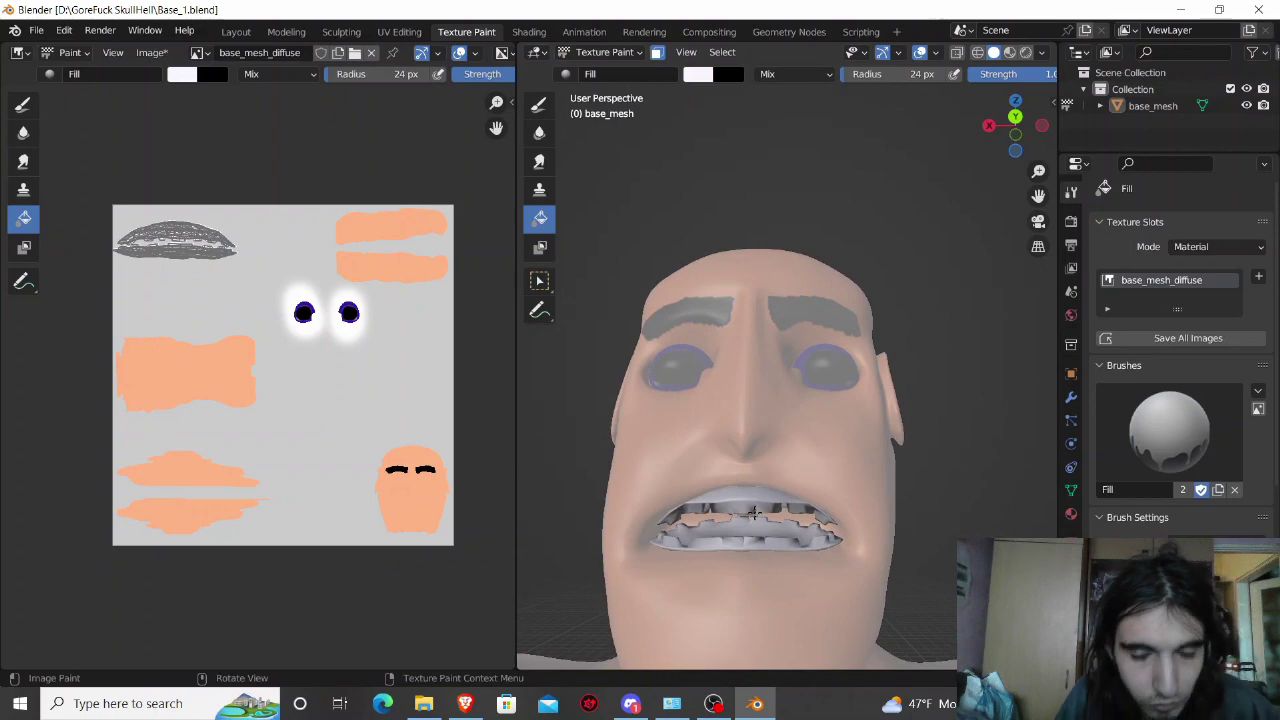
key("Tab")
Step: Hide the teeth and circle-select the first lip faces along the lower lip
key("h")
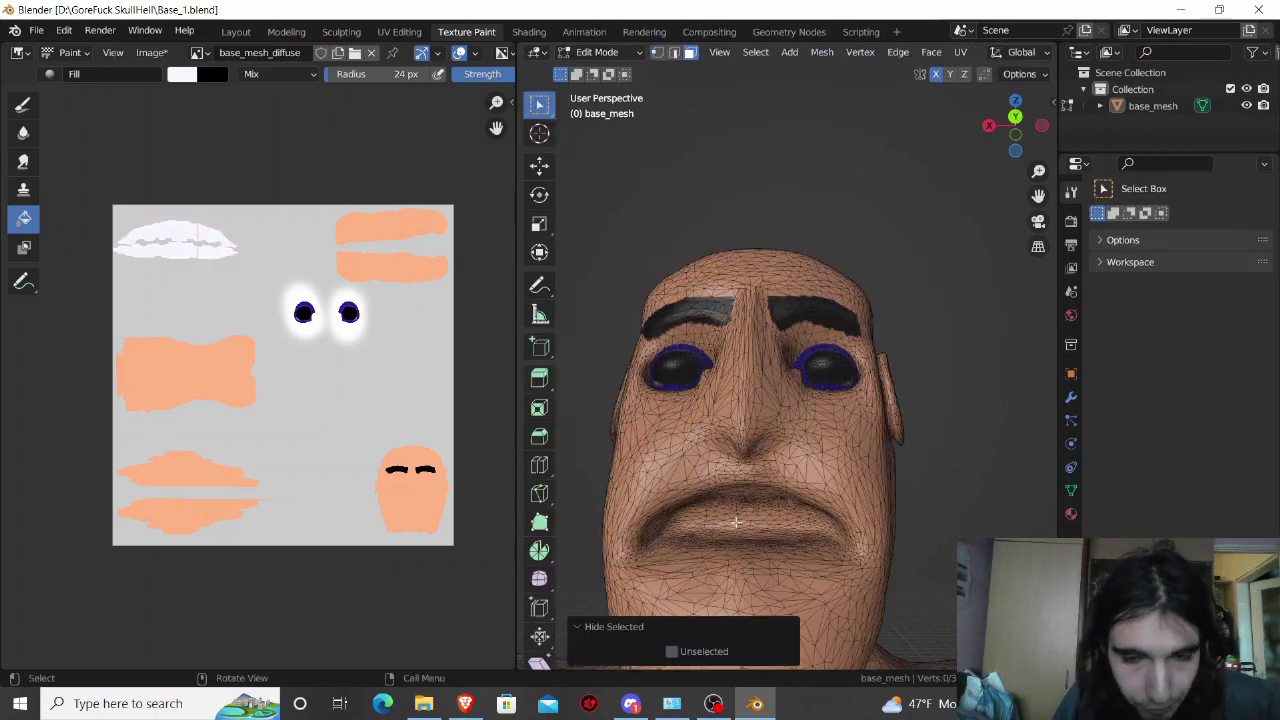
middle_click_drag(739, 512, 697, 419)
key("c")
left_click_drag(712, 452, 795, 456)
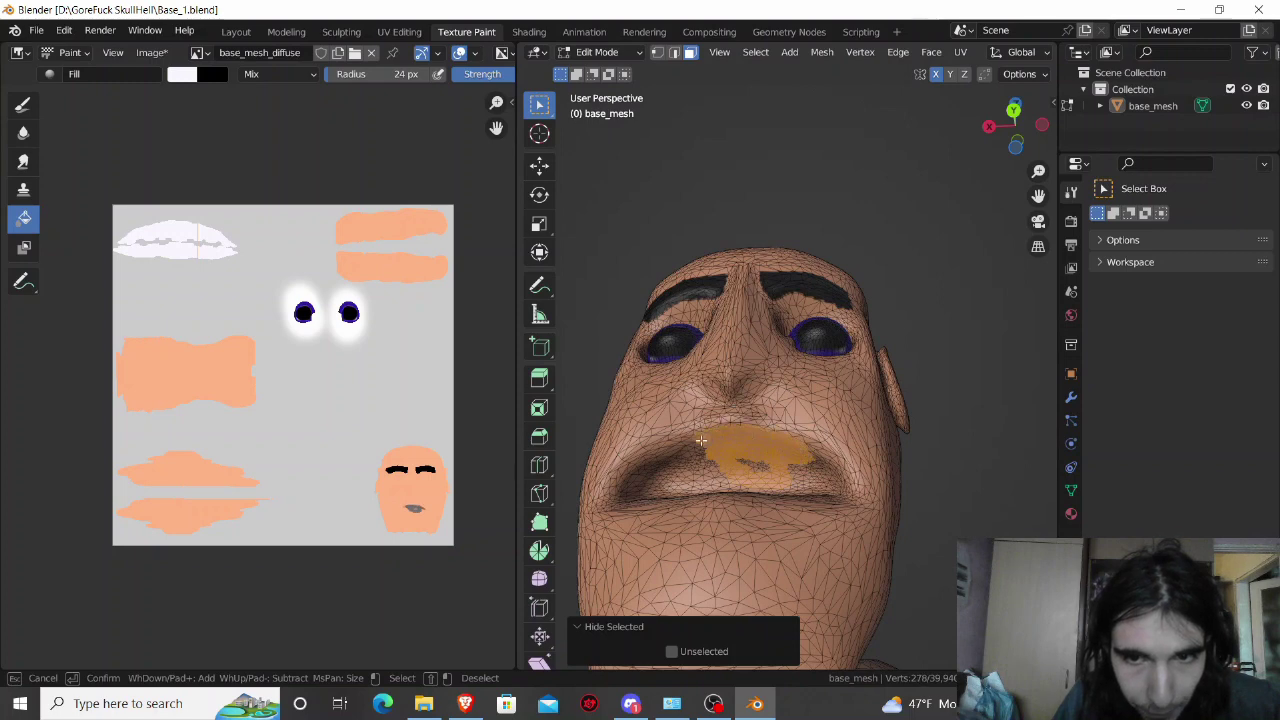
left_click_drag(701, 440, 729, 458)
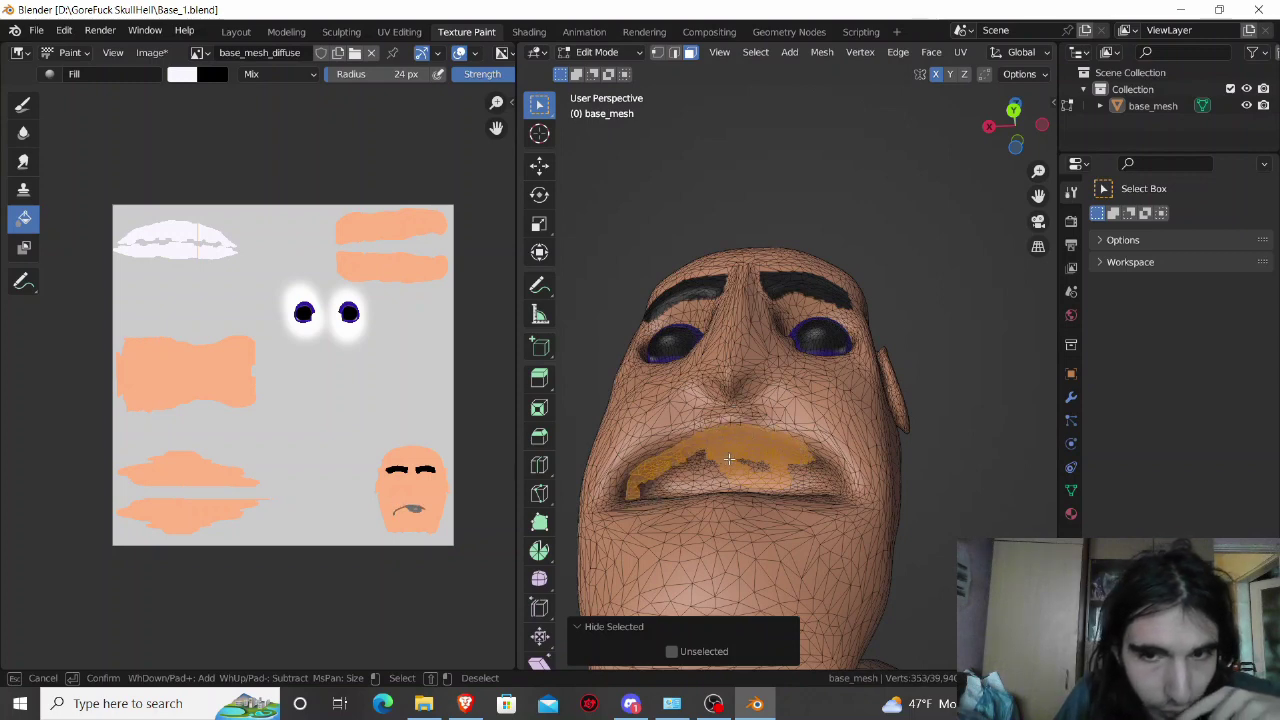
left_click_drag(729, 458, 650, 488)
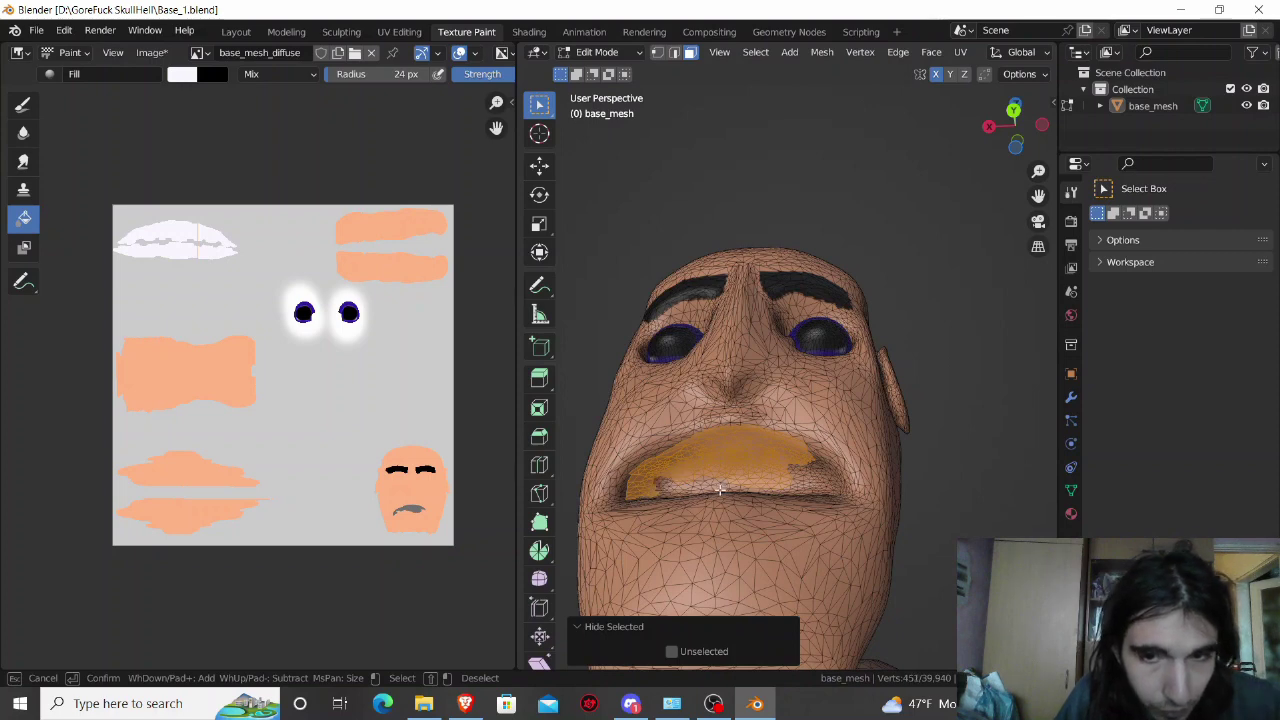
mouse_move(660, 480)
left_mouse_down()
mouse_move(724, 488)
mouse_move(832, 469)
mouse_move(828, 497)
left_mouse_up()
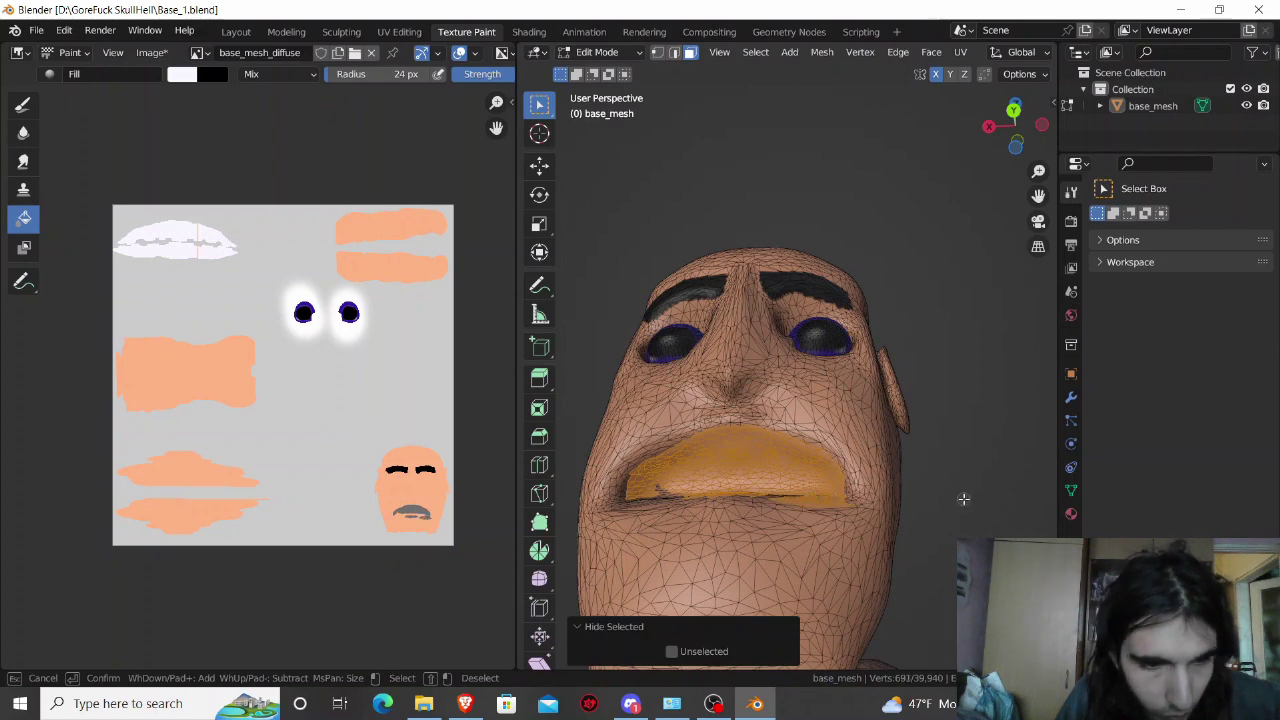
key("Escape")
Step: Clear the selection and circle-select the lip faces again, adding the upper lip
middle_click_drag(963, 498, 965, 536)
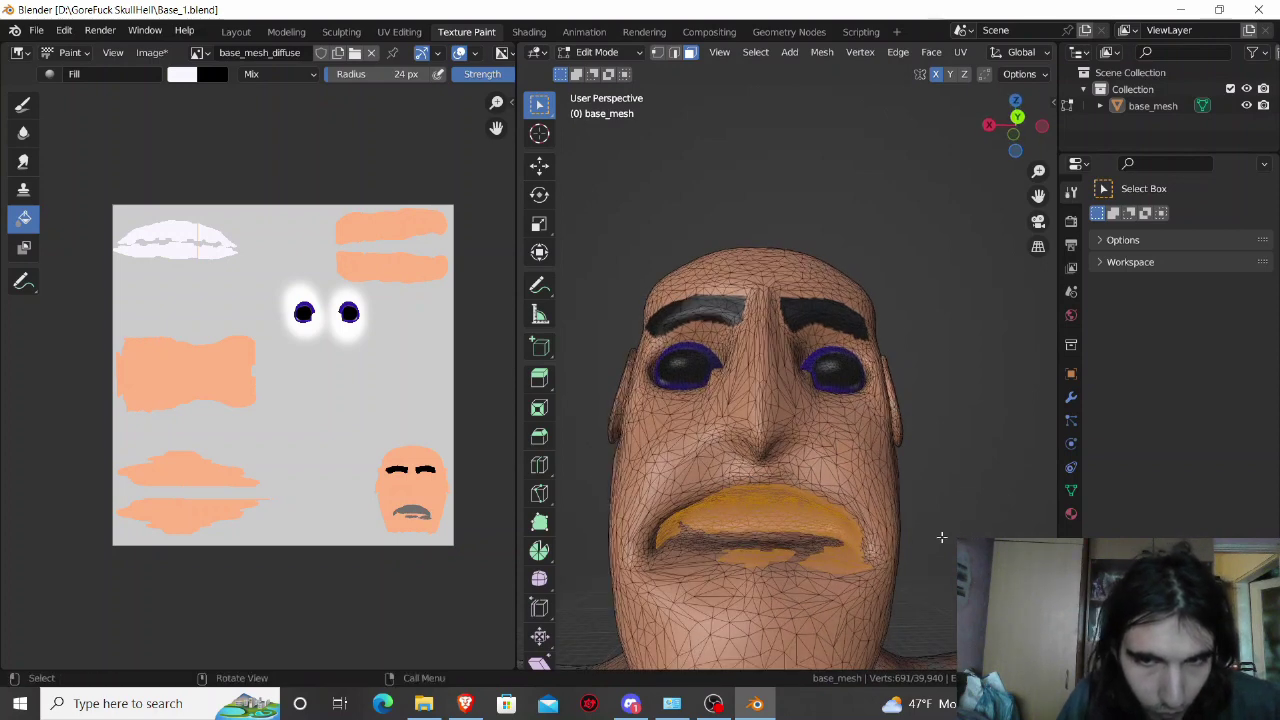
key("alt+a")
key("c")
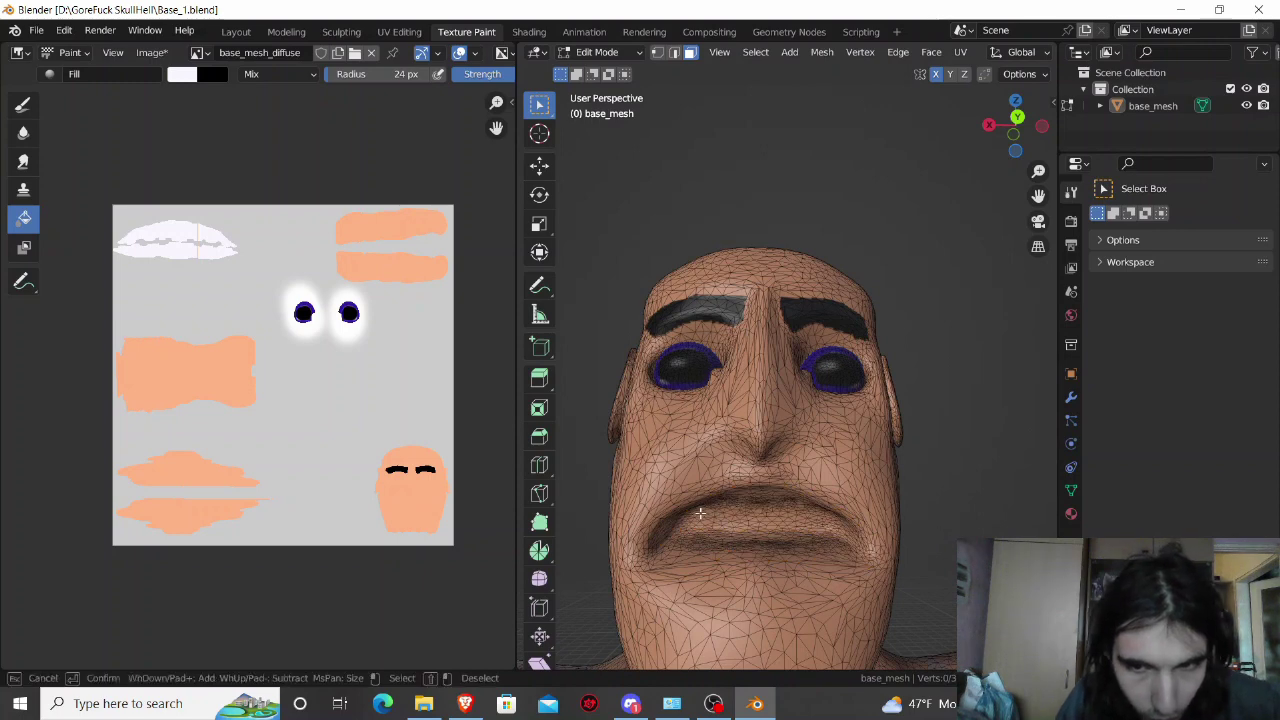
mouse_move(700, 528)
left_mouse_down()
mouse_move(730, 534)
mouse_move(668, 538)
left_mouse_up()
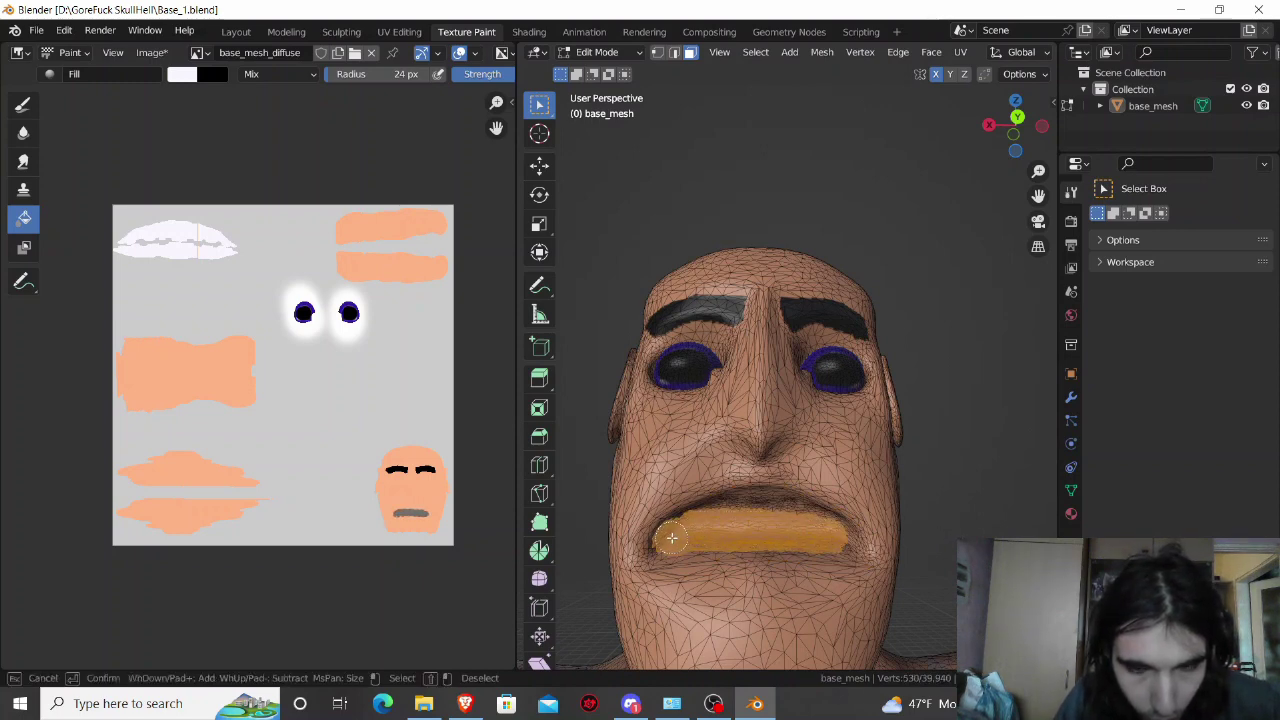
key("Escape")
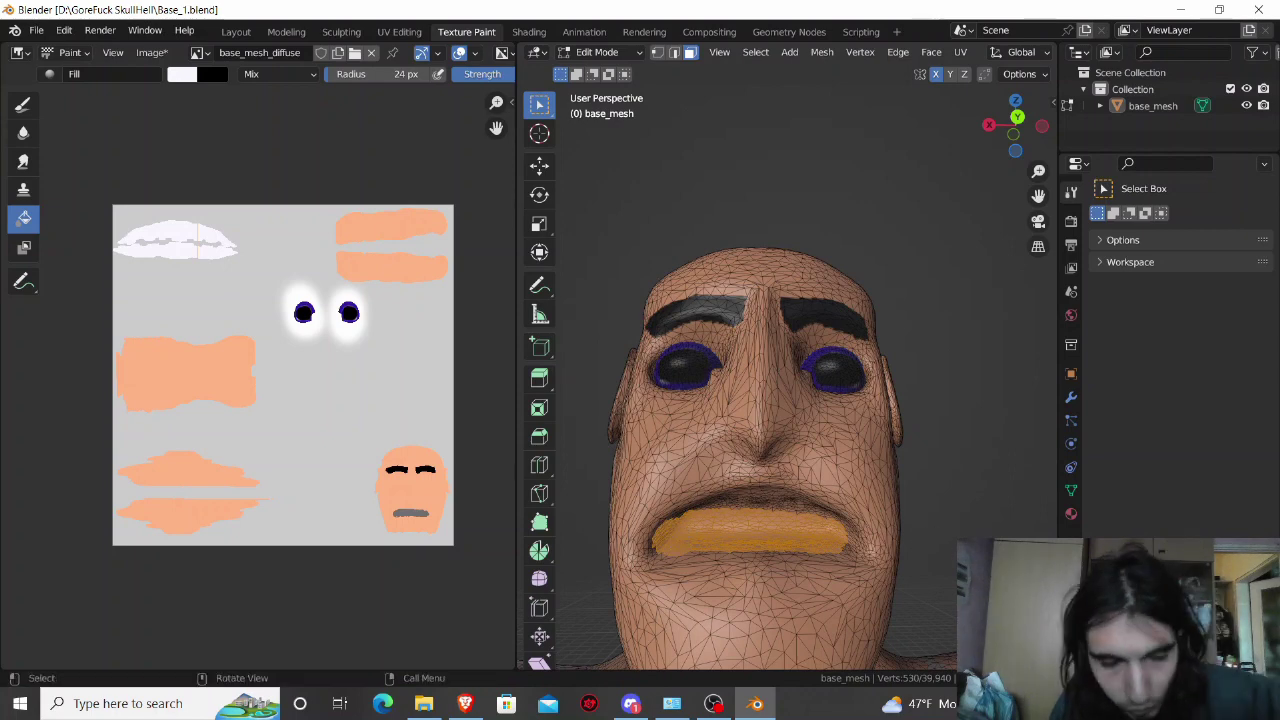
middle_click_drag(720, 480, 720, 398)
key("c")
mouse_move(705, 398)
left_mouse_down()
mouse_move(663, 410)
mouse_move(818, 412)
mouse_move(830, 425)
left_mouse_up()
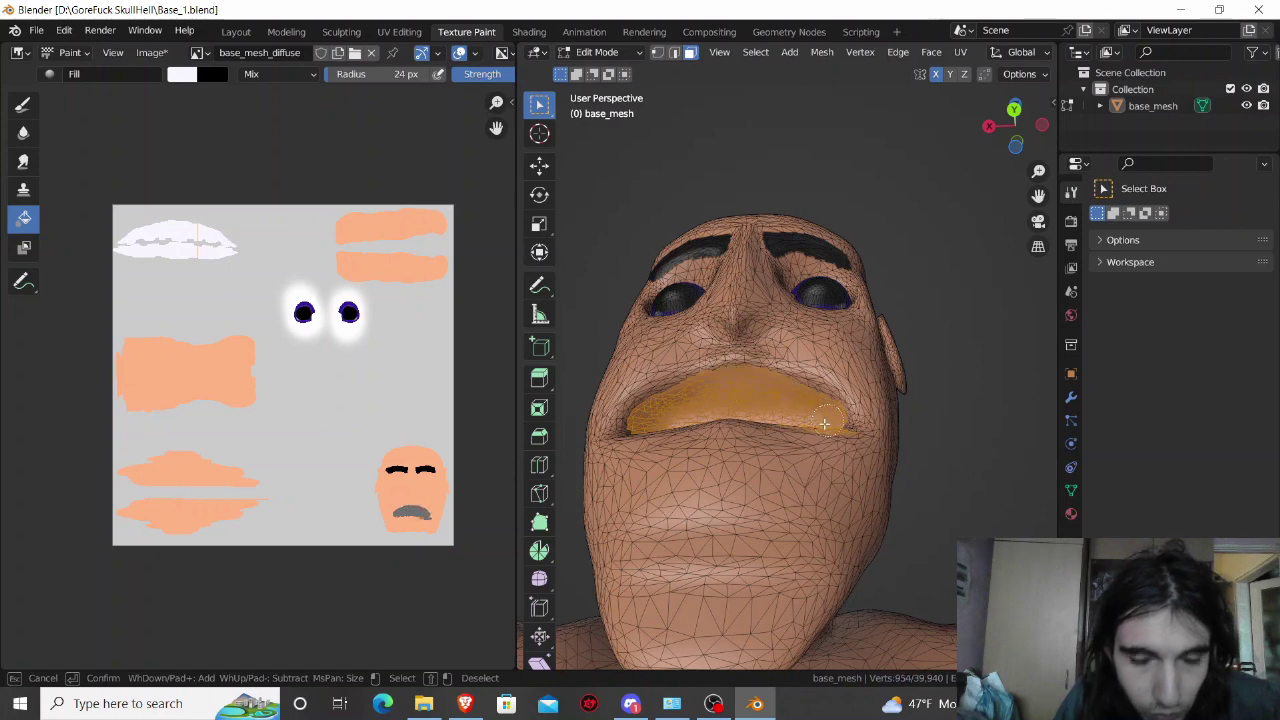
key("Escape")
Step: Refine the lower lip edge, adding lip faces and removing stray faces below it
middle_click_drag(943, 478, 900, 500)
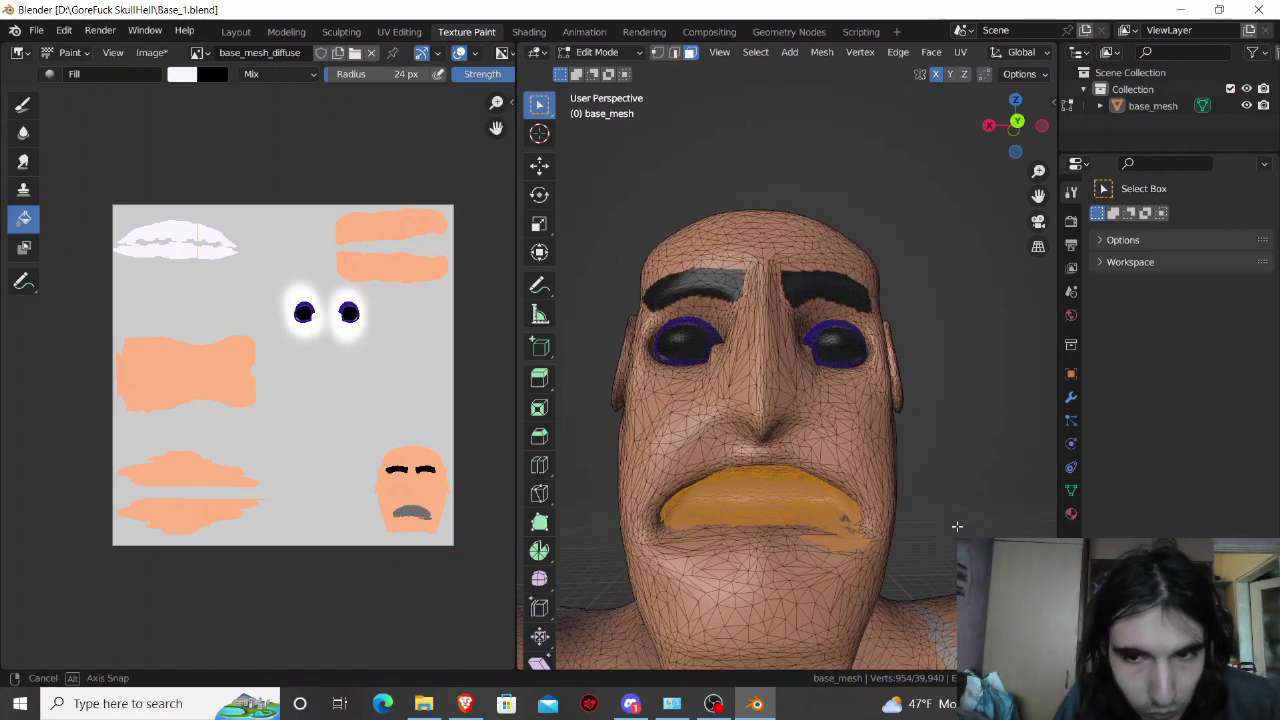
key("c")
mouse_move(814, 528)
left_mouse_down()
mouse_move(680, 524)
mouse_move(820, 540)
left_mouse_up()
middle_click_drag(820, 540, 784, 538)
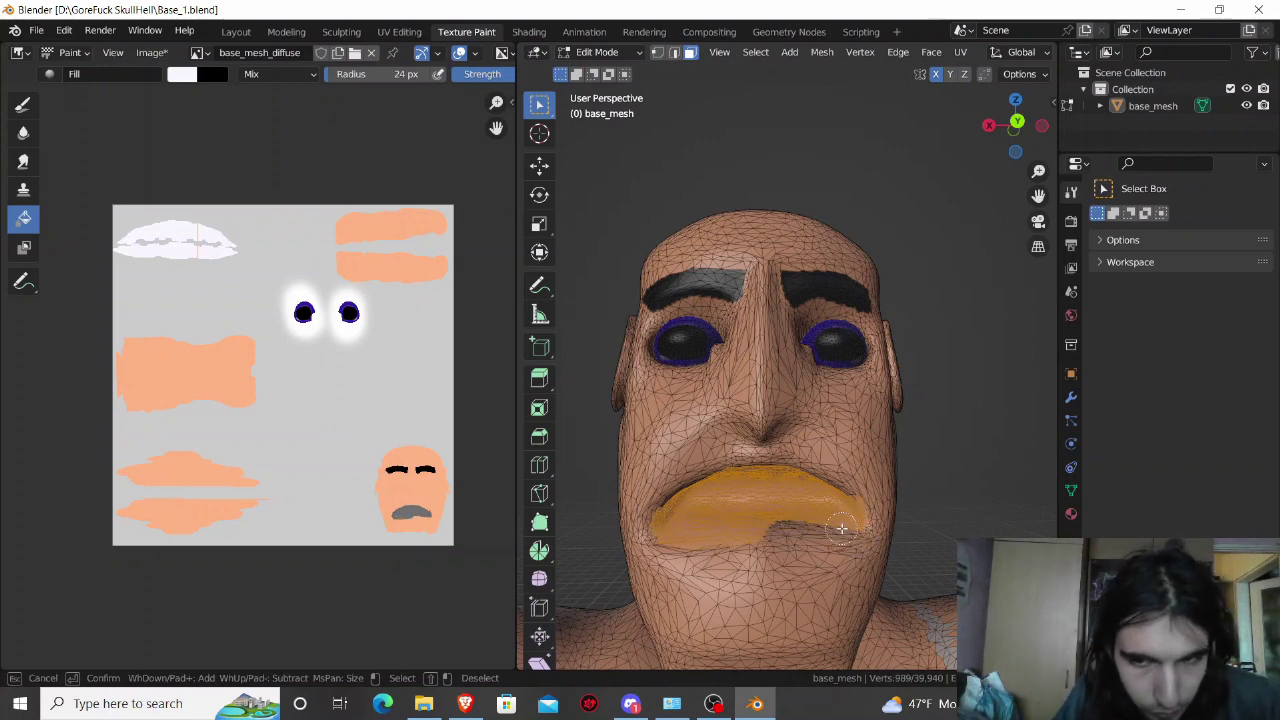
left_click_drag(842, 528, 784, 529)
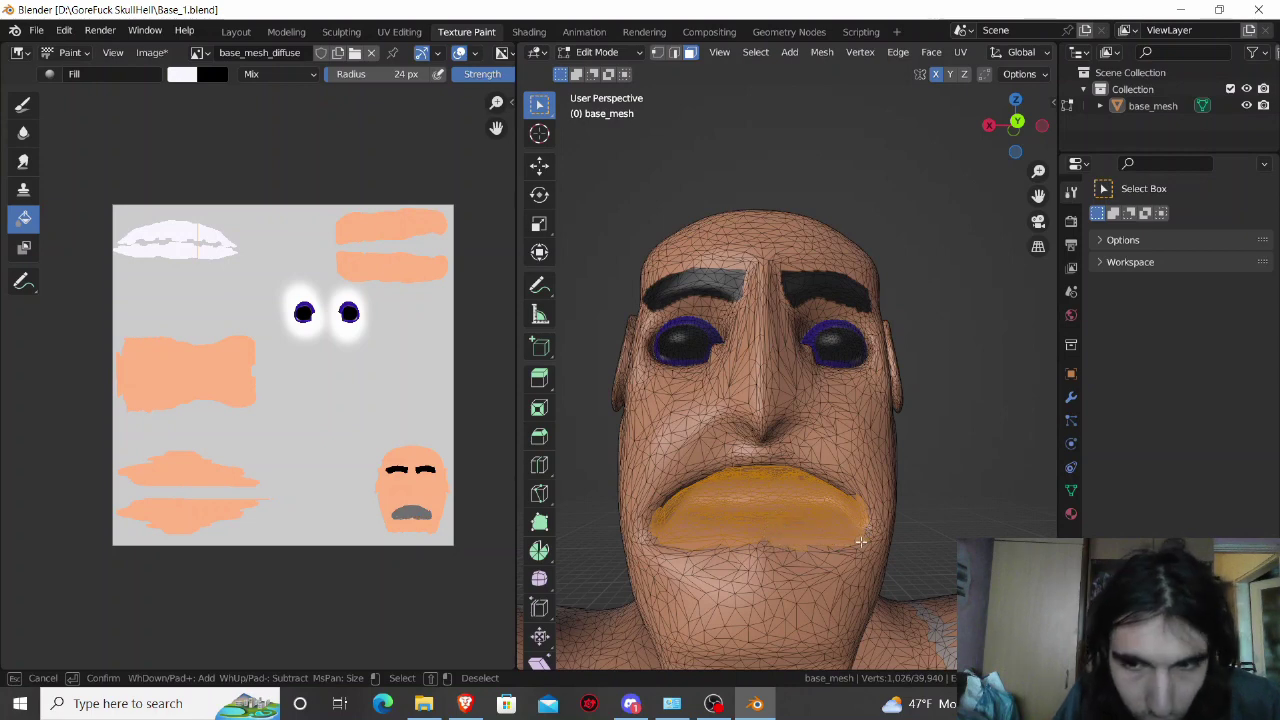
middle_click_drag(860, 541, 676, 542)
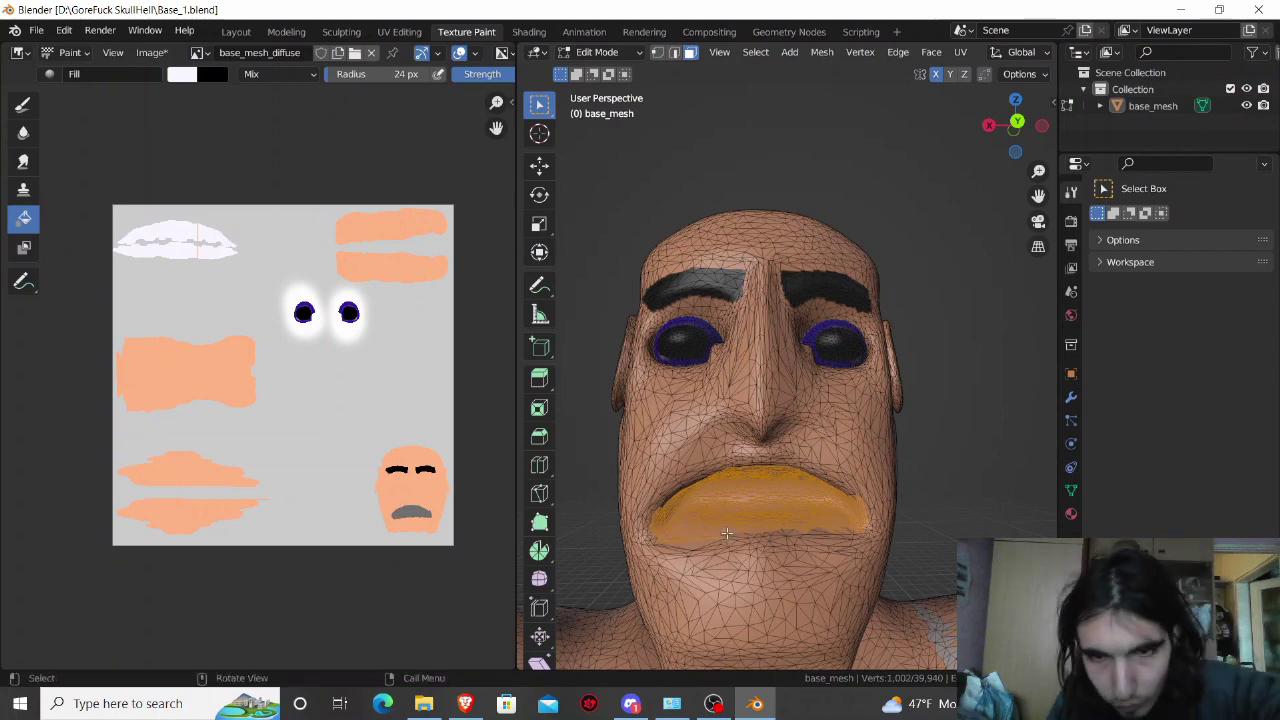
Step: Circle-select the remaining lip faces from a front view
middle_click_drag(726, 534, 677, 420)
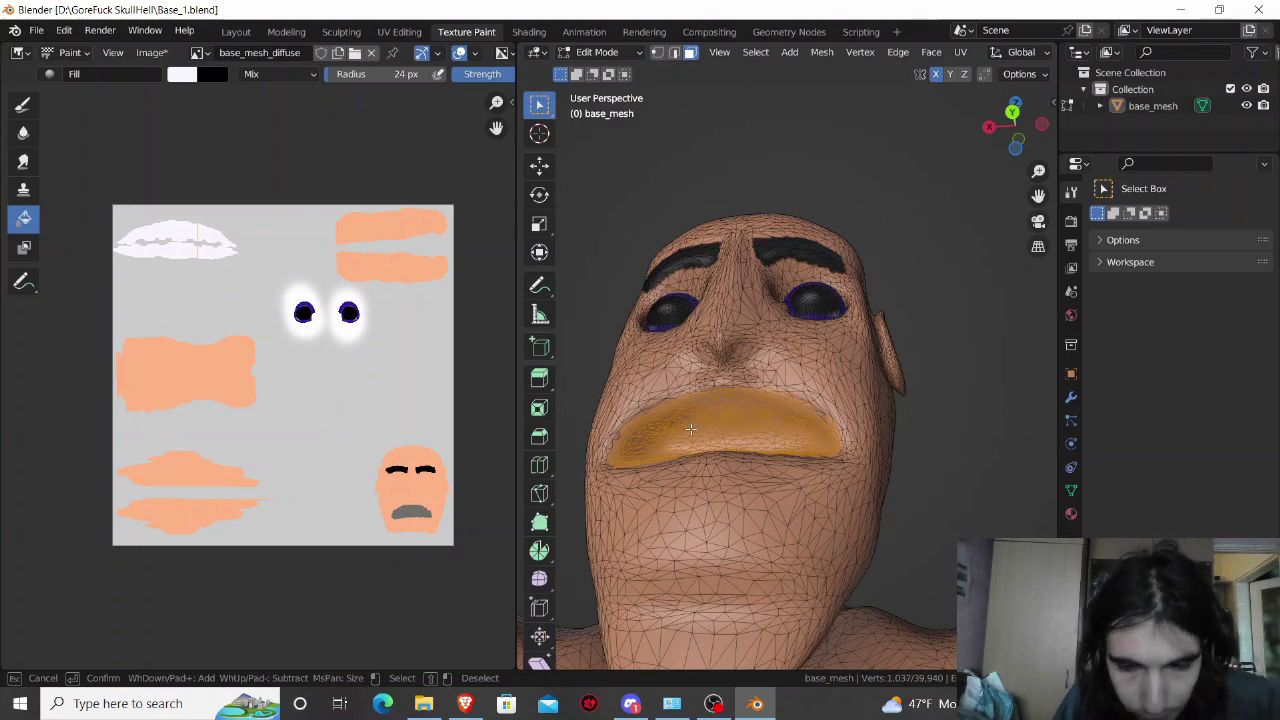
middle_click_drag(690, 429, 743, 430)
scroll(743, 430, "up", 2)
scroll(743, 430, "up", 2)
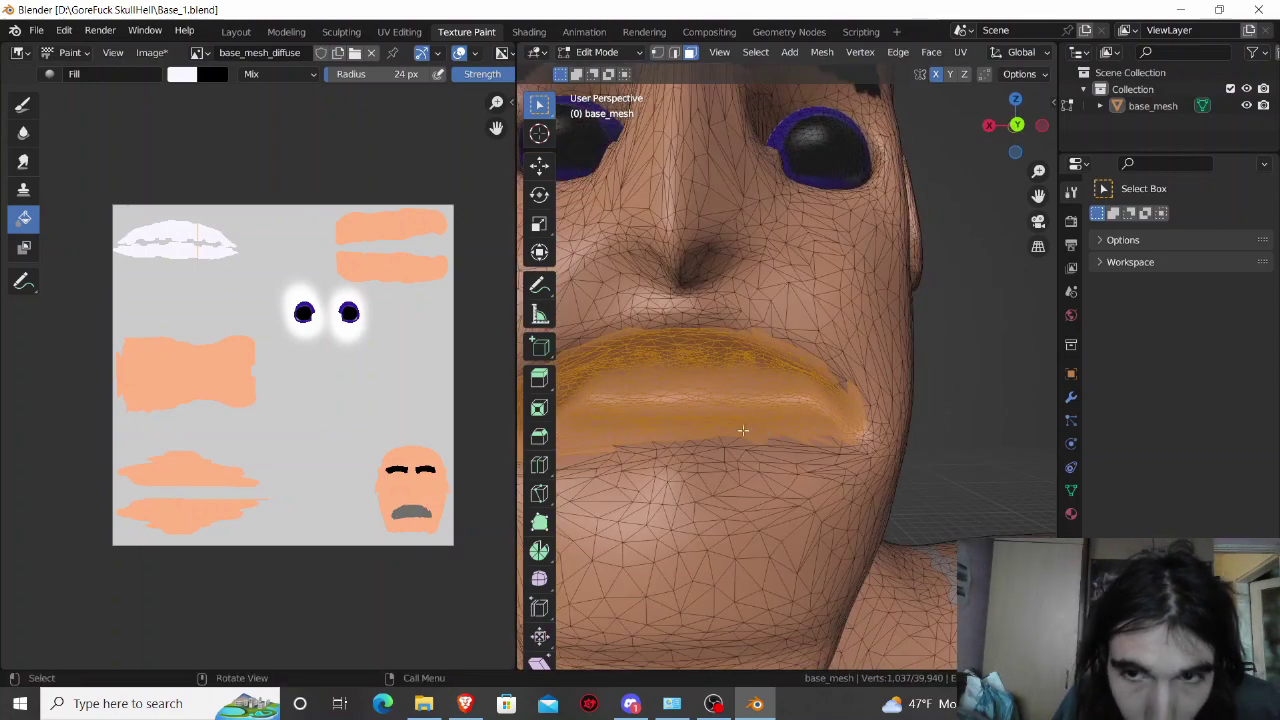
key("c")
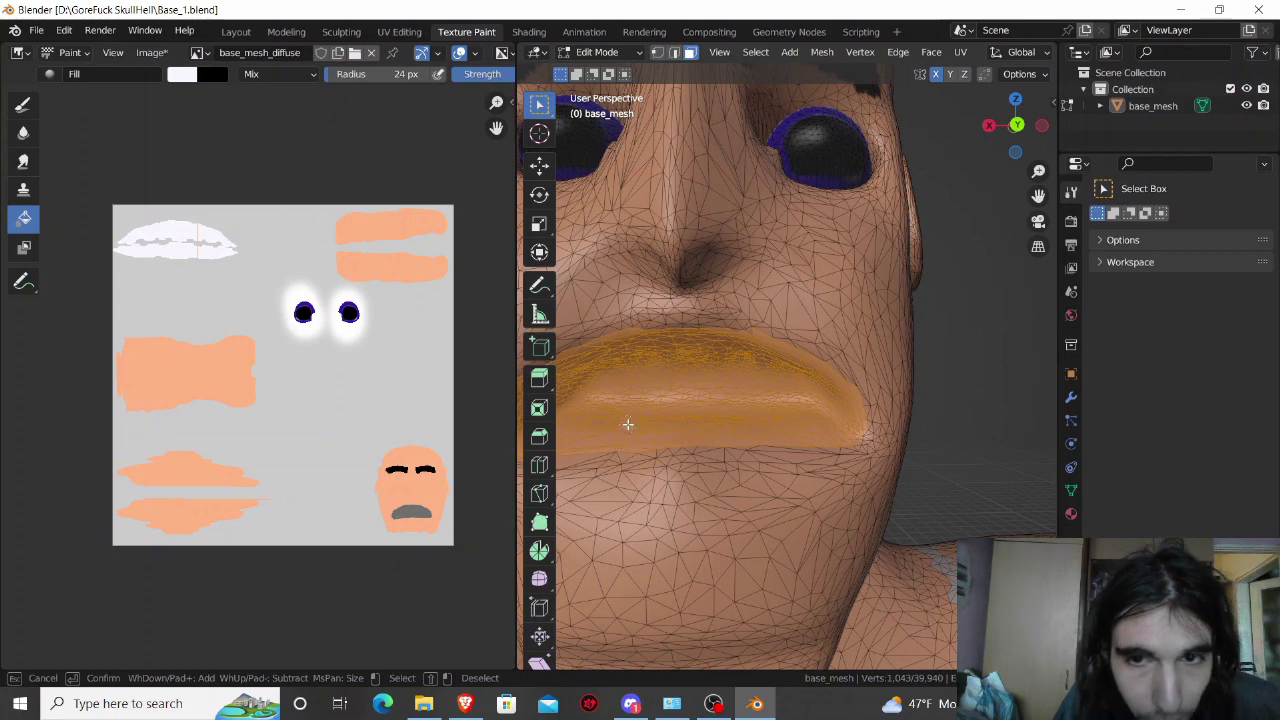
left_click_drag(626, 428, 668, 415)
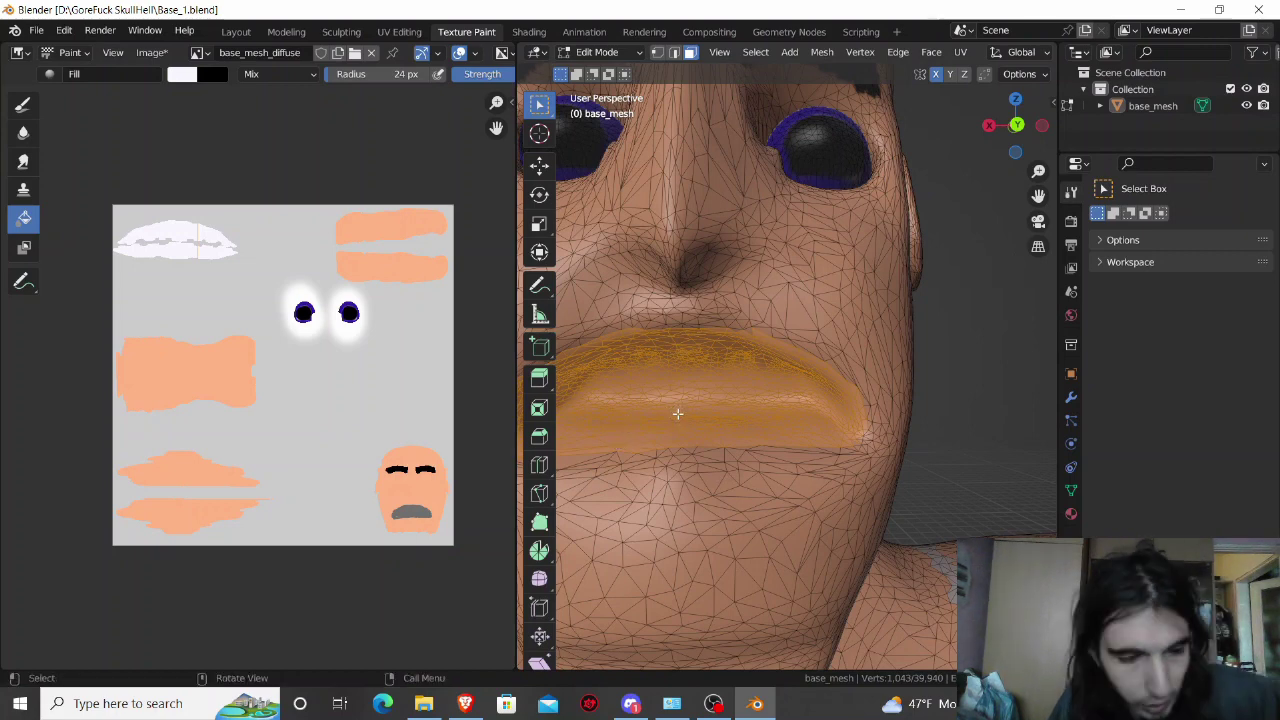
Step: Preview the masked lips from several angles, then return to Texture Paint
key("Tab")
key("Tab")
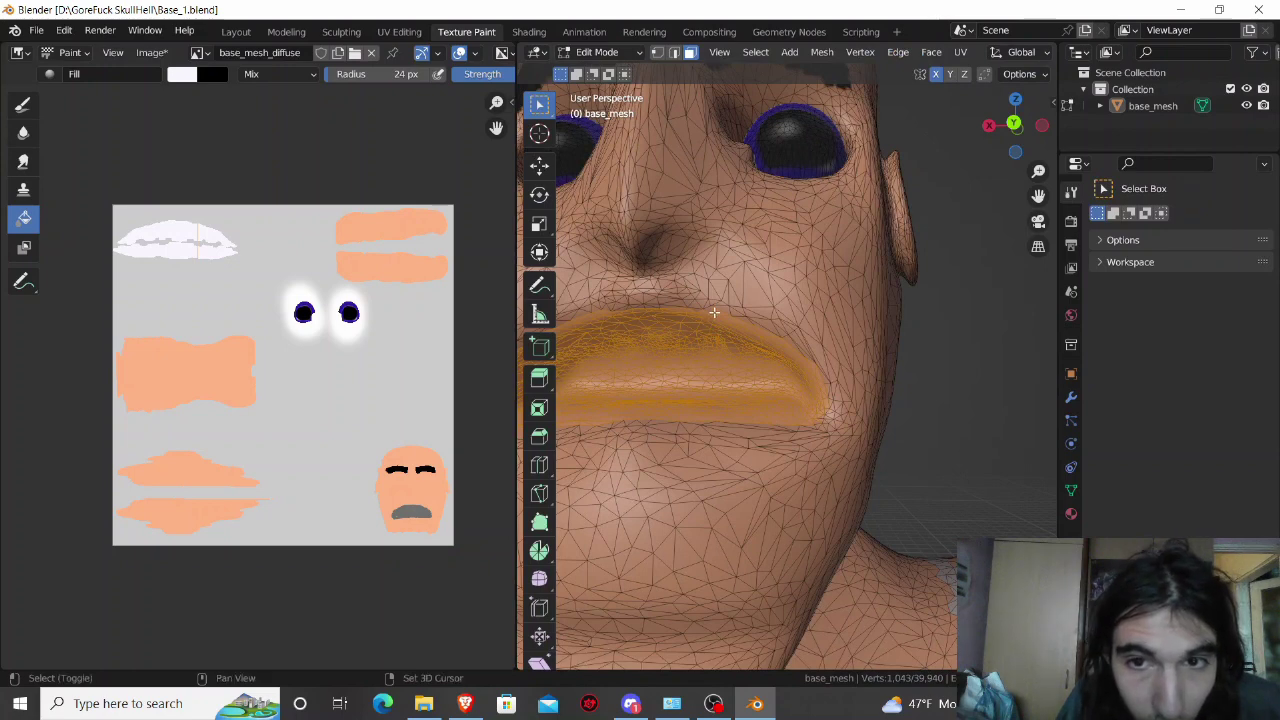
middle_click_drag(726, 320, 754, 309)
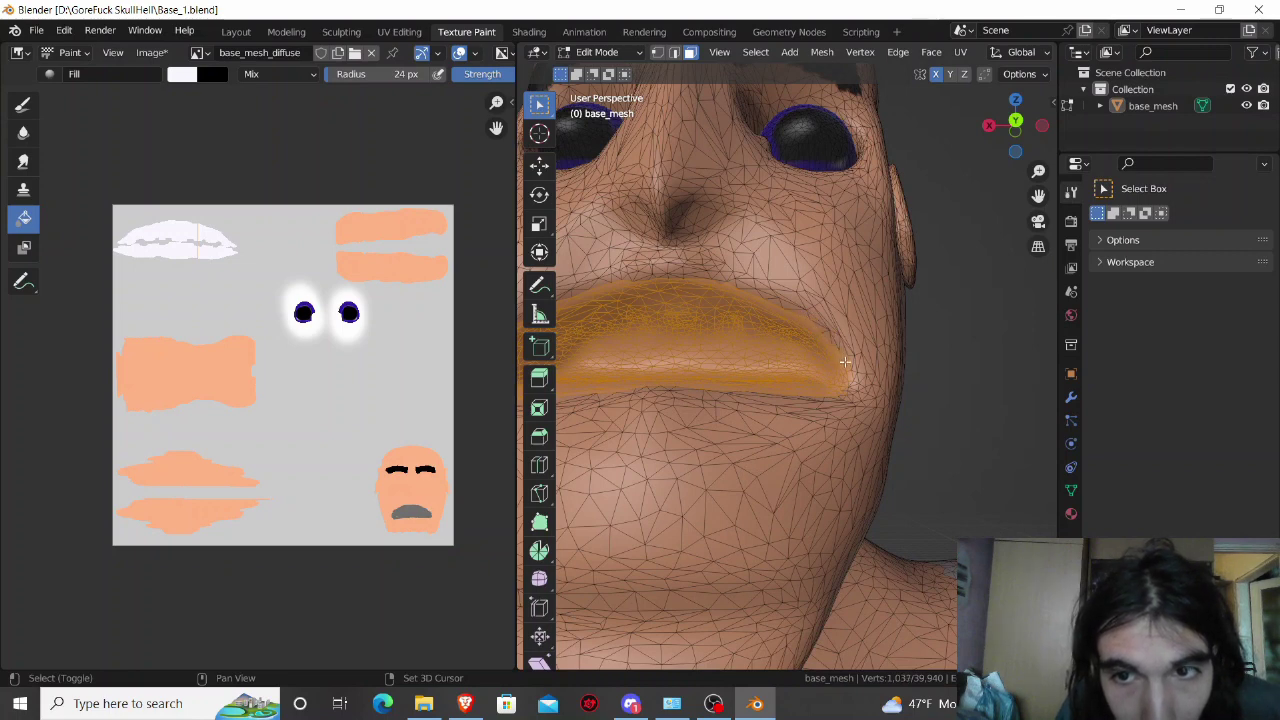
middle_click_drag(830, 401, 714, 287)
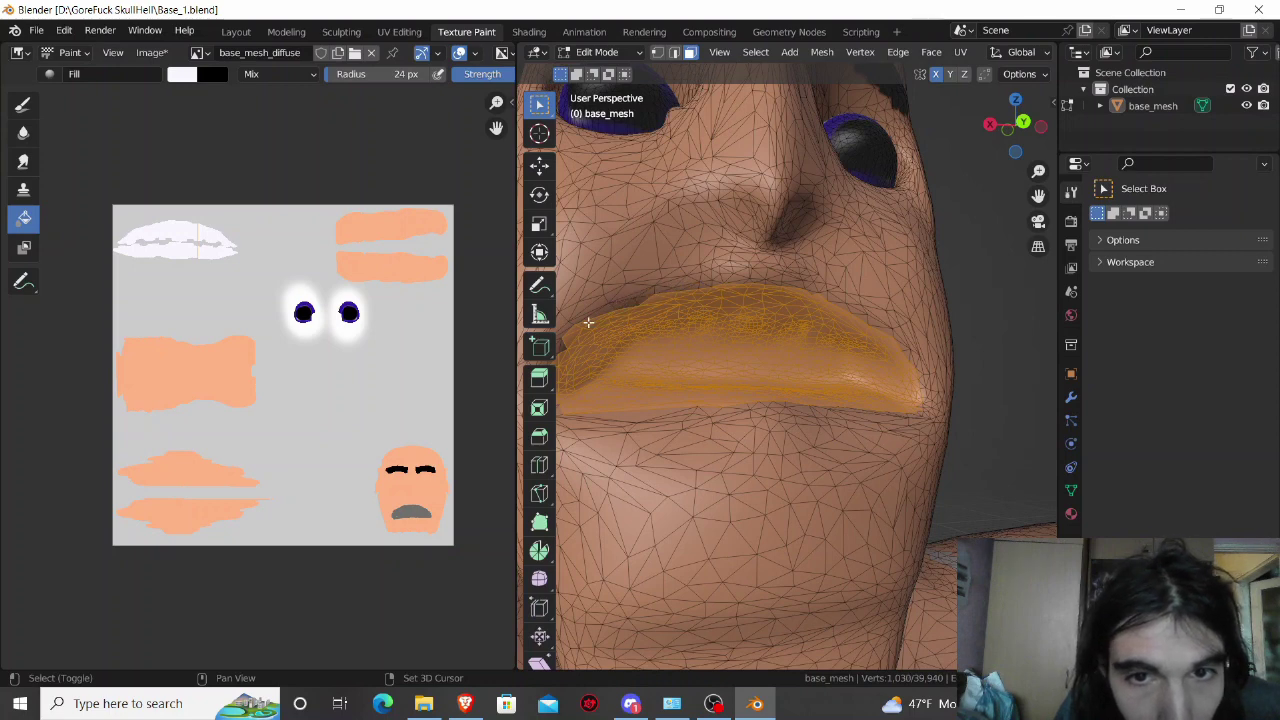
key("Tab")
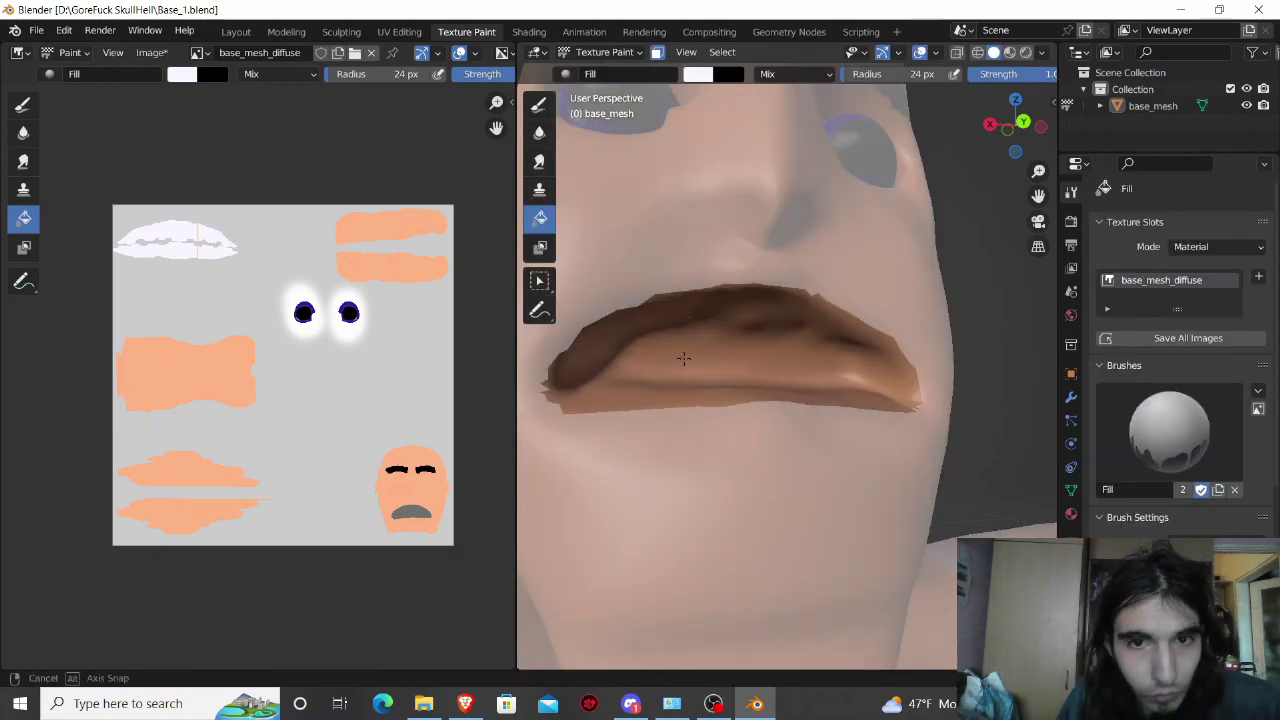
Step: Fill the masked lips with red
middle_click_drag(680, 357, 237, 87)
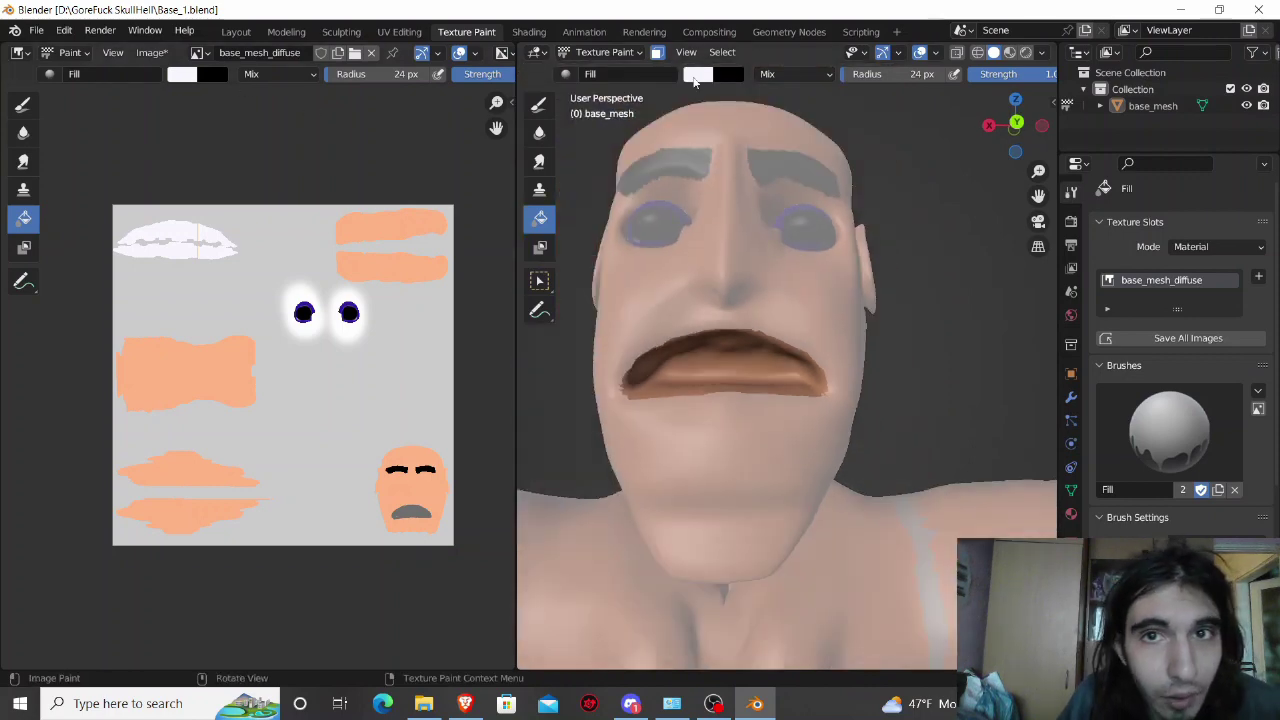
left_click(698, 74)
left_click(815, 183)
left_click(676, 341)
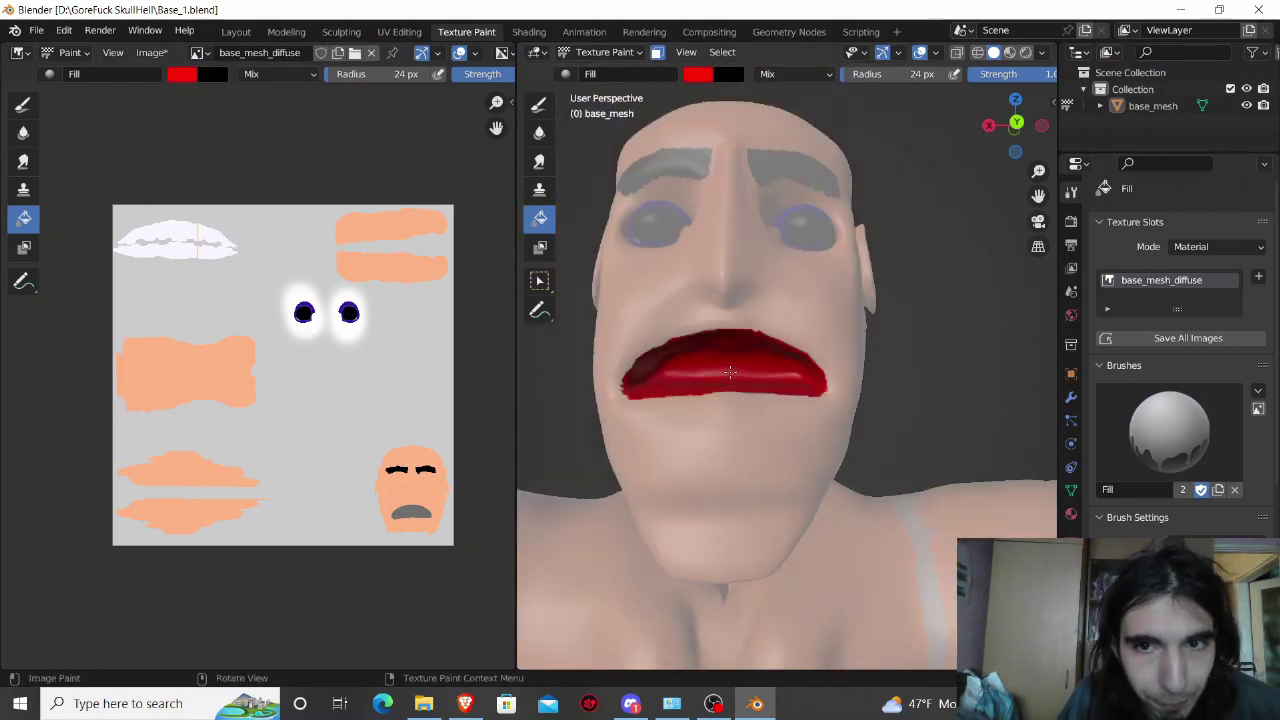
scroll(760, 367, "up", 3)
scroll(760, 365, "down", 3)
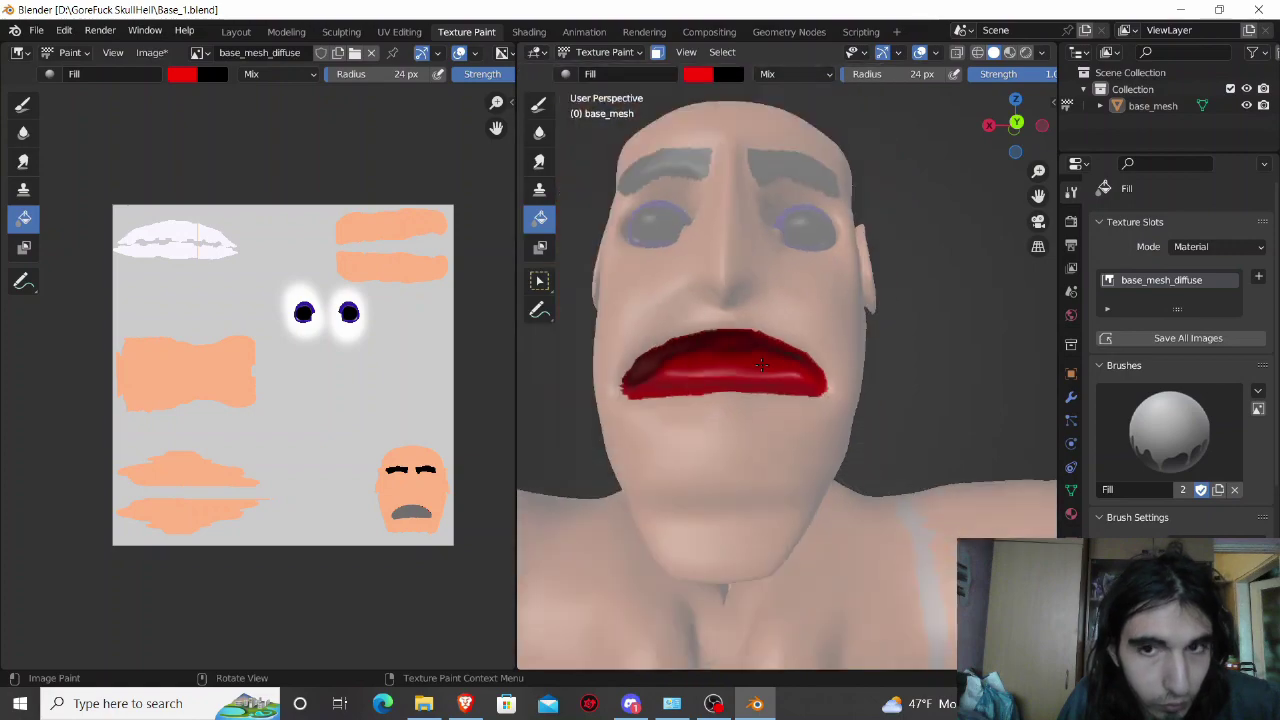
Step: Deselect stray vertices along the lip edge in Edit Mode
key("Tab")
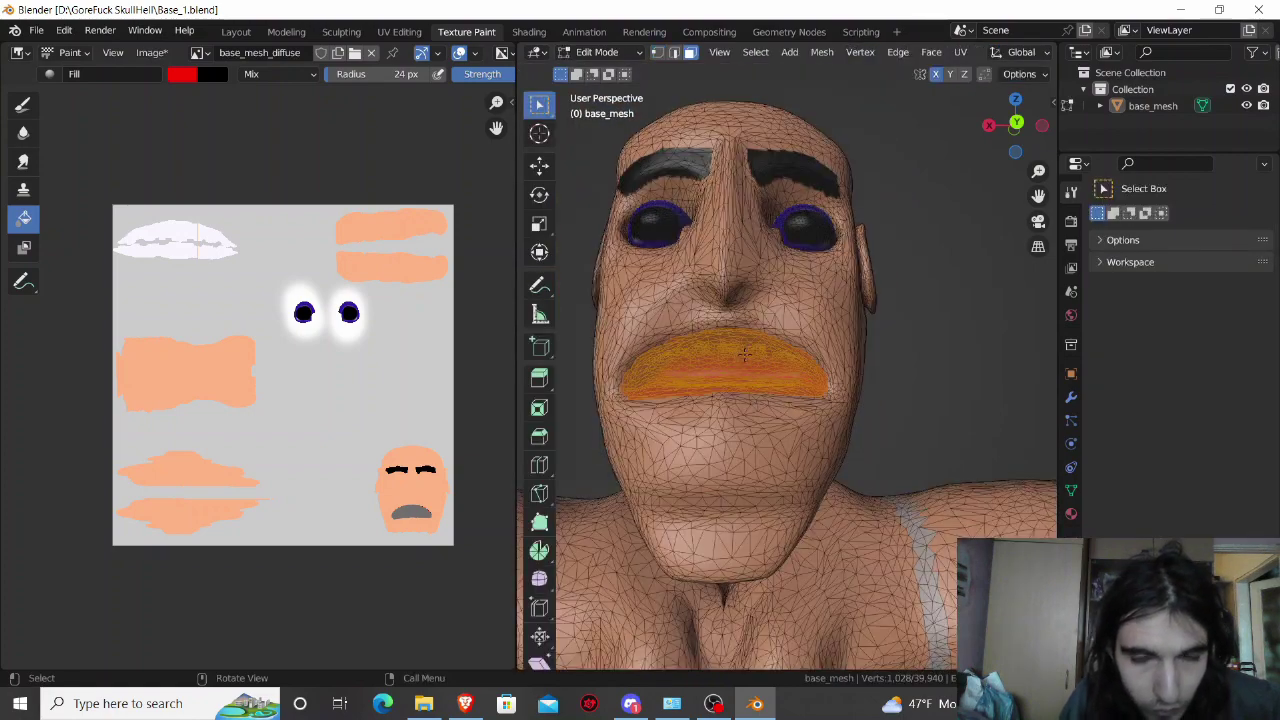
key("Tab")
key("Tab")
key("Tab")
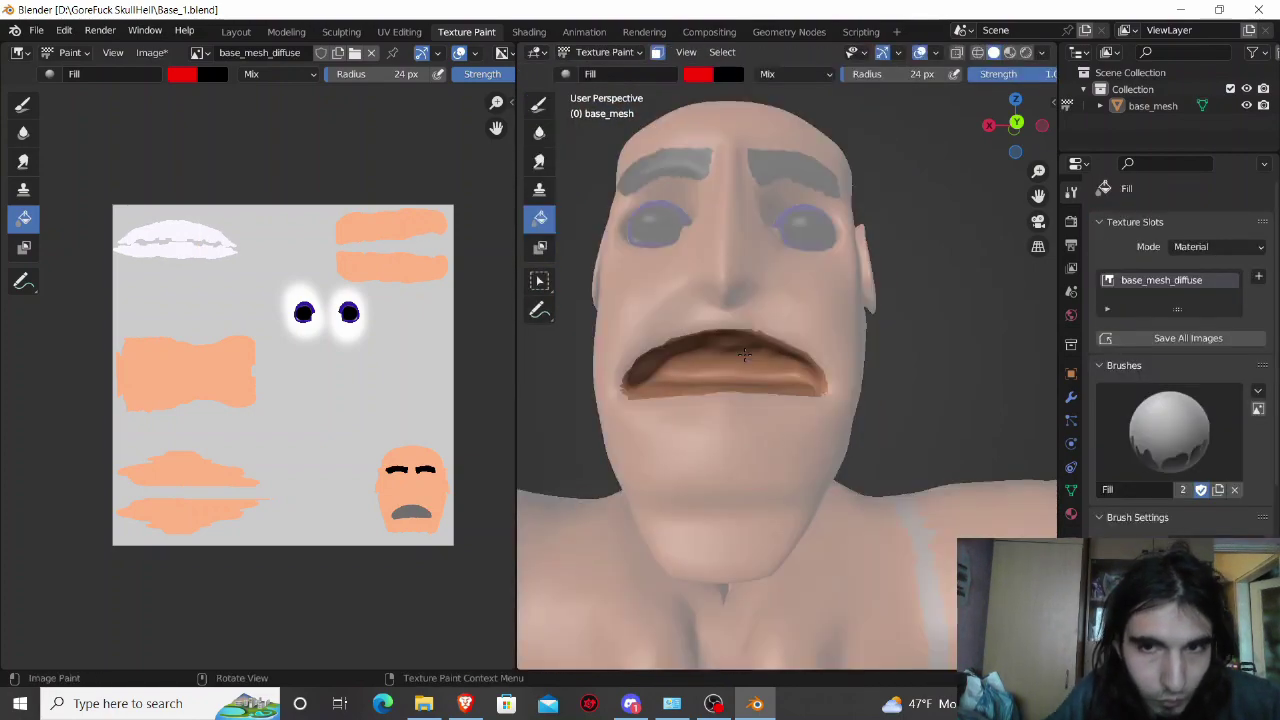
key("Tab")
scroll(744, 354, "up", 3)
scroll(688, 247, "up", 2)
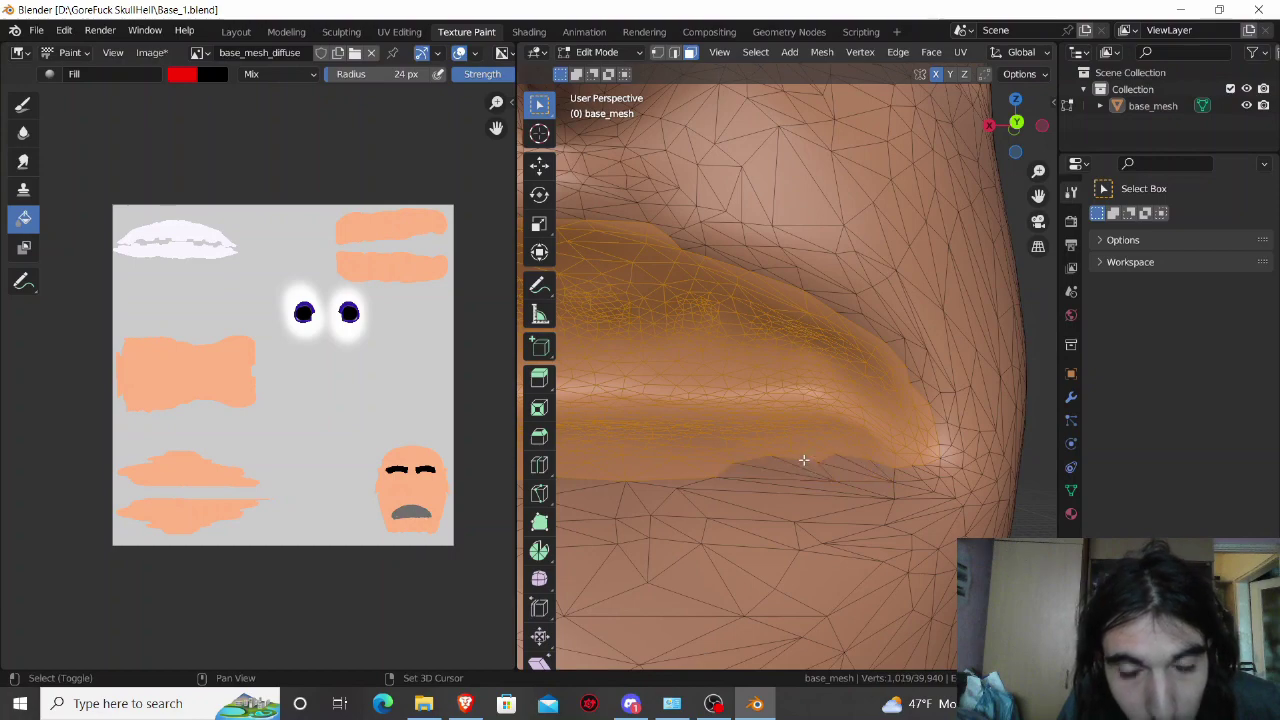
middle_click_drag(803, 460, 788, 543)
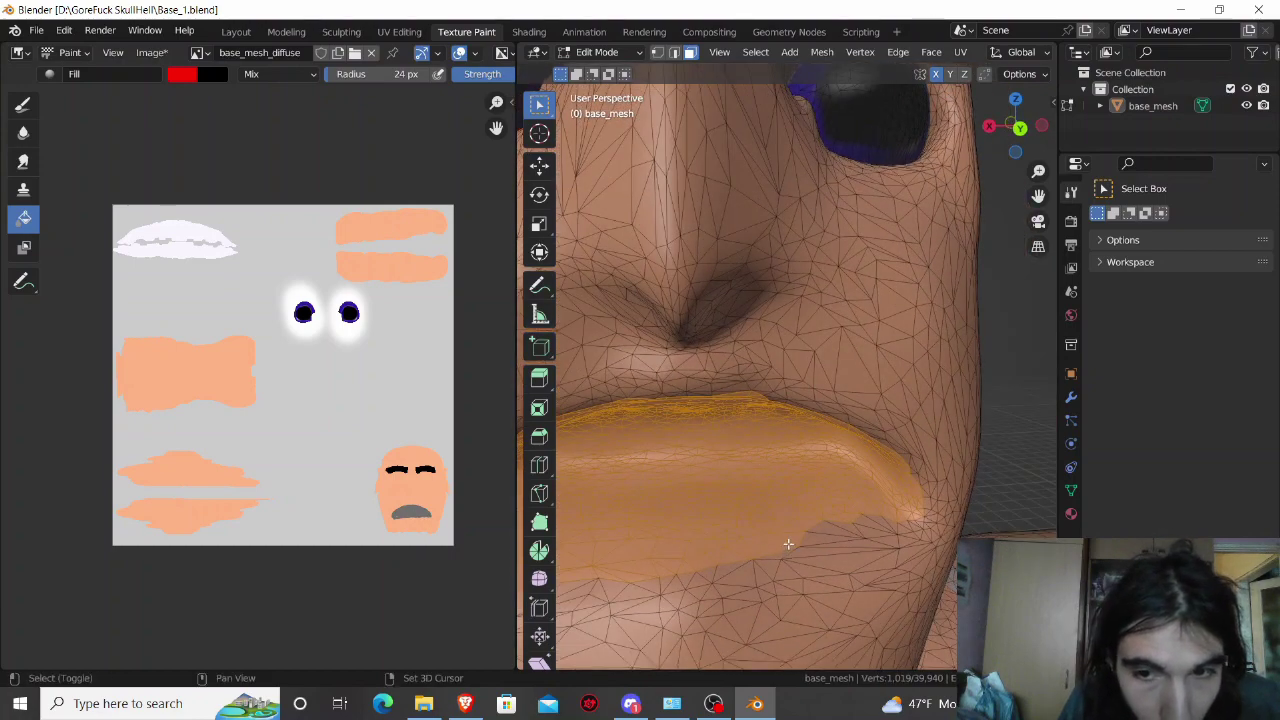
left_click(755, 543, "shift")
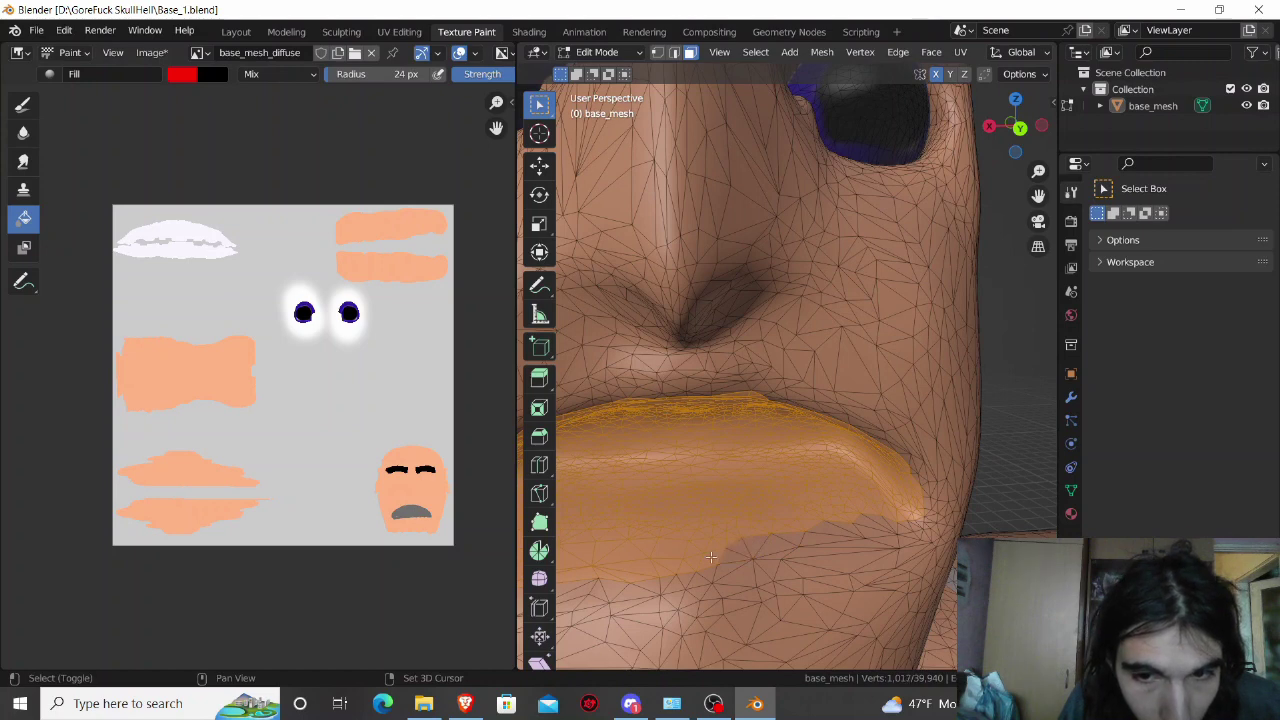
left_click(630, 575, "shift")
middle_click_drag(630, 575, 751, 517)
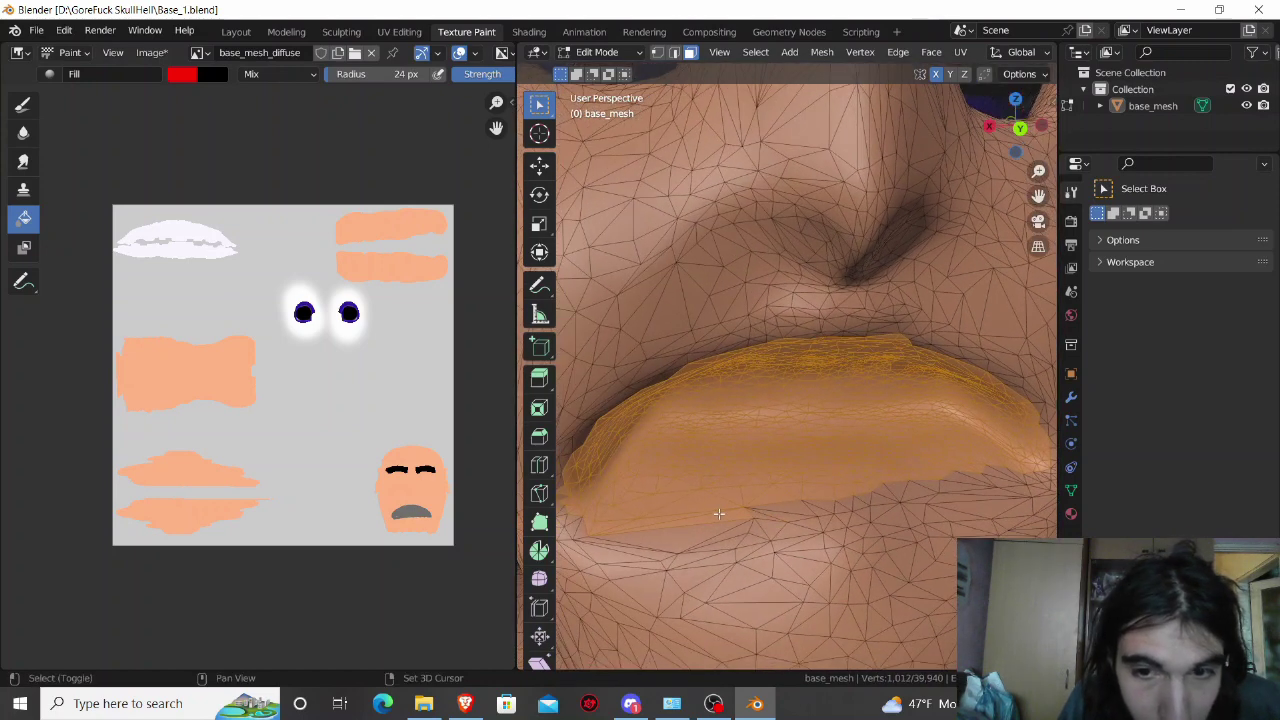
left_click(633, 525, "shift")
middle_click_drag(633, 525, 595, 445)
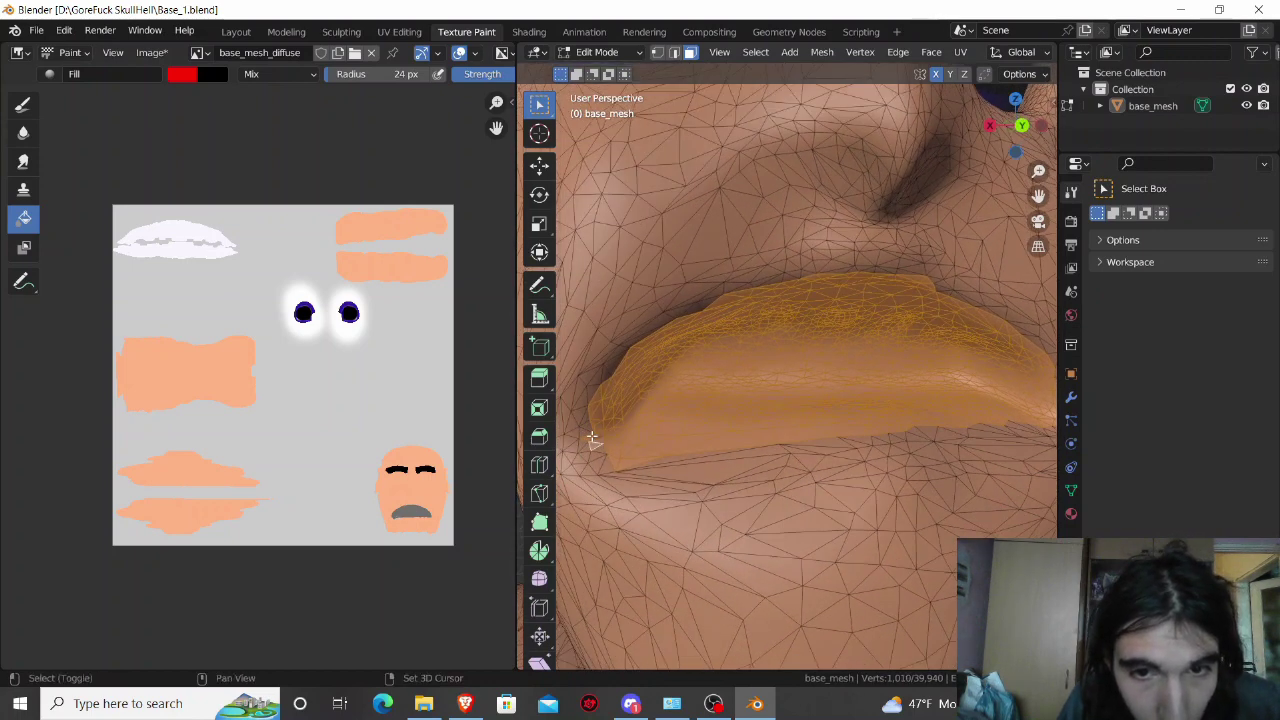
mouse_move(596, 442)
middle_mouse_down()
mouse_move(694, 266)
mouse_move(783, 209)
middle_mouse_up()
Step: Inspect the red lips from several angles, toggling between Edit Mode and Texture Paint
key("Tab")
key("Tab")
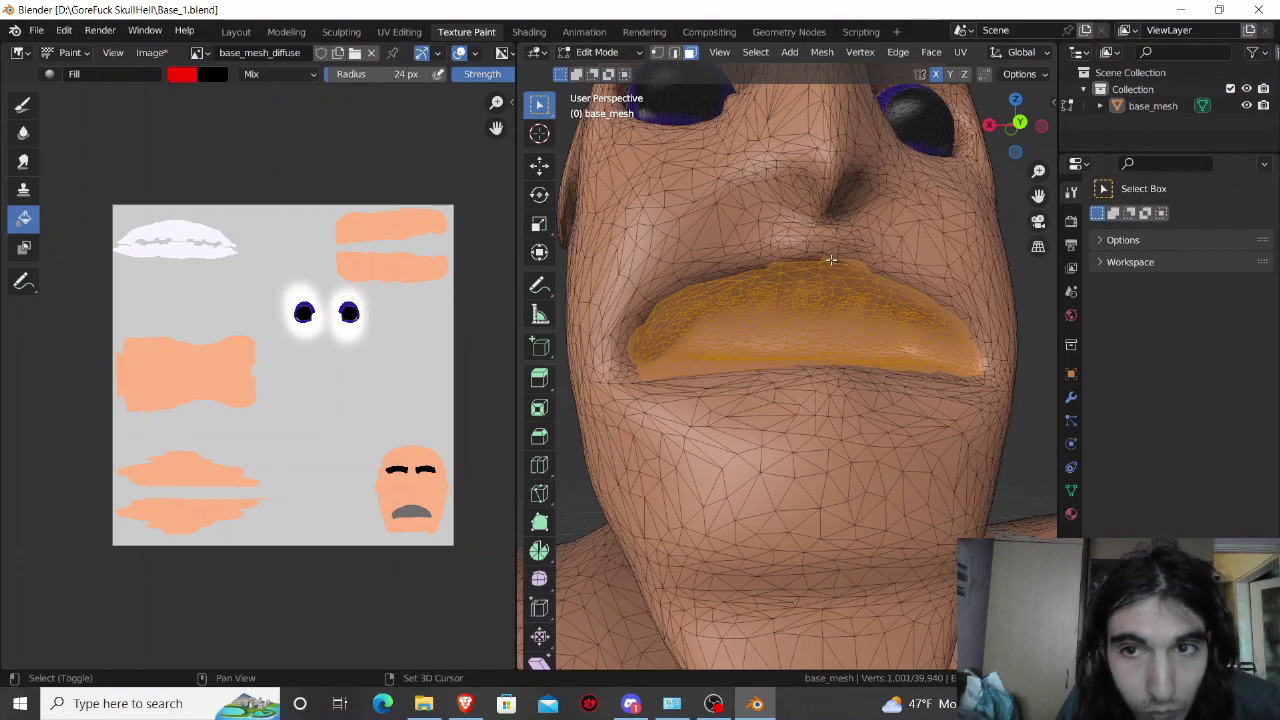
mouse_move(830, 260)
middle_mouse_down()
mouse_move(733, 309)
mouse_move(700, 250)
middle_mouse_up()
scroll(700, 250, "up", 5)
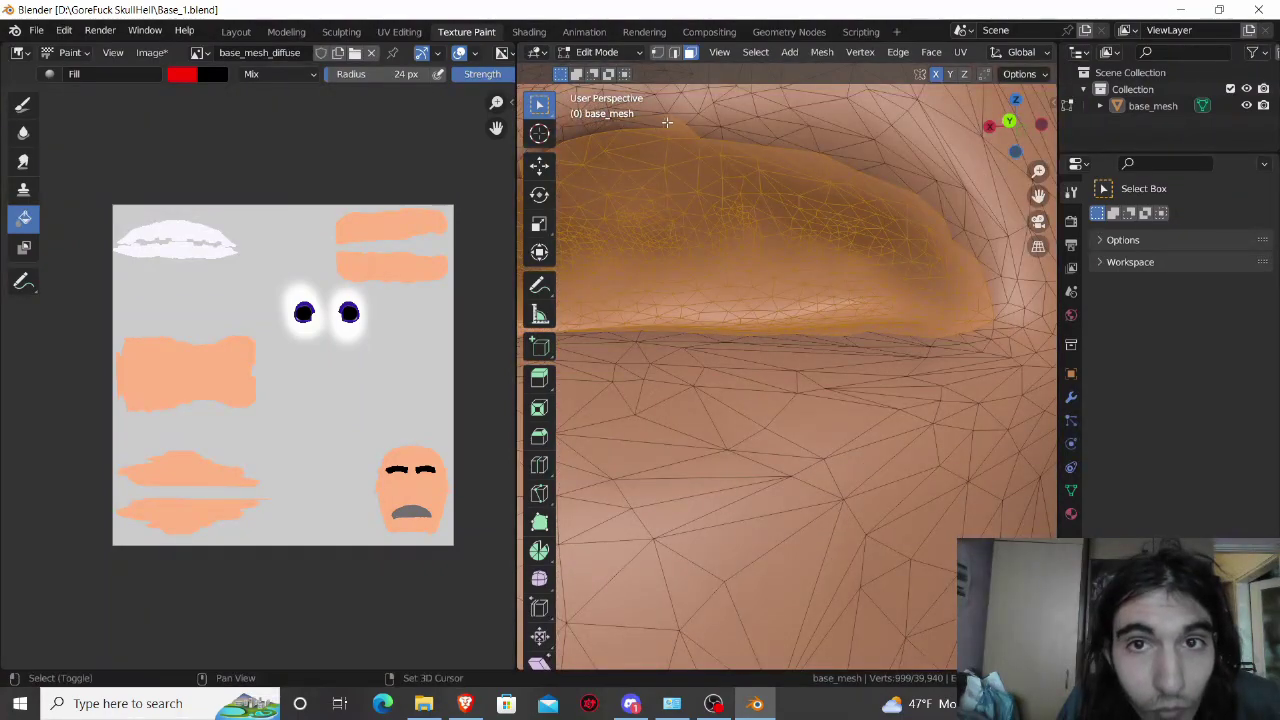
scroll(683, 131, "down", 5)
key("Tab")
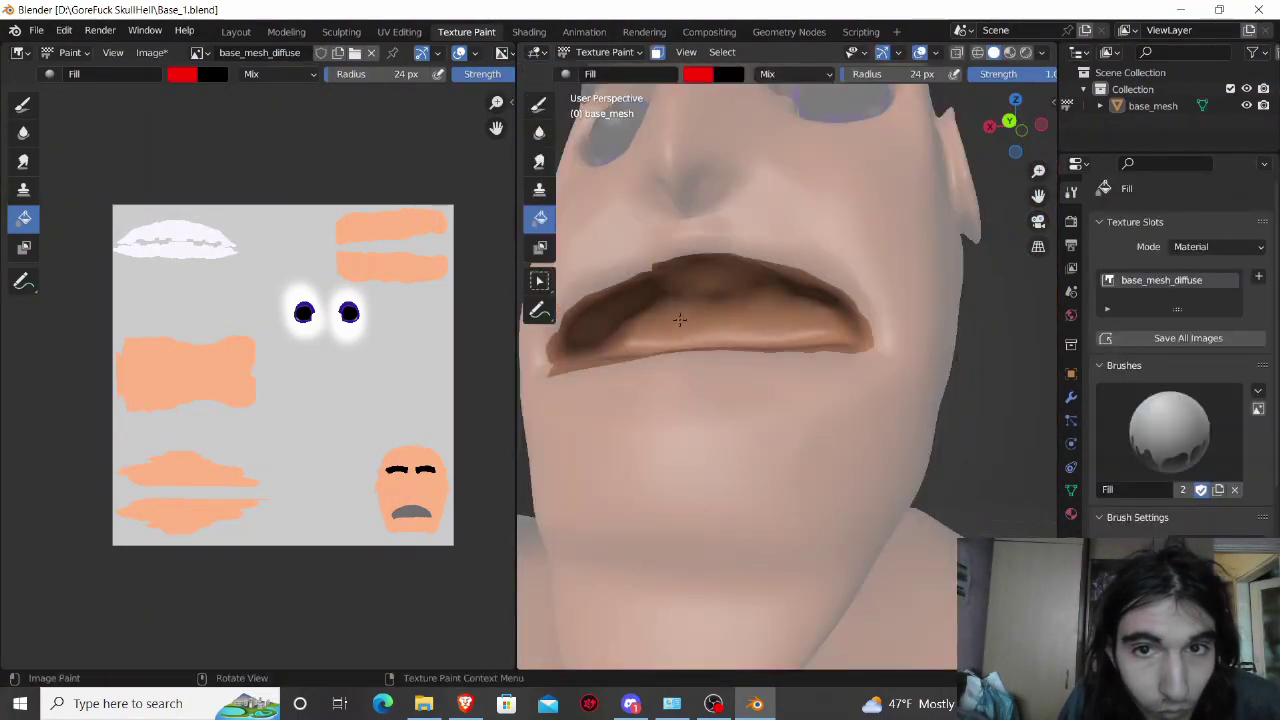
key("Tab")
middle_click_drag(661, 311, 671, 278)
scroll(671, 278, "up", 2)
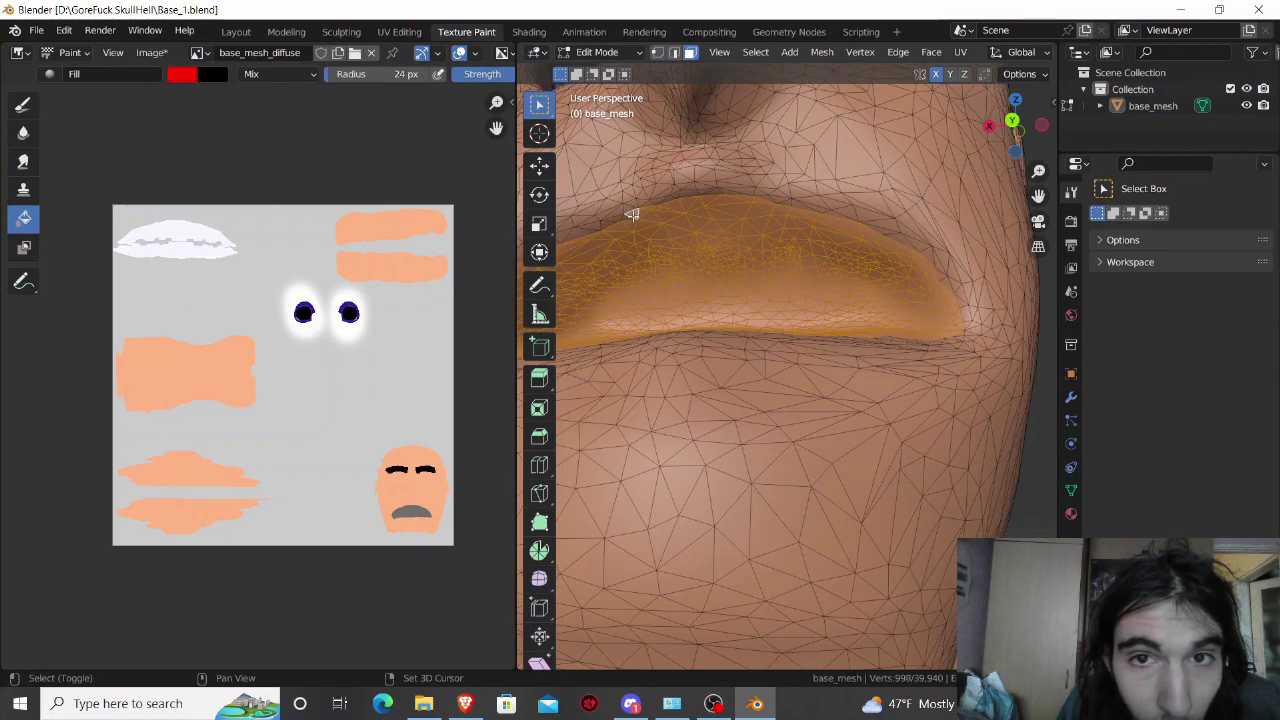
key("Tab")
key("Tab")
middle_click_drag(636, 242, 679, 225, "shift")
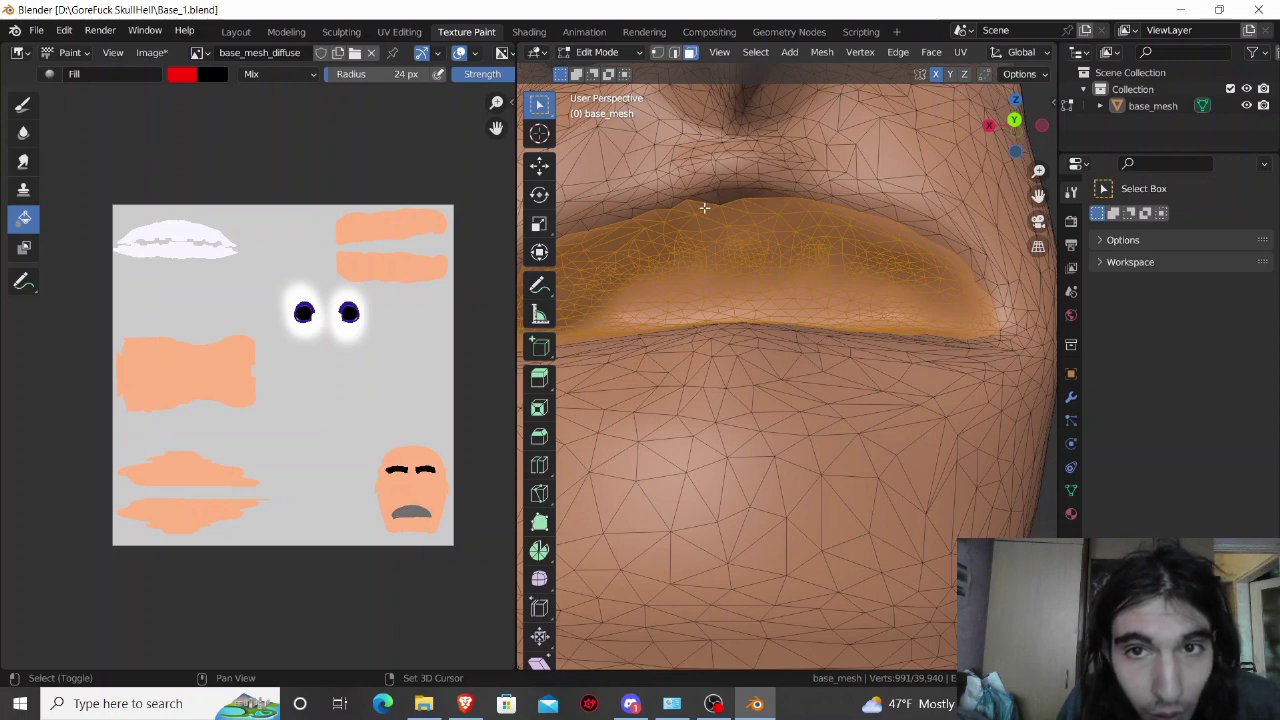
key("Tab")
key("Tab")
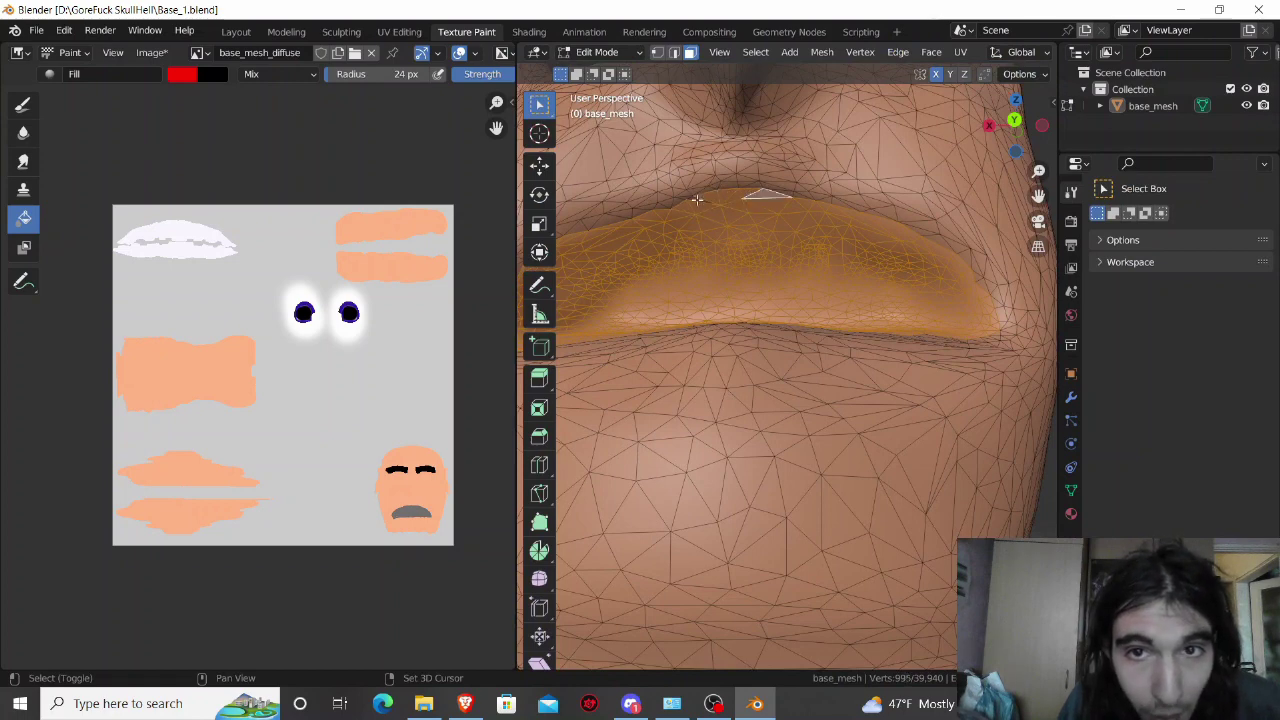
key("Tab")
scroll(700, 280, "down", 2)
Step: Refill the masked lip faces with red
left_click(705, 317)
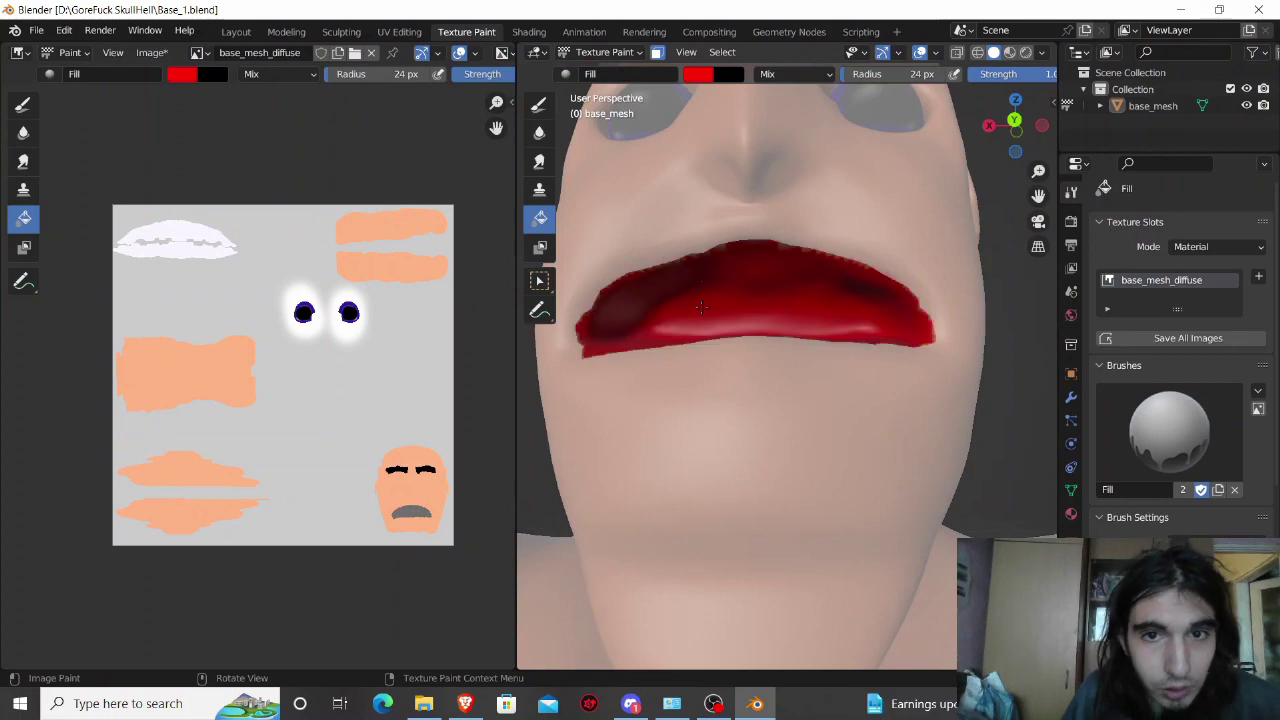
middle_click_drag(705, 317, 708, 407)
key("Tab")
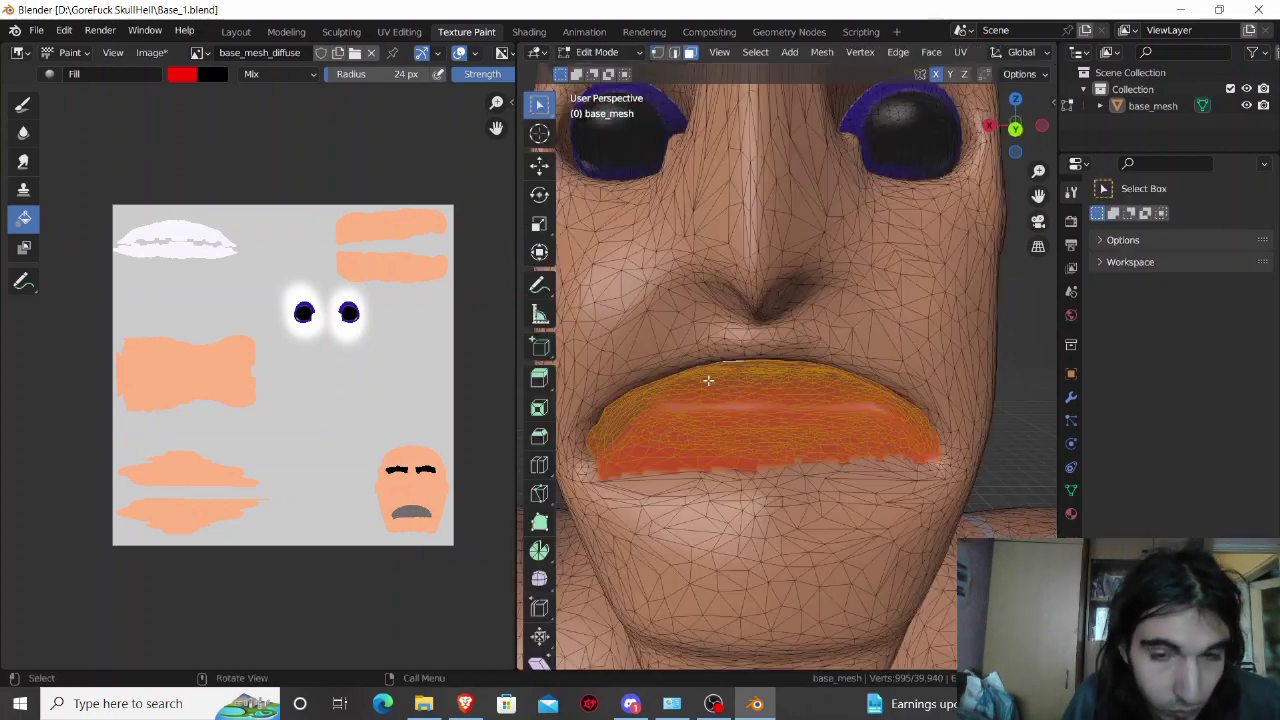
key("Tab")
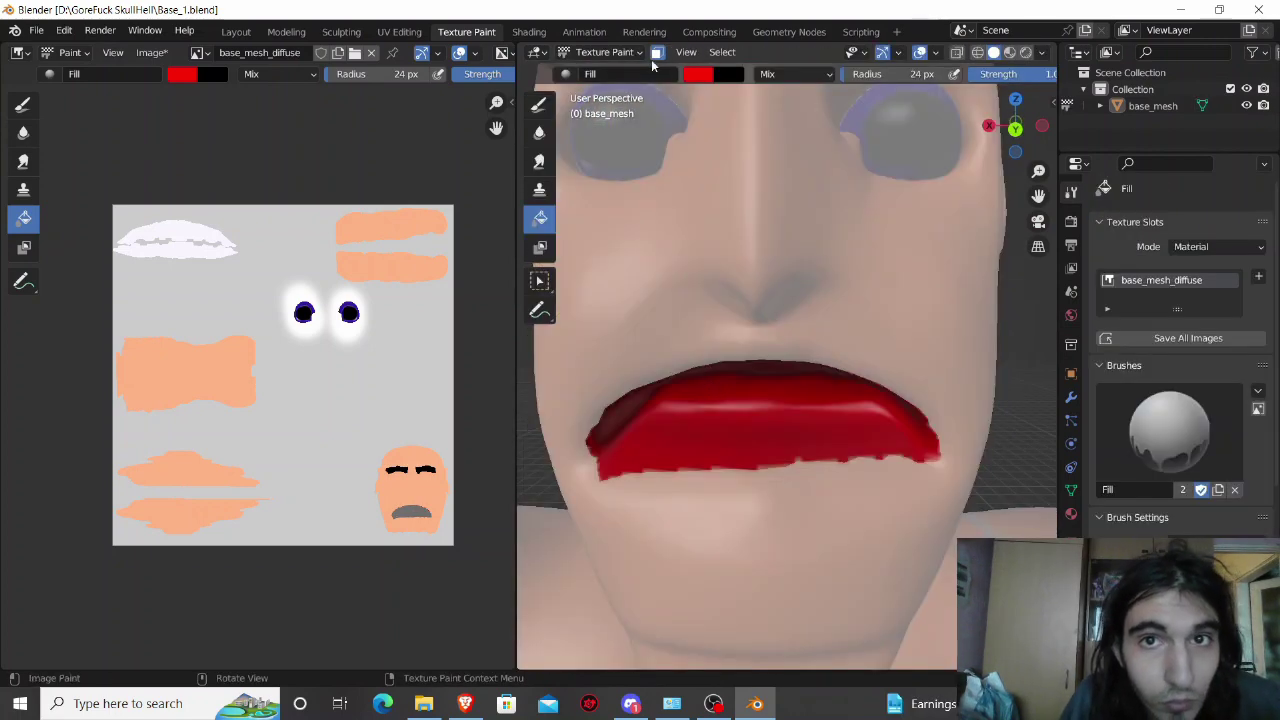
Step: Blend the jagged lower lip edge with the Soften brush
left_click(540, 132)
left_click_drag(720, 462, 870, 467)
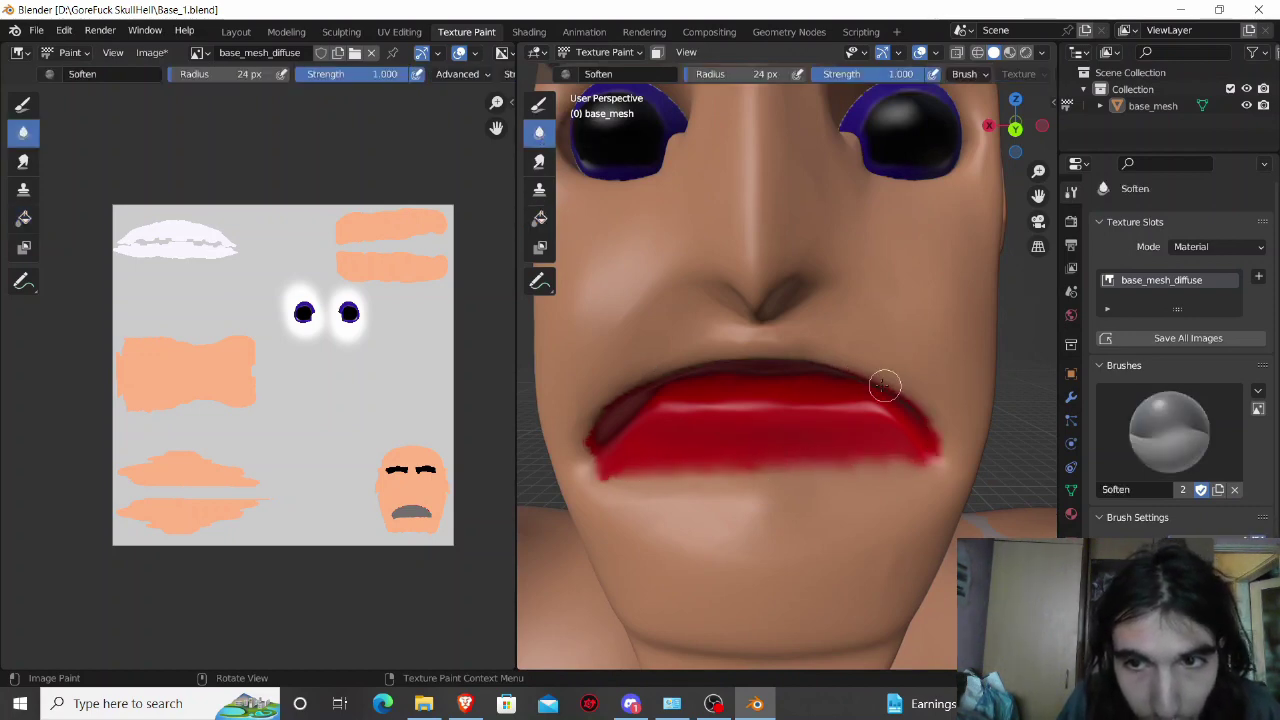
middle_click_drag(884, 386, 800, 225)
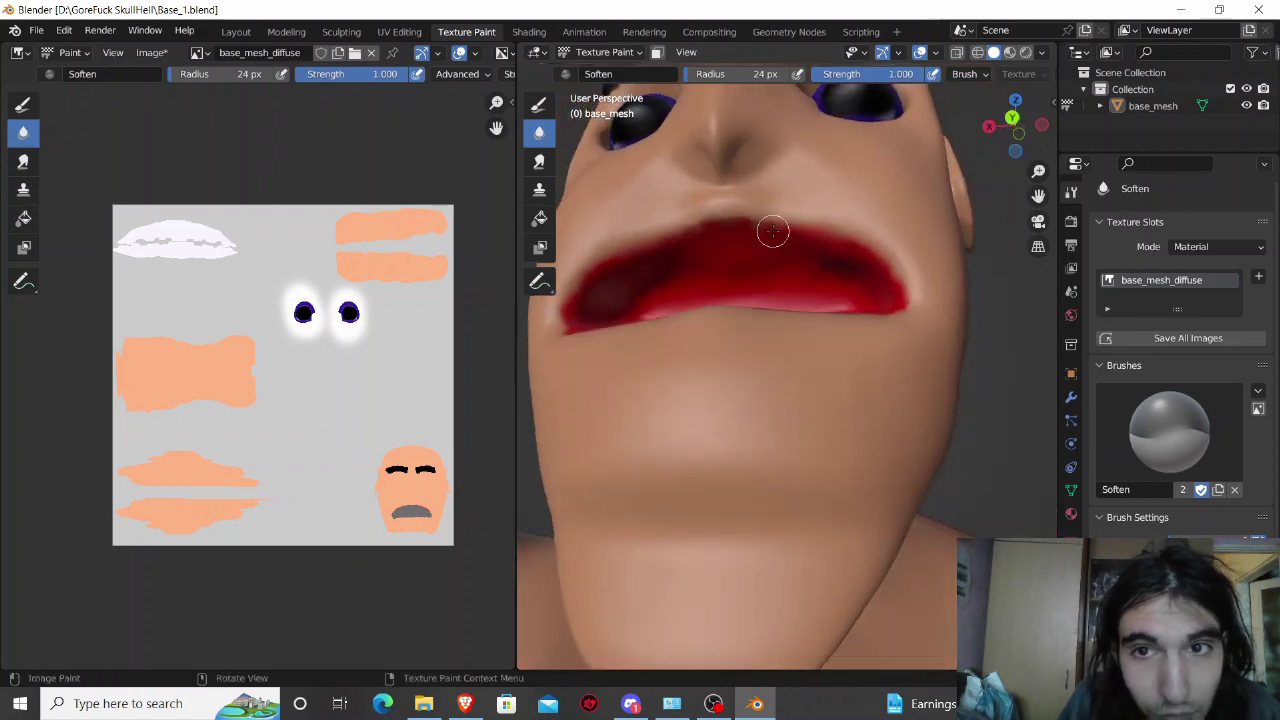
middle_click_drag(740, 243, 730, 382)
Step: Unhide the teeth with Alt+H in Edit Mode and return to painting
key("Tab")
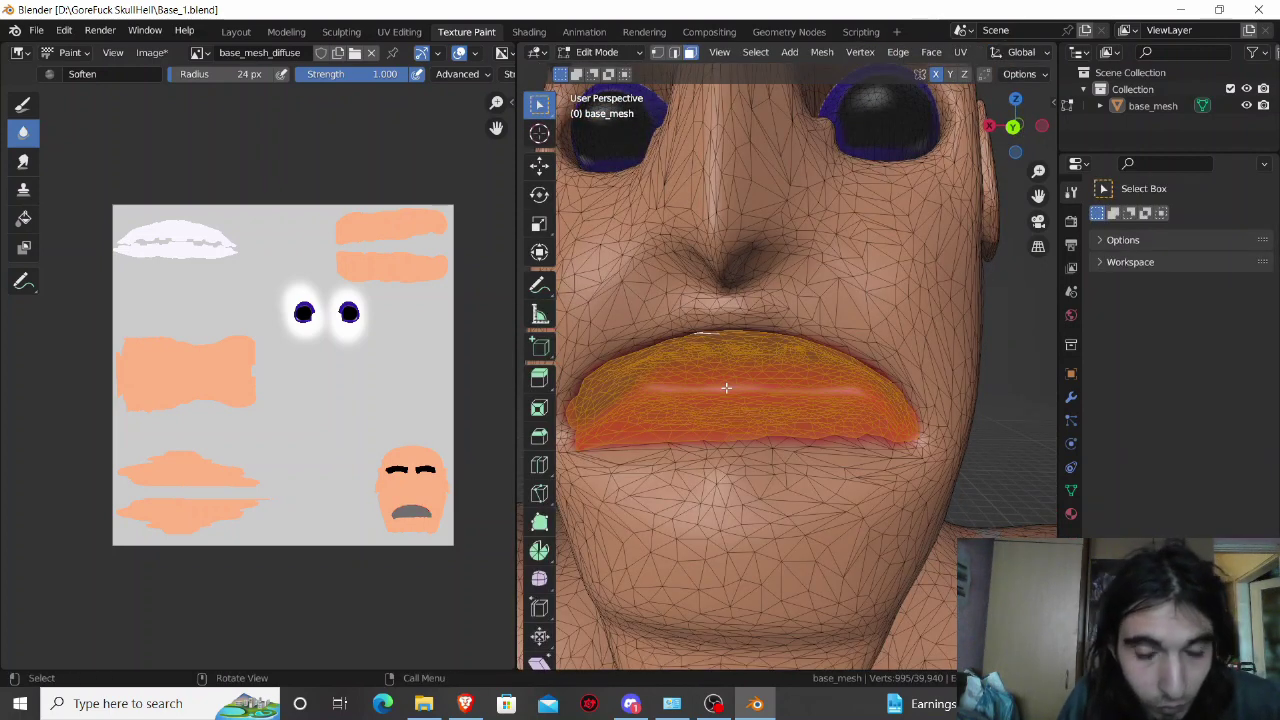
key("alt+h")
key("Tab")
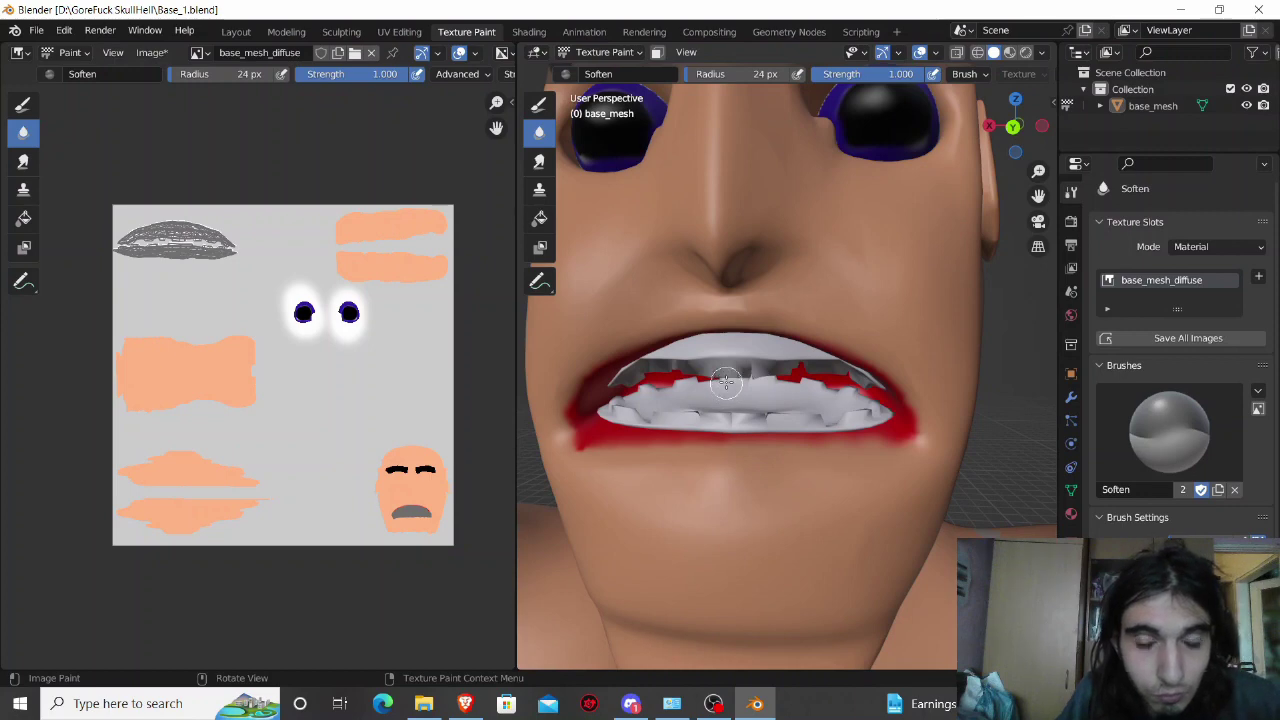
Step: Clear the lip selection and select faces under the nose
middle_click_drag(726, 387, 745, 330)
scroll(733, 350, "down", 3)
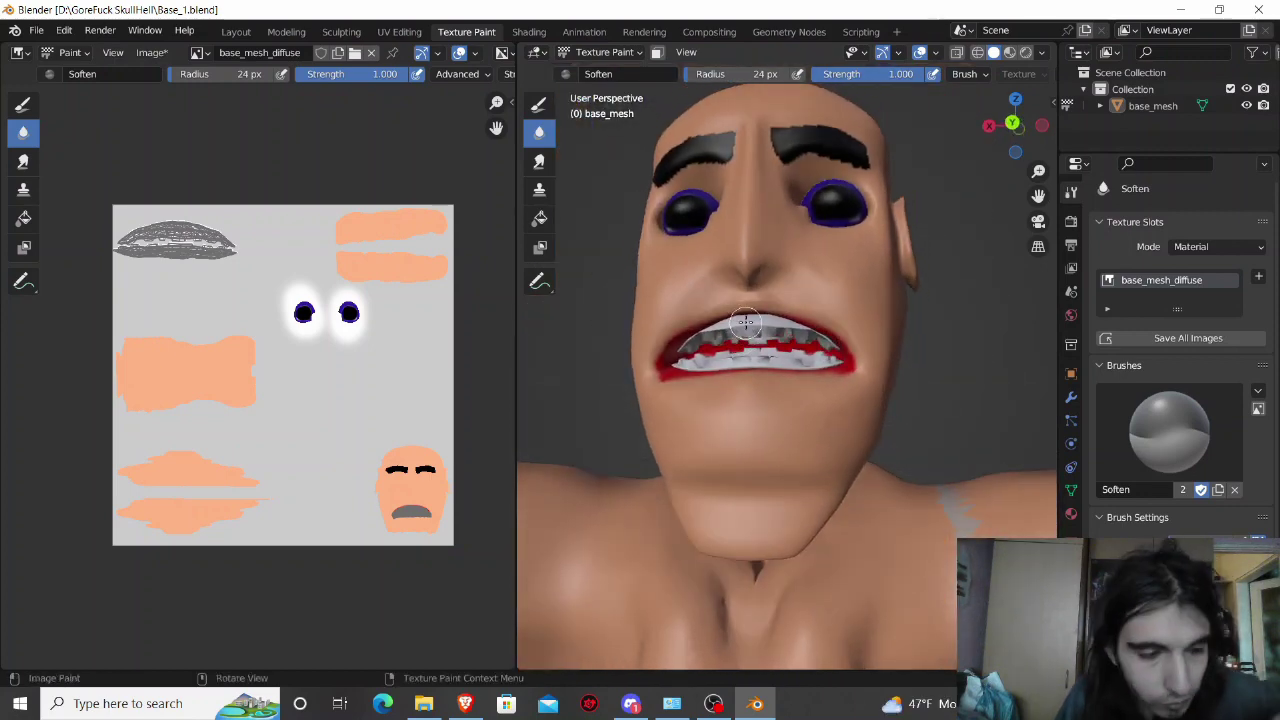
key("Tab")
scroll(740, 260, "up", 2)
key("alt+a")
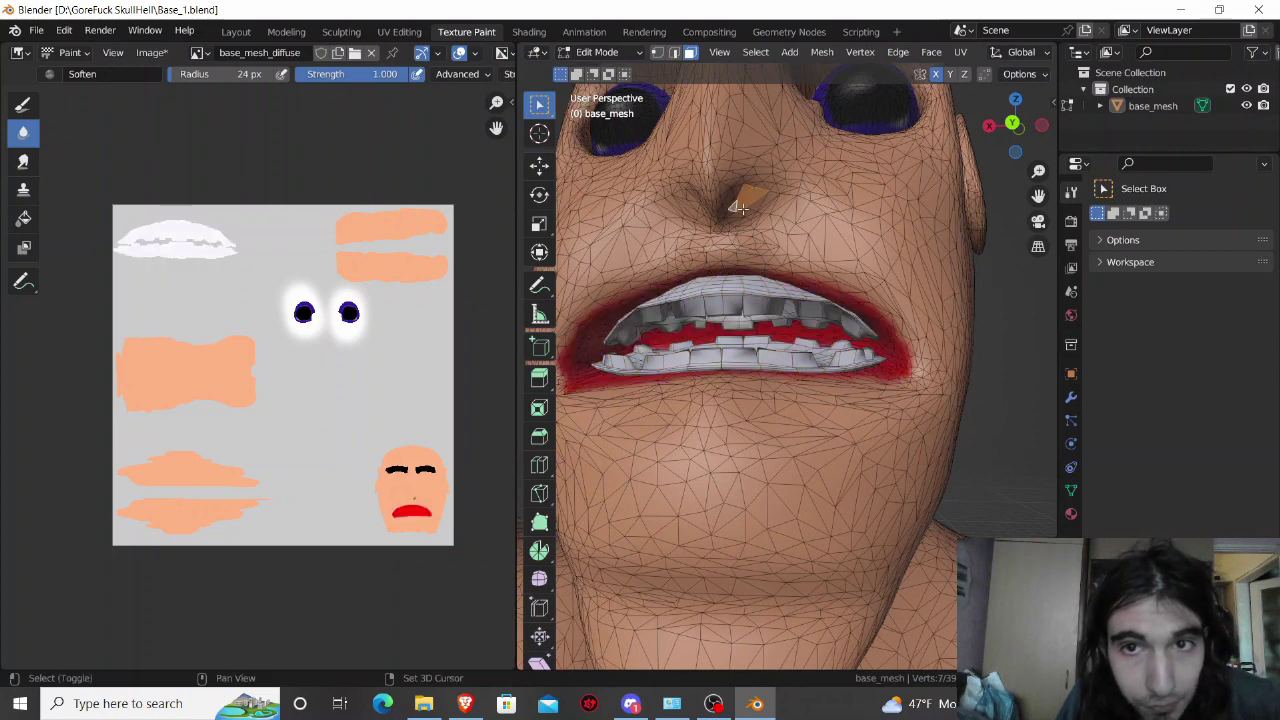
middle_click_drag(748, 206, 700, 165)
left_click(700, 162, "shift")
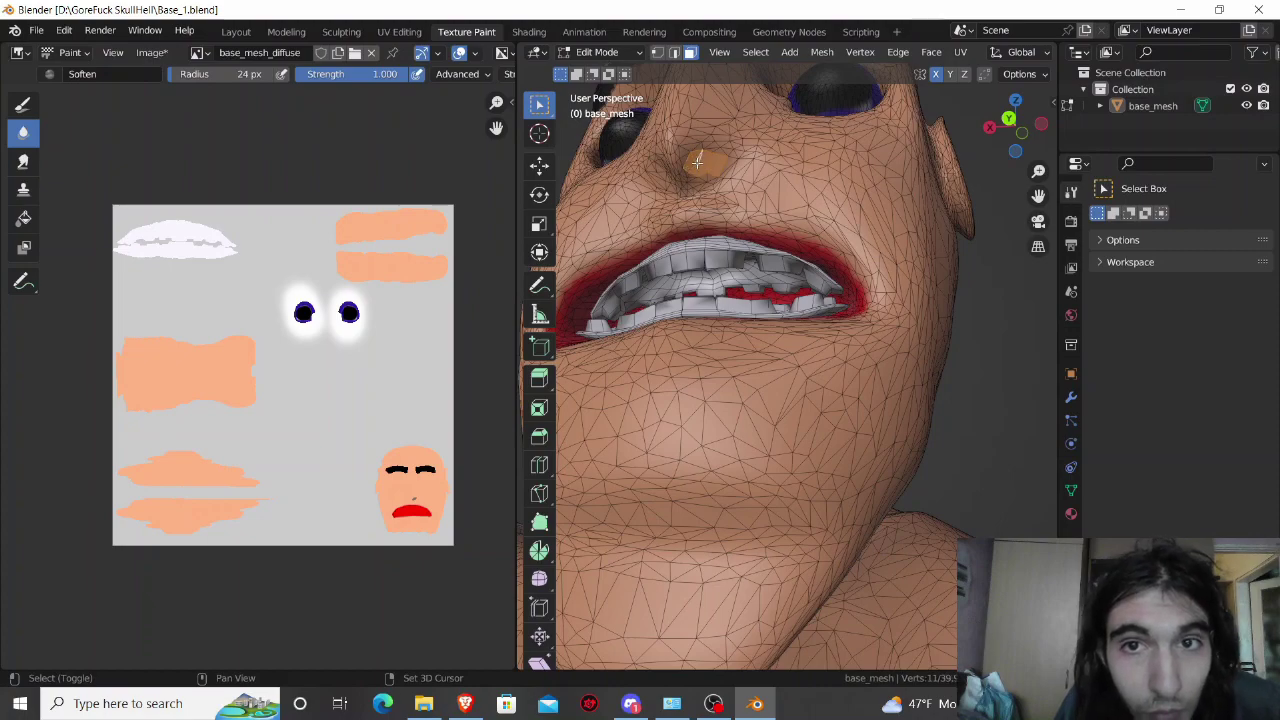
Step: Box-select the remaining nostril faces
scroll(697, 162, "up", 2)
scroll(706, 182, "up", 2)
mouse_move(714, 208)
middle_mouse_down()
mouse_move(697, 251)
mouse_move(704, 200)
mouse_move(674, 181)
mouse_move(732, 206)
mouse_move(800, 170)
middle_mouse_up()
left_click(674, 181, "shift")
left_click(872, 163, "shift")
left_click_drag(878, 155, 912, 200)
mouse_move(912, 200)
middle_mouse_down()
mouse_move(700, 150)
mouse_move(577, 157)
middle_mouse_up()
Step: Enable the face mask and paint the nostrils black with the Draw brush
key("ctrl+Tab")
left_click(657, 52)
left_click(539, 104)
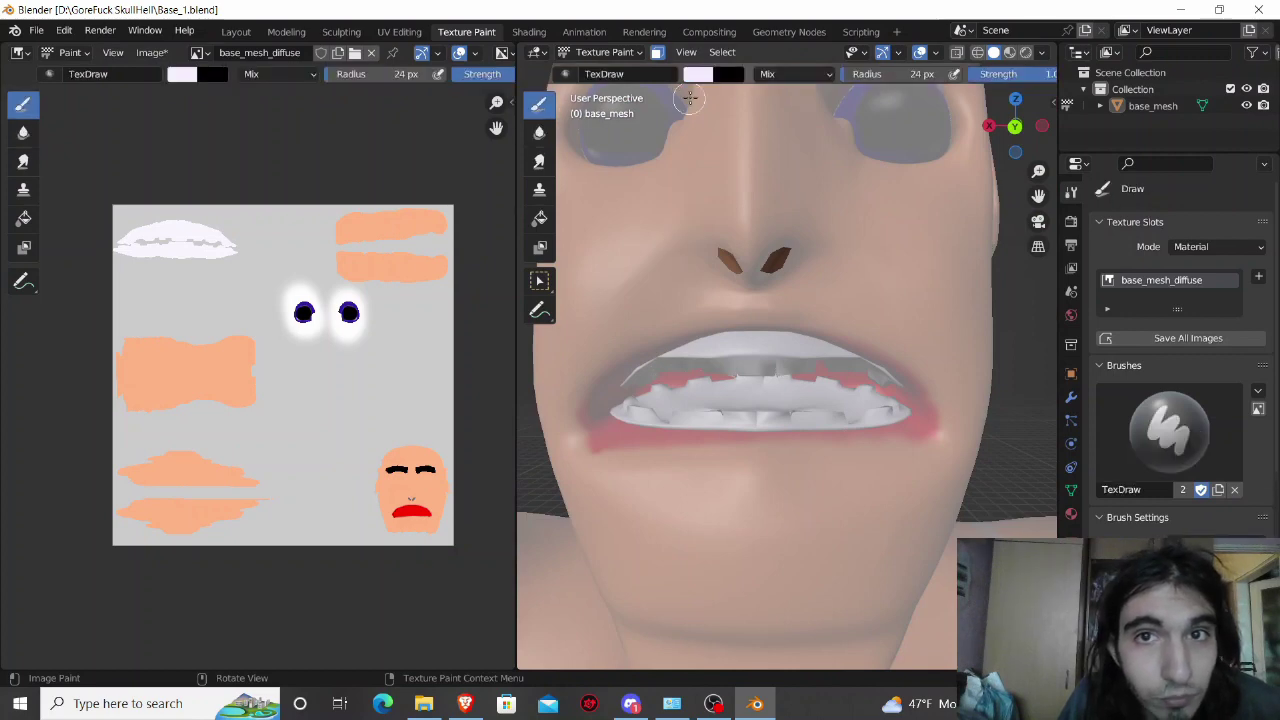
left_click(698, 74)
mouse_move(780, 288)
left_mouse_down()
mouse_move(700, 288)
mouse_move(786, 252)
left_mouse_up()
Step: Clear the nostril selection, turn off the face mask, and soften around the nostrils
key("Tab")
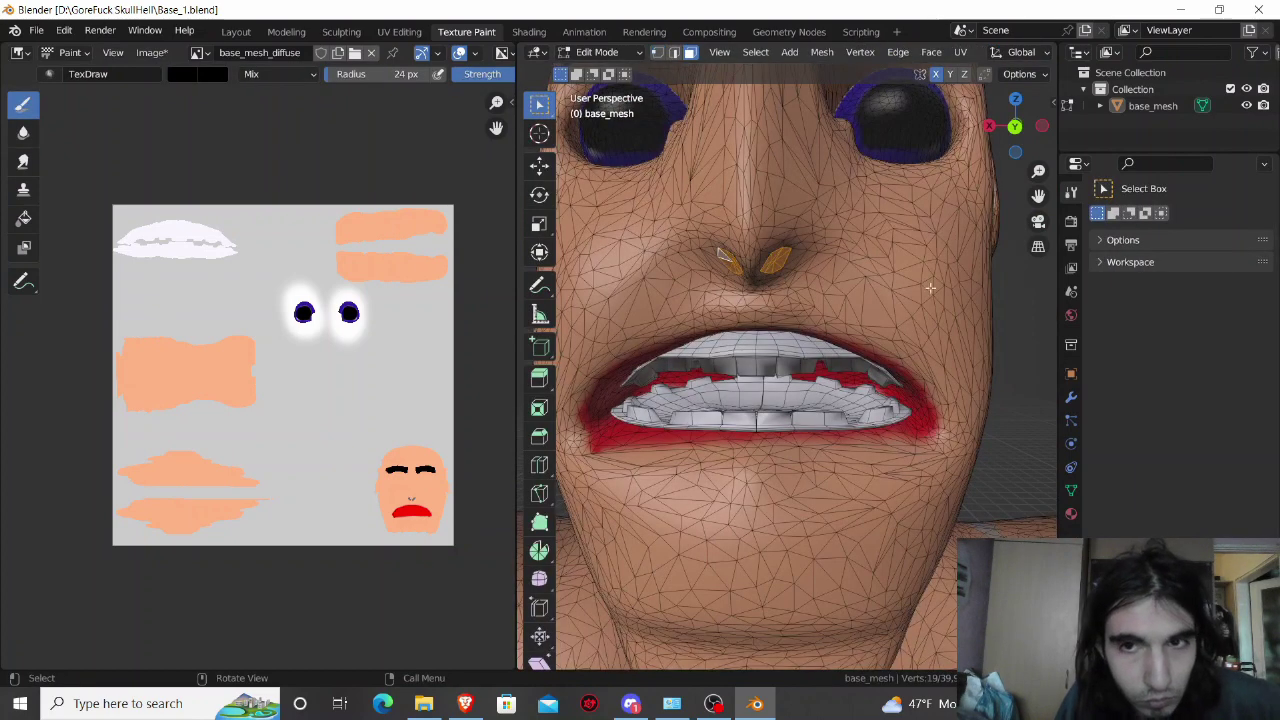
key("alt+a")
key("Tab")
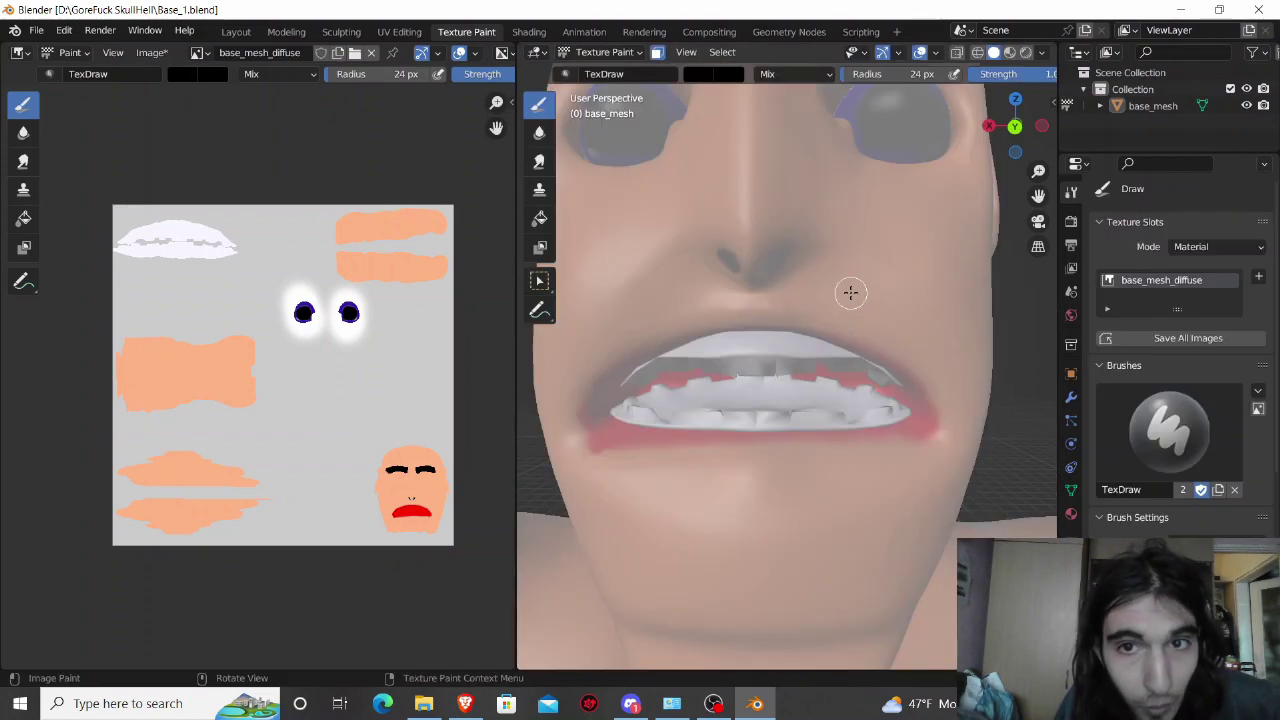
scroll(805, 254, "up", 2)
key("Tab")
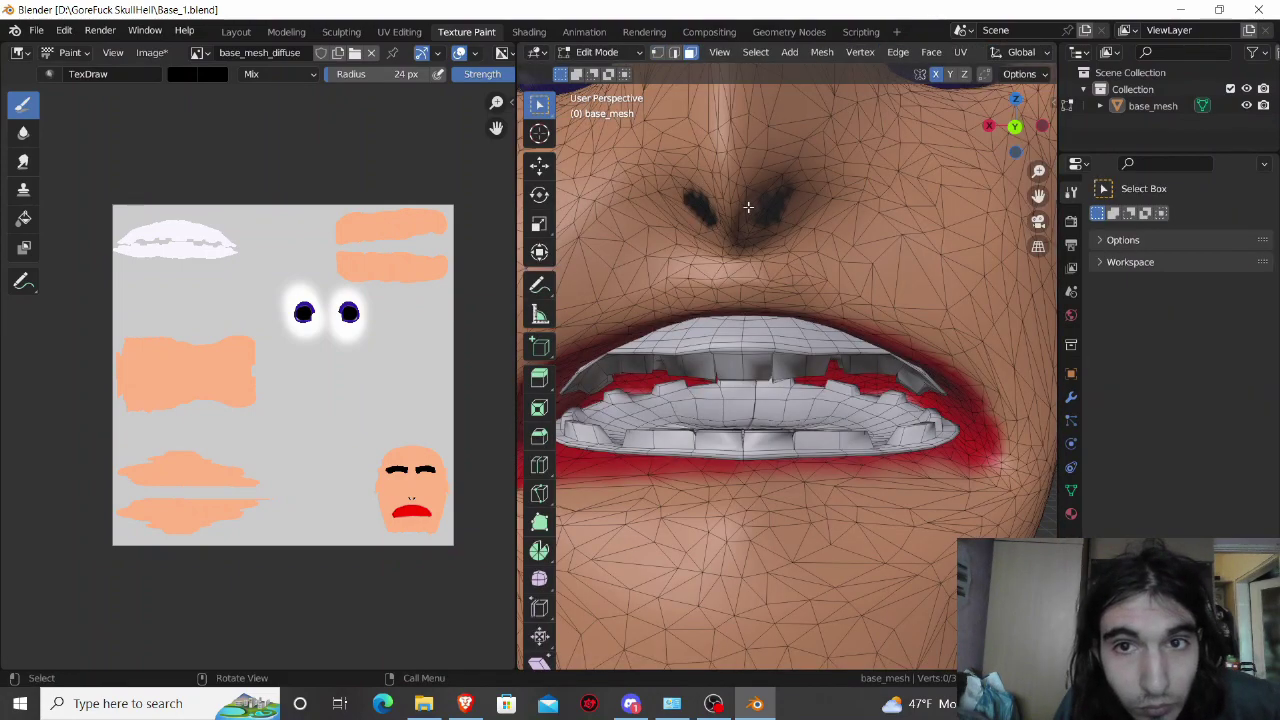
key("Tab")
left_click(539, 131)
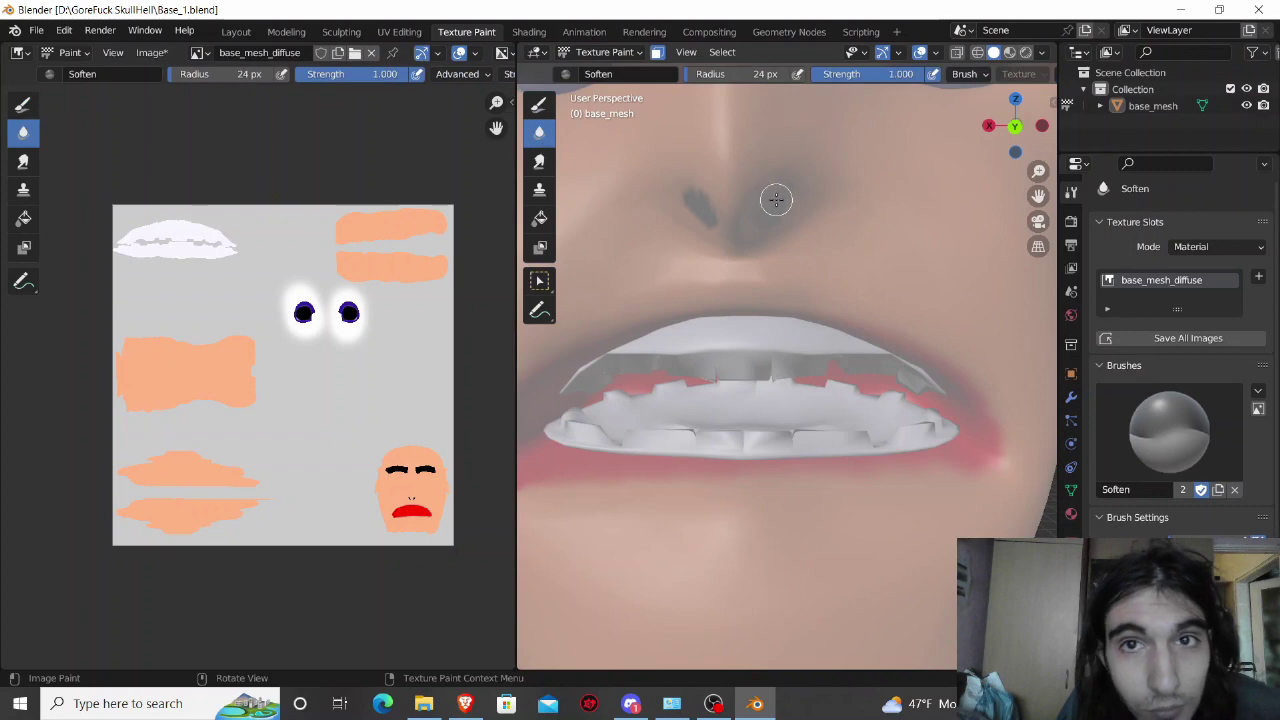
left_click(657, 56)
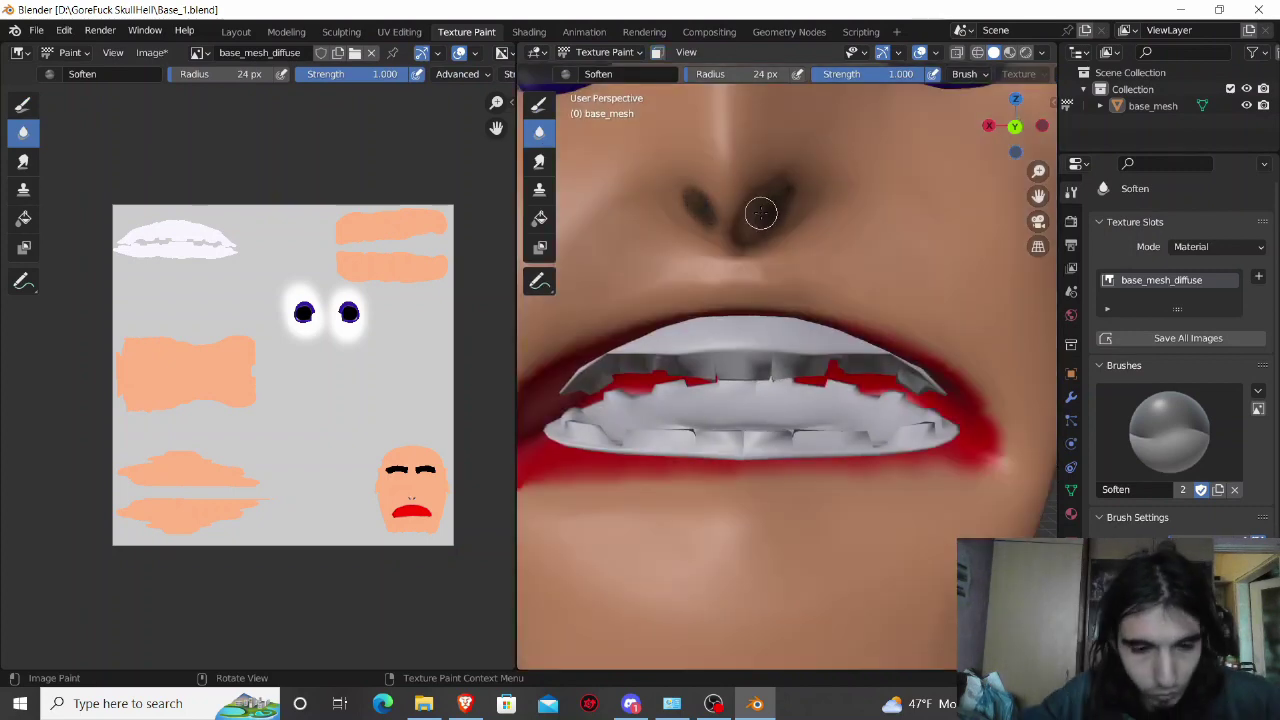
left_click_drag(763, 206, 781, 204)
Step: Darken a nostril with a Draw brush stroke, then switch back to Soften
left_click(539, 104)
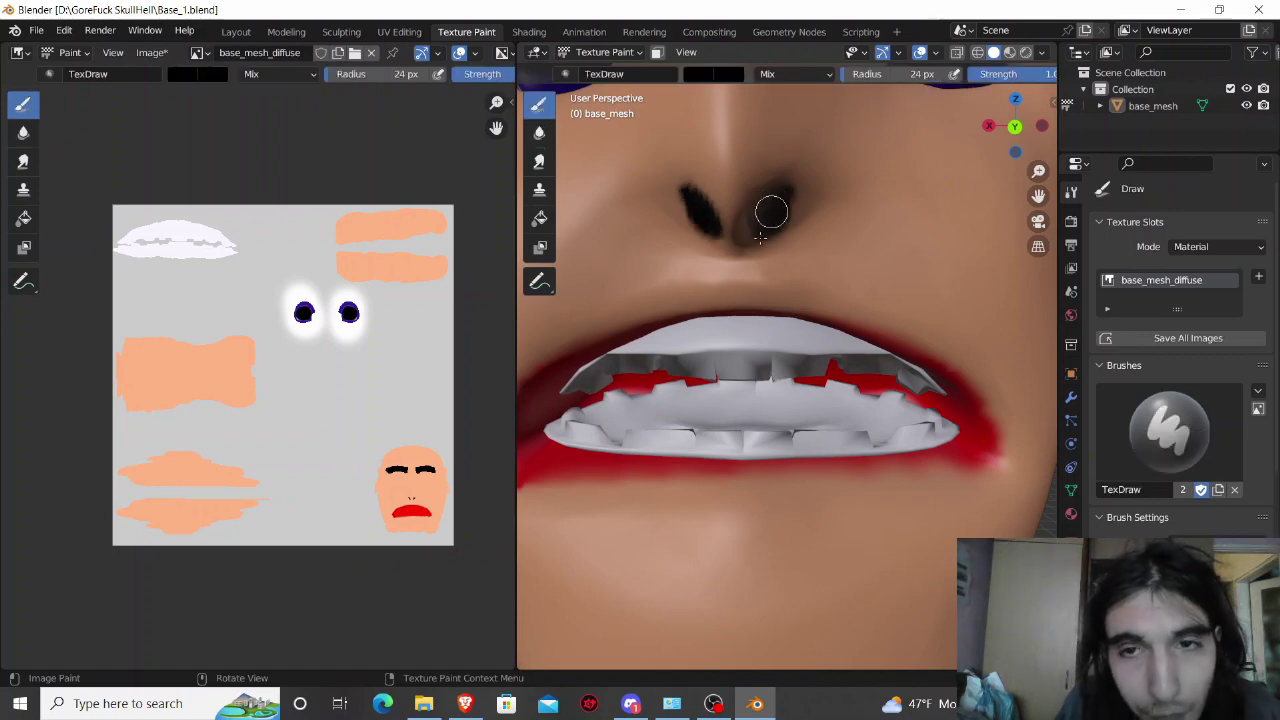
key("ctrl+z")
middle_click_drag(760, 237, 710, 231)
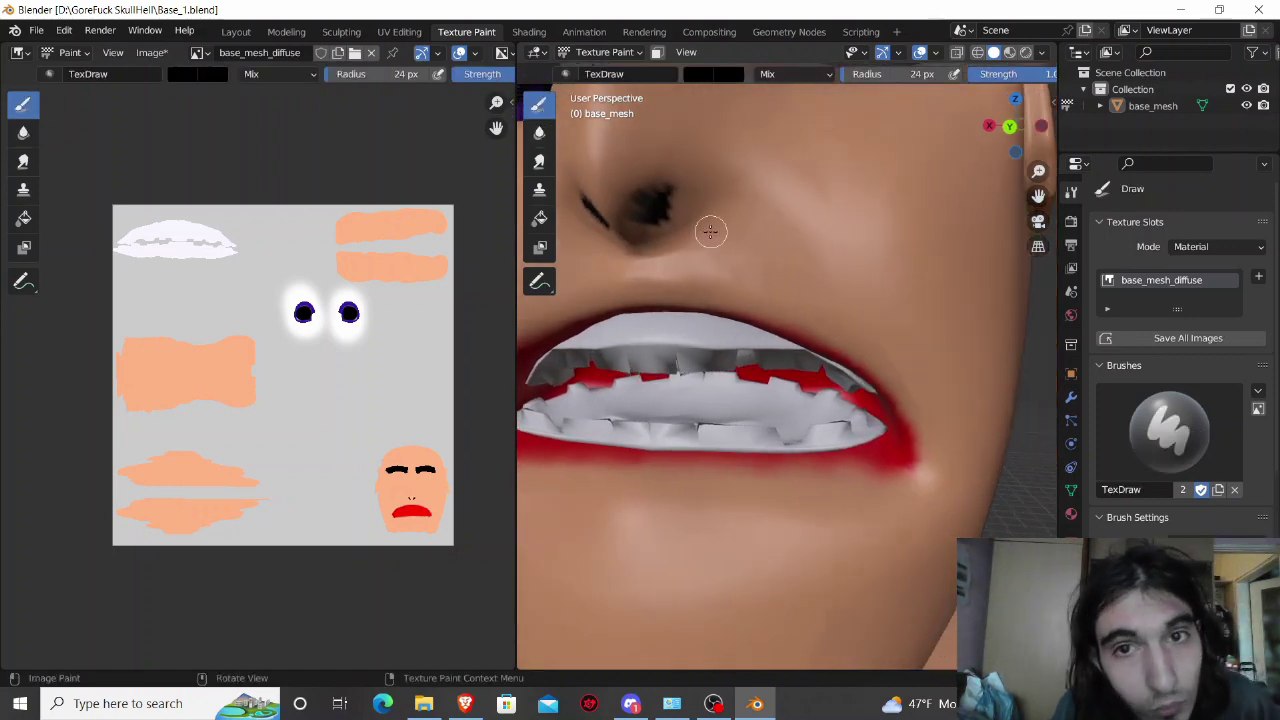
mouse_move(654, 215)
left_mouse_down()
mouse_move(667, 197)
mouse_move(677, 205)
left_mouse_up()
key("shift+space")
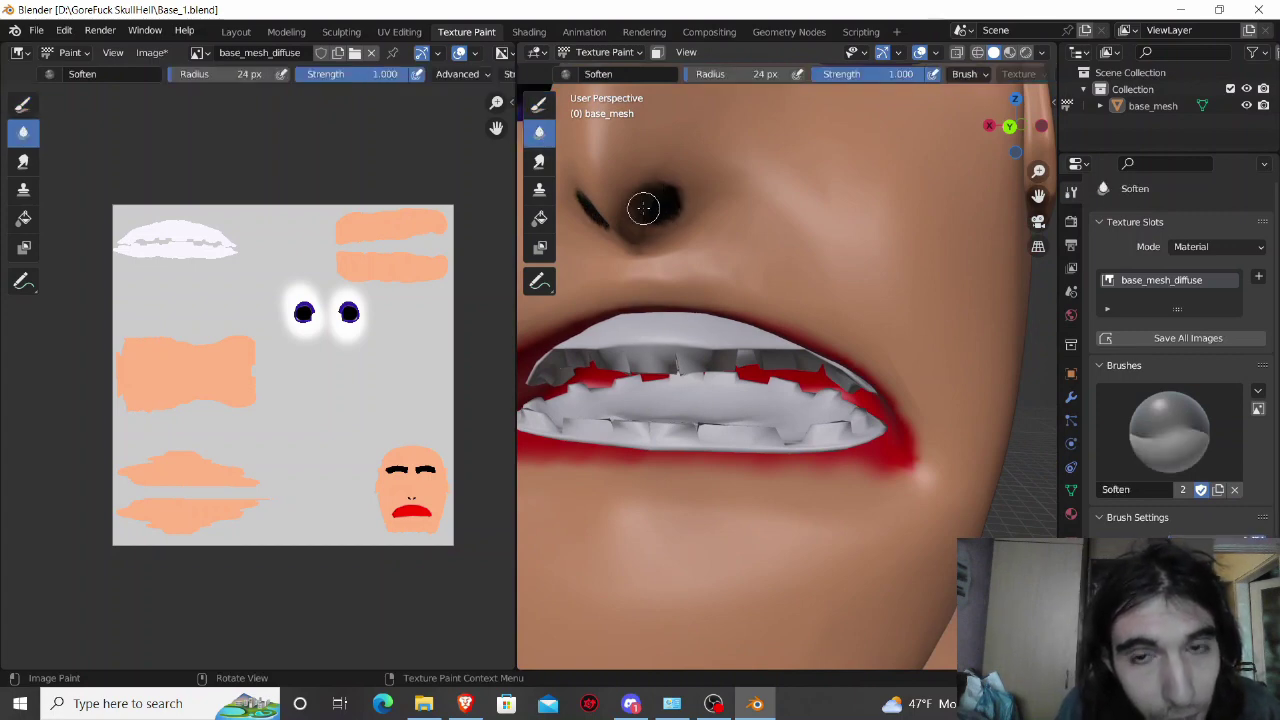
scroll(643, 207, "down", 3)
scroll(709, 257, "down", 2)
scroll(749, 234, "down", 2)
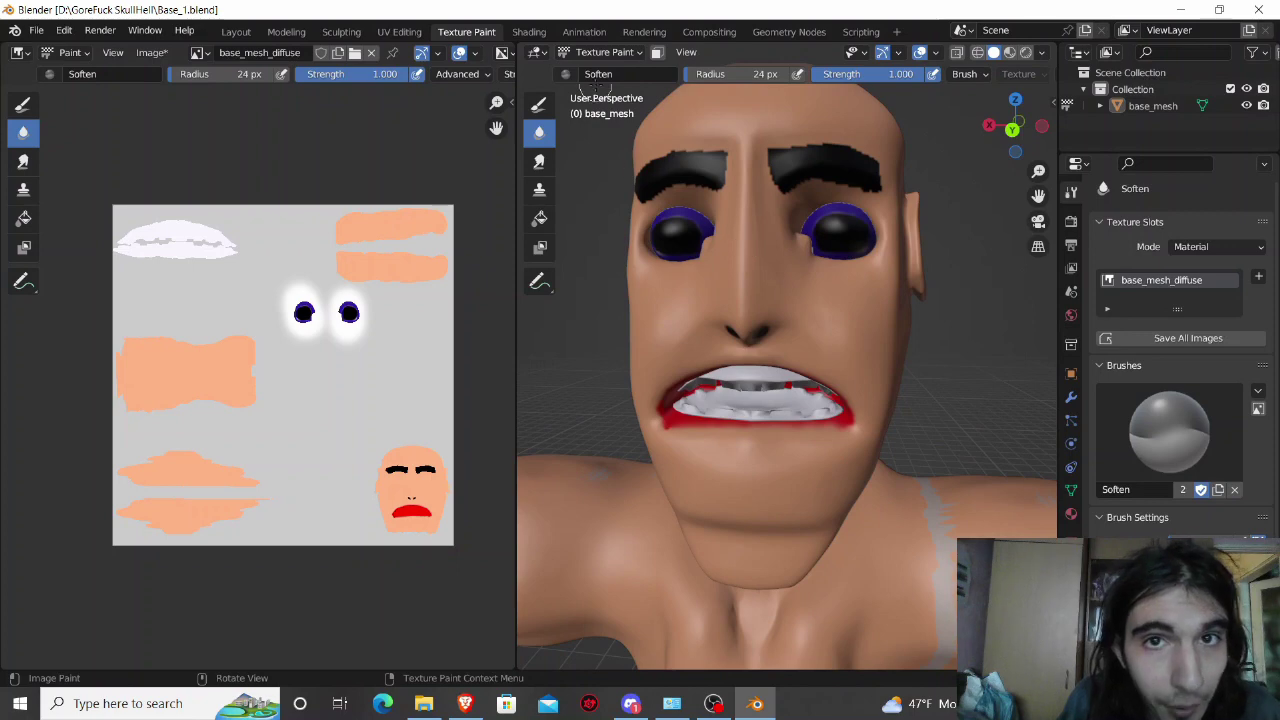
Step: Smear away the dark patch between the eyebrows with a 77 px Smear brush
left_click(540, 163)
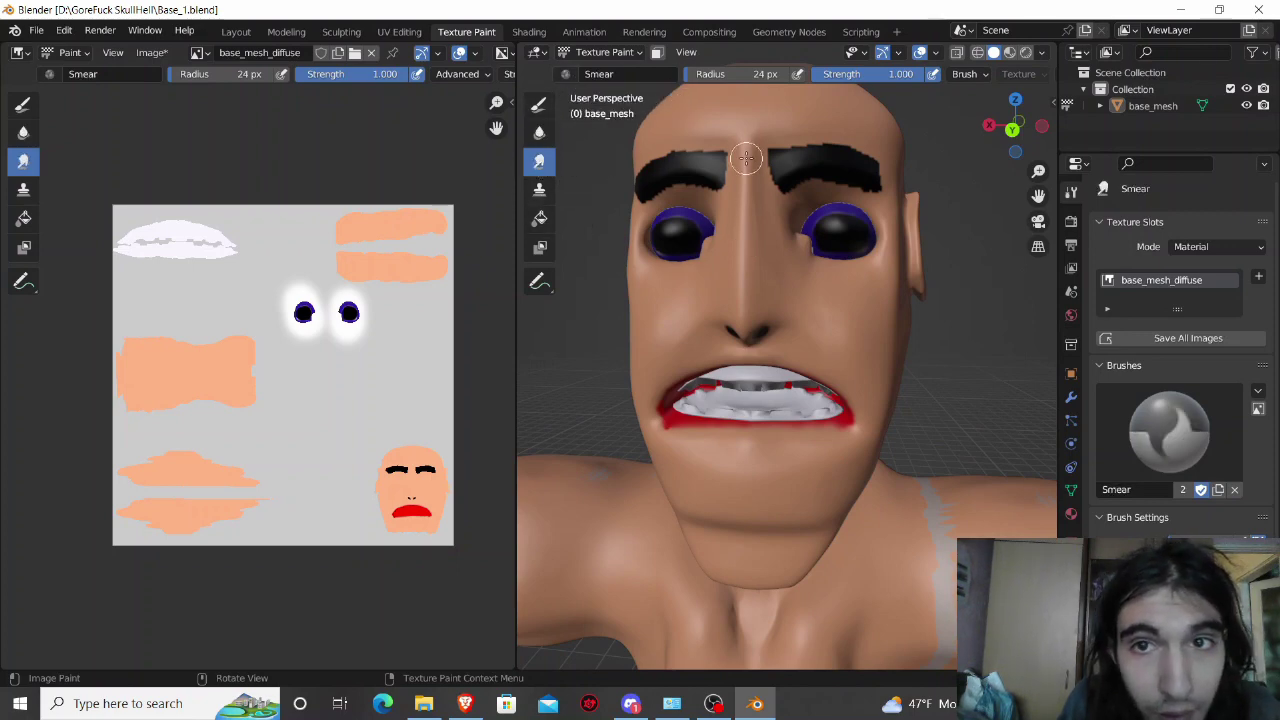
key("f")
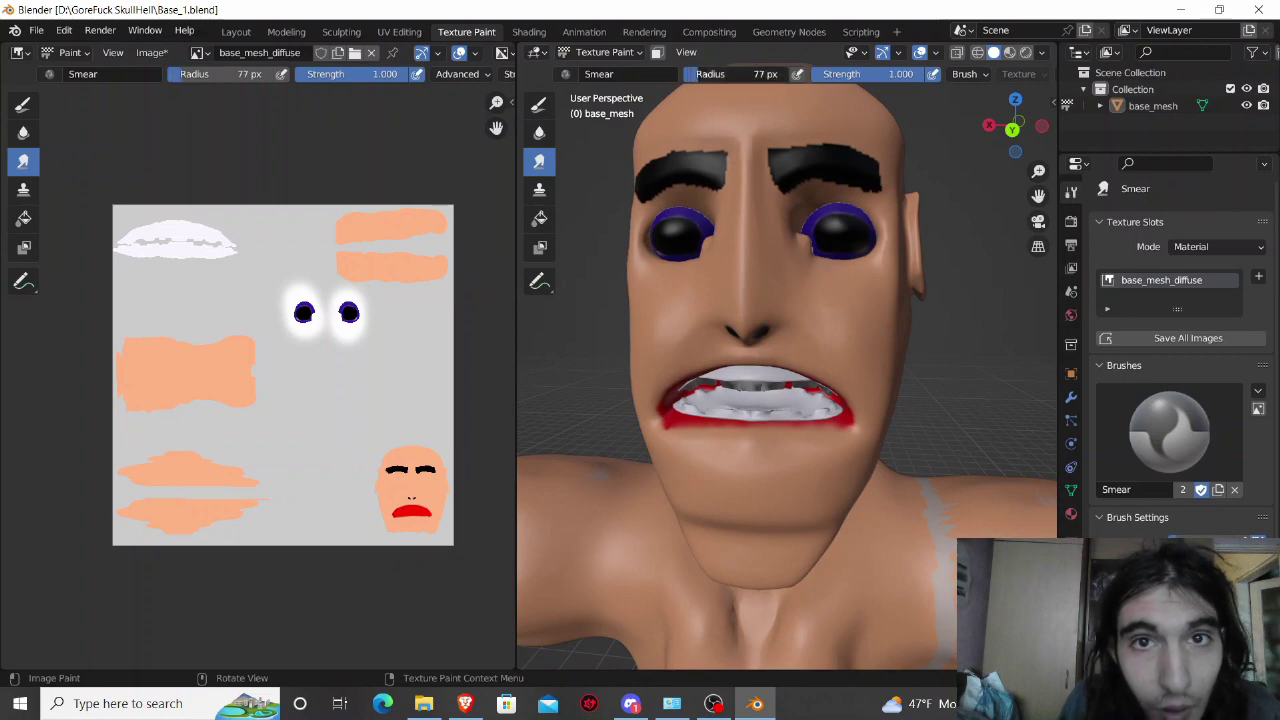
left_click(740, 150)
left_click_drag(744, 239, 745, 160)
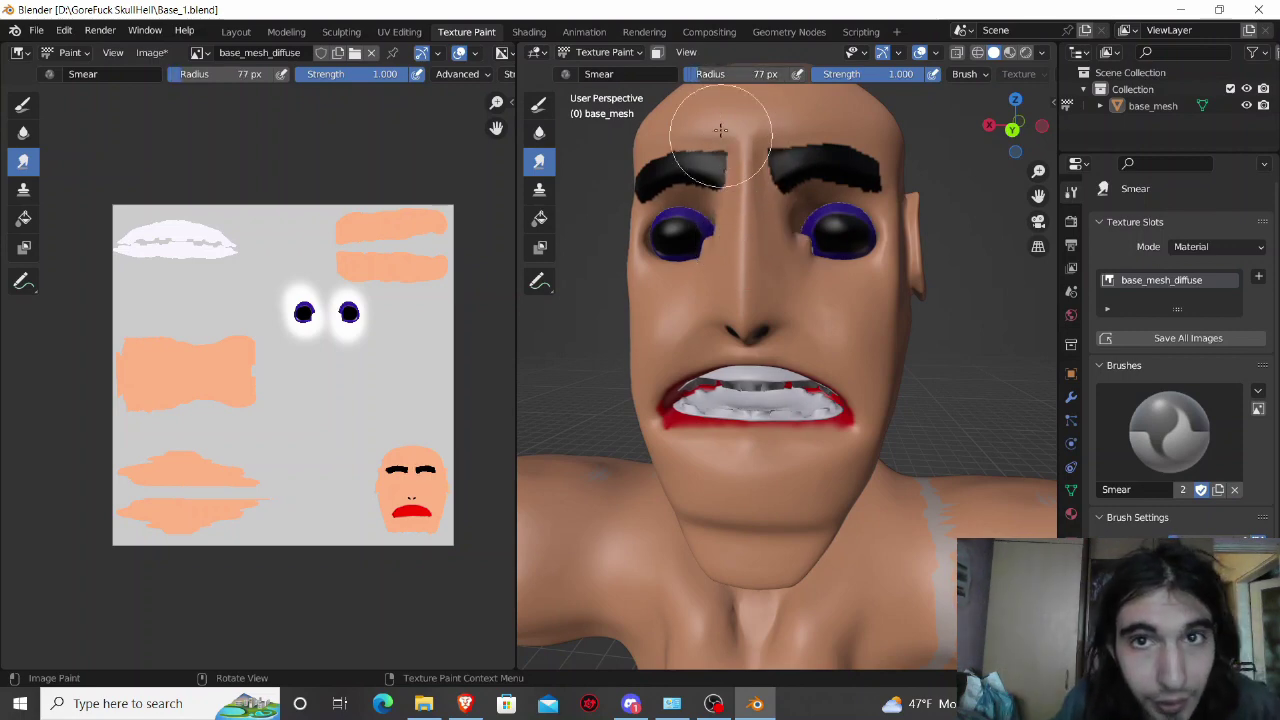
Step: Soften the lower lip's edge with a 36 px Soften brush
left_click(539, 132)
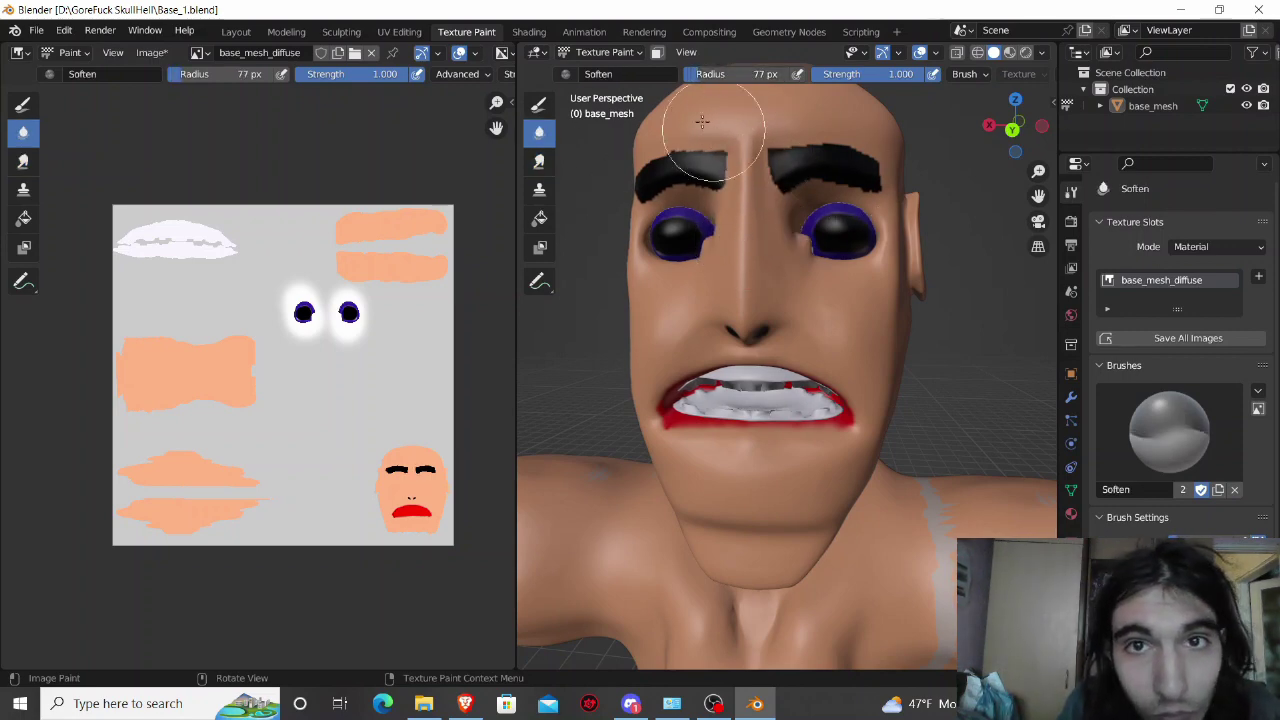
key("f")
left_click(785, 187)
scroll(800, 210, "up", 2)
middle_click_drag(806, 226, 557, 528)
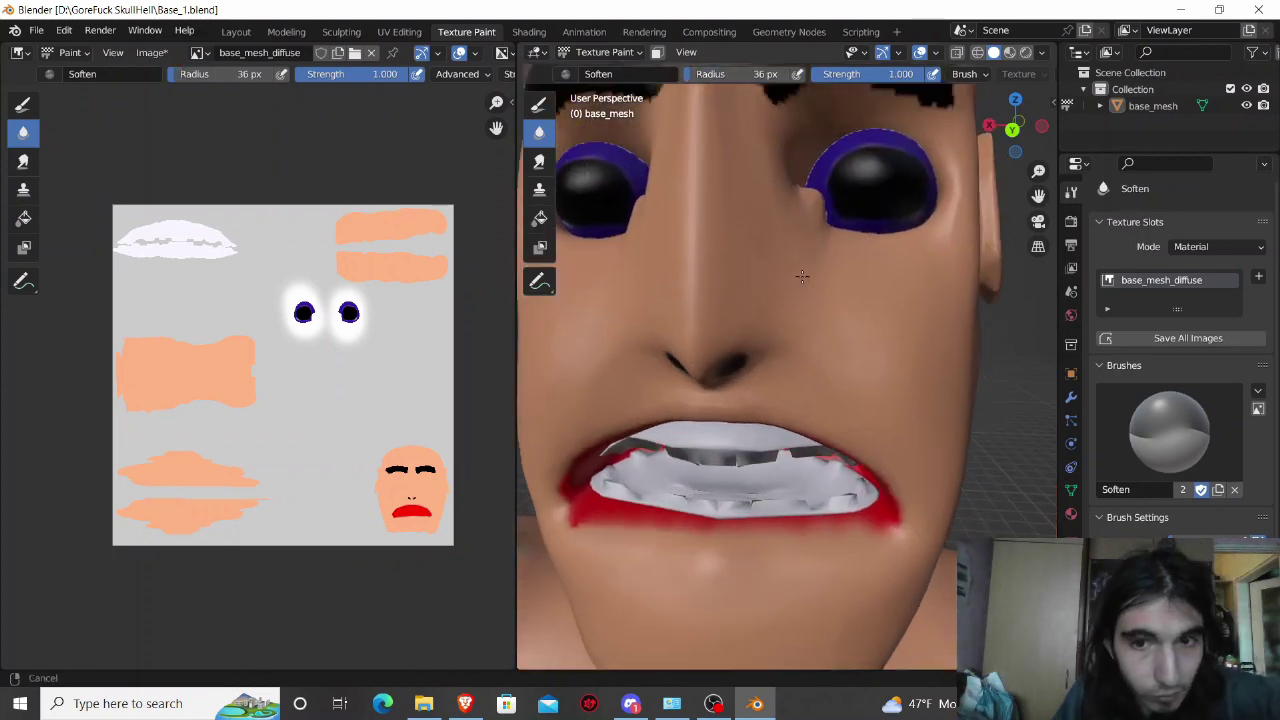
mouse_move(530, 512)
left_mouse_down()
mouse_move(722, 549)
mouse_move(855, 537)
mouse_move(818, 531)
left_mouse_up()
middle_click_drag(818, 531, 830, 489)
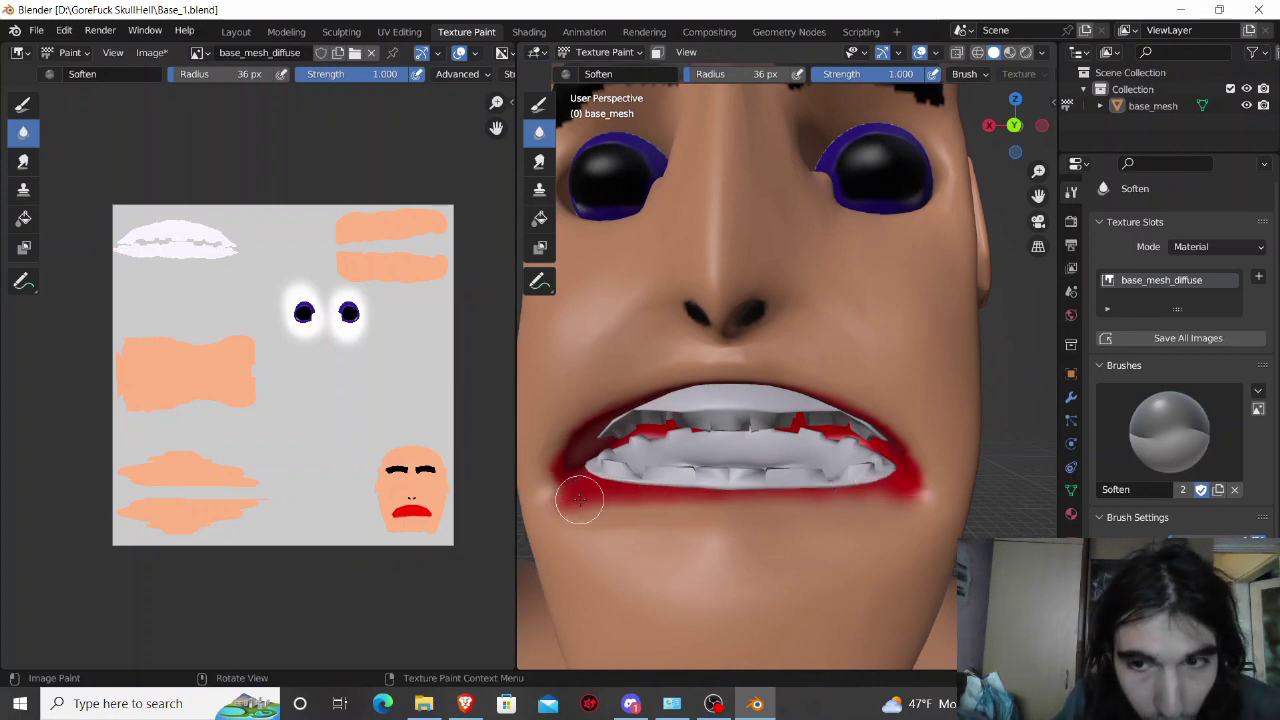
Step: Soften the red at the right lip corner, then orbit out to view the full body
middle_click_drag(571, 503, 902, 204)
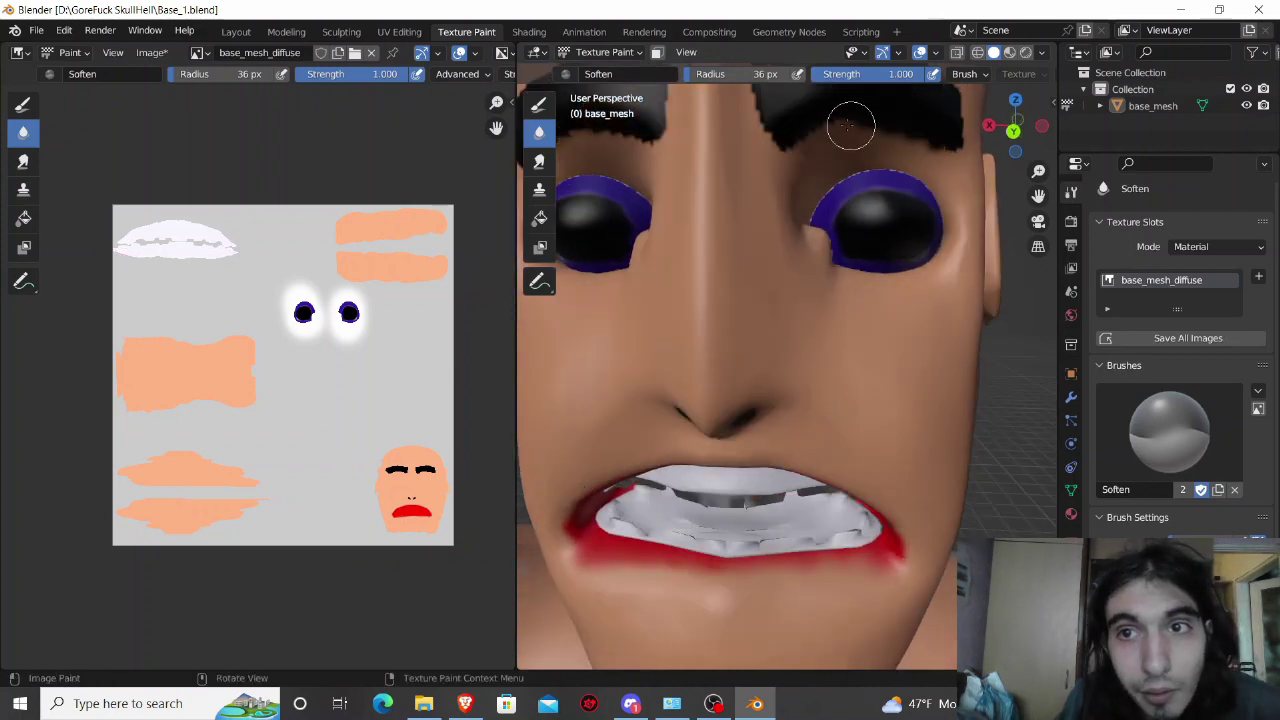
scroll(931, 147, "down", 3)
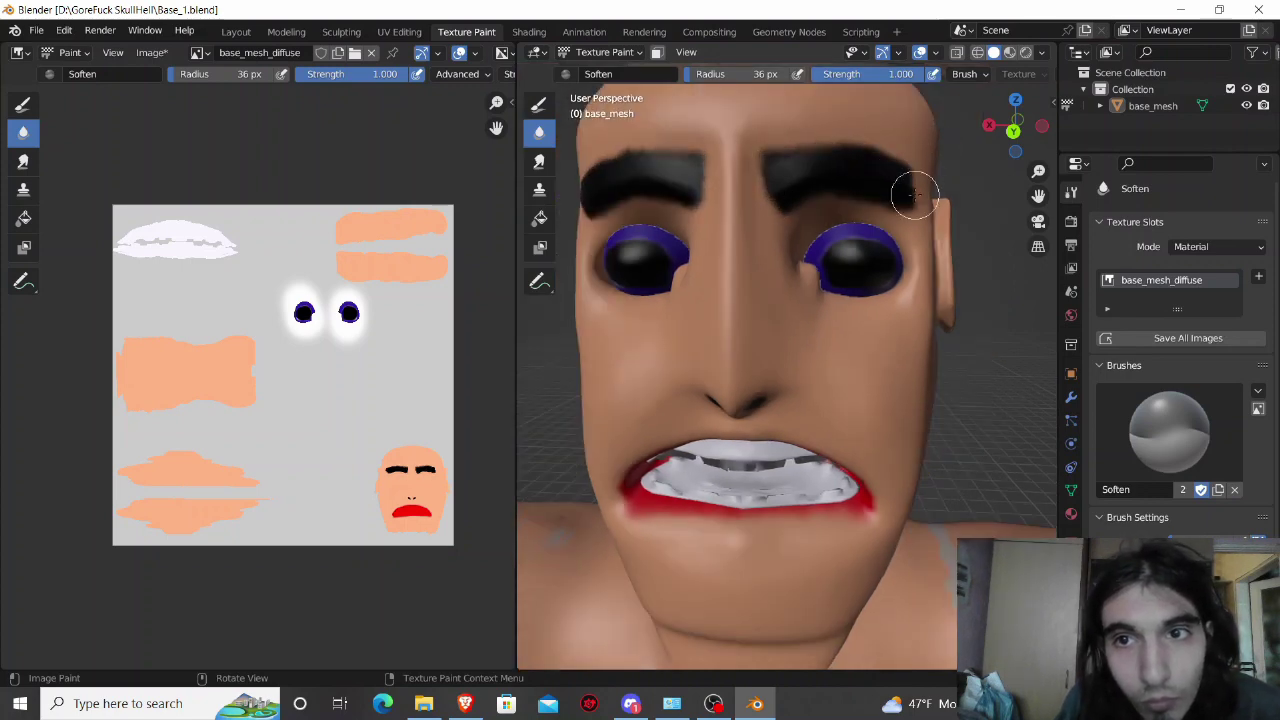
middle_click_drag(863, 293, 793, 418)
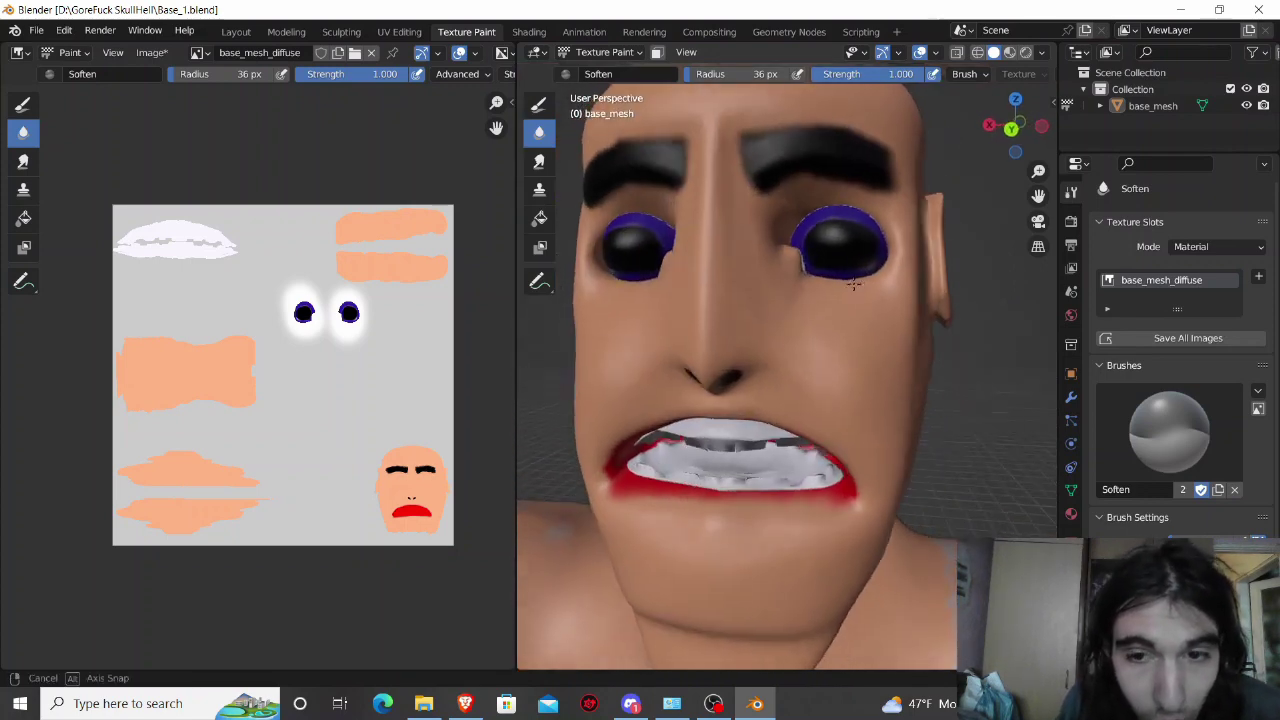
left_click_drag(909, 429, 912, 400)
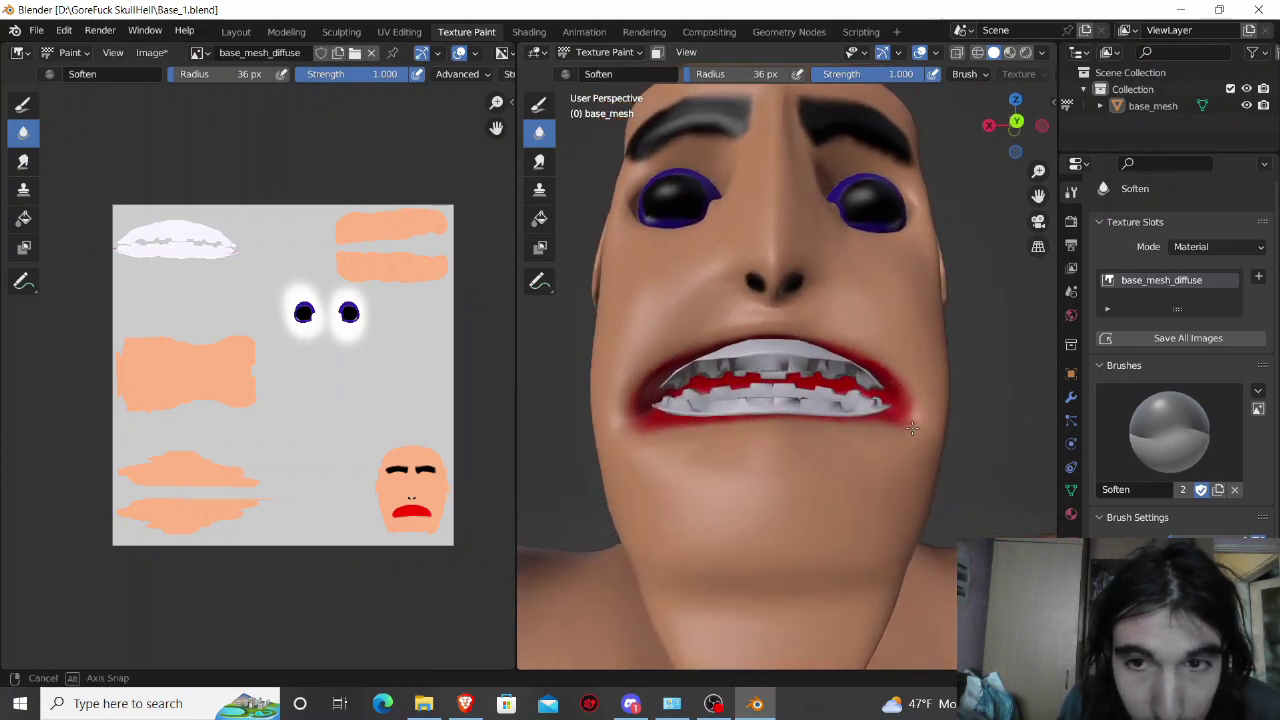
mouse_move(917, 437)
middle_mouse_down()
mouse_move(914, 414)
mouse_move(903, 445)
middle_mouse_up()
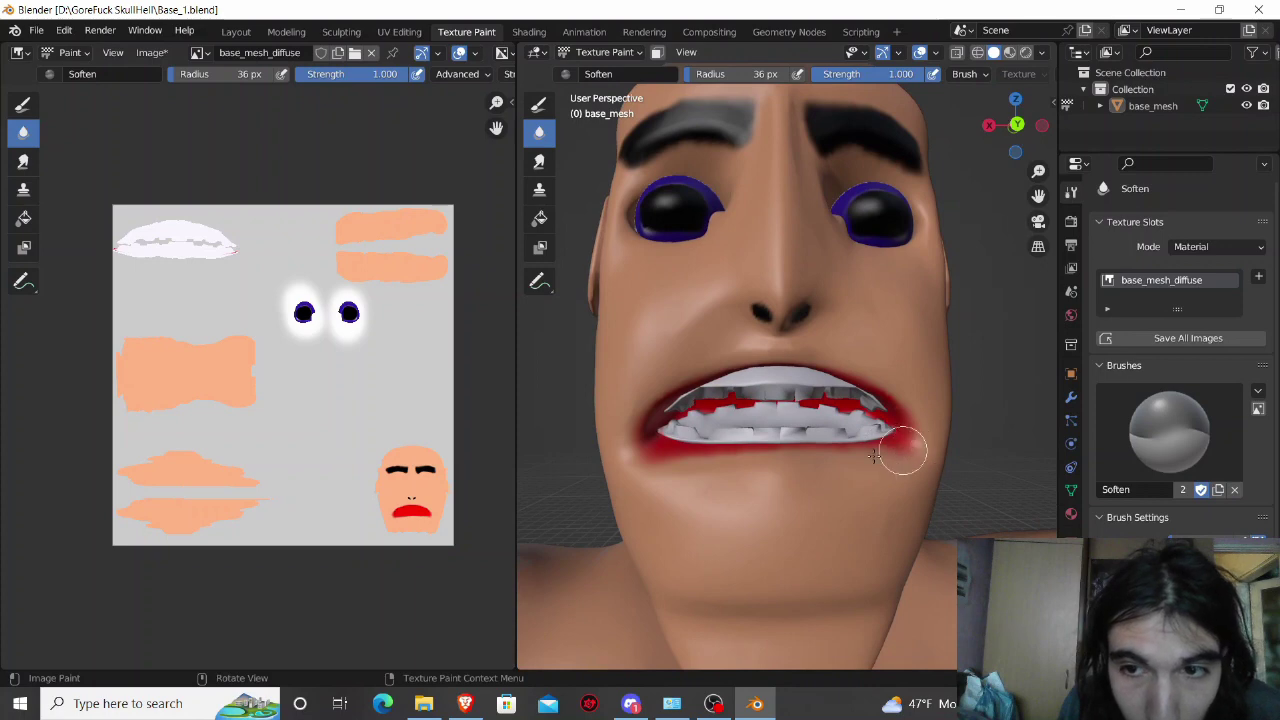
scroll(880, 443, "down", 3)
scroll(855, 455, "down", 2)
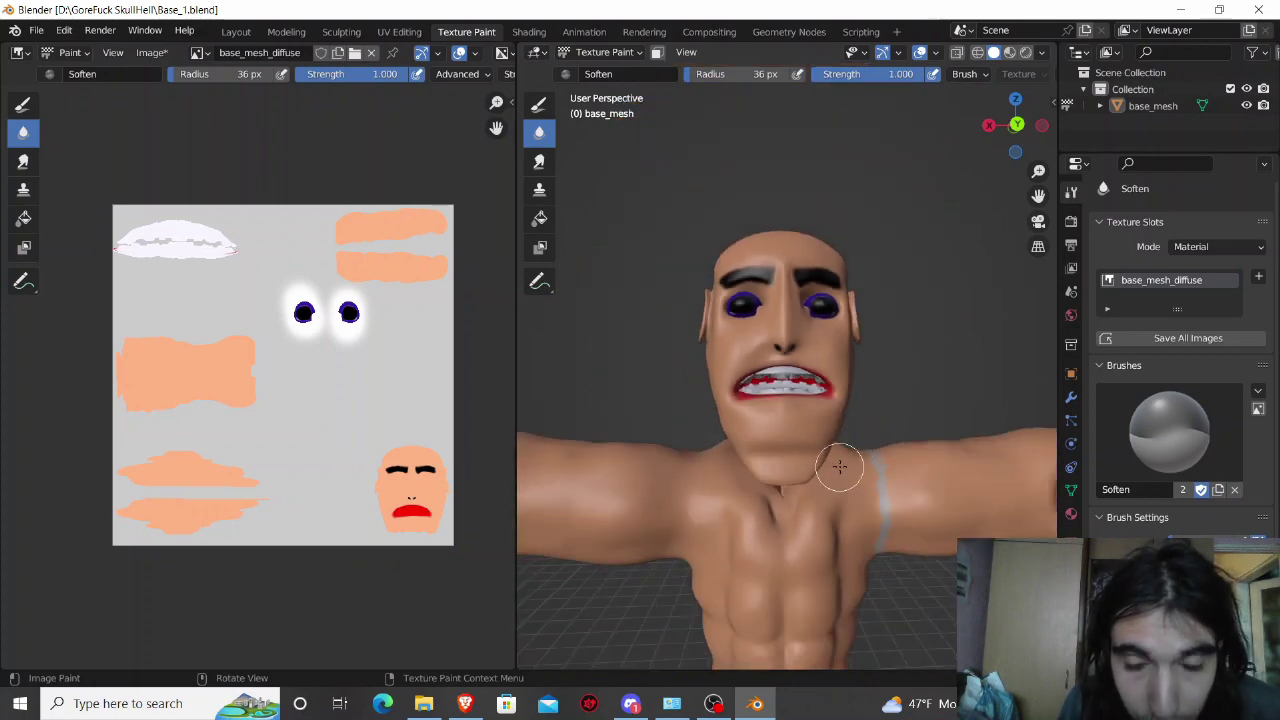
key("Tab")
key("Tab")
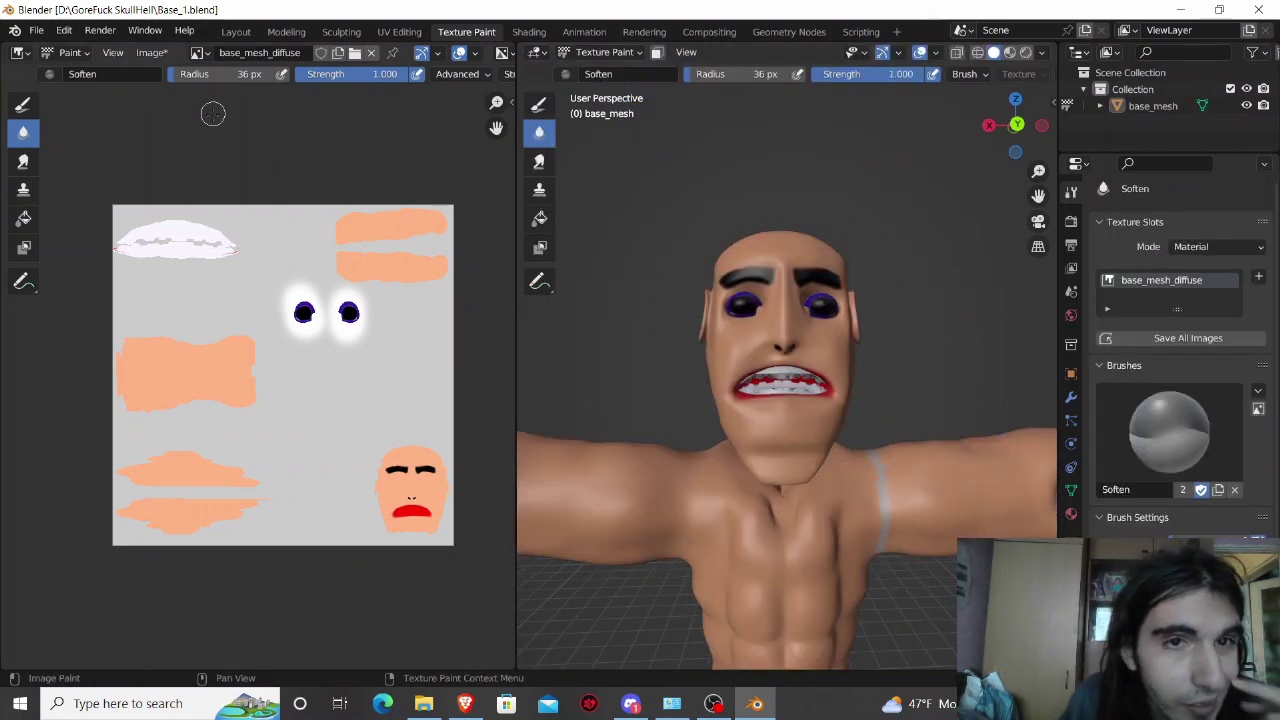
scroll(595, 427, "down", 3)
middle_click_drag(595, 427, 730, 474)
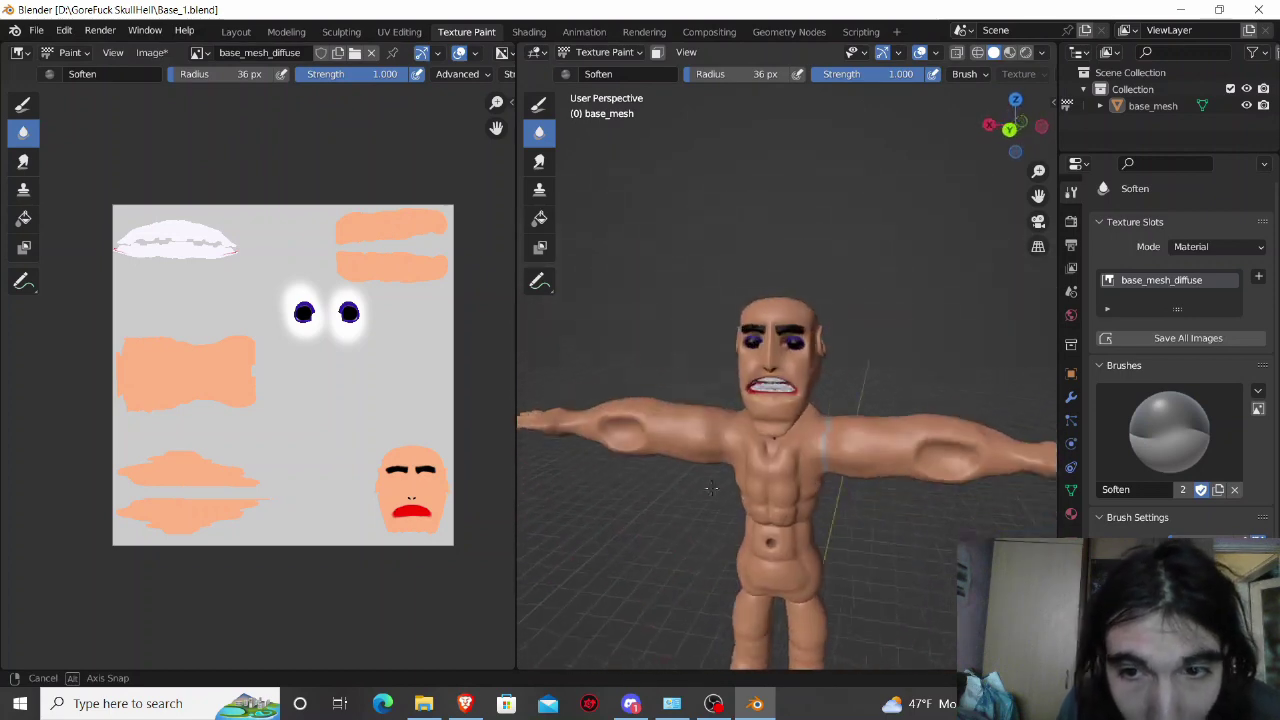
Step: Switch to the TexDraw brush and sample the peach skin tone from the UV image
left_click(538, 104)
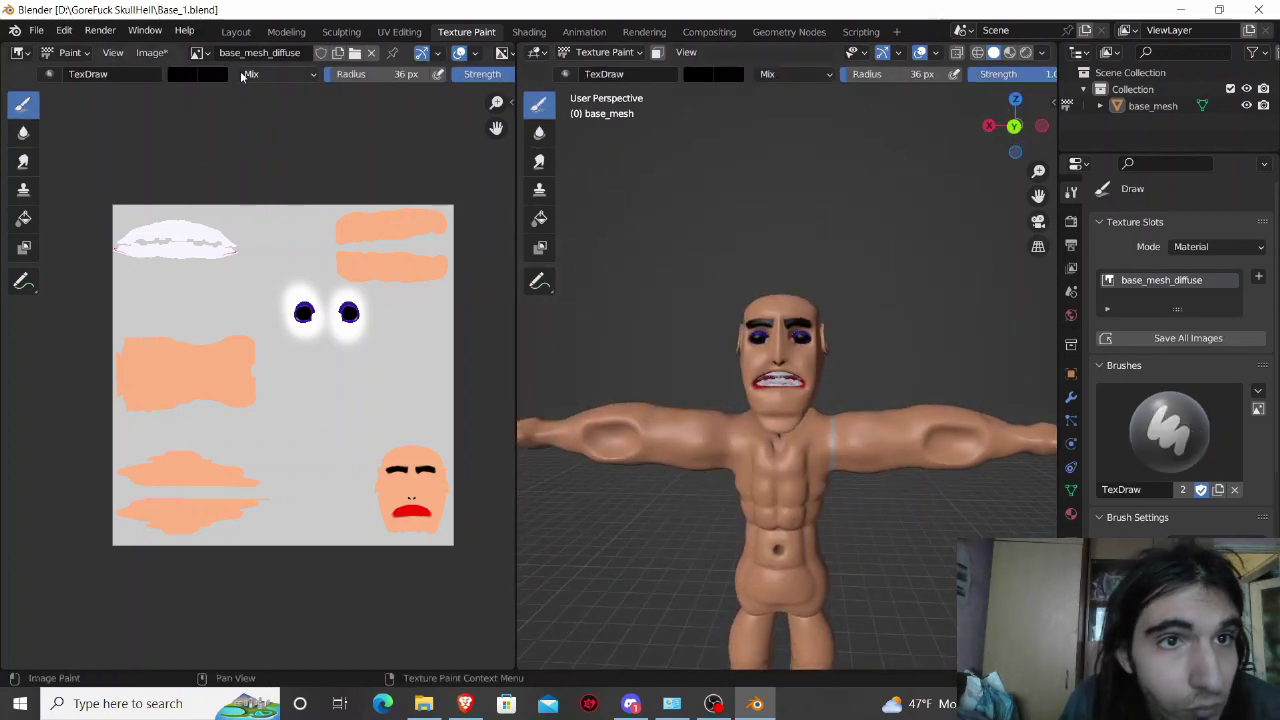
left_click(194, 76)
left_click(305, 256)
left_click(226, 366)
Step: Orbit around the head to check it from the front, side and three-quarter angles
middle_click_drag(770, 430, 822, 448)
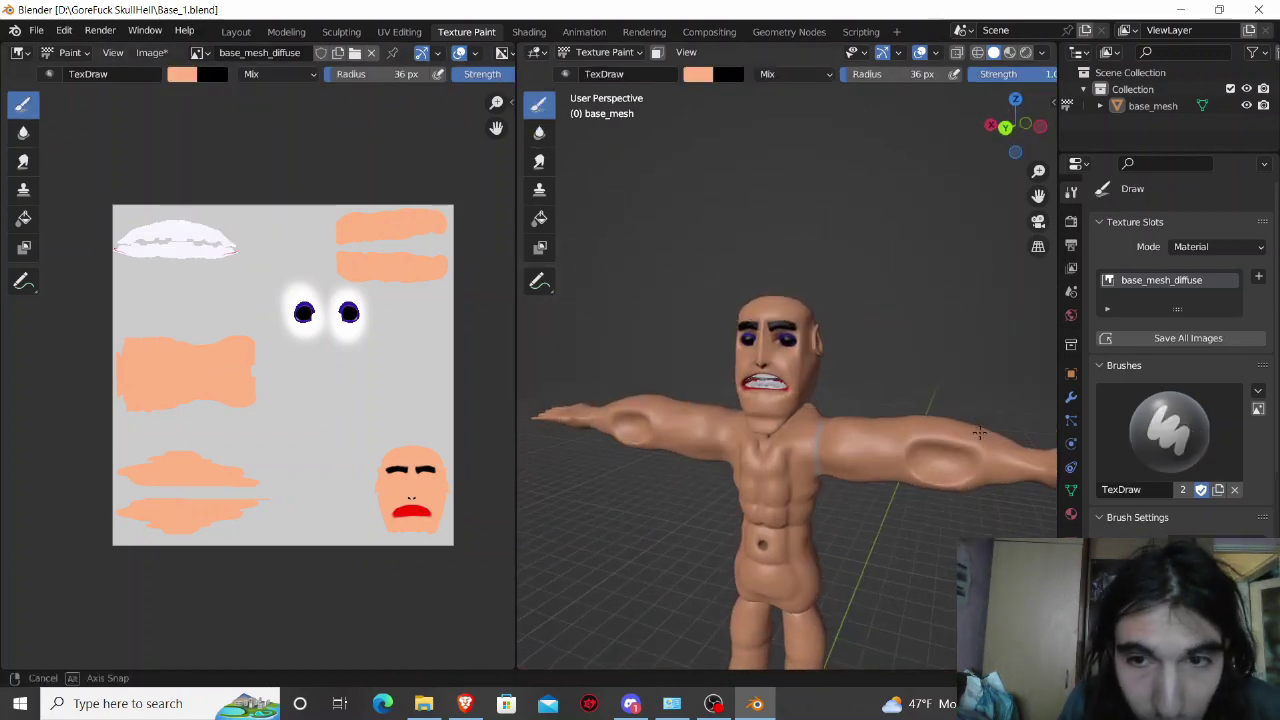
middle_click_drag(677, 263, 857, 400)
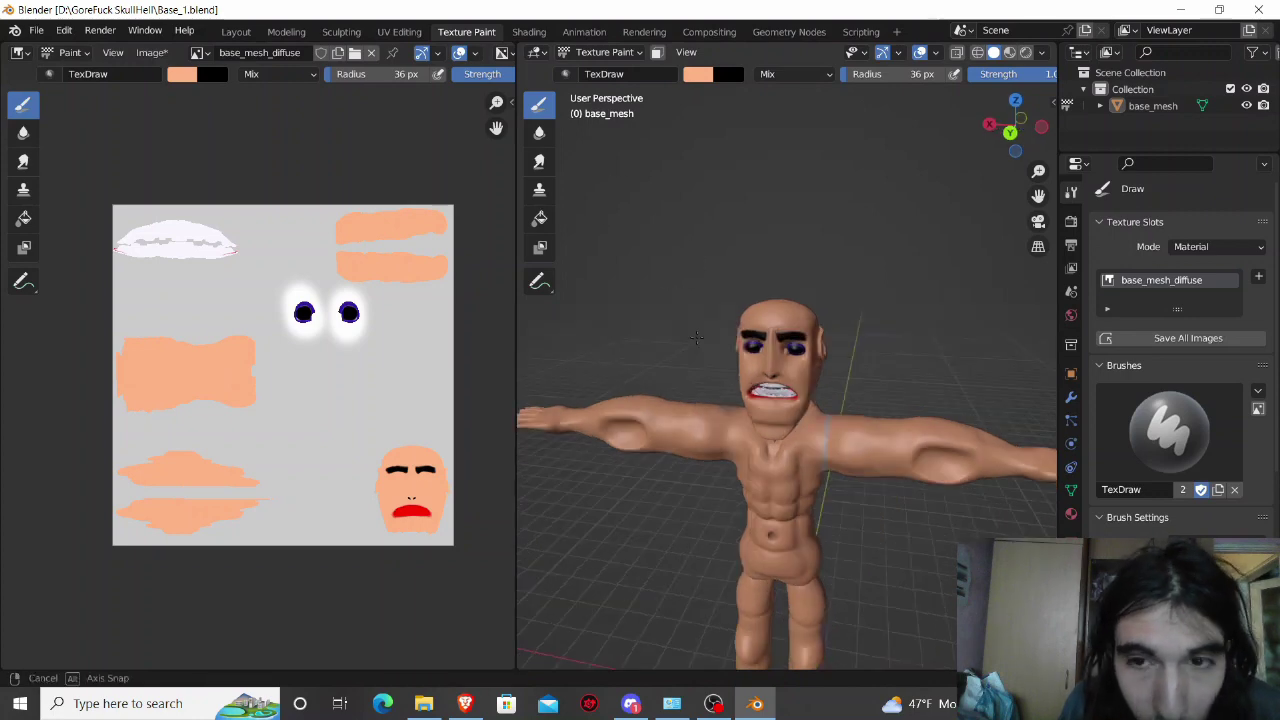
scroll(857, 400, "up", 3)
mouse_move(678, 451)
middle_mouse_down()
mouse_move(960, 427)
mouse_move(829, 406)
middle_mouse_up()
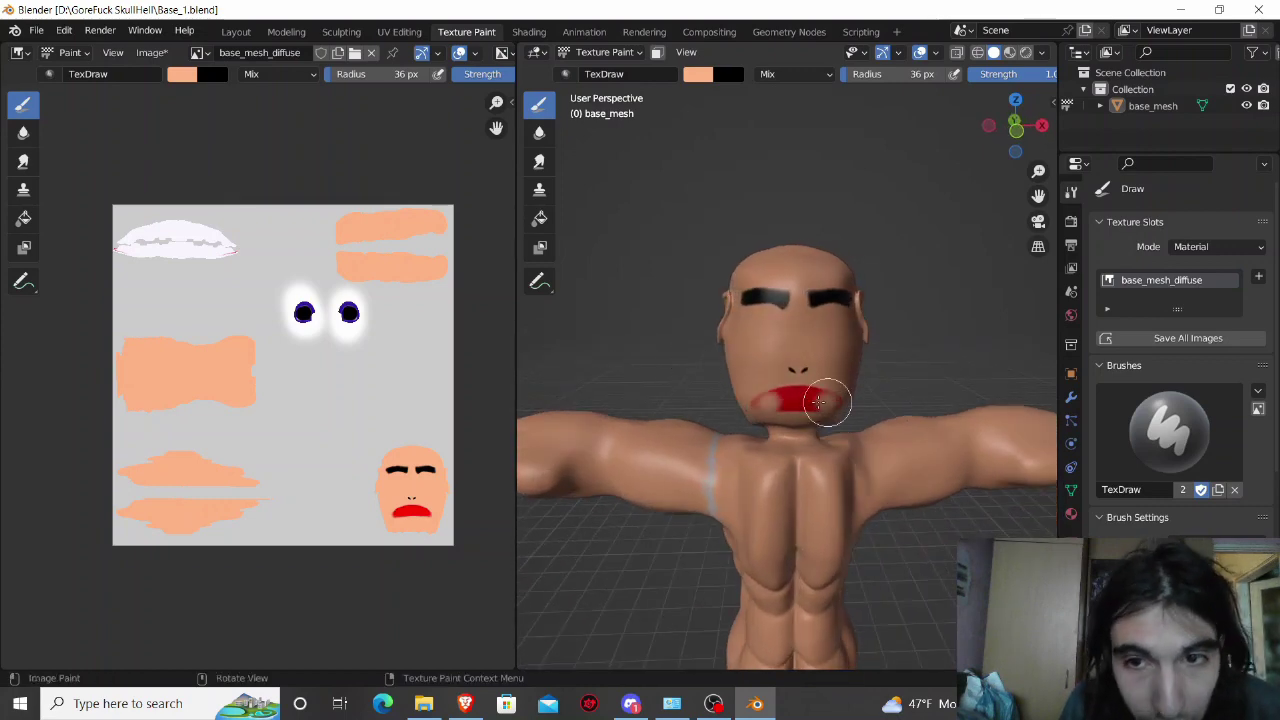
mouse_move(810, 388)
middle_mouse_down()
mouse_move(949, 386)
mouse_move(585, 428)
mouse_move(640, 433)
middle_mouse_up()
mouse_move(754, 436)
middle_mouse_down()
mouse_move(552, 429)
mouse_move(849, 444)
mouse_move(600, 430)
middle_mouse_up()
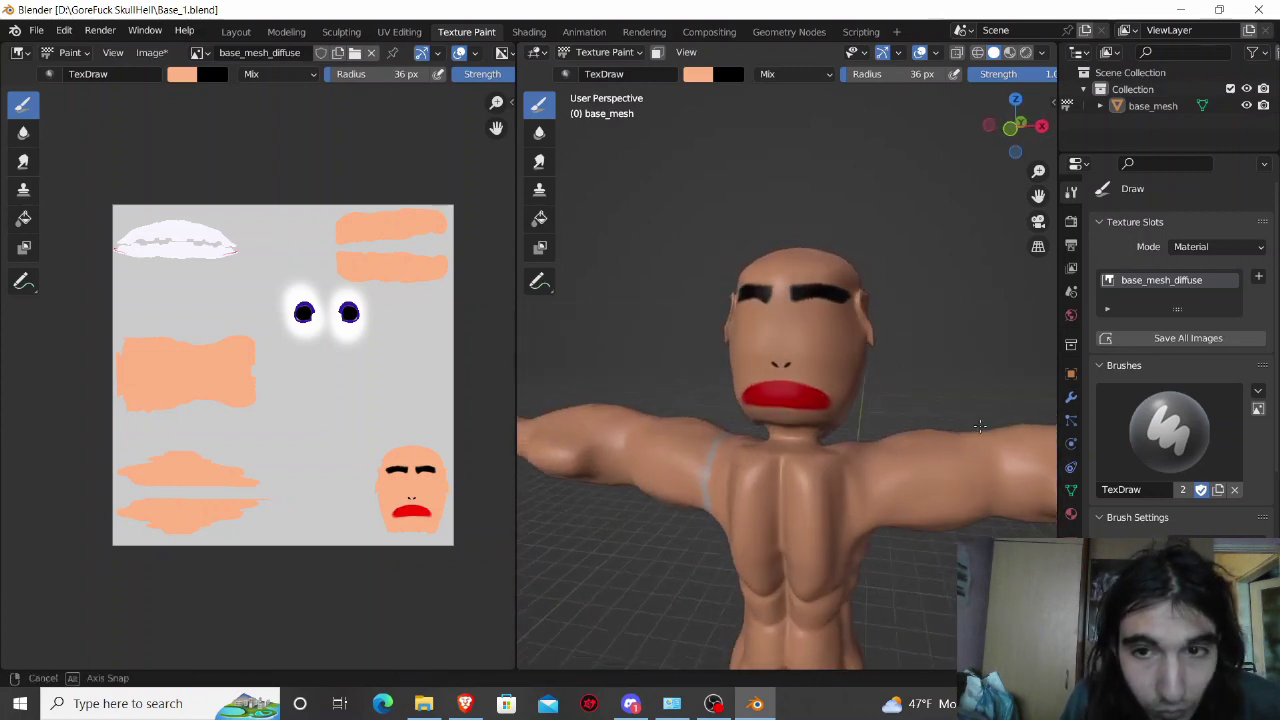
key("Tab")
left_click_drag(738, 358, 832, 421)
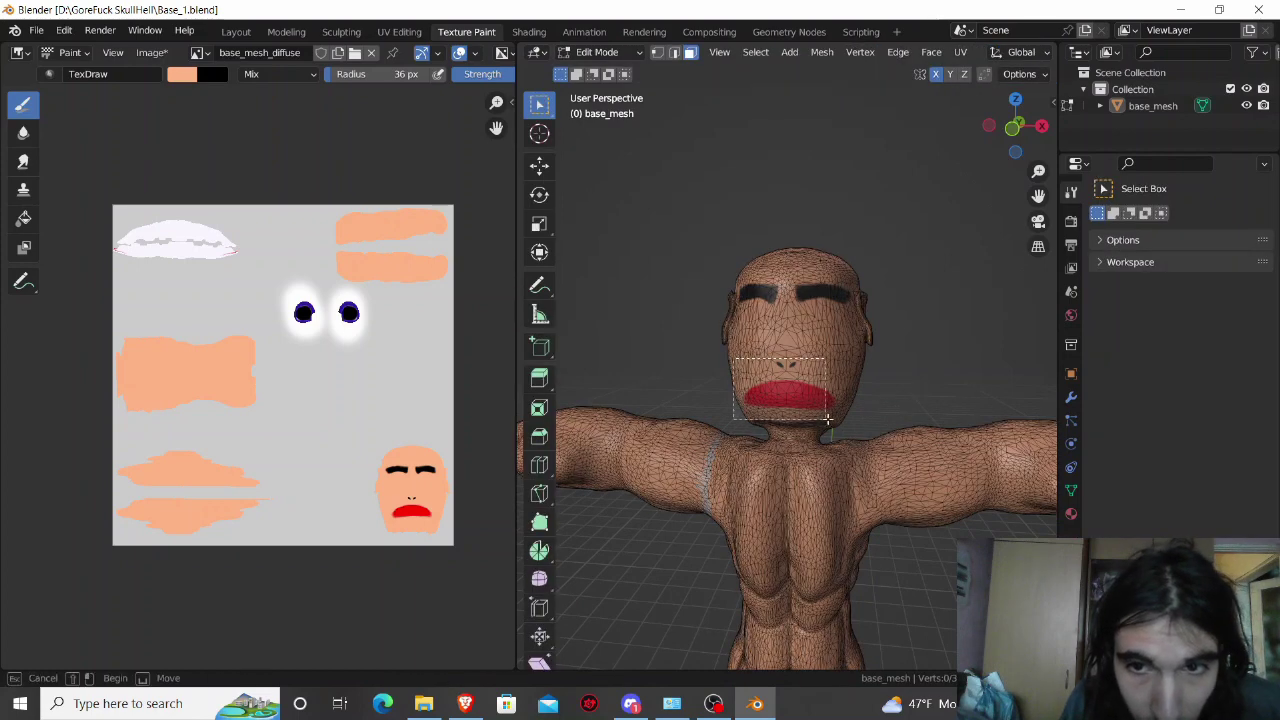
left_click_drag(682, 418, 726, 520, "shift")
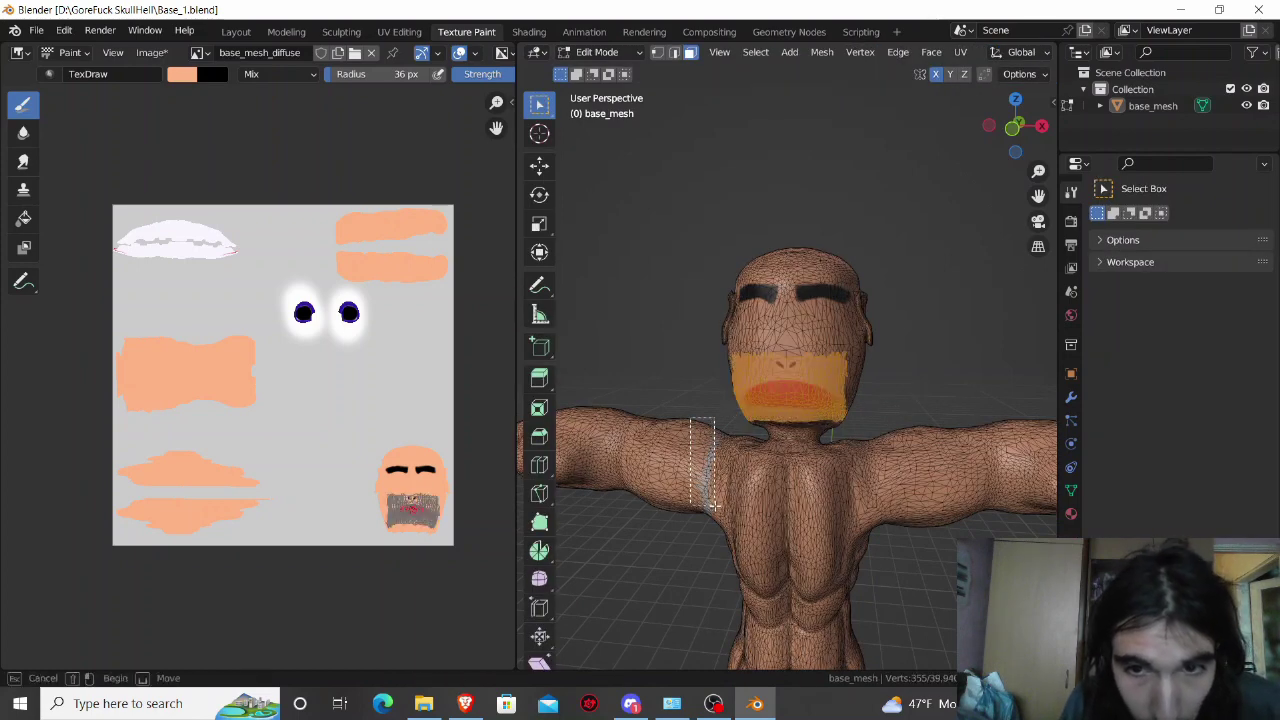
key("Tab")
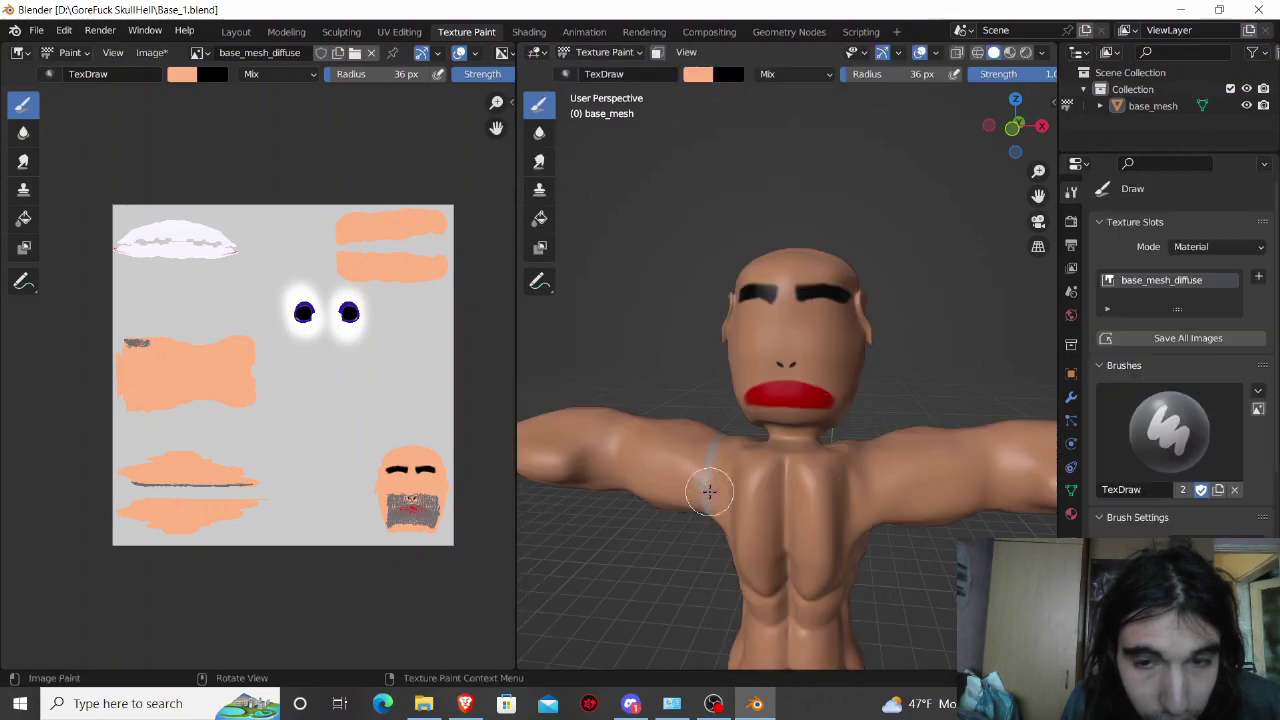
left_click(657, 52)
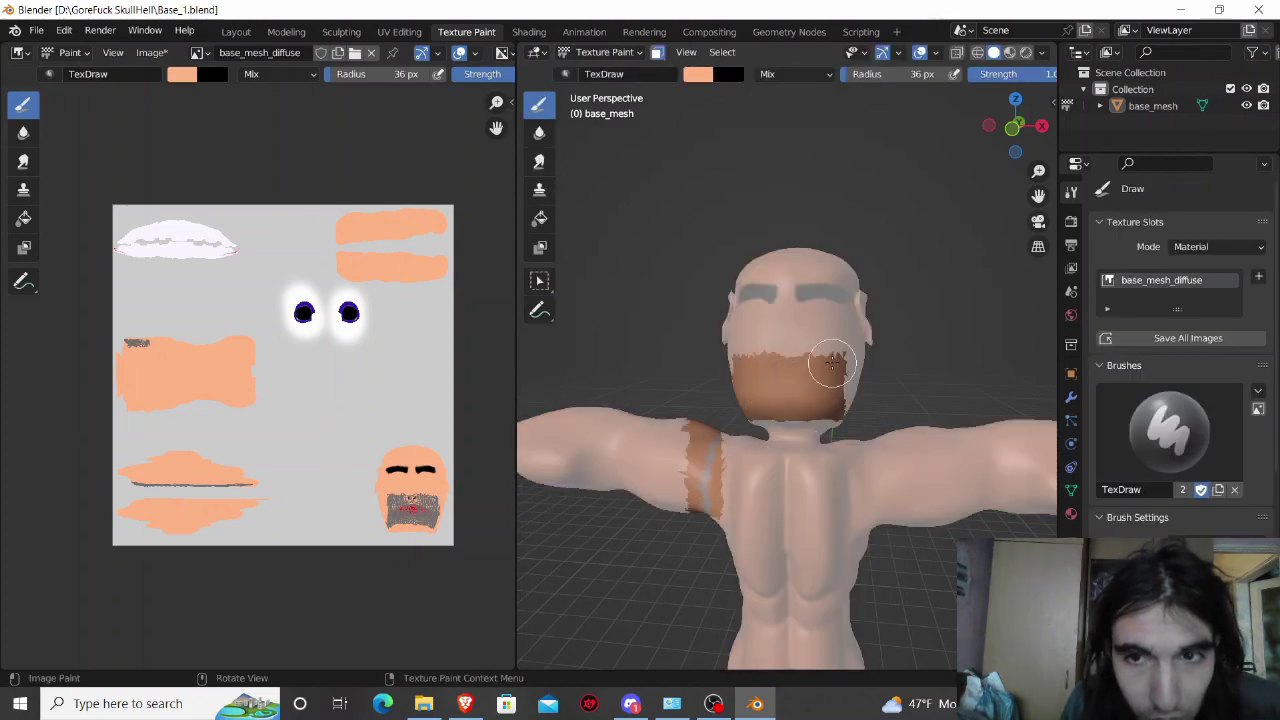
key("Tab")
middle_click_drag(707, 477, 842, 450)
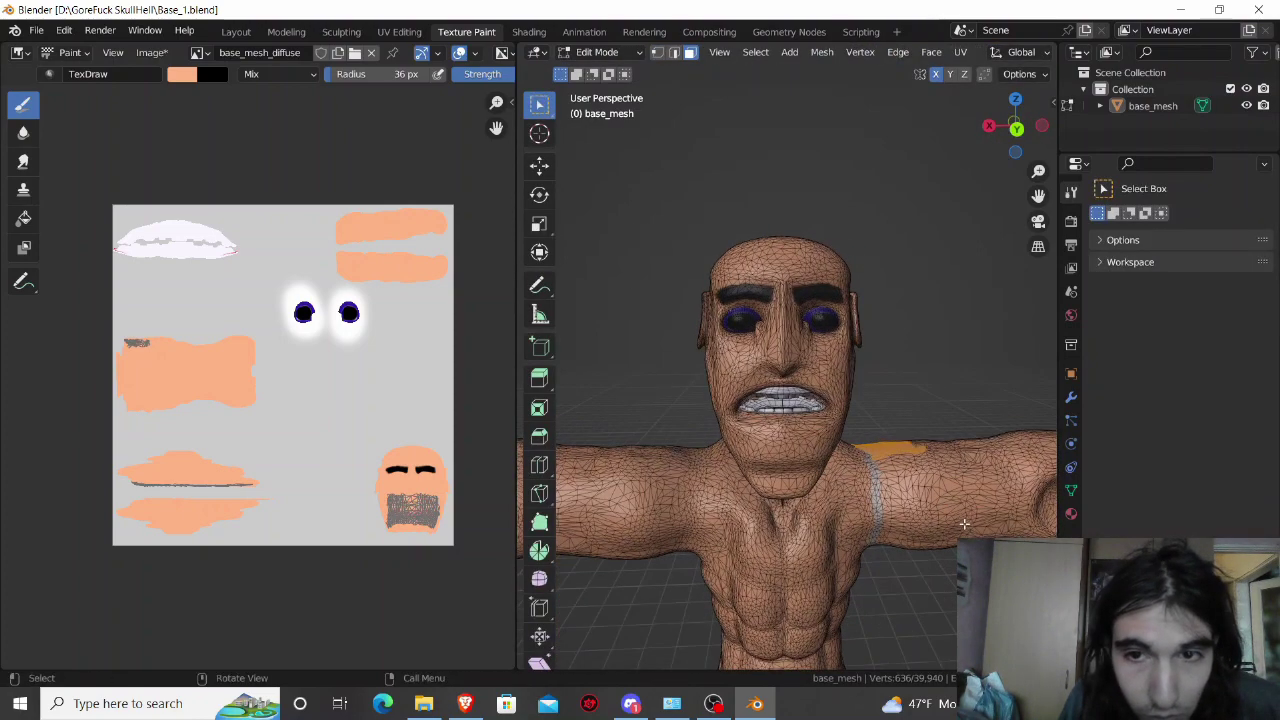
scroll(842, 450, "down", 2)
key("Tab")
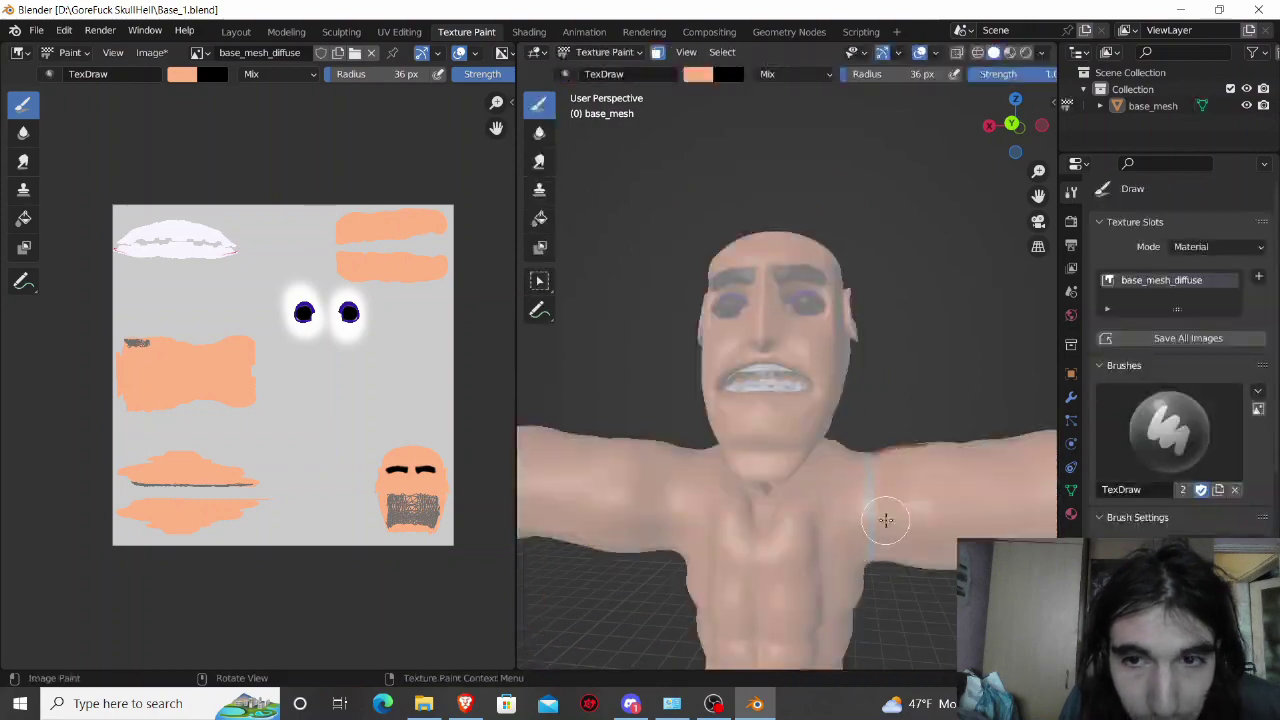
key("Tab")
key("Tab")
key("Tab")
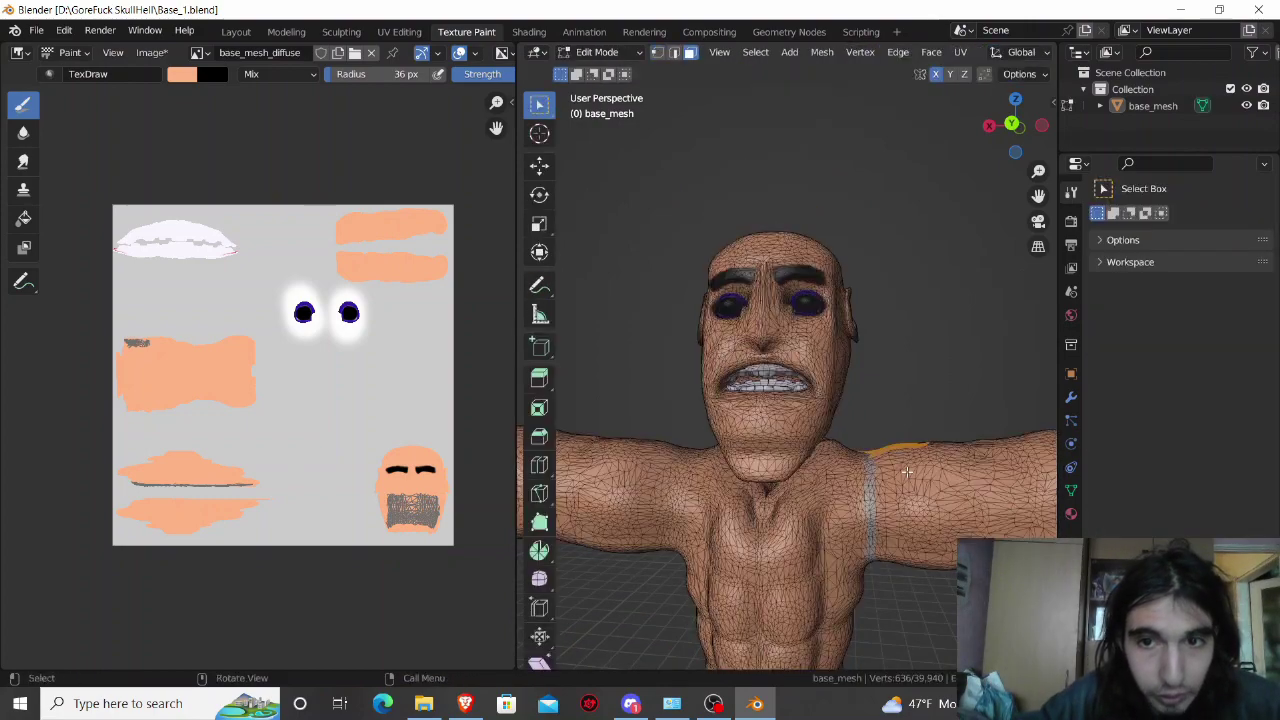
middle_click_drag(805, 480, 565, 500)
key("Tab")
key("Tab")
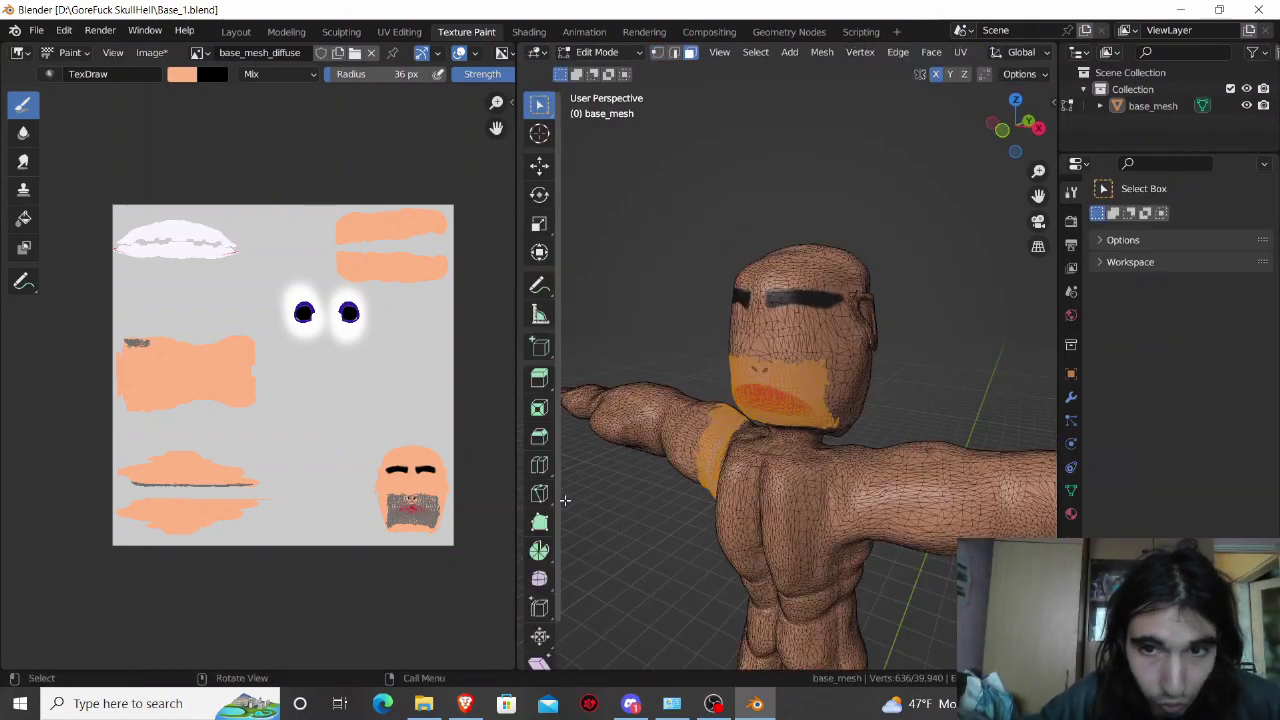
key("ctrl+z")
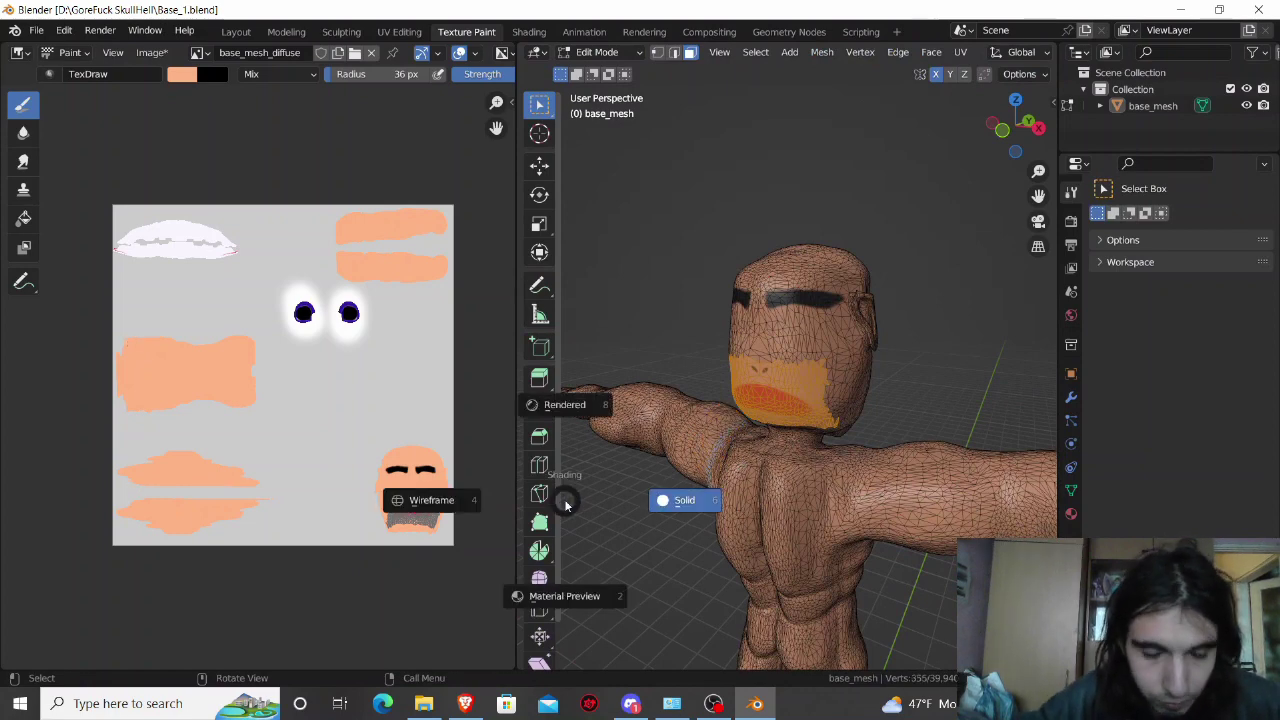
left_click(645, 533)
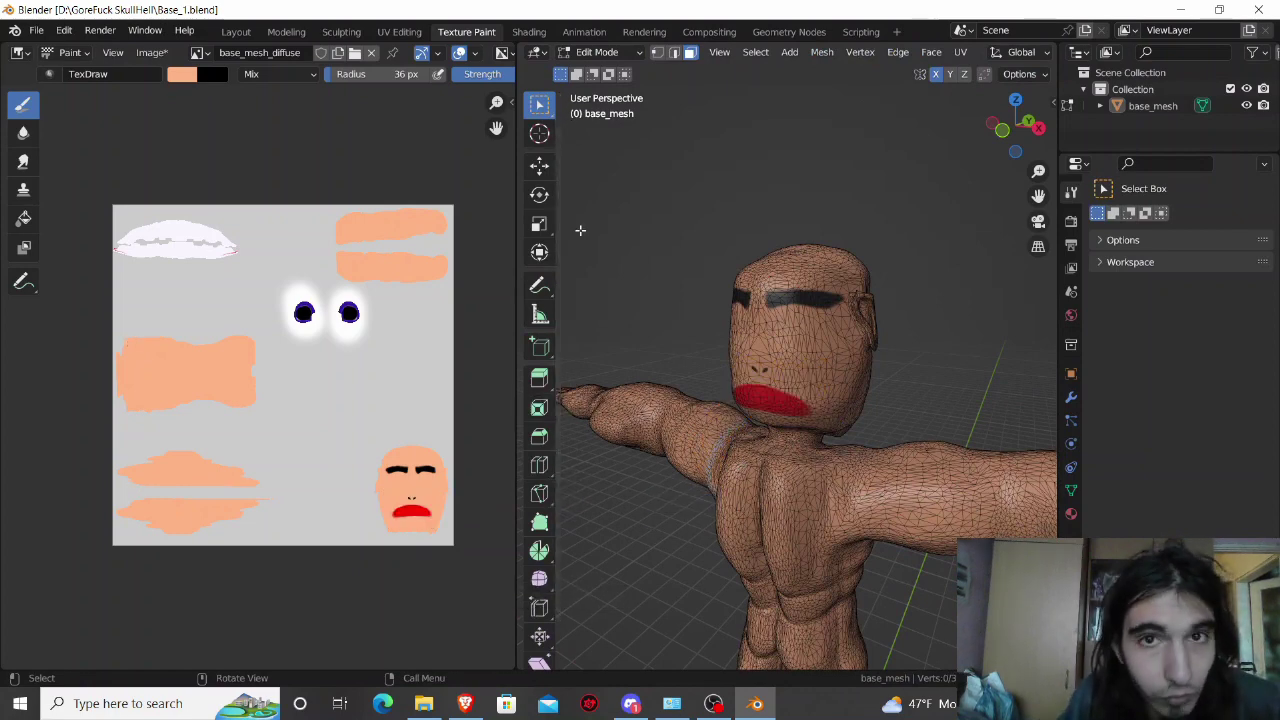
key("Tab")
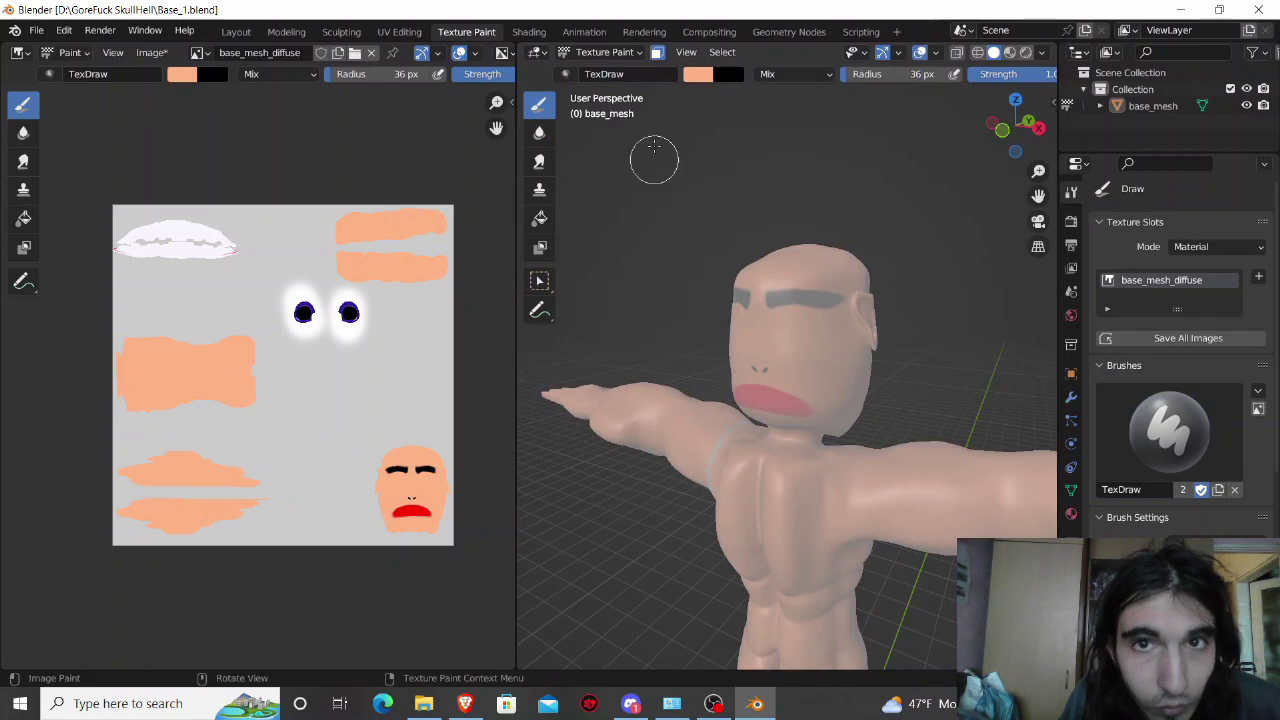
middle_click_drag(660, 120, 892, 392)
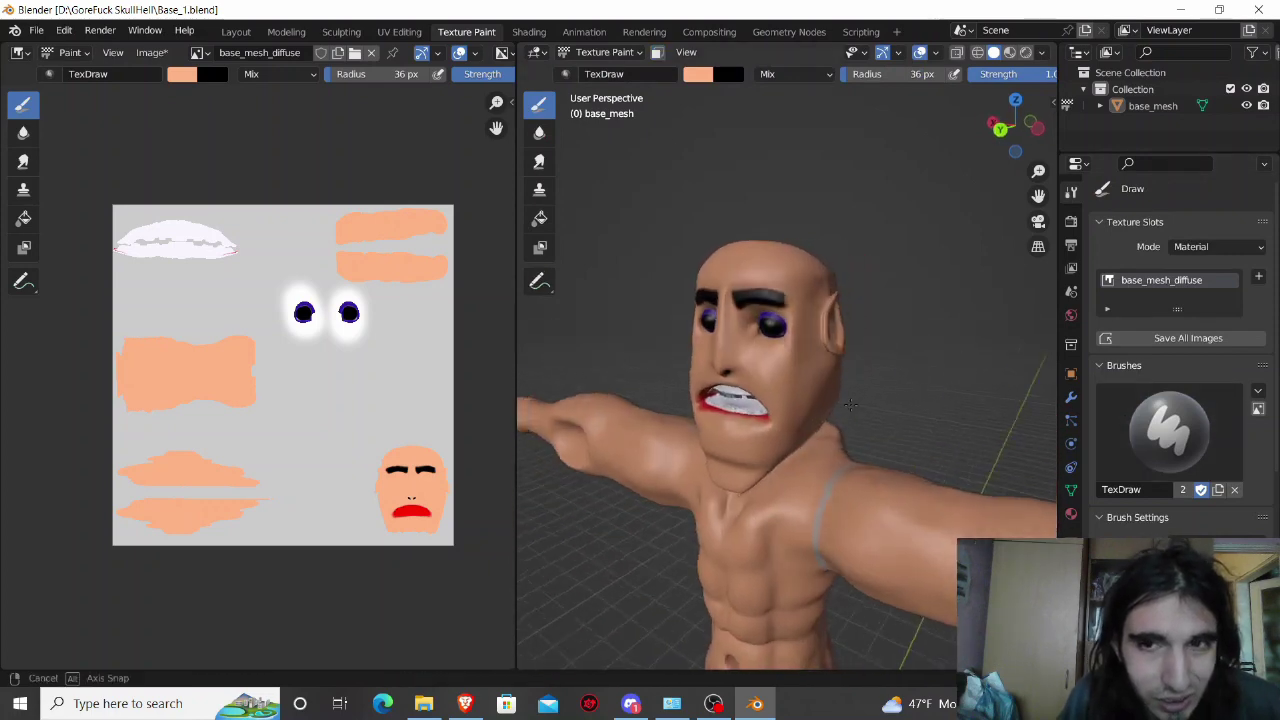
scroll(870, 375, "up", 2)
scroll(838, 348, "up", 2)
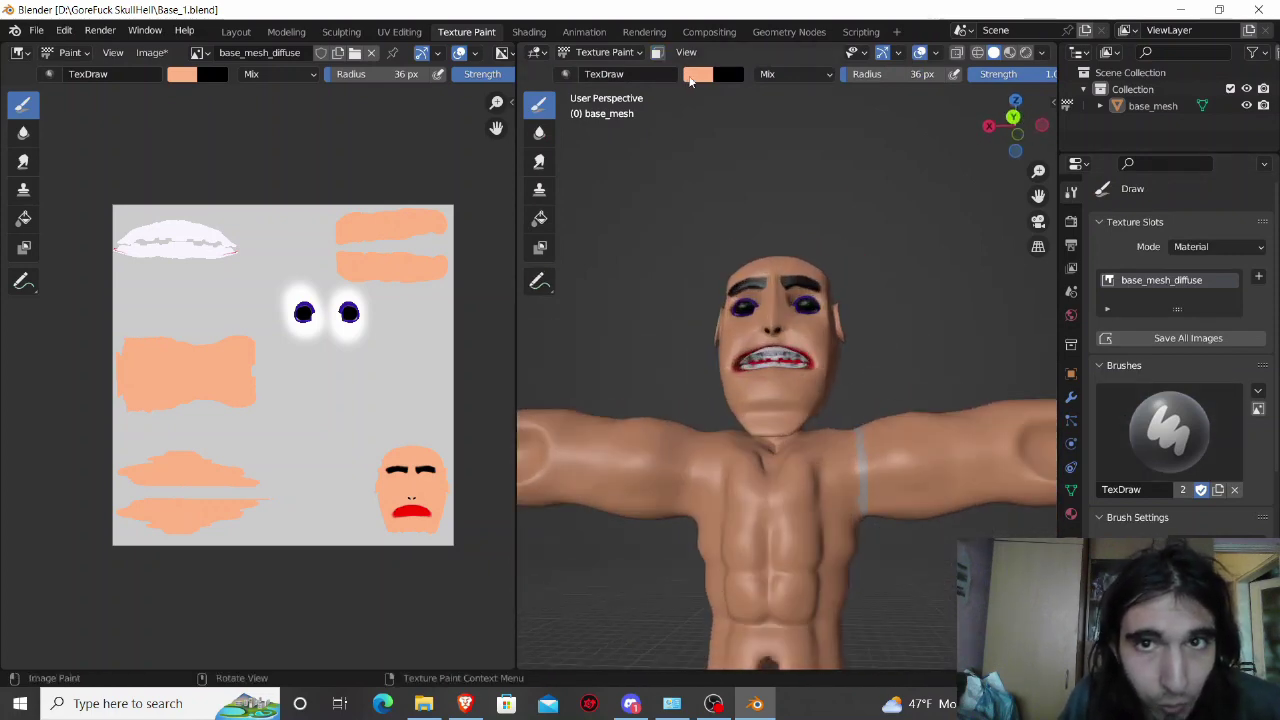
Step: Darken the brush colour and test brown strokes on the chest, undoing both attempts
left_click(690, 80)
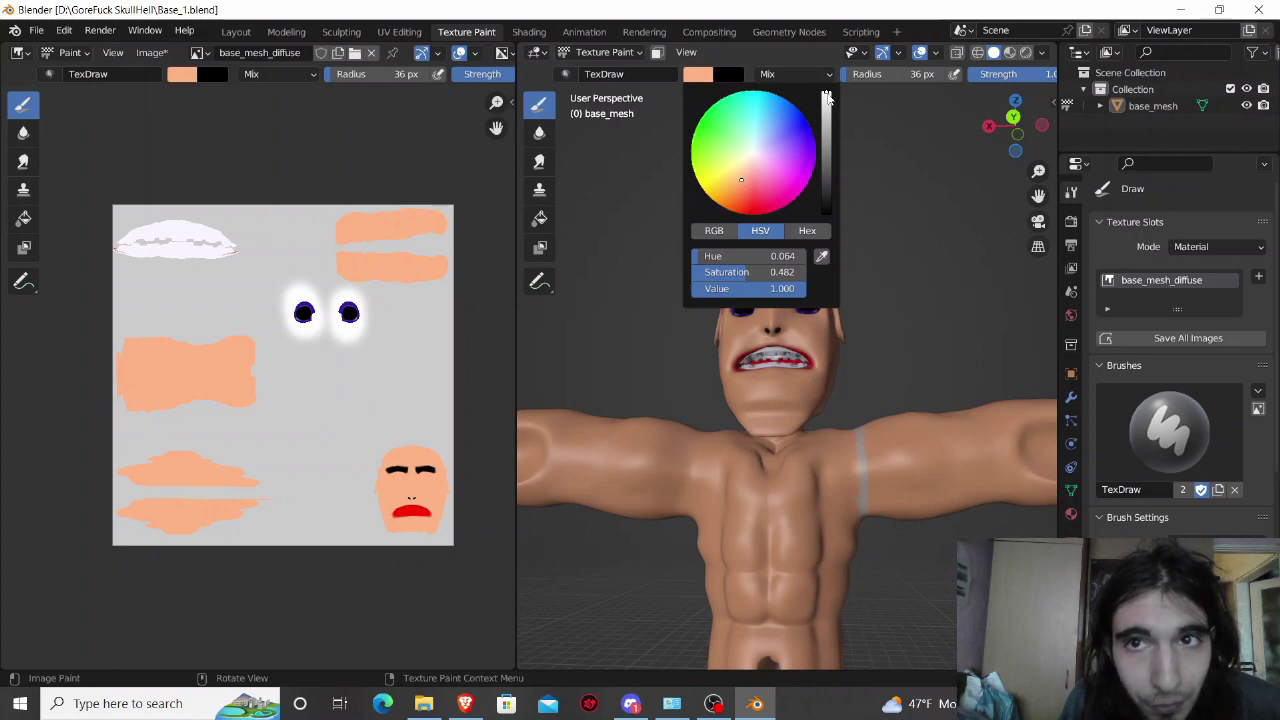
left_click_drag(826, 97, 826, 128)
left_click_drag(900, 74, 870, 74)
middle_click_drag(847, 449, 783, 462)
left_click_drag(783, 462, 783, 536)
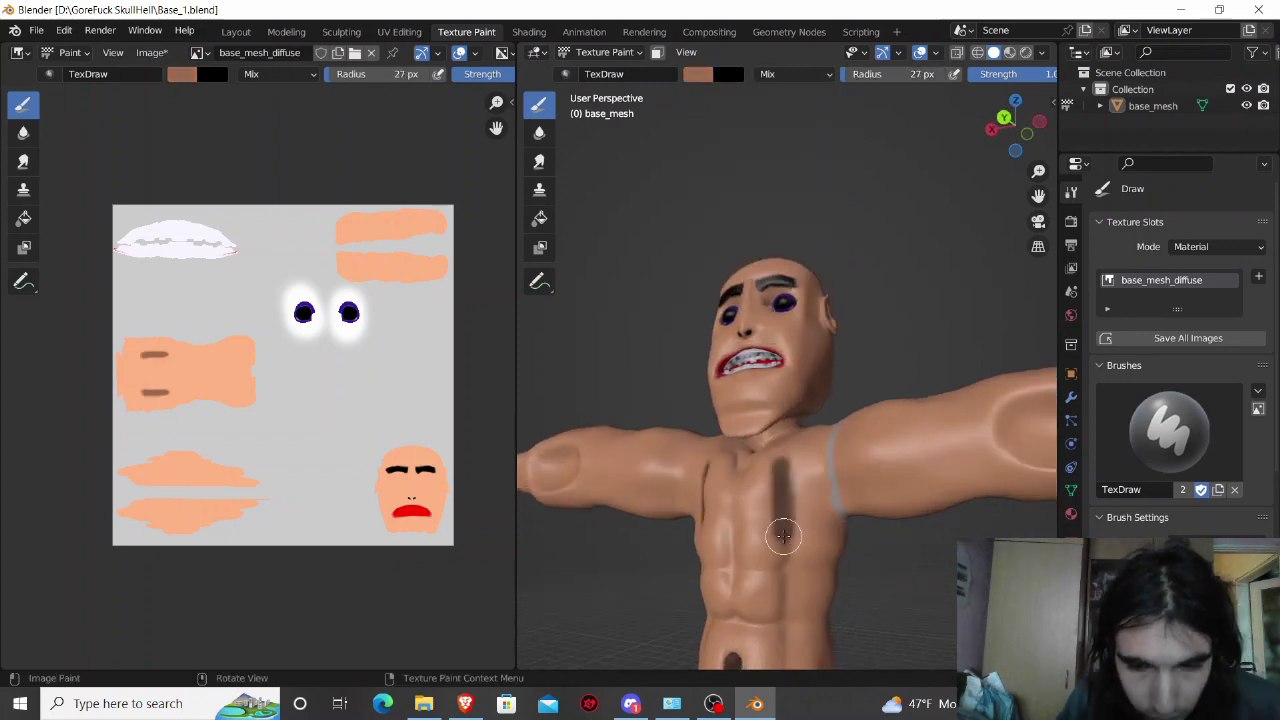
key("ctrl+z")
left_click(698, 74)
left_click(741, 180)
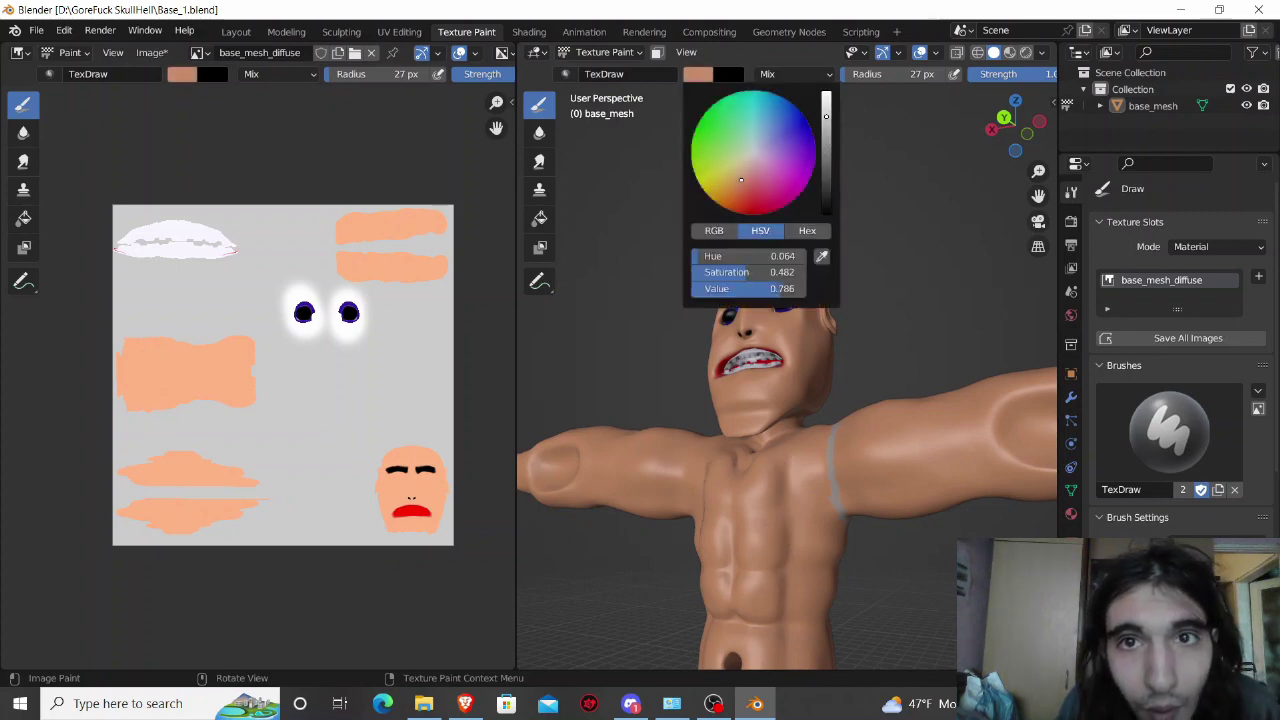
left_click_drag(792, 462, 788, 600)
left_click_drag(790, 466, 787, 496)
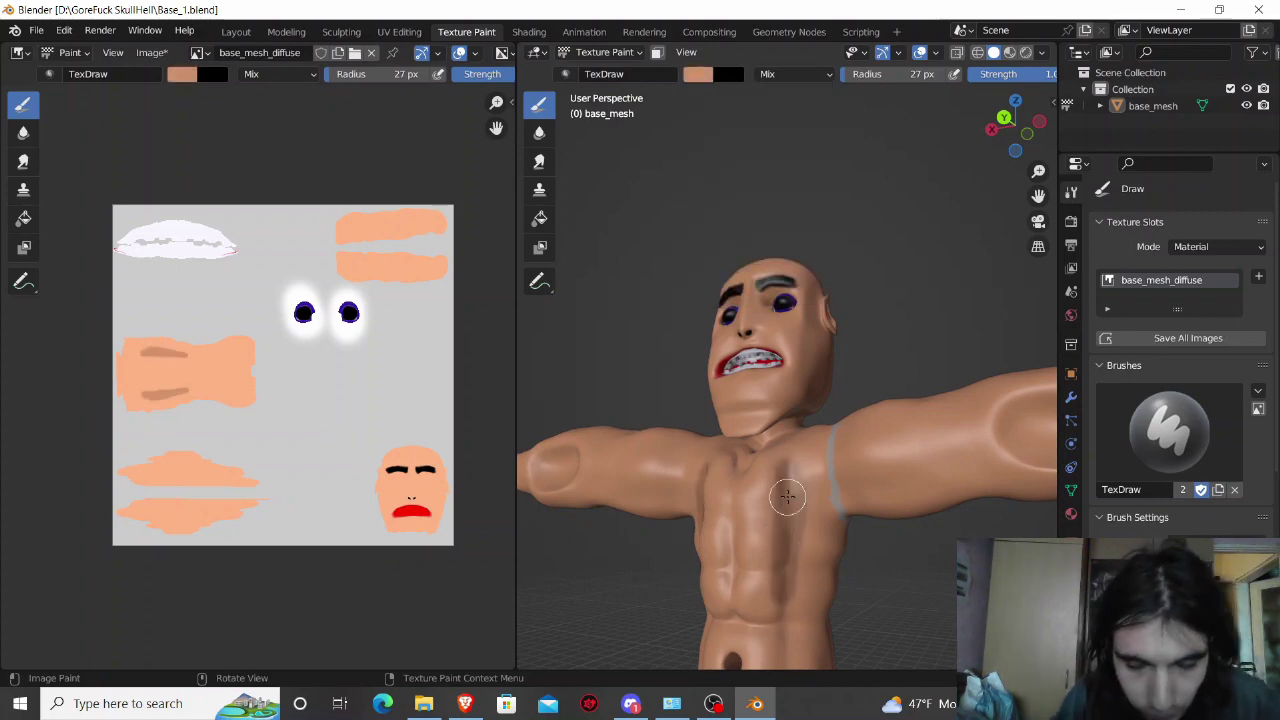
key("ctrl+z")
key("ctrl+z")
Step: Lighten the brush colour and paint lighter skin strokes down the chest
left_click(698, 74)
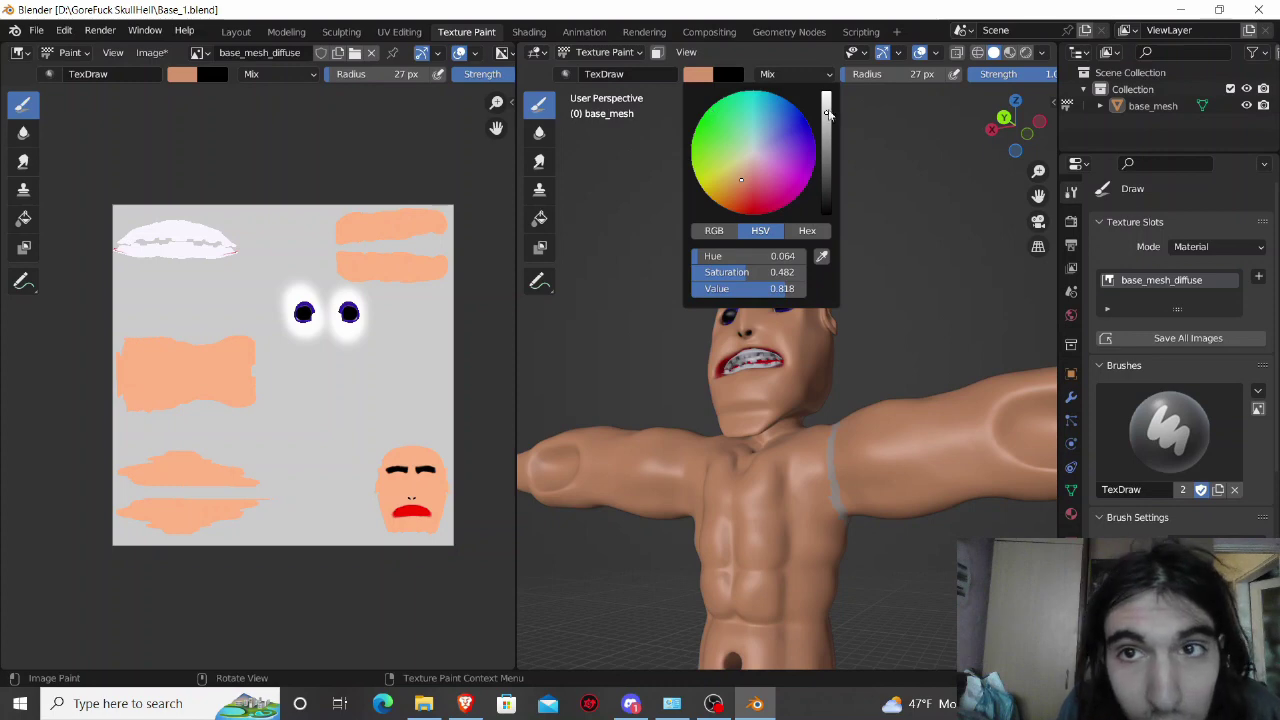
left_click_drag(827, 113, 826, 97)
left_click_drag(781, 485, 781, 625)
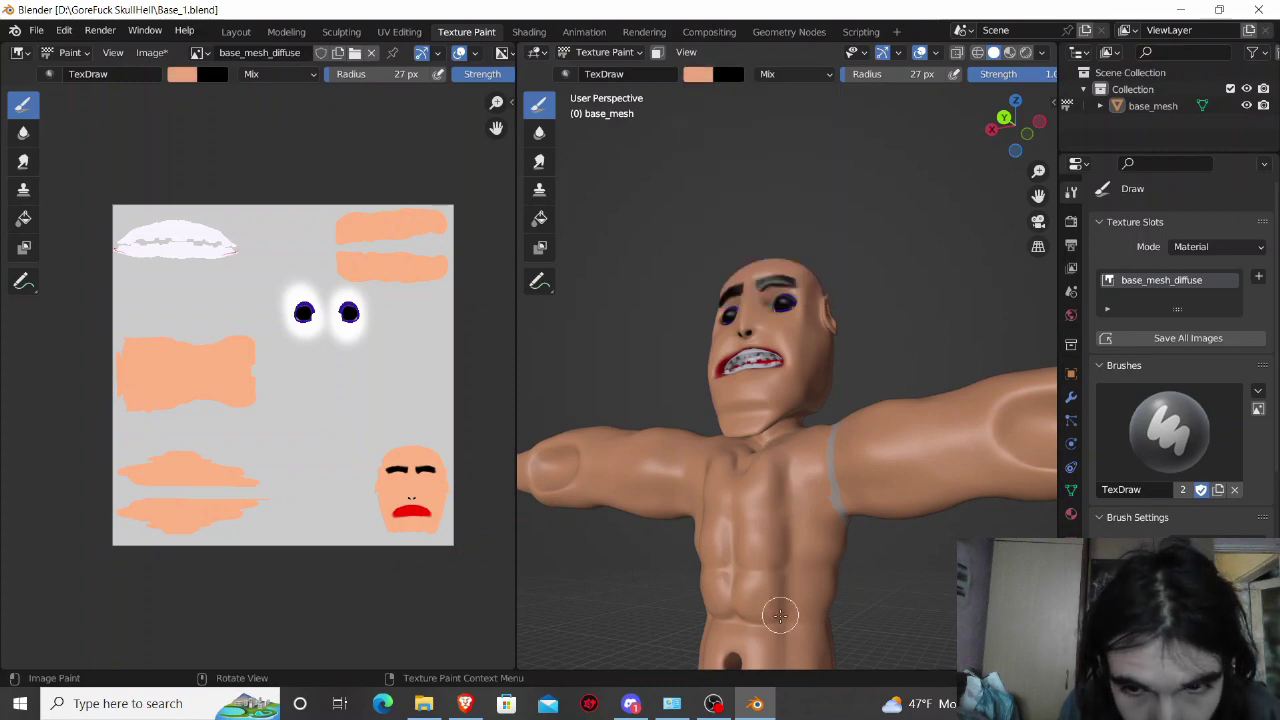
middle_click_drag(781, 625, 770, 455)
mouse_move(770, 455)
left_mouse_down()
mouse_move(781, 623)
mouse_move(742, 573)
left_mouse_up()
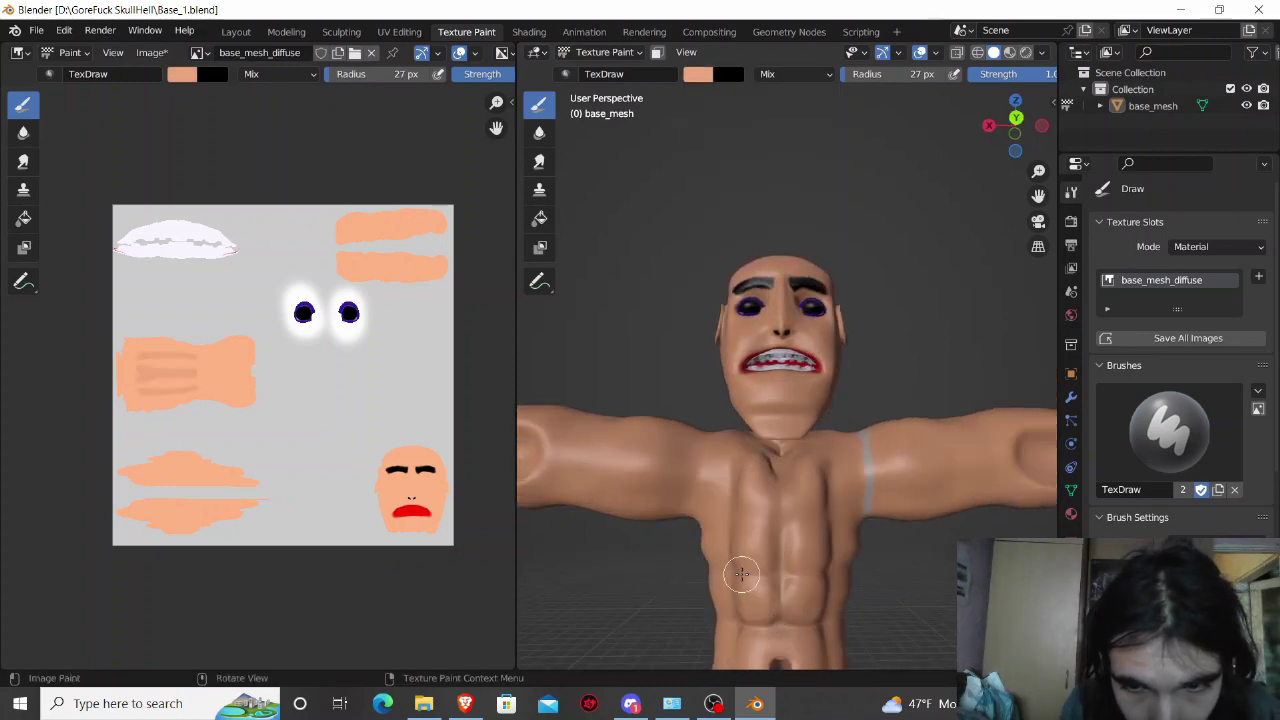
scroll(763, 573, "down", 2)
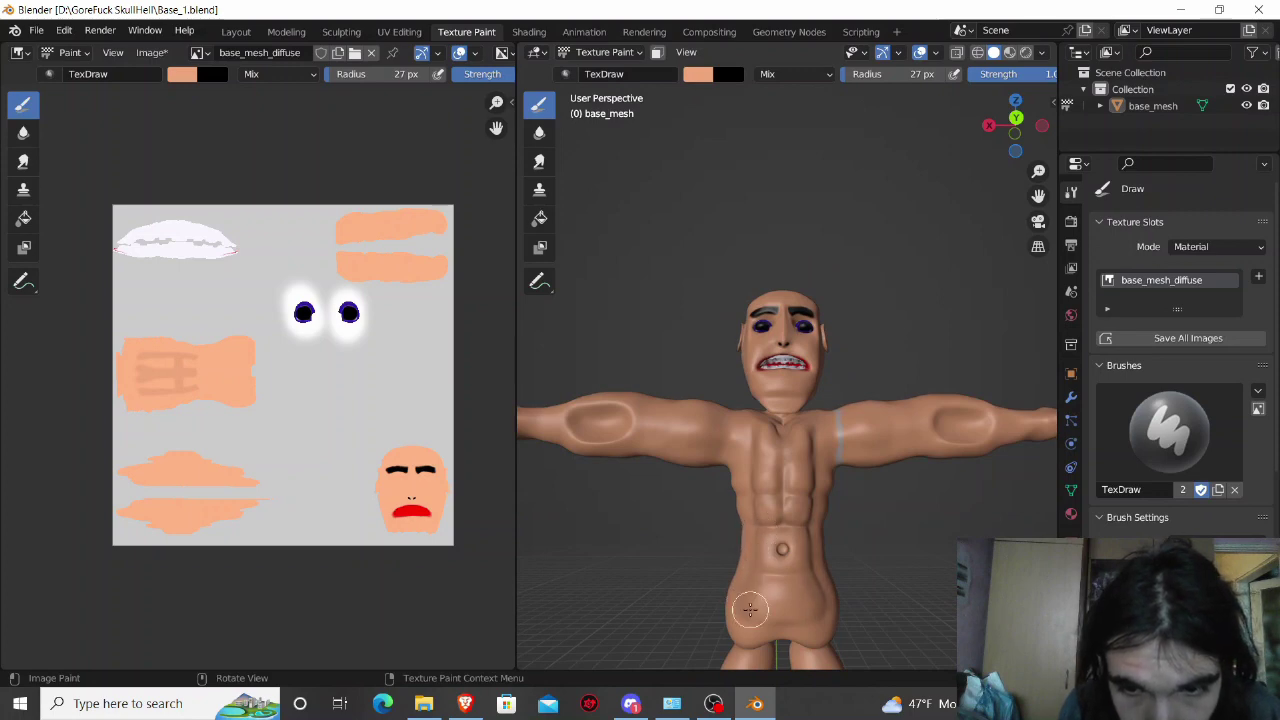
Step: Shade the pelvis, lower abdomen, hips and both arms with darker skin strokes
left_click_drag(776, 625, 786, 625)
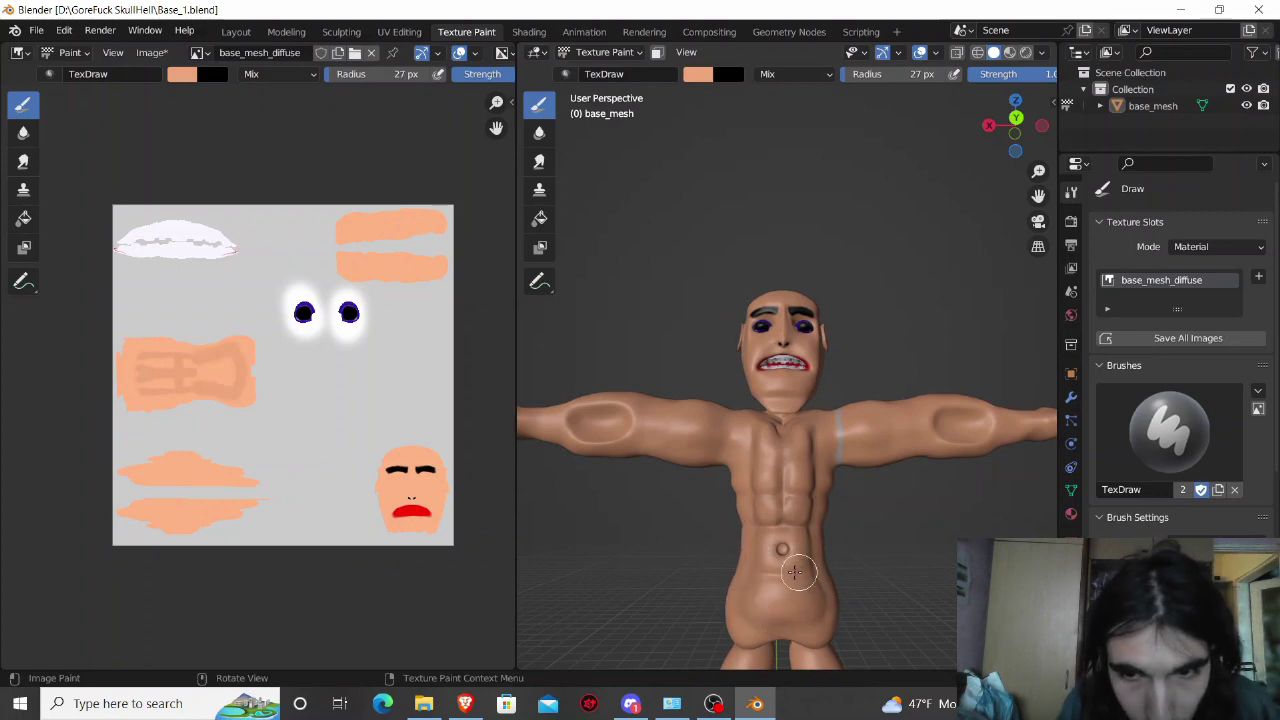
left_click_drag(797, 572, 661, 503)
left_click_drag(668, 398, 609, 427)
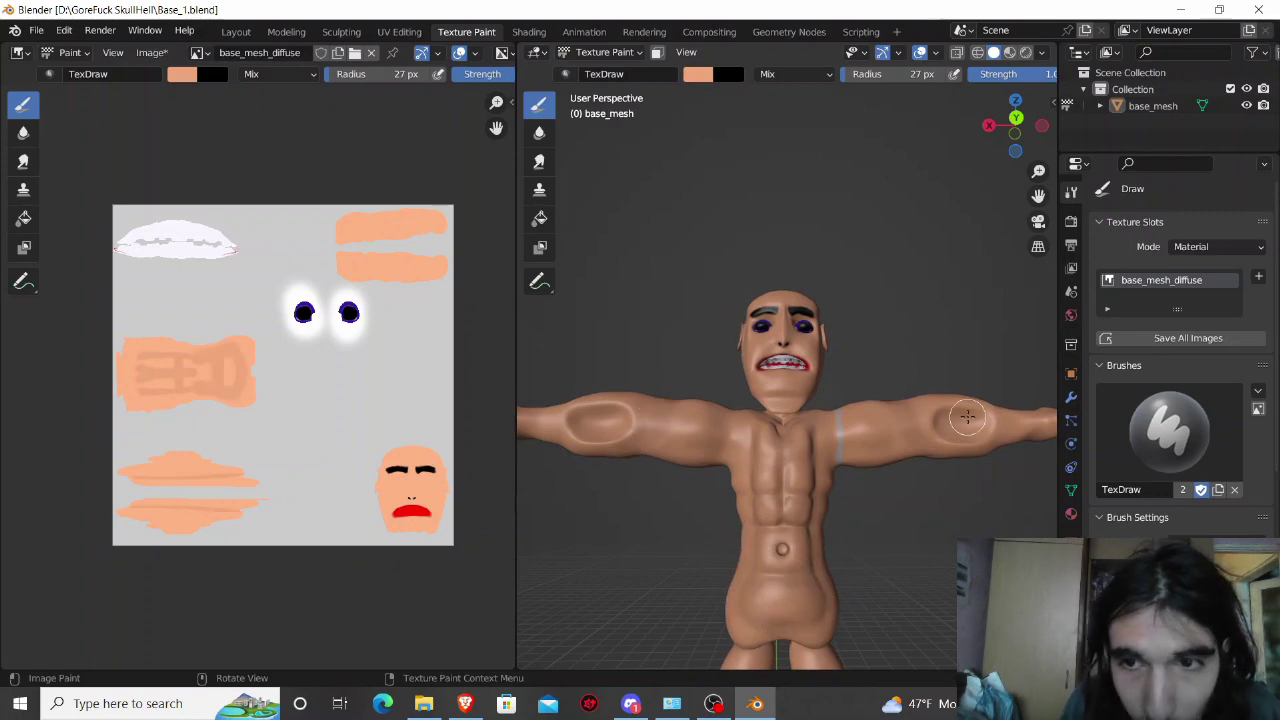
left_click_drag(967, 417, 962, 430)
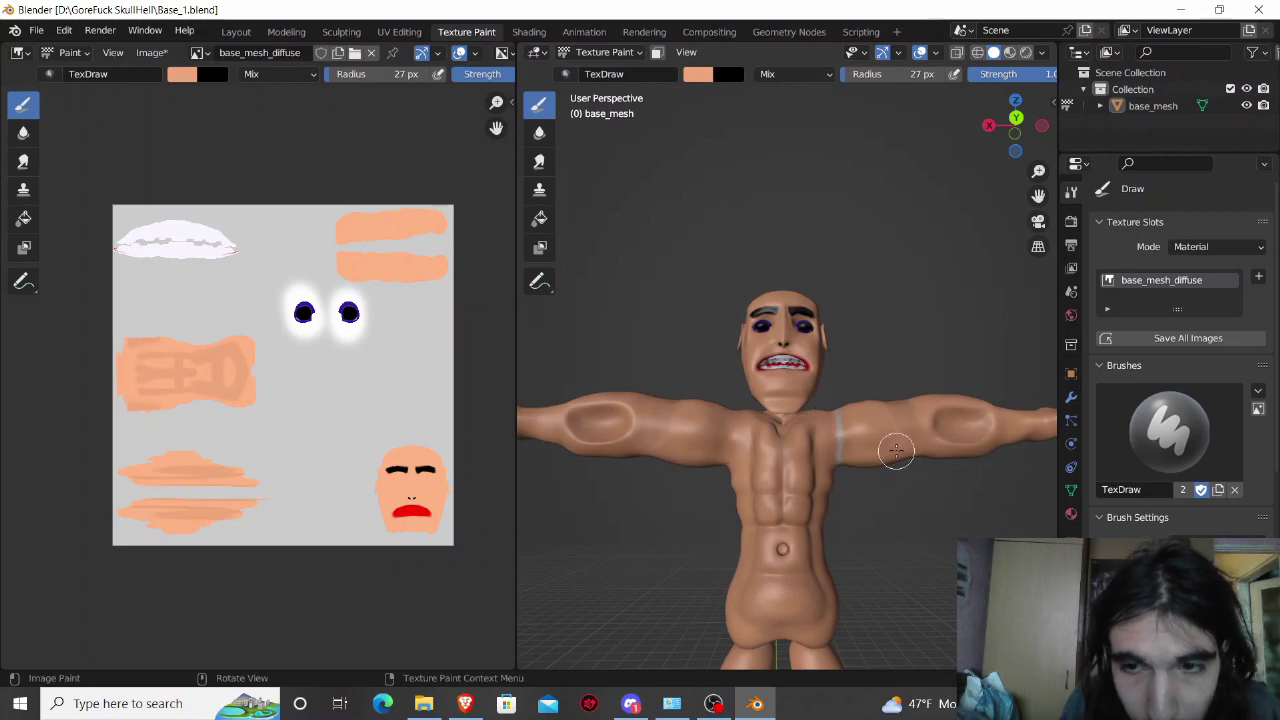
middle_click_drag(894, 449, 912, 402)
mouse_move(850, 429)
middle_mouse_down()
mouse_move(743, 433)
mouse_move(807, 449)
middle_mouse_up()
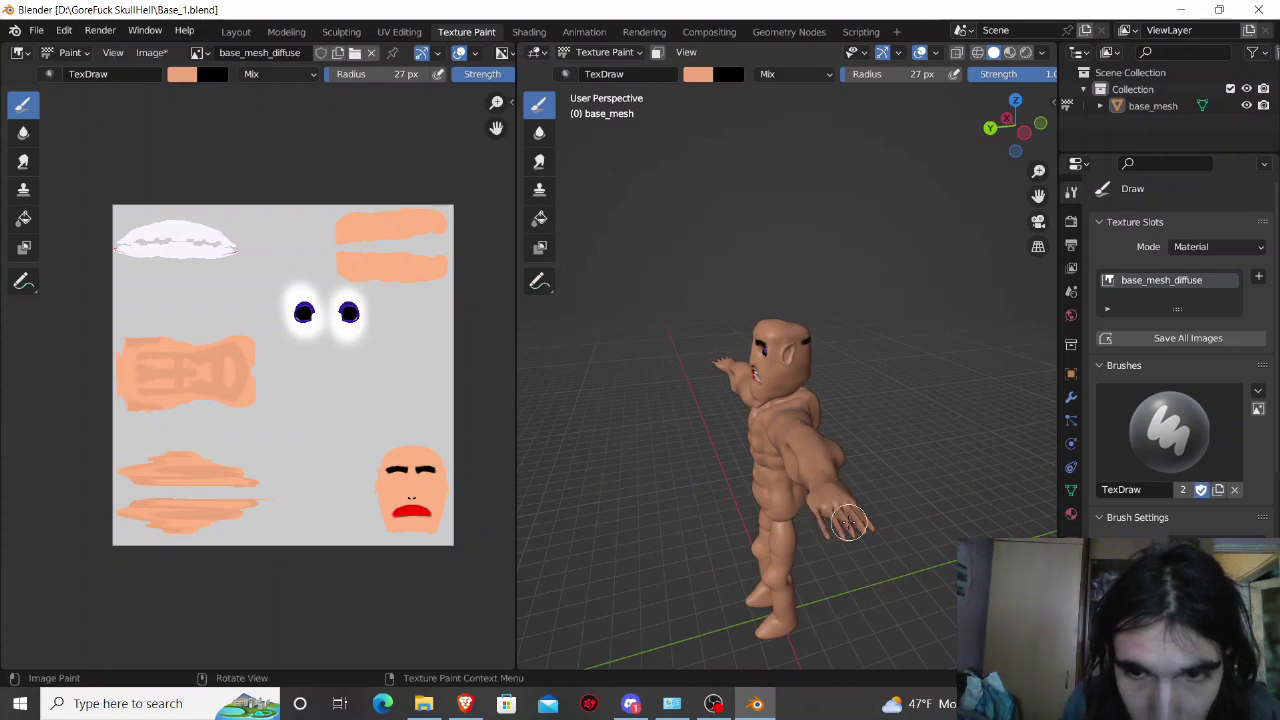
Step: Paint a darker skin stroke down the right leg, then orbit to check the back
mouse_move(848, 522)
middle_mouse_down()
mouse_move(837, 509)
mouse_move(860, 470)
middle_mouse_up()
scroll(850, 430, "up", 3)
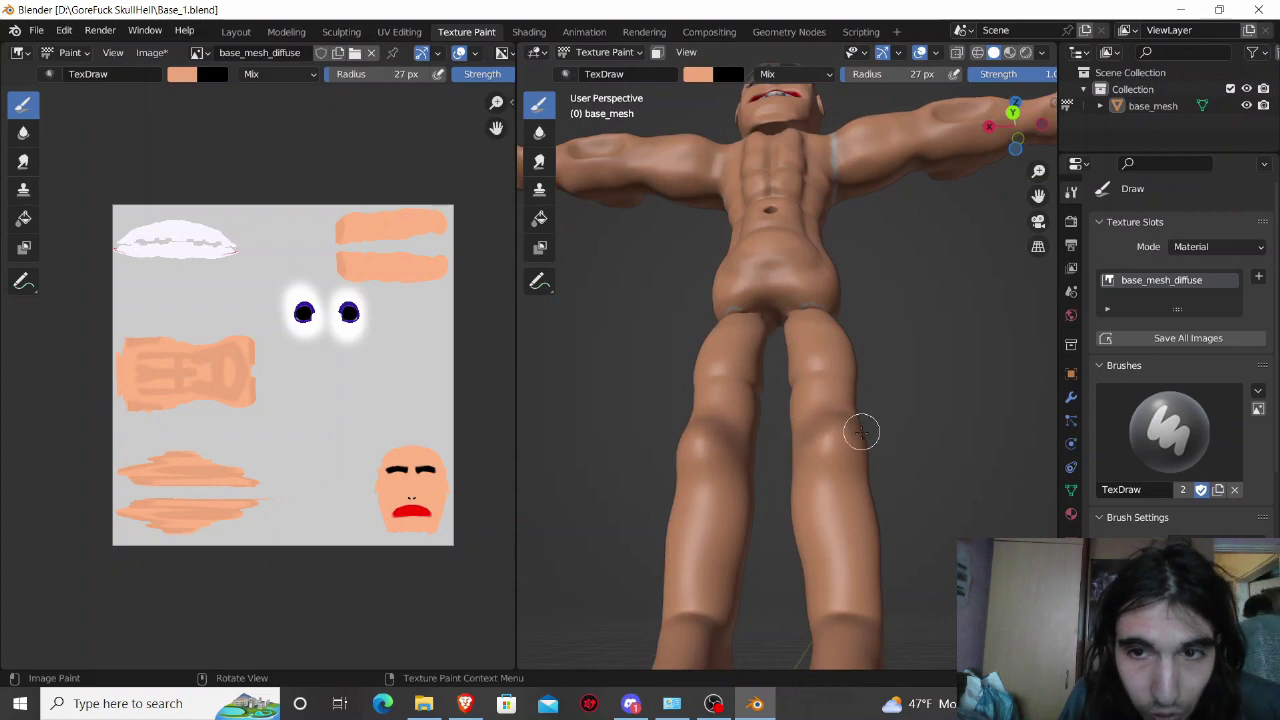
left_click_drag(828, 437, 806, 377)
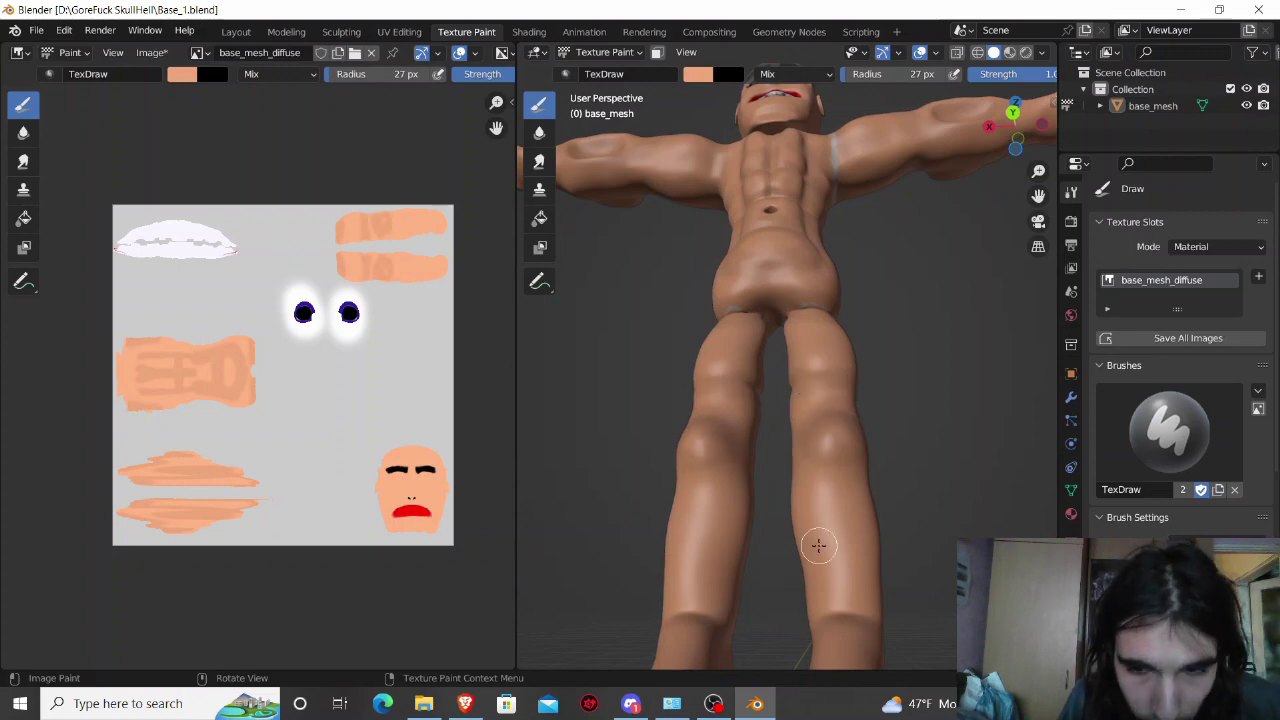
scroll(818, 545, "down", 3)
mouse_move(818, 545)
middle_mouse_down()
mouse_move(726, 449)
mouse_move(649, 508)
mouse_move(695, 507)
mouse_move(680, 410)
mouse_move(785, 265)
middle_mouse_up()
middle_click_drag(789, 373, 707, 381)
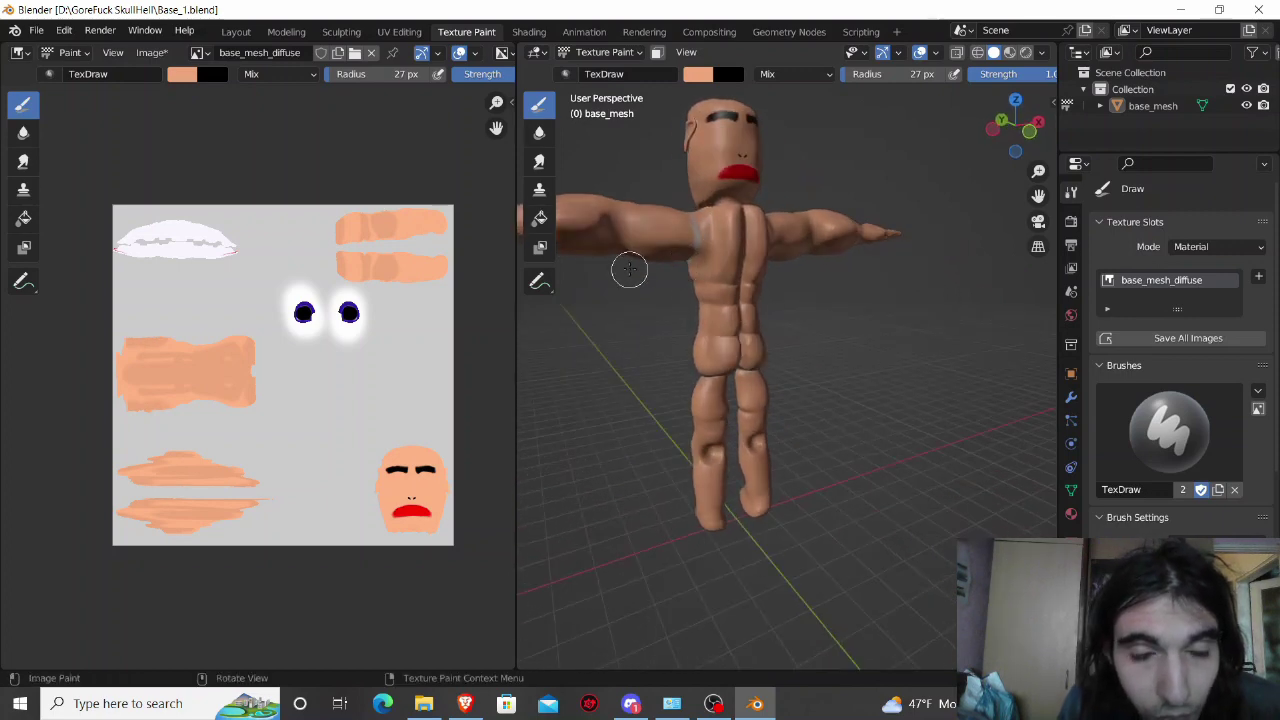
middle_click_drag(629, 270, 838, 352)
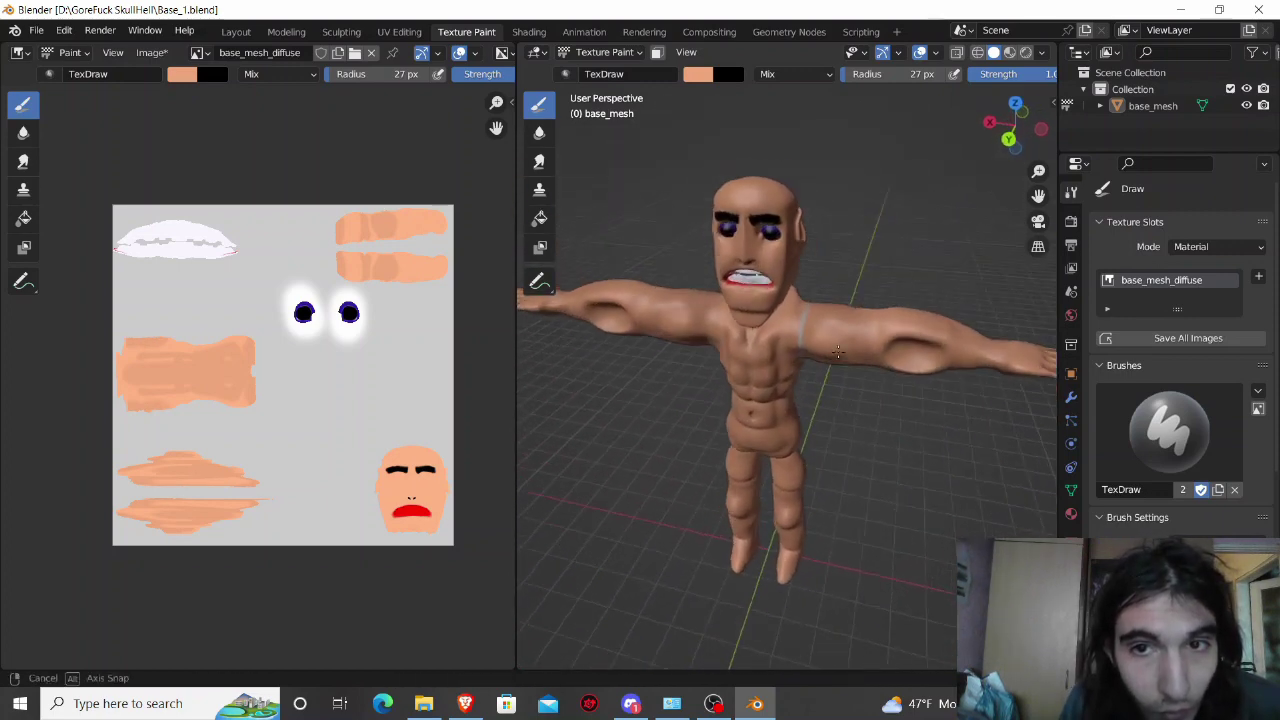
Step: Zoom into the face and paint skin colour over the purple rim below the right eye
scroll(815, 310, "up", 2)
scroll(791, 272, "up", 2)
scroll(814, 337, "up", 2)
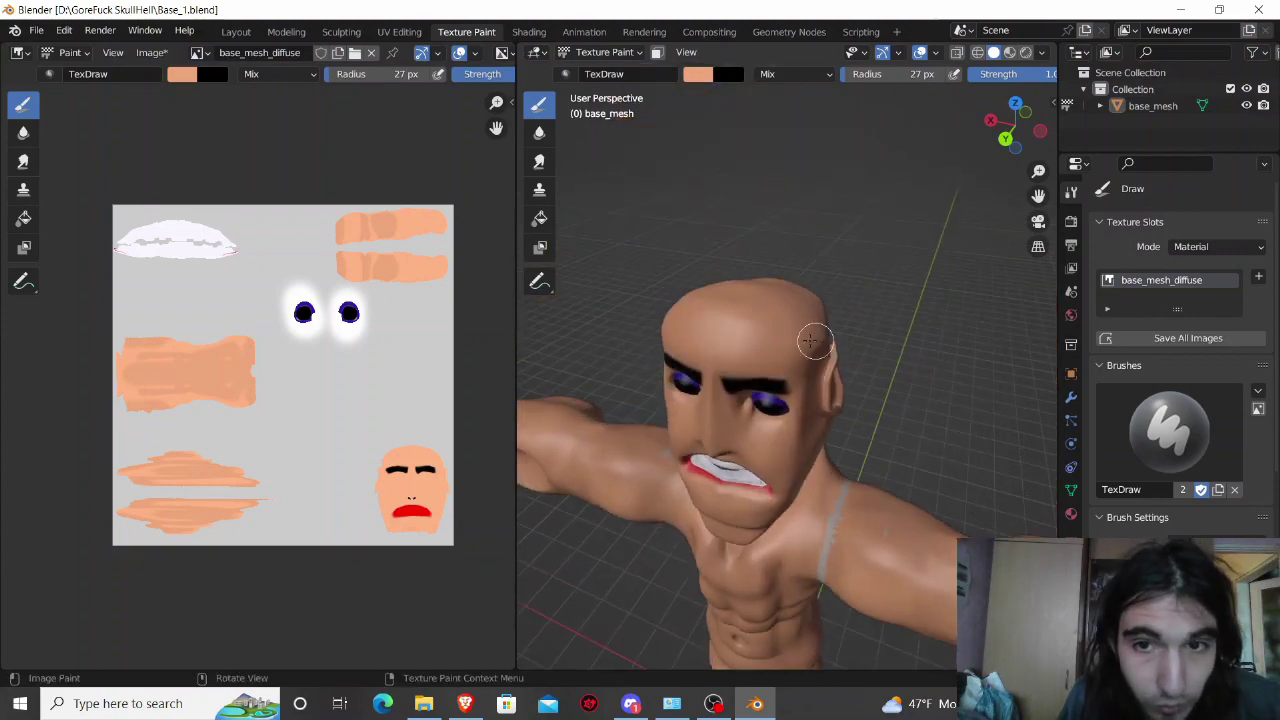
scroll(857, 214, "up", 2)
scroll(883, 149, "up", 3)
middle_click_drag(883, 149, 817, 314, "shift")
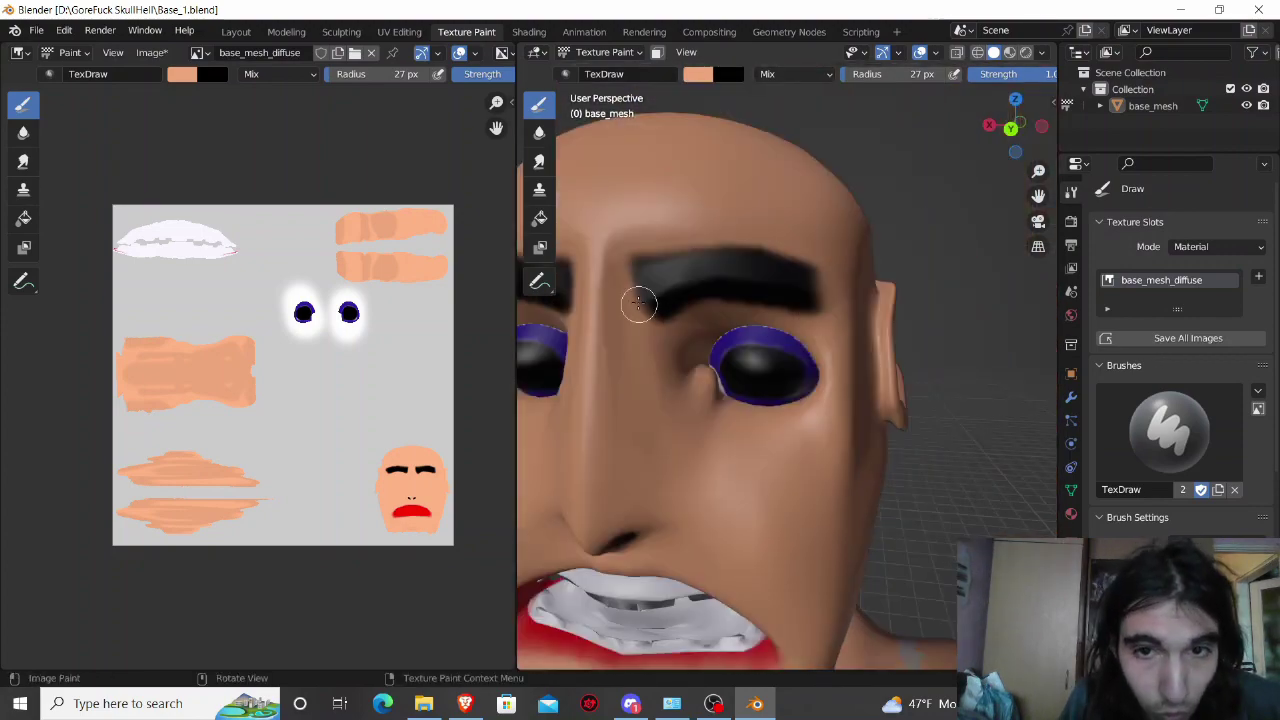
mouse_move(720, 586)
middle_mouse_down()
mouse_move(716, 482)
mouse_move(761, 525)
middle_mouse_up()
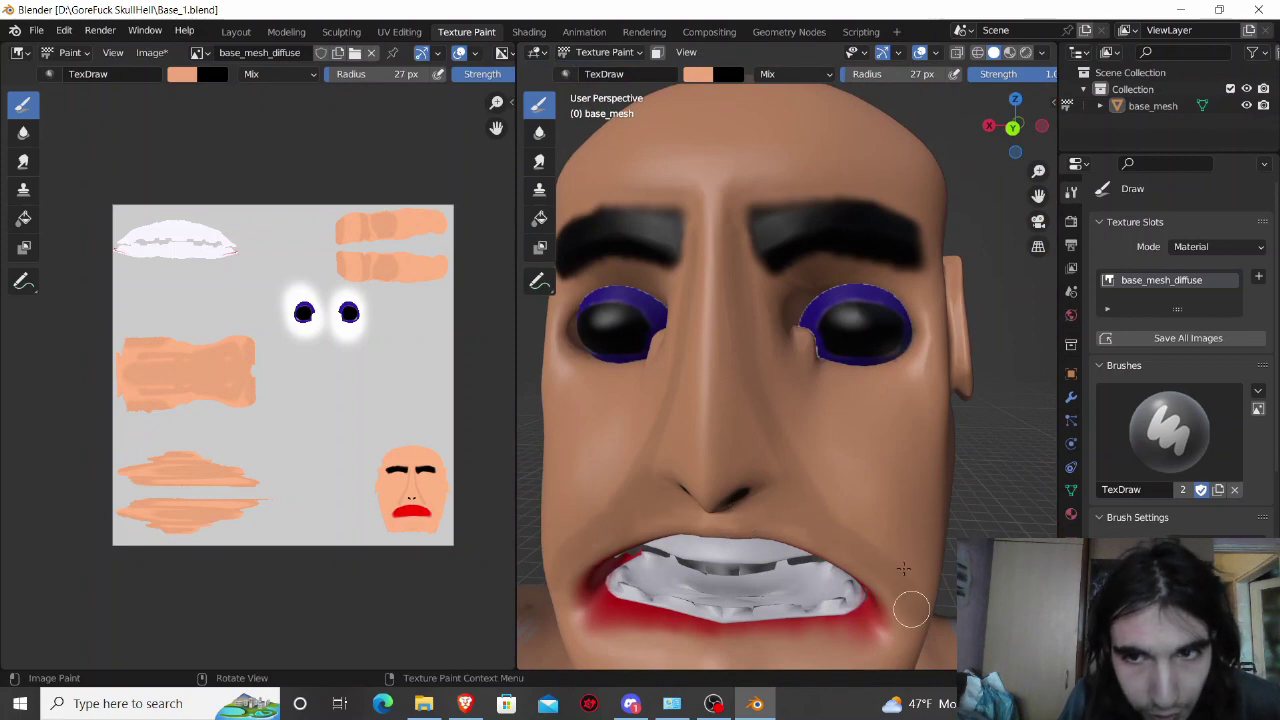
left_click_drag(918, 358, 790, 347)
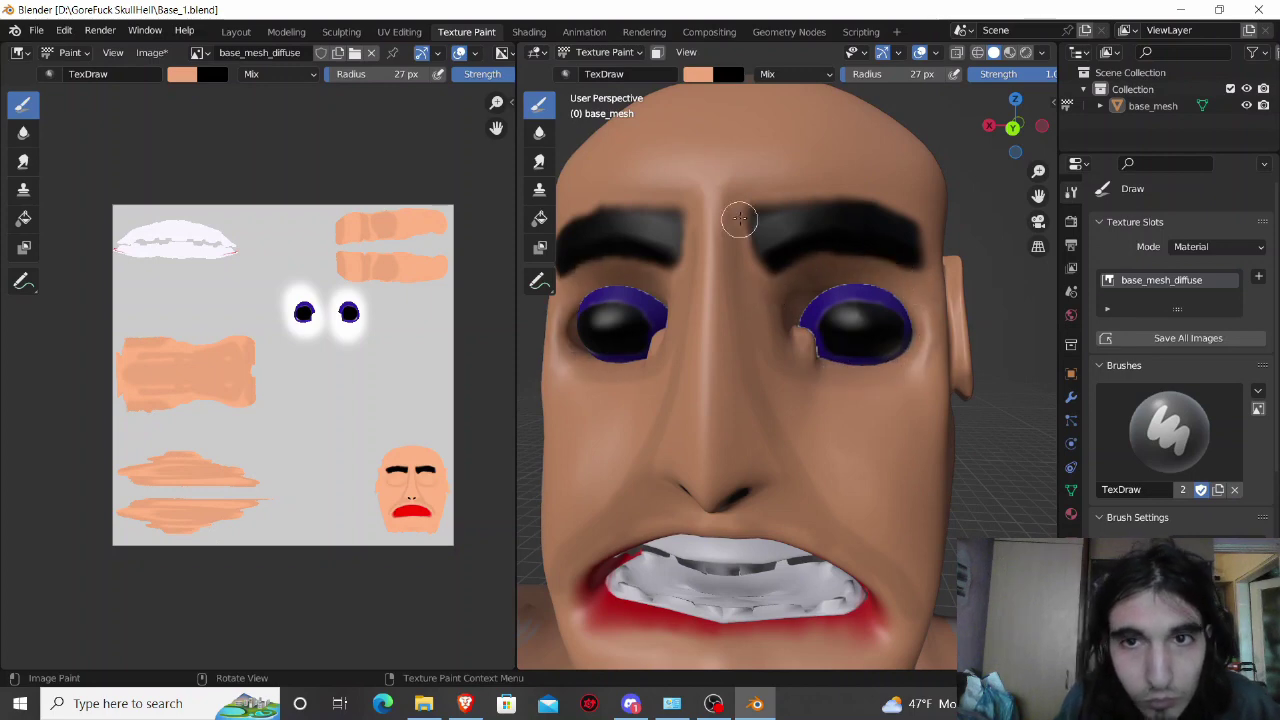
scroll(875, 258, "down", 4)
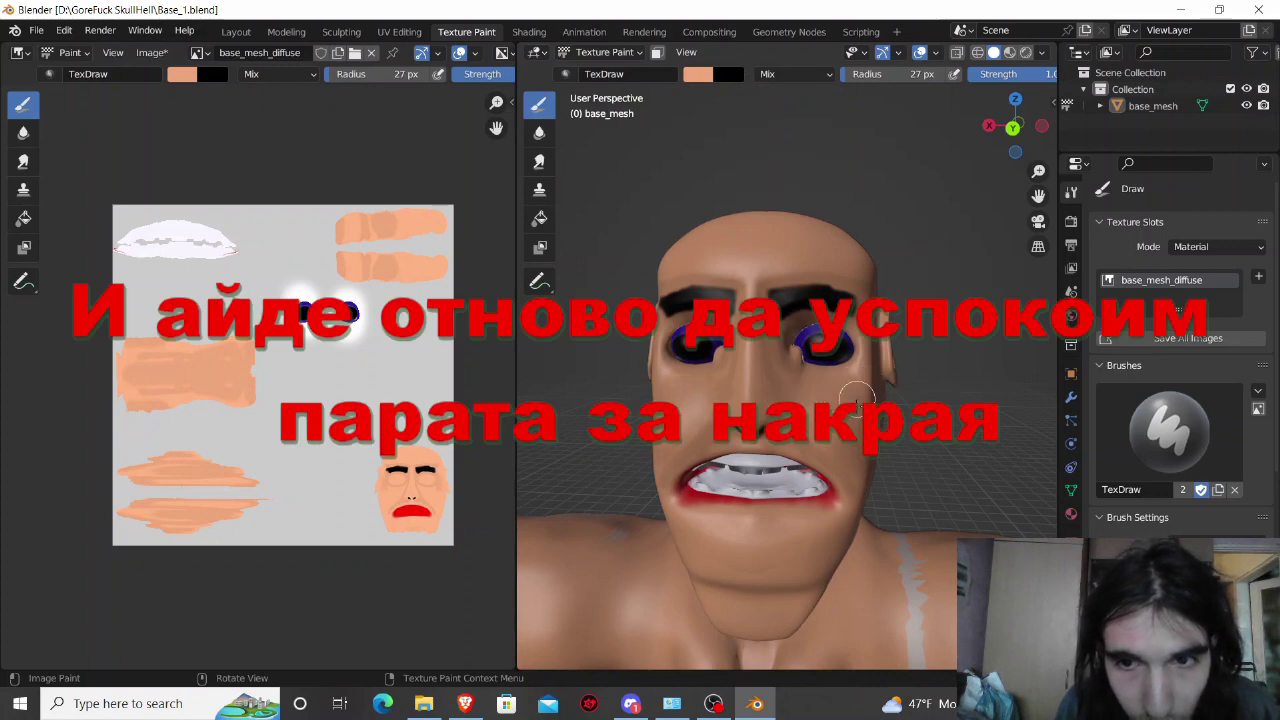
middle_click_drag(850, 515, 828, 384)
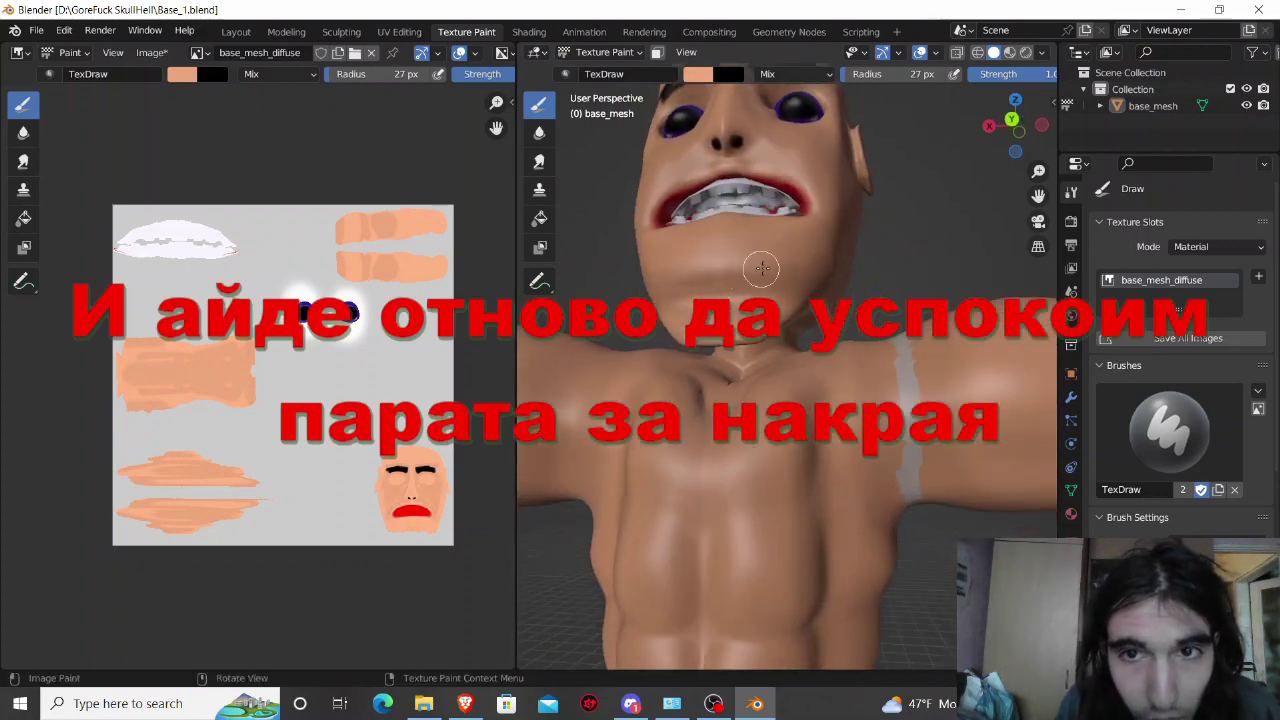
middle_click_drag(727, 250, 815, 405)
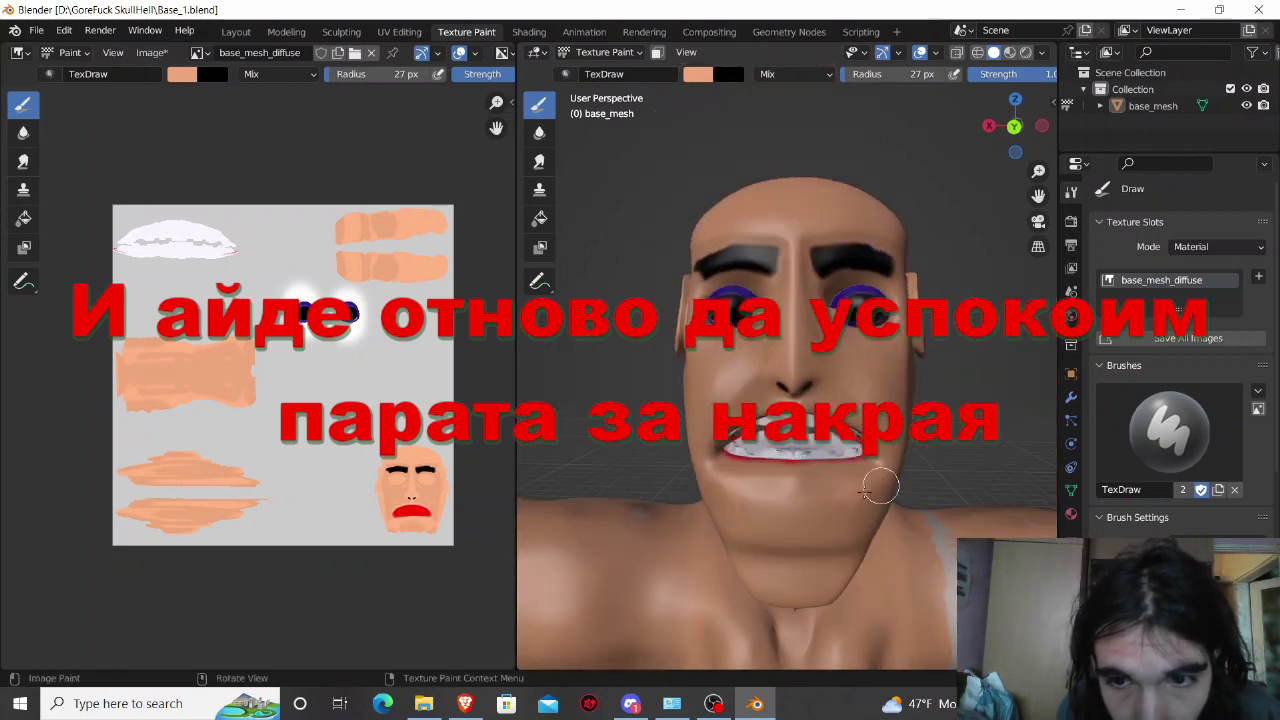
mouse_move(751, 494)
middle_mouse_down()
mouse_move(575, 320)
mouse_move(686, 366)
mouse_move(706, 341)
mouse_move(672, 282)
middle_mouse_up()
Step: Enter Edit Mode, try selecting a block of head faces, then clear the selection
key("Tab")
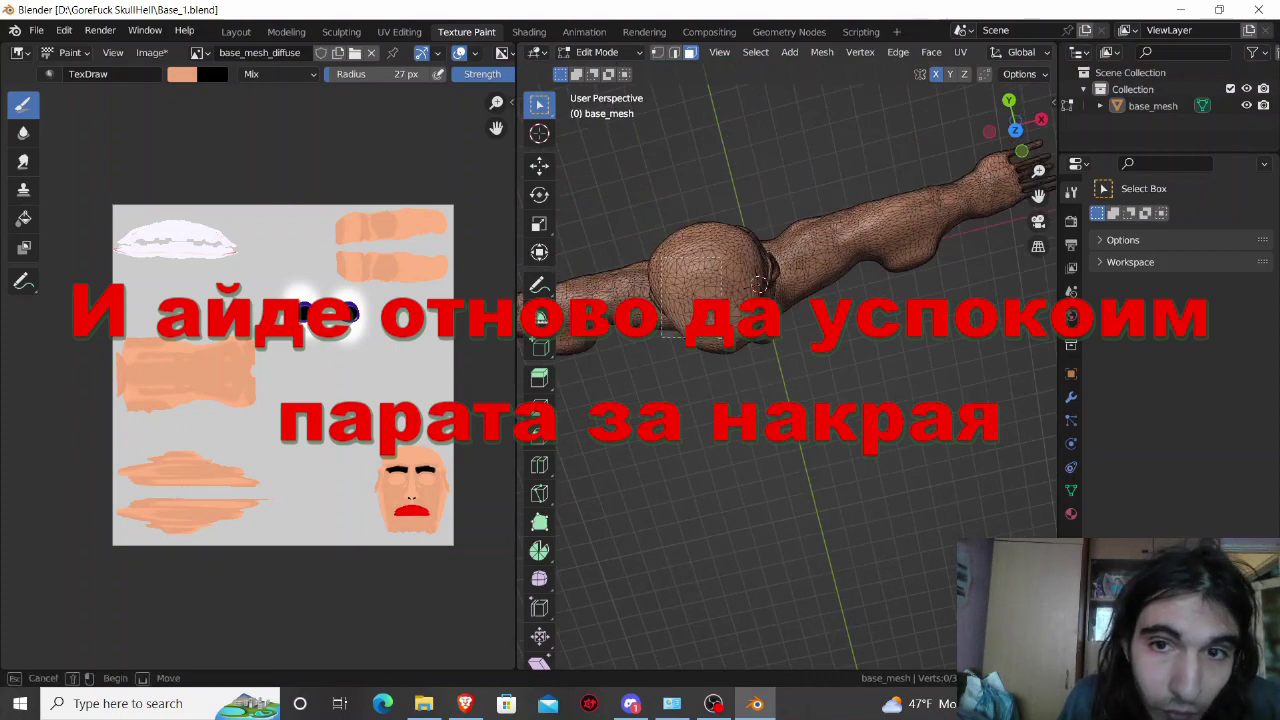
left_click_drag(656, 254, 749, 360)
middle_click_drag(749, 360, 826, 283)
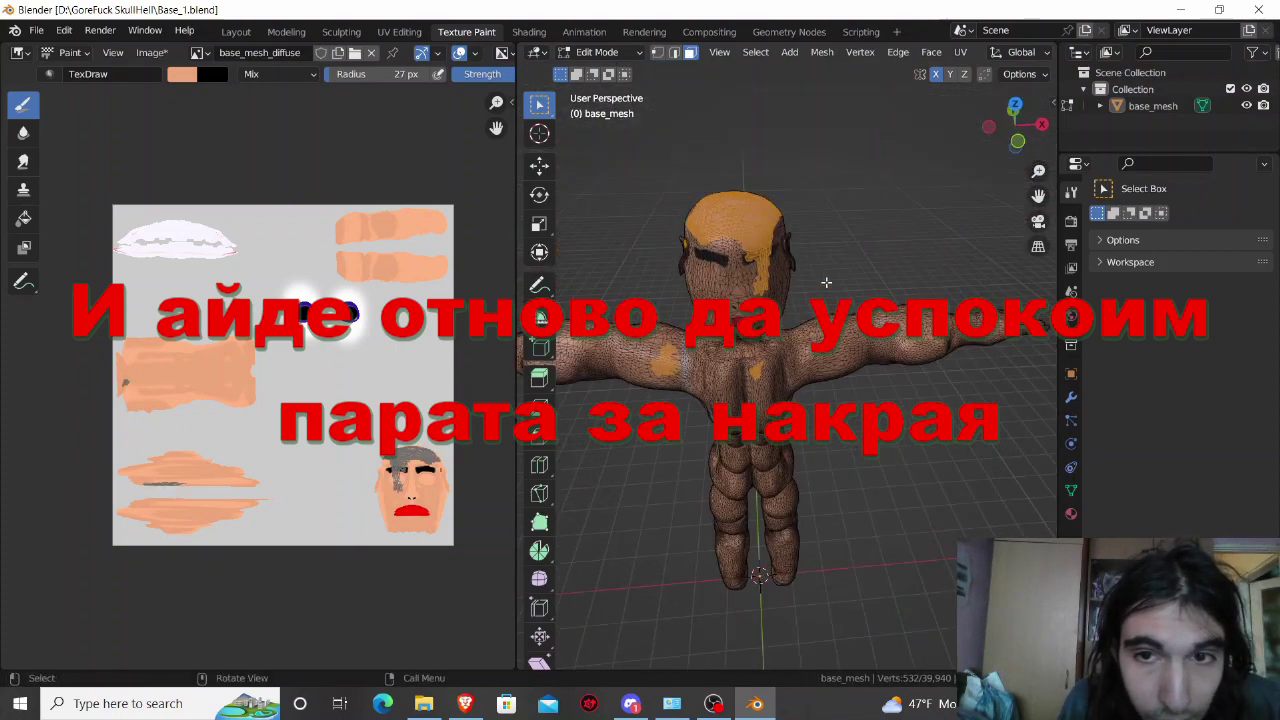
left_click(883, 420)
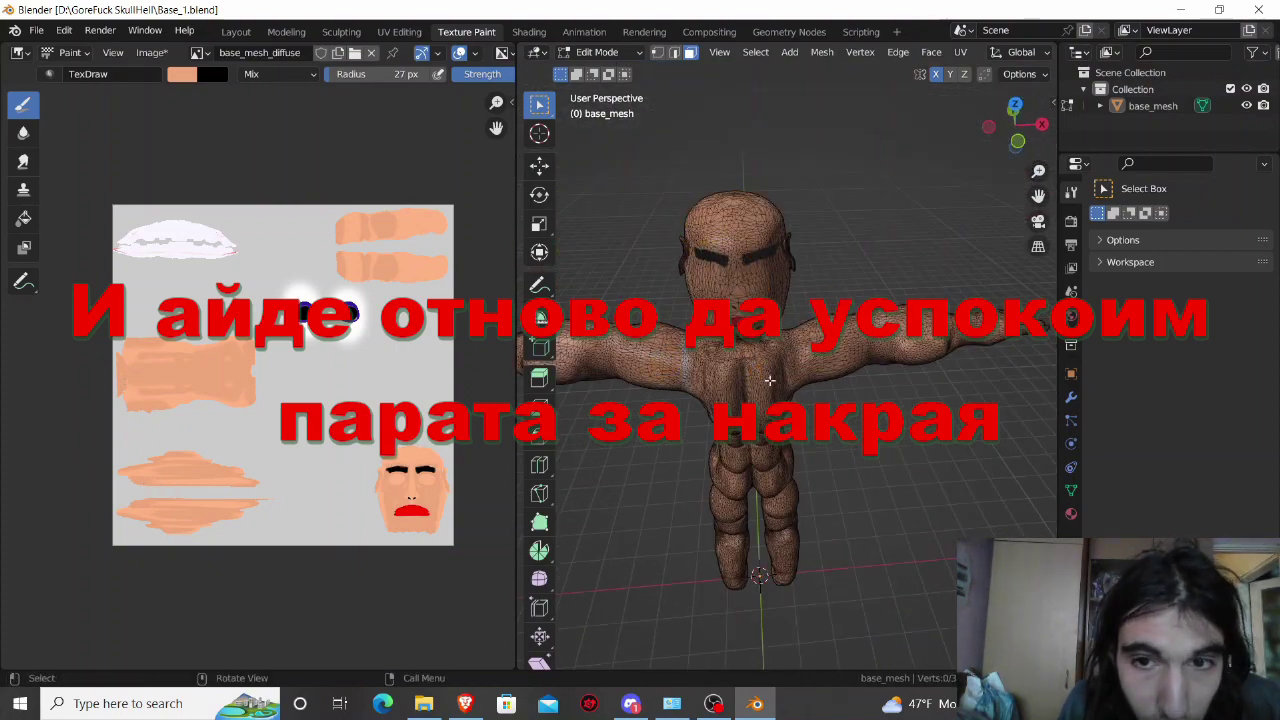
middle_click_drag(743, 370, 731, 385)
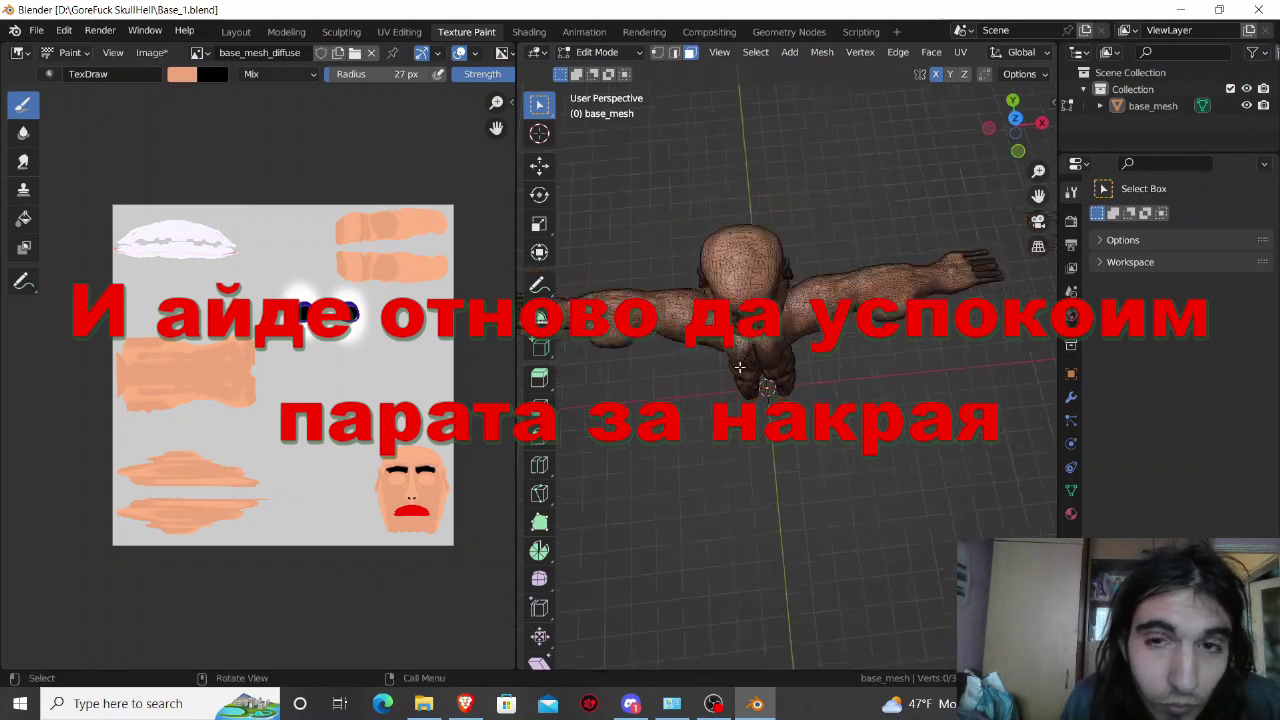
Step: Snap to Top view and box-select the faces at the centre and top of the head
left_click(1015, 127)
key("b")
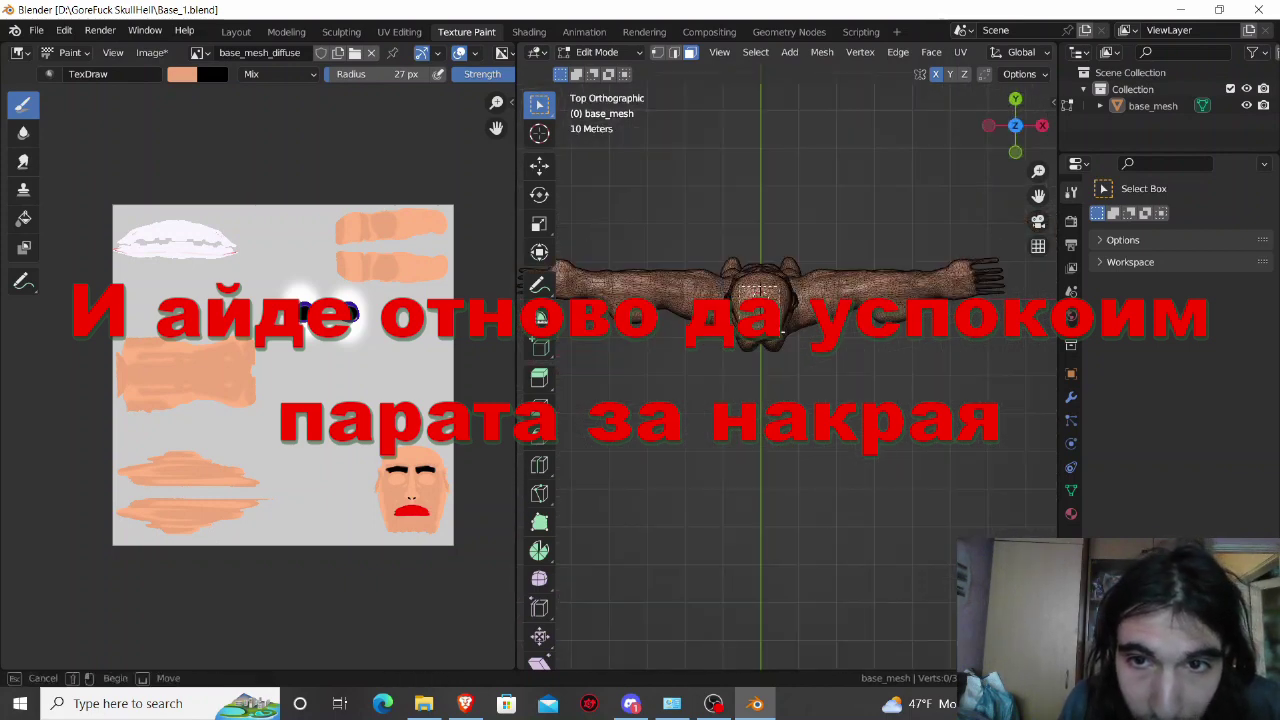
left_click_drag(778, 298, 744, 283)
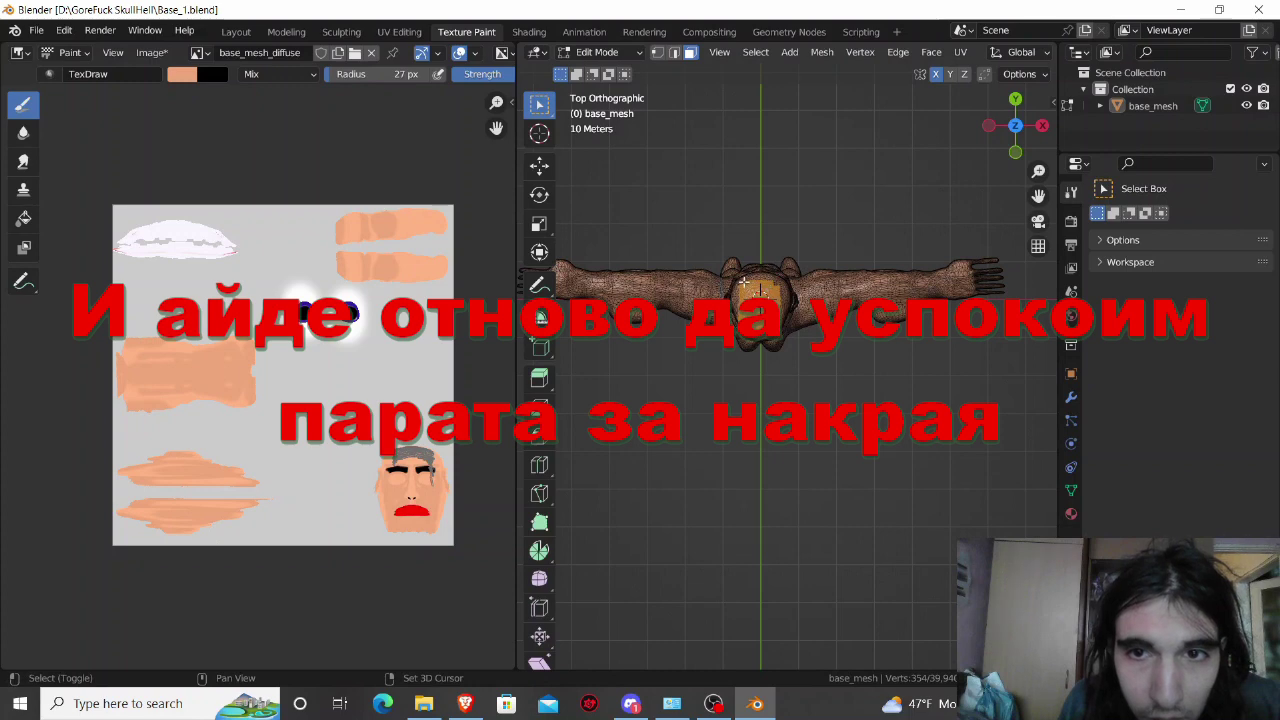
key("b")
middle_click_drag(778, 298, 732, 285)
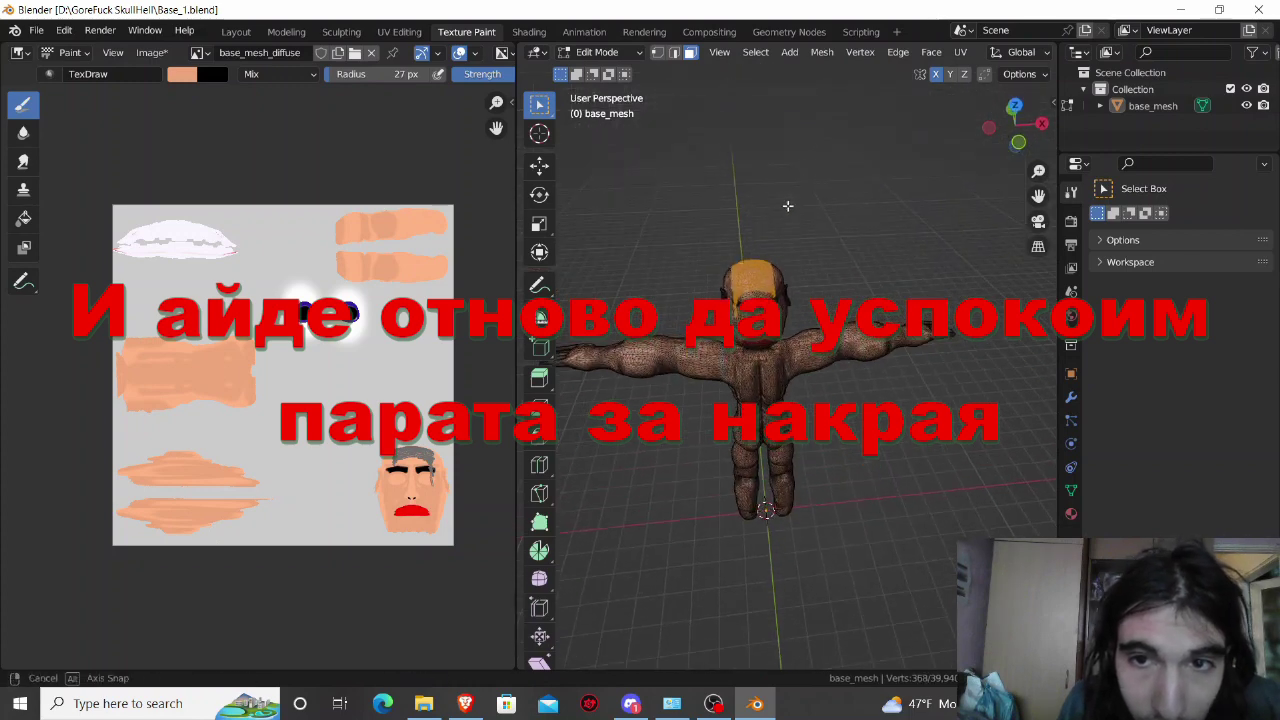
key("b")
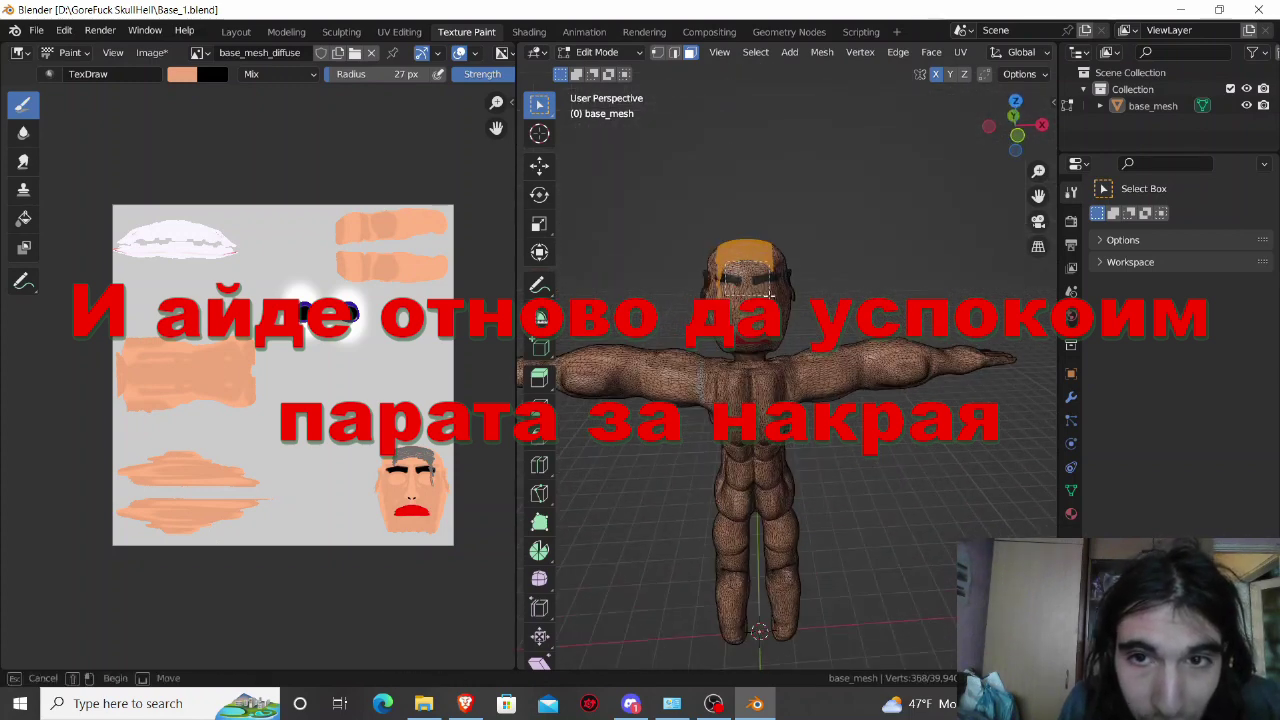
mouse_move(770, 295)
left_mouse_down()
mouse_move(772, 262)
mouse_move(744, 263)
mouse_move(731, 298)
left_mouse_up()
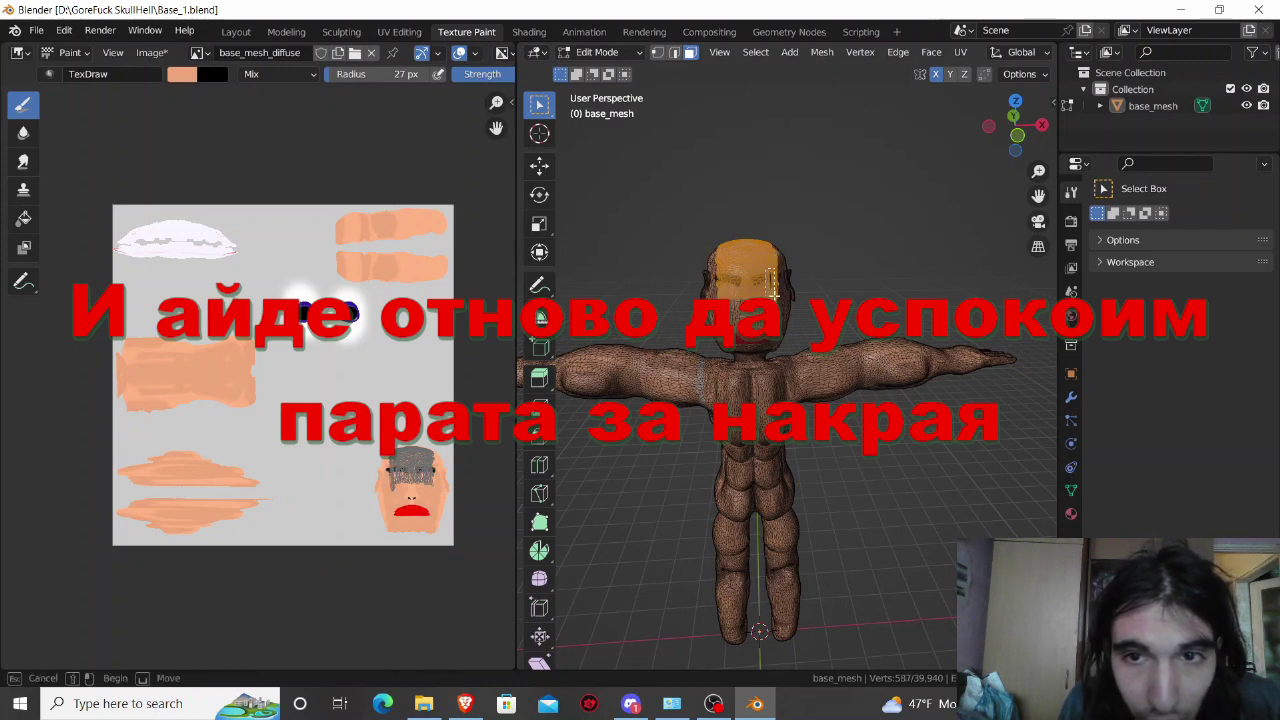
scroll(773, 293, "up", 1)
scroll(768, 270, "up", 3)
scroll(762, 235, "up", 2)
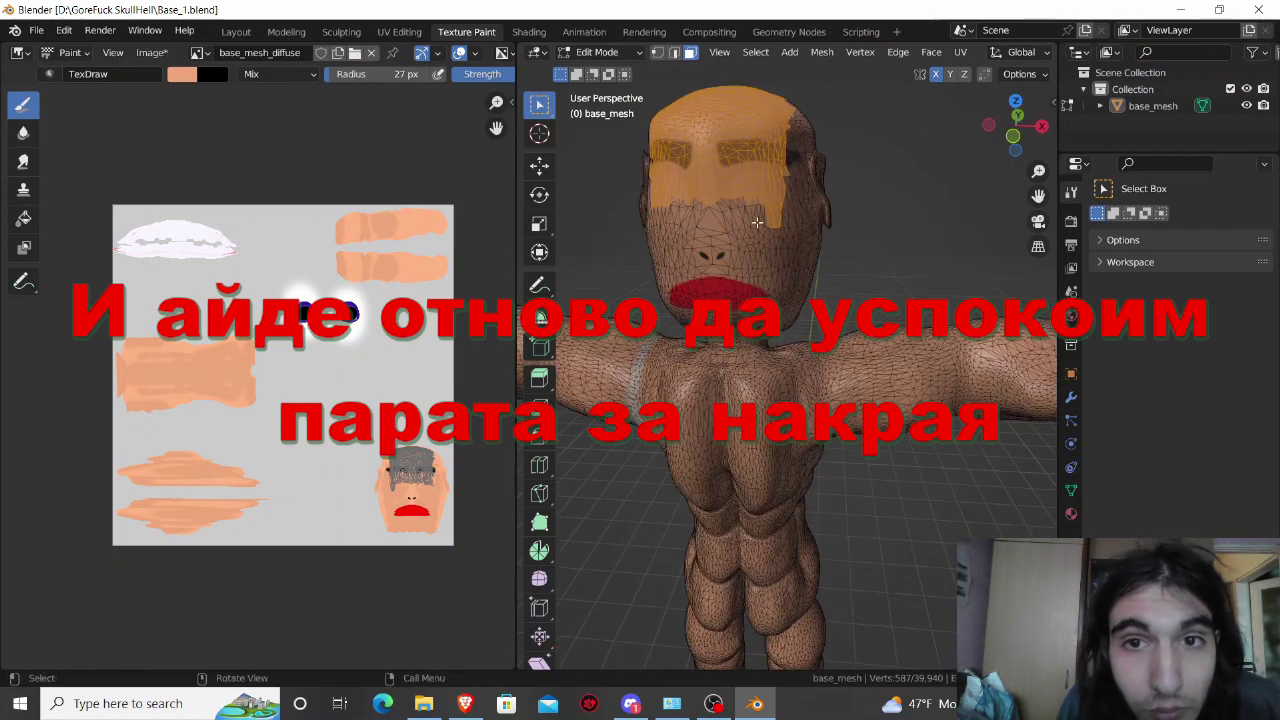
scroll(757, 222, "down", 1)
Step: Select the faces over the eyebrows and extend the selection across the upper scalp
key("alt+a")
scroll(757, 222, "down", 1)
scroll(757, 222, "down", 1)
left_click_drag(663, 183, 766, 226)
middle_click_drag(766, 226, 703, 244)
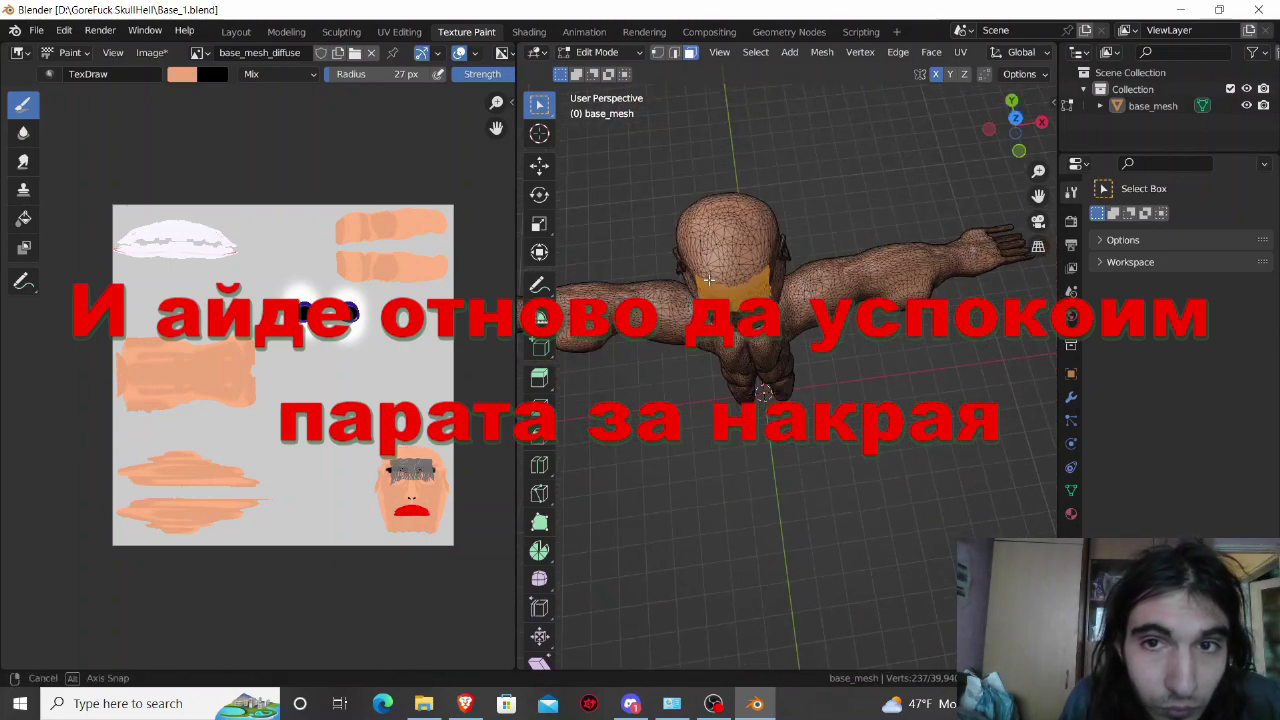
left_click_drag(760, 277, 690, 216, "shift")
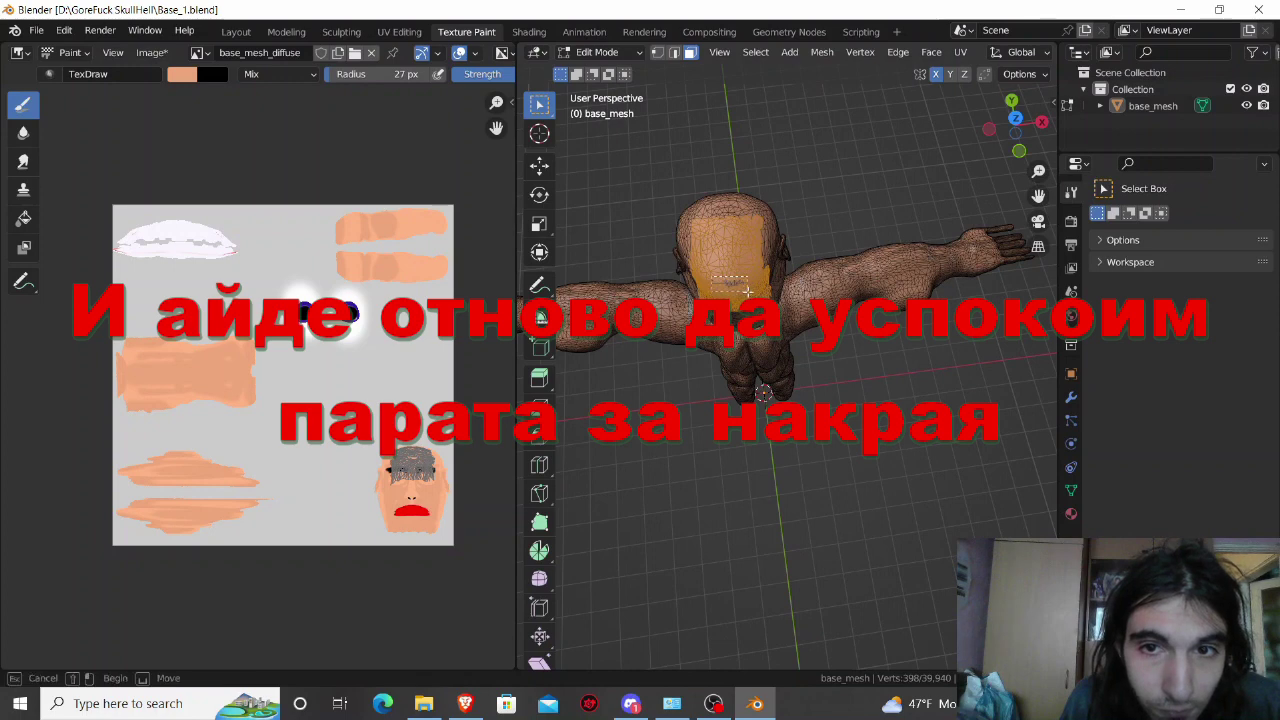
middle_click_drag(690, 216, 699, 240)
mouse_move(712, 252)
left_mouse_down("shift")
mouse_move(729, 238)
mouse_move(758, 282)
left_mouse_up("shift")
middle_click_drag(758, 282, 684, 245)
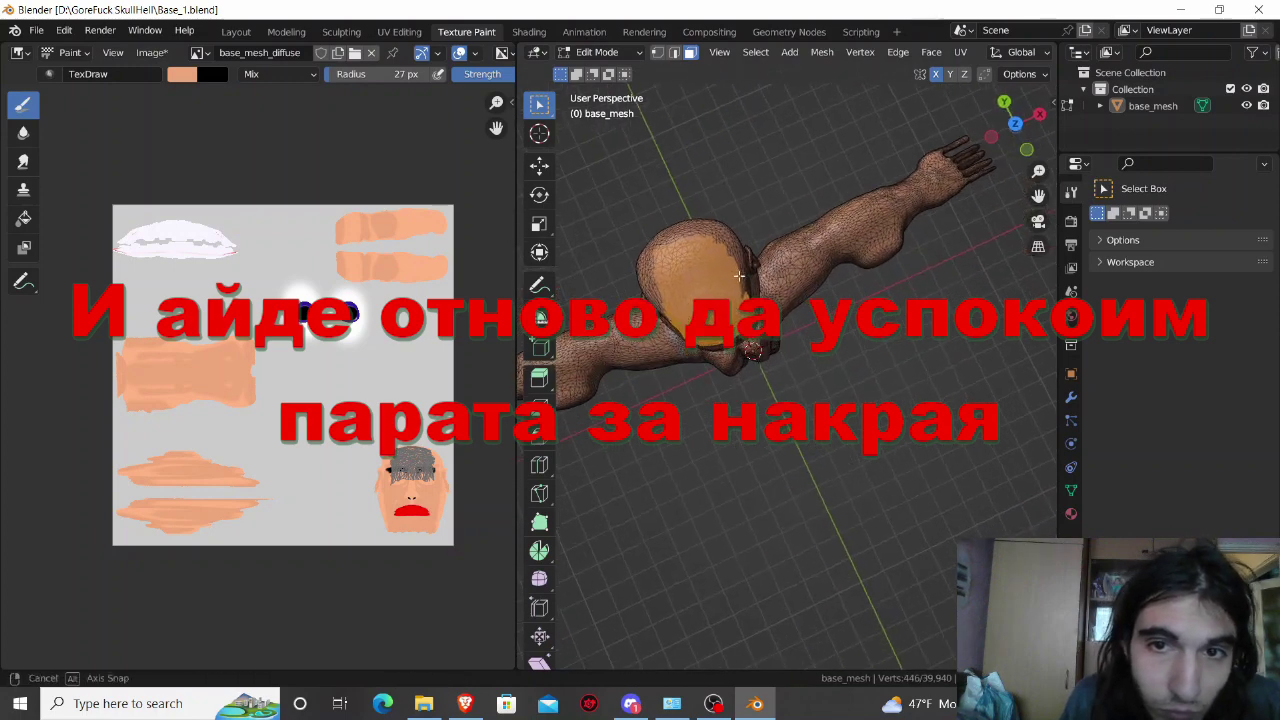
left_click_drag(638, 265, 658, 296, "shift")
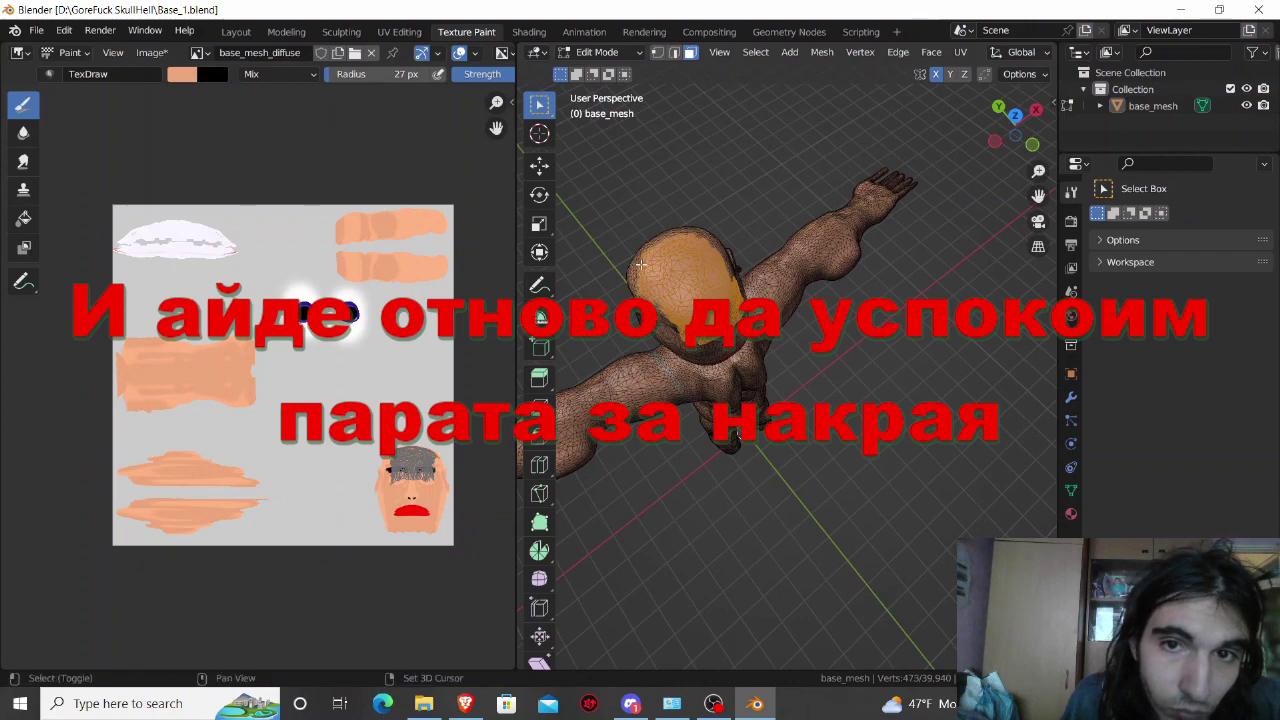
mouse_move(658, 296)
middle_mouse_down()
mouse_move(720, 240)
mouse_move(720, 290)
middle_mouse_up()
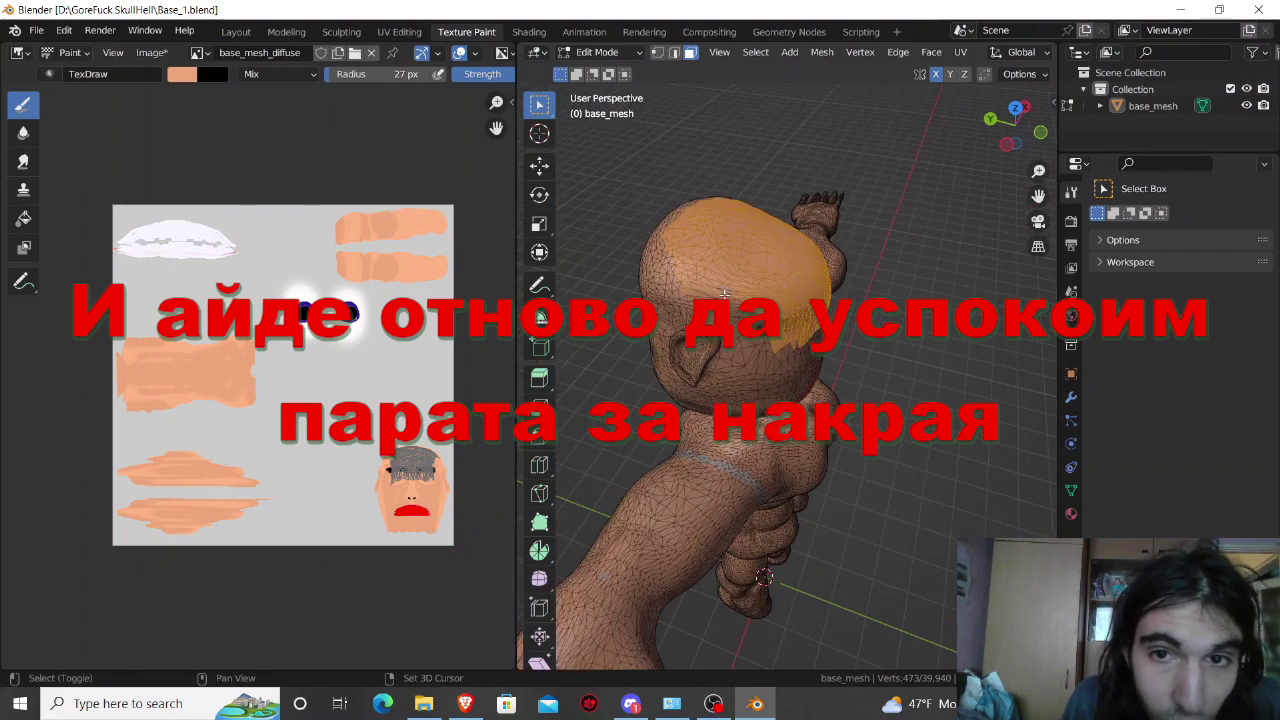
left_click_drag(735, 296, 737, 296, "shift")
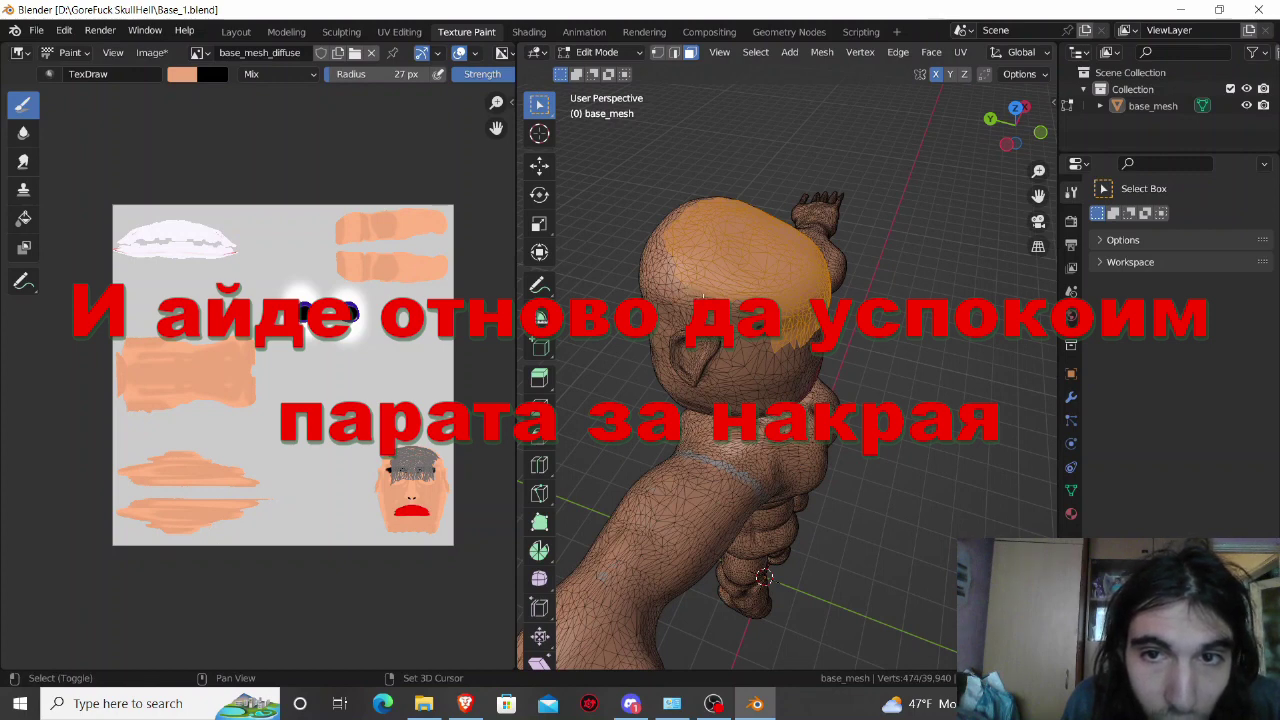
left_click_drag(703, 296, 735, 310)
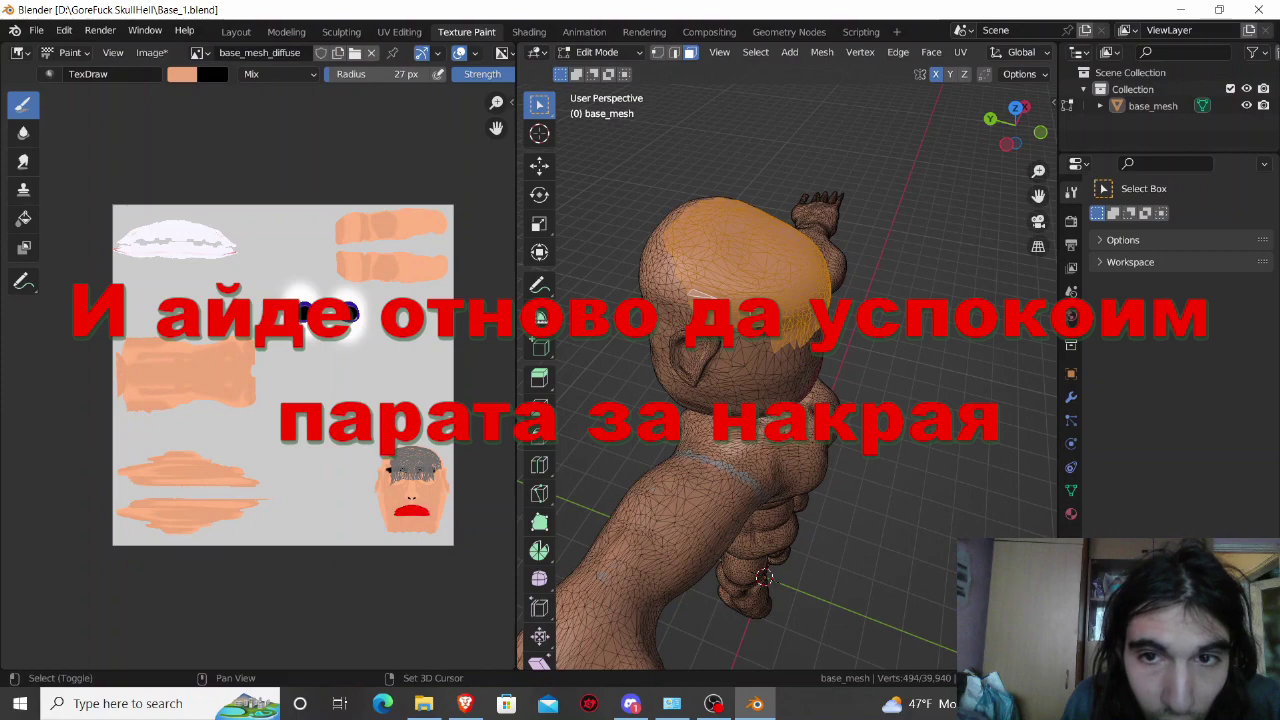
Step: Add scalp patches from other sides, including the forehead hairline and top of the head
left_click_drag(763, 577, 763, 577)
left_click_drag(762, 328, 775, 341)
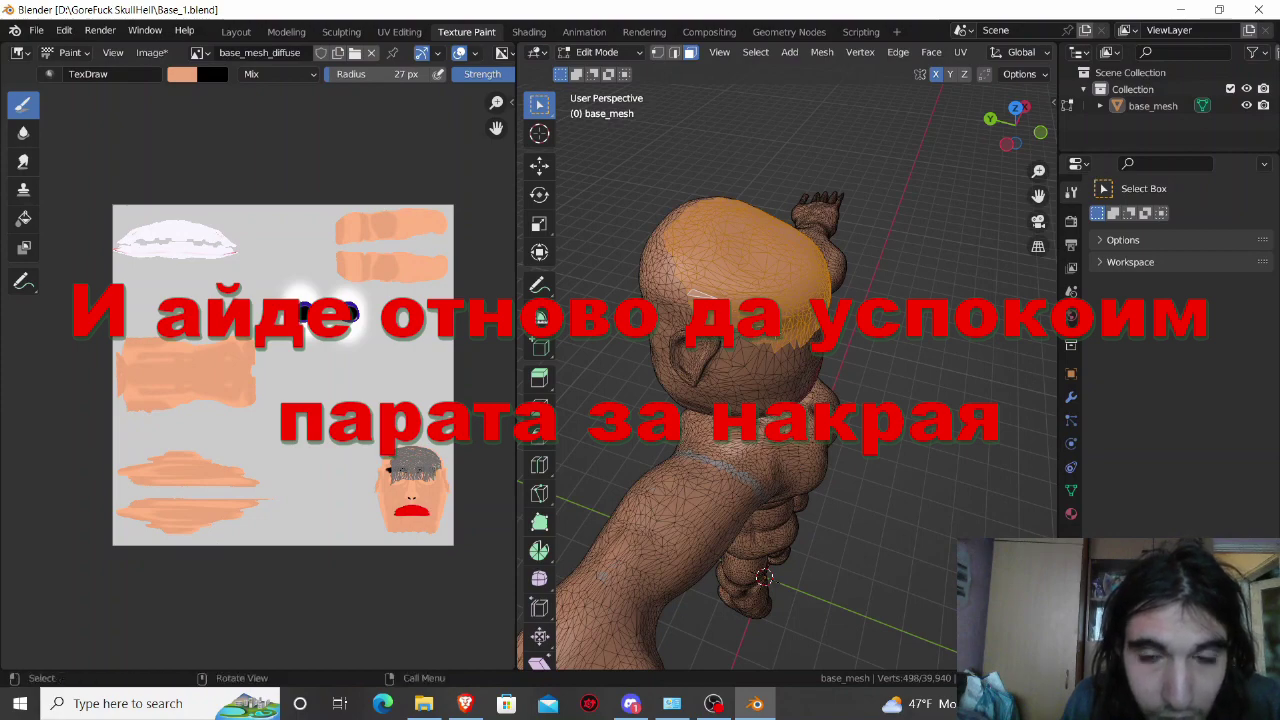
middle_click_drag(775, 341, 626, 272)
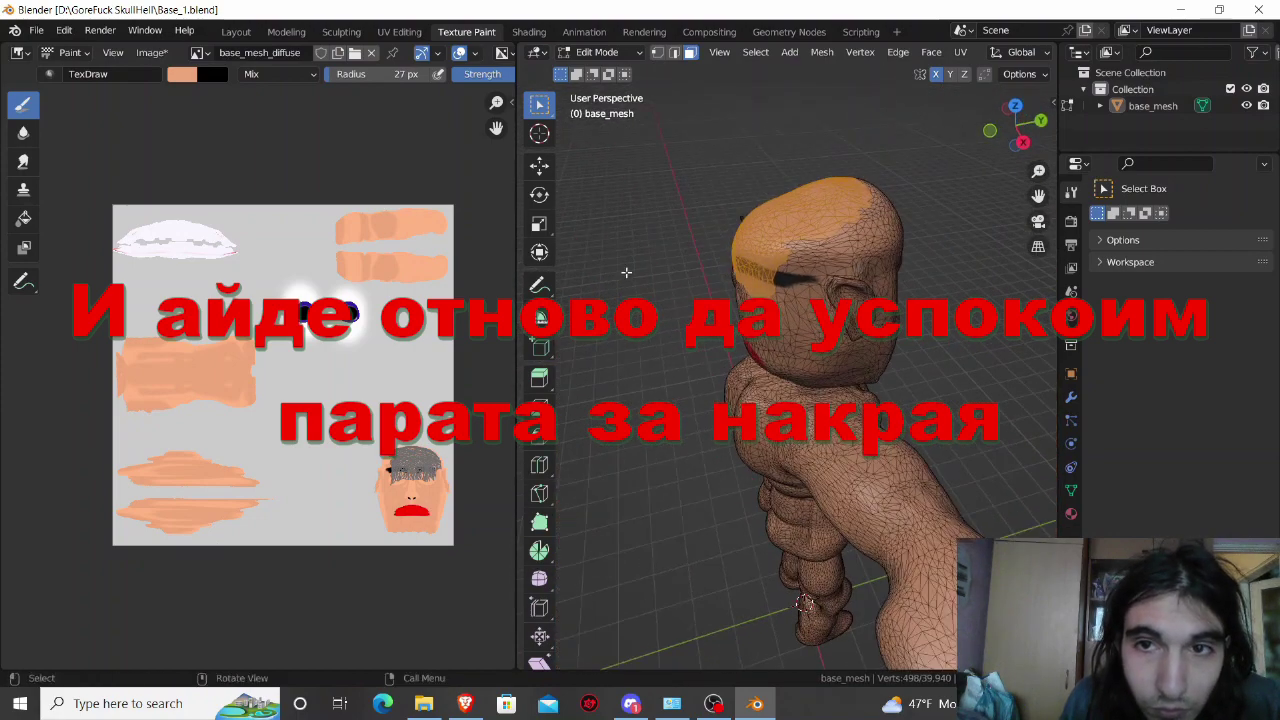
mouse_move(774, 236)
left_mouse_down()
mouse_move(828, 267)
mouse_move(867, 268)
left_mouse_up()
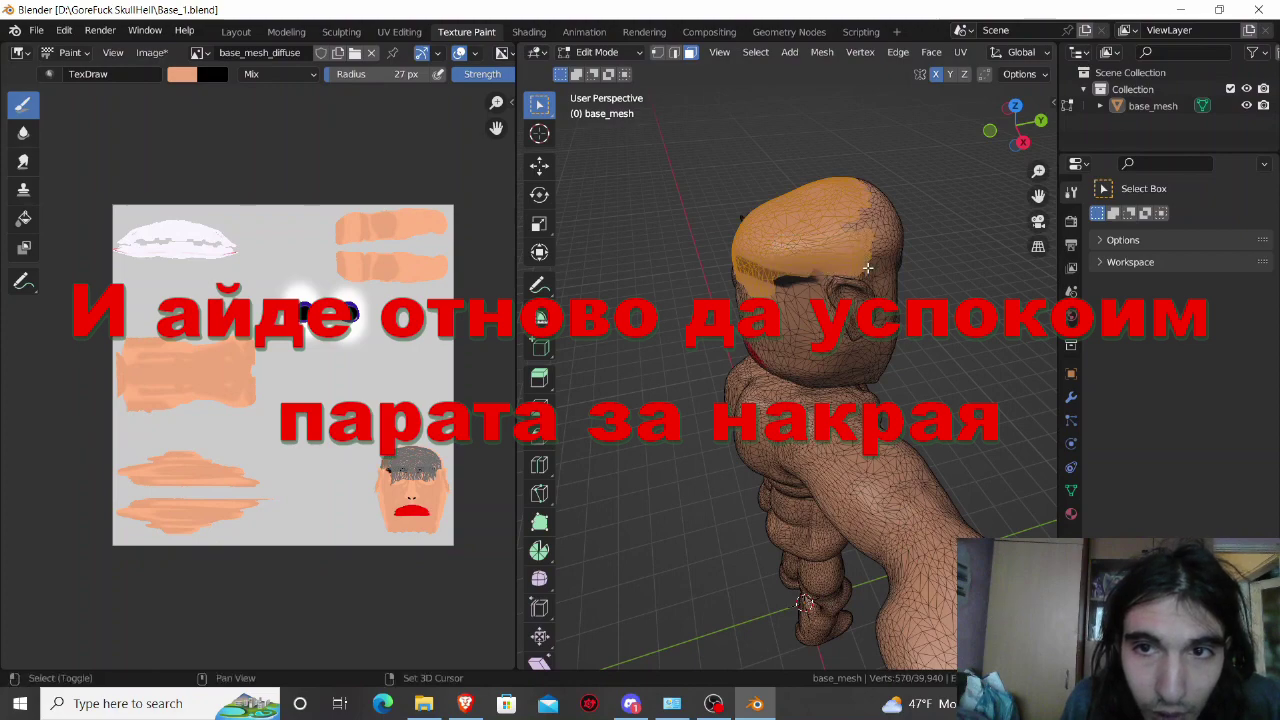
left_click_drag(779, 280, 822, 300)
middle_click_drag(822, 300, 860, 300)
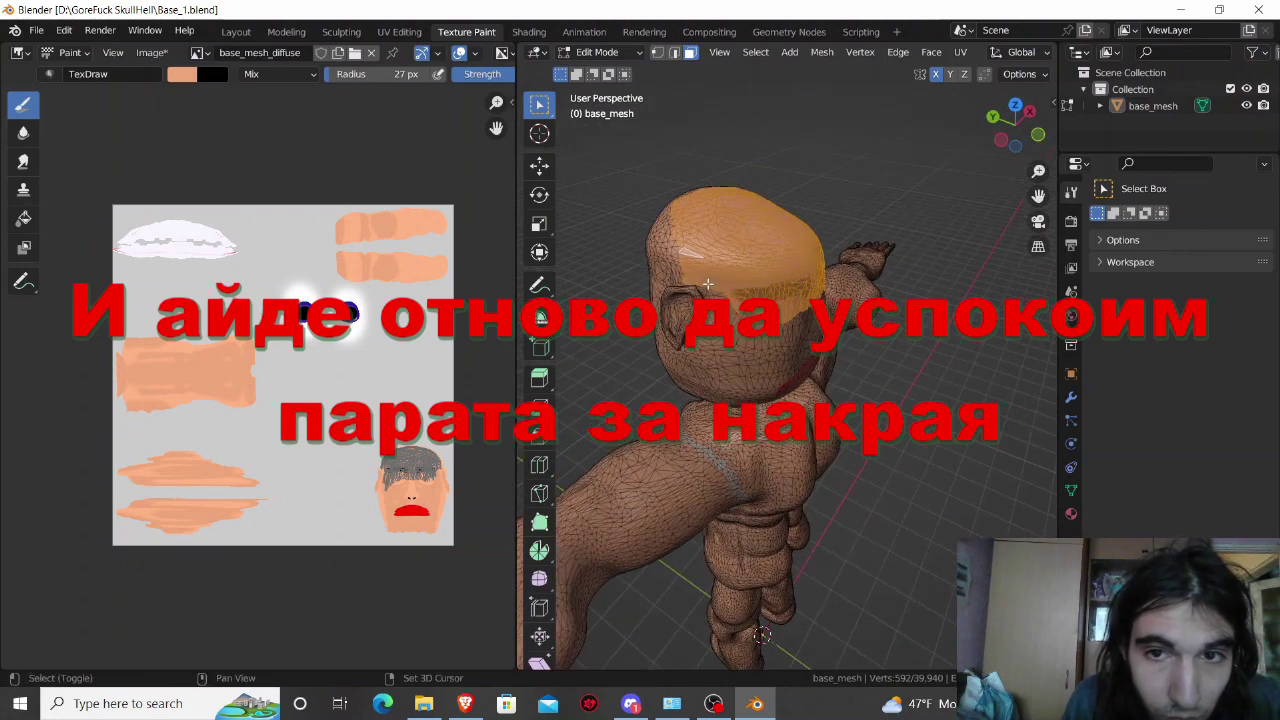
left_click_drag(707, 285, 735, 322, "shift")
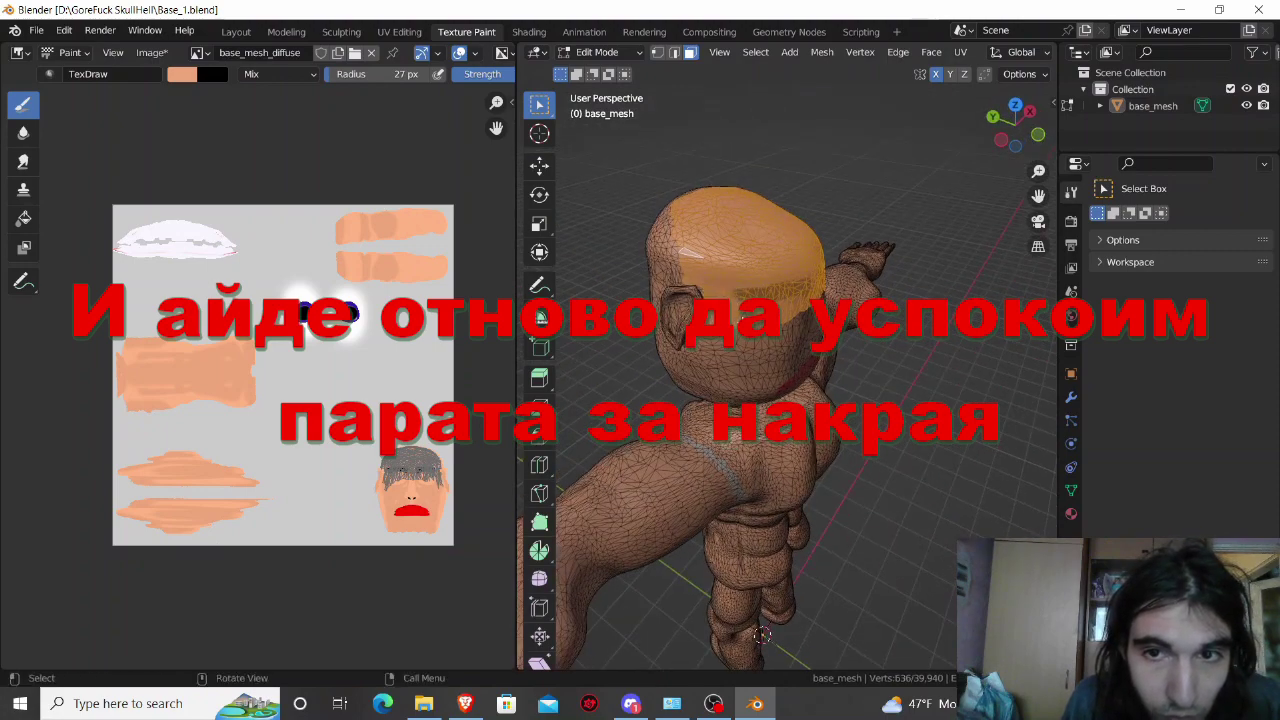
middle_click_drag(761, 634, 707, 283)
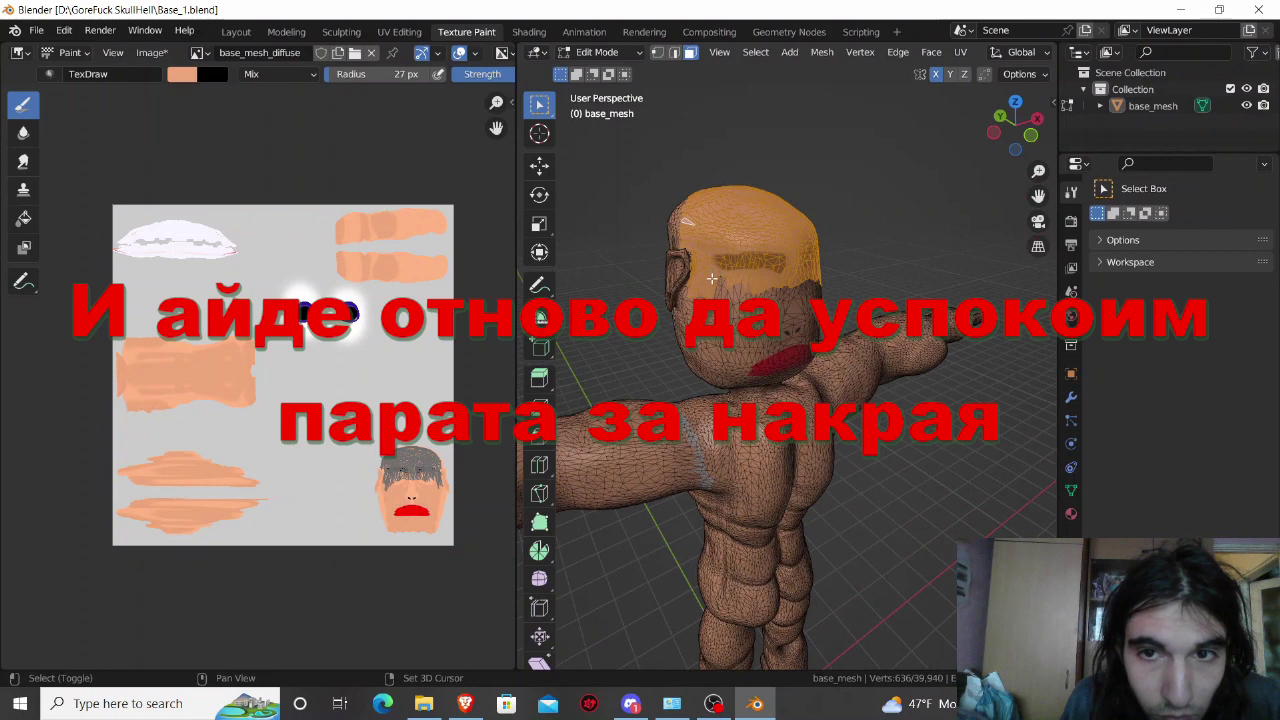
left_click_drag(712, 278, 802, 313, "shift")
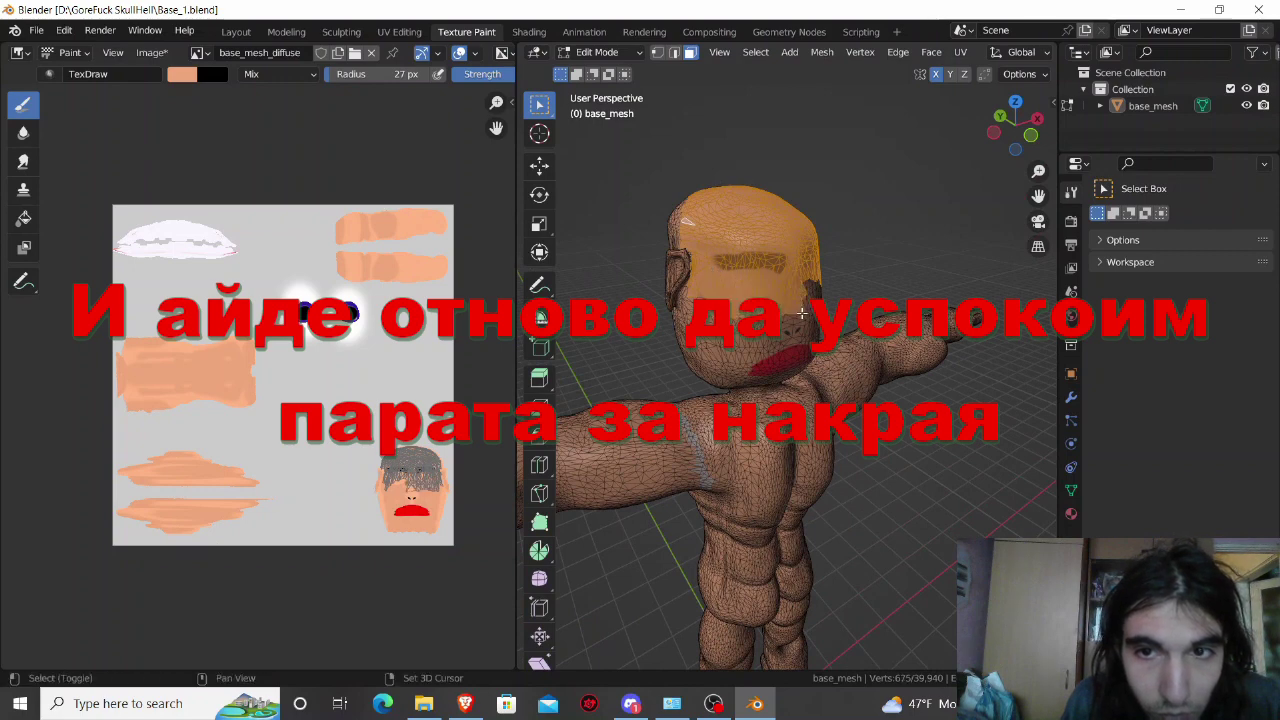
middle_click_drag(802, 313, 744, 277)
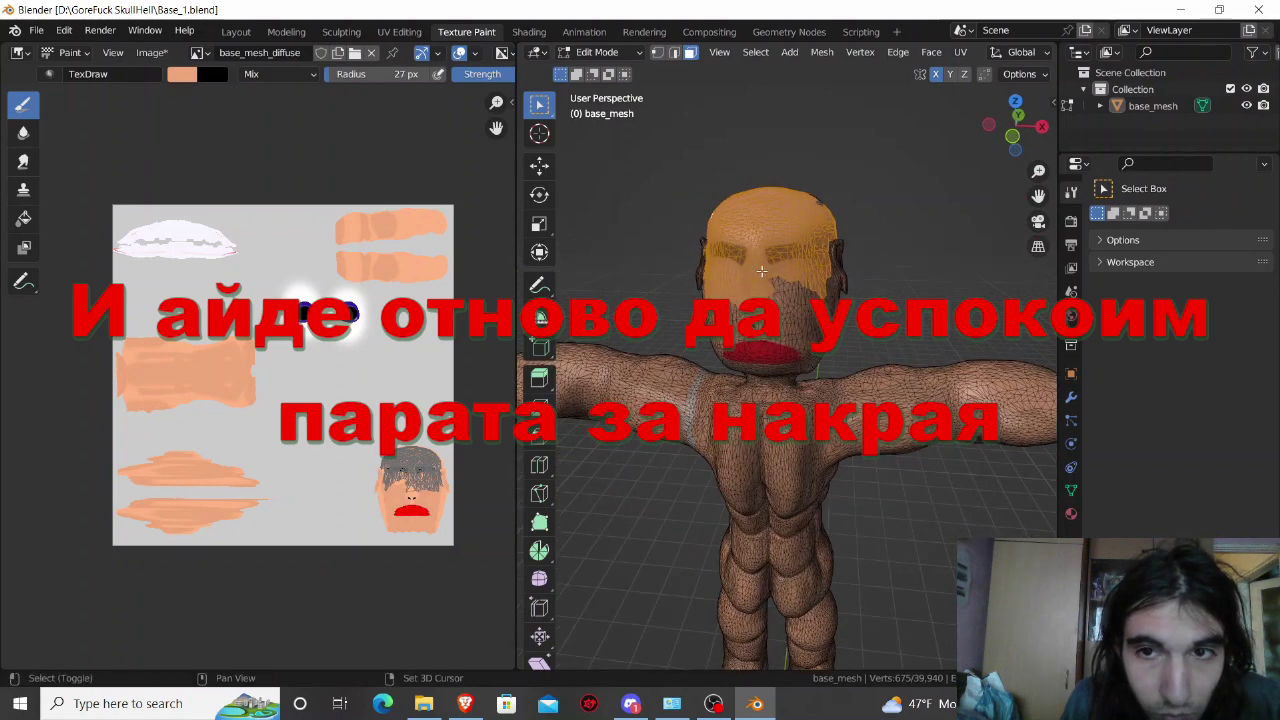
left_click_drag(761, 271, 816, 300, "shift")
mouse_move(816, 300)
middle_mouse_down()
mouse_move(687, 267)
mouse_move(720, 289)
middle_mouse_up()
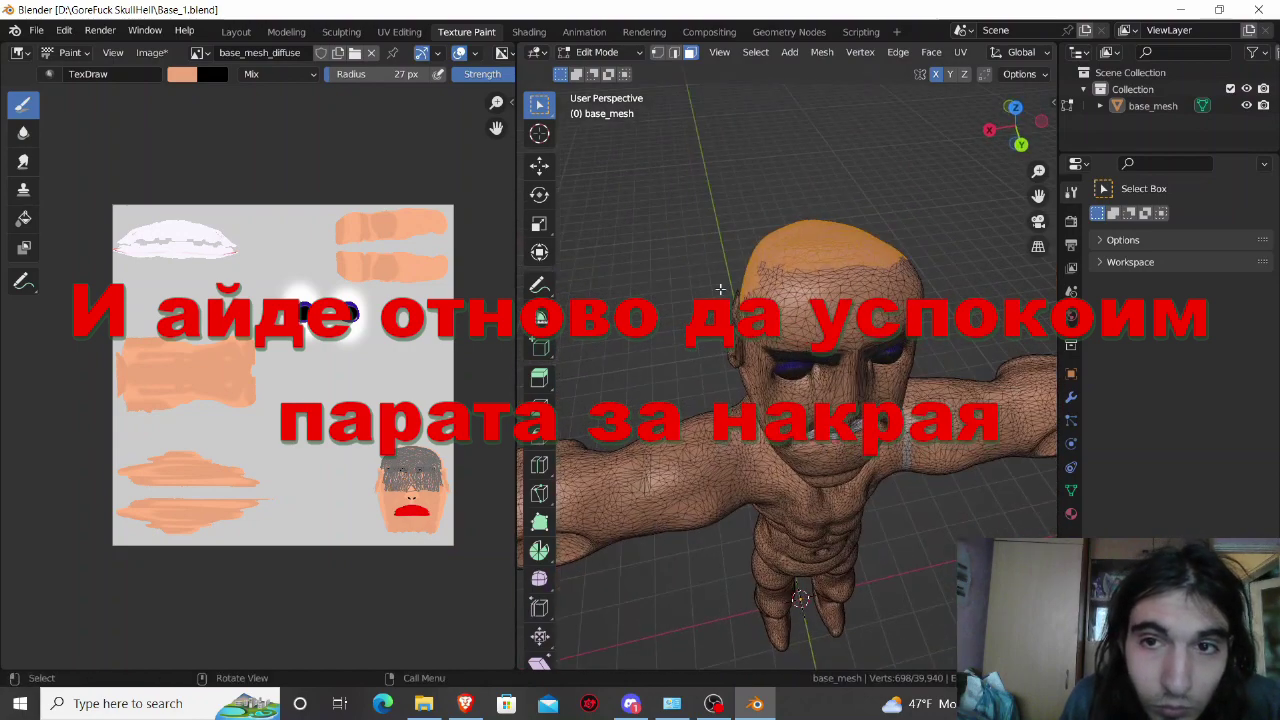
left_click_drag(761, 258, 773, 287, "shift")
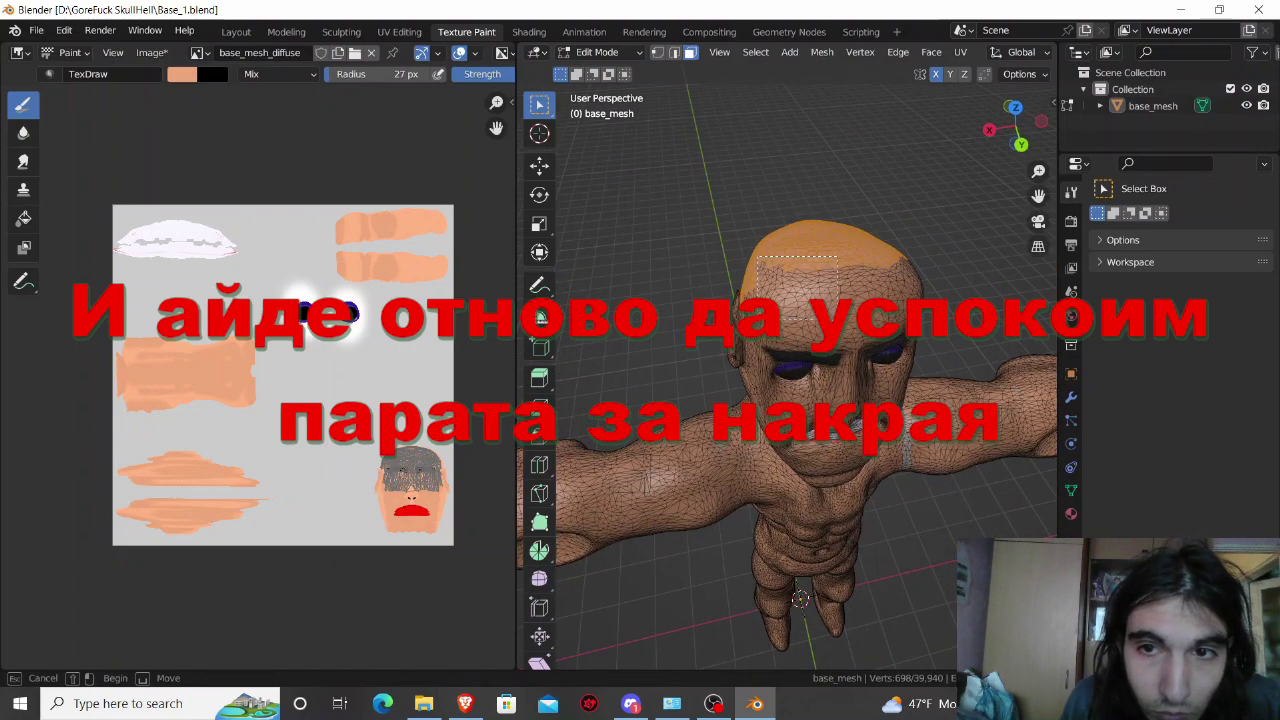
left_click_drag(838, 318, 838, 318, "shift")
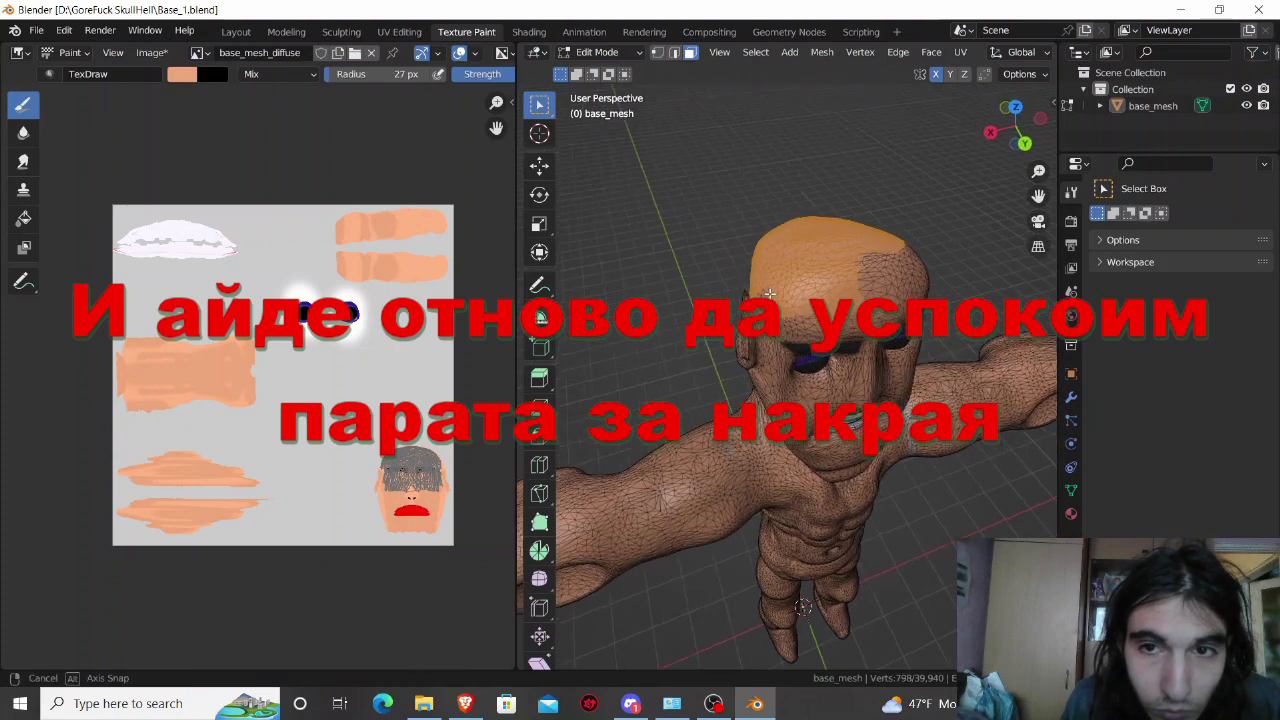
Step: Add the remaining missed scalp patches, check the back of the head, and return to Texture Paint
middle_click_drag(748, 295, 789, 283)
left_click_drag(789, 283, 812, 310, "shift")
middle_click_drag(812, 310, 837, 290)
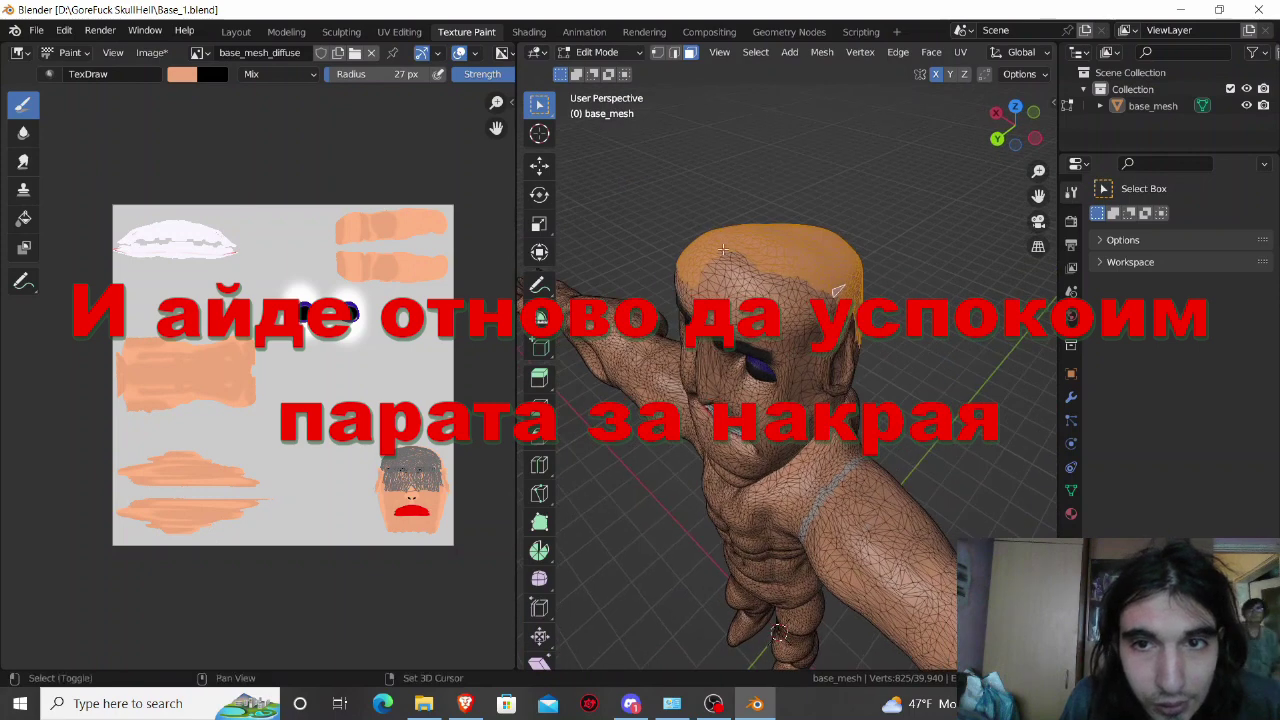
left_click_drag(712, 245, 784, 305, "shift")
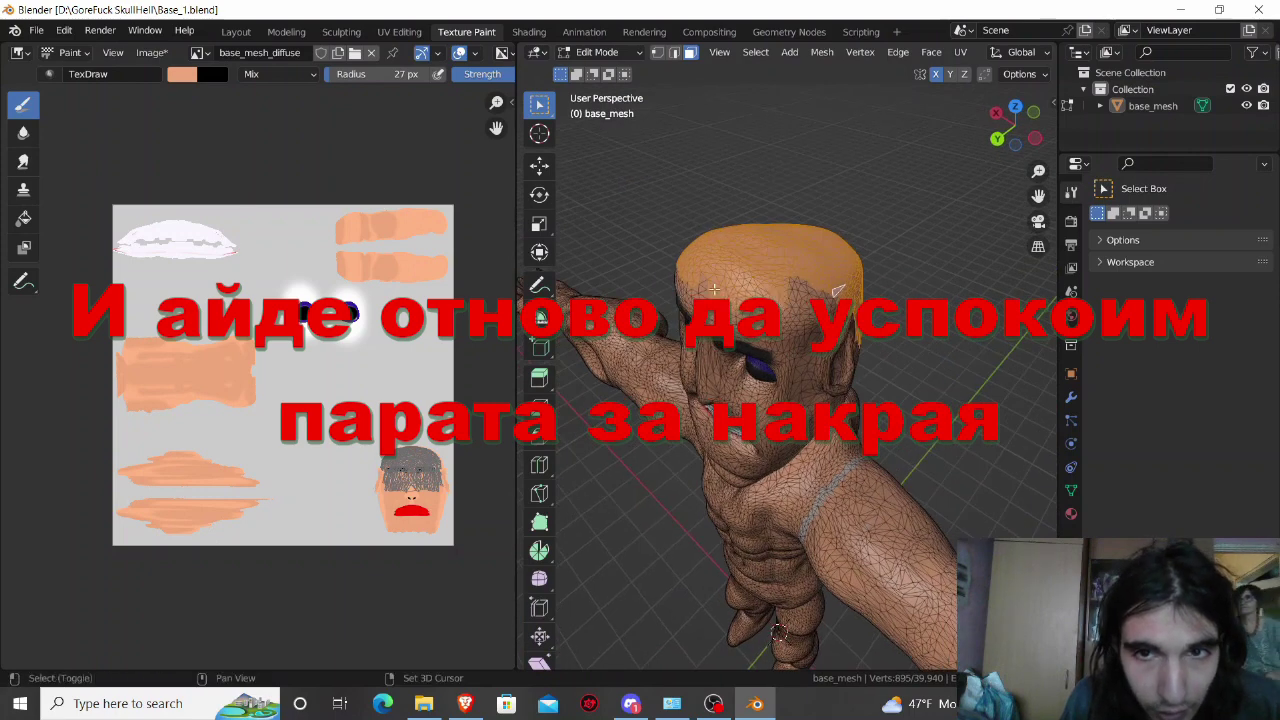
mouse_move(702, 285)
left_mouse_down("shift")
mouse_move(799, 314)
mouse_move(837, 310)
left_mouse_up("shift")
middle_click_drag(837, 310, 792, 257)
left_click_drag(799, 245, 810, 260, "shift")
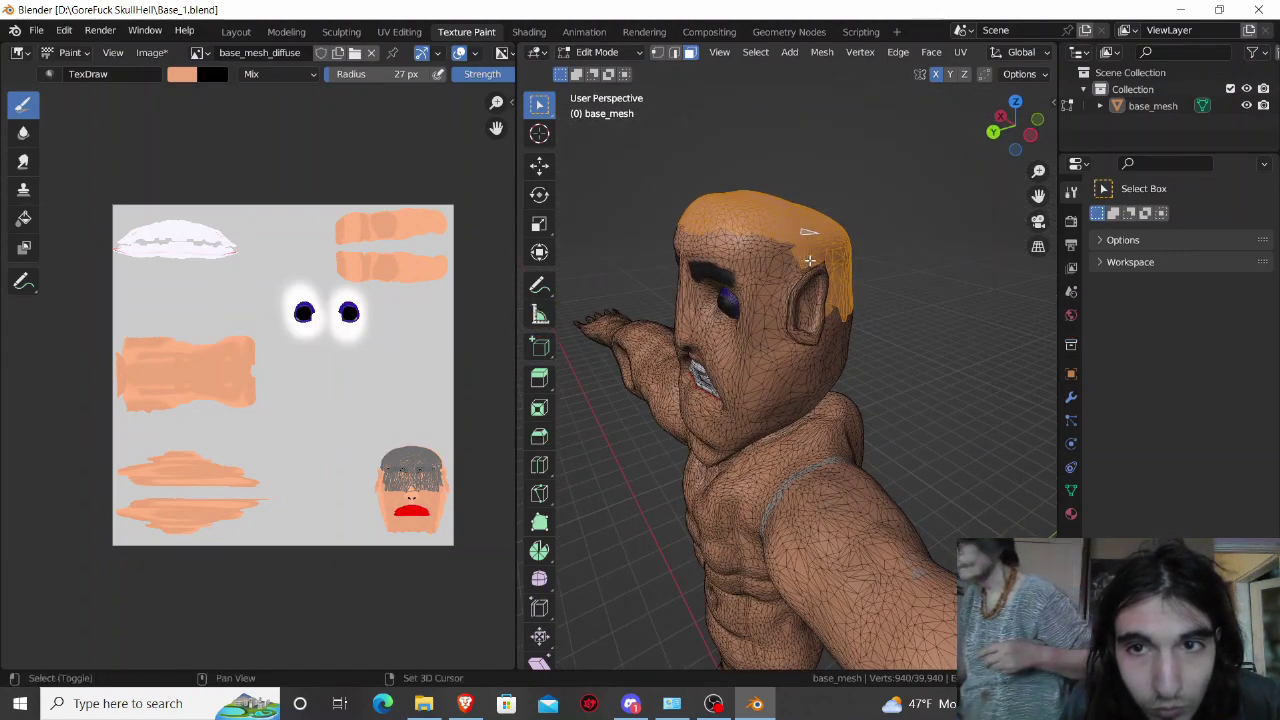
middle_click_drag(810, 260, 792, 234)
left_click_drag(792, 234, 803, 248, "shift")
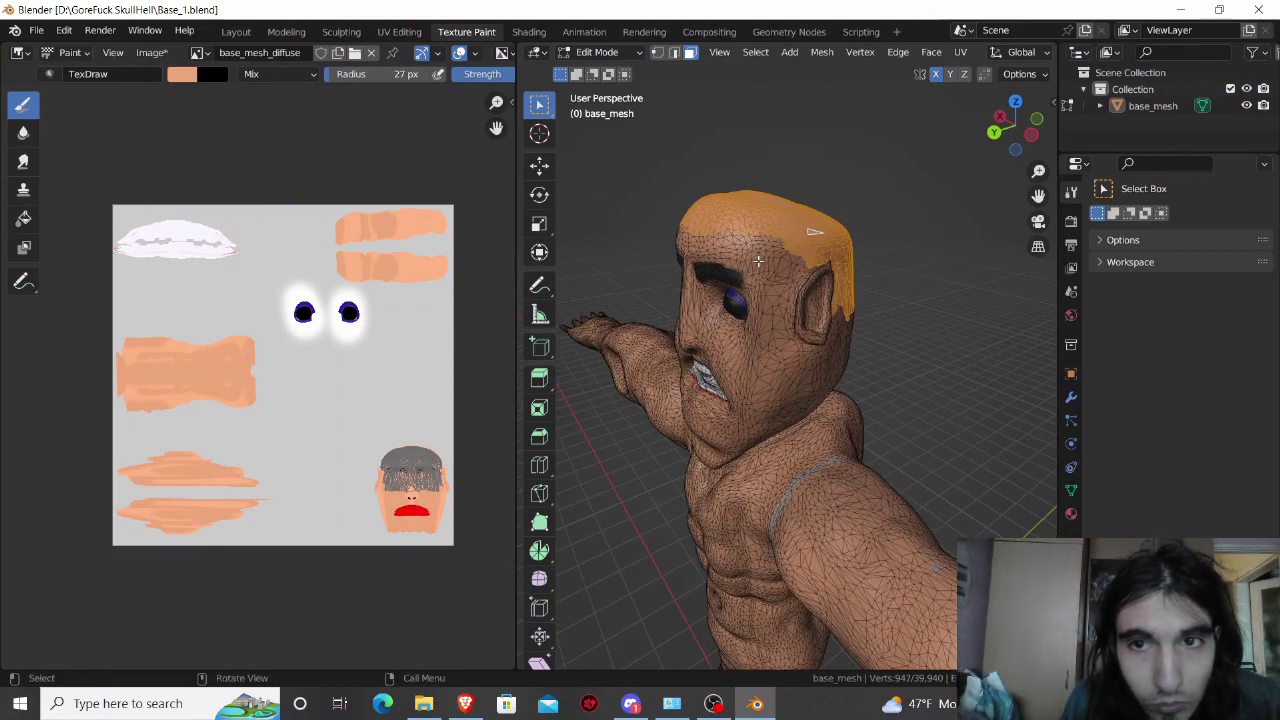
middle_click_drag(759, 261, 955, 304)
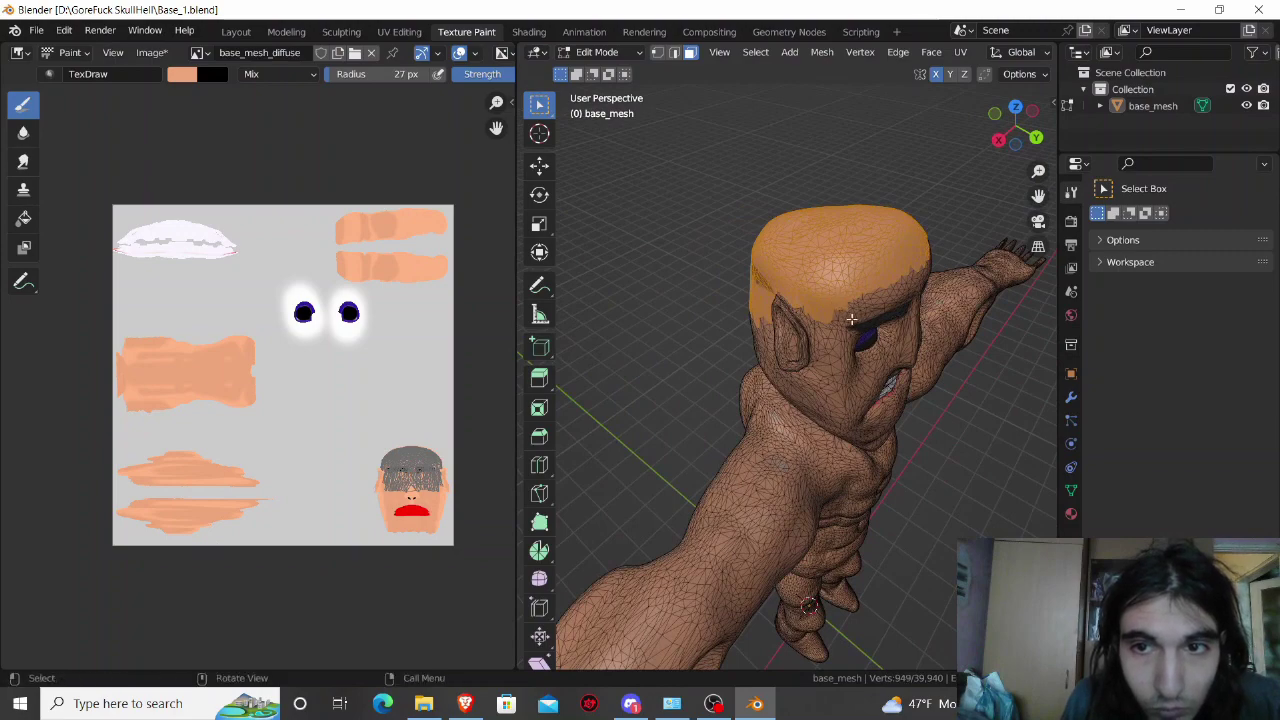
mouse_move(850, 320)
middle_mouse_down()
mouse_move(813, 316)
mouse_move(934, 324)
mouse_move(763, 140)
middle_mouse_up()
key("Tab")
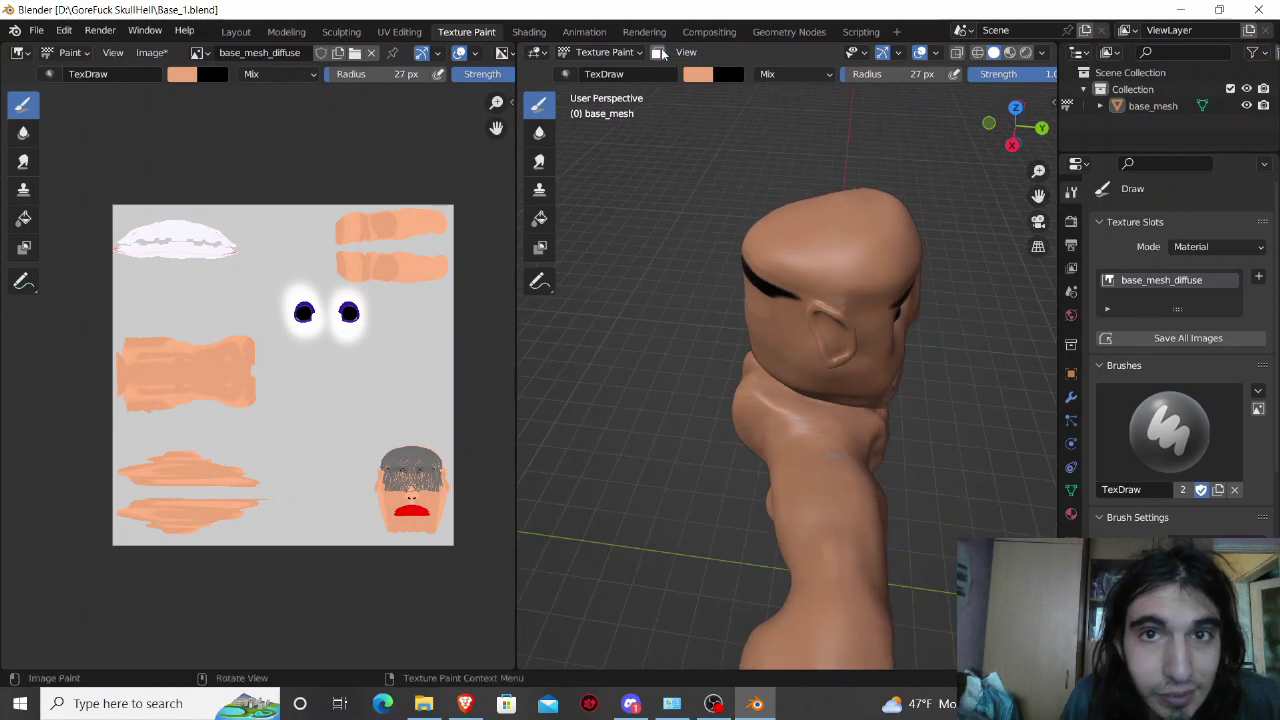
Step: Enable face selection masking so painting is limited to the selected scalp faces
left_click(662, 53)
middle_click_drag(647, 213, 832, 254)
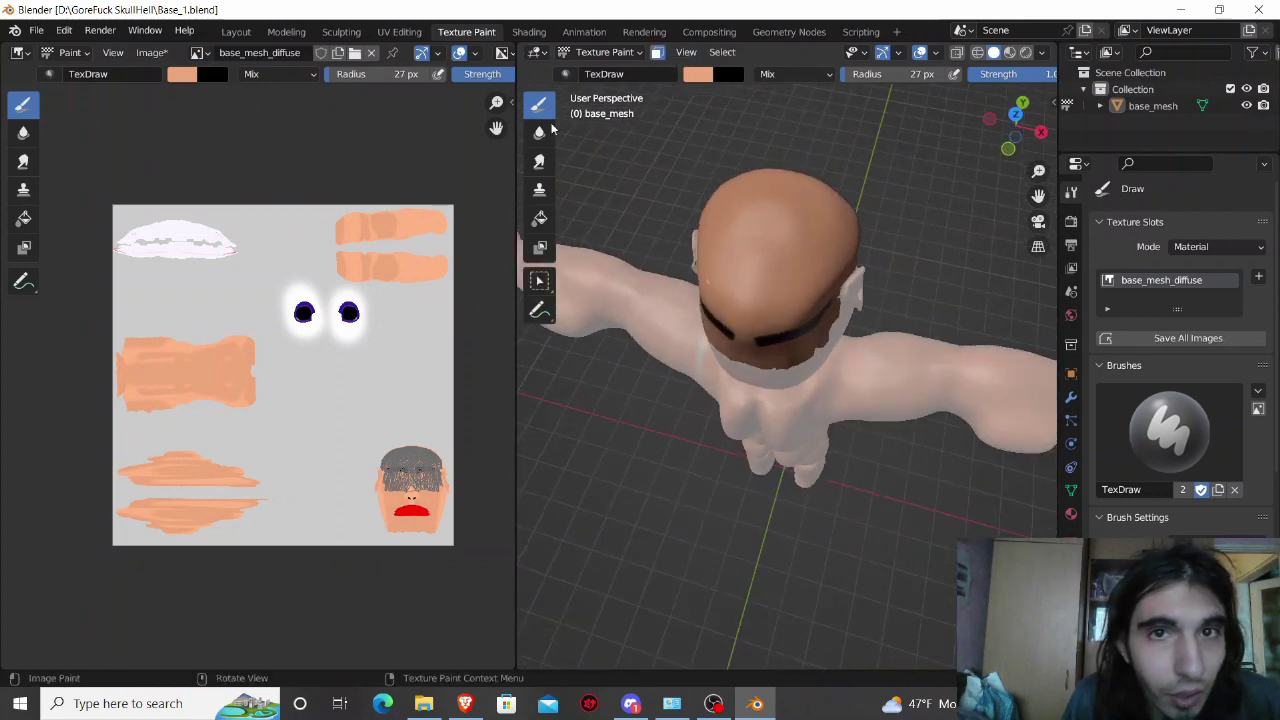
left_click(186, 75)
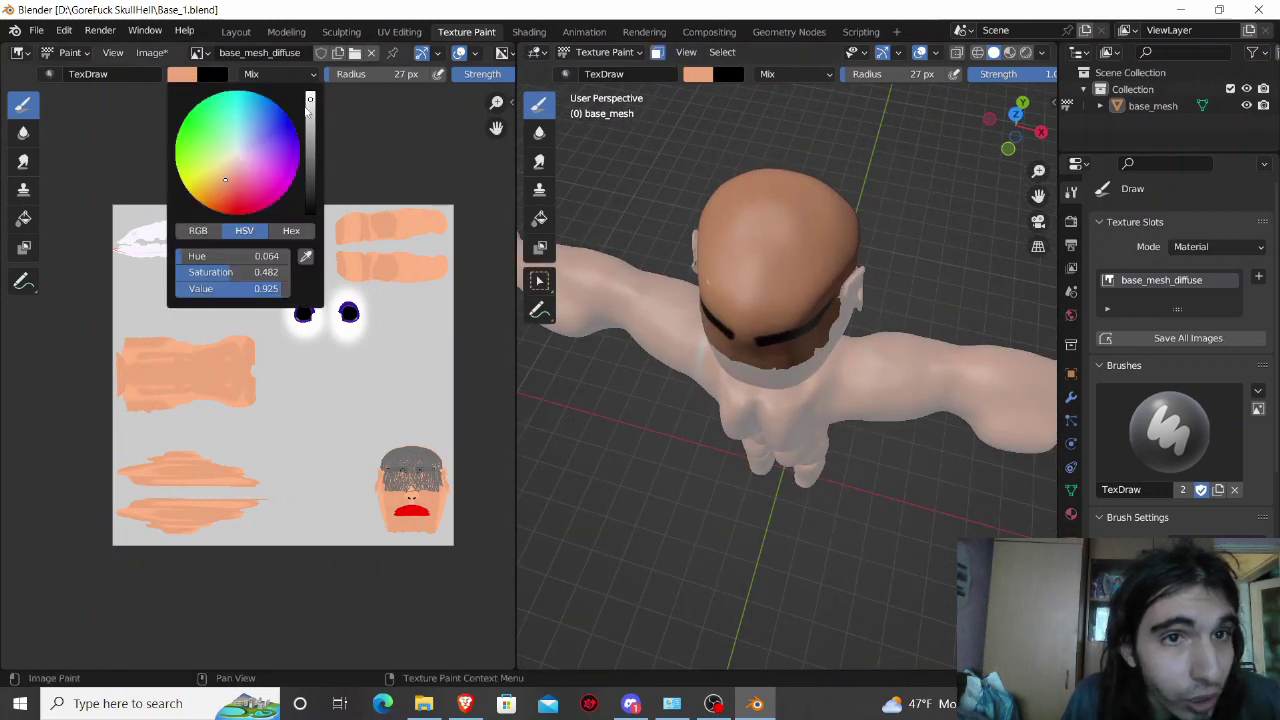
left_click_drag(310, 100, 311, 92)
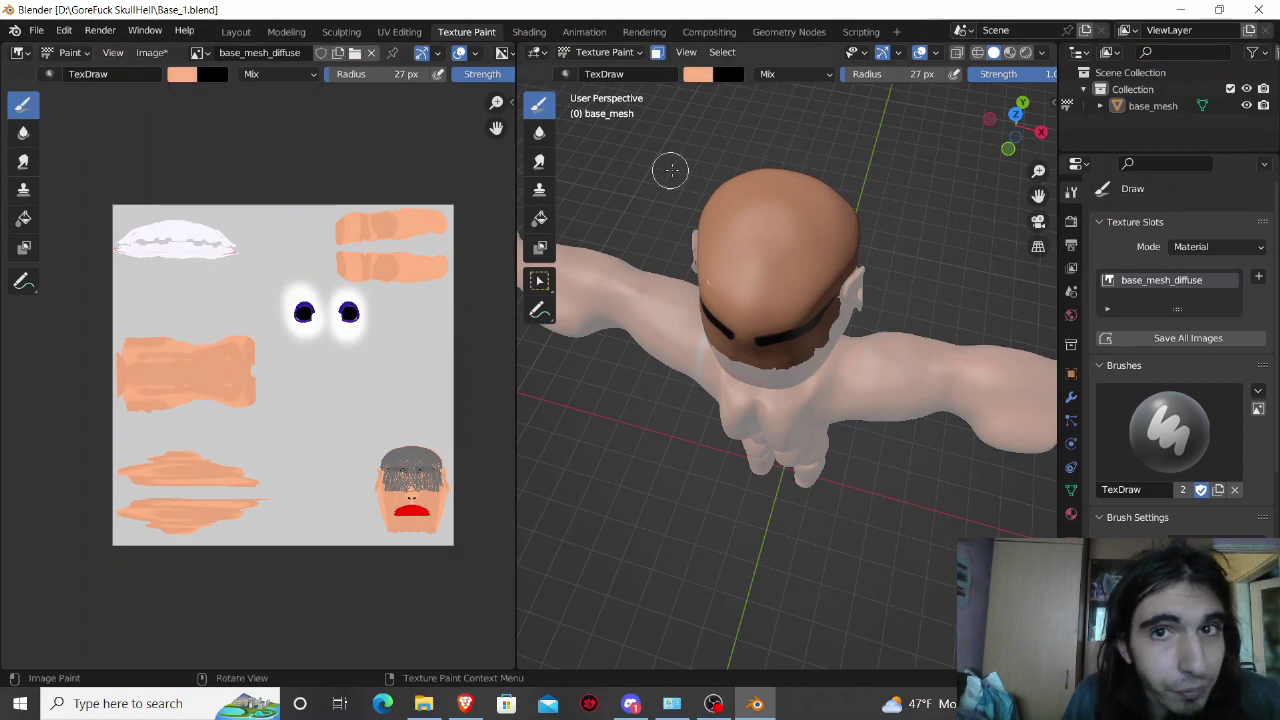
middle_click_drag(680, 250, 711, 232)
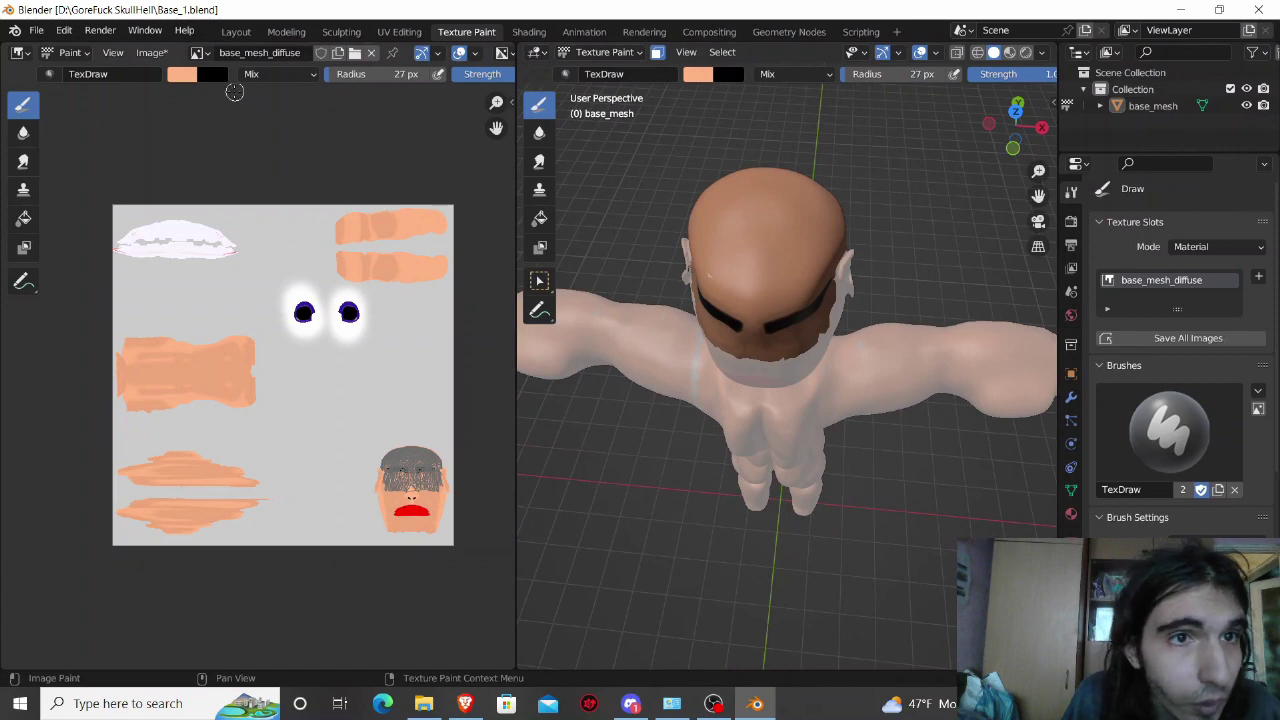
Step: Sample black from the eye with the eyedropper as the brush colour
left_click(213, 76)
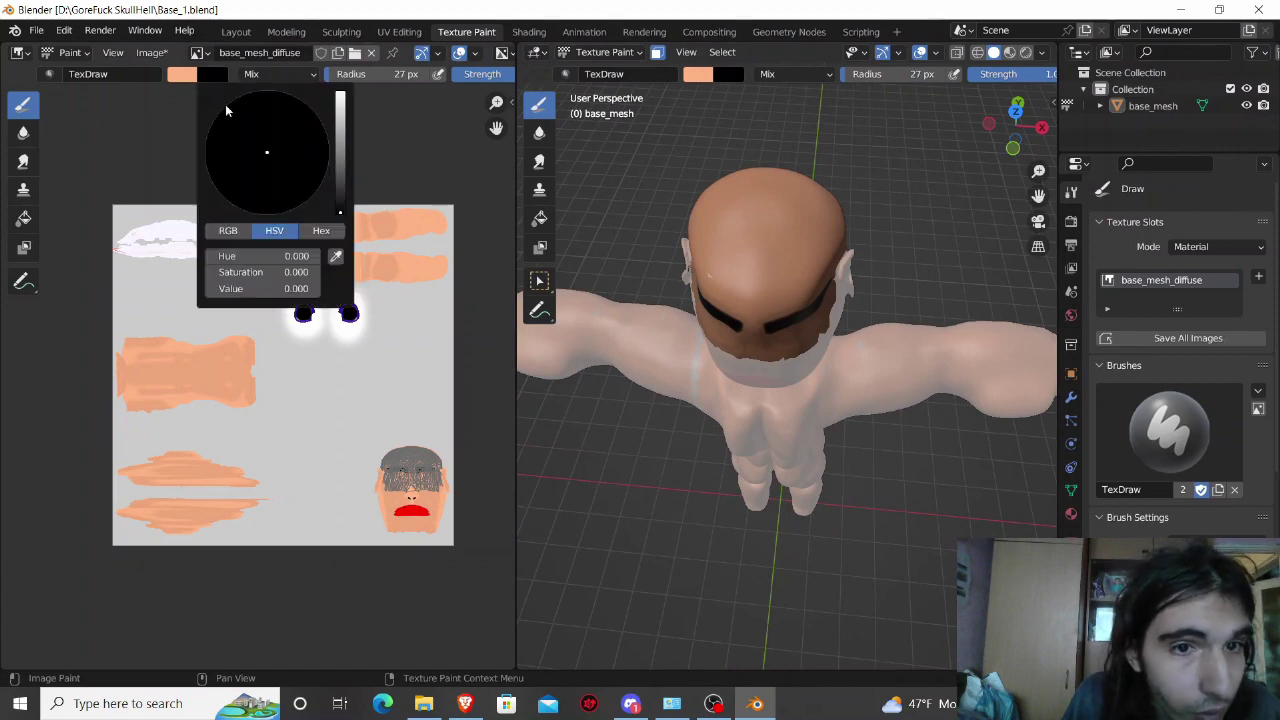
left_click(336, 257)
left_click(350, 302)
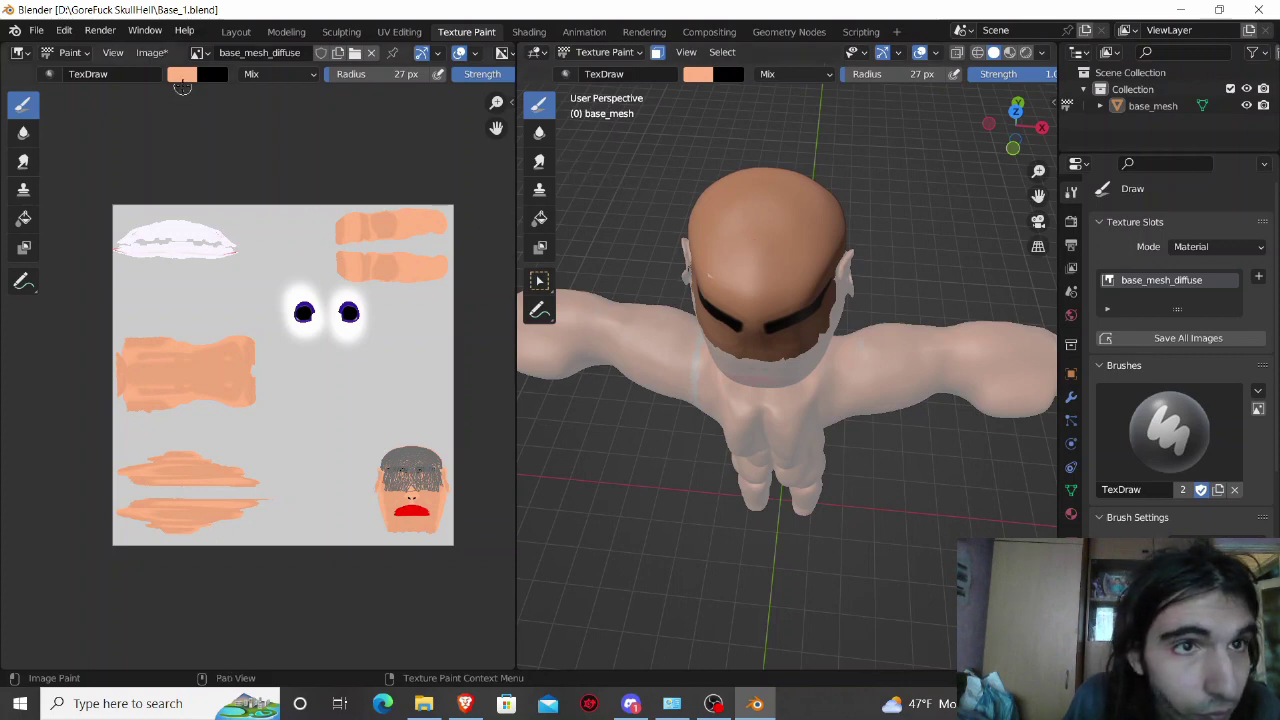
left_click(182, 76)
left_click(306, 262)
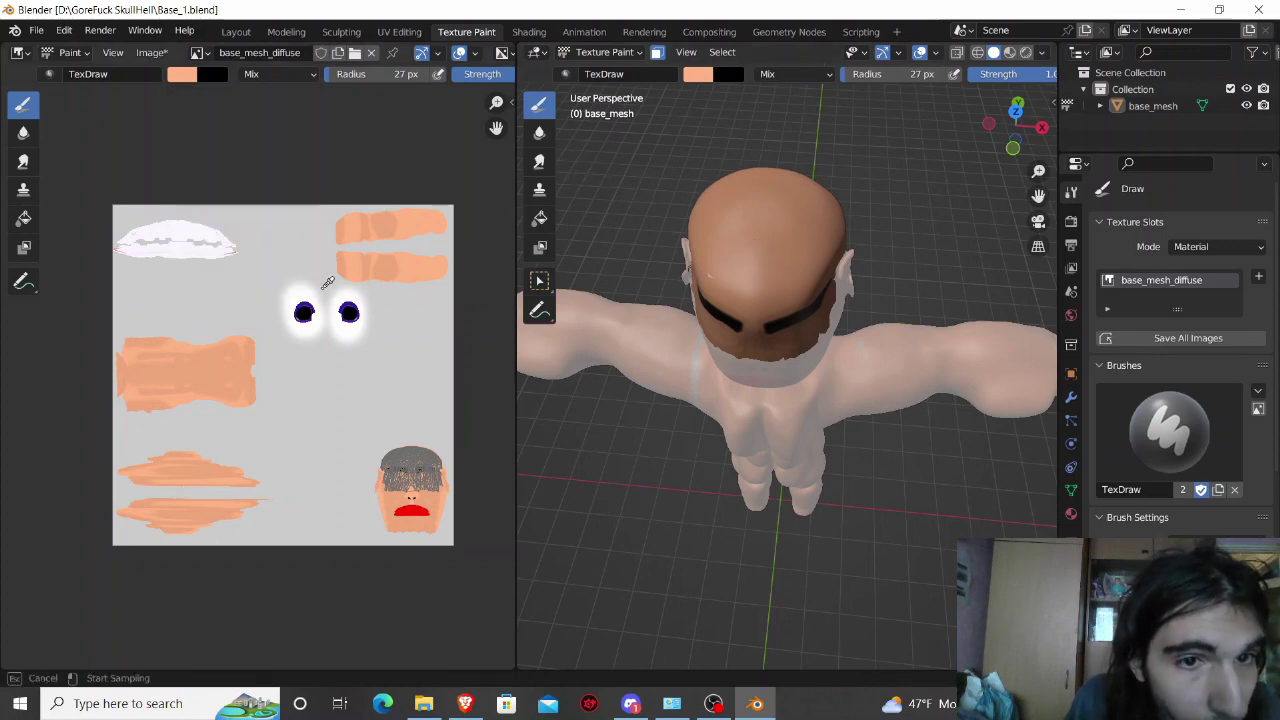
left_click(350, 312)
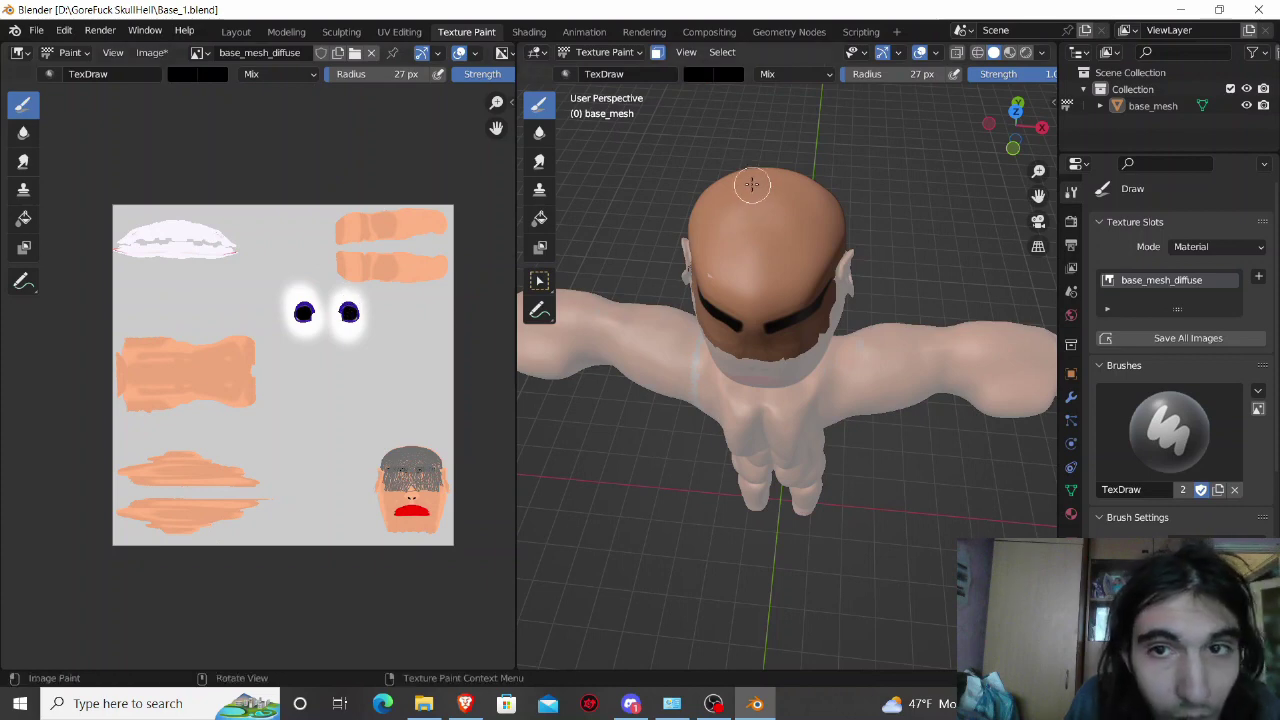
Step: Paint black over the top of the head, the crown and the hairline
left_click_drag(729, 184, 742, 250)
mouse_move(803, 176)
left_mouse_down()
mouse_move(772, 252)
mouse_move(772, 166)
mouse_move(736, 224)
left_mouse_up()
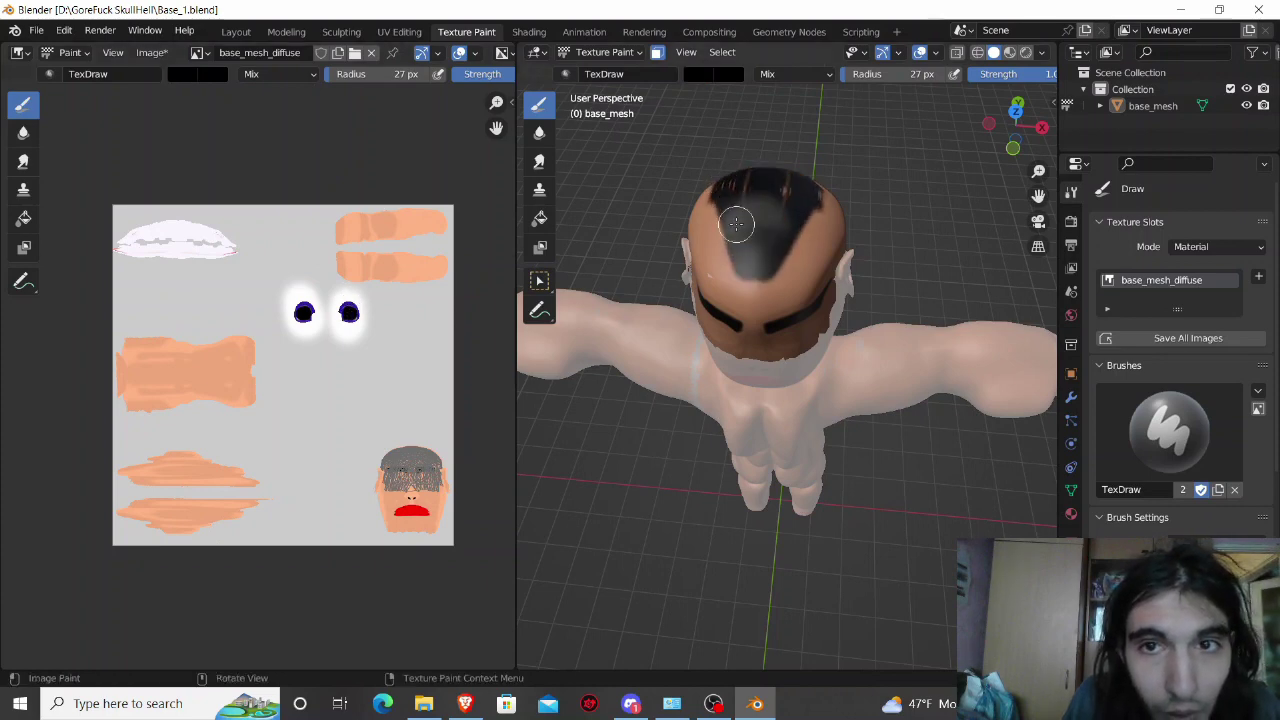
mouse_move(743, 225)
middle_mouse_down()
mouse_move(972, 257)
mouse_move(920, 240)
middle_mouse_up()
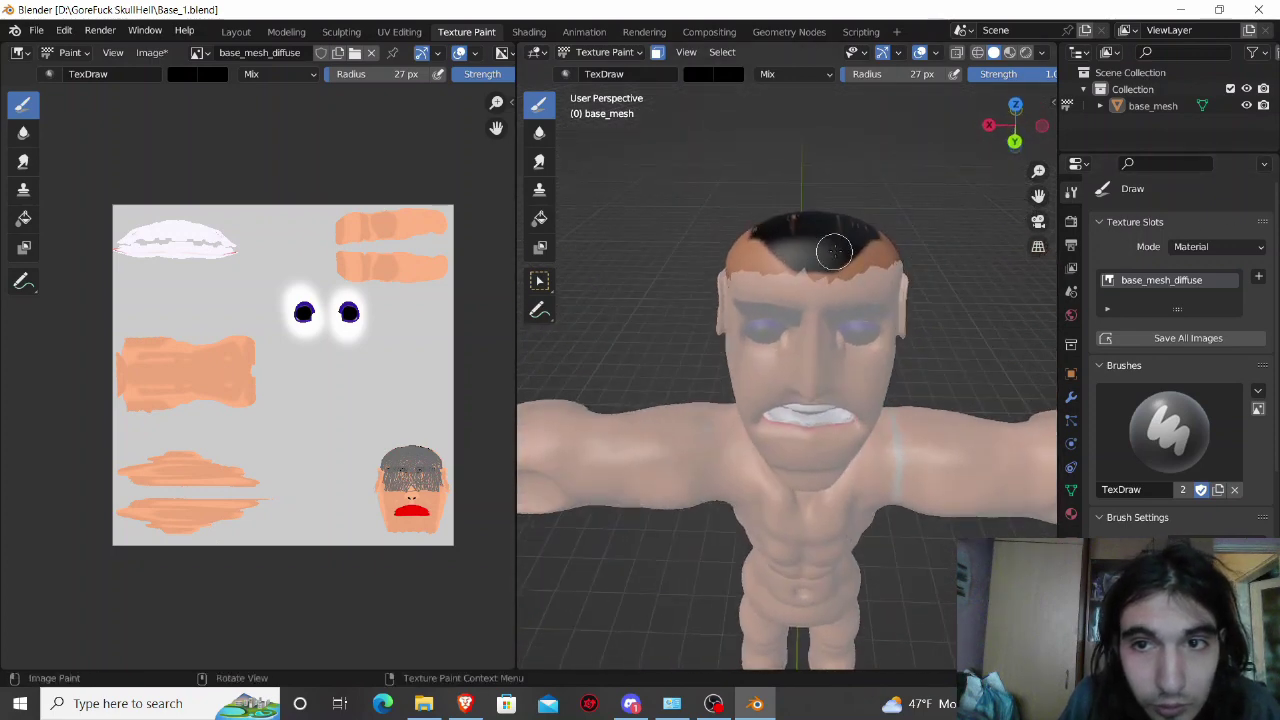
mouse_move(818, 258)
left_mouse_down()
mouse_move(820, 229)
mouse_move(756, 229)
left_mouse_up()
mouse_move(844, 263)
left_mouse_down()
mouse_move(851, 289)
mouse_move(737, 264)
mouse_move(784, 252)
left_mouse_up()
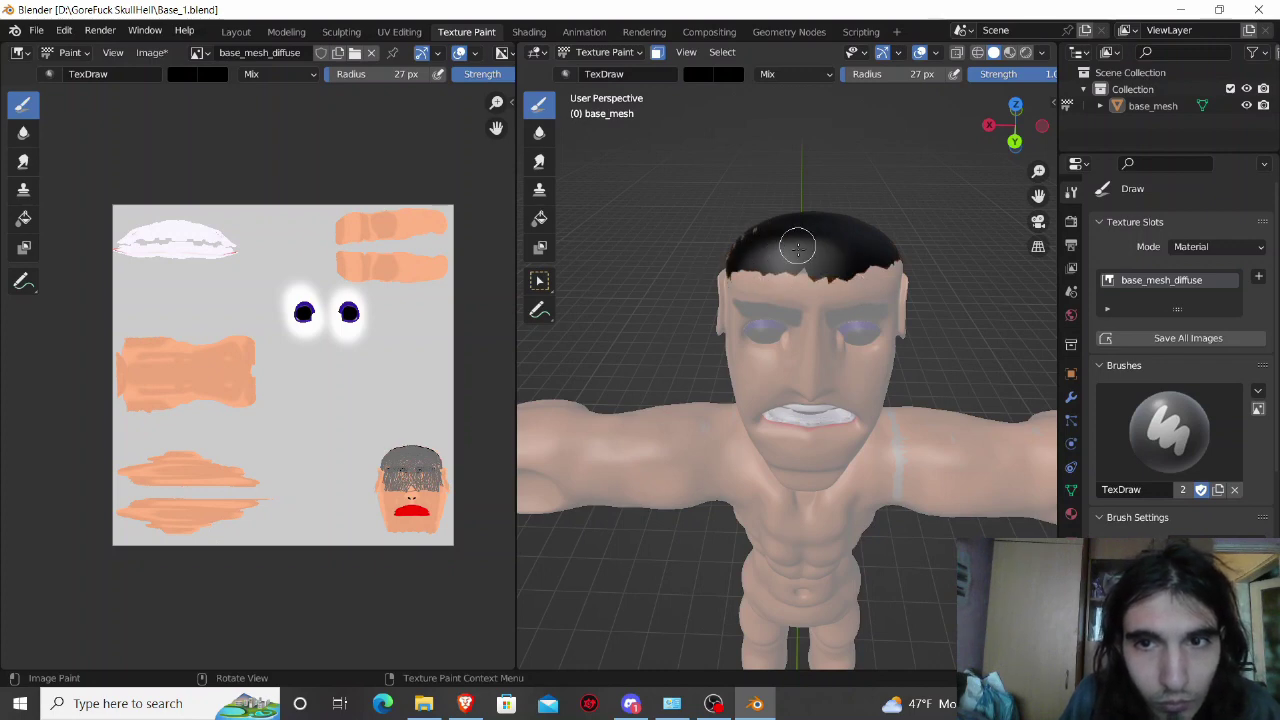
middle_click_drag(811, 267, 862, 281)
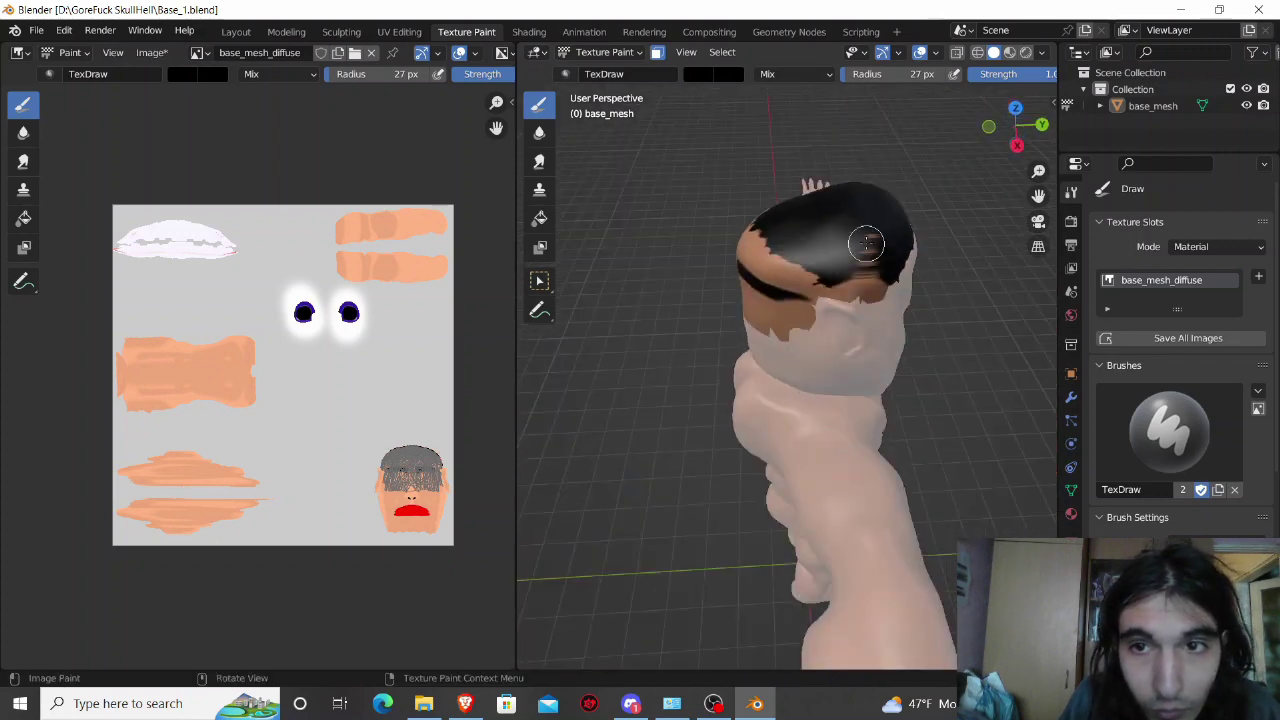
left_click_drag(841, 265, 776, 262)
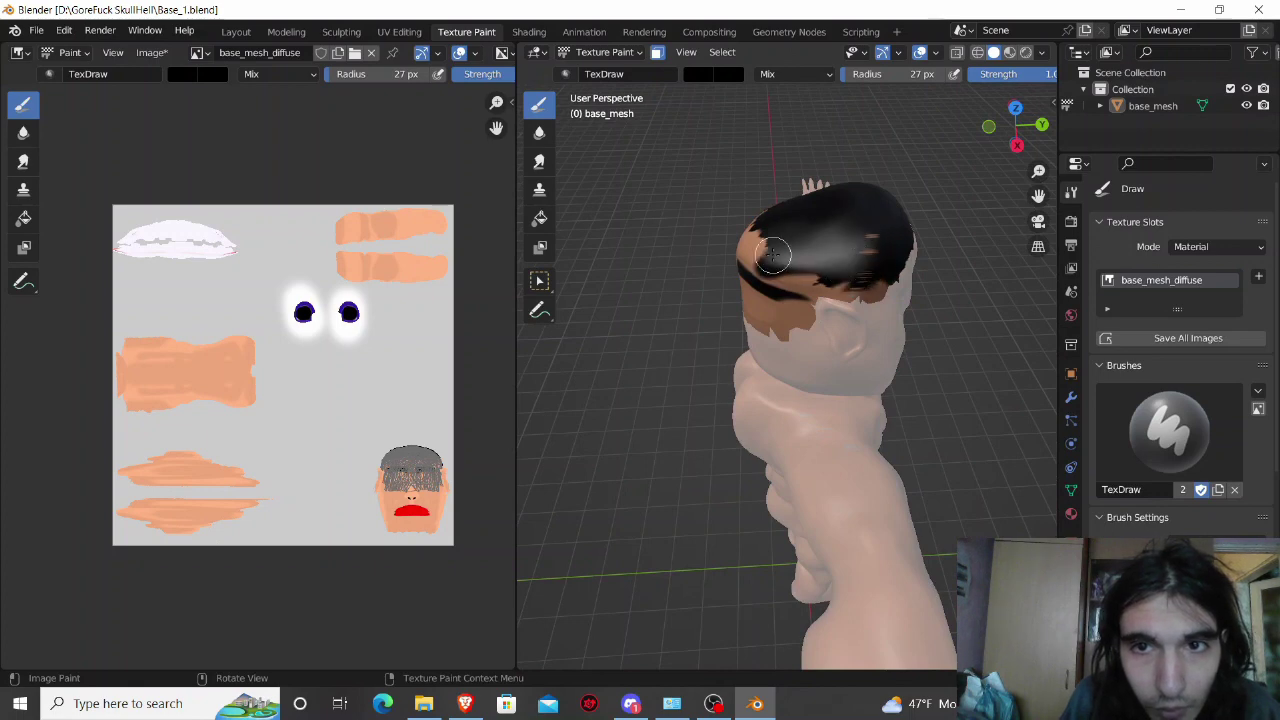
mouse_move(774, 260)
middle_mouse_down()
mouse_move(857, 261)
mouse_move(921, 243)
middle_mouse_up()
mouse_move(816, 264)
left_mouse_down()
mouse_move(740, 250)
mouse_move(780, 257)
mouse_move(849, 240)
mouse_move(808, 294)
mouse_move(720, 295)
mouse_move(811, 286)
mouse_move(740, 310)
left_mouse_up()
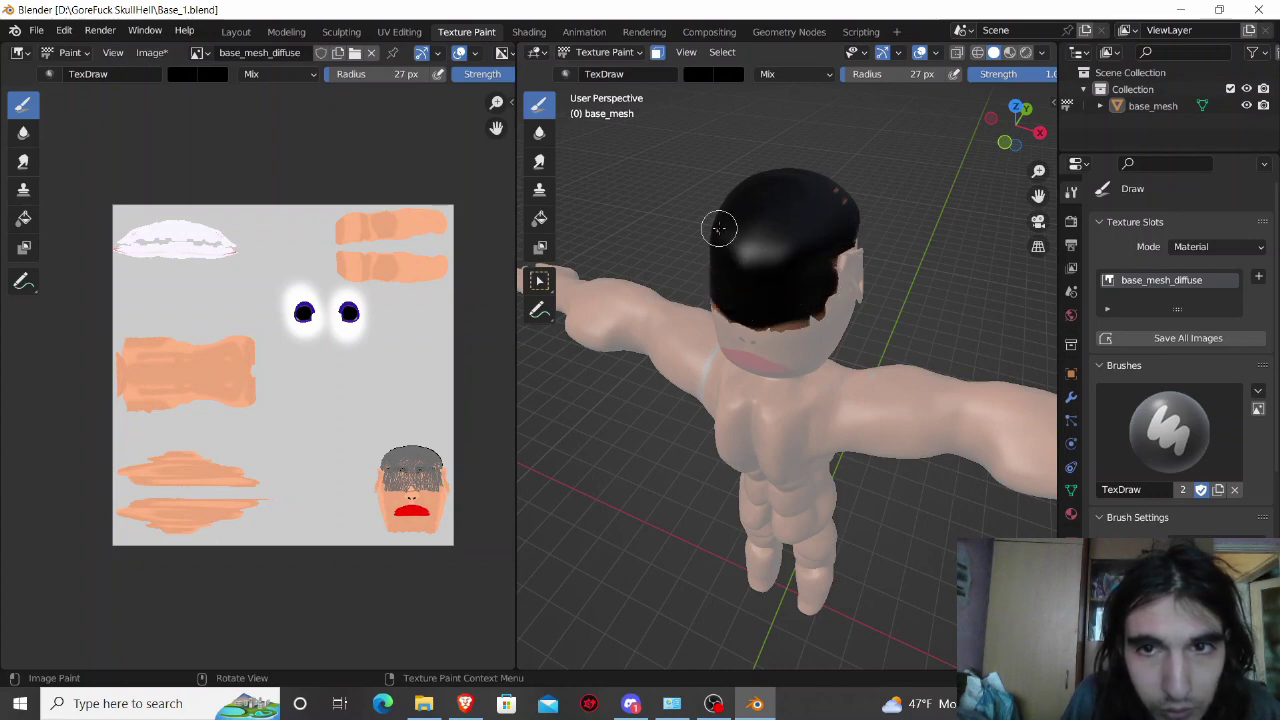
Step: Extend the black hair down the back of the head toward the nape
middle_click_drag(732, 268, 789, 289)
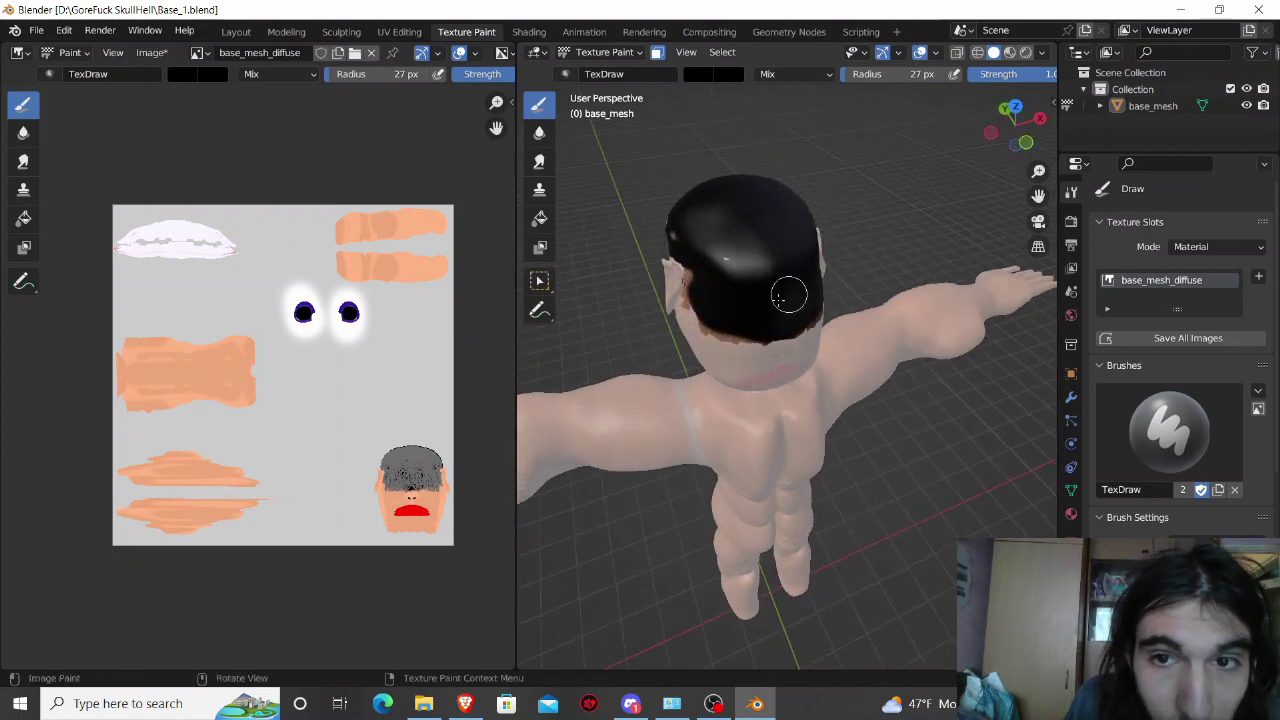
mouse_move(751, 331)
left_mouse_down()
mouse_move(715, 330)
mouse_move(686, 270)
left_mouse_up()
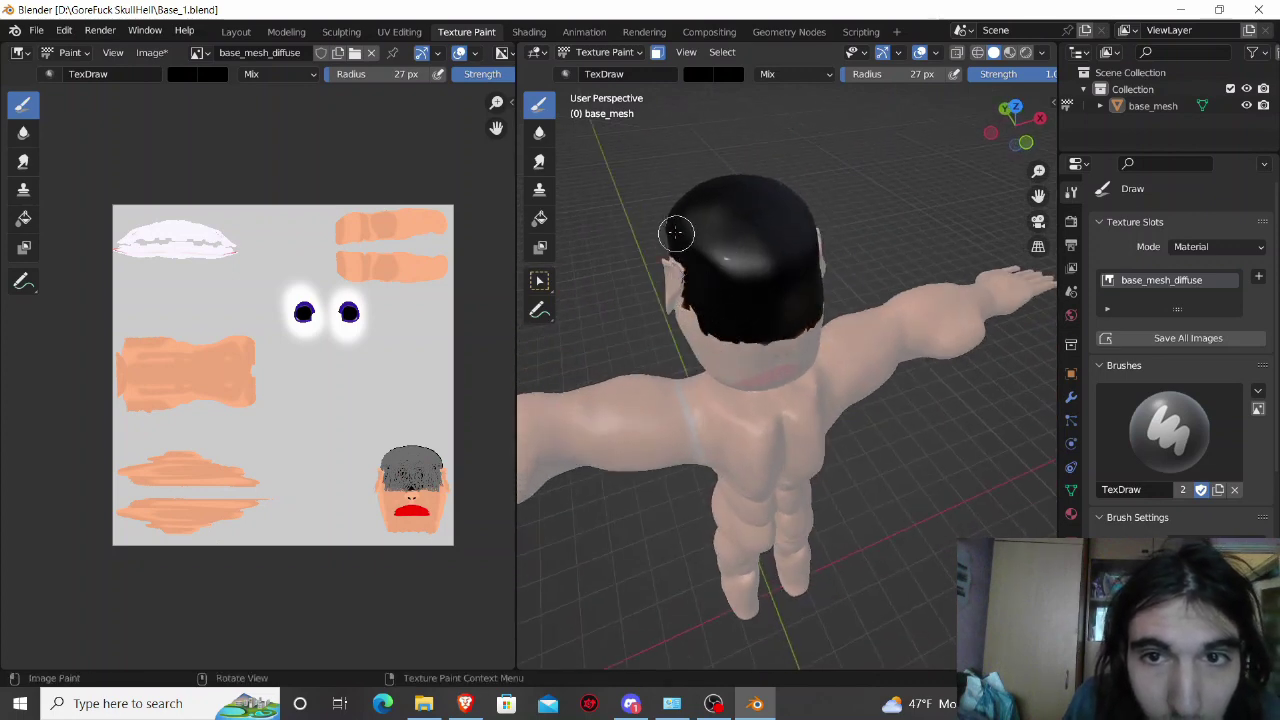
mouse_move(705, 240)
middle_mouse_down()
mouse_move(757, 229)
mouse_move(711, 262)
middle_mouse_up()
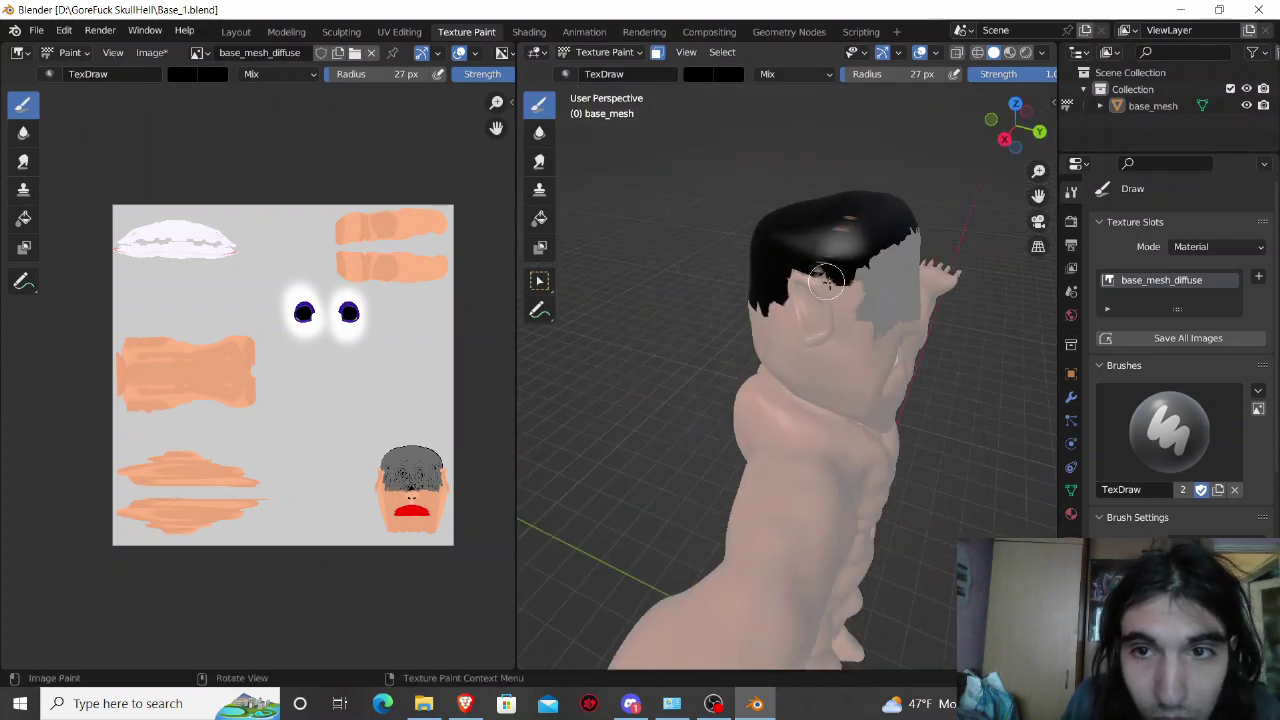
middle_click_drag(806, 272, 694, 227)
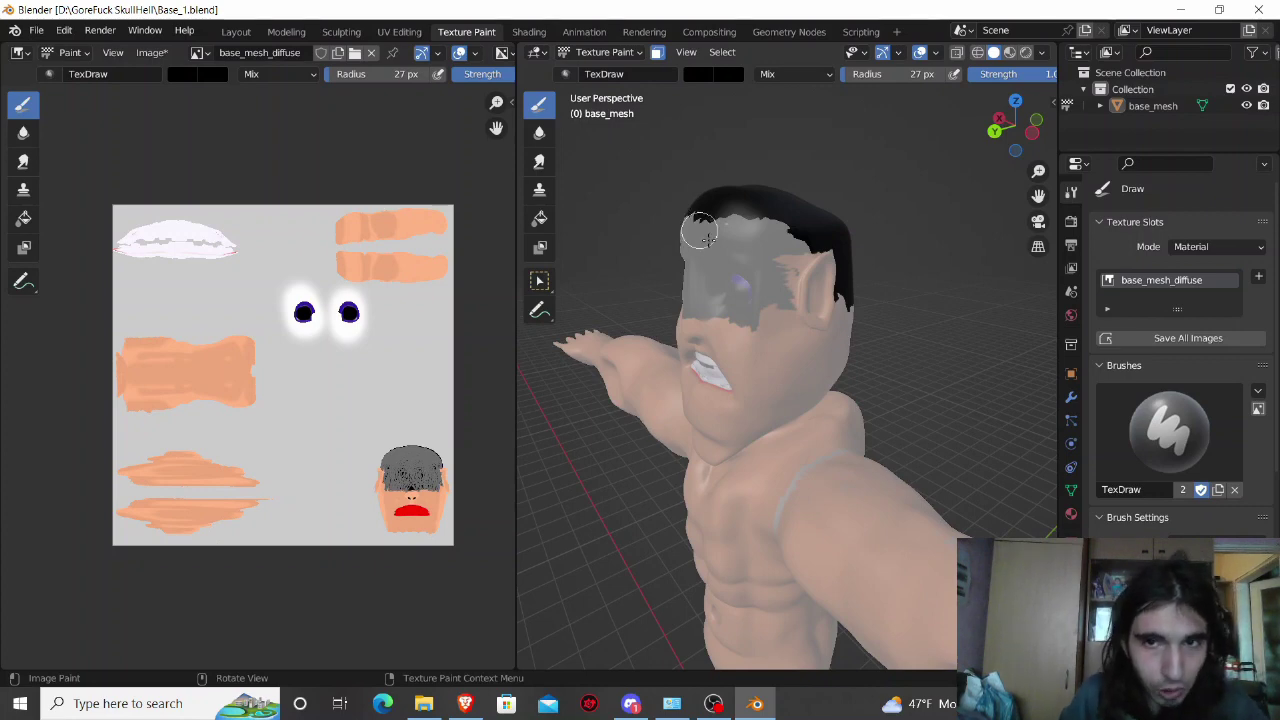
Step: Switch into Edit Mode and back to check which scalp faces are selected for hair
key("Tab")
middle_click_drag(724, 262, 801, 312)
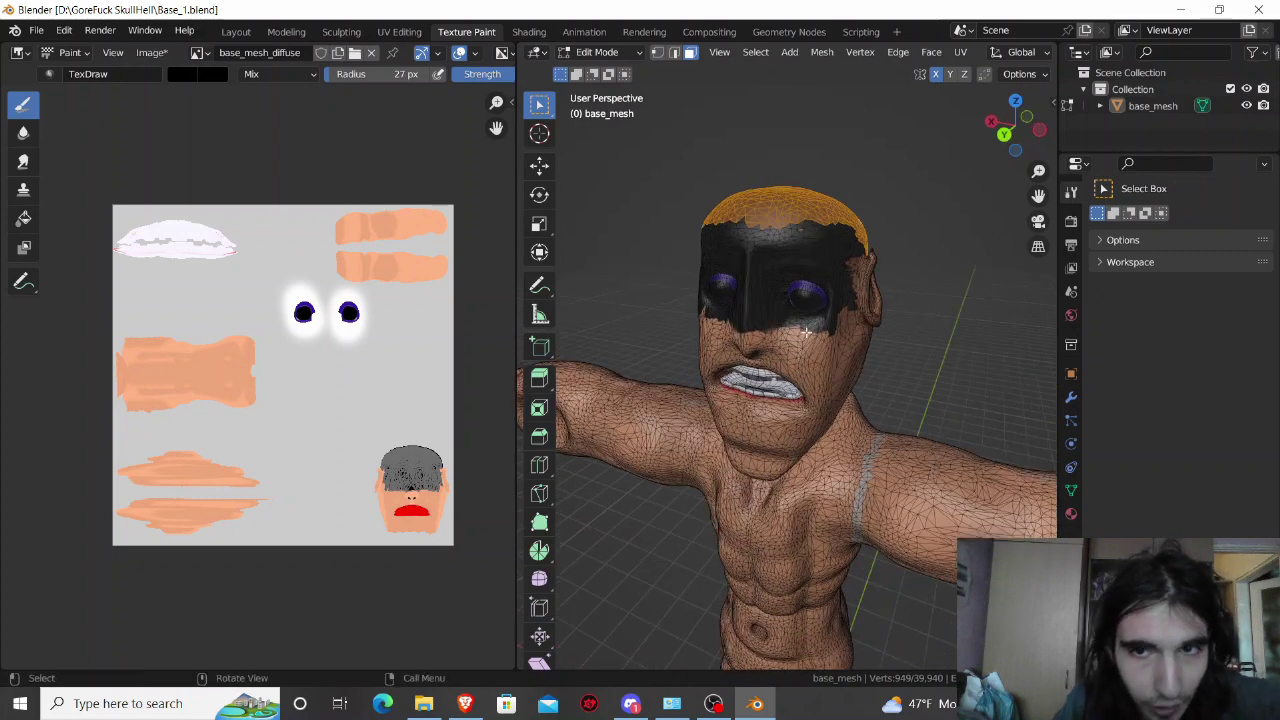
key("Tab")
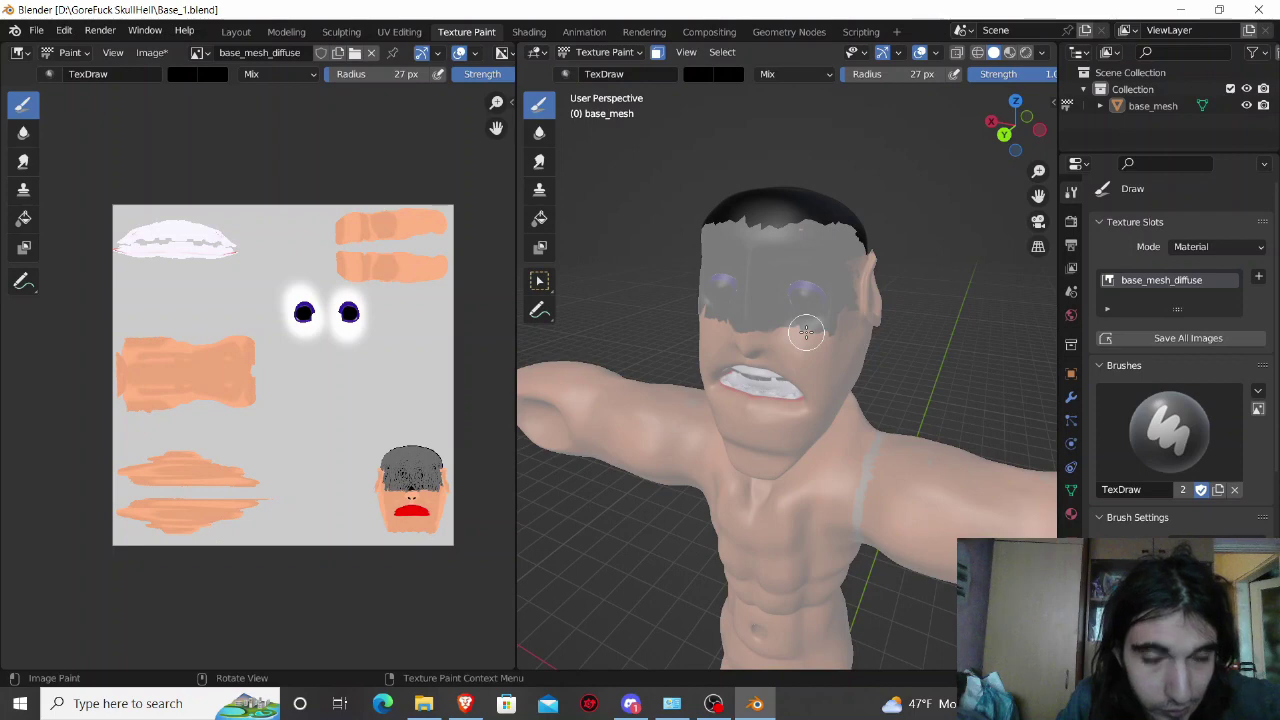
key("Tab")
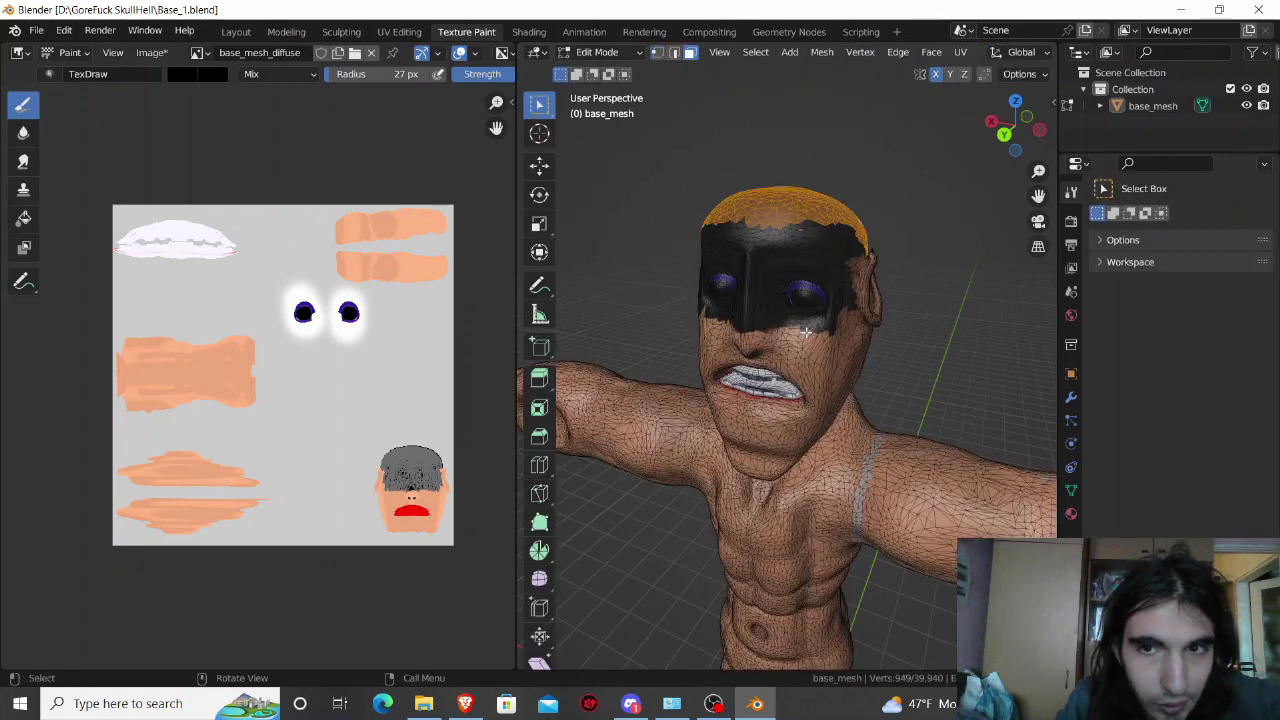
middle_click_drag(806, 331, 837, 317)
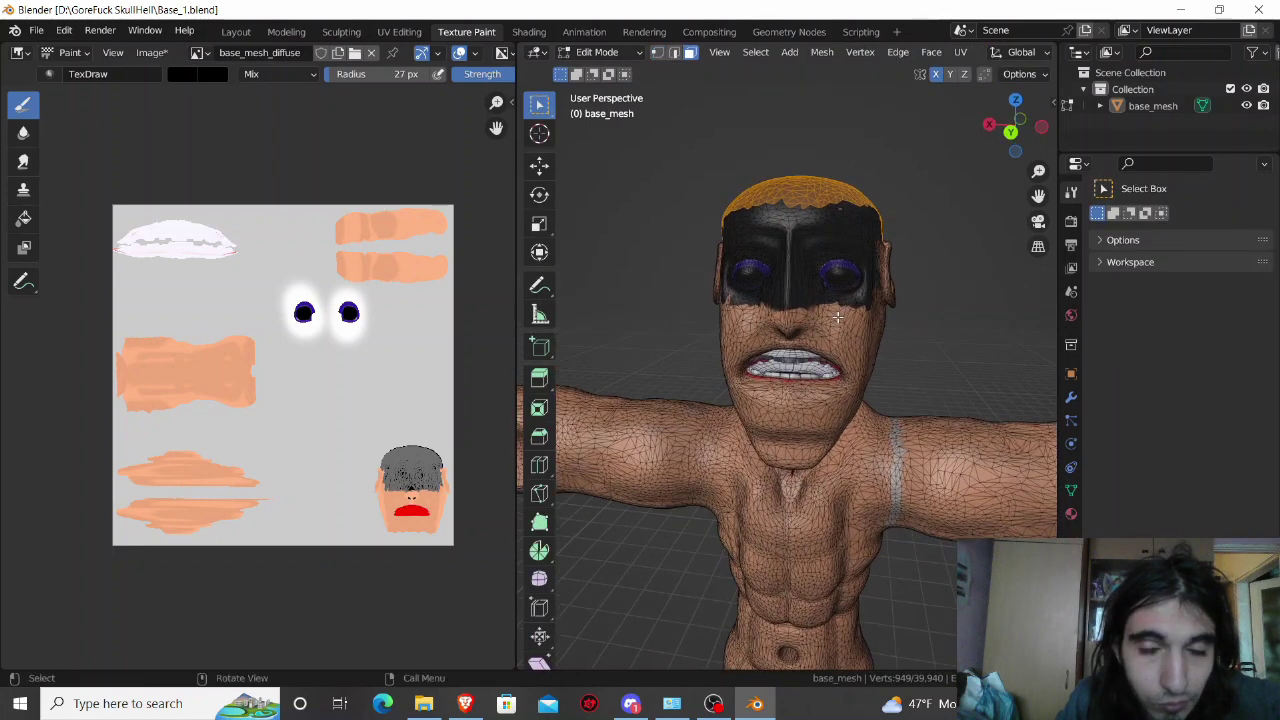
key("Tab")
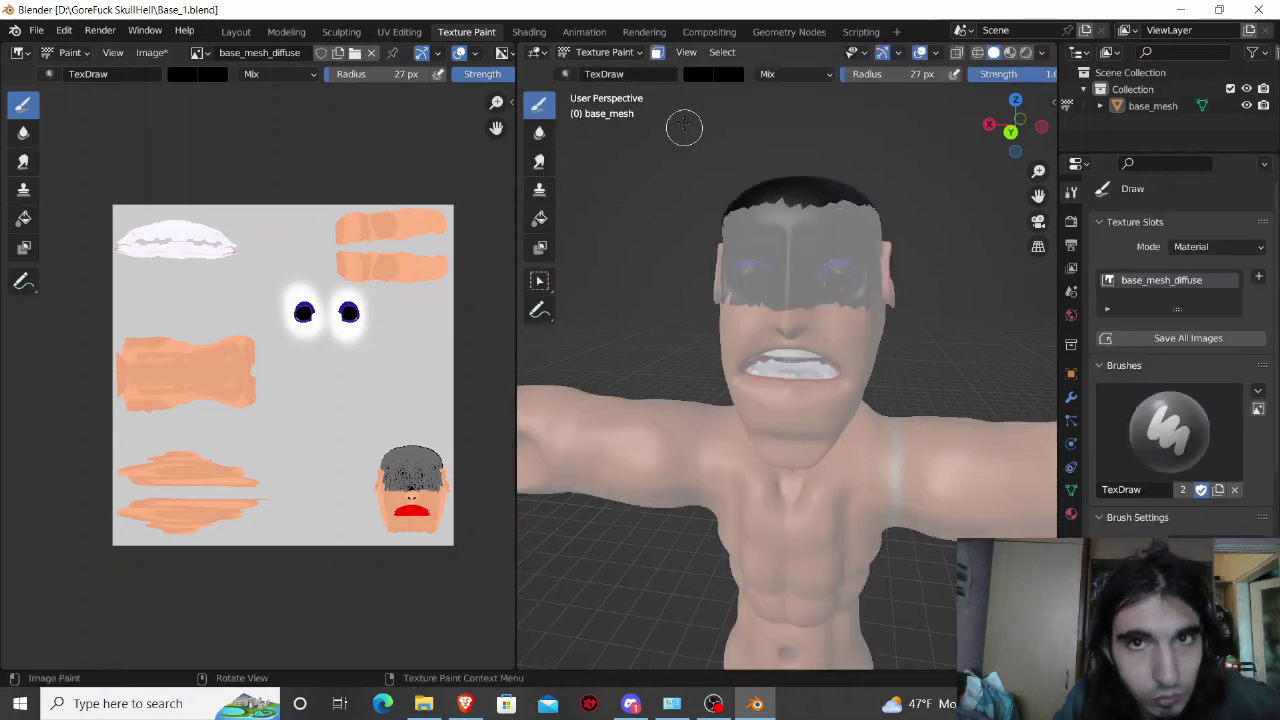
Step: Turn off face selection masking and paint the hair above the ear black
left_click(657, 52)
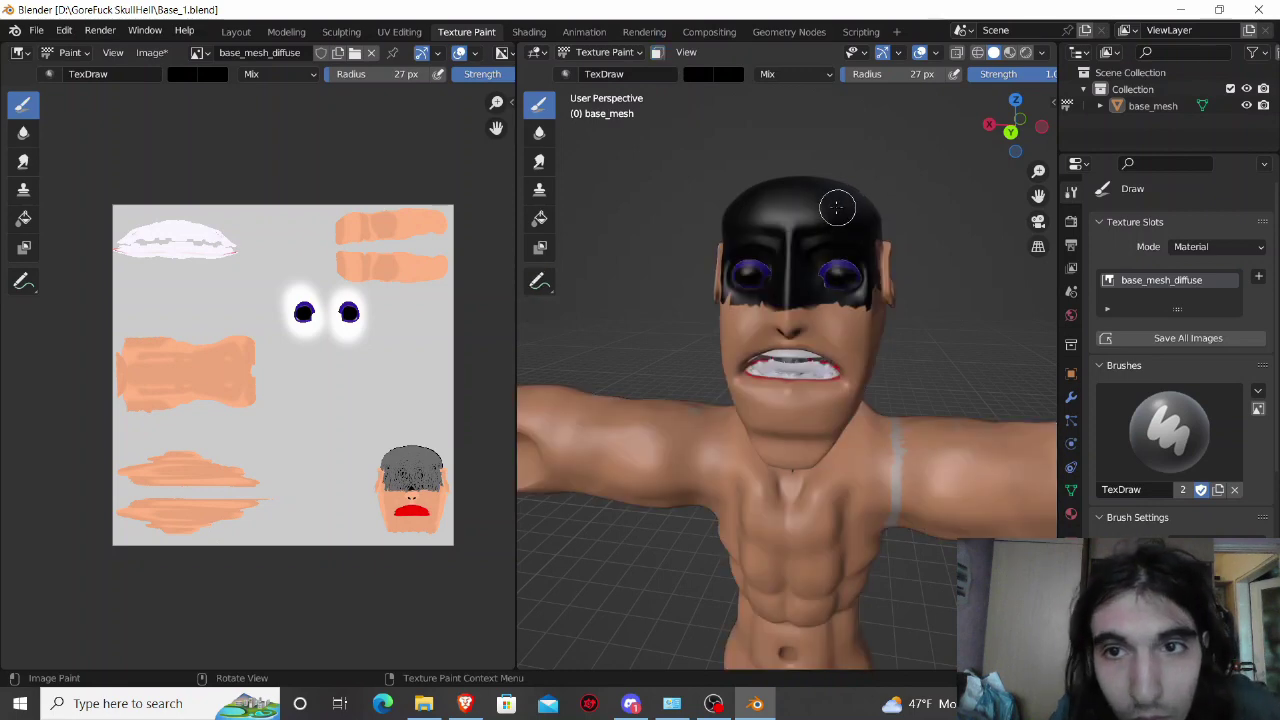
middle_click_drag(829, 205, 696, 242)
mouse_move(696, 242)
left_mouse_down()
mouse_move(727, 252)
mouse_move(714, 310)
left_mouse_up()
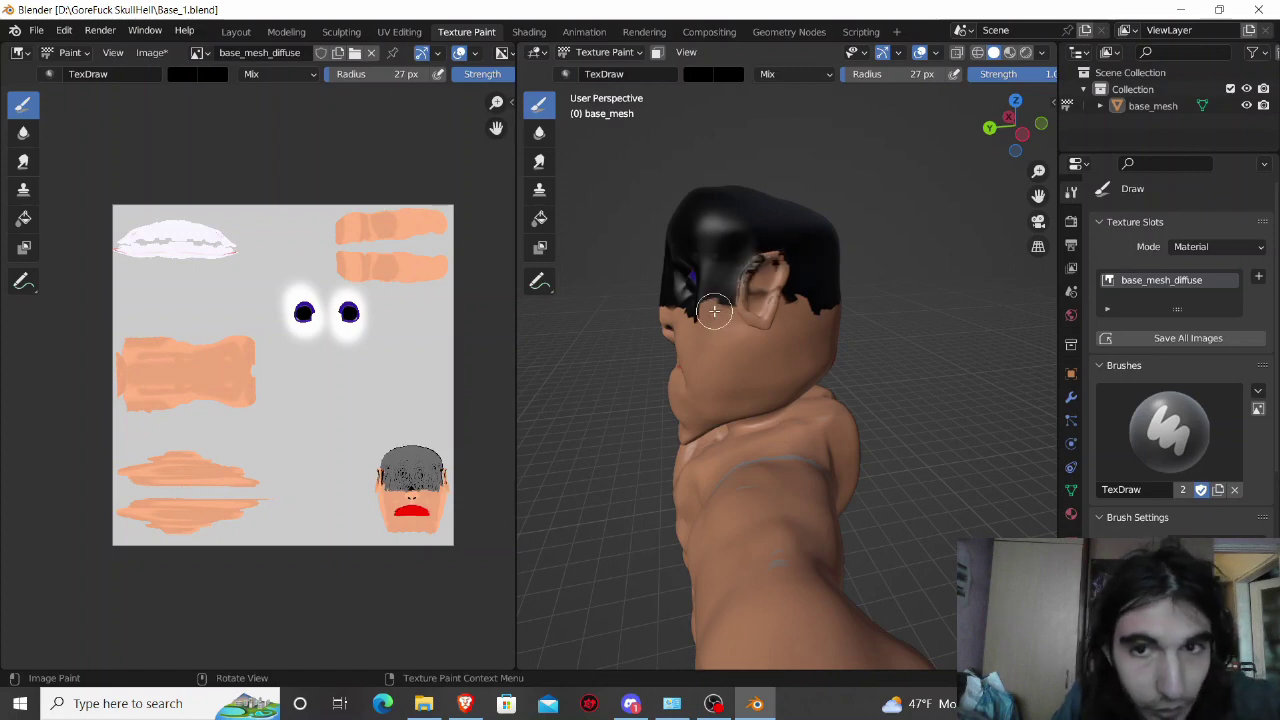
Step: Box-select faces on the side of the head and around the ear
key("Tab")
key("Tab")
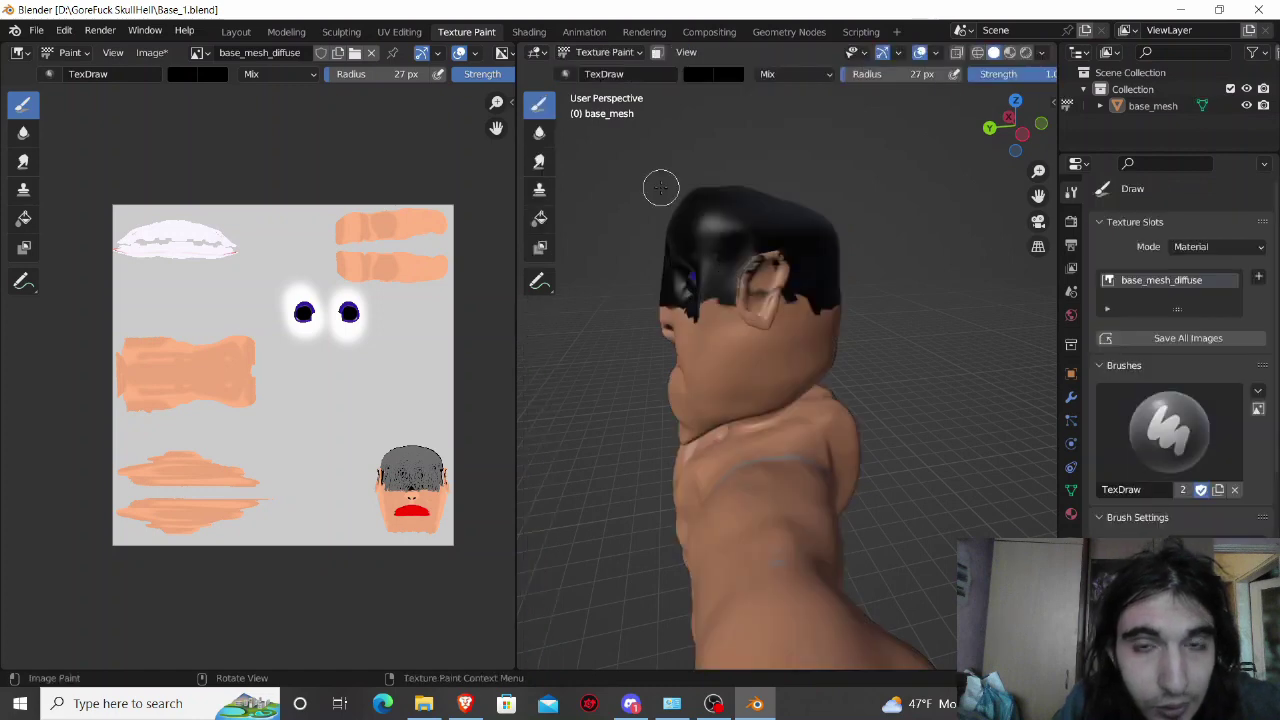
key("Tab")
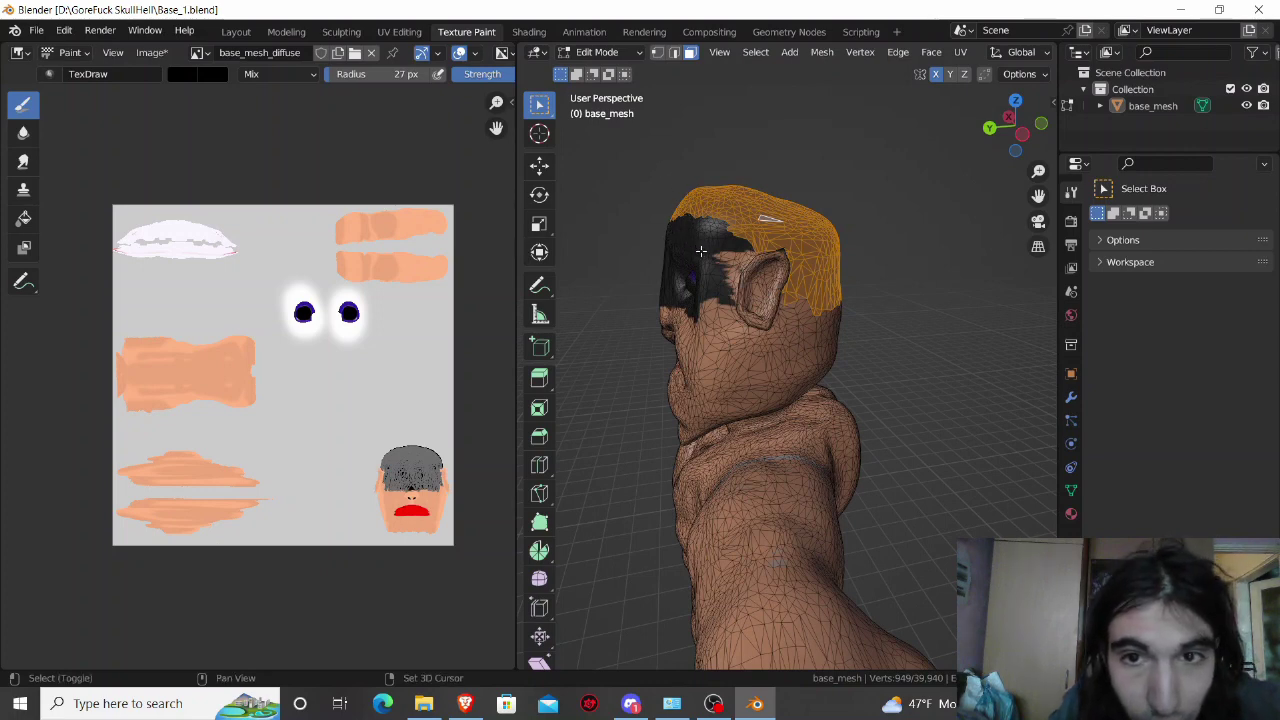
mouse_move(713, 248)
left_mouse_down("shift")
mouse_move(720, 270)
mouse_move(744, 262)
mouse_move(736, 293)
left_mouse_up("shift")
mouse_move(736, 293)
middle_mouse_down()
mouse_move(1001, 306)
mouse_move(860, 279)
middle_mouse_up()
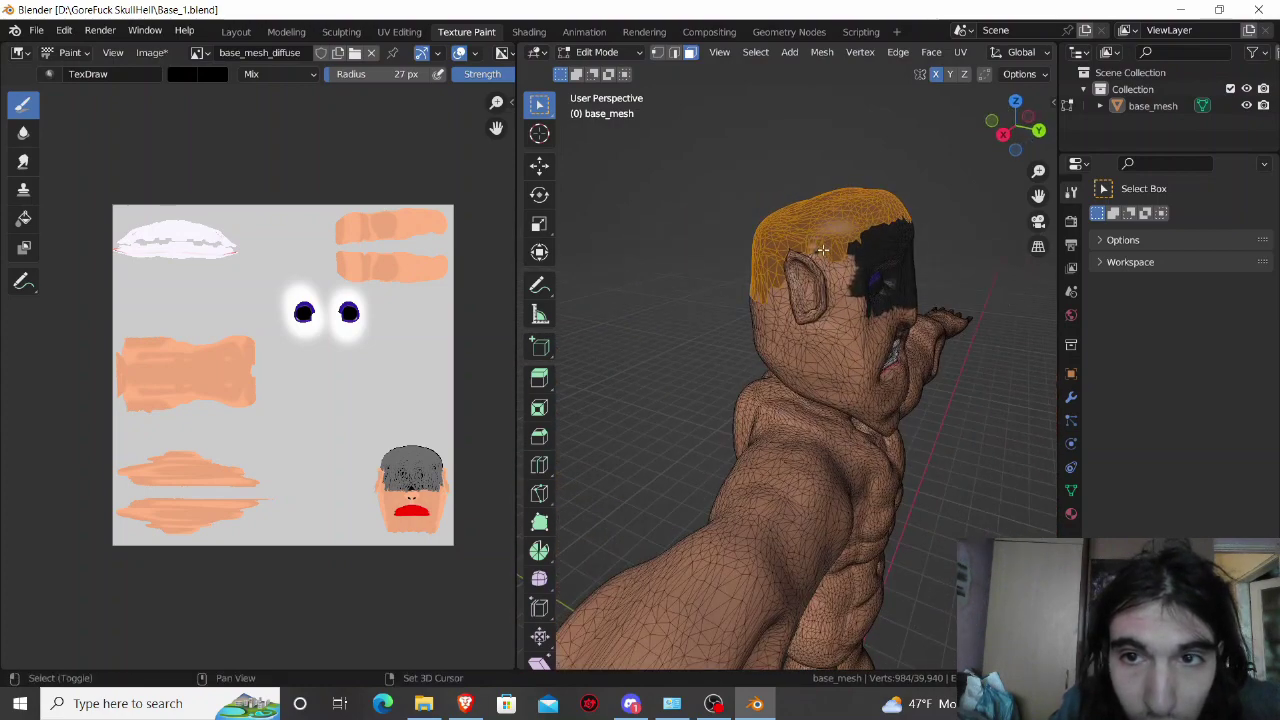
mouse_move(818, 252)
left_mouse_down("shift")
mouse_move(845, 283)
mouse_move(820, 260)
left_mouse_up("shift")
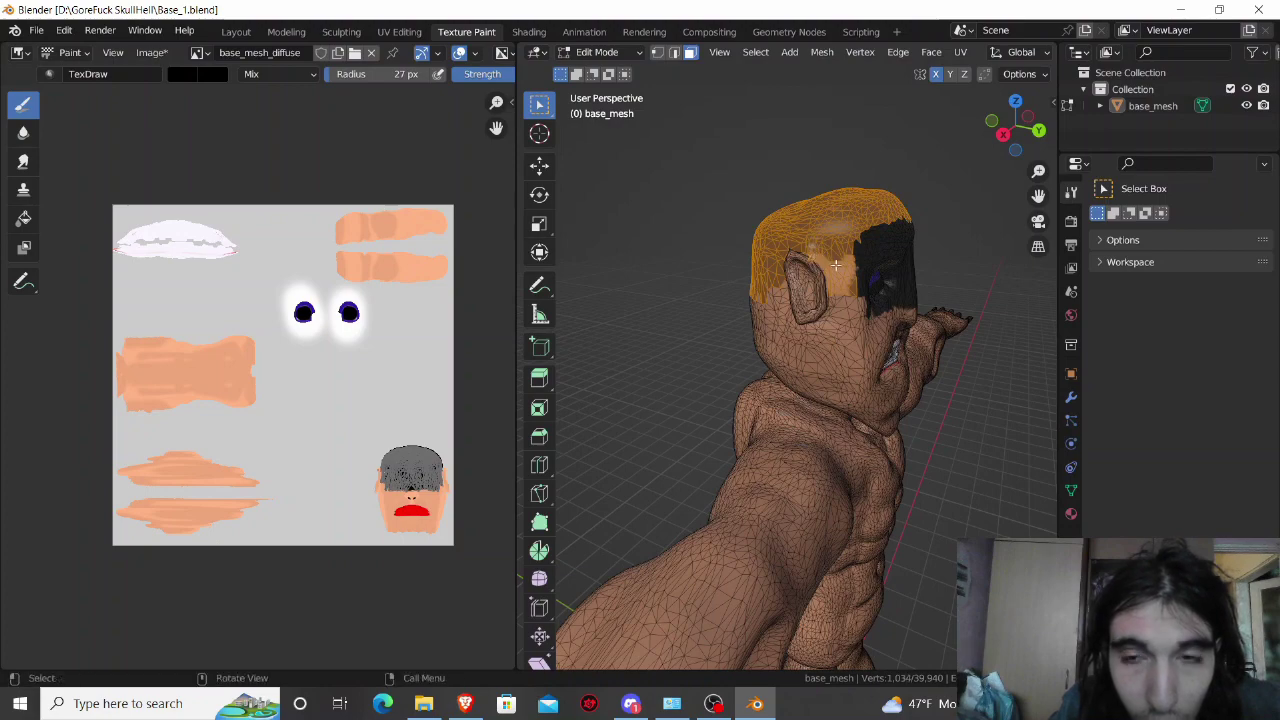
Step: Zoom in on the ear tip, box-select the faces there and grow the selection
mouse_move(836, 265)
middle_mouse_down()
mouse_move(790, 271)
mouse_move(752, 389)
middle_mouse_up()
scroll(790, 271, "up", 3)
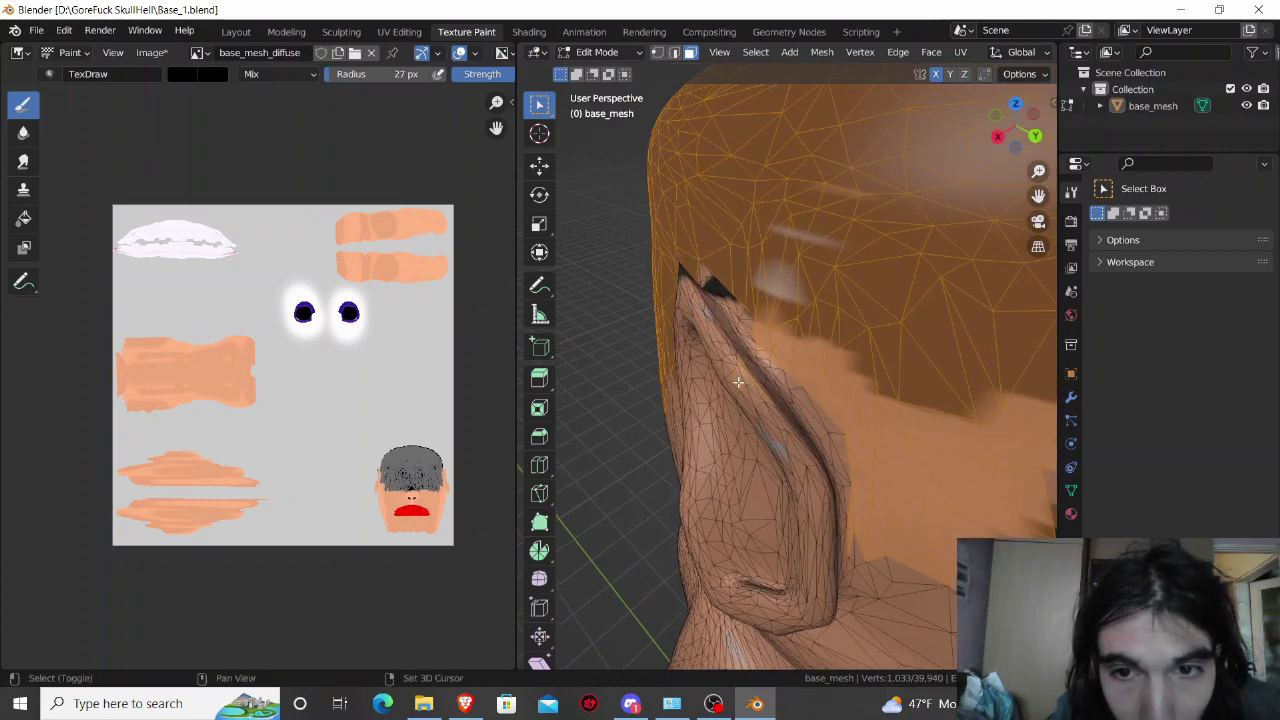
middle_click_drag(738, 384, 698, 364)
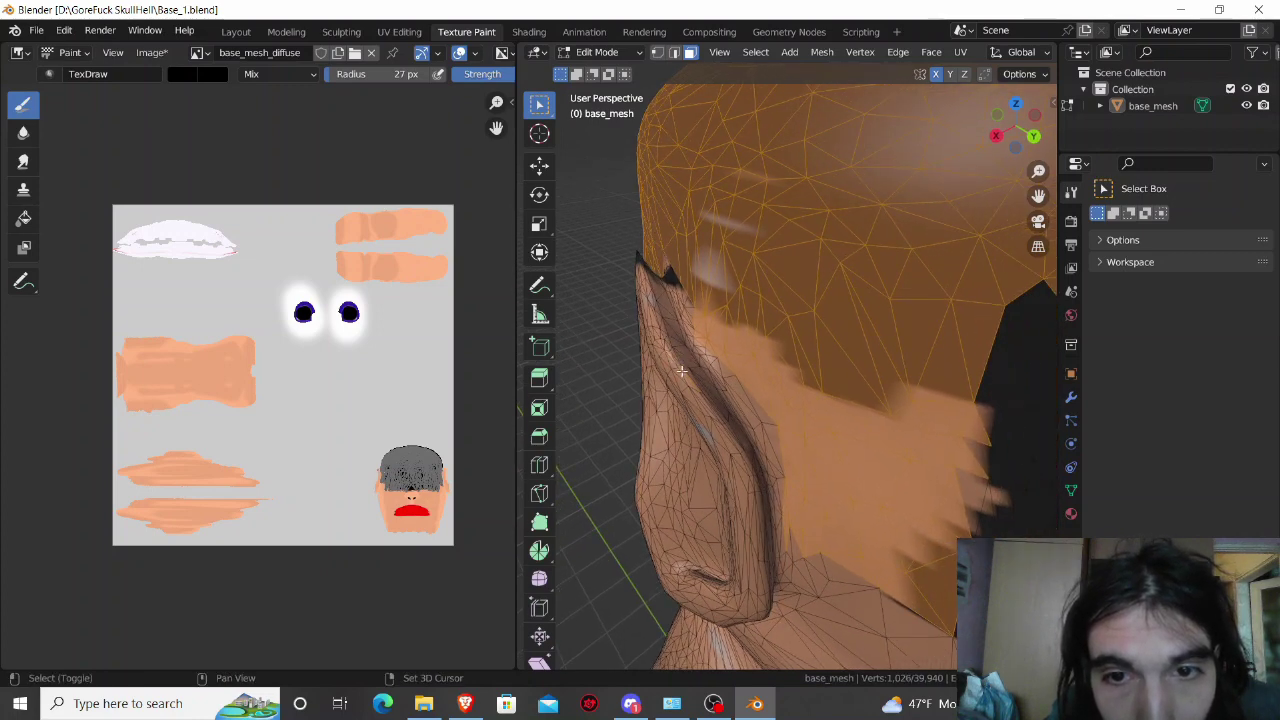
middle_click_drag(697, 394, 725, 345)
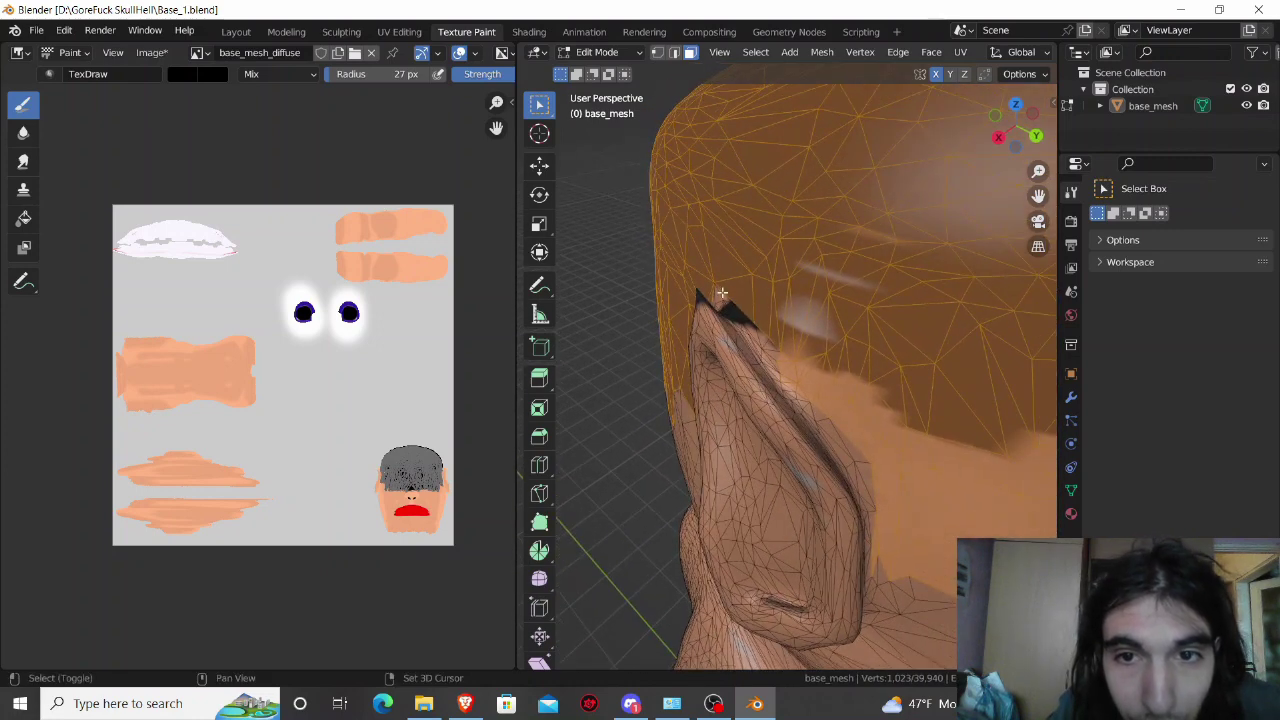
key("b")
left_click_drag(722, 295, 766, 347)
key("b")
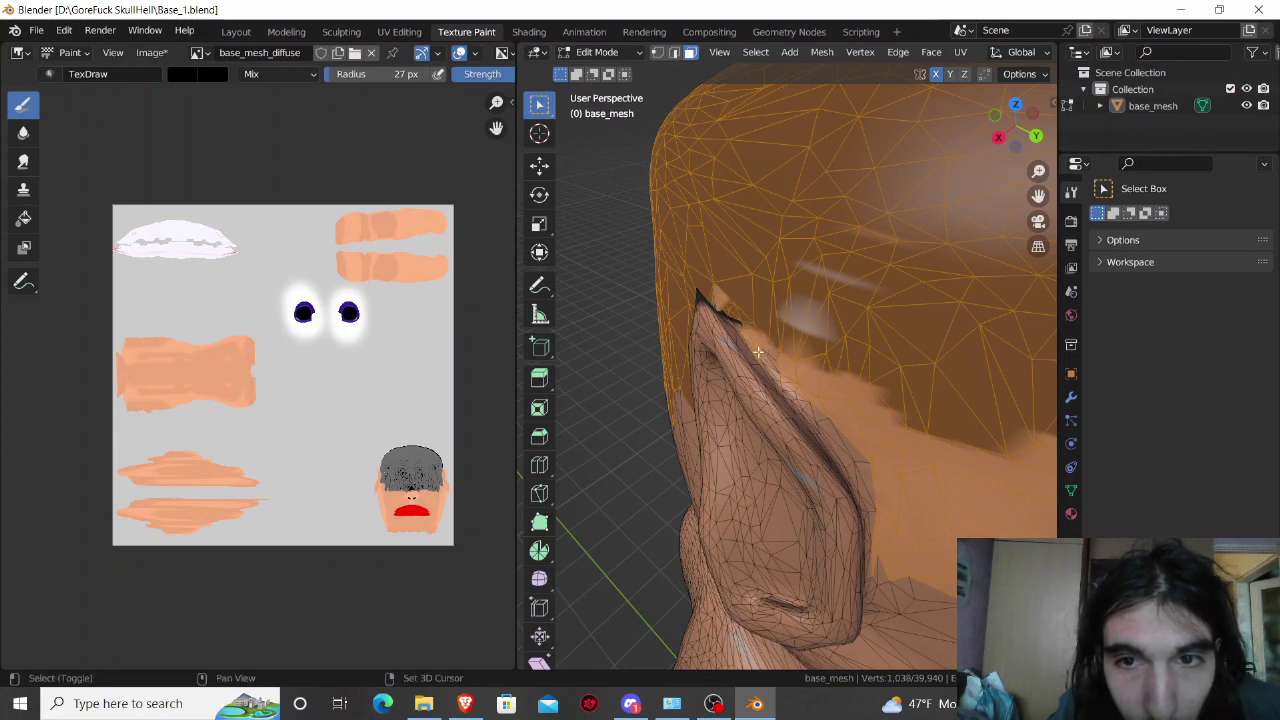
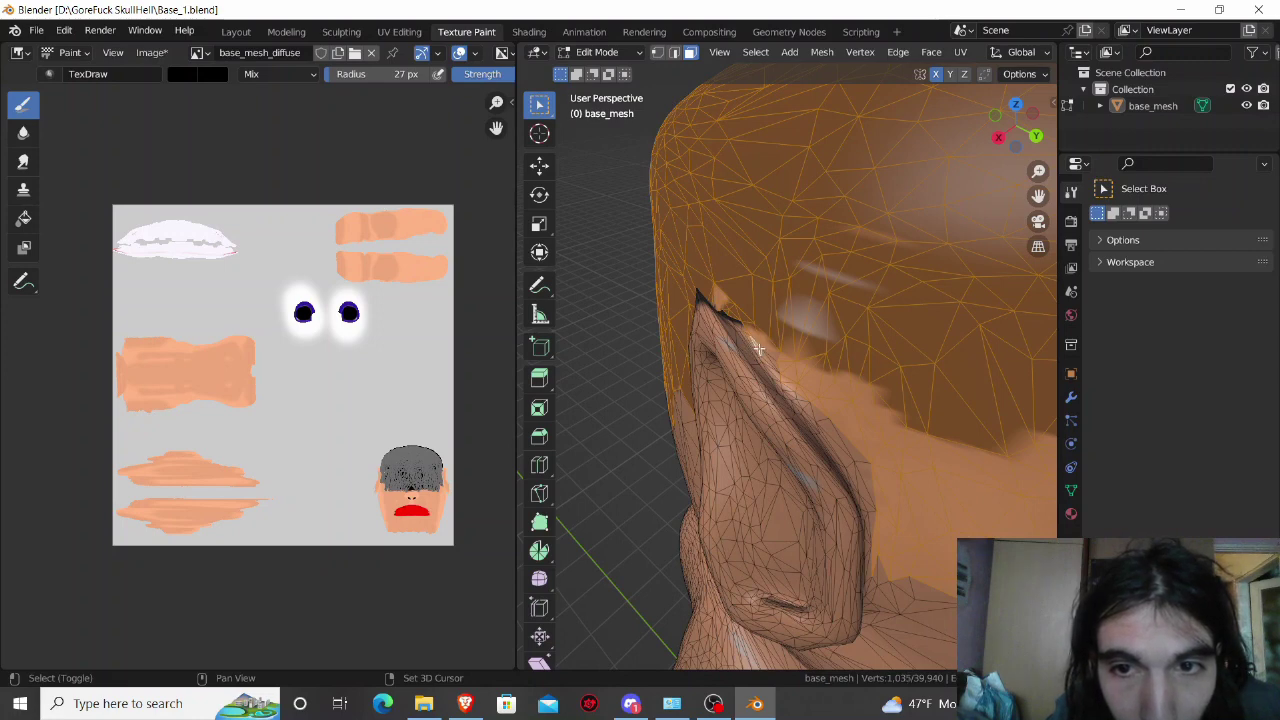
Step: Add faces near the ear and along the forehead hairline to the hair selection
middle_click_drag(758, 361, 710, 349)
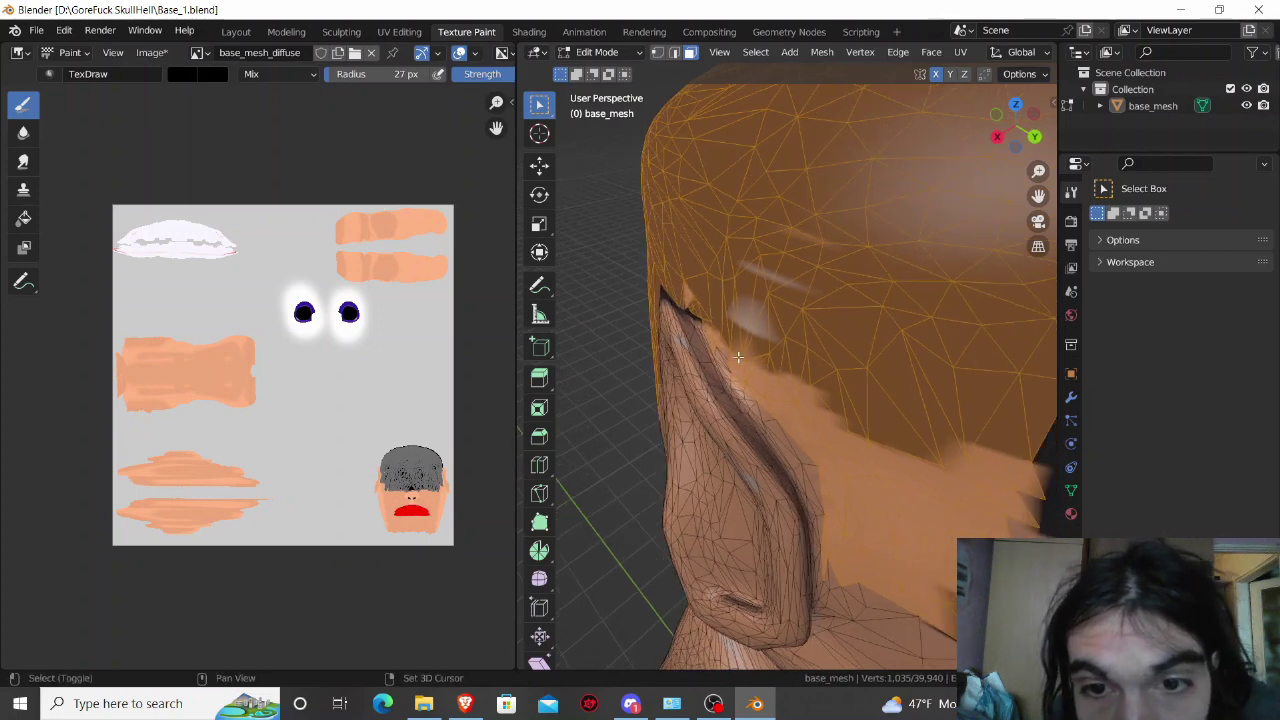
left_click(710, 346, "shift")
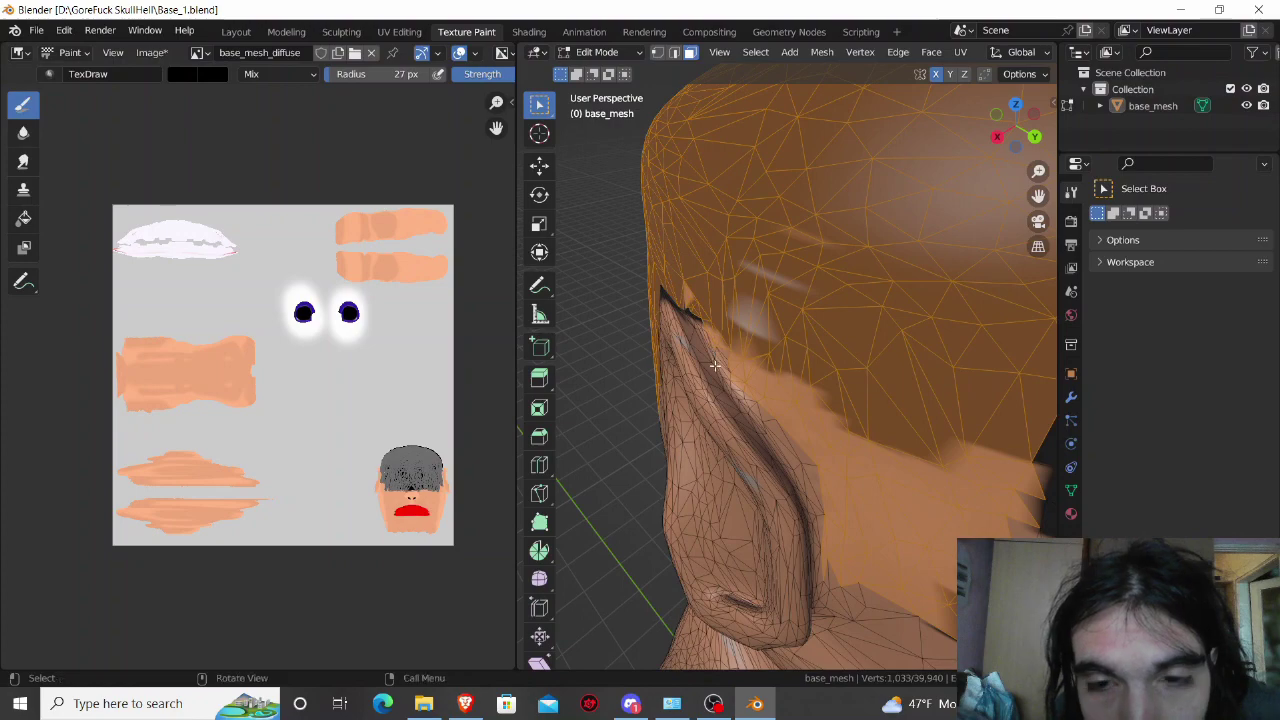
mouse_move(712, 349)
middle_mouse_down()
mouse_move(628, 345)
mouse_move(660, 330)
middle_mouse_up()
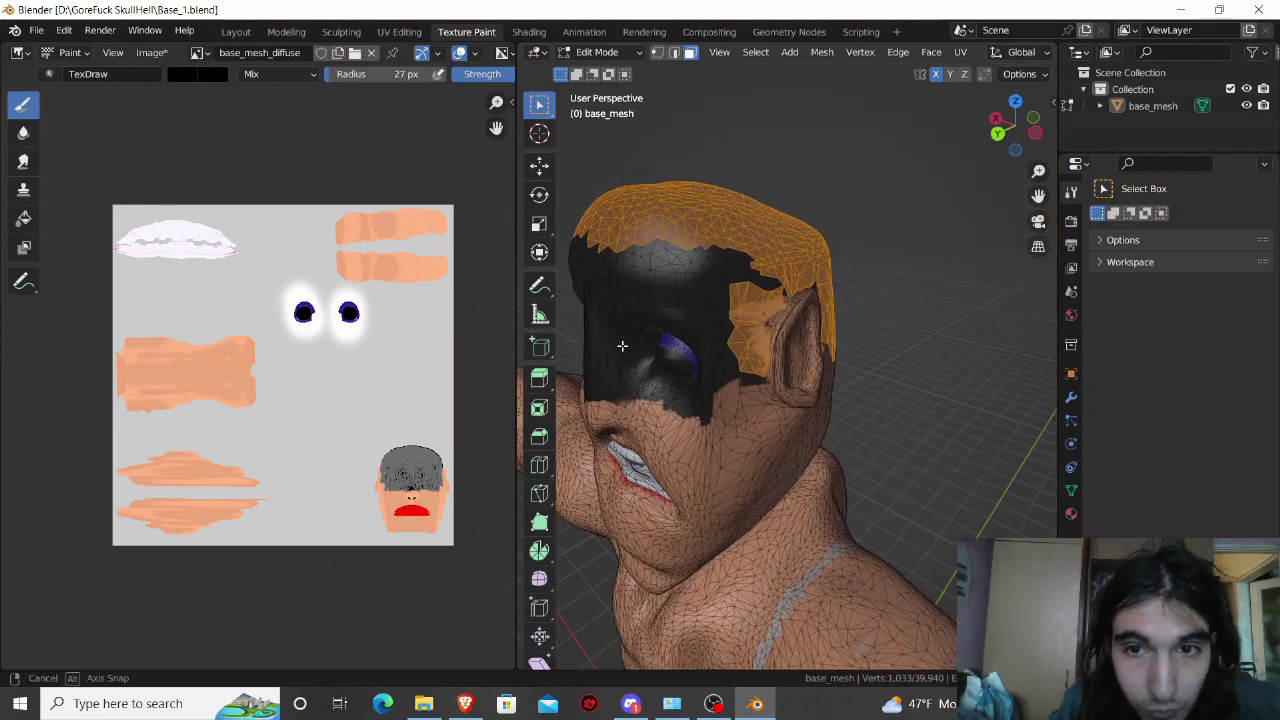
left_click_drag(735, 263, 779, 296)
left_click_drag(725, 252, 737, 268)
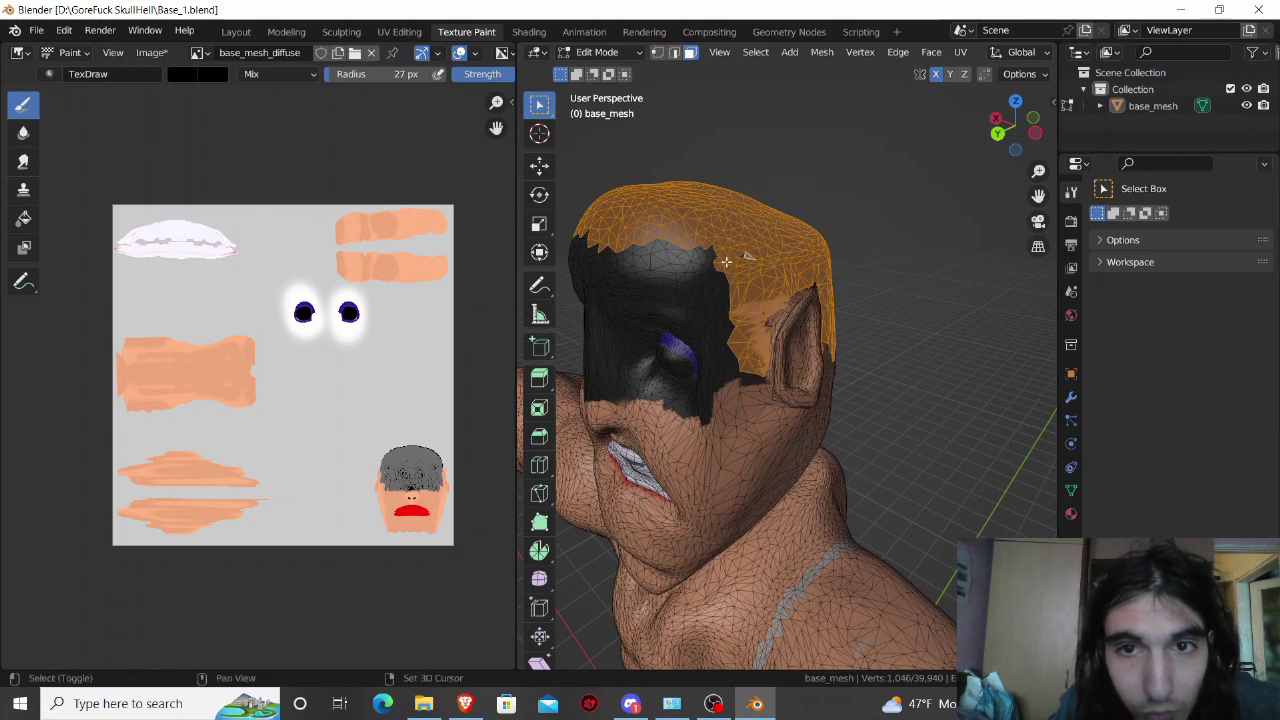
left_click_drag(704, 249, 716, 273)
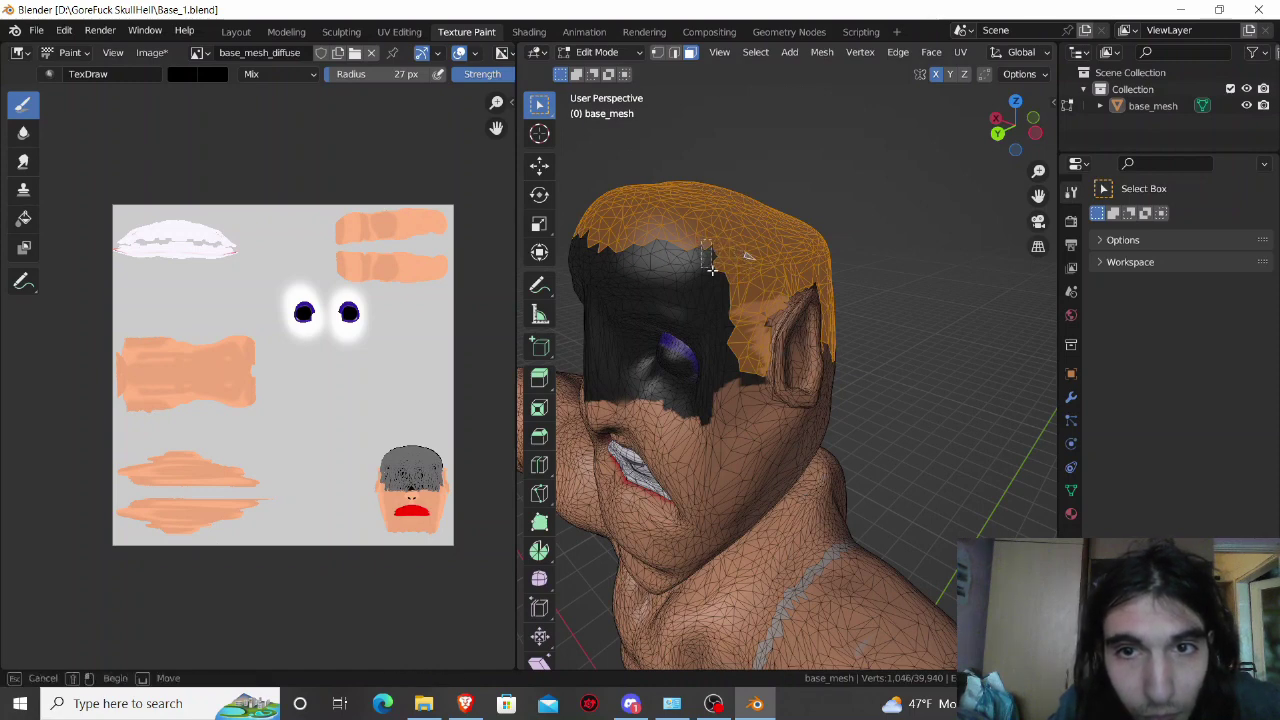
mouse_move(705, 268)
middle_mouse_down()
mouse_move(877, 280)
mouse_move(859, 313)
middle_mouse_up()
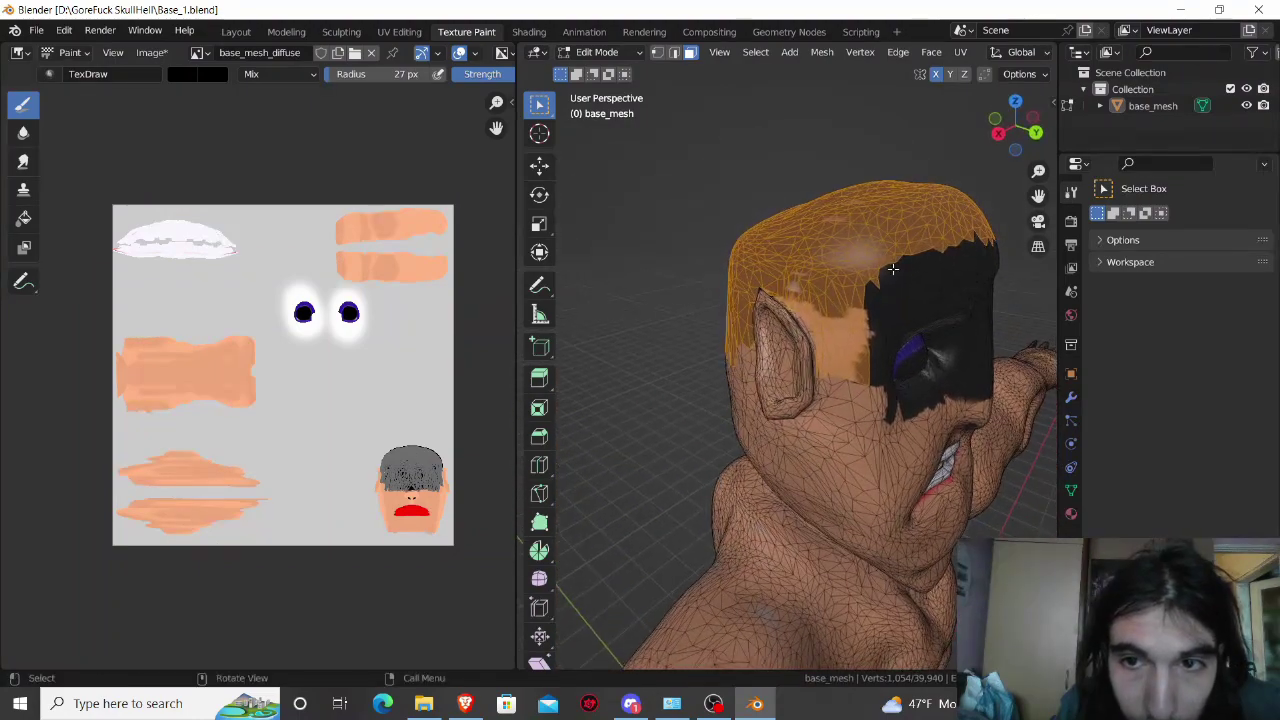
left_click_drag(858, 313, 871, 343)
left_click_drag(865, 275, 875, 312)
mouse_move(875, 312)
middle_mouse_down()
mouse_move(695, 302)
mouse_move(712, 238)
middle_mouse_up()
Step: Extend the hair selection along the rest of the hairline from frontal and three-quarter views
mouse_move(721, 238)
left_mouse_down()
mouse_move(758, 300)
mouse_move(742, 268)
mouse_move(757, 260)
mouse_move(756, 317)
left_mouse_up()
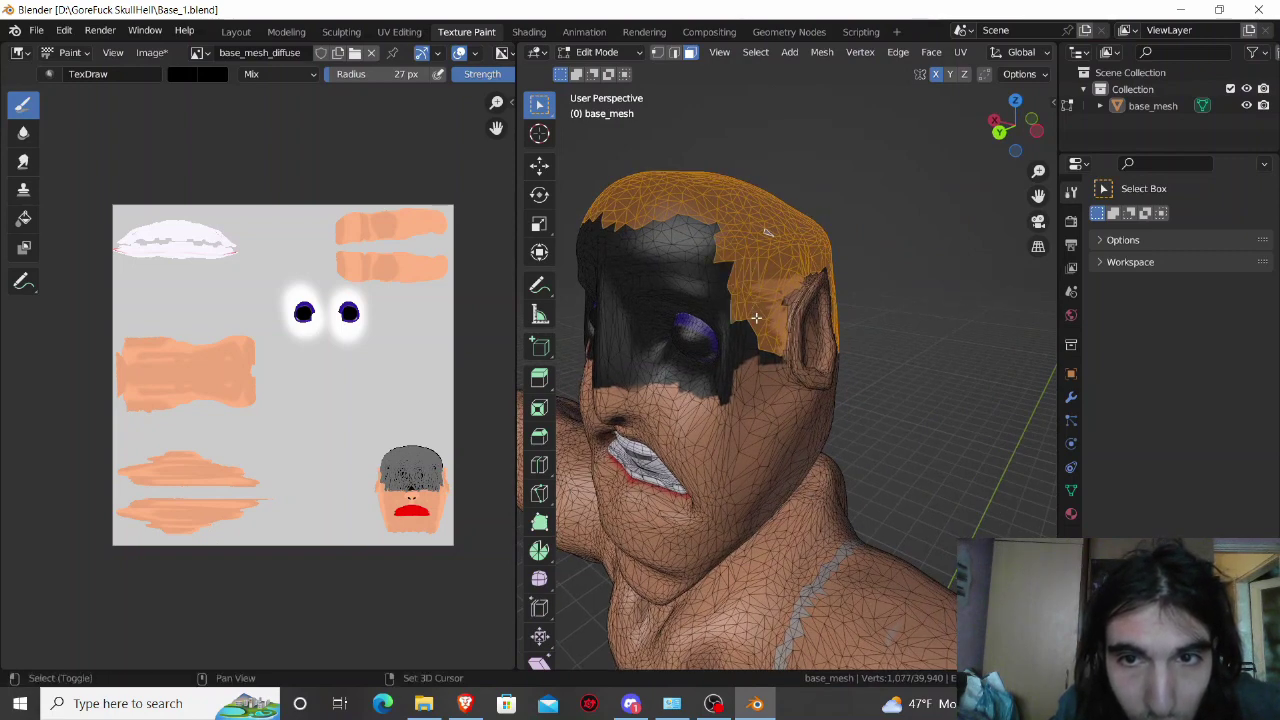
middle_click_drag(756, 316, 711, 245)
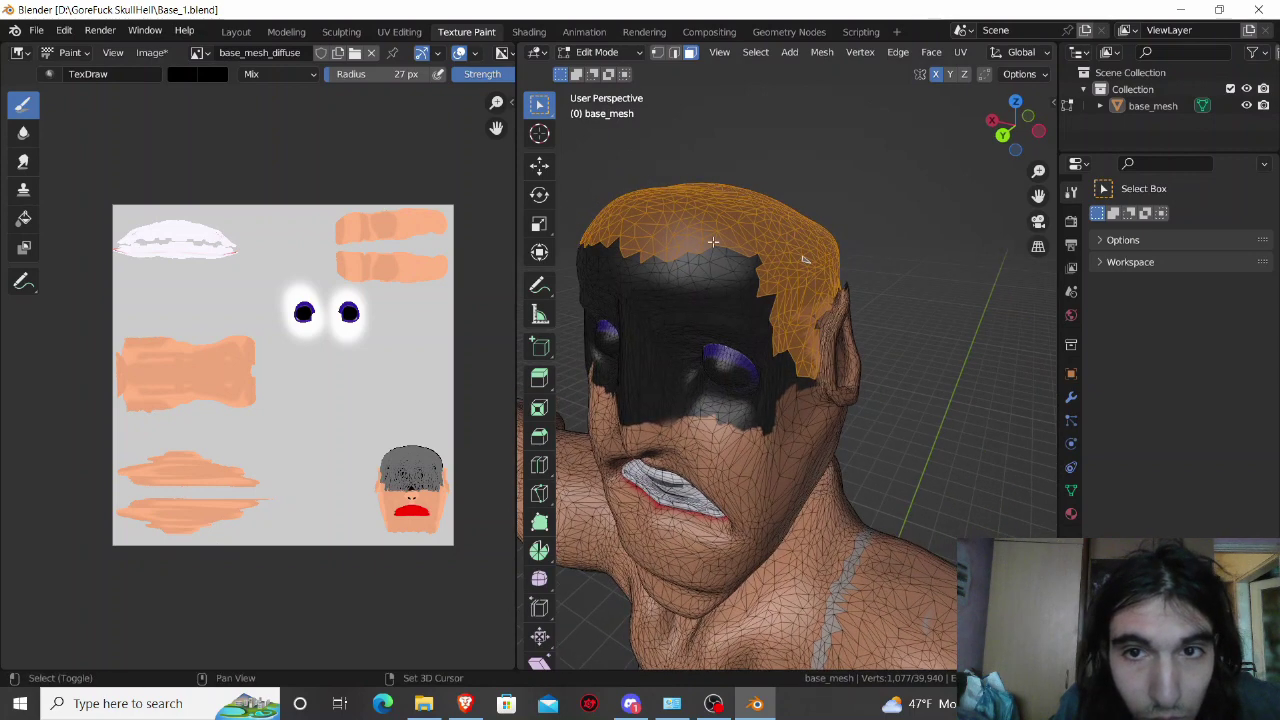
mouse_move(711, 245)
left_mouse_down()
mouse_move(760, 272)
mouse_move(702, 268)
left_mouse_up()
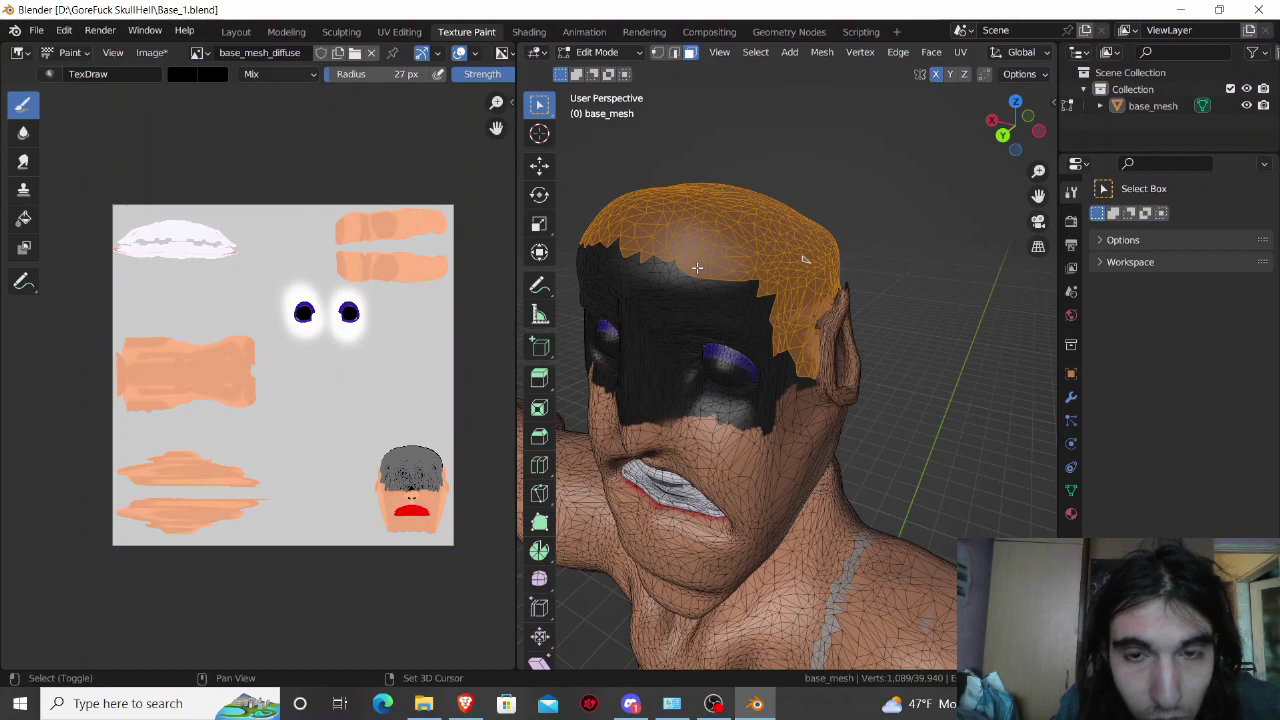
middle_click_drag(697, 267, 766, 277)
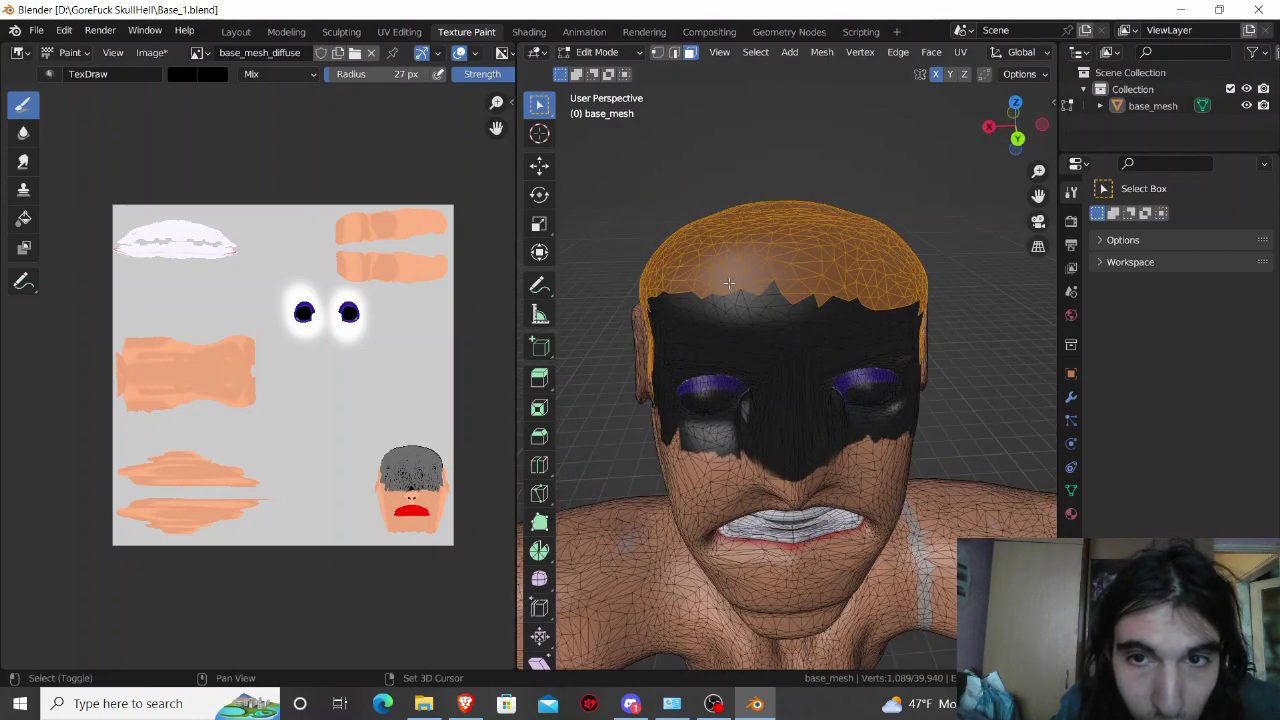
left_click_drag(729, 284, 780, 301)
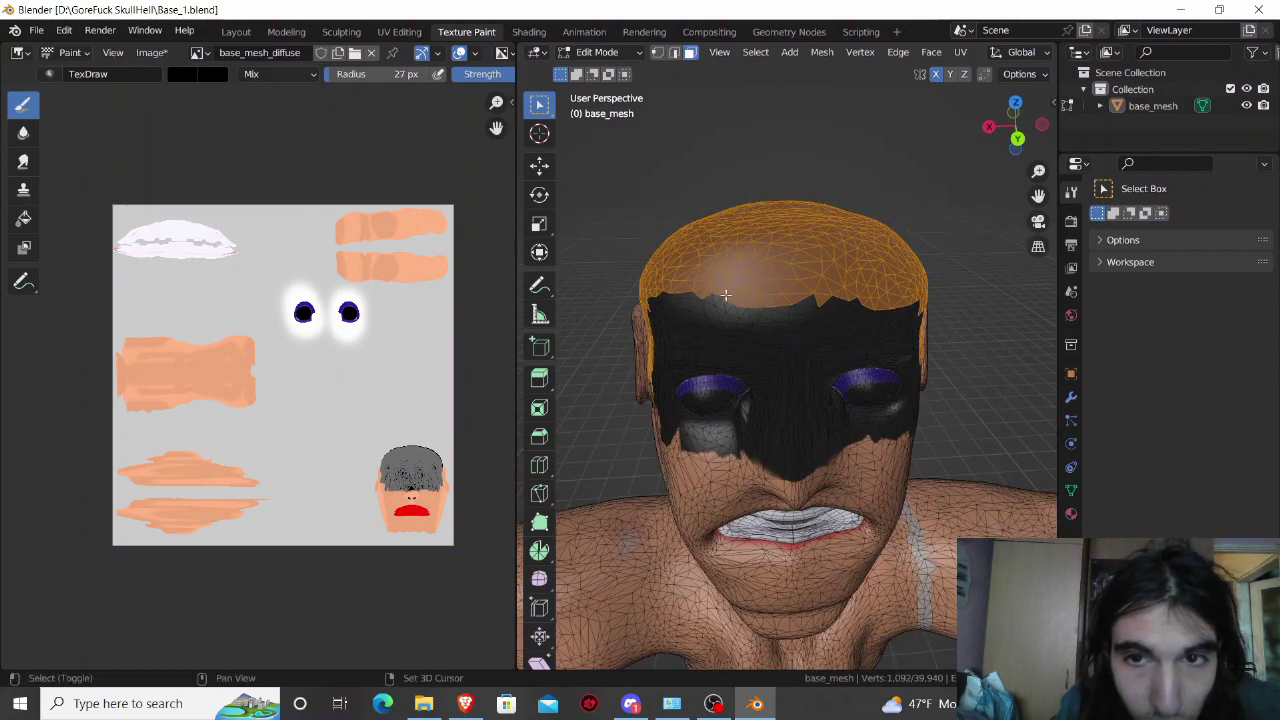
middle_click_drag(665, 290, 704, 274)
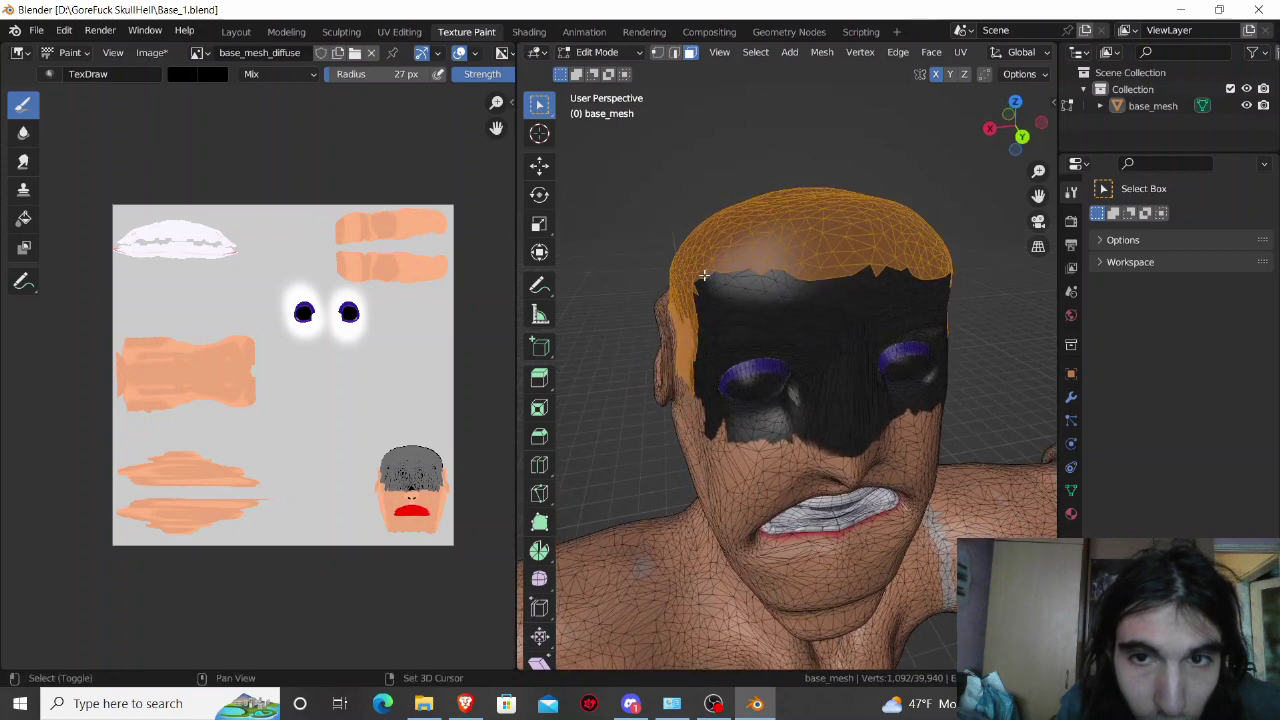
left_click_drag(690, 269, 714, 282)
left_click_drag(721, 284, 785, 284, "shift")
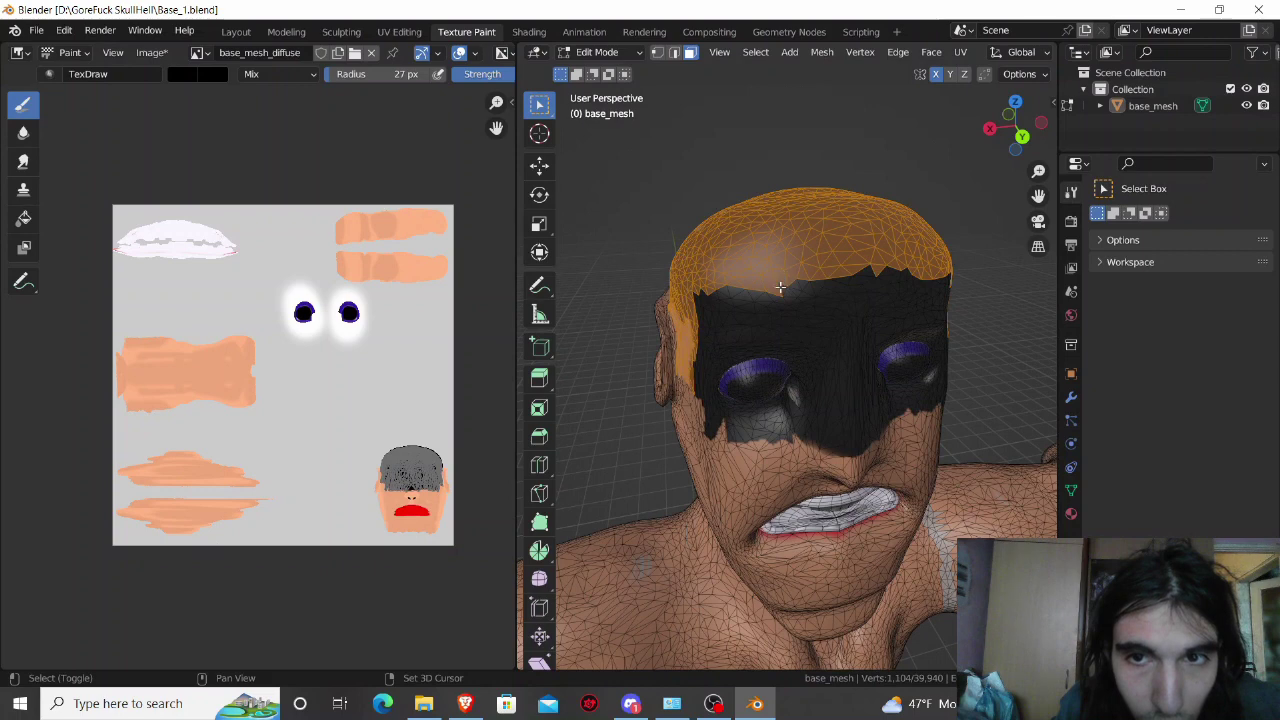
Step: With face-selection masking on, paint black hair down over and above the ear
left_click(775, 289, "shift")
key("Tab")
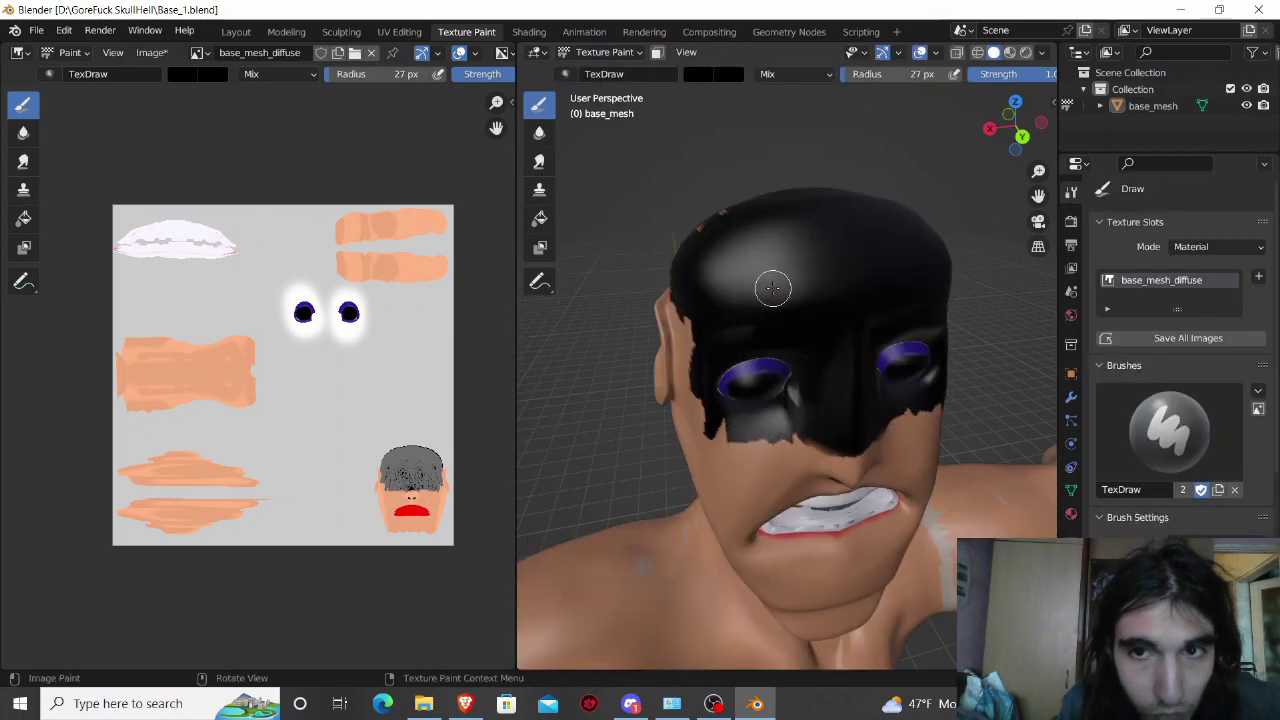
left_click(656, 52)
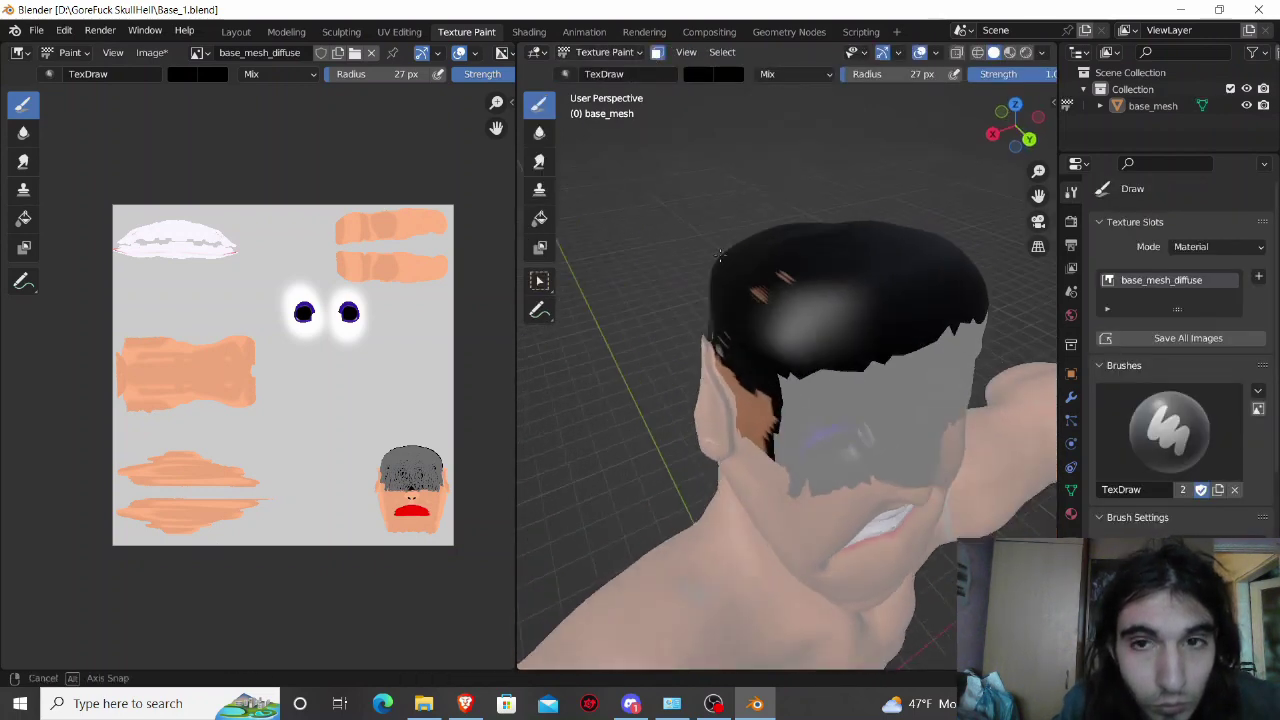
middle_click_drag(670, 218, 830, 312)
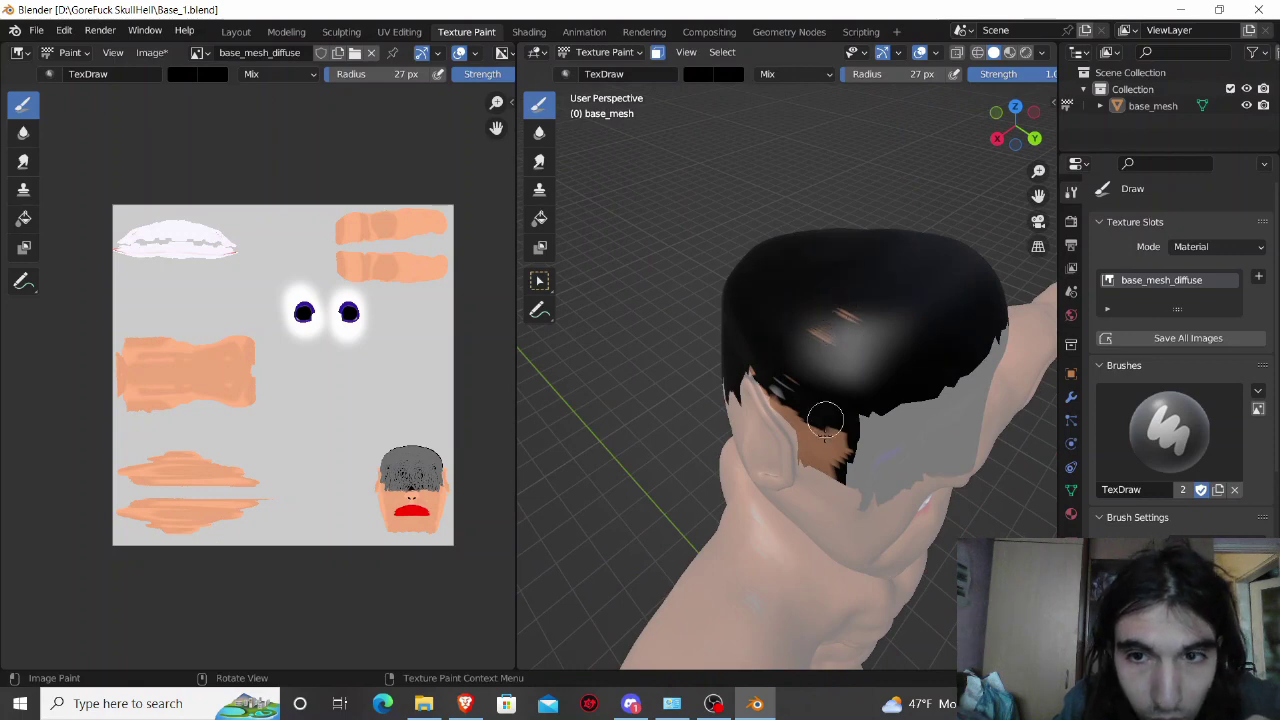
mouse_move(834, 457)
left_mouse_down()
mouse_move(777, 386)
mouse_move(829, 429)
mouse_move(837, 451)
mouse_move(806, 461)
left_mouse_up()
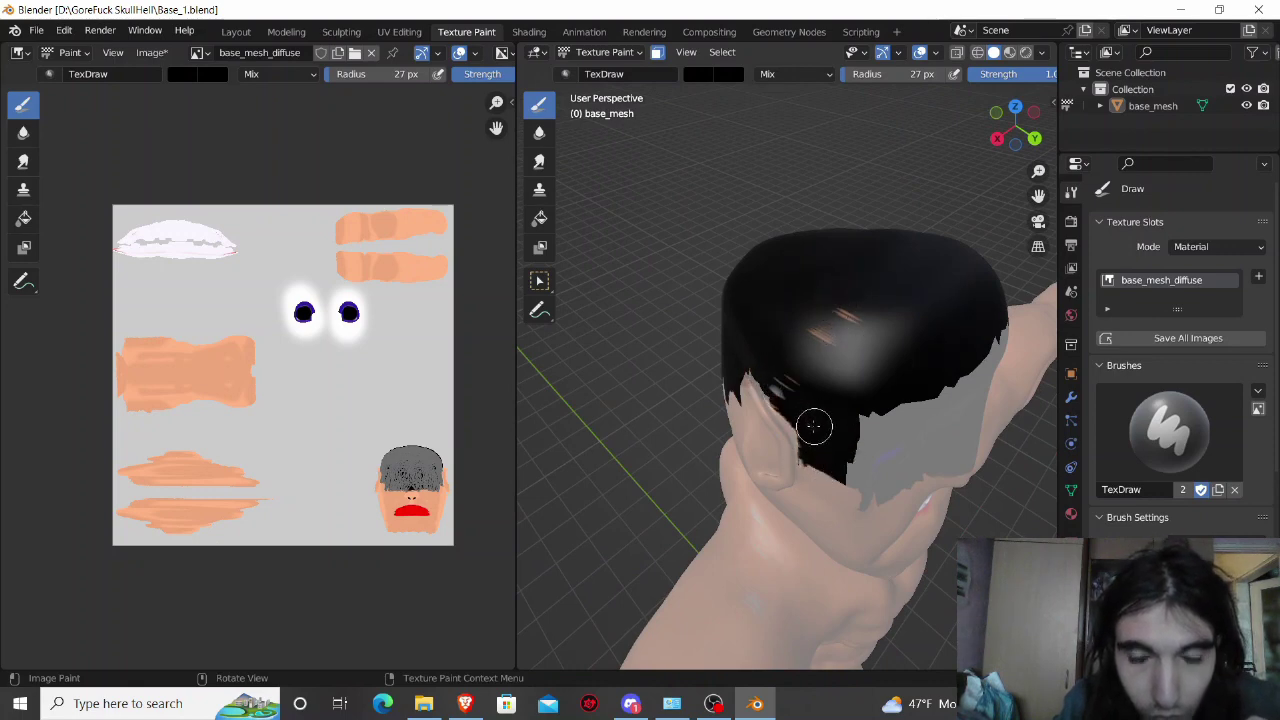
mouse_move(814, 429)
middle_mouse_down()
mouse_move(709, 406)
mouse_move(651, 371)
mouse_move(644, 342)
middle_mouse_up()
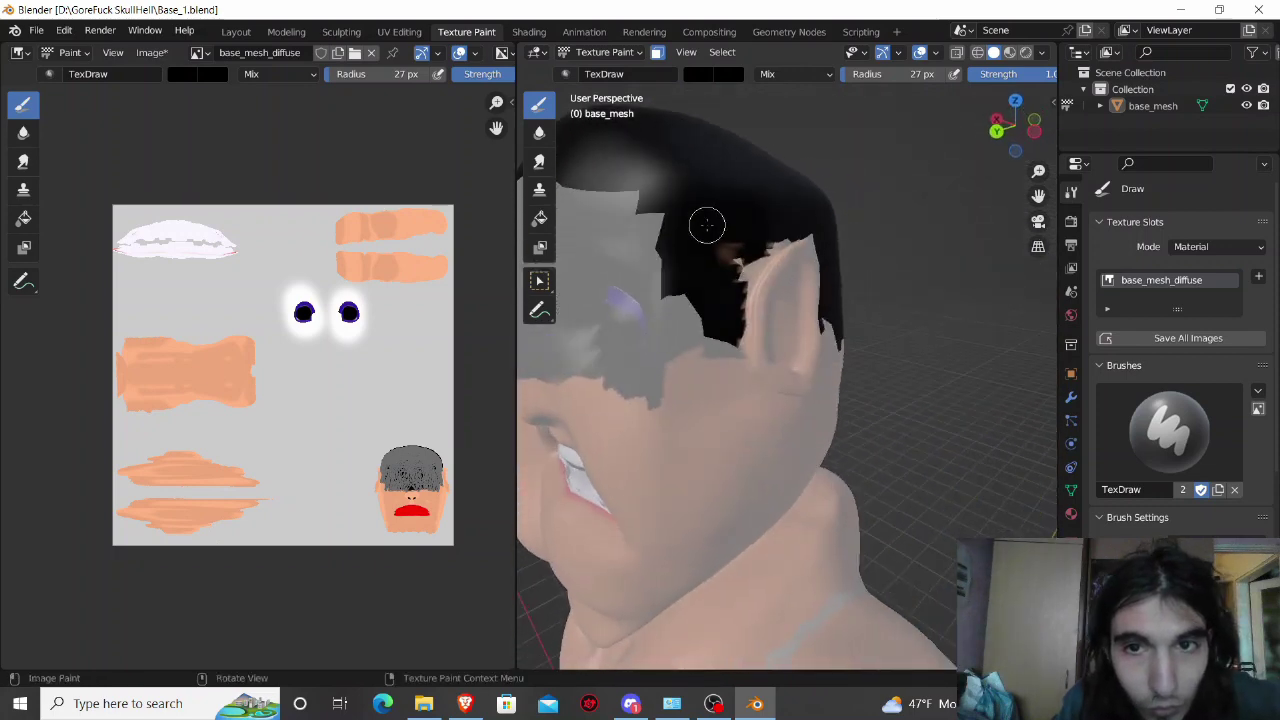
left_click_drag(758, 258, 750, 281)
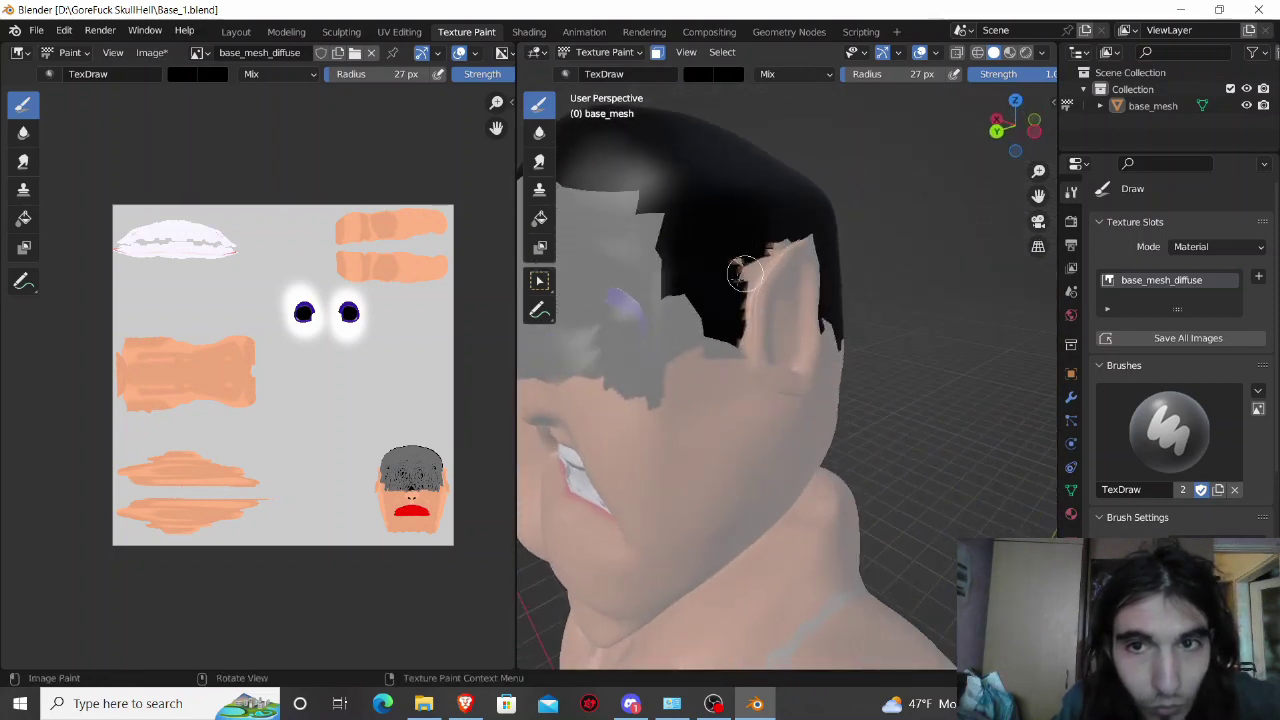
middle_click_drag(735, 271, 757, 294)
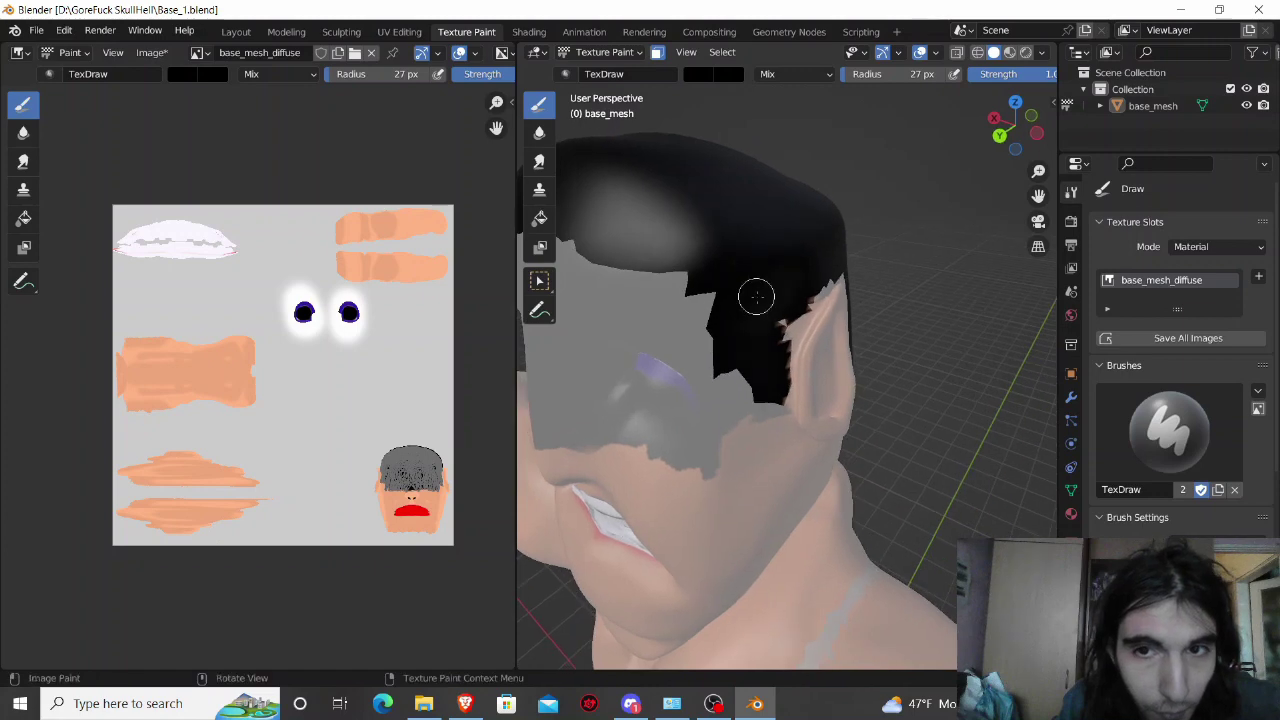
Step: Box-select additional hair faces around the ear in Edit Mode
key("Tab")
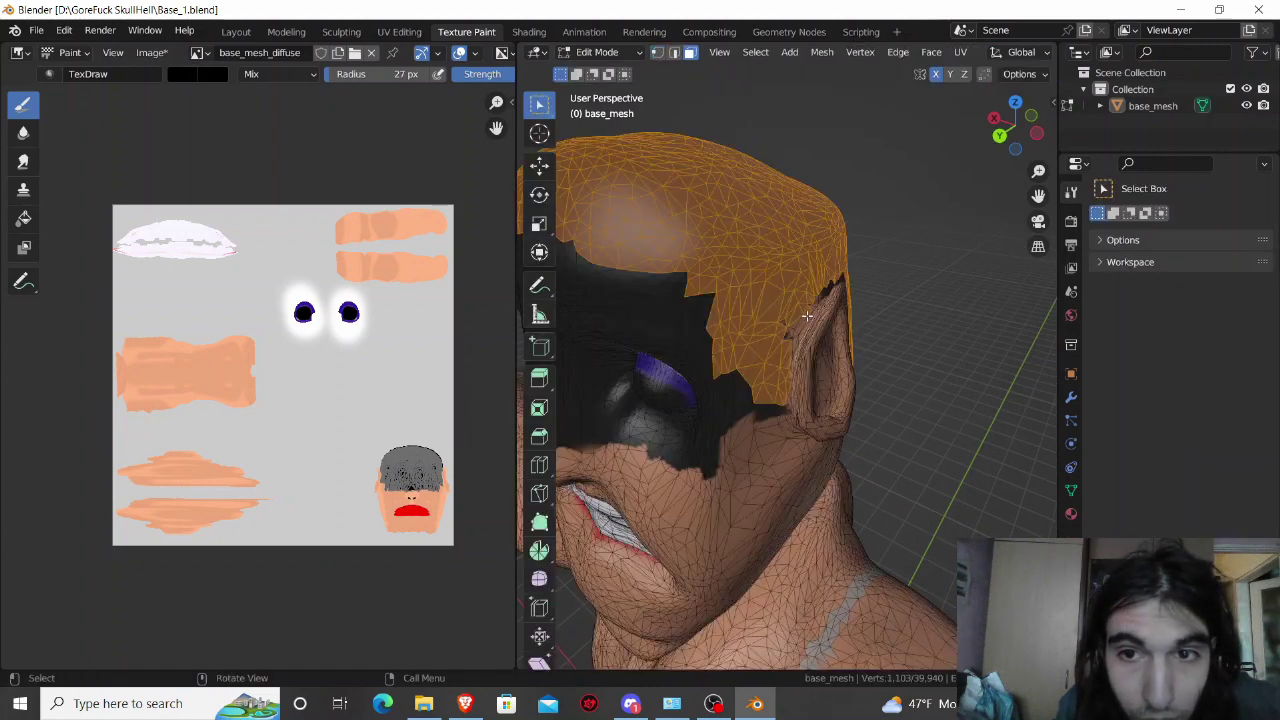
middle_click_drag(807, 316, 805, 300)
key("b")
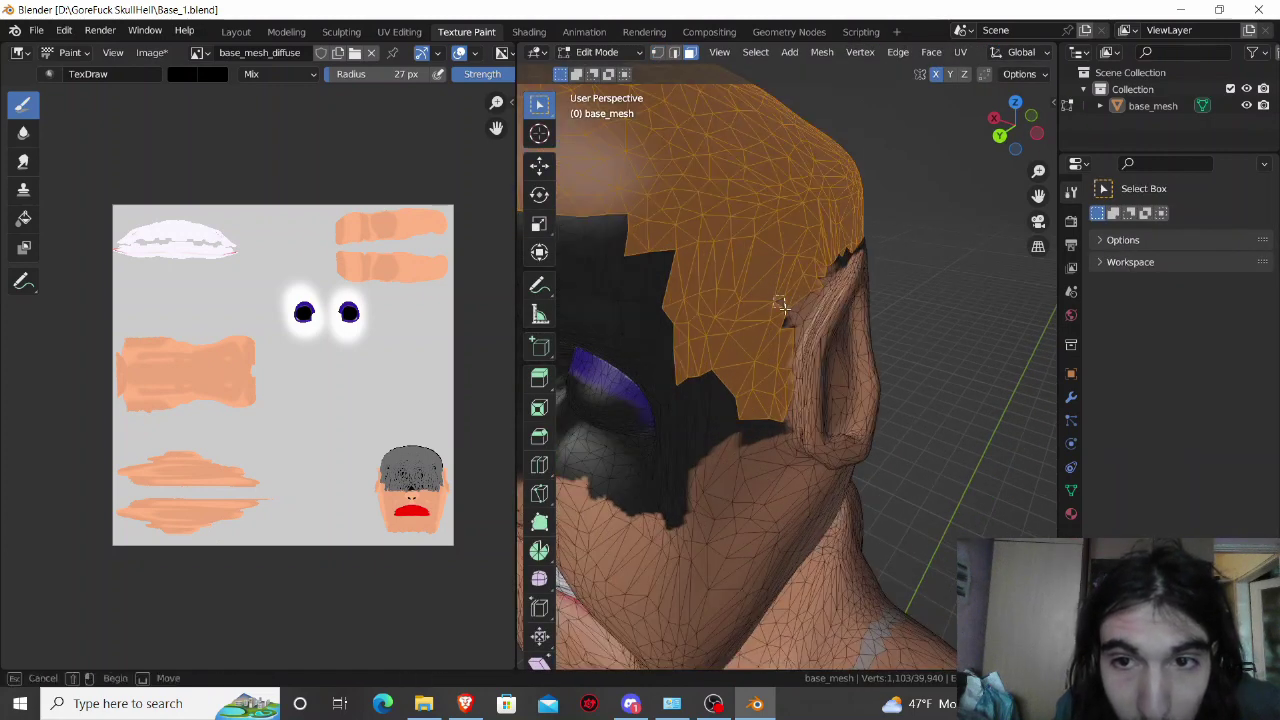
left_click_drag(773, 297, 803, 320)
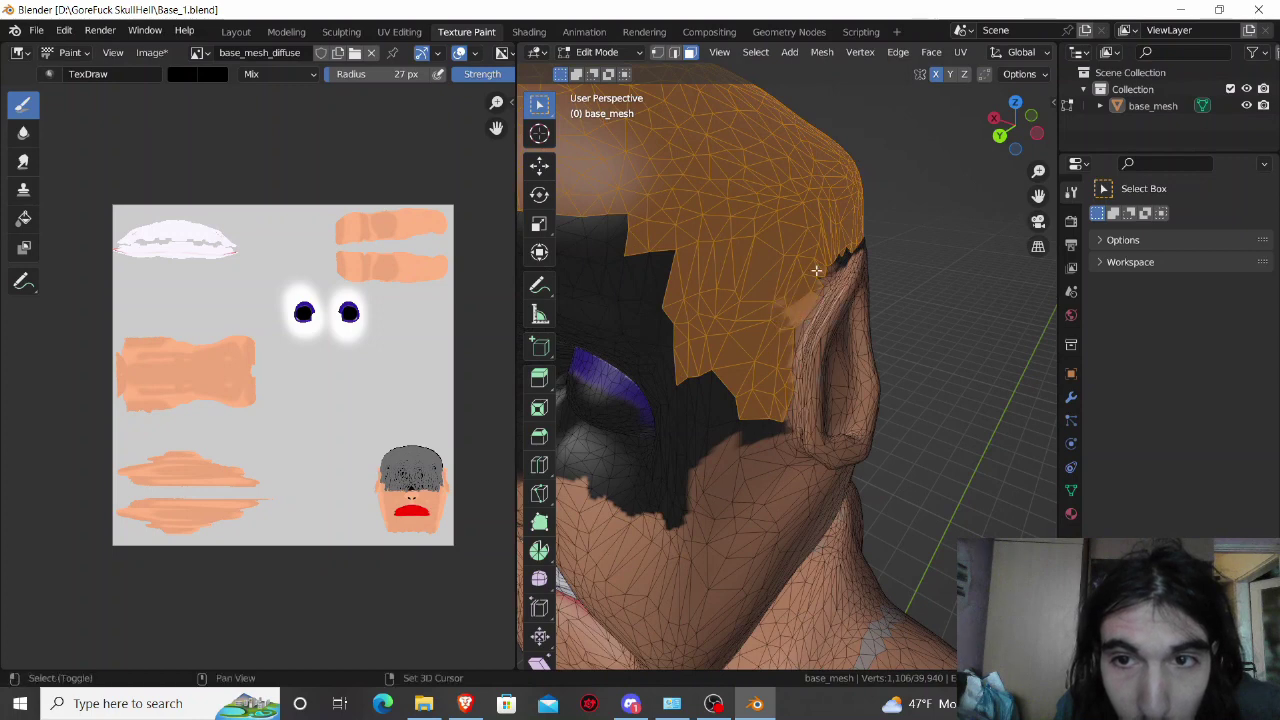
key("b")
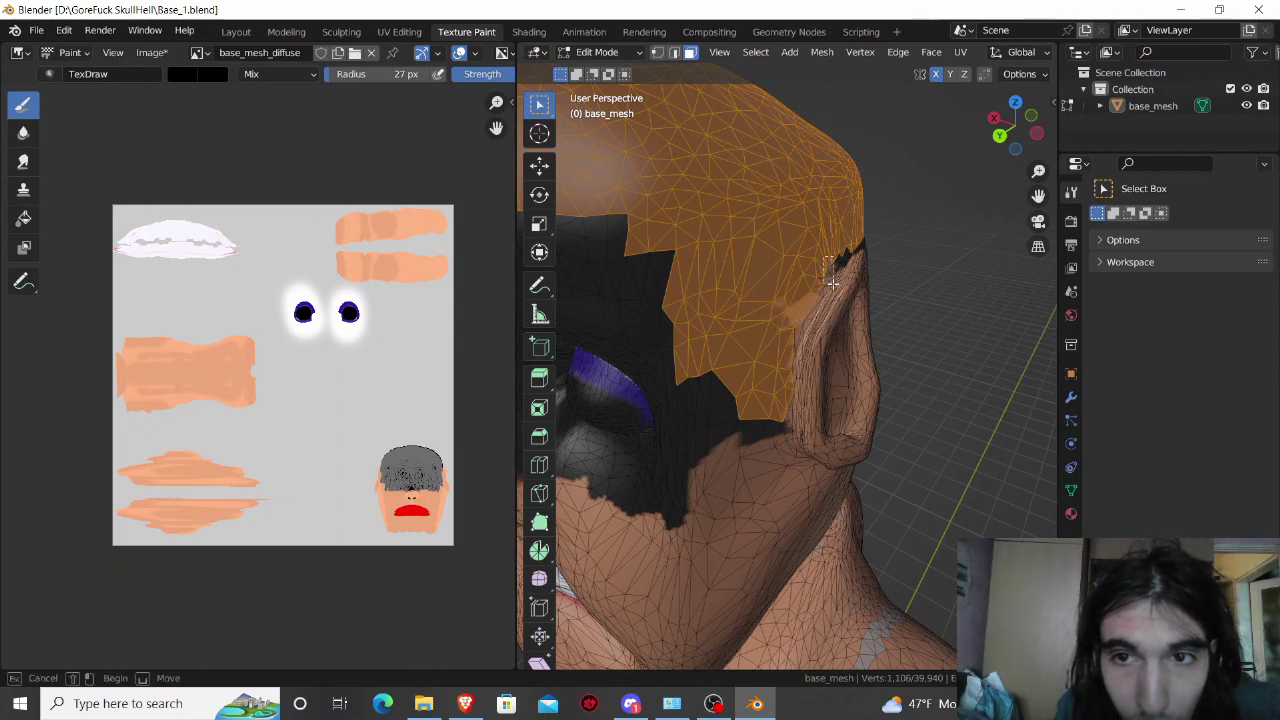
left_click_drag(832, 283, 823, 295)
key("b")
key("b")
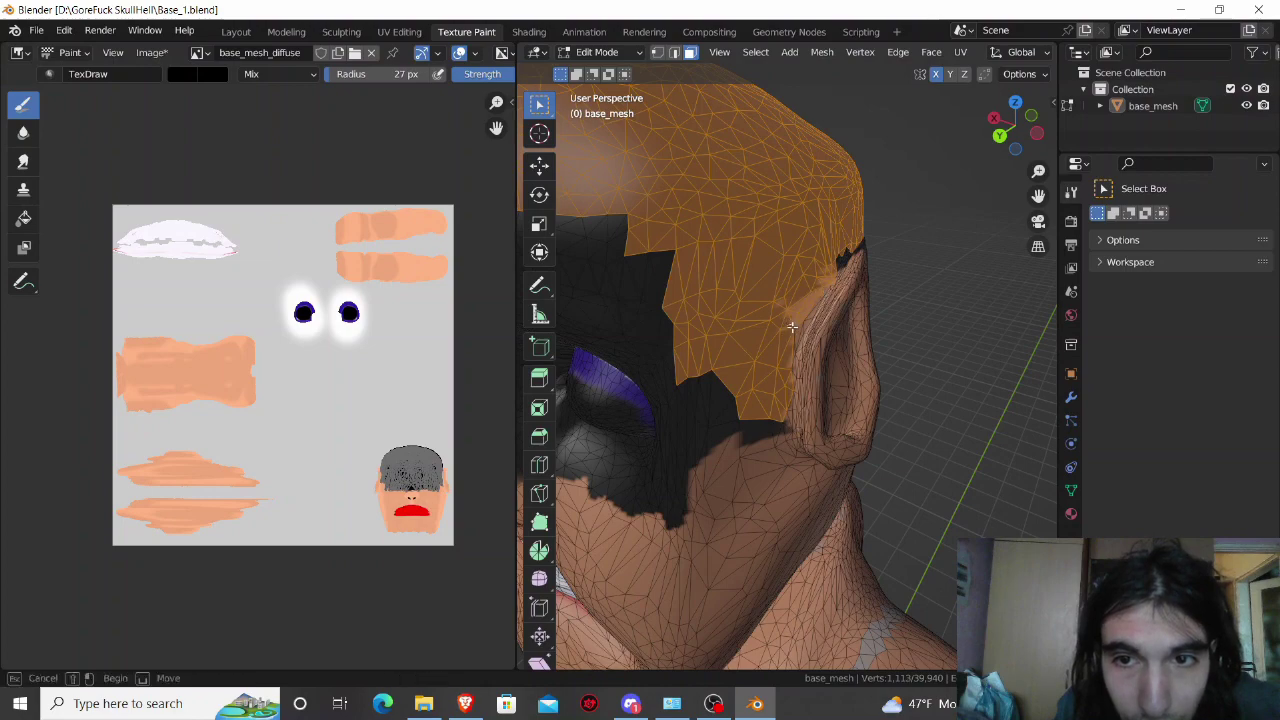
left_click_drag(797, 338, 802, 342)
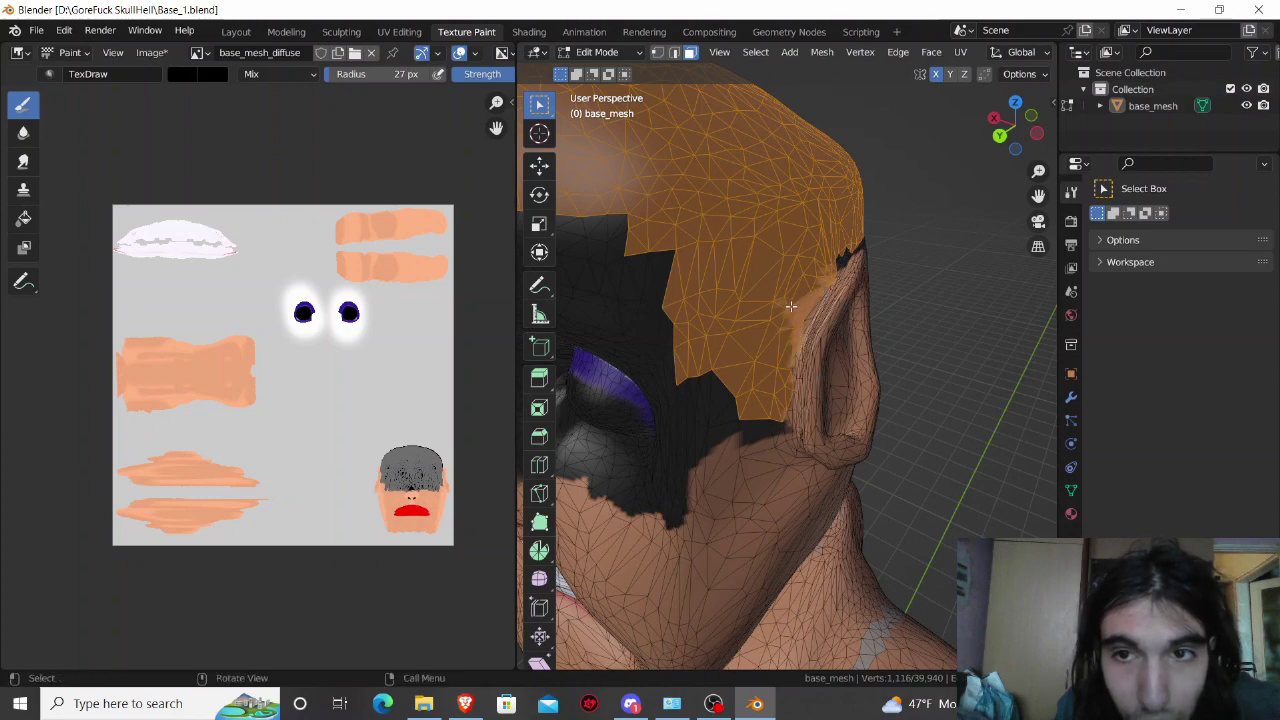
middle_click_drag(791, 324, 718, 356)
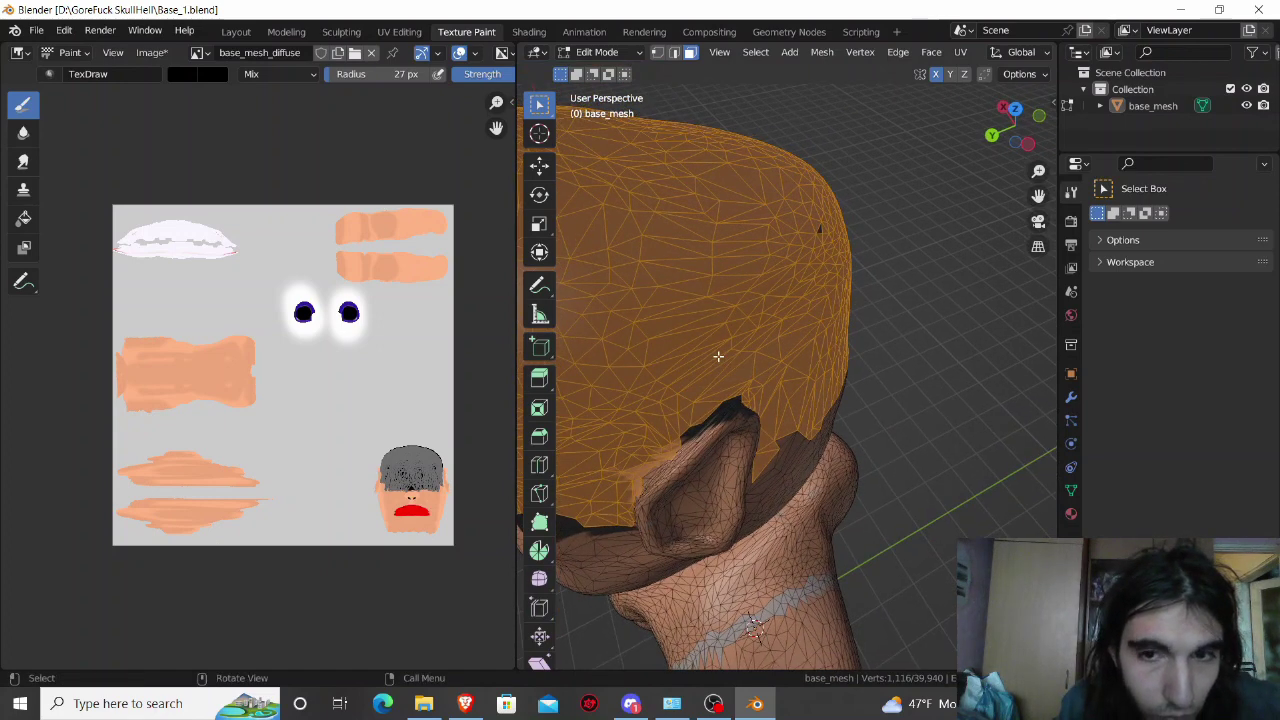
Step: Check the painted ear area in Texture Paint, then return to Edit Mode facing front
key("Tab")
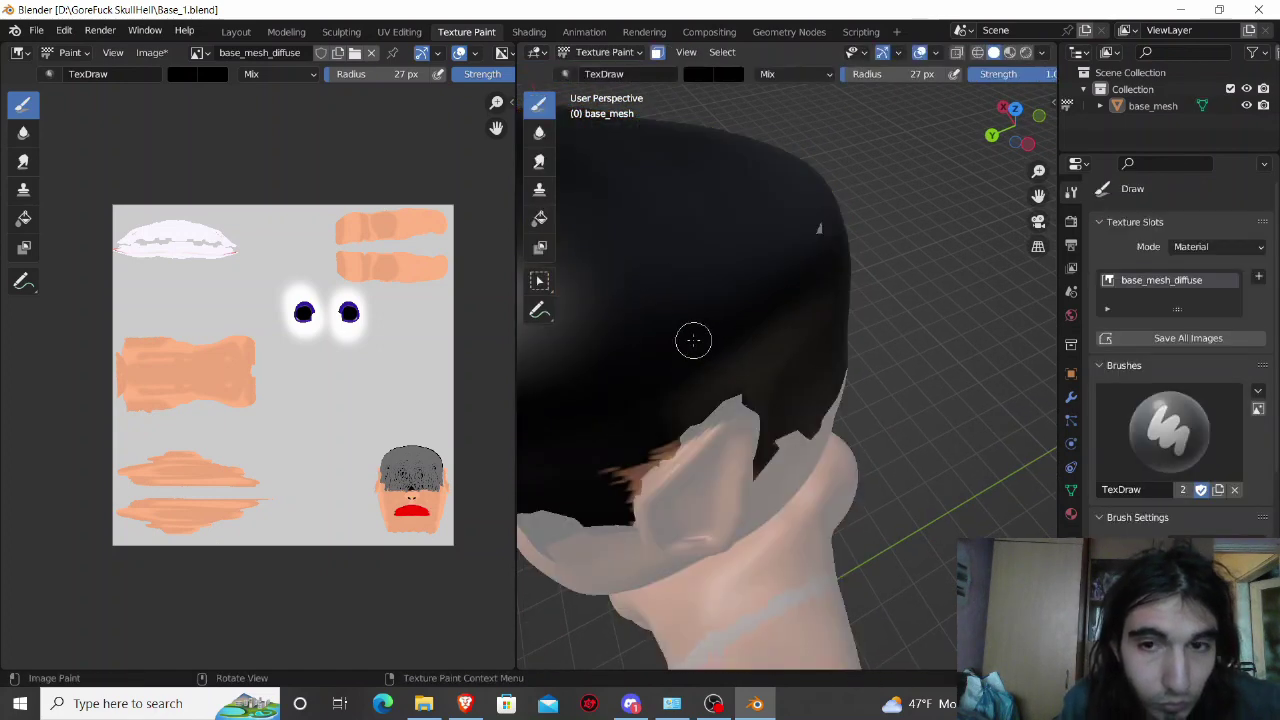
middle_click_drag(691, 337, 740, 297)
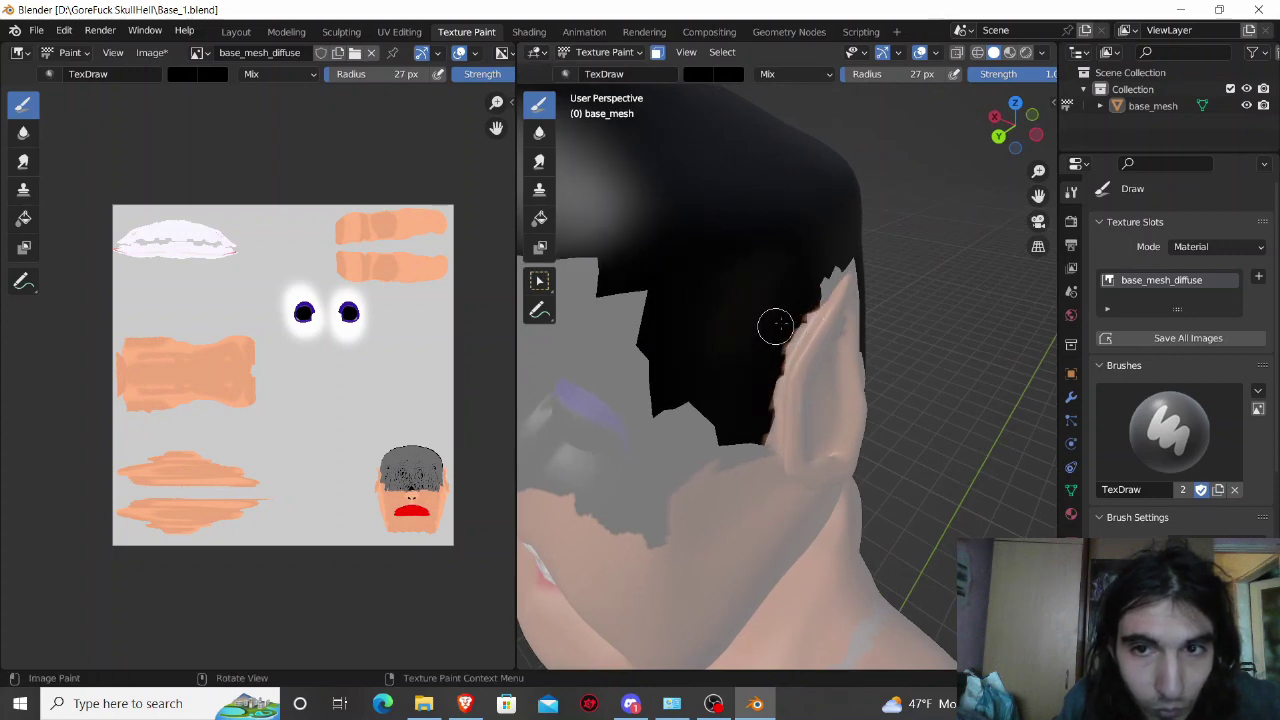
key("Tab")
mouse_move(766, 381)
middle_mouse_down()
mouse_move(726, 373)
mouse_move(790, 353)
middle_mouse_up()
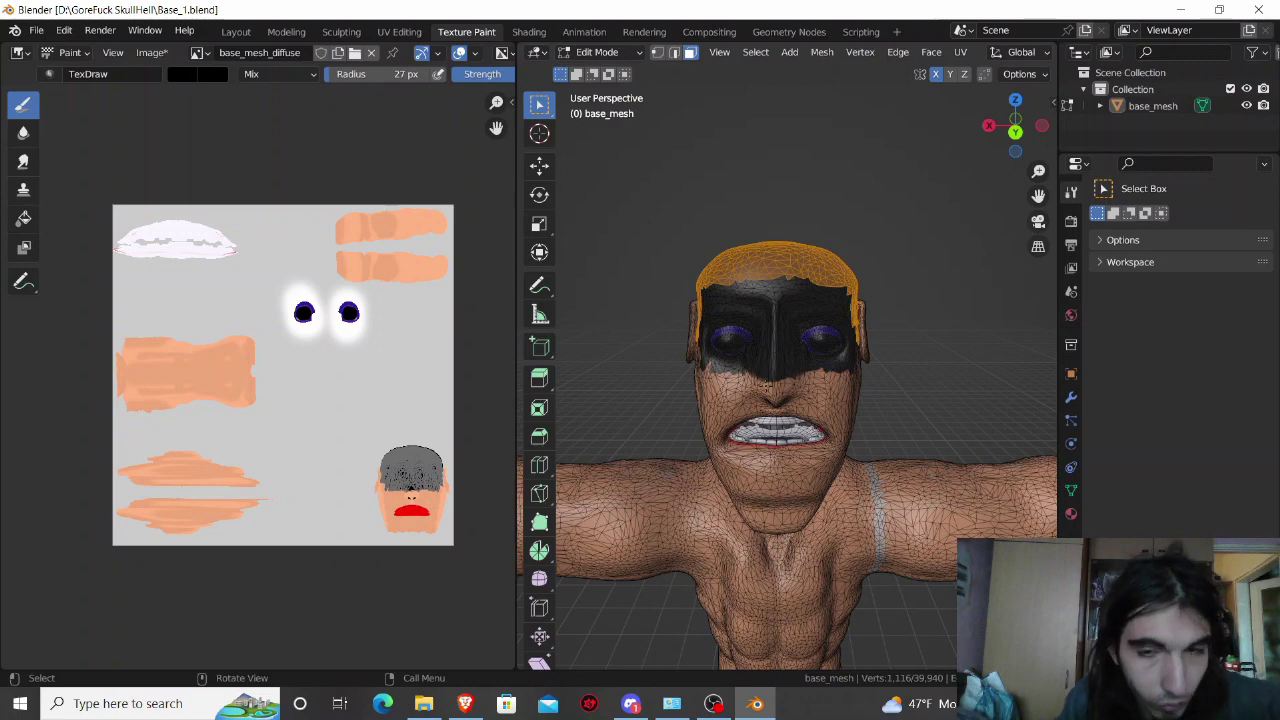
Step: Inspect the black crown and back of the head, clear the face selection, and resume painting from the front
key("Tab")
middle_click_drag(766, 385, 531, 376)
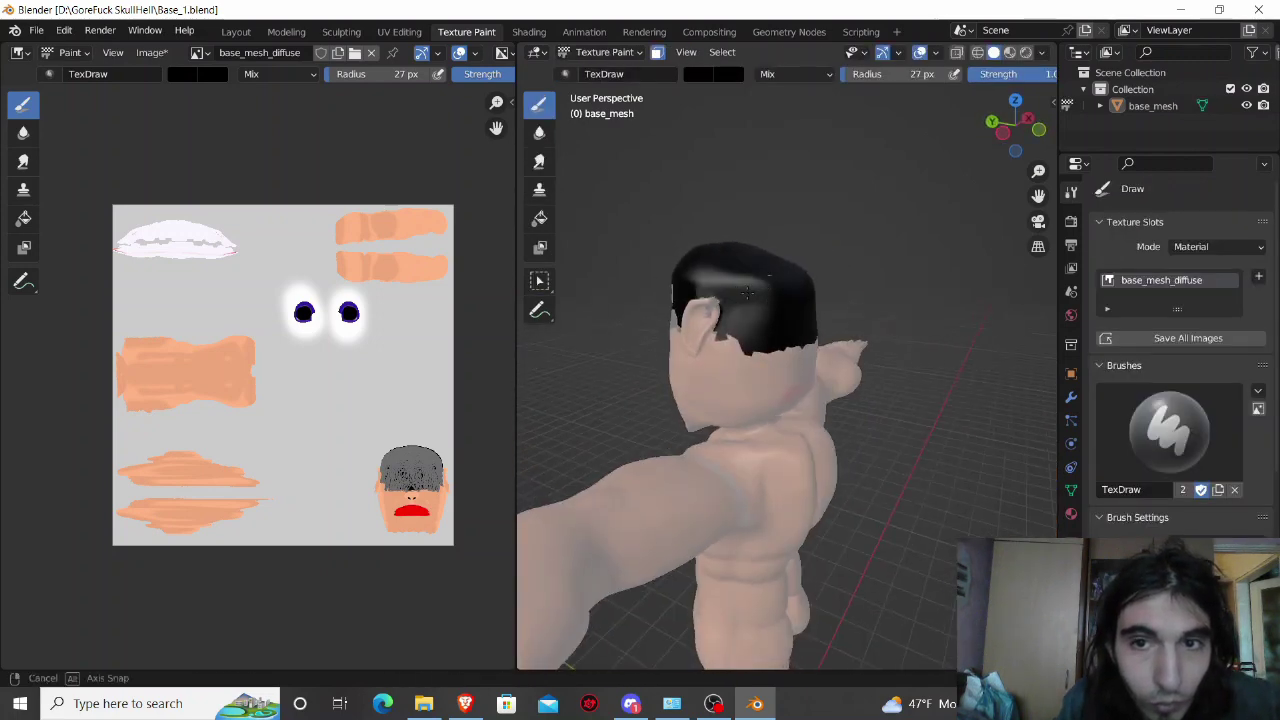
middle_click_drag(720, 320, 743, 323)
key("Tab")
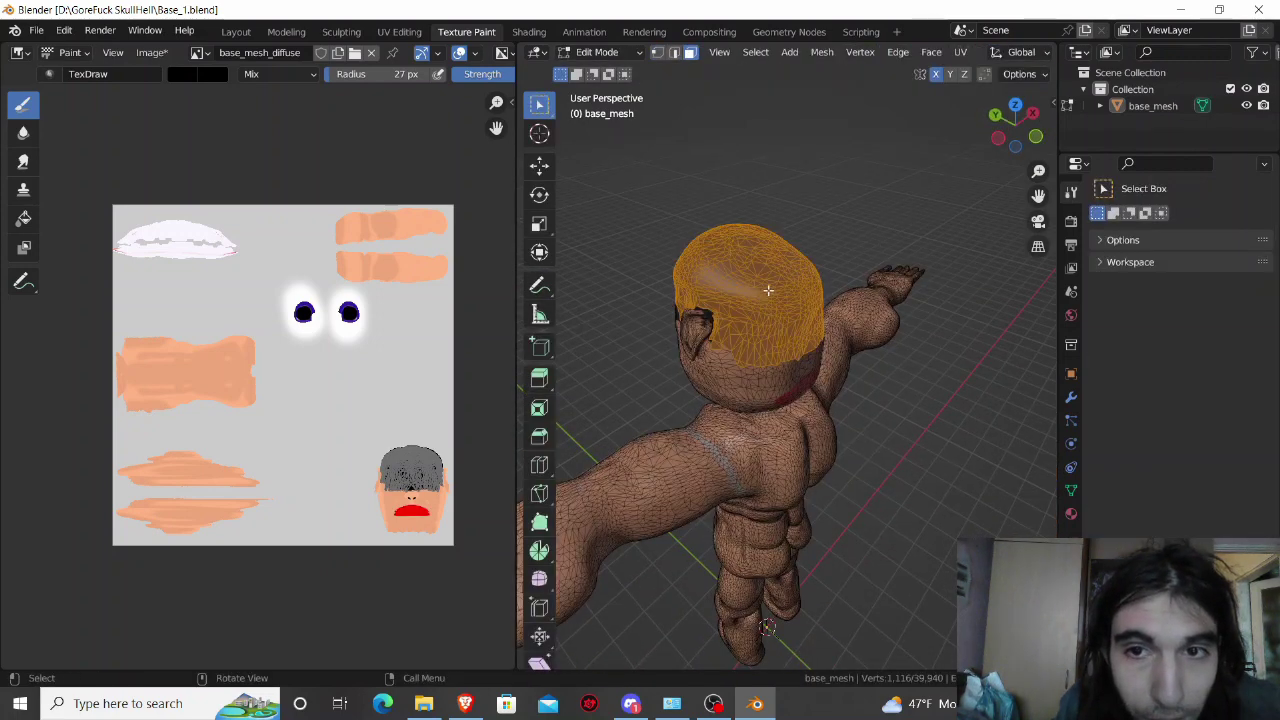
left_click(756, 296)
key("Tab")
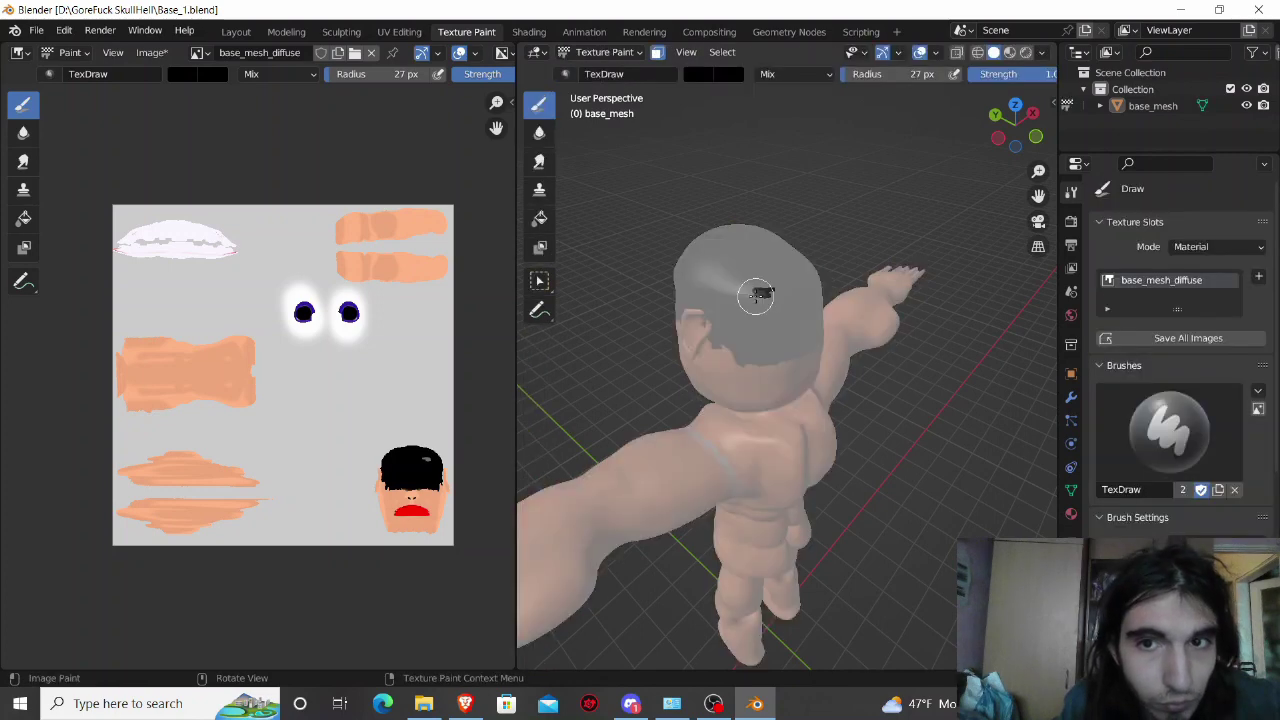
key("Tab")
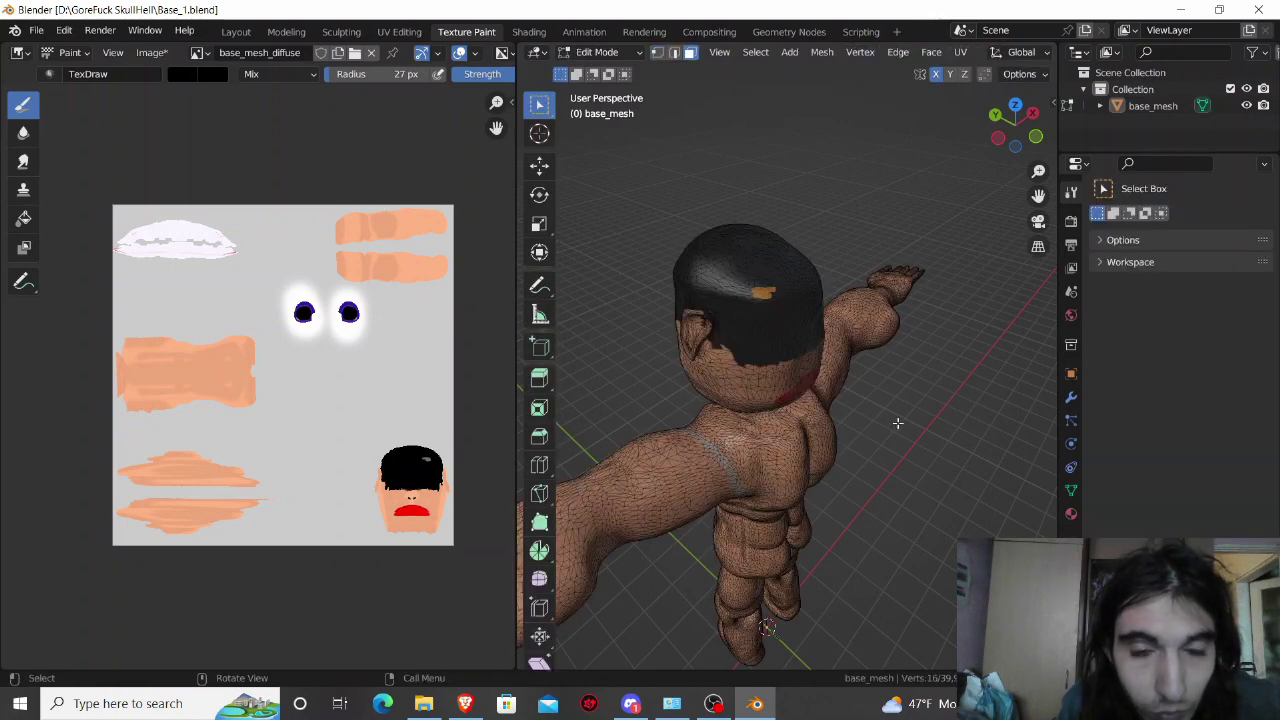
key("alt+a")
mouse_move(898, 424)
middle_mouse_down()
mouse_move(908, 347)
mouse_move(868, 347)
middle_mouse_up()
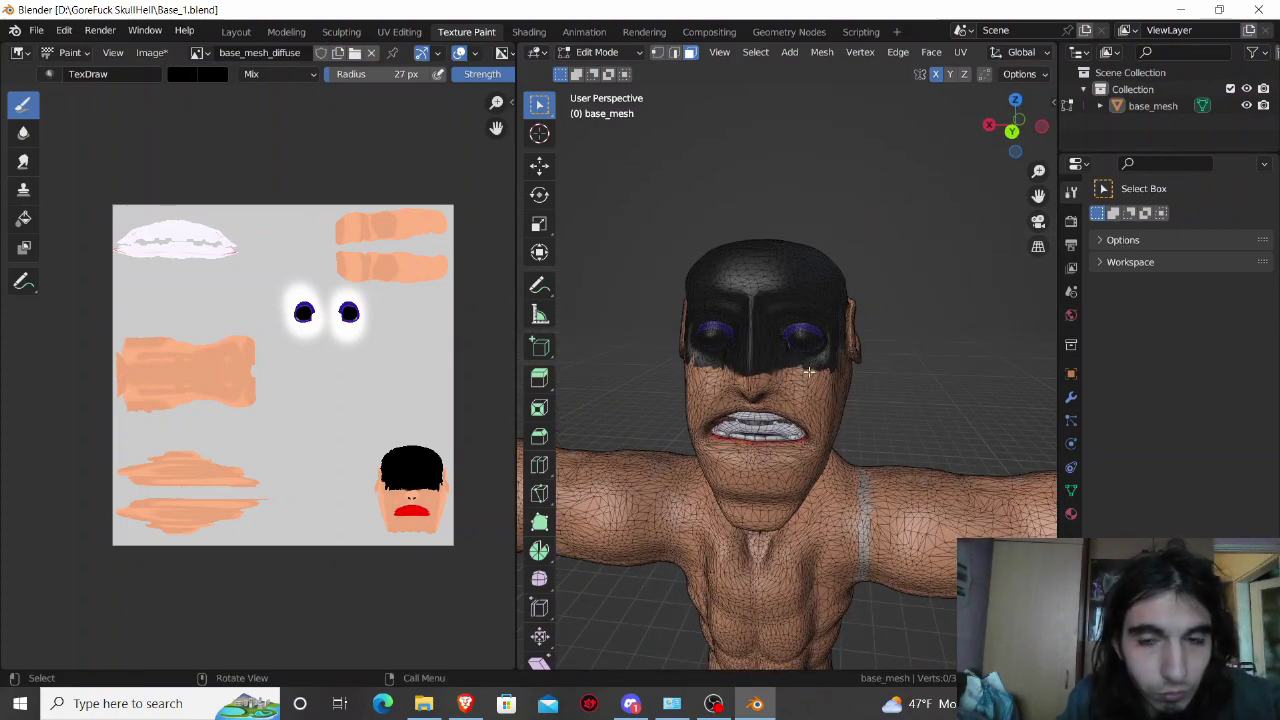
key("Tab")
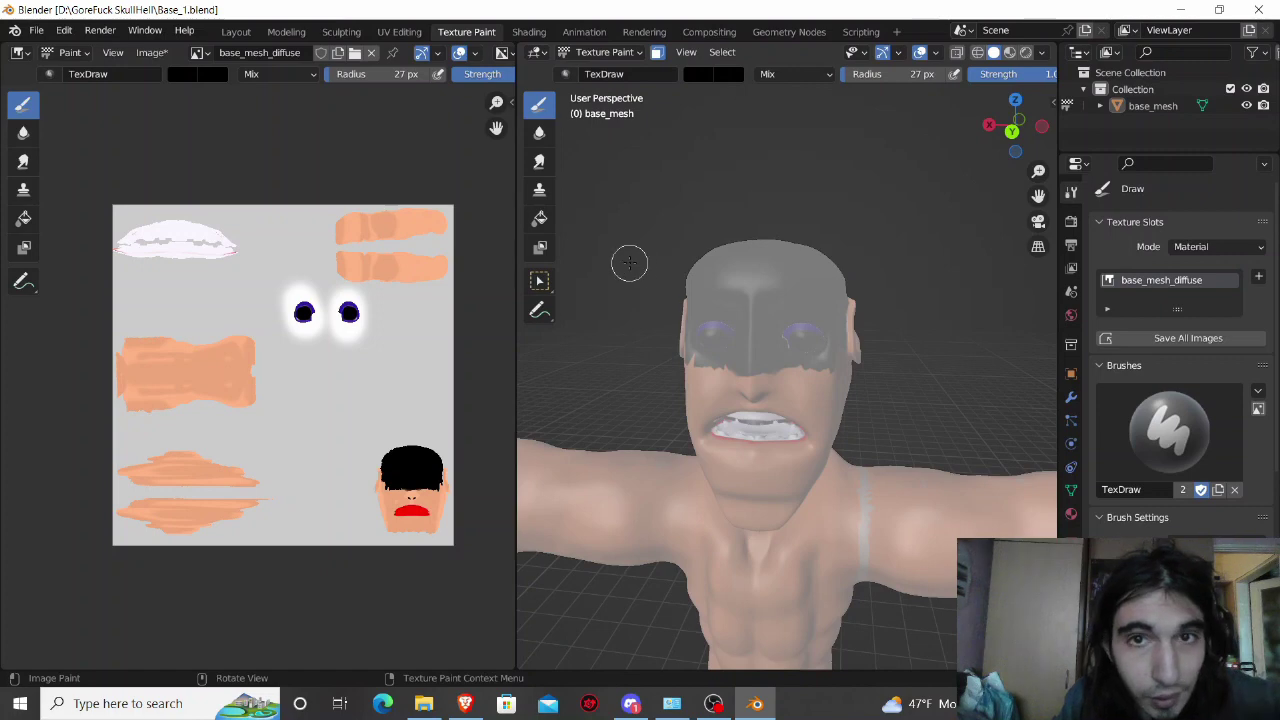
Step: Turn off the paint mask, sample the skin tone, and paint over the cheek edges, undoing the last stroke
left_click(660, 54)
scroll(590, 367, "up", 3)
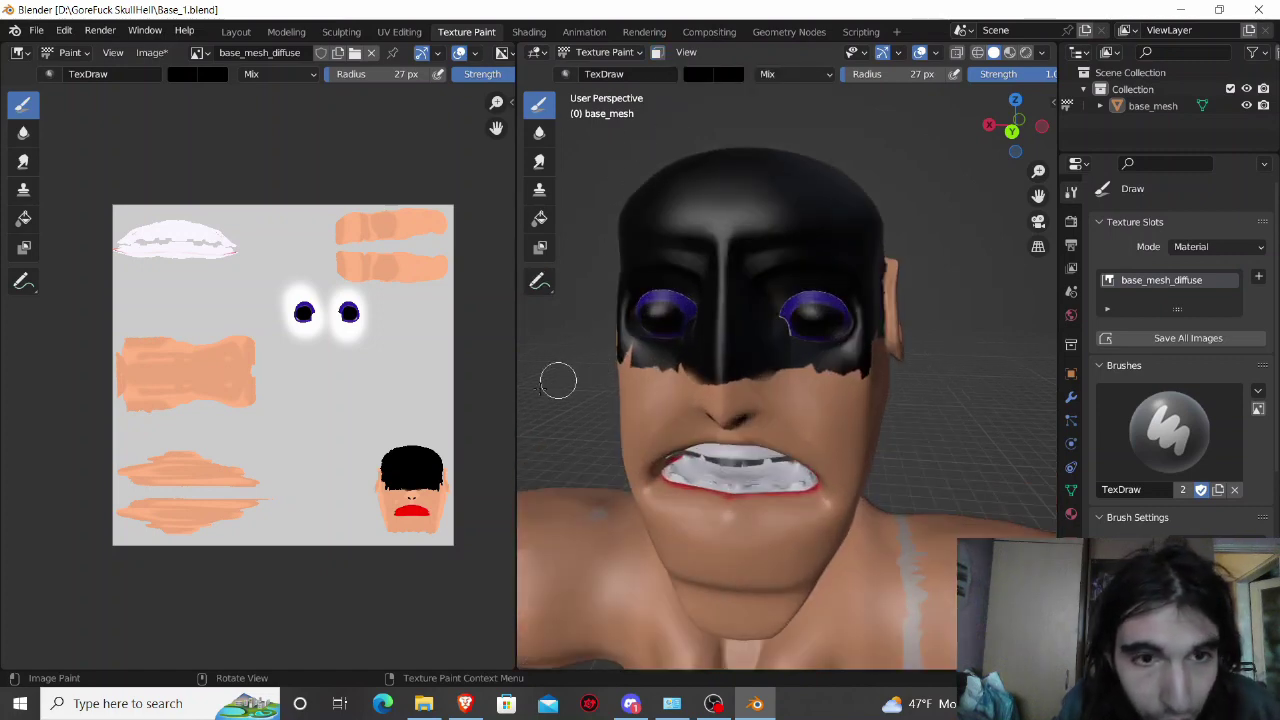
left_click(200, 74)
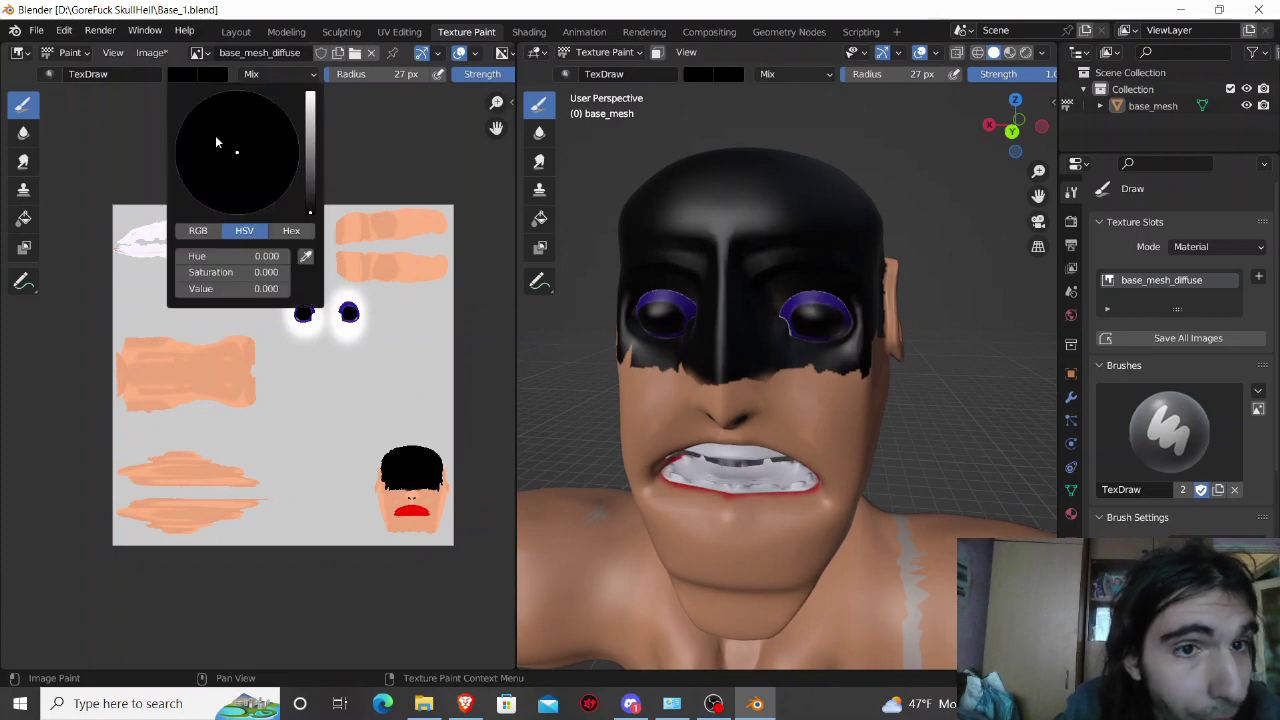
left_click(305, 243)
left_click(240, 354)
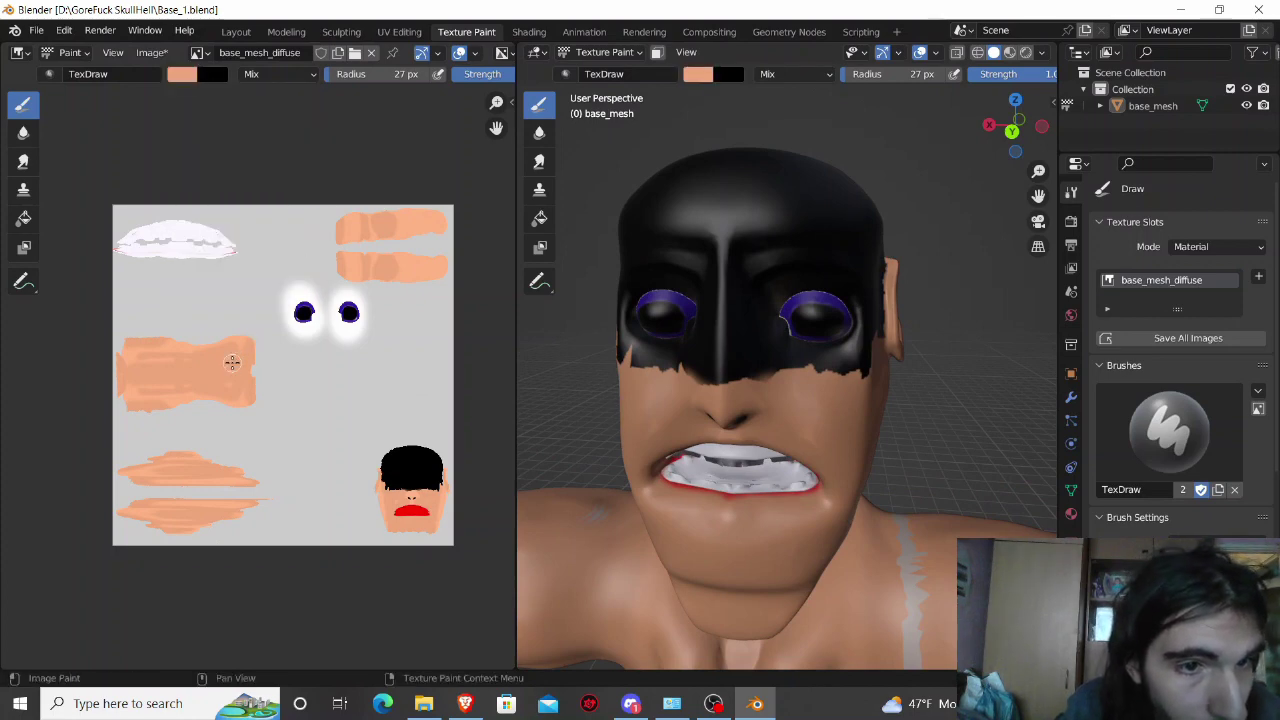
mouse_move(855, 378)
left_mouse_down()
mouse_move(885, 345)
mouse_move(825, 365)
mouse_move(862, 367)
mouse_move(757, 371)
mouse_move(771, 371)
mouse_move(771, 349)
mouse_move(725, 385)
mouse_move(724, 232)
mouse_move(729, 337)
mouse_move(749, 323)
mouse_move(749, 299)
mouse_move(771, 349)
mouse_move(800, 360)
mouse_move(771, 325)
mouse_move(837, 353)
mouse_move(857, 339)
mouse_move(856, 302)
mouse_move(832, 286)
mouse_move(780, 286)
mouse_move(768, 304)
mouse_move(778, 300)
mouse_move(829, 394)
mouse_move(860, 376)
left_mouse_up()
left_click_drag(770, 370, 743, 342)
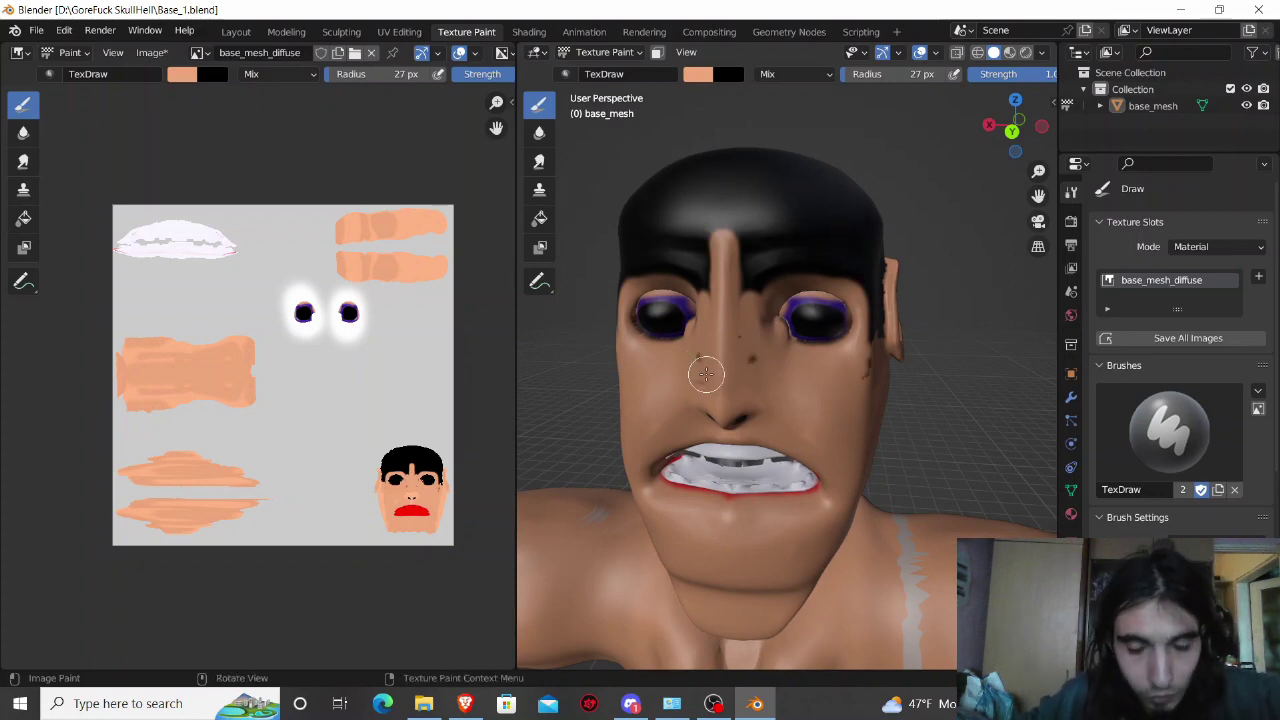
key("ctrl+z")
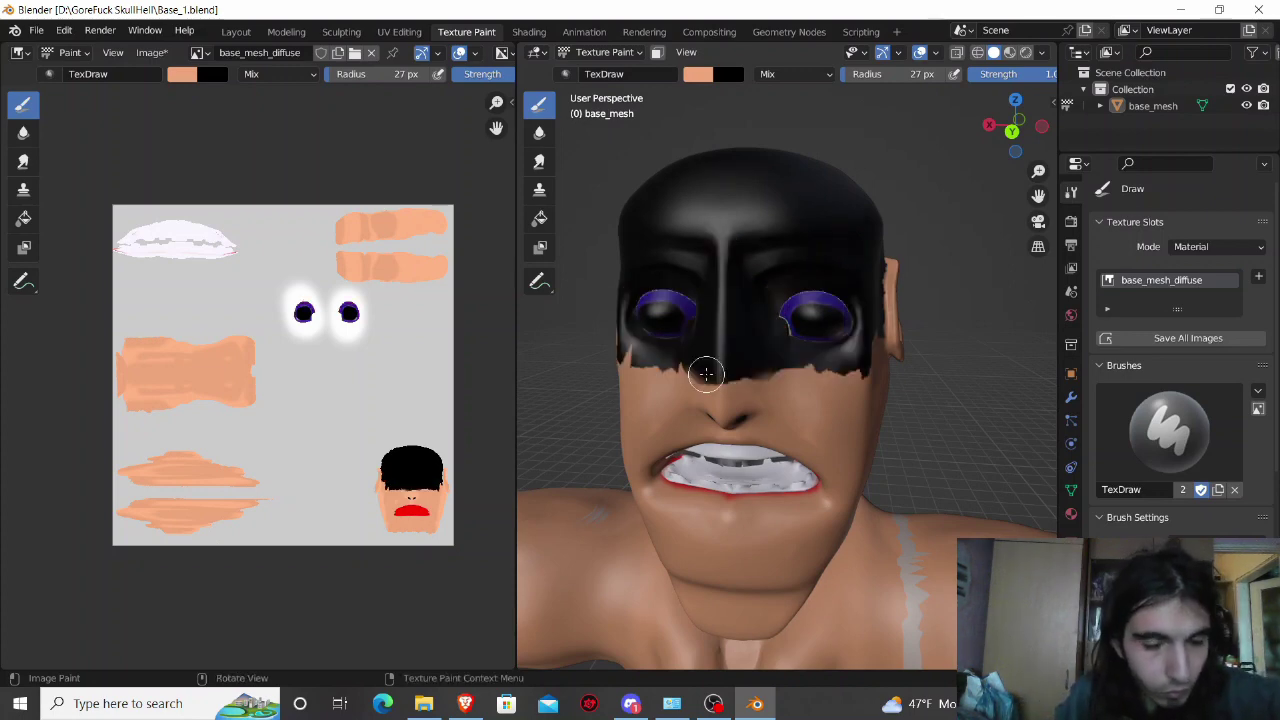
Step: Select all faces, re-enable the mask, set radius to 14 px, and paint skin over the ear's dark spots
key("Tab")
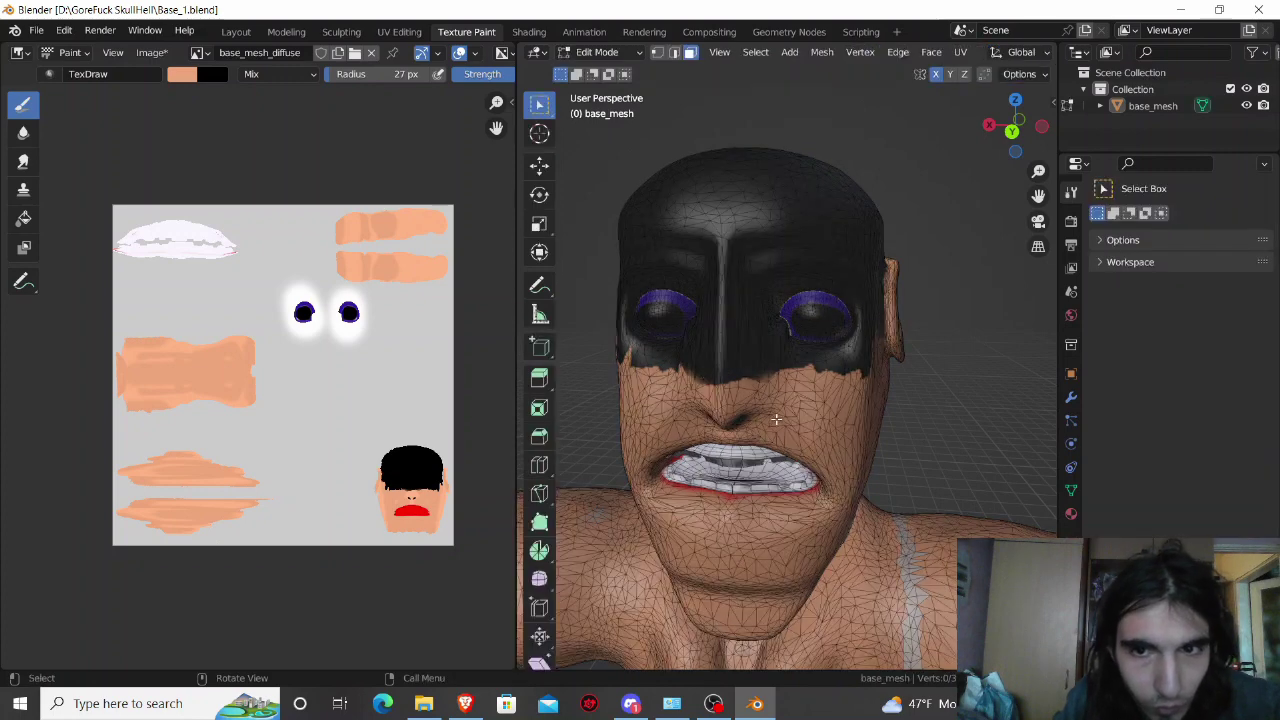
key("a")
key("Tab")
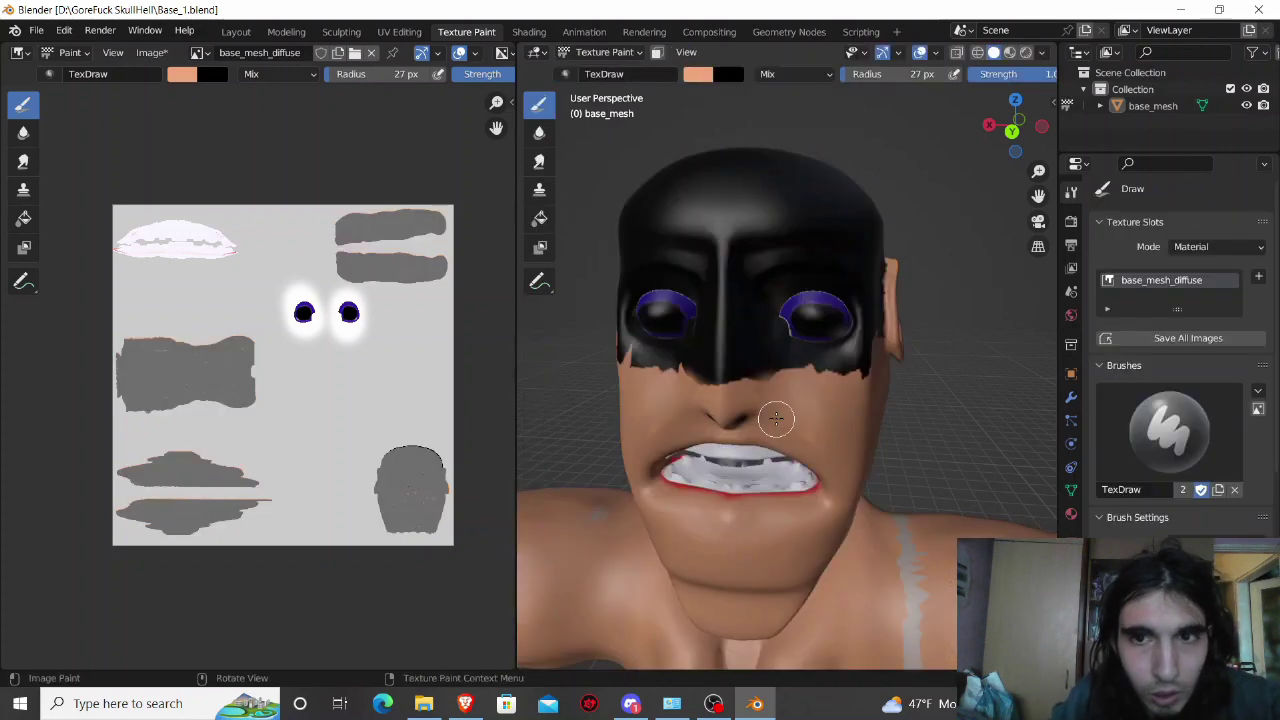
left_click(657, 52)
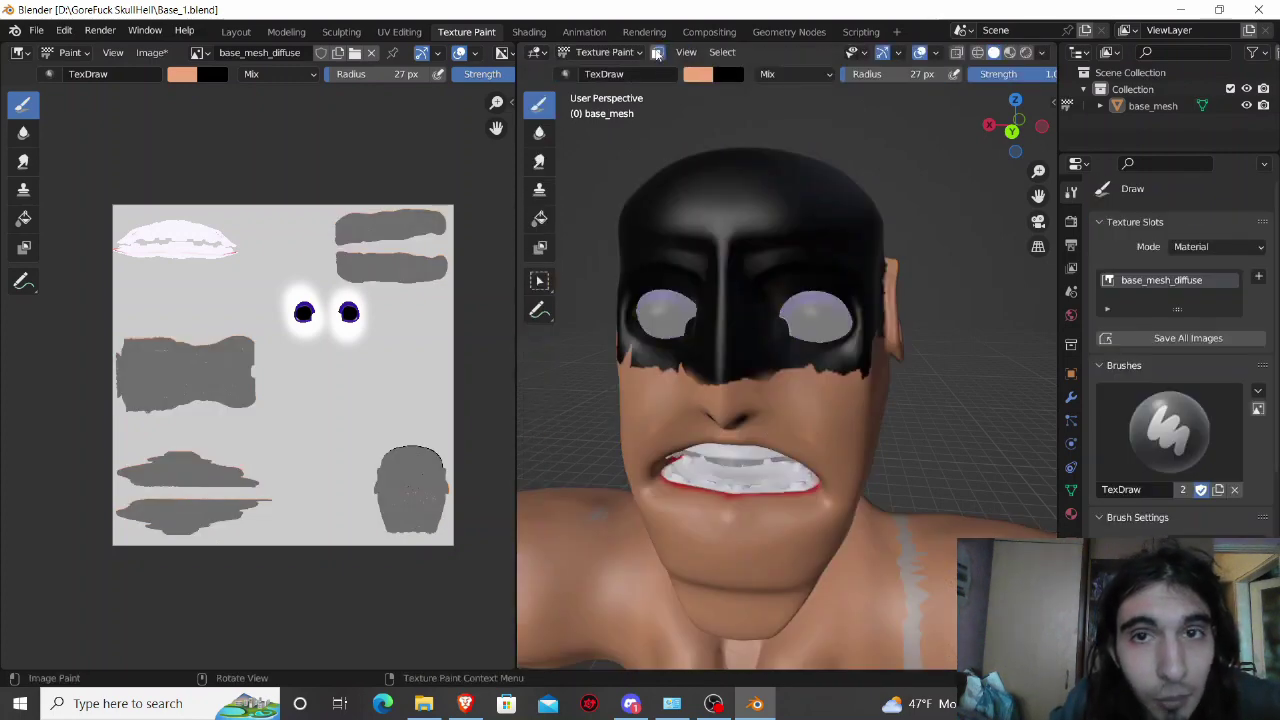
mouse_move(820, 414)
middle_mouse_down()
mouse_move(648, 399)
mouse_move(687, 422)
mouse_move(722, 287)
middle_mouse_up()
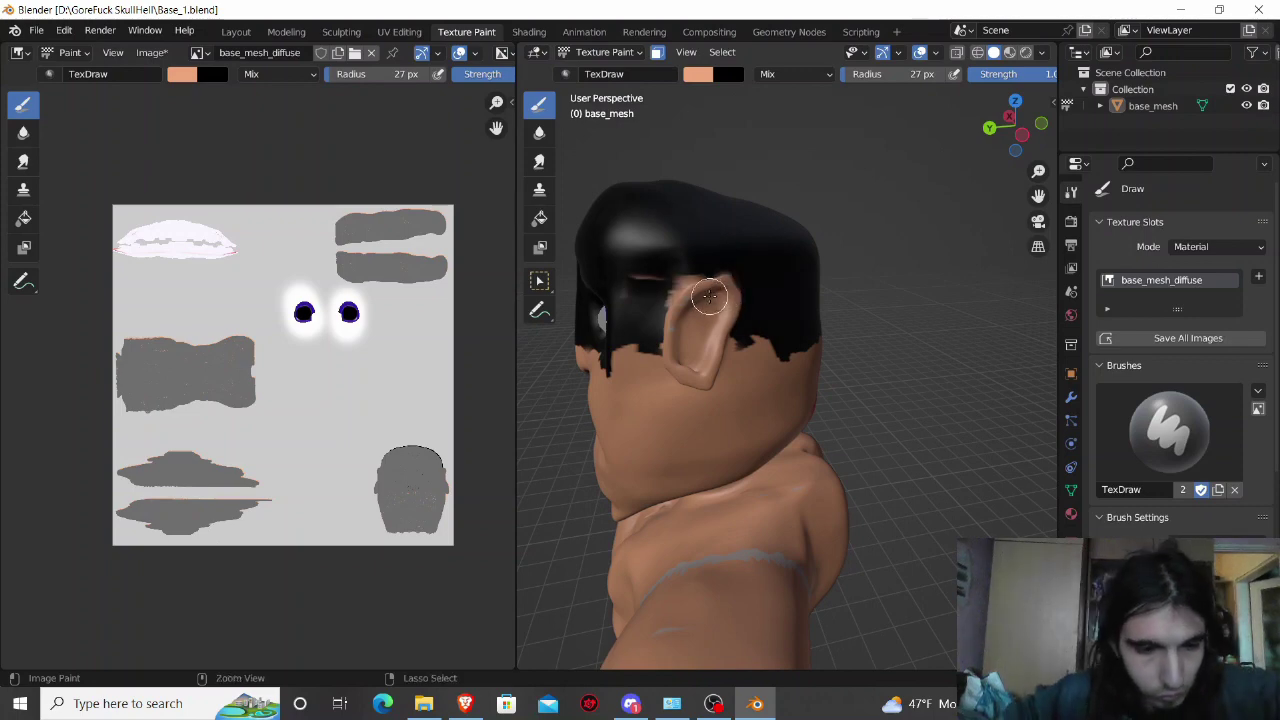
mouse_move(905, 74)
left_mouse_down()
mouse_move(870, 74)
mouse_move(895, 74)
left_mouse_up()
scroll(733, 225, "up", 3)
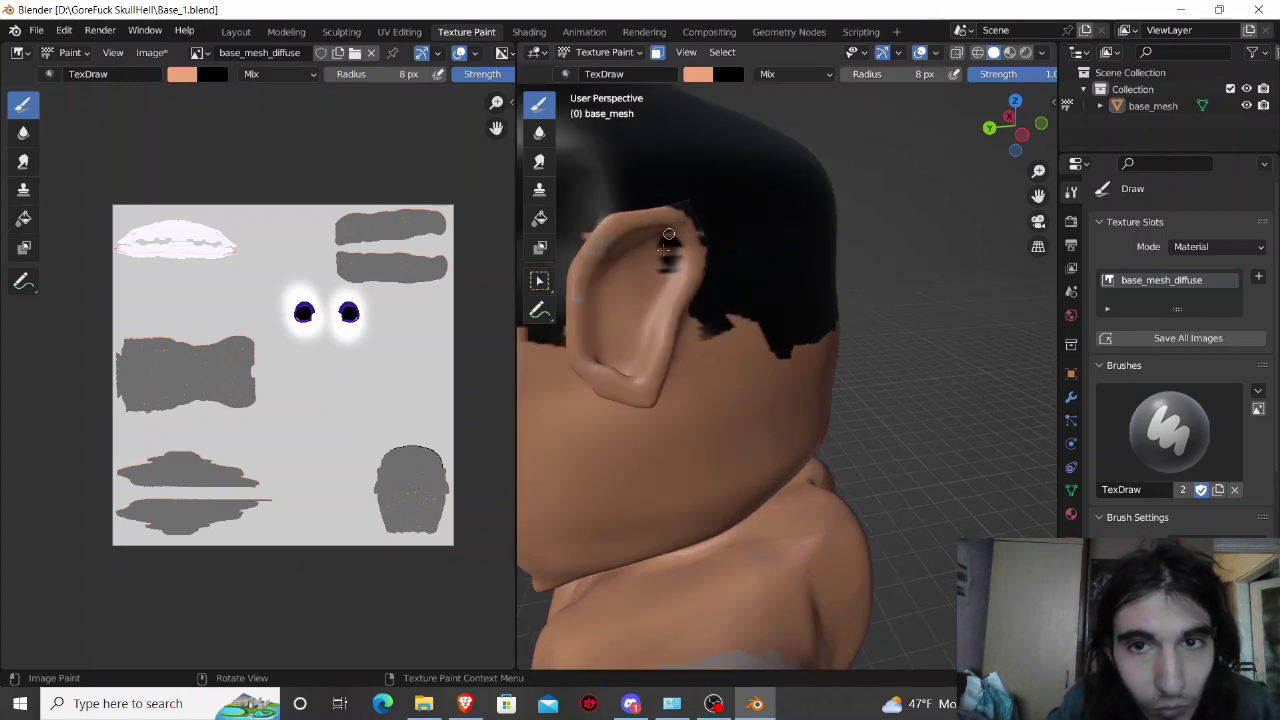
left_click_drag(668, 234, 671, 233)
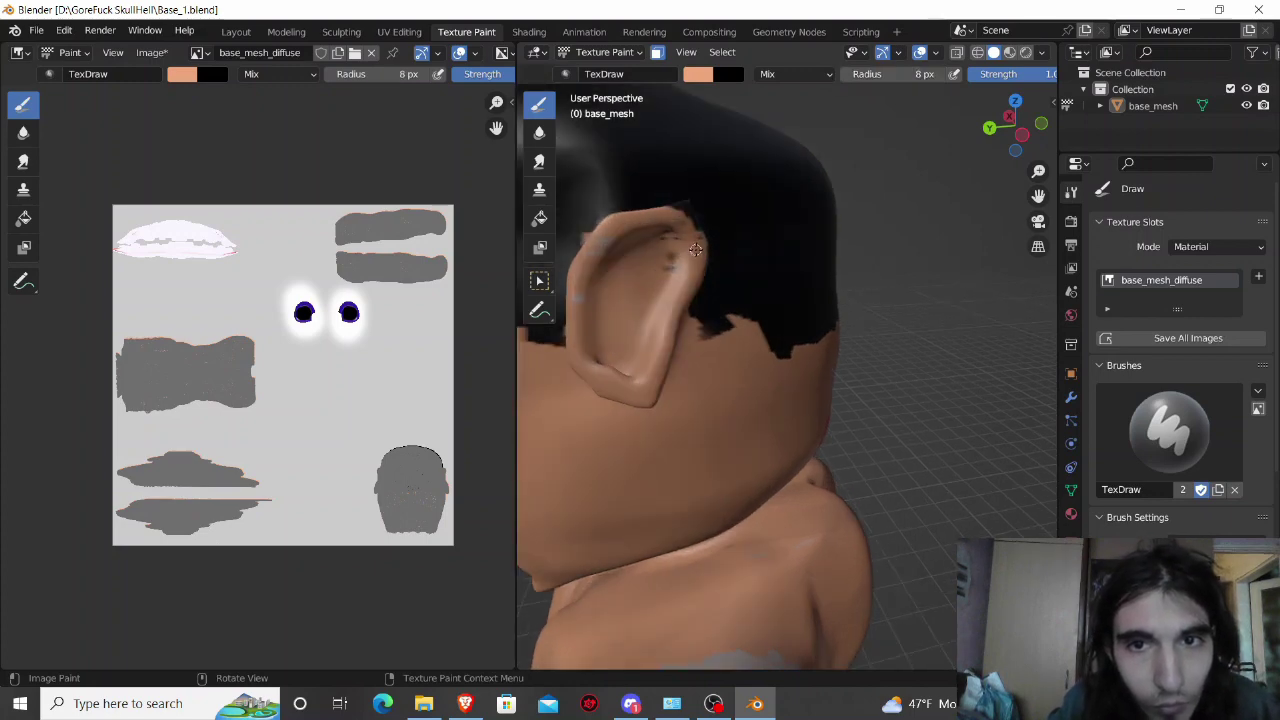
left_click_drag(685, 210, 692, 218)
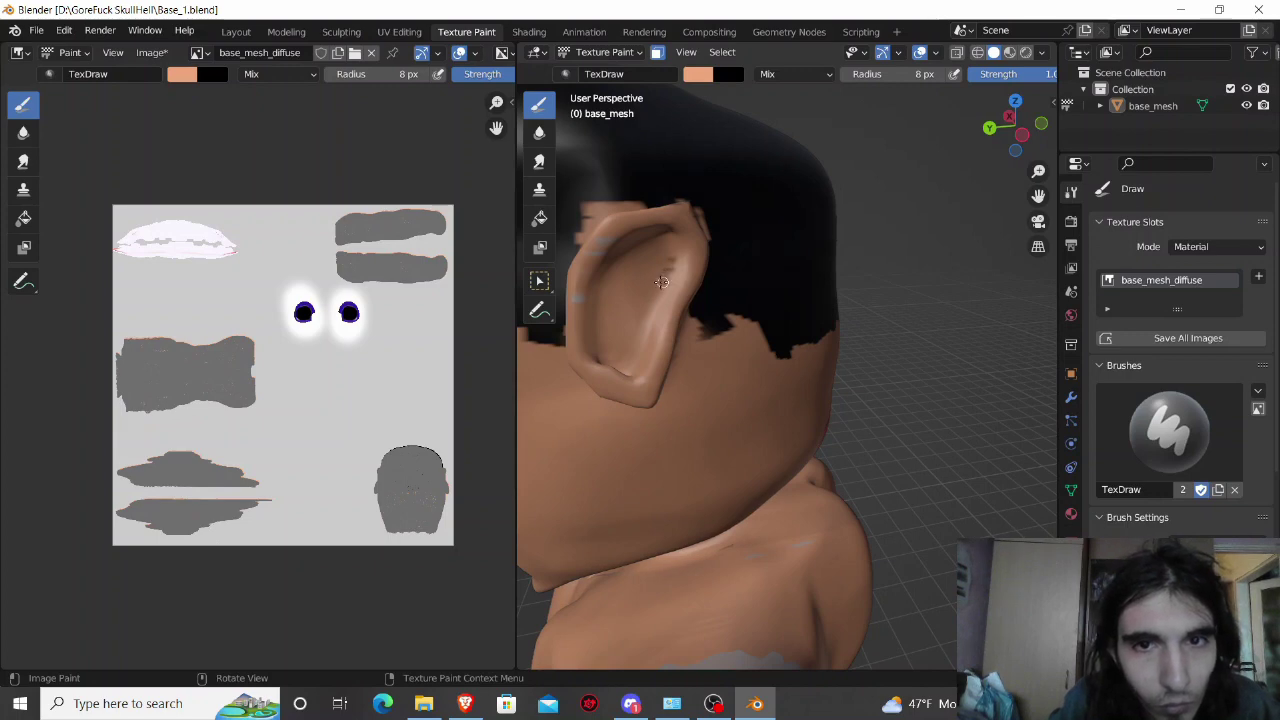
mouse_move(661, 282)
middle_mouse_down()
mouse_move(706, 378)
mouse_move(737, 374)
middle_mouse_up()
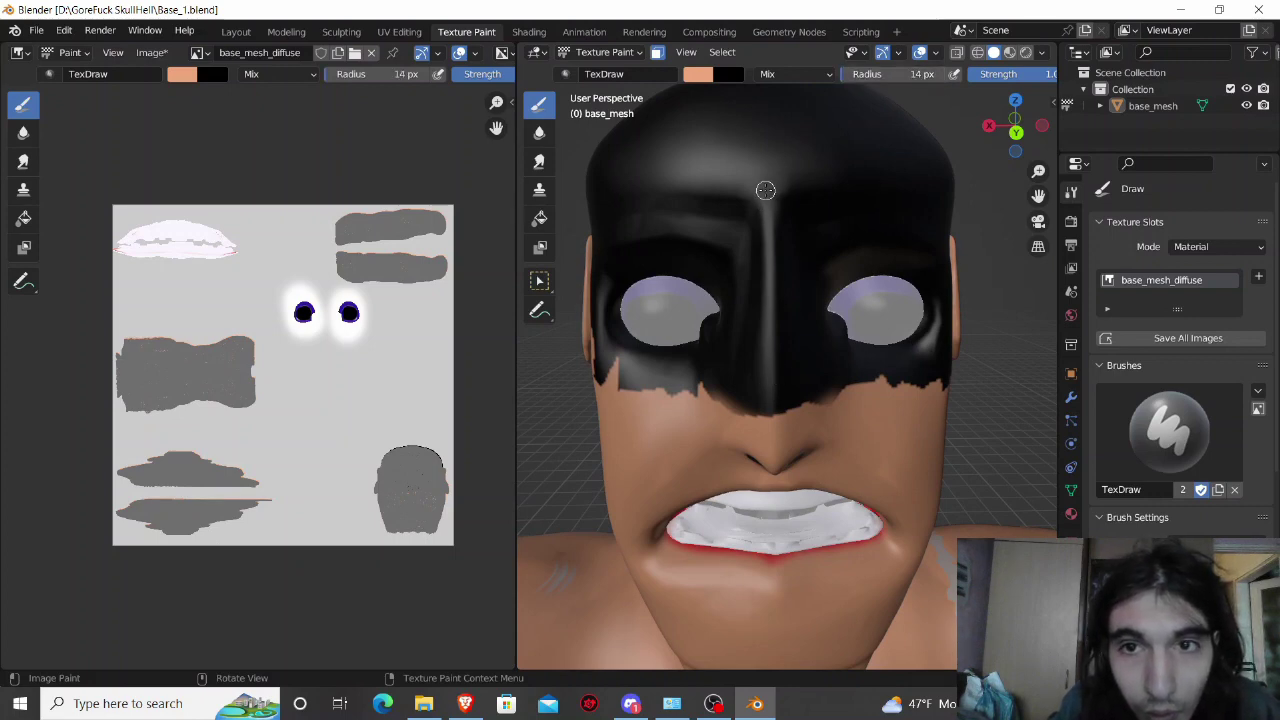
Step: Paint skin colour down the nose bridge, over the nostrils, and along the black below the eyes
mouse_move(765, 190)
left_mouse_down()
mouse_move(766, 352)
mouse_move(762, 298)
mouse_move(743, 300)
mouse_move(720, 370)
mouse_move(739, 403)
mouse_move(745, 345)
left_mouse_up()
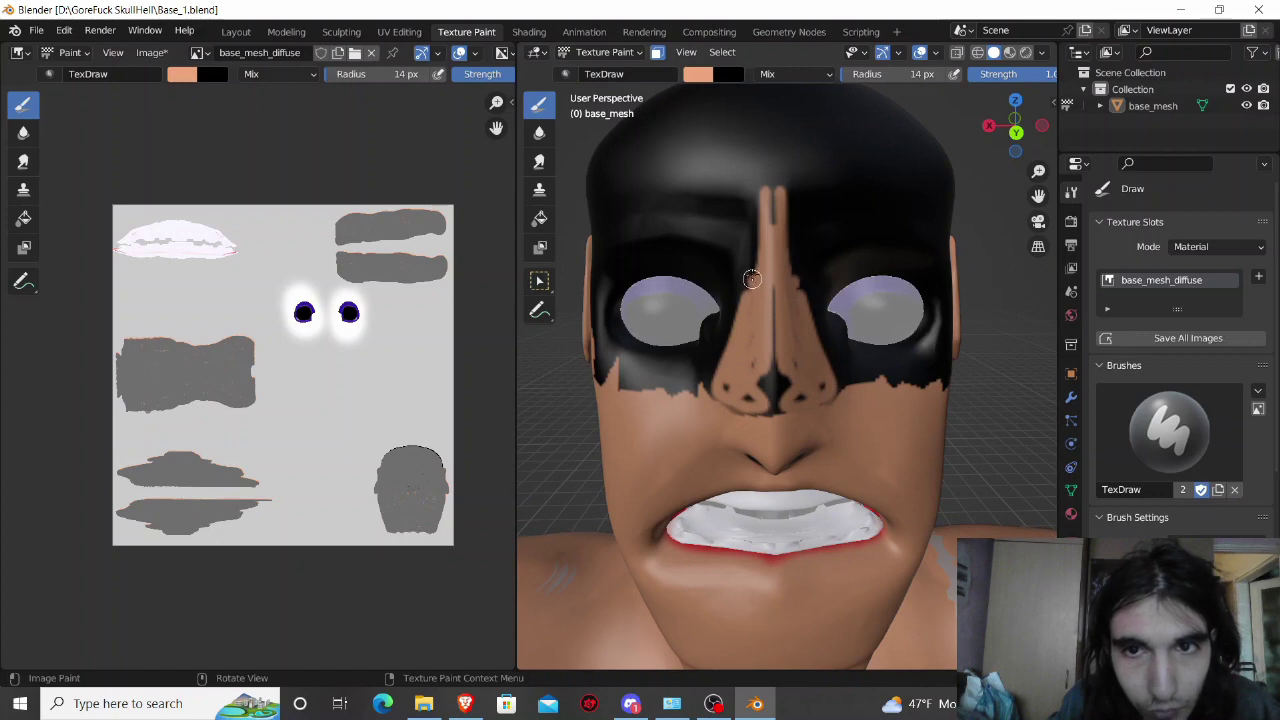
mouse_move(721, 403)
left_mouse_down()
mouse_move(770, 395)
mouse_move(756, 367)
mouse_move(767, 292)
left_mouse_up()
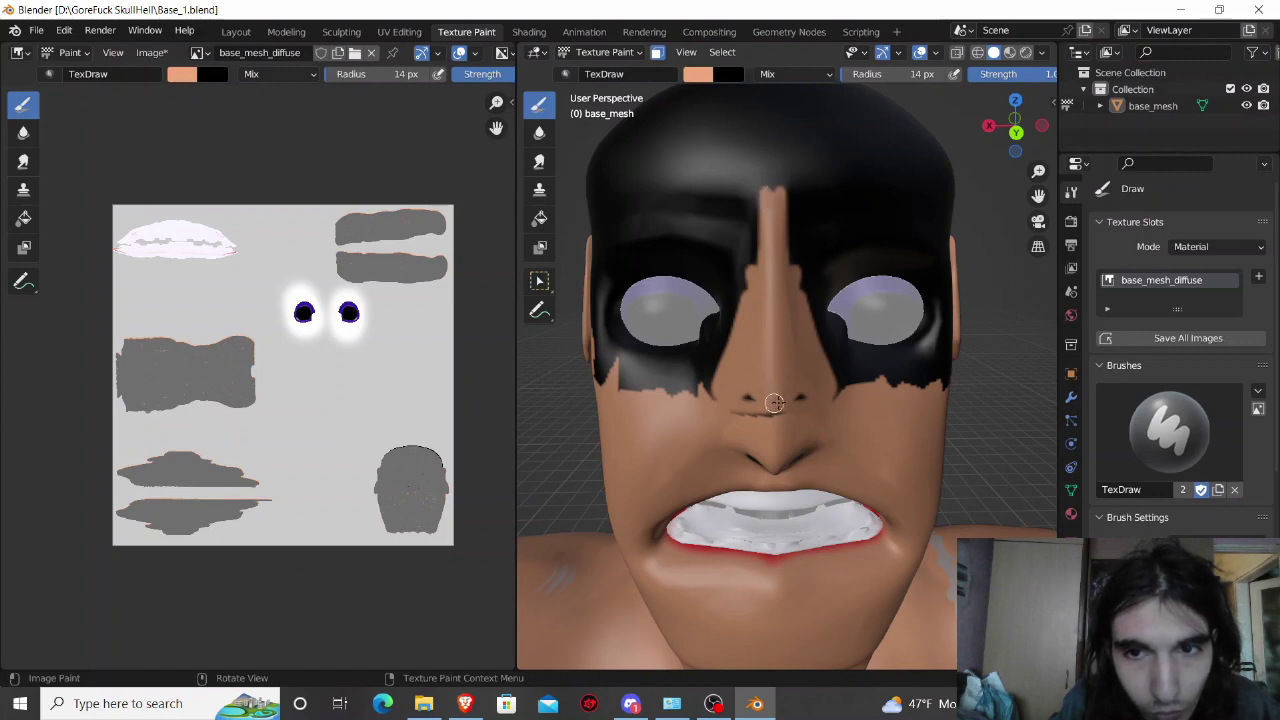
mouse_move(775, 403)
left_mouse_down()
mouse_move(737, 408)
mouse_move(786, 411)
left_mouse_up()
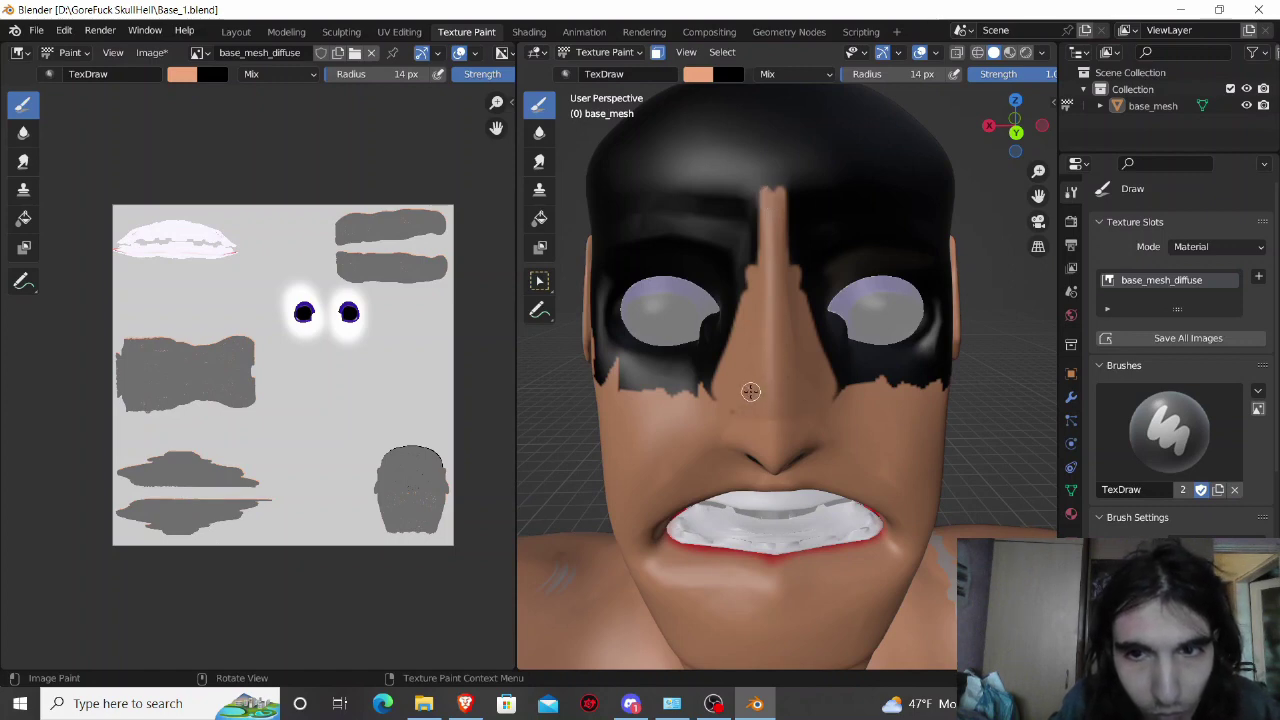
left_click(832, 385)
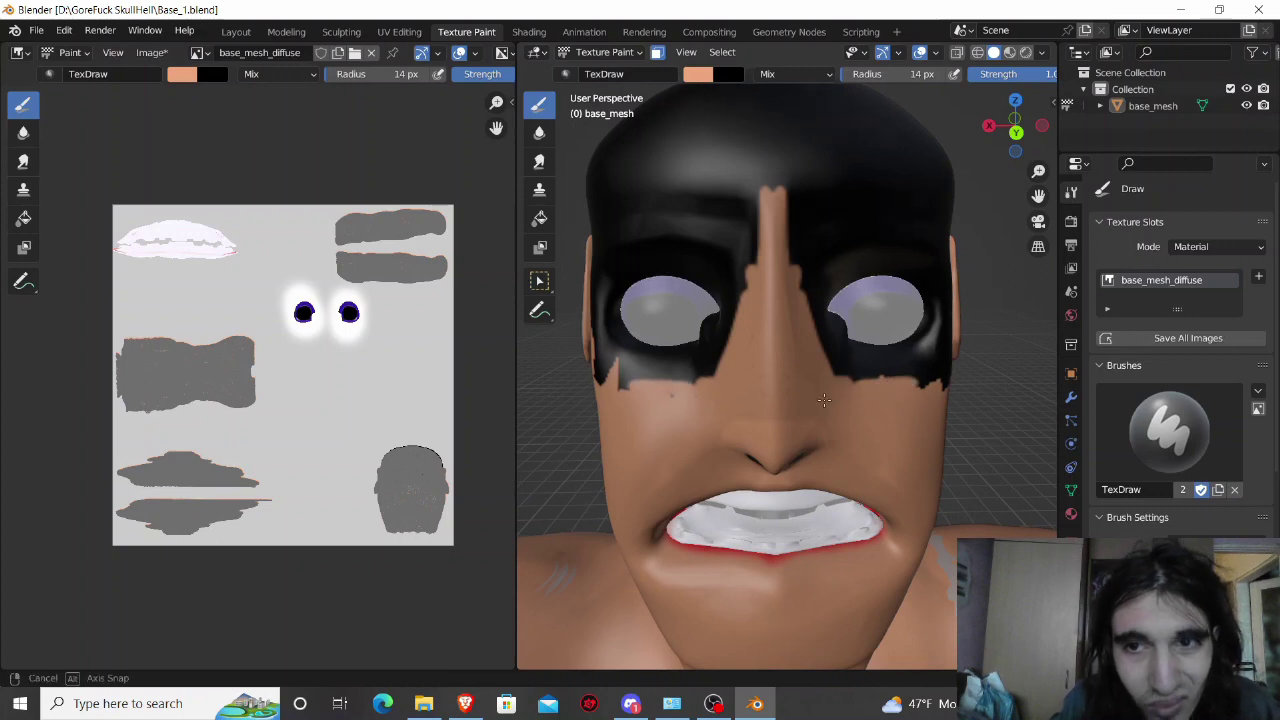
mouse_move(814, 400)
middle_mouse_down()
mouse_move(666, 398)
mouse_move(562, 360)
mouse_move(918, 366)
middle_mouse_up()
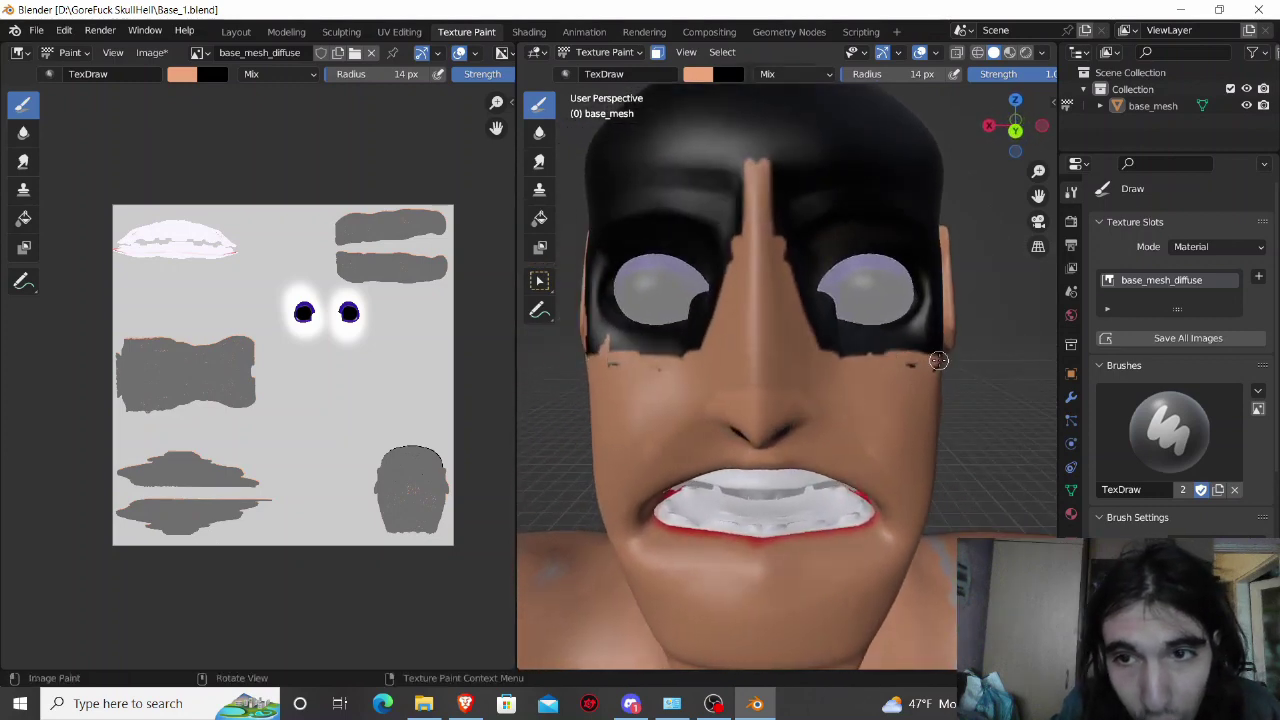
mouse_move(918, 348)
left_mouse_down()
mouse_move(806, 307)
mouse_move(817, 261)
mouse_move(798, 246)
mouse_move(843, 241)
left_mouse_up()
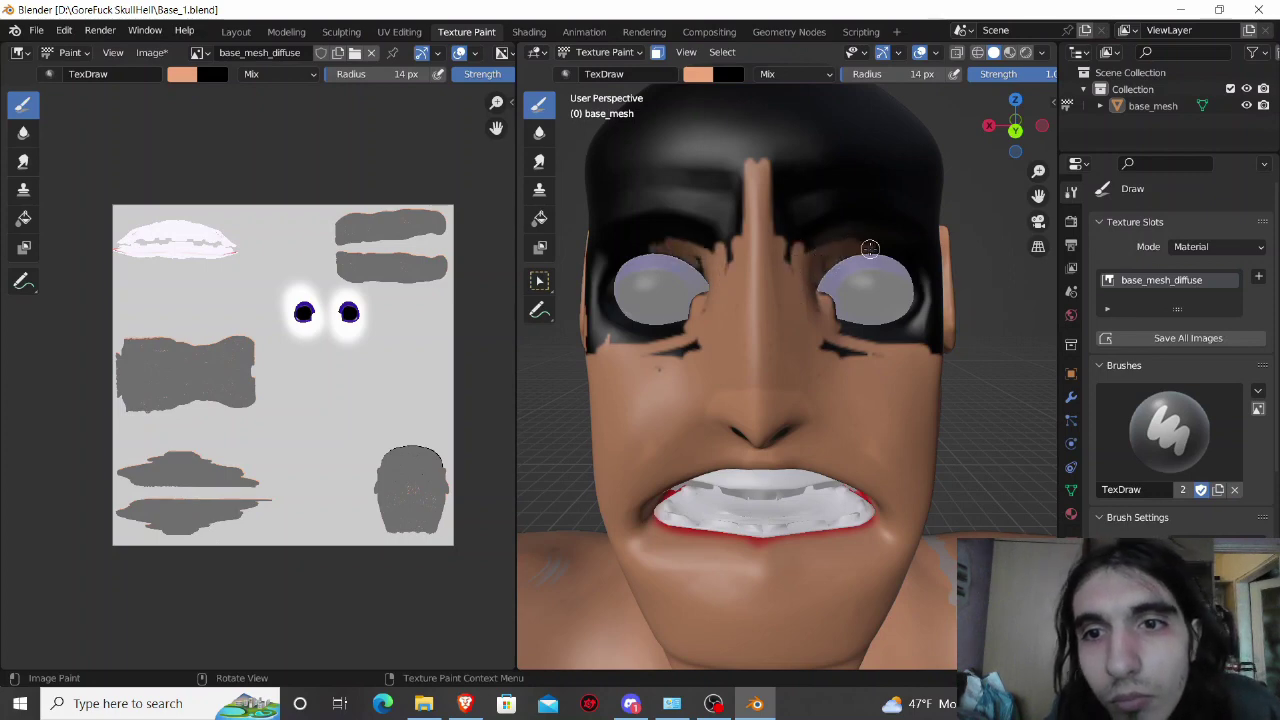
Step: Cover the dark marks under the eye and the black hair between eye and ear with skin tone
mouse_move(846, 252)
middle_mouse_down()
mouse_move(759, 304)
mouse_move(775, 262)
middle_mouse_up()
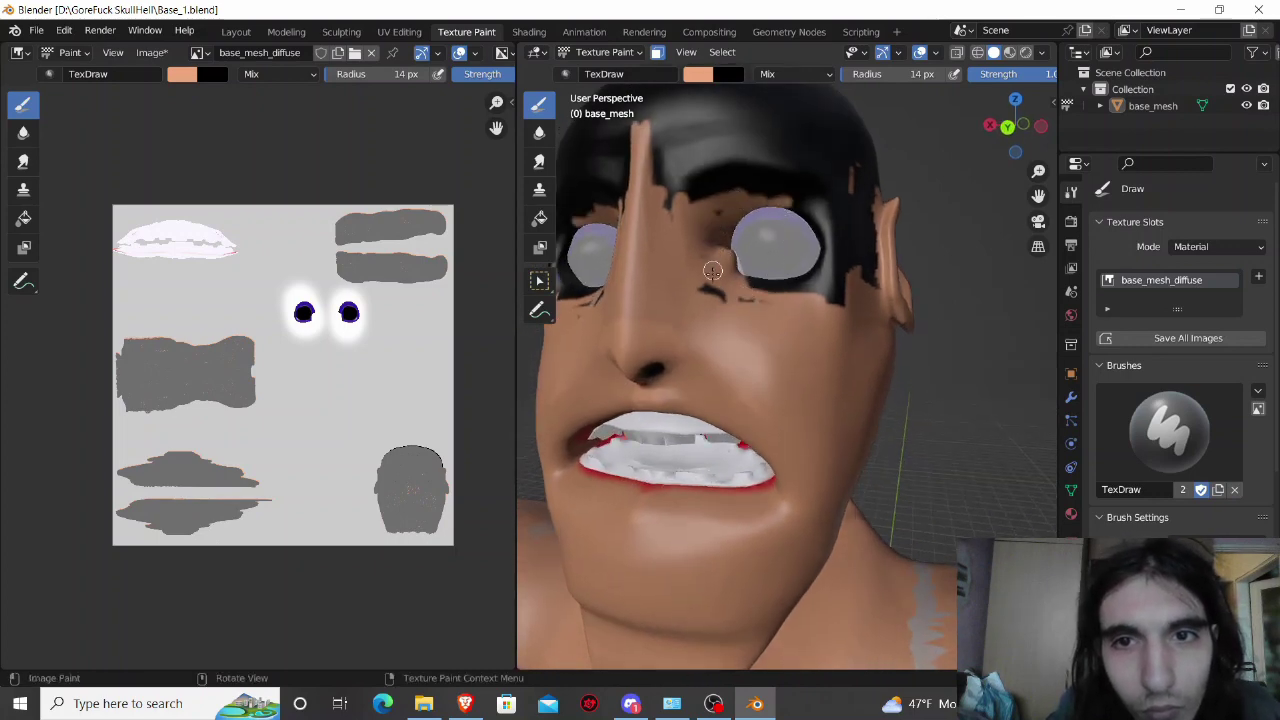
mouse_move(745, 293)
left_mouse_down()
mouse_move(839, 281)
mouse_move(825, 245)
left_mouse_up()
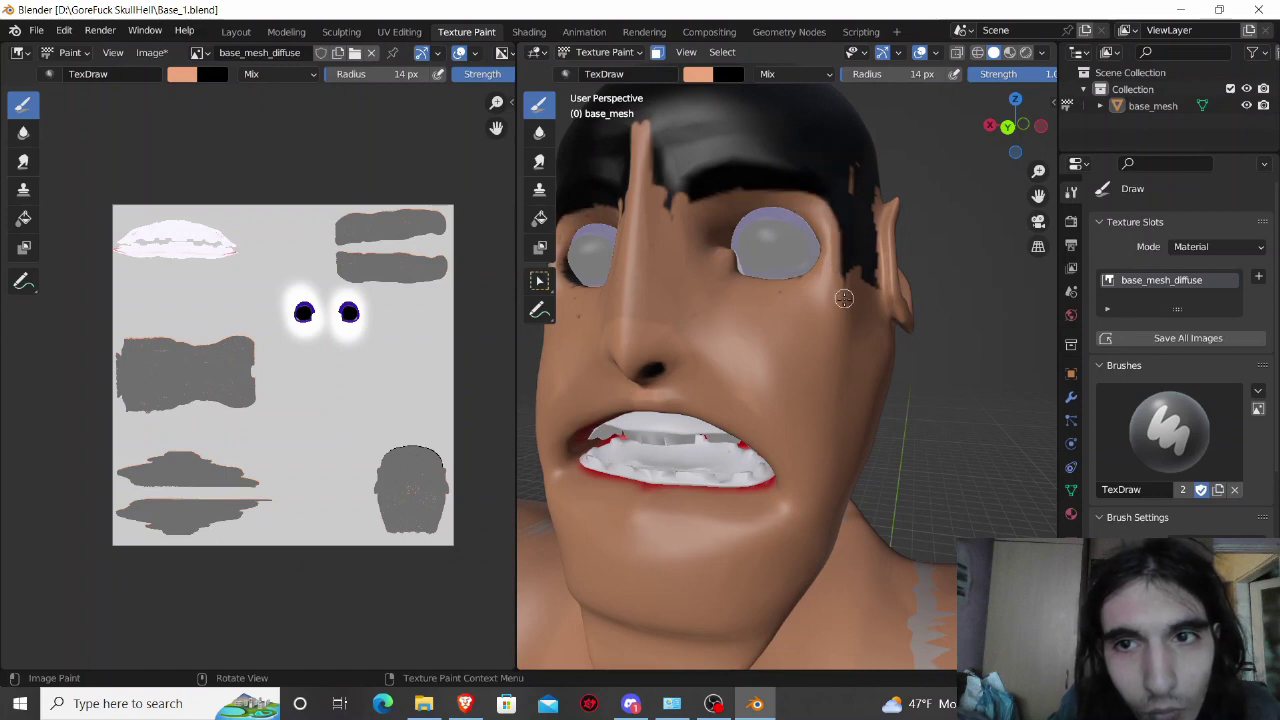
middle_click_drag(839, 253, 734, 271)
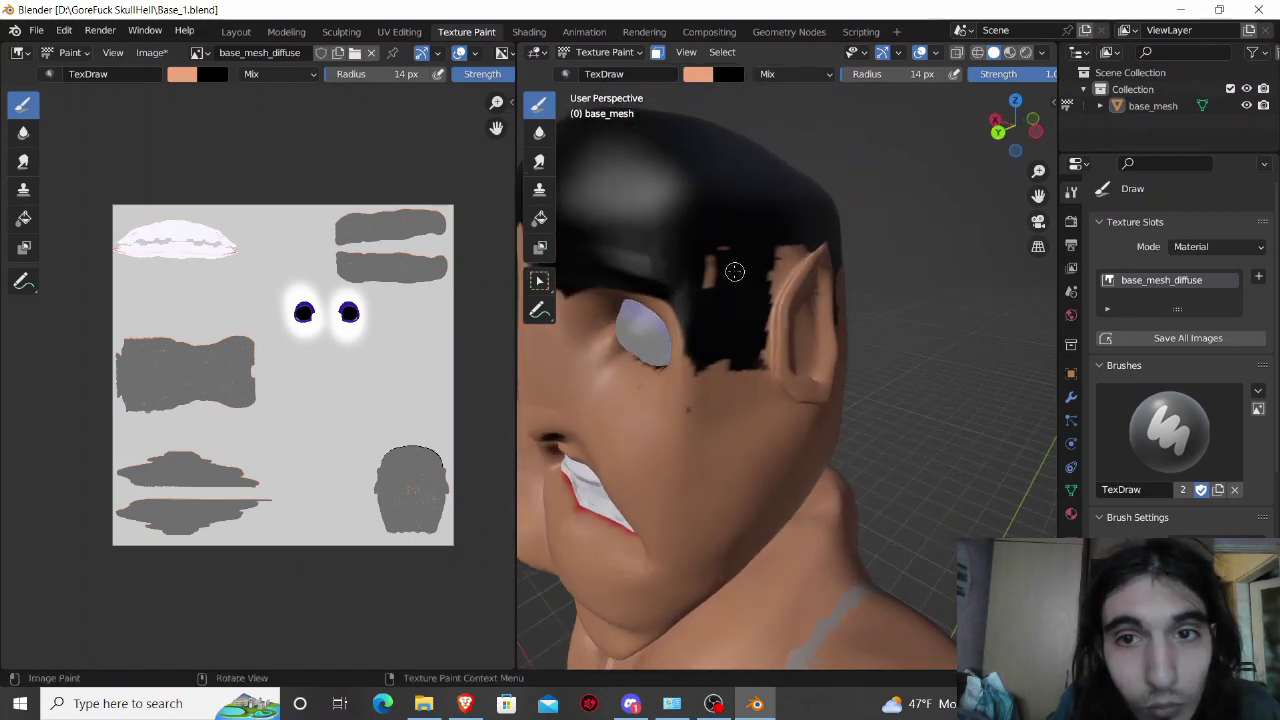
left_click_drag(720, 260, 698, 385)
left_click_drag(694, 294, 698, 355)
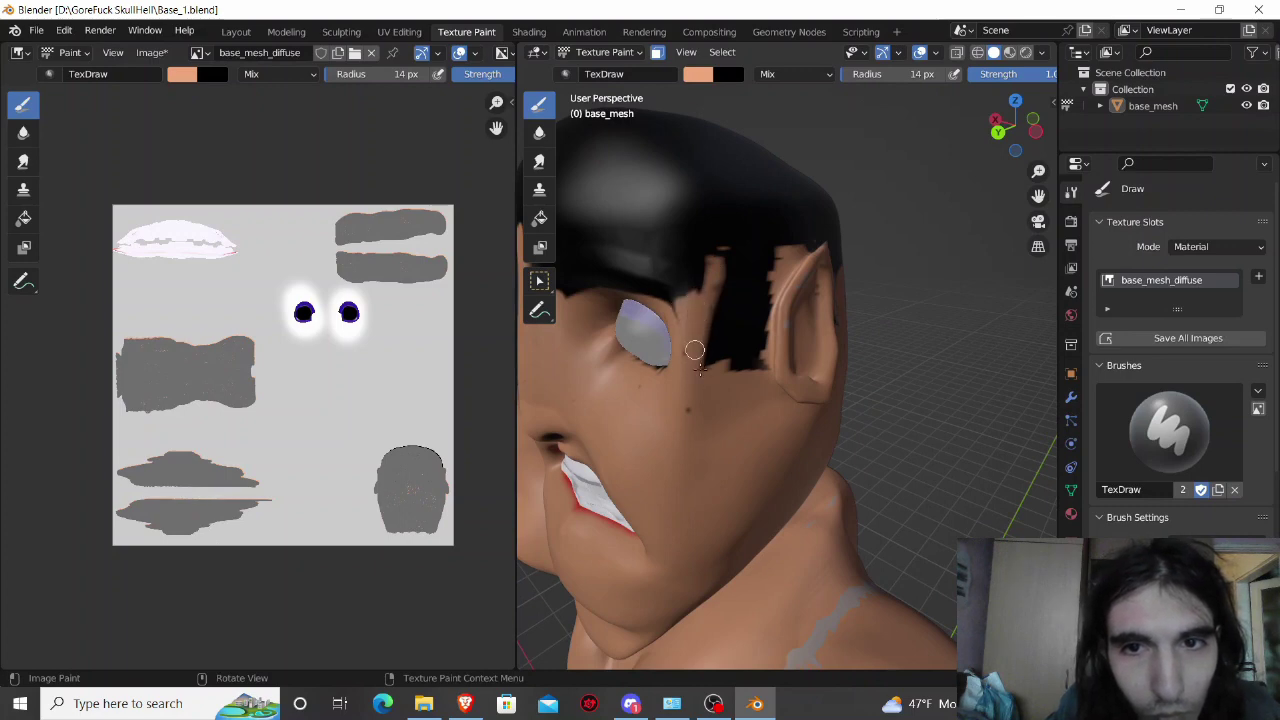
mouse_move(735, 290)
left_mouse_down()
mouse_move(712, 372)
mouse_move(732, 385)
mouse_move(702, 370)
left_mouse_up()
mouse_move(726, 256)
left_mouse_down()
mouse_move(754, 358)
mouse_move(765, 268)
left_mouse_up()
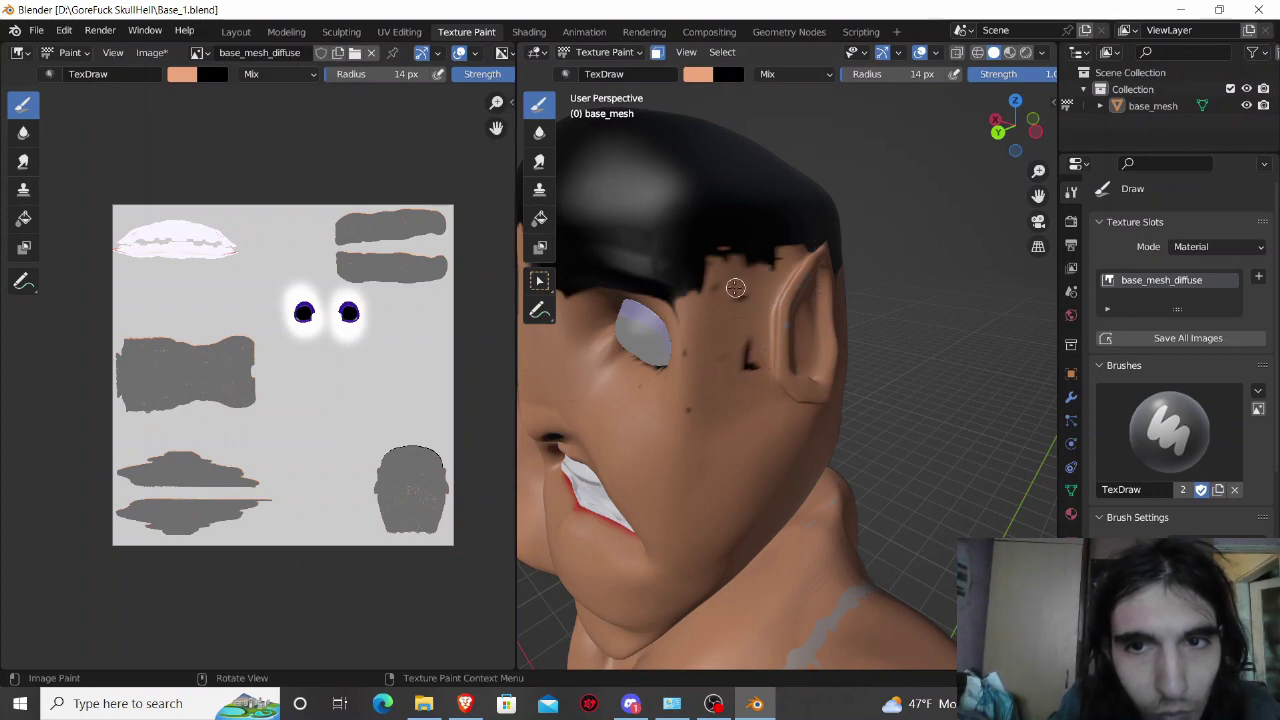
left_click_drag(748, 320, 744, 368)
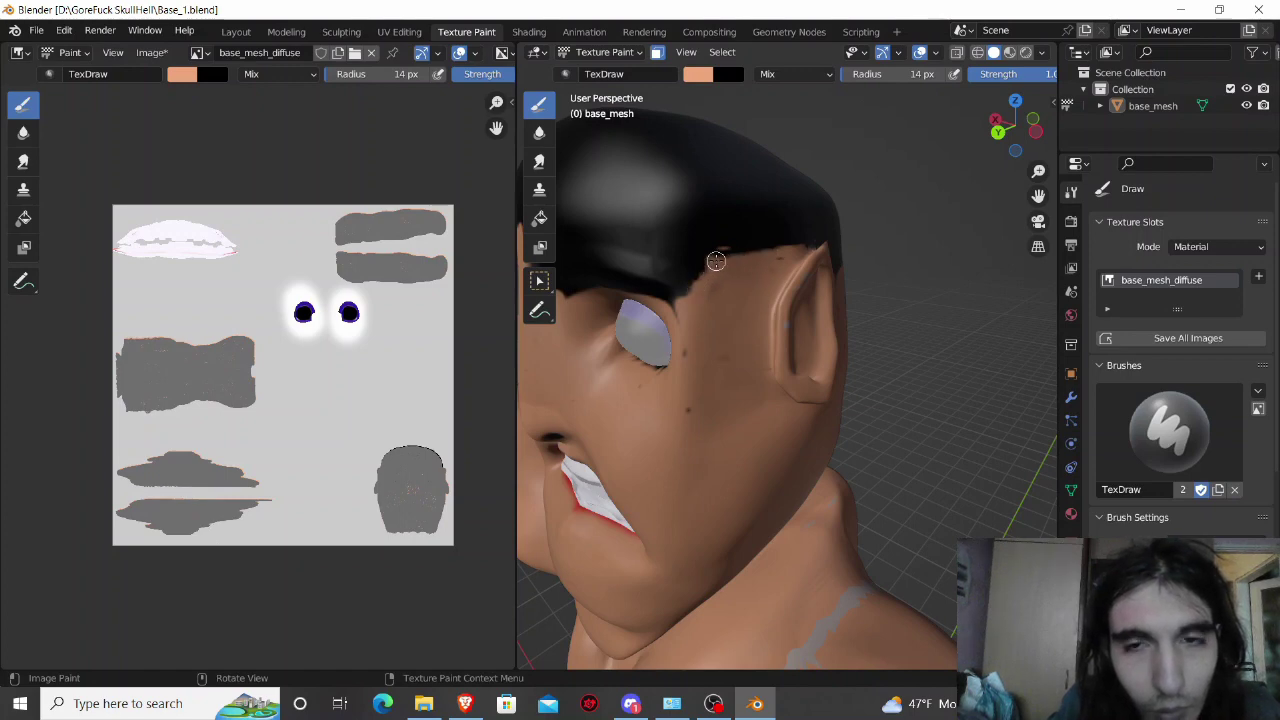
middle_click_drag(716, 261, 725, 209)
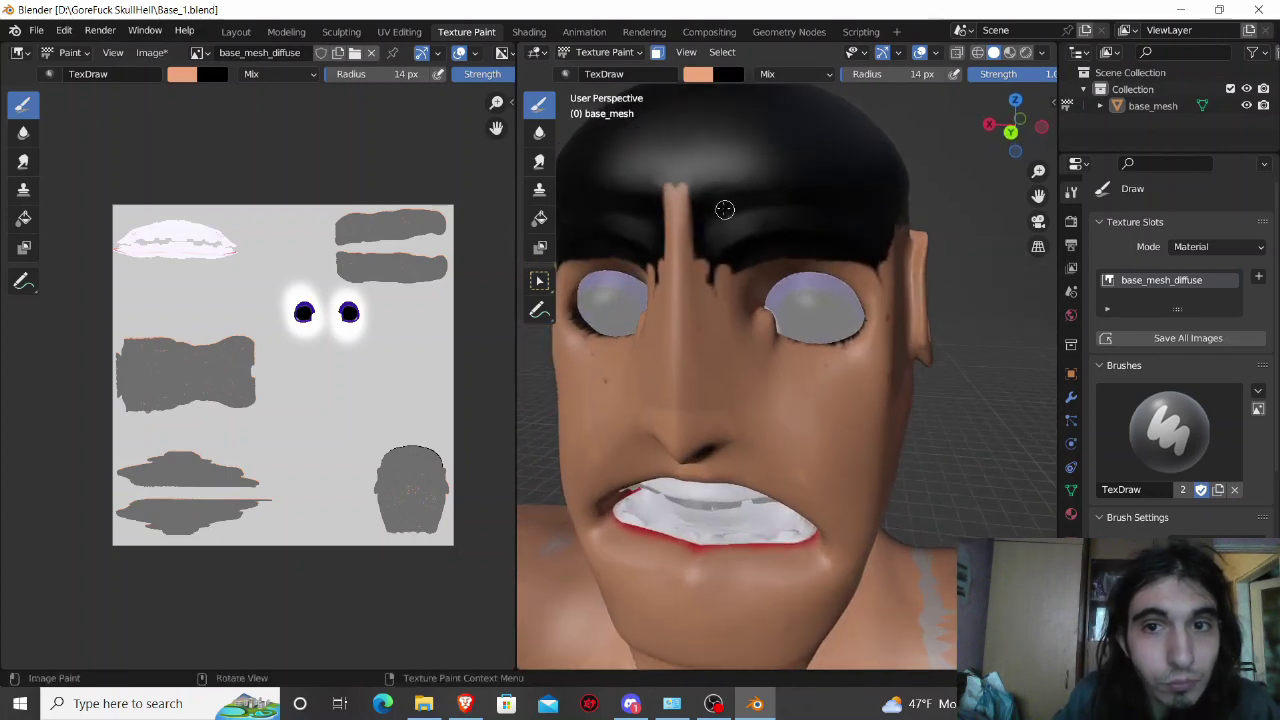
Step: Paint a skin stroke across the forehead hairline, then orbit around to check both sides and the back
mouse_move(694, 206)
left_mouse_down()
mouse_move(677, 194)
mouse_move(888, 225)
mouse_move(782, 190)
mouse_move(695, 222)
mouse_move(697, 255)
left_mouse_up()
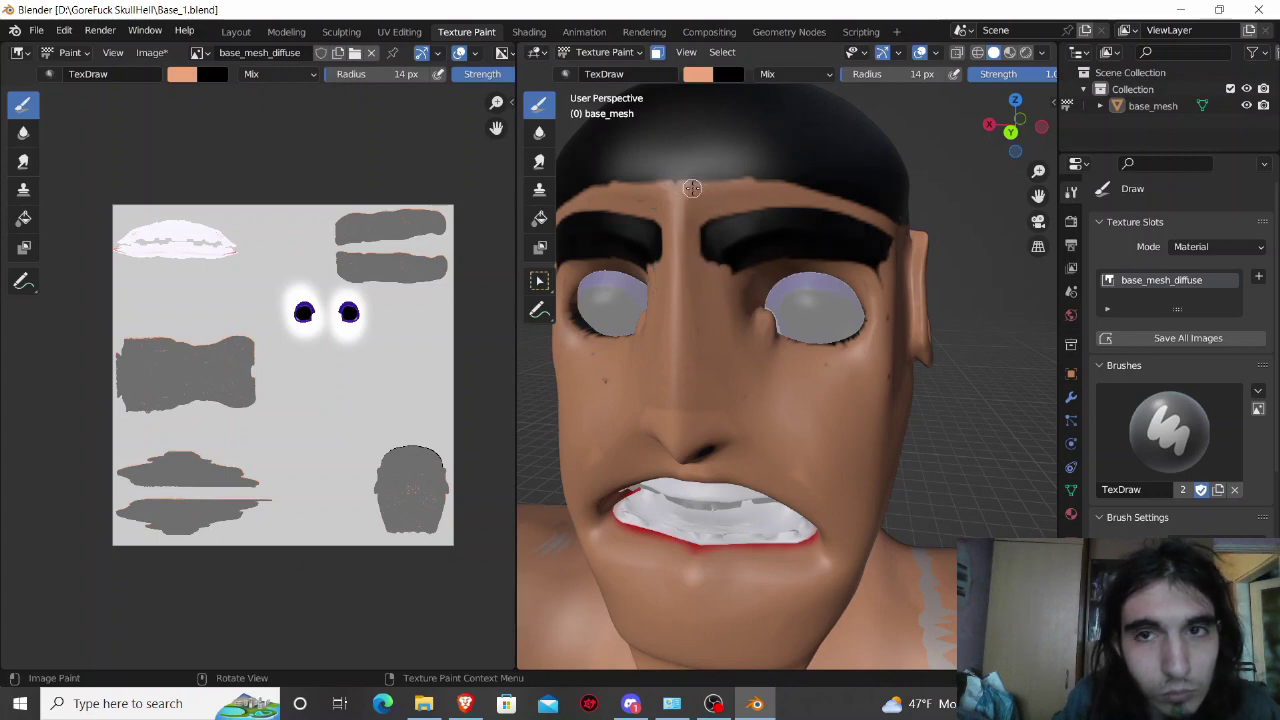
middle_click_drag(692, 188, 740, 252)
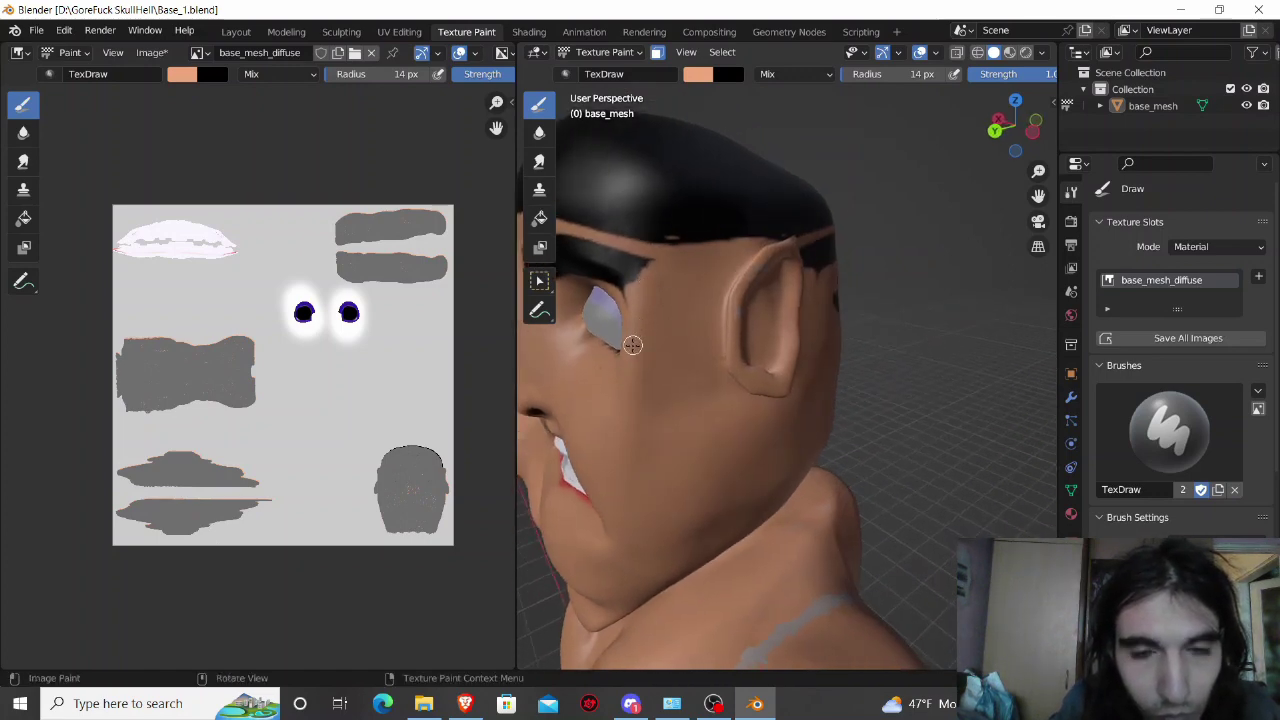
middle_click_drag(632, 344, 707, 341)
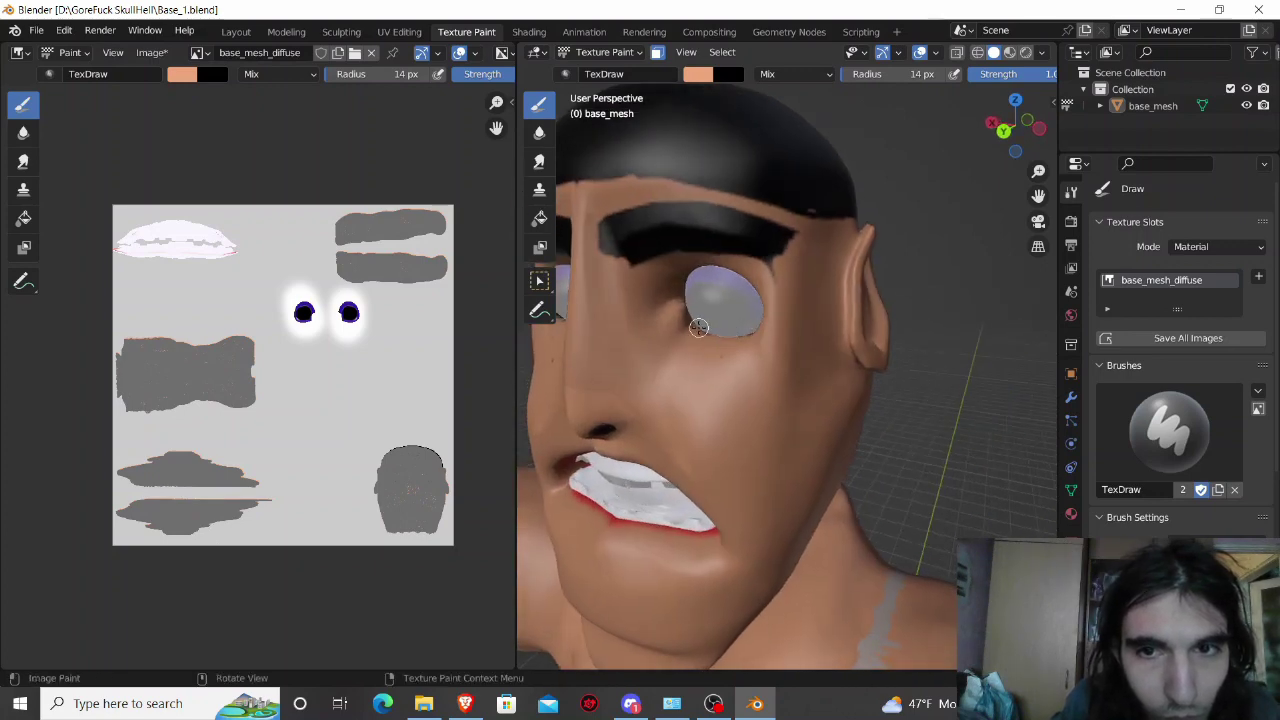
middle_click_drag(731, 357, 894, 353)
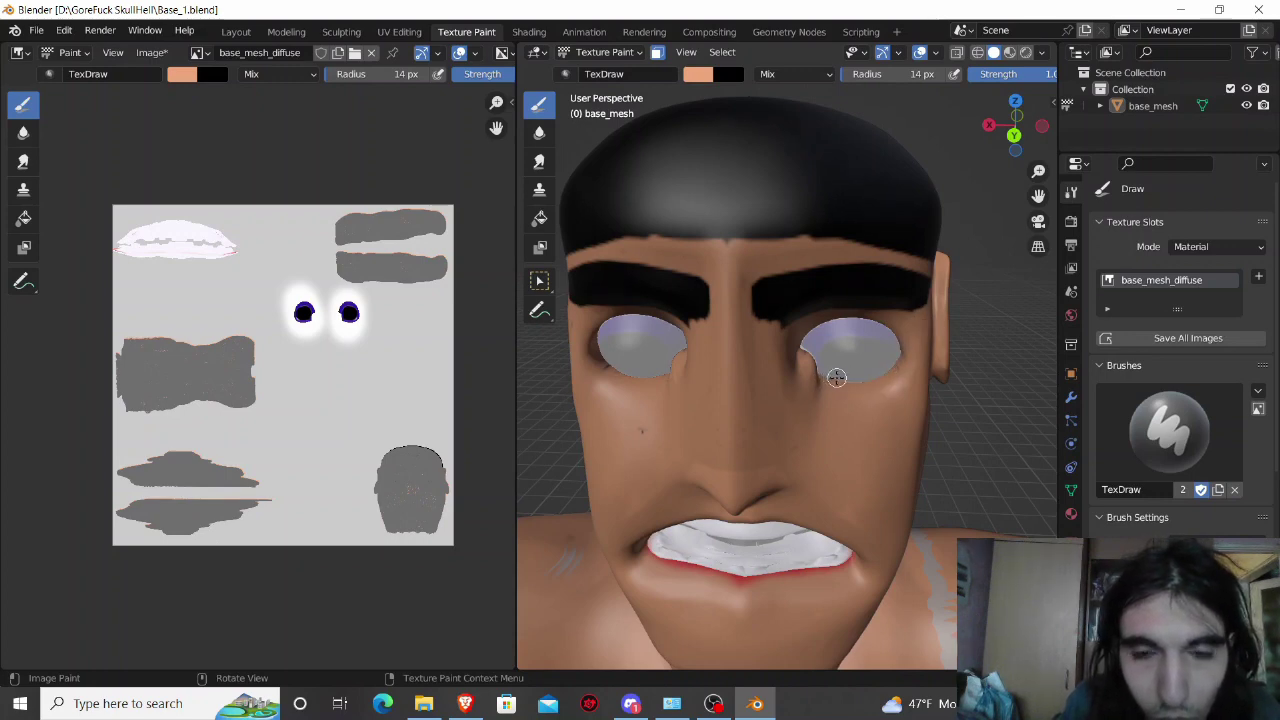
mouse_move(836, 377)
middle_mouse_down()
mouse_move(694, 325)
mouse_move(597, 325)
mouse_move(665, 312)
mouse_move(628, 302)
mouse_move(981, 293)
mouse_move(738, 312)
middle_mouse_up()
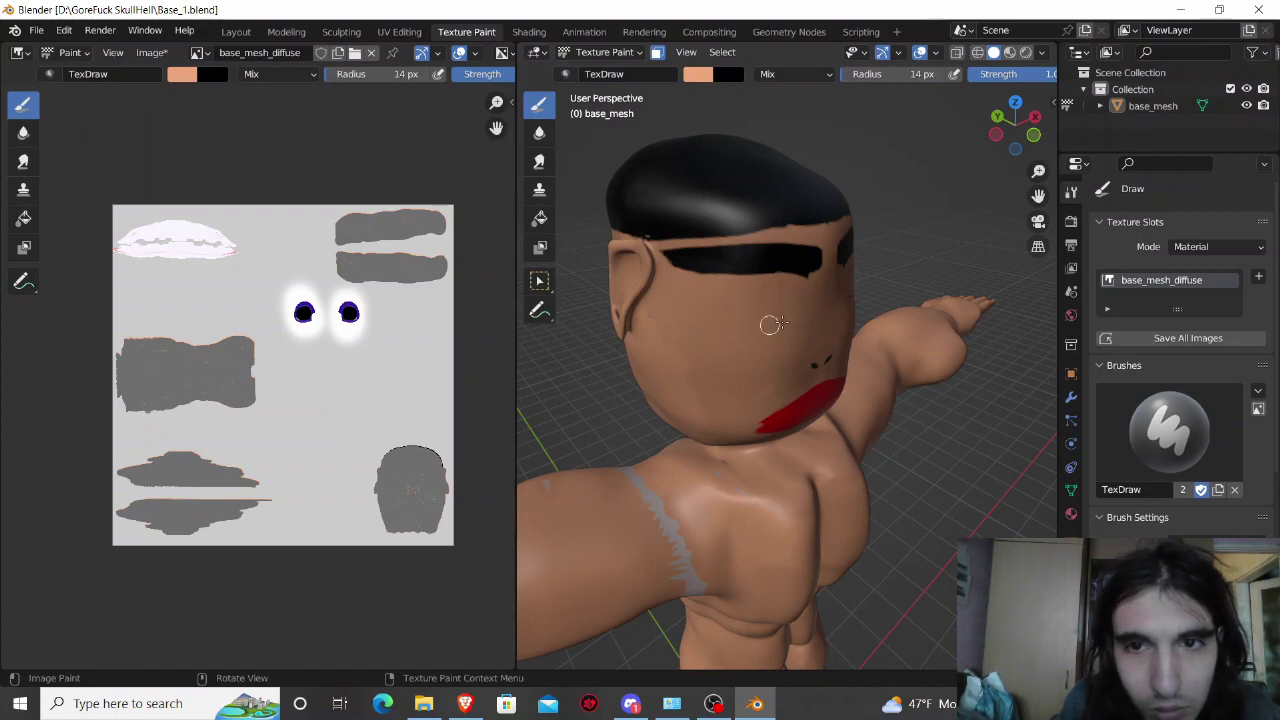
mouse_move(722, 310)
middle_mouse_down()
mouse_move(662, 284)
mouse_move(887, 342)
mouse_move(1045, 276)
mouse_move(916, 347)
middle_mouse_up()
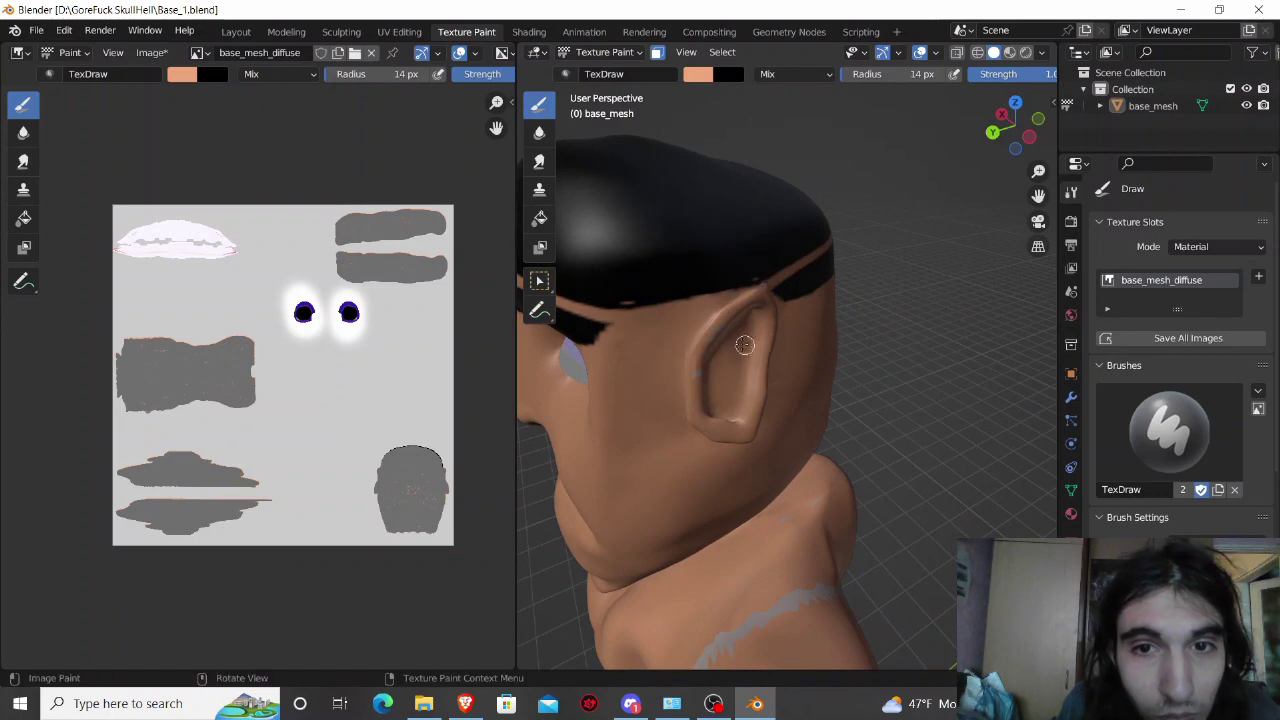
Step: Sample black from the eye's pupil as the paint colour and pick the Soften brush
left_click(696, 84)
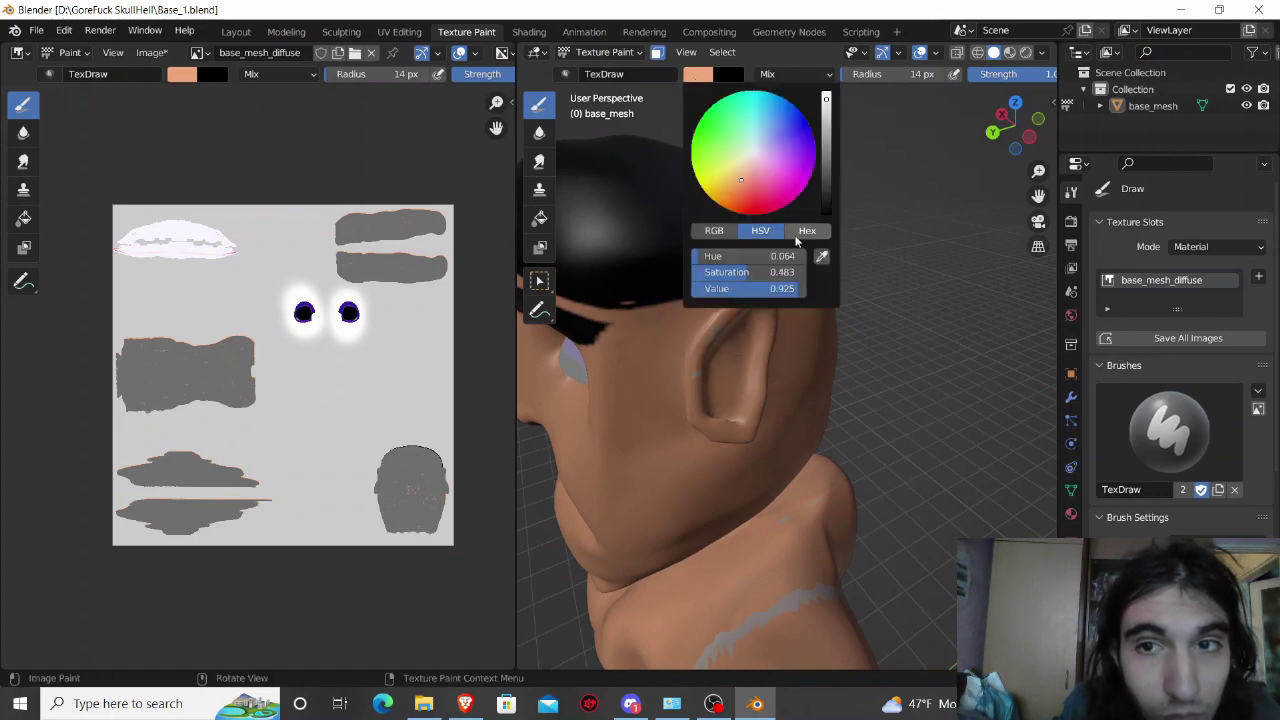
left_click(819, 255)
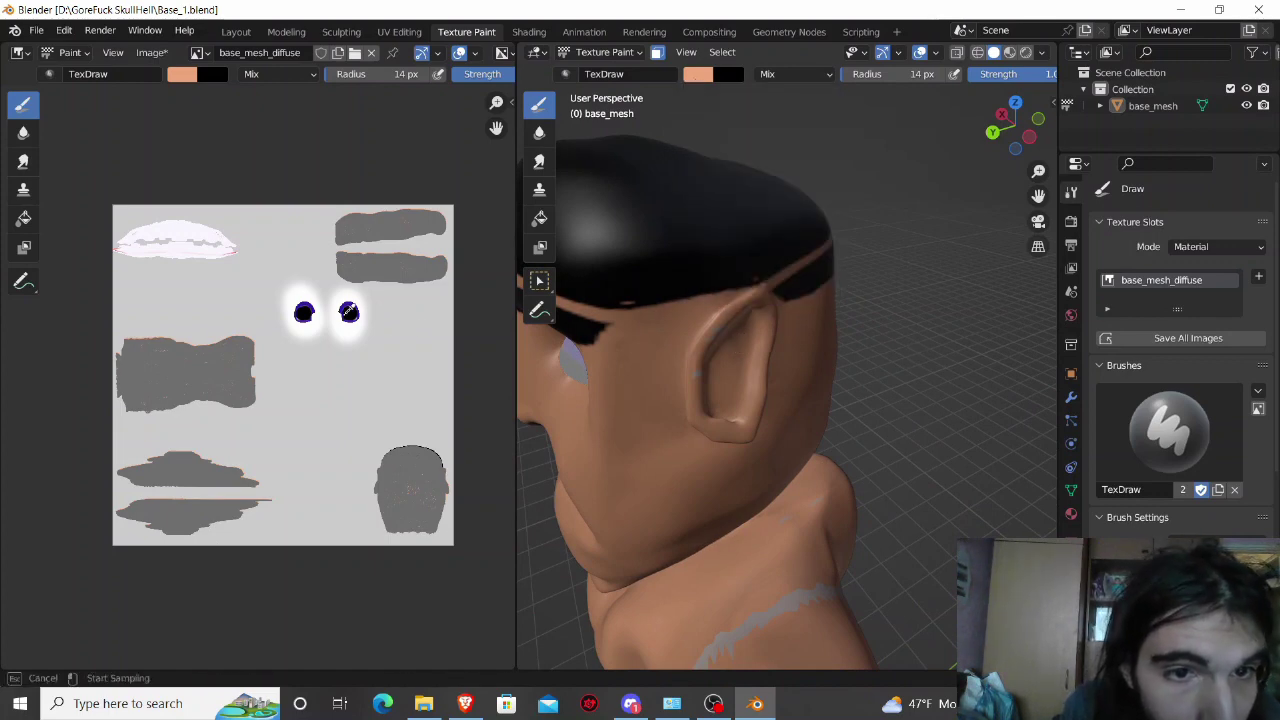
left_click(347, 315)
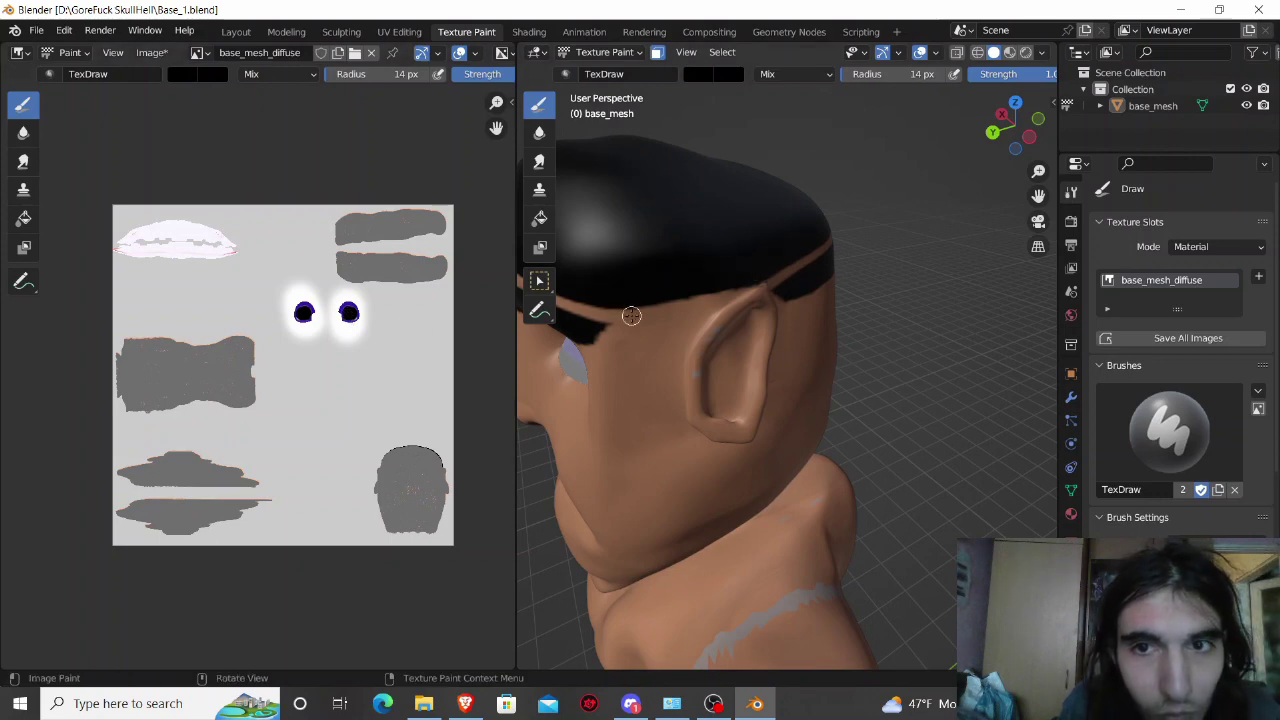
mouse_move(633, 298)
middle_mouse_down()
mouse_move(646, 295)
mouse_move(646, 309)
middle_mouse_up()
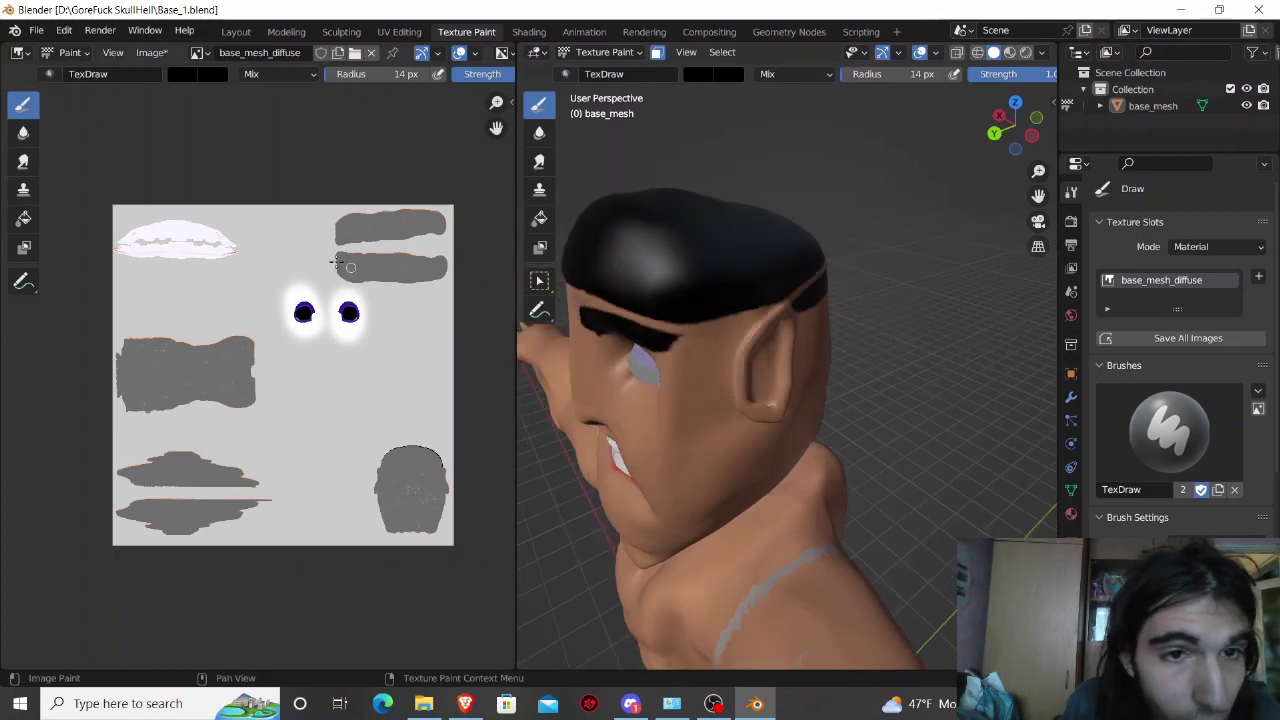
left_click(24, 132)
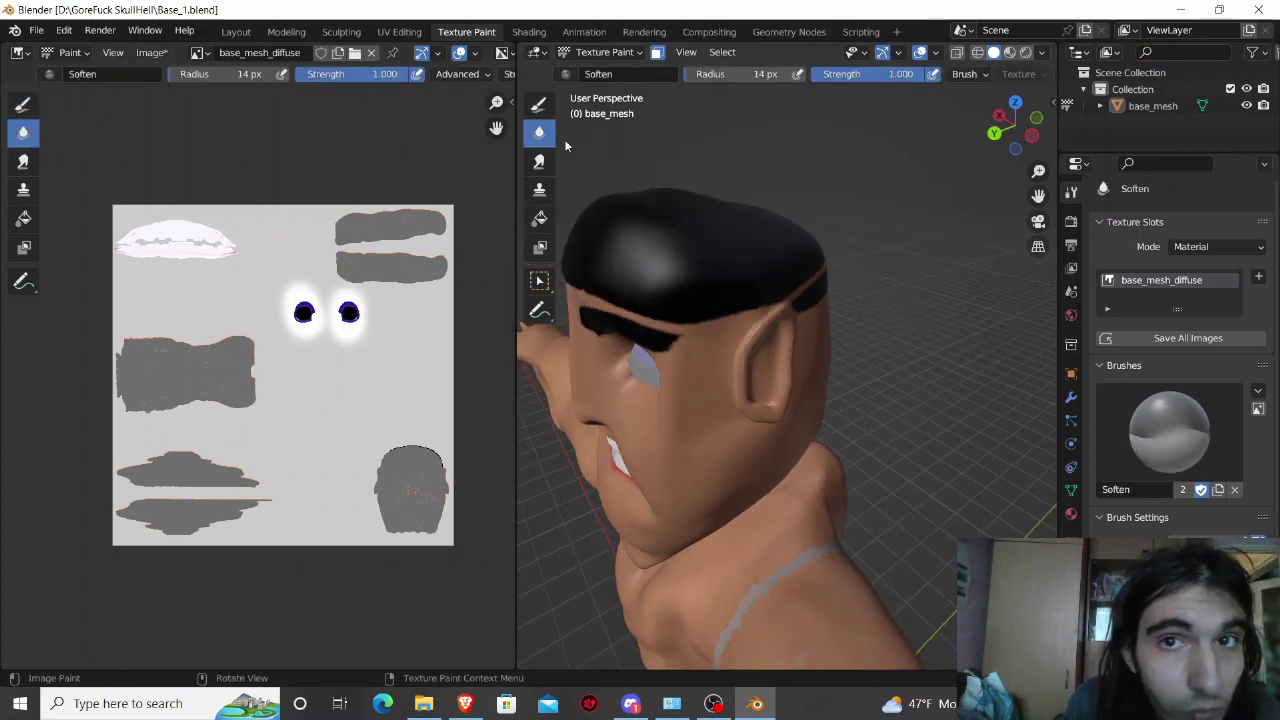
Step: Set the Soften brush radius to 104, undo, then reduce it to 51 px
left_click(717, 77)
type("104")
key("Return")
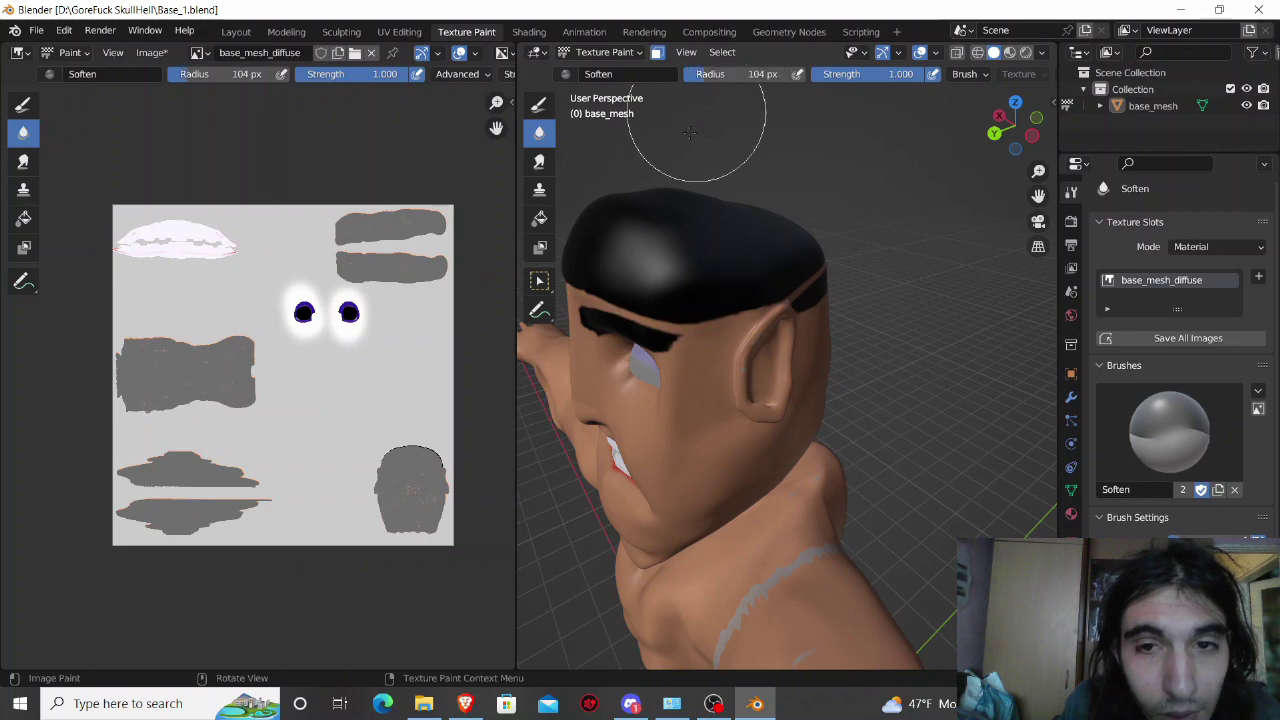
mouse_move(650, 265)
middle_mouse_down()
mouse_move(678, 260)
mouse_move(677, 294)
middle_mouse_up()
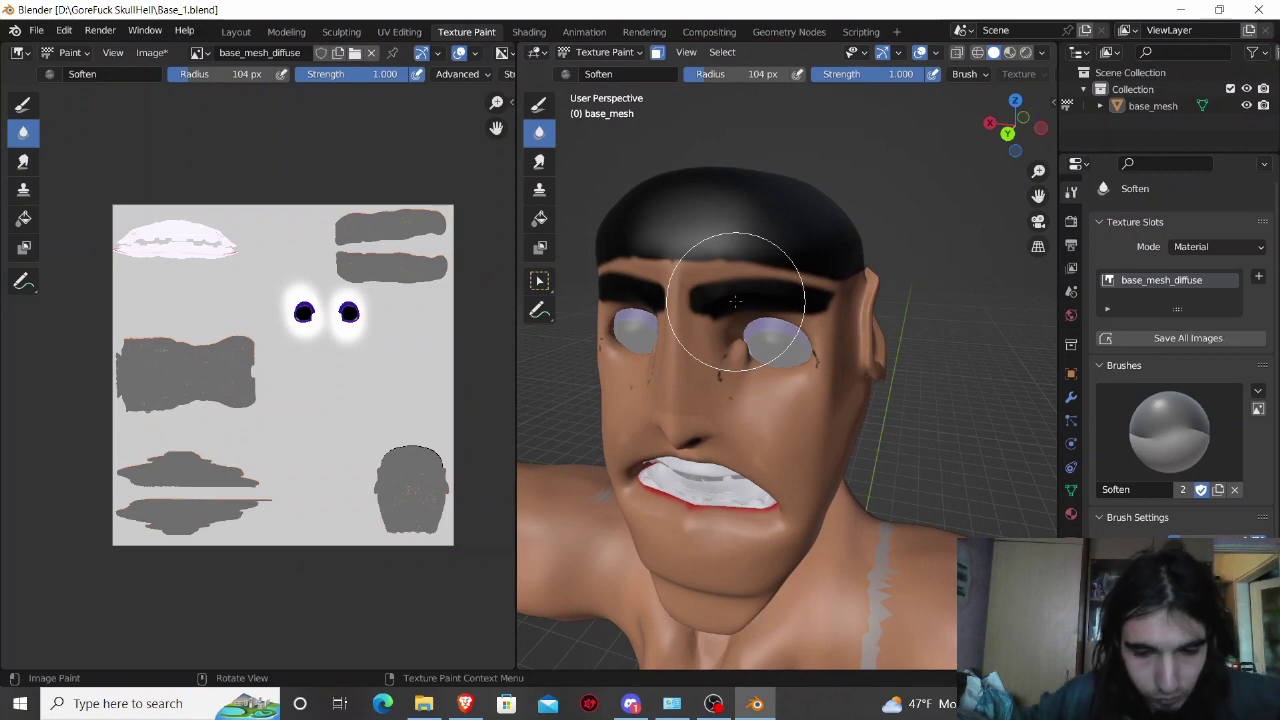
key("ctrl+z")
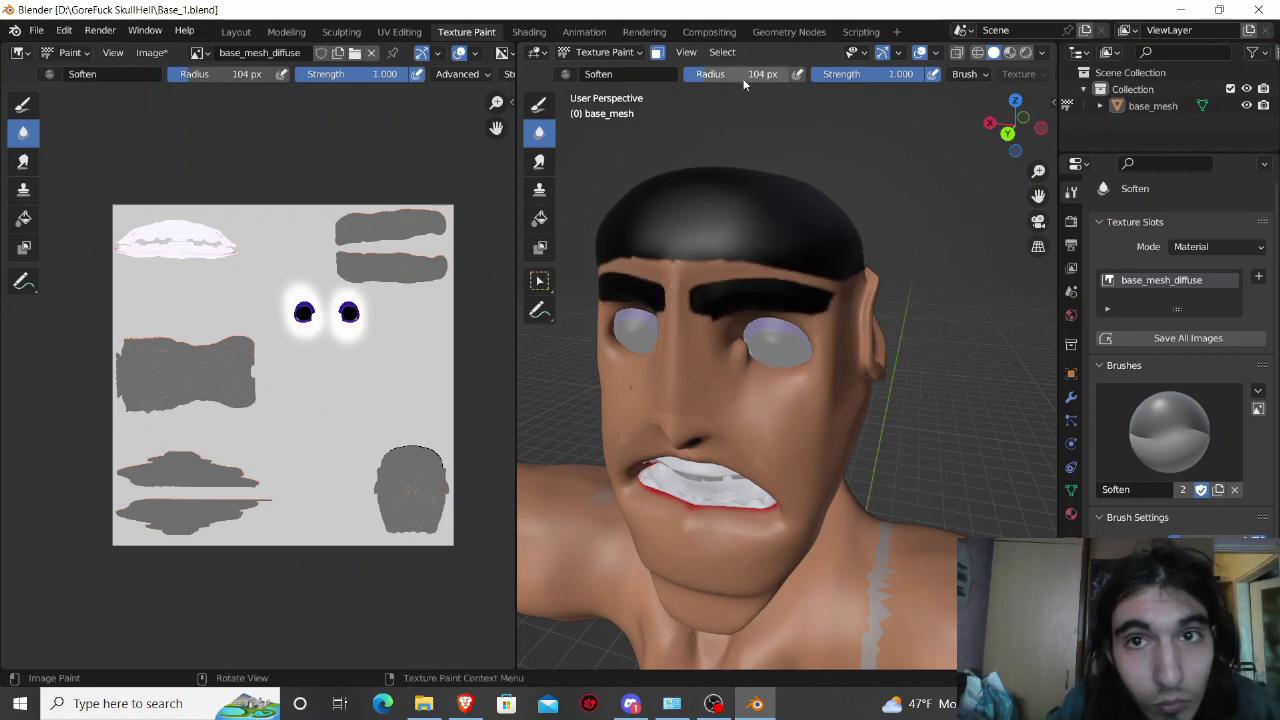
left_click_drag(749, 74, 695, 74)
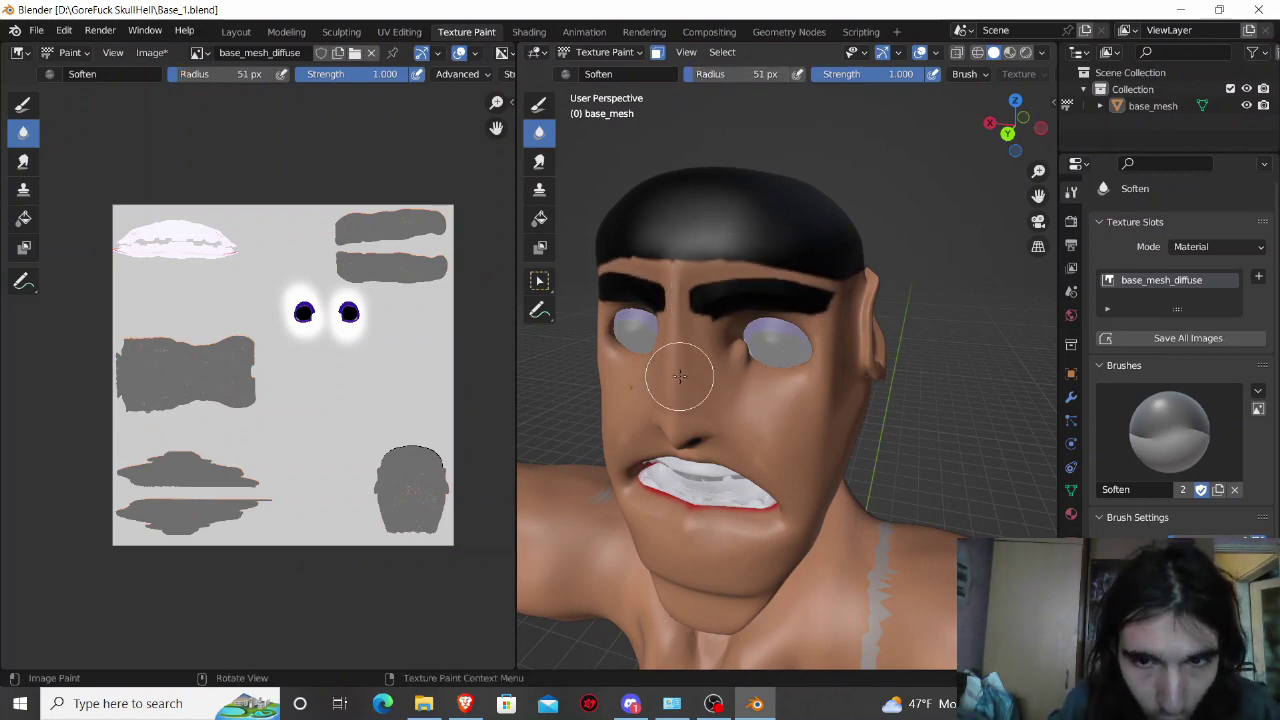
middle_click_drag(680, 379, 722, 368)
Step: Soften the right eyebrow's edge and the edges of the black hair band
middle_click_drag(887, 295, 865, 267)
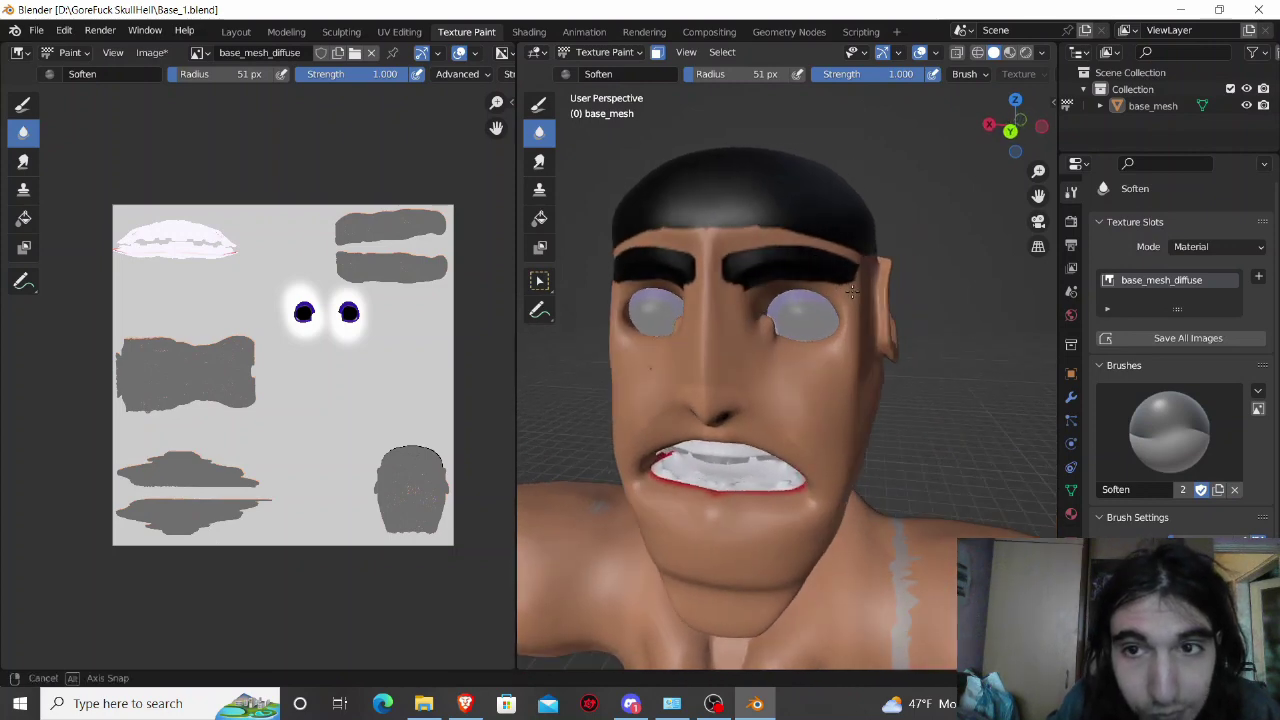
mouse_move(810, 252)
left_mouse_down()
mouse_move(749, 251)
mouse_move(734, 274)
mouse_move(757, 289)
mouse_move(840, 280)
mouse_move(831, 240)
mouse_move(731, 234)
left_mouse_up()
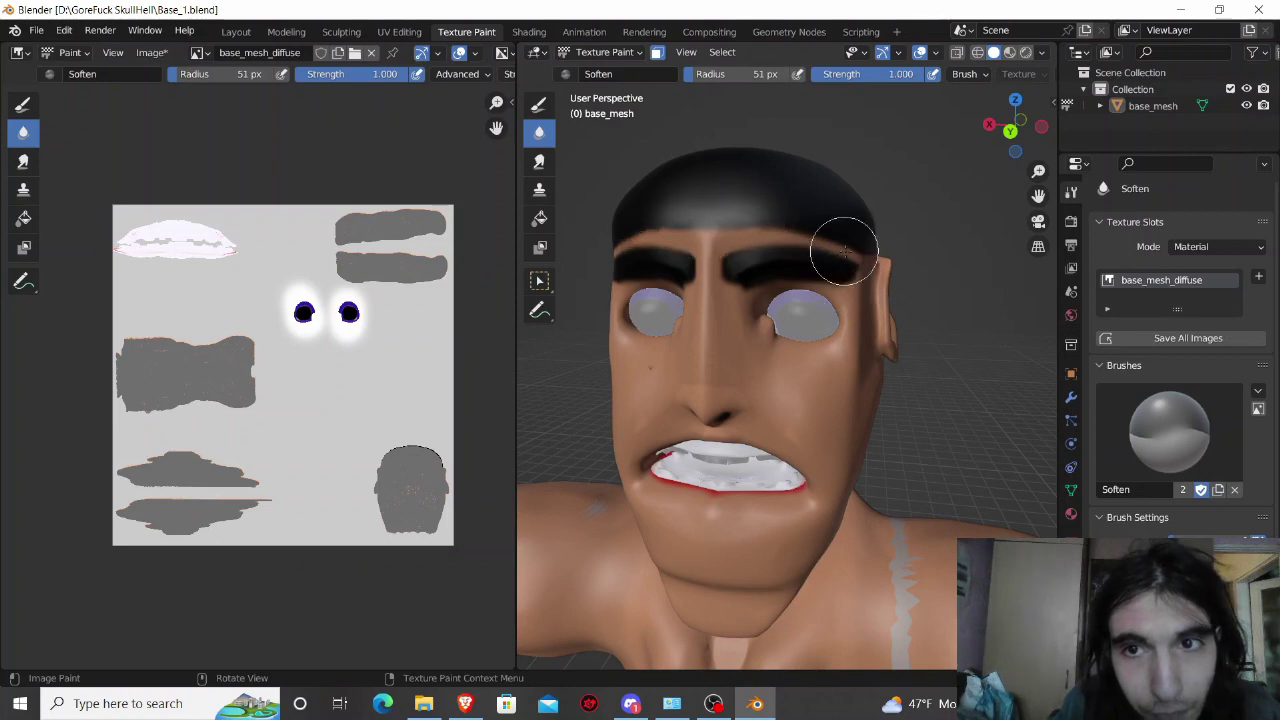
mouse_move(843, 251)
middle_mouse_down()
mouse_move(730, 257)
mouse_move(674, 286)
middle_mouse_up()
mouse_move(690, 265)
left_mouse_down()
mouse_move(771, 271)
mouse_move(786, 266)
mouse_move(749, 266)
mouse_move(798, 256)
left_mouse_up()
Step: Soften the edges of both eyebrows and the red lips from the front
middle_click_drag(798, 256, 749, 263)
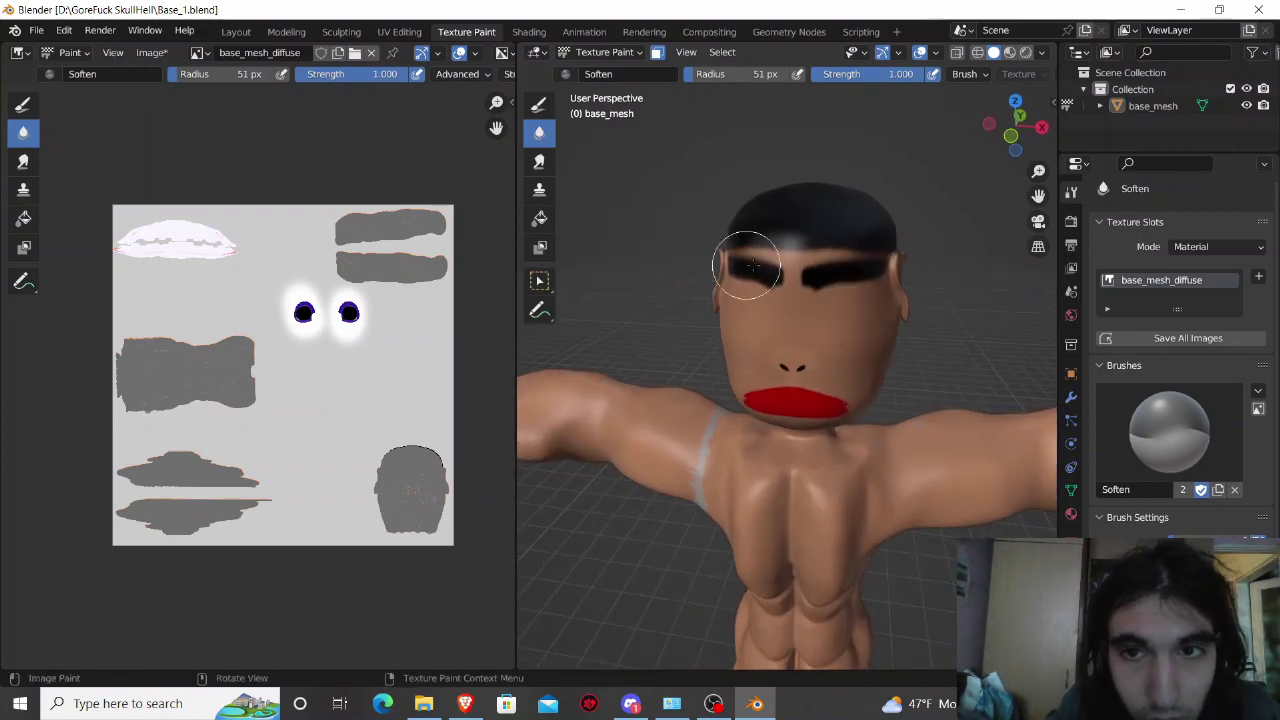
left_click_drag(871, 258, 837, 274)
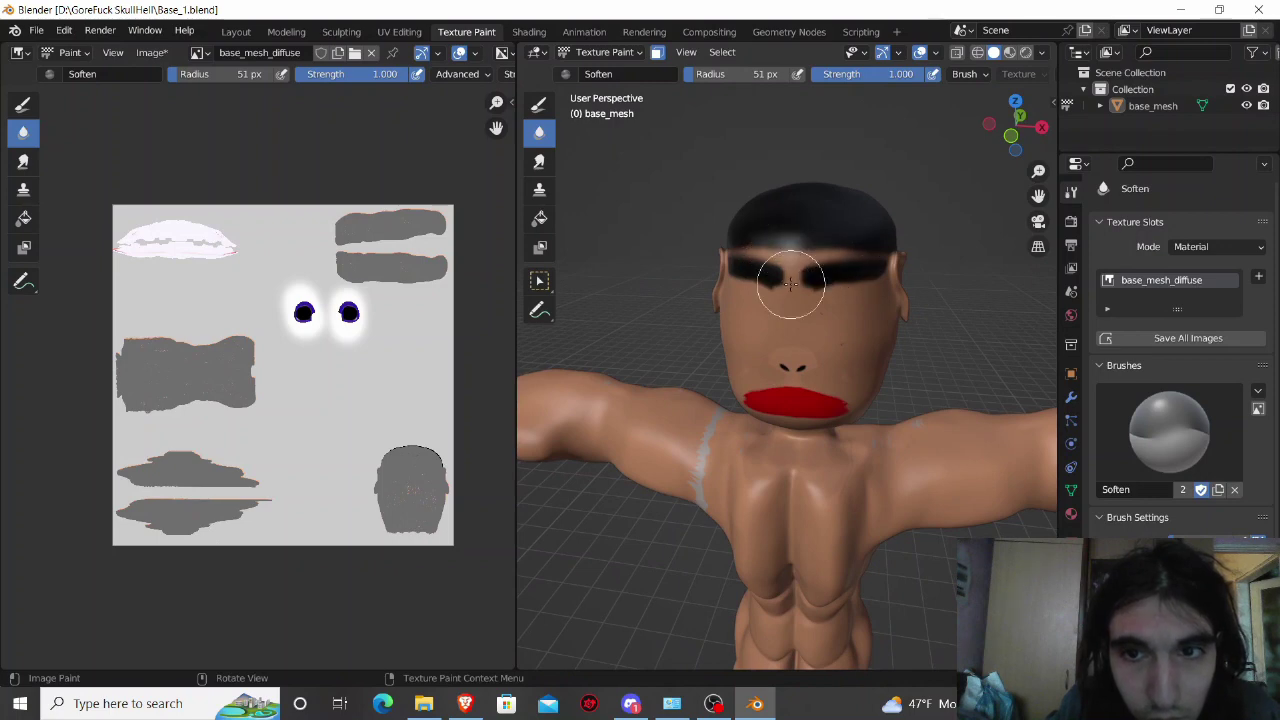
mouse_move(786, 370)
left_mouse_down()
mouse_move(820, 400)
mouse_move(745, 398)
mouse_move(846, 407)
mouse_move(802, 365)
left_mouse_up()
Step: Zoom in to smooth the right edge of the lips, then zoom back out frontally
mouse_move(808, 371)
middle_mouse_down()
mouse_move(798, 413)
mouse_move(943, 406)
mouse_move(848, 380)
mouse_move(835, 405)
mouse_move(830, 378)
mouse_move(822, 425)
mouse_move(840, 430)
mouse_move(781, 445)
mouse_move(634, 437)
mouse_move(771, 423)
mouse_move(736, 390)
middle_mouse_up()
scroll(830, 378, "down", 5)
scroll(738, 388, "up", 4)
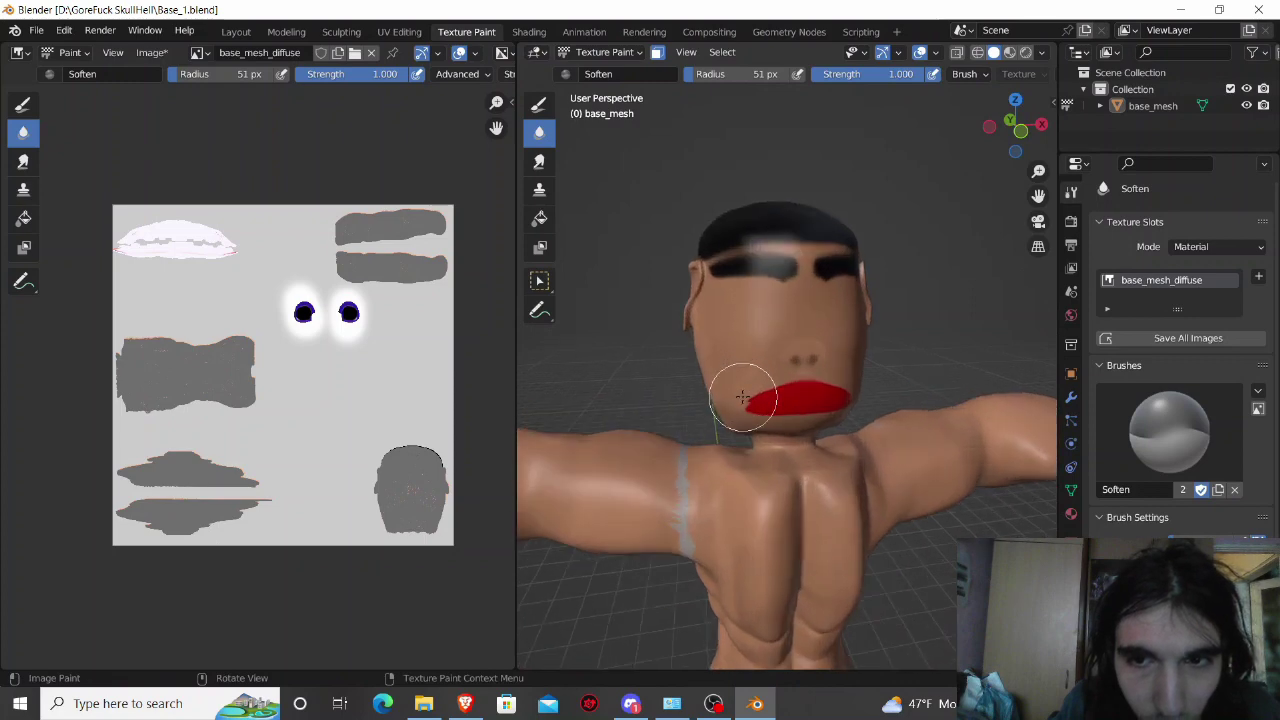
scroll(757, 420, "up", 2)
scroll(780, 412, "up", 2)
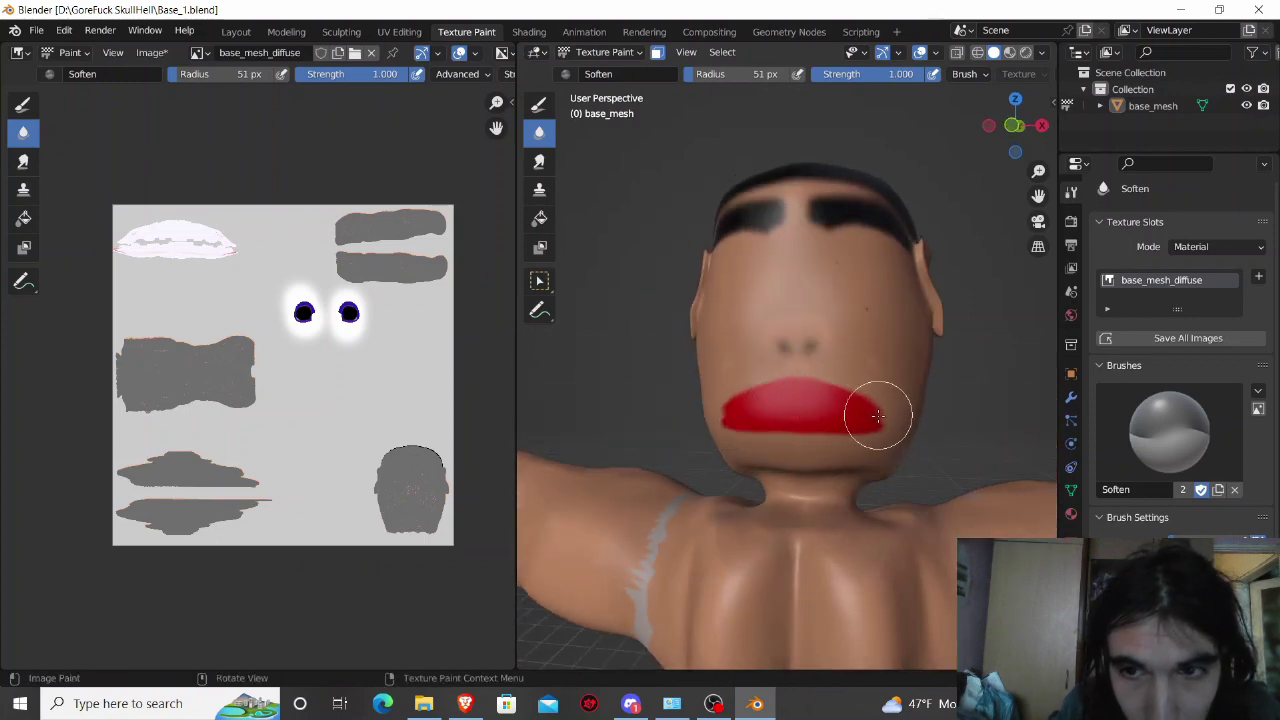
left_click_drag(877, 416, 843, 431)
mouse_move(780, 433)
middle_mouse_down()
mouse_move(714, 429)
mouse_move(720, 457)
mouse_move(893, 435)
middle_mouse_up()
scroll(877, 423, "down", 3)
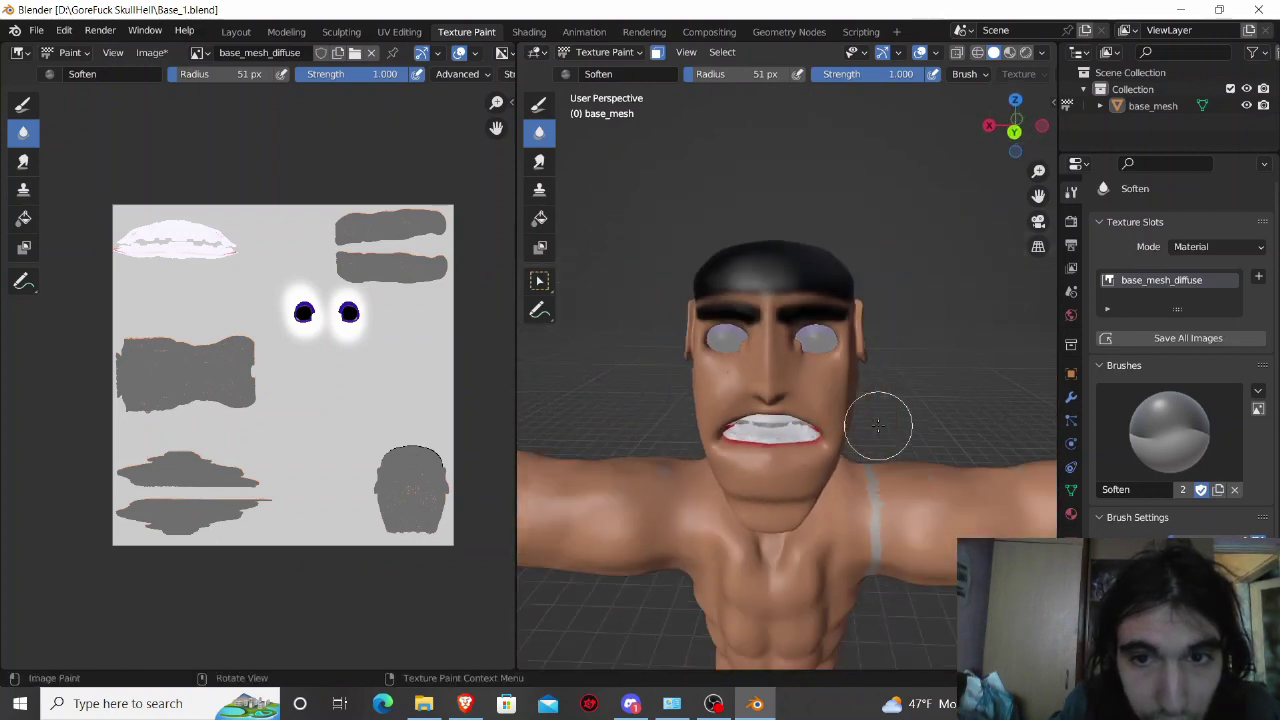
scroll(871, 423, "down", 2)
scroll(871, 423, "down", 2)
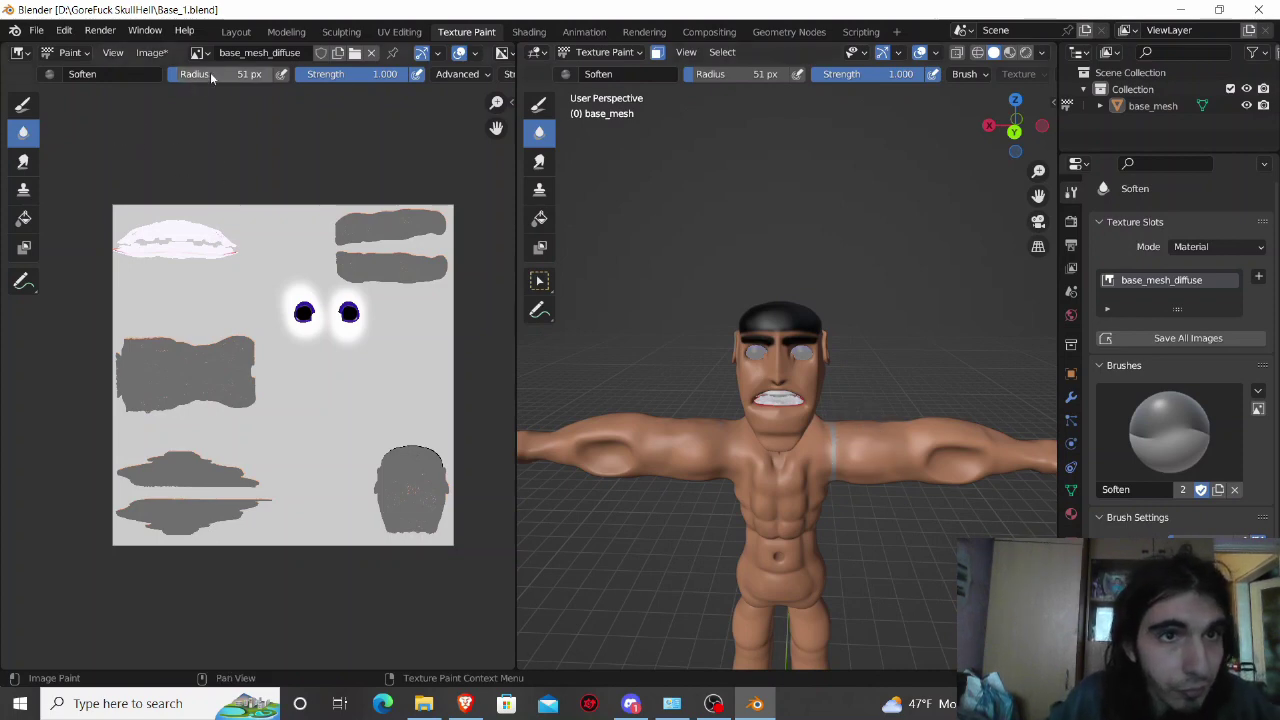
Step: Show the textured character zoomed out in Layout with Rendered shading, then bring OBS Studio forward
left_click(236, 32)
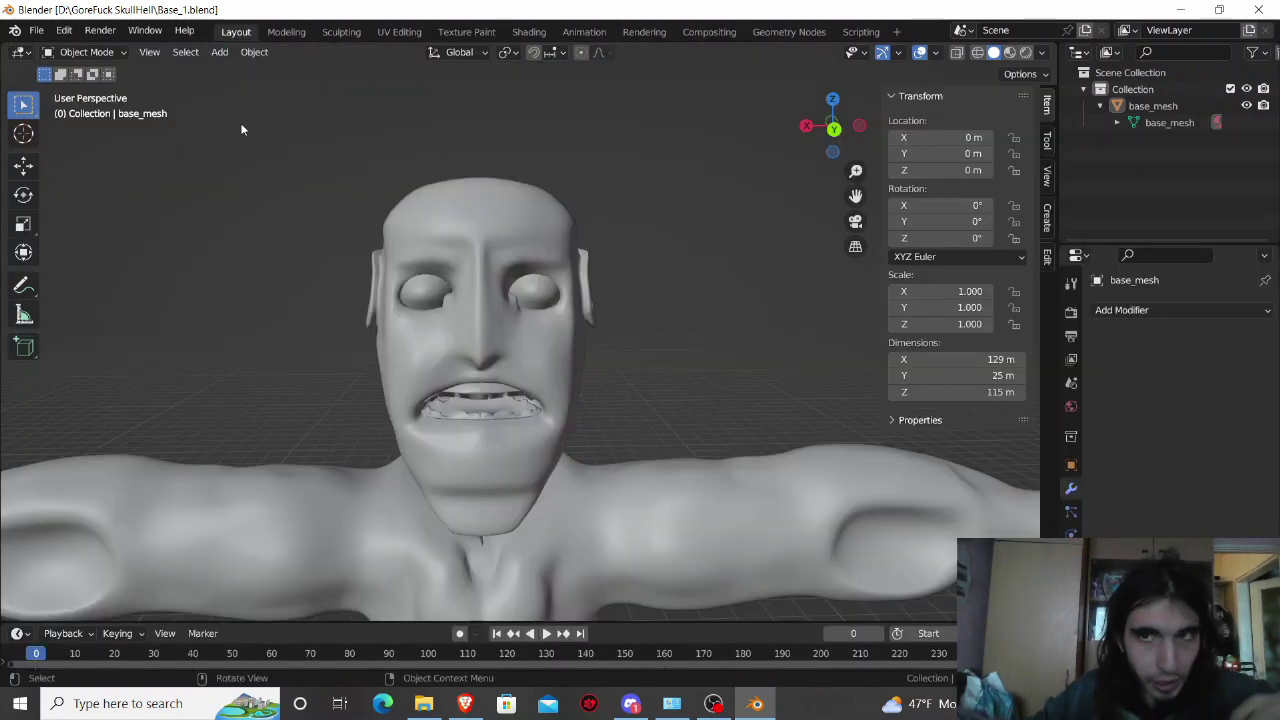
left_click(1025, 52)
scroll(694, 298, "down", 4)
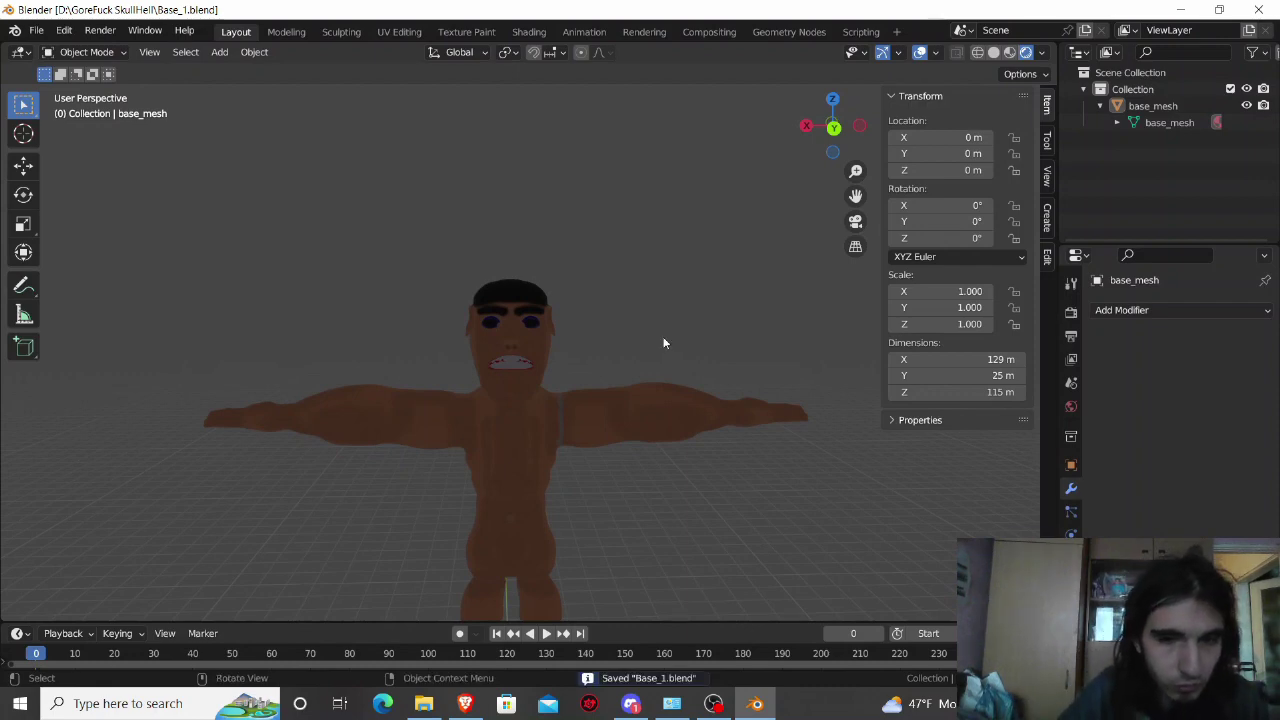
left_click(713, 703)
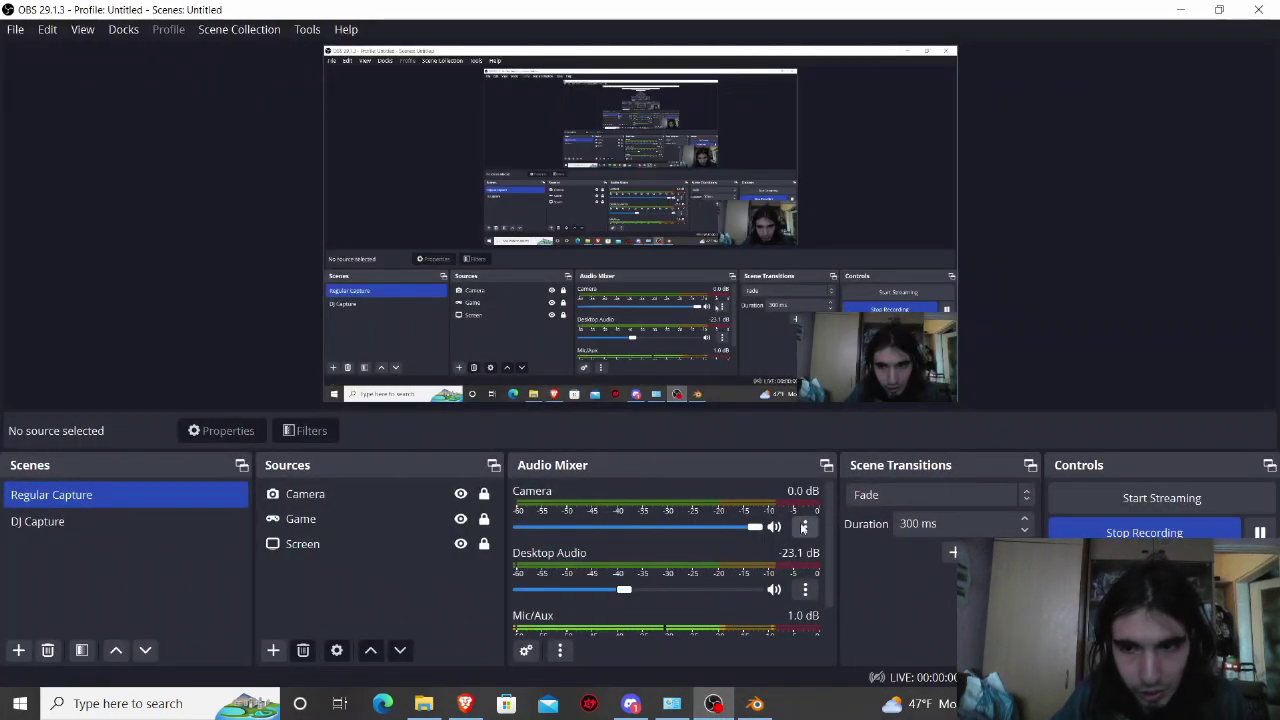